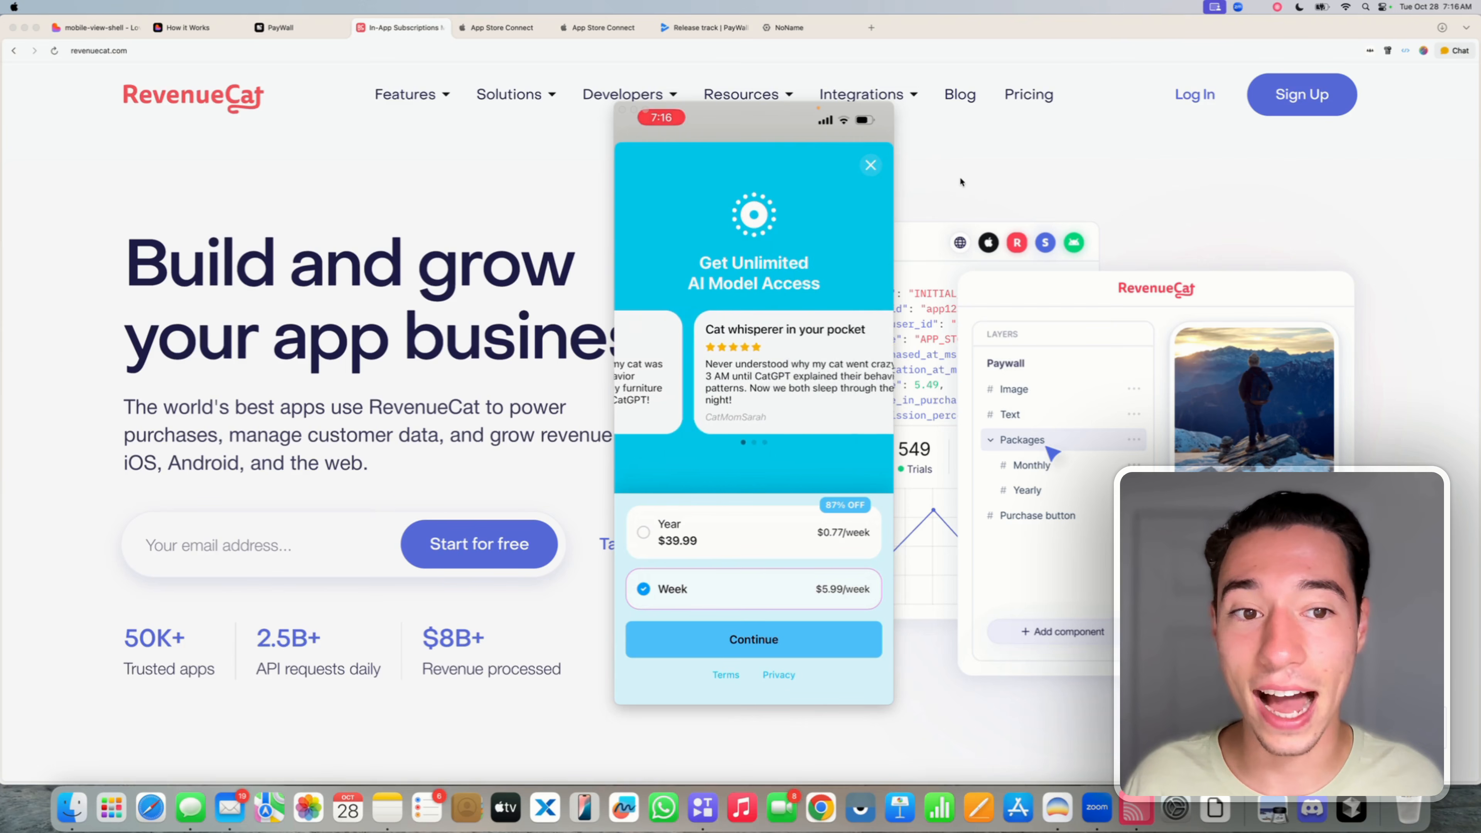
- Log in to RevenueCat from revenuecat.com to reach the all-projects Overview dashboard
left_click(960, 179)
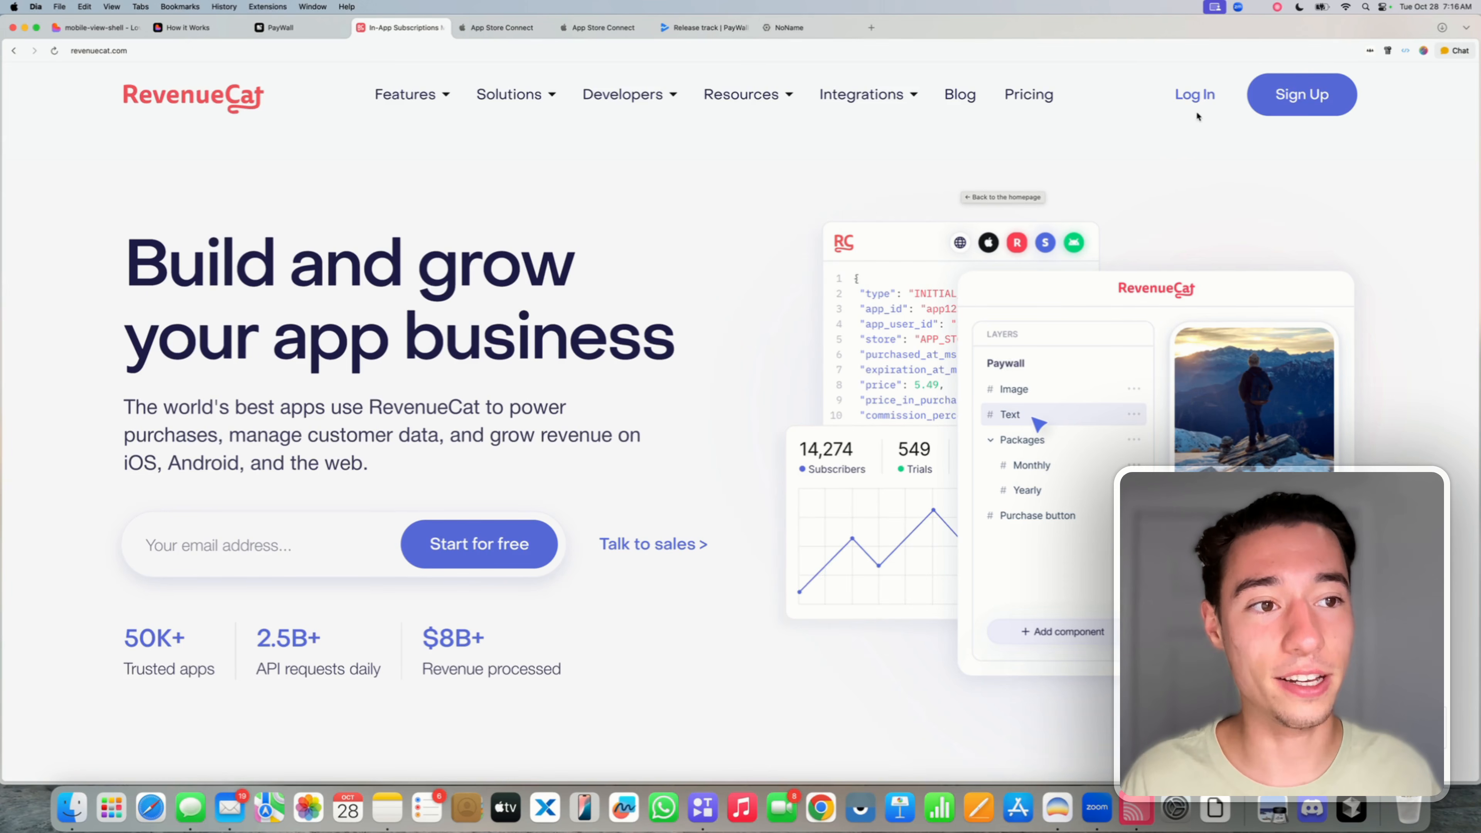
left_click(1194, 94)
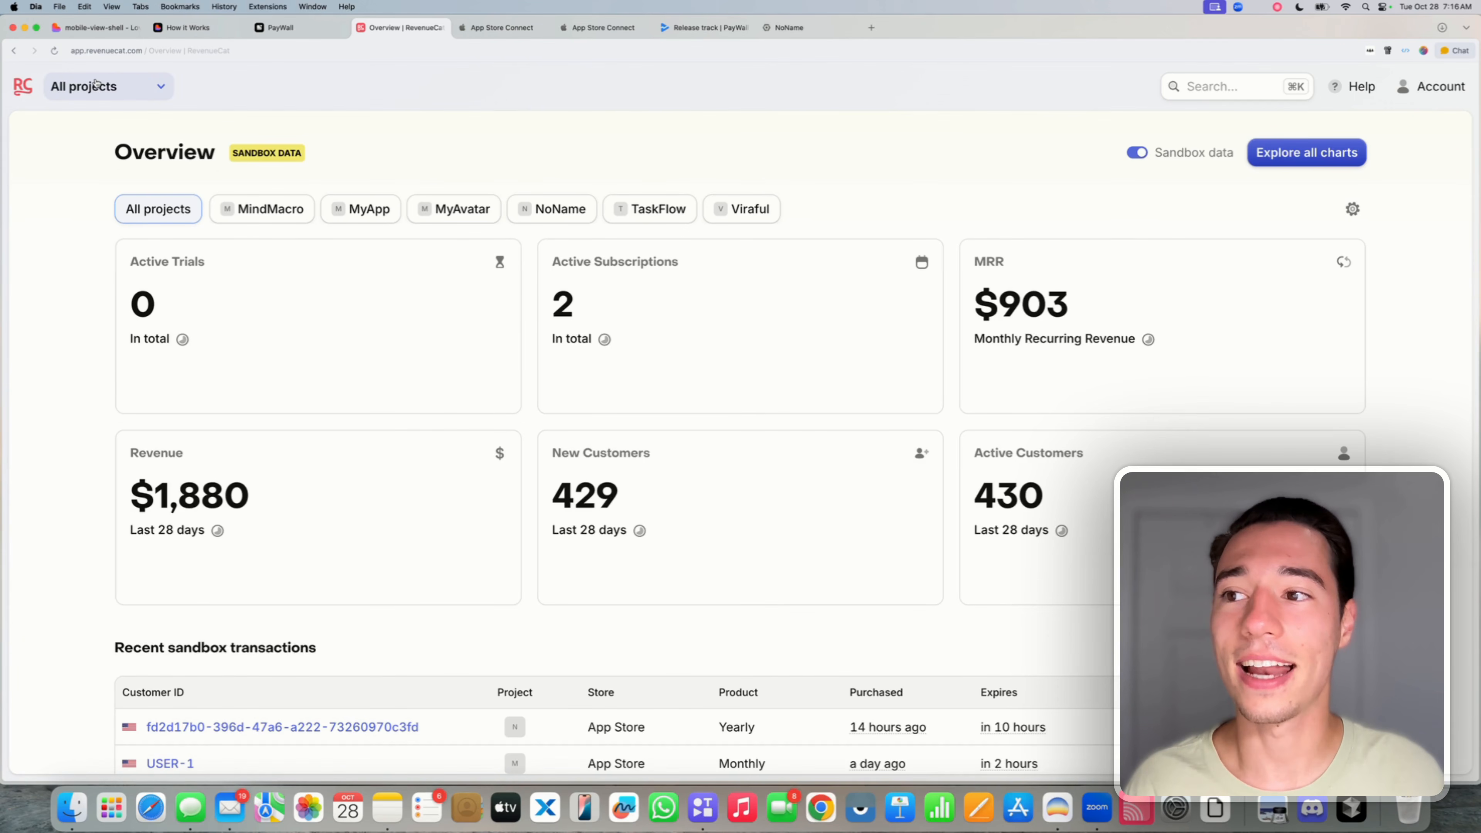
- Create a new RevenueCat project named 'PayWall' from the projects dropdown
left_click(116, 85)
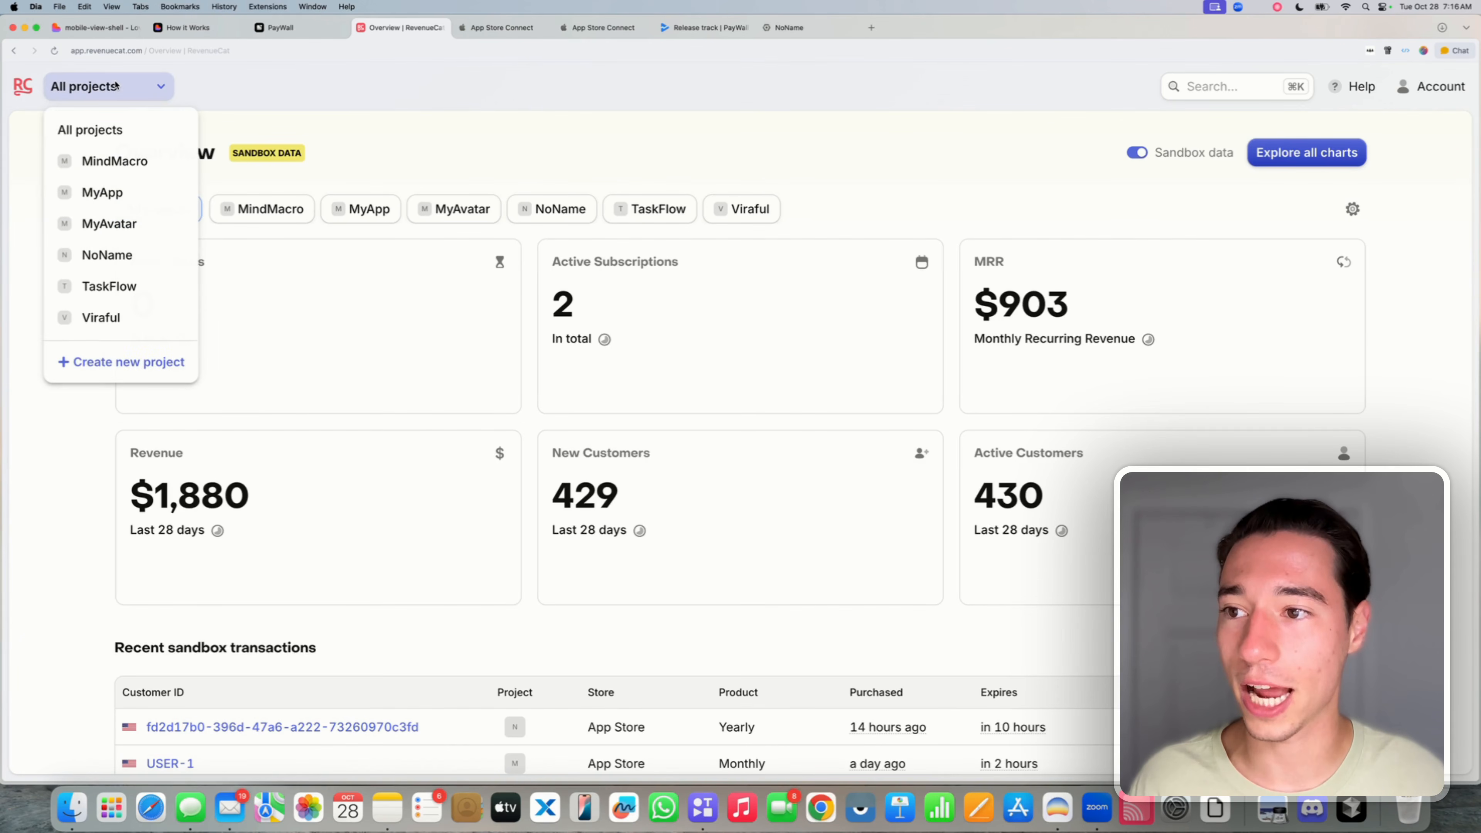
left_click(130, 364)
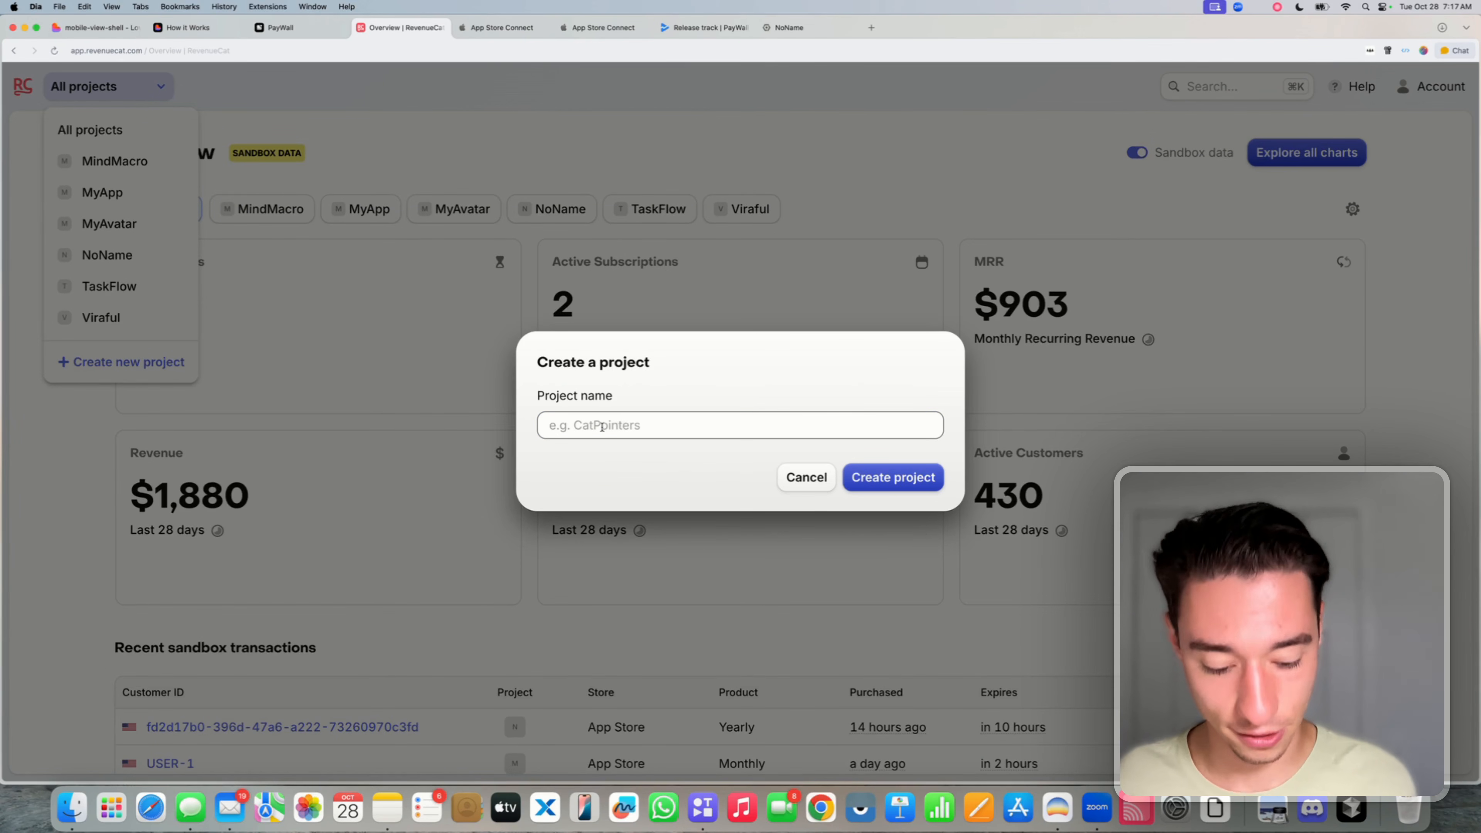
type("PayWall")
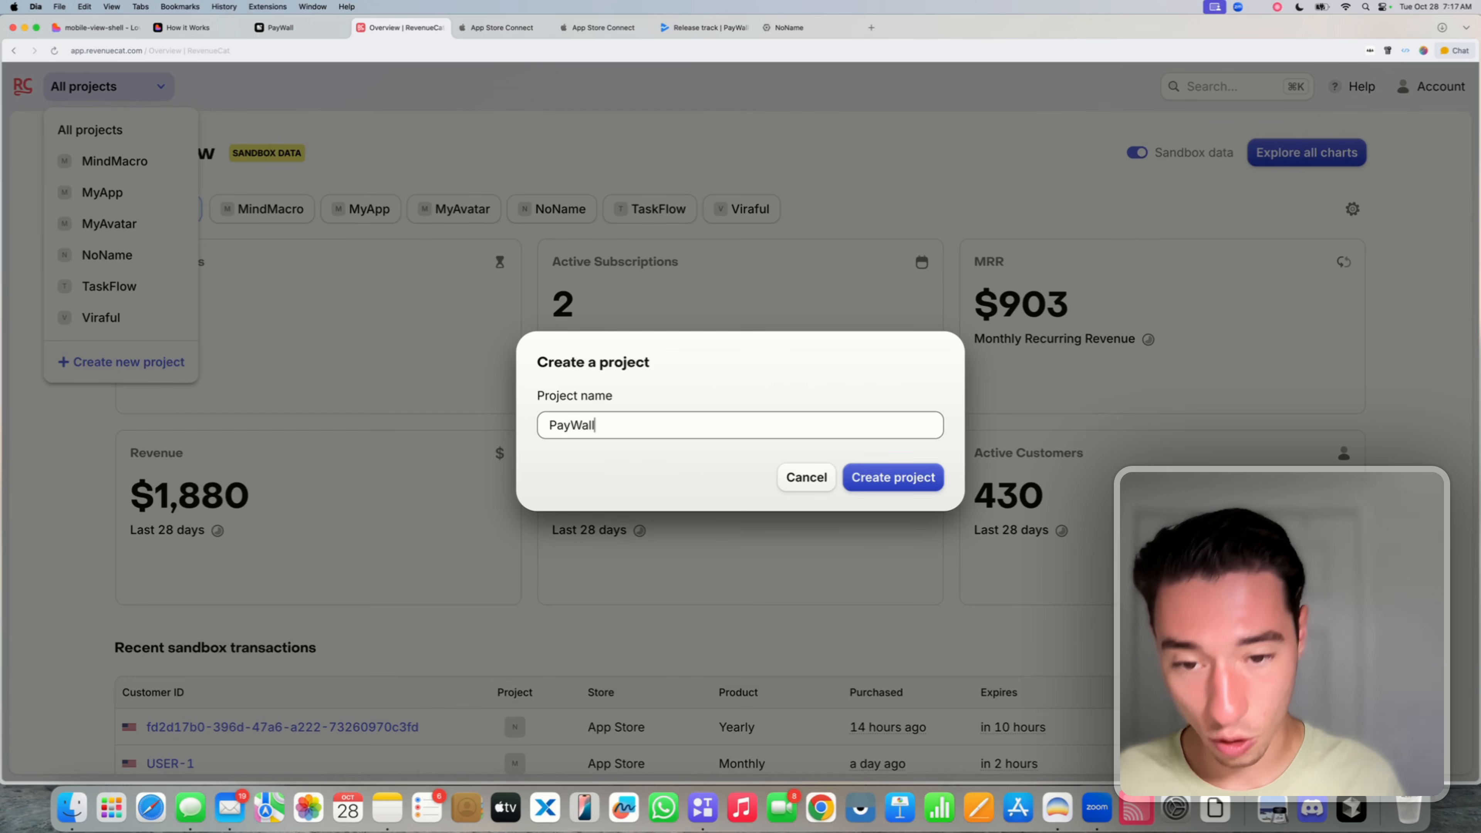
left_click(892, 484)
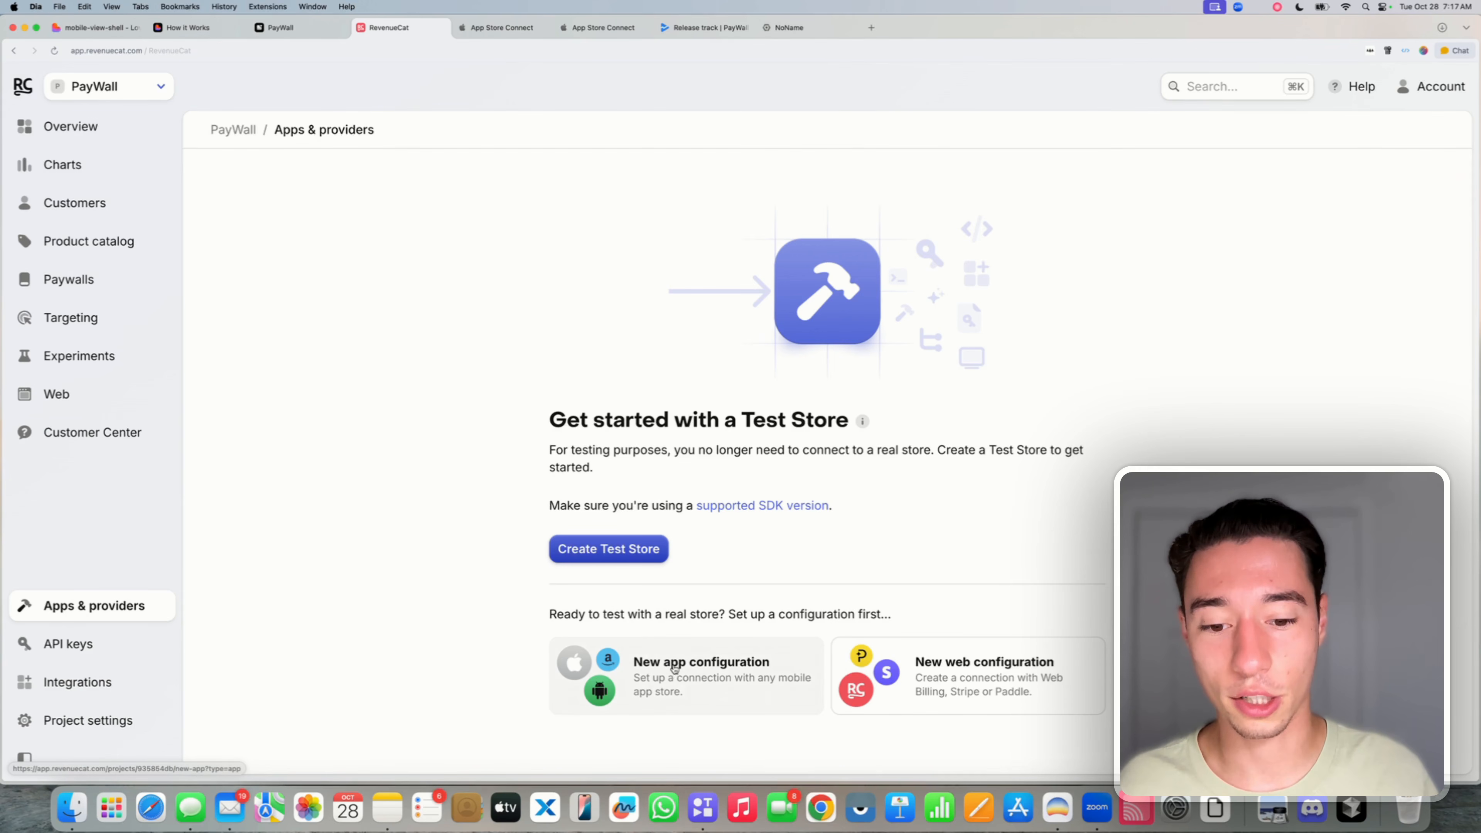
- Start a new App Store app configuration for PayWall, noting the required App Bundle ID, then go to Lovable
left_click(653, 684)
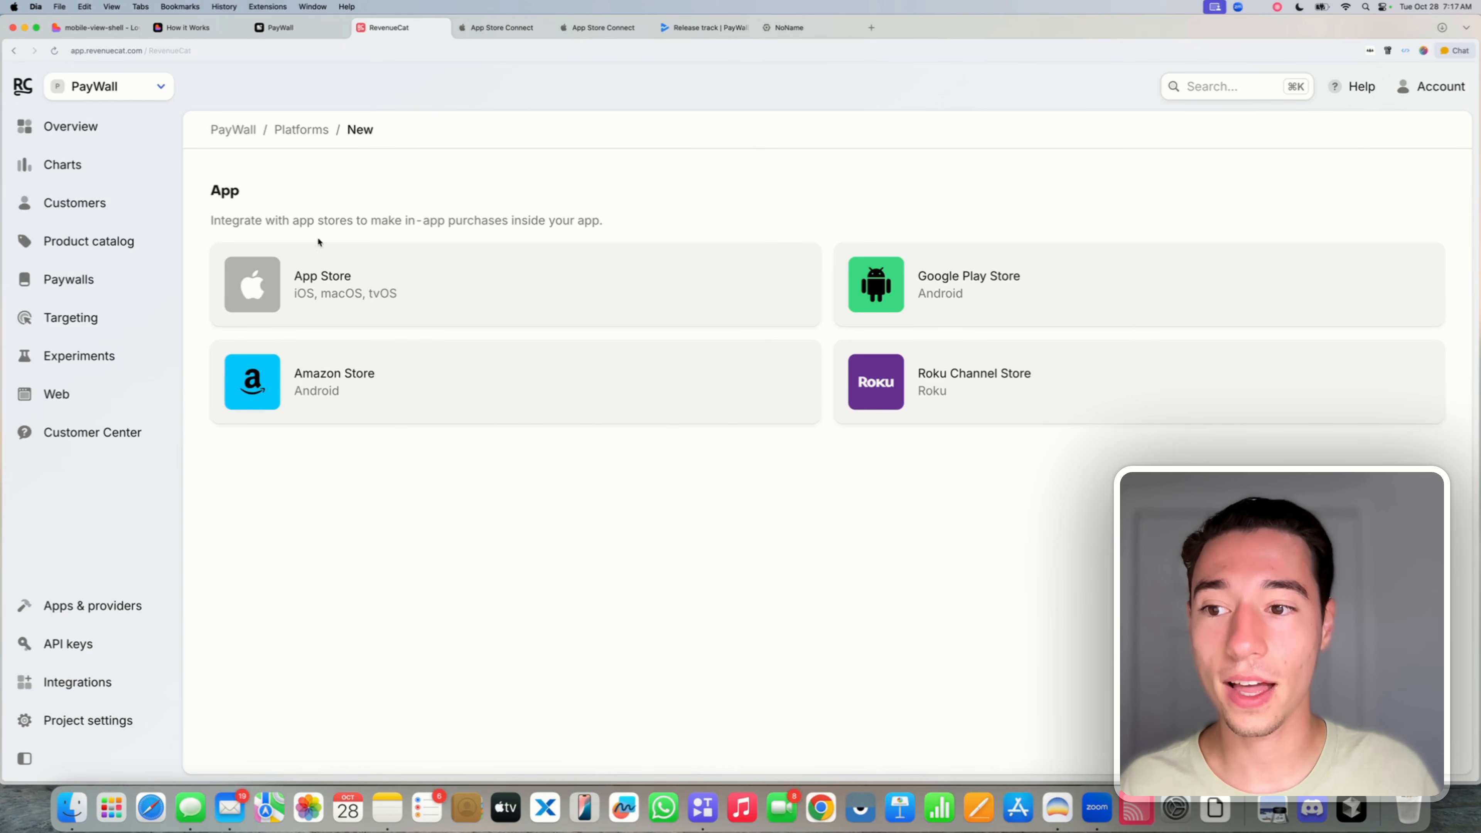
left_click(343, 290)
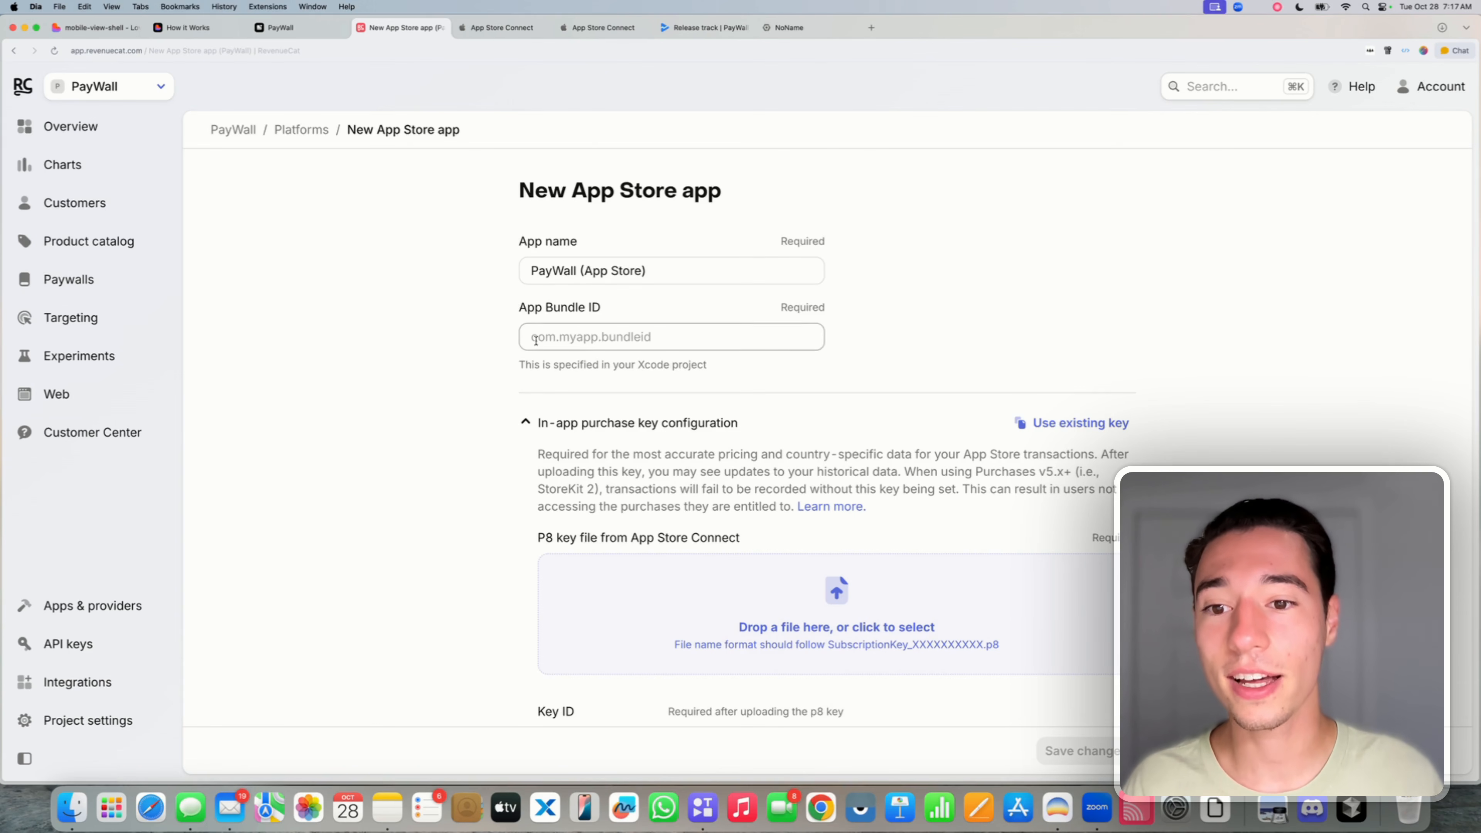
left_click_drag(514, 308, 602, 312)
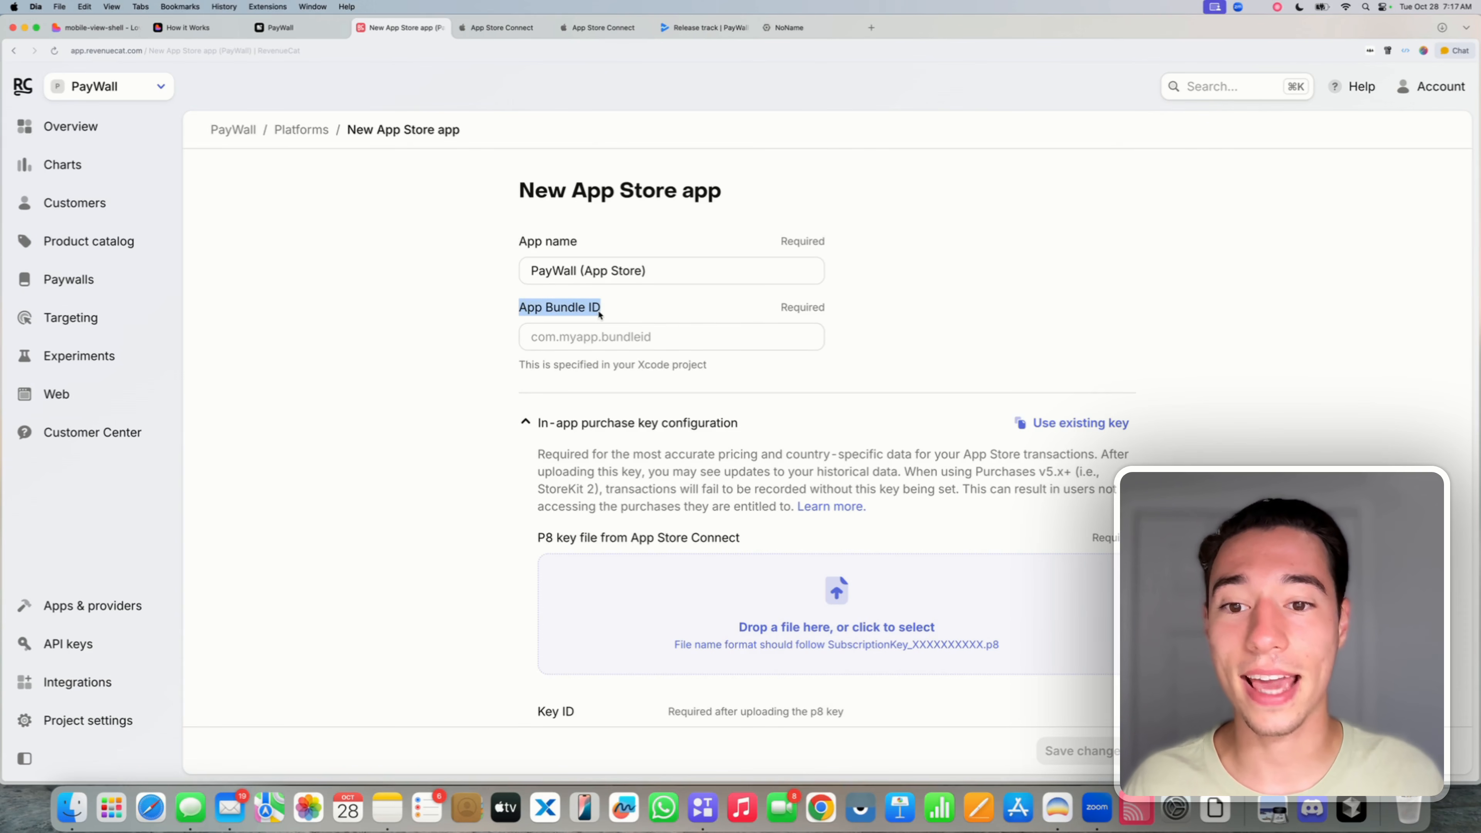
left_click(506, 314)
left_click(96, 32)
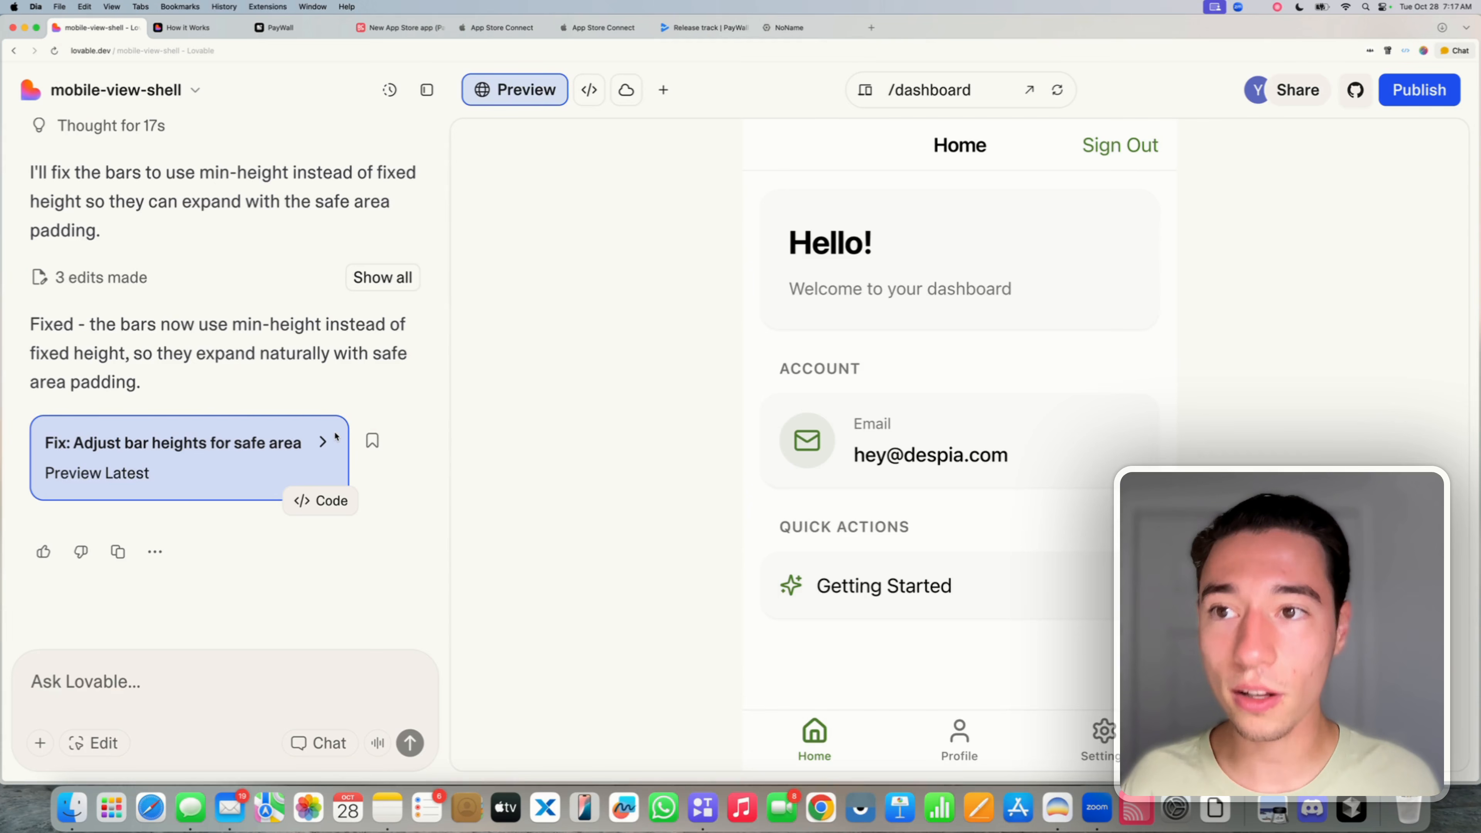
- Open the Despia Docs RevenueCat Paywalls guide and find its Lovable prompt with the despia-native install command
left_click(186, 27)
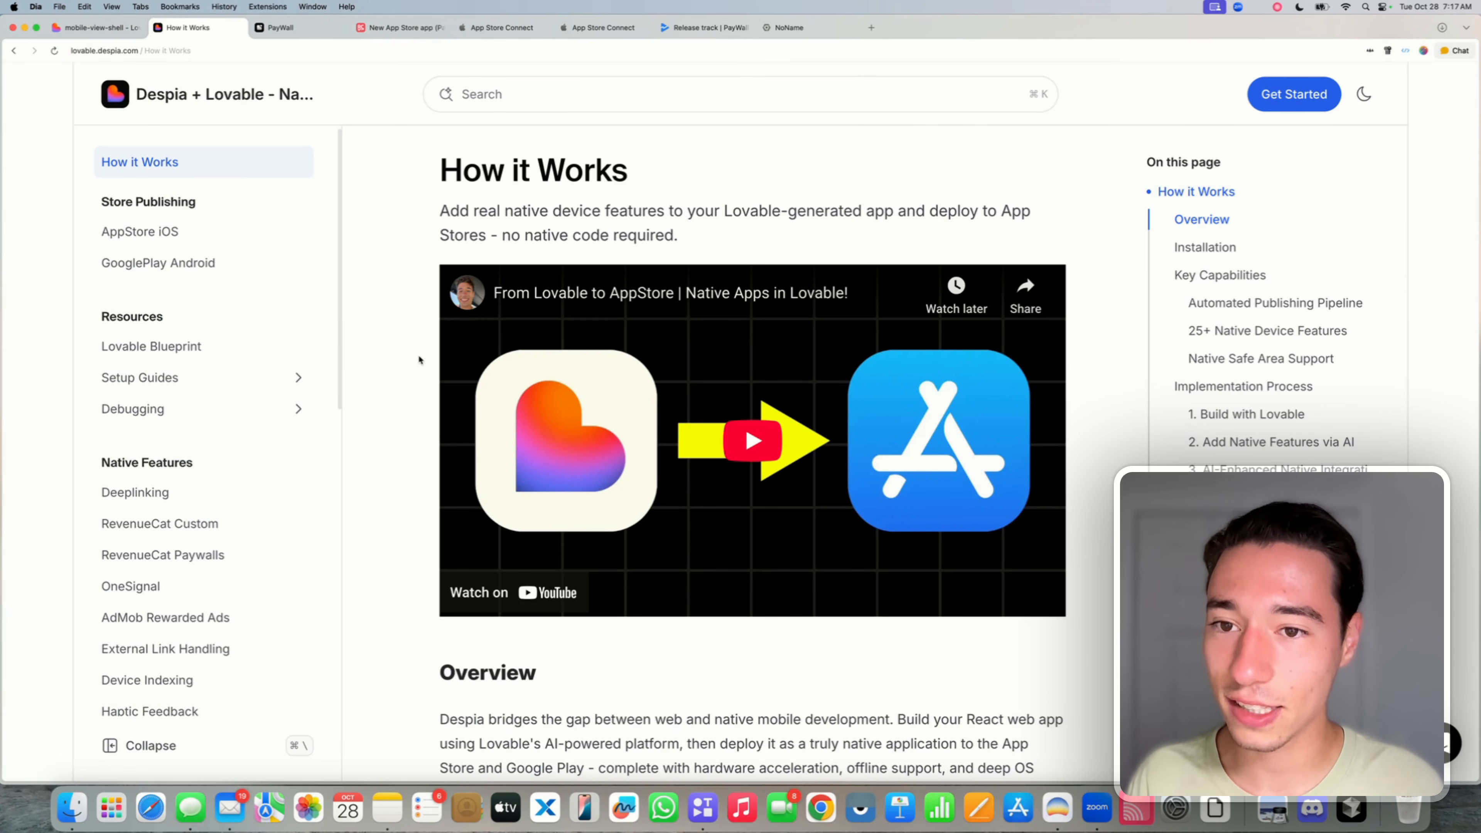
scroll(212, 472, "down", 3)
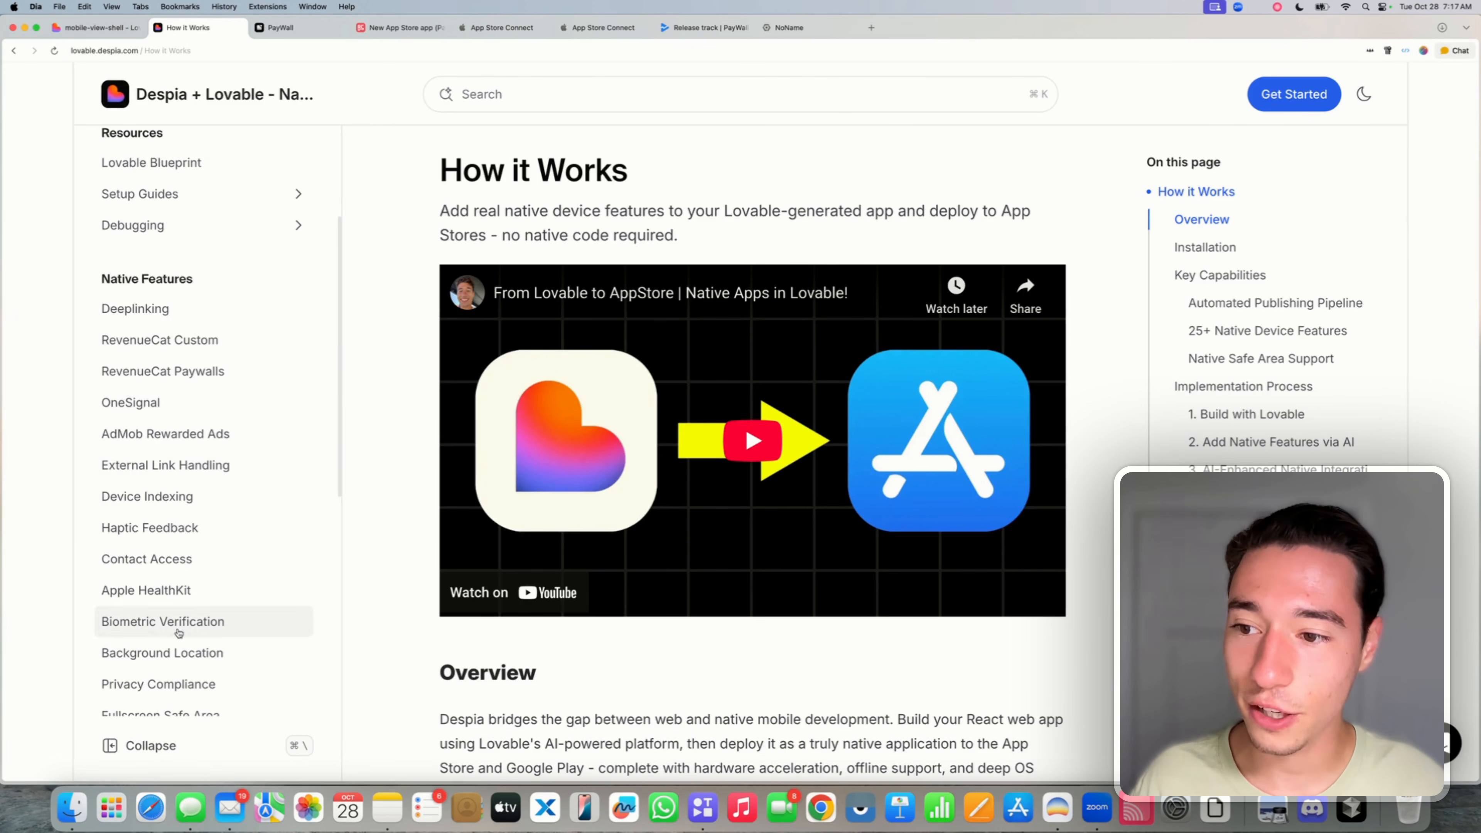
left_click(152, 373)
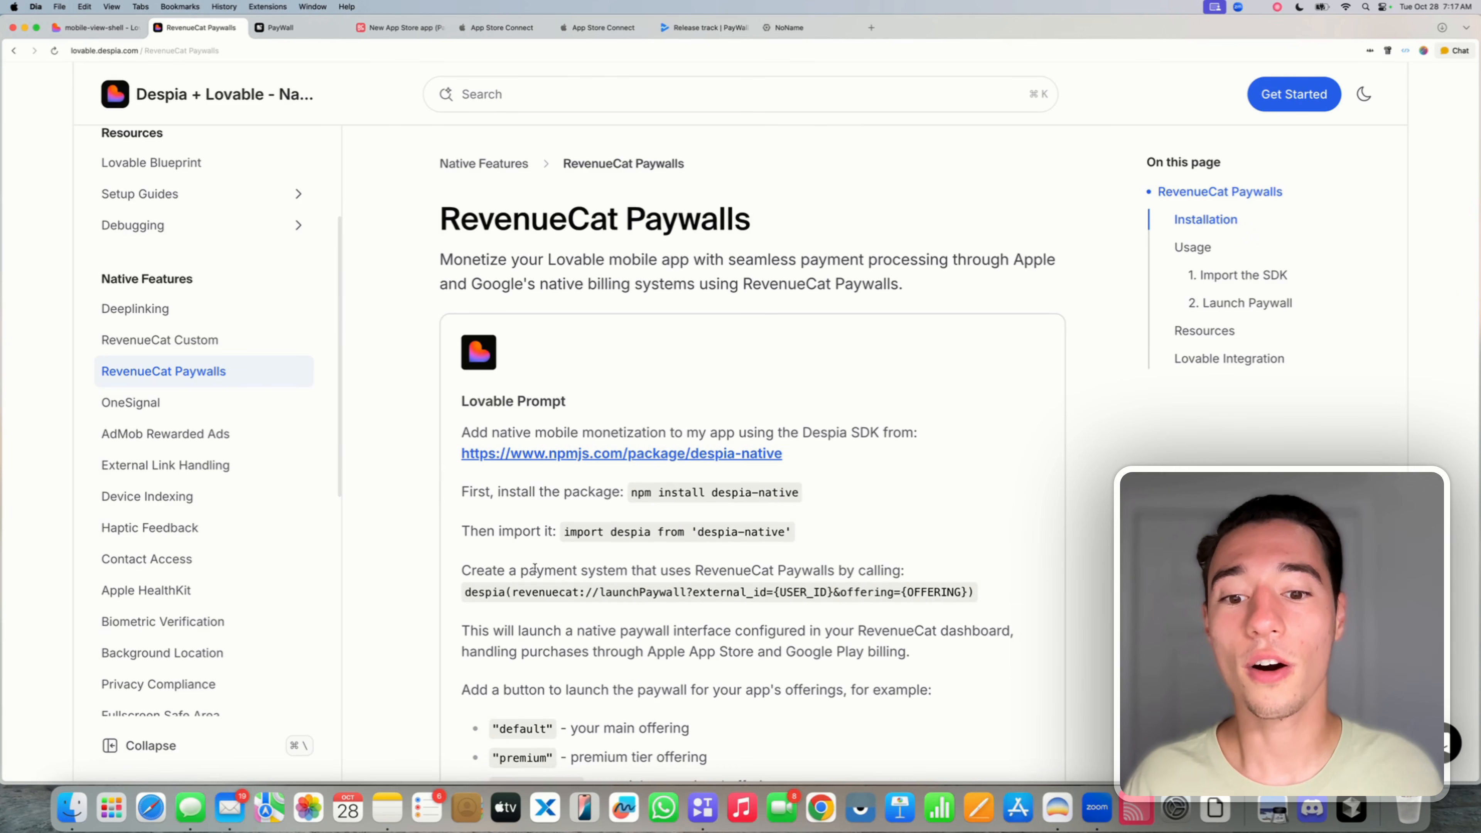
scroll(665, 519, "down", 6)
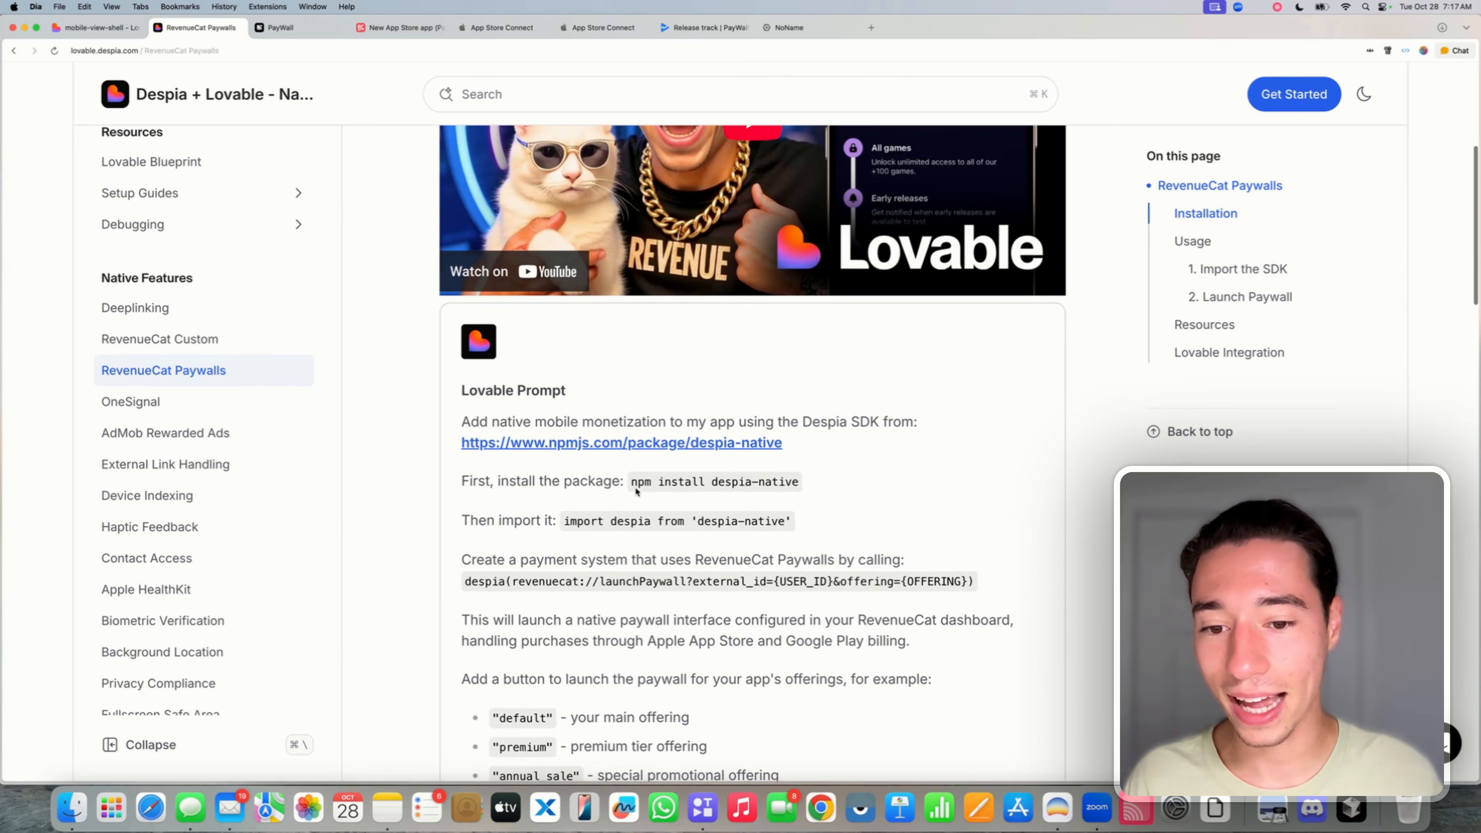
left_click_drag(633, 482, 802, 487)
left_click(350, 145)
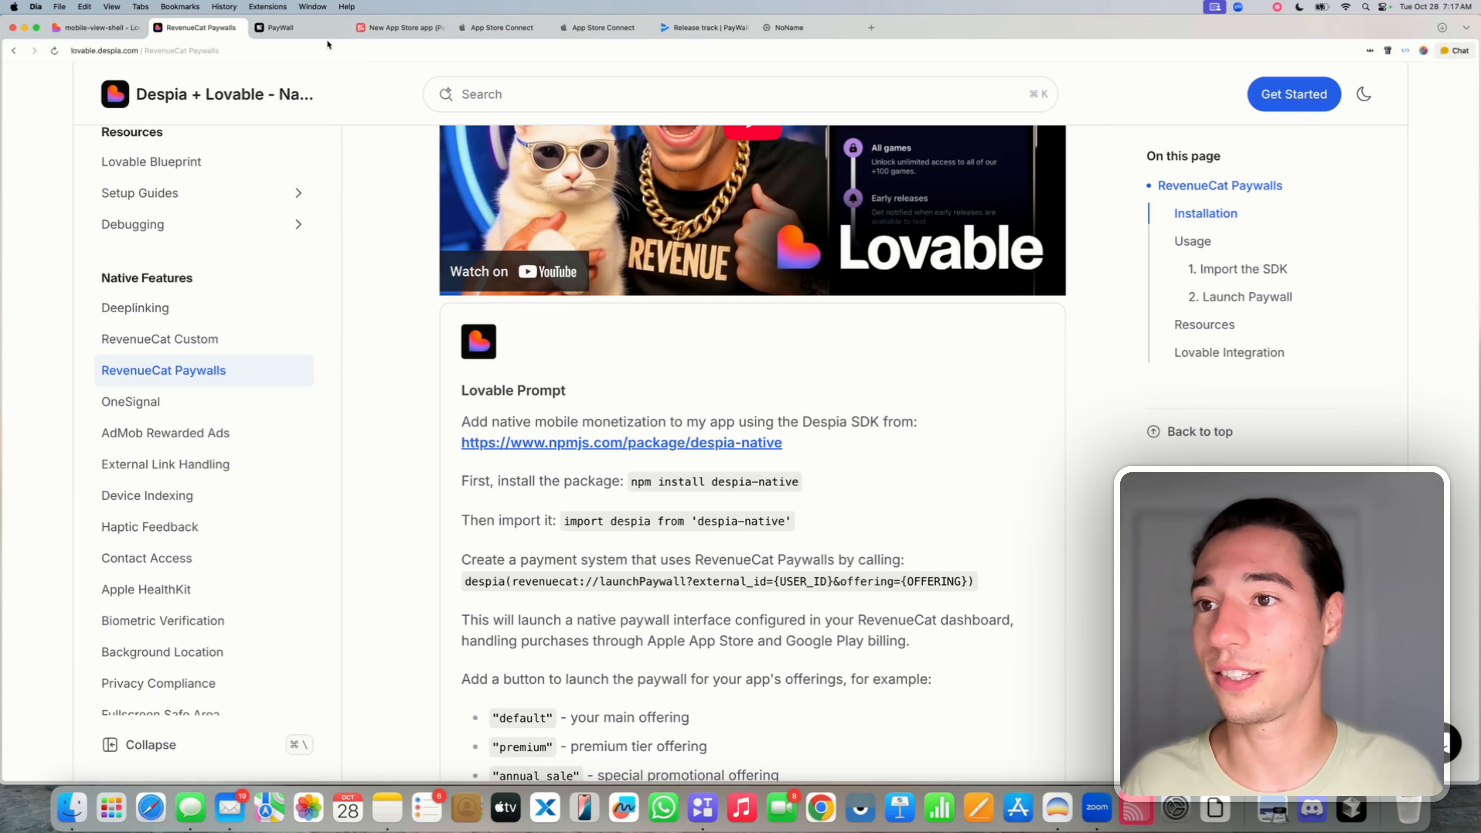
- Copy the Apple iOS bundle ID com.despia.paywall from the PayWall app's Publish App settings in Despia Studio
left_click(297, 29)
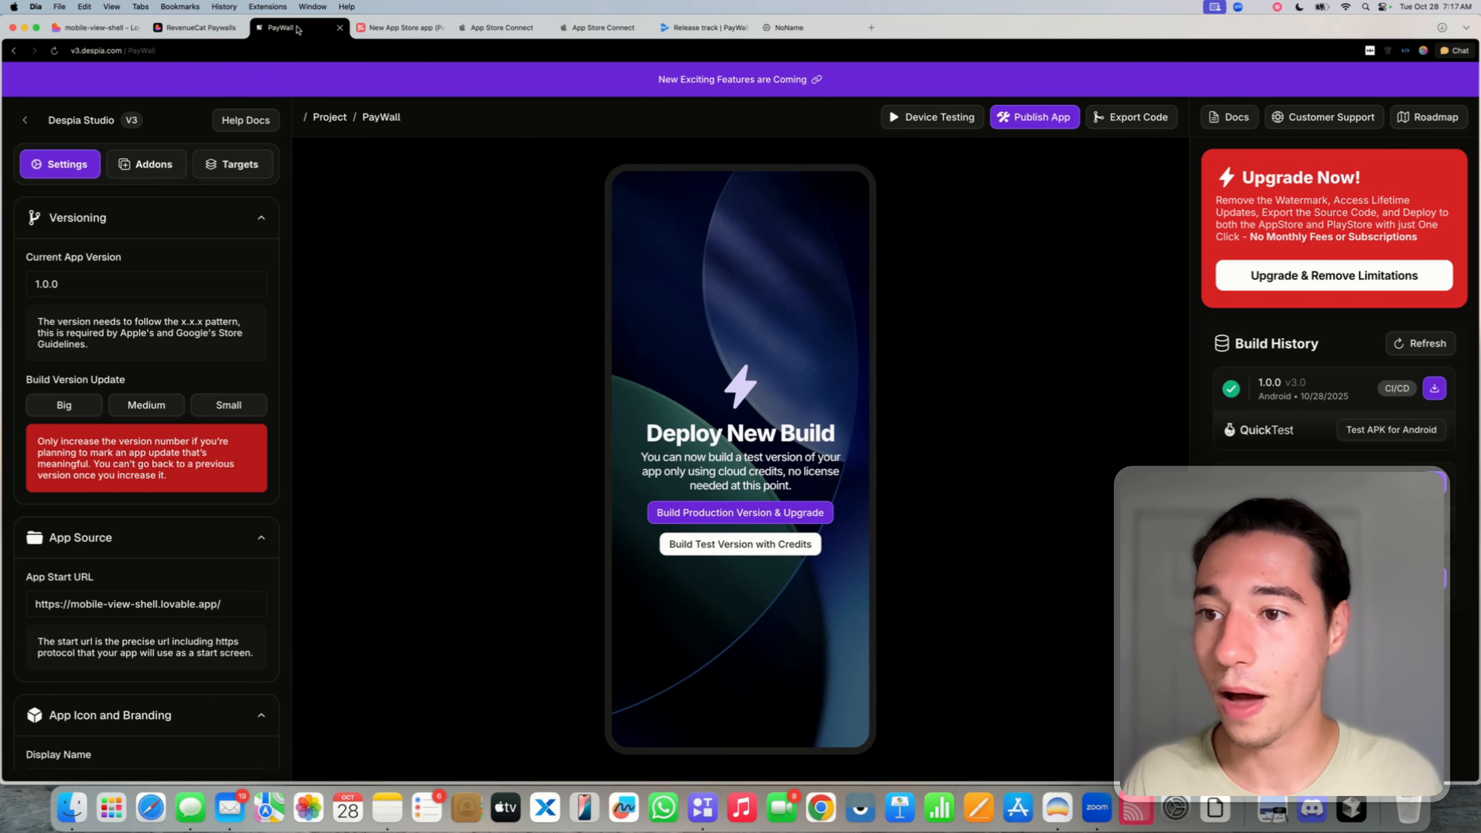
left_click(1044, 125)
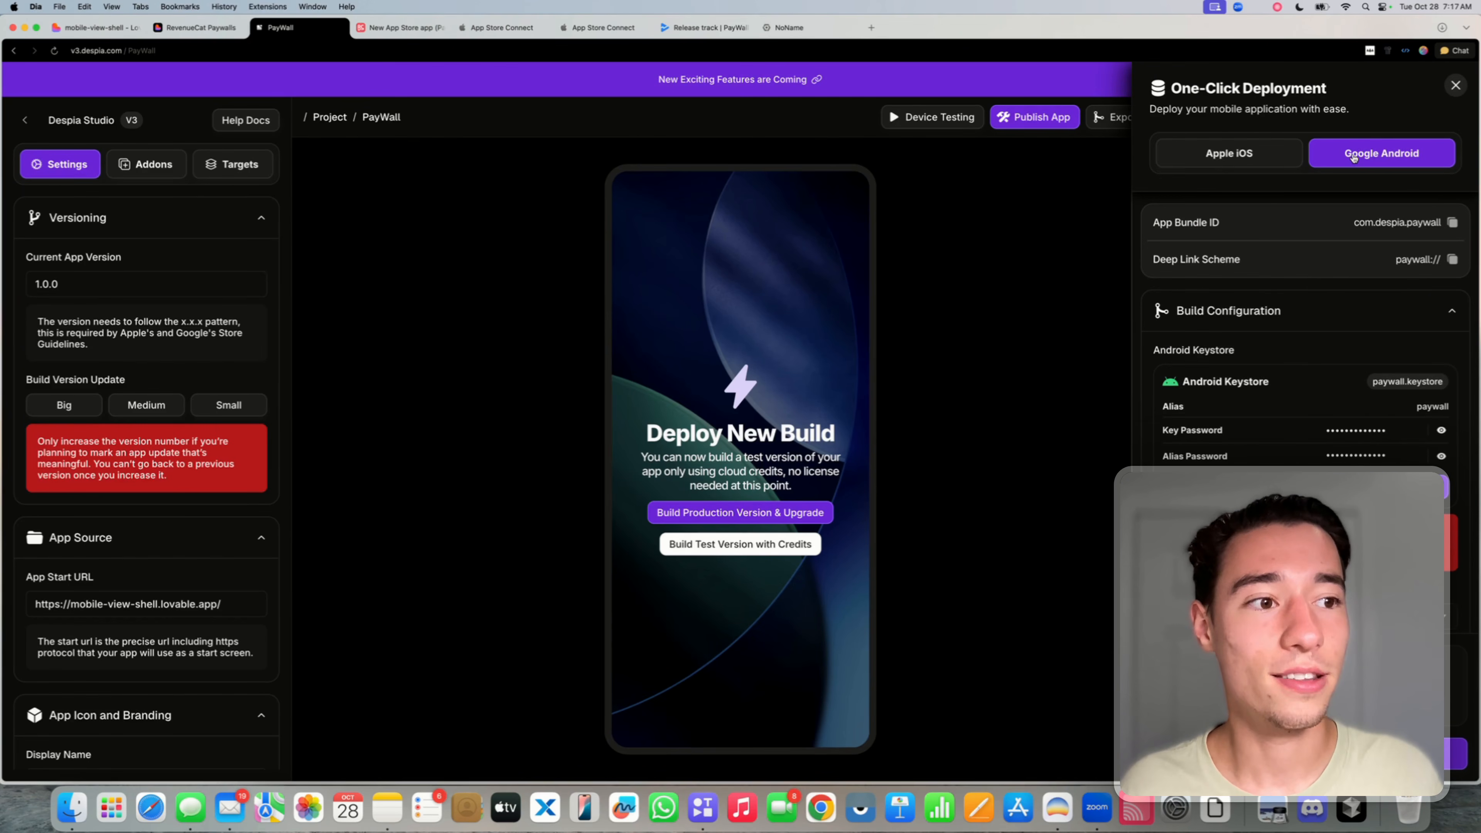
left_click(1238, 154)
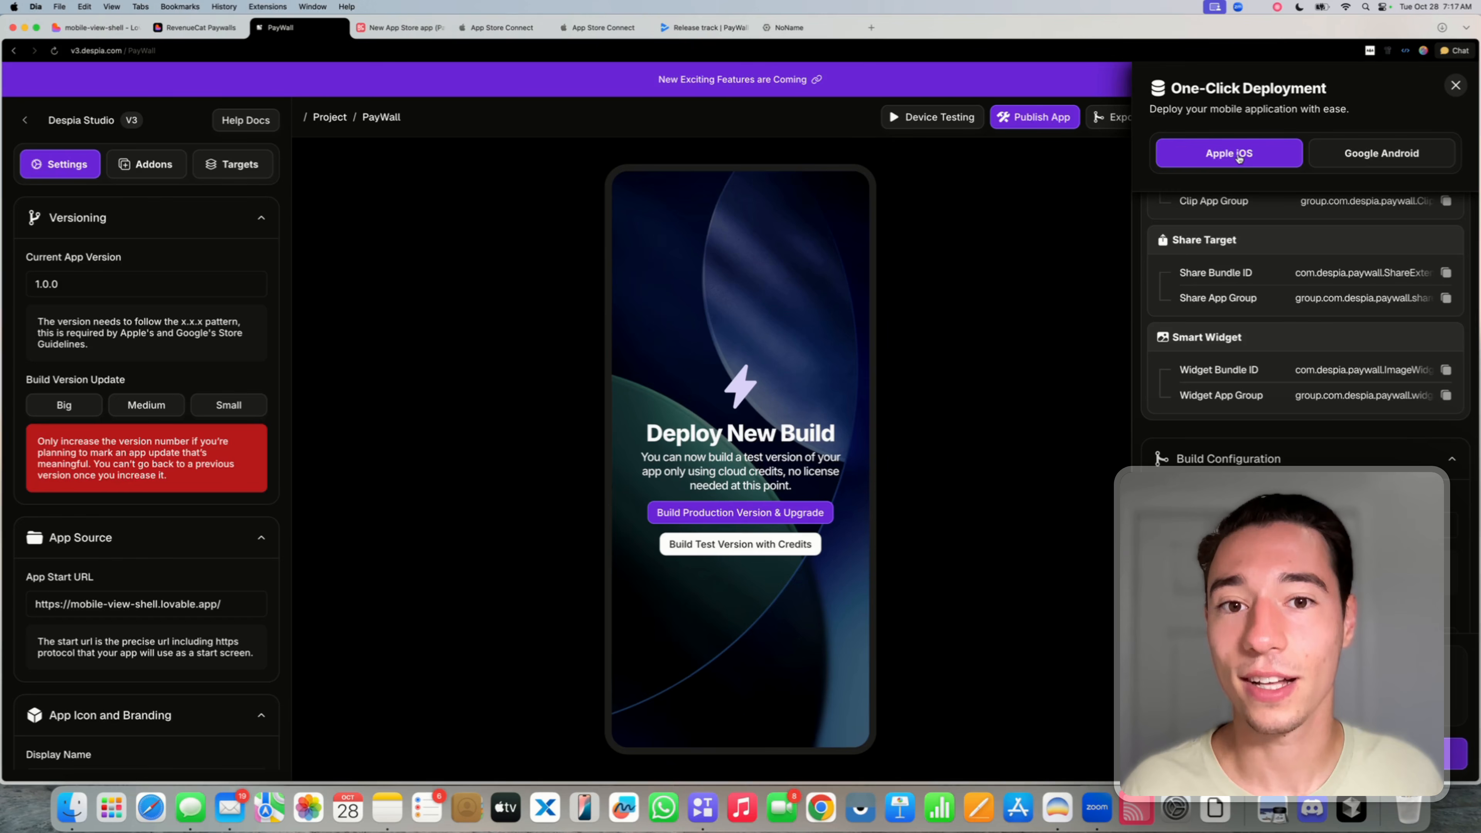
scroll(1294, 448, "up", 5)
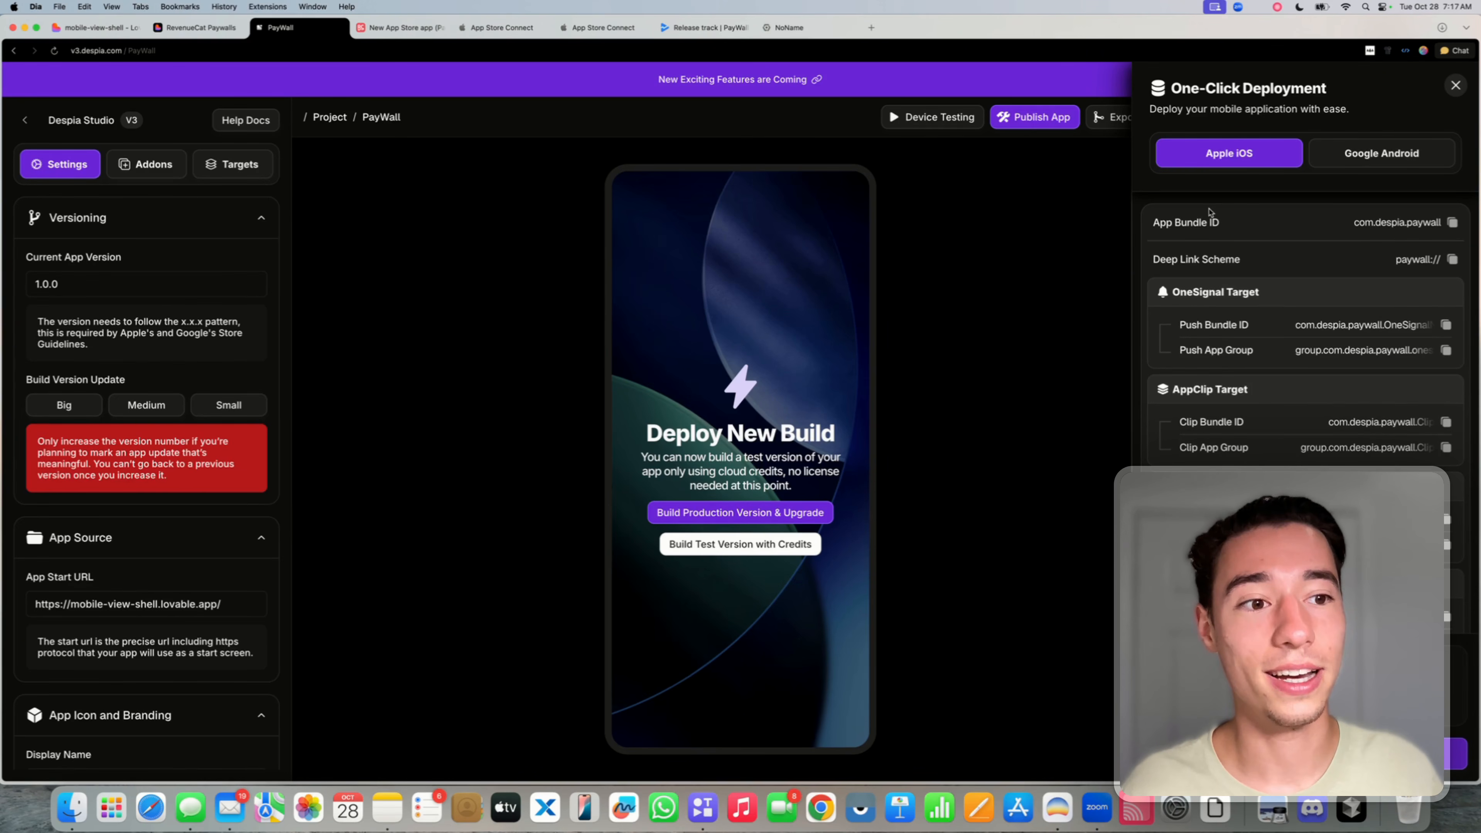
left_click(1456, 86)
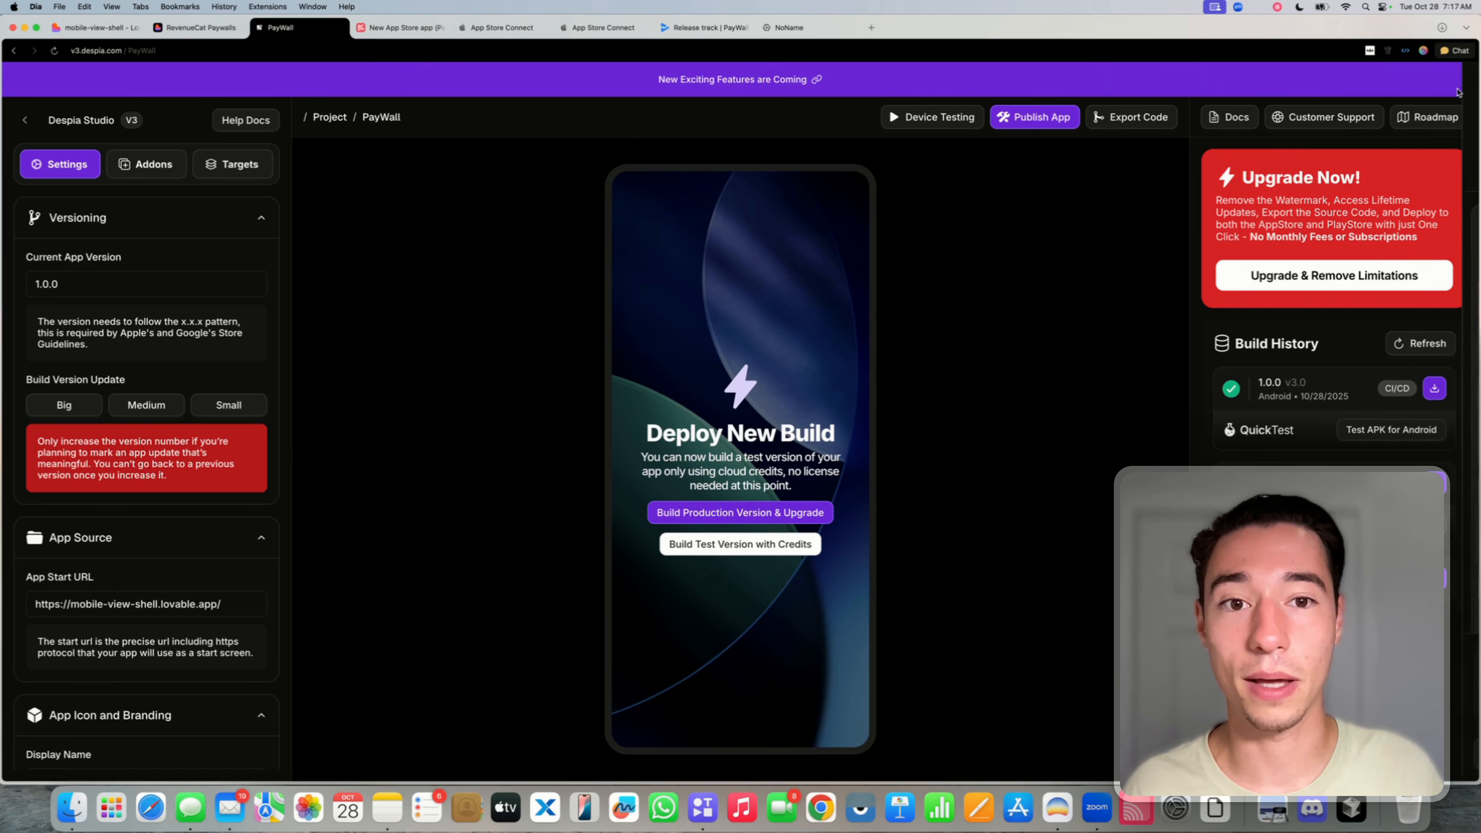
left_click(1070, 124)
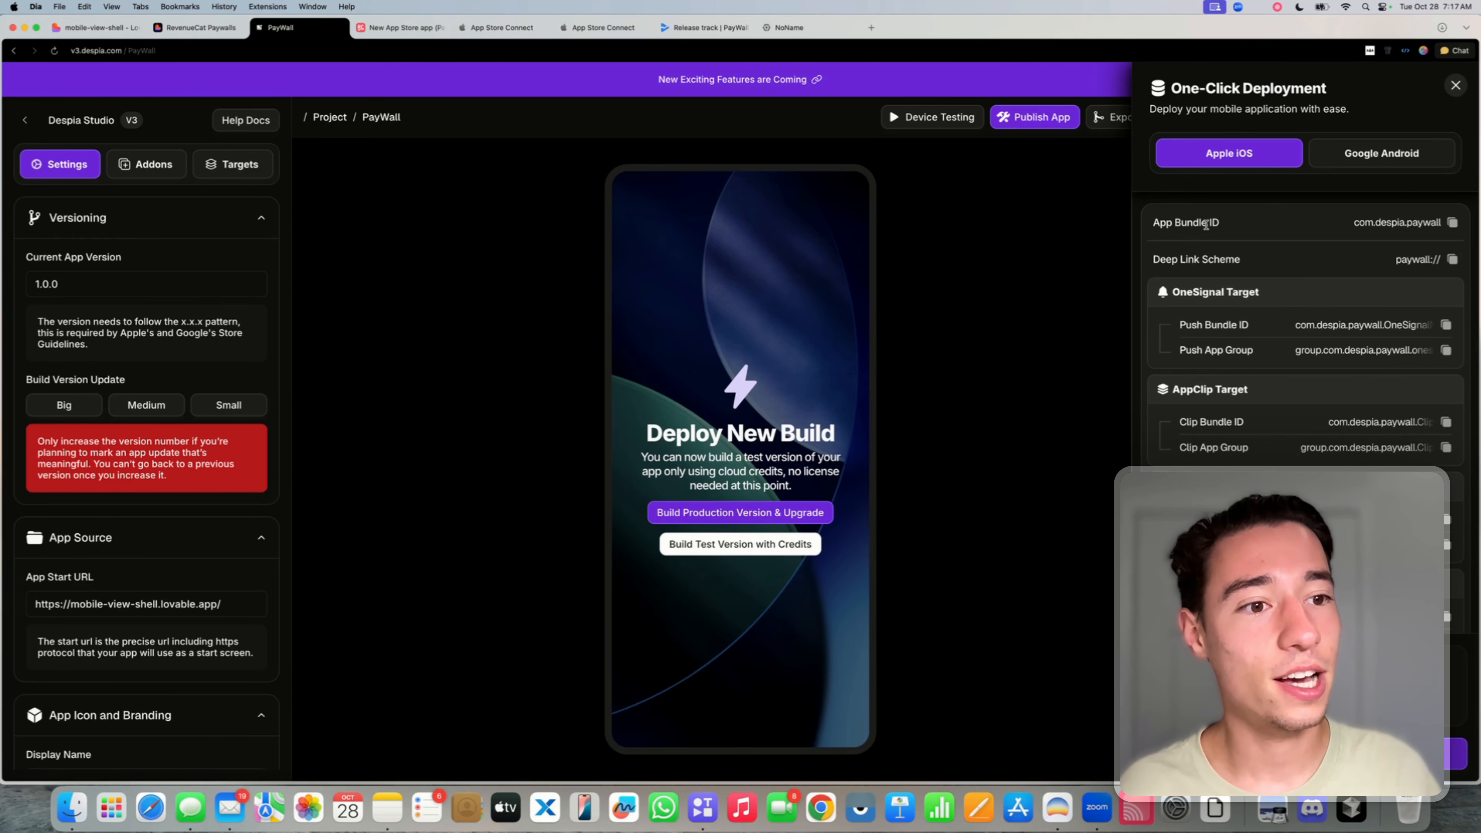
left_click_drag(1158, 222, 1238, 225)
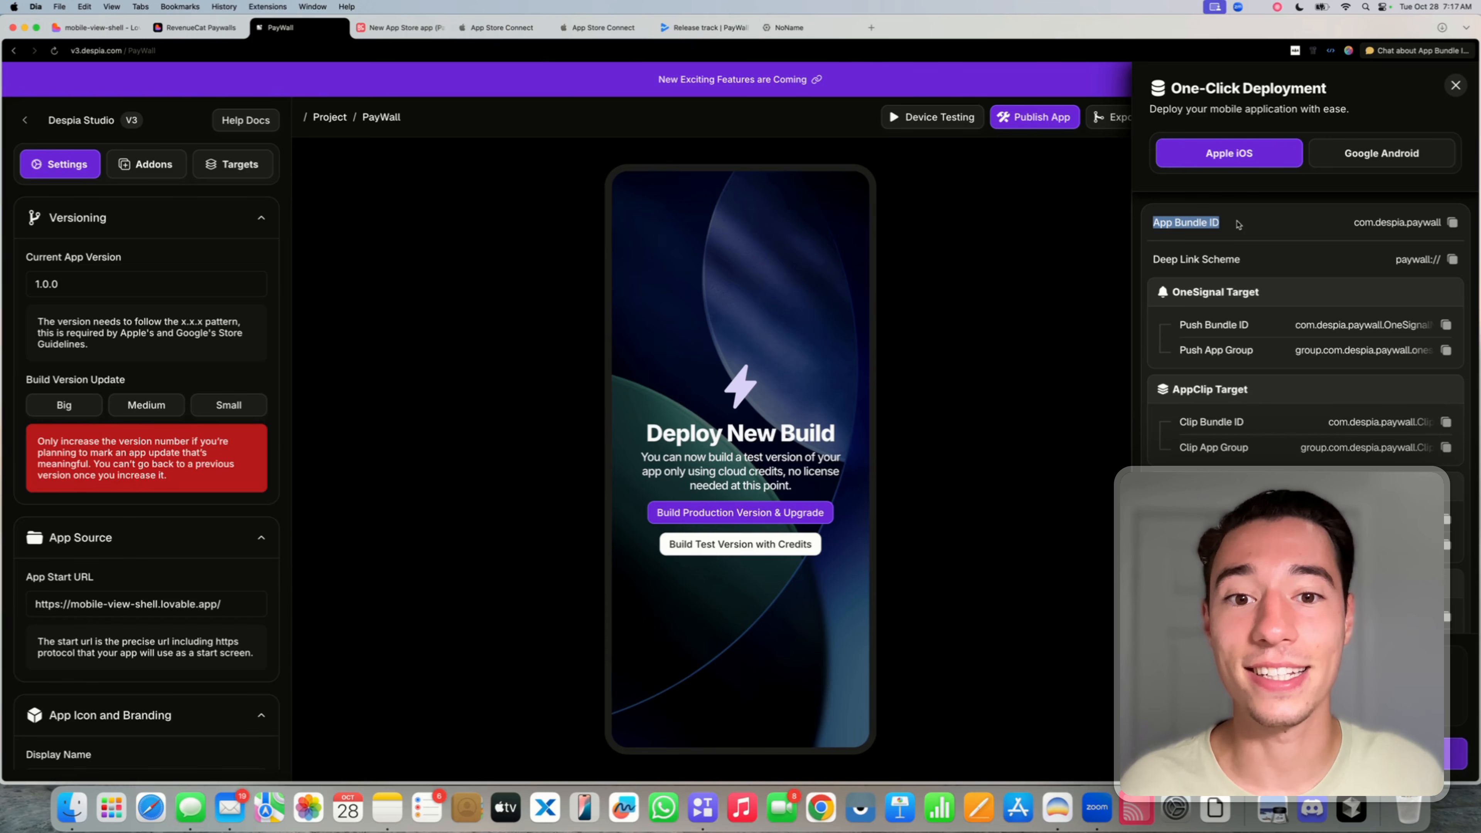
double_click(1375, 222)
key("super+c")
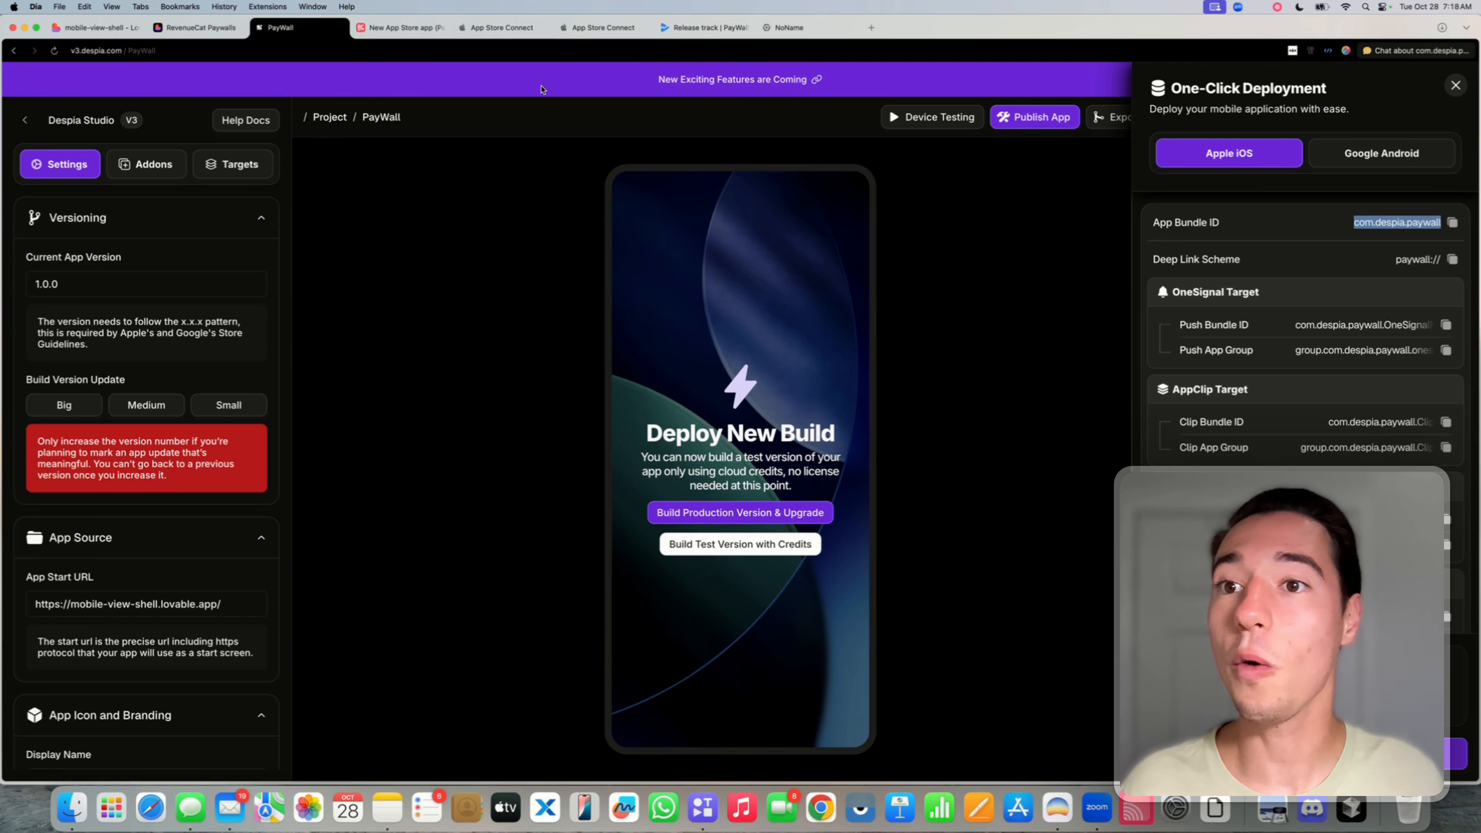
left_click(401, 28)
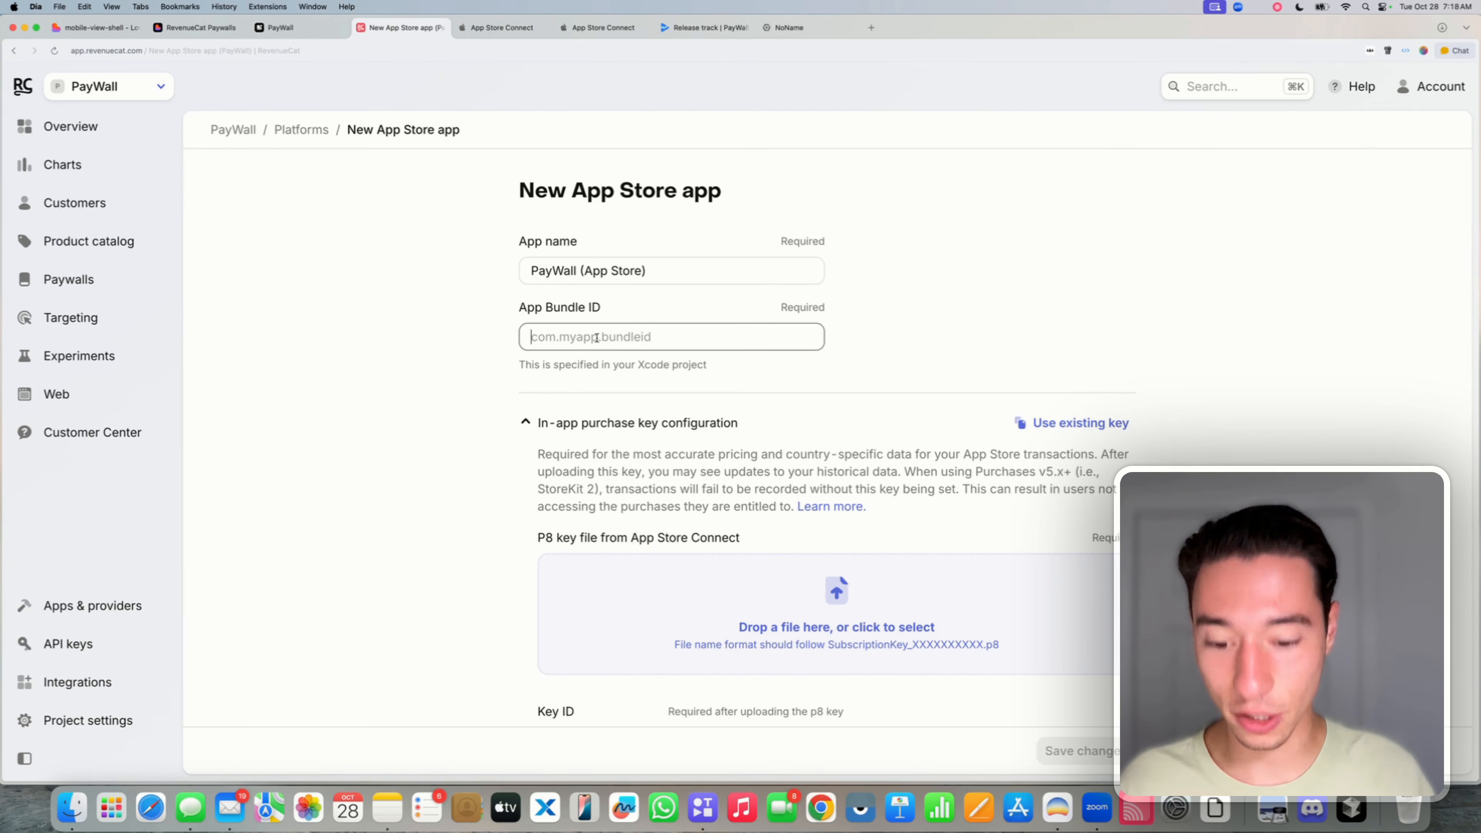
- Paste com.despia.paywall into the RevenueCat App Bundle ID field, then go to App Store Connect
key("super+v")
left_click(489, 360)
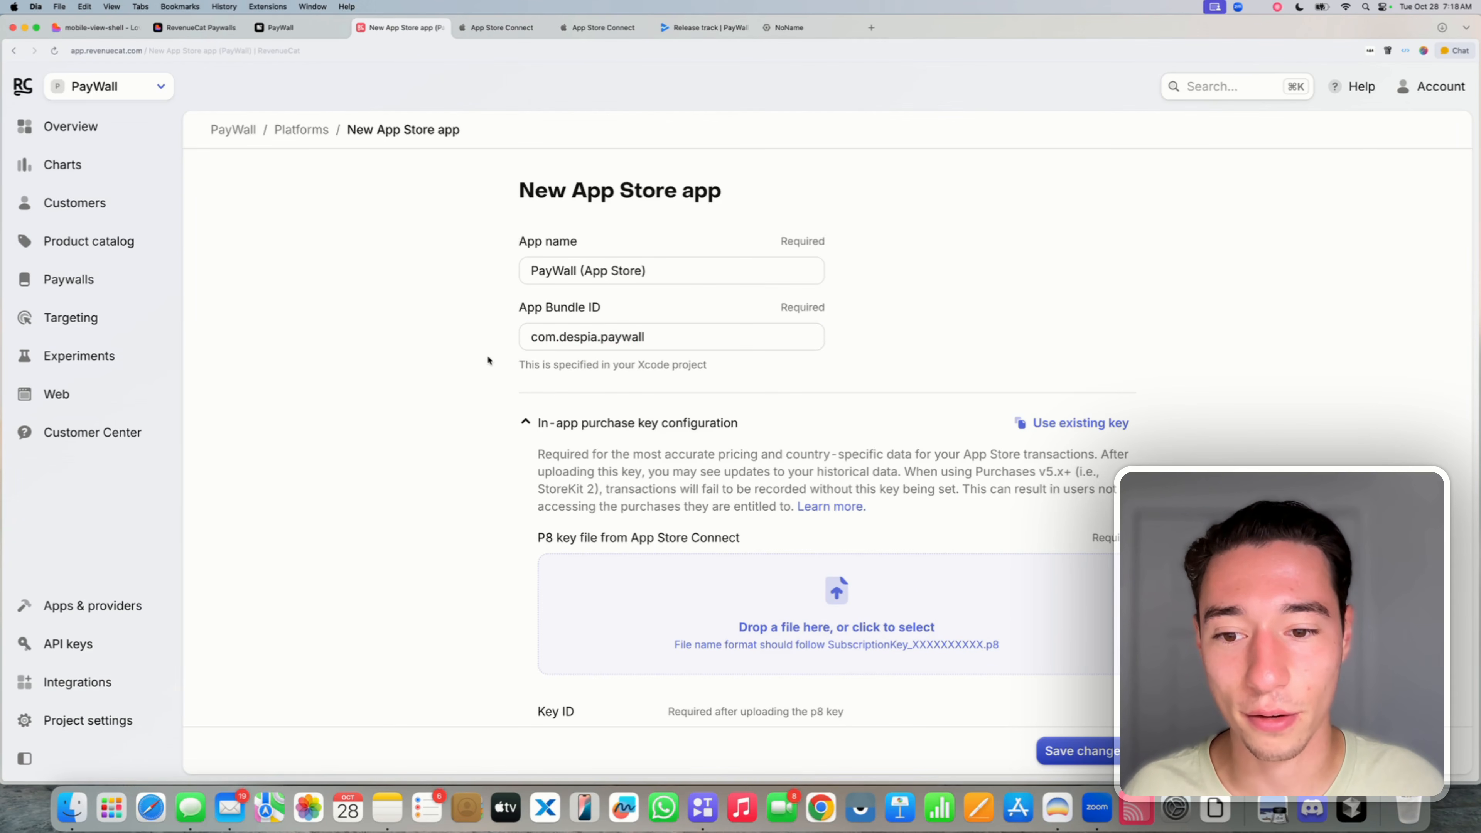
scroll(489, 360, "down", 3)
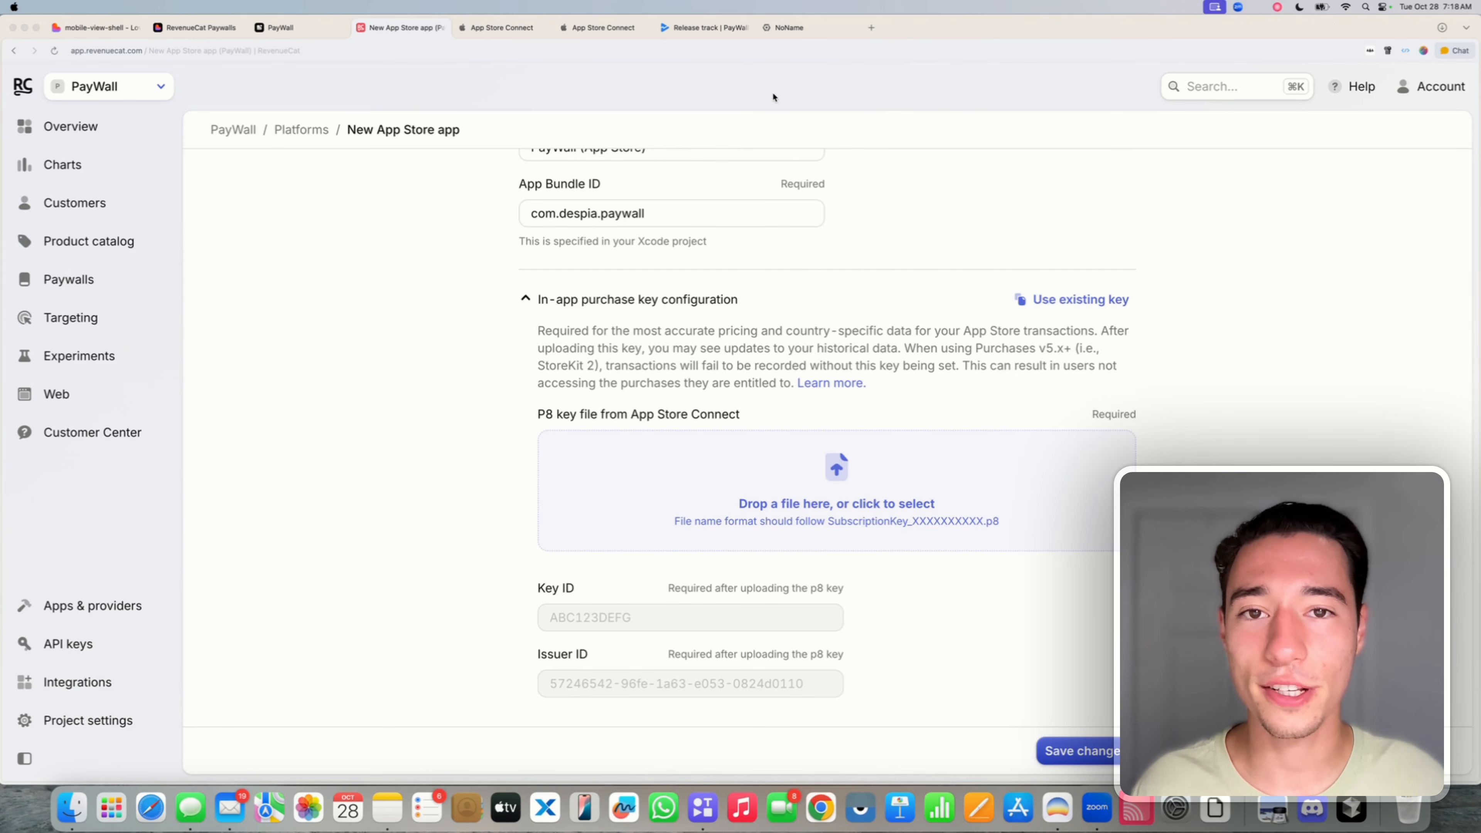
left_click(583, 29)
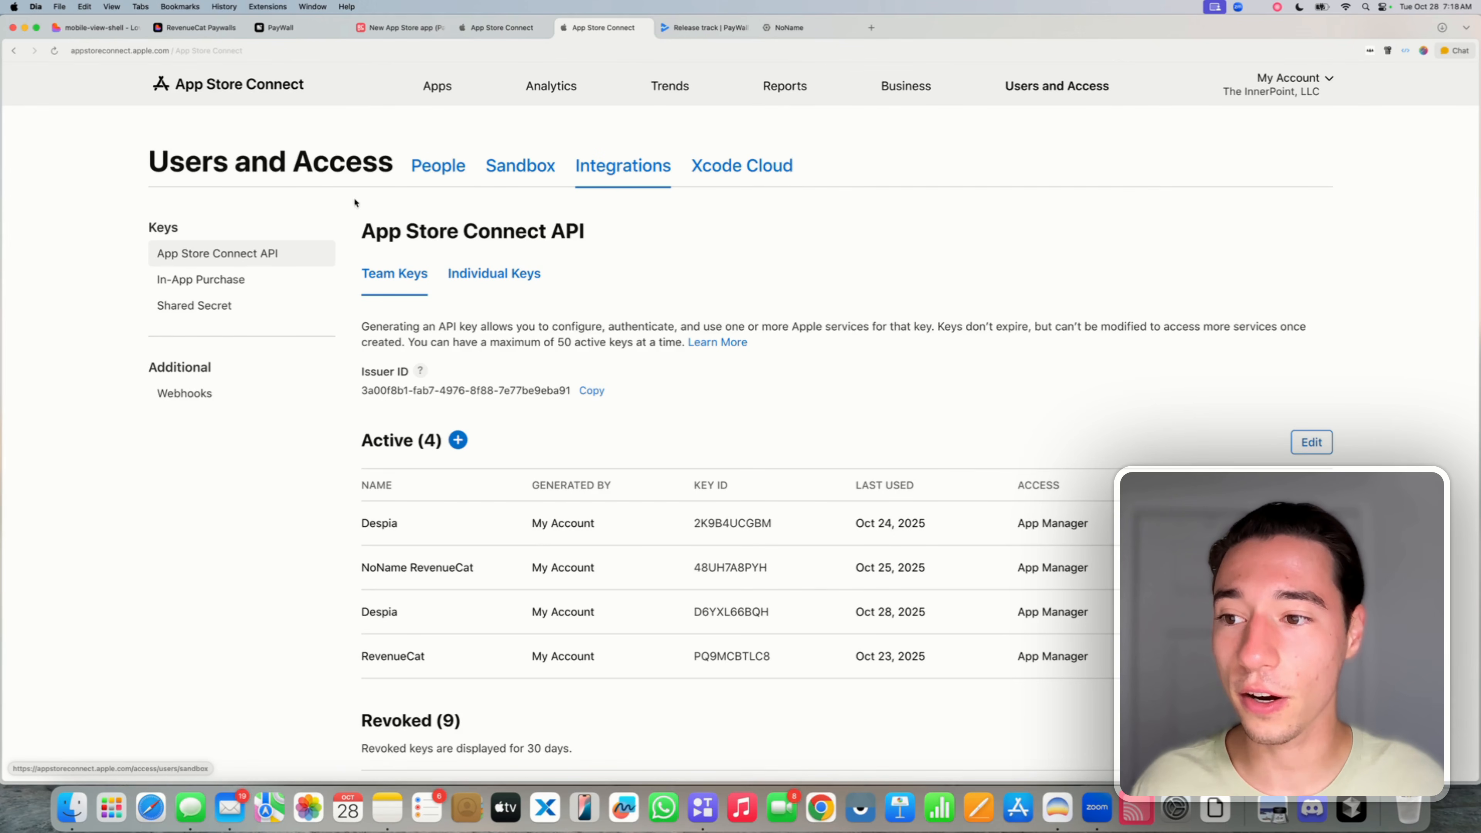
- Generate a new In-App Purchase key named 'PayWall RevenueCat' in App Store Connect
left_click(190, 282)
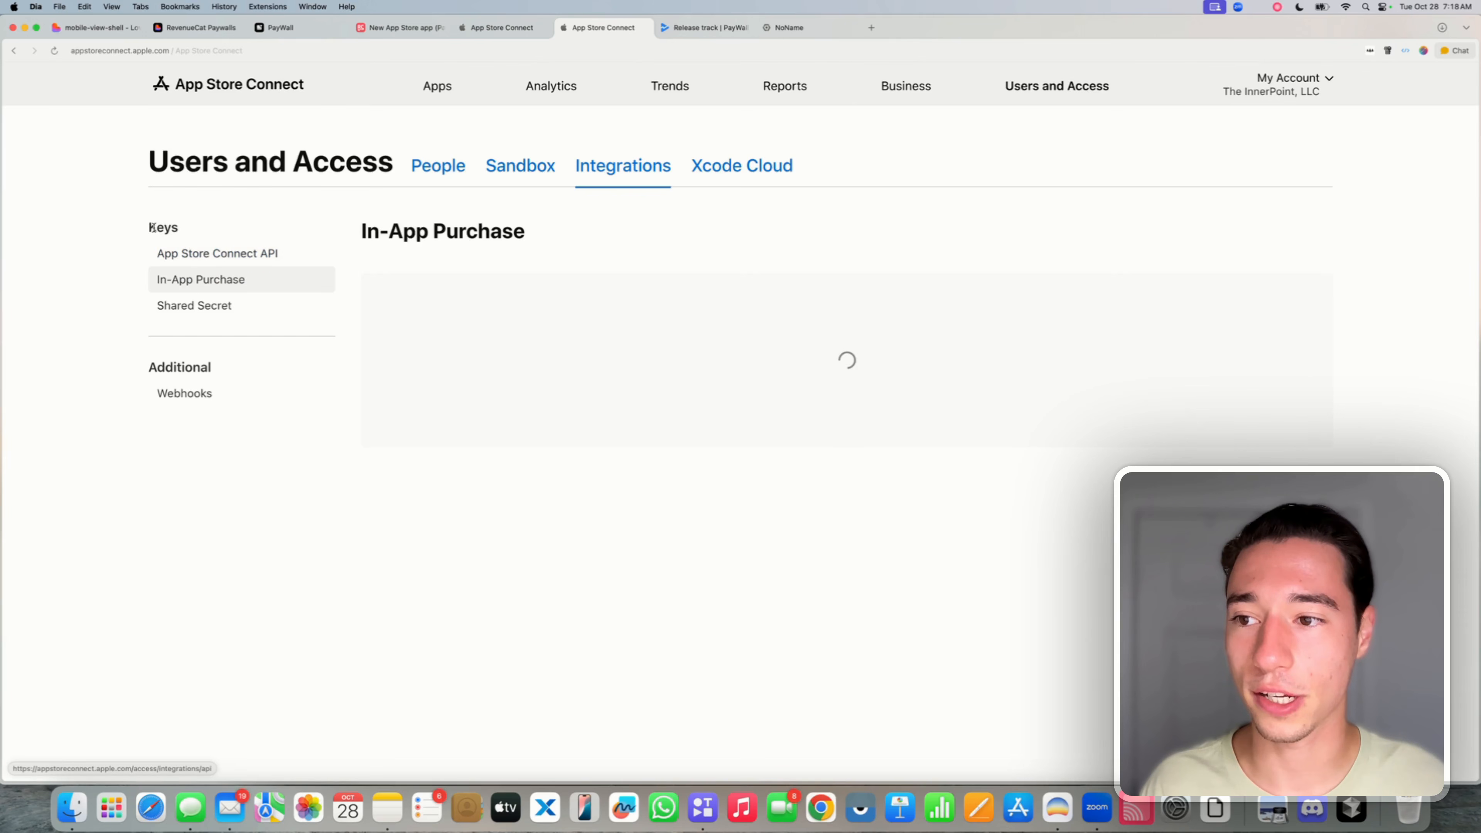
double_click(187, 227)
left_click(214, 222)
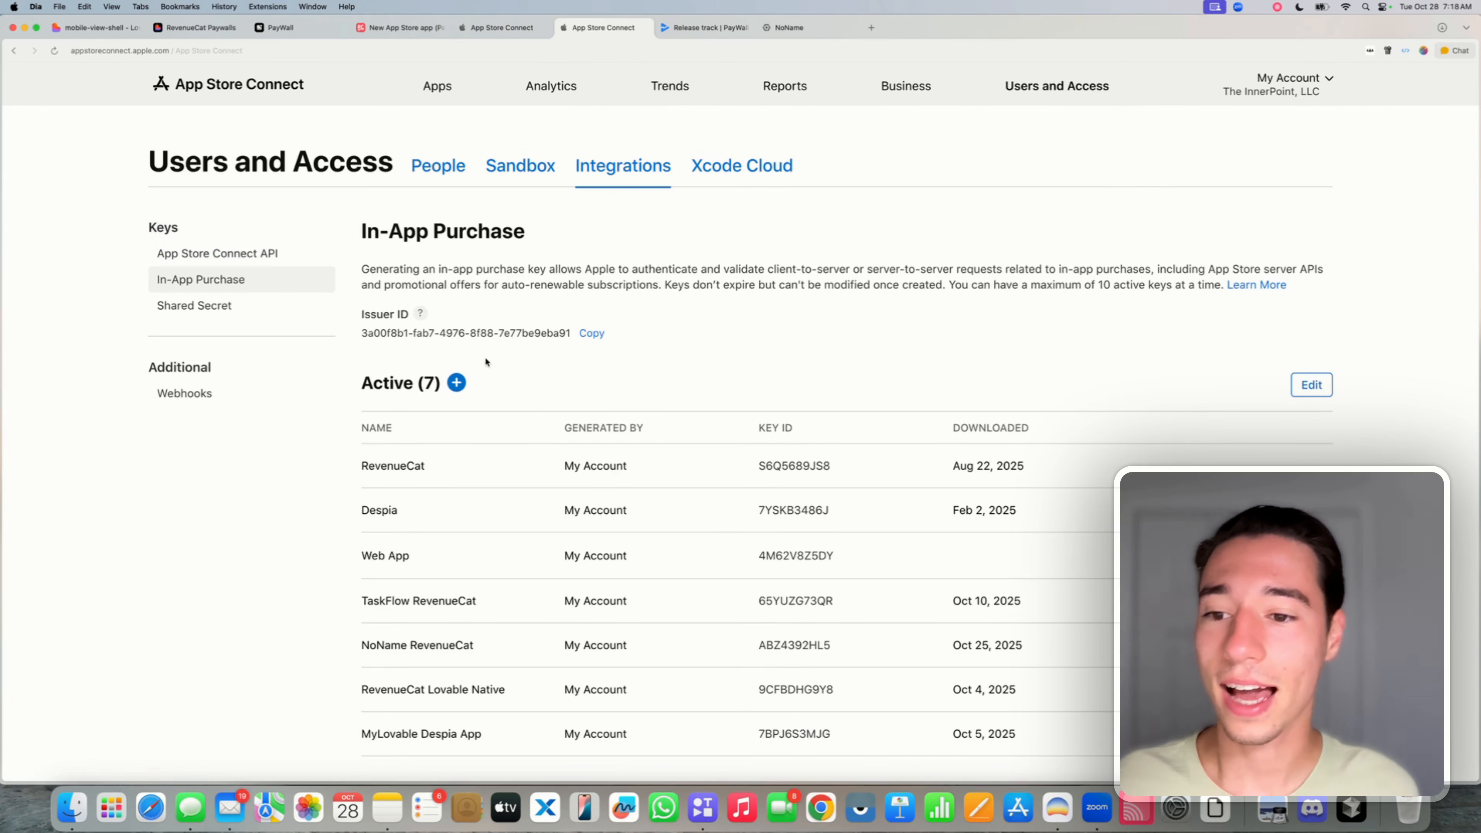
left_click(456, 382)
left_click(492, 432)
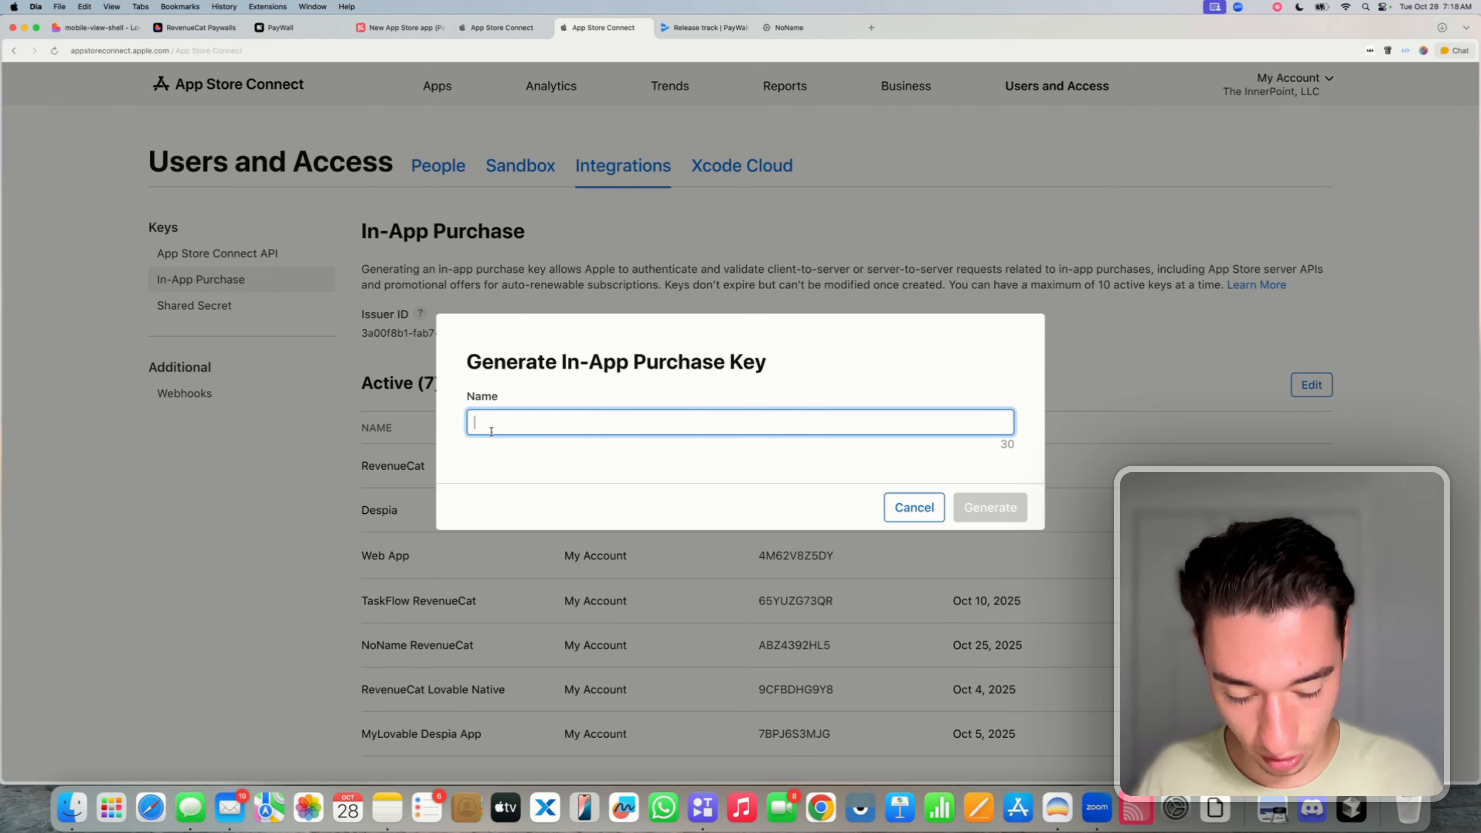
type("PawWall ")
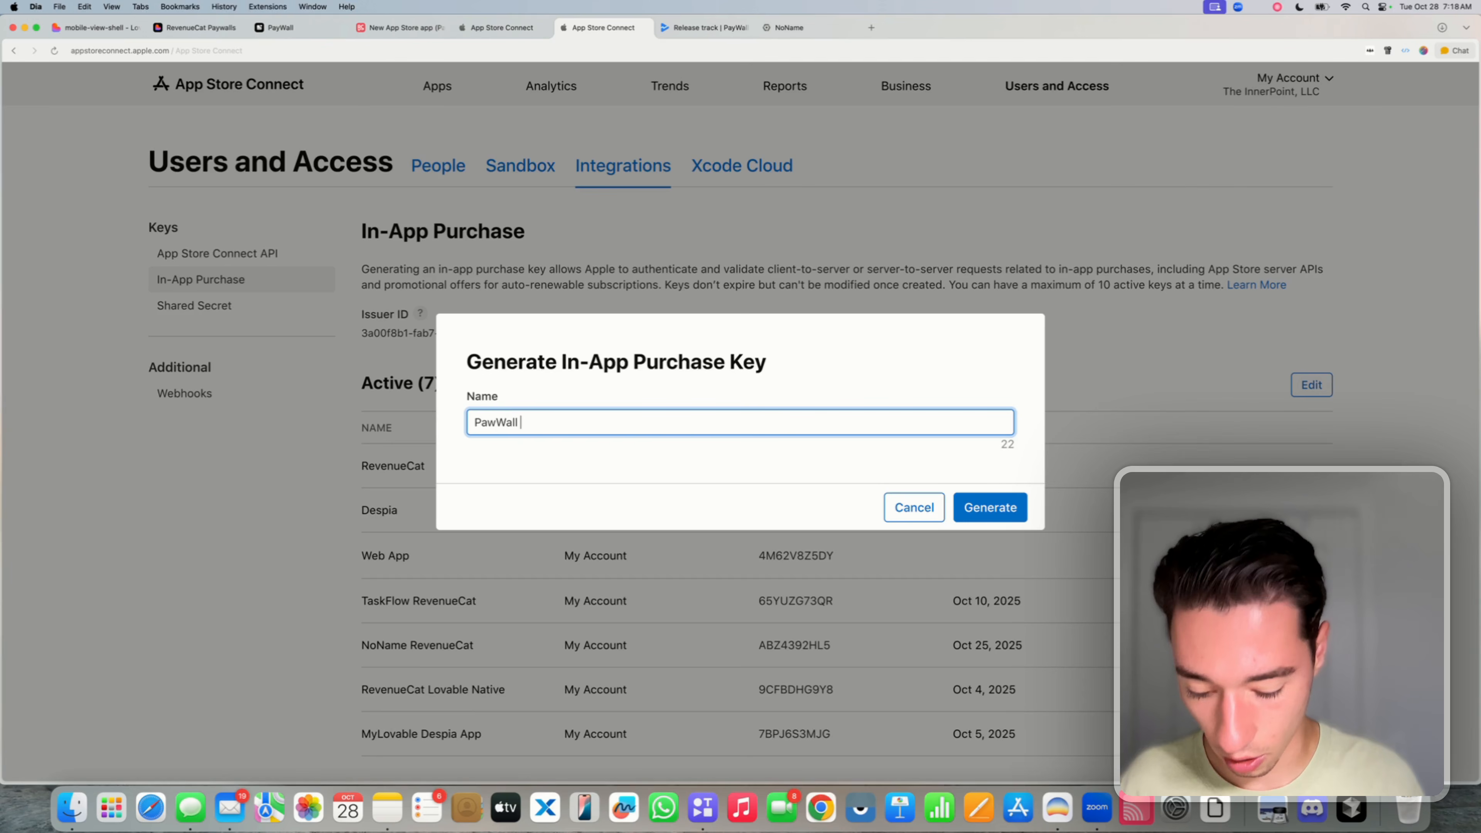
type("Revenue")
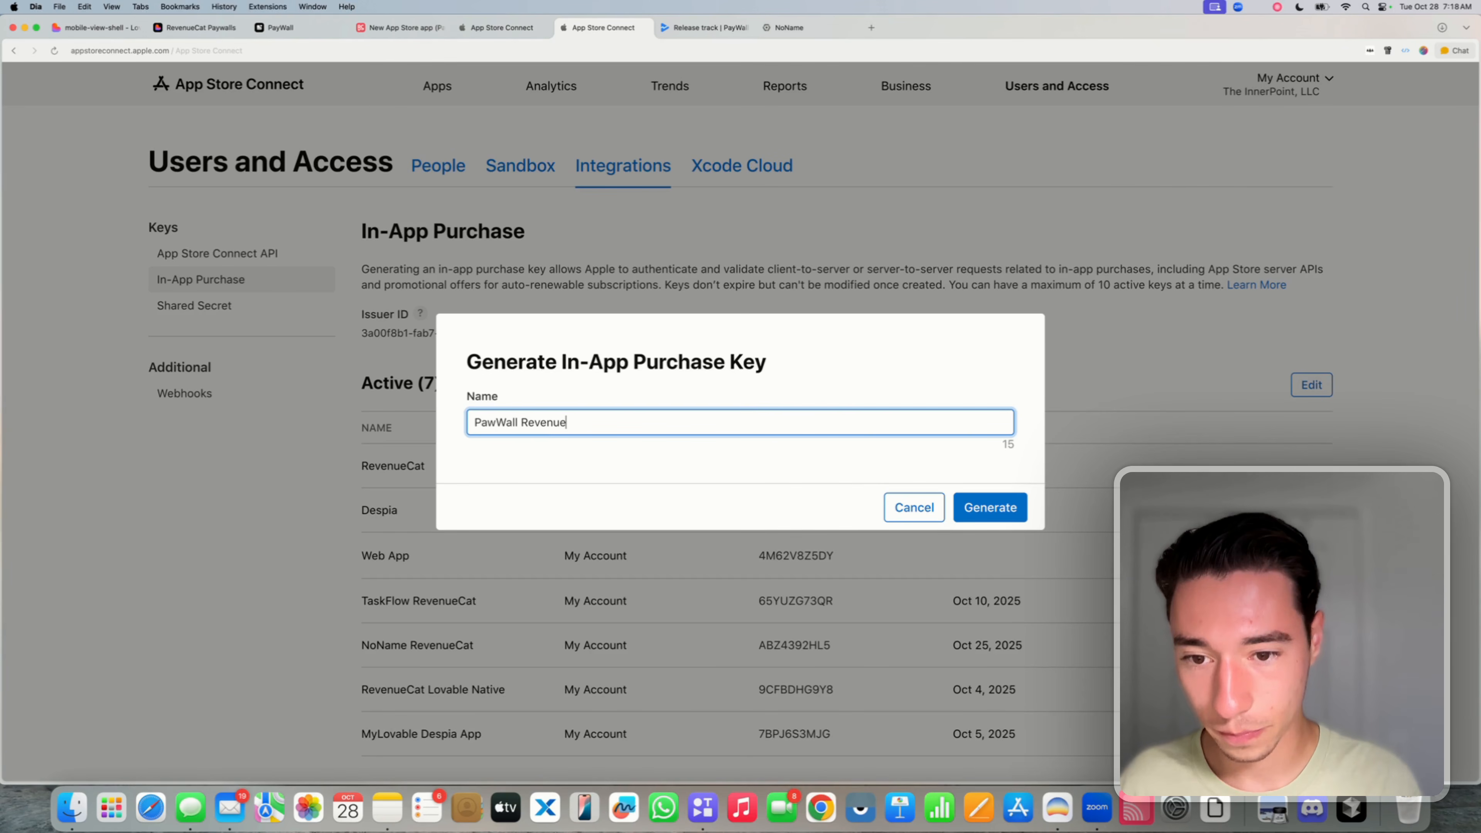
type("Cat")
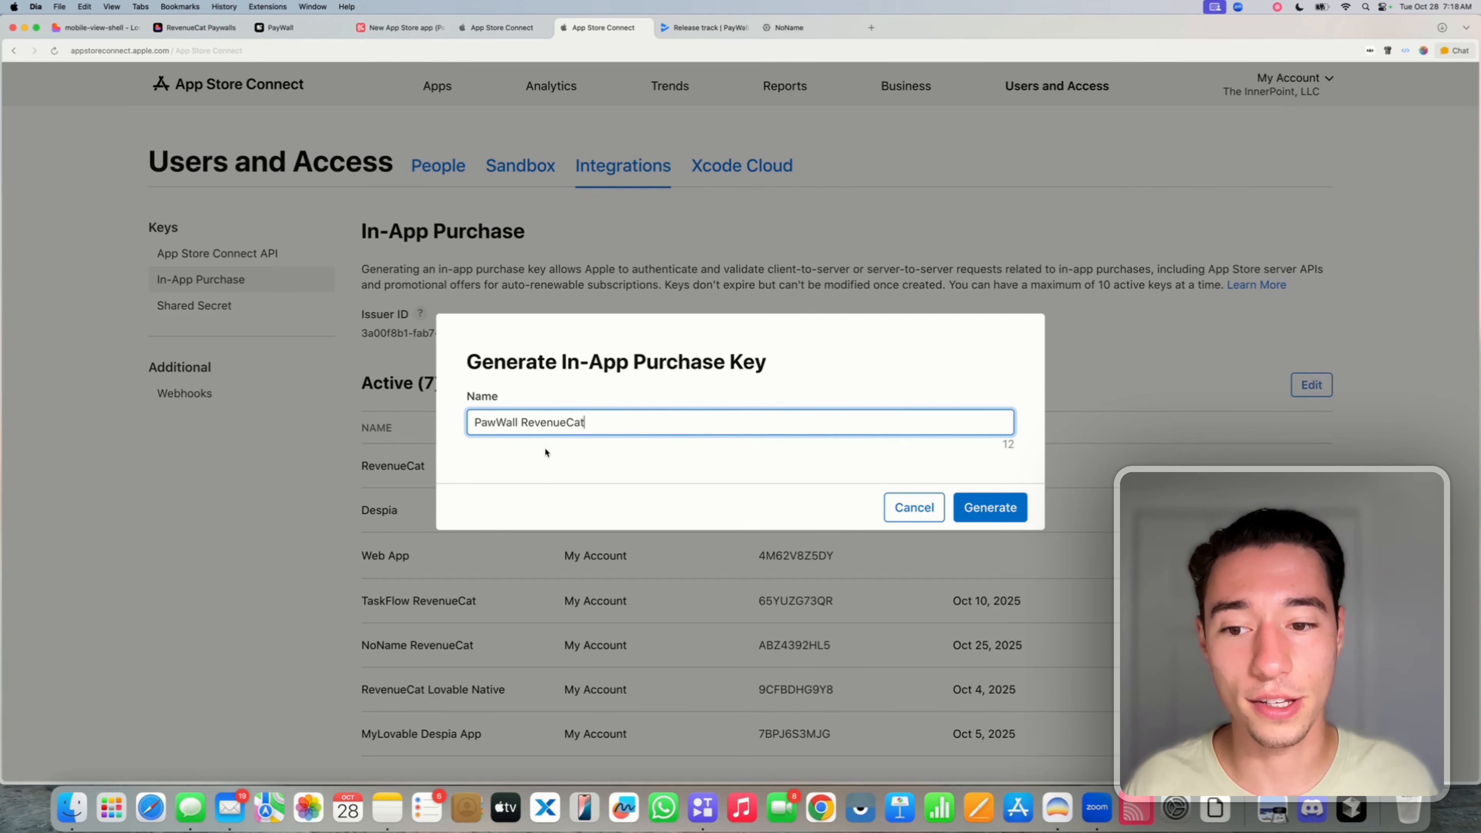
key("BackSpace")
type("y")
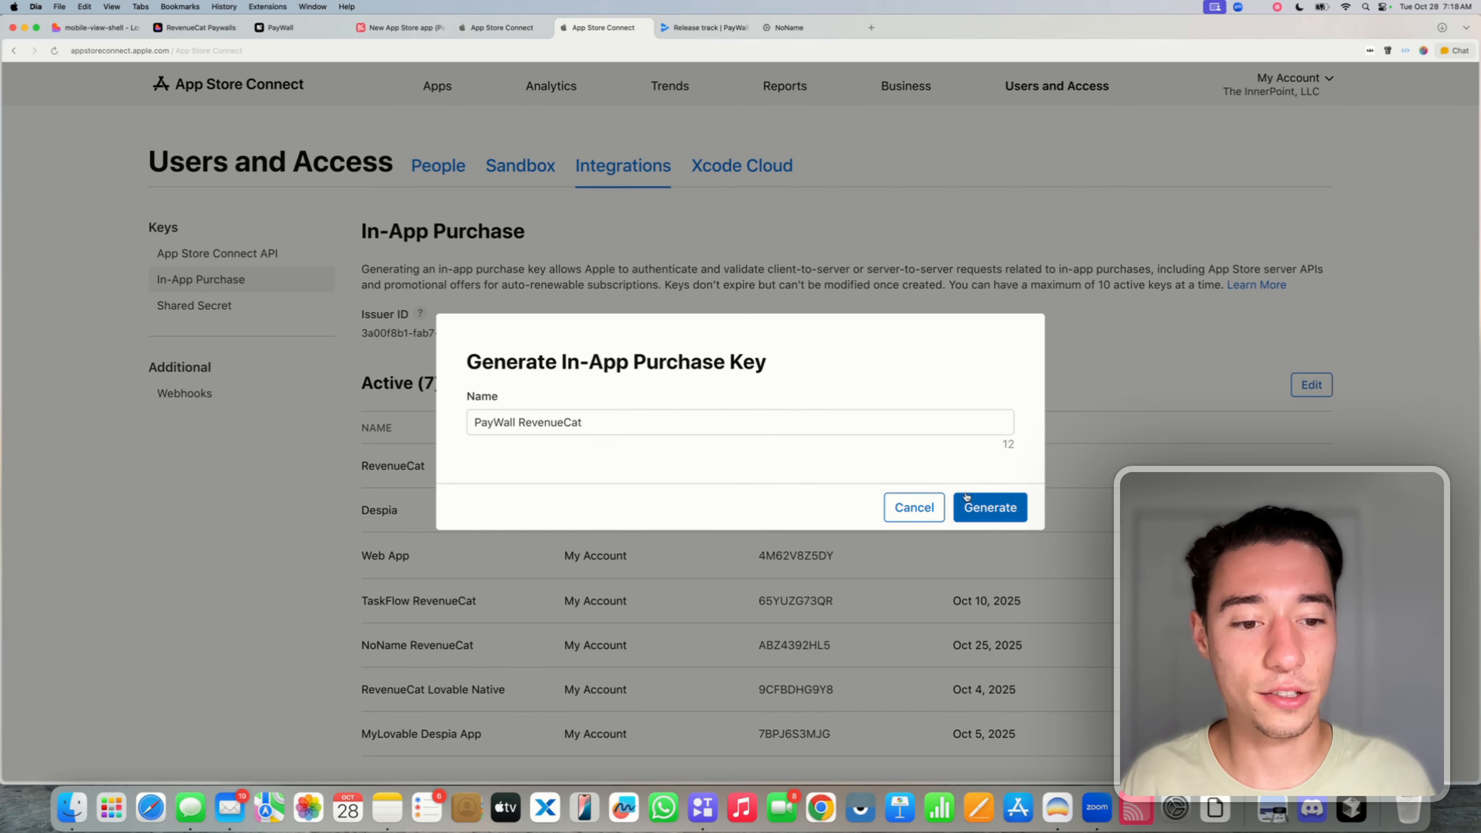
left_click(984, 508)
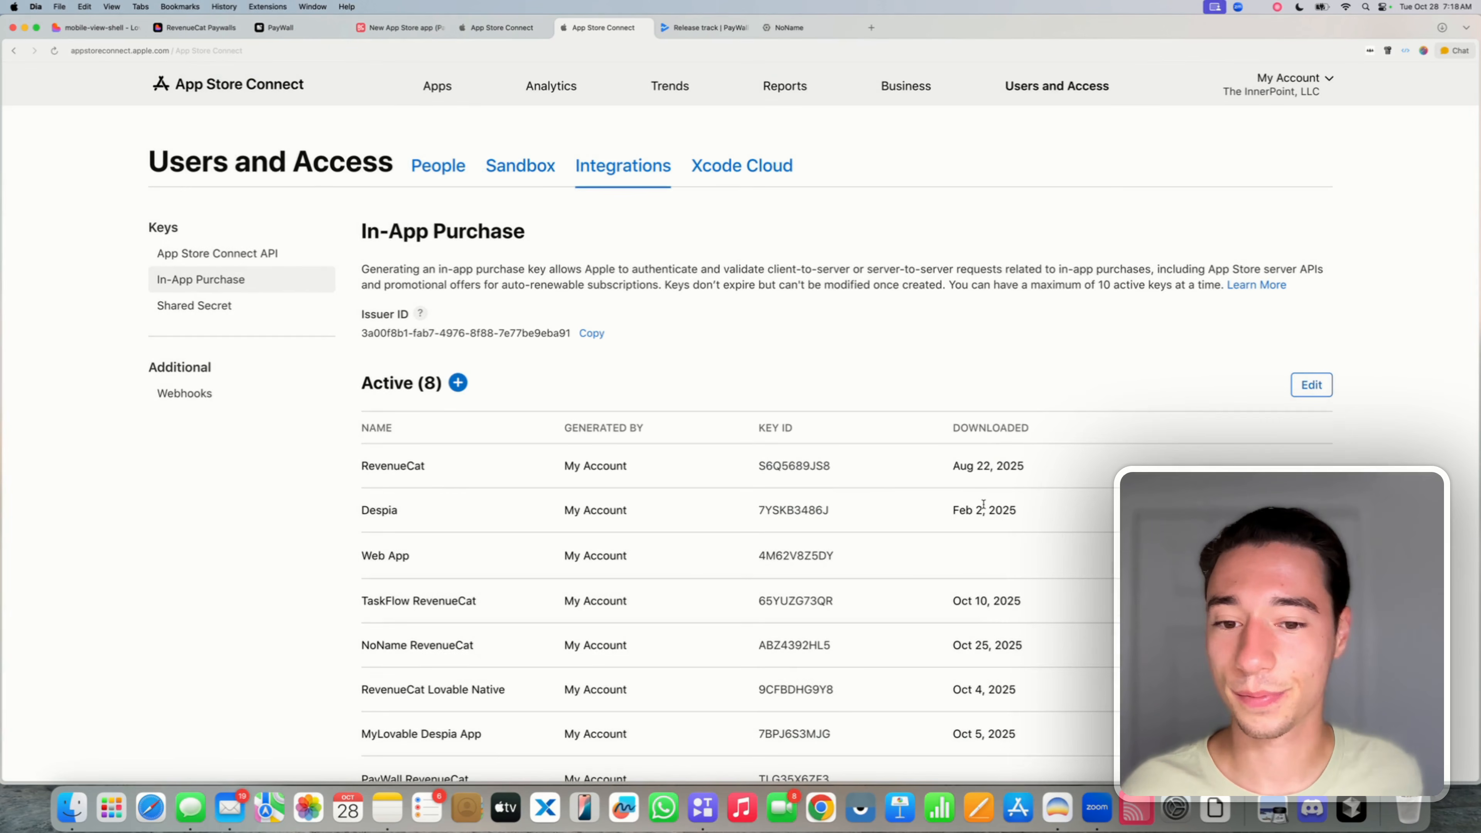
- Download the PayWall RevenueCat in-app purchase key file
scroll(1008, 584, "down", 5)
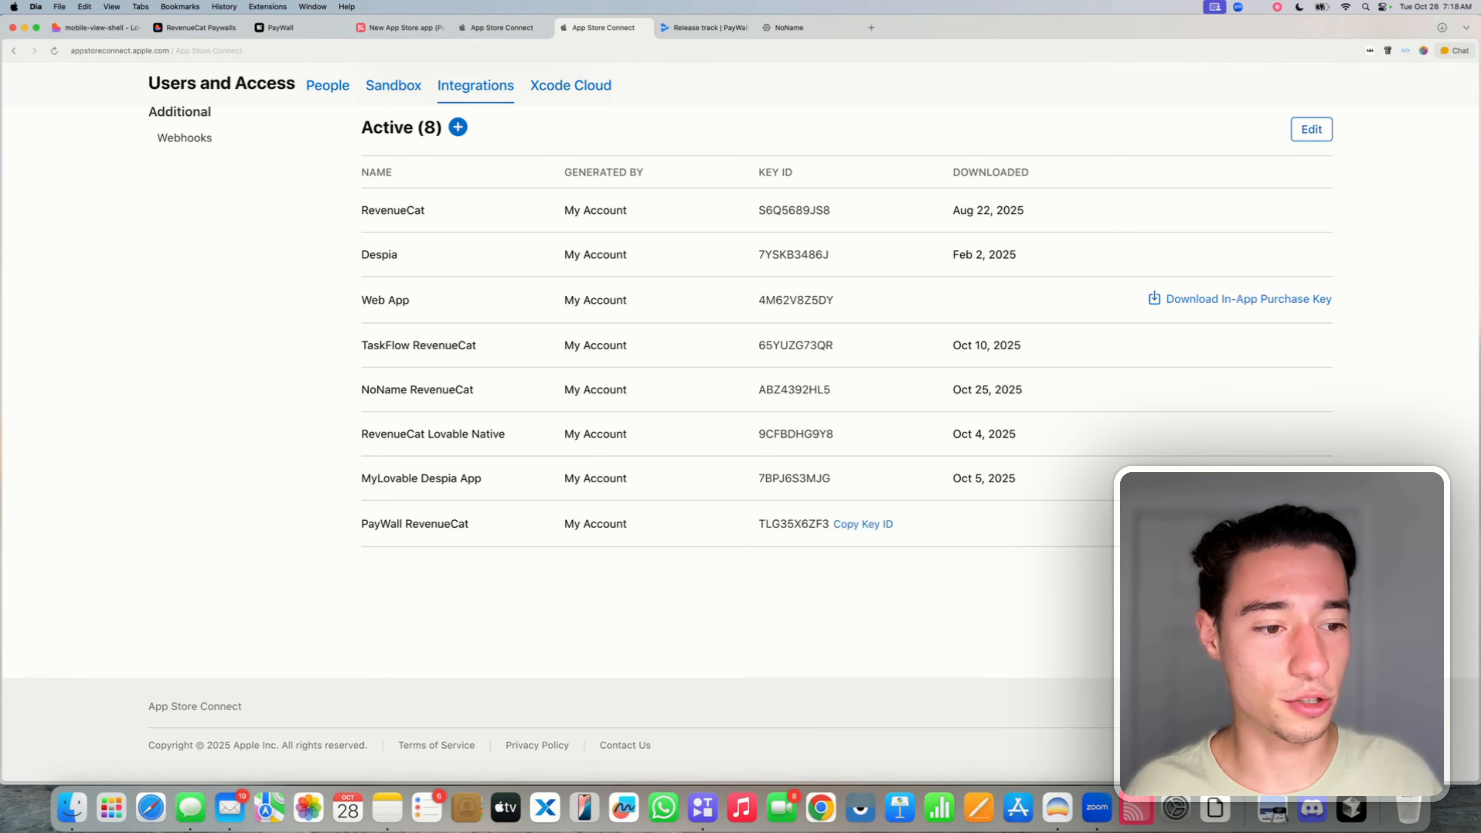
left_click(1248, 524)
left_click(998, 500)
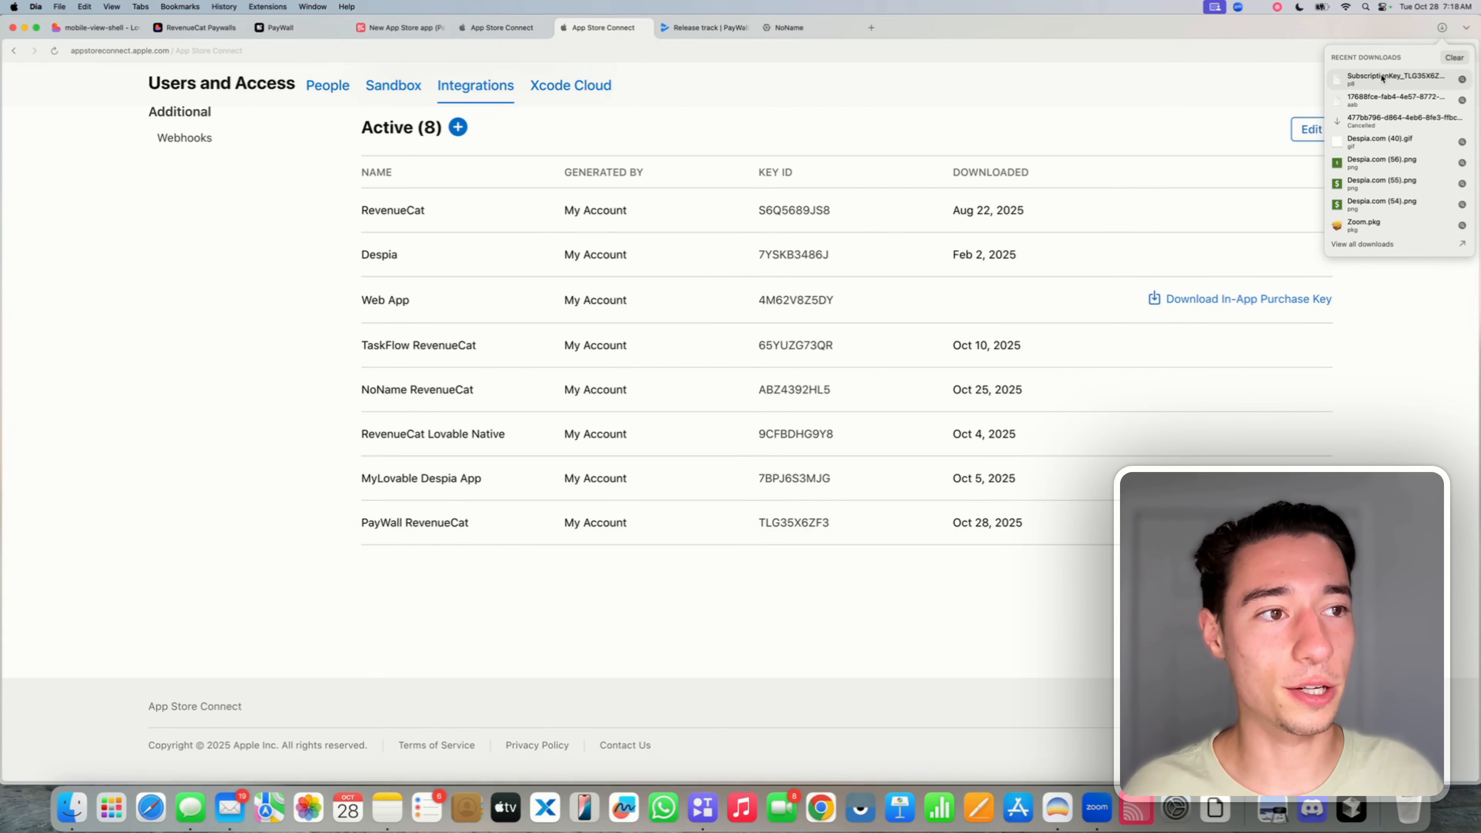
- Upload SubscriptionKey_TLG35X6ZF3.p8 as RevenueCat's in-app purchase key, auto-filling Key ID TLG35X6ZF3
left_click(390, 33)
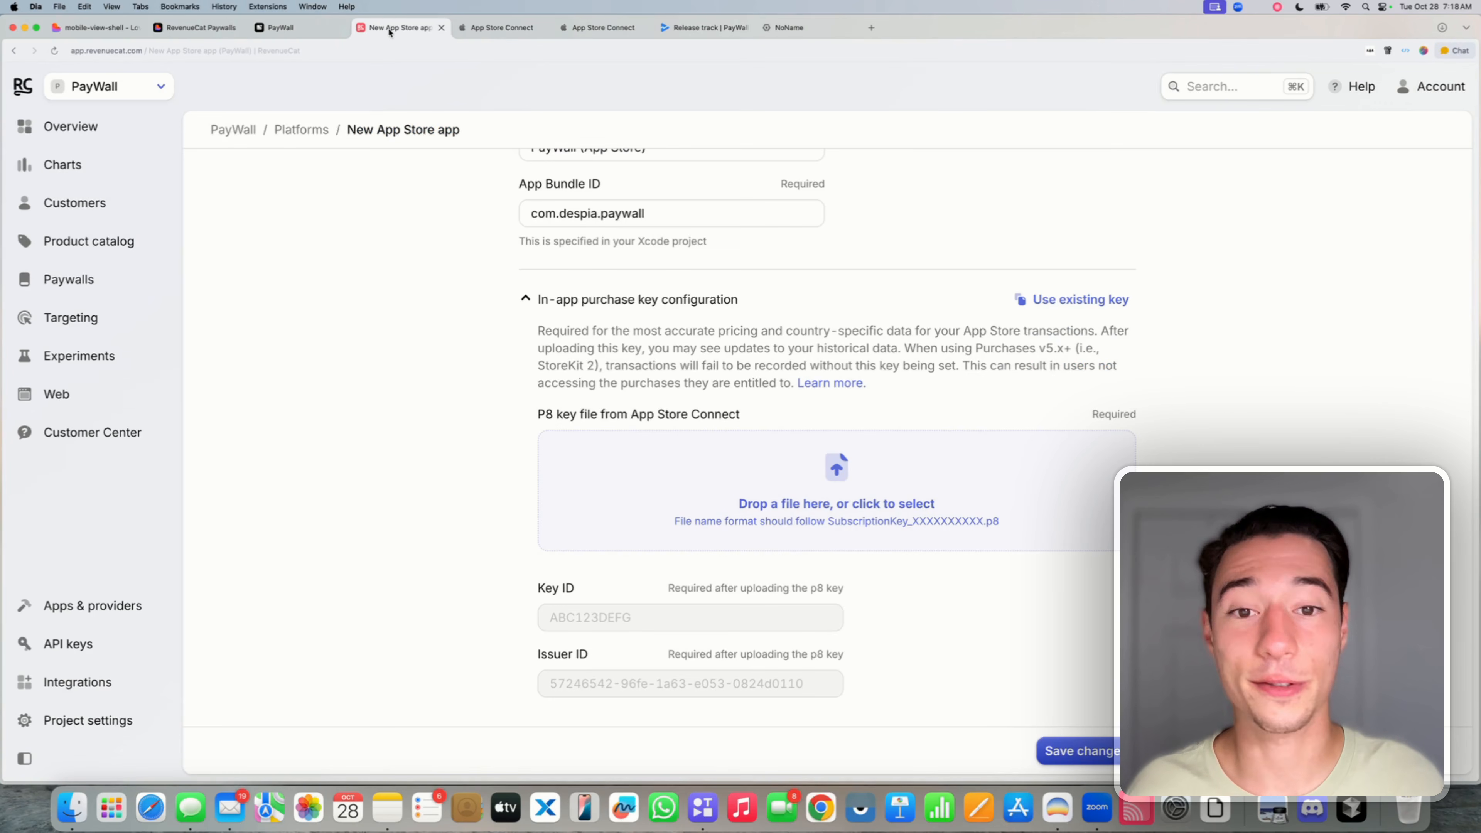
left_click(1443, 27)
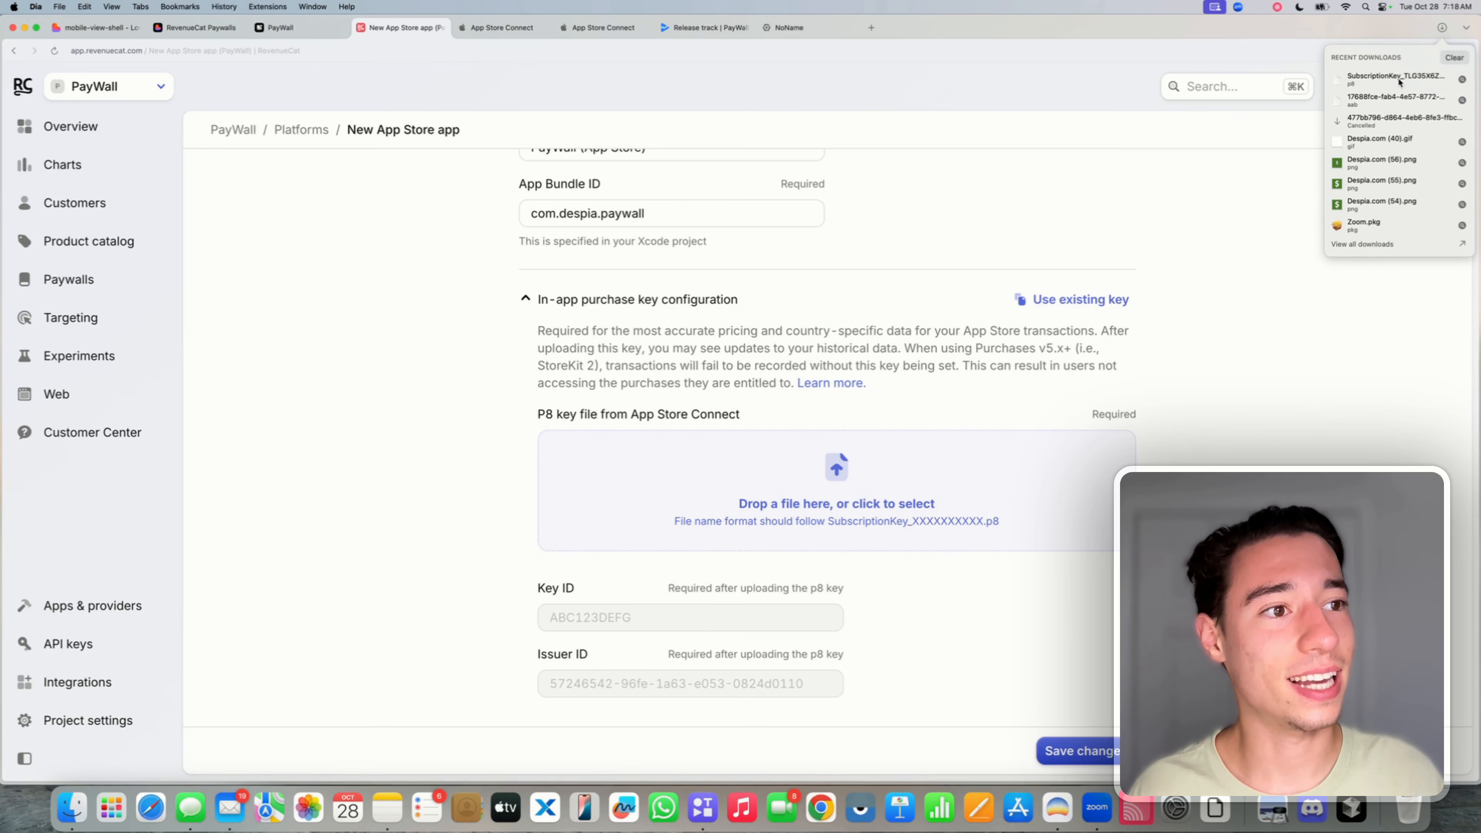
left_click_drag(1414, 81, 849, 462)
scroll(824, 525, "down", 4)
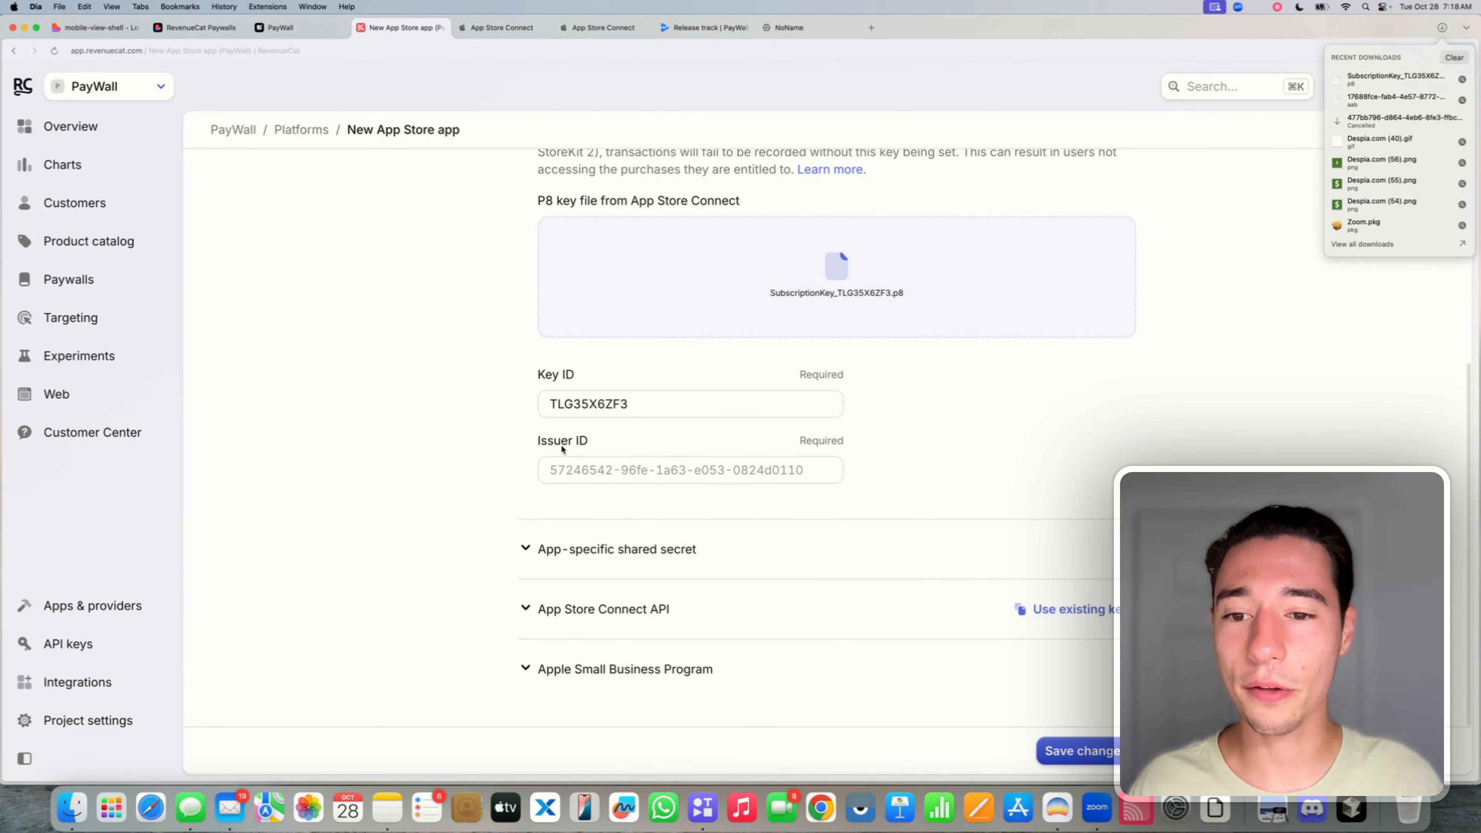
left_click_drag(538, 441, 597, 444)
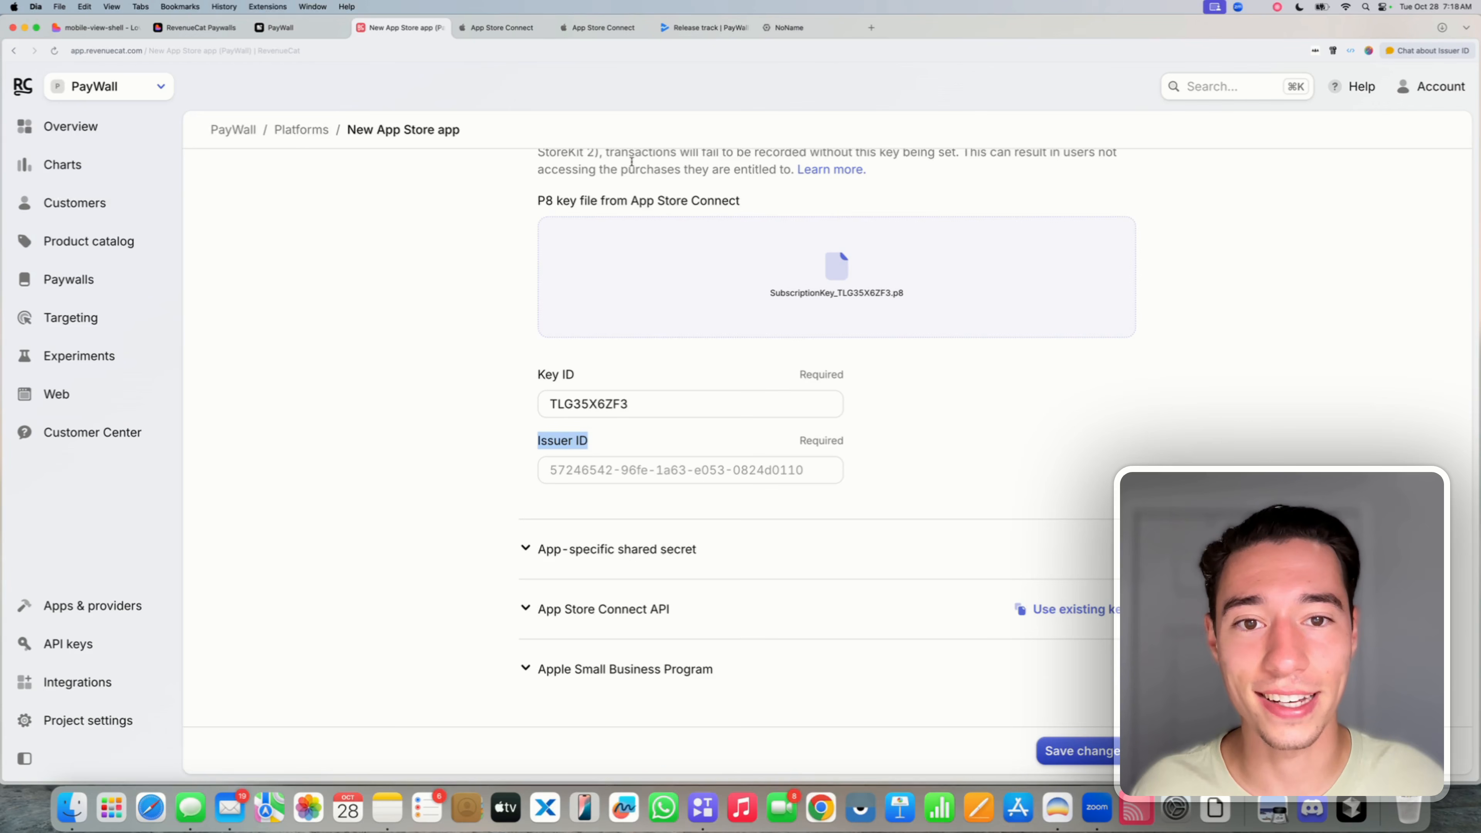
- Copy the Issuer ID from App Store Connect's In-App Purchase keys page
left_click(602, 30)
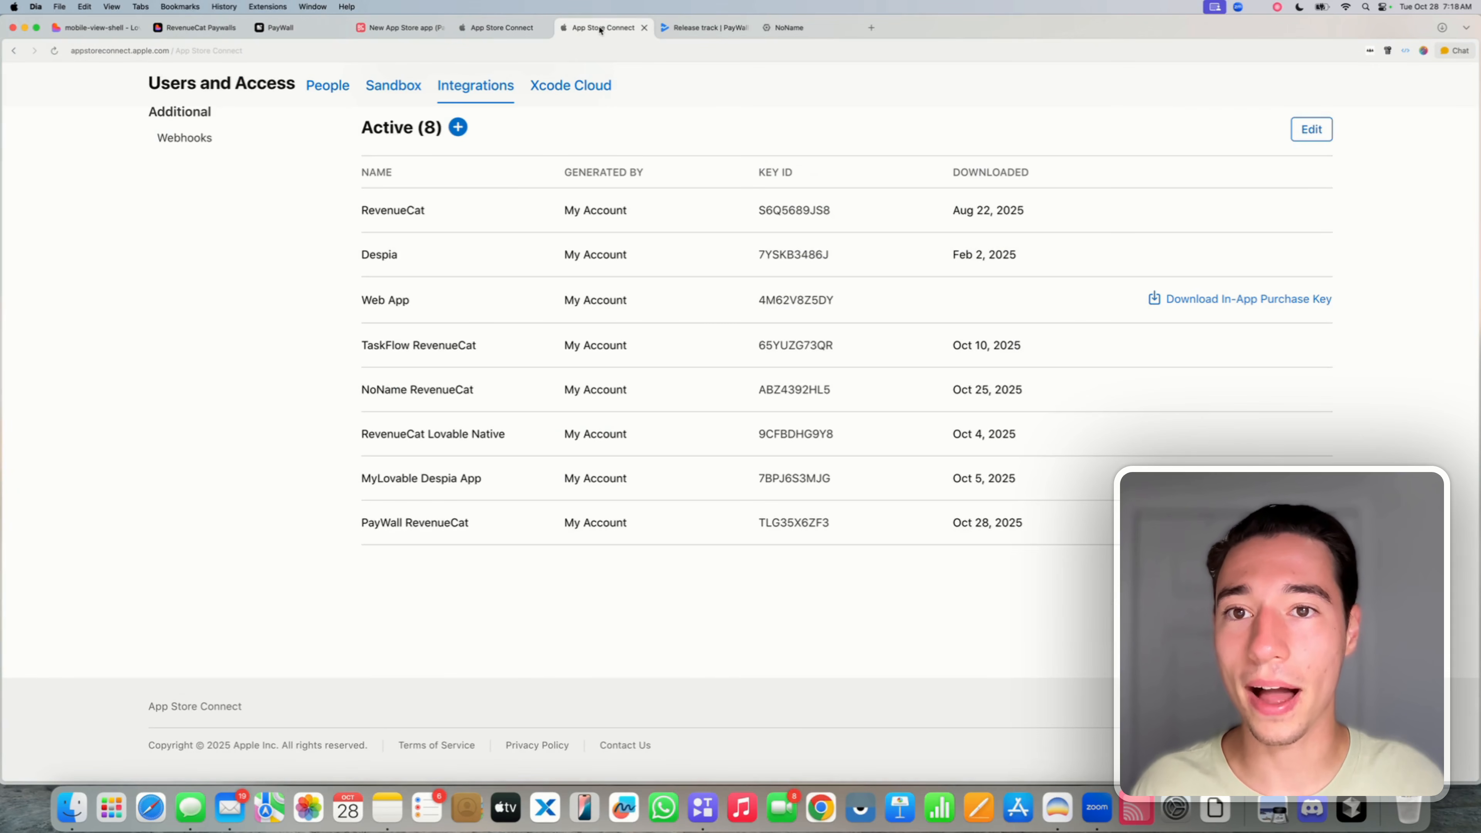
scroll(504, 213, "up", 5)
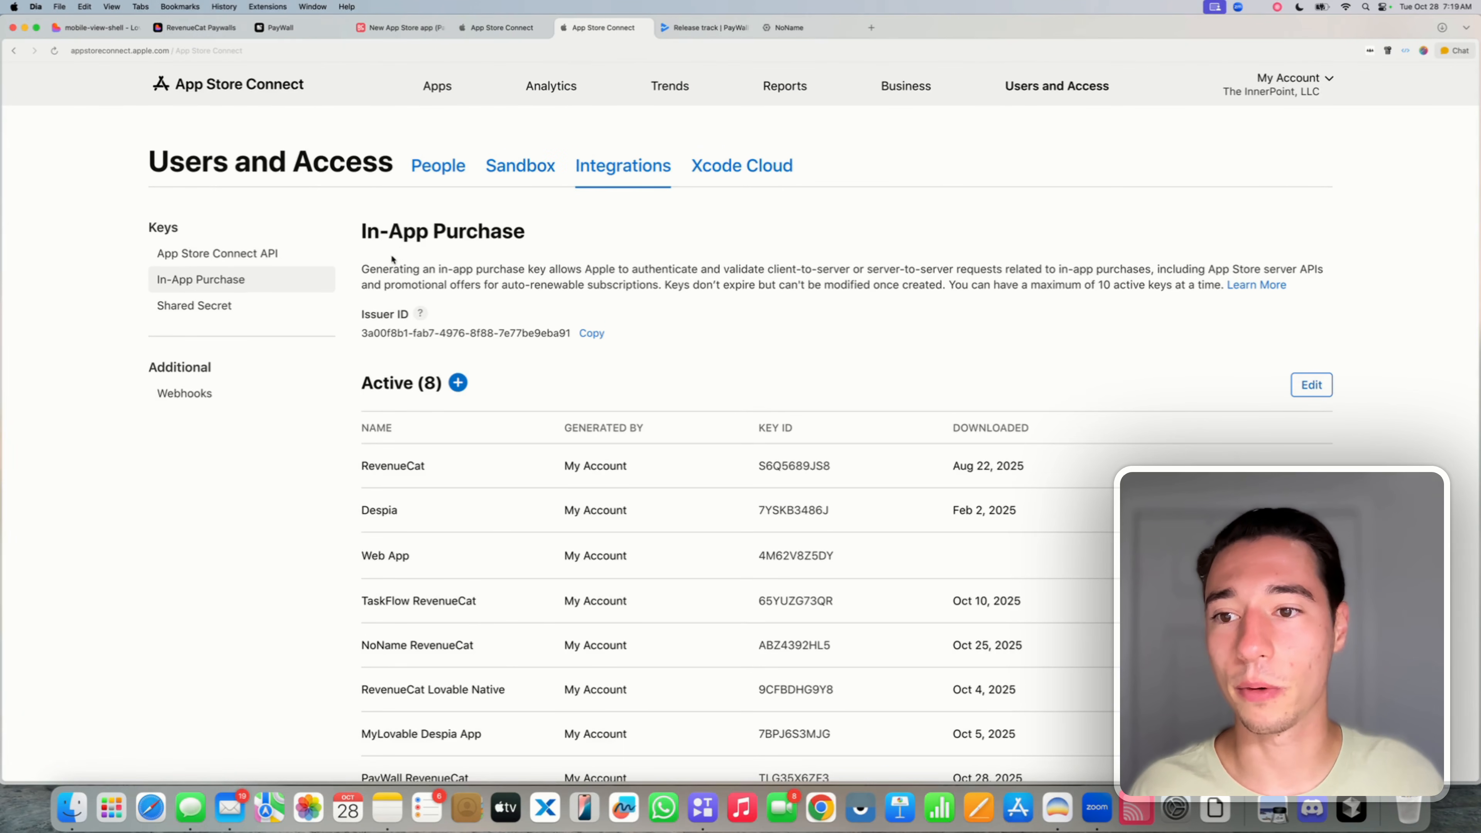
left_click_drag(367, 342, 572, 342)
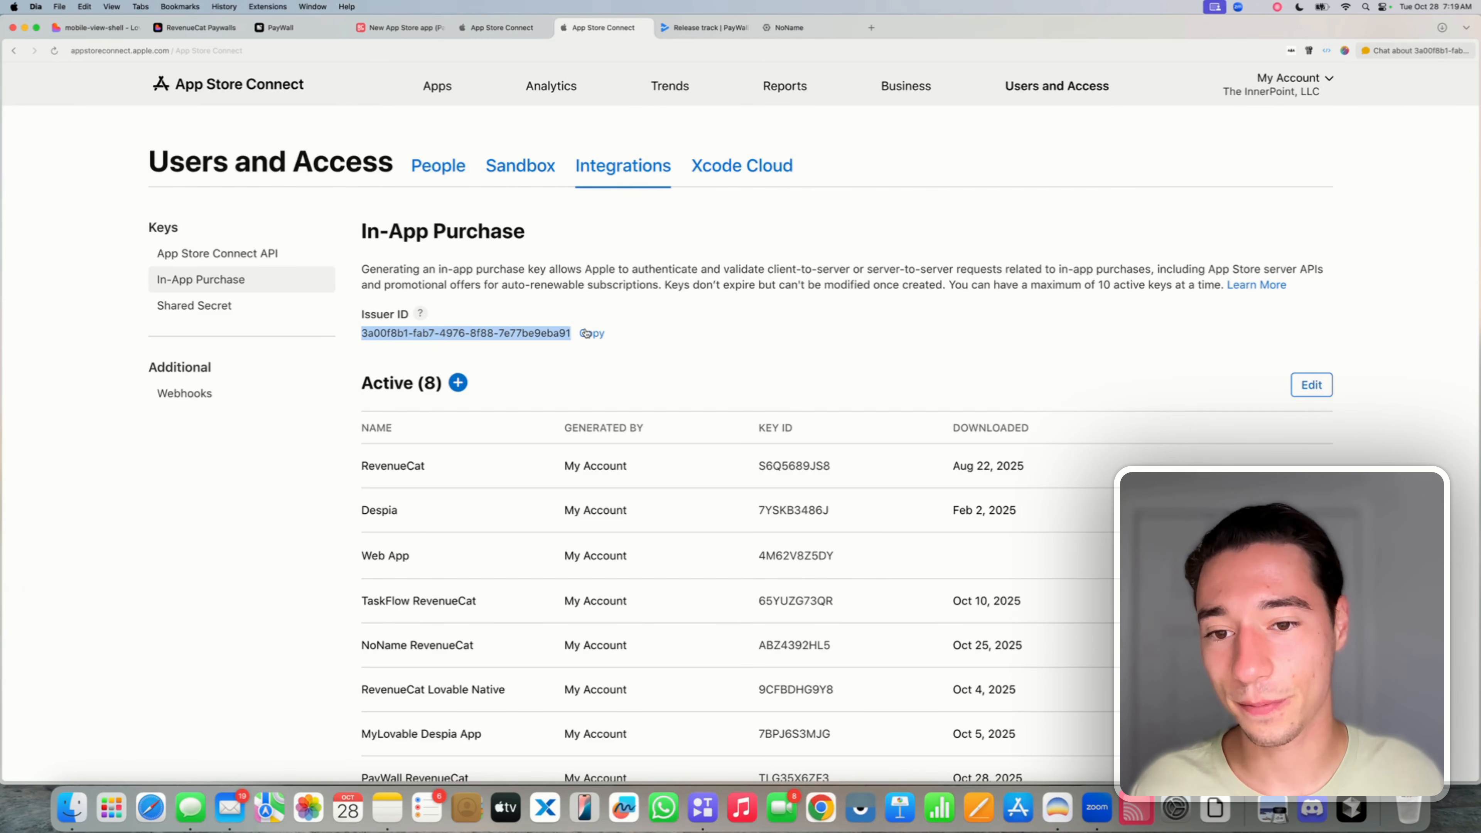
left_click(587, 333)
left_click(401, 27)
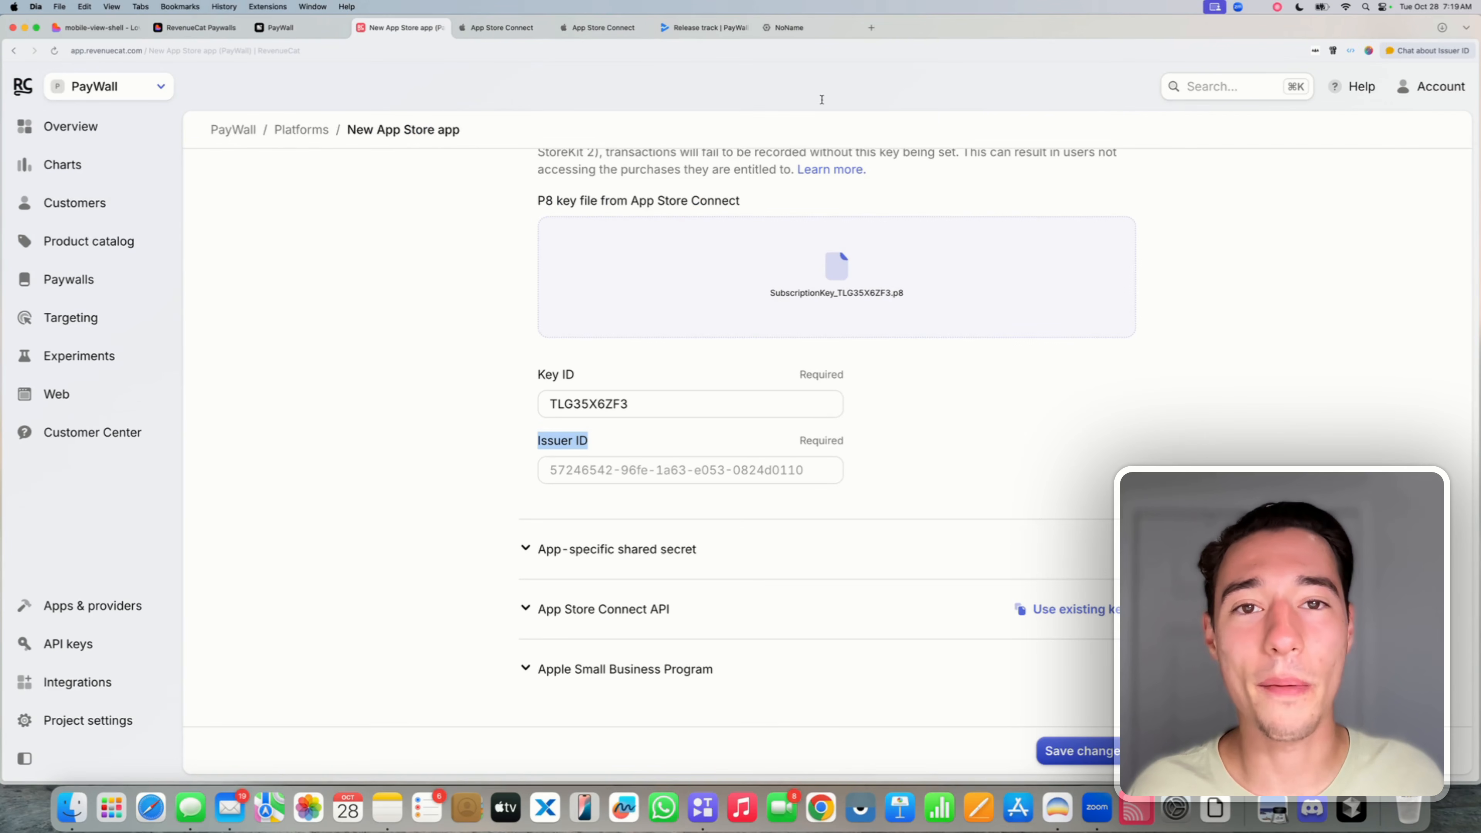
- Paste the copied Issuer ID into RevenueCat's Issuer ID field
left_click(569, 470)
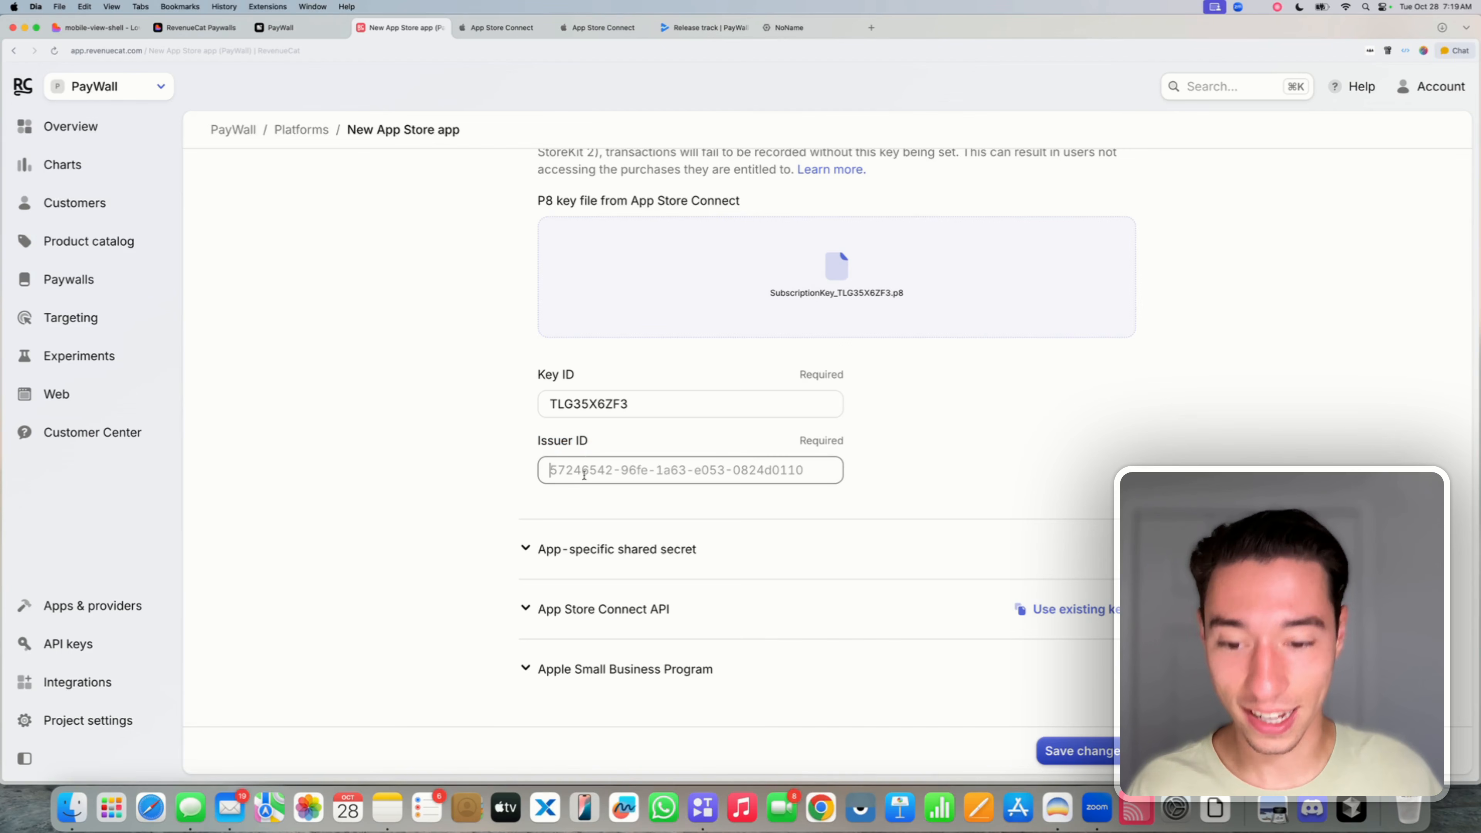
type("3a00f8b1-fab7-4976-8f88-7e77be9eba91")
left_click(511, 470)
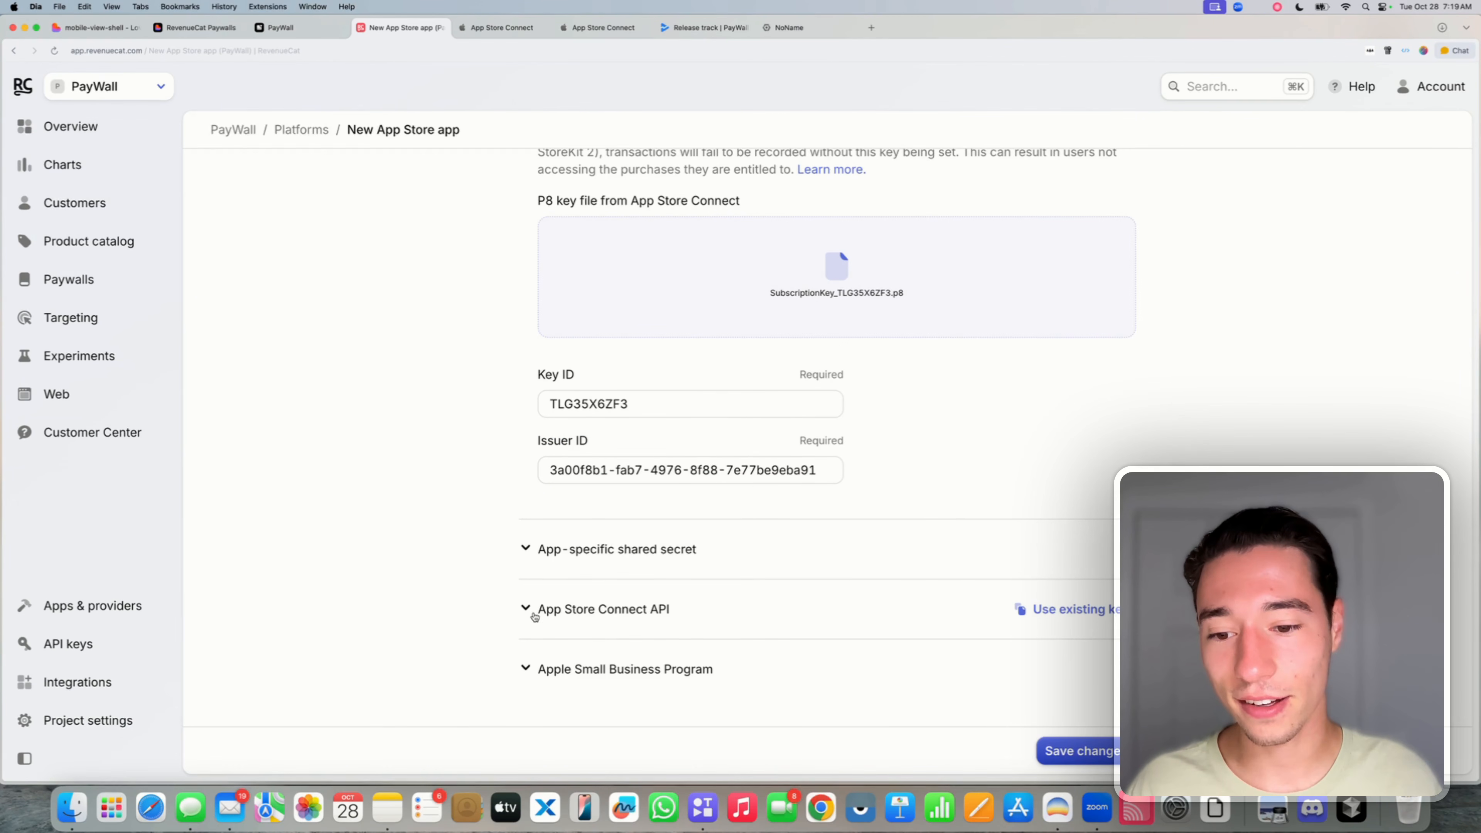
- Expand RevenueCat's App Store Connect API key section, then go to App Store Connect's keys page
left_click(521, 610)
scroll(519, 609, "down", 3)
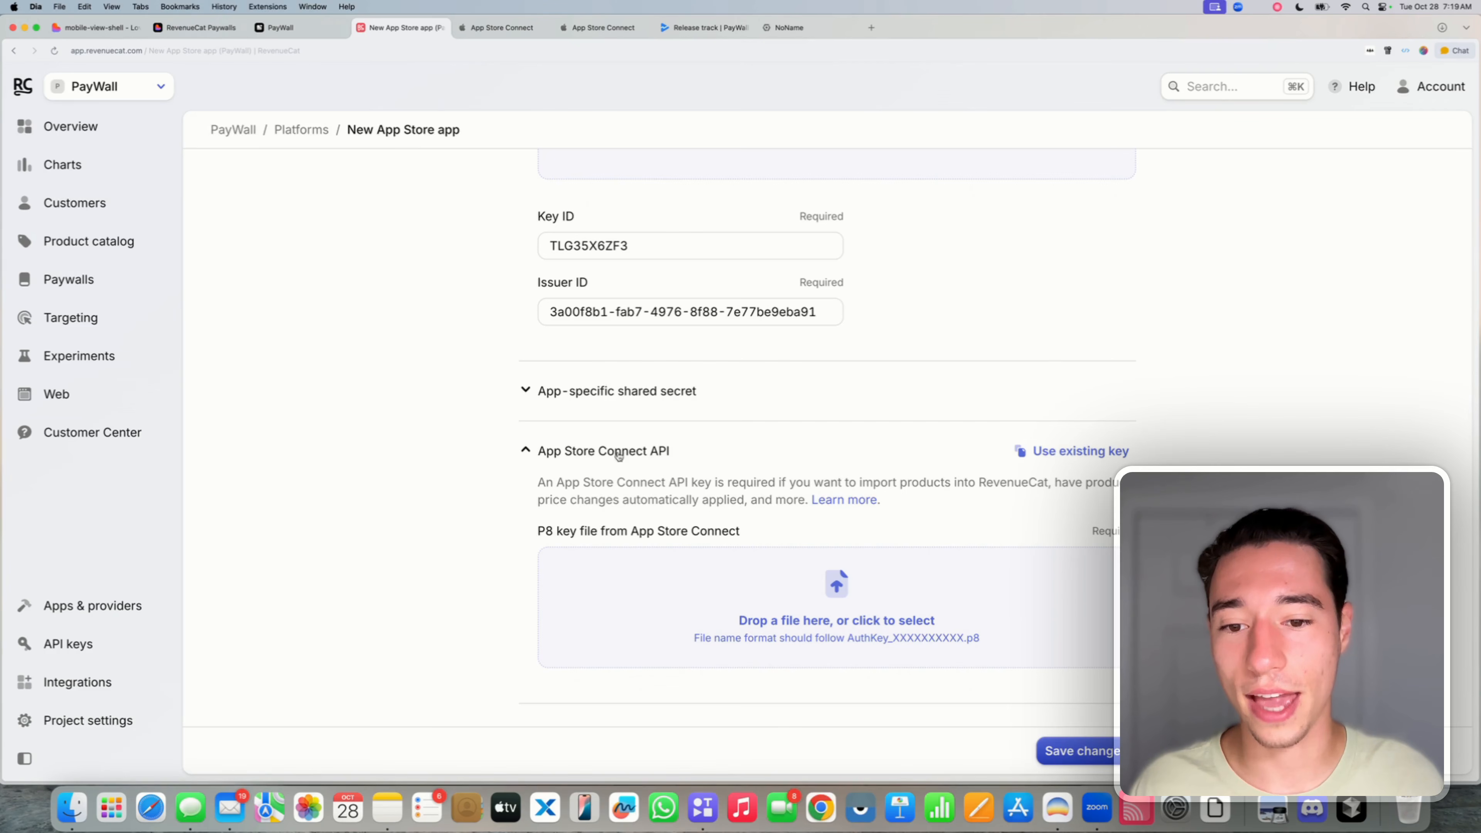
scroll(705, 441, "down", 2)
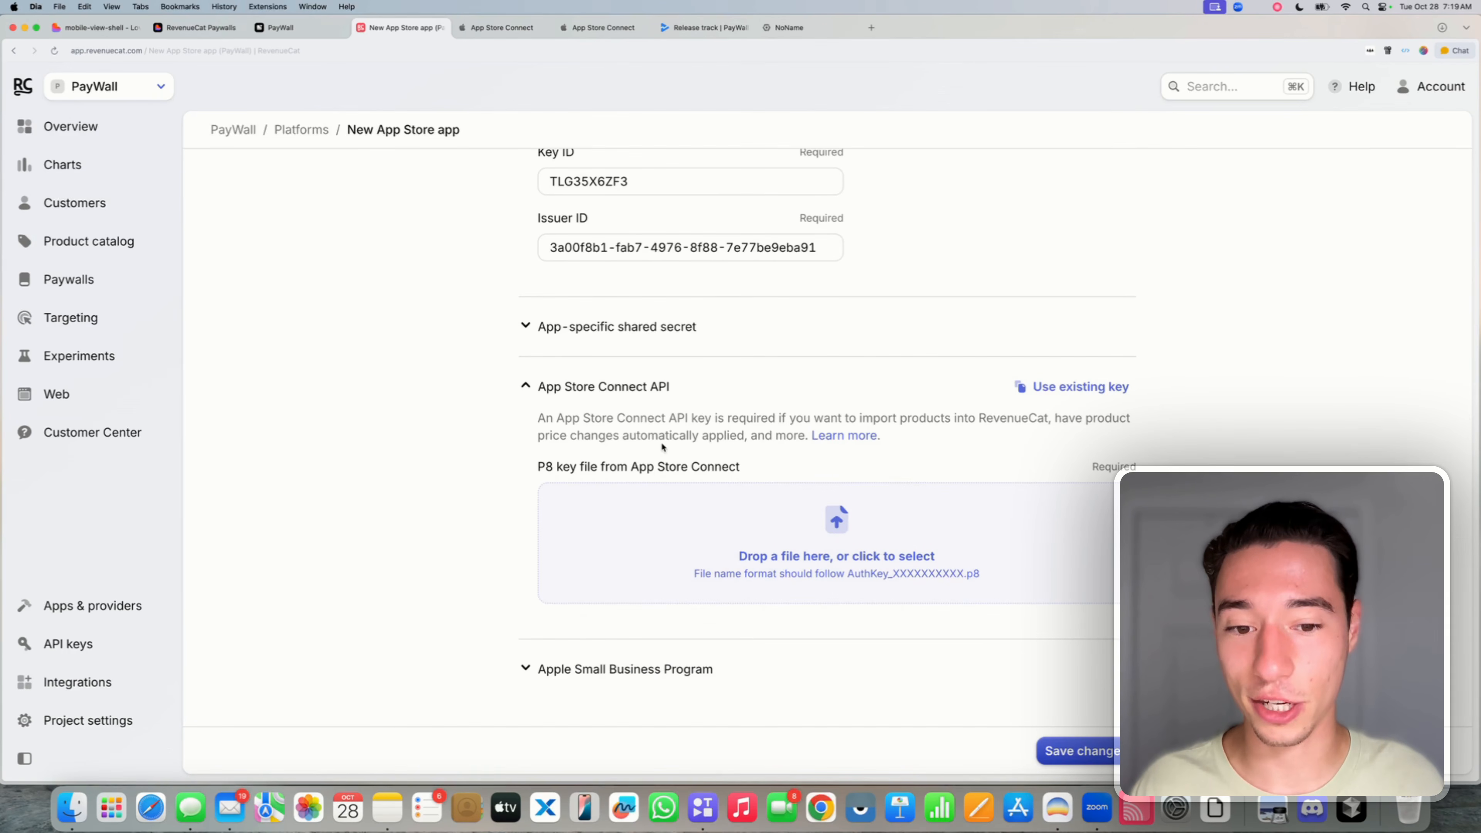
left_click(600, 28)
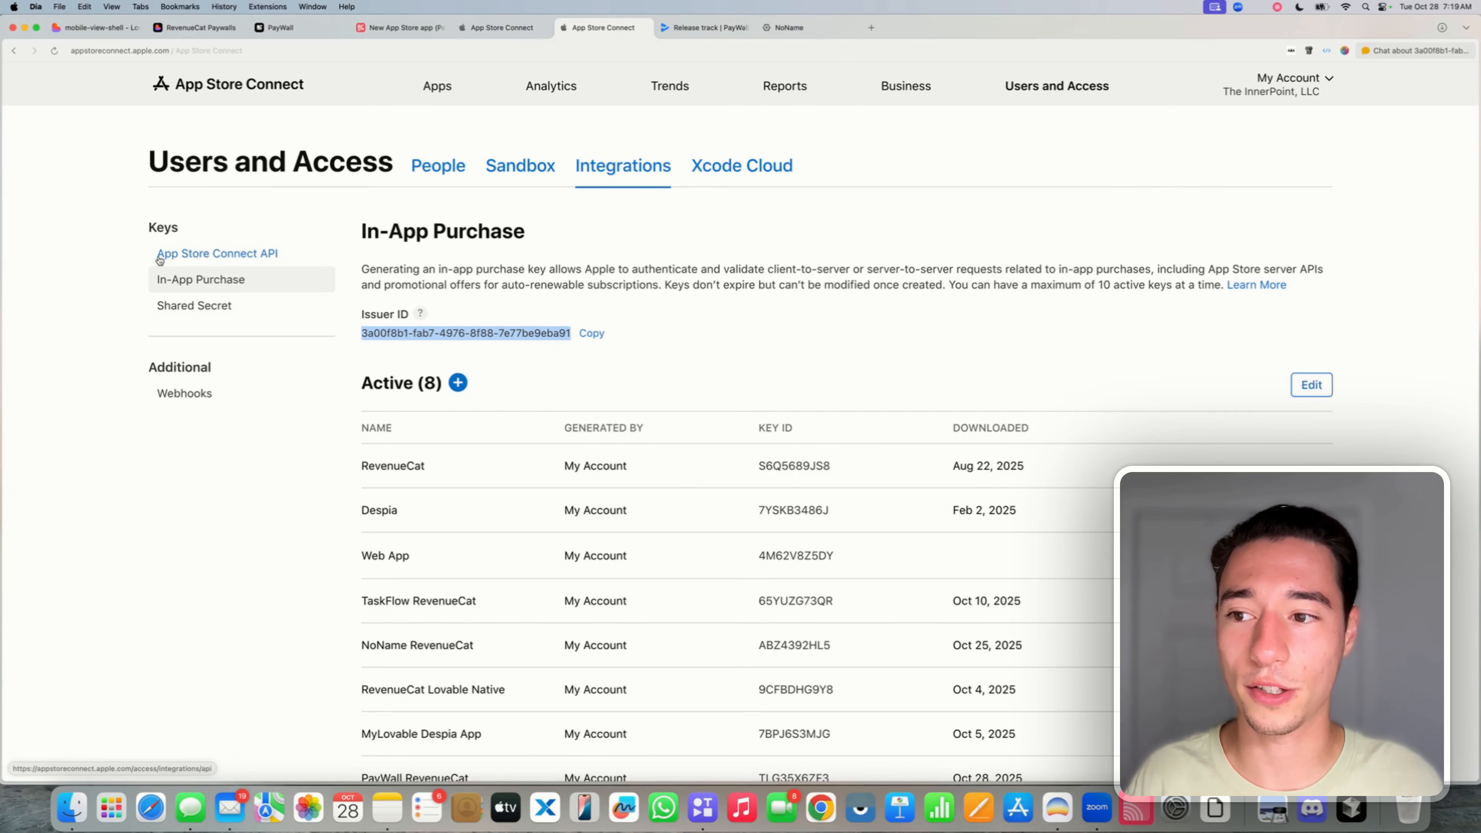
- Start a new App Store Connect team API key named 'PayWall RevenueCat'
left_click(206, 254)
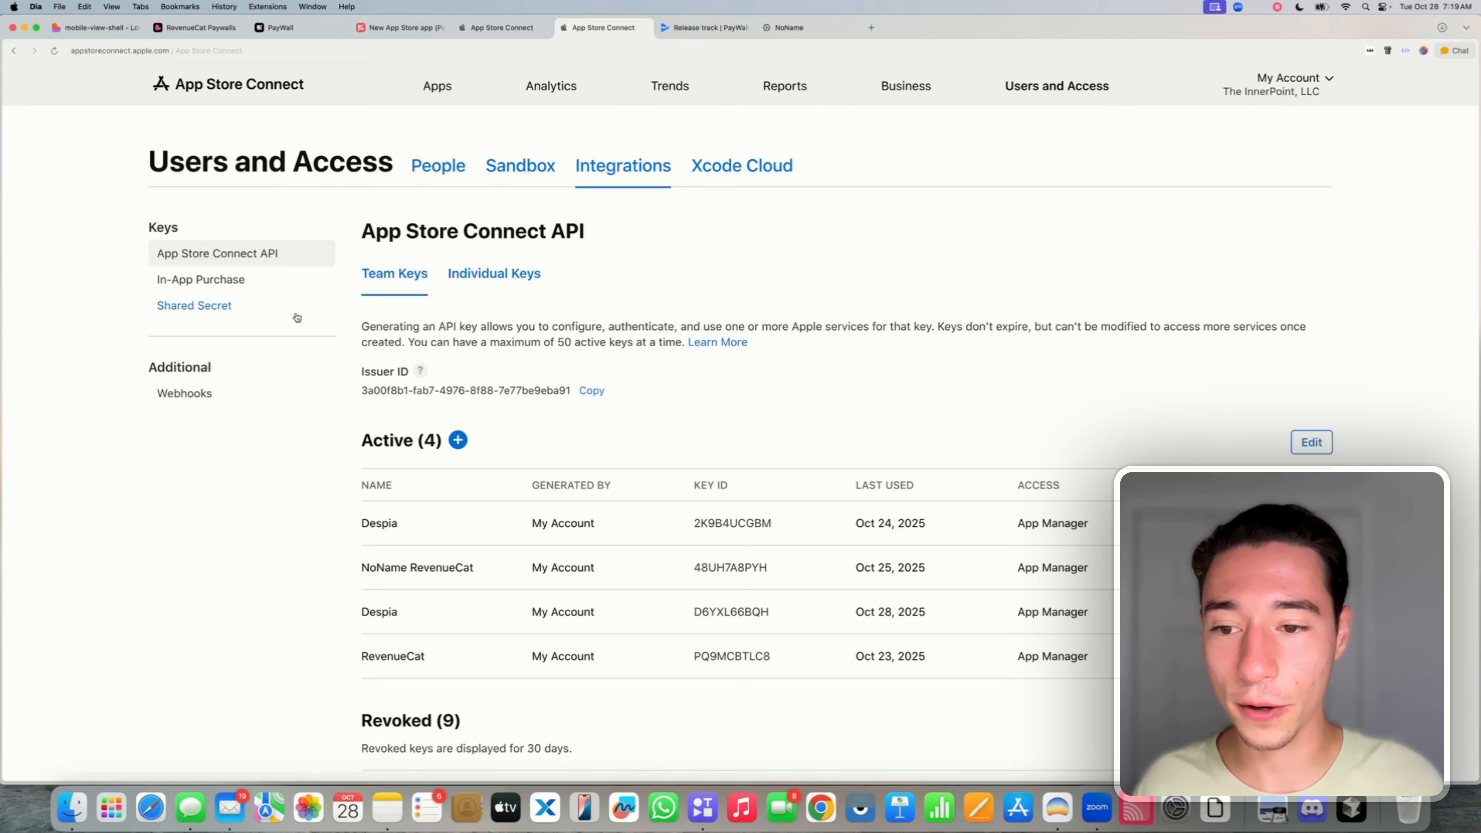
scroll(599, 372, "down", 3)
scroll(595, 371, "down", 3)
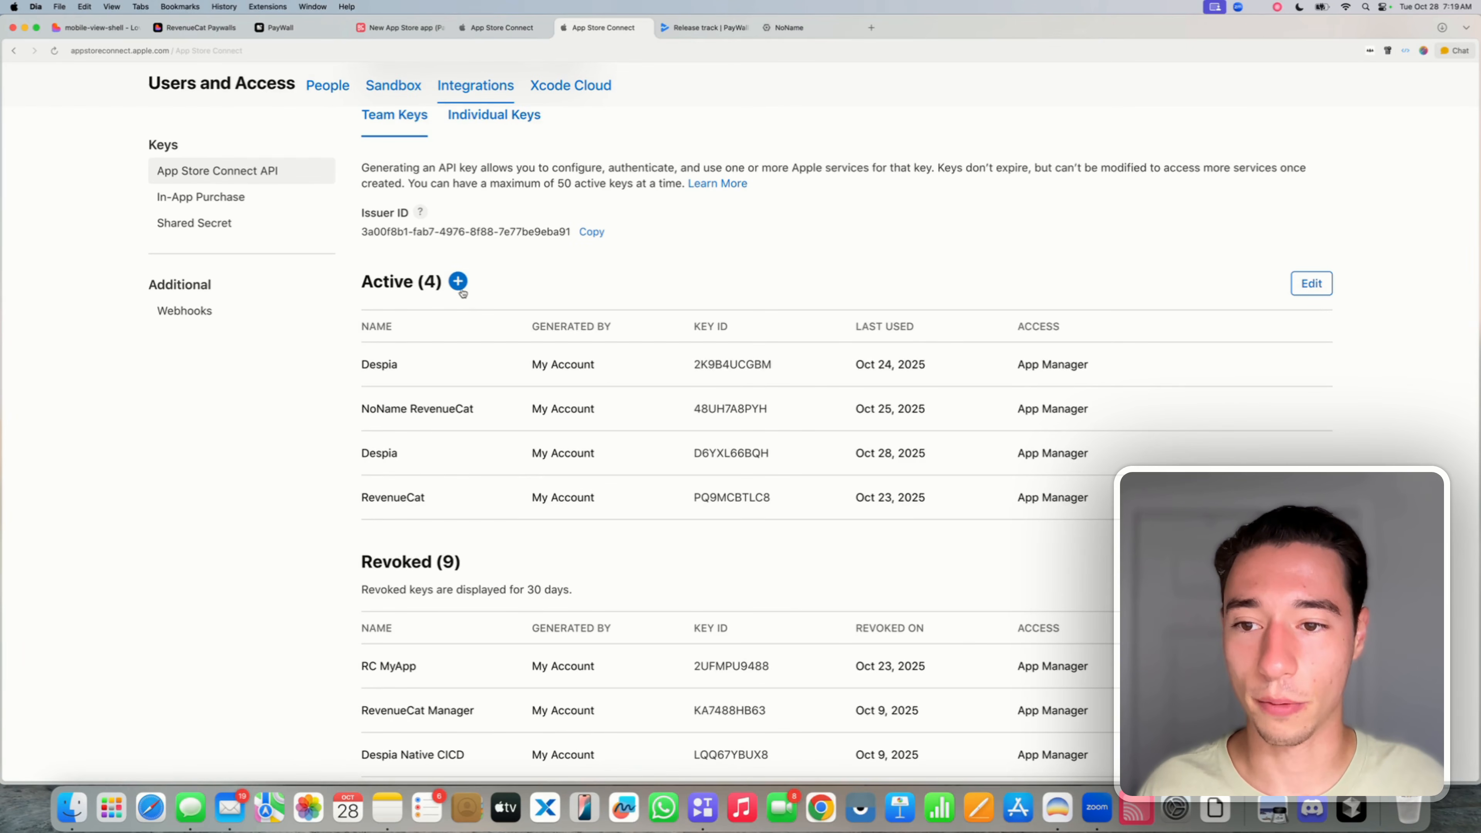
left_click(458, 283)
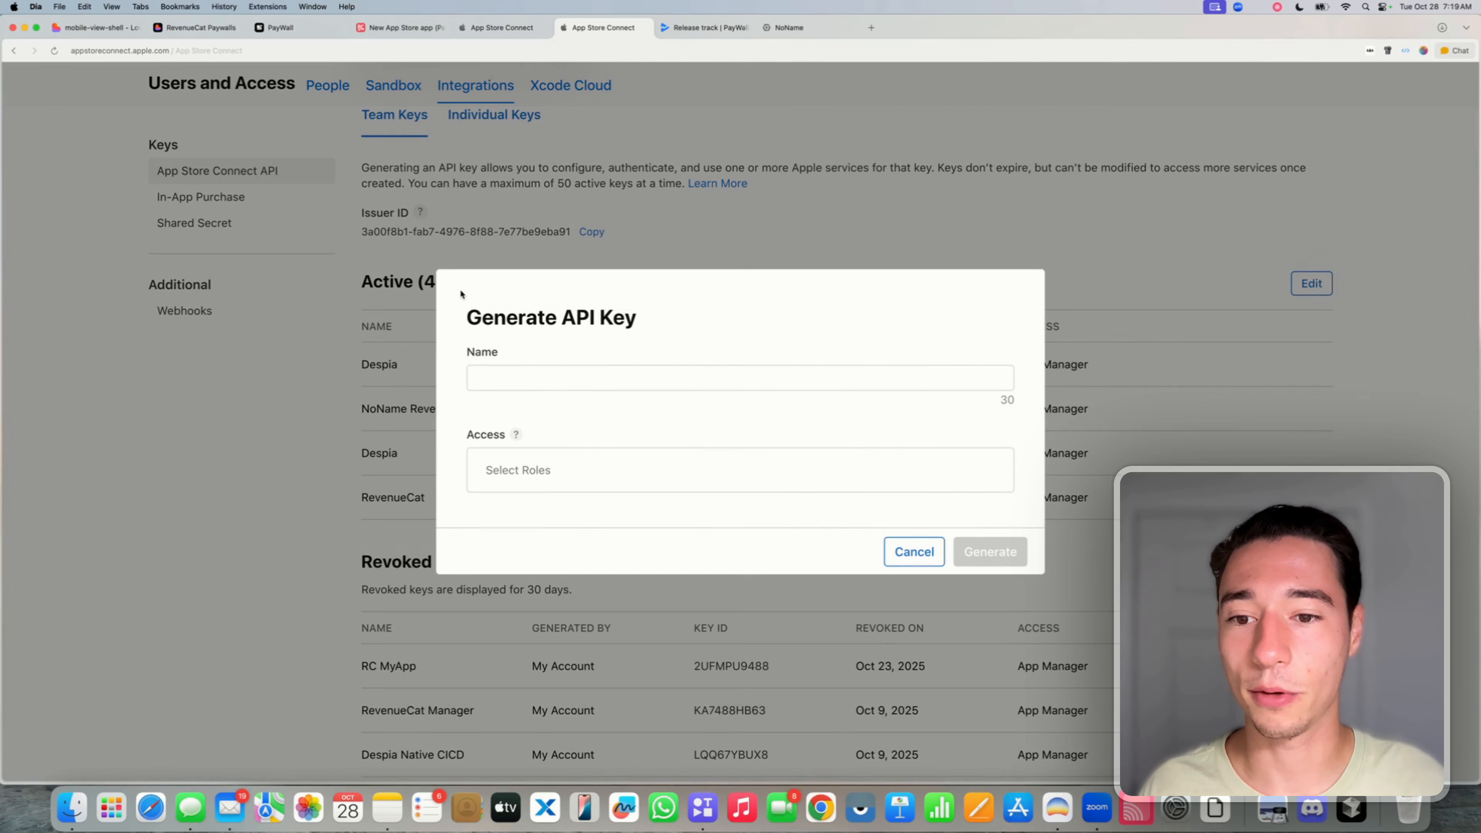
left_click(498, 373)
type("Paw")
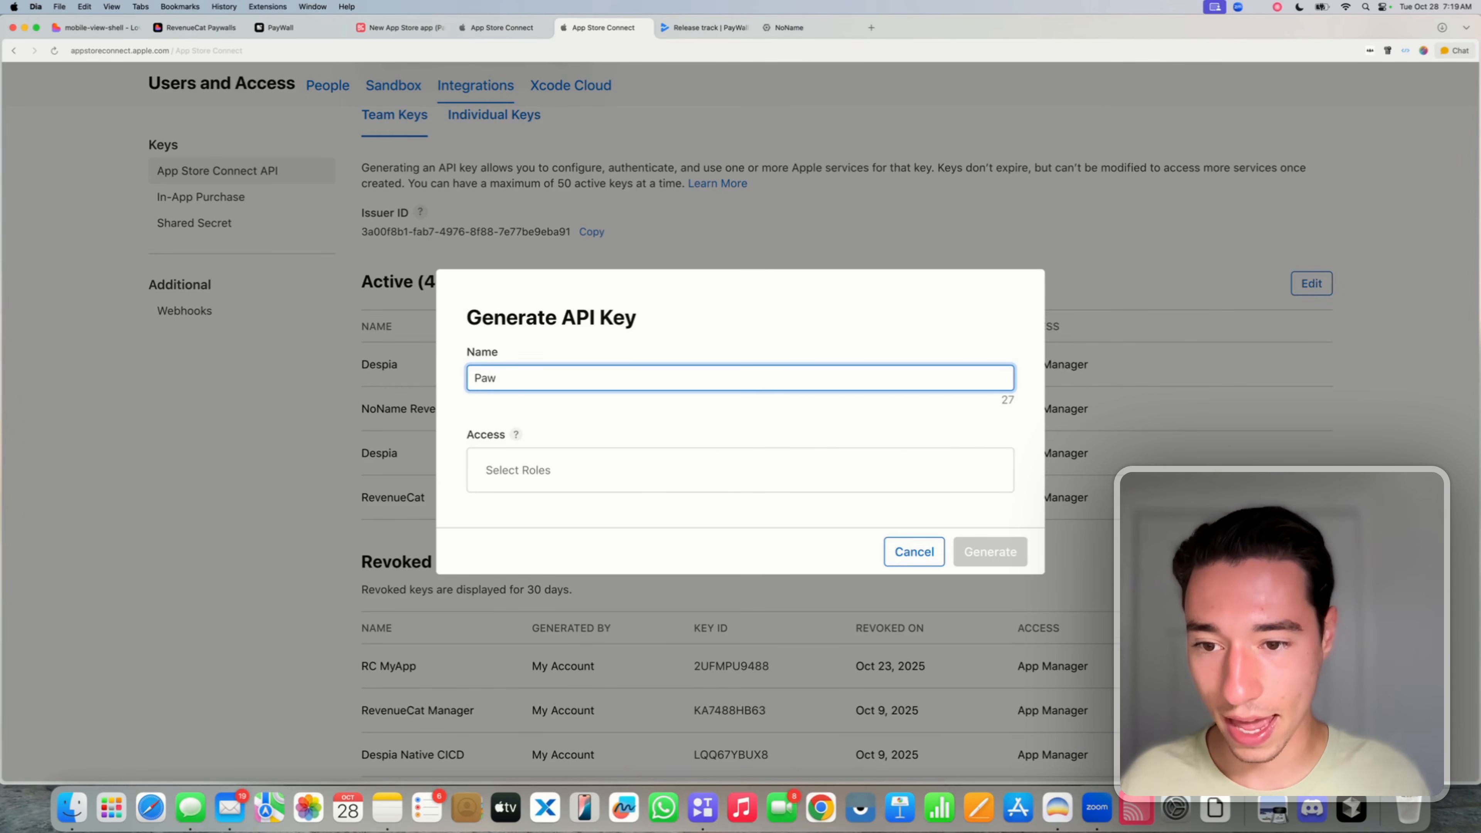
key("BackSpace")
type("yW")
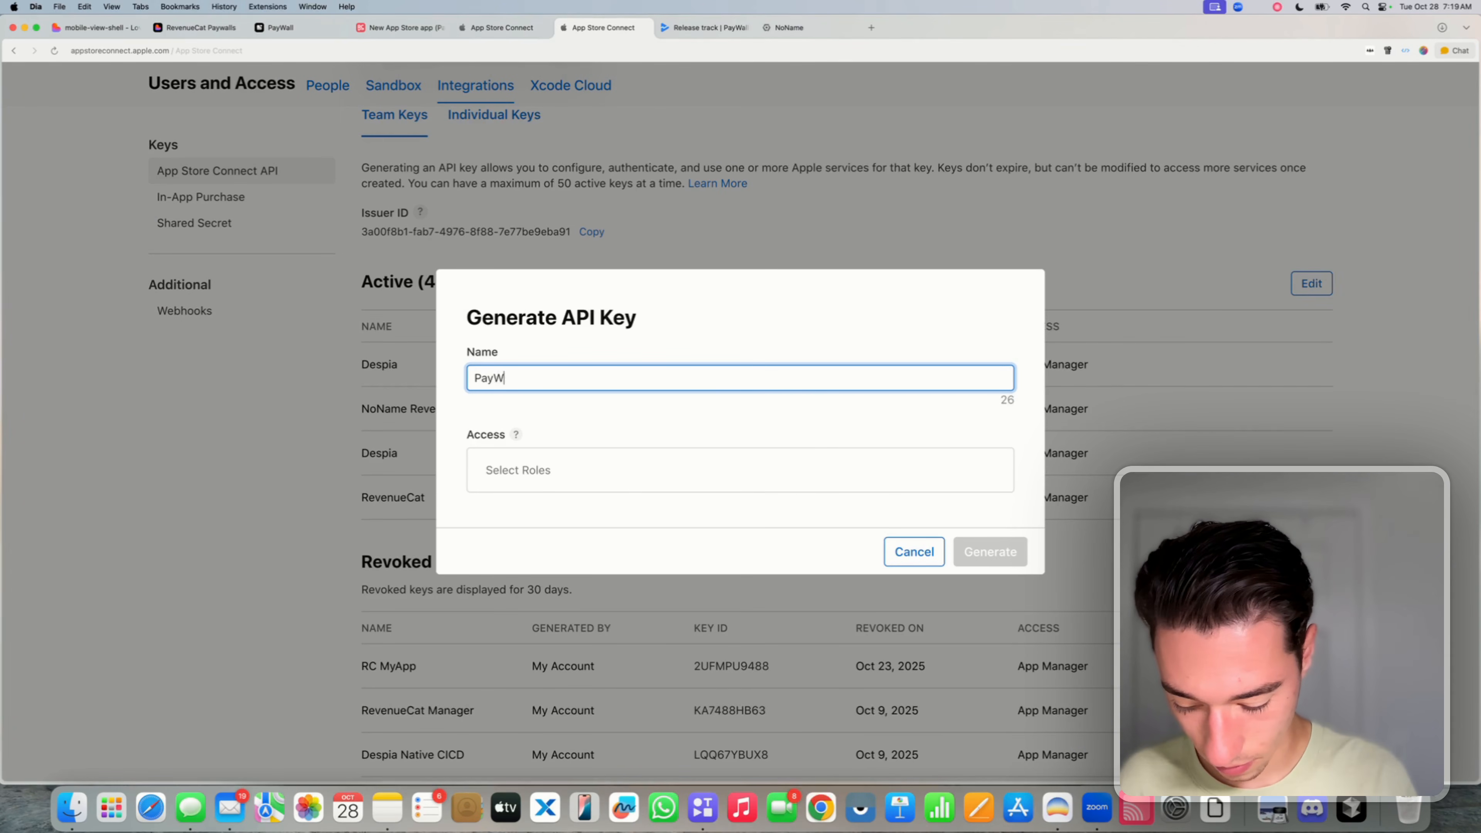
type("all Revenue")
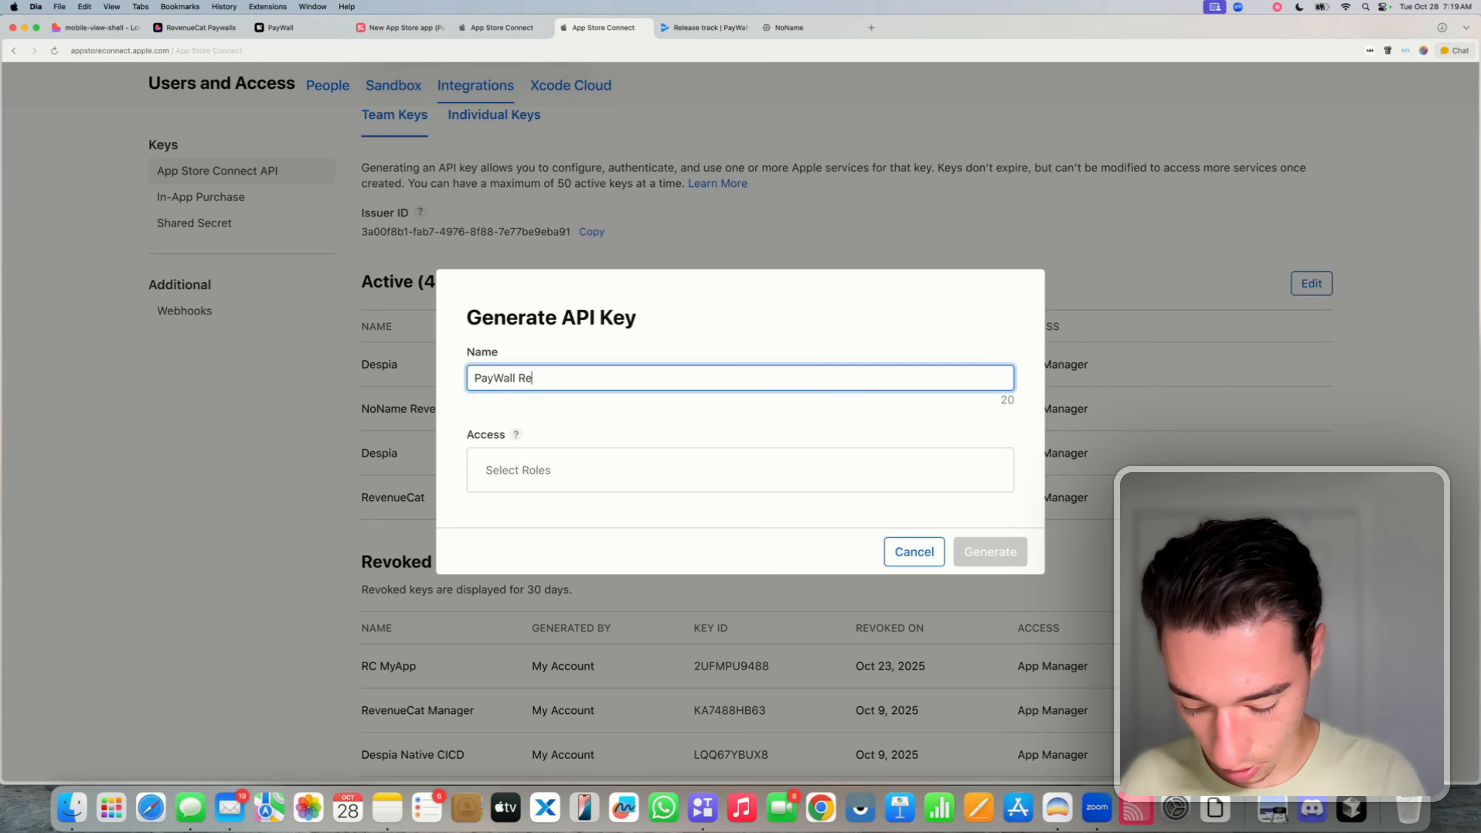
type("Cat")
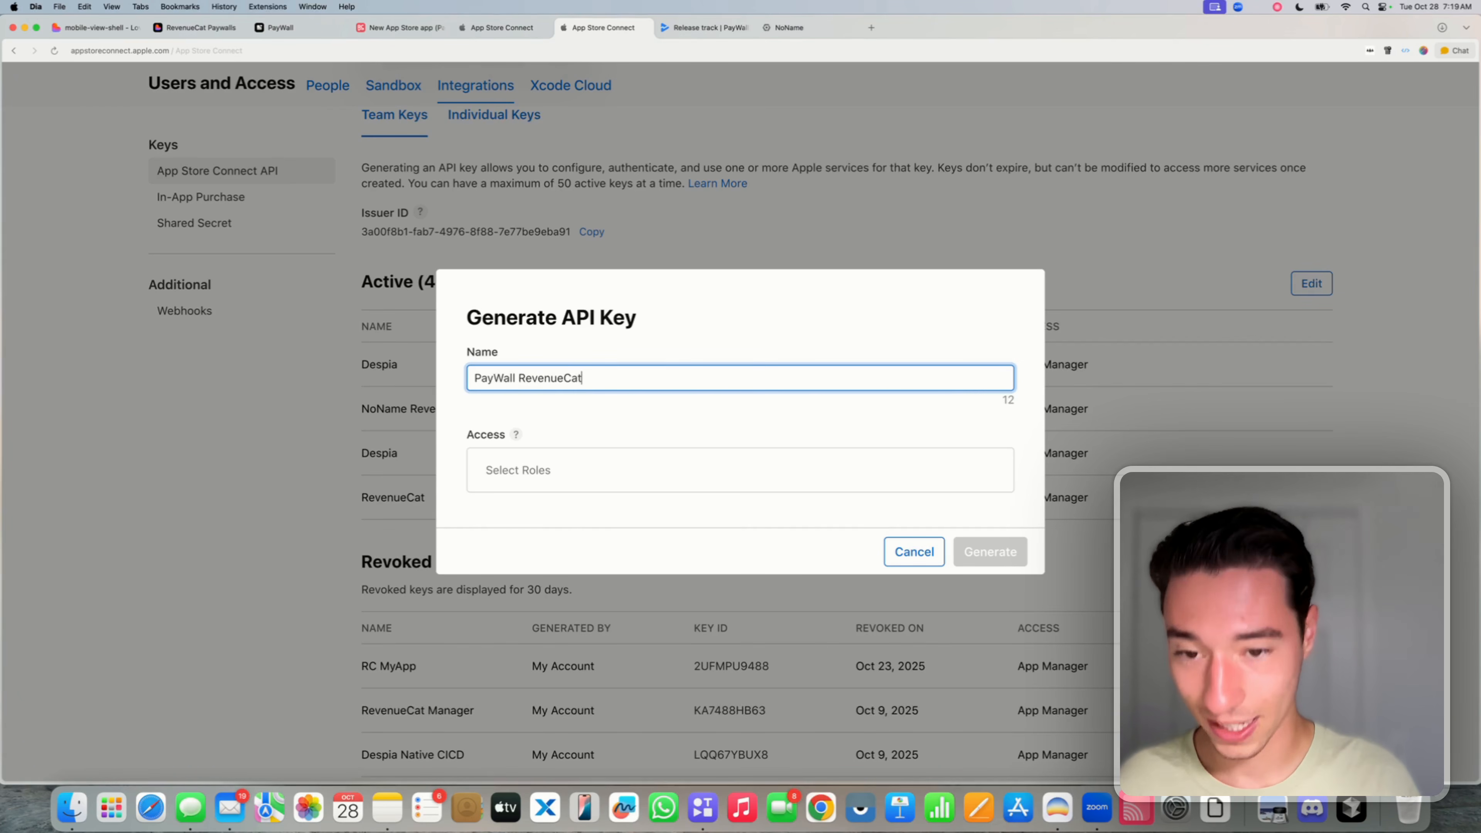
- Give the key App Manager access, generate it, and download its .p8 file
left_click(740, 470)
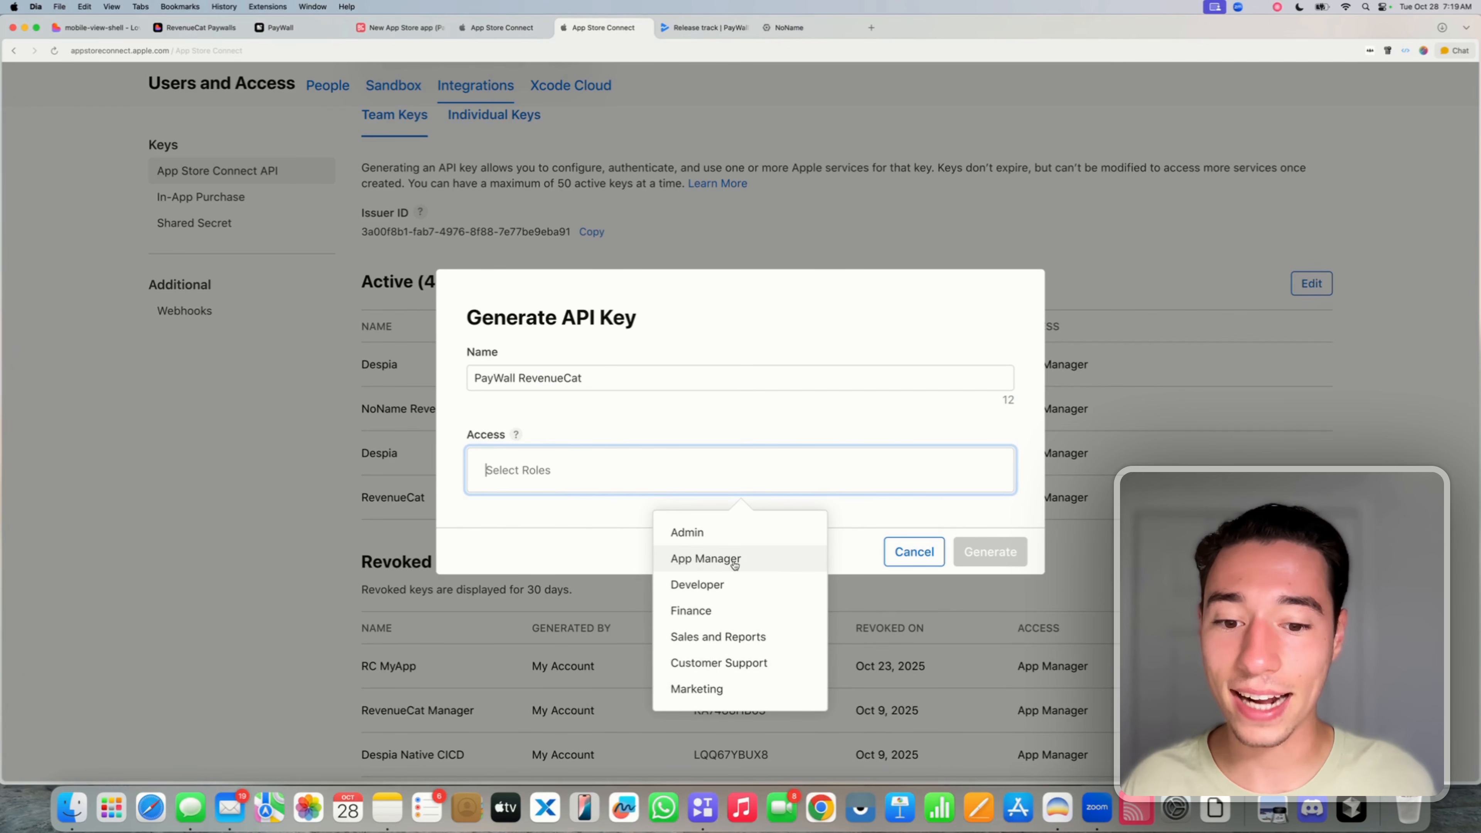
left_click(721, 561)
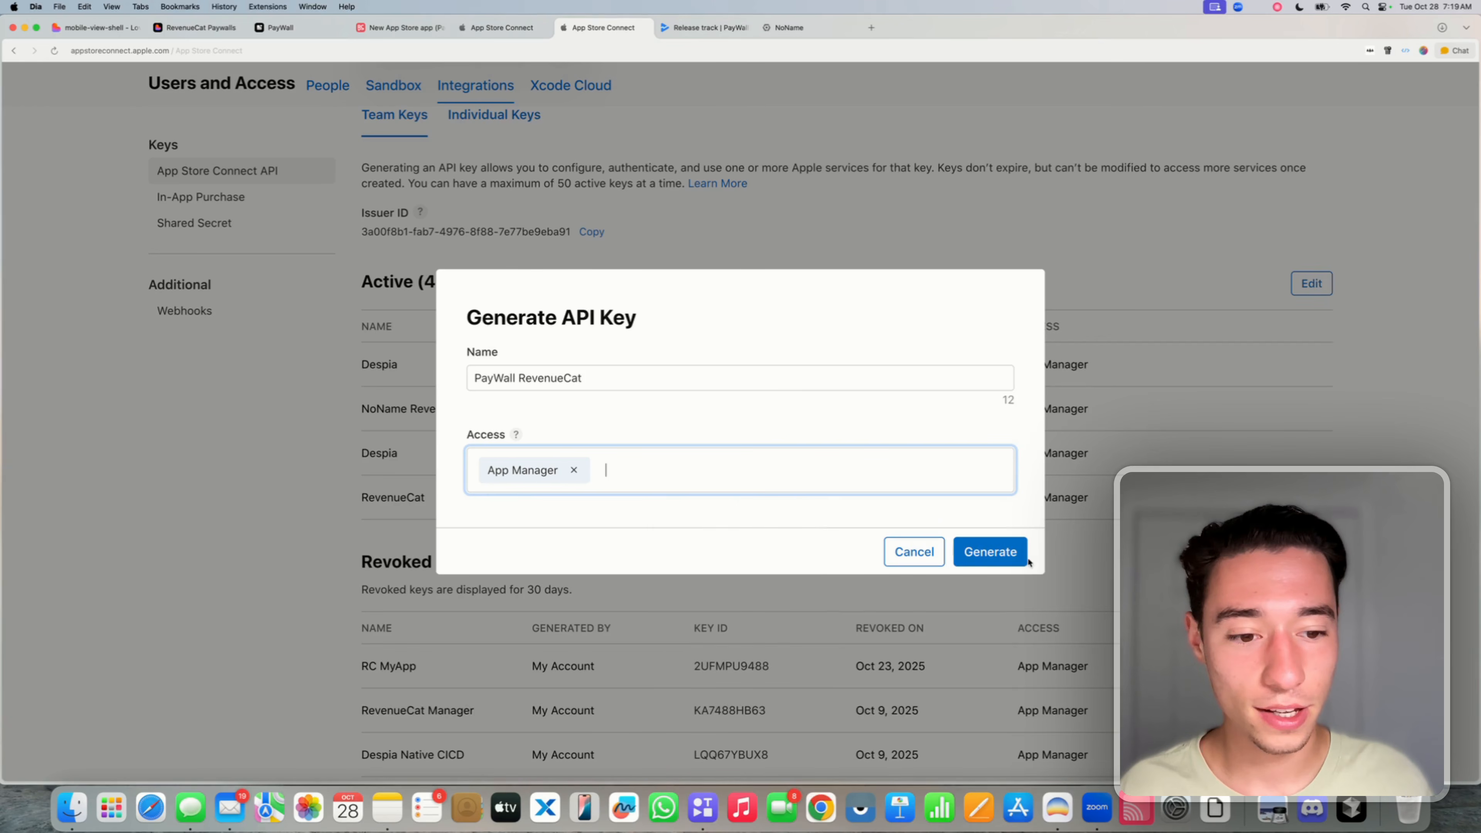
left_click(1010, 553)
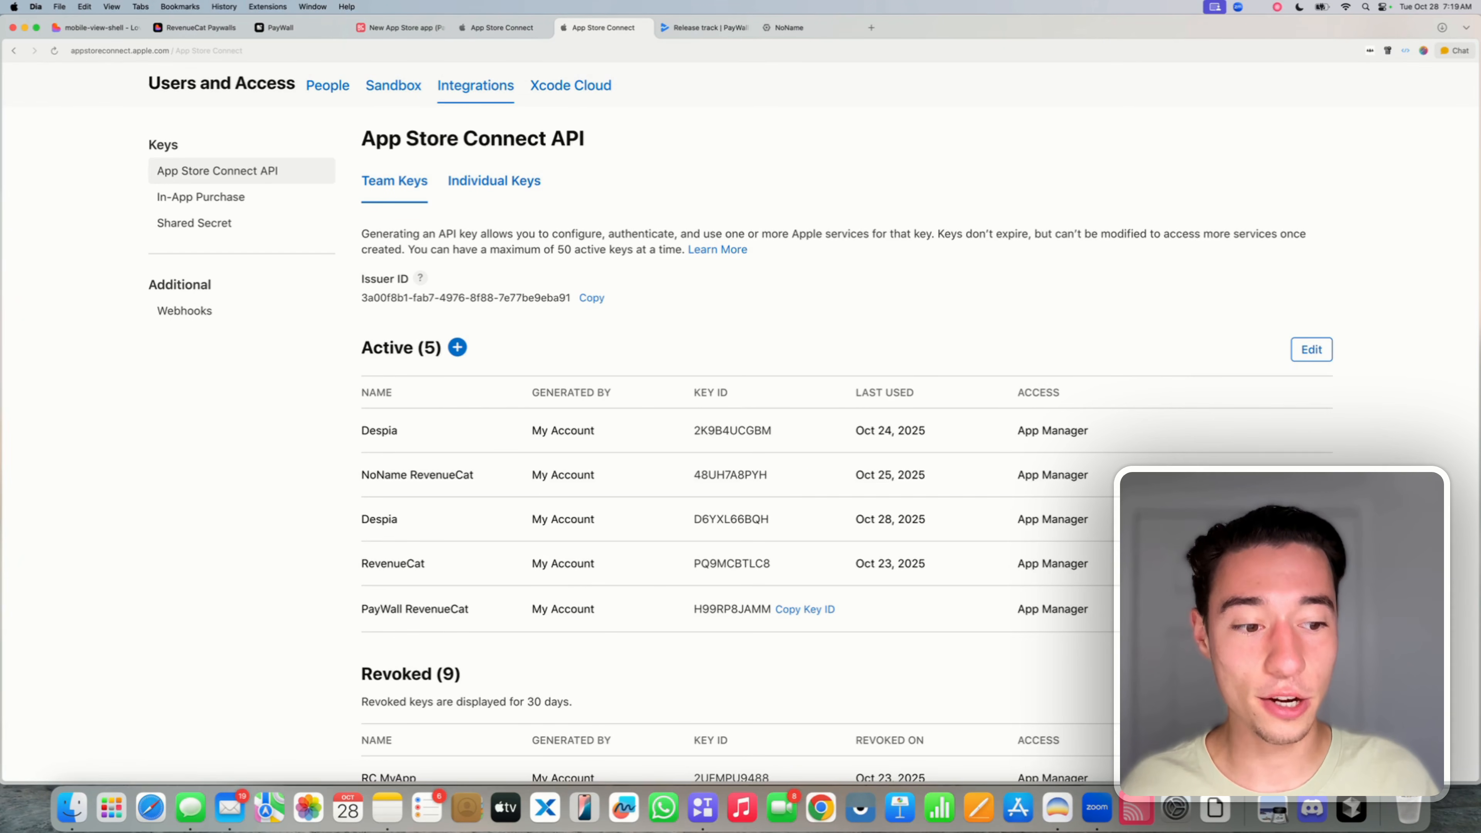
left_click(1306, 609)
- Download AuthKey_H99RP8JAMM.p8 and drop it into RevenueCat's P8 key file zone, filling Key ID H99RP8JAMM
left_click(990, 493)
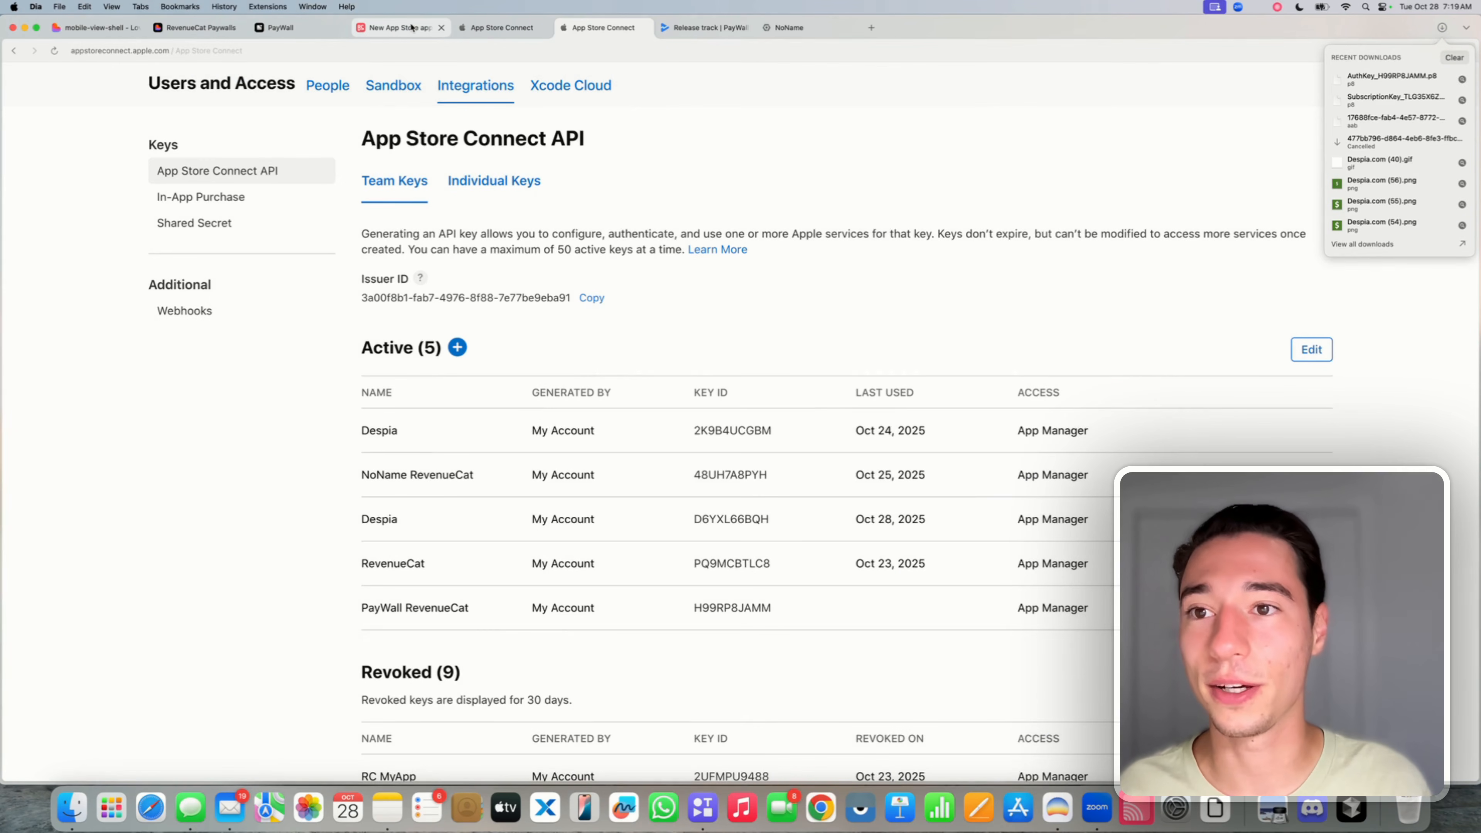
left_click(405, 32)
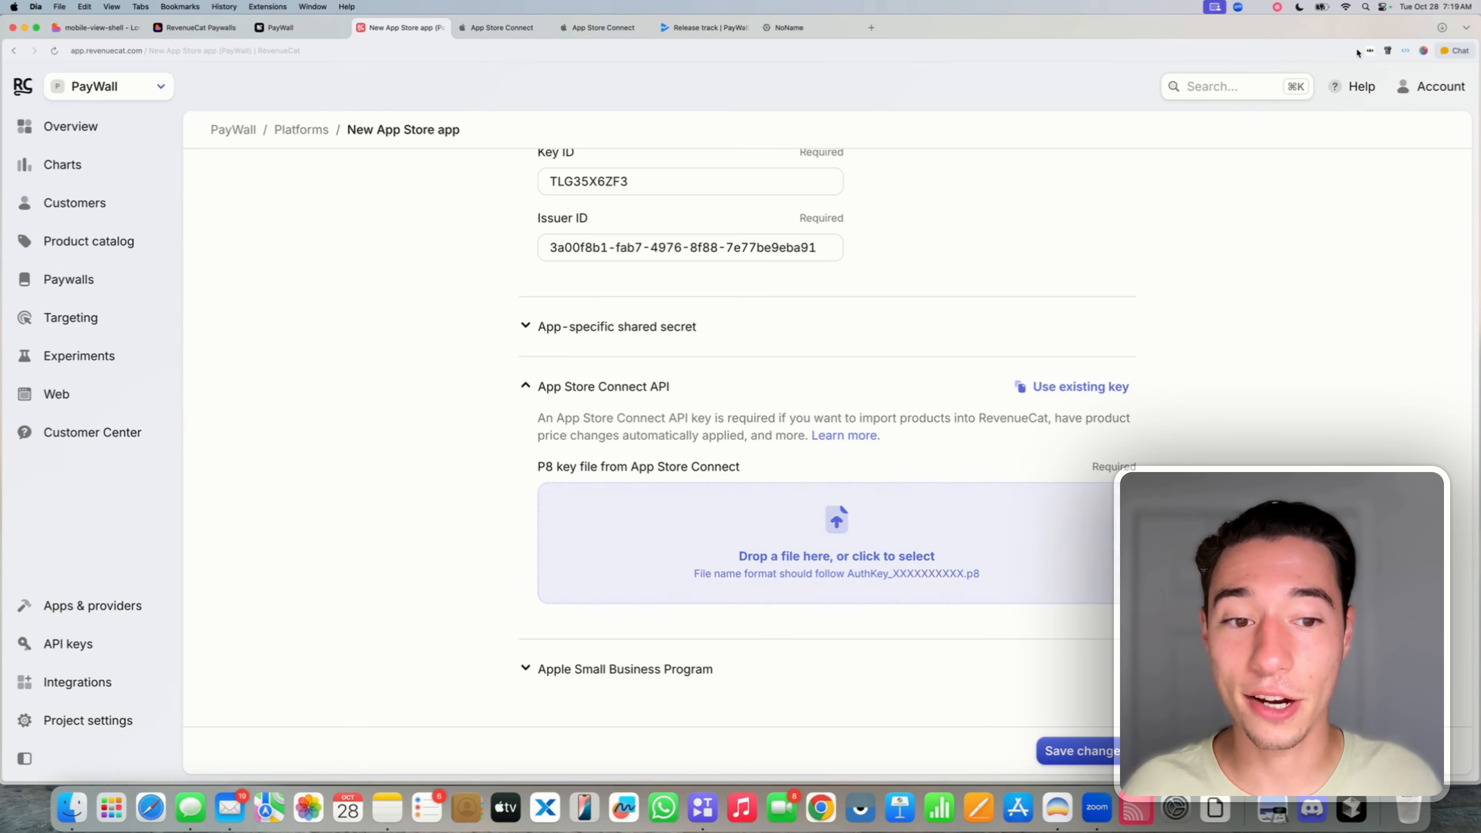
left_click(1442, 27)
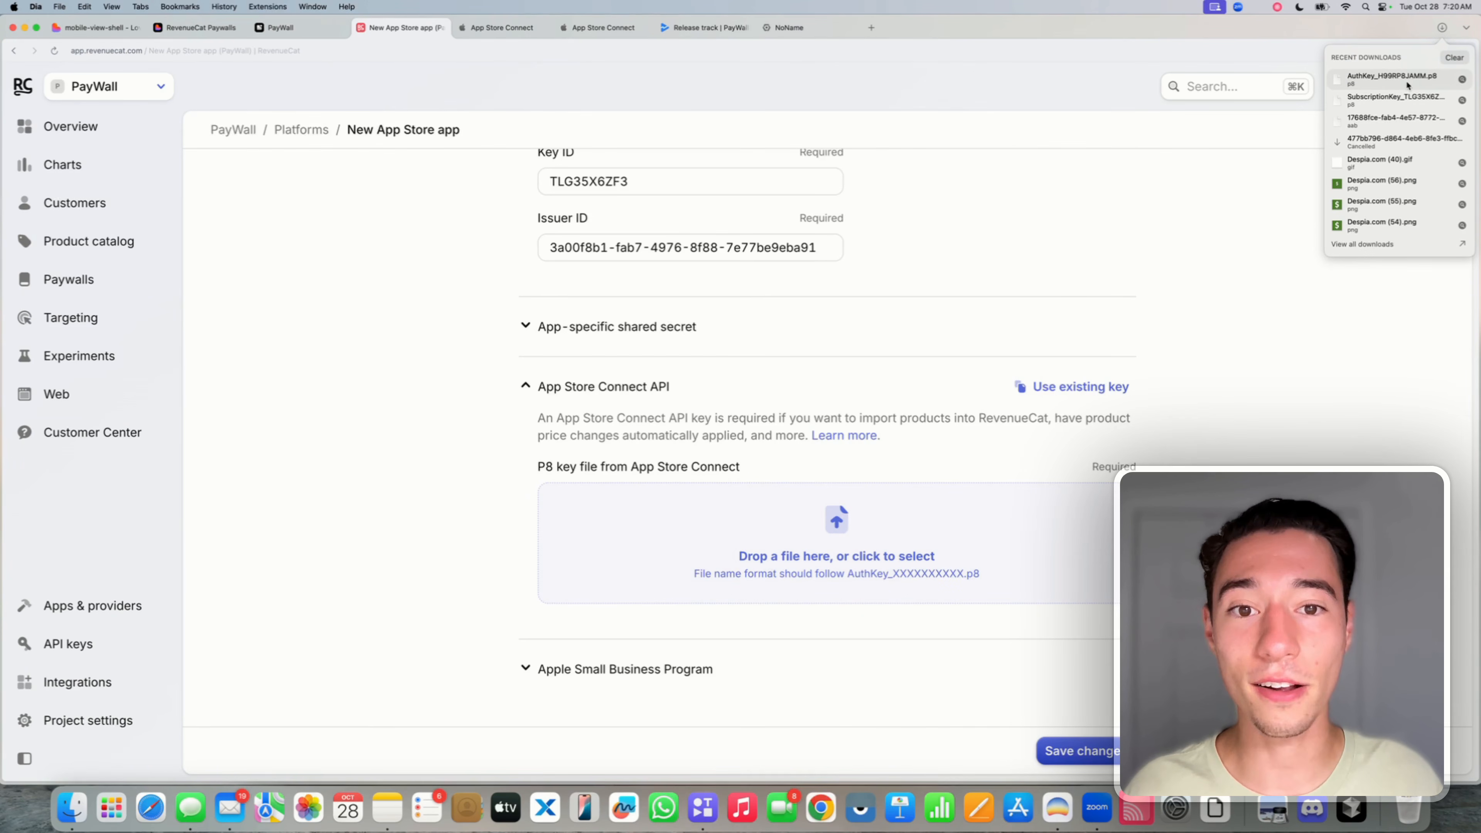
left_click_drag(1407, 86, 846, 525)
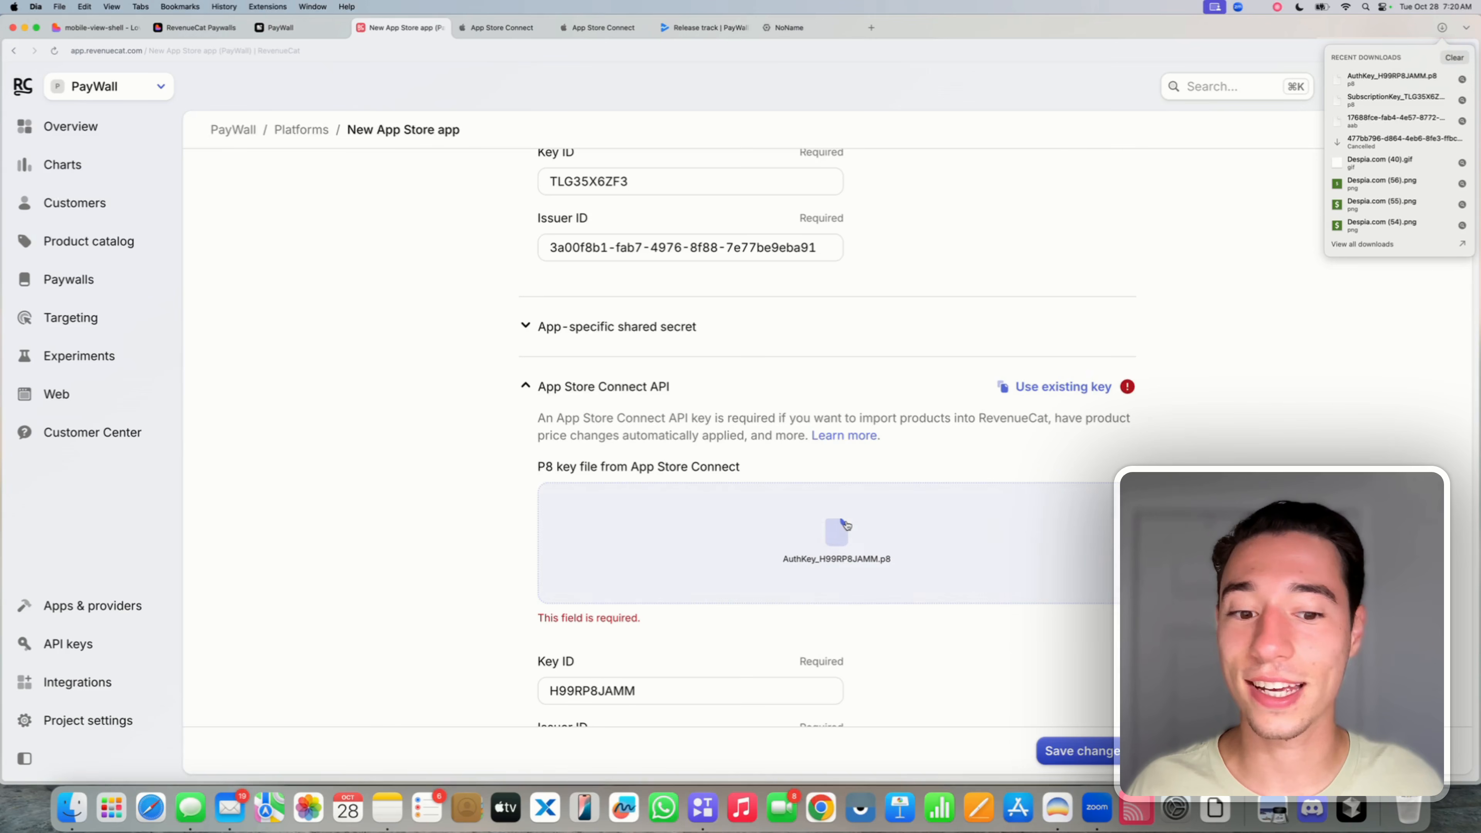
left_click(915, 407)
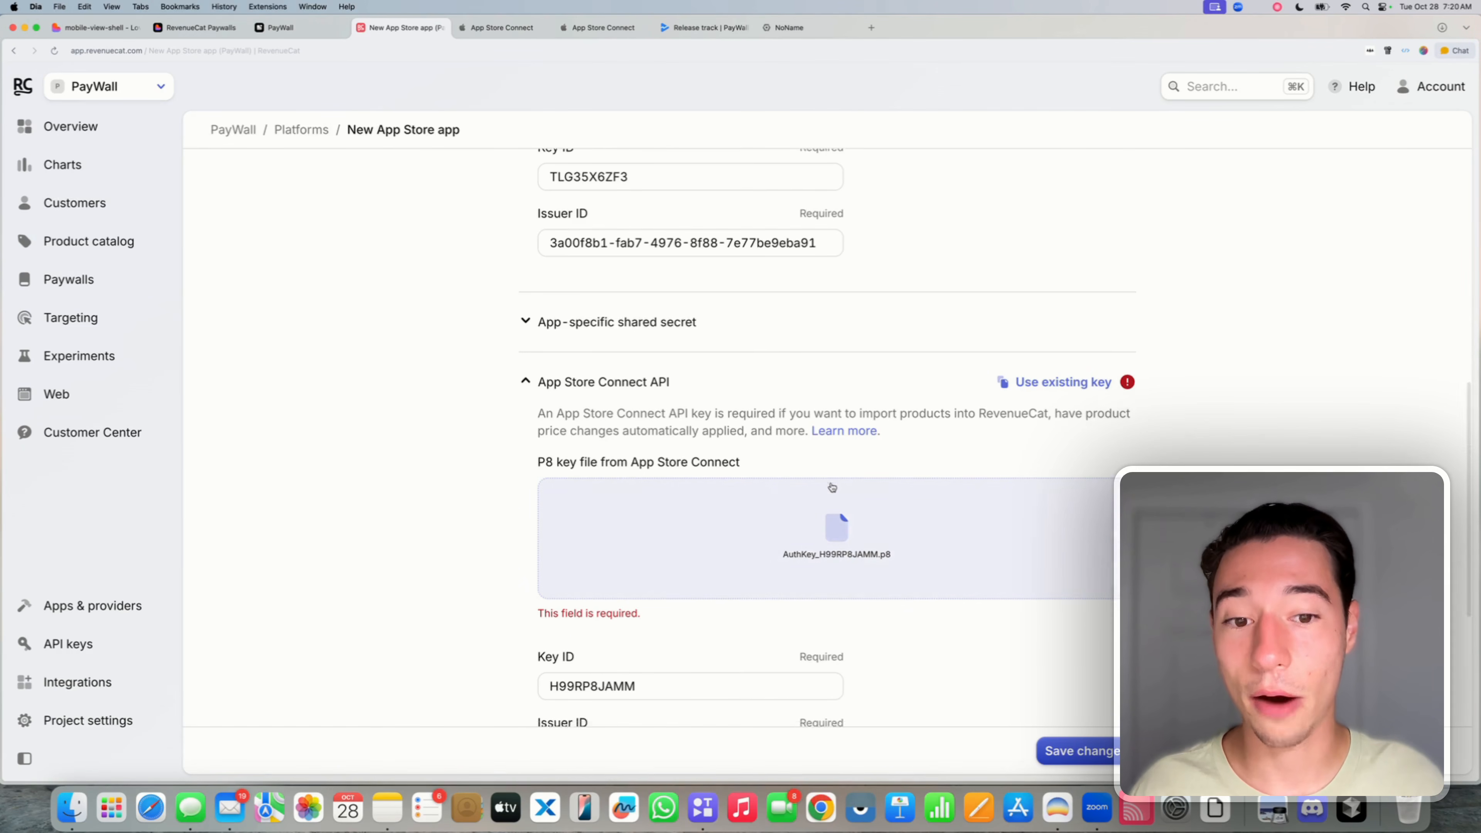
scroll(915, 407, "down", 4)
left_click(569, 550)
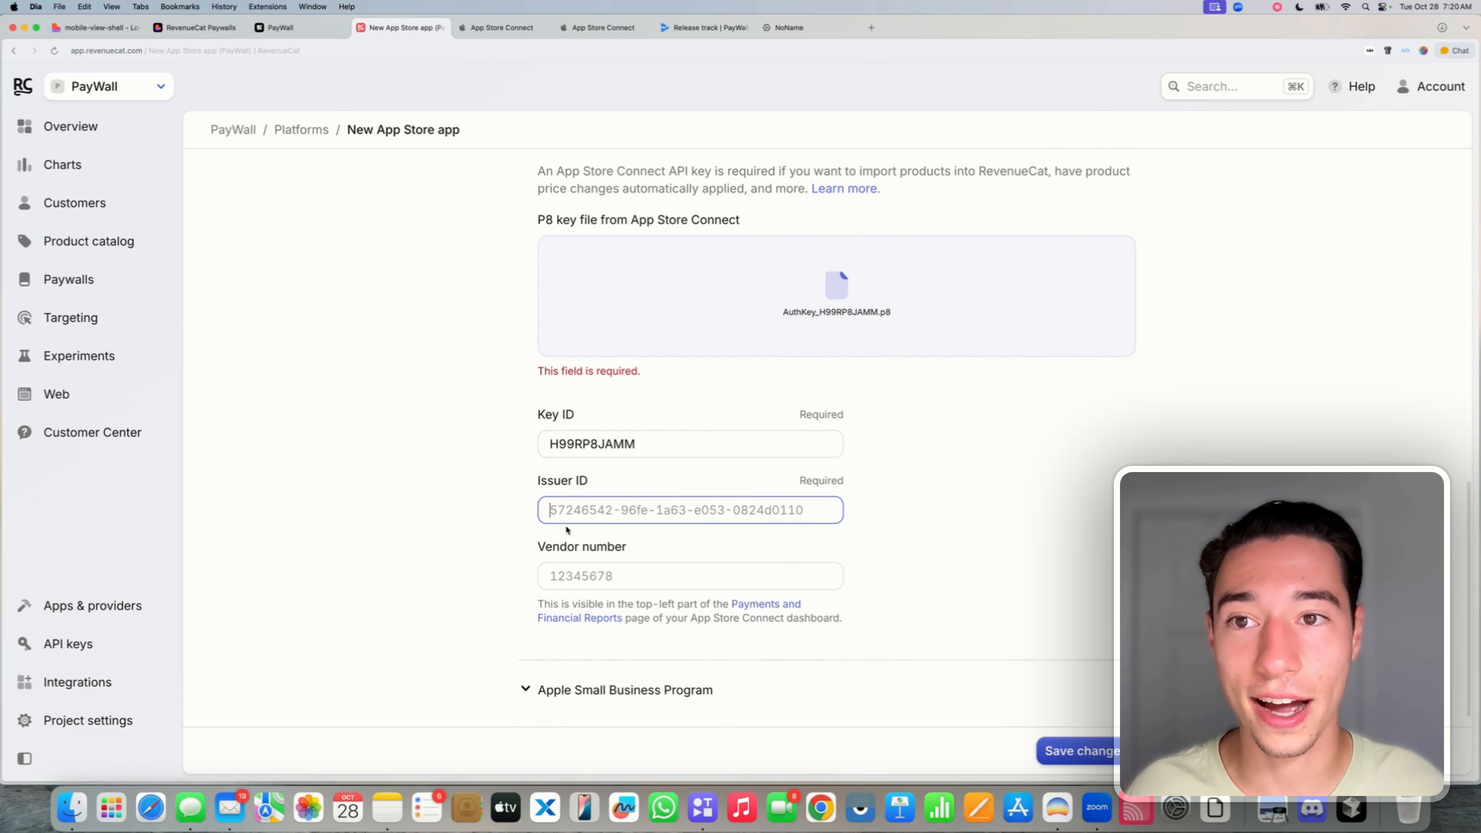
- Copy the issuer ID from App Store Connect and paste it into RevenueCat's Issuer ID field
left_click(585, 30)
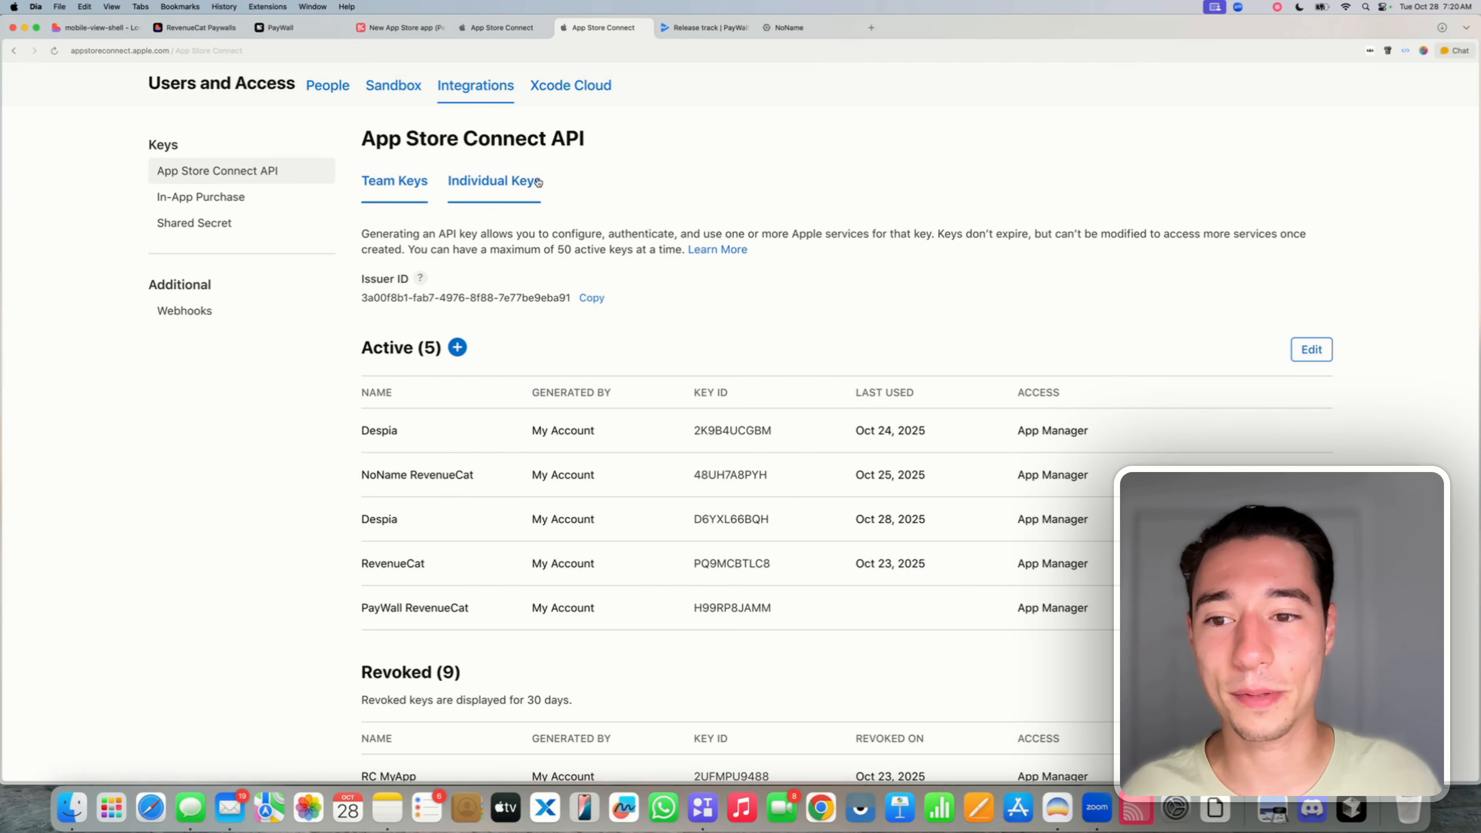
triple_click(475, 296)
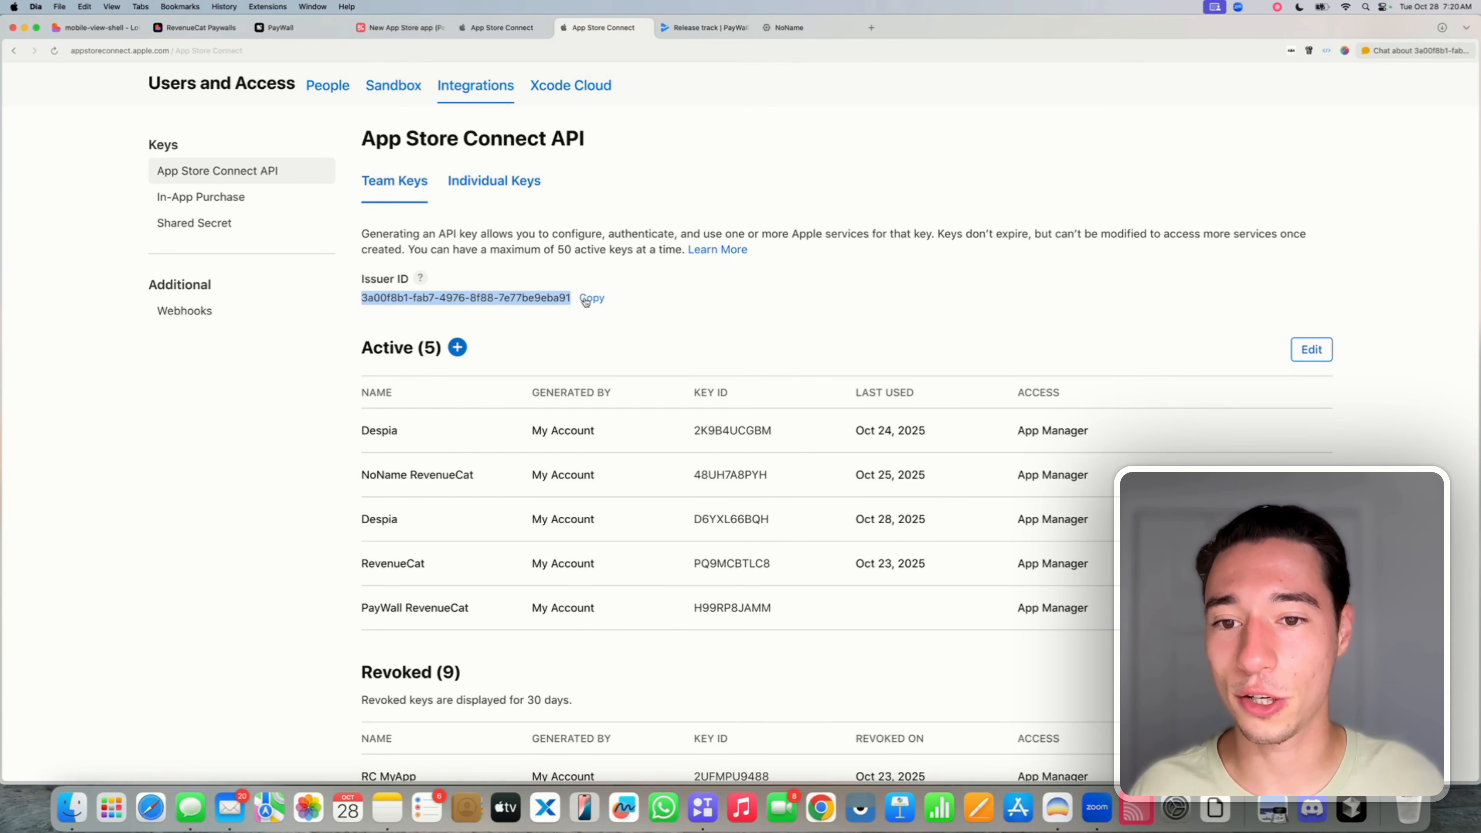
left_click(403, 27)
left_click(615, 510)
type("3a00f8b1-fab7-4976-8f88-7e77be9eba91")
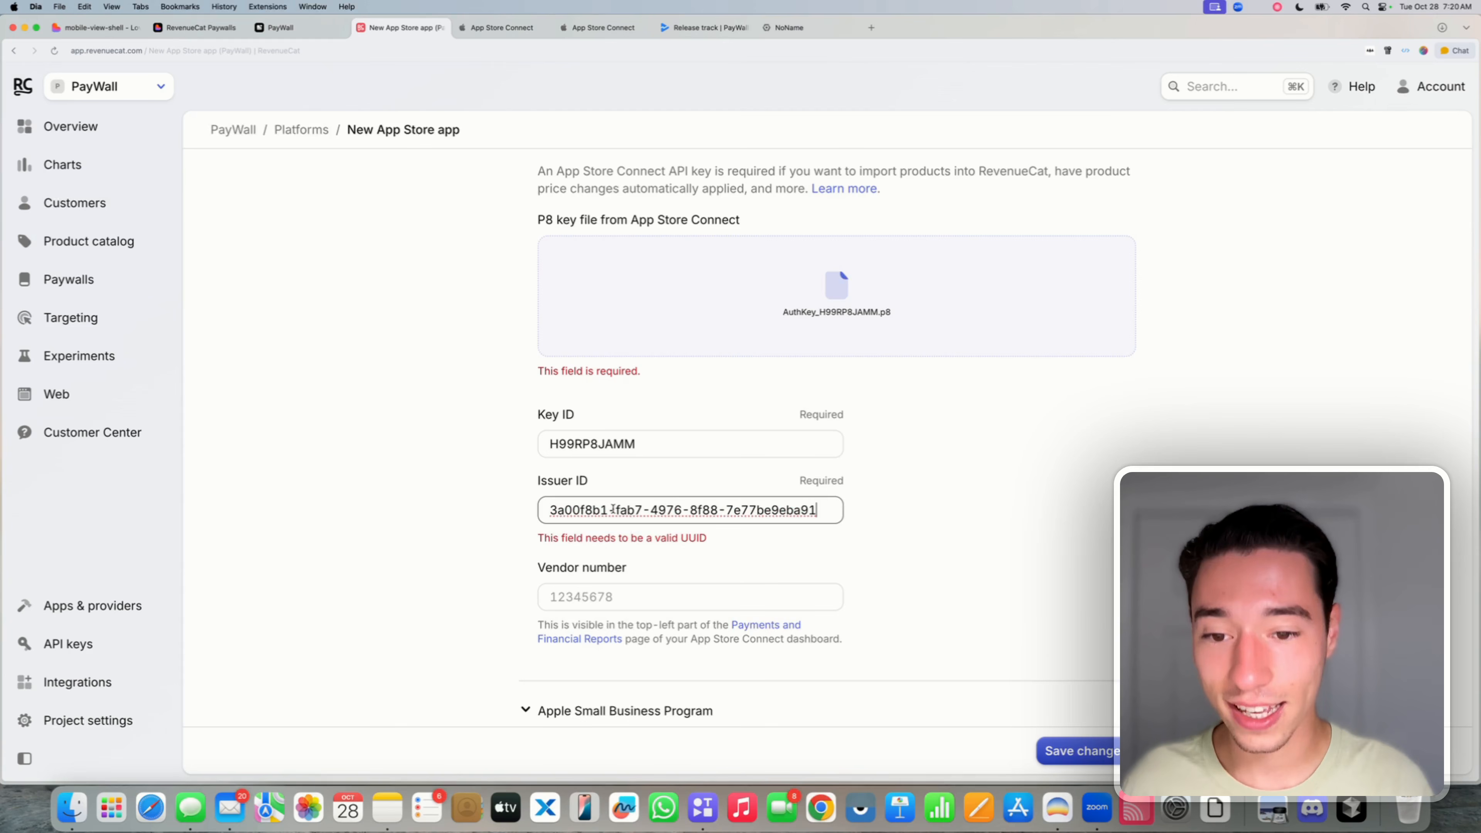
- Open App Store Connect's Payments and Financial Reports page from the form's link
scroll(488, 531, "down", 1)
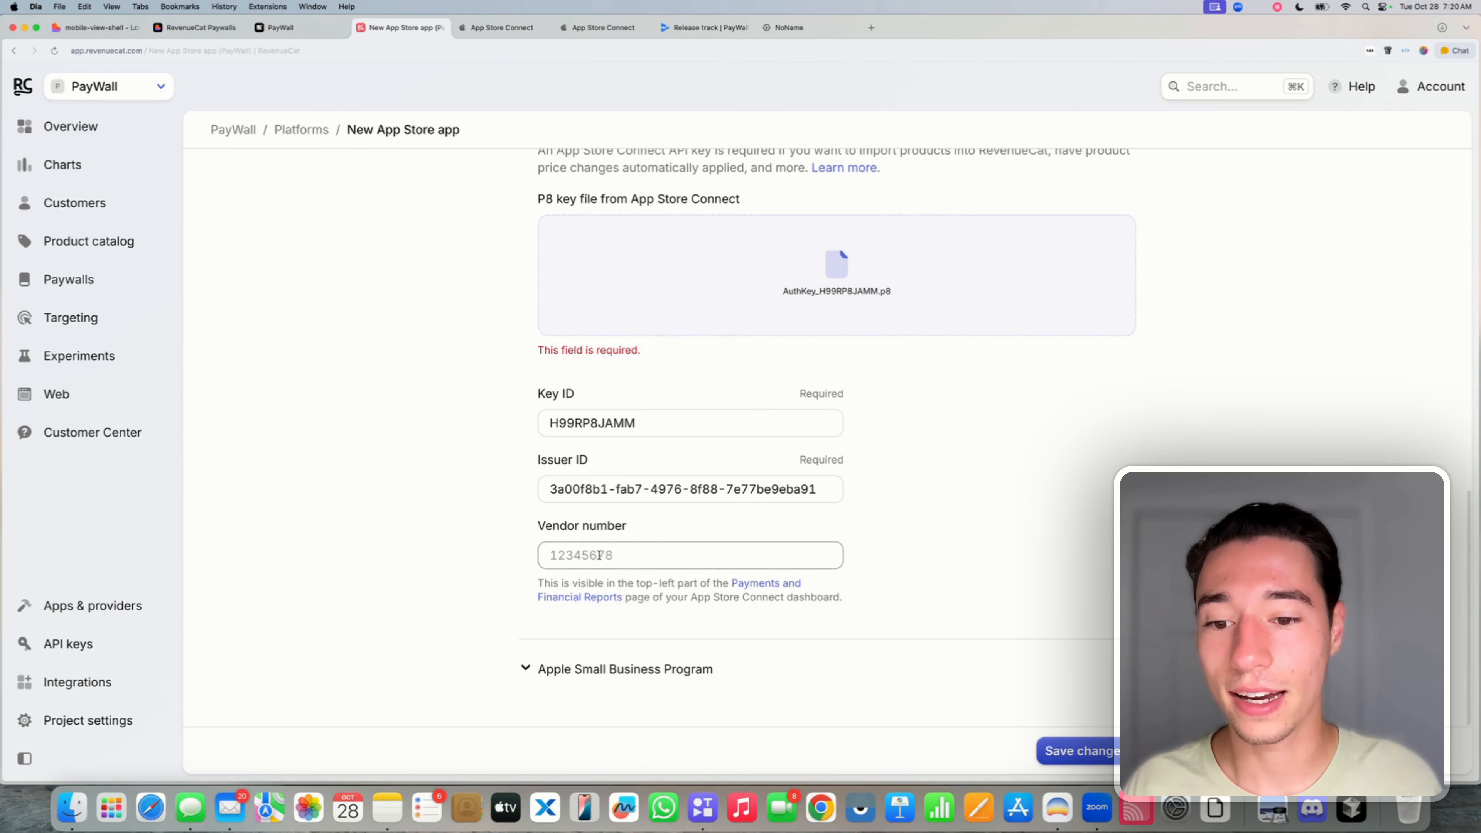
left_click_drag(541, 532, 723, 531)
left_click(716, 531)
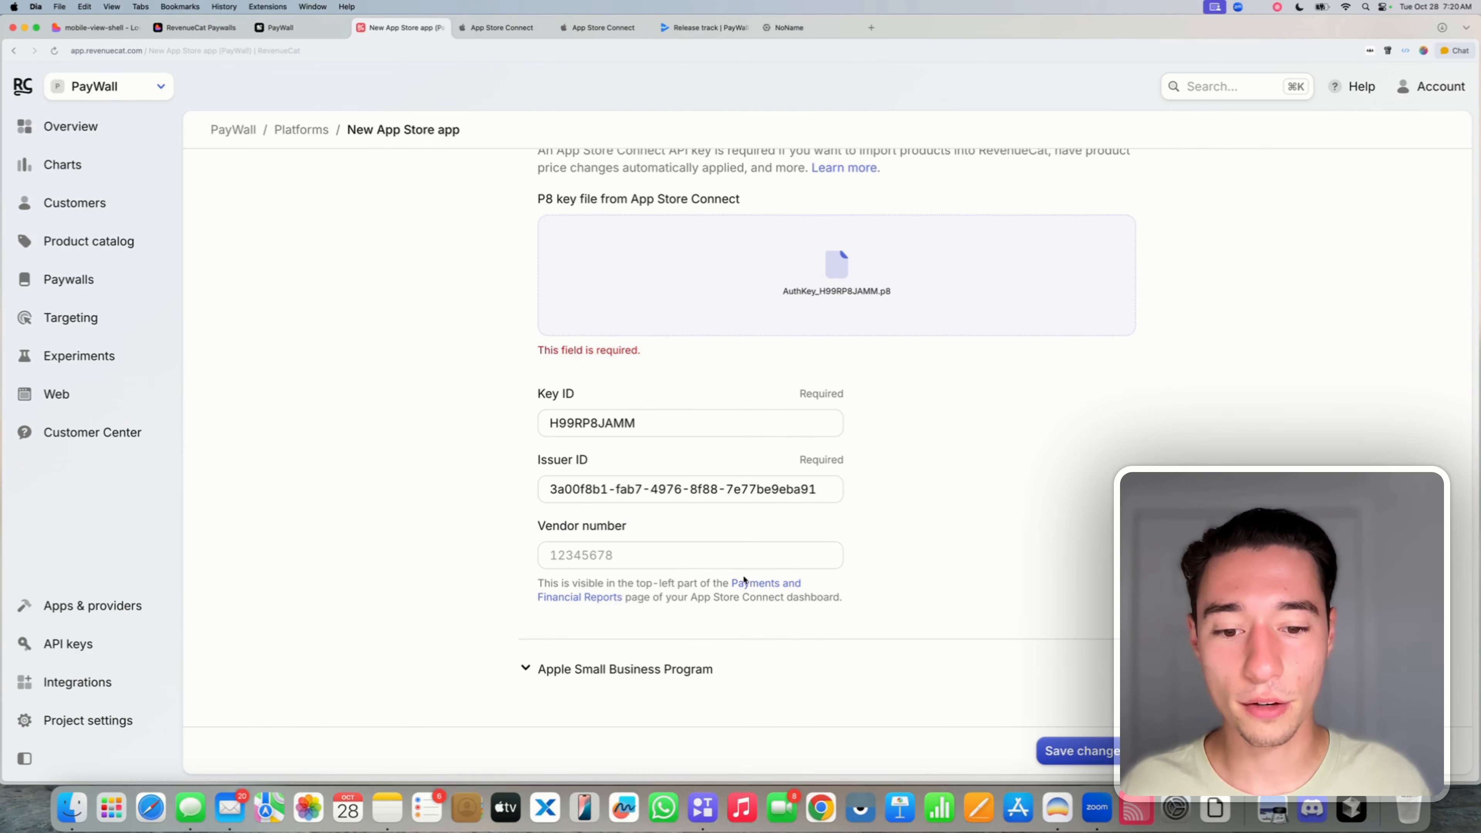
left_click(753, 583)
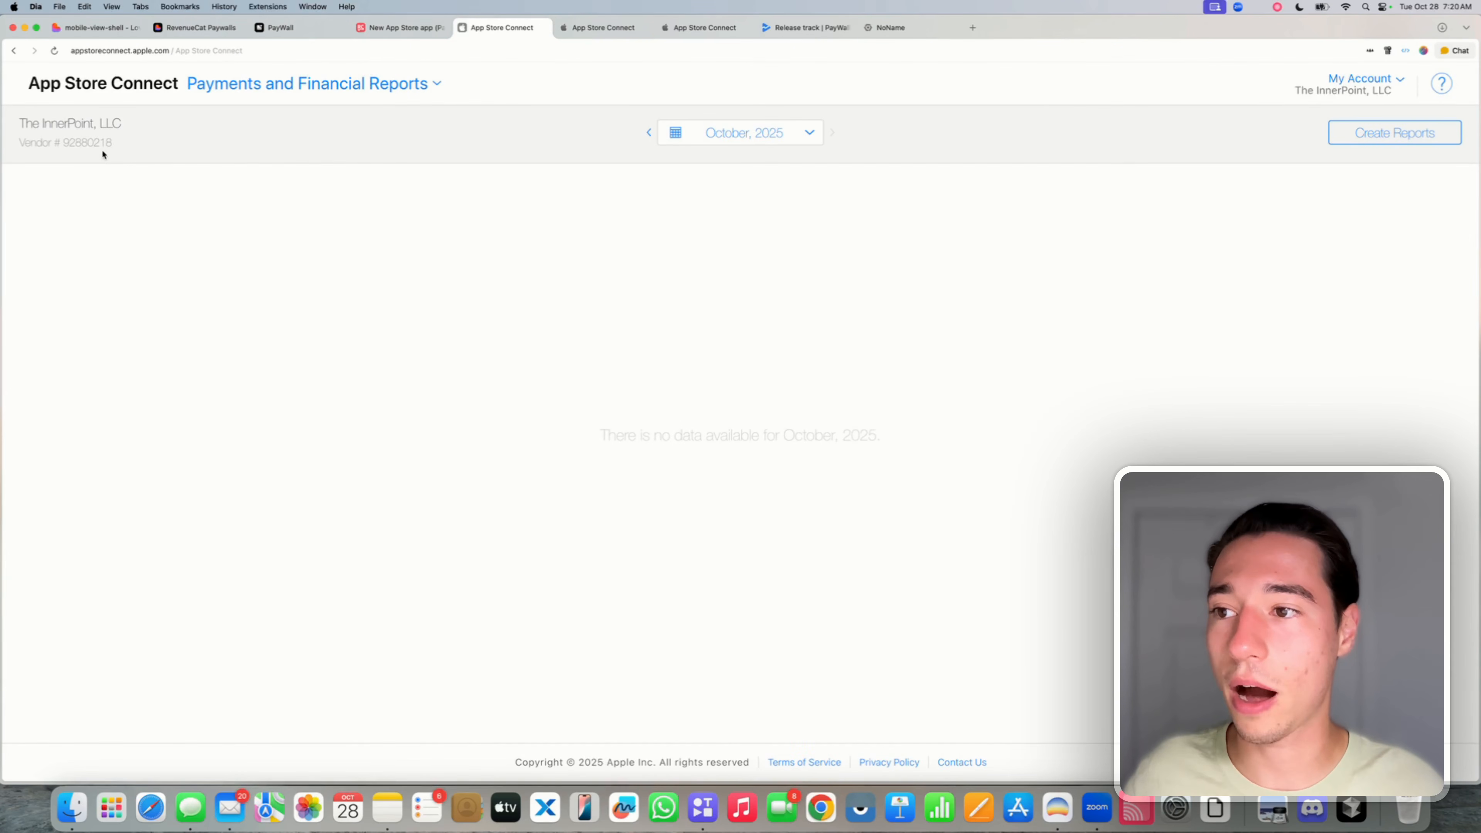
- Paste the App Store Connect vendor number into RevenueCat's Vendor number field and save the PayWall (App Store) app
double_click(90, 142)
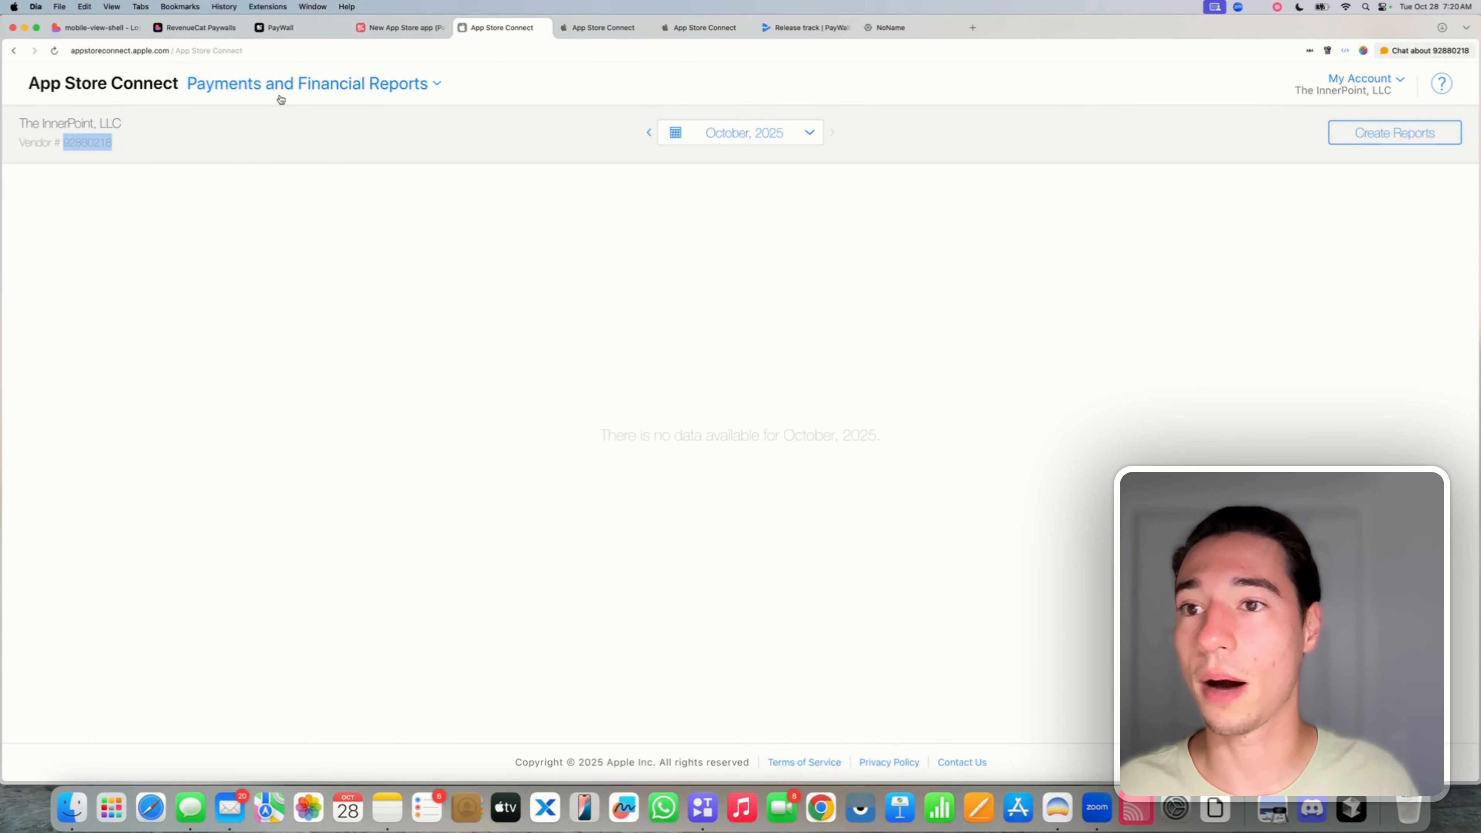
left_click(541, 28)
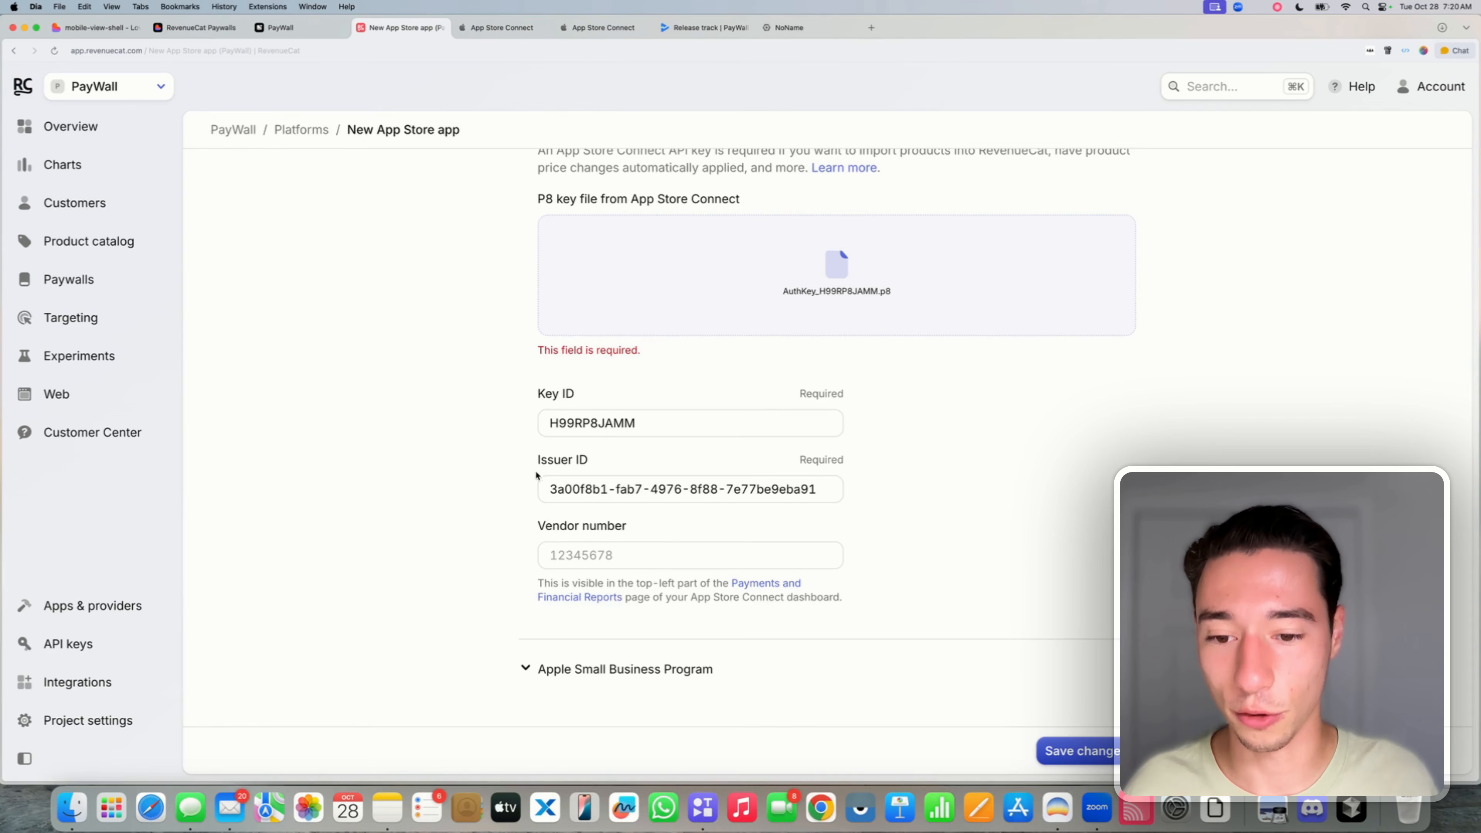
left_click(546, 553)
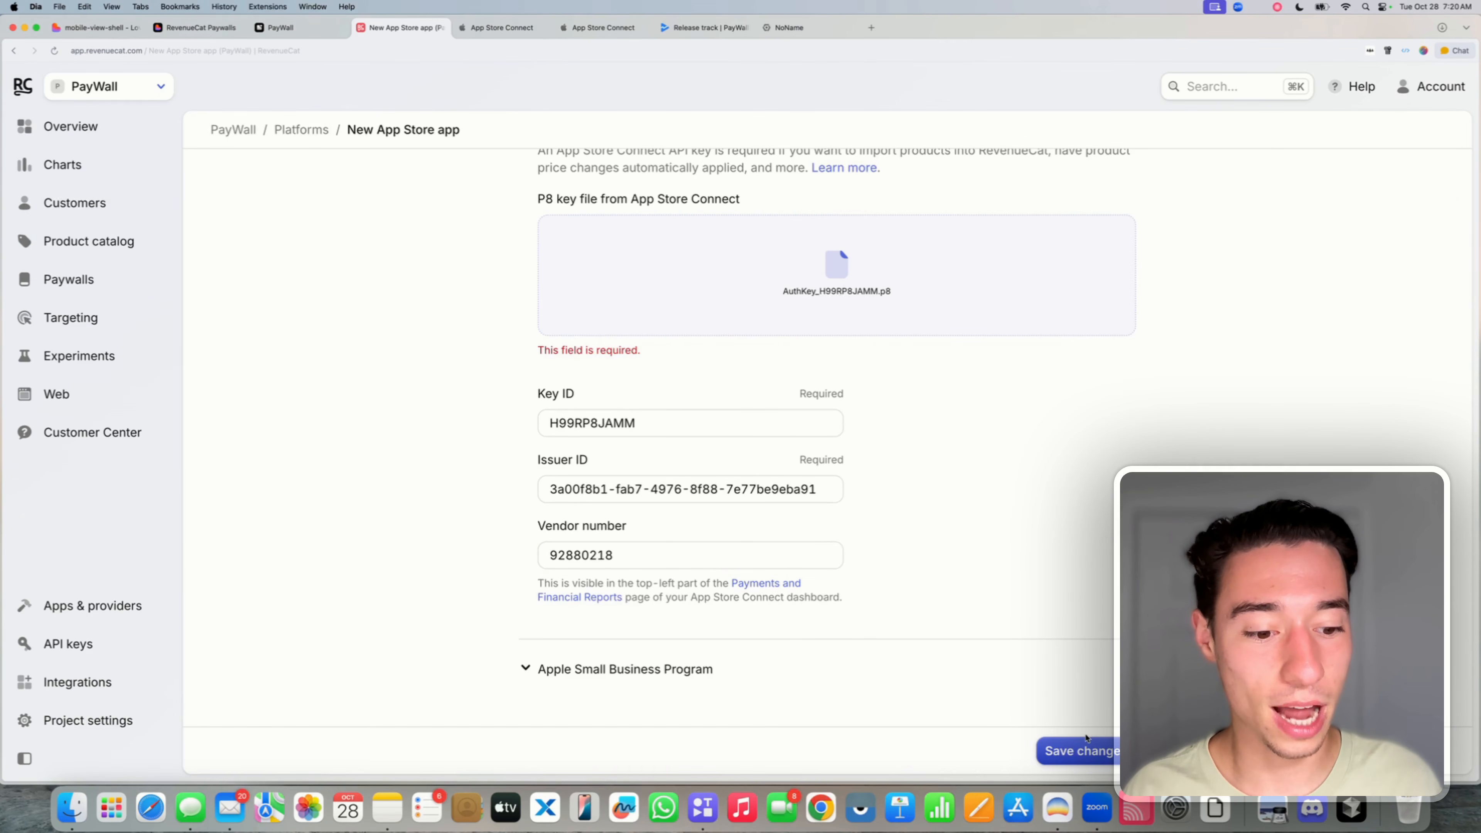
left_click(1077, 747)
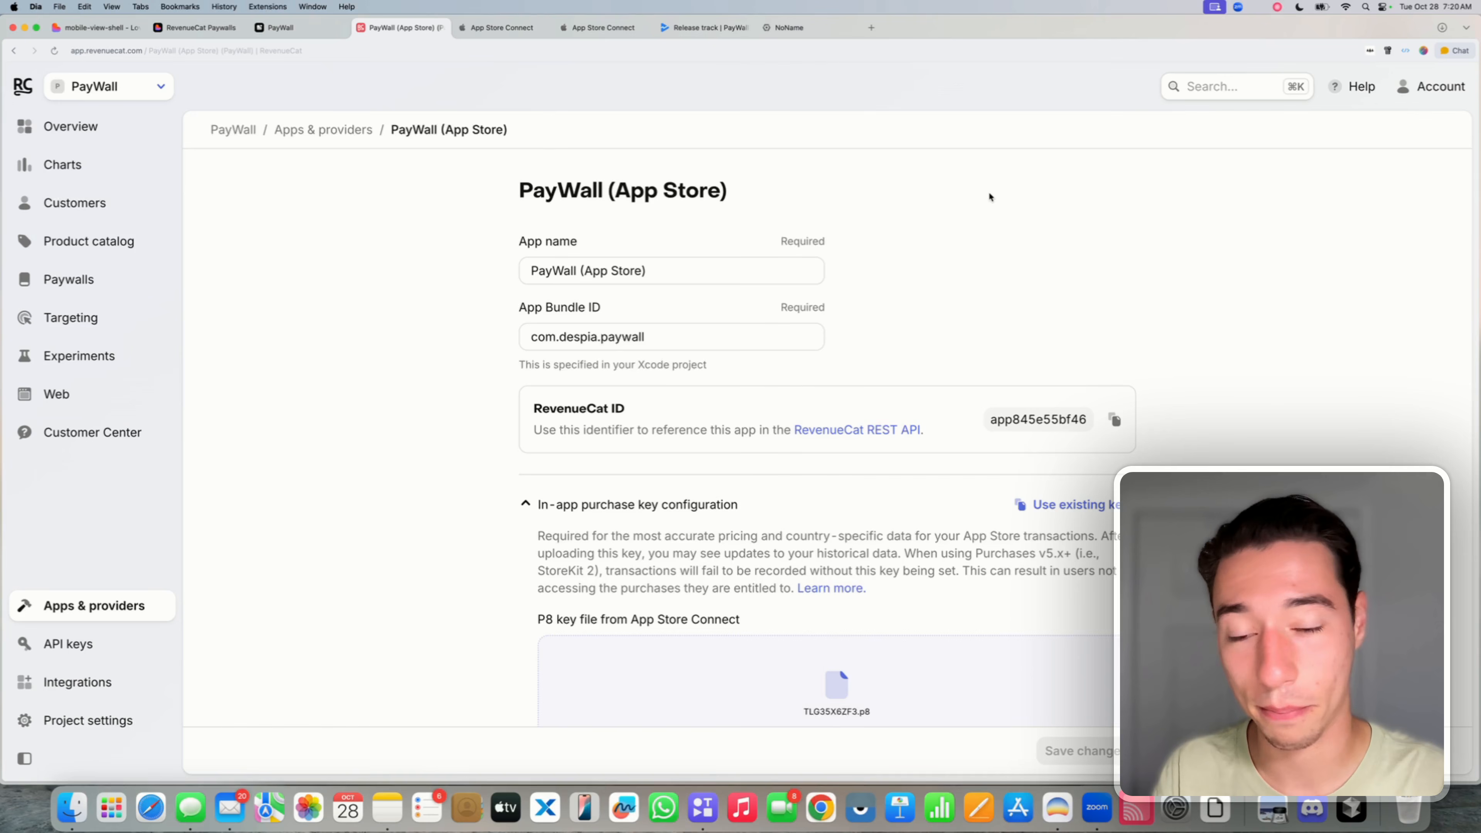
- Review the saved PayWall (App Store) settings, then return to the Apps & providers list
scroll(989, 216, "down", 3)
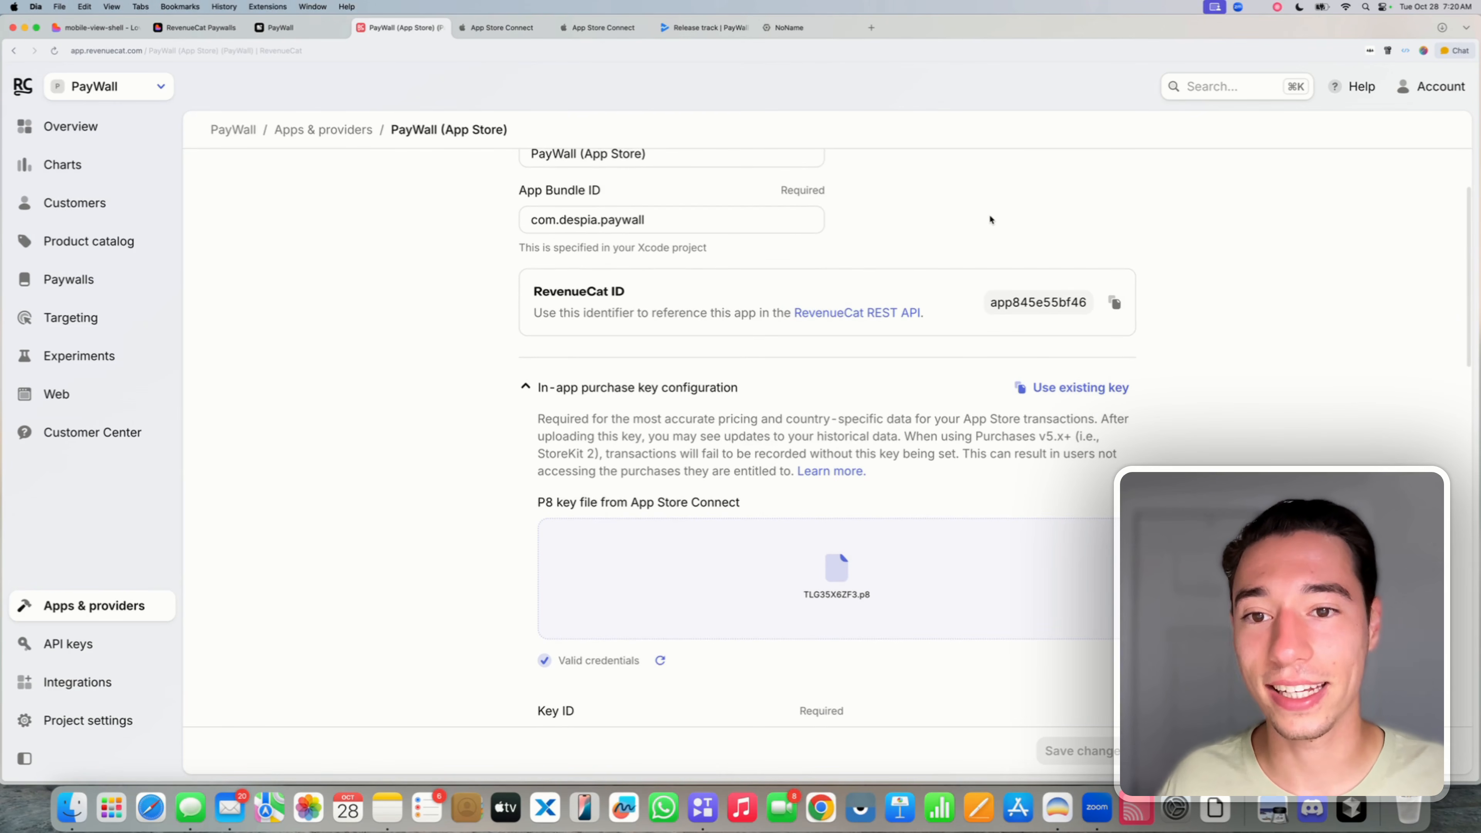
scroll(990, 219, "up", 3)
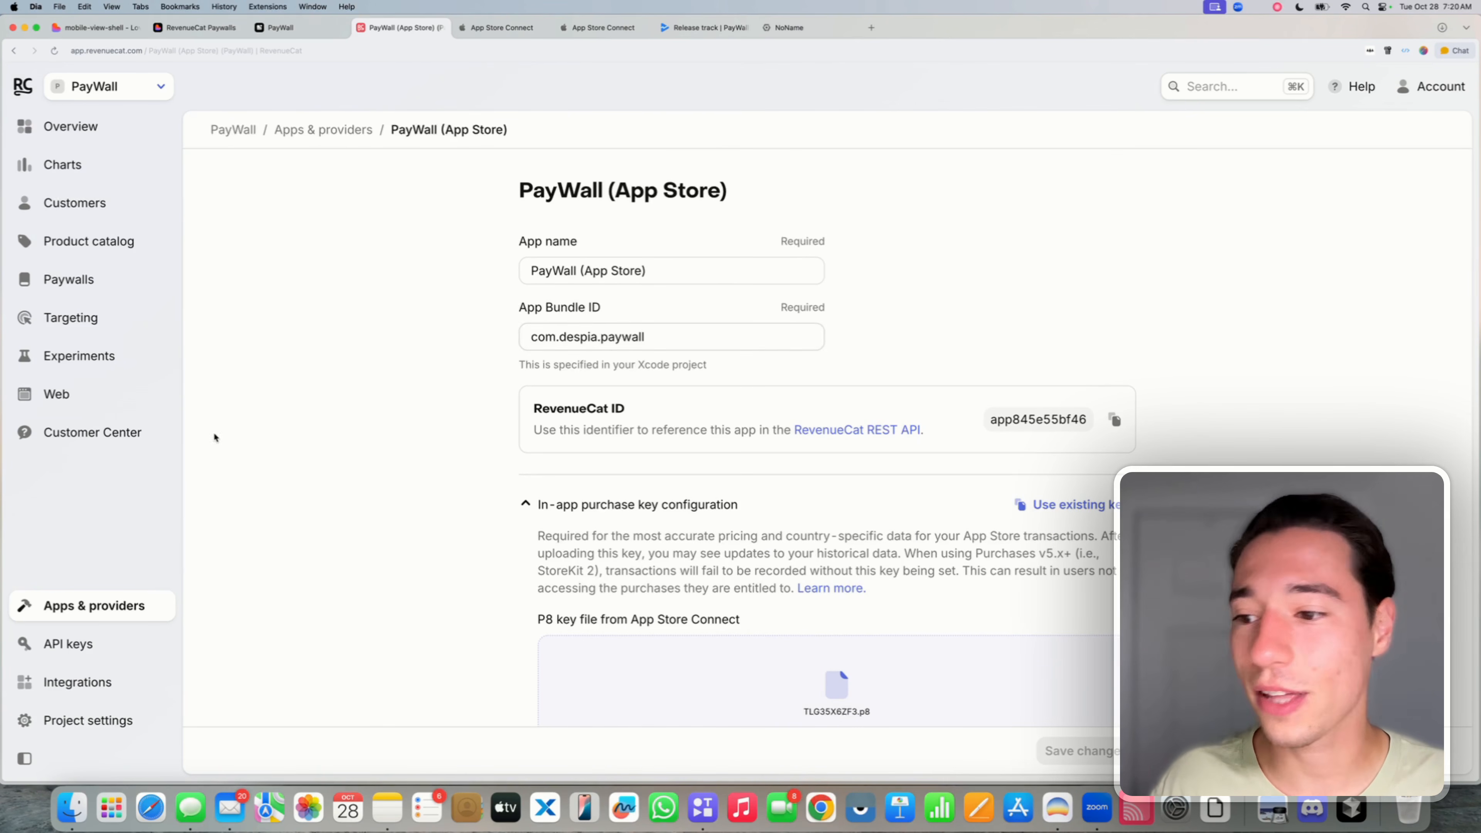
left_click(81, 611)
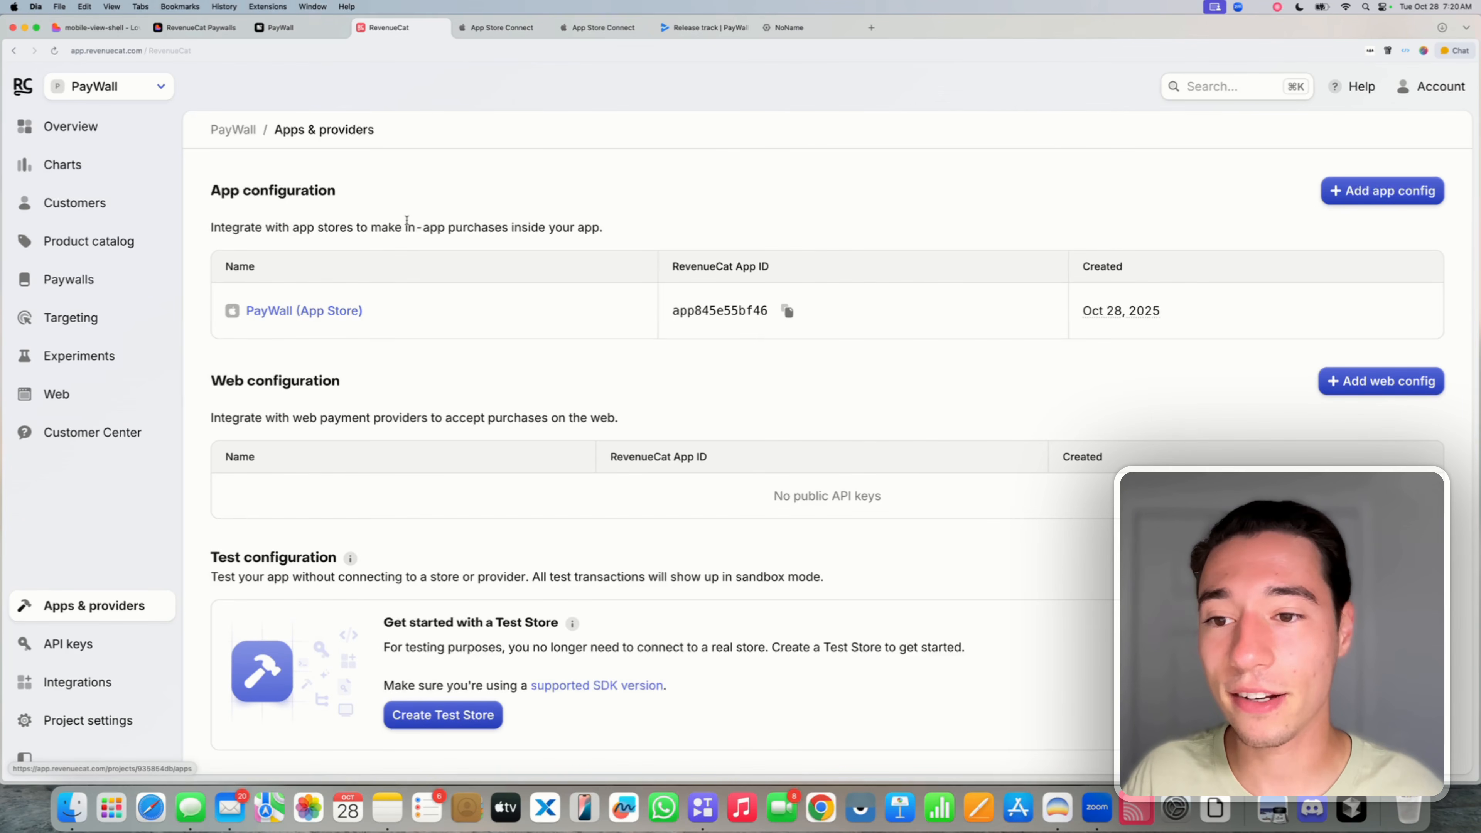
- Add a Google Play Store app configuration, PayWall (Play Store), and ready its package field
left_click(1397, 192)
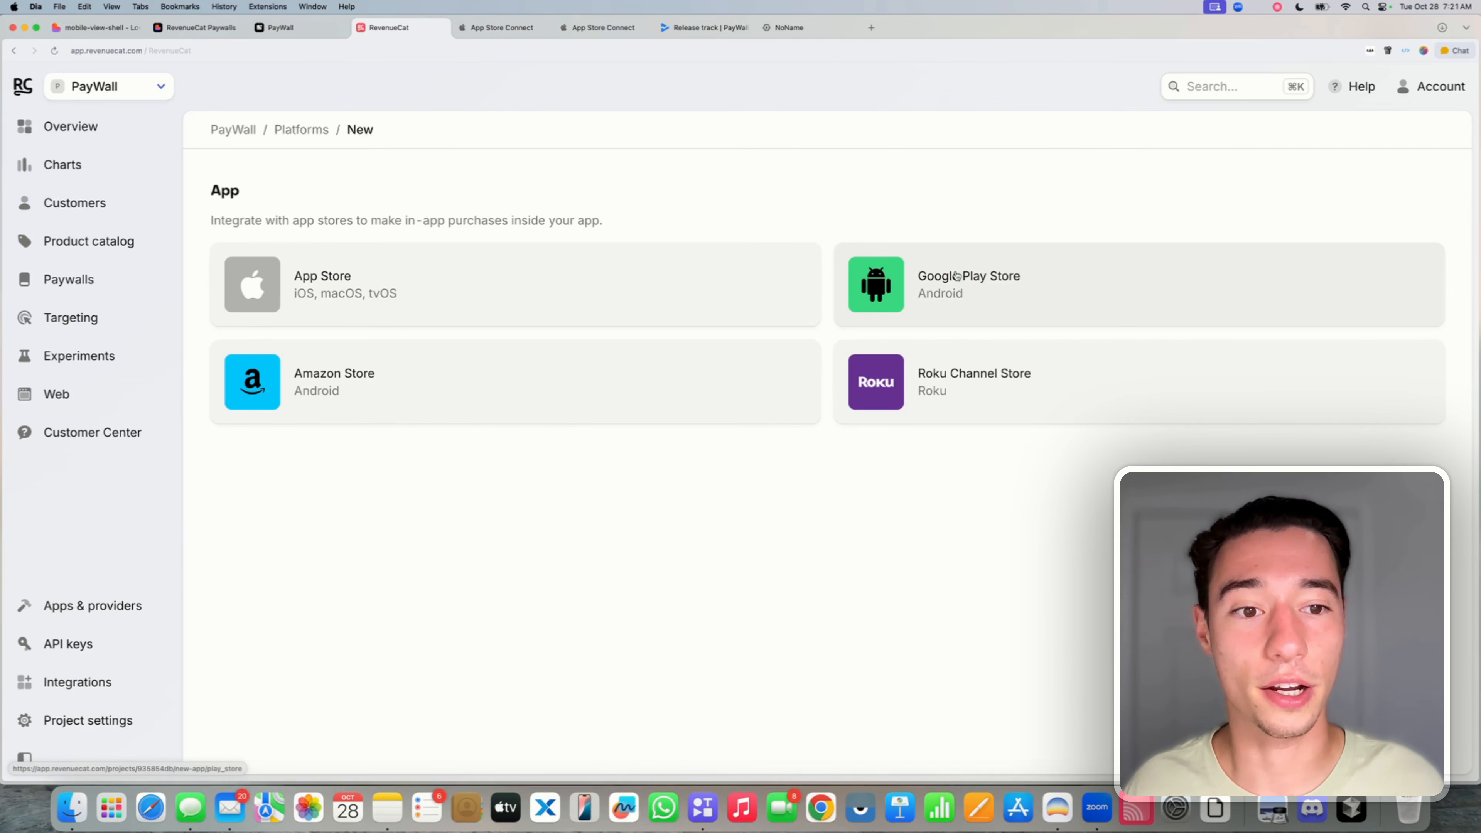
left_click(930, 302)
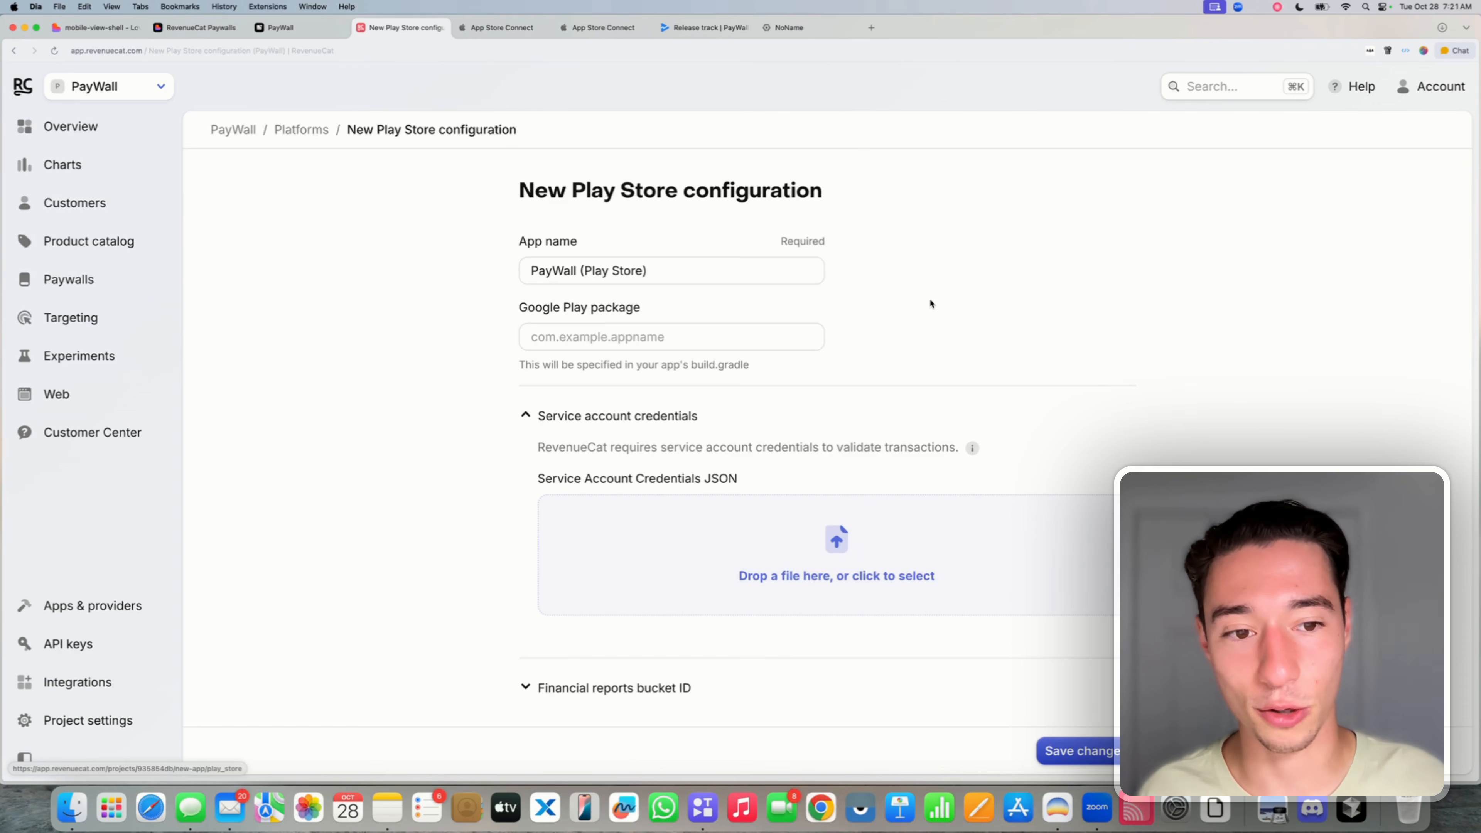
left_click(545, 331)
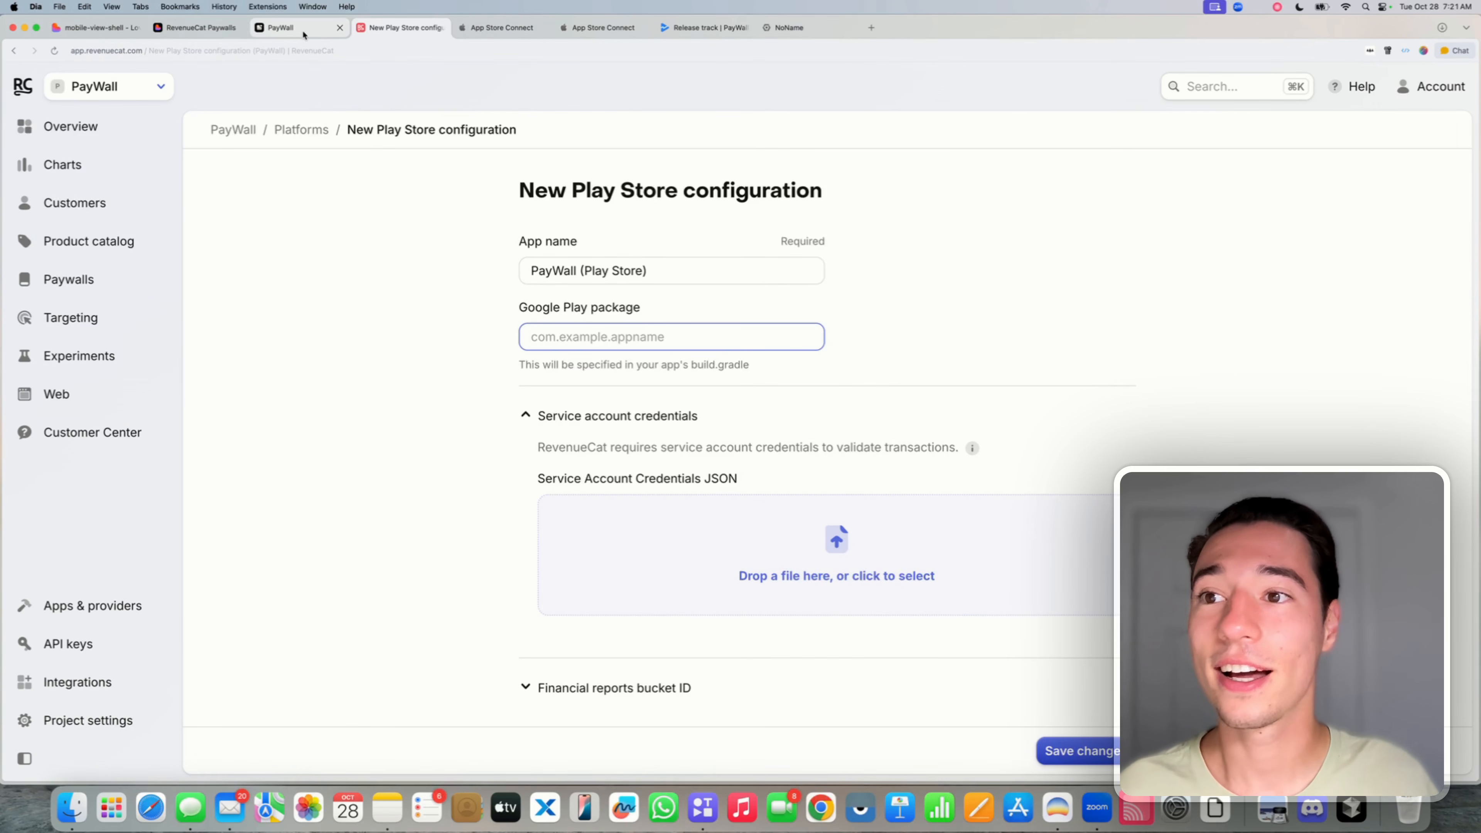
left_click(279, 29)
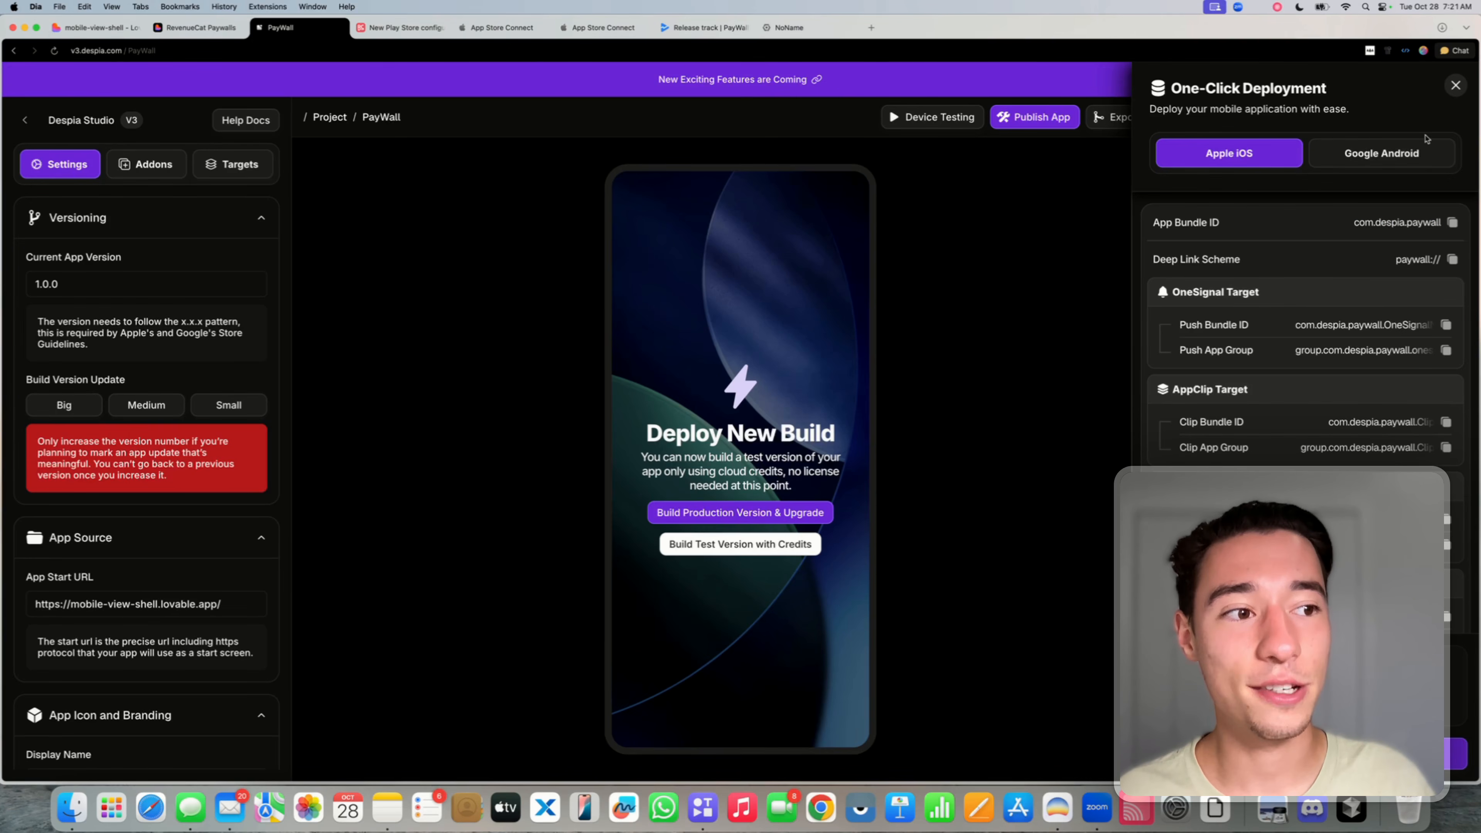
- Copy the Android bundle ID com.despia.paywall from Despia's Google Android deployment settings
left_click(1400, 165)
double_click(1396, 234)
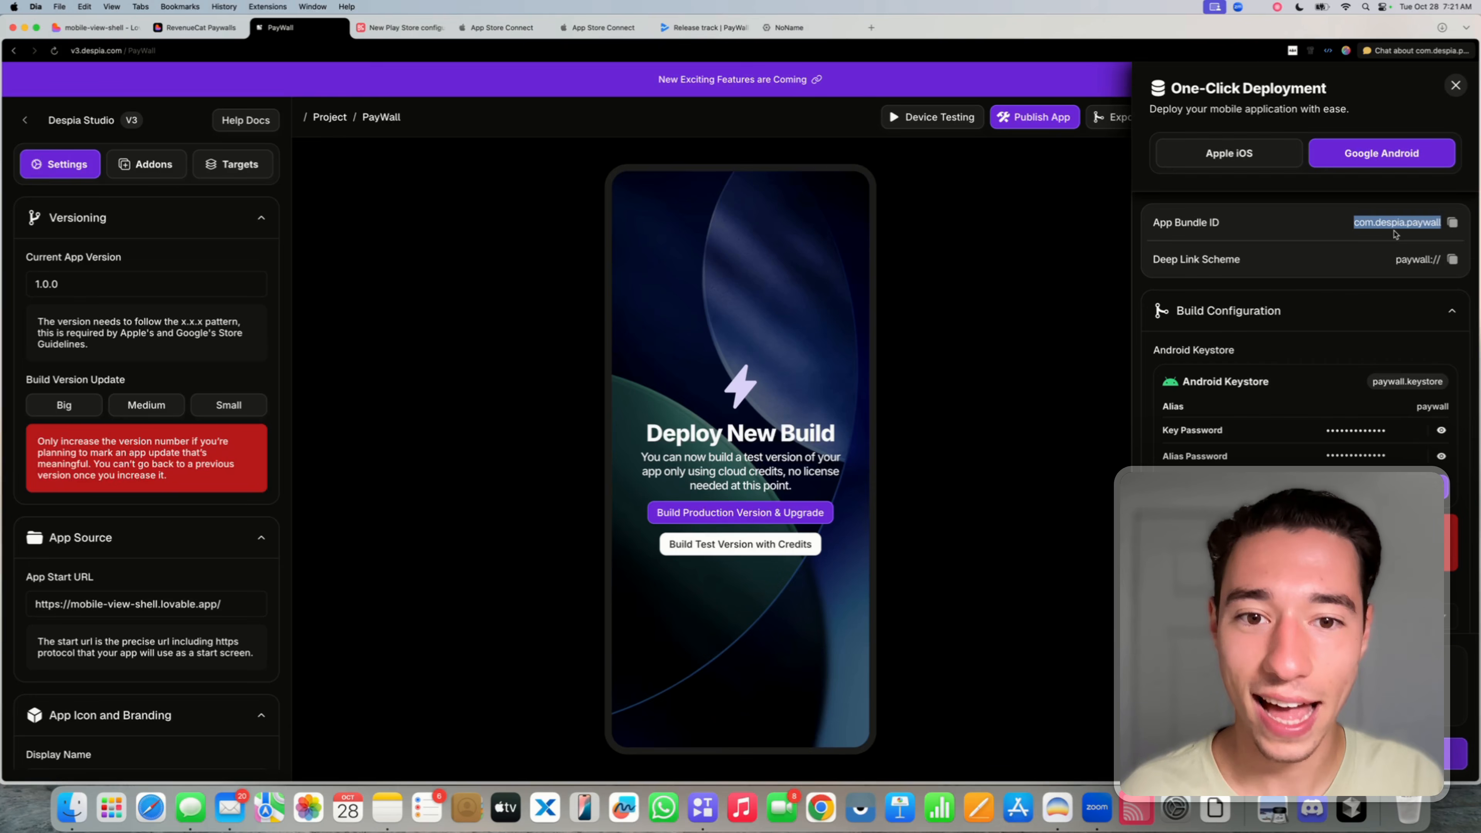
key("super+c")
key("super+c")
key("super+c")
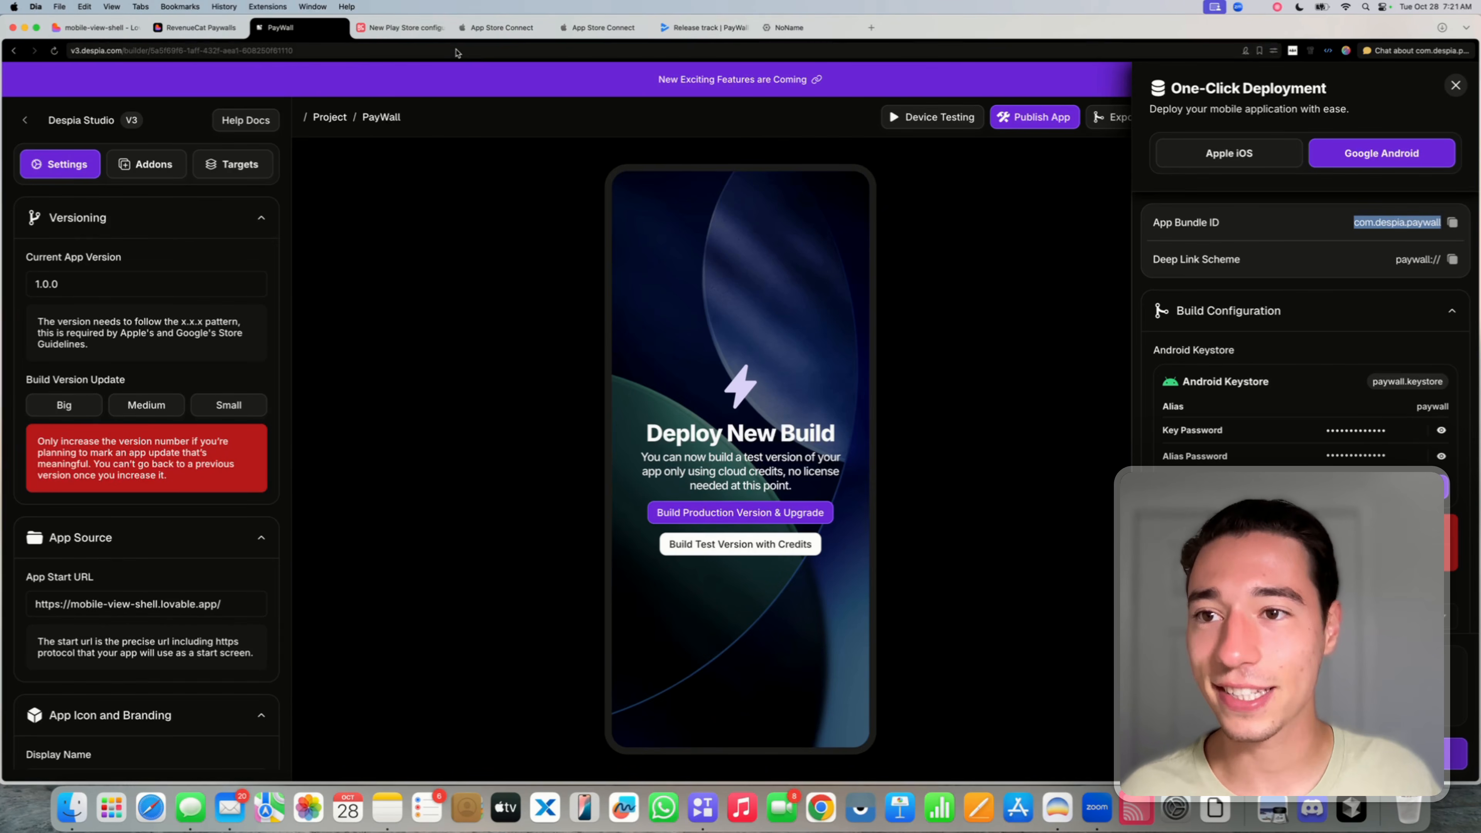
left_click(403, 27)
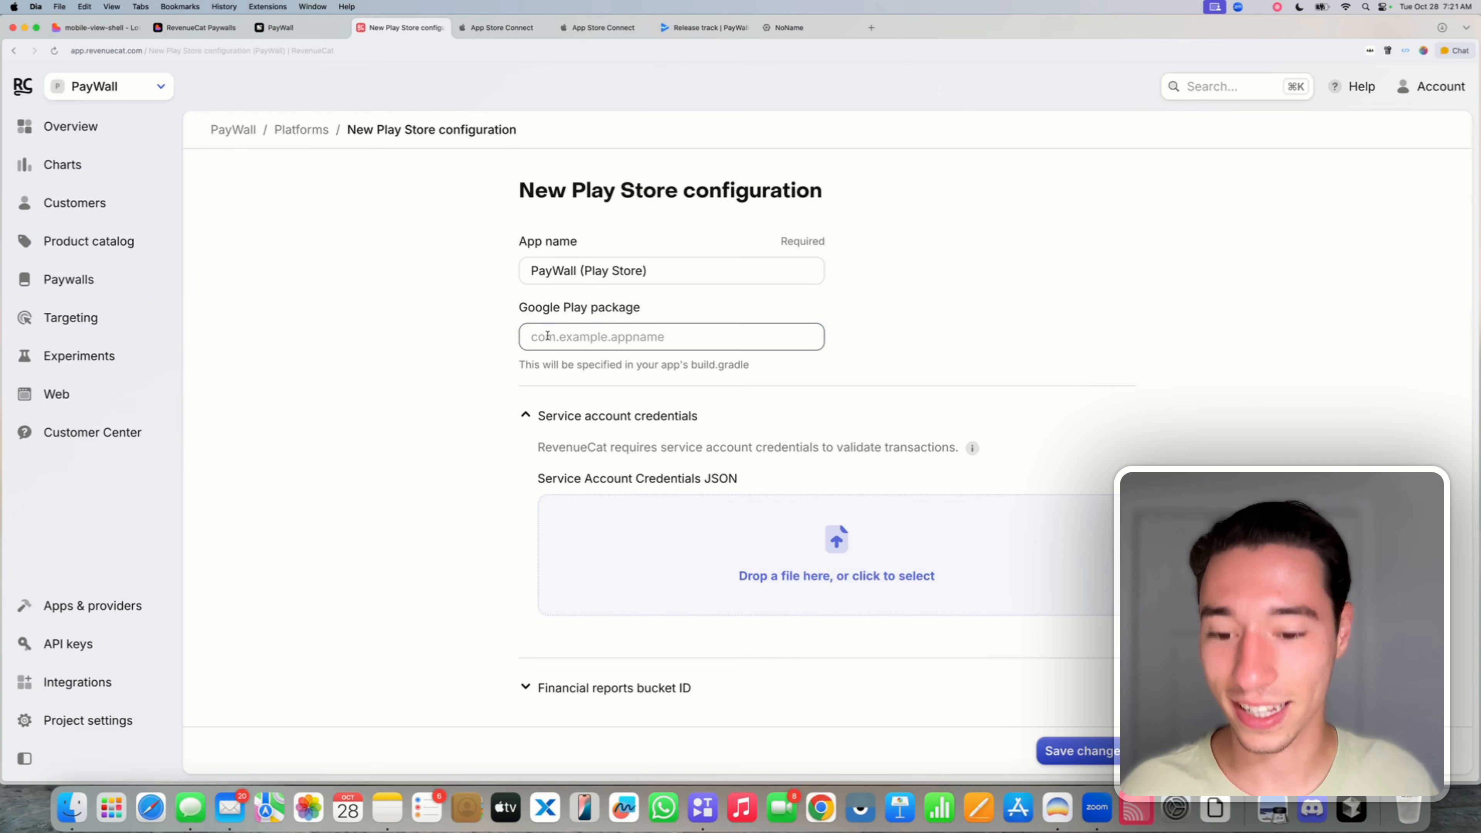
- Enter com.despia.paywall as the Google Play package and browse the Play Store setup guide
key("super+v")
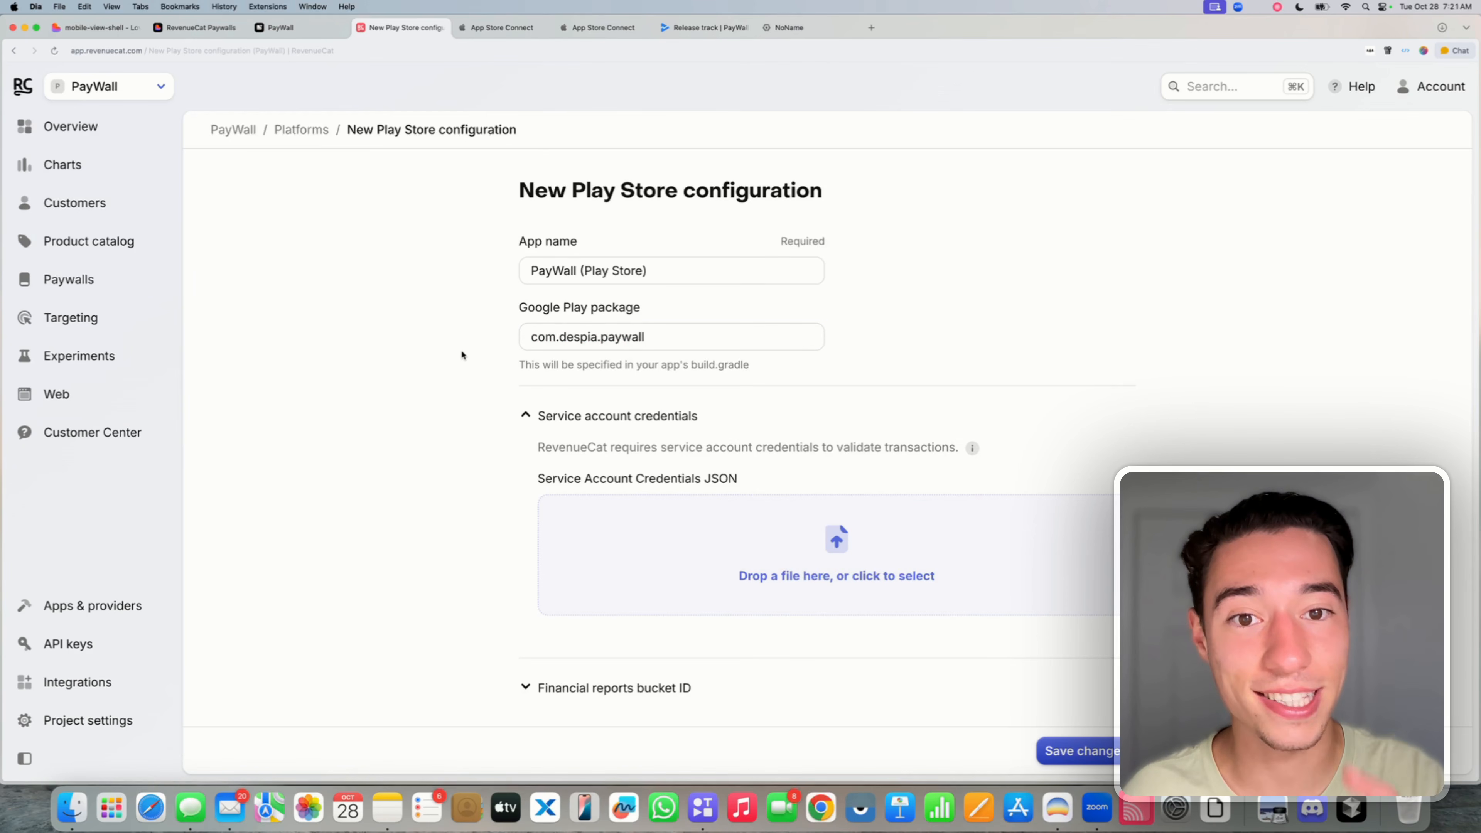
scroll(461, 355, "down", 1)
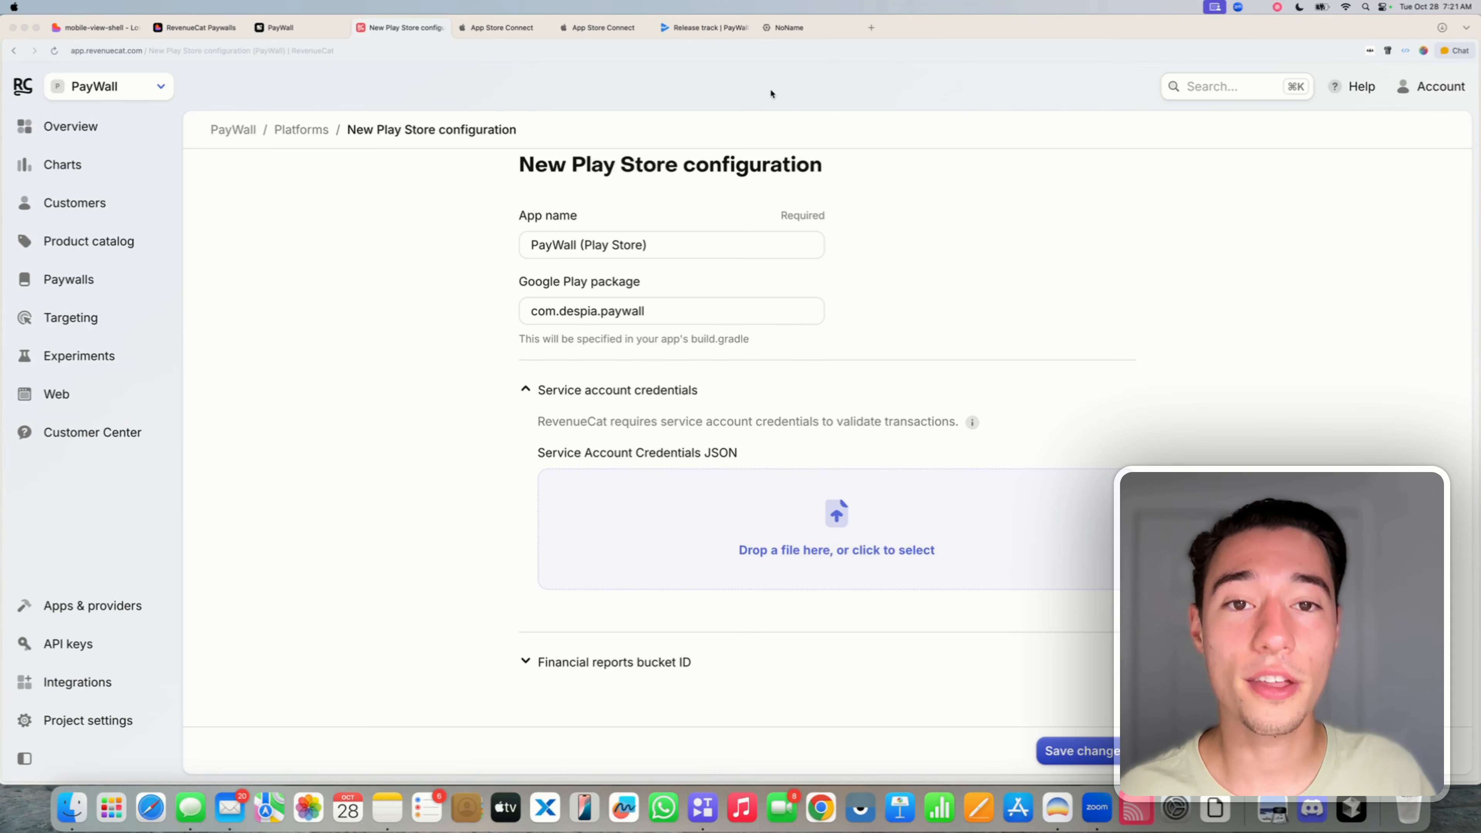
left_click(1144, 208)
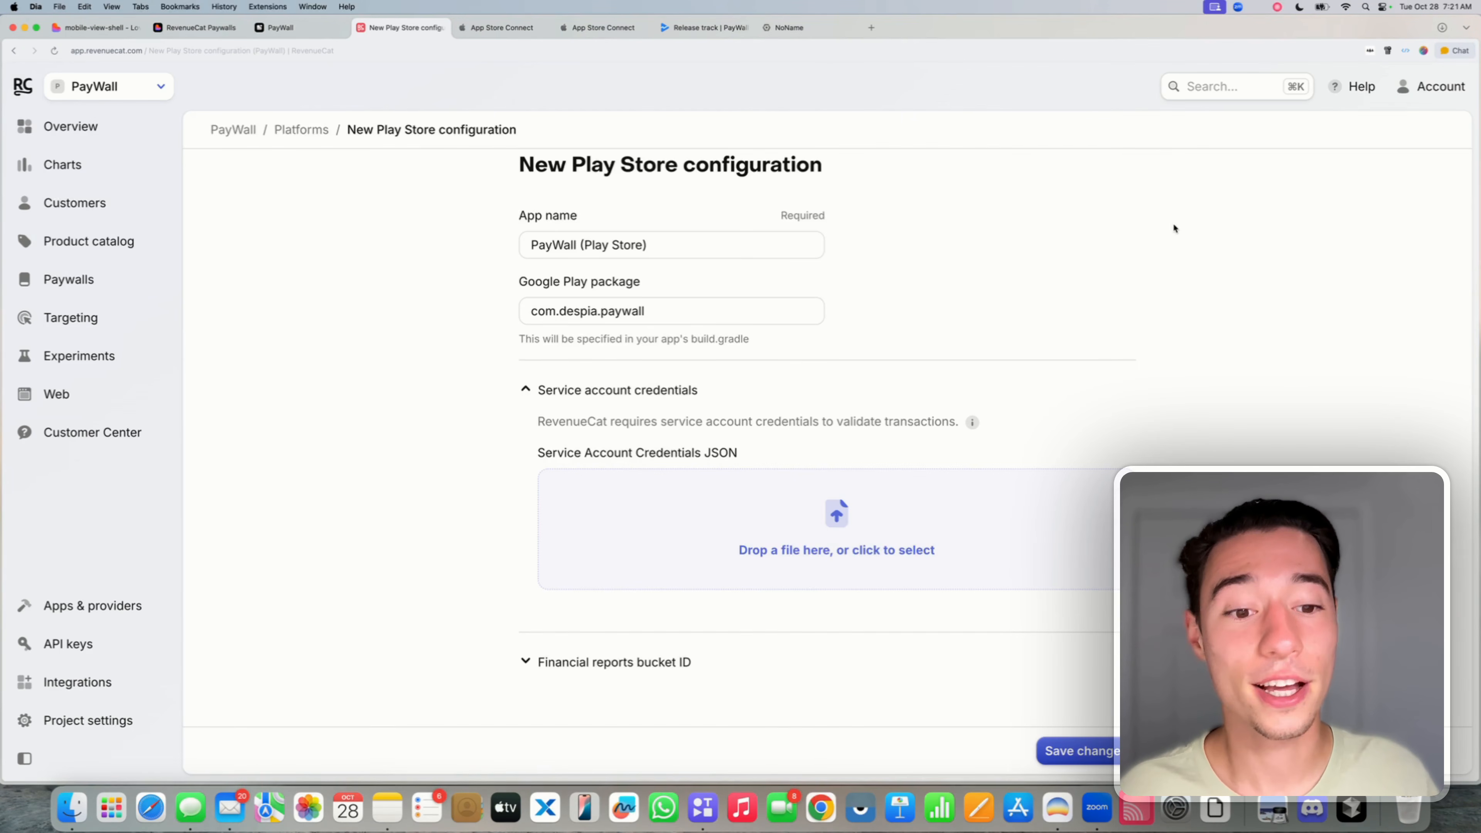
left_click(972, 423)
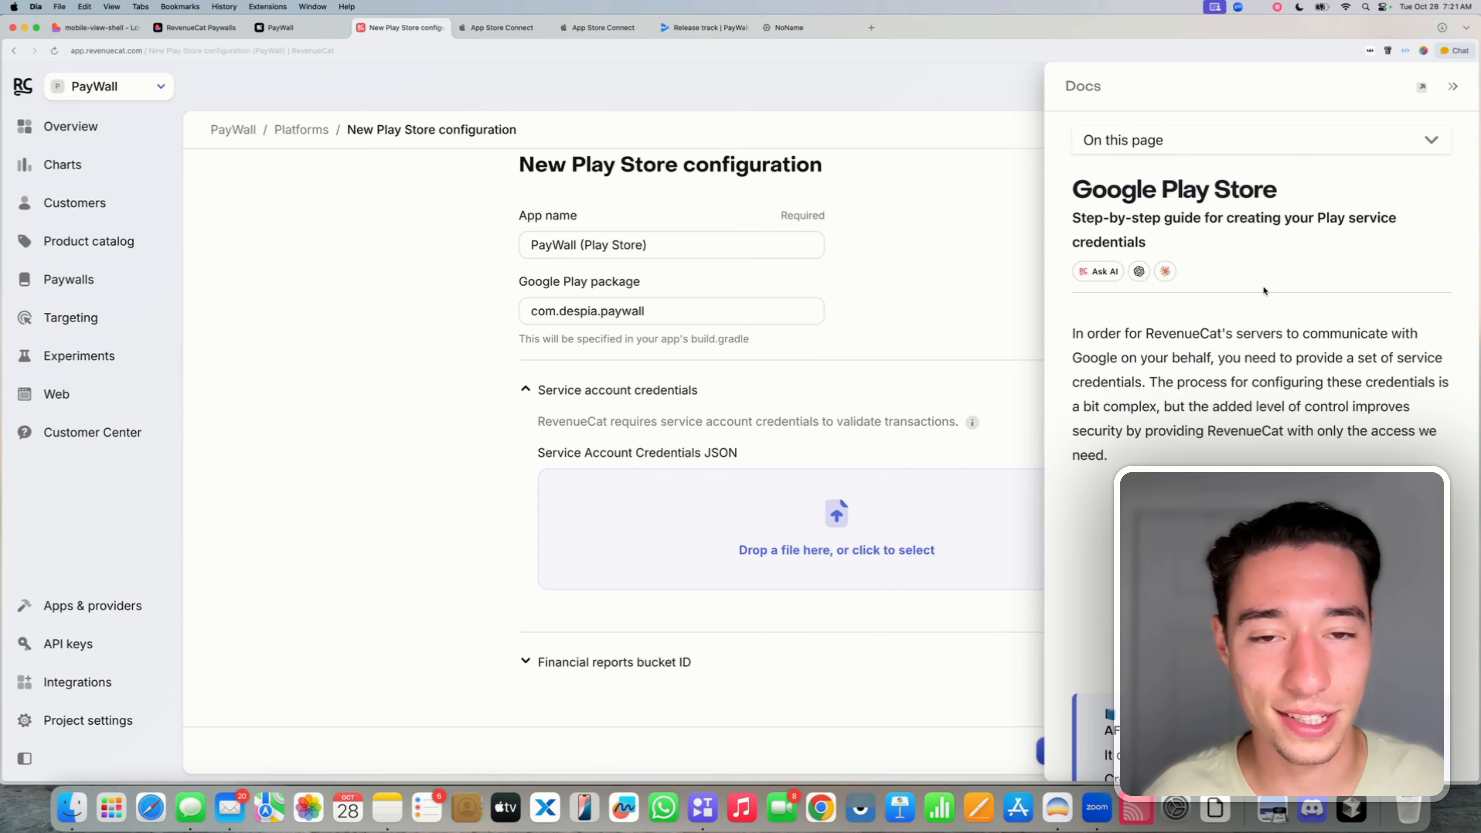
scroll(1265, 290, "down", 10)
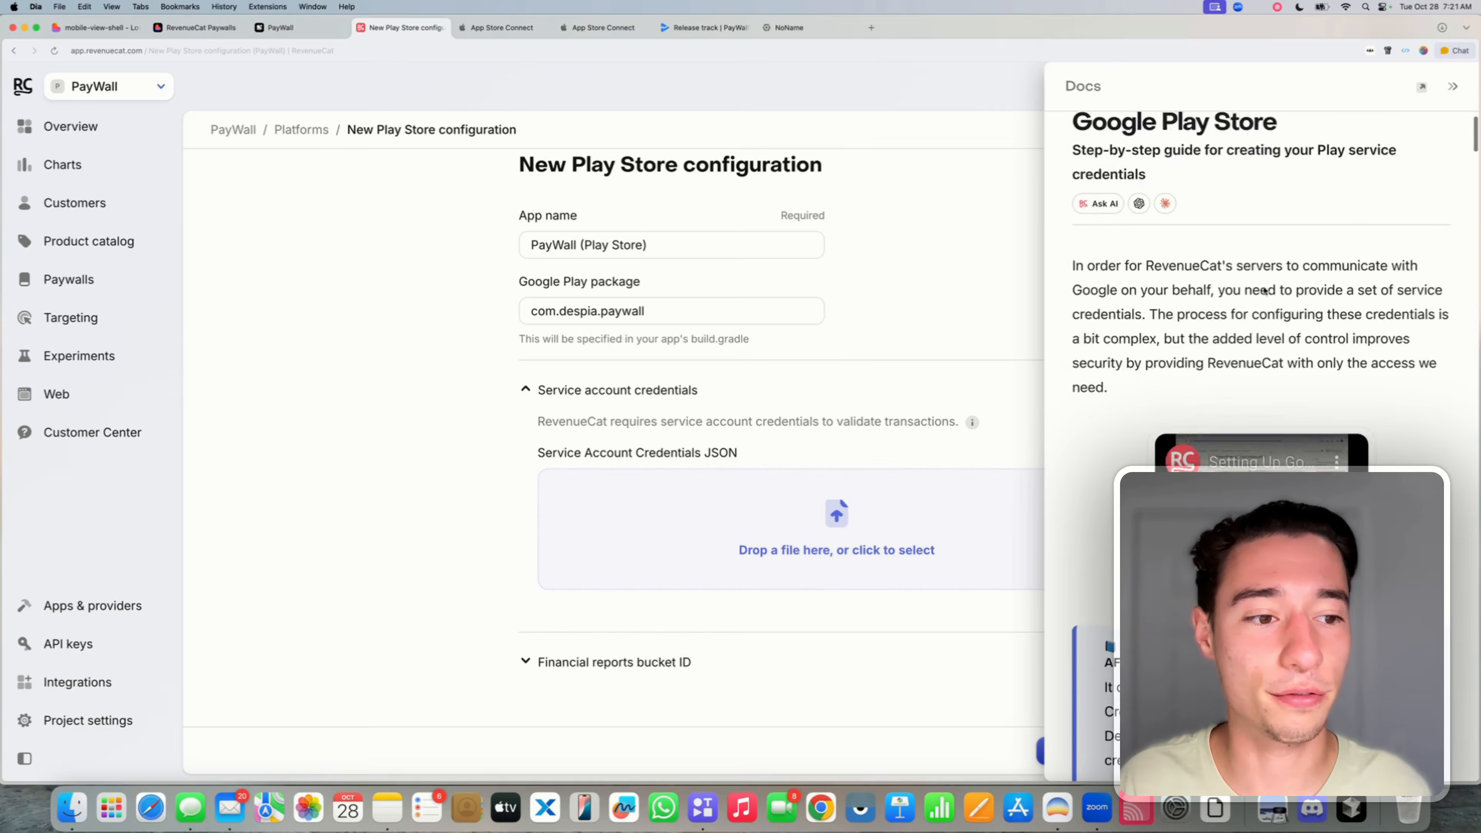
scroll(1264, 290, "down", 8)
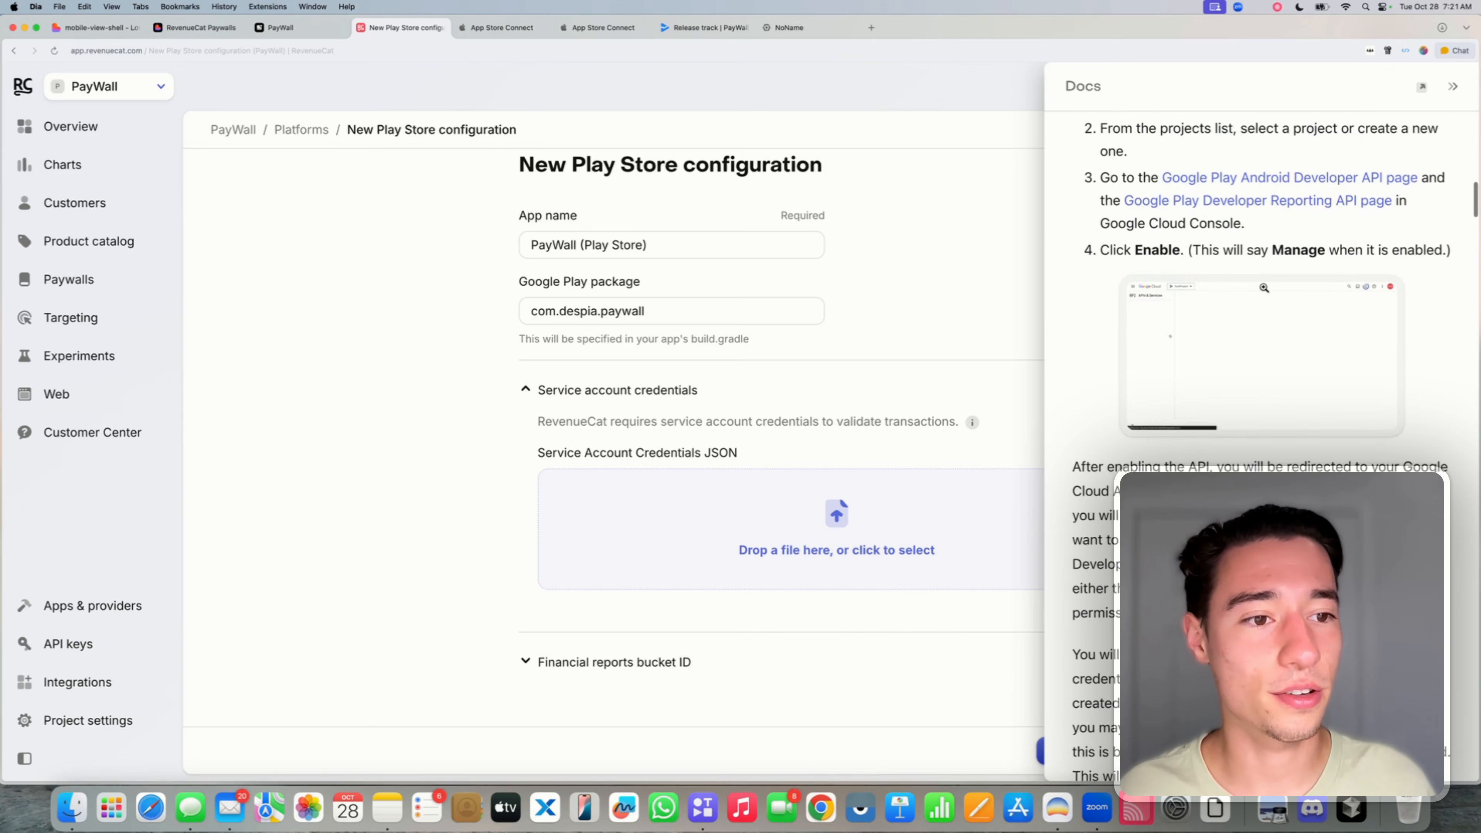
scroll(1260, 290, "up", 2)
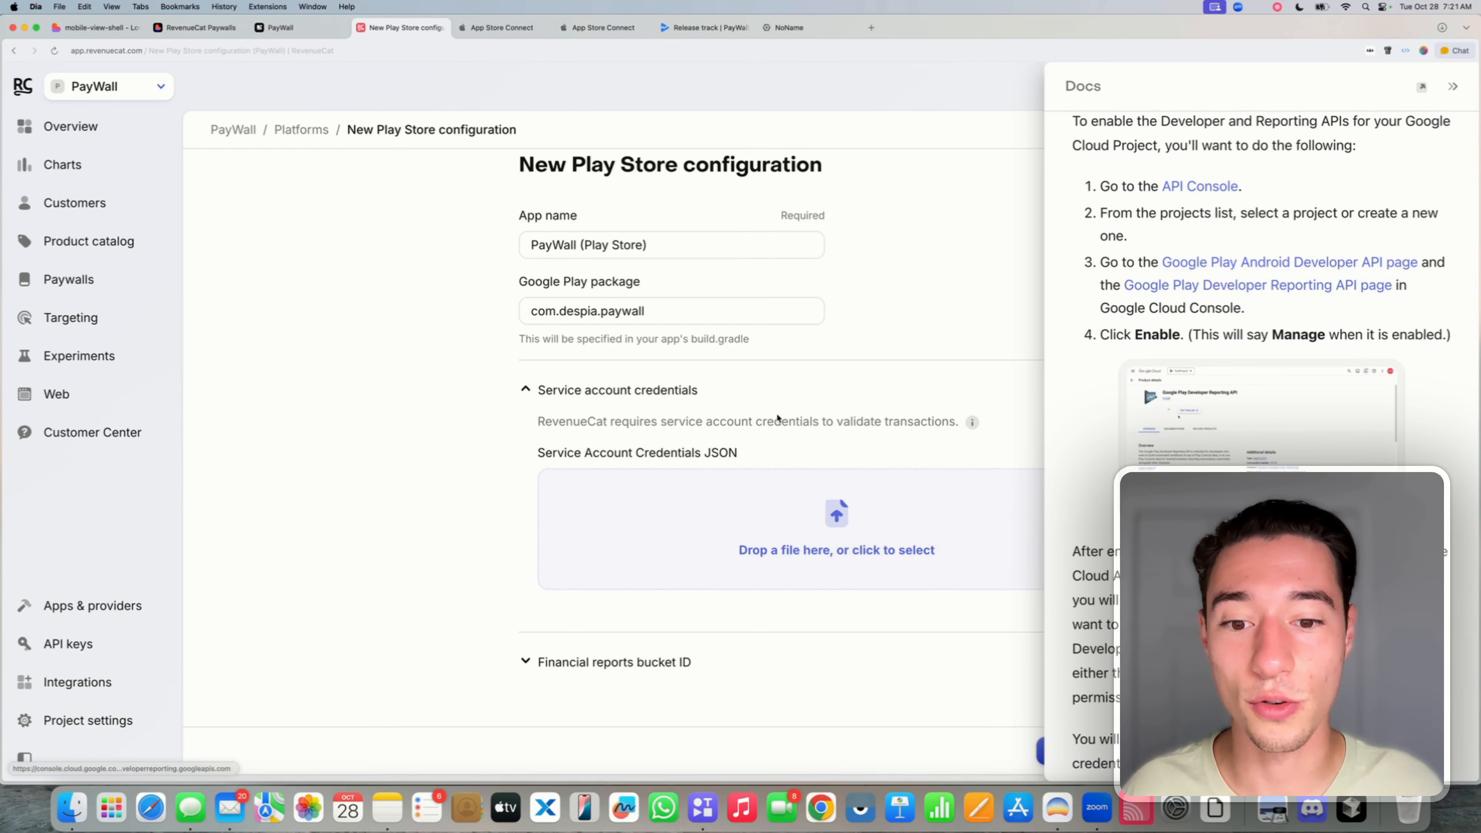
scroll(1283, 350, "up", 7)
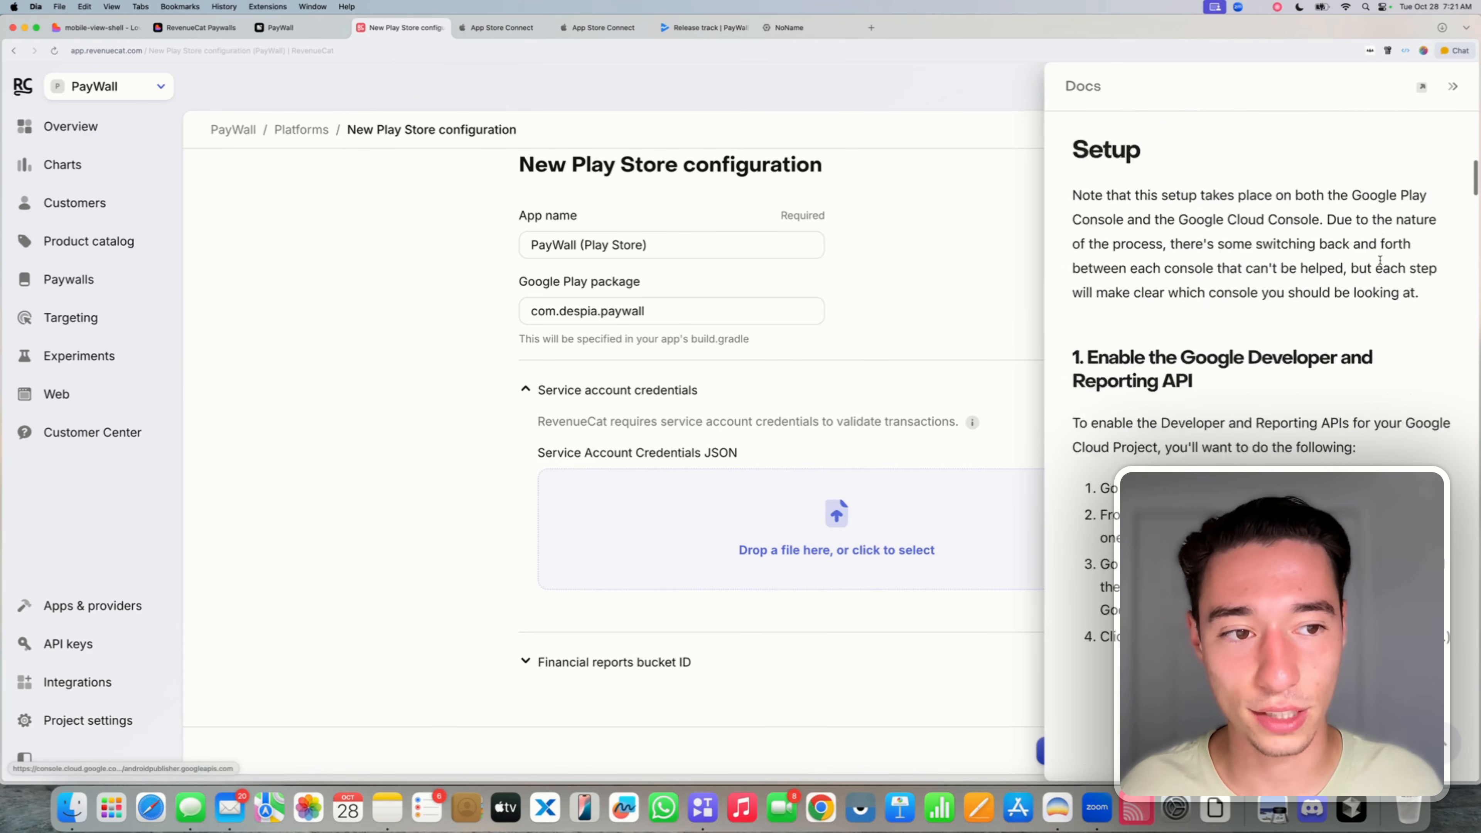
- Reopen the setup guide at '1. Enable the Google Developer and Reporting API' and its project step
left_click(1454, 87)
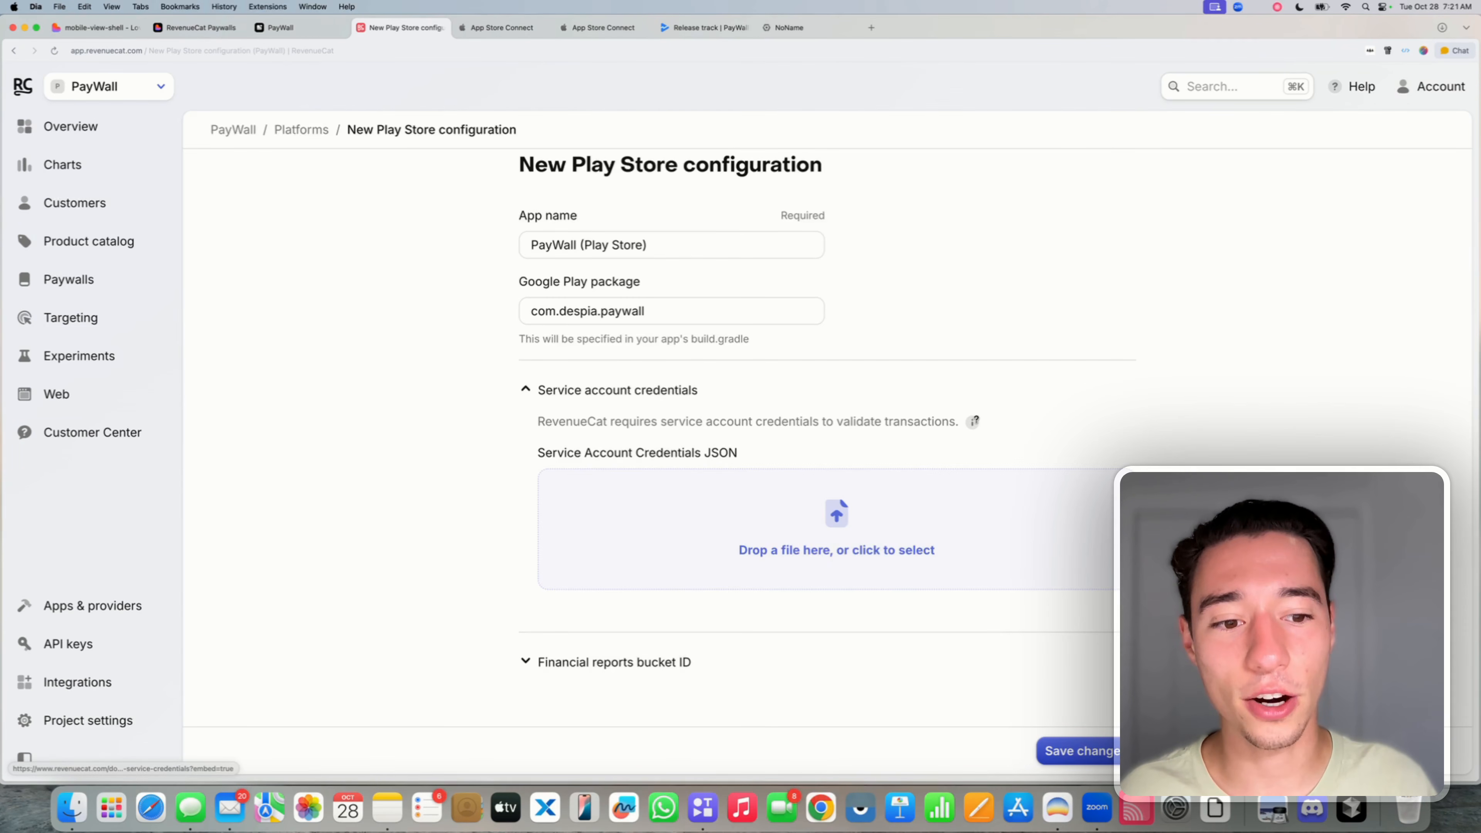
left_click(973, 422)
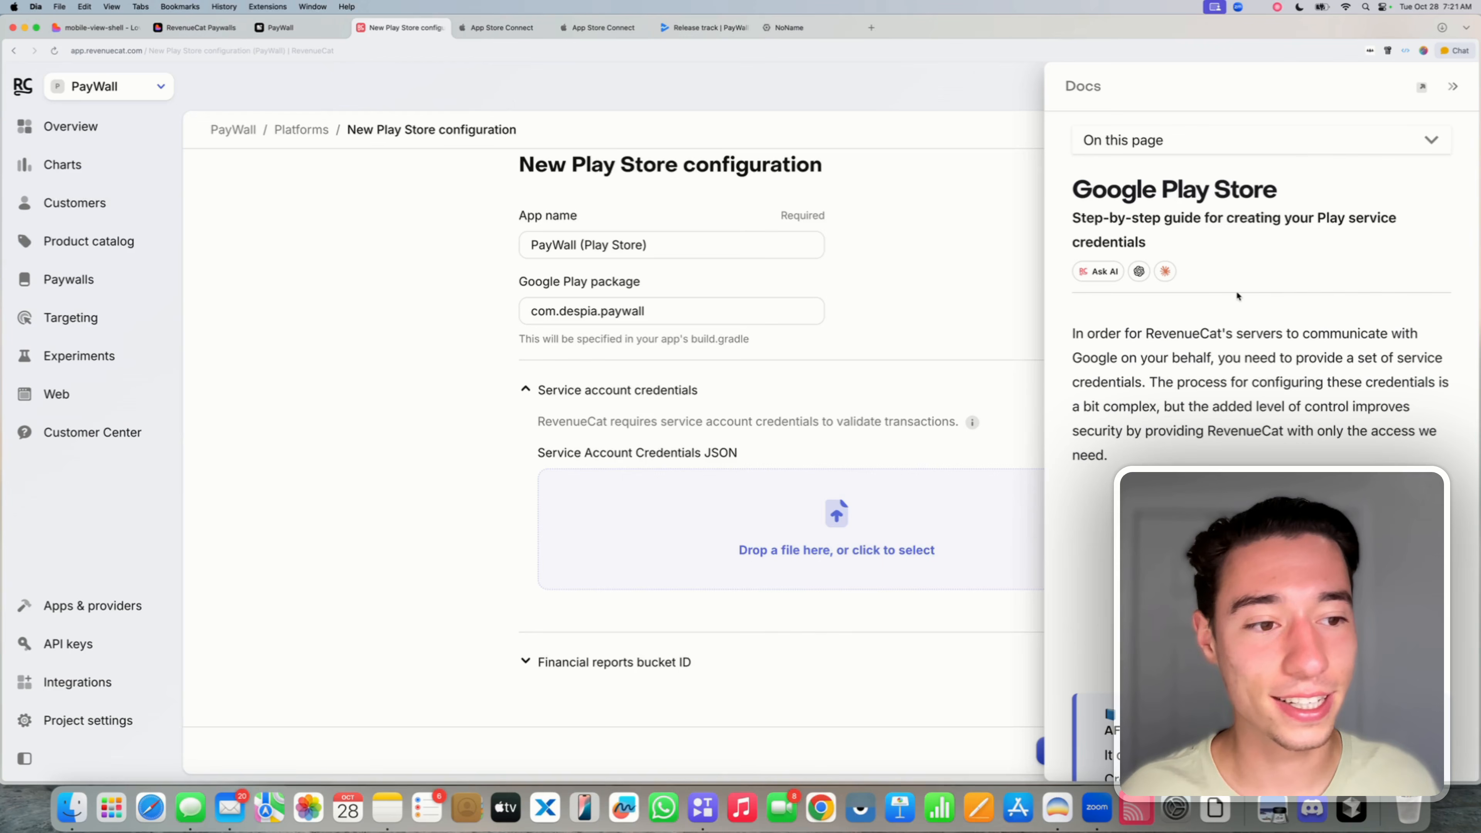
scroll(1238, 296, "down", 15)
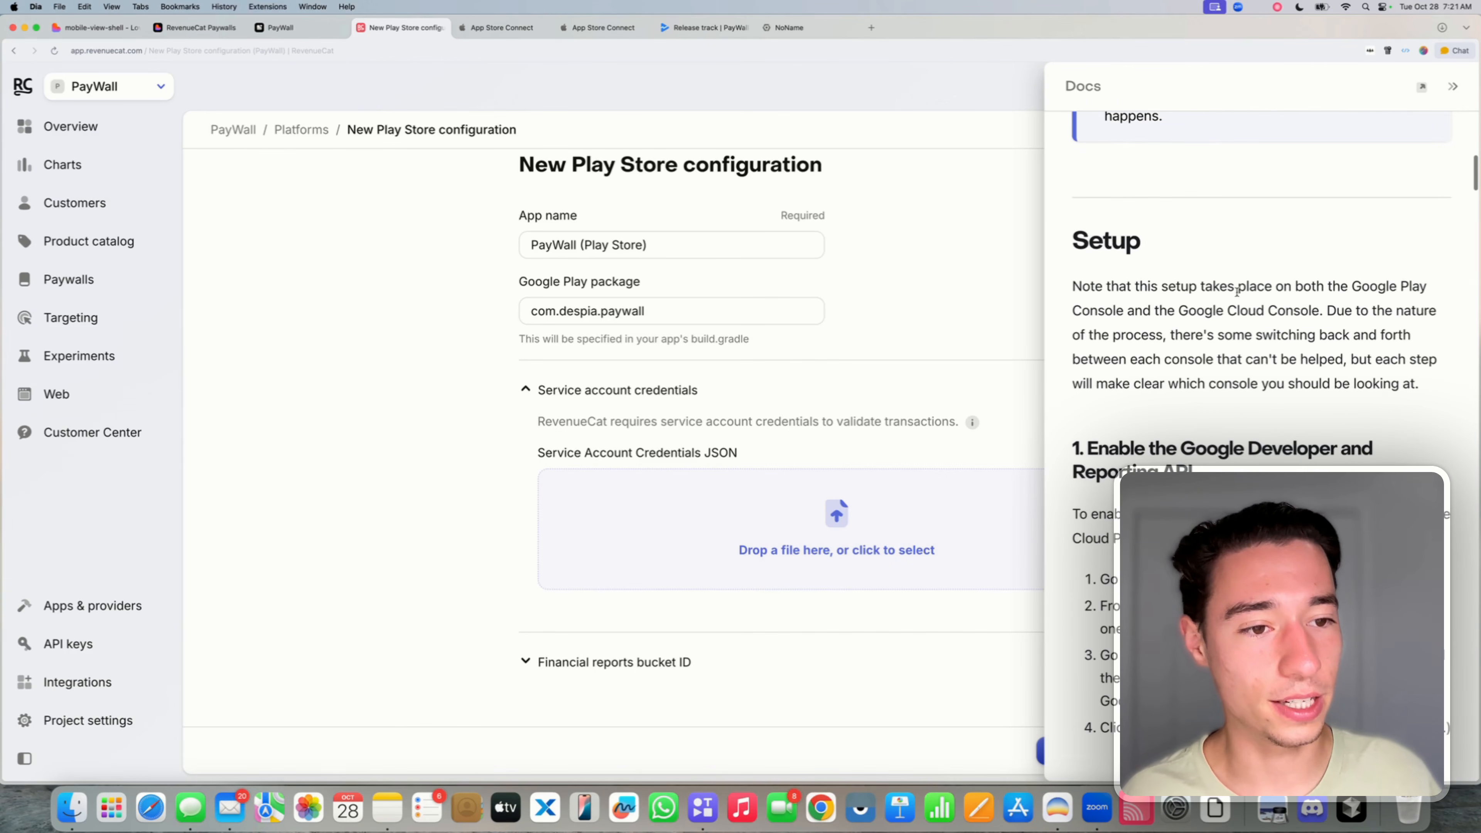
left_click(1106, 240)
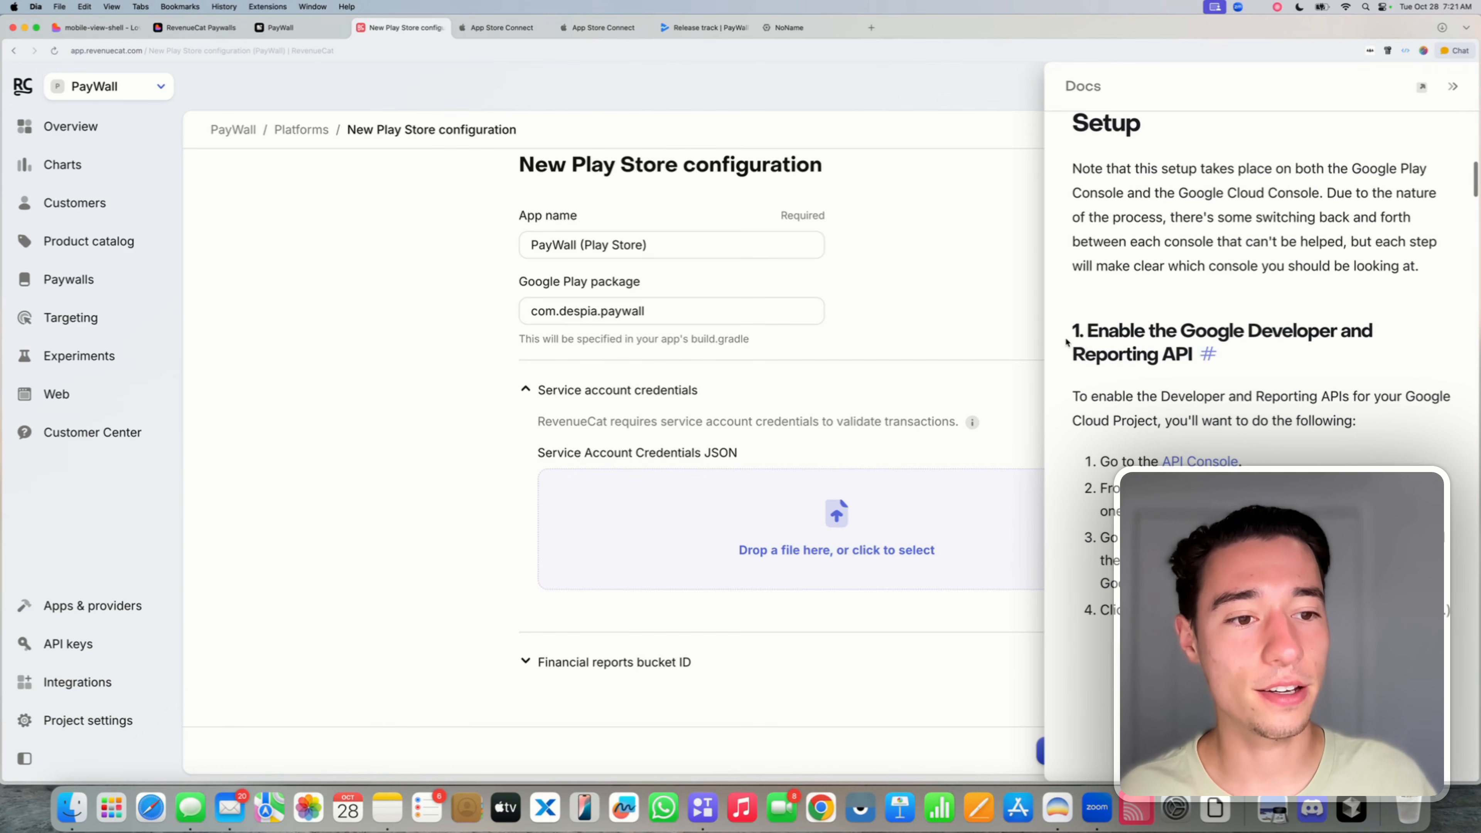
left_click_drag(1069, 330, 1179, 371)
left_click(1174, 388)
scroll(1161, 362, "down", 4)
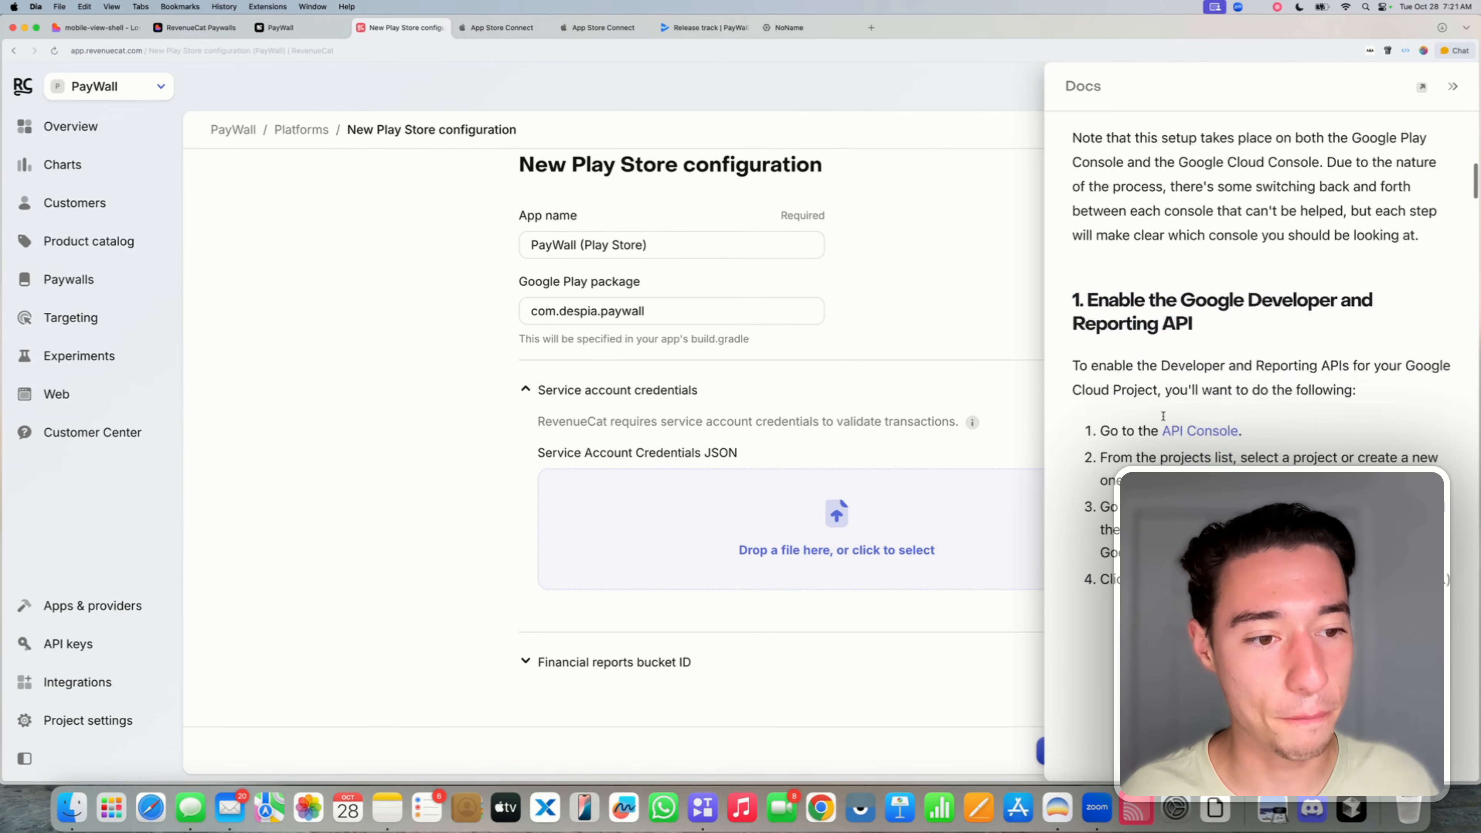
scroll(1208, 356, "down", 1)
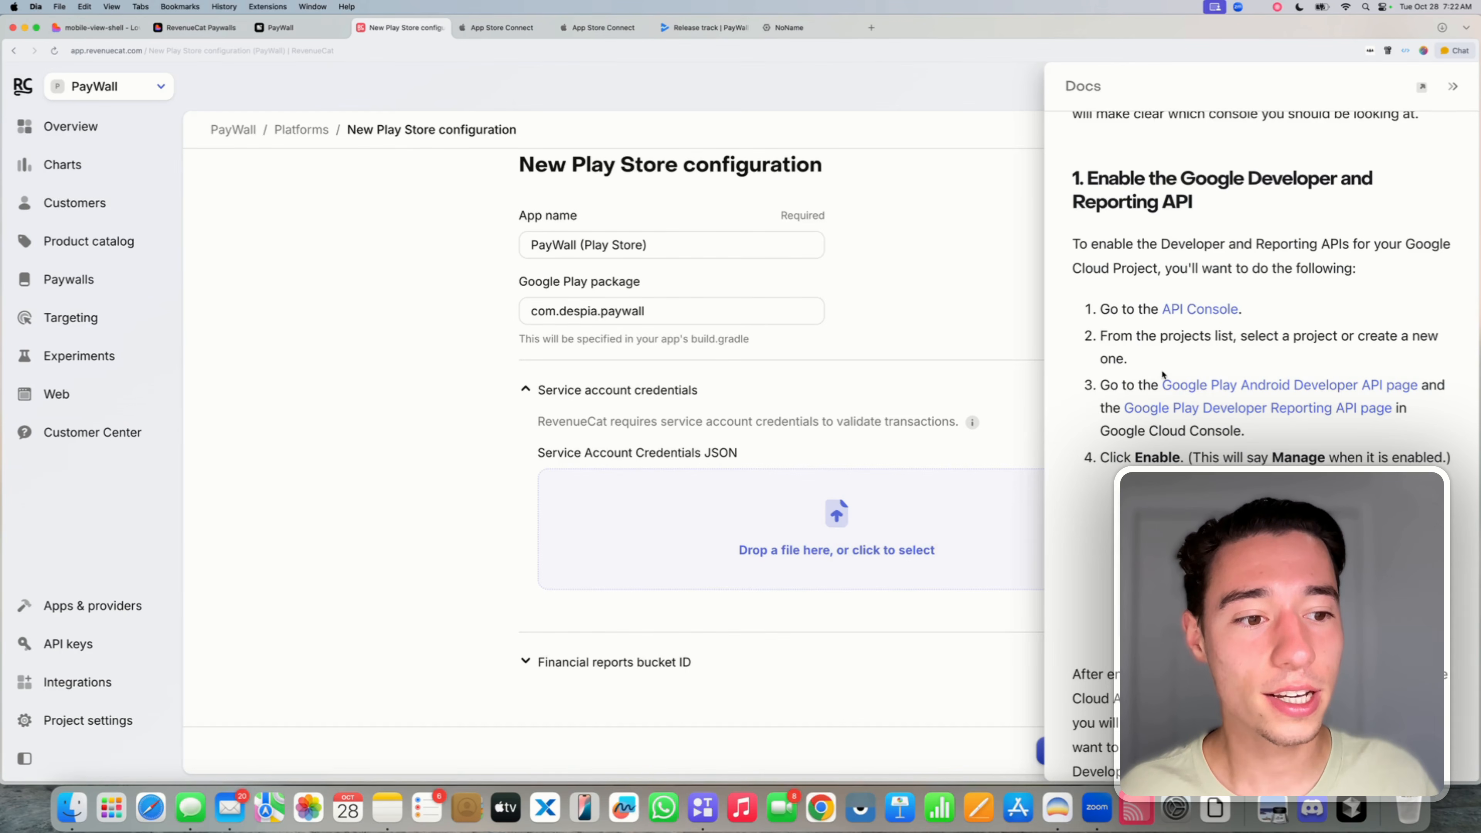
left_click_drag(1099, 341, 1126, 359)
left_click(1127, 358)
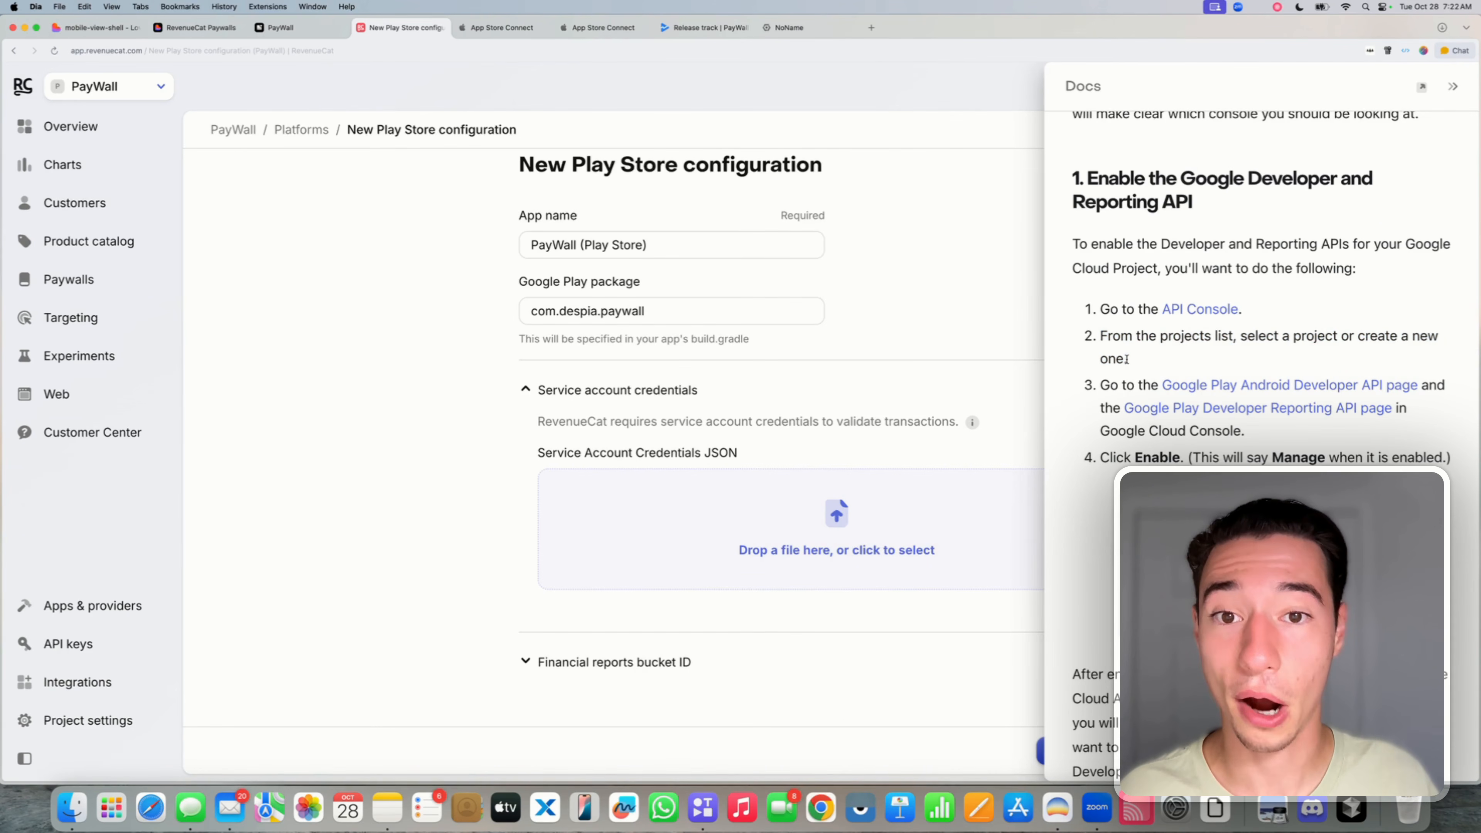
left_click(789, 28)
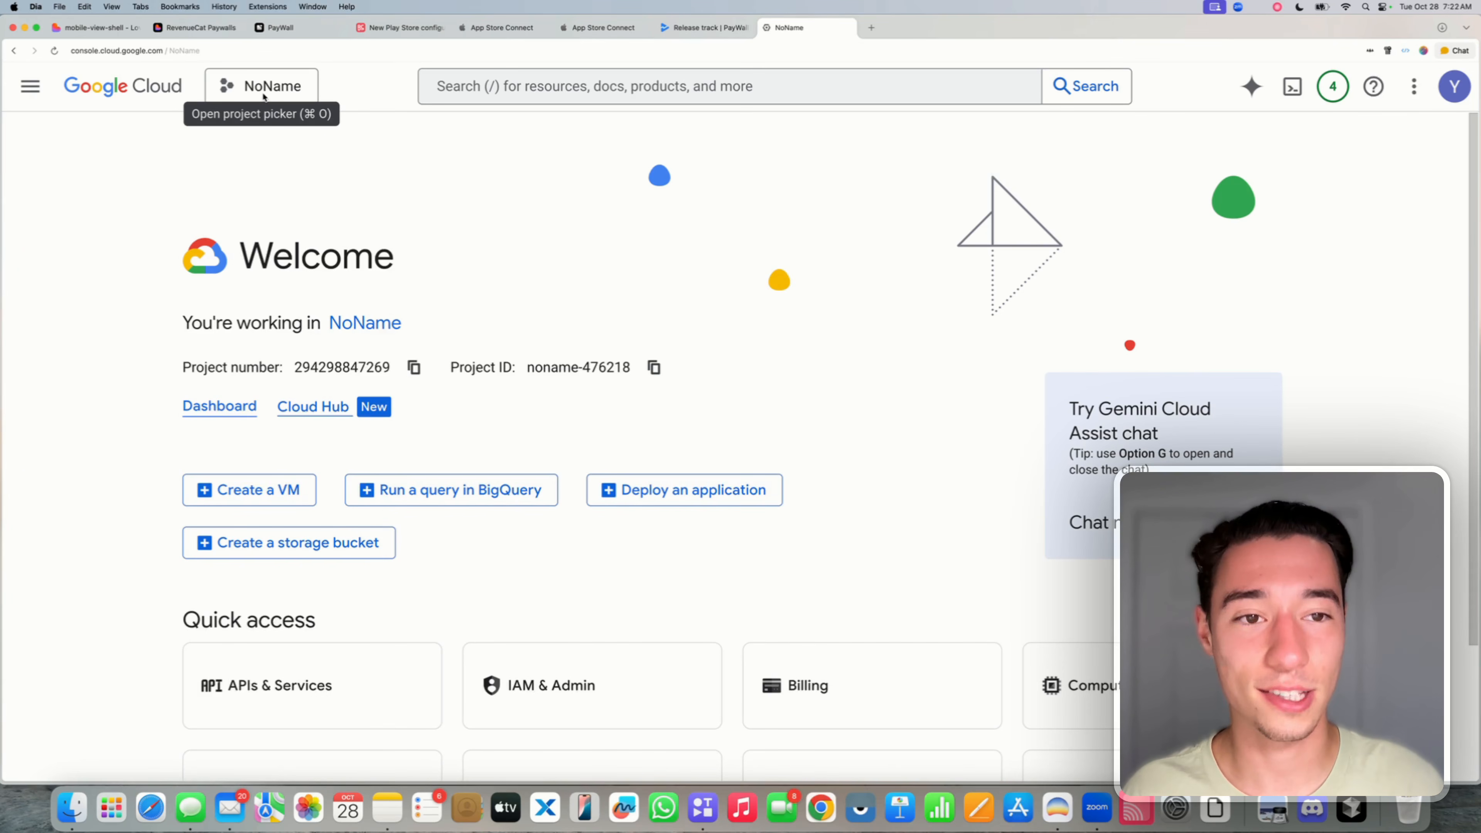
- Attempt a new Google Cloud project, reaching the Increase Project Limit notice
left_click(253, 86)
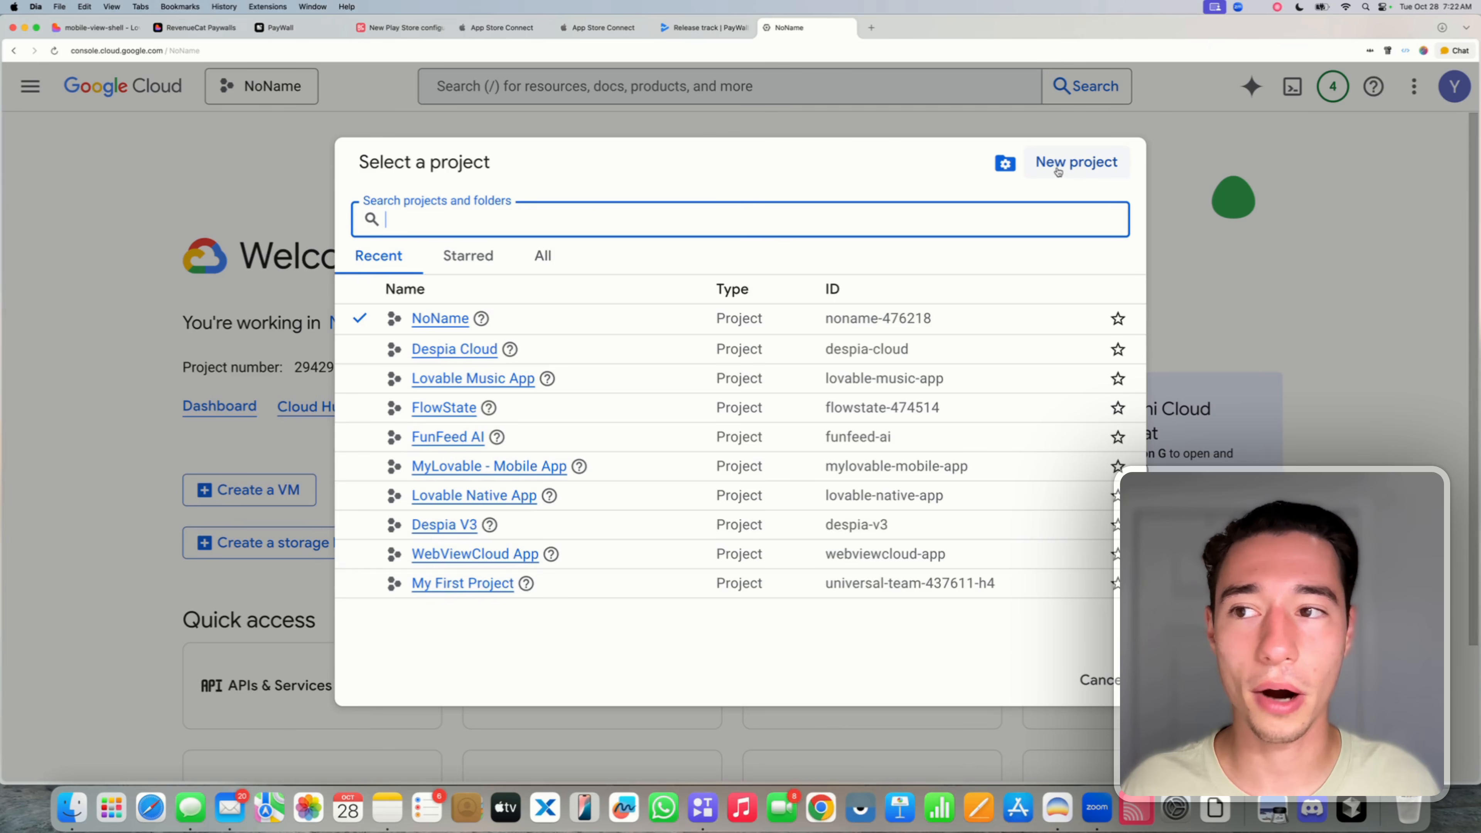
left_click(90, 50)
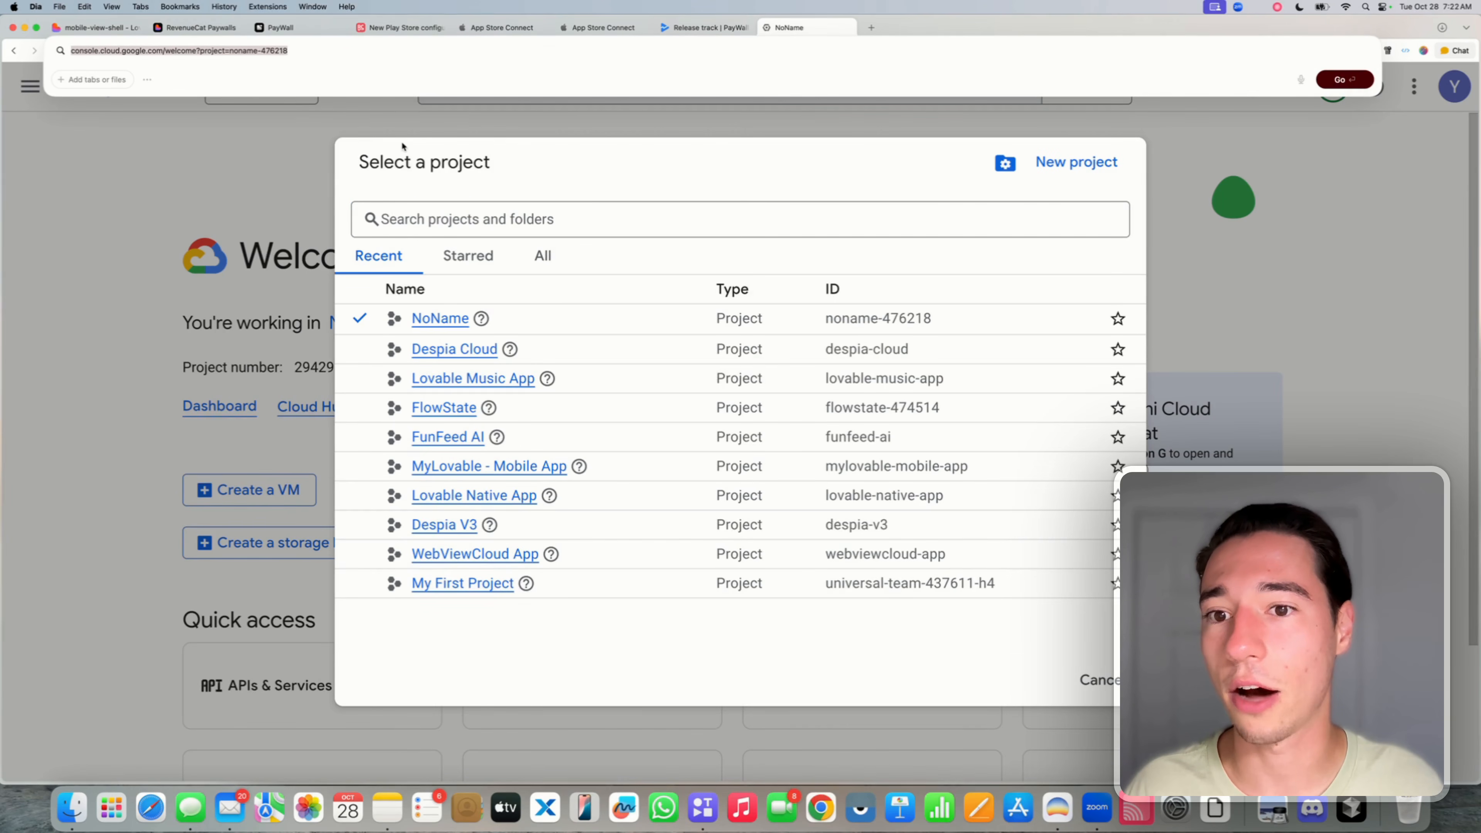
key("Escape")
left_click(1079, 164)
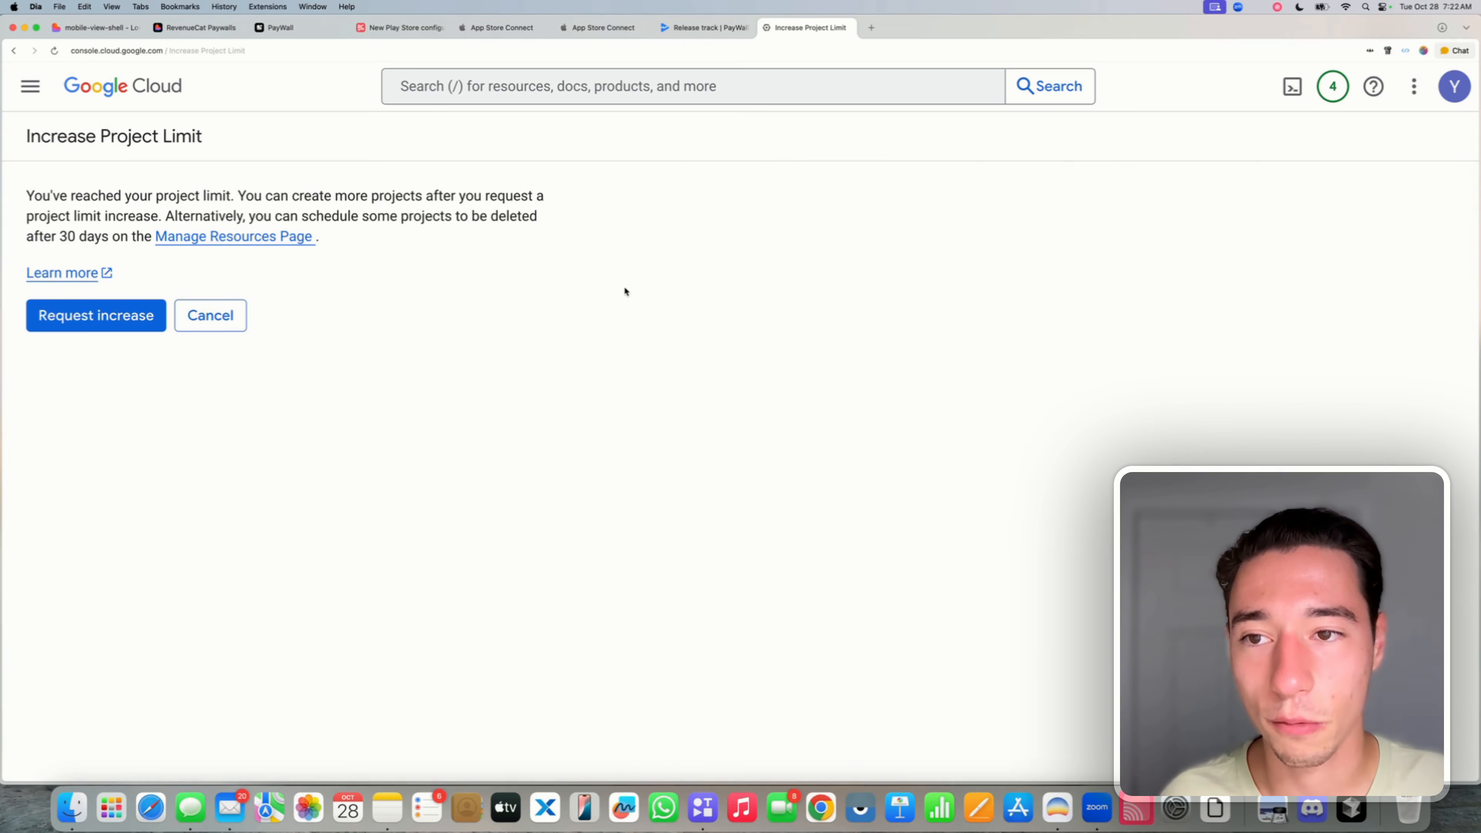
left_click(105, 331)
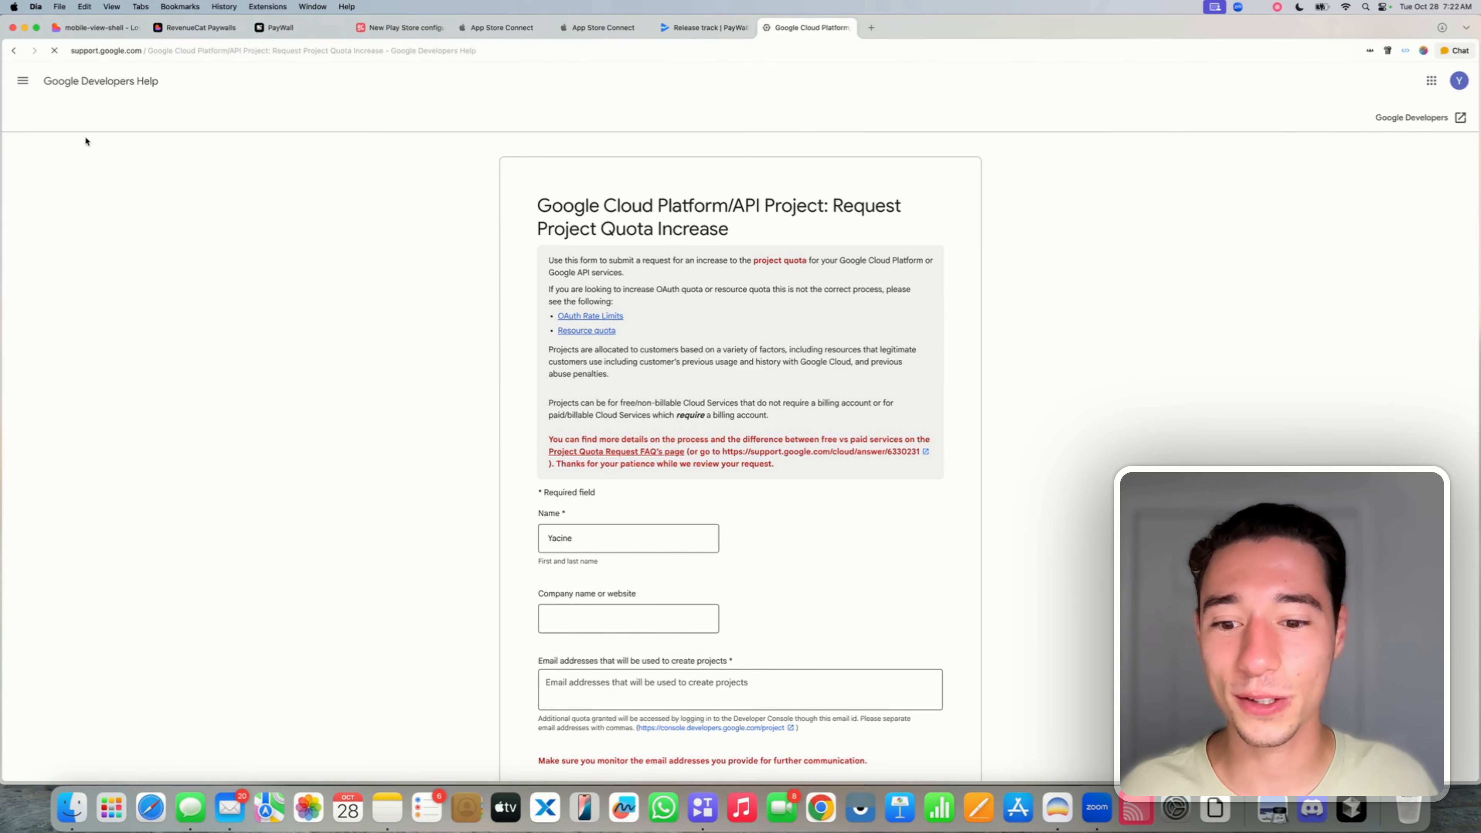
left_click(13, 52)
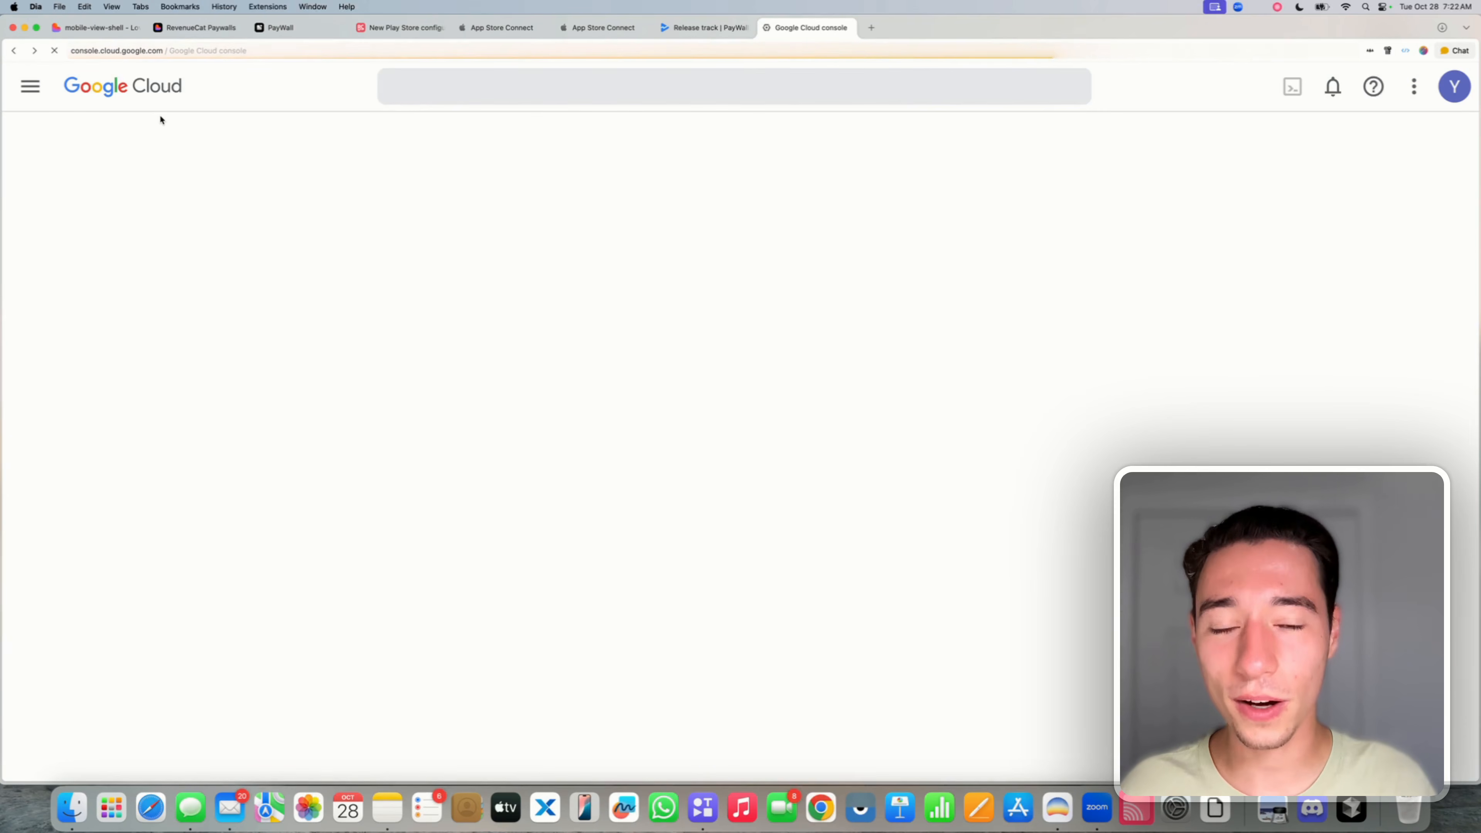
left_click(113, 104)
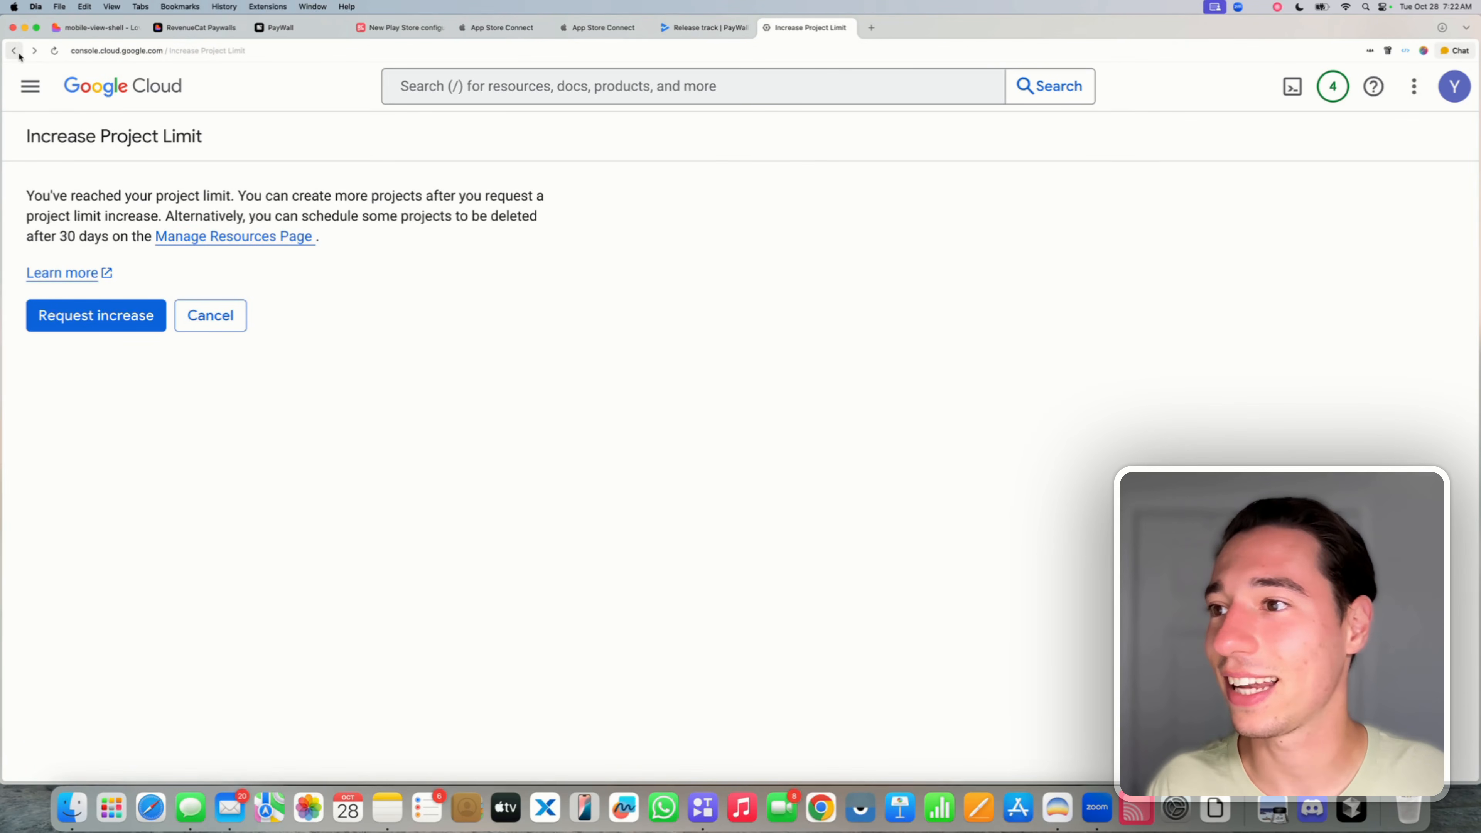
- Select the Lovable Native App project and go to IAM & Admin > Service Accounts
left_click(293, 92)
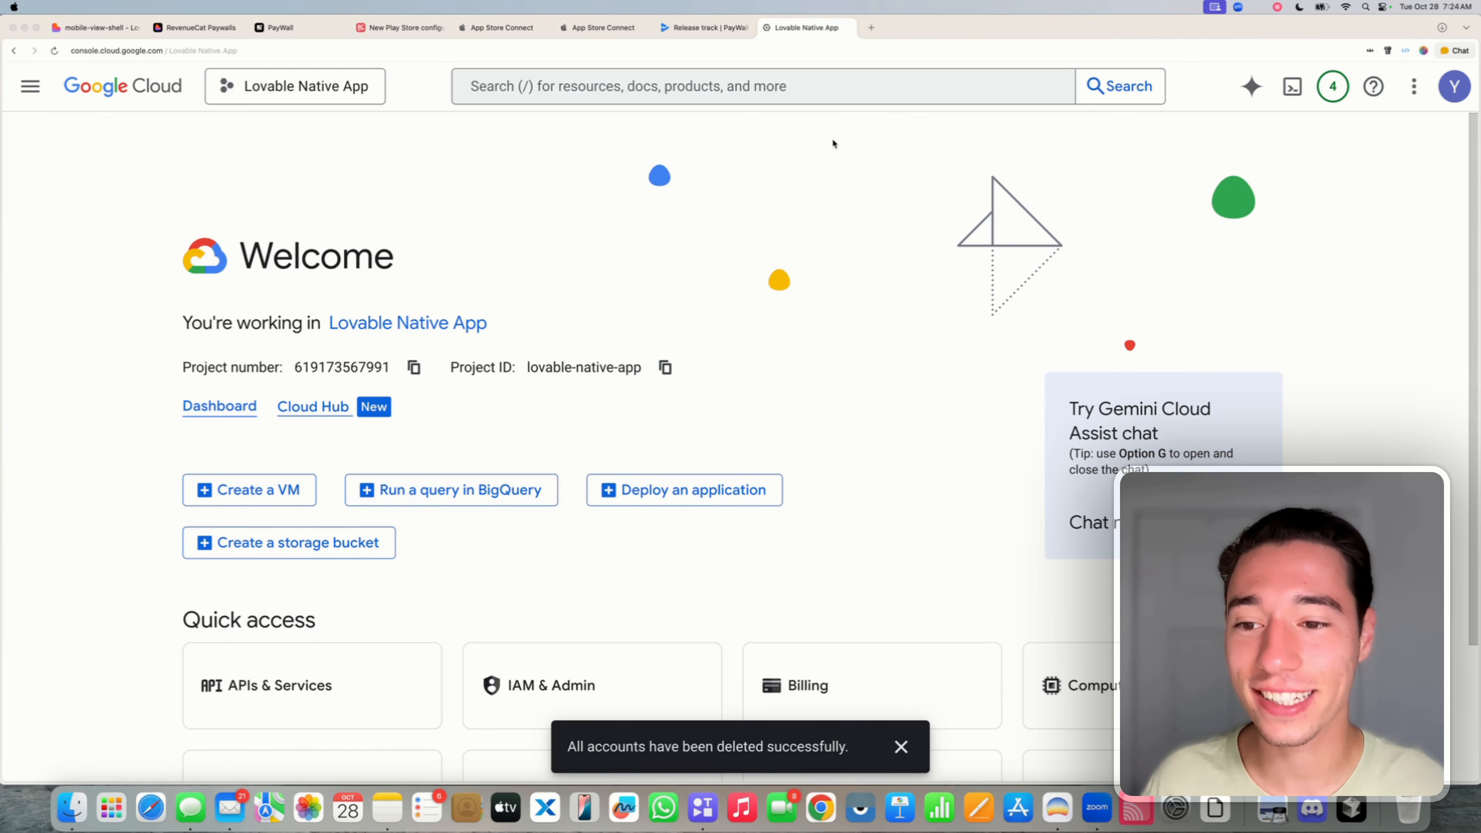
left_click(487, 170)
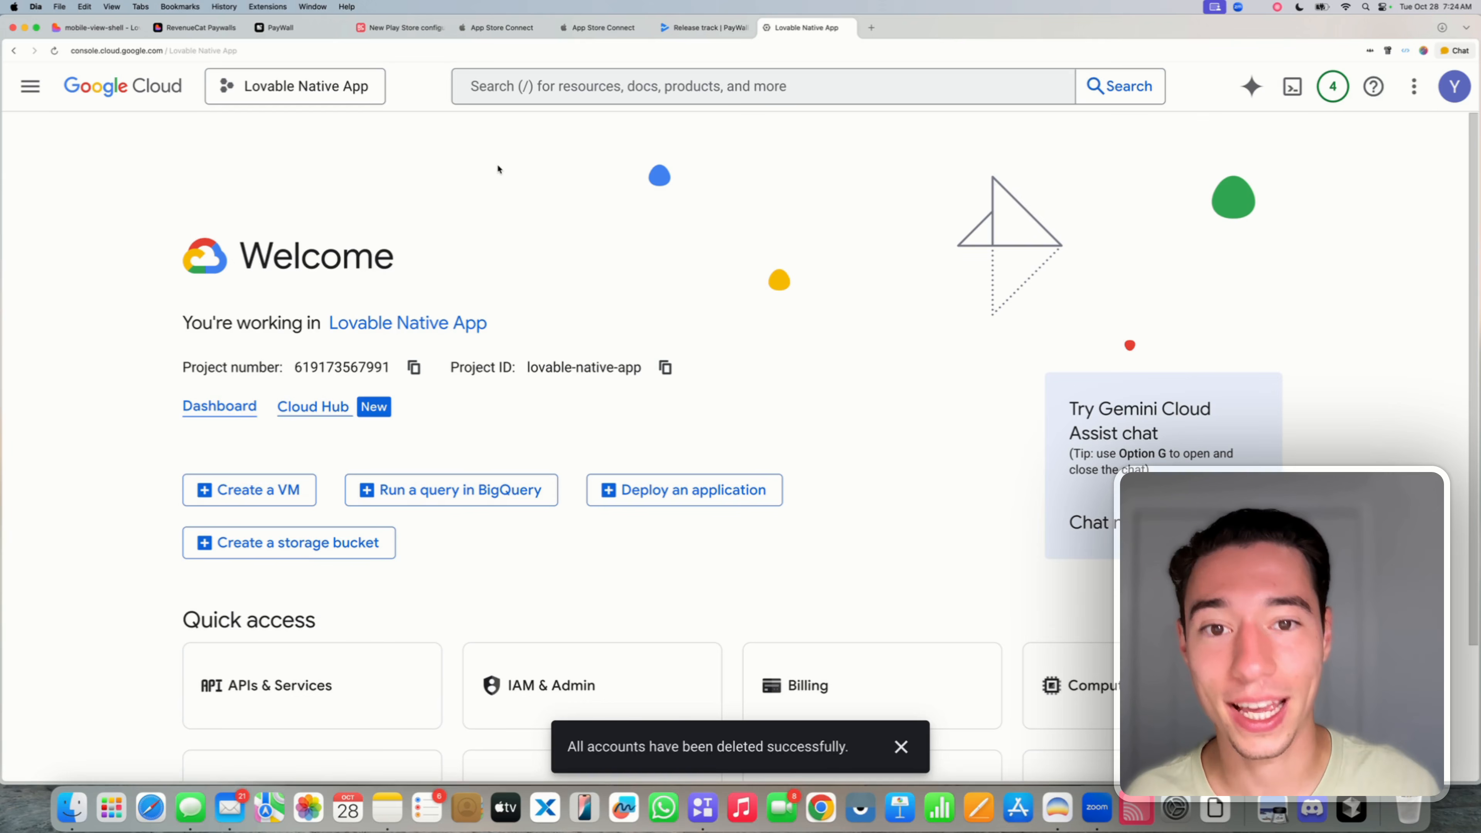
left_click(29, 93)
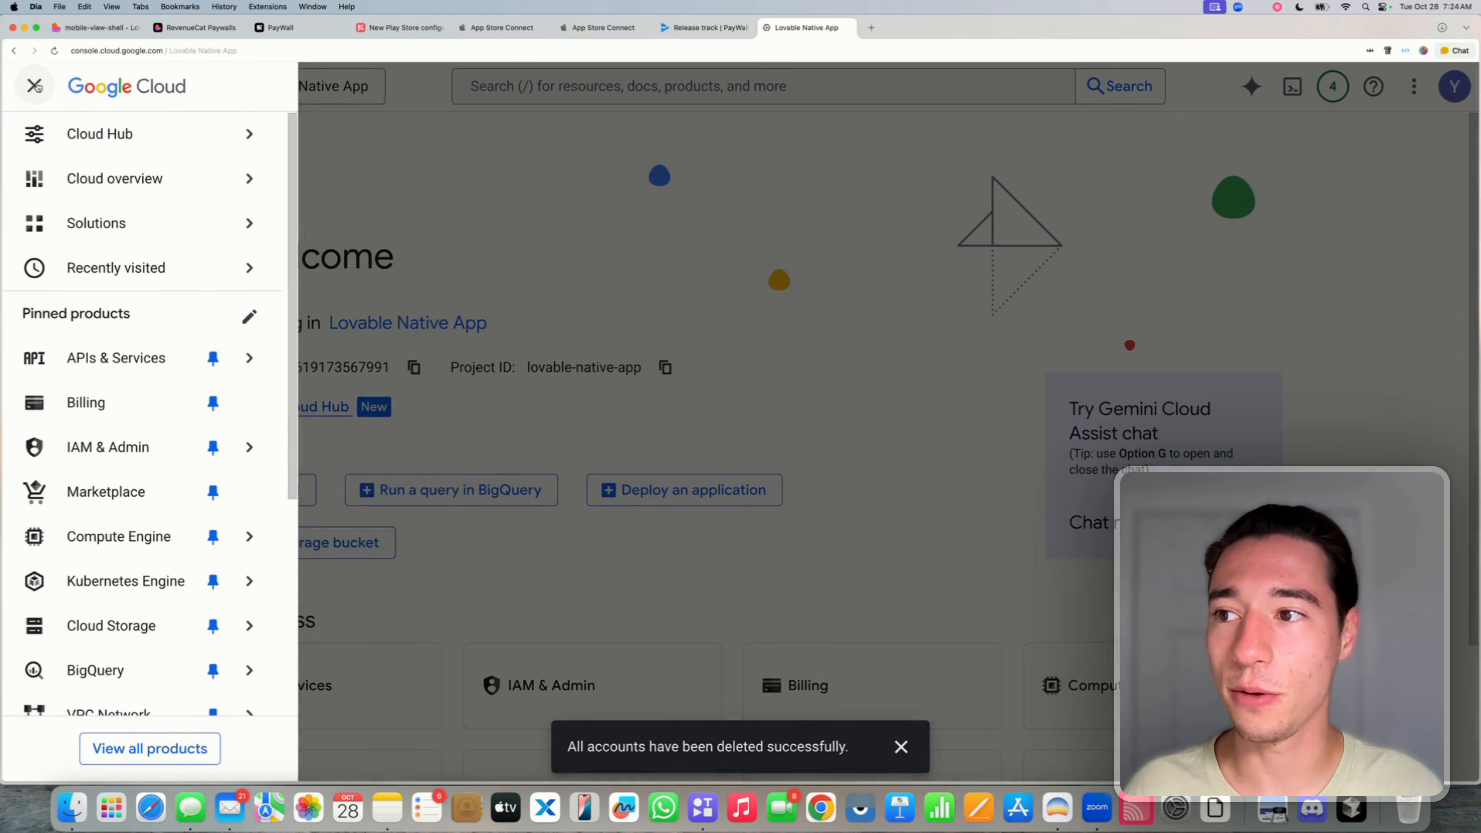
mouse_move(232, 366)
mouse_move(87, 455)
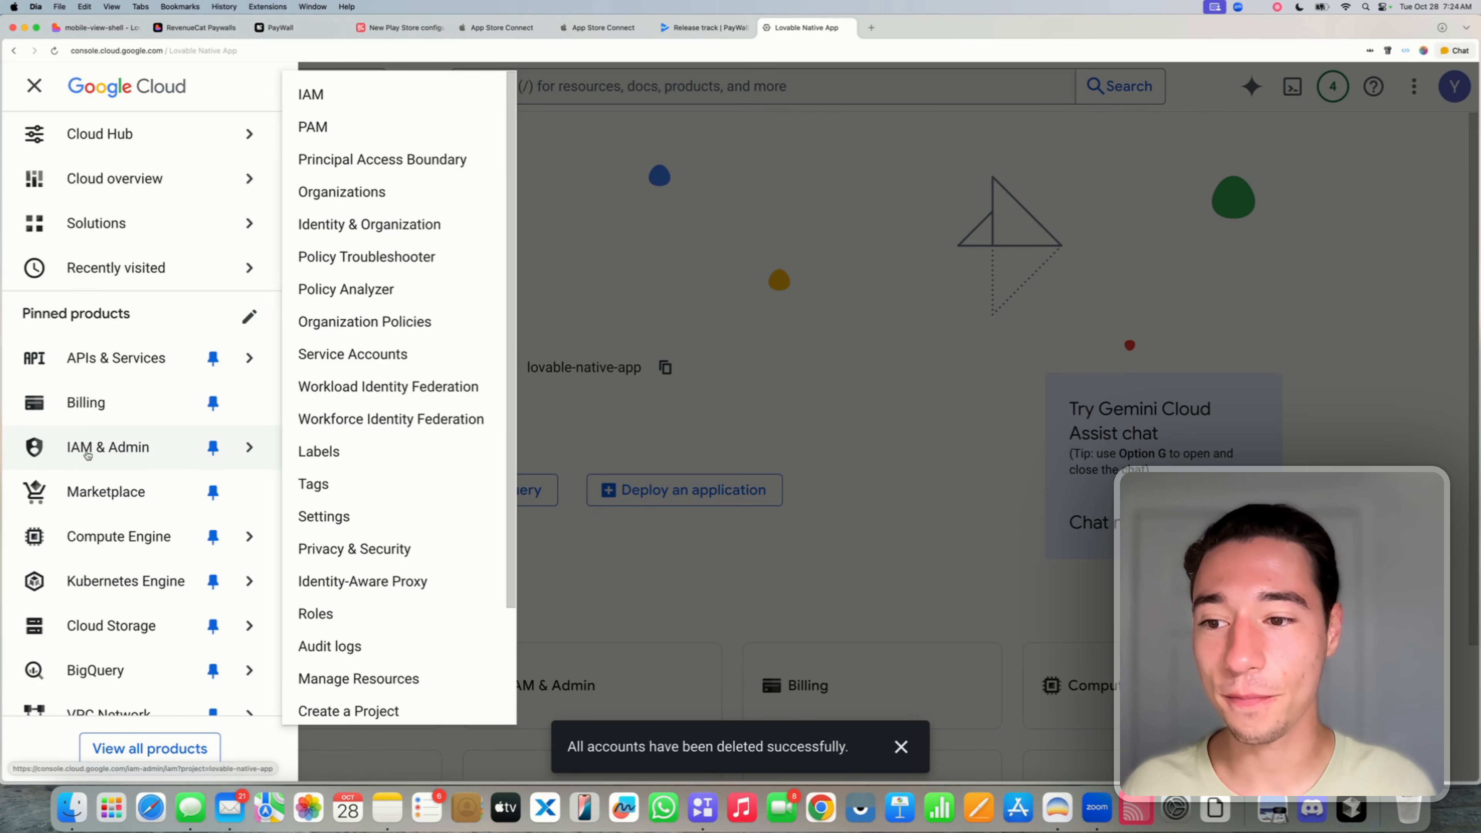
left_click(320, 355)
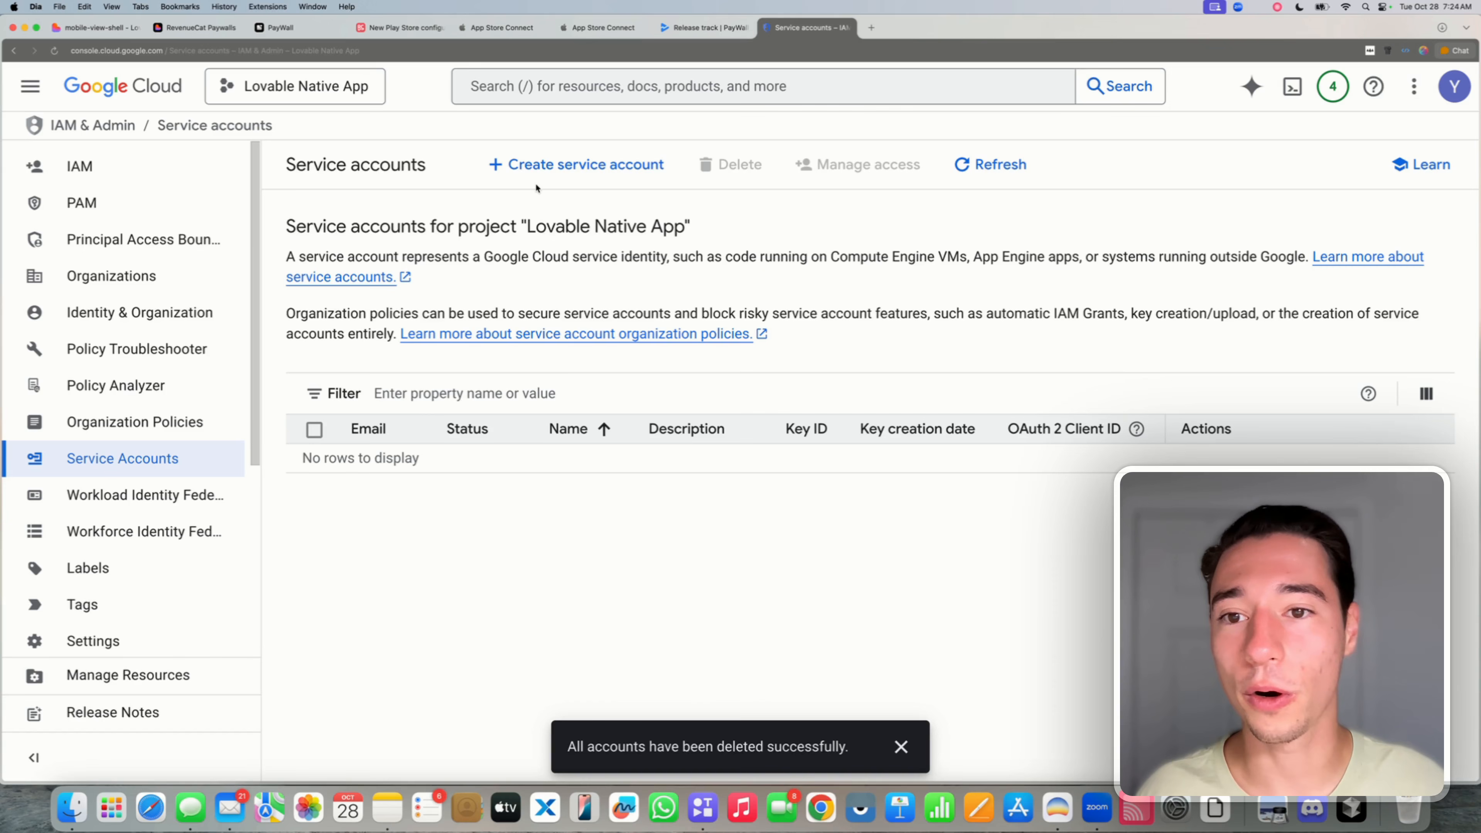
- Create a service account named RevenueCat and open its Select a role picker
left_click(535, 169)
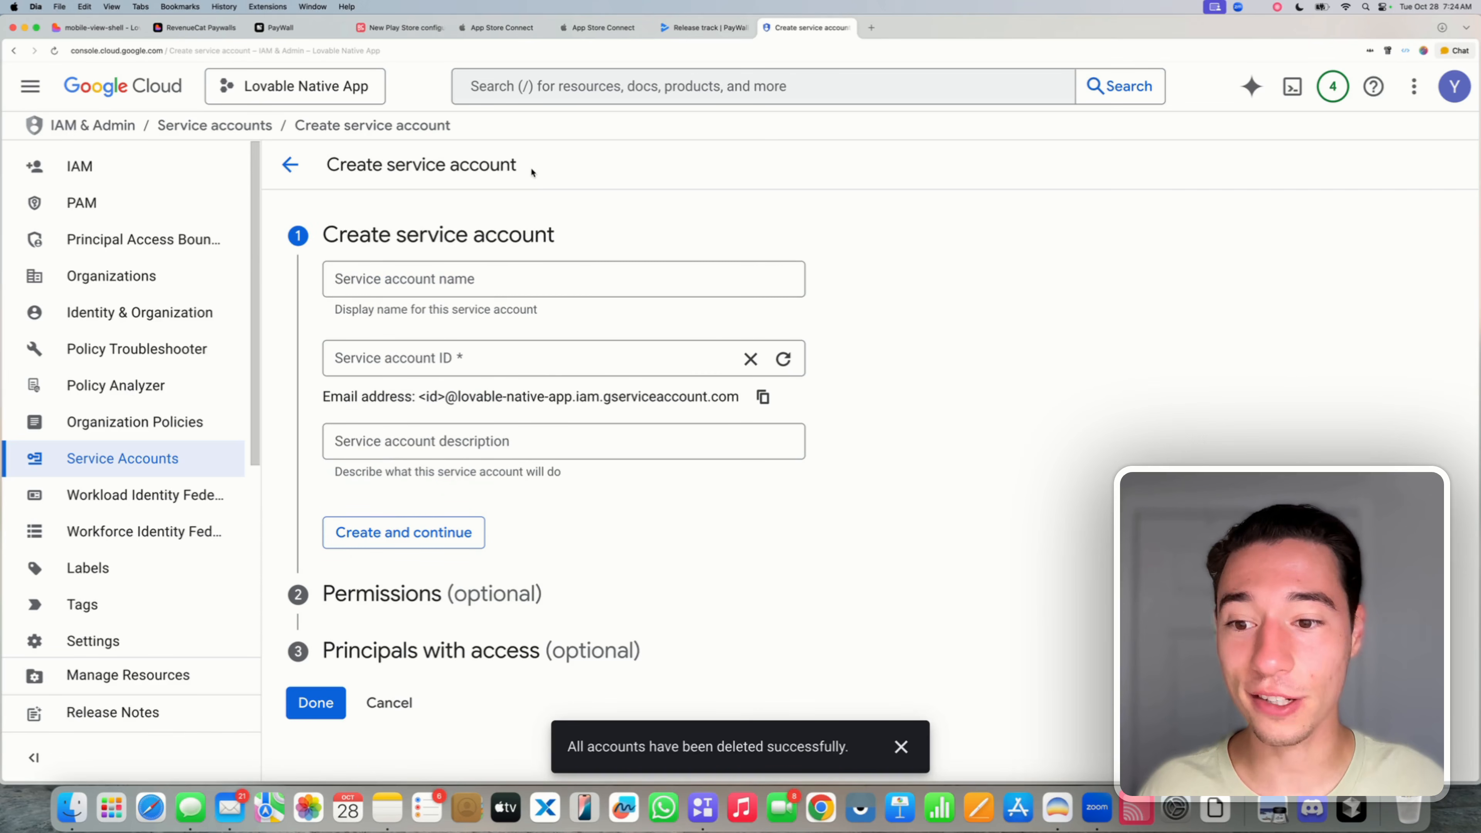
left_click(393, 288)
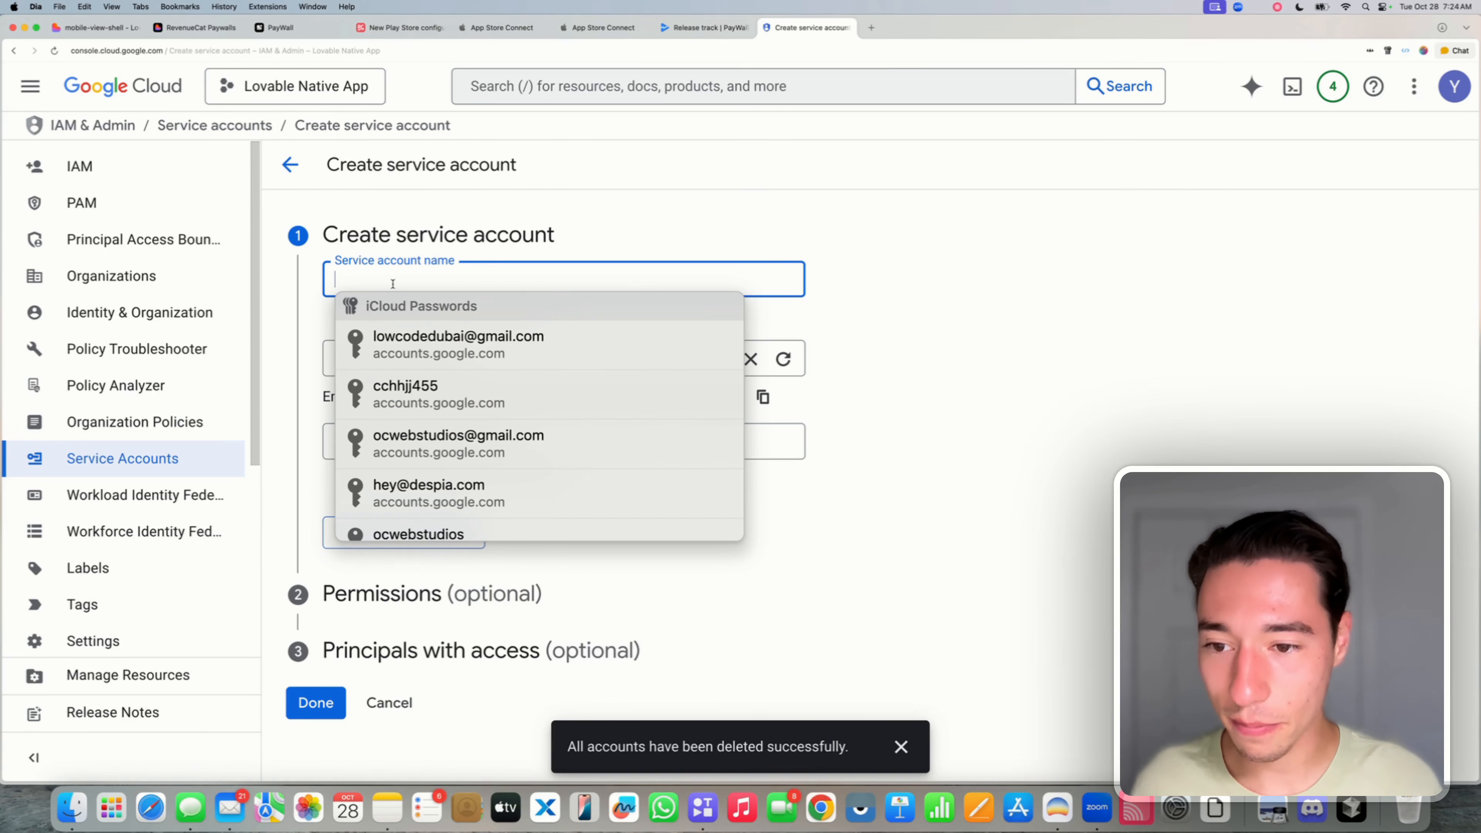
type("Revenue")
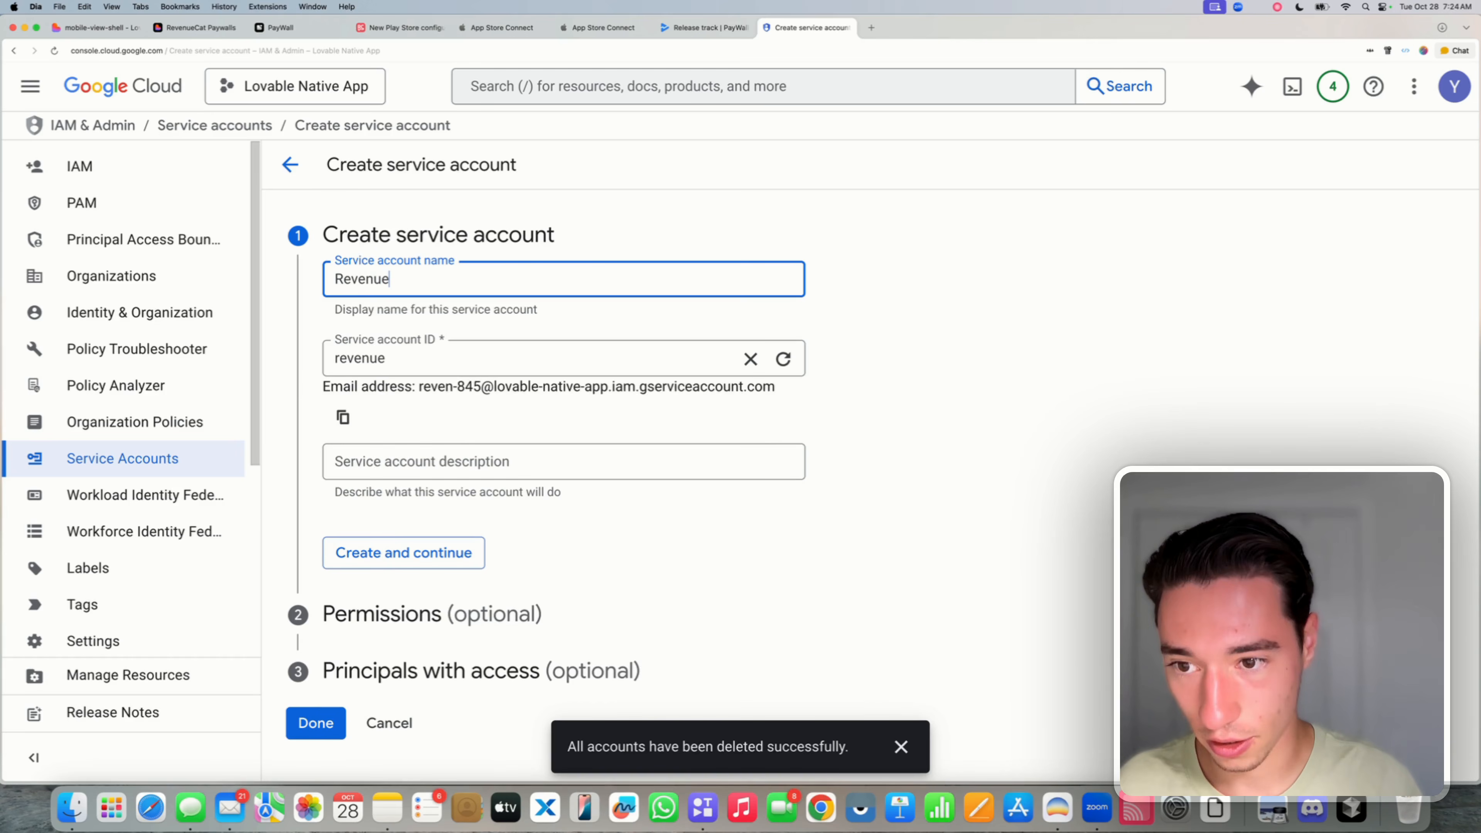
type("Cat")
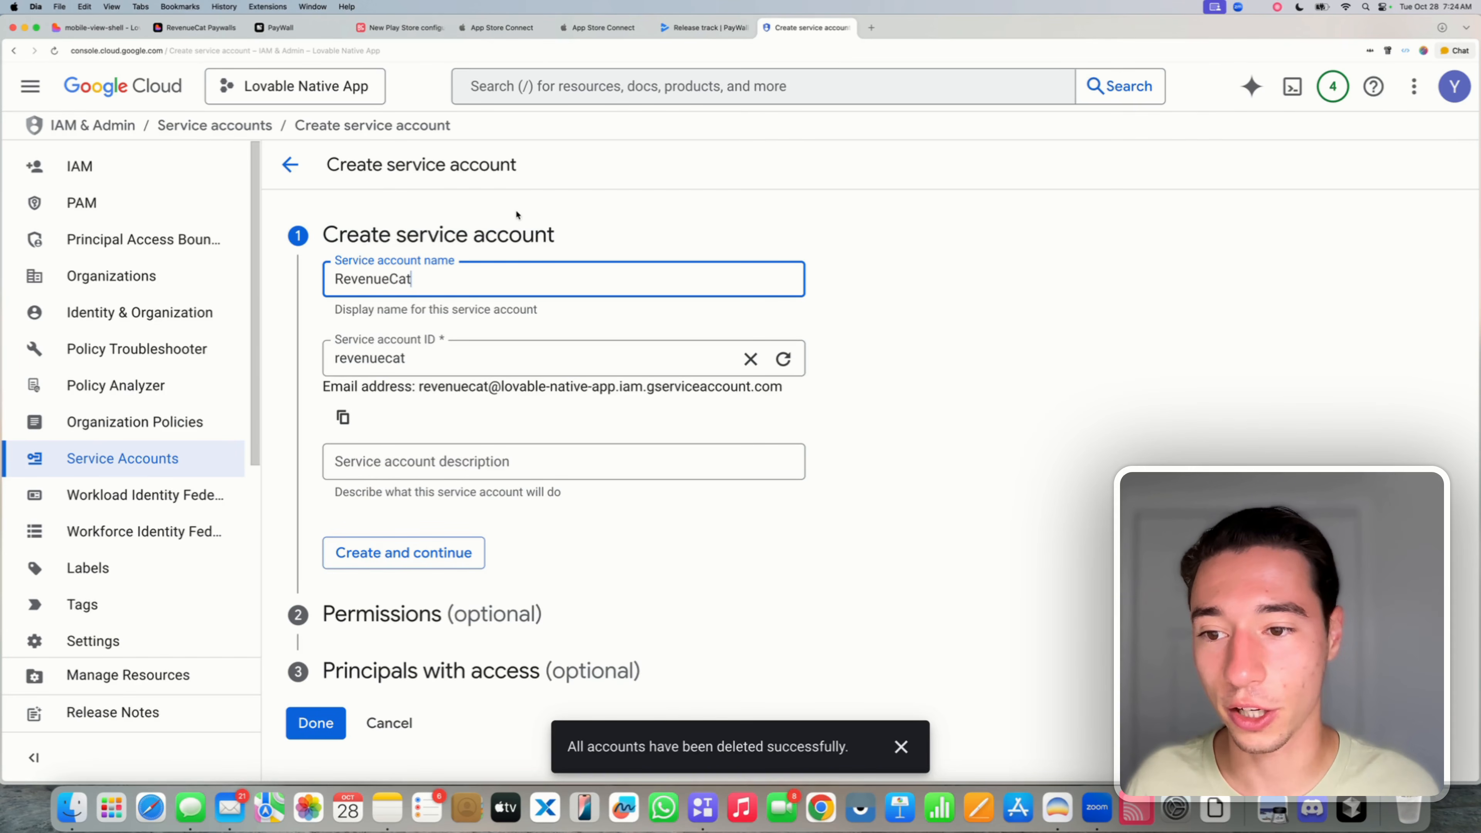
left_click(516, 215)
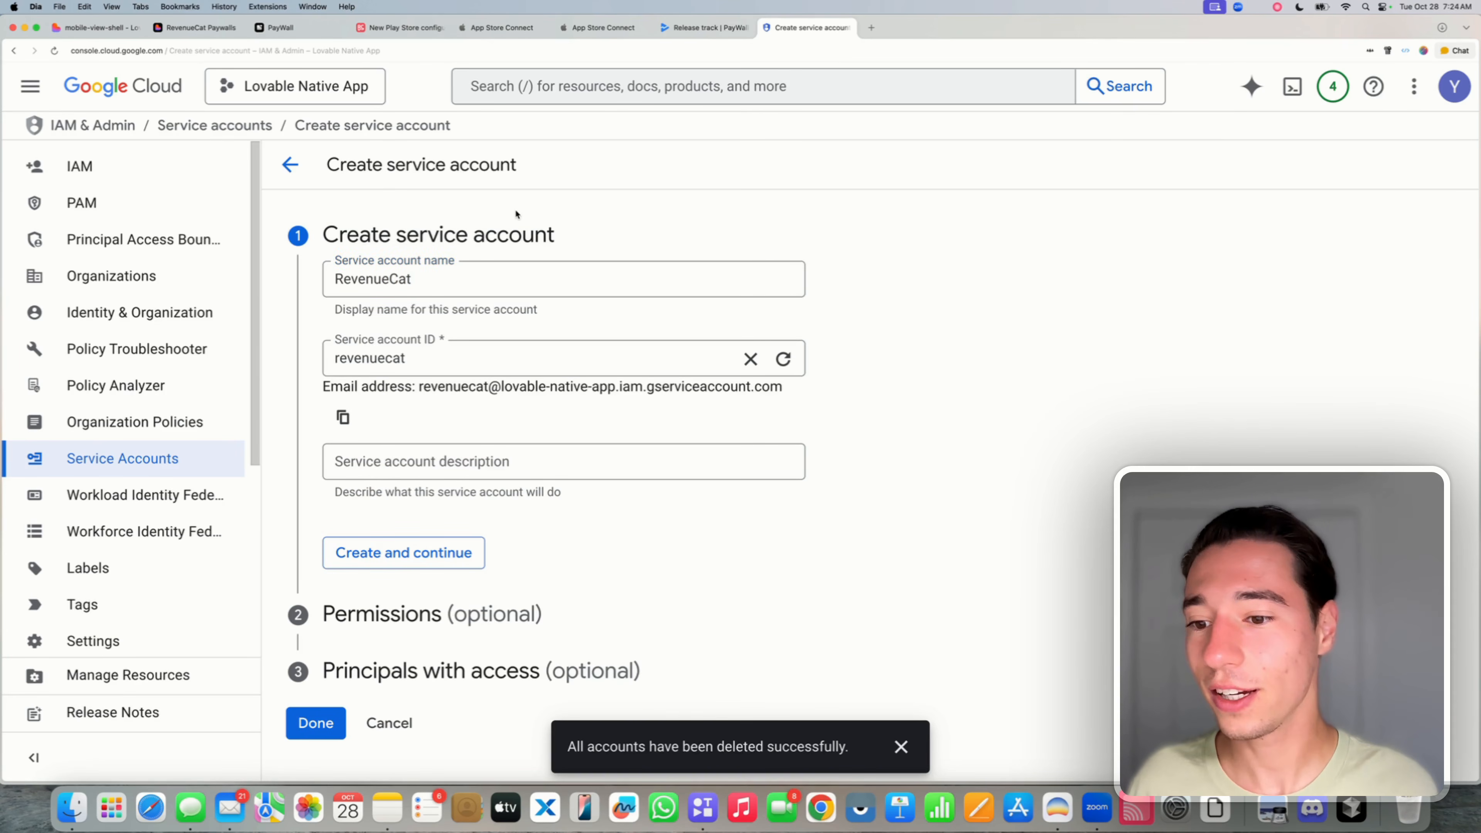
left_click(374, 556)
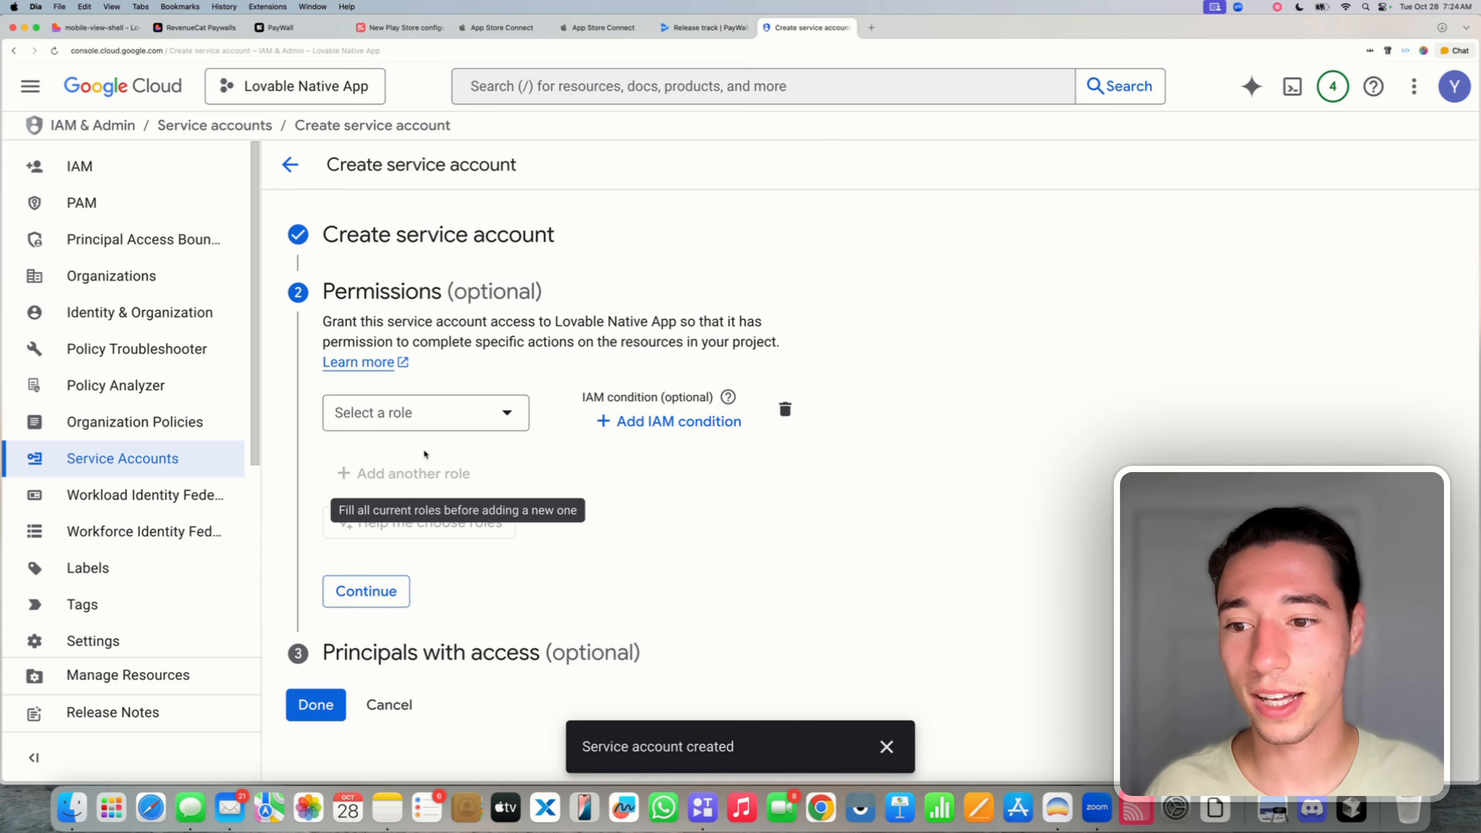
left_click(420, 410)
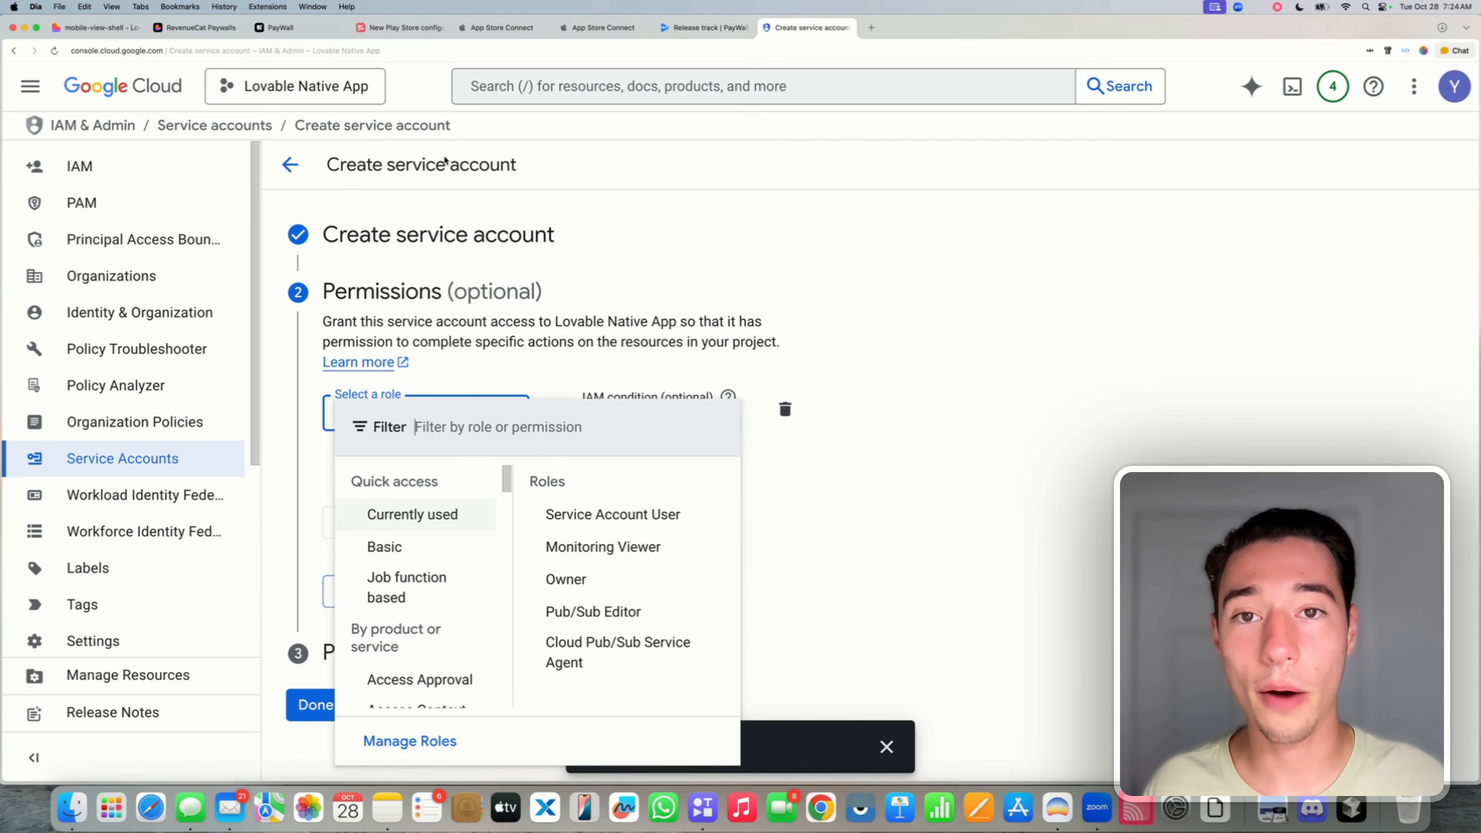
left_click(699, 26)
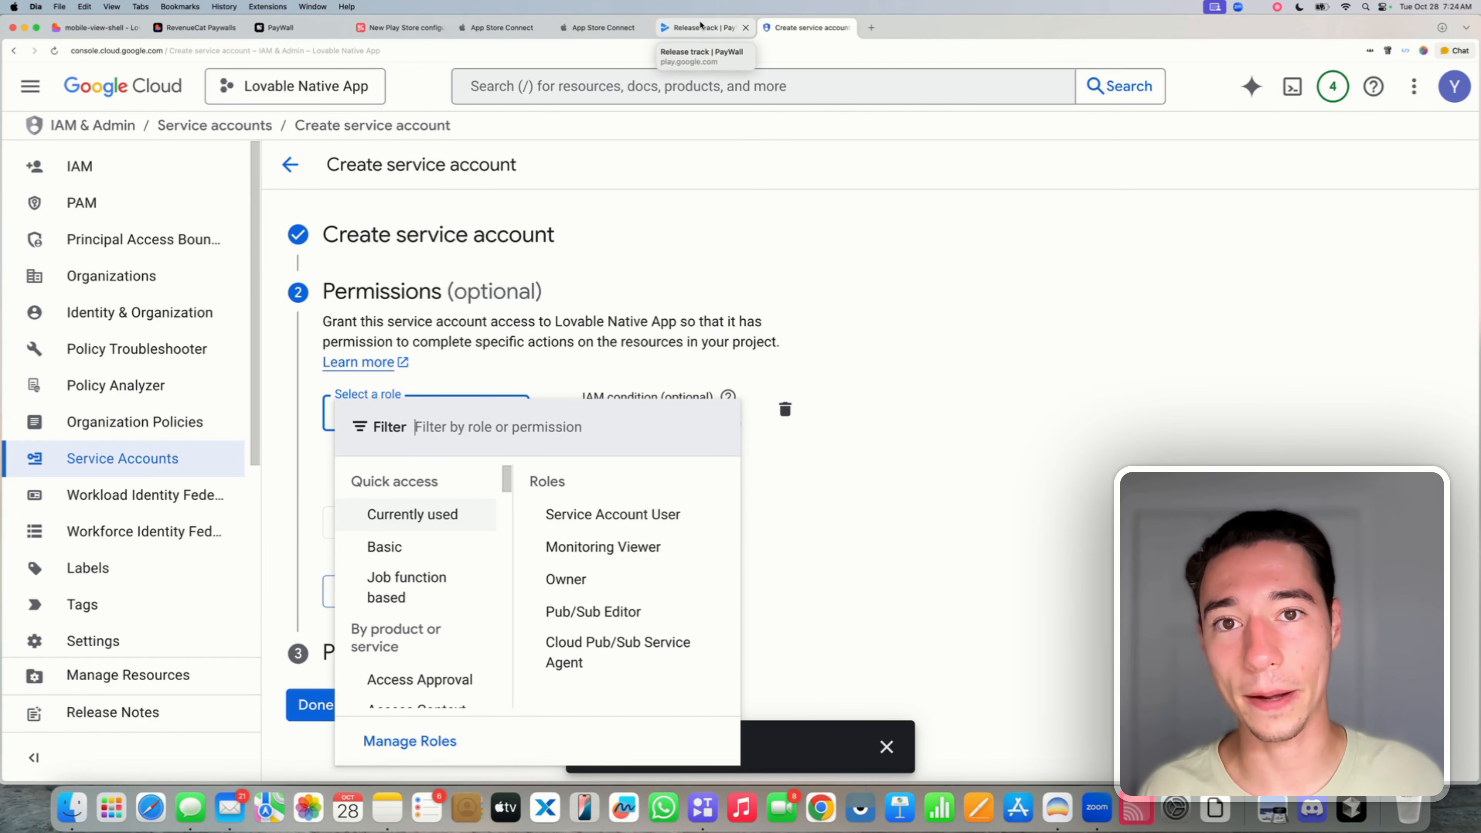
left_click(608, 23)
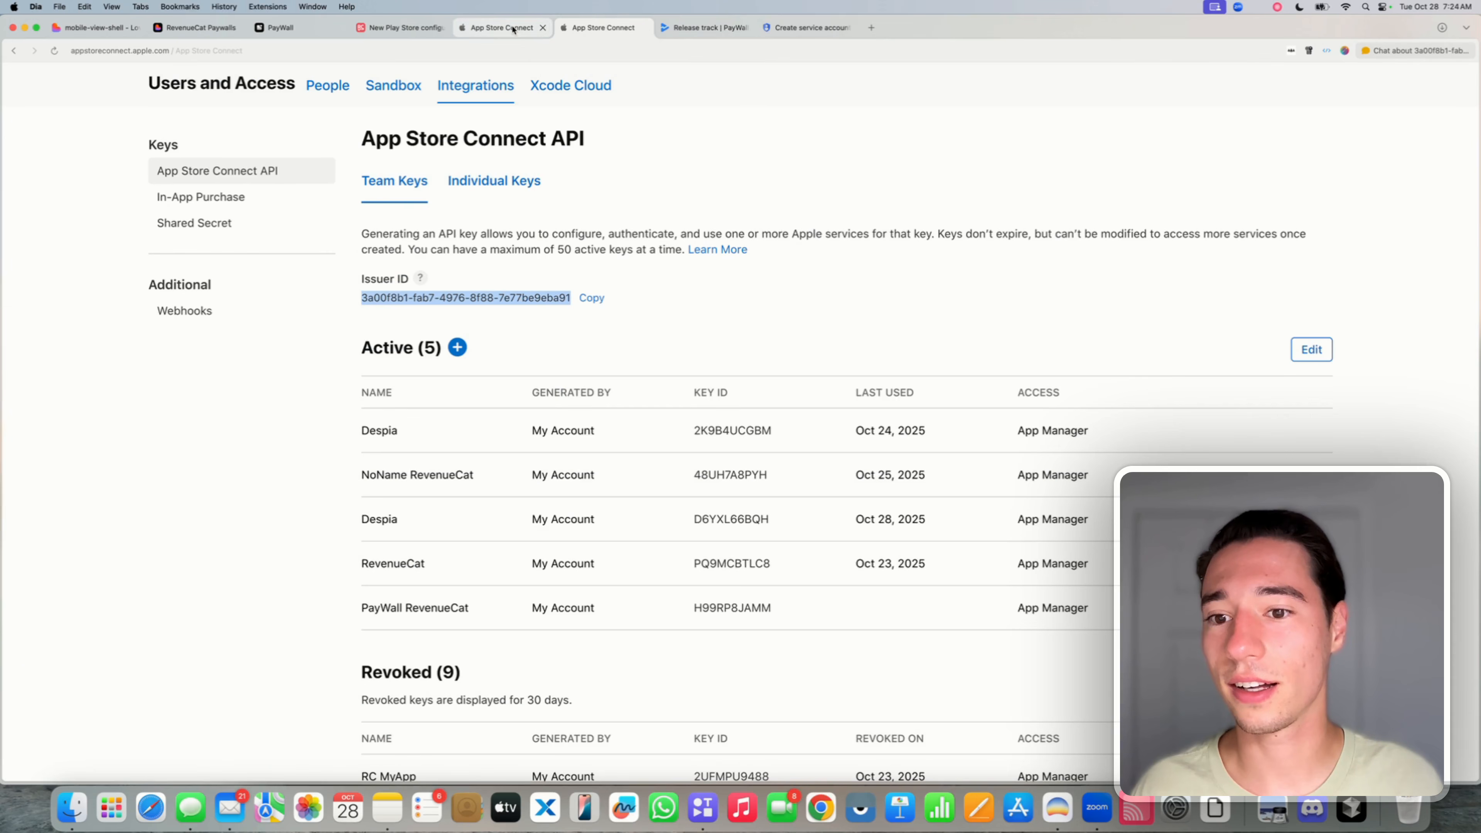
- Scroll the RevenueCat Docs panel to the '2. Create a Service Account' section
left_click(402, 27)
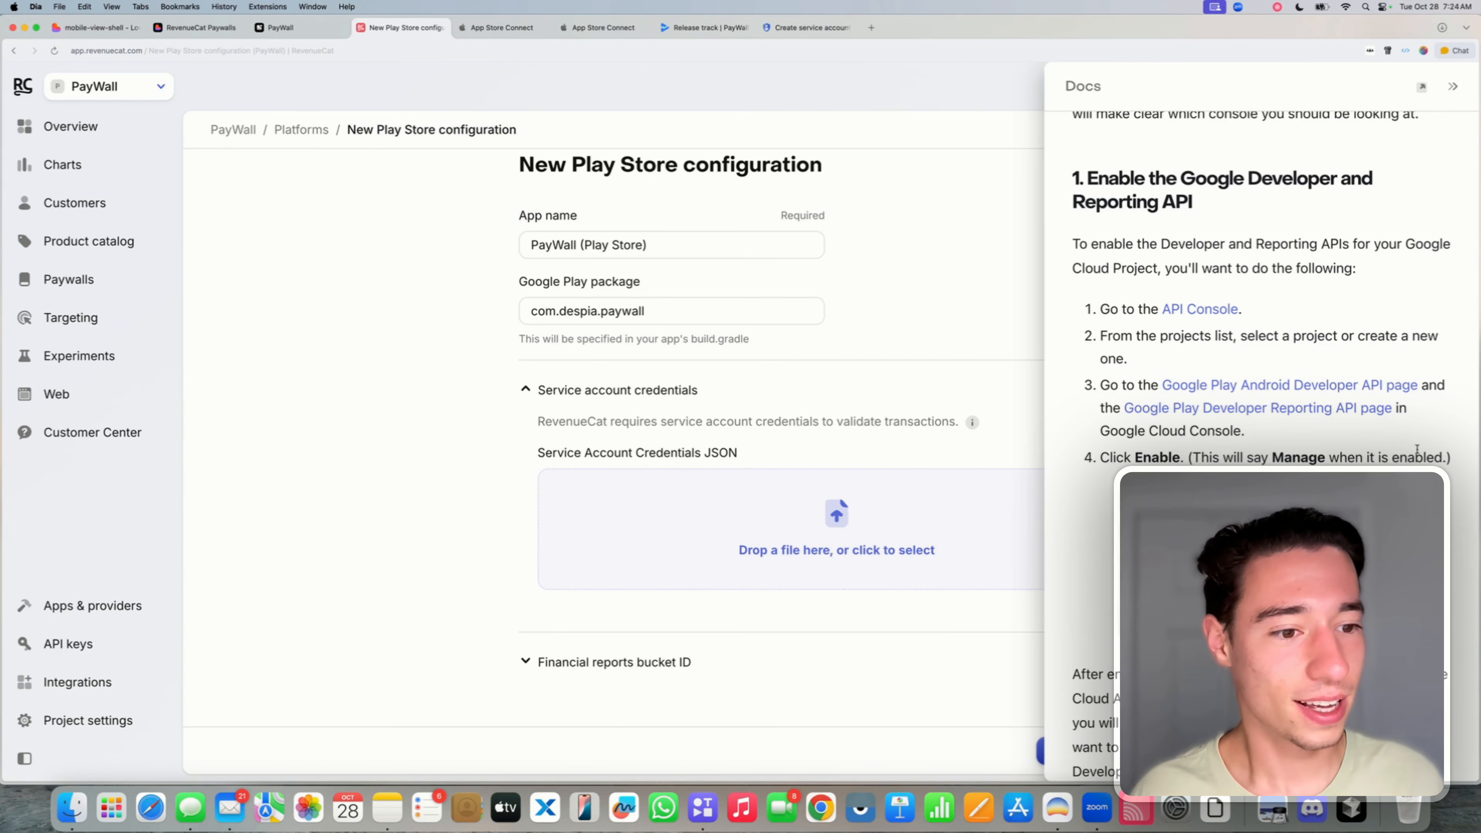
scroll(1168, 455, "down", 10)
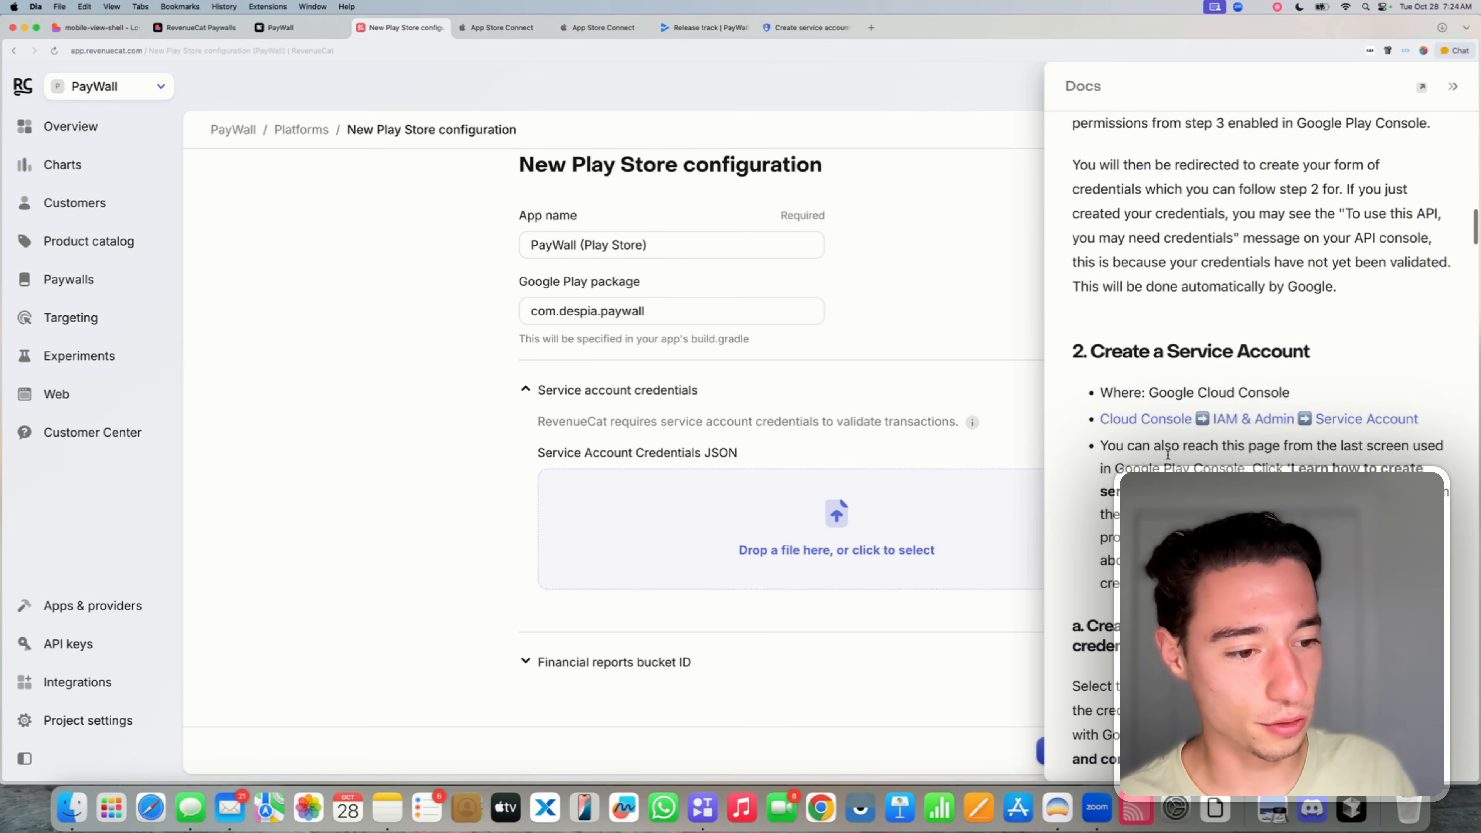
scroll(1169, 454, "down", 1)
scroll(1169, 454, "down", 6)
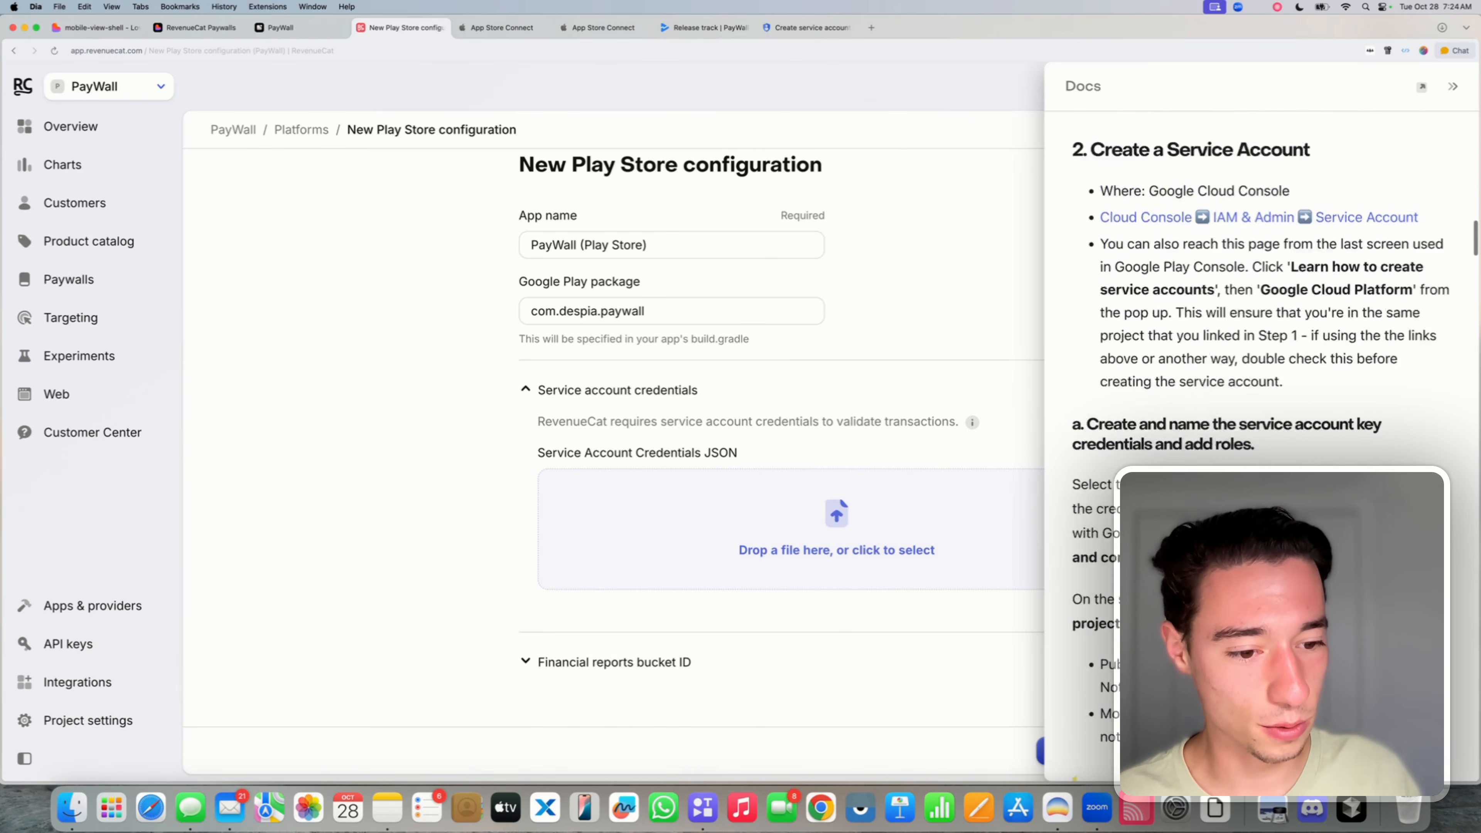
scroll(1102, 607, "down", 2)
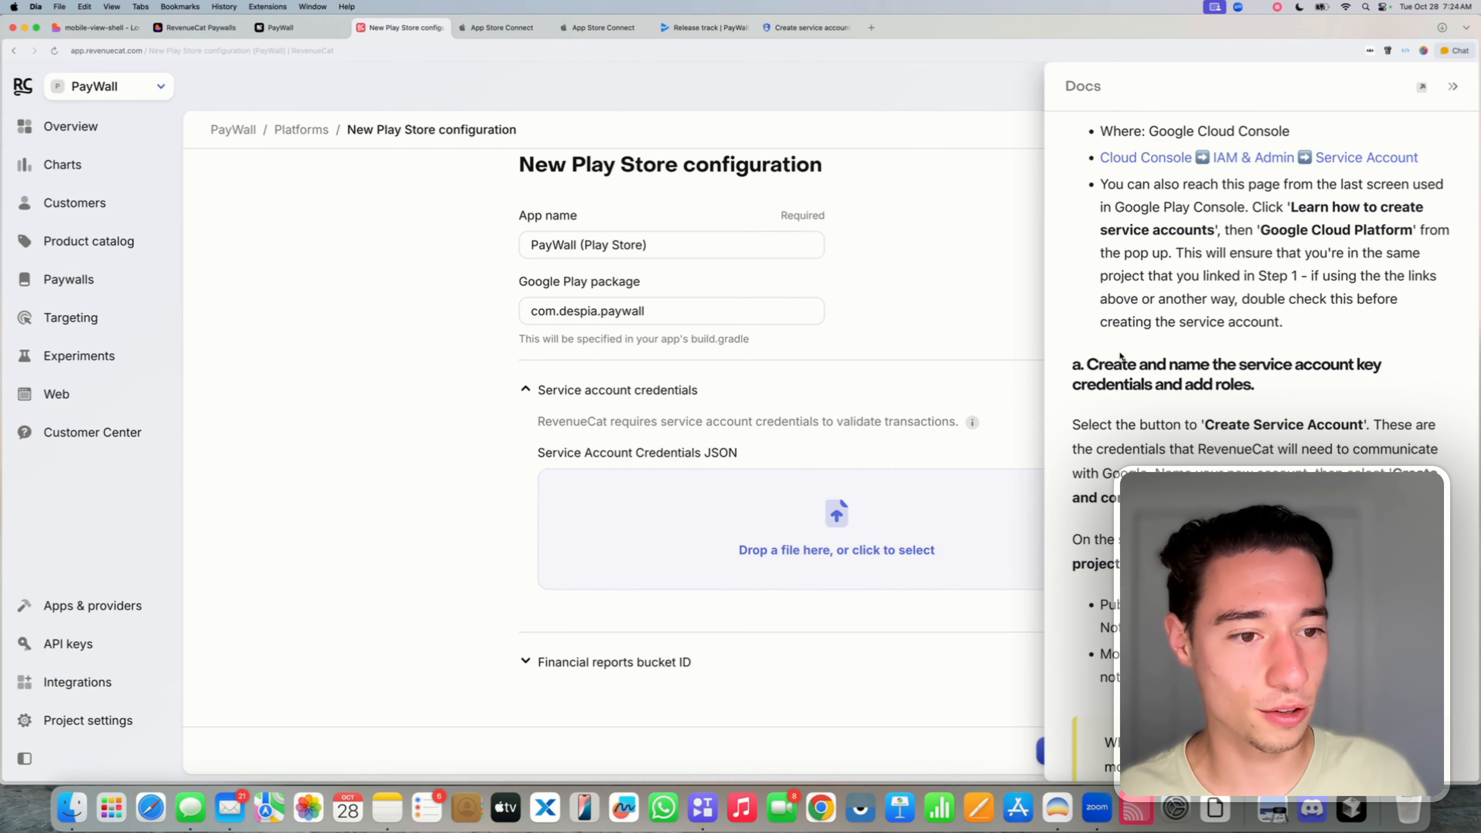
scroll(1172, 415, "up", 10)
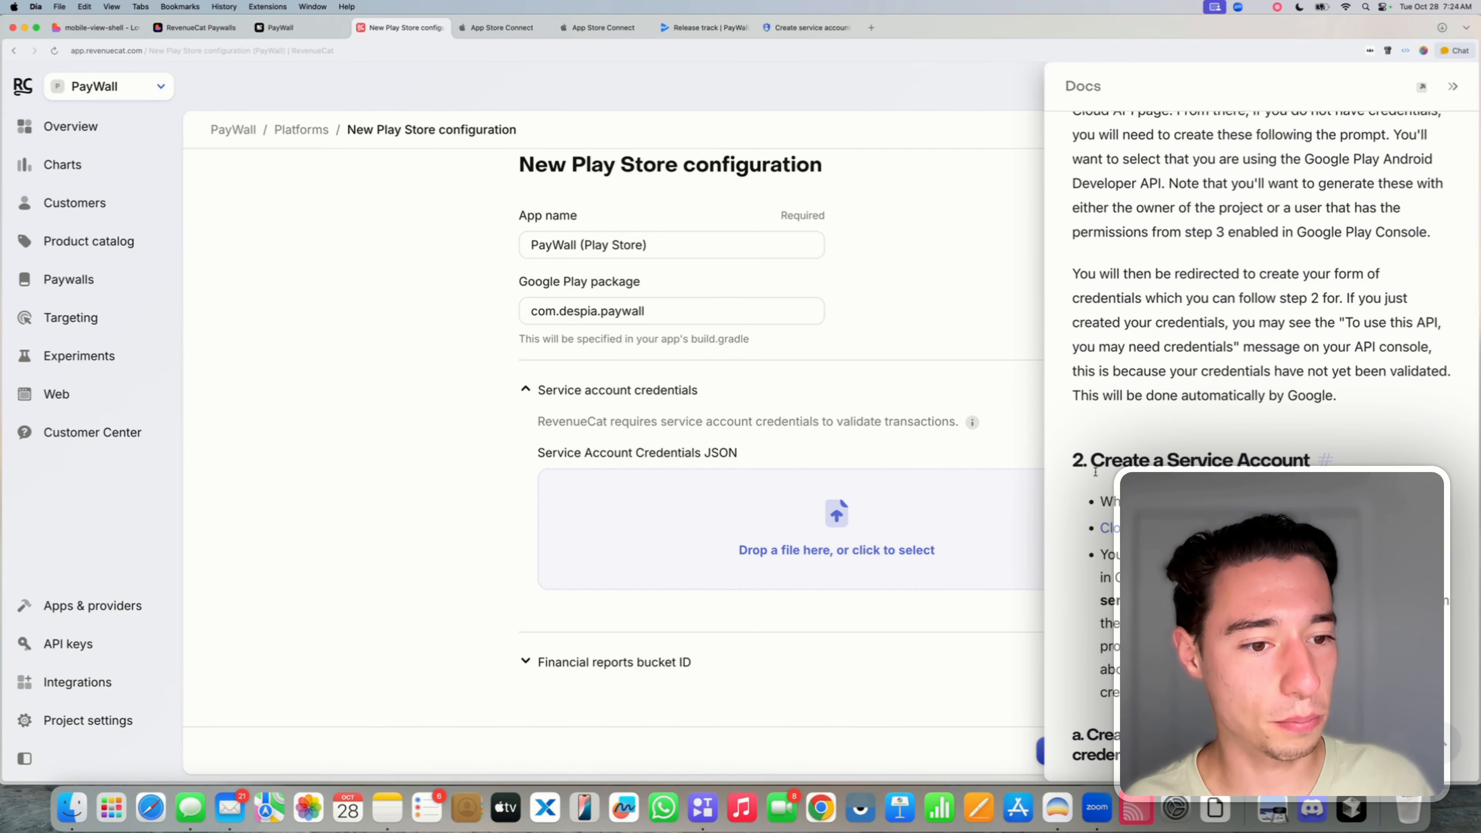
left_click_drag(1091, 461, 1302, 461)
left_click(1295, 459)
scroll(1284, 449, "down", 7)
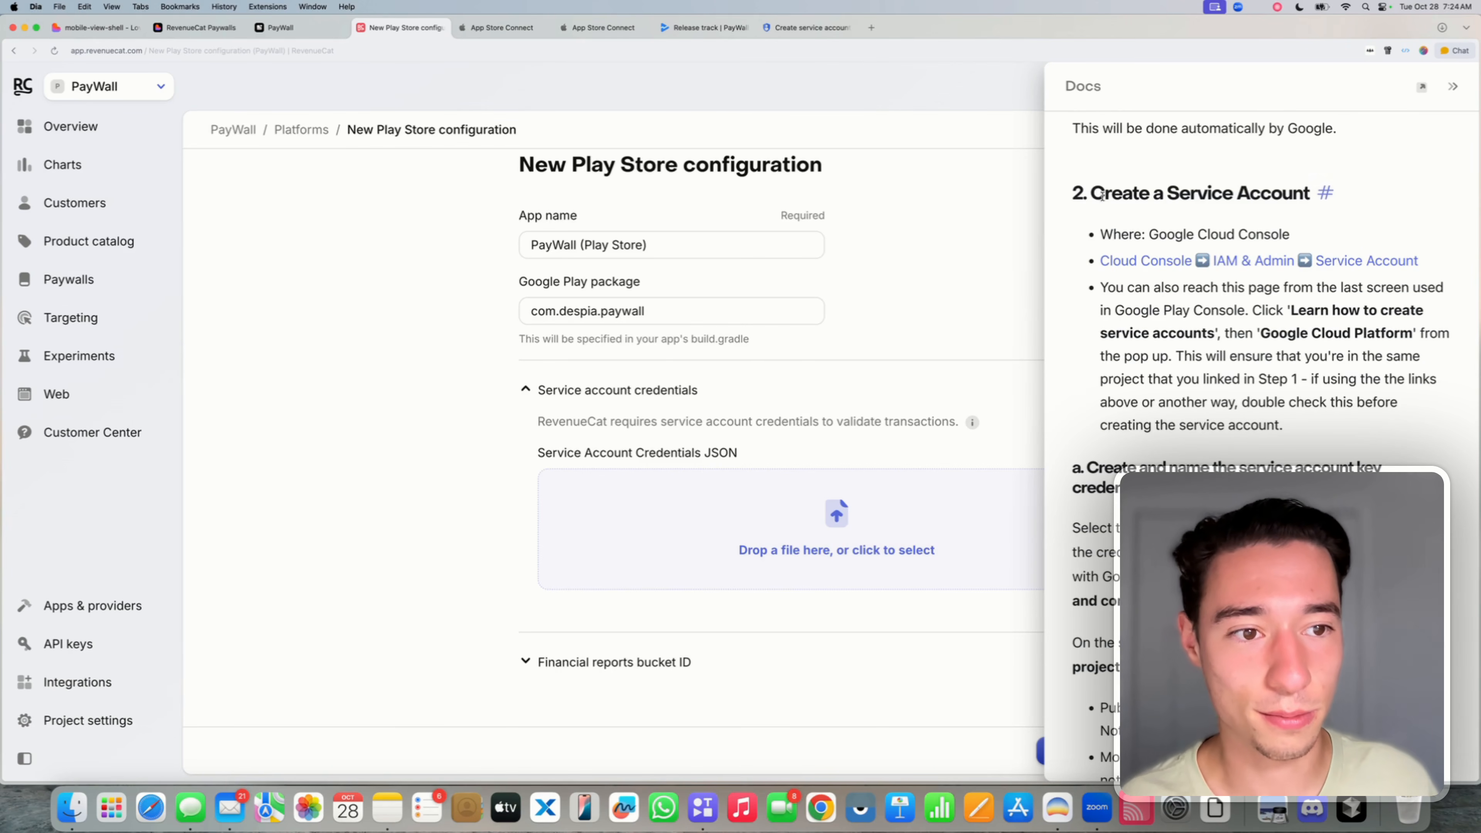
left_click_drag(1086, 194, 1310, 193)
left_click(1102, 194)
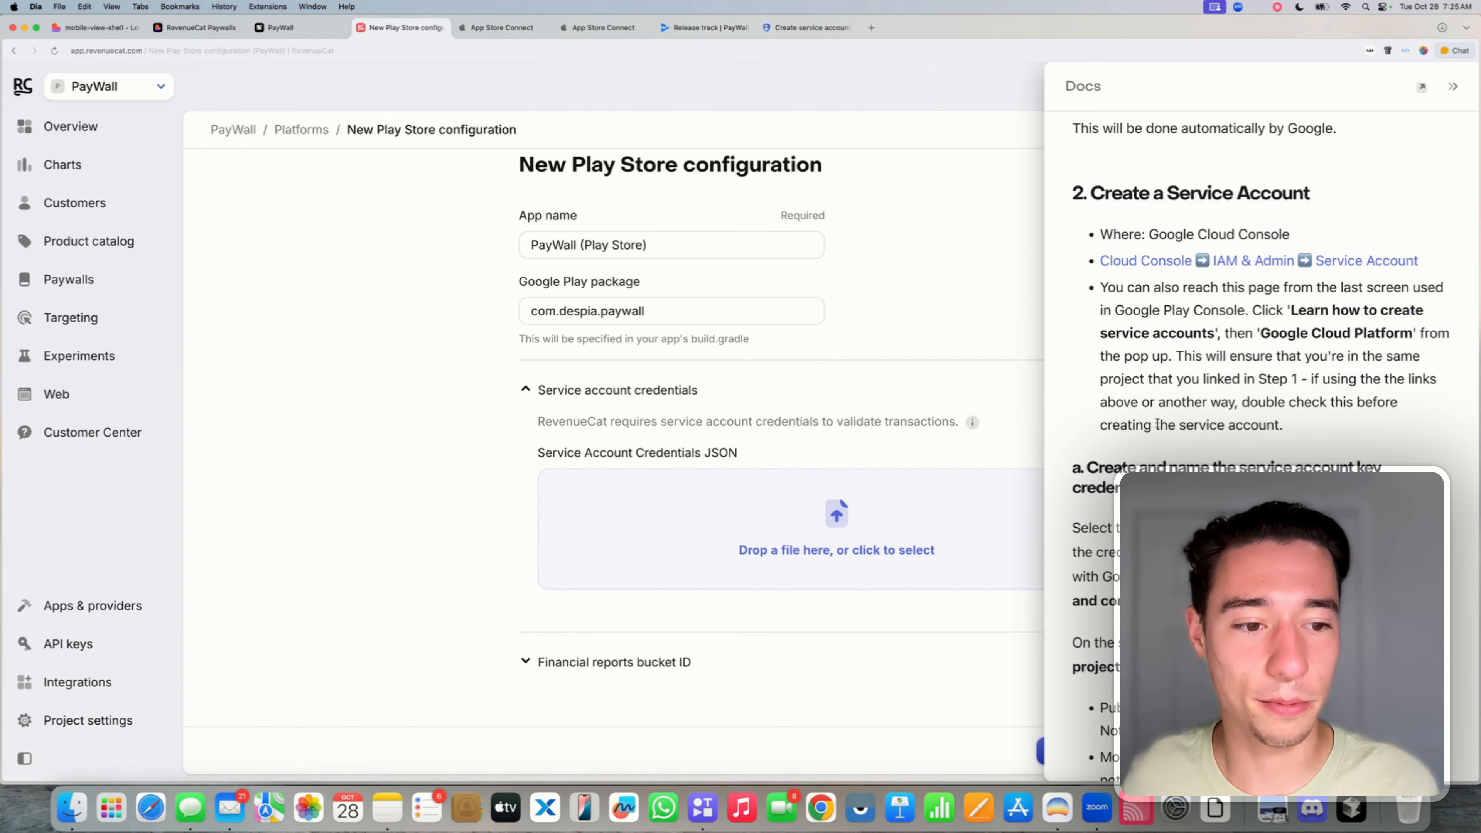
- Read the required roles list and select the Pub/Sub Editor role name to copy
scroll(1158, 424, "down", 5)
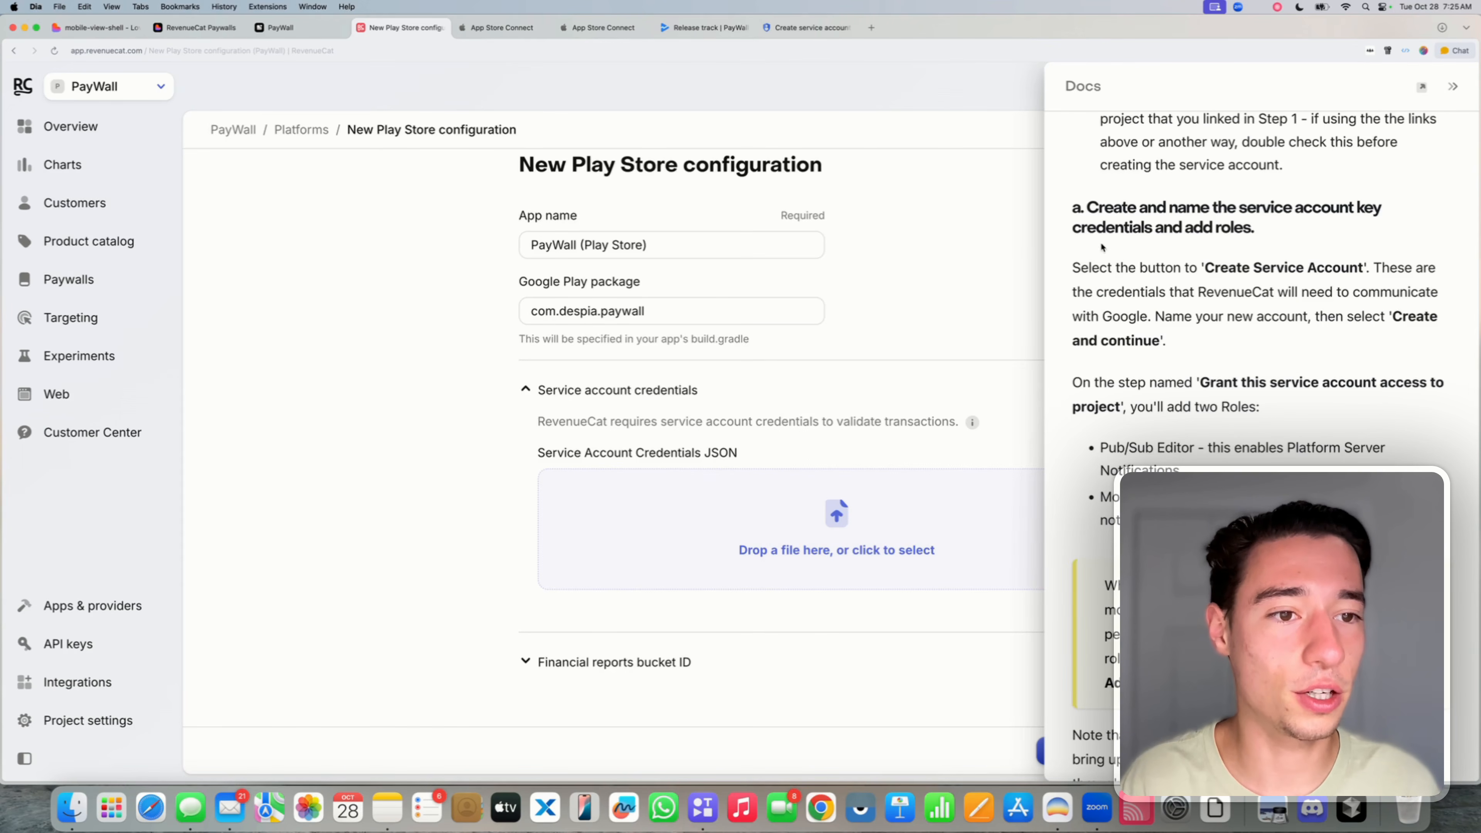
left_click_drag(1074, 208, 1136, 213)
left_click(1136, 215)
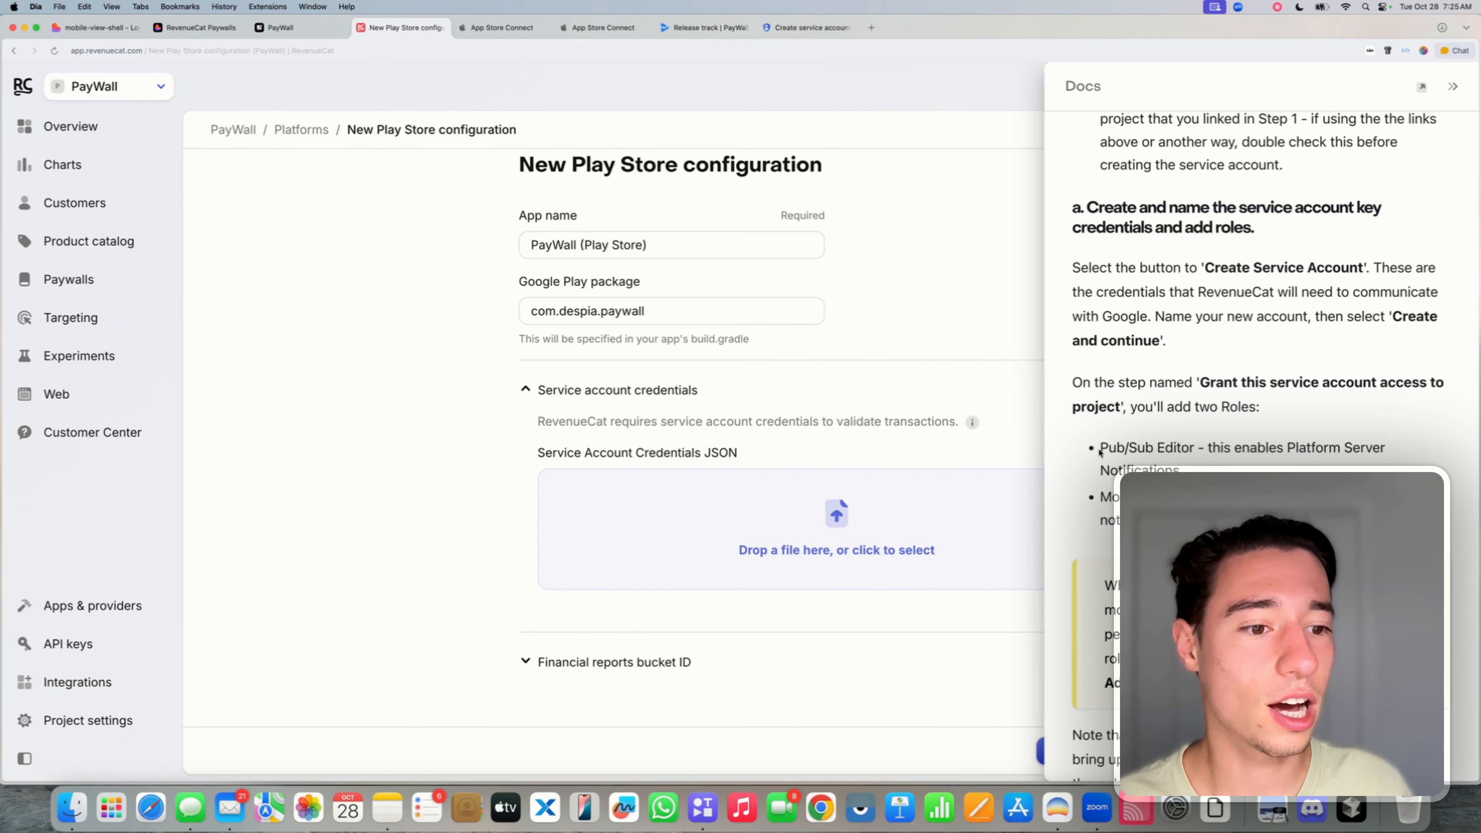
left_click_drag(1100, 452, 1193, 454)
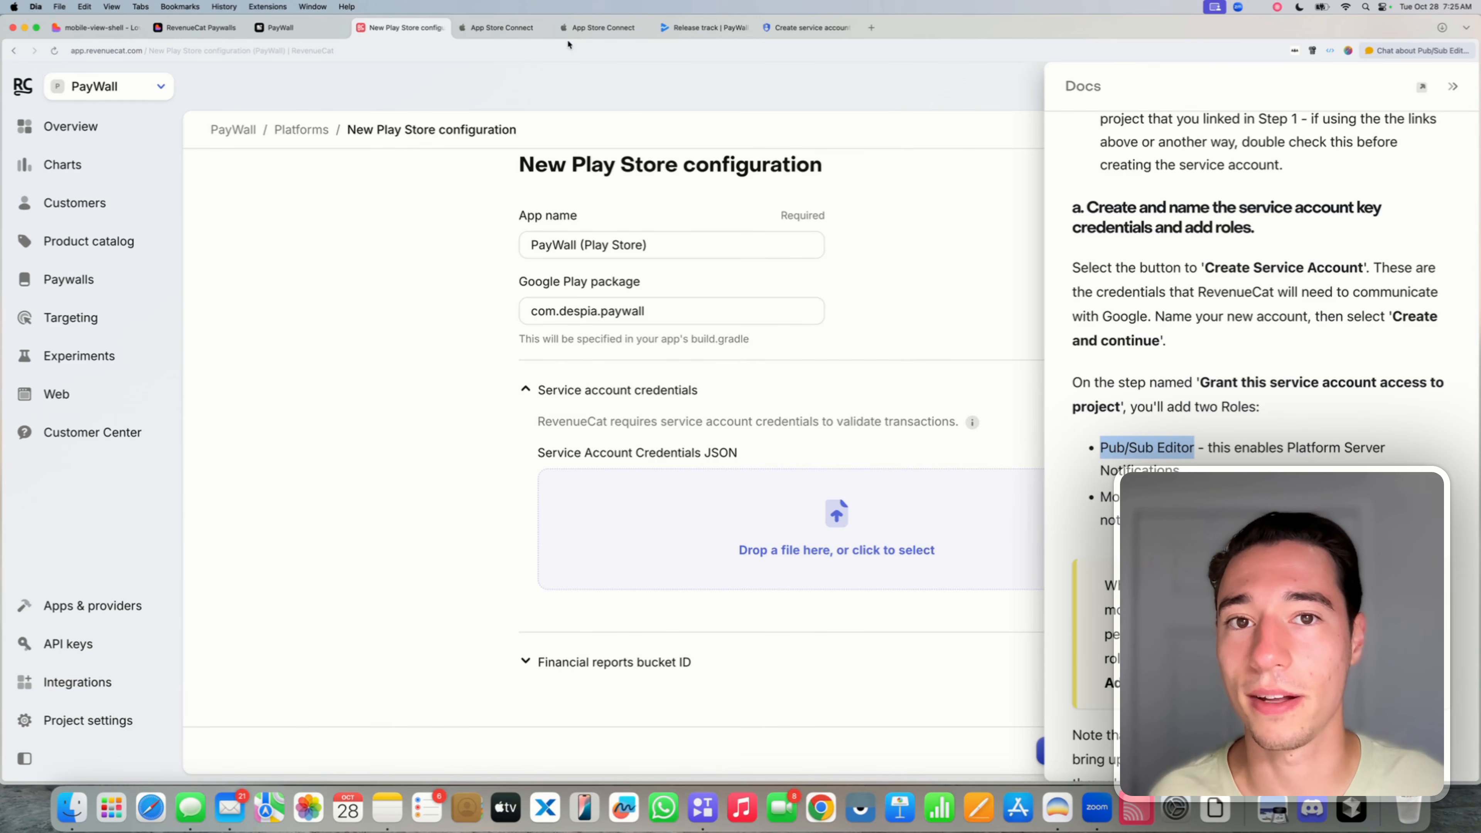
- Assign Pub/Sub Editor as the service account's first role
left_click(706, 29)
left_click(816, 31)
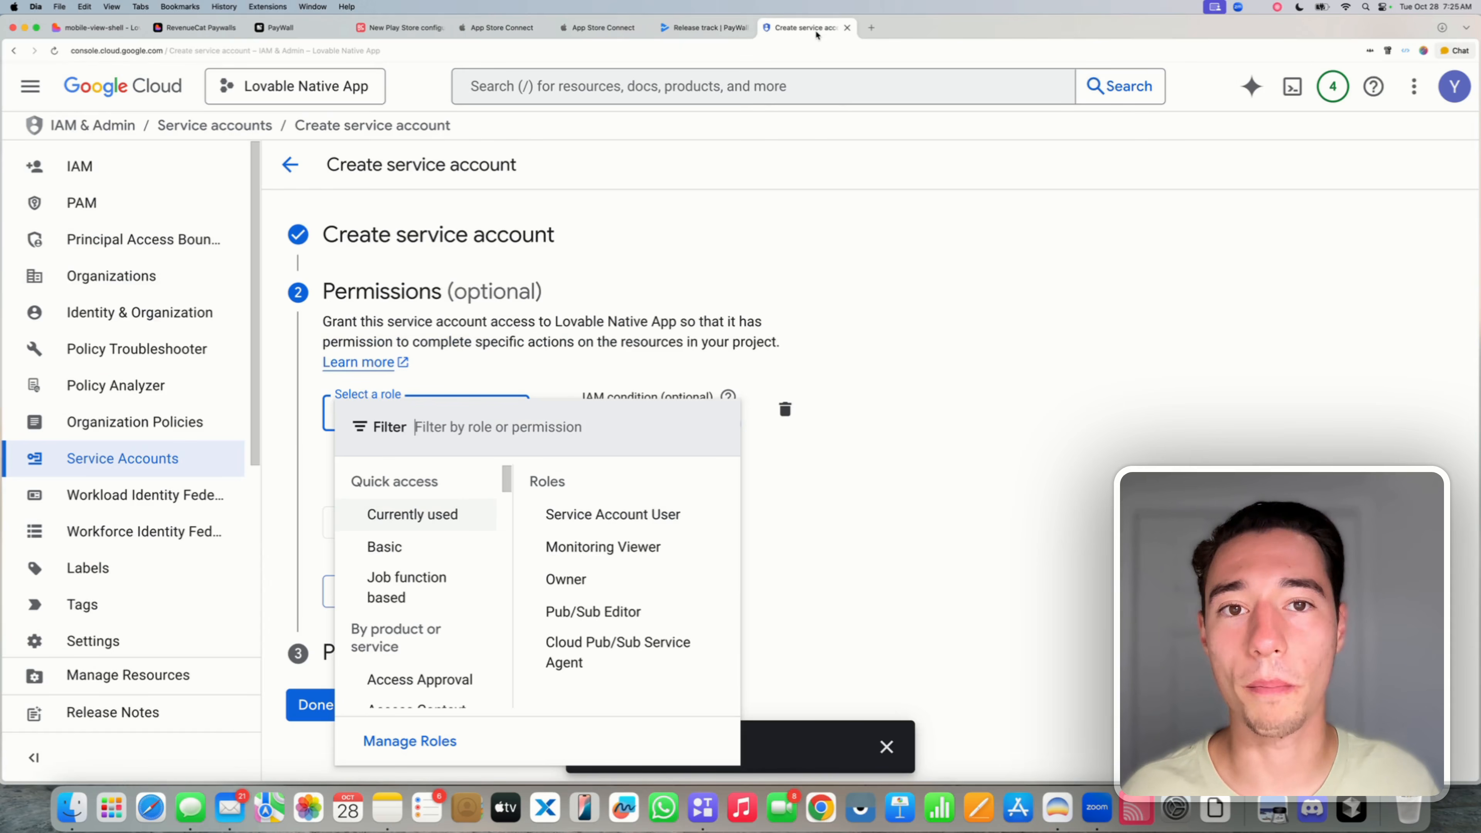
type("Pub/Sub Editor")
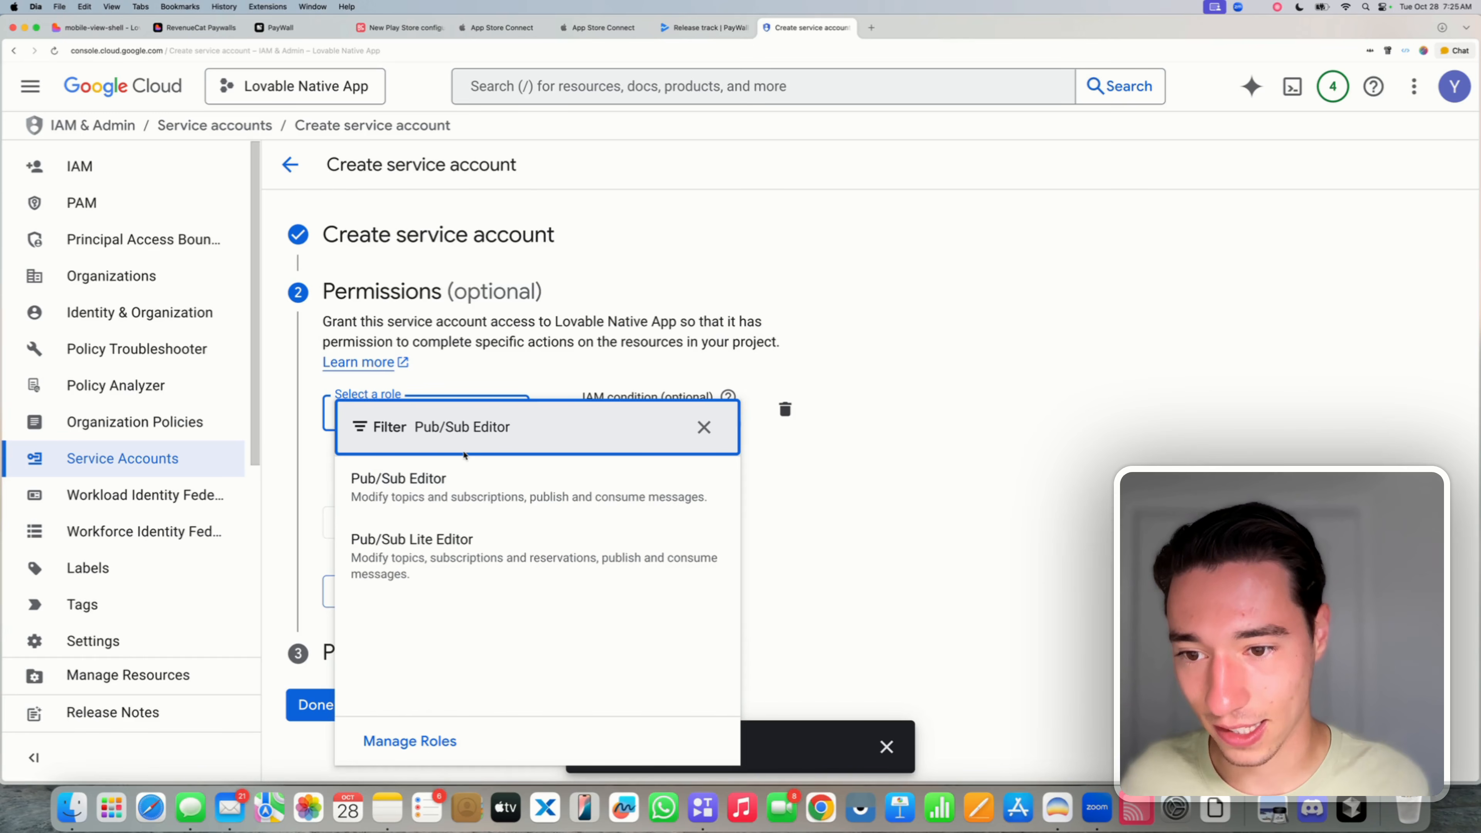
left_click(440, 490)
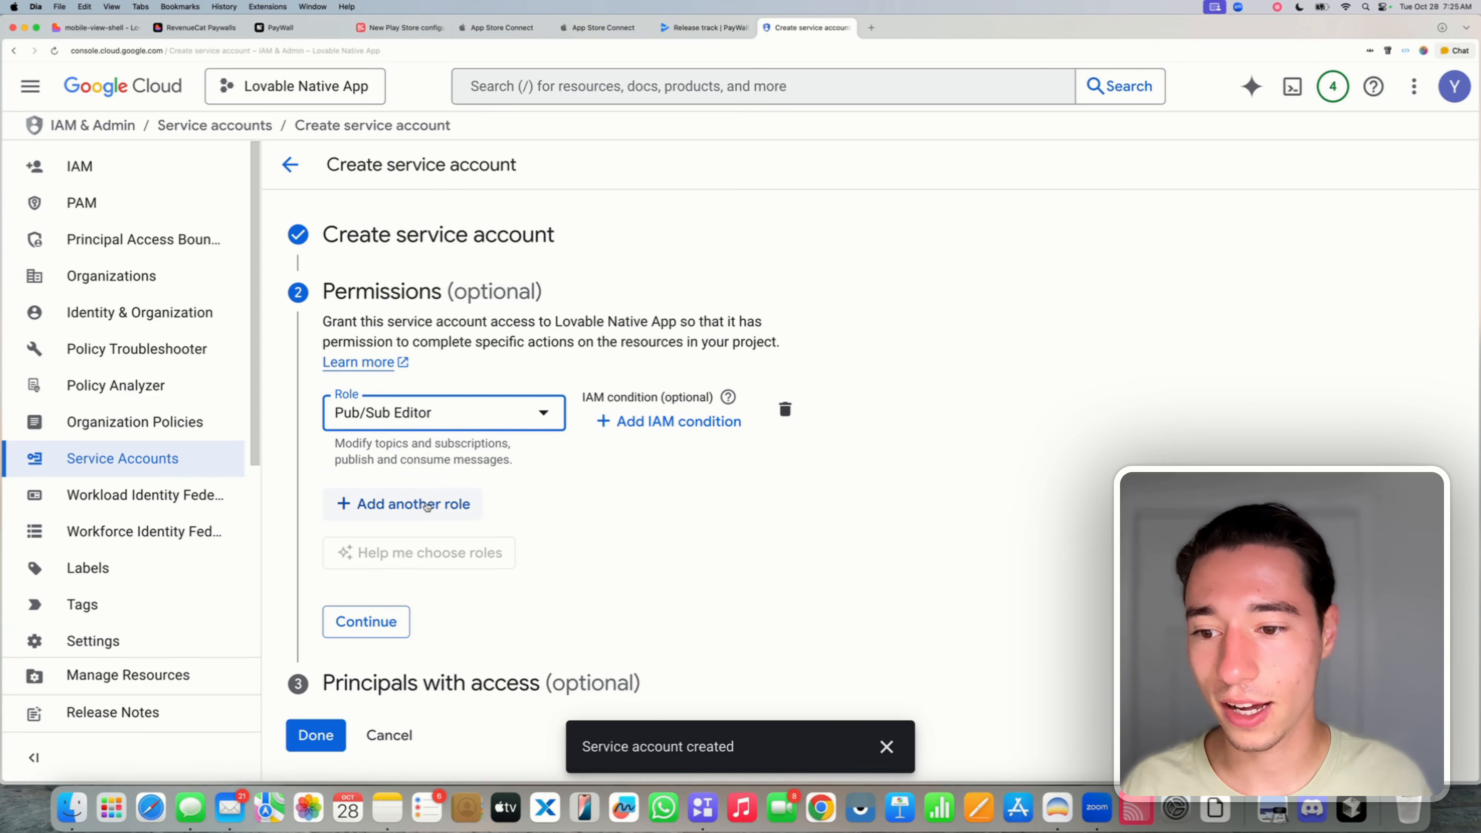
- Copy Monitoring Viewer from the docs and add it as a second role
left_click(393, 506)
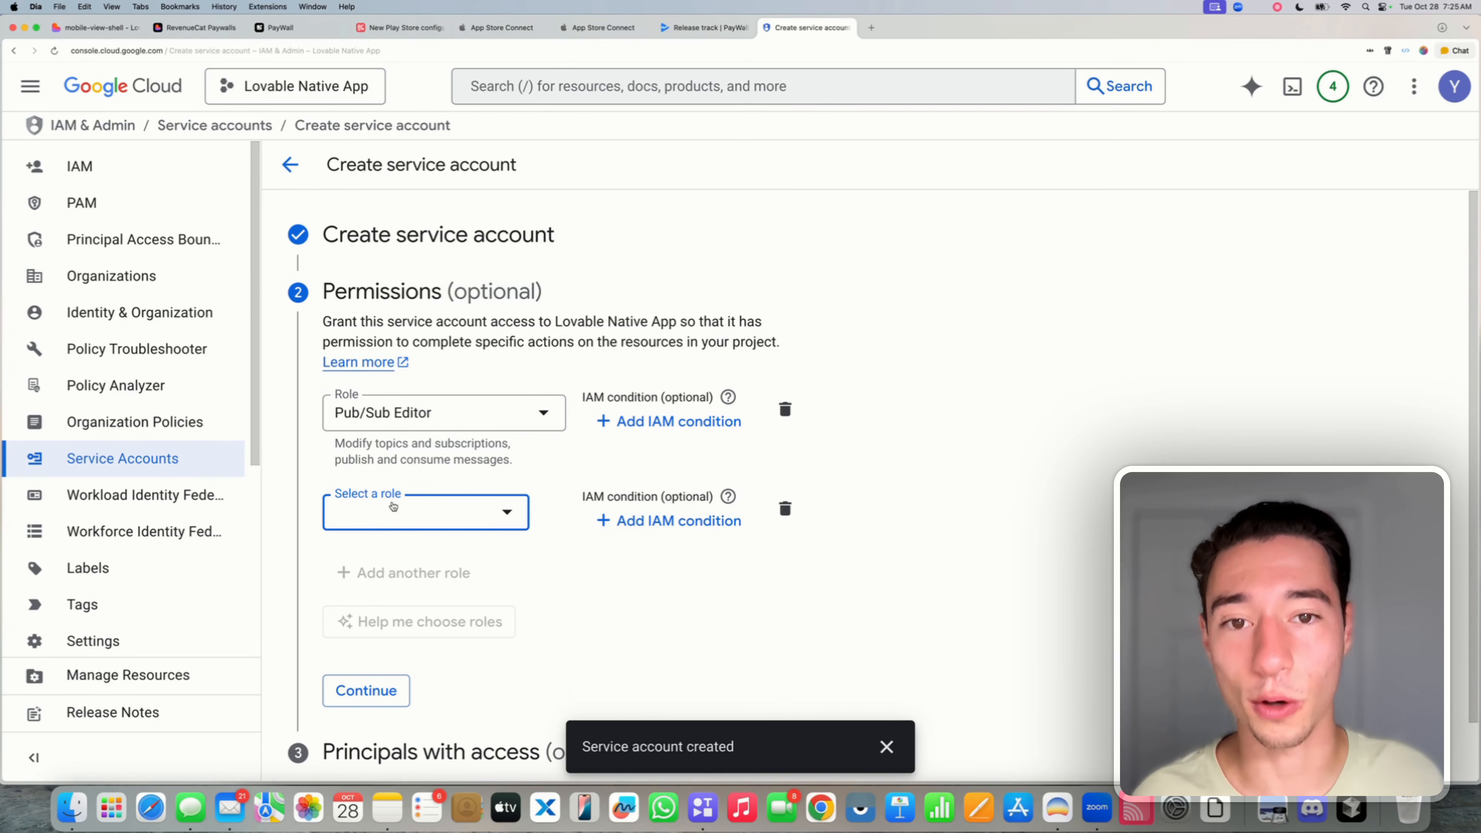
left_click(396, 524)
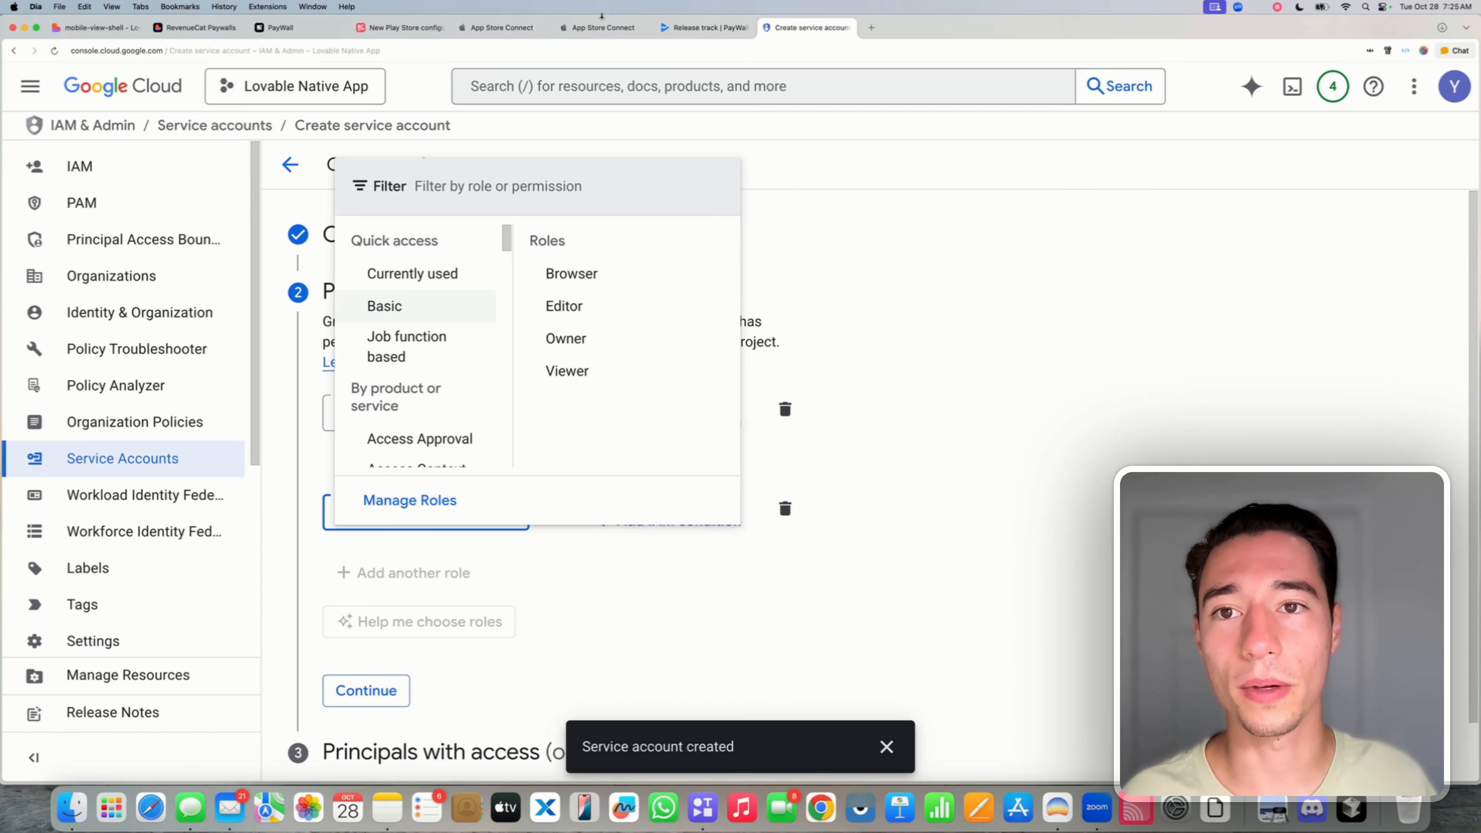
left_click(430, 27)
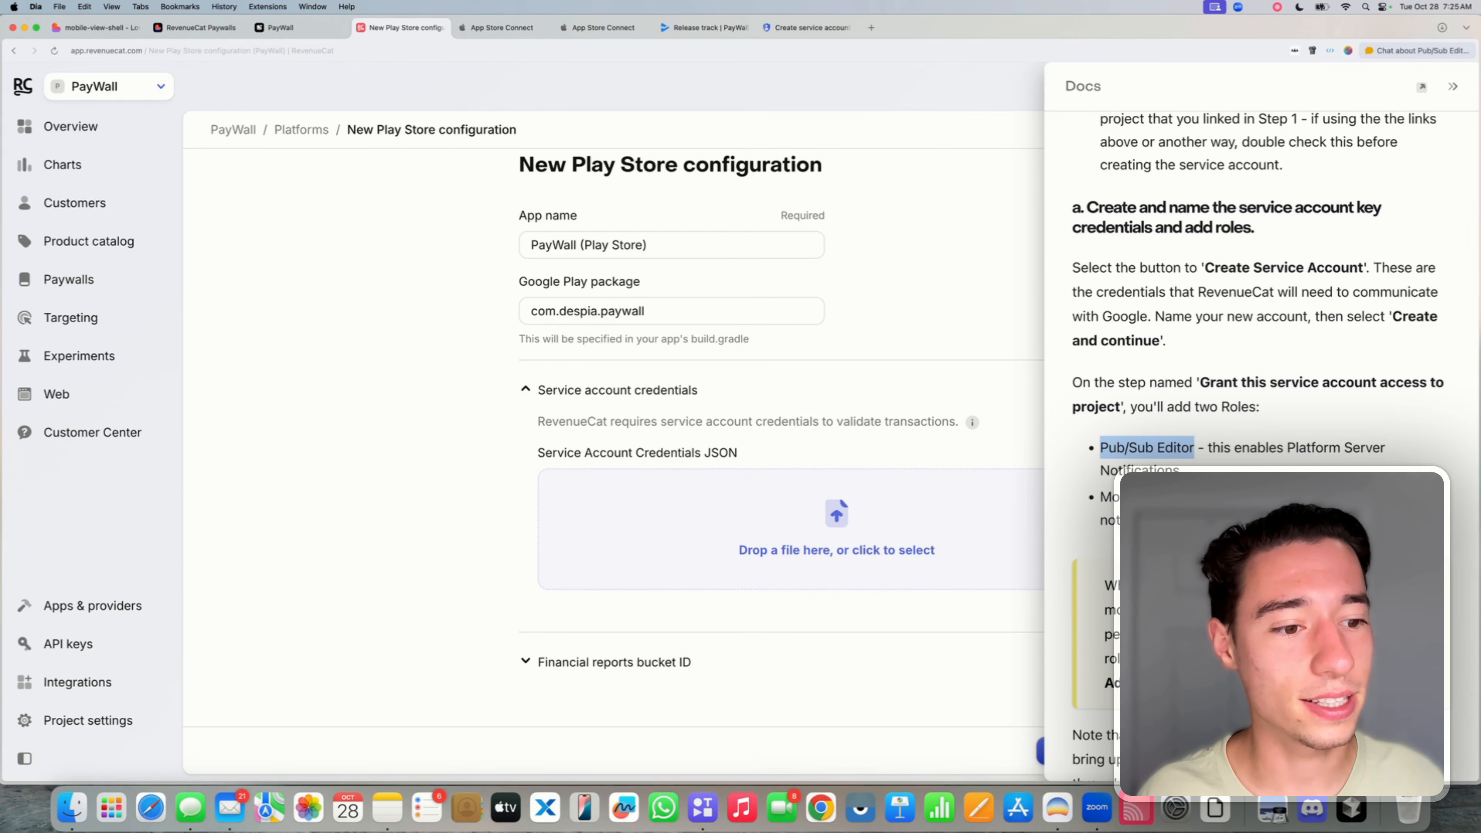
left_click_drag(1207, 497, 1101, 496)
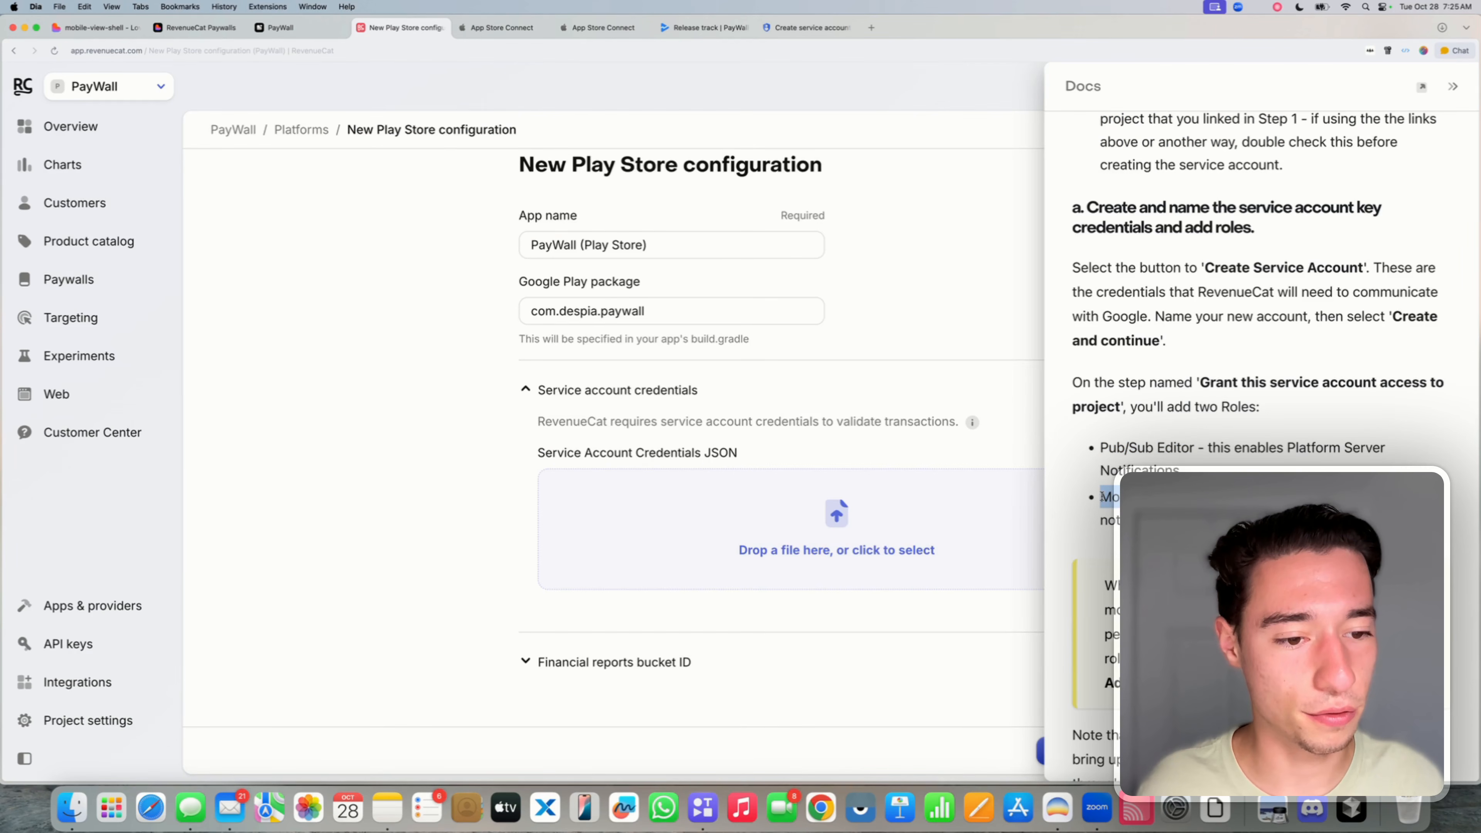
left_click(802, 28)
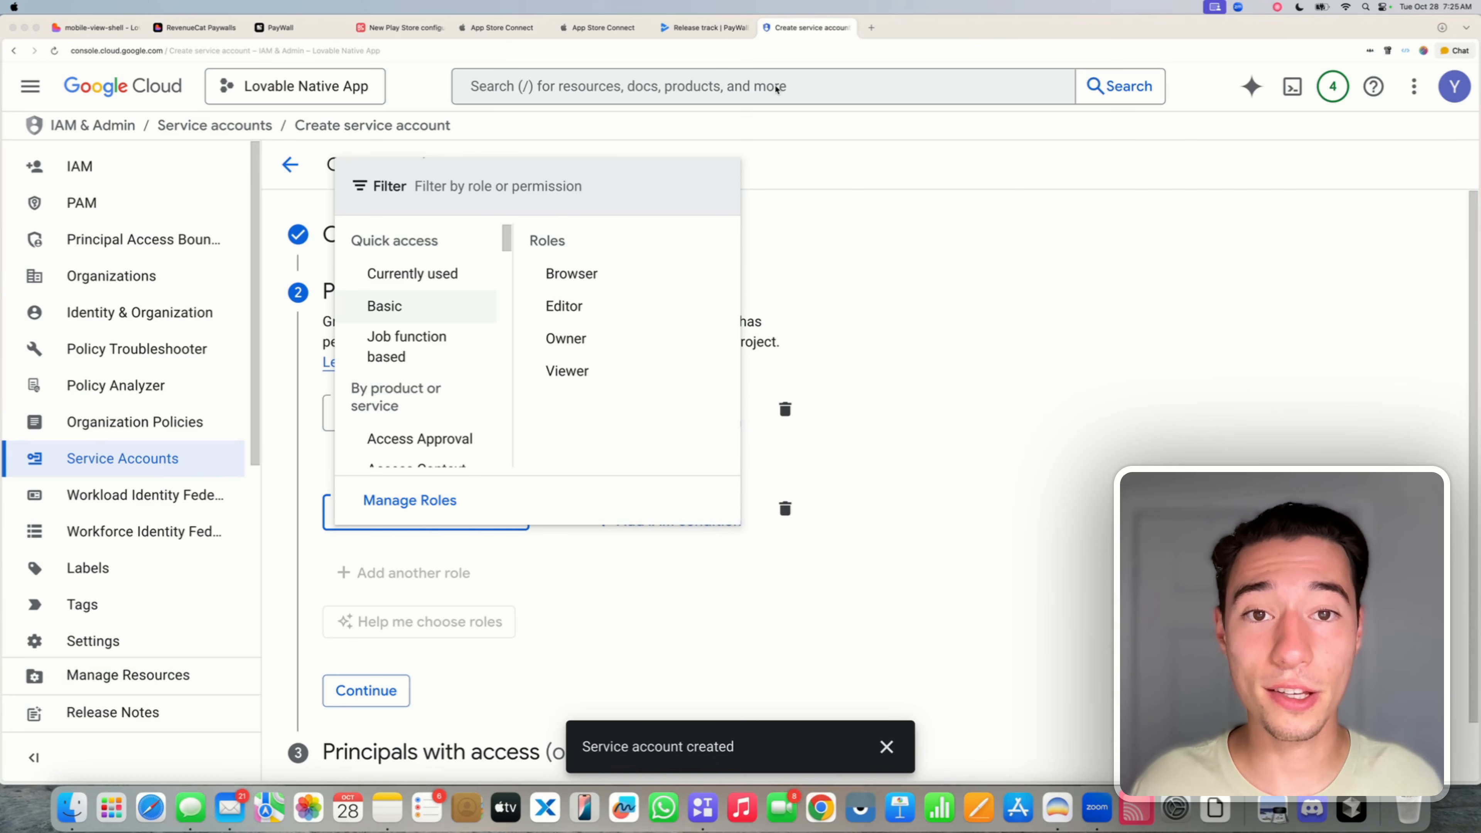
left_click(435, 190)
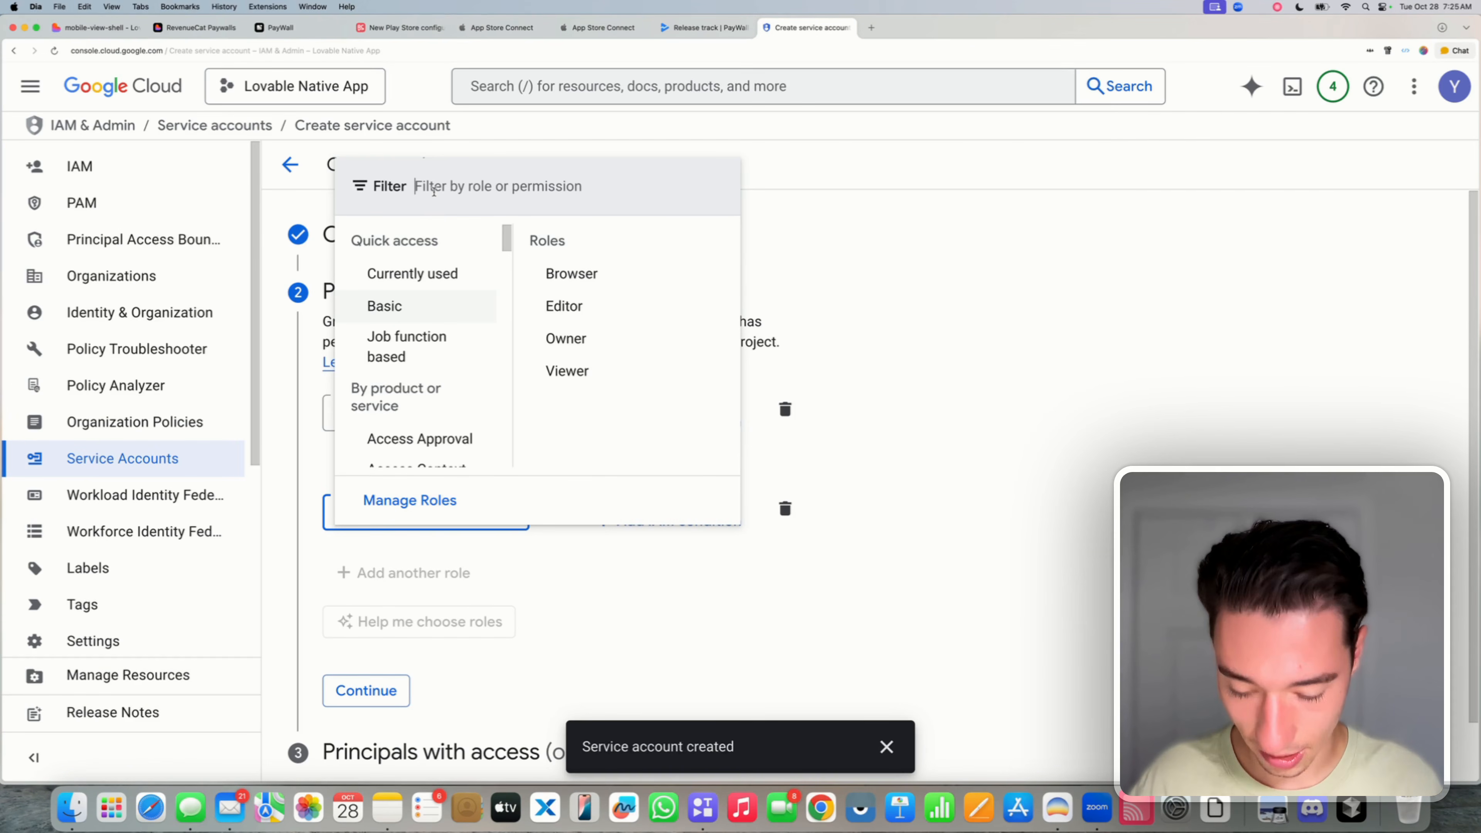
type("Monitoring Viewer")
left_click(489, 255)
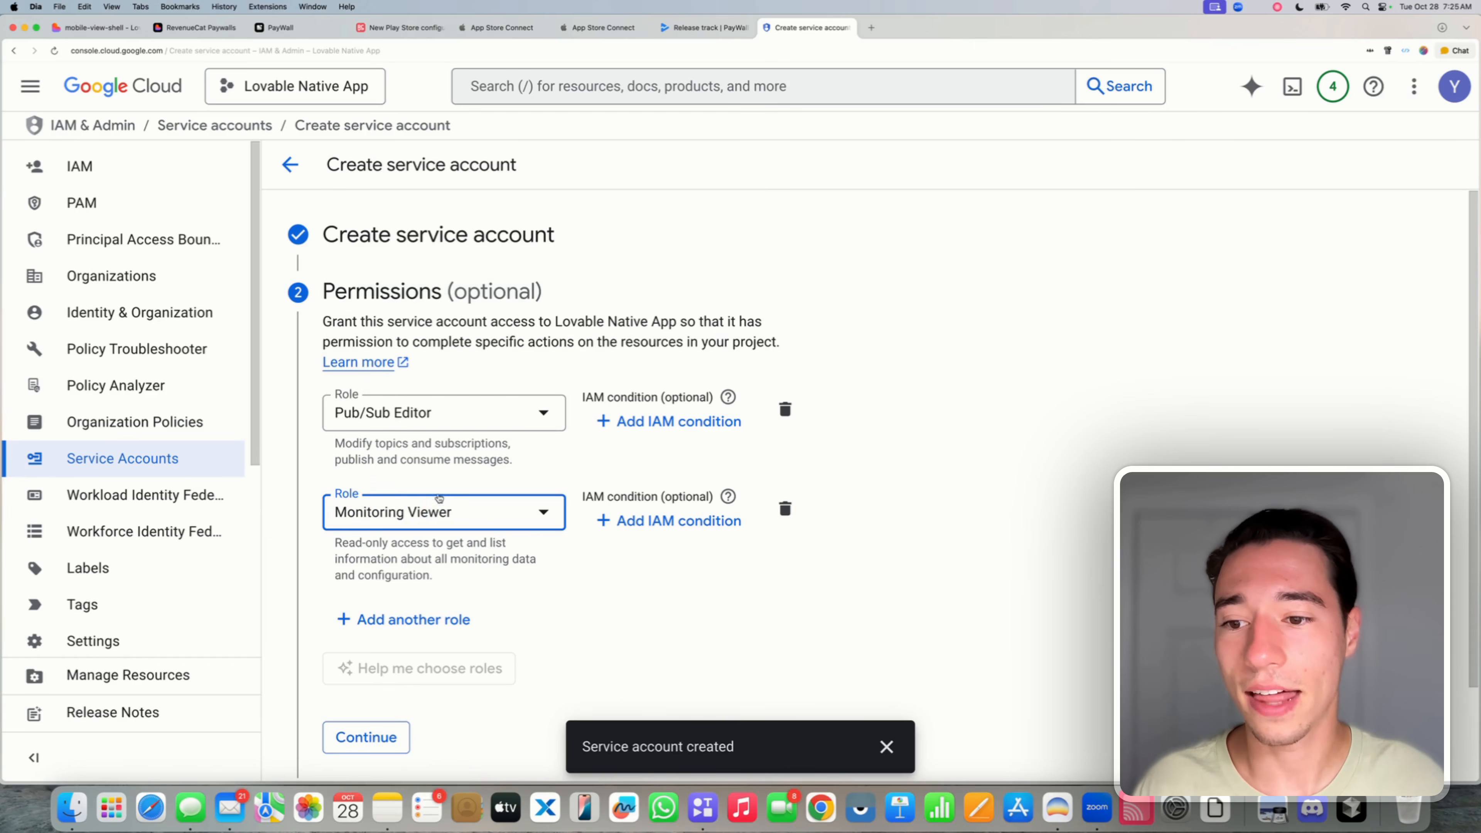
- Add Pub/Sub Admin as the third role, checking its name in the docs
left_click(398, 624)
scroll(454, 473, "down", 3)
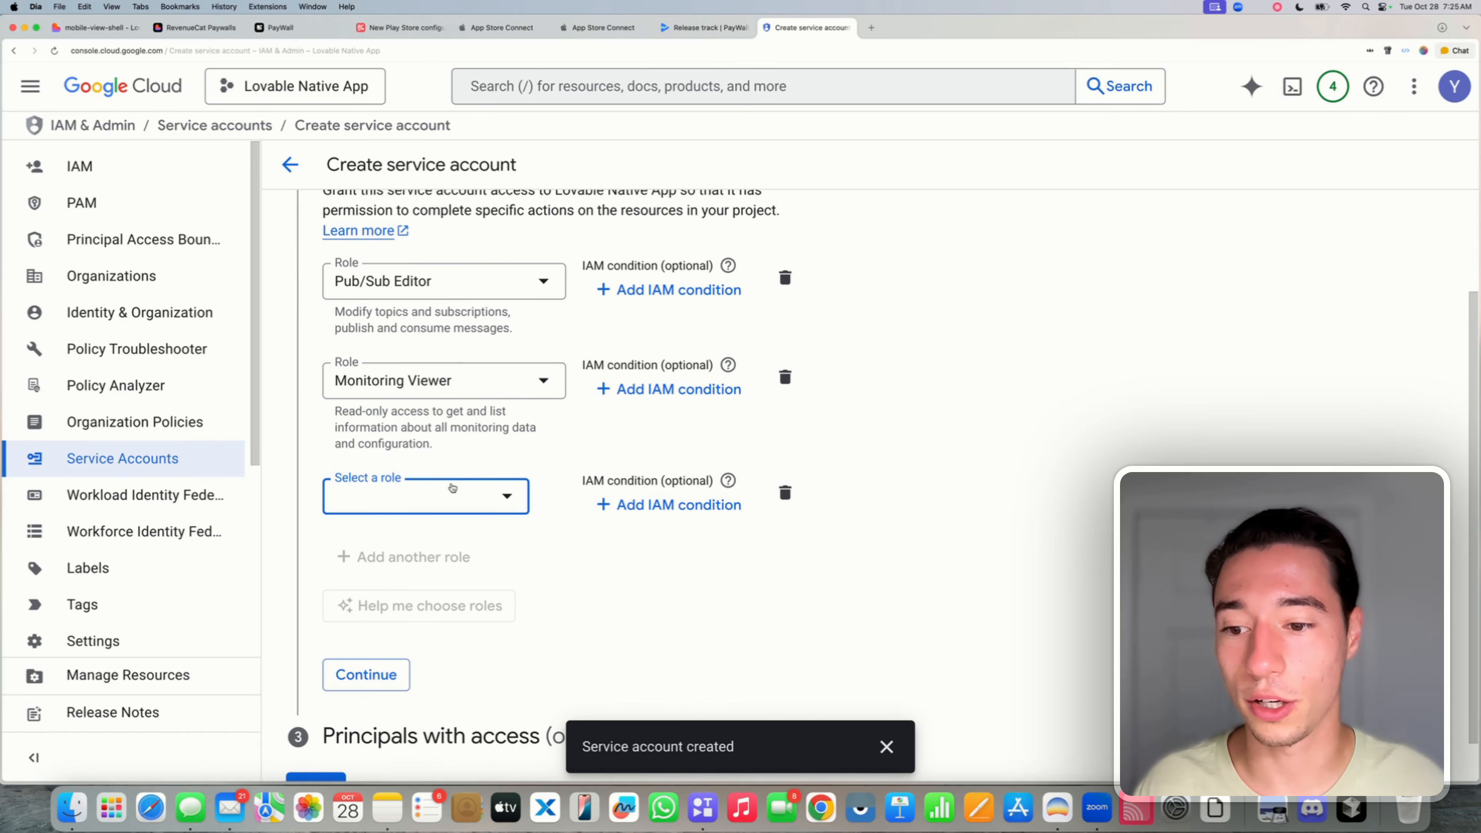
left_click(452, 27)
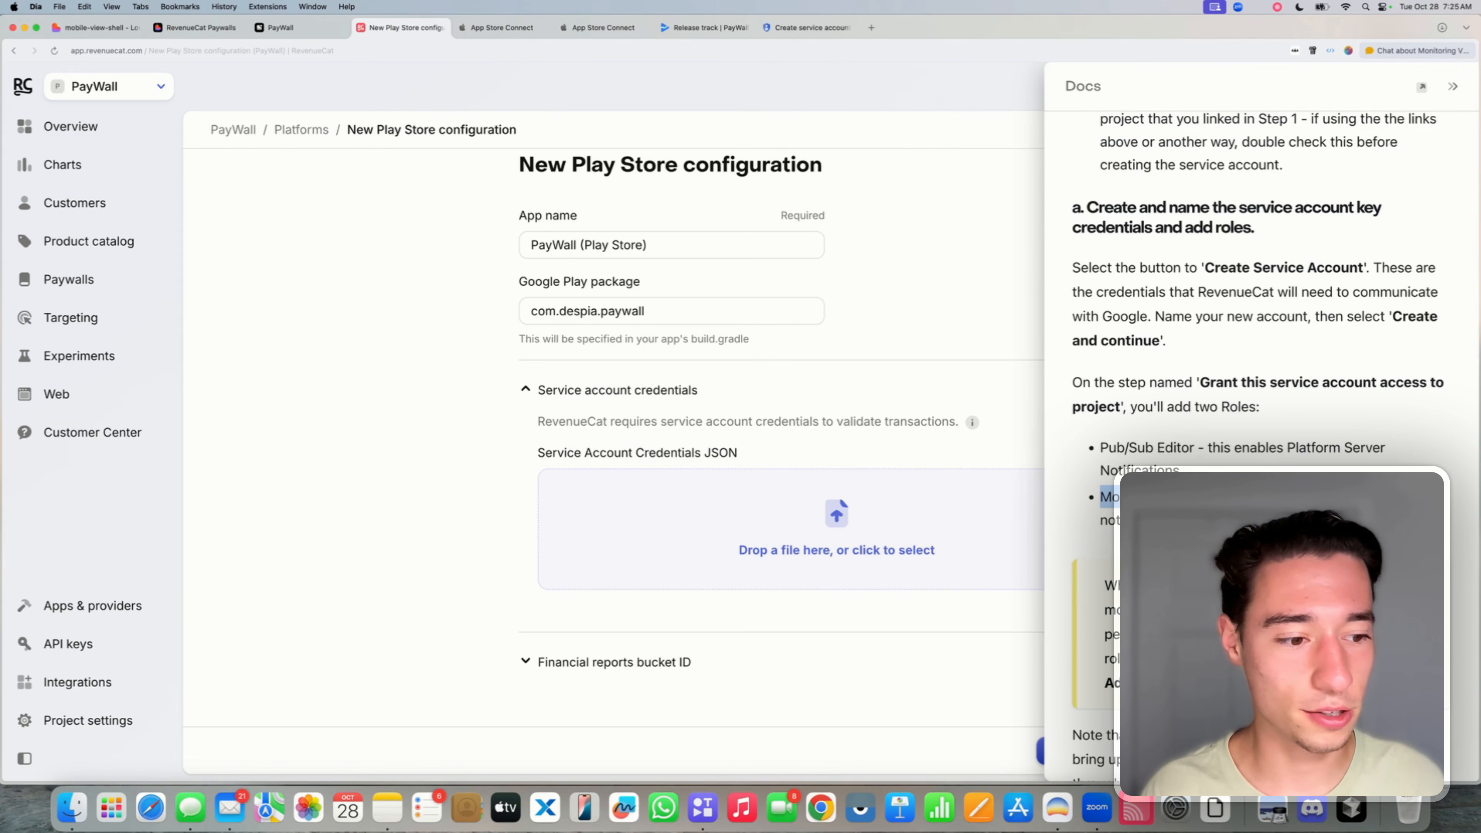
scroll(1260, 292, "down", 3)
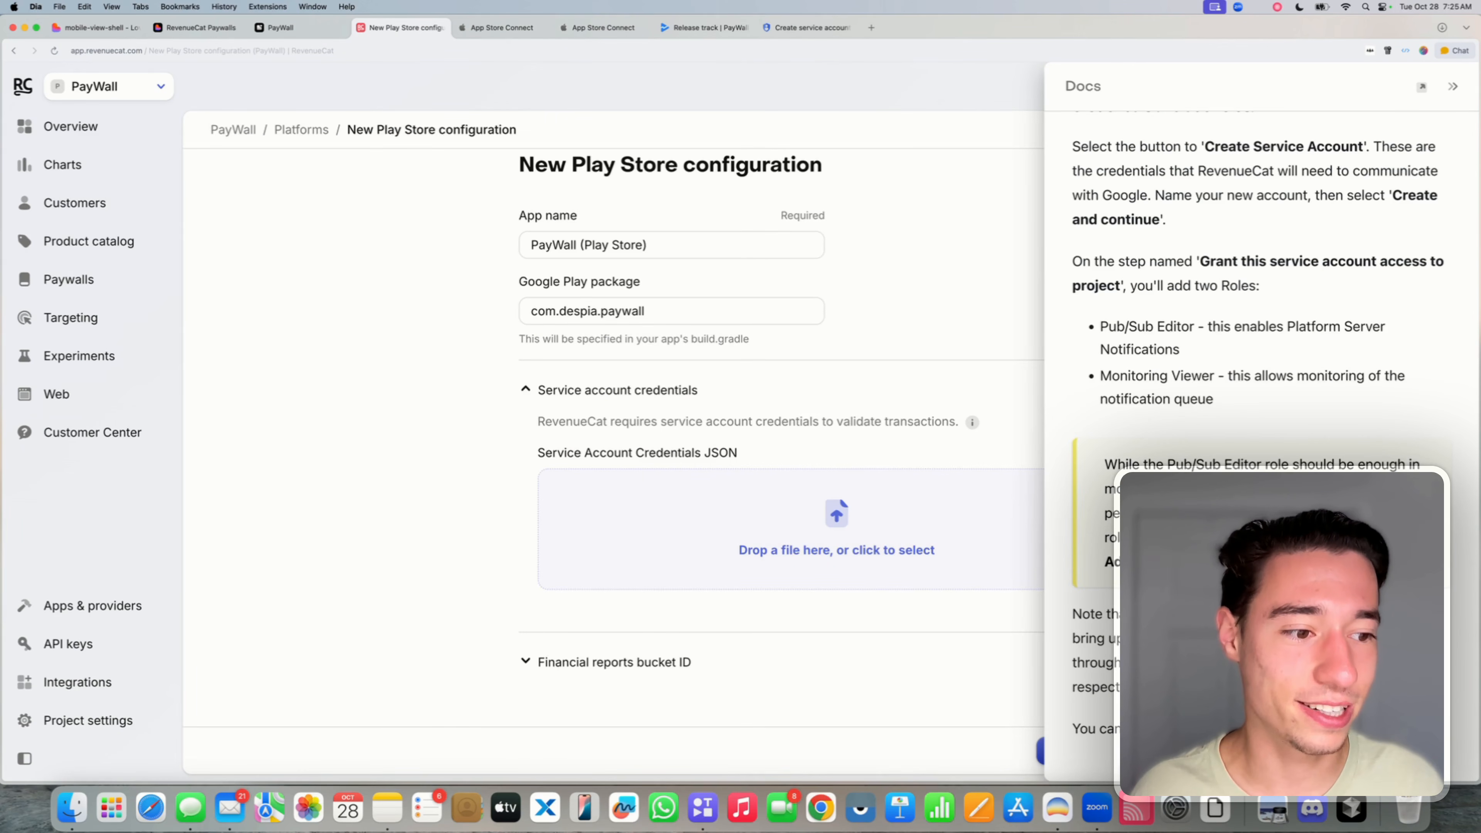
left_click_drag(1360, 538, 1148, 562)
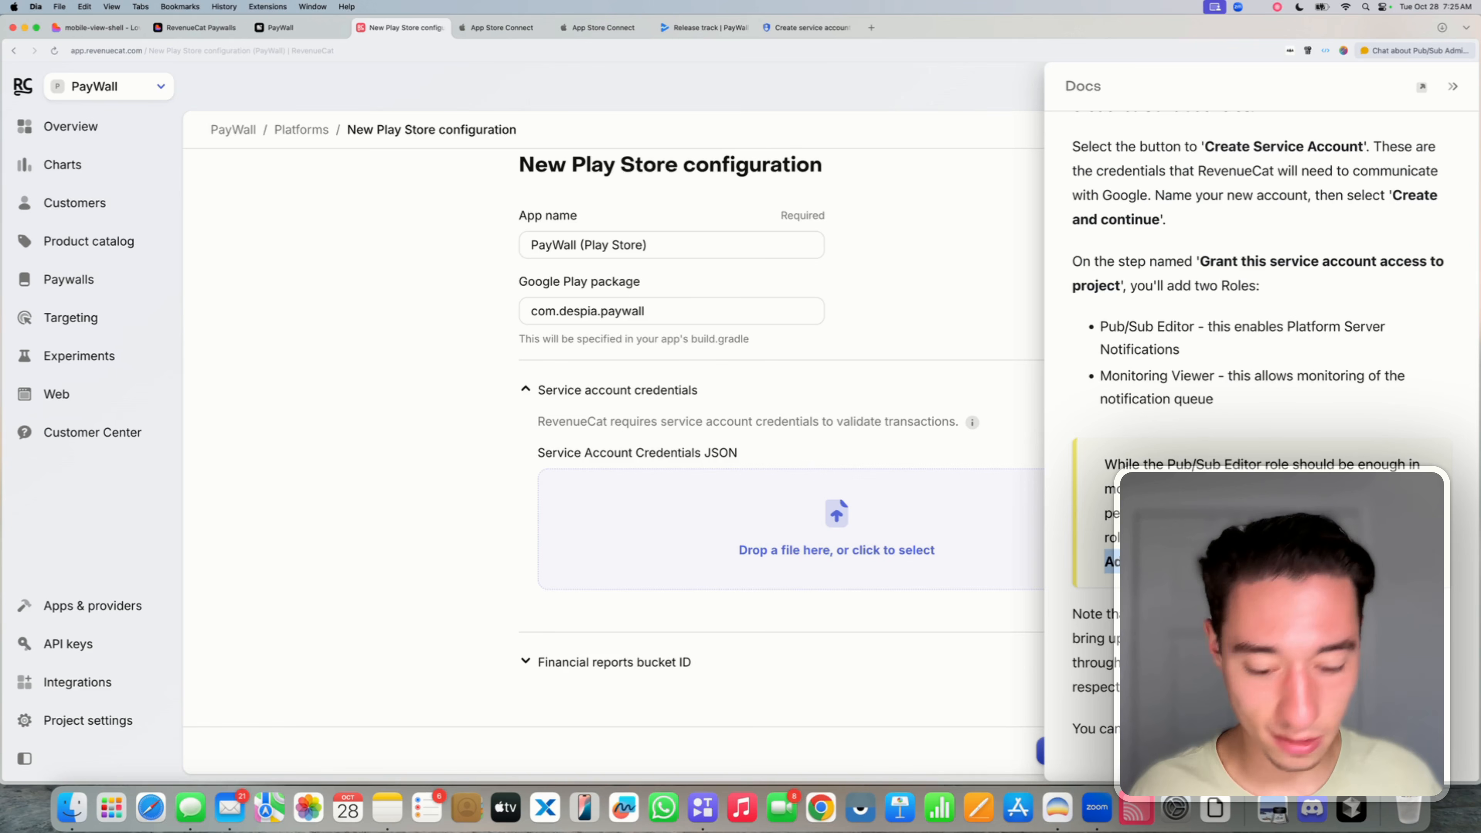
left_click(808, 31)
left_click(390, 494)
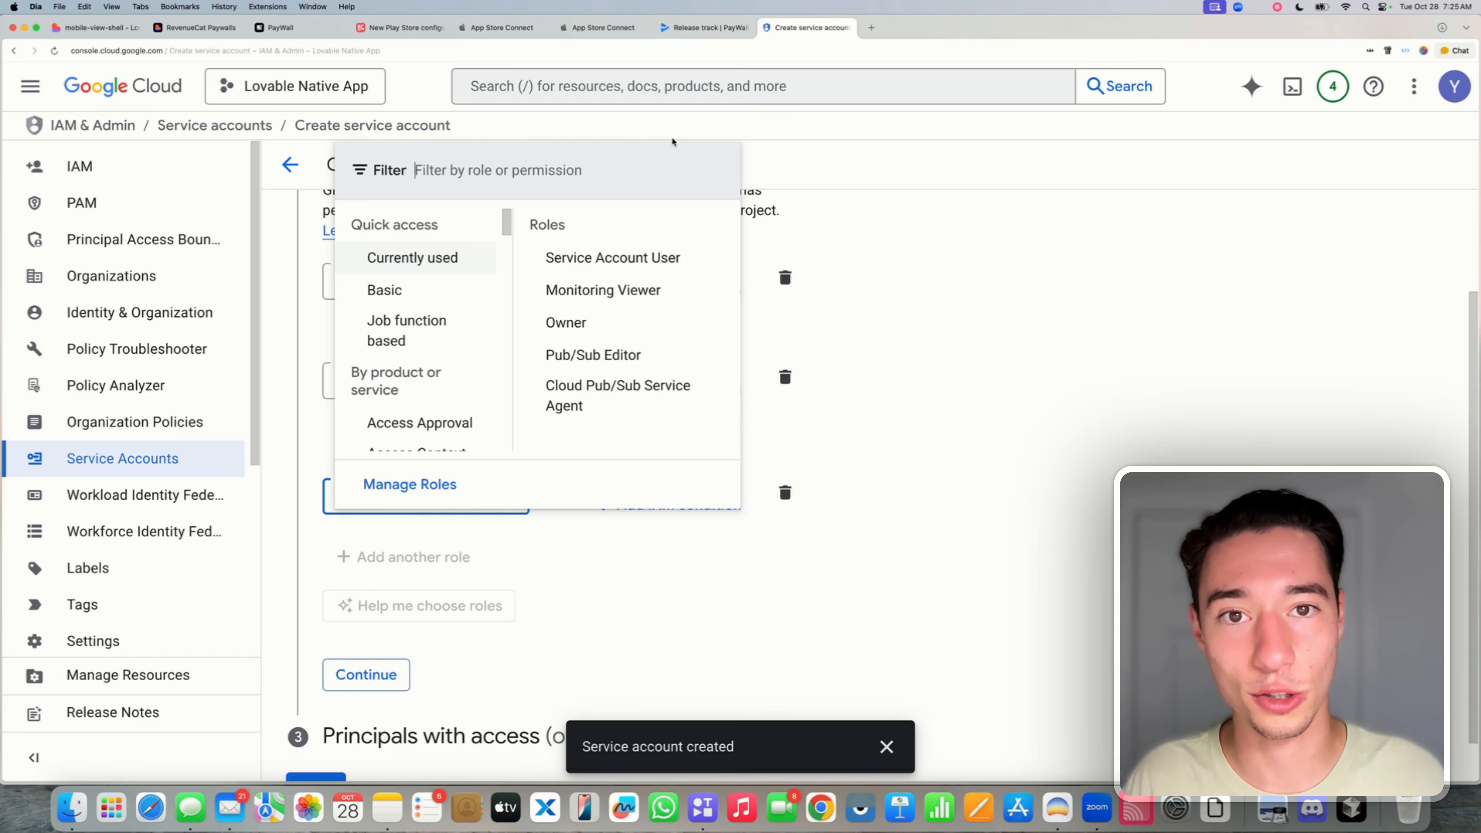
type("PubSub Admin")
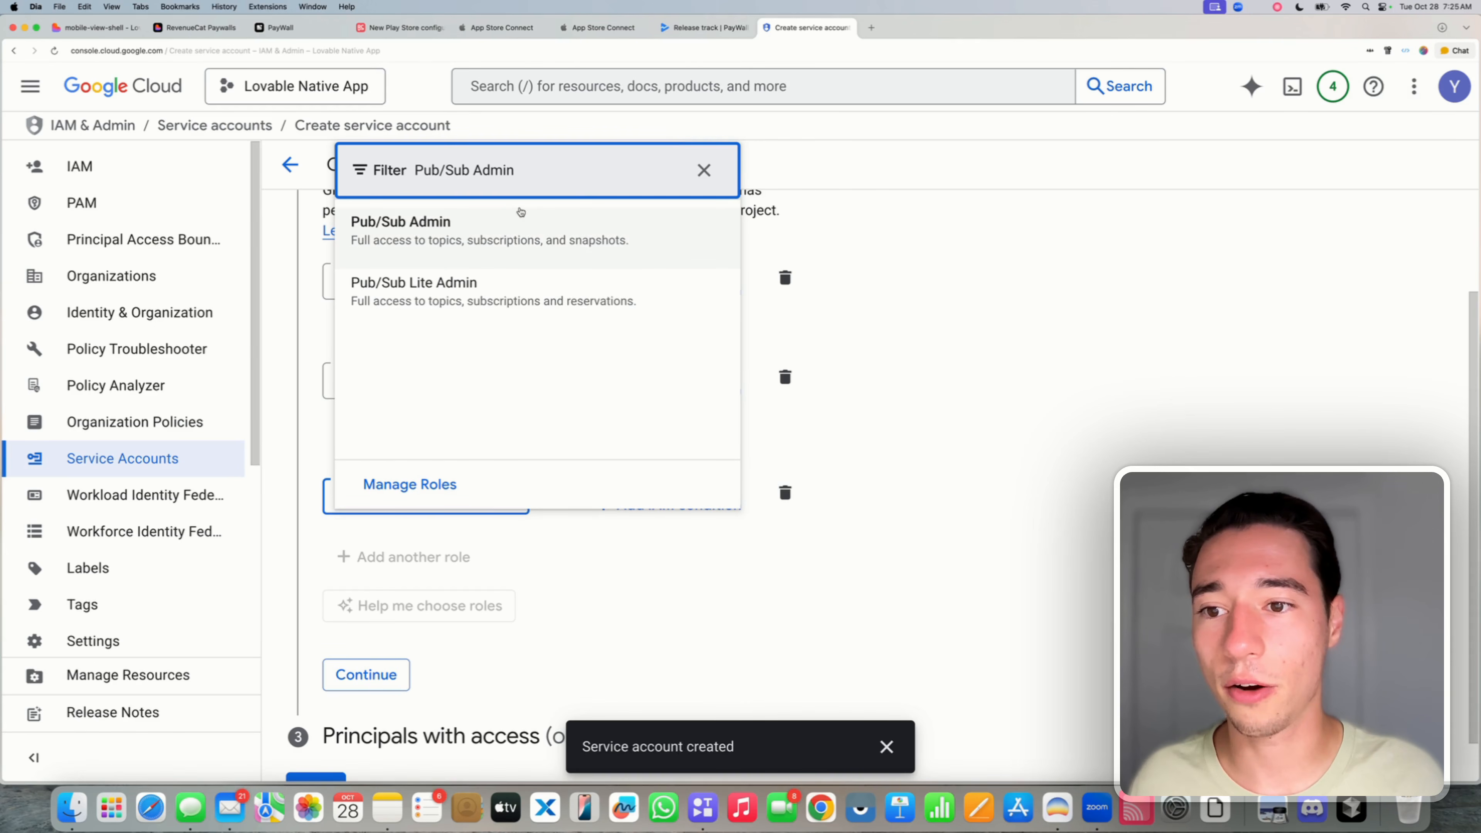
left_click(525, 221)
- Dismiss the Gemini API notice and continue past the permissions step
scroll(456, 552, "down", 2)
mouse_move(444, 560)
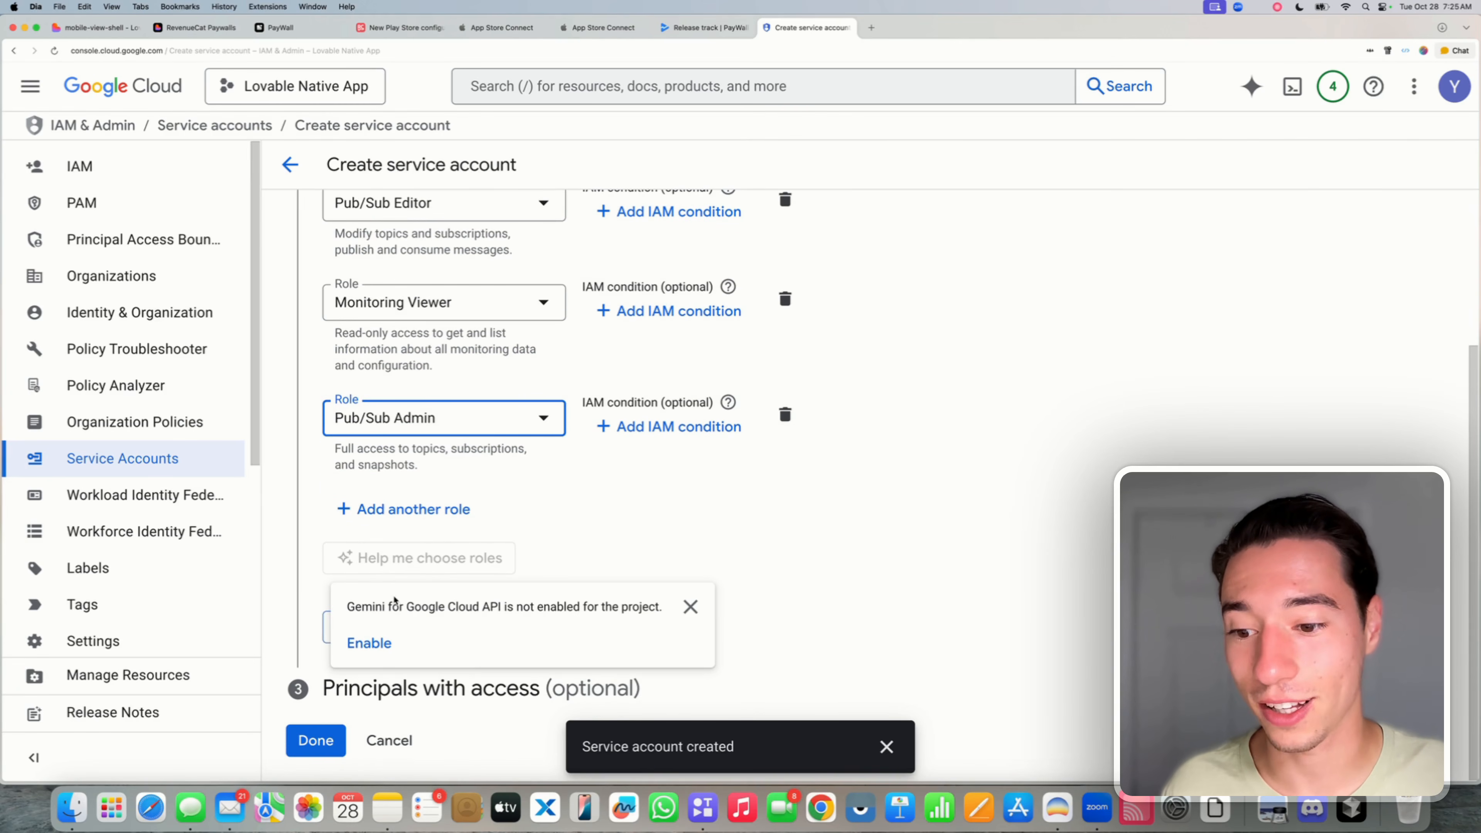
left_click(690, 607)
left_click(366, 627)
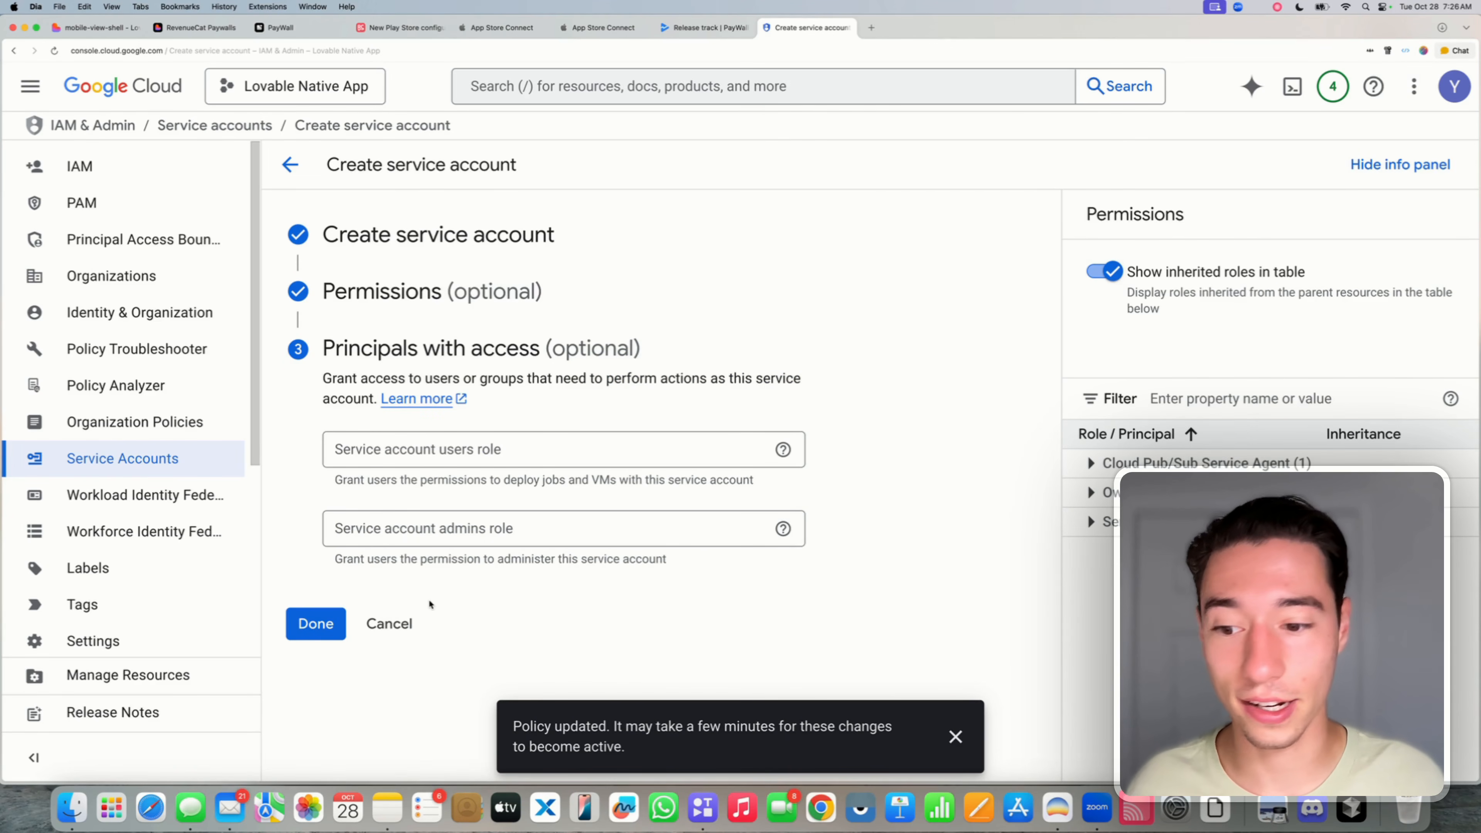
- Finish creating the service account and copy its e-mail address
left_click(316, 626)
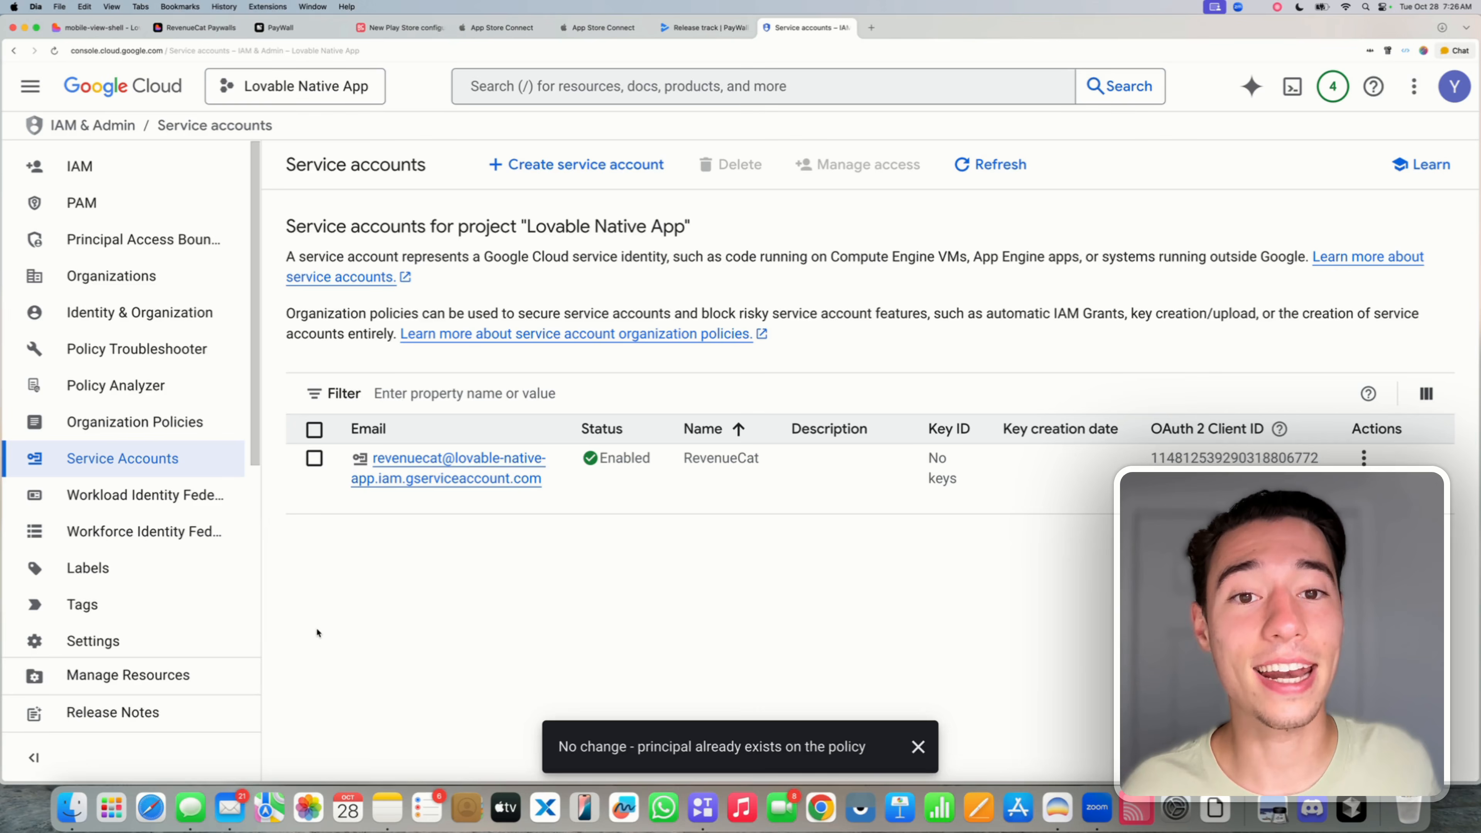
mouse_move(539, 477)
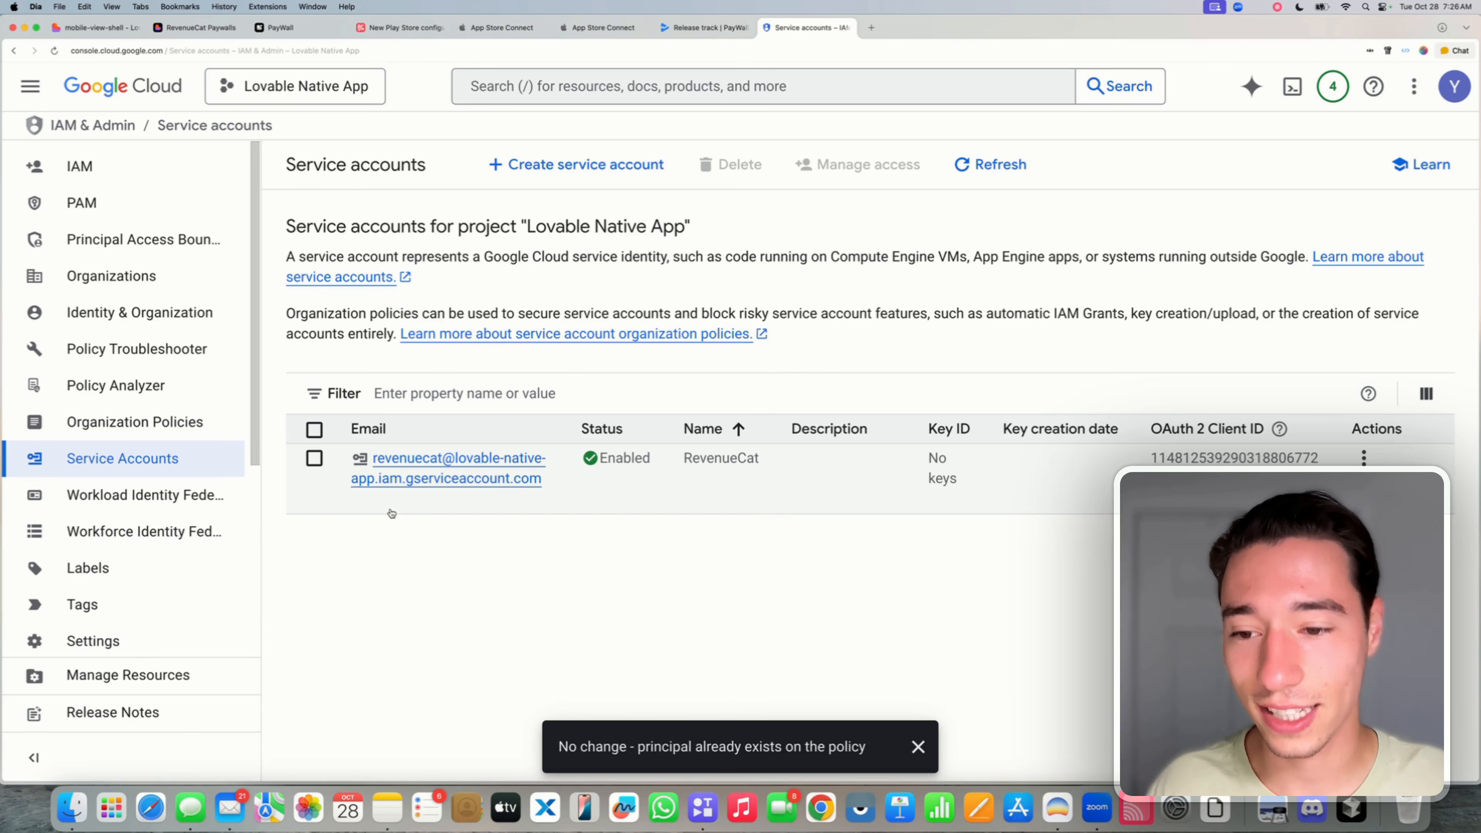
left_click(363, 501)
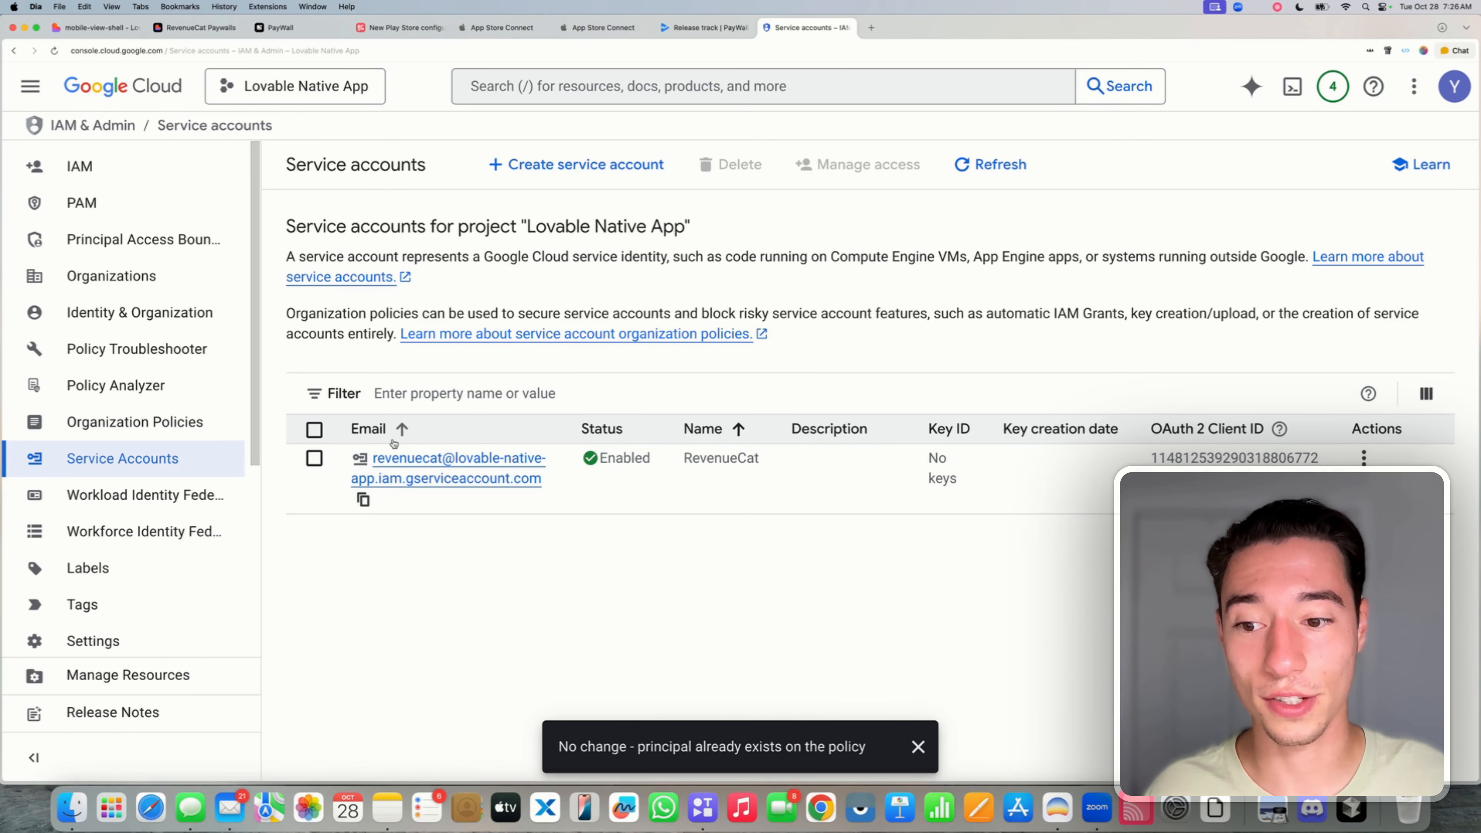
- Go to Play Console's Users and permissions page and open the extra user-management options
left_click(697, 27)
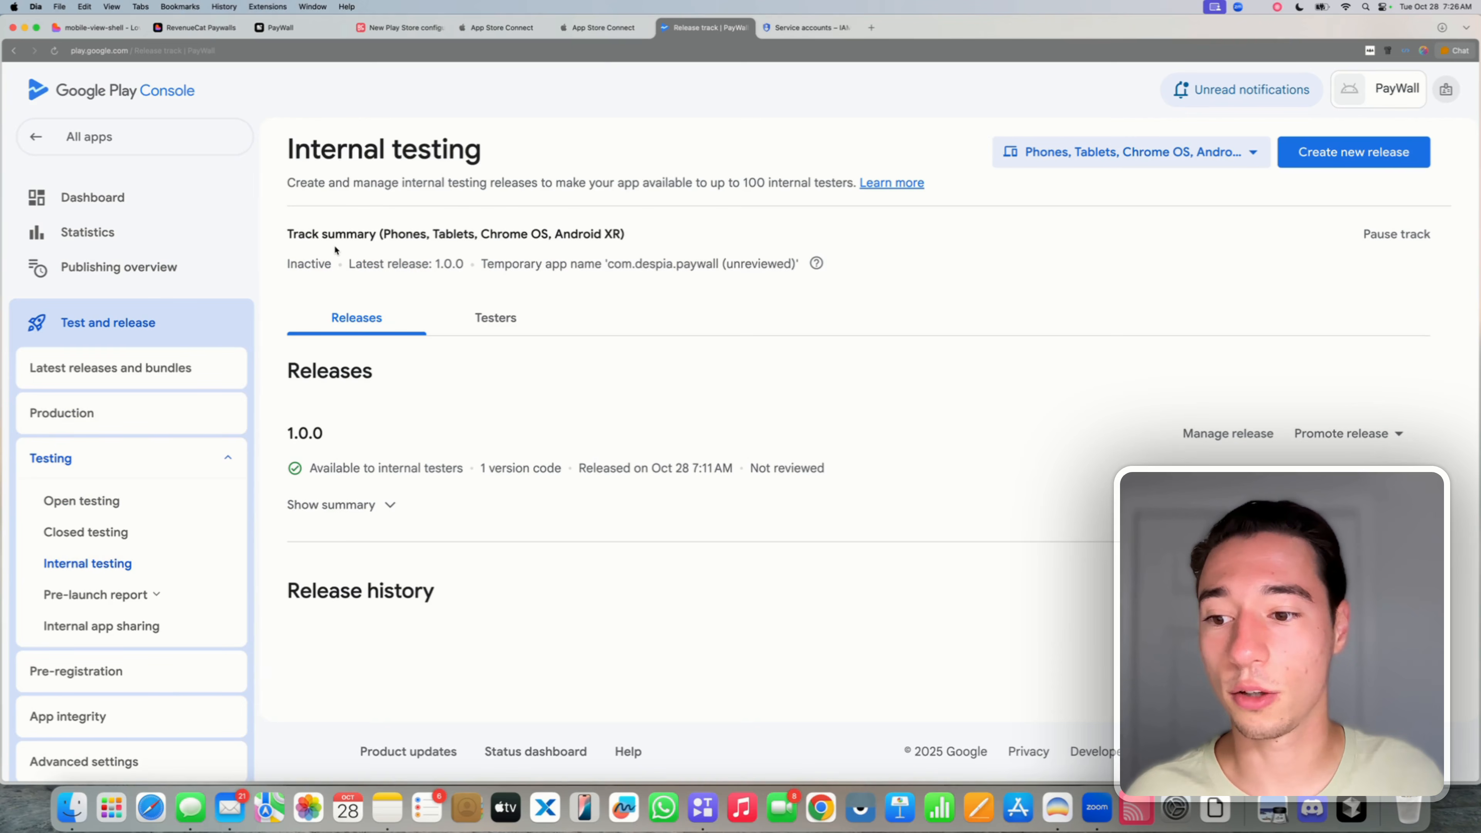
left_click(48, 136)
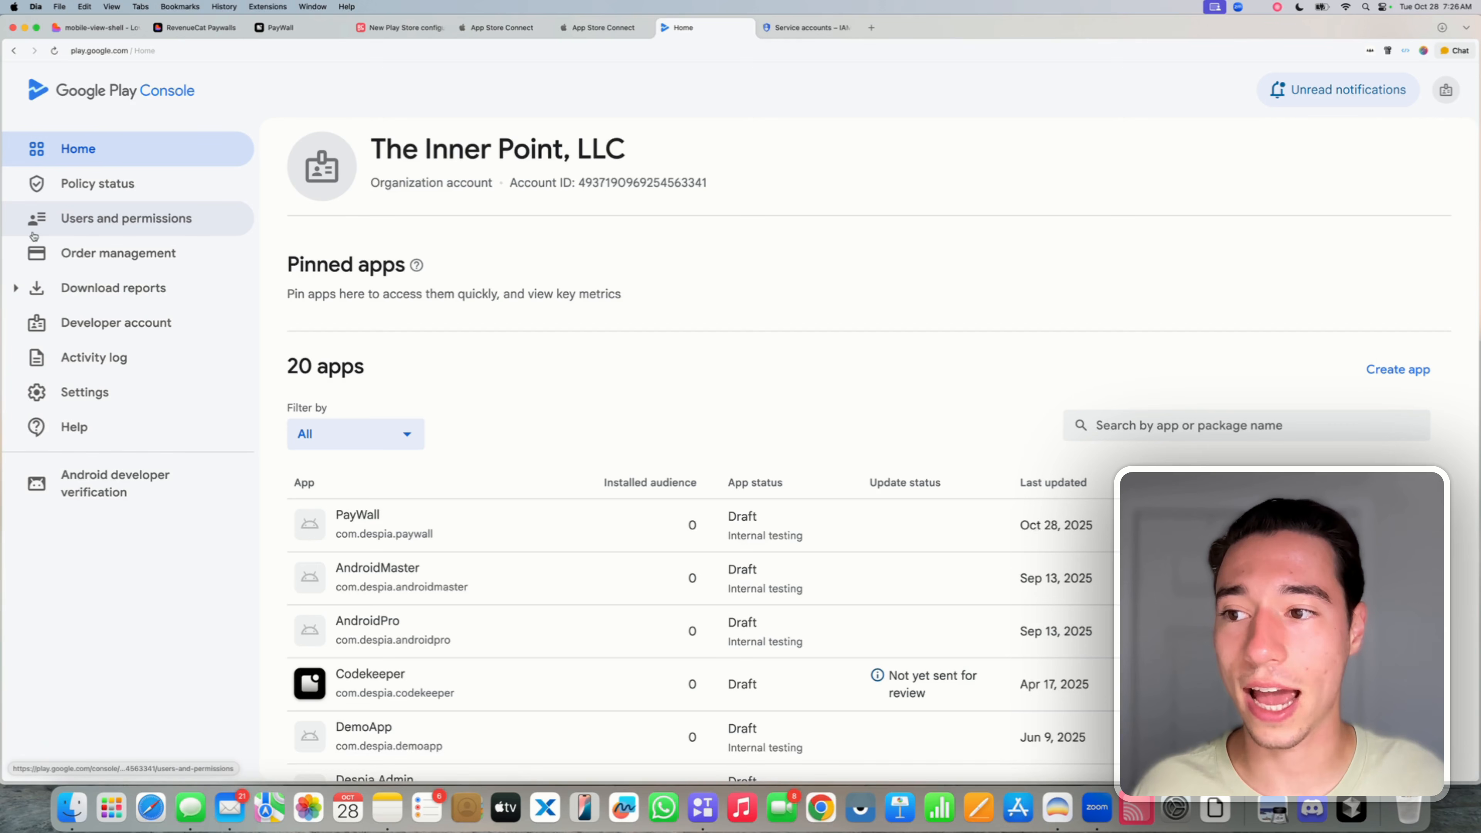
left_click(101, 224)
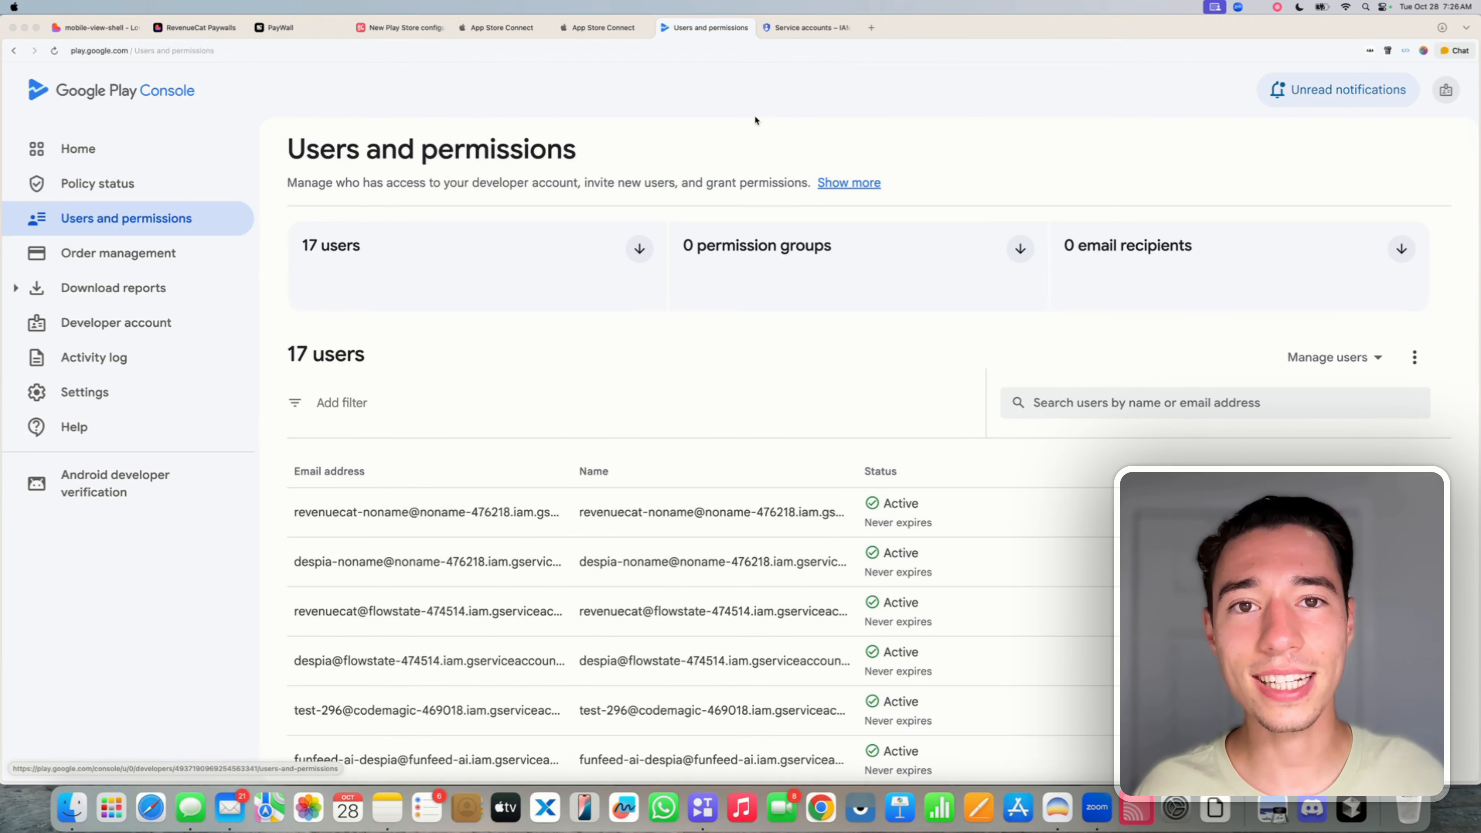
left_click(1415, 357)
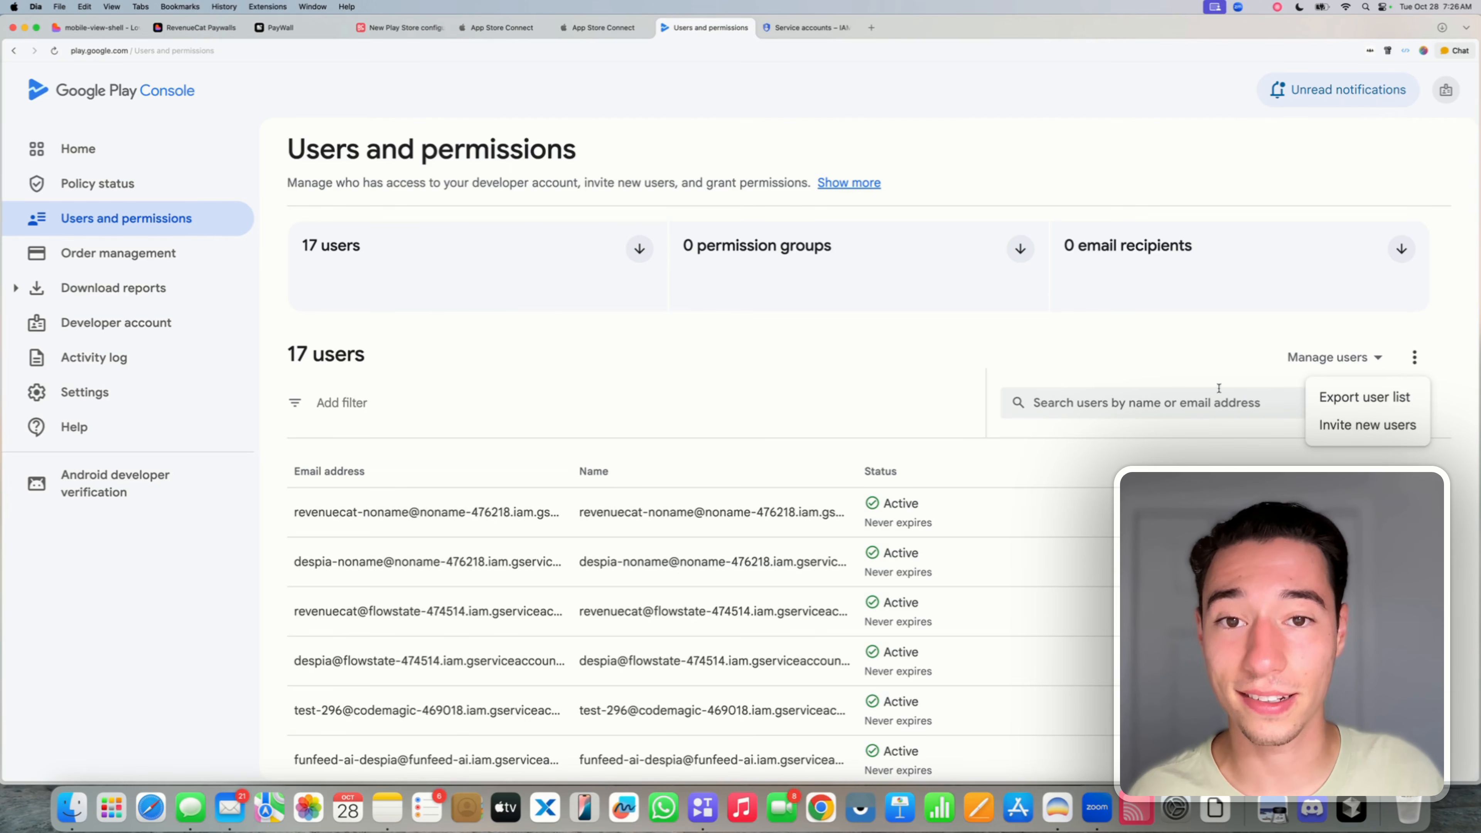
- Start a new user invite with the service account e-mail and show Account permissions
left_click(1336, 425)
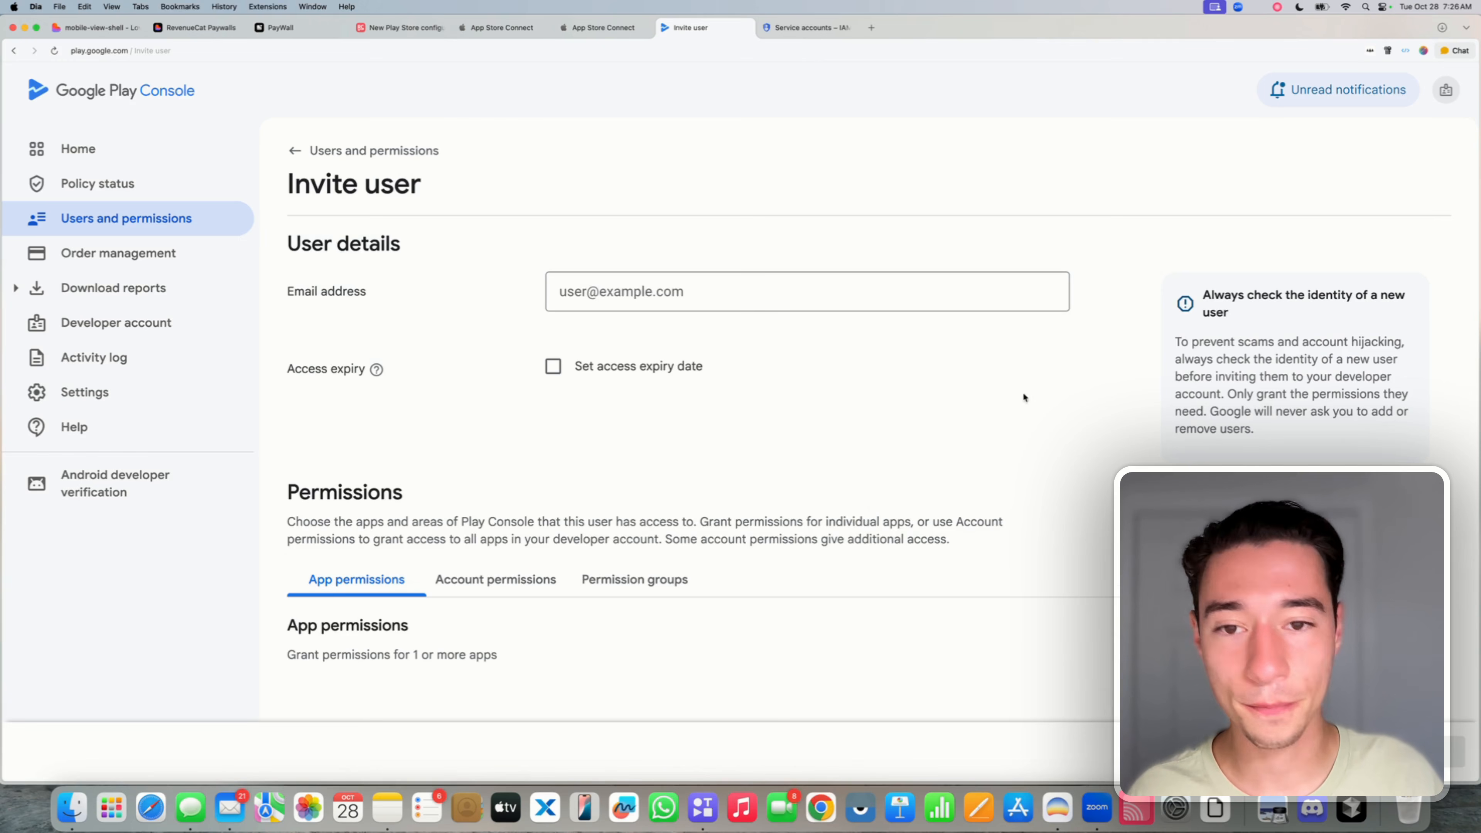
left_click(562, 292)
key("super+v")
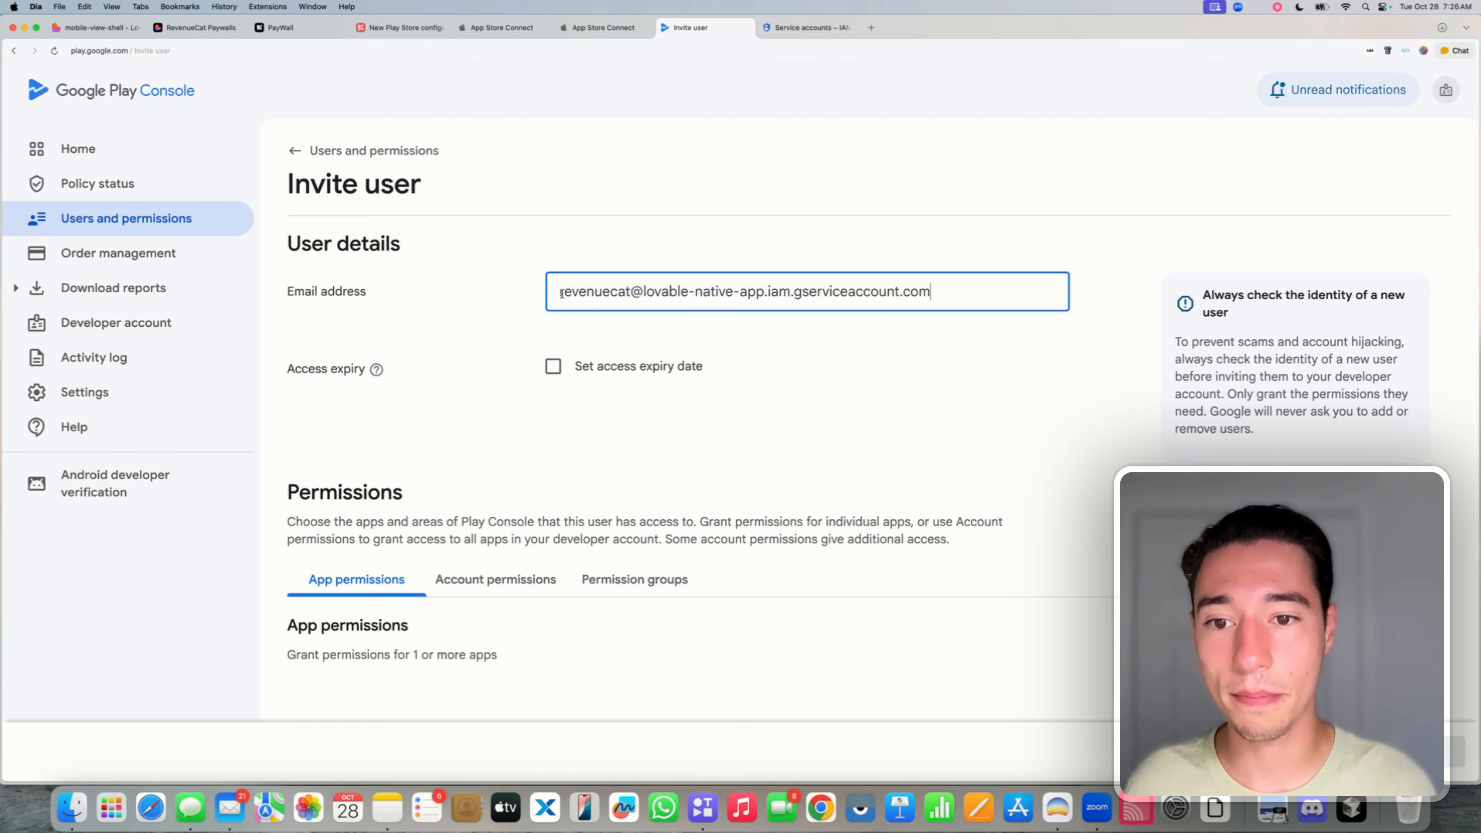
left_click(435, 320)
scroll(445, 558, "down", 3)
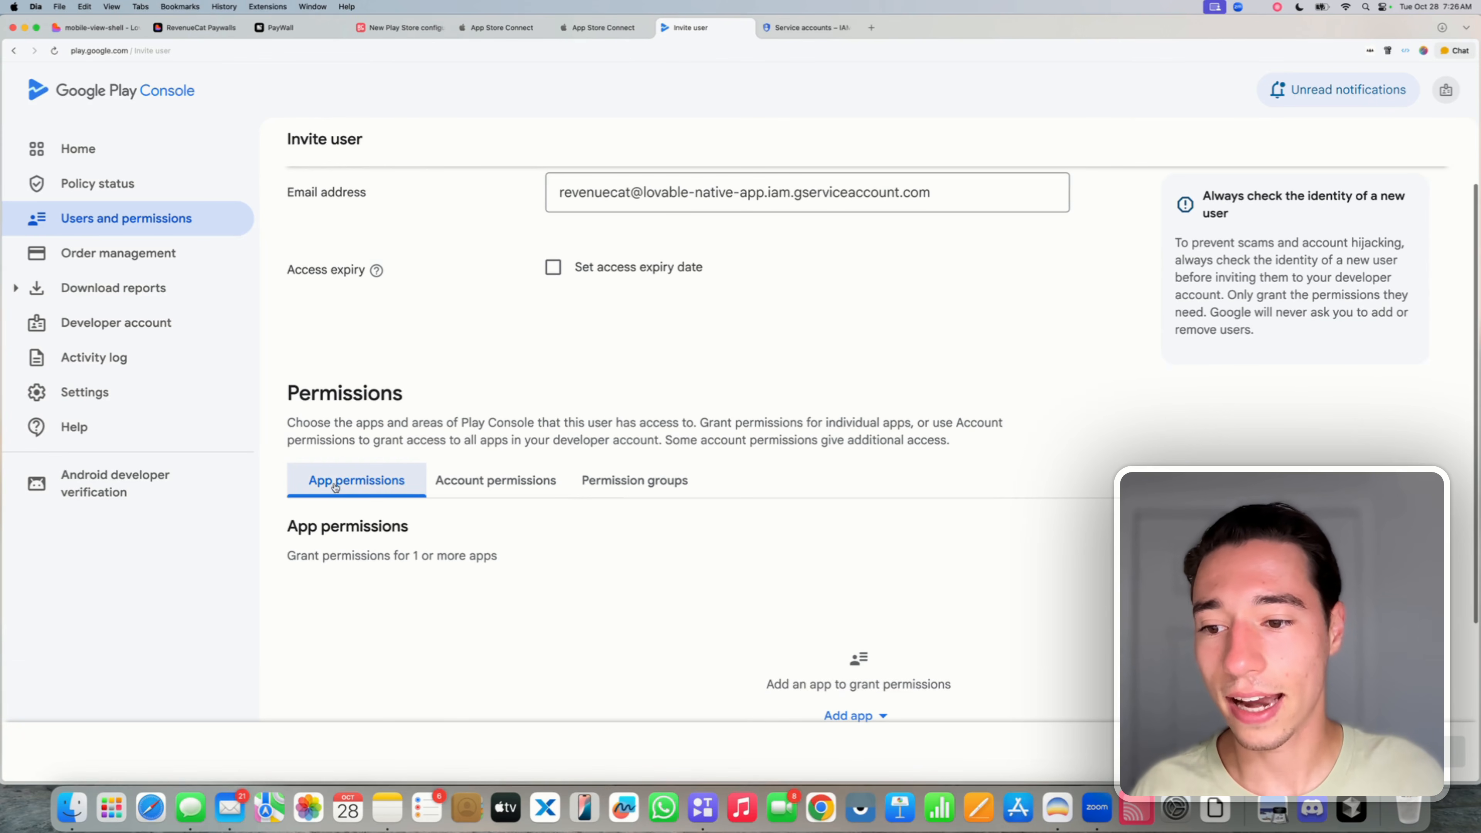
scroll(426, 502, "down", 2)
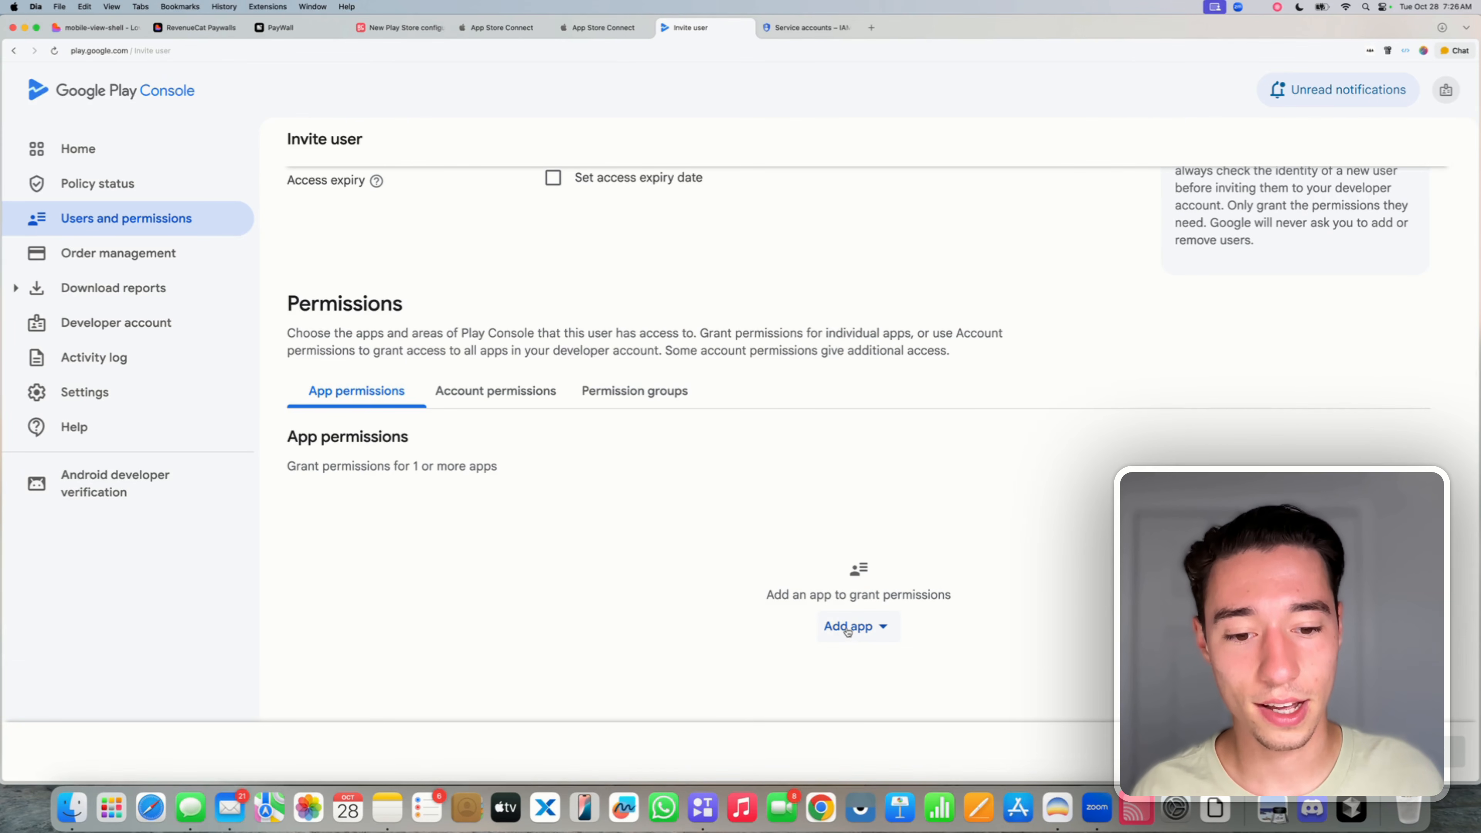
left_click(491, 392)
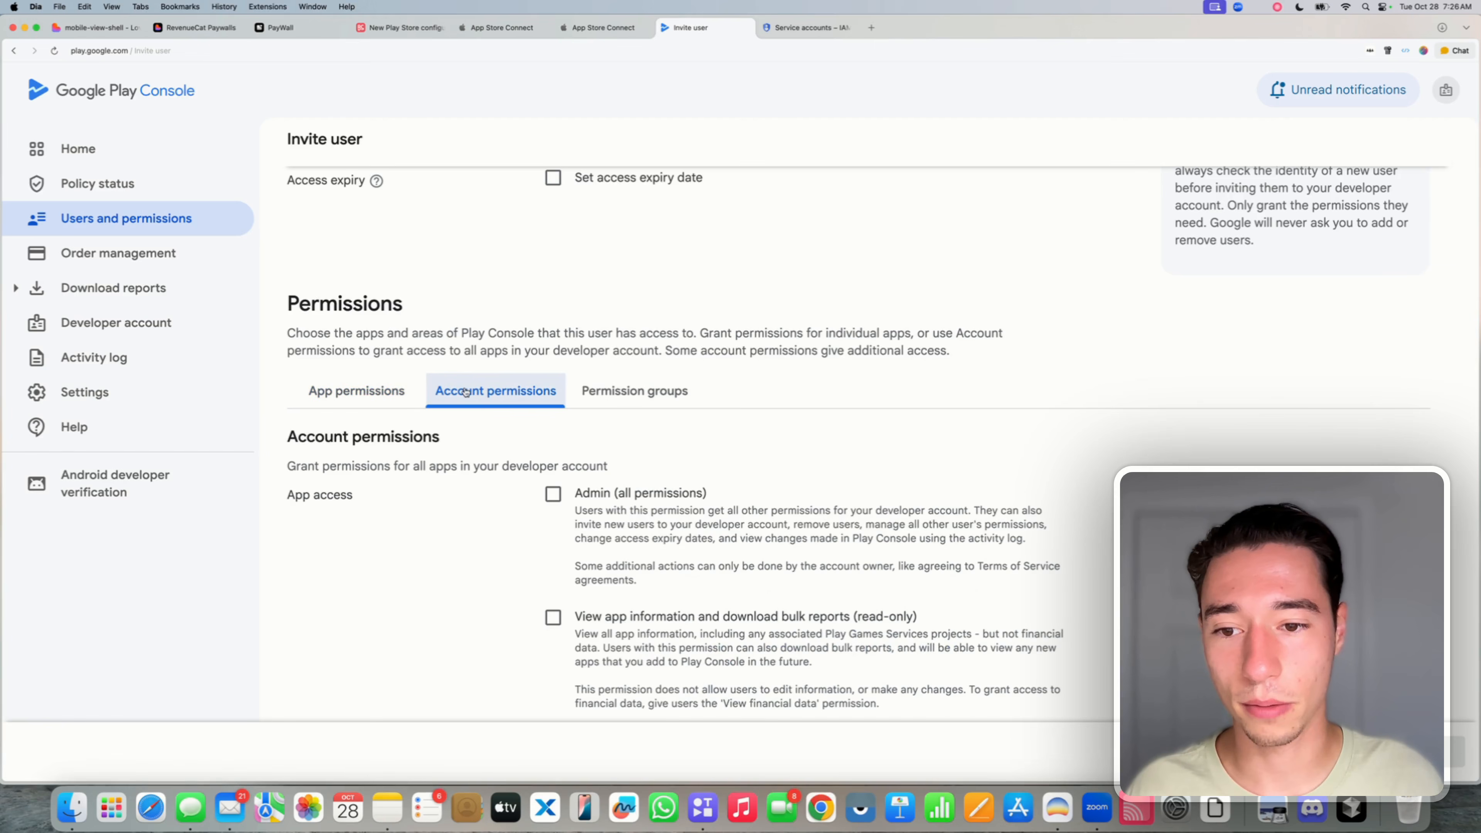
scroll(849, 514, "down", 3)
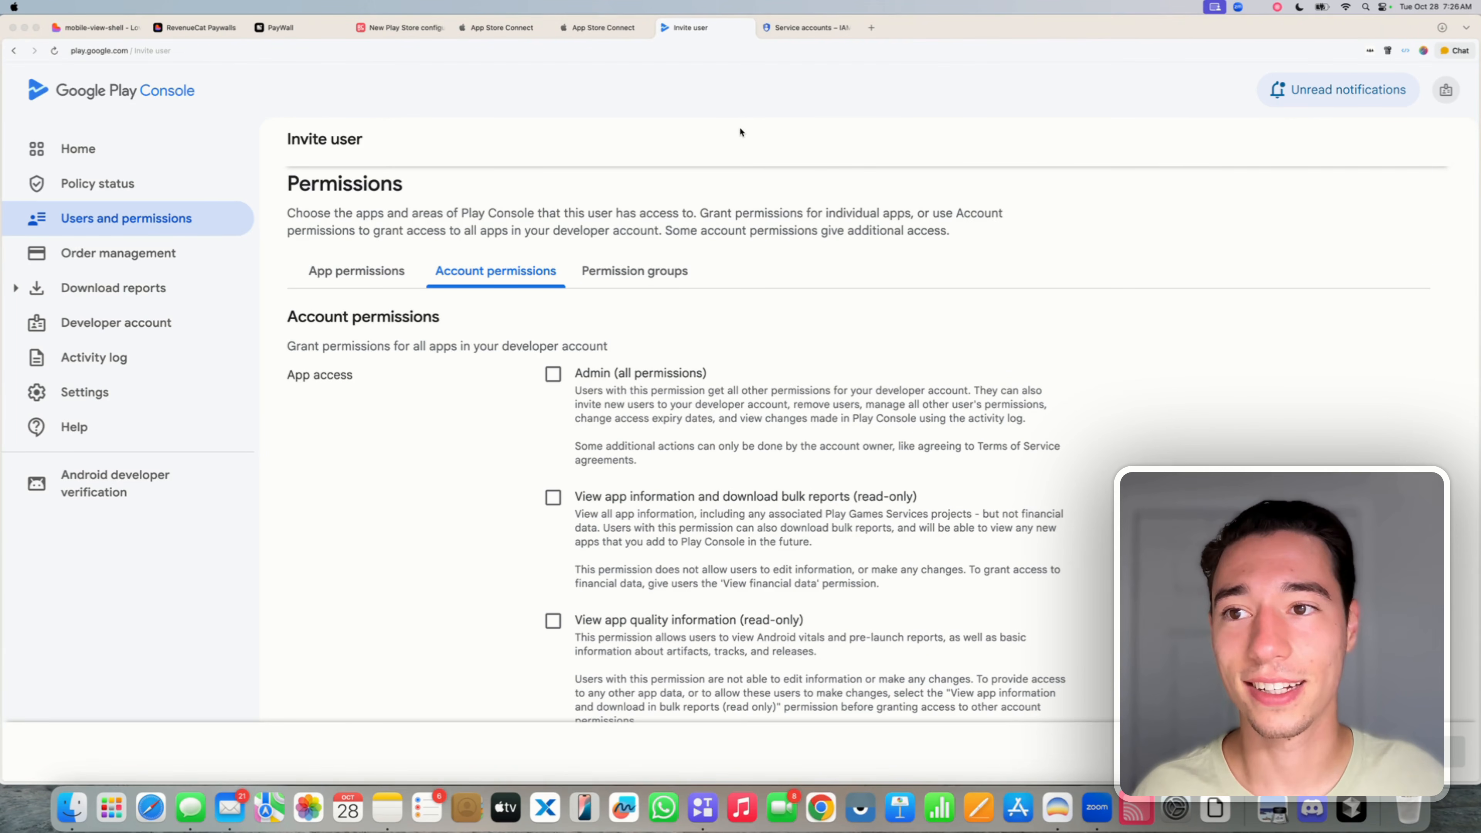
- Check the RevenueCat guide's Grant Financial Access section for the required permissions
left_click(402, 27)
scroll(1240, 424, "down", 15)
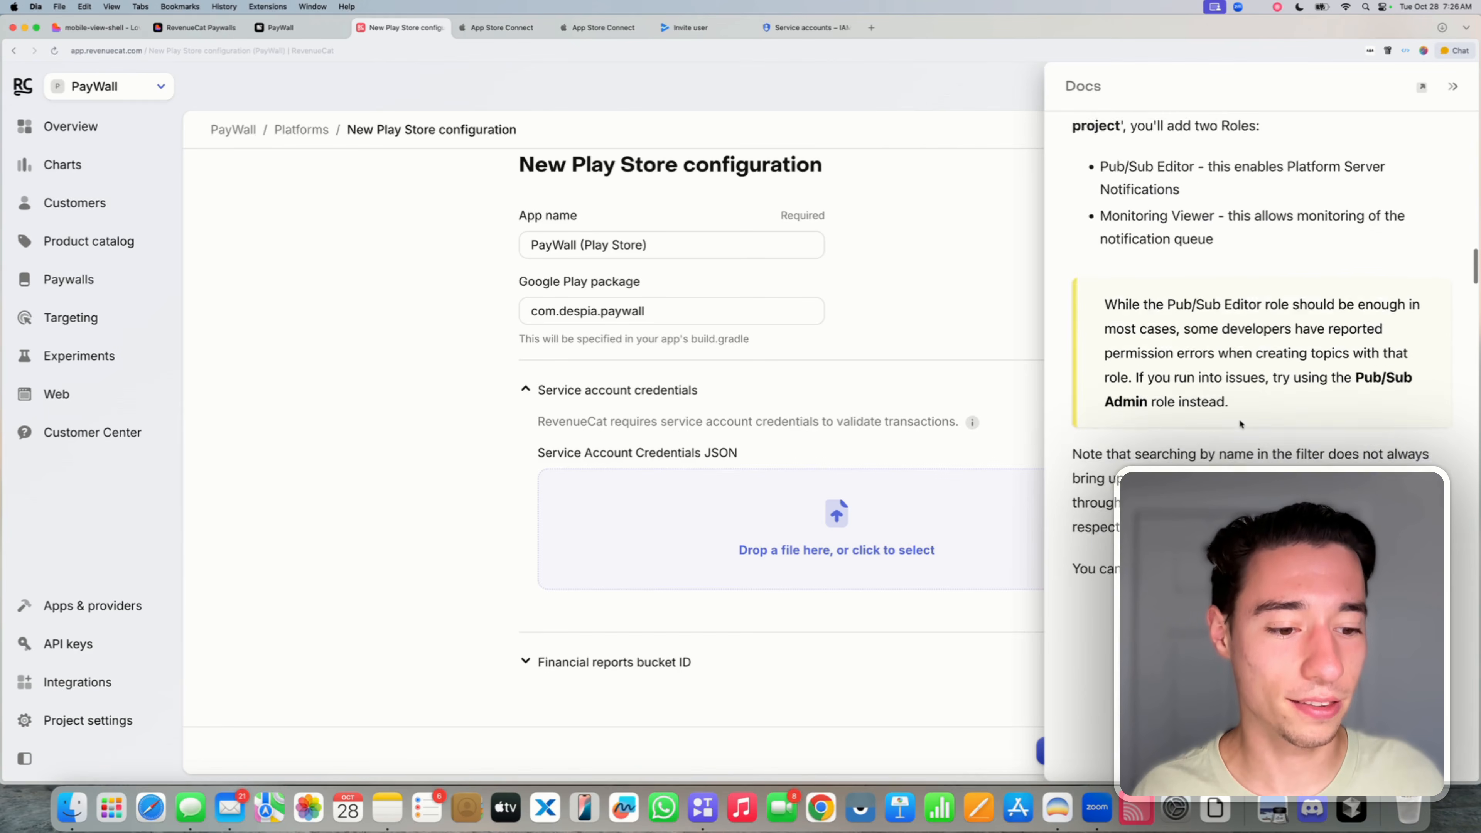
scroll(1240, 421, "down", 10)
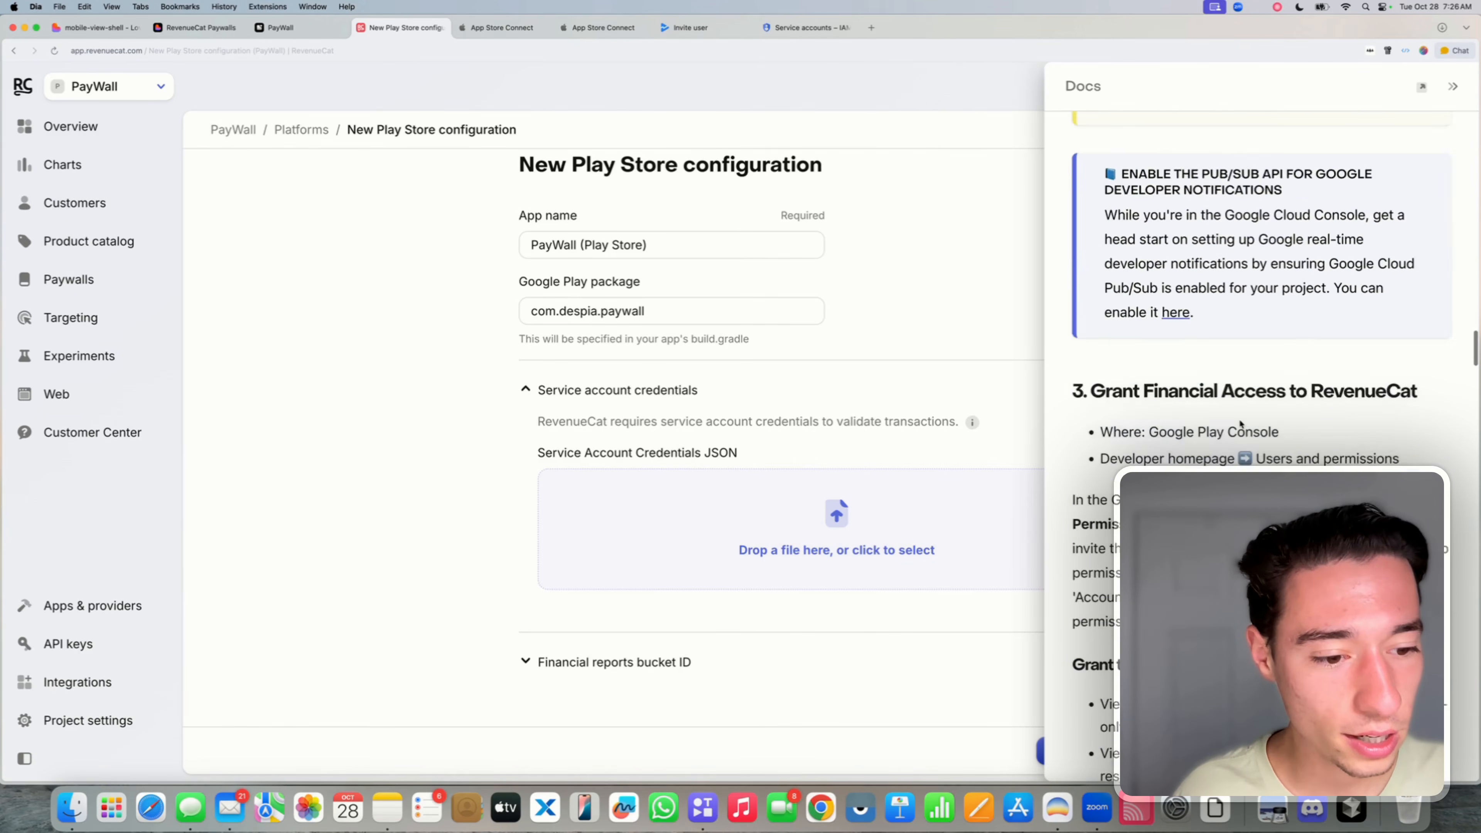
scroll(1240, 424, "up", 2)
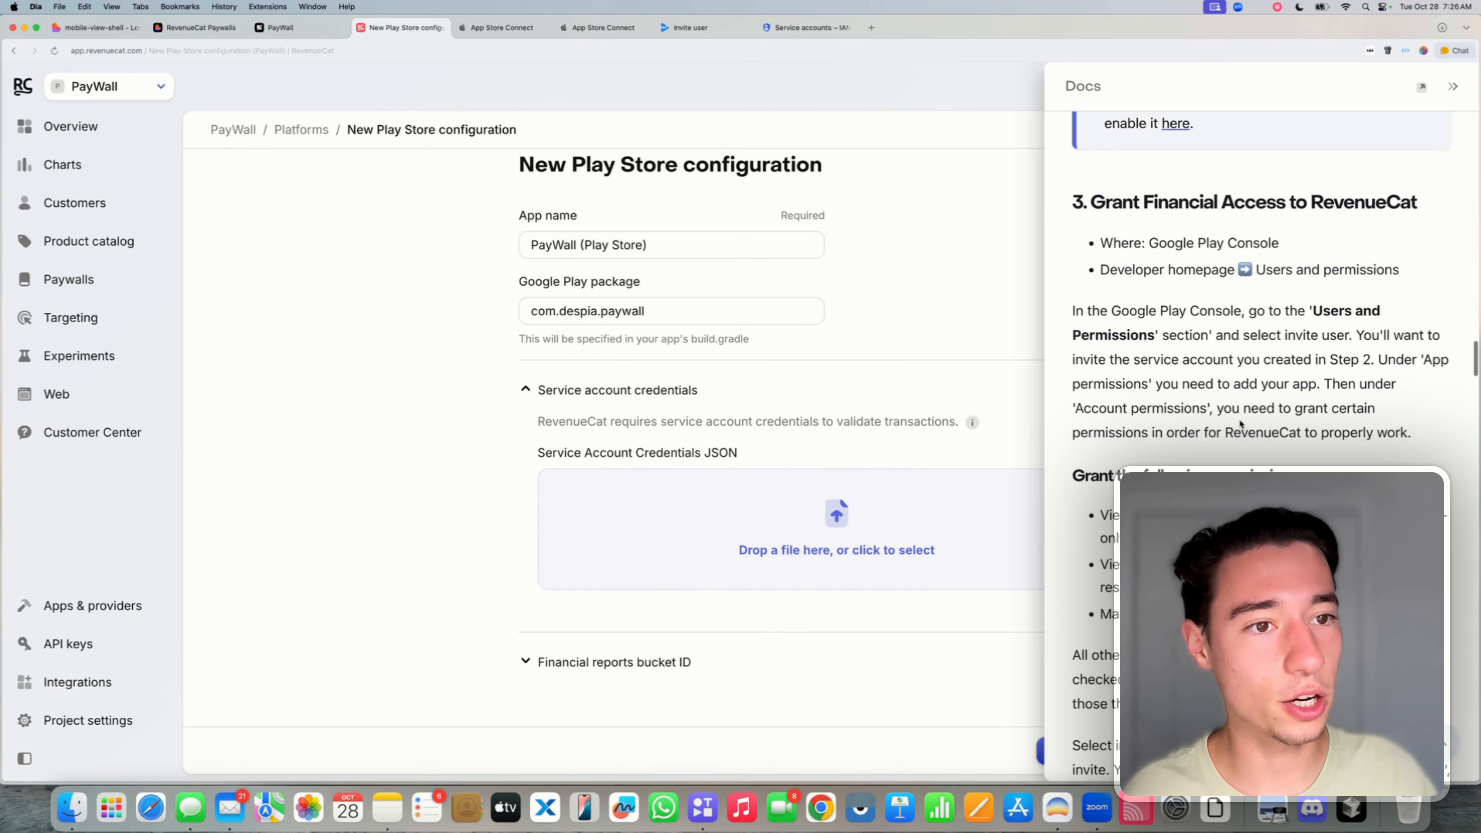
left_click_drag(1073, 202, 1419, 203)
left_click(1270, 276)
scroll(1269, 292, "down", 3)
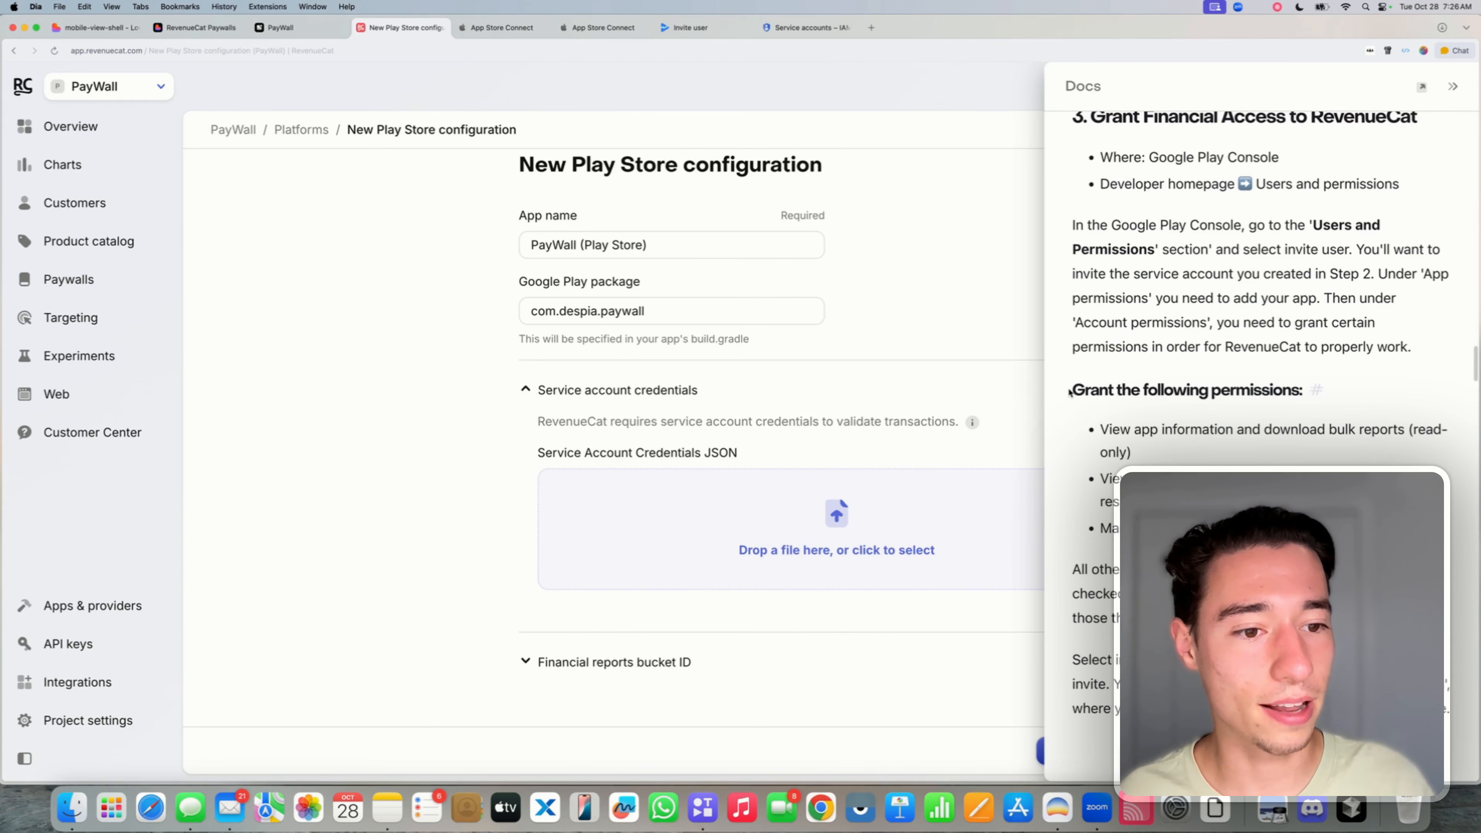
left_click_drag(1074, 390, 1302, 399)
left_click(1139, 434)
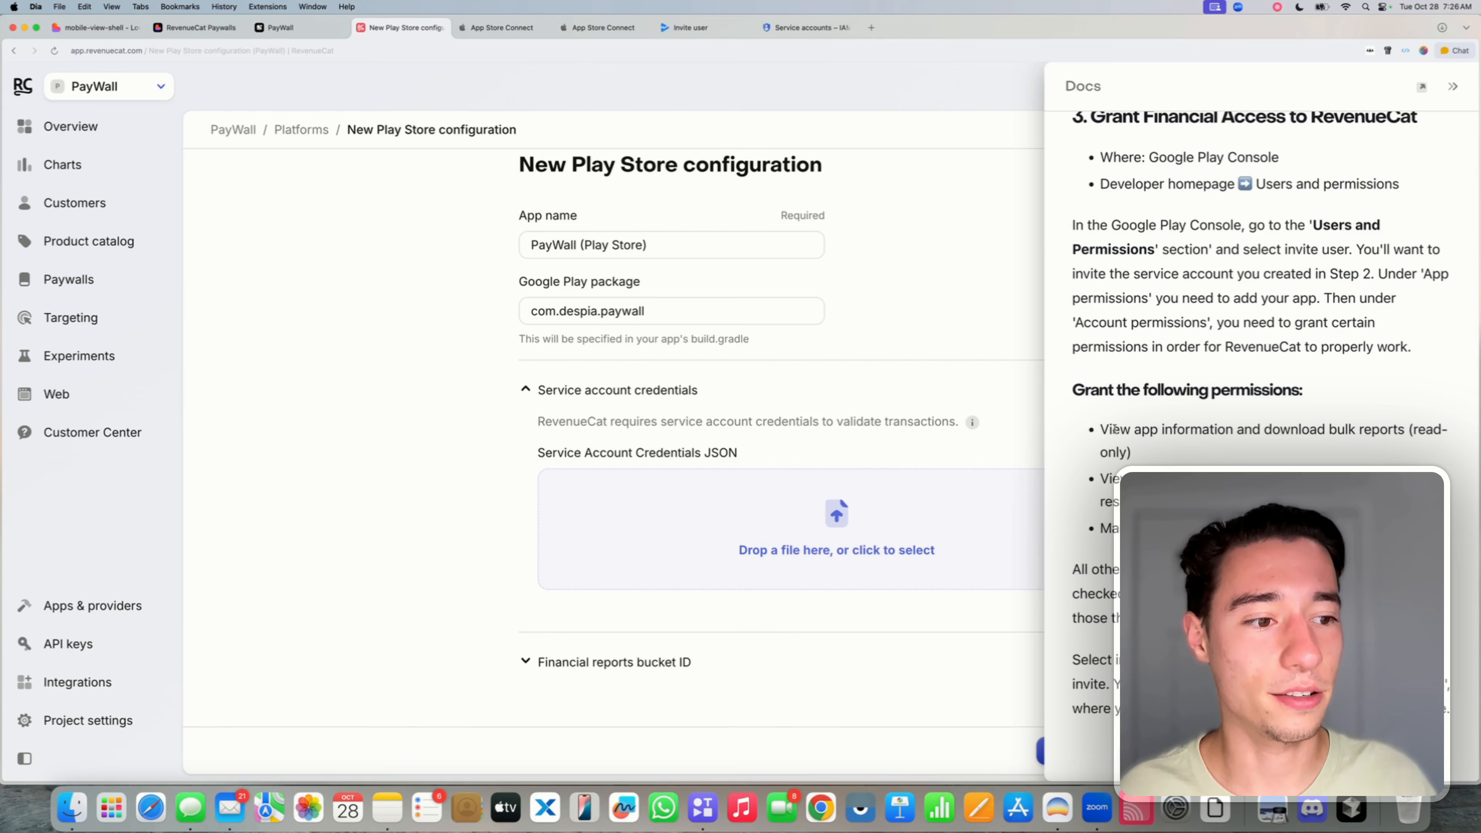
left_click_drag(1100, 430, 1418, 449)
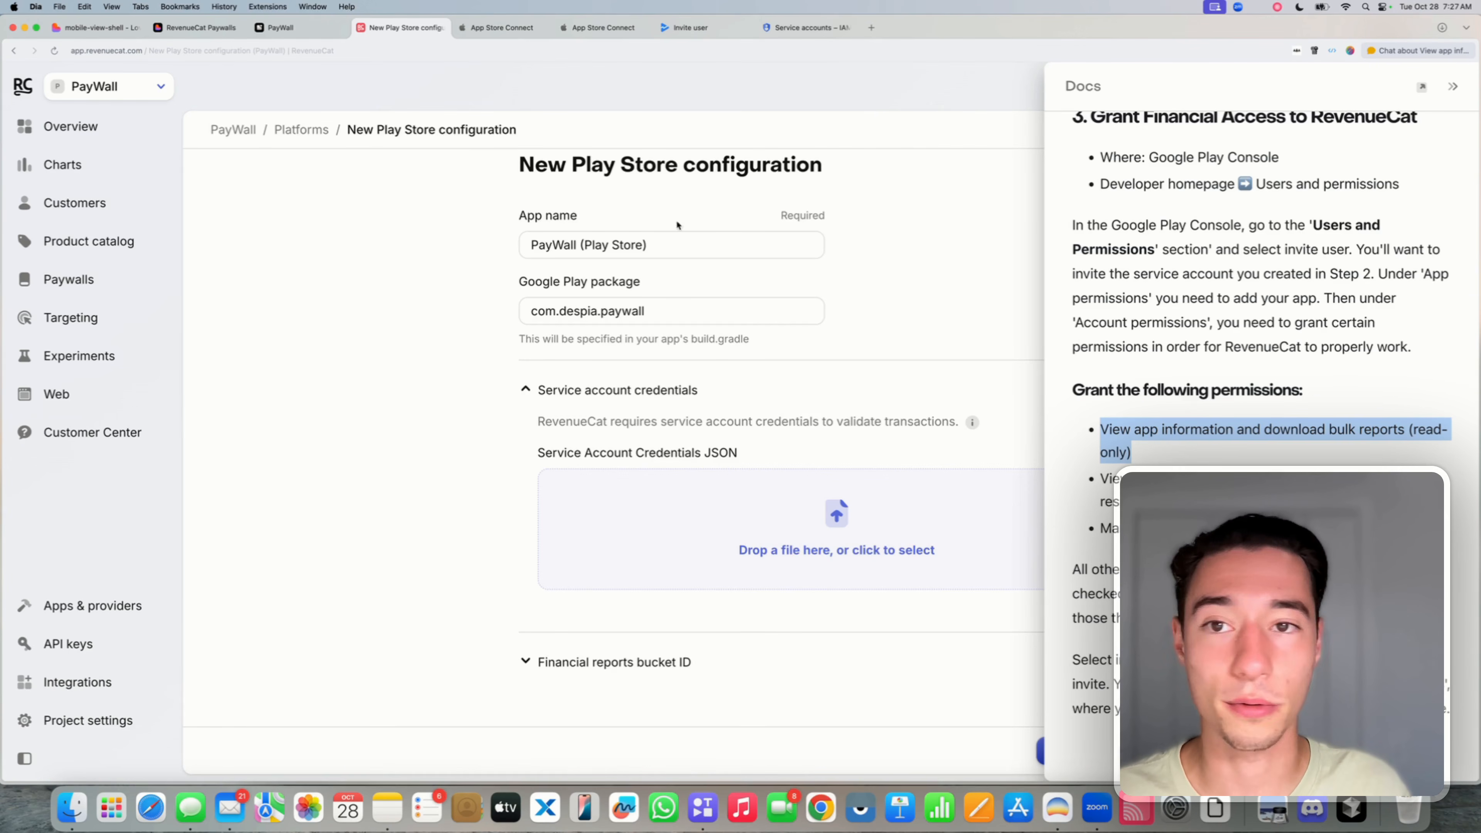
left_click(713, 27)
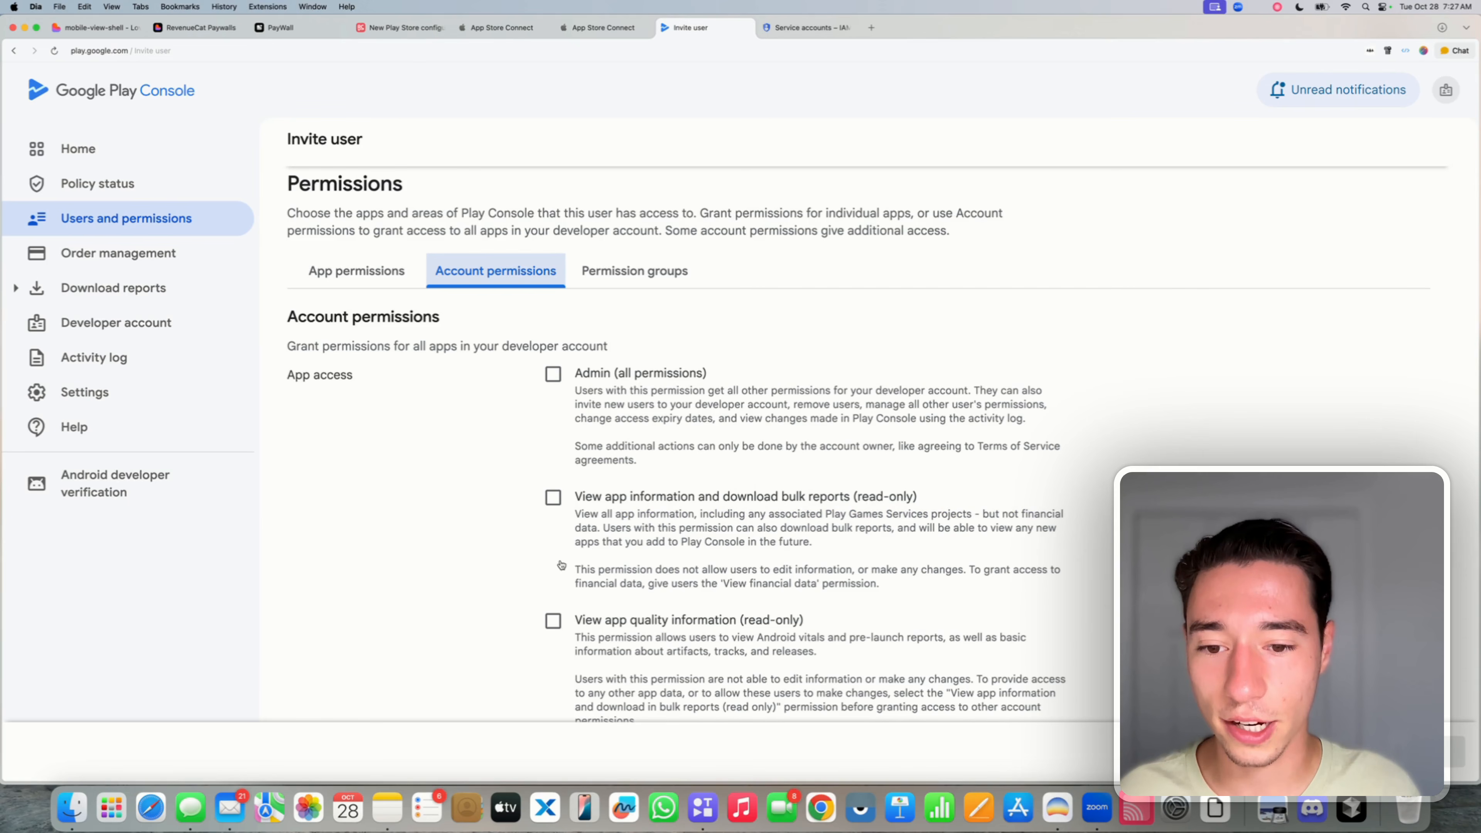
- Grant View app information and download bulk reports, then look up the financial data permission
scroll(561, 565, "down", 1)
left_click(553, 481)
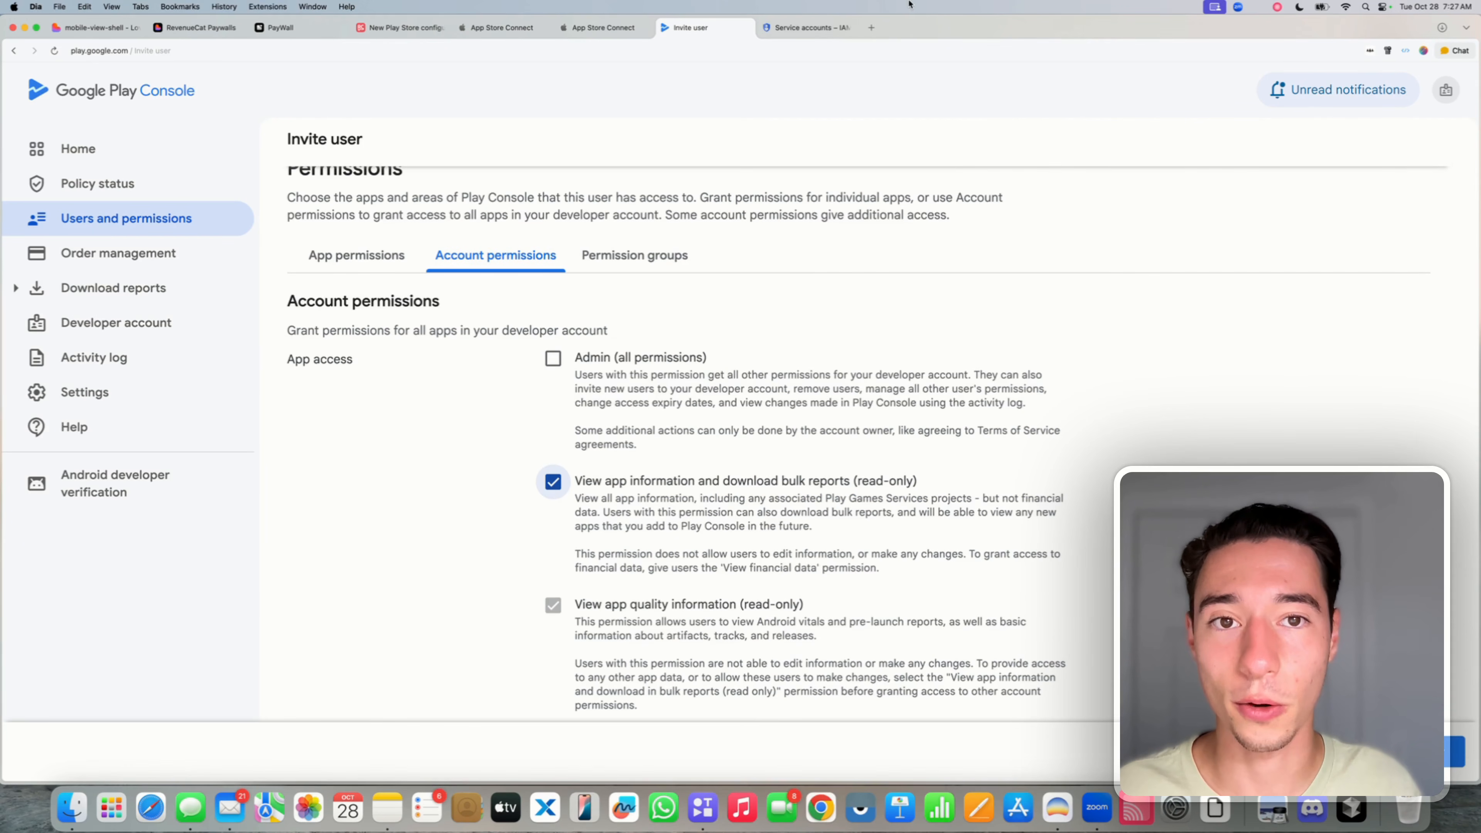
left_click(403, 27)
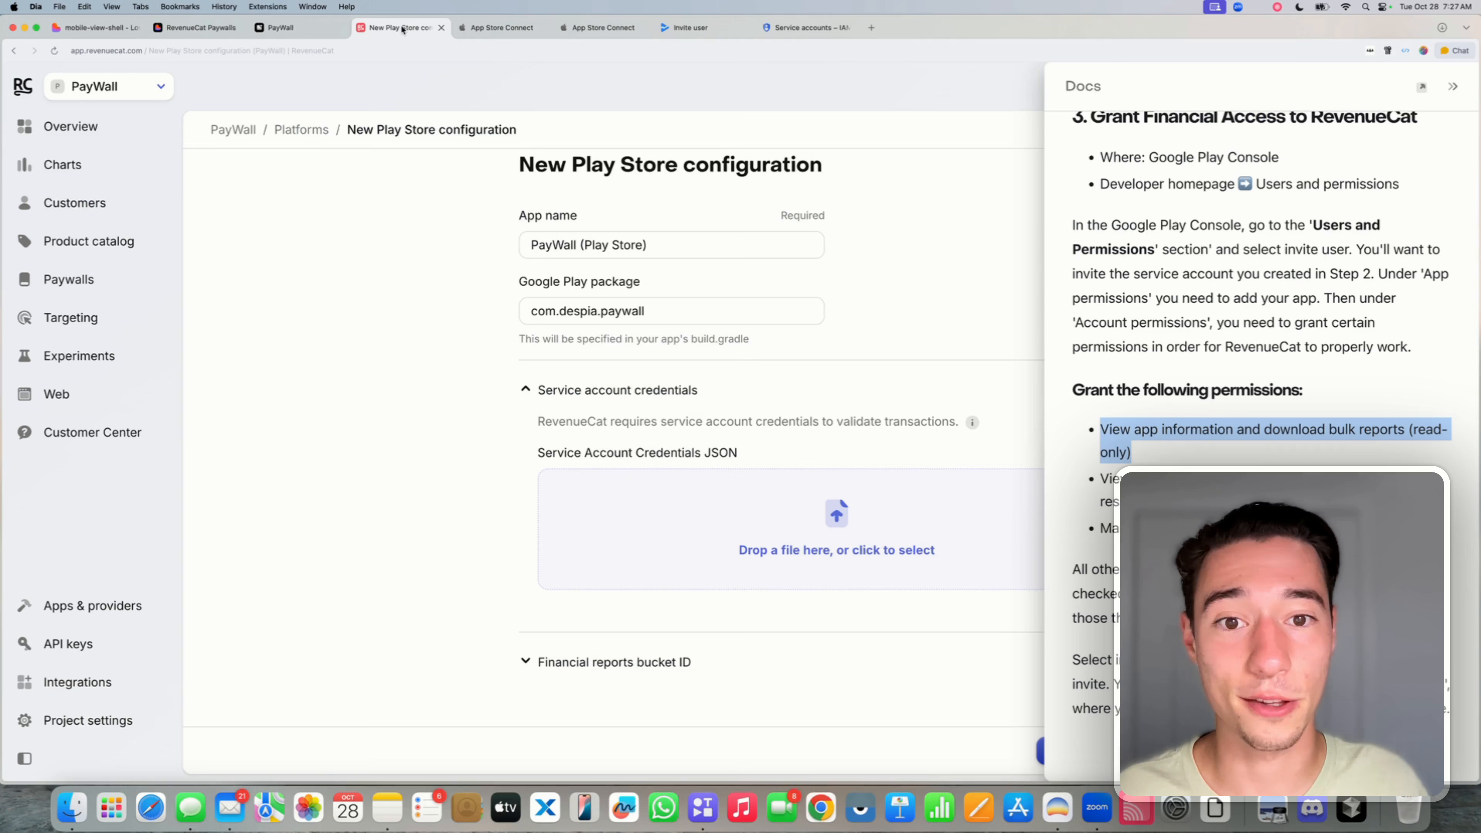
left_click(1142, 424)
left_click_drag(1095, 480, 1263, 470)
left_click_drag(1358, 478, 1424, 502)
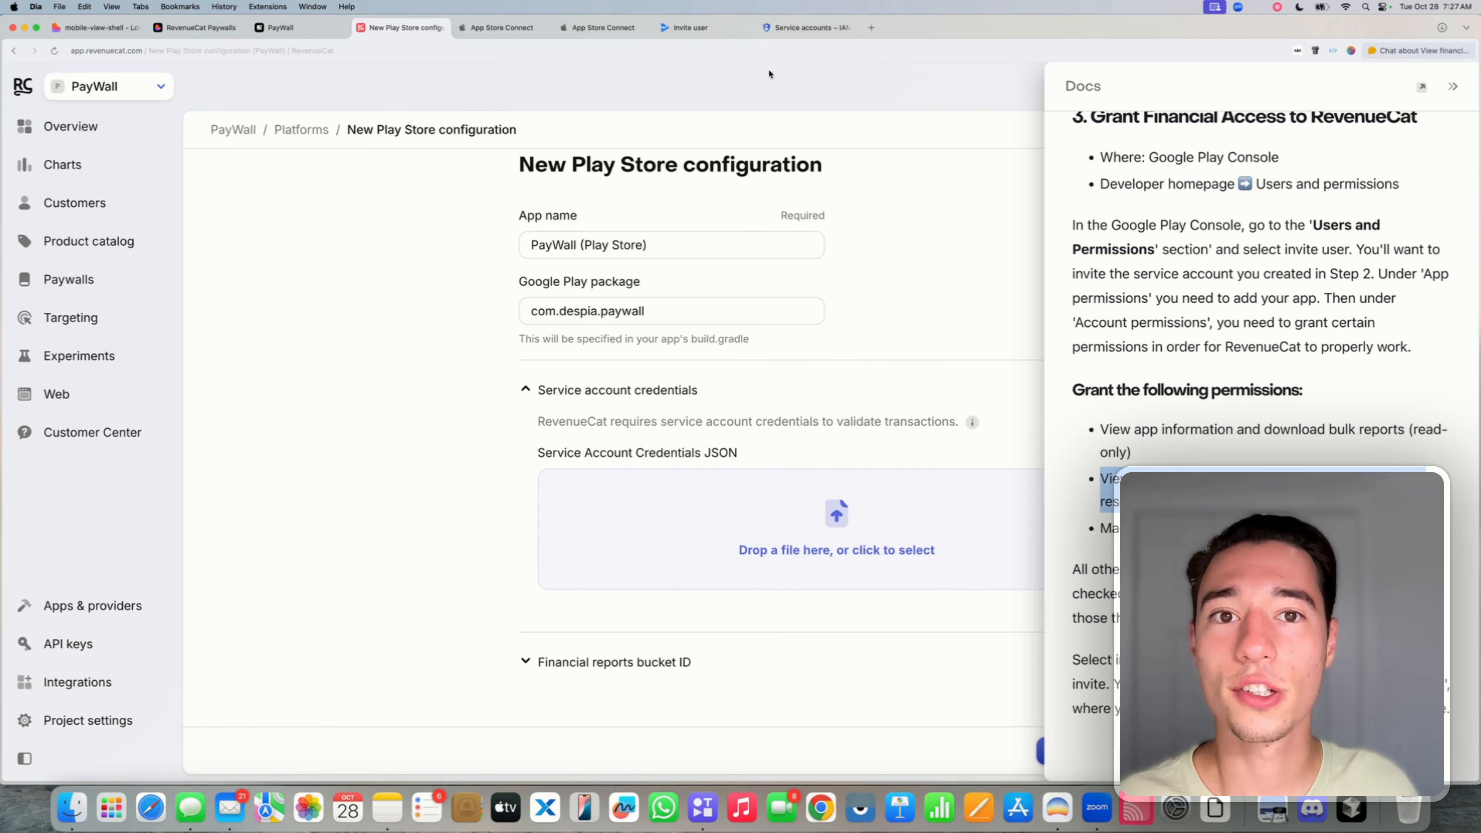
- Grant the View financial data permission on the invite form
left_click(808, 27)
left_click(700, 28)
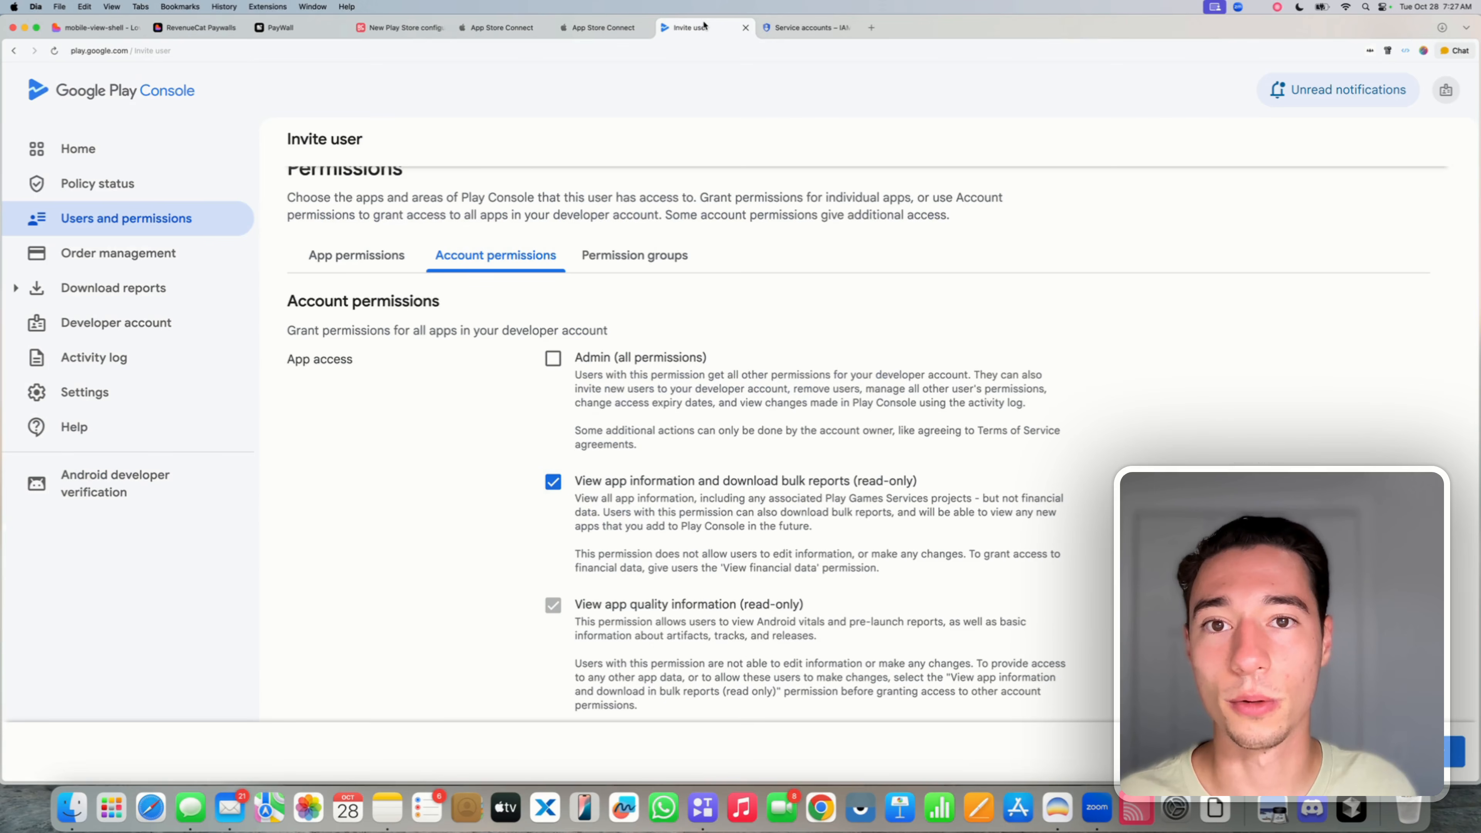
scroll(586, 513, "down", 6)
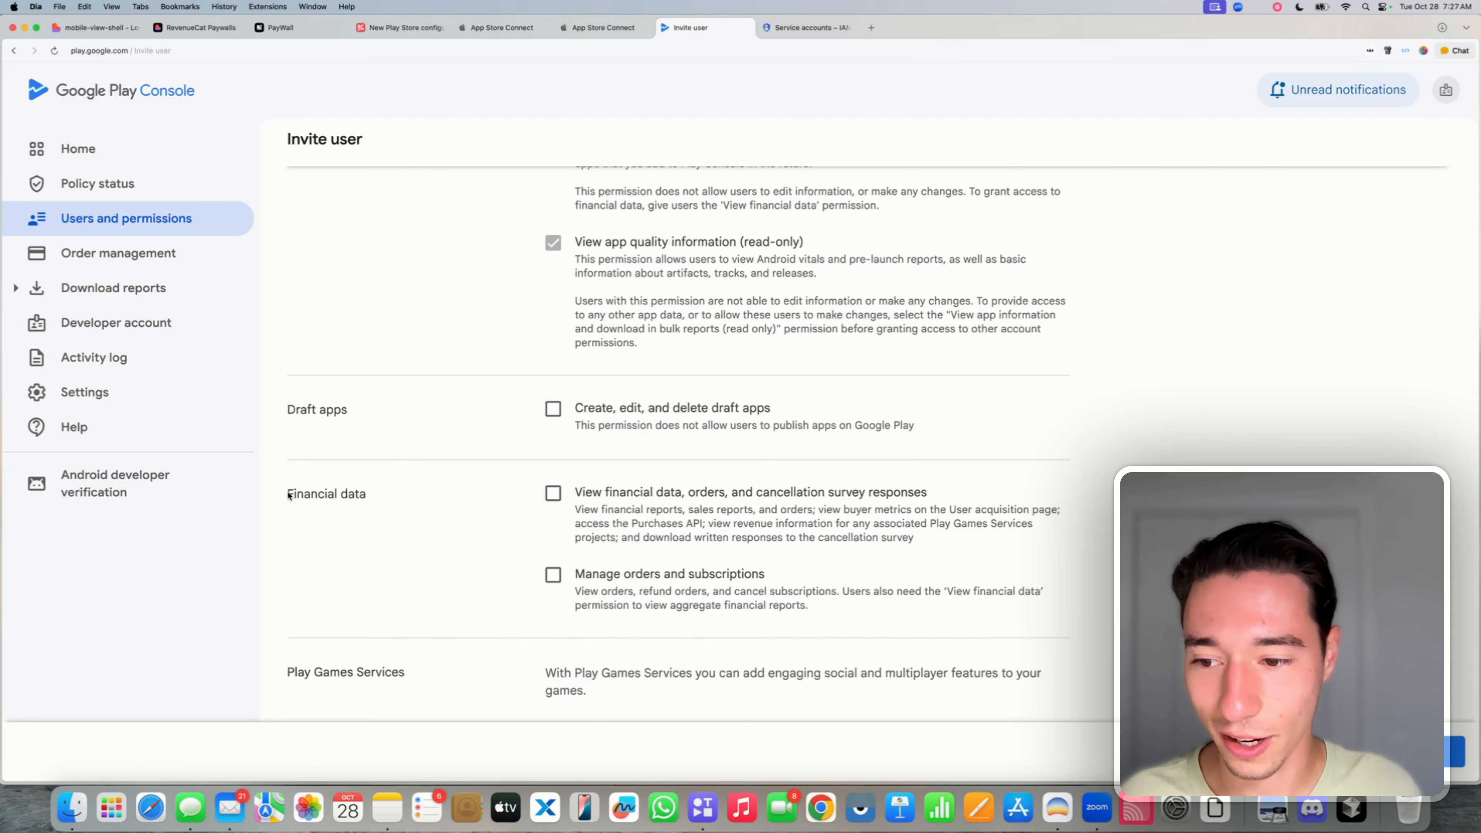
left_click_drag(288, 494, 372, 494)
left_click(396, 499)
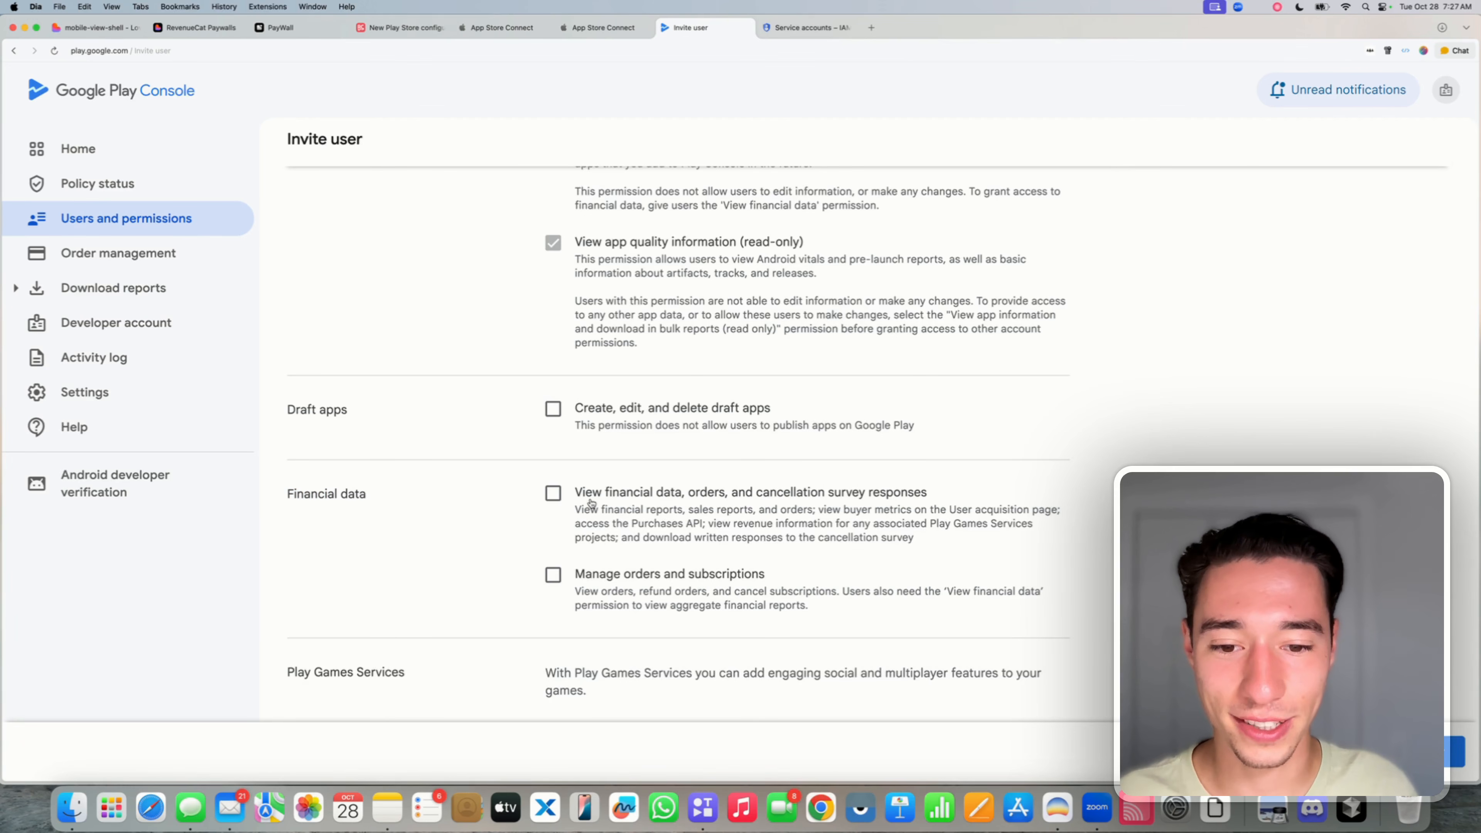
left_click(552, 495)
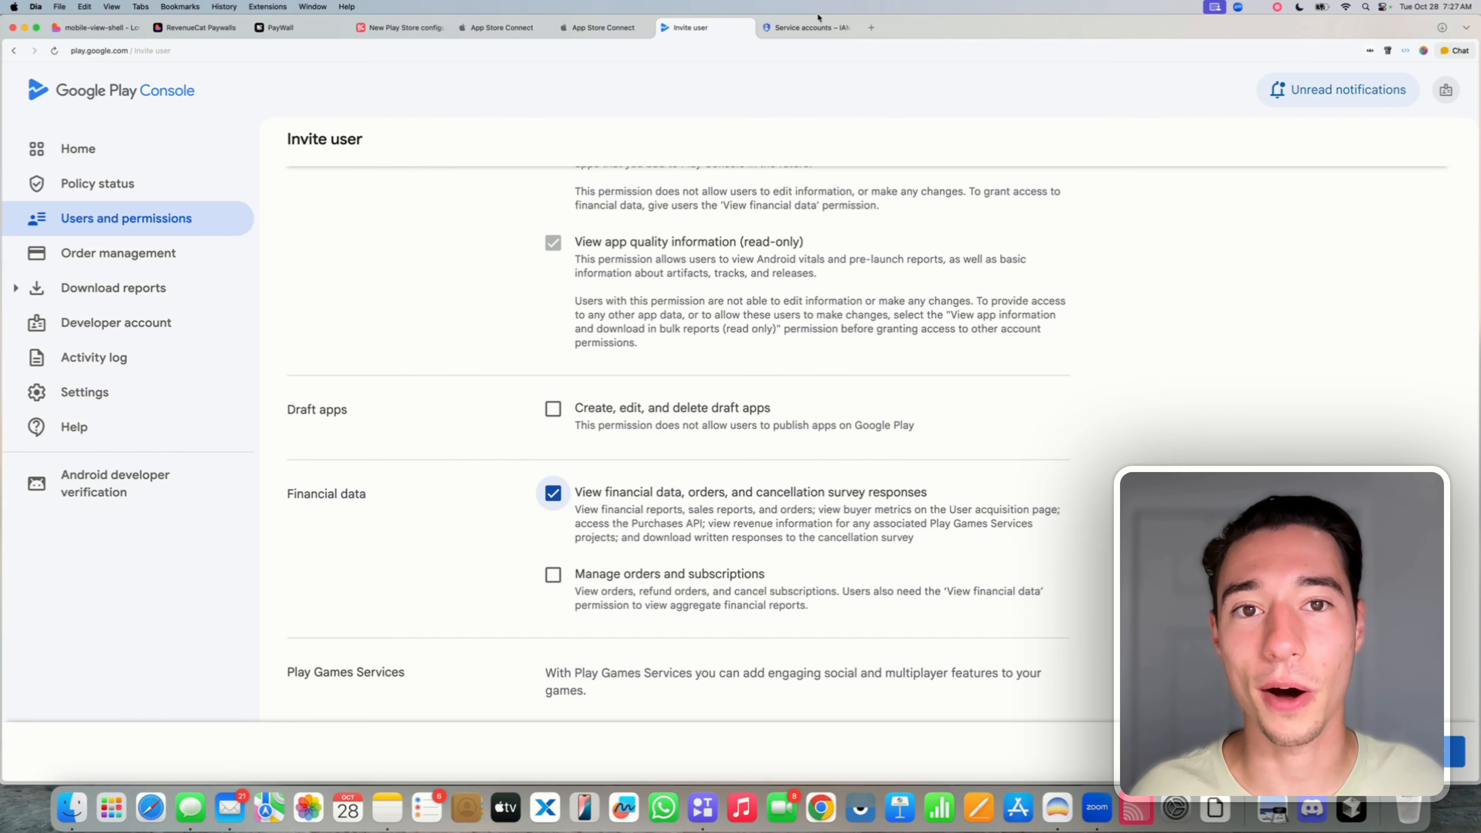
- Grant Manage orders and subscriptions, then invite the user and confirm sending the invite
left_click(807, 27)
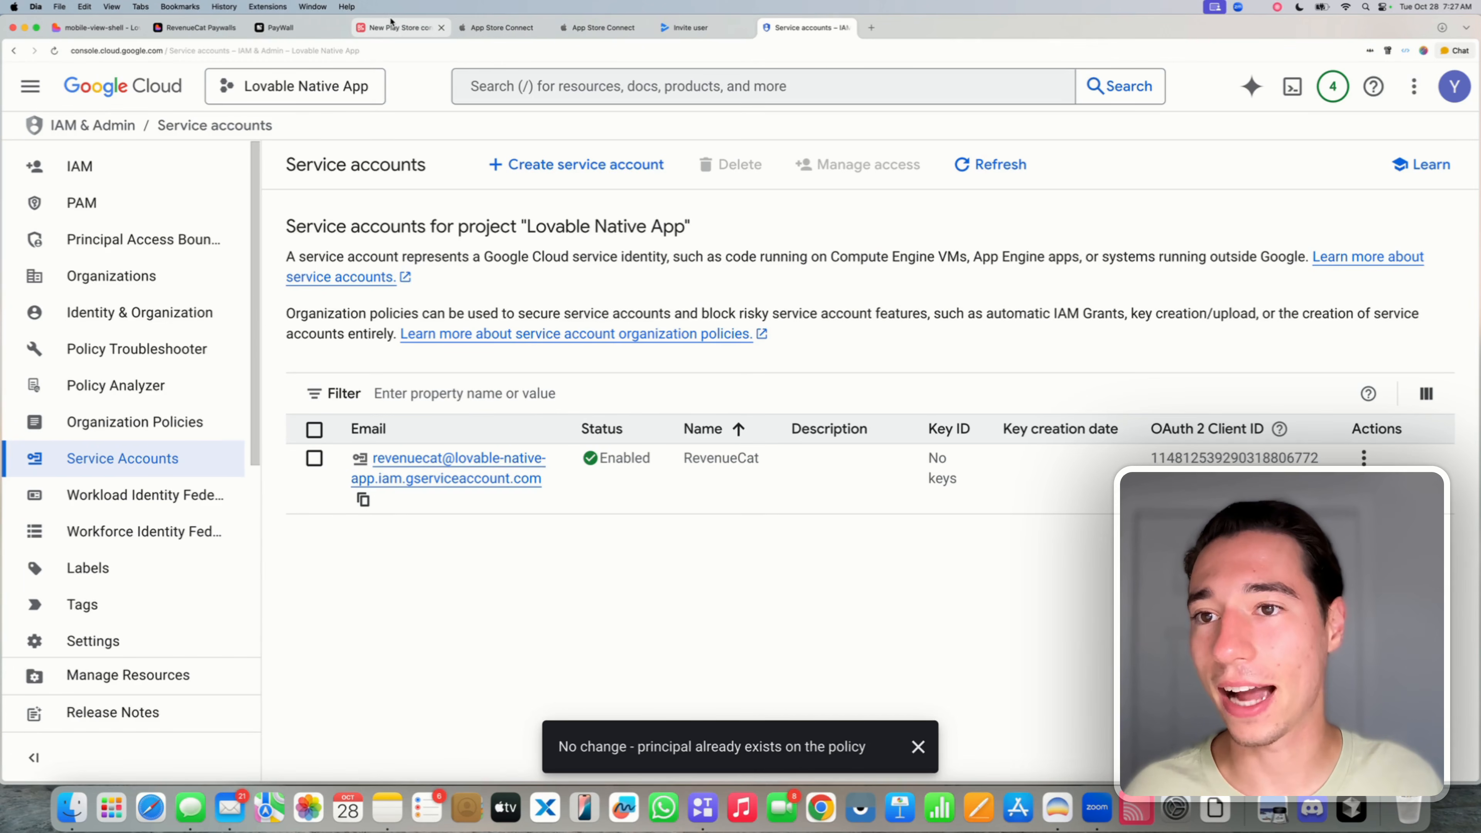
left_click(401, 27)
left_click(1260, 503)
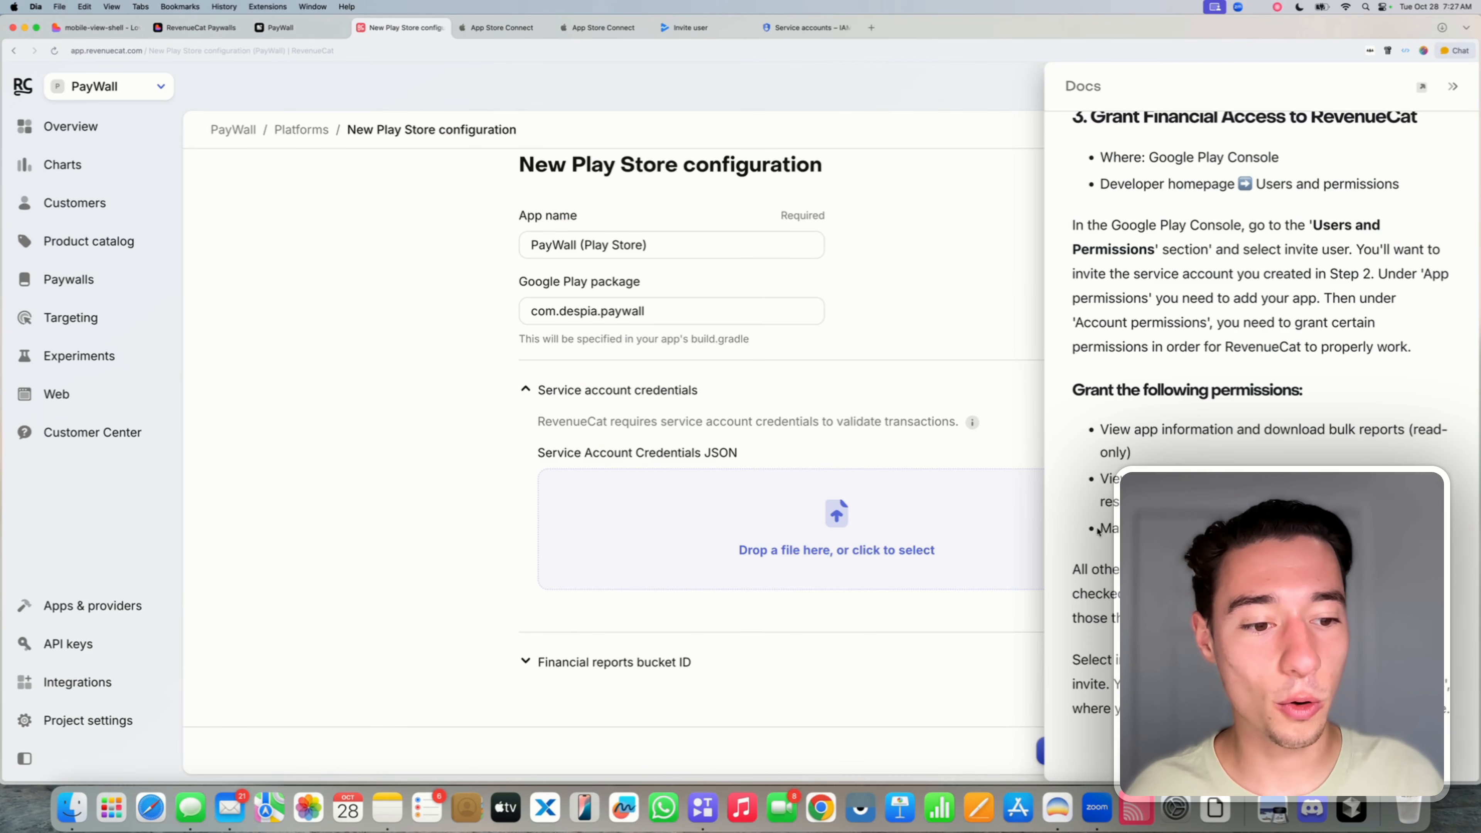
left_click(695, 27)
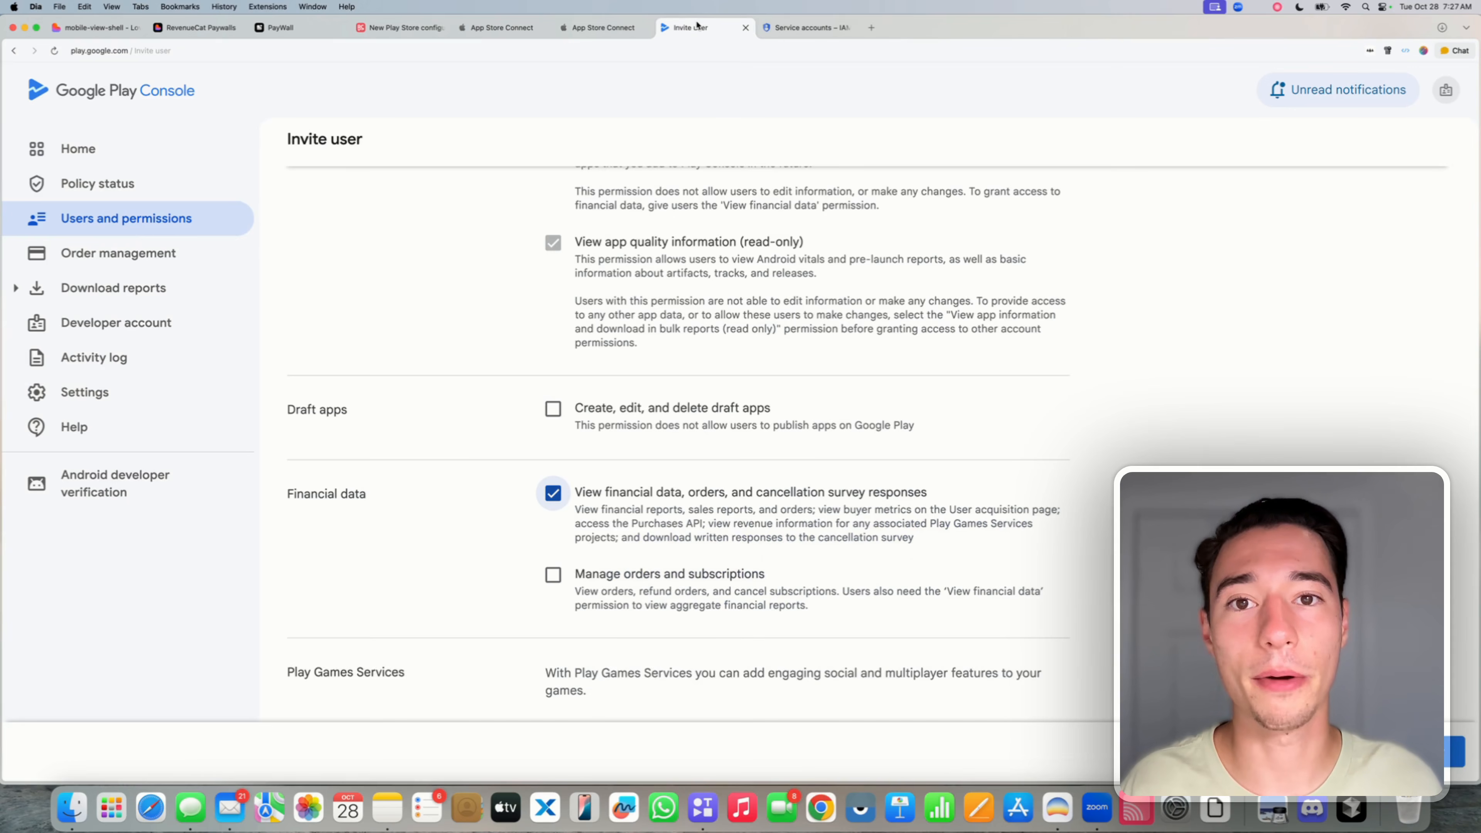
scroll(607, 510, "down", 2)
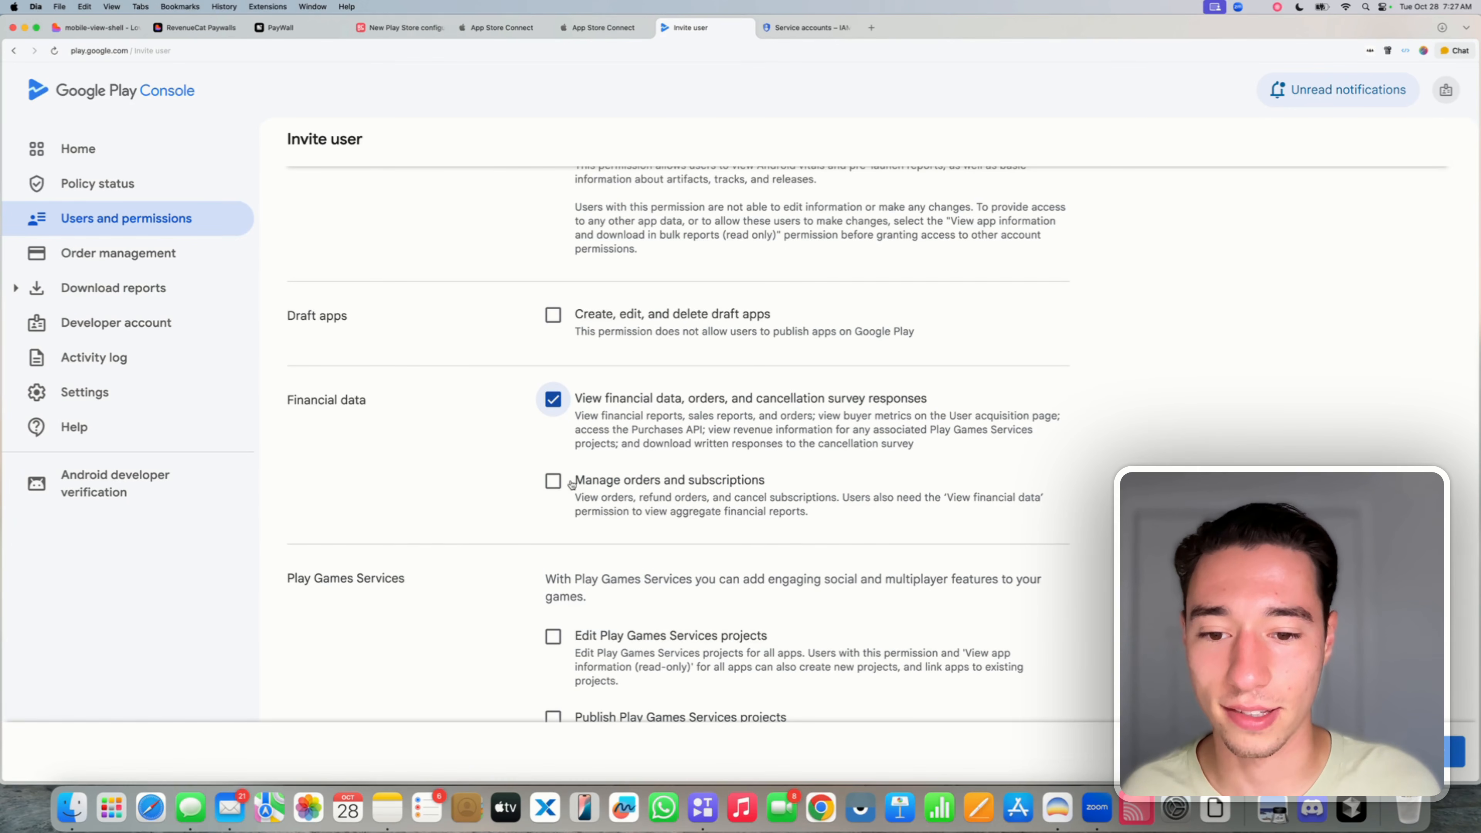
left_click(554, 481)
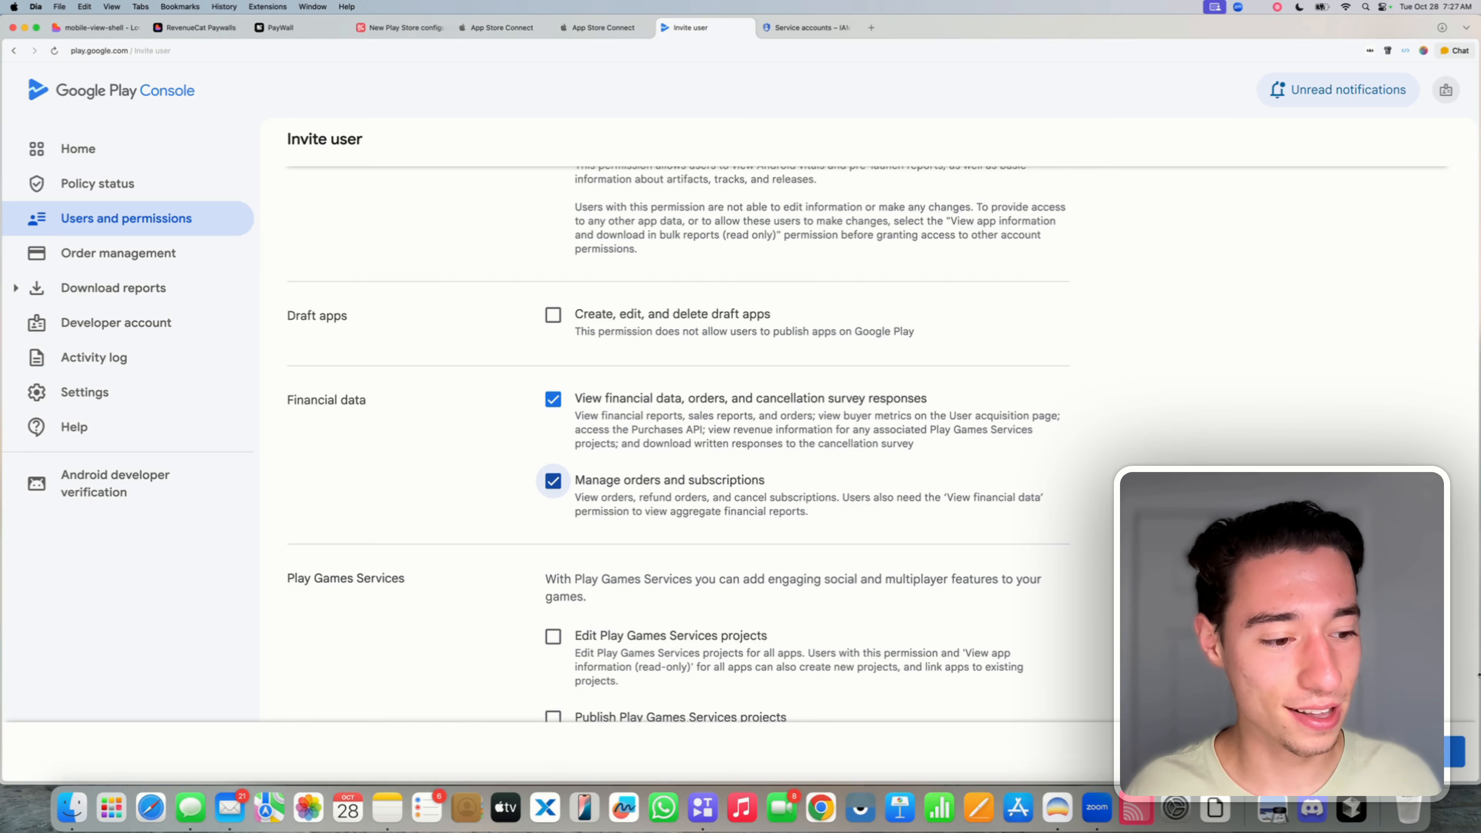
left_click(1455, 751)
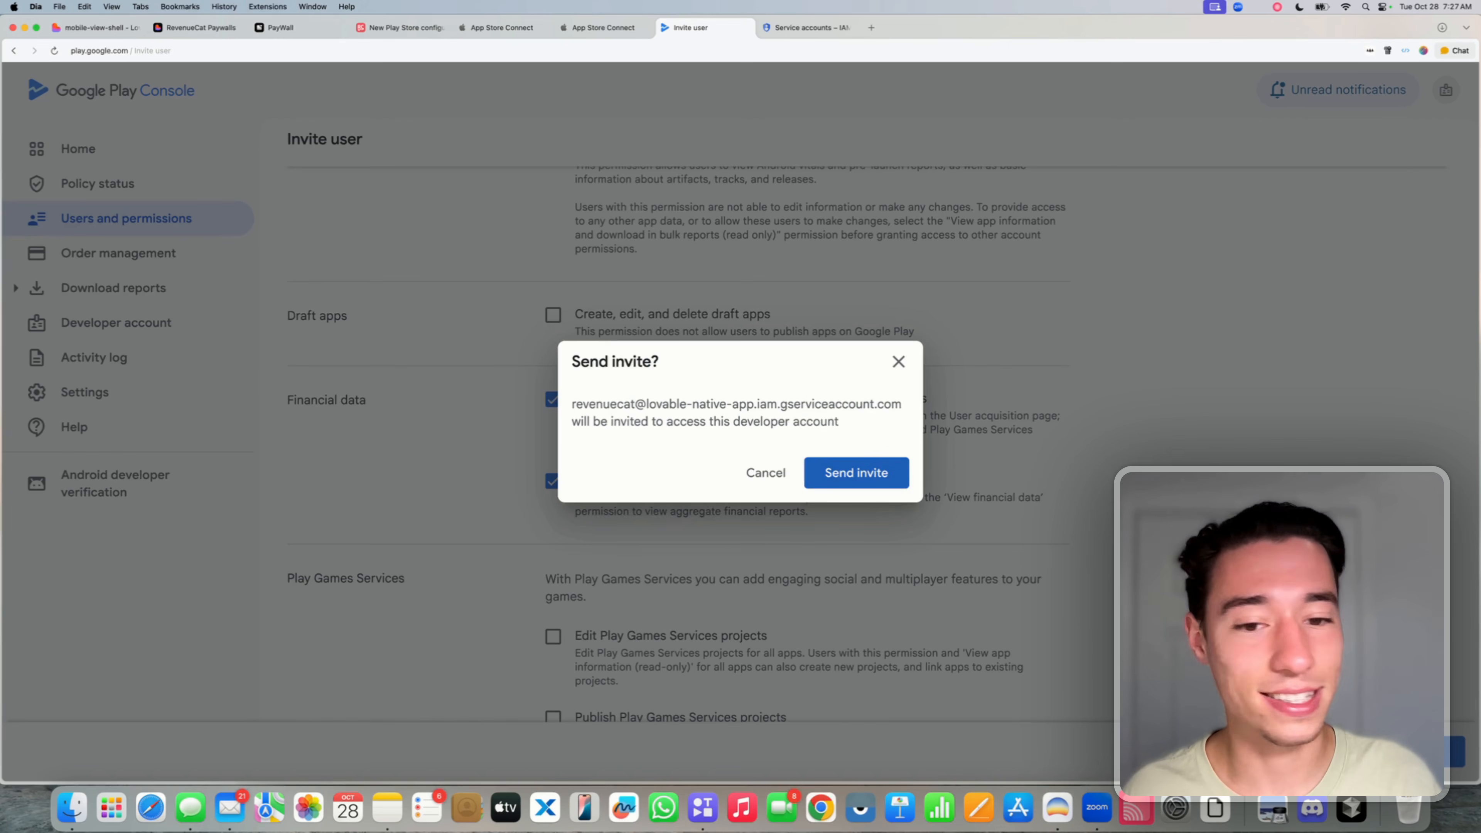
left_click(851, 474)
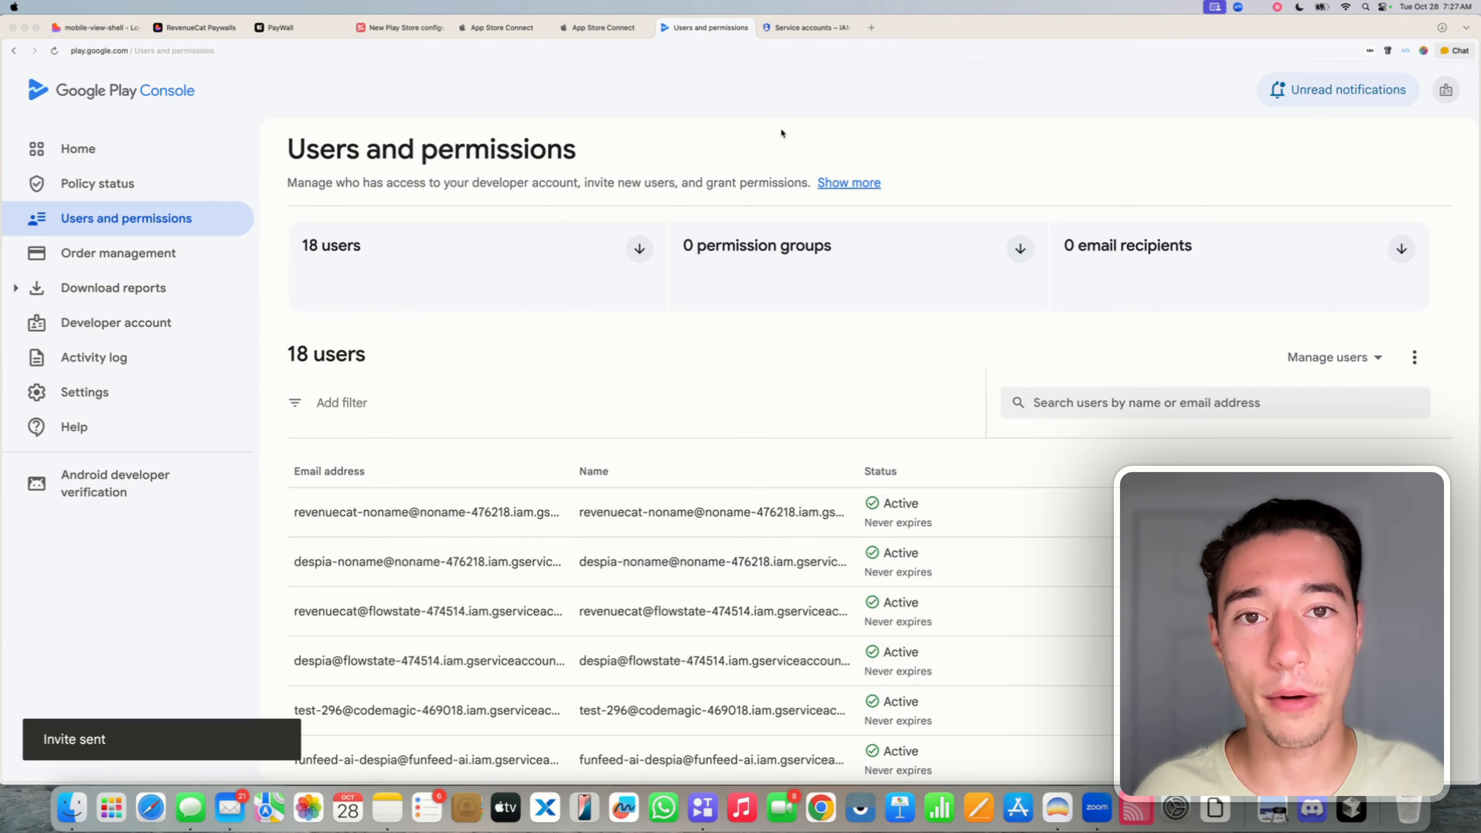
left_click(817, 26)
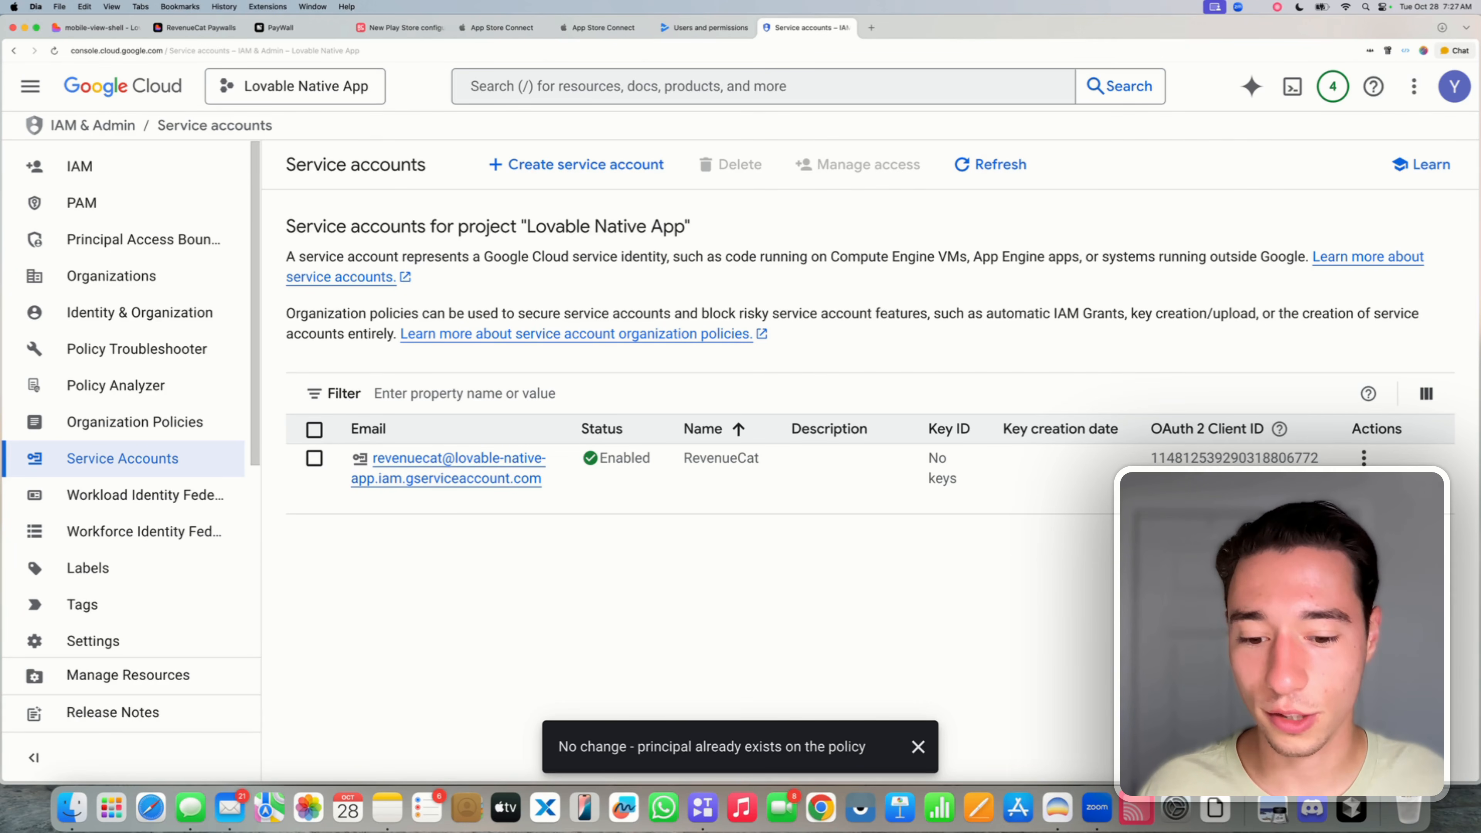
- Add a JSON private key to the RevenueCat service account, downloading lovable-native-app-5f0961b63893.json
left_click(943, 467)
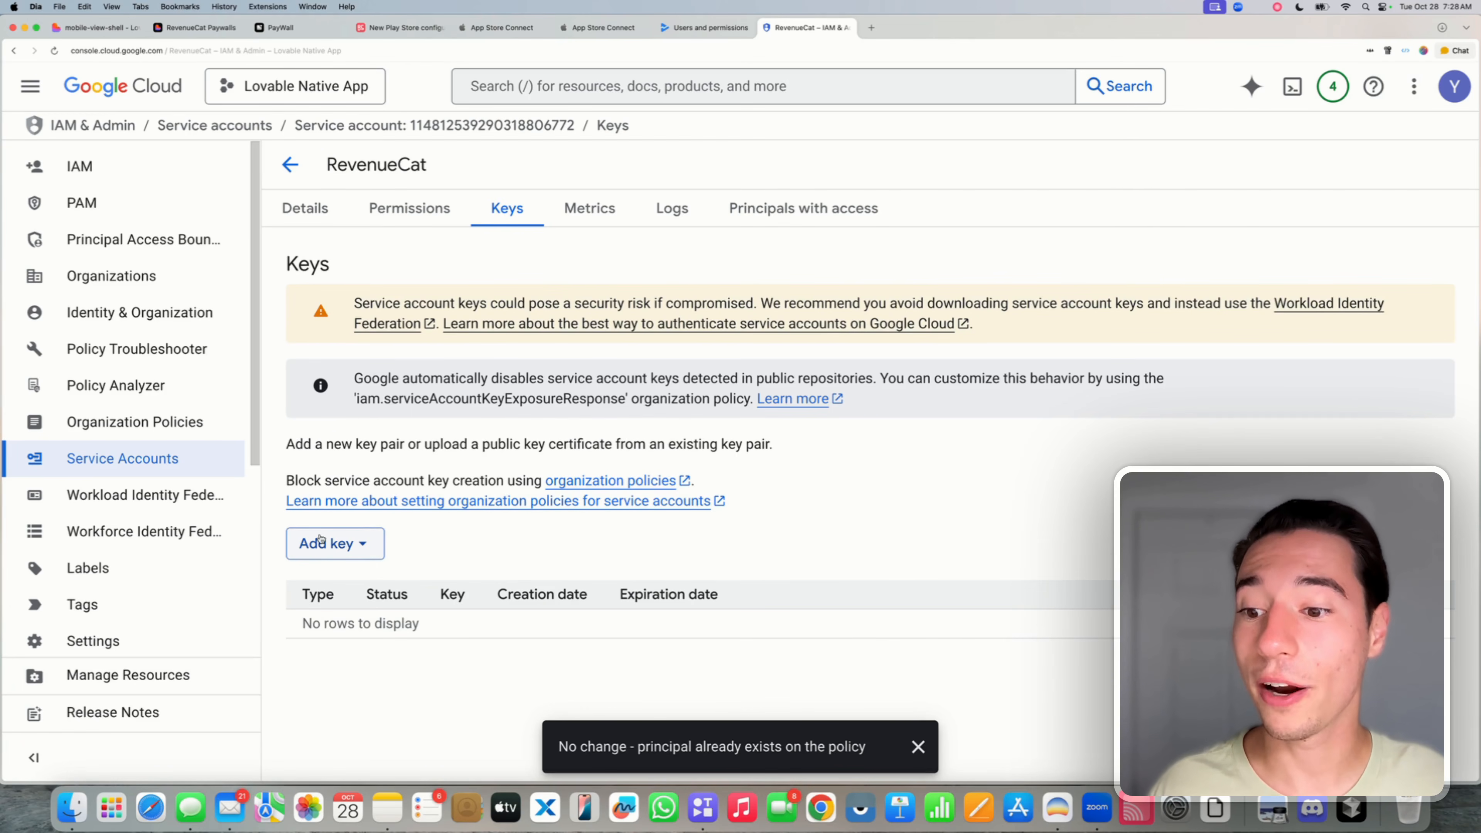
left_click(355, 549)
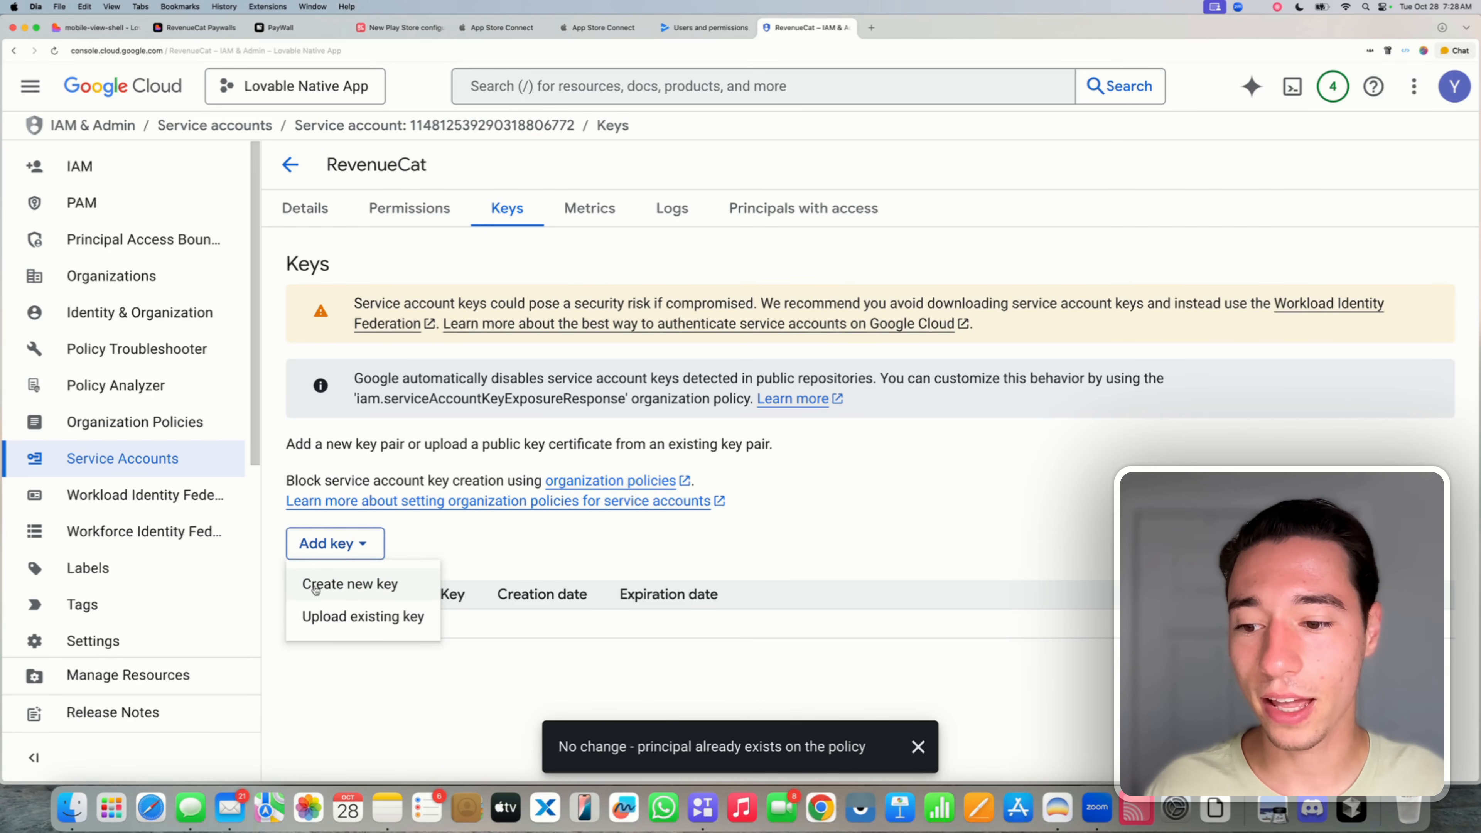
left_click(385, 585)
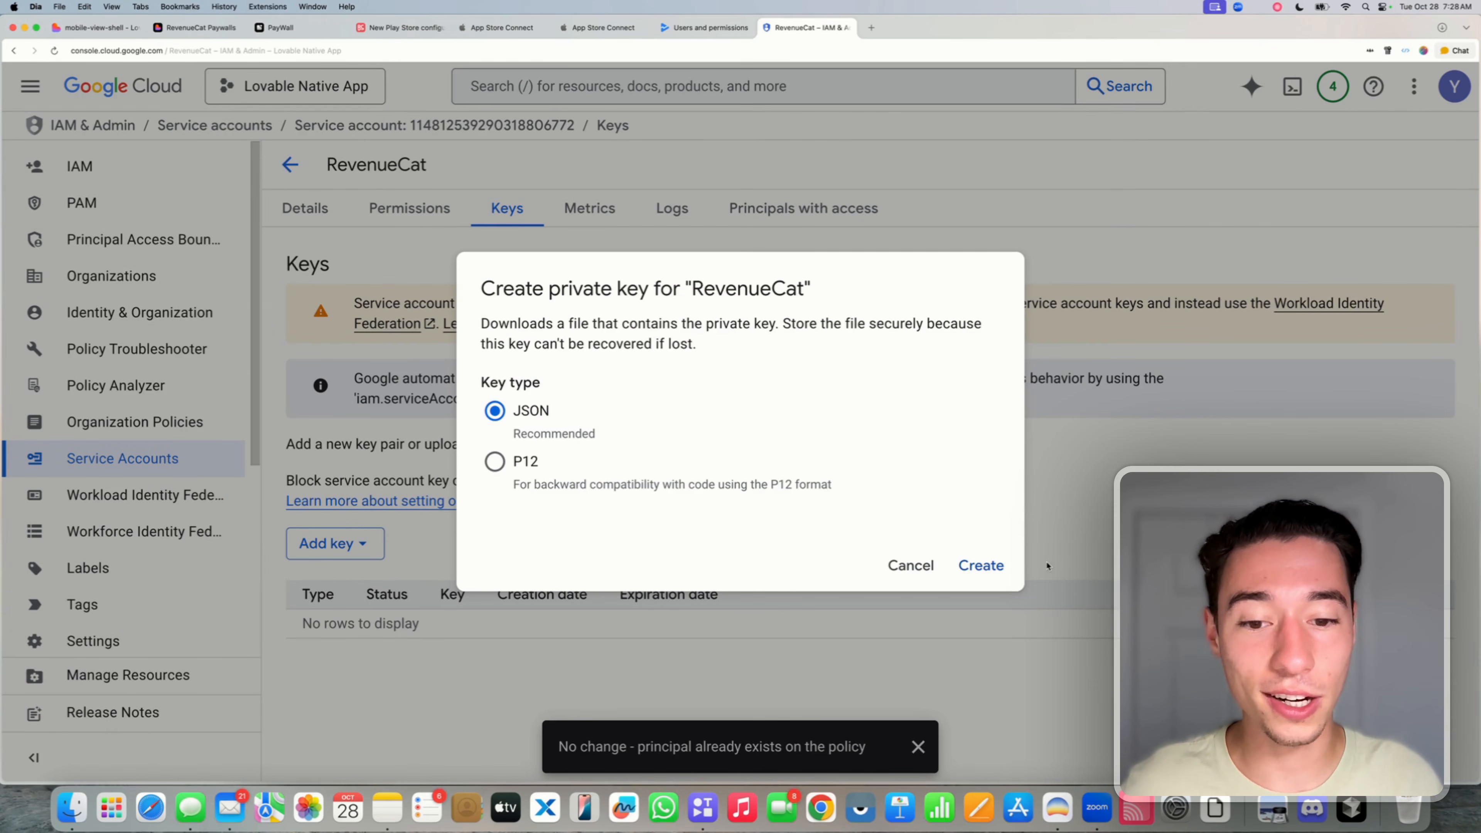
left_click(992, 570)
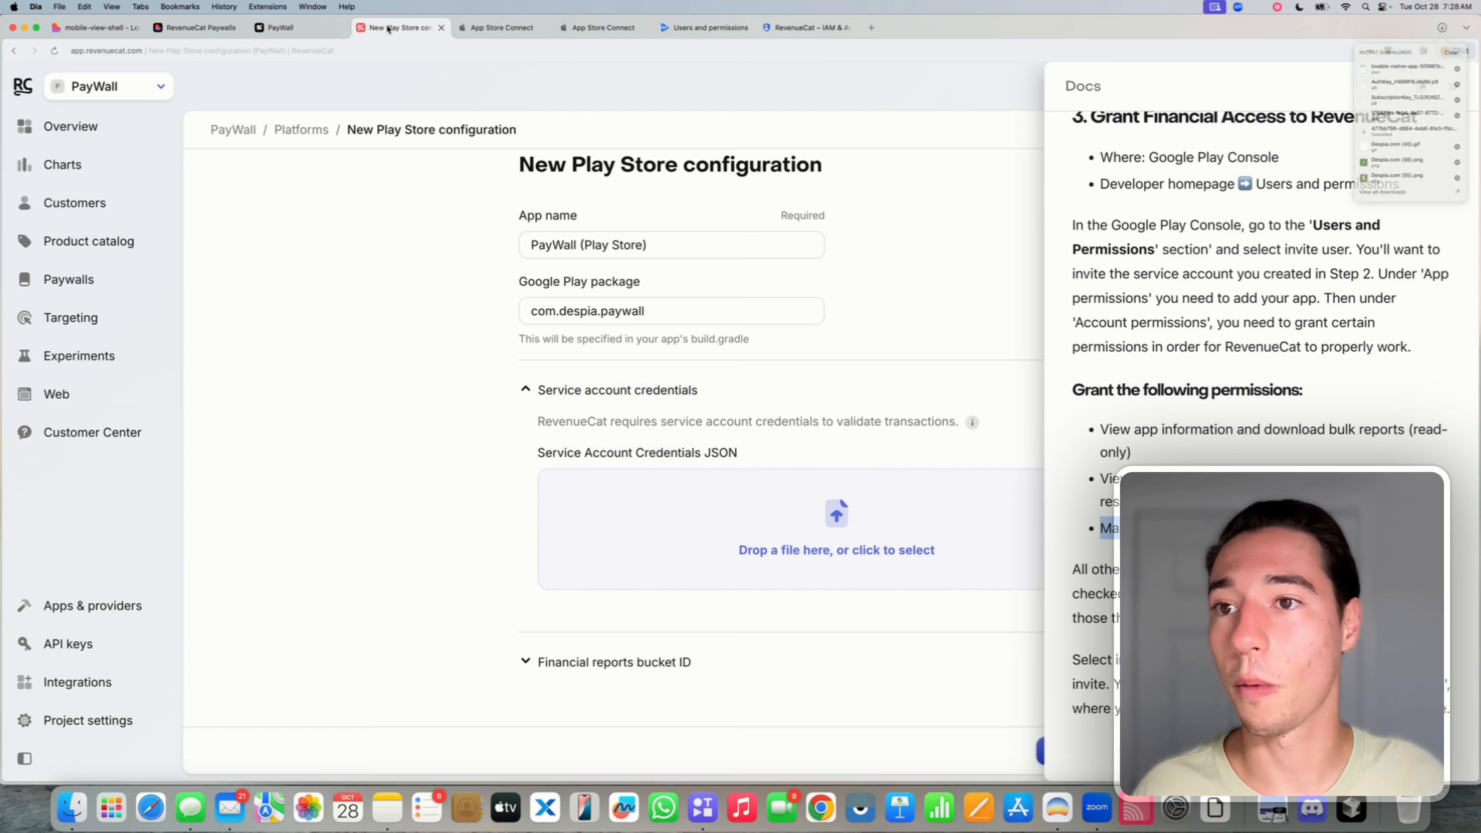
- Close the Docs panel and drop lovable-native-app-5f0961b63893.json into the credentials area
left_click(401, 27)
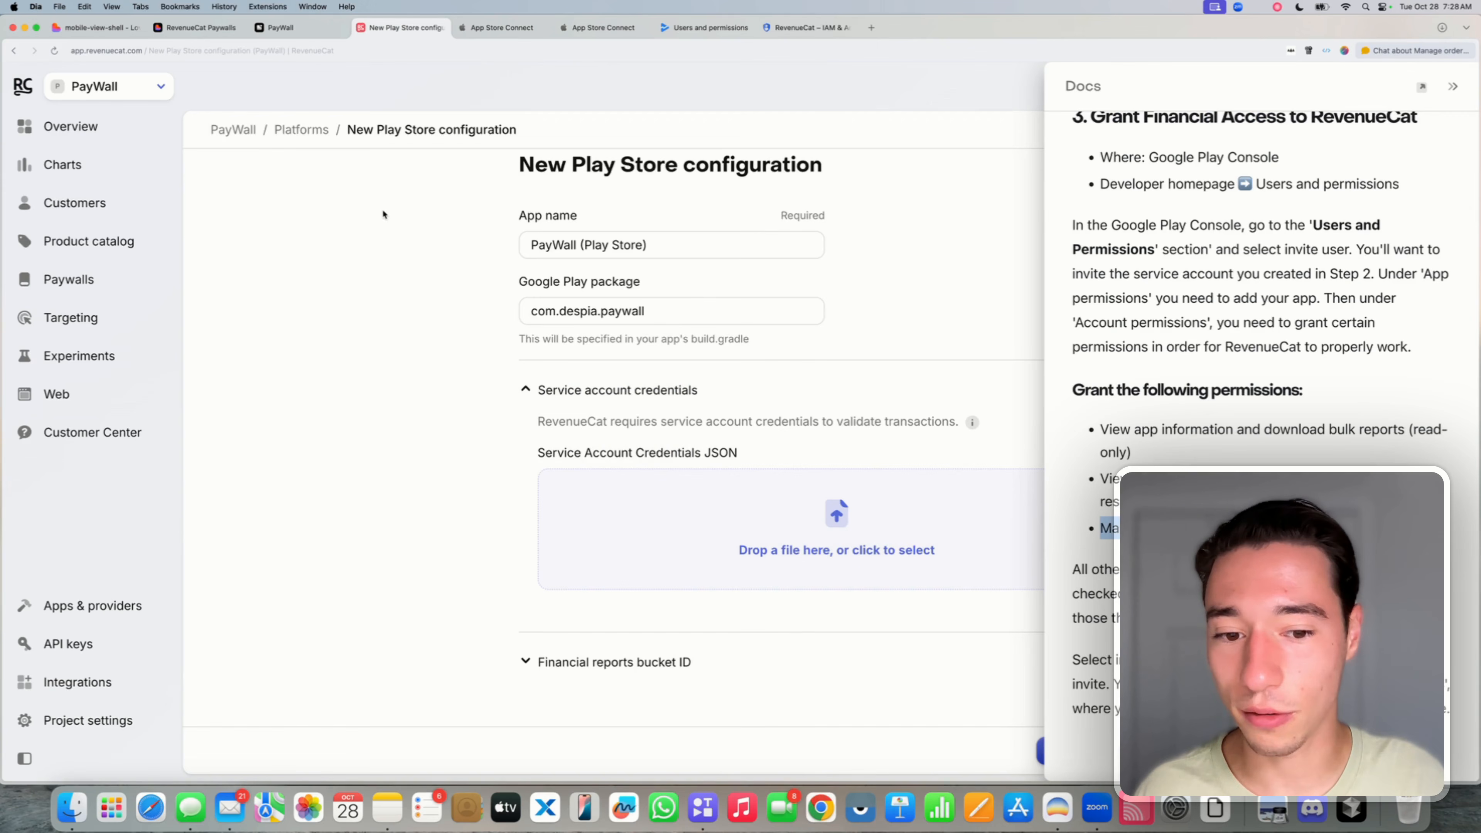
left_click(1455, 91)
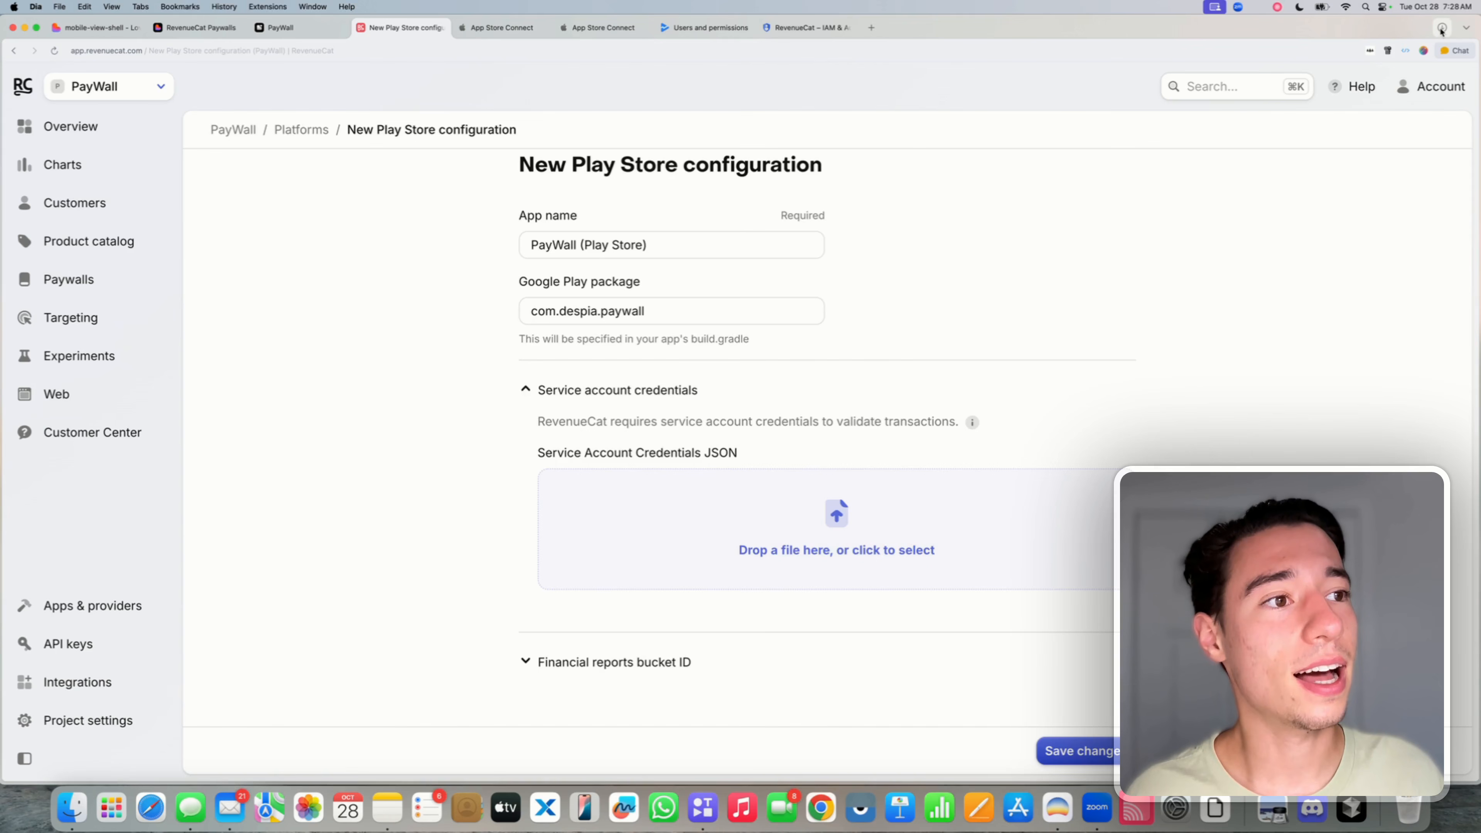
left_click(1443, 27)
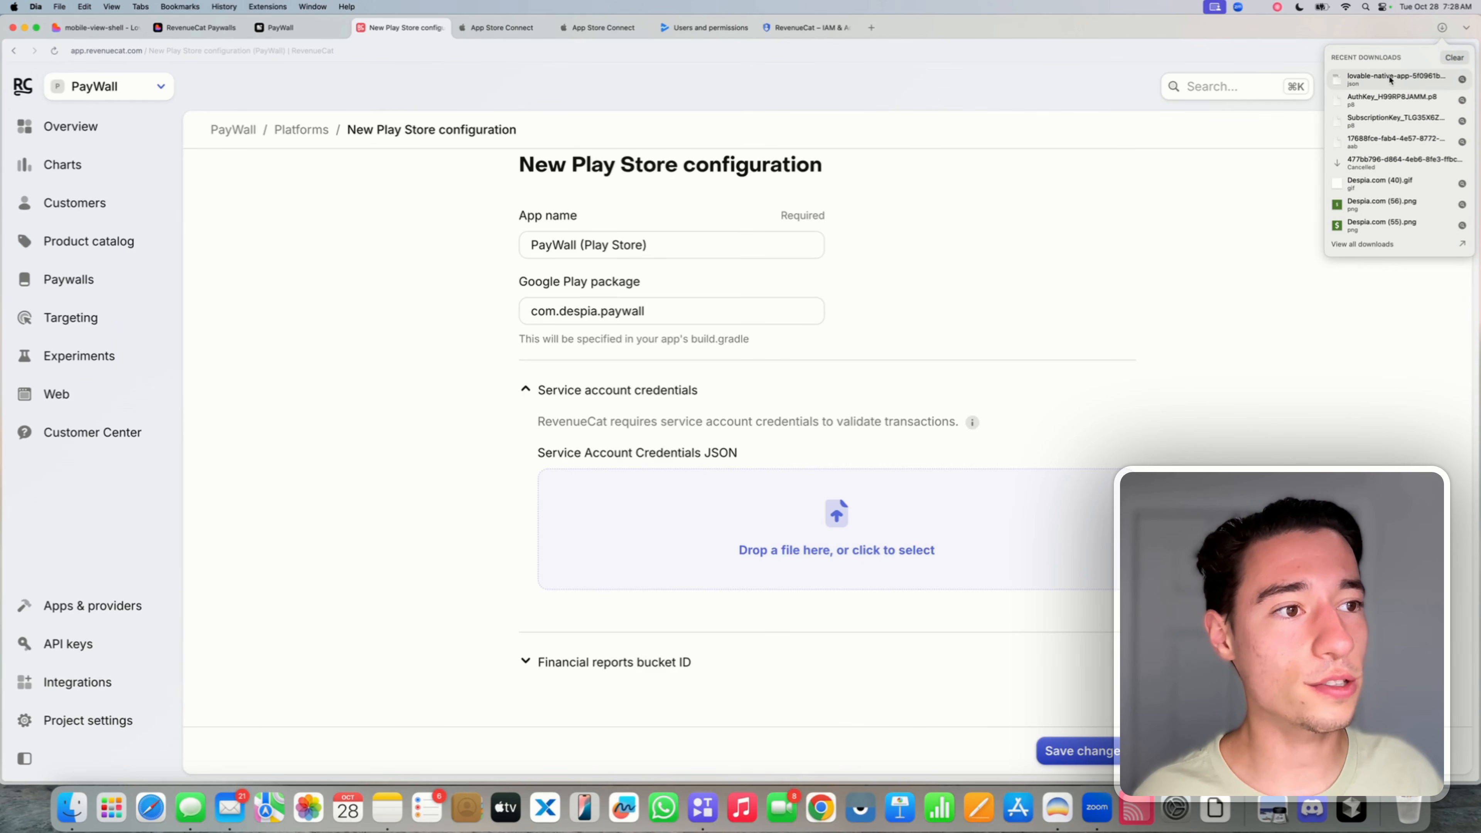
left_click_drag(1392, 80, 973, 502)
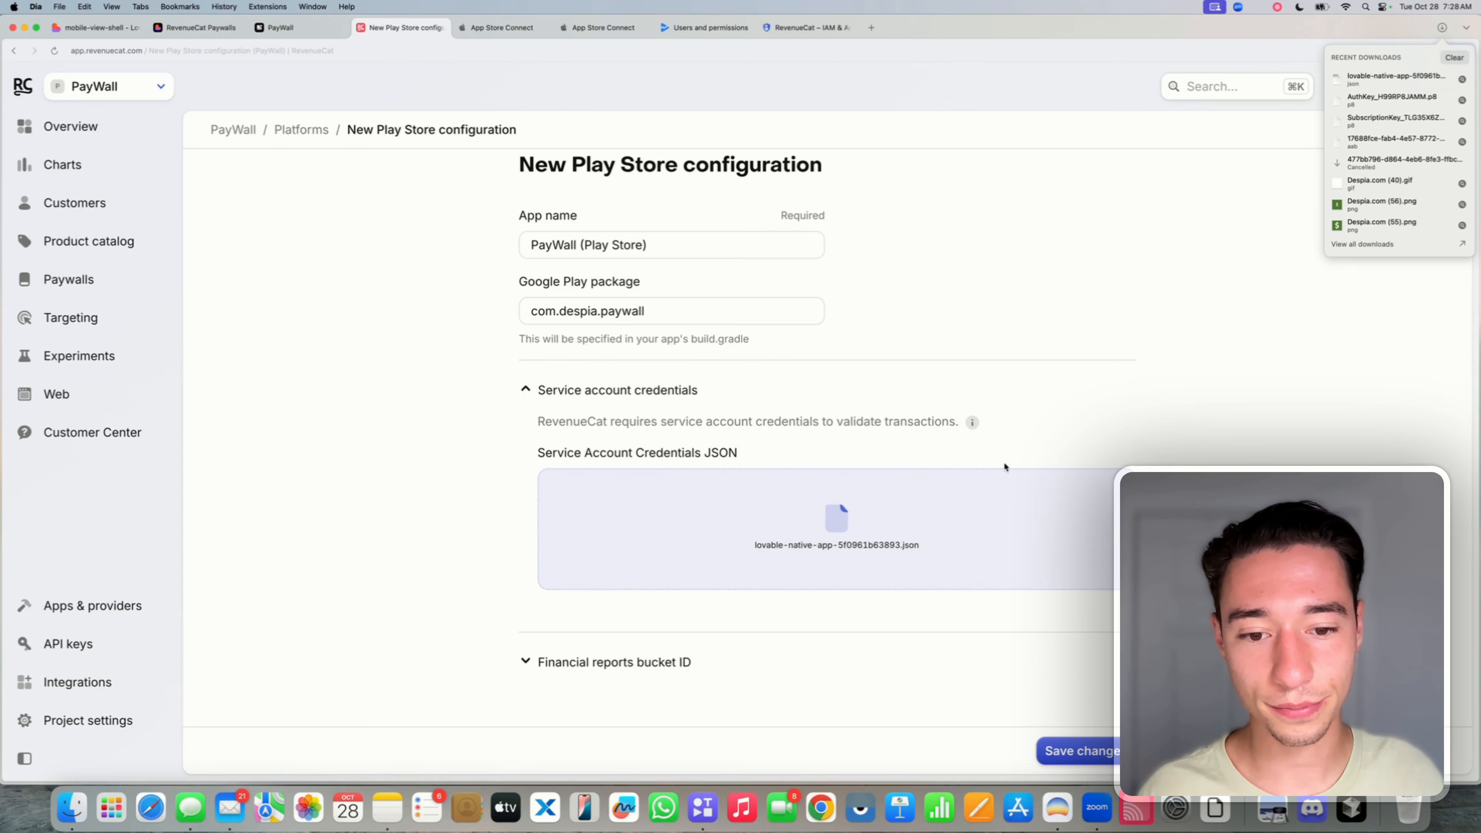
- Open the financial reports bucket ID field and save the PayWall (Play Store) app
scroll(1095, 382, "down", 2)
left_click(1095, 382)
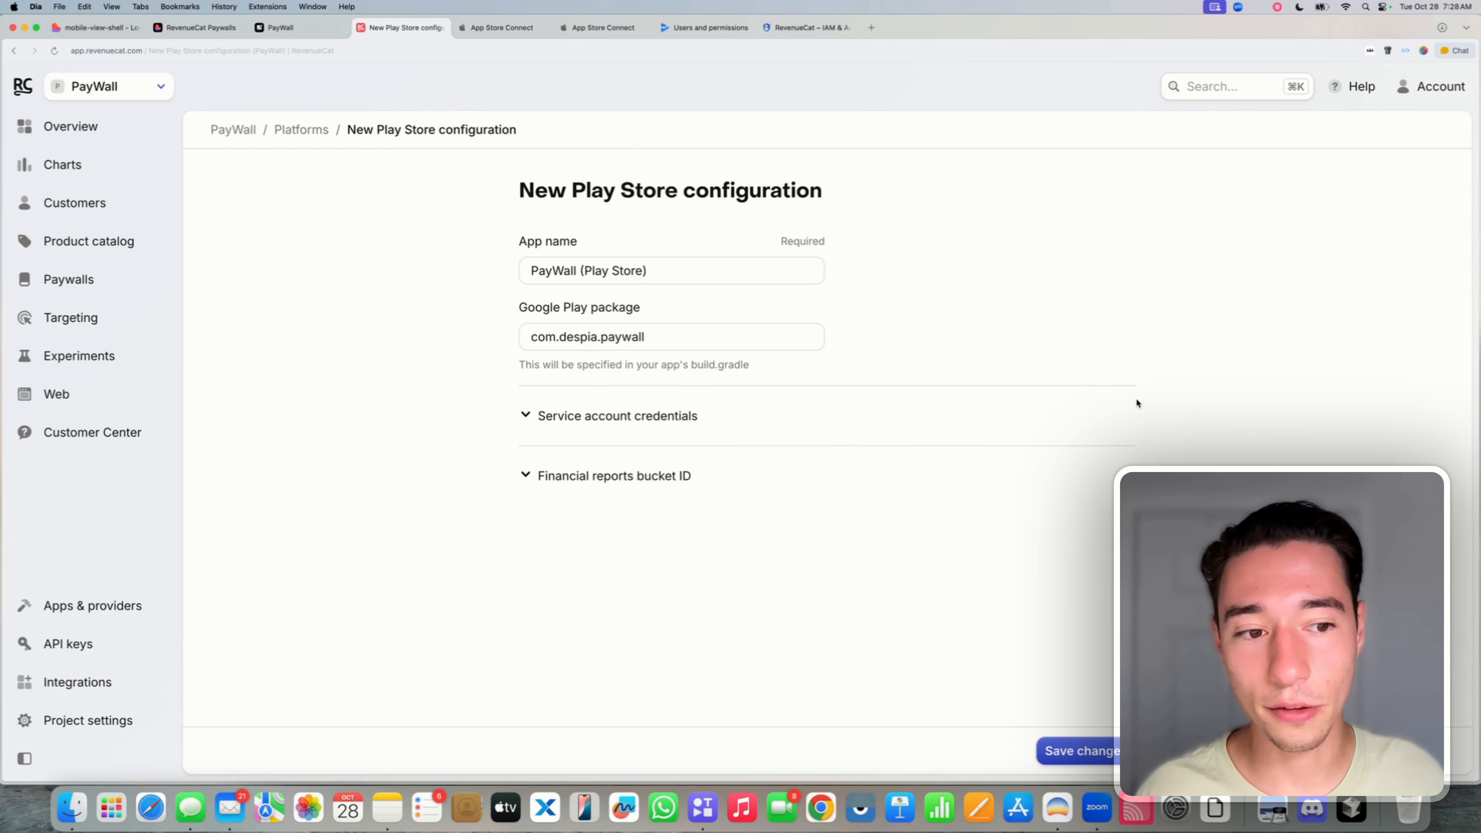
left_click(758, 417)
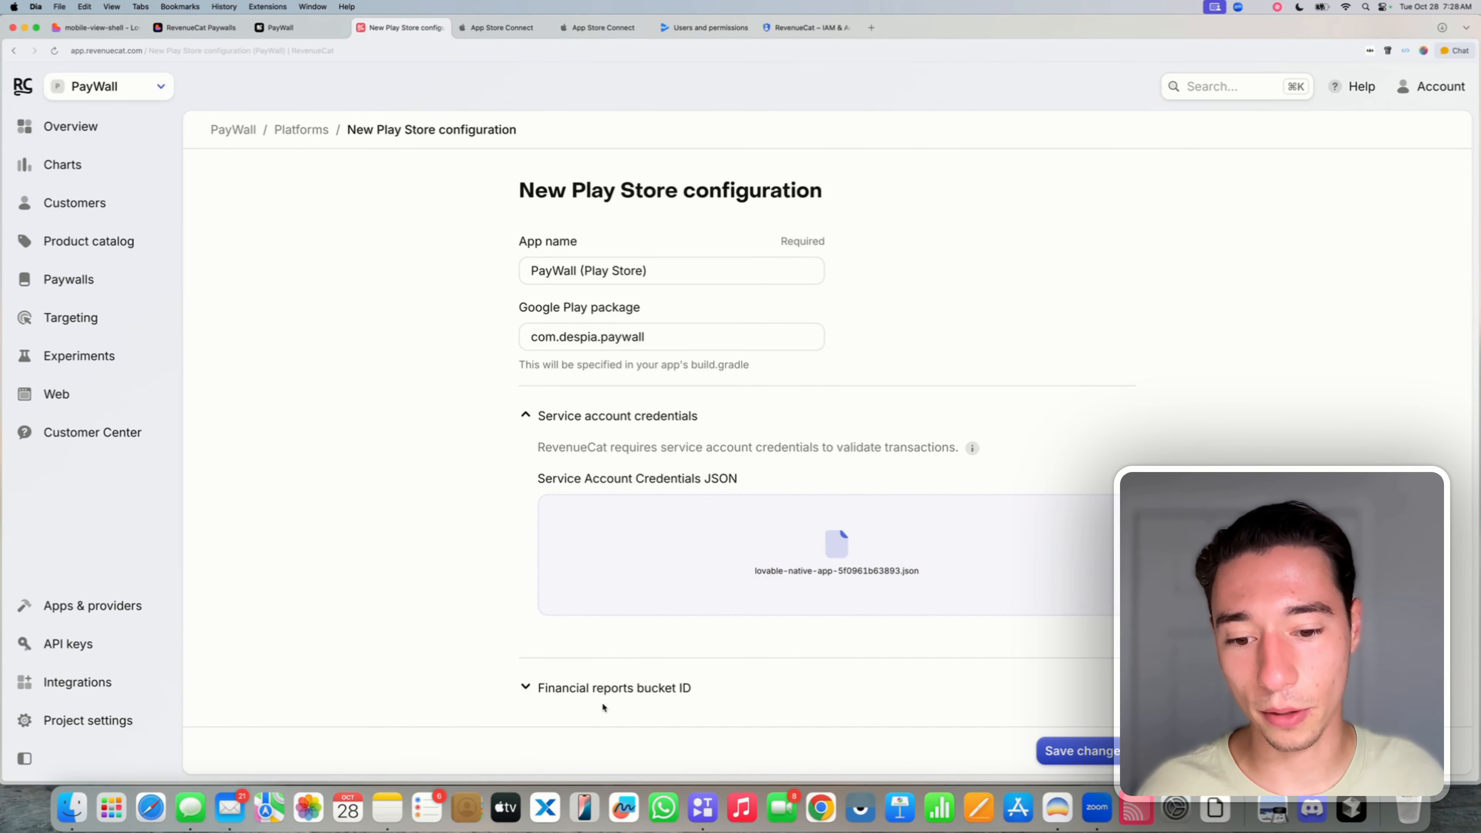
left_click(607, 692)
scroll(607, 692, "down", 3)
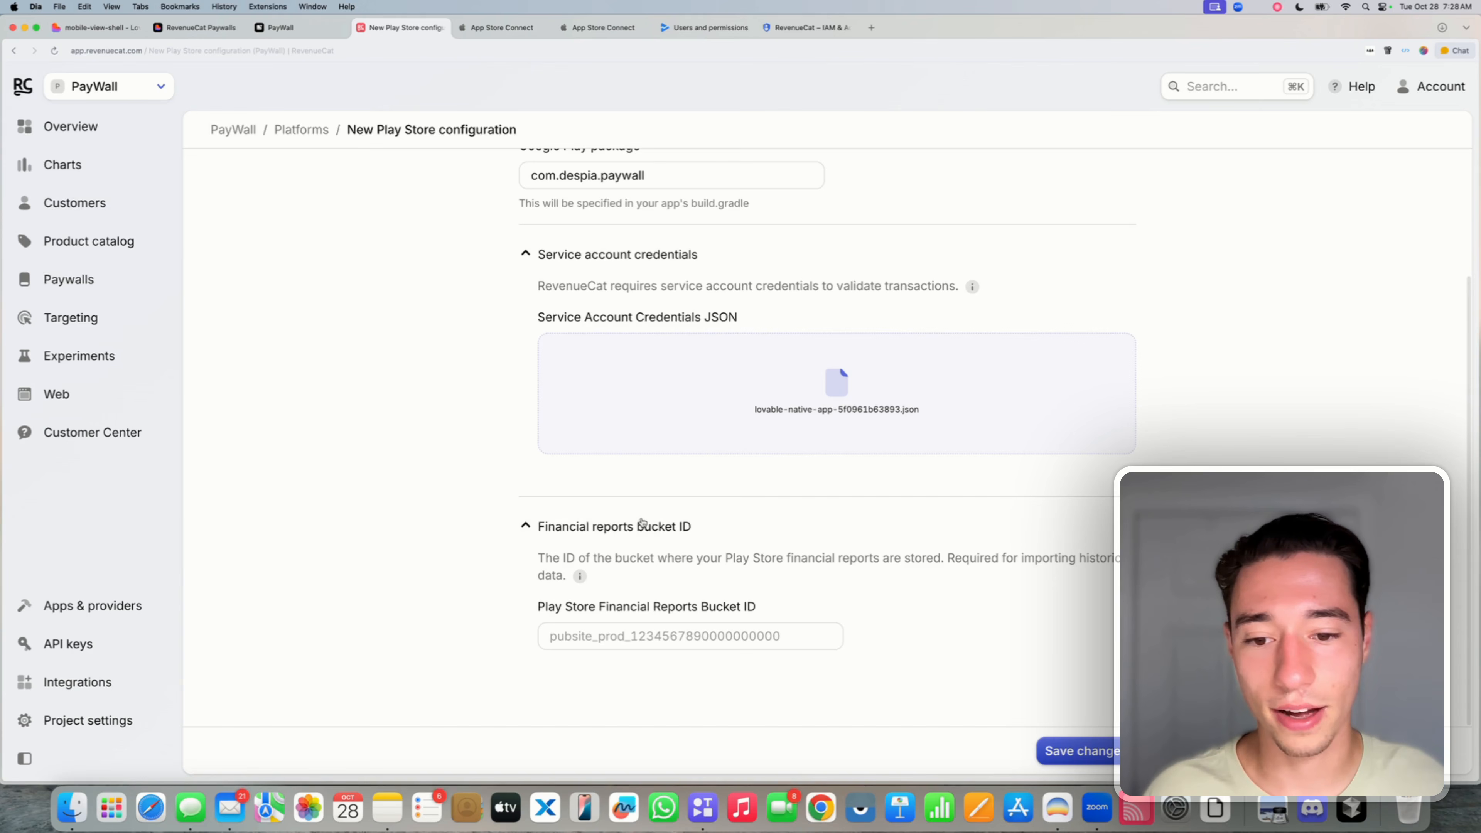
left_click(581, 634)
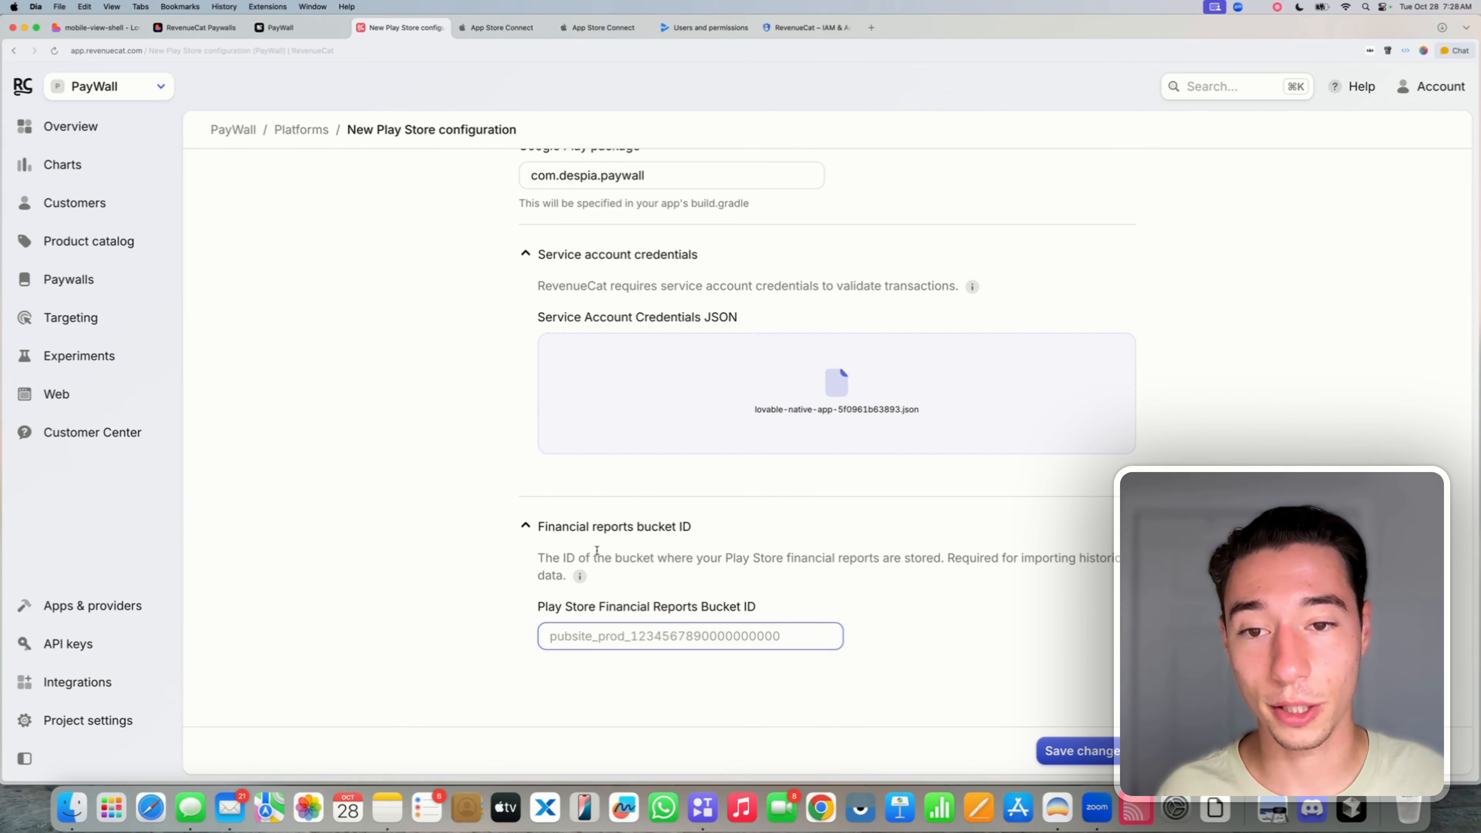
scroll(1000, 707, "up", 3)
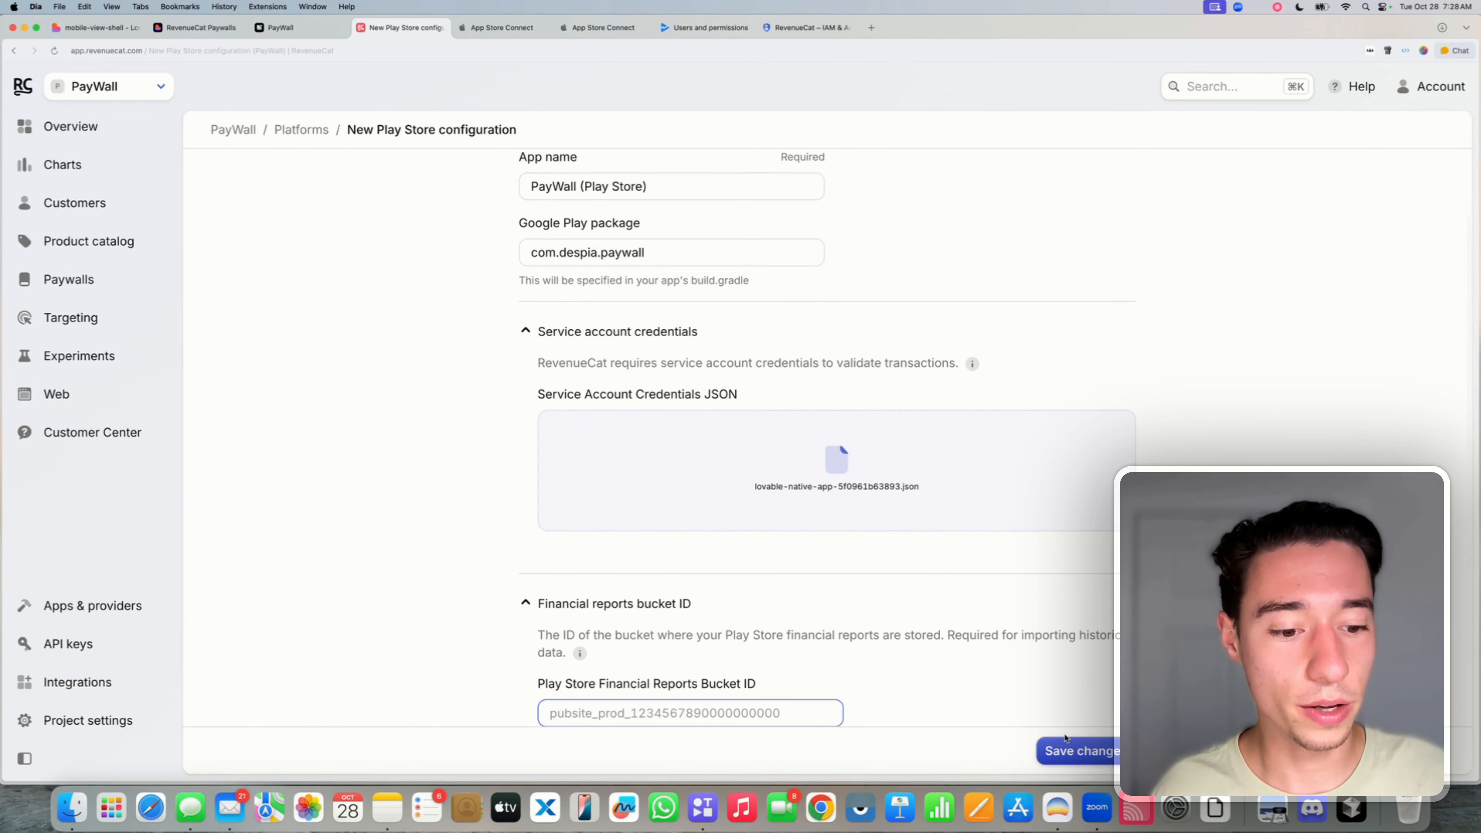
left_click(1069, 749)
scroll(1002, 584, "down", 6)
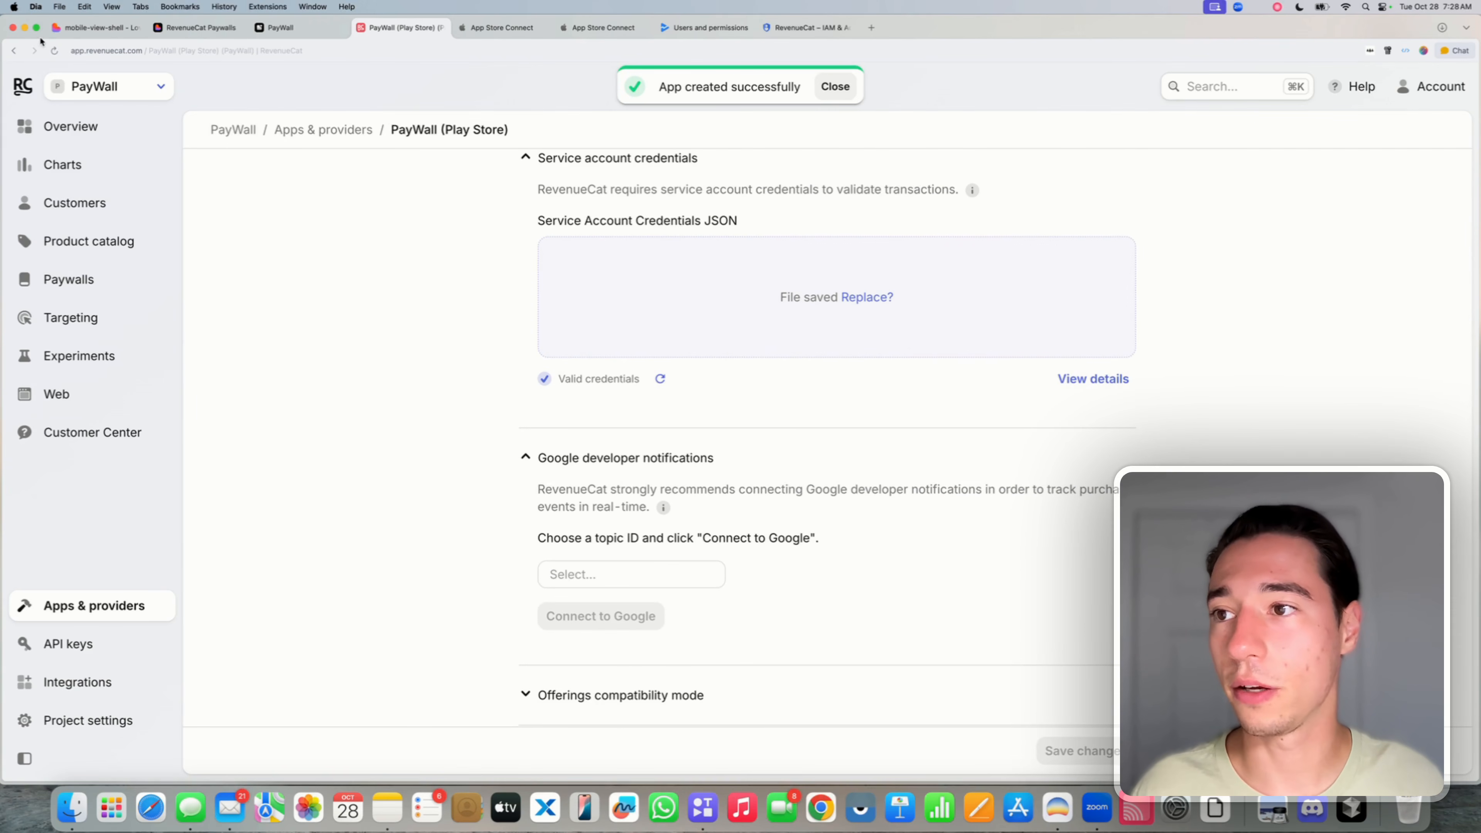
- Reload the app page and open the guide for Play service credentials
left_click(55, 51)
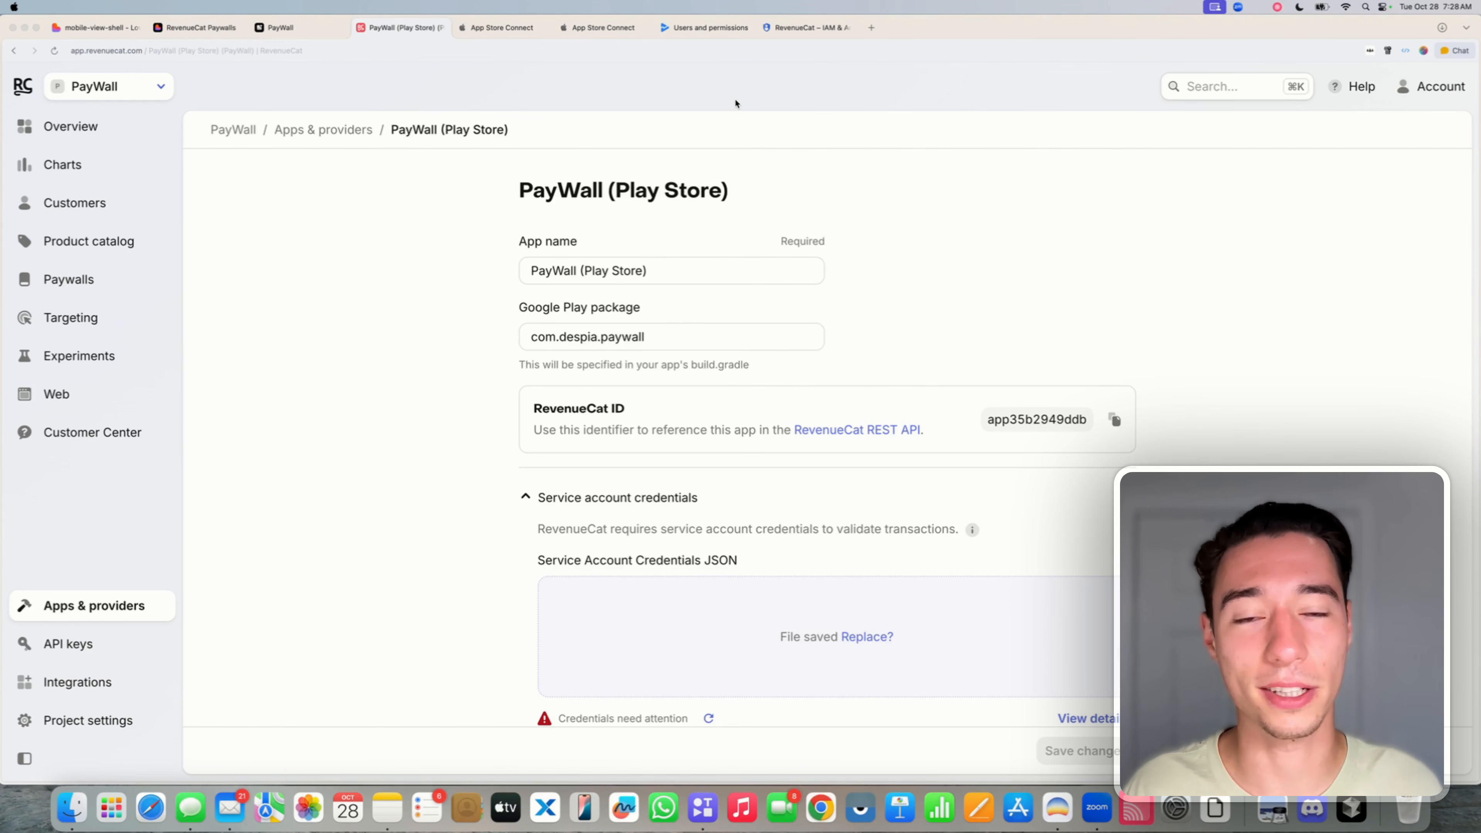
left_click(1049, 140)
scroll(1130, 270, "down", 5)
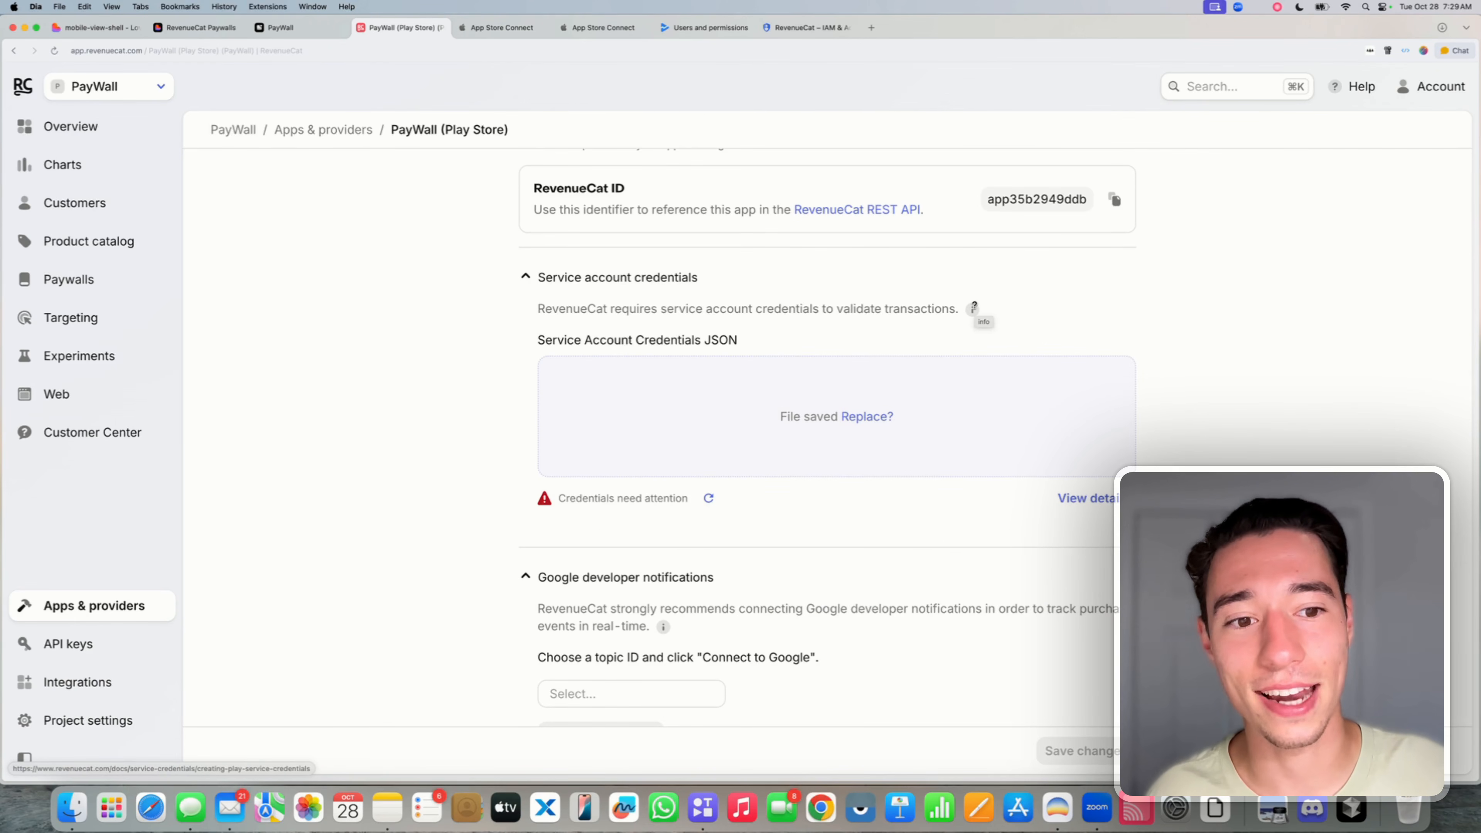
left_click(771, 133)
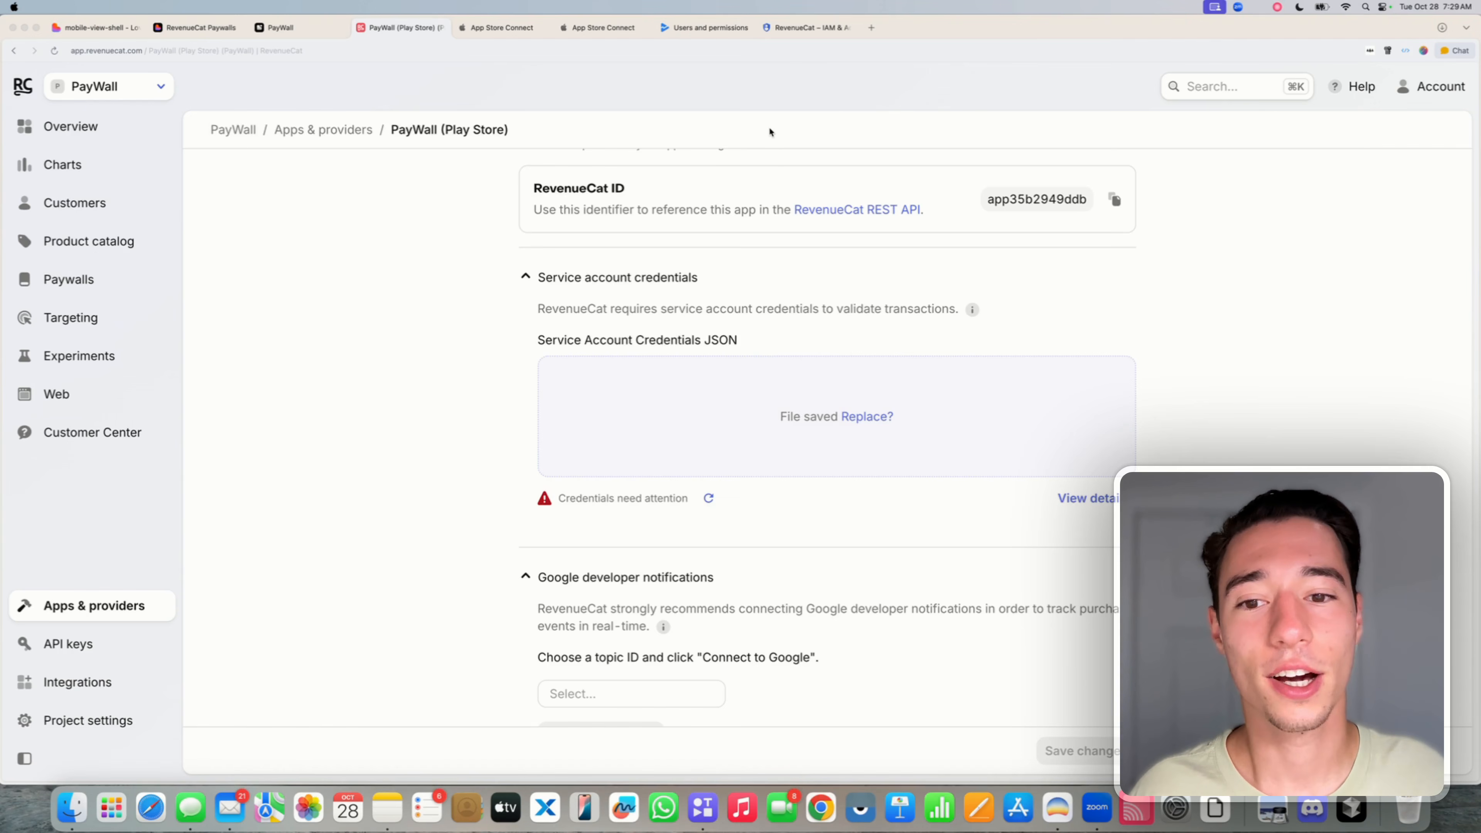
left_click(972, 309)
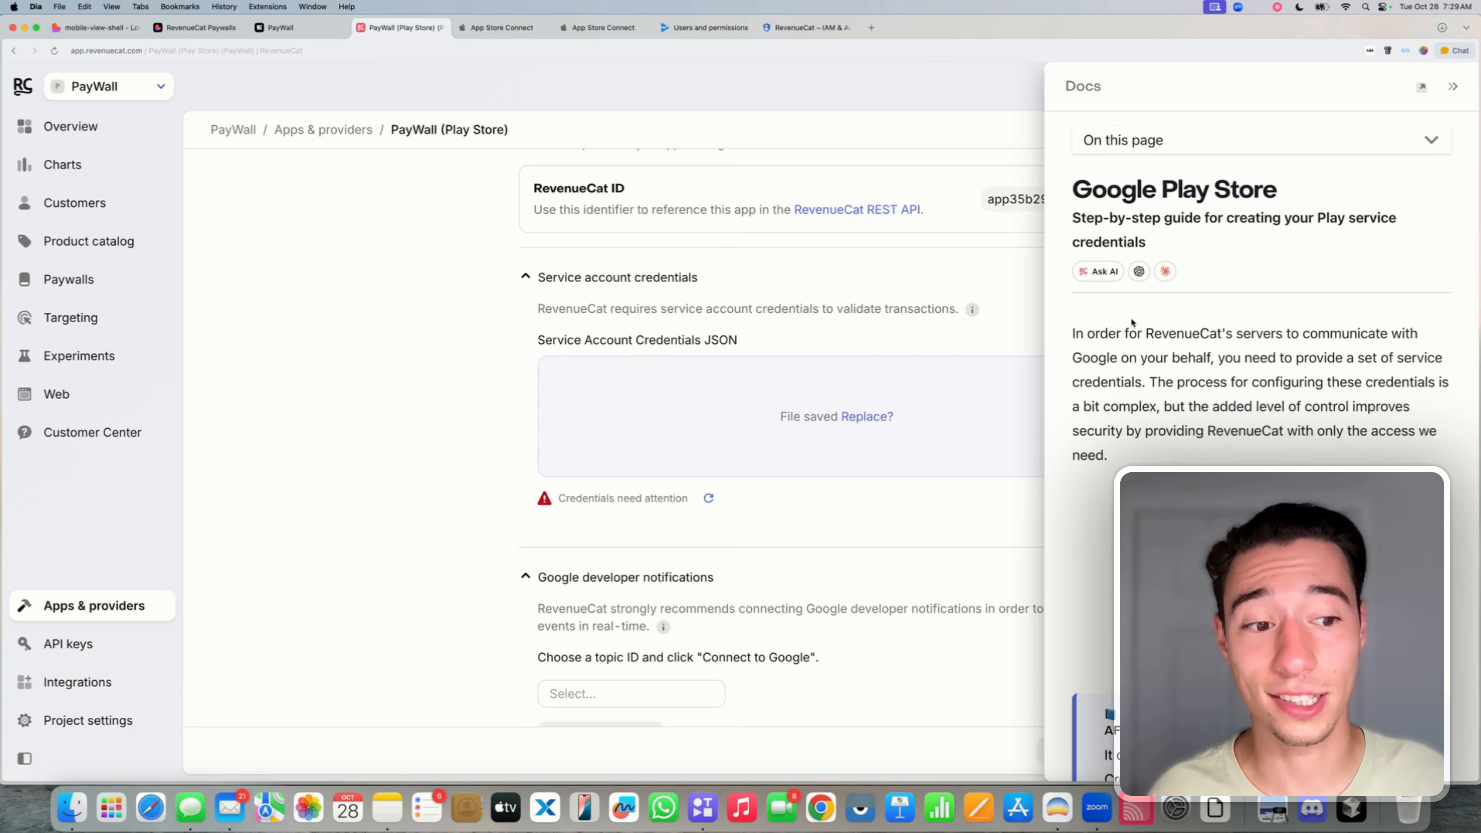
- Scroll the guide to step 1, enabling the Google Developer and Reporting APIs
scroll(1132, 322, "down", 10)
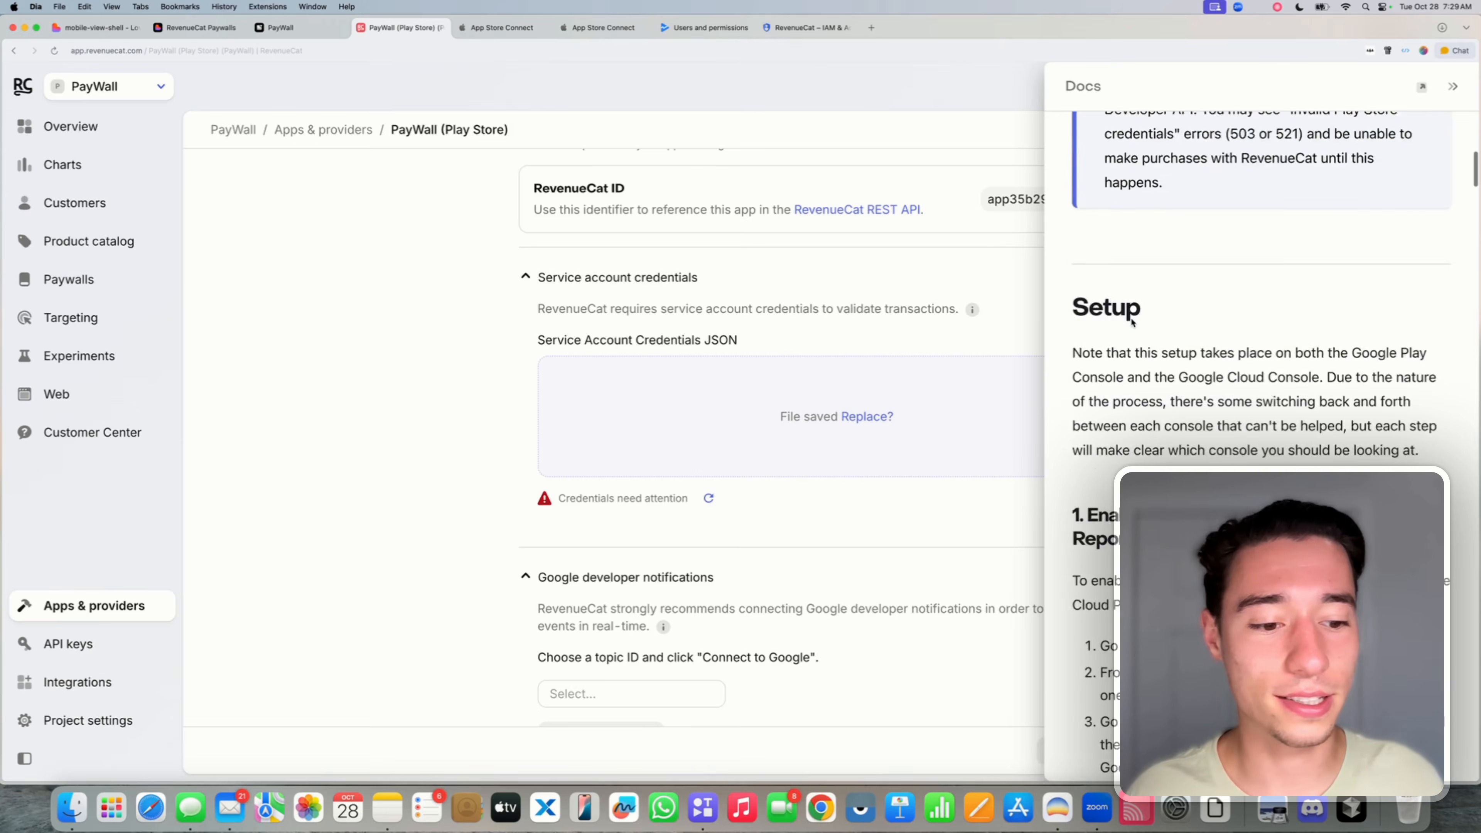
scroll(1132, 322, "down", 6)
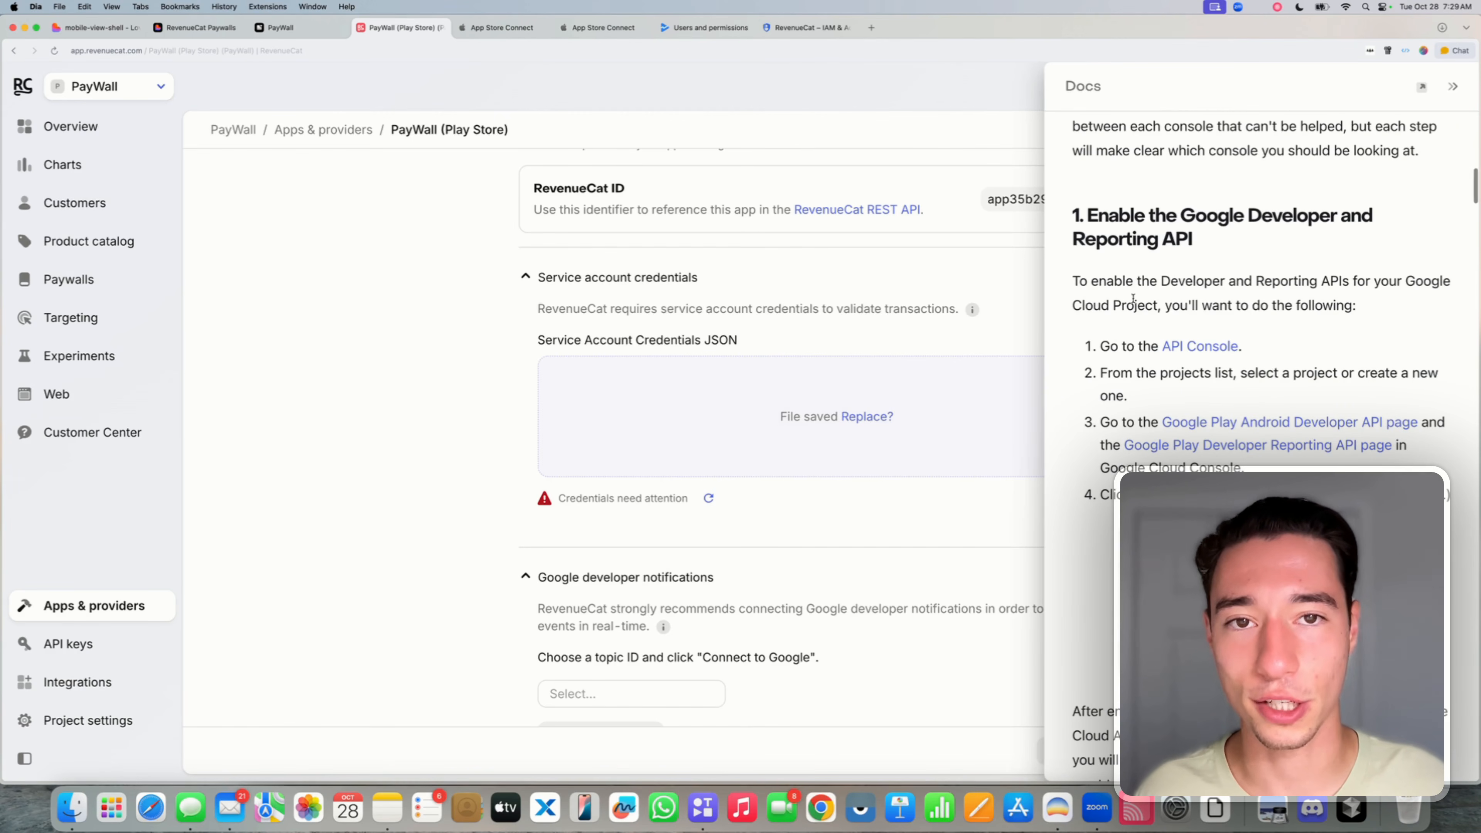
left_click(1286, 301)
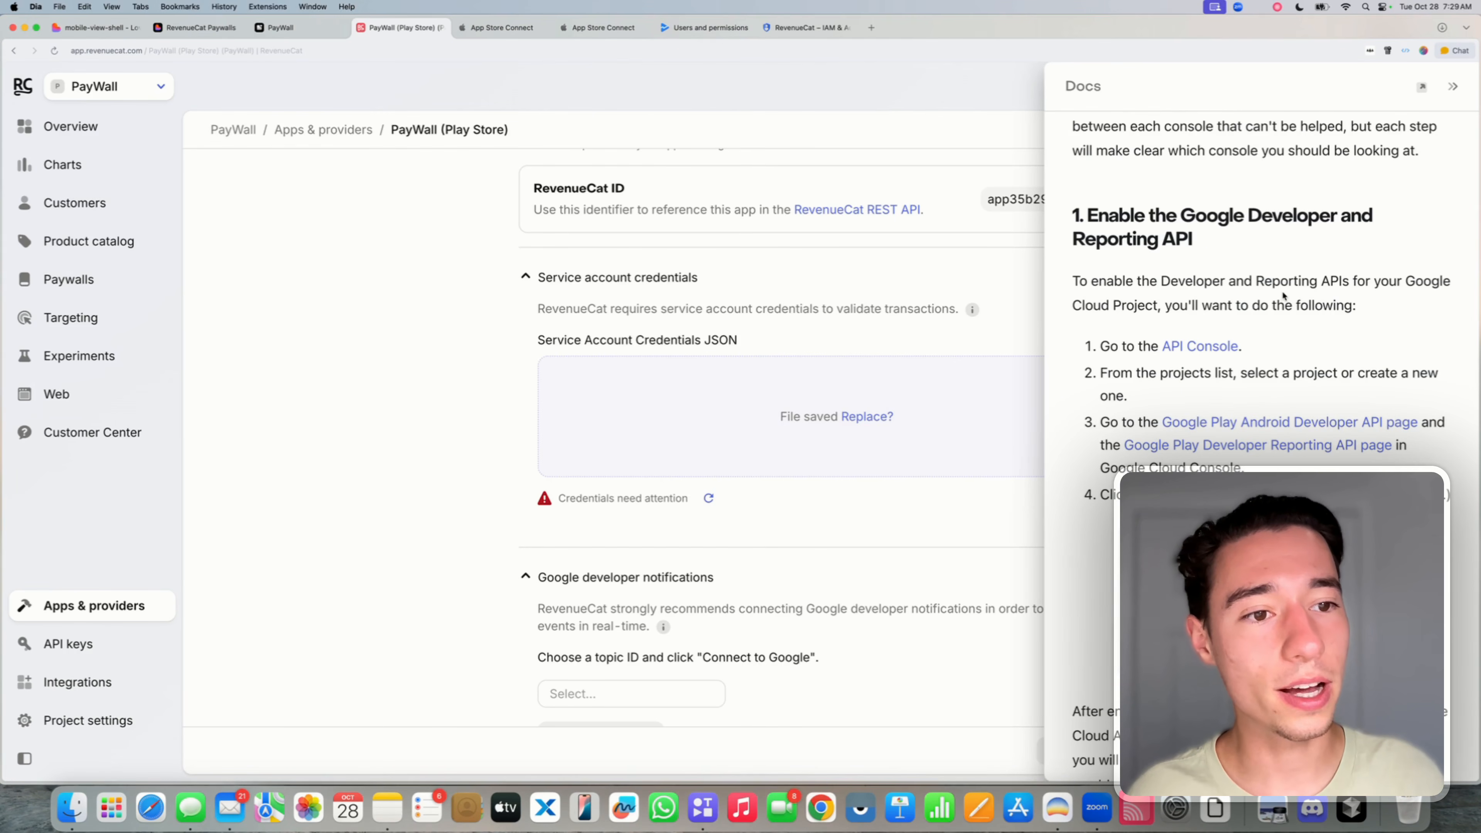
left_click_drag(1077, 216, 1186, 245)
left_click(1159, 279)
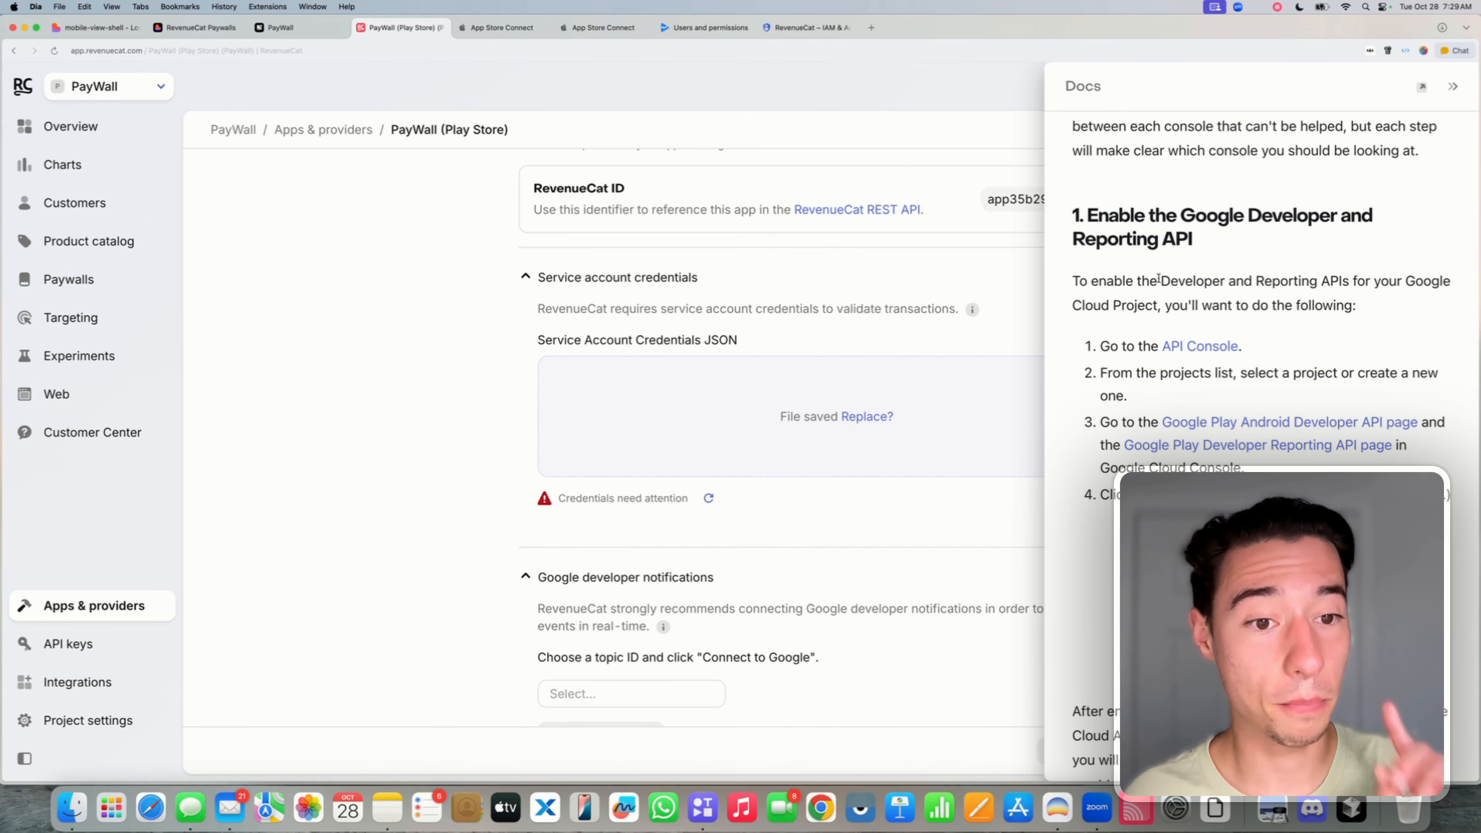
scroll(1132, 368, "down", 3)
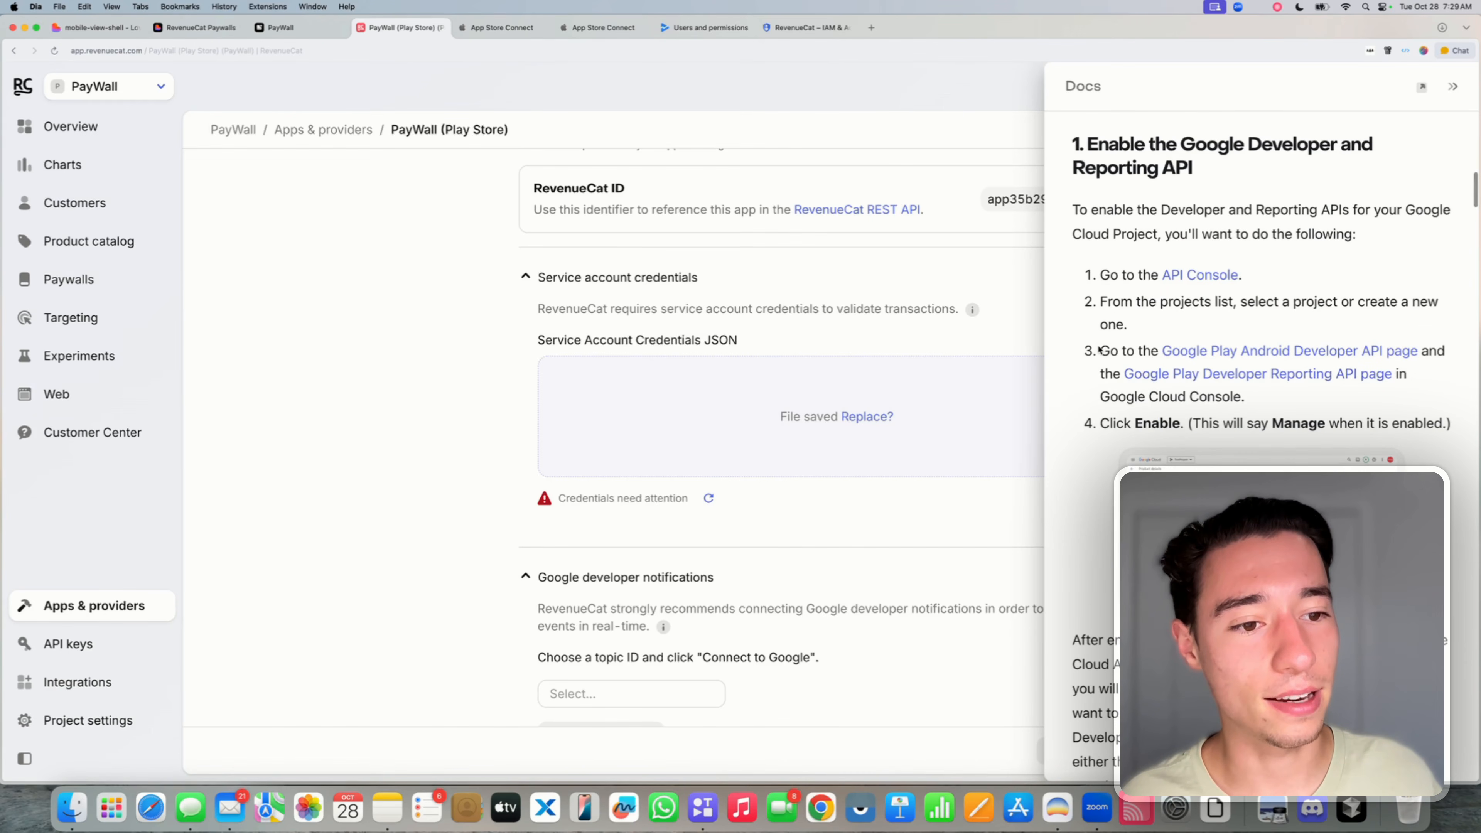
left_click_drag(1100, 351, 1255, 396)
left_click(1134, 354)
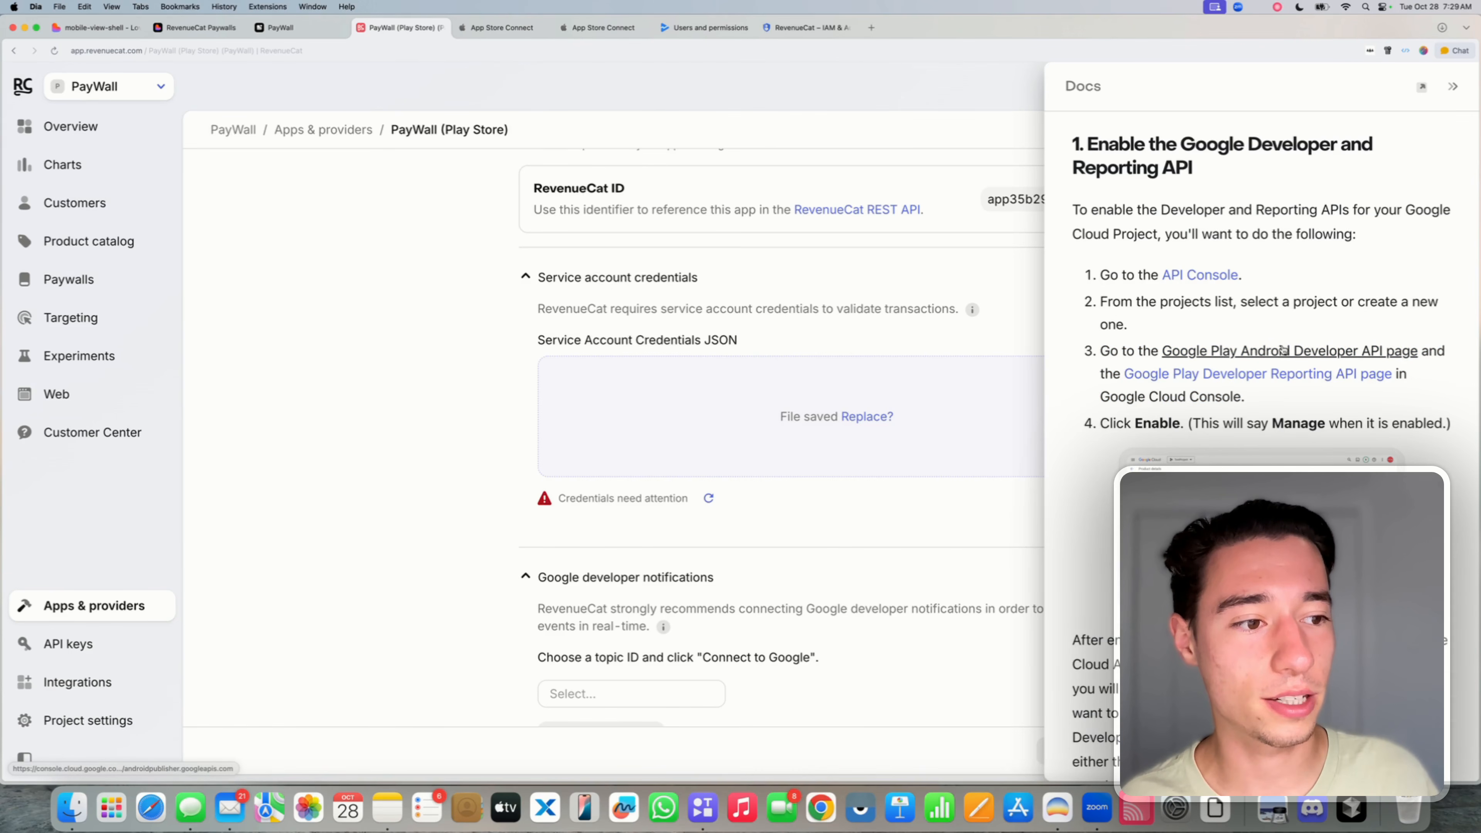
left_click(1205, 352)
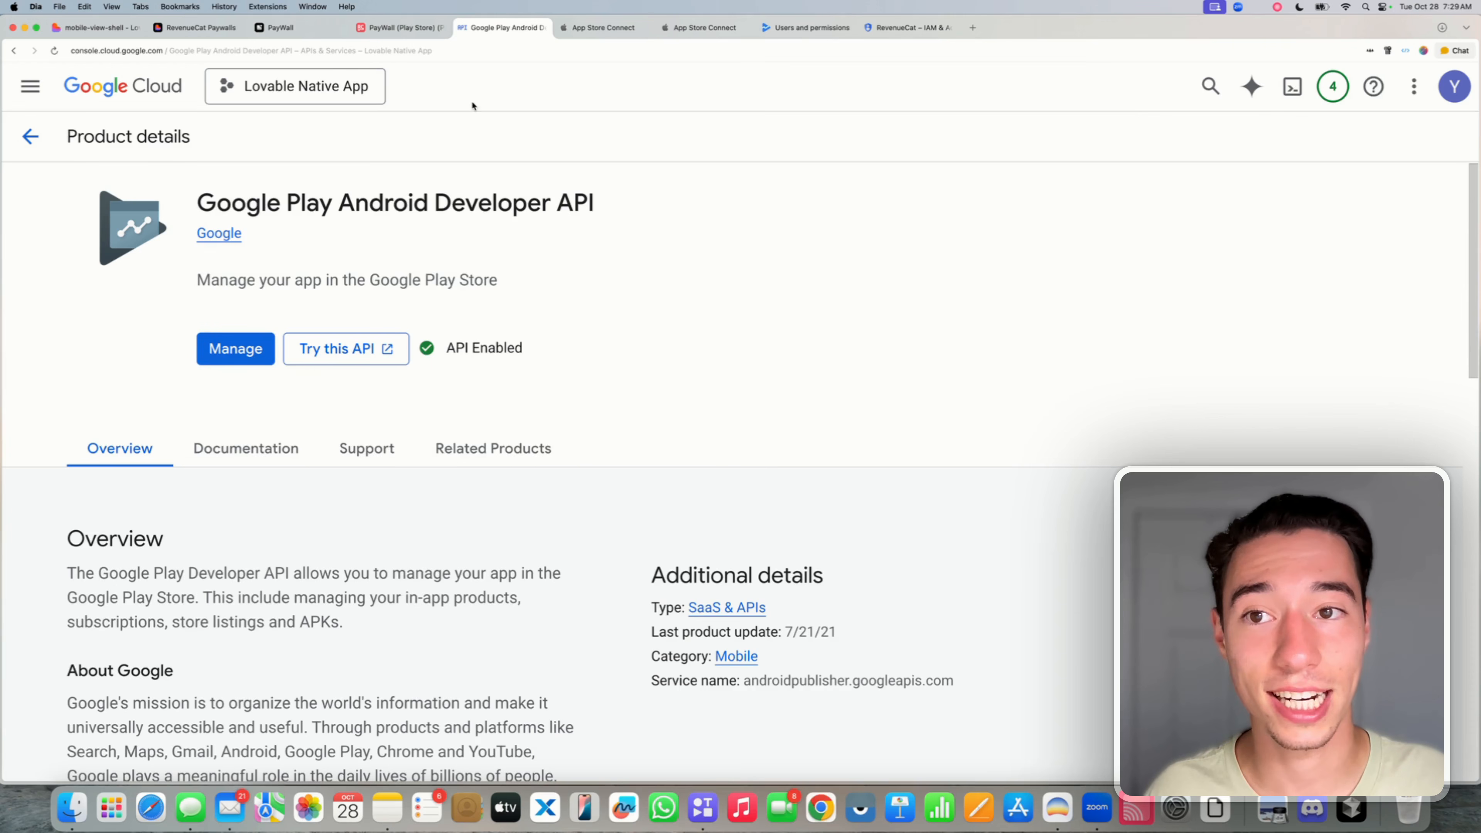
left_click(542, 28)
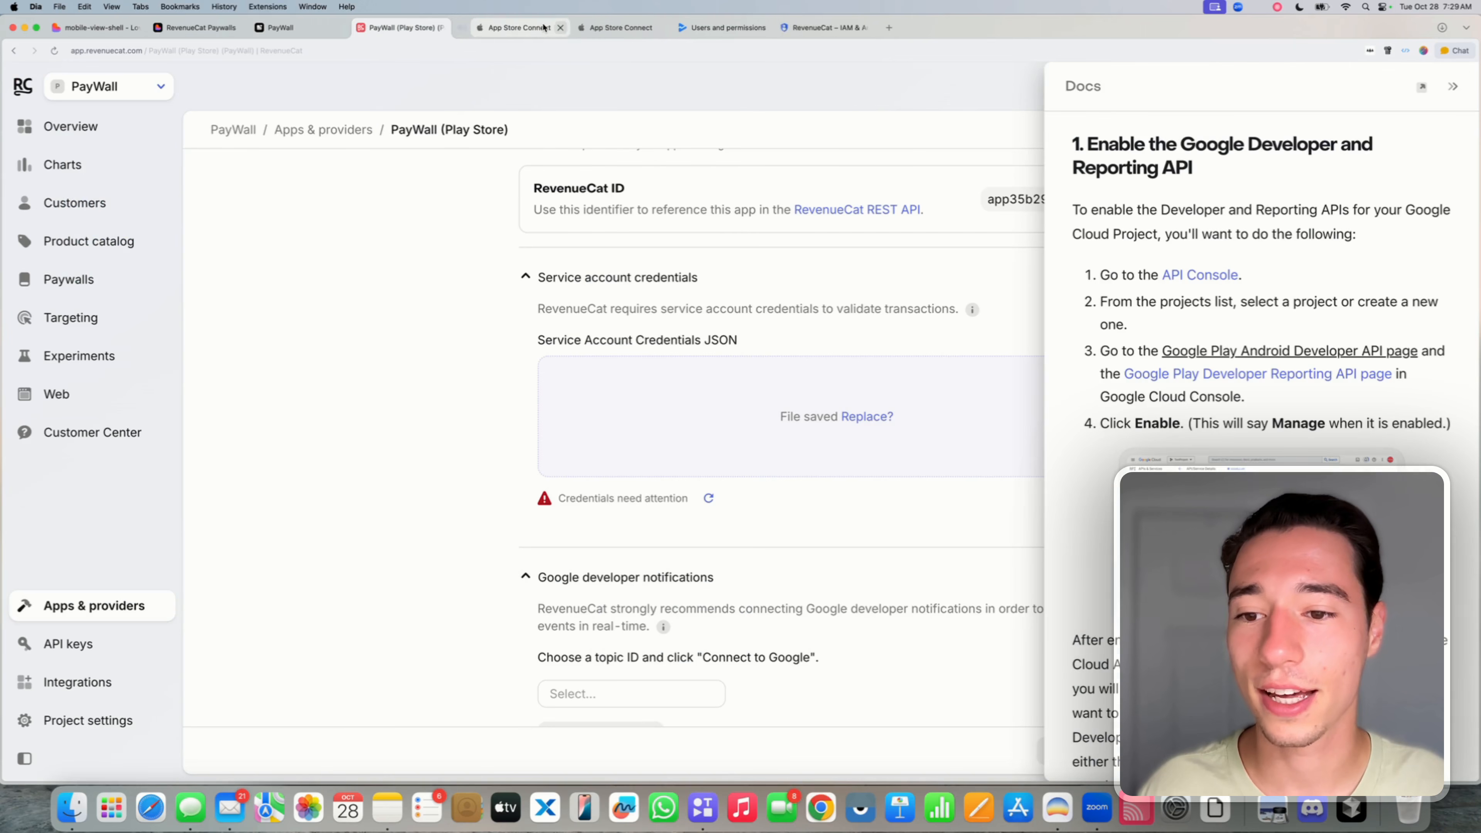
left_click(1280, 375)
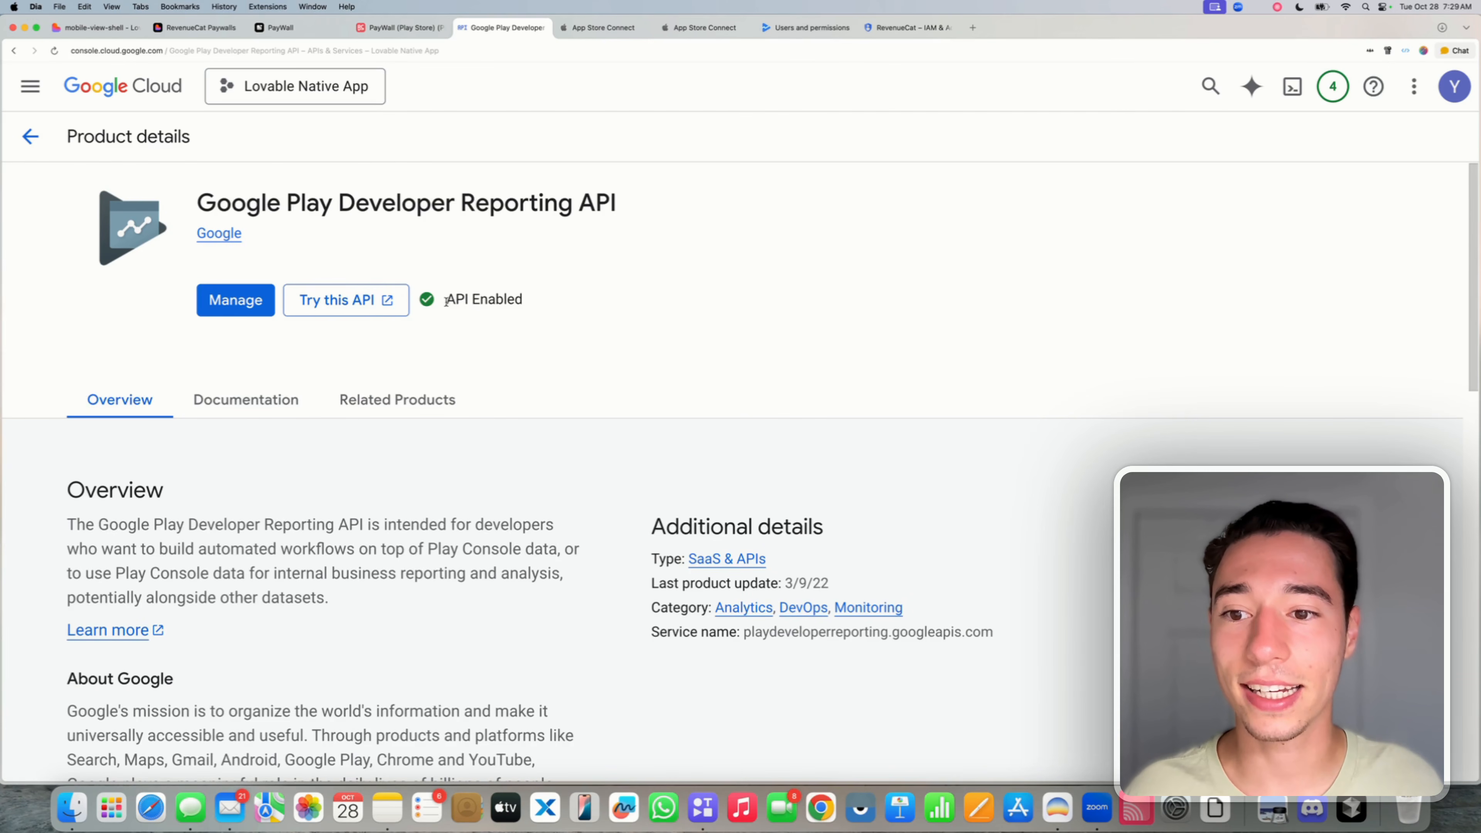
left_click_drag(446, 301, 528, 301)
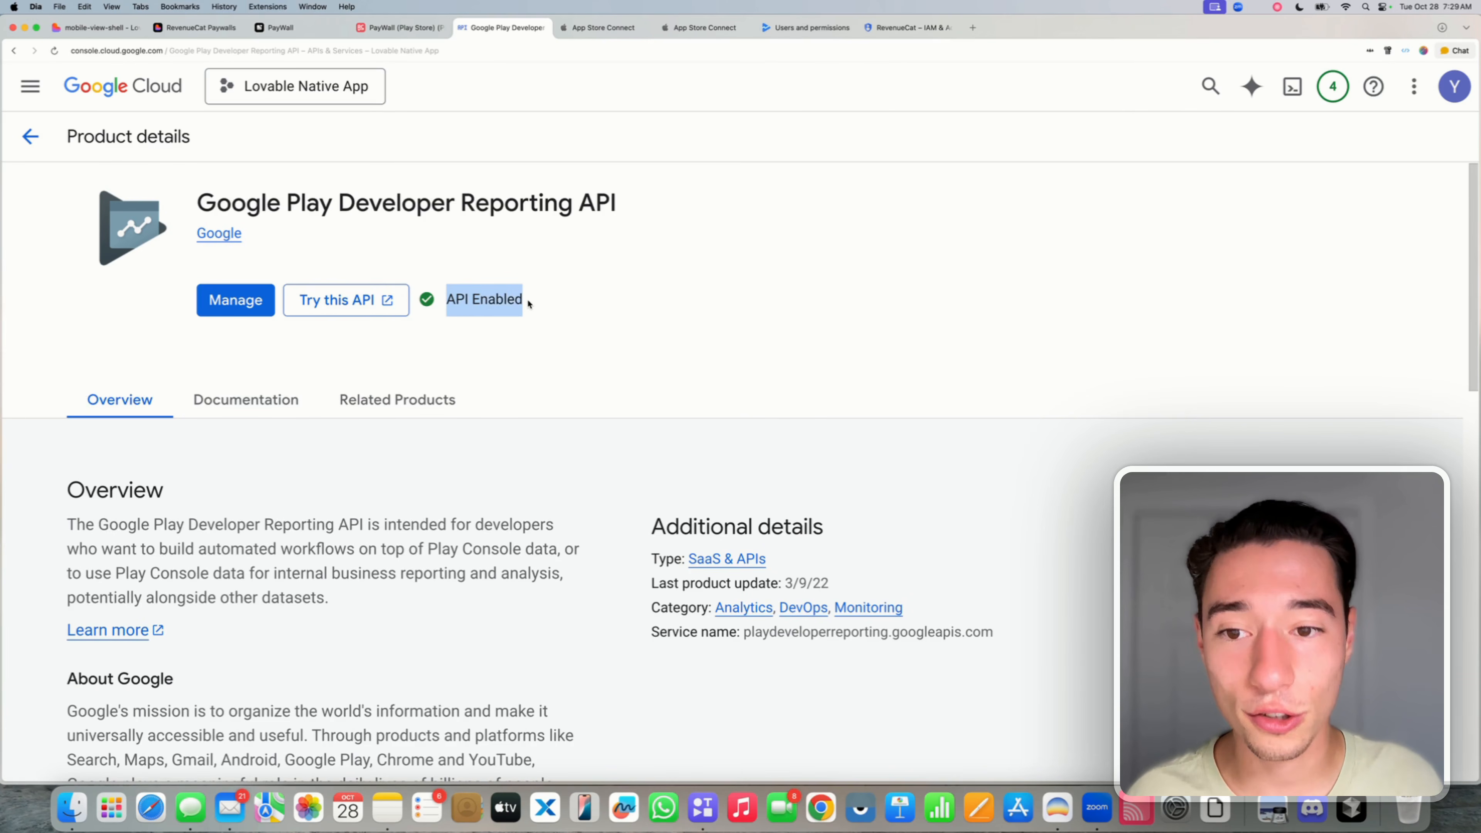
right_click(543, 31)
left_click(522, 33)
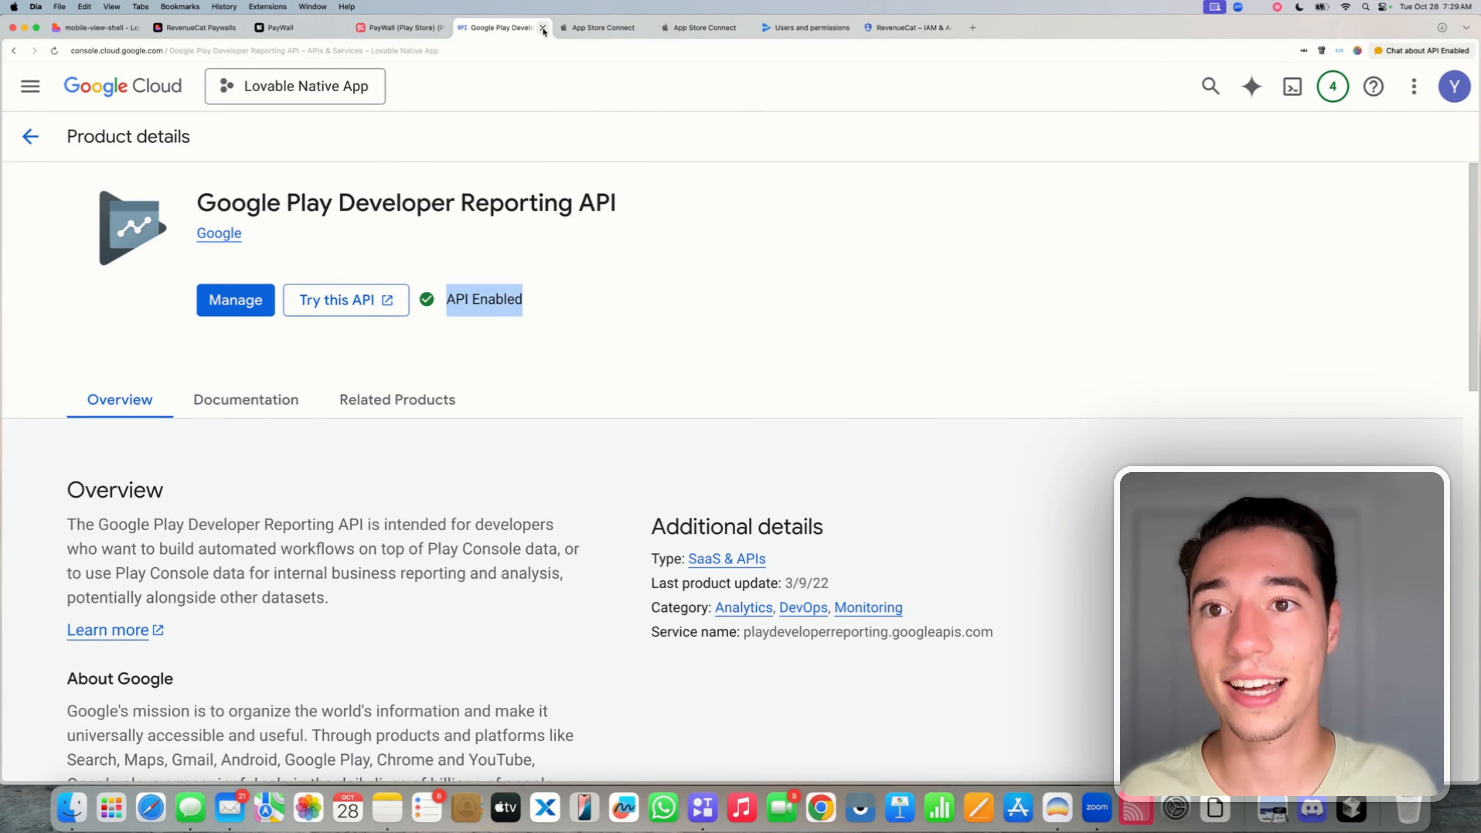
left_click(542, 29)
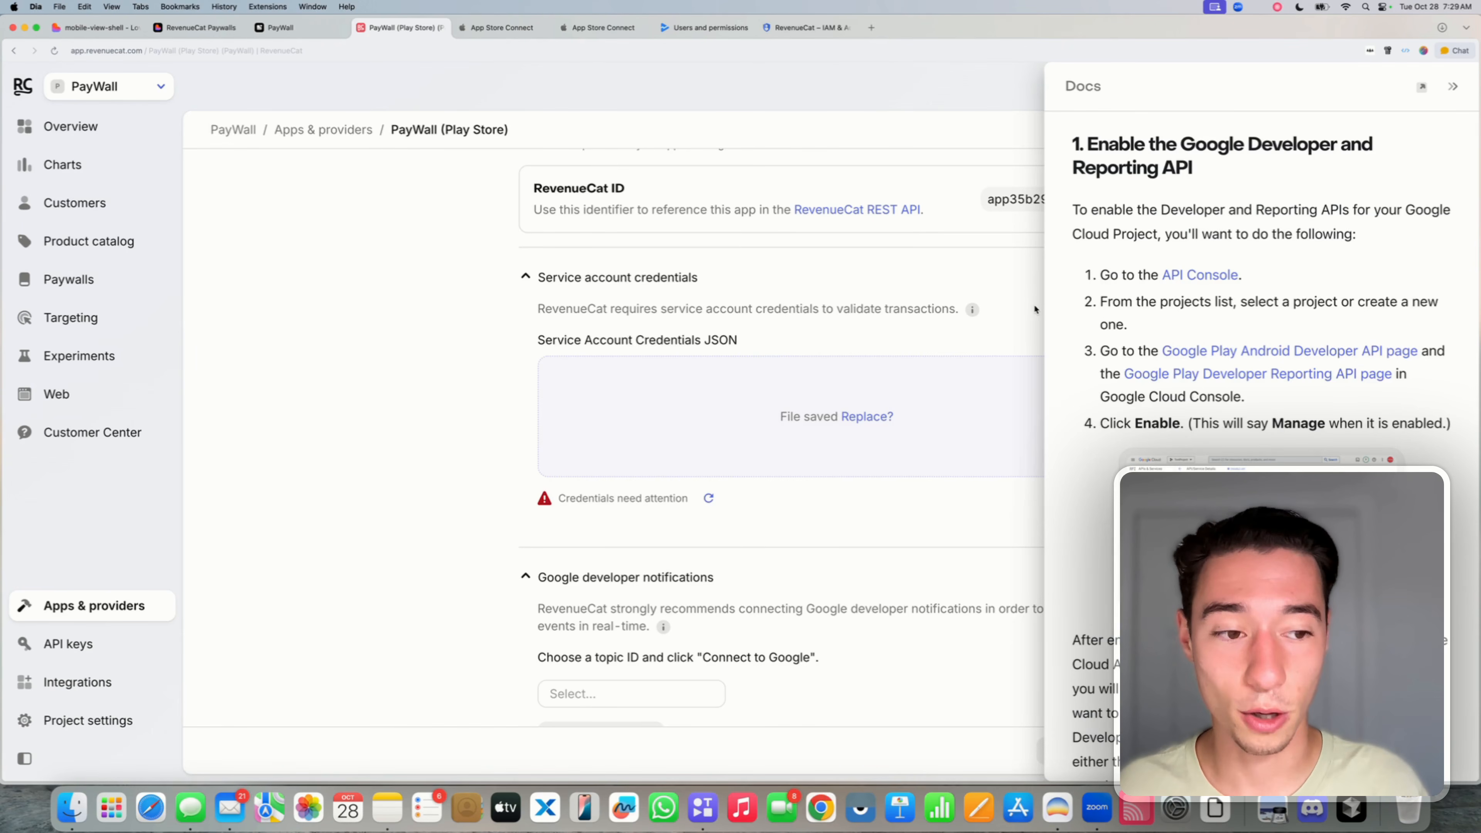
- Scroll the Docs panel down to the note about enabling the Pub/Sub API
scroll(1175, 389, "down", 8)
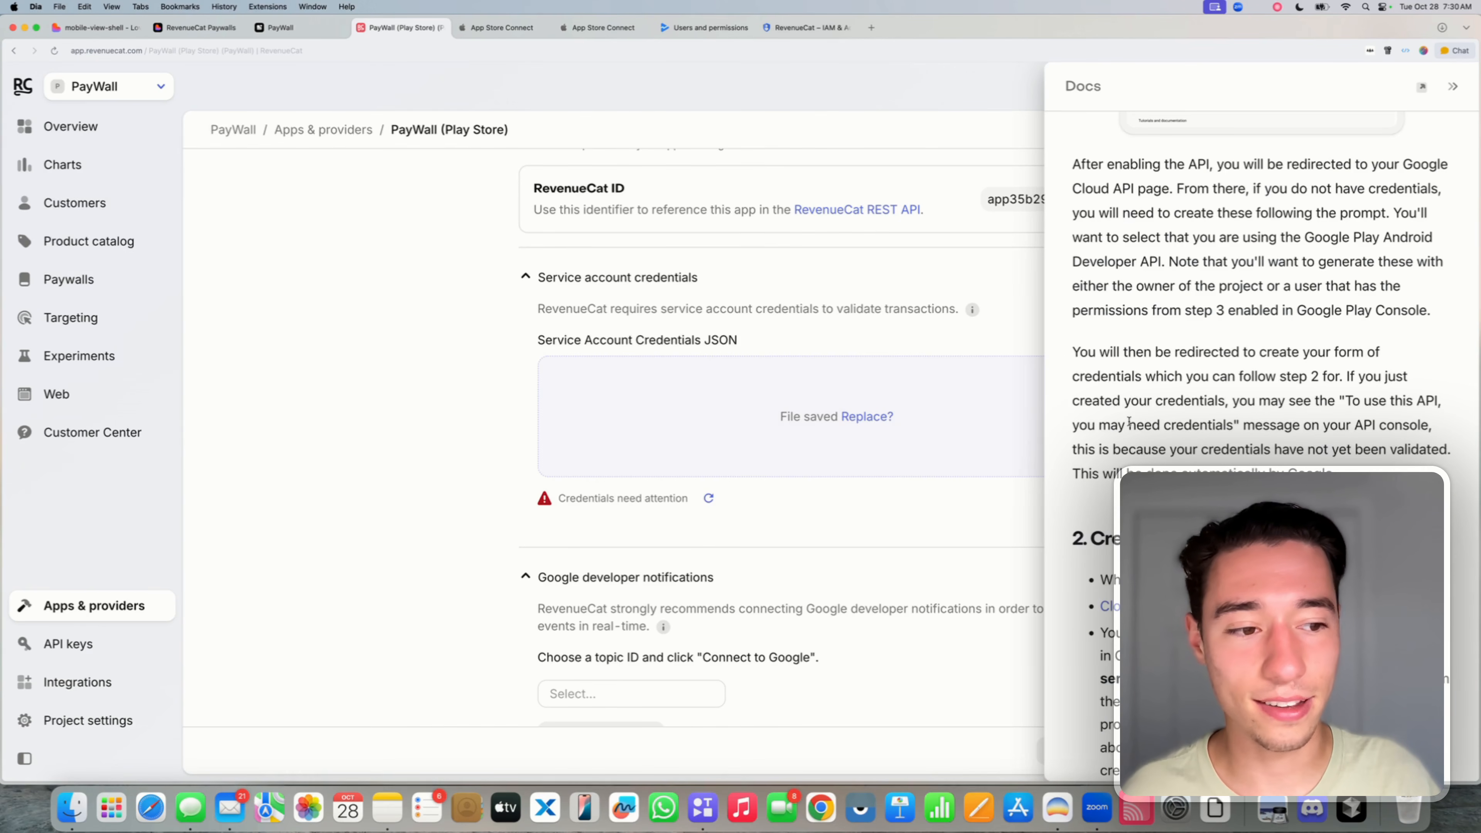
scroll(1129, 421, "down", 10)
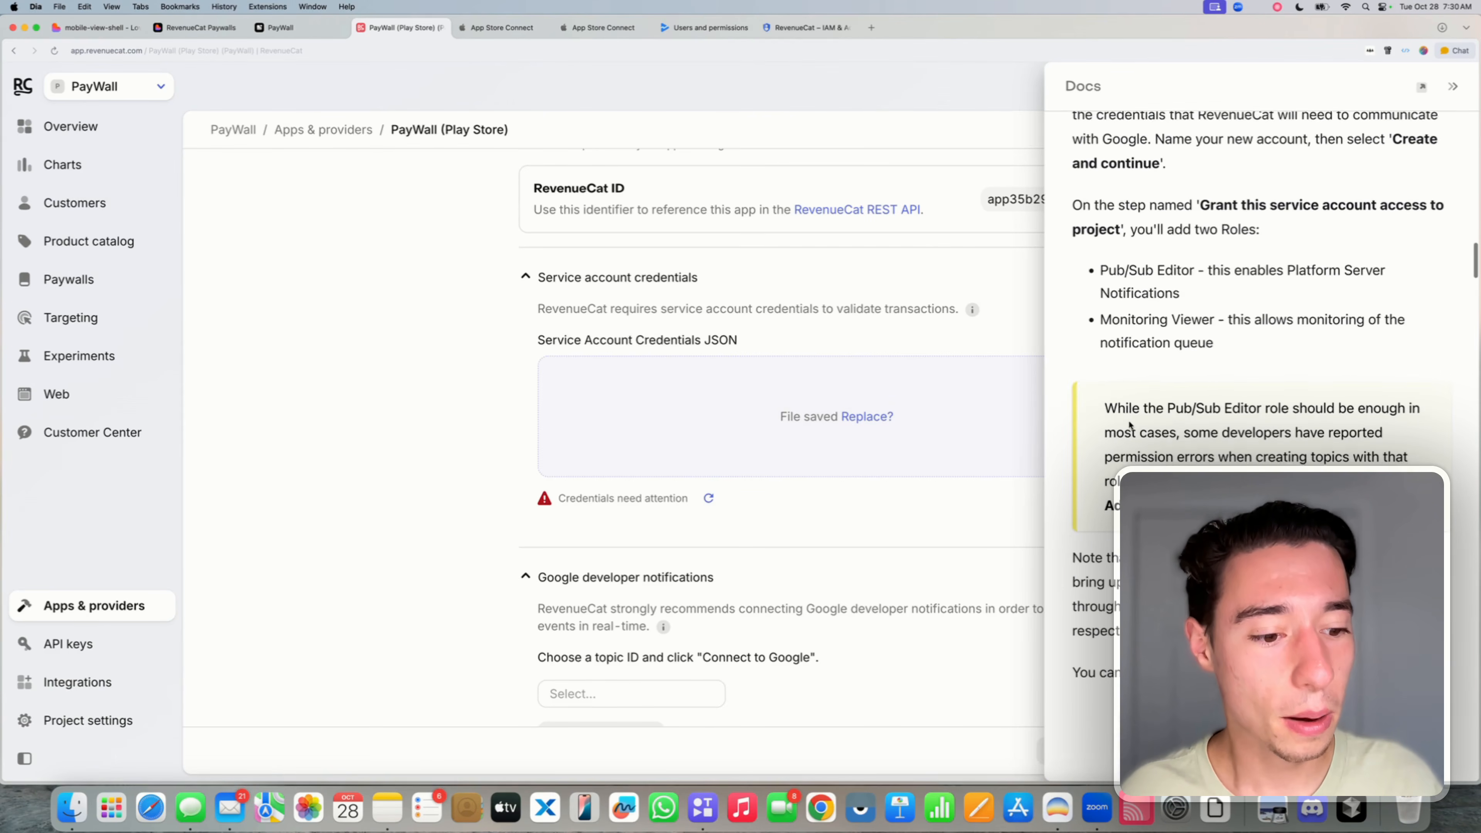
scroll(1129, 421, "down", 10)
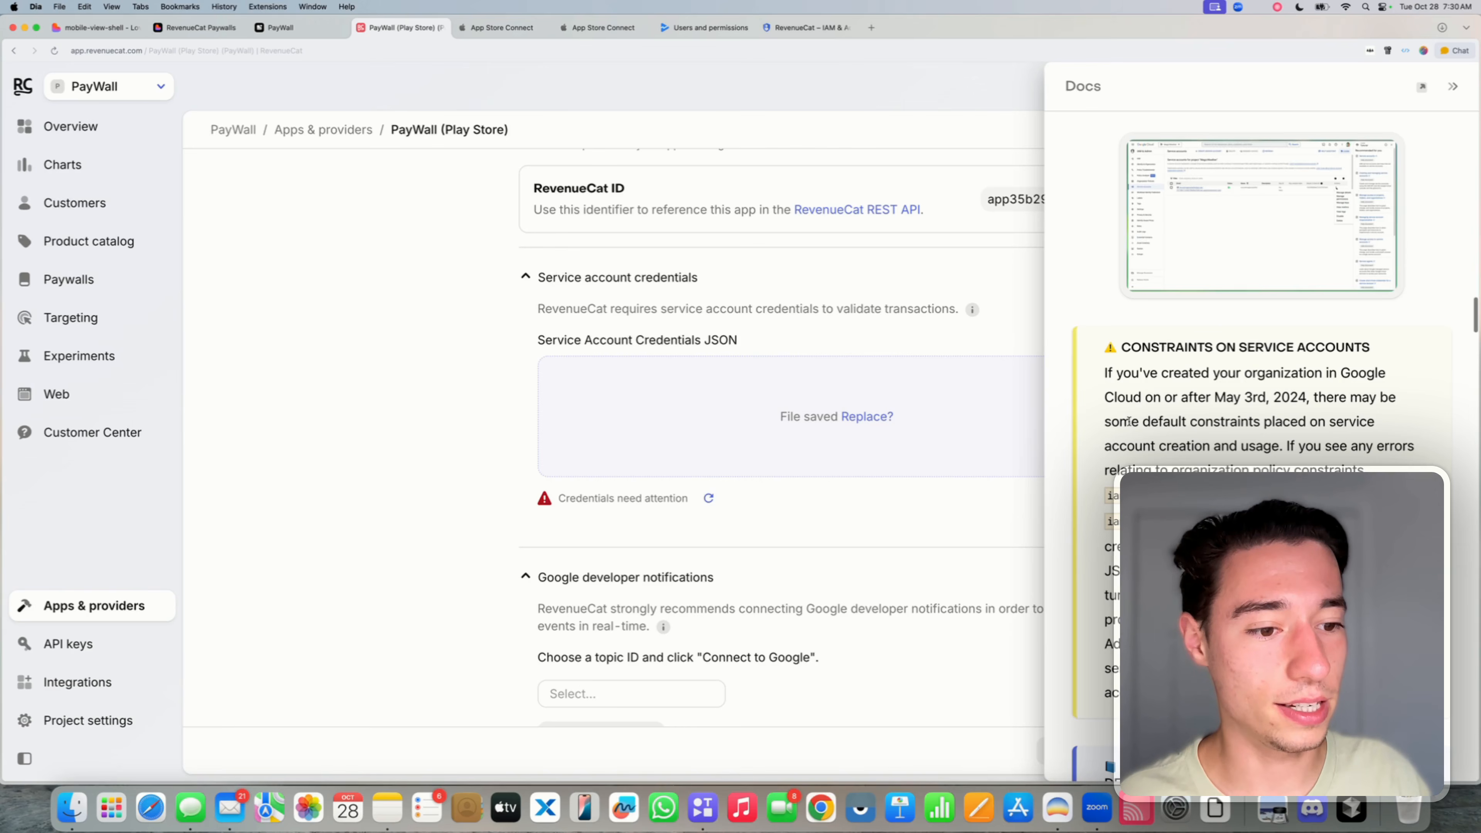
scroll(1129, 421, "down", 8)
scroll(1171, 435, "down", 1)
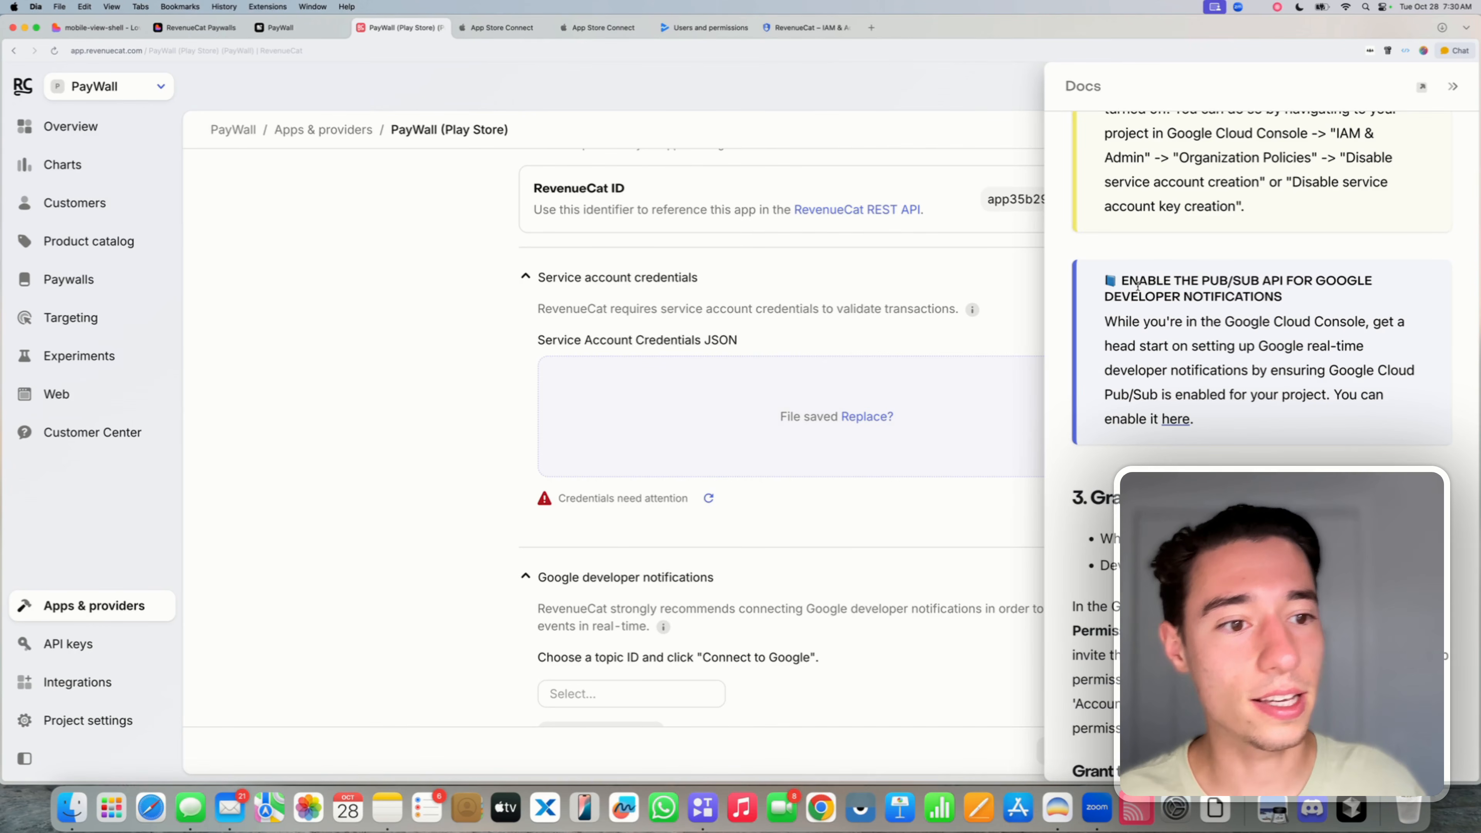
left_click_drag(1114, 276, 1362, 307)
left_click(1263, 302)
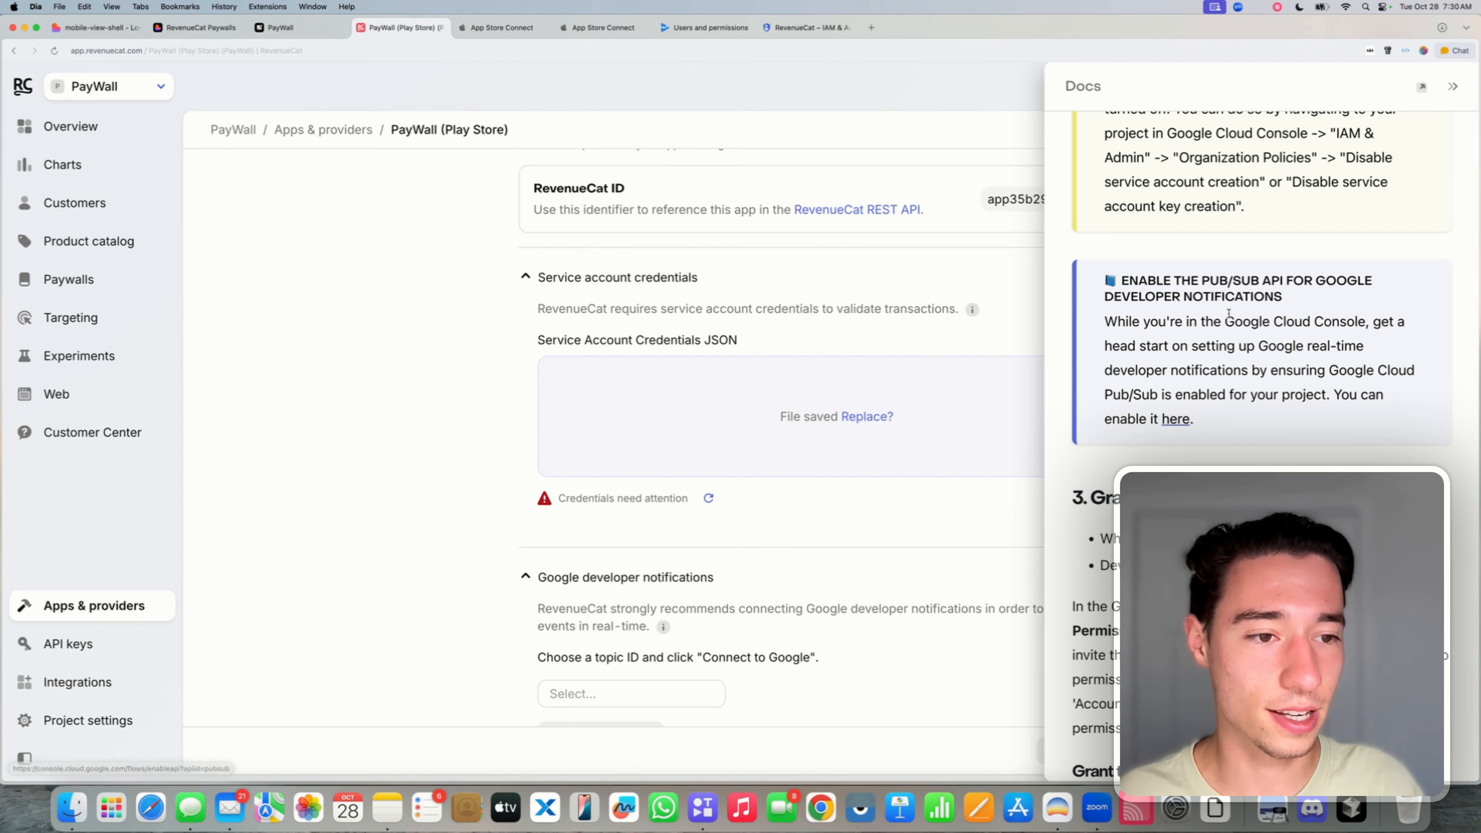
left_click_drag(1064, 495, 1088, 494)
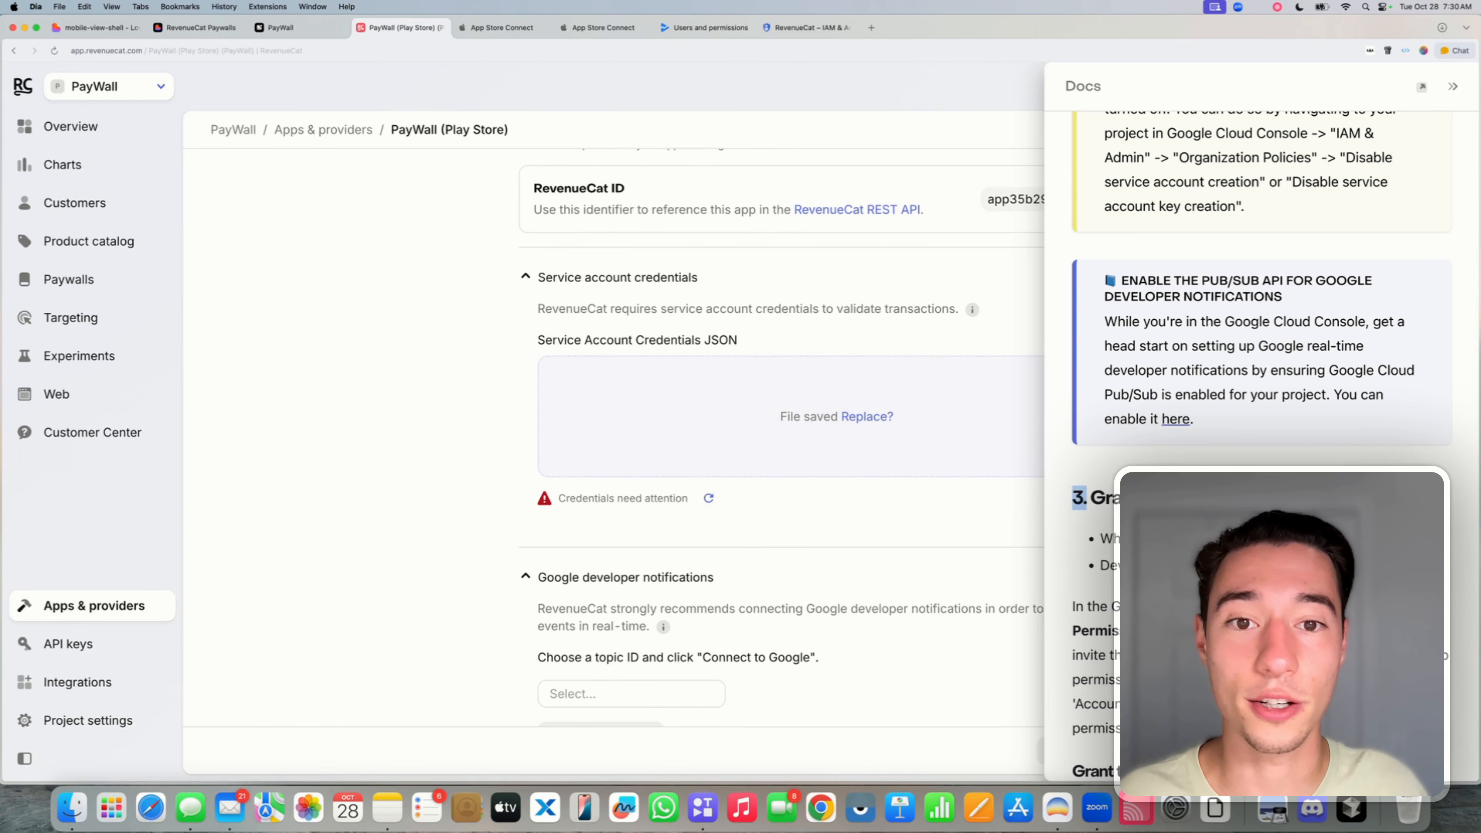
- Confirm the lovable-native-app project and enable the Cloud Pub/Sub API in Google Cloud
left_click(1175, 419)
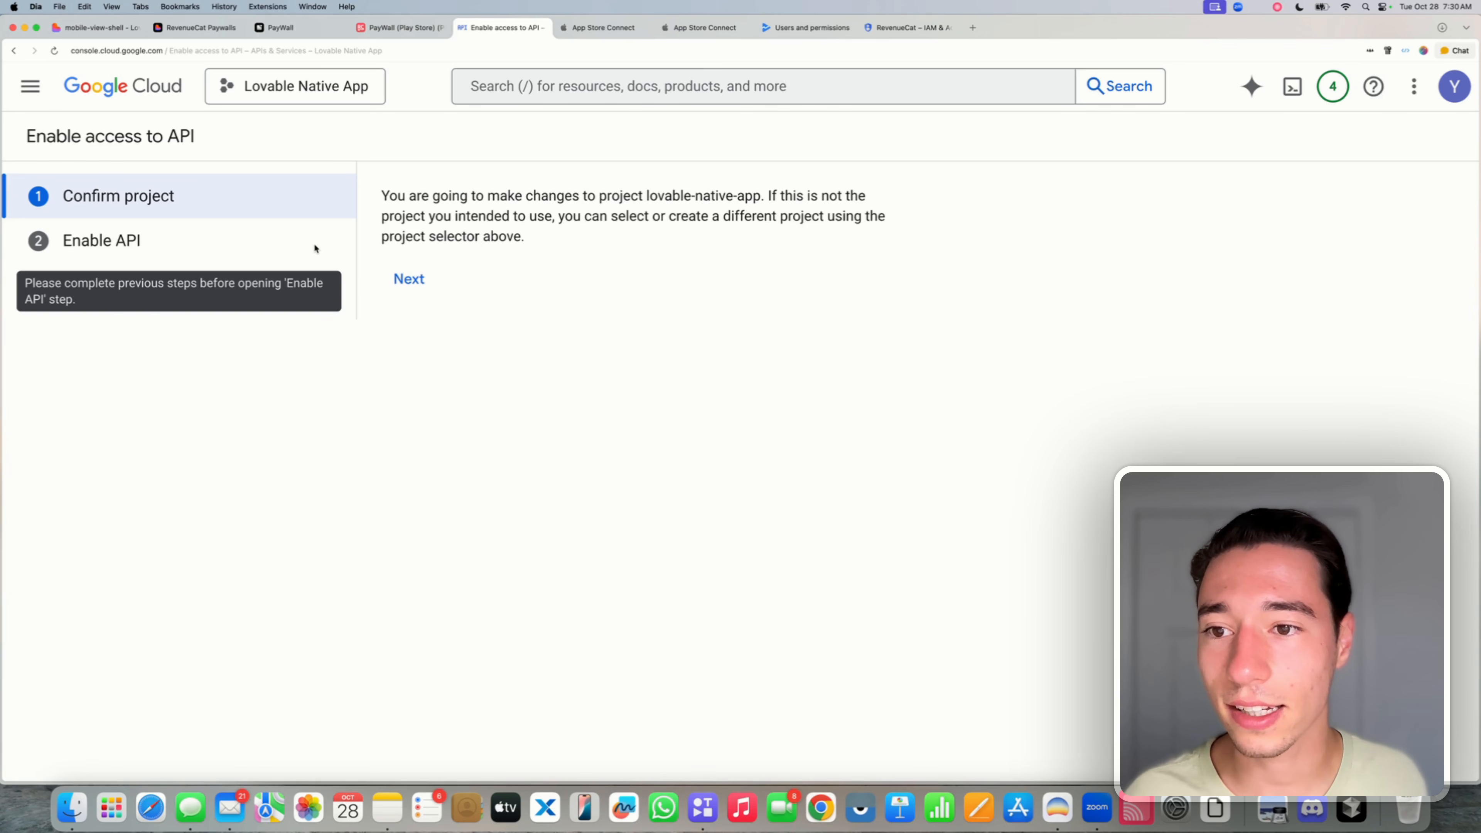
left_click(409, 279)
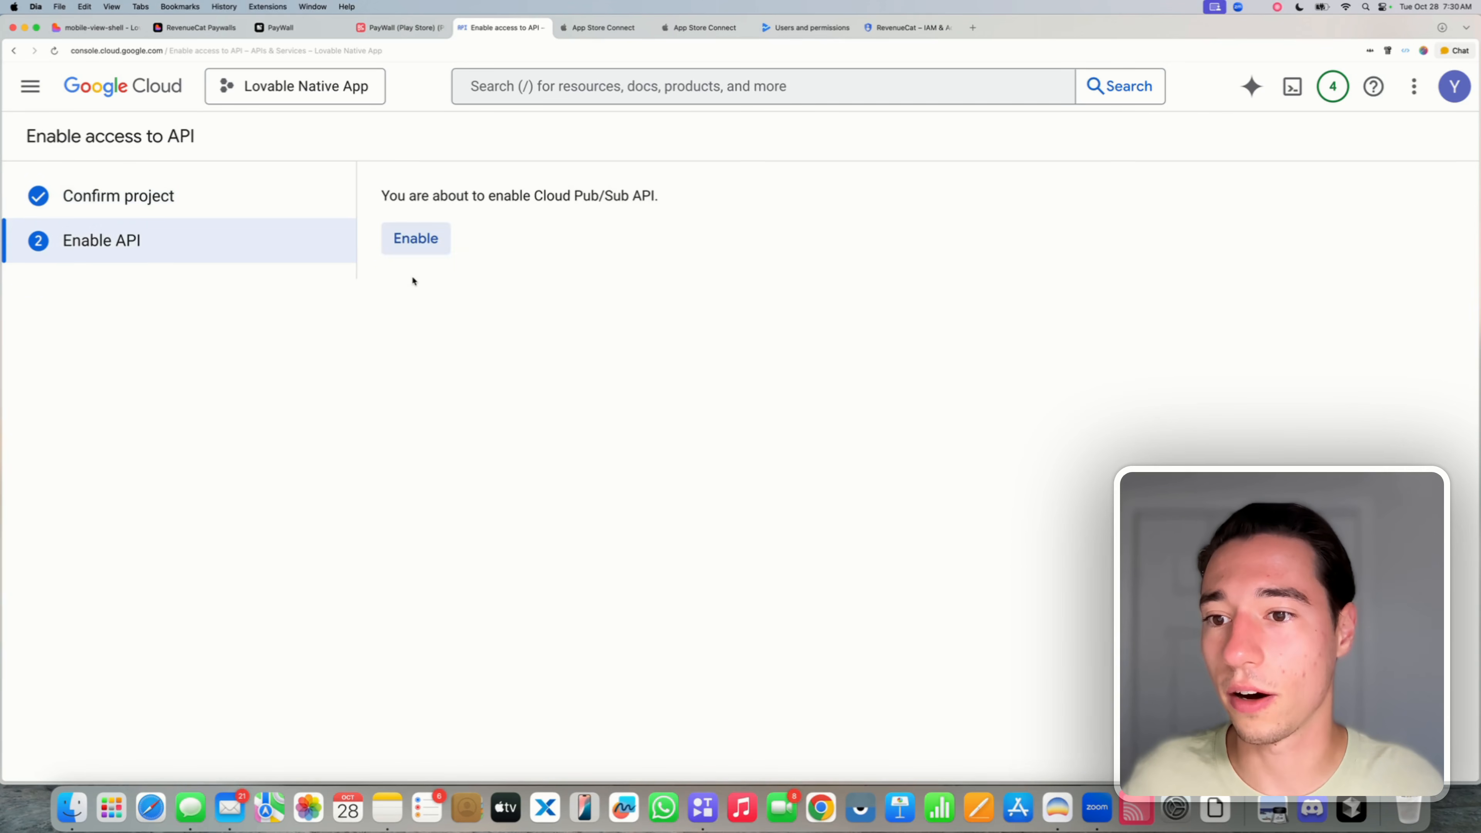
left_click(415, 239)
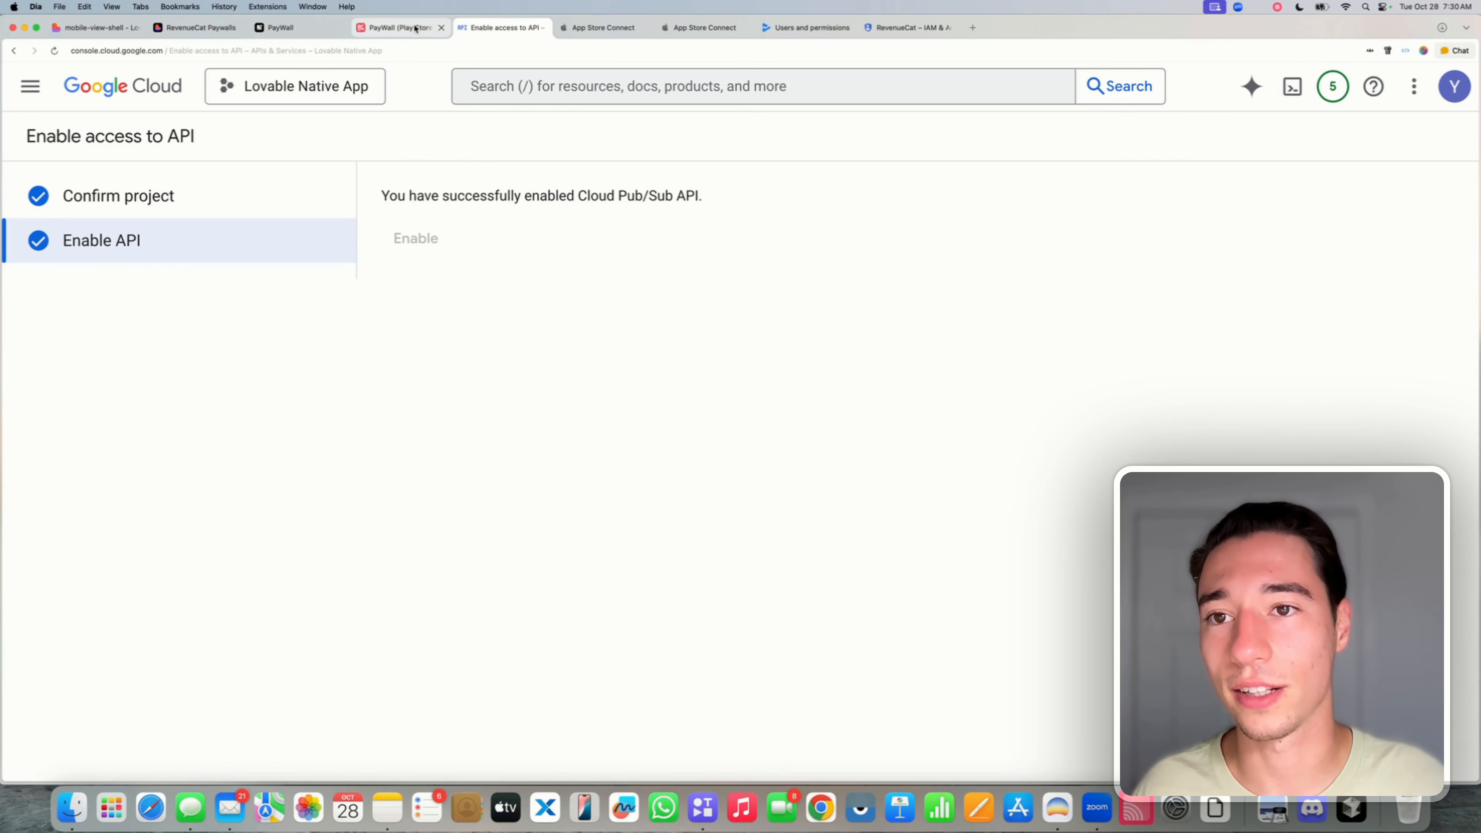
- Return to RevenueCat and open the Google Real-Time Developer Notifications guide from the Docs panel
left_click(542, 28)
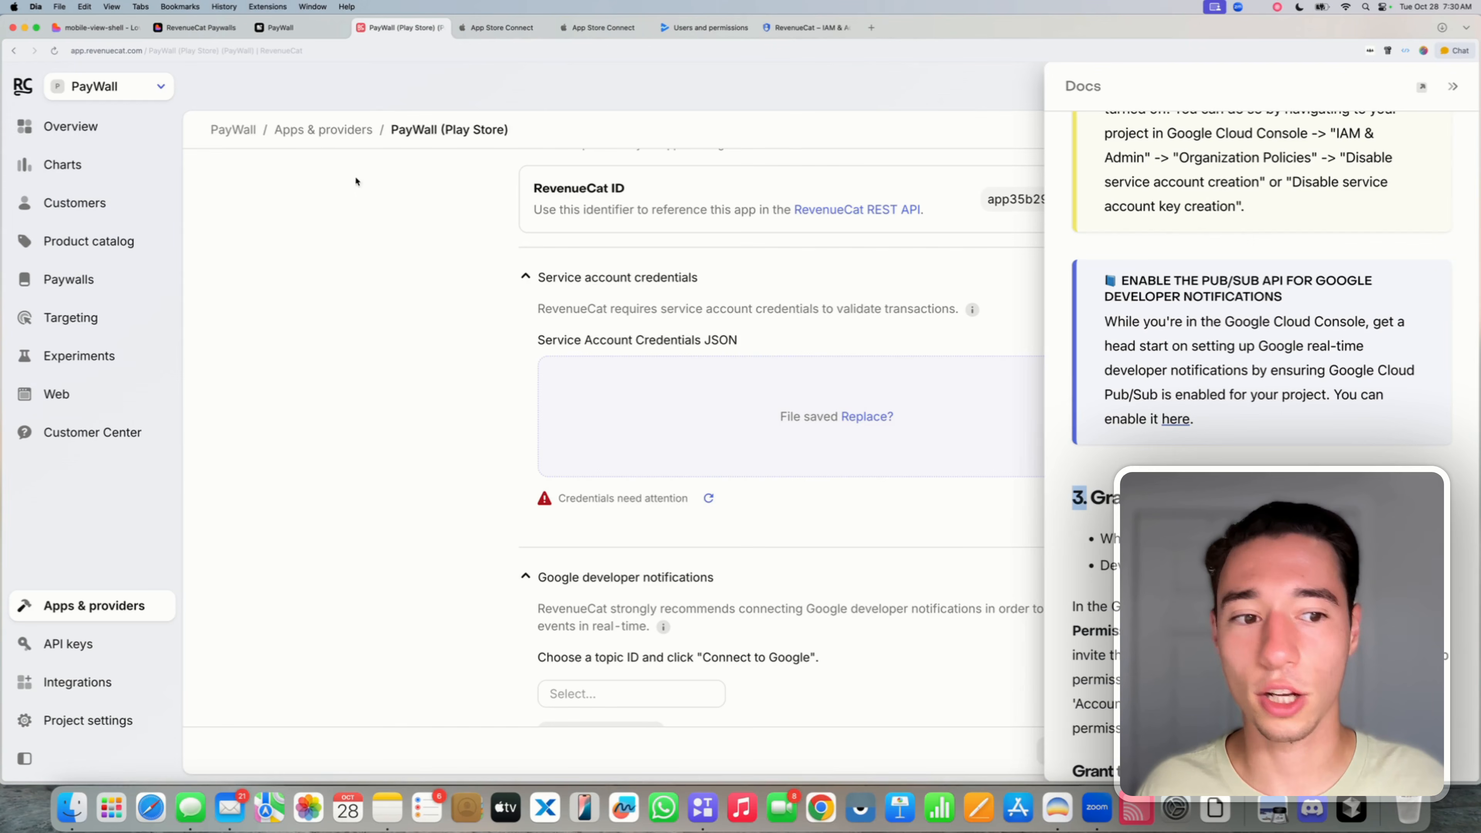
scroll(1263, 397, "down", 15)
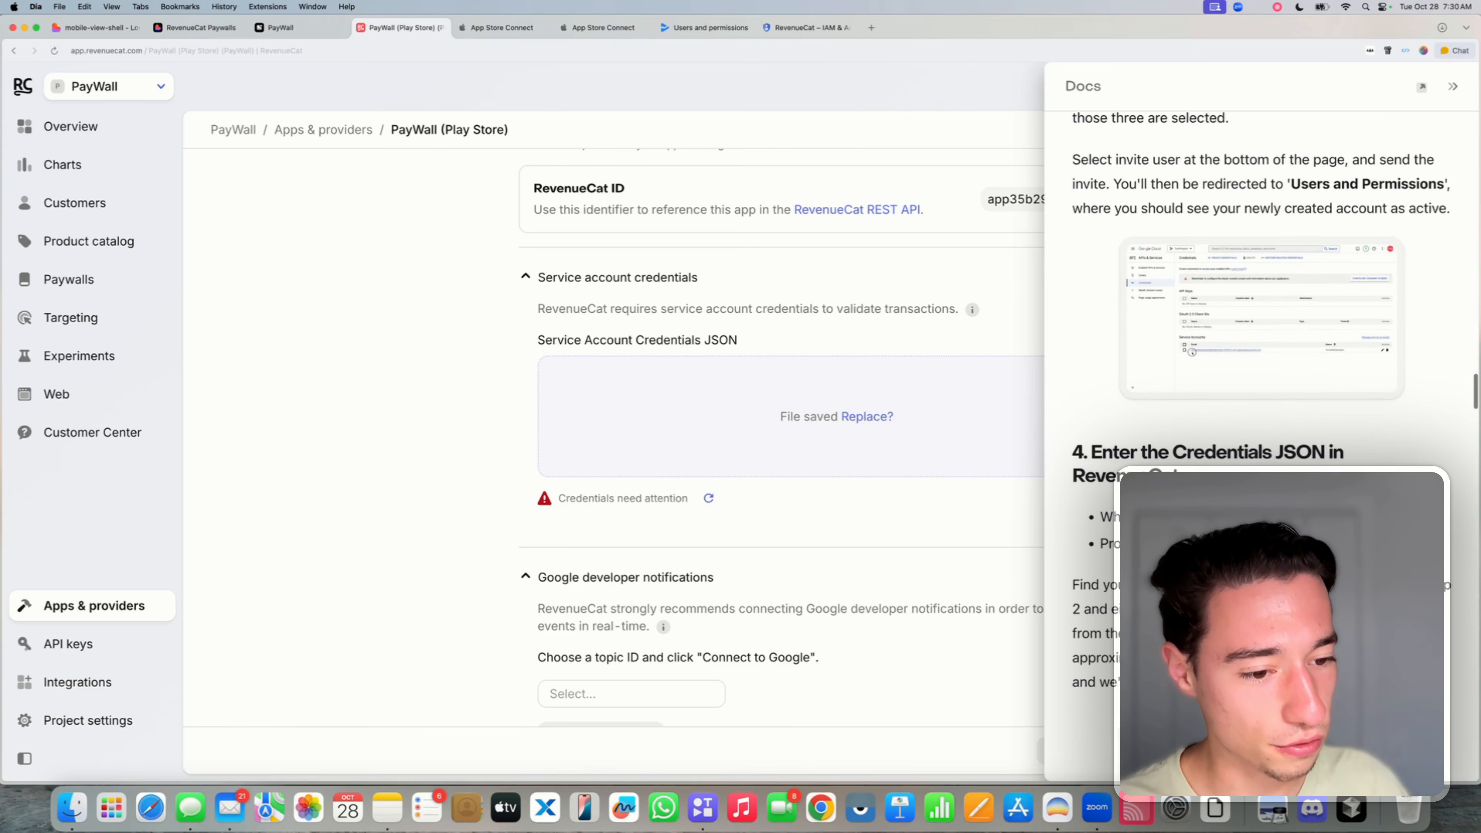
scroll(1263, 292, "down", 15)
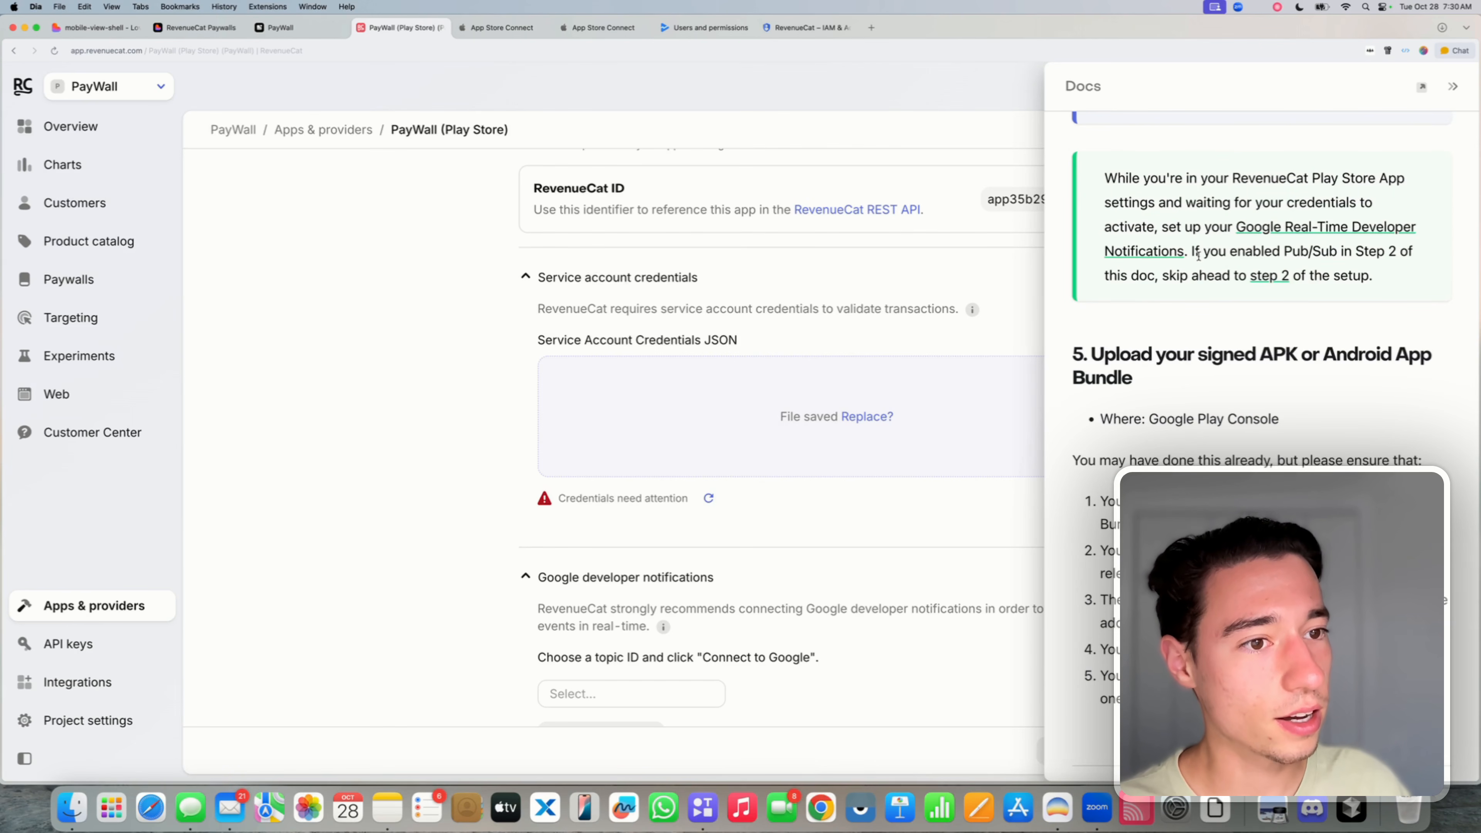
left_click(1264, 226)
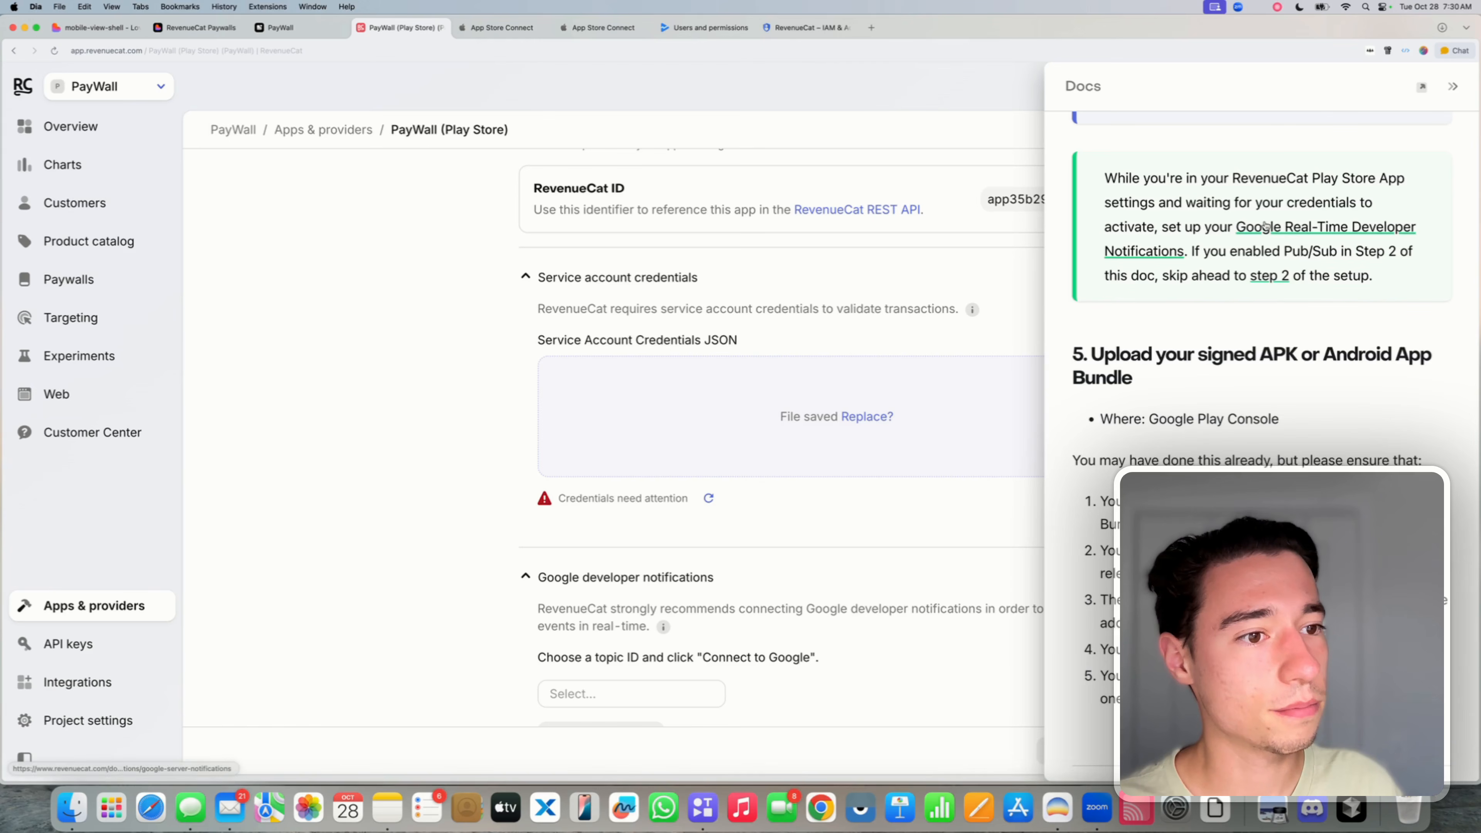
- Follow the guide's Setup Instructions step on enabling Pub/Sub via its 'here' link
scroll(1283, 373, "down", 10)
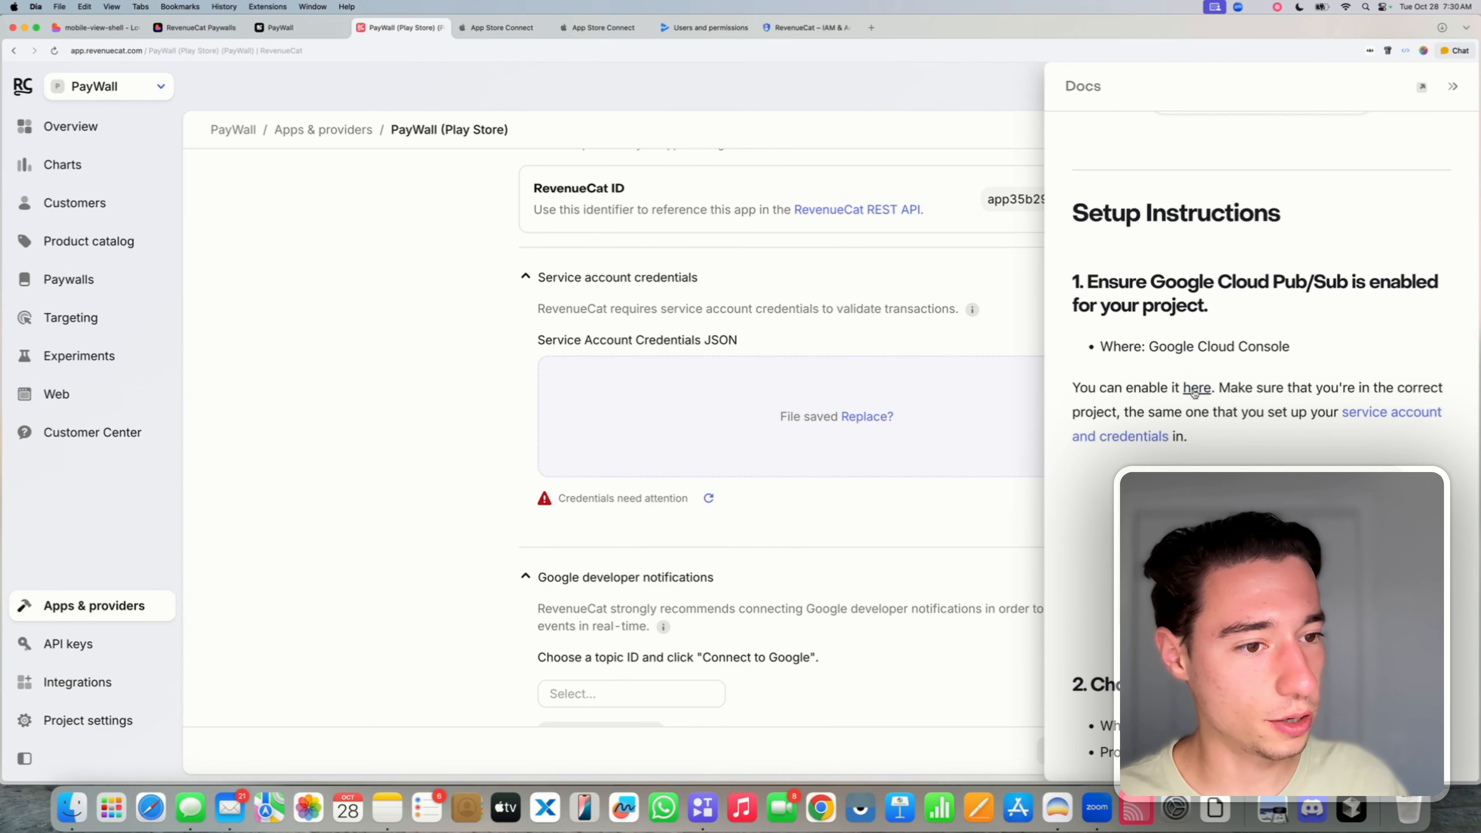
scroll(1158, 250, "up", 10)
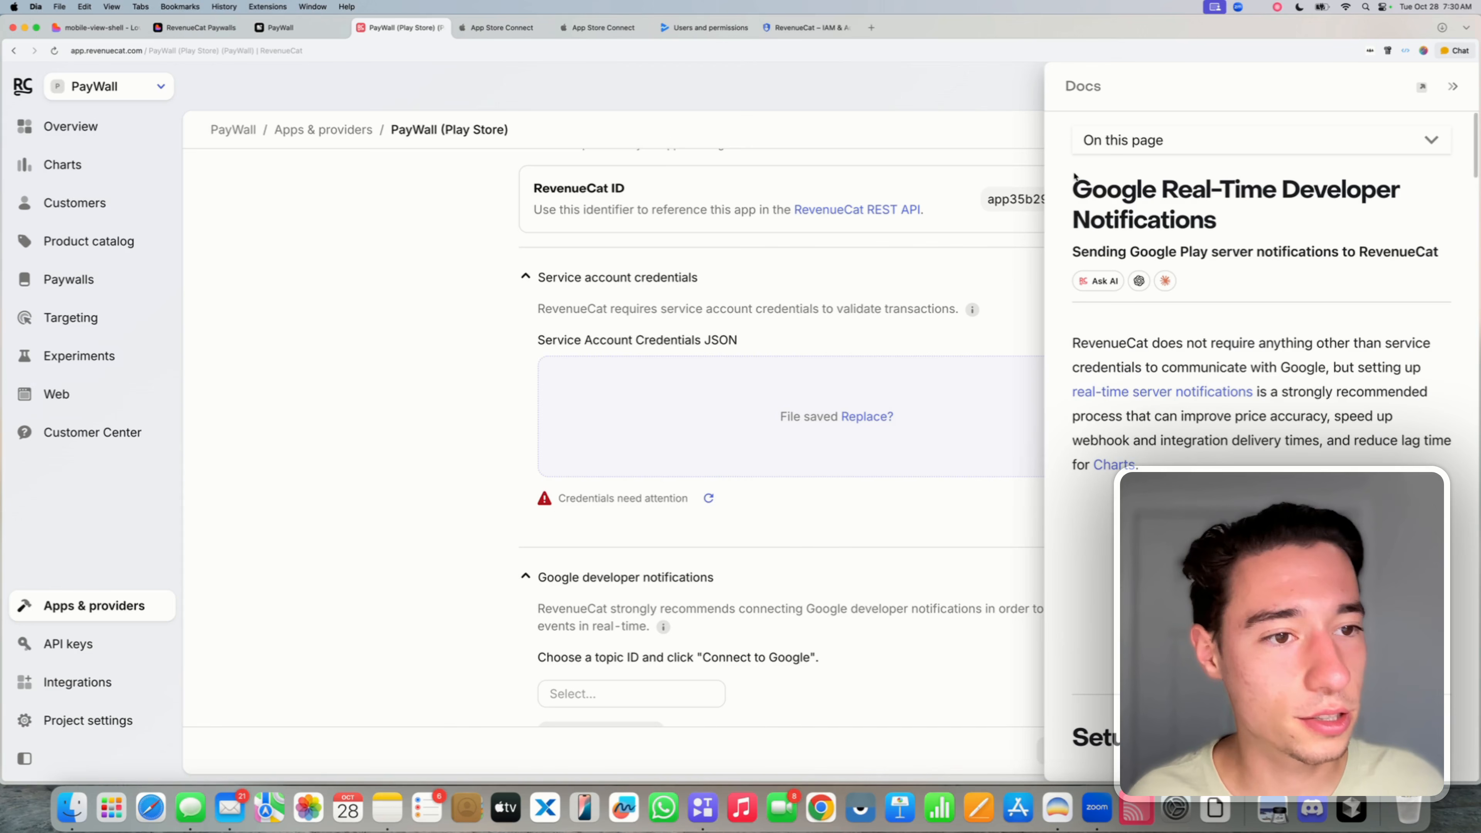
left_click_drag(1071, 182, 1206, 241)
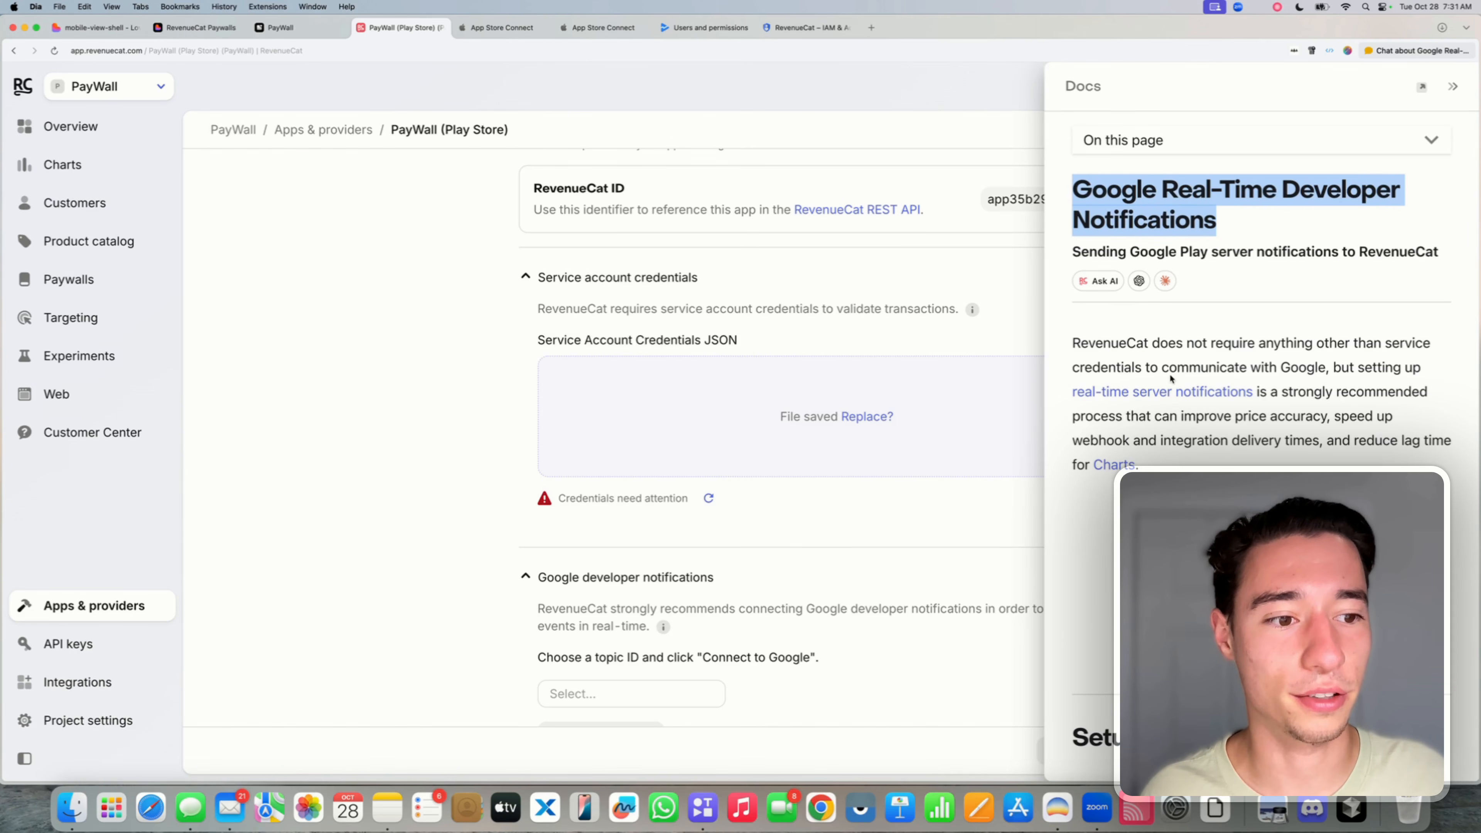
scroll(1238, 338, "down", 8)
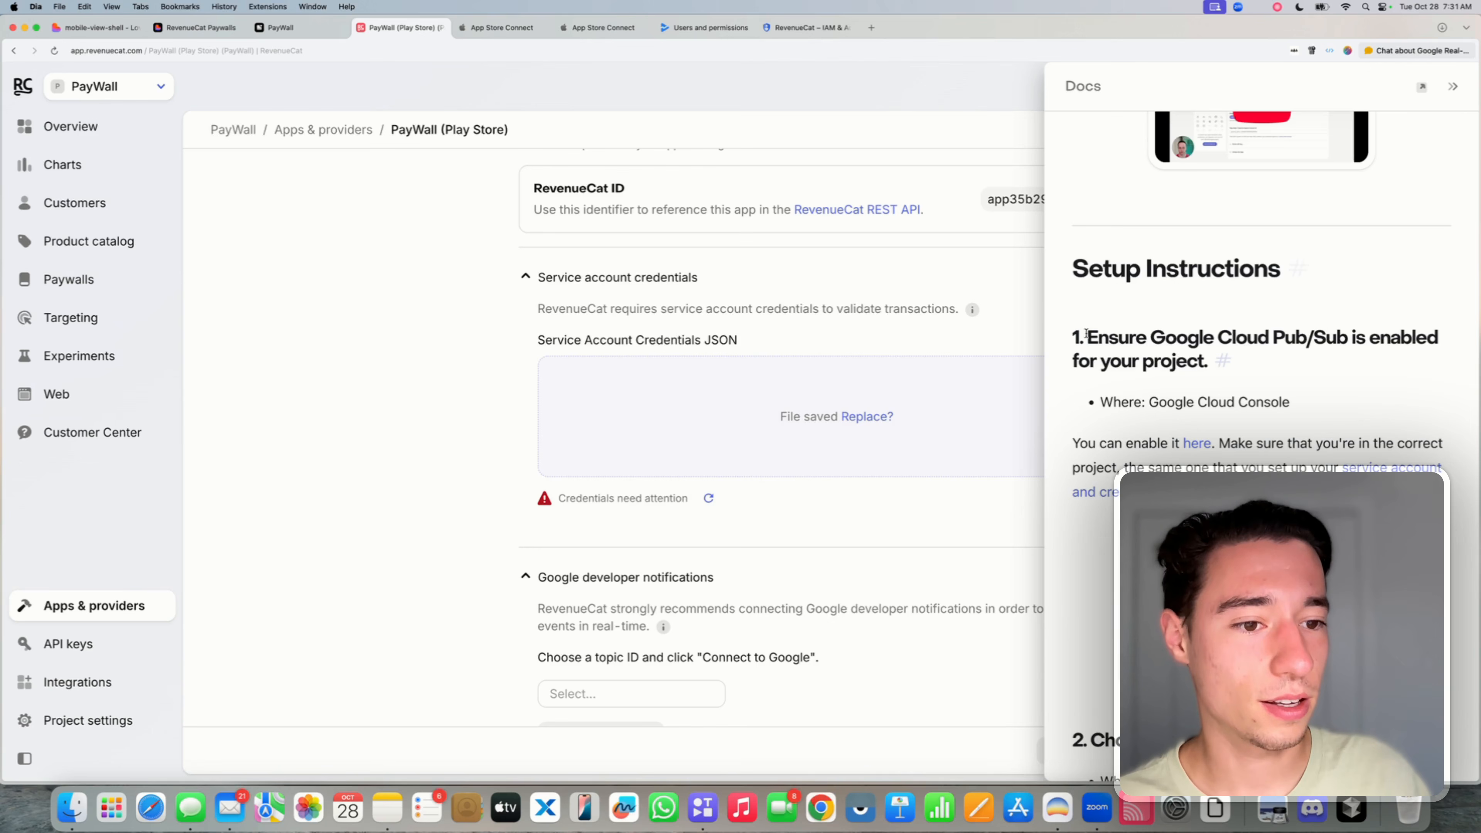
left_click_drag(1074, 336, 1203, 356)
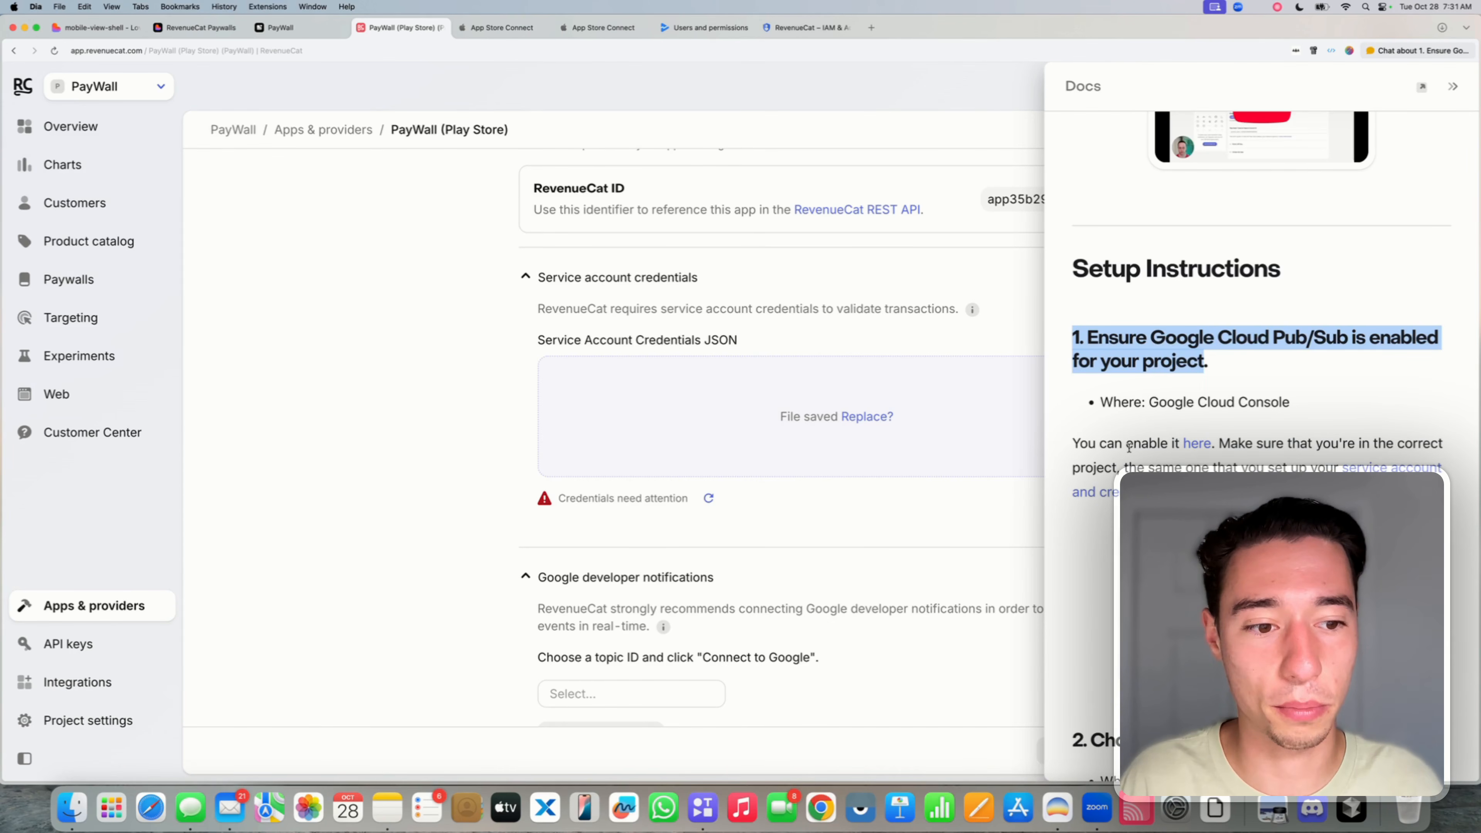
left_click_drag(1075, 444, 1172, 444)
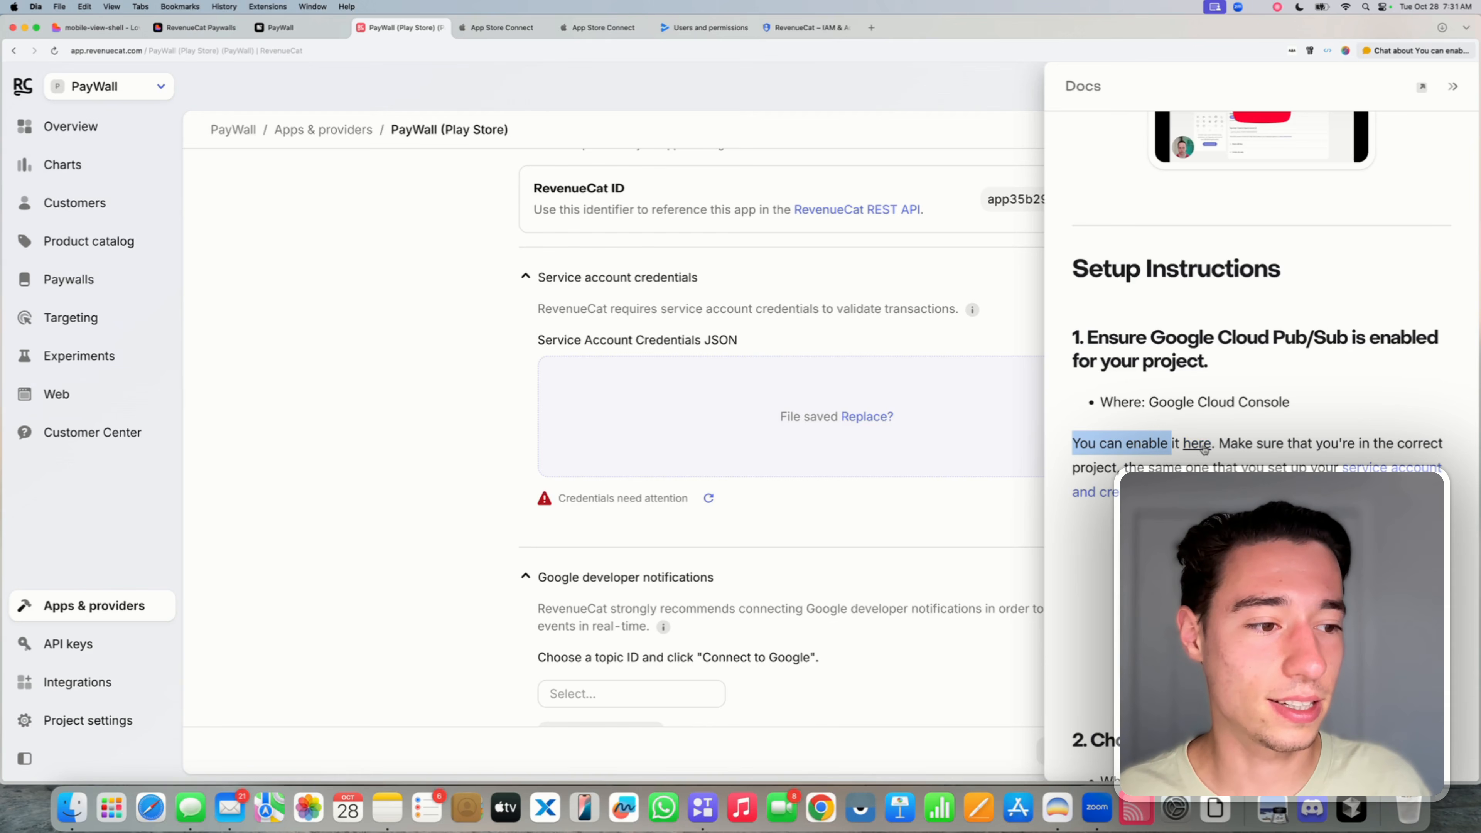
left_click(1201, 443)
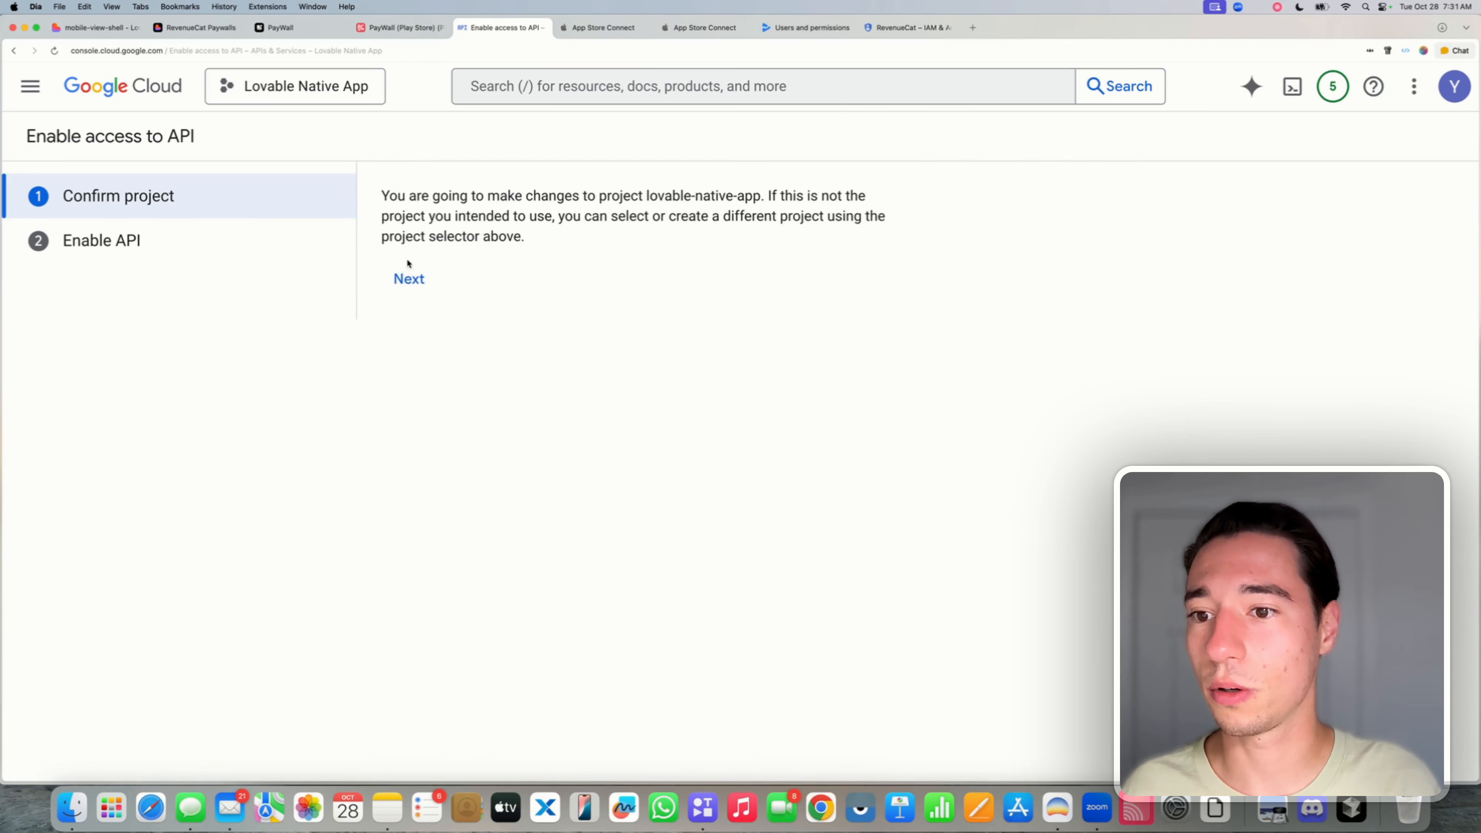
- Re-run enabling Pub/Sub for the project, see 'Enablement is already complete', and close the tab
left_click(408, 278)
left_click(411, 240)
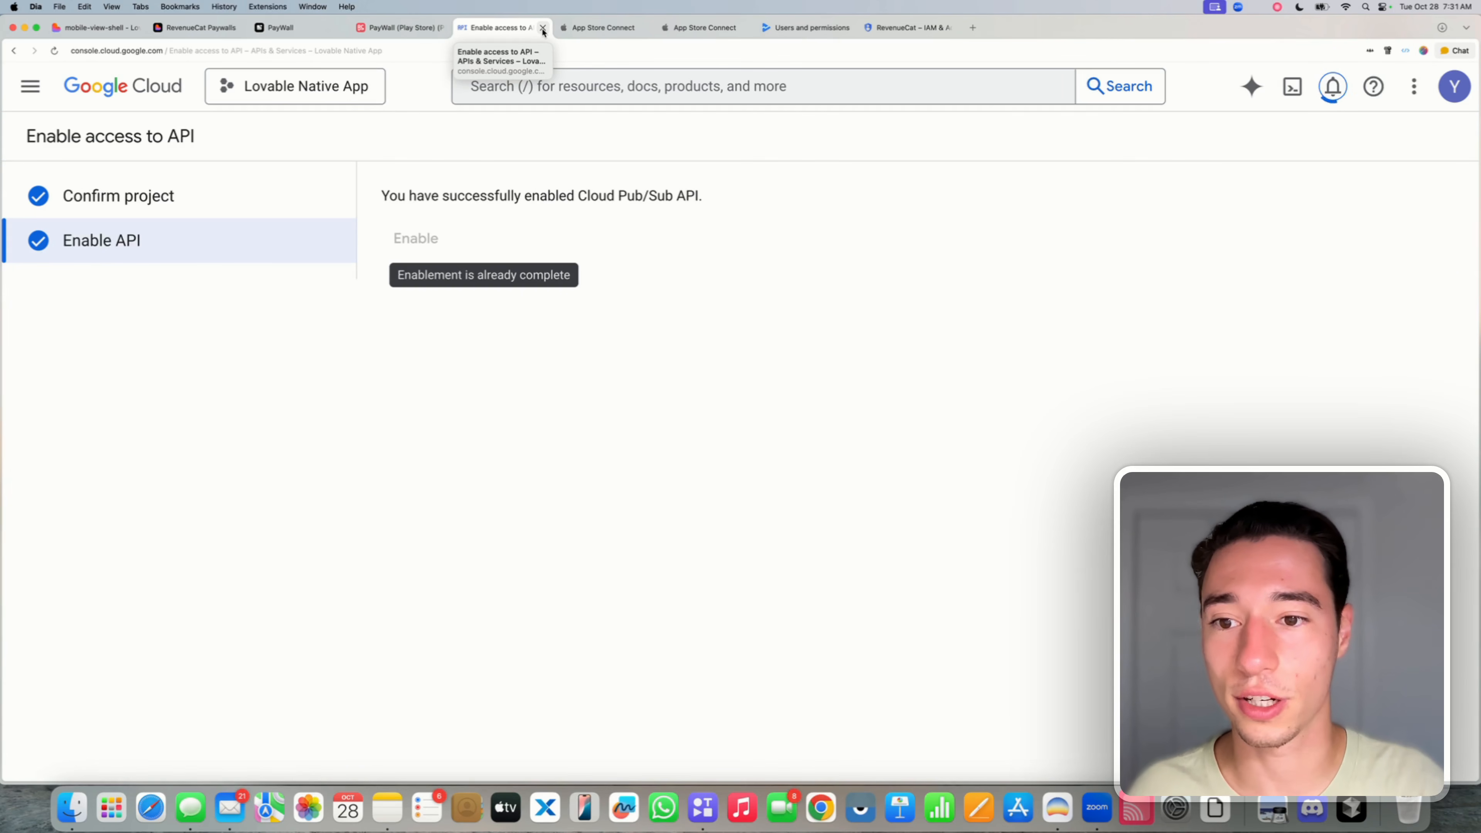
left_click(543, 28)
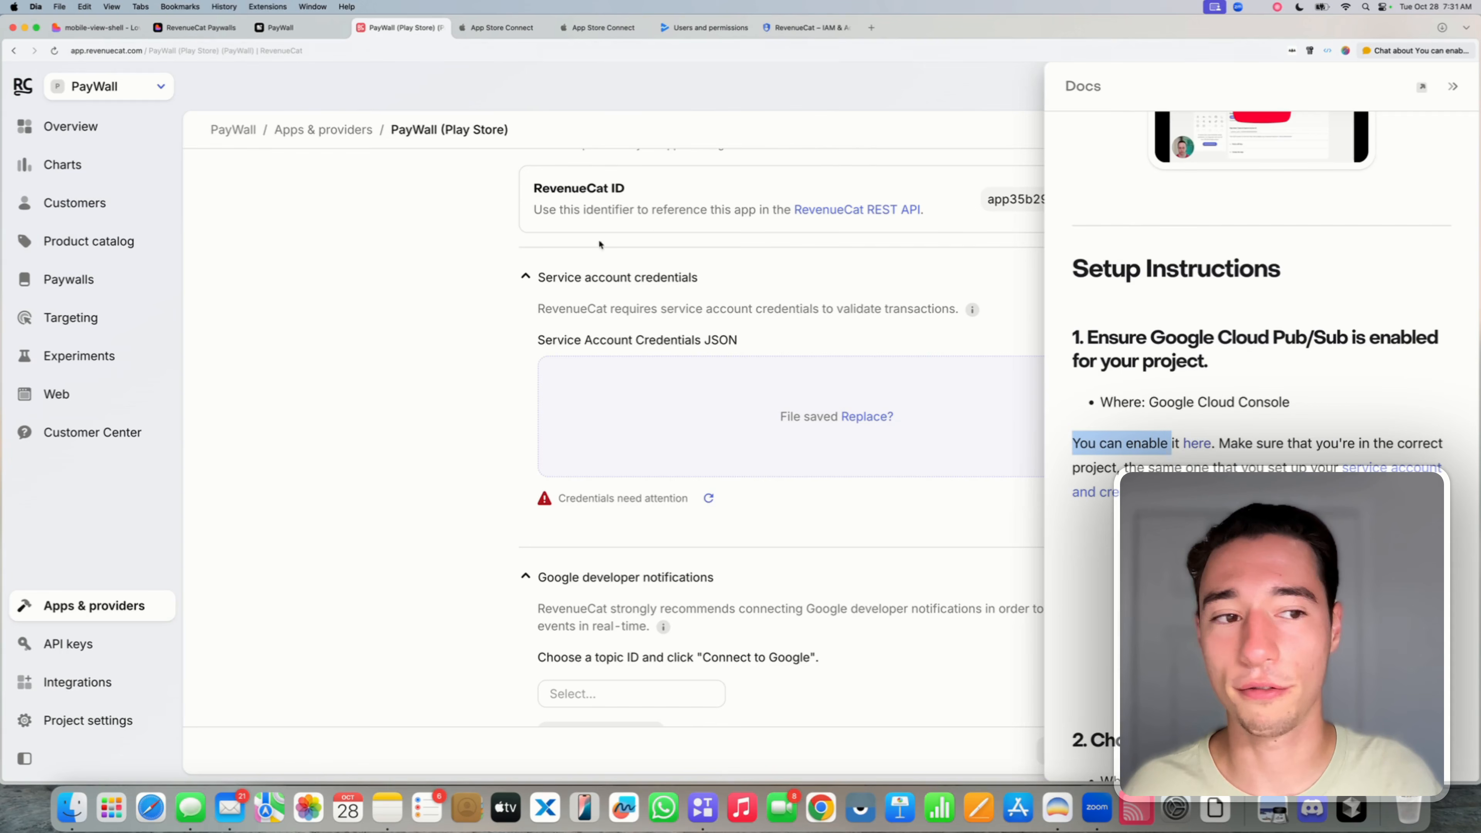
- Recheck the Play Store service account credentials until they read 'Valid credentials', then review the topic ID instruction
left_click(709, 499)
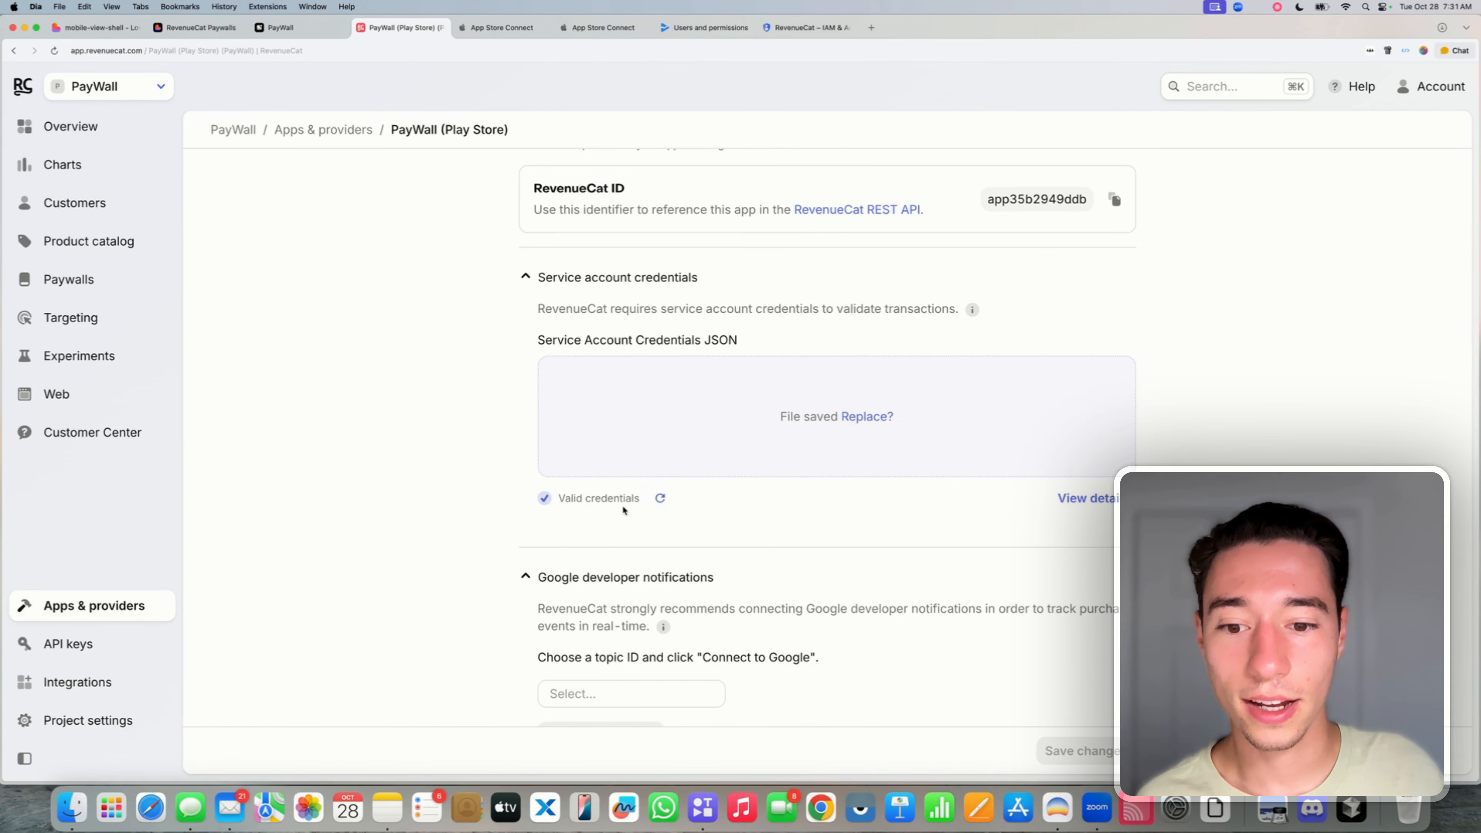
mouse_move(589, 500)
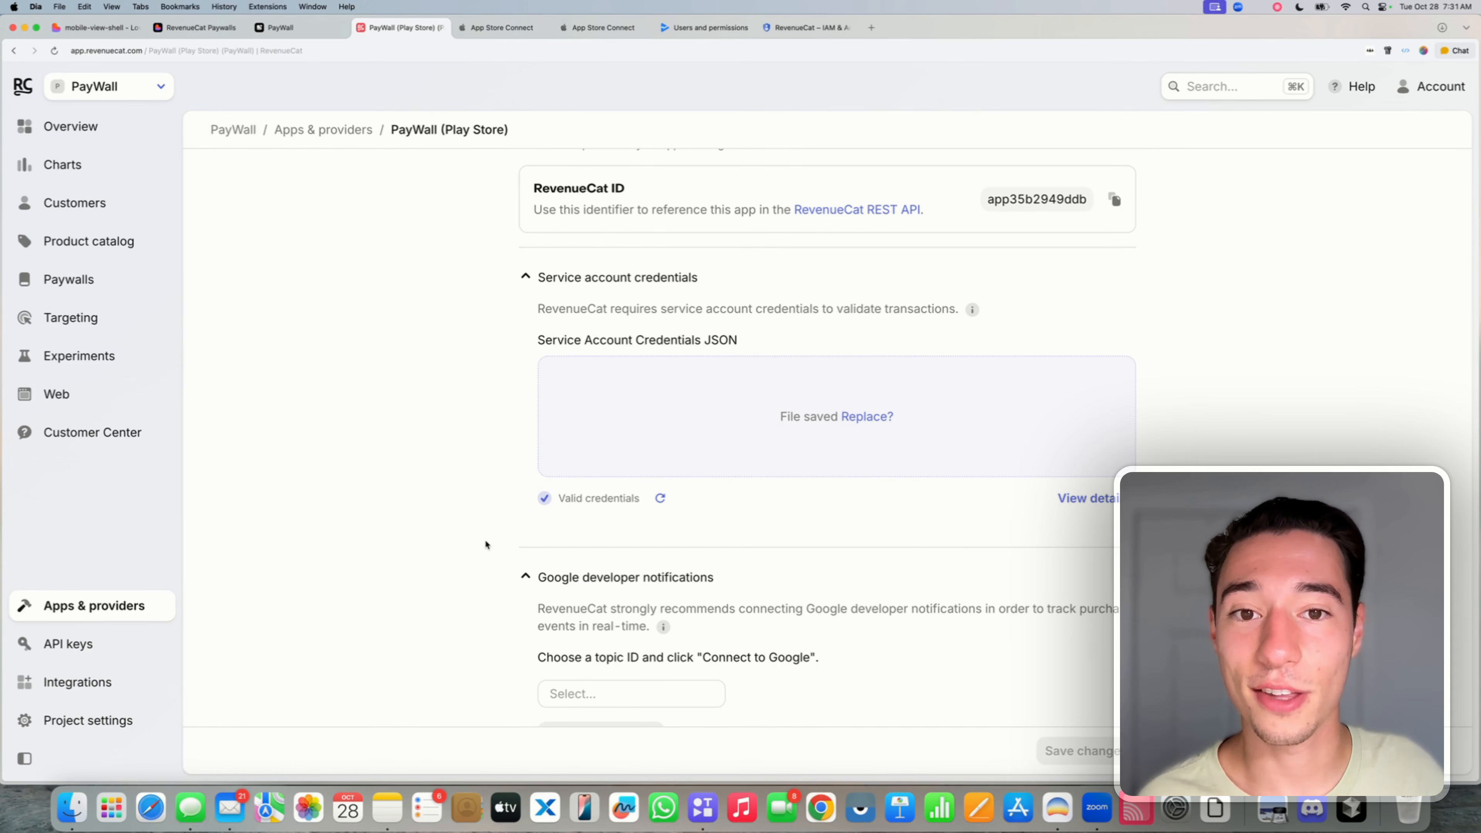
scroll(486, 544, "up", 1)
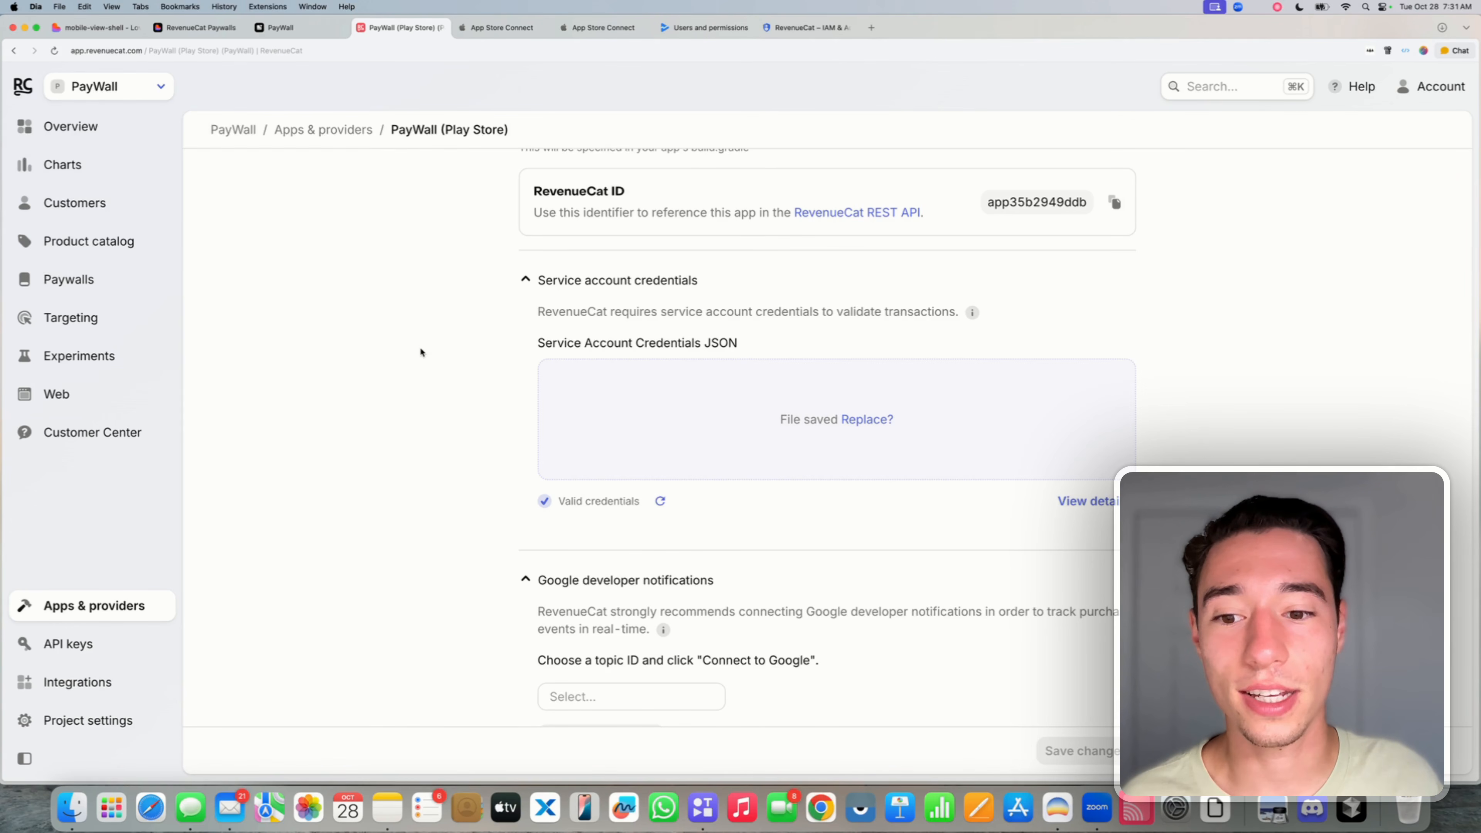
scroll(421, 353, "down", 3)
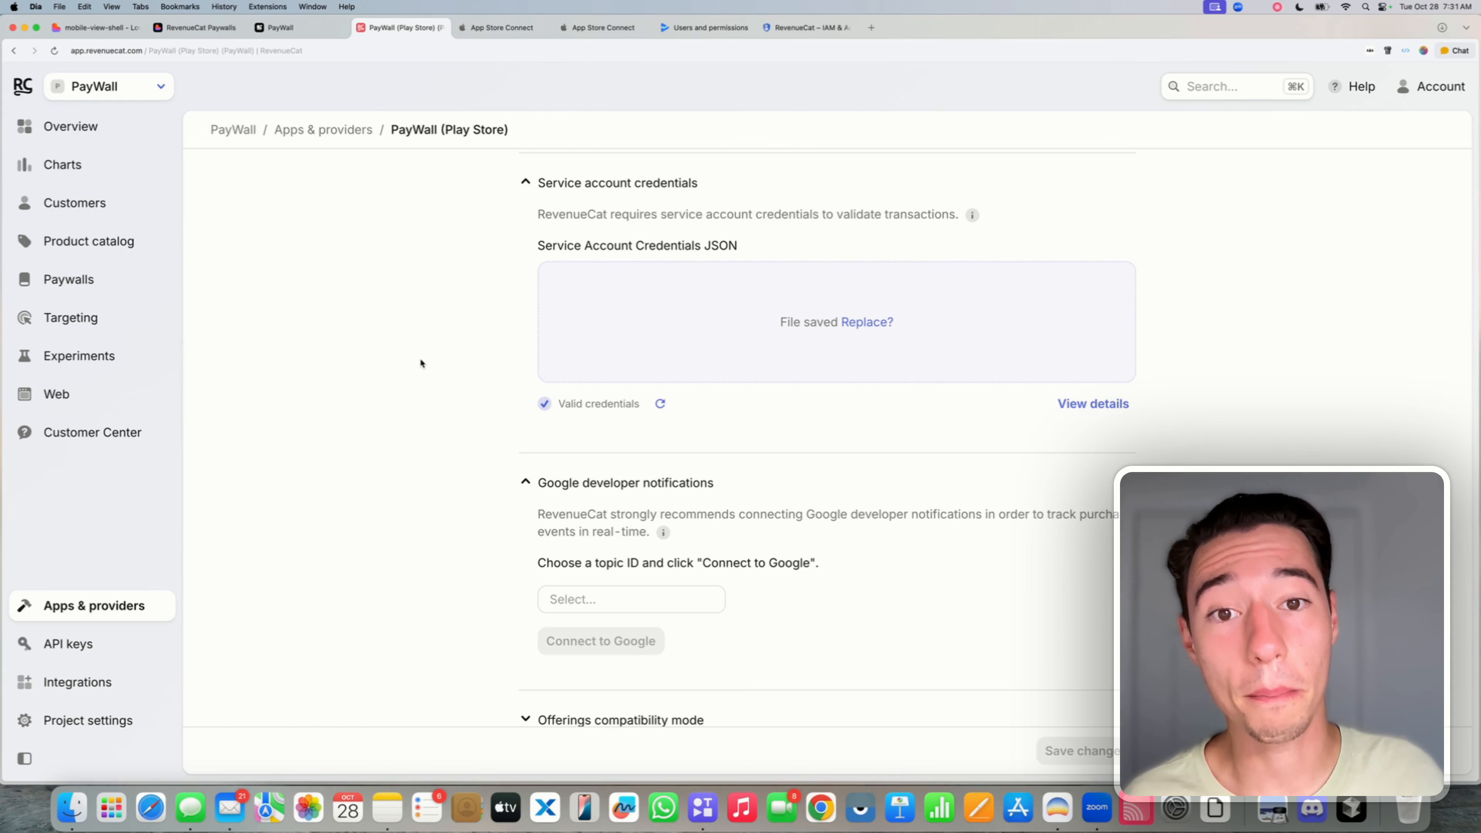
scroll(513, 474, "down", 3)
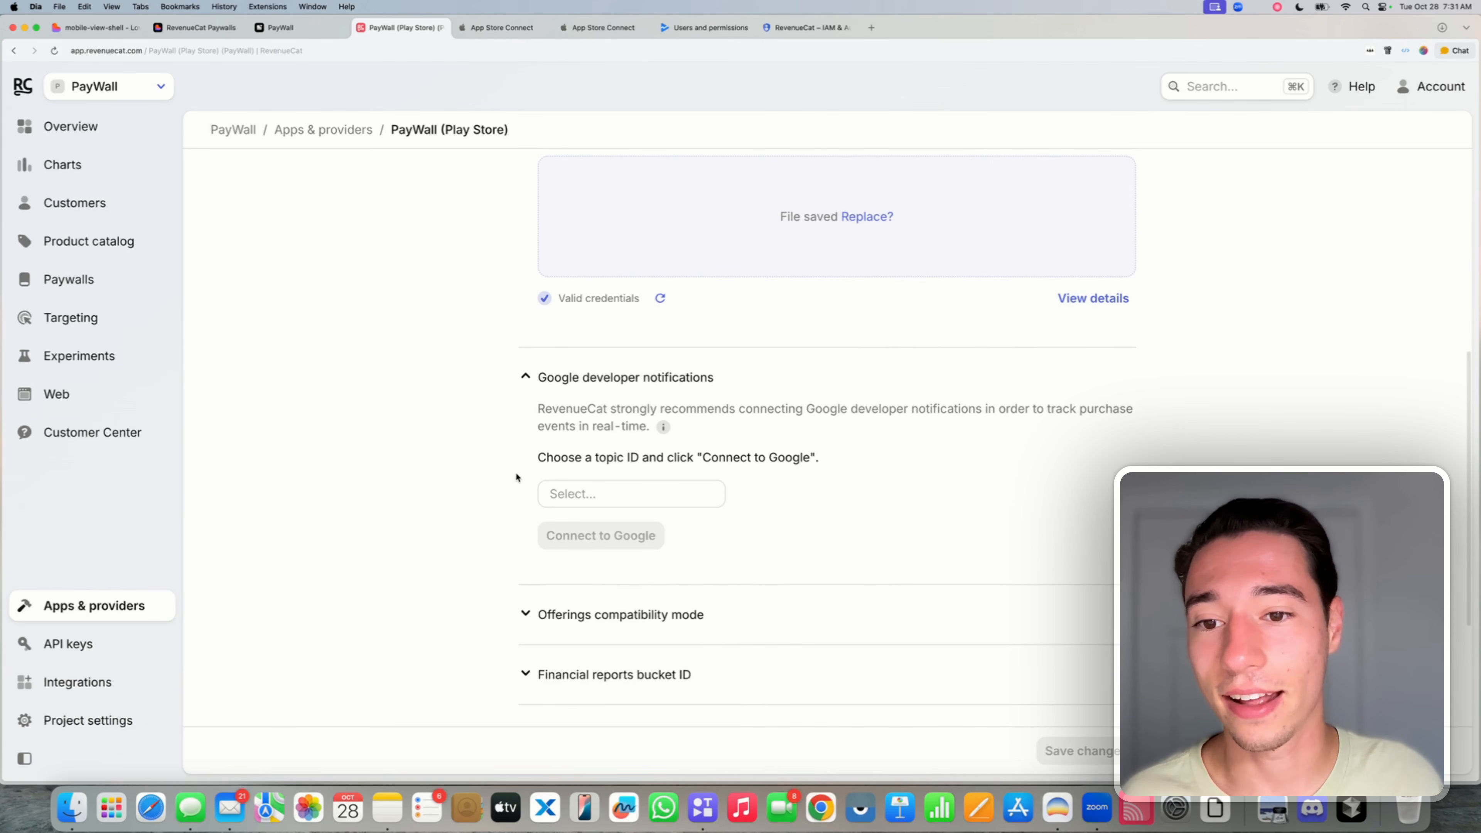
scroll(516, 477, "down", 2)
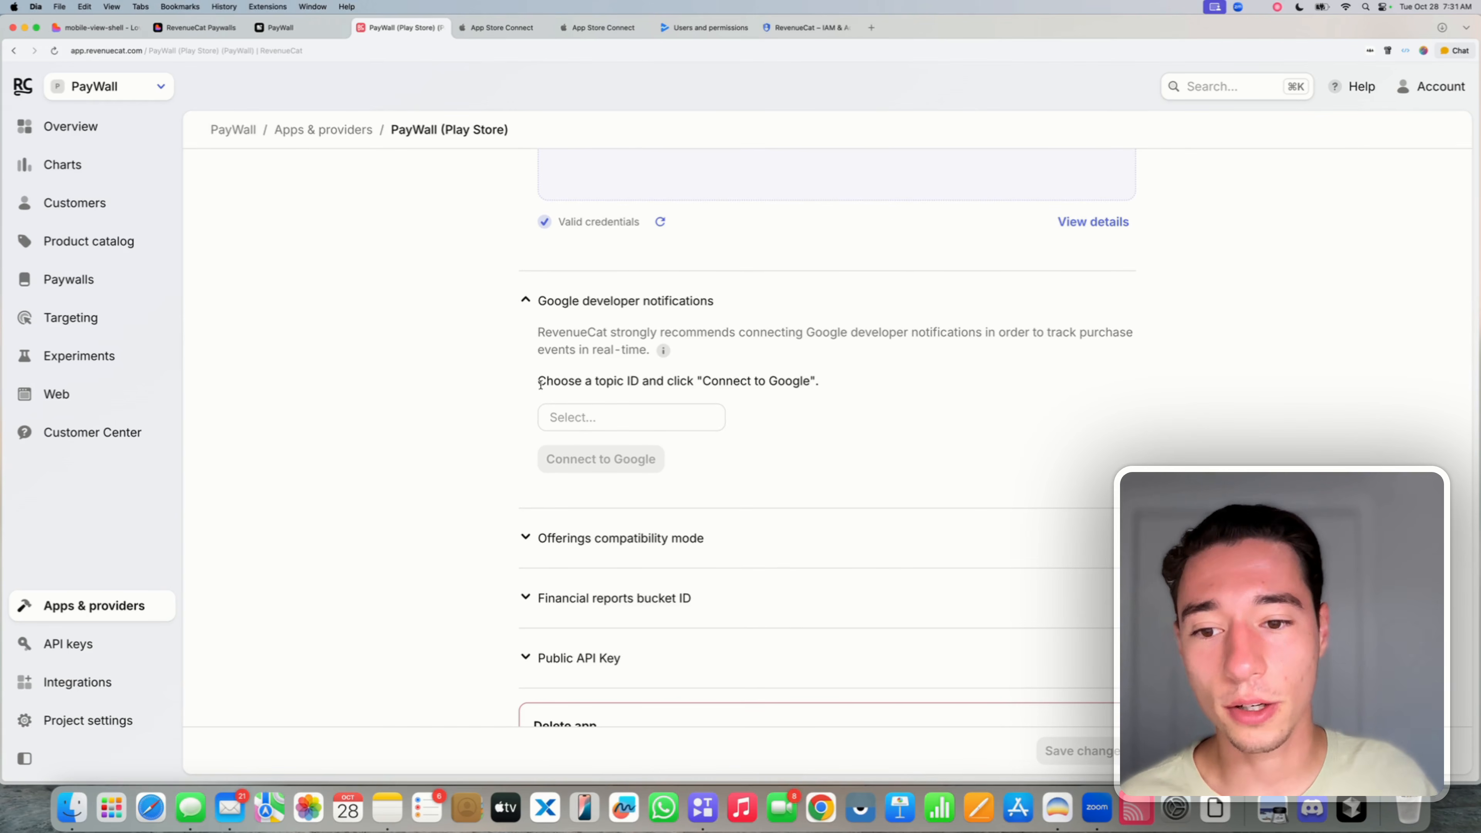
left_click_drag(541, 383, 853, 385)
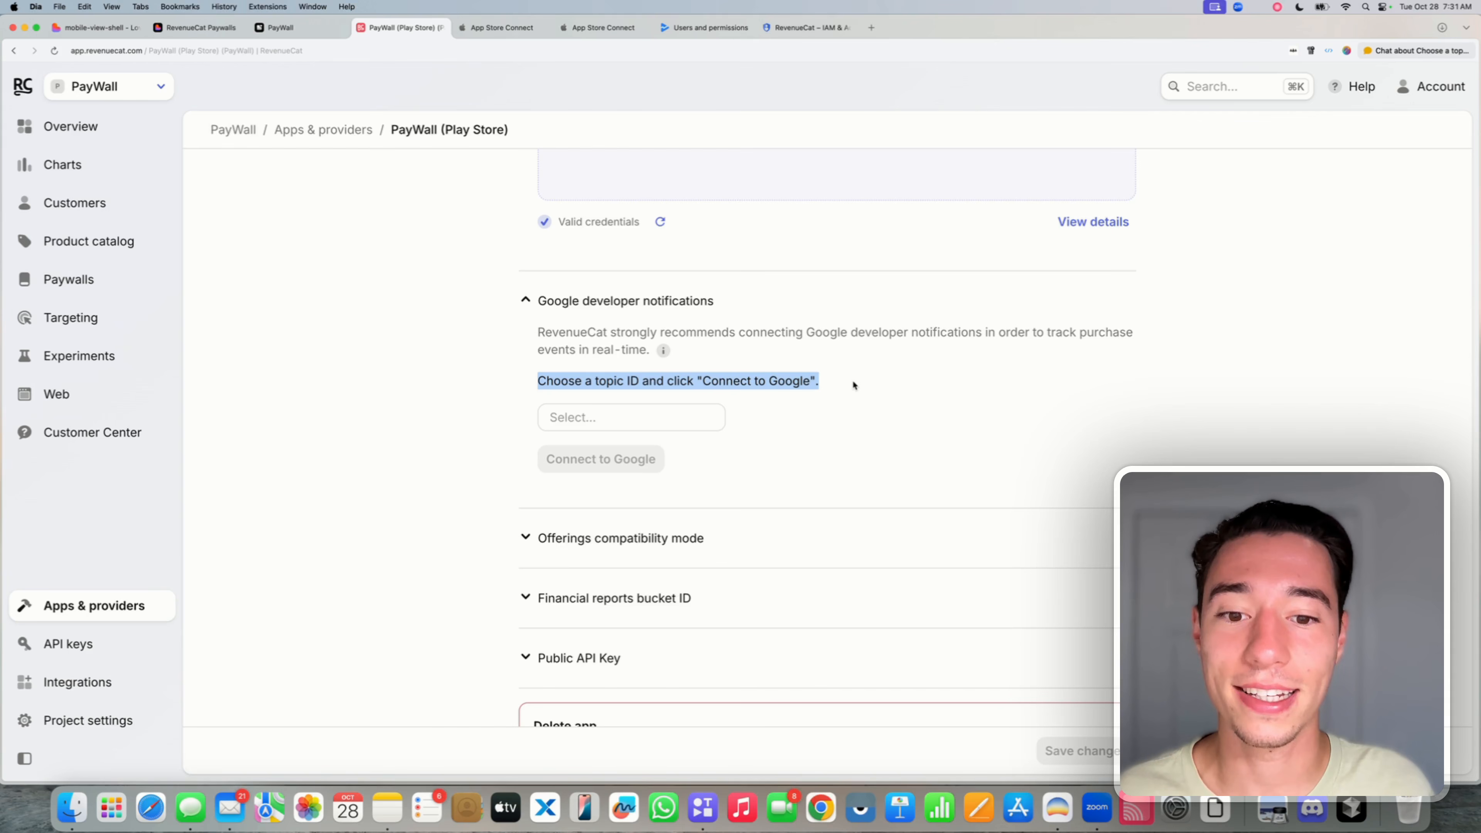
- Connect Google developer notifications using the Play-Store-Notifications topic ID
left_click(619, 418)
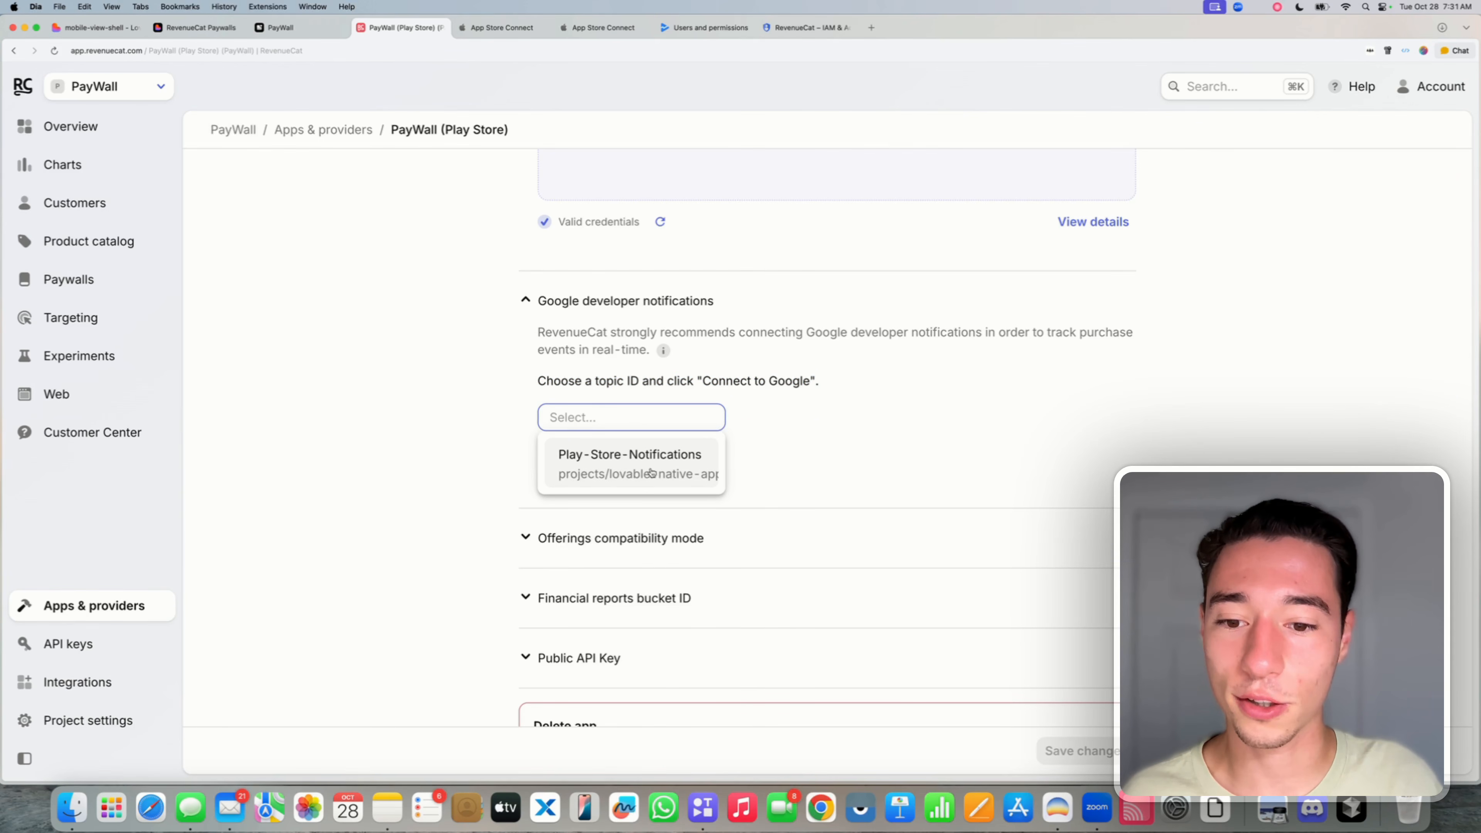
left_click(627, 458)
left_click(623, 460)
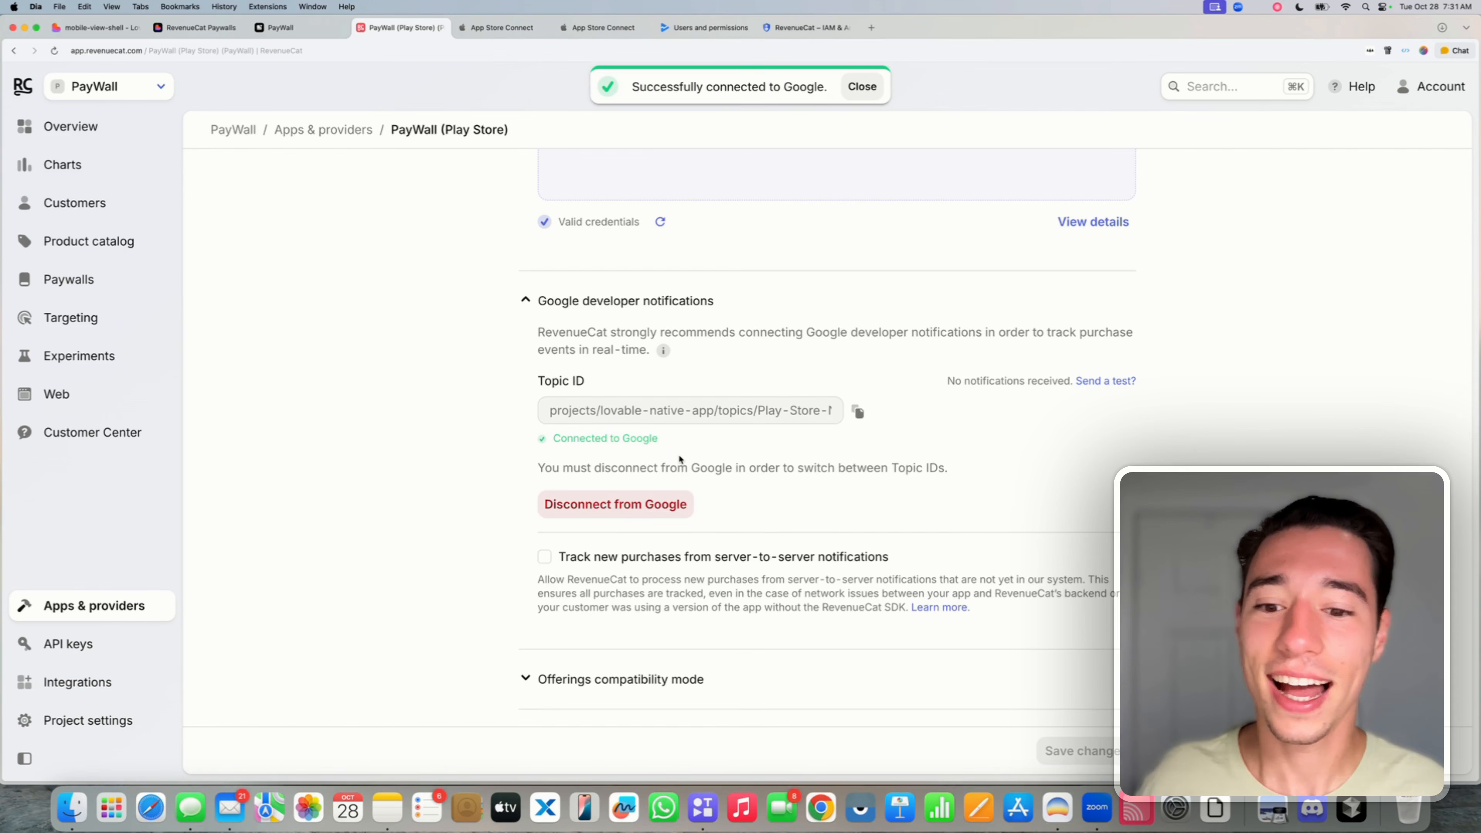
scroll(522, 558, "down", 5)
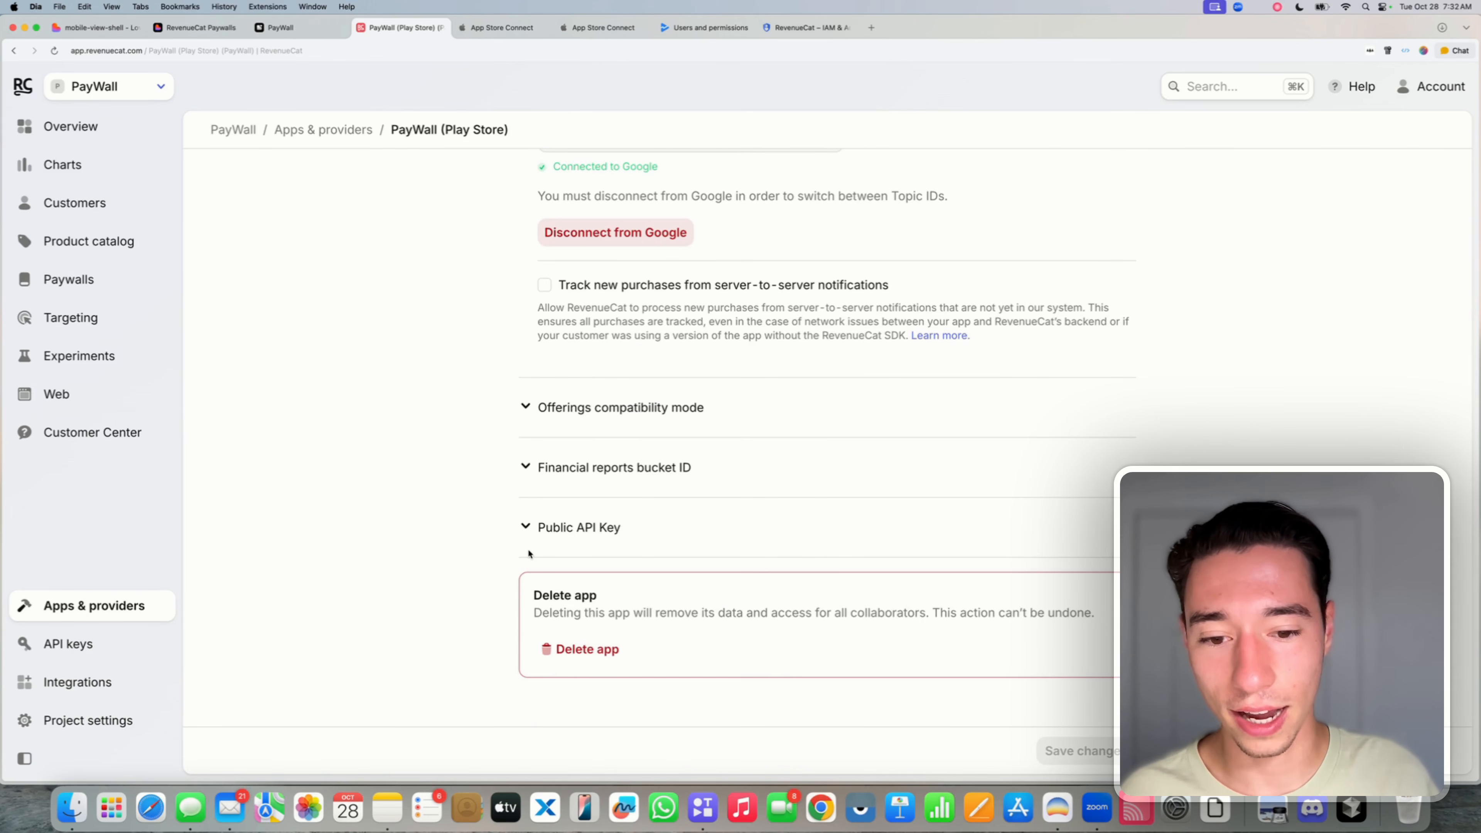
scroll(529, 553, "up", 10)
scroll(529, 553, "down", 10)
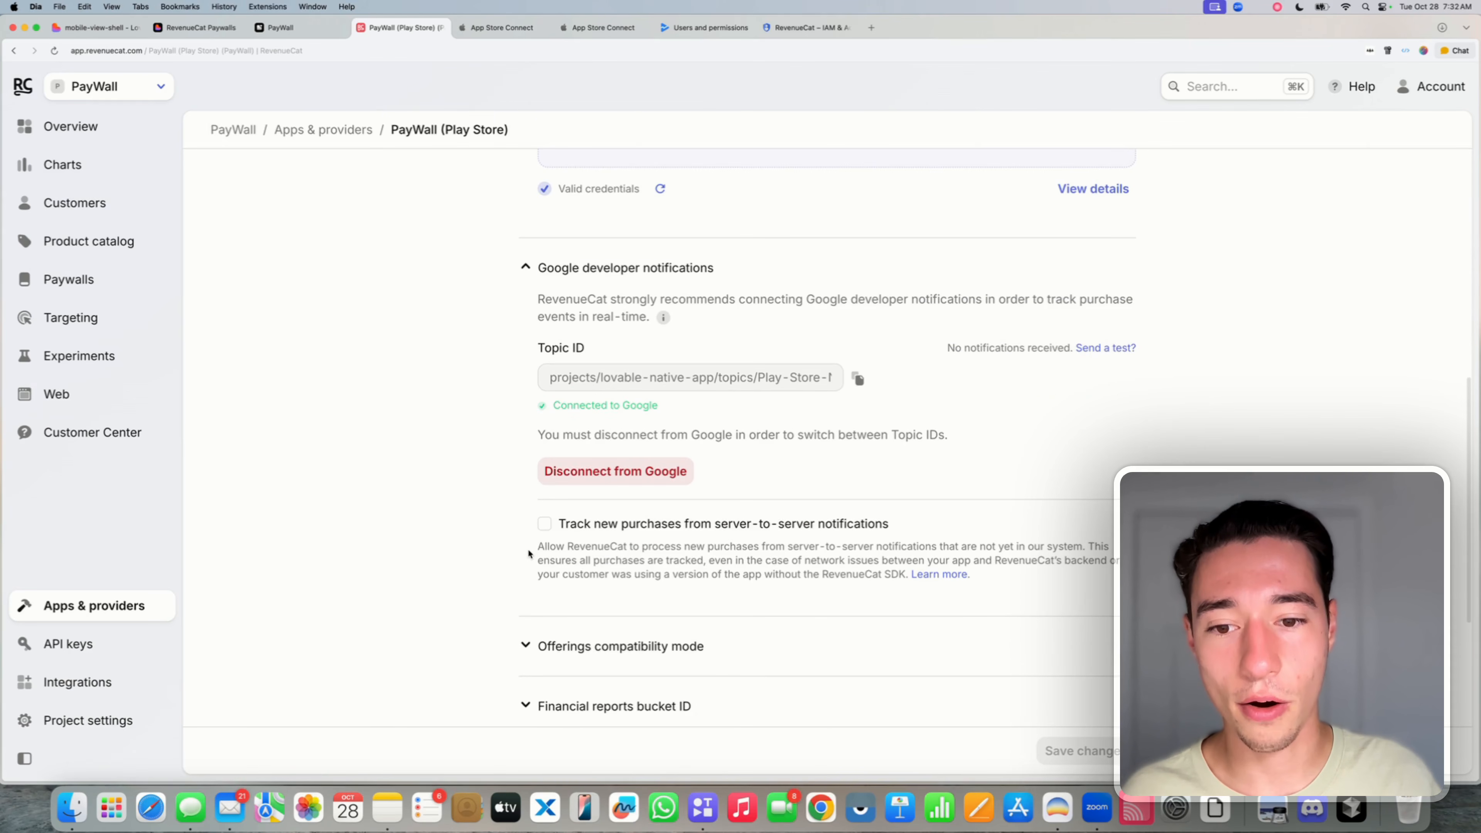
- Expand and collapse Offerings compatibility mode and Financial reports bucket ID, then reveal the Public API Key
left_click(529, 405)
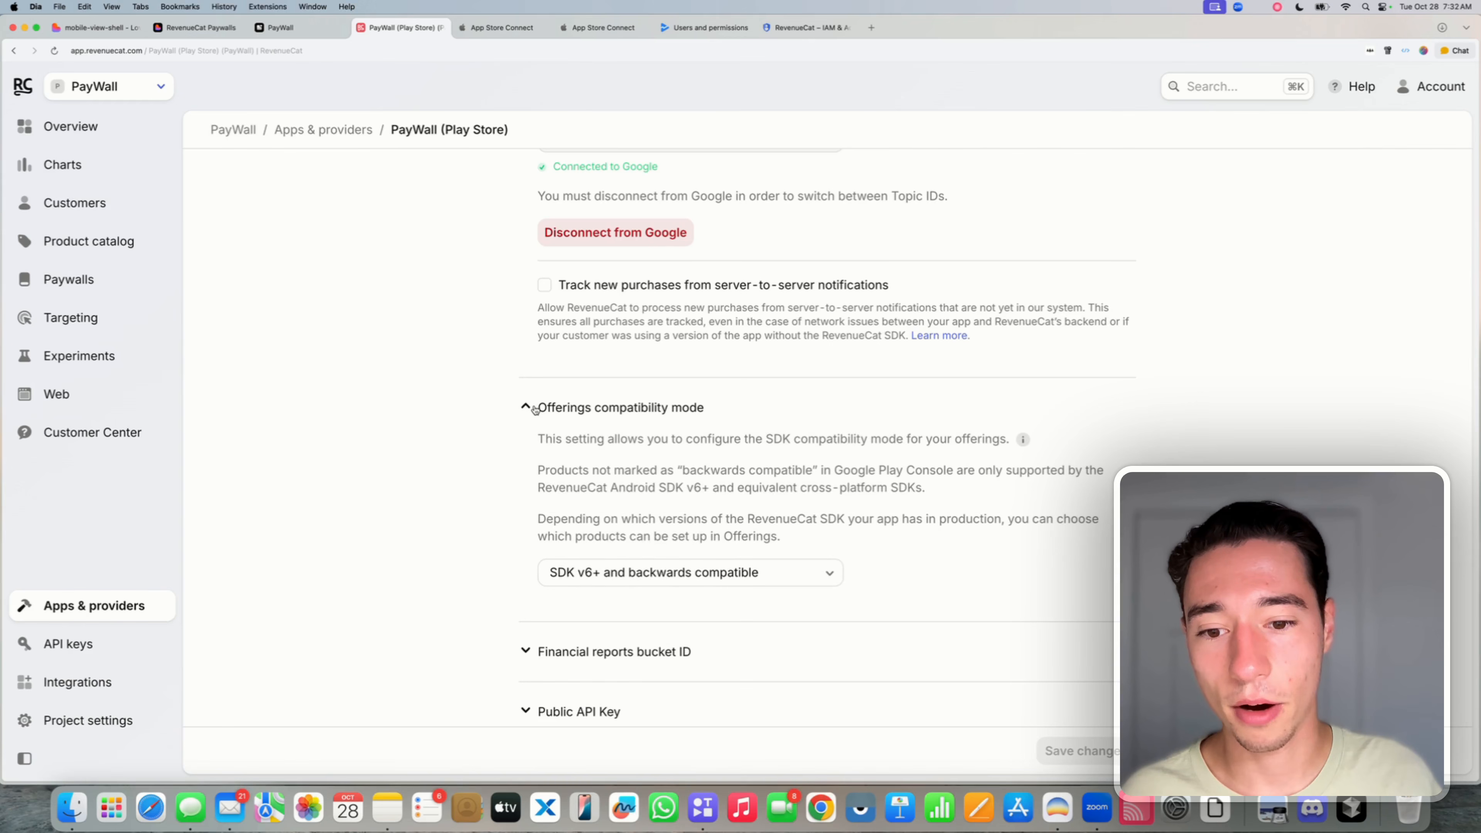
left_click(529, 406)
left_click(533, 468)
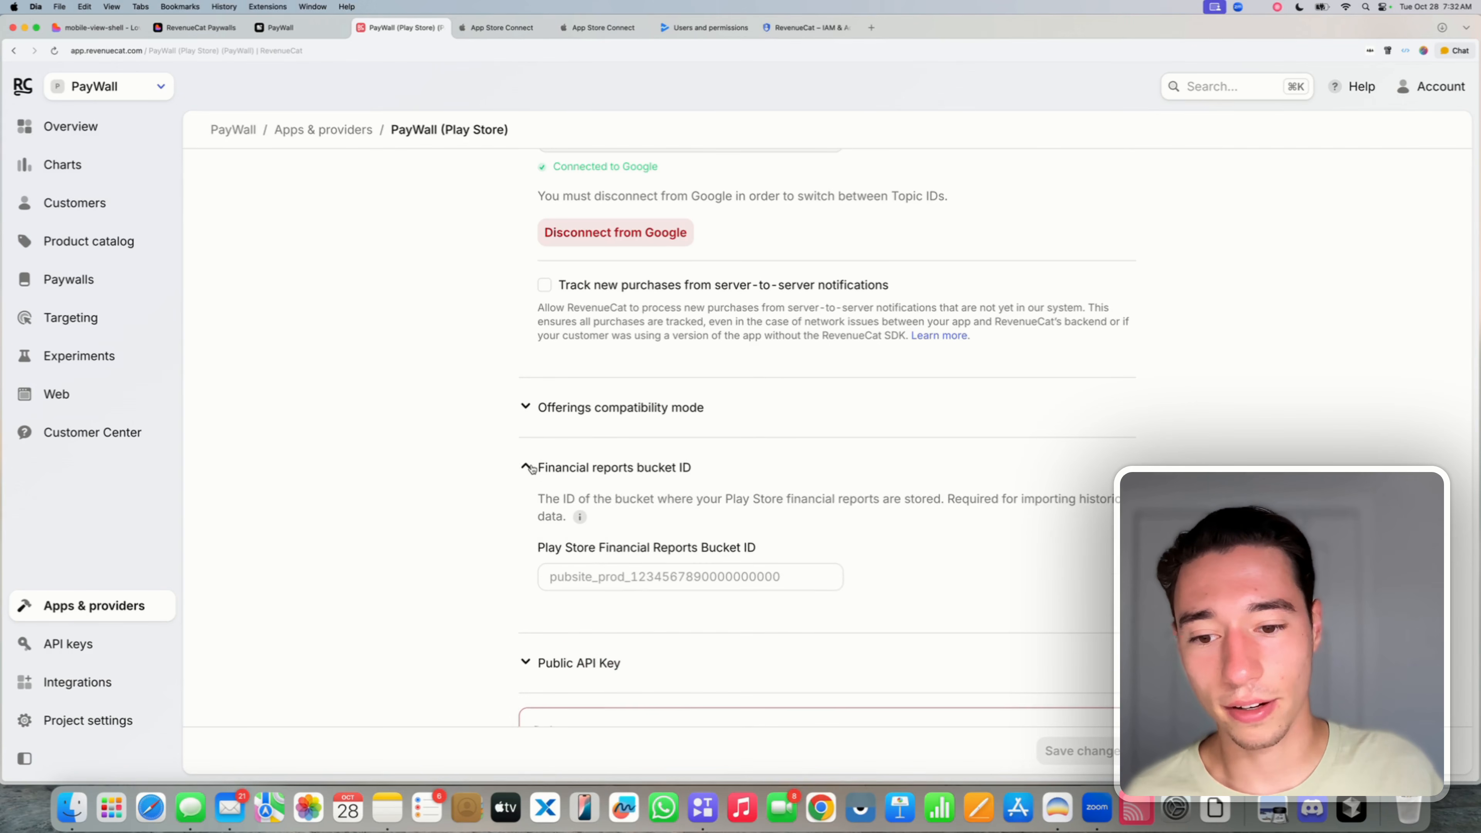
left_click(533, 468)
left_click(535, 528)
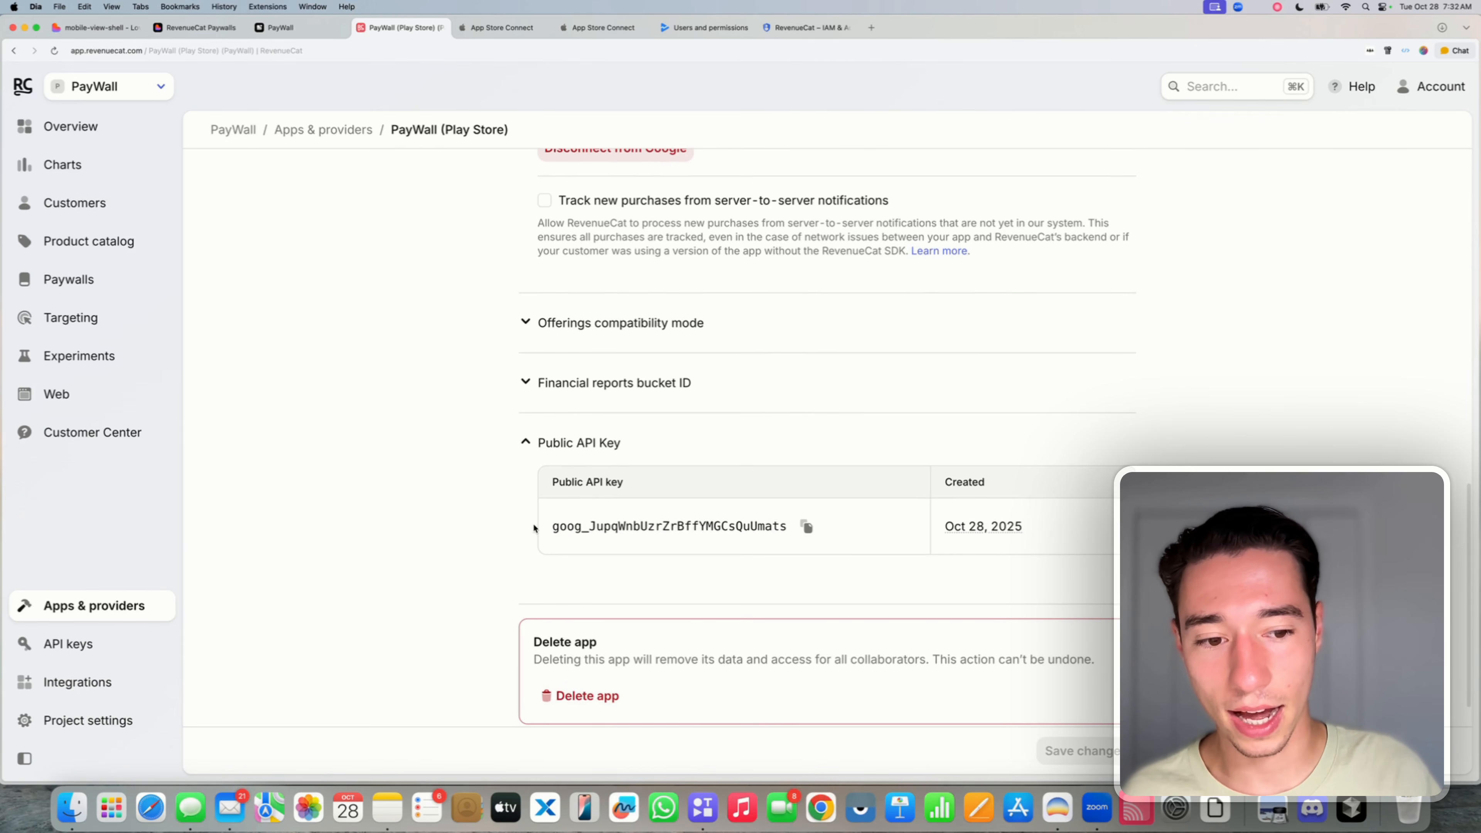
- Reload the app settings page and recheck the service account credentials until they show as valid
scroll(532, 522, "up", 10)
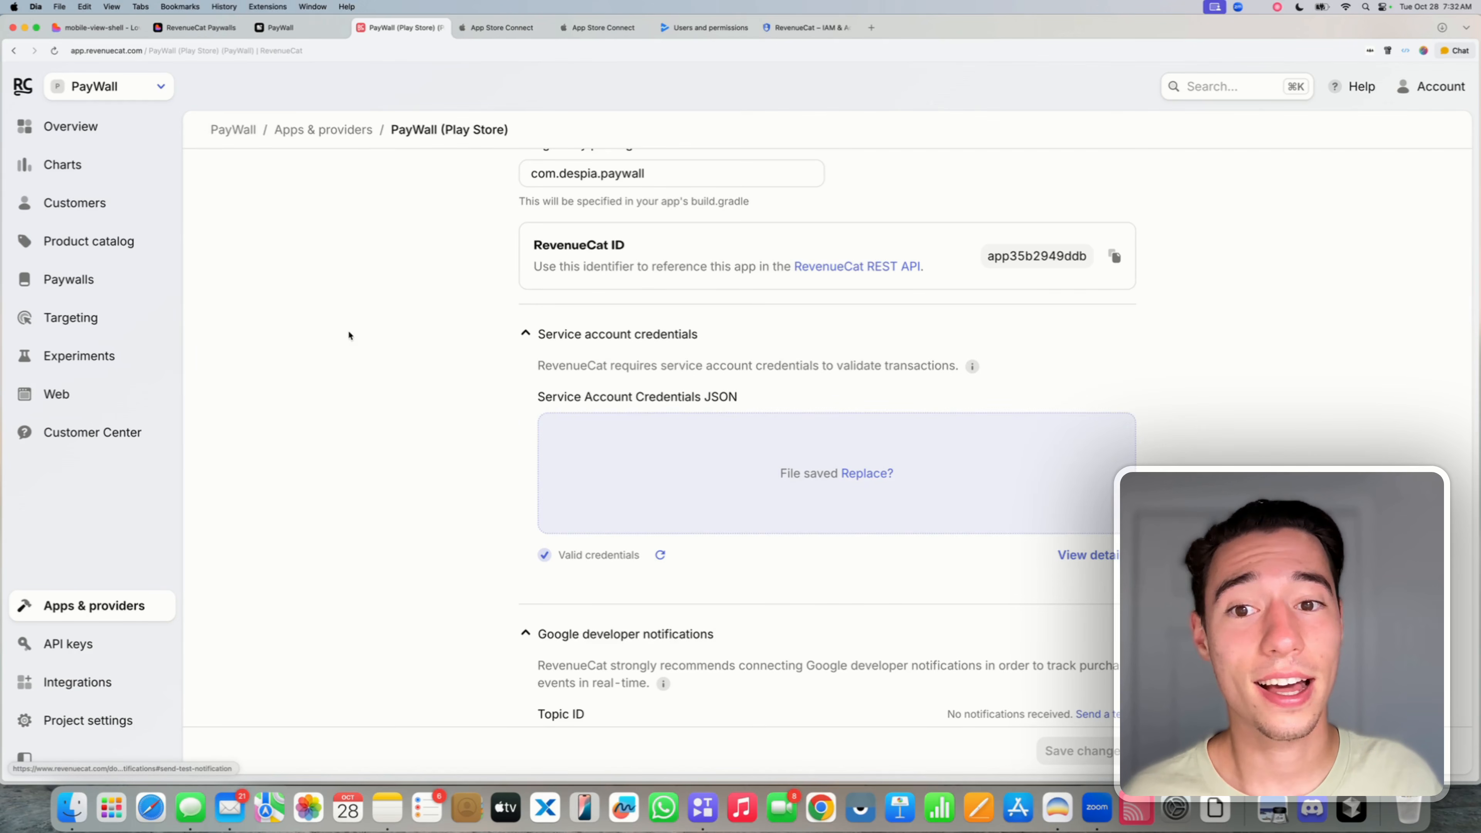
left_click(54, 51)
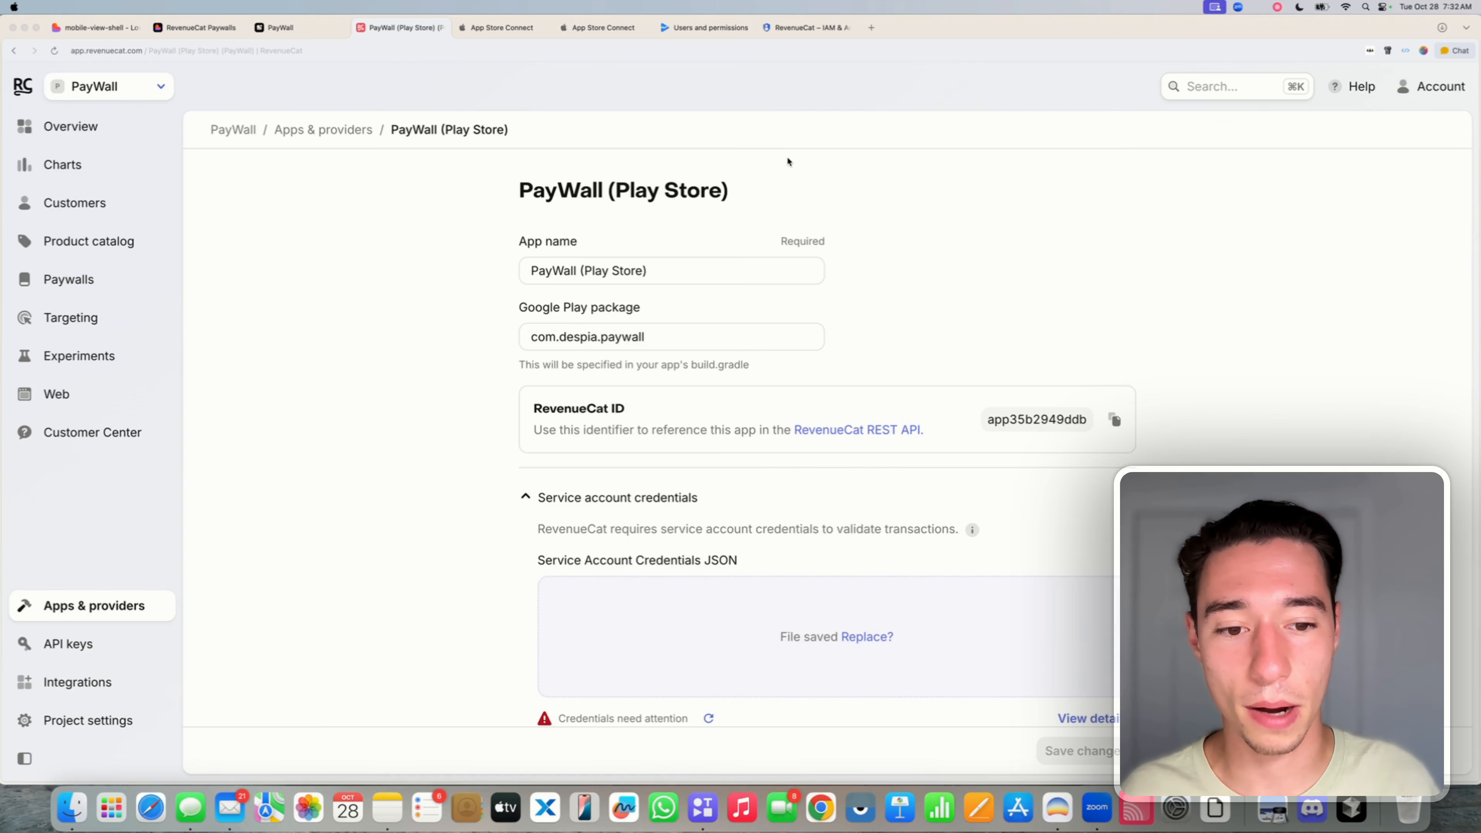
scroll(786, 156, "down", 5)
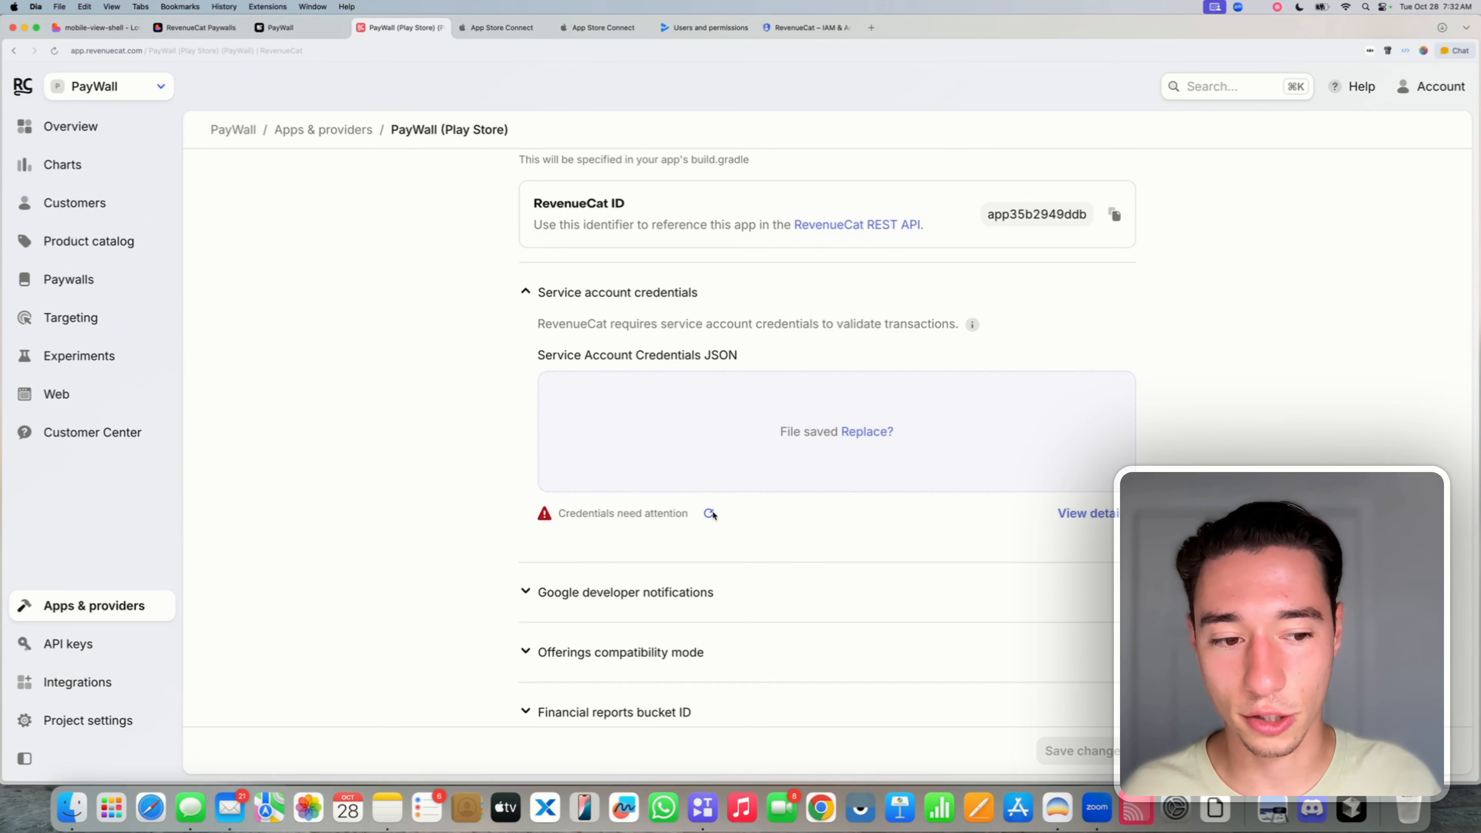
left_click(708, 516)
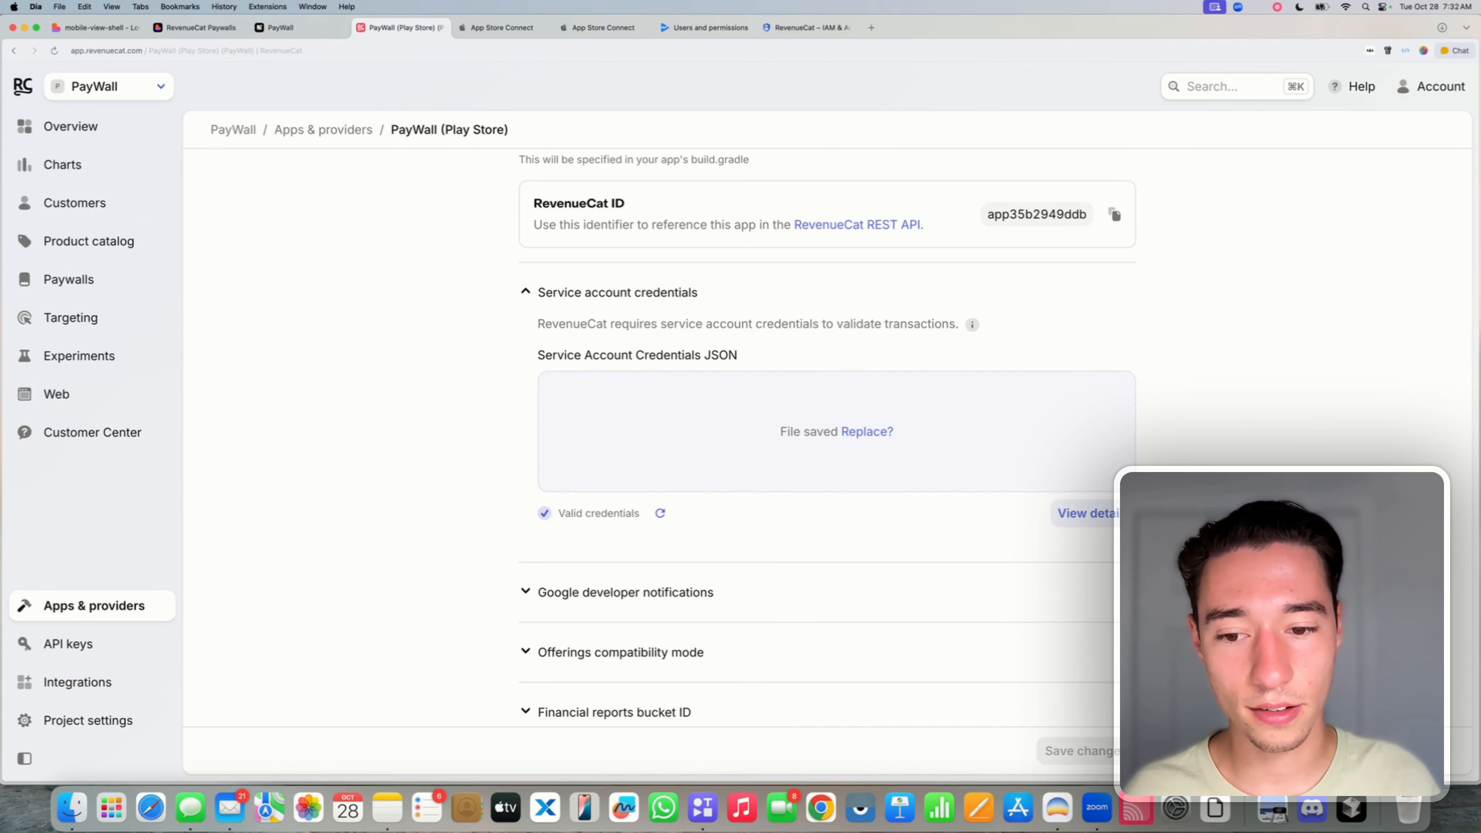
scroll(769, 479, "up", 5)
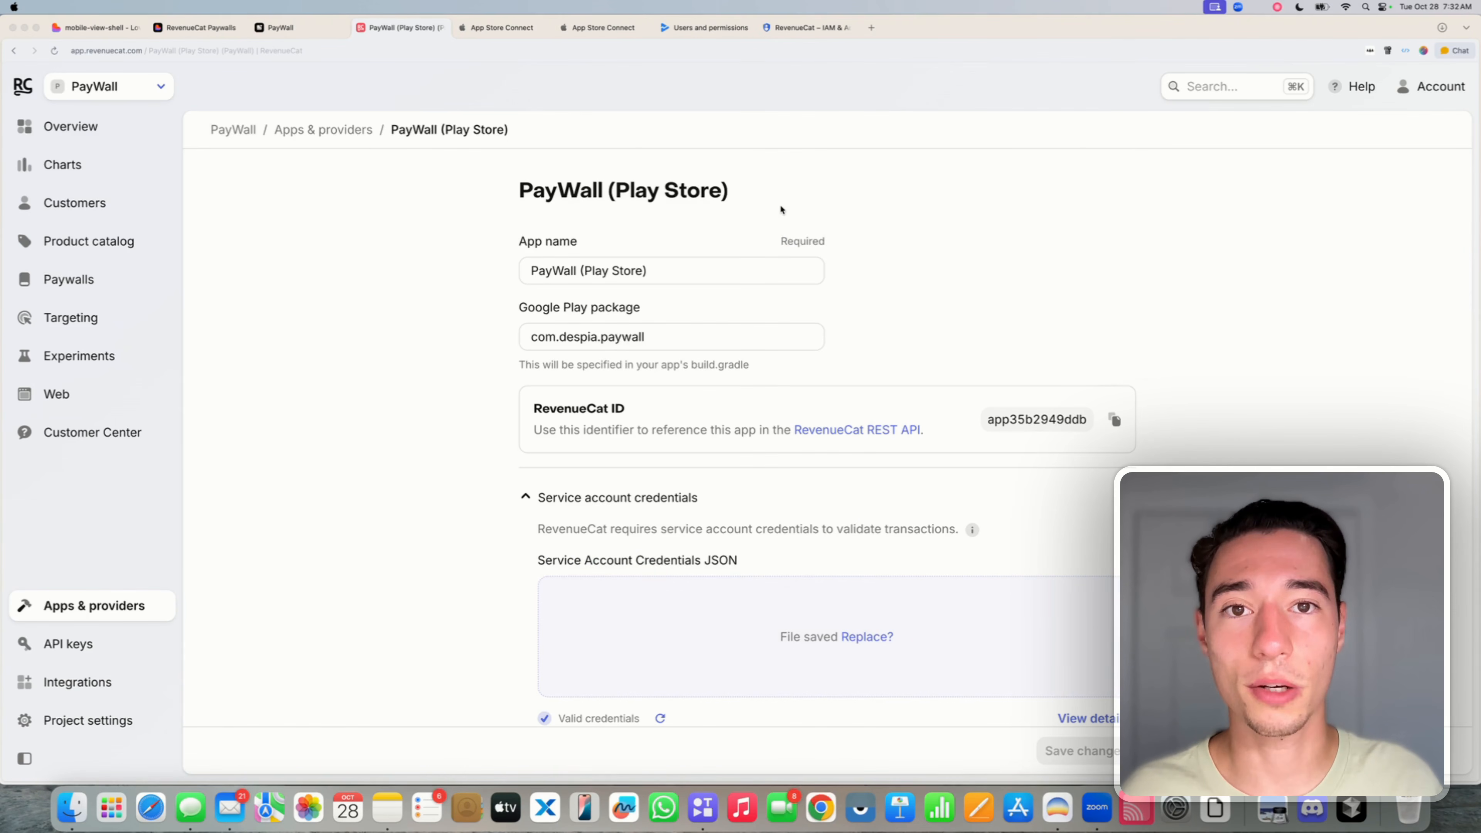
- Open the Google Play Store docs and step through their 'Pub/' search matches
left_click(972, 529)
scroll(1265, 389, "down", 20)
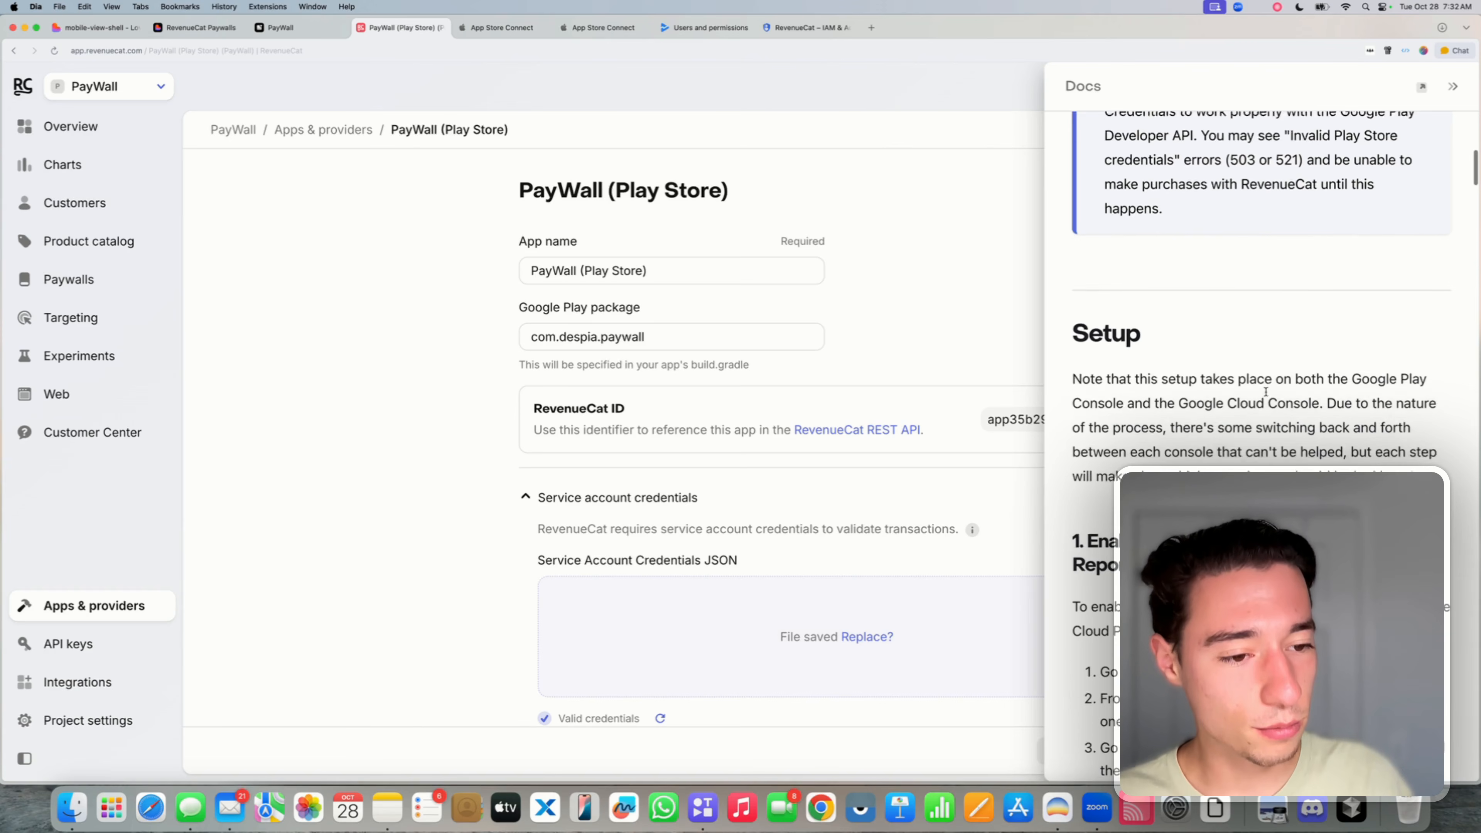
scroll(1265, 392, "down", 7)
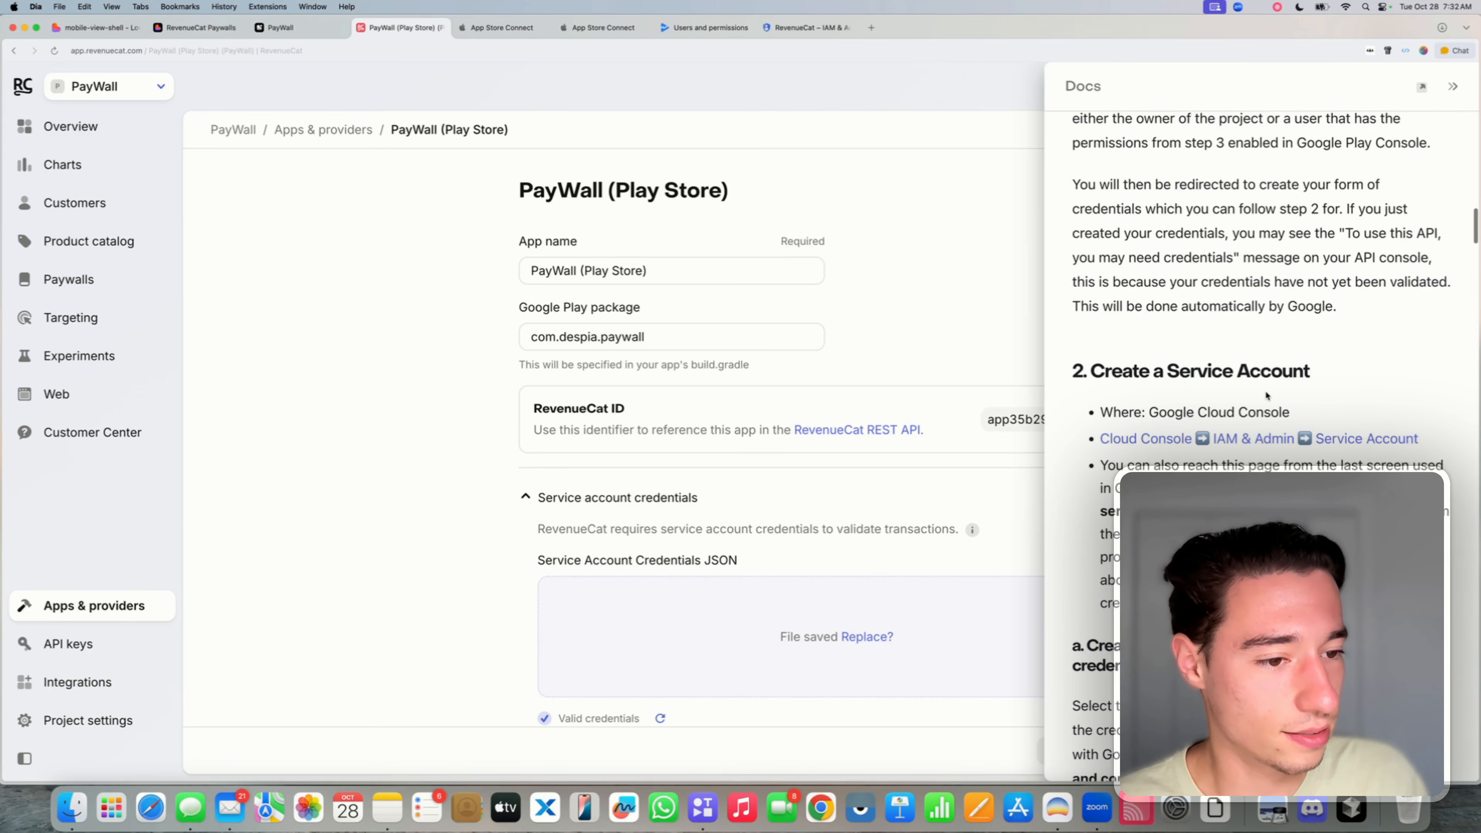
key("super+f")
type("P")
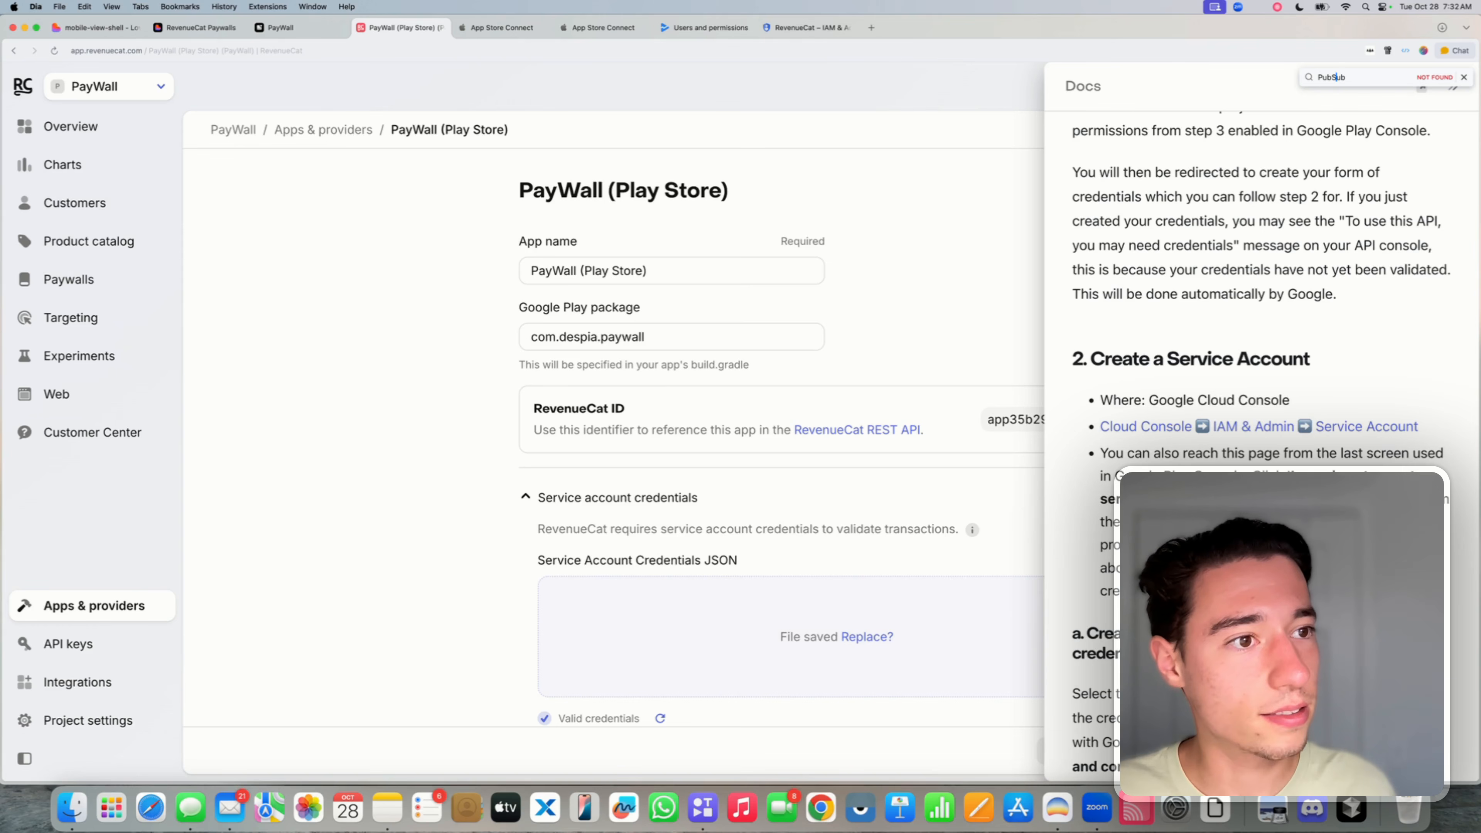
type("ub/")
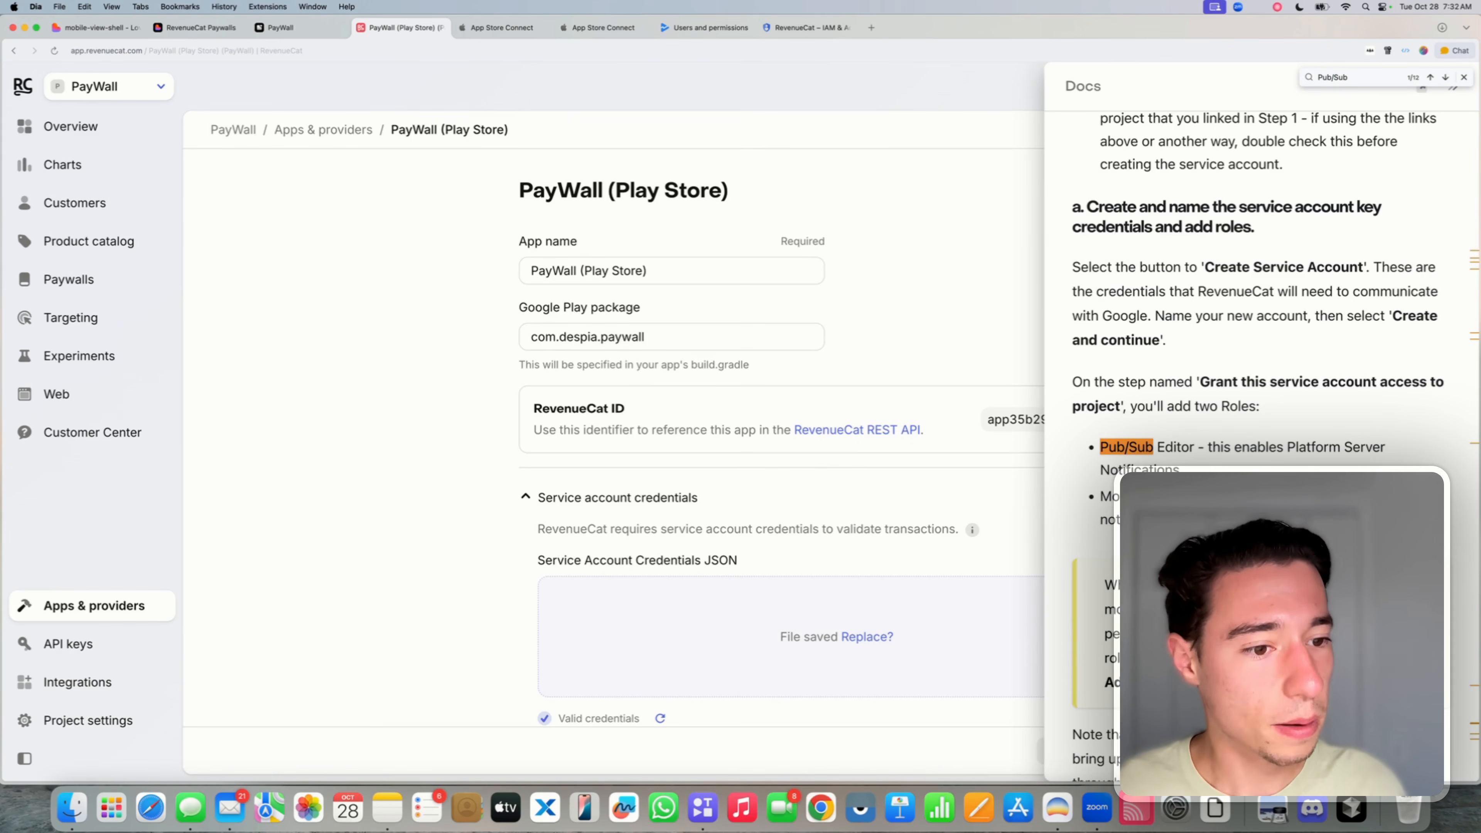
key("Return")
key("Return")
key("Return")
key("Return")
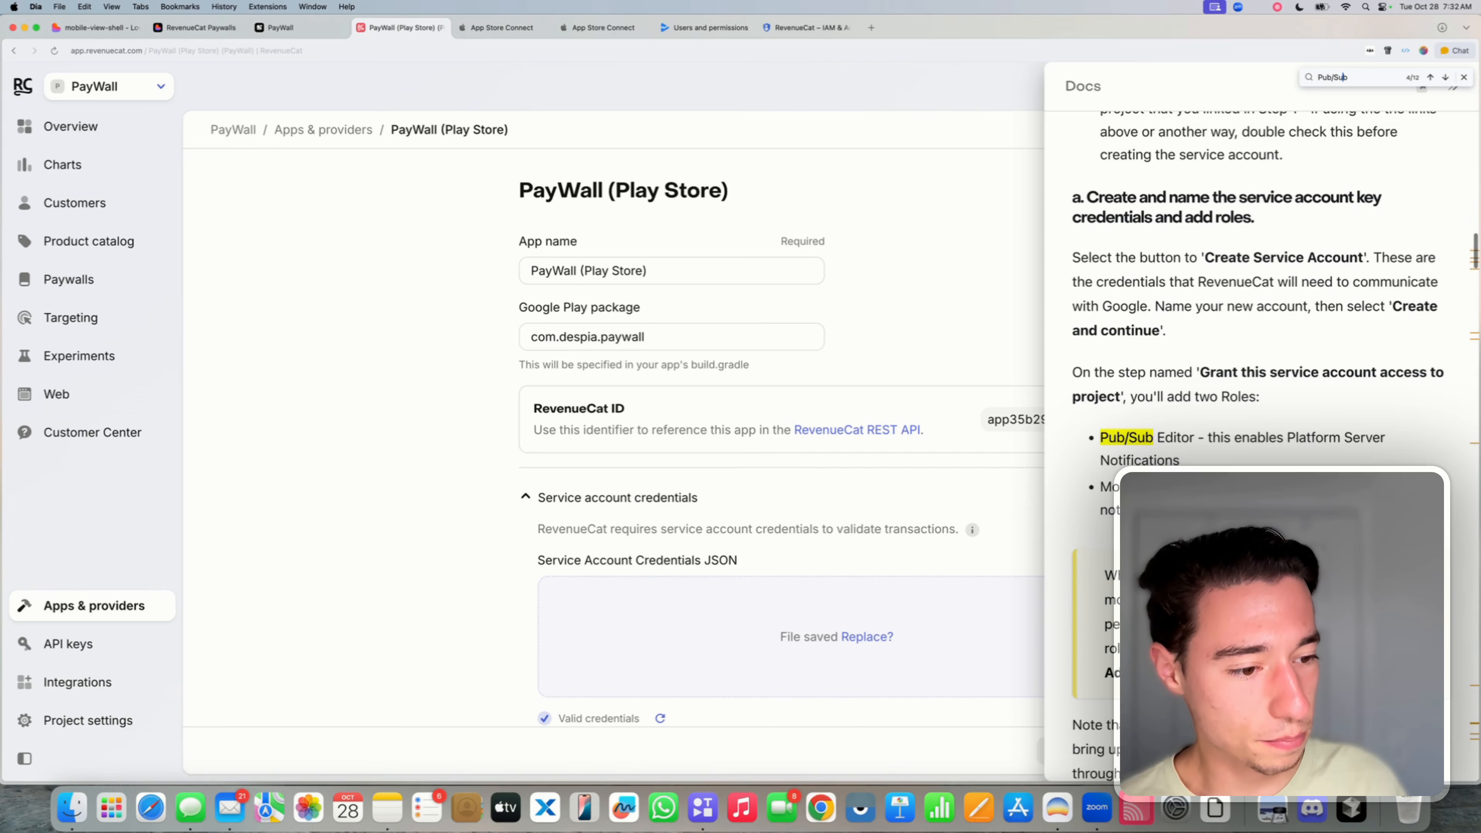
key("Return")
key("Return")
key("Return")
key("Return")
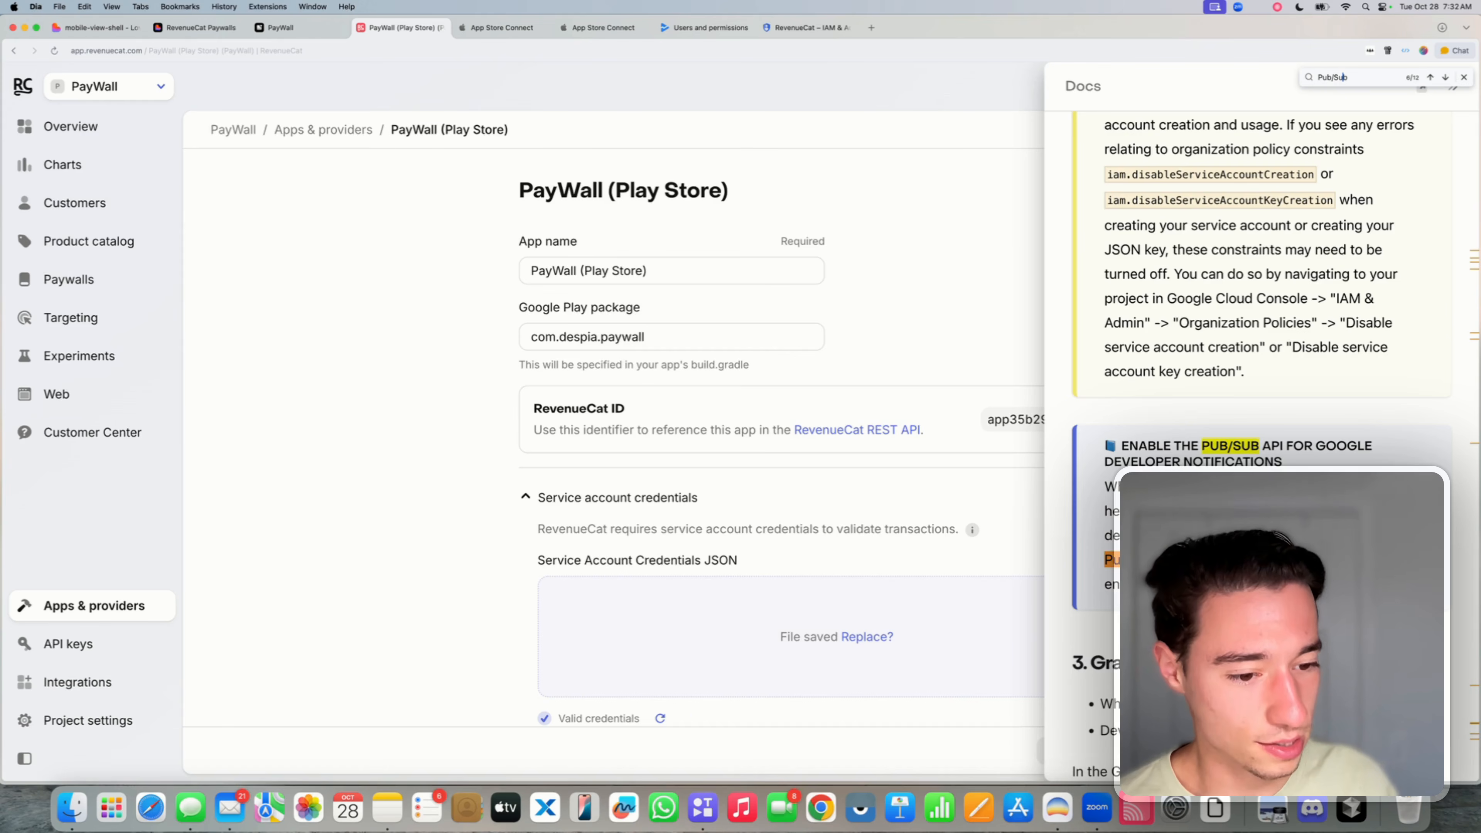
key("Return")
key("Return")
key("Return")
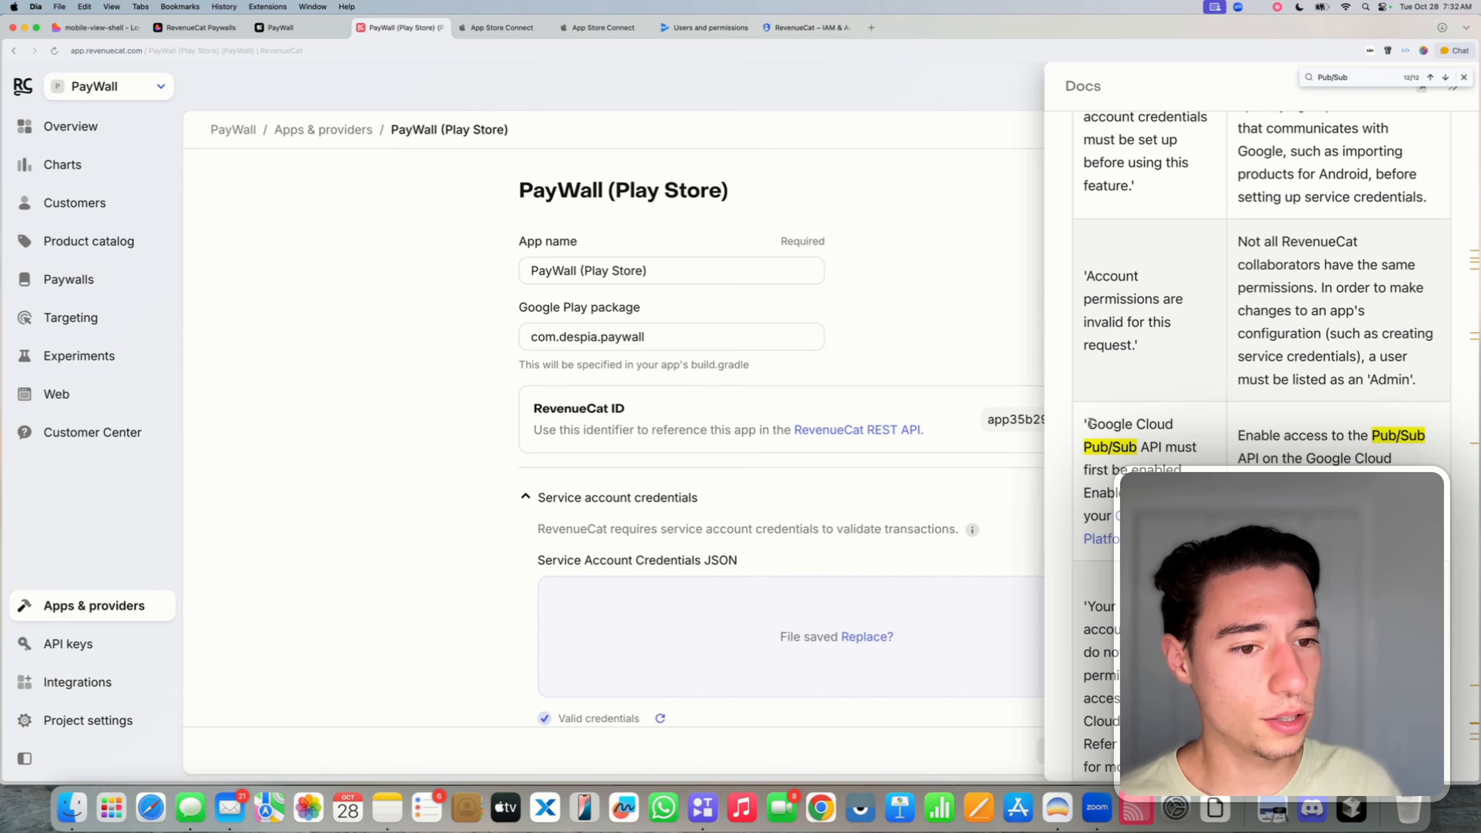
- Check the Pub/Sub API error entry, open its Google Cloud console link, and return to RevenueCat
left_click_drag(1088, 423, 1132, 493)
left_click(1137, 497)
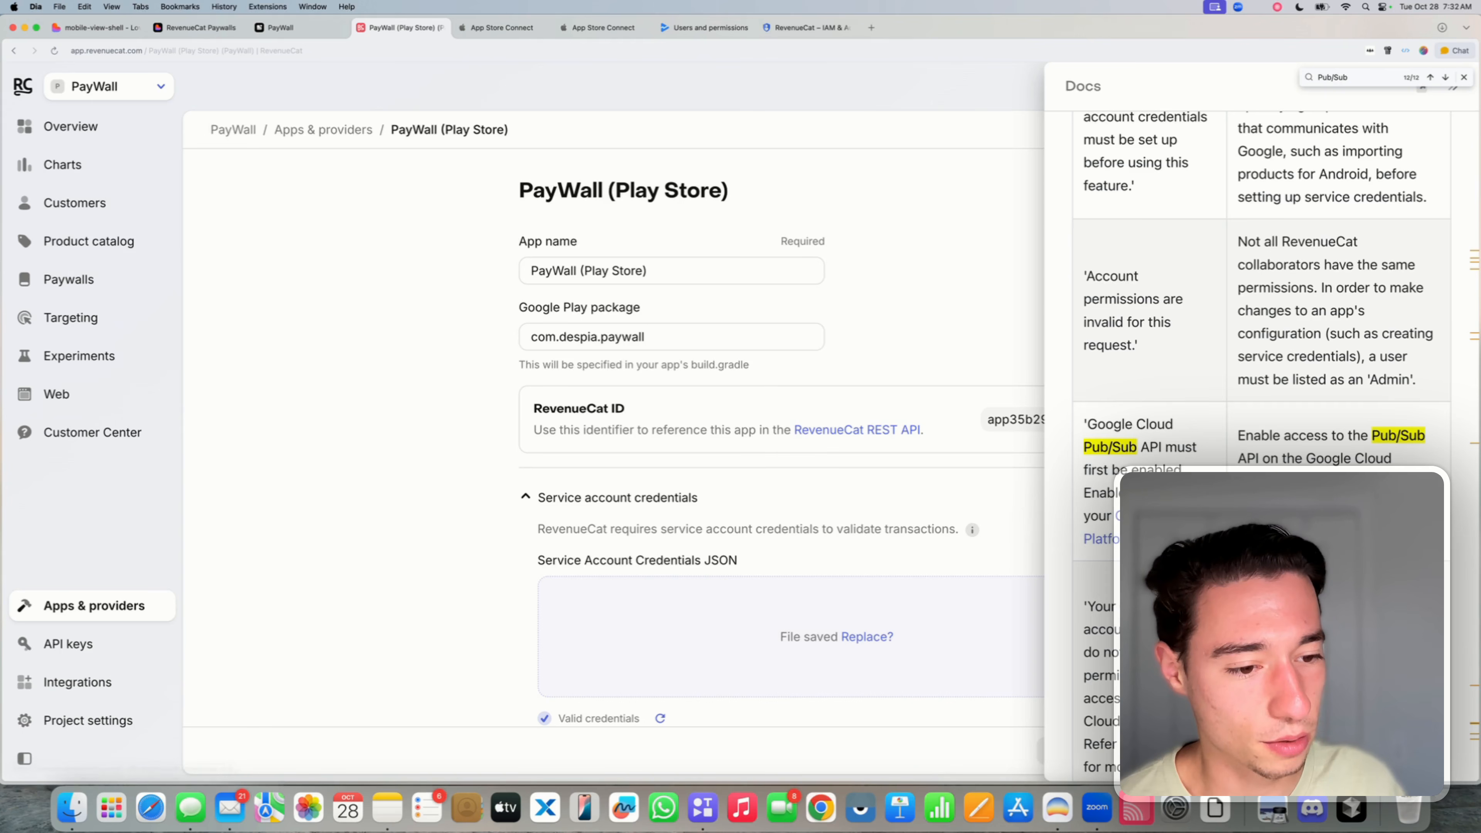
left_click(1096, 539)
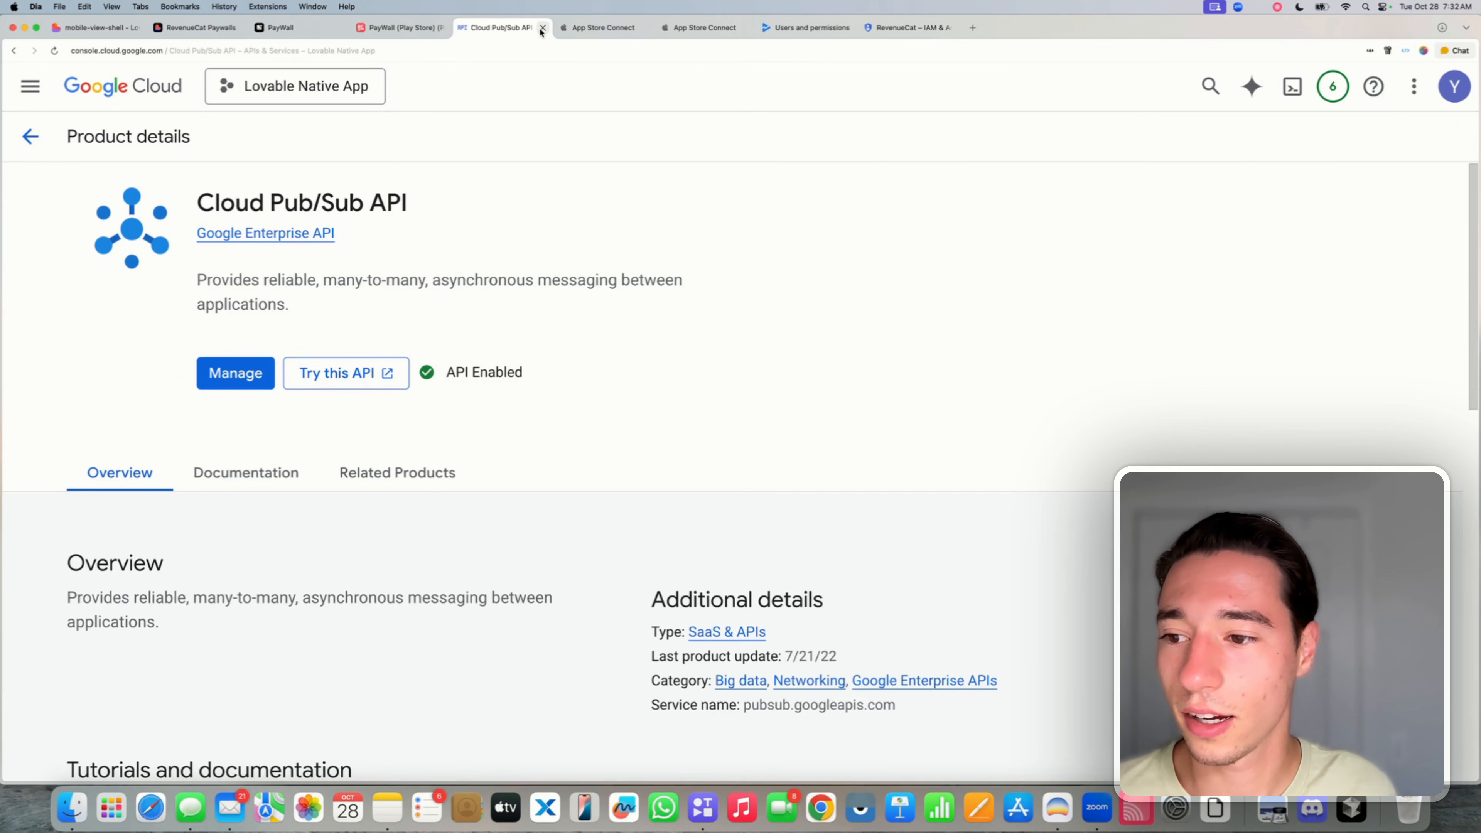
left_click(392, 29)
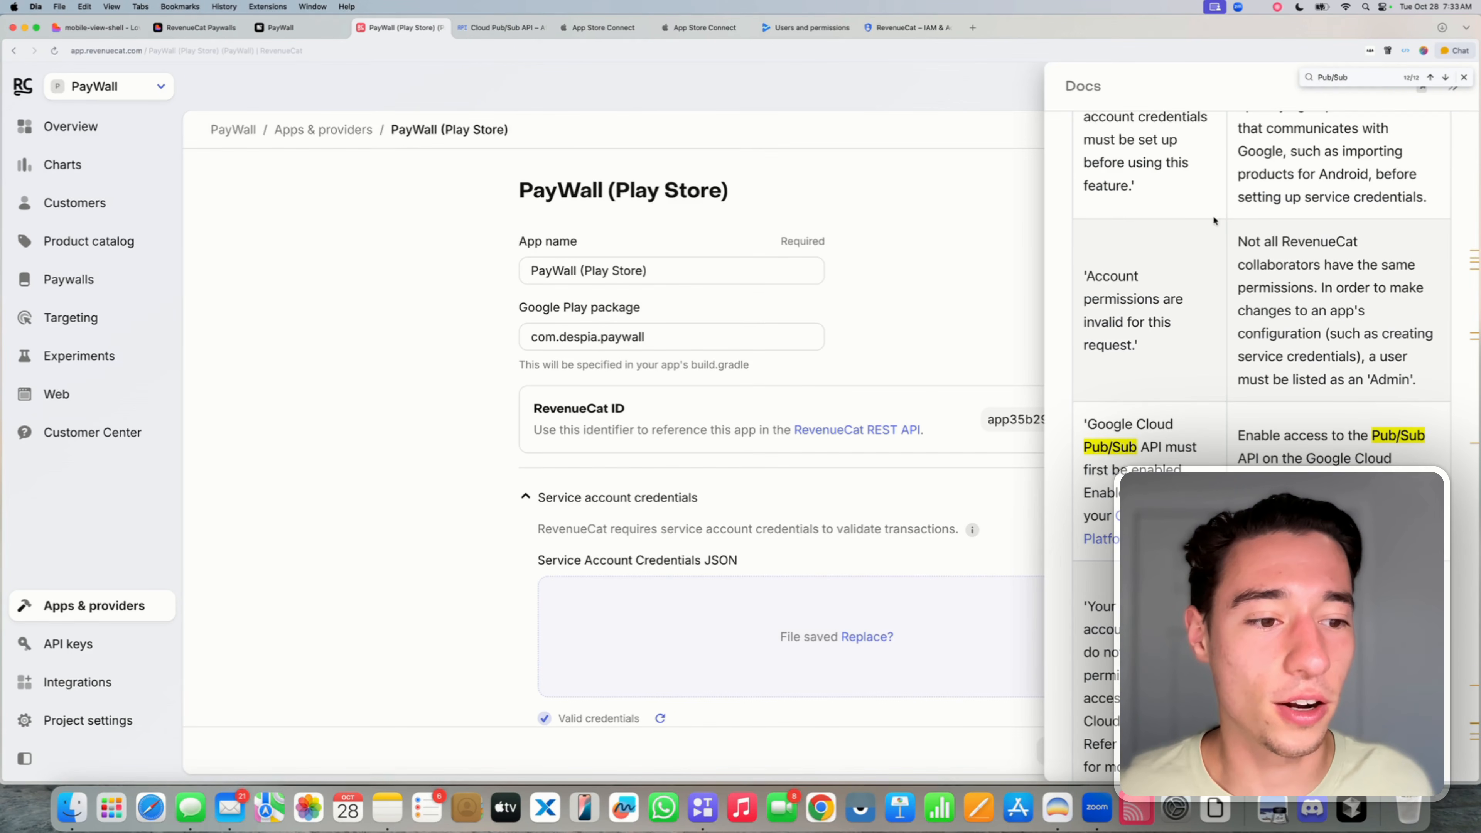
- Read the docs' Error Handling section on the Pub/Sub API error and its enable-in-Google-Cloud advice
scroll(1257, 379, "up", 10)
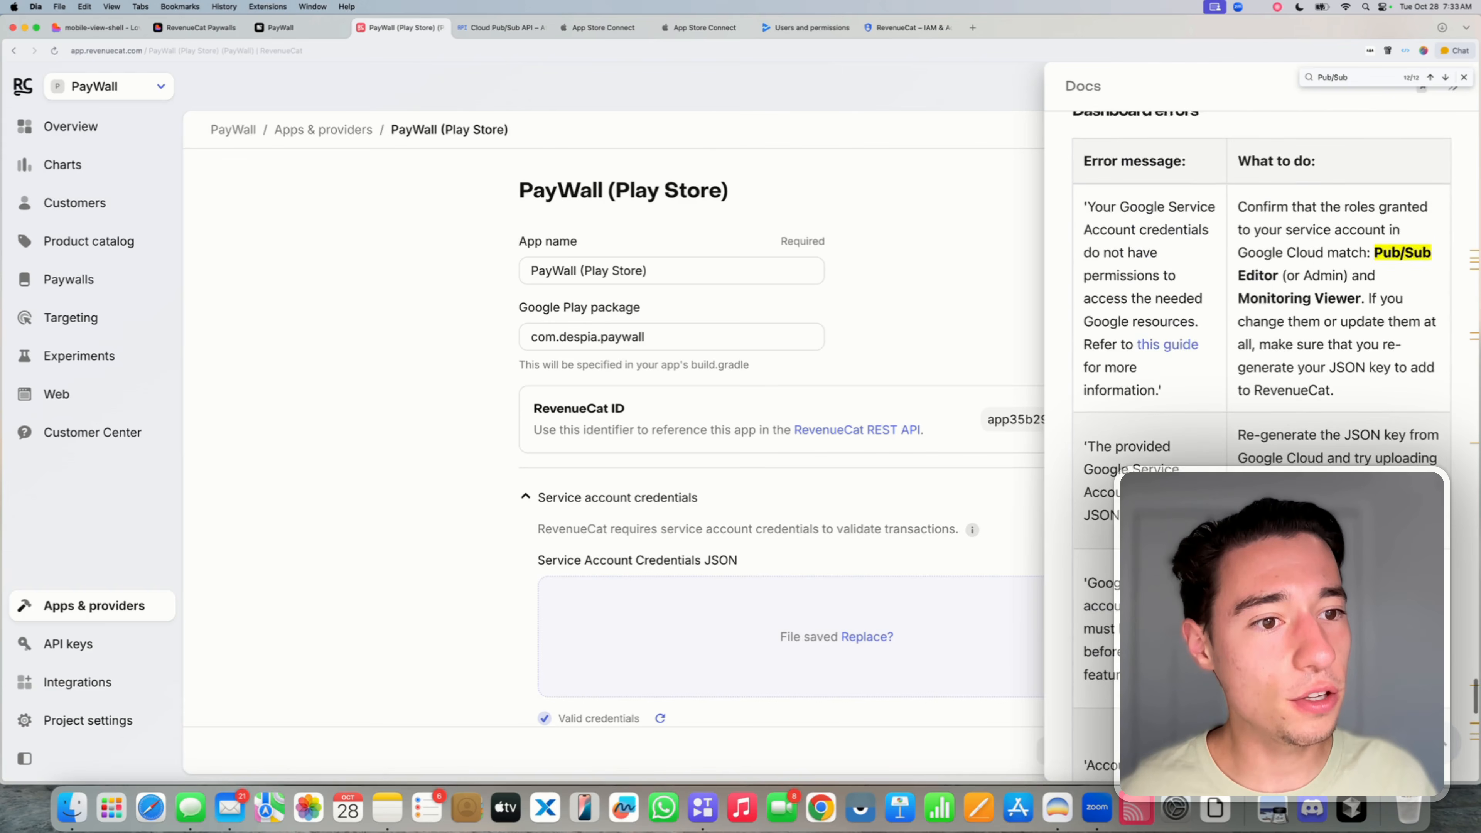
left_click_drag(1074, 253, 1194, 252)
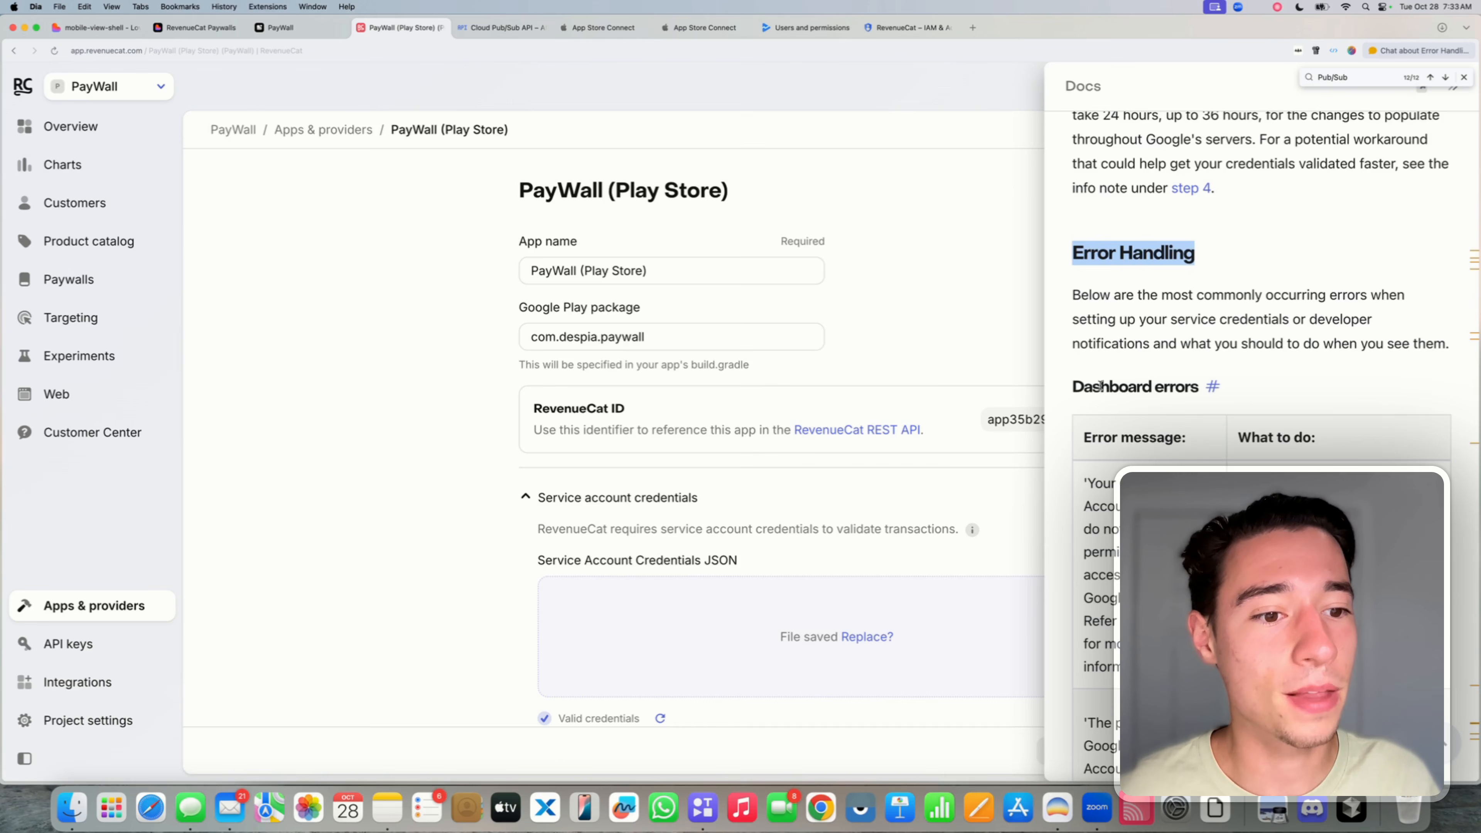
left_click_drag(1073, 386, 1195, 386)
left_click(1195, 386)
scroll(1141, 311, "down", 10)
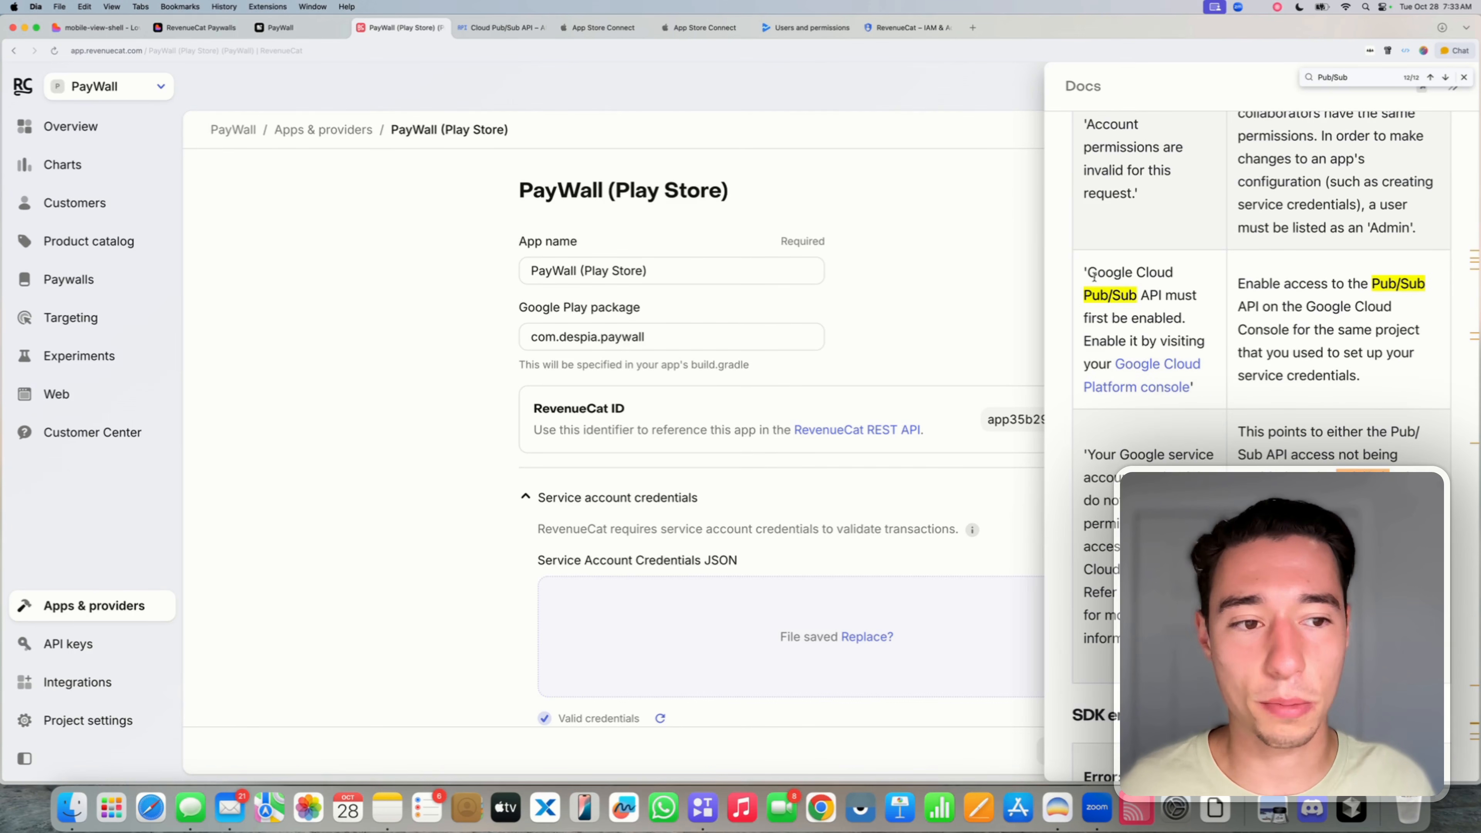
left_click_drag(1089, 272, 1178, 318)
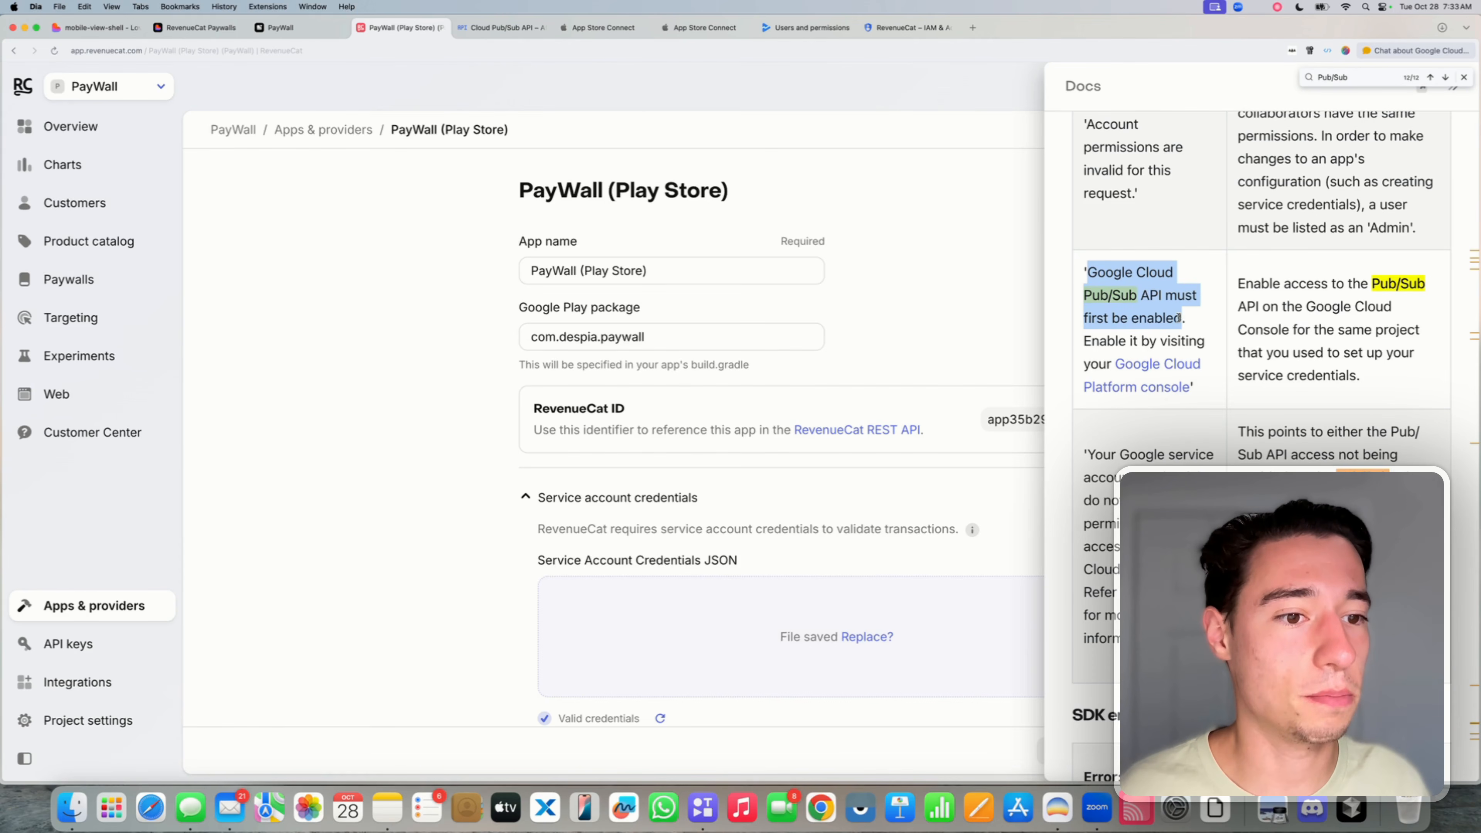
left_click(1094, 342)
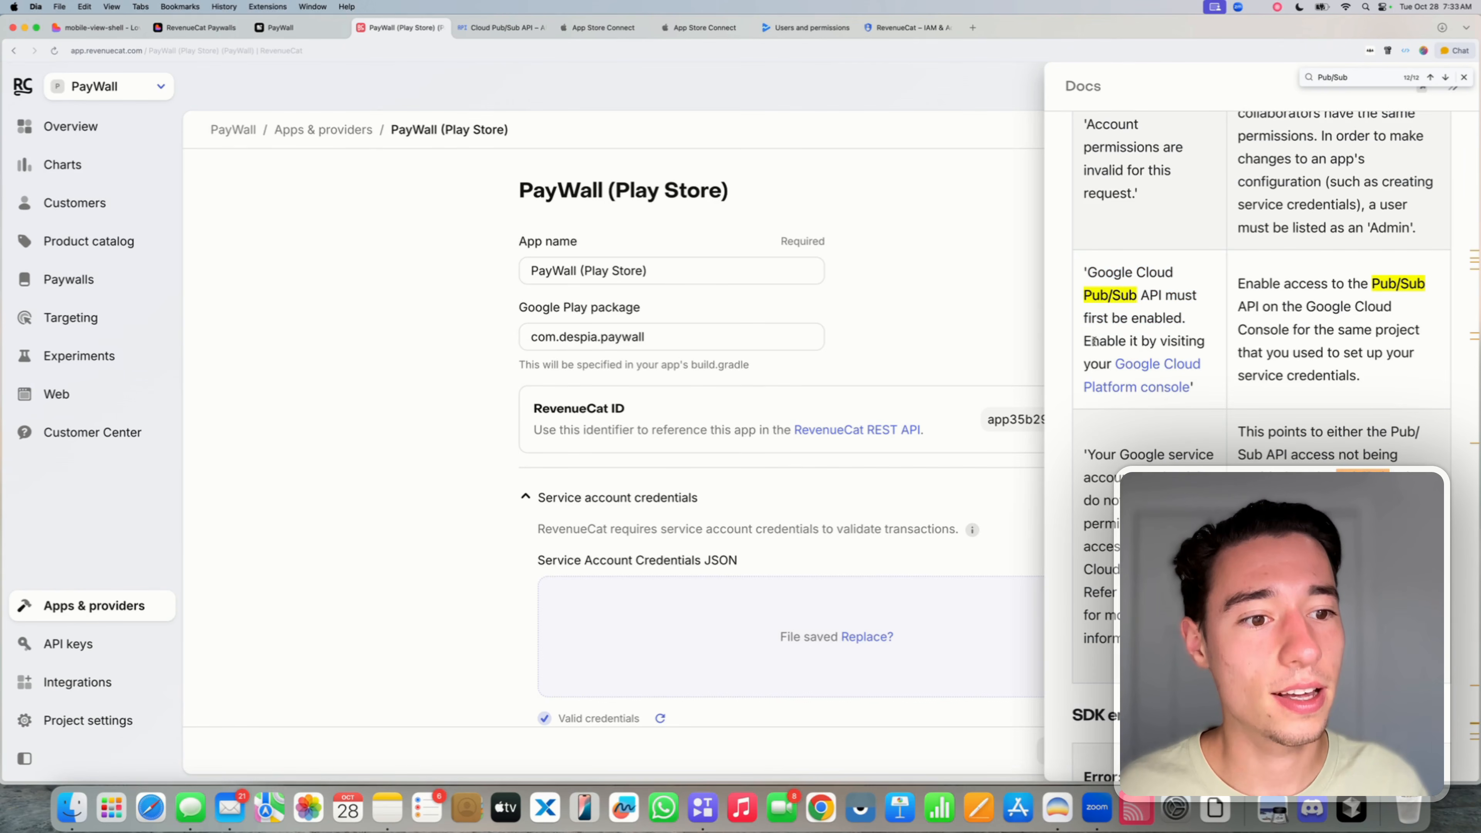
left_click_drag(1081, 342, 1132, 413)
left_click(1132, 414)
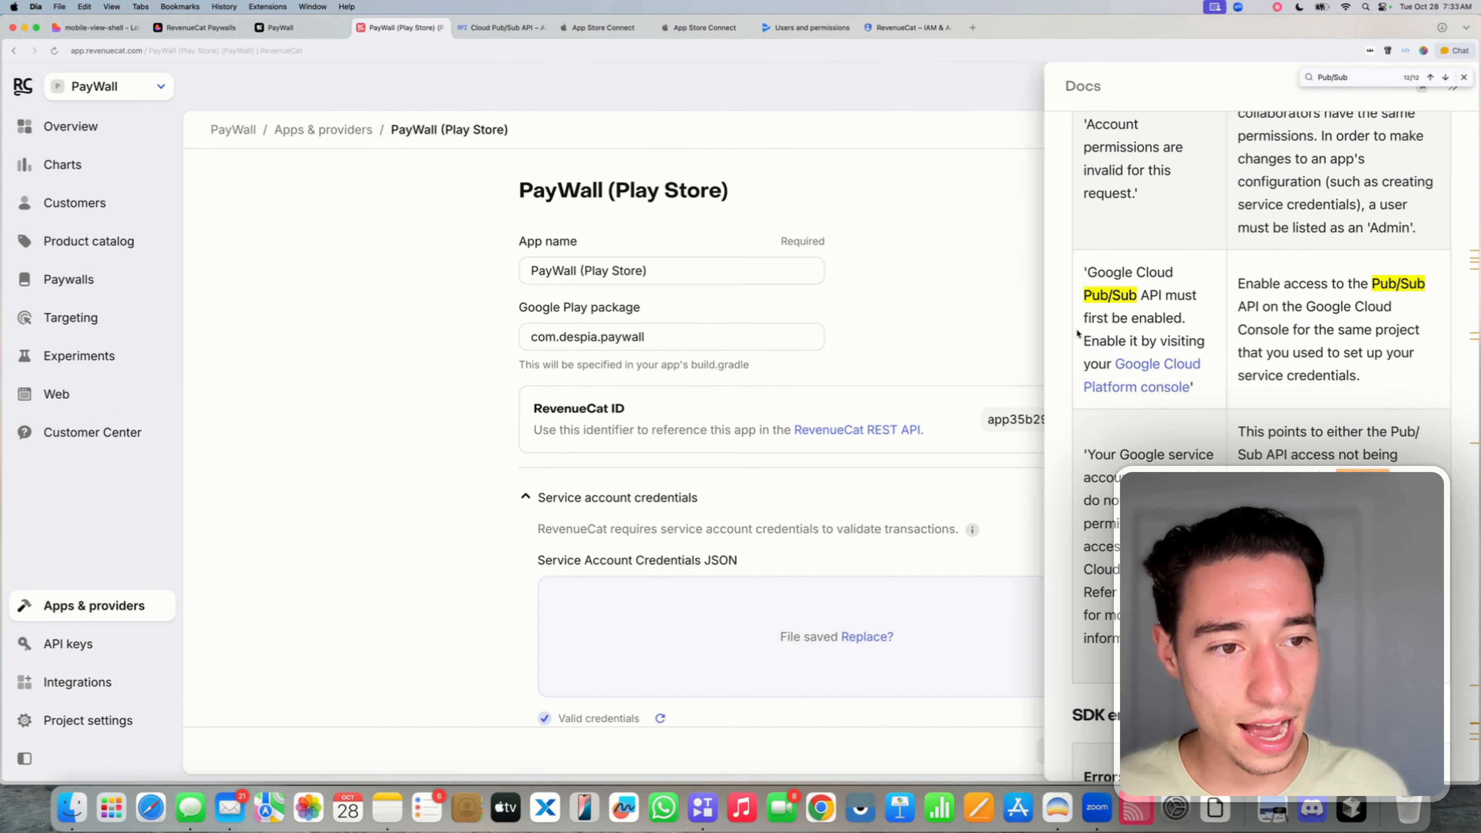
- Open the Google Cloud Platform console link and confirm the Cloud Pub/Sub API page shows API Enabled
left_click(1147, 385)
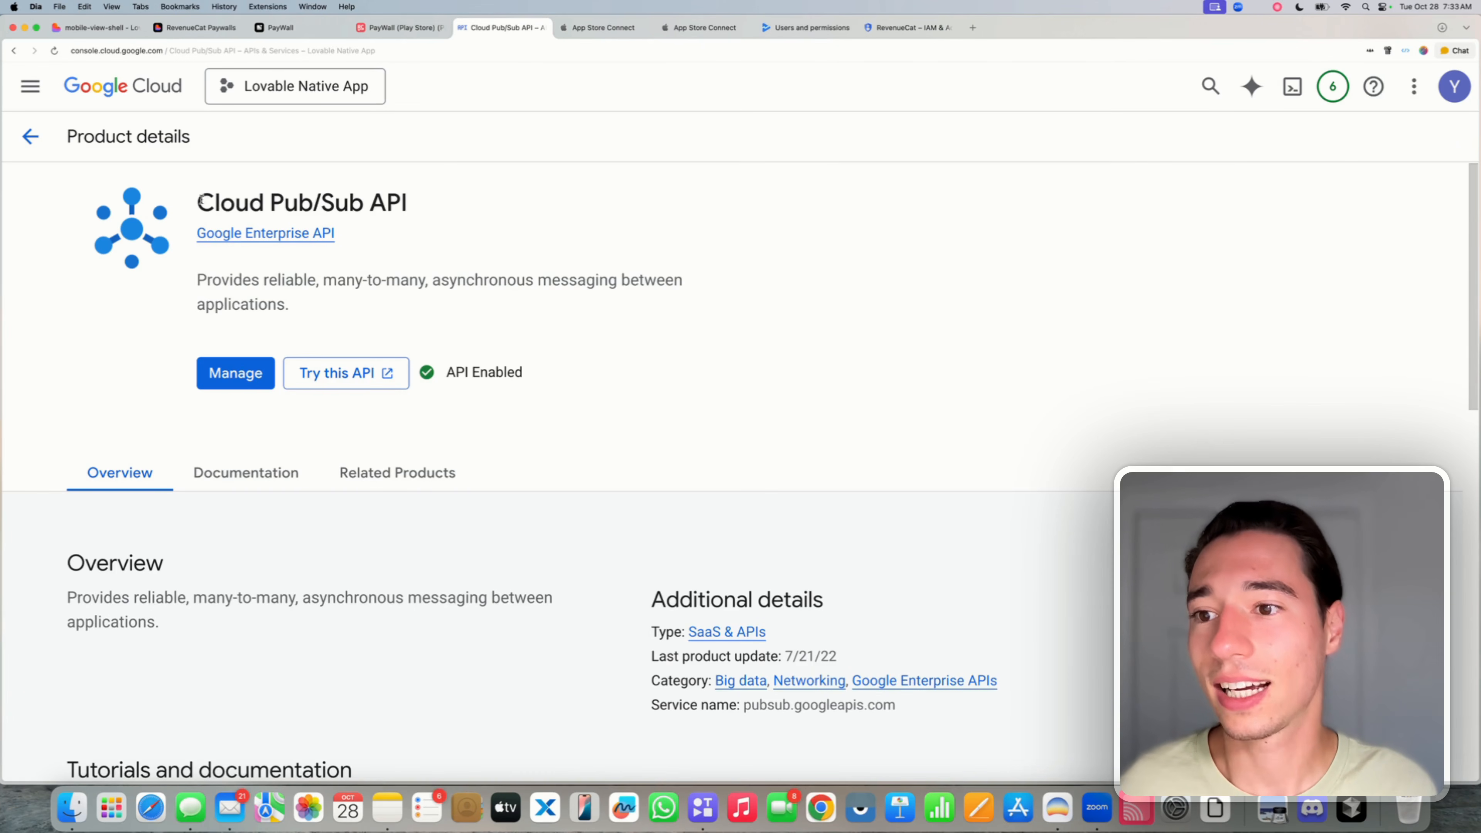
left_click_drag(200, 202, 418, 205)
left_click(417, 205)
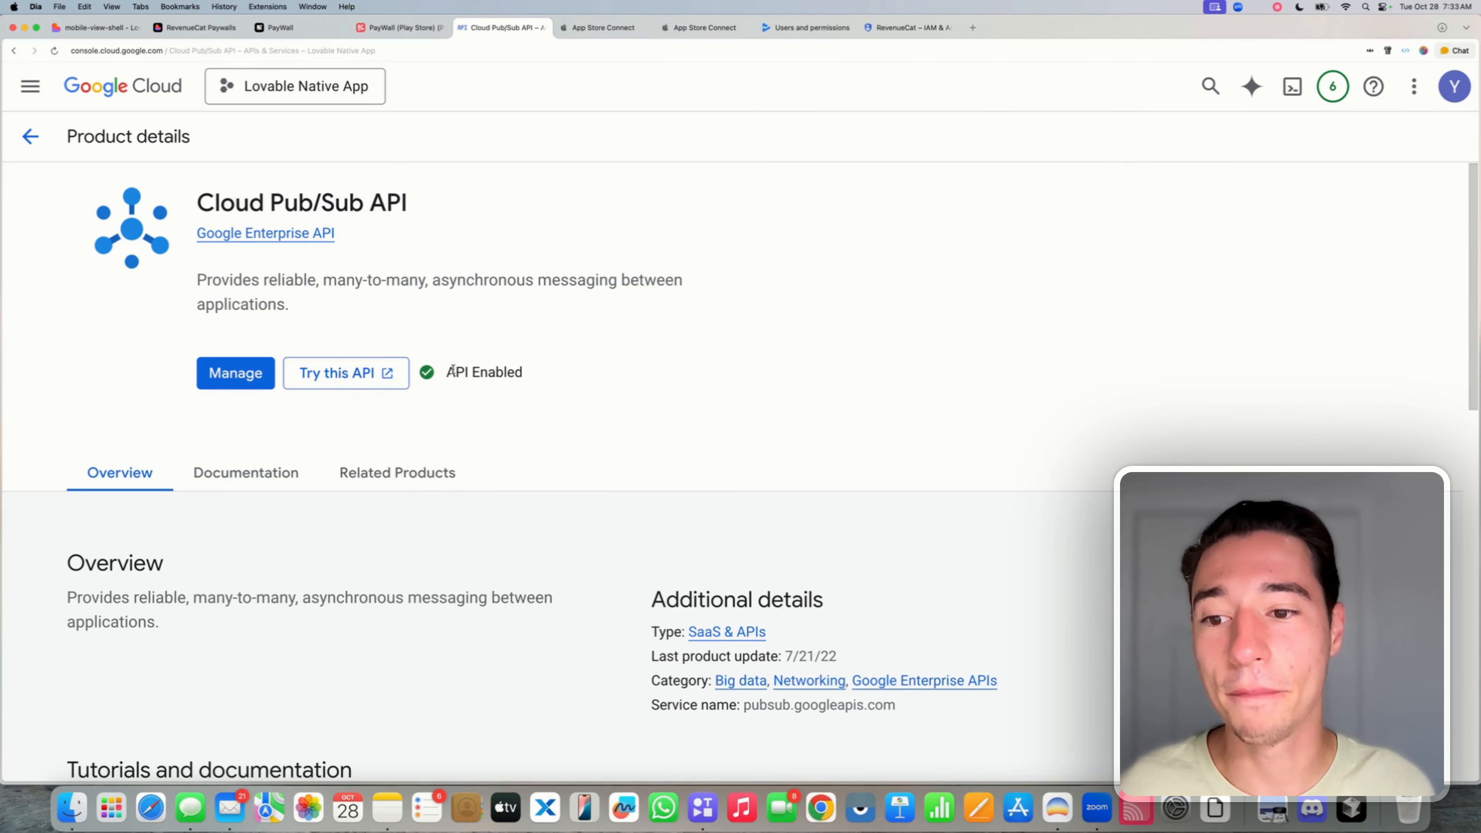
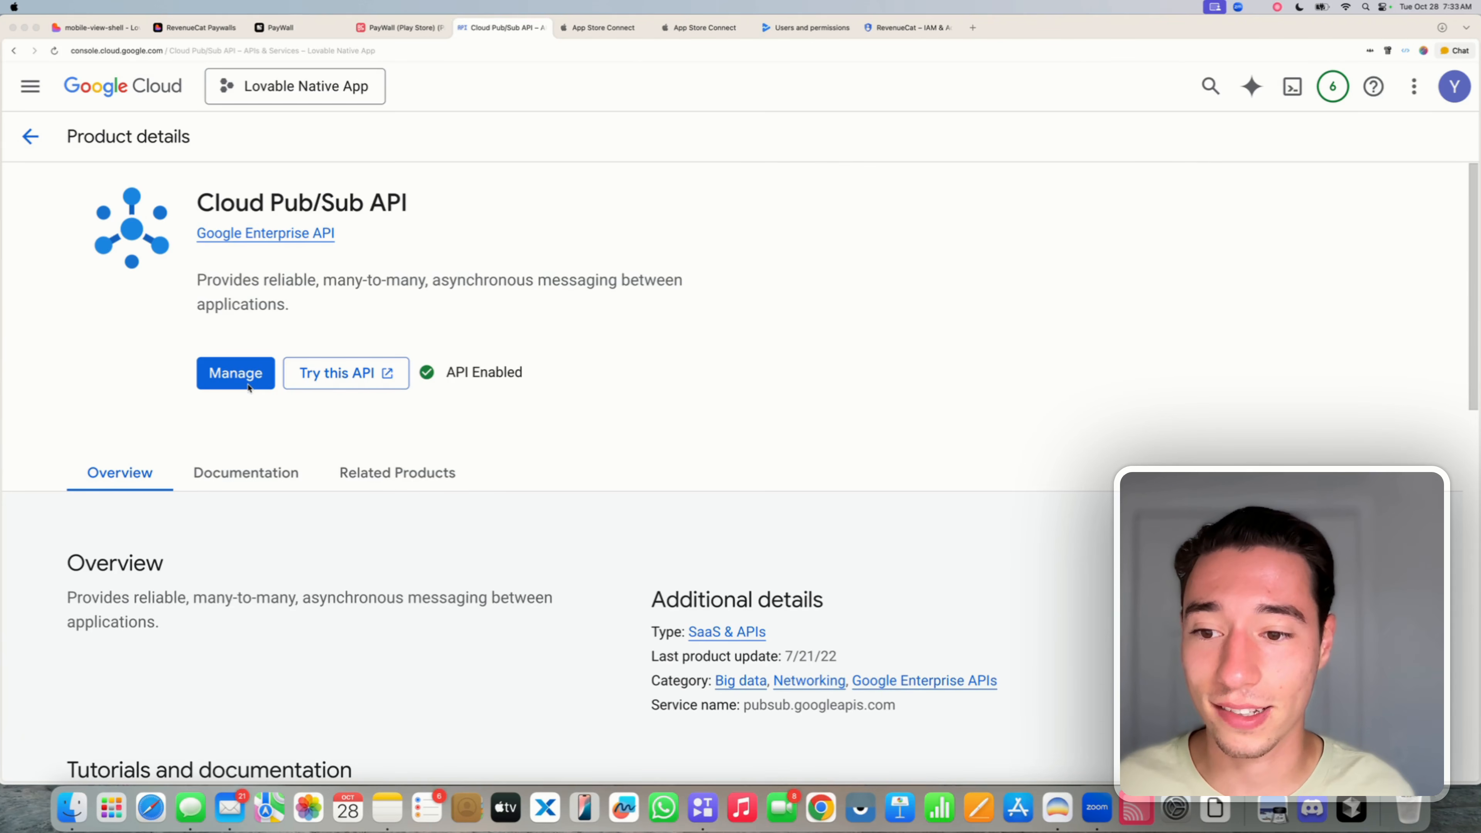
- Verify the Cloud Pub/Sub API status reads 'API Enabled', then close that Google Cloud page
left_click(462, 368)
left_click_drag(447, 372, 550, 370)
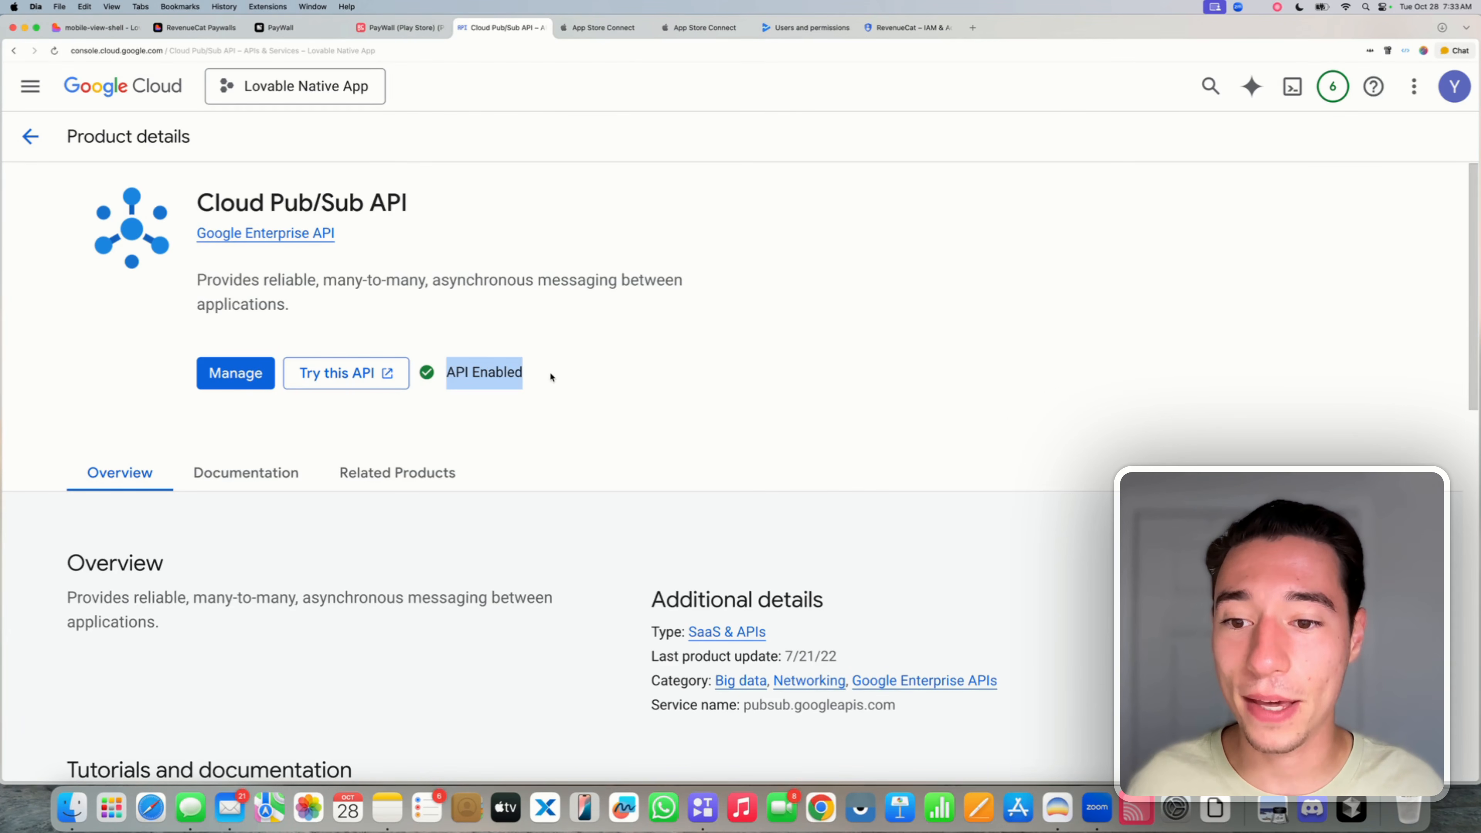
left_click(512, 381)
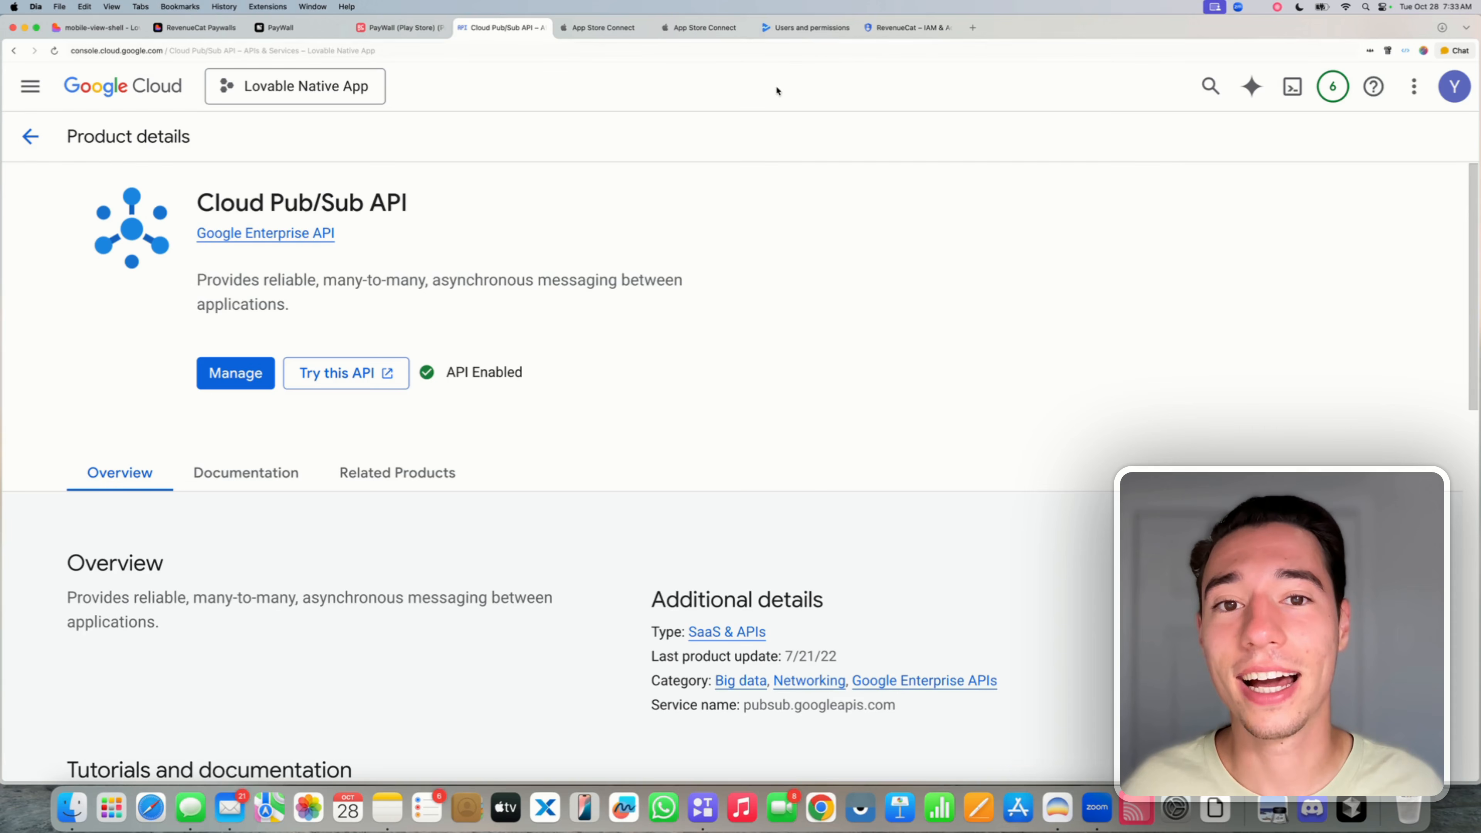
left_click(546, 28)
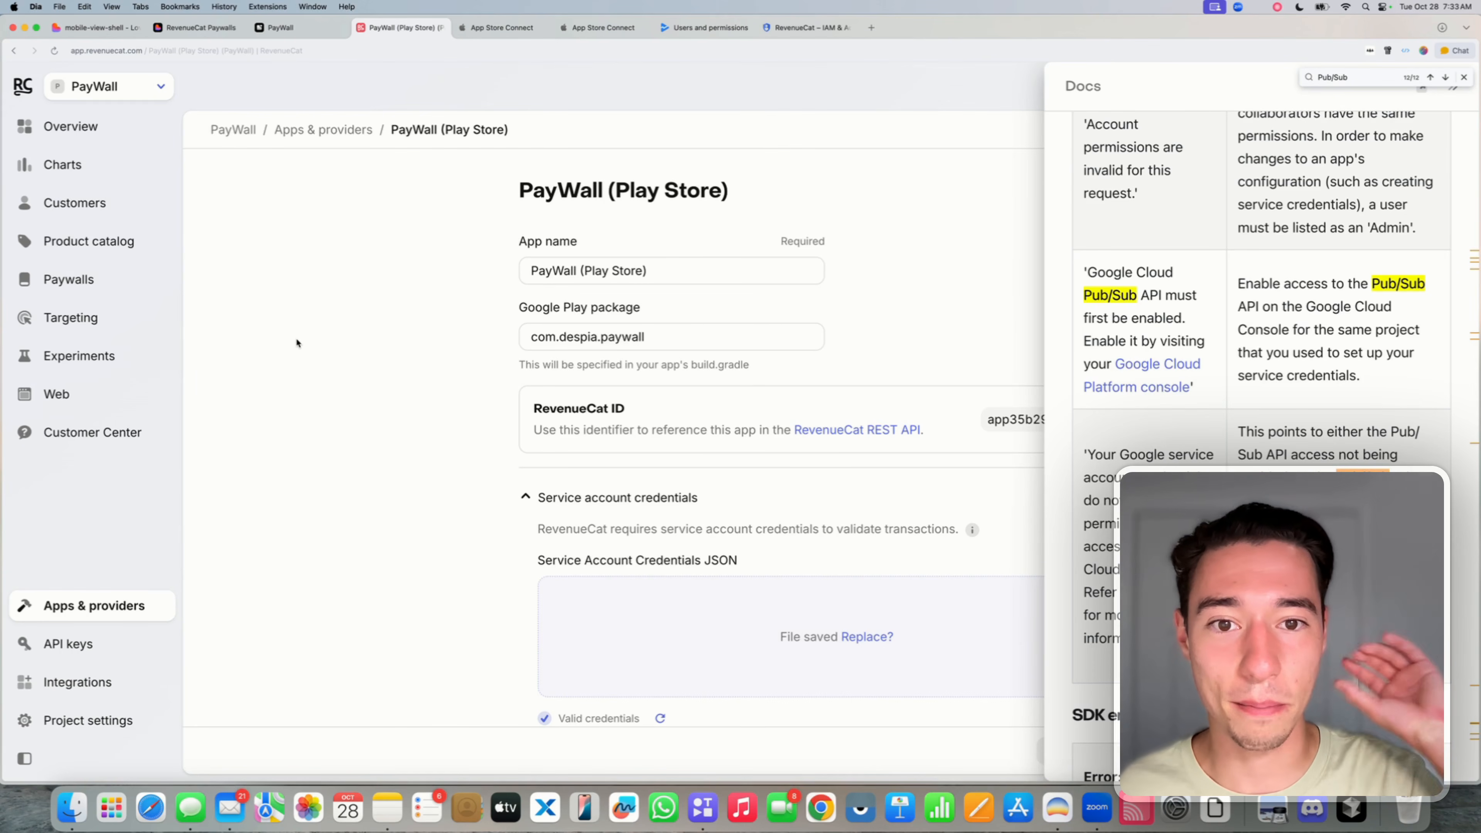
- Dismiss the Pub/Sub search results and documentation panel, then return to RevenueCat's Apps & providers list
left_click(1464, 77)
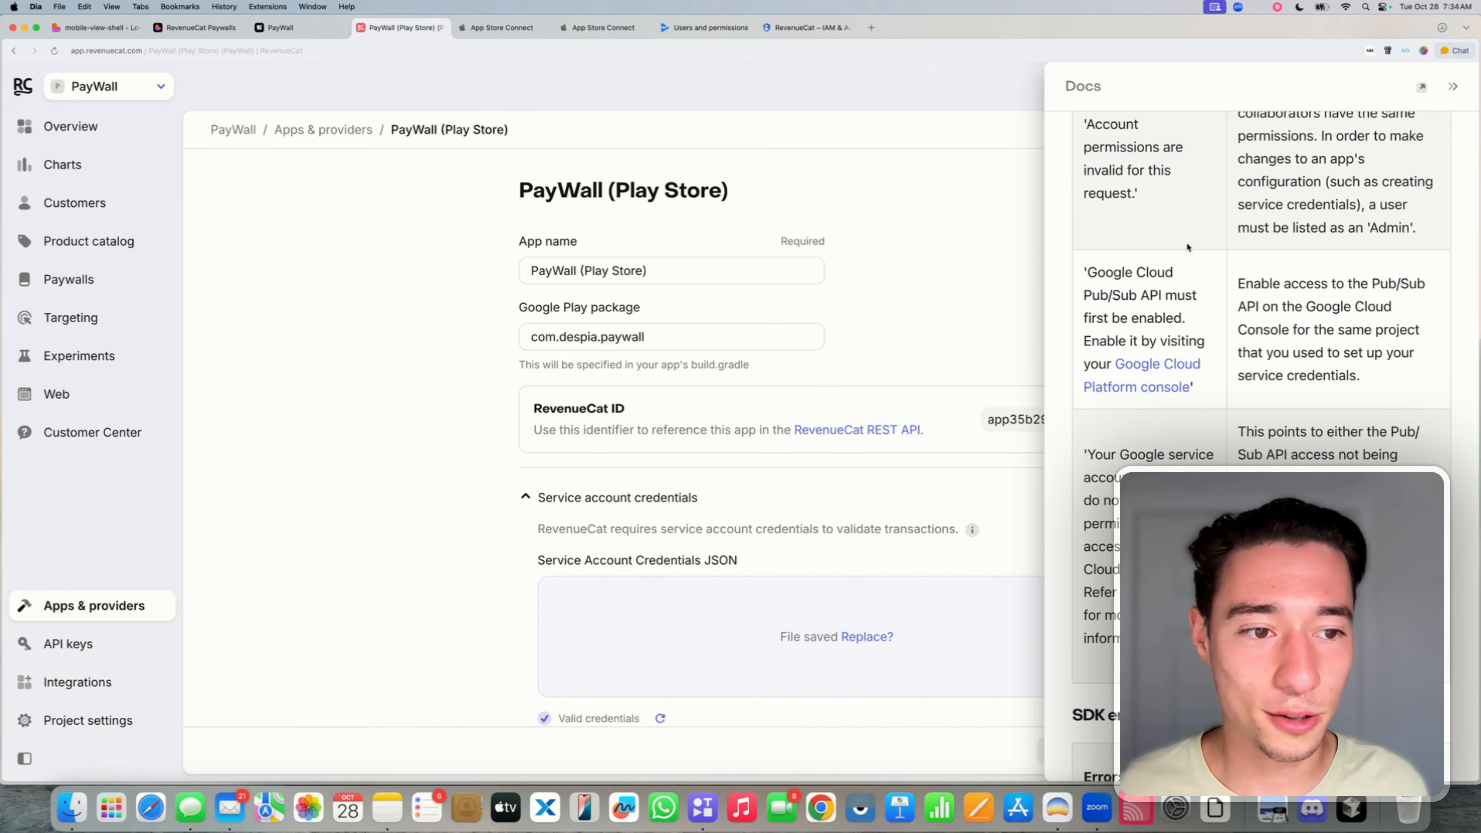
left_click_drag(1083, 272, 1217, 385)
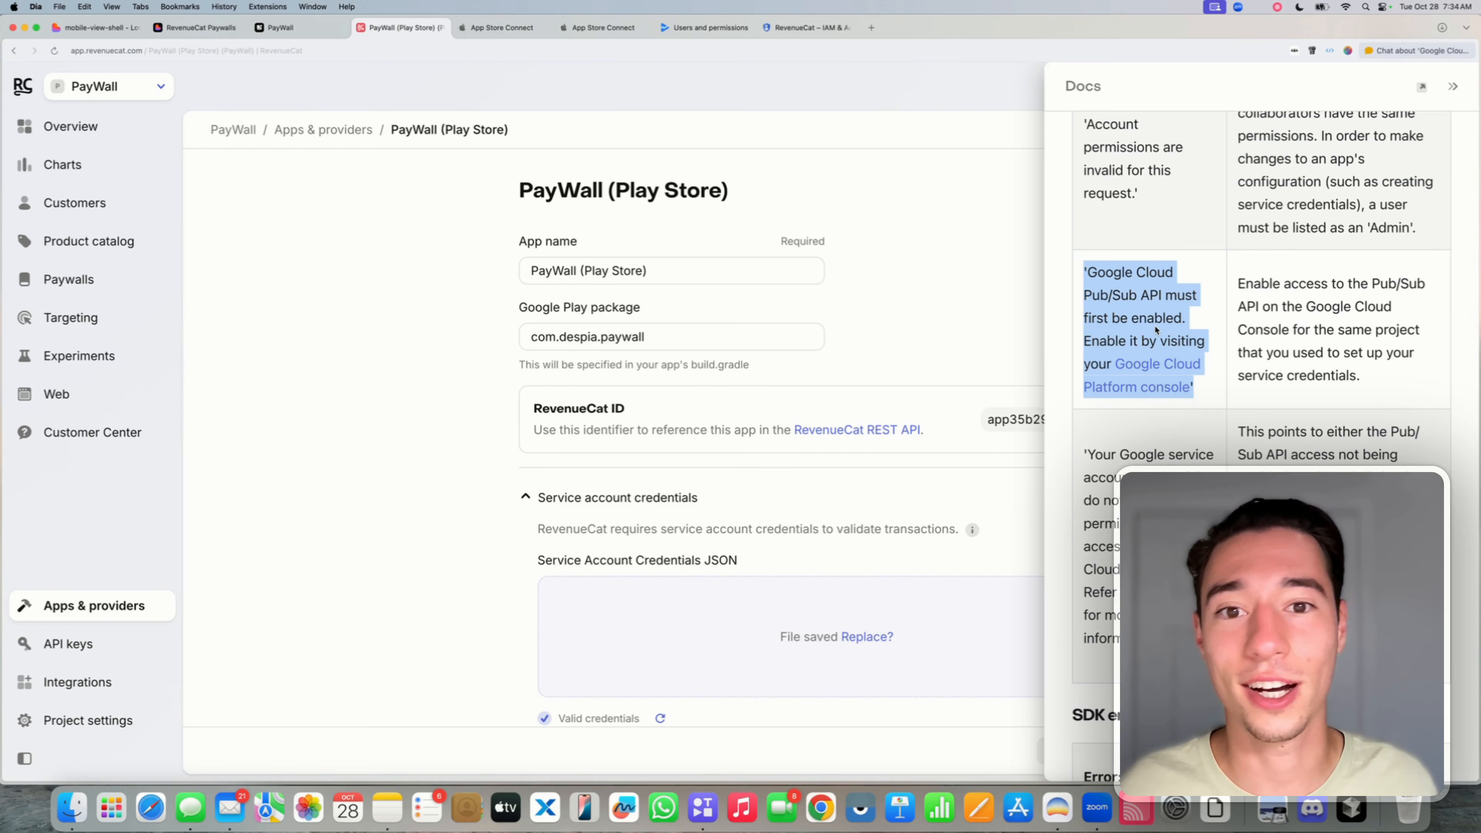
left_click(1453, 88)
scroll(1190, 263, "down", 10)
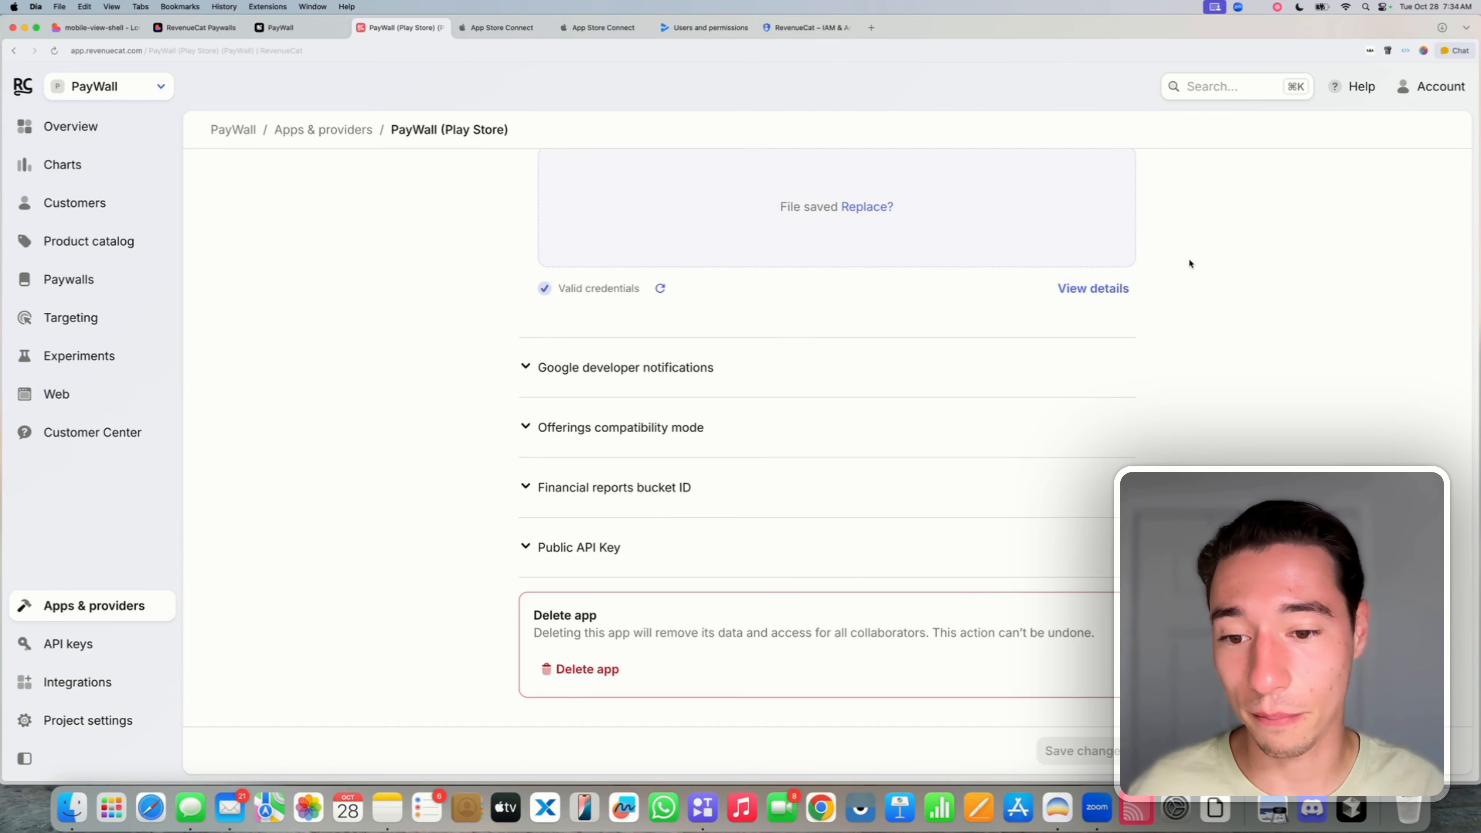
scroll(1070, 271, "up", 10)
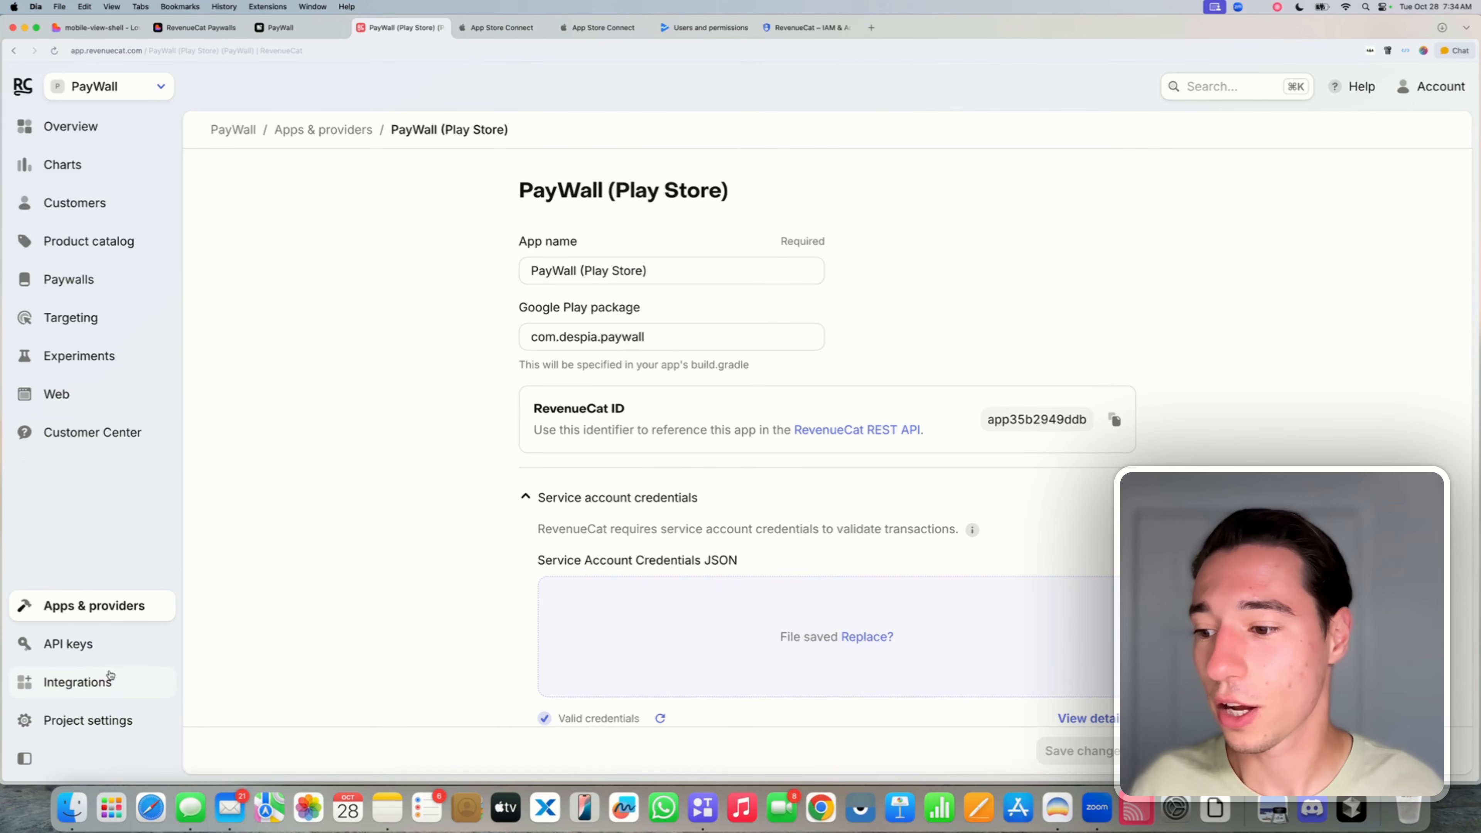
left_click(76, 611)
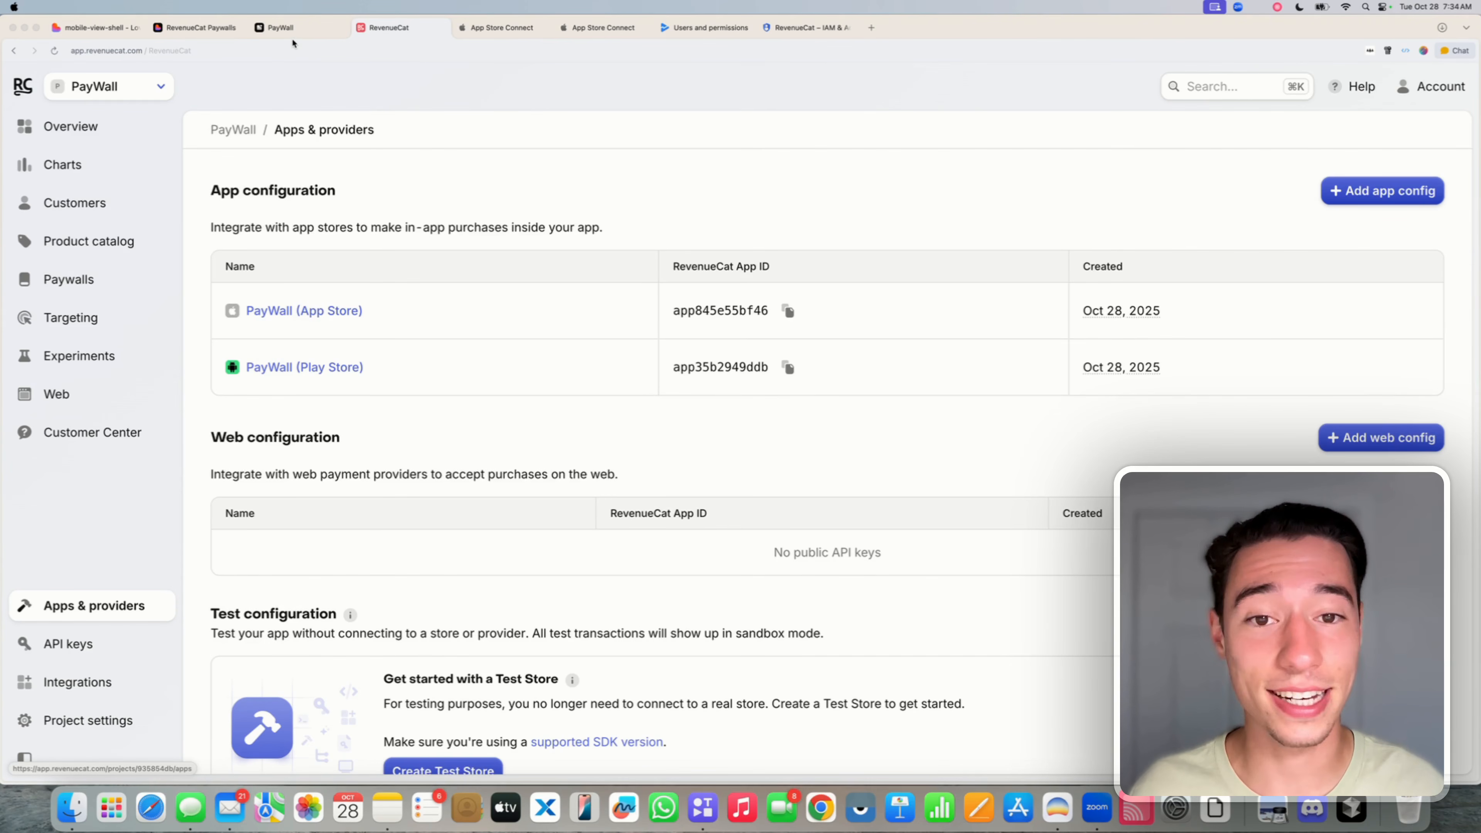
left_click(283, 28)
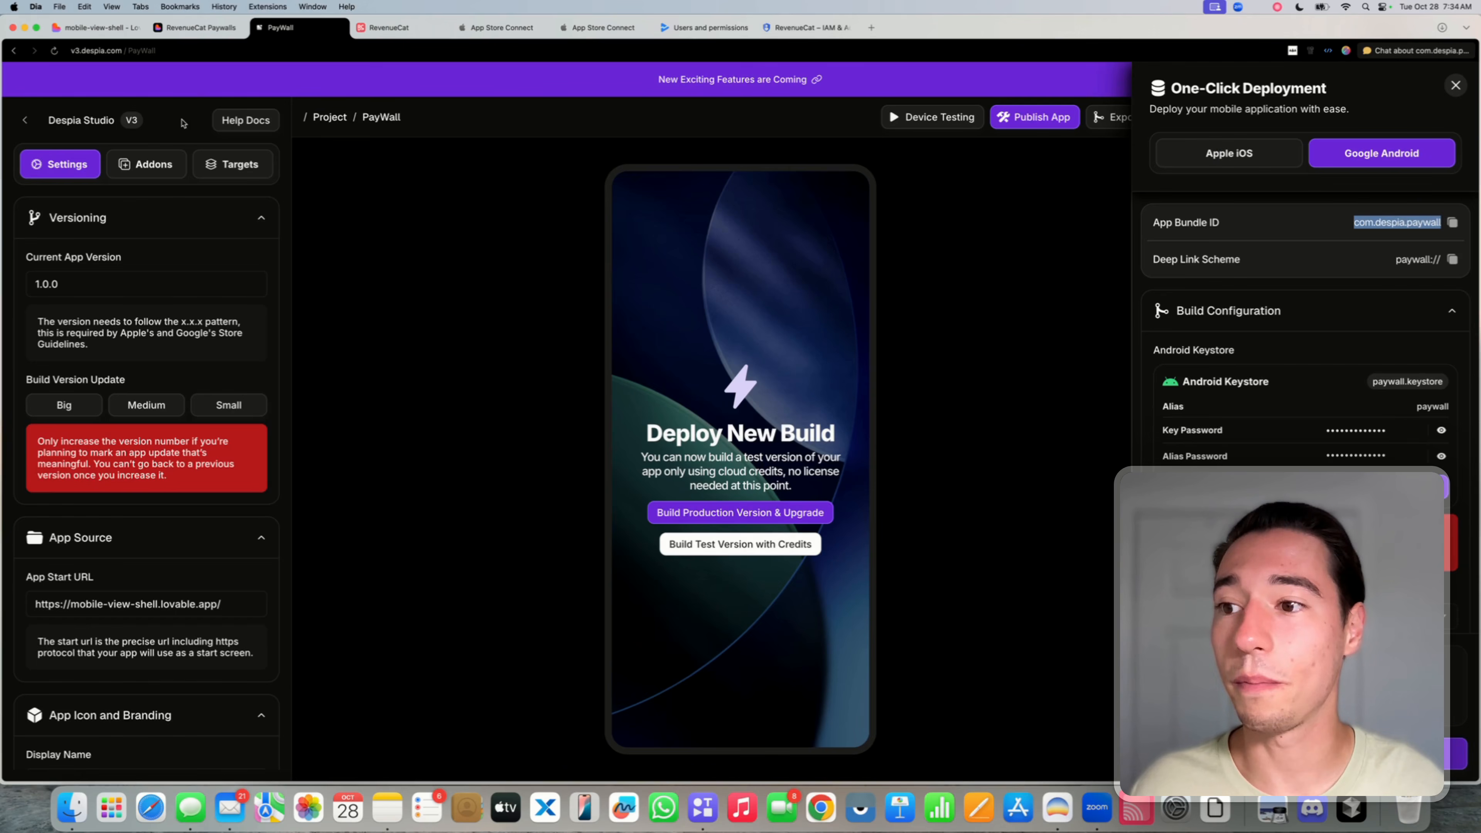
scroll(219, 501, "down", 3)
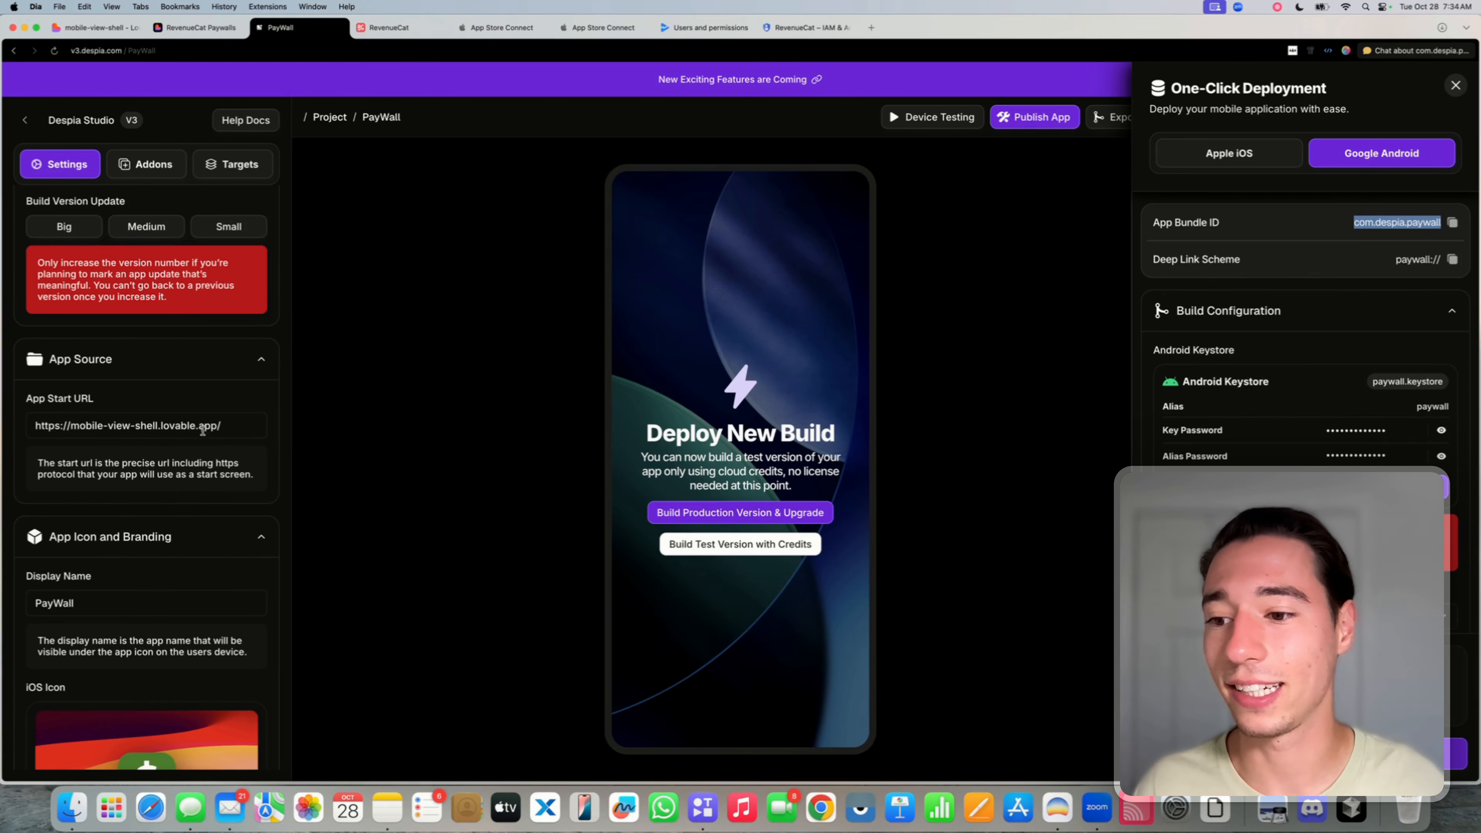
double_click(204, 426)
triple_click(201, 425)
left_click(193, 411)
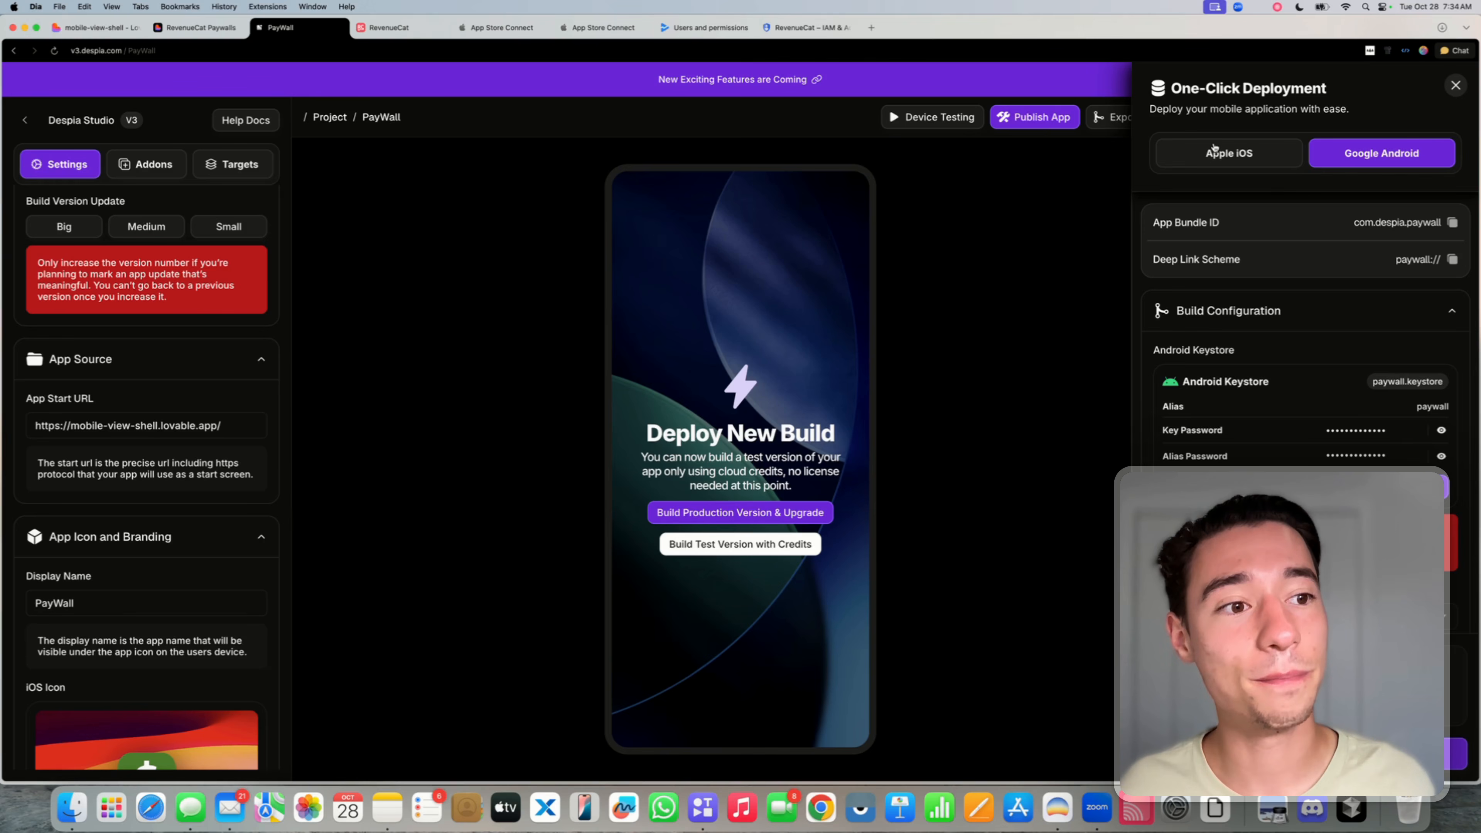
left_click(1232, 156)
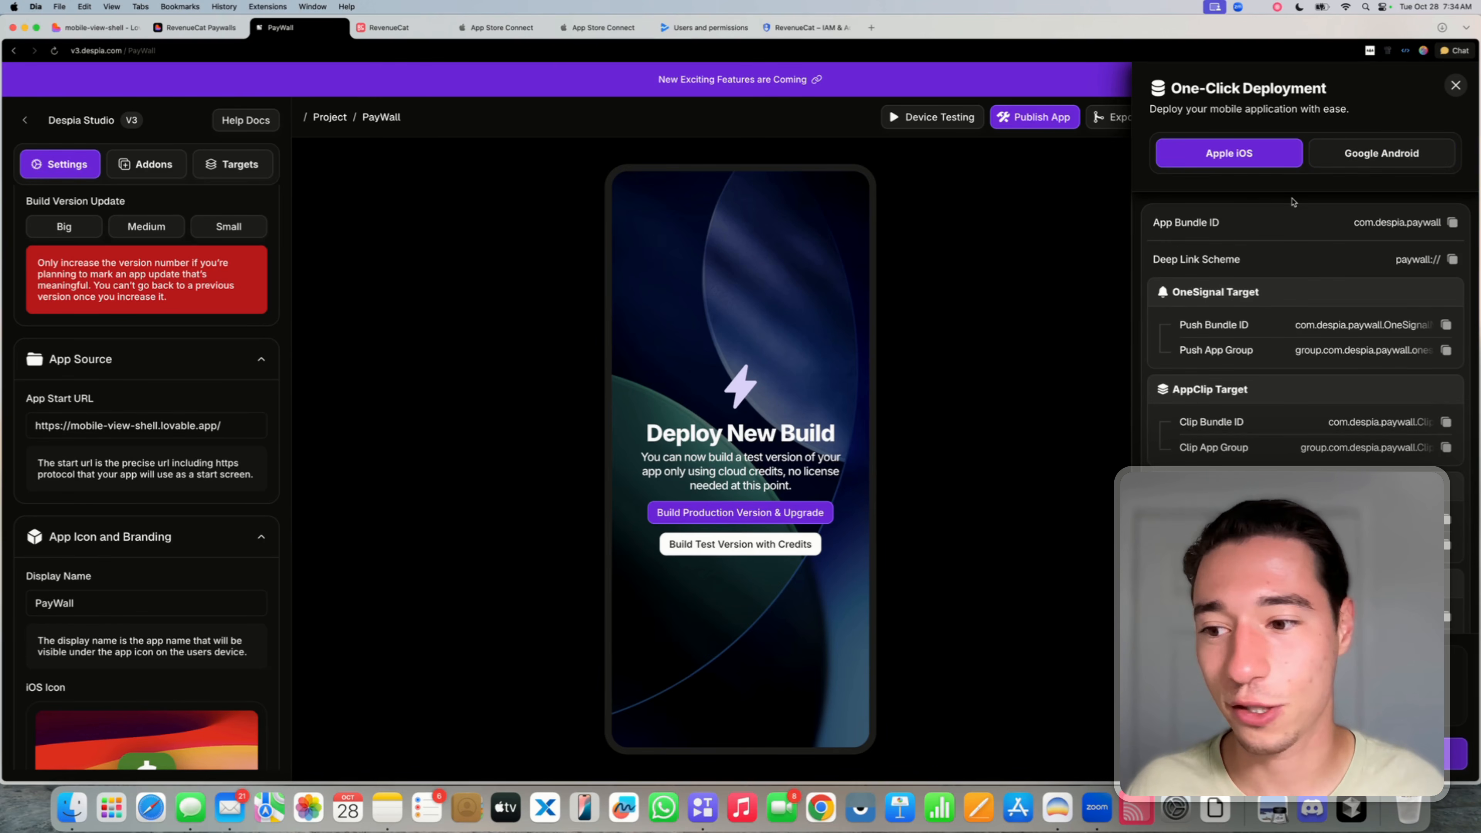
scroll(202, 436, "down", 3)
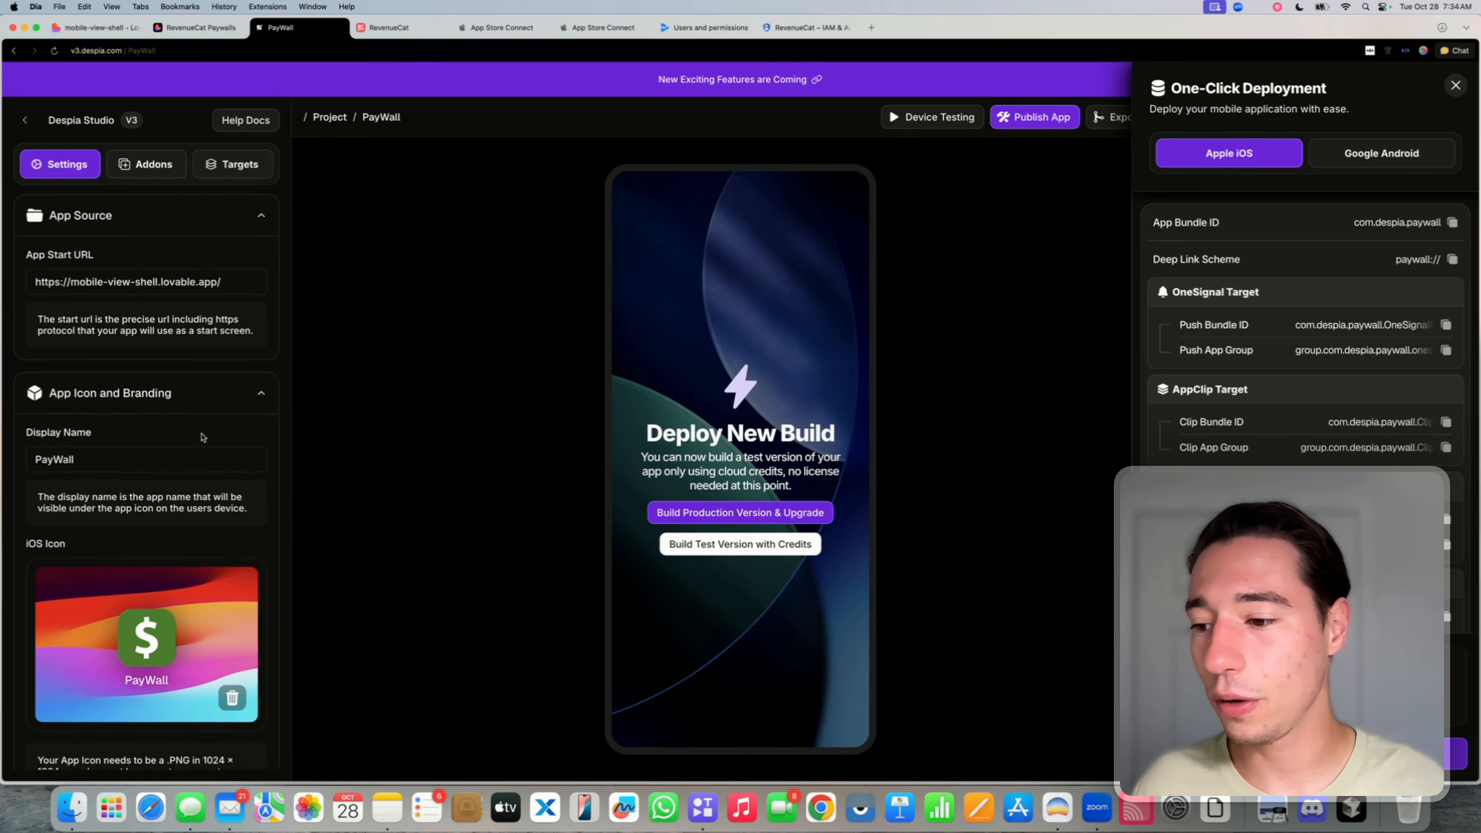
scroll(202, 437, "down", 8)
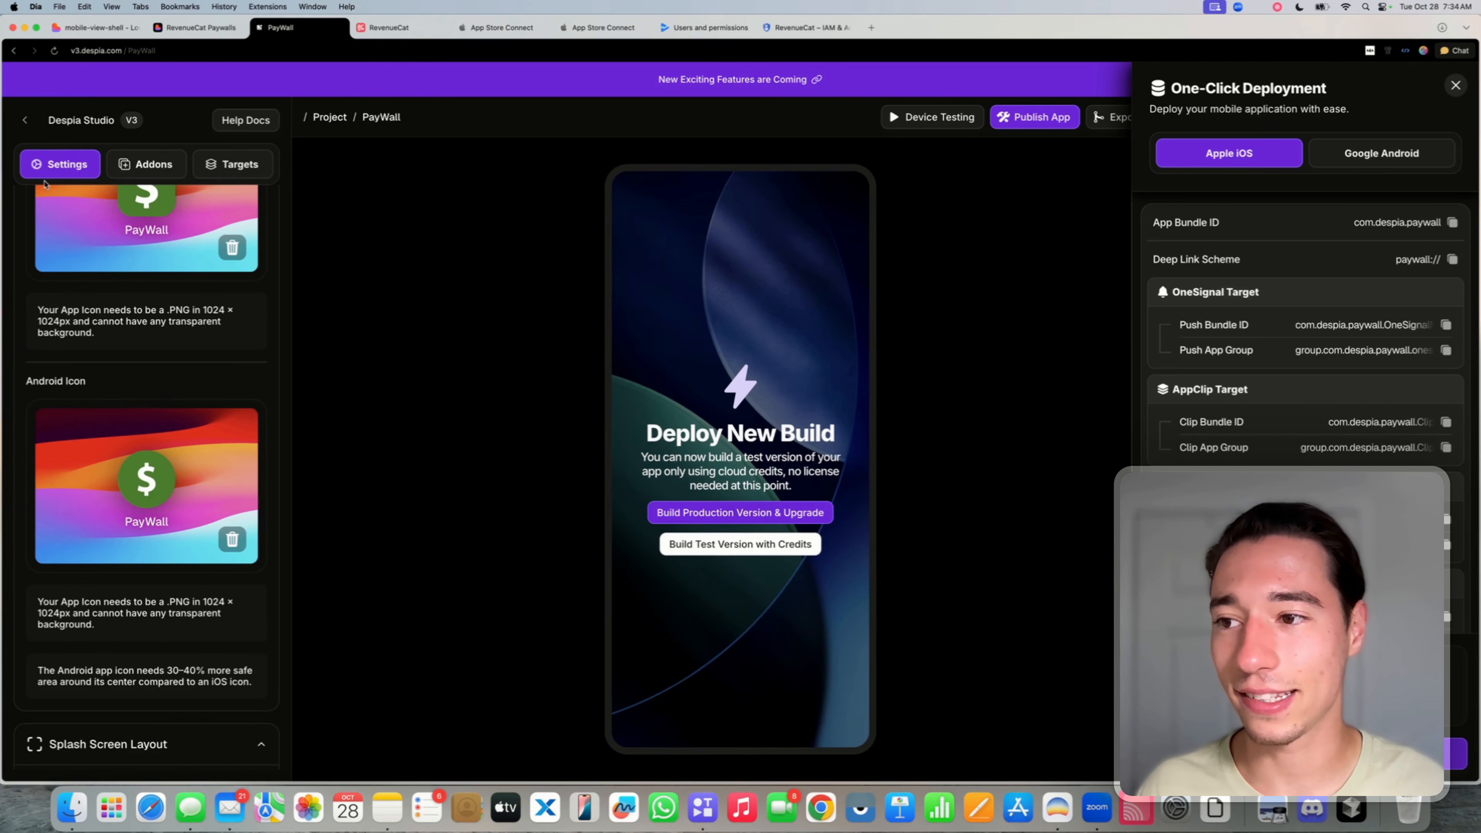
scroll(150, 351, "down", 18)
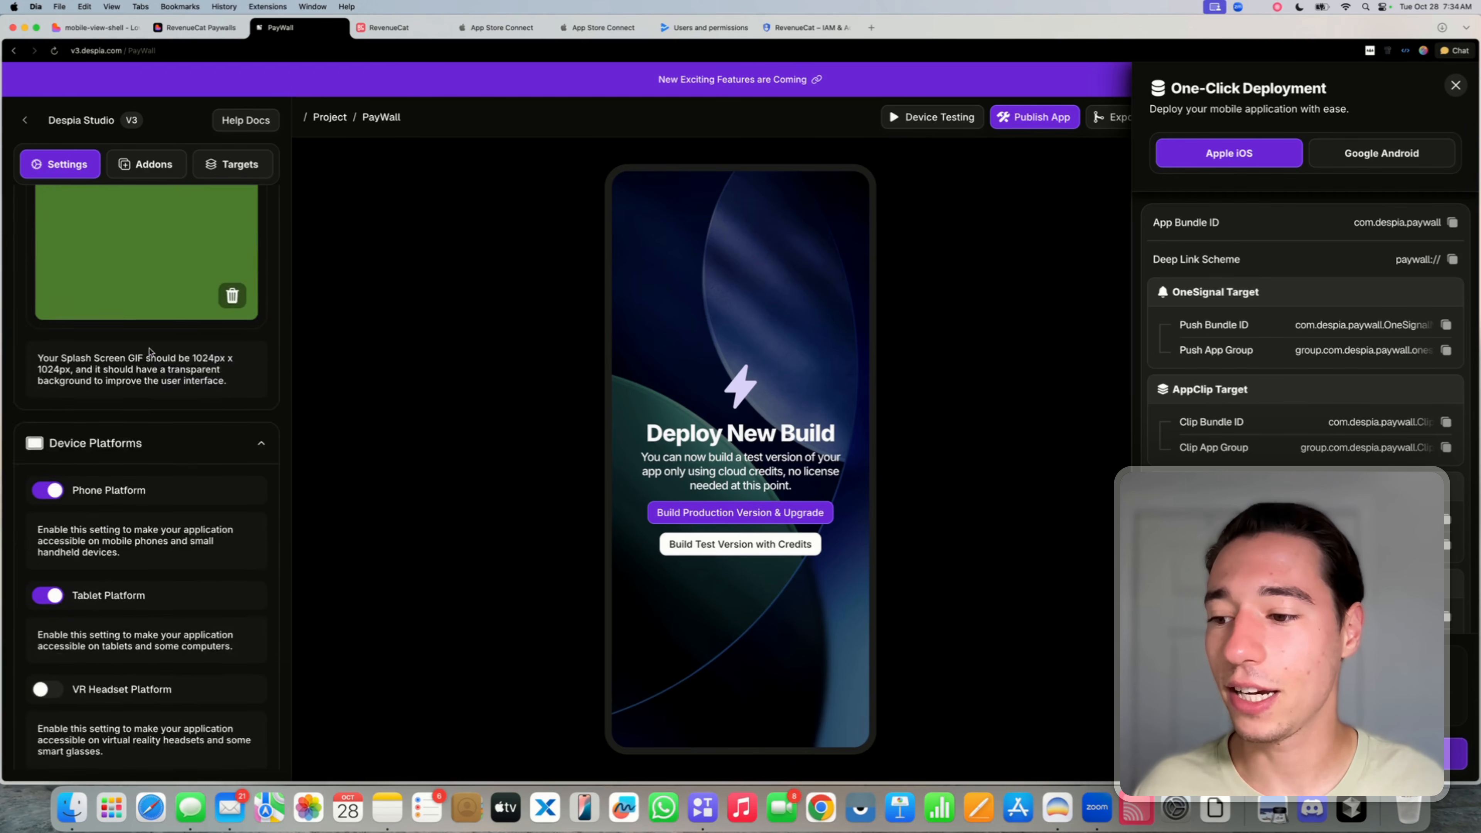
scroll(150, 350, "down", 20)
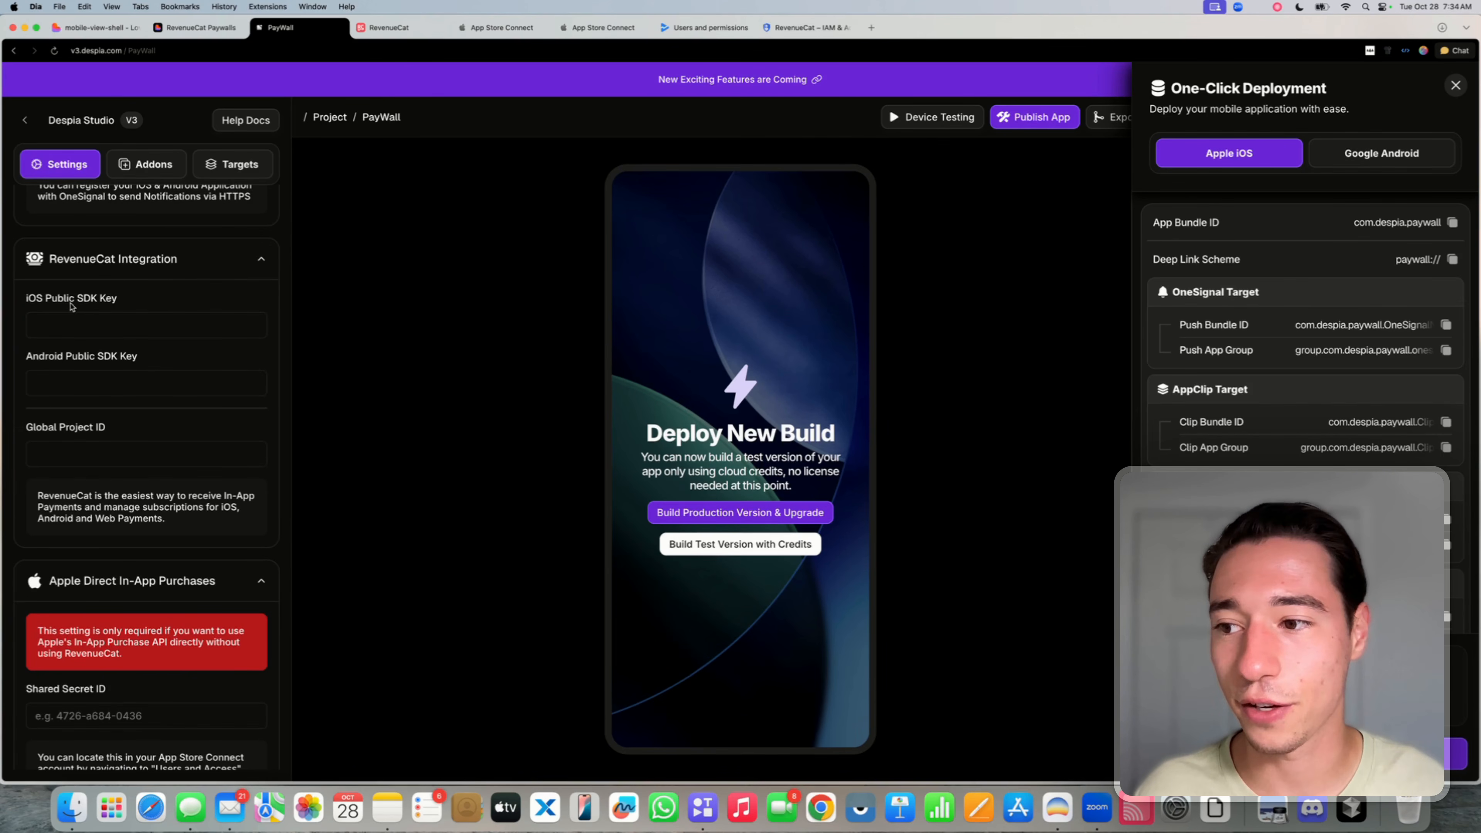
left_click_drag(26, 301, 21, 353)
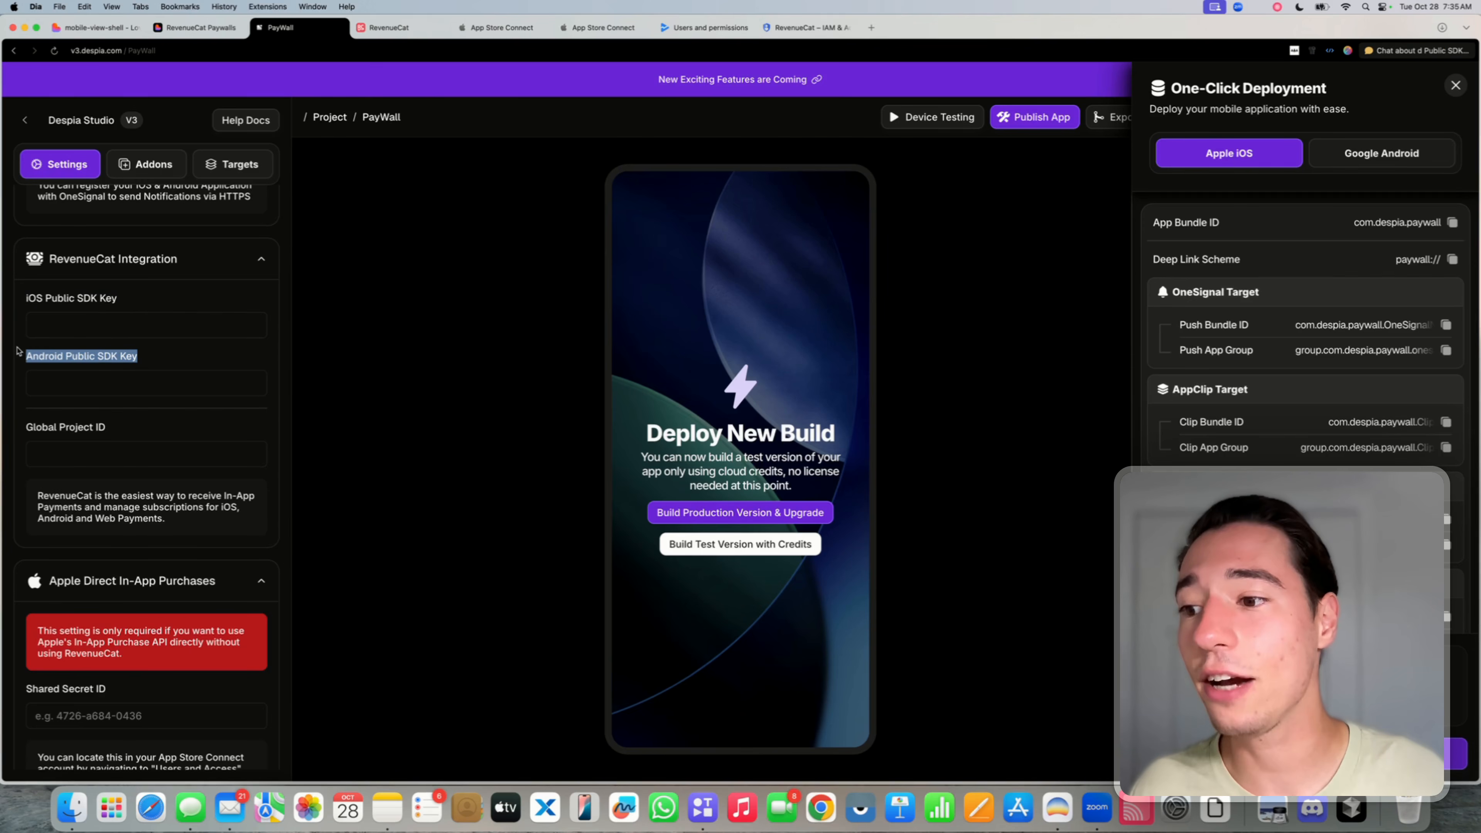
left_click(112, 380)
left_click_drag(25, 427, 116, 428)
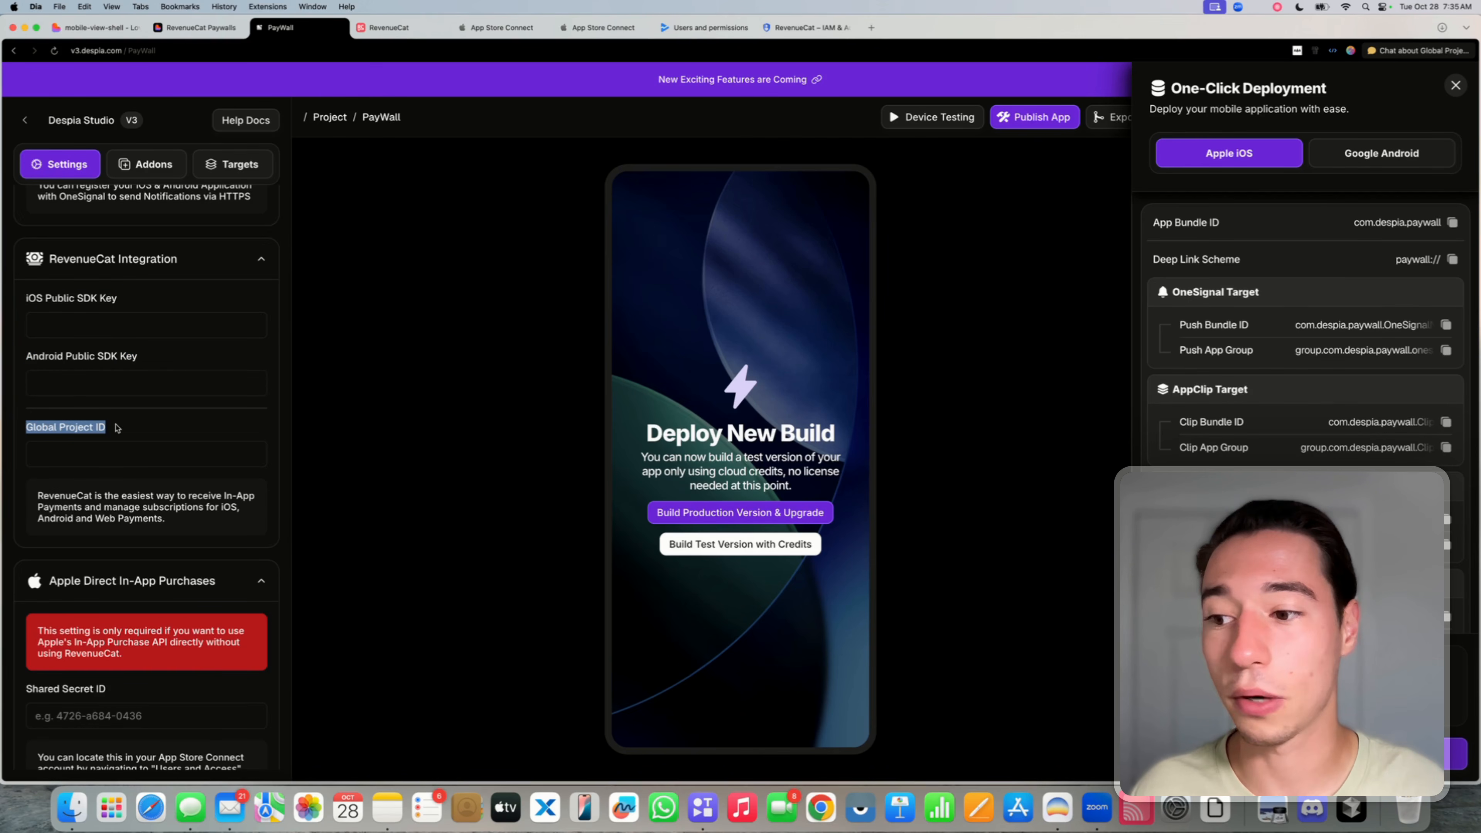
left_click(116, 428)
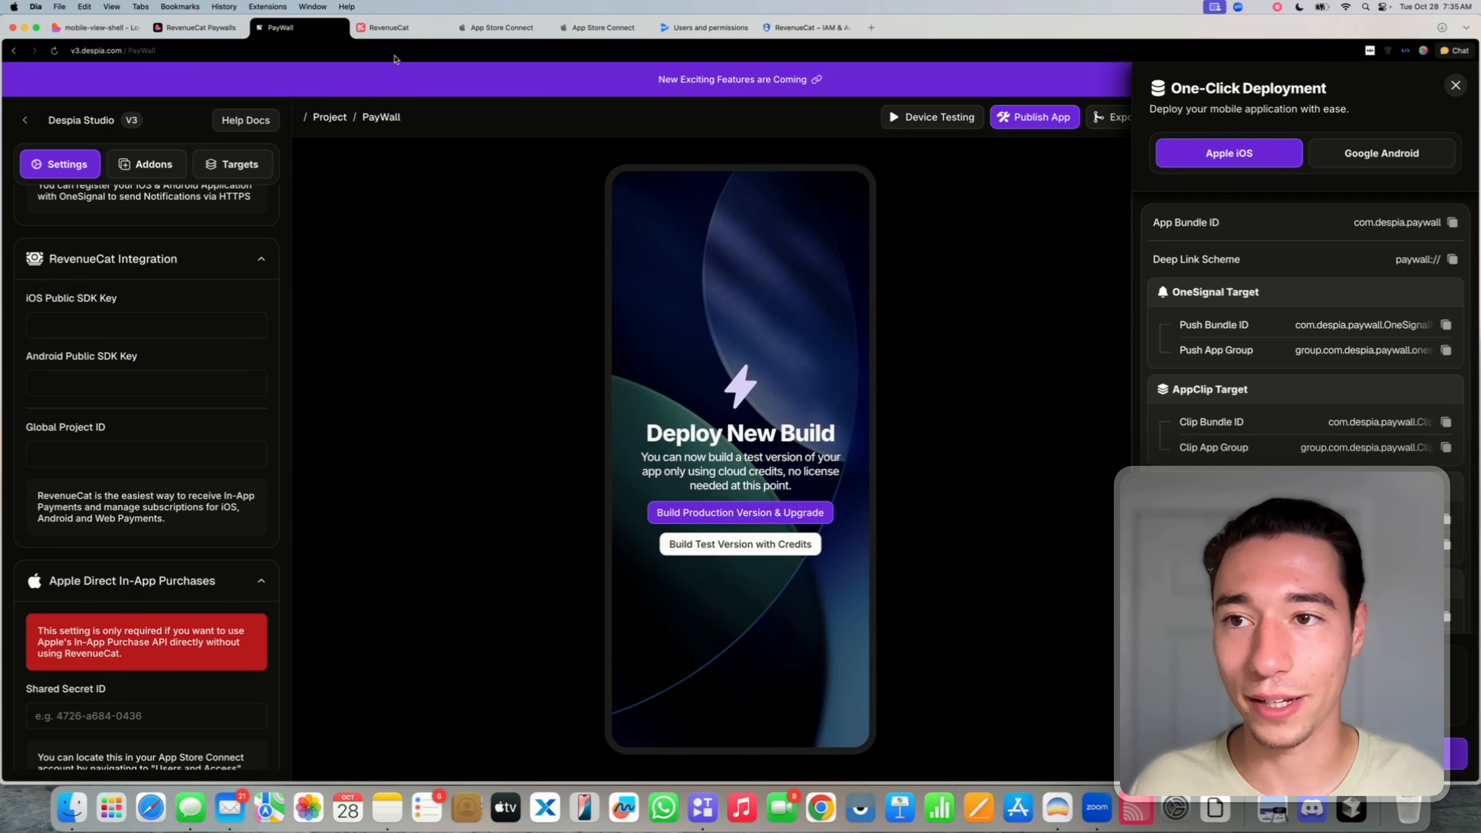
left_click(388, 27)
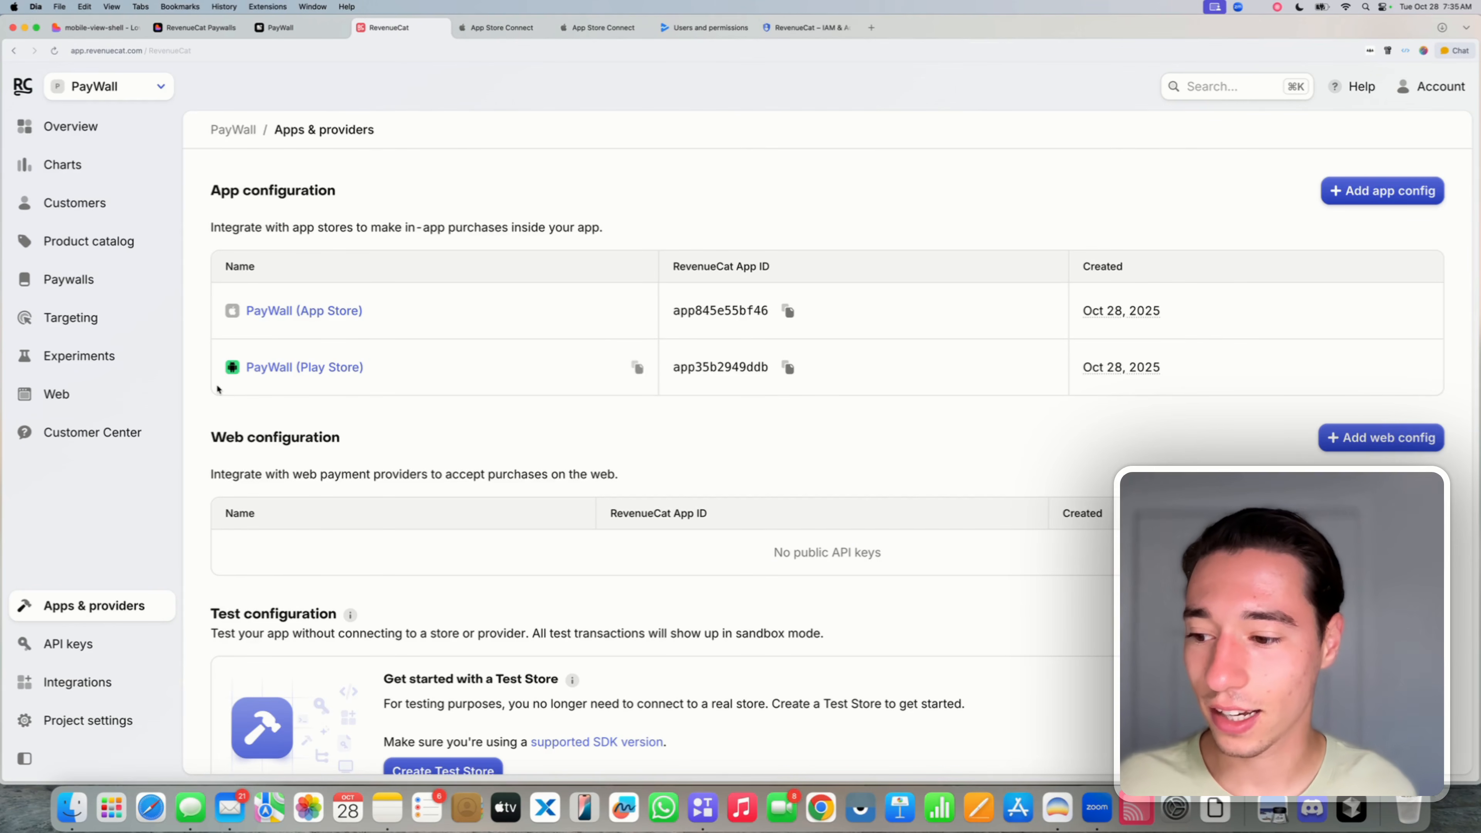
- Copy the App Store public SDK key from RevenueCat's API keys into Despia's iOS Public SDK Key field
left_click(92, 647)
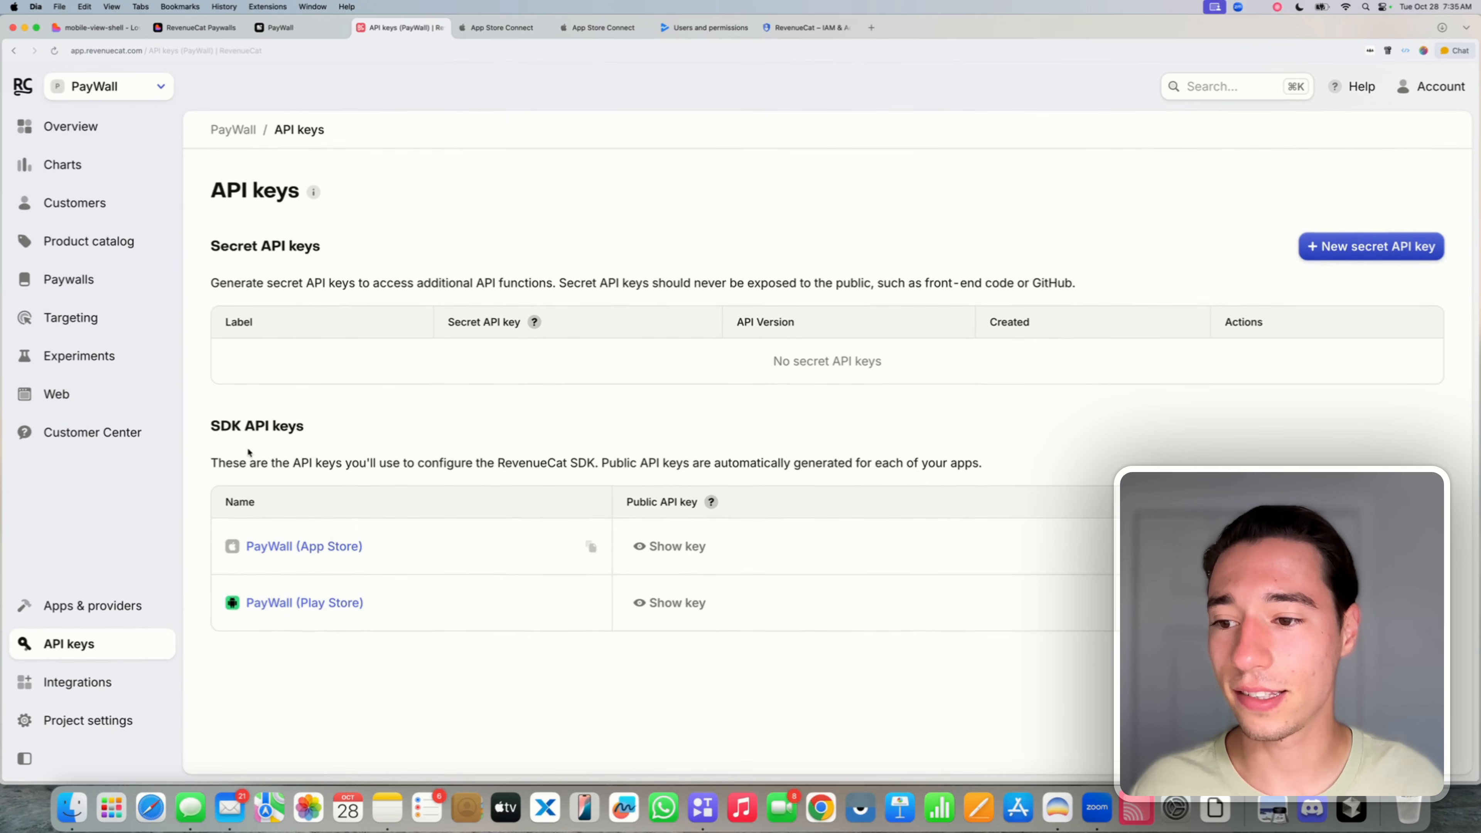
left_click_drag(216, 424, 305, 425)
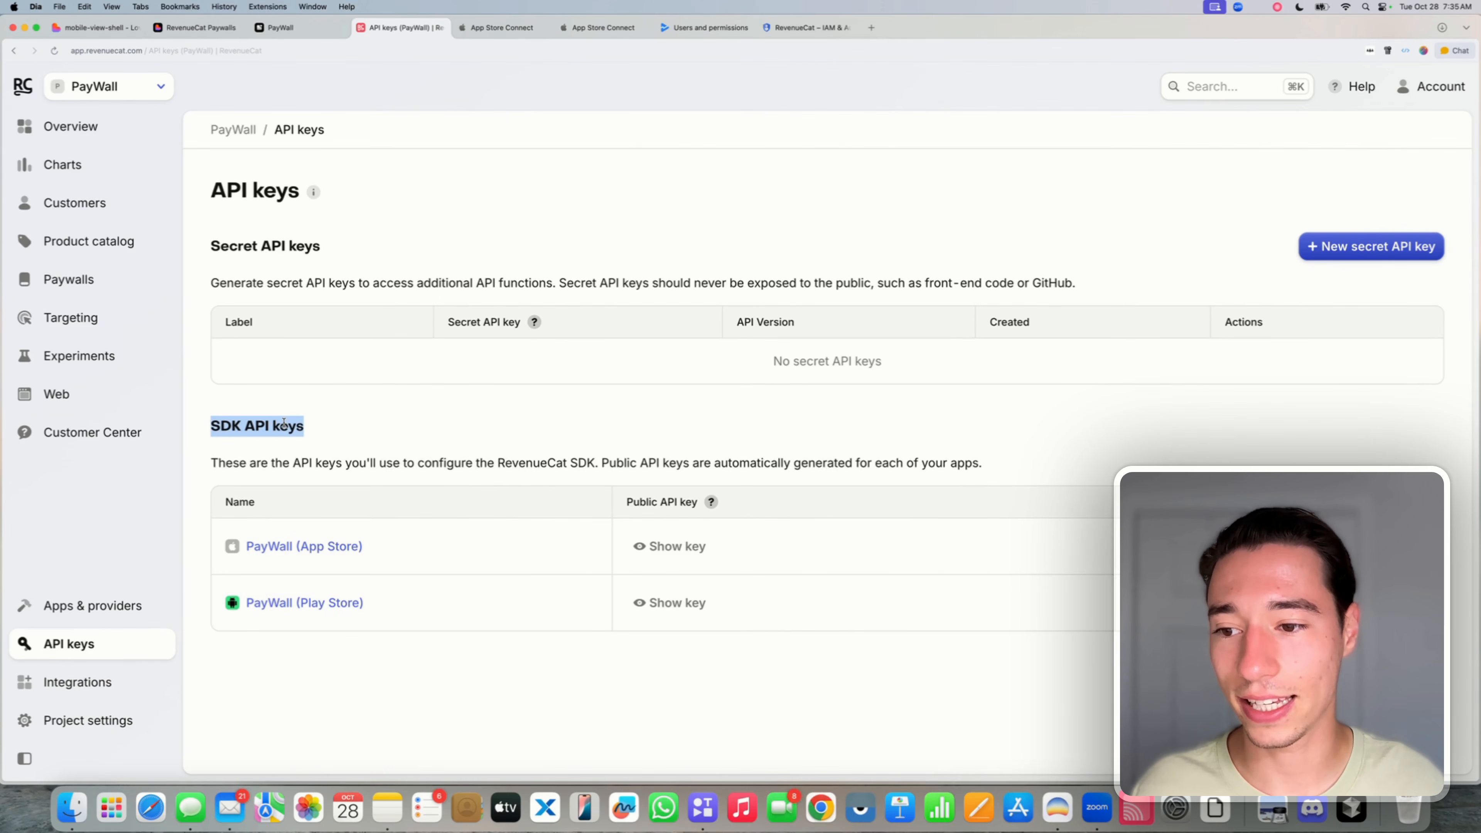
left_click(675, 547)
left_click(676, 603)
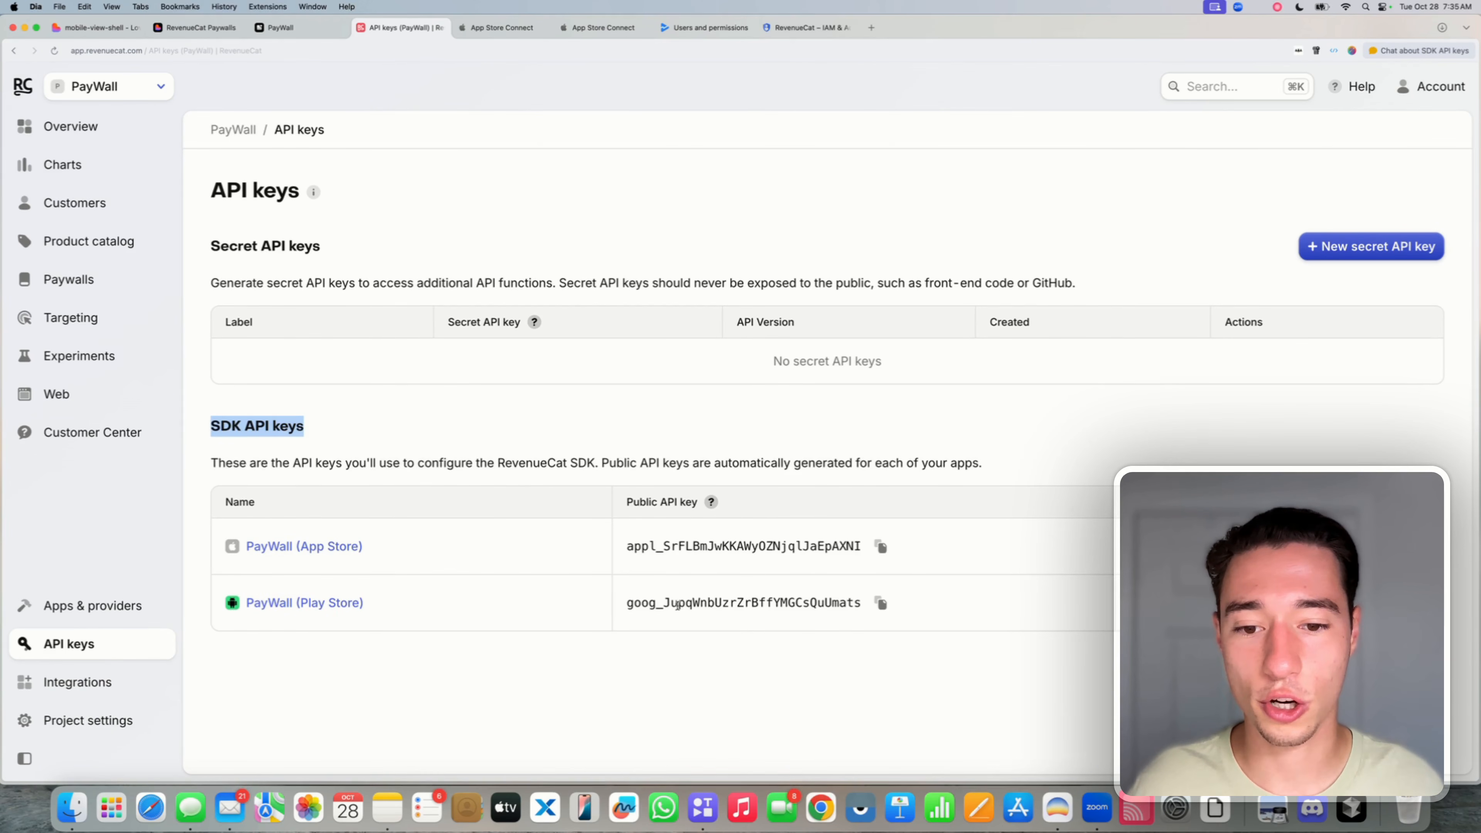
triple_click(634, 501)
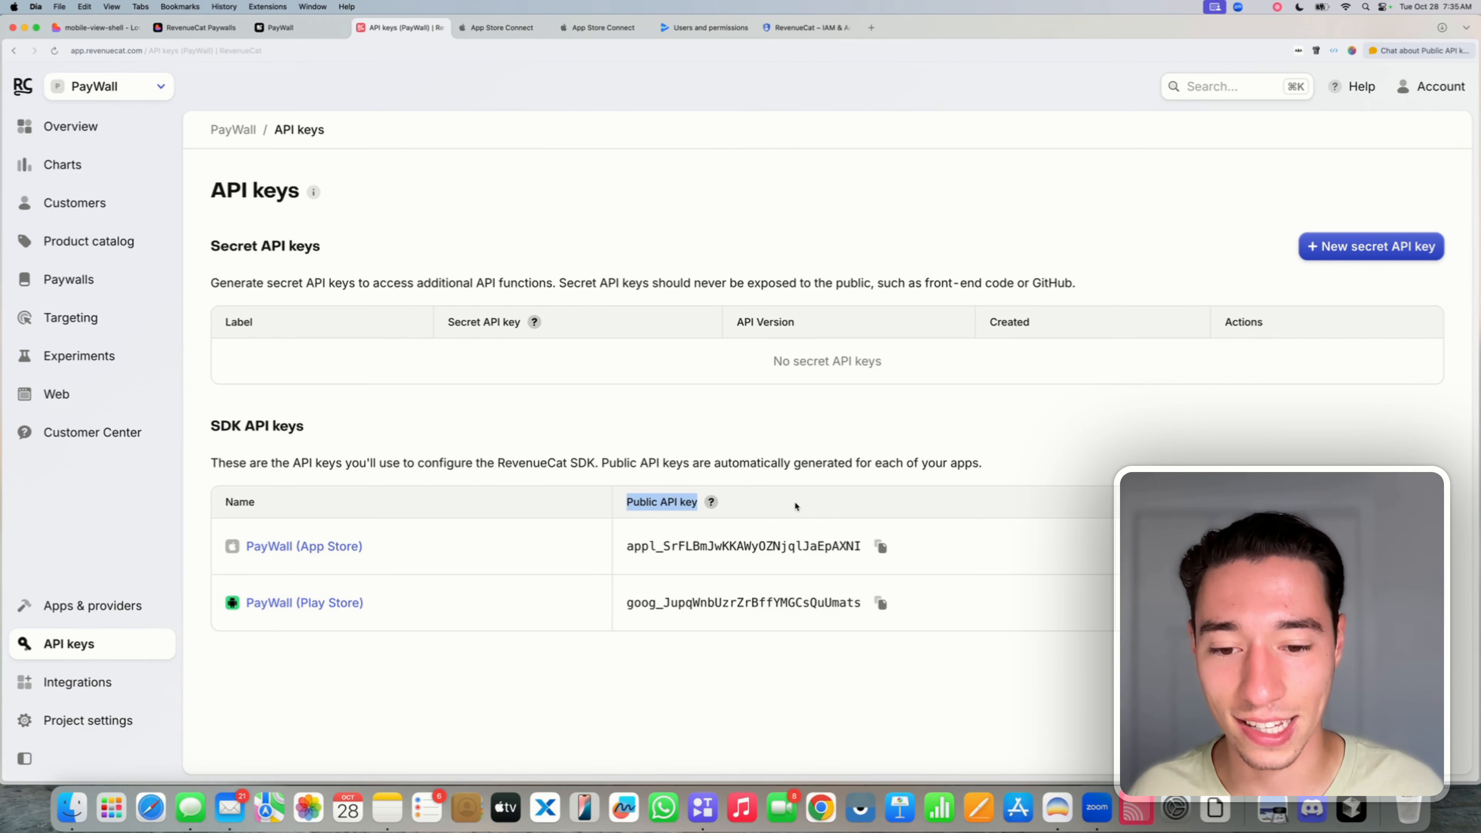
double_click(840, 545)
key("super+c")
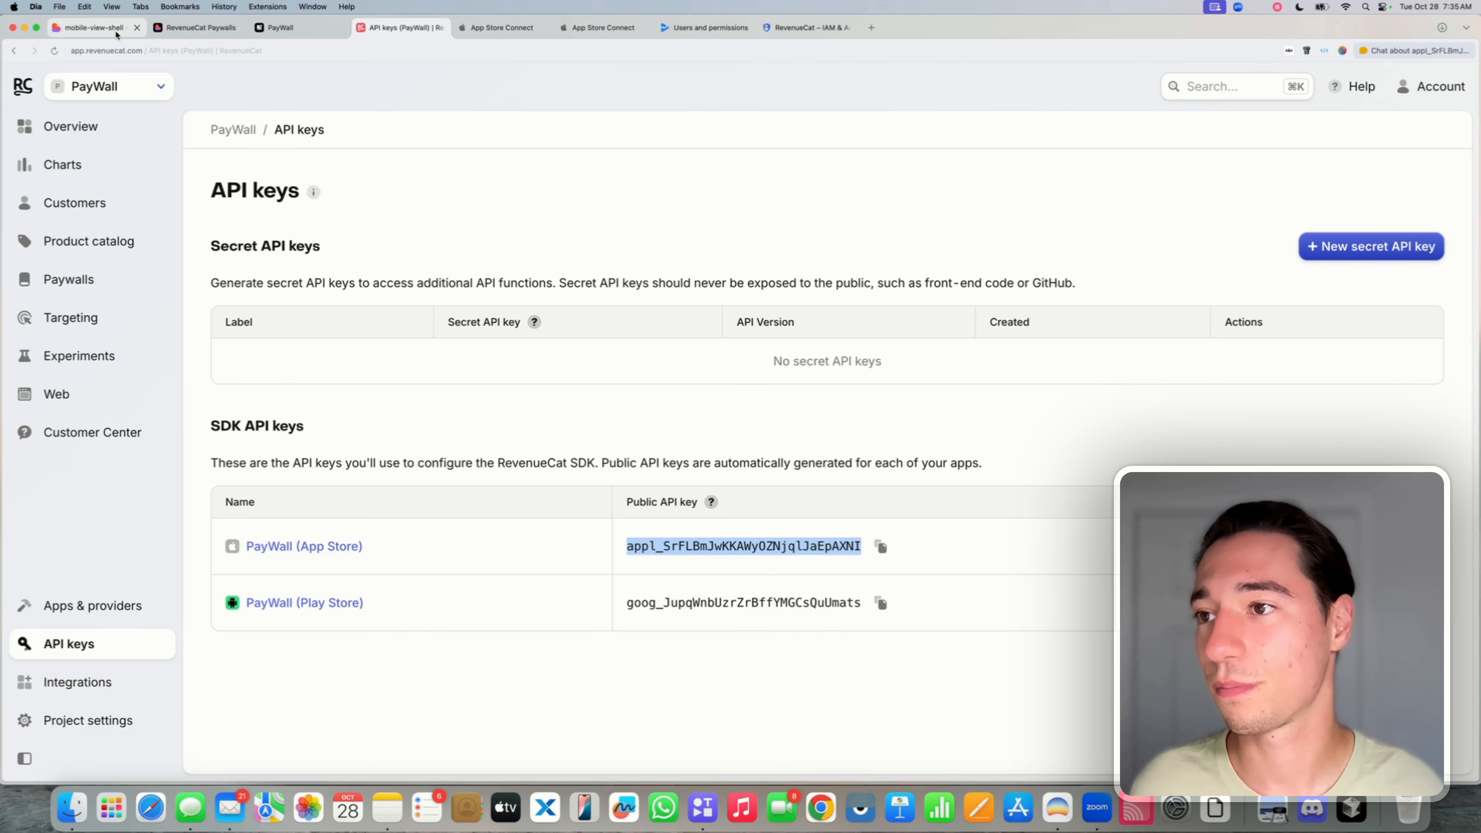
left_click(279, 28)
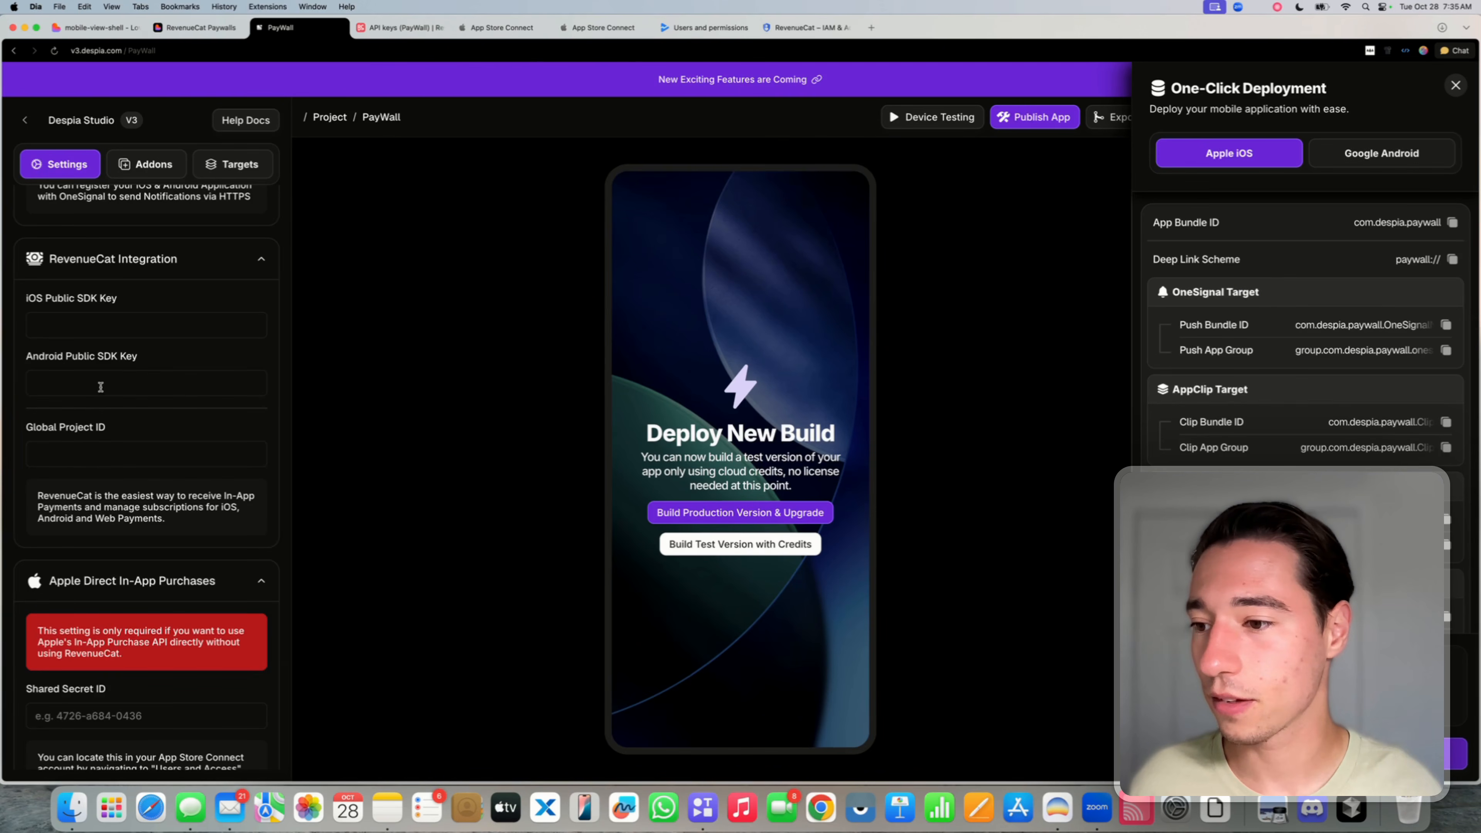
left_click(68, 315)
key("super+v")
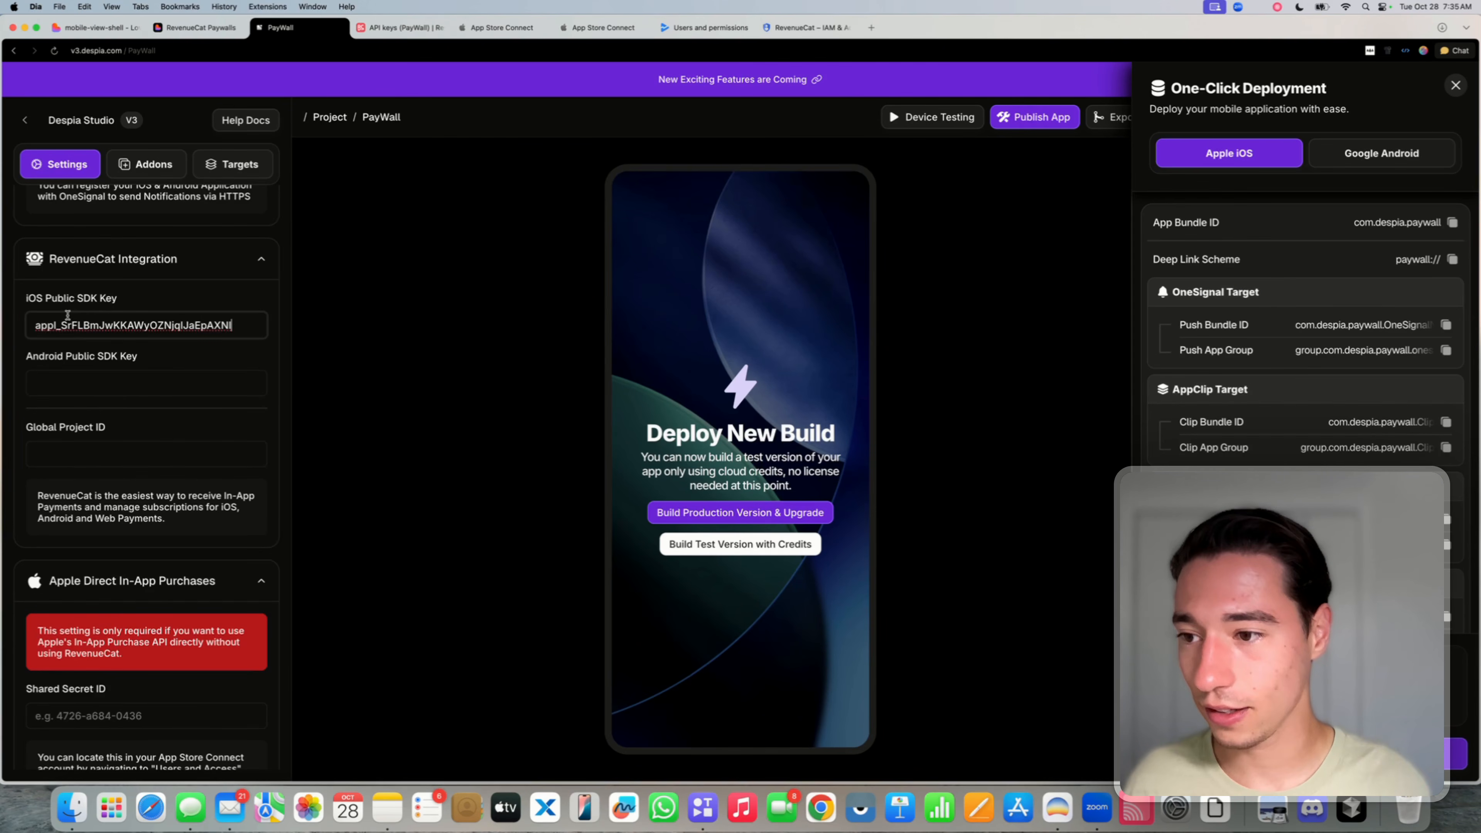
left_click(165, 301)
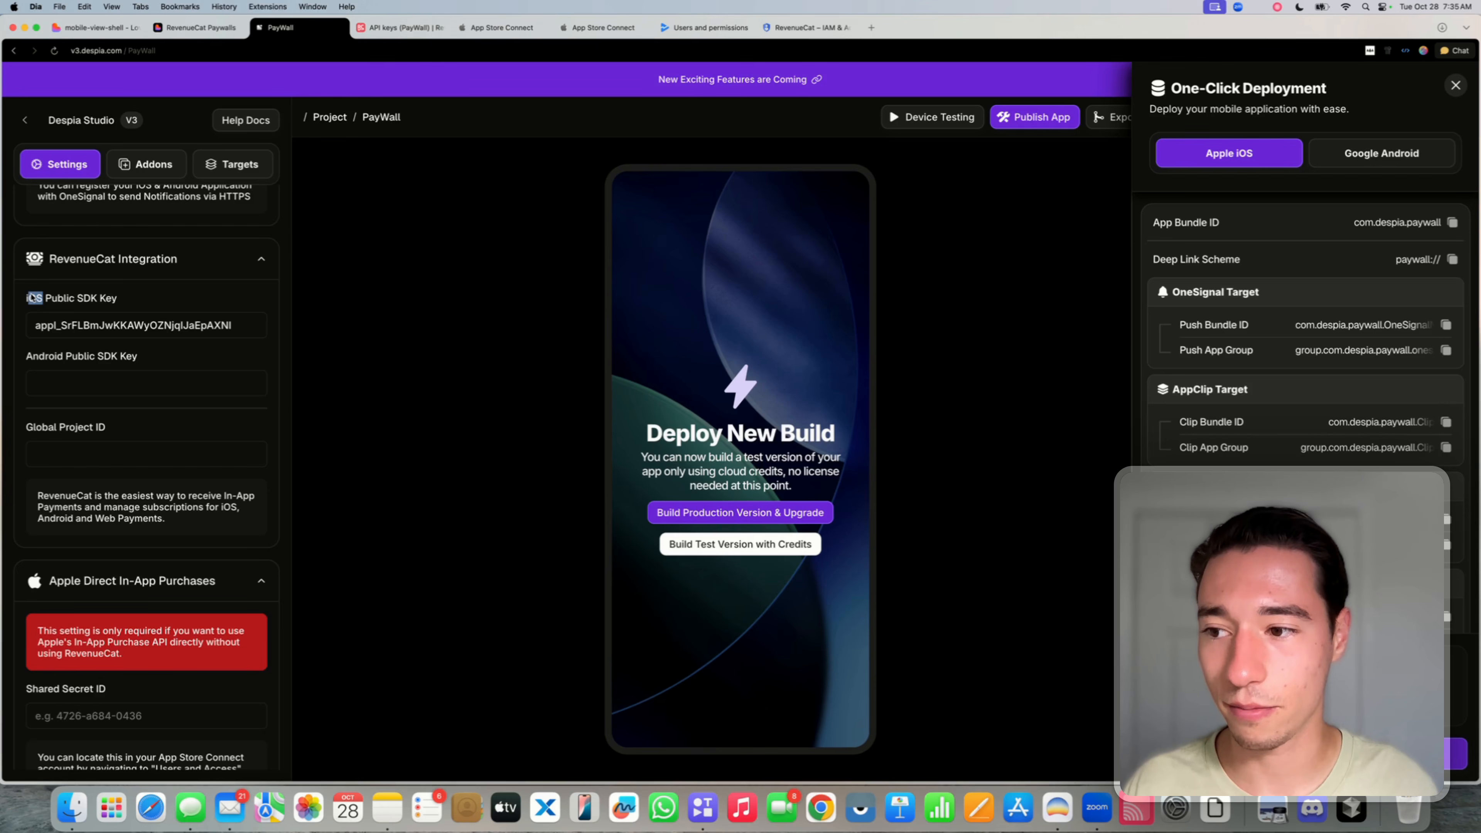
- Copy the Play Store public key into Despia's Android Public SDK Key field
left_click(375, 29)
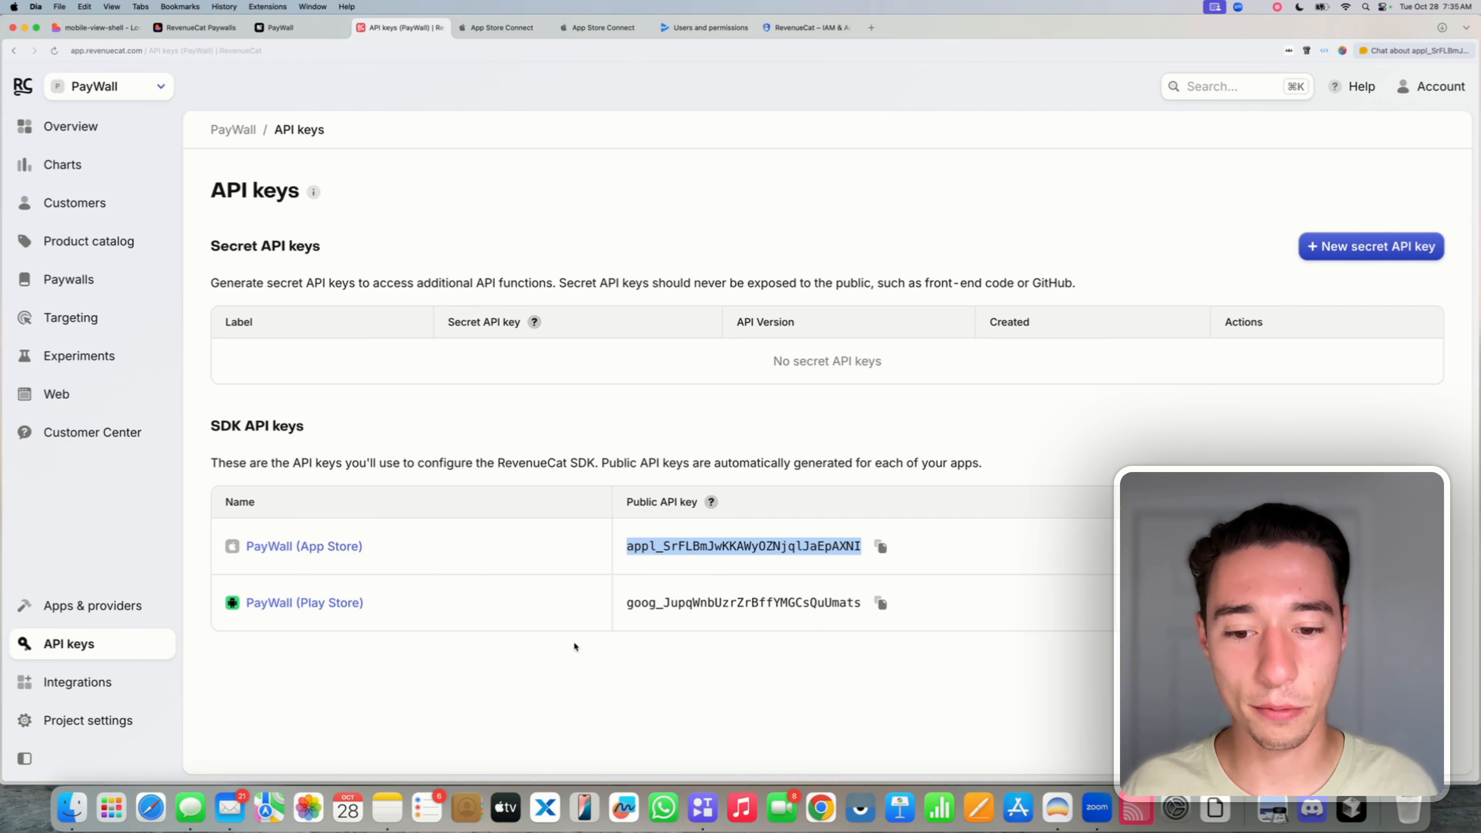
left_click(880, 604)
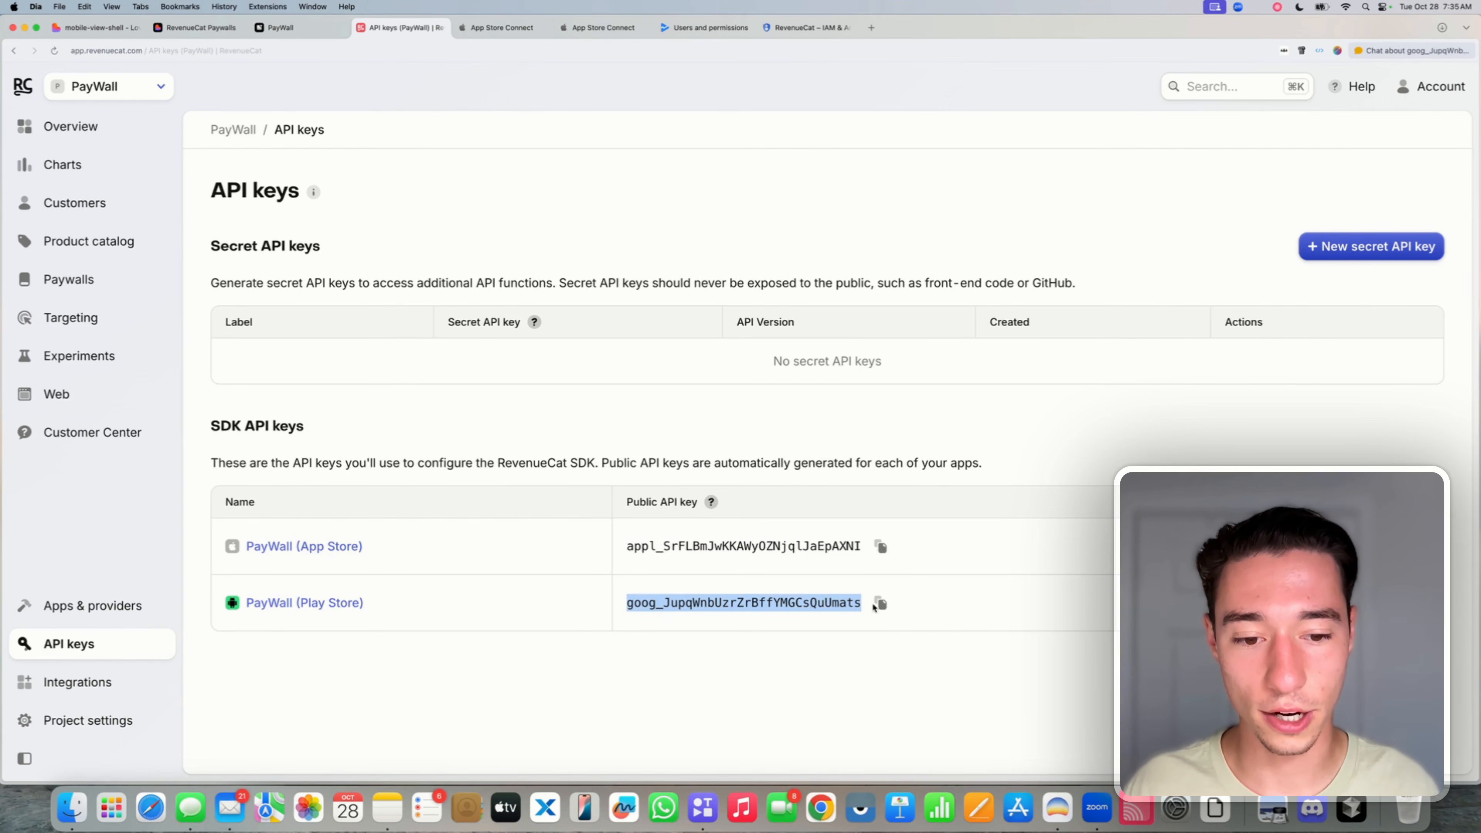
left_click(879, 606)
left_click(280, 28)
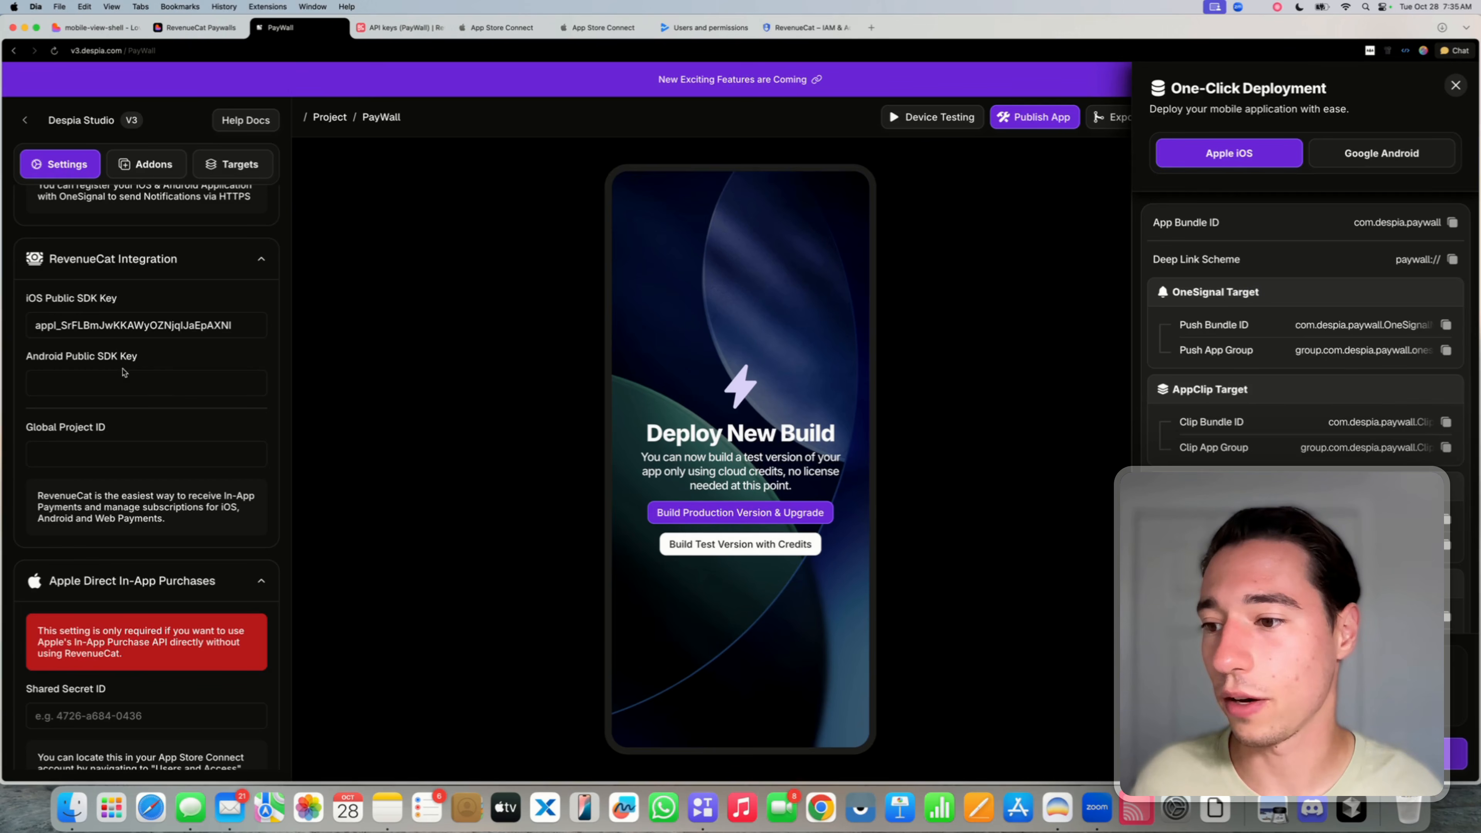
left_click(82, 382)
key("super+v")
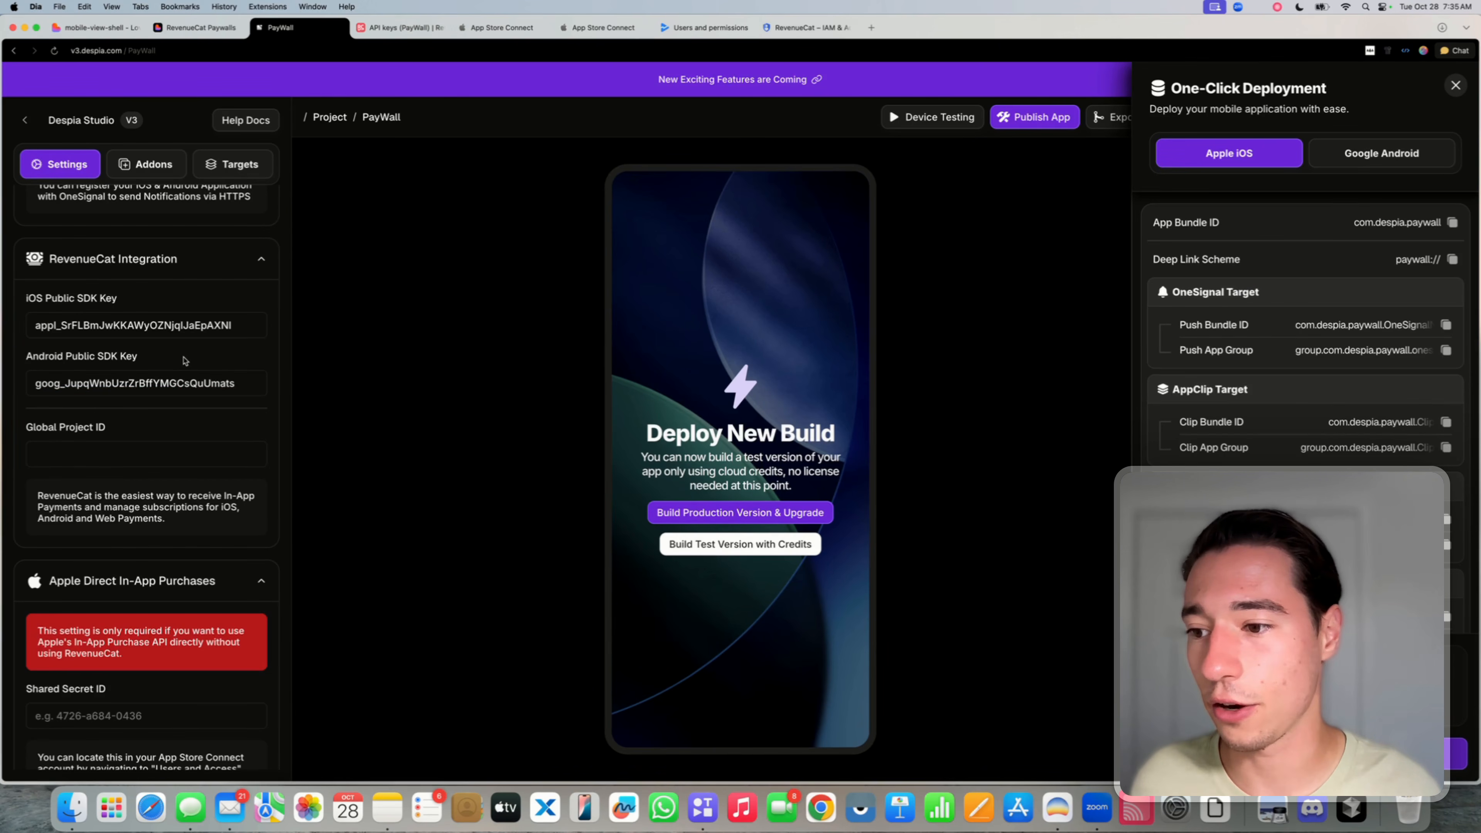
left_click_drag(26, 428, 105, 429)
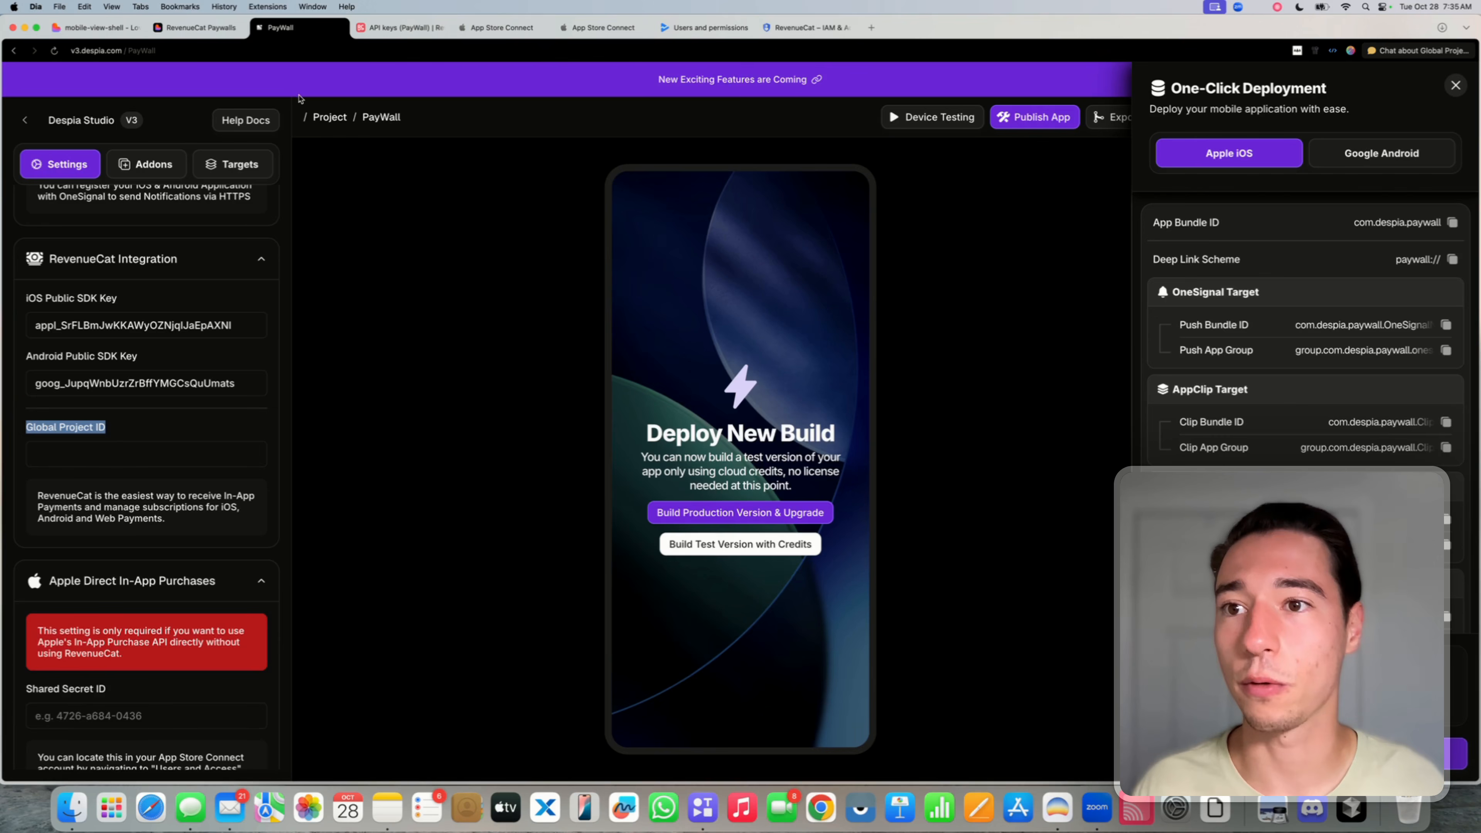
left_click(402, 28)
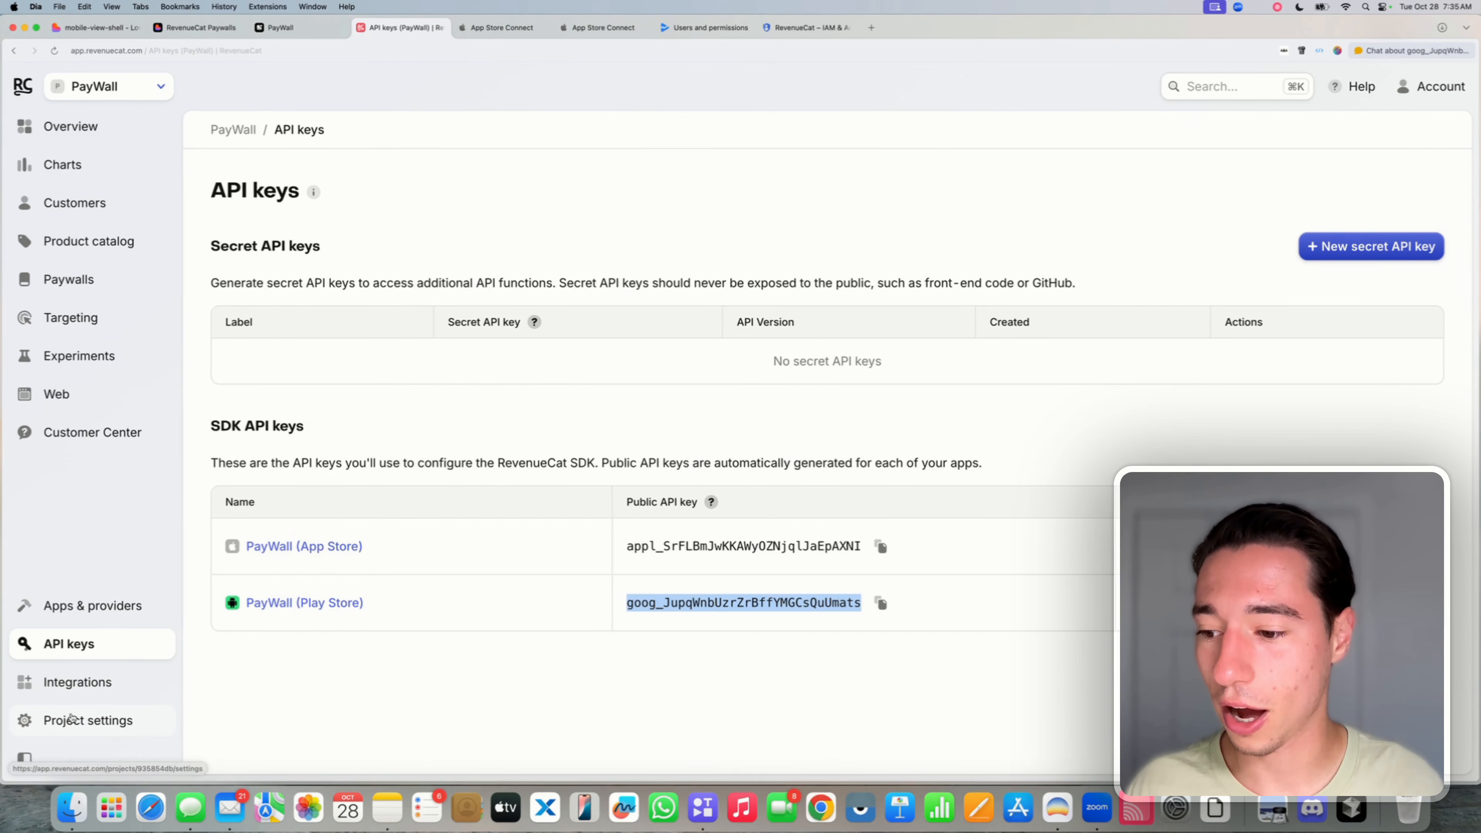
- Copy the RevenueCat Project ID from Project settings into Despia's Global Project ID field
left_click(35, 723)
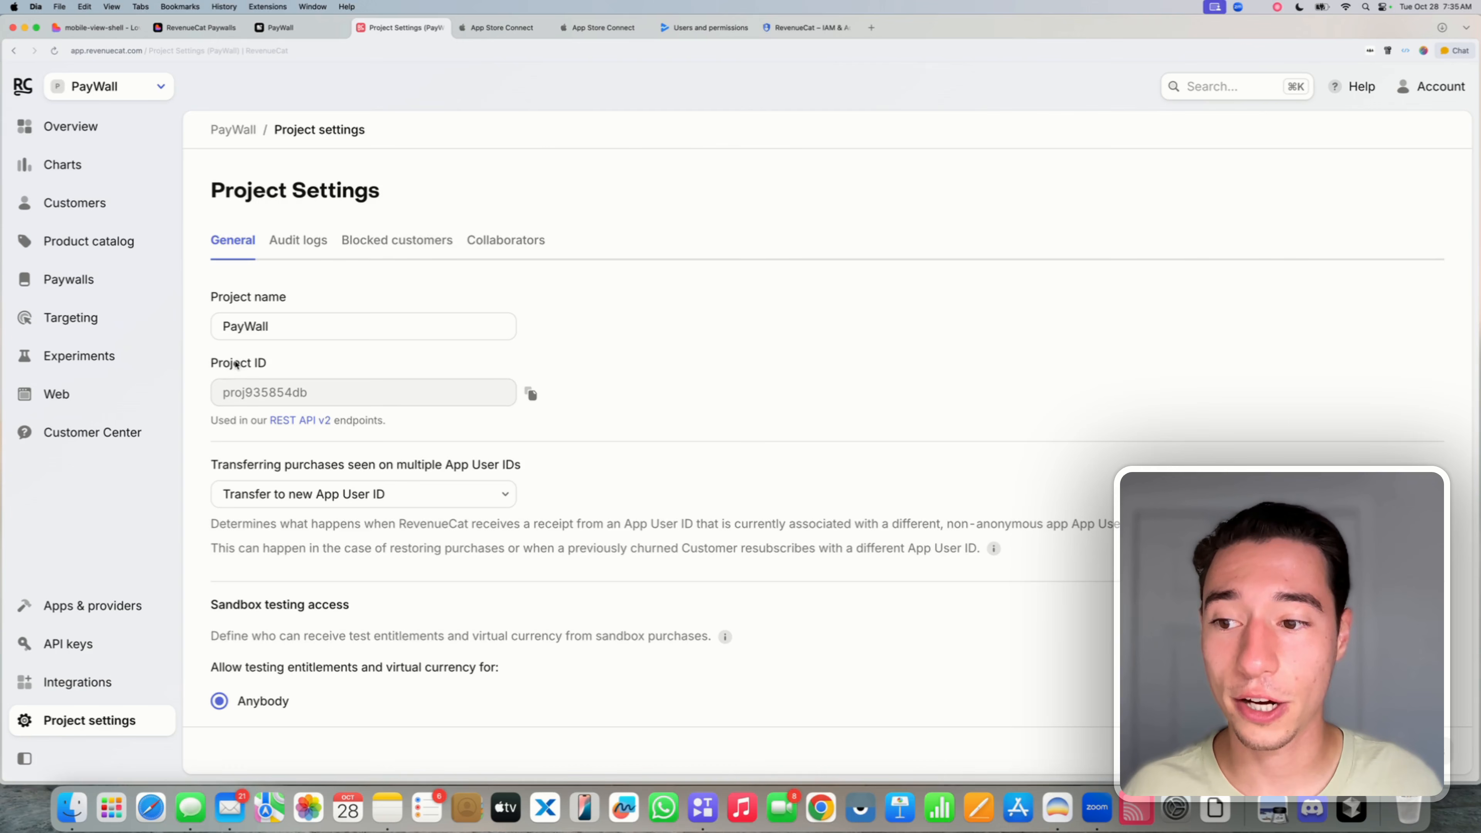
triple_click(236, 363)
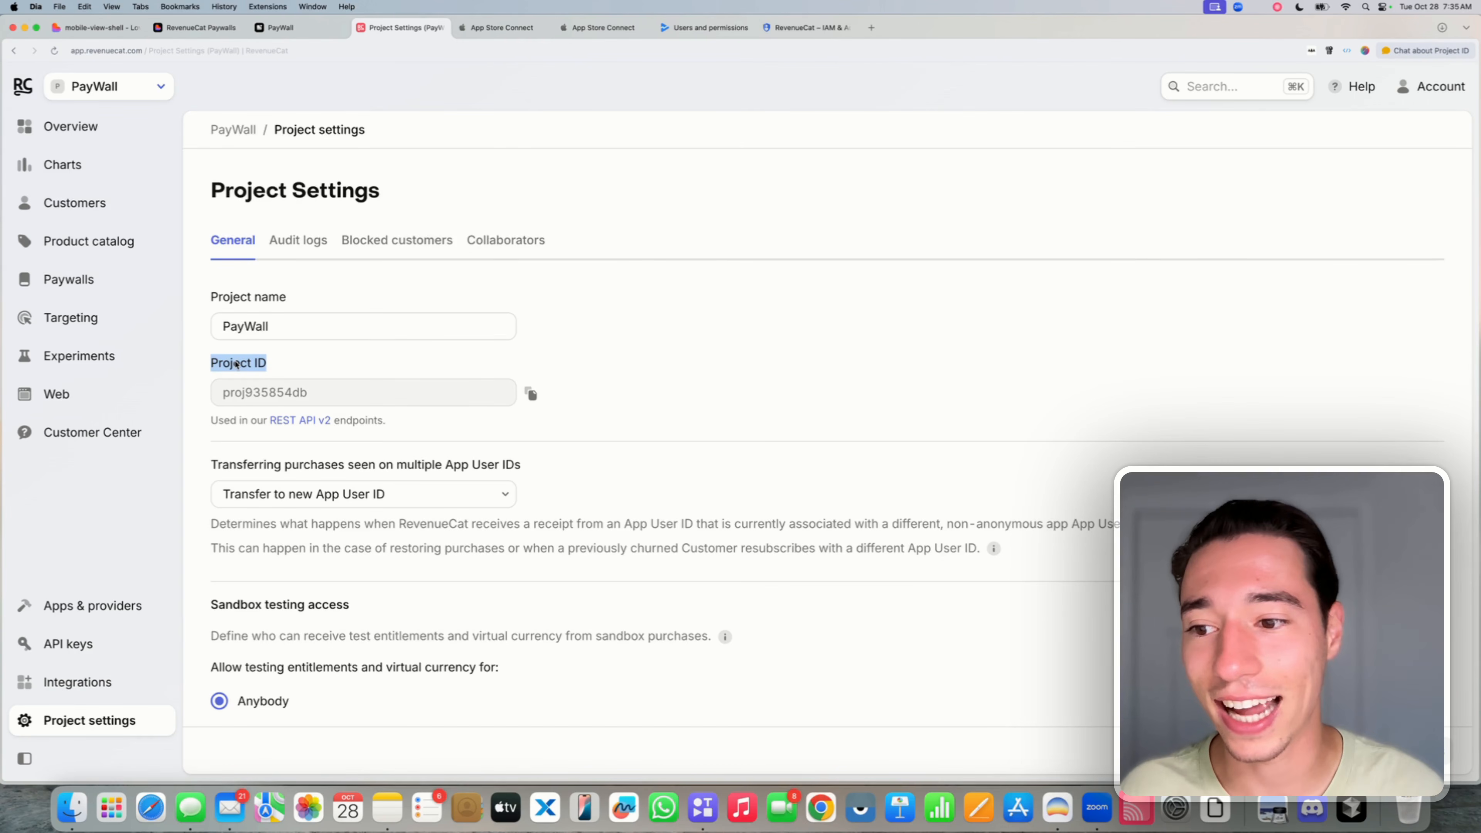
left_click(532, 395)
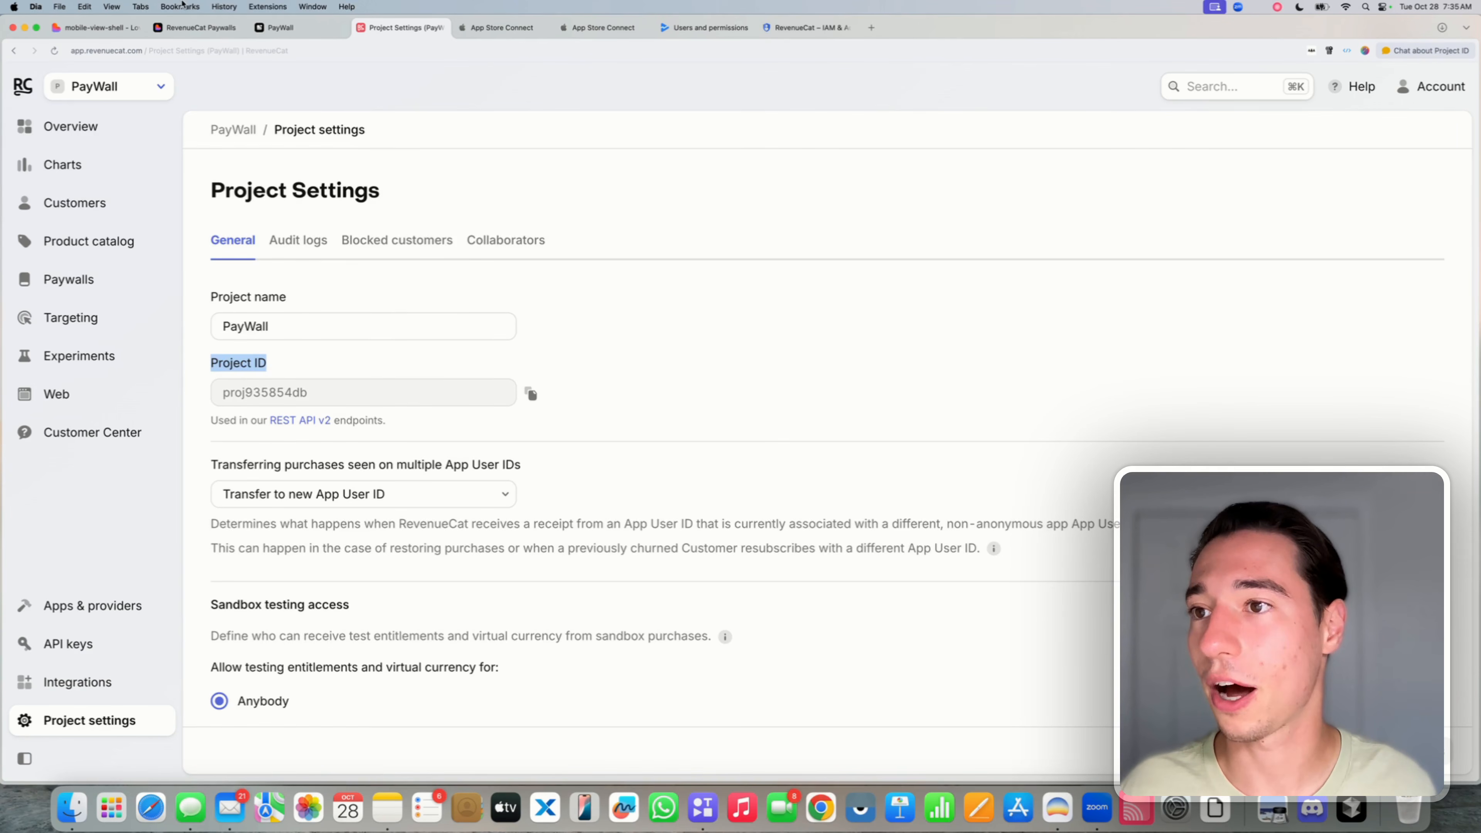
left_click(280, 28)
left_click(117, 432)
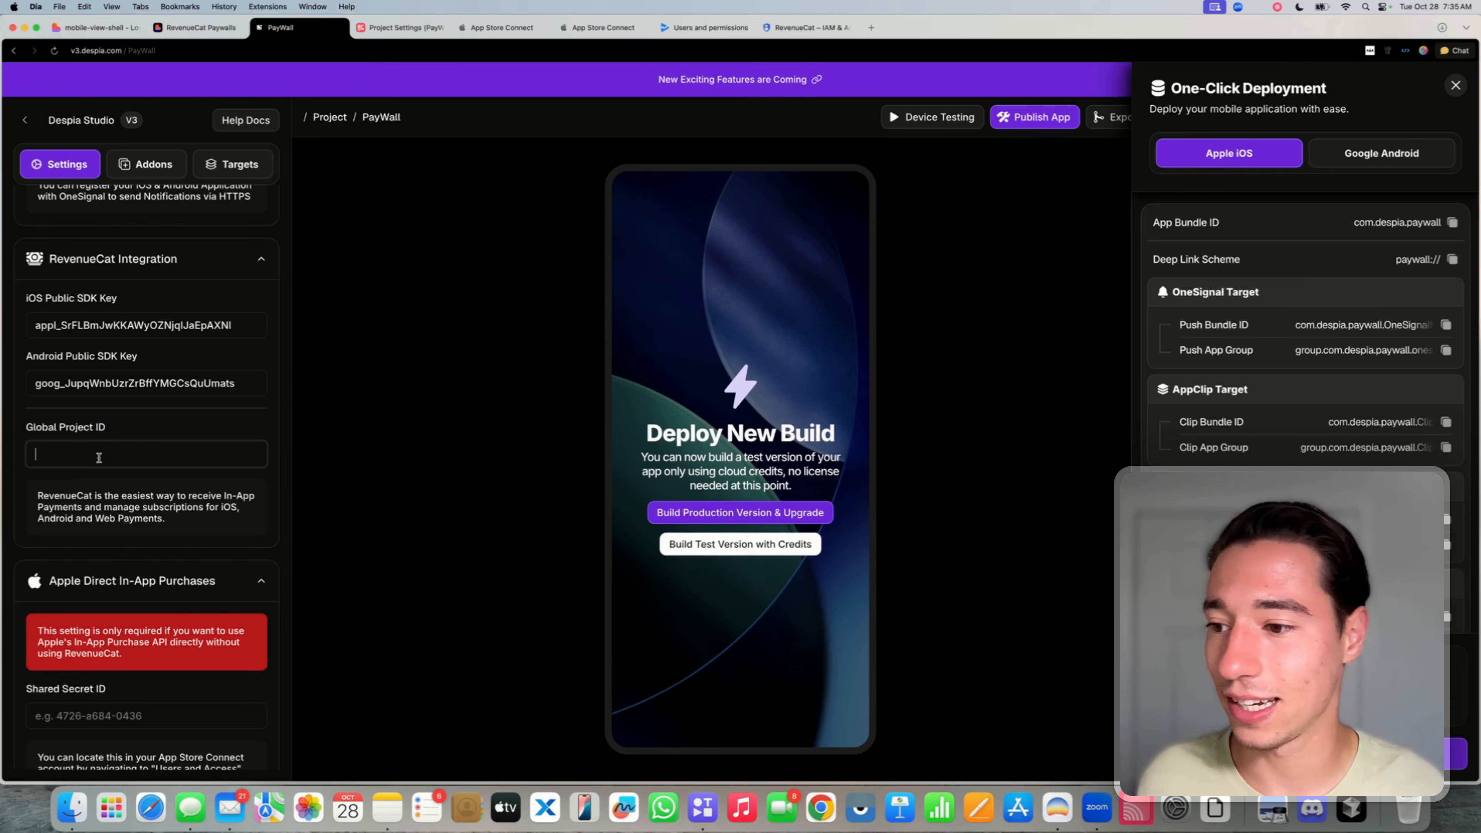
key("super+v")
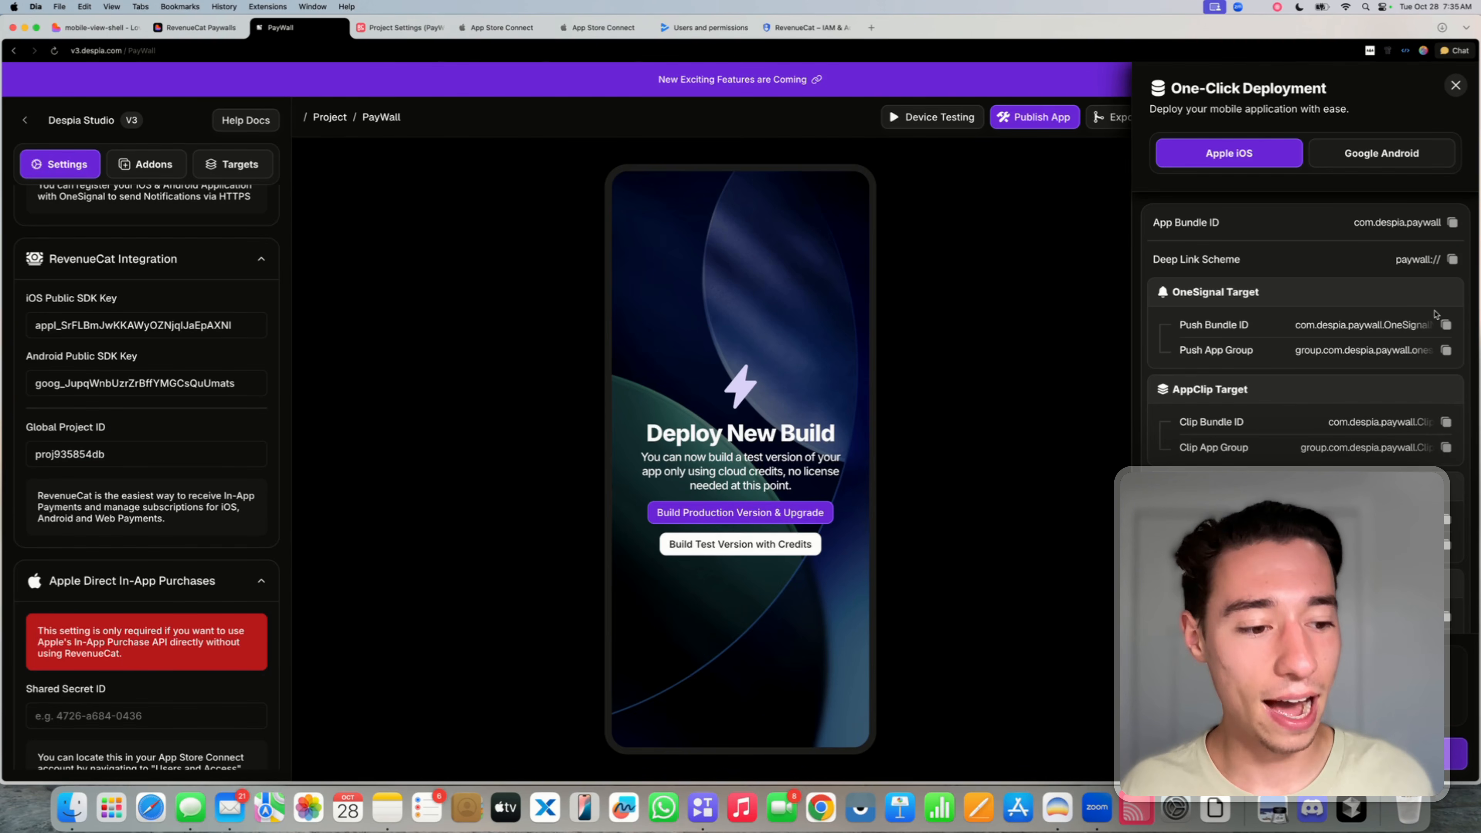
- Review the one-click deployment panel's Google Android and Apple iOS settings, then go to App Store Connect
left_click(1454, 85)
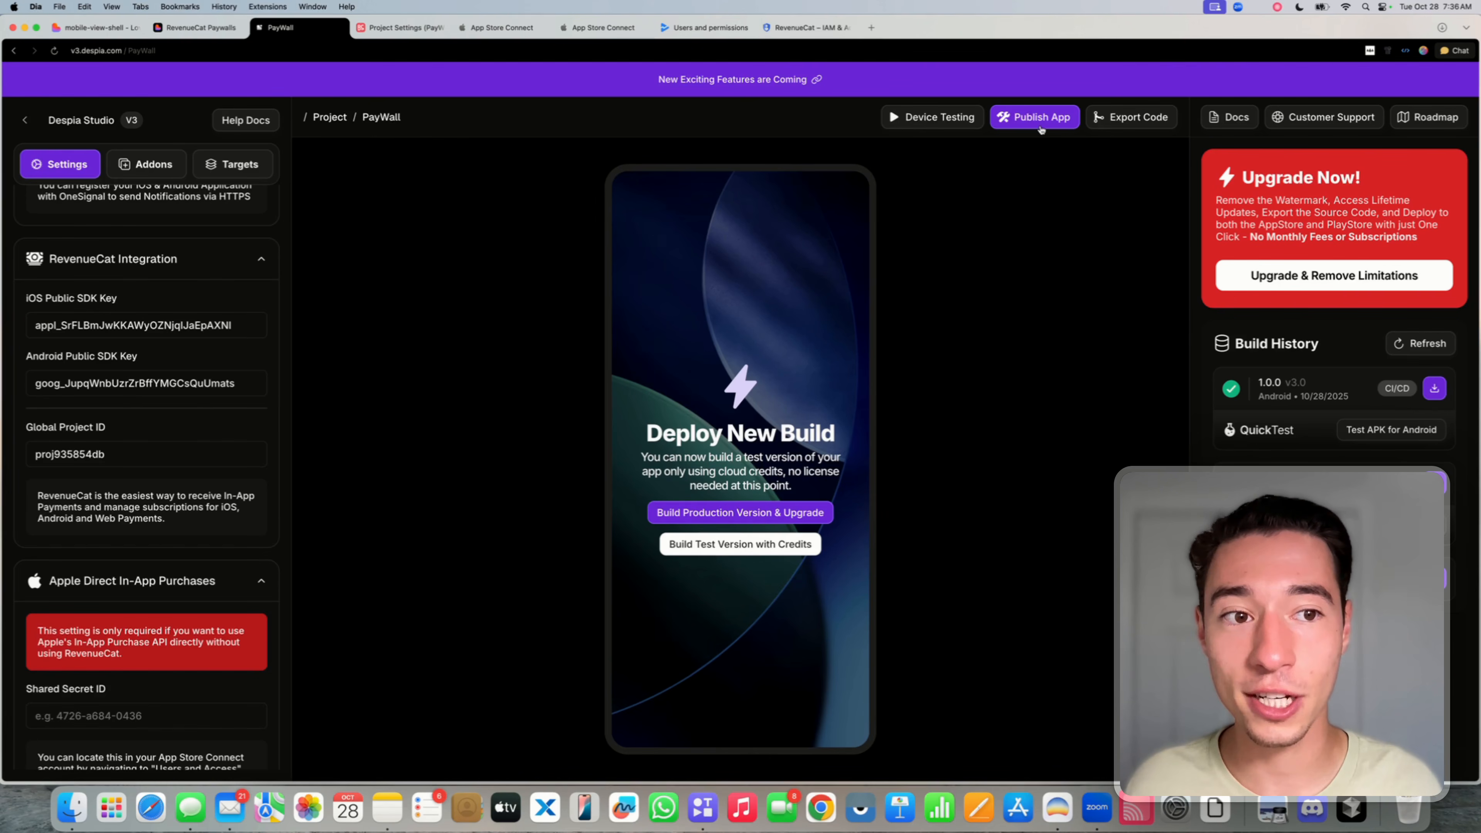
left_click(1030, 120)
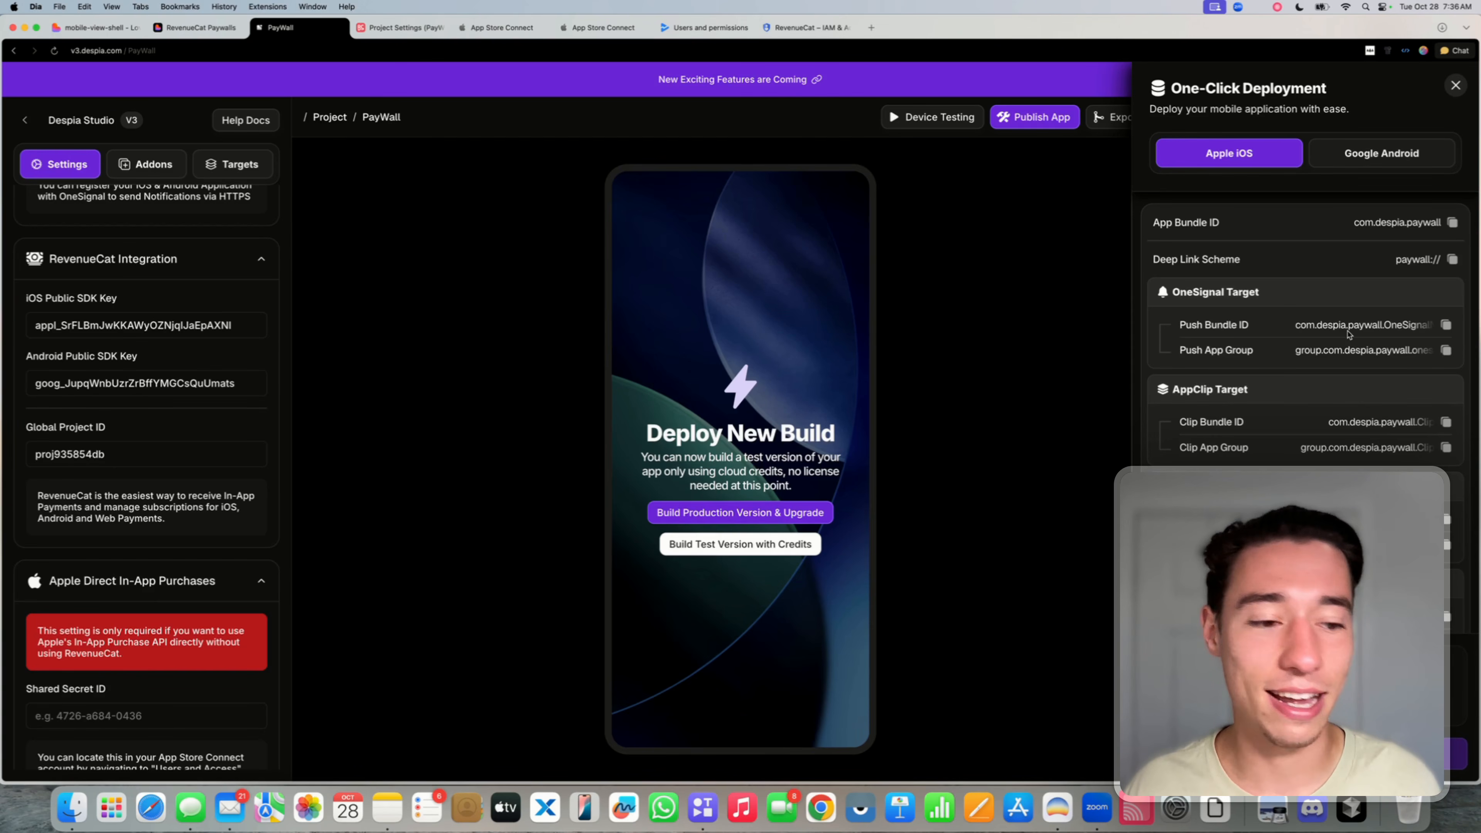
left_click(1340, 153)
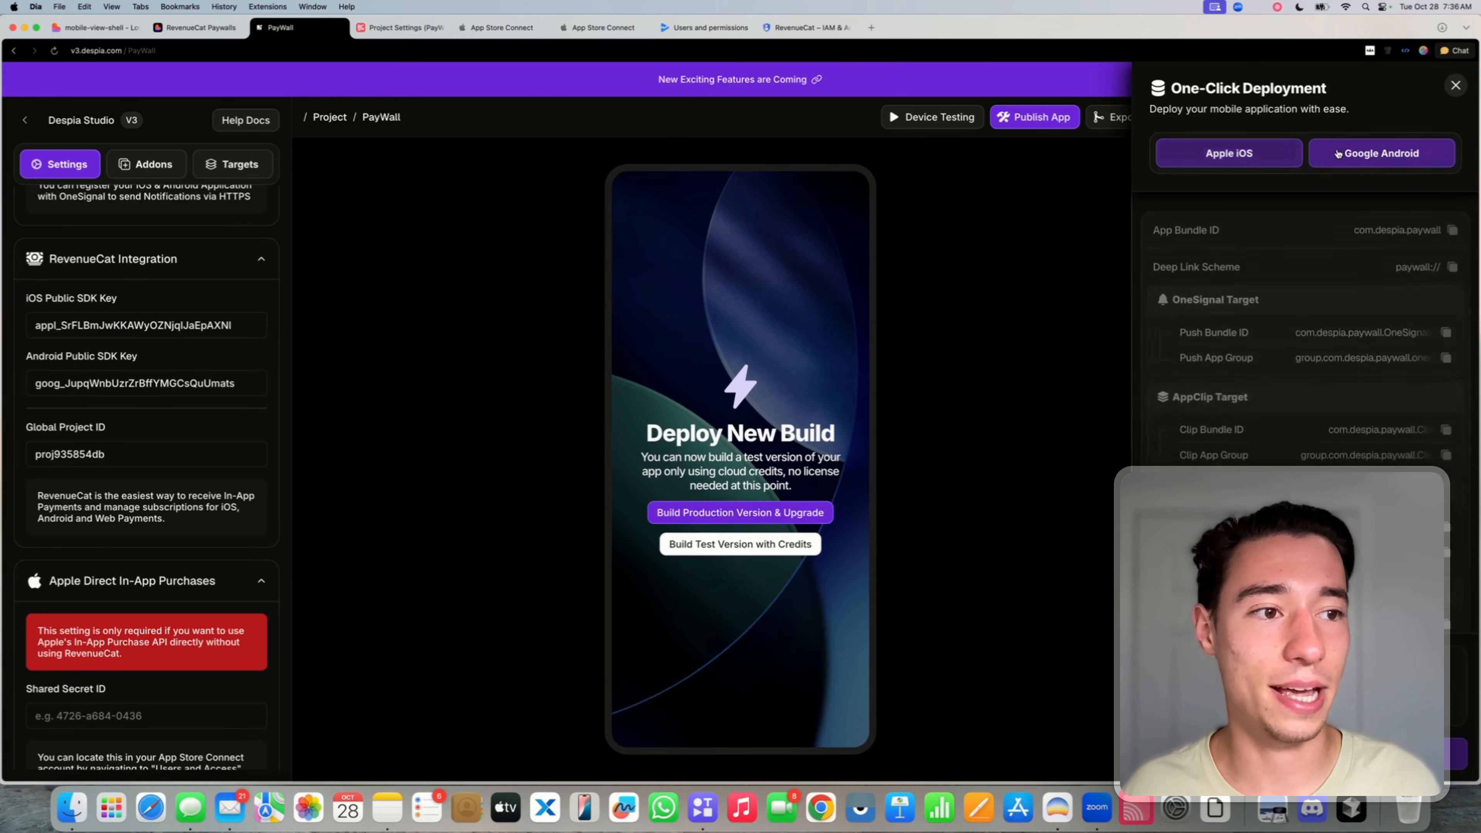
left_click(1249, 166)
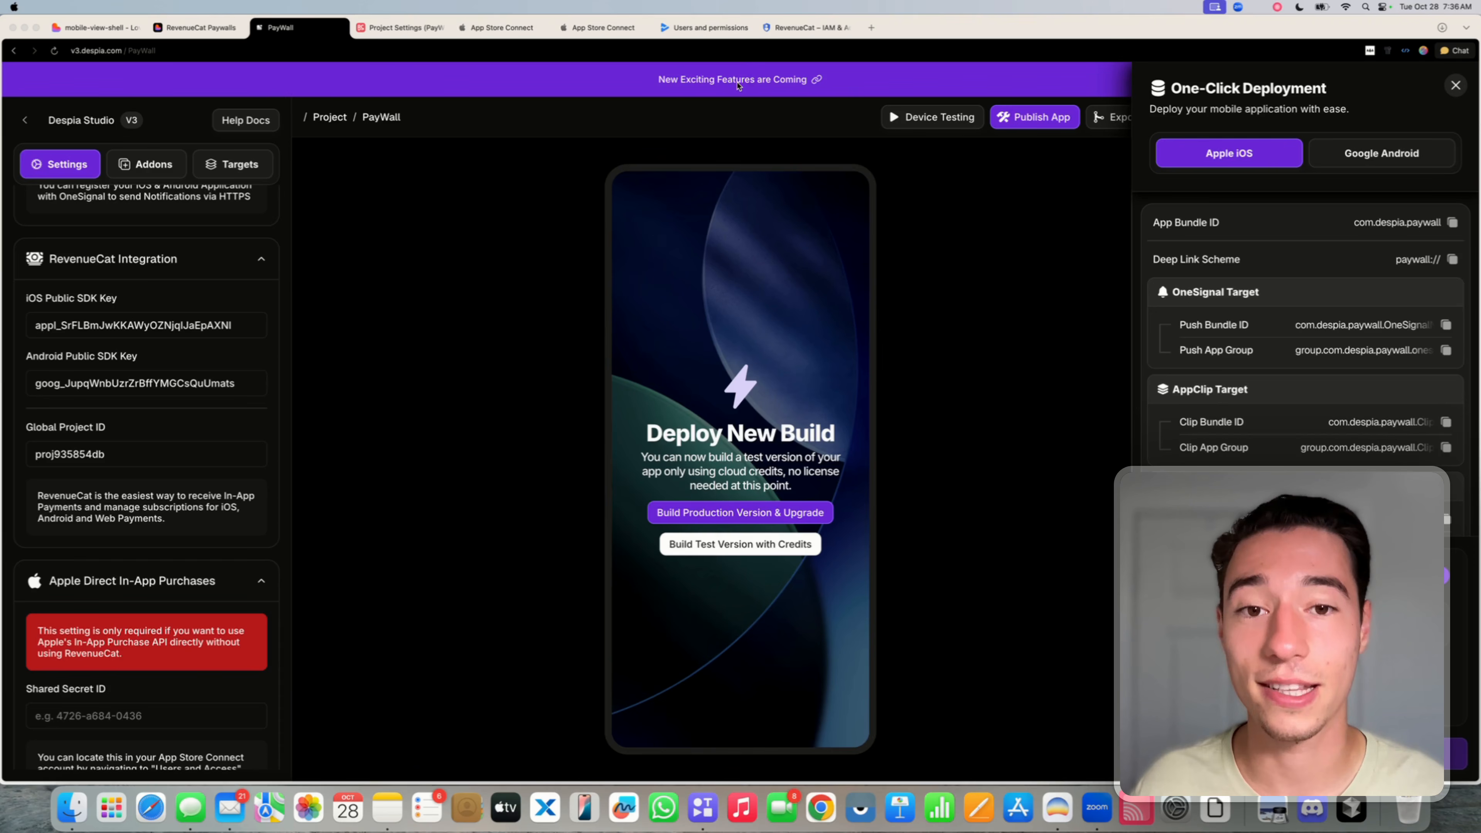
left_click(598, 27)
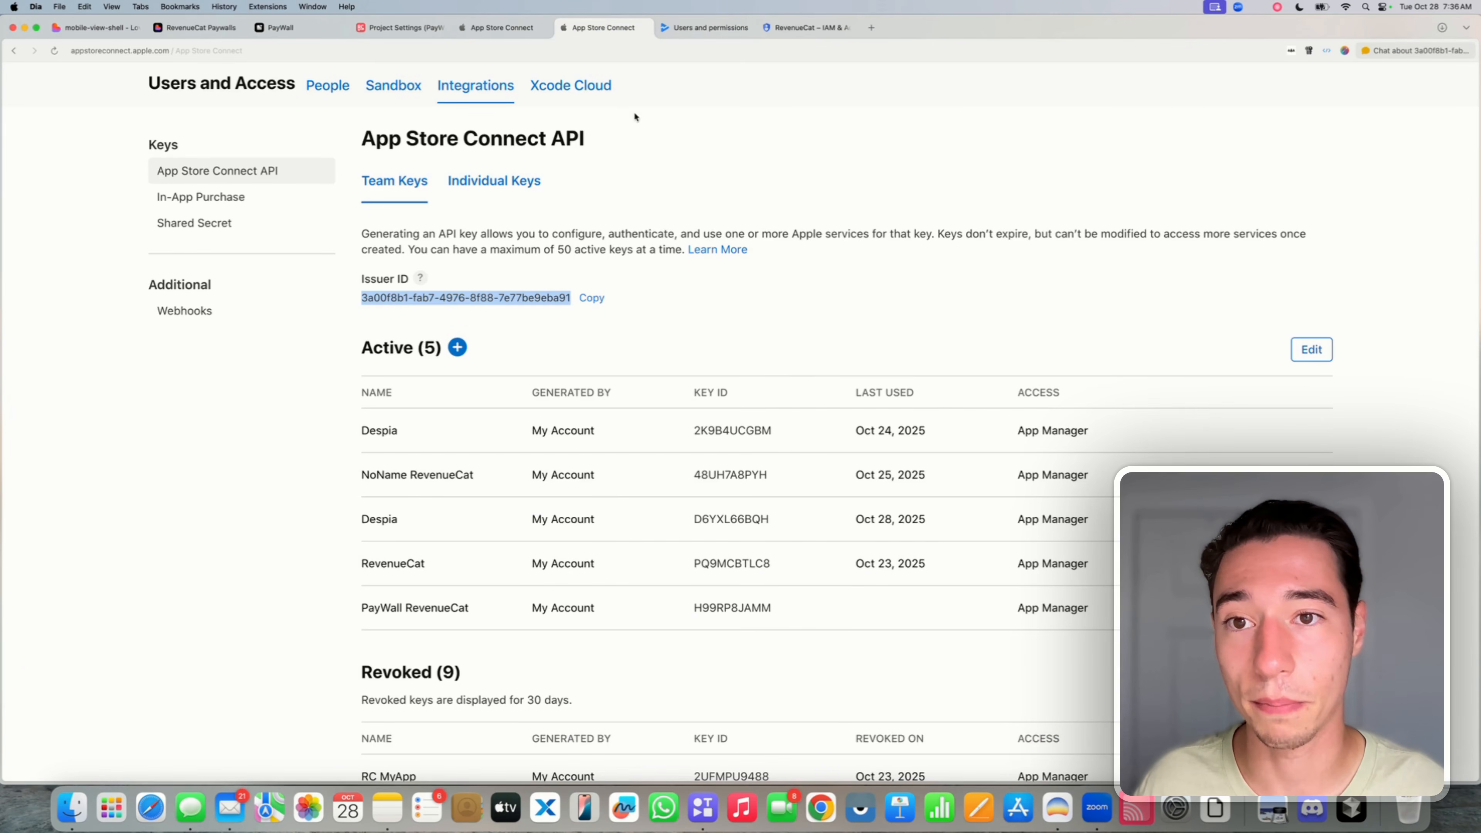
- Open Business and check the active Paid Apps Agreement, USD bank account and tax forms
scroll(571, 125, "up", 3)
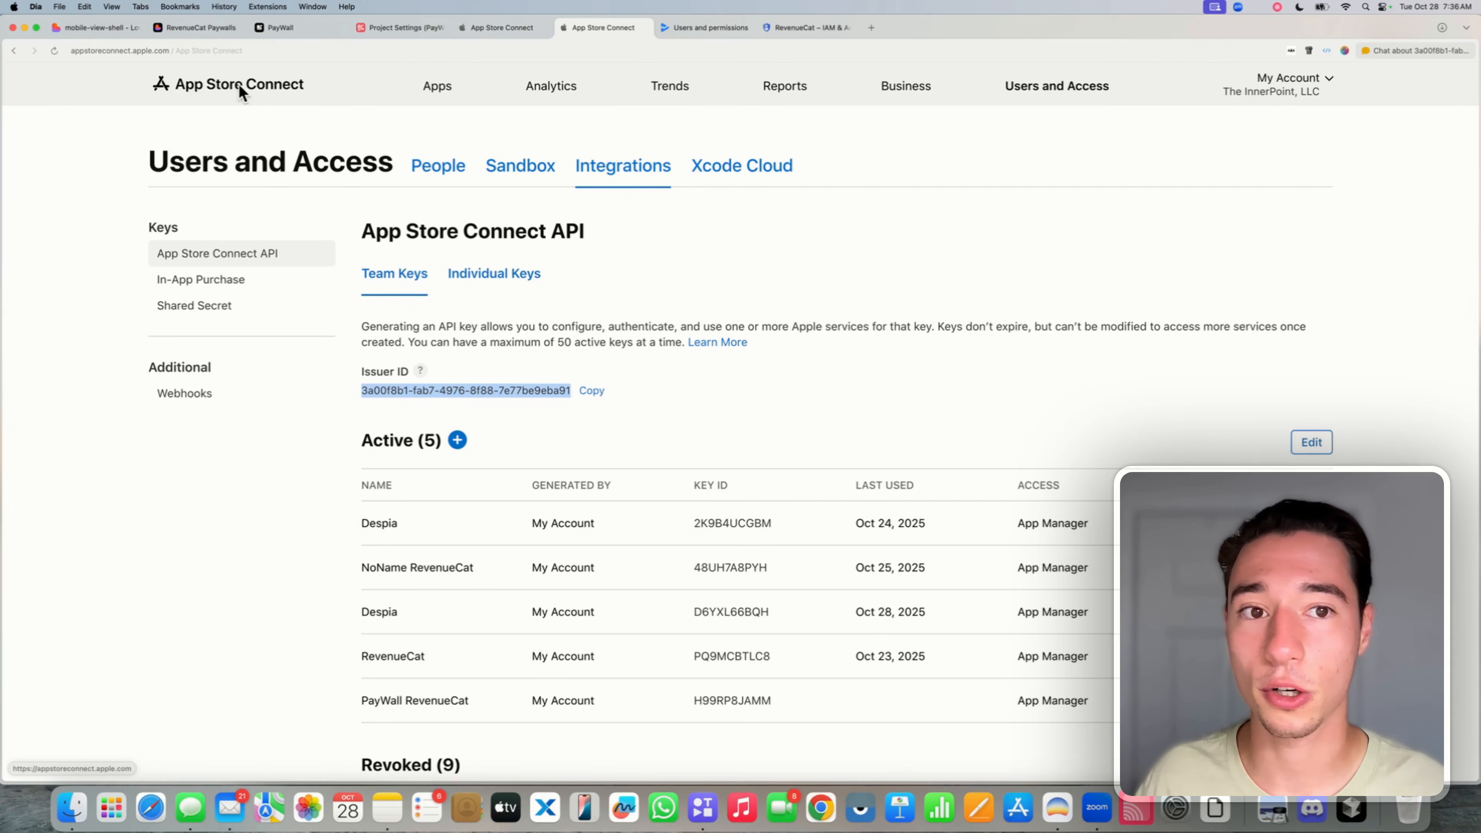
left_click(912, 90)
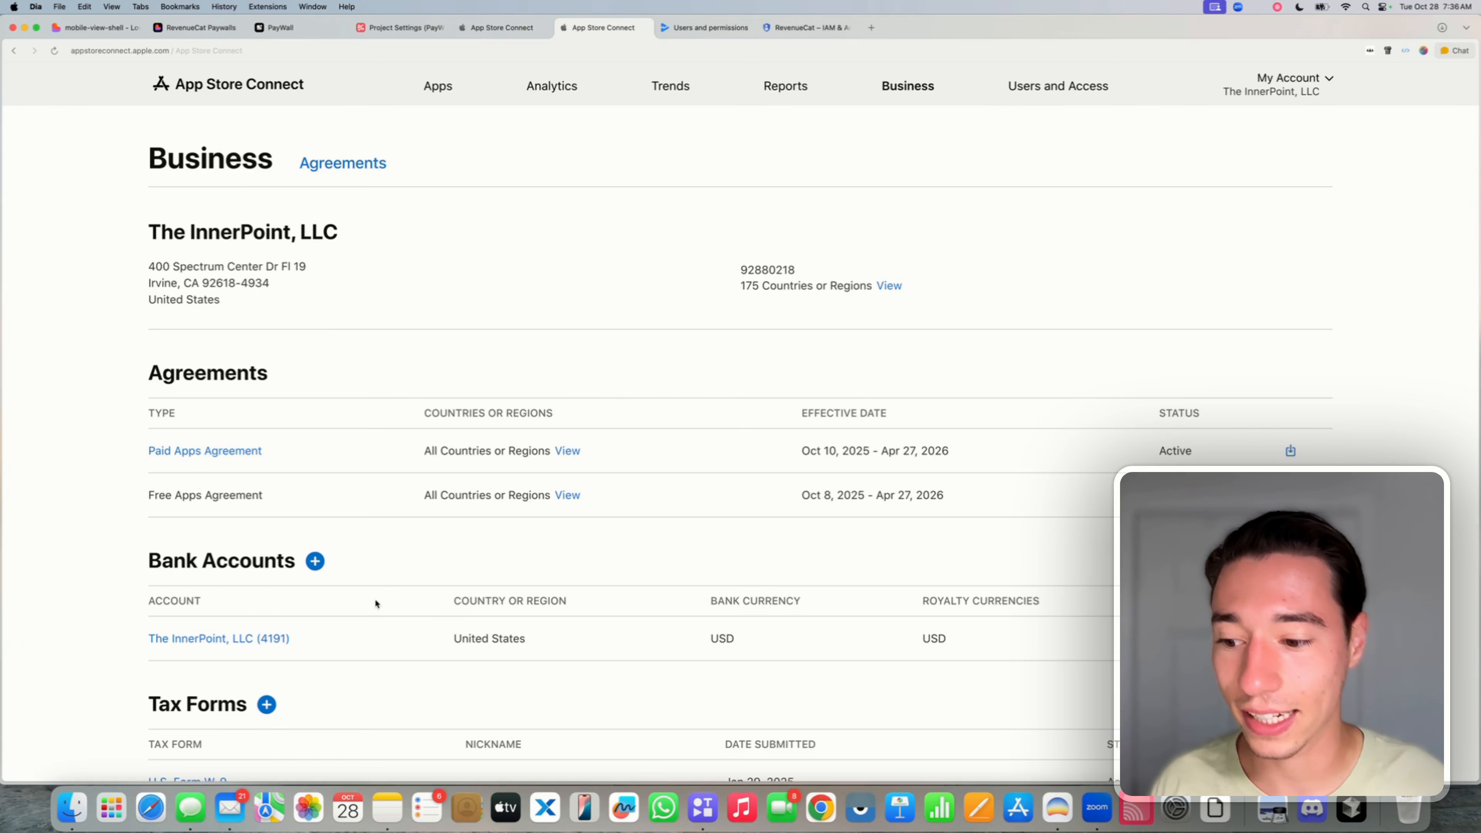
scroll(376, 604, "down", 3)
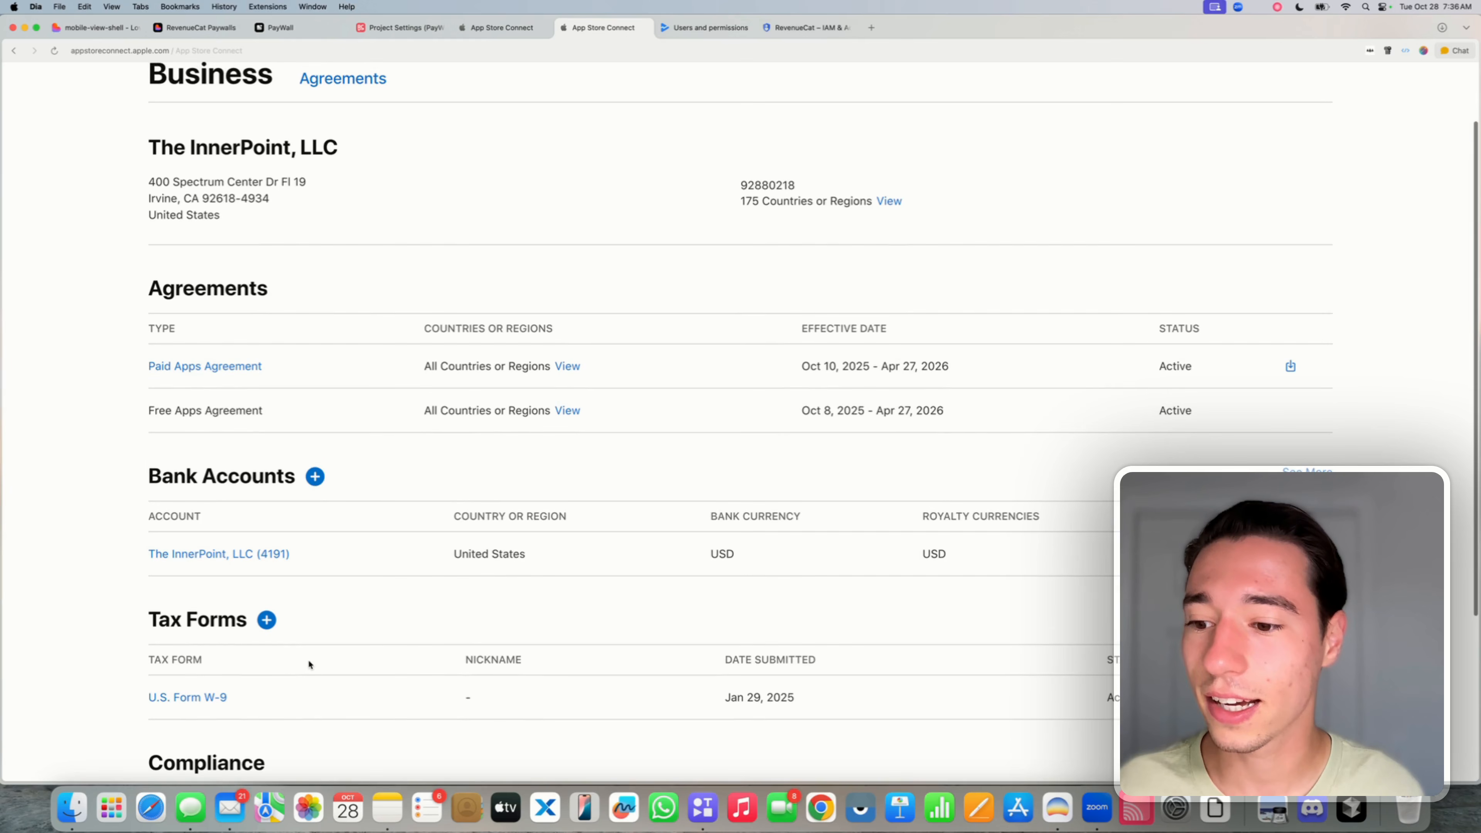
scroll(308, 659, "up", 2)
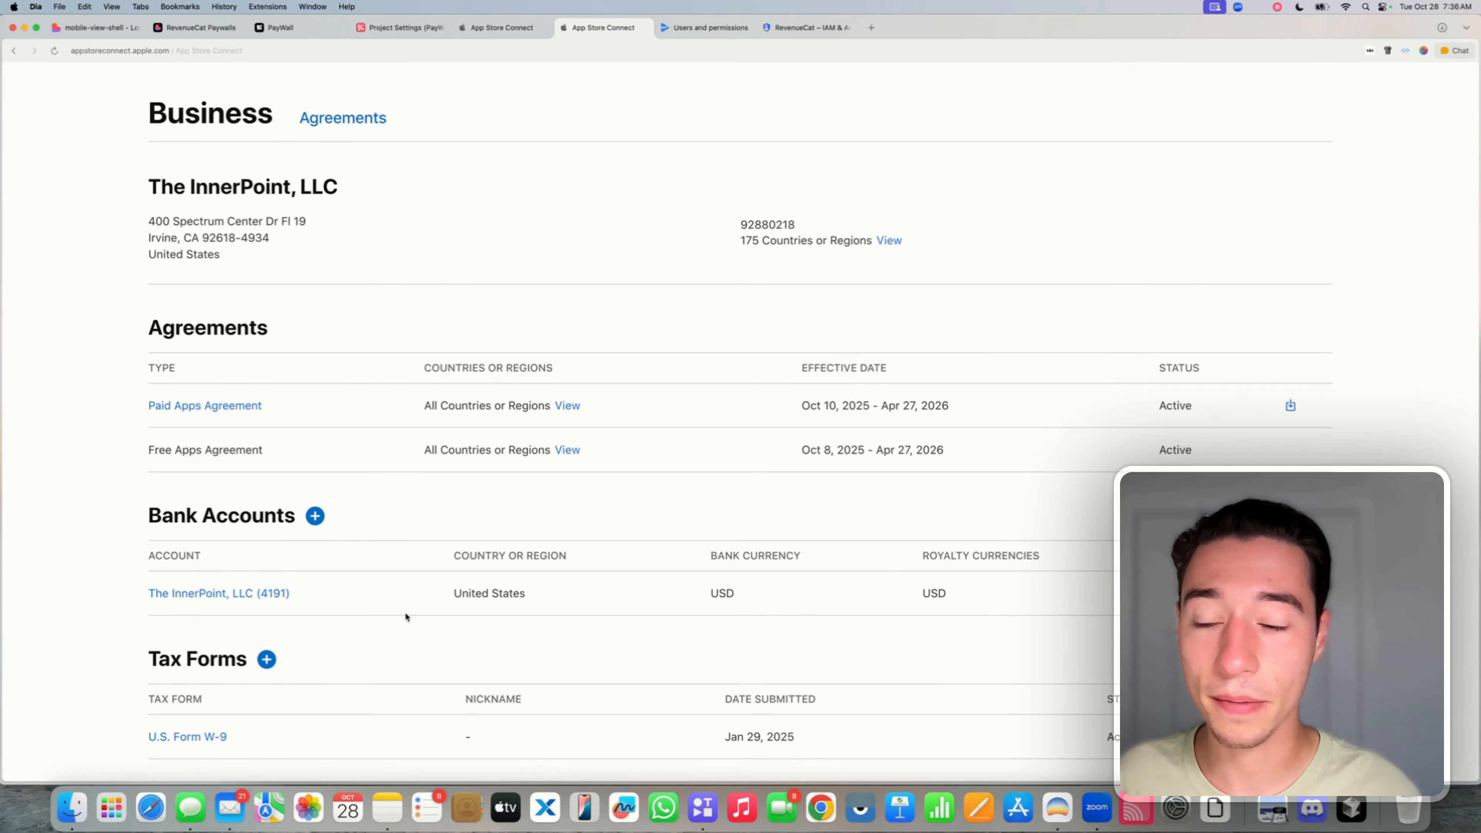
scroll(406, 618, "up", 2)
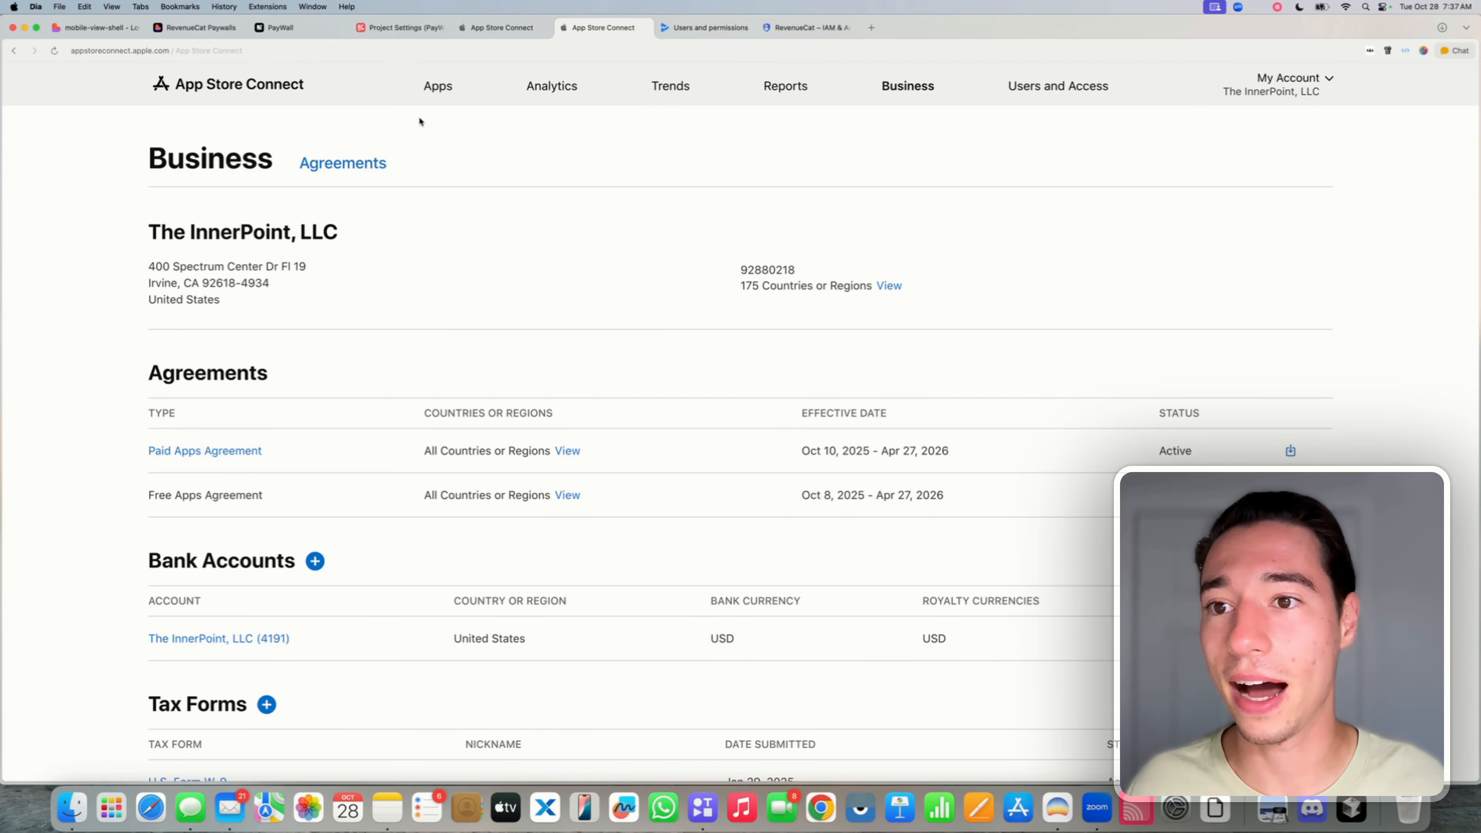
- Go to PayWall - Made in Despia's Subscriptions page and find the empty Subscription Groups section
left_click(441, 90)
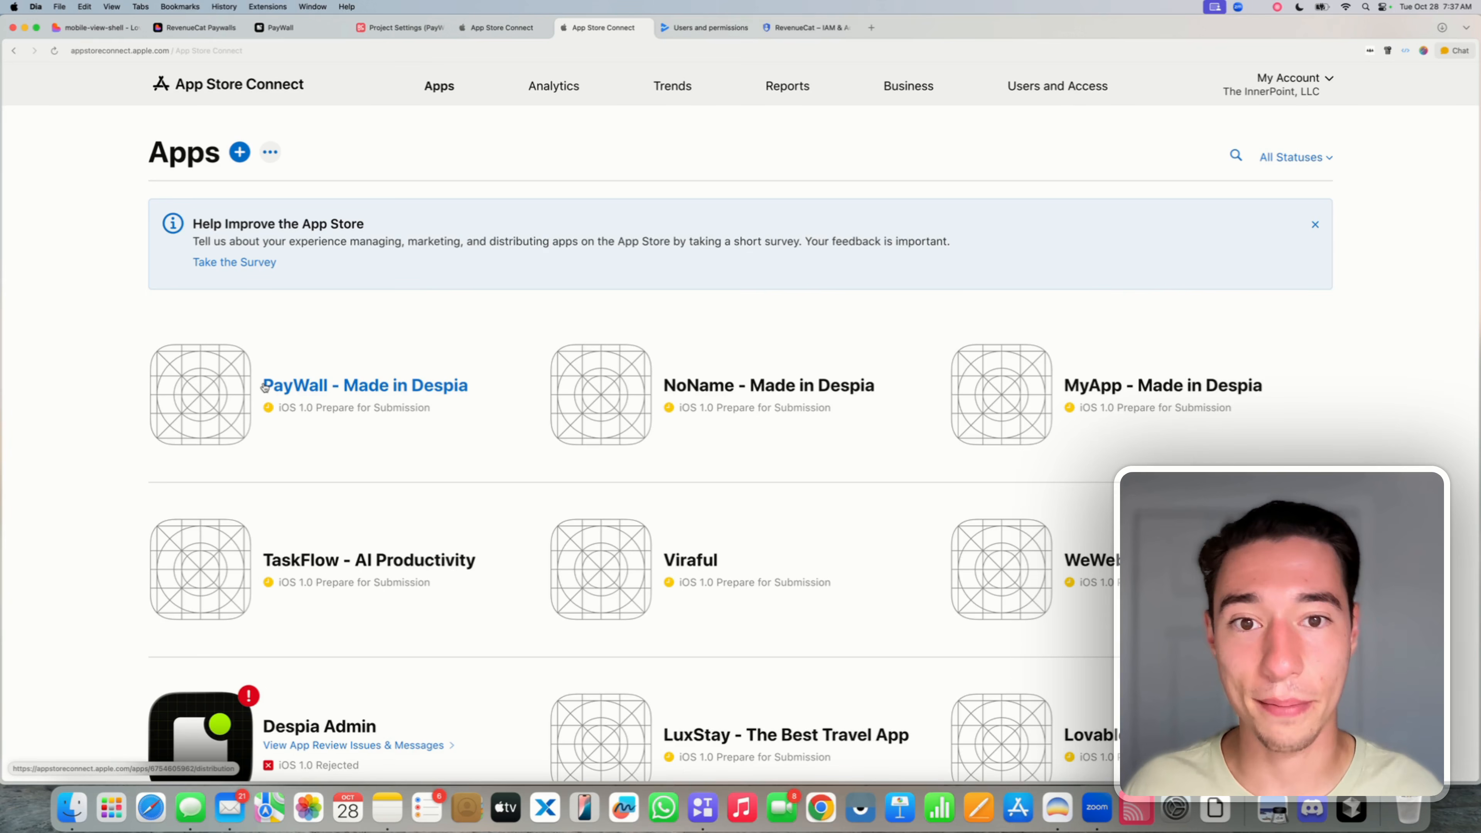
left_click(279, 390)
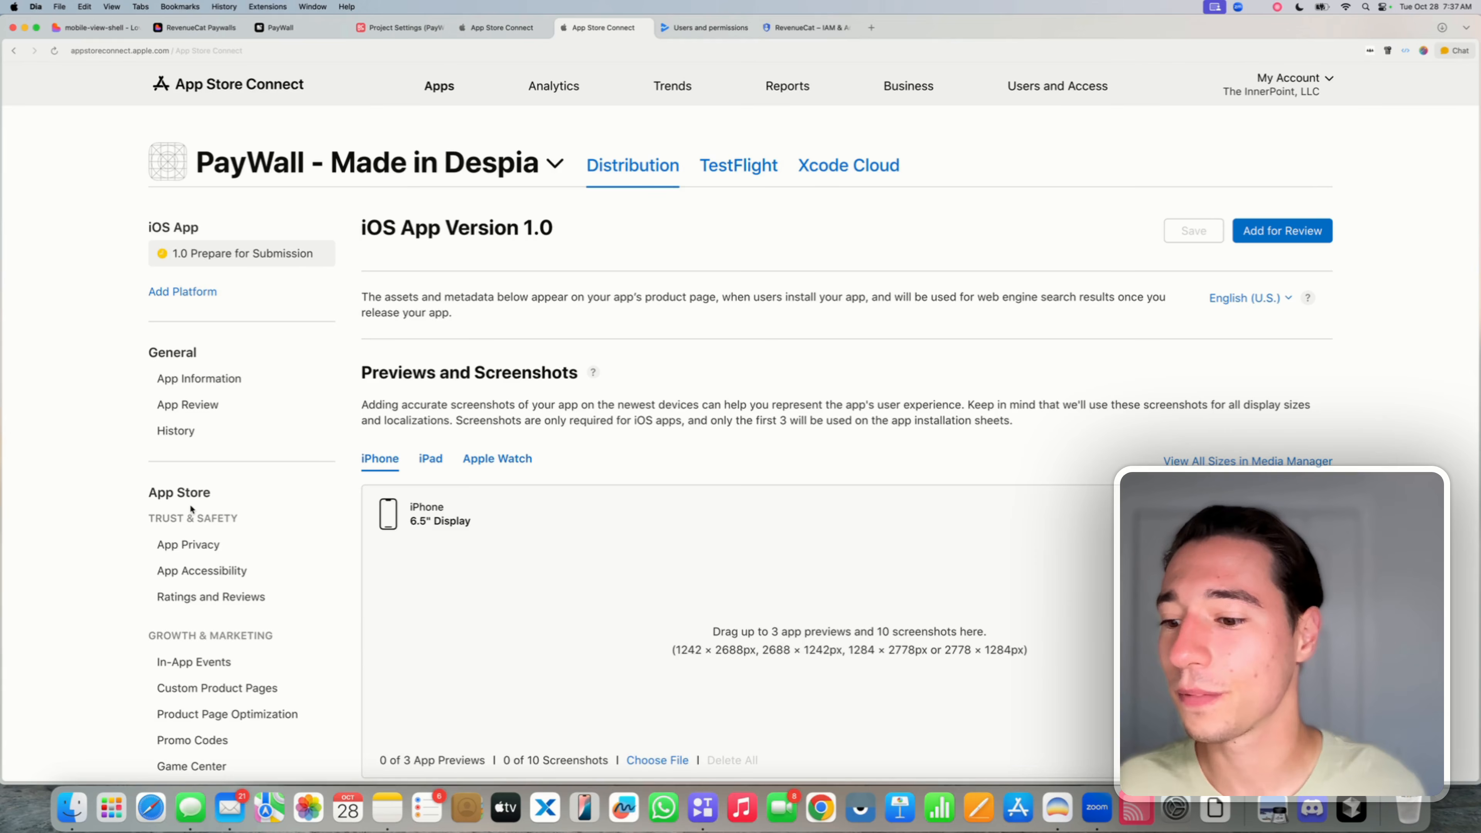
scroll(192, 512, "down", 3)
scroll(191, 509, "down", 2)
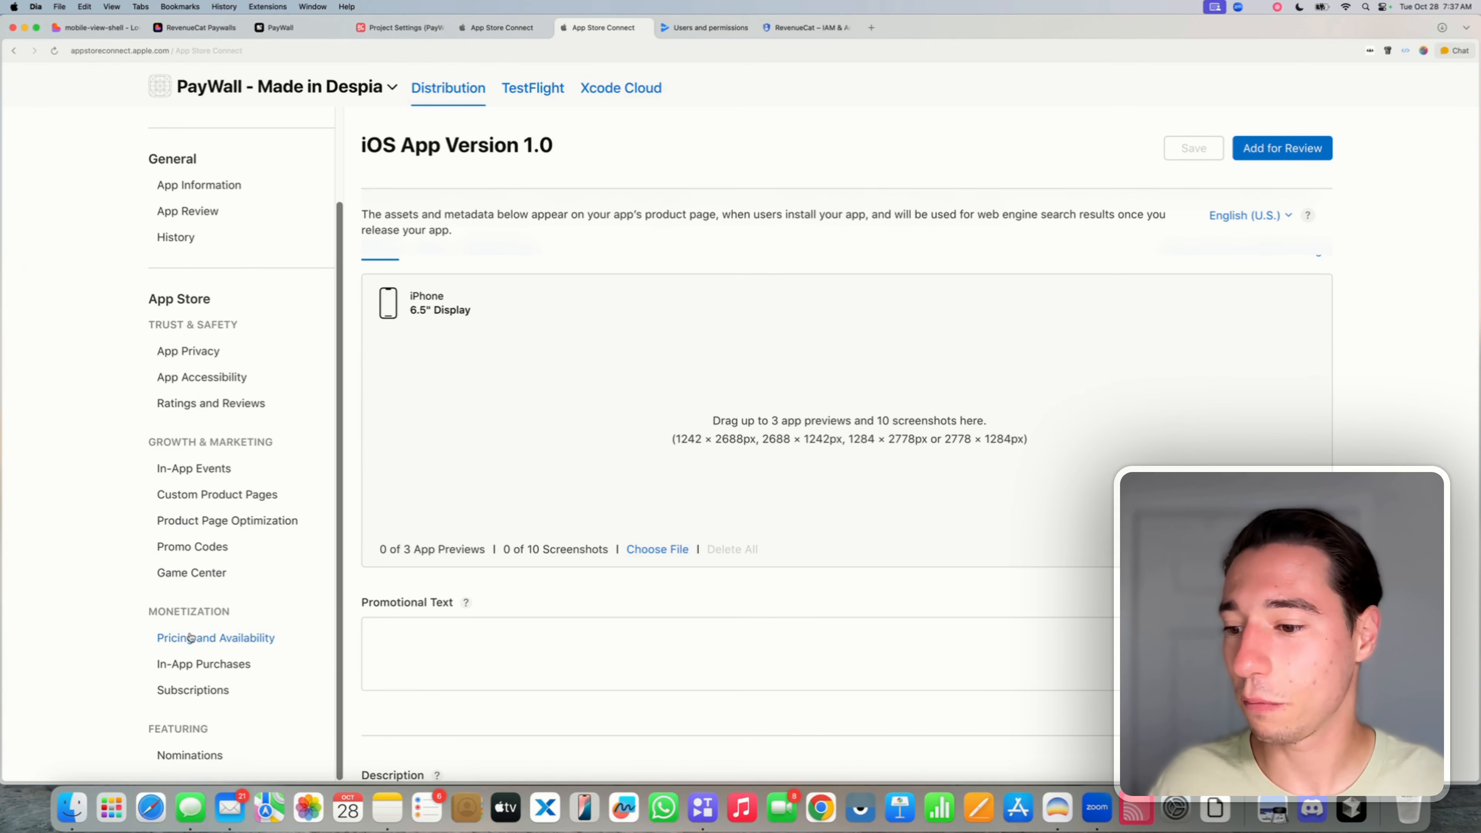
left_click(170, 694)
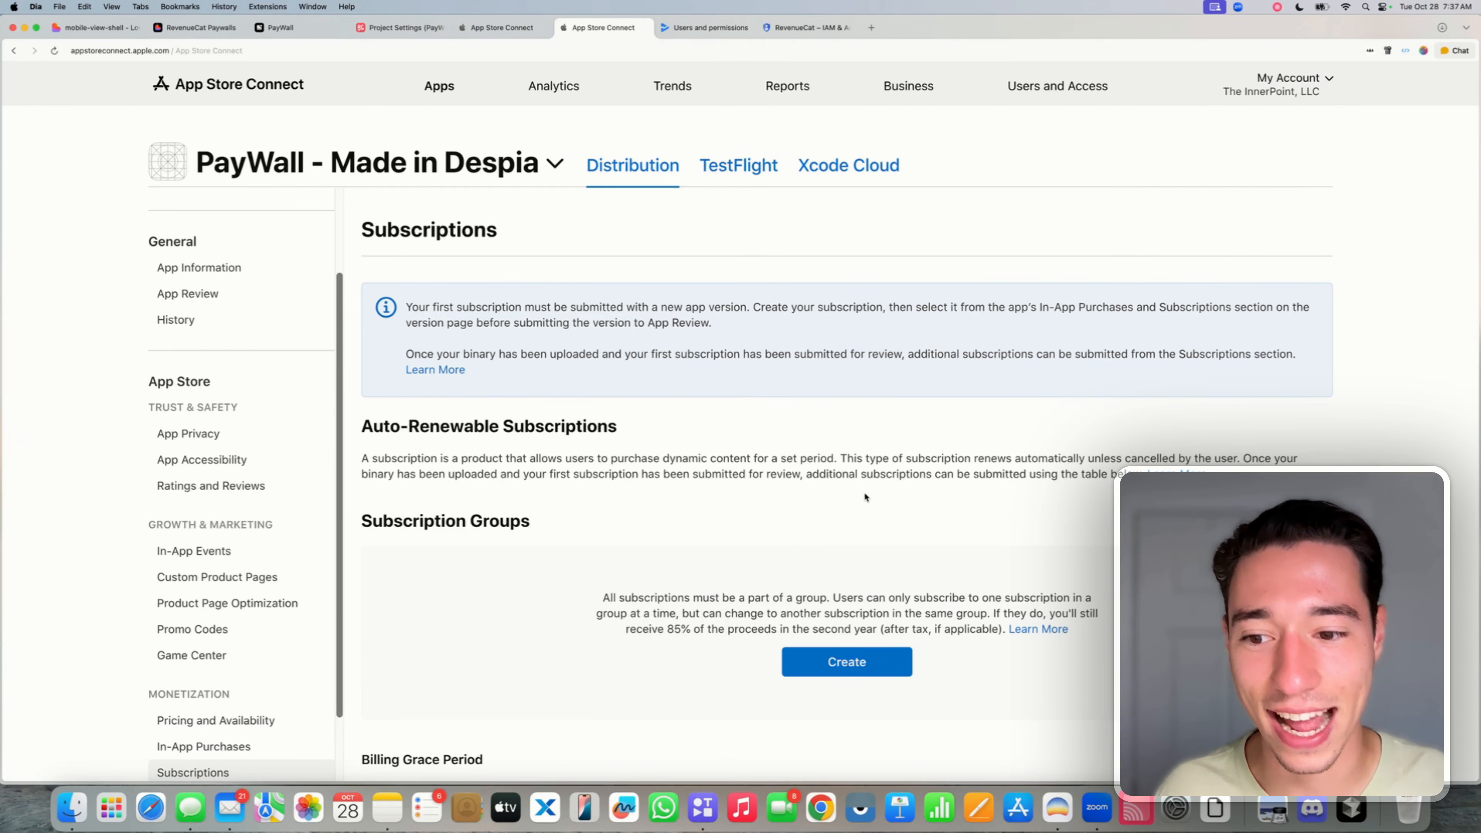
scroll(863, 490, "down", 2)
scroll(866, 496, "down", 1)
scroll(439, 459, "down", 3)
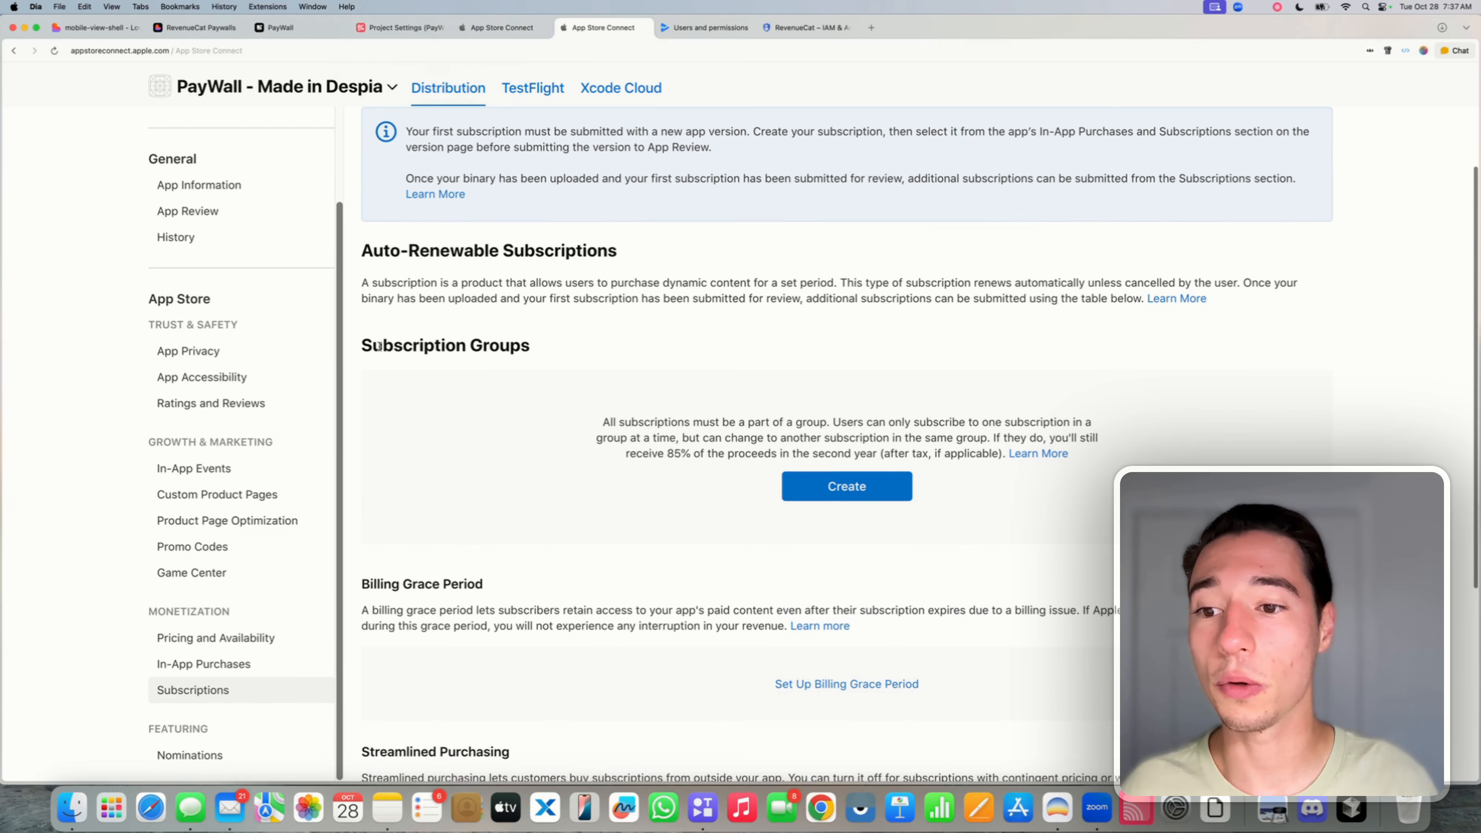
left_click_drag(364, 345, 546, 345)
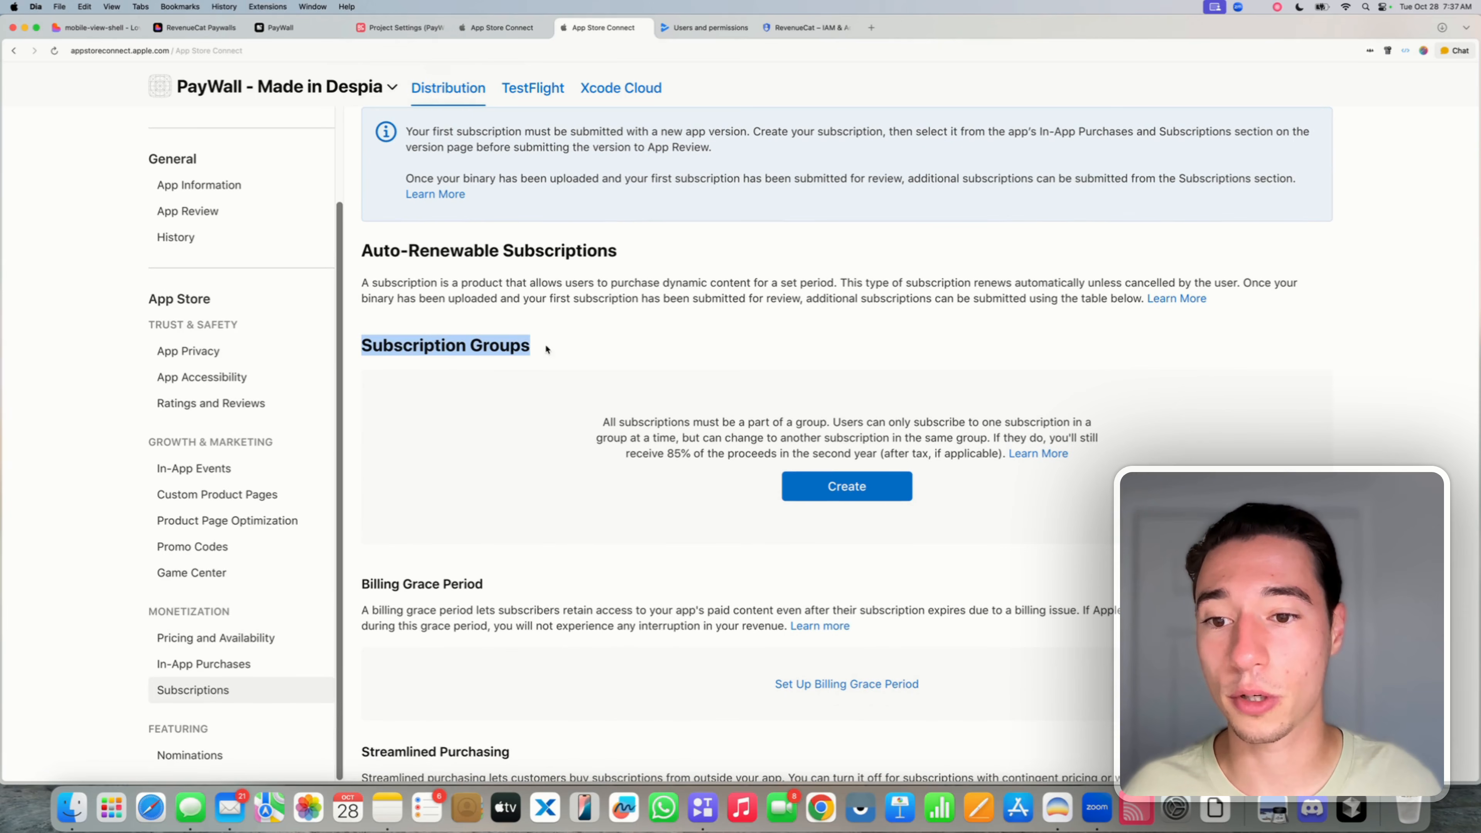
- Create a new subscription group with the reference name pro_access
left_click(817, 495)
type("pro_access")
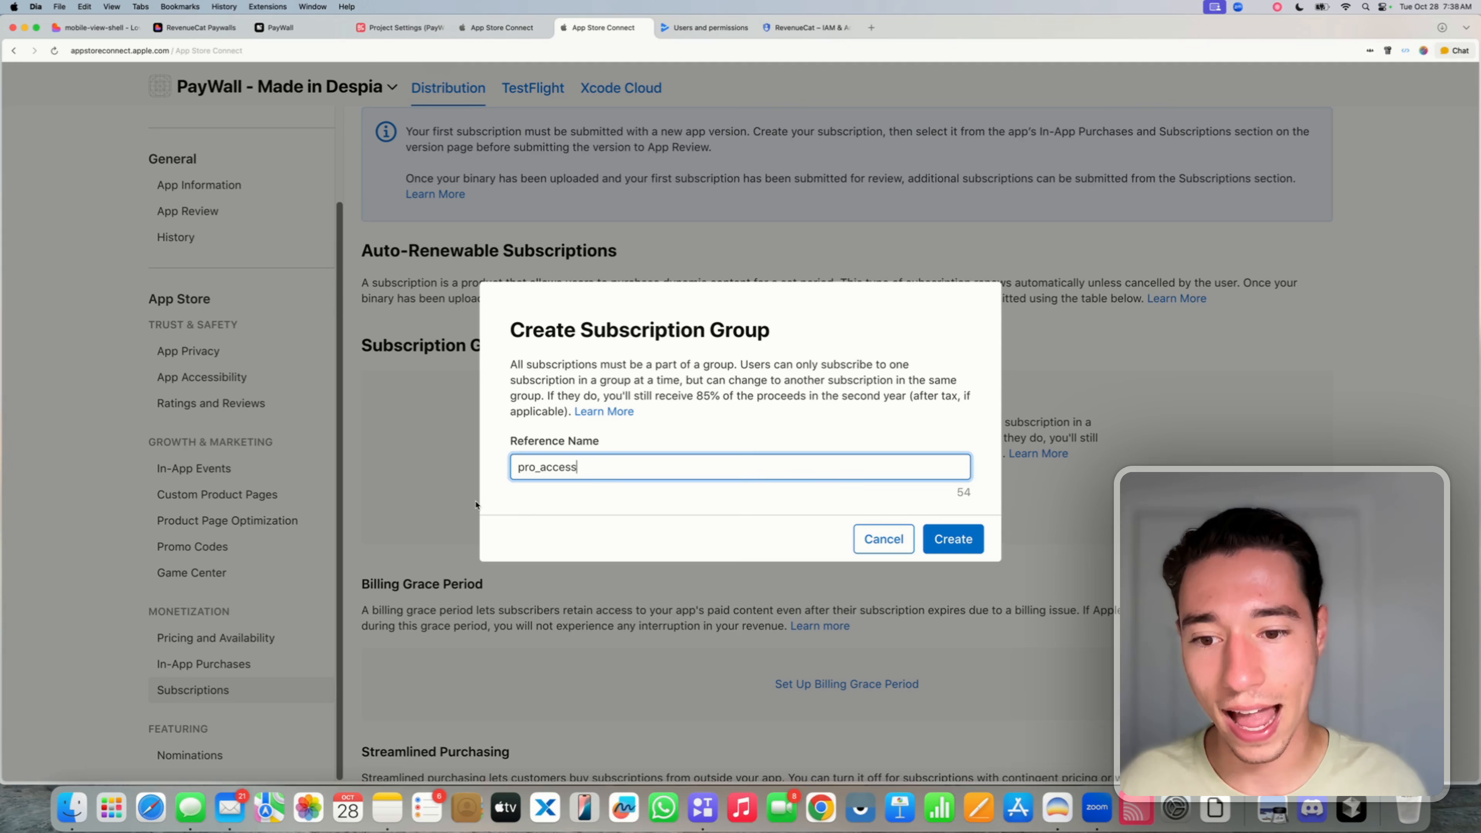
left_click(521, 515)
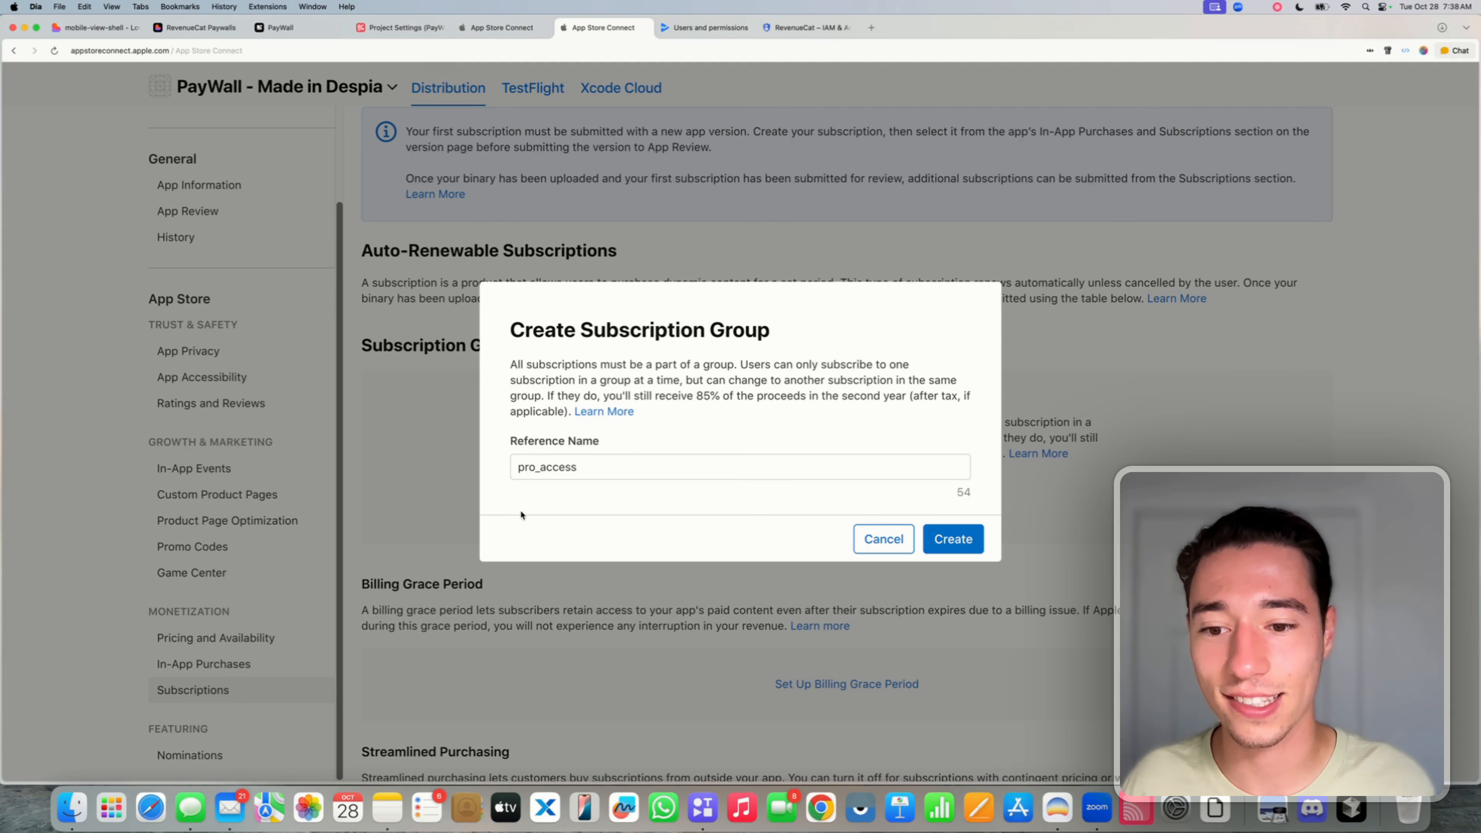
double_click(551, 471)
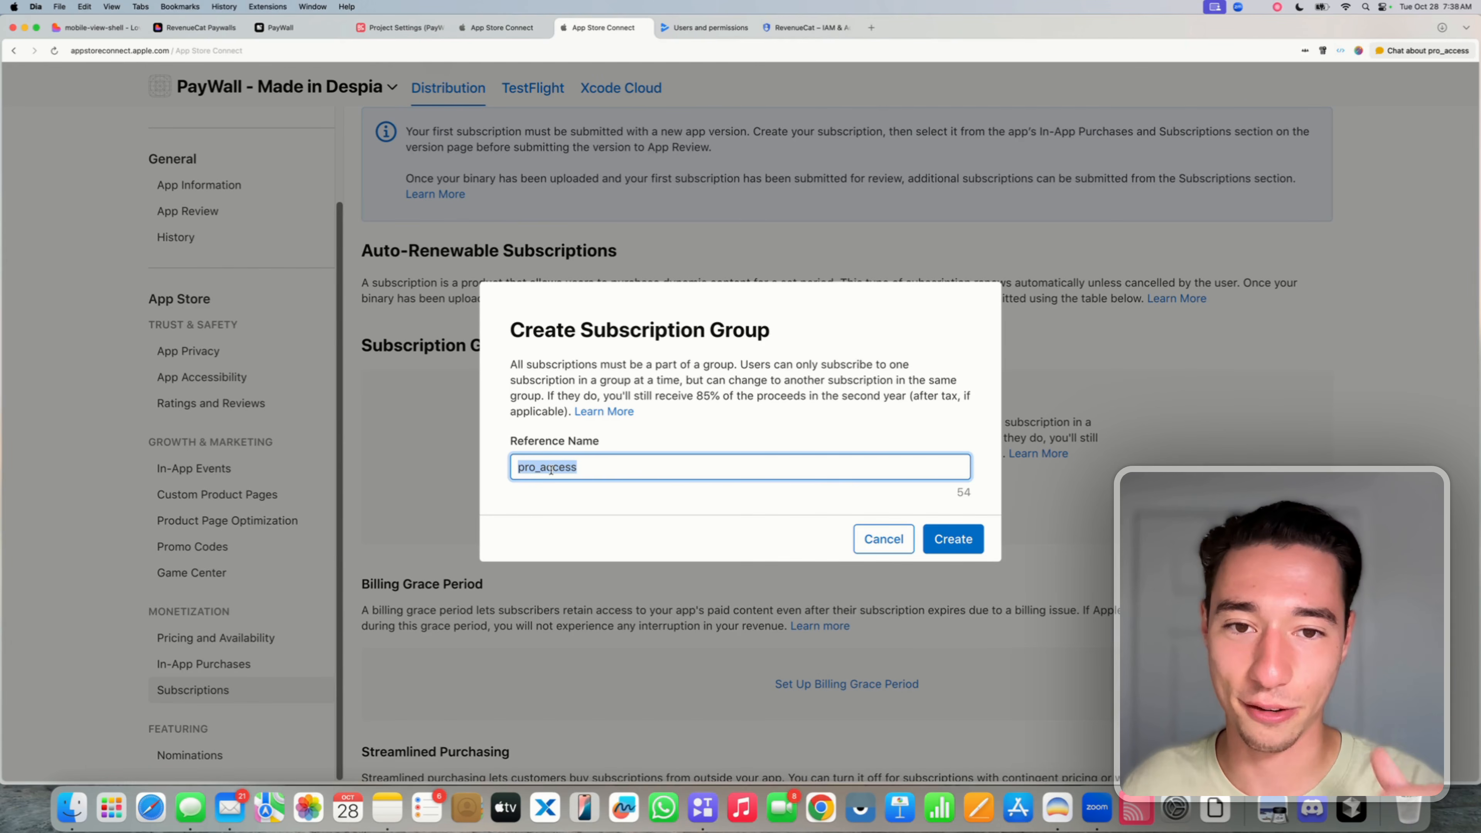
left_click(971, 544)
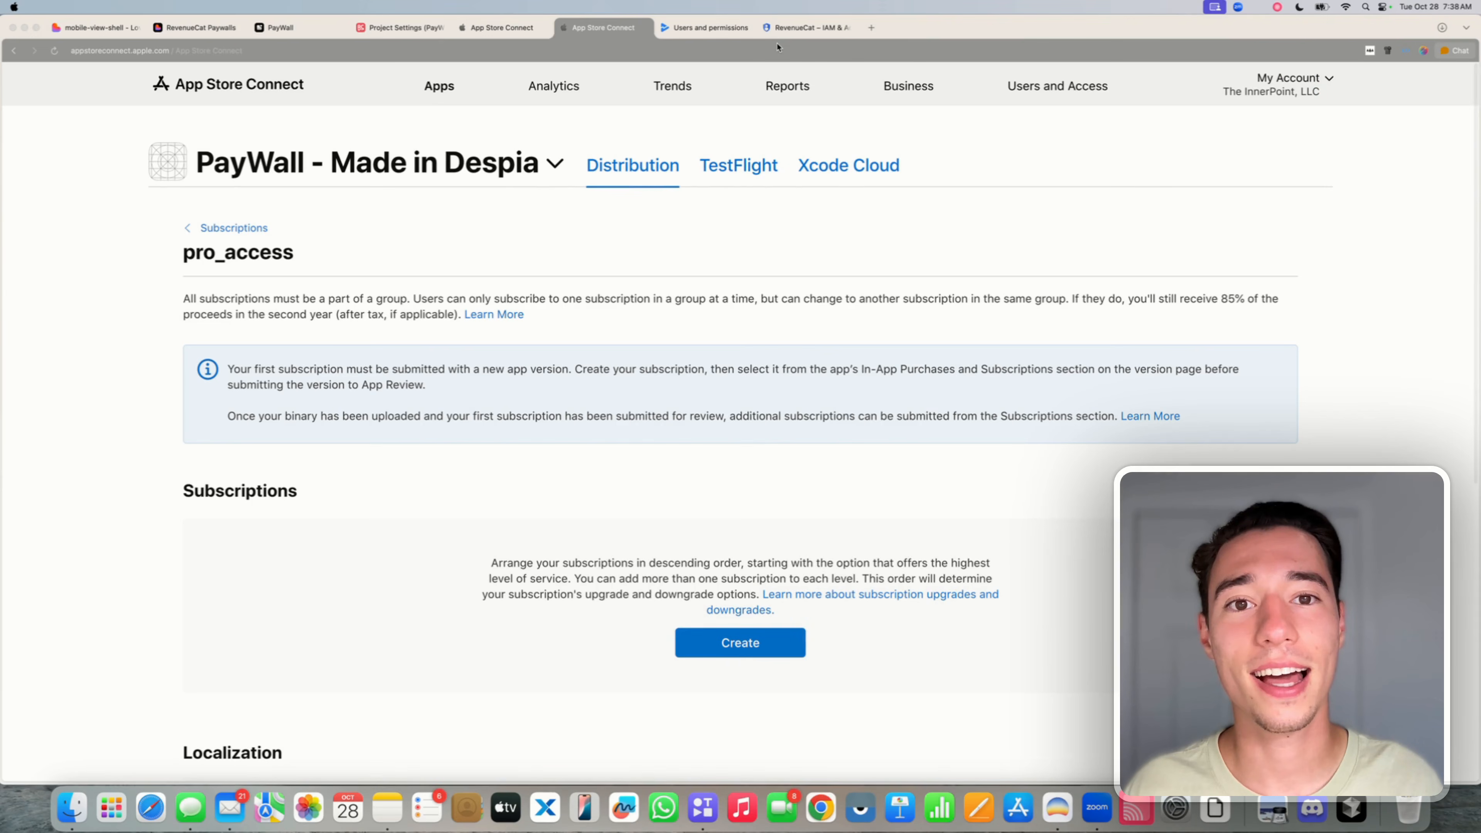
- Try creating a subscription named Weekly with product ID weekly_pro_access, which is rejected as in use
left_click(768, 113)
scroll(228, 371, "down", 3)
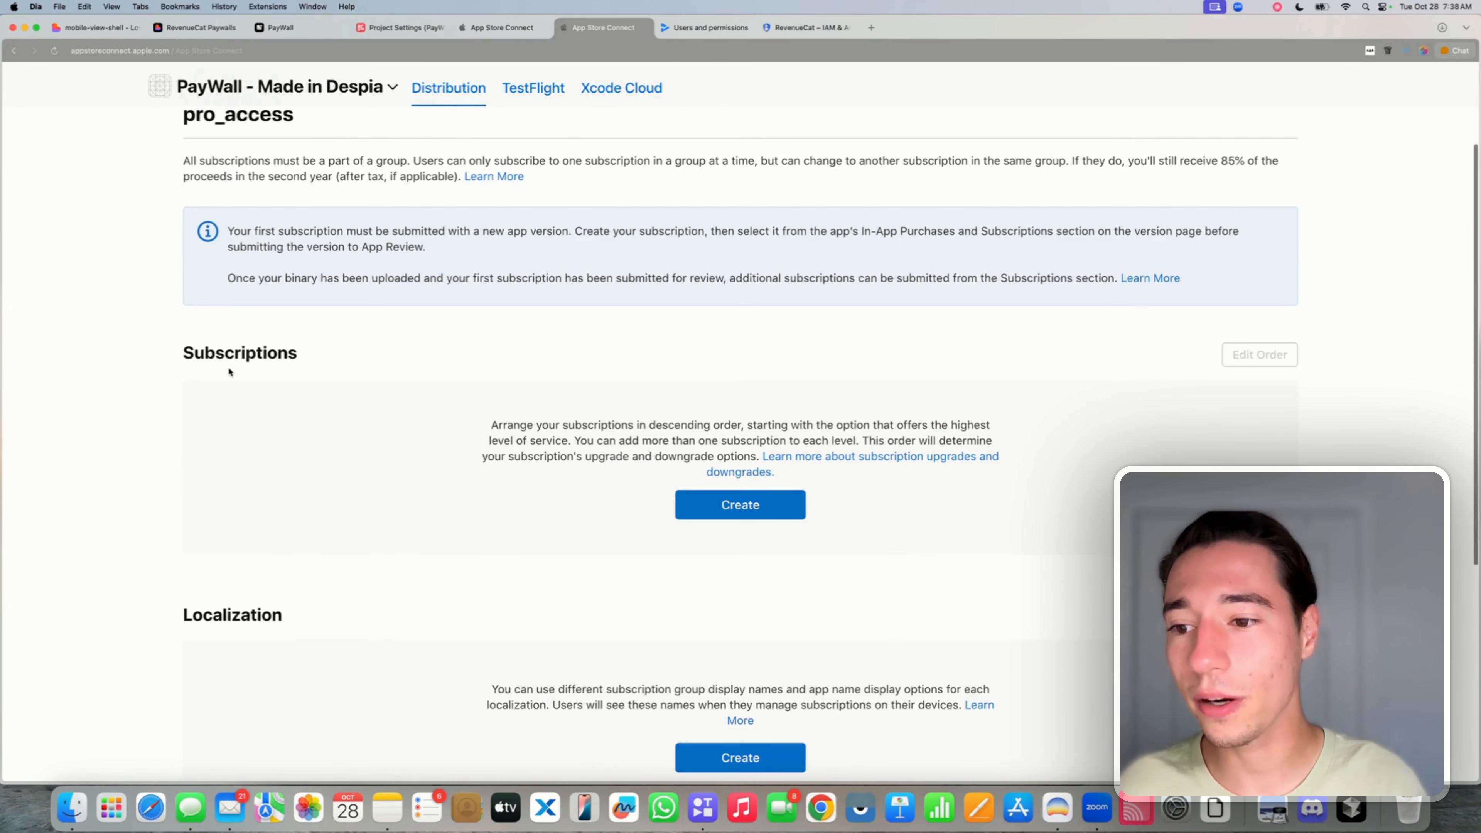
left_click_drag(185, 353, 307, 352)
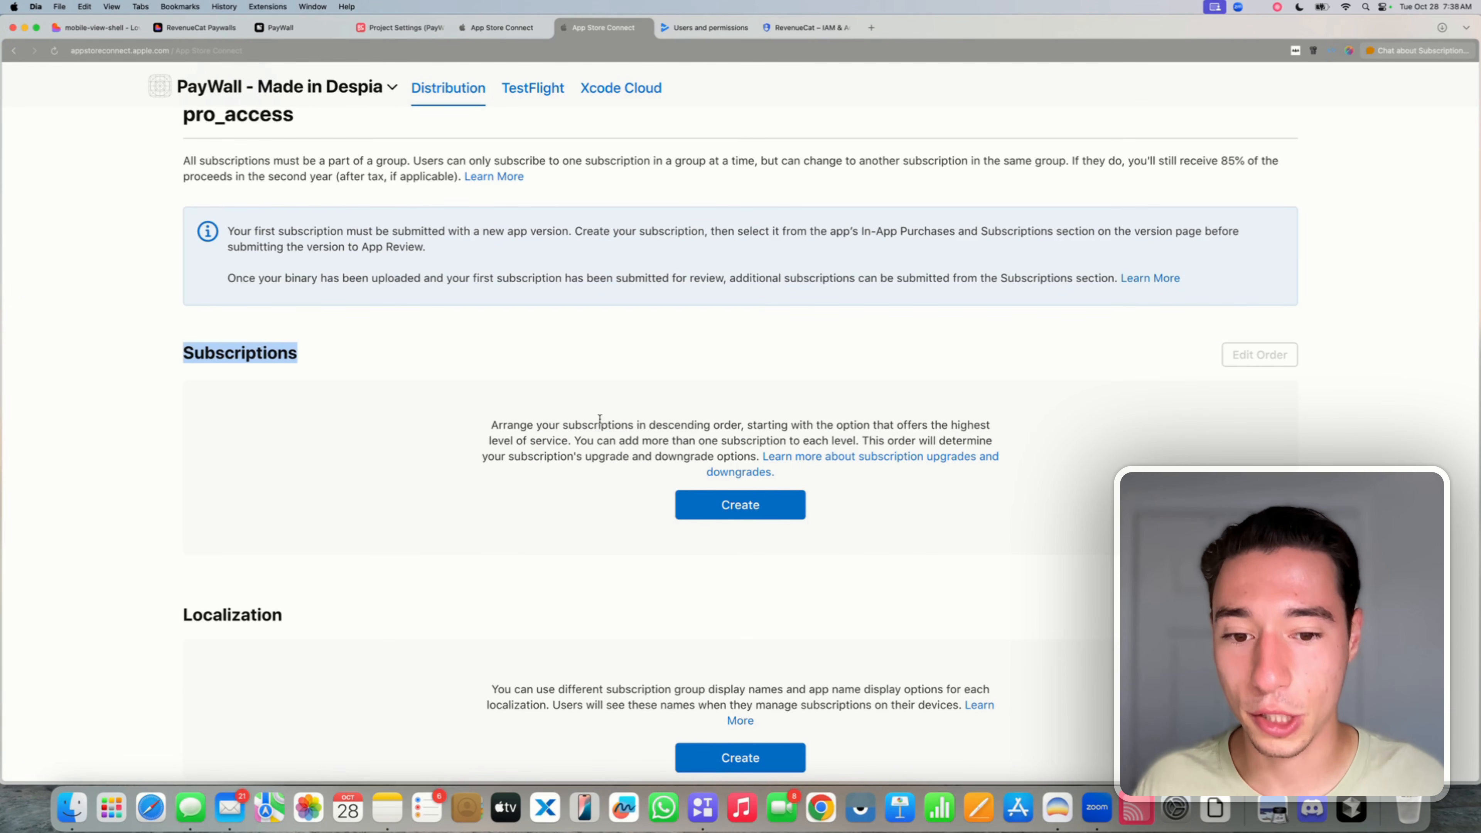
left_click(706, 505)
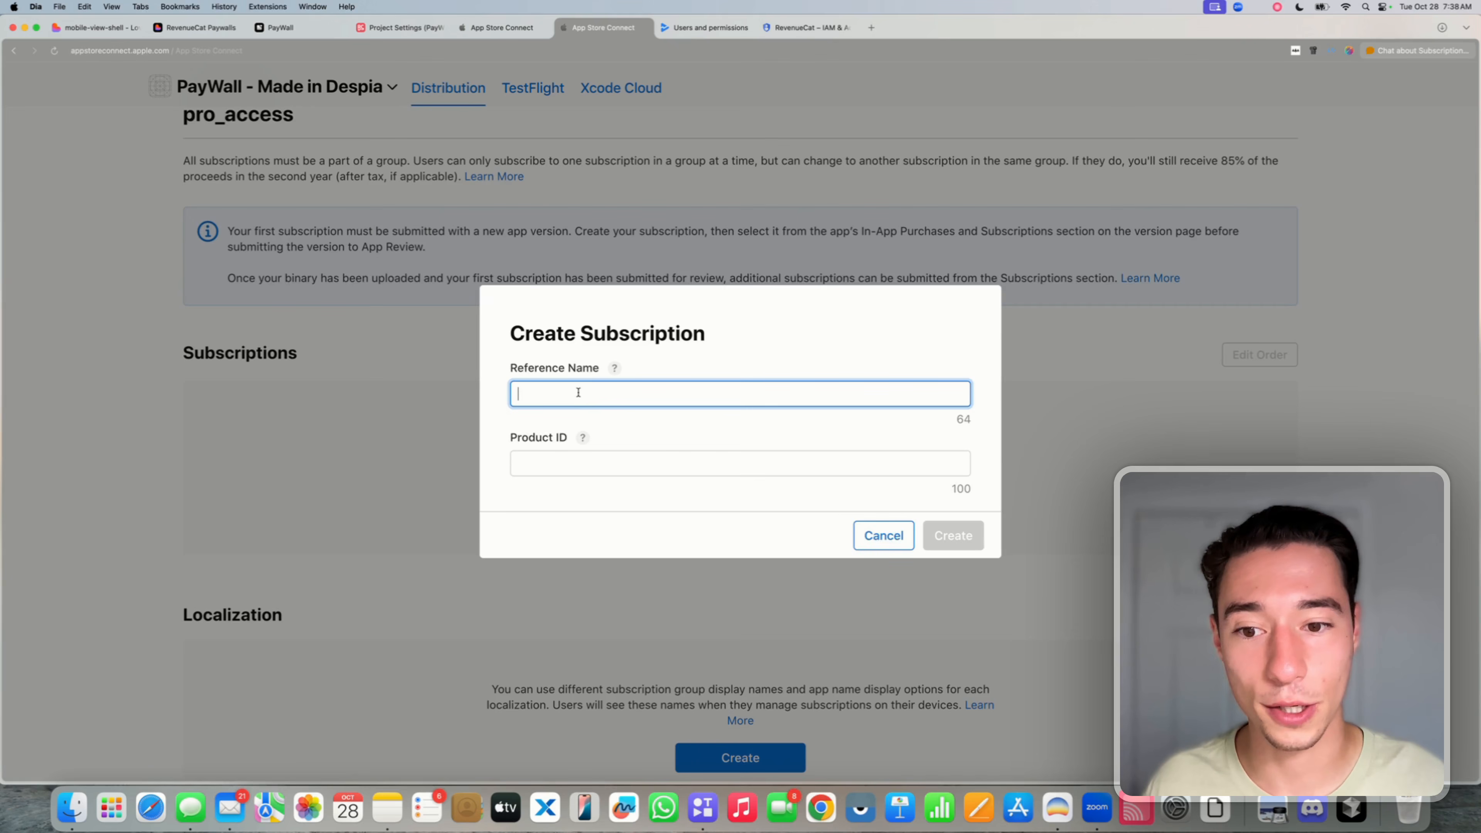
key("Caps_Lock")
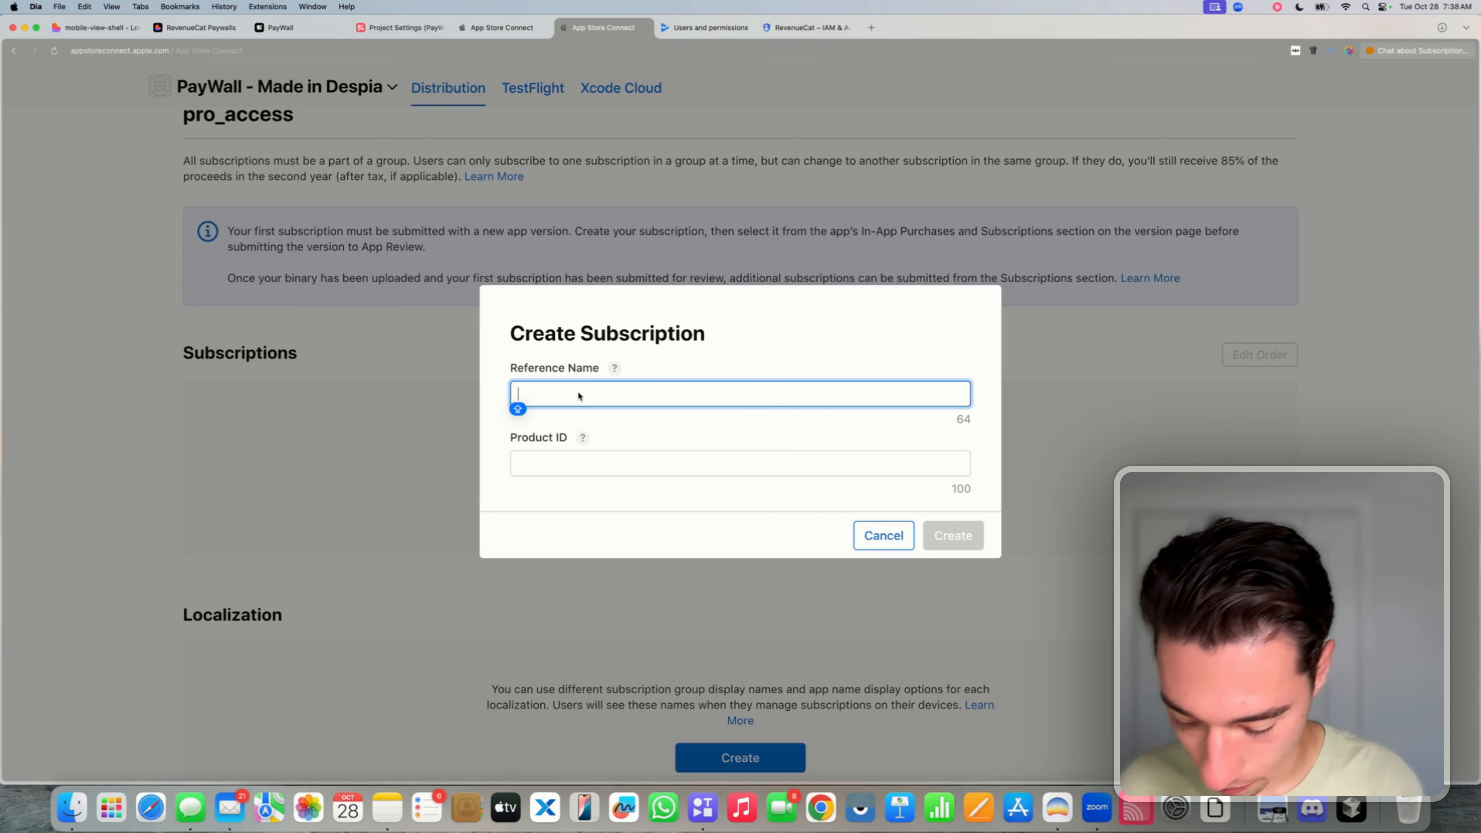
type("Weekly")
left_click(584, 468)
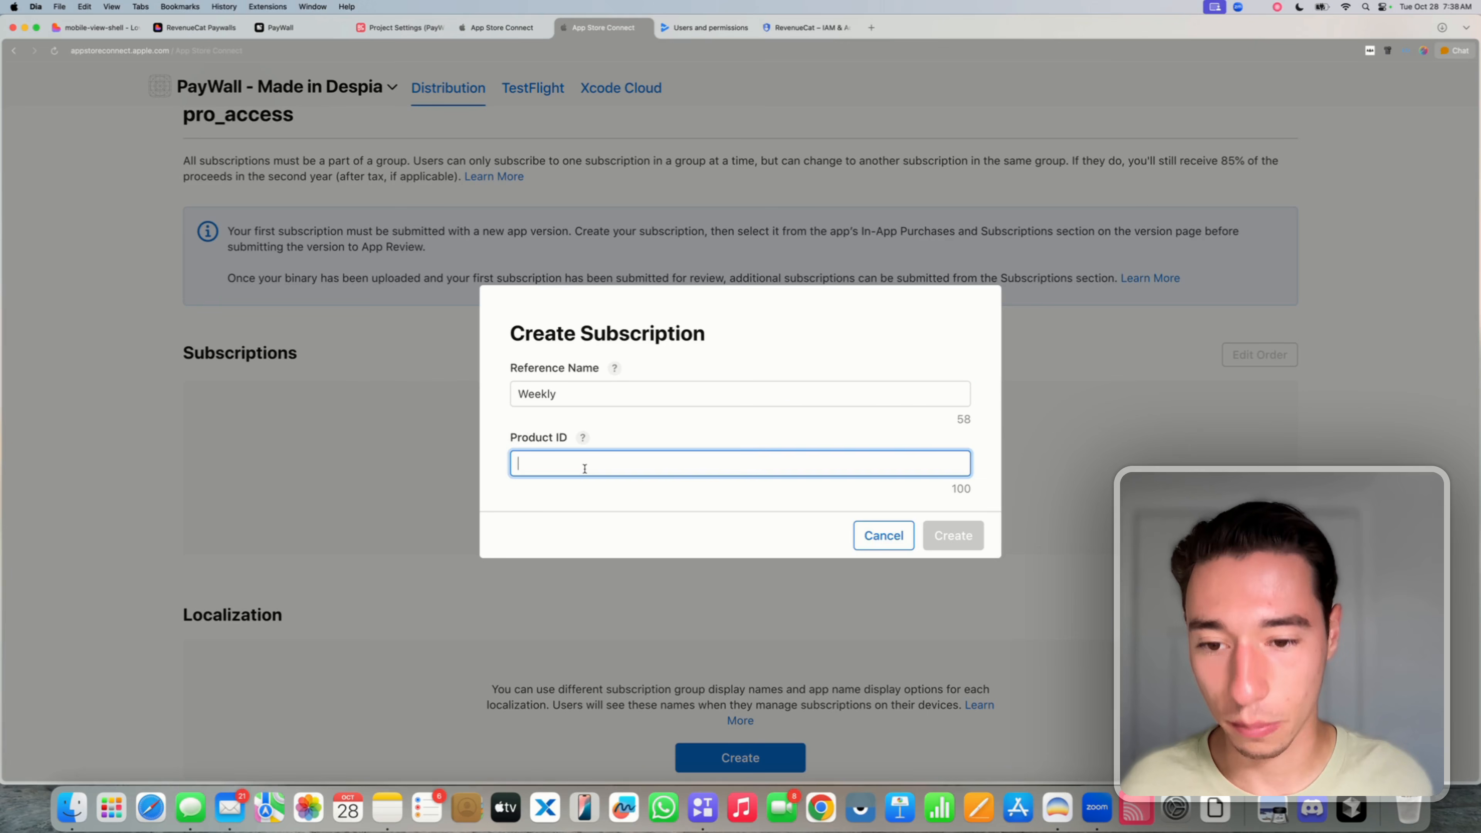
type("weekly")
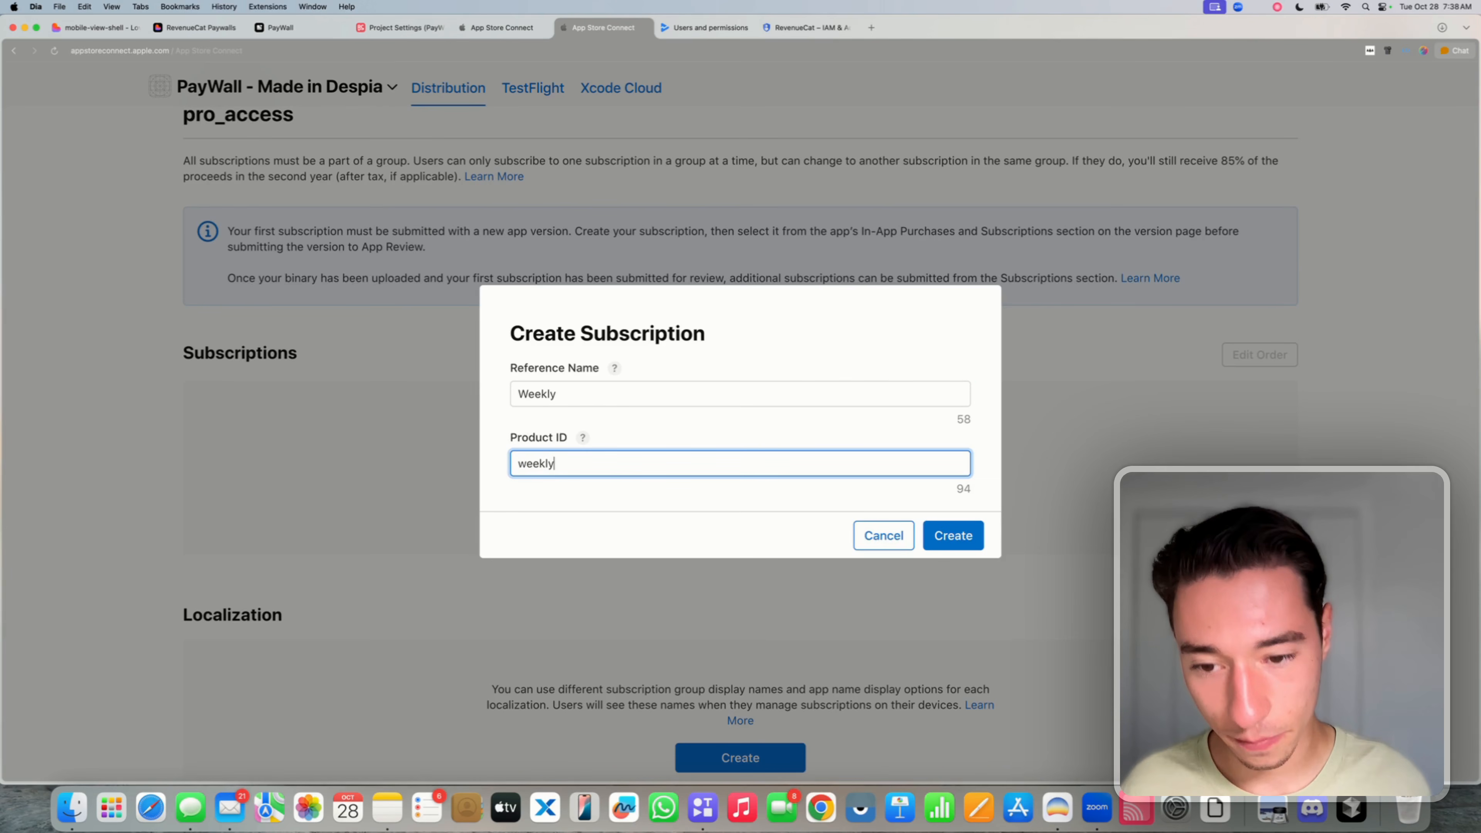
type("_pro+")
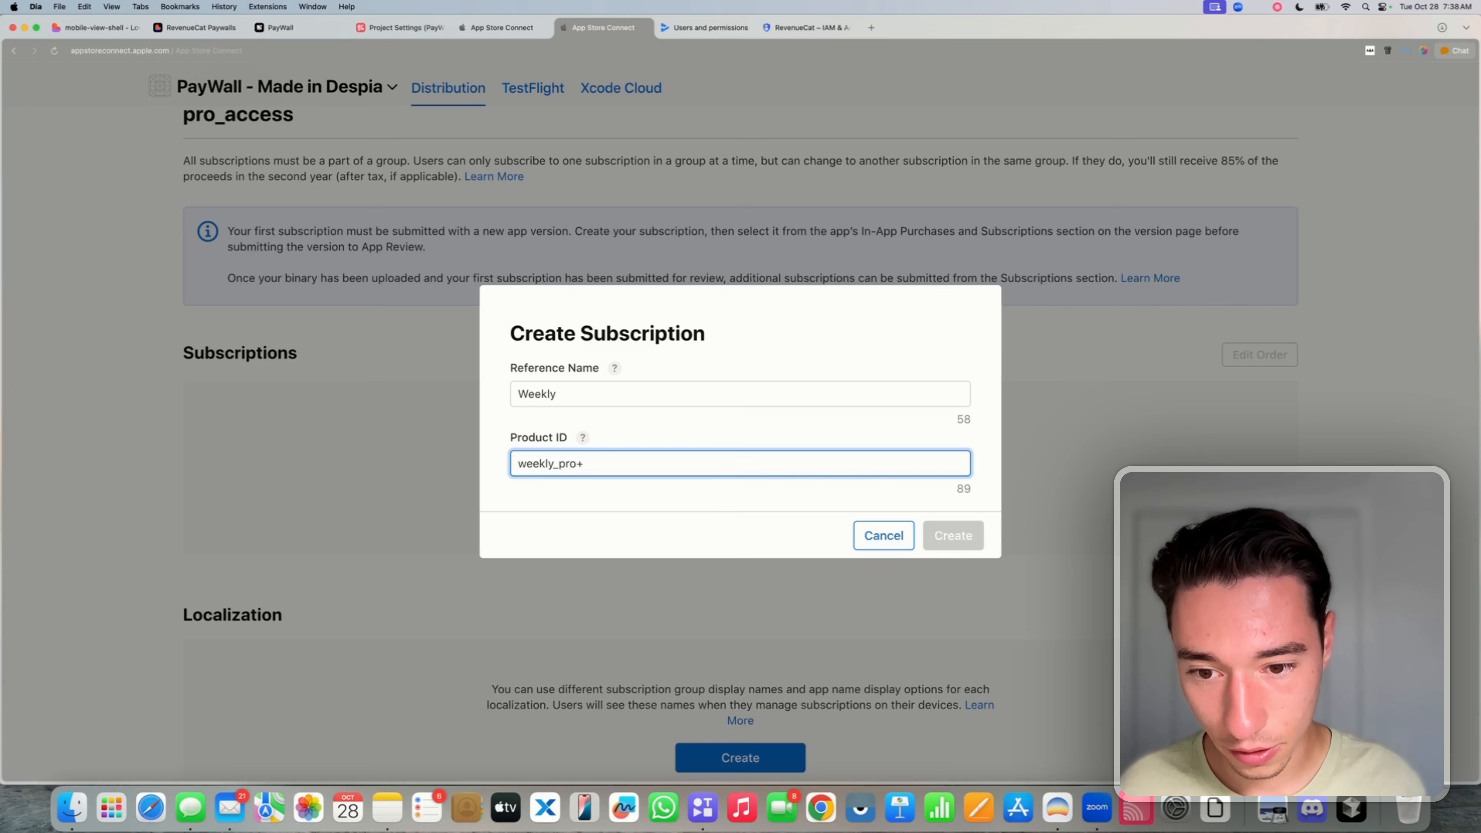
key("BackSpace")
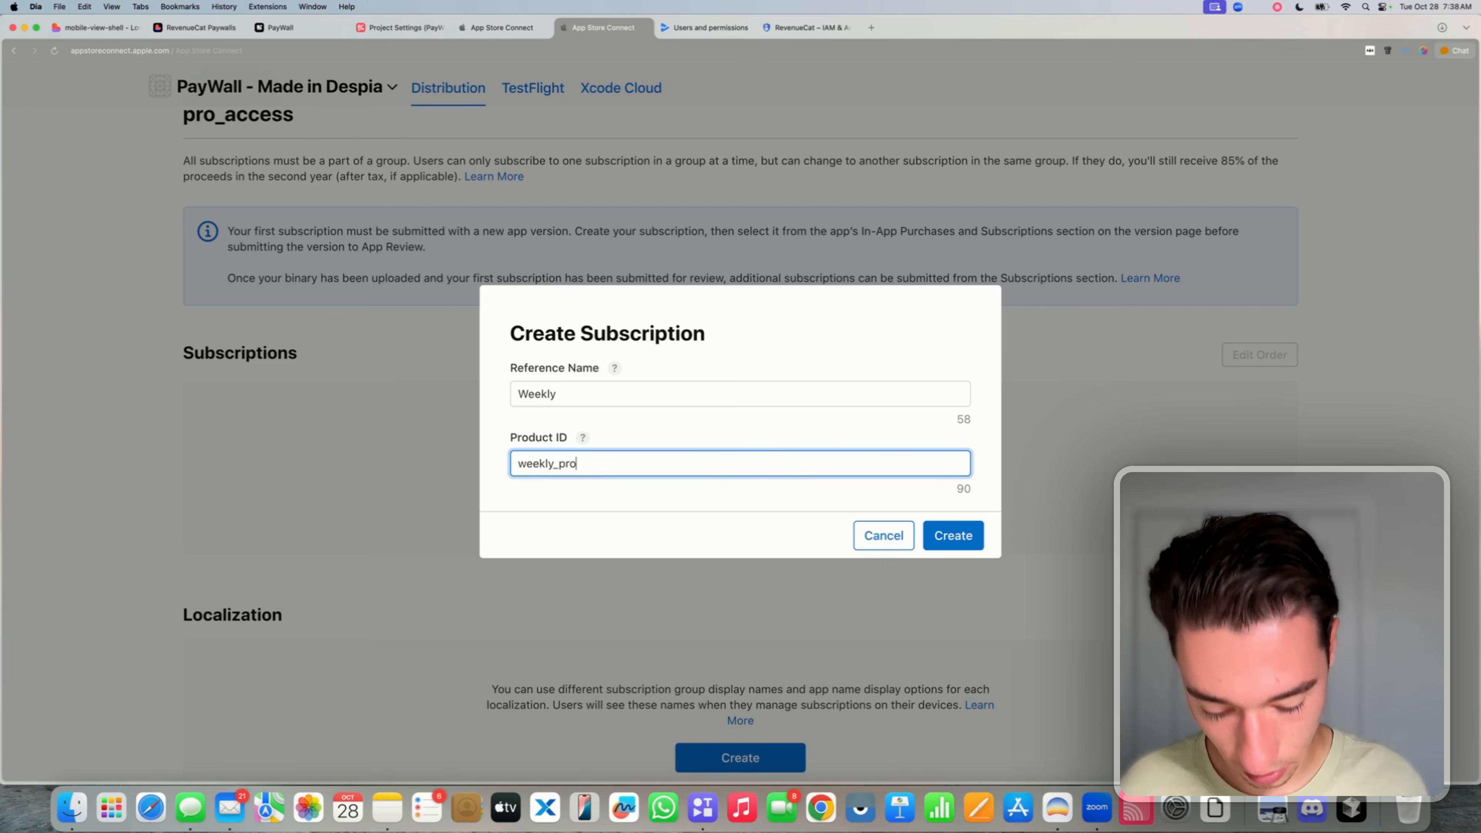
type("_access")
left_click(616, 515)
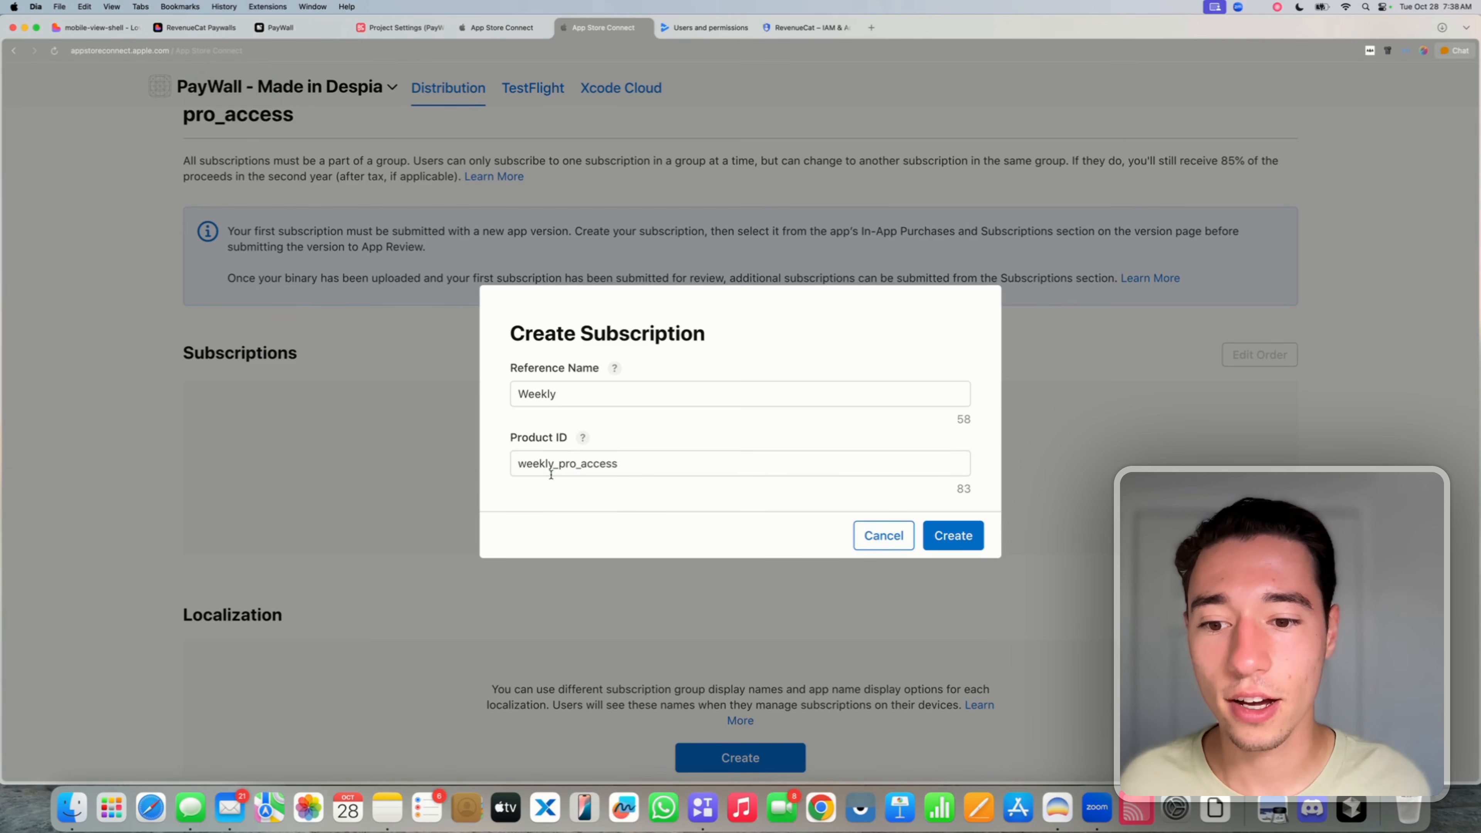
left_click(551, 475)
left_click(607, 508)
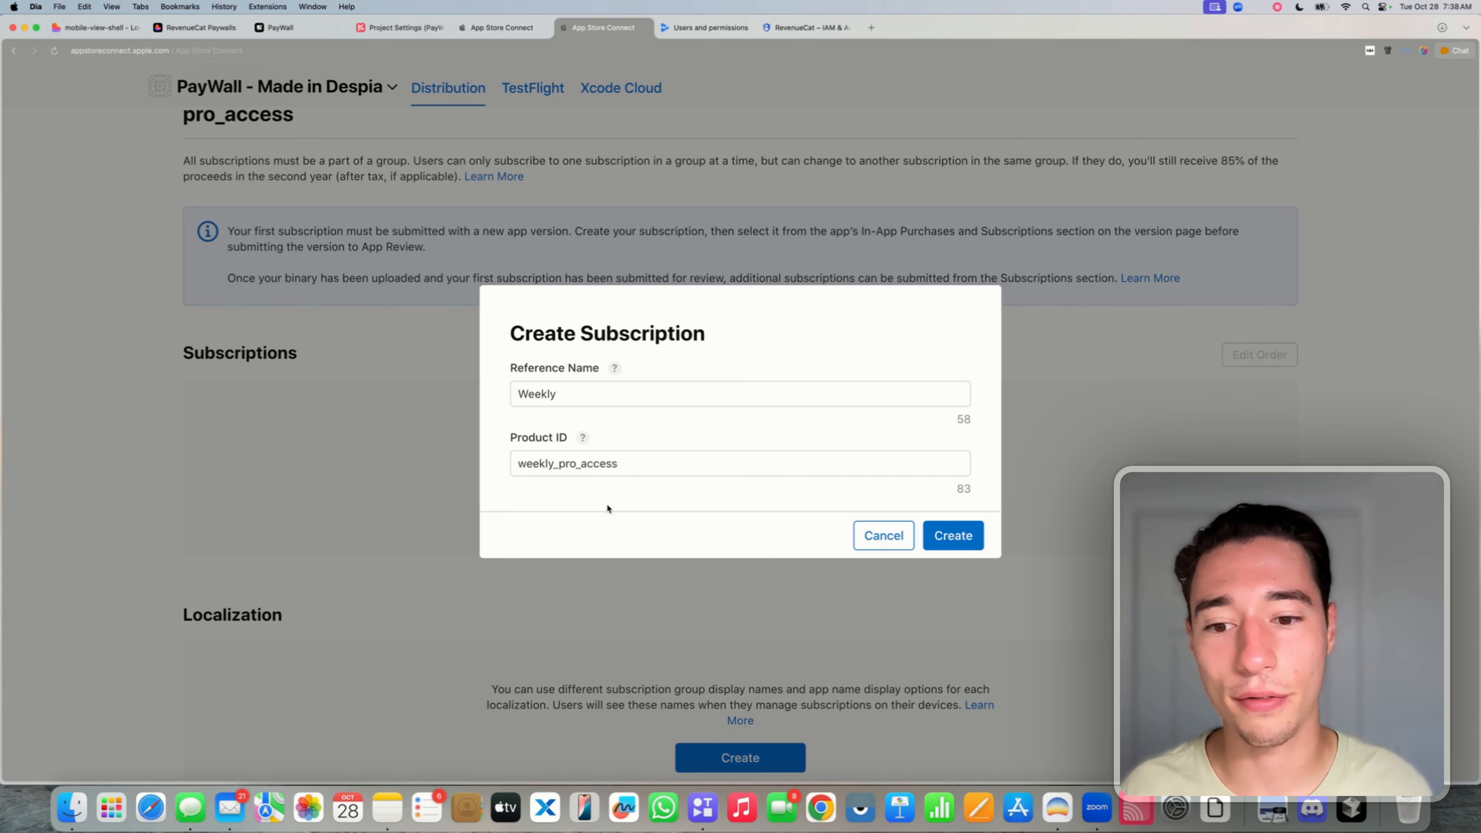
left_click(950, 535)
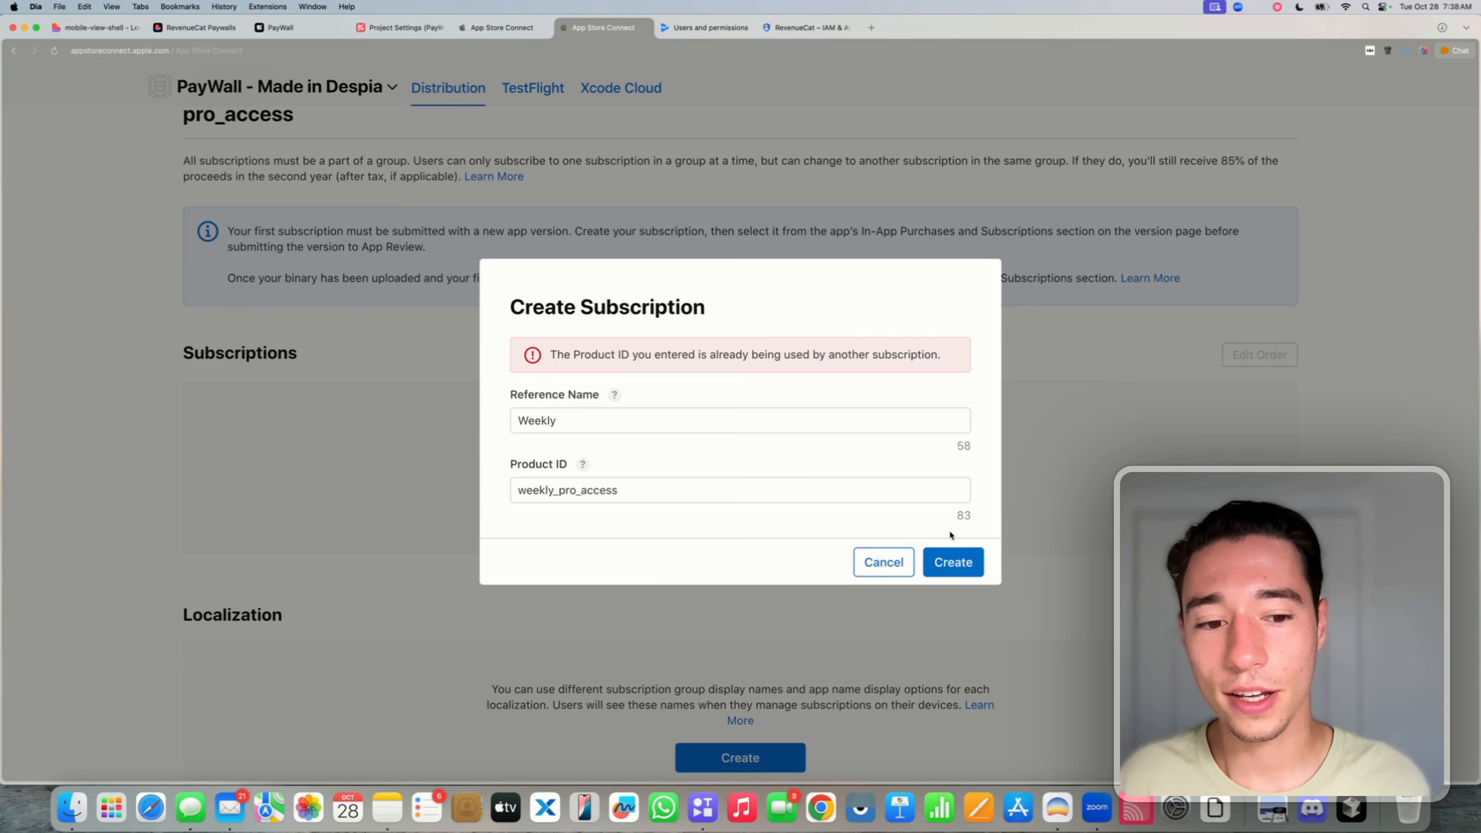
- Change the product ID to weekly_paywall and create the Weekly subscription
left_click_drag(632, 490, 560, 489)
key("BackSpace")
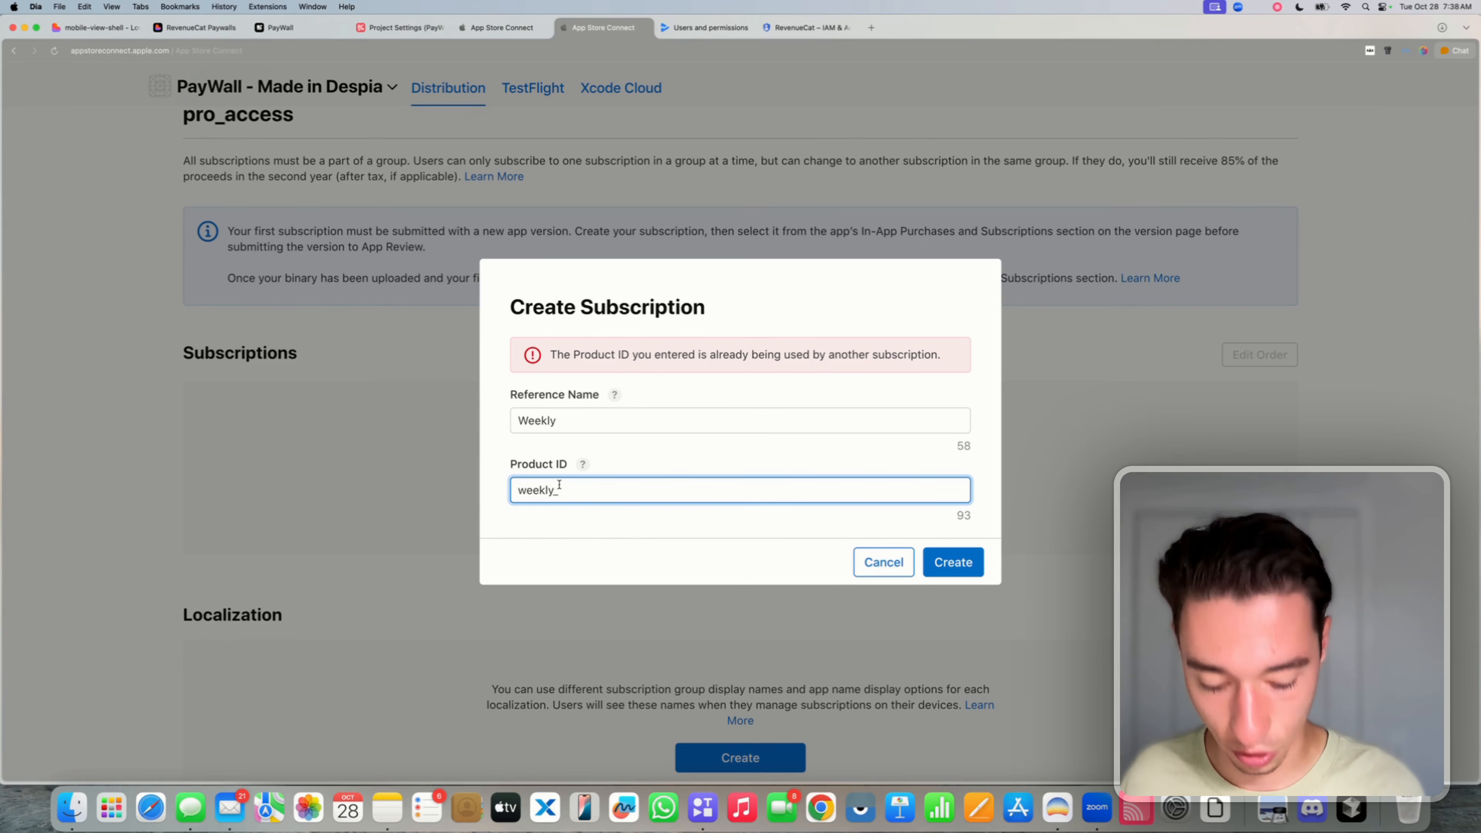
type("paywall")
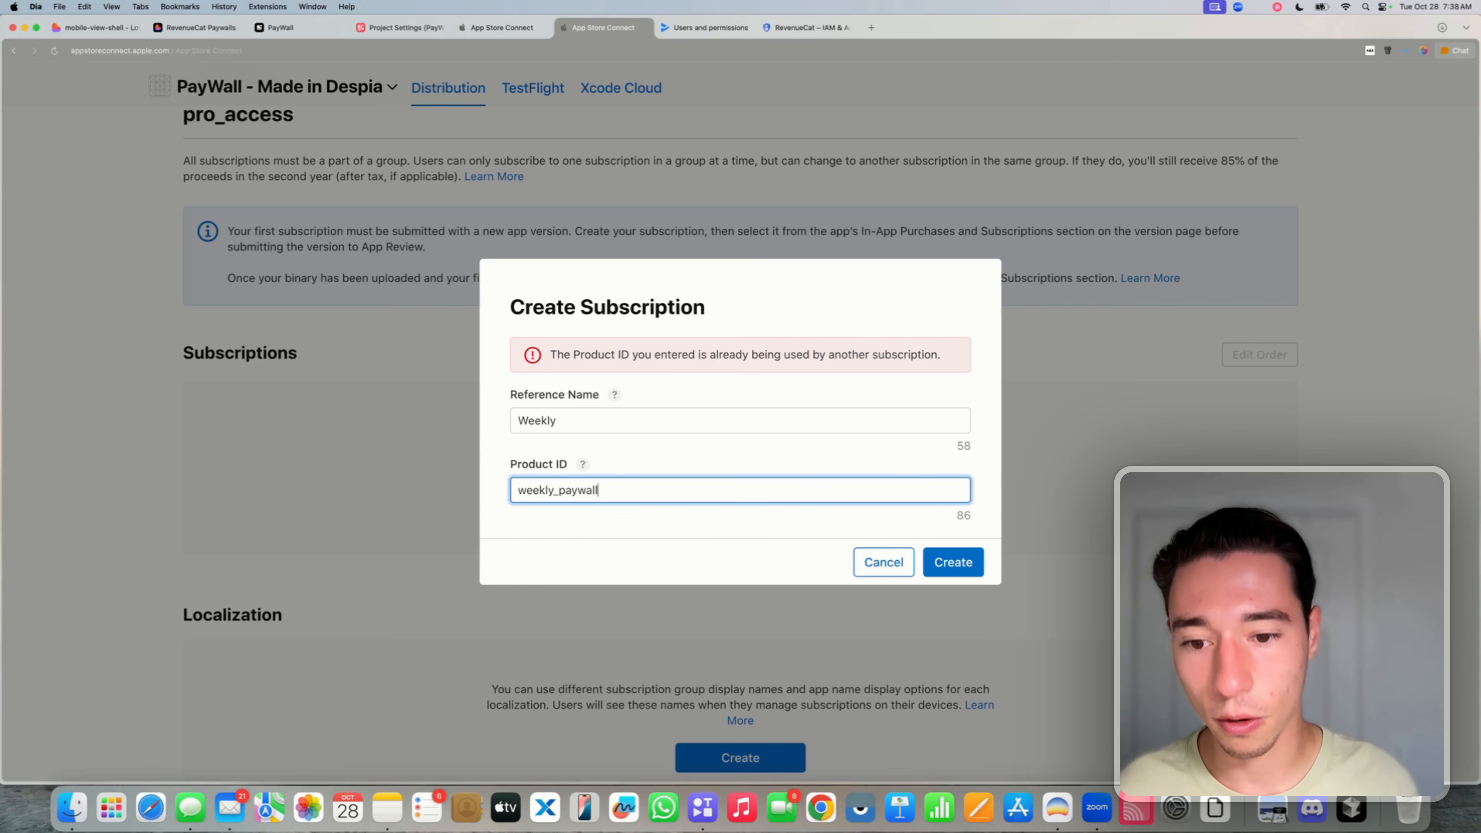
left_click(643, 519)
left_click_drag(554, 490, 603, 493)
left_click(606, 537)
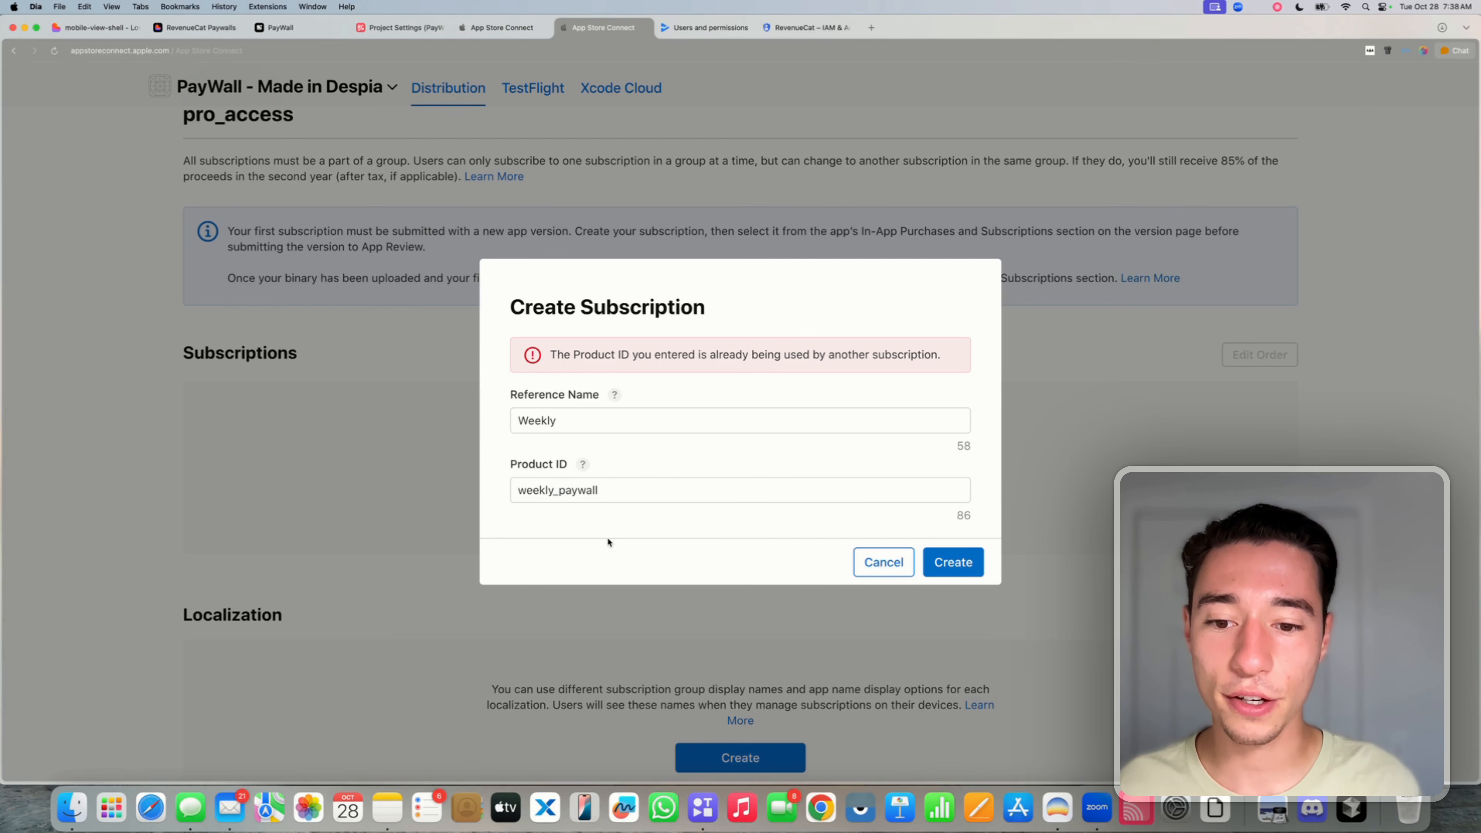
left_click(943, 567)
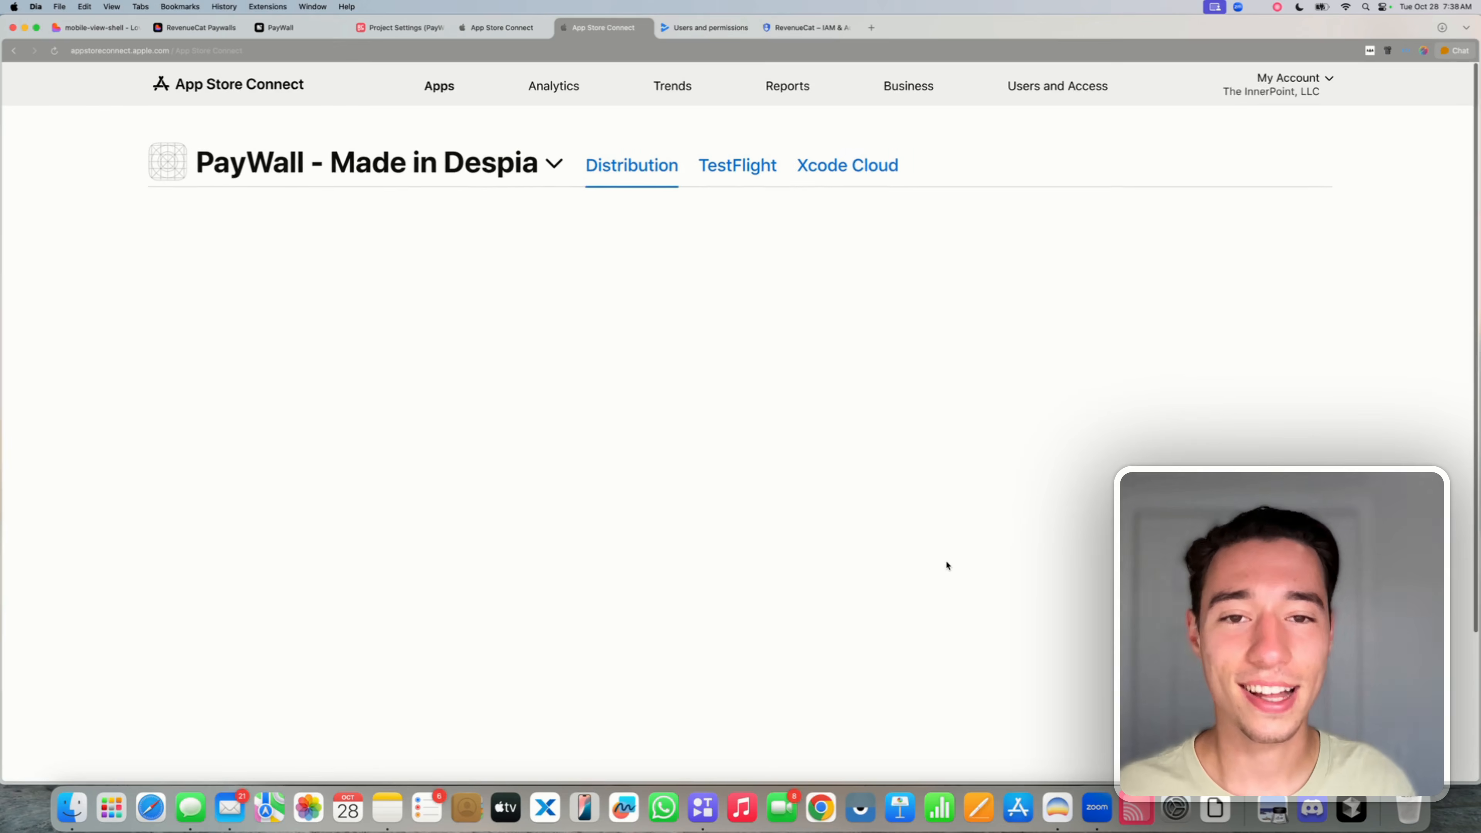
- Set the Weekly subscription's duration to 1 week
scroll(790, 558, "down", 2)
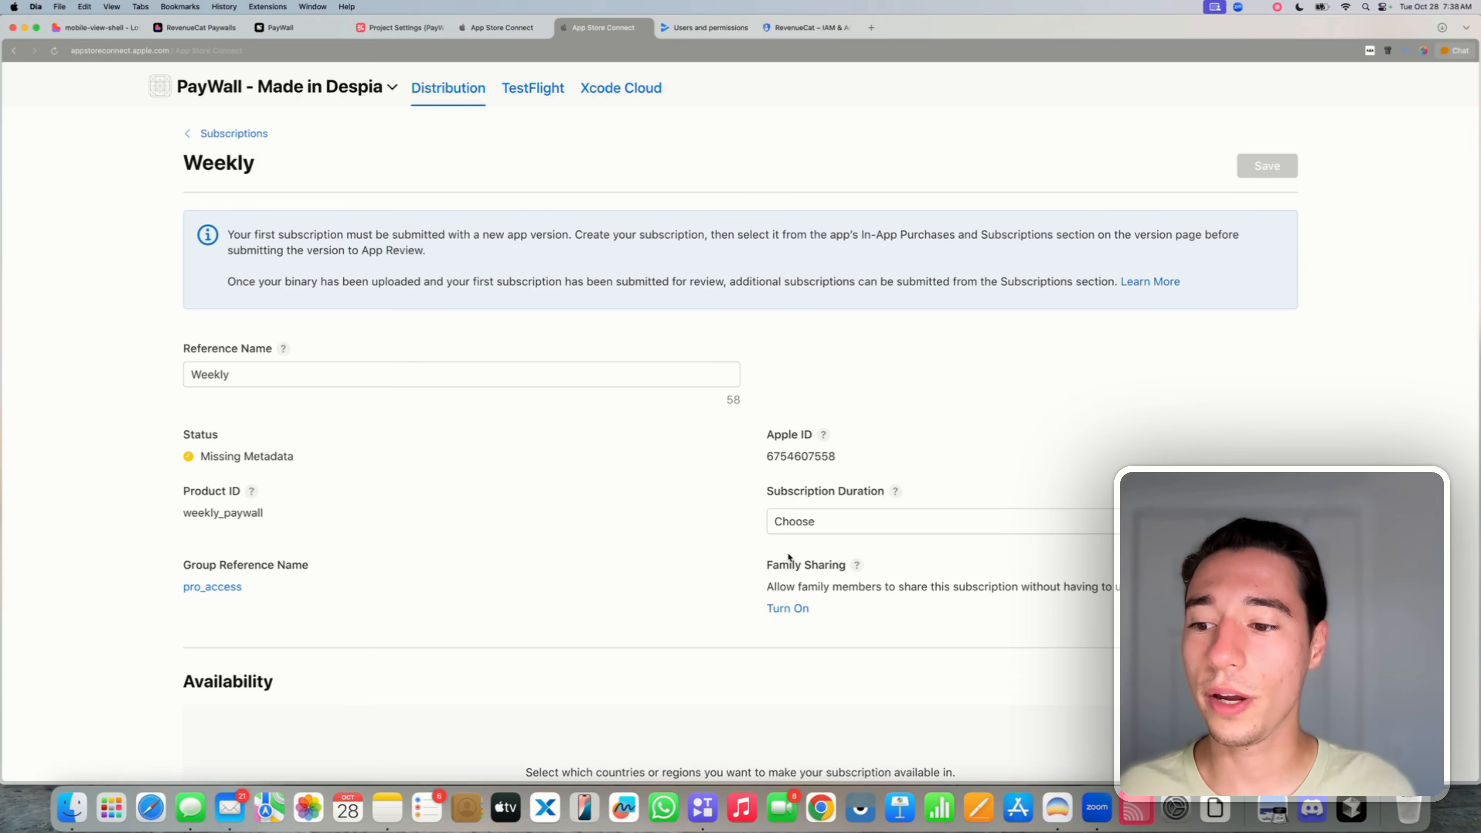
scroll(788, 557, "down", 2)
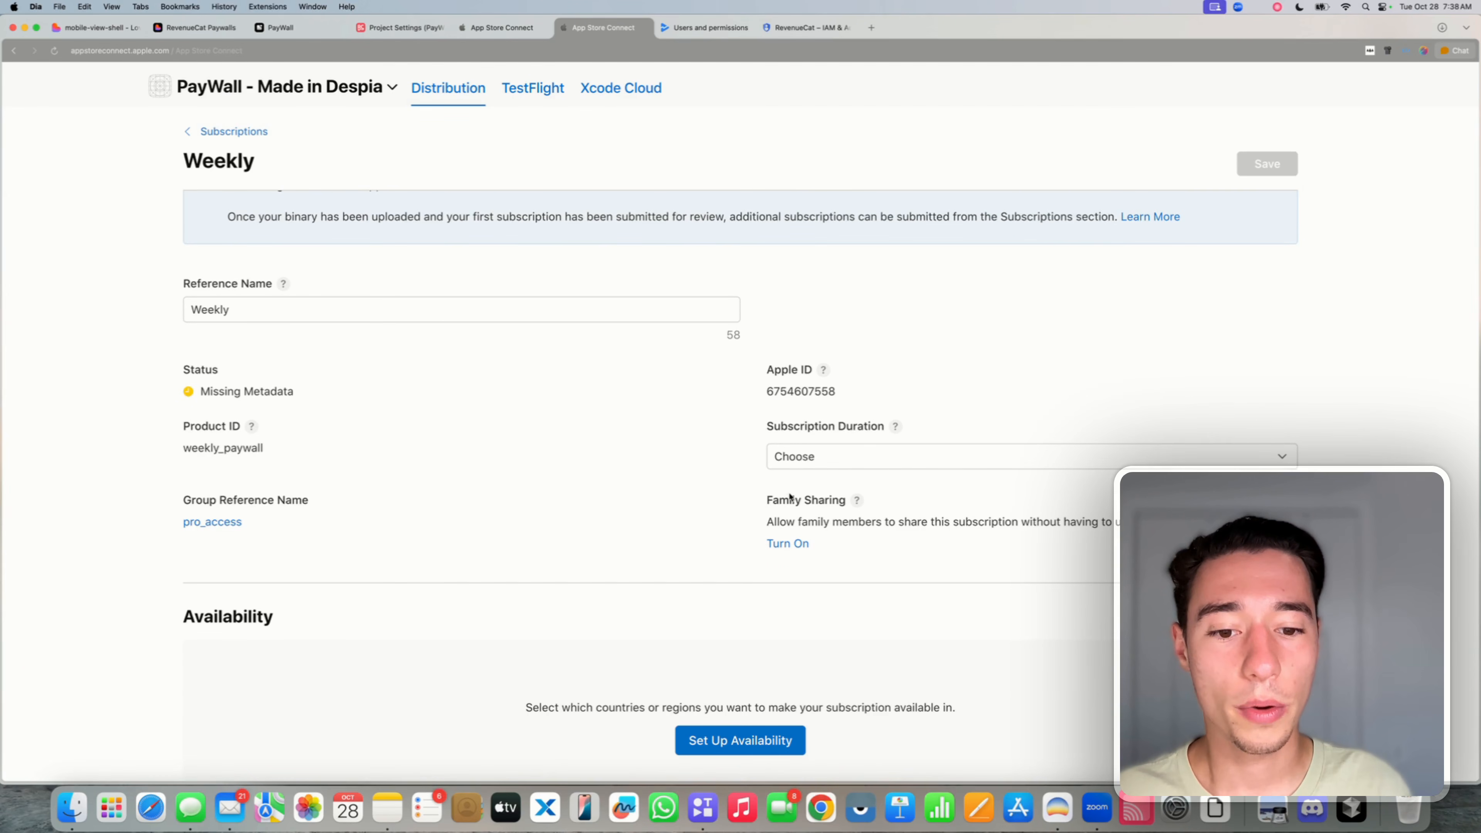
left_click_drag(766, 429, 896, 426)
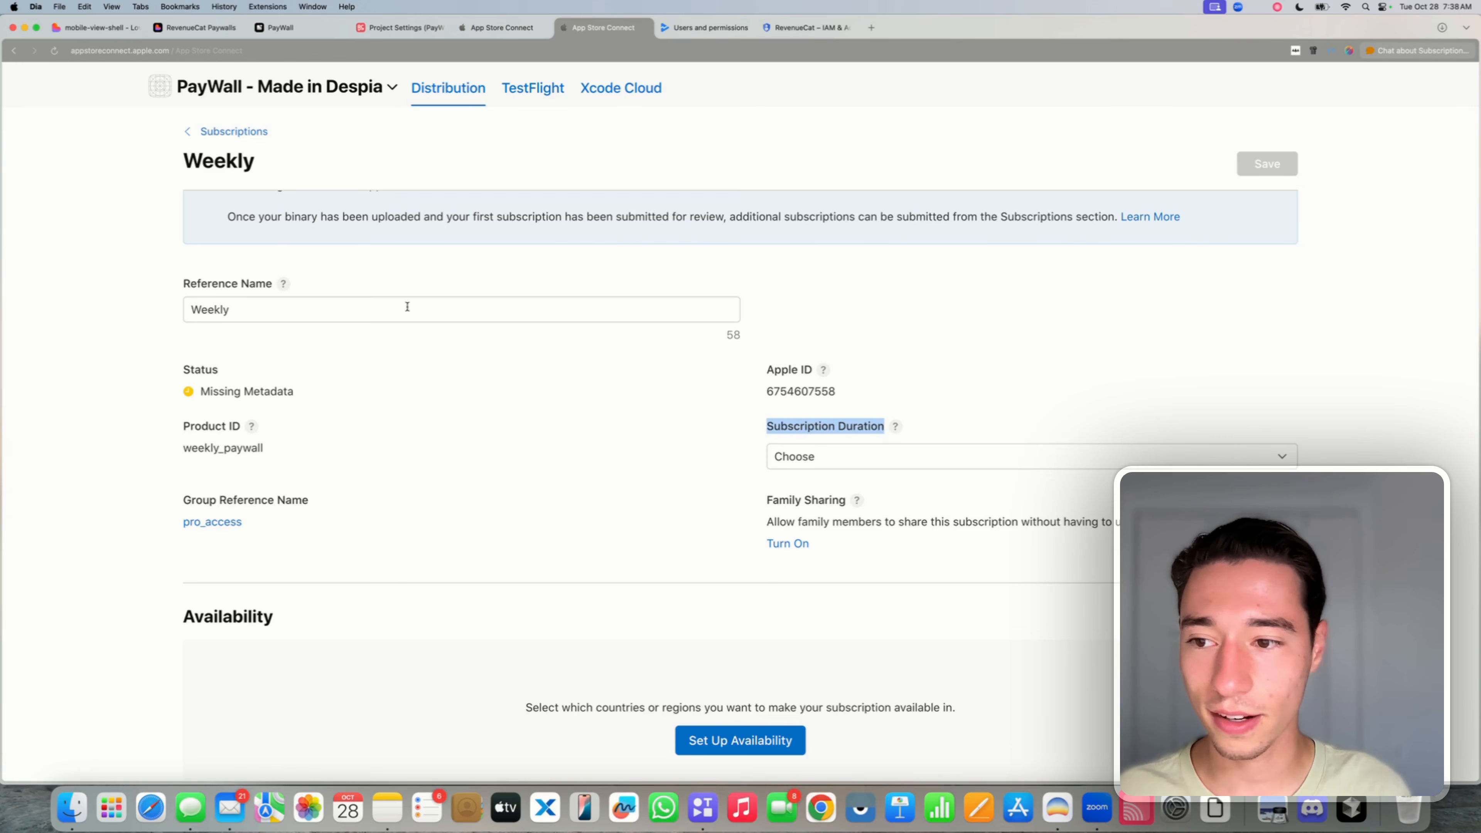
left_click(235, 309)
left_click_drag(235, 309, 178, 314)
left_click(254, 330)
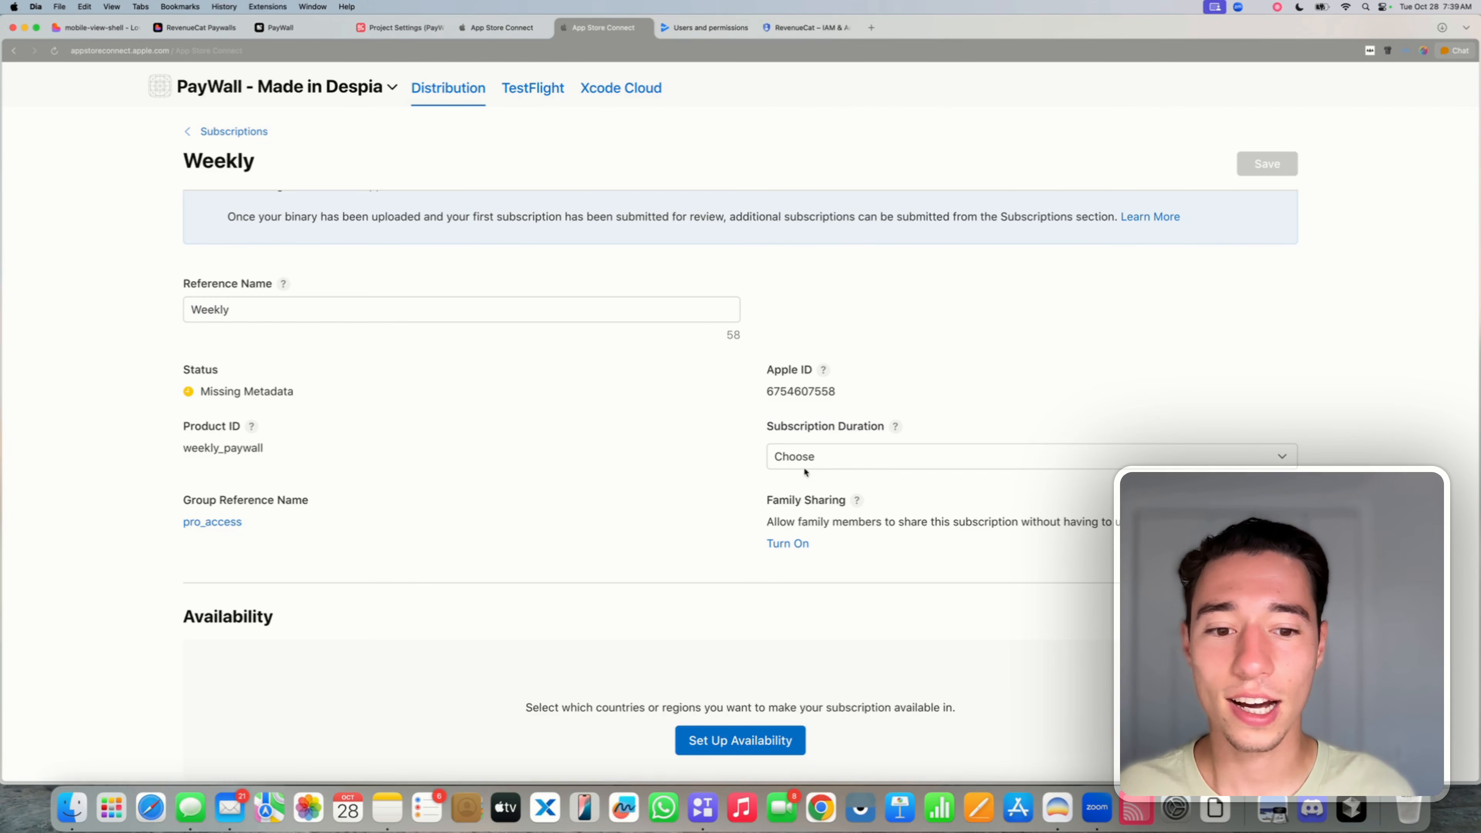
left_click(807, 464)
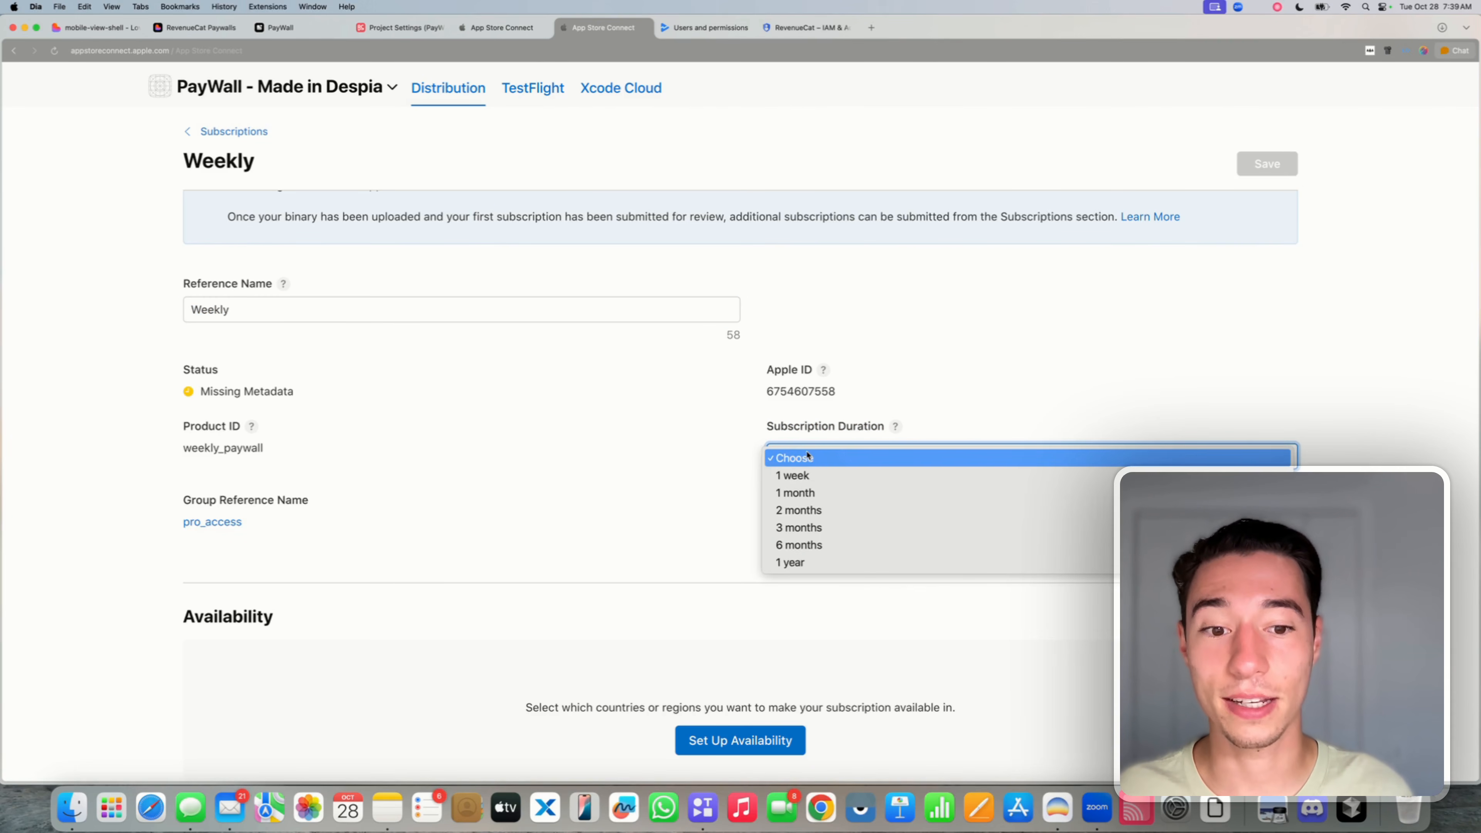
left_click(817, 476)
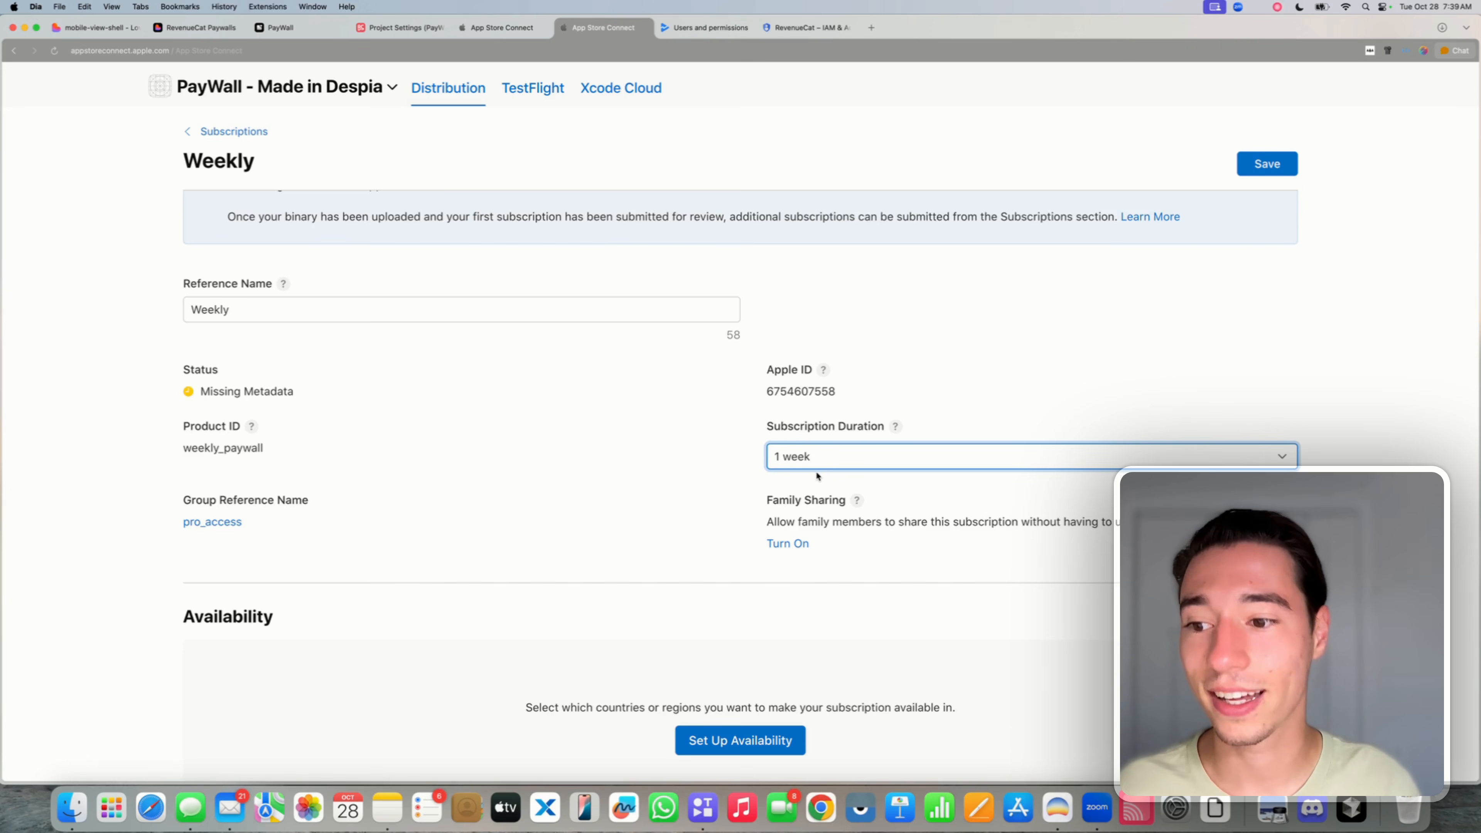
- Make the subscription available in all countries or regions
scroll(817, 473, "down", 5)
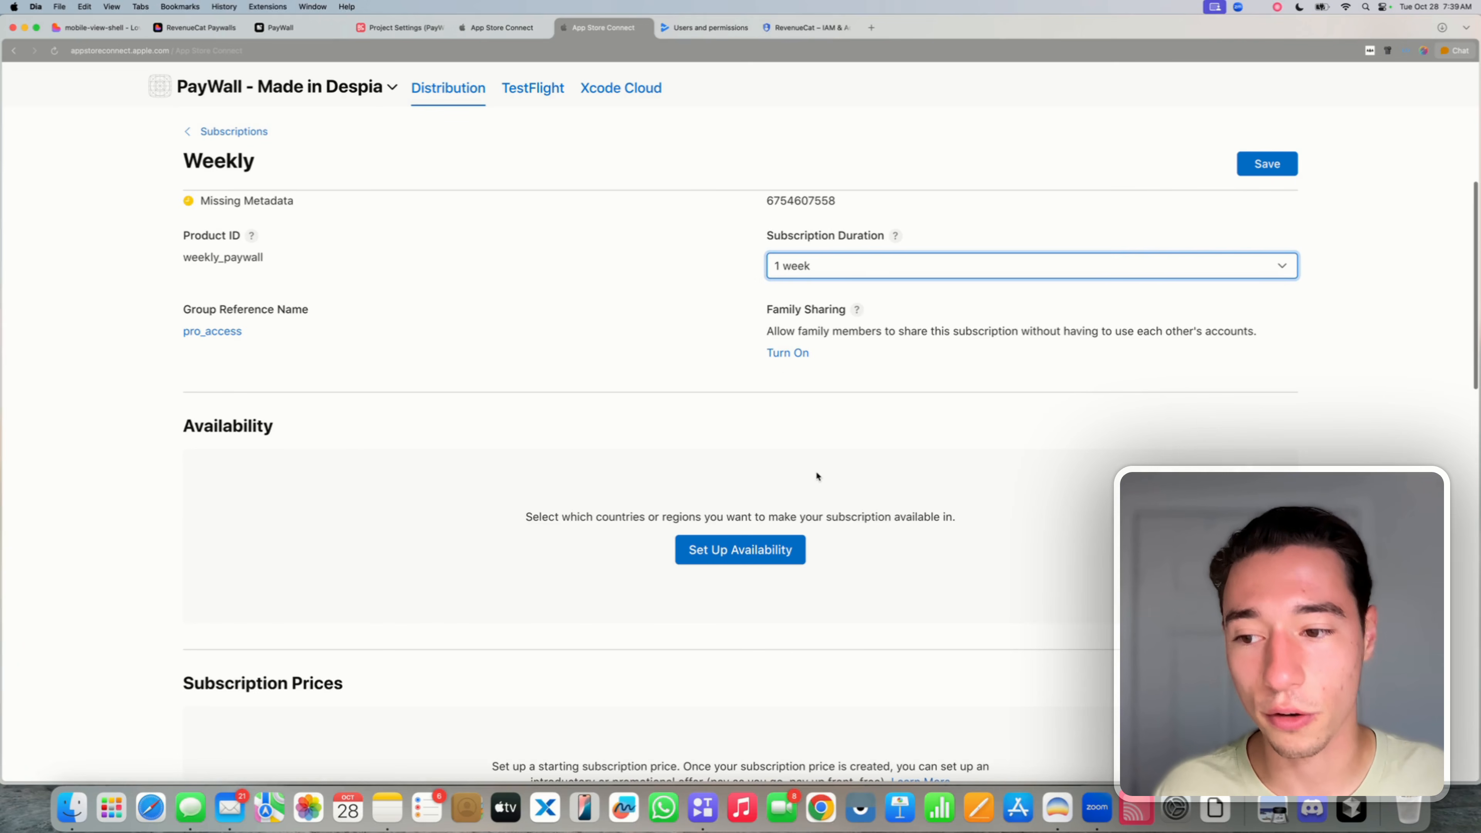
double_click(234, 424)
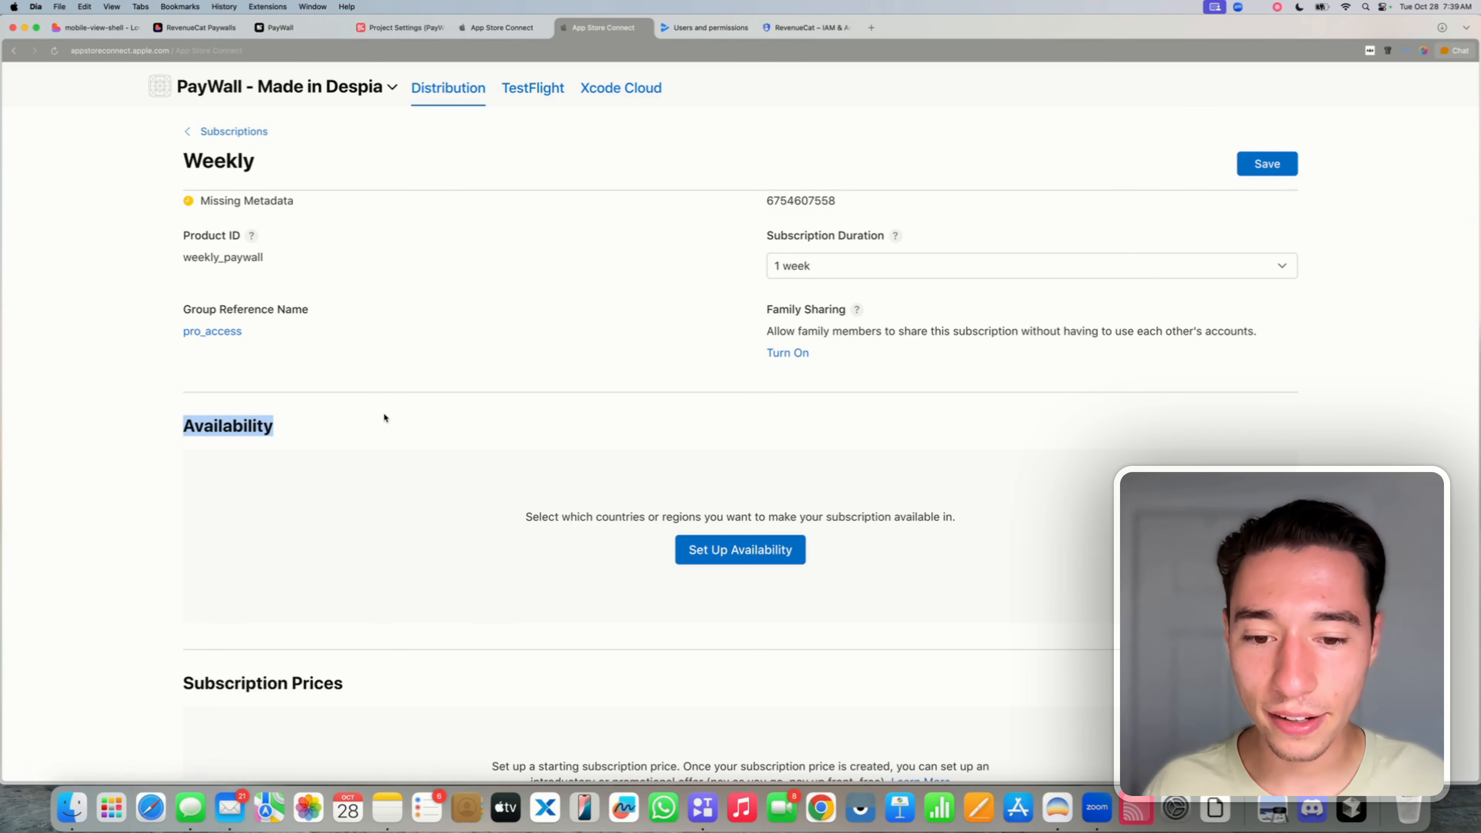
scroll(668, 438, "down", 4)
left_click(762, 410)
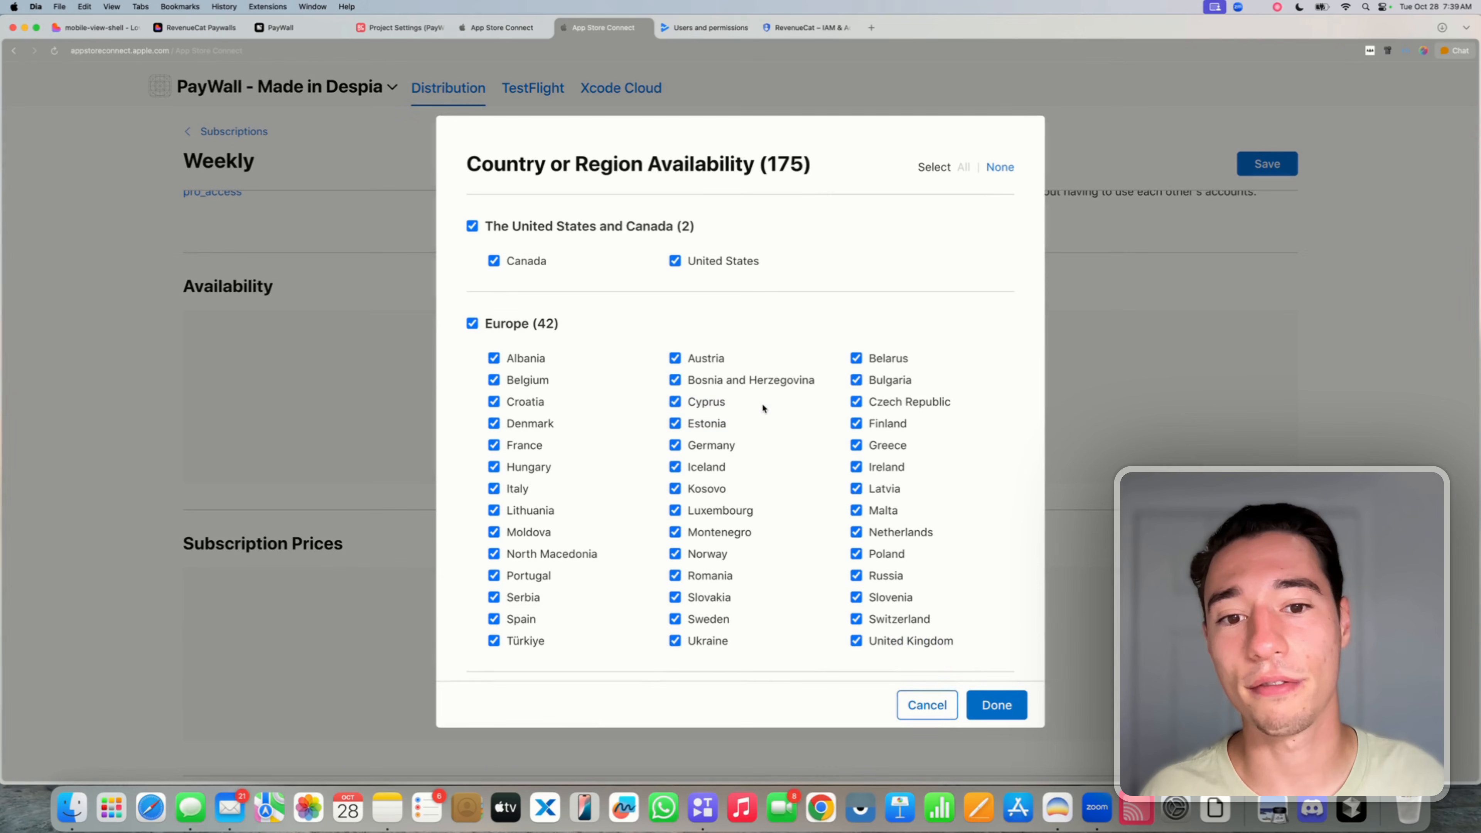
left_click(1013, 709)
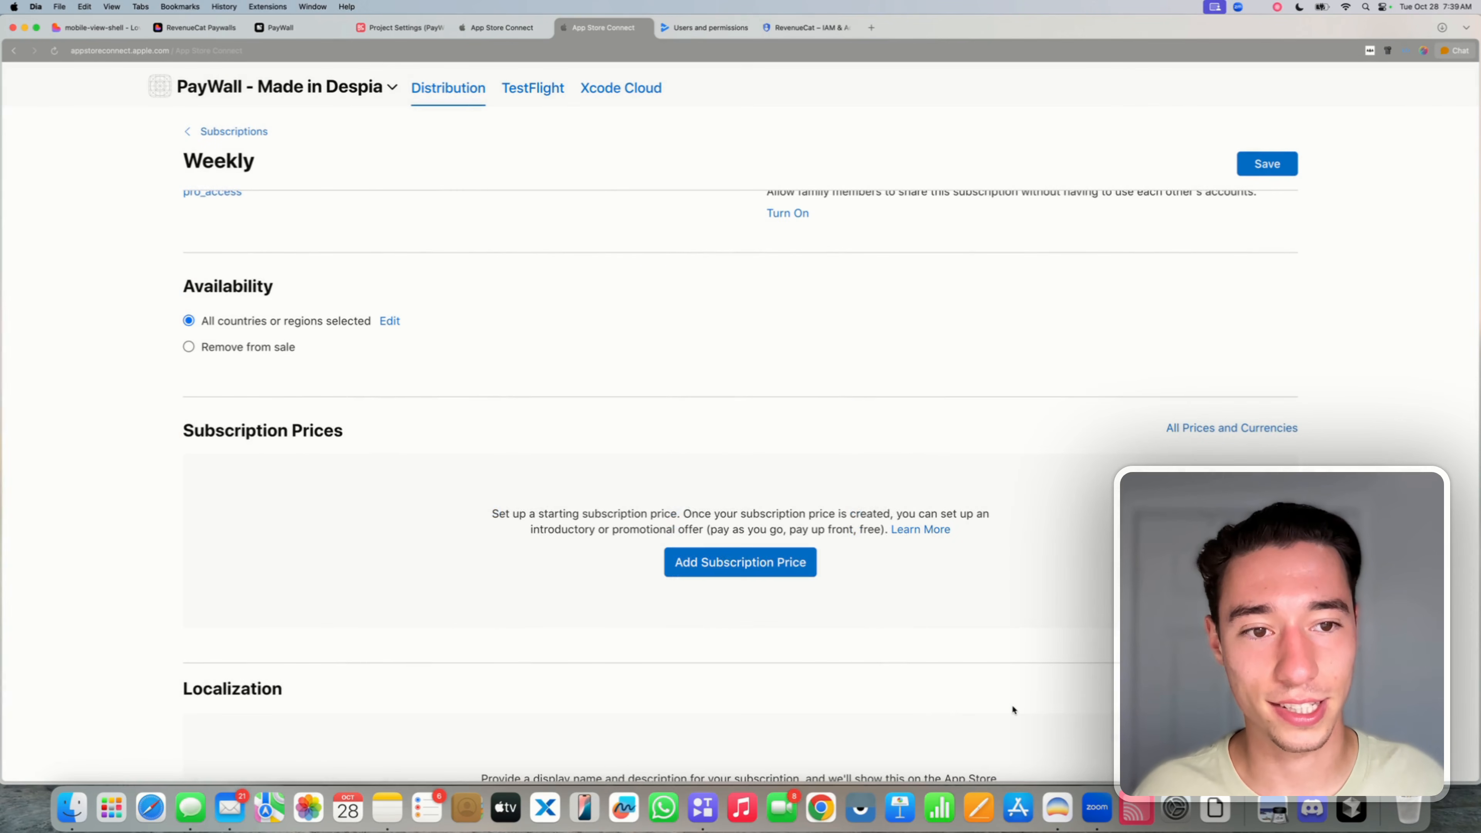
scroll(931, 629, "down", 3)
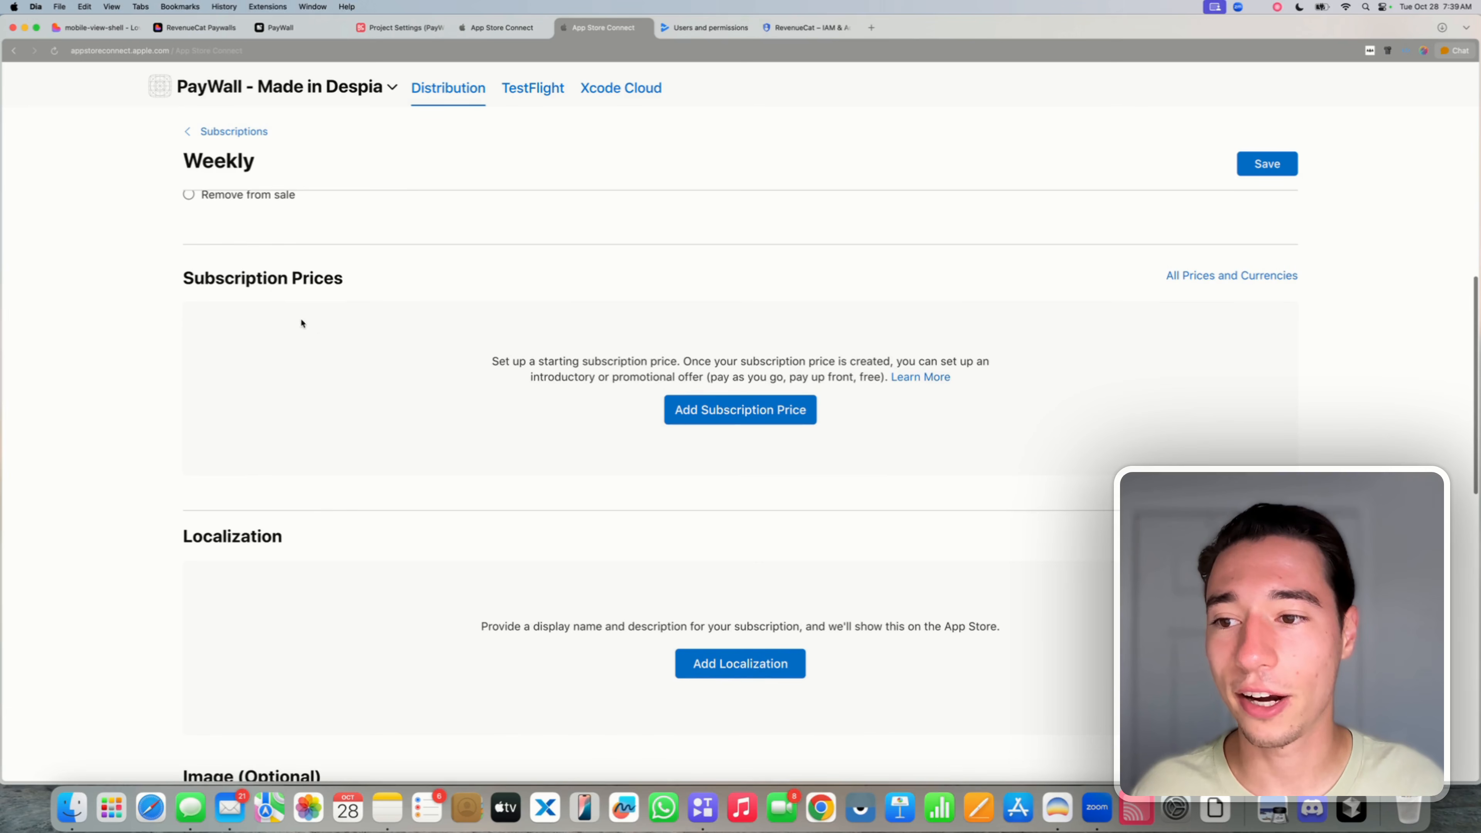
triple_click(265, 280)
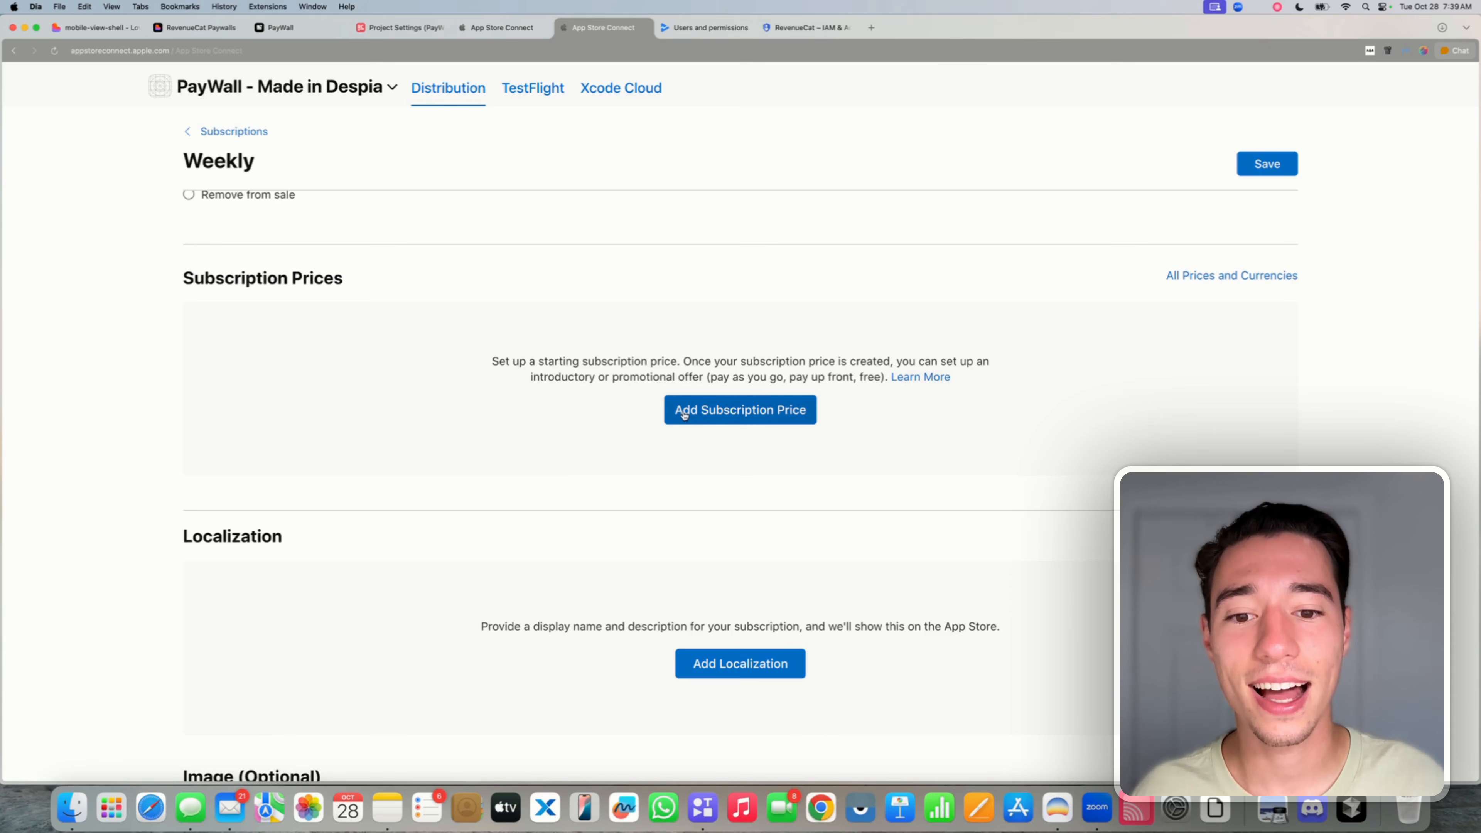
- Set a $4.99 USD starting price, accepting the auto-calculated prices for all countries or regions
left_click(713, 411)
left_click(749, 458)
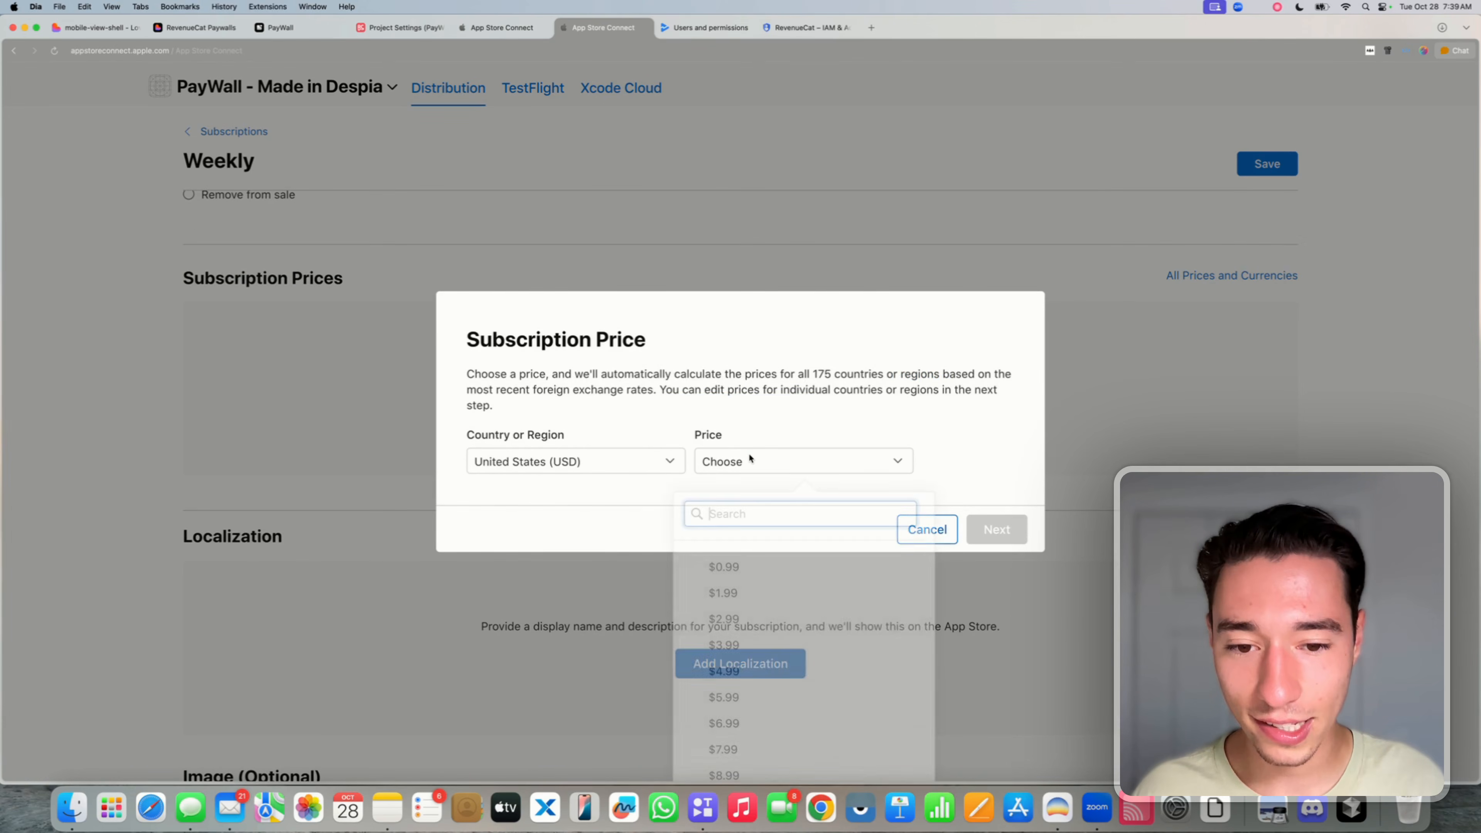
scroll(792, 648, "down", 3)
scroll(791, 649, "up", 3)
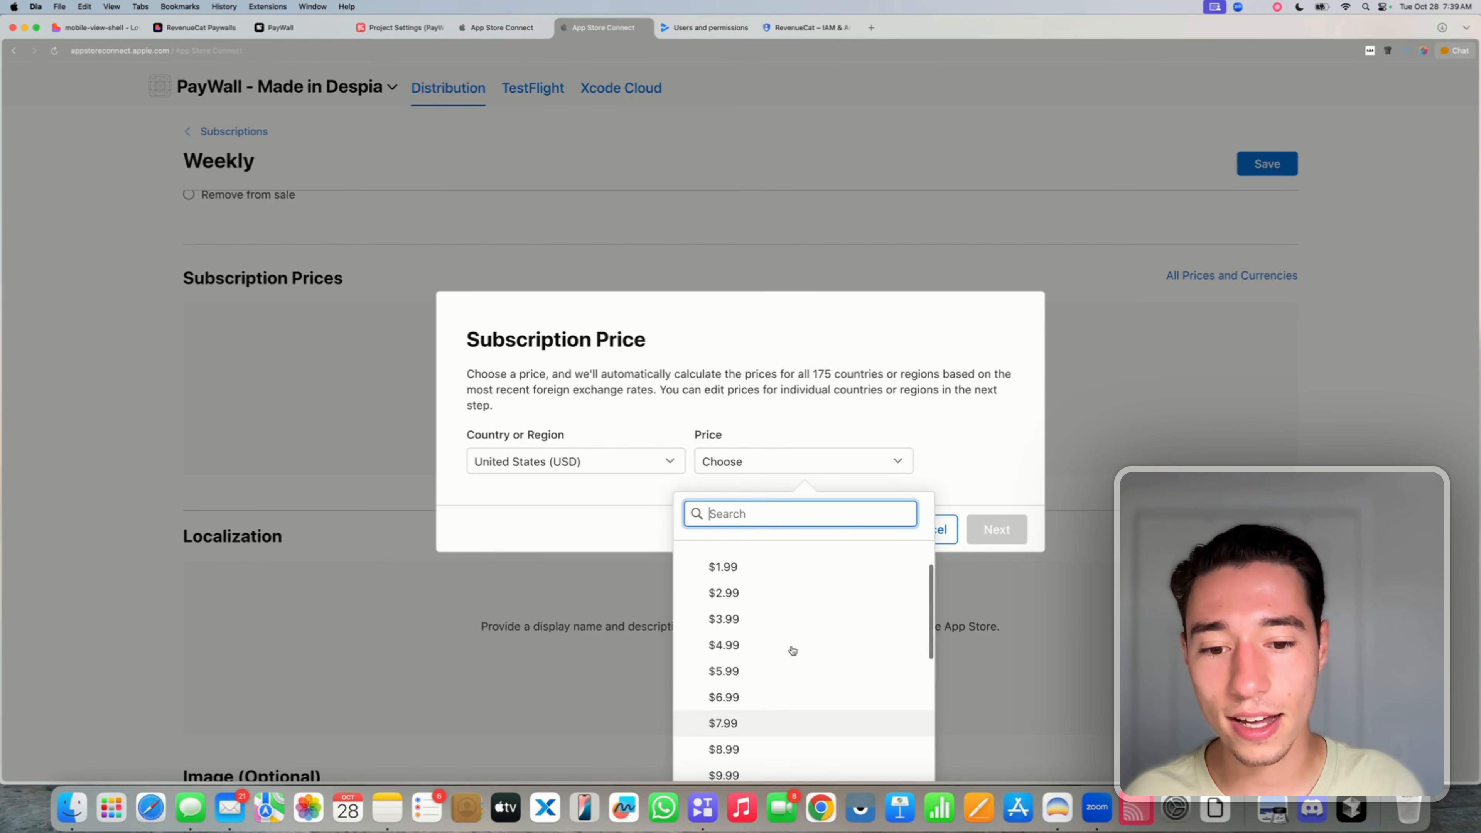
left_click(764, 652)
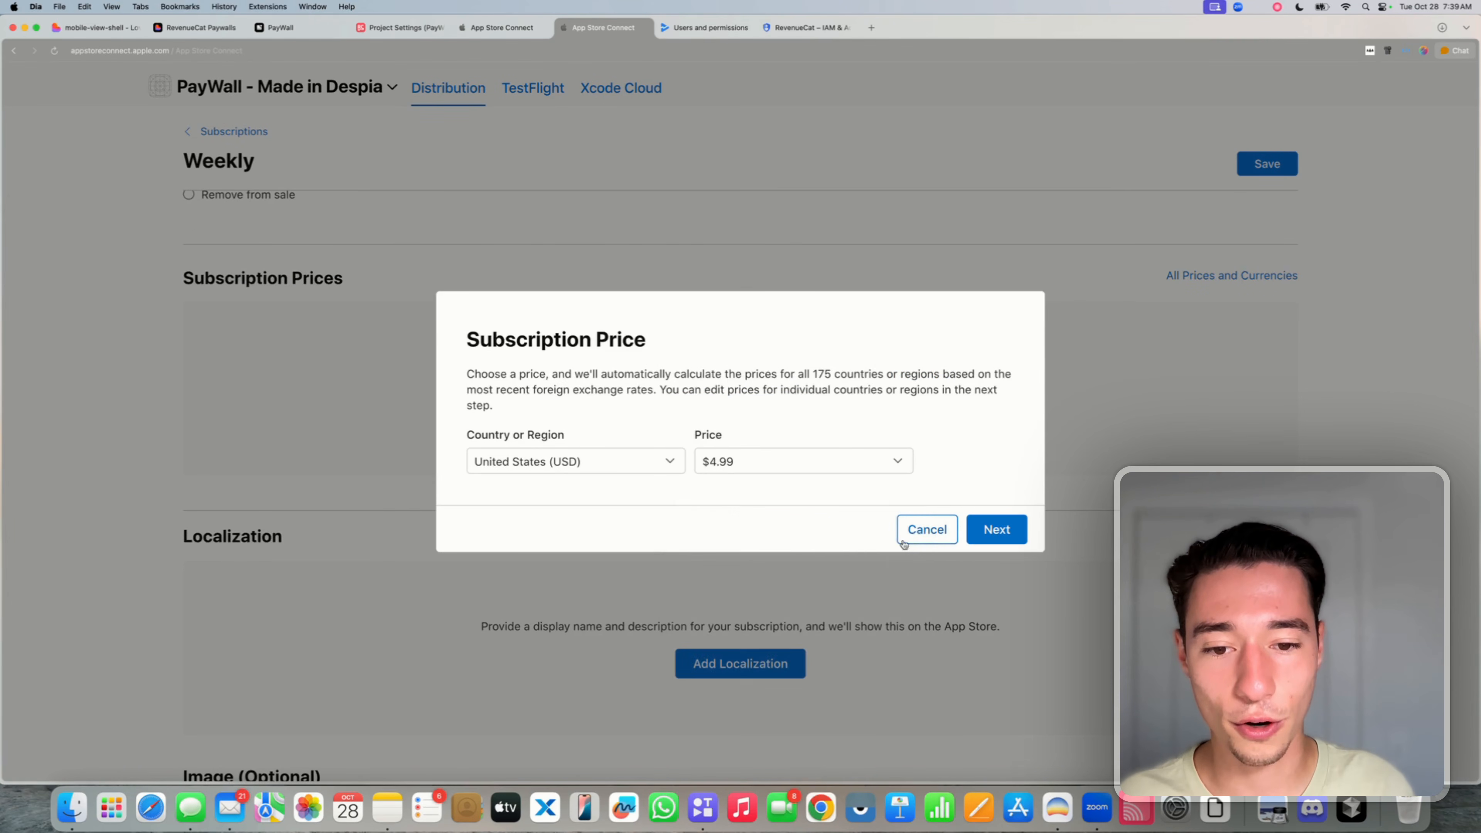
left_click(992, 529)
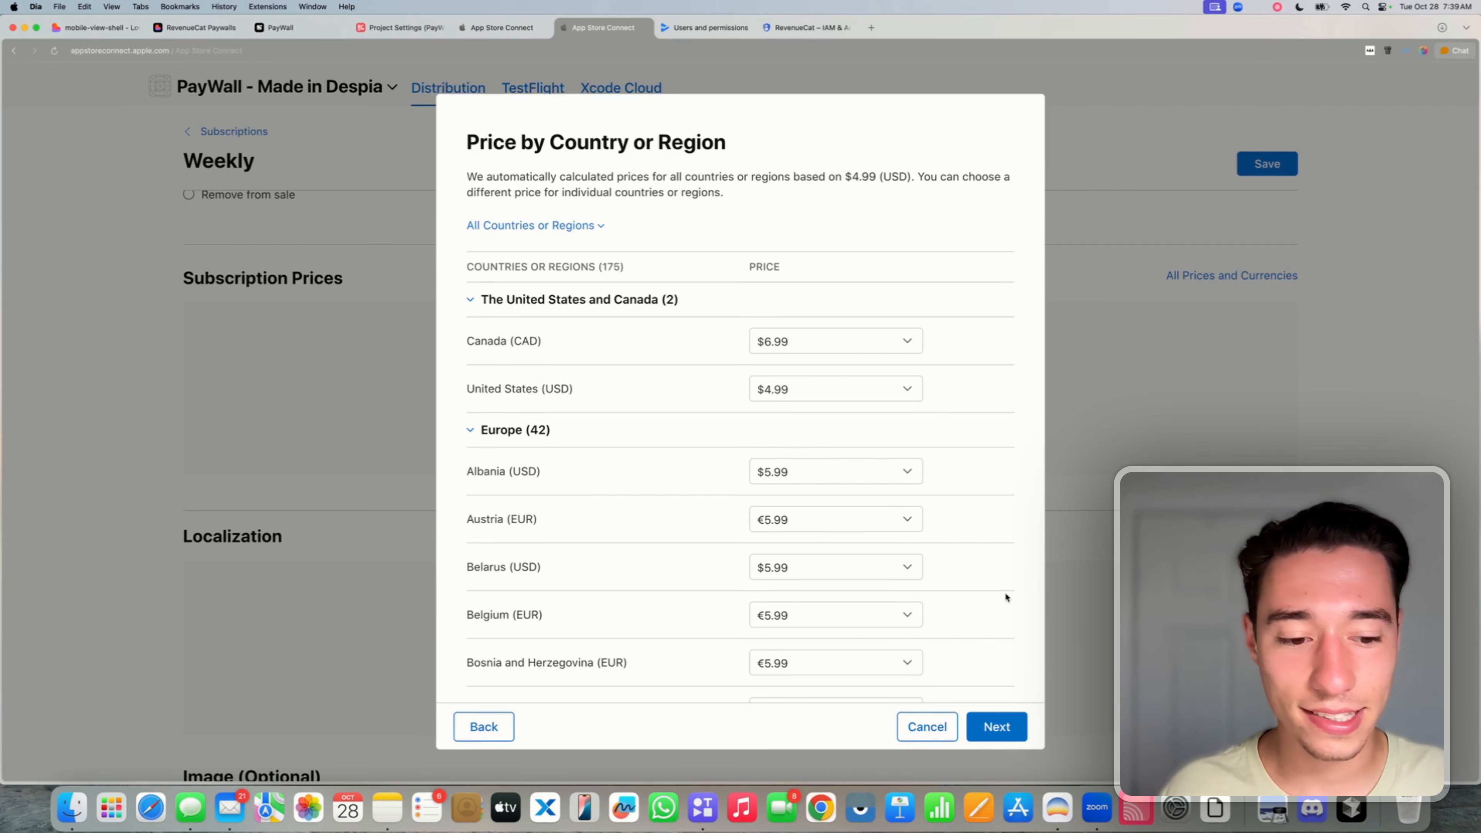
left_click(995, 725)
left_click(1003, 724)
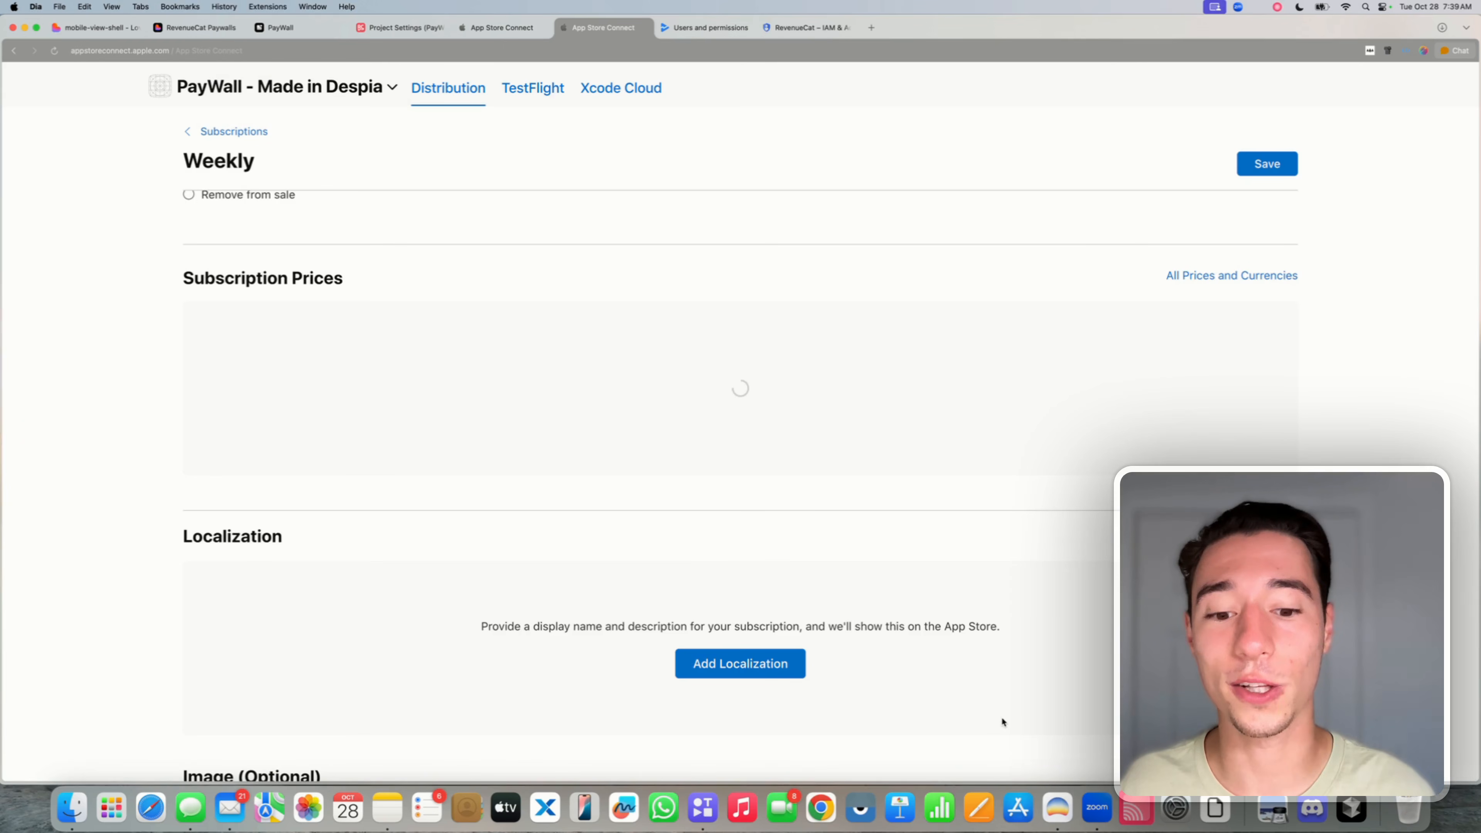
- Upload the purple app icon Despia.com (15).png as the Weekly subscription's image
scroll(868, 590, "down", 2)
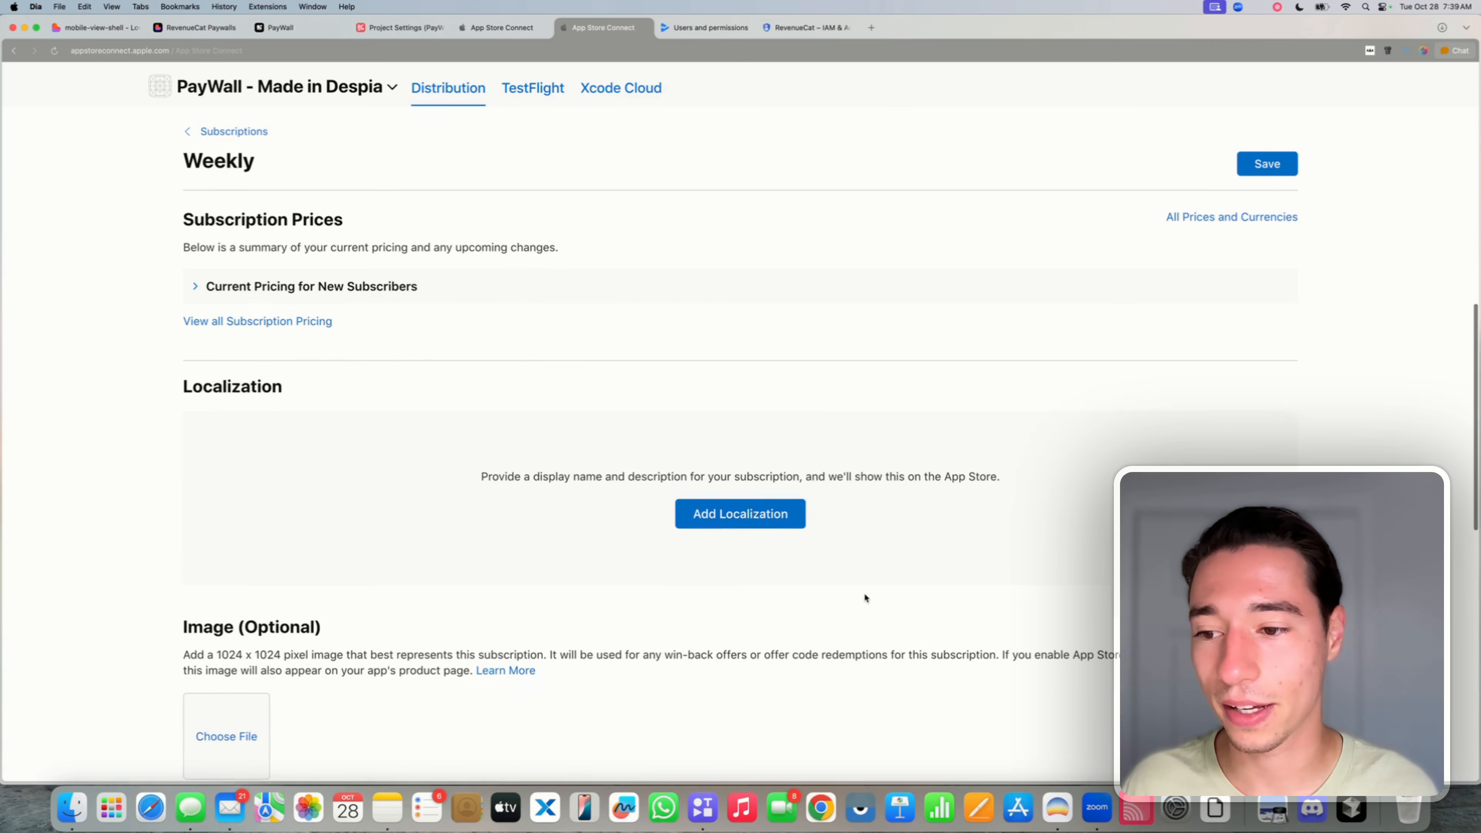
scroll(721, 512, "down", 5)
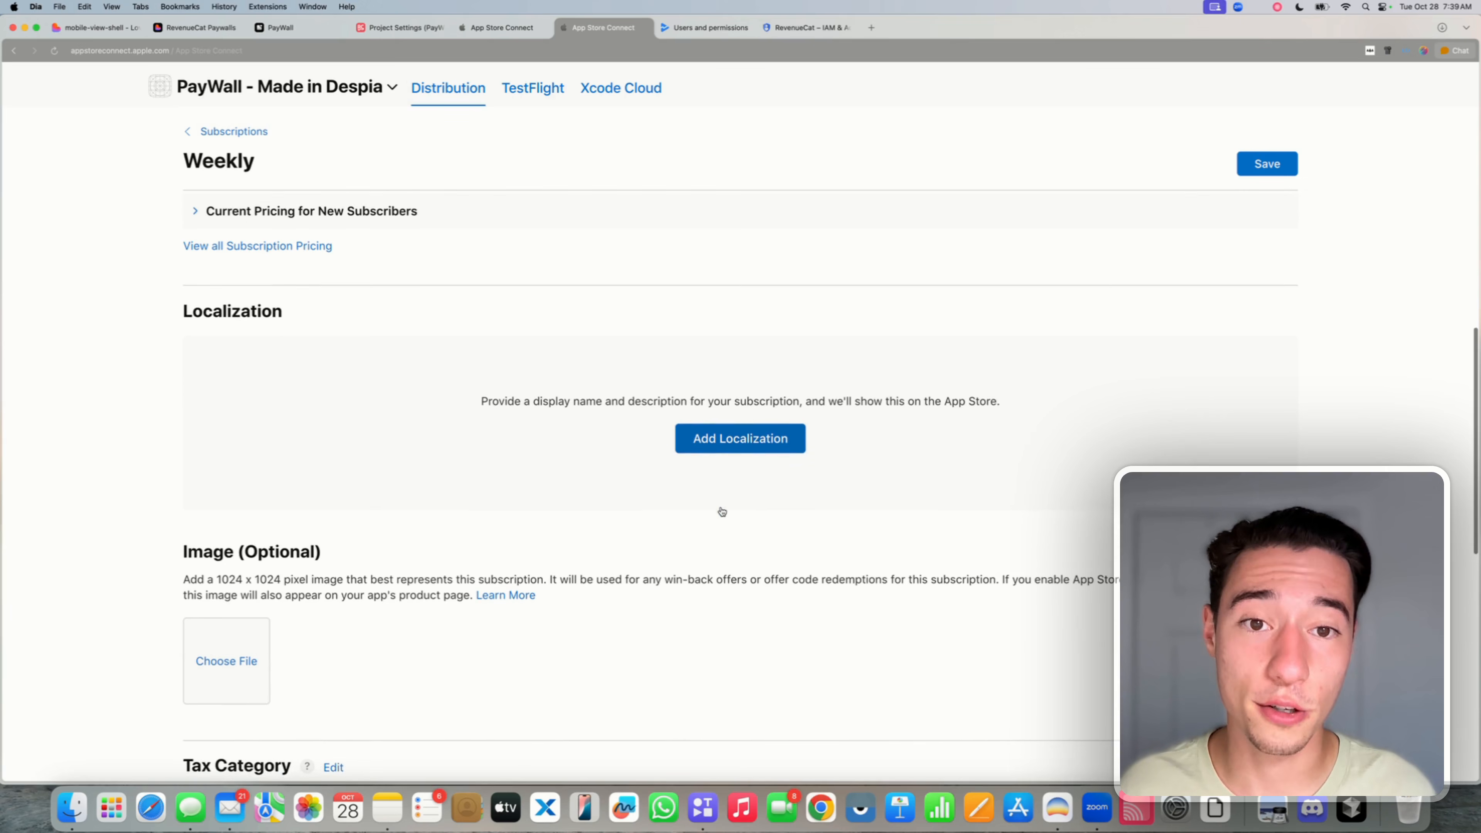
scroll(324, 646, "down", 1)
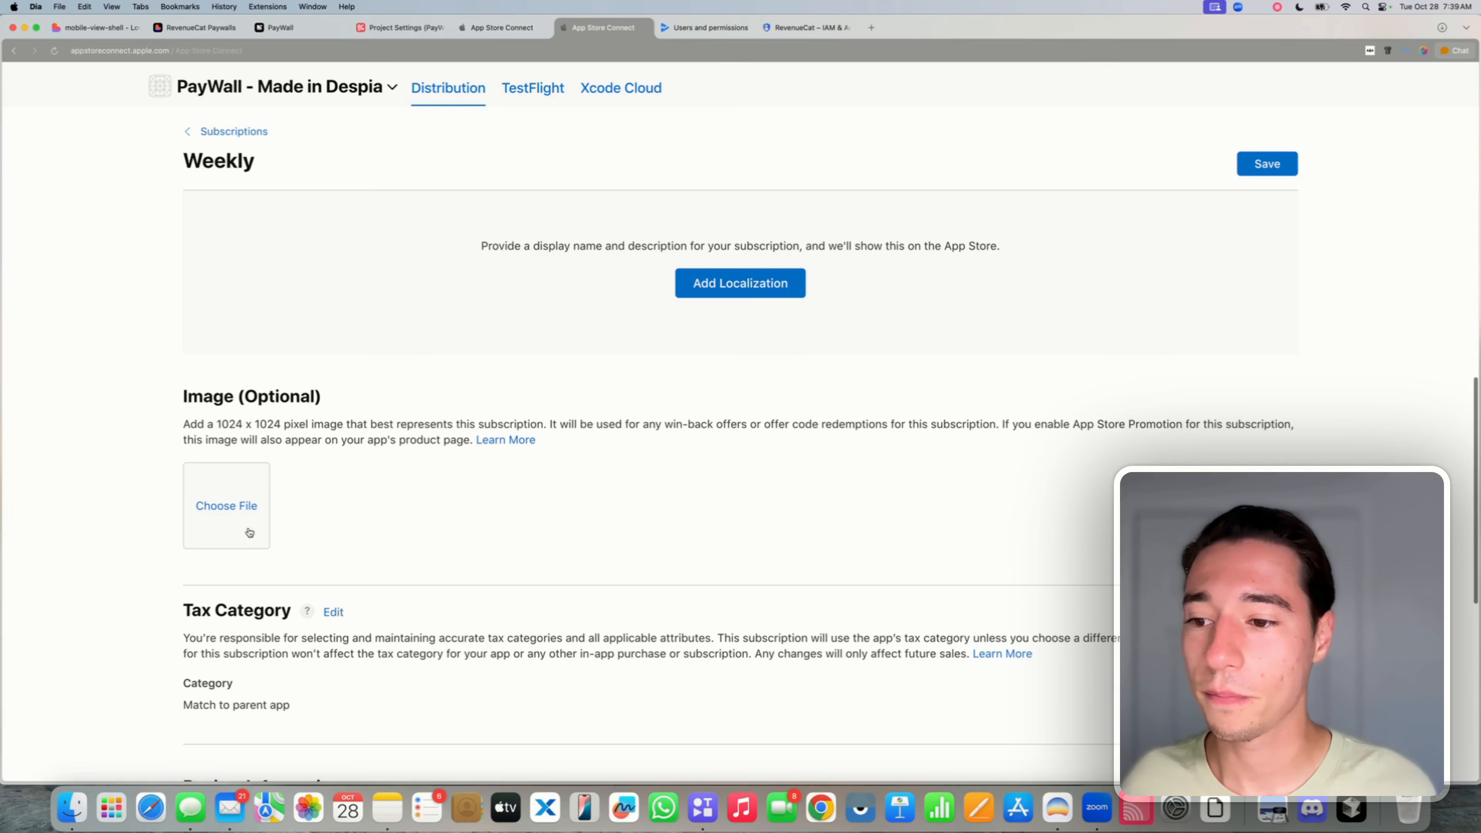
left_click(227, 505)
left_click(784, 474)
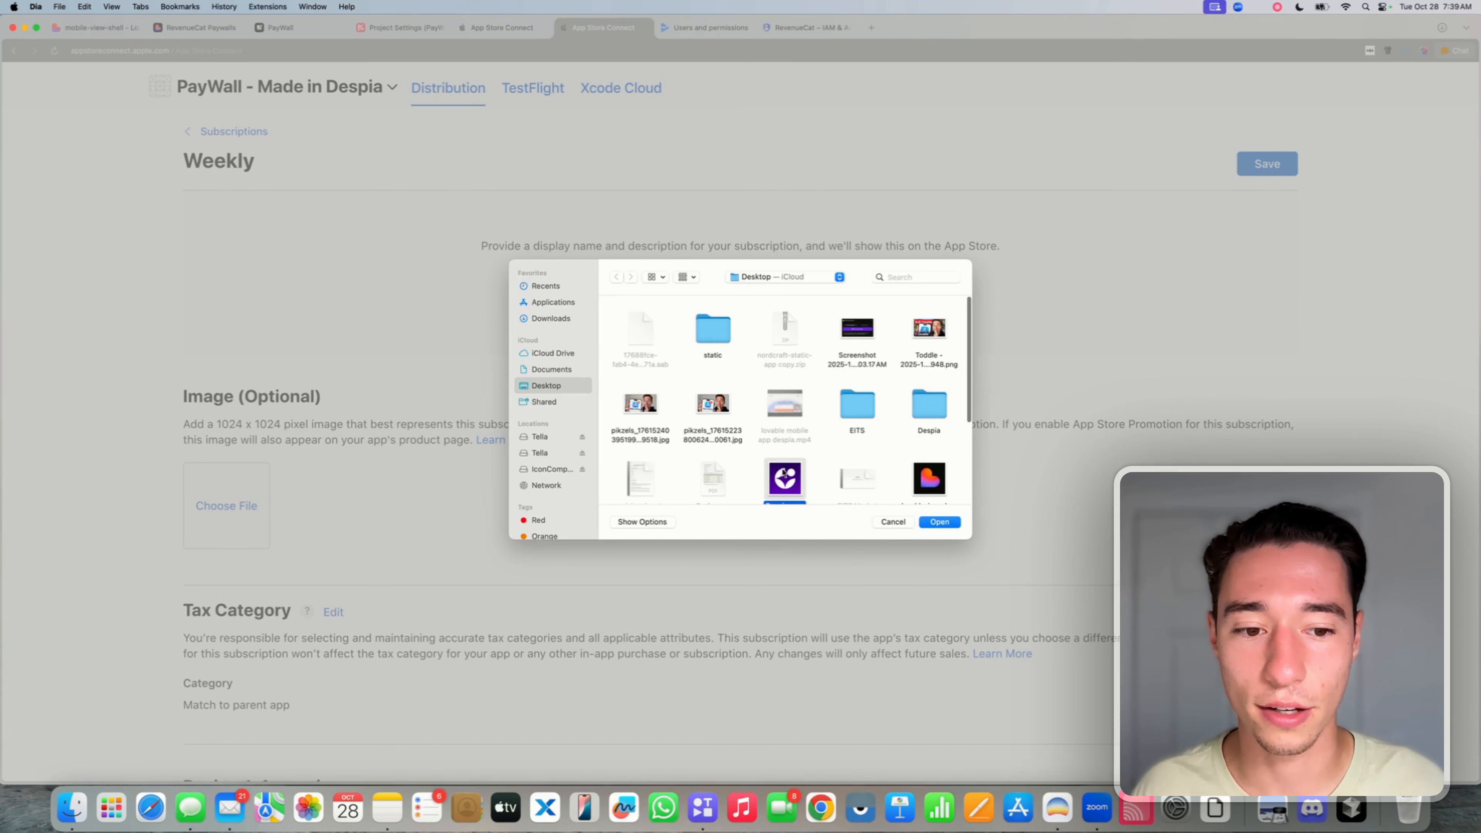
left_click(940, 524)
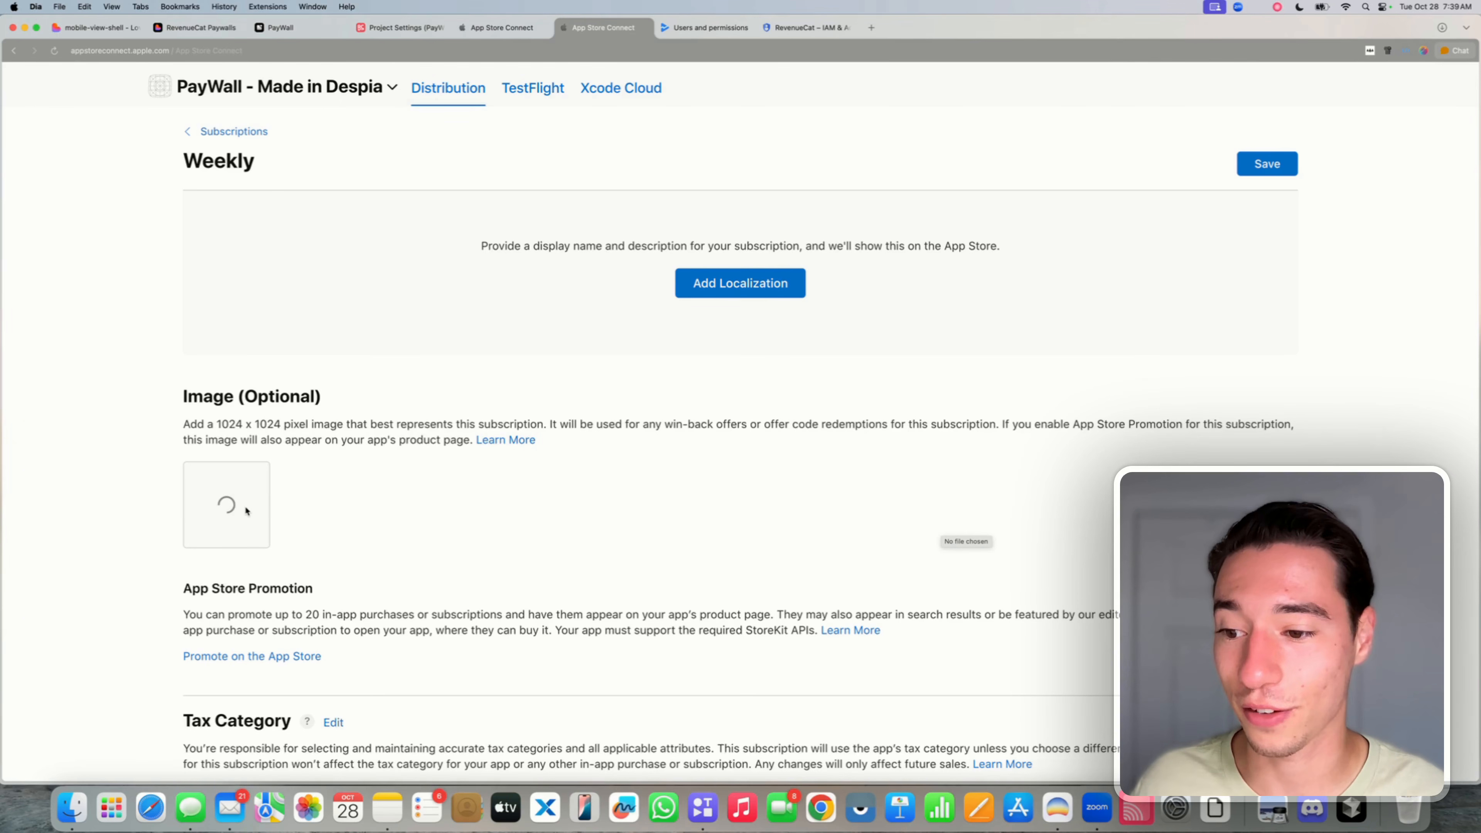
scroll(262, 543, "down", 5)
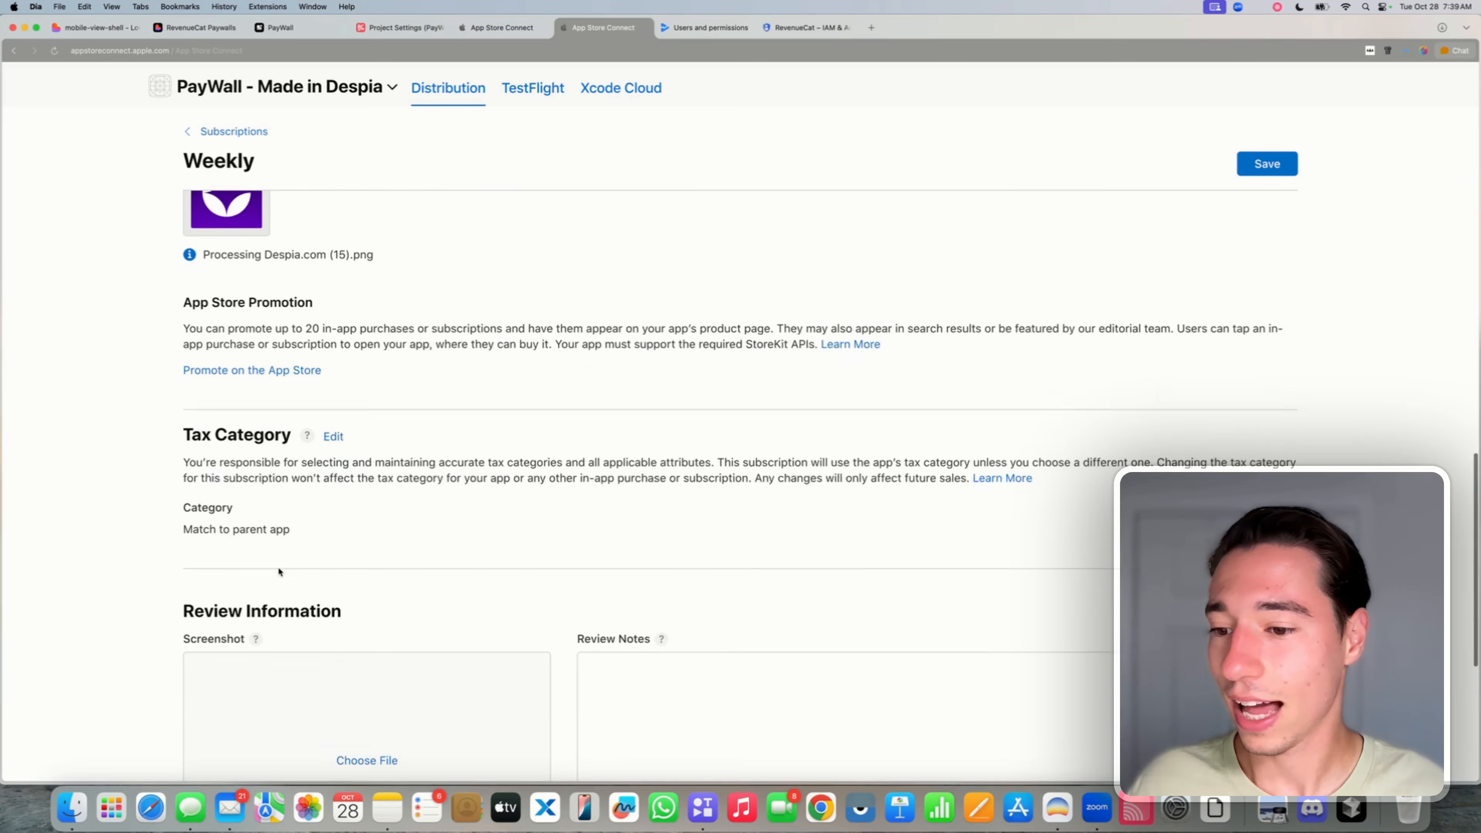
scroll(279, 572, "down", 5)
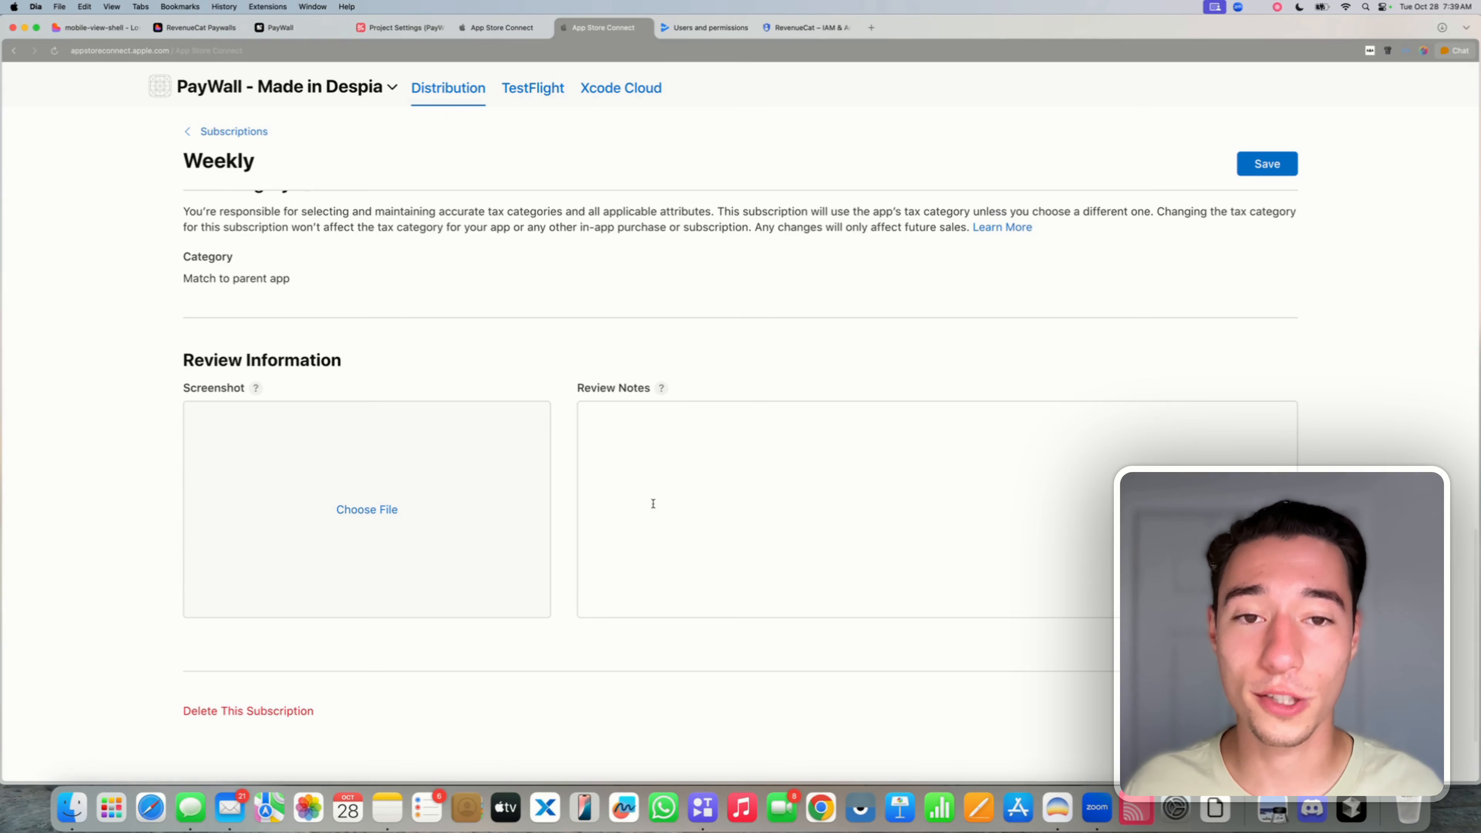
- Leave the Weekly subscription's Review Notes blank and save its changes
left_click(663, 493)
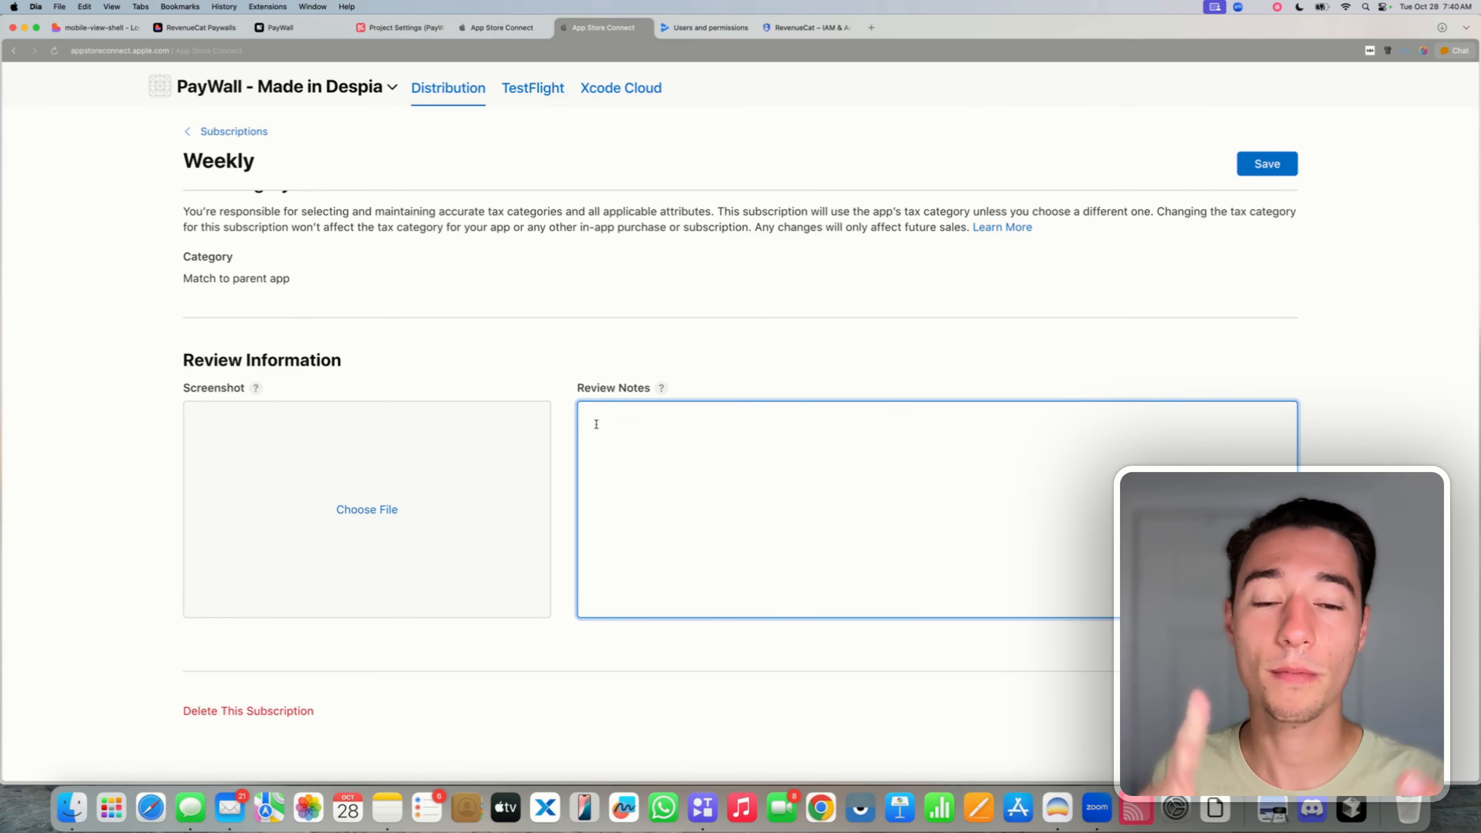
left_click(606, 340)
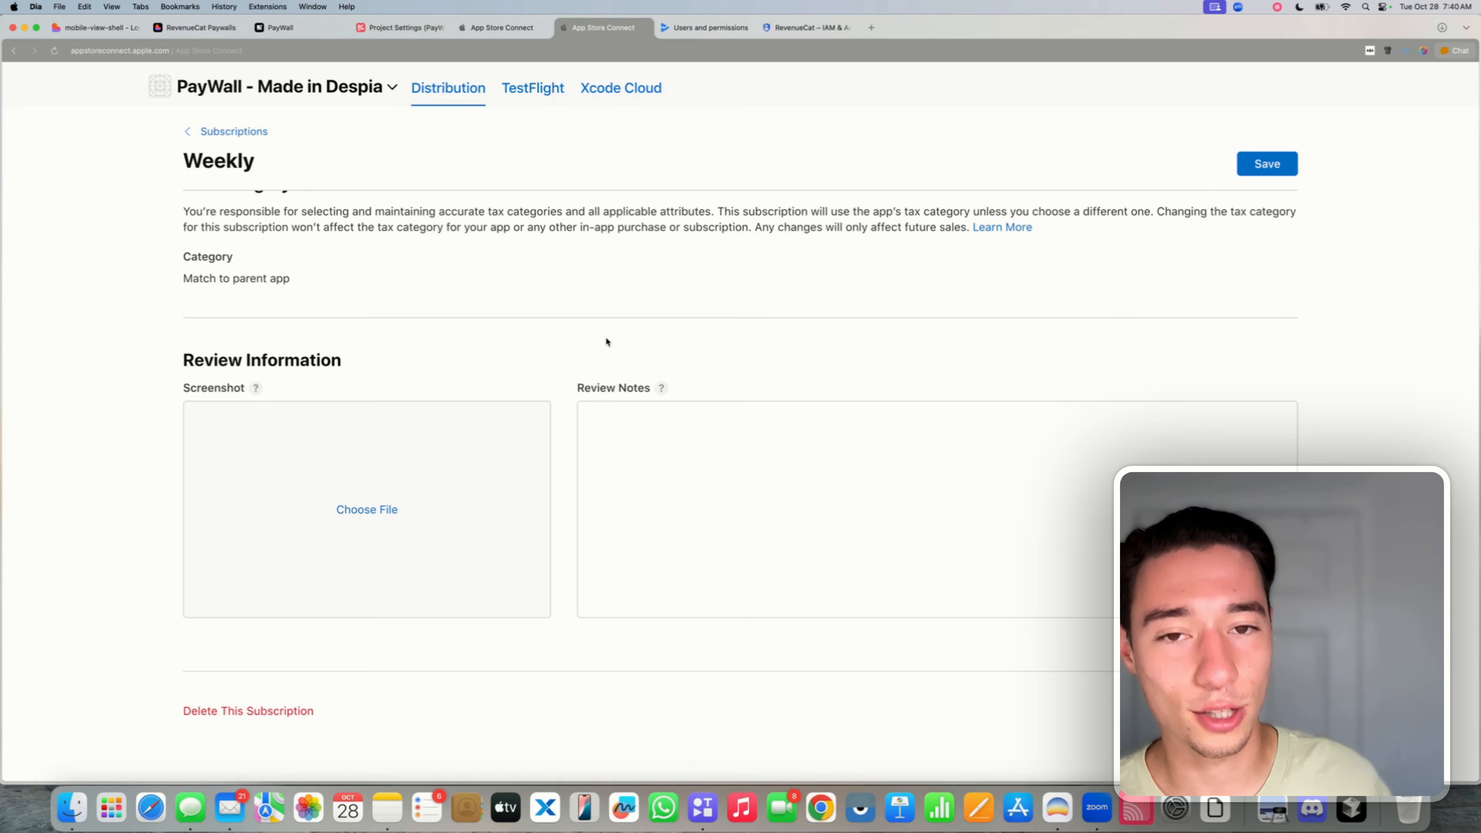
left_click(654, 426)
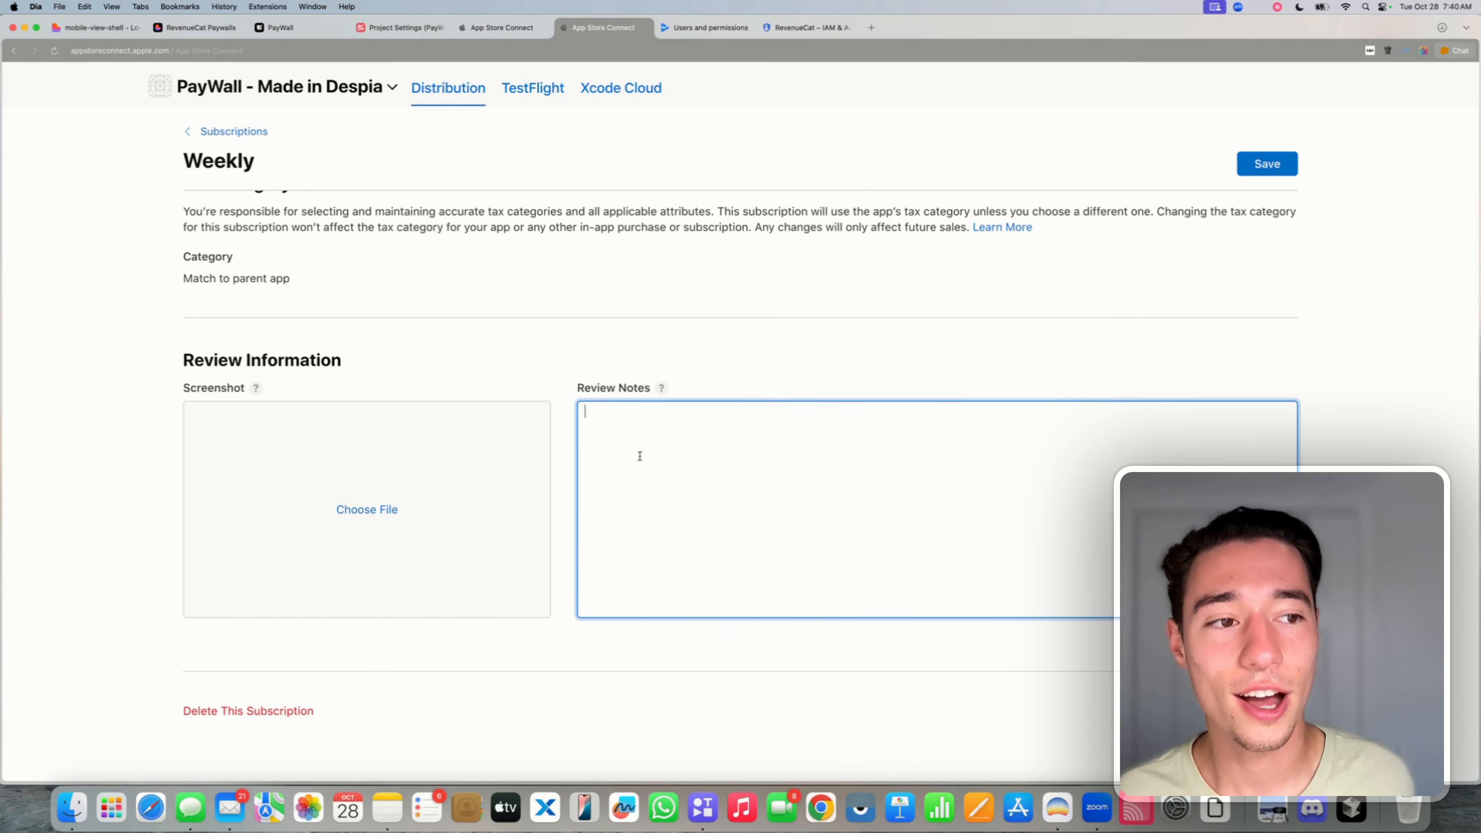
left_click(610, 352)
scroll(610, 352, "up", 20)
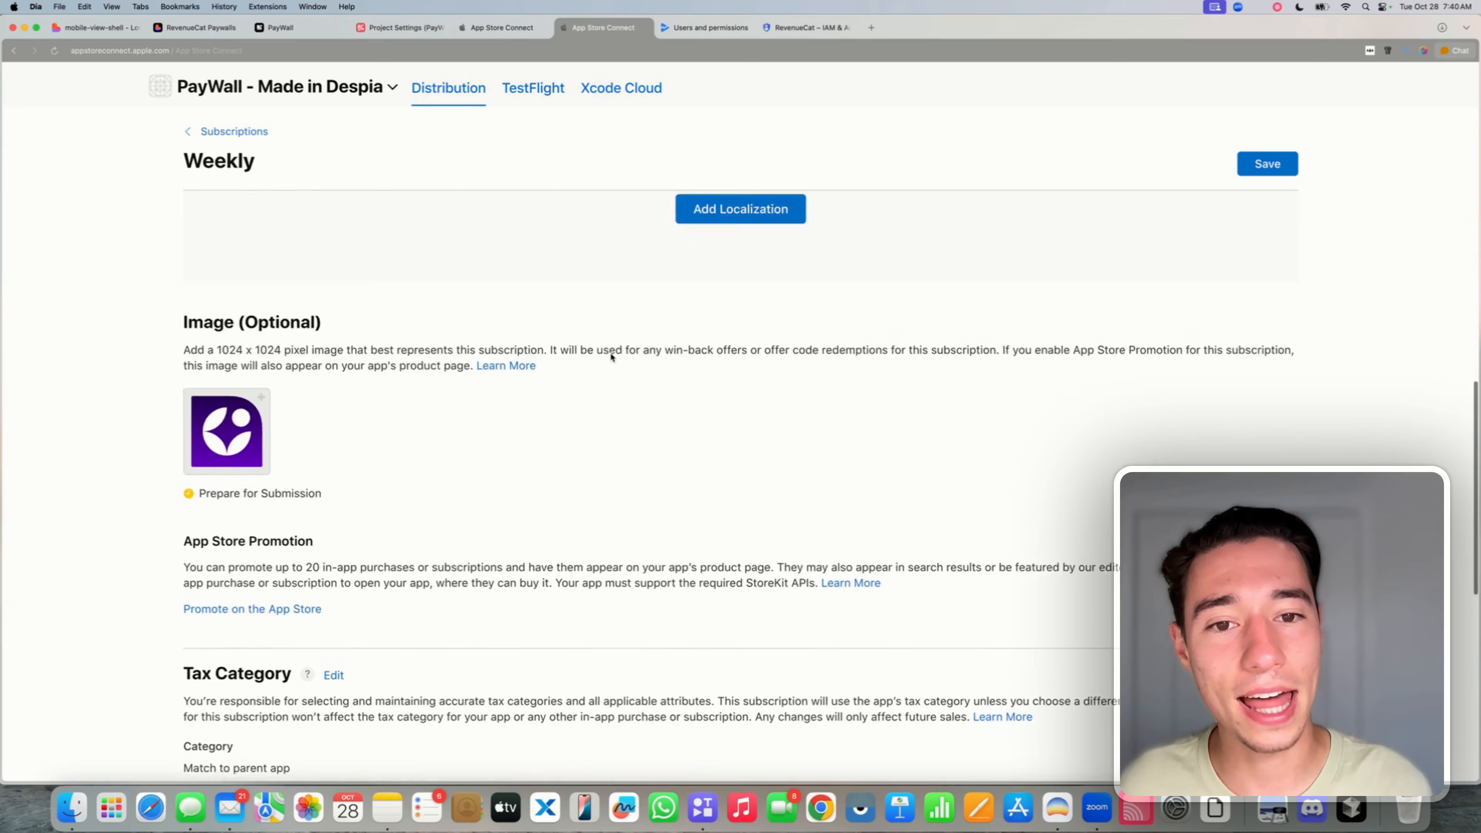
scroll(540, 534, "down", 2)
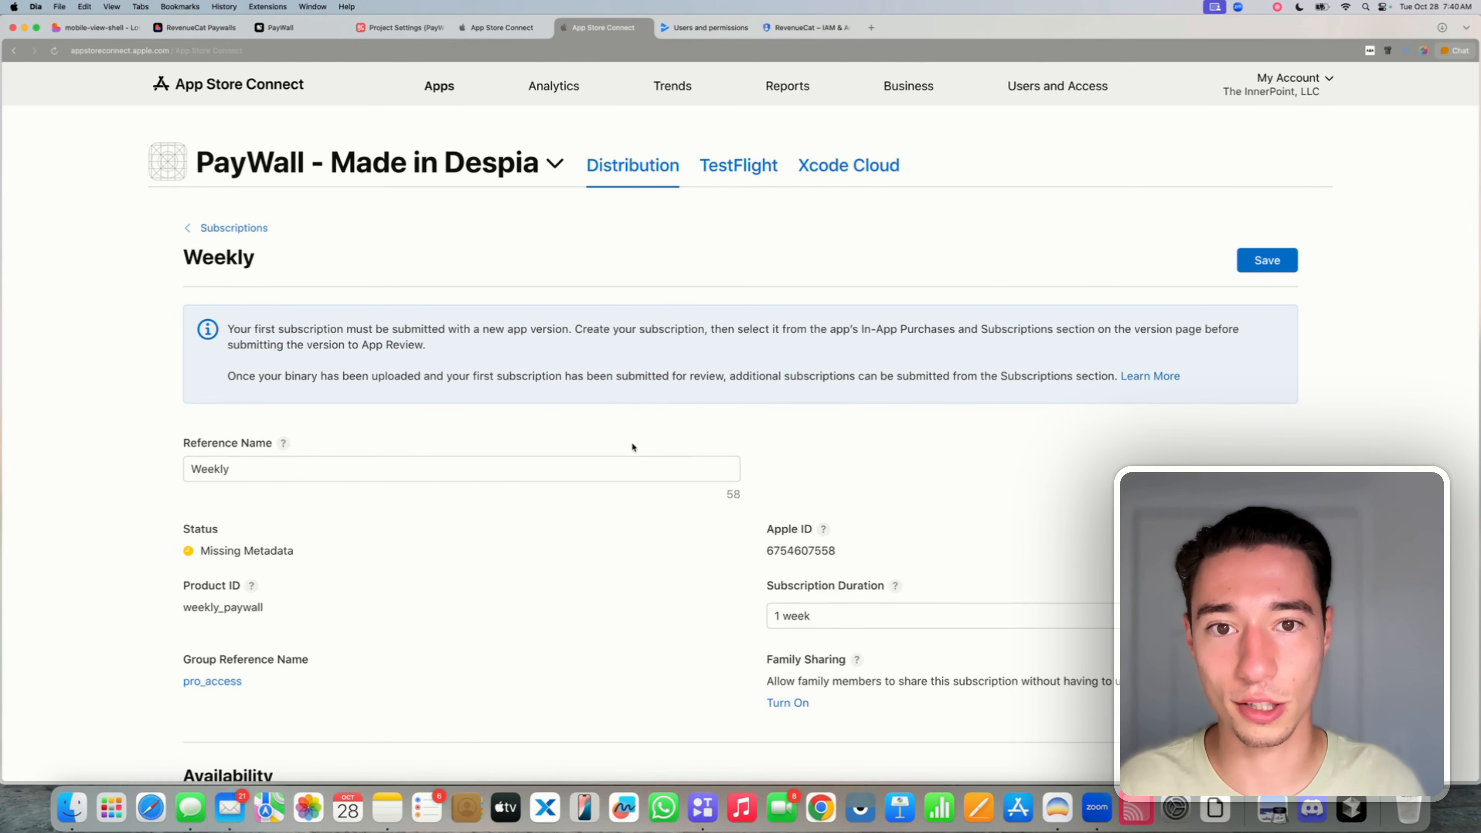
left_click(1273, 262)
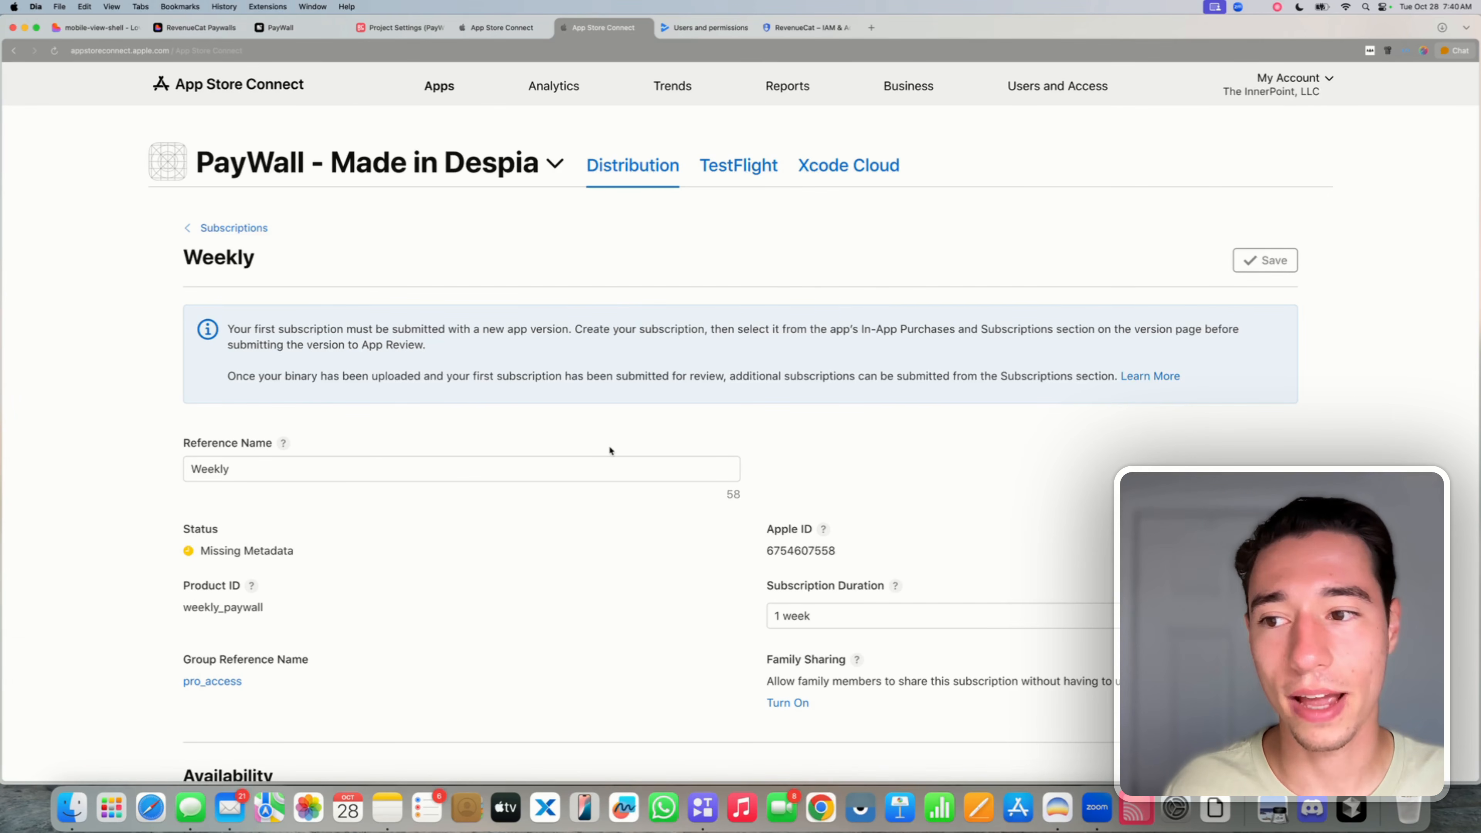
- Add a subscription with reference name Yearly and product ID yearly_paywall to pro_access
left_click(220, 230)
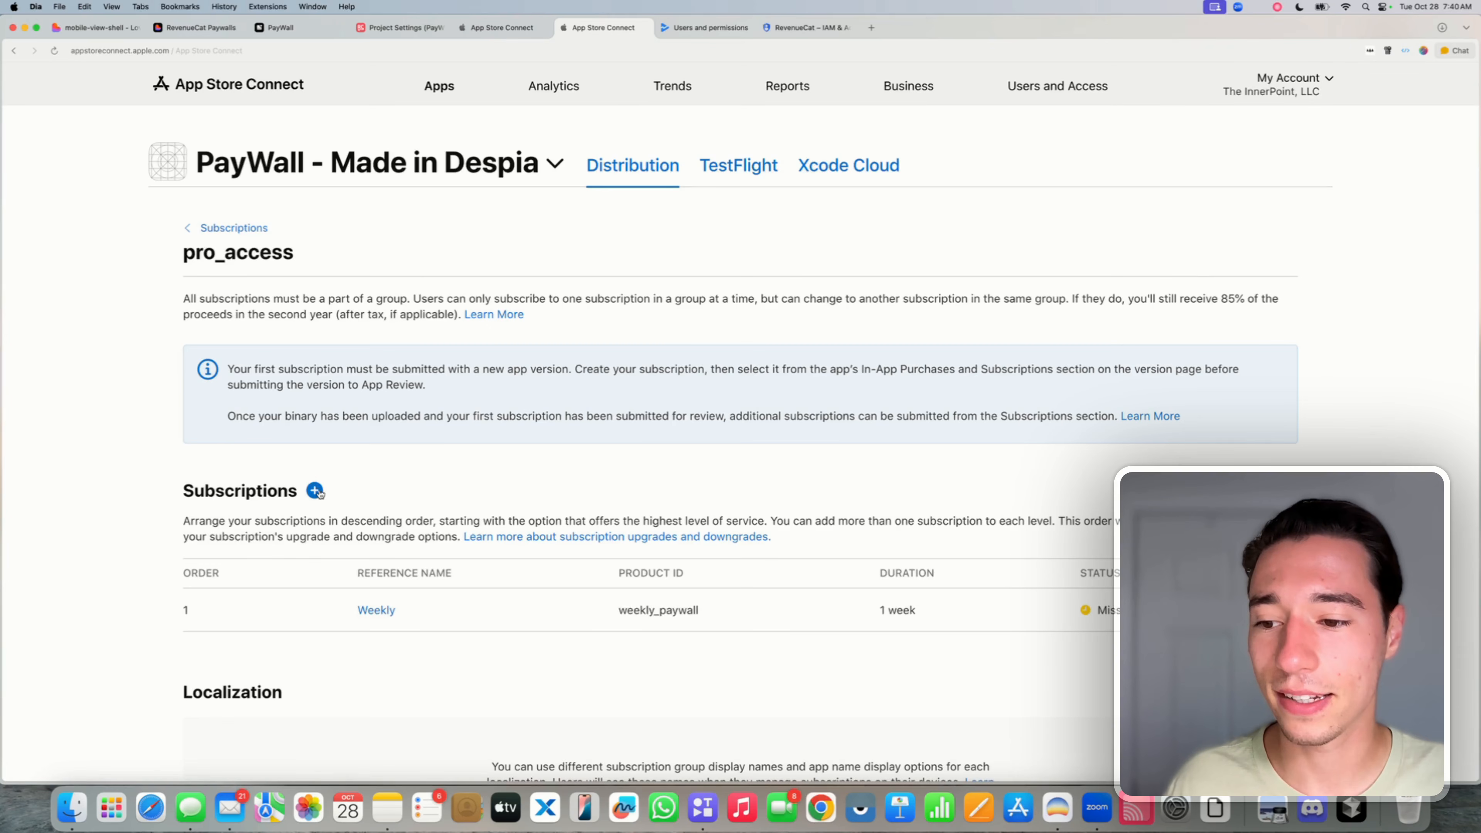
left_click(316, 491)
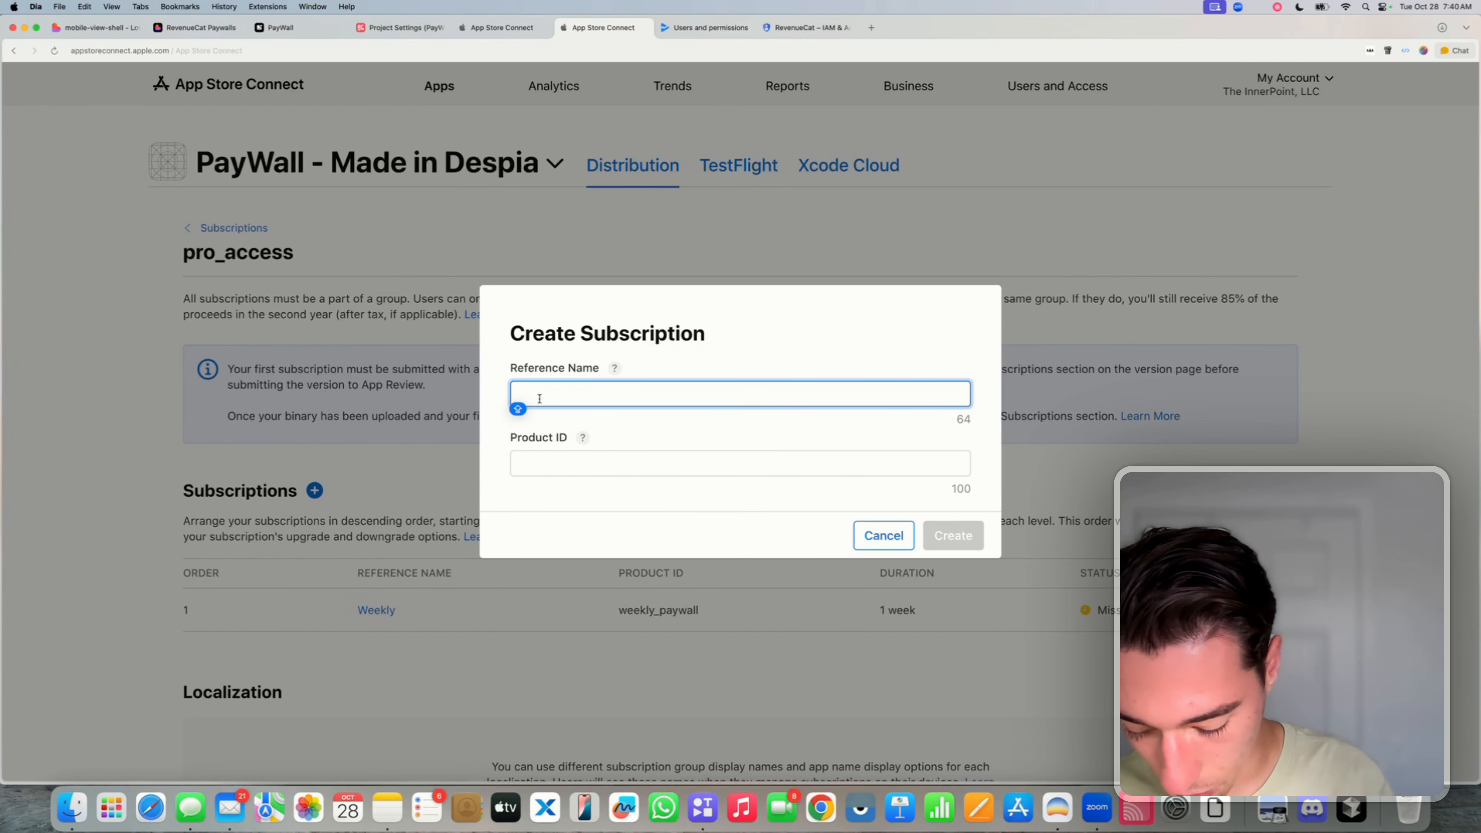
type("Yearly")
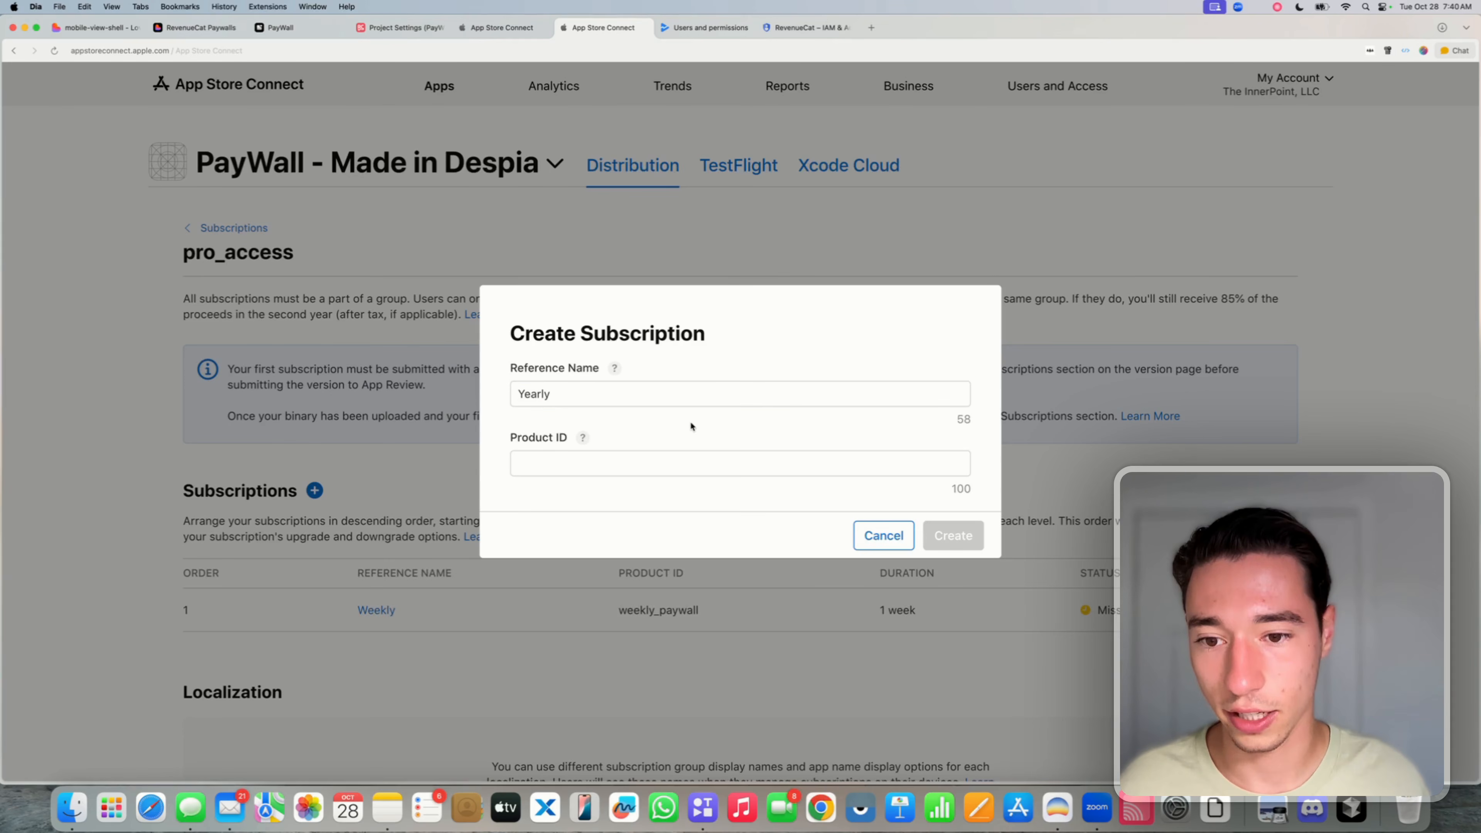
left_click(596, 463)
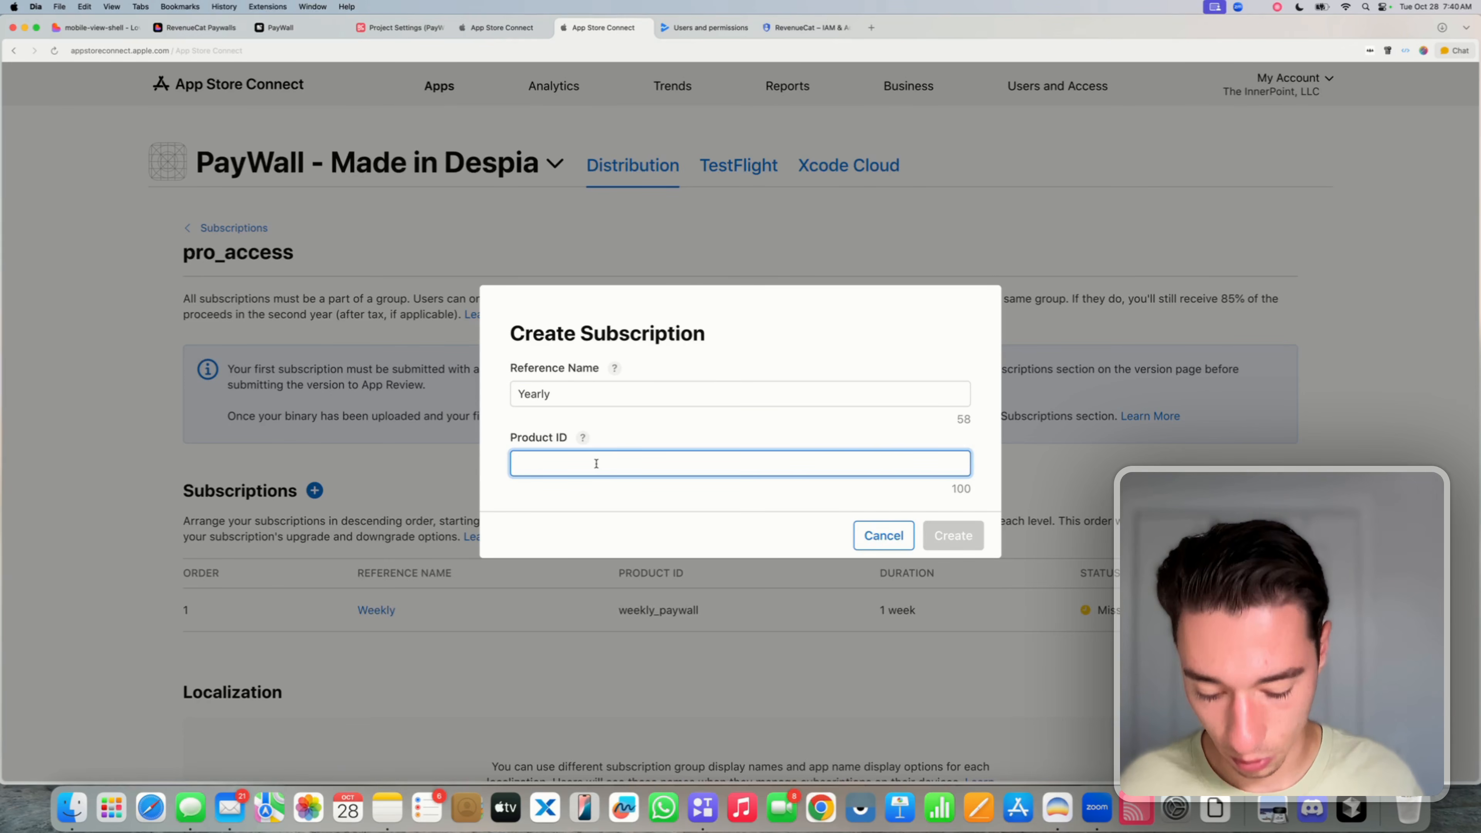
type("yearly_")
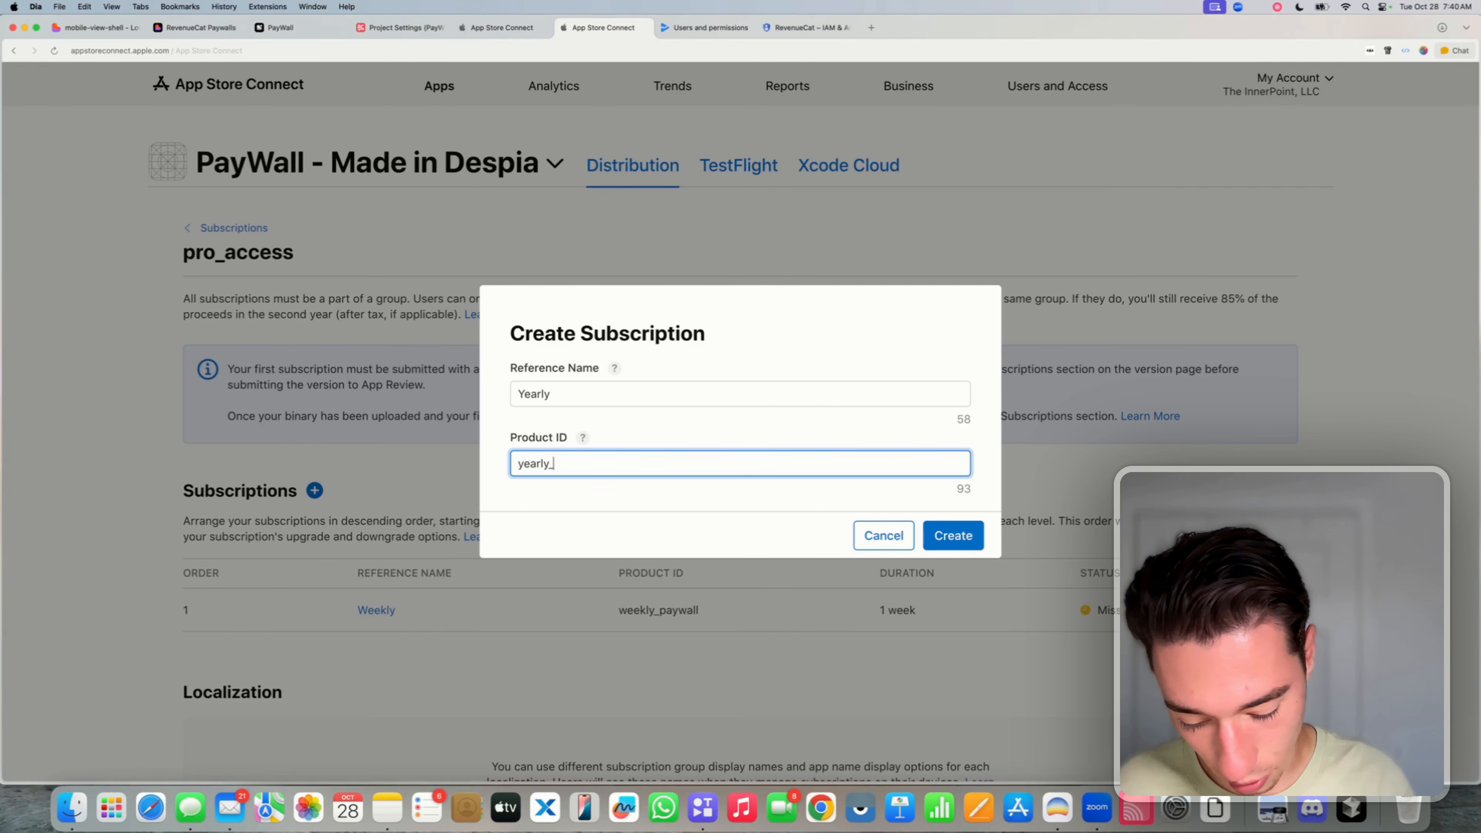
type("paywall")
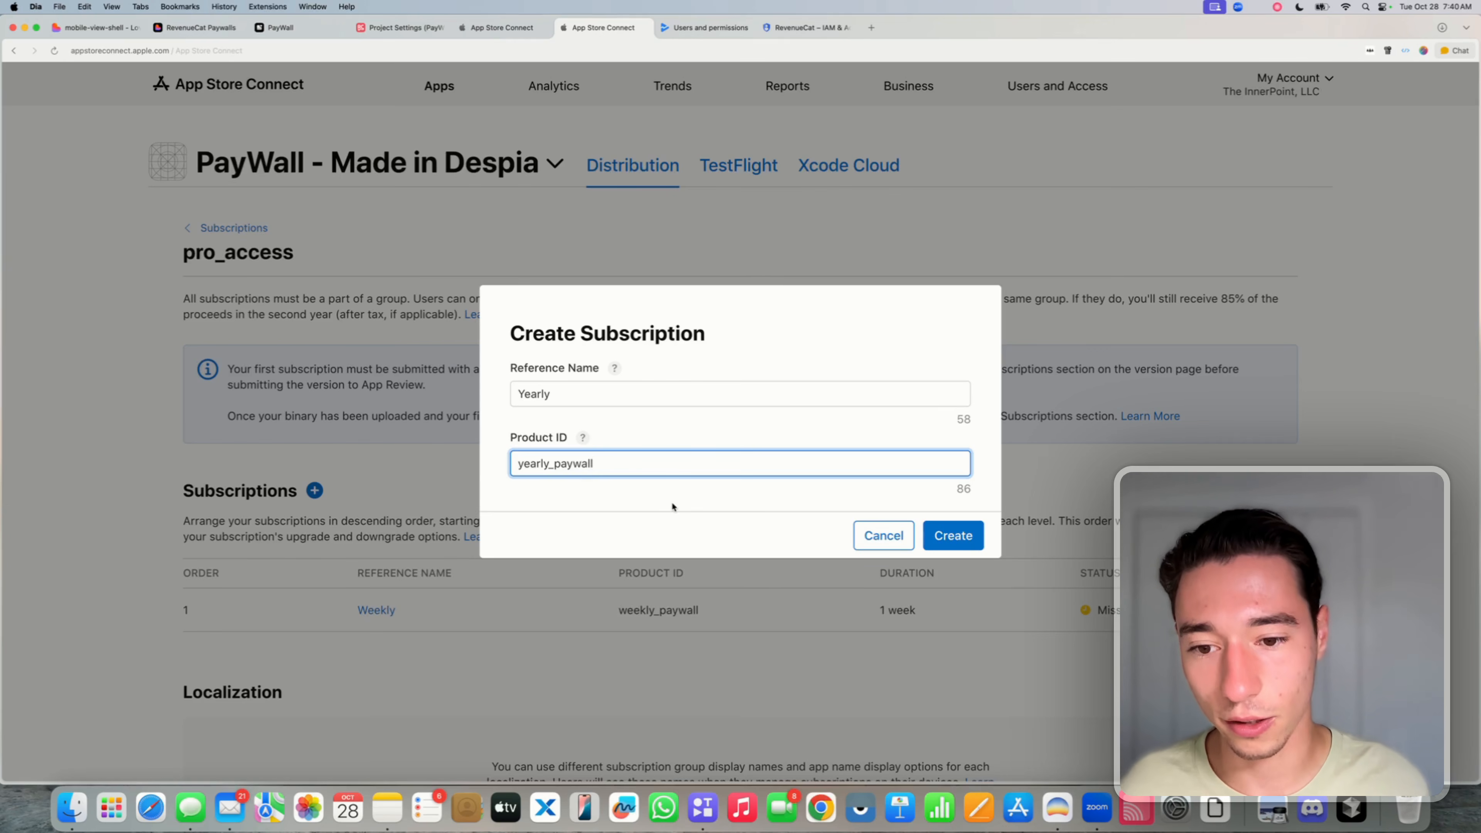
left_click(956, 537)
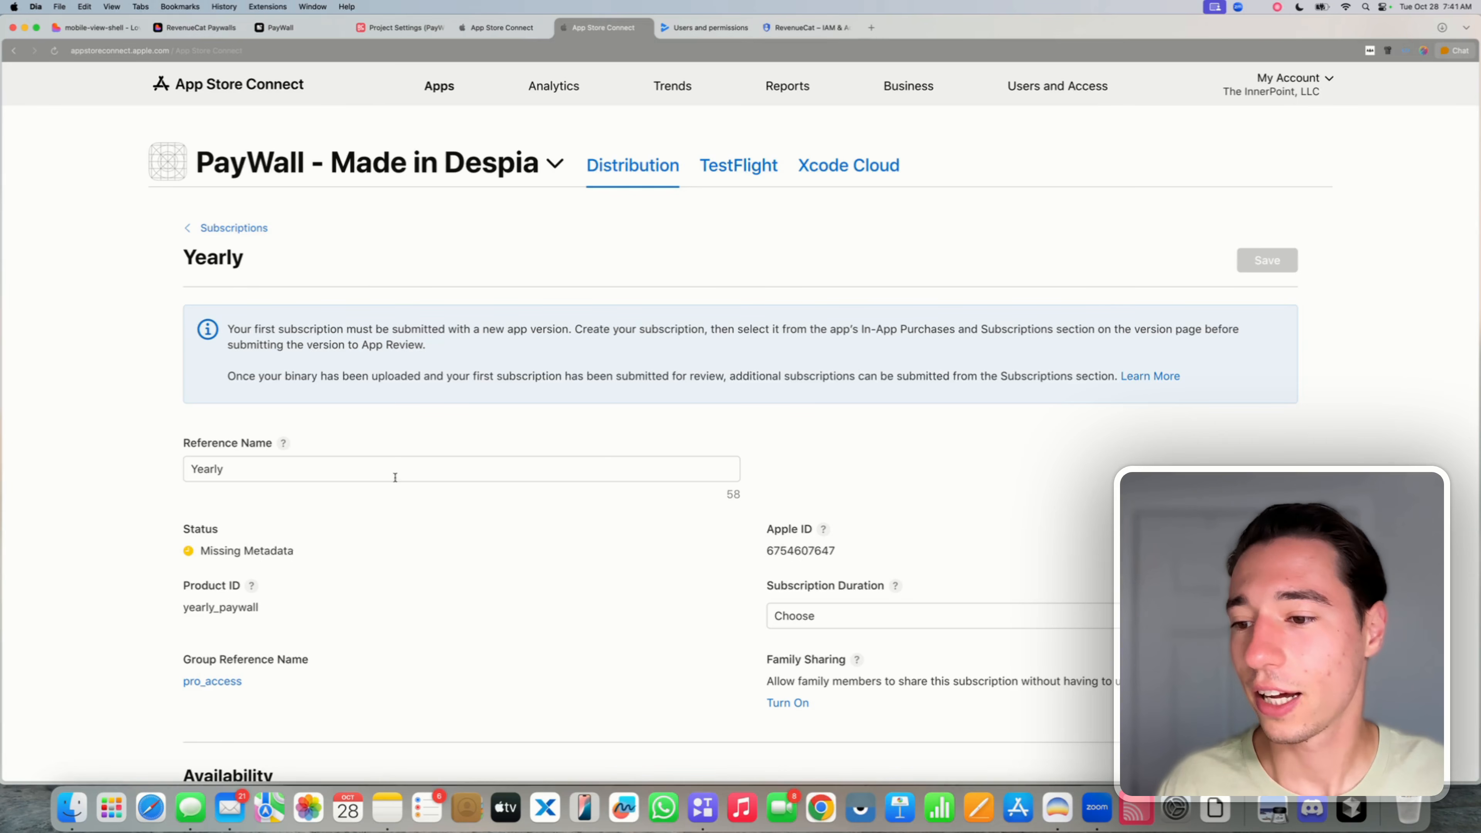
- Keep the reference name Yearly and set the subscription duration to 1 year
double_click(275, 464)
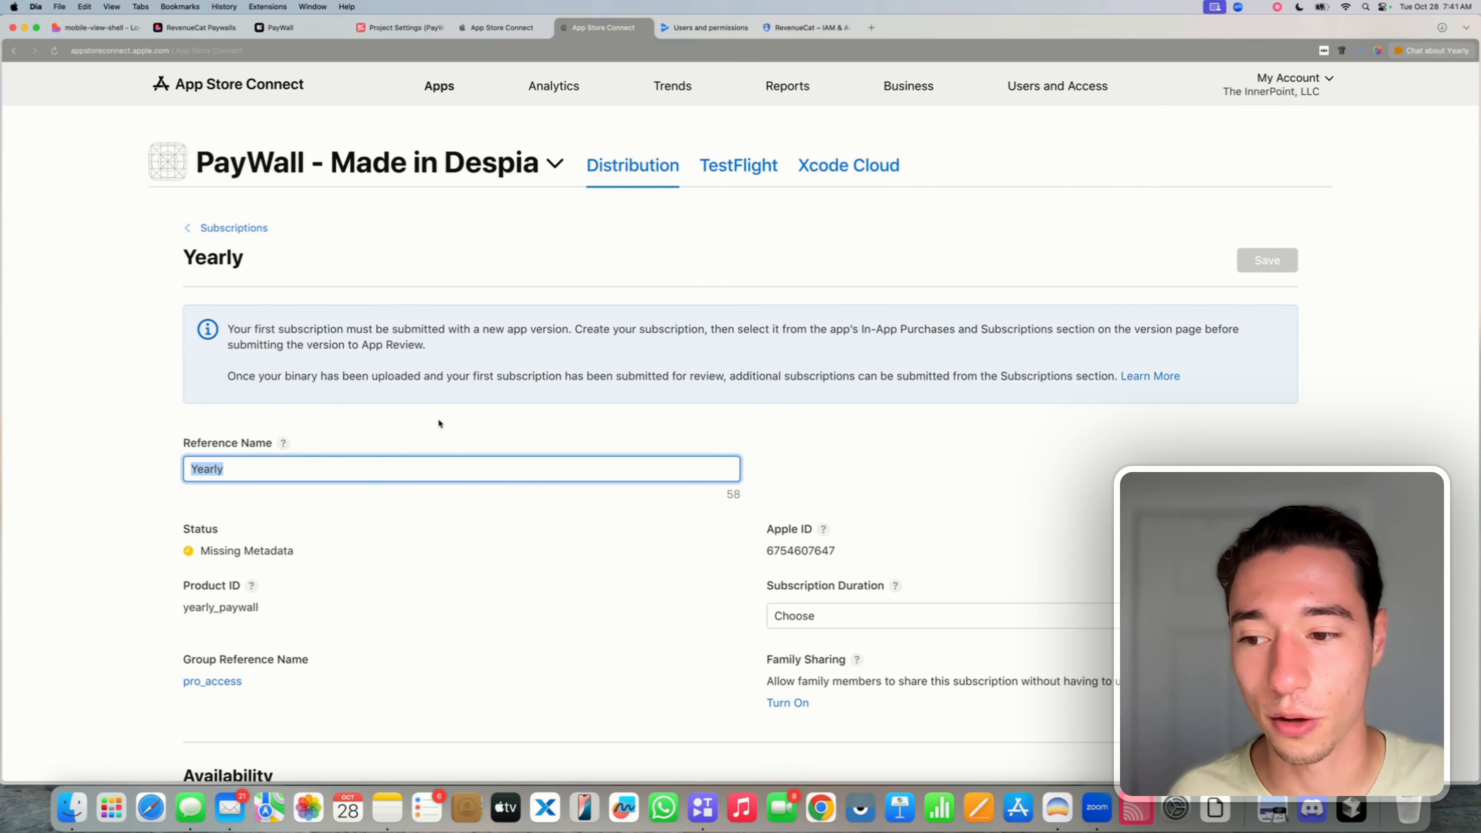
left_click(233, 467)
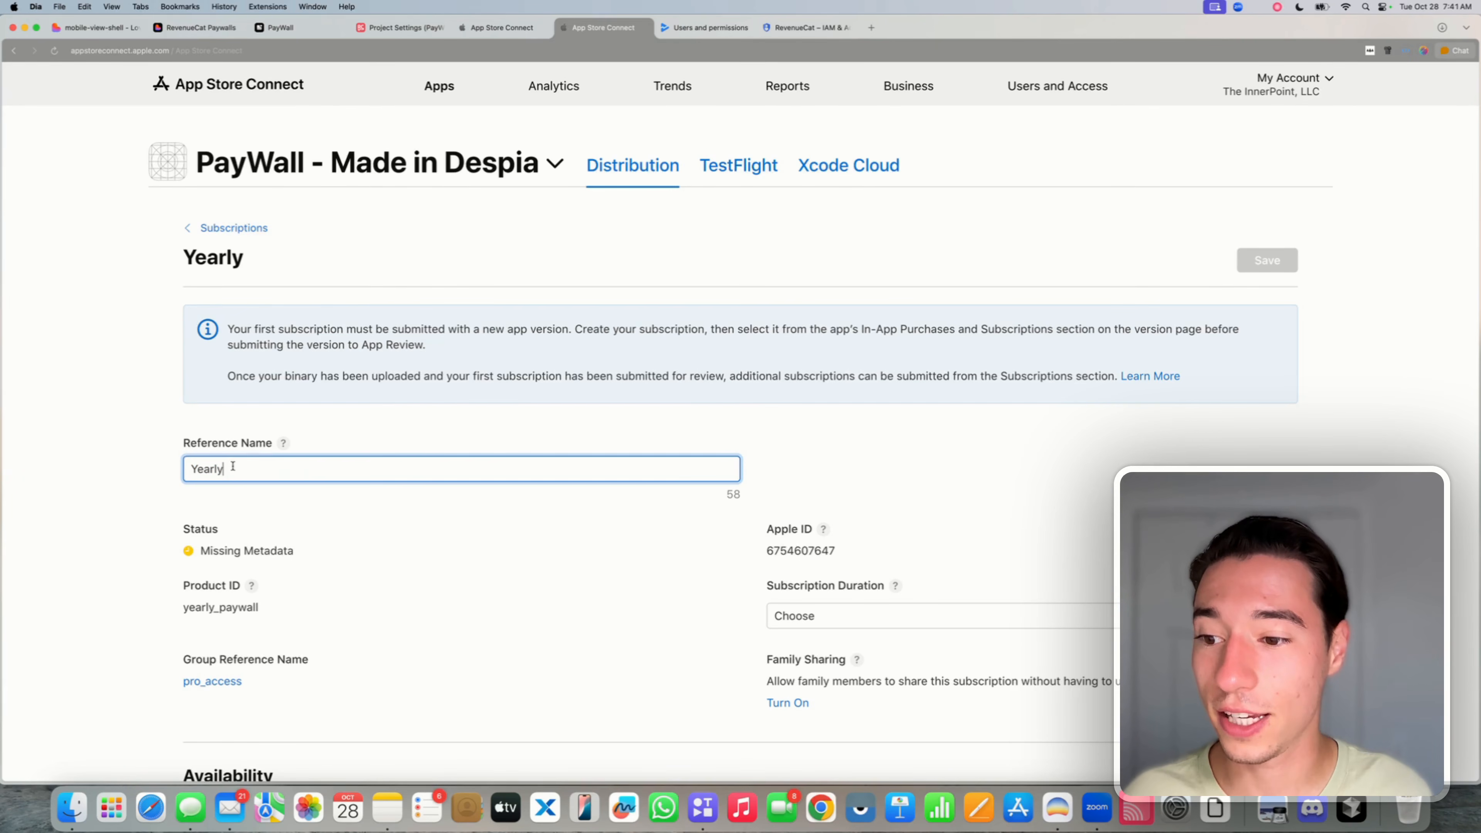
scroll(233, 466, "down", 2)
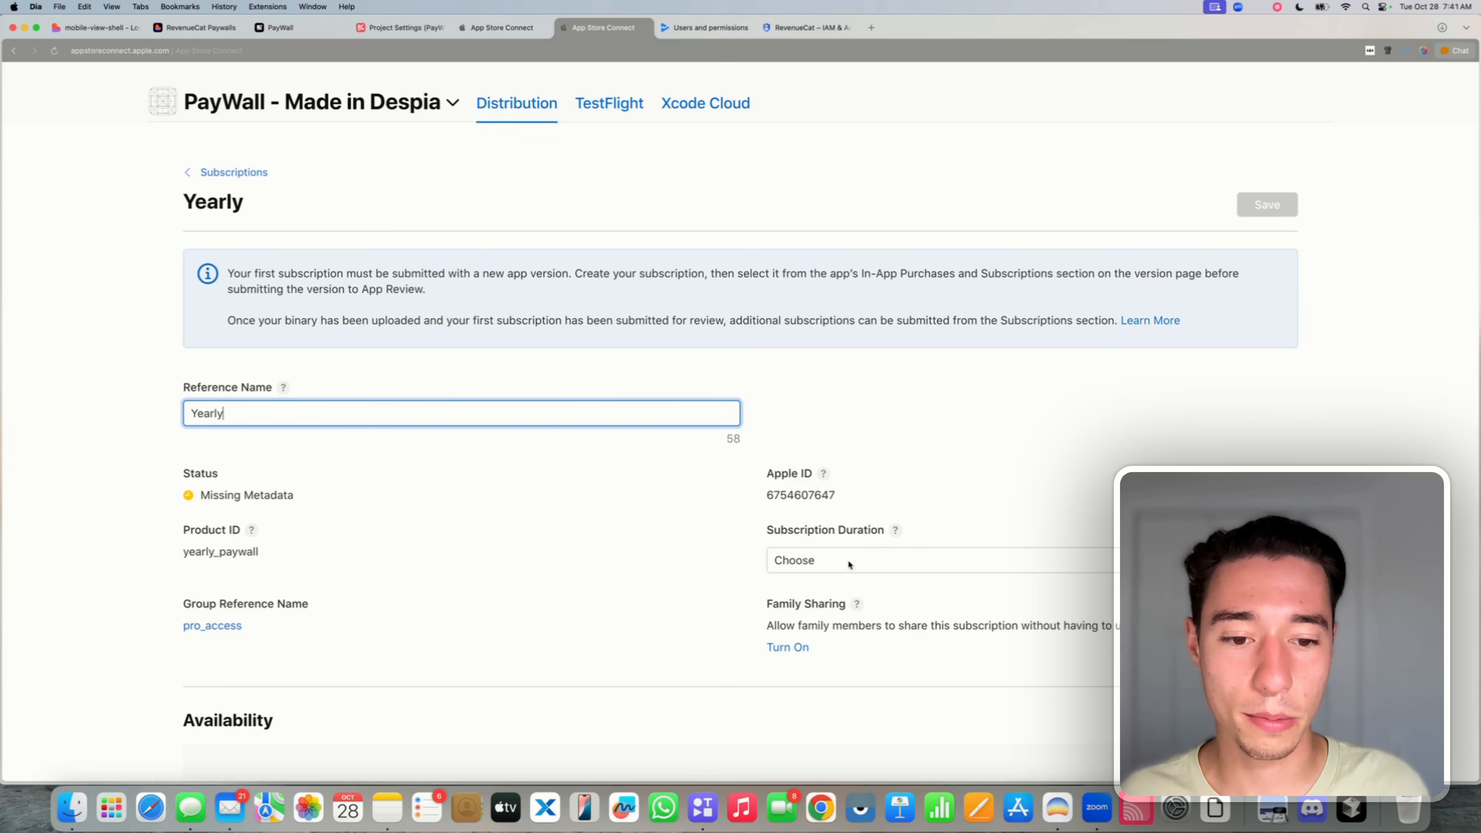
left_click(849, 564)
left_click(813, 666)
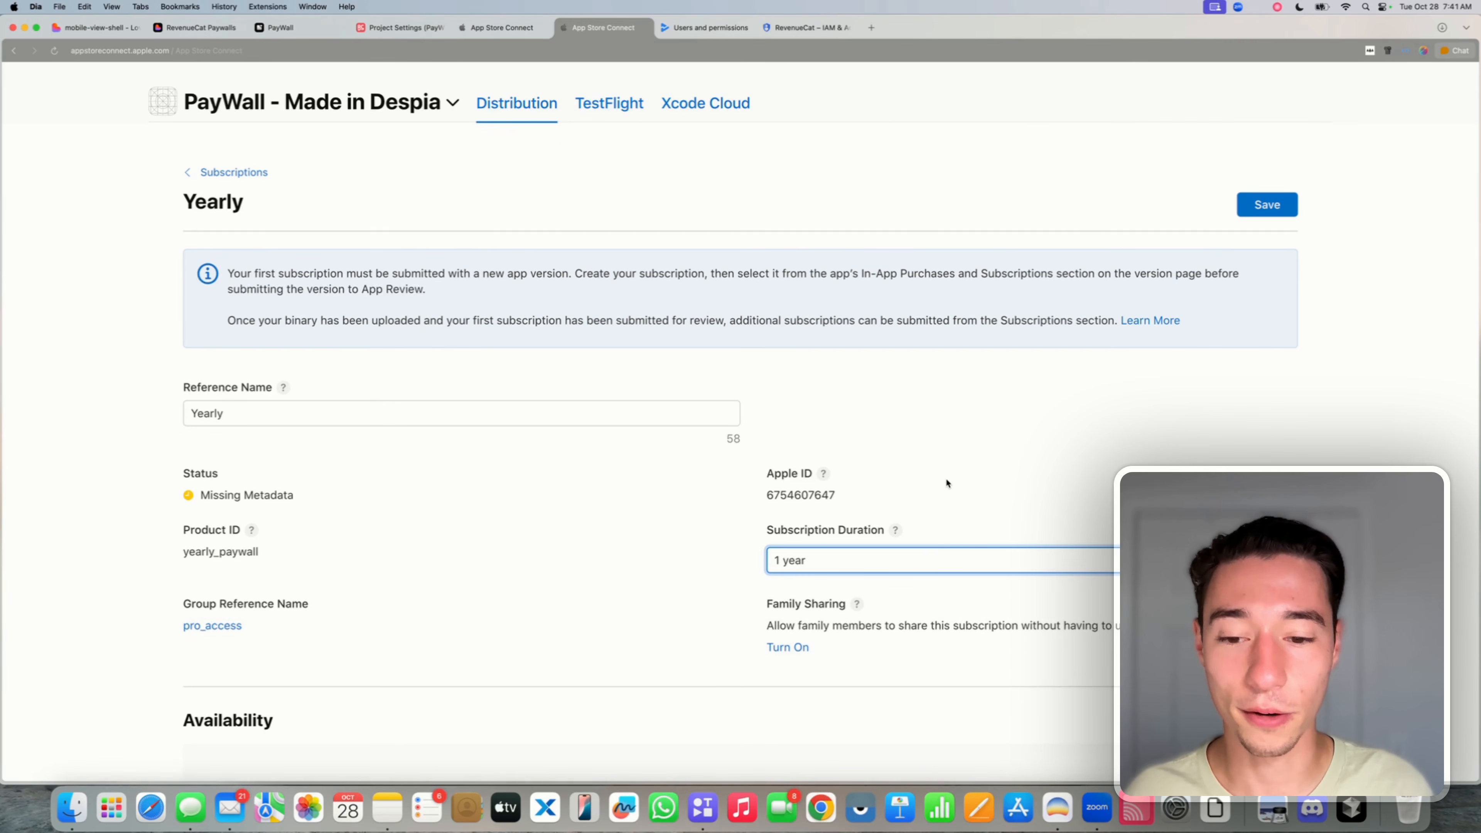
- Make the Yearly subscription available in all countries or regions
scroll(945, 483, "down", 8)
left_click(768, 395)
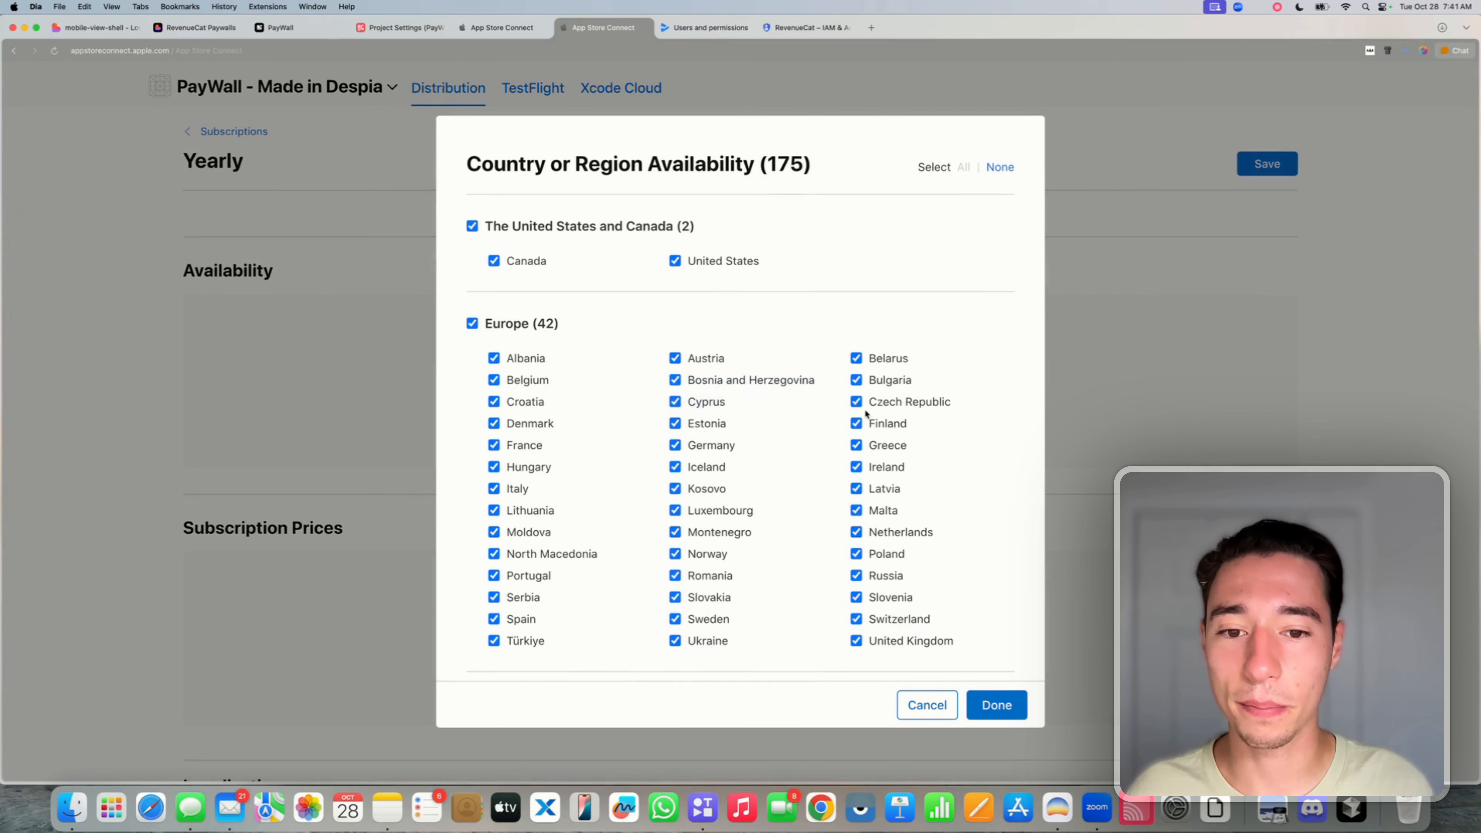
left_click(997, 705)
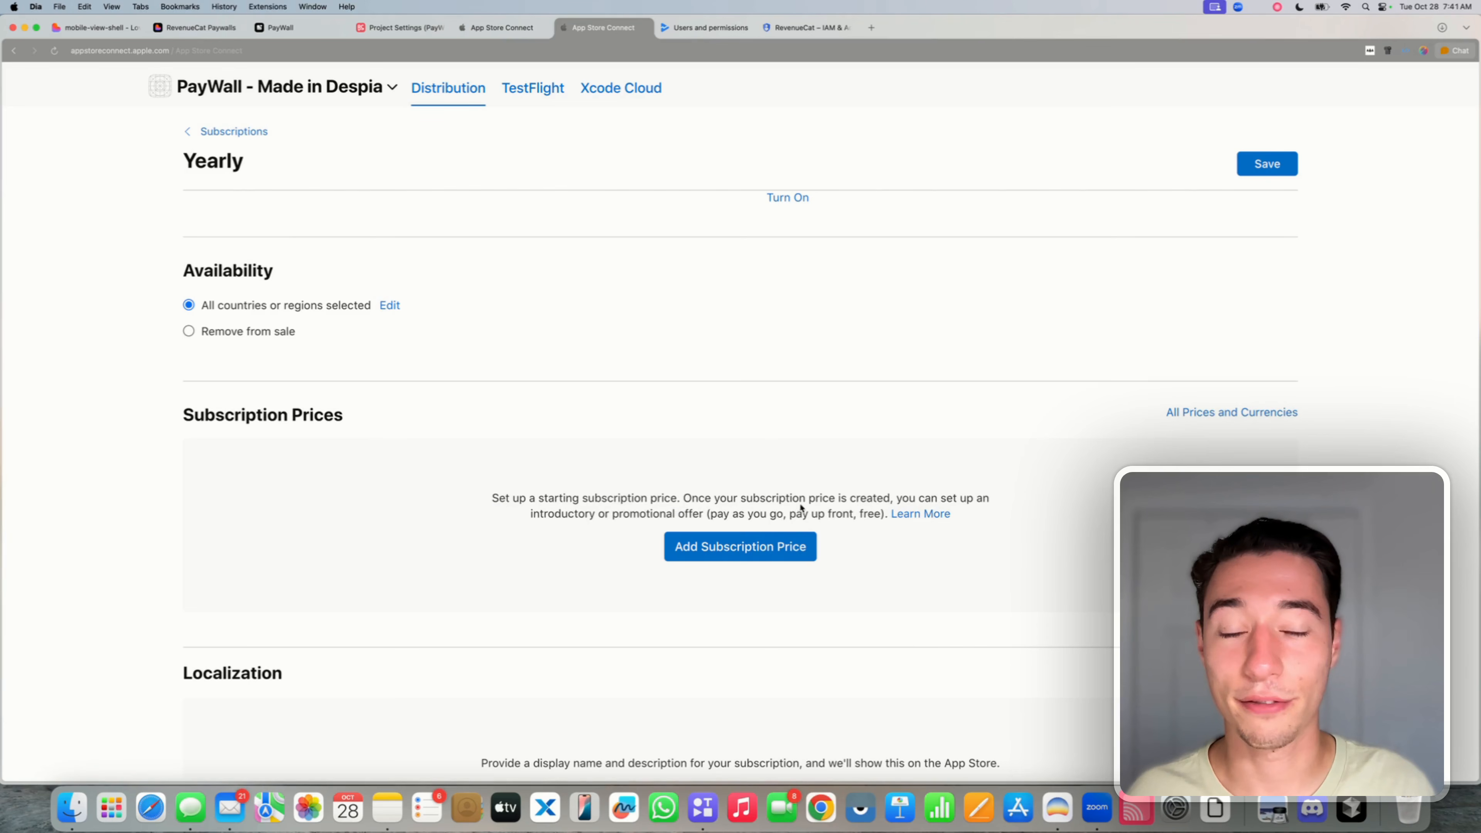
scroll(809, 498, "down", 2)
- Price the Yearly subscription at $39.99 USD, accepting the calculated prices for other regions
left_click(800, 478)
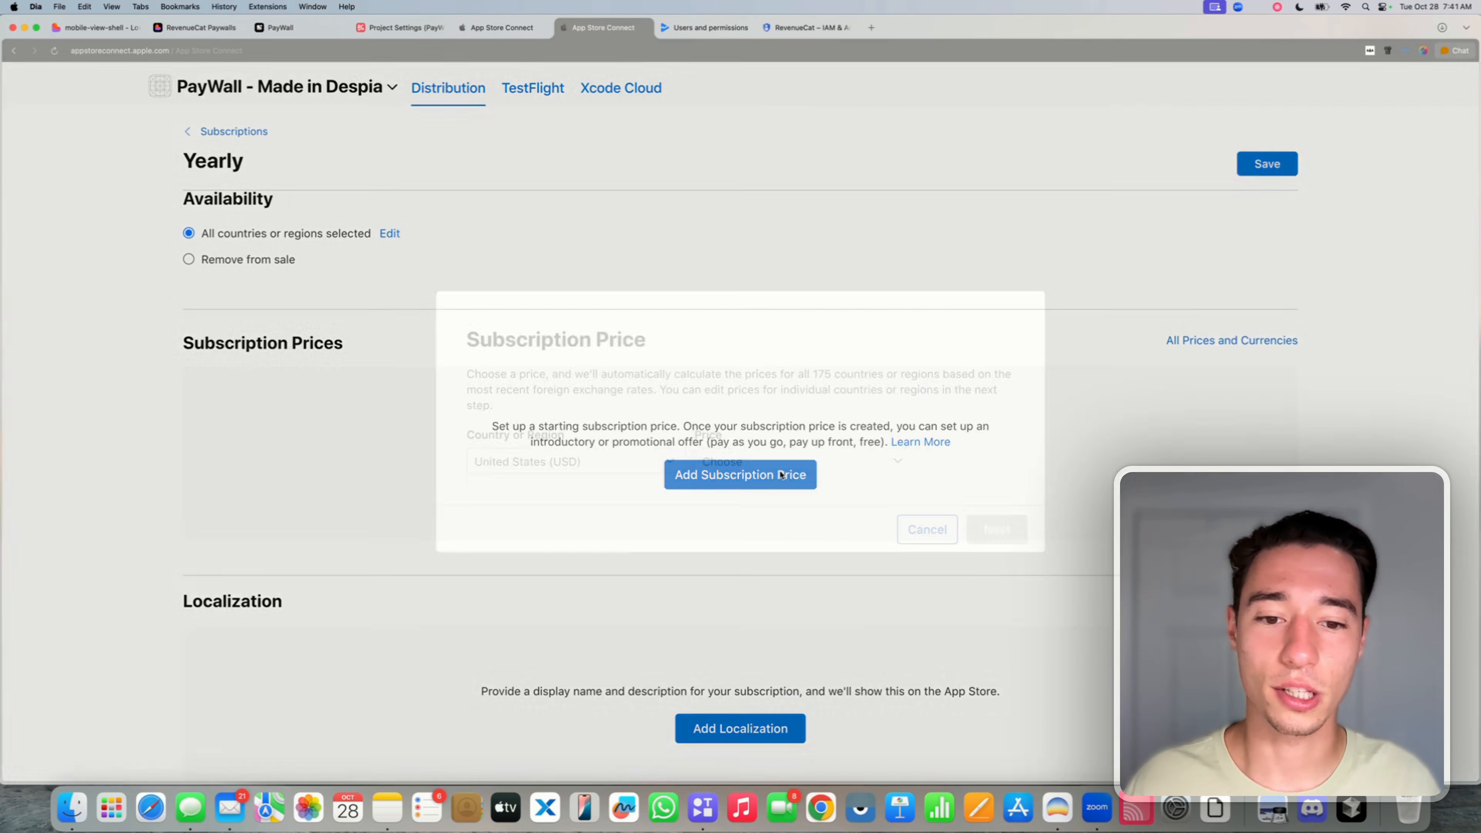
left_click(737, 463)
scroll(794, 645, "down", 6)
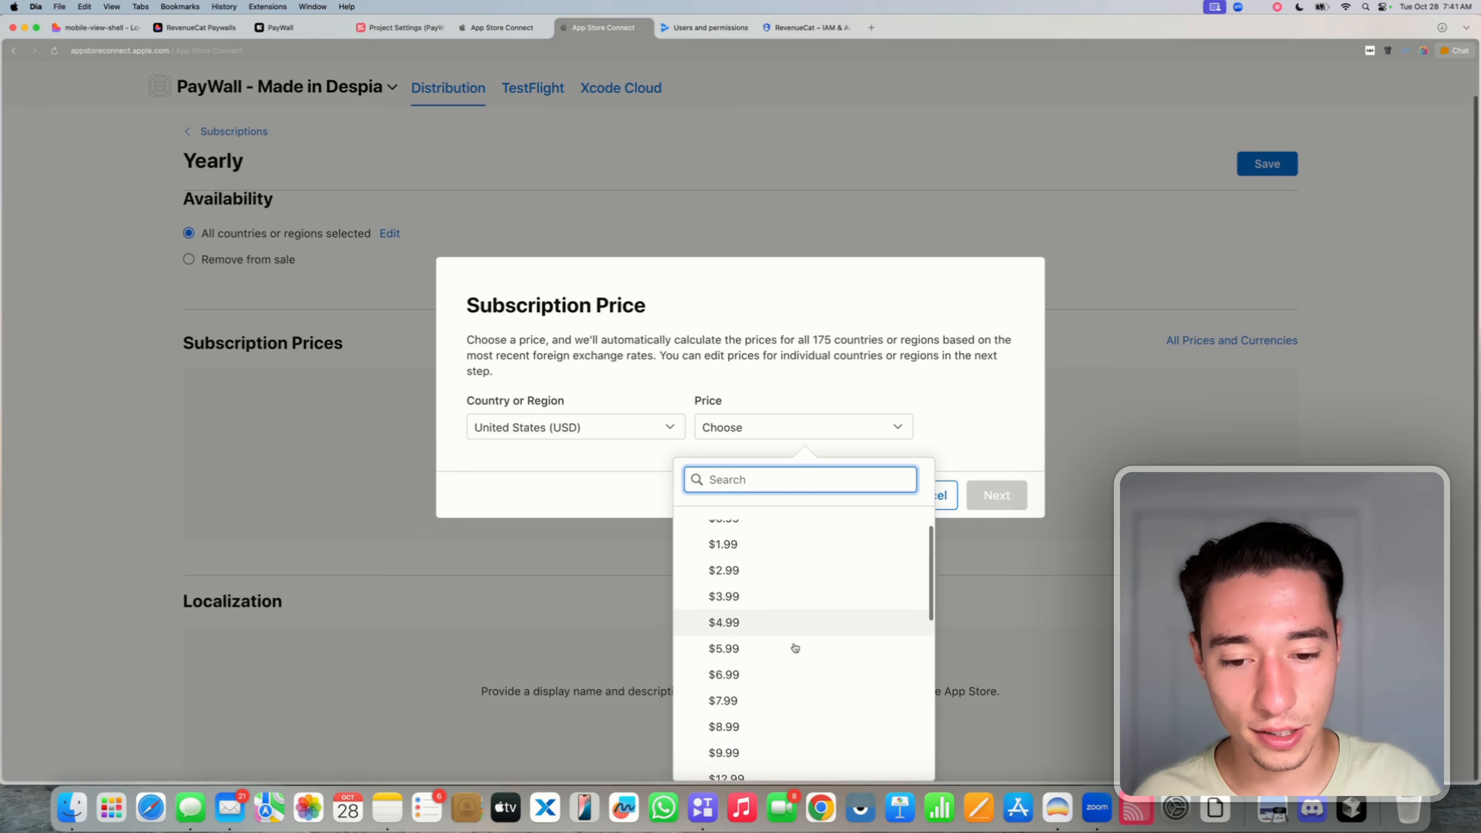
left_click(772, 696)
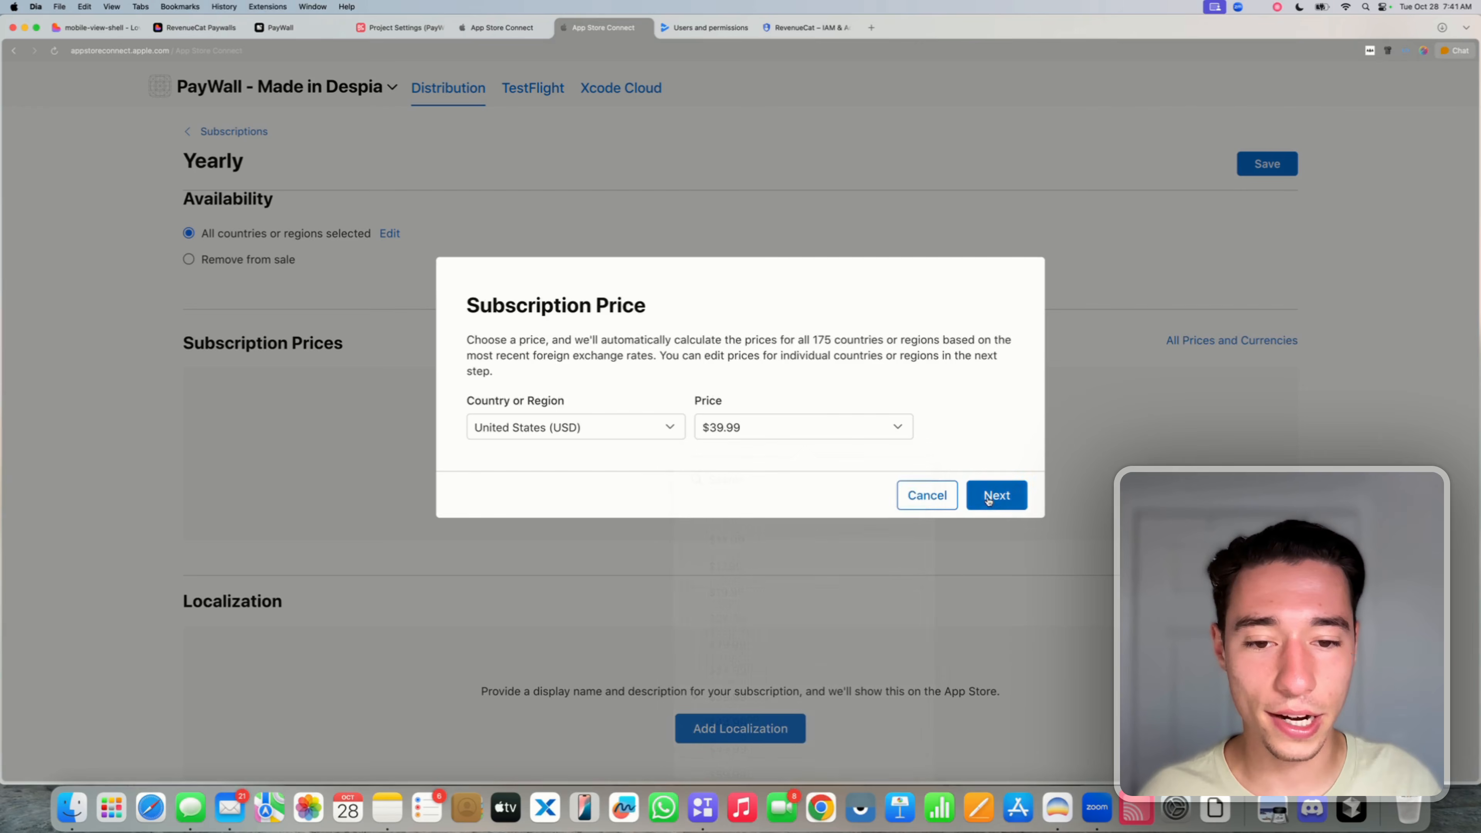
left_click(997, 530)
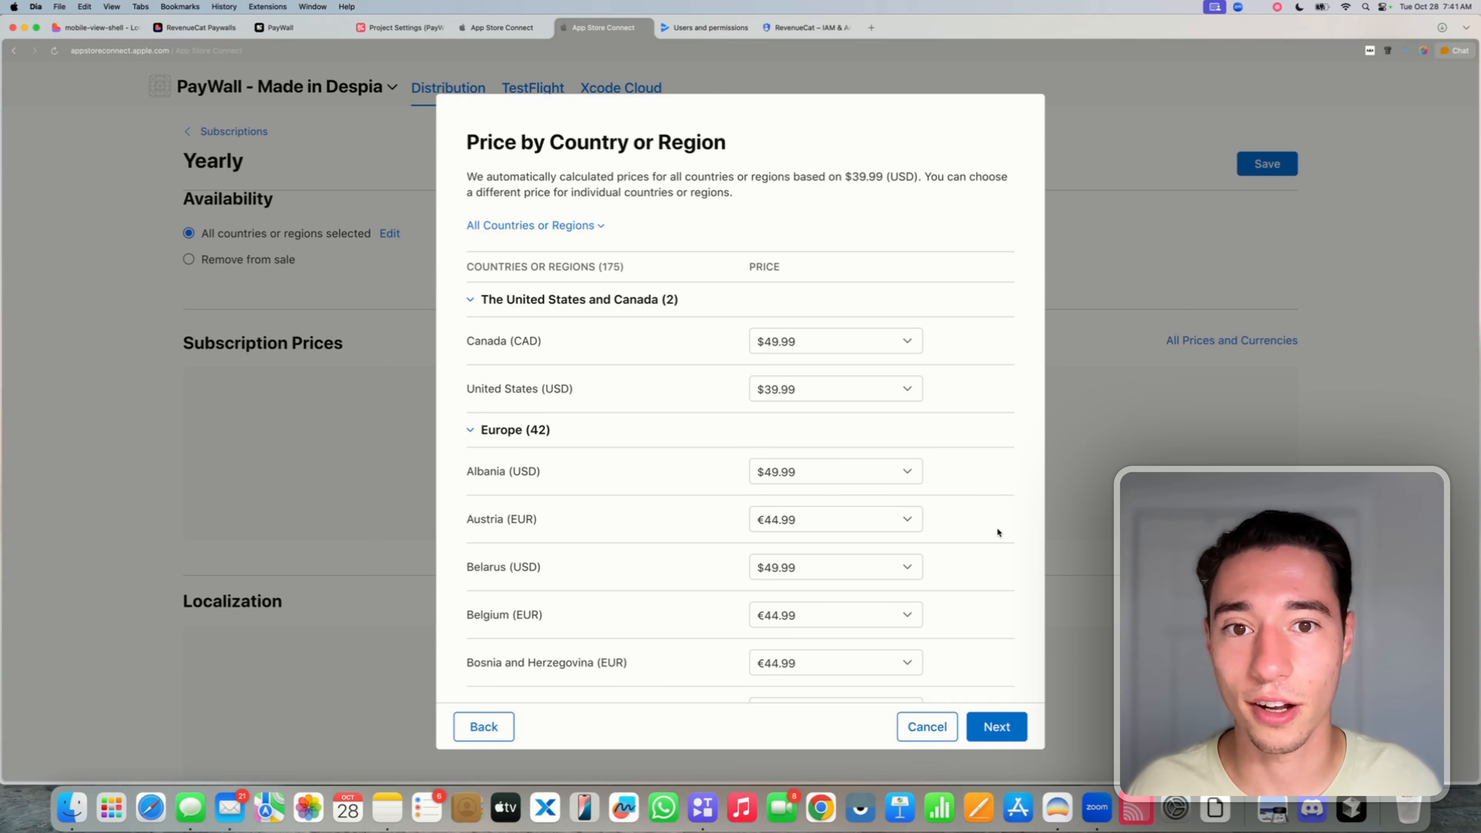
scroll(997, 557, "down", 3)
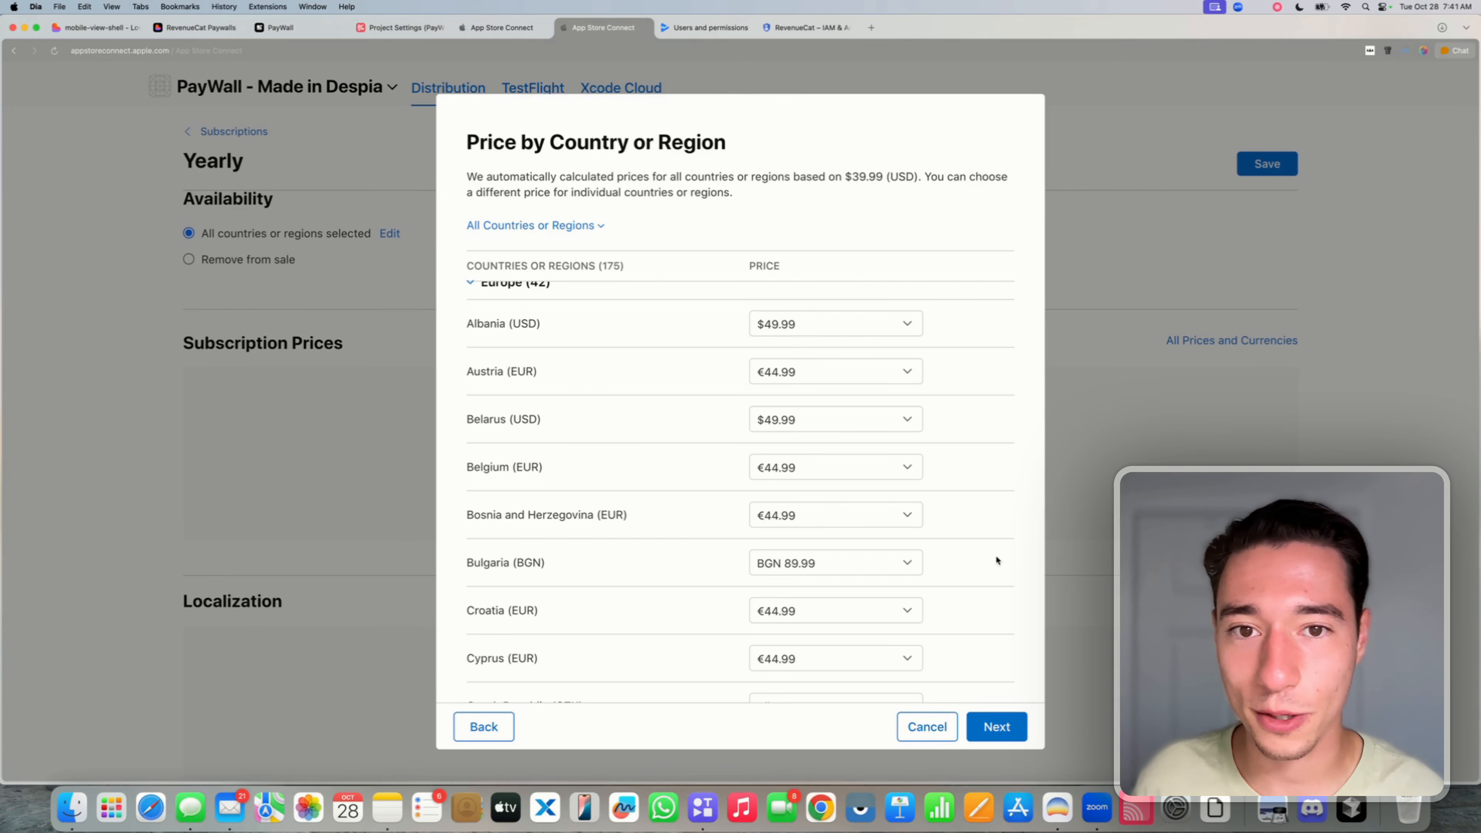
left_click(987, 726)
left_click(993, 728)
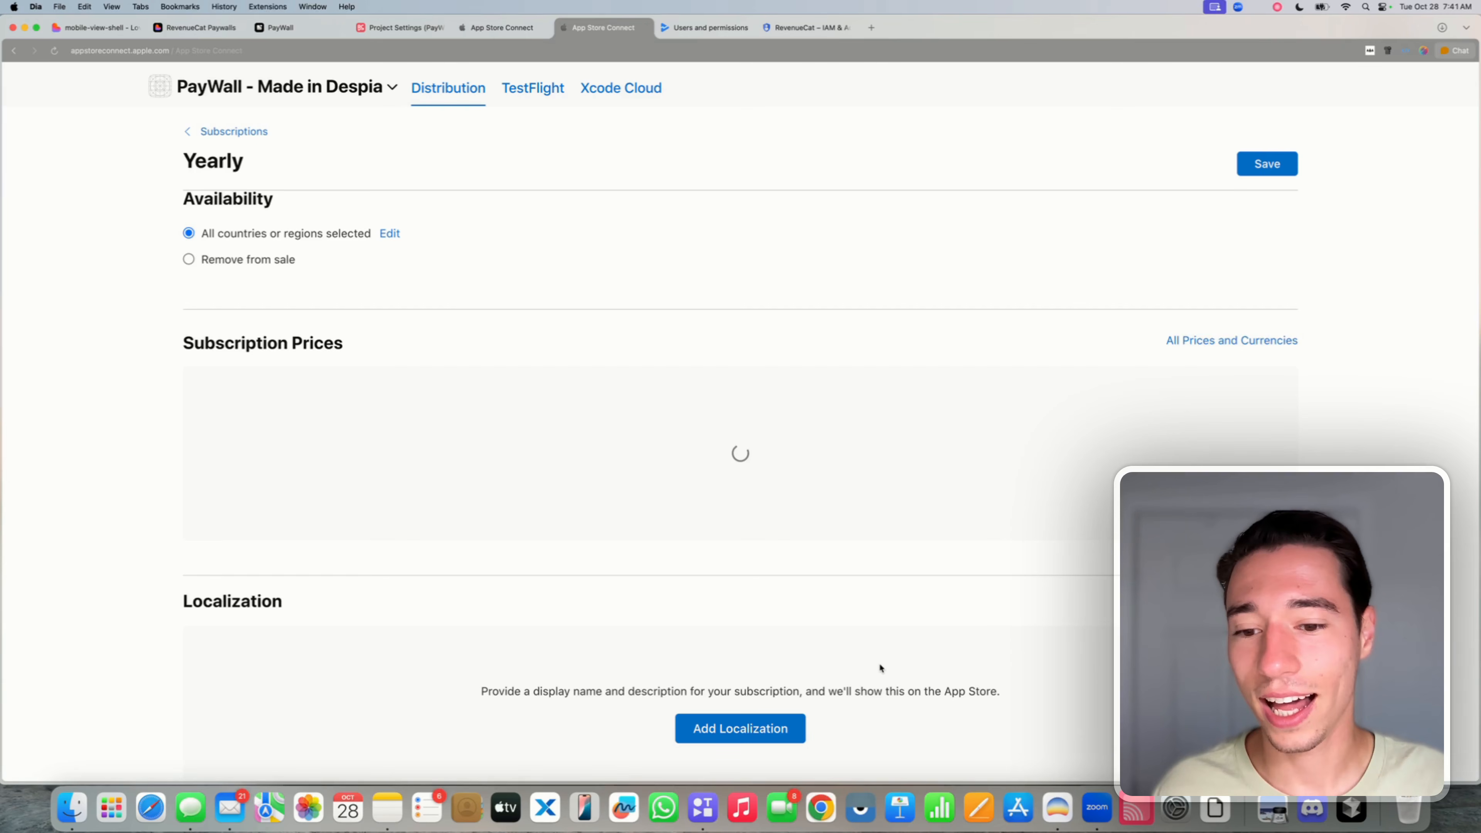
scroll(879, 662, "down", 3)
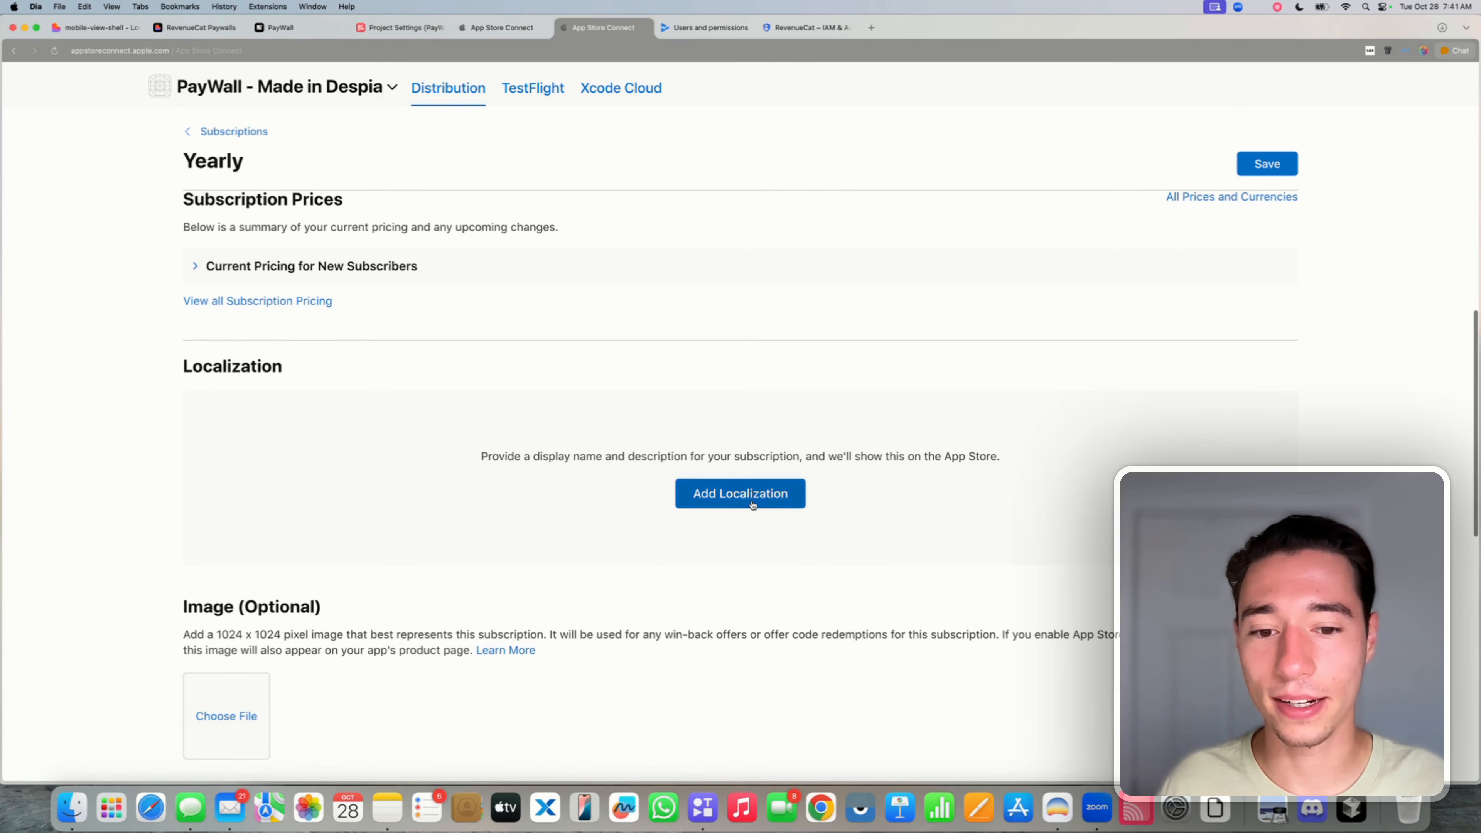
- Upload the purple app icon as the Yearly subscription's image
scroll(502, 569, "down", 3)
left_click(717, 360)
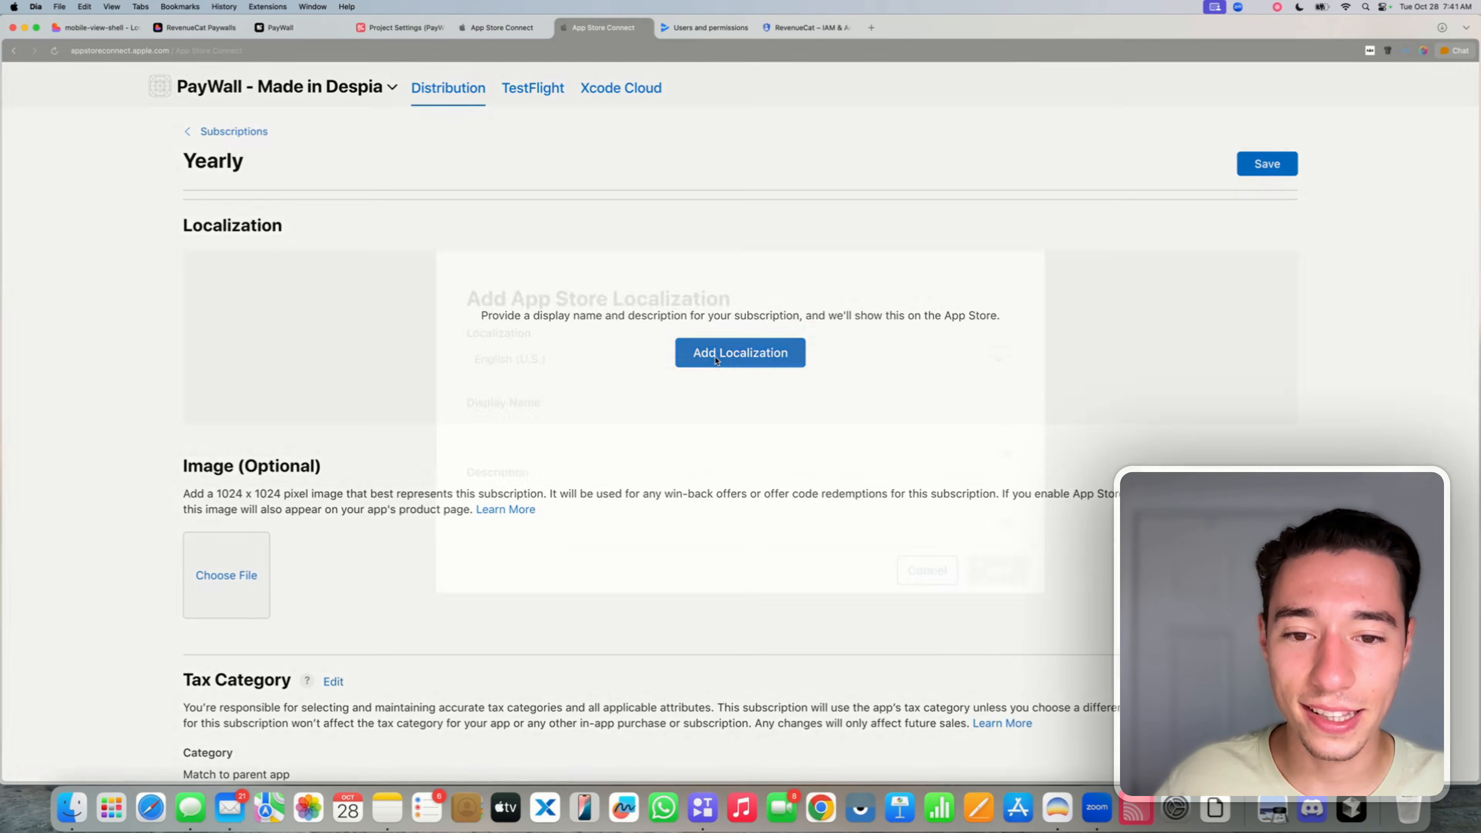
left_click(941, 577)
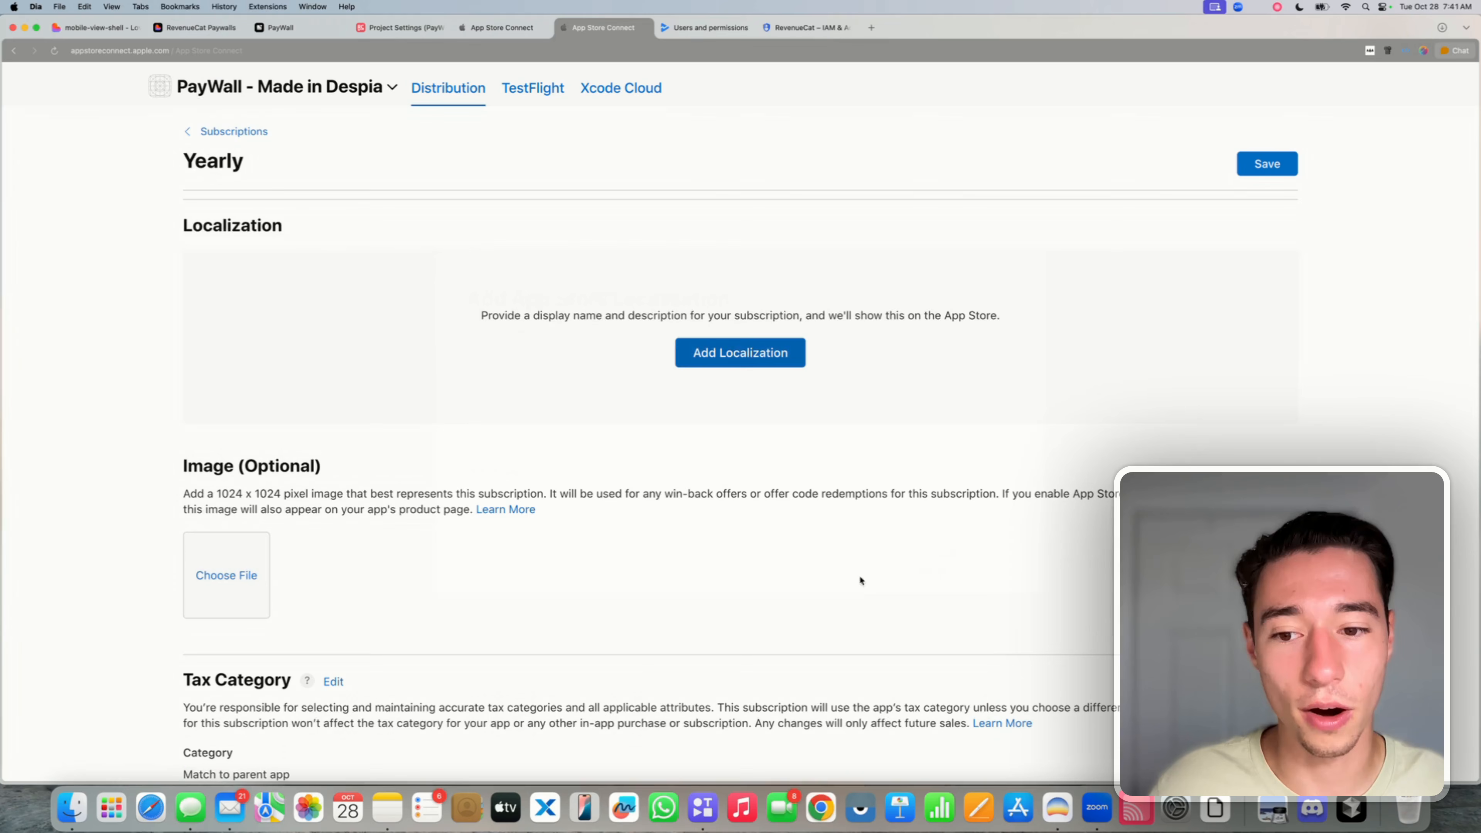
left_click(242, 576)
left_click(793, 483)
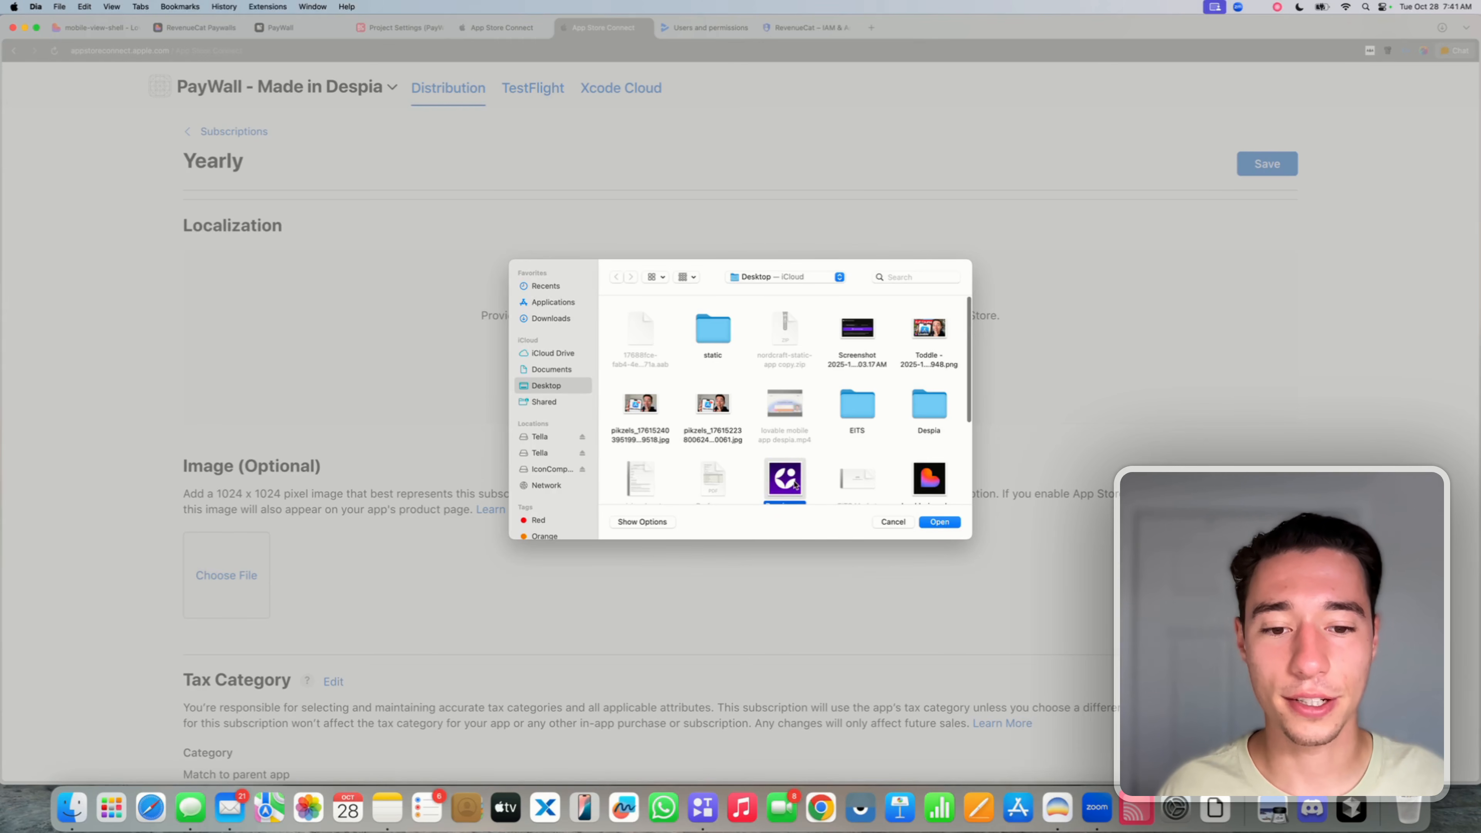
left_click(942, 520)
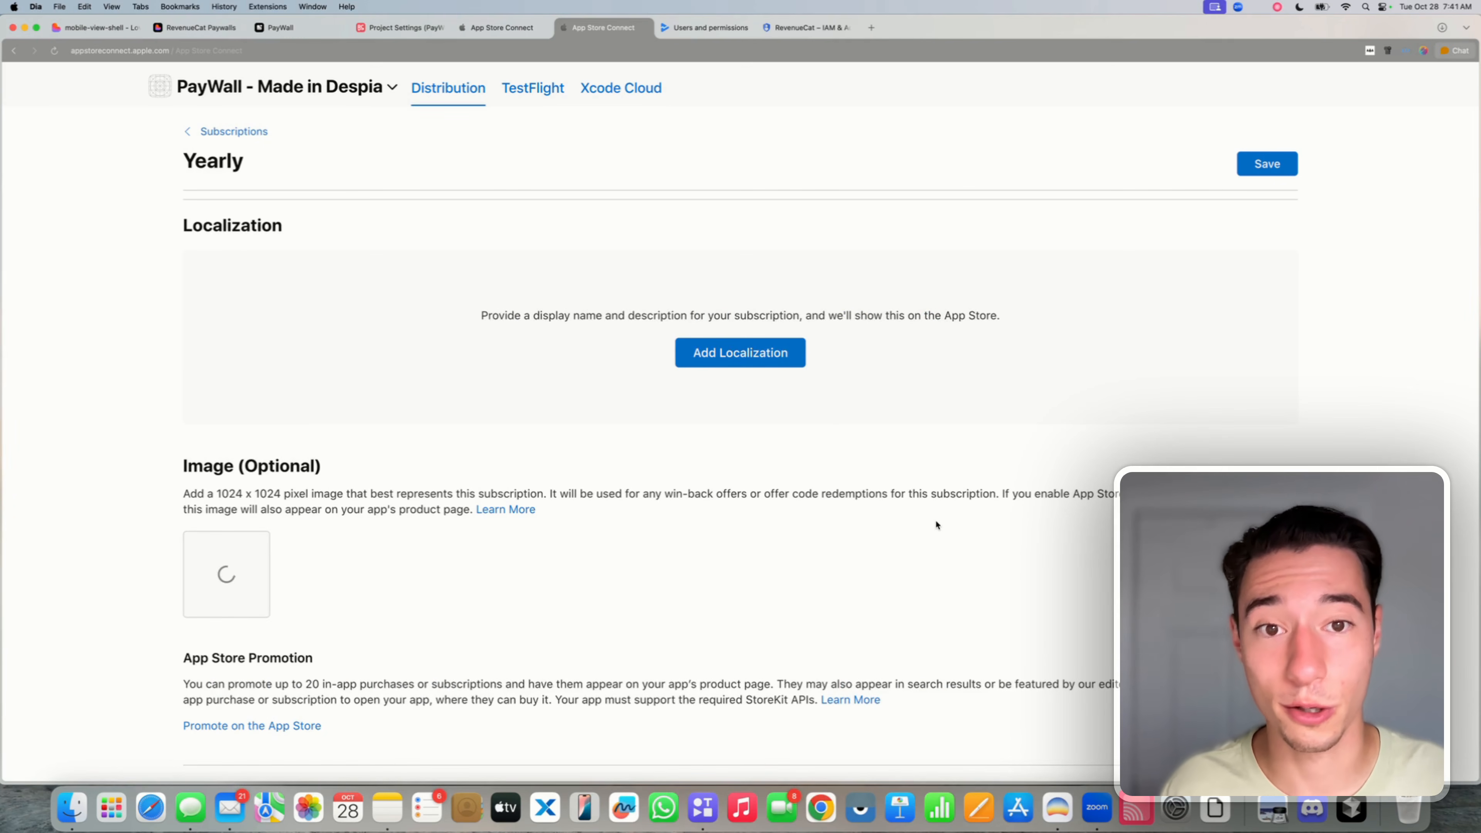
- Leave Review Notes blank, save the Yearly subscription, and return to the pro_access group
scroll(936, 521, "down", 3)
scroll(936, 523, "down", 7)
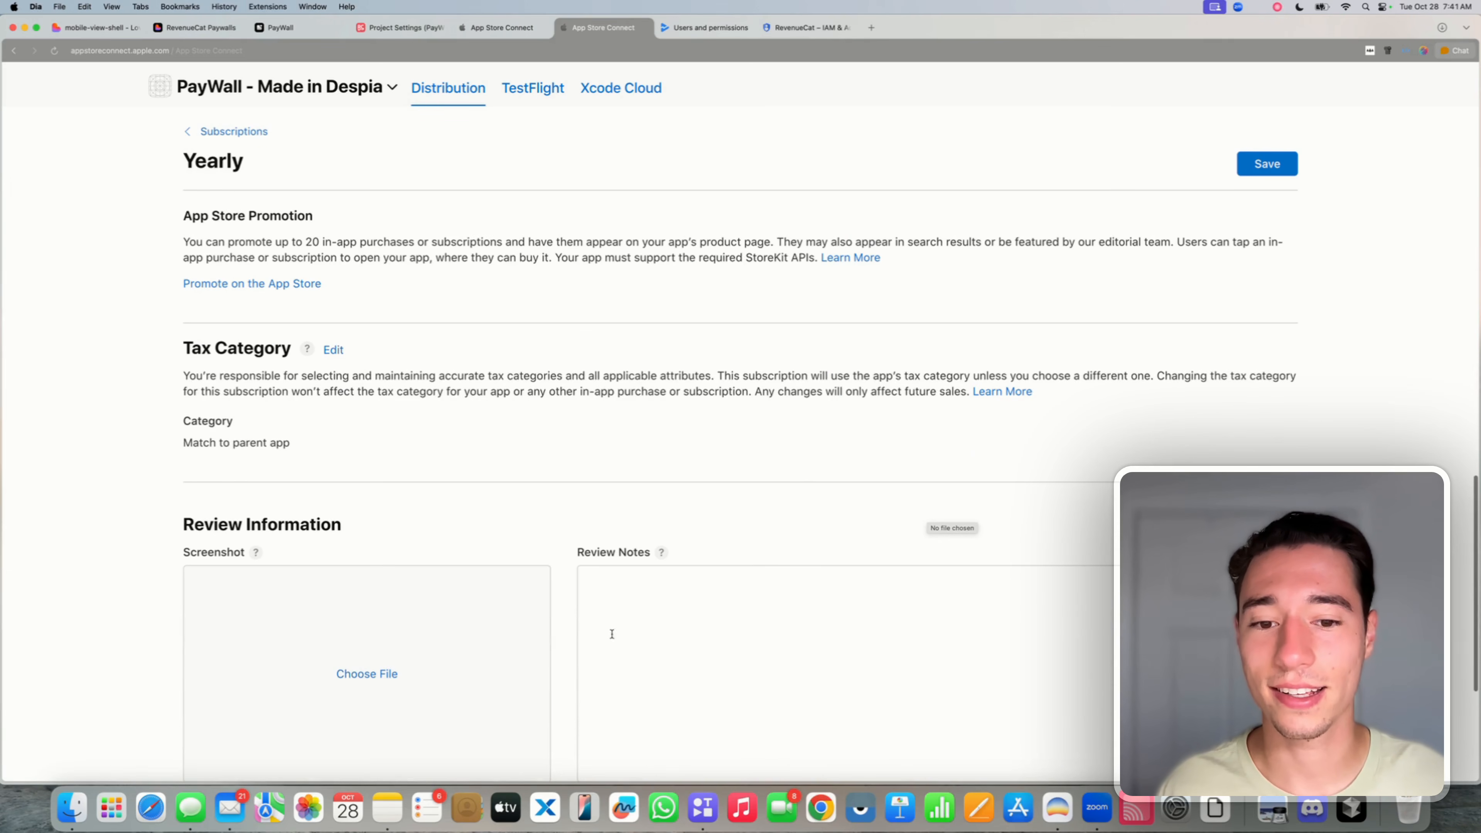
left_click(717, 553)
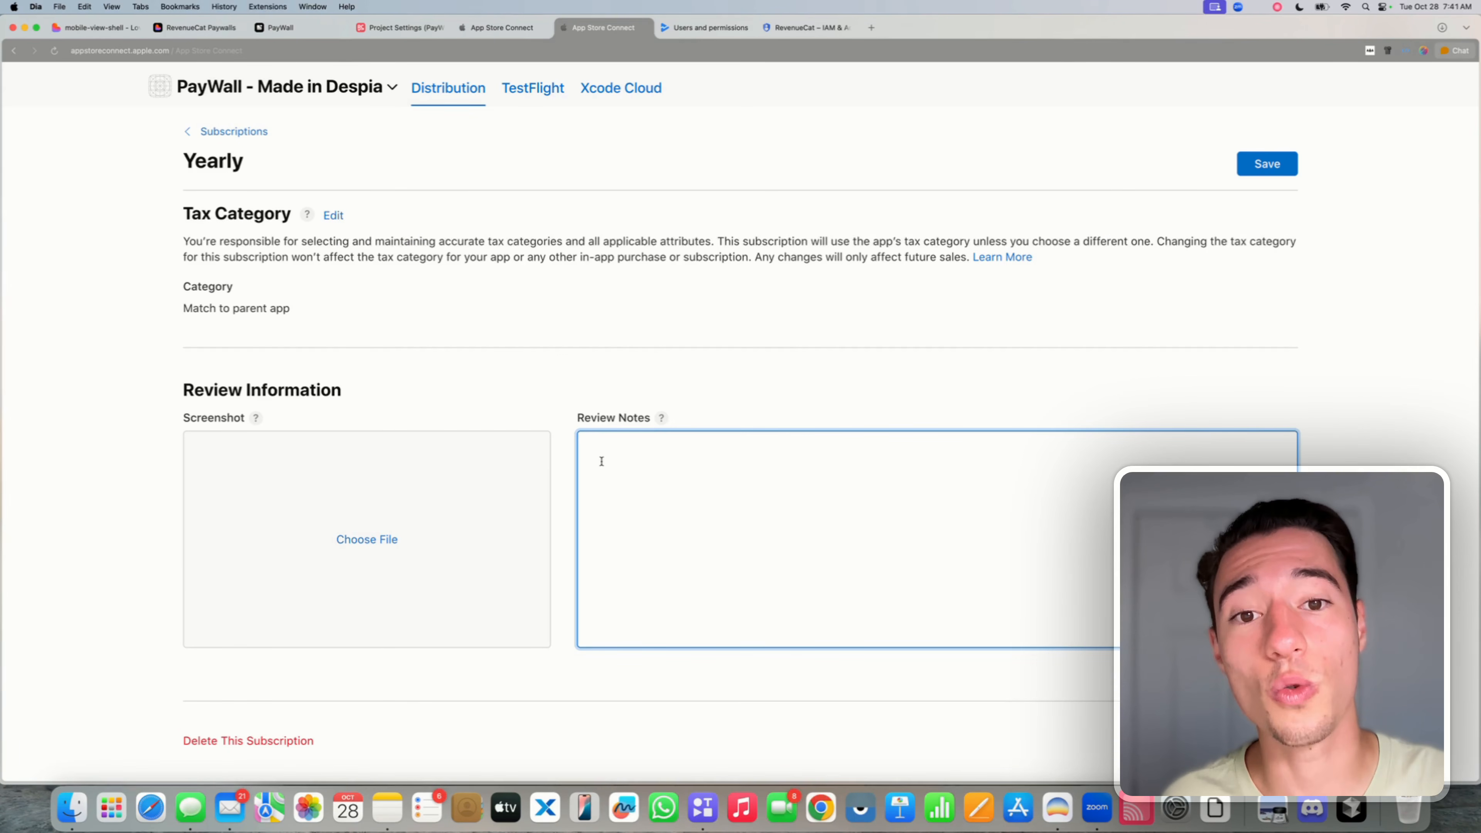
left_click(642, 392)
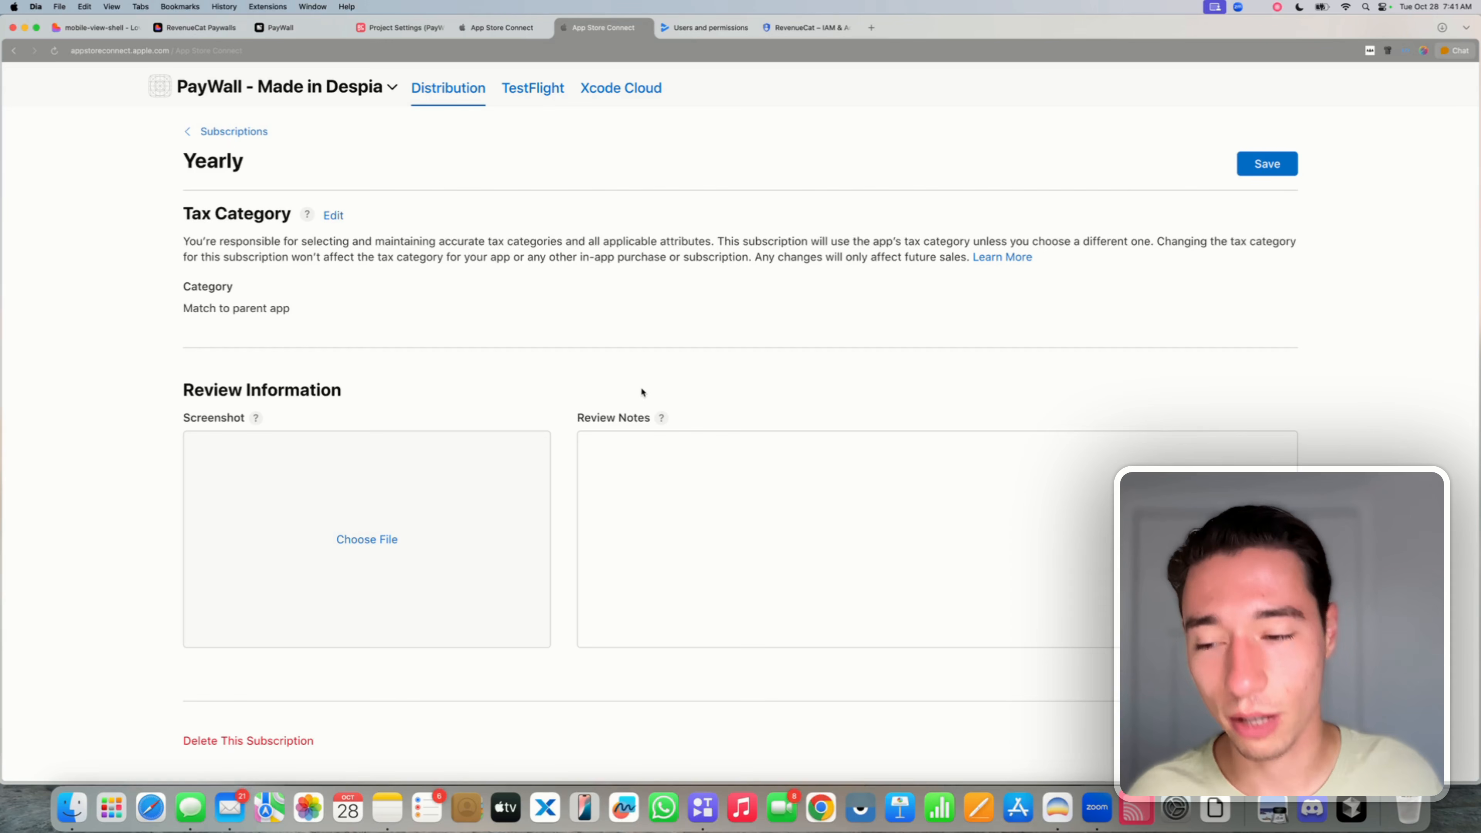
left_click(735, 471)
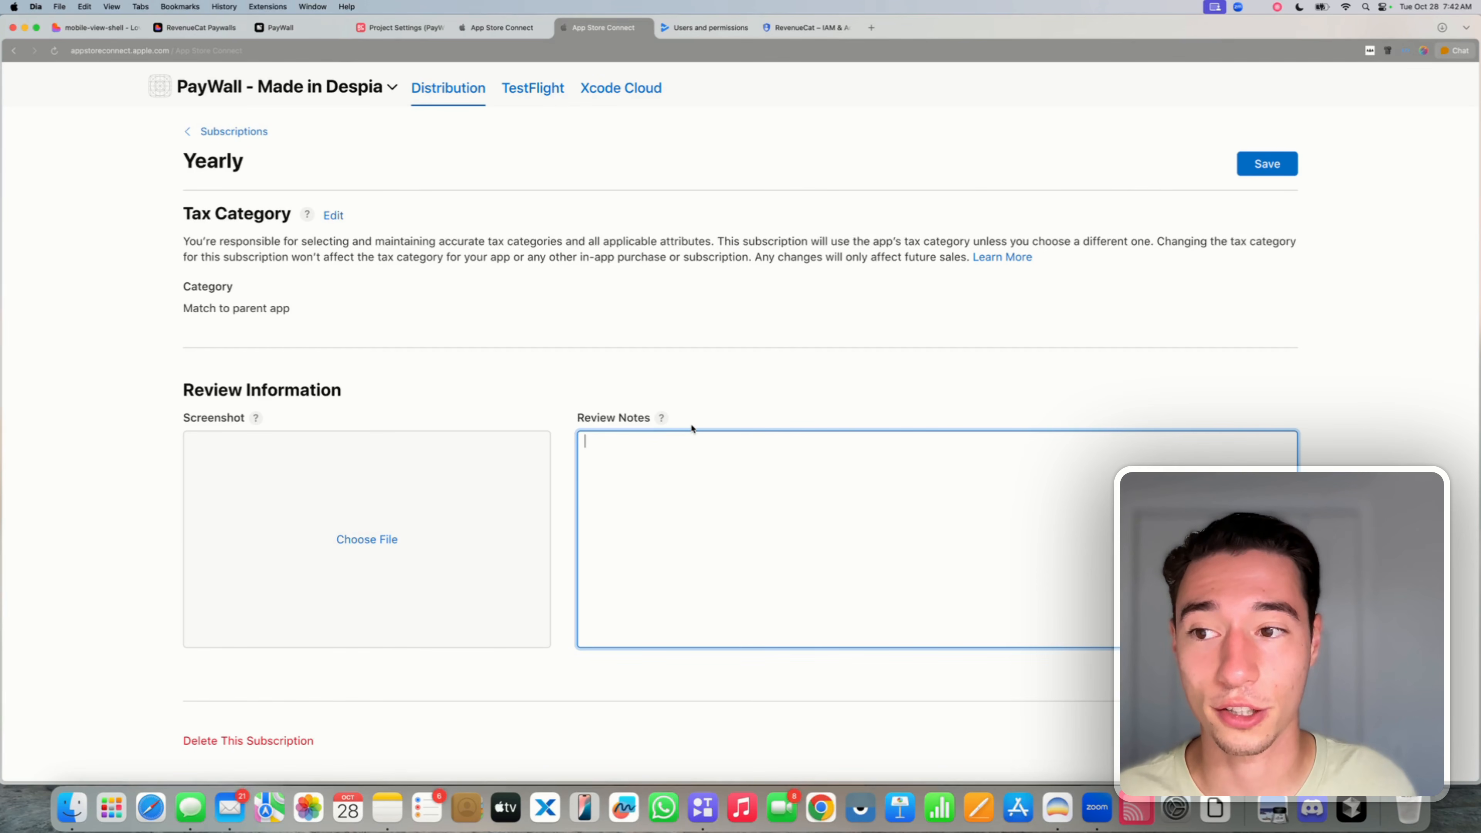
left_click(782, 352)
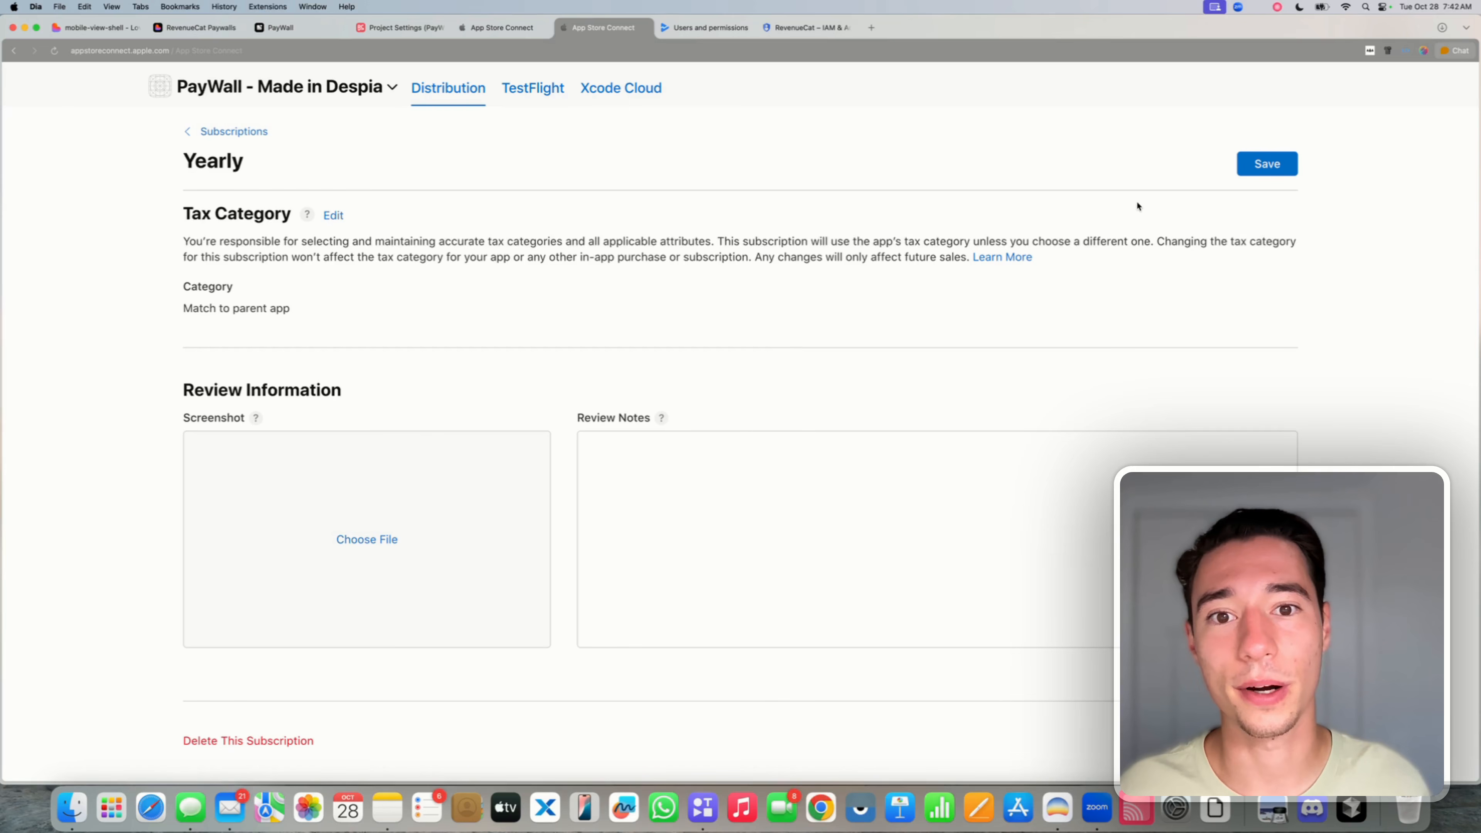
left_click(1270, 167)
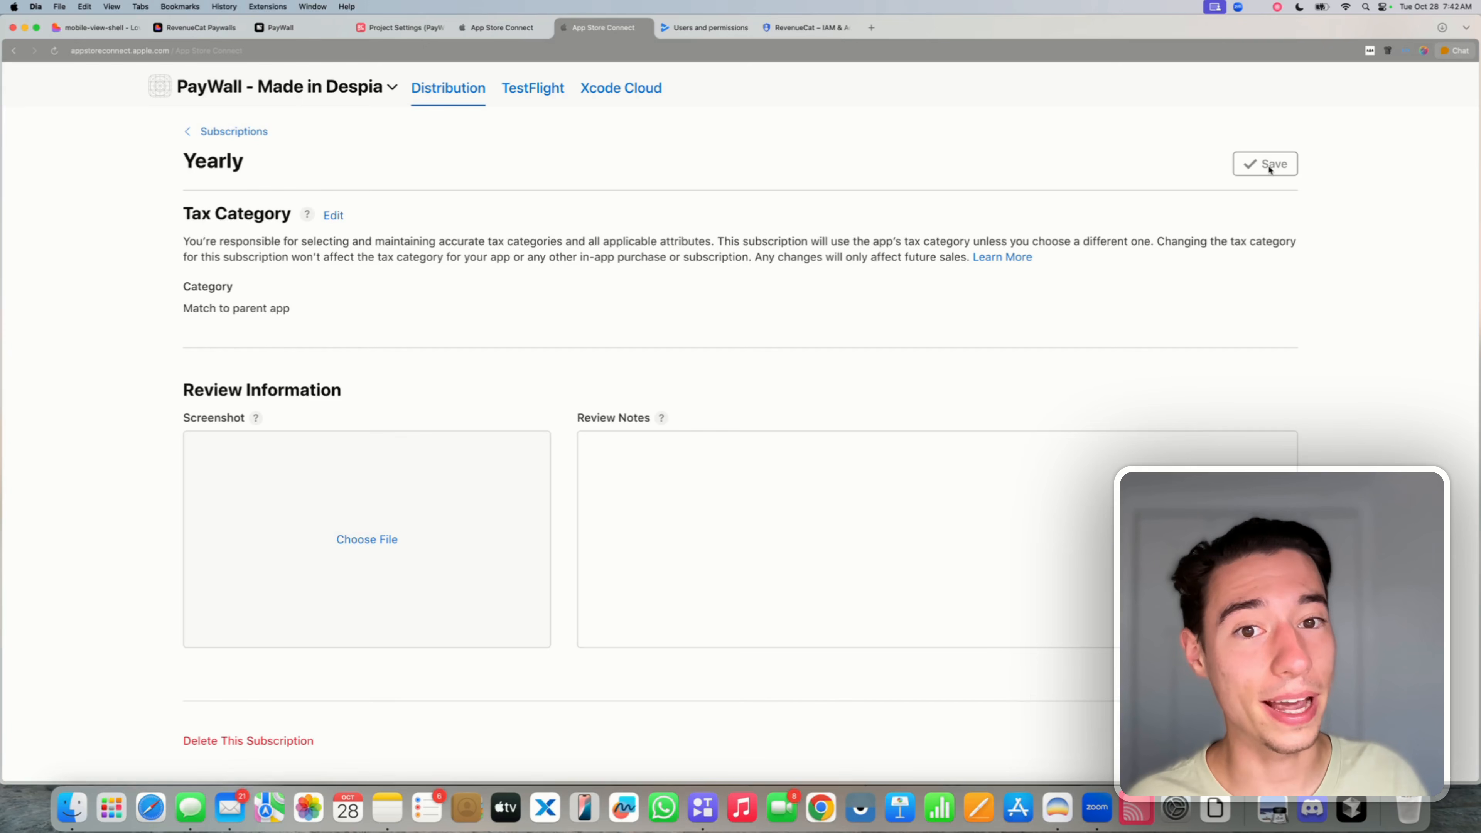
scroll(794, 467, "up", 15)
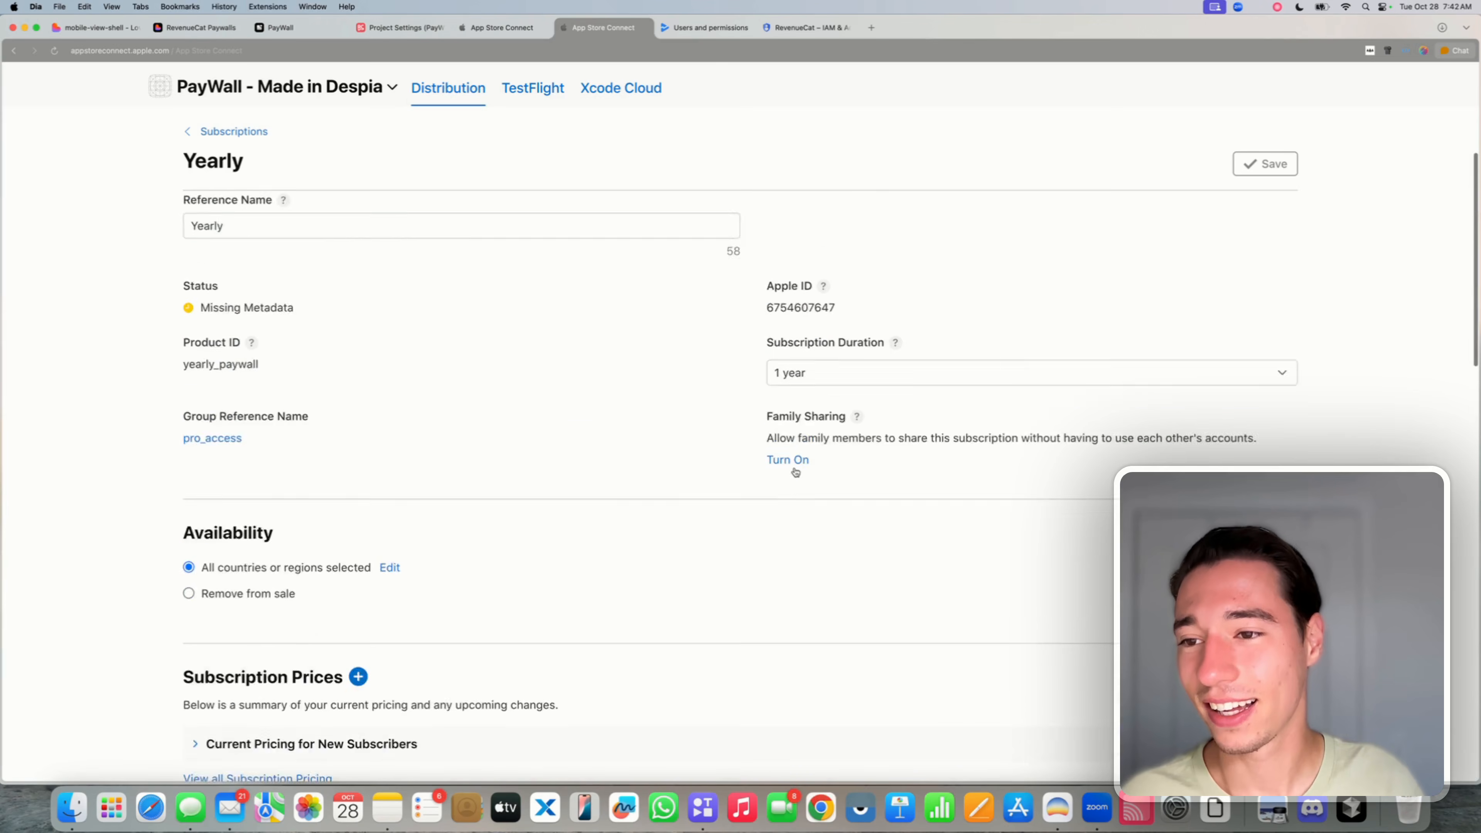
left_click(236, 232)
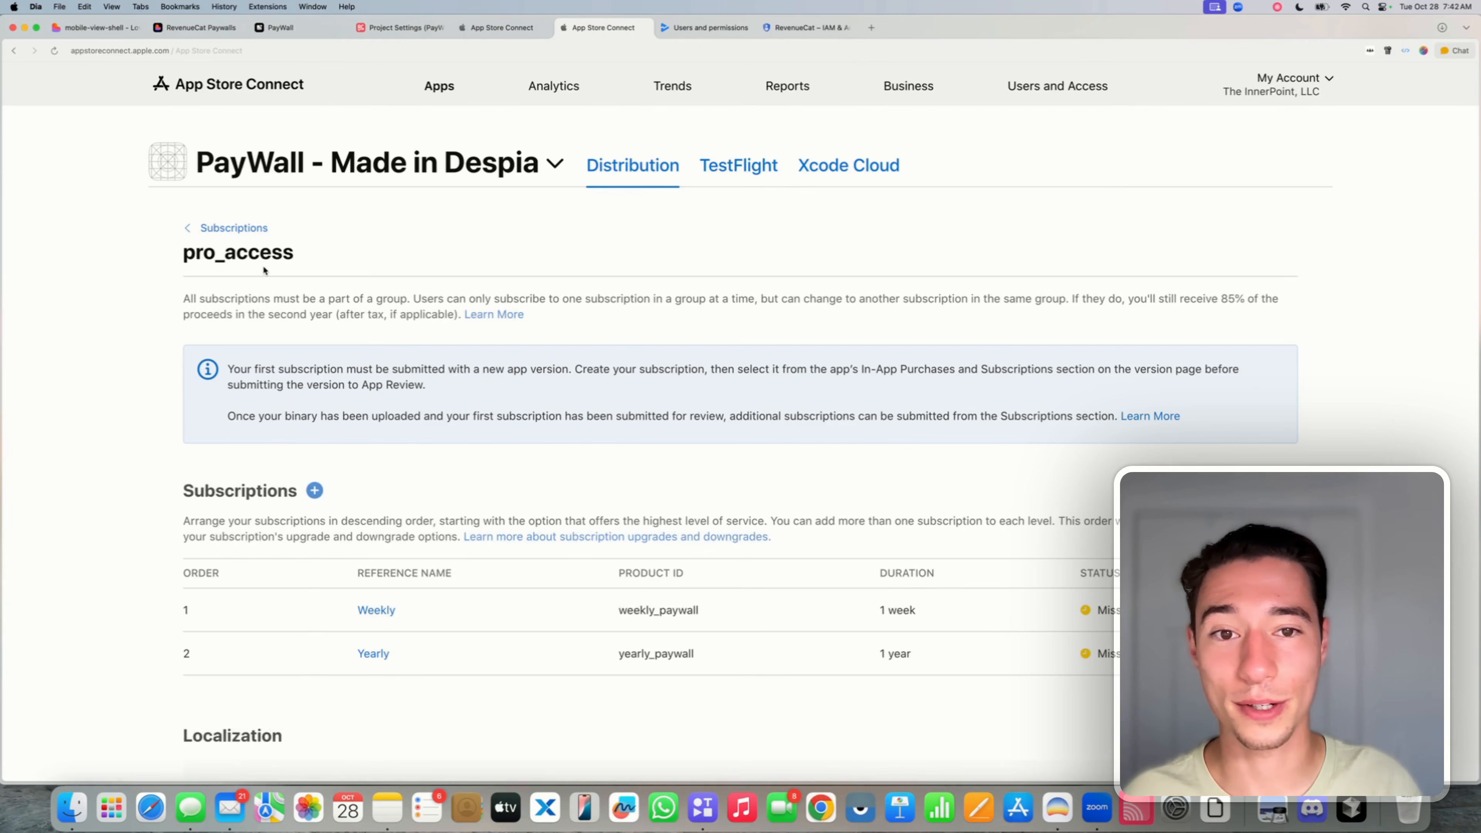
- Go from the Subscriptions overview to the empty In-App Purchases page under Monetization
left_click(233, 229)
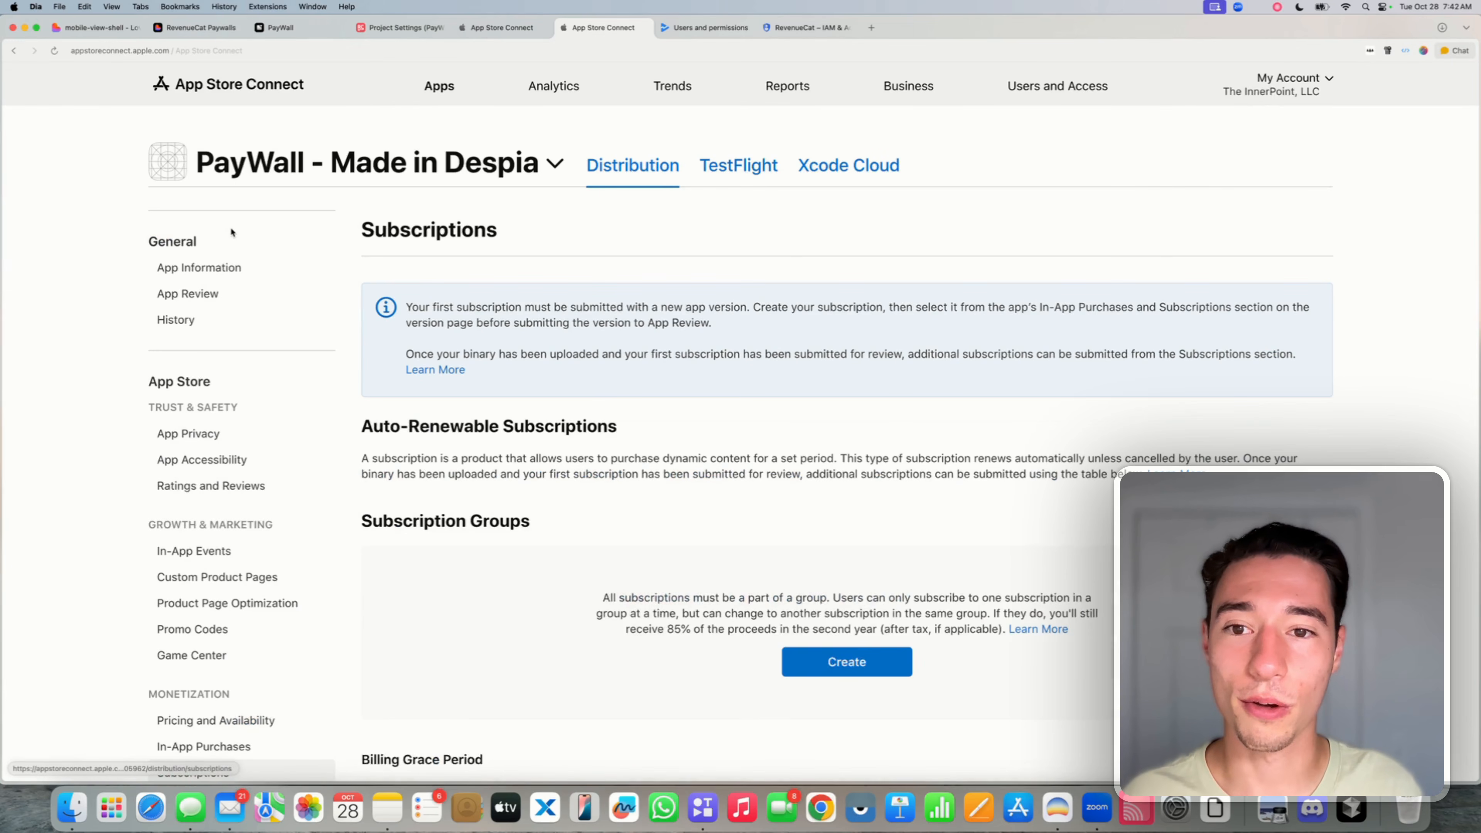
scroll(452, 351, "down", 5)
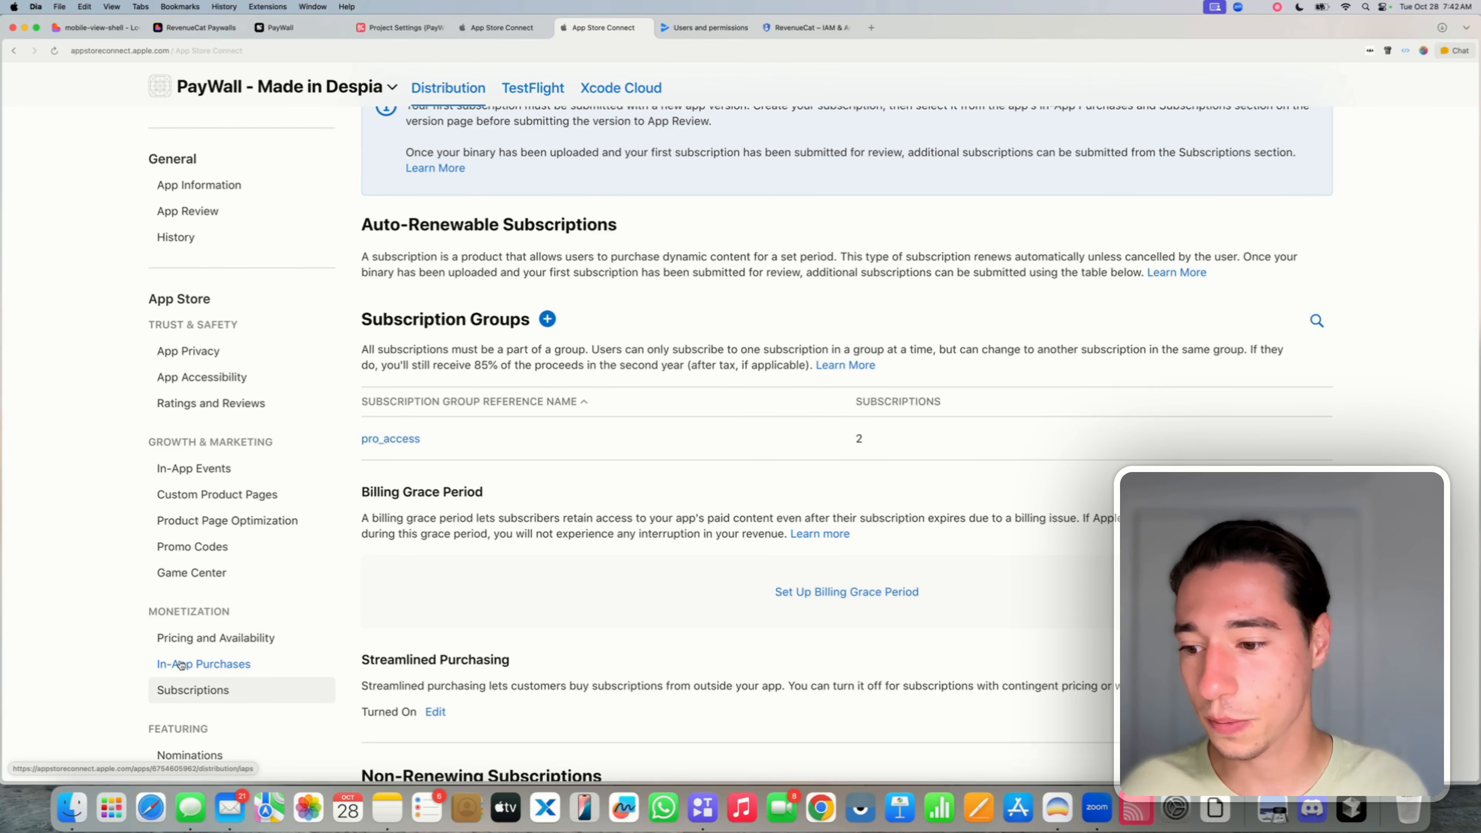
left_click_drag(143, 617, 273, 613)
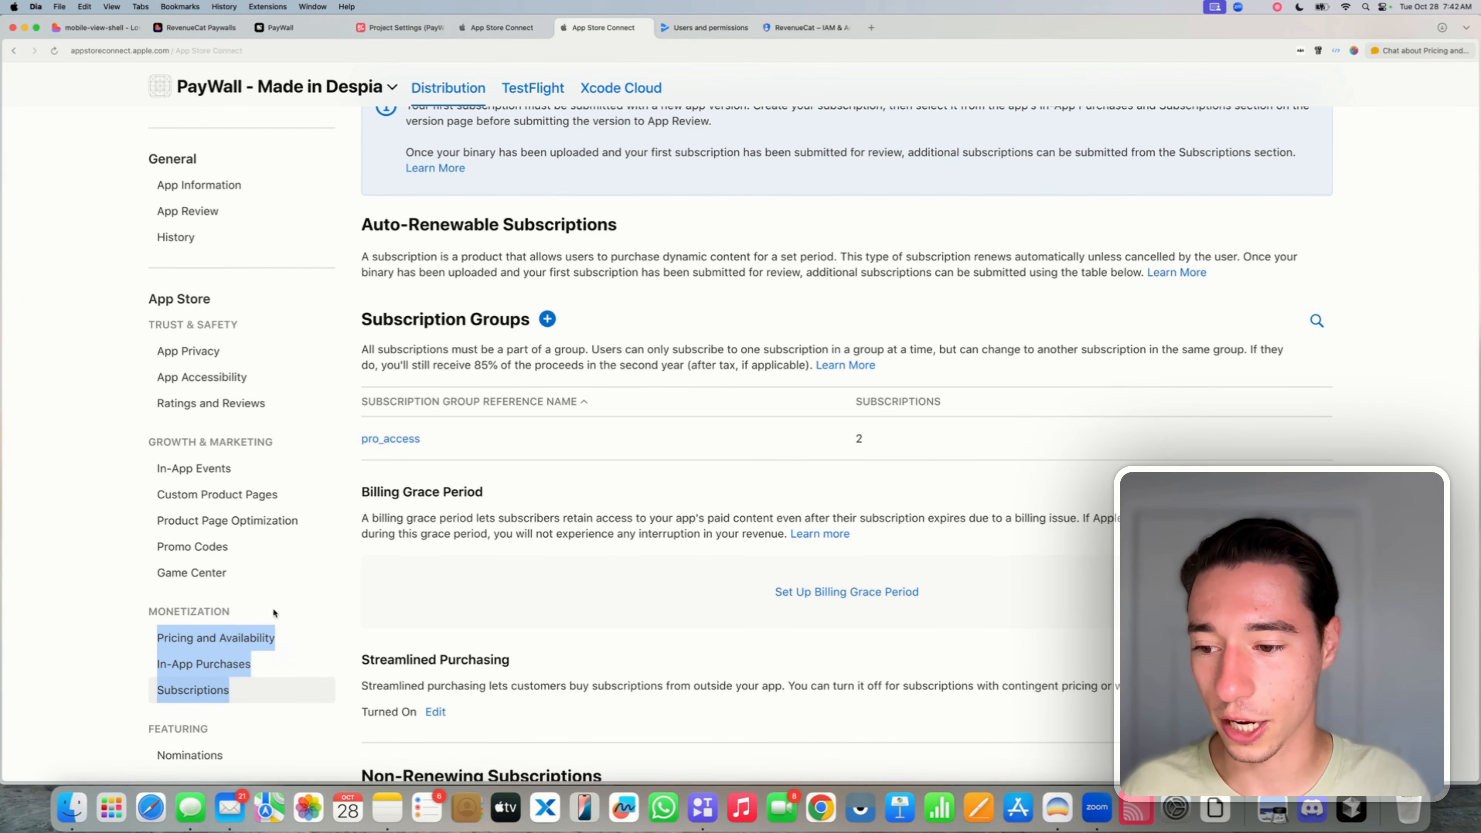
left_click(117, 624)
left_click(202, 664)
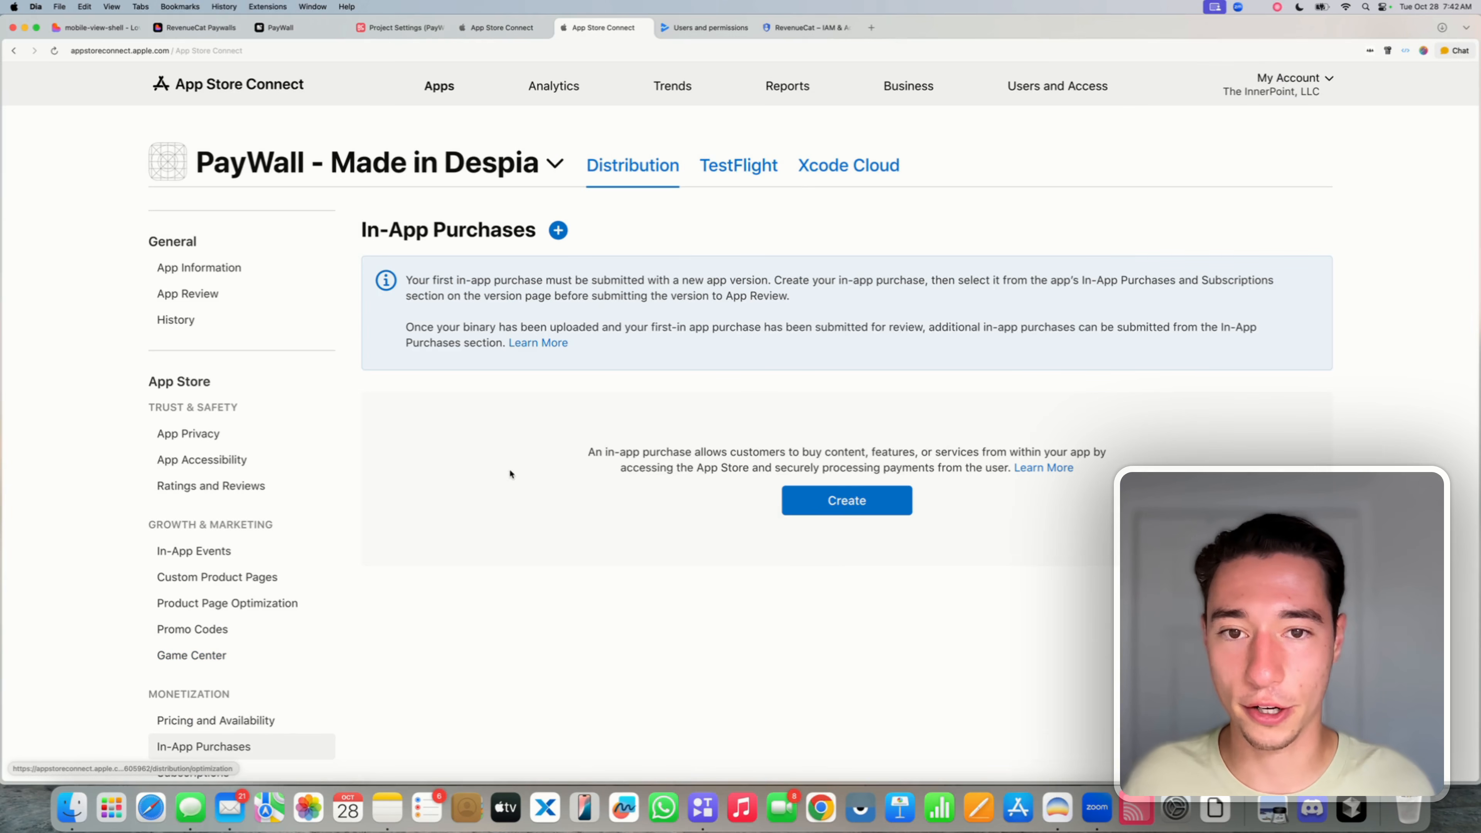
- Create a Non-Consumable in-app purchase 'Lifetime' with product ID lifetime_paywall
left_click(832, 505)
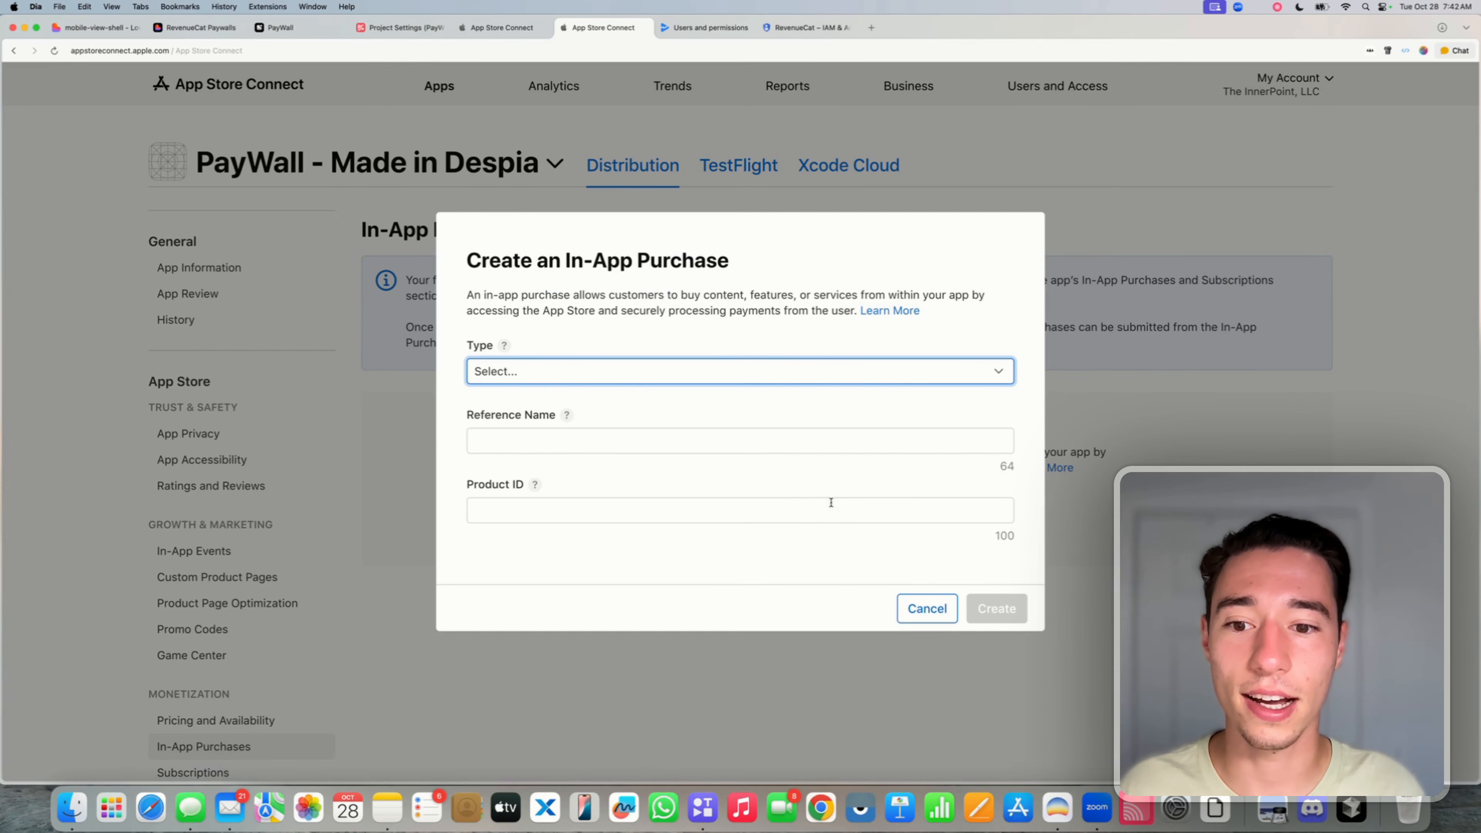
left_click(530, 379)
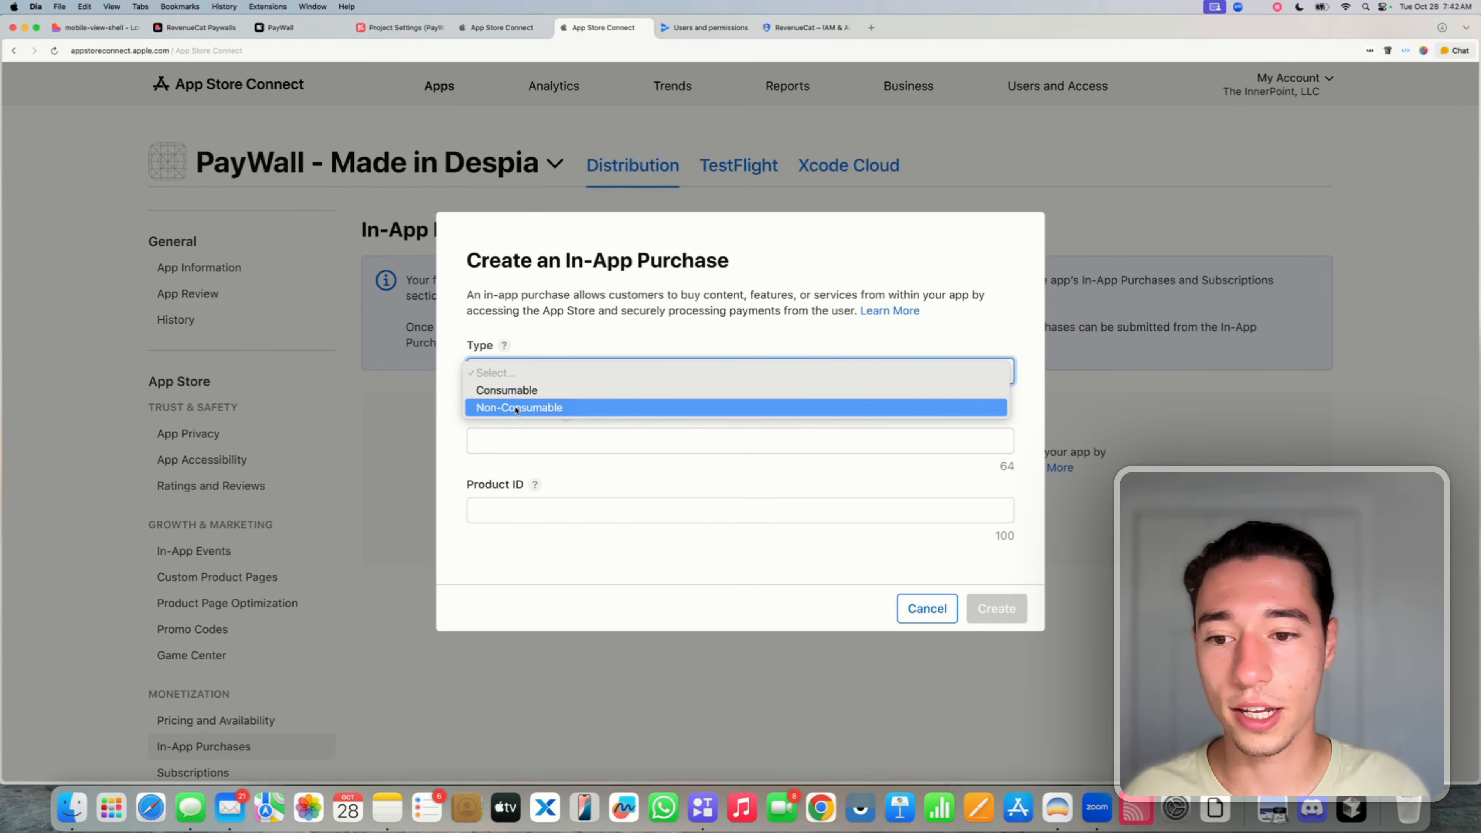
left_click(500, 391)
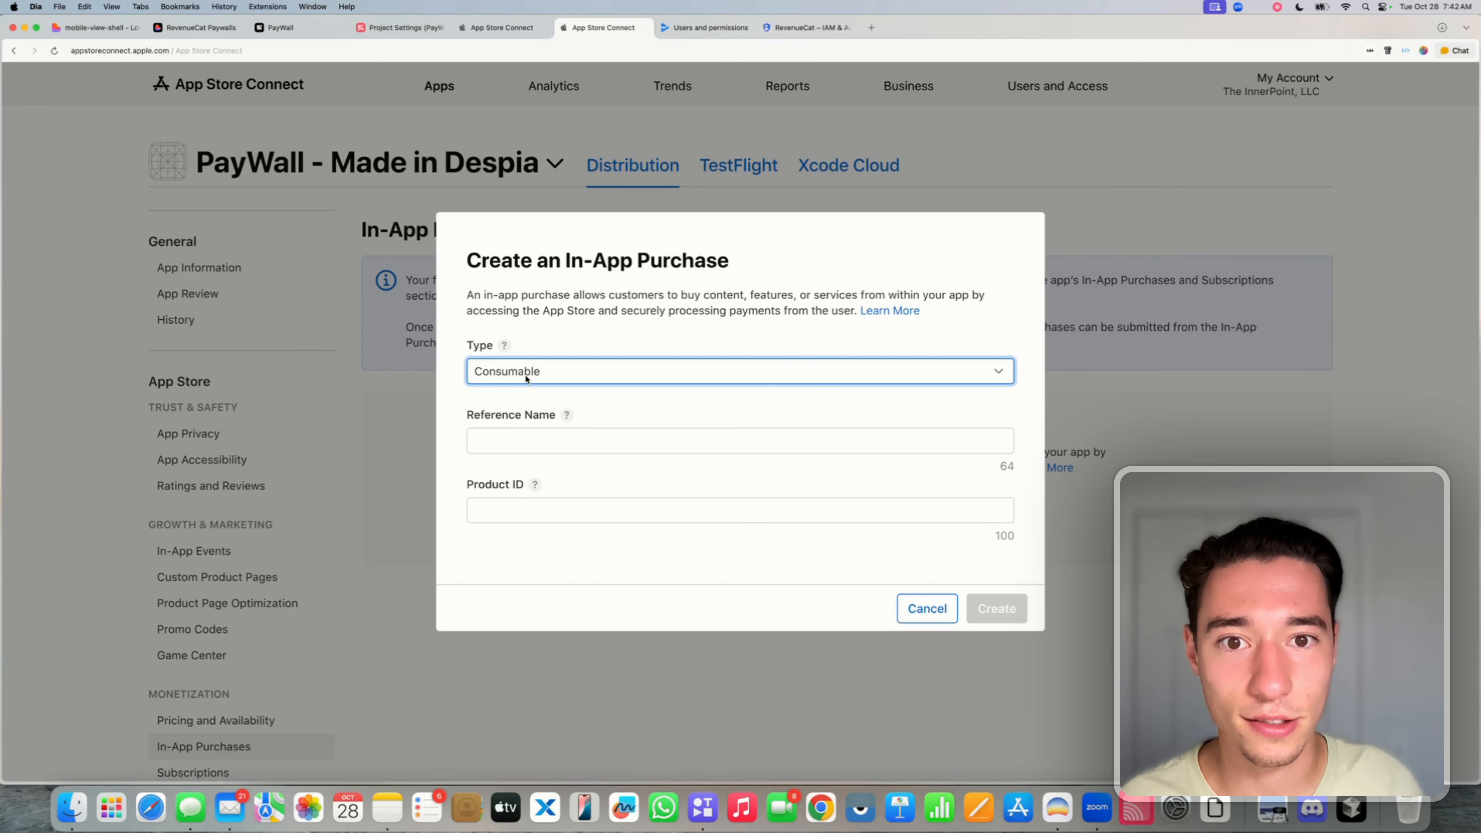
left_click(521, 375)
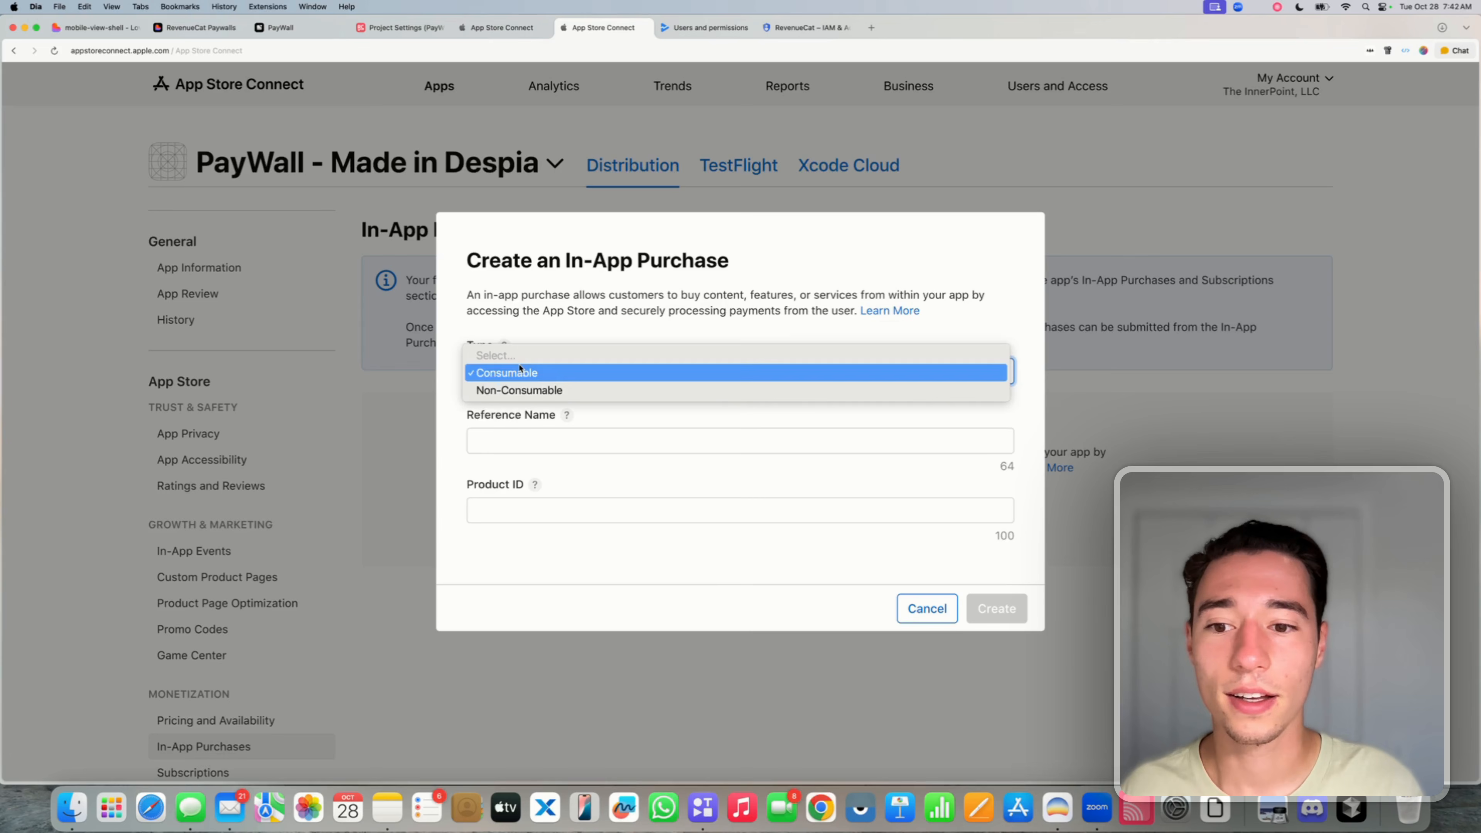
left_click(513, 391)
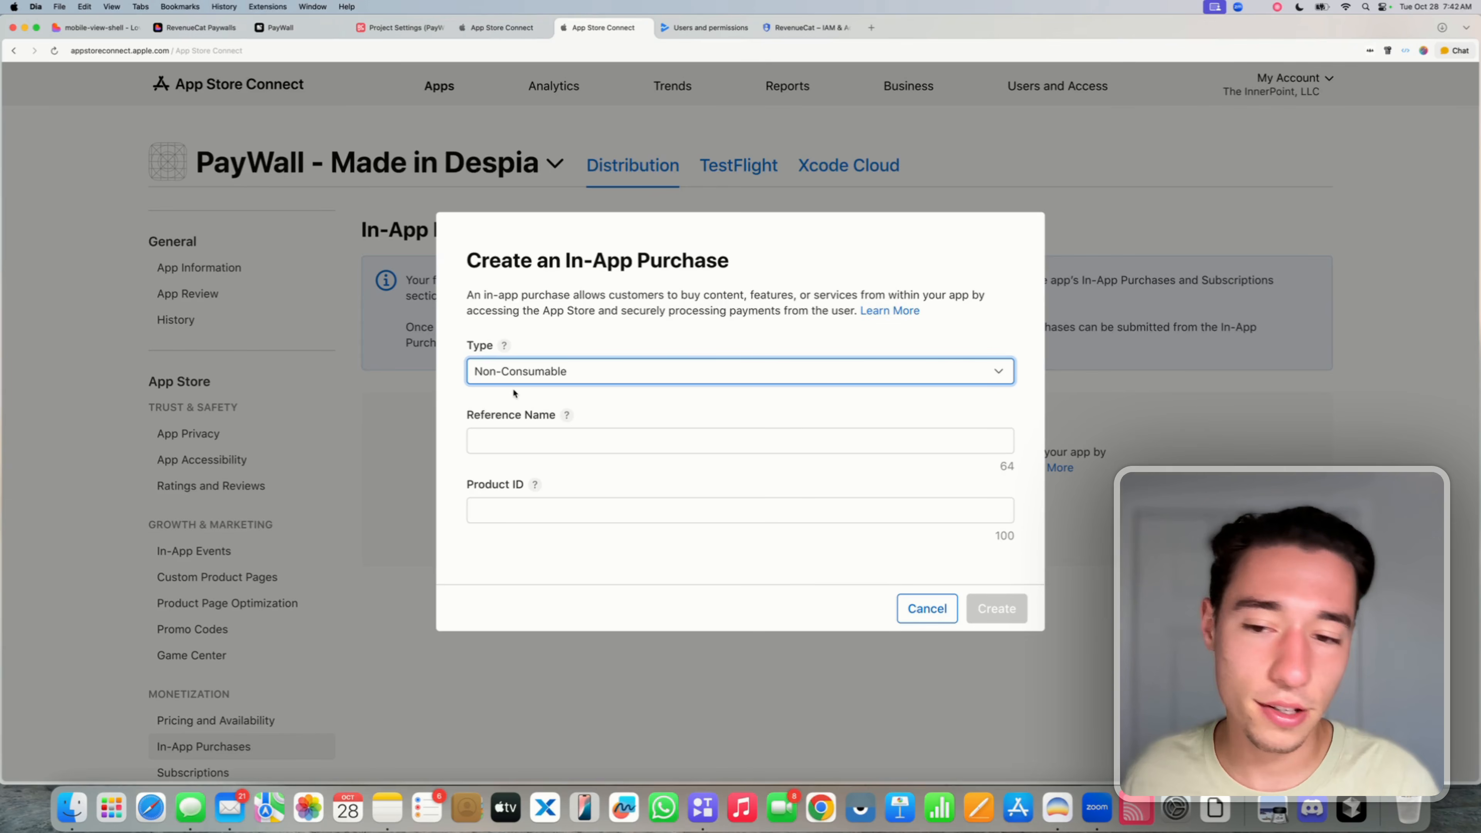
left_click(496, 440)
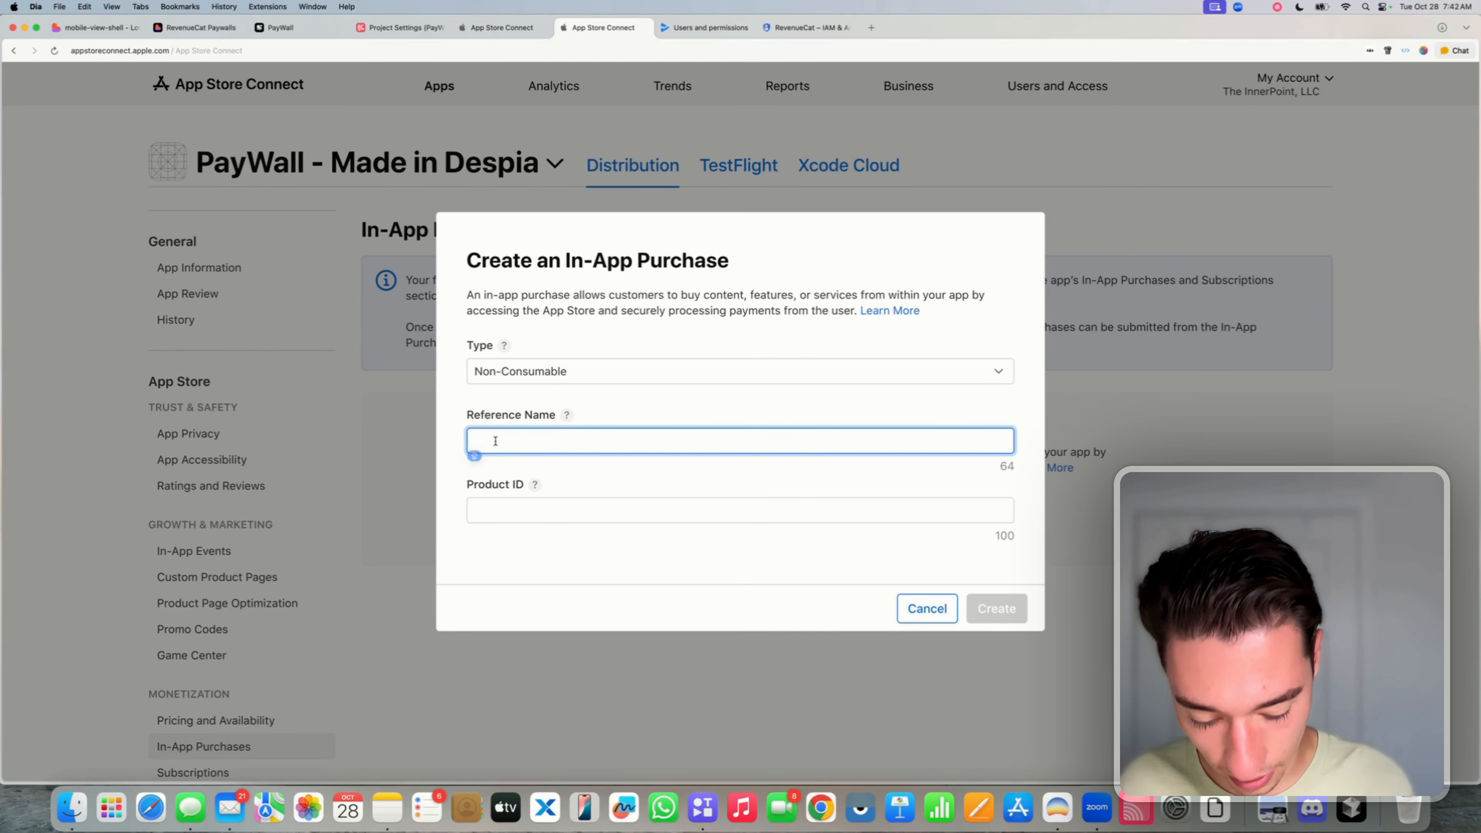
type("Lifetime")
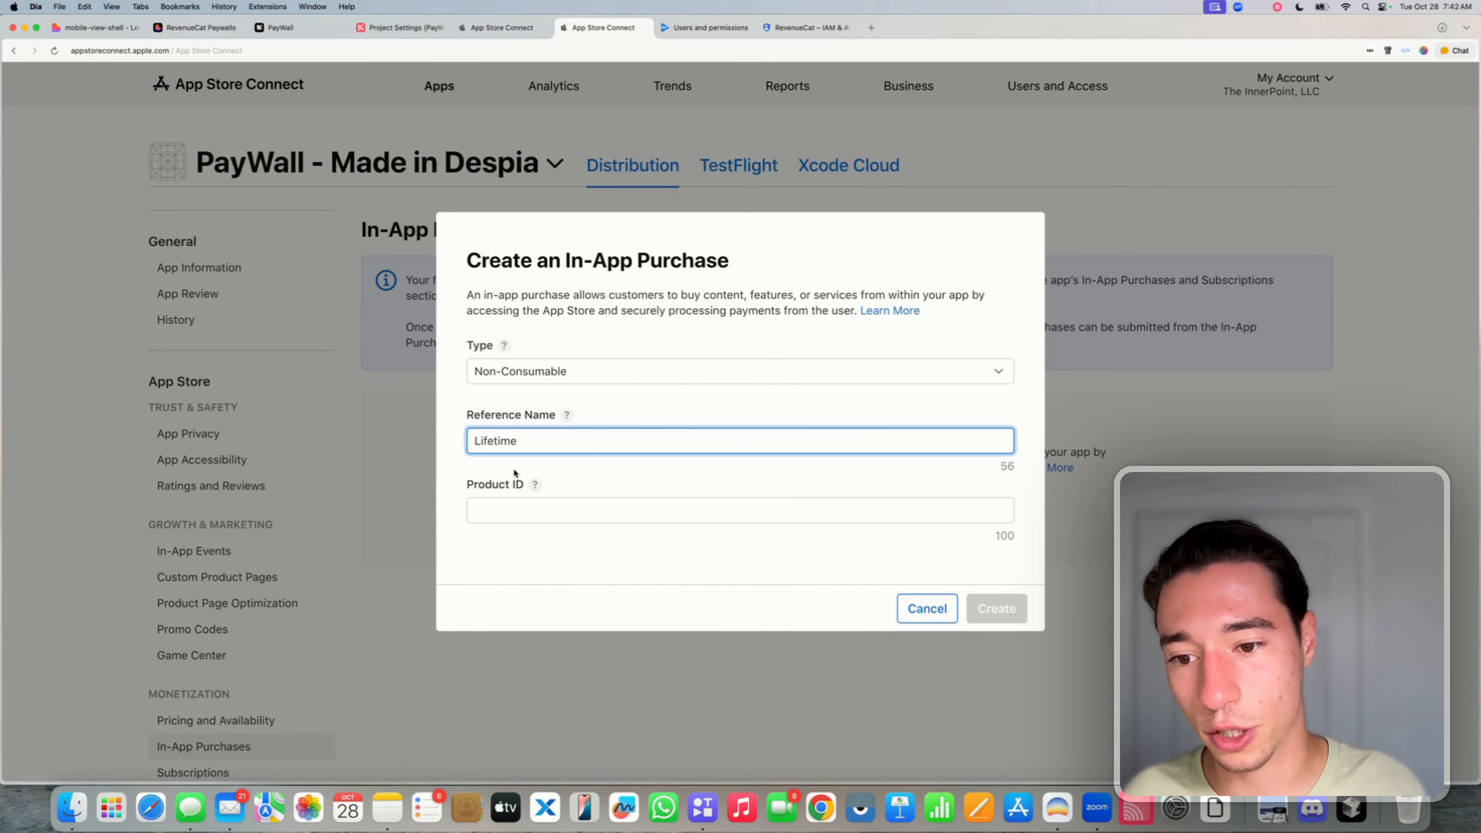
left_click(531, 514)
type("l")
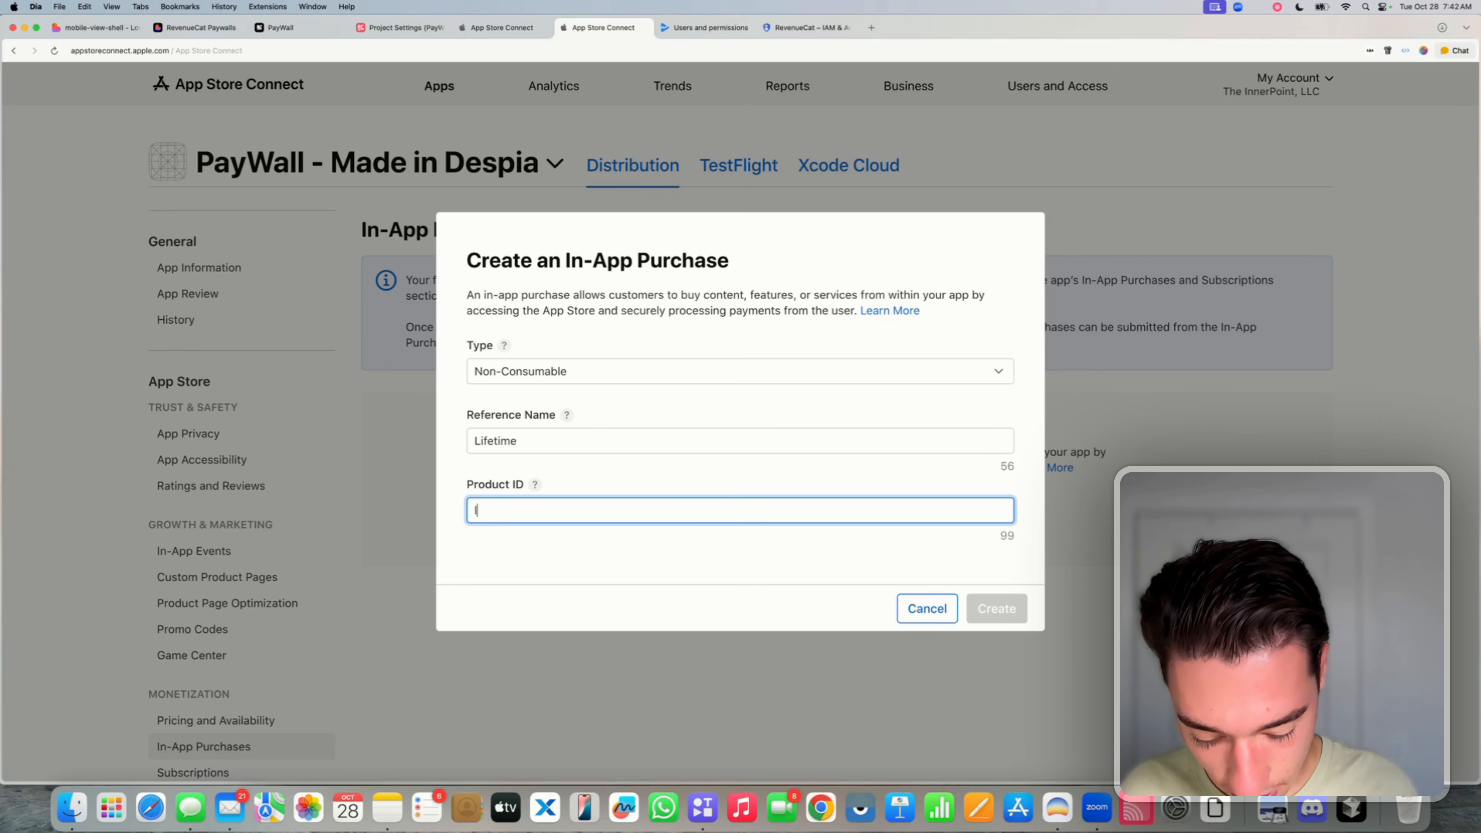
type("ifetime_paywall")
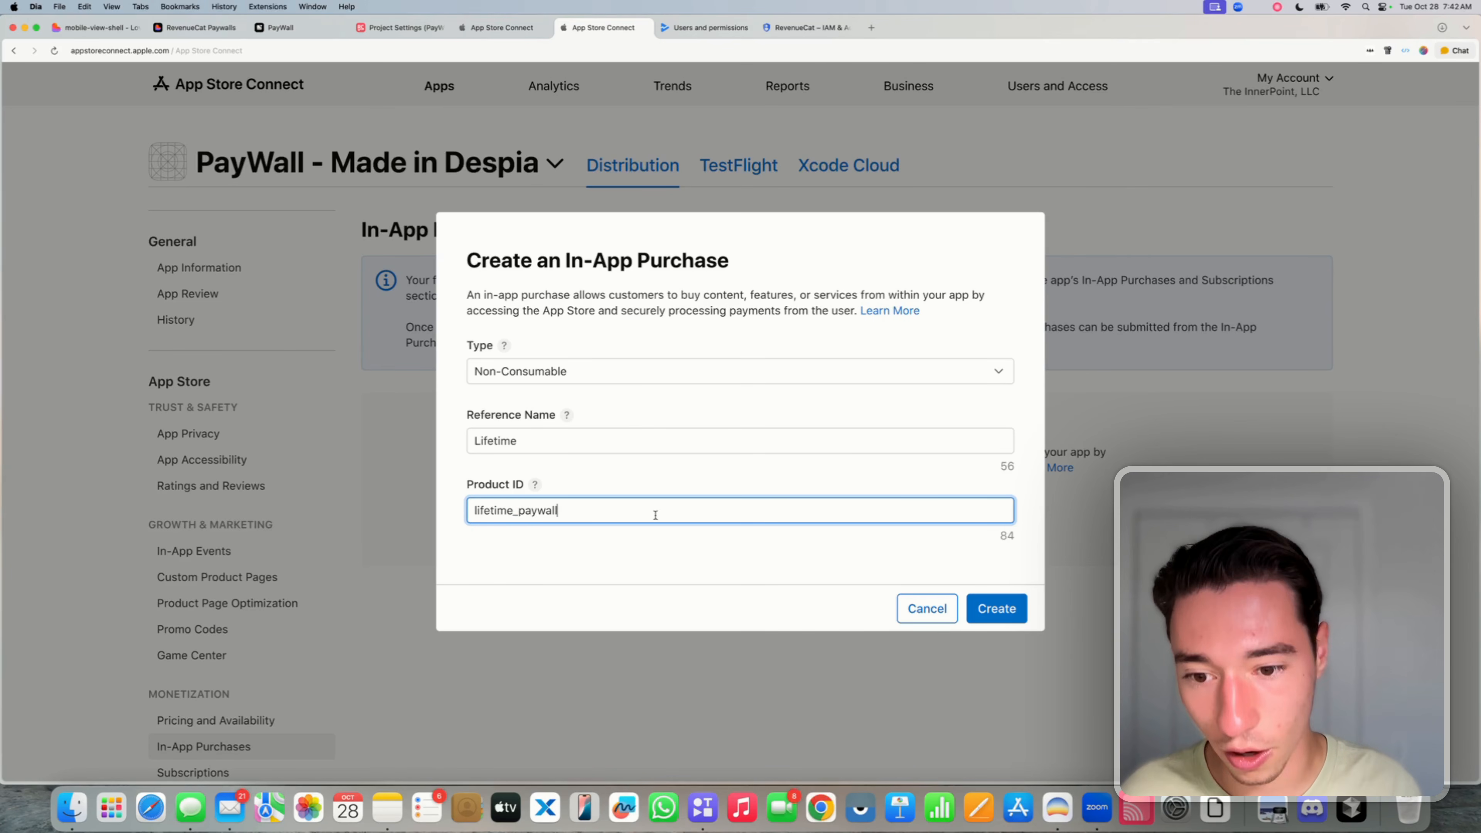
left_click(647, 559)
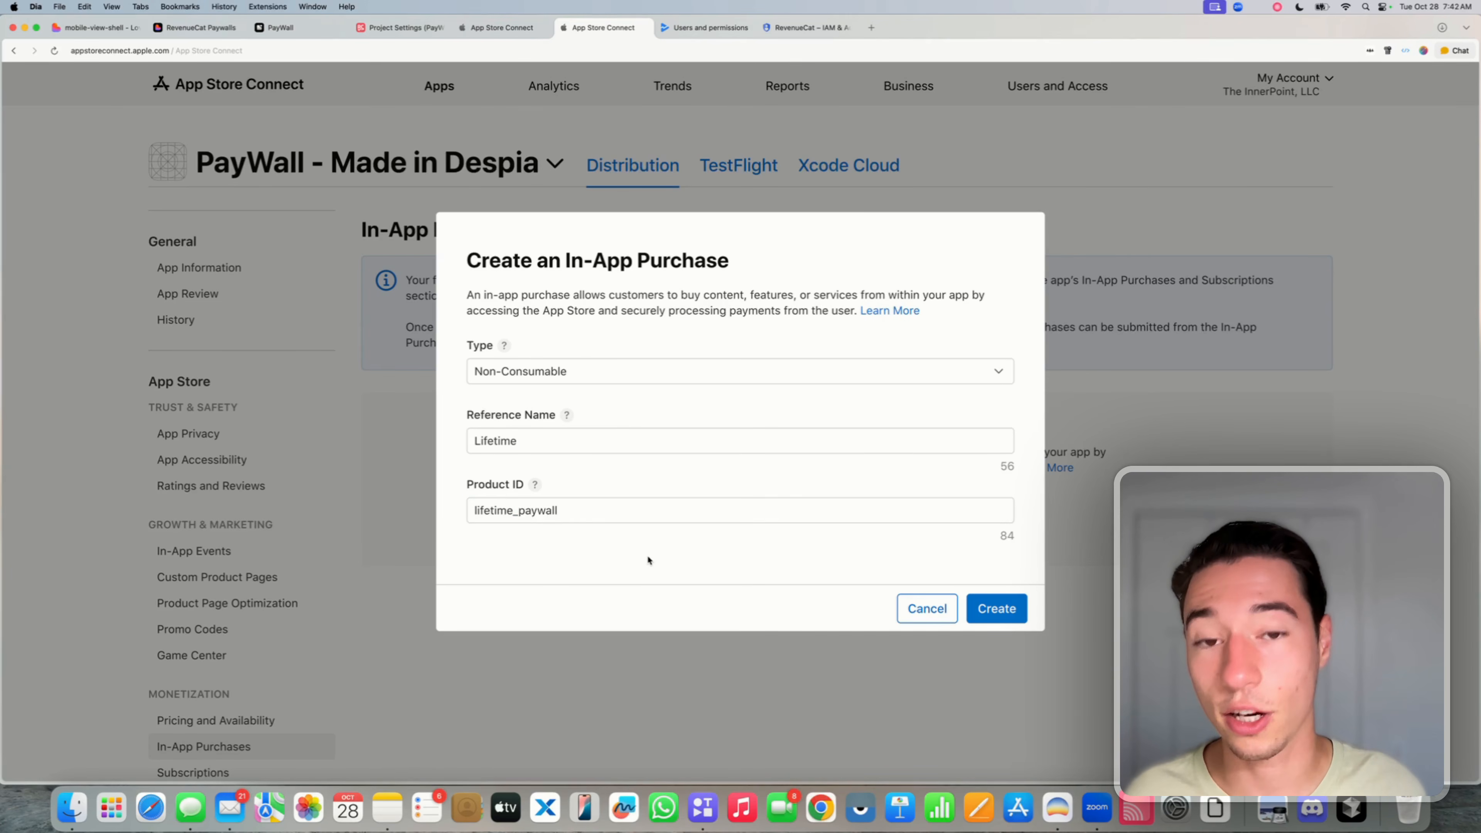
left_click(1007, 609)
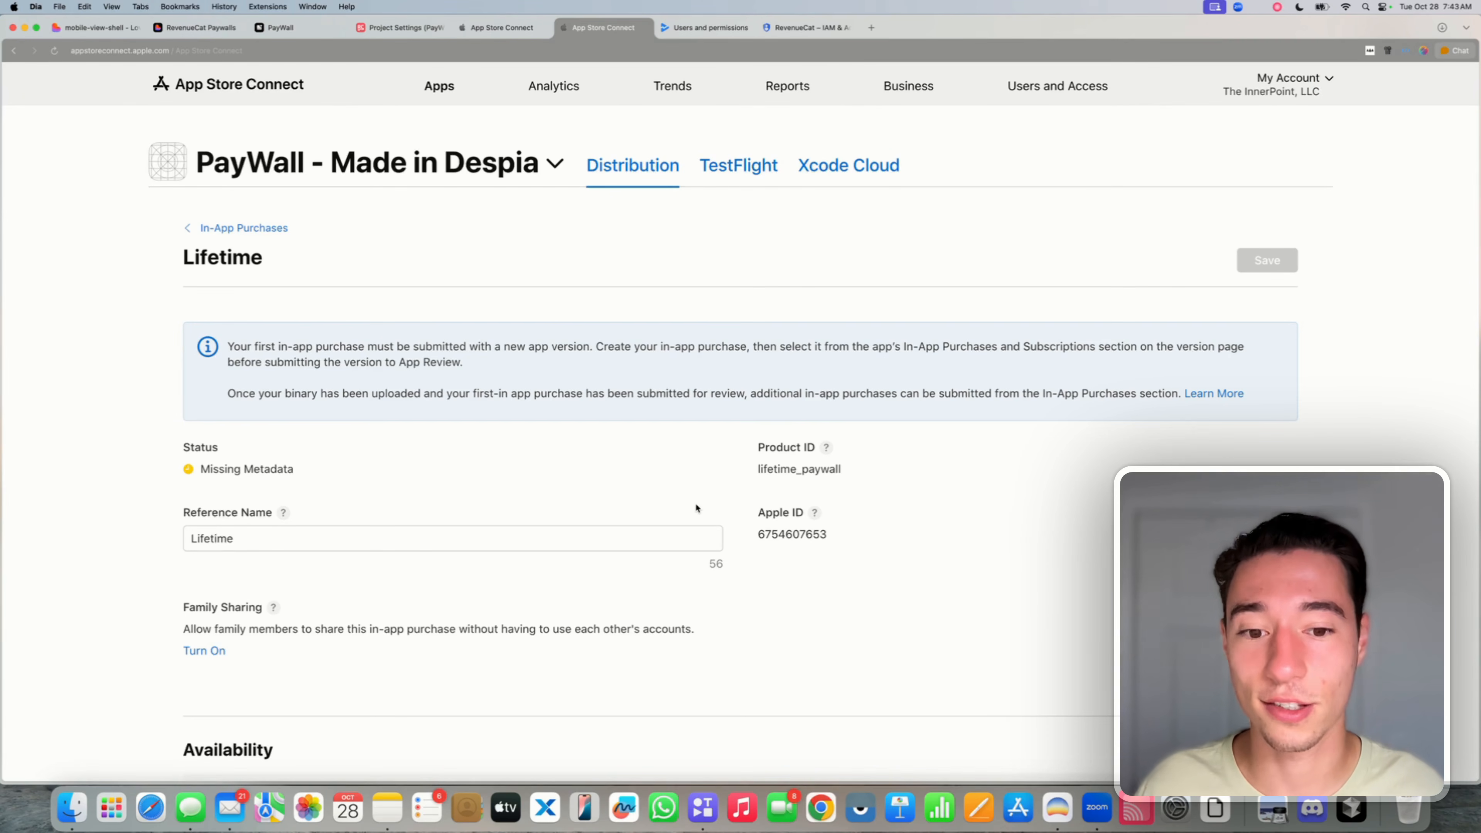
- Make Lifetime available in all countries or regions and begin adding its price
scroll(696, 509, "down", 5)
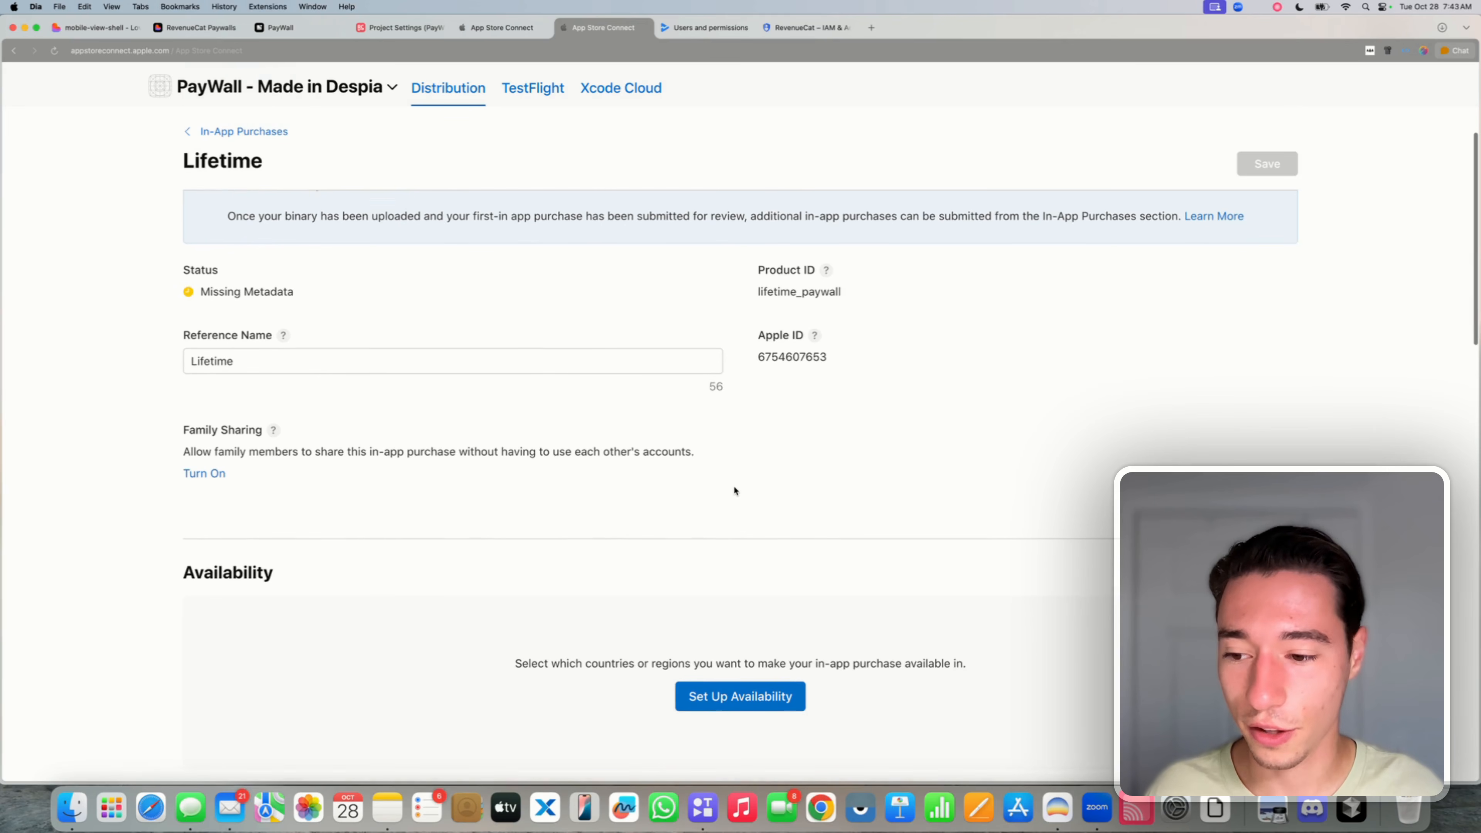
scroll(292, 413, "down", 2)
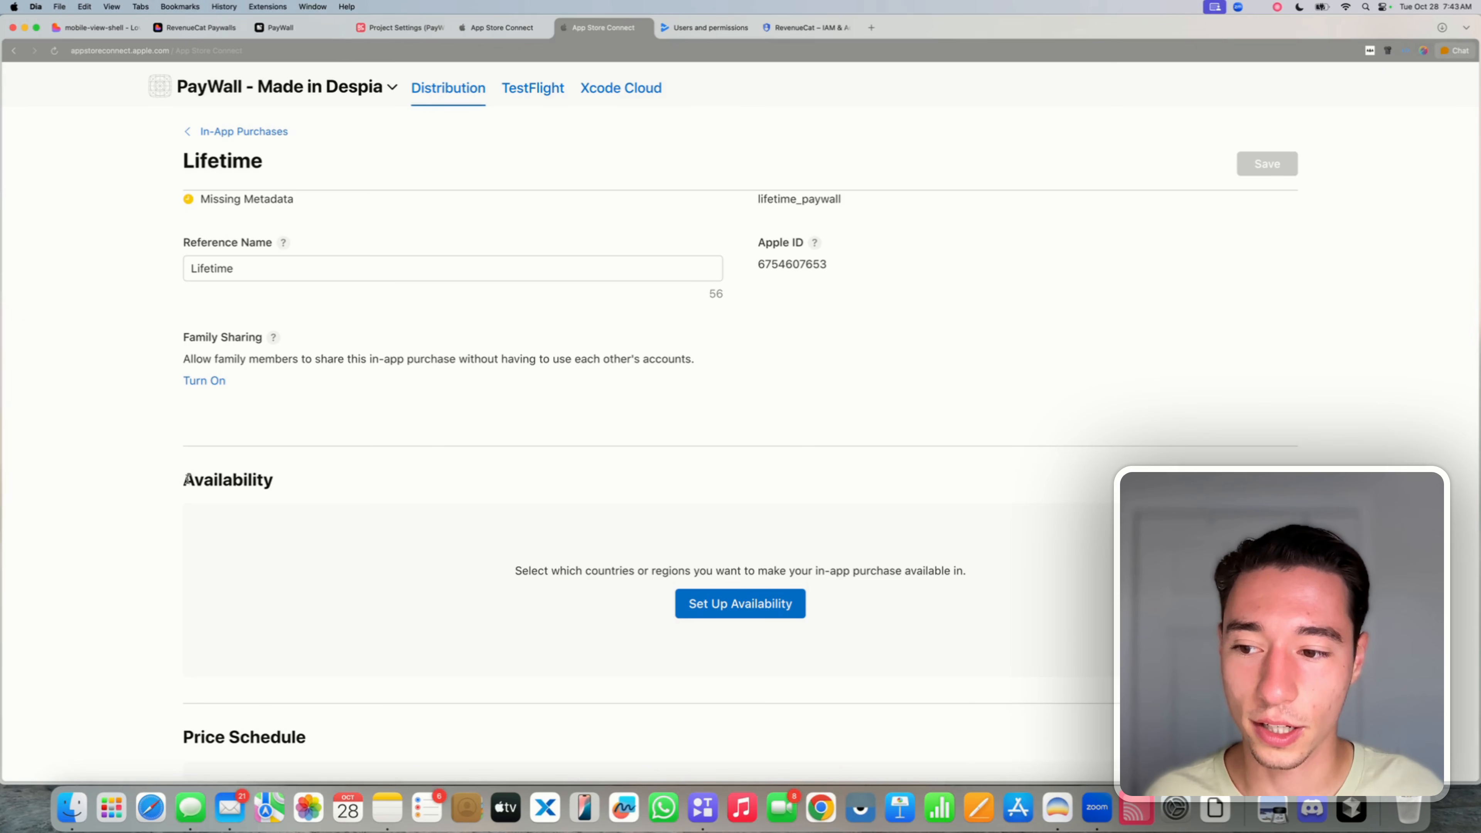
left_click_drag(185, 482, 317, 482)
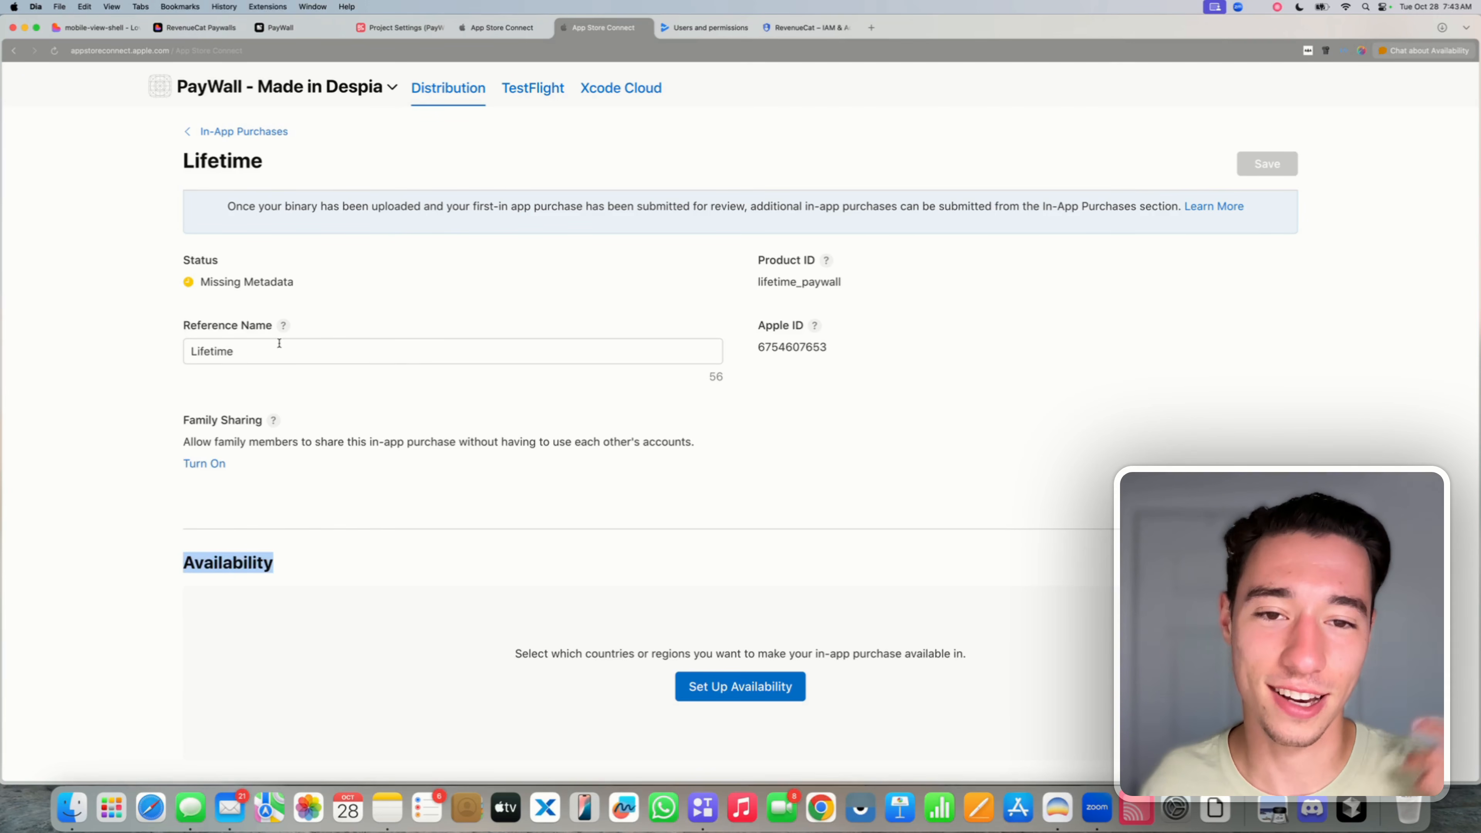
left_click(349, 541)
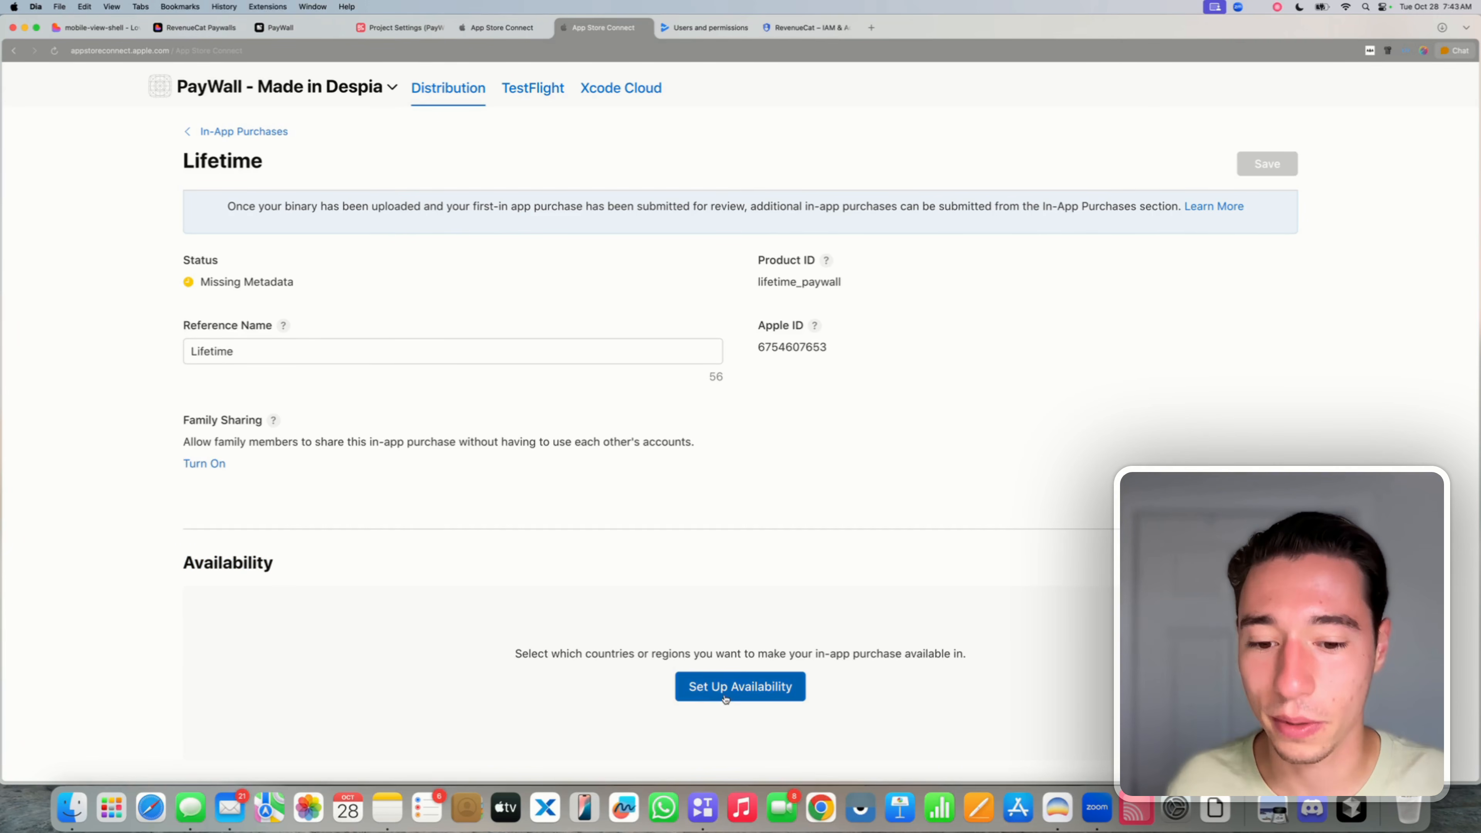
left_click(741, 695)
left_click(1015, 708)
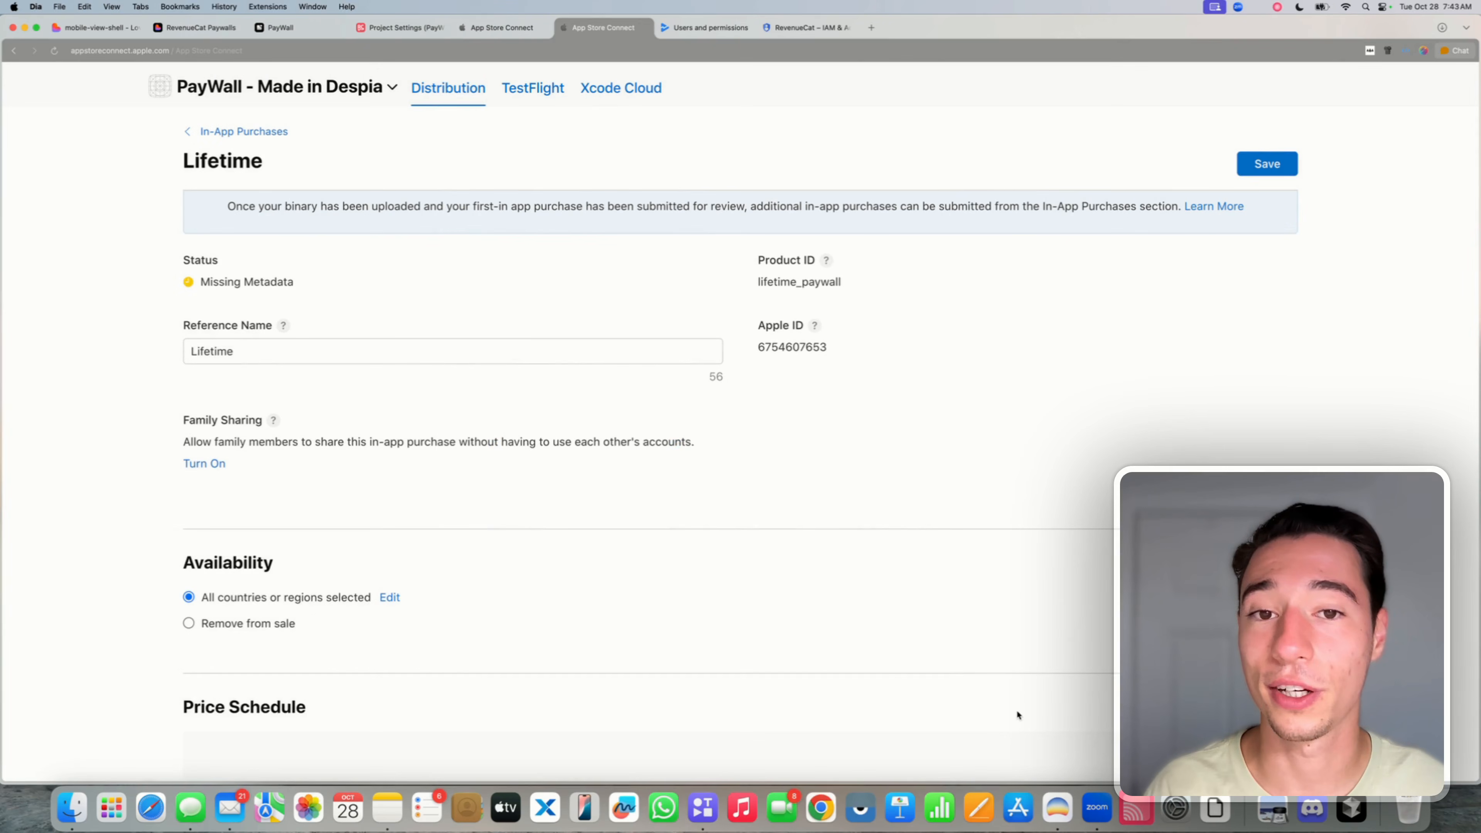
scroll(1029, 522, "down", 5)
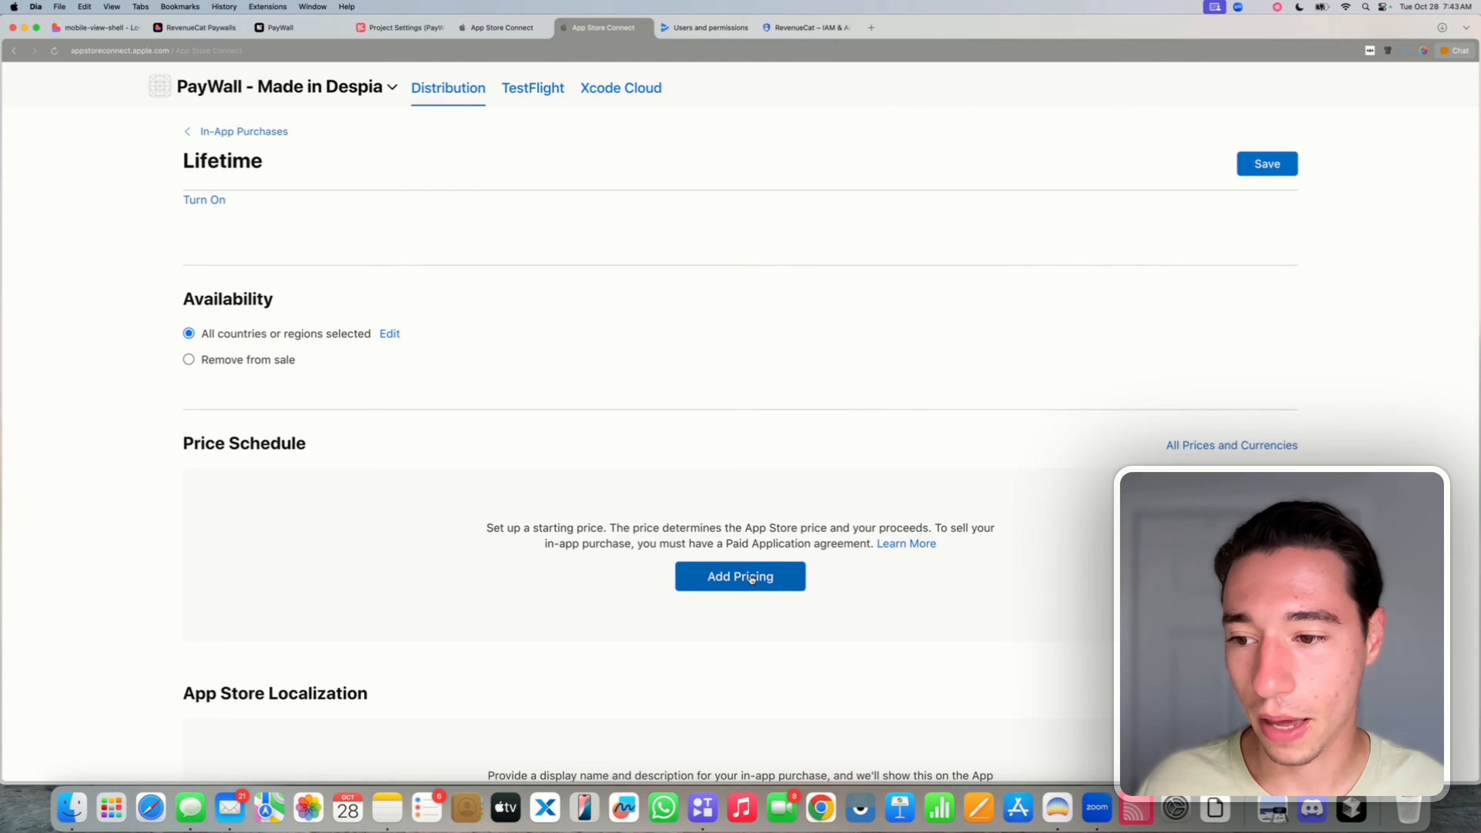
left_click(751, 577)
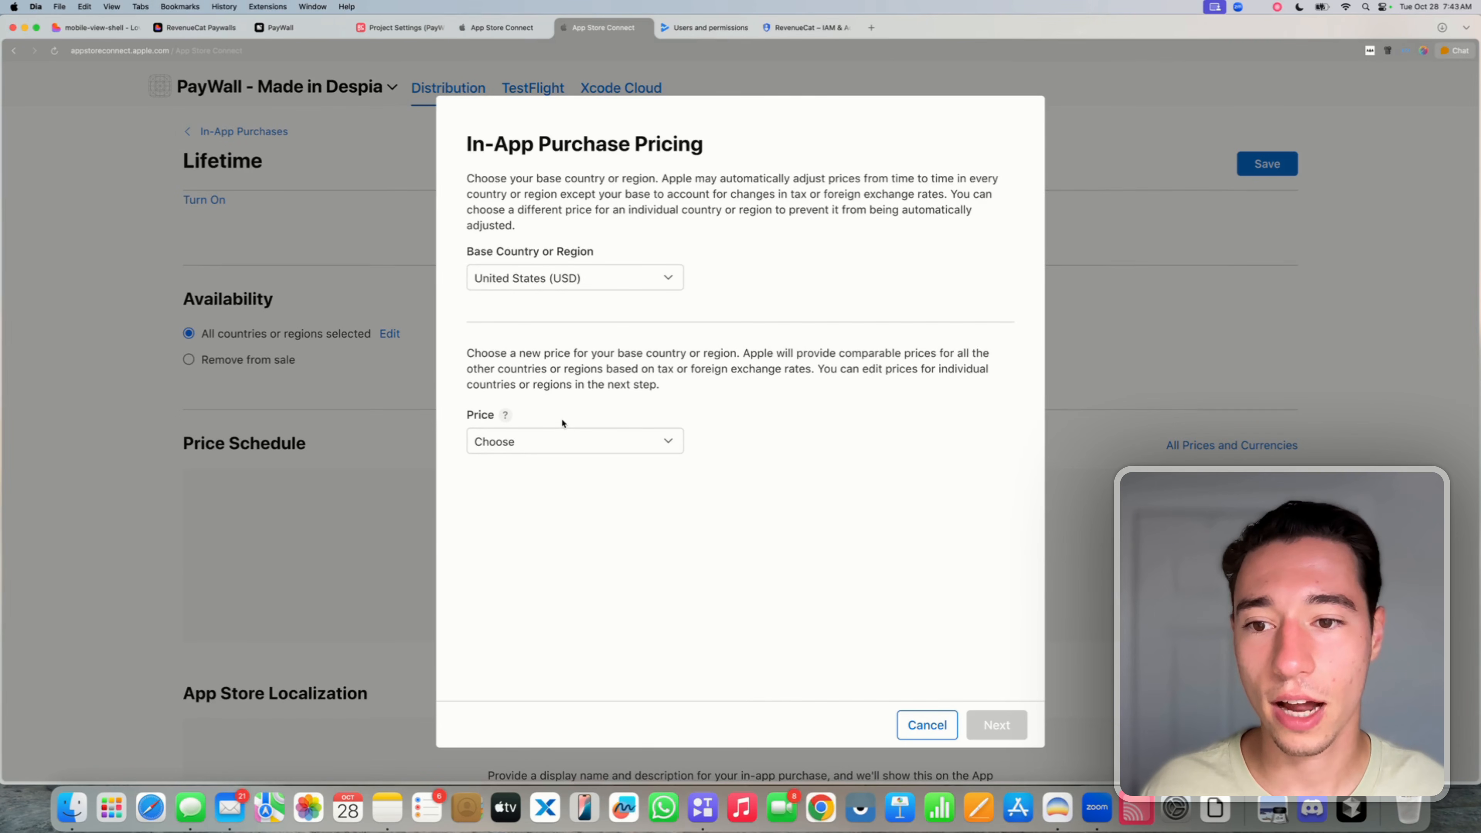
- Set Lifetime's base price to $199.00 USD and confirm it across all regions
left_click(537, 442)
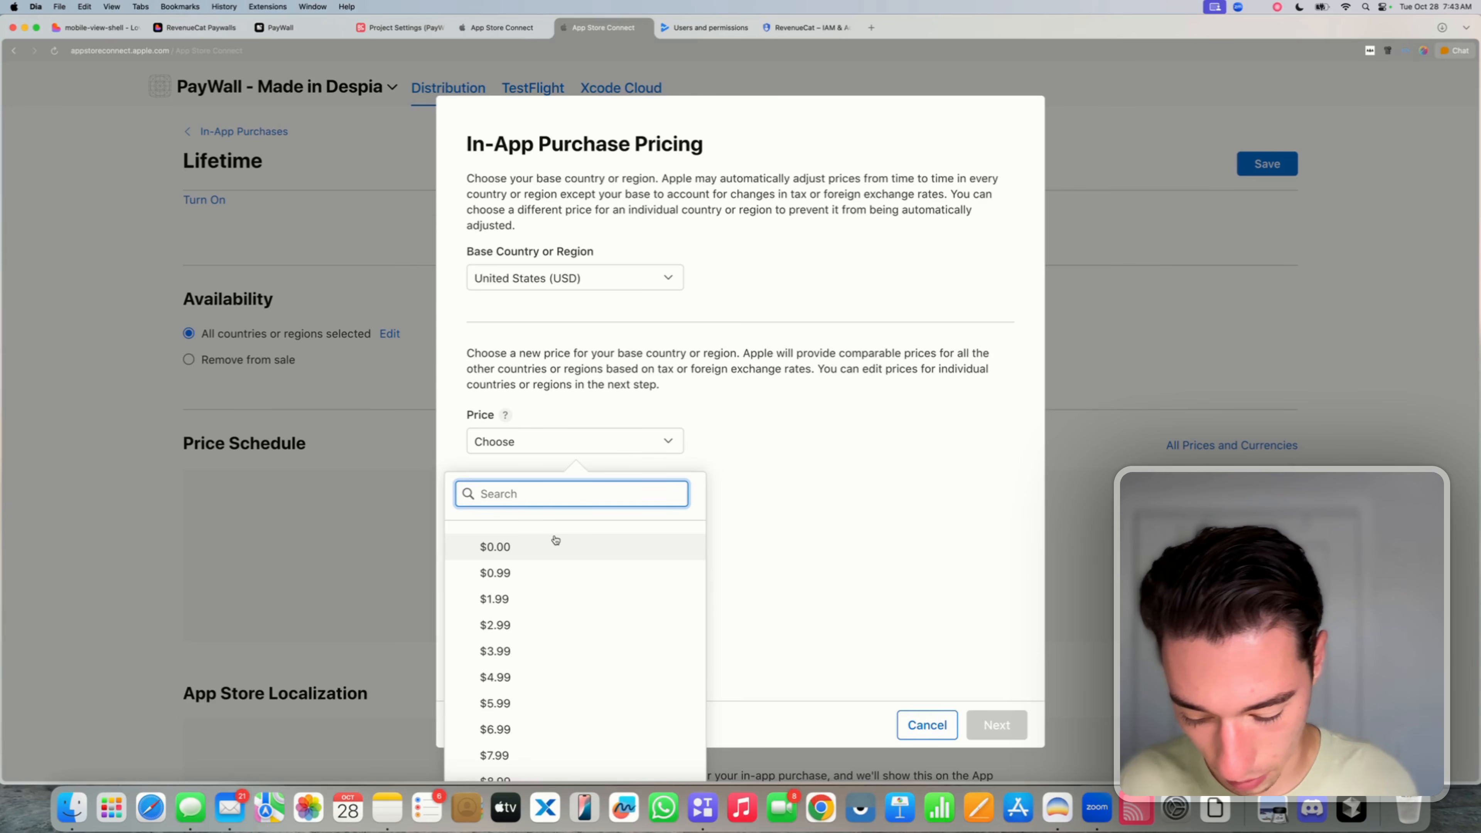
type("199")
left_click(578, 607)
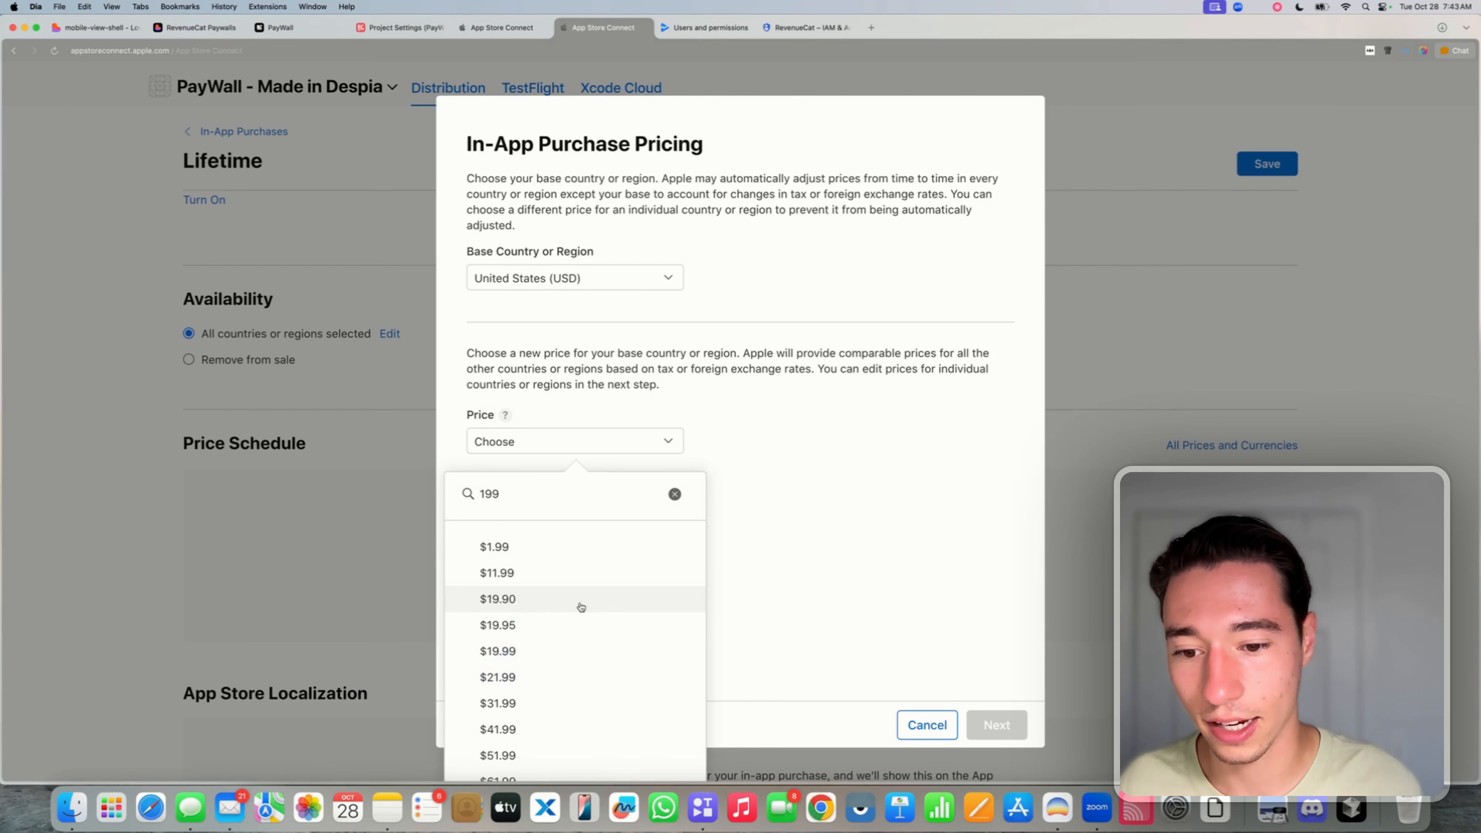
scroll(583, 623, "down", 3)
scroll(581, 620, "down", 10)
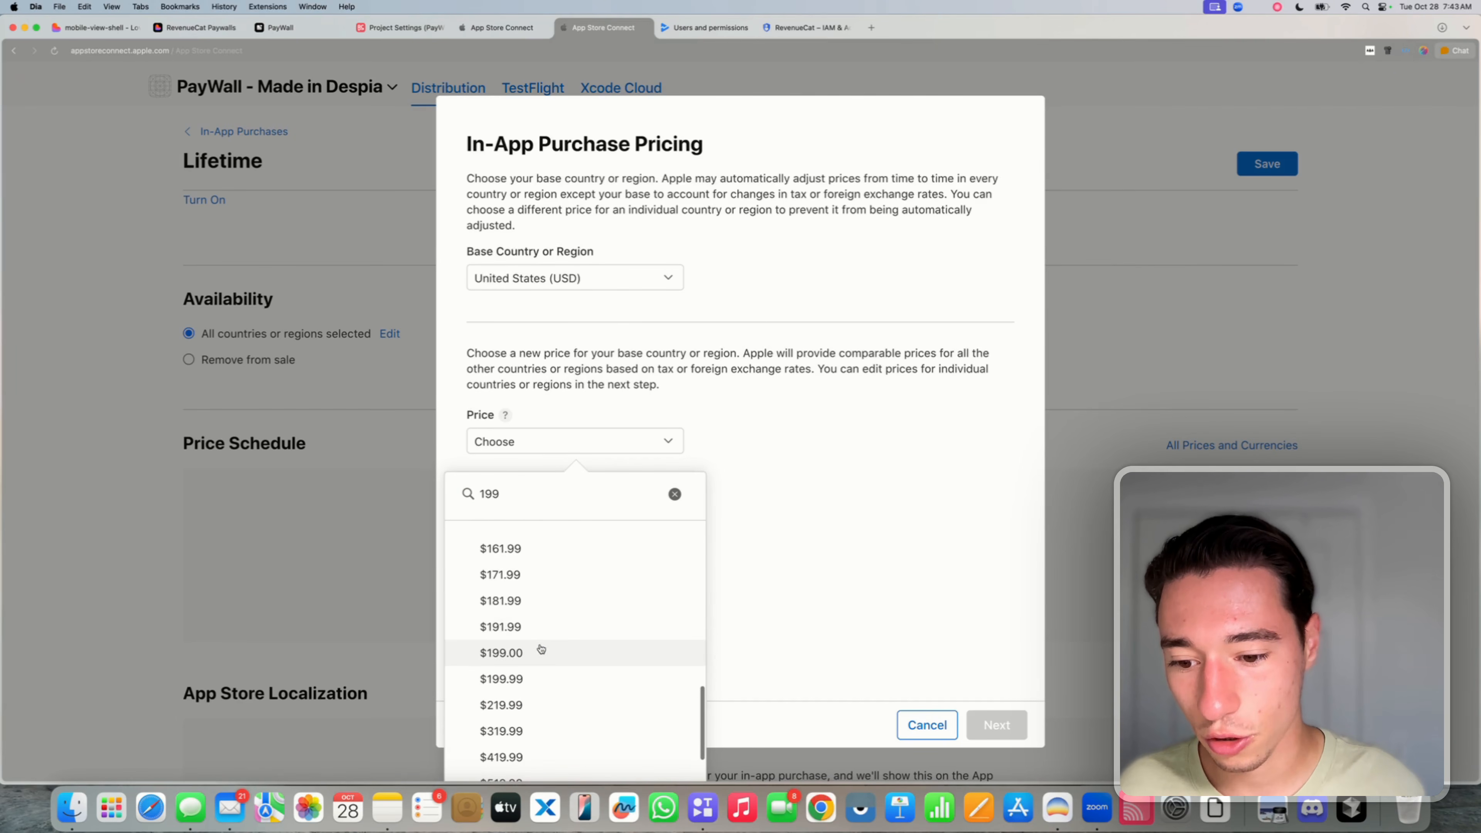
left_click(524, 654)
left_click(998, 734)
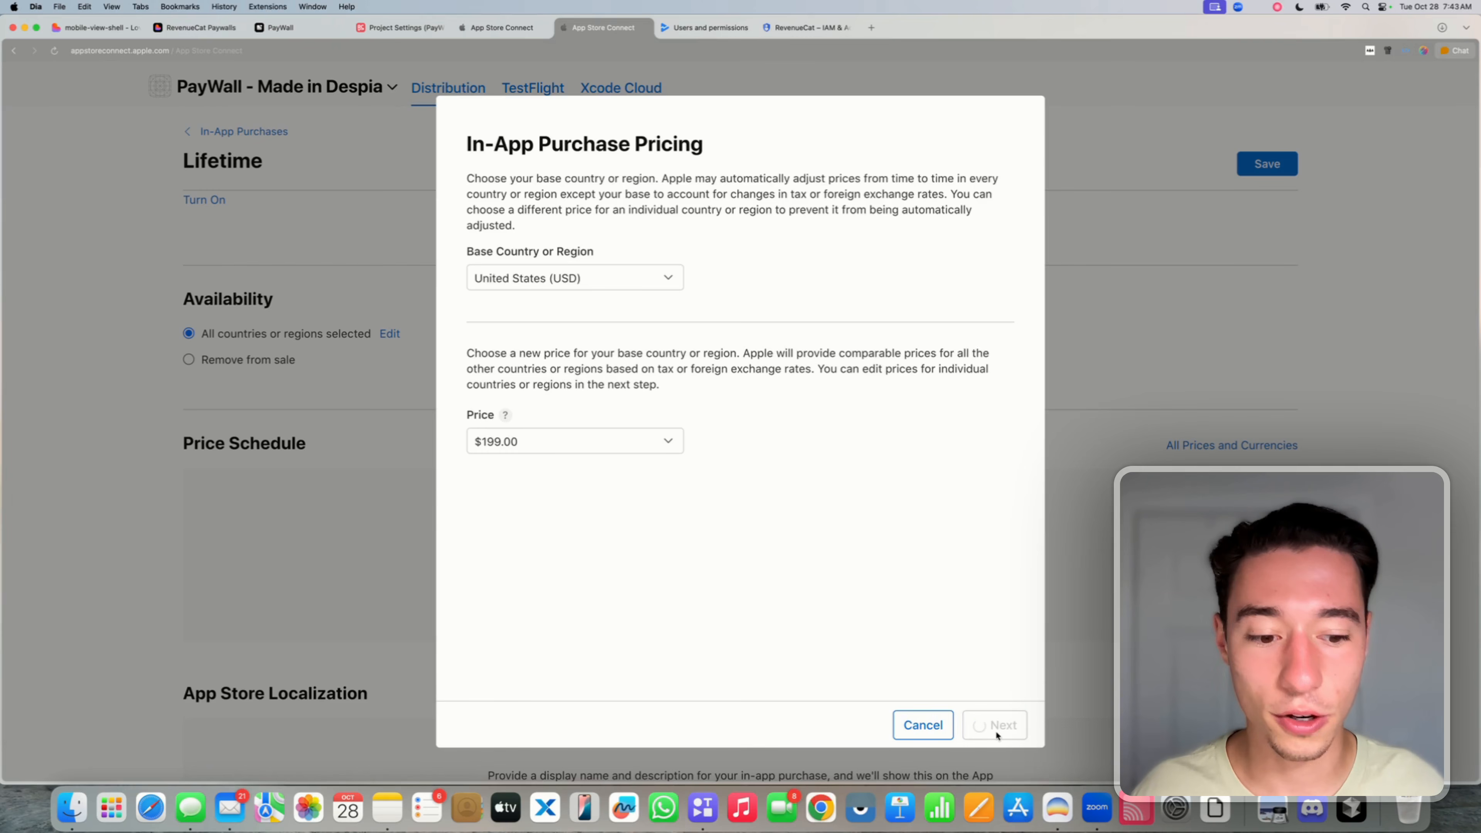
left_click(998, 734)
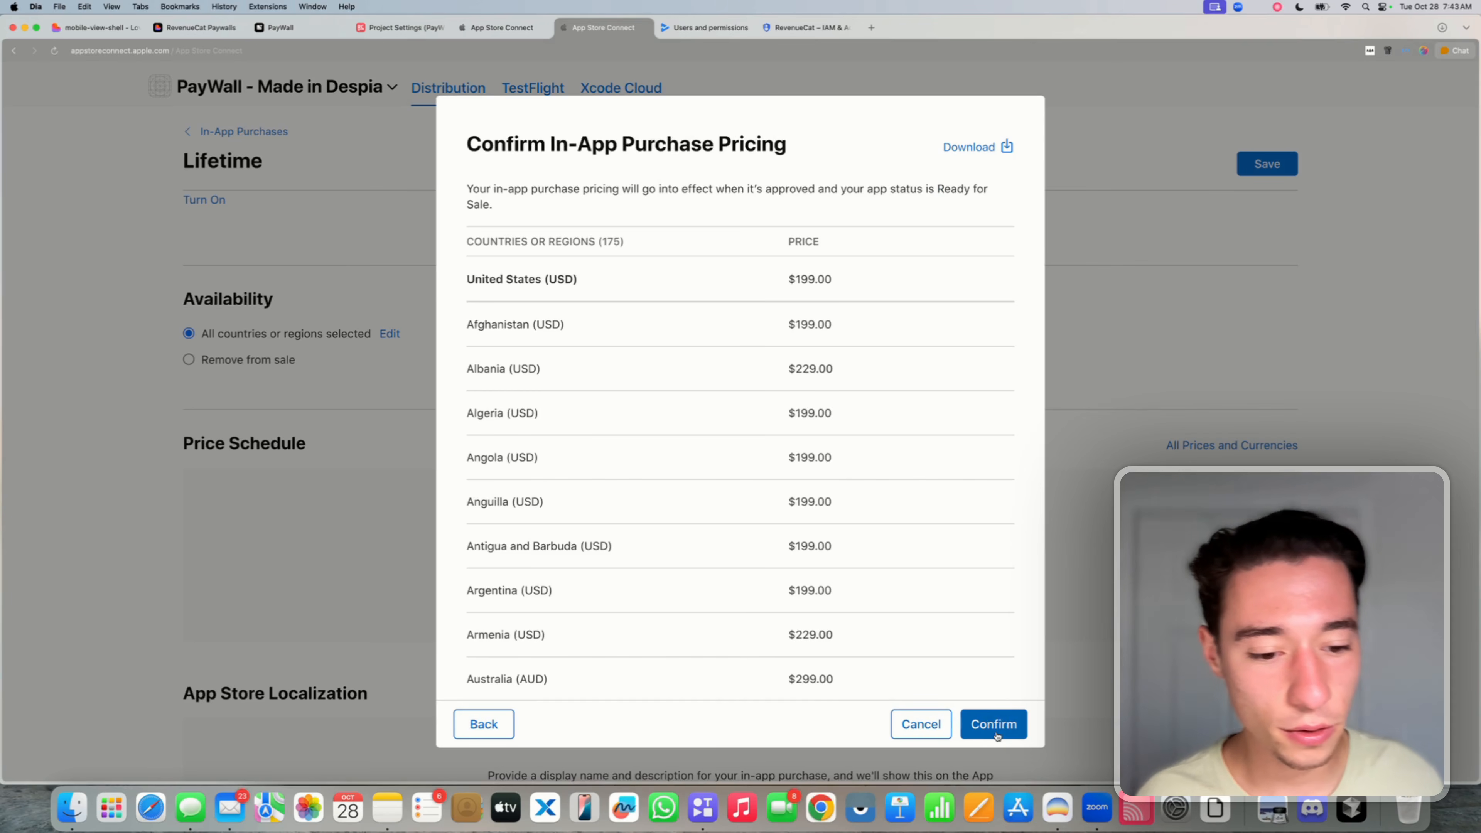
left_click(998, 736)
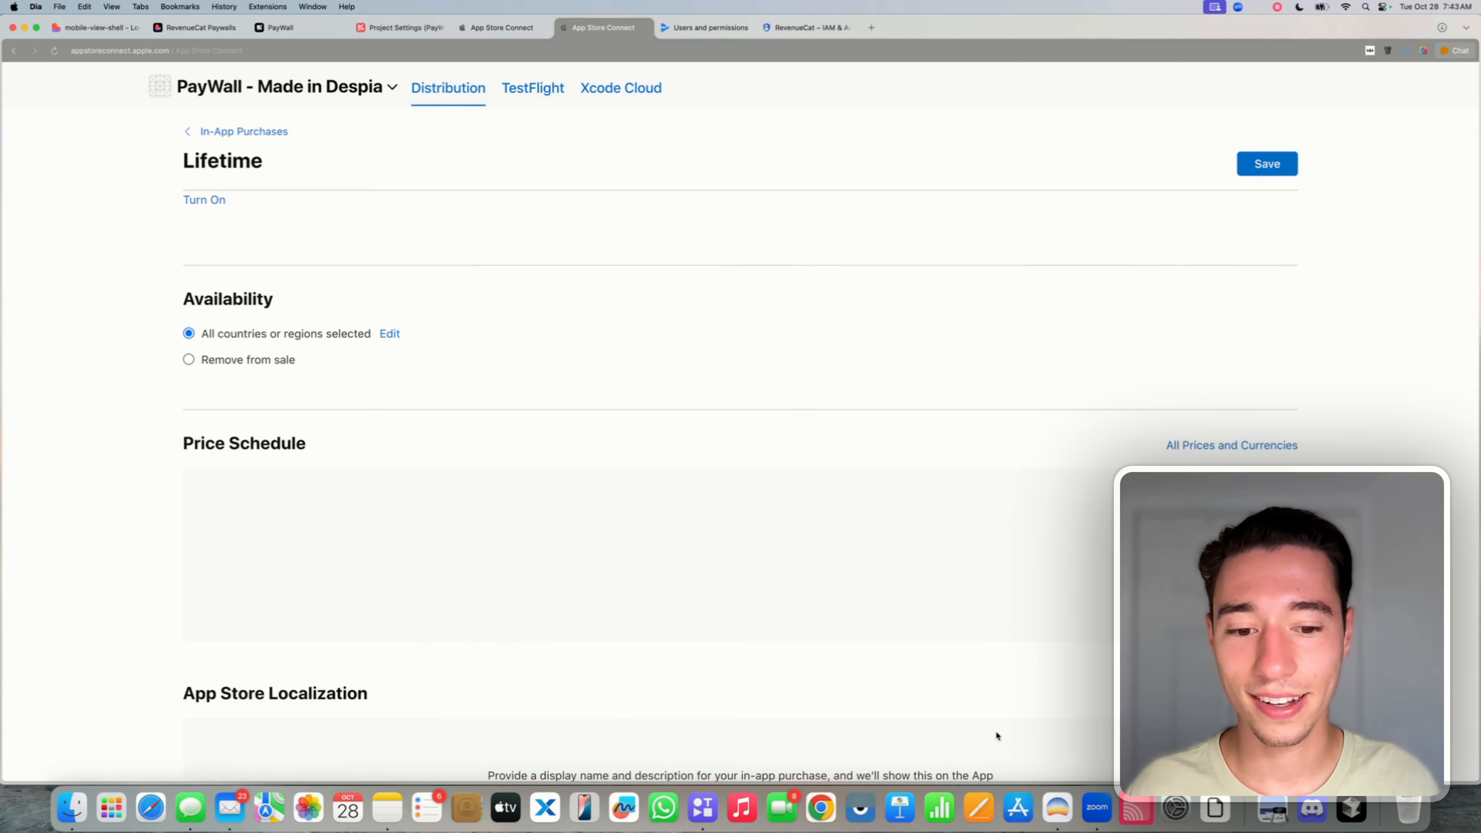
- Upload the purple app icon image to the Lifetime purchase
scroll(952, 649, "down", 5)
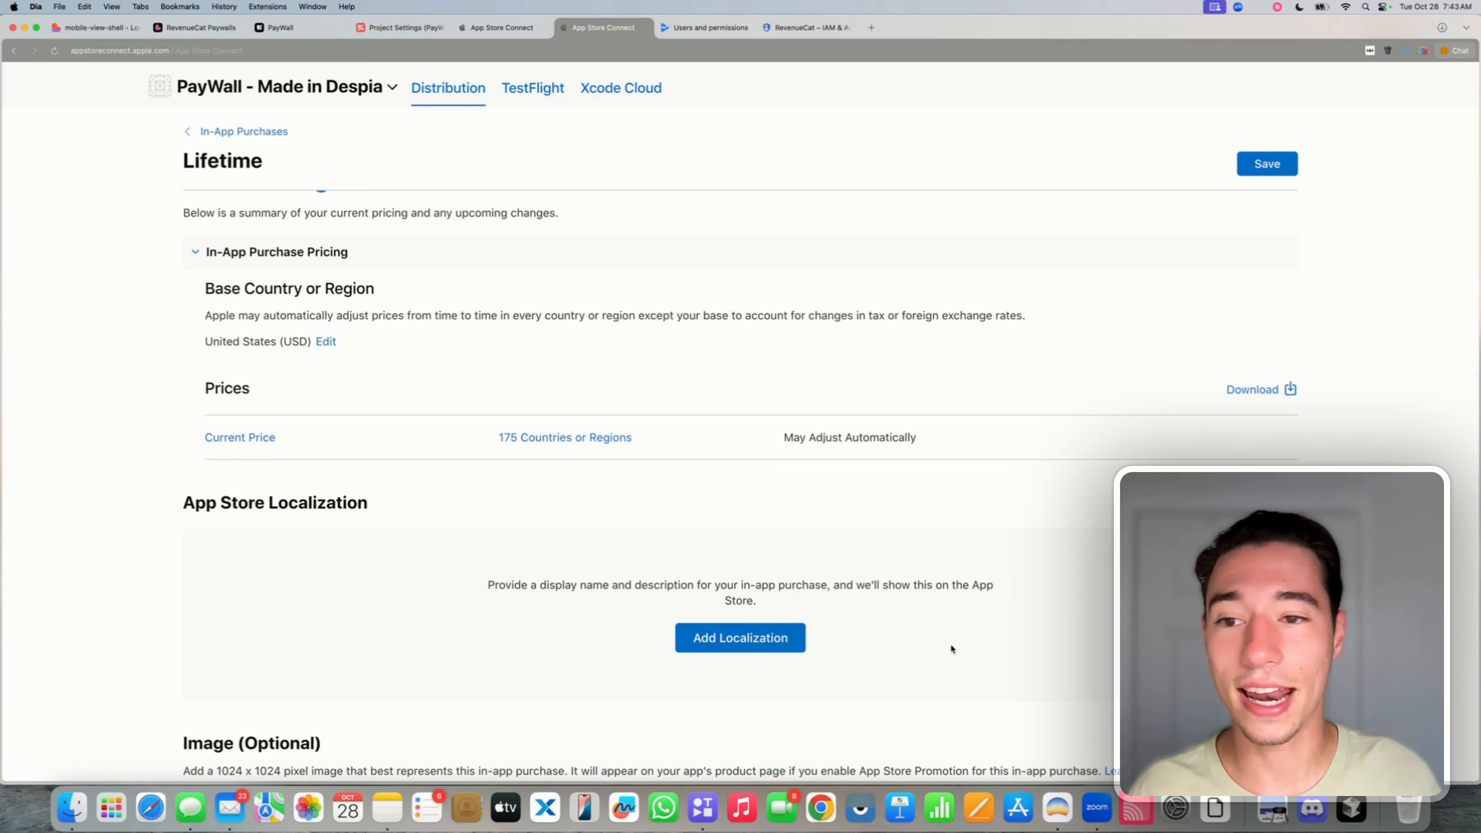
scroll(952, 644, "down", 4)
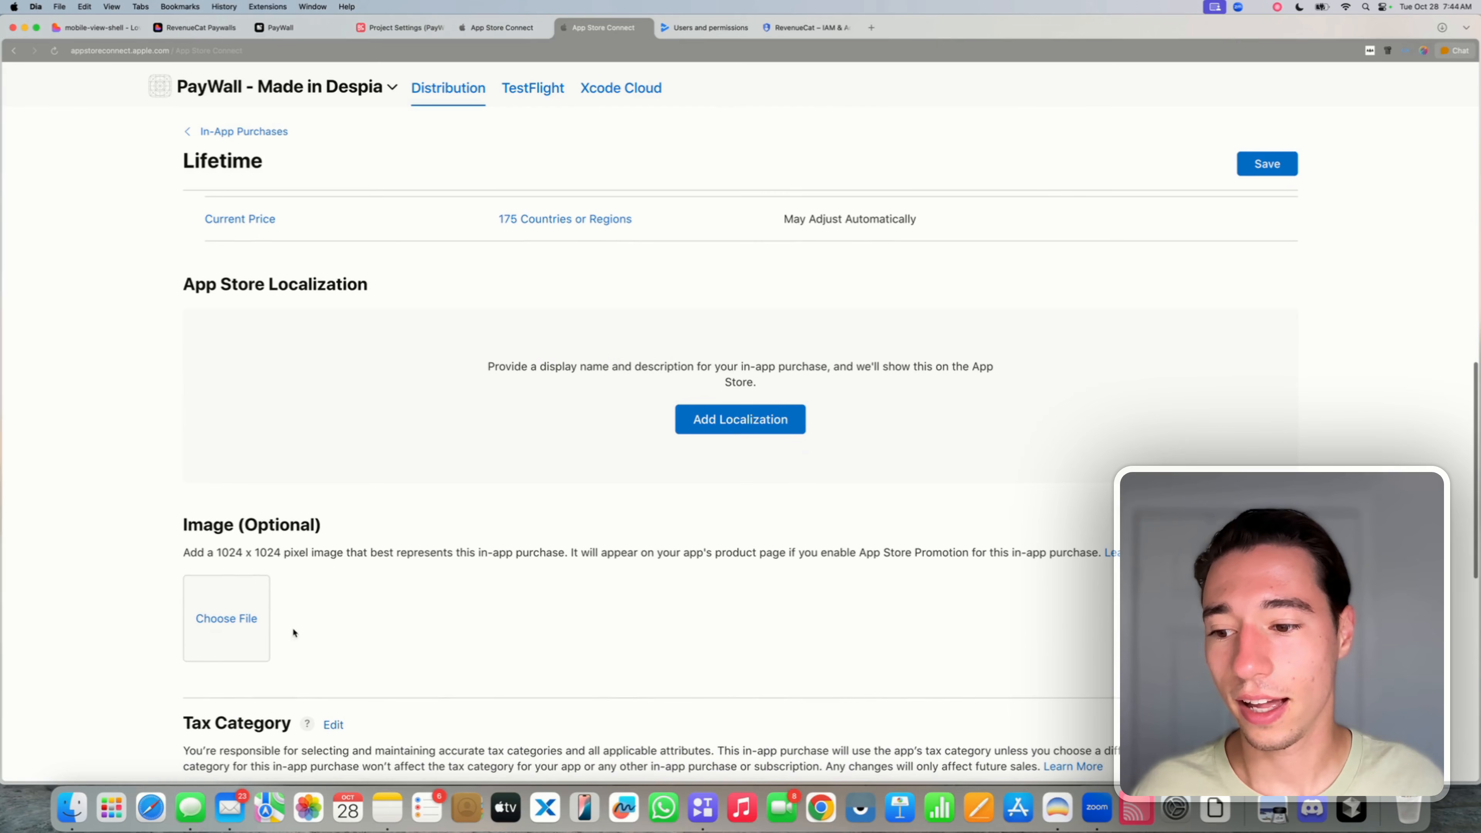
left_click(235, 617)
left_click(799, 478)
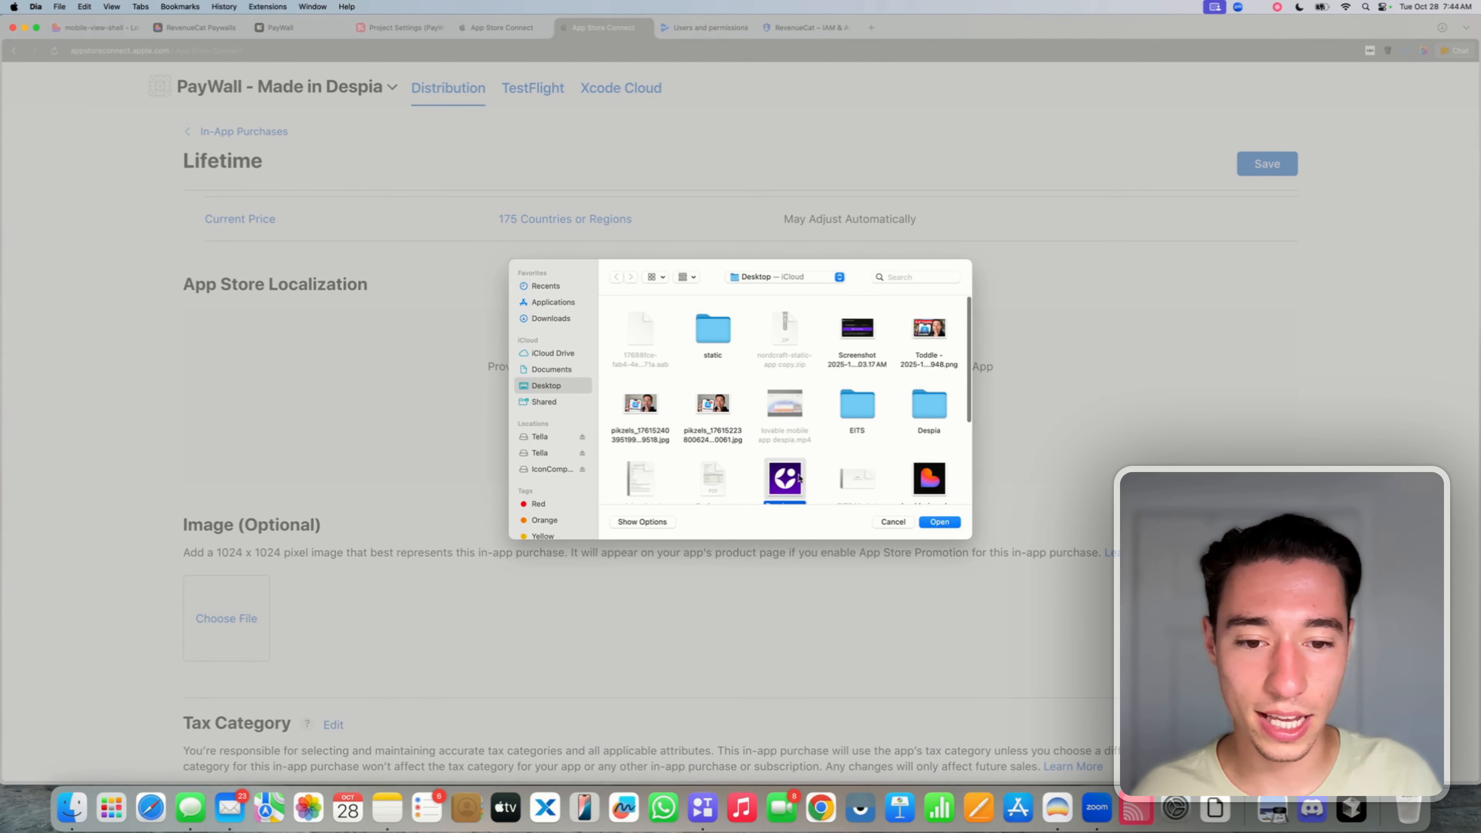
left_click(939, 522)
- Leave the review notes empty, save the Lifetime purchase, and return to the In-App Purchases list
scroll(953, 525, "down", 4)
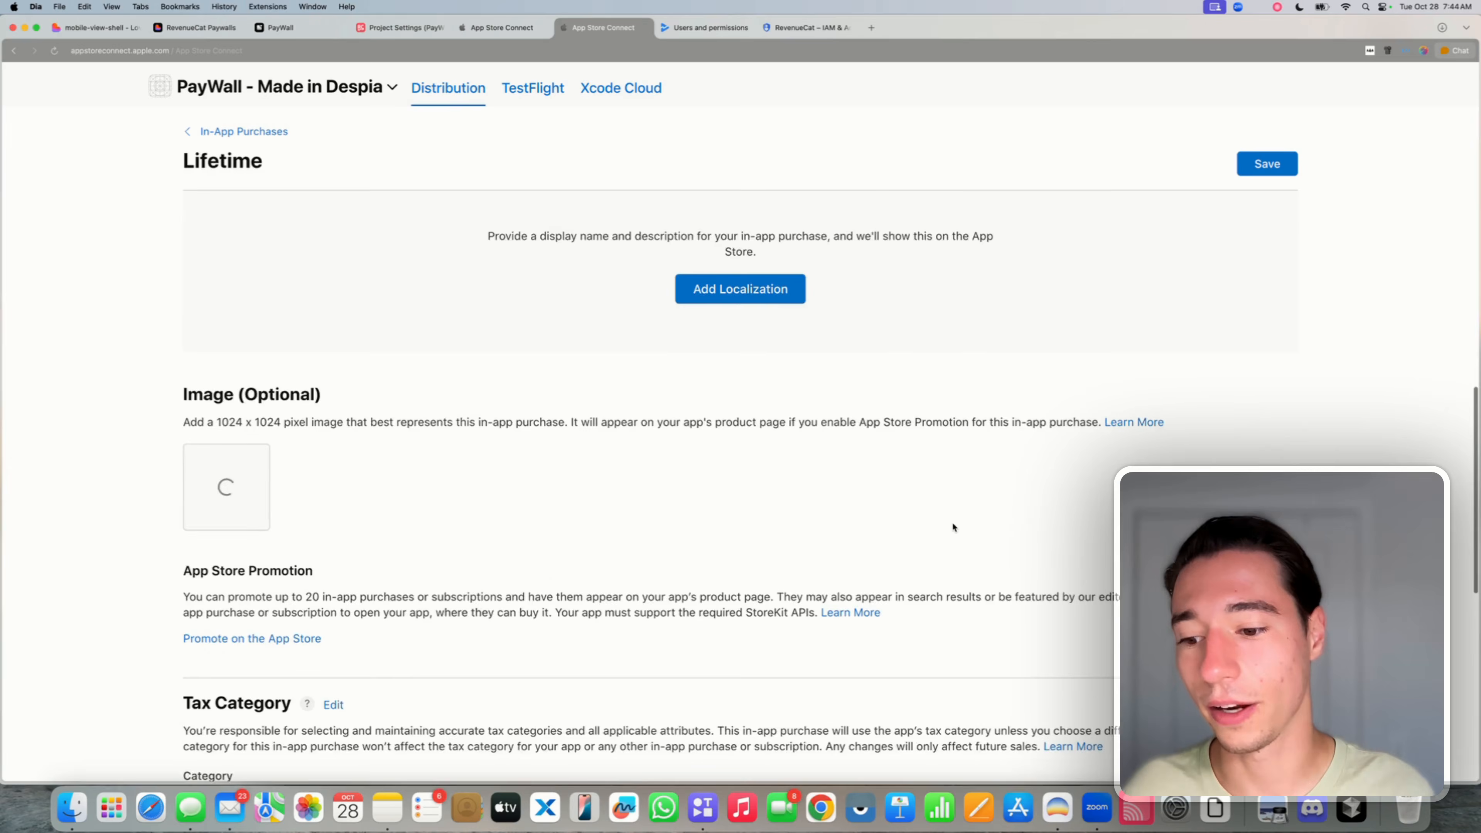
scroll(953, 528, "down", 6)
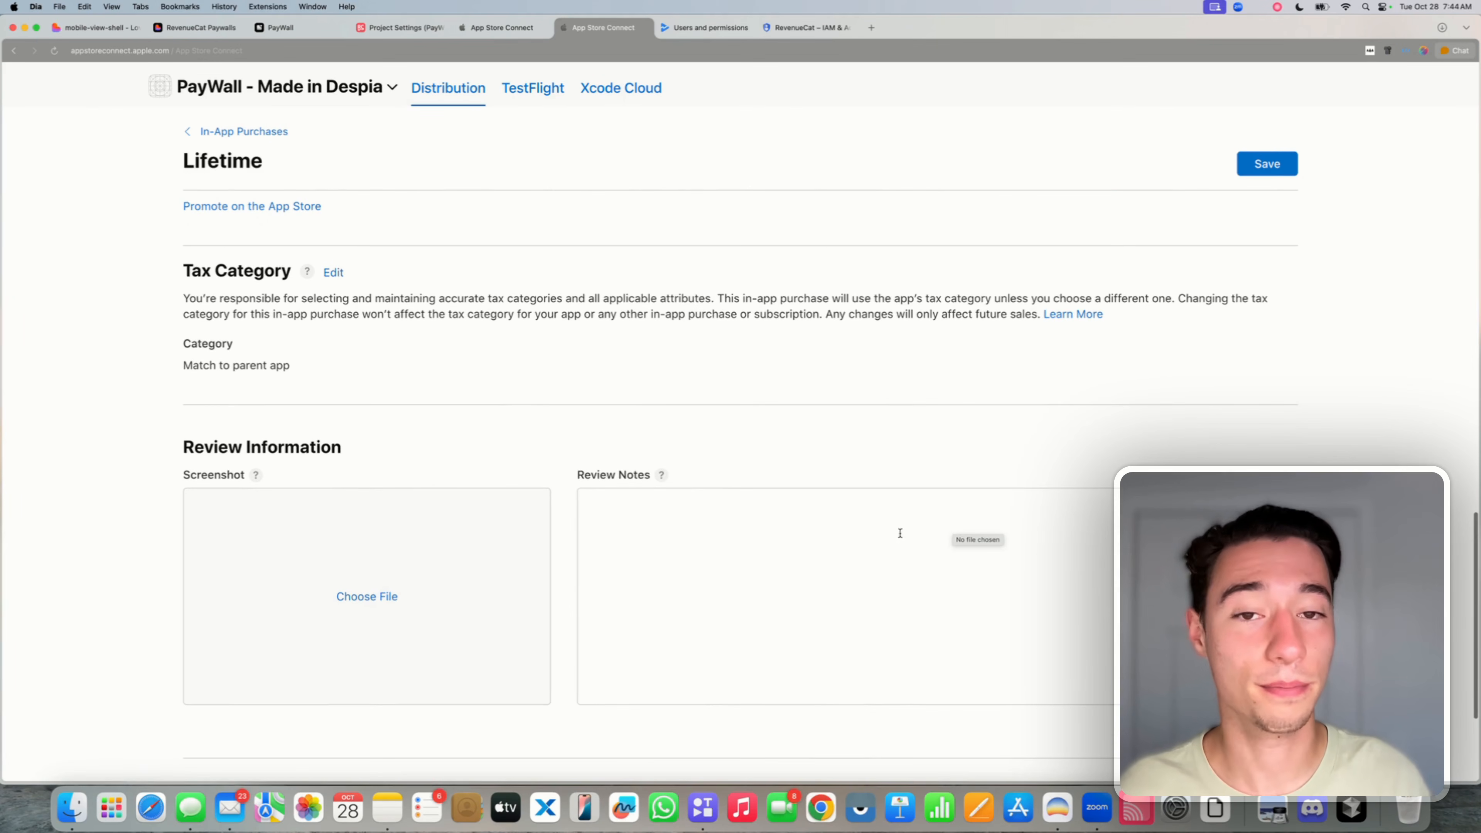
left_click(844, 530)
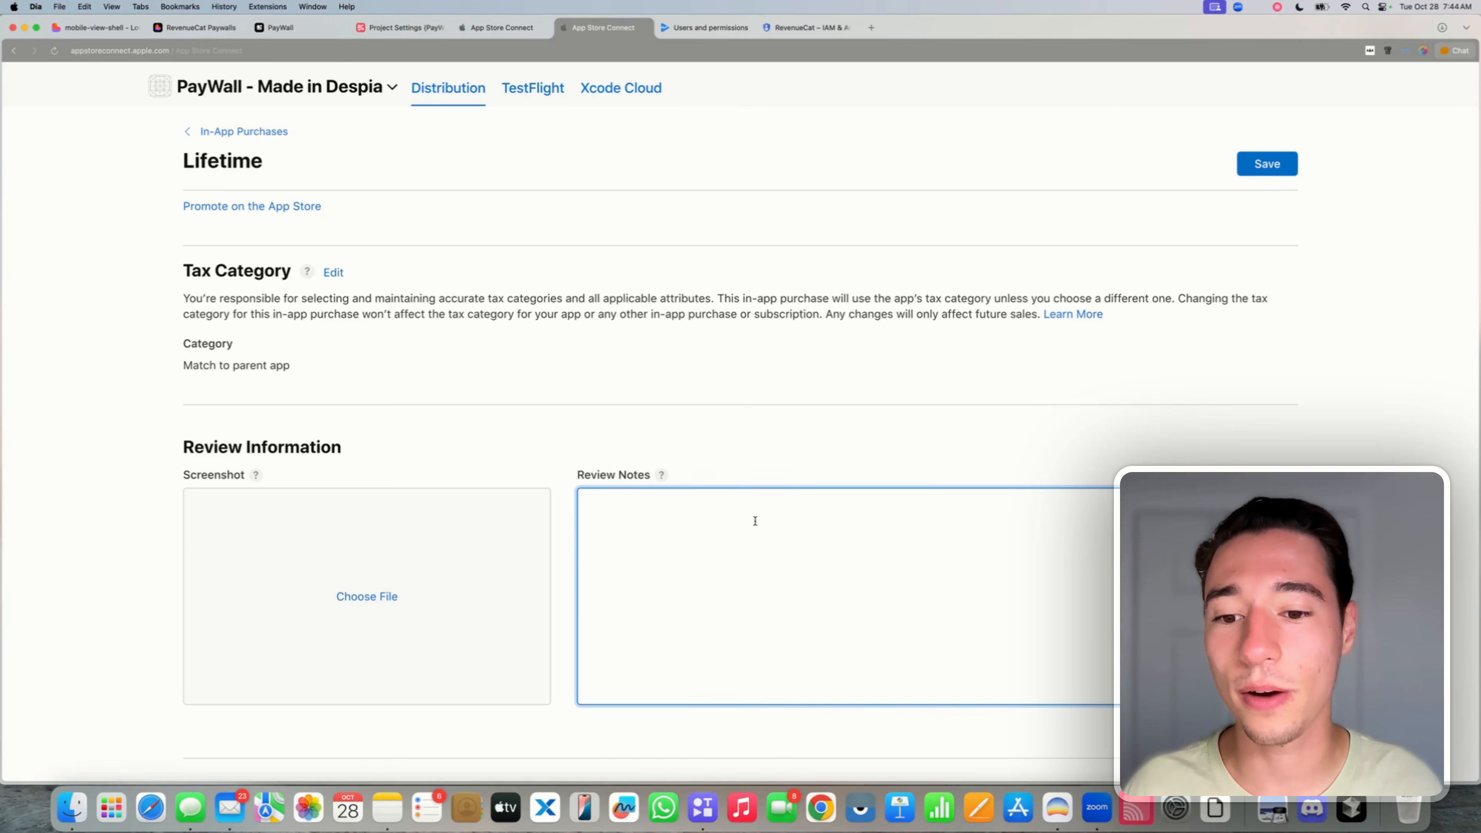
scroll(755, 521, "up", 1)
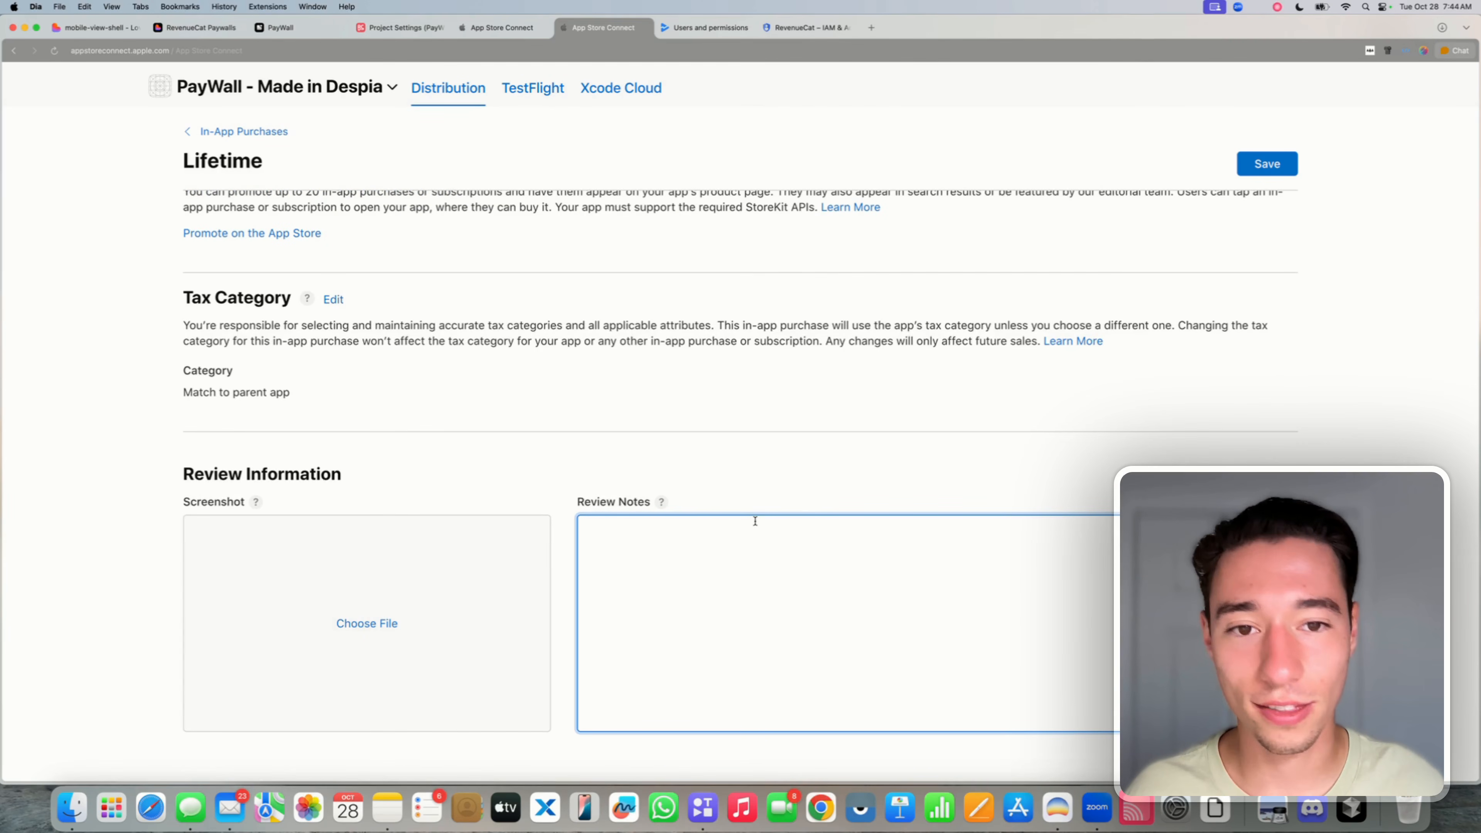
left_click(753, 488)
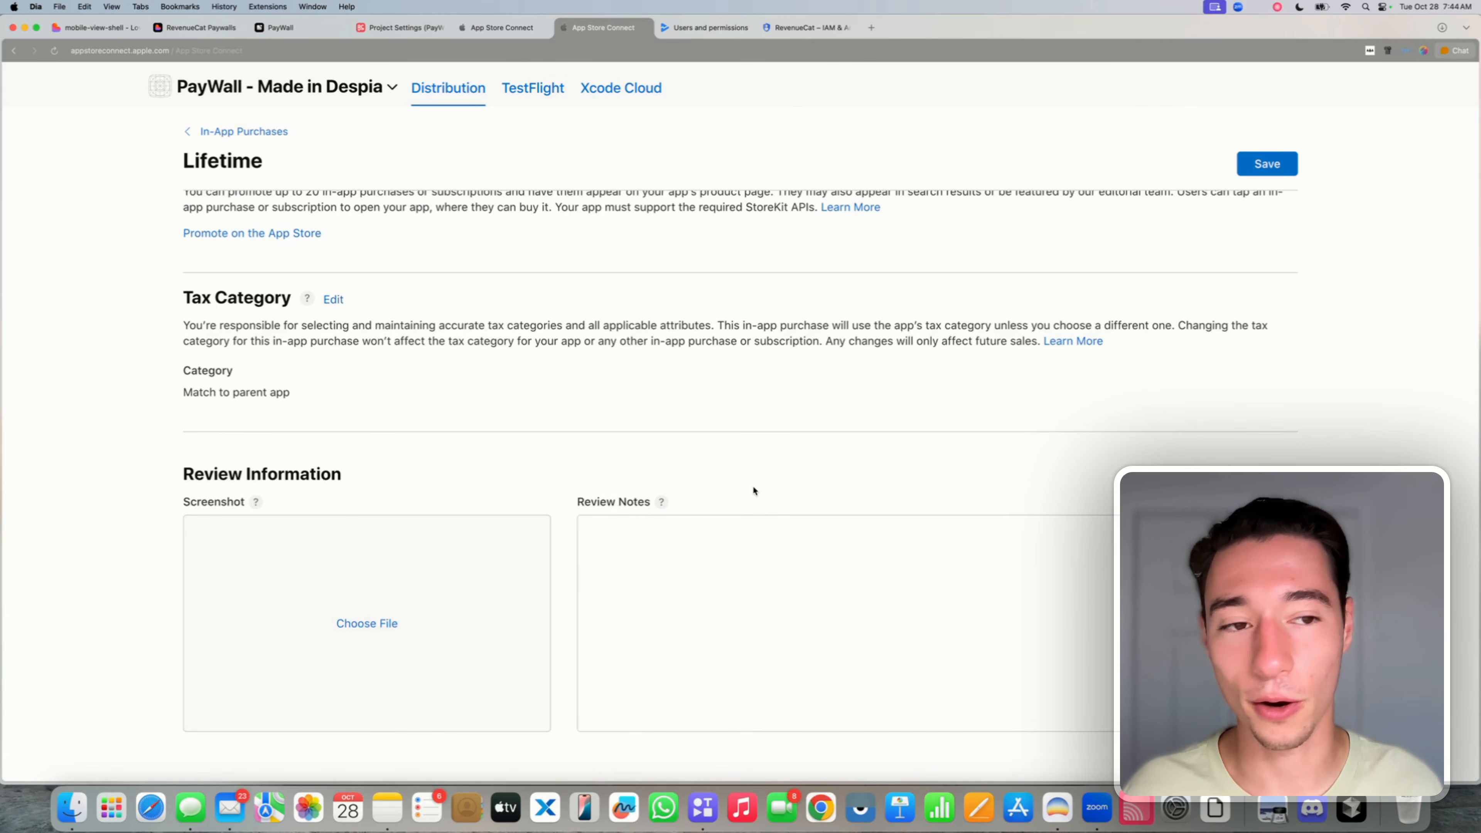
scroll(754, 490, "up", 15)
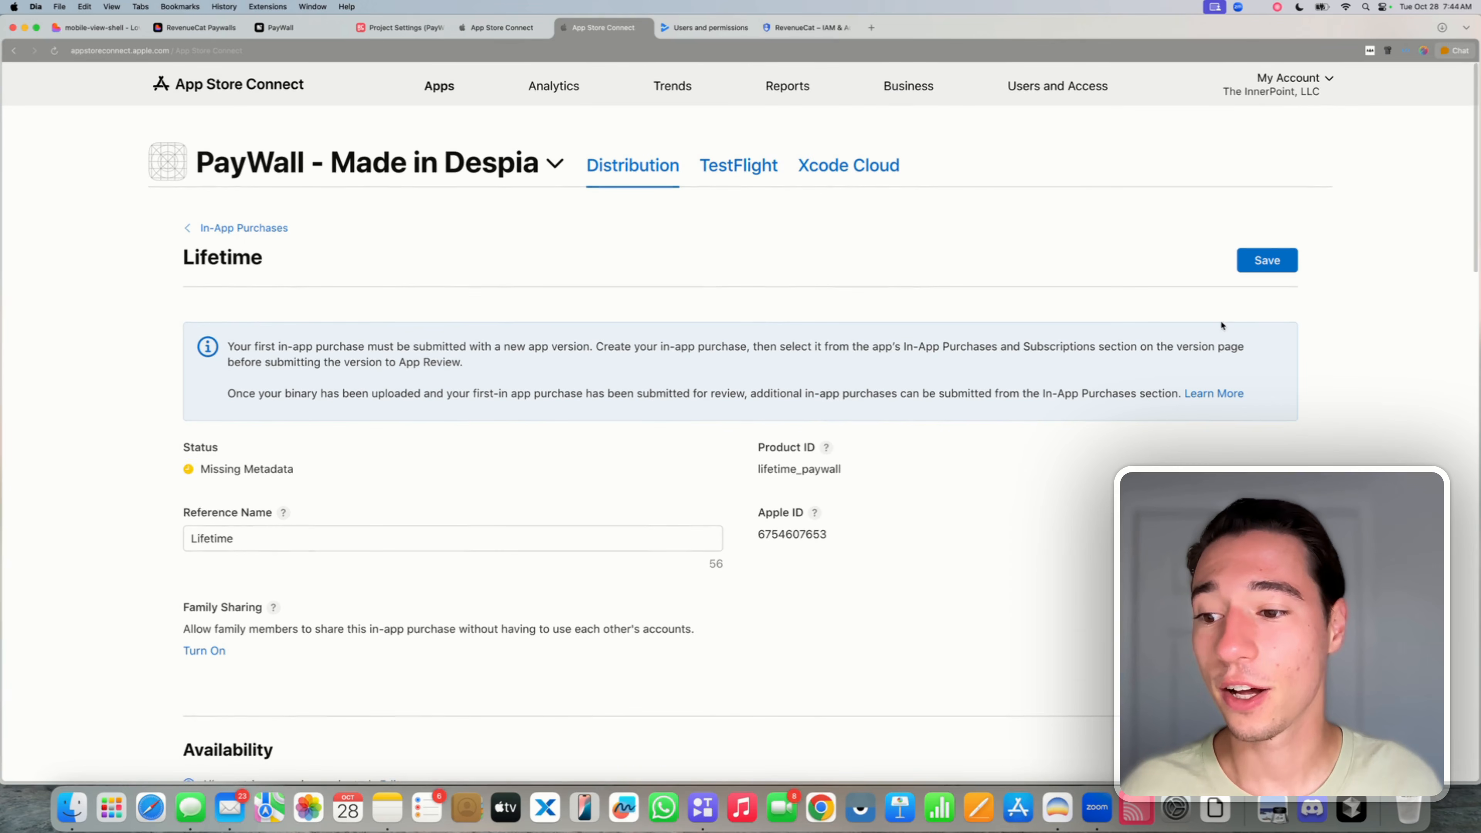
left_click(1275, 263)
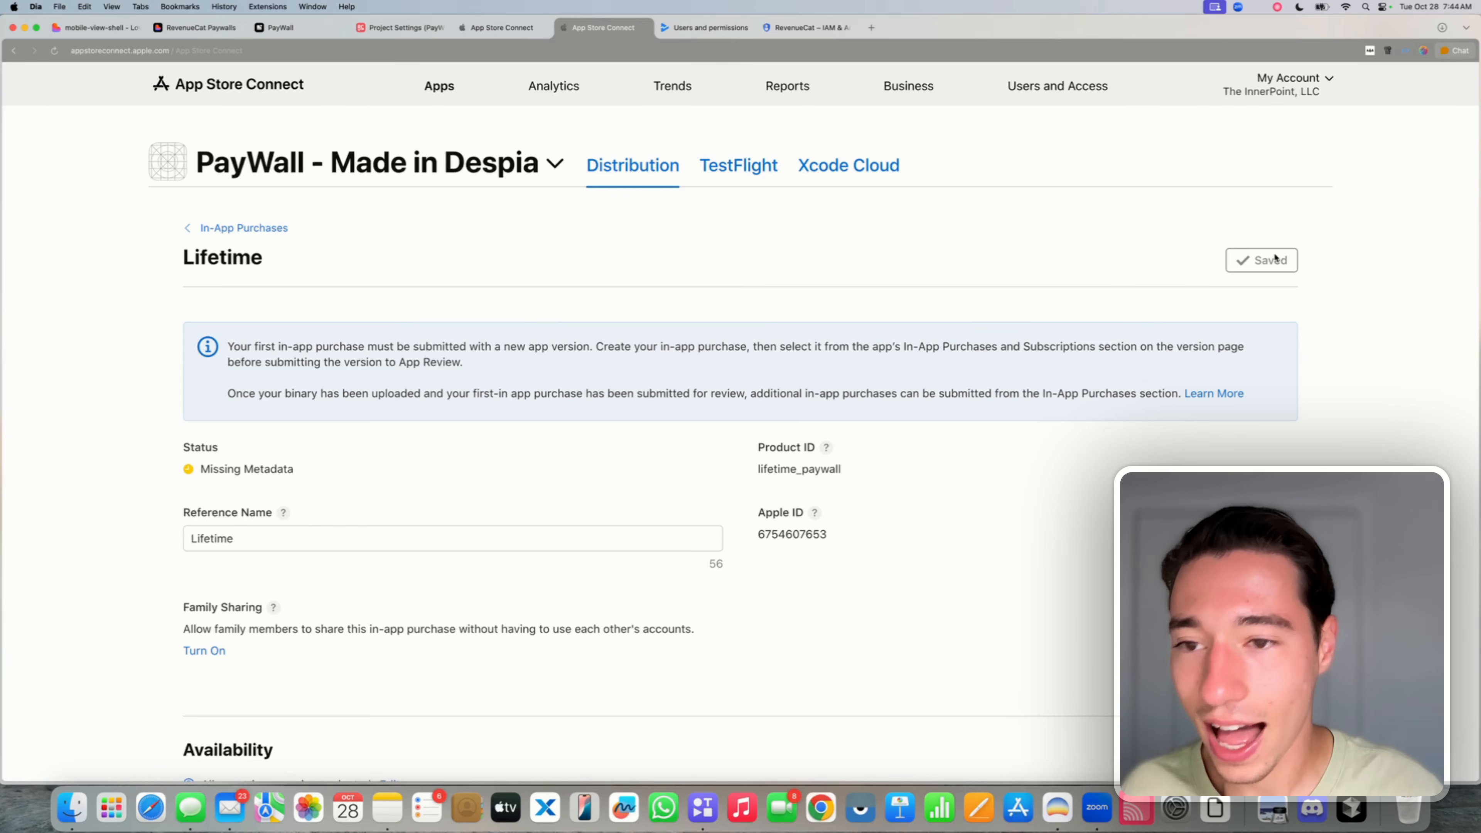
left_click(243, 233)
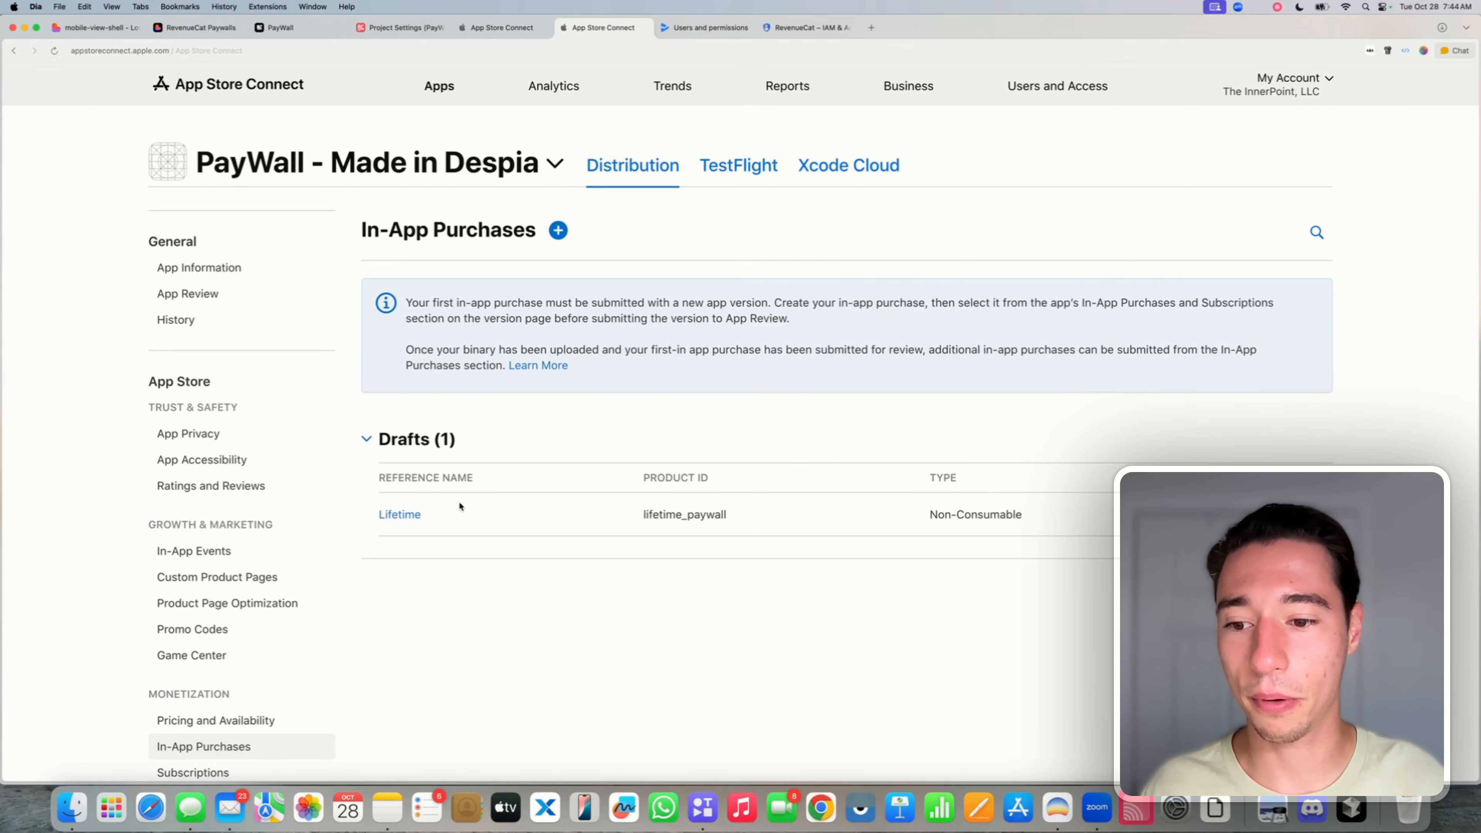
scroll(438, 508, "down", 2)
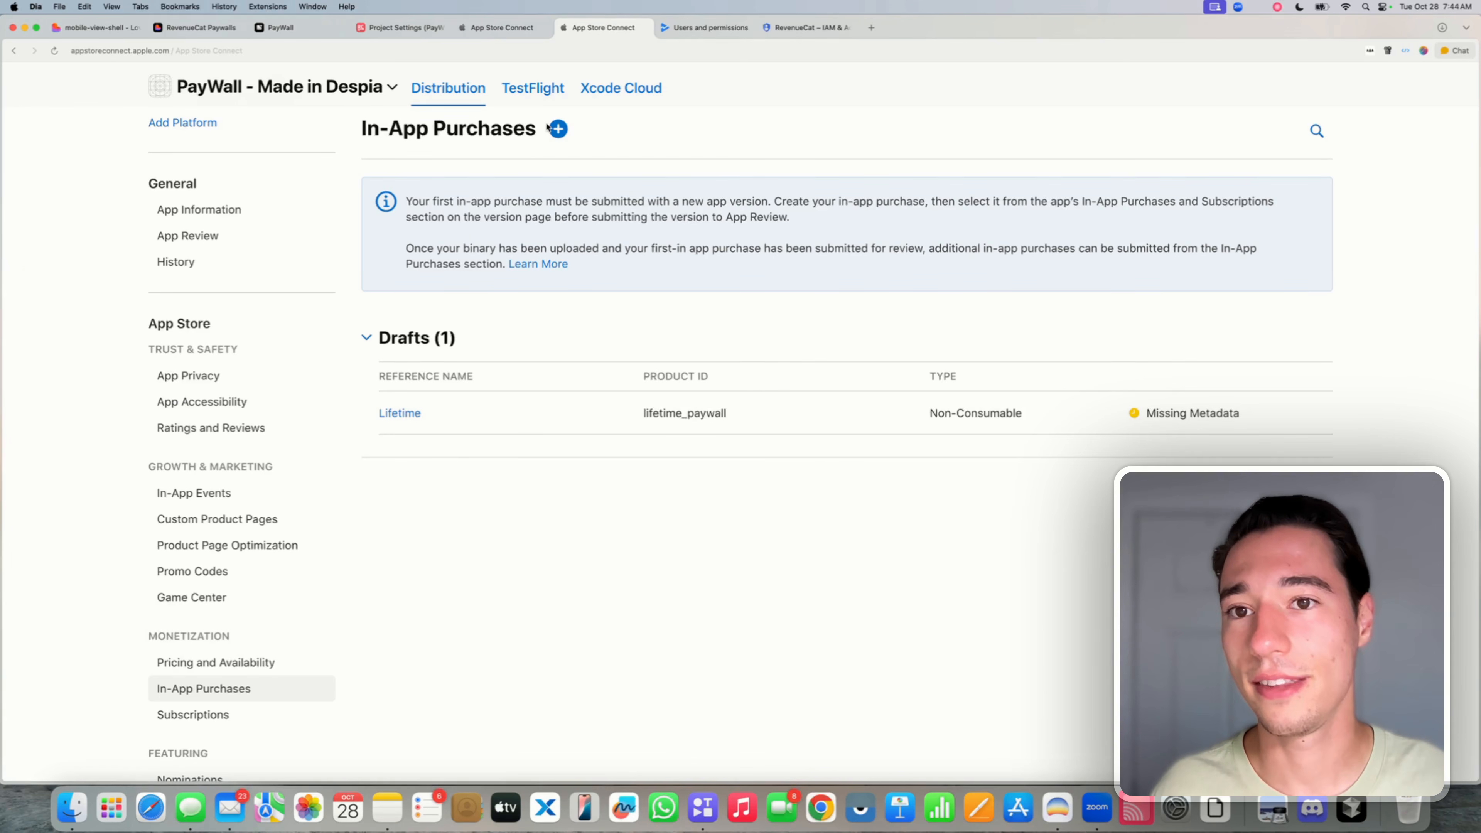
- Import all three App Store products (weekly_paywall, yearly_paywall, lifetime_paywall) into RevenueCat's product catalog
left_click(391, 29)
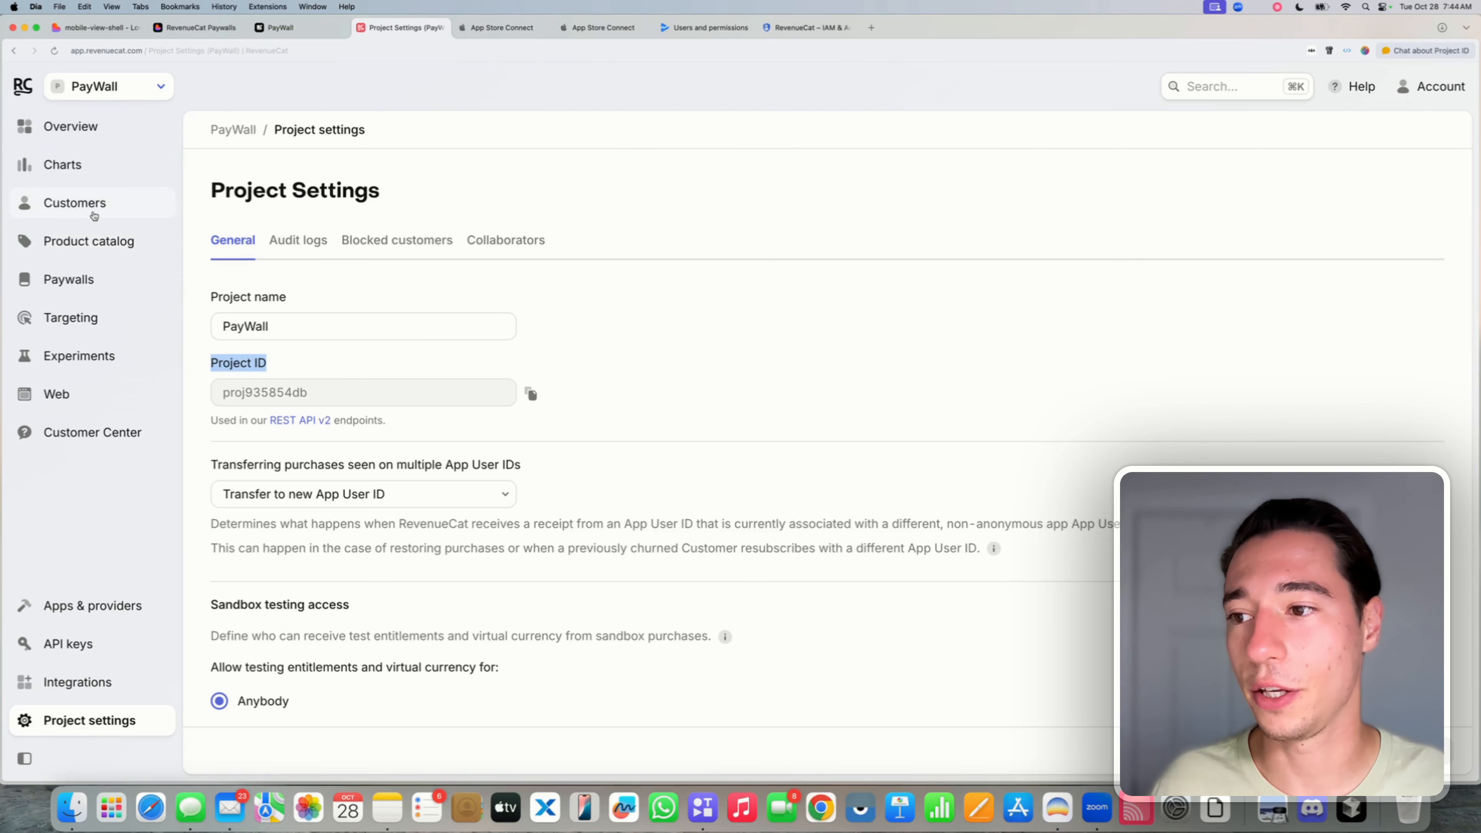
left_click(77, 250)
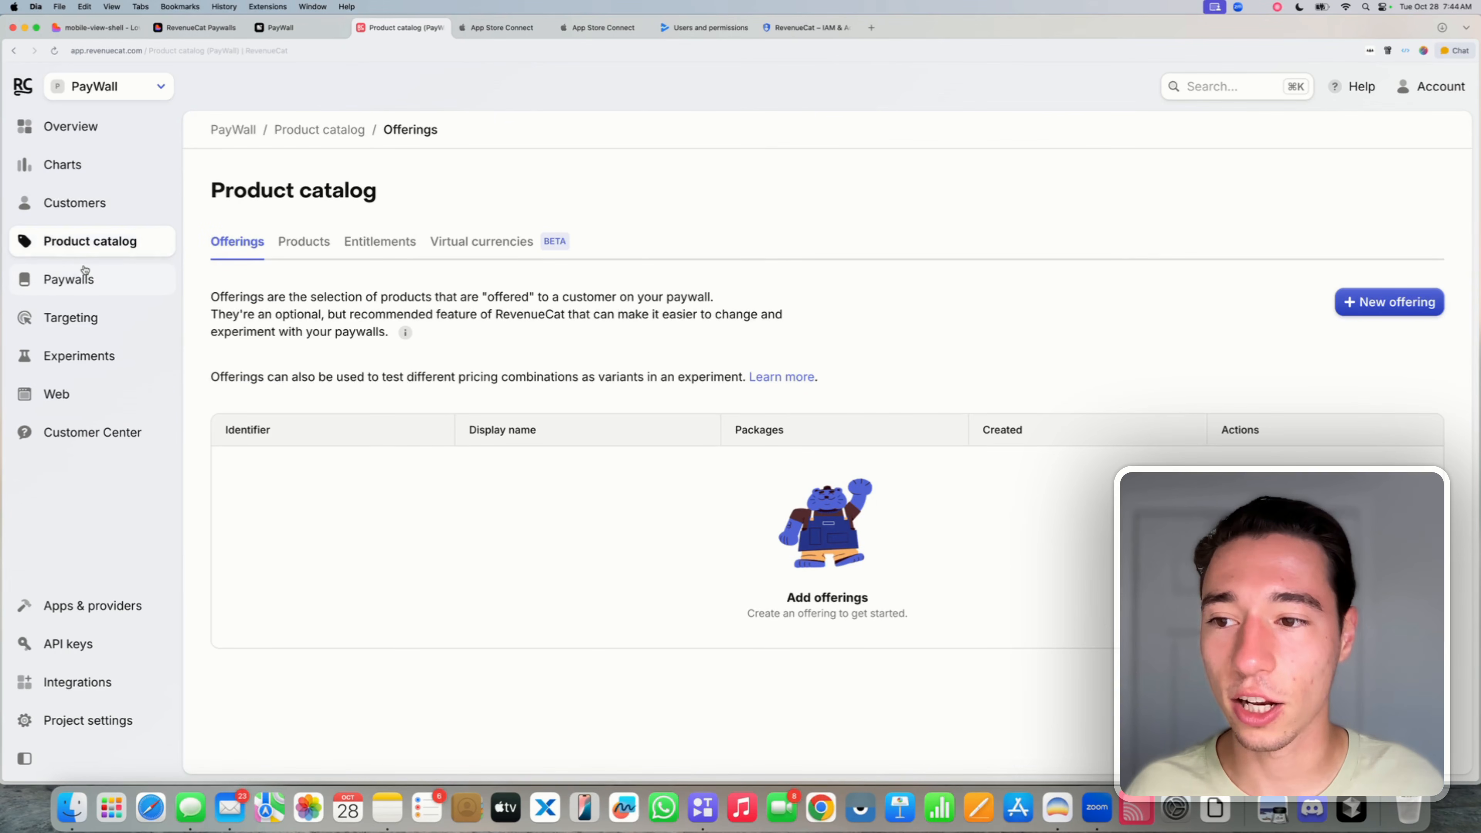
left_click(302, 245)
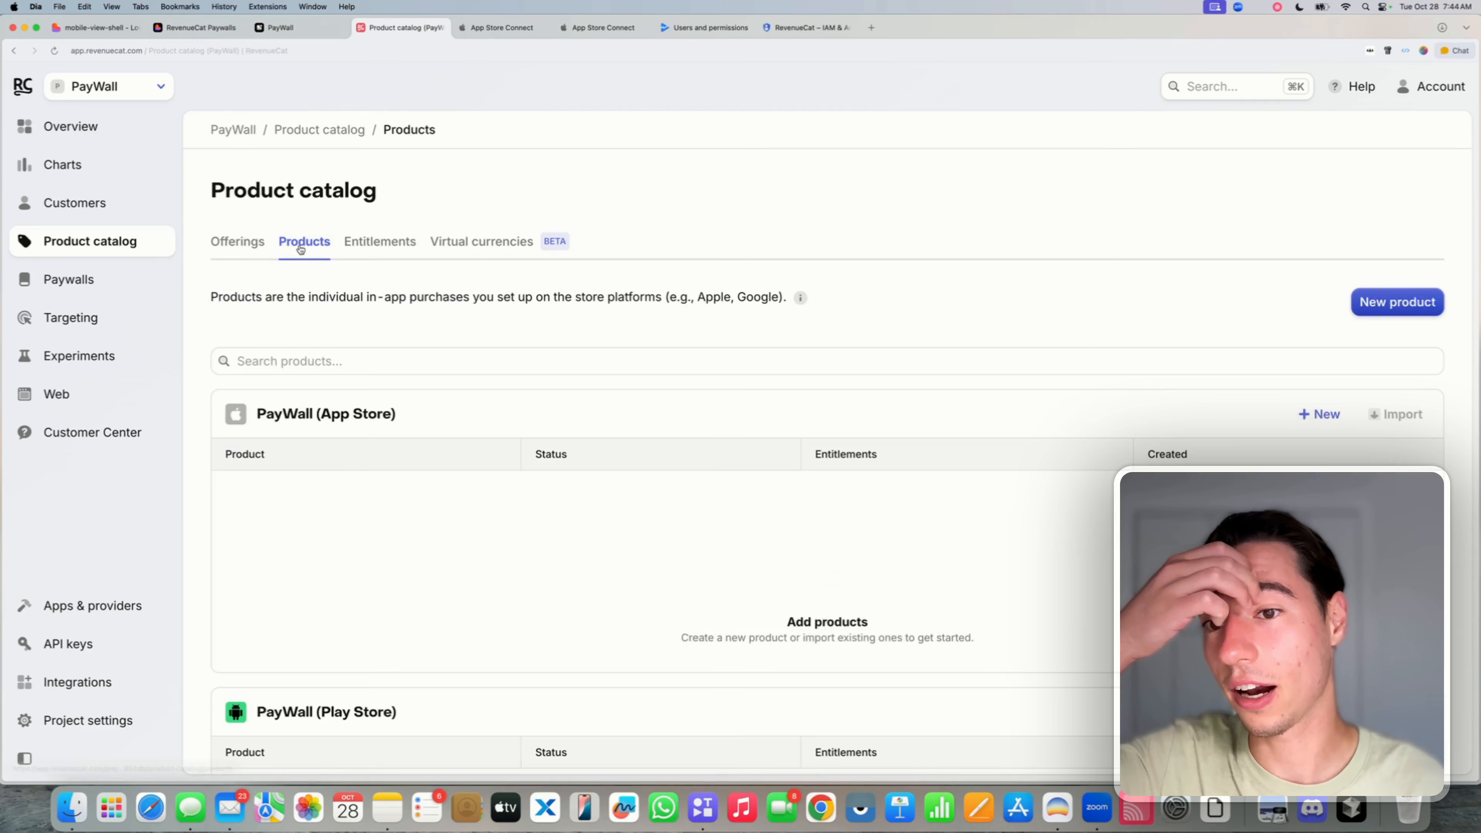
scroll(873, 428, "down", 3)
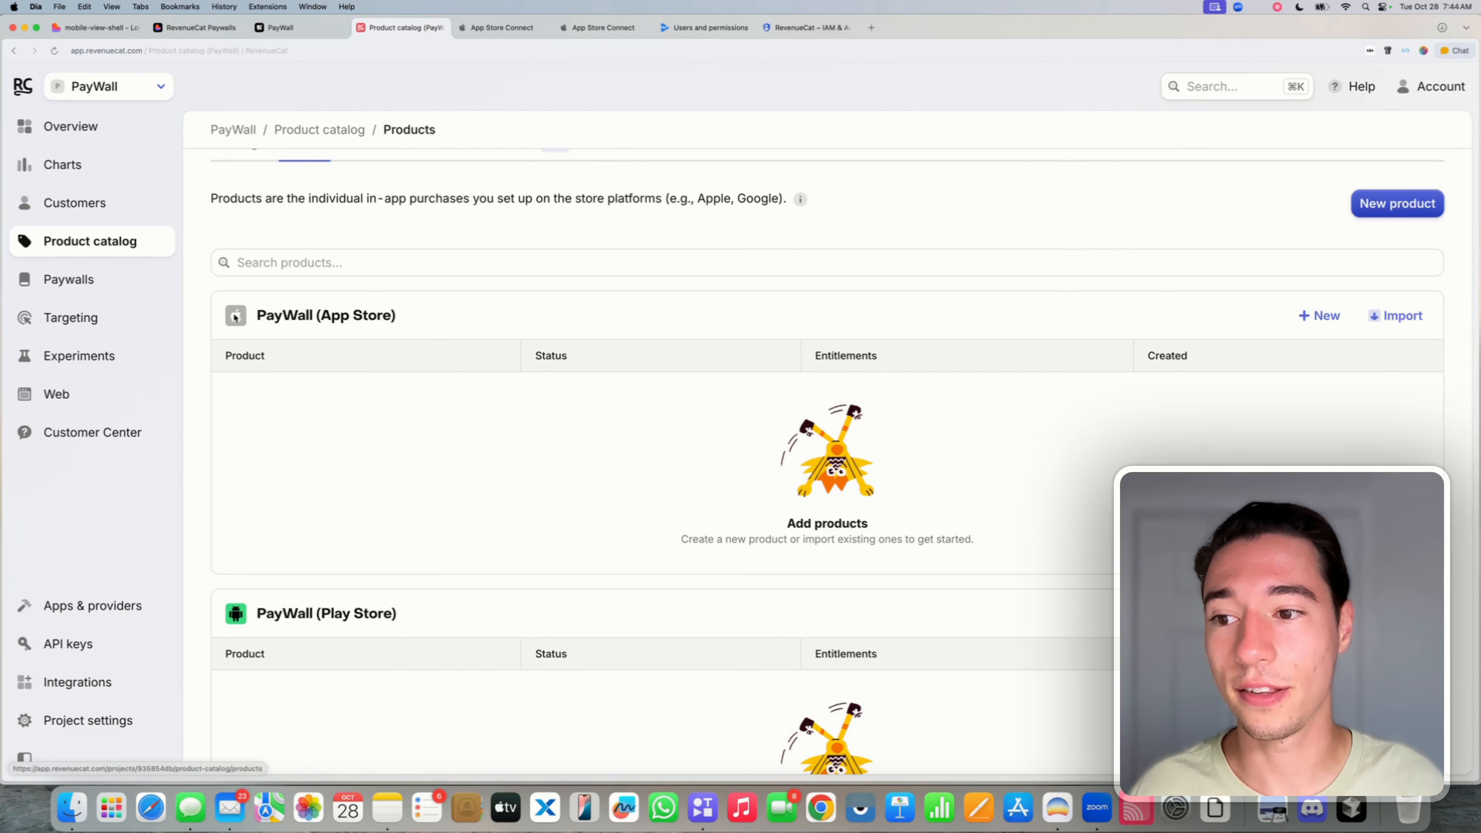
left_click(1382, 317)
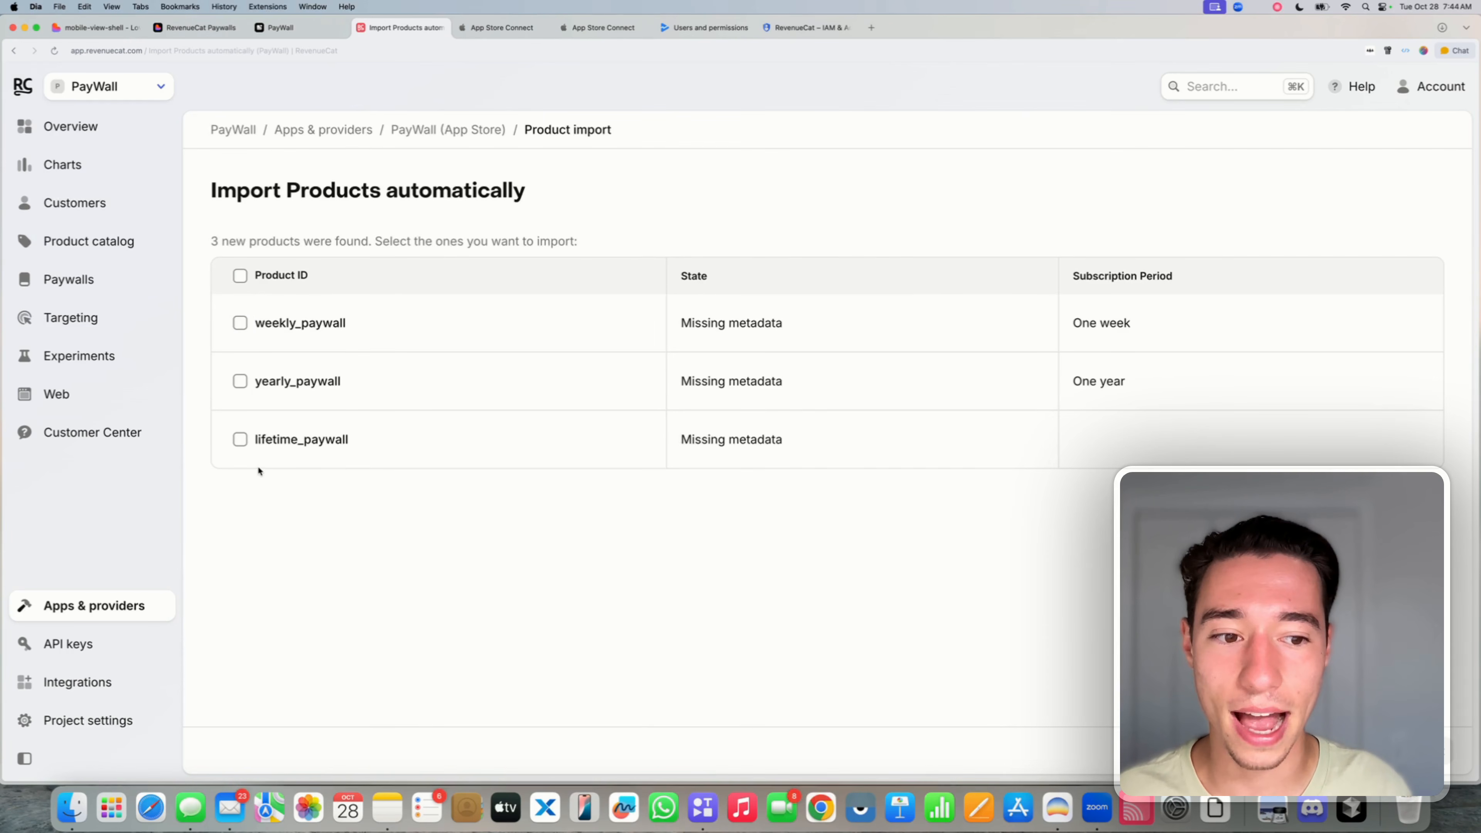
left_click(241, 277)
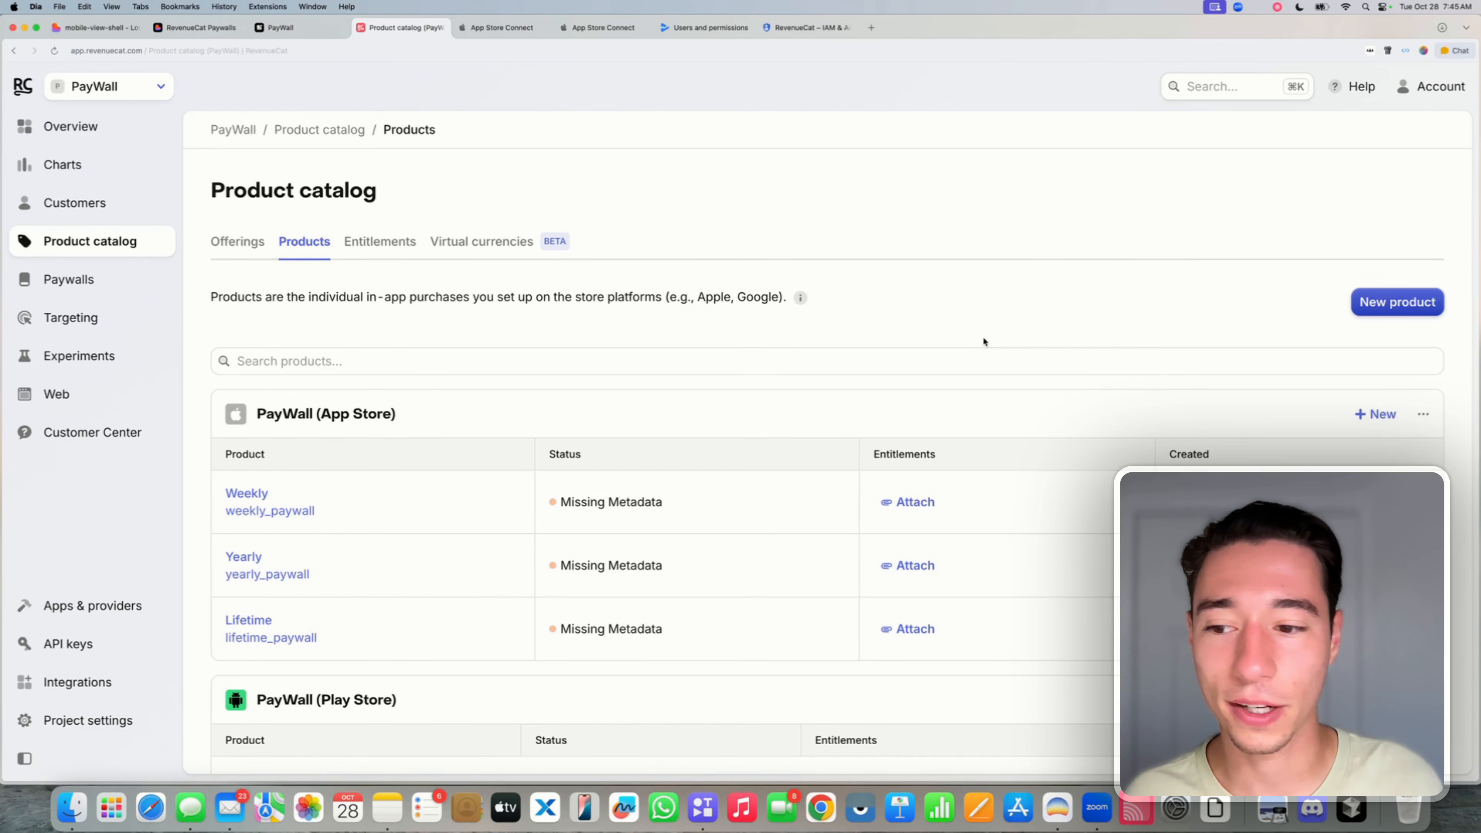
scroll(982, 335, "down", 3)
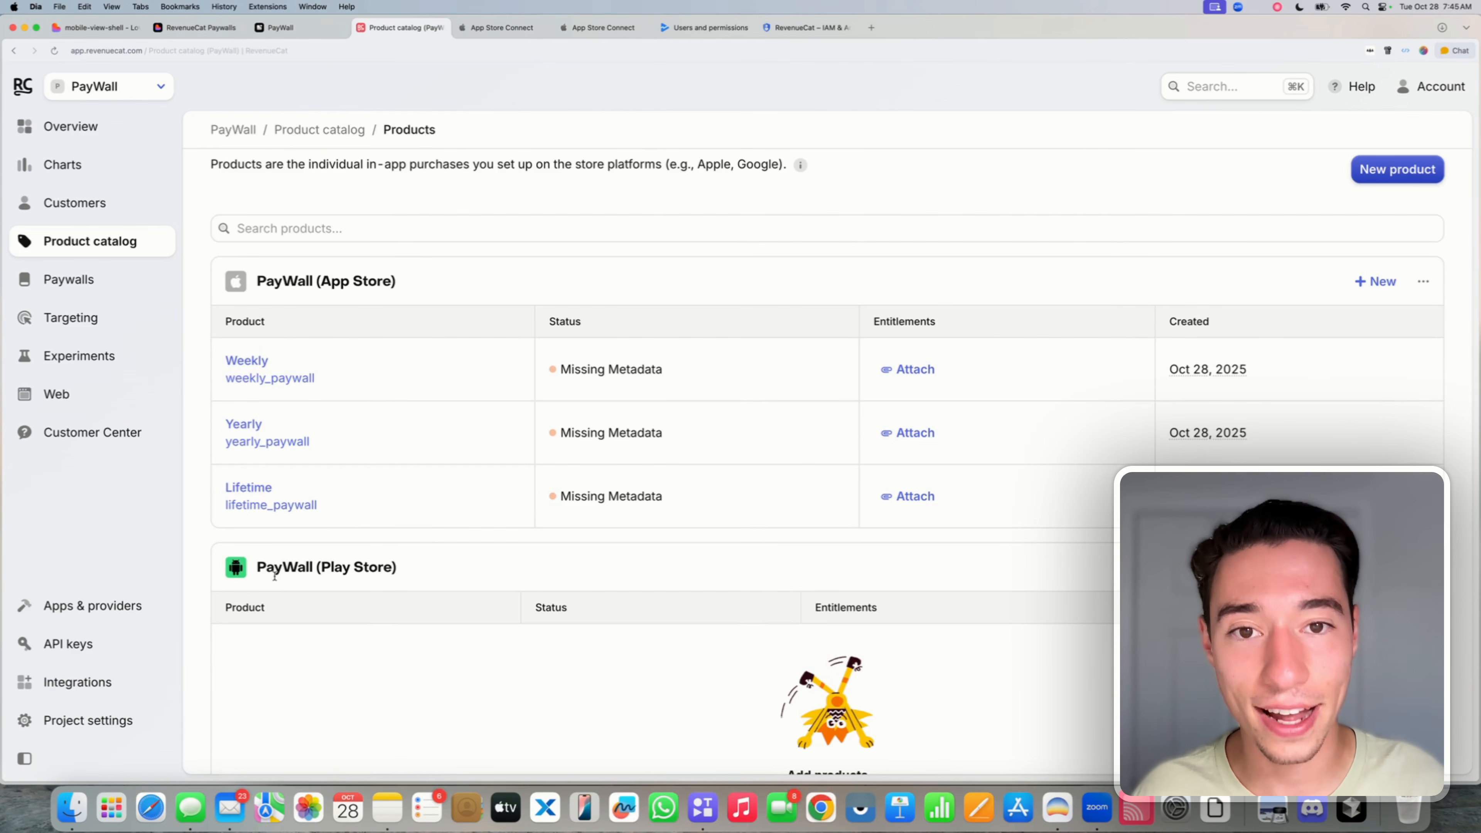
scroll(274, 577, "up", 1)
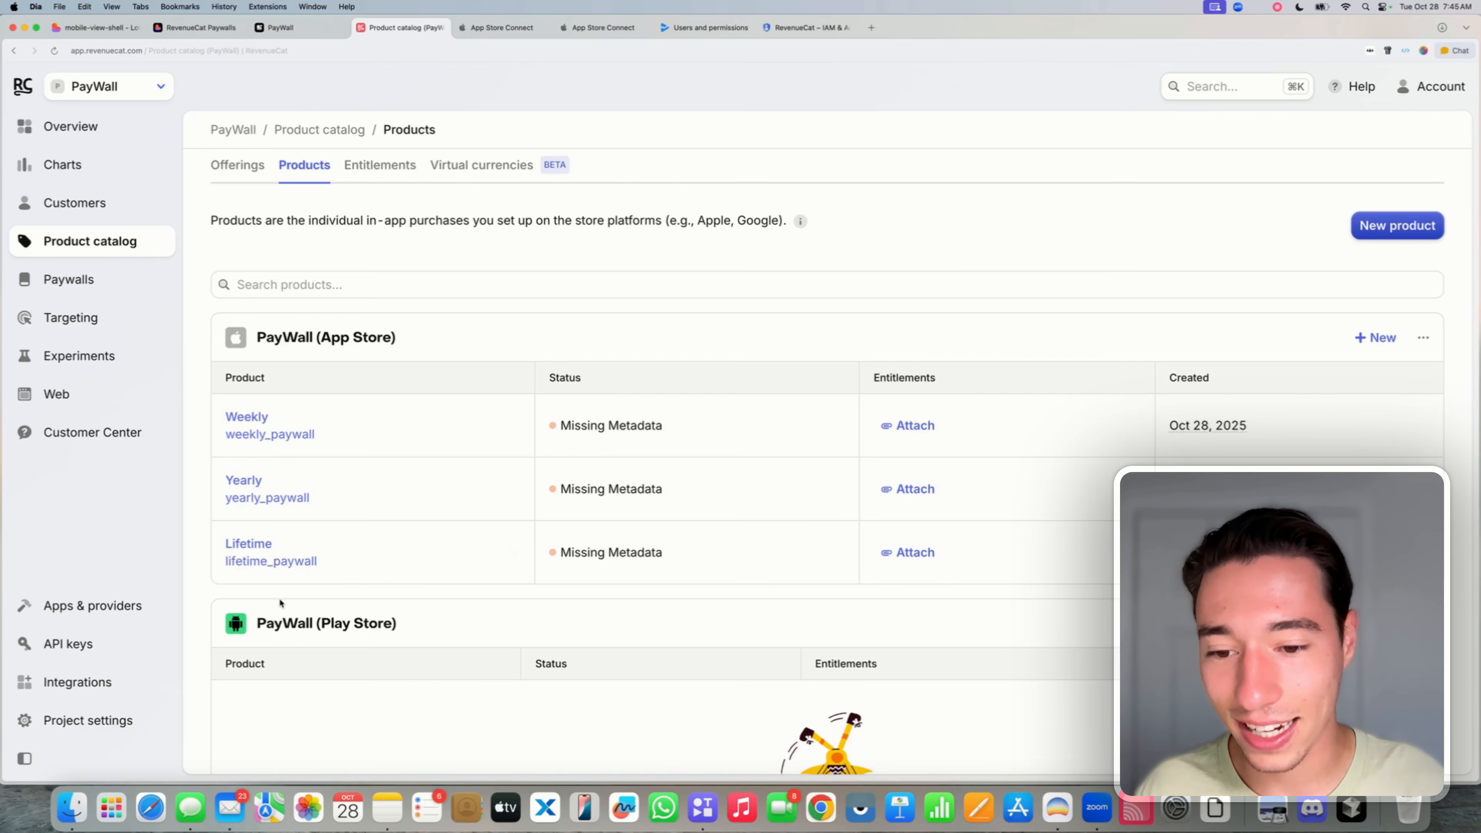
- Go to the Subscriptions page of the PayWall app in Google Play Console
left_click(714, 29)
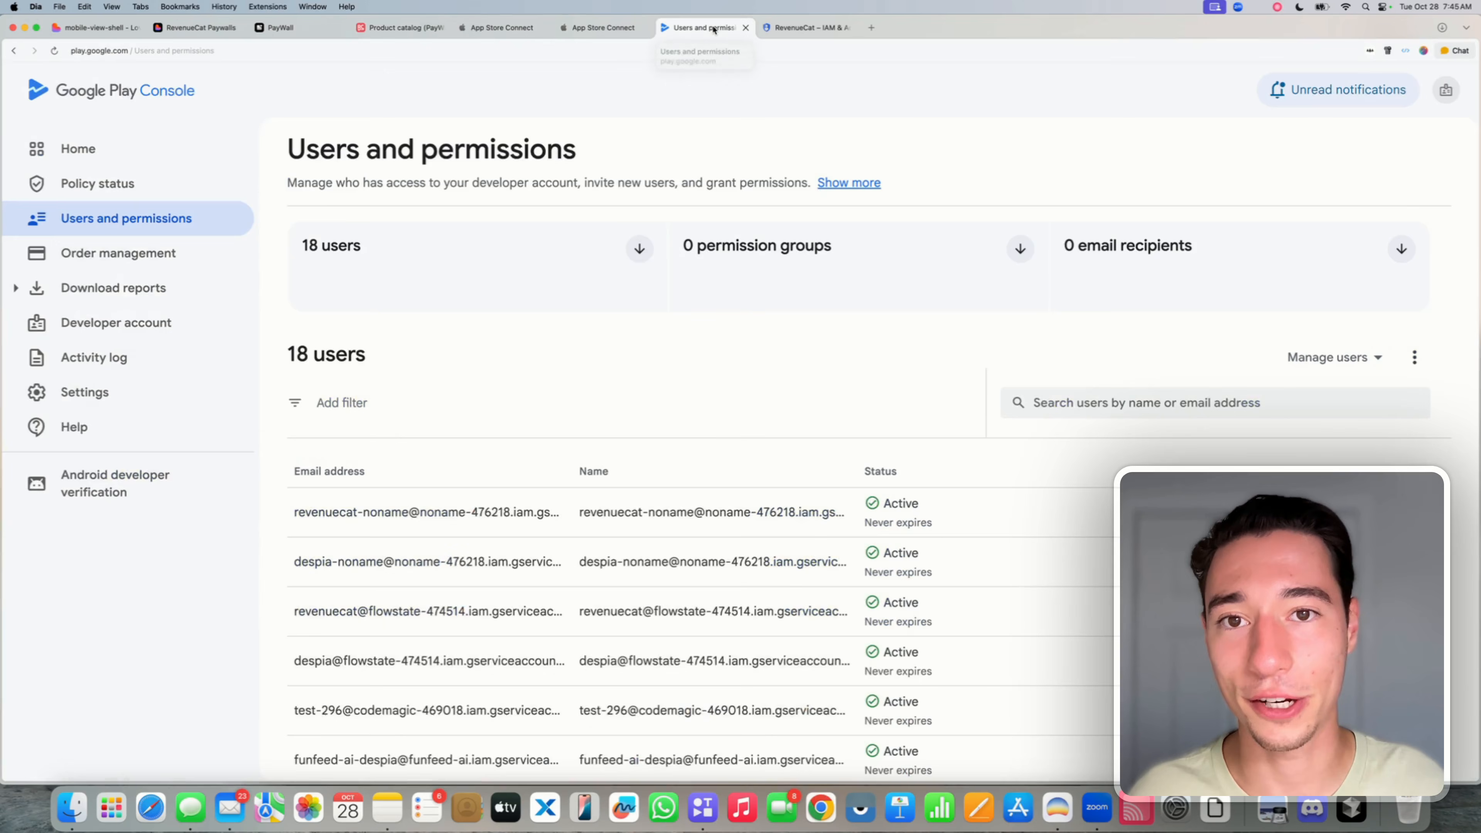
left_click(102, 150)
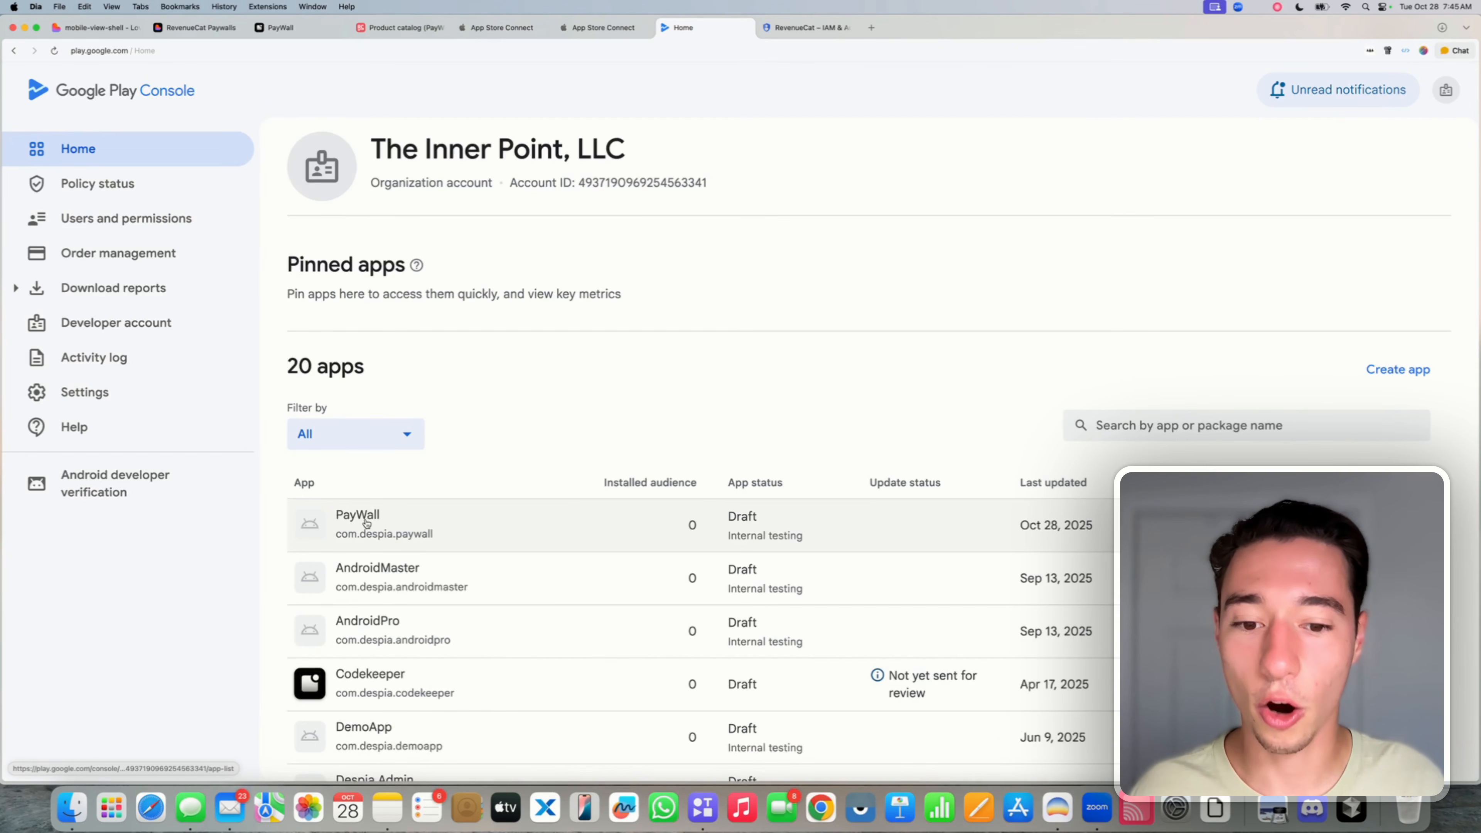
left_click(365, 521)
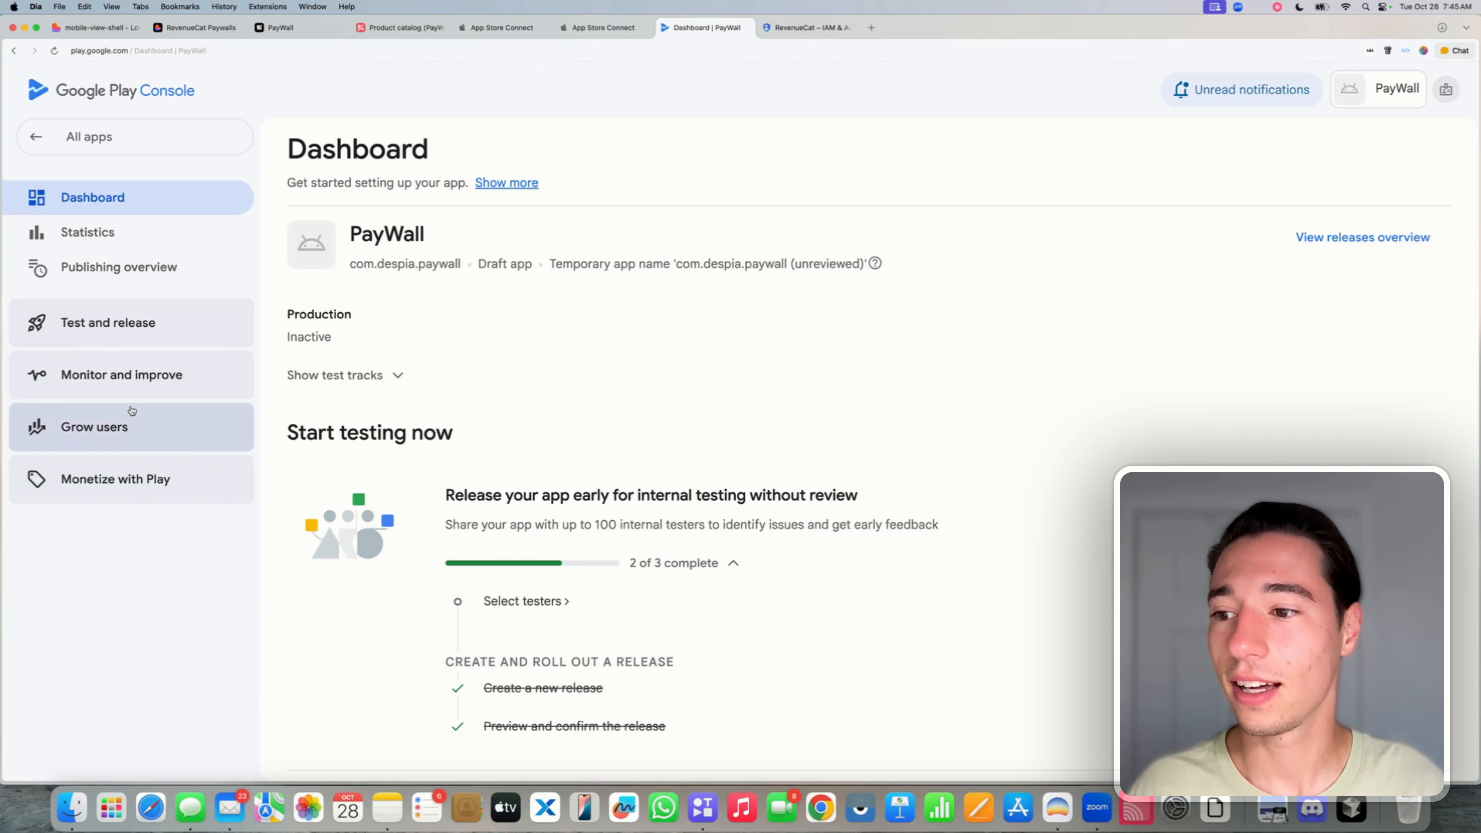
left_click(89, 485)
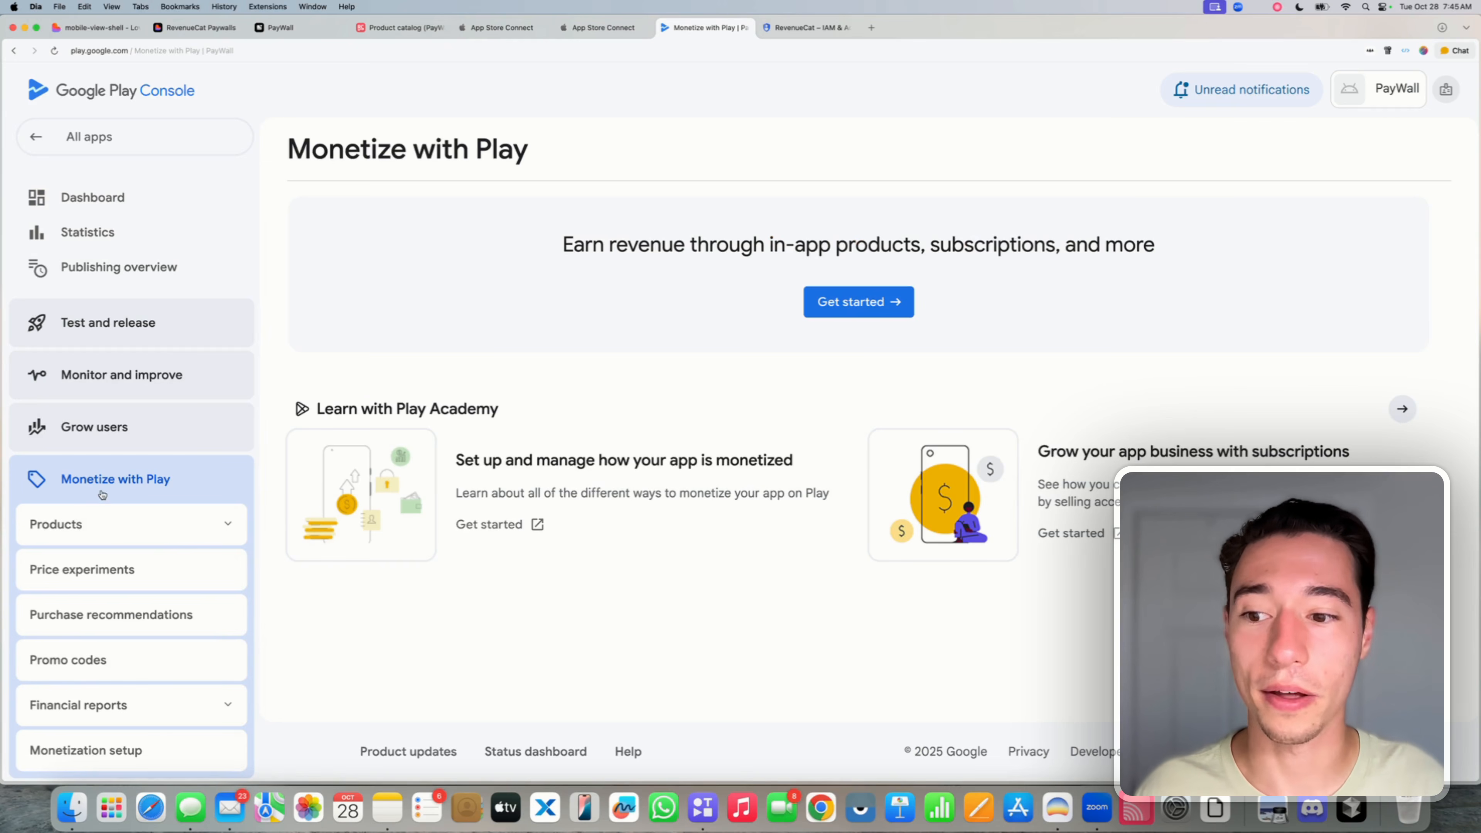
scroll(197, 502, "down", 1)
scroll(197, 503, "down", 1)
left_click(227, 467)
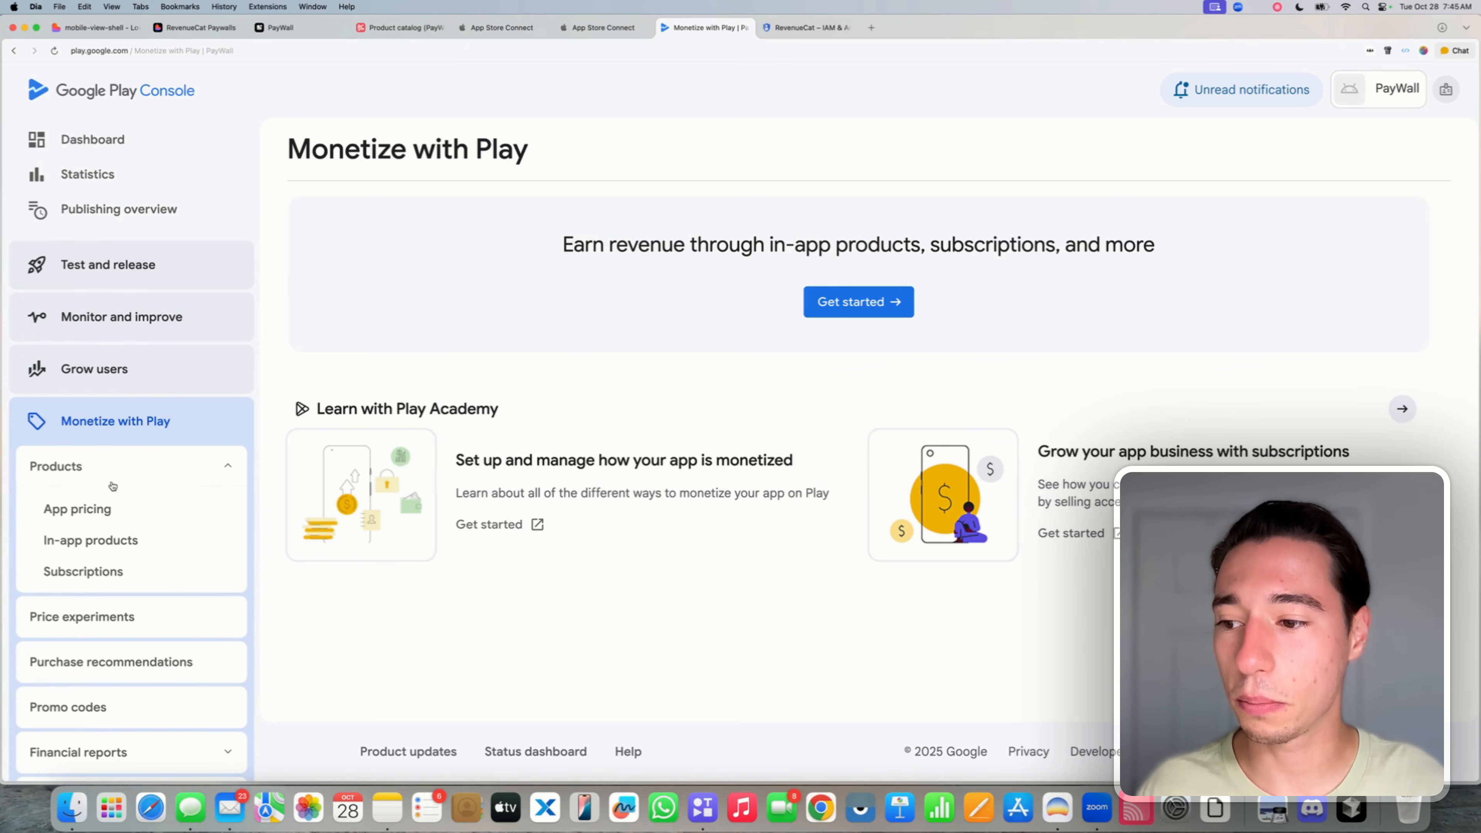
left_click(90, 571)
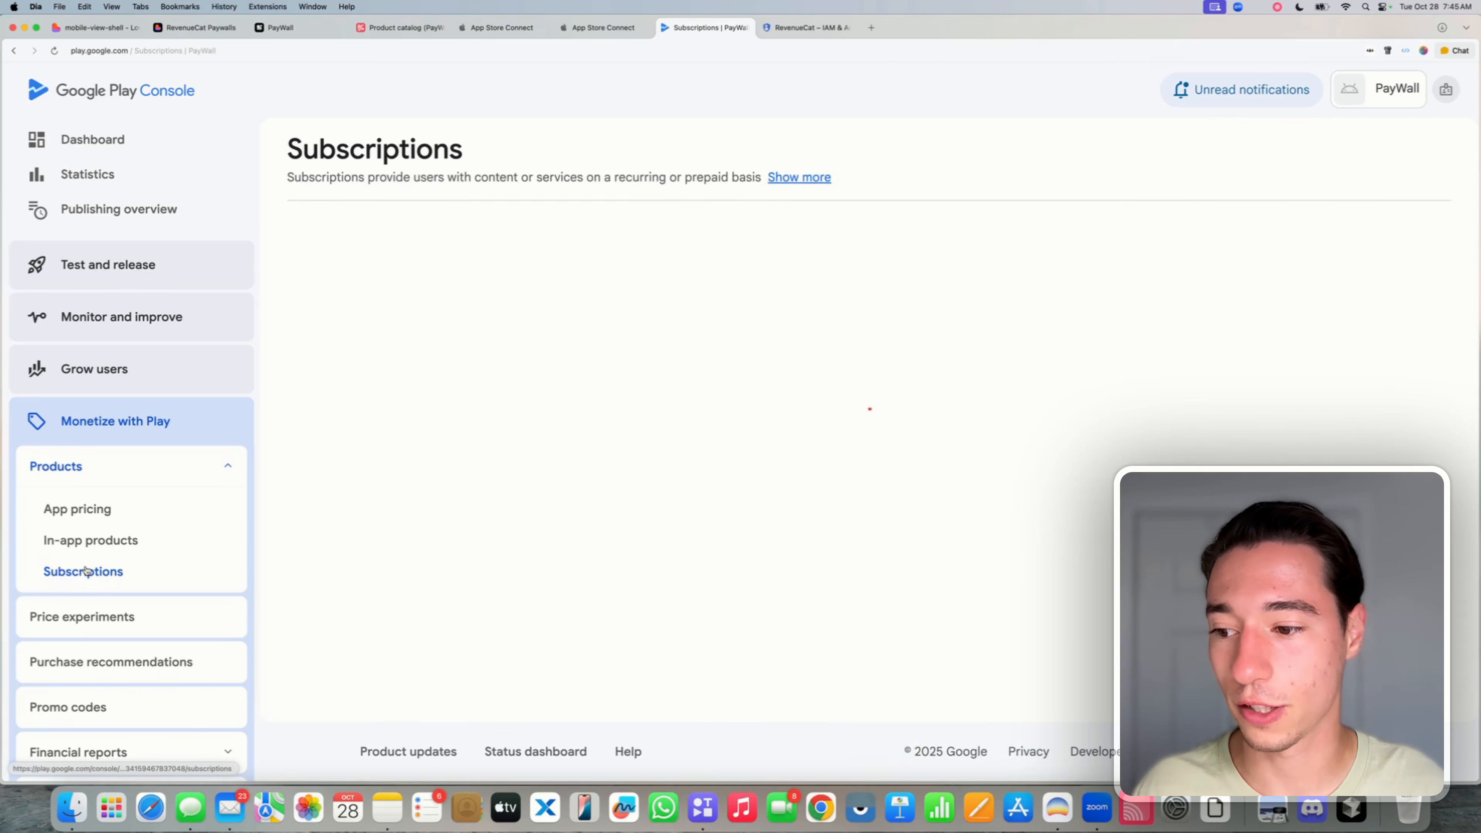
- Create the subscription 'Pro Access' with product ID pro_access
left_click(362, 427)
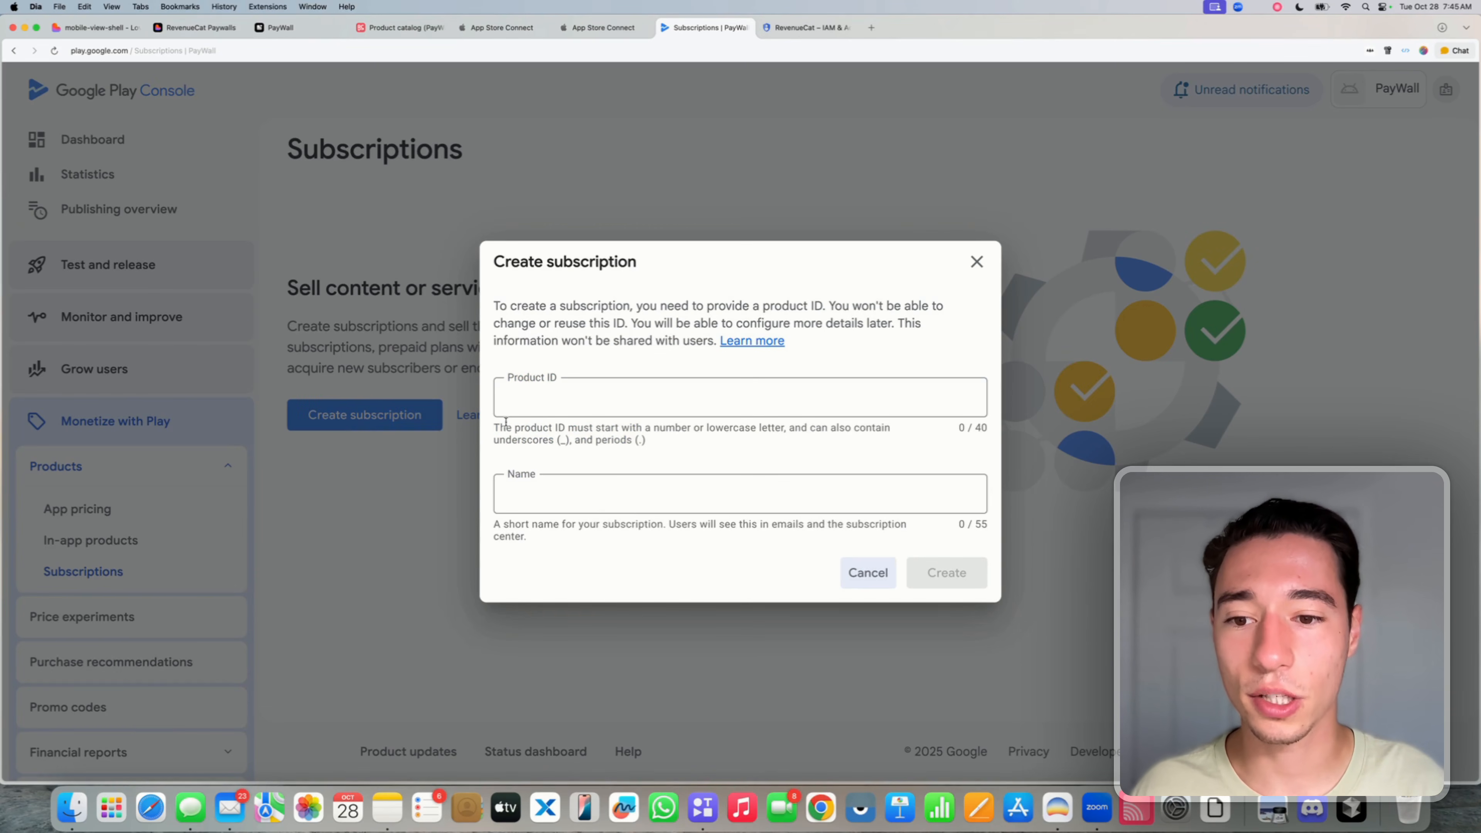
left_click(555, 405)
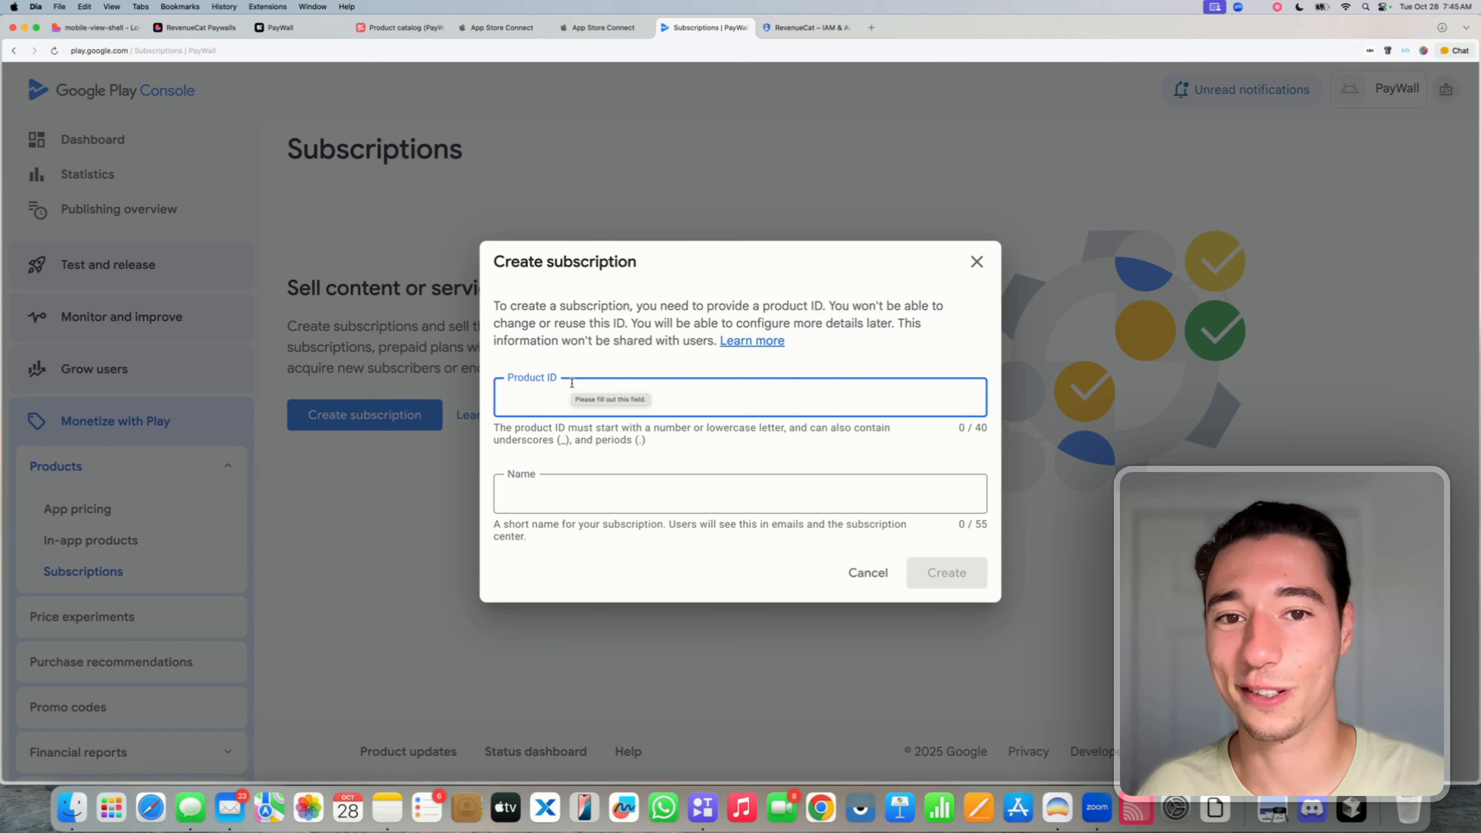
type("pro_access")
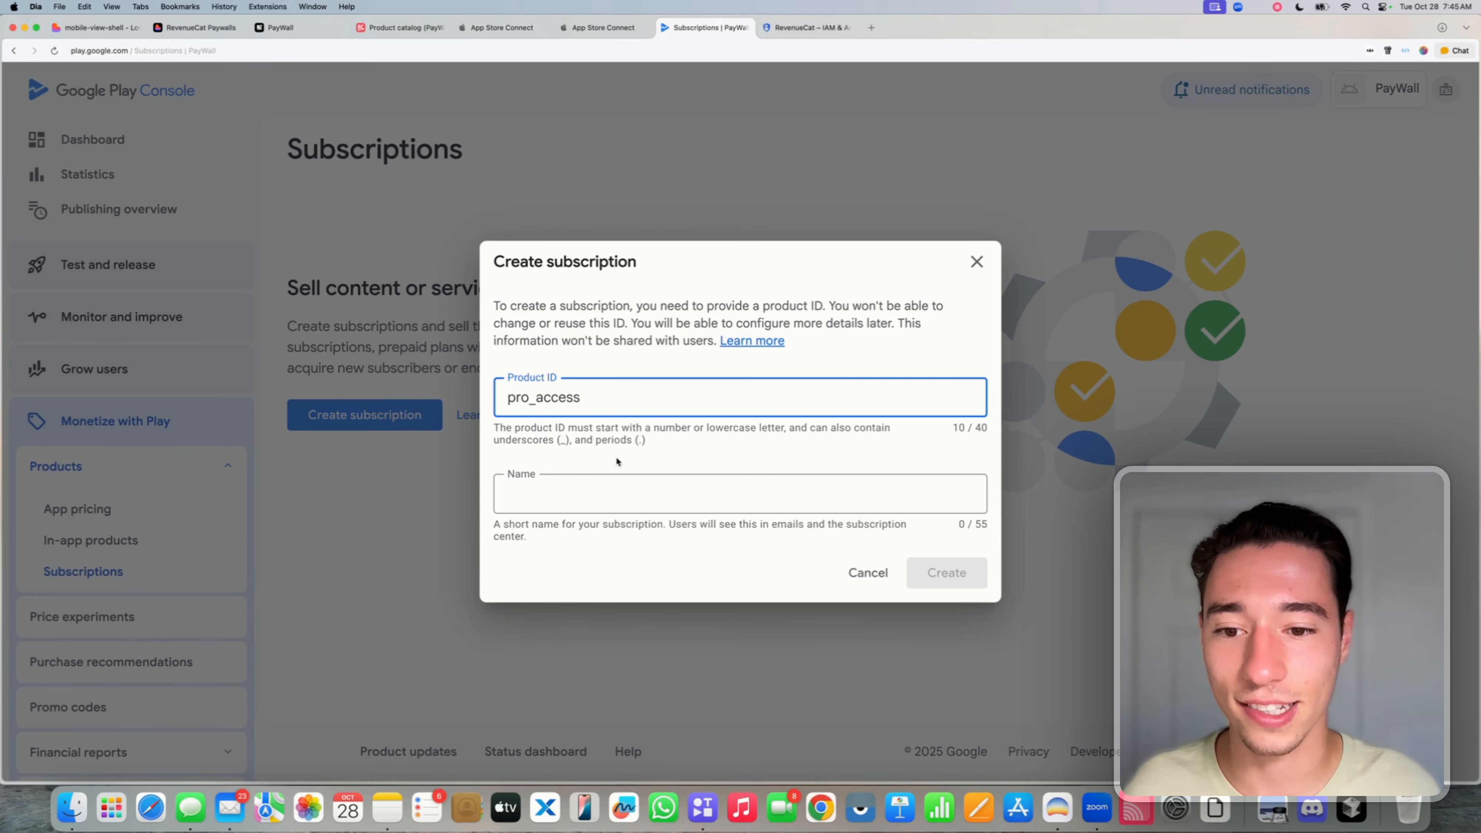
left_click(561, 501)
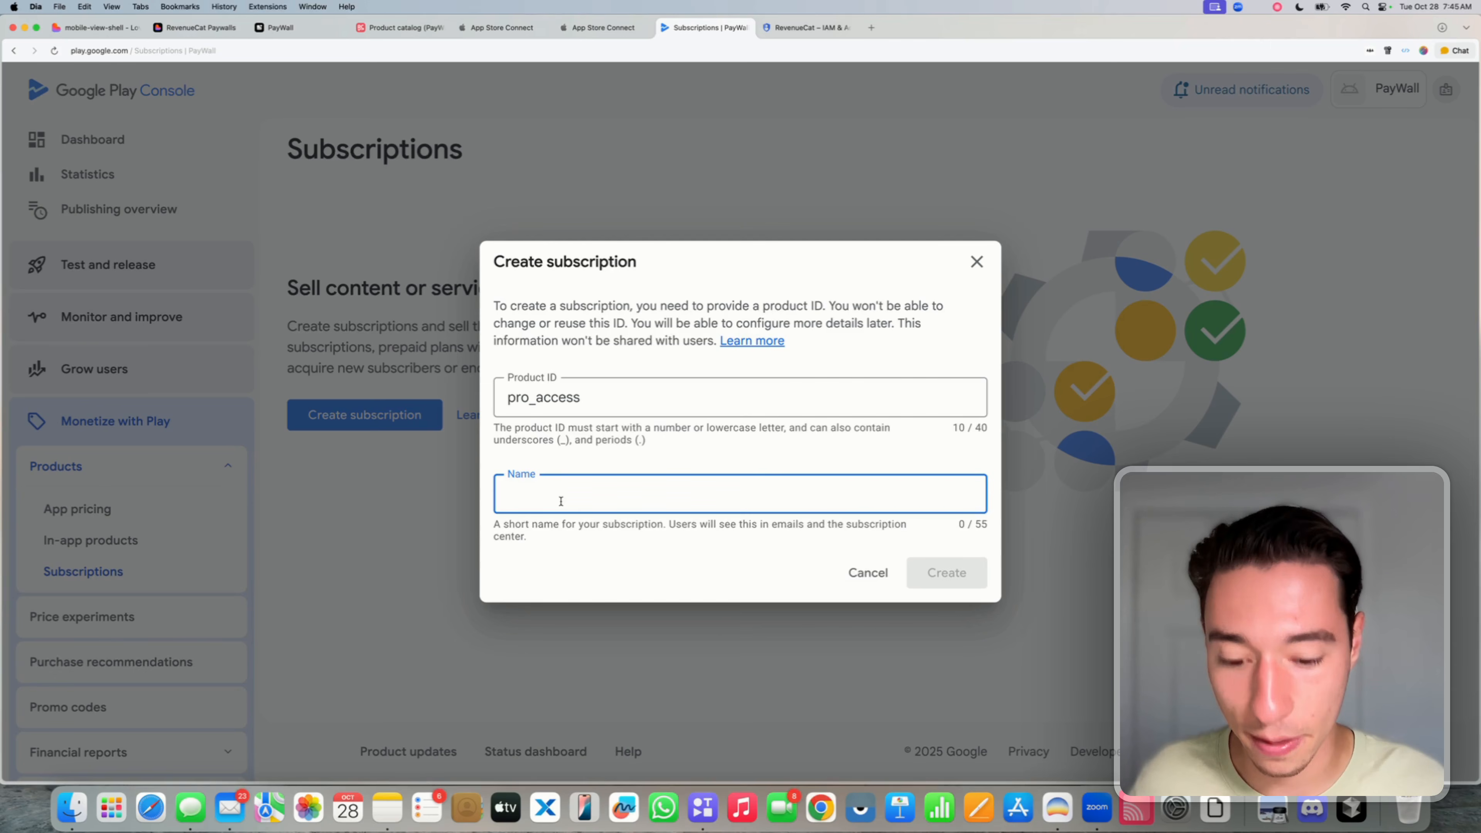
type("Pro Access")
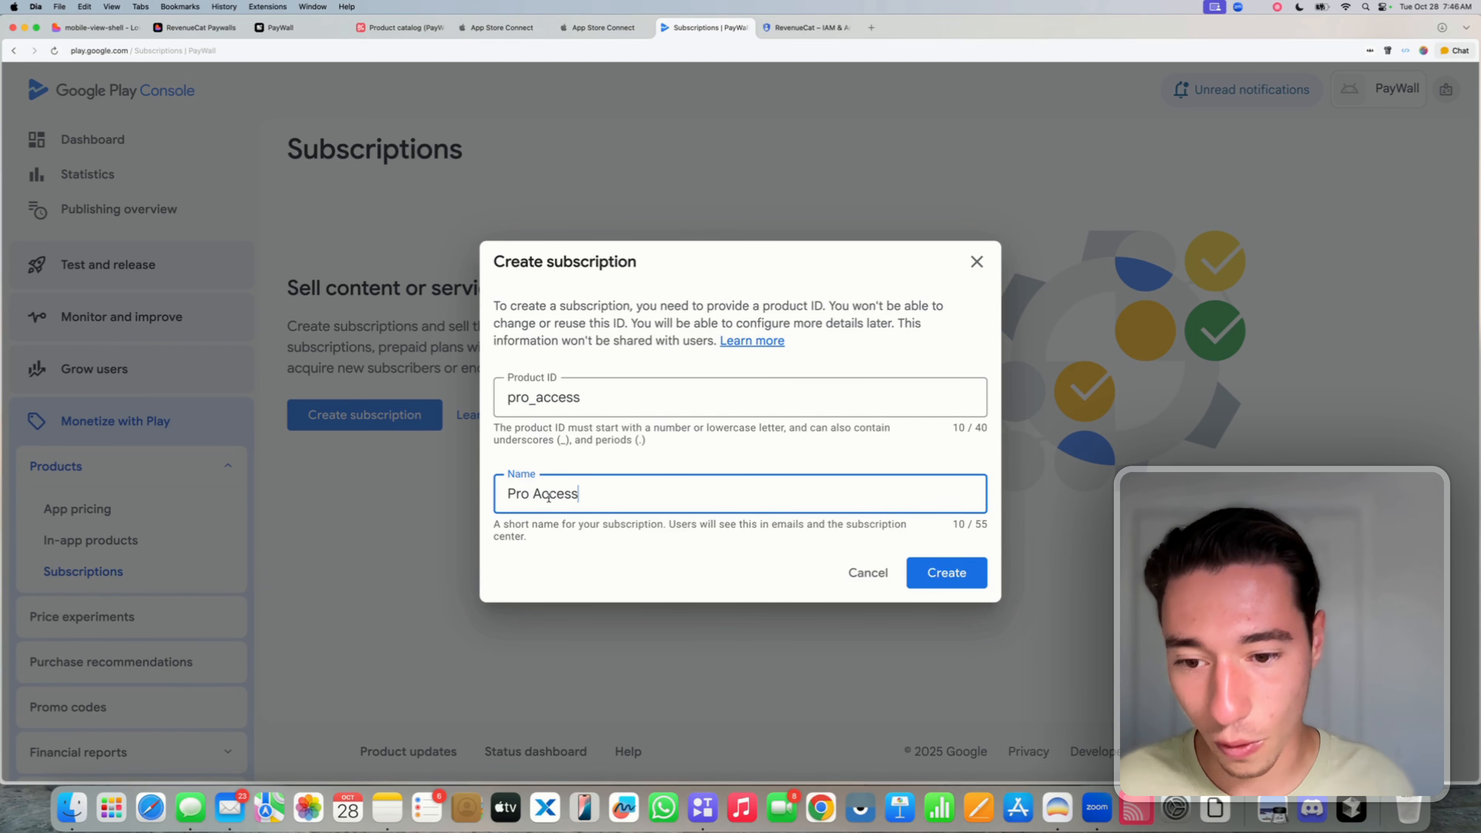
left_click(925, 583)
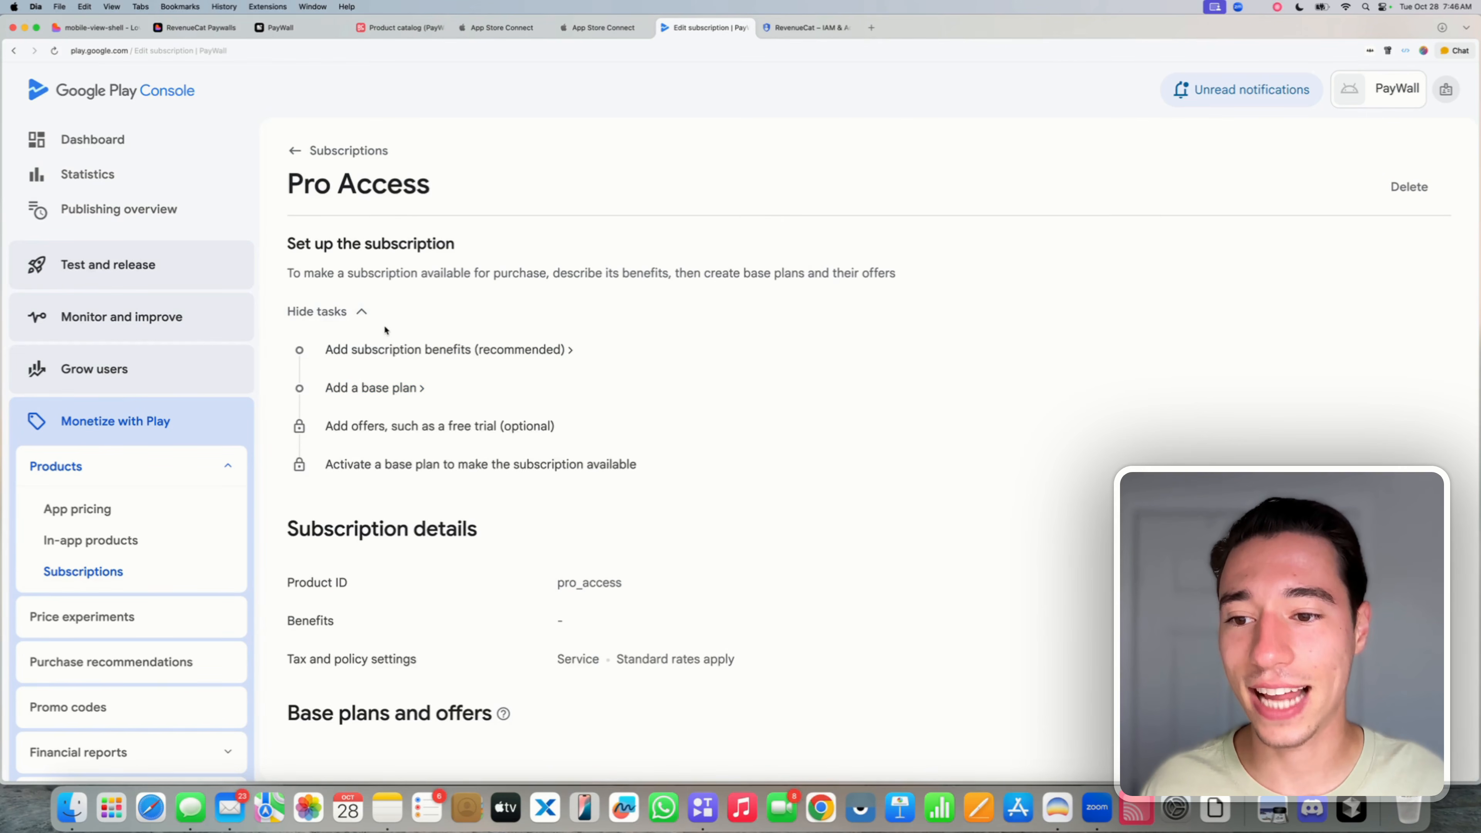
- Start a Pro Access base plan with ID 'weekly' and make it auto-renewing
left_click(380, 388)
left_click(578, 257)
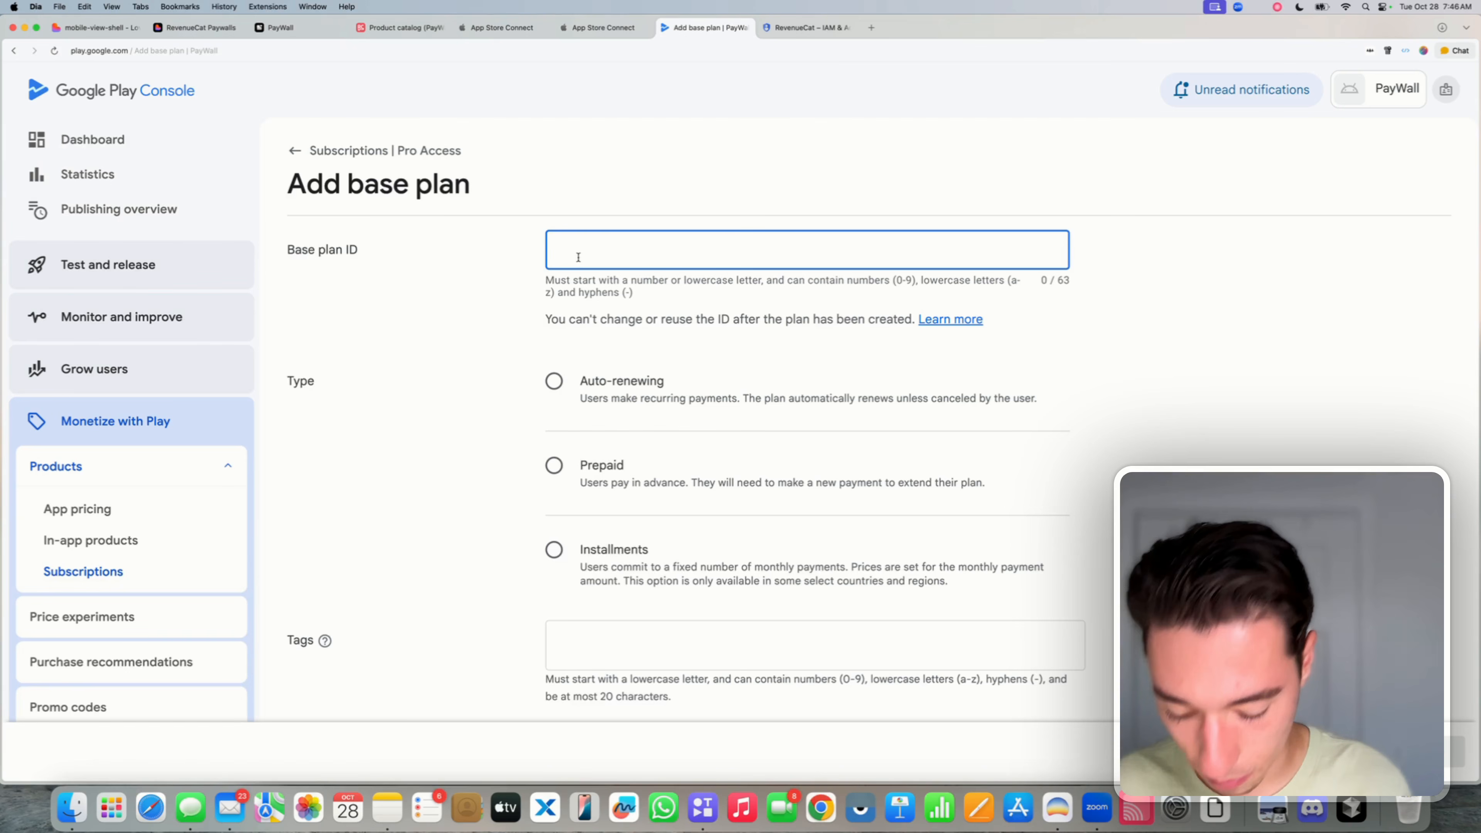
type("W")
key("BackSpace")
type("We")
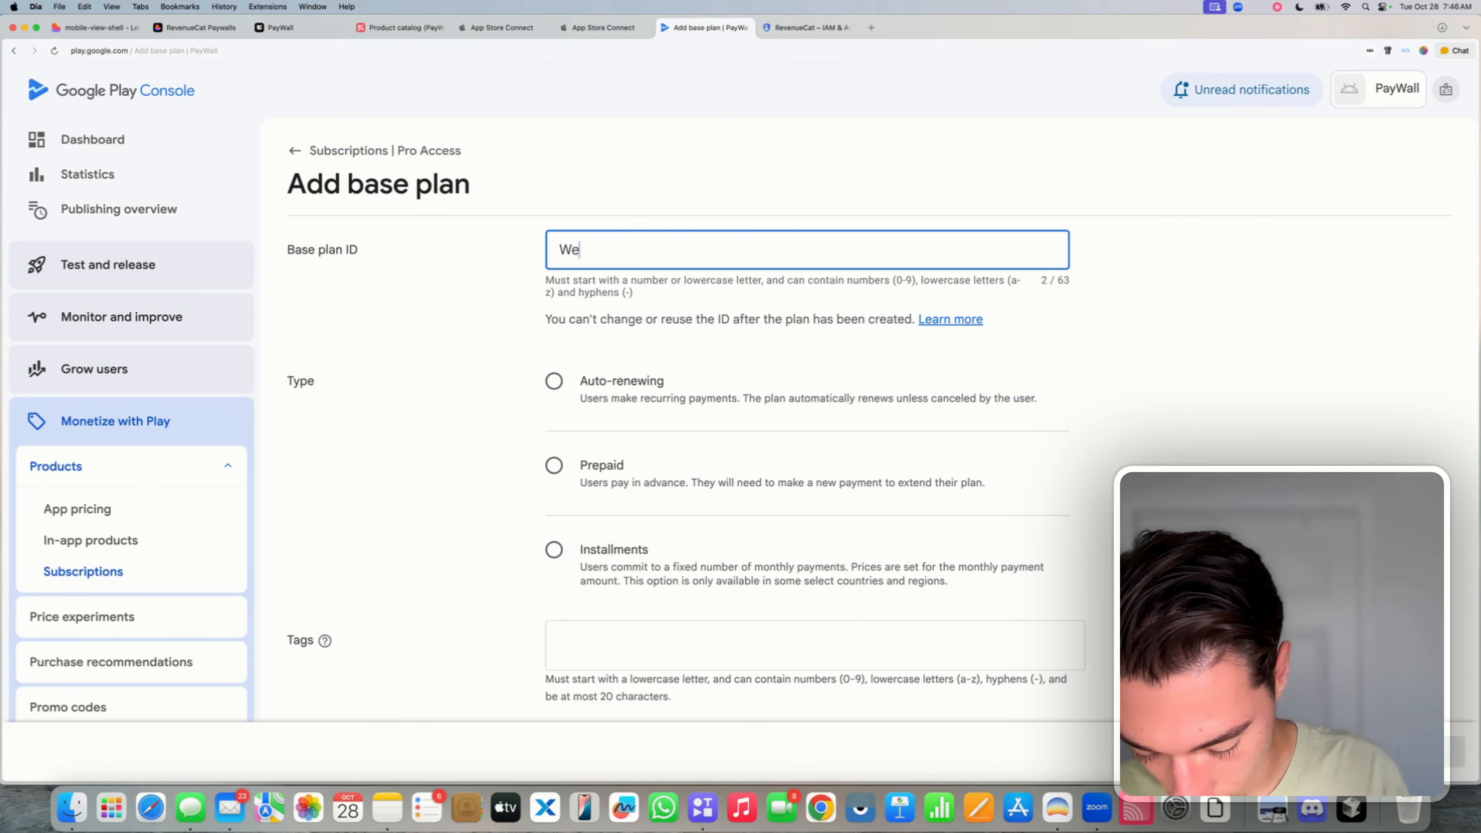
type("ekly")
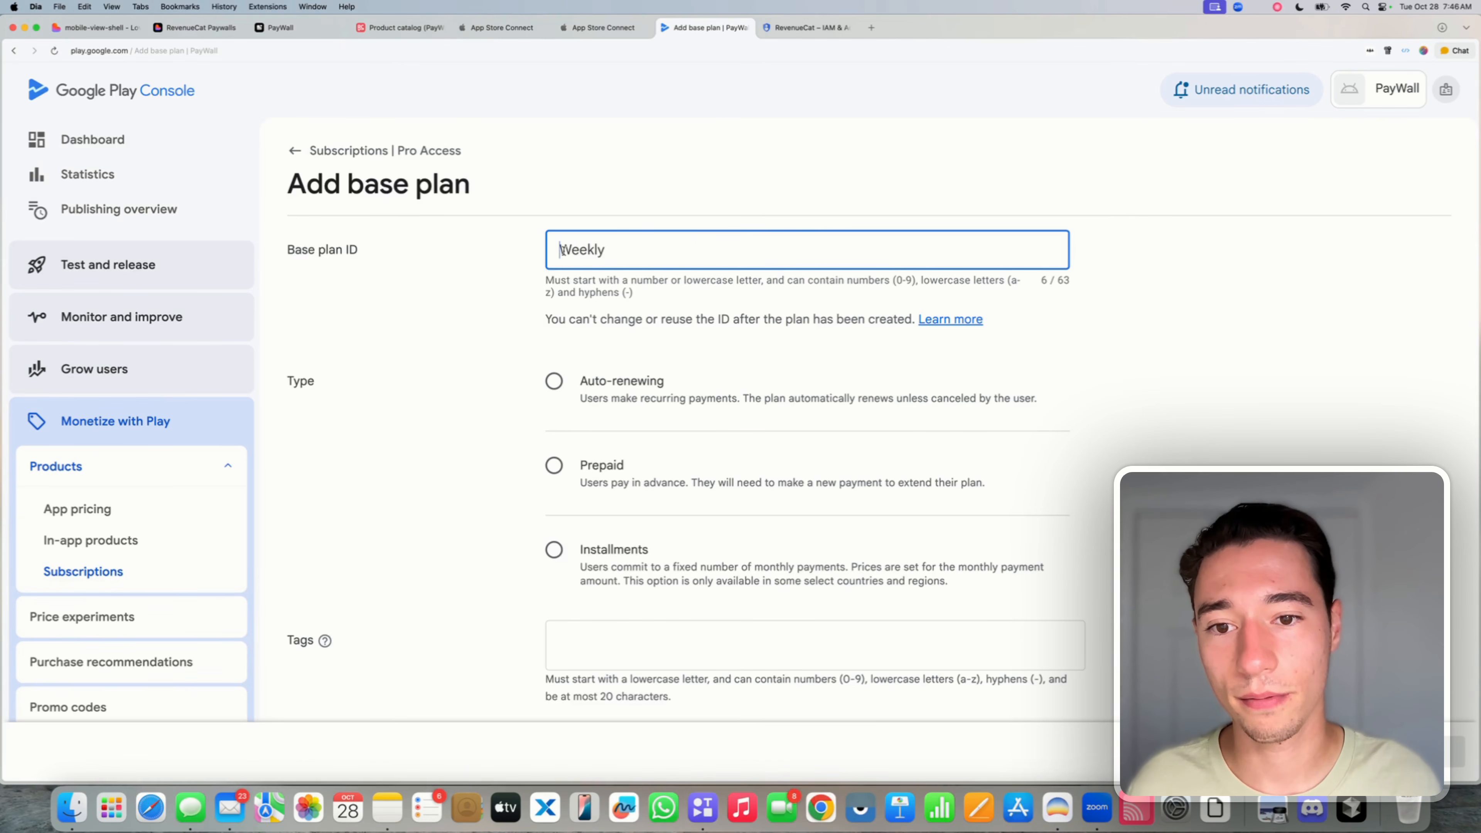
key("Delete")
type("w")
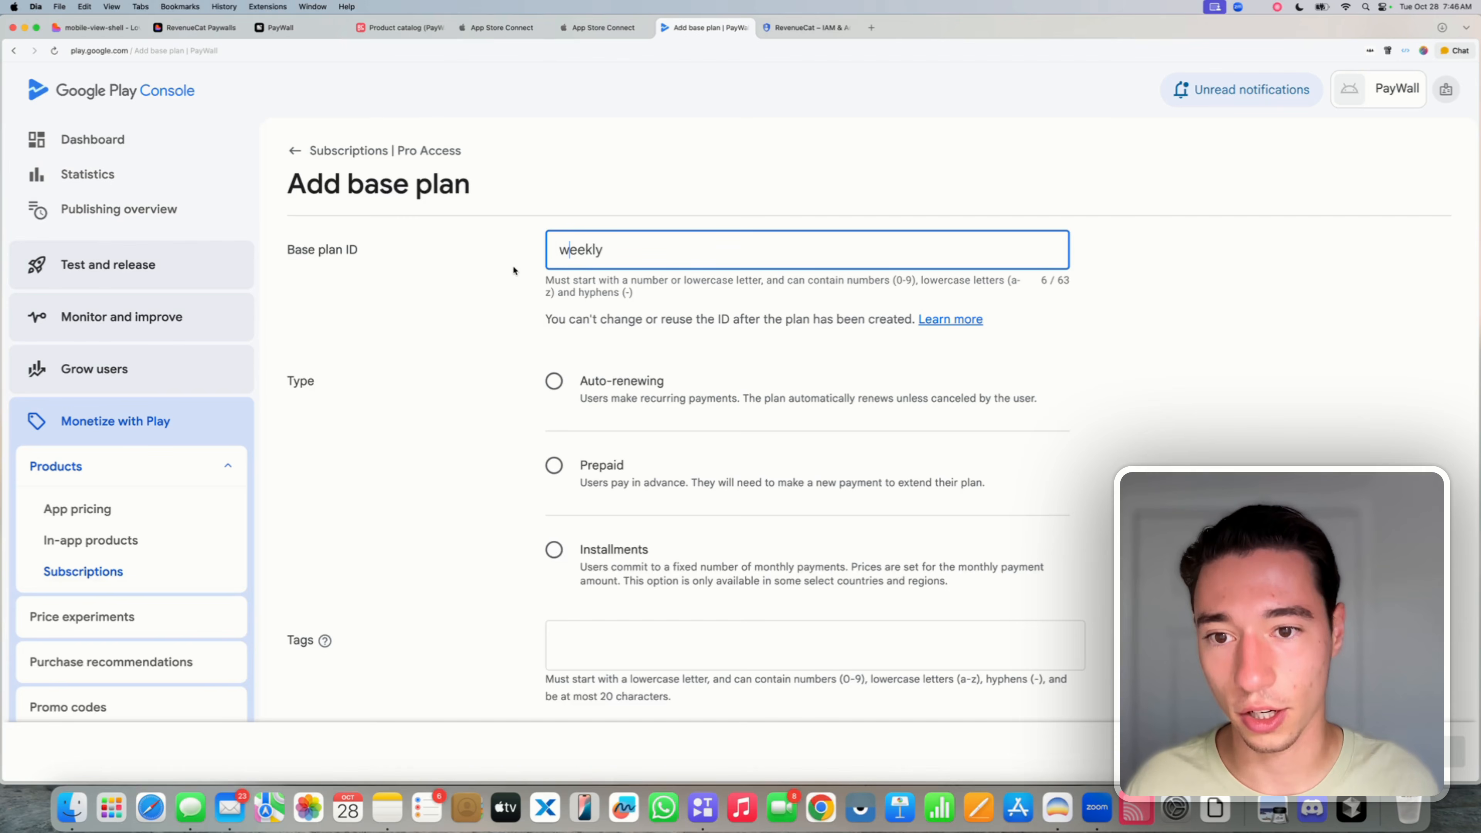
double_click(598, 252)
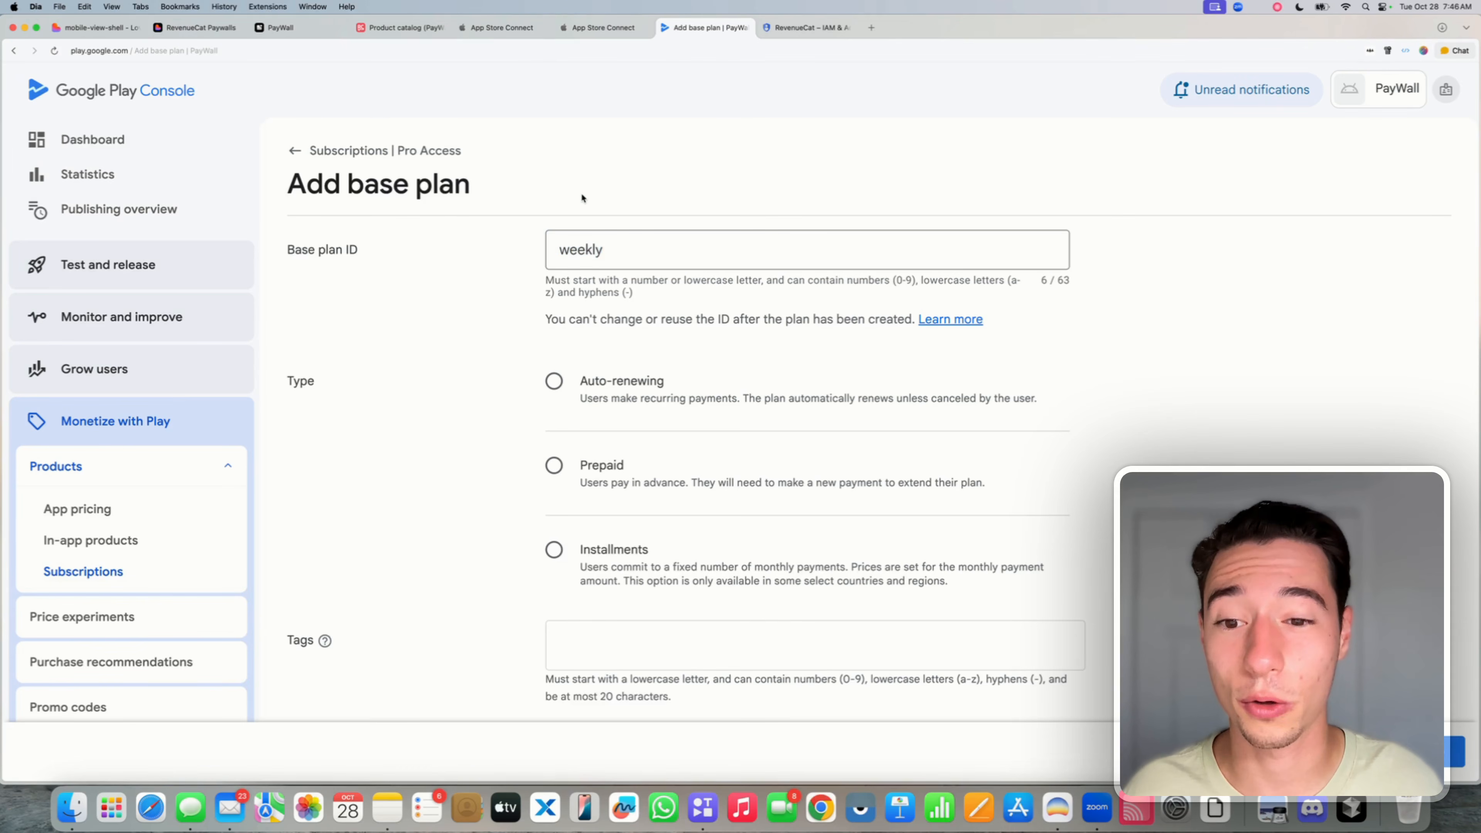
left_click(554, 381)
scroll(610, 433, "down", 7)
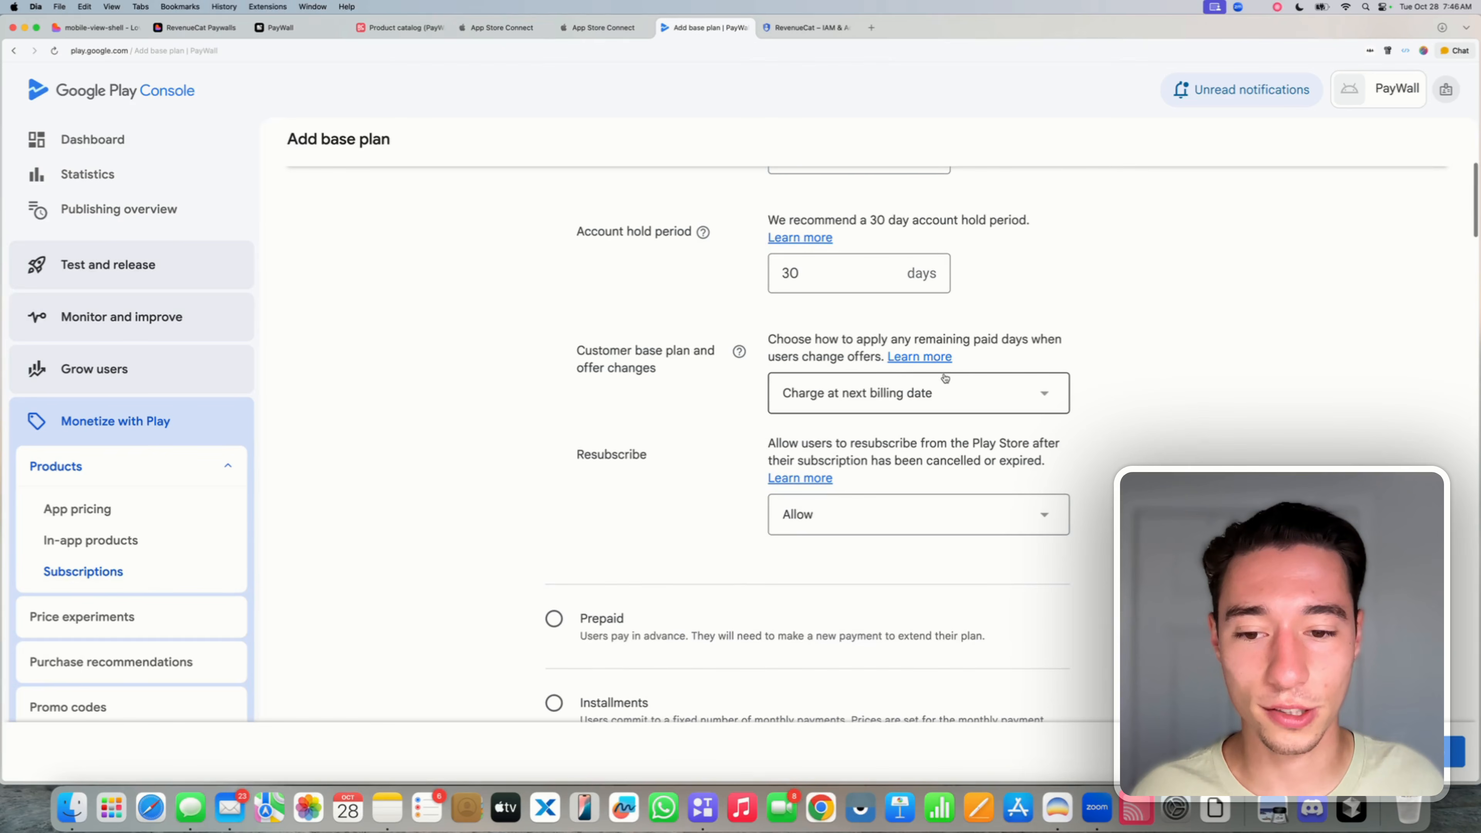
scroll(944, 379, "down", 8)
scroll(945, 378, "down", 4)
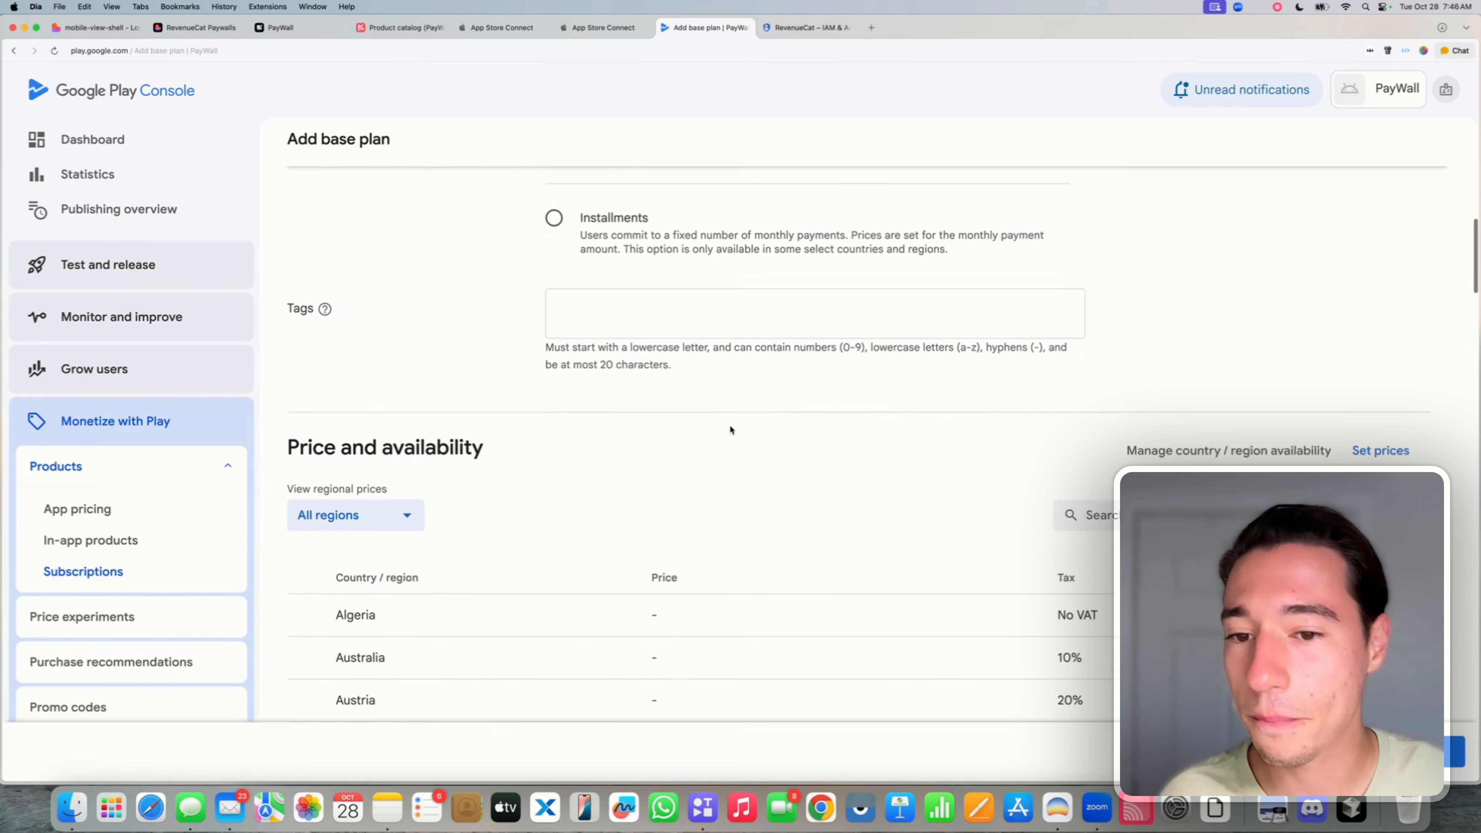
triple_click(318, 255)
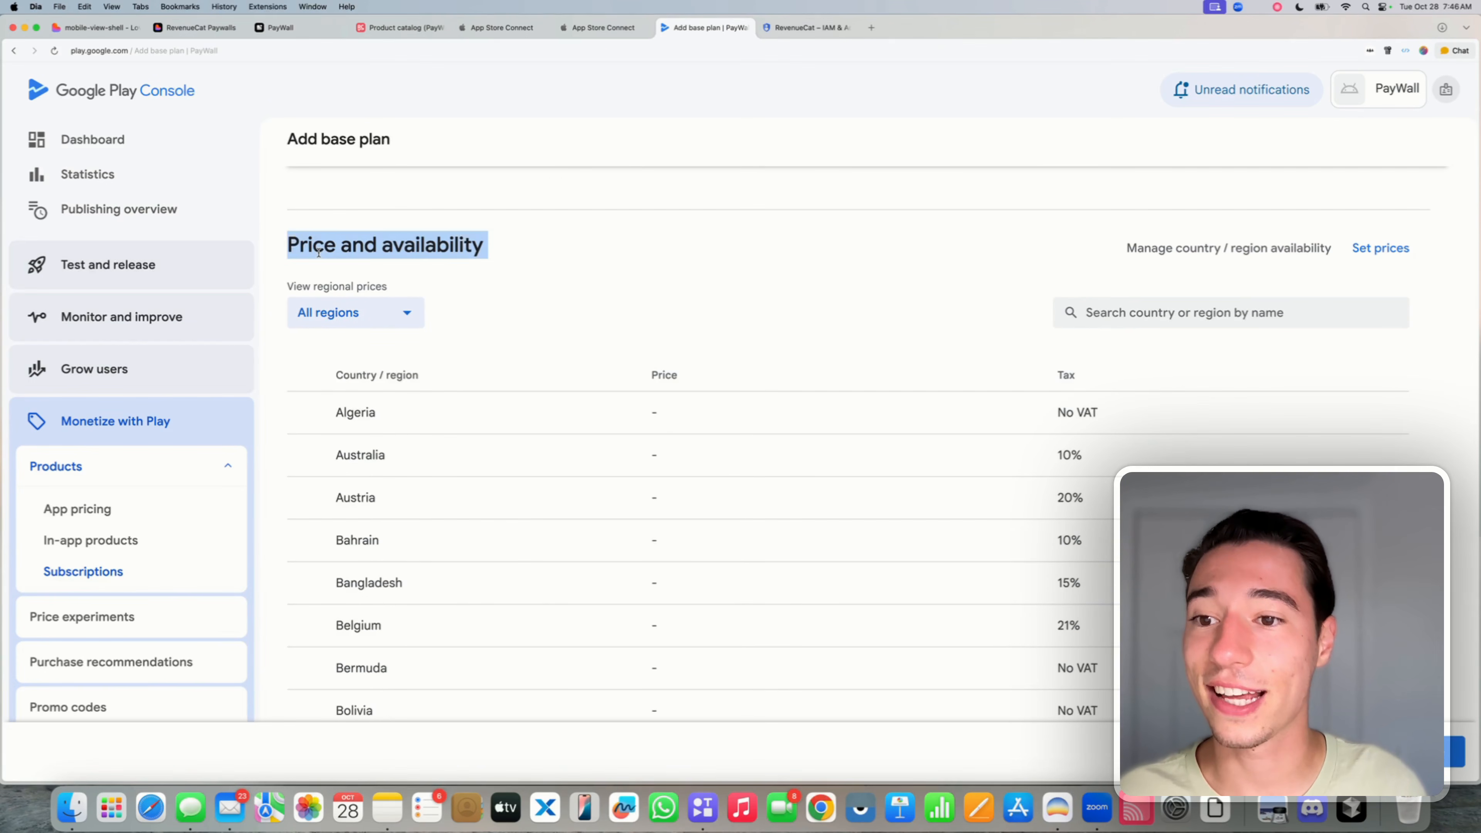
- Price the weekly plan at 4.99 USD in all countries and regions, save it, and return to Pro Access
left_click(1380, 251)
scroll(607, 502, "down", 4)
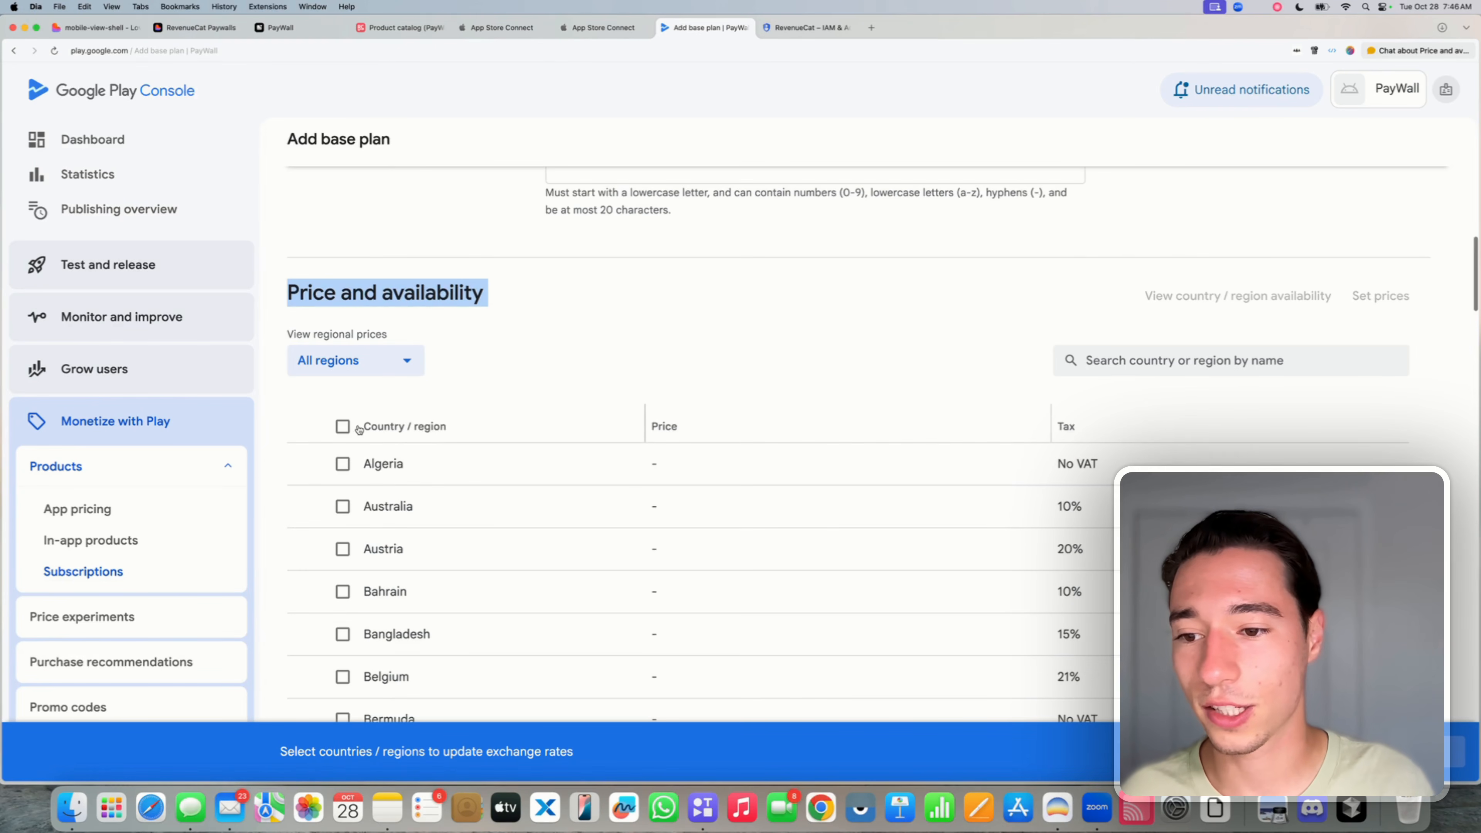
left_click(343, 427)
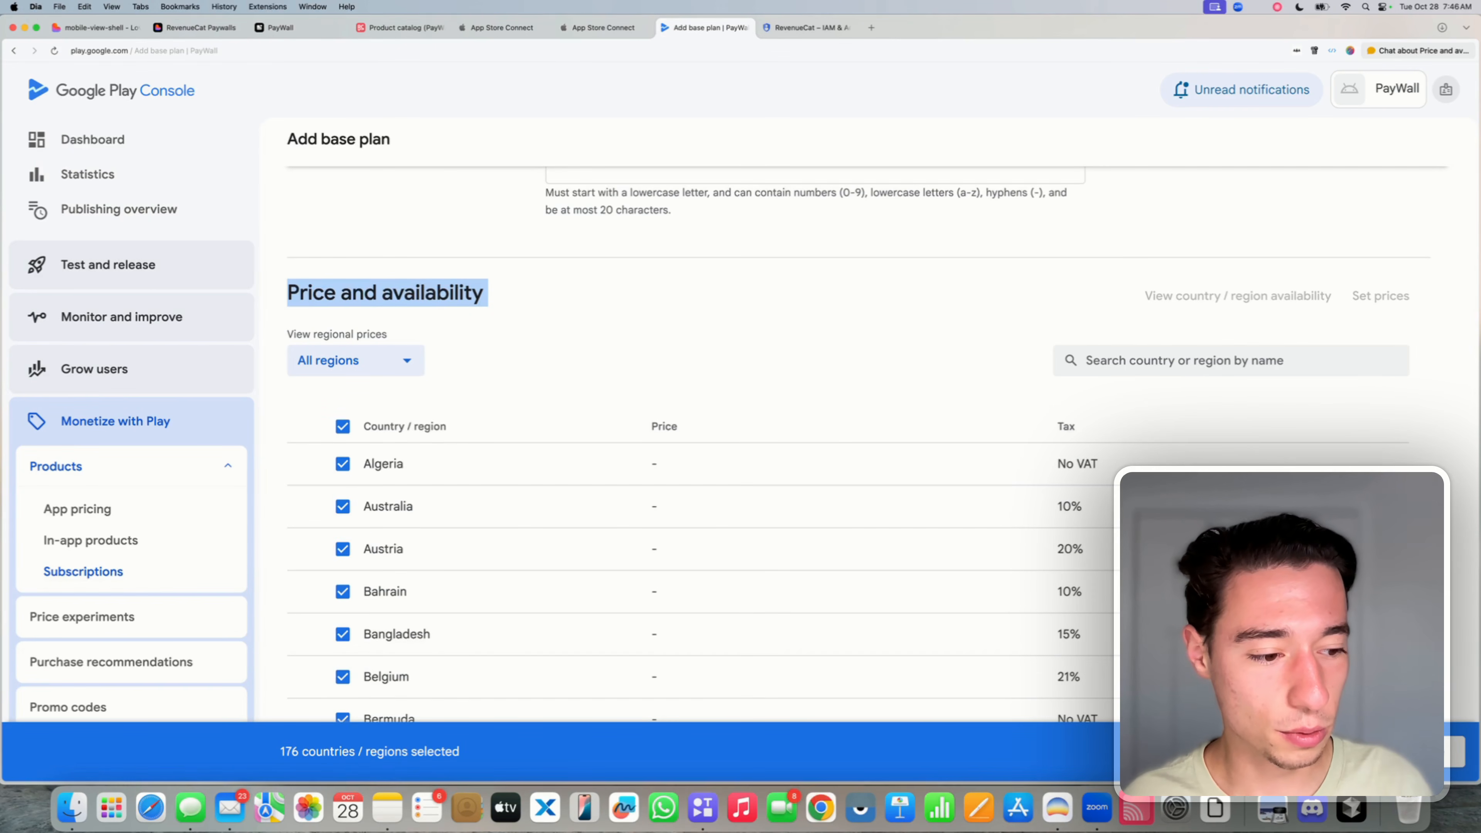
left_click(1423, 752)
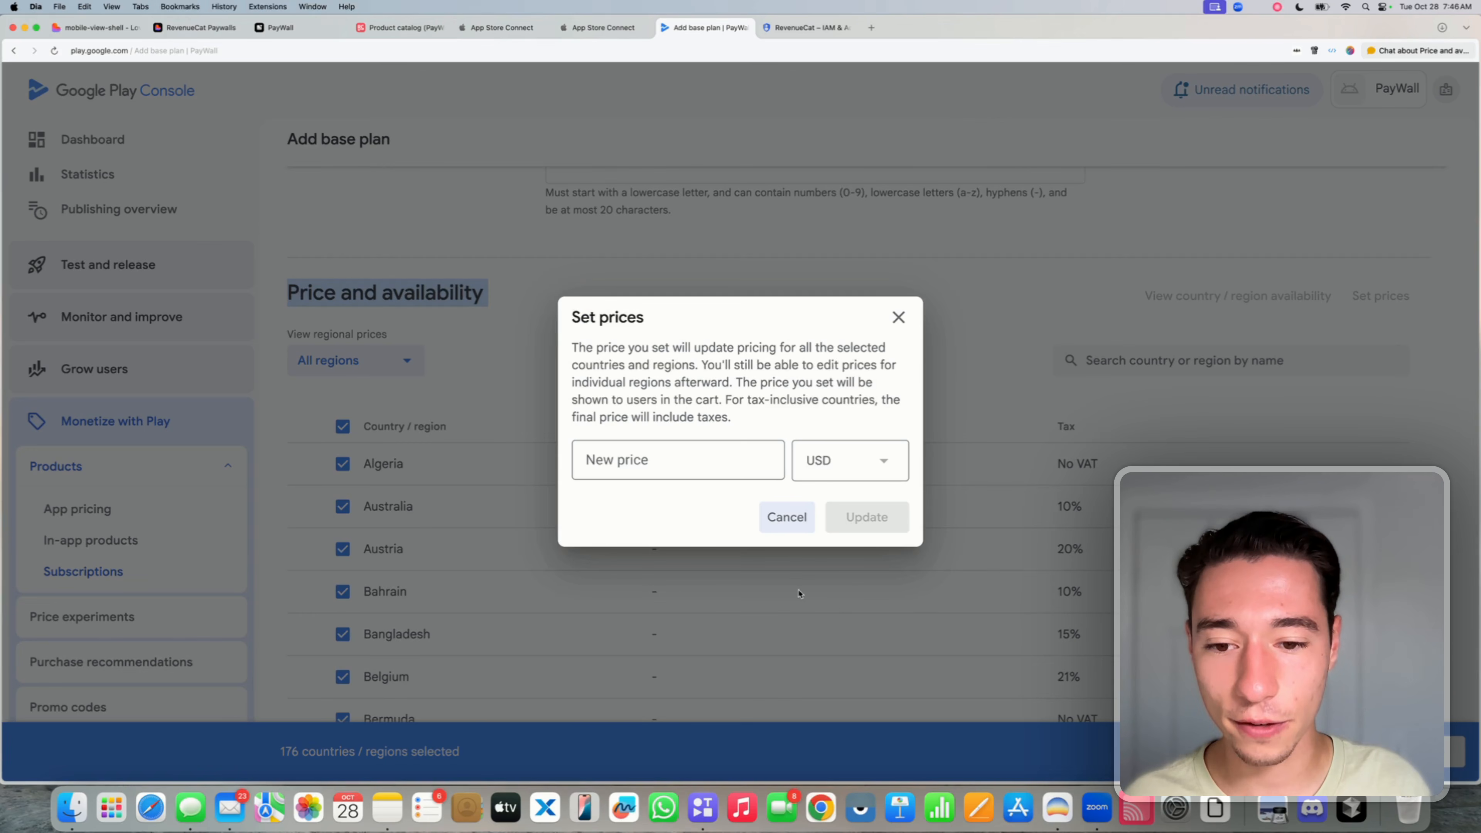
left_click(678, 467)
type("4.")
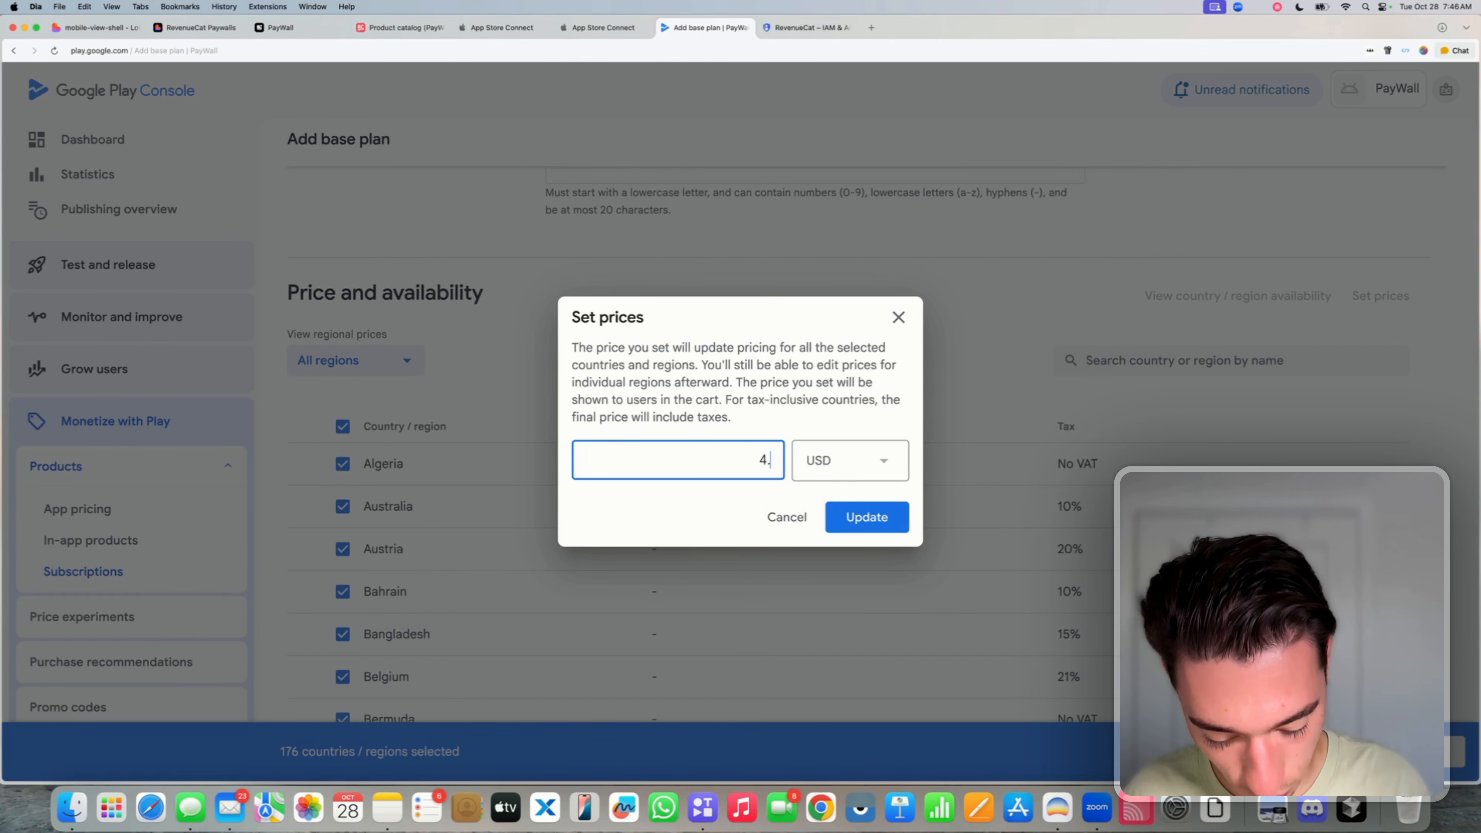
type("99")
left_click(891, 527)
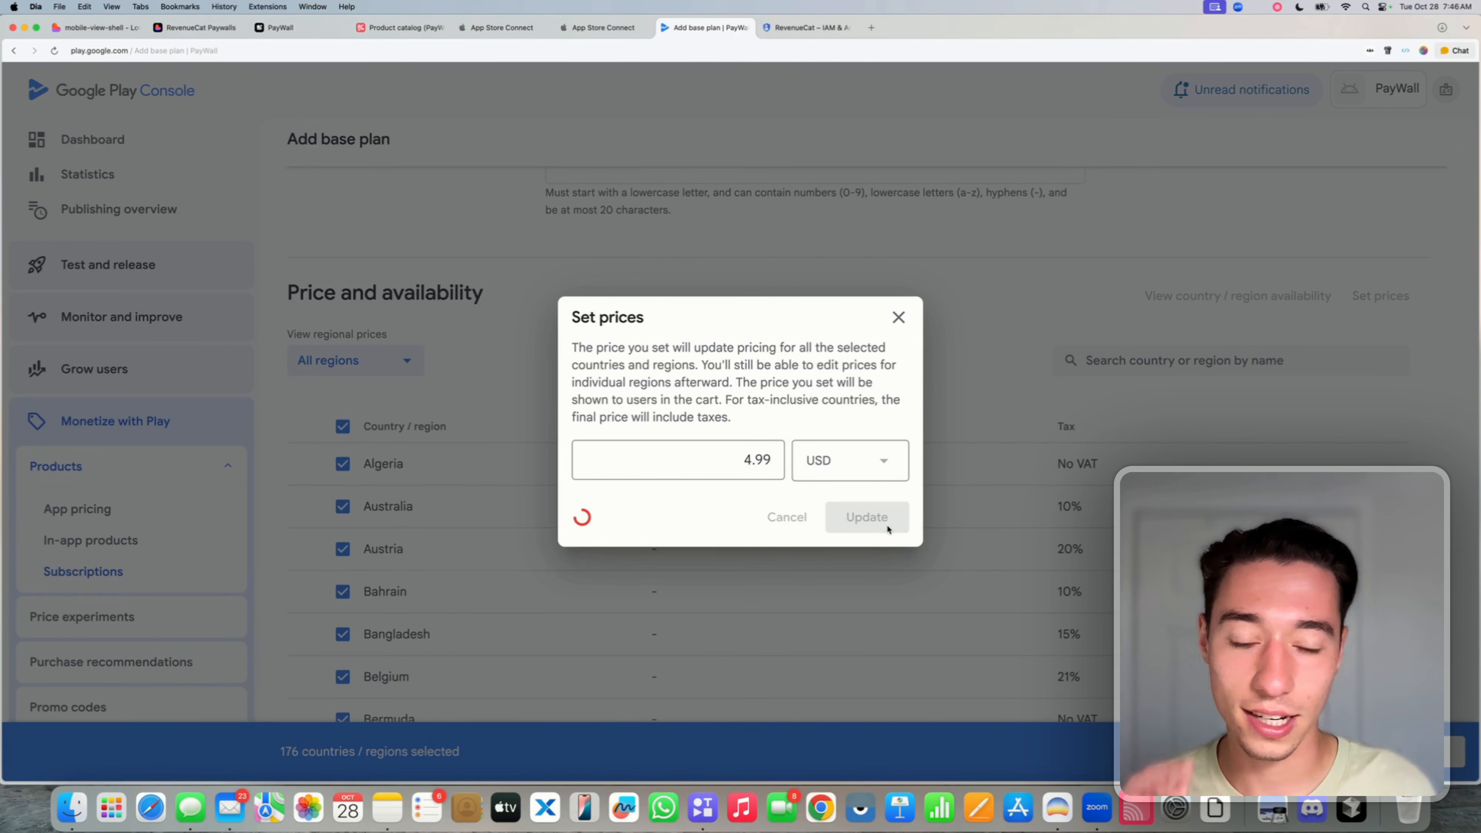
scroll(888, 529, "down", 20)
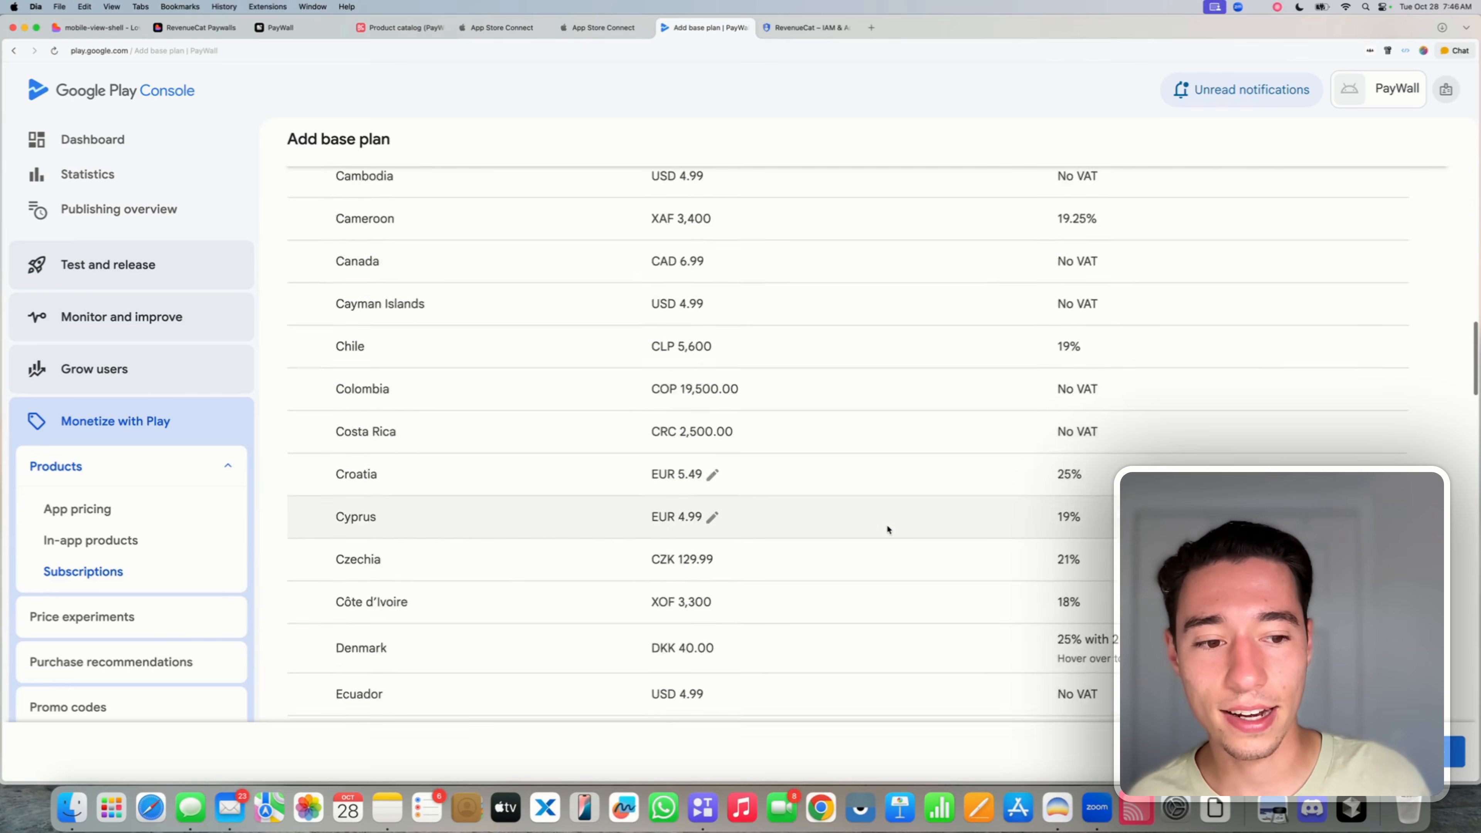
scroll(888, 529, "down", 20)
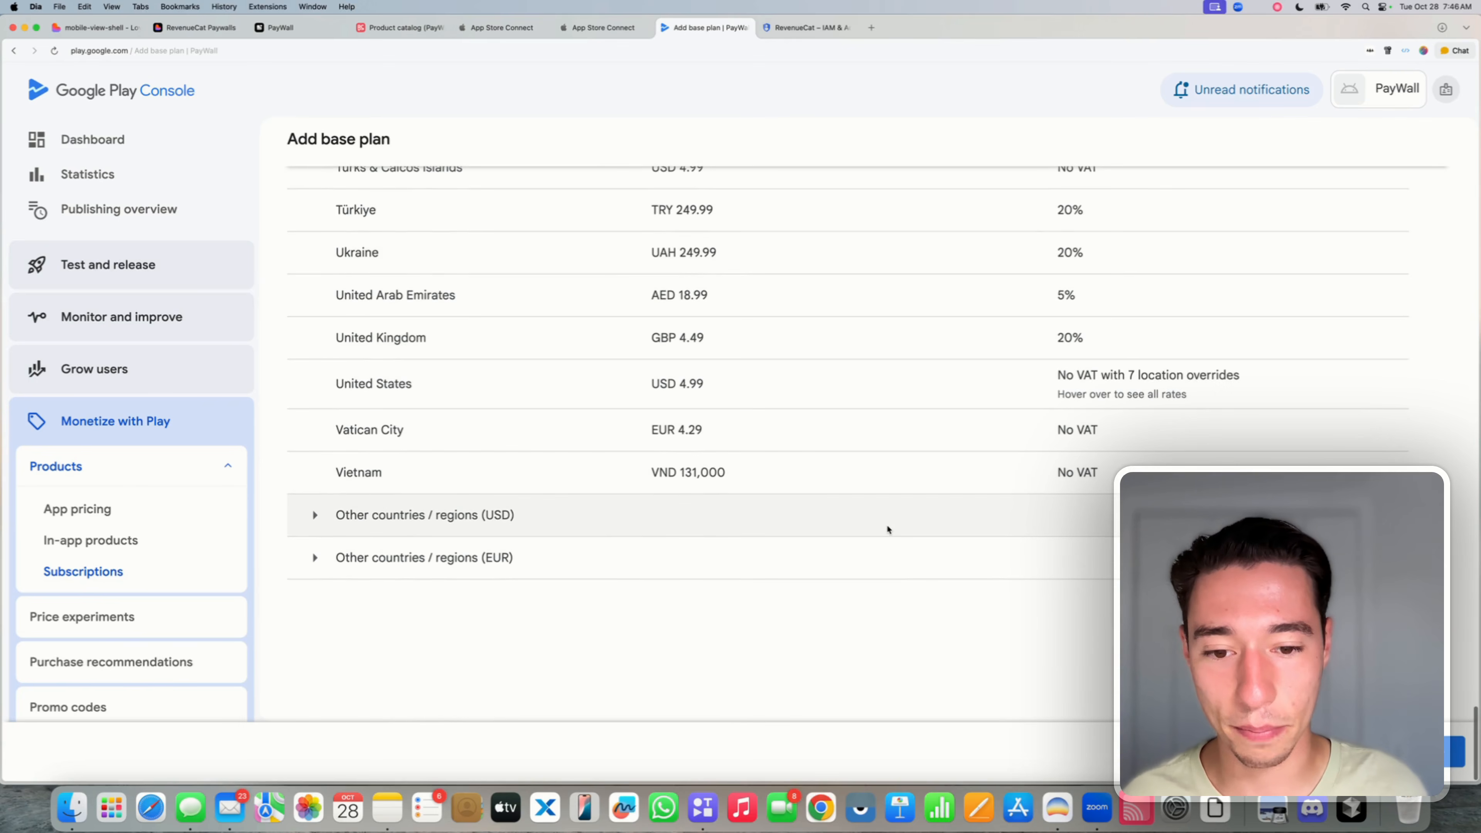
left_click(1449, 758)
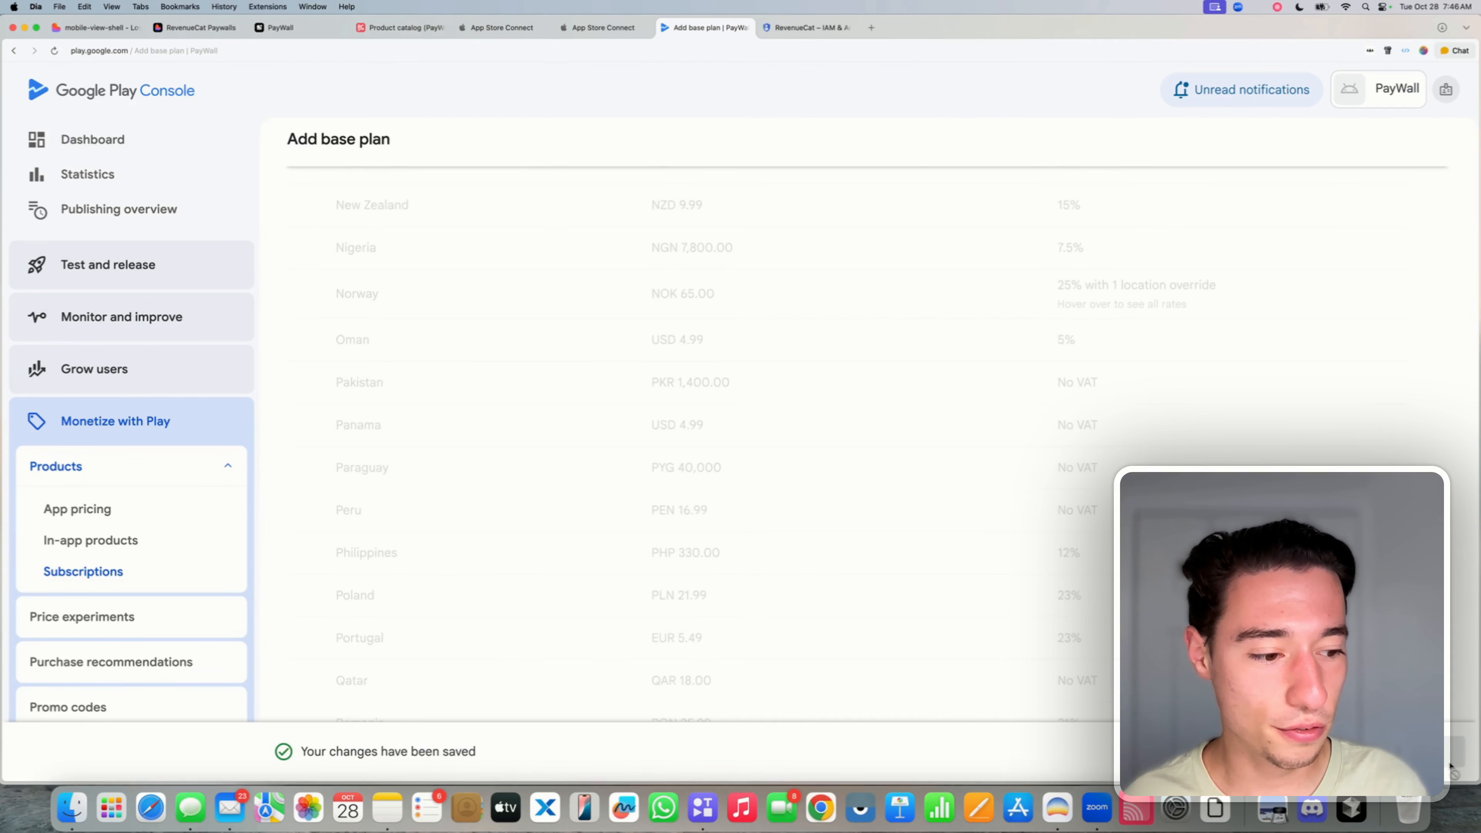
left_click(1449, 758)
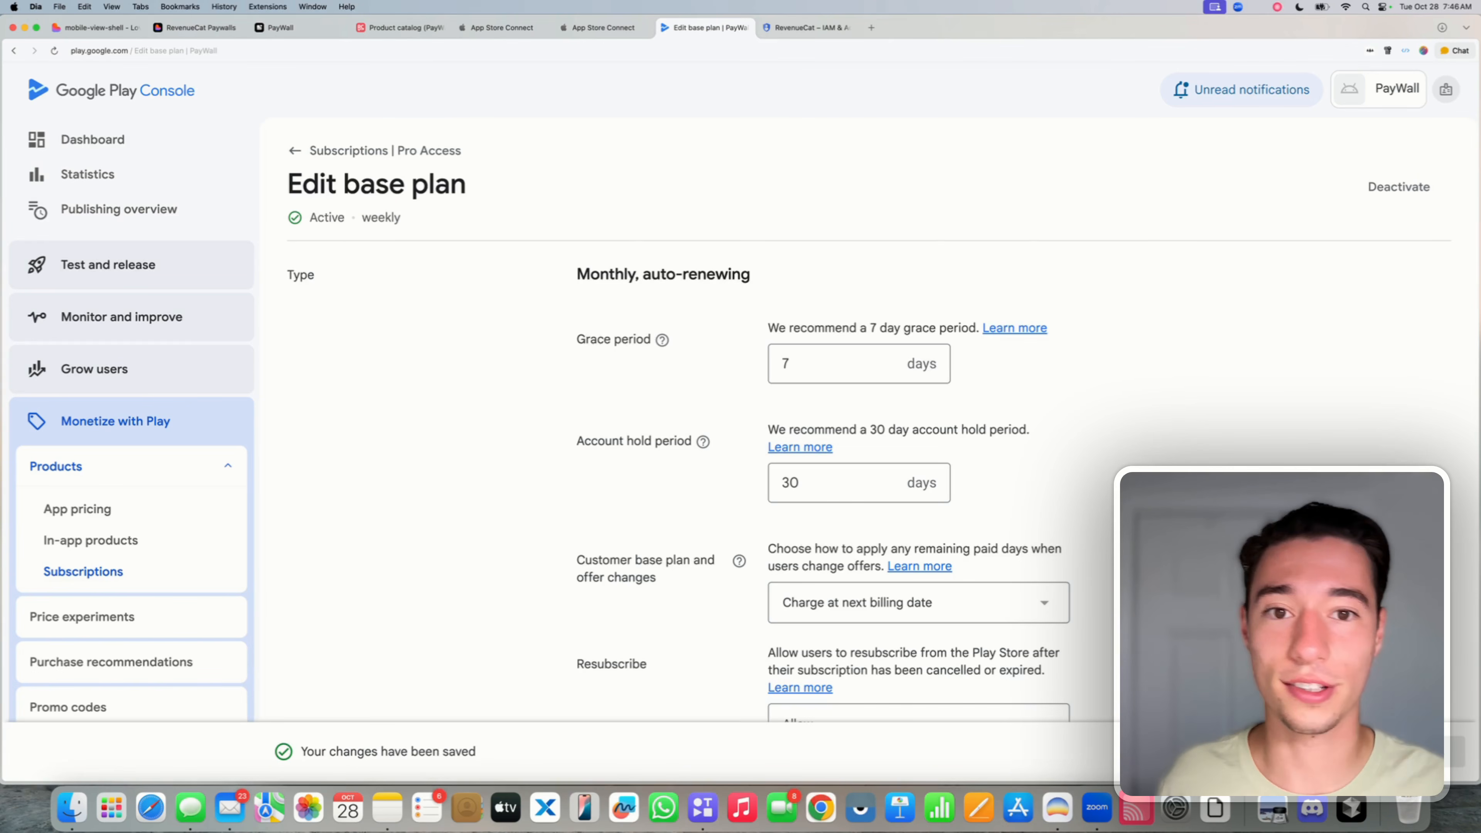
left_click(307, 152)
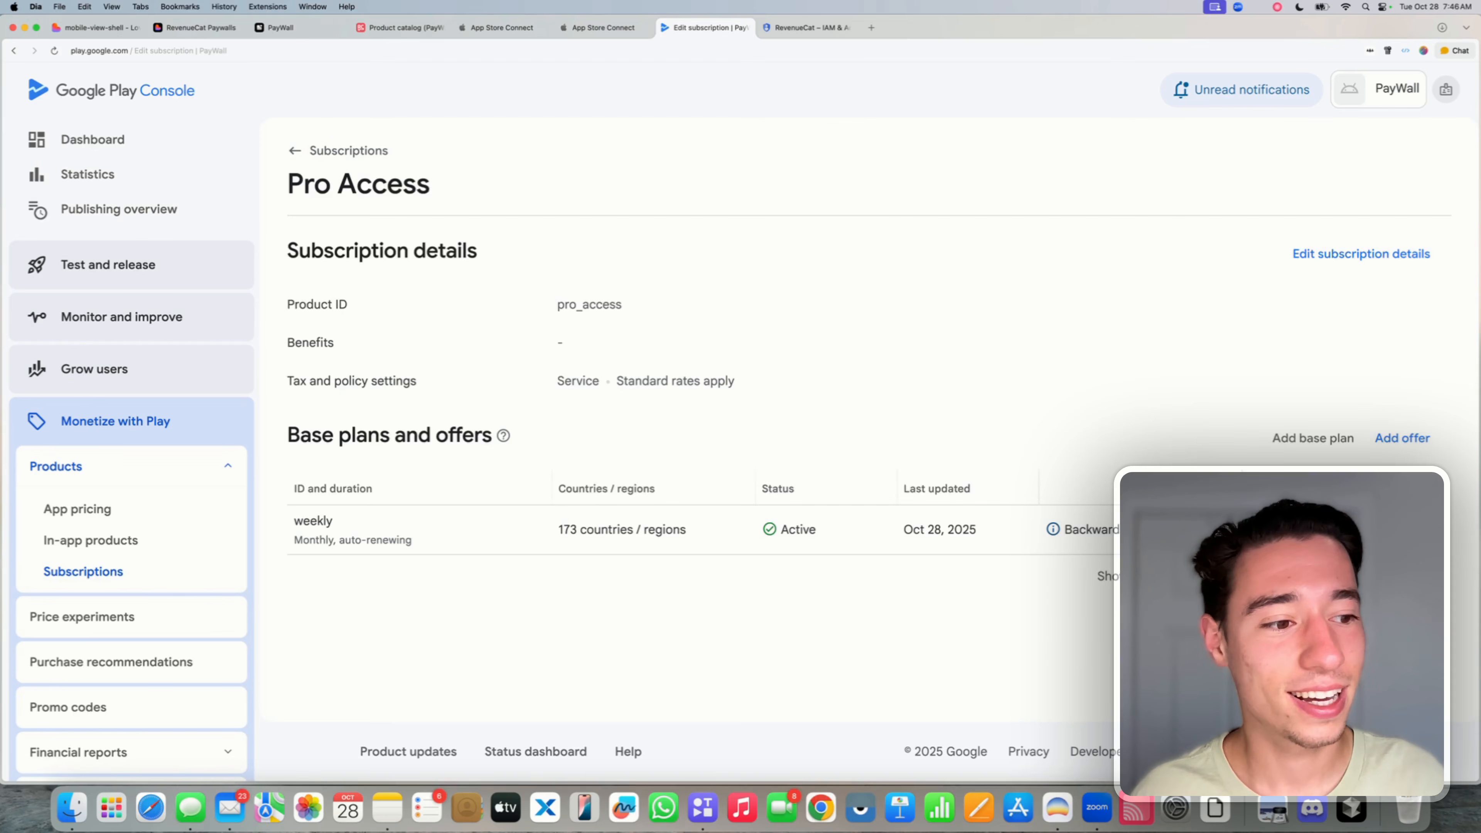
left_click(1295, 445)
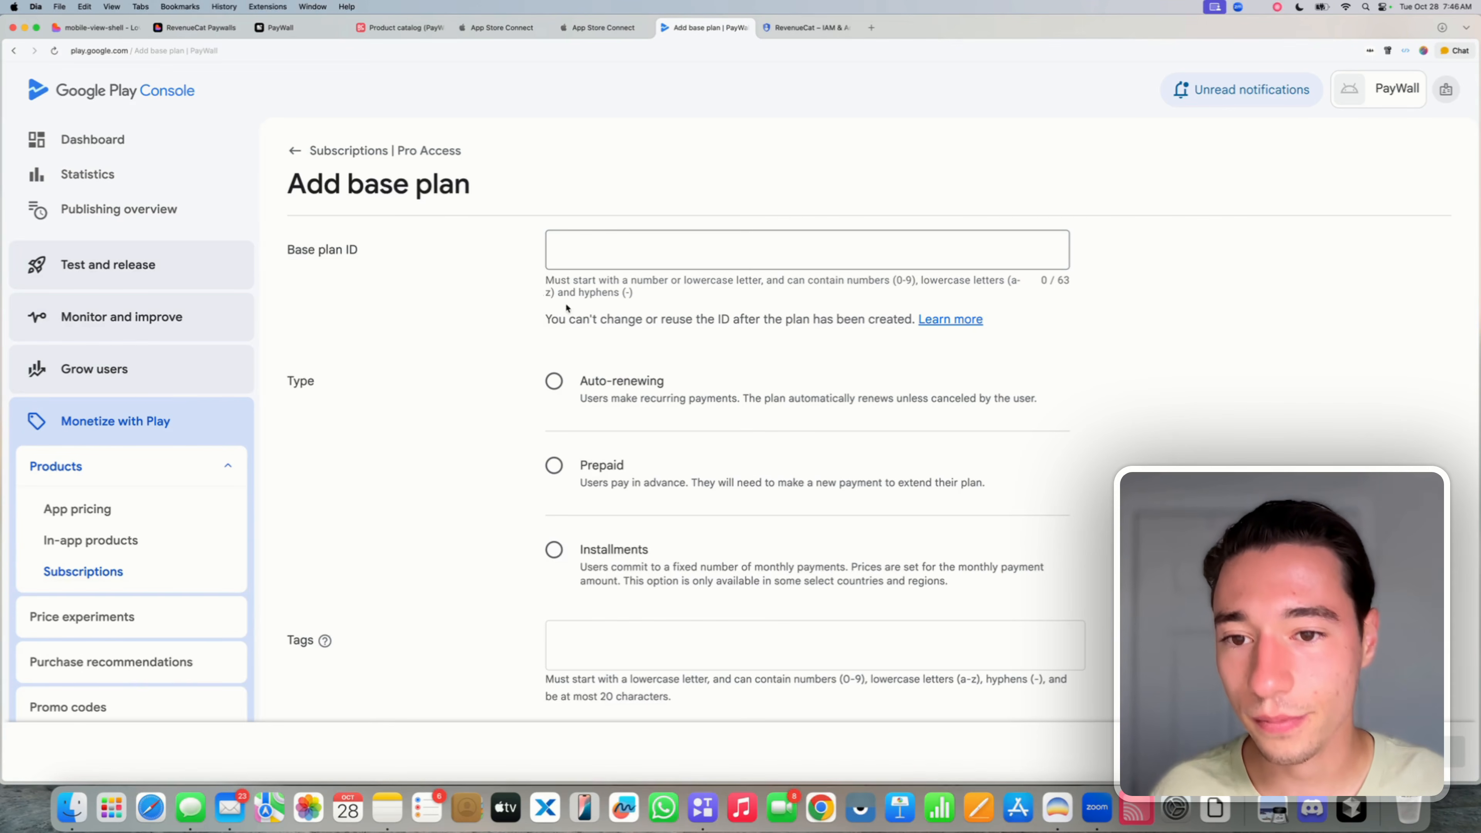
- Enter base plan ID 'yearly', auto-renewing with a Yearly billing period
left_click(562, 257)
type("yearly")
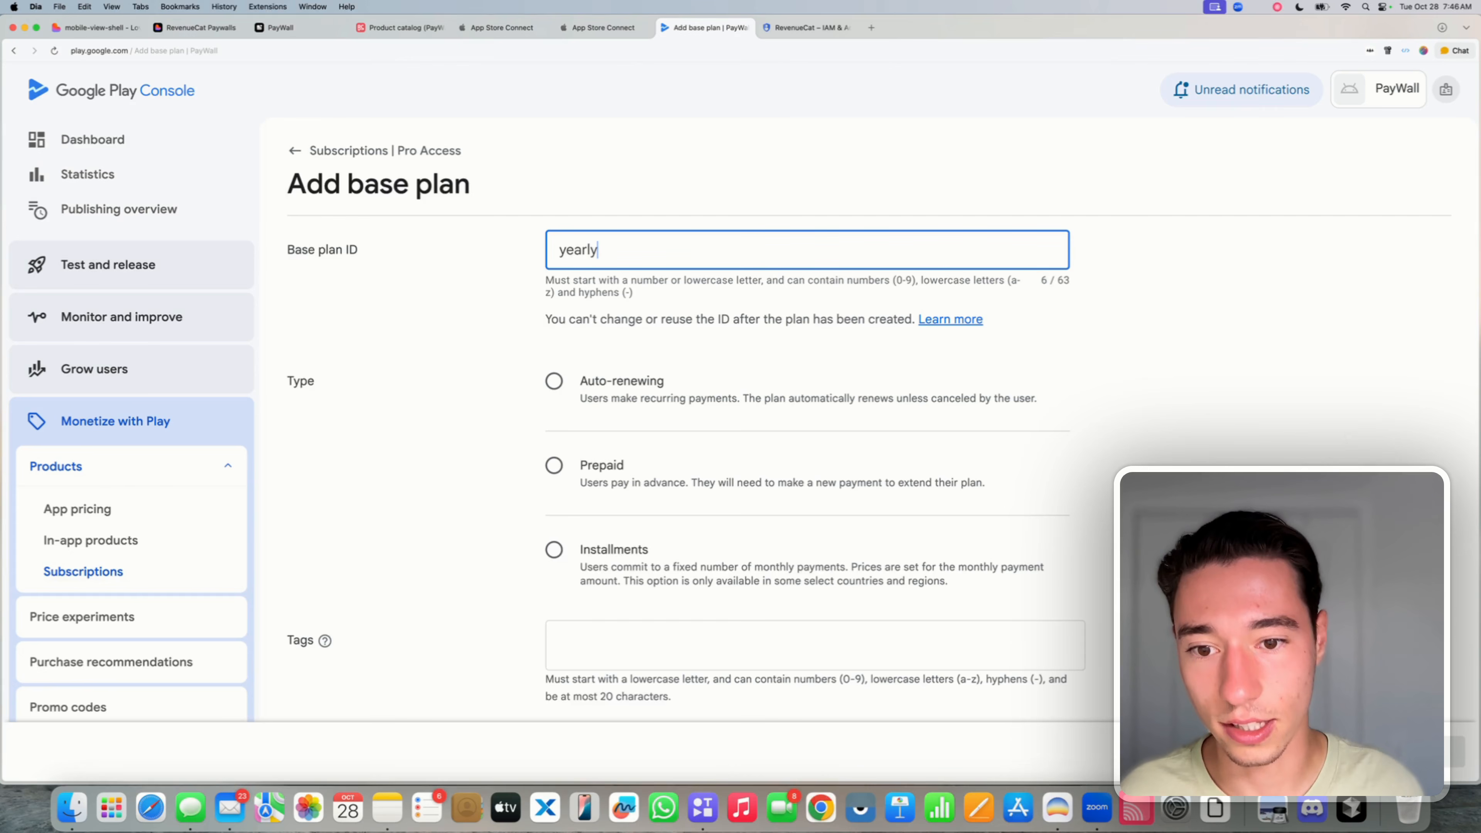
left_click(553, 383)
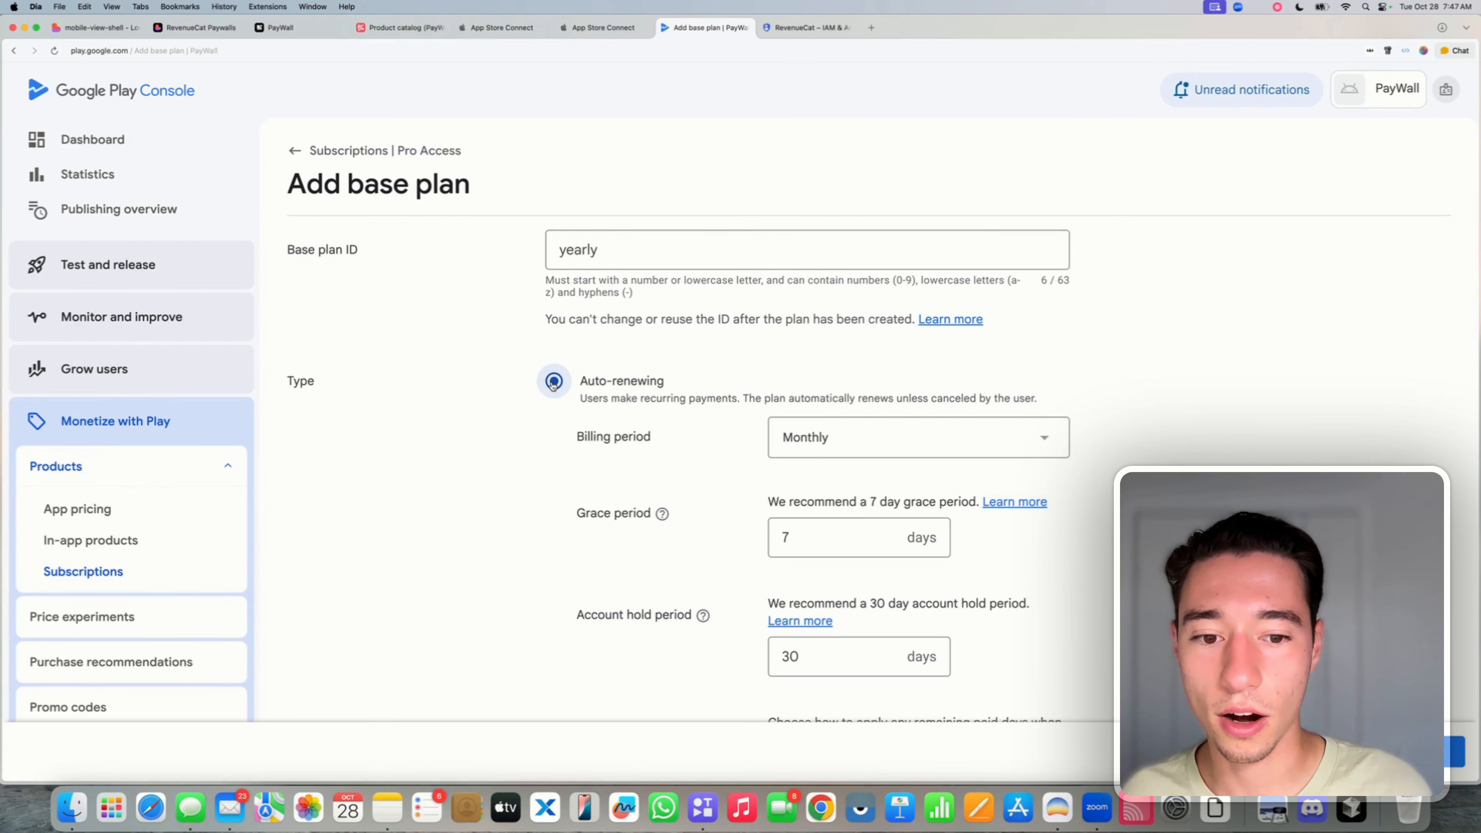
left_click(819, 446)
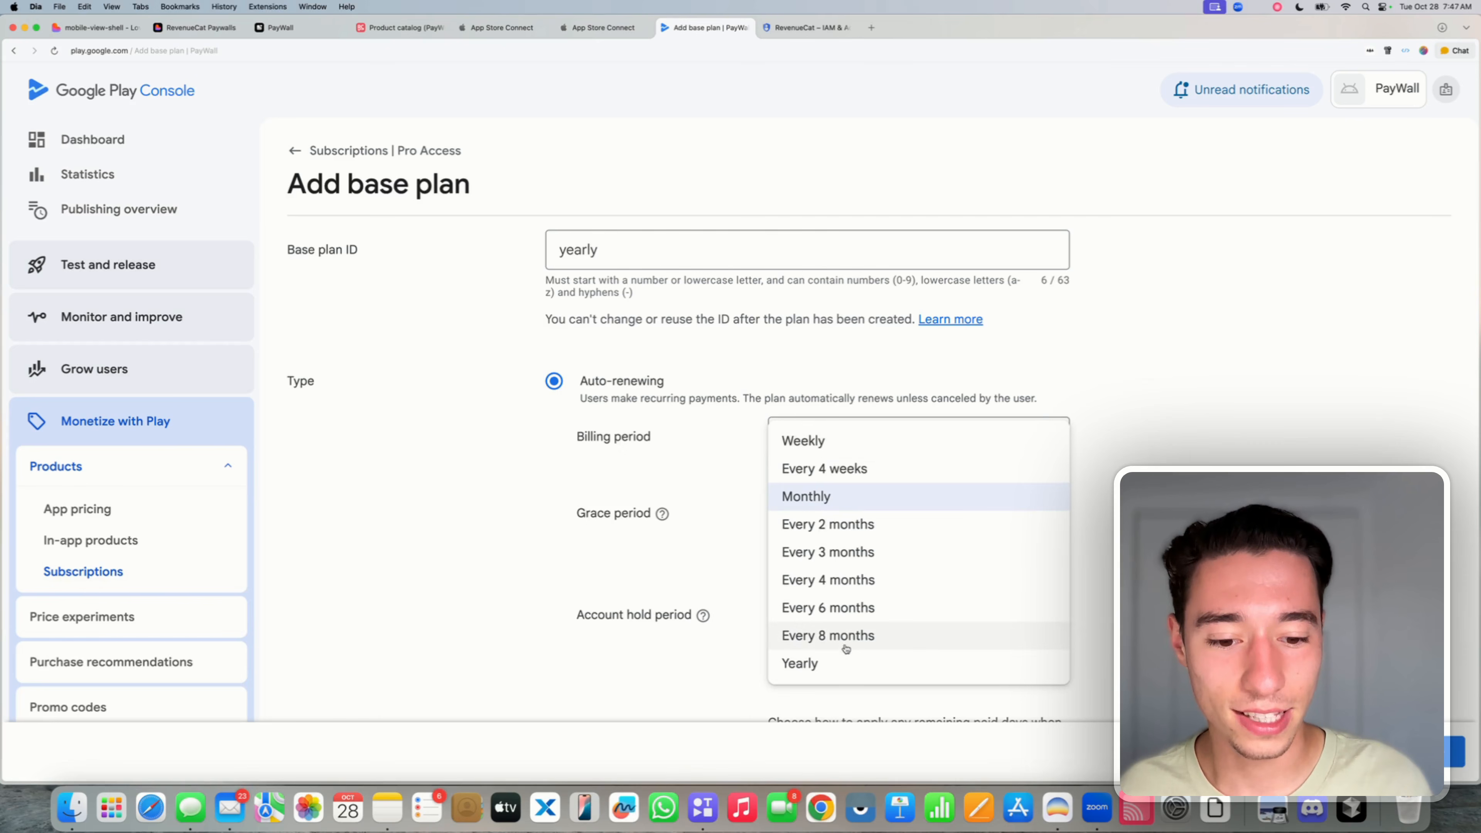
left_click(831, 647)
scroll(817, 443, "down", 5)
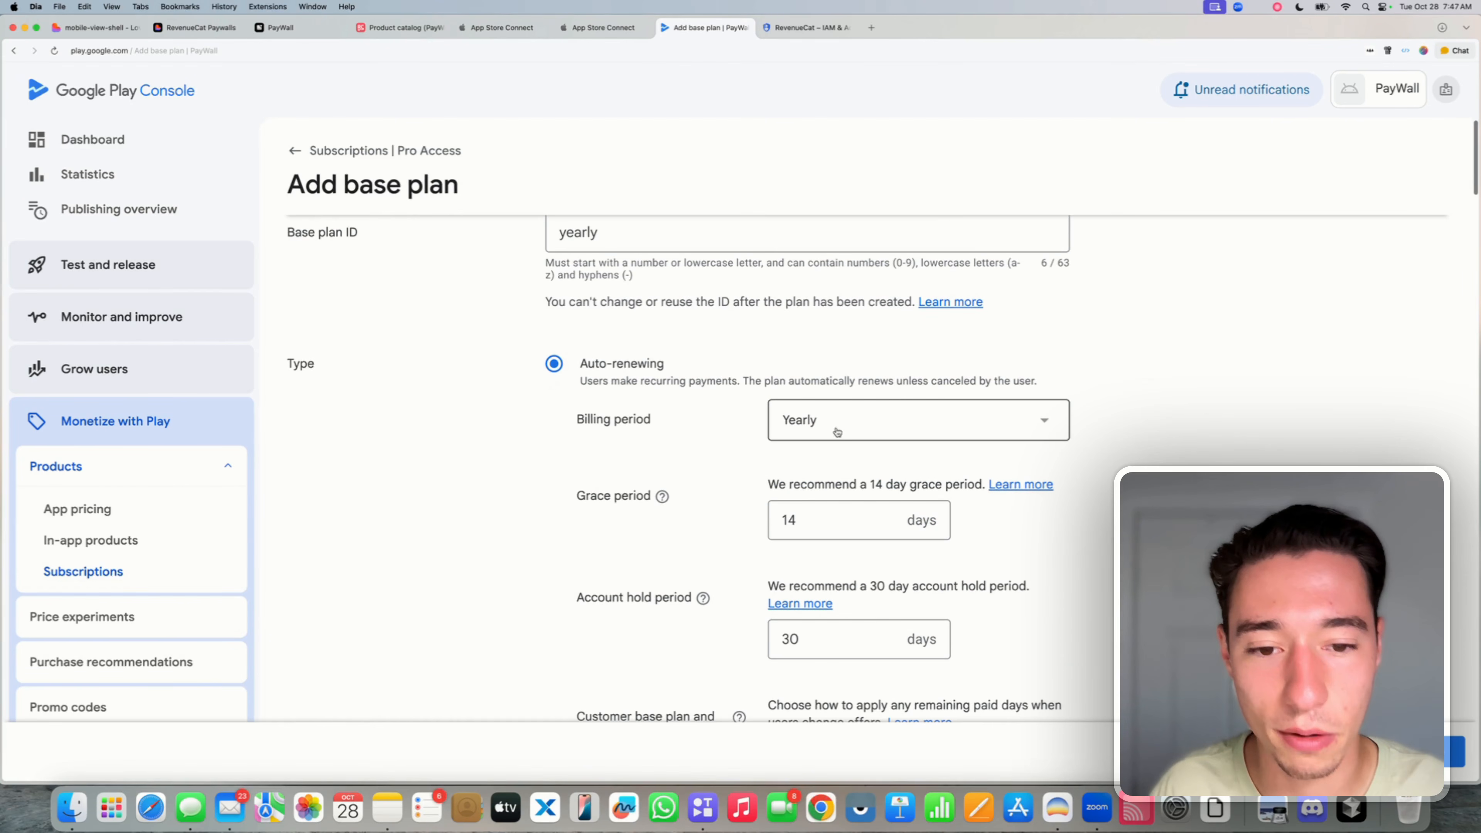
scroll(807, 431, "down", 10)
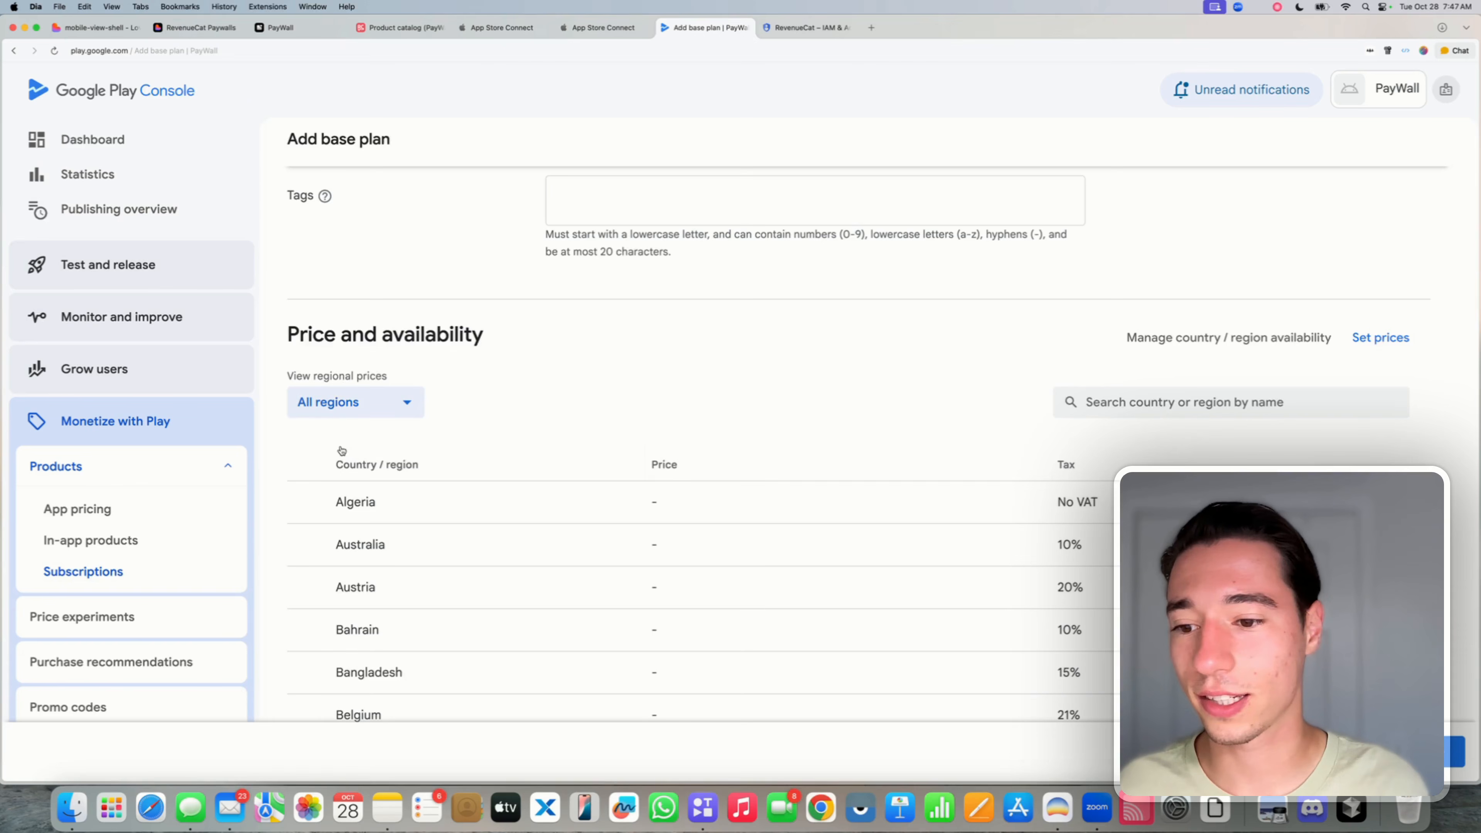
- Set 39.99 USD for all regions and save the yearly plan to activate it
left_click(1379, 334)
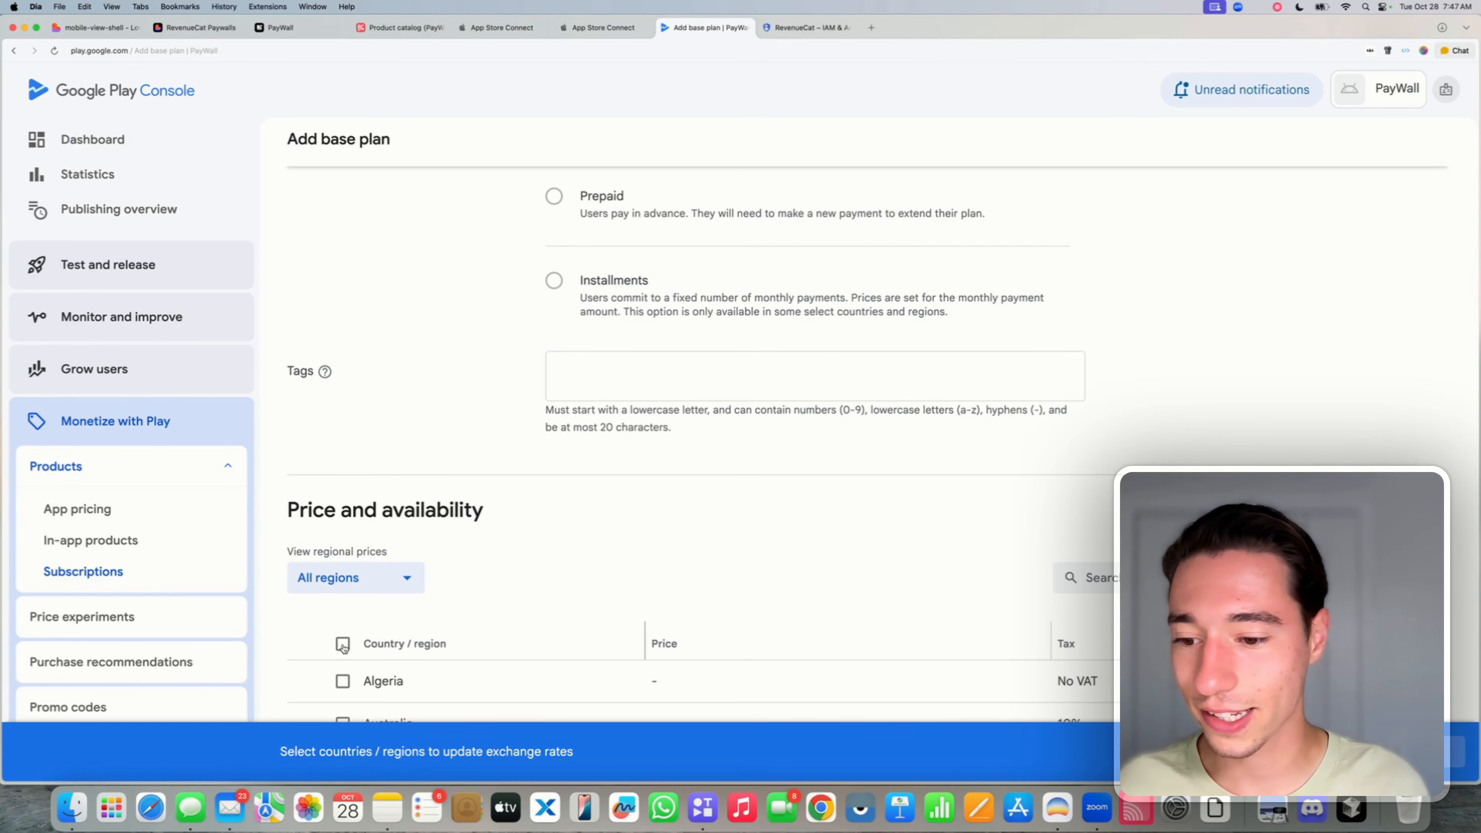
scroll(798, 621, "down", 5)
left_click(1420, 751)
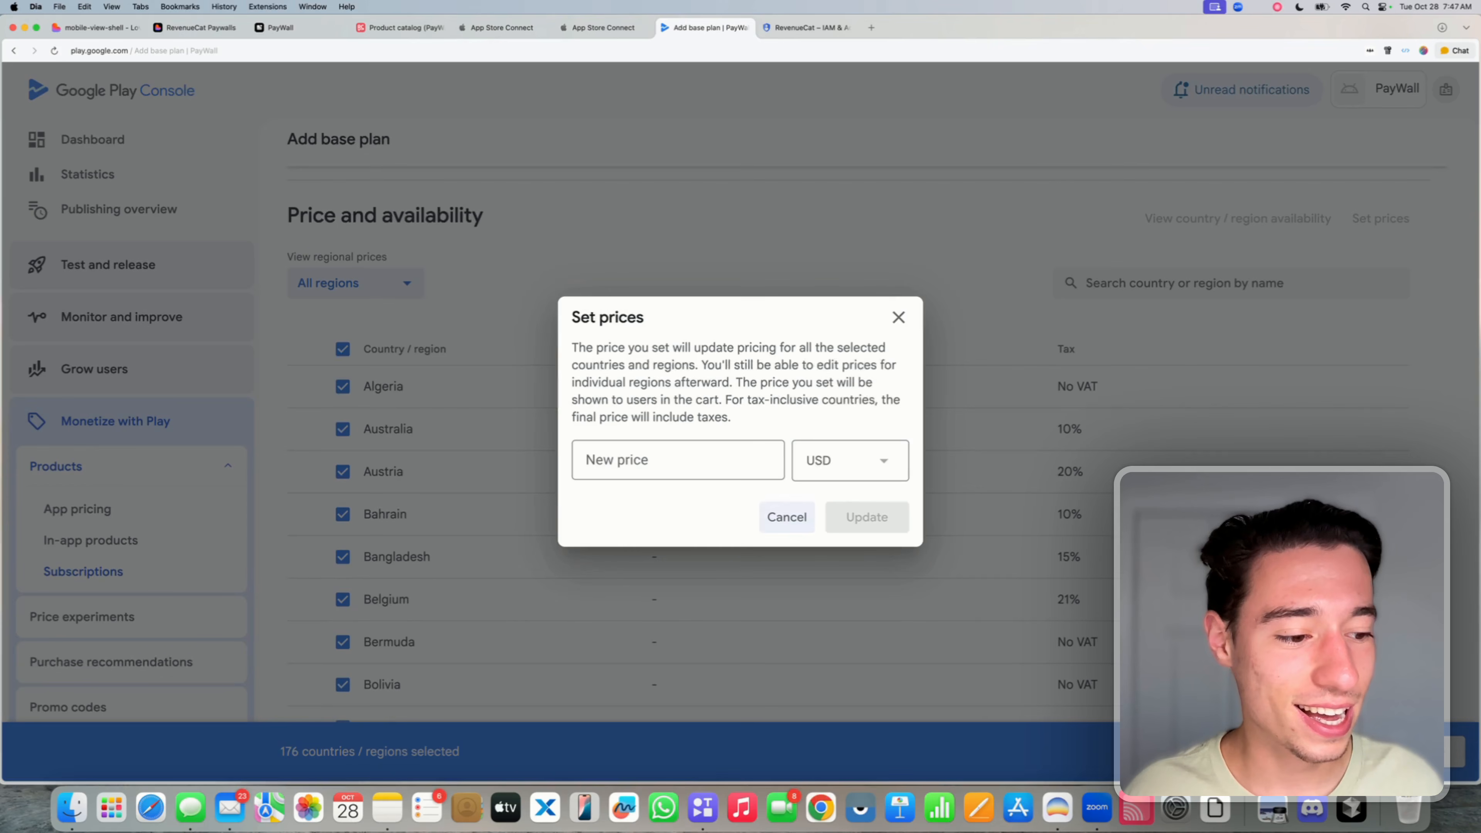
left_click(630, 459)
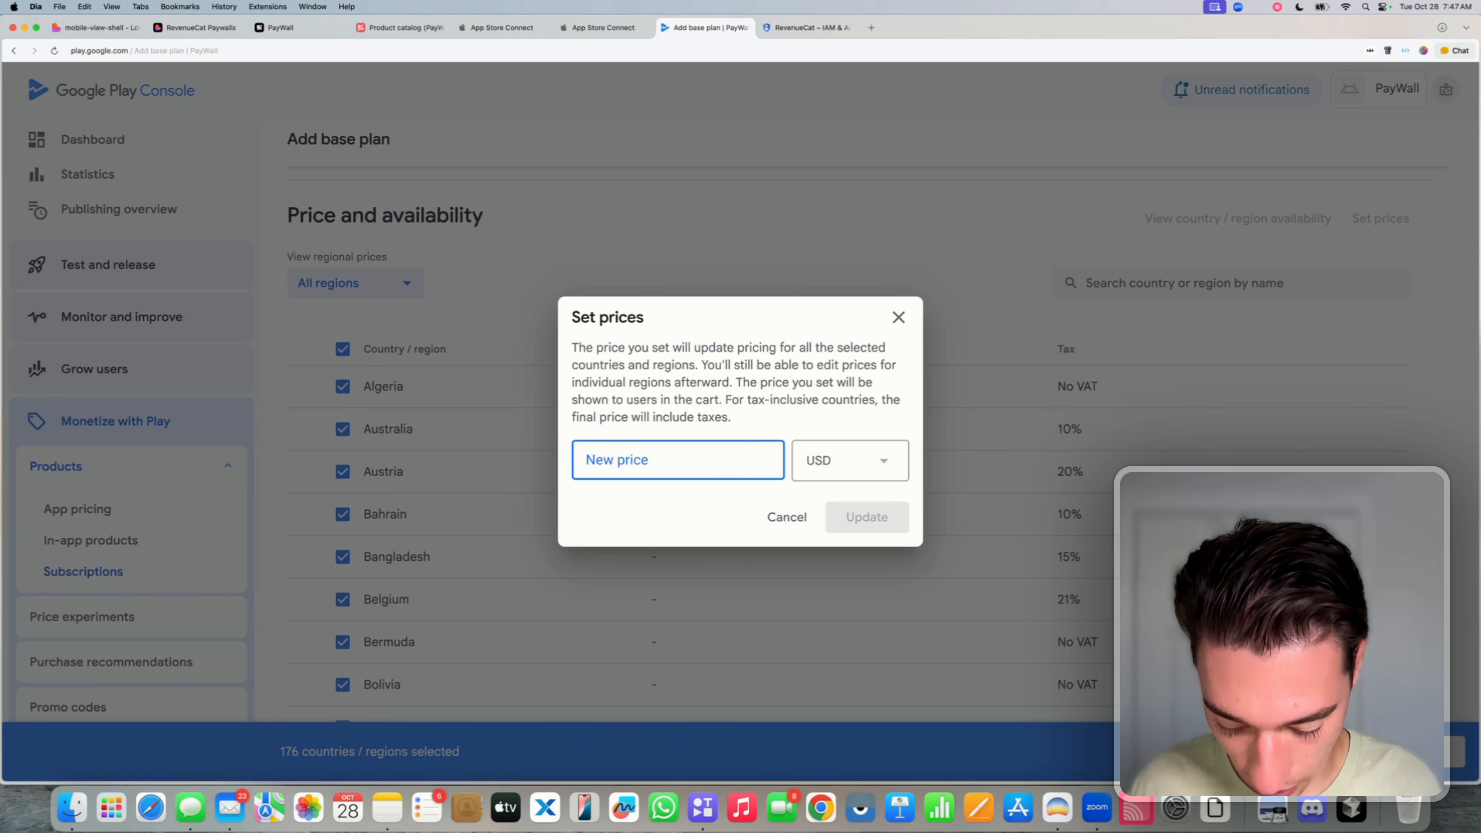
type("39.99")
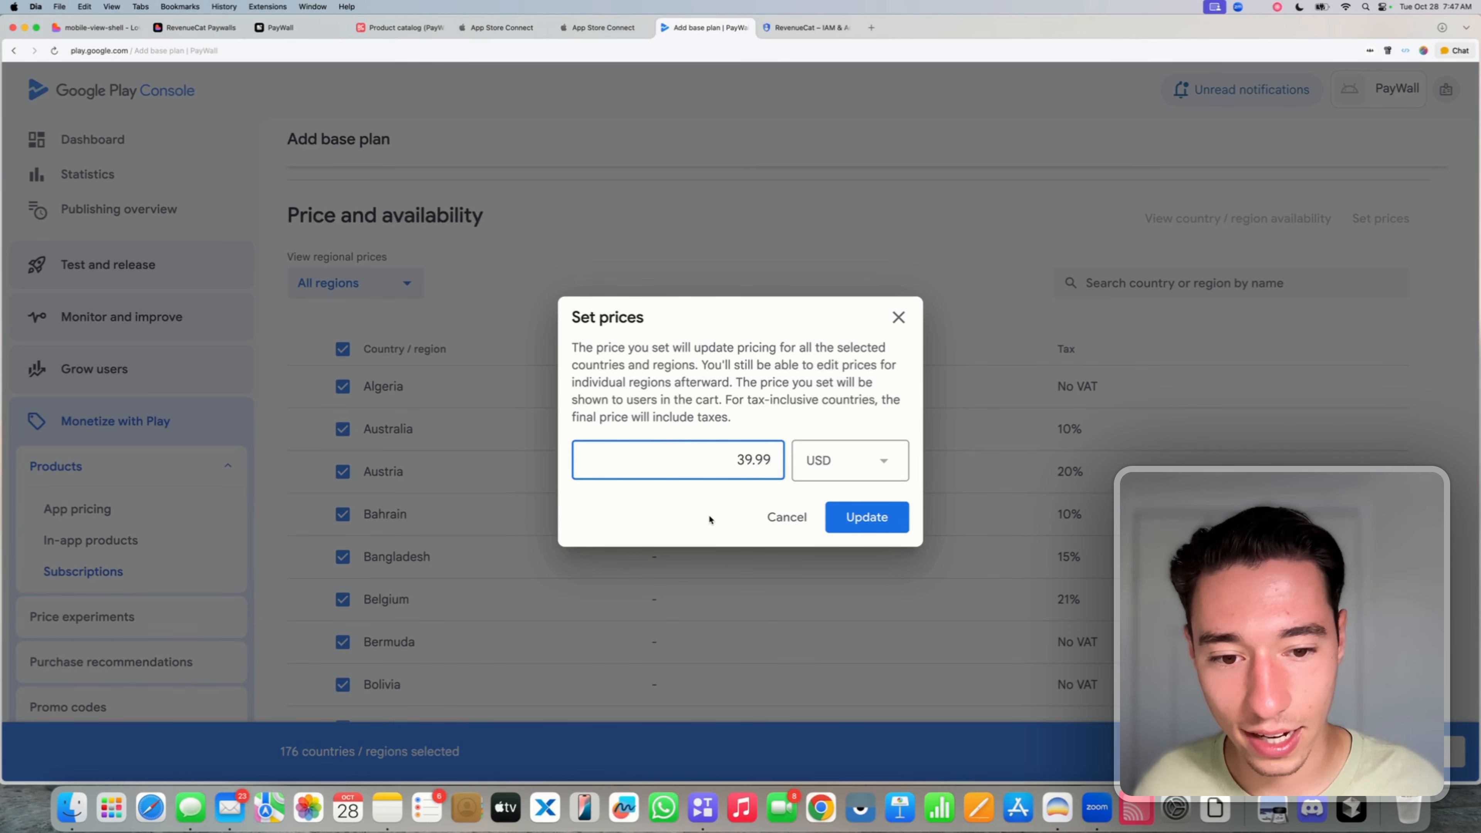
left_click(866, 520)
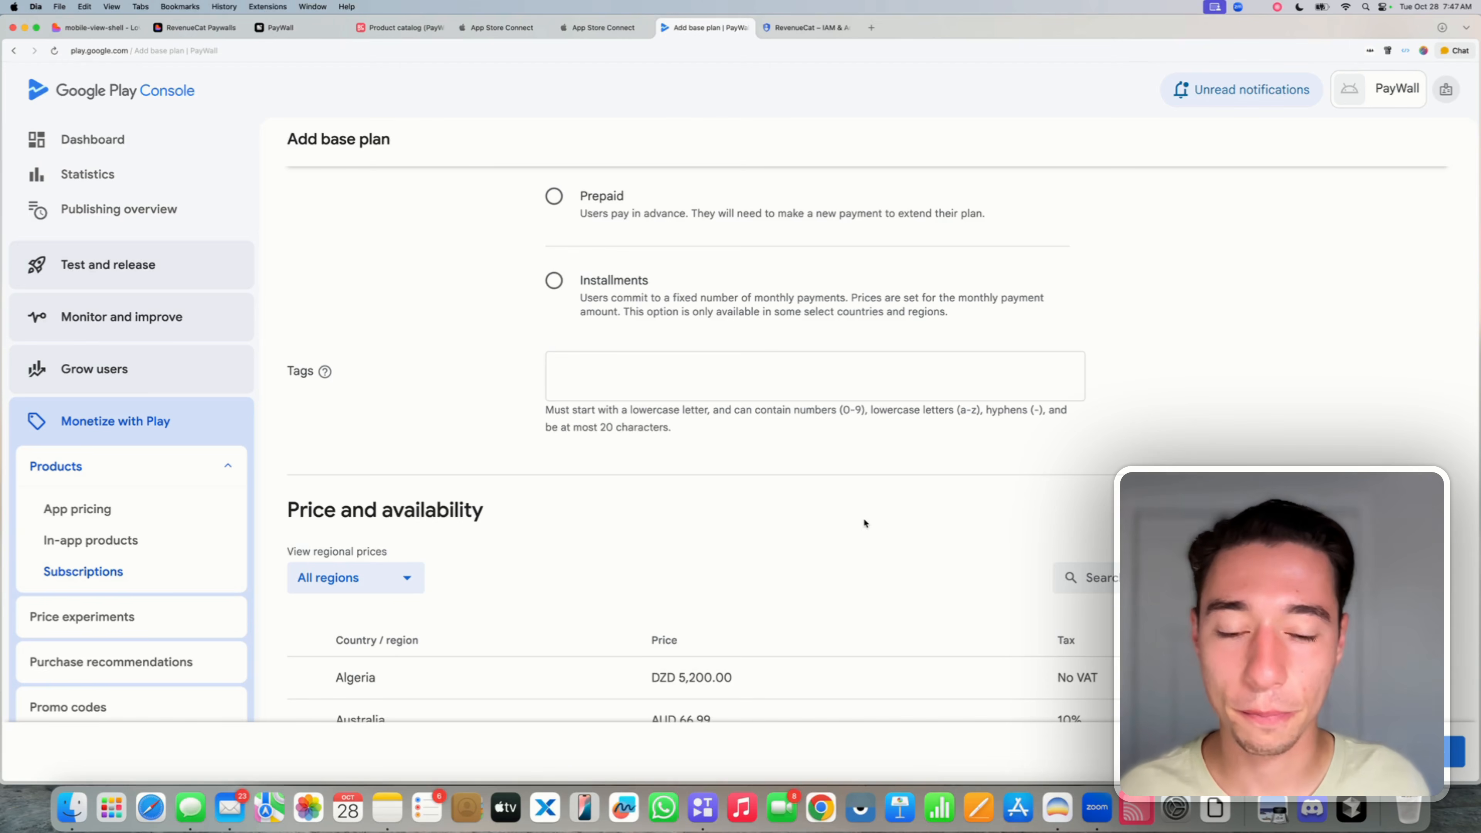
left_click(1443, 757)
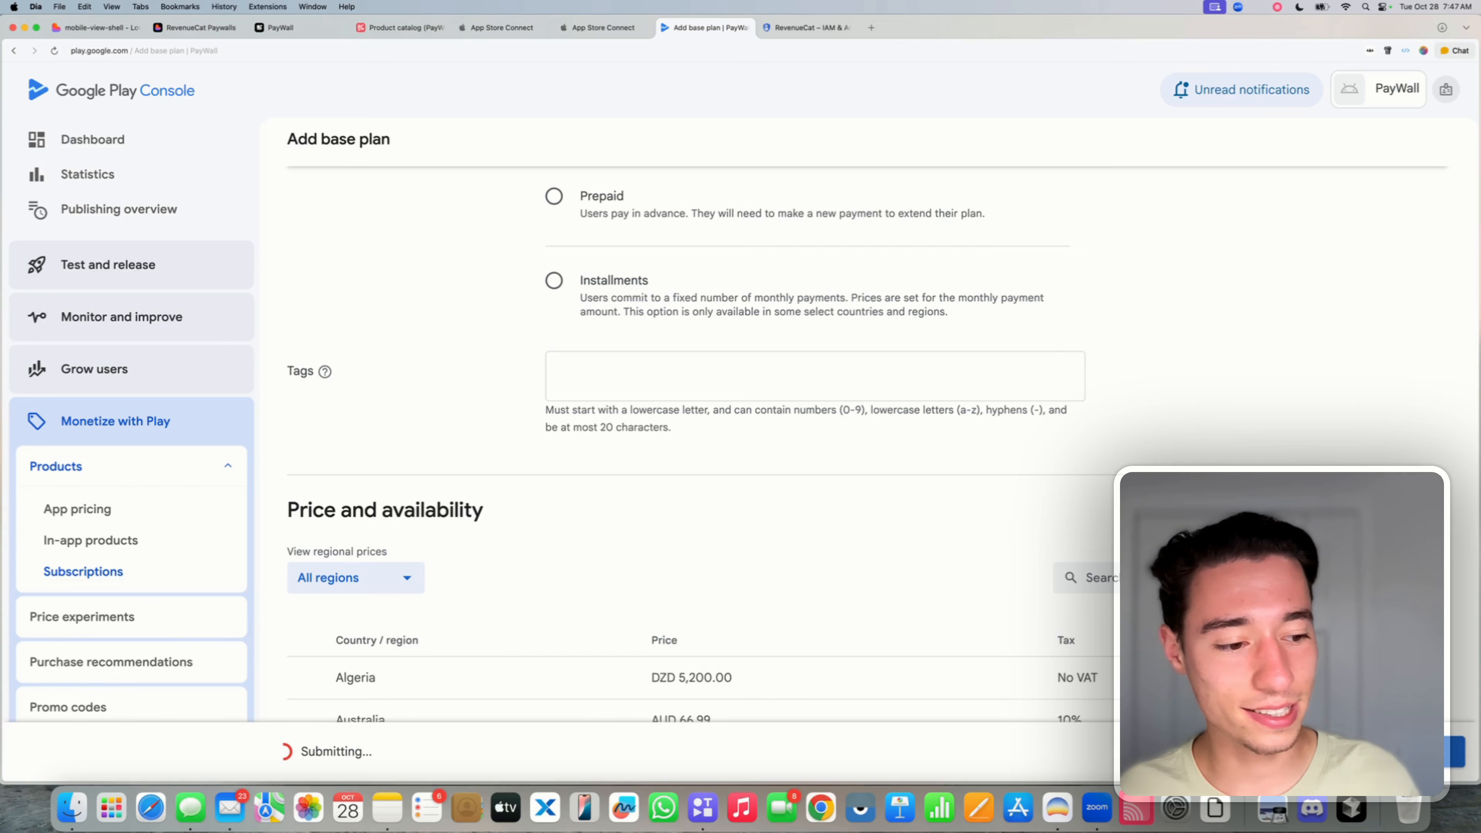
left_click(1444, 757)
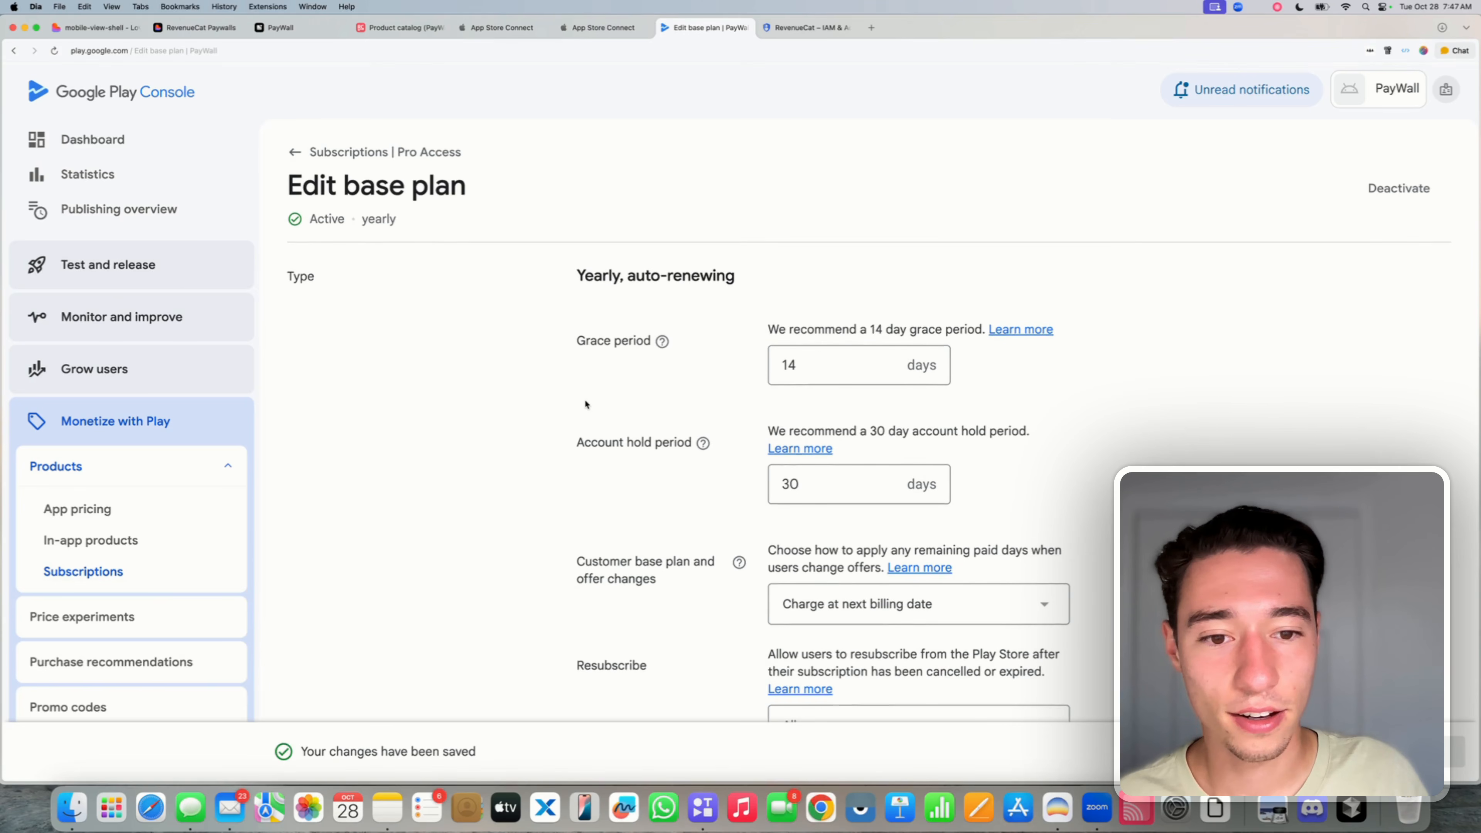
- Deactivate the old 'weekly' base plan with confirmation, then return to the Pro Access page
left_click(318, 150)
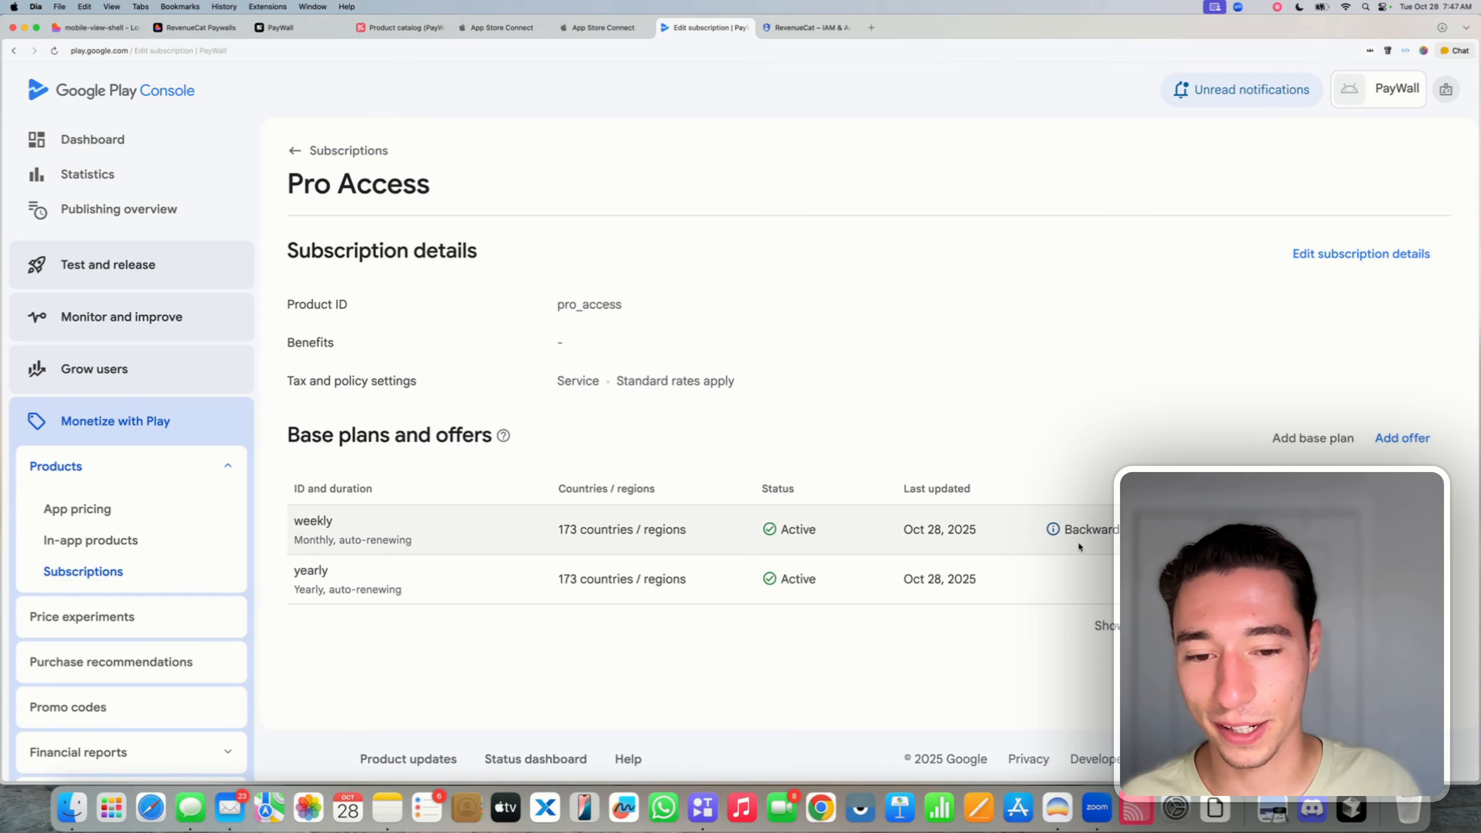
left_click(1219, 522)
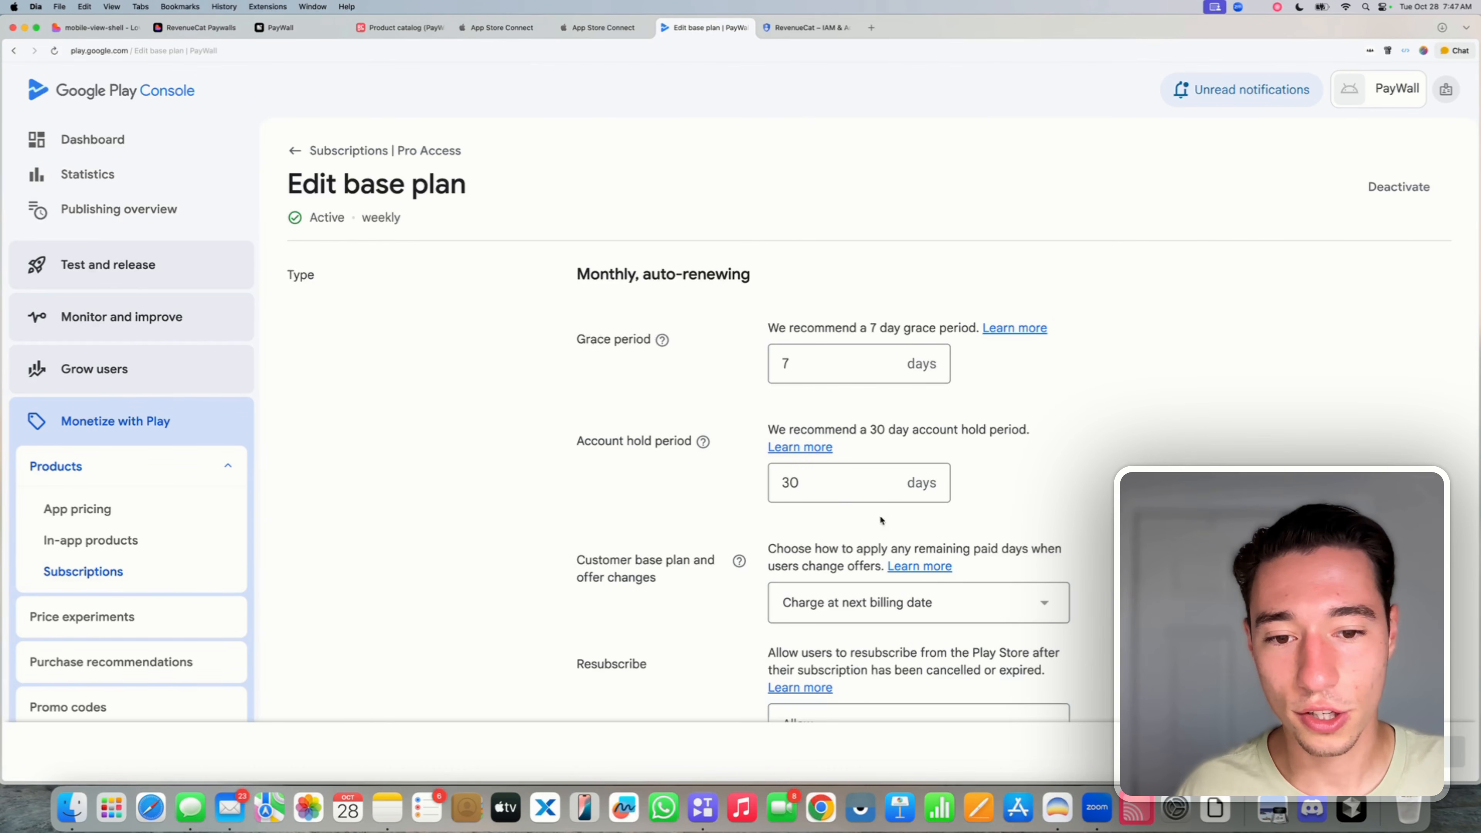
scroll(838, 493, "down", 4)
scroll(838, 496, "up", 2)
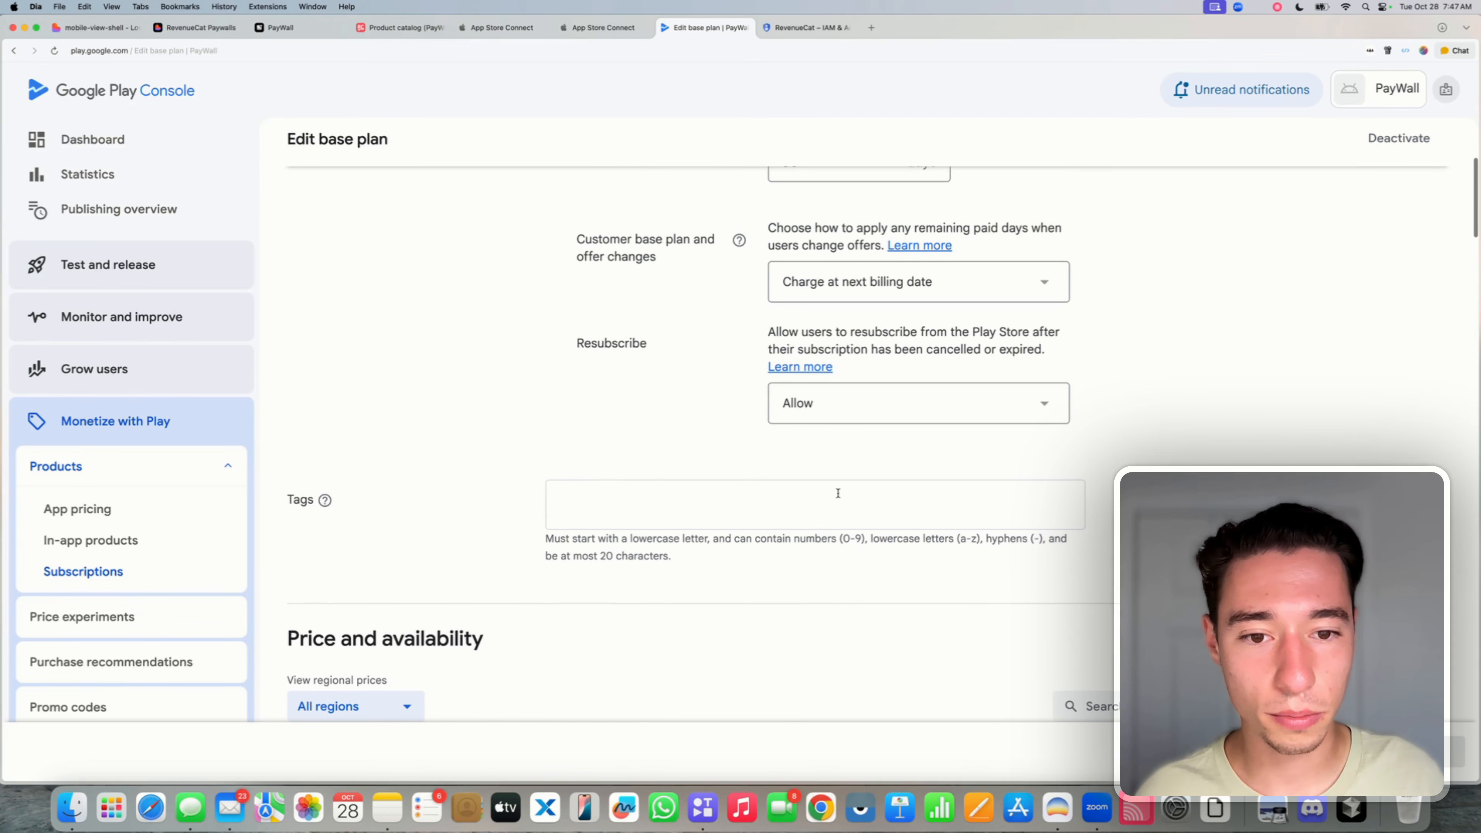
scroll(838, 497, "down", 5)
scroll(838, 496, "up", 12)
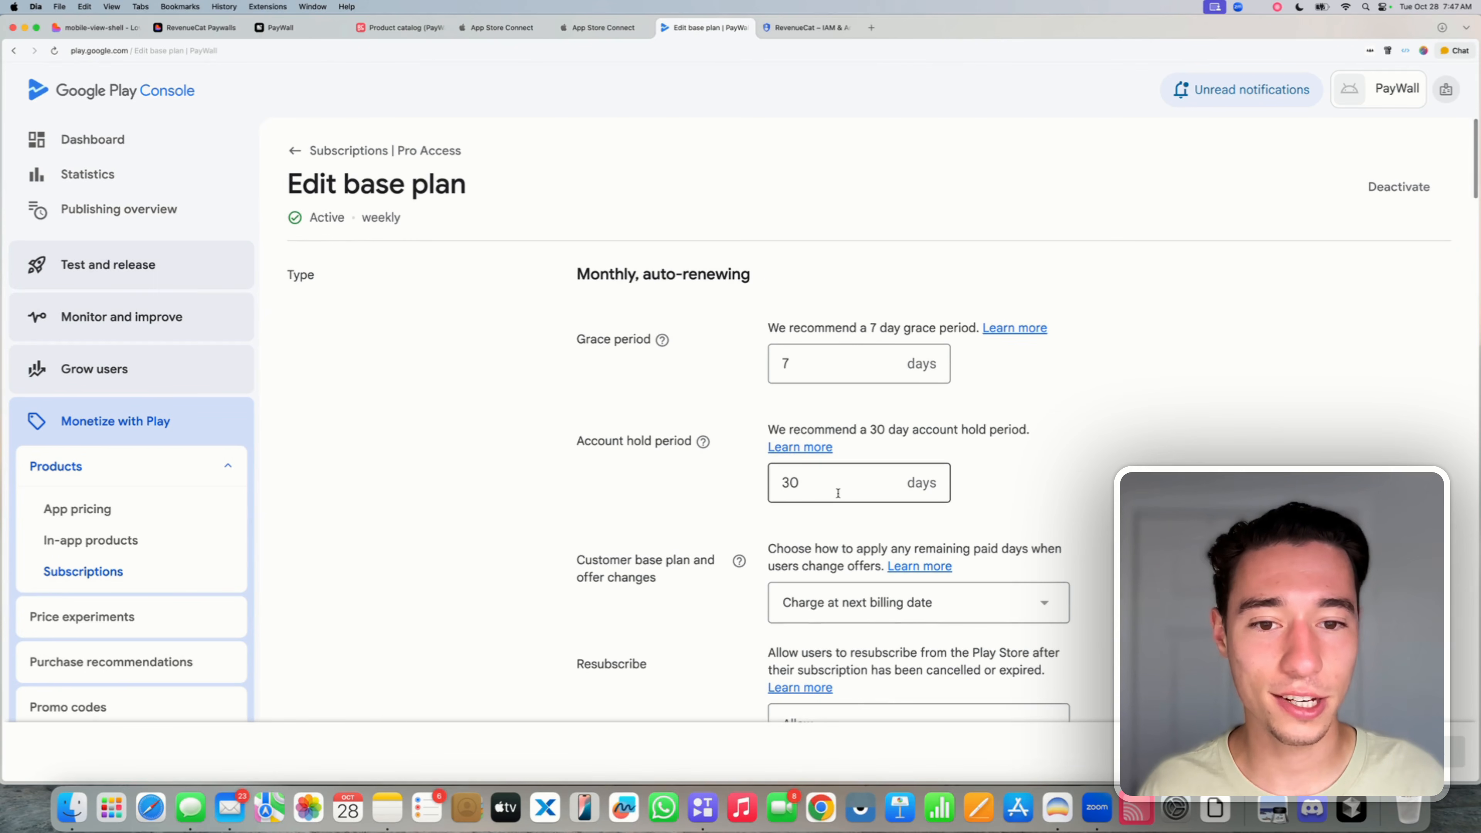
scroll(837, 490, "up", 2)
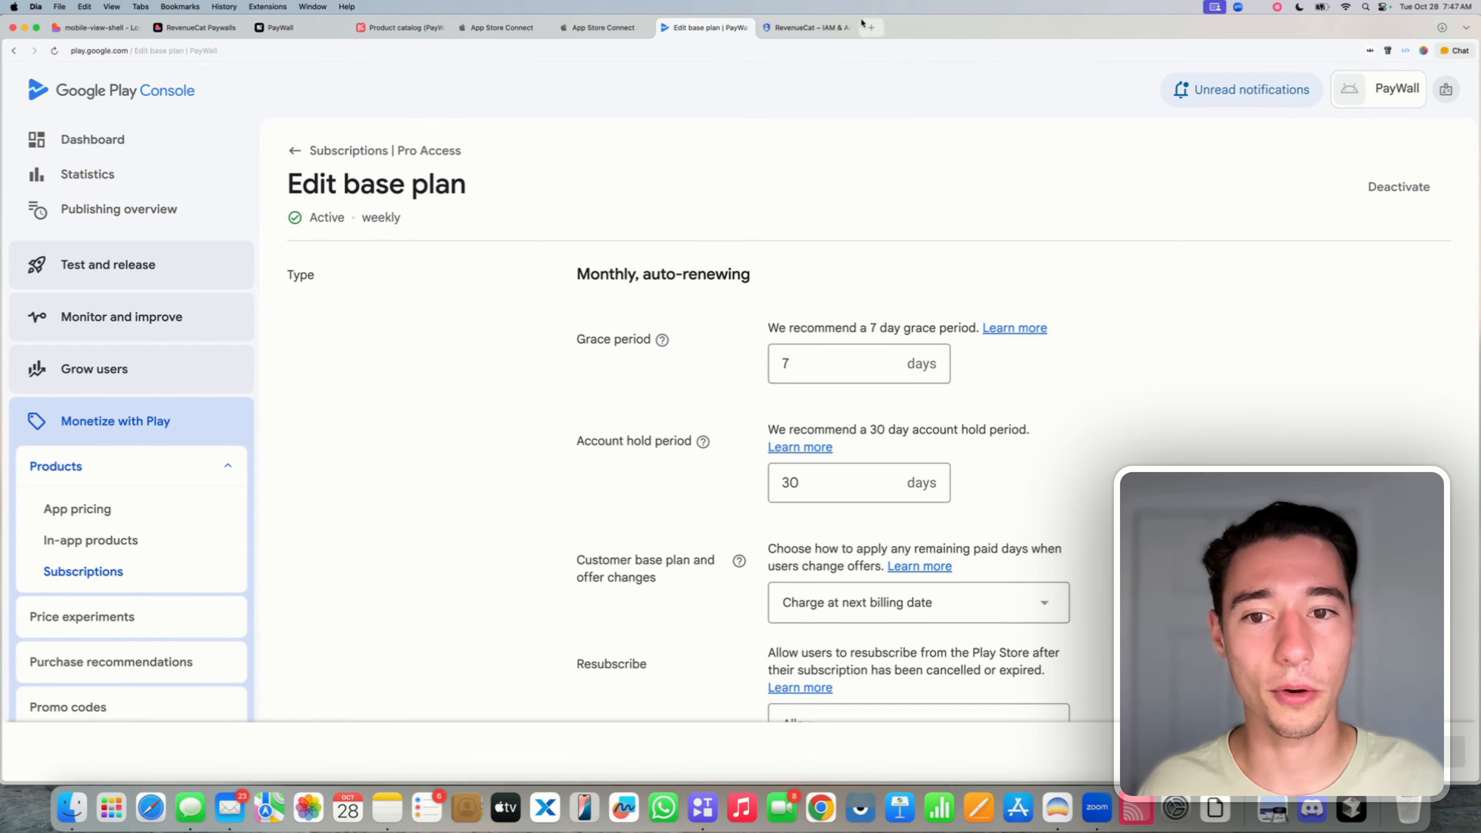
left_click(1388, 189)
left_click(885, 461)
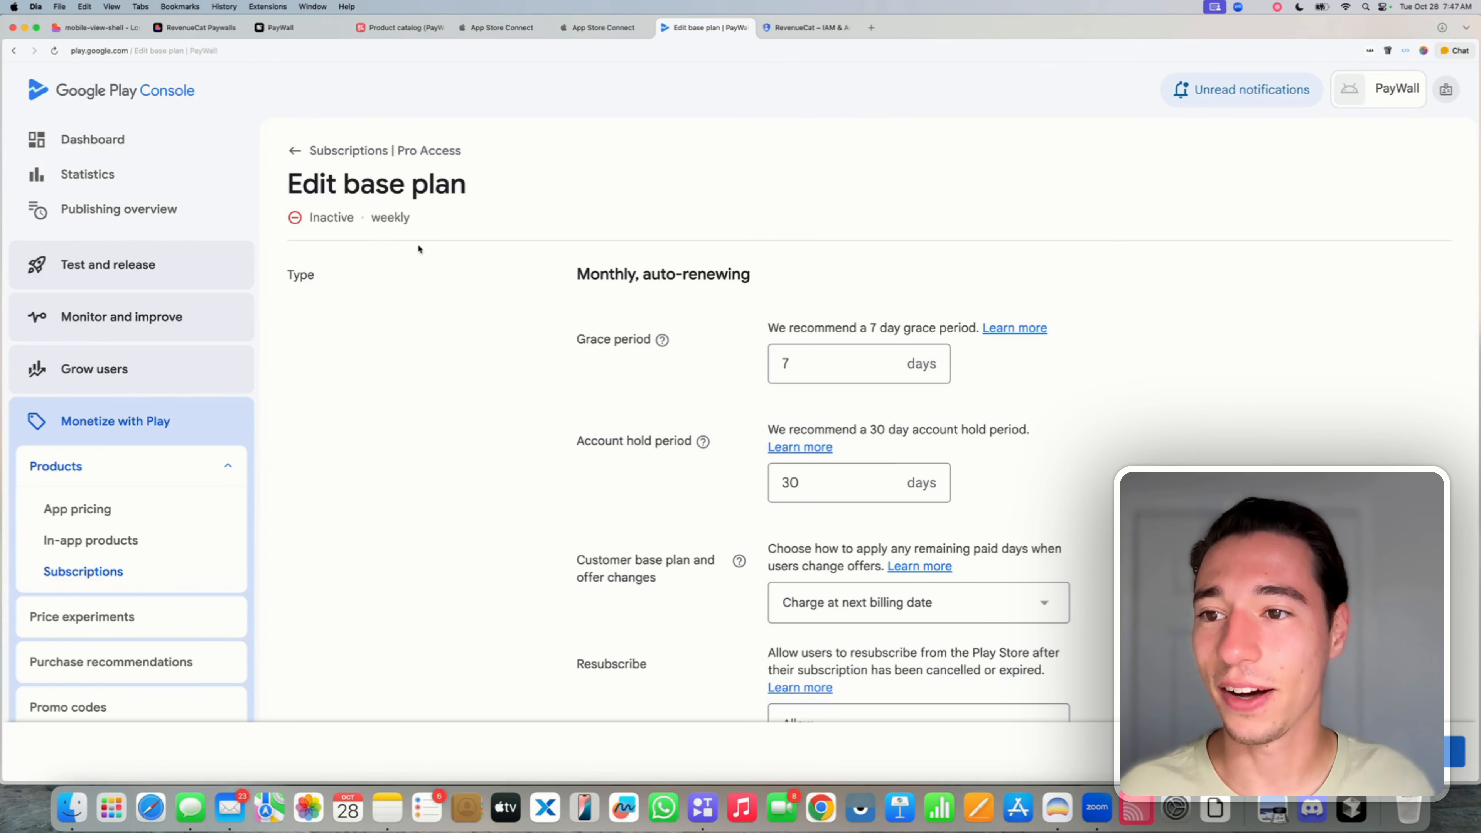
left_click(313, 152)
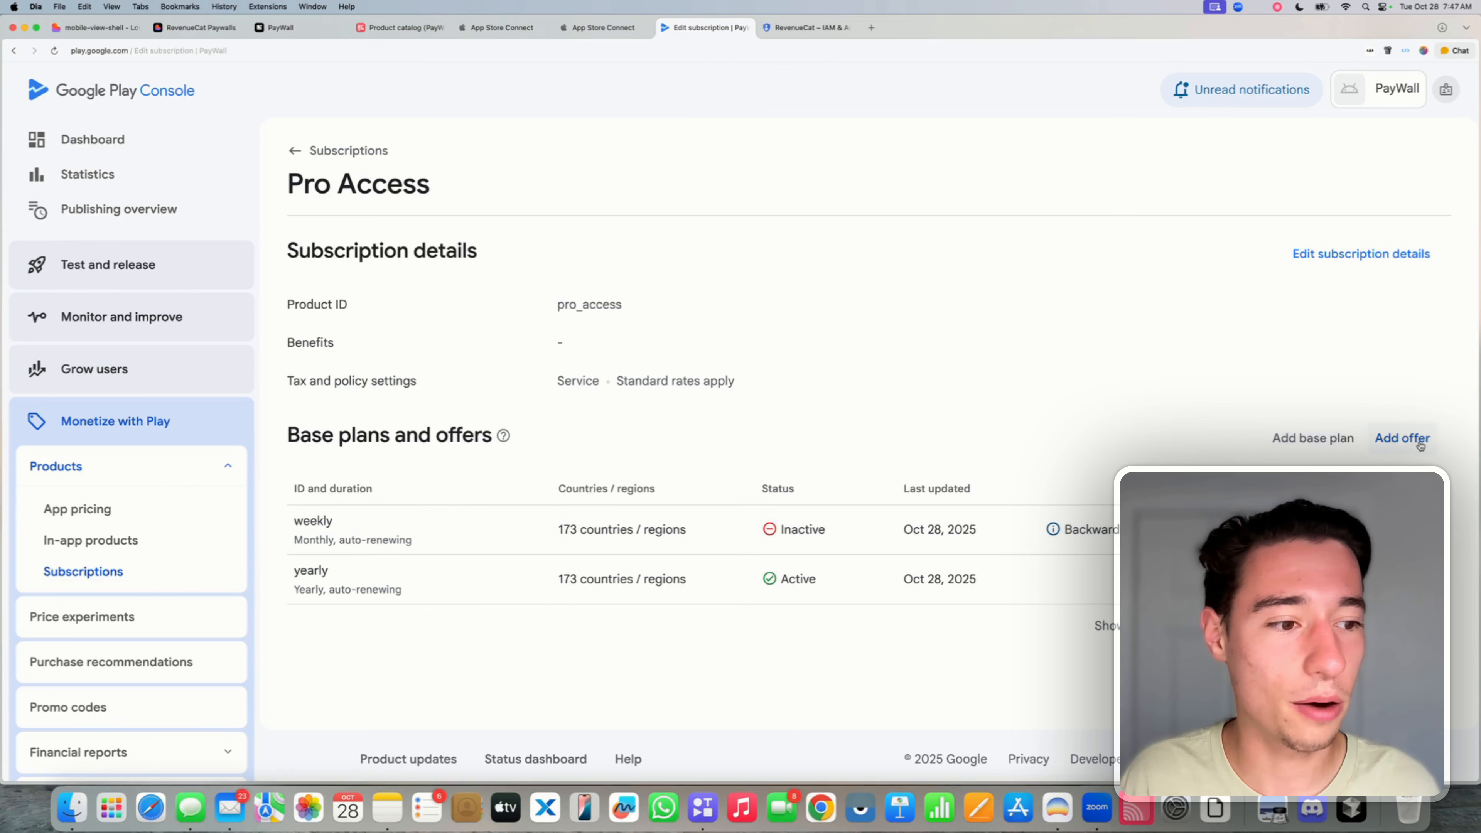
- Start a new base plan with ID 'weekly', auto-renewing and billed weekly
left_click(1308, 438)
left_click(566, 252)
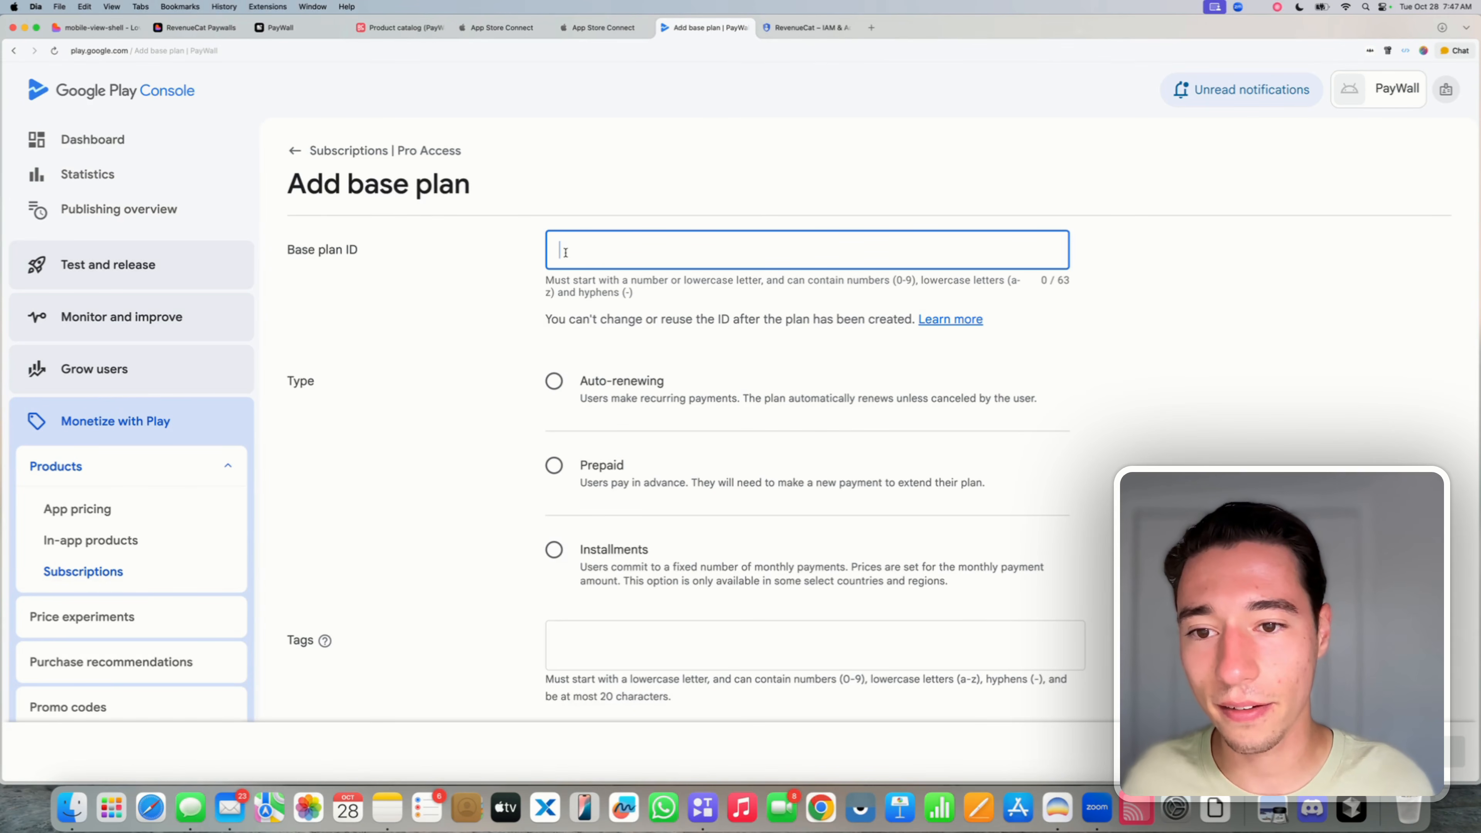
type("weekly")
left_click(474, 372)
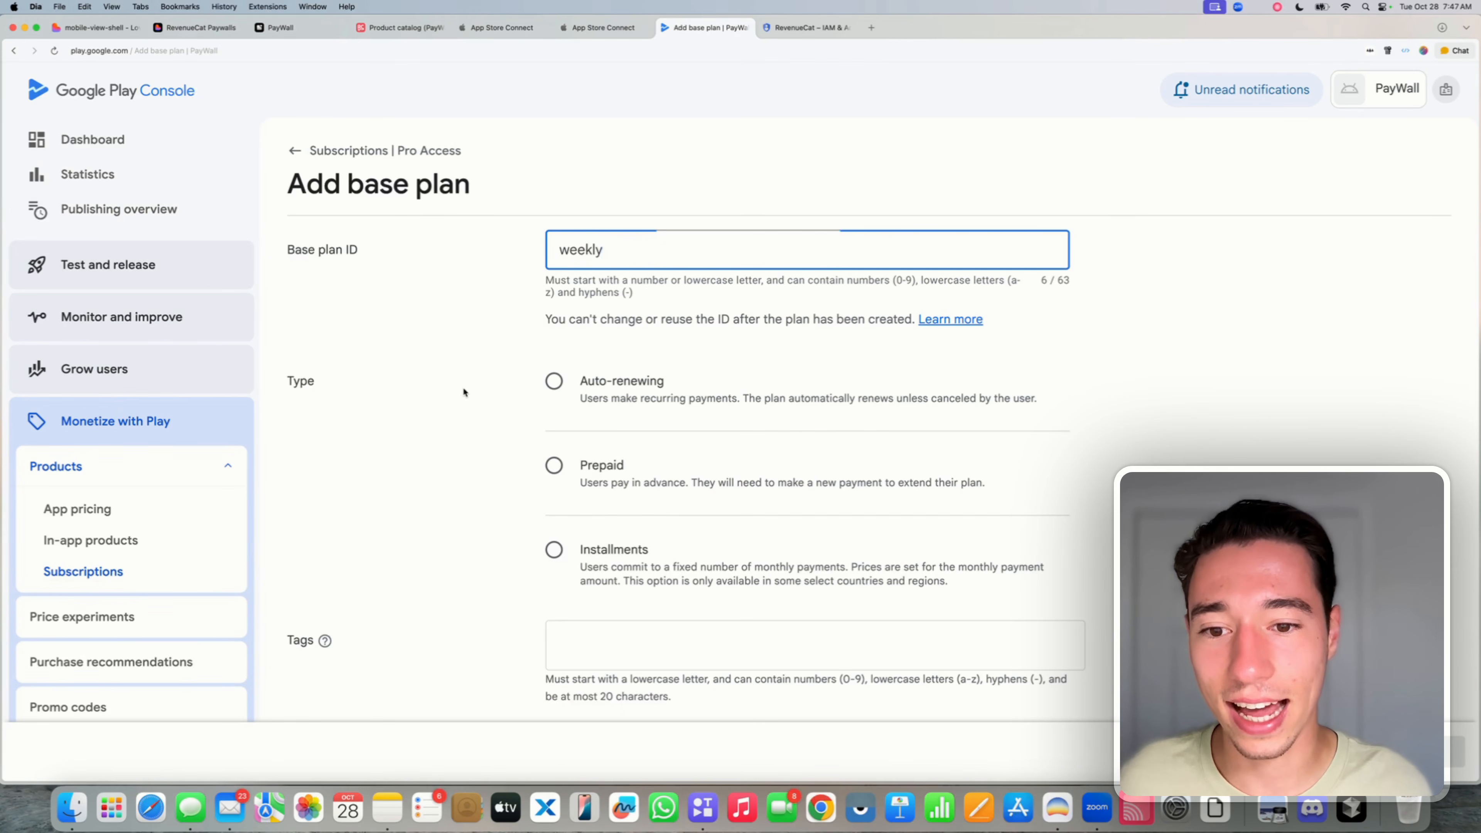
left_click(552, 400)
left_click(826, 444)
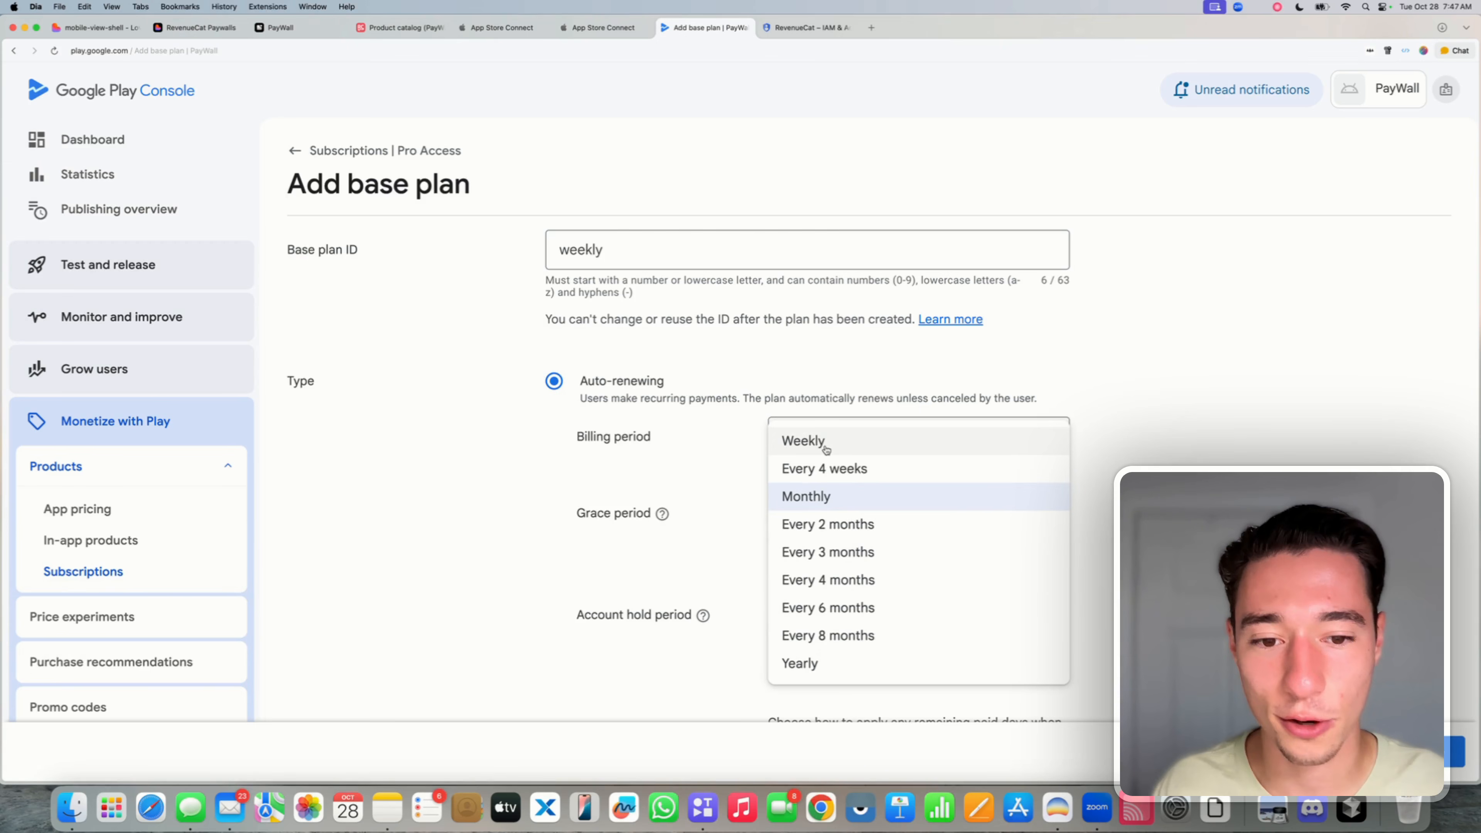
left_click(807, 440)
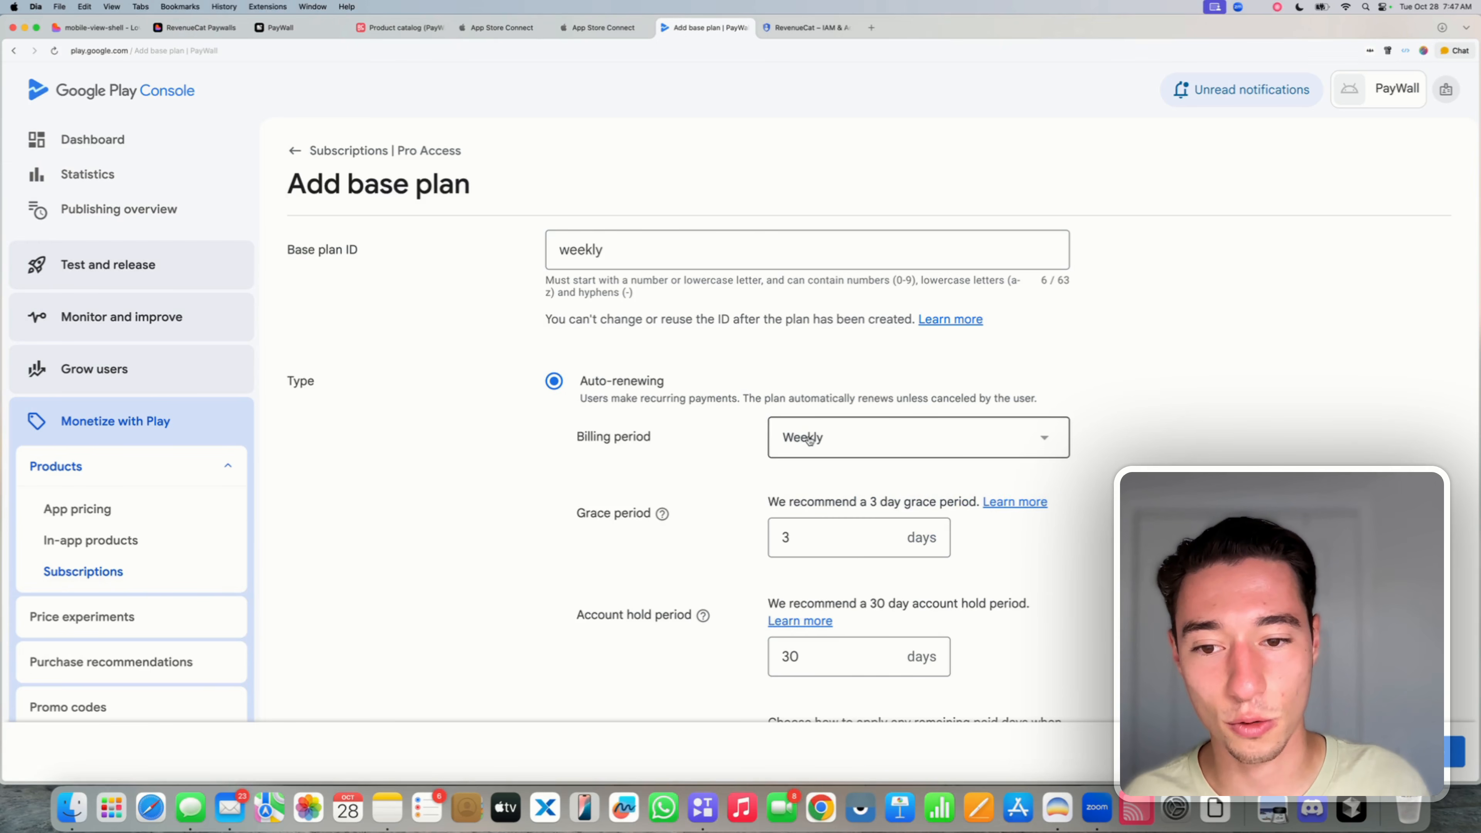
double_click(574, 253)
left_click(471, 259)
scroll(522, 358, "down", 15)
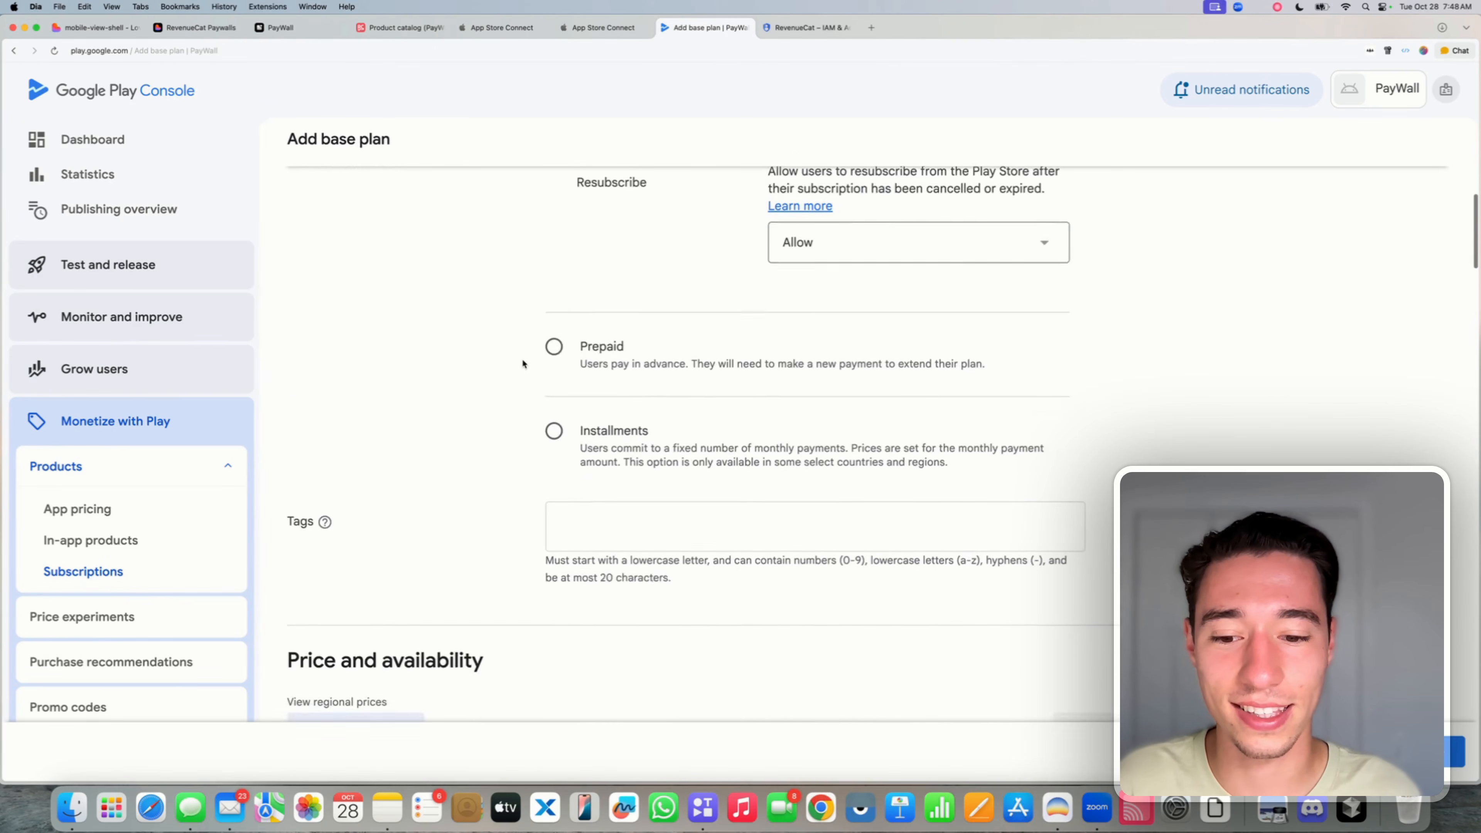
- Set 4.99 USD for all countries and regions and try saving the plan
left_click(1380, 314)
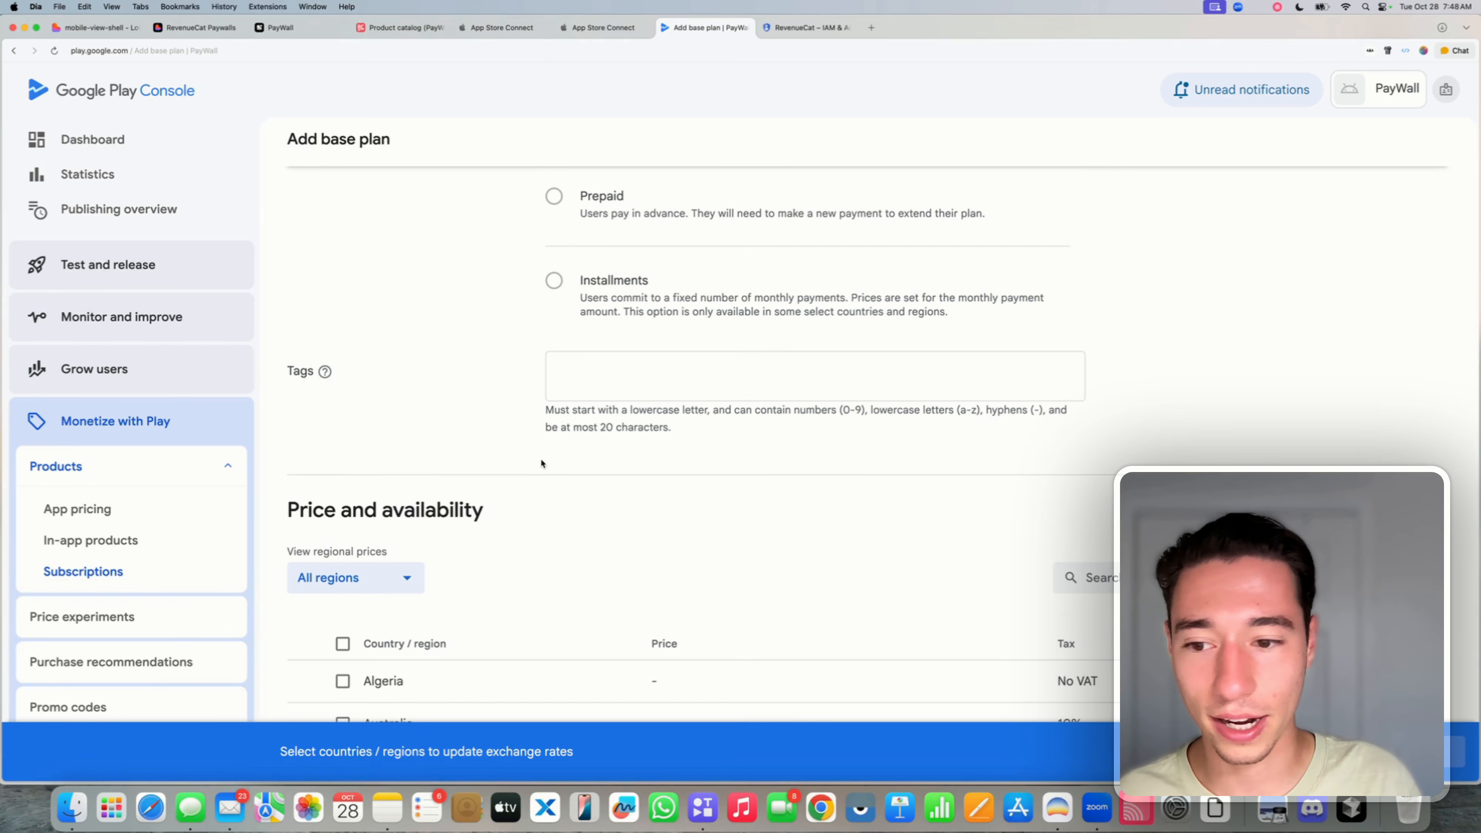
left_click(342, 643)
scroll(580, 513, "down", 6)
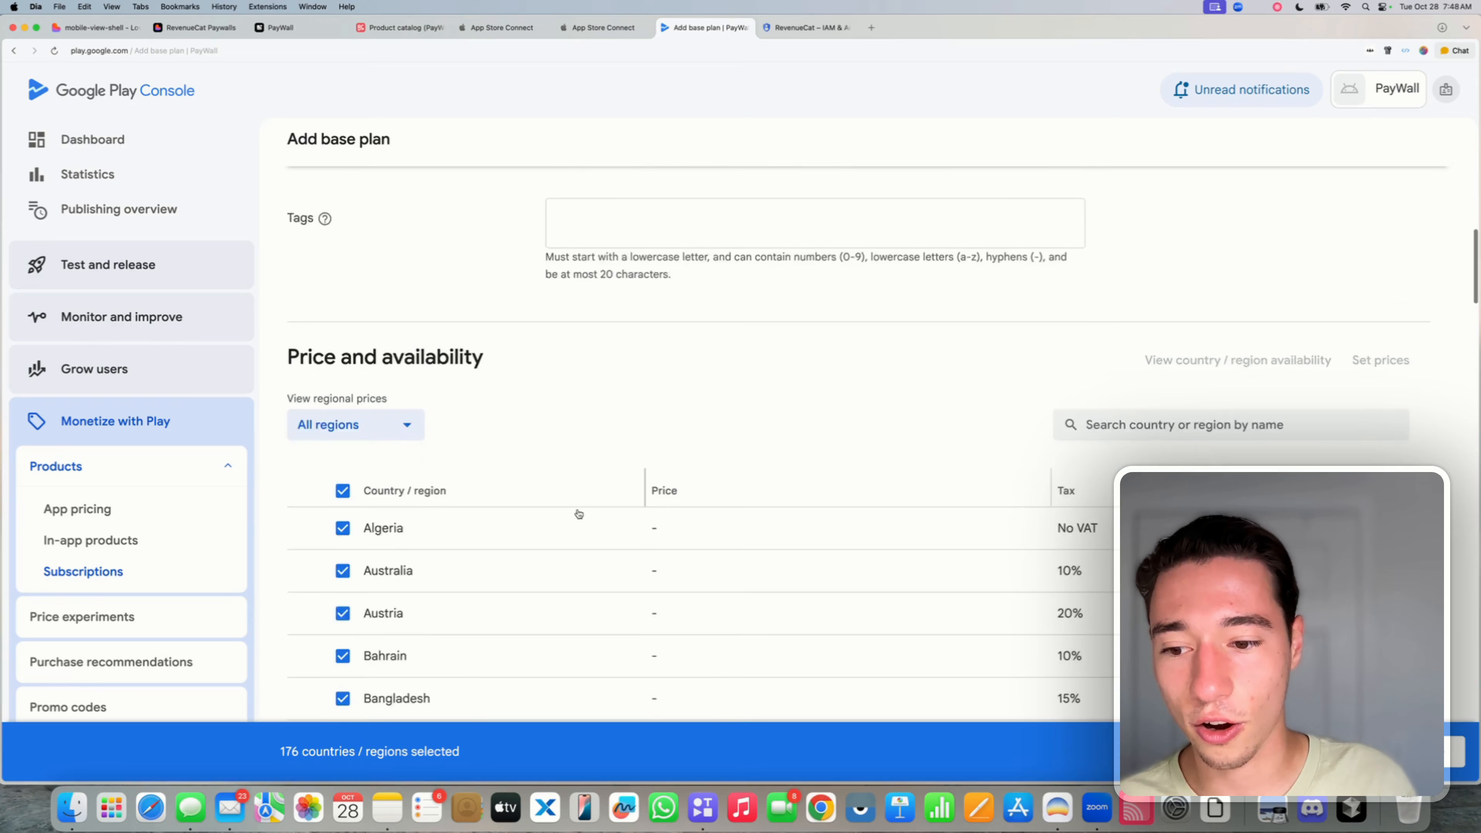
left_click(1455, 751)
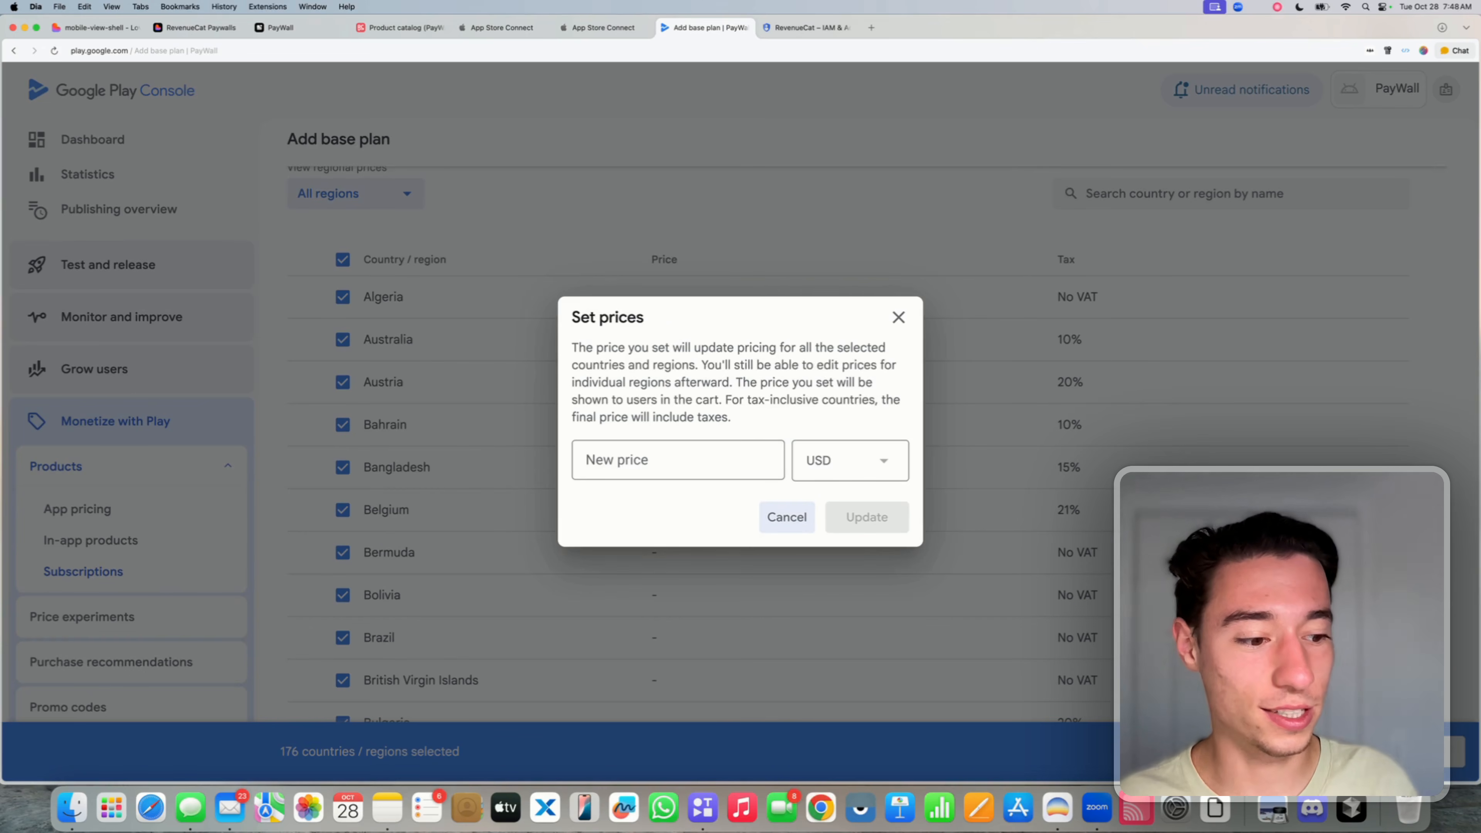
left_click(655, 463)
type("4")
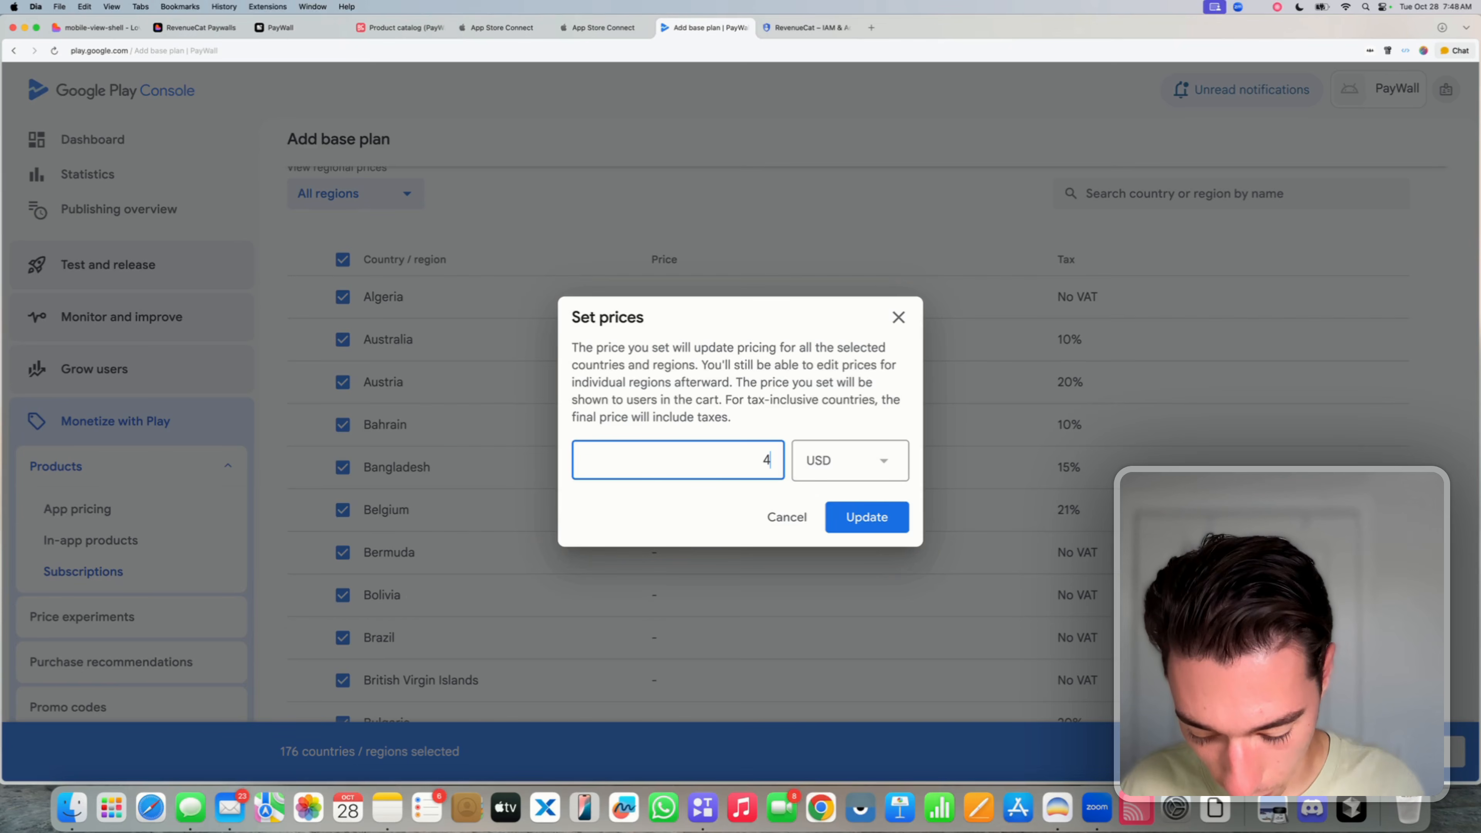
type(".99")
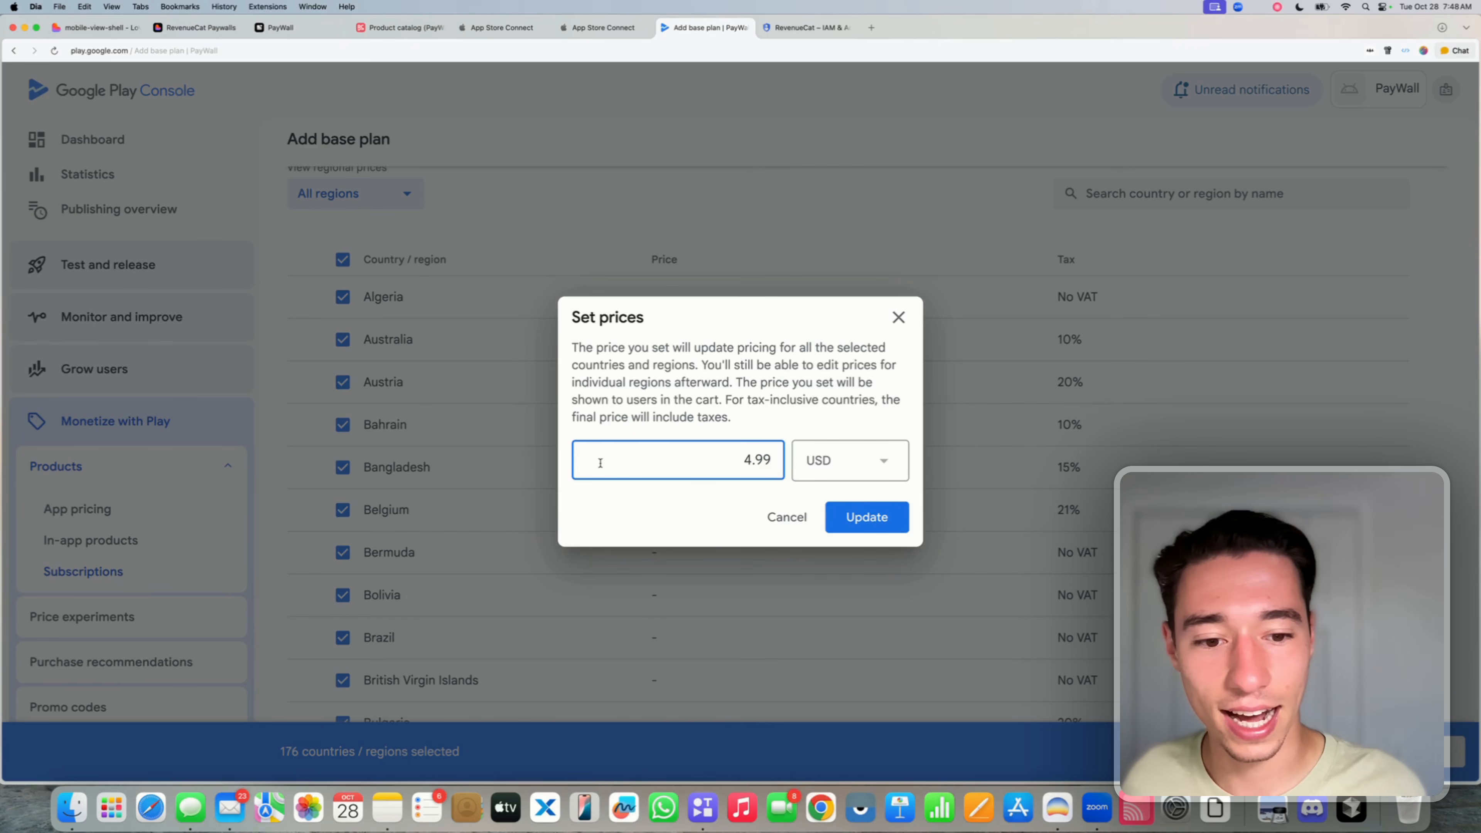
left_click(850, 515)
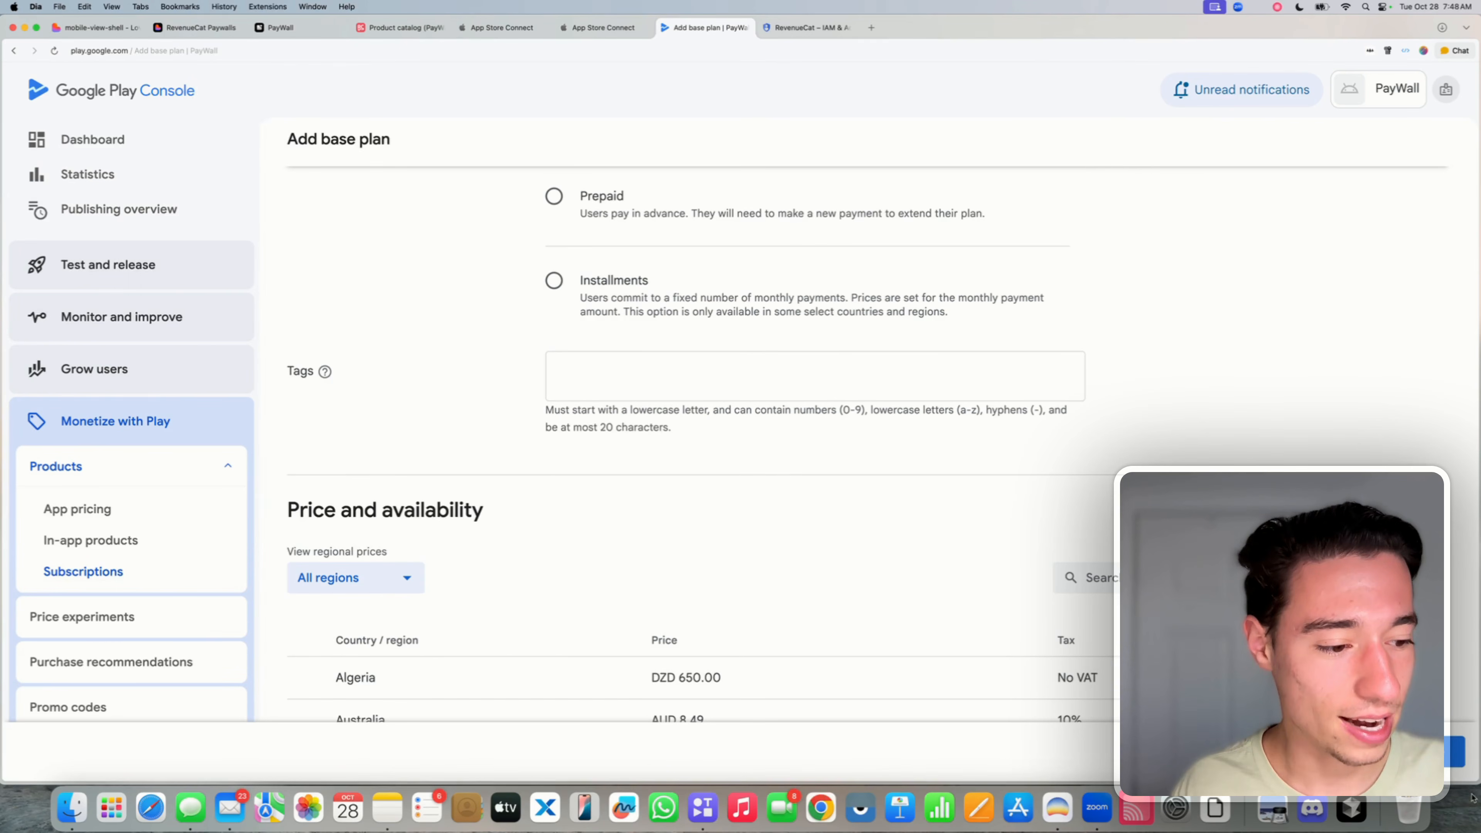
left_click(1437, 752)
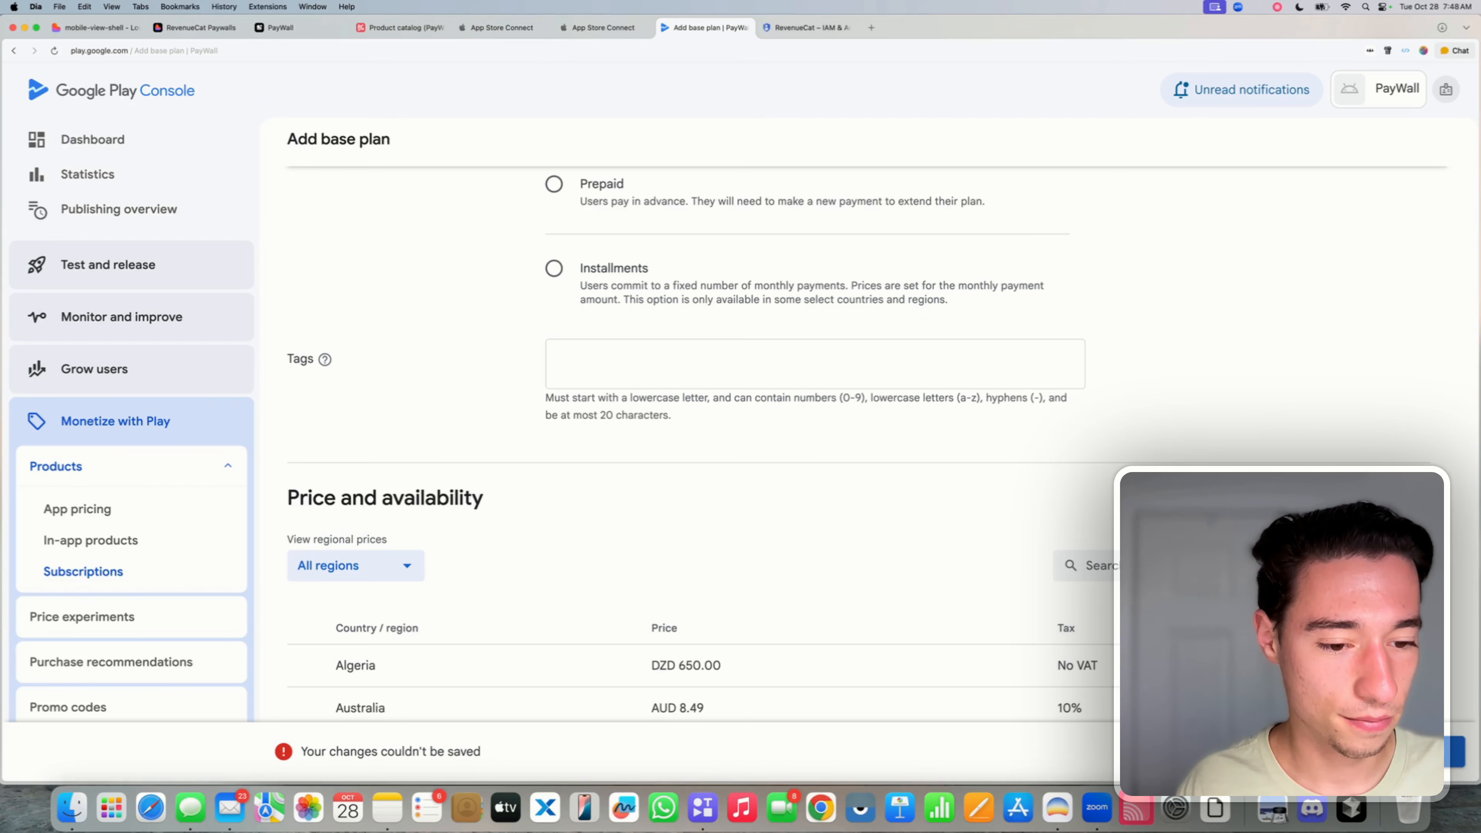
- Change the base plan ID to 'weekly-plan' so it saves, then return to Pro Access
left_click(1437, 751)
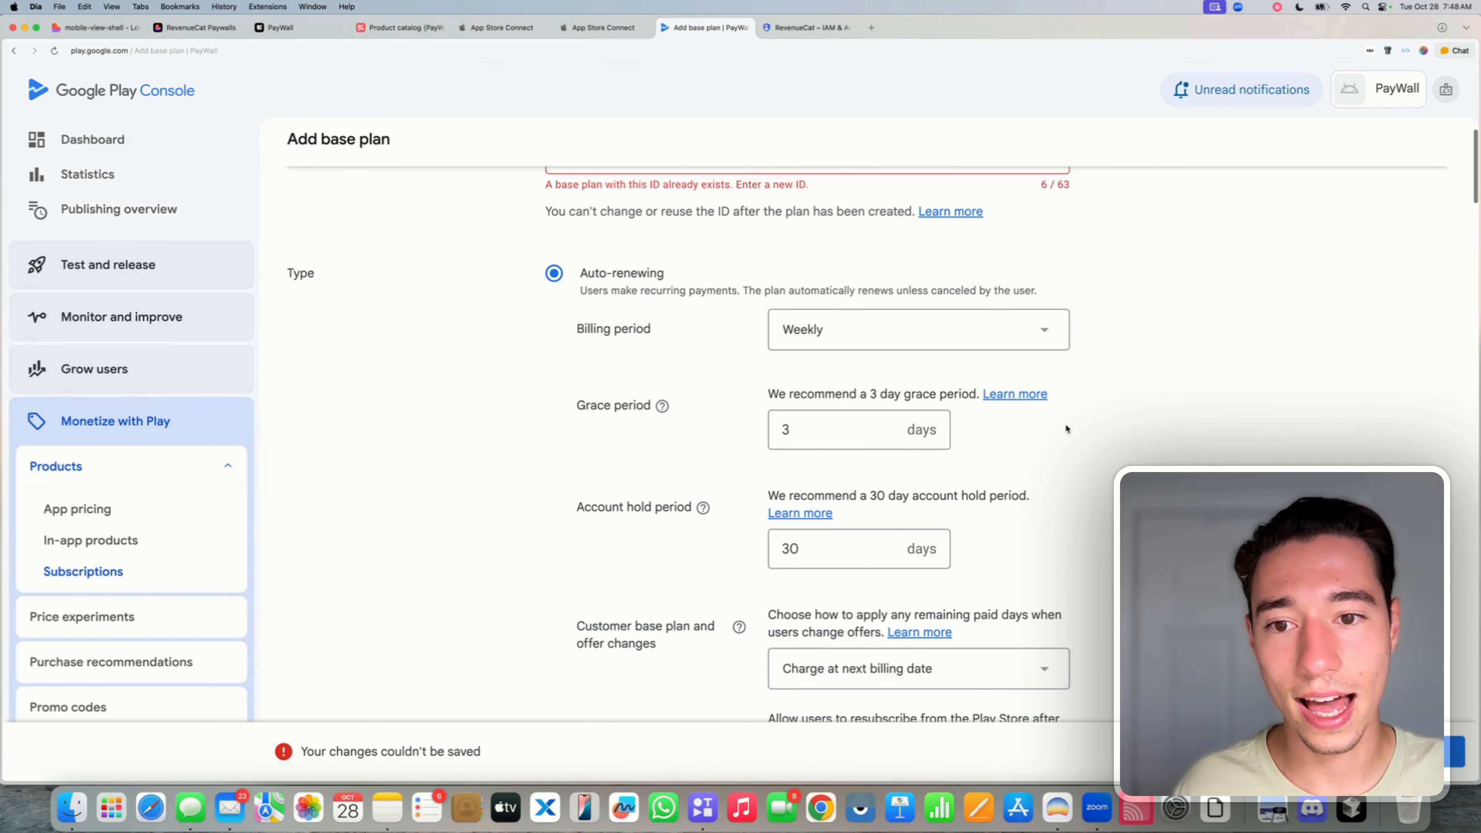
double_click(612, 251)
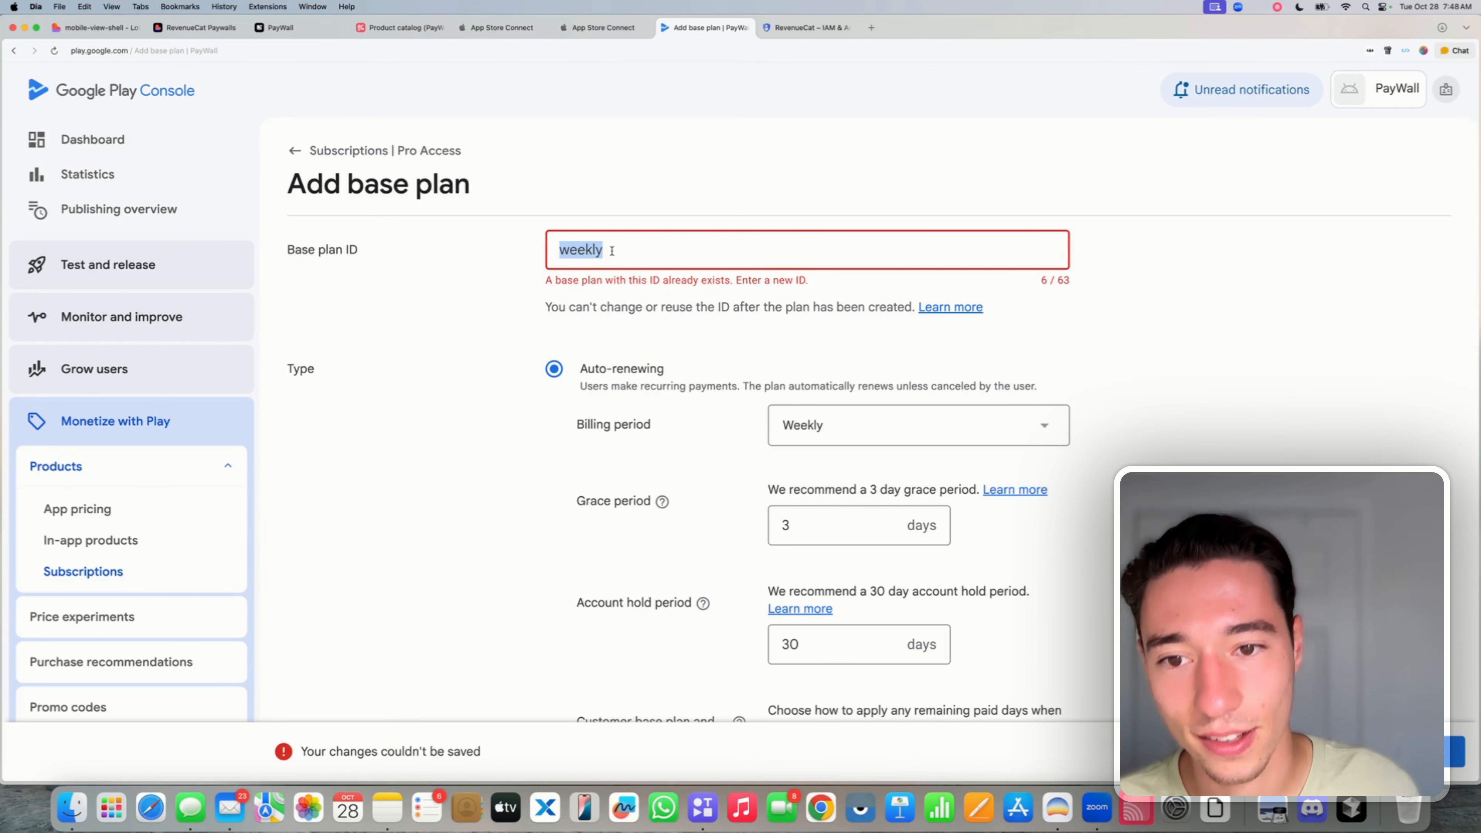
left_click(613, 252)
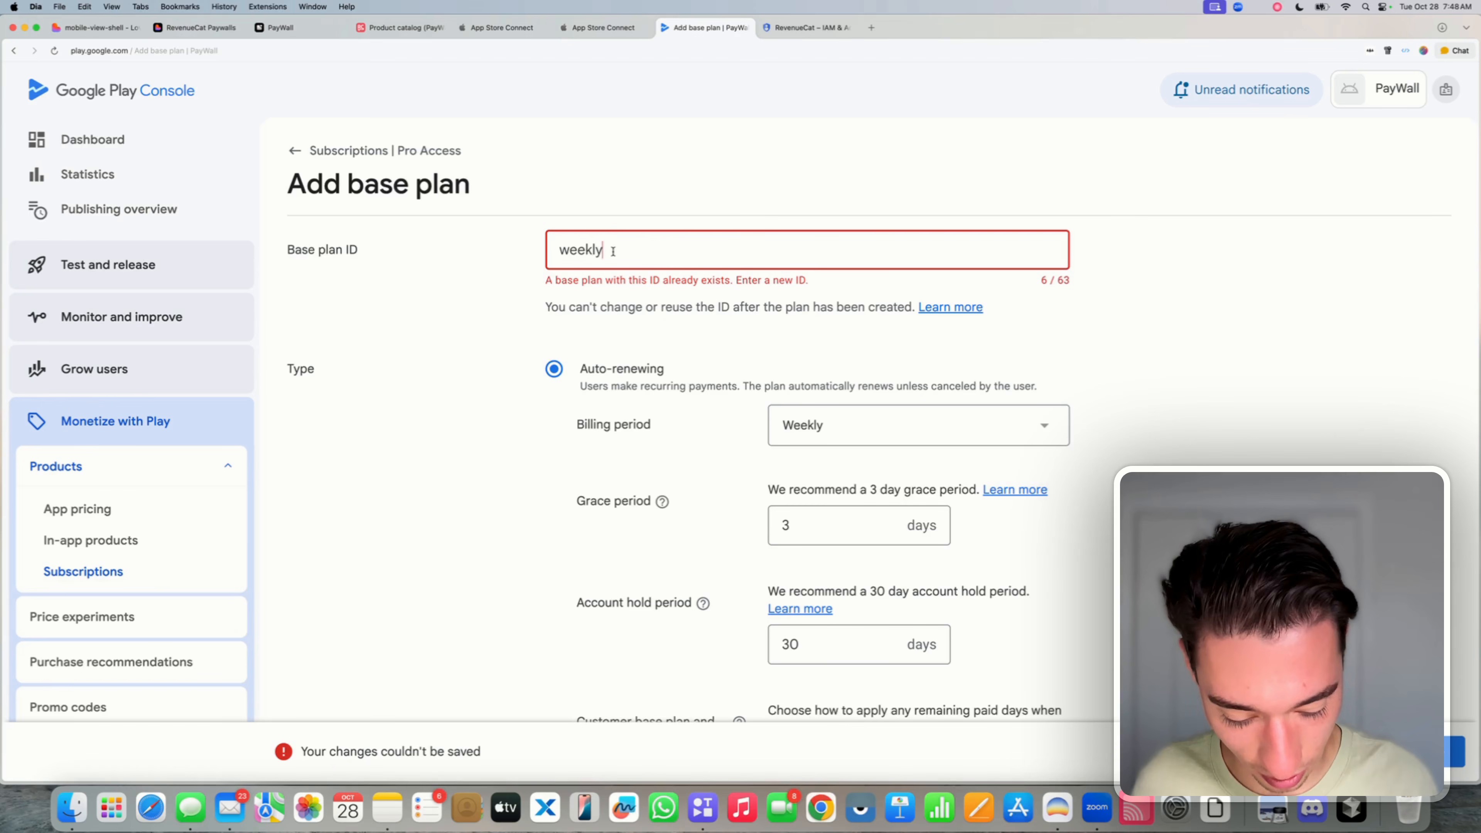
type("_plan")
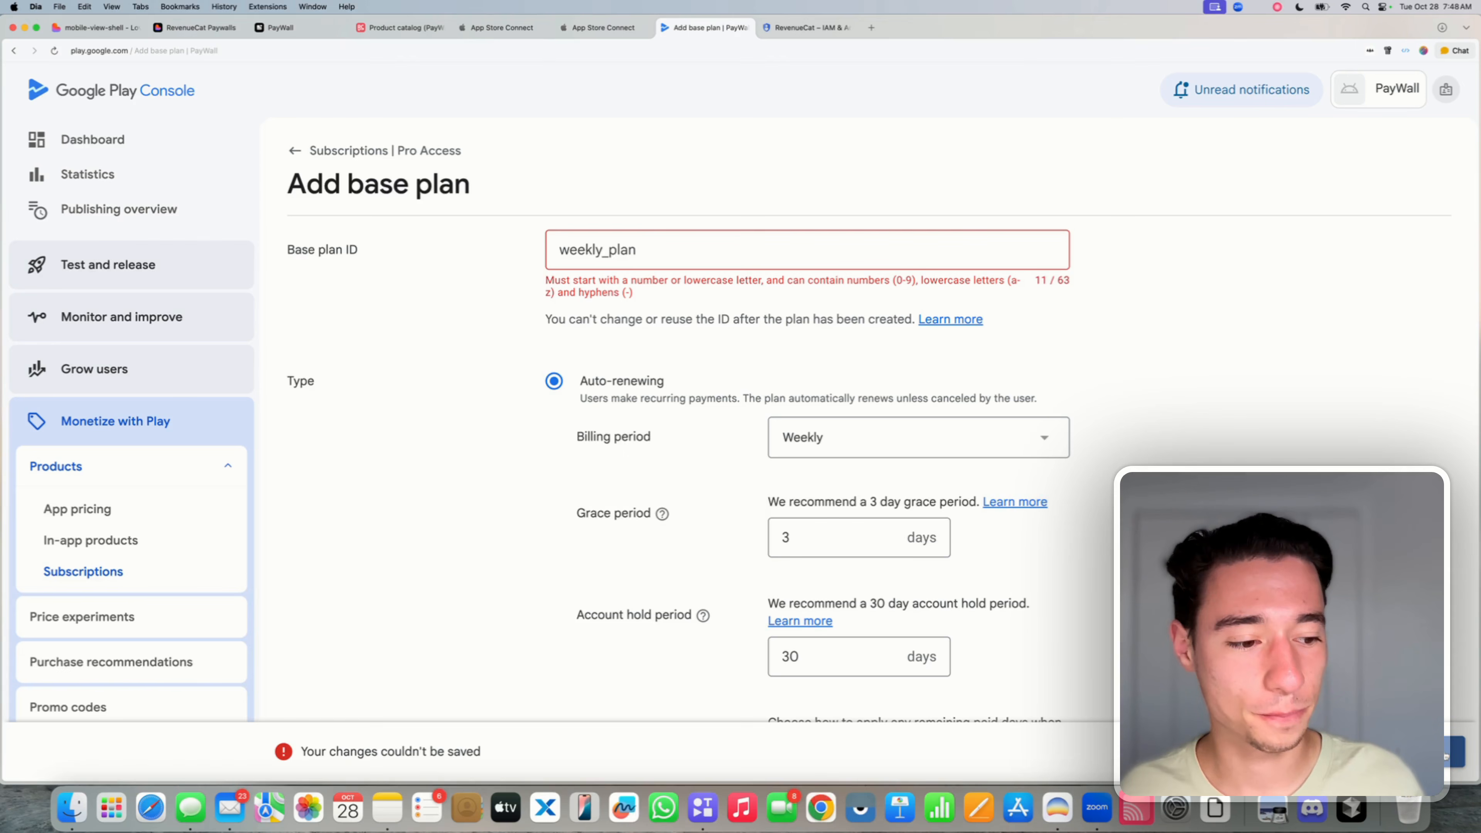
left_click(609, 250)
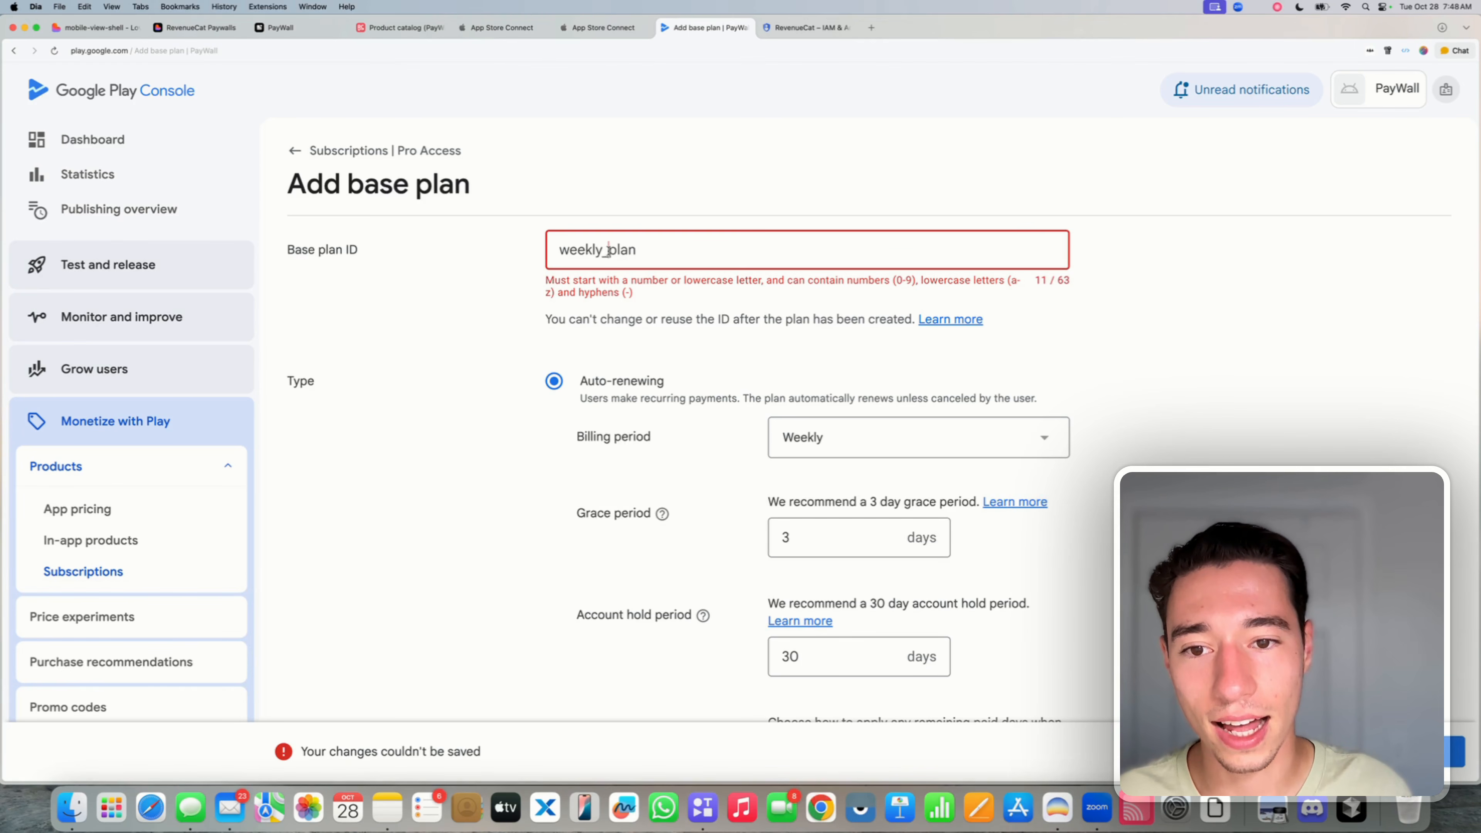
key("BackSpace")
type("-")
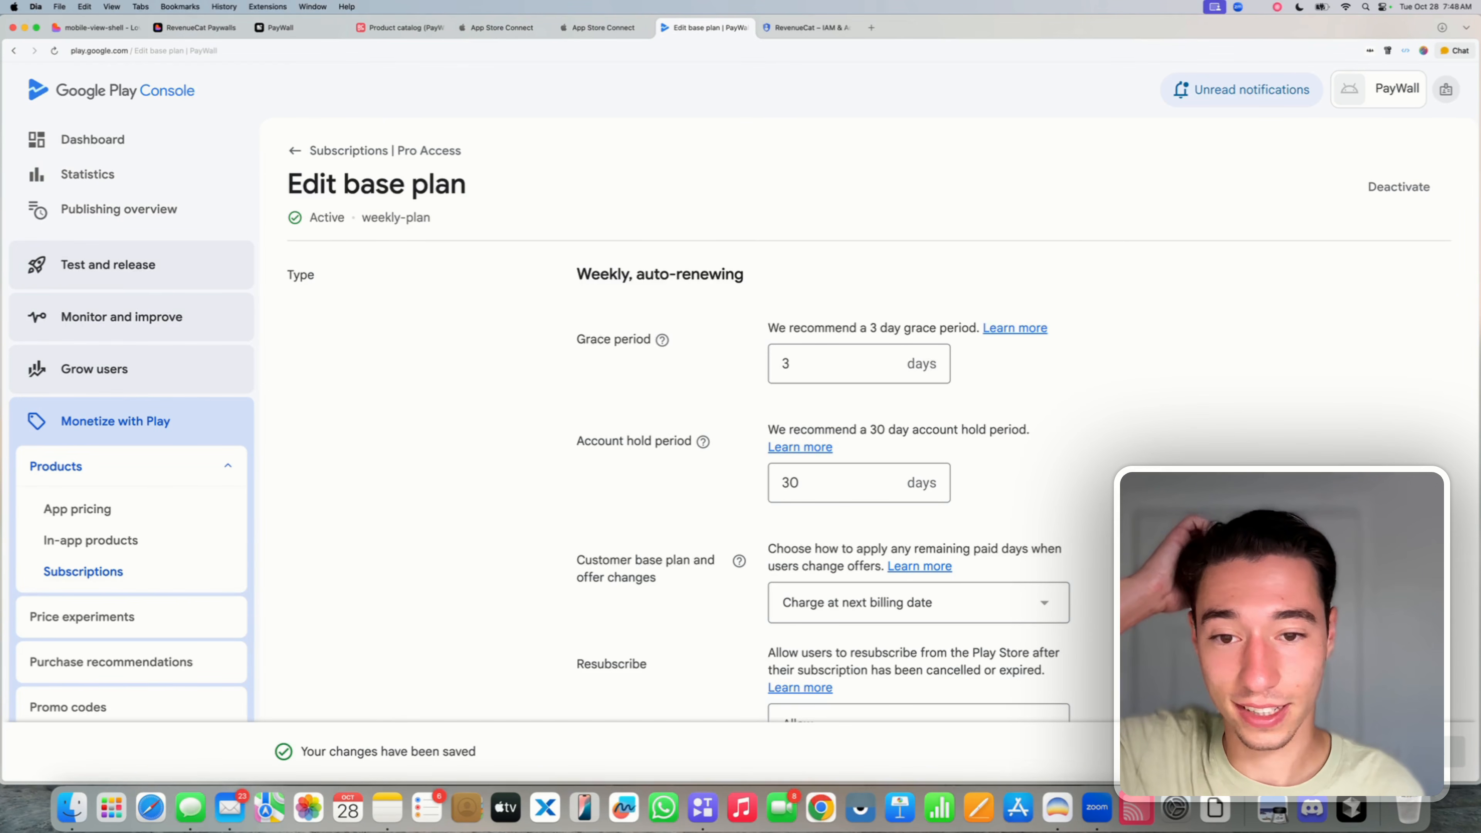
left_click(330, 143)
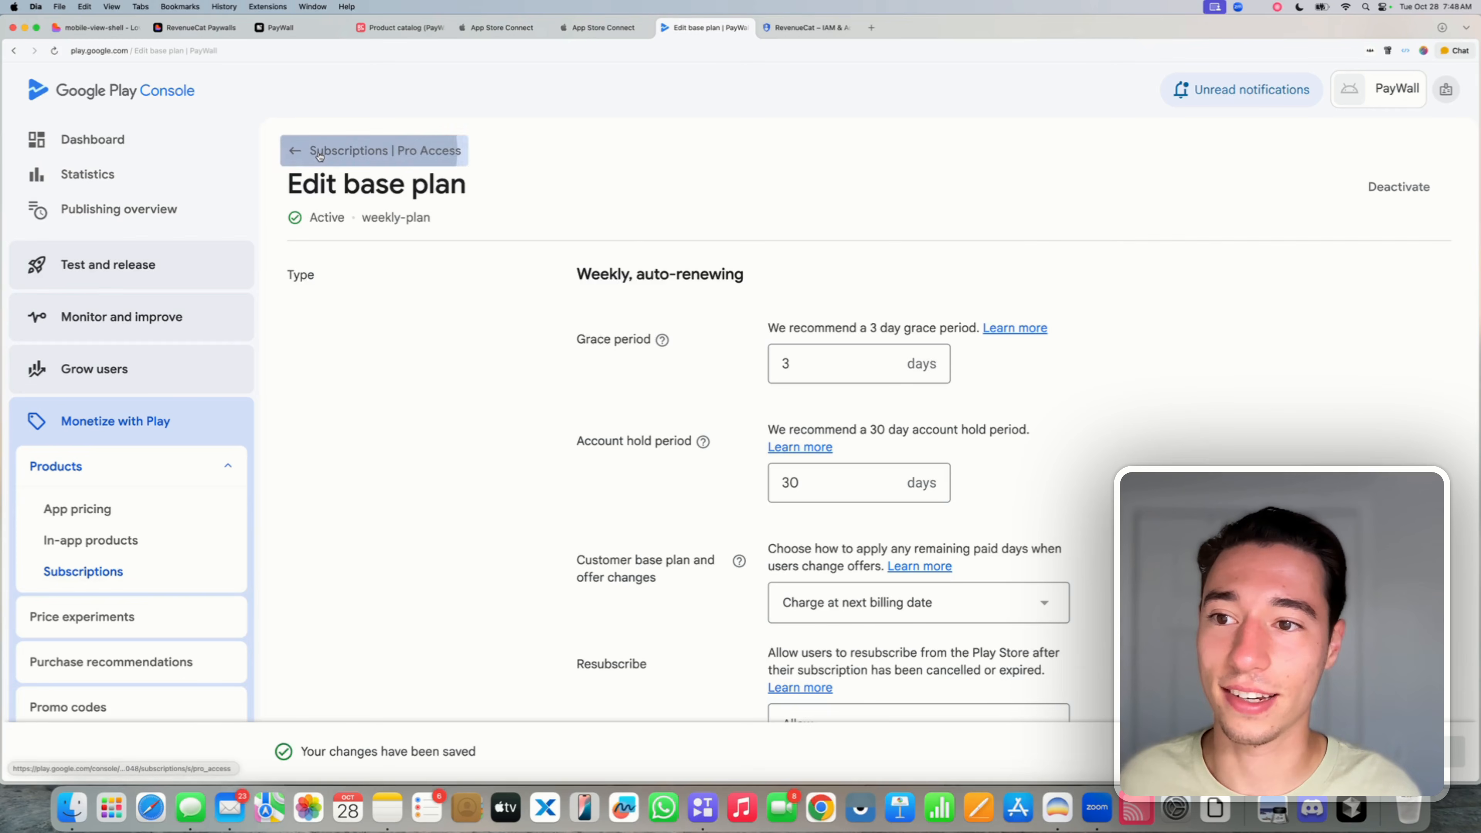
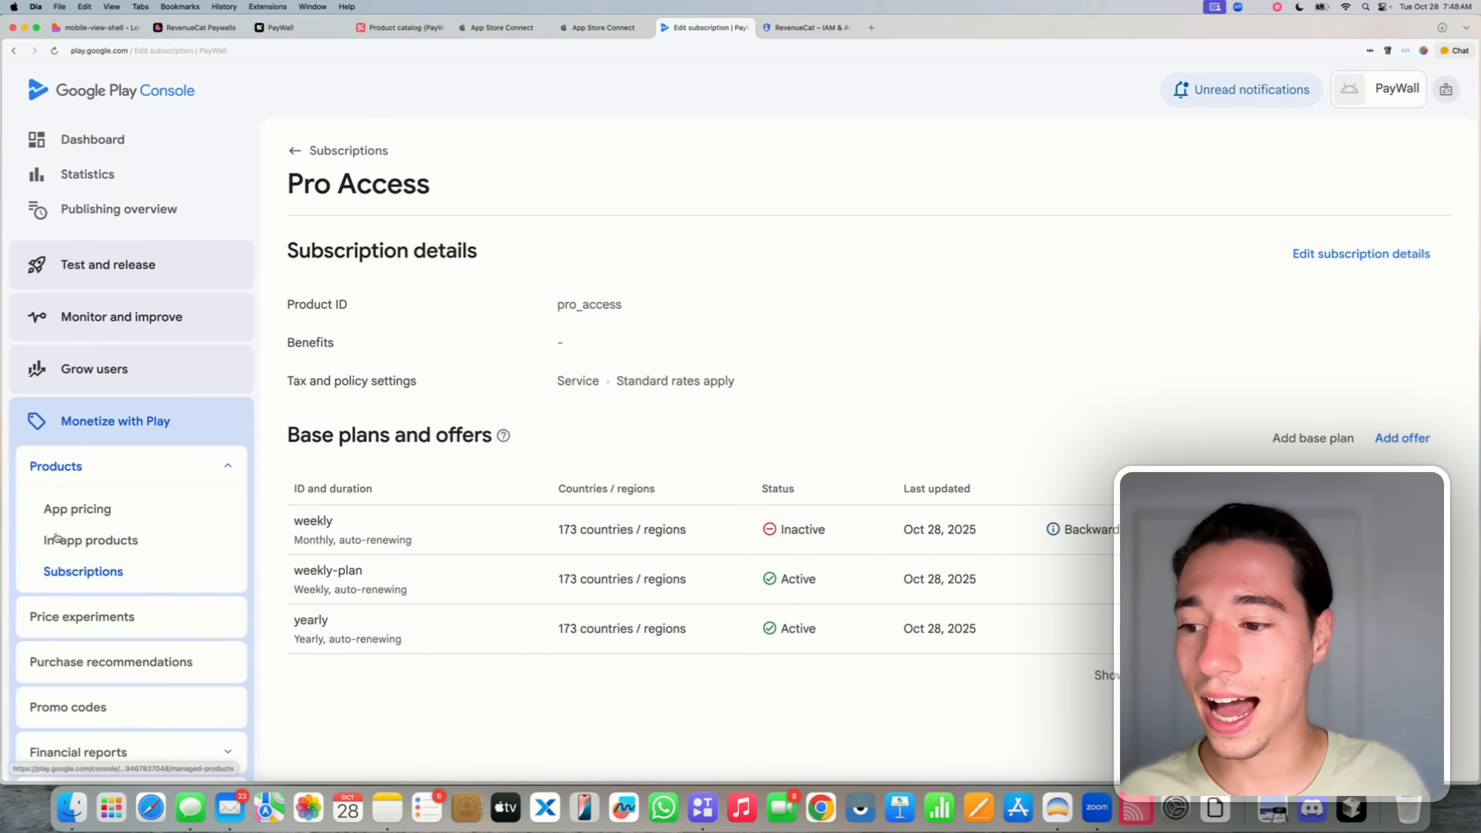
- Create a new in-app product with product ID 'lifetime' and name 'Lifetime'
left_click(102, 543)
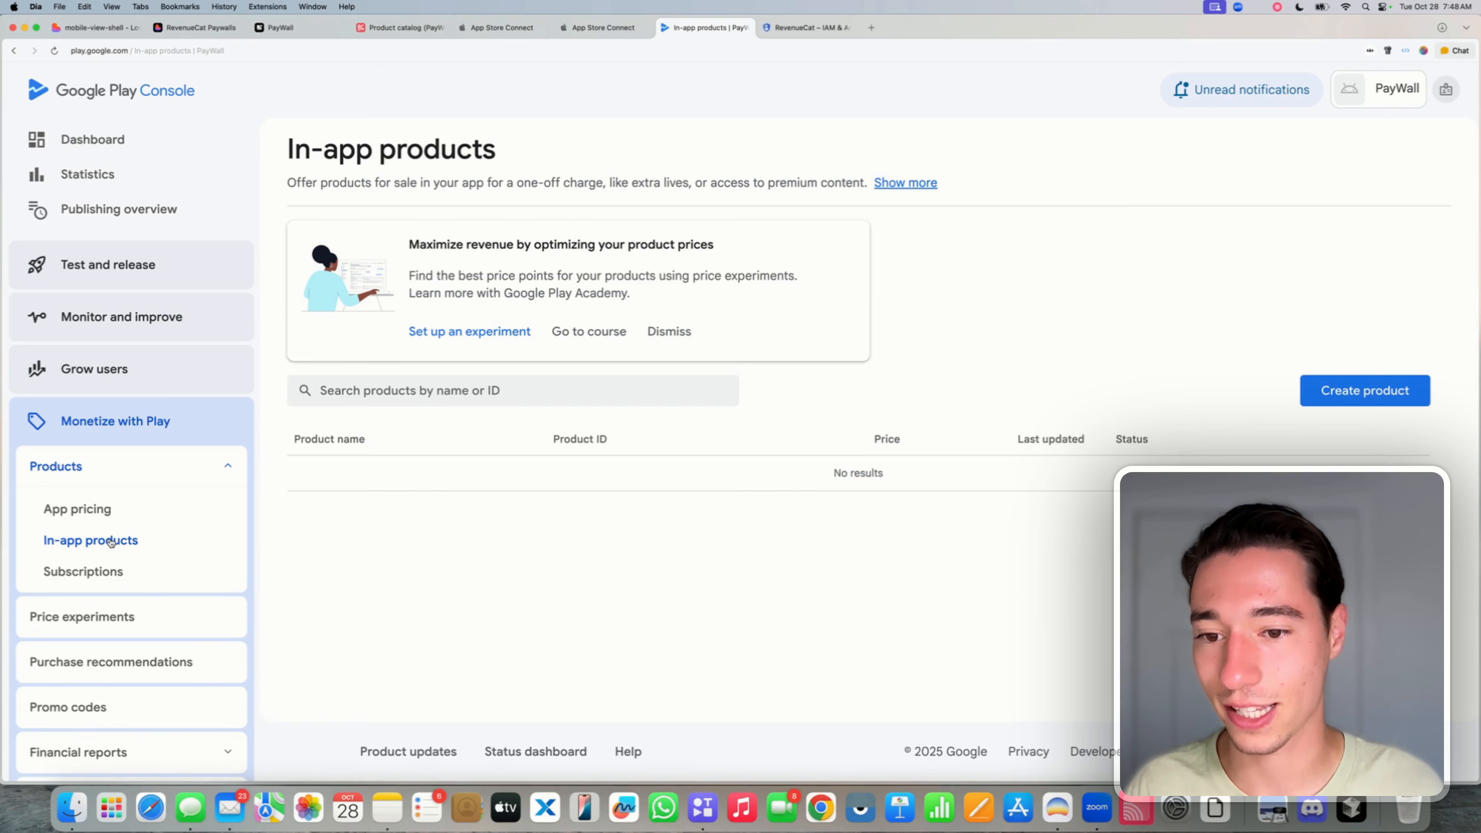
left_click(1335, 393)
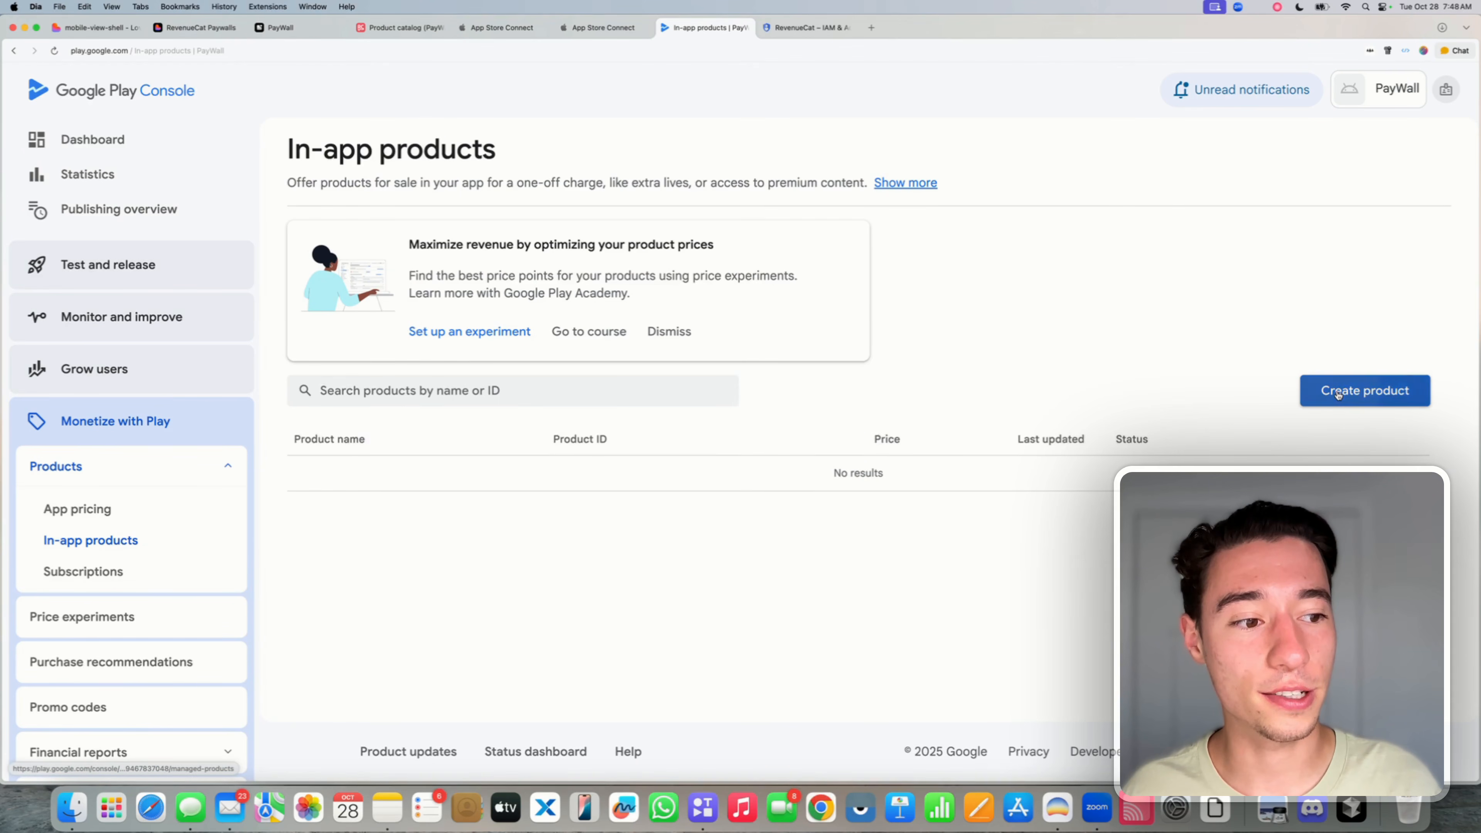
left_click(582, 303)
type("l")
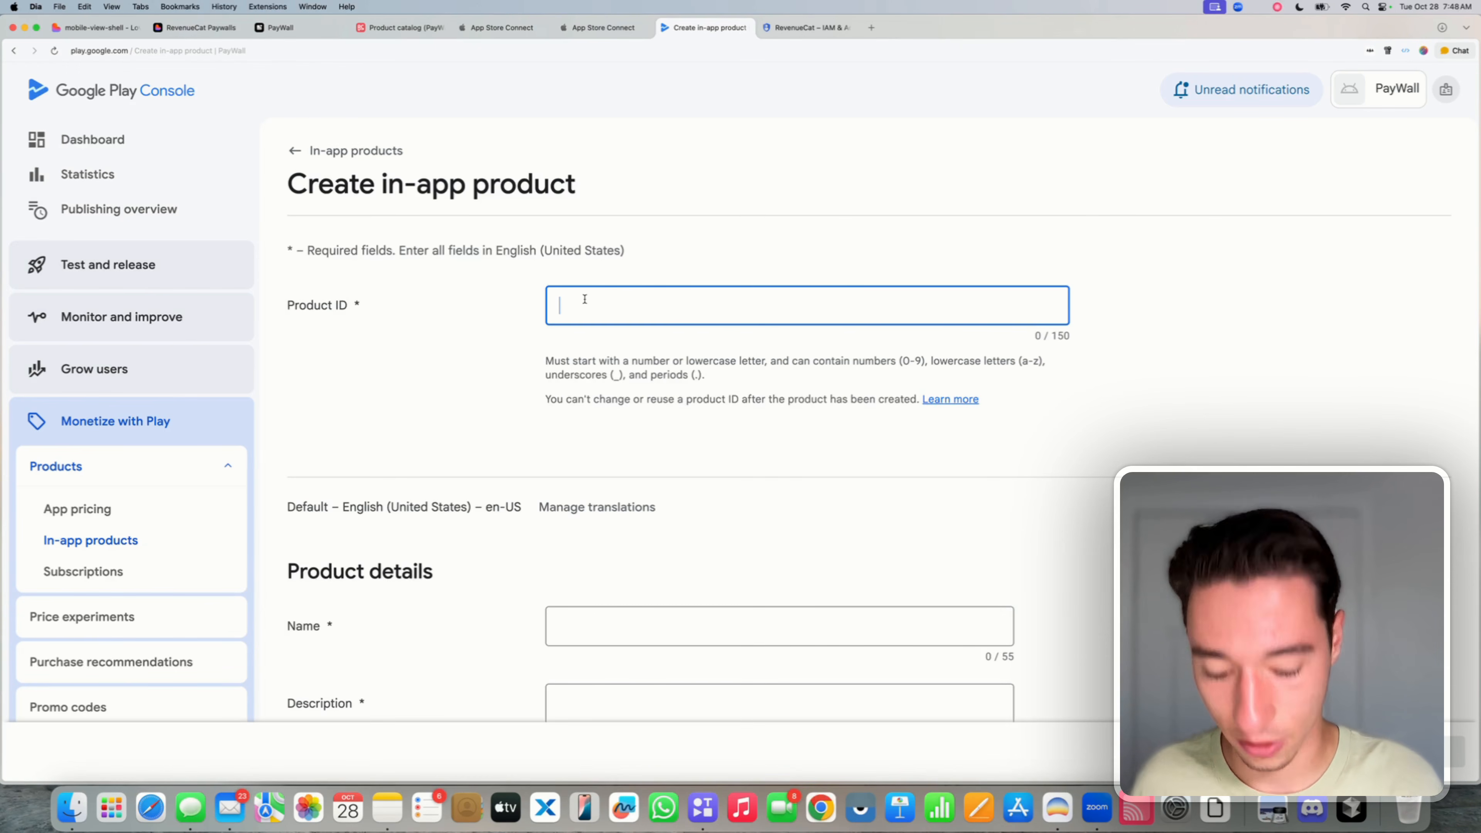
type("if")
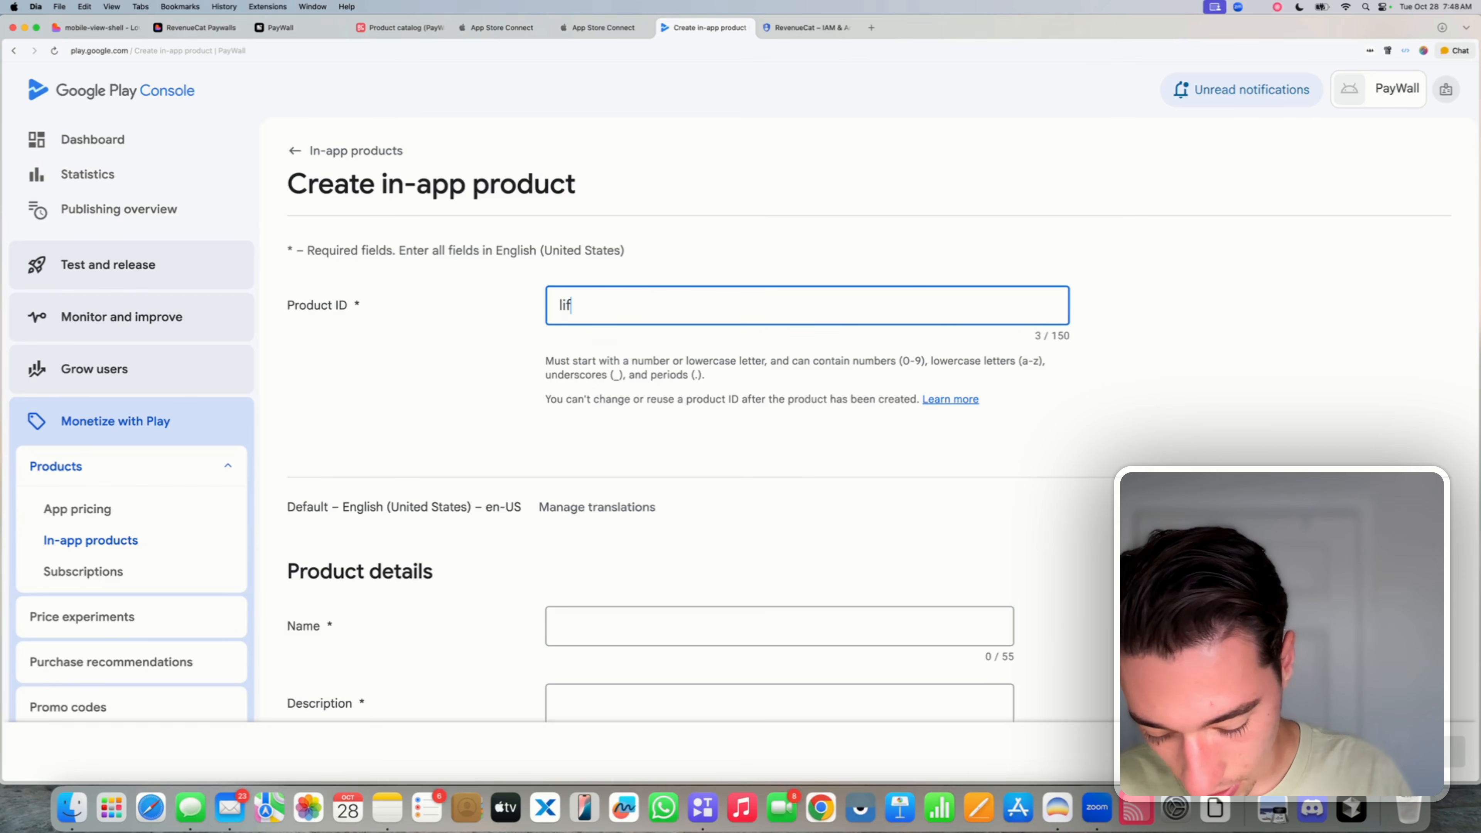
type("etime")
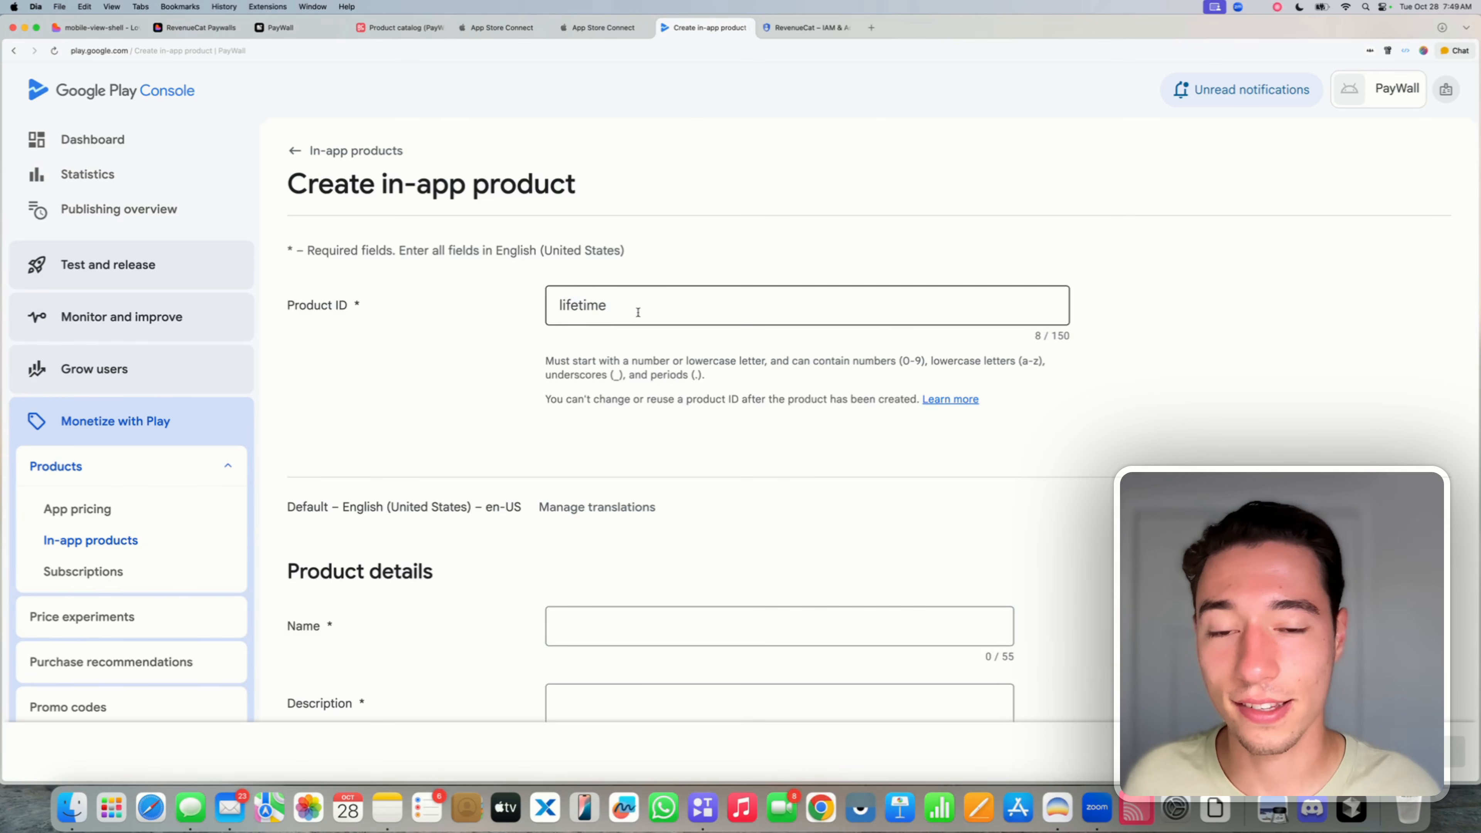
double_click(614, 306)
left_click(491, 342)
scroll(491, 343, "down", 3)
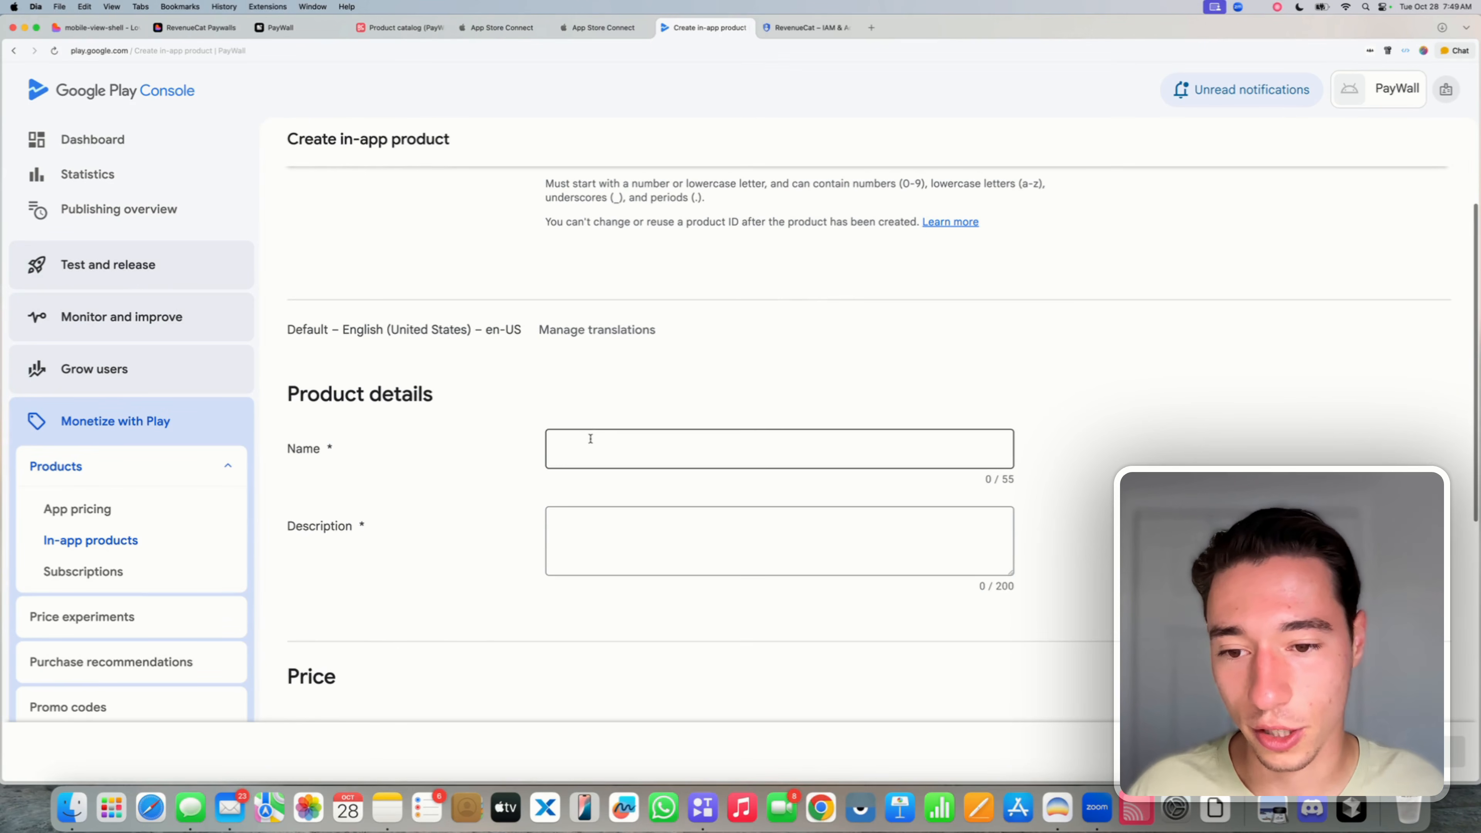
left_click(591, 439)
type("Lifetim")
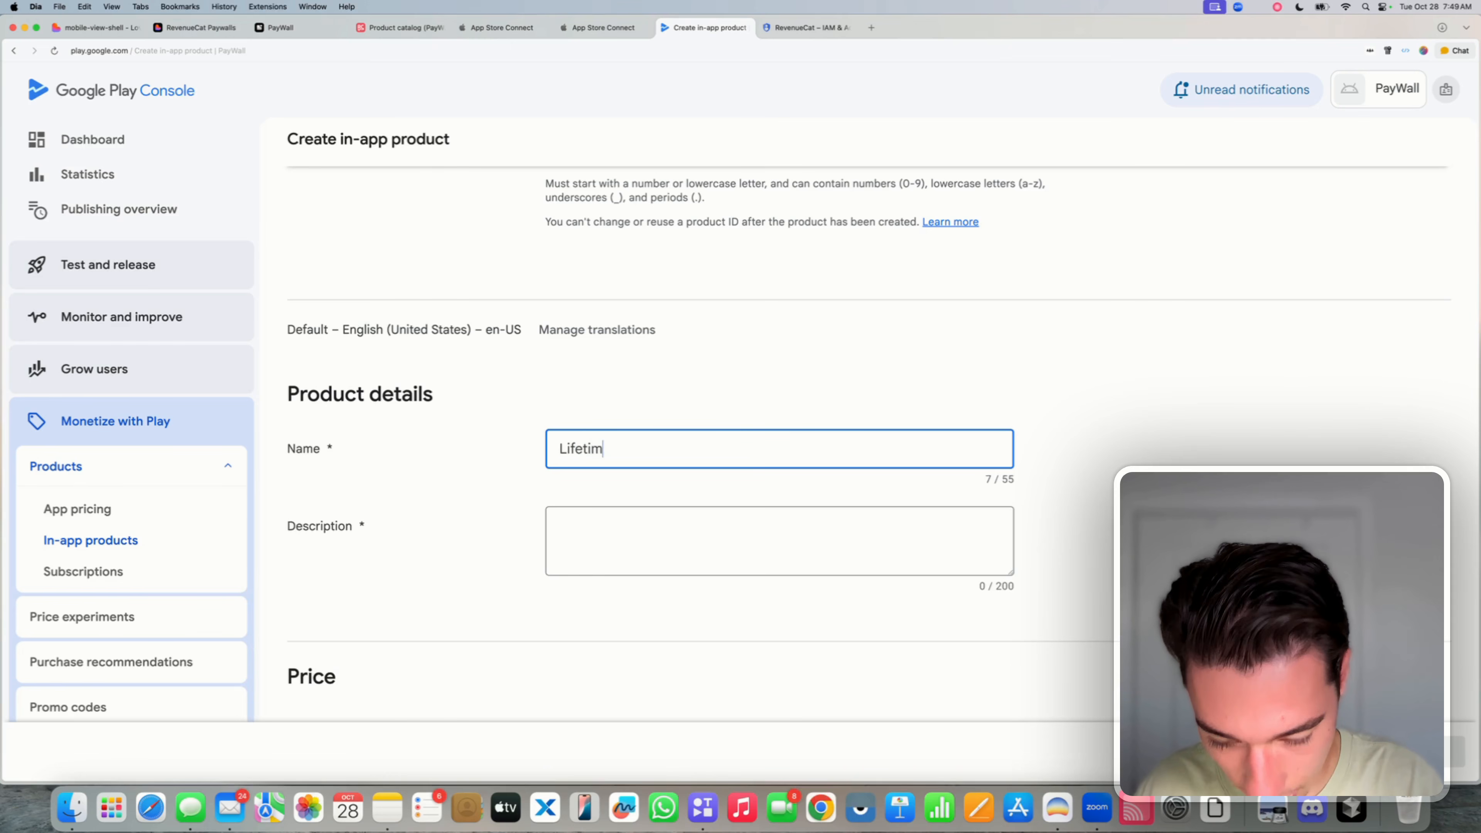
type("e")
- Add the description 'Get unlimited lifetime access to all our amazing features'
left_click(654, 523)
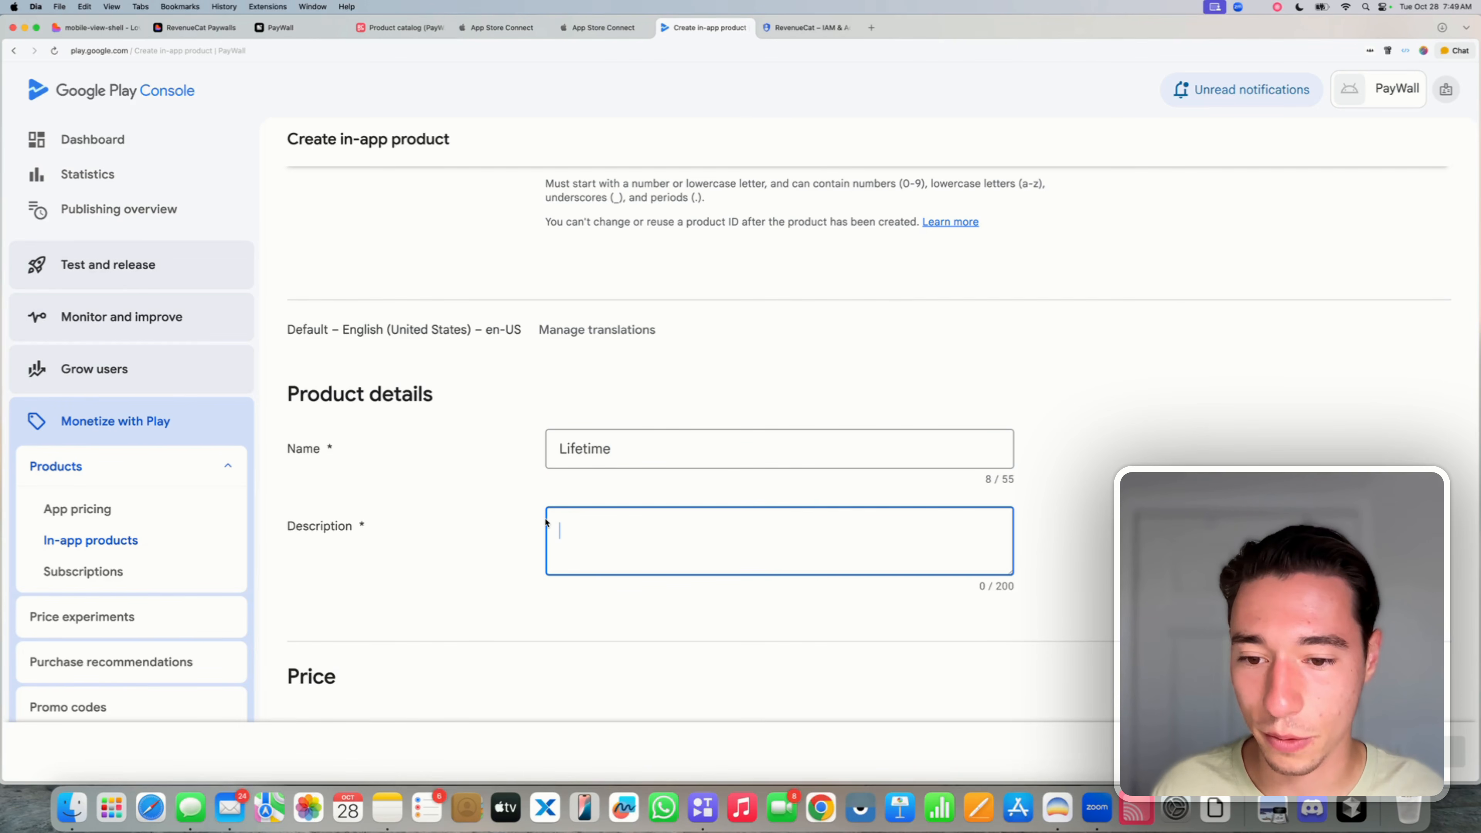
type("Get un")
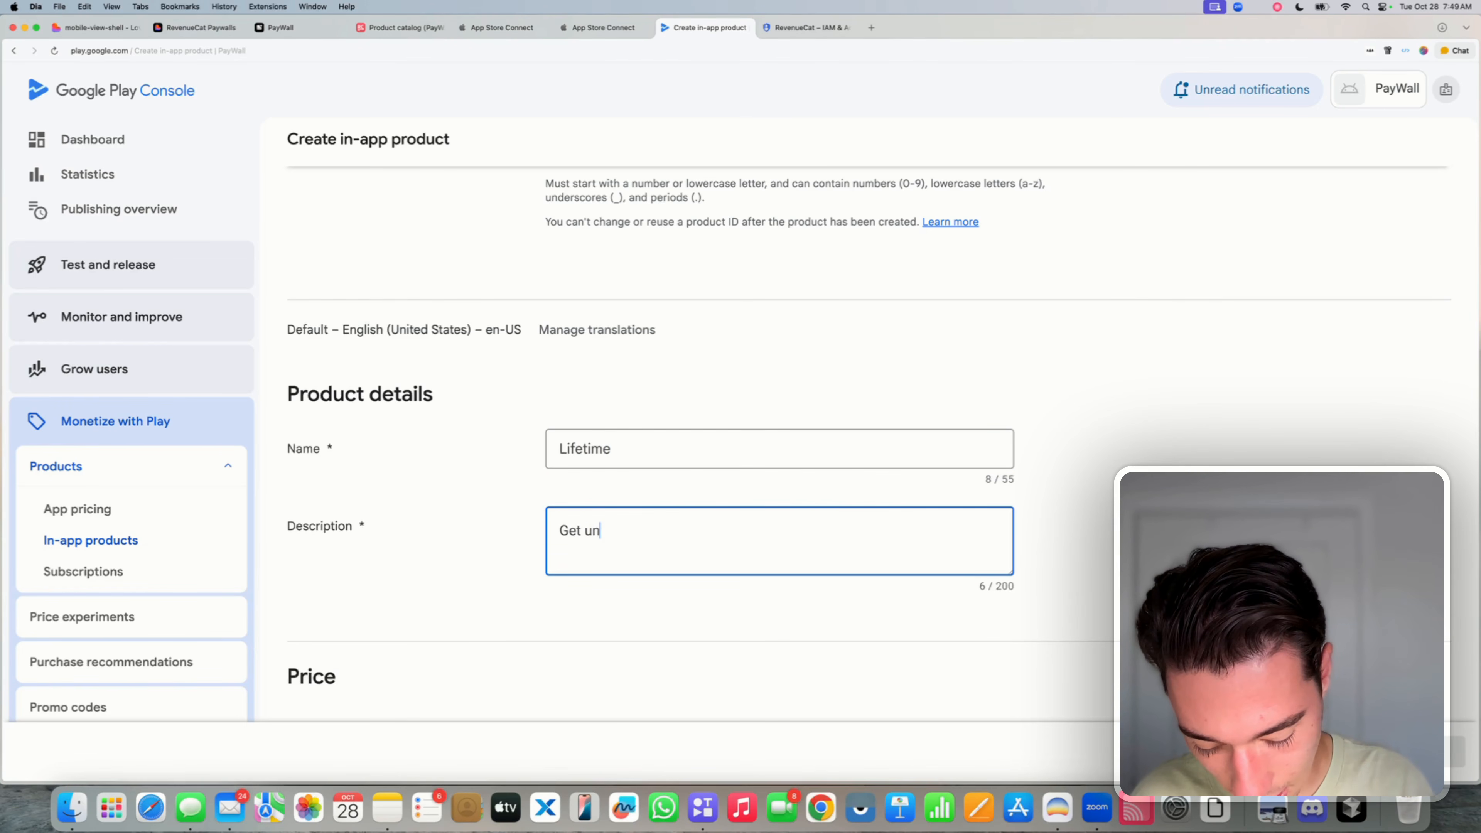
type("limited li")
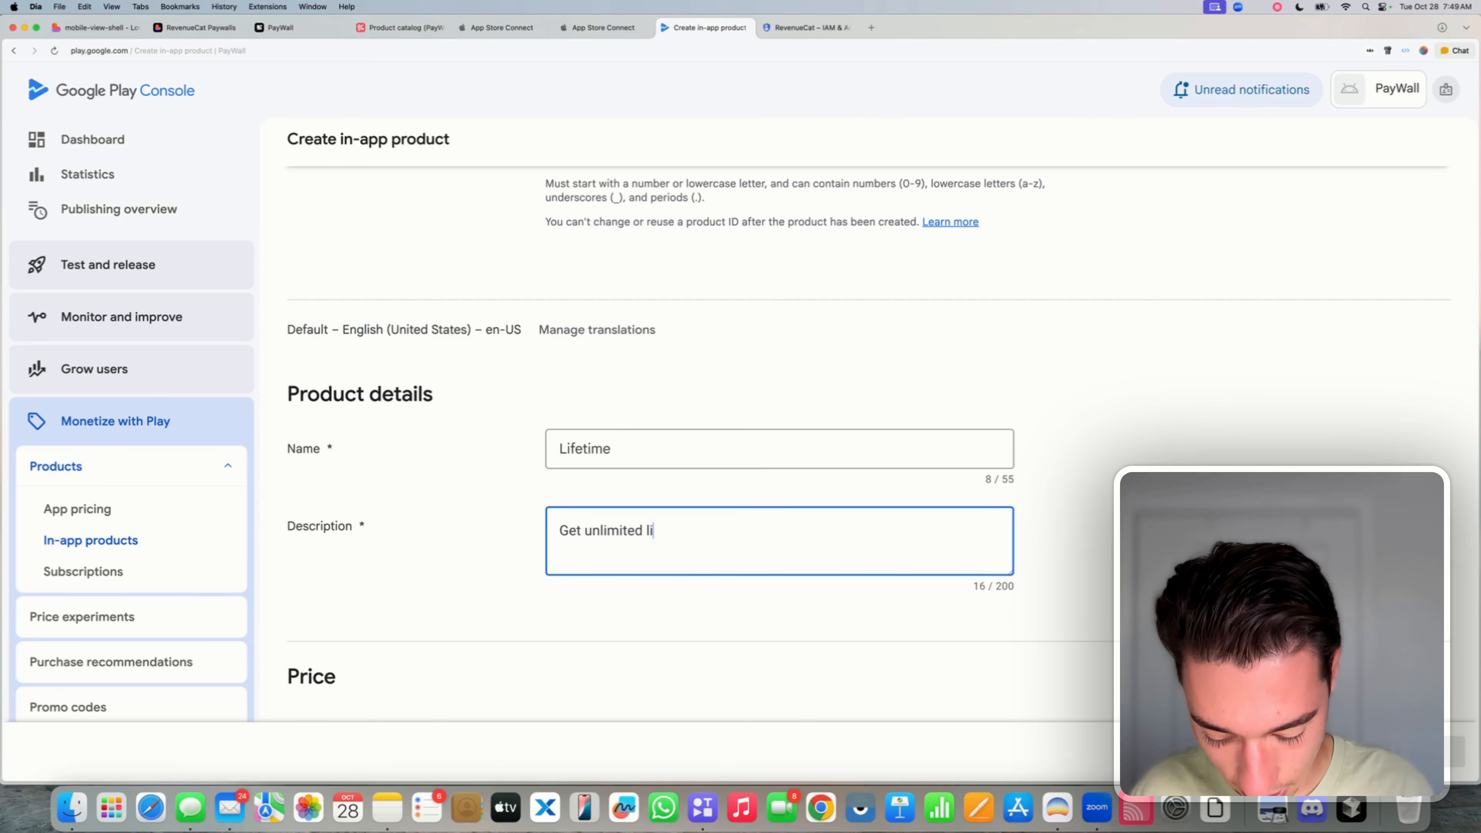
type("fetimne")
key("BackSpace")
key("BackSpace")
key("BackSpace")
type("e")
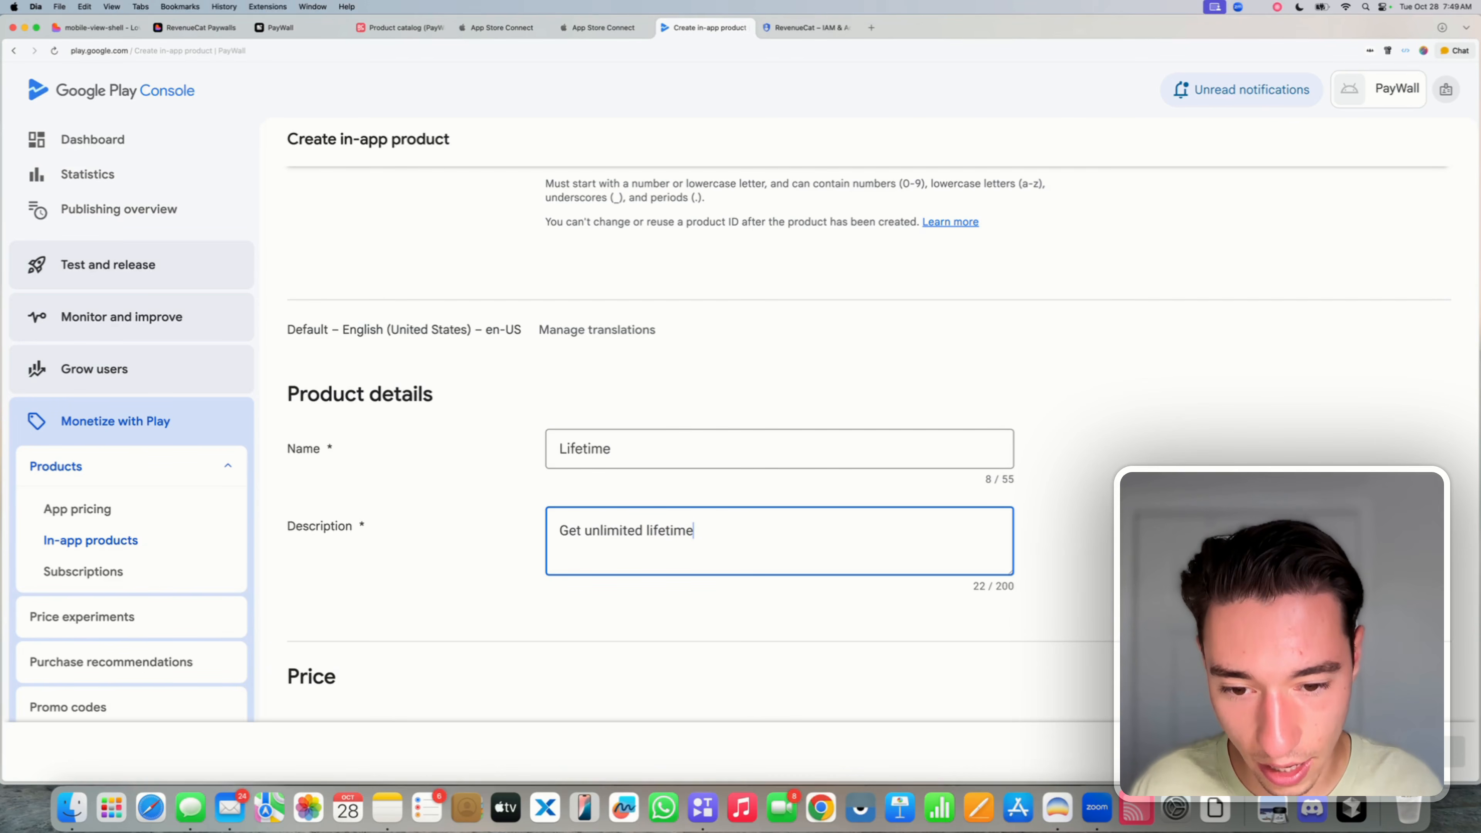
type(" access to al")
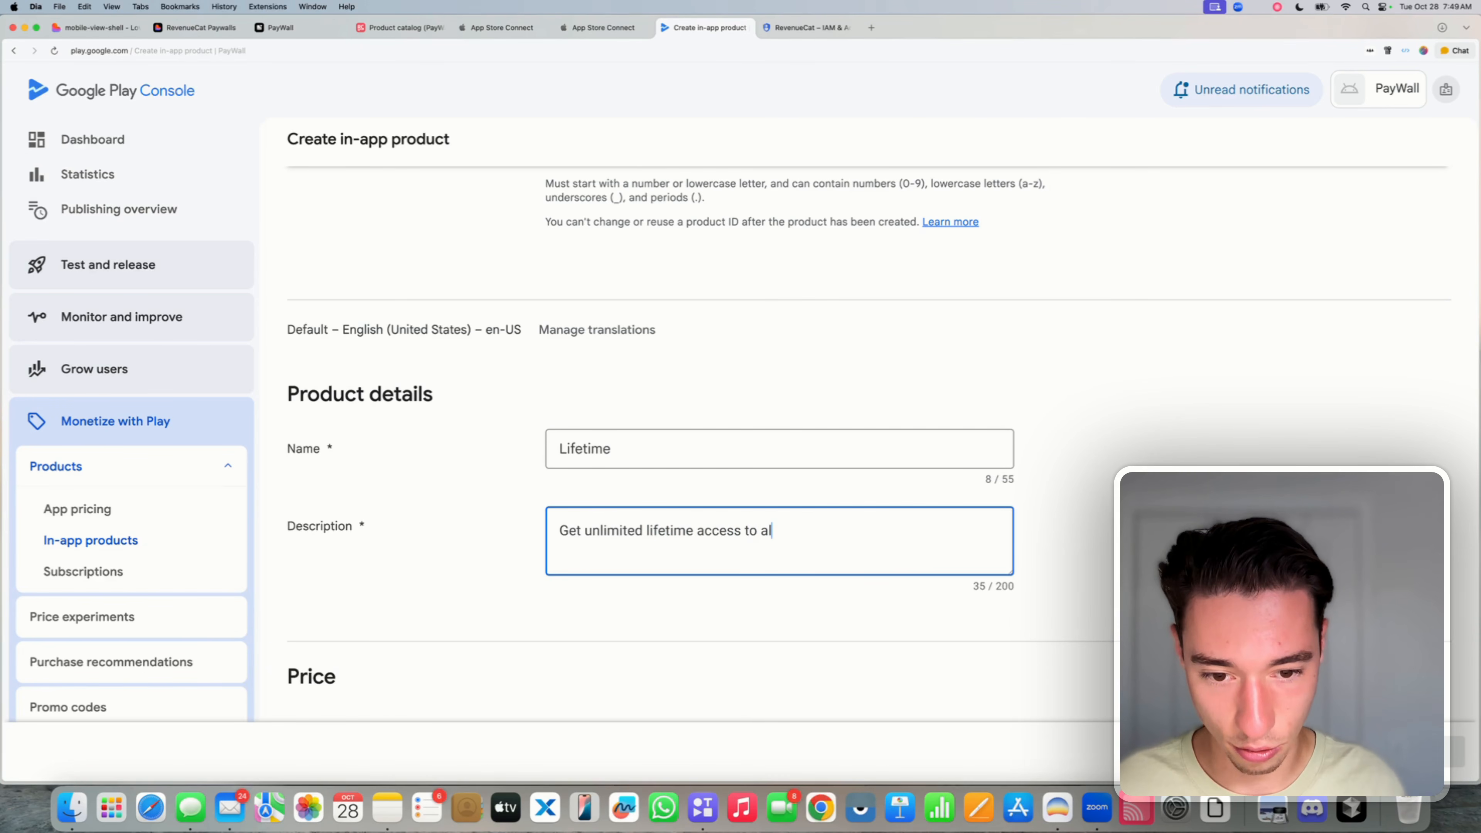
type("l our amazi")
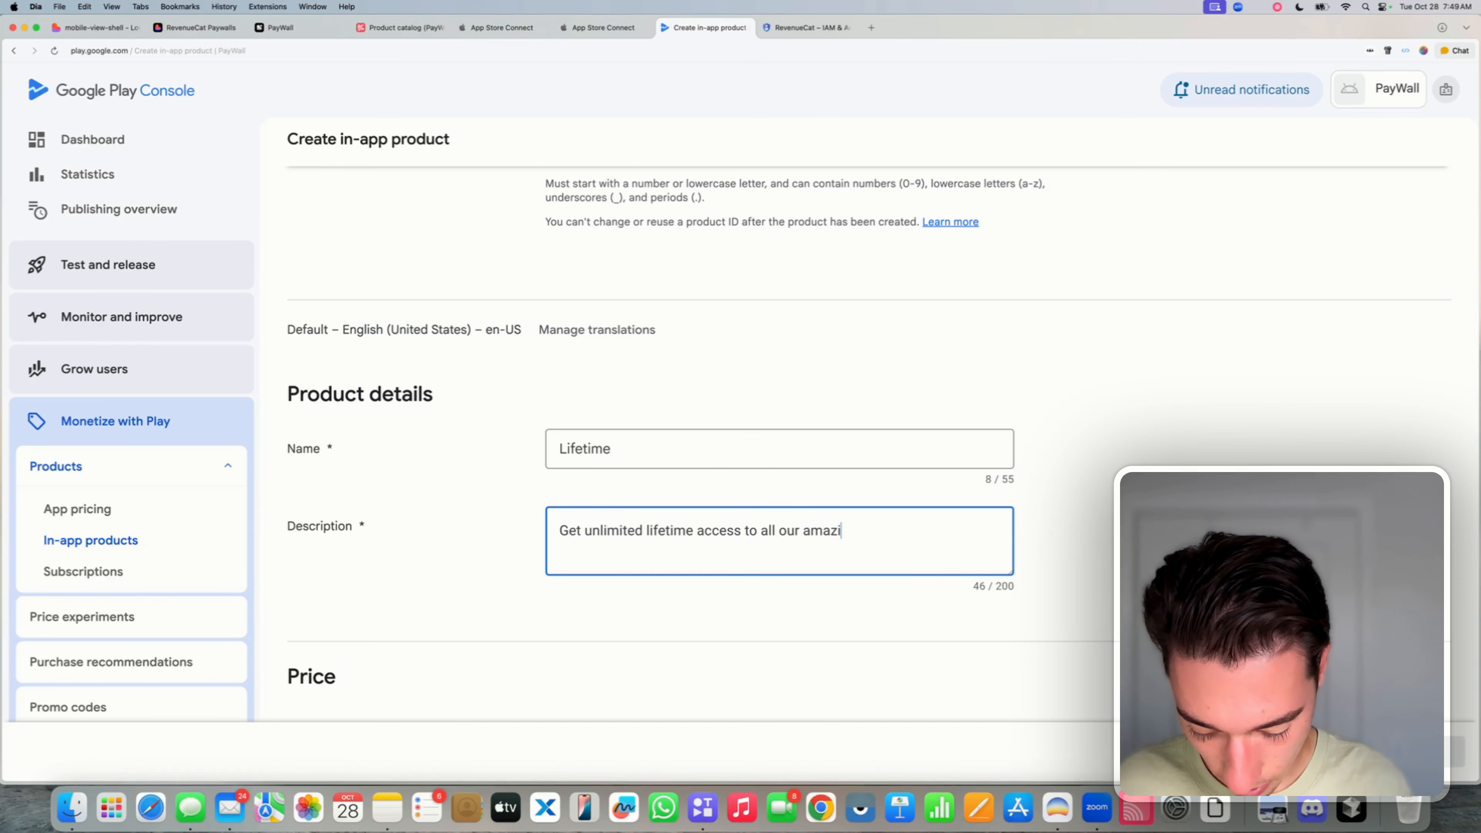
type("ng features")
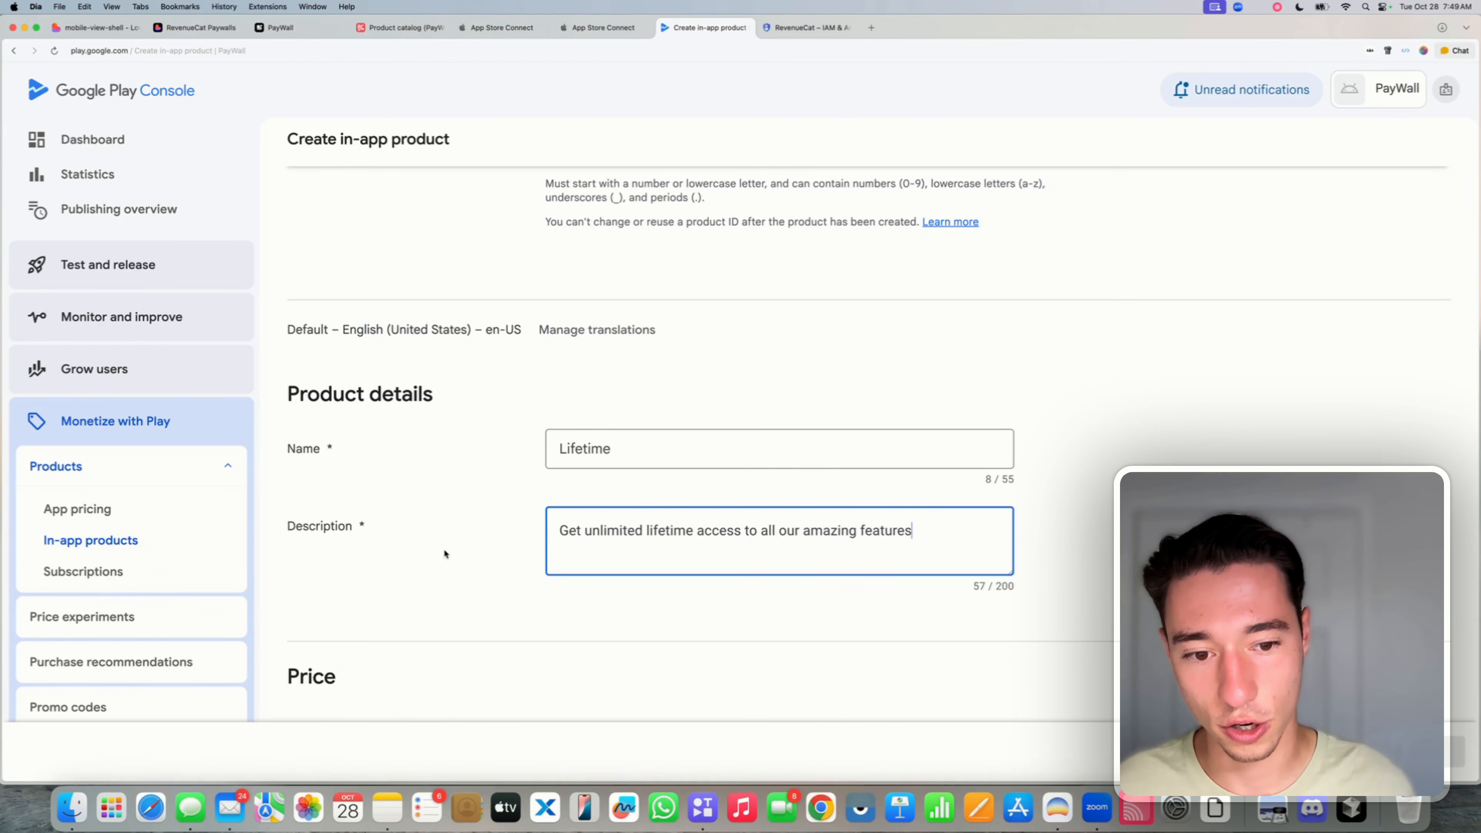
left_click(407, 544)
scroll(407, 544, "down", 5)
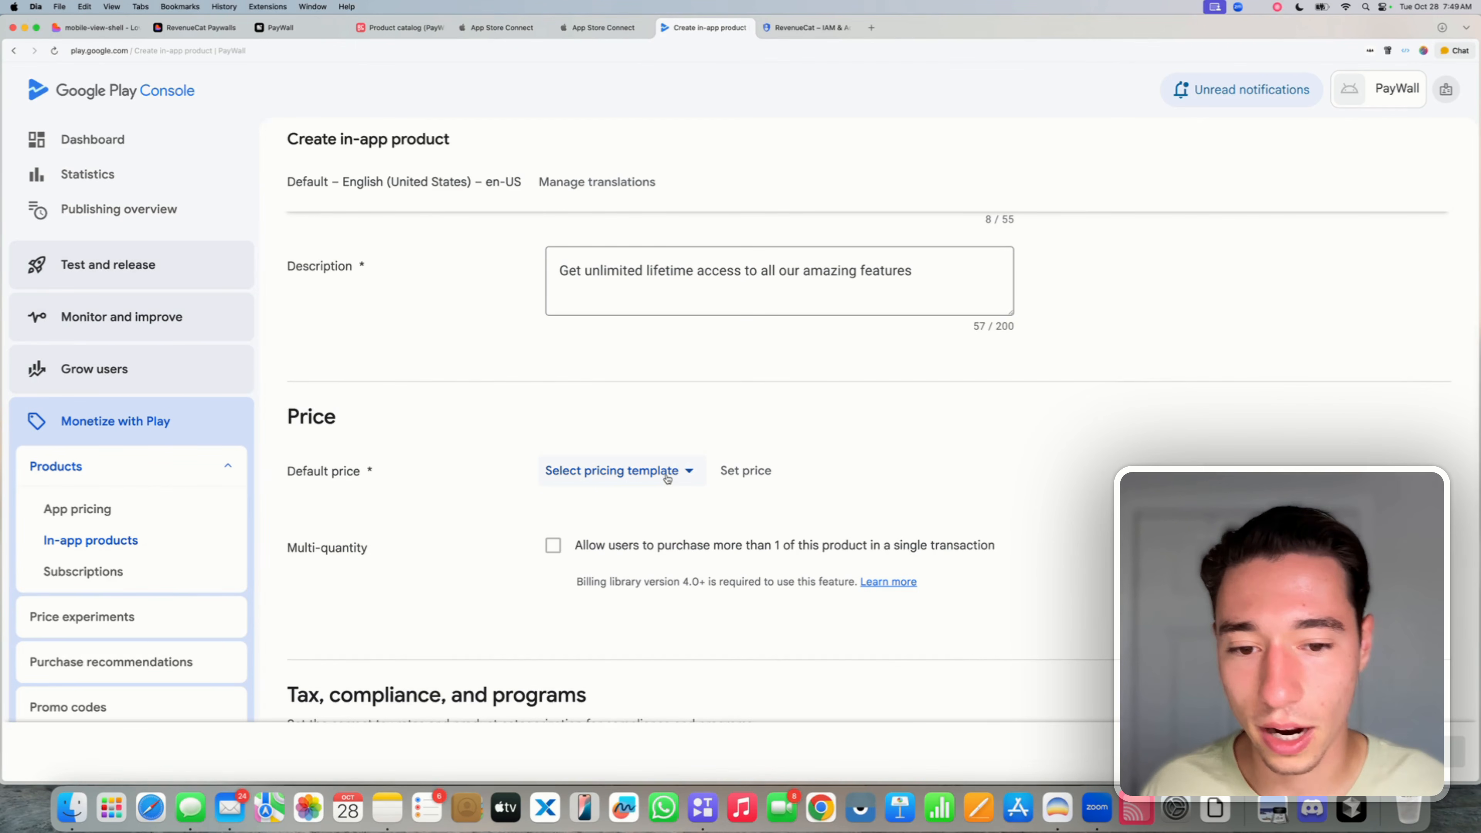
- Set the Lifetime product's default price to USD 199.00
left_click(740, 471)
left_click(142, 314)
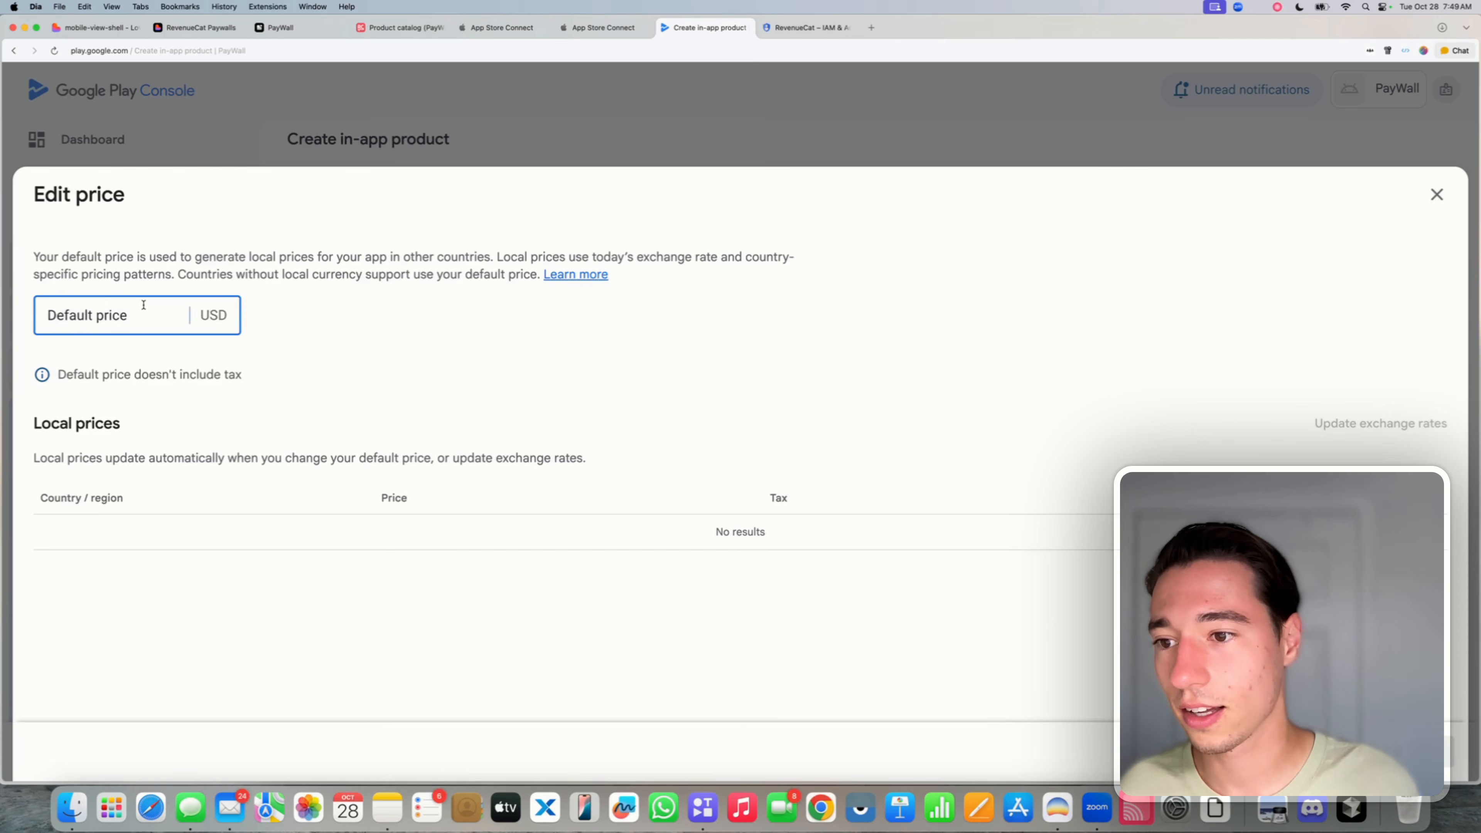
type("199")
left_click(317, 359)
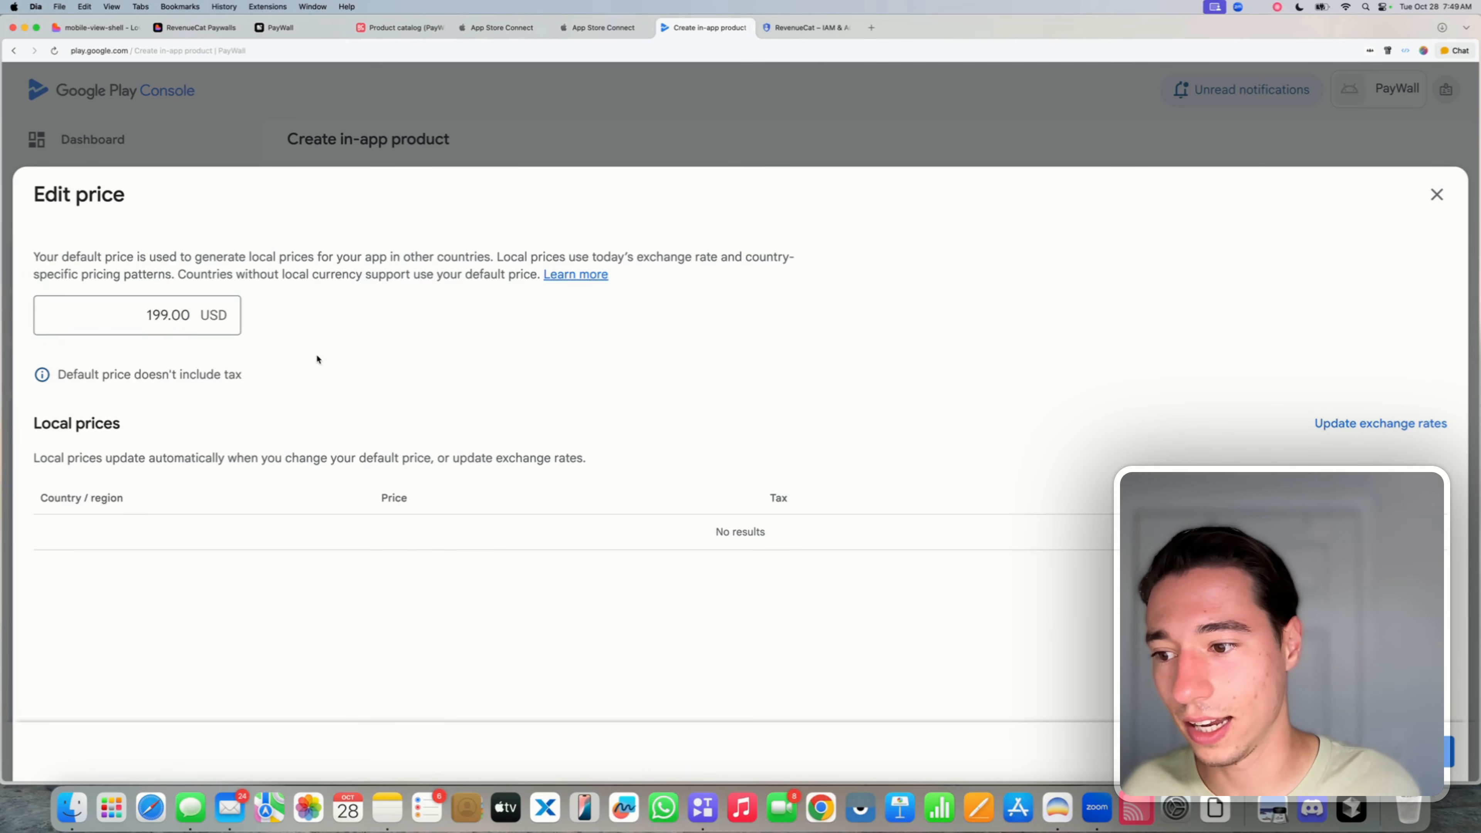
left_click(1427, 752)
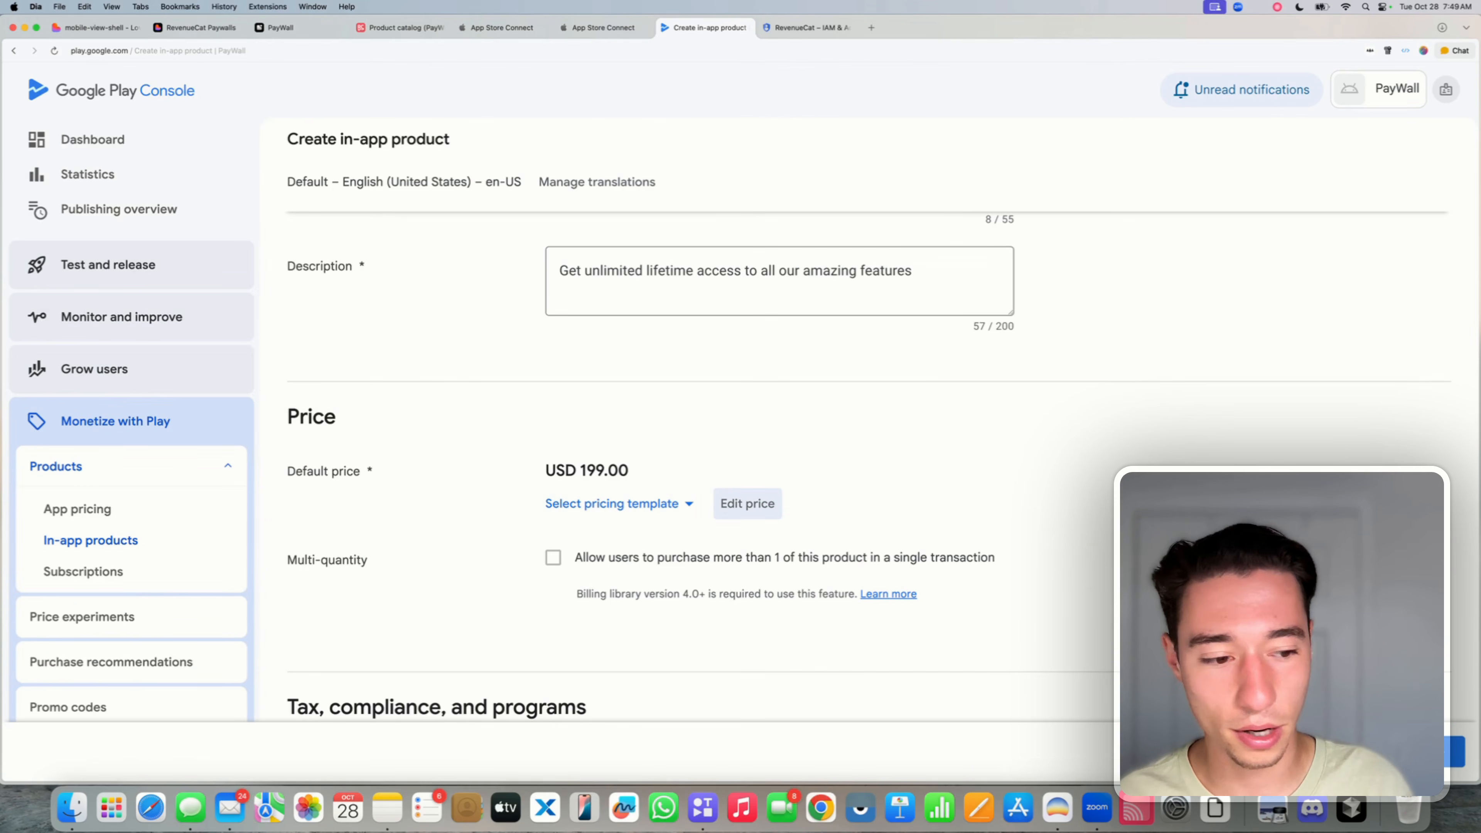
- Save the Lifetime product as active and go to the Subscriptions list
scroll(638, 606, "down", 5)
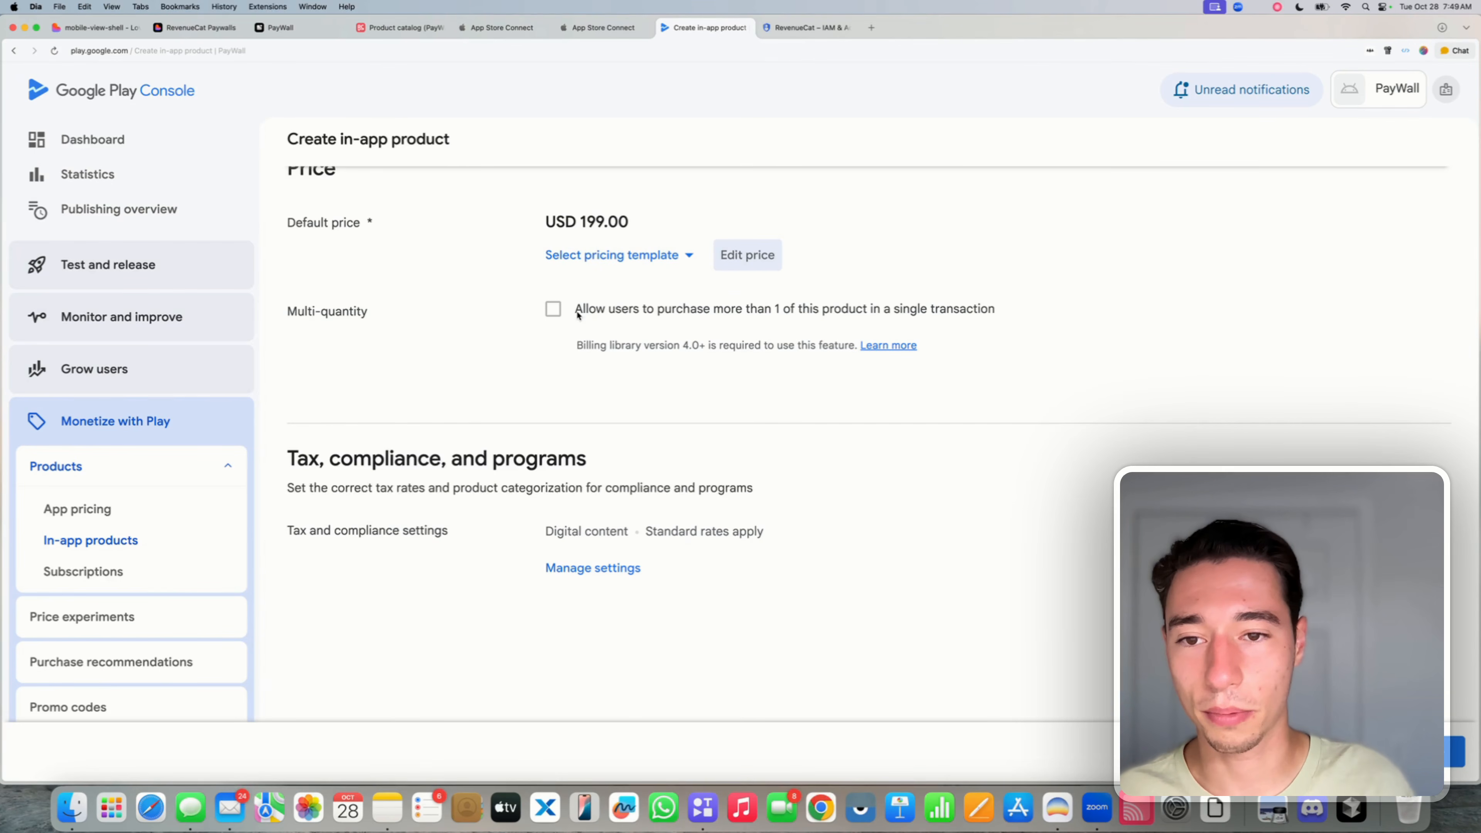
scroll(586, 445, "up", 5)
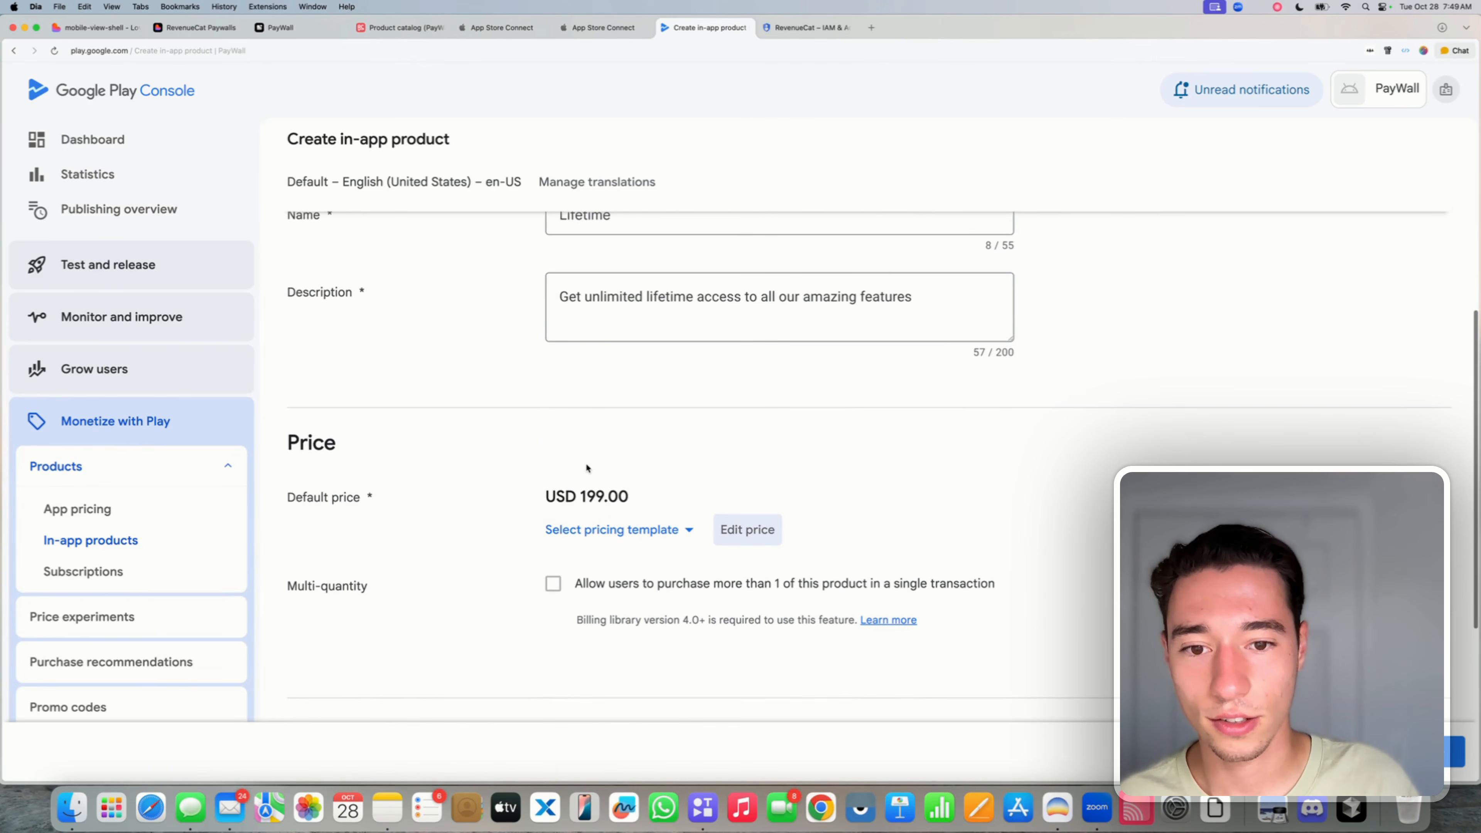
scroll(587, 467, "down", 4)
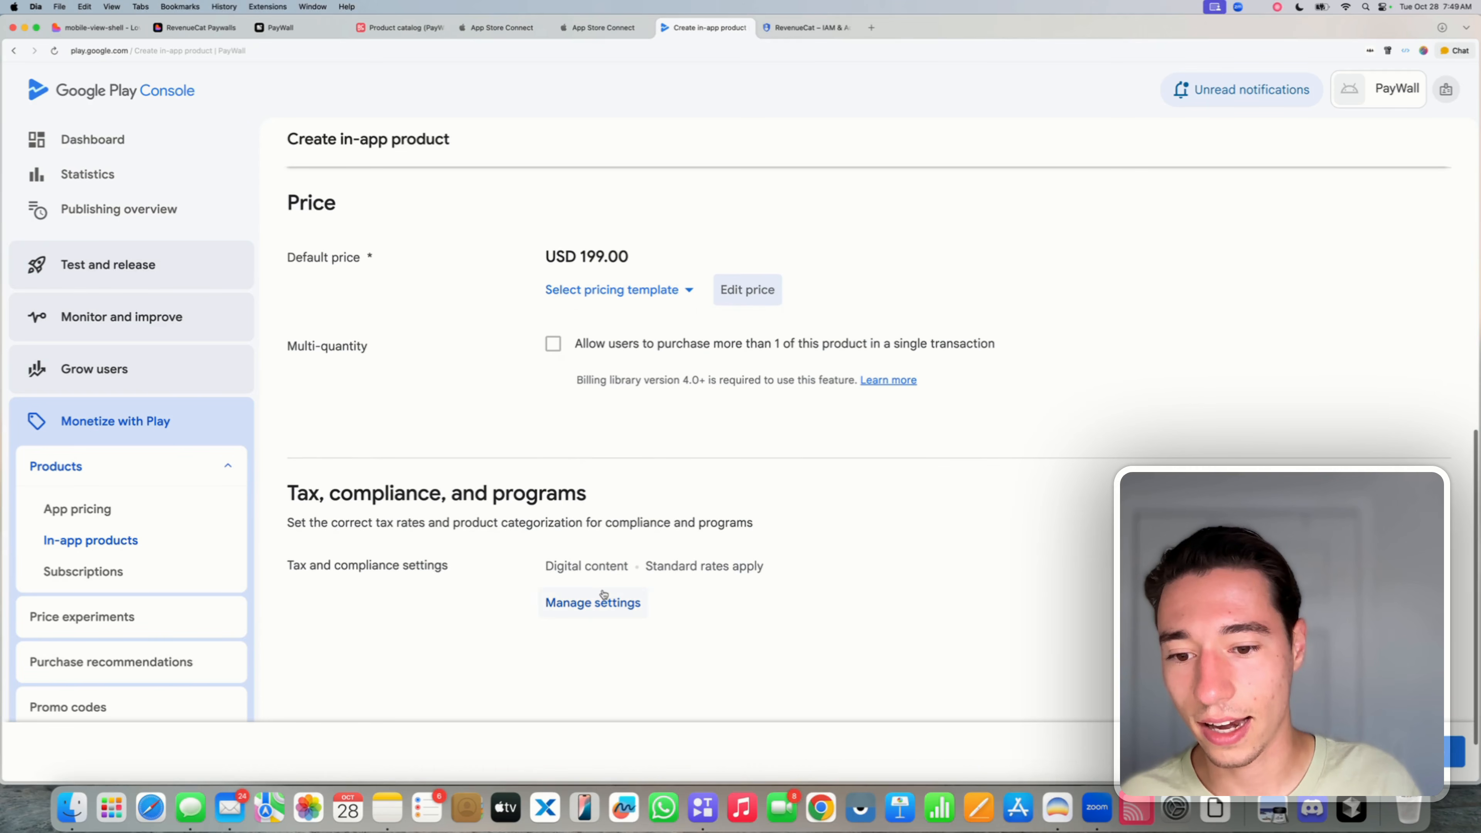
left_click(1456, 753)
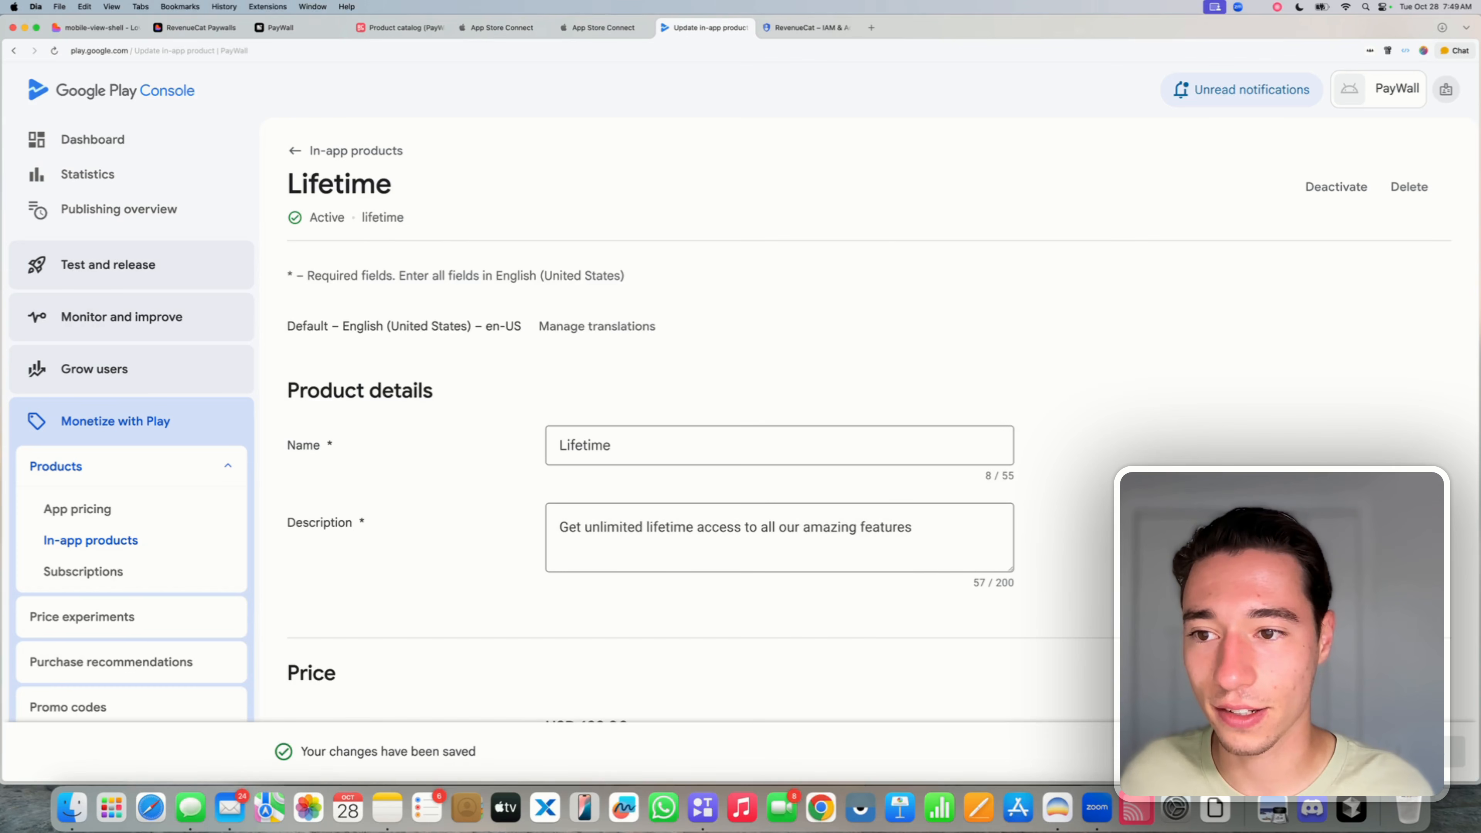
left_click(336, 163)
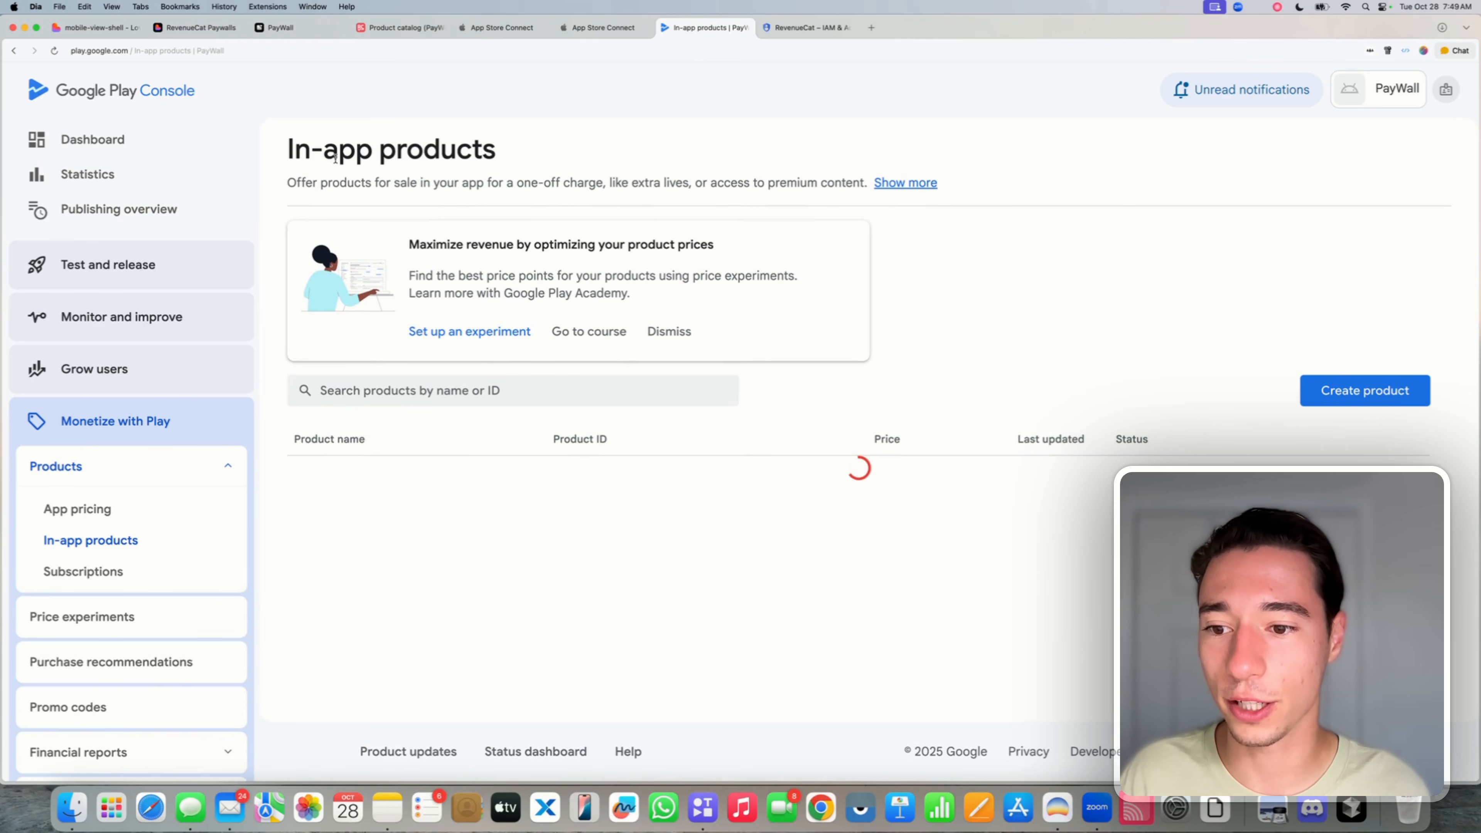
left_click(83, 575)
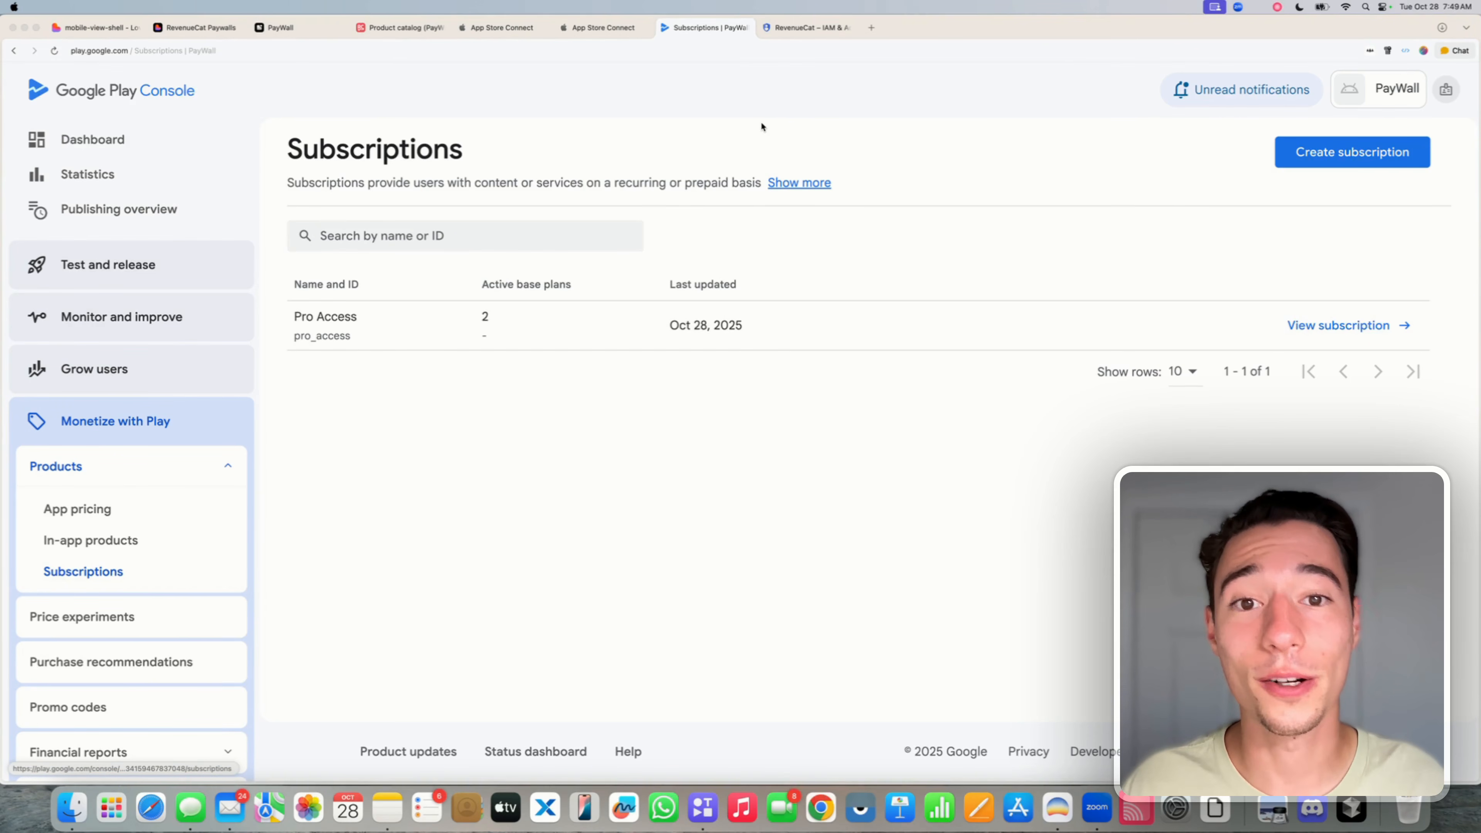
- In the RevenueCat product catalog, start importing Google Play products for the PayWall (Play Store) app
left_click(407, 29)
scroll(304, 369, "down", 2)
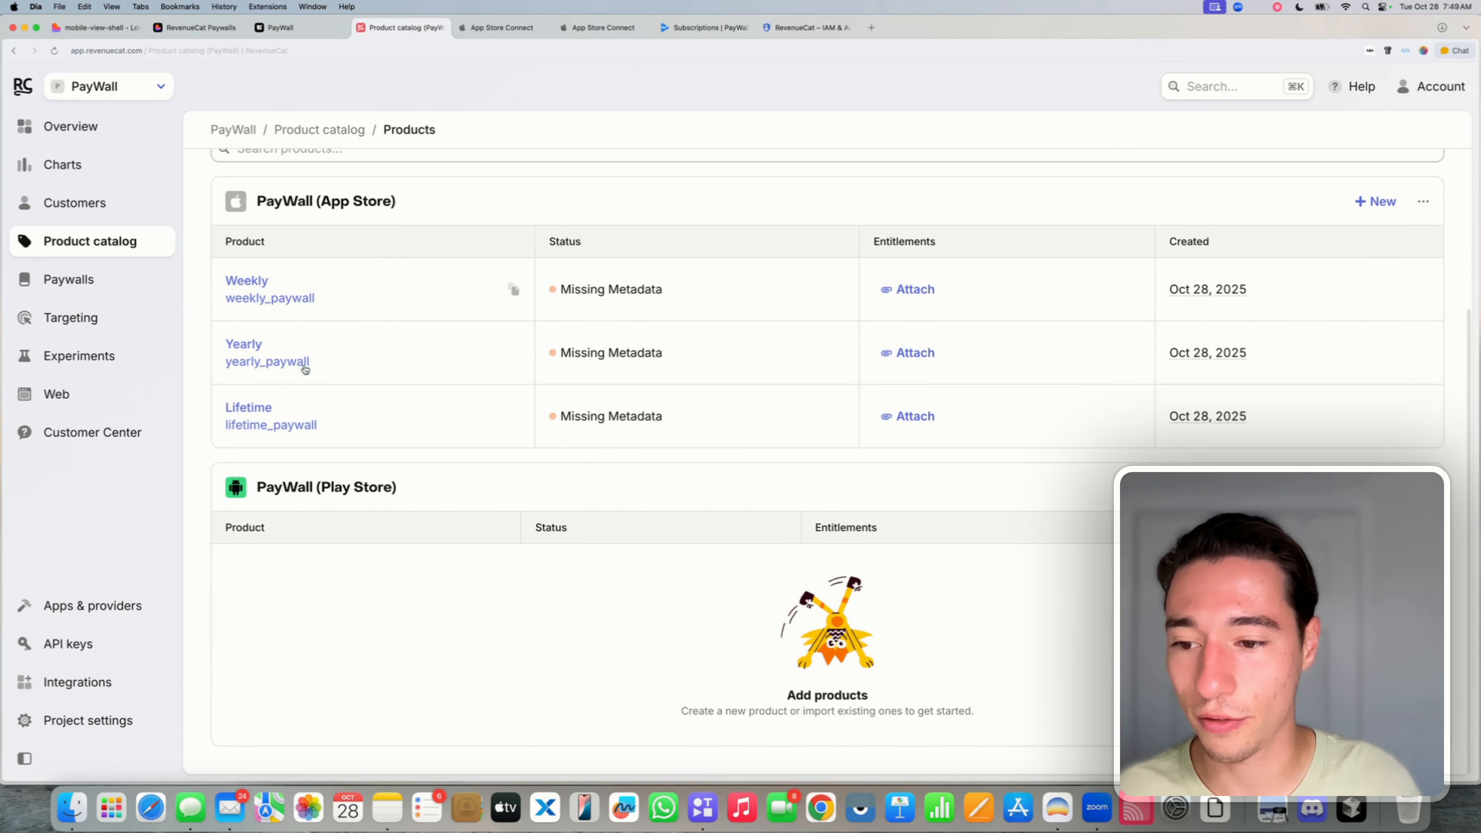
left_click_drag(260, 487, 406, 492)
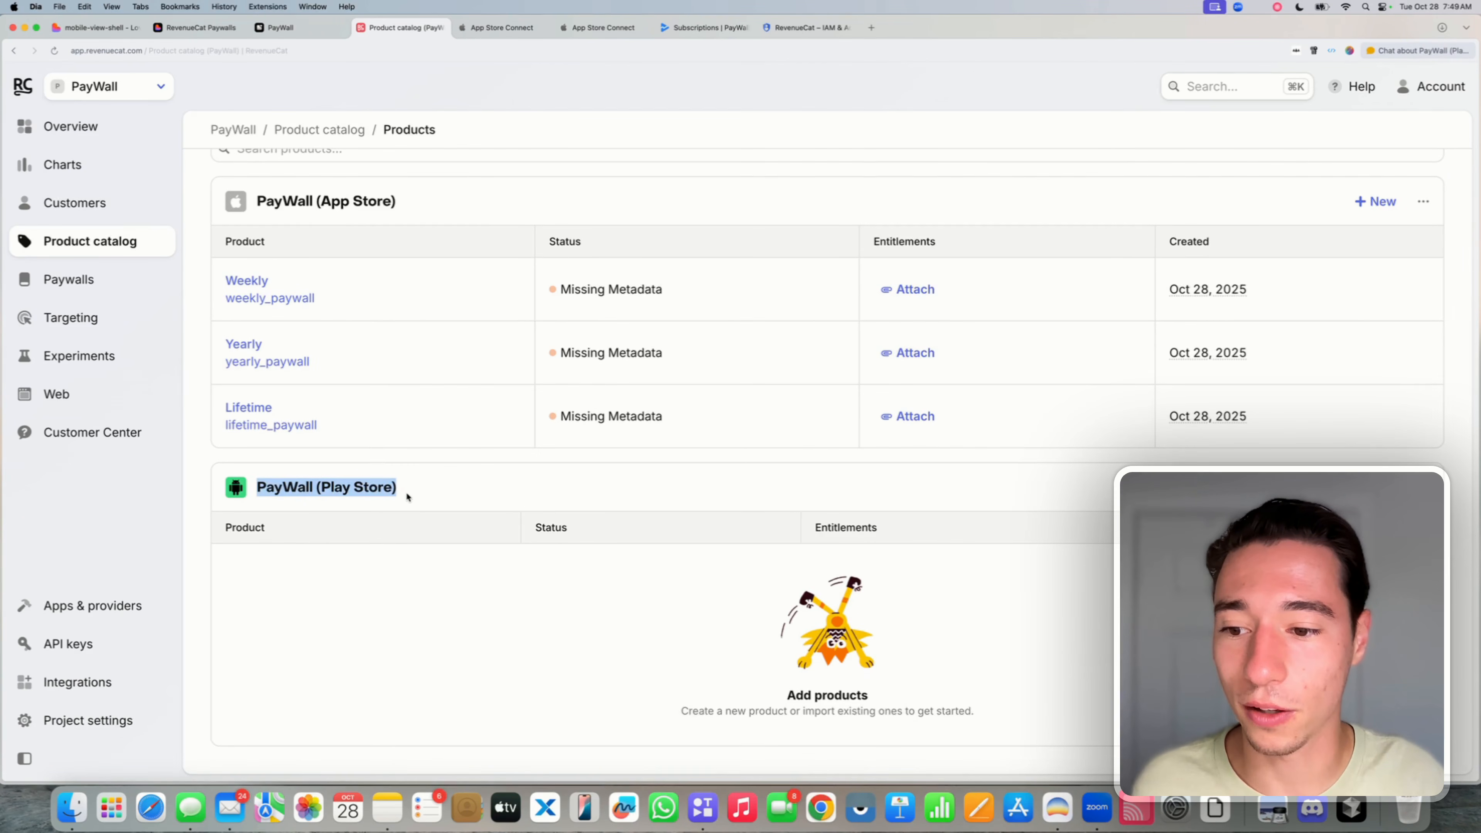
left_click(408, 492)
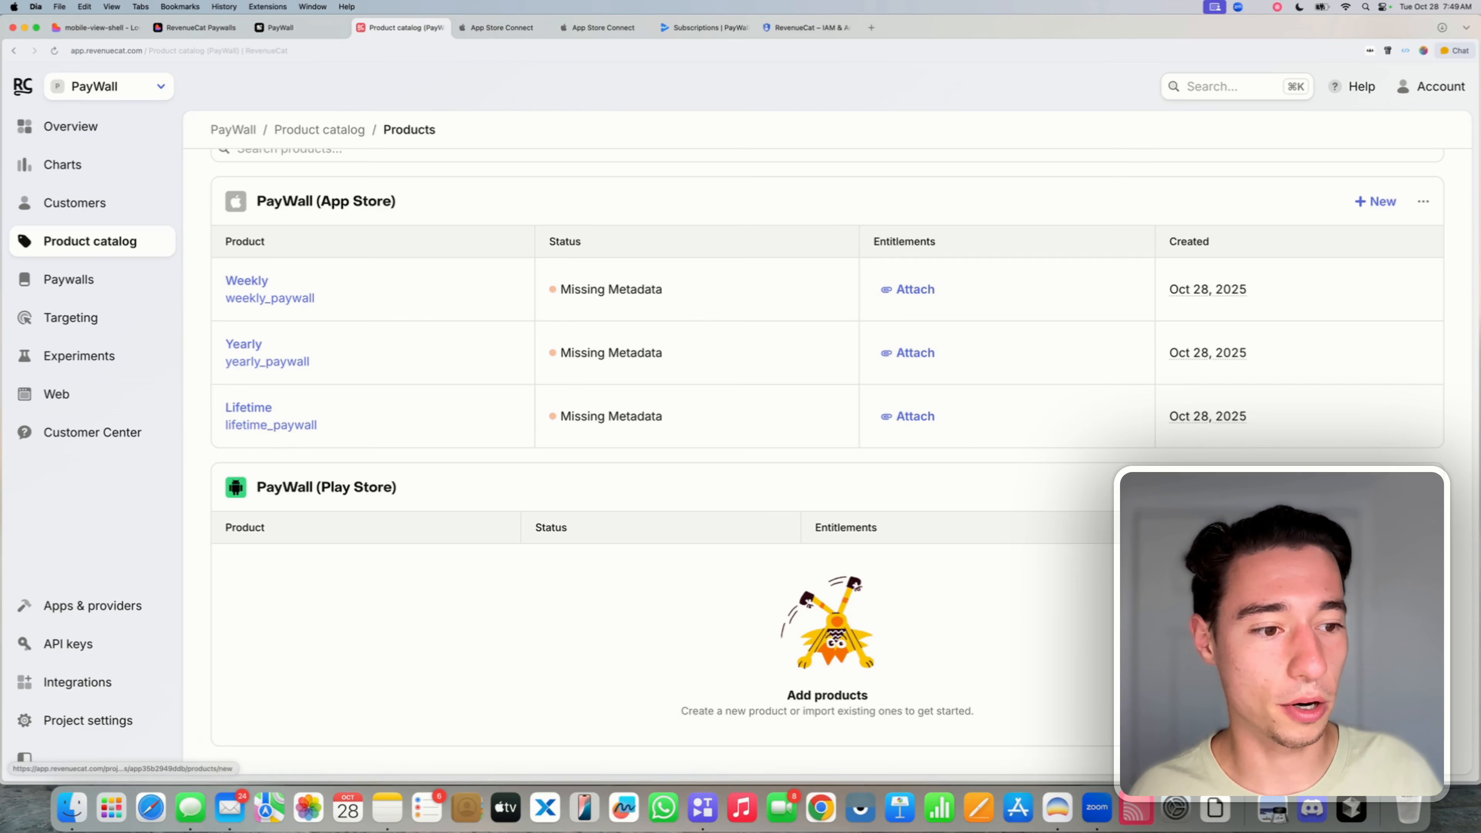
left_click(1375, 487)
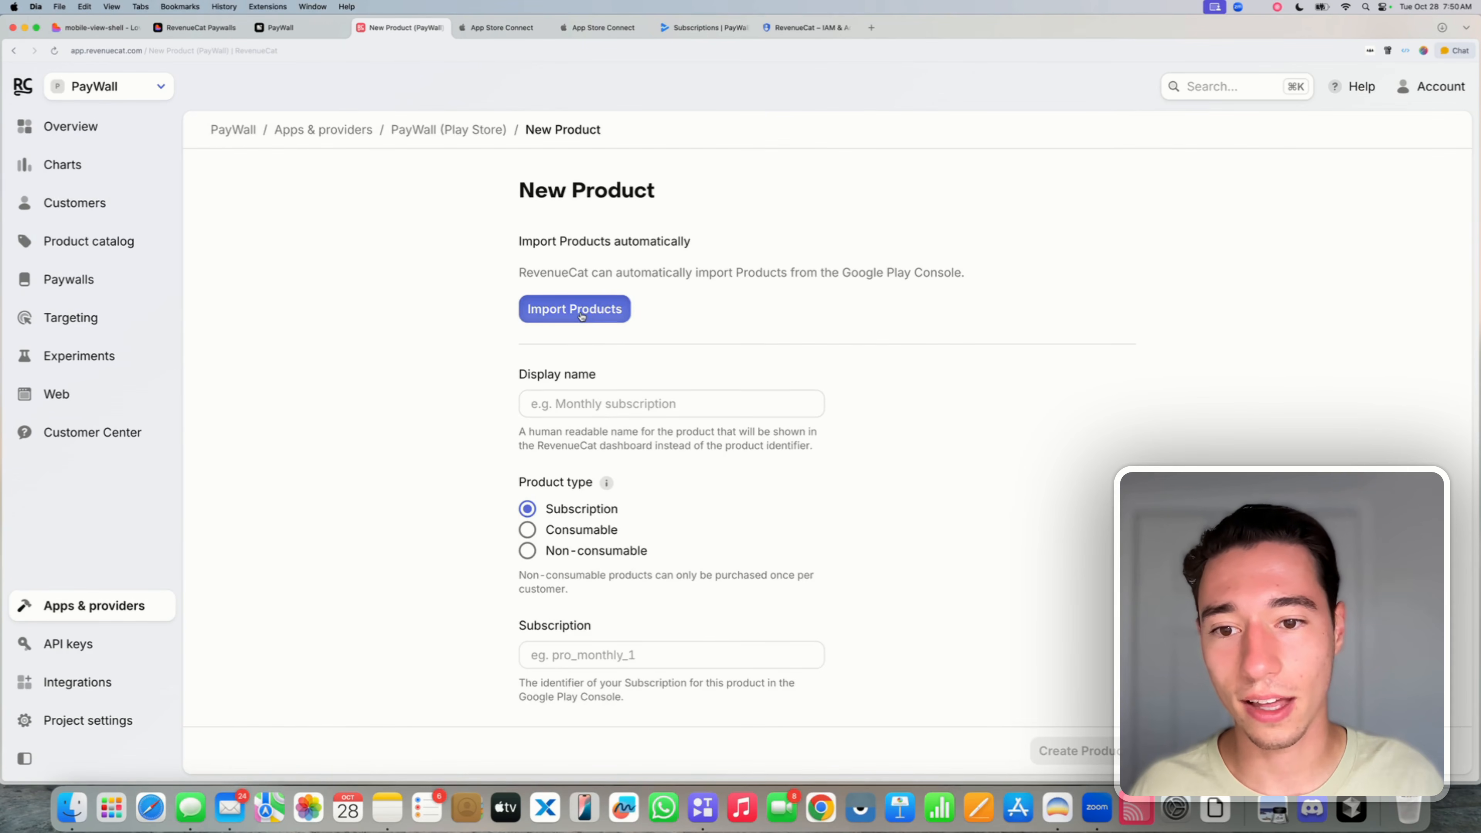
left_click(577, 308)
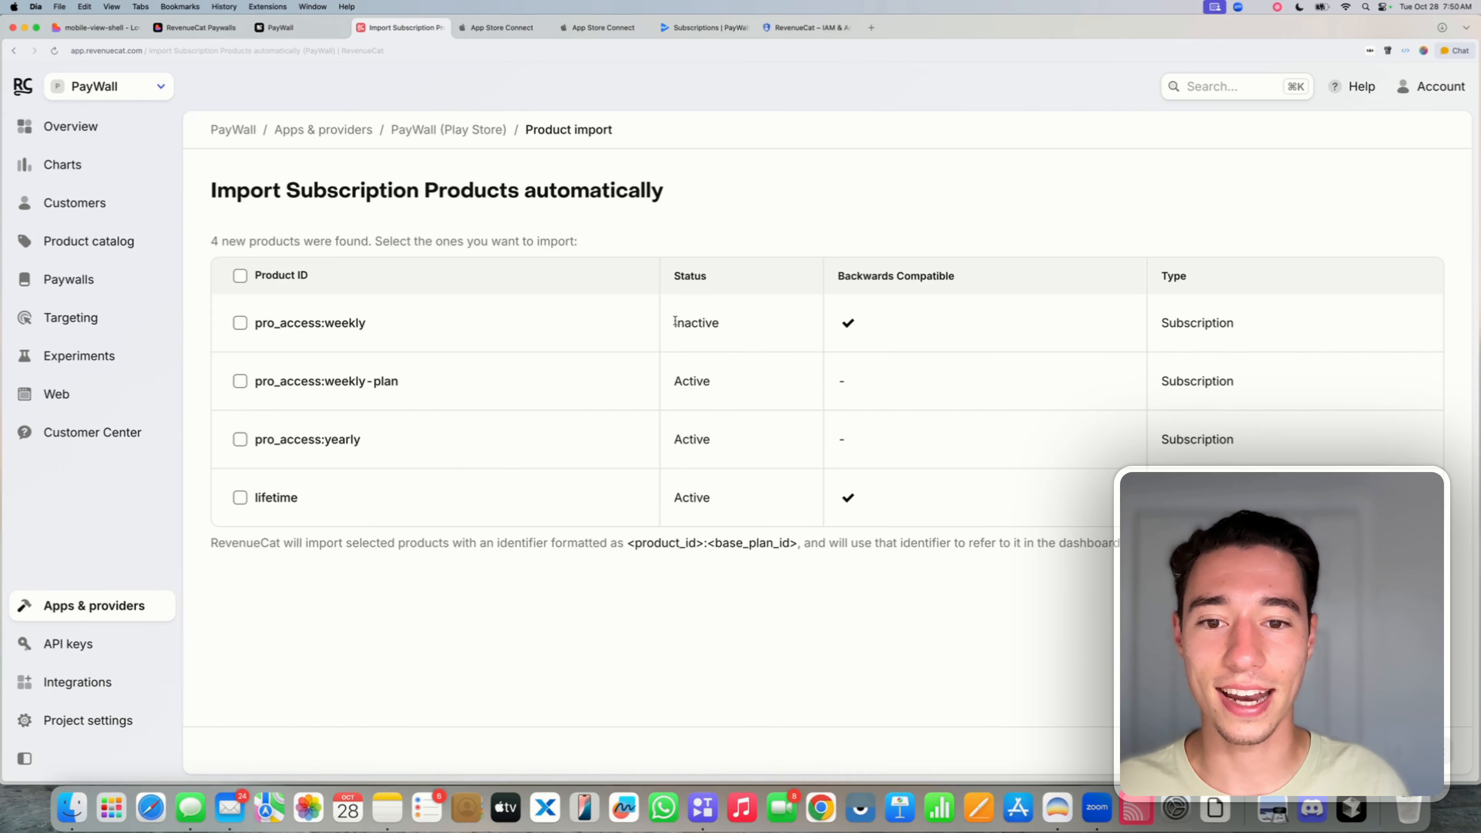
- Import pro_access:weekly-plan, pro_access:yearly and lifetime, leaving the lifetime product's type unchanged
left_click_drag(676, 322, 777, 331)
left_click(611, 616)
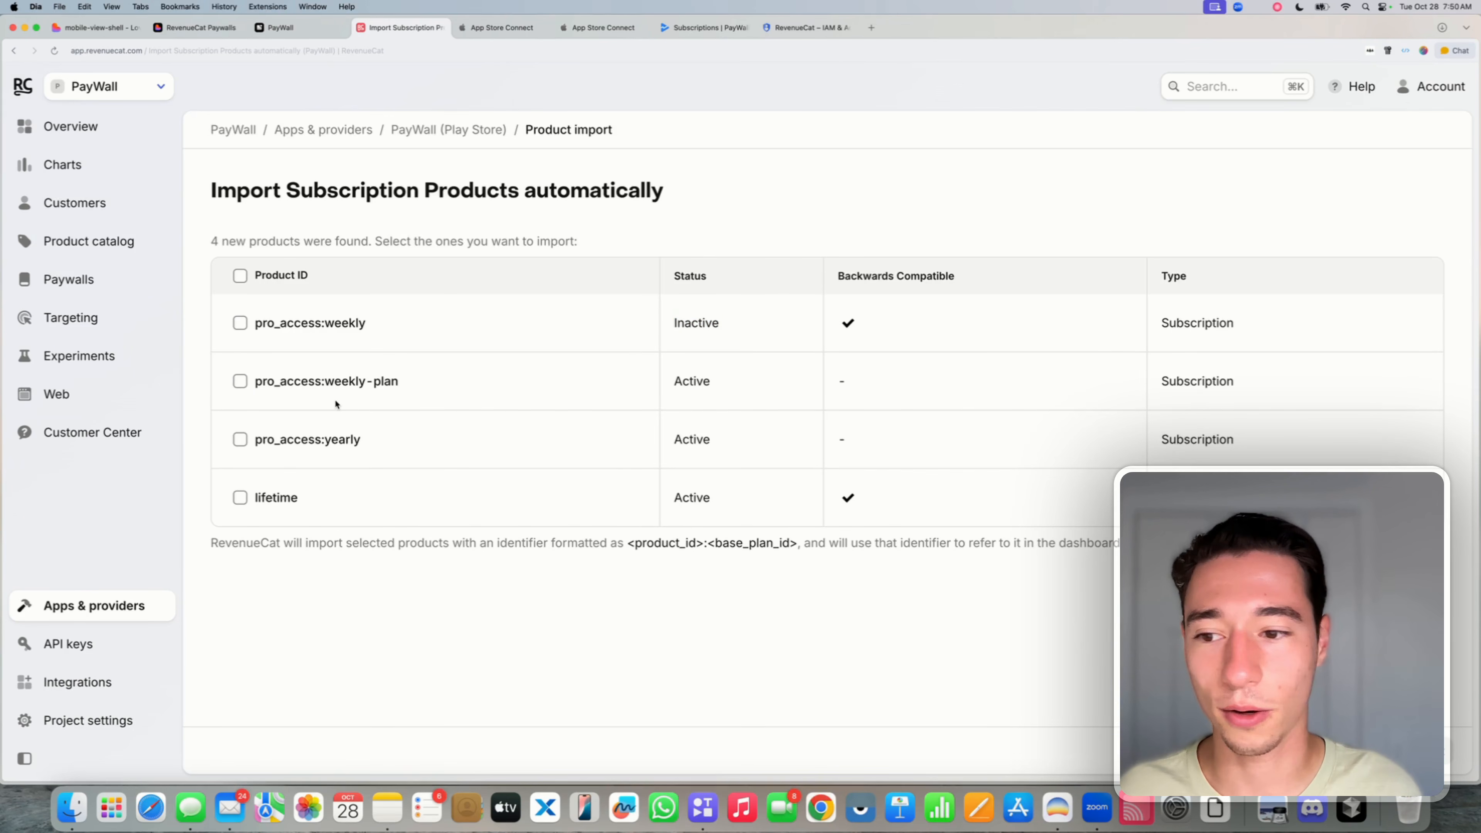
left_click(241, 382)
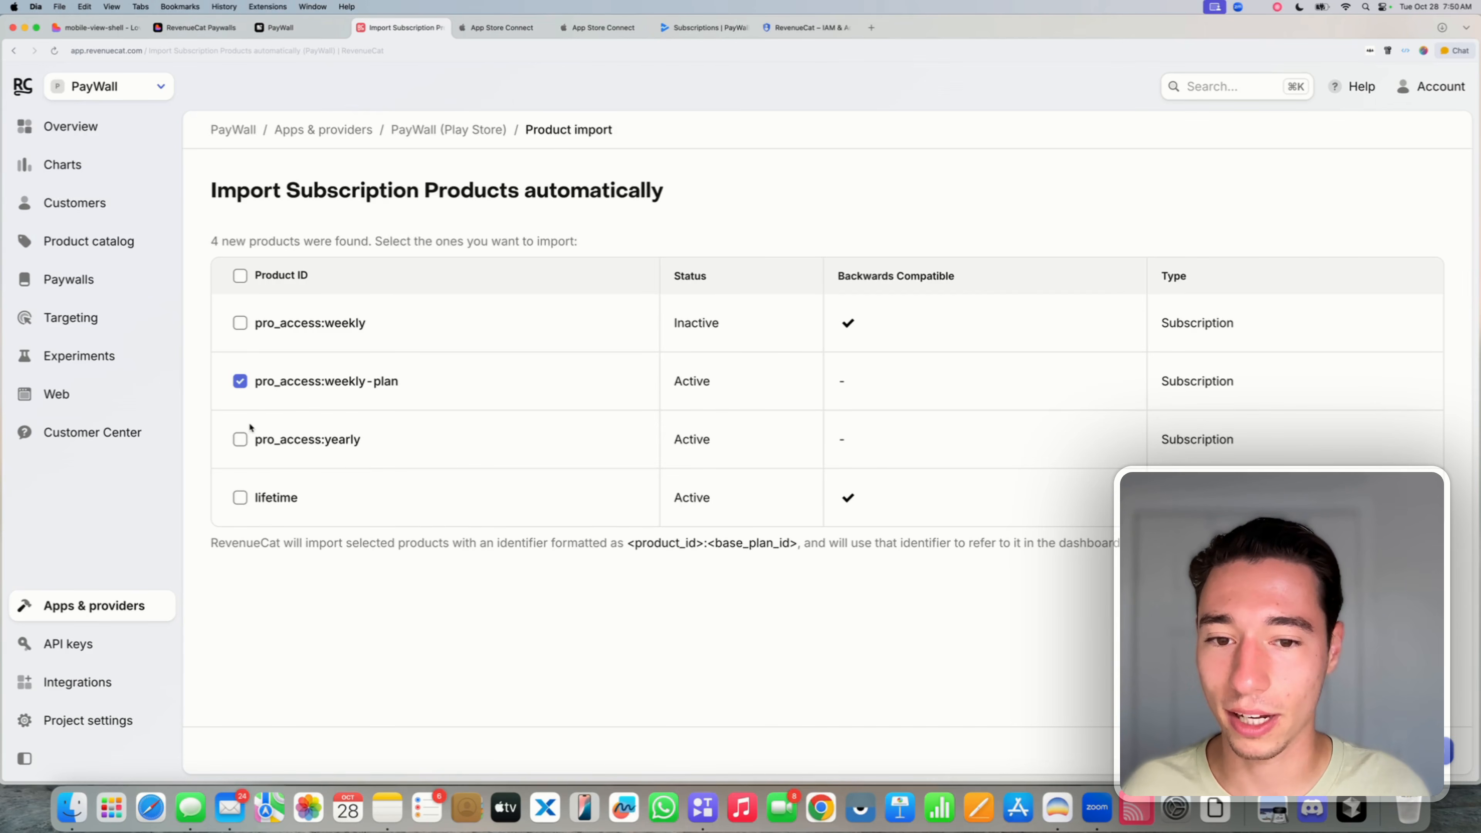
left_click(240, 440)
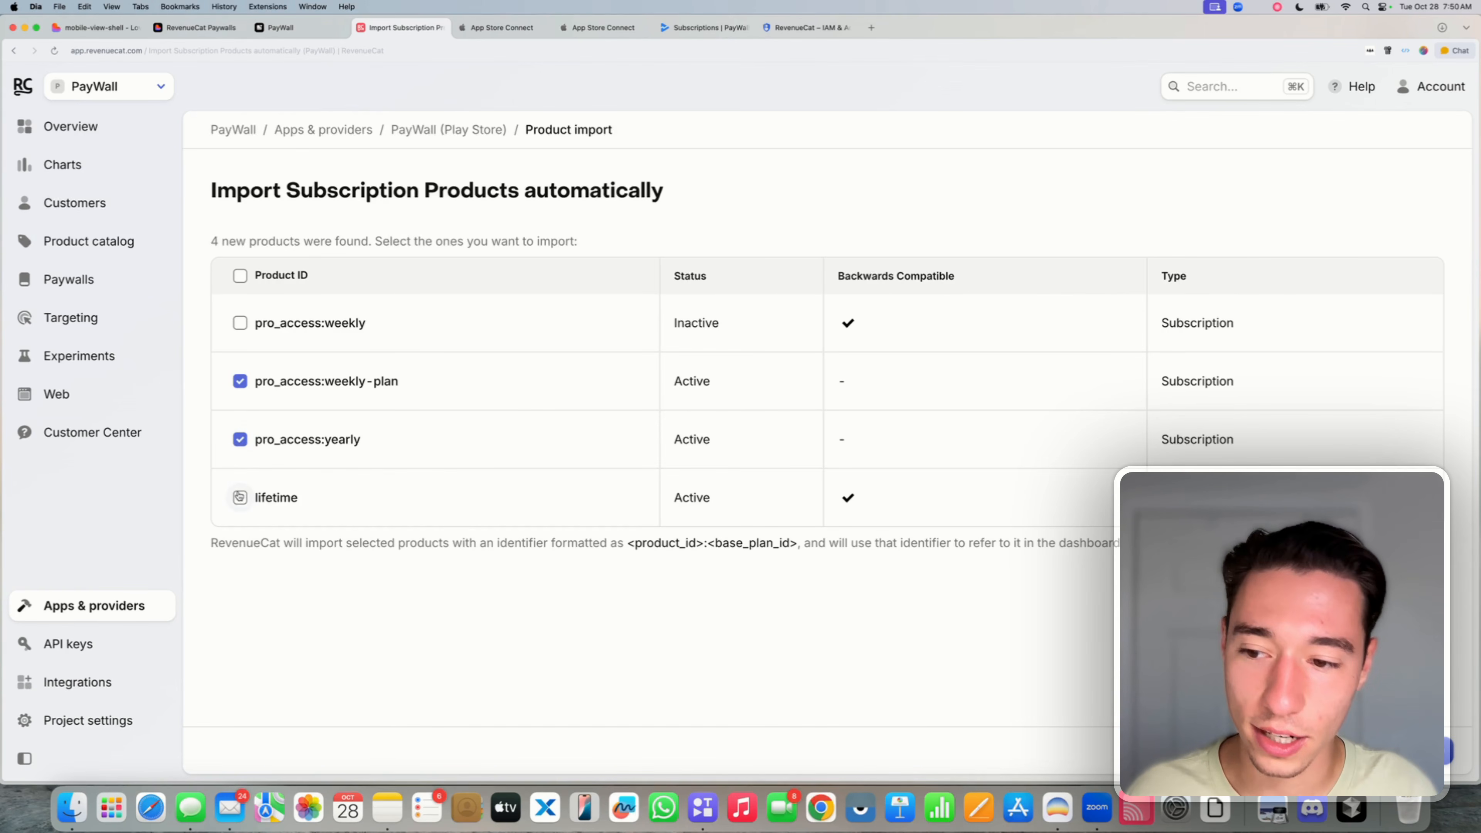
left_click(240, 499)
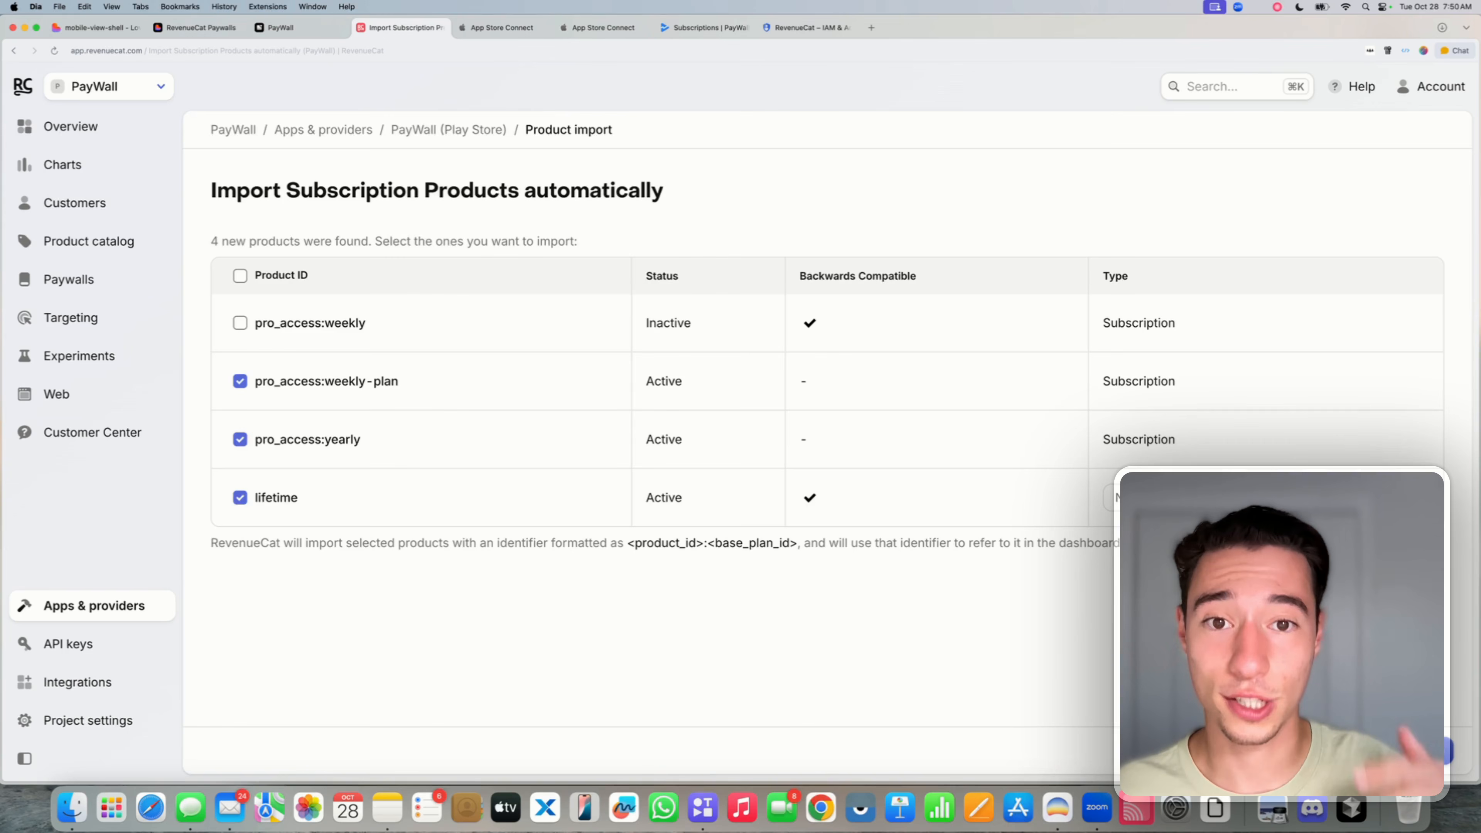
left_click(1102, 493)
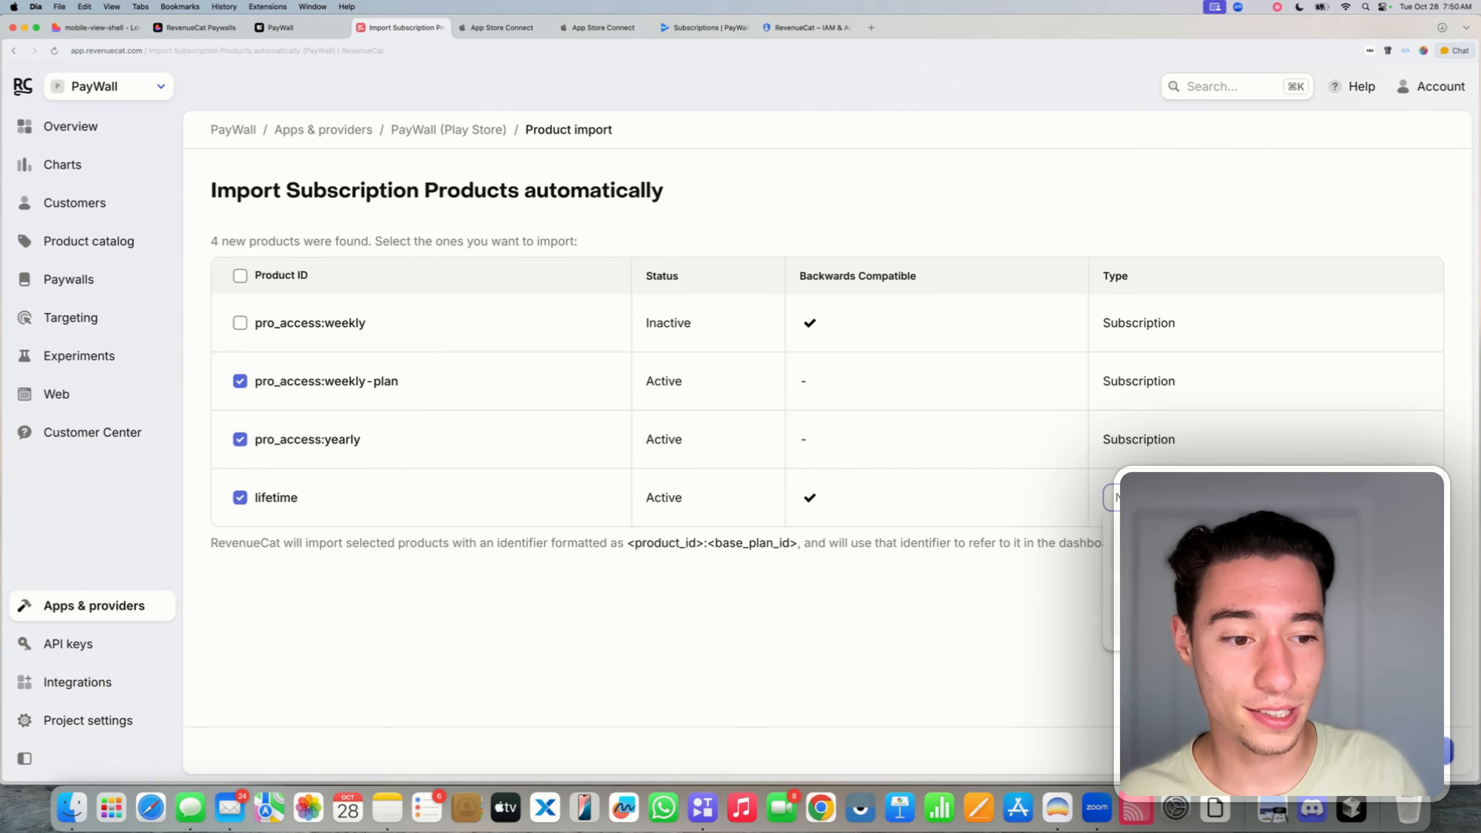
left_click(1010, 620)
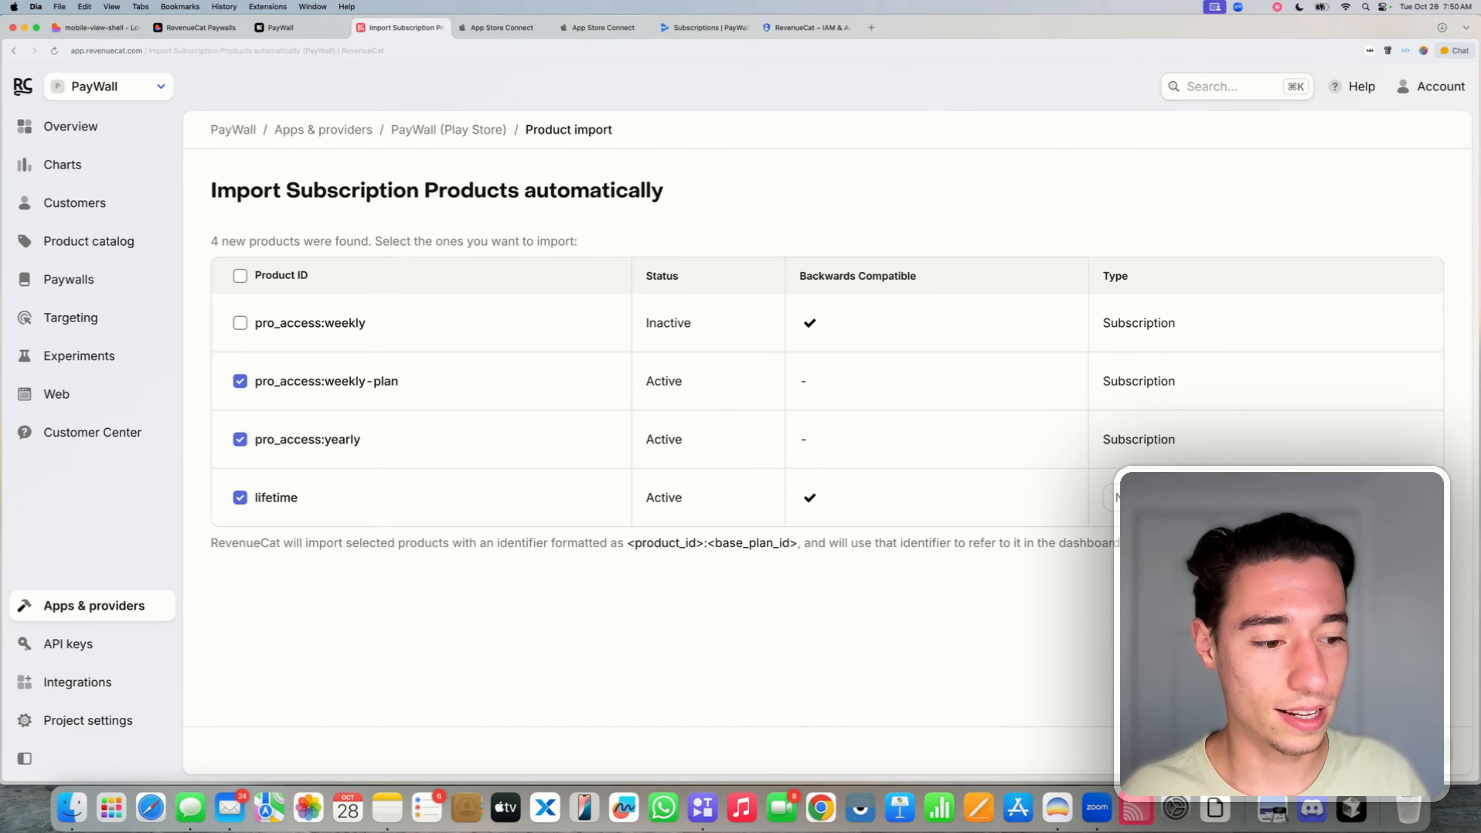
scroll(708, 746, "down", 3)
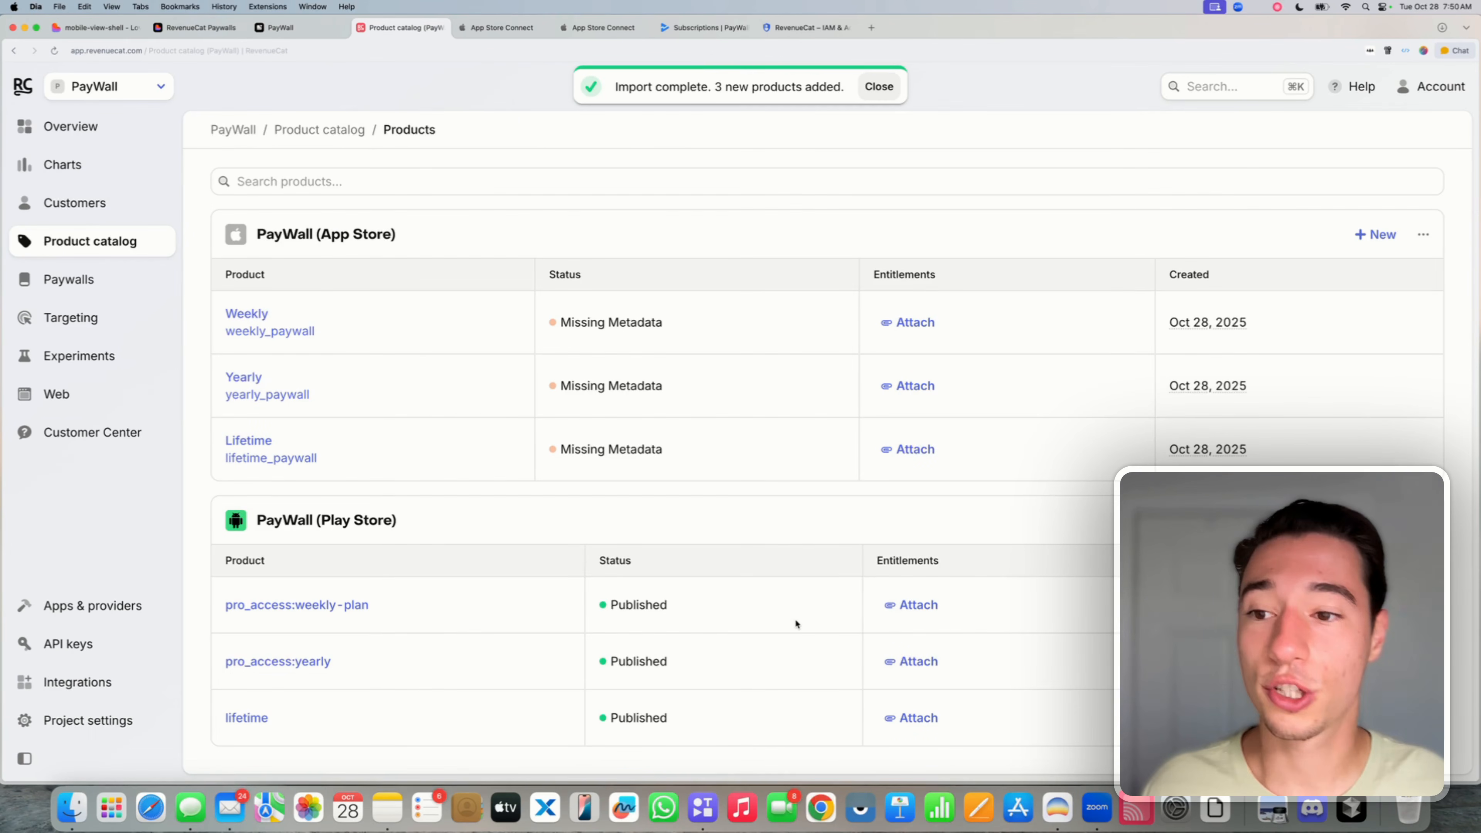
scroll(795, 619, "up", 3)
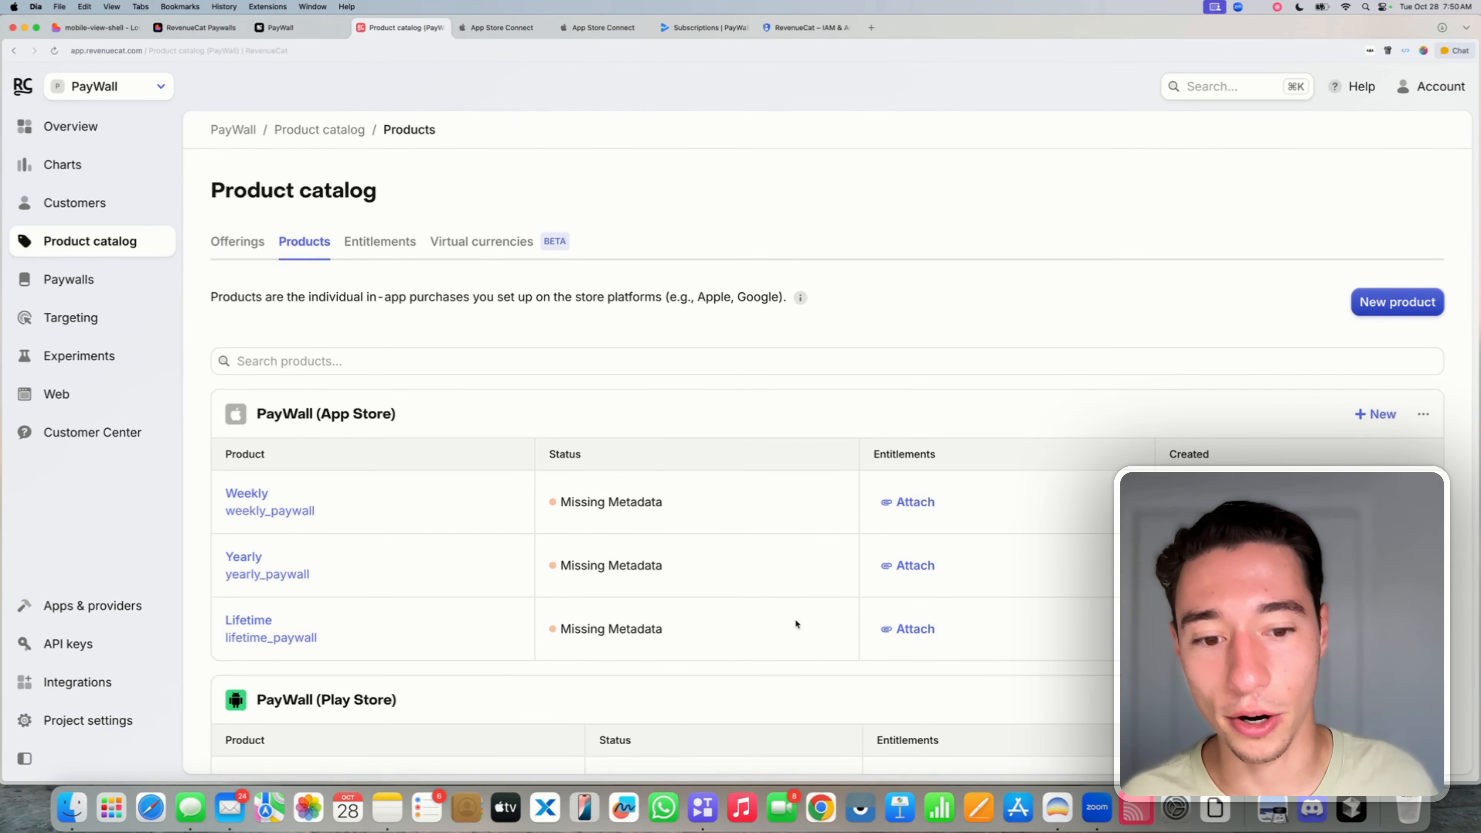
- Start a new entitlement with identifier 'pro_access'
left_click(385, 252)
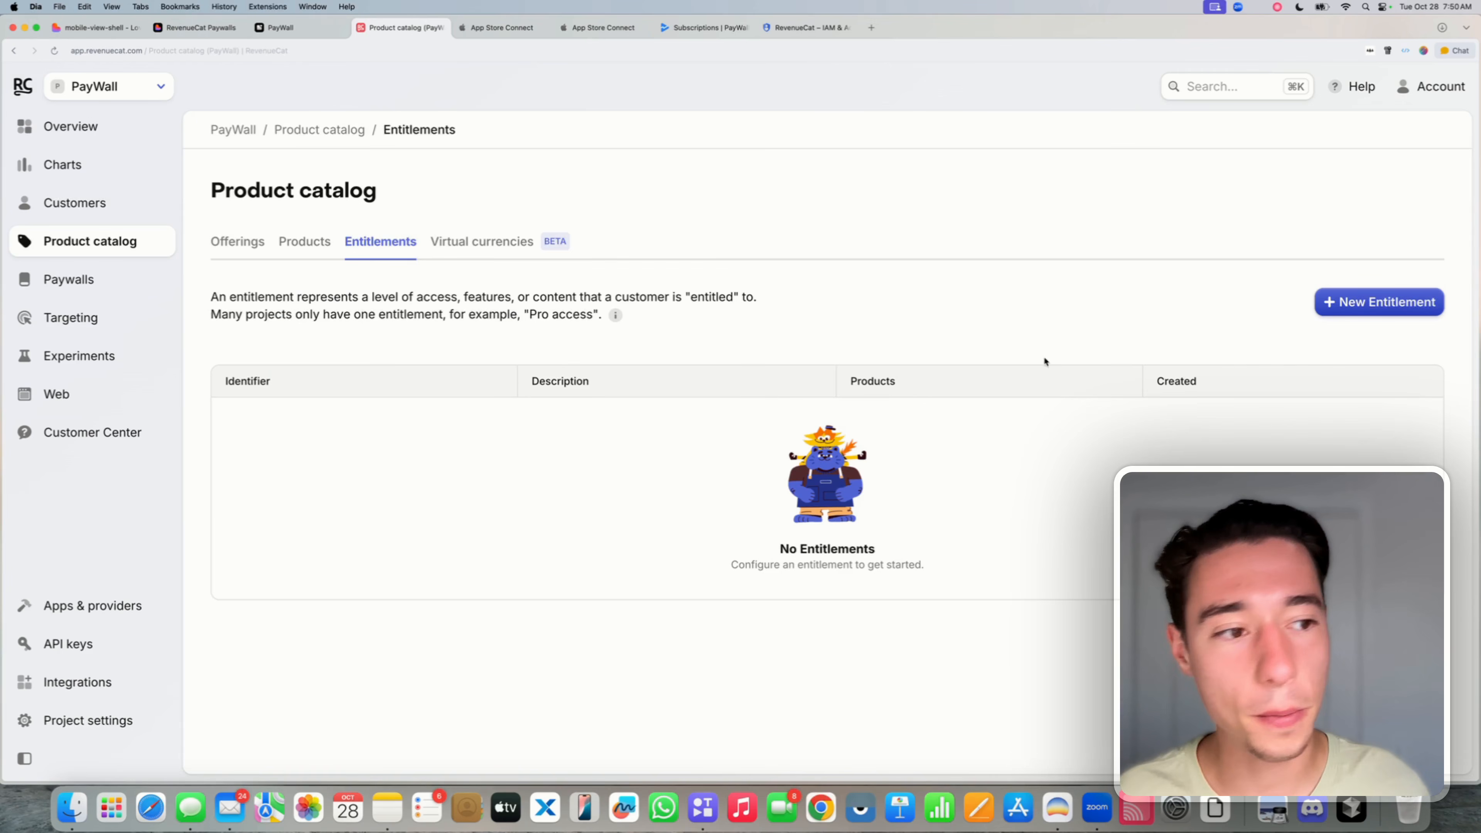
left_click(1400, 308)
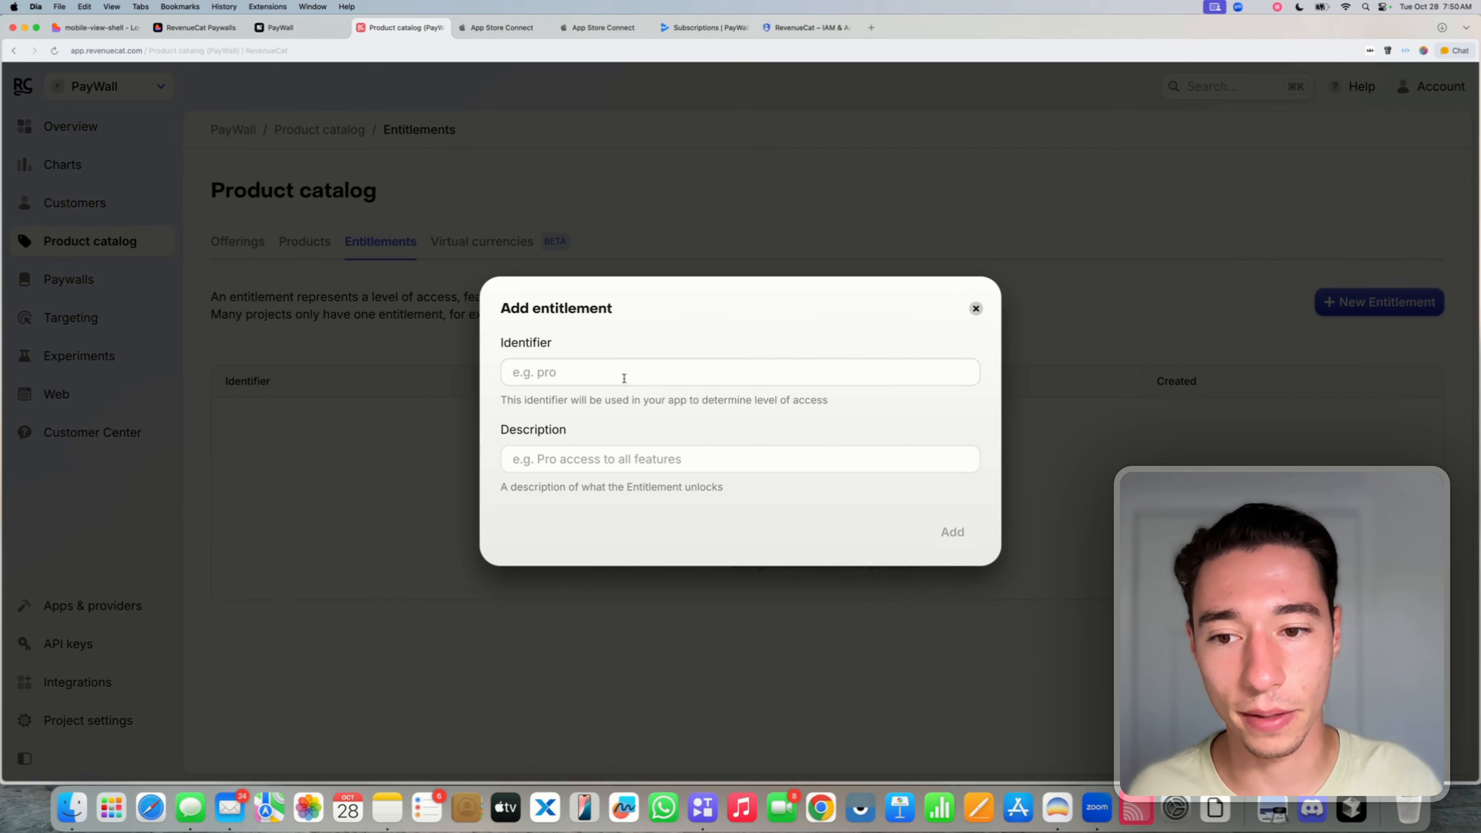
left_click(587, 364)
type("pro_")
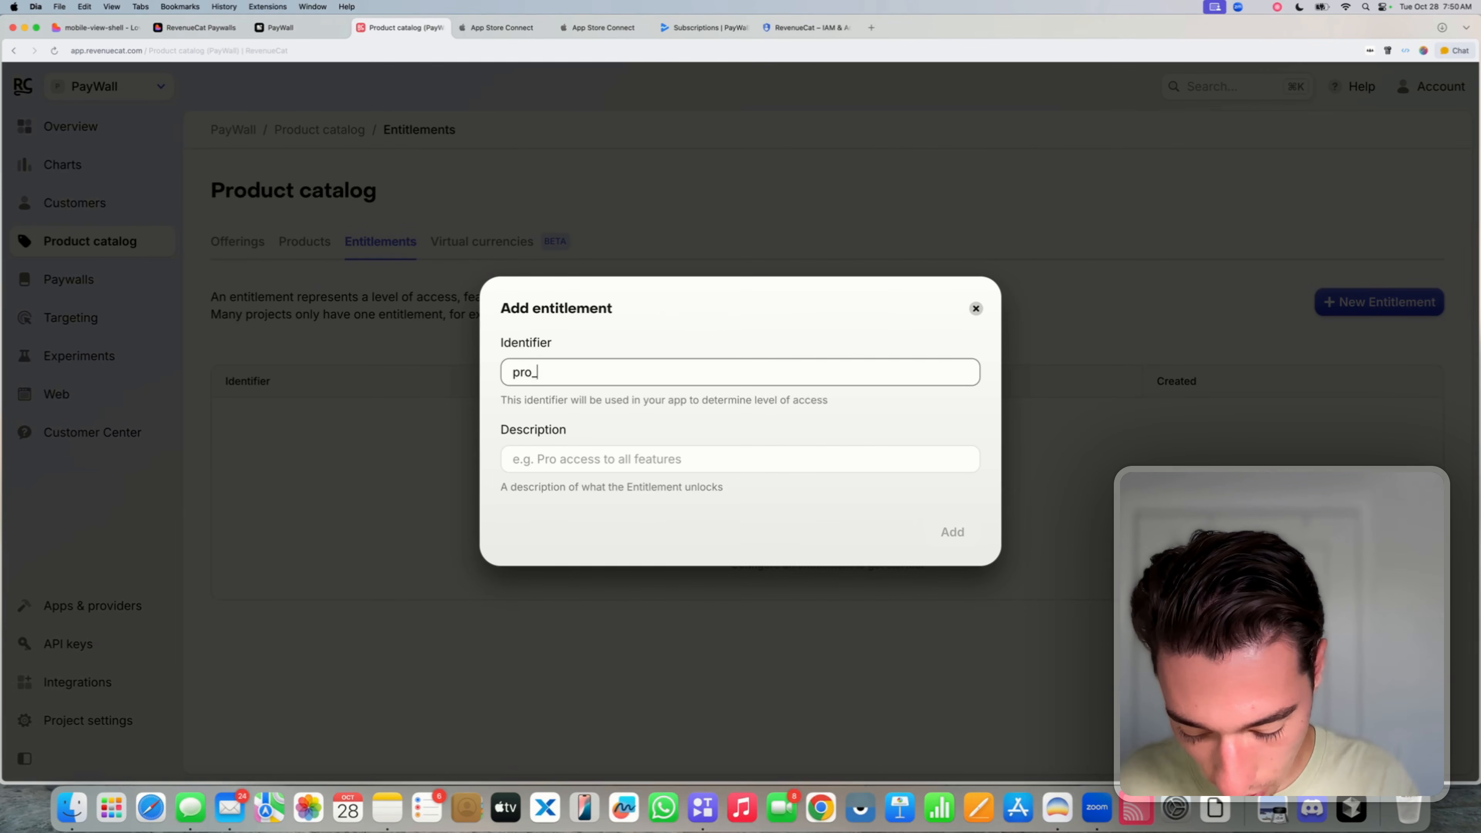
type("access")
- Give it the description 'Pro Access', fixing the typo, and add the entitlement
left_click(564, 458)
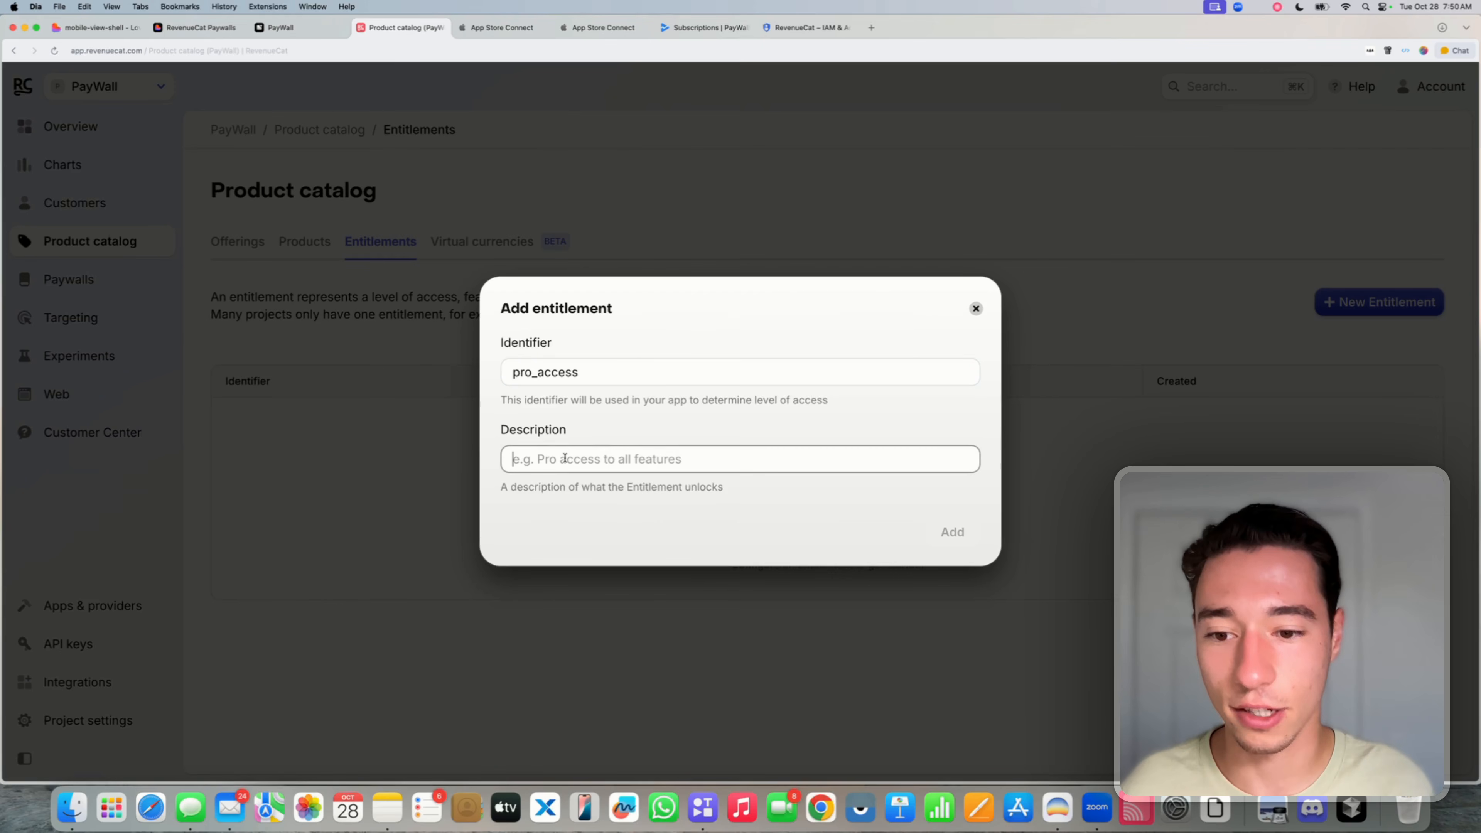
type("Pro Acess")
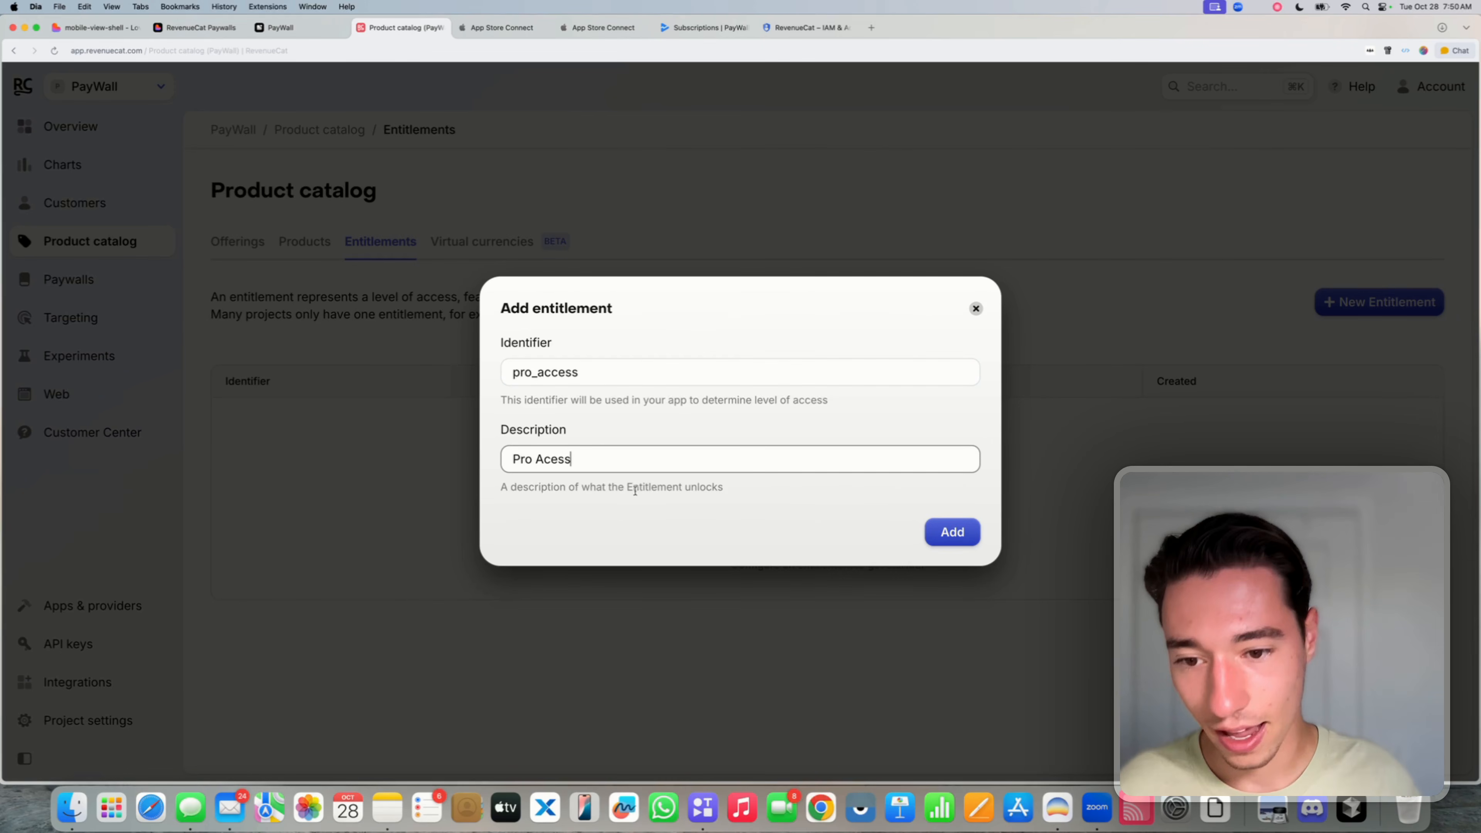
left_click(649, 512)
left_click(558, 460)
type("c")
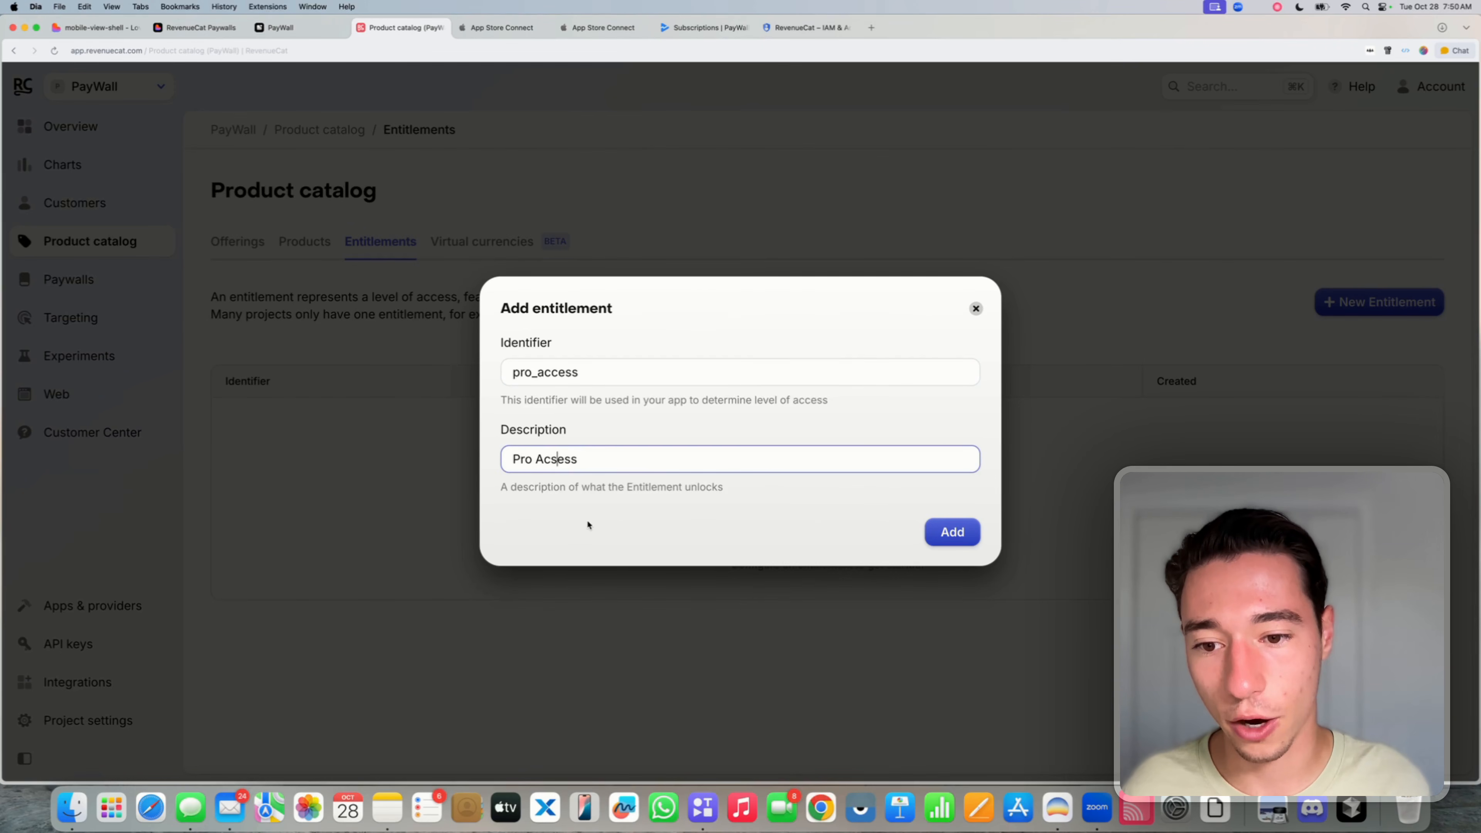
left_click(587, 513)
left_click(565, 459)
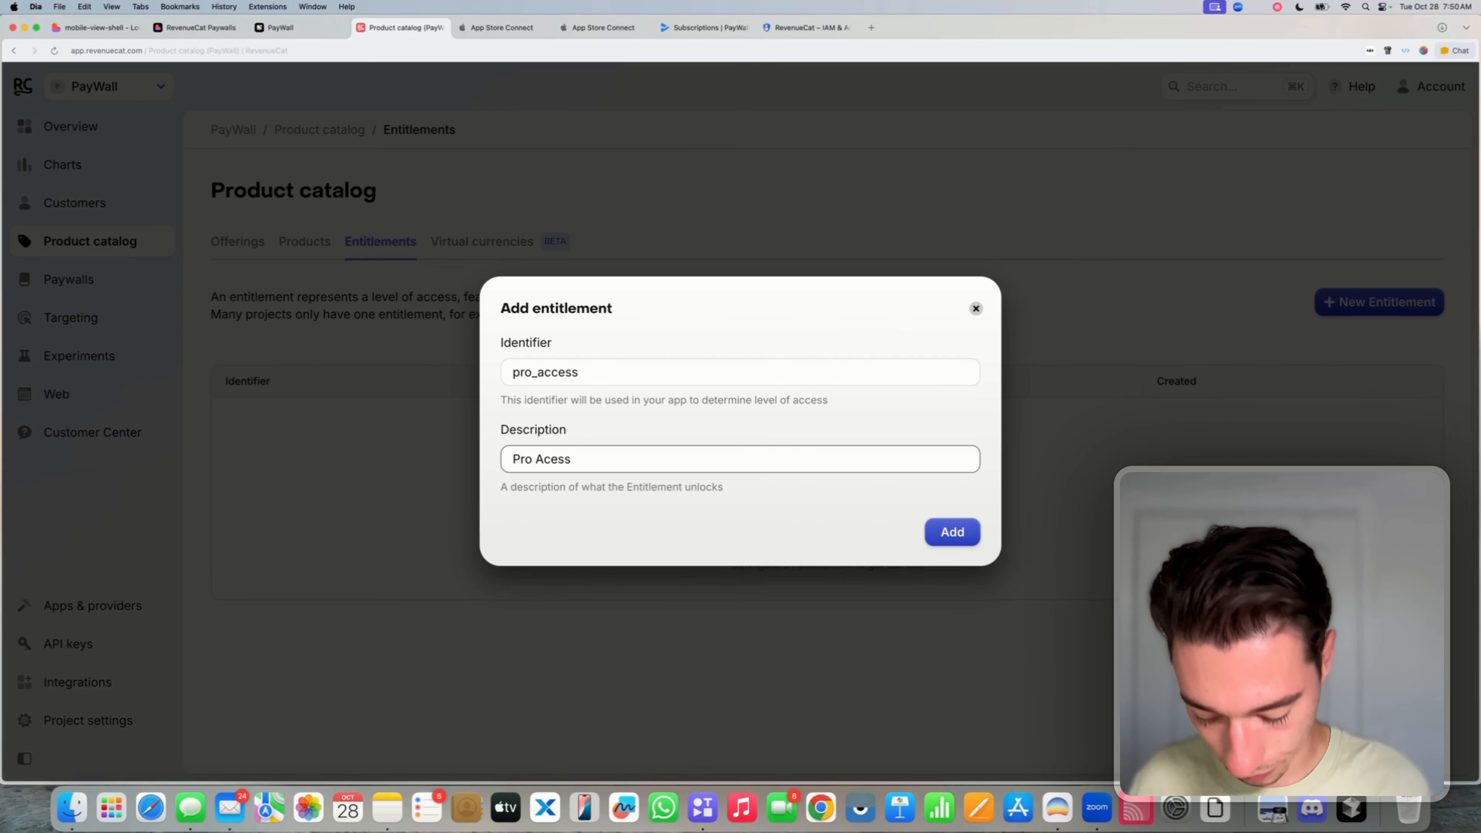
type("c")
left_click(578, 509)
left_click(950, 532)
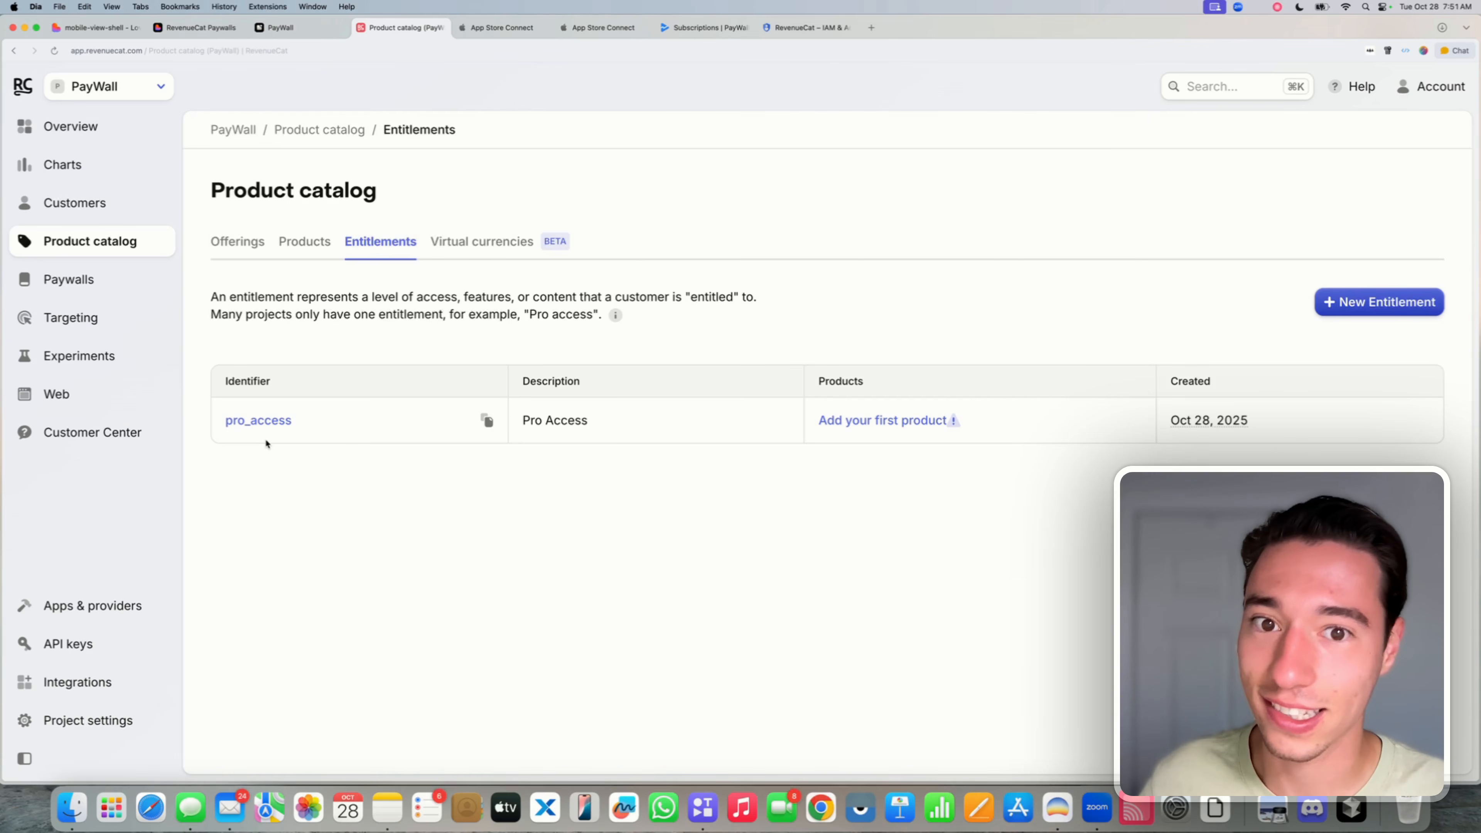
- Attach Pro Access to the App Store products weekly_paywall, yearly_paywall and lifetime_paywall
left_click(325, 248)
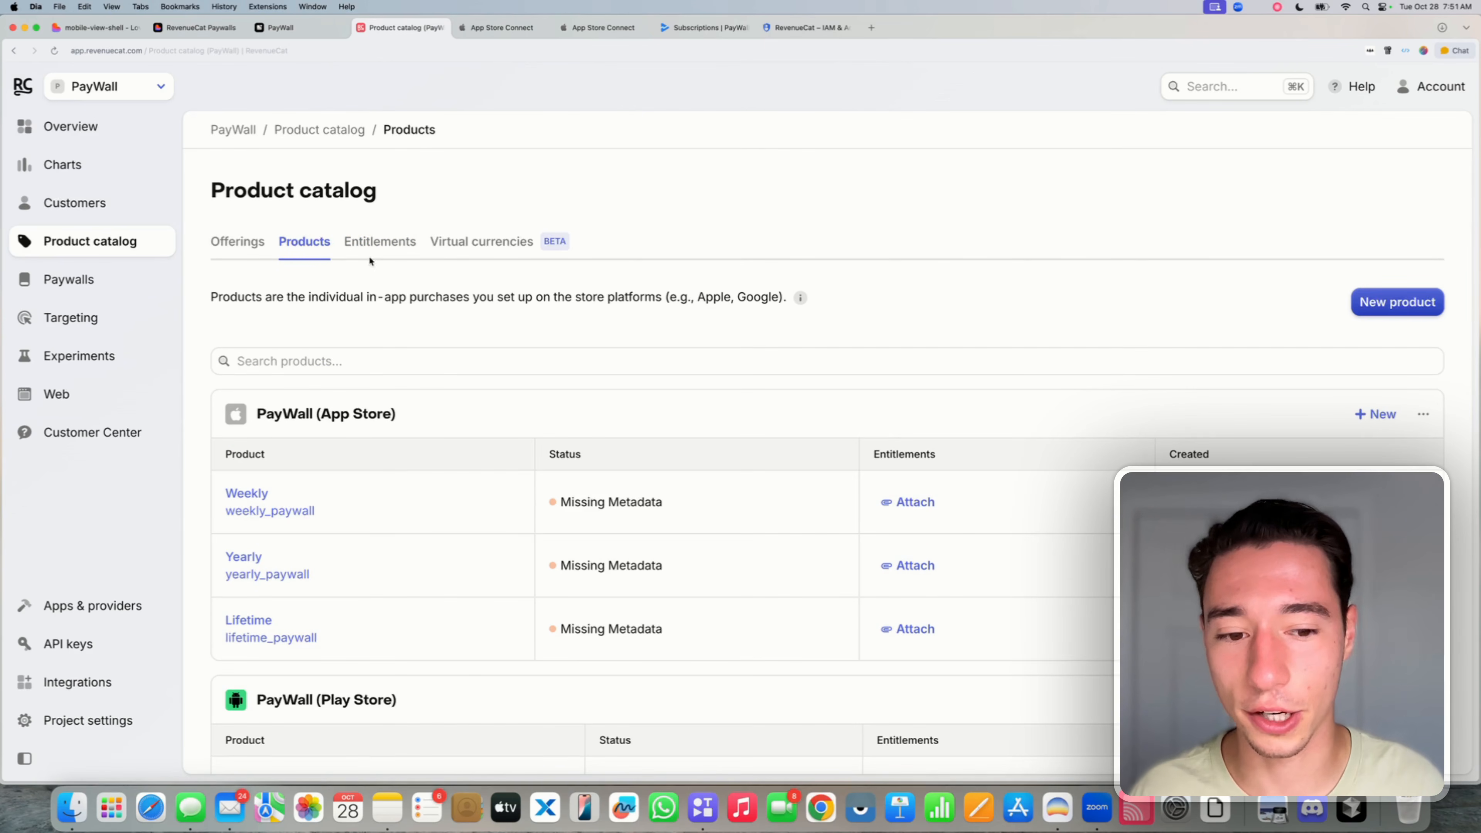
scroll(877, 418, "down", 3)
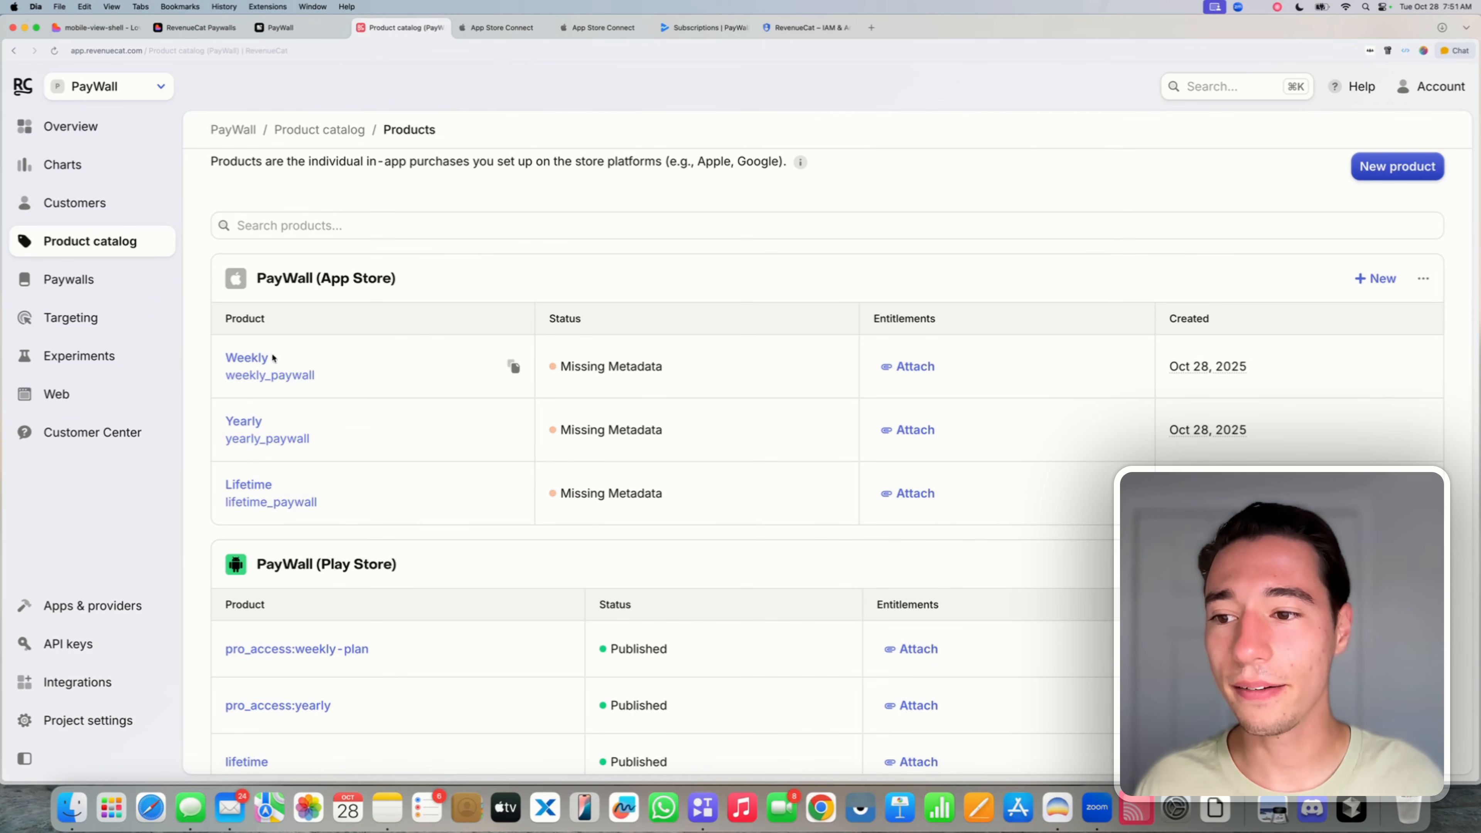
left_click(909, 368)
left_click(796, 450)
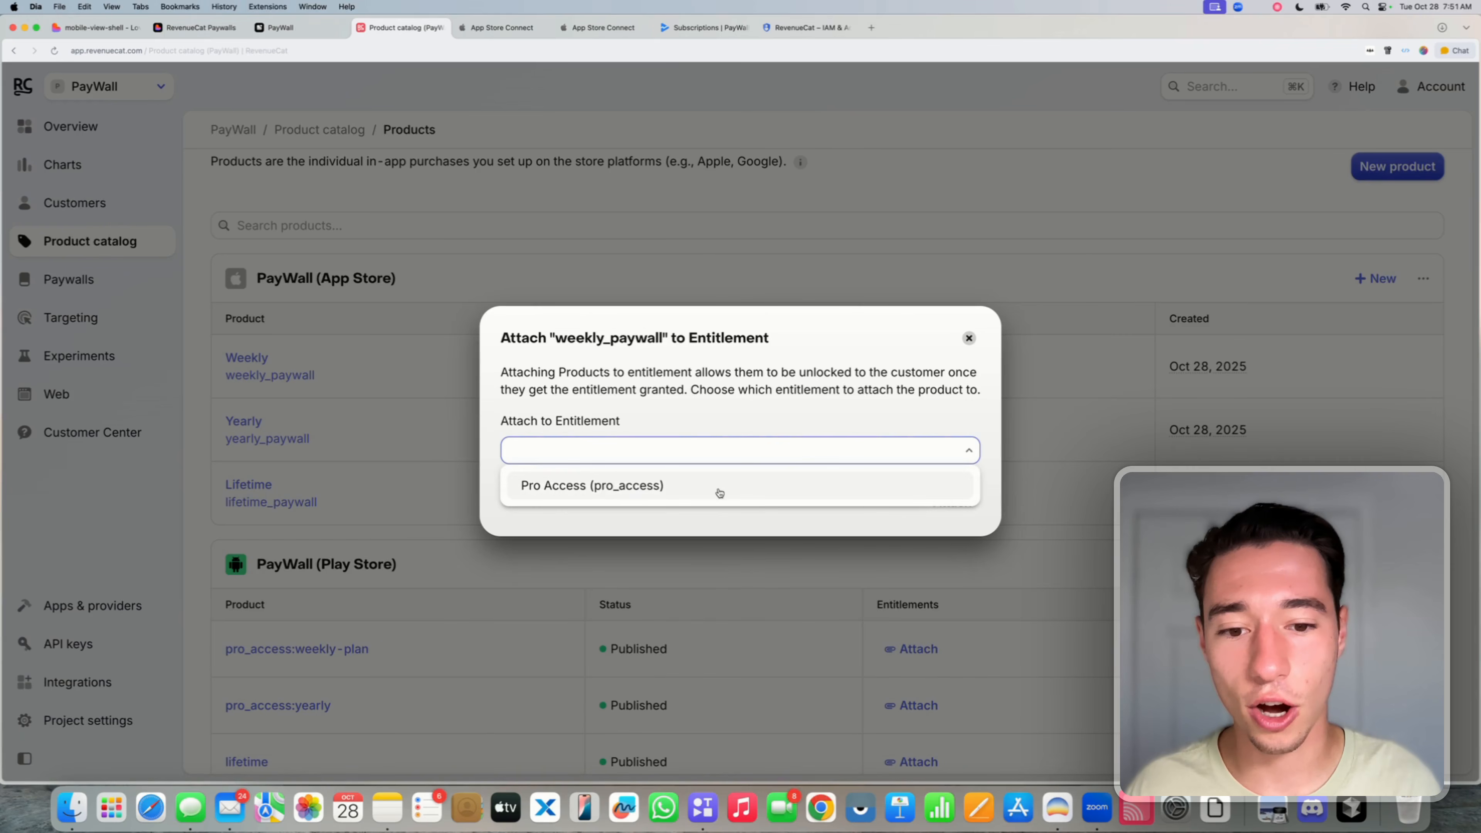
left_click(690, 495)
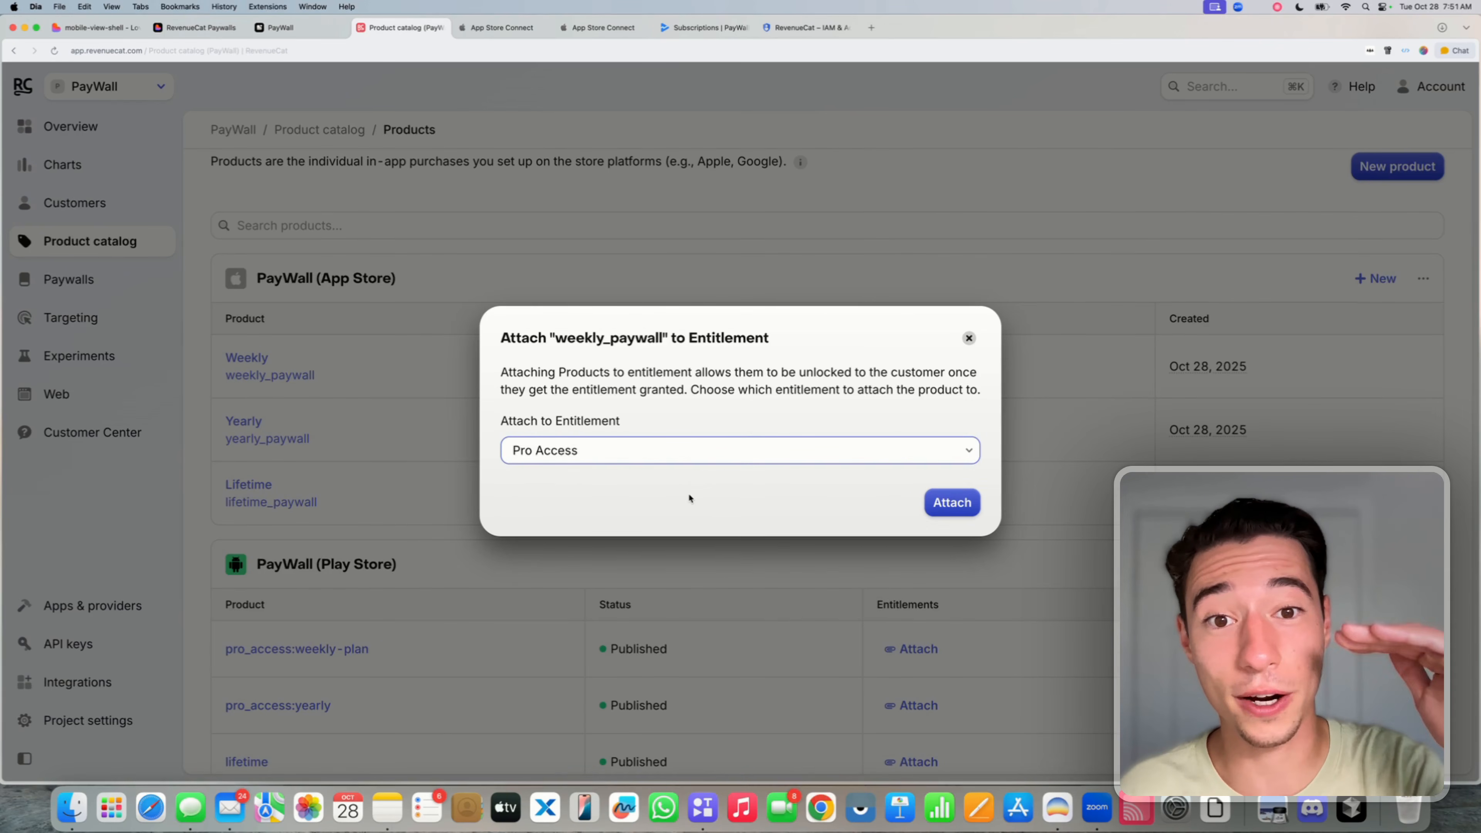
left_click(953, 501)
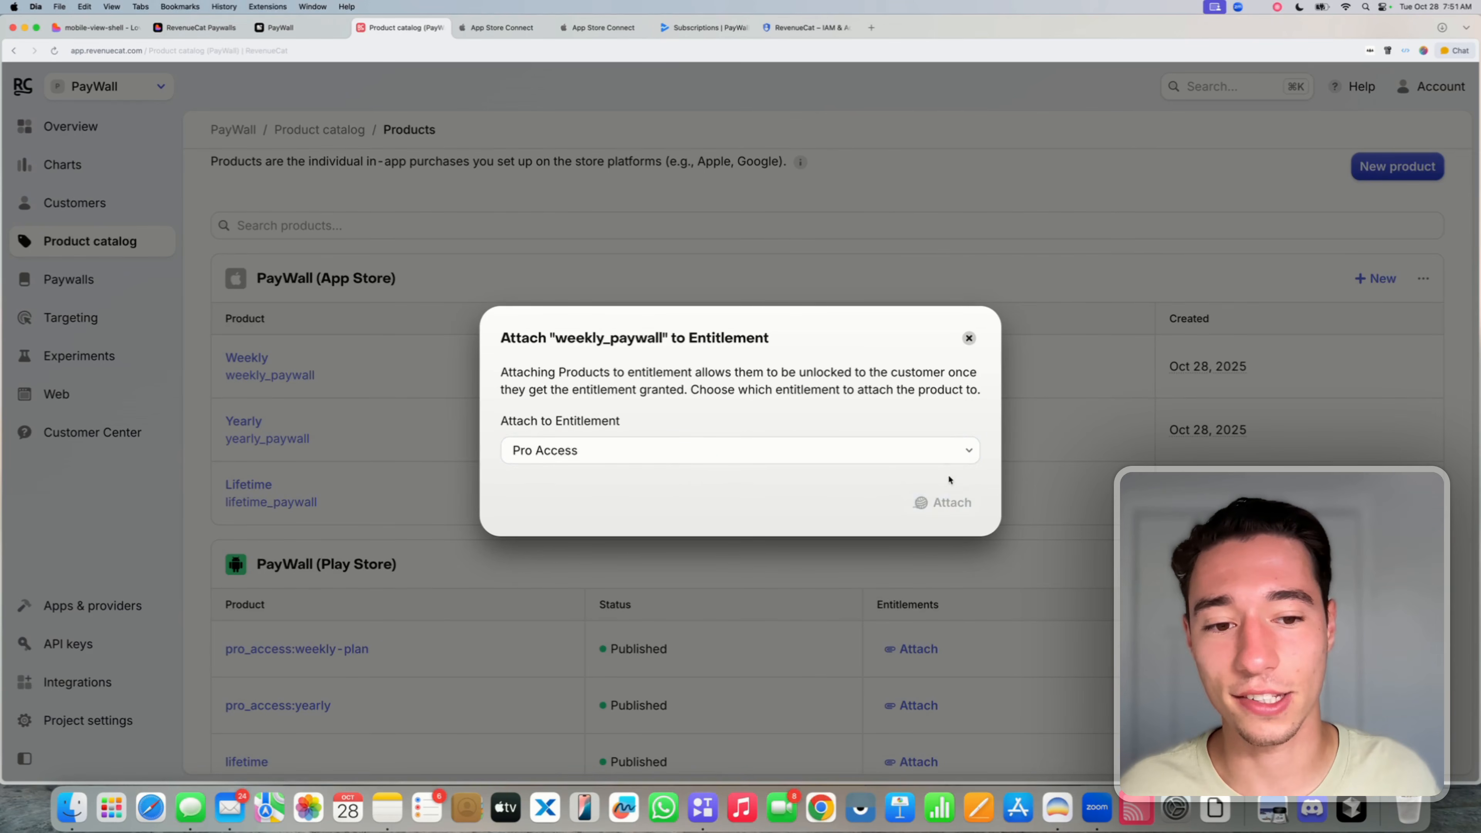
left_click(918, 435)
left_click(834, 456)
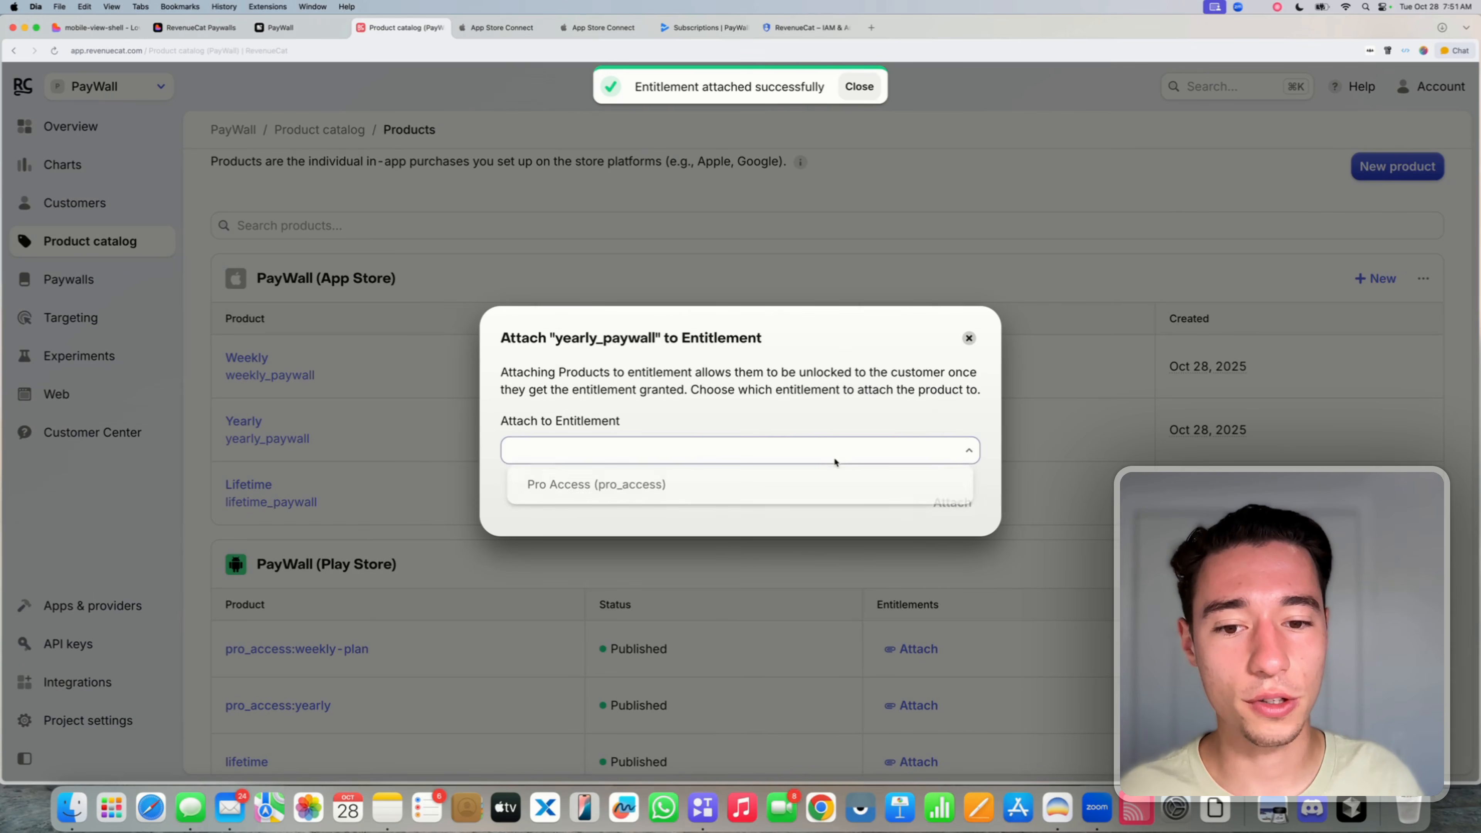
left_click(754, 488)
left_click(967, 502)
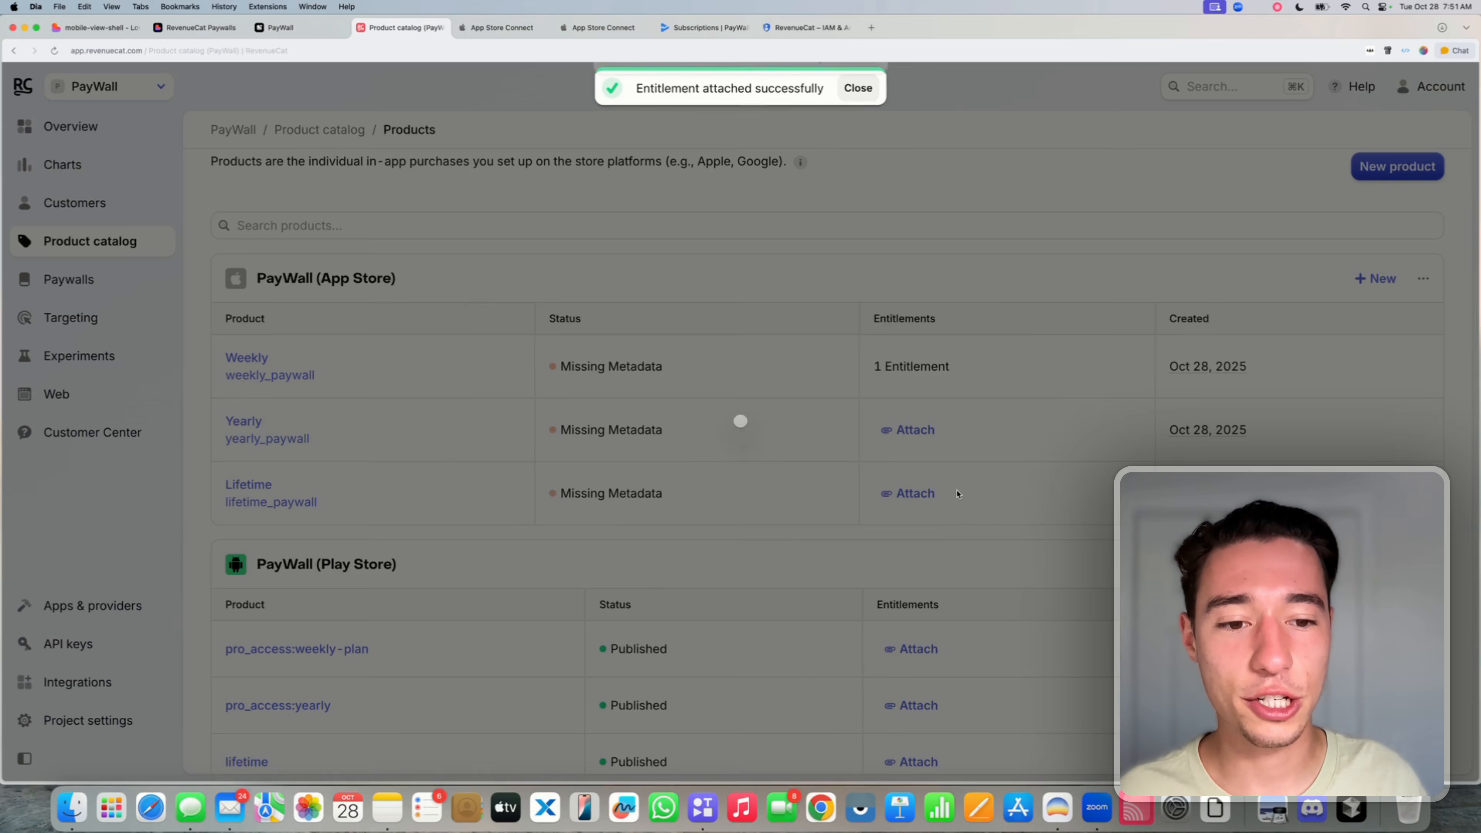
left_click(915, 493)
left_click(766, 446)
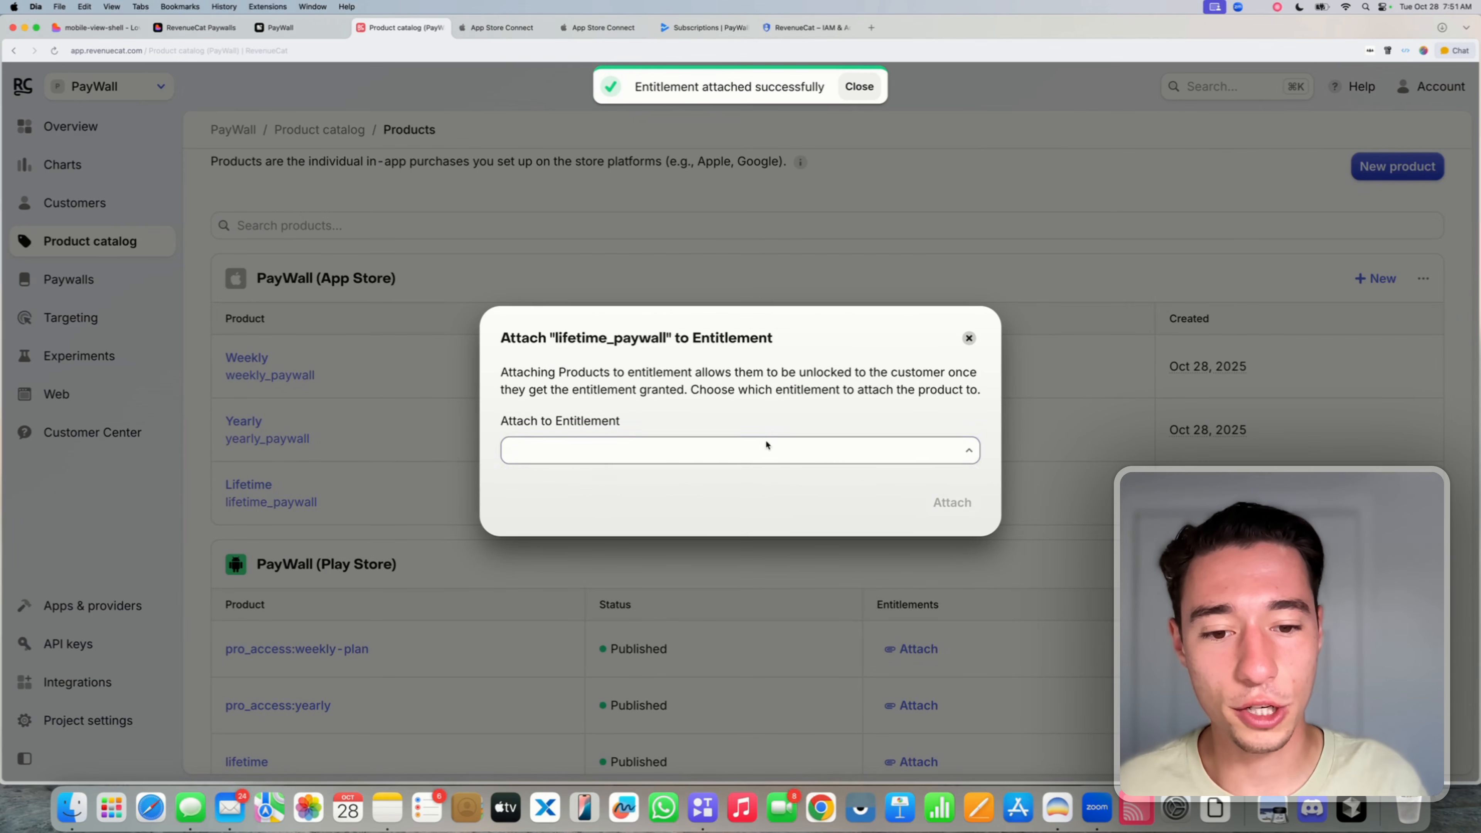
left_click(754, 488)
left_click(958, 505)
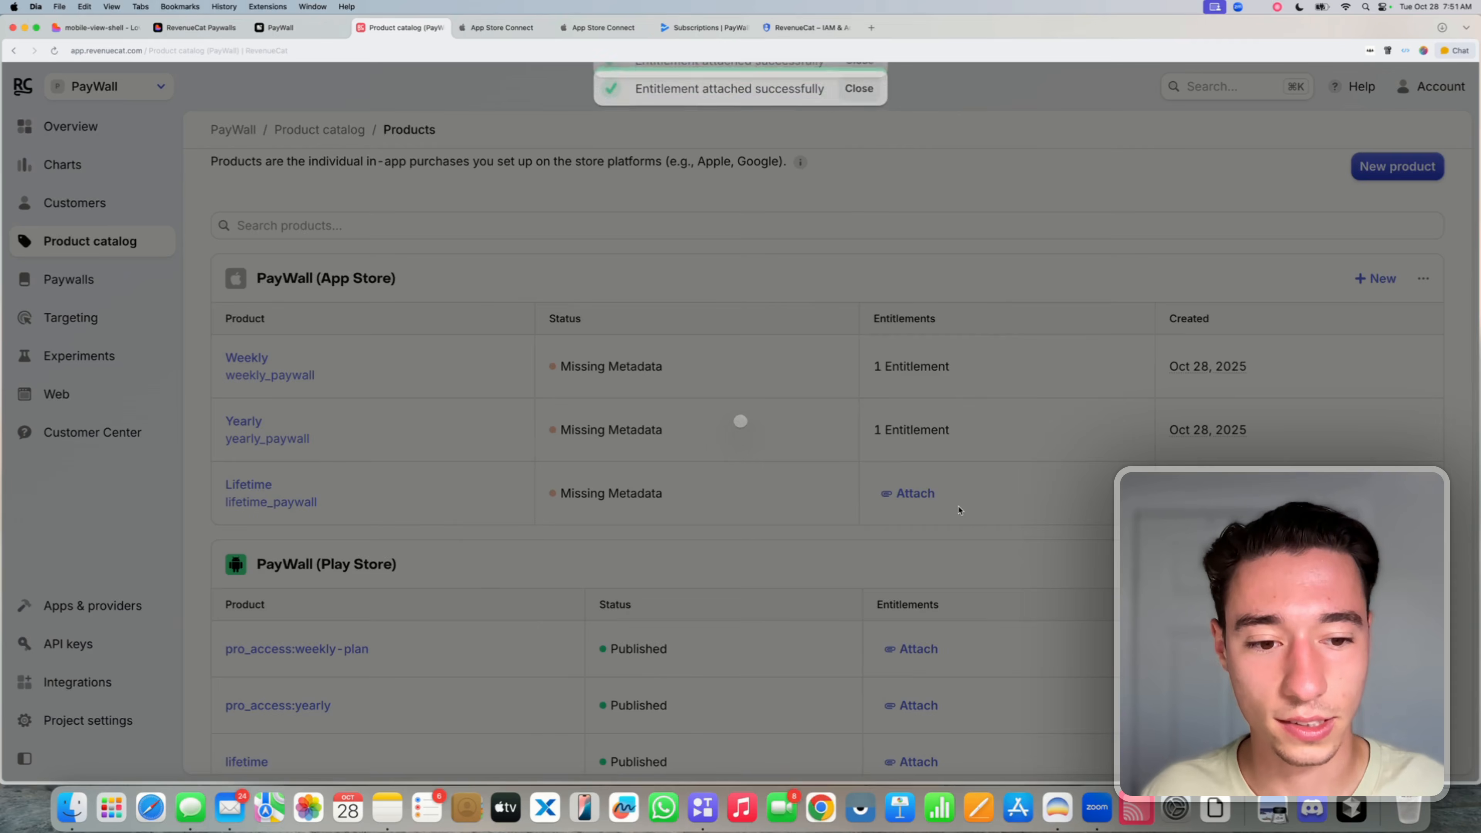
- Attach Pro Access to the Play Store products pro_access:weekly-plan, pro_access:yearly and lifetime
scroll(934, 583, "down", 1)
left_click(901, 607)
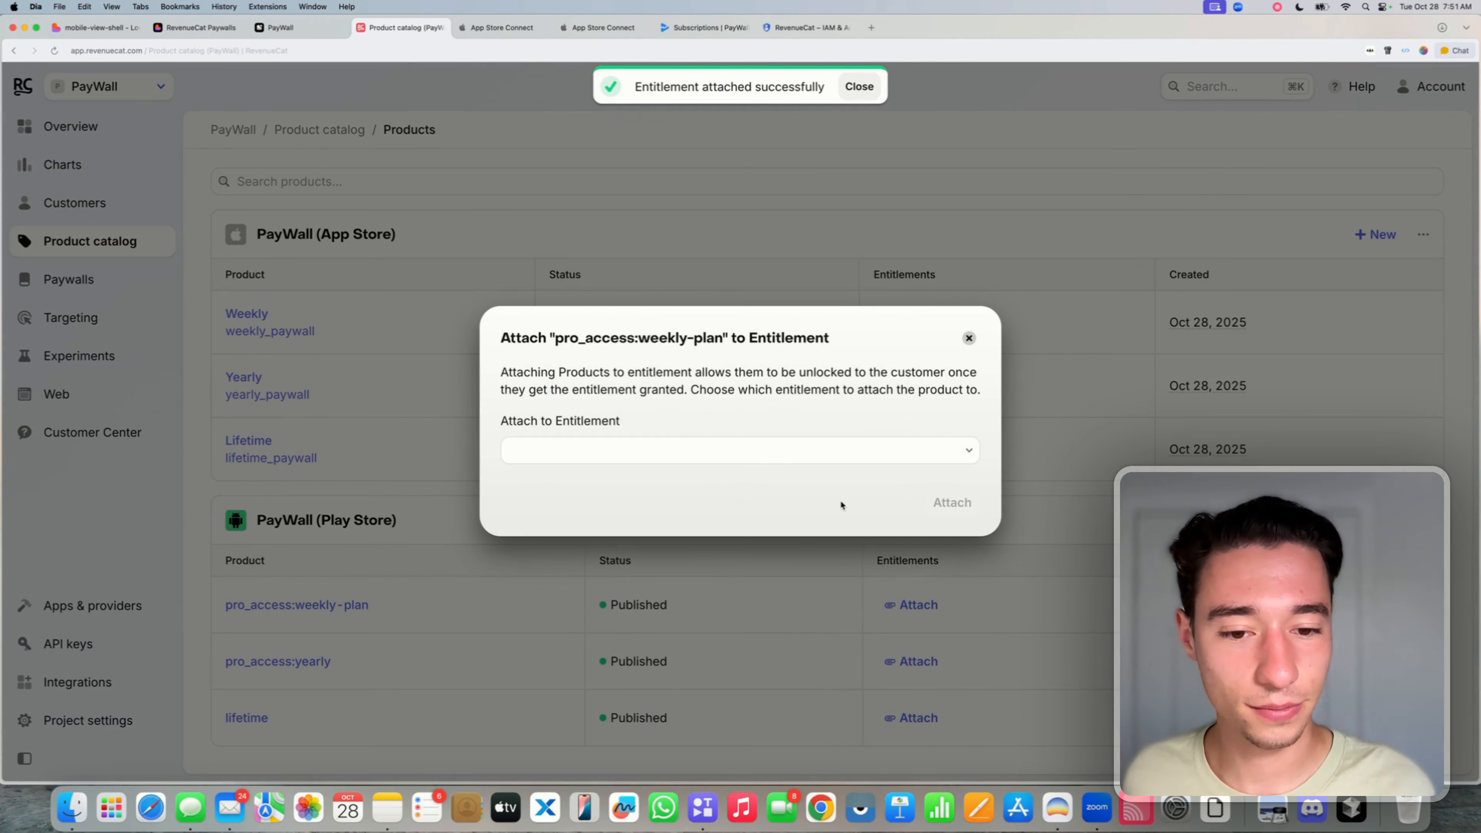
left_click(824, 450)
left_click(766, 490)
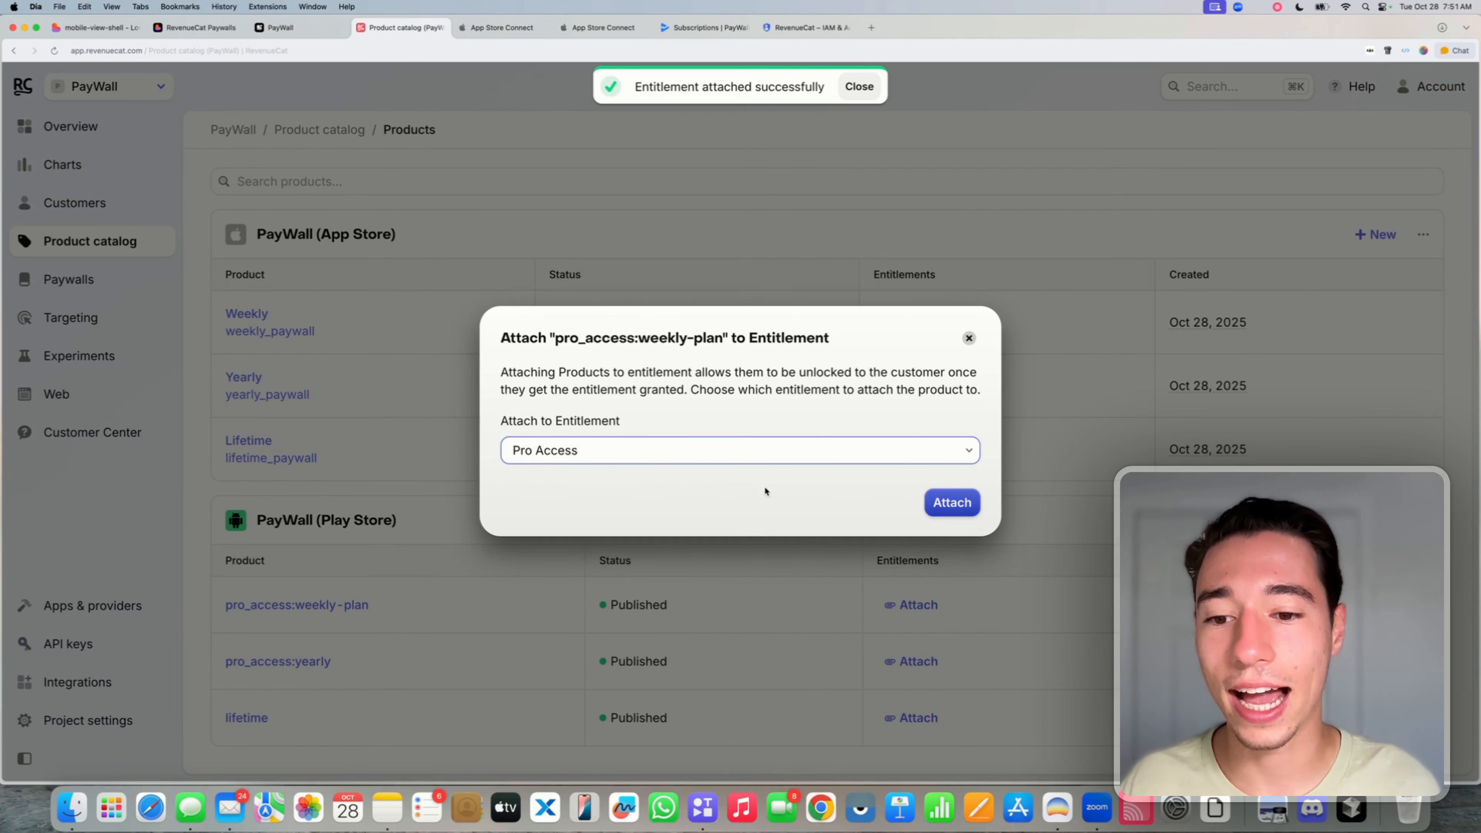
left_click(950, 502)
left_click(916, 663)
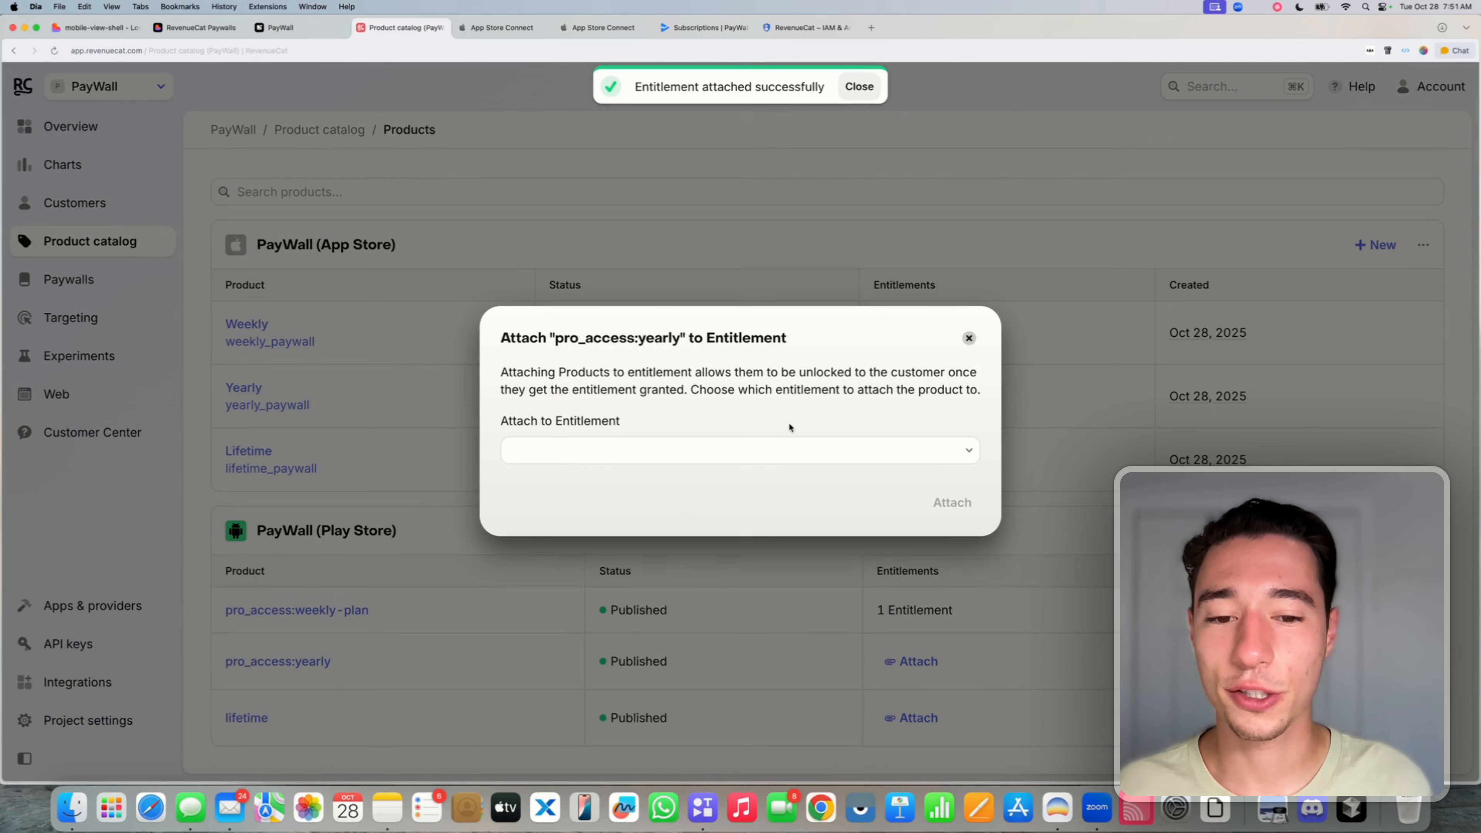
left_click(777, 450)
left_click(703, 490)
left_click(939, 506)
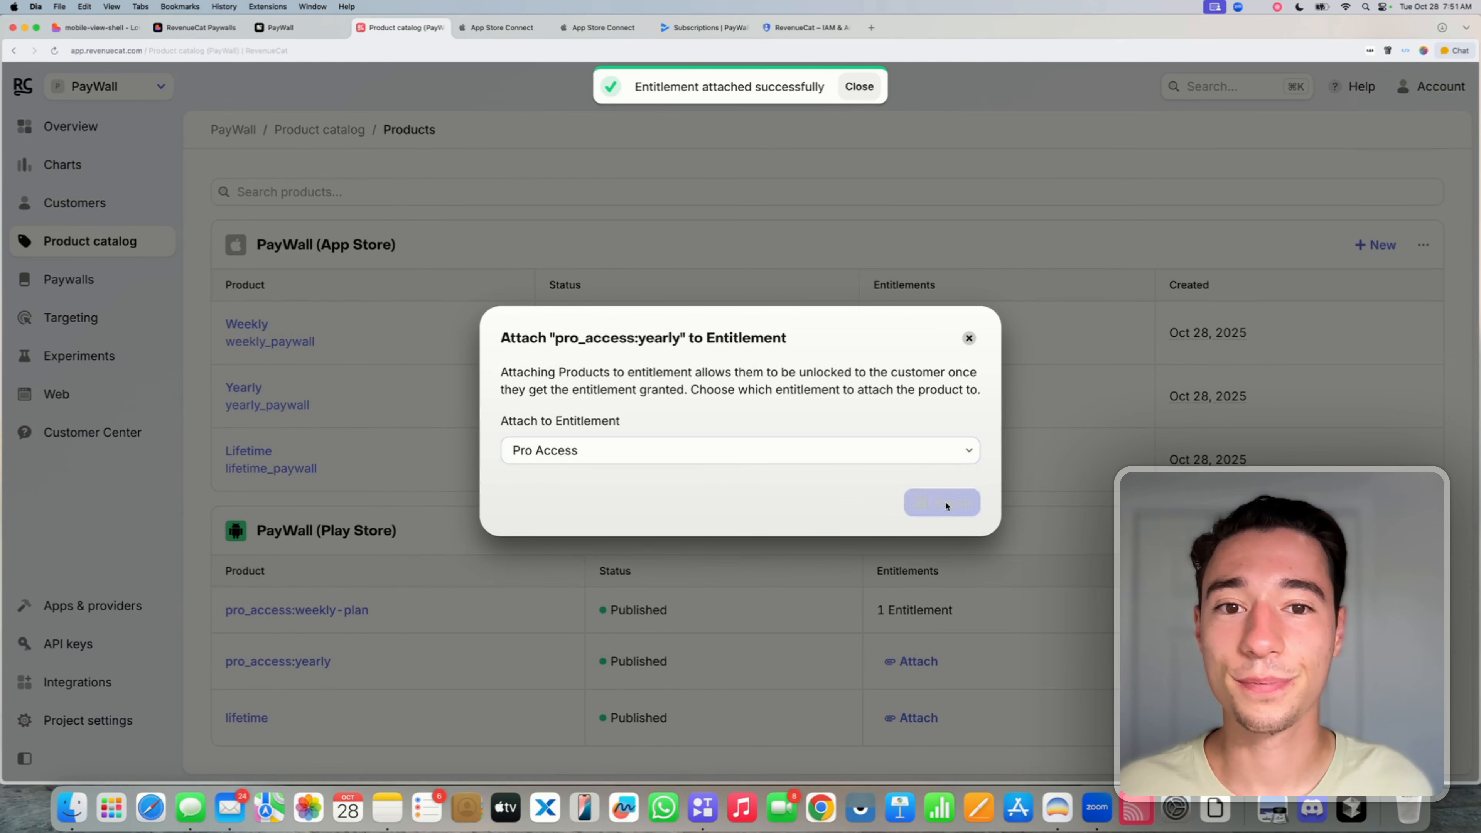
left_click(917, 718)
left_click(833, 447)
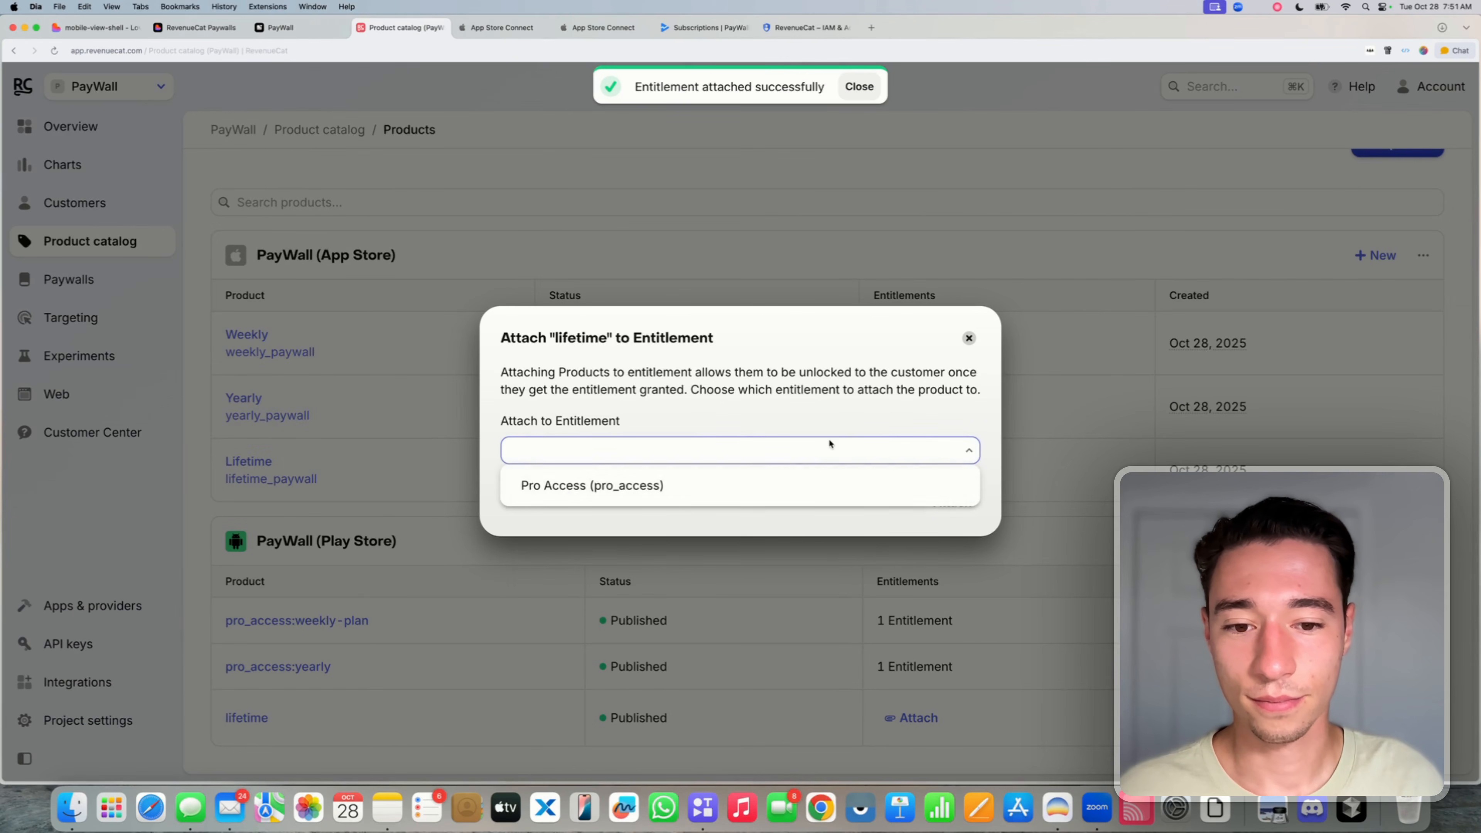
left_click(753, 486)
left_click(966, 508)
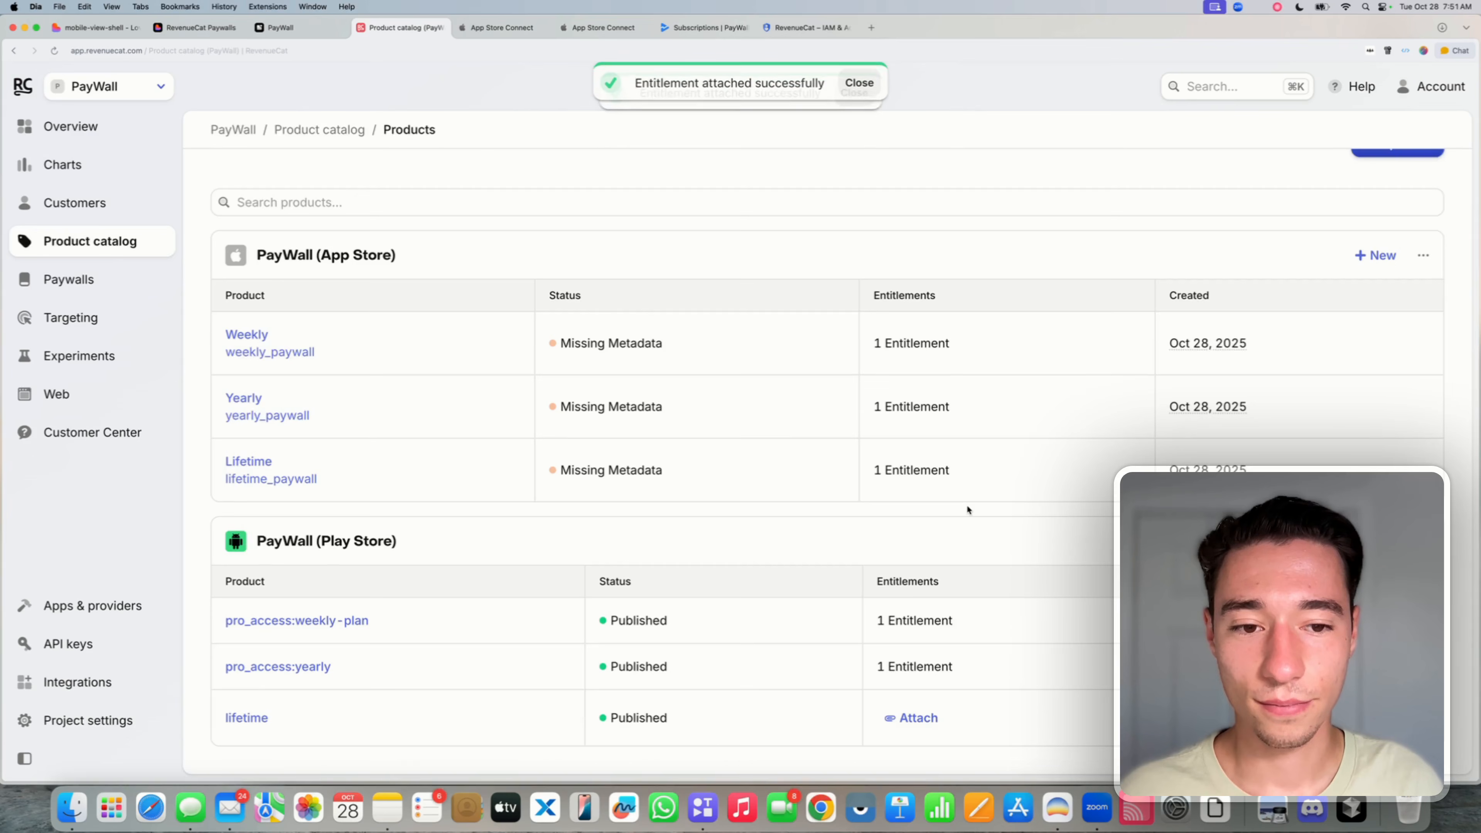
scroll(820, 312, "up", 3)
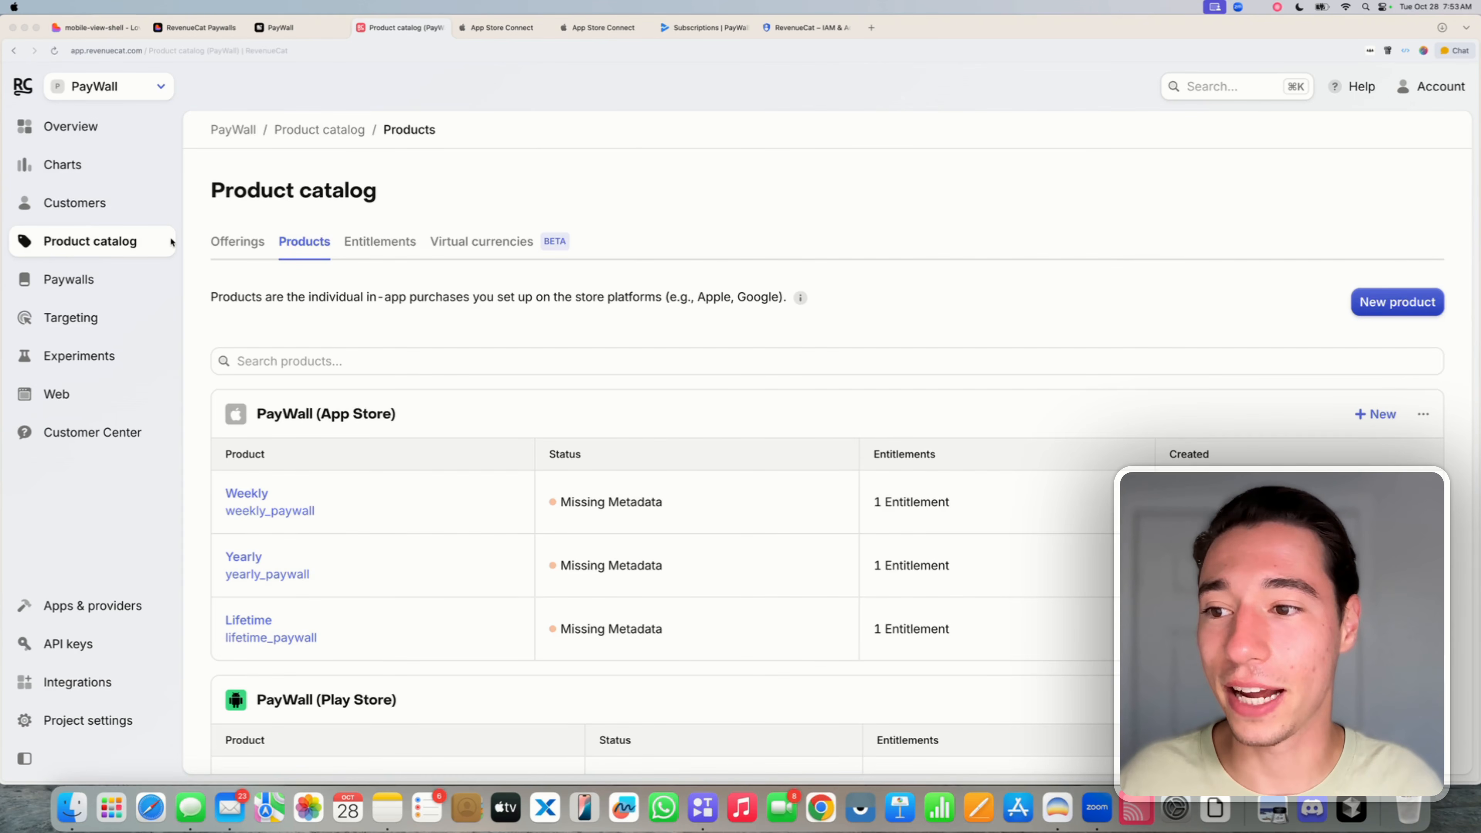
left_click(251, 249)
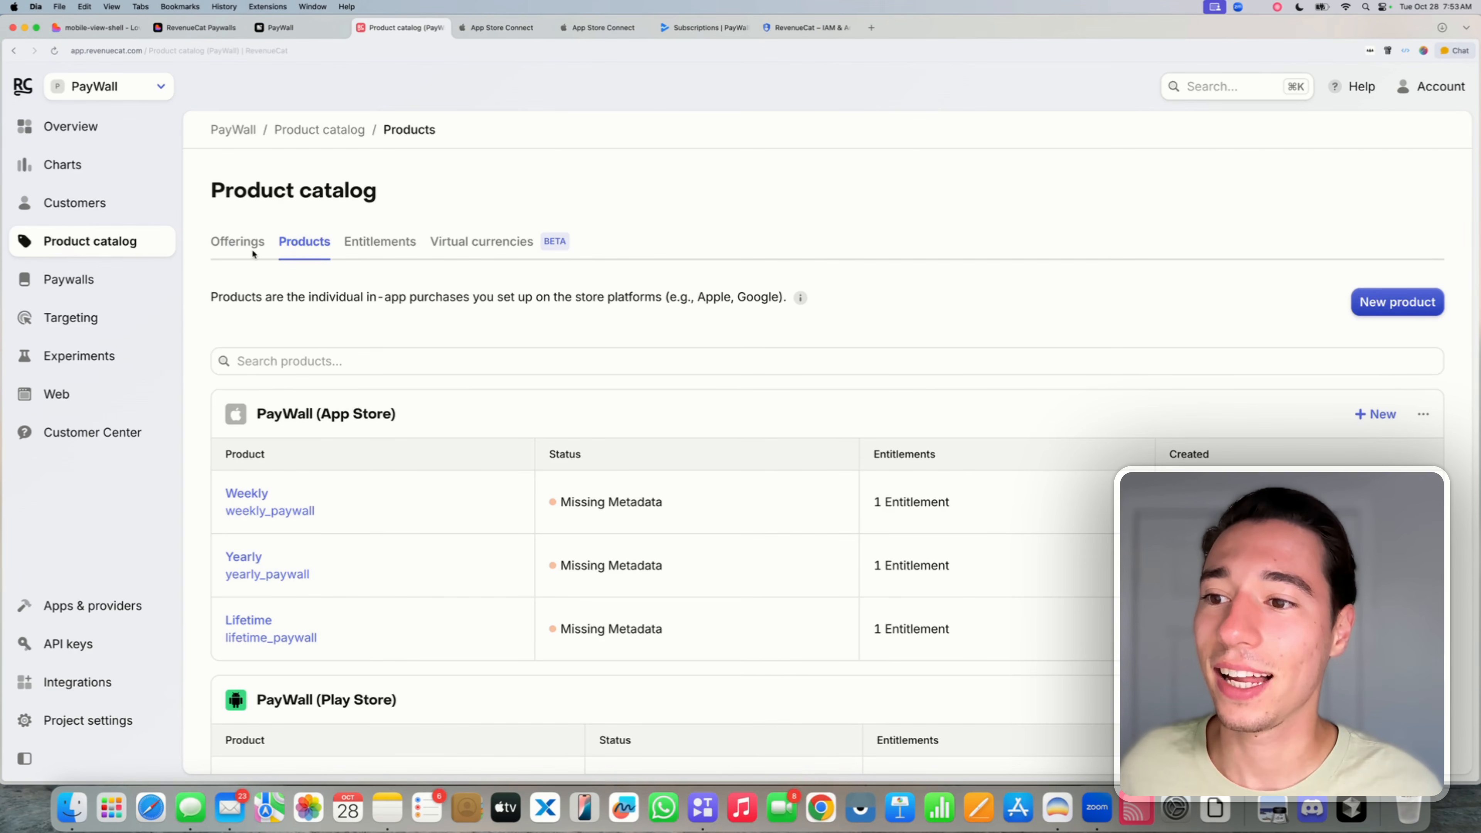
- Create a new offering with identifier 'default' and display name 'Default', and add a package
left_click(253, 251)
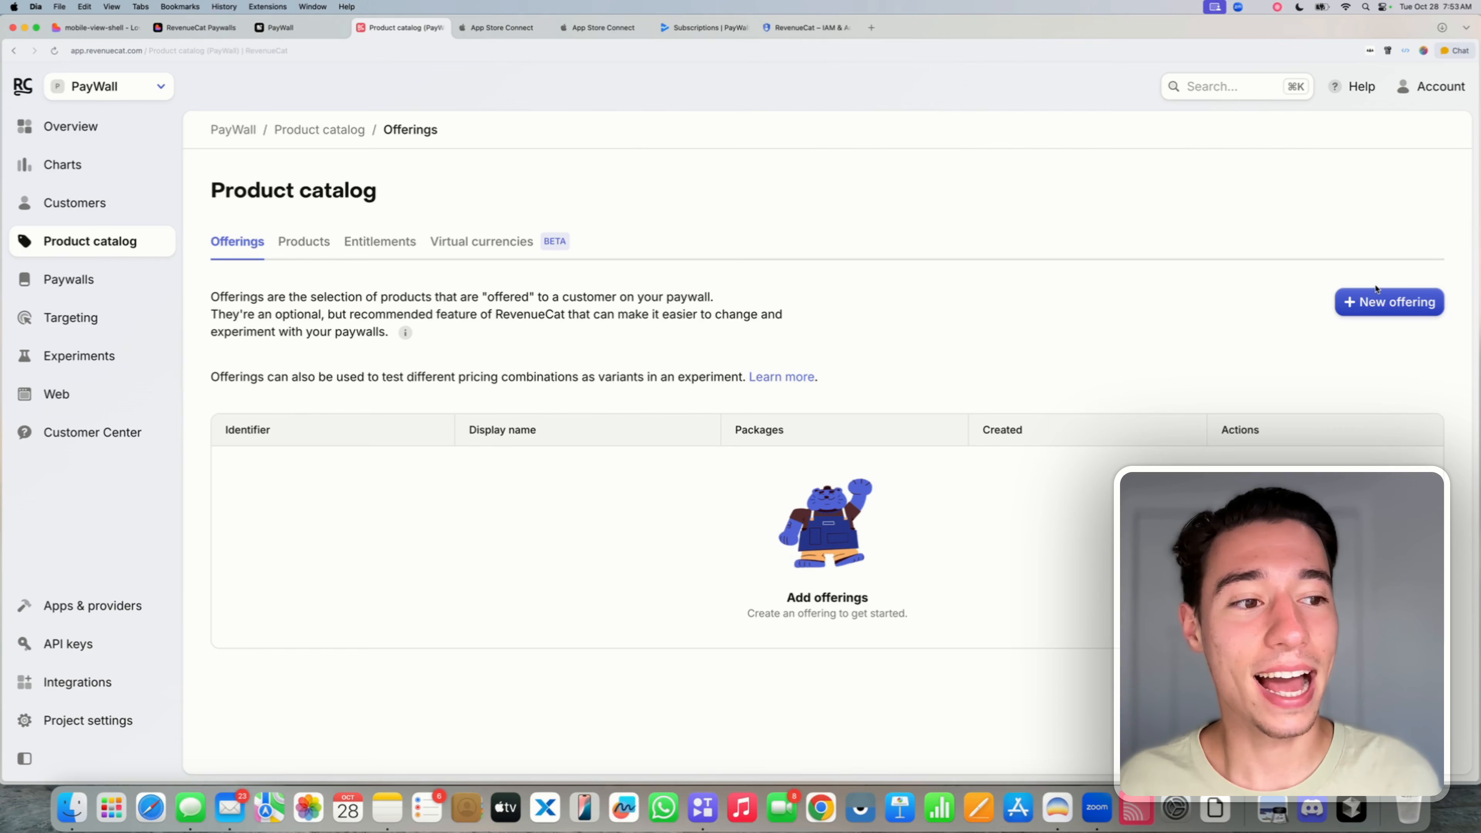
left_click(1378, 302)
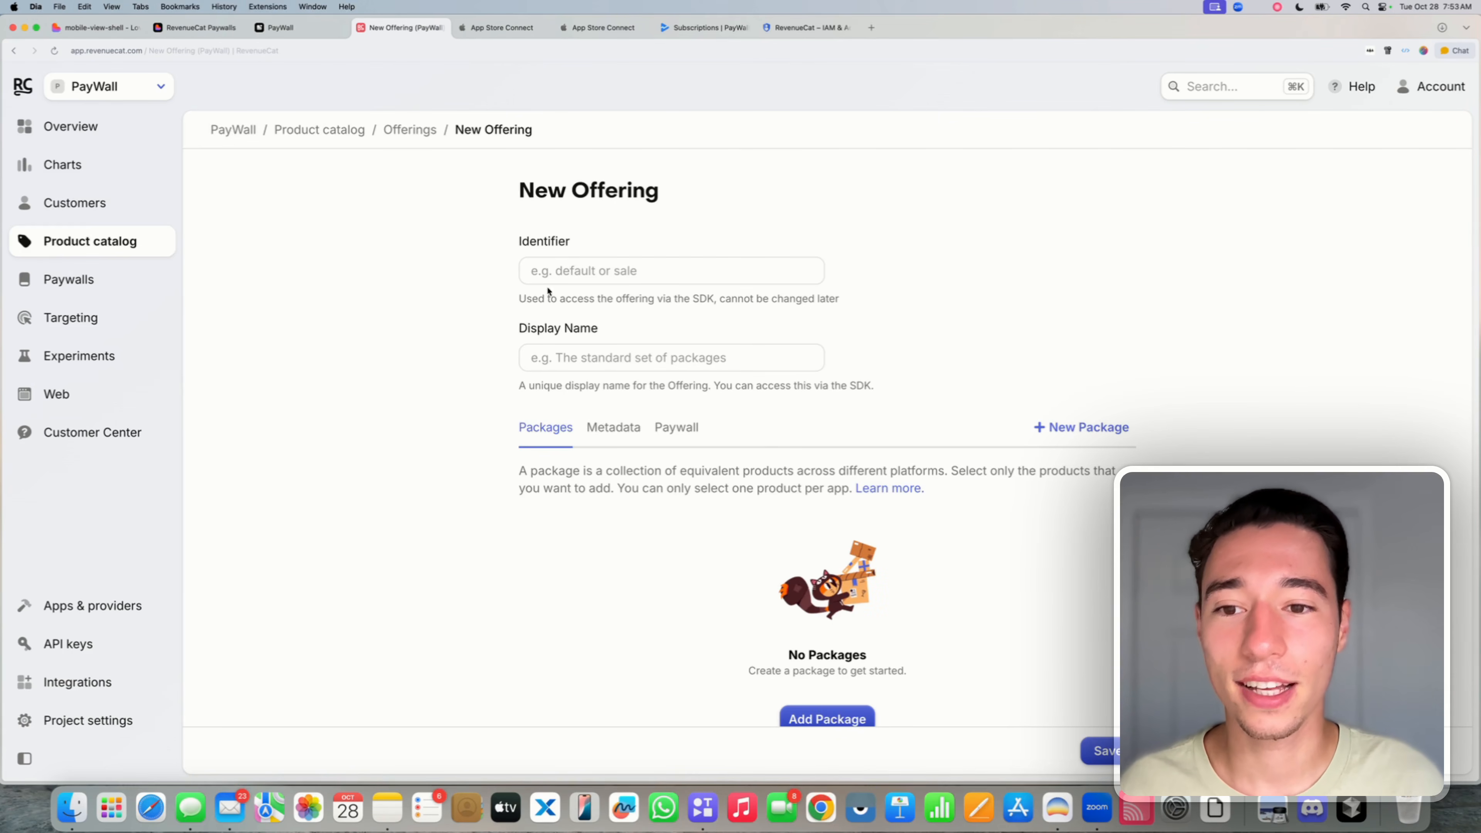
left_click(545, 274)
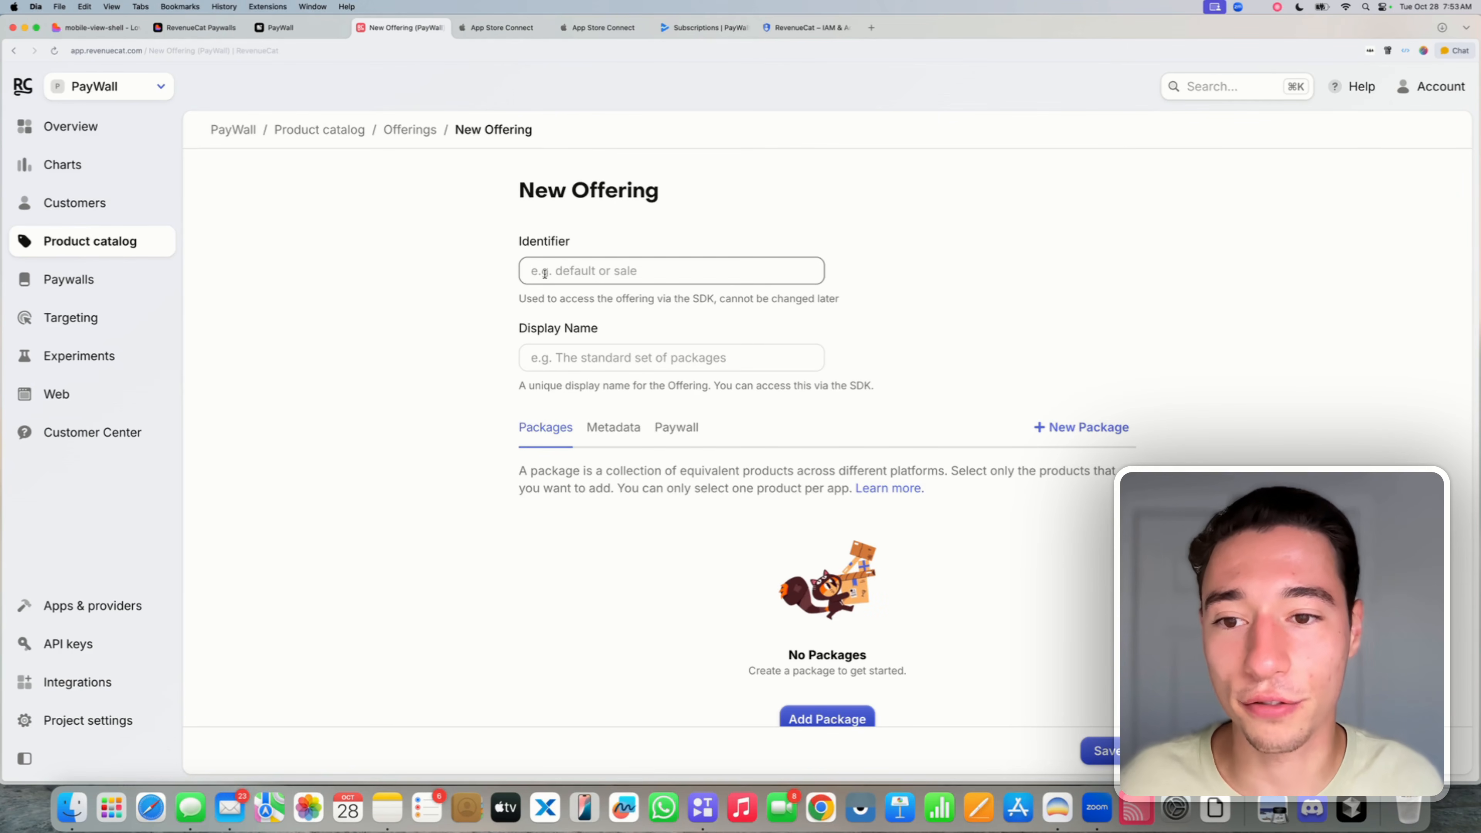
type("deafult")
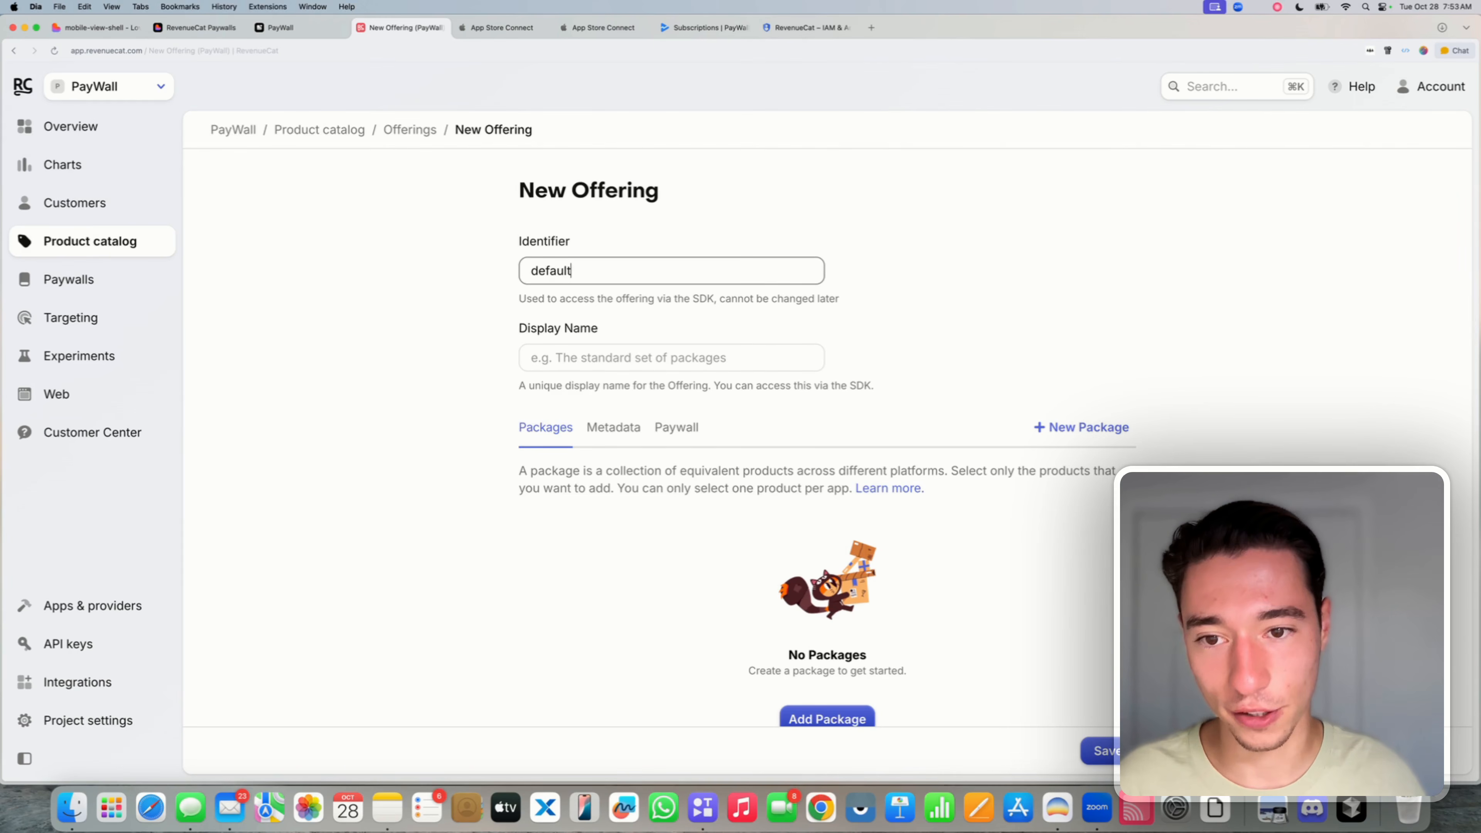
left_click(554, 354)
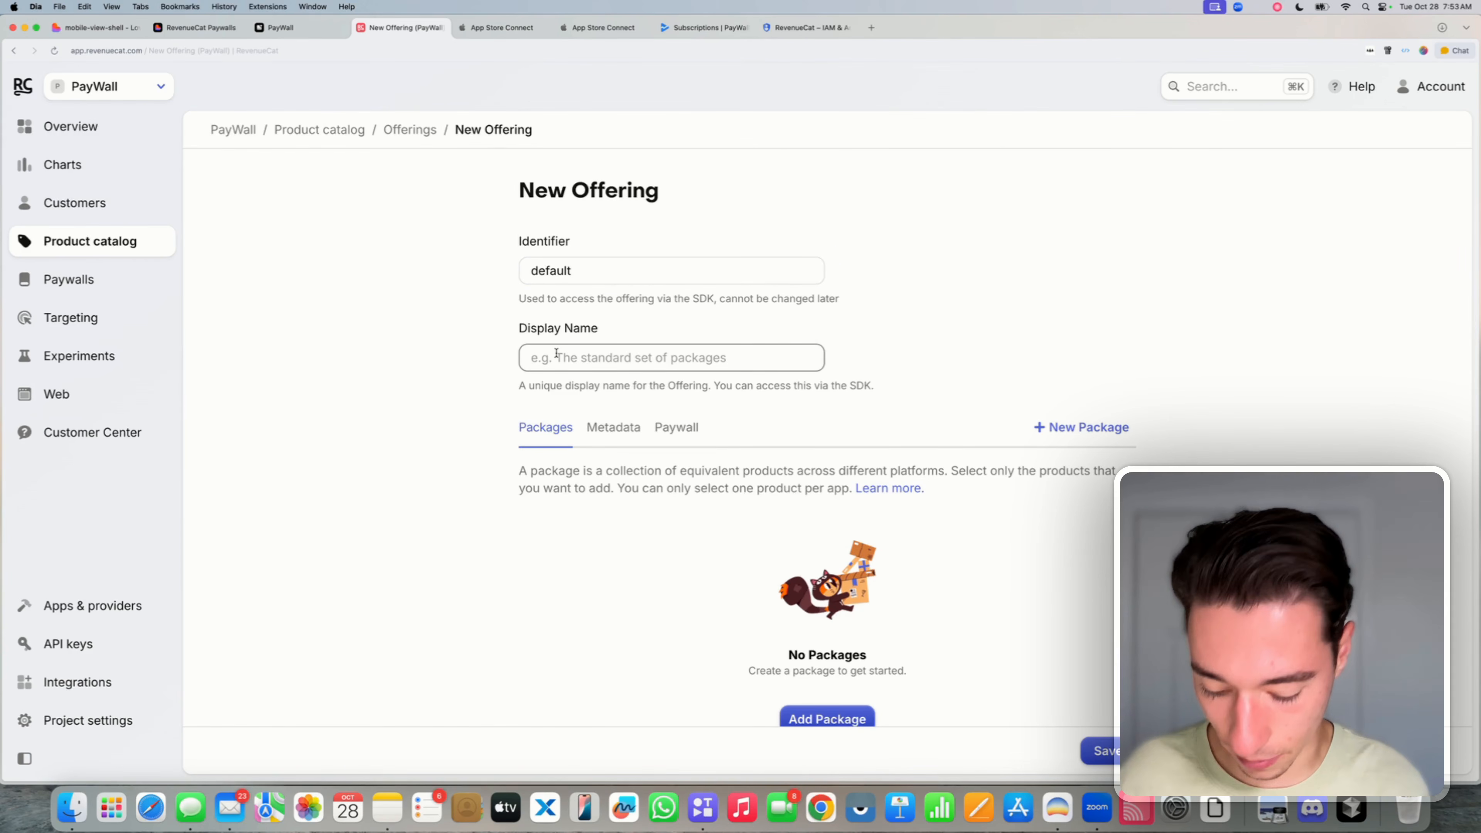
type("Defauly")
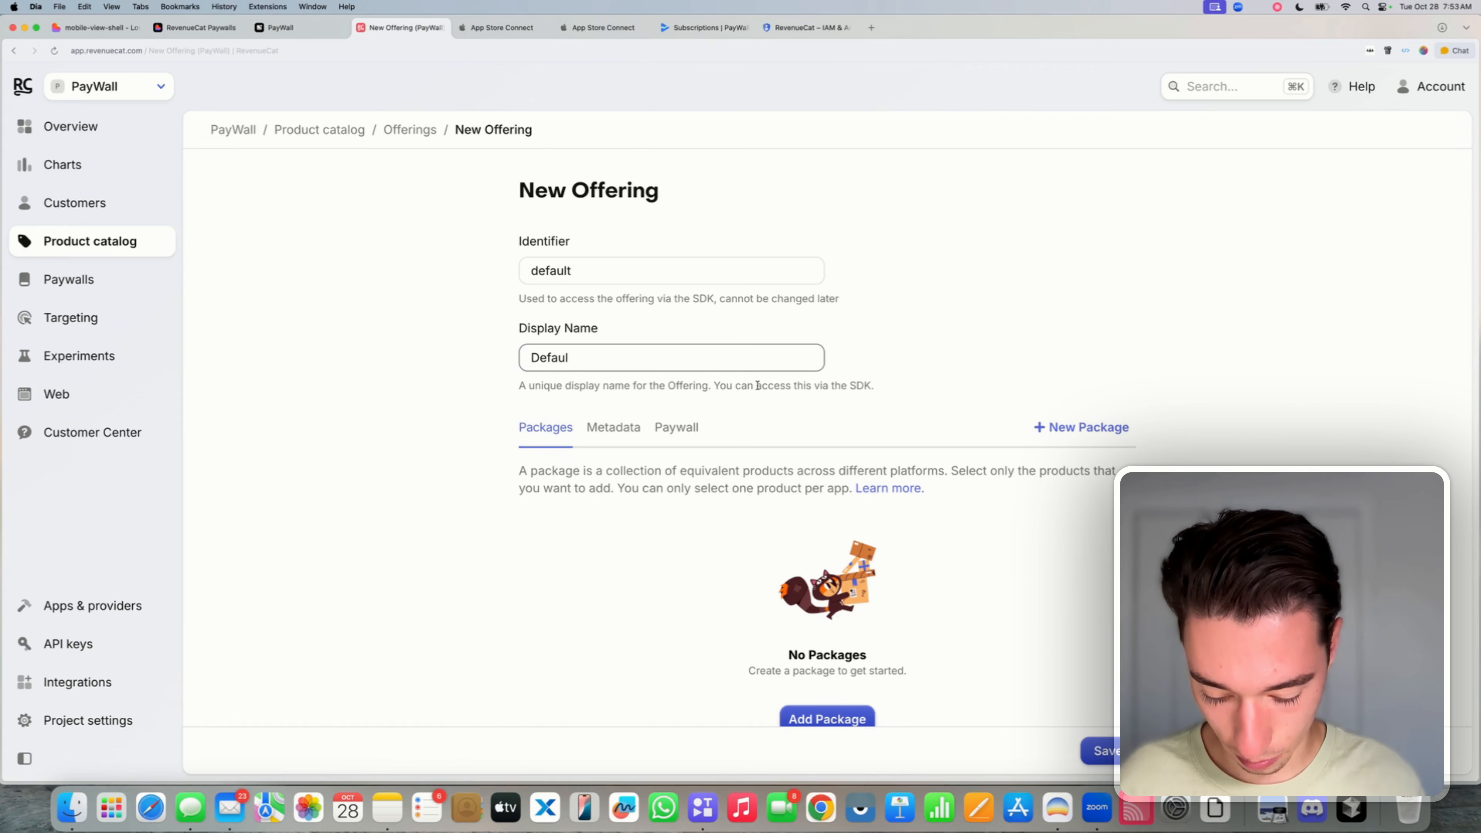
left_click(501, 415)
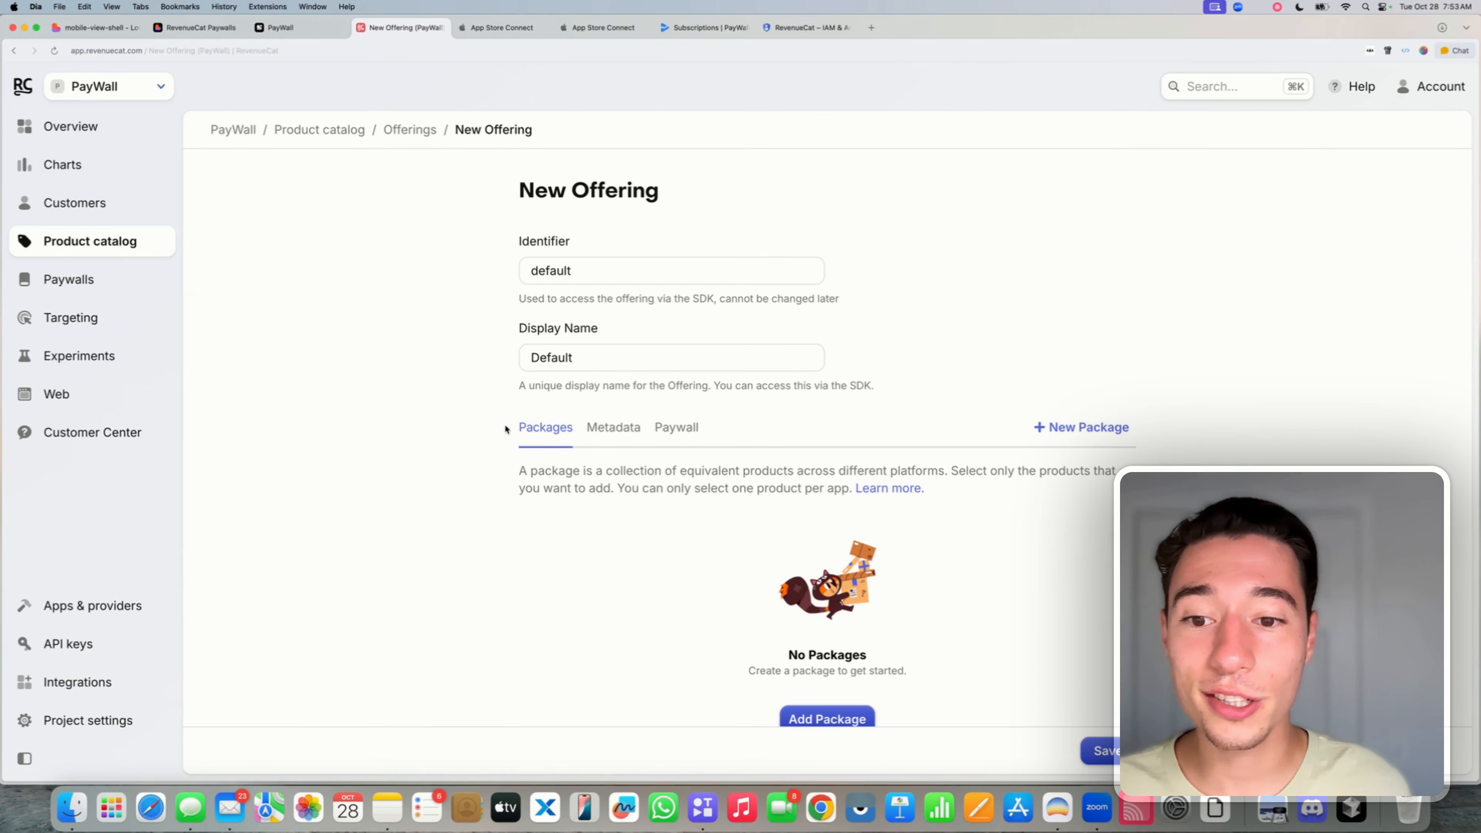
scroll(477, 415, "down", 2)
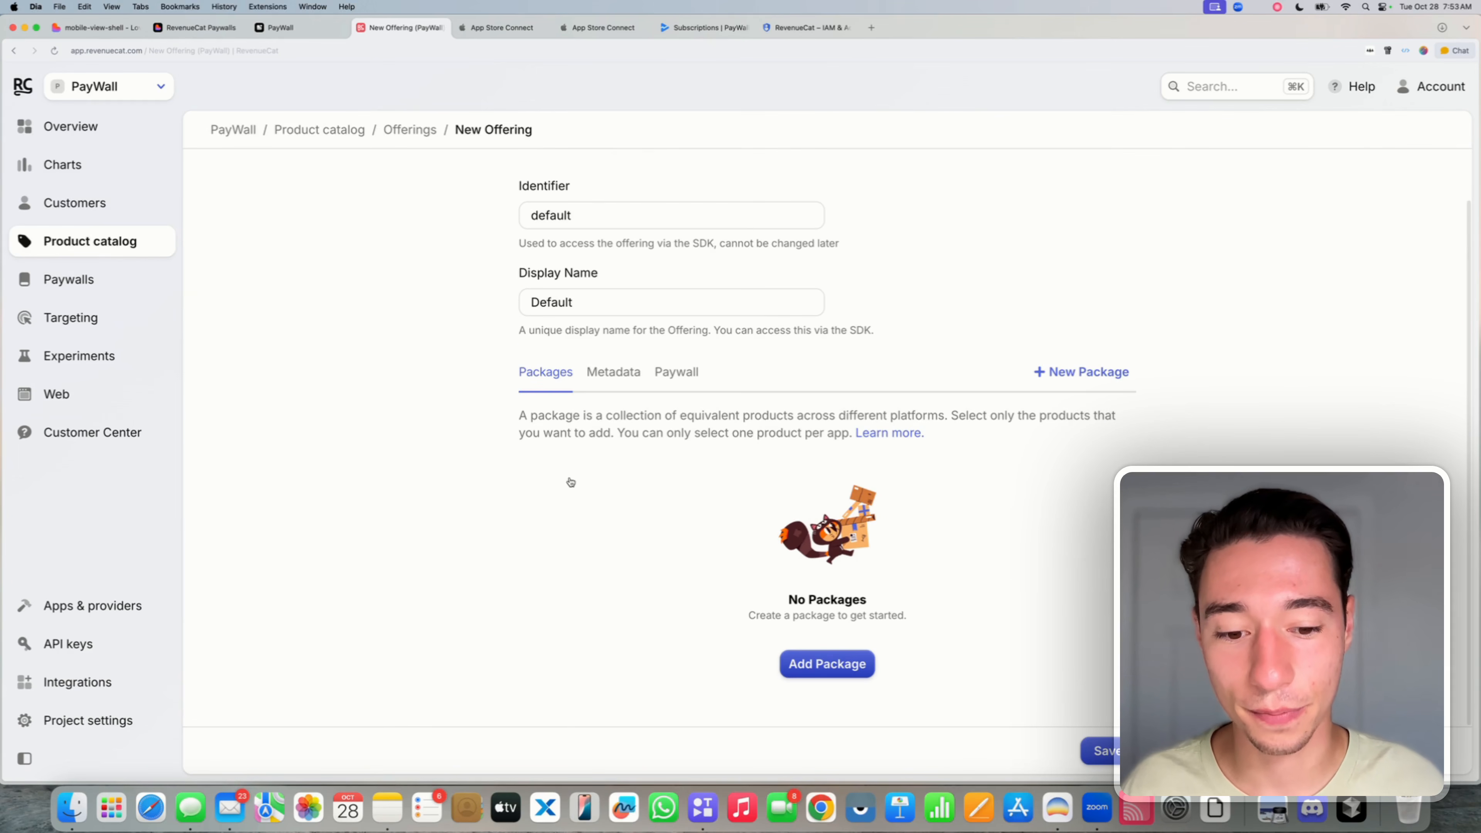
left_click(827, 663)
- Make the first package the Weekly package described as 'Weekly Unlimited'
scroll(873, 513, "down", 3)
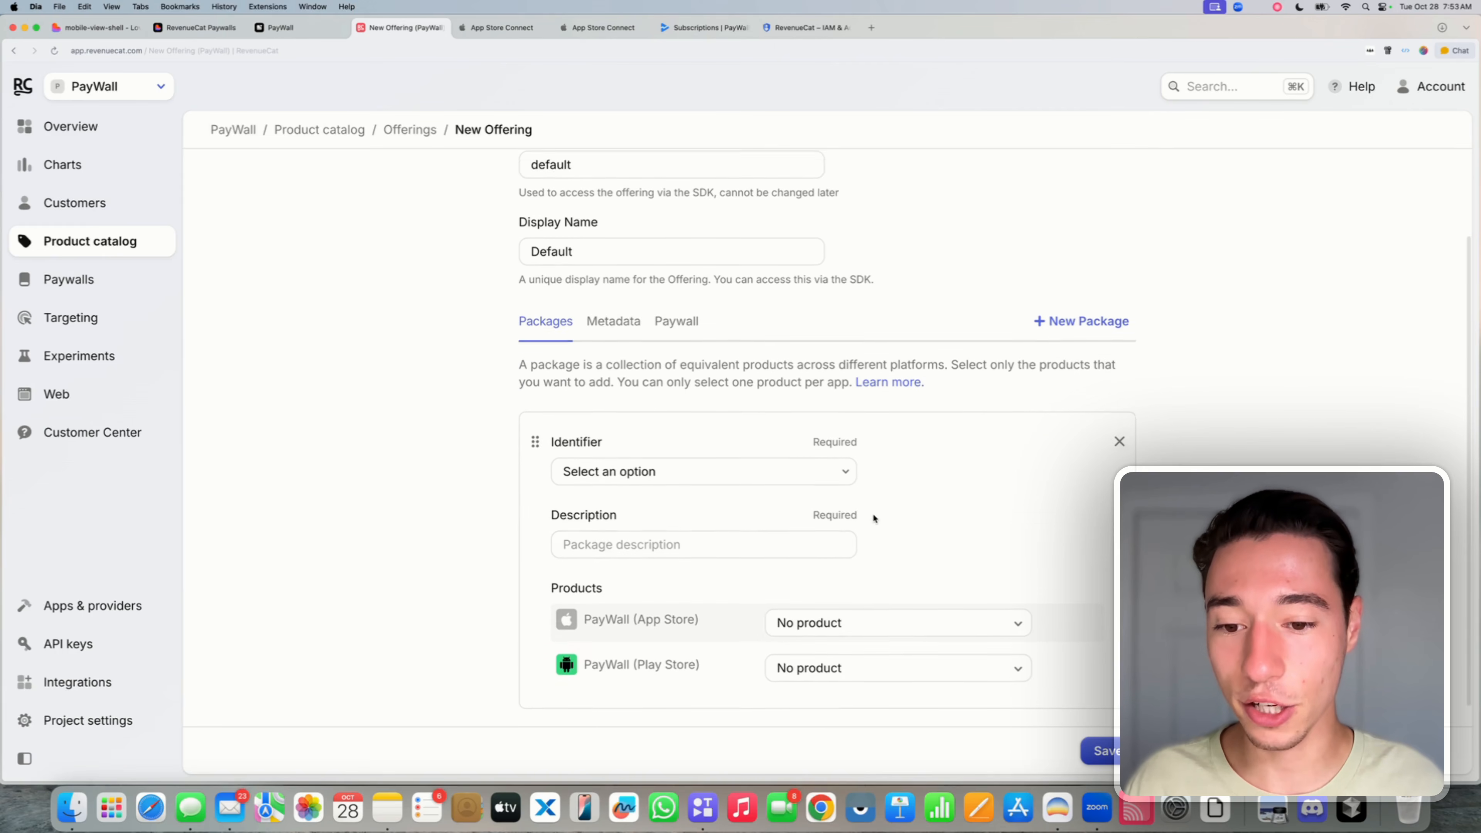
left_click(641, 451)
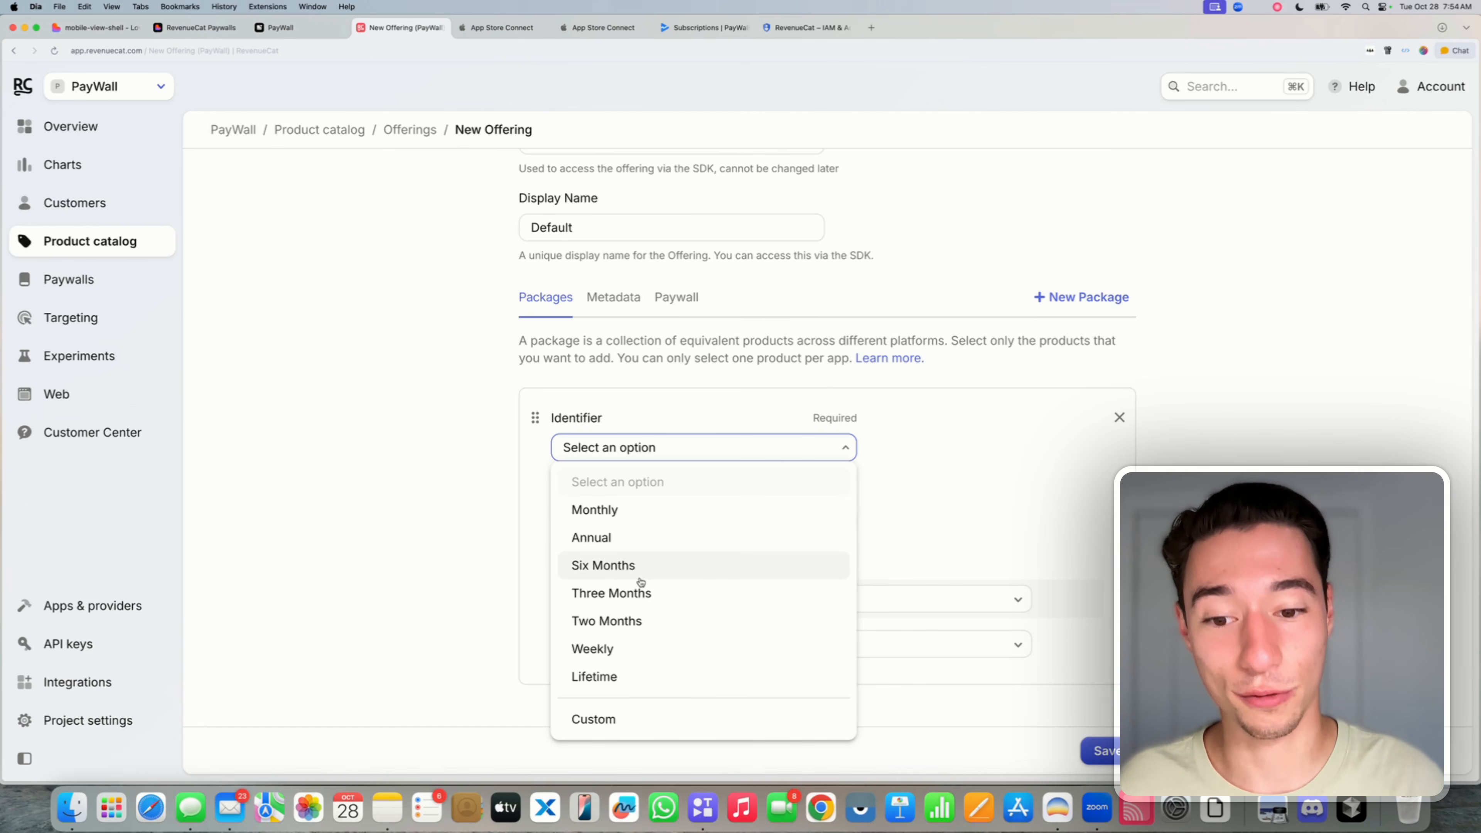
left_click(617, 649)
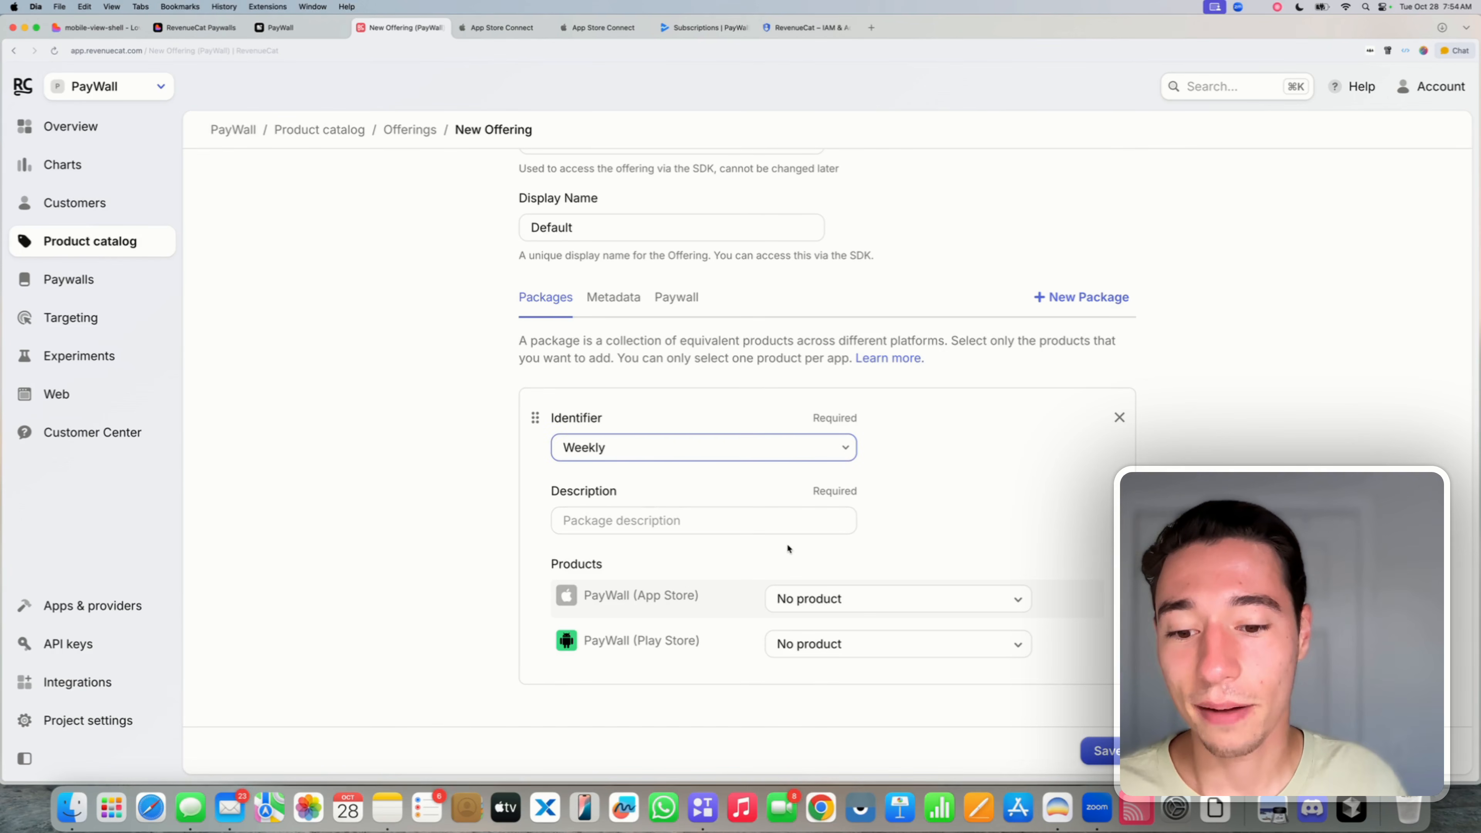
left_click(628, 512)
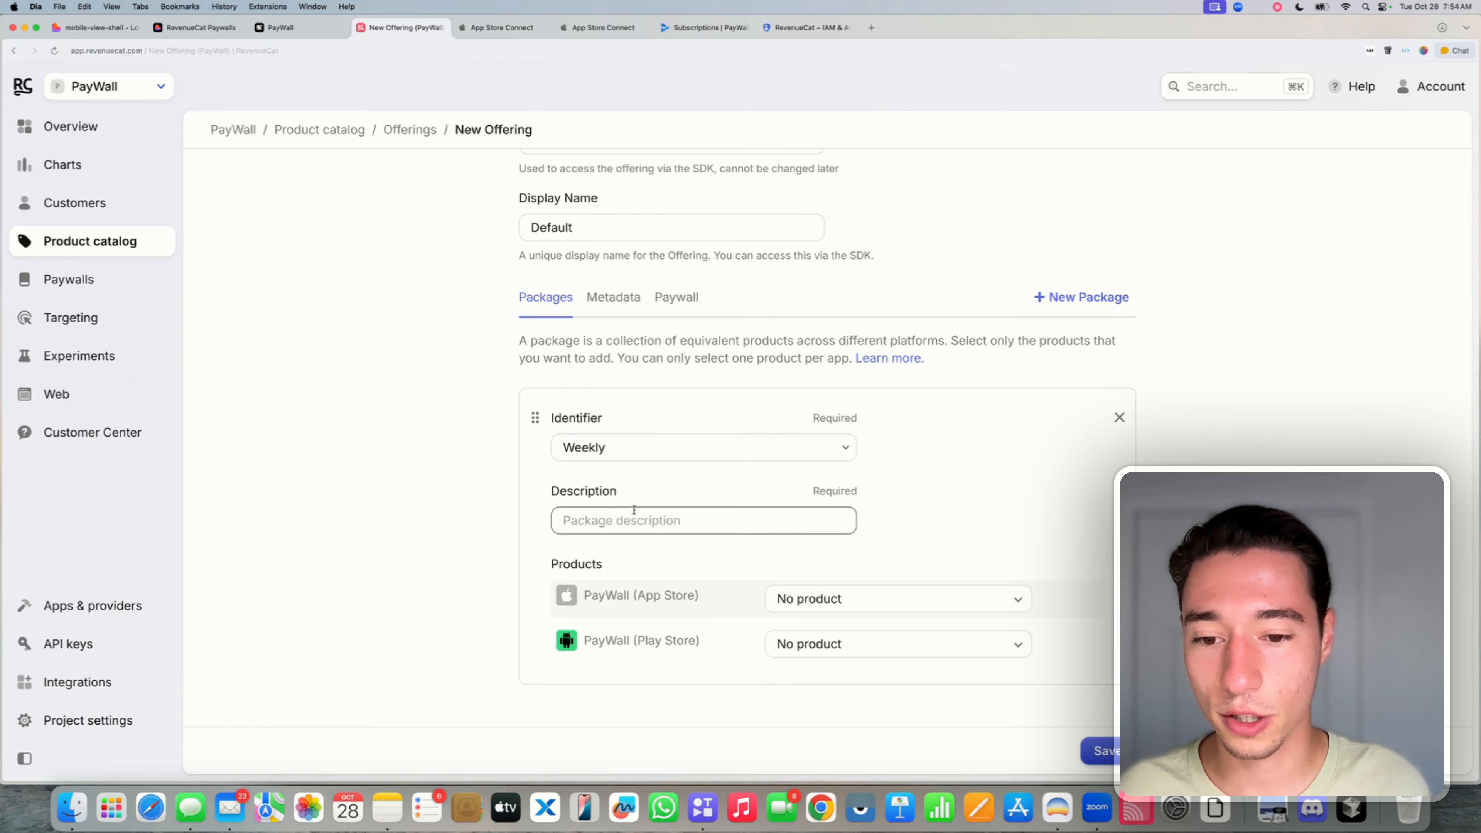
type("Weekly Unlimited")
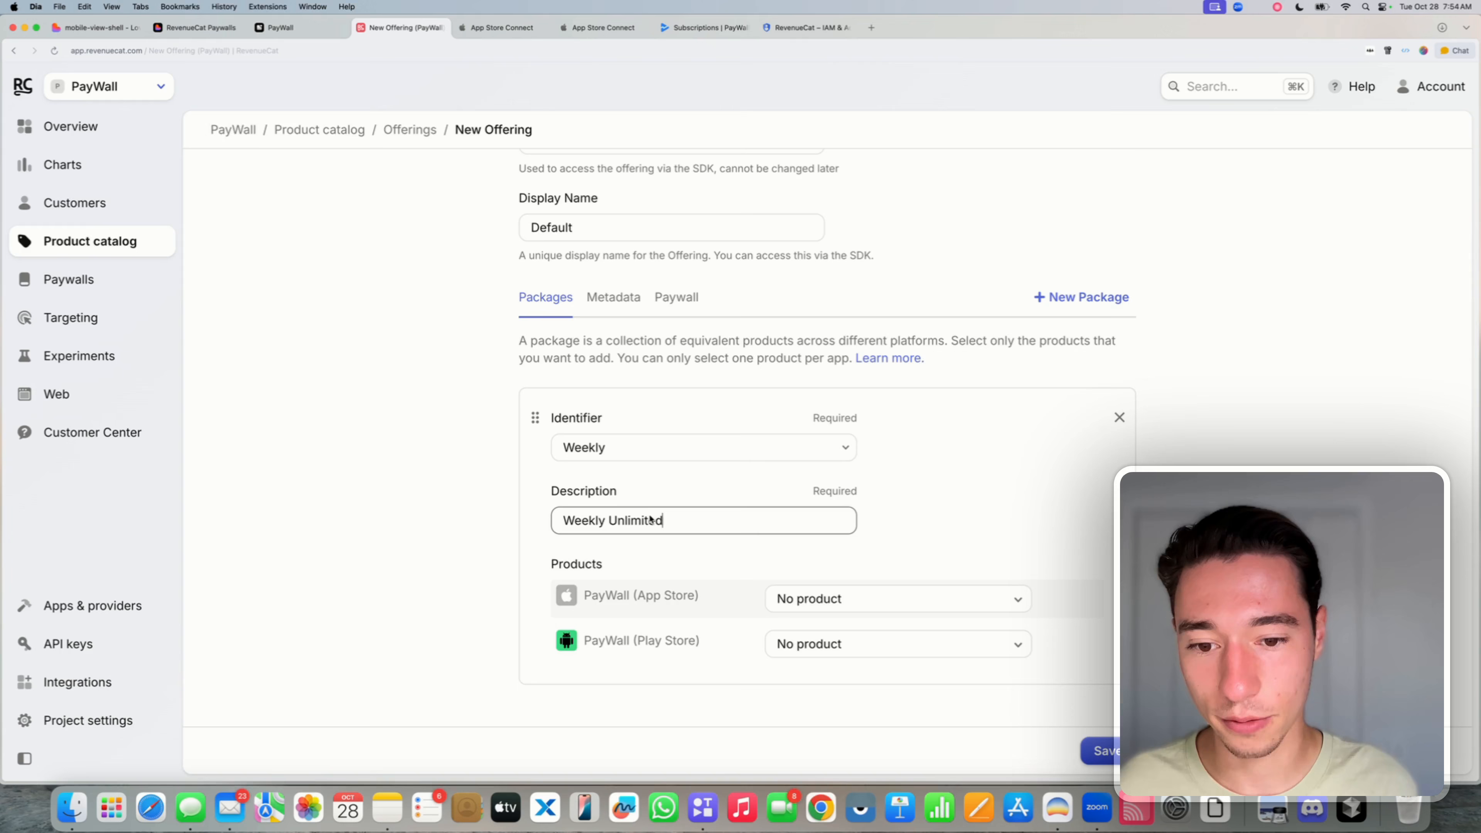
triple_click(651, 517)
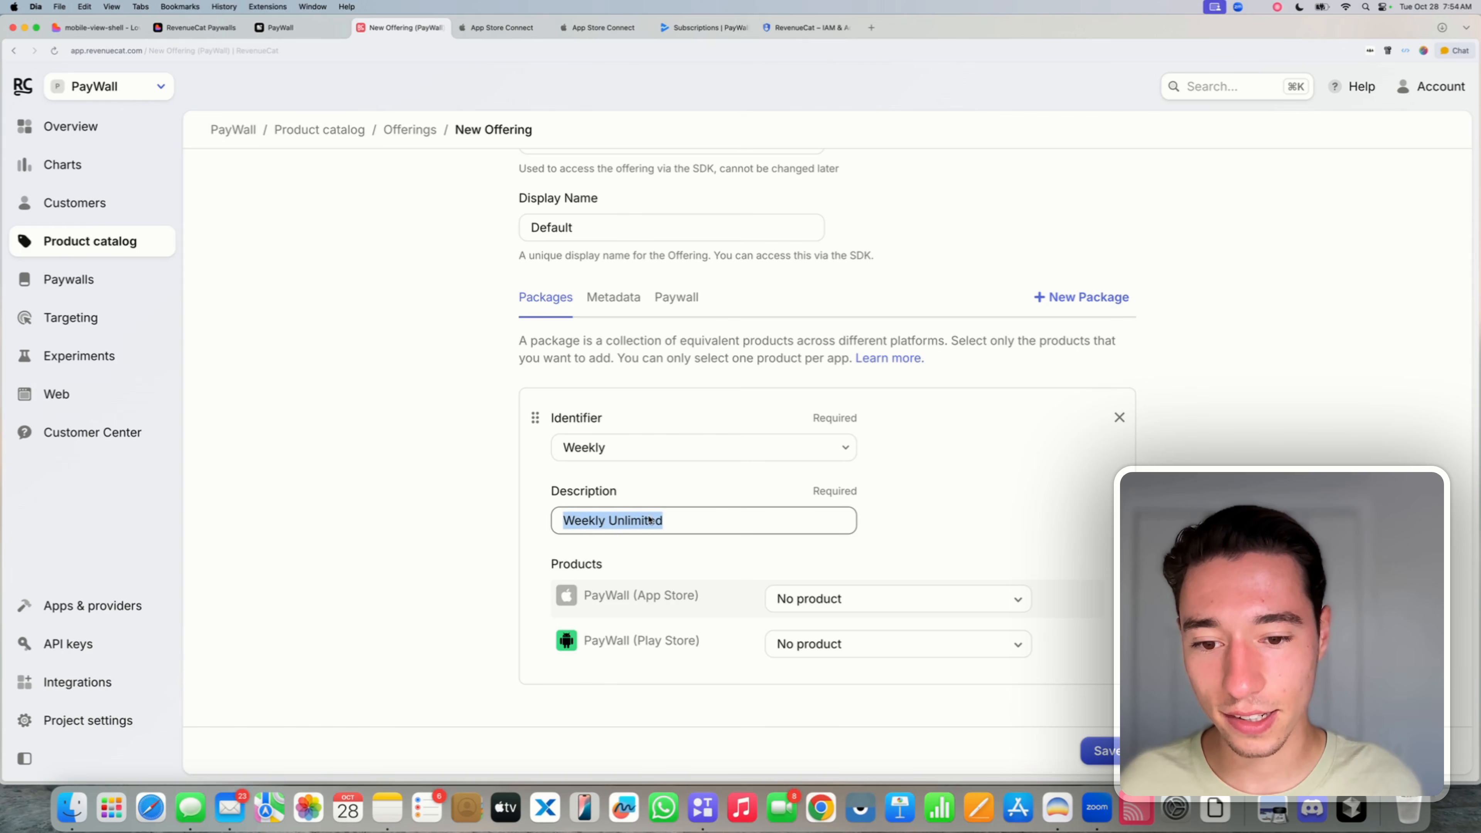
double_click(650, 518)
key("super+c")
left_click(661, 493)
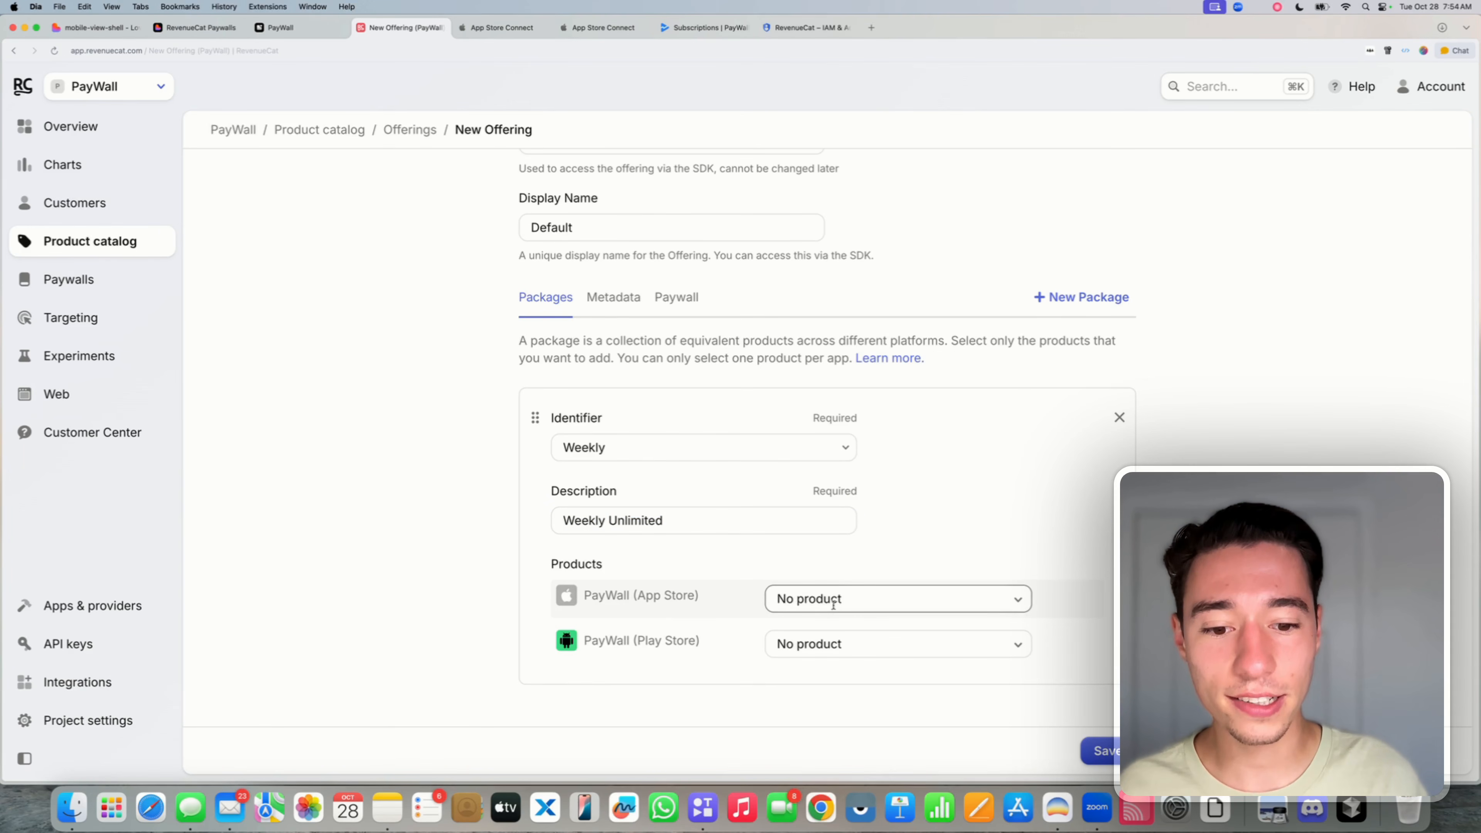
- Link weekly_paywall and pro_access:weekly-plan to the Weekly package, then add another package
left_click(810, 599)
left_click(816, 666)
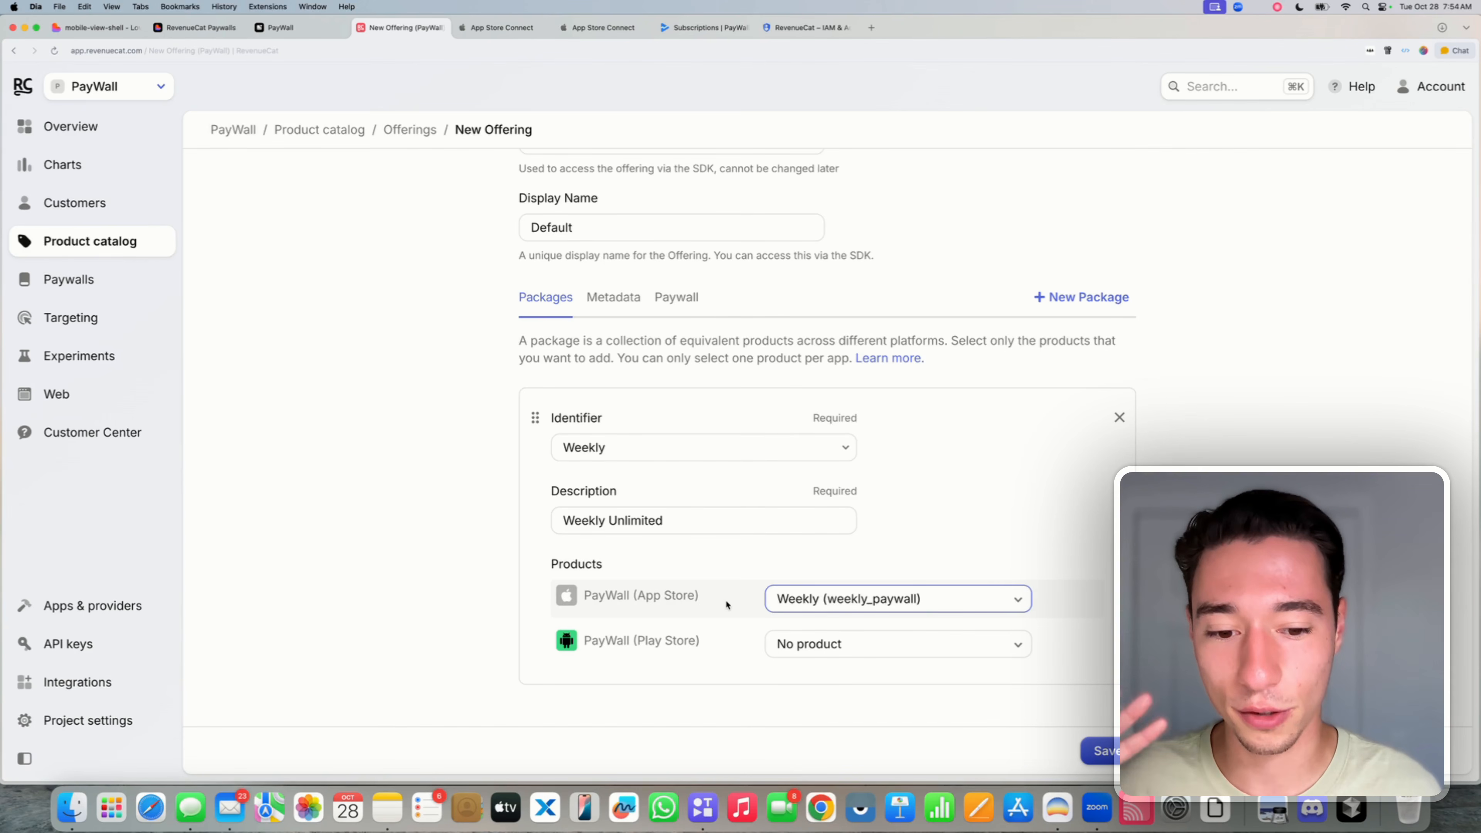
left_click(801, 643)
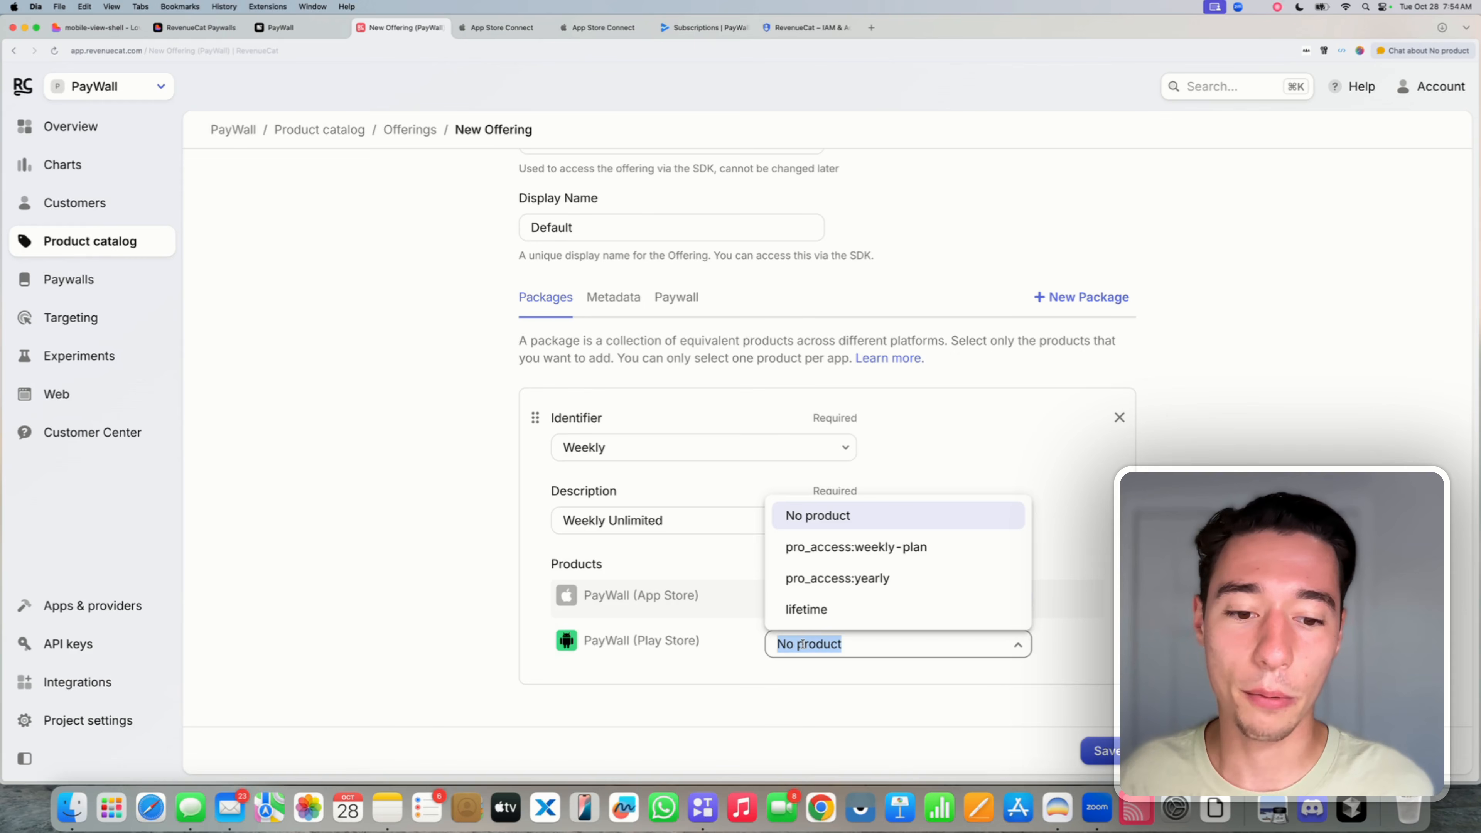
left_click(872, 547)
scroll(872, 548, "down", 2)
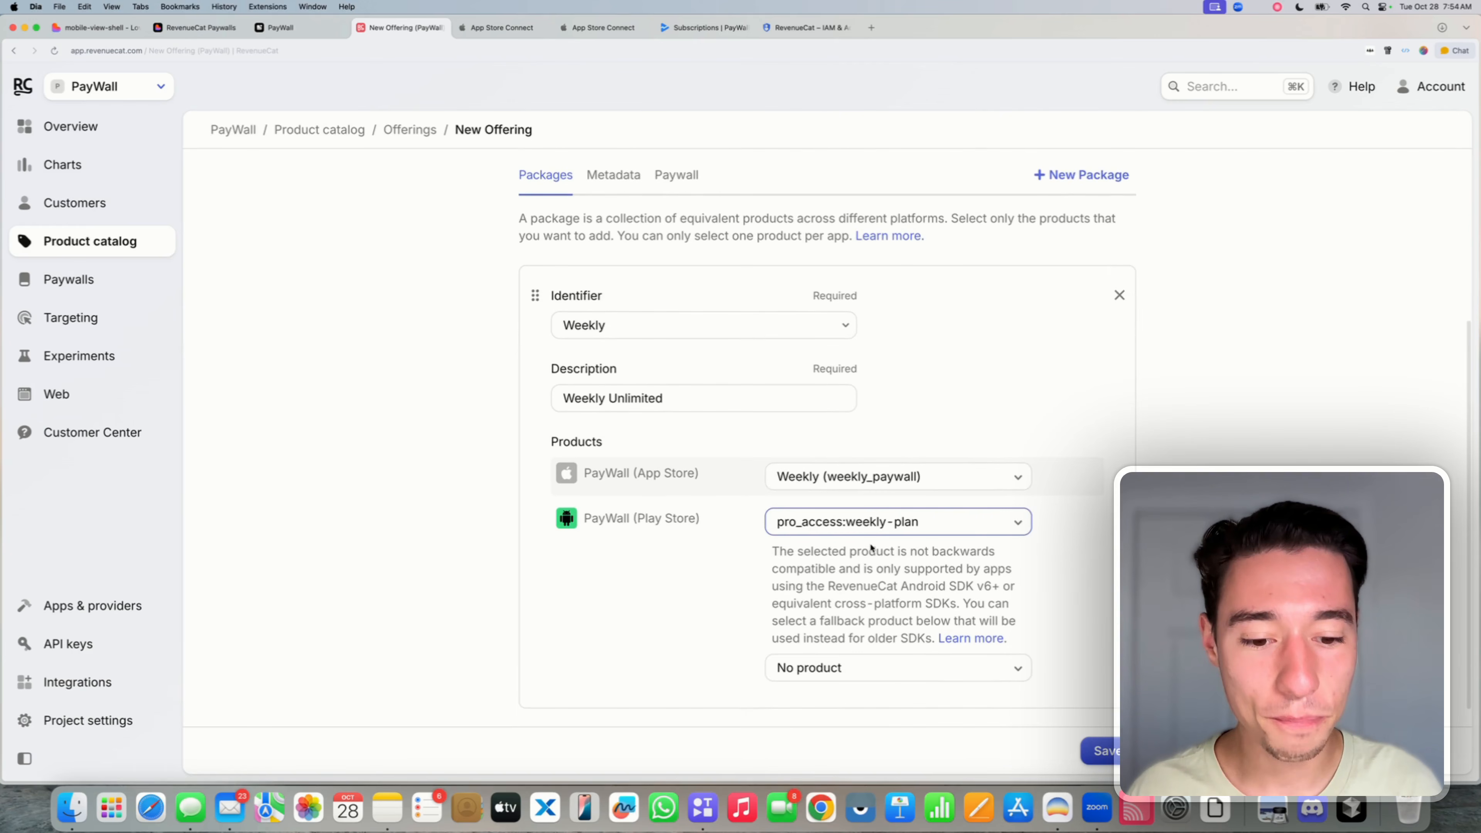
left_click(813, 641)
left_click(711, 635)
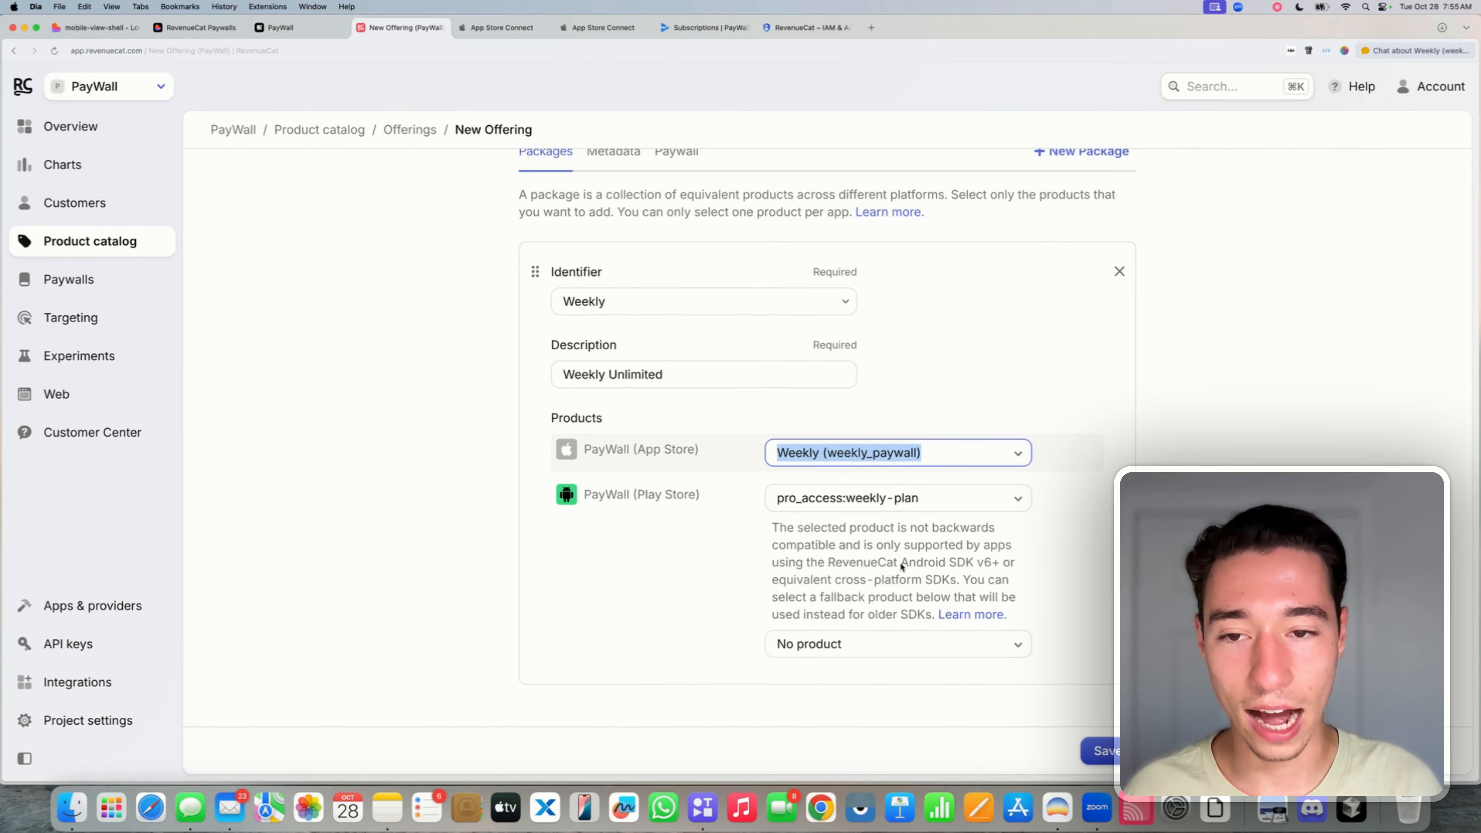
scroll(893, 562, "up", 5)
left_click(1038, 398)
- Make an Annual package 'Yearly Unlimited' with the yearly and pro_access:yearly products
scroll(1228, 428, "down", 3)
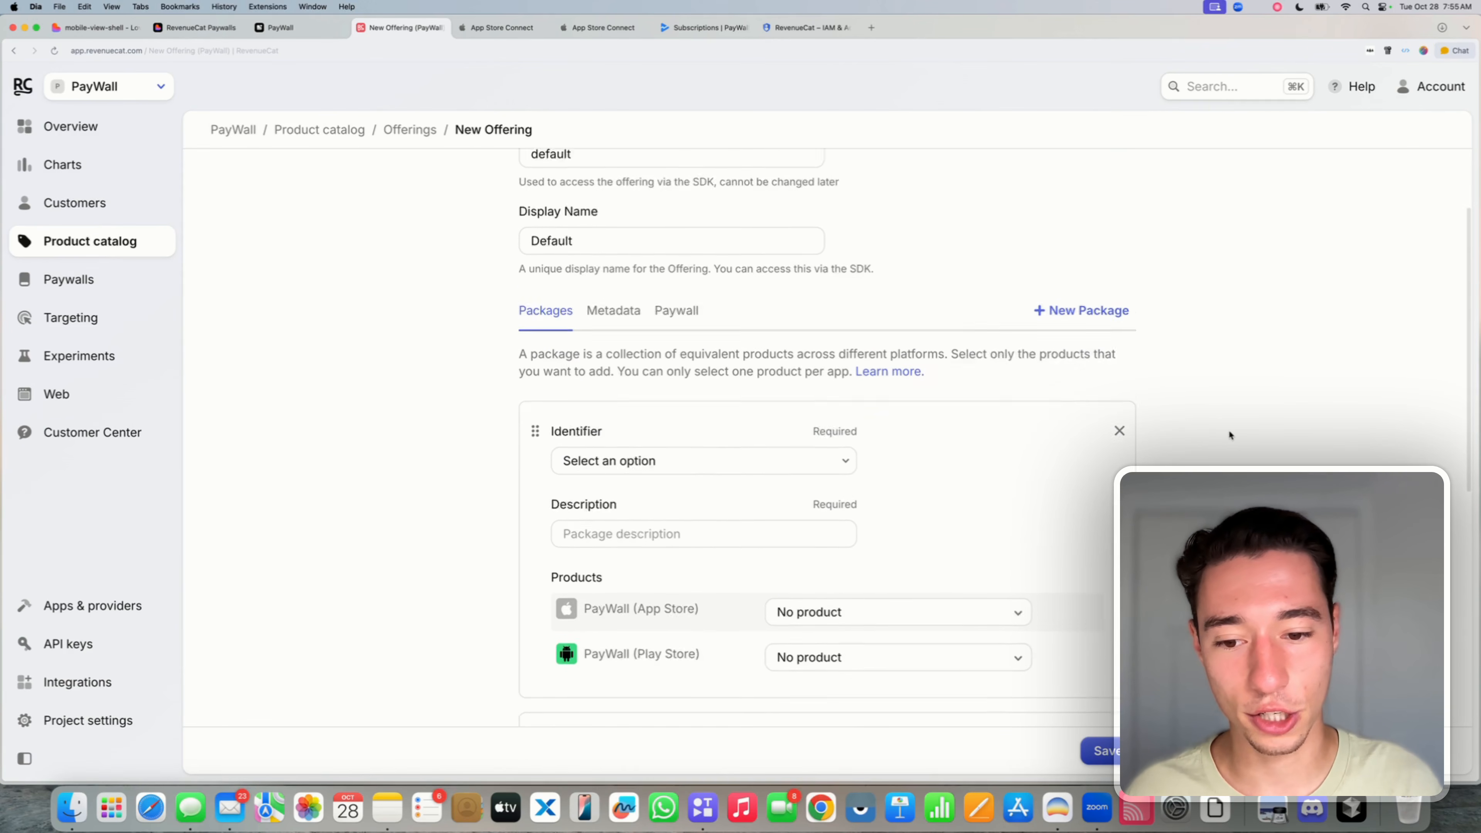
left_click(606, 383)
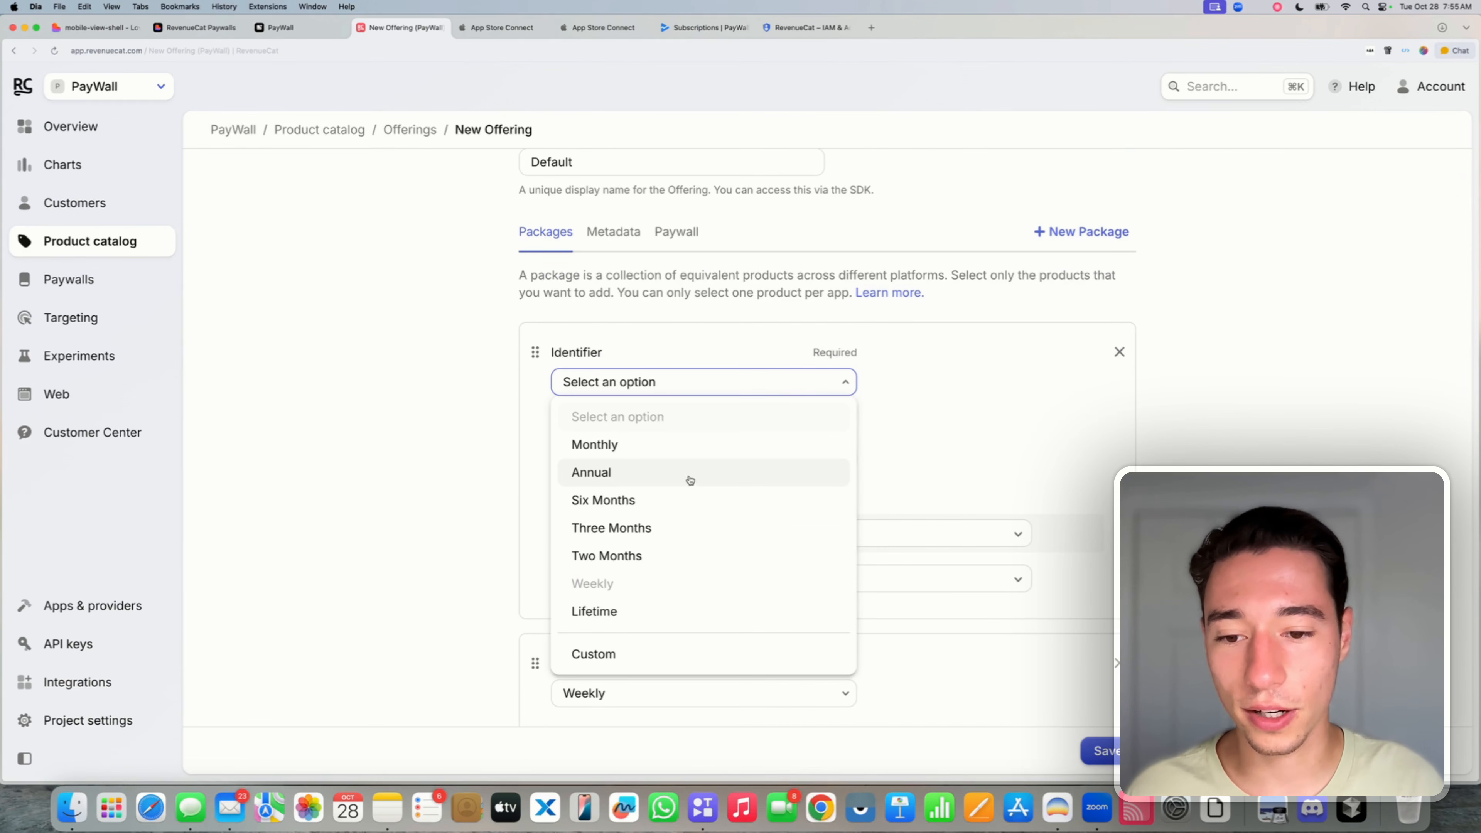
left_click(628, 473)
left_click(609, 458)
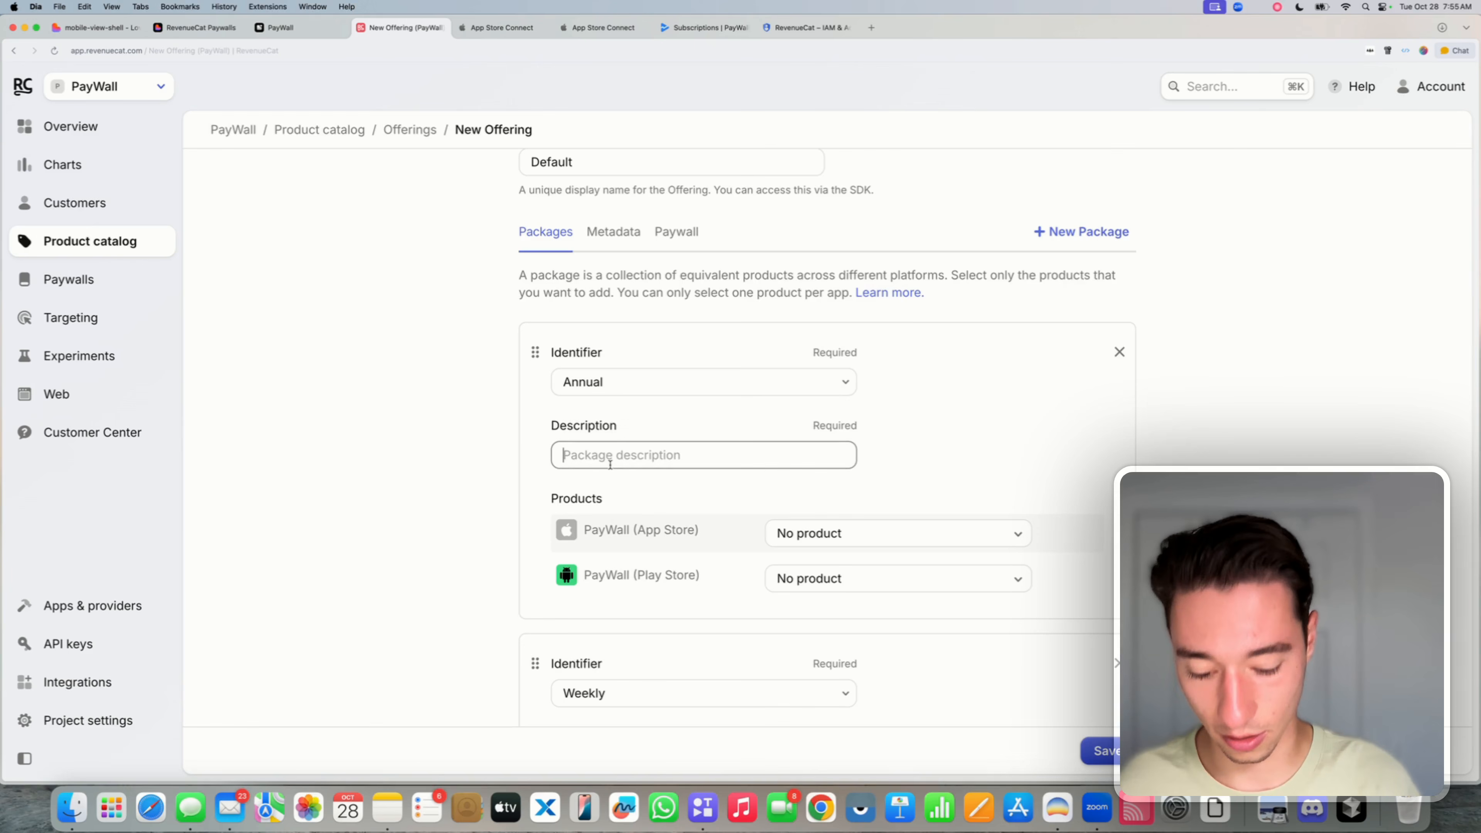
type("Yearly Unlimited")
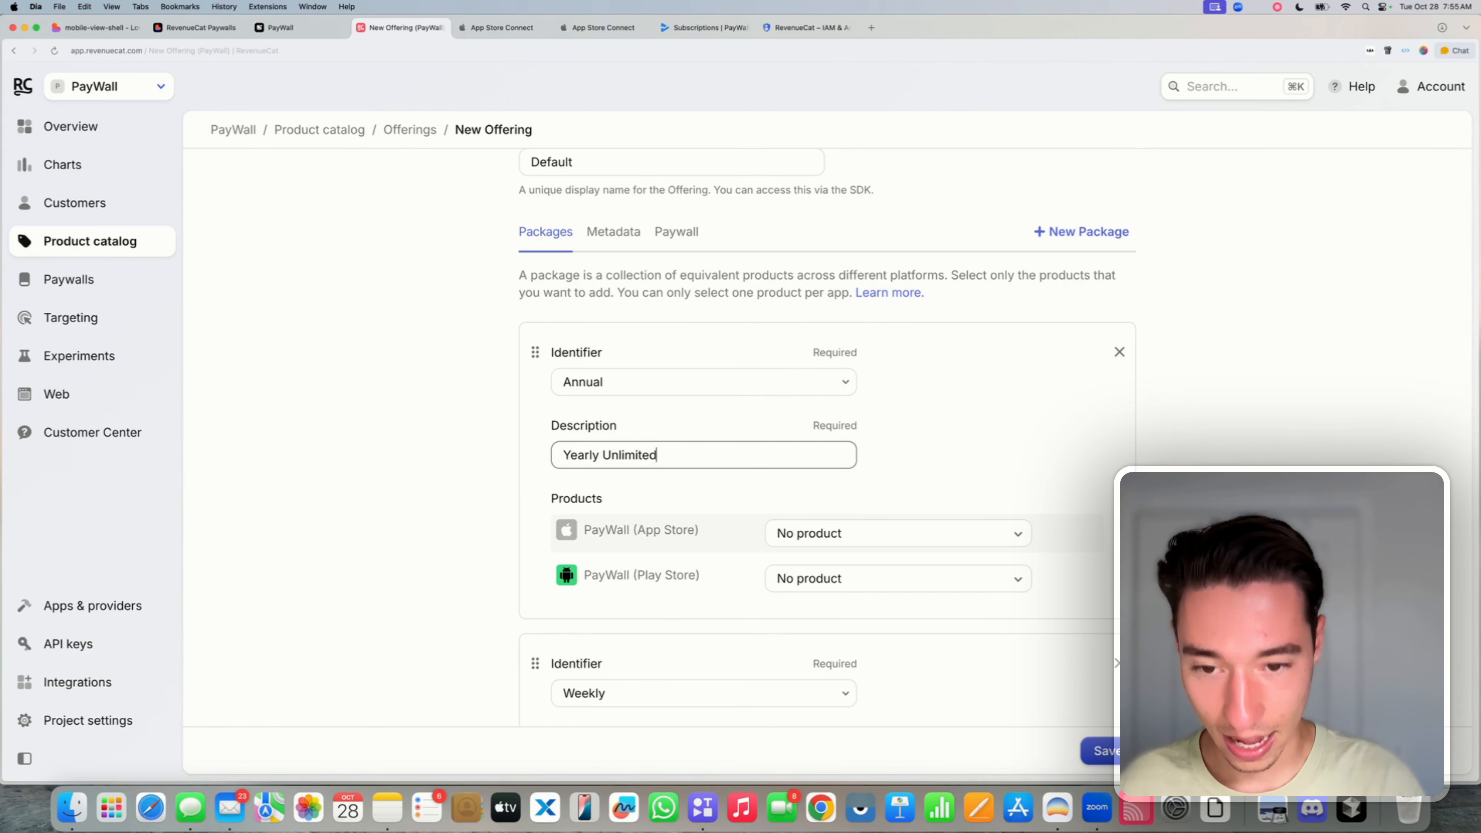
left_click(811, 523)
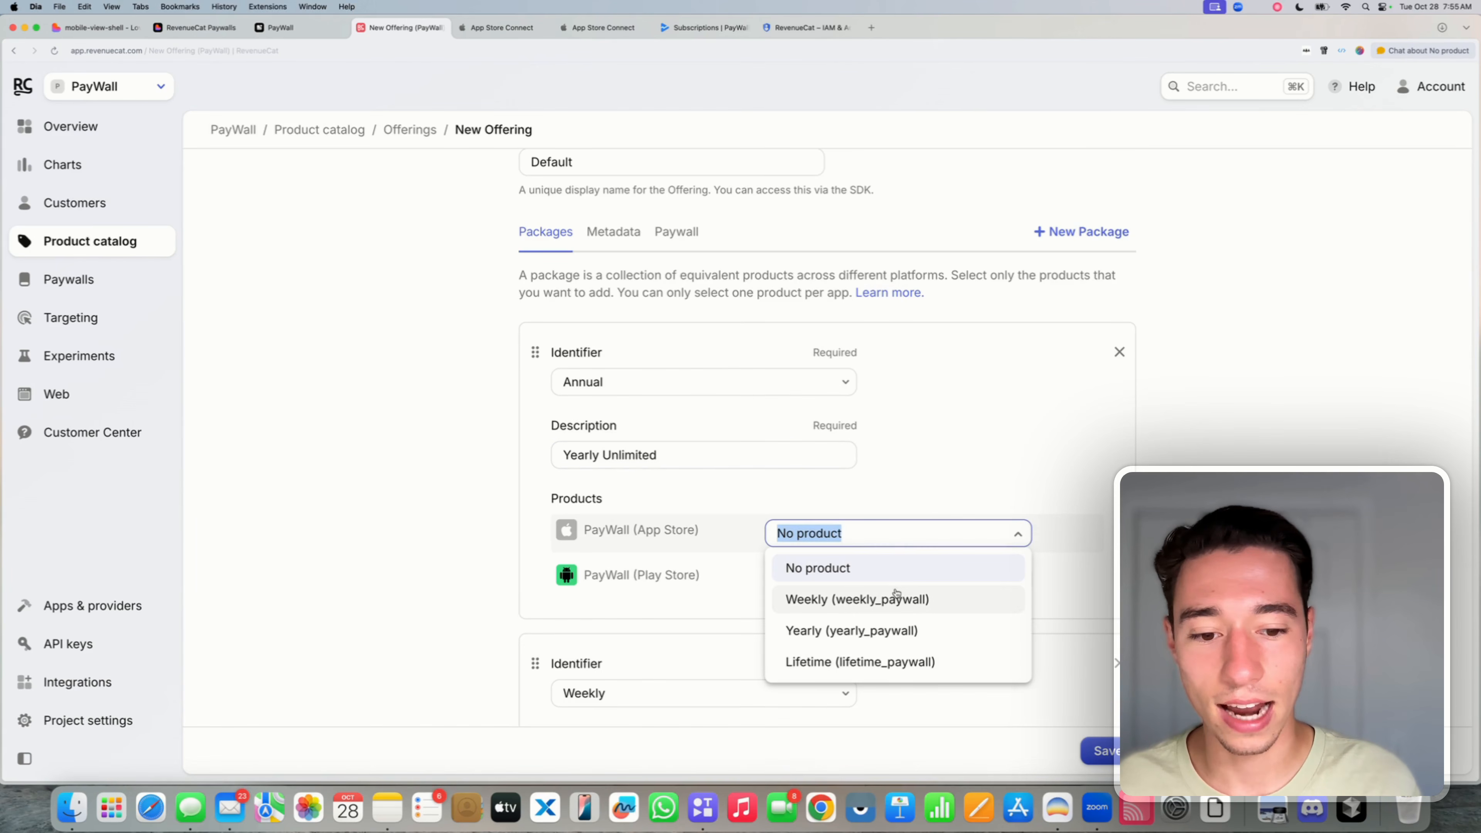
left_click(842, 628)
left_click(839, 579)
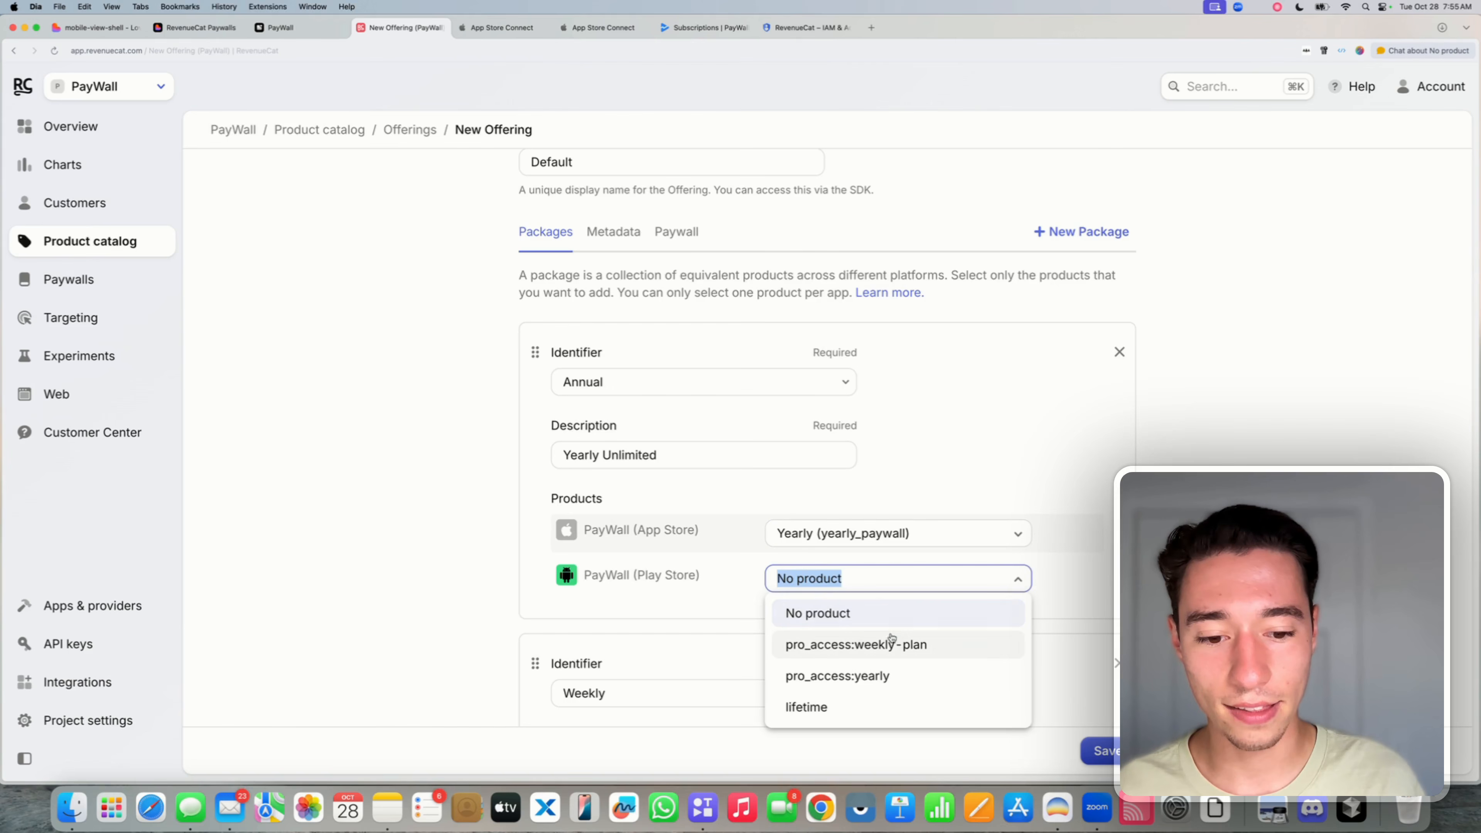
left_click(856, 676)
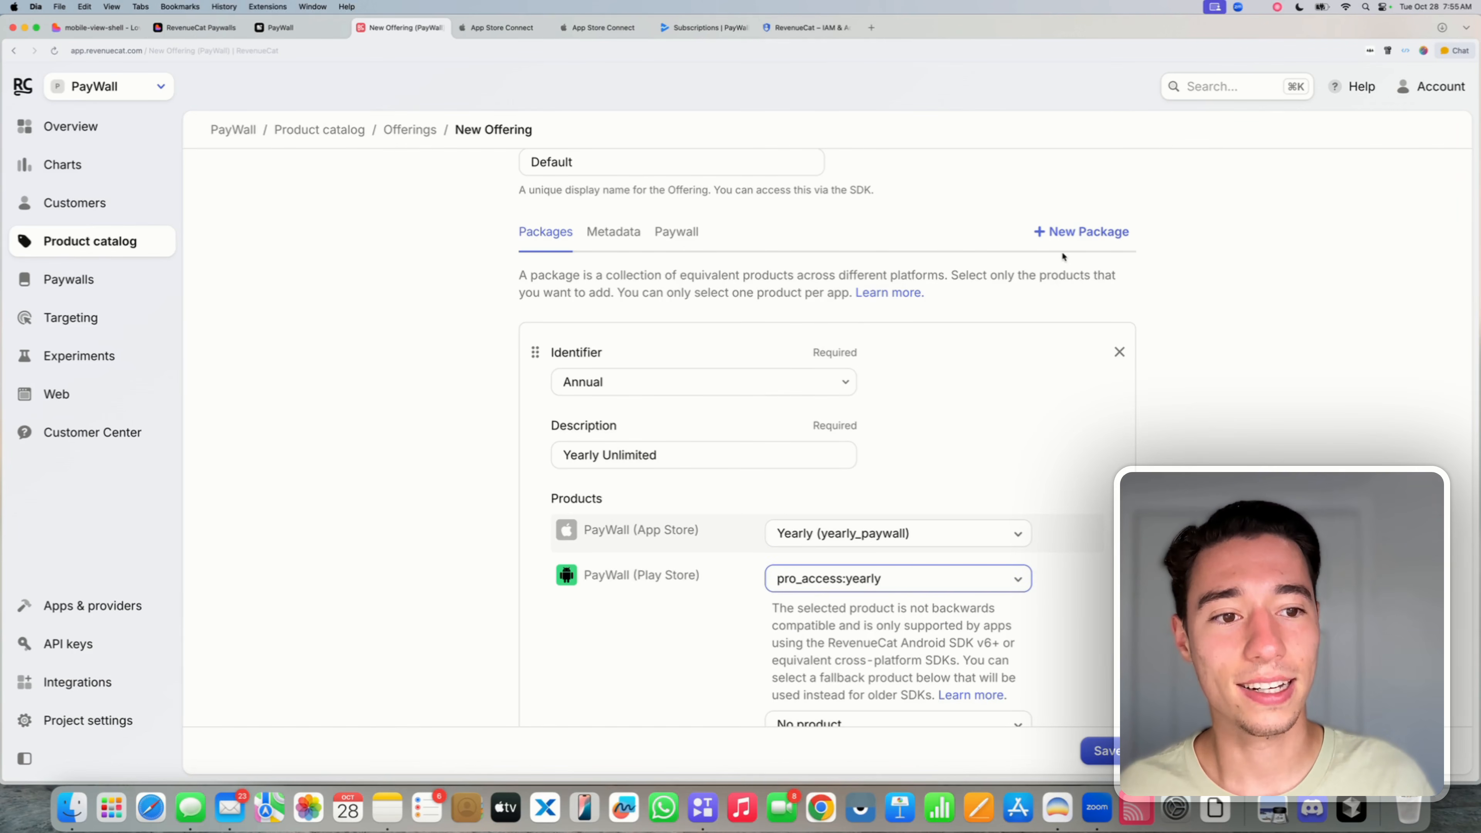
- Add a Lifetime package 'Lifetime Unlimited' with the App Store and Play Store lifetime products
left_click(1082, 232)
left_click(632, 382)
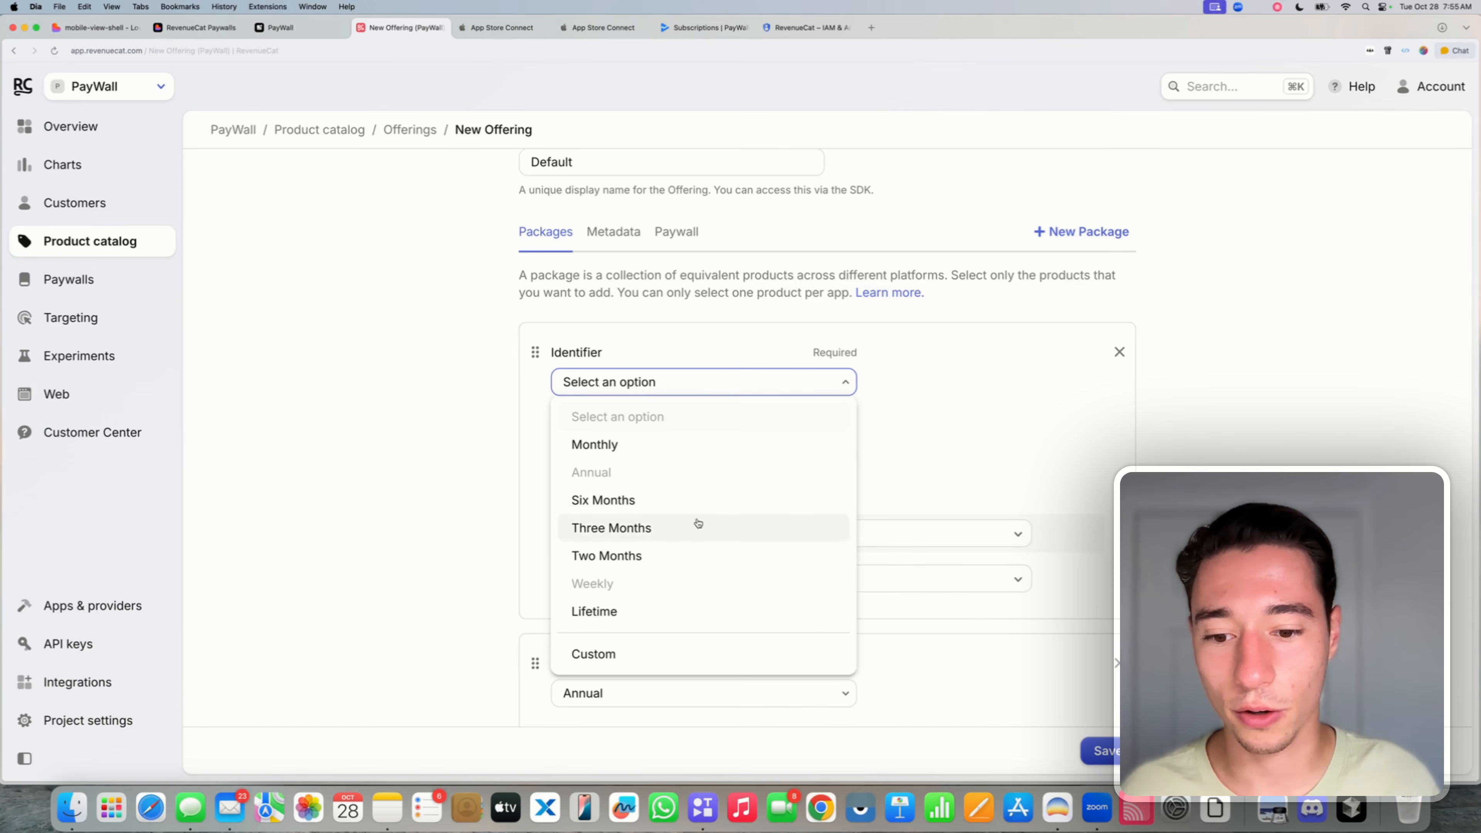
left_click(622, 612)
left_click(628, 458)
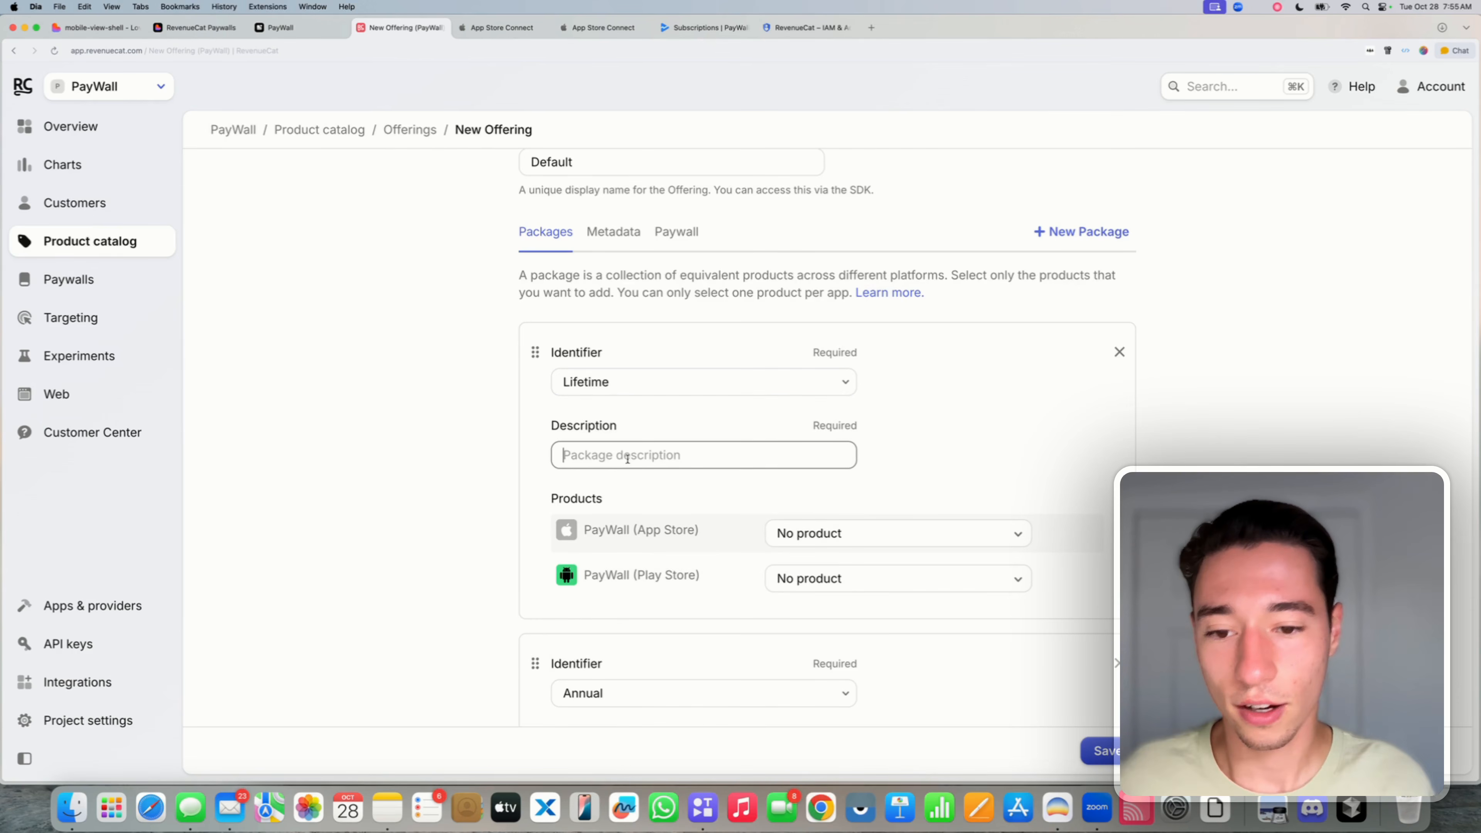
type("Lifeti")
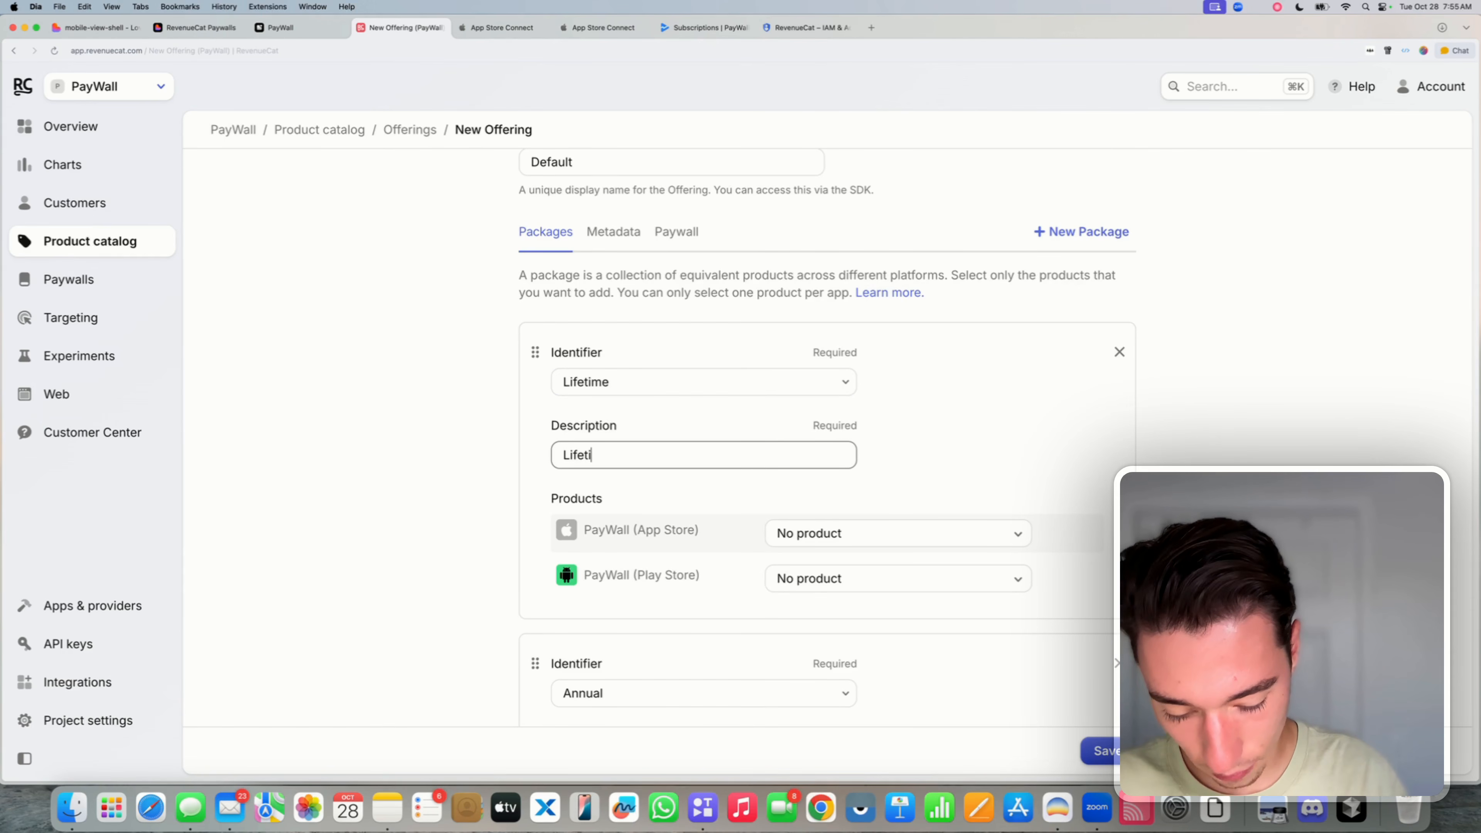
type("me Unlimited")
left_click(836, 531)
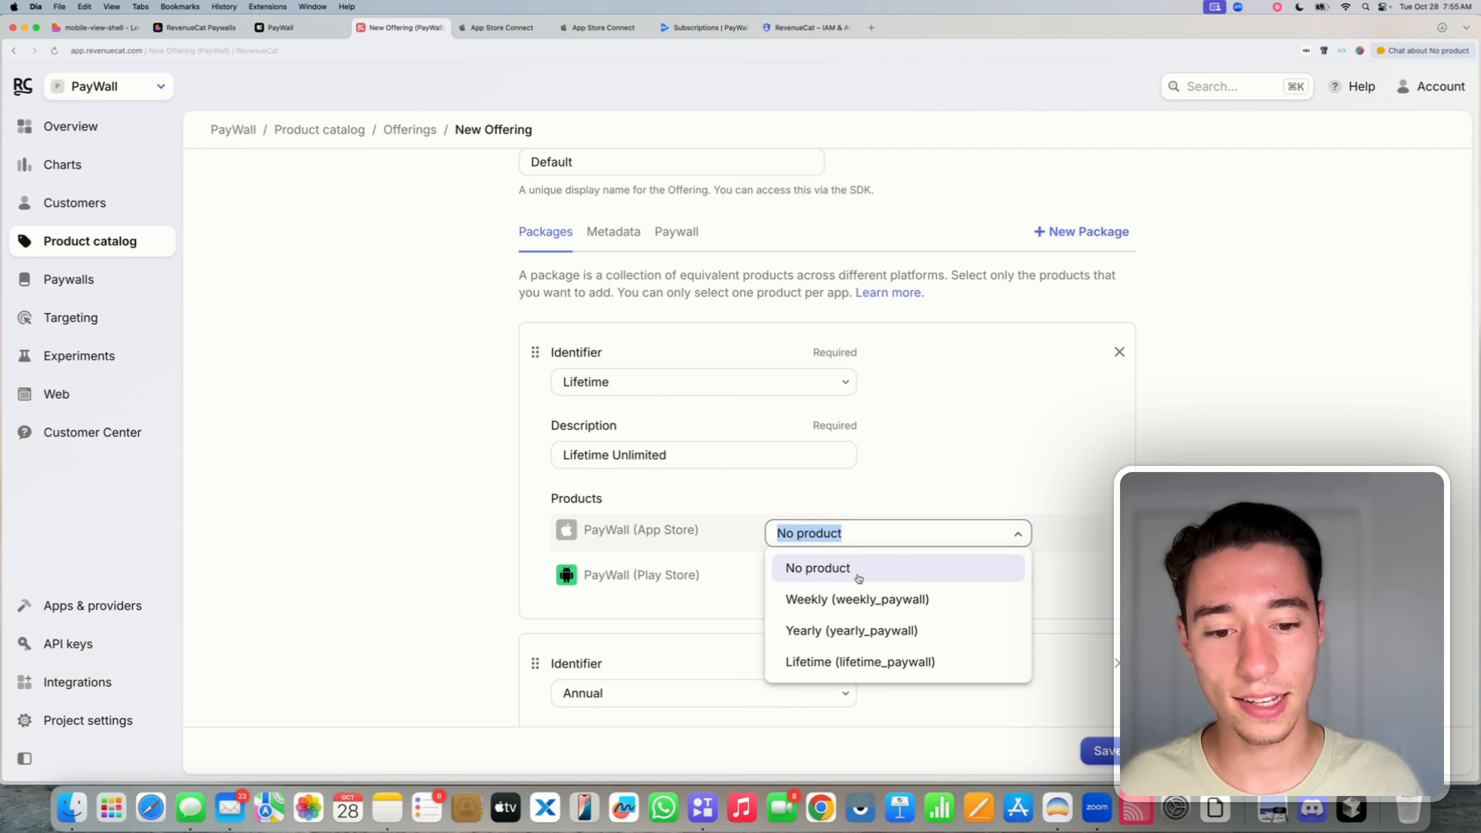
left_click(813, 665)
left_click(801, 577)
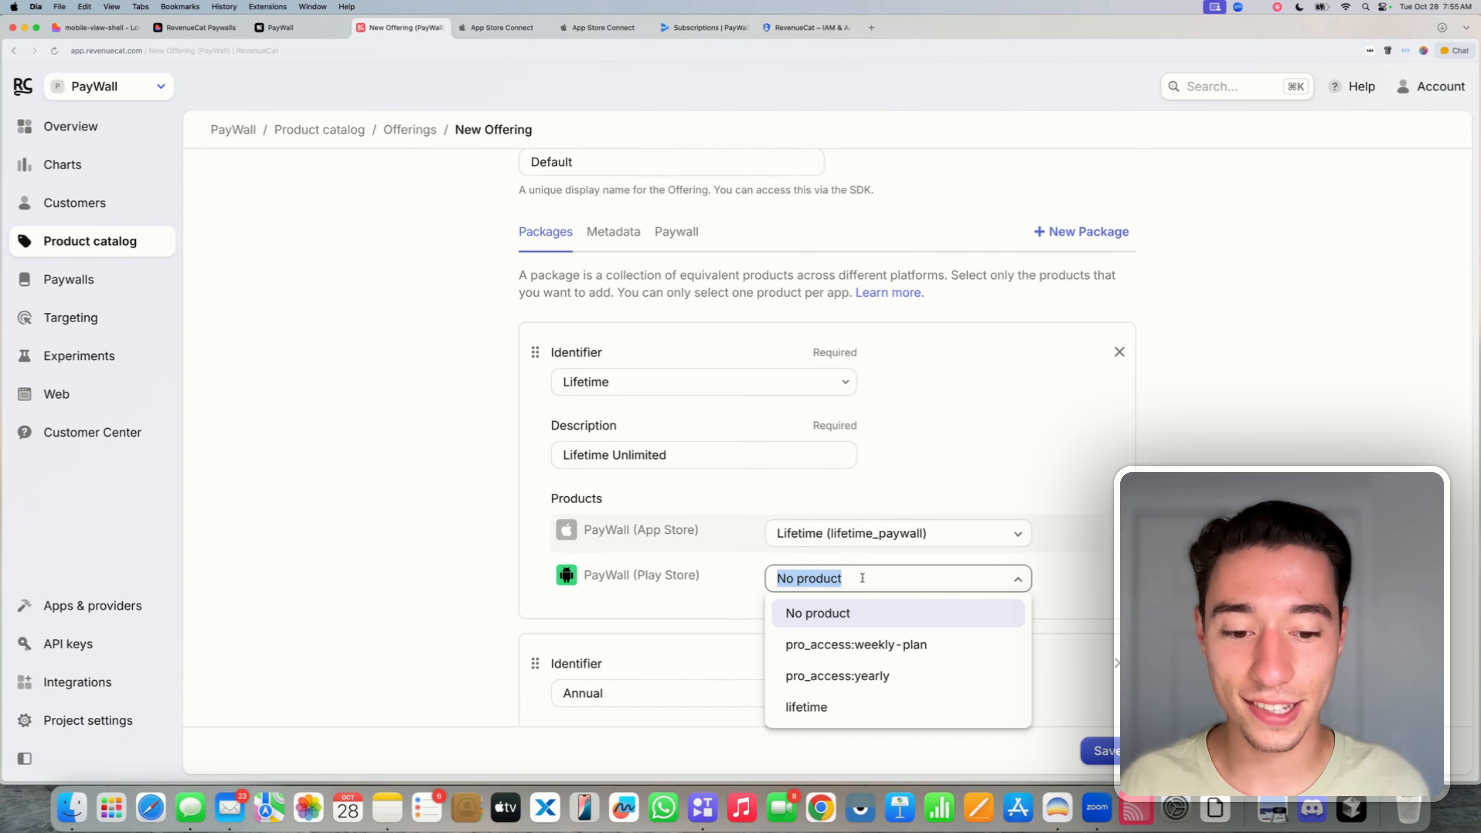
left_click(831, 706)
- Move the Weekly package to the top and save the default offering
scroll(952, 481, "down", 7)
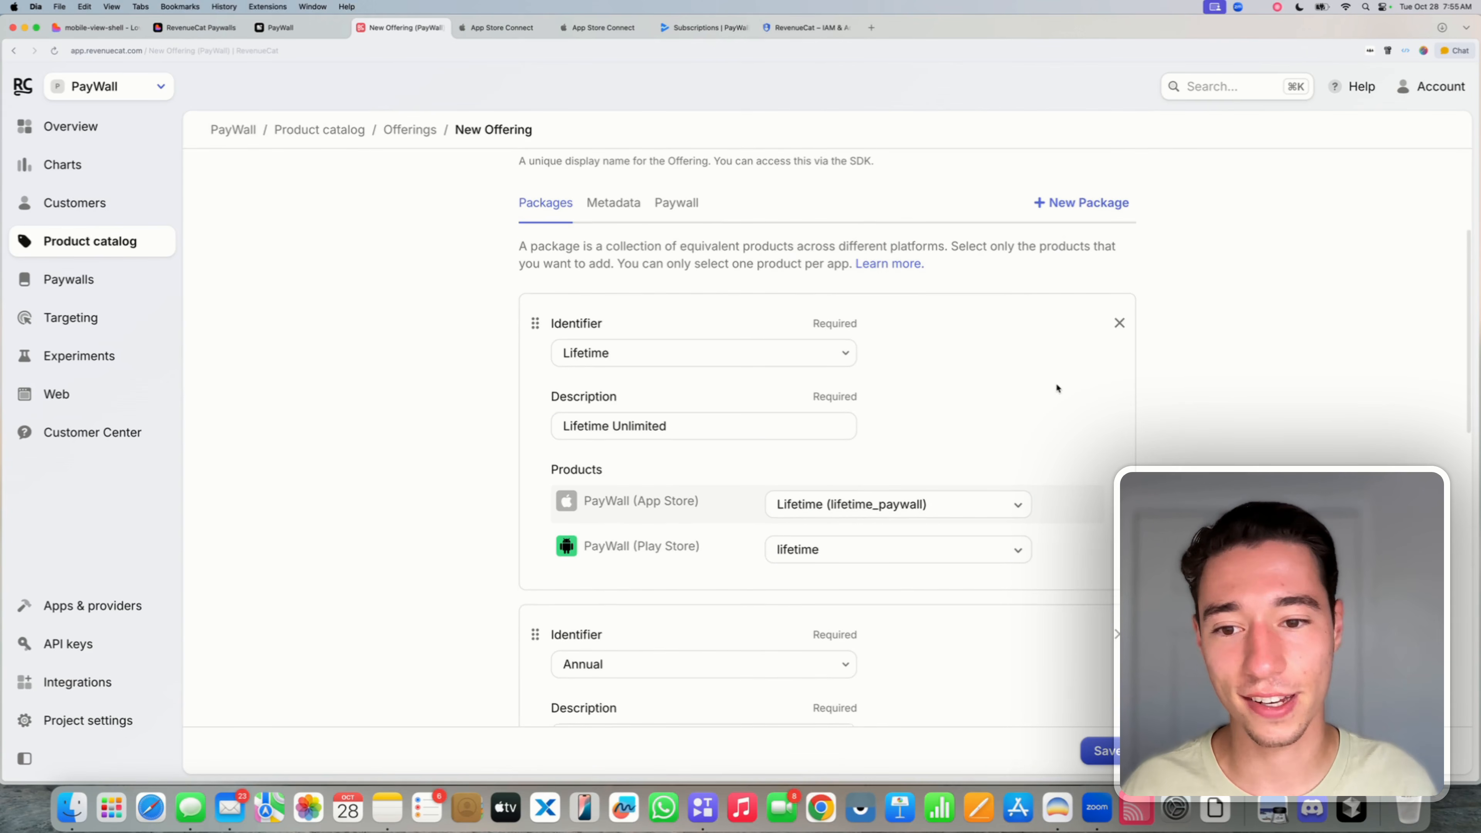
scroll(590, 612, "down", 2)
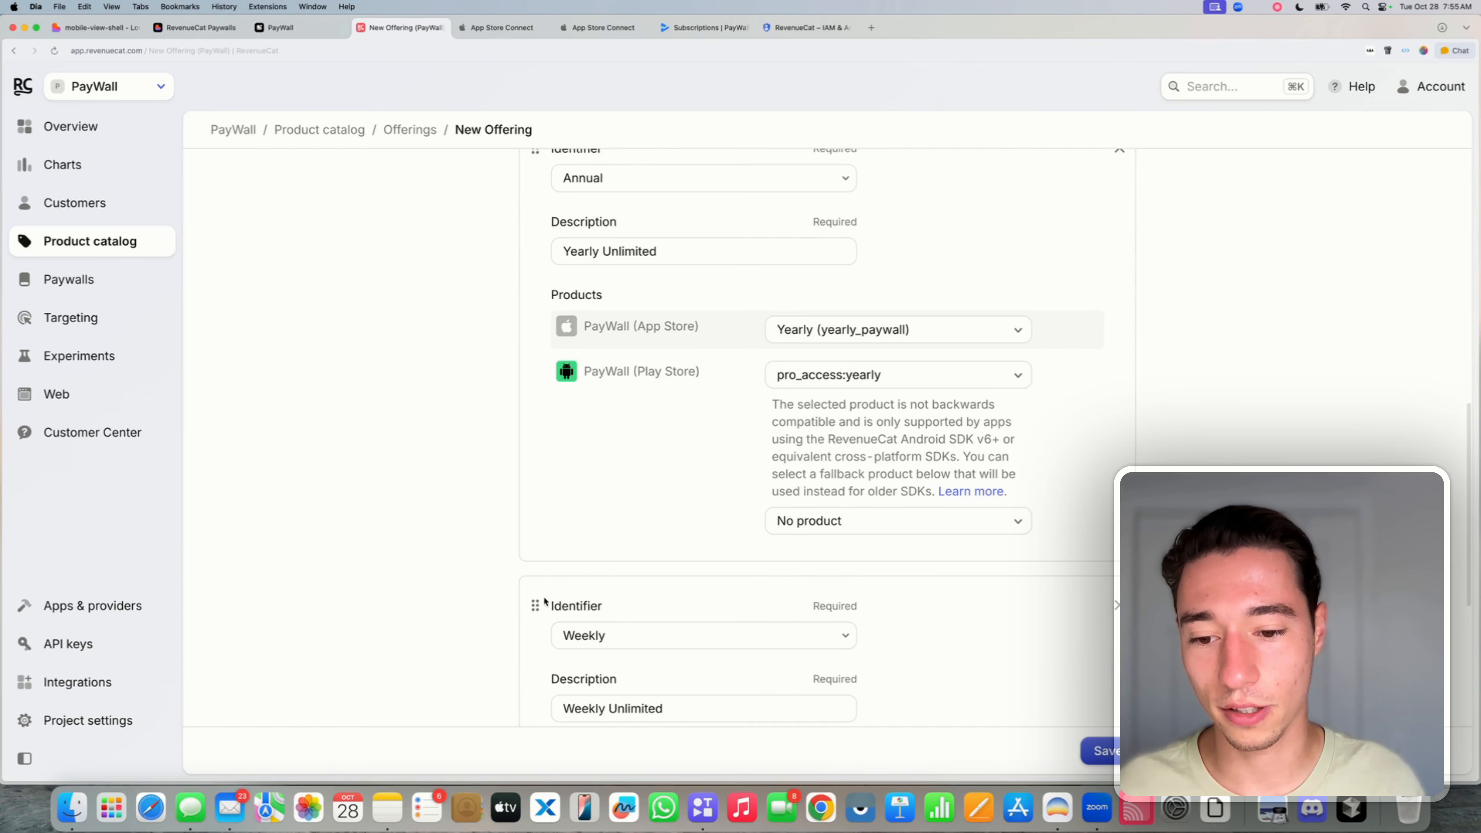
left_click_drag(533, 606, 558, 450)
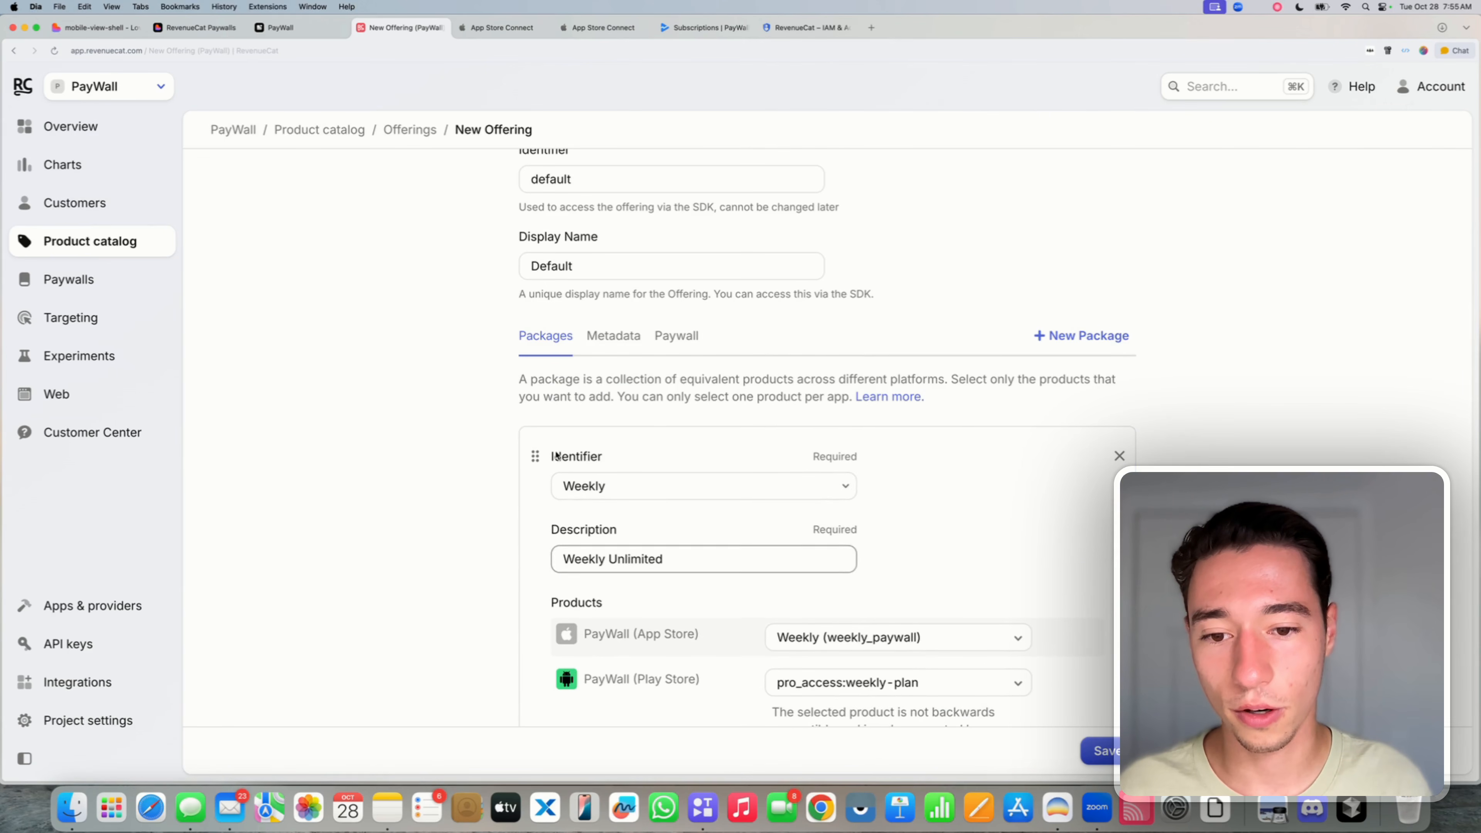
scroll(587, 393, "down", 10)
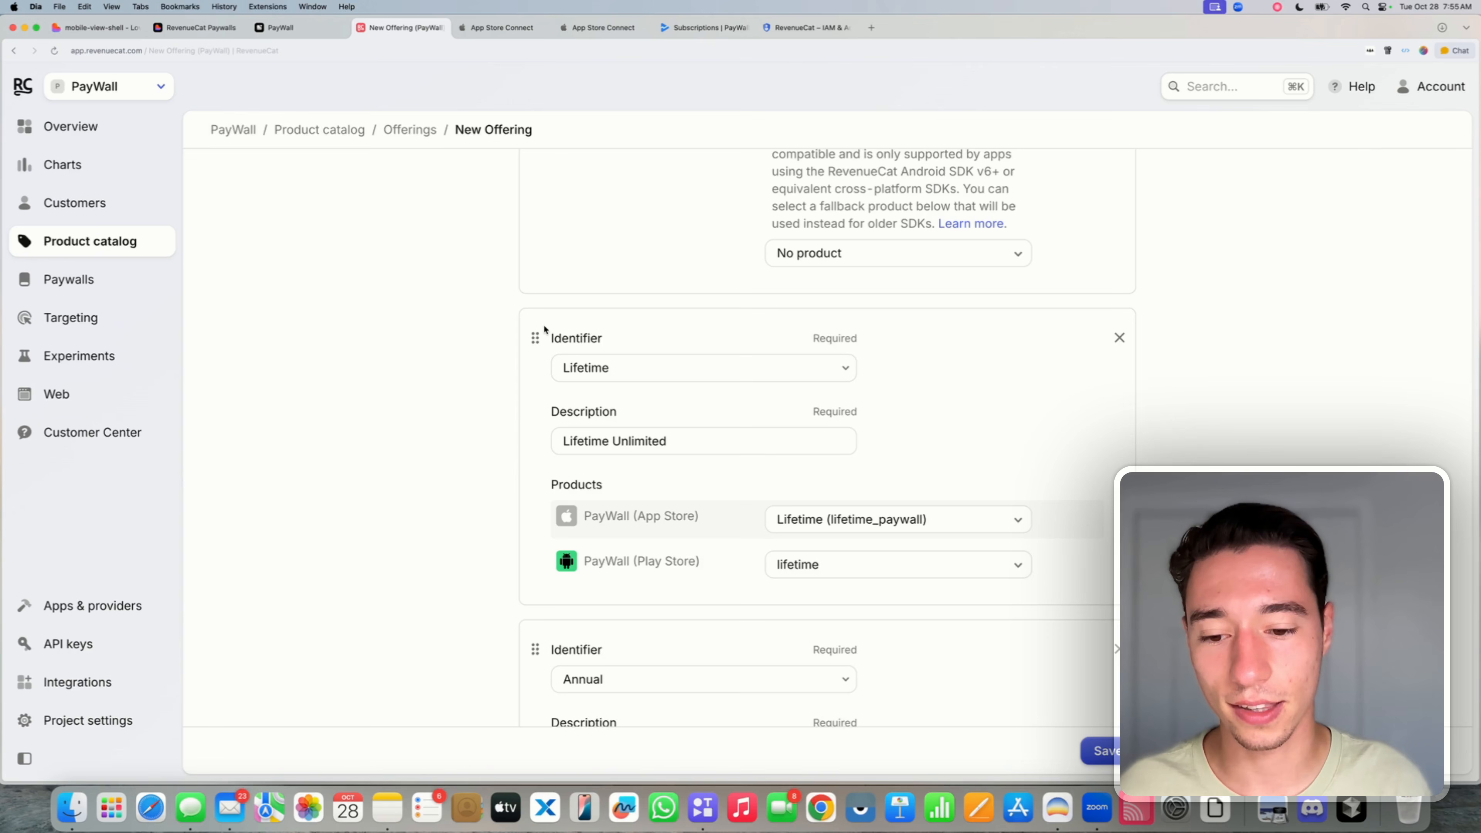
scroll(579, 664, "up", 7)
scroll(579, 665, "up", 4)
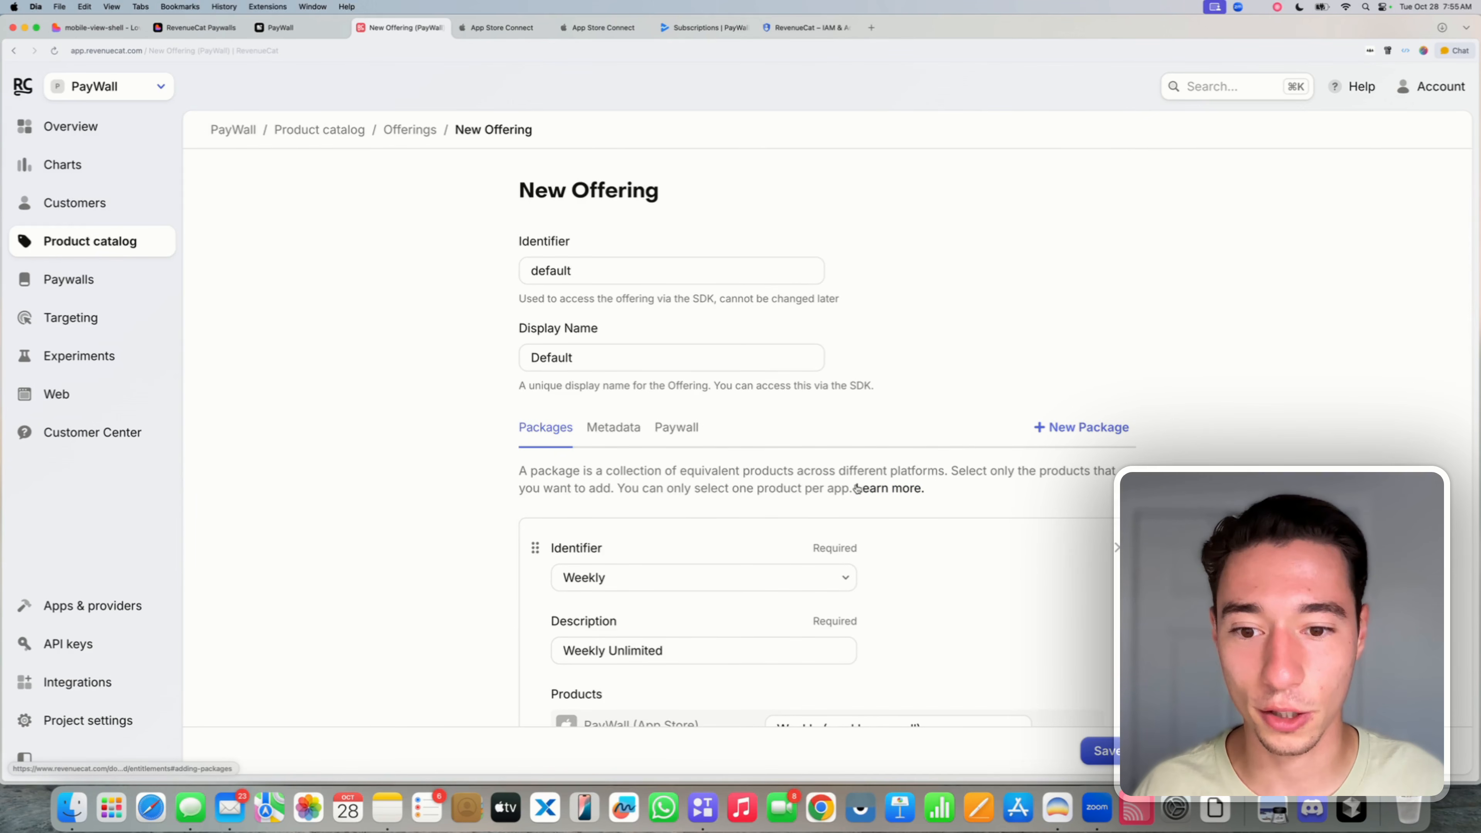
scroll(857, 488, "down", 4)
scroll(857, 488, "up", 4)
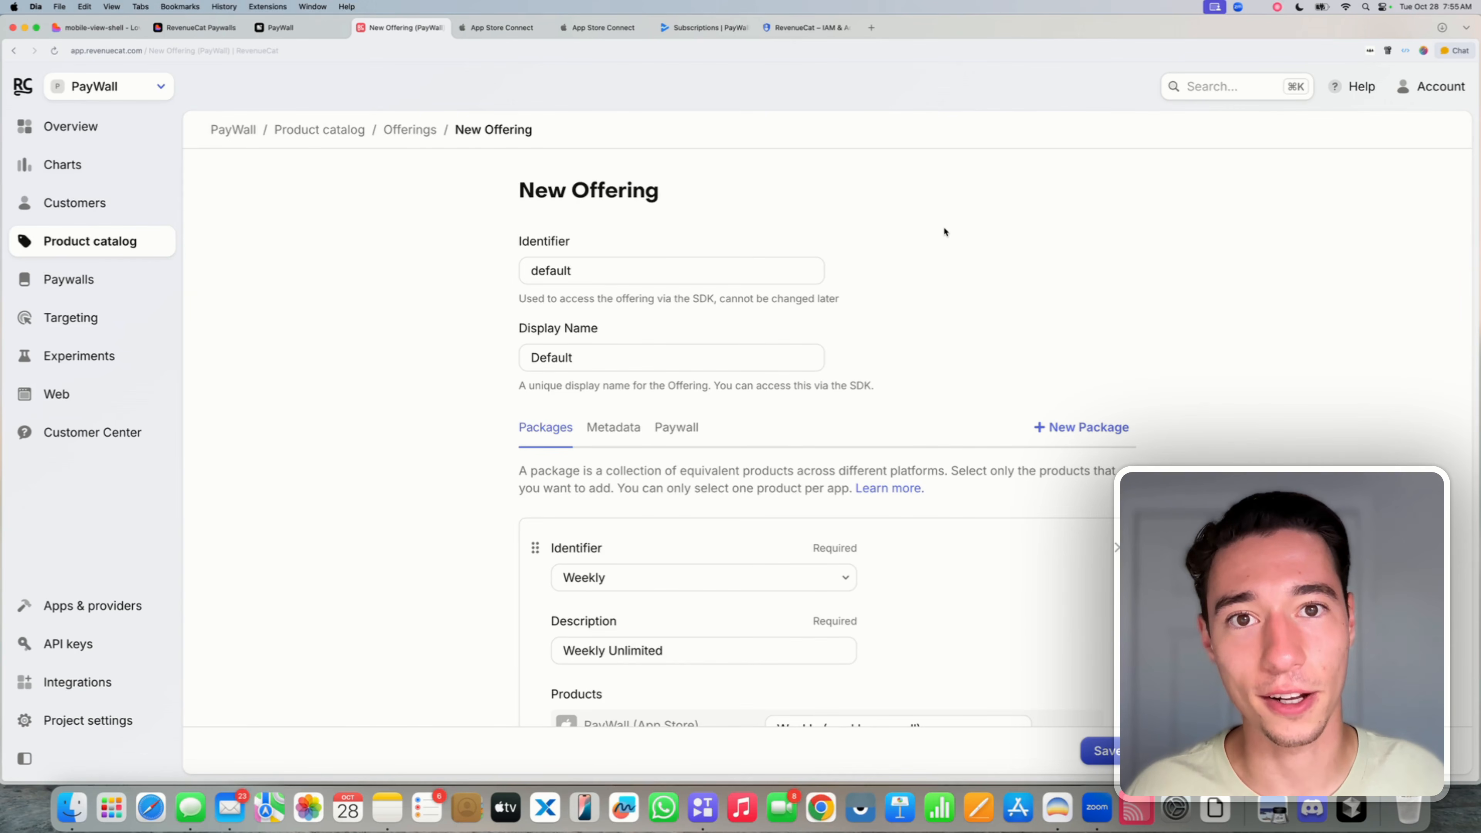
left_click(1110, 751)
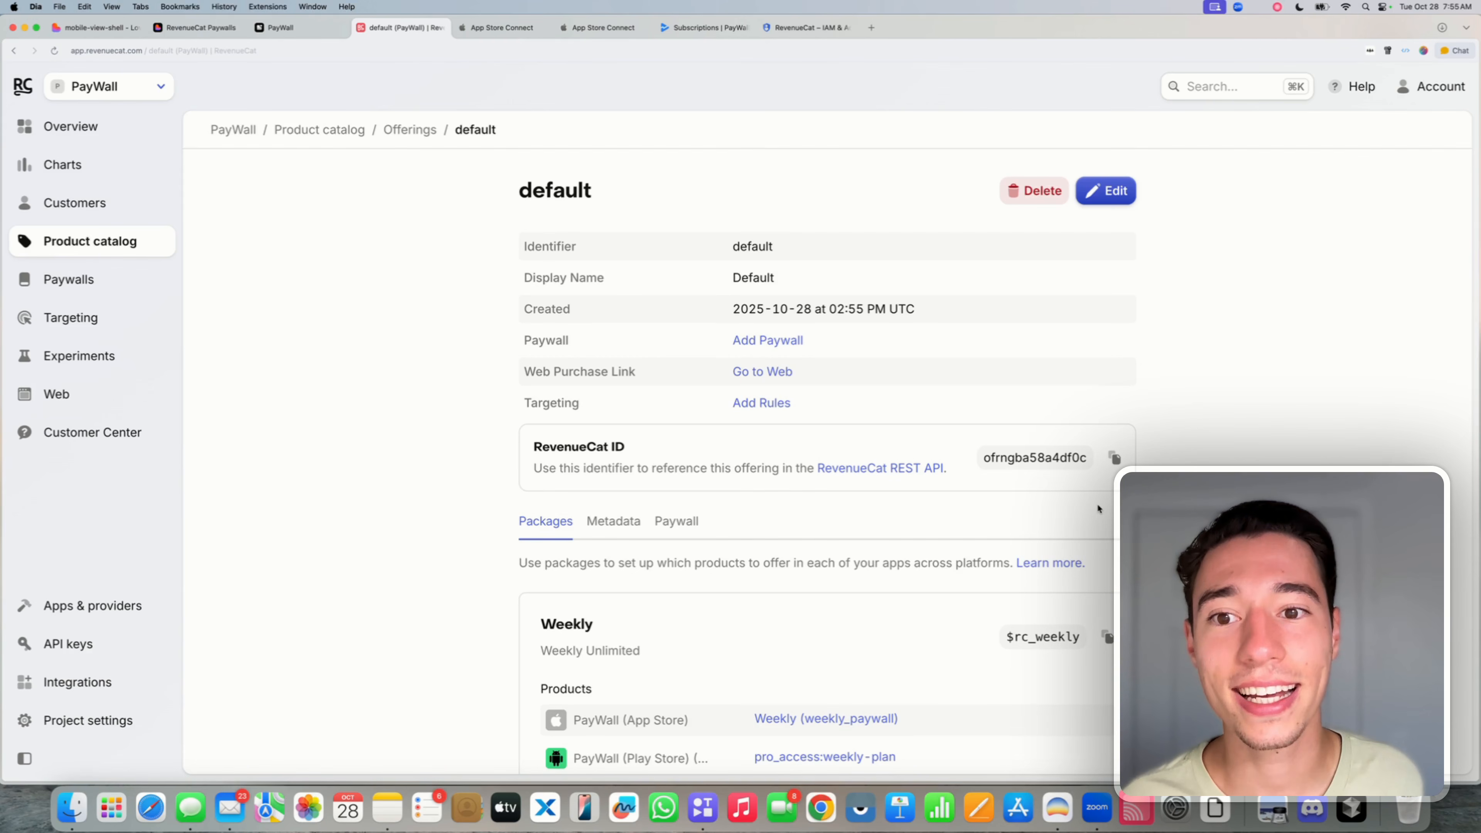
- Create a new RevenueCat paywall for the default offering
left_click(119, 289)
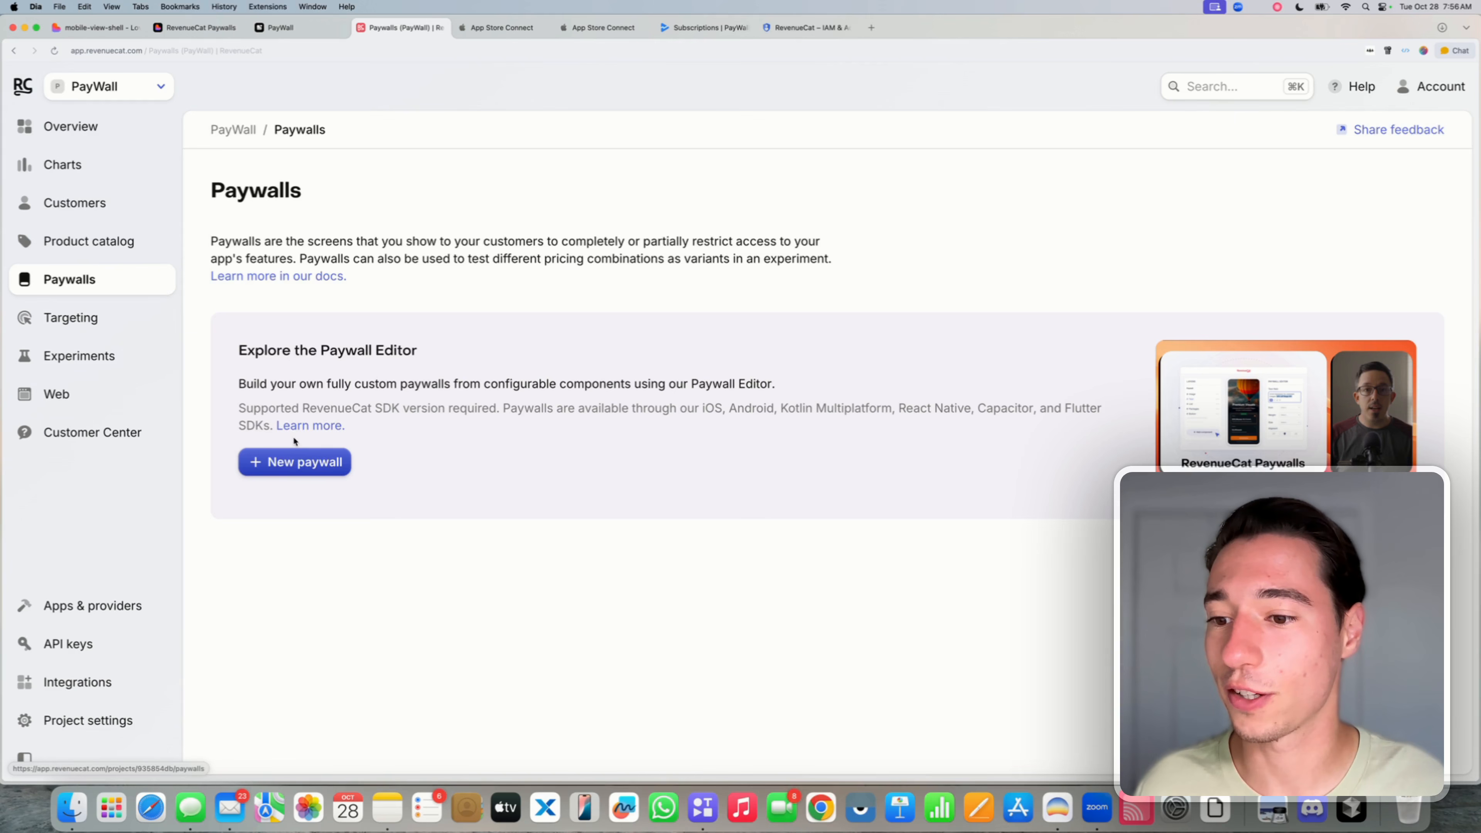
left_click(294, 461)
left_click(715, 414)
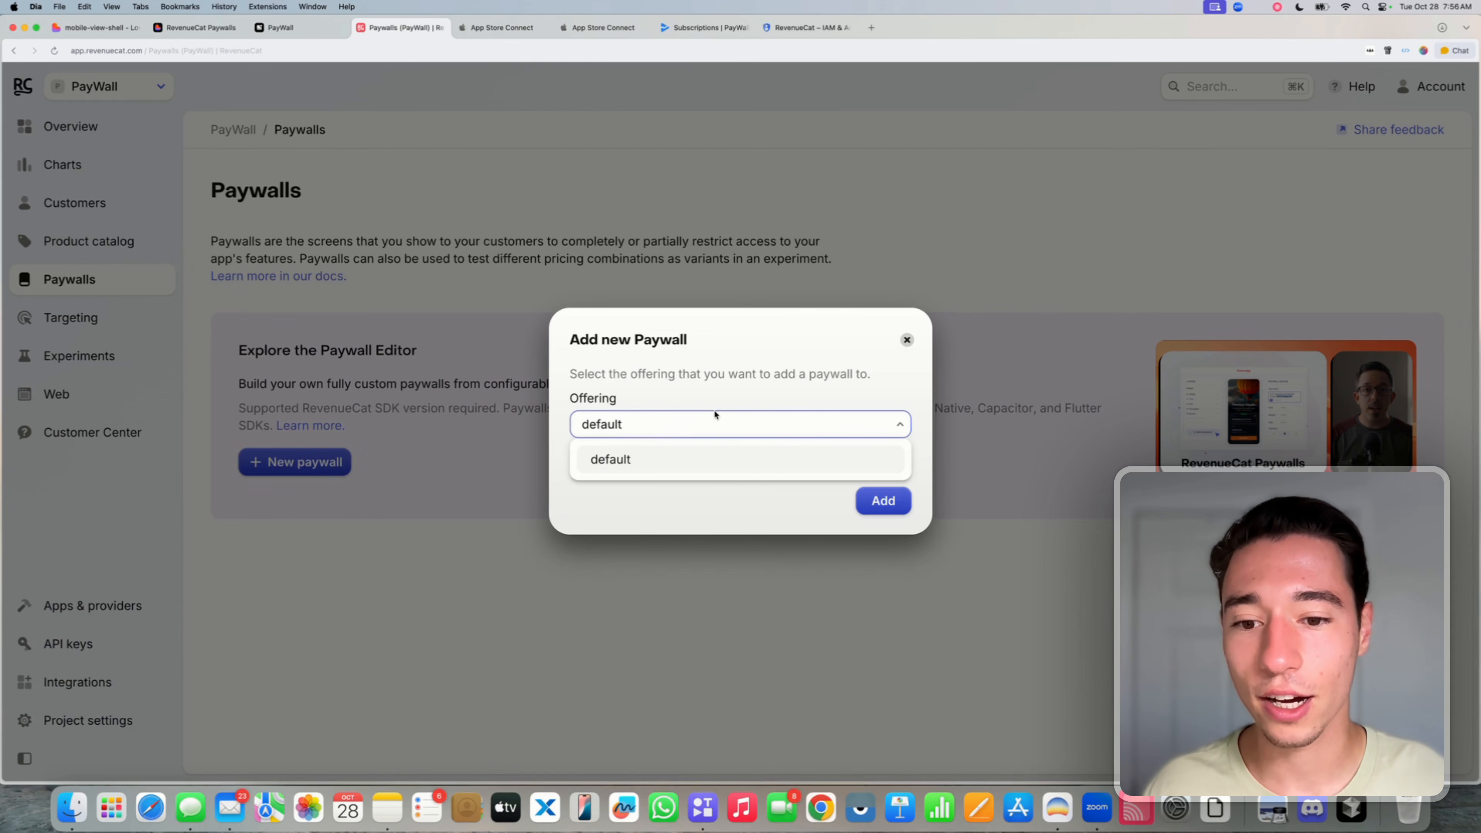
left_click(628, 464)
left_click(876, 501)
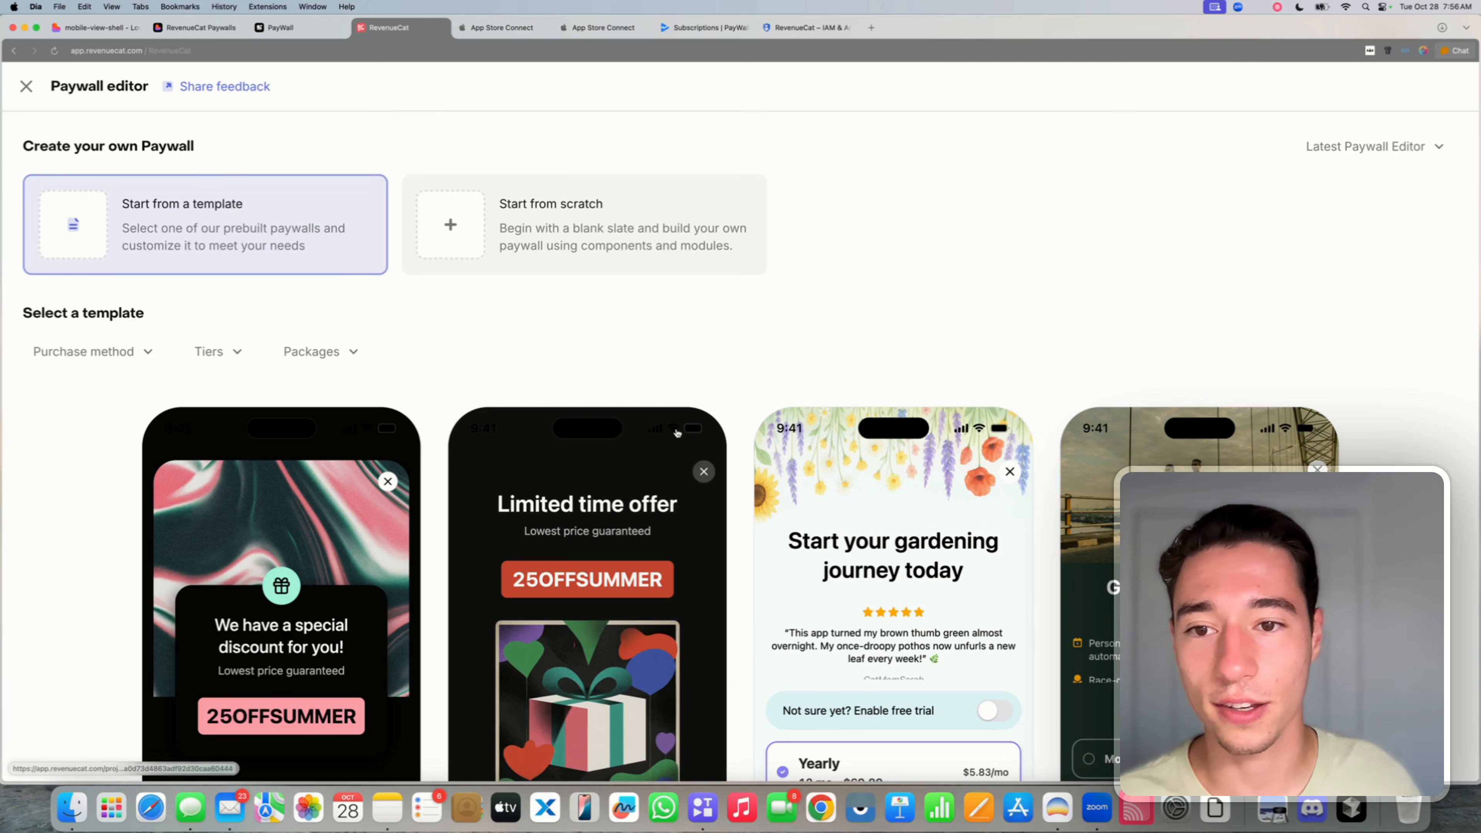
- Filter templates to More than 1 package, Only 1 tier and In-app purchase, then pick Get CatPrrro
left_click(313, 354)
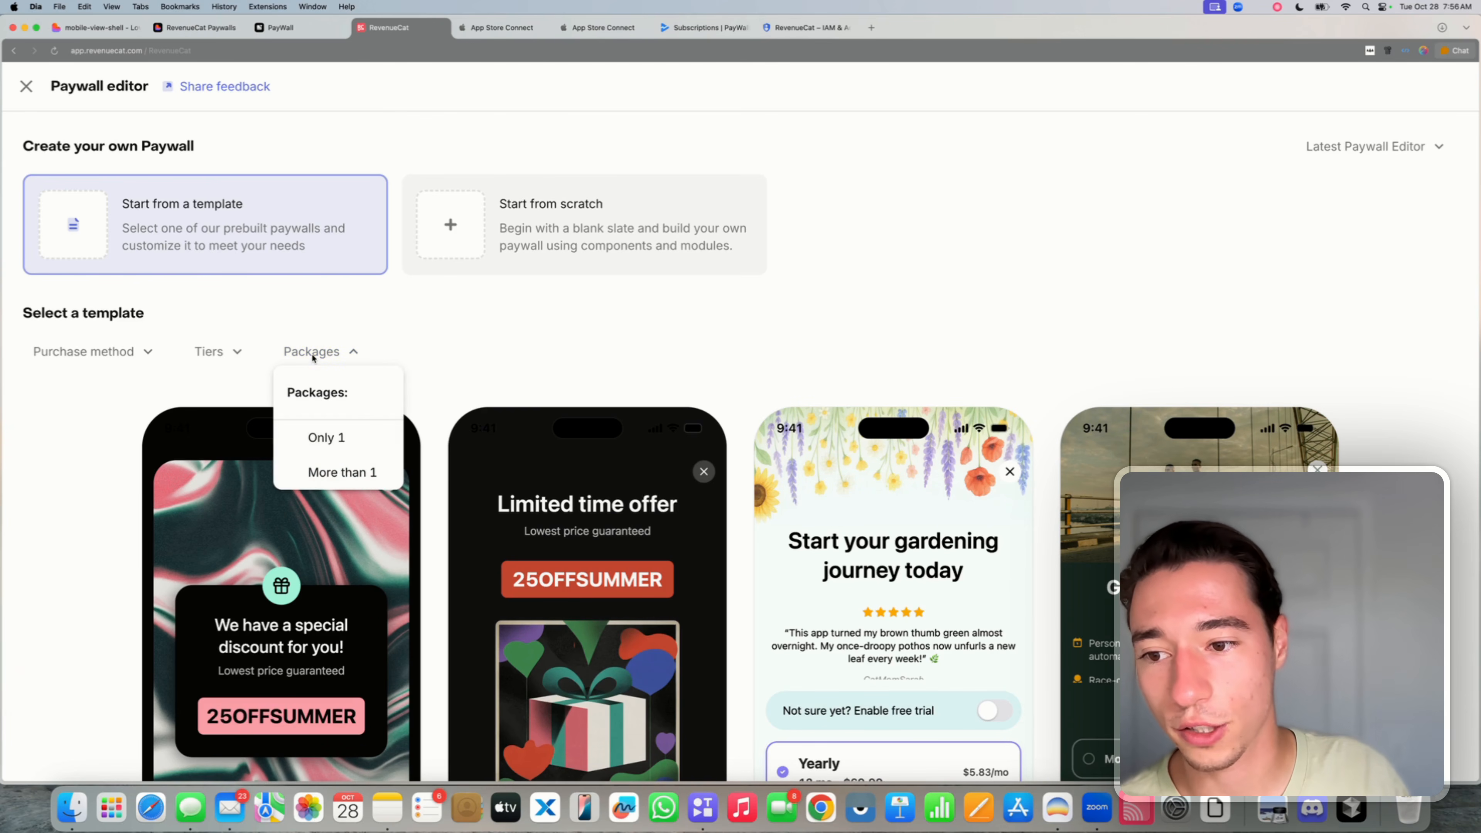
left_click(353, 473)
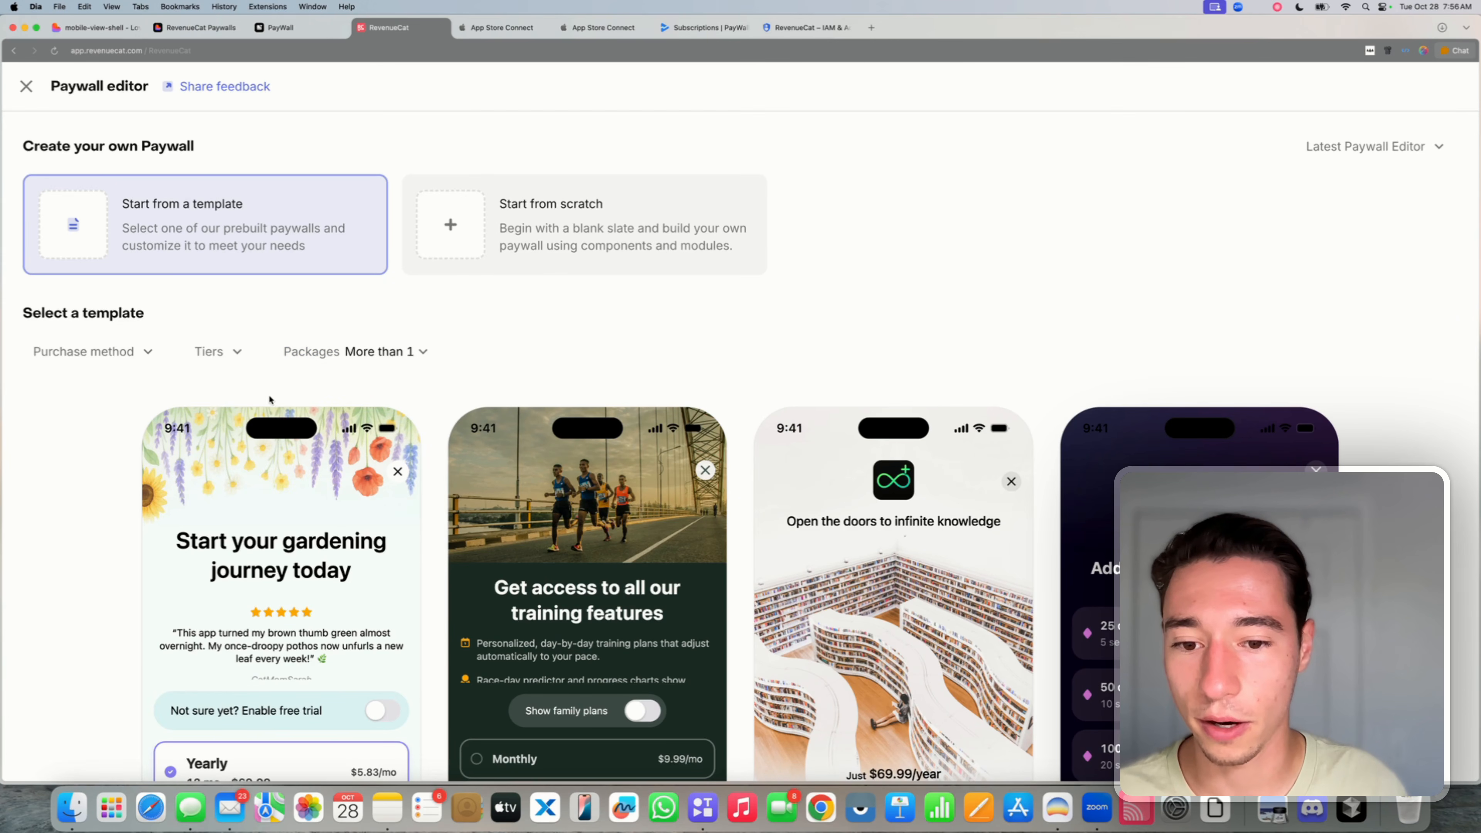
left_click(230, 353)
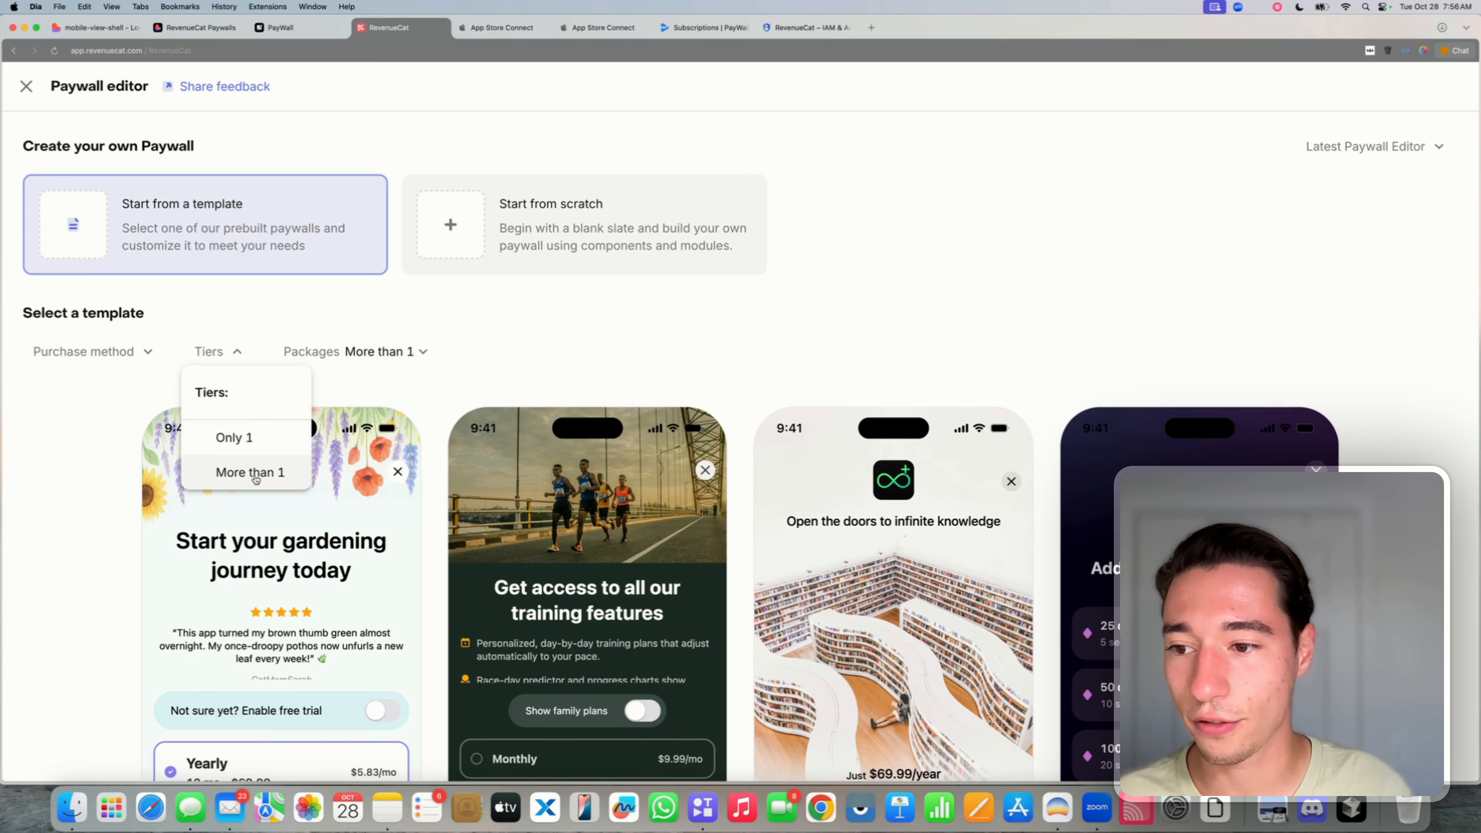
left_click(252, 439)
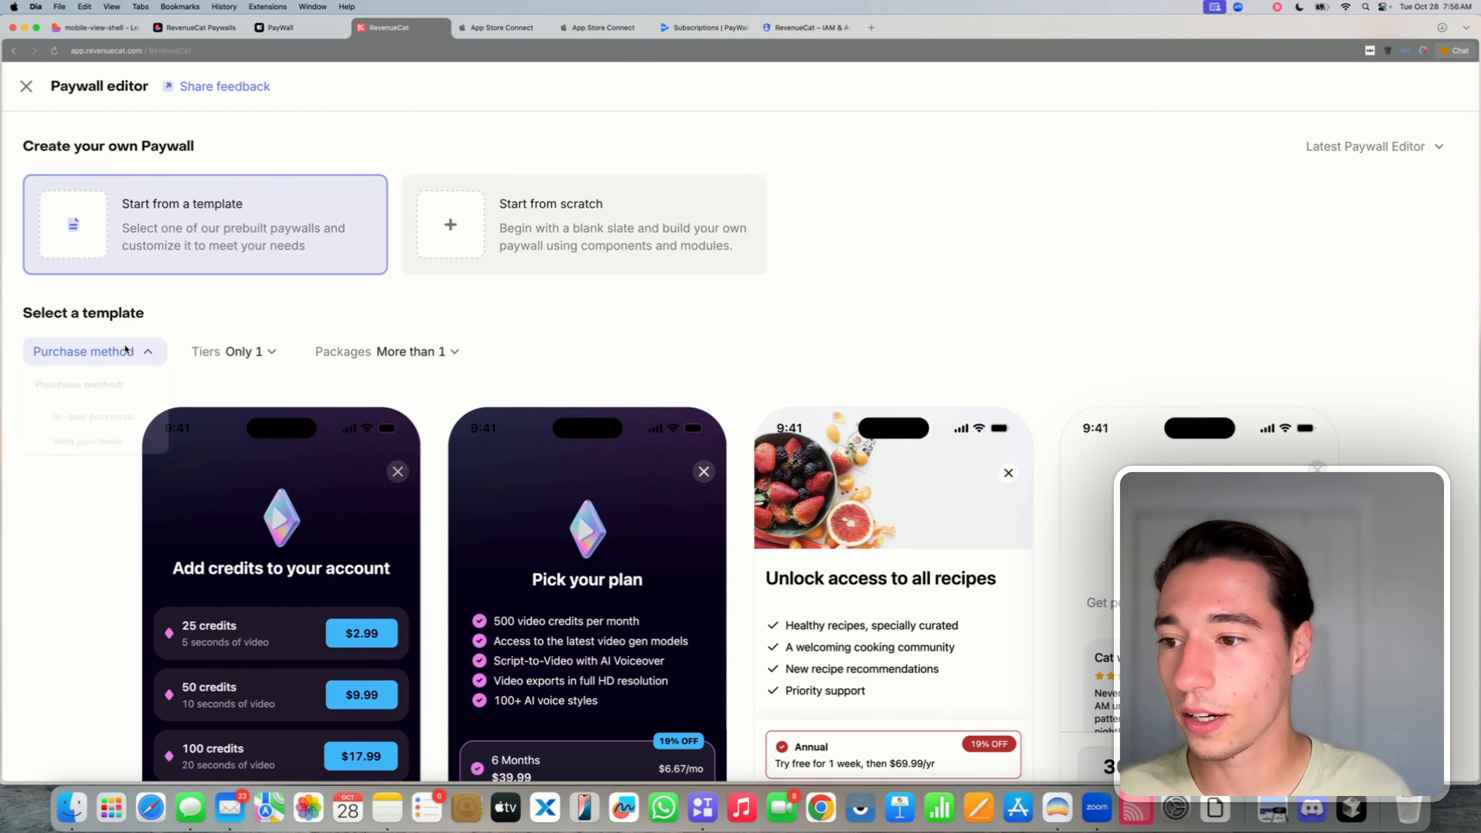
left_click(150, 353)
left_click(127, 435)
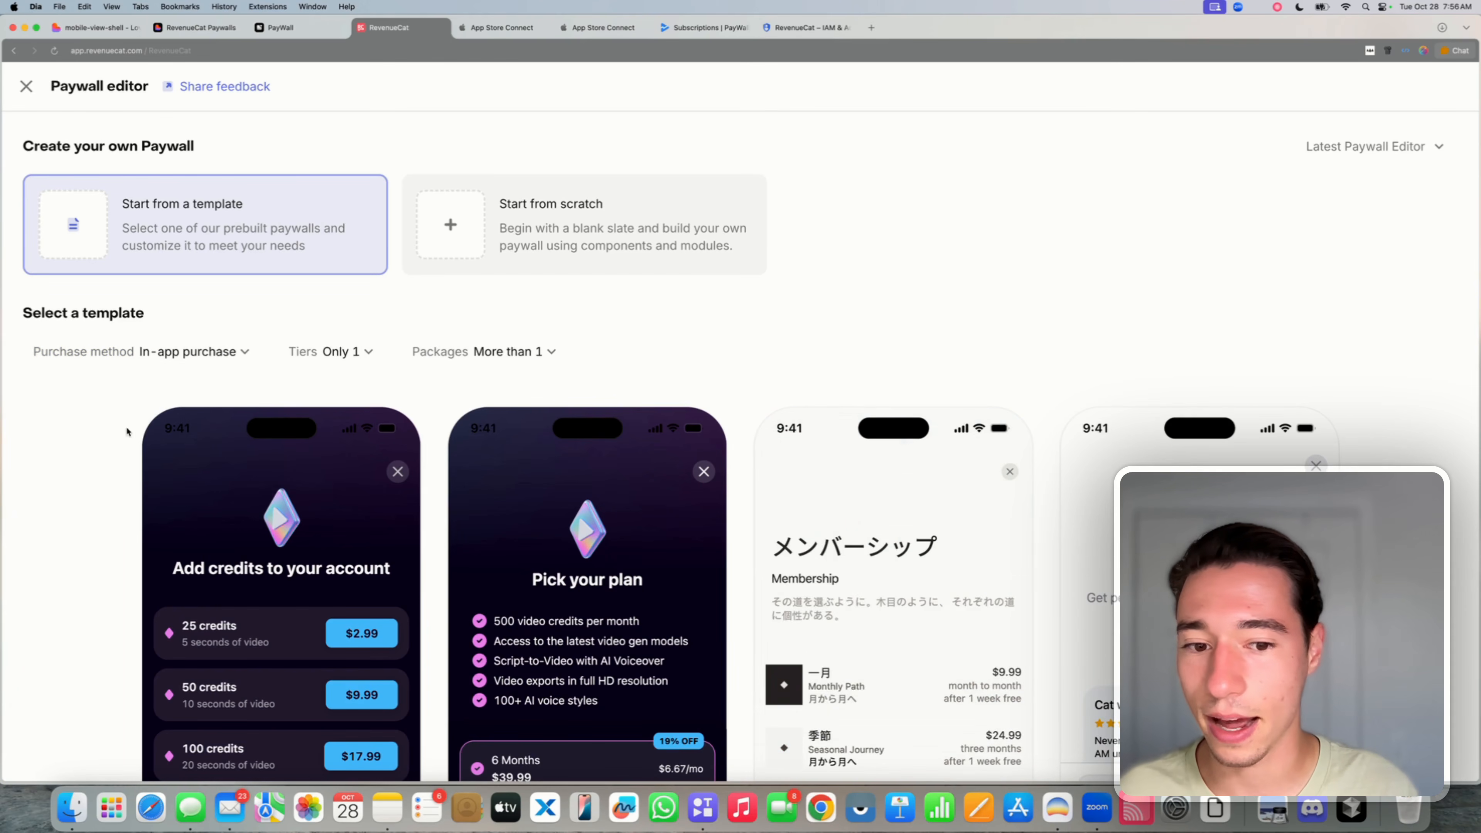
scroll(637, 332, "down", 5)
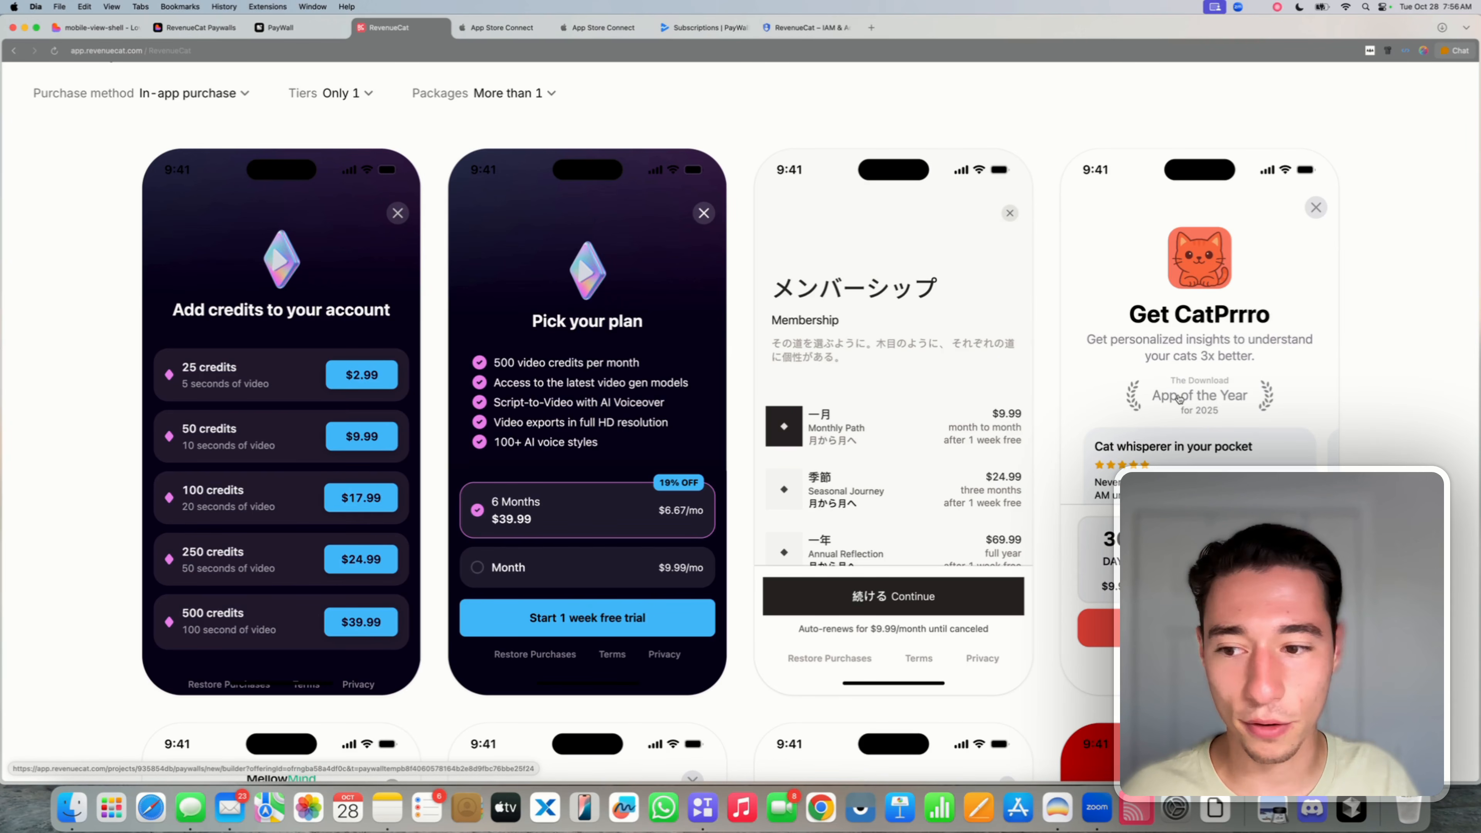
left_click(1182, 295)
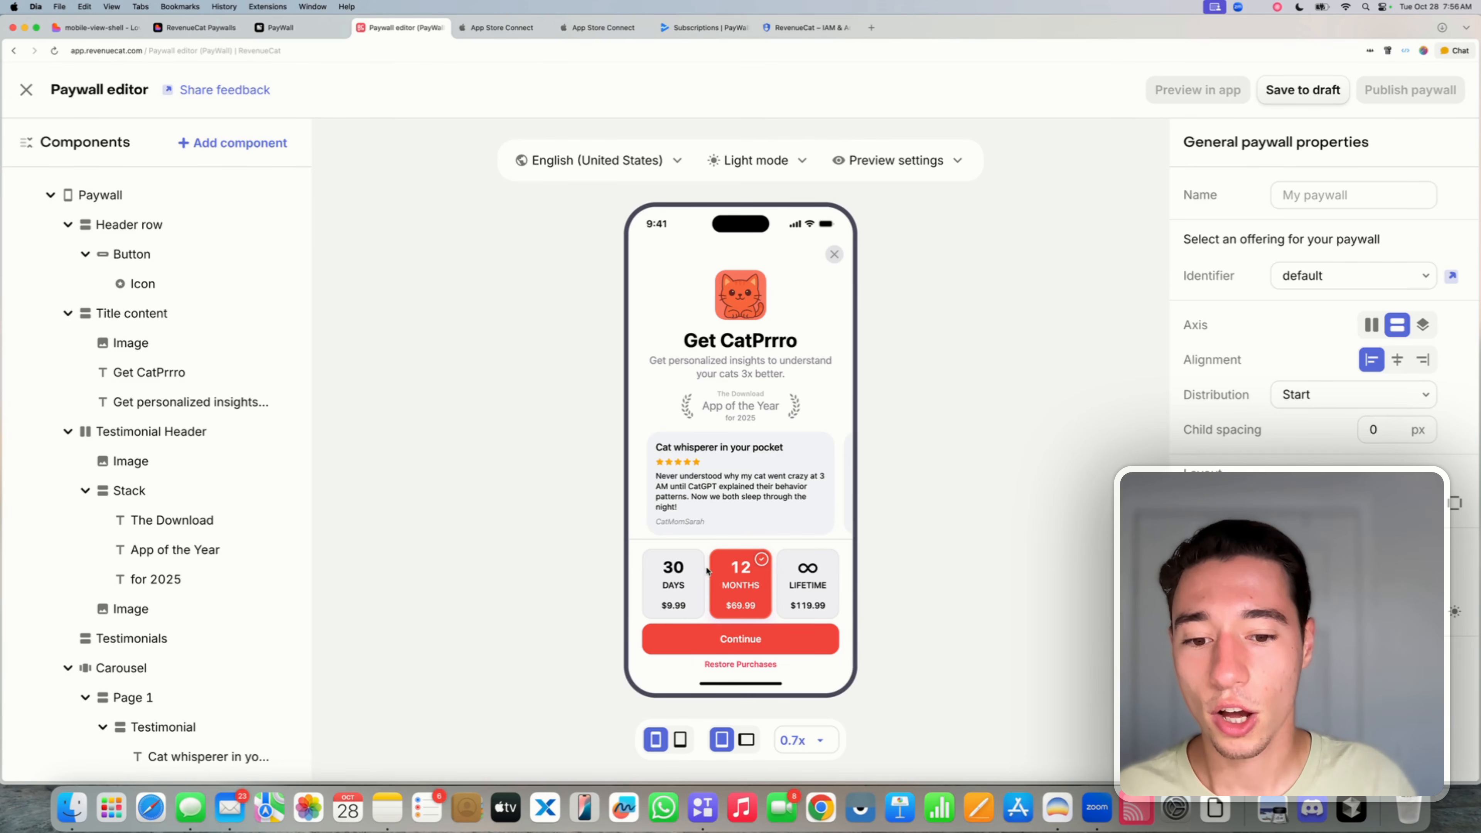
- Collapse the three footer packages and link the 30 DAYS card to Weekly Unlimited
left_click(697, 561)
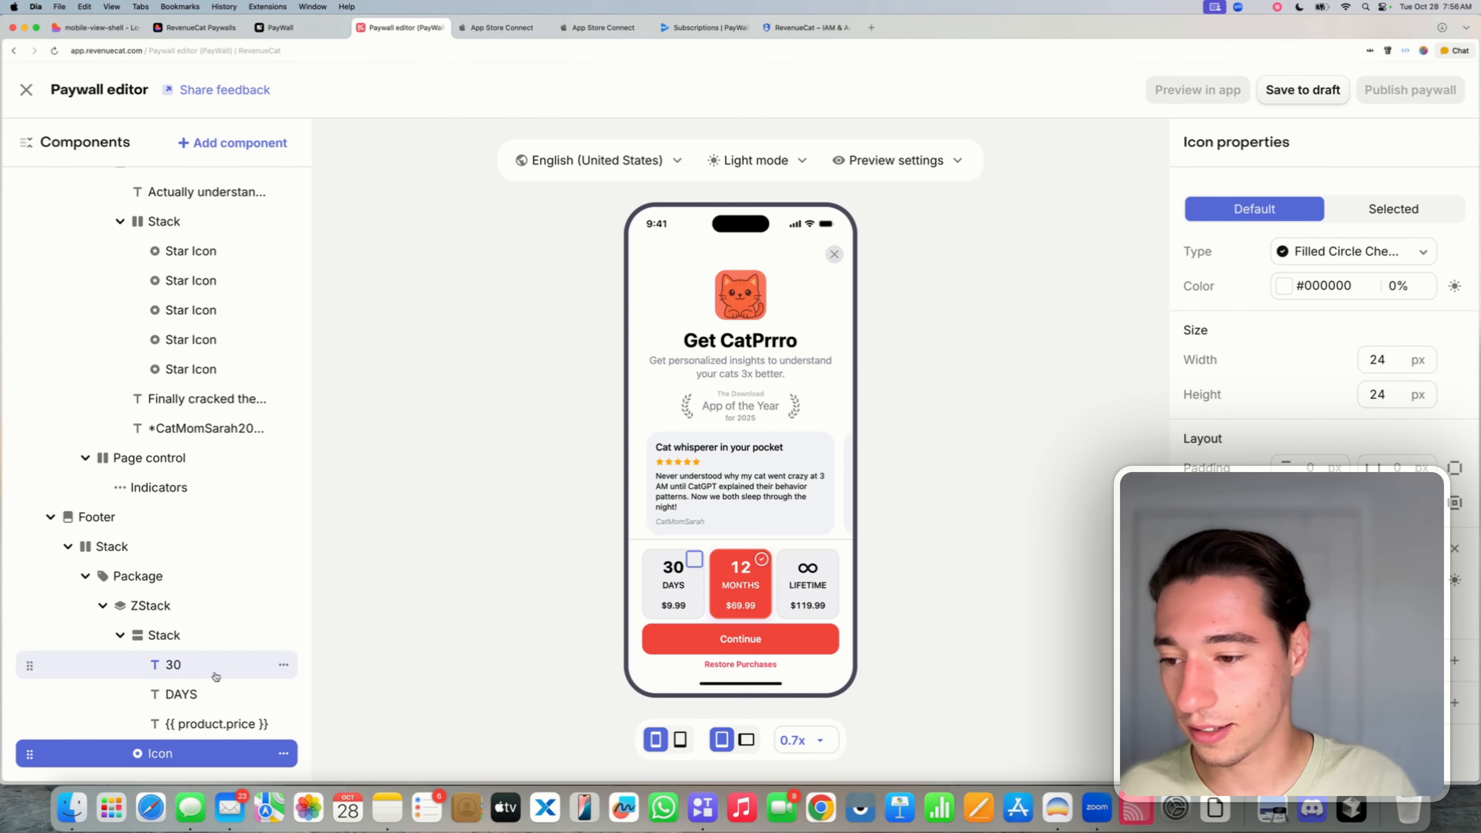
scroll(87, 536, "down", 2)
left_click(84, 519)
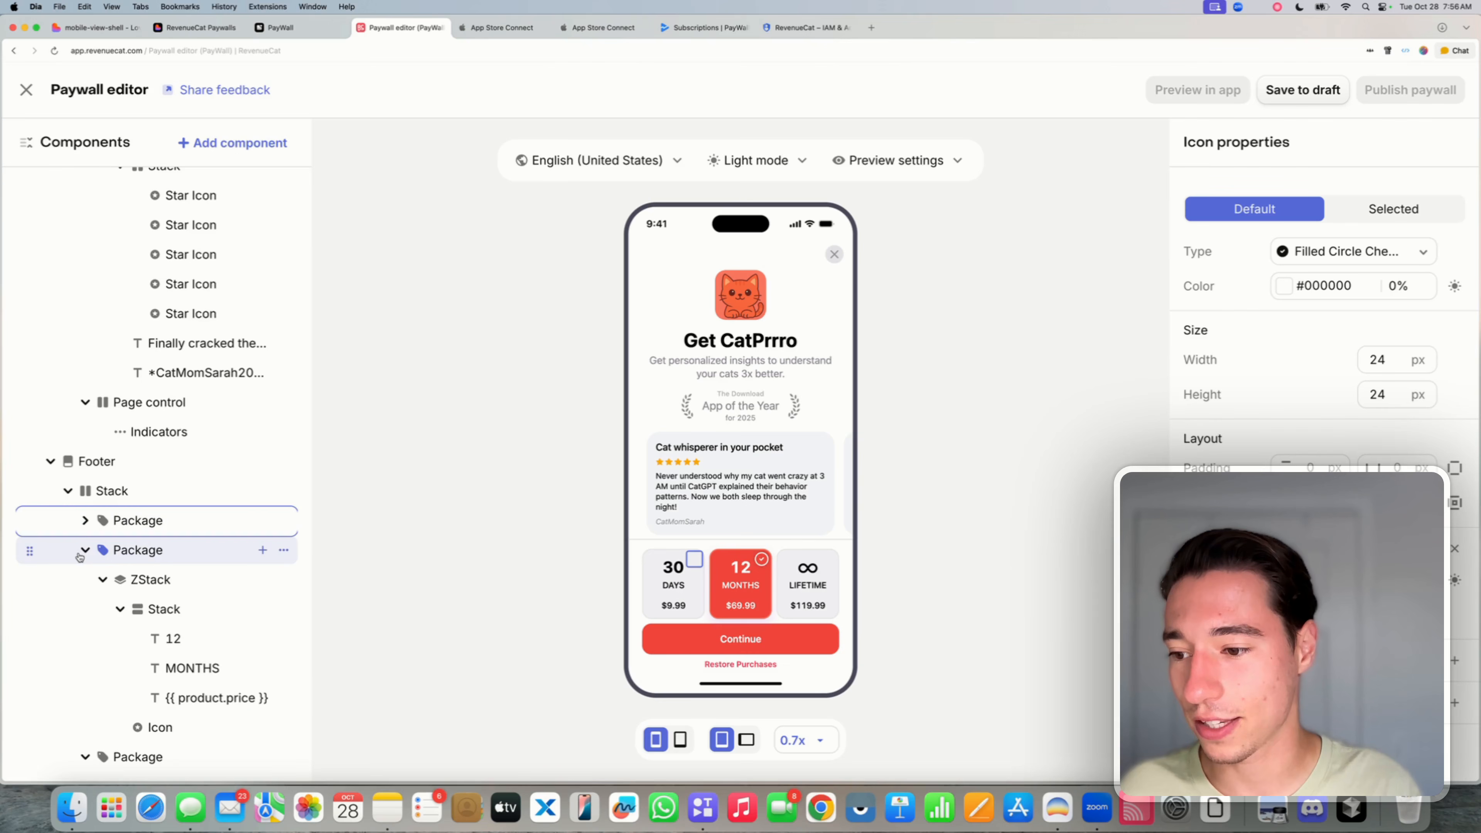
left_click(85, 550)
left_click(84, 579)
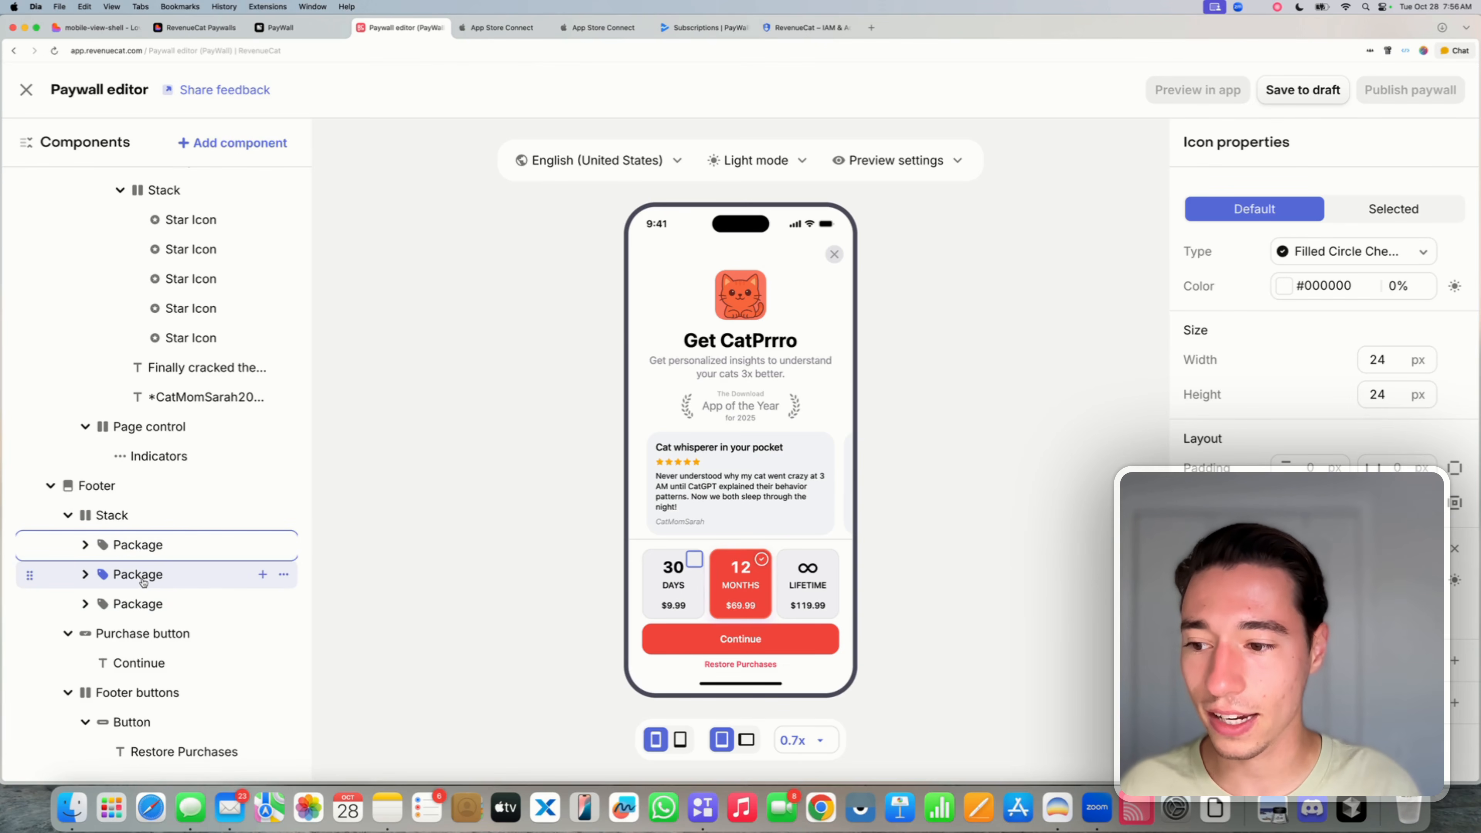
left_click(139, 545)
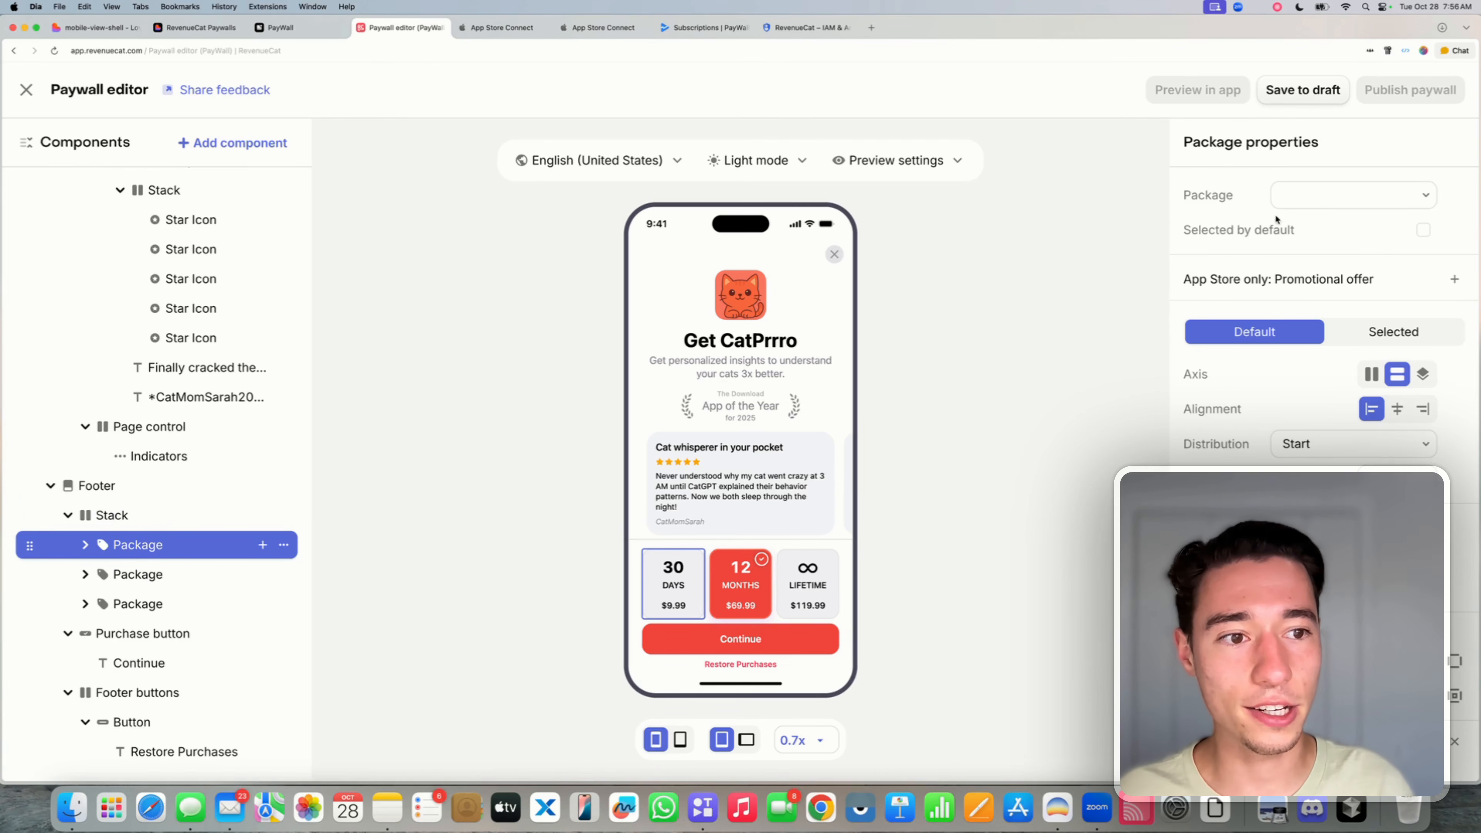
left_click(1320, 186)
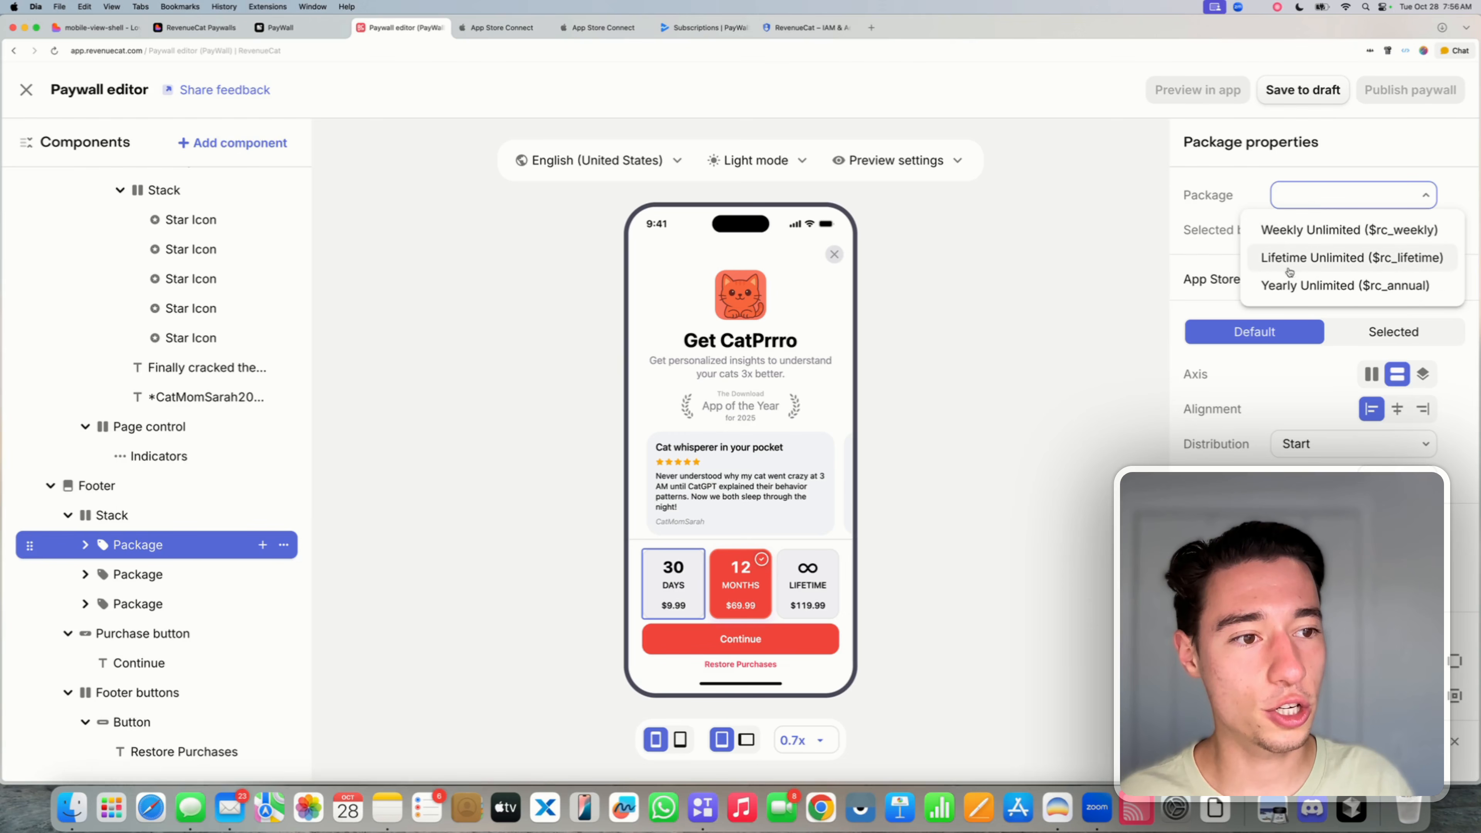
left_click(1286, 228)
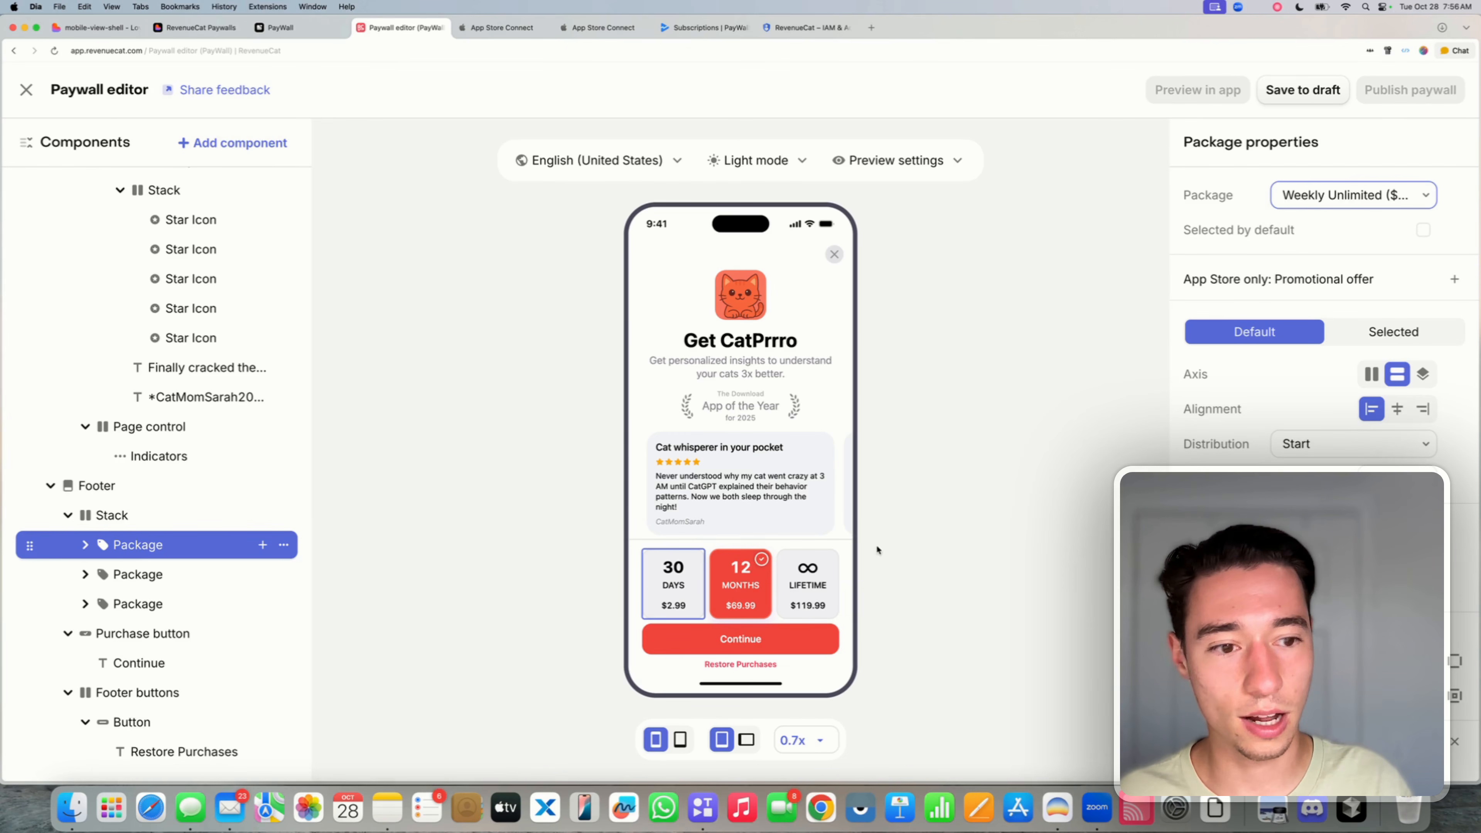
- Keep the 12 MONTHS card on Yearly Unlimited and LIFETIME on Lifetime Unlimited
left_click(129, 577)
left_click(1322, 196)
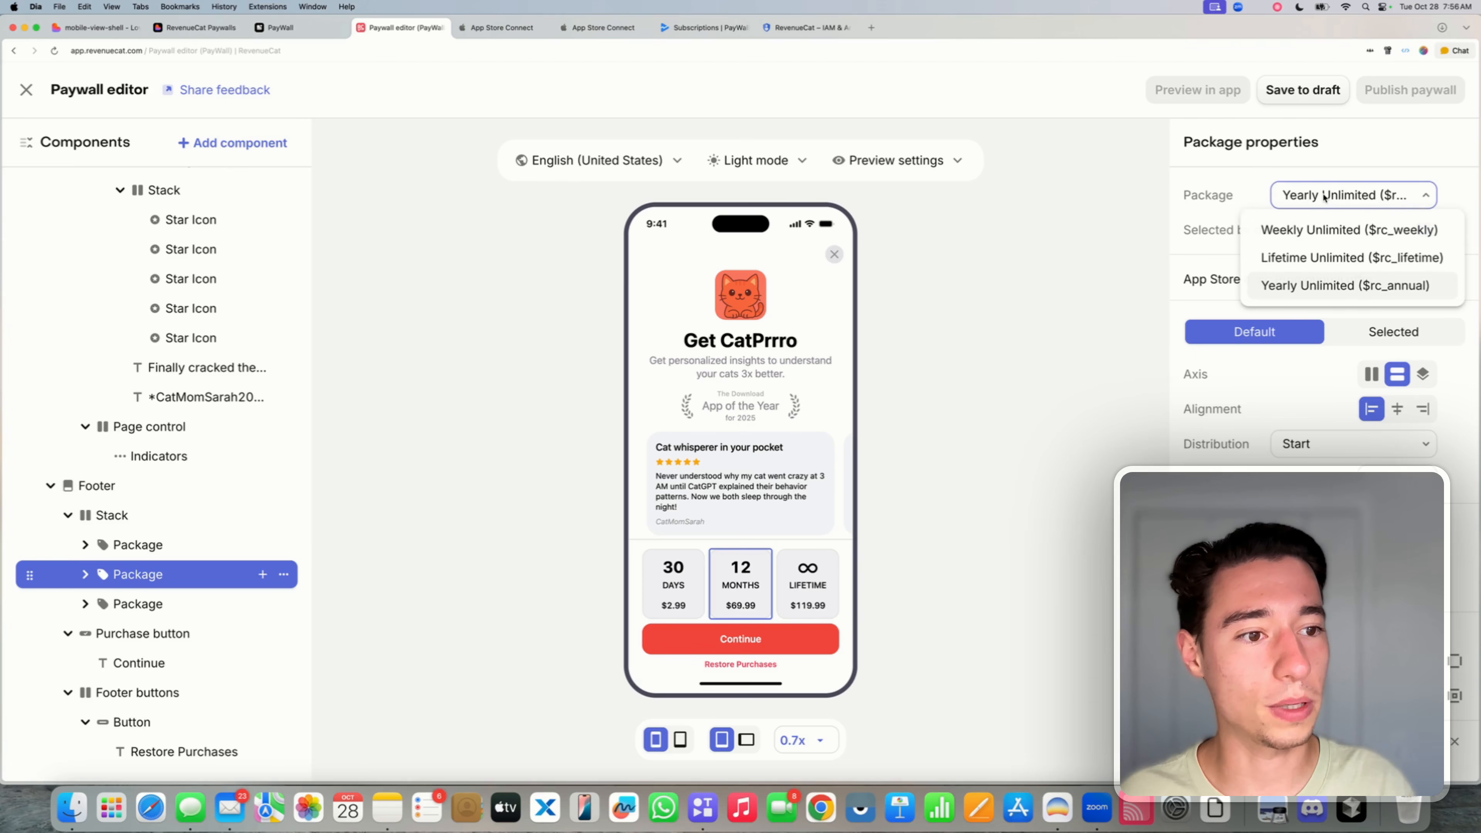
left_click(1292, 289)
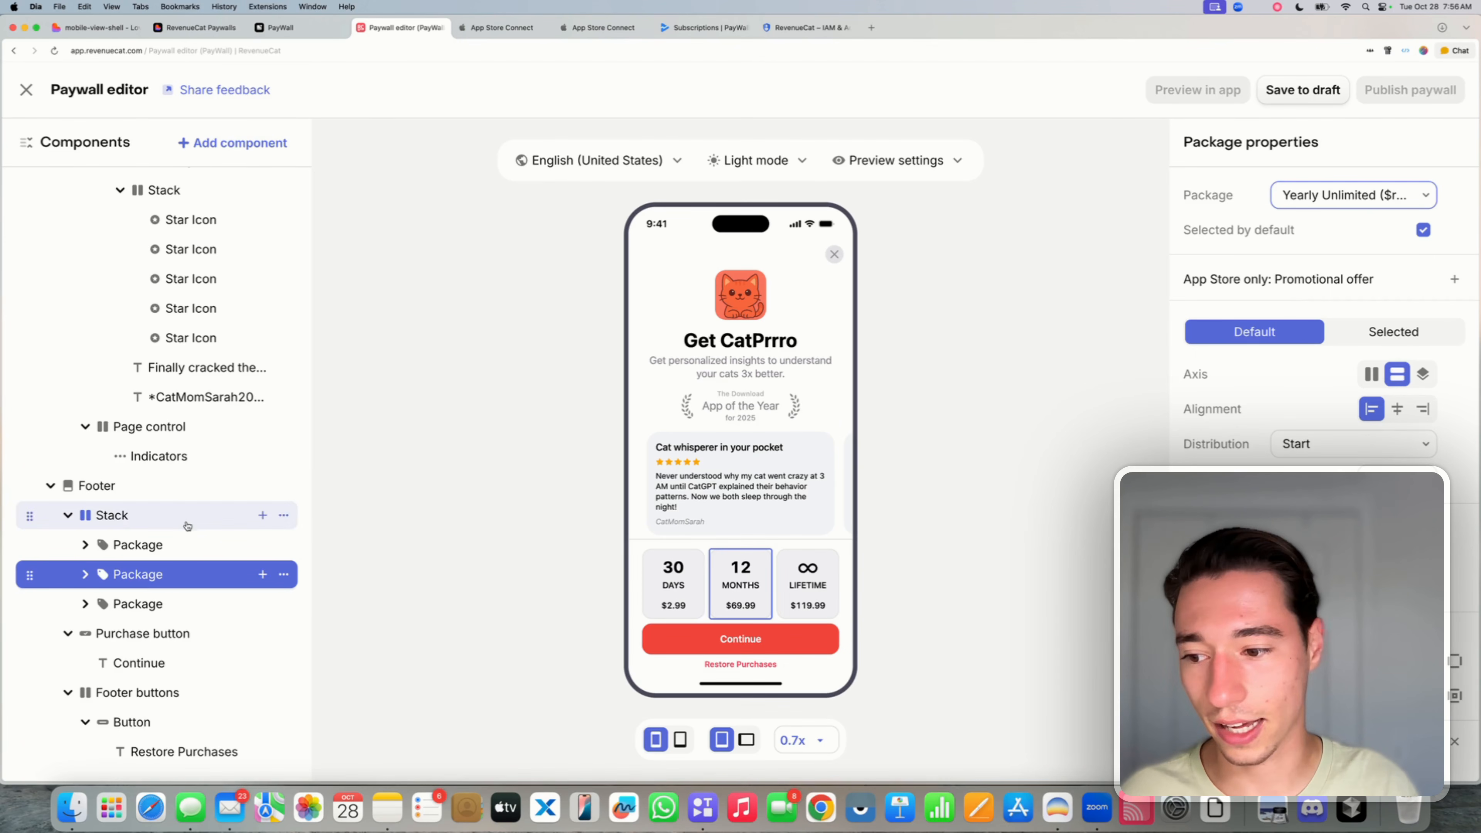
left_click(140, 610)
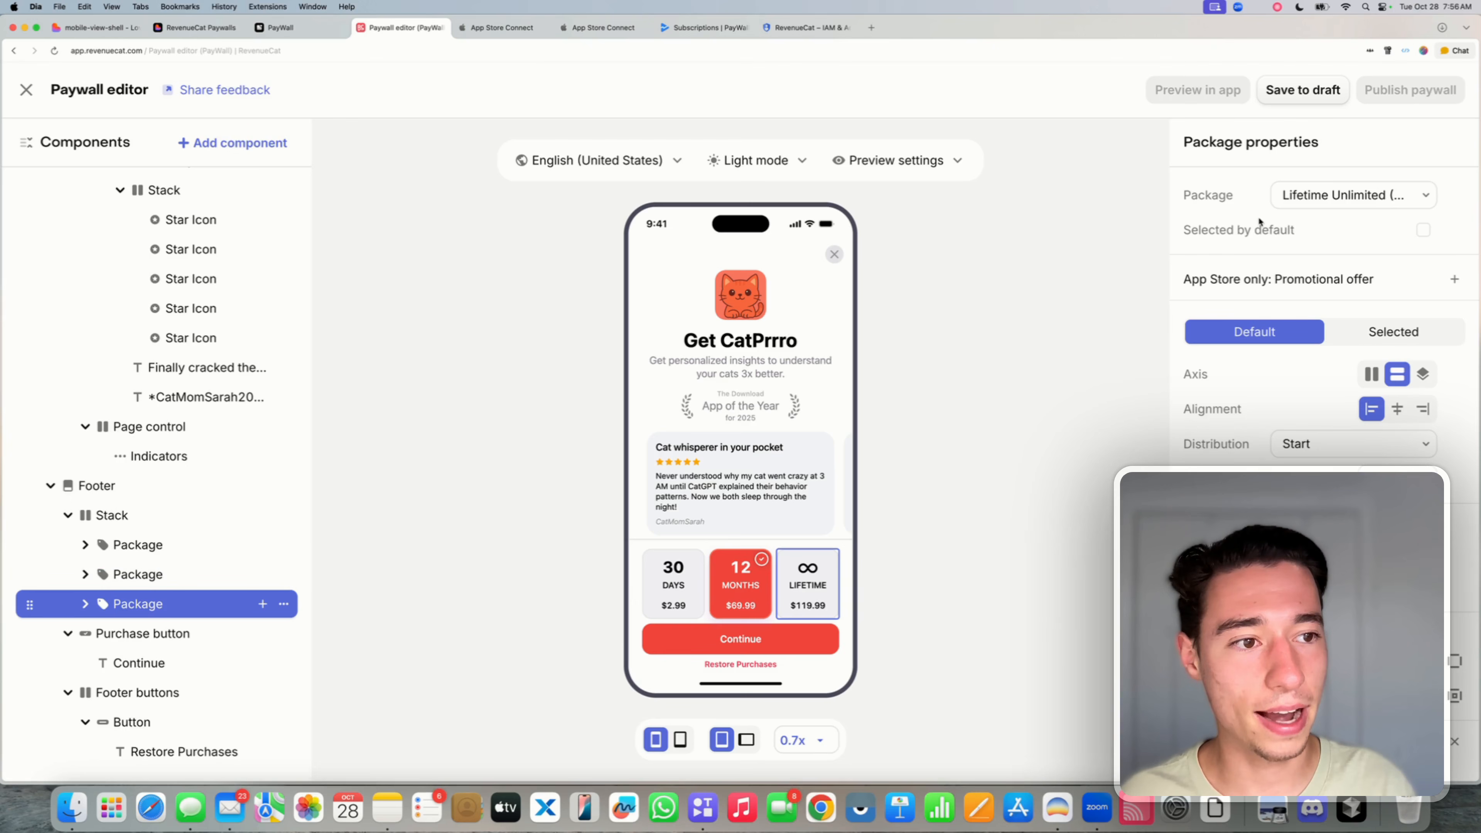
left_click(1324, 198)
left_click(1306, 255)
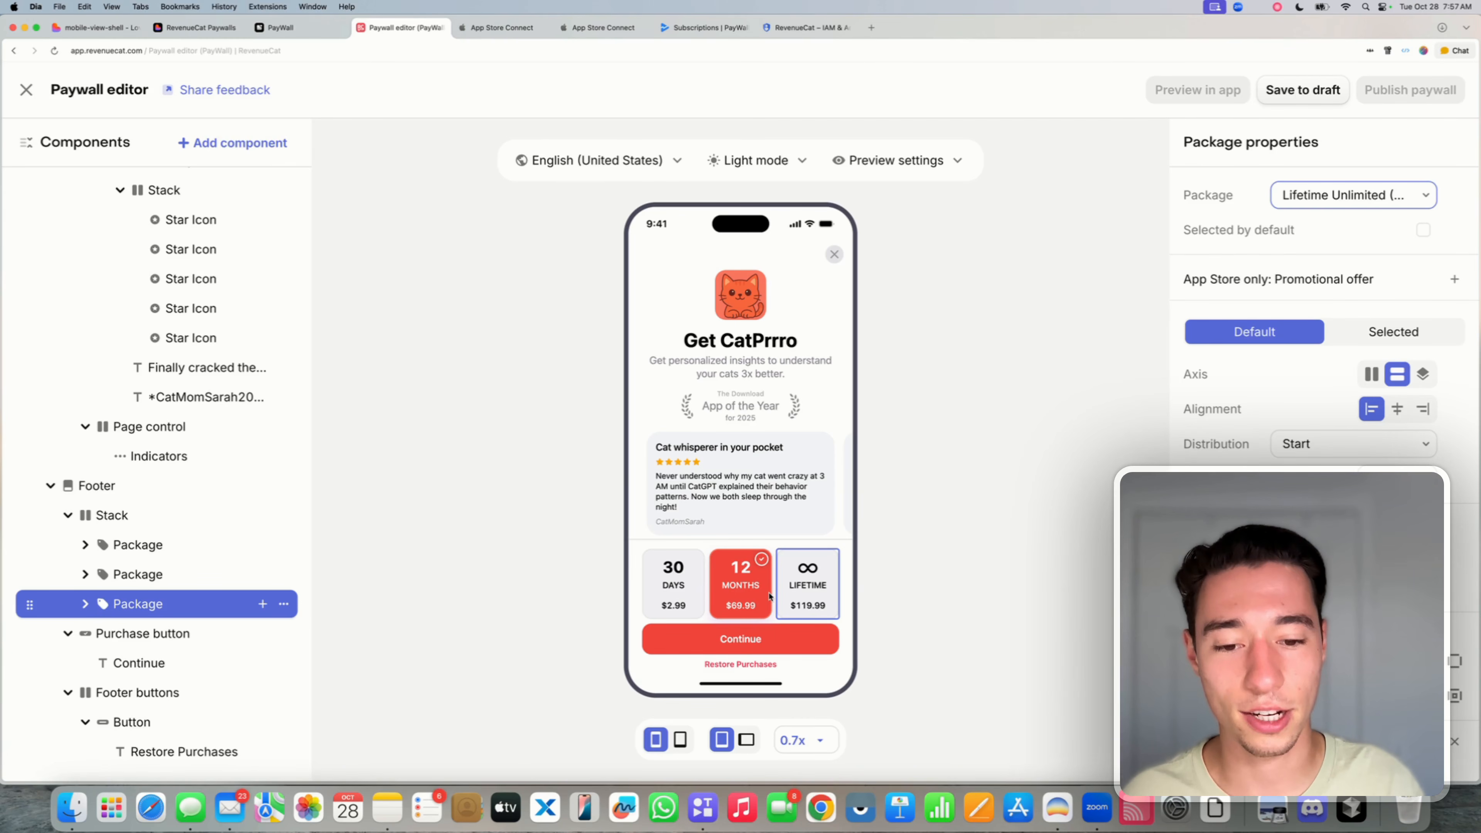
left_click(738, 570)
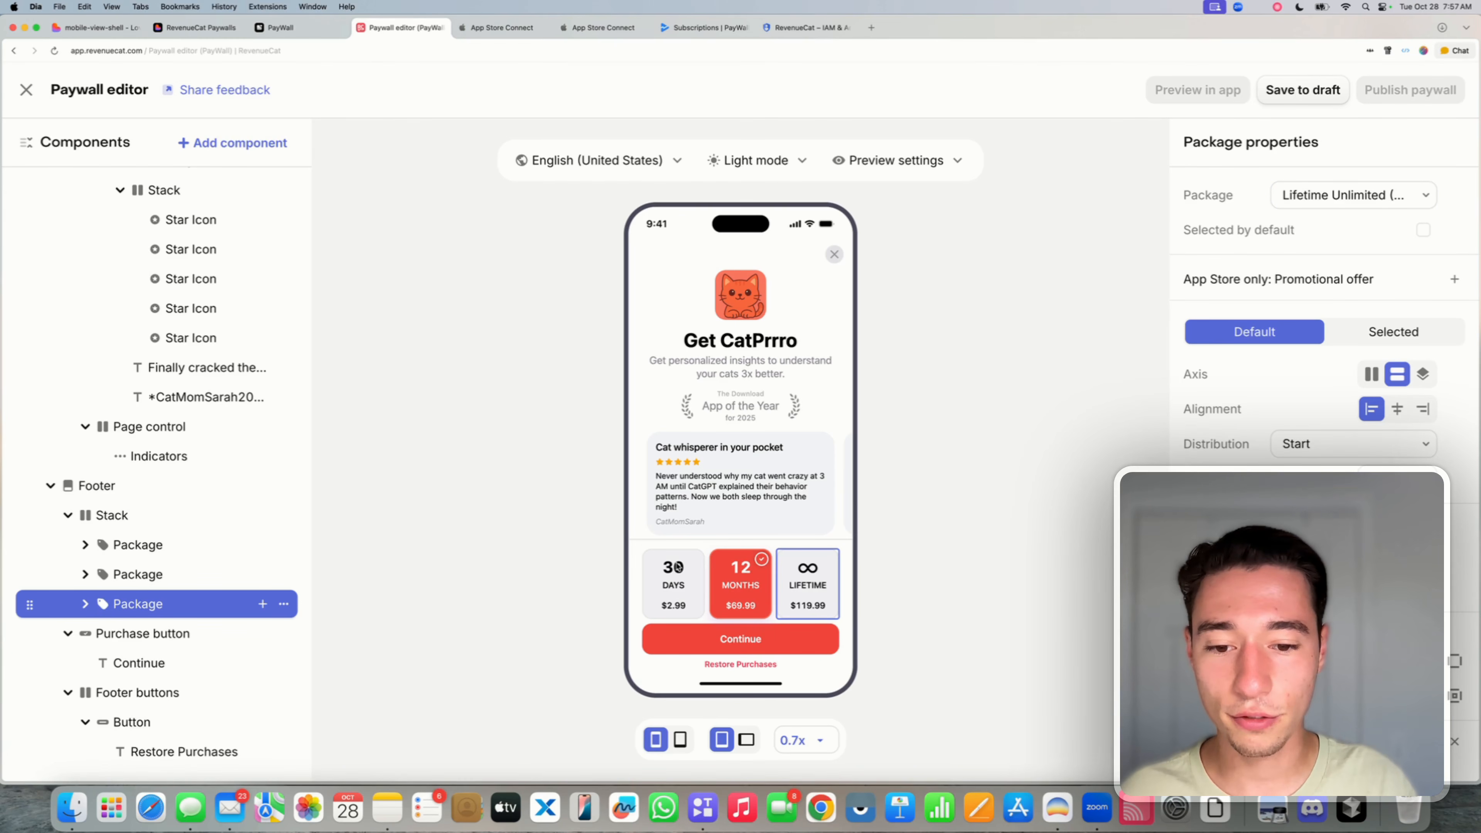
- Drill into the first card's text stack and clear its 30 label
left_click(85, 544)
left_click(139, 581)
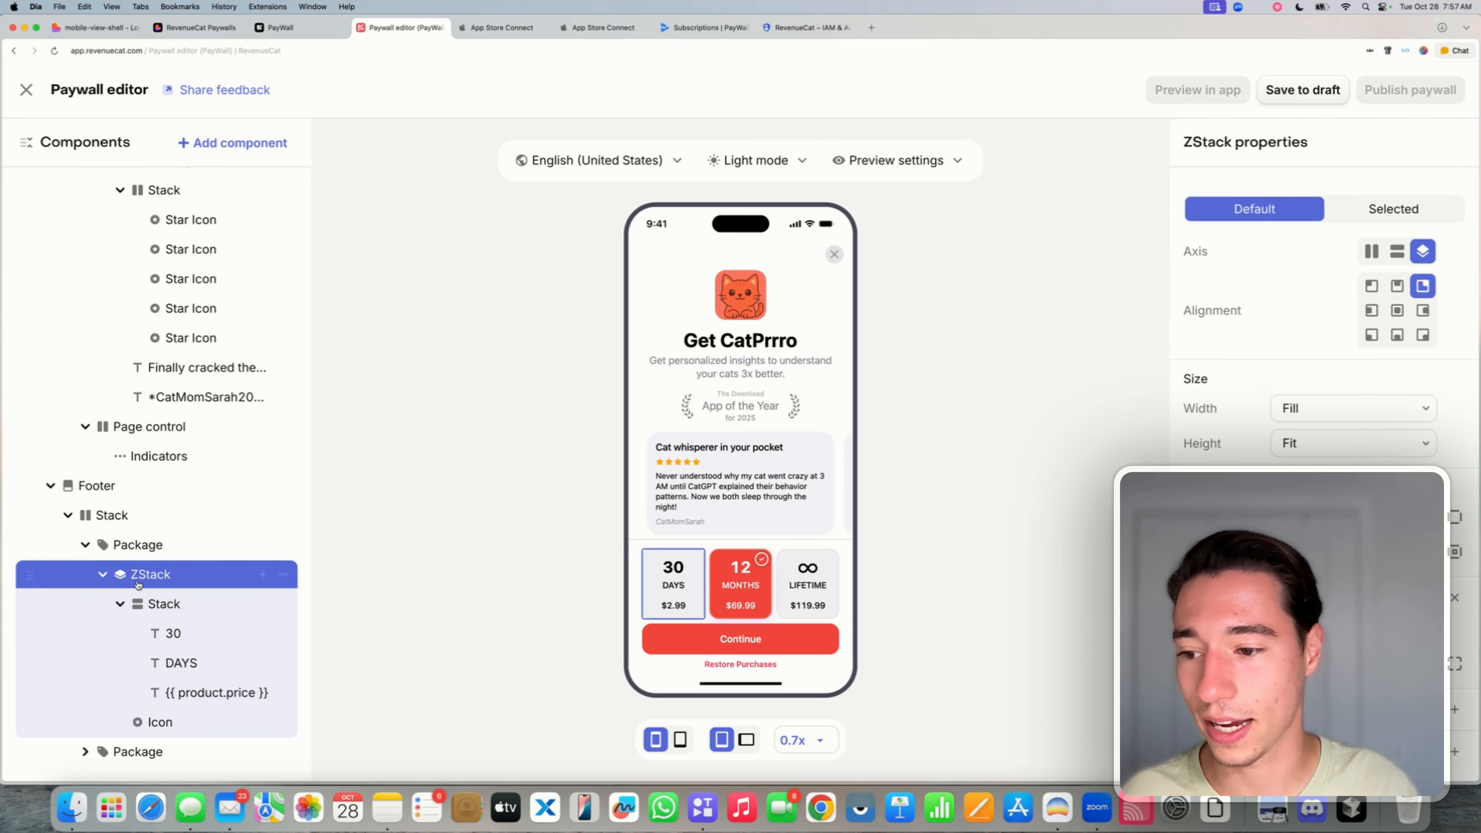
left_click(207, 605)
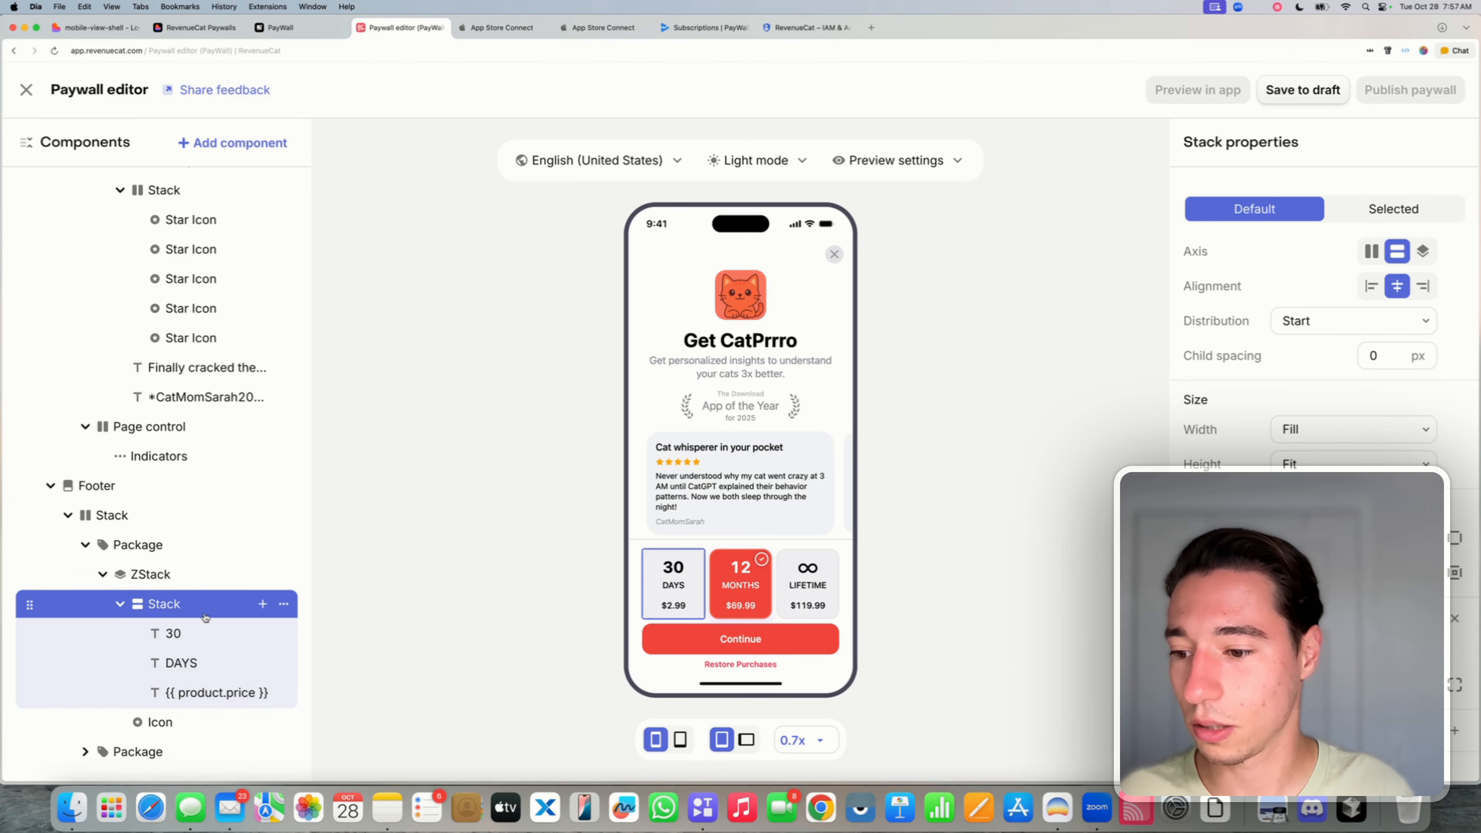
left_click(193, 638)
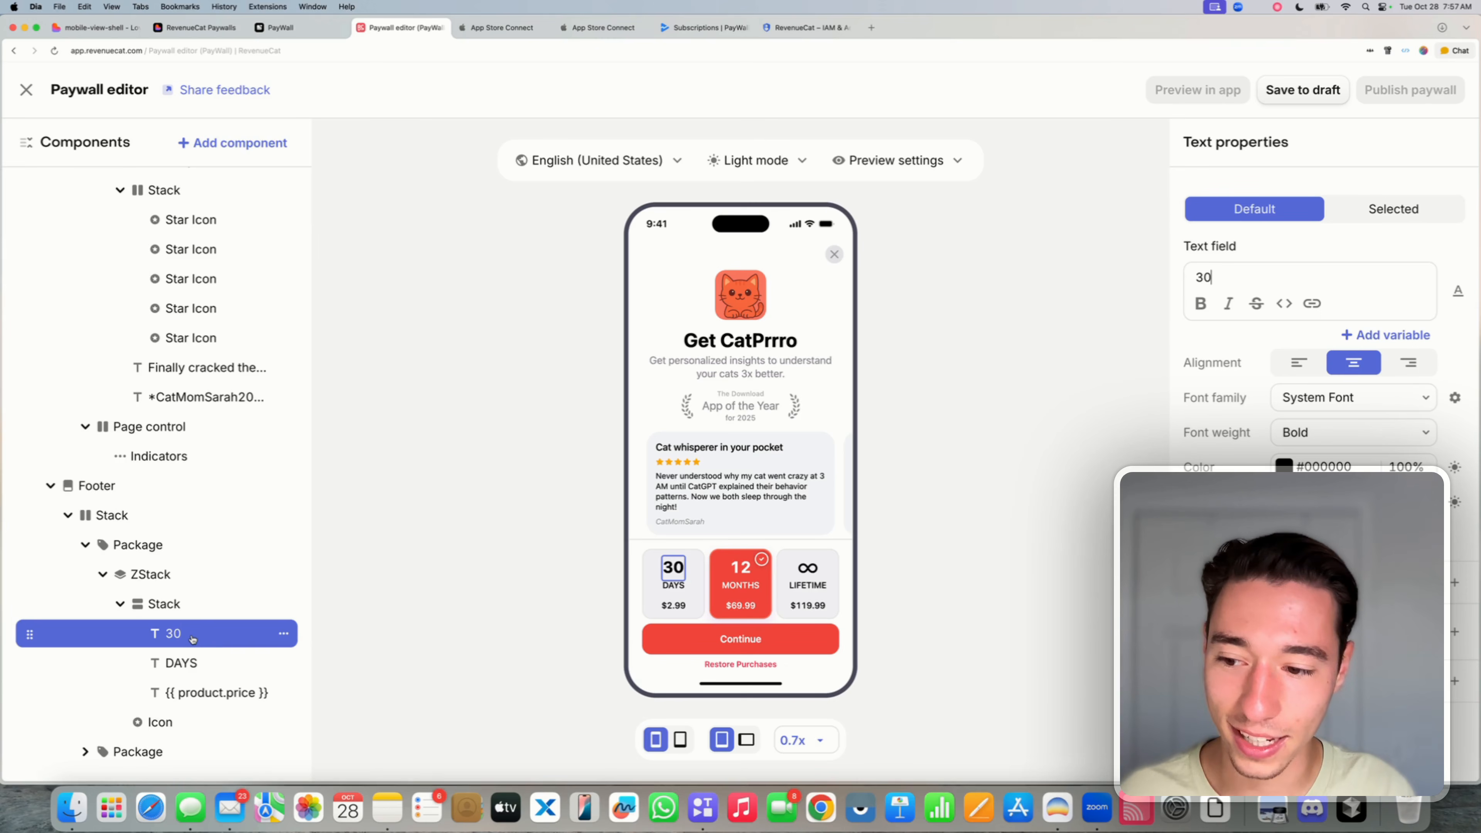
scroll(194, 630, "down", 3)
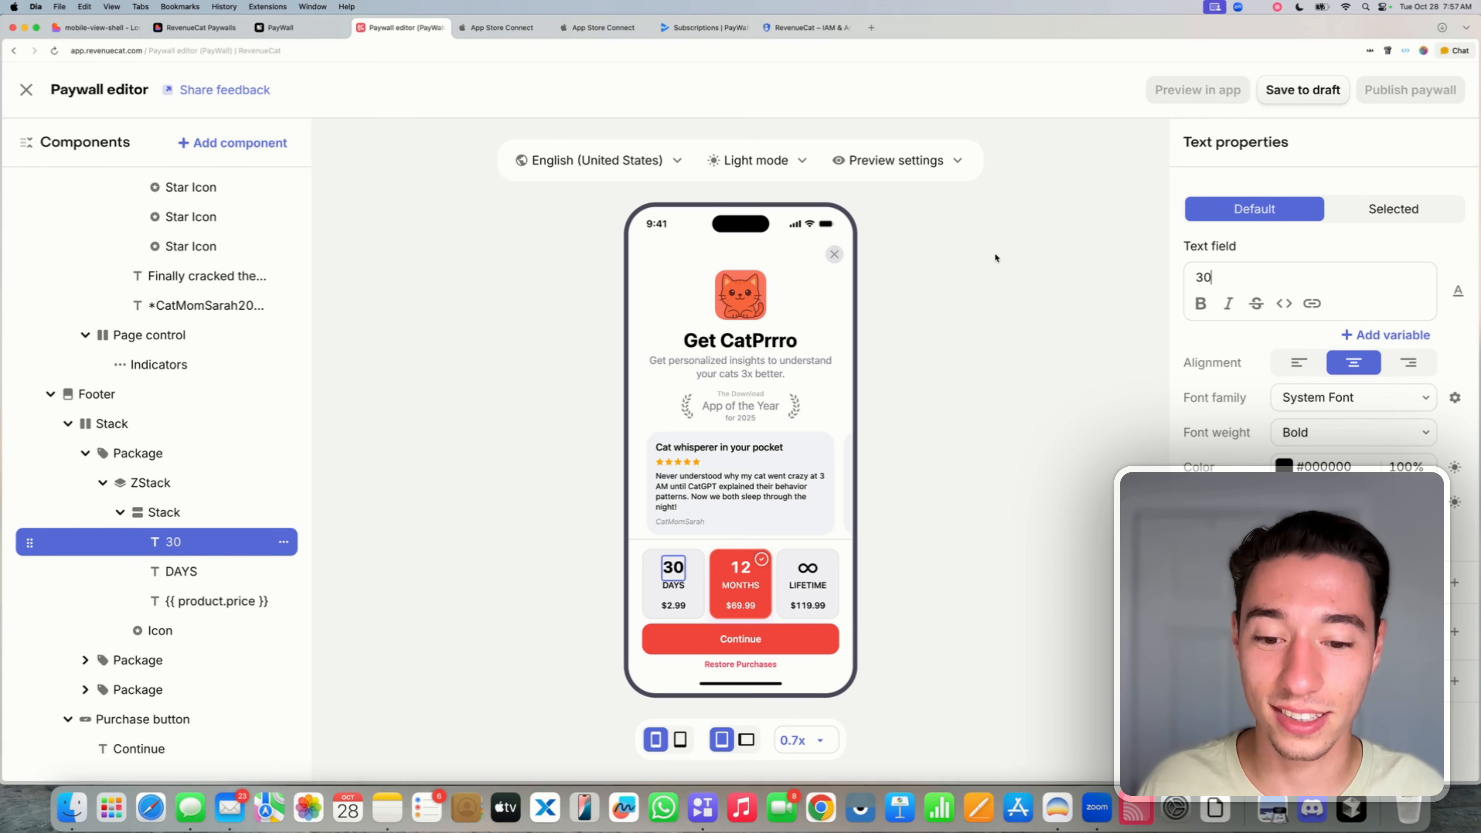
left_click(1281, 275)
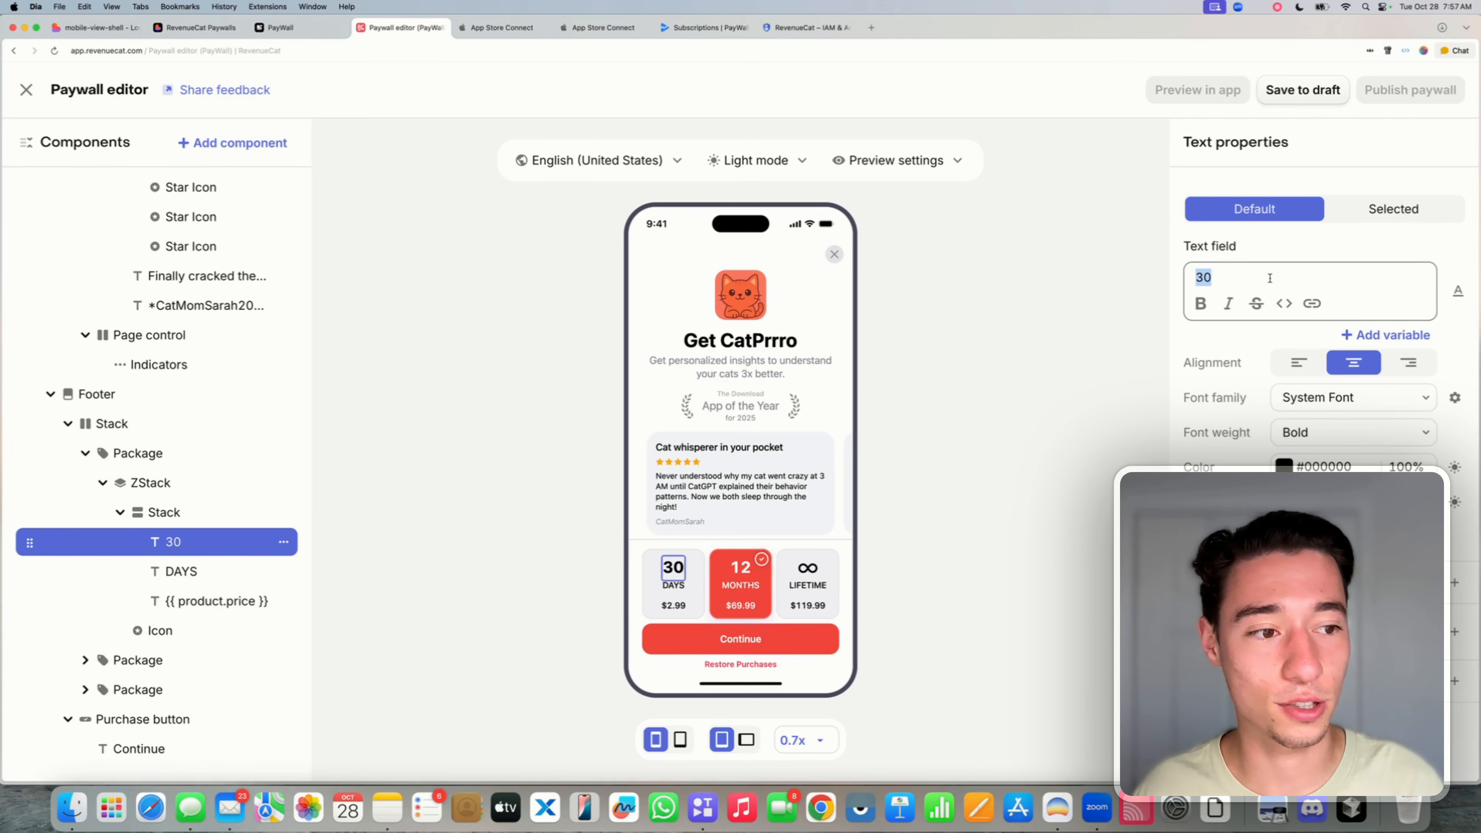
key("BackSpace")
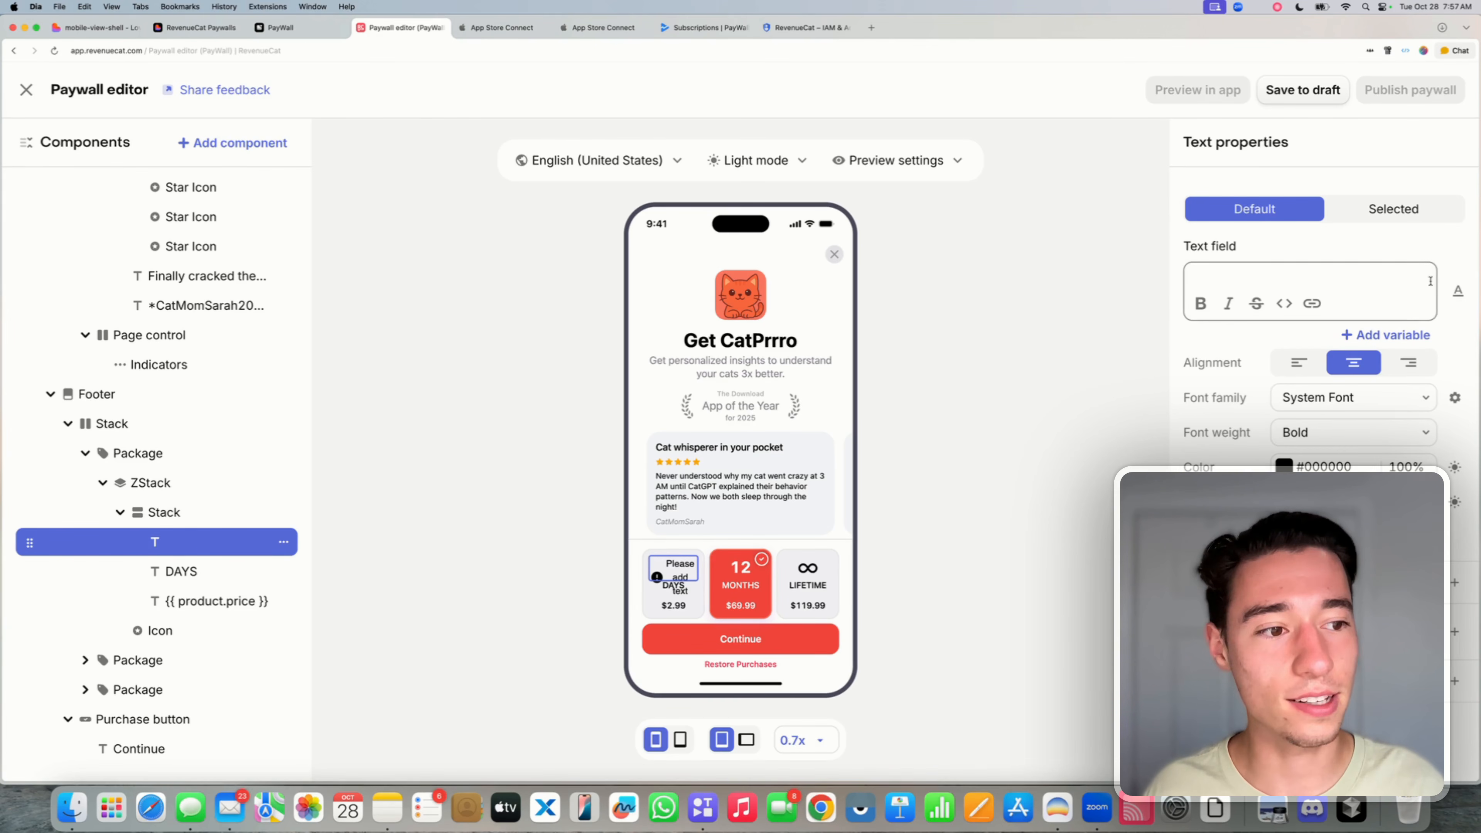
- Insert the product.period variable into the first card's label
left_click(1386, 336)
scroll(1137, 444, "down", 10)
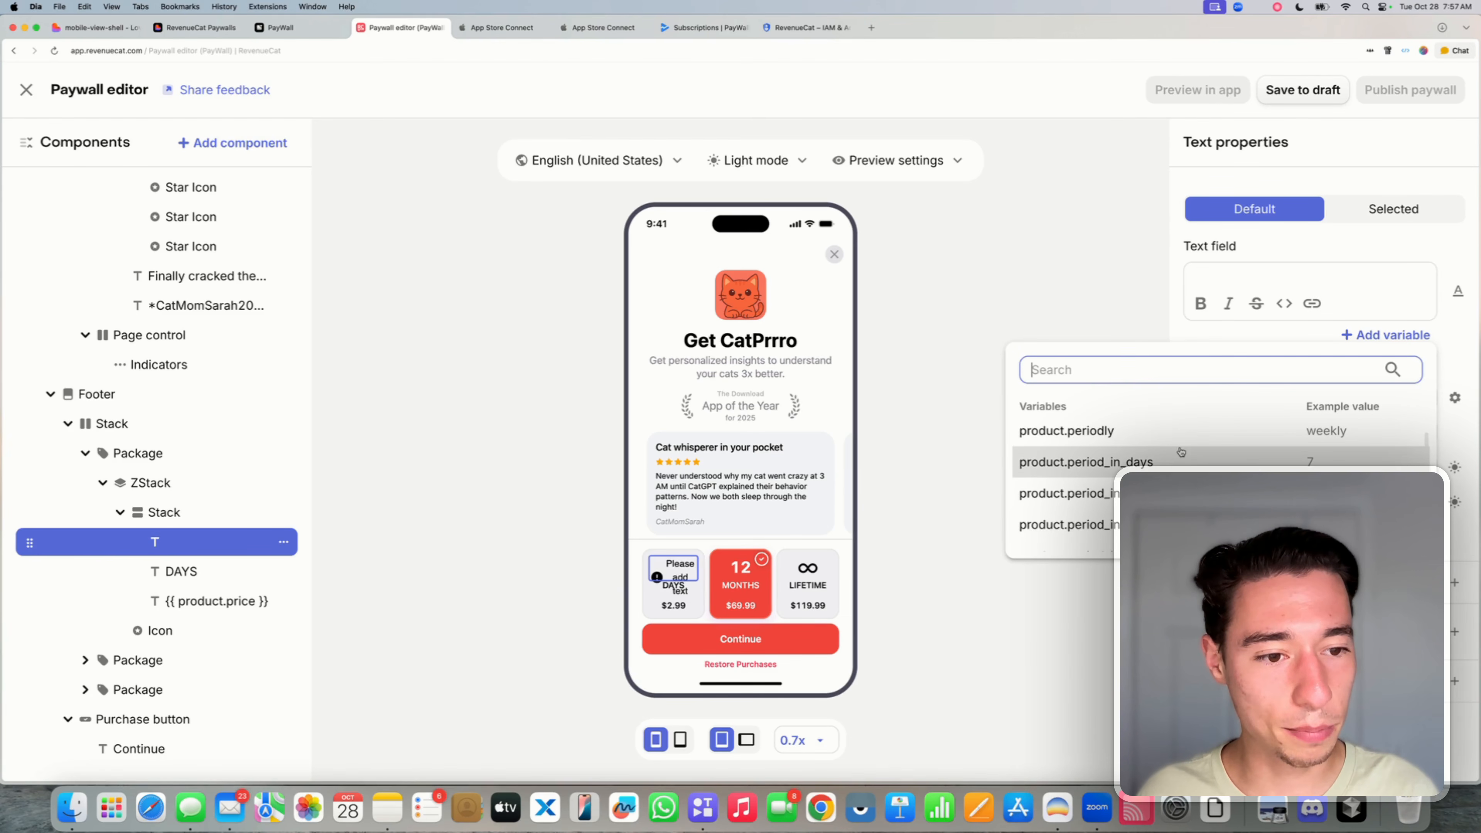
scroll(1181, 451, "down", 2)
scroll(1181, 451, "down", 4)
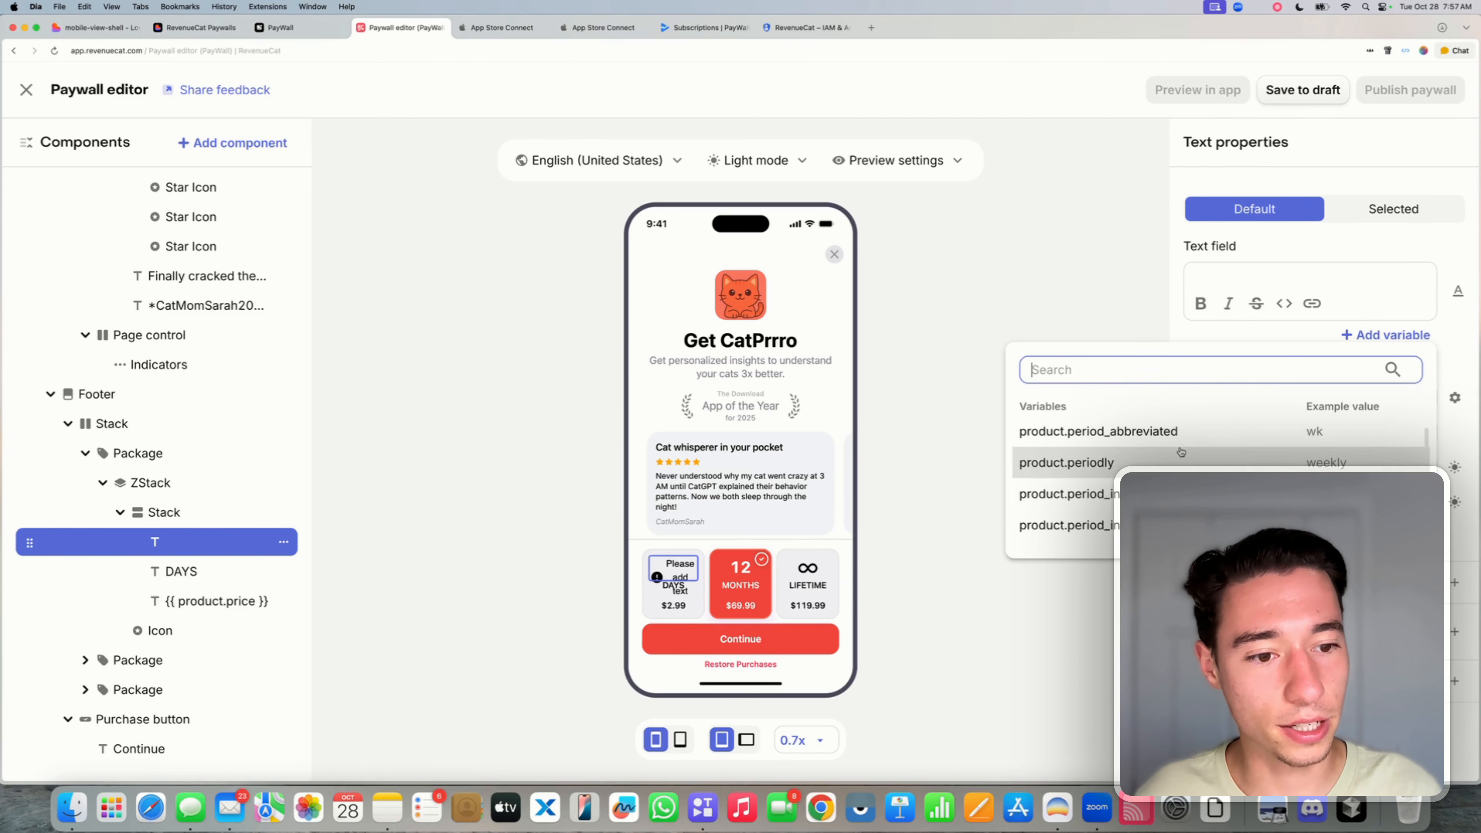
scroll(1181, 451, "down", 8)
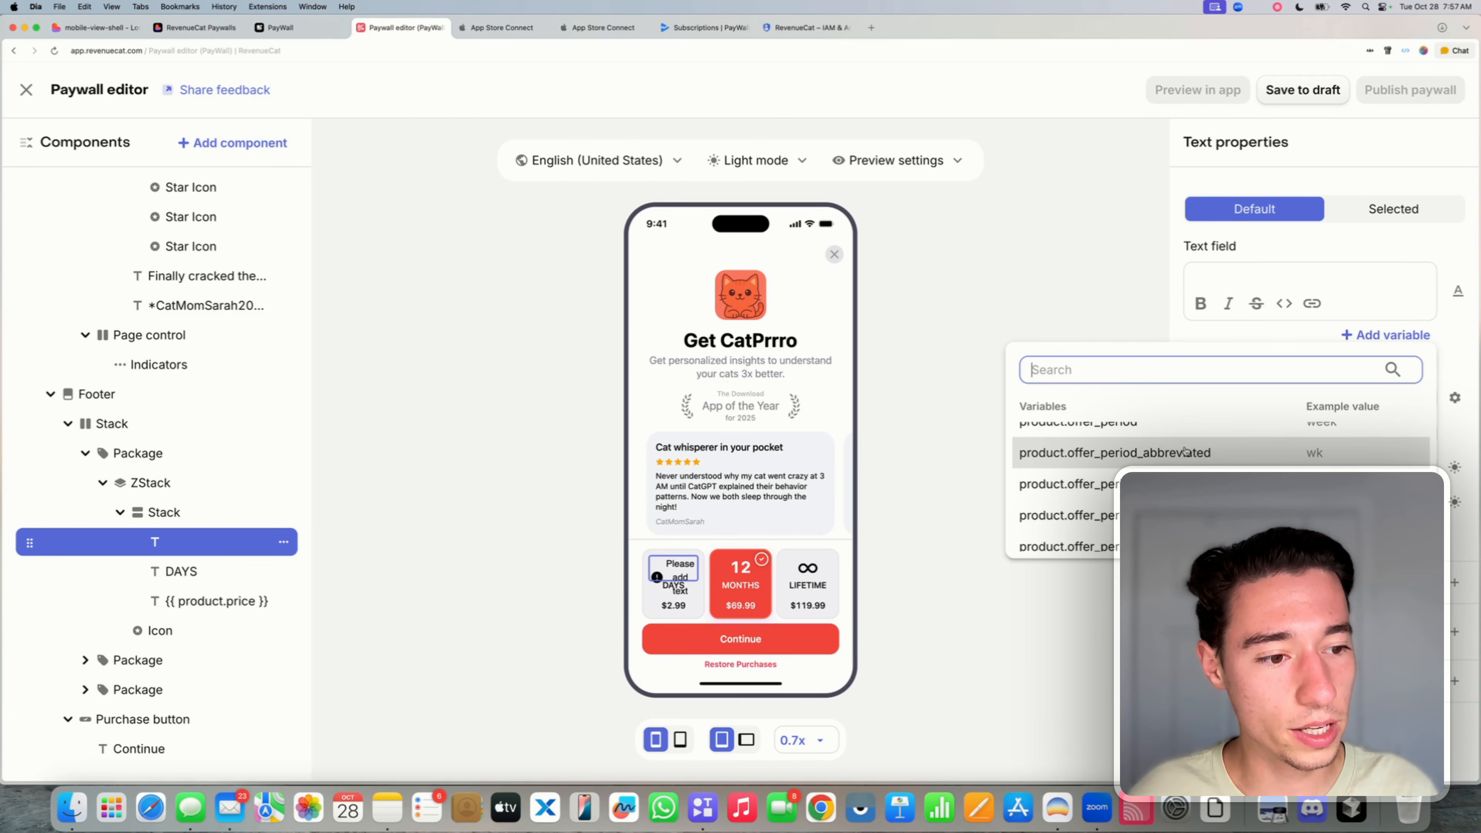
scroll(1184, 451, "down", 6)
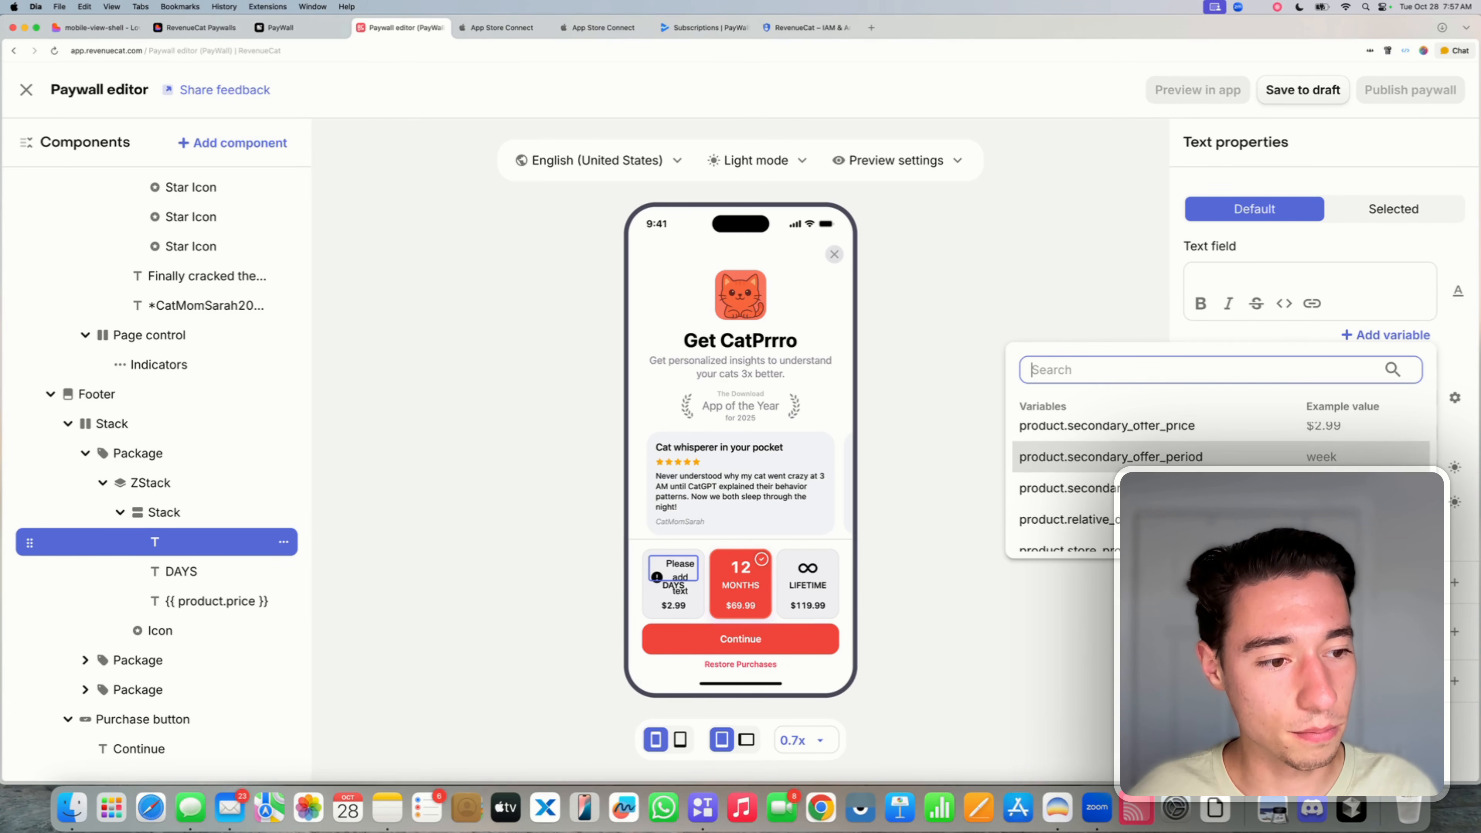
scroll(1184, 466, "down", 1)
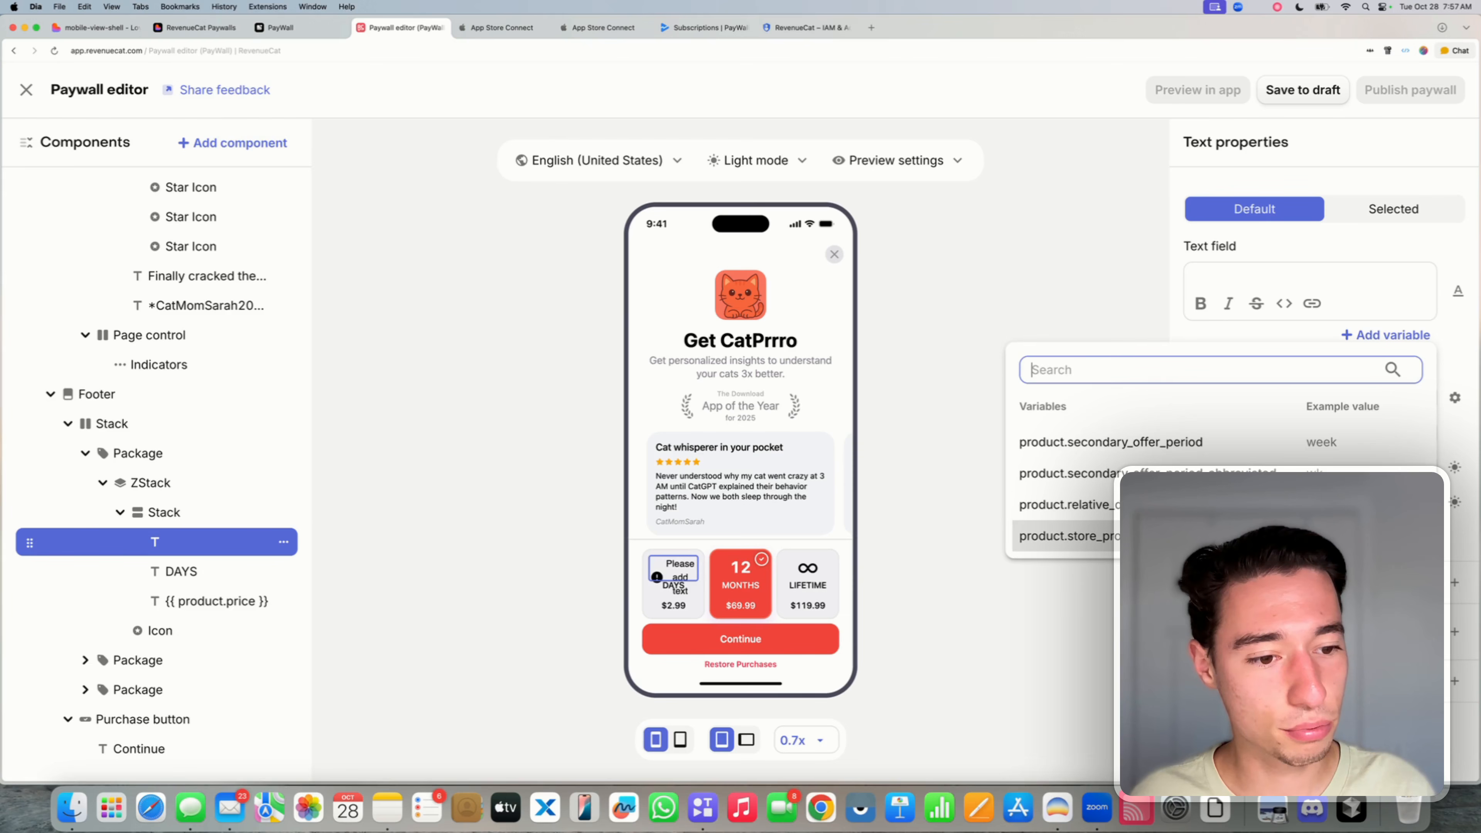
scroll(1212, 467, "up", 5)
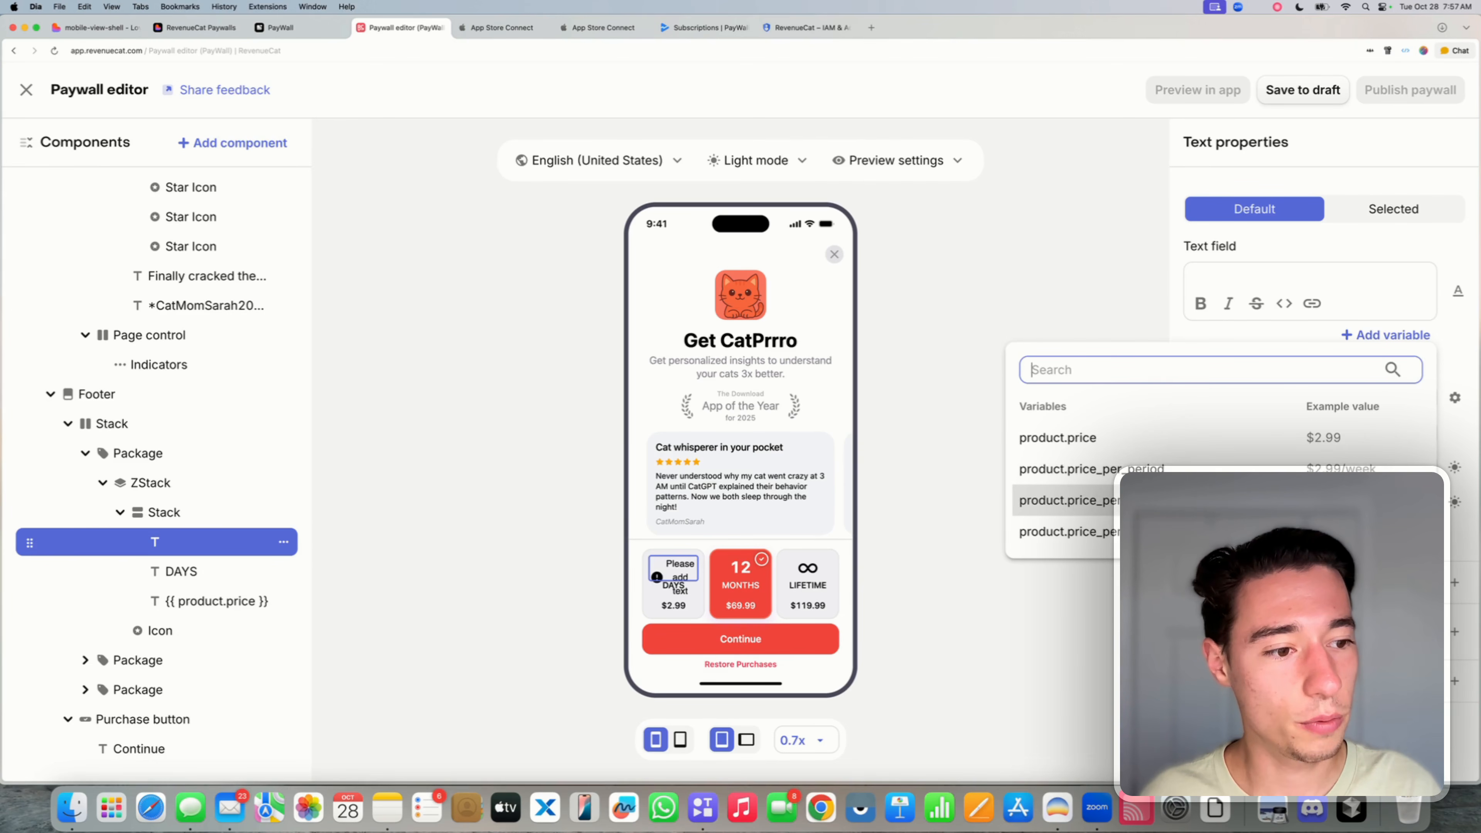
scroll(1212, 467, "down", 3)
left_click(1211, 493)
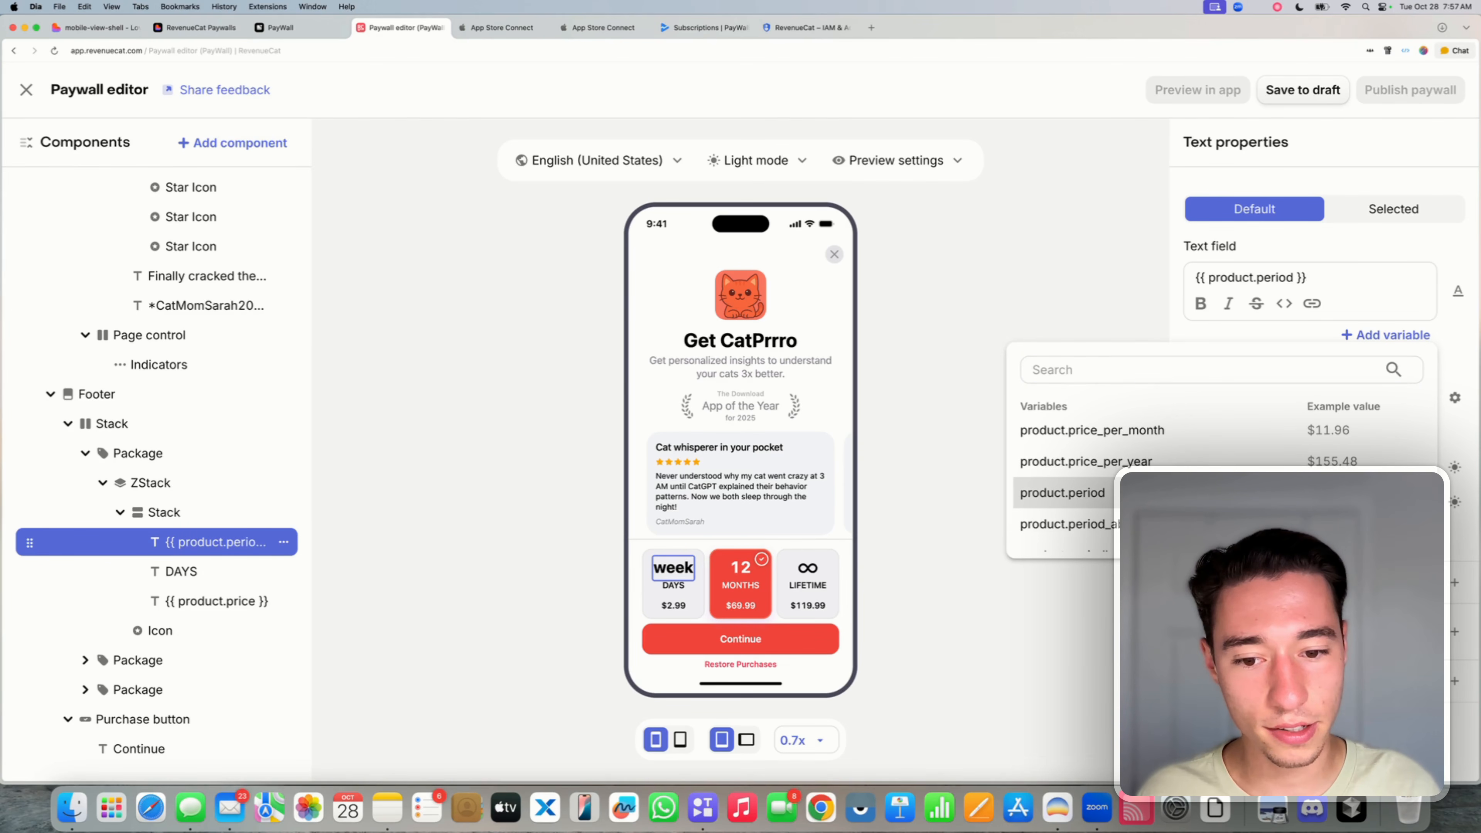
left_click(1311, 248)
- Replace the label's period variable with Week, then change it to 7
triple_click(1331, 276)
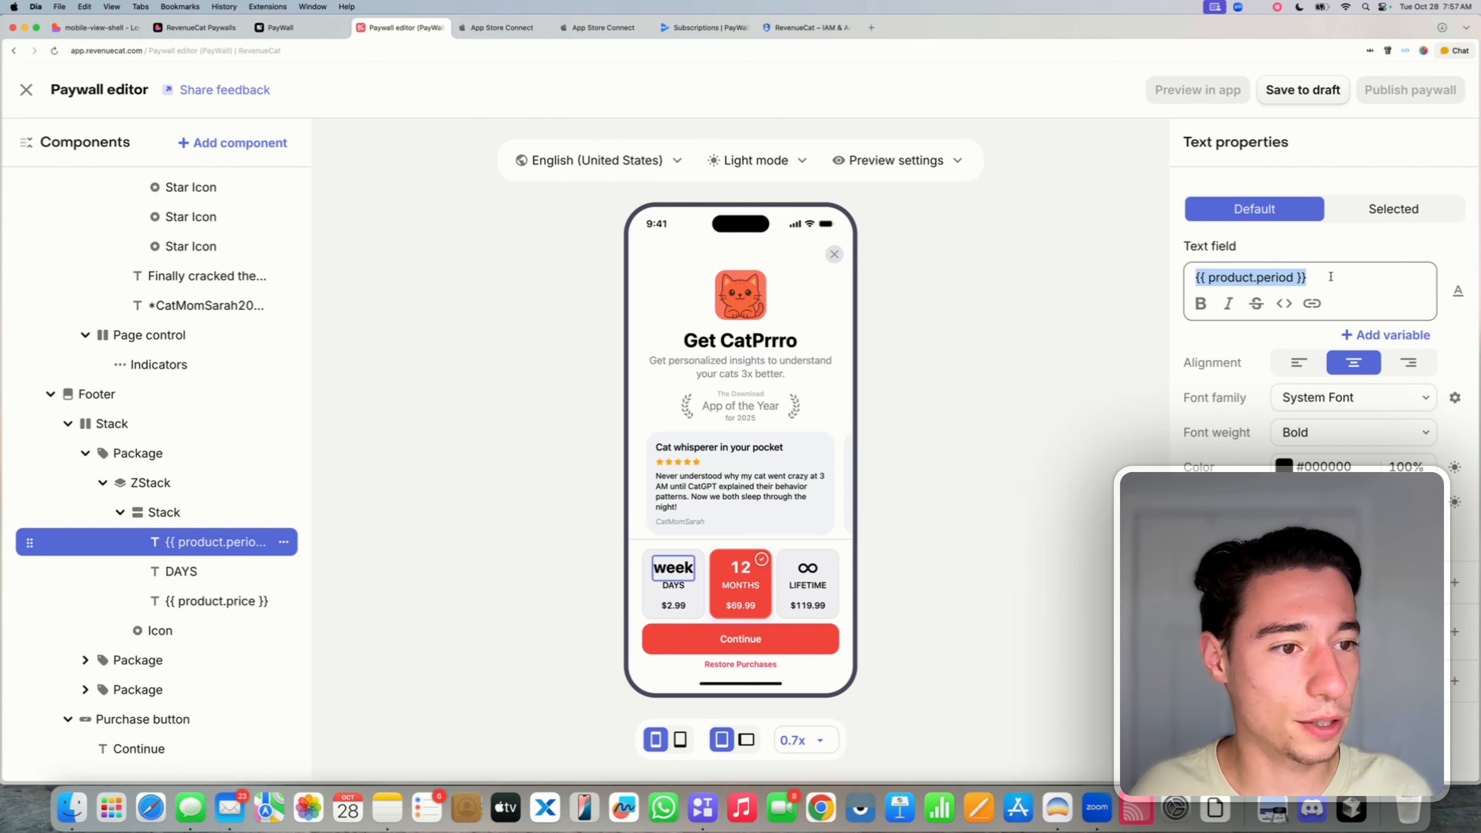
triple_click(1331, 277)
key("BackSpace")
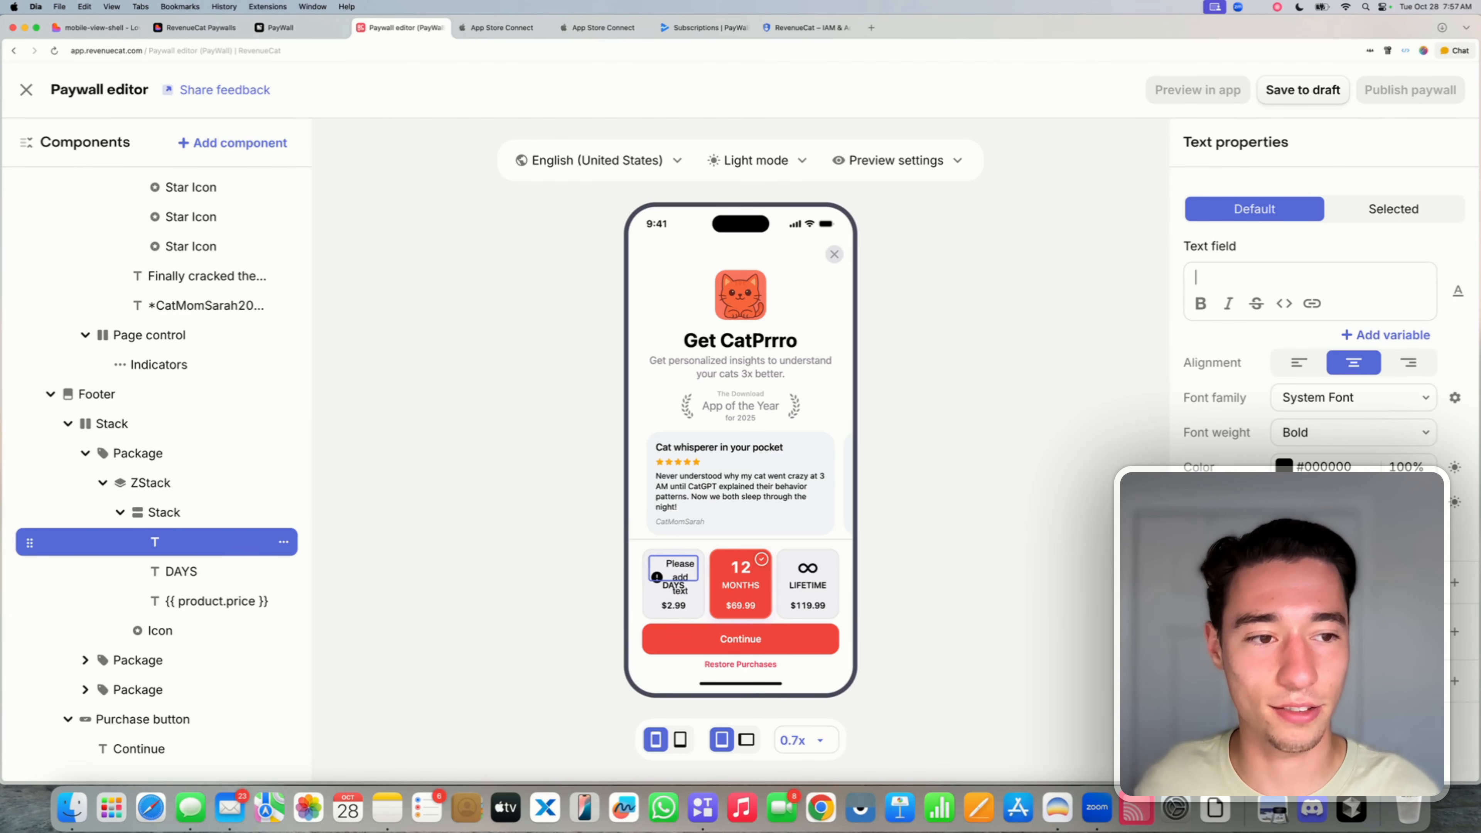
type("Week")
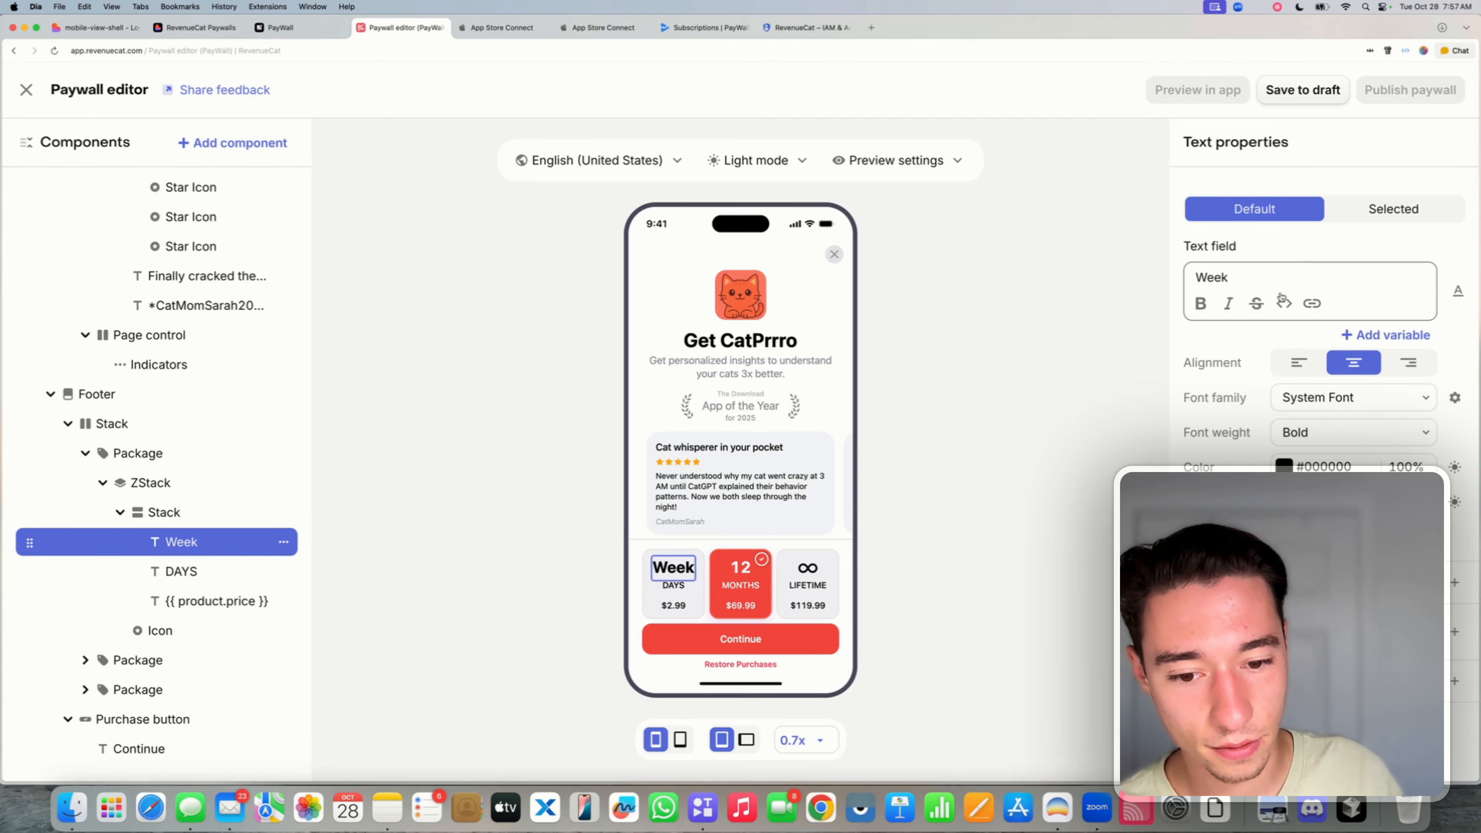
double_click(1251, 283)
key("BackSpace")
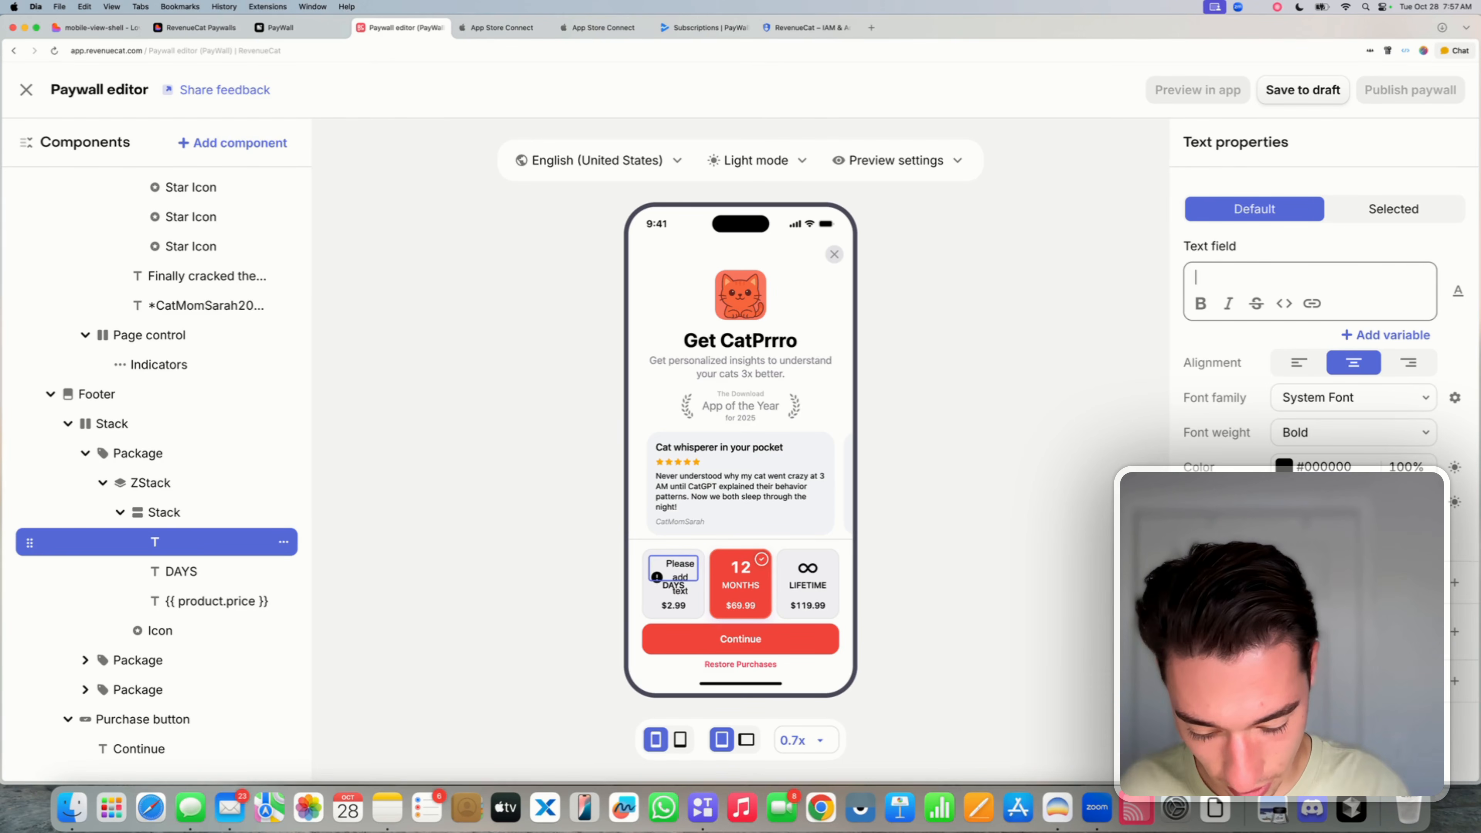
type("7")
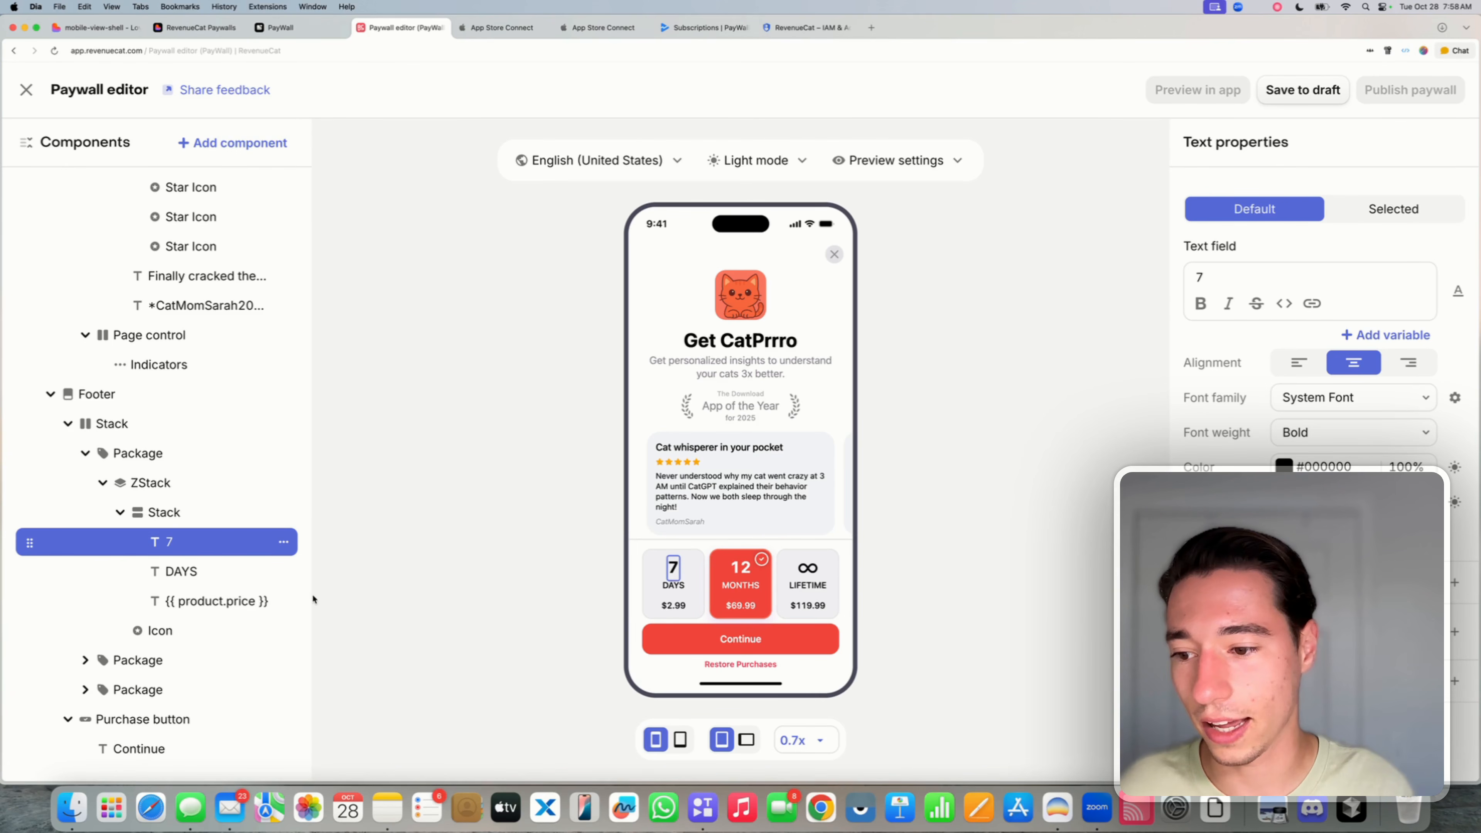
- Inspect the price text variables of the 7 DAYS and 12 MONTHS packages
left_click(235, 602)
left_click_drag(1302, 278, 1194, 278)
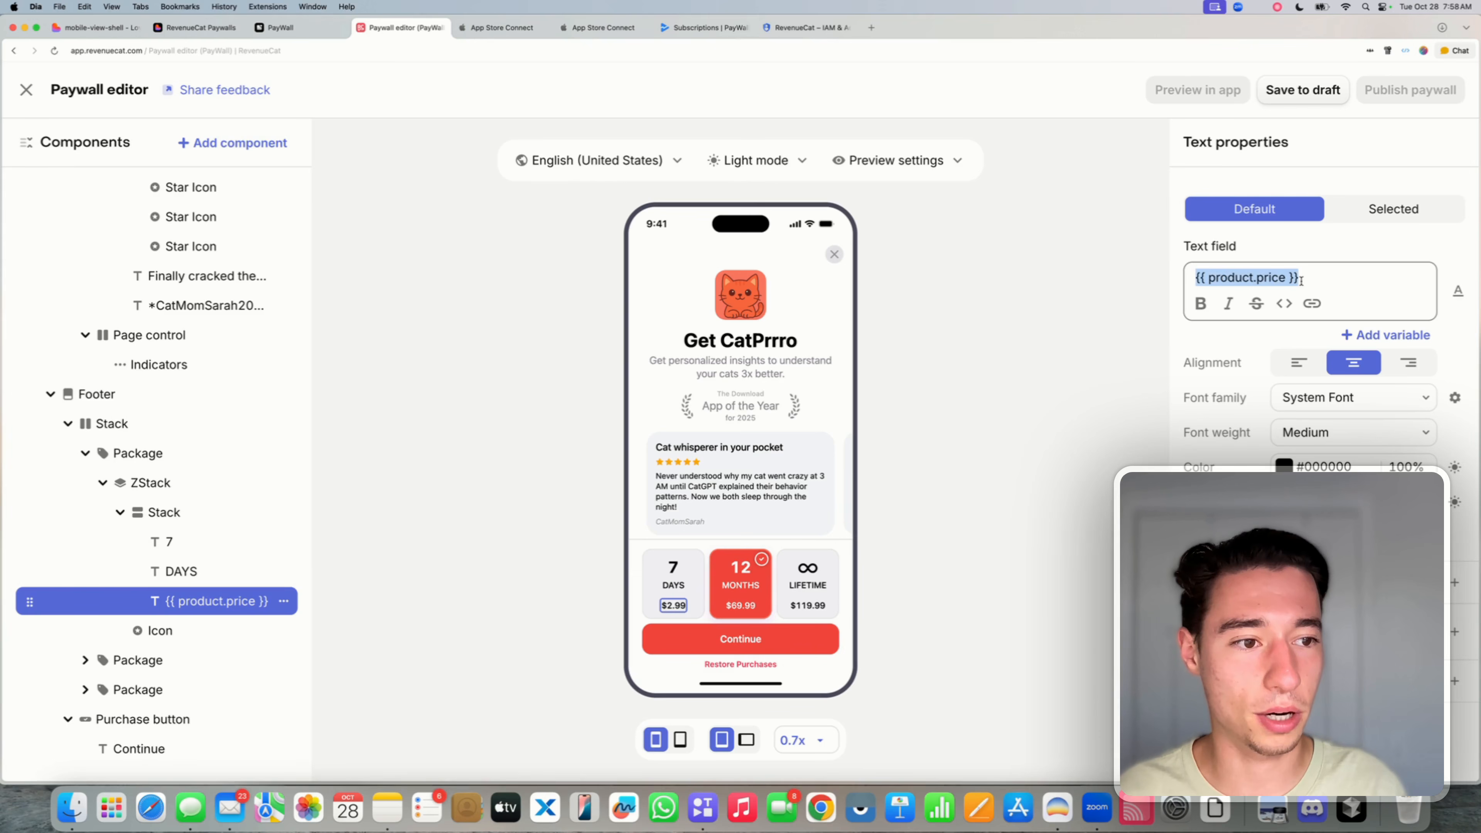
scroll(195, 614, "down", 1)
scroll(194, 615, "down", 3)
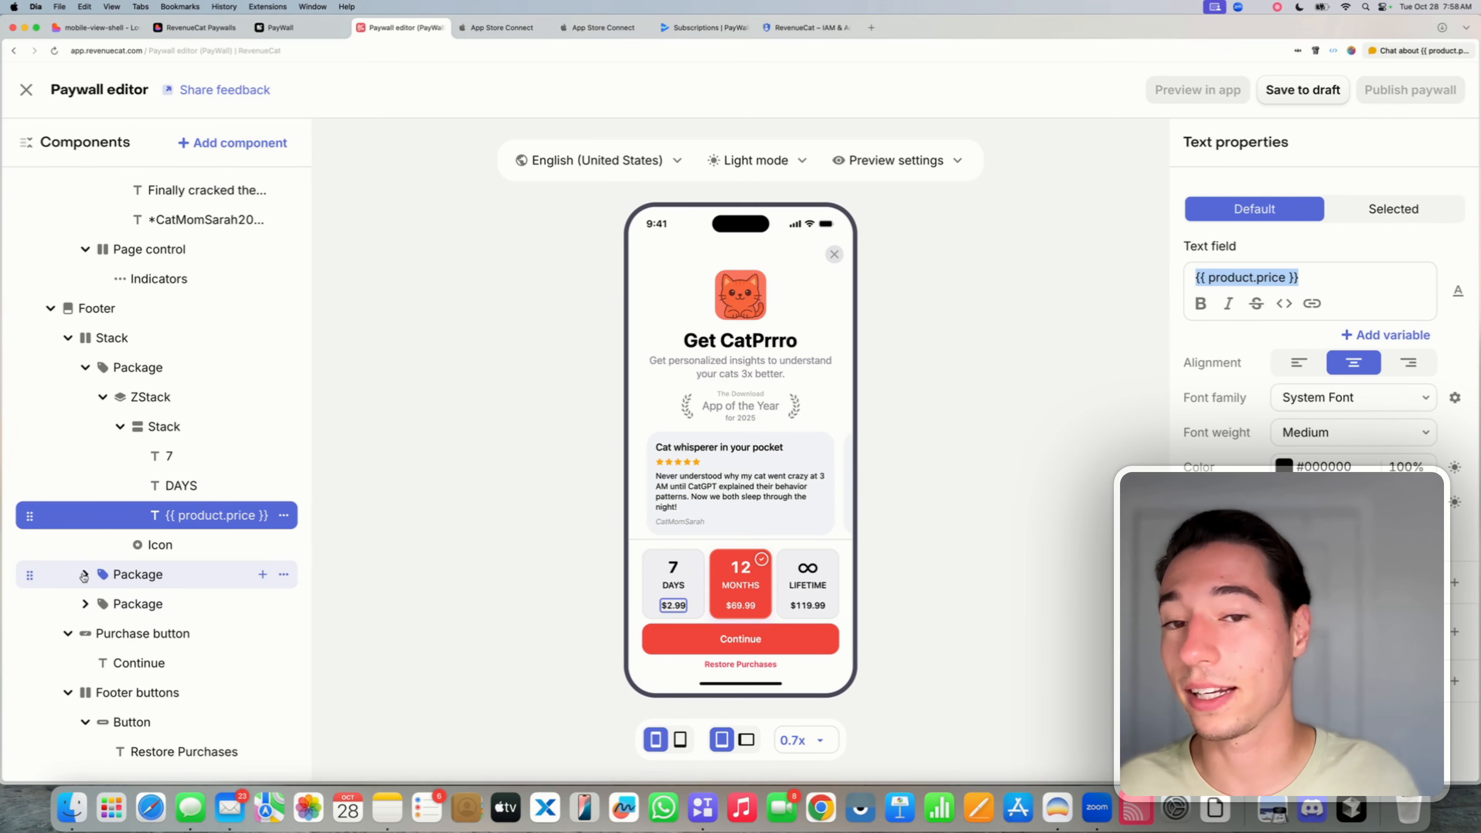
left_click(85, 573)
scroll(211, 697, "down", 1)
left_click(216, 708)
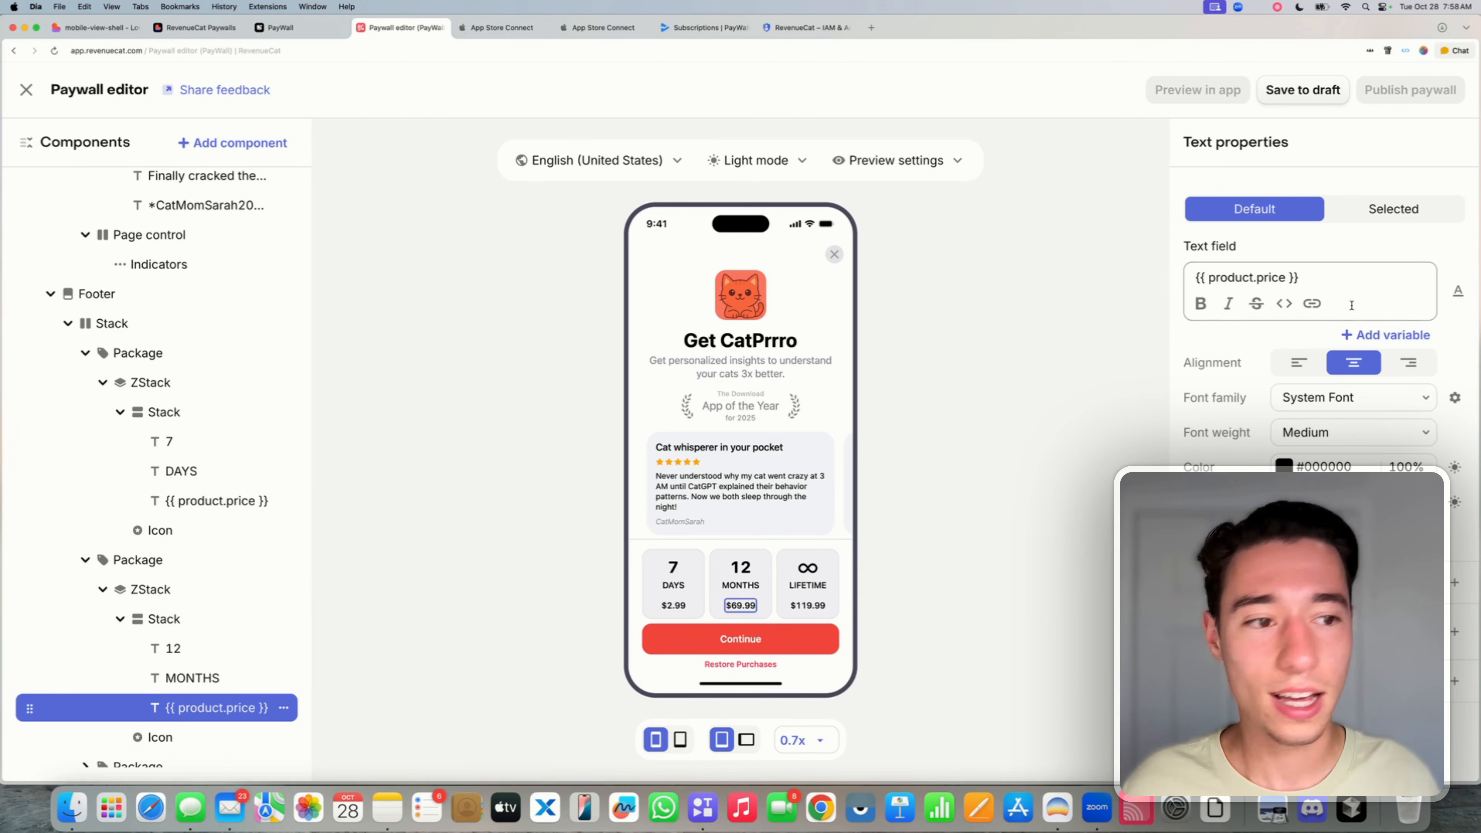
left_click(1327, 282)
left_click_drag(1313, 282, 1188, 273)
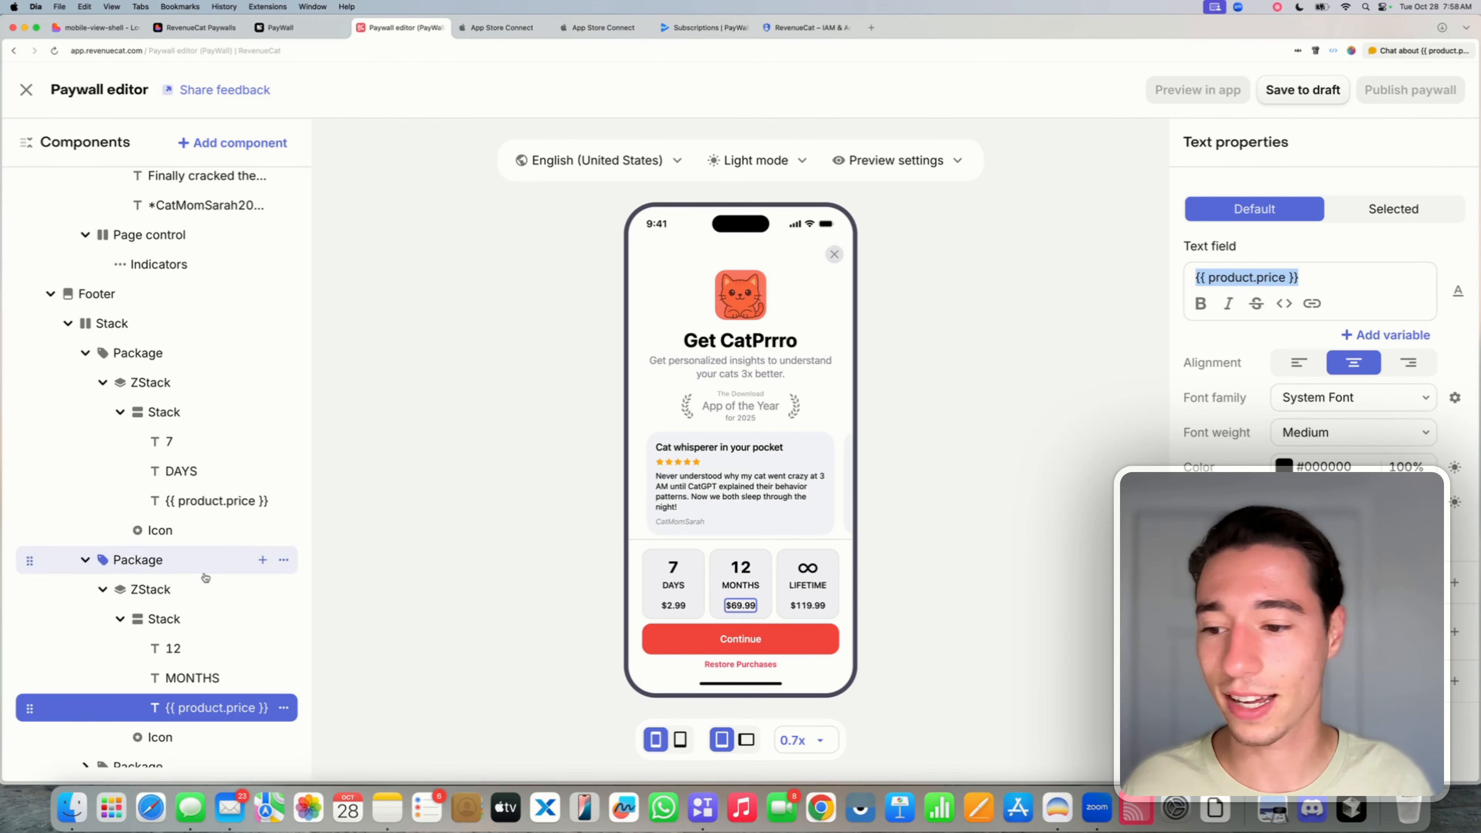
scroll(157, 601, "down", 5)
- Check the LIFETIME price text and the testimonial texts, sliding through the carousel
left_click(87, 606)
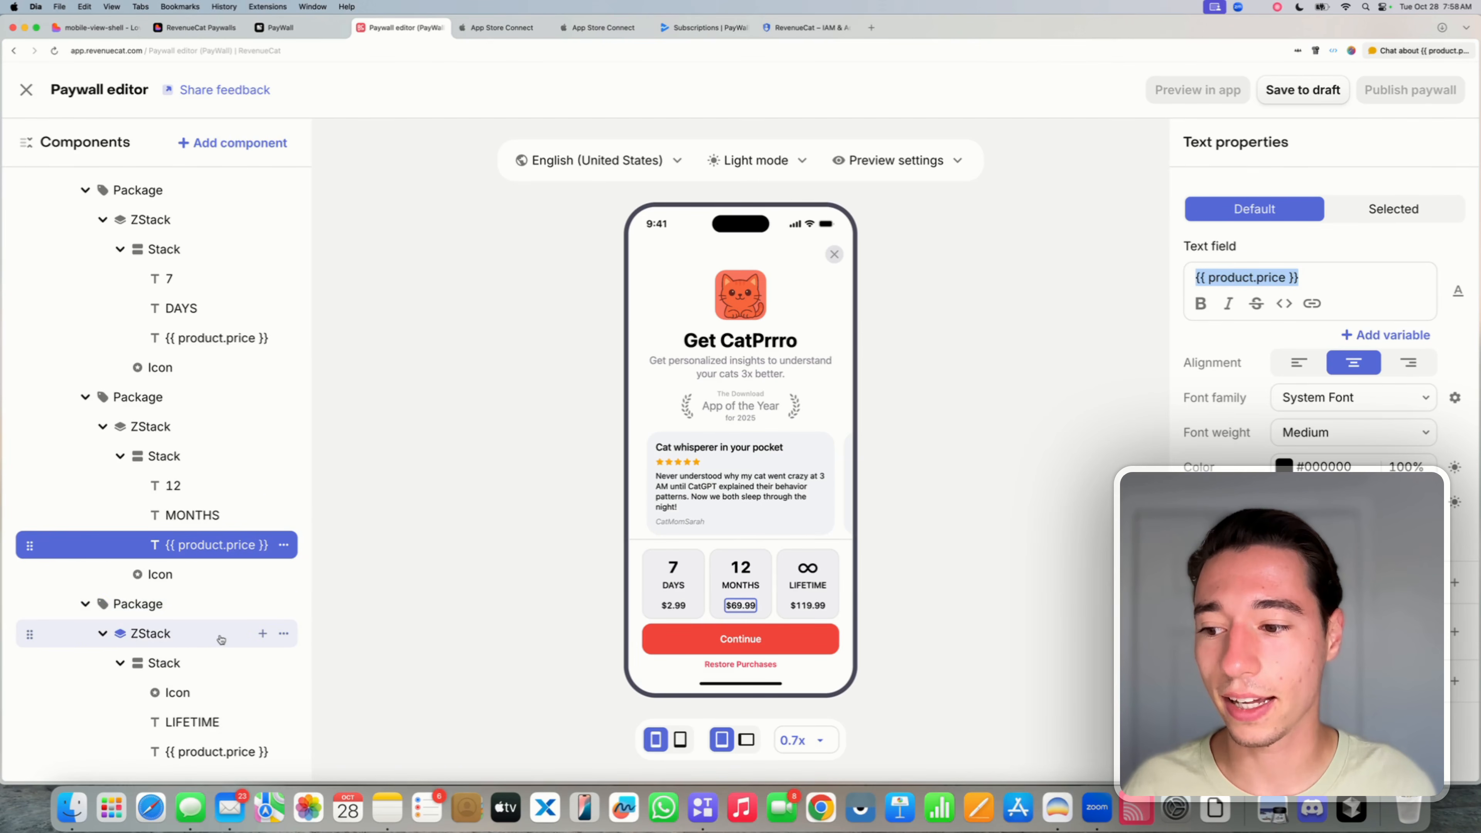
scroll(226, 575, "down", 6)
left_click(227, 575)
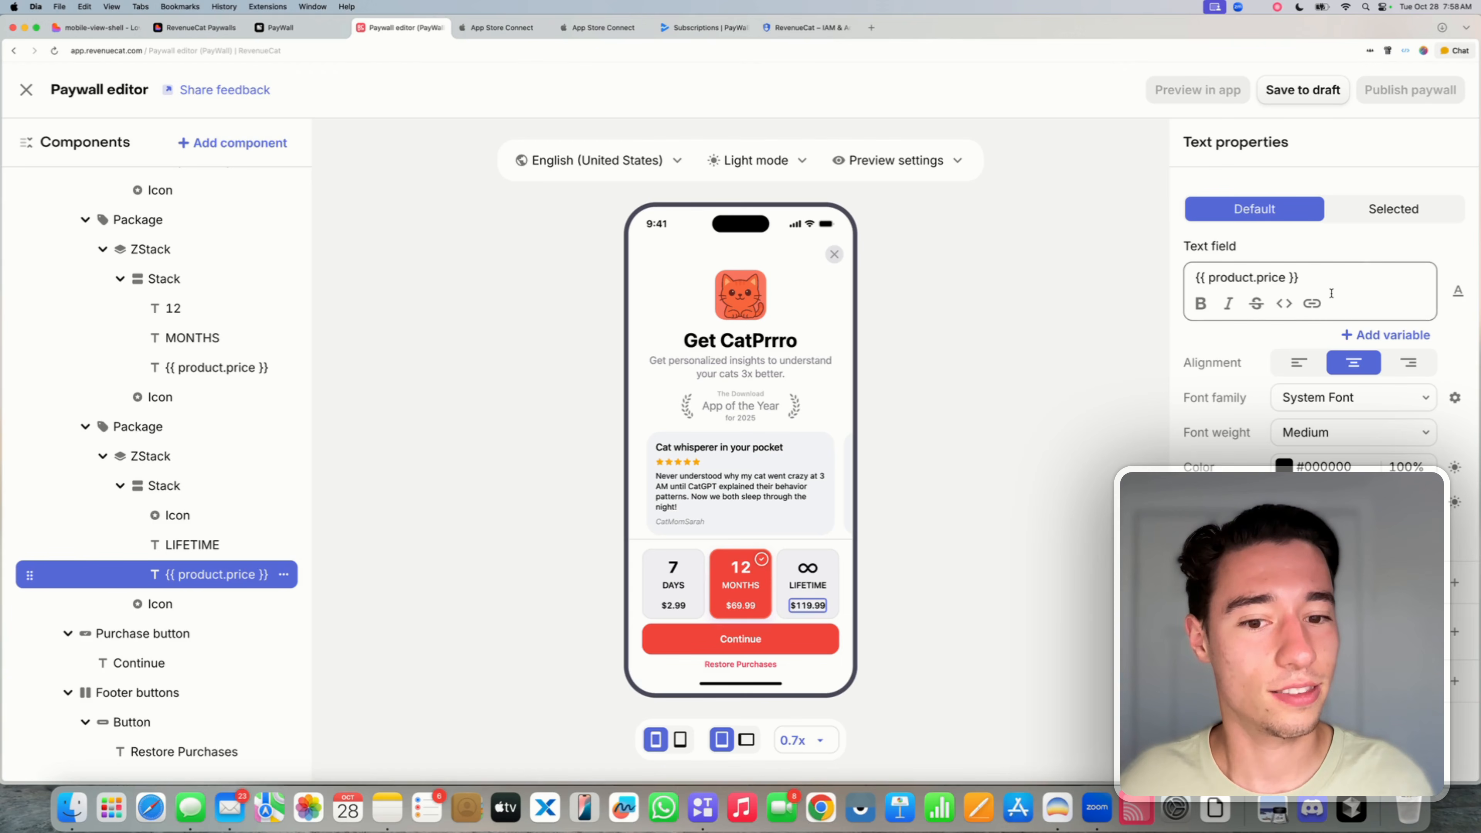
left_click(761, 506)
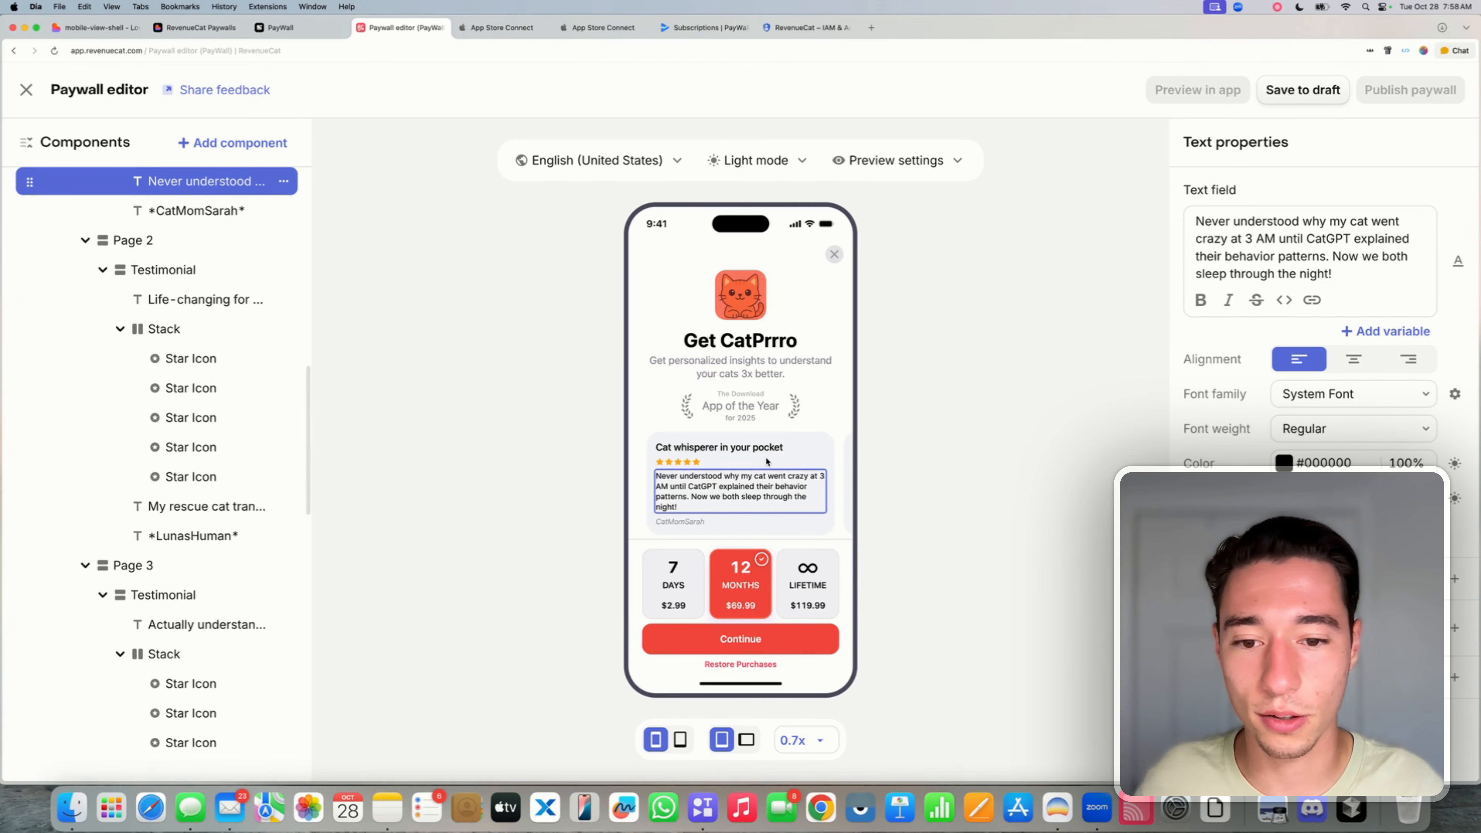
scroll(232, 248, "up", 6)
scroll(233, 248, "up", 3)
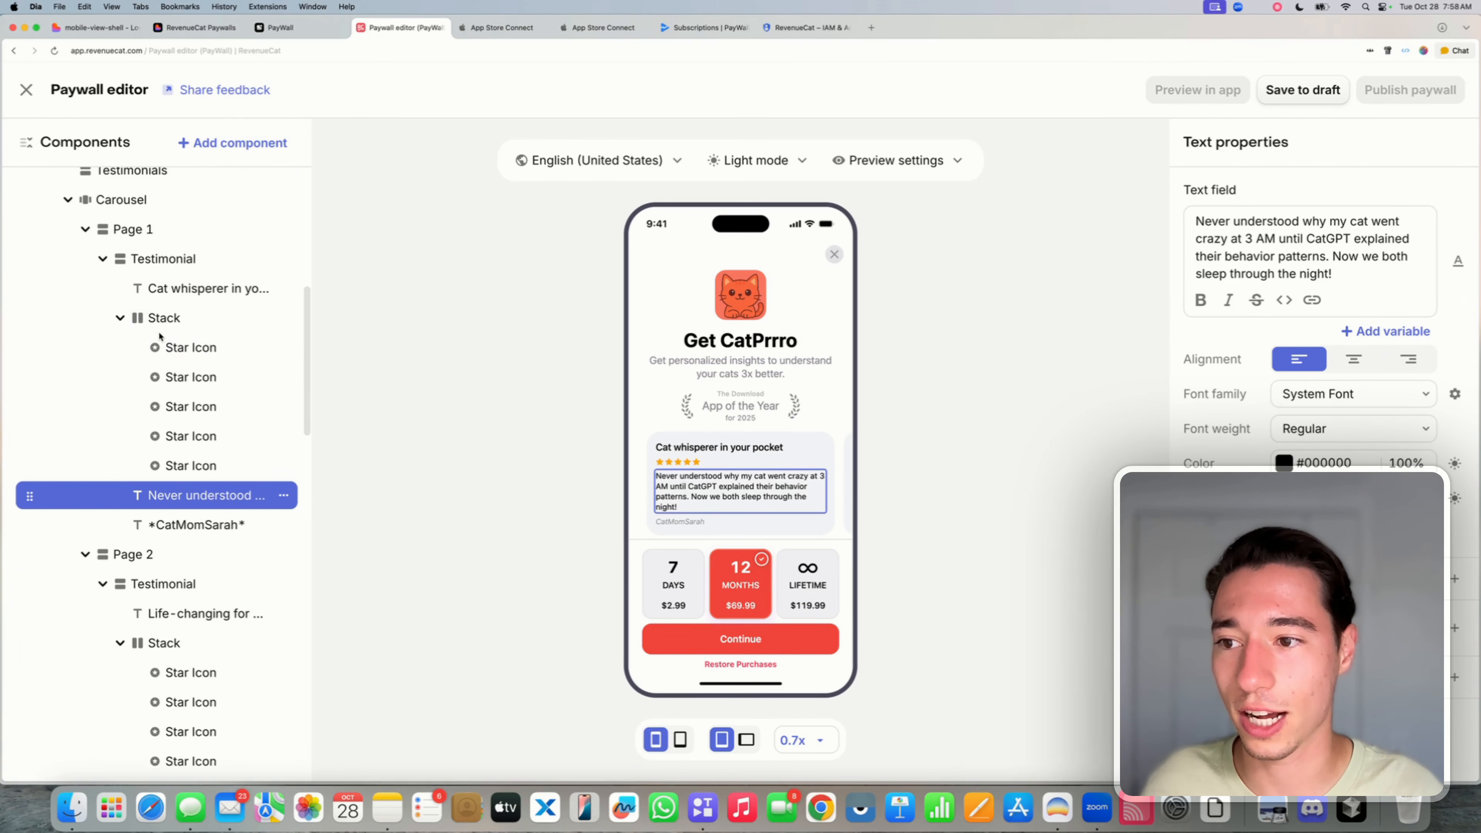
left_click(194, 517)
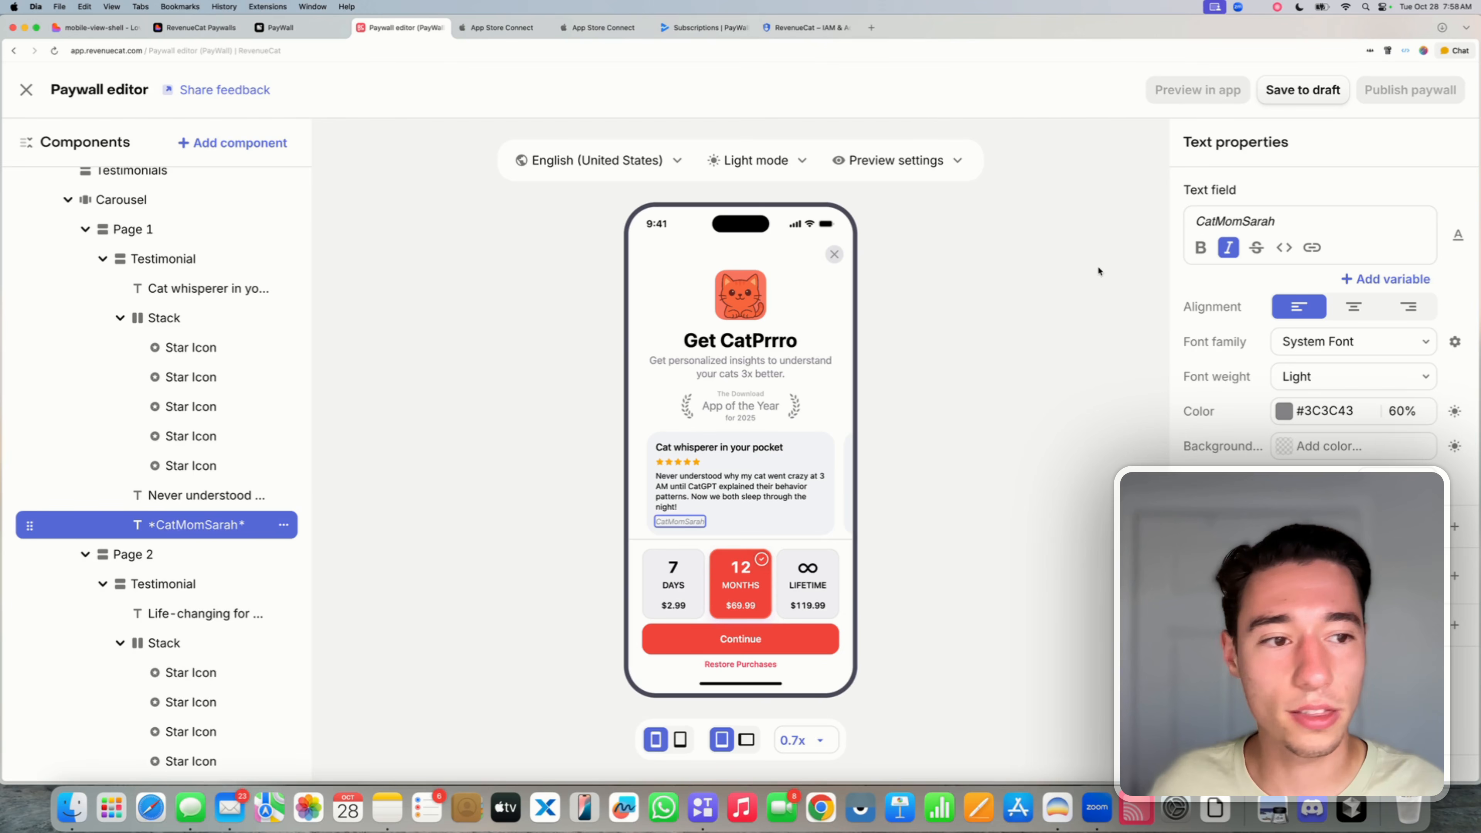
left_click(215, 489)
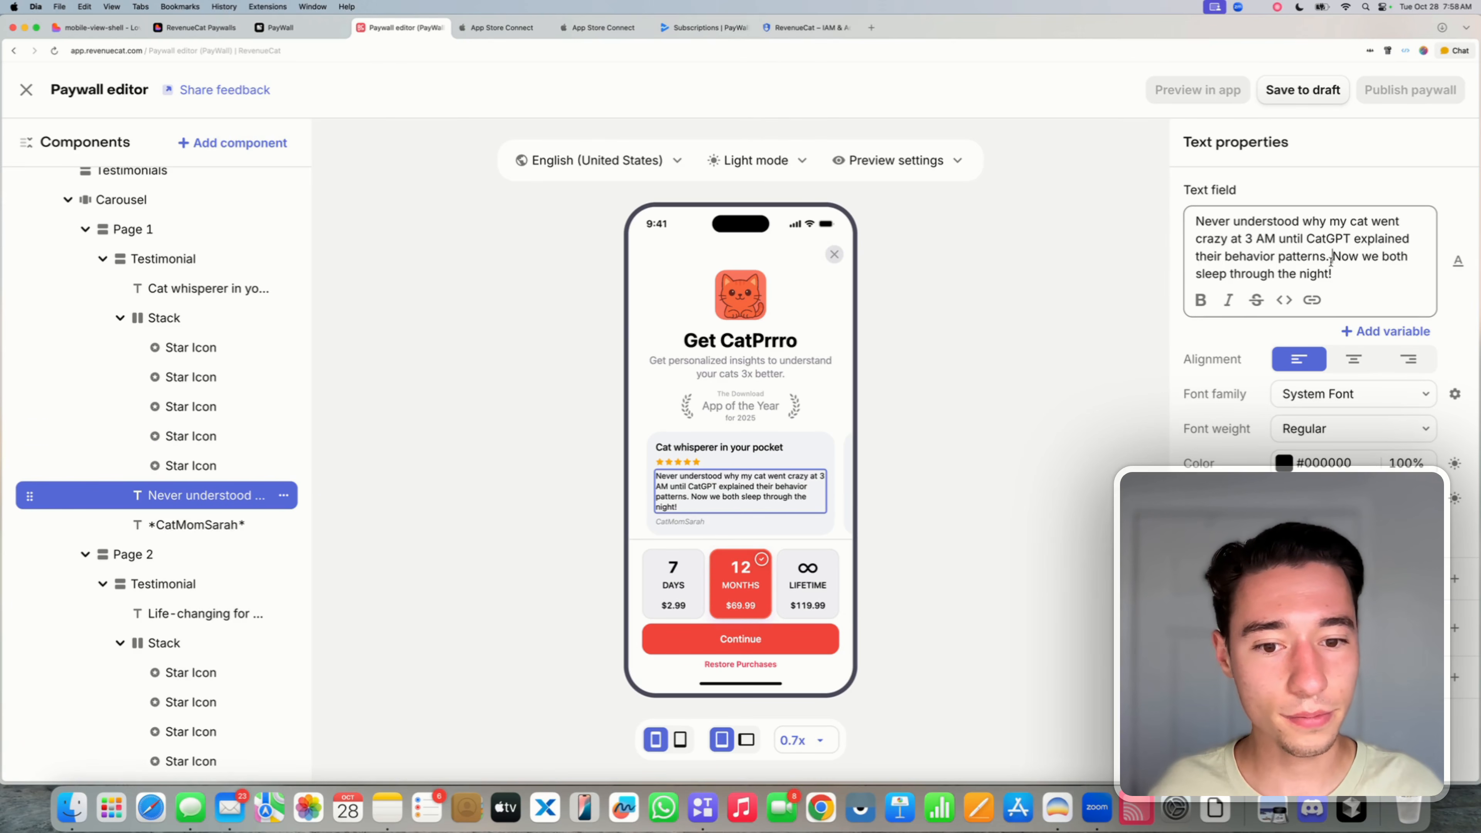
key("super+a")
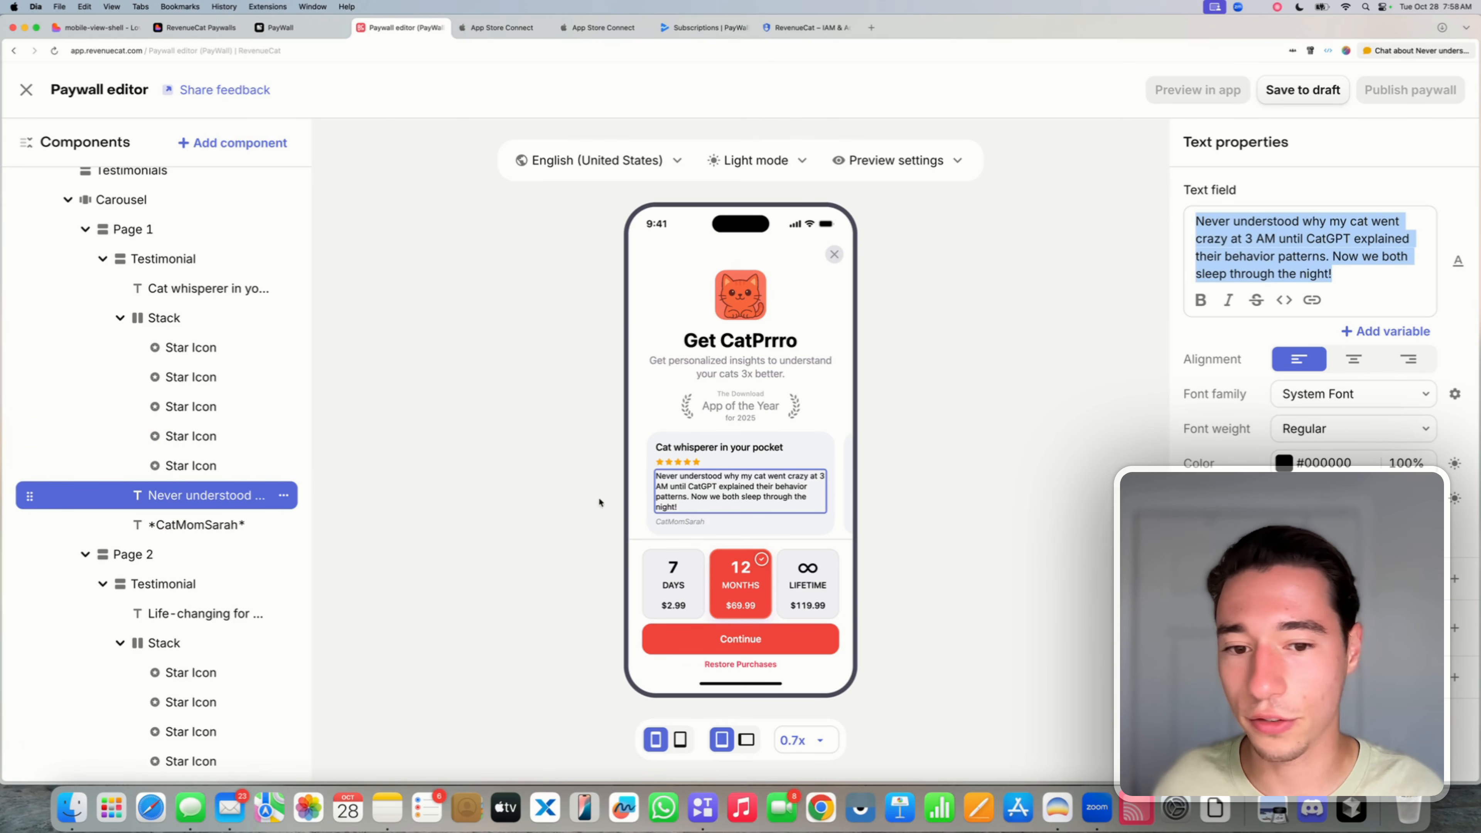
left_click(849, 473)
left_click(847, 484)
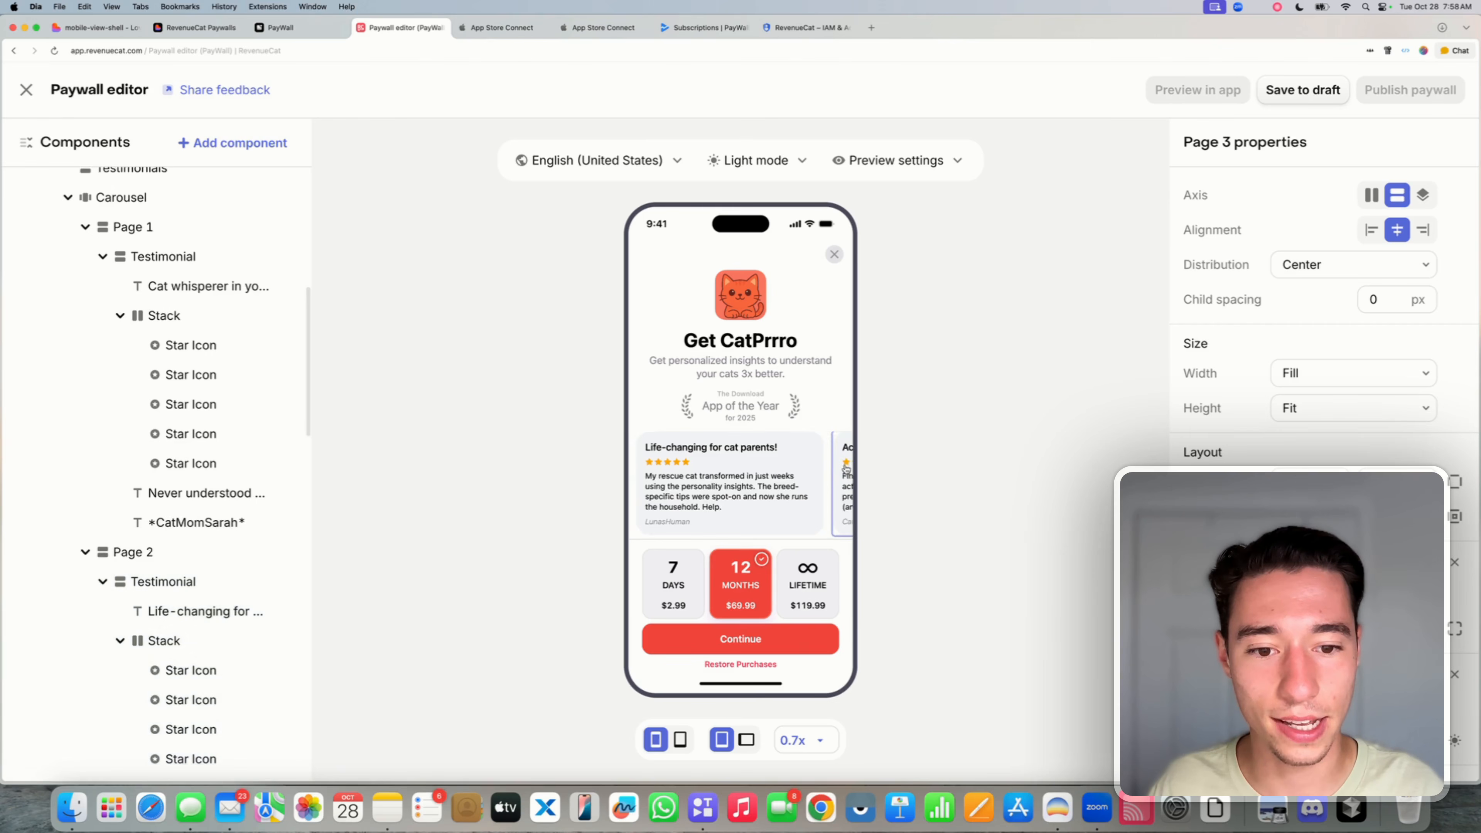
- Change the 'for 2025' caption under the award badge to 'Rated by us*'
left_click(752, 407)
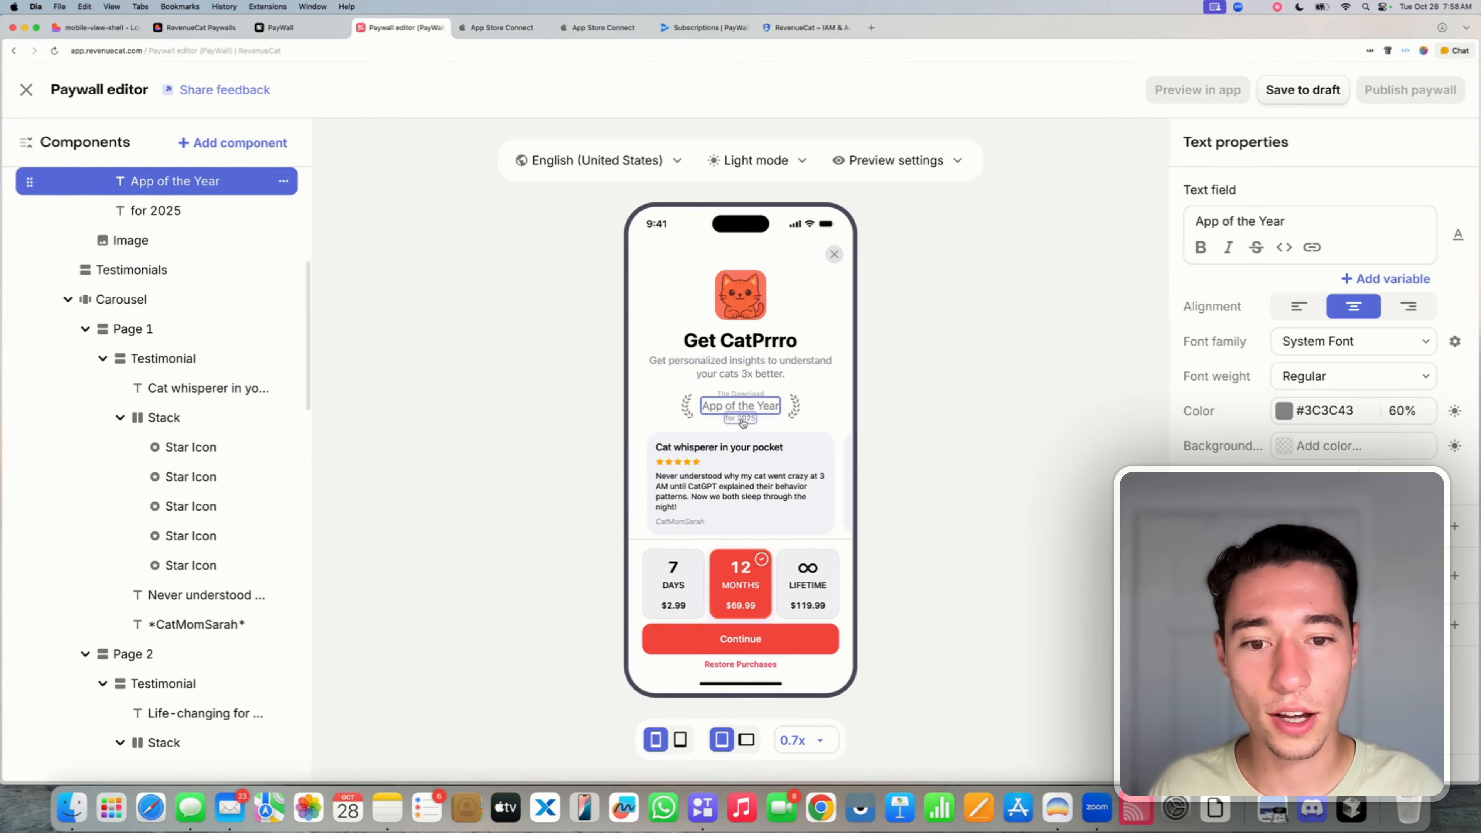
left_click(742, 418)
left_click(741, 395)
left_click(741, 407)
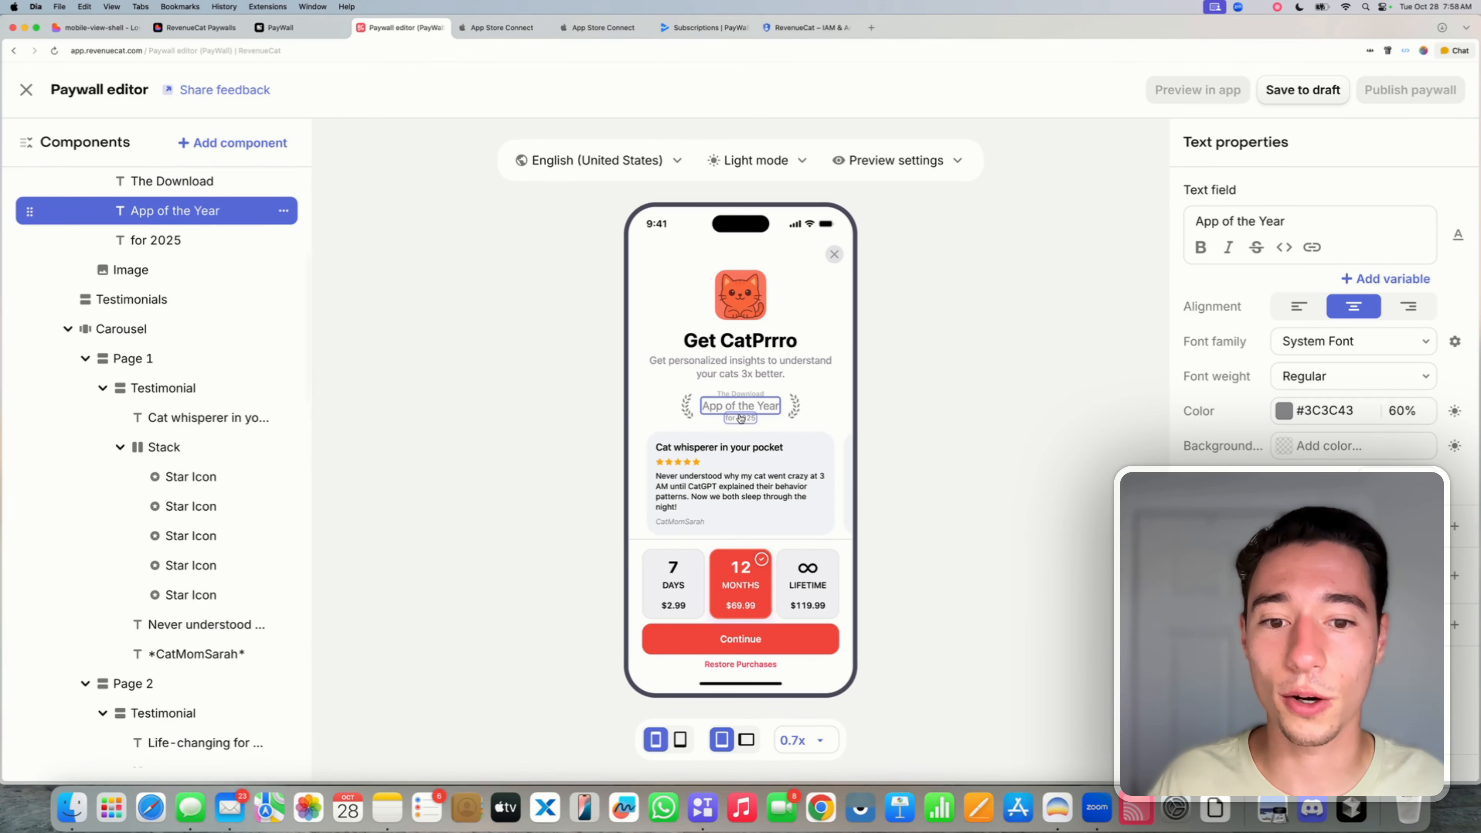
left_click(740, 419)
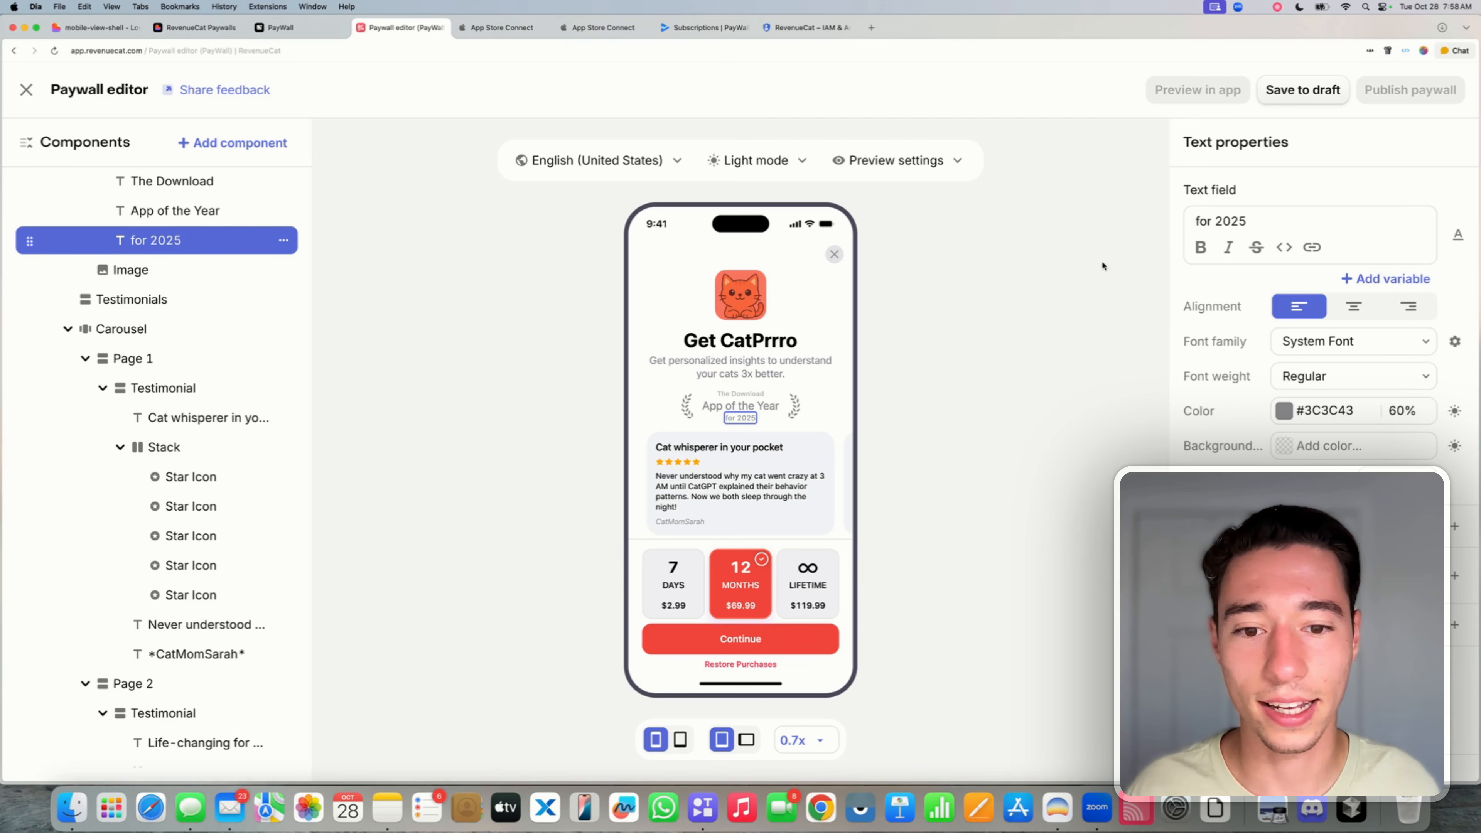
left_click(1289, 222)
key("super+a")
key("BackSpace")
type("R")
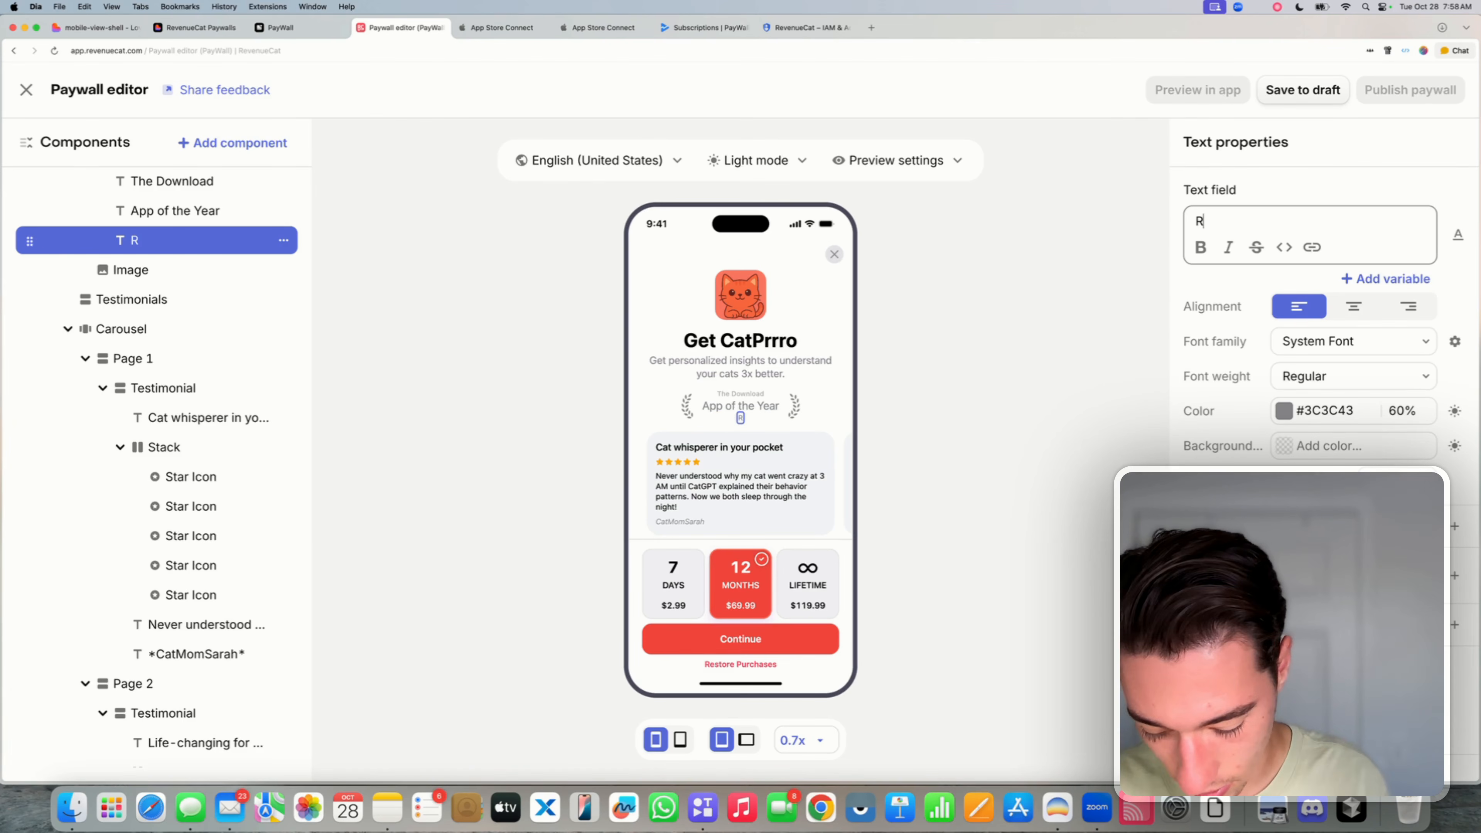
type("ated by us")
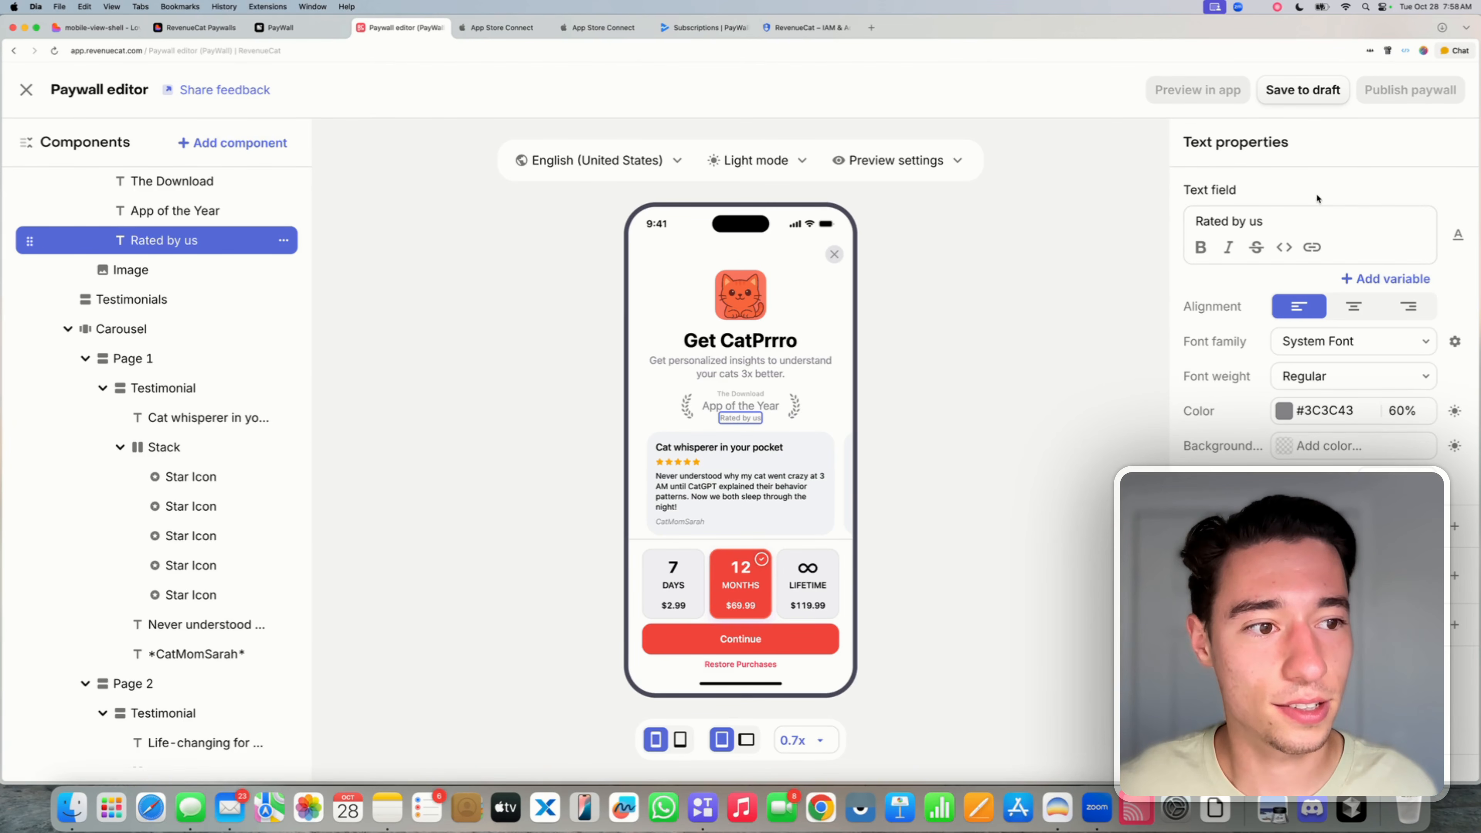
type("*")
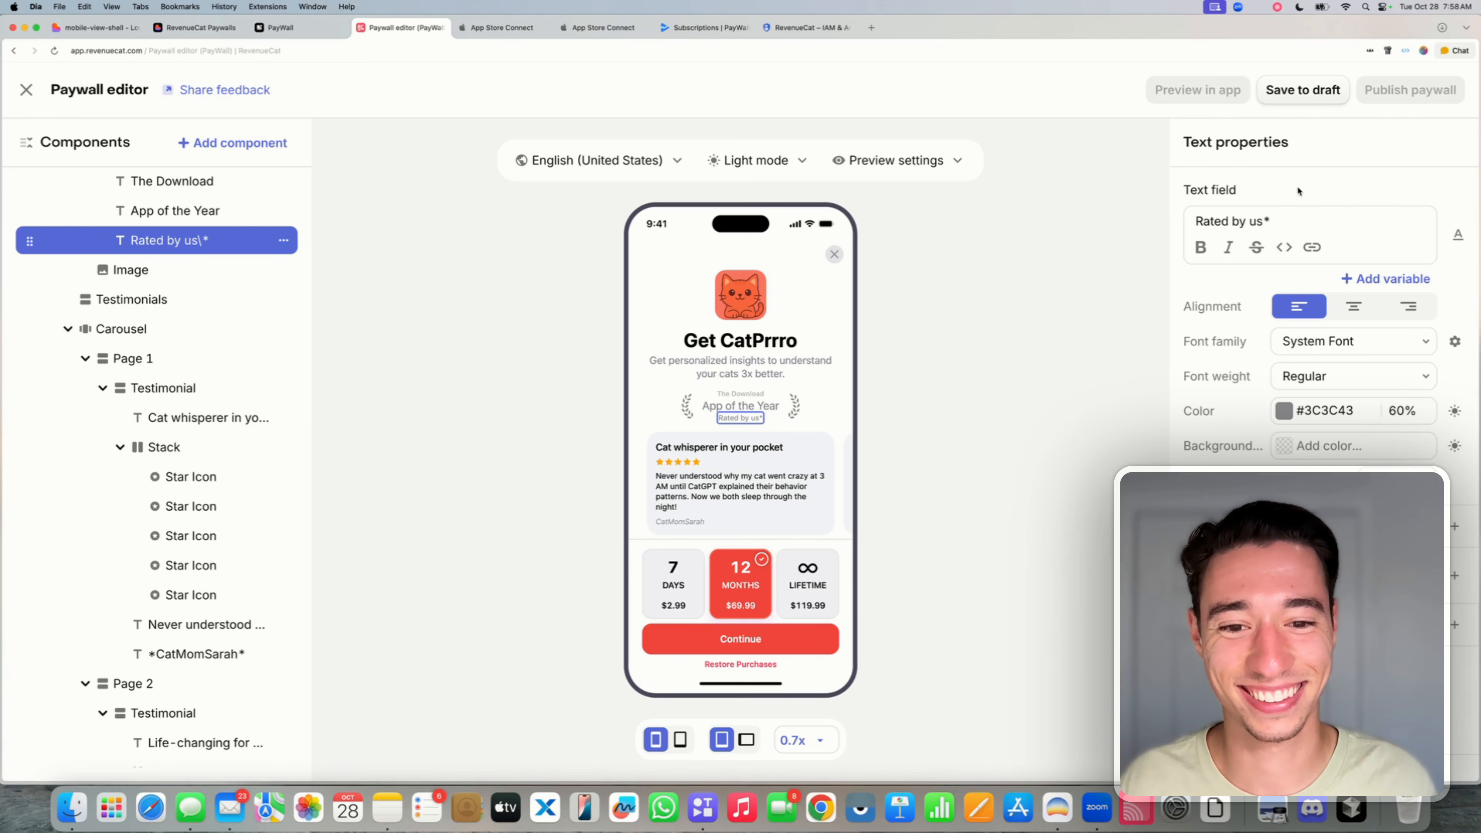
left_click(980, 391)
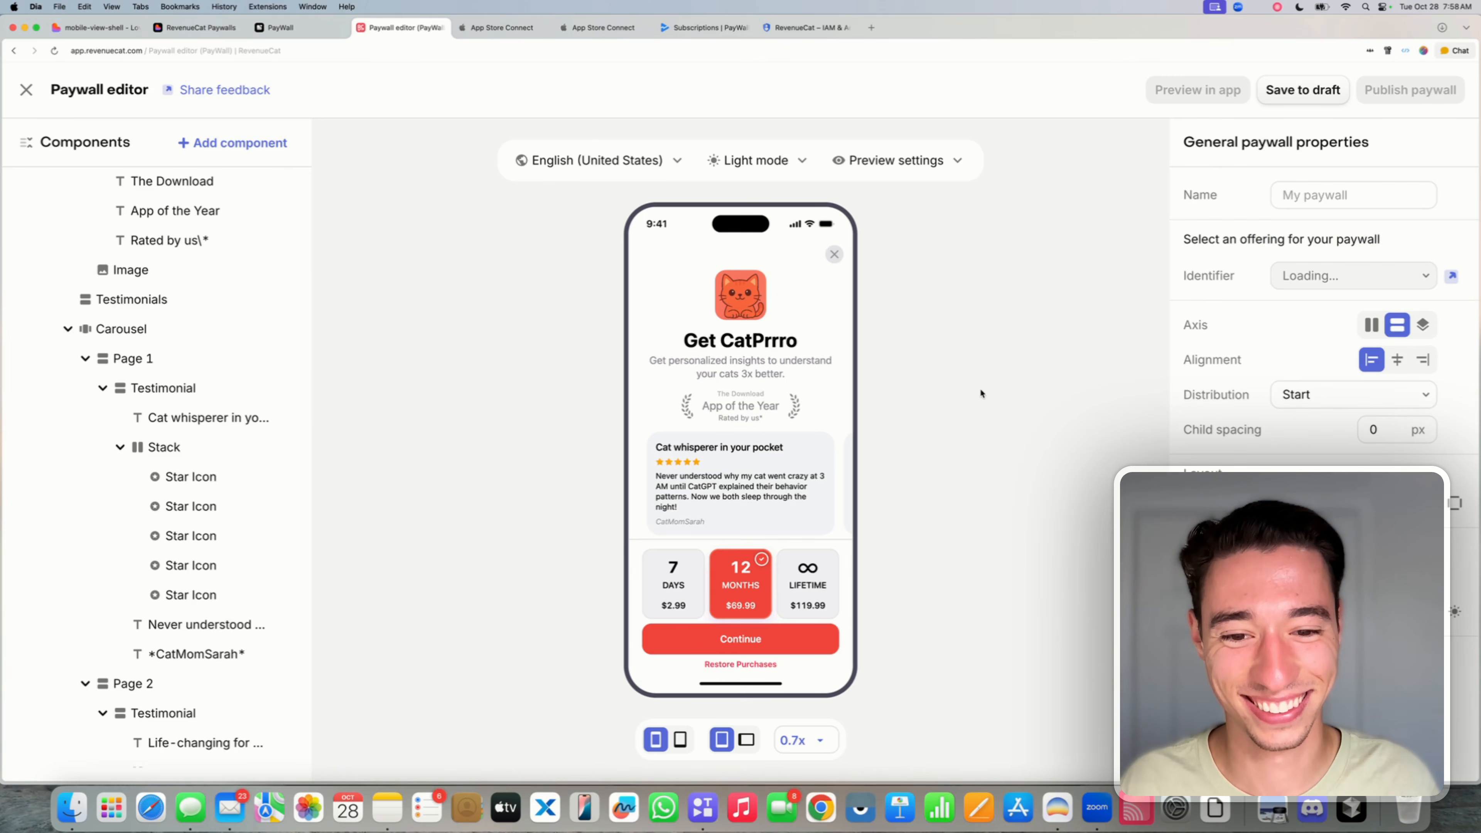
- Retitle the paywall from Get CatPrrro to 'Despia Native'
left_click(755, 346)
triple_click(1250, 234)
key("BackSpace")
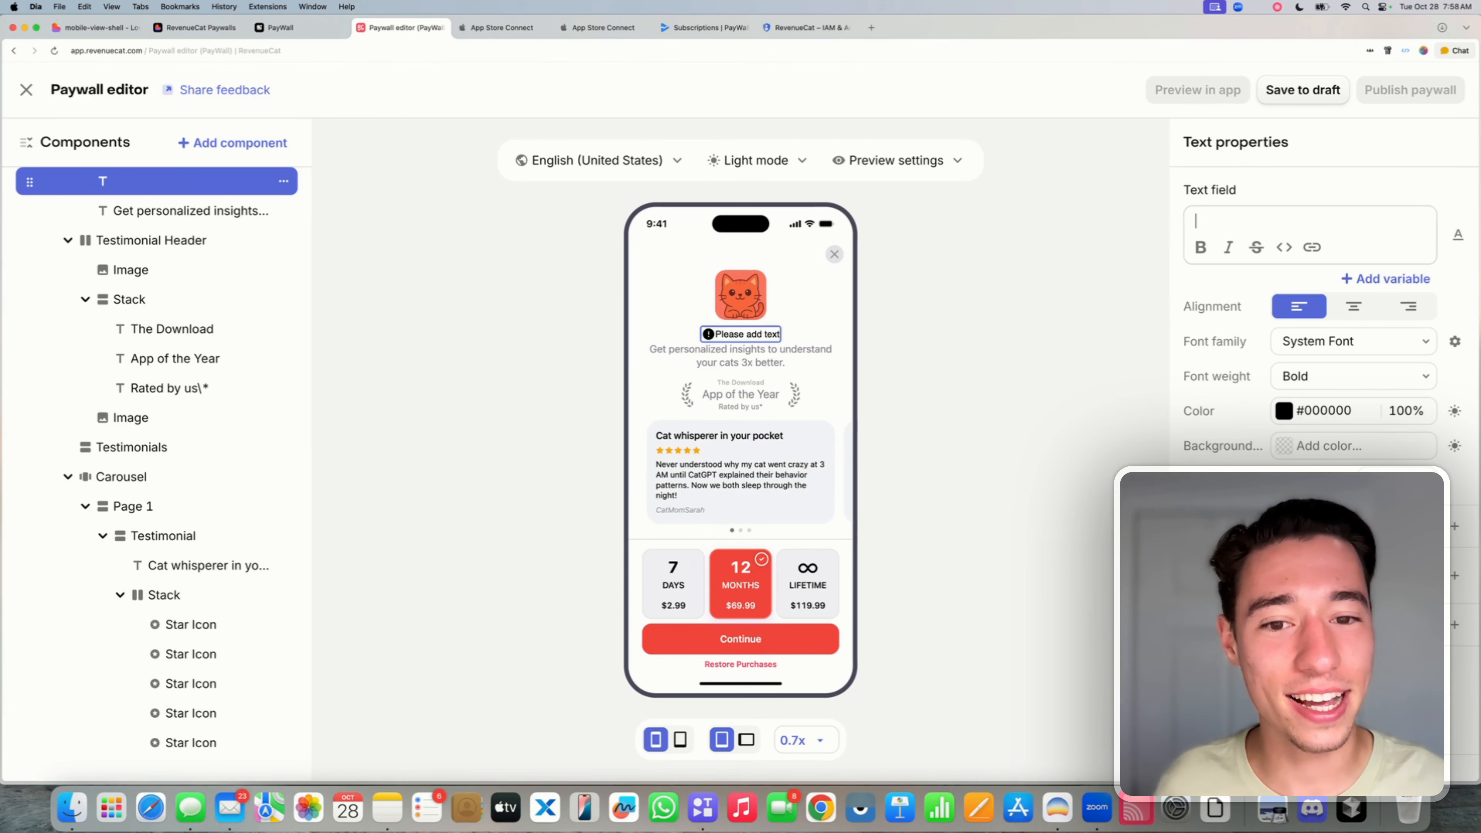
type("Despia ")
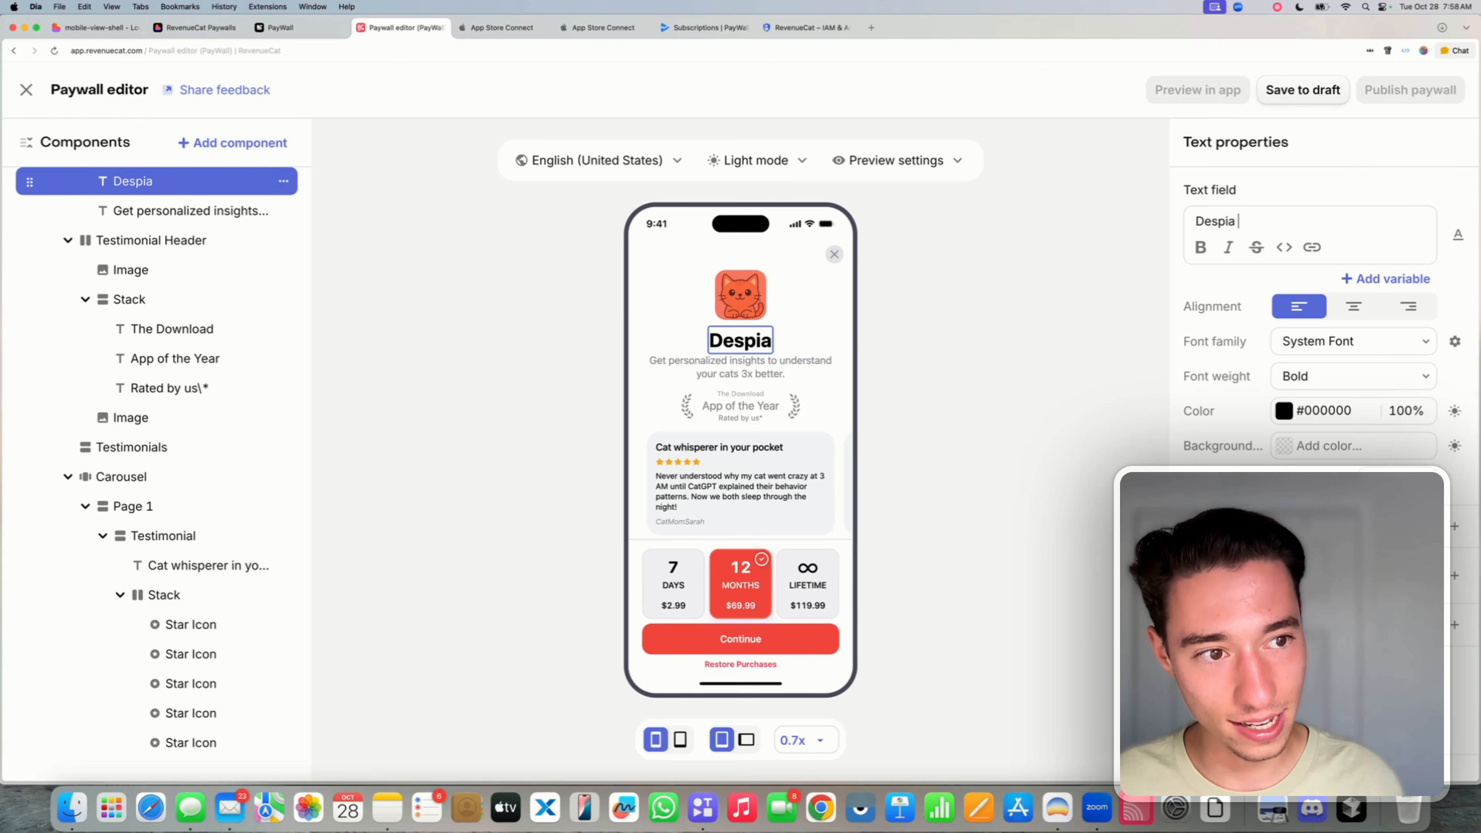
type("Native")
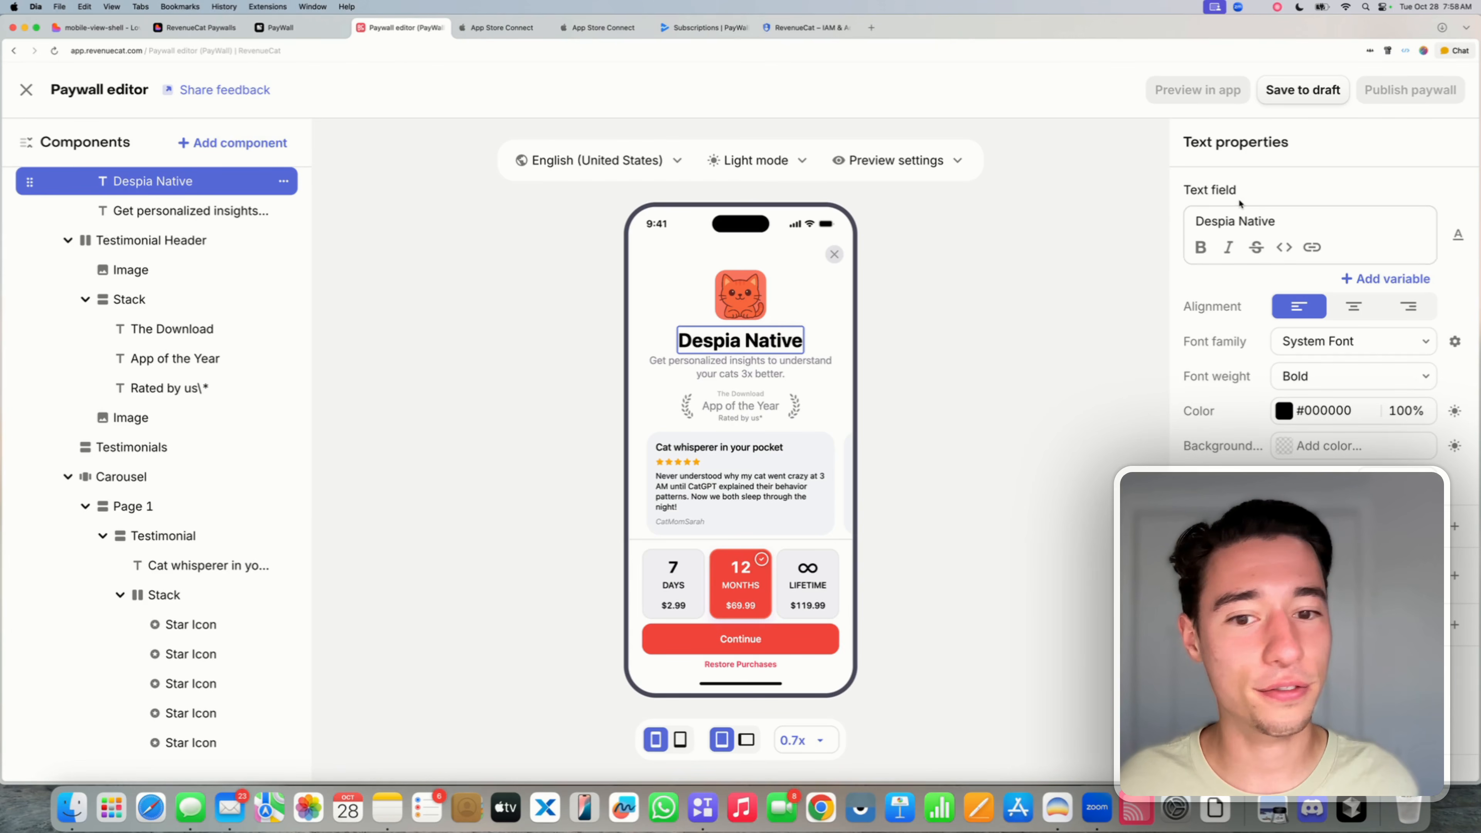
key("Escape")
- Set the subtitle to 'Build Mobile Apps with Lovable in Record Time - Zero Native Code!'
left_click(777, 363)
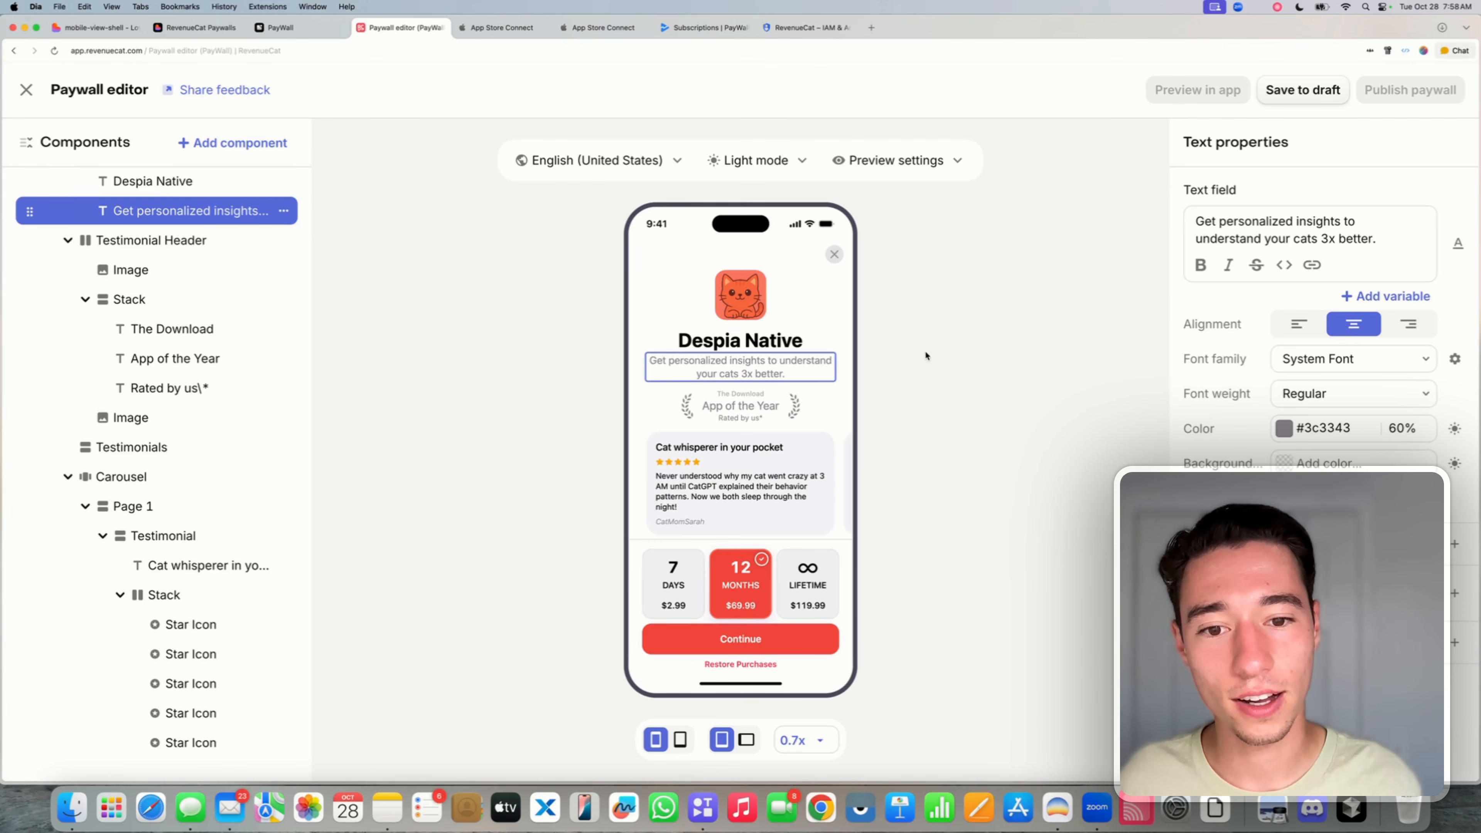
triple_click(1334, 233)
key("BackSpace")
type("Build")
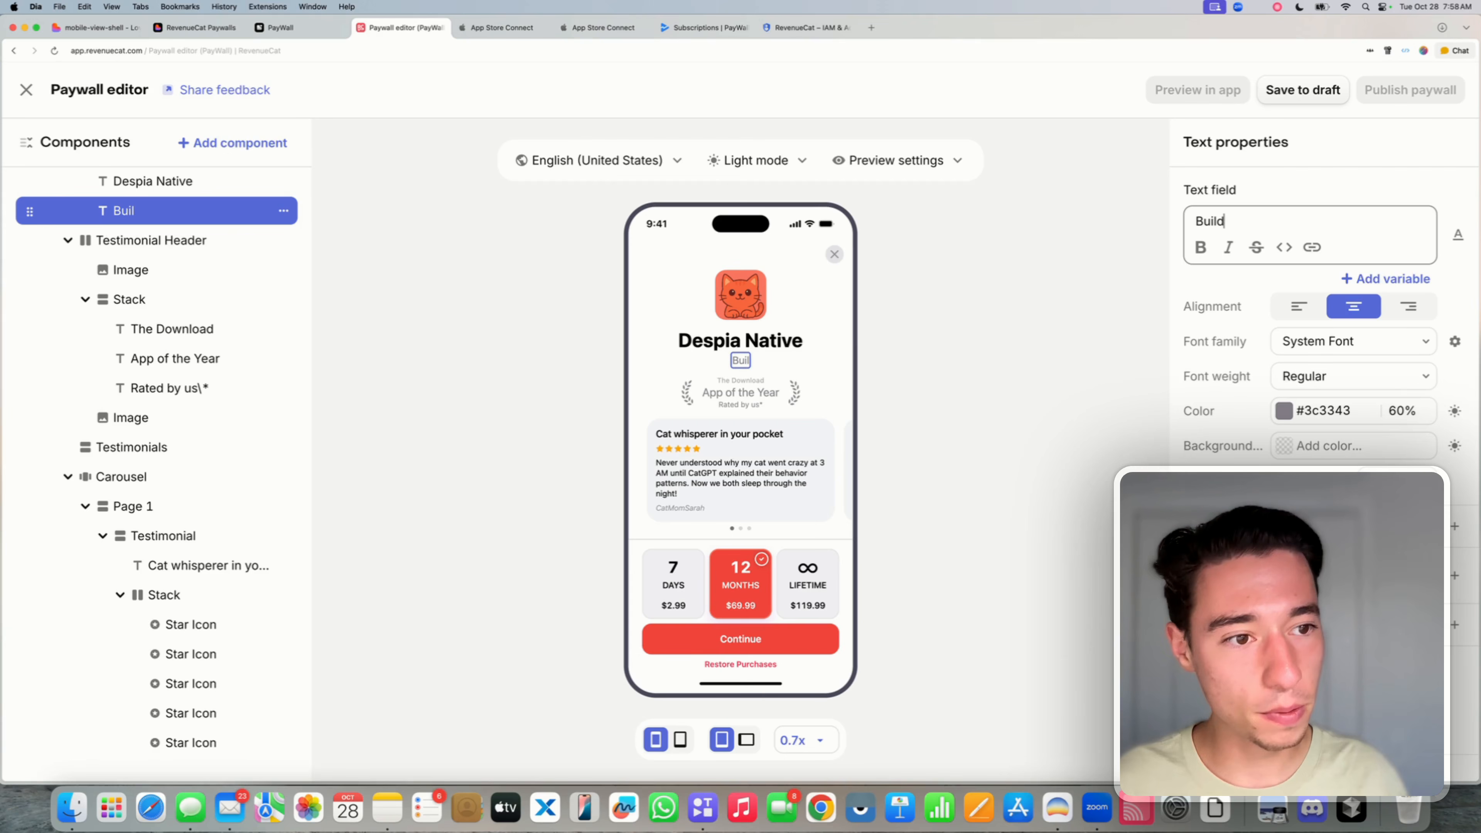
type(" Mobile S")
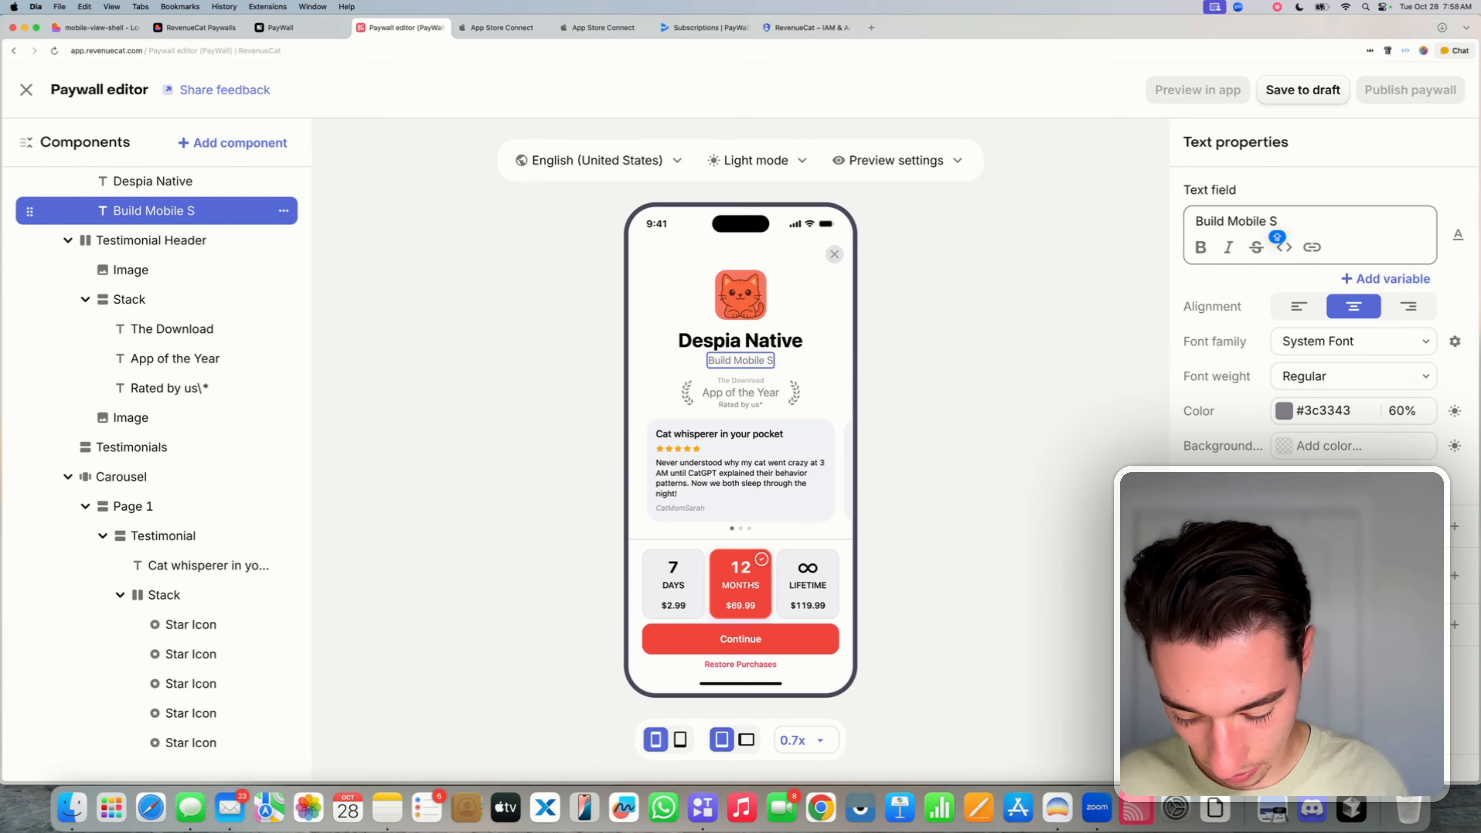
key("BackSpace")
type("A")
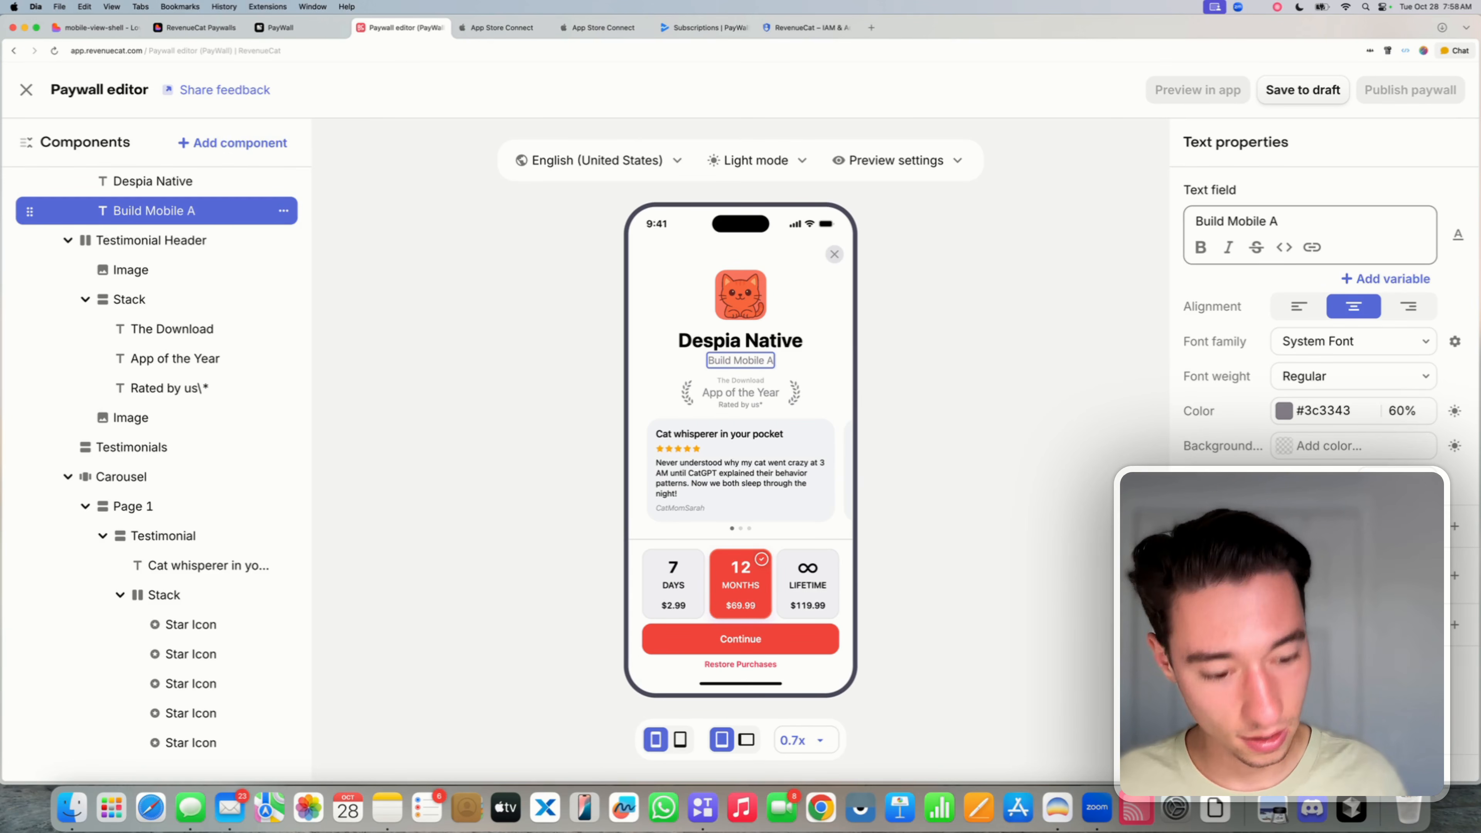
type("pps with ")
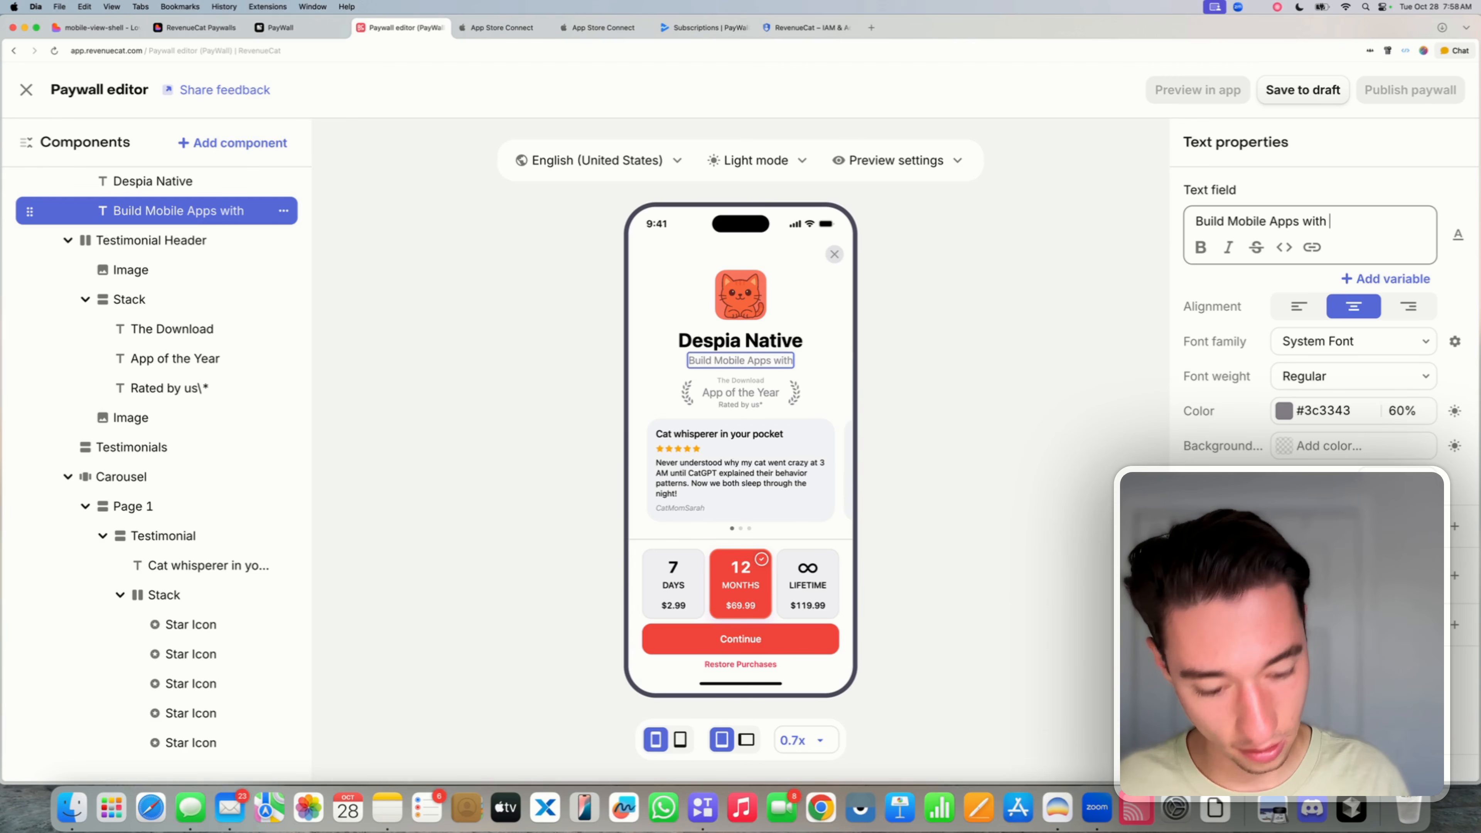
type("Lovable ")
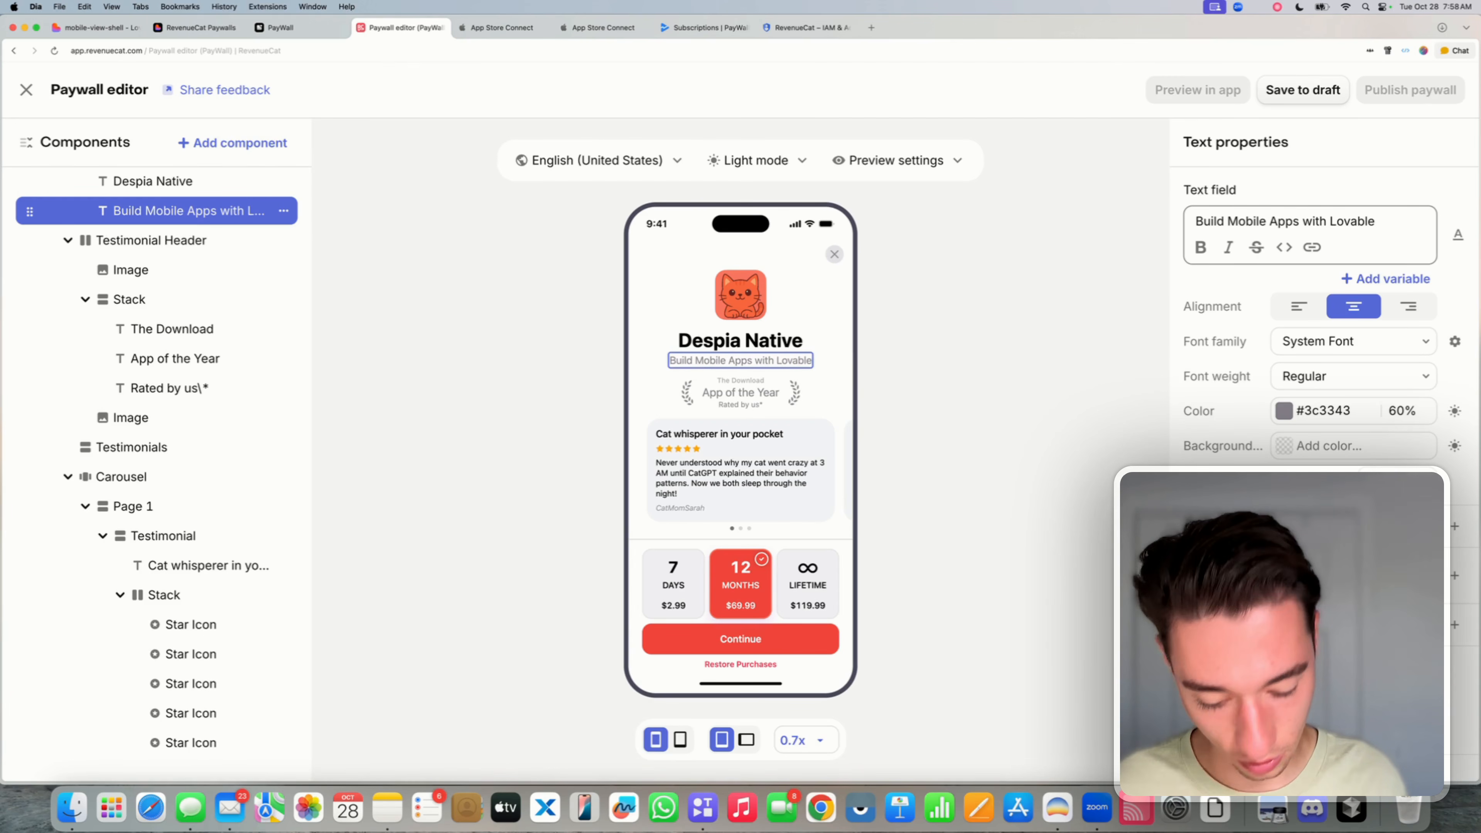
type("in Record ")
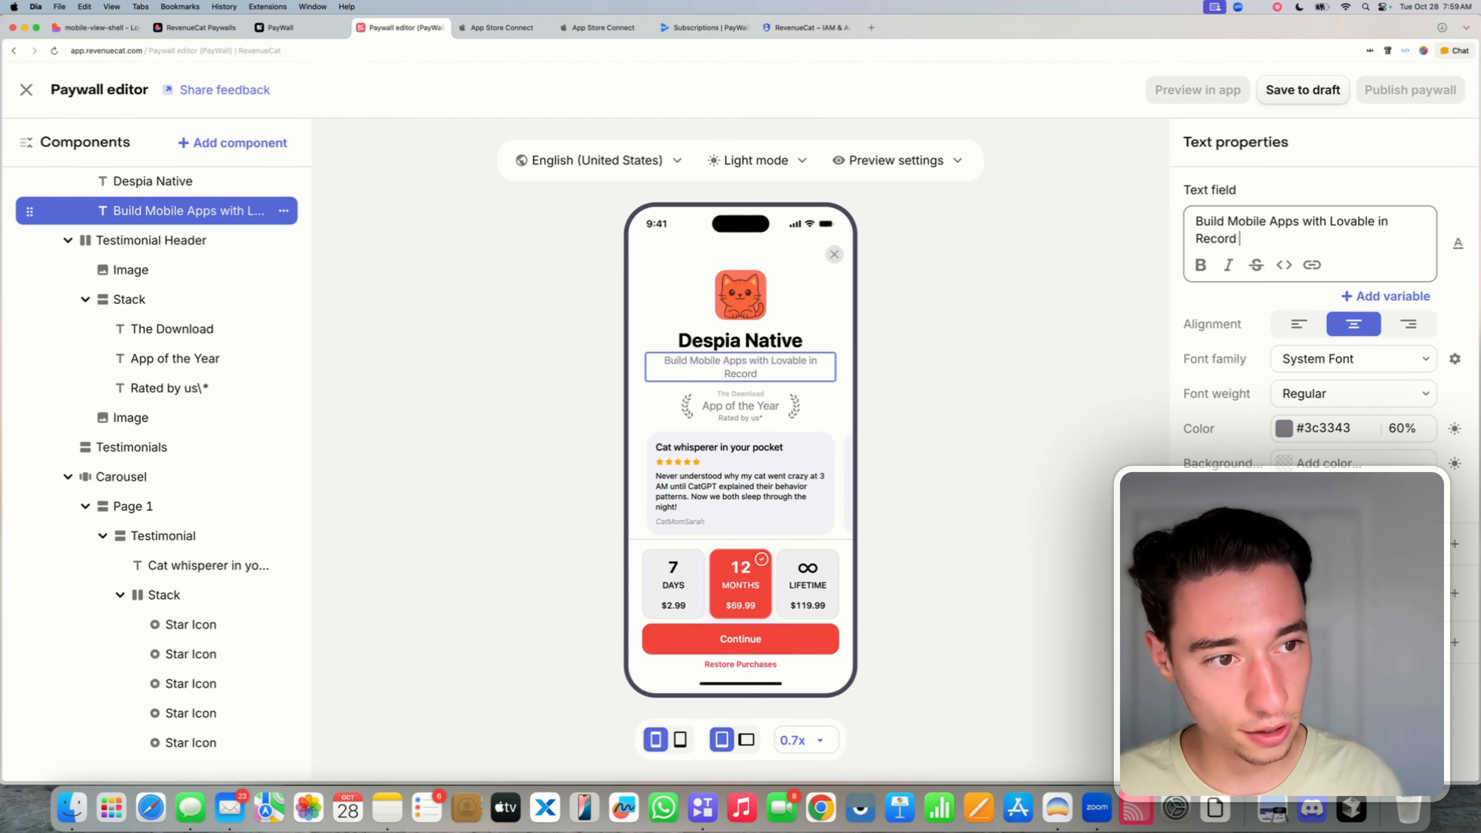
type("Time ")
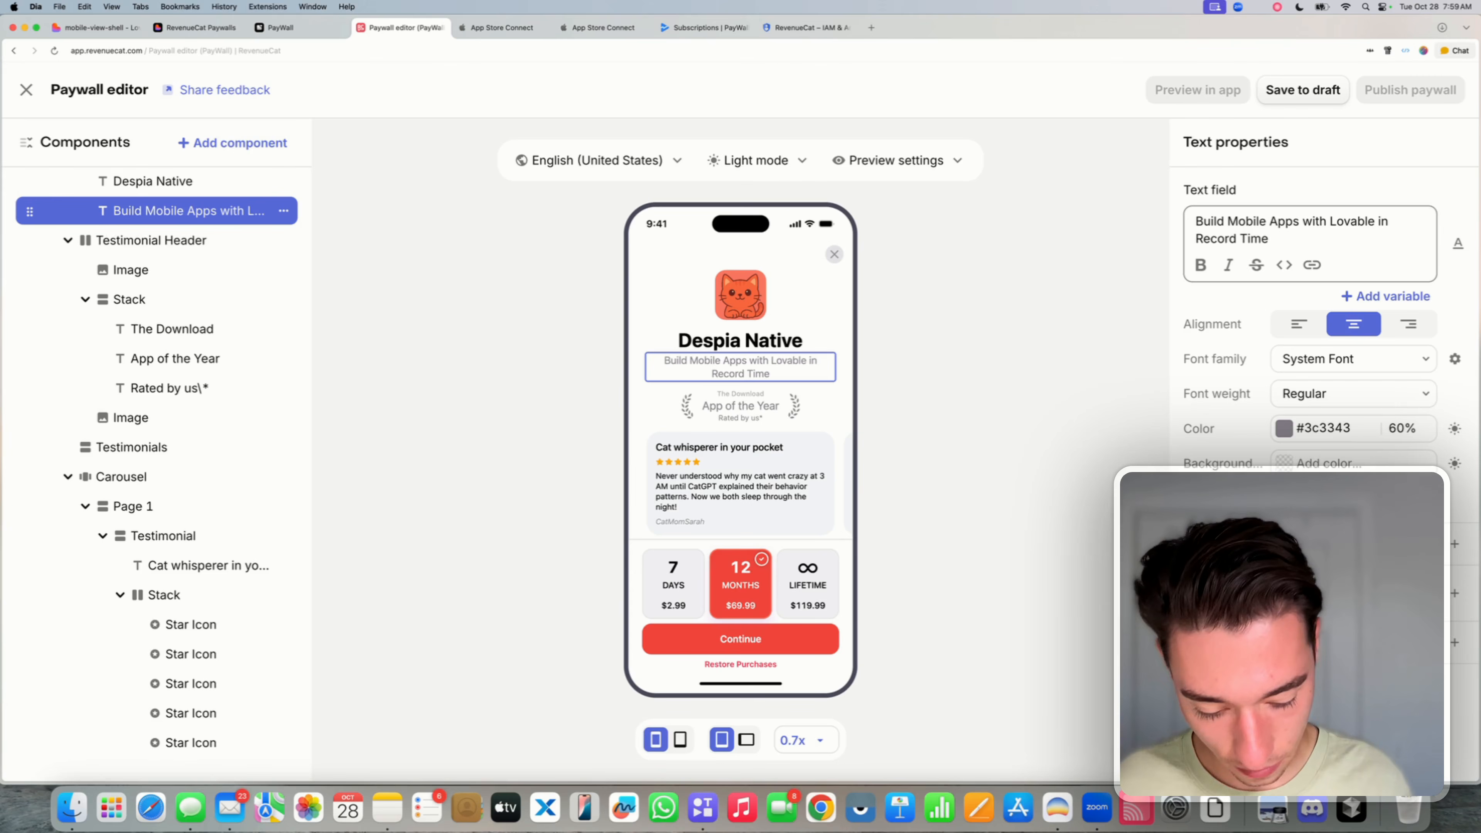
type("- Z")
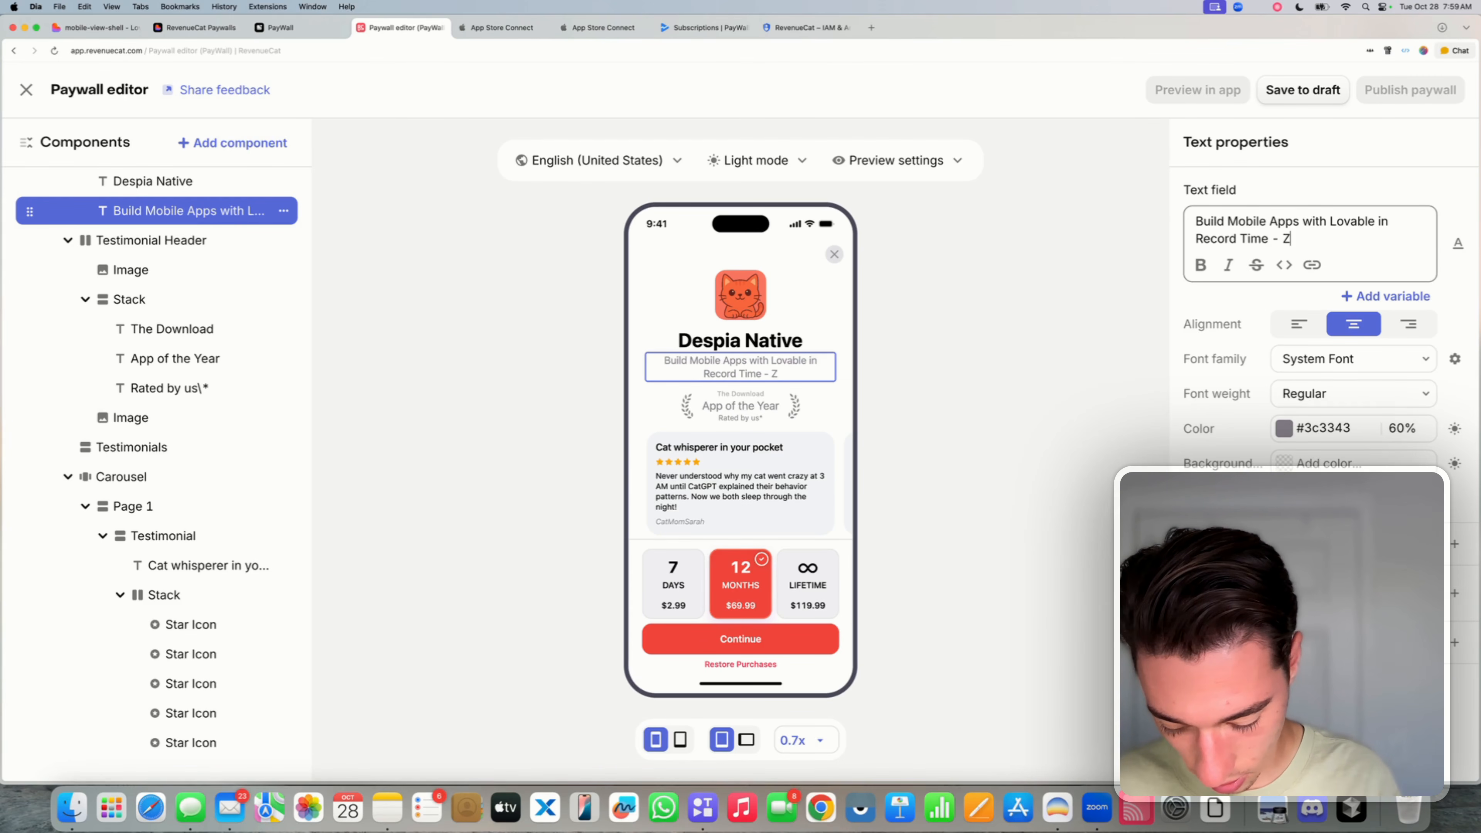
type("ero Native ")
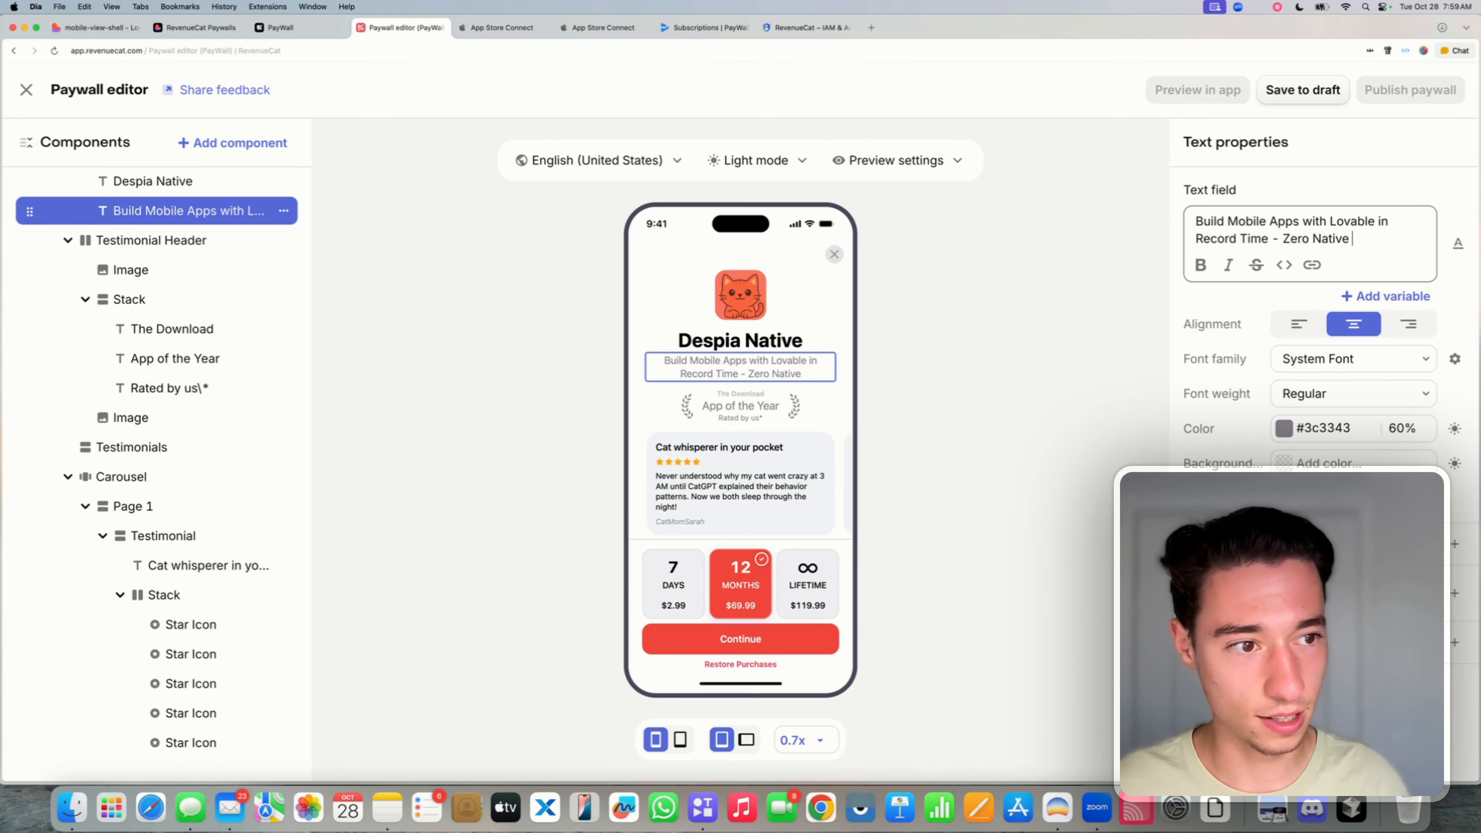
type("Code!")
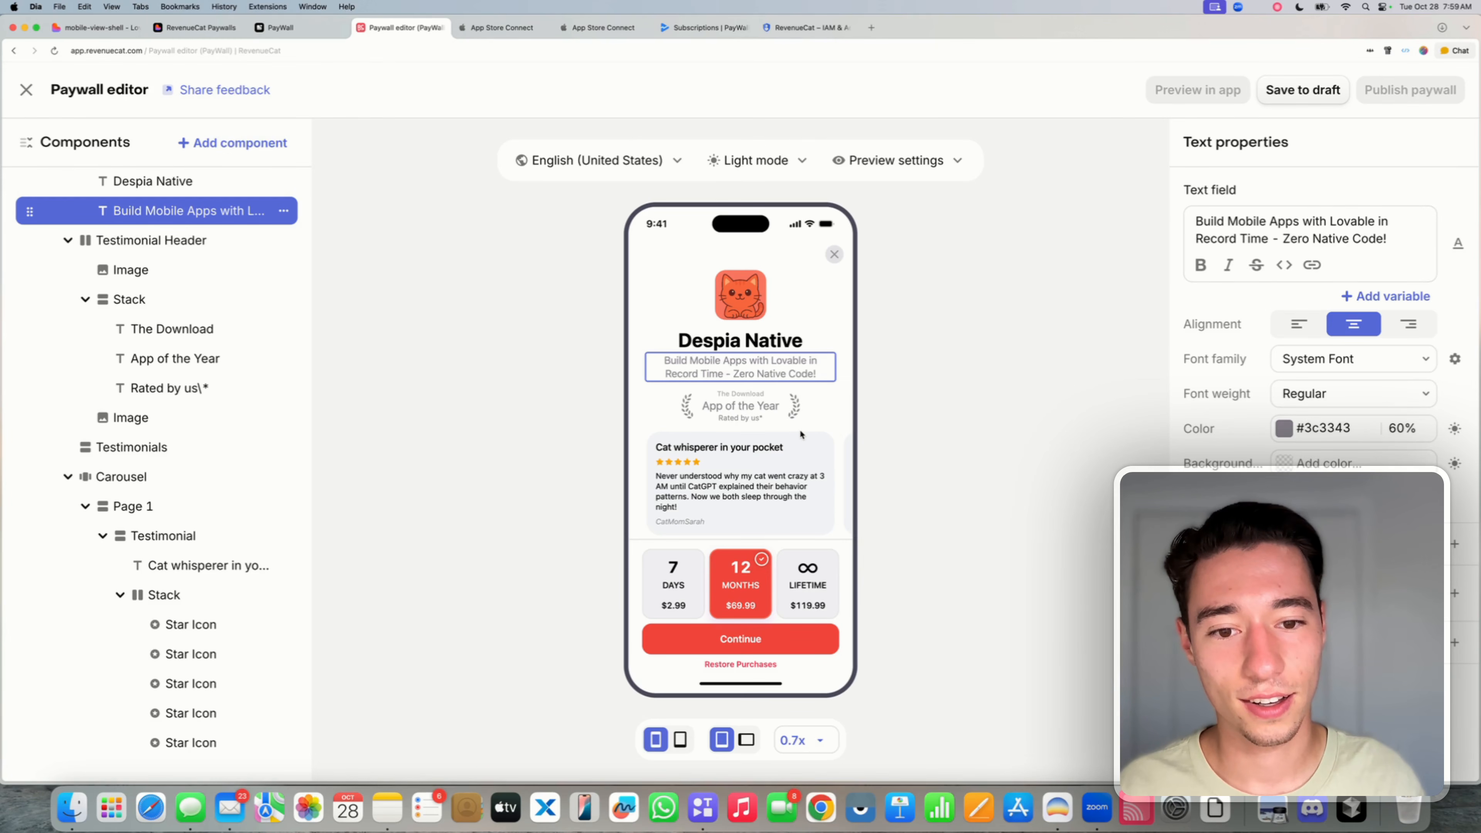
left_click(739, 341)
- Upload the Despia app icon and swap it in for the cat image
left_click(741, 295)
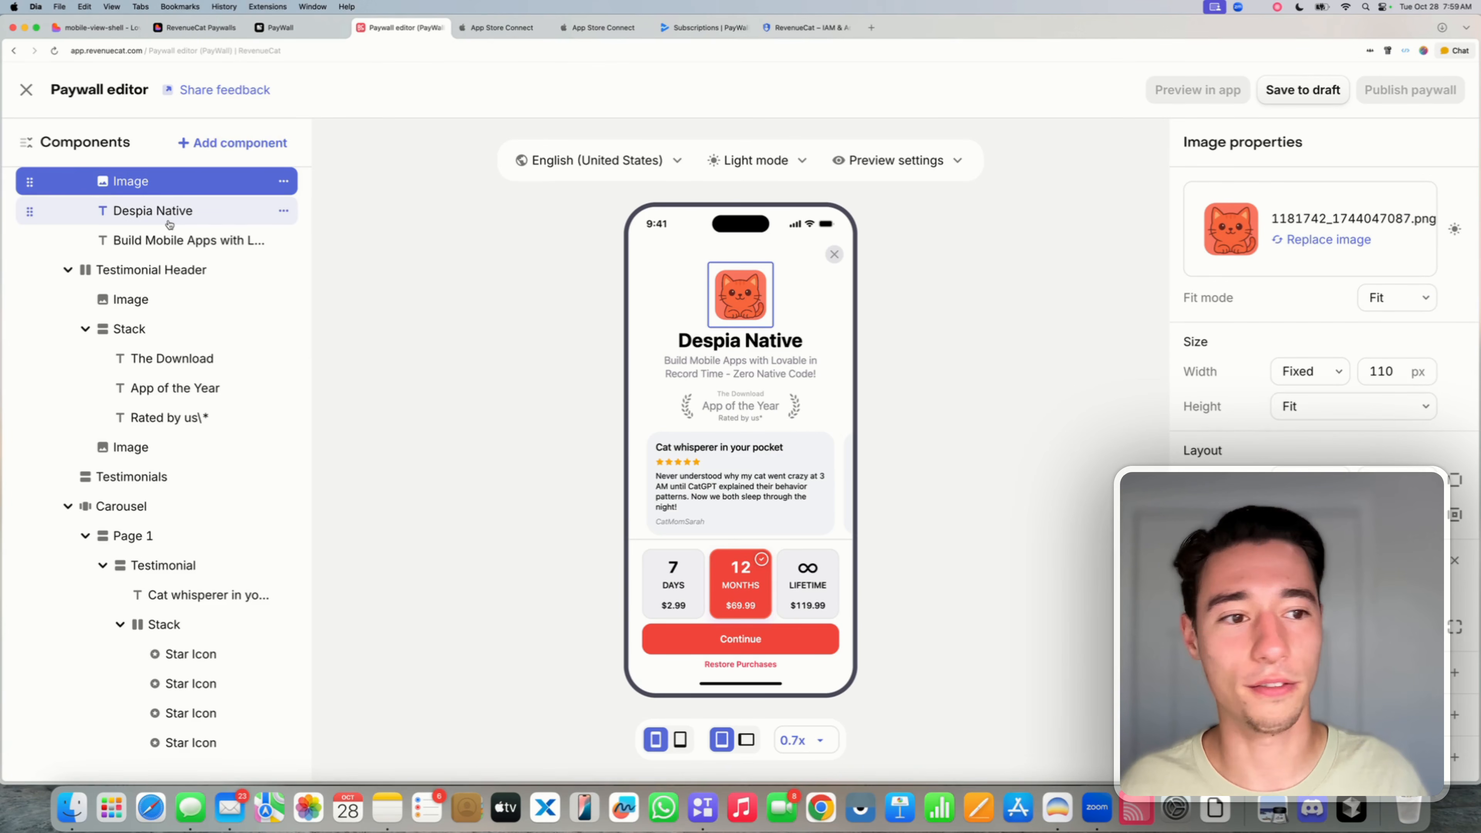
left_click(1323, 240)
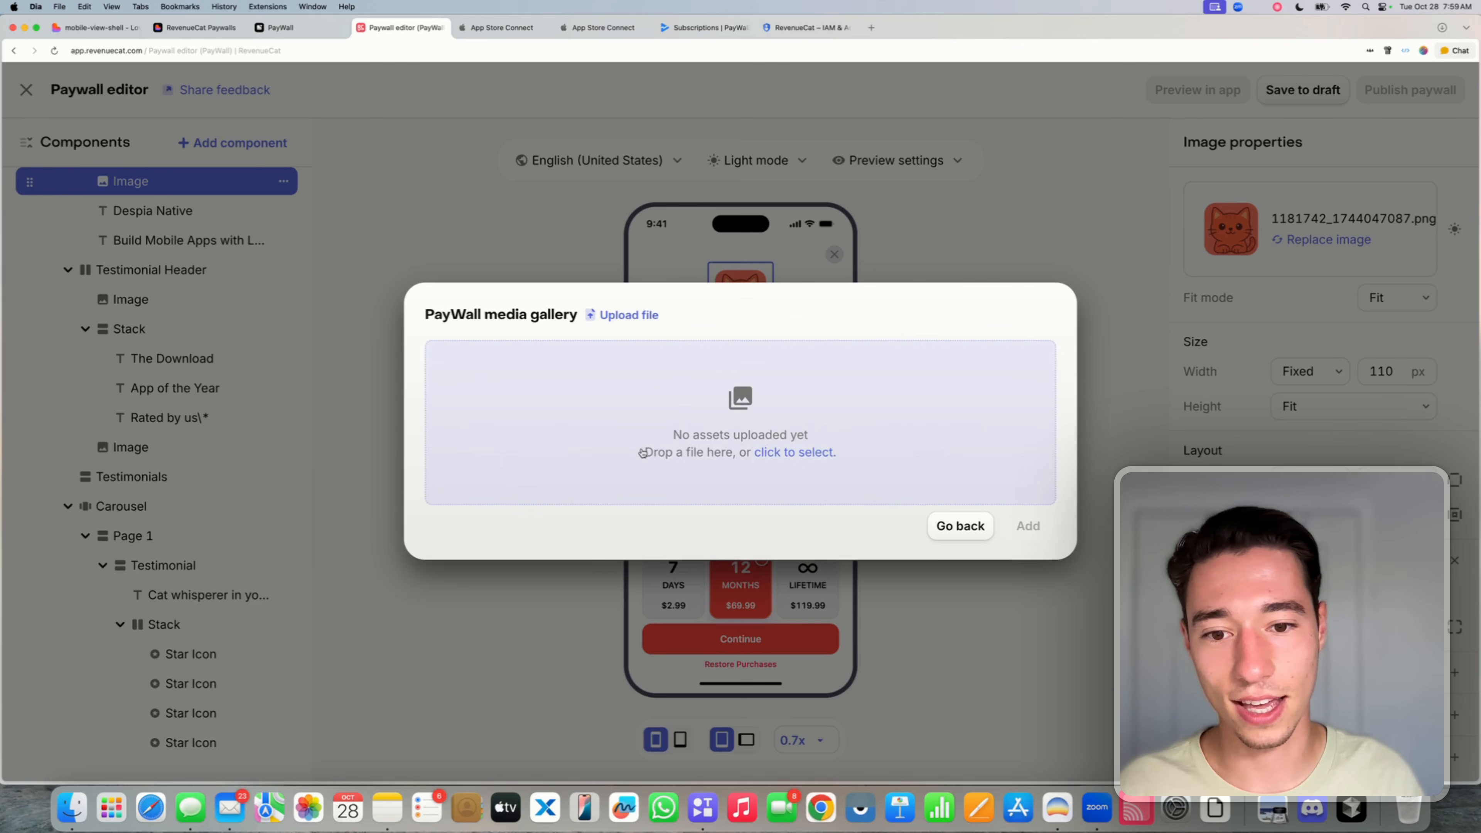
left_click(763, 431)
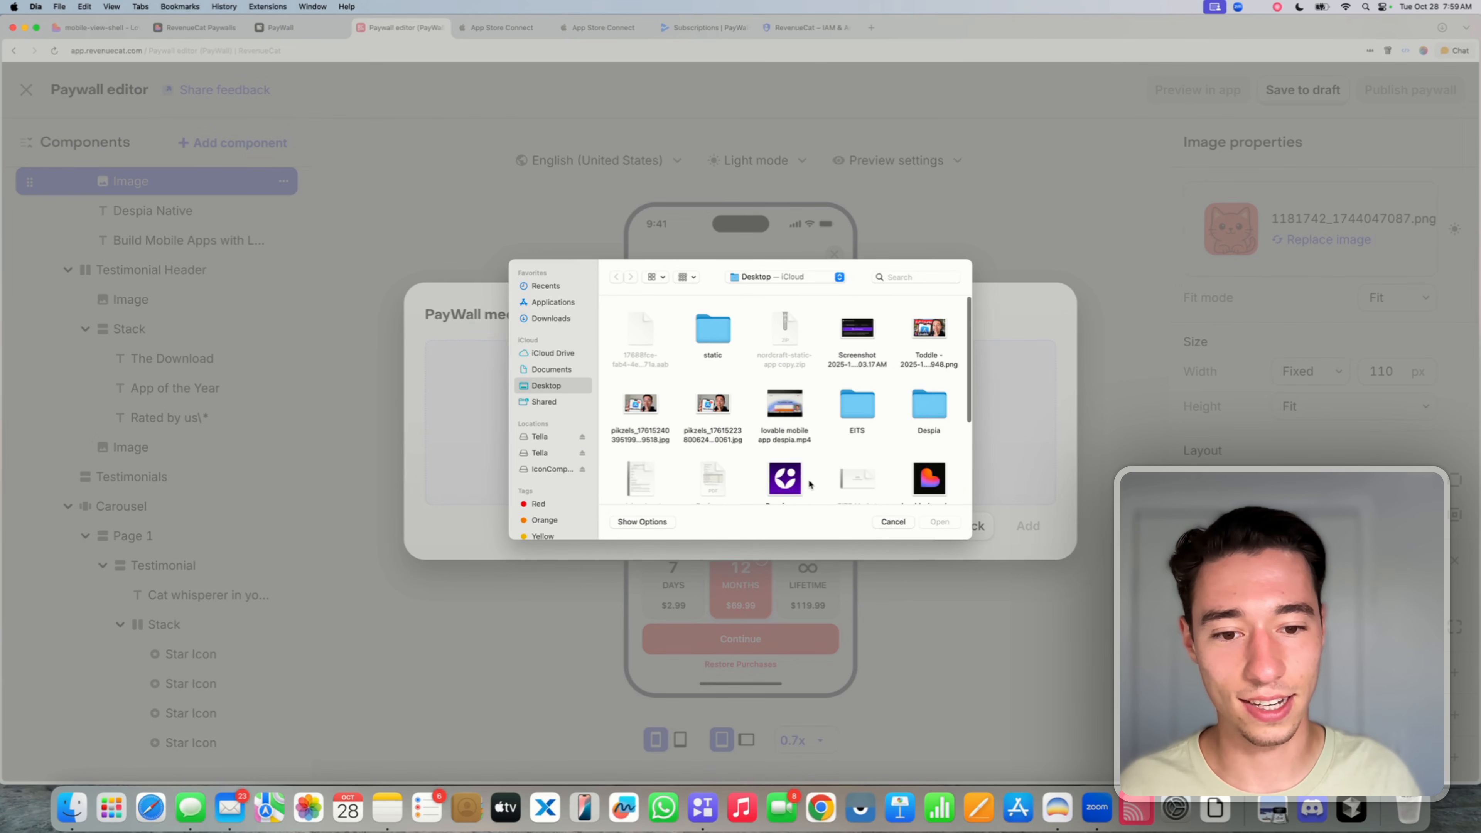
left_click(788, 479)
left_click(939, 521)
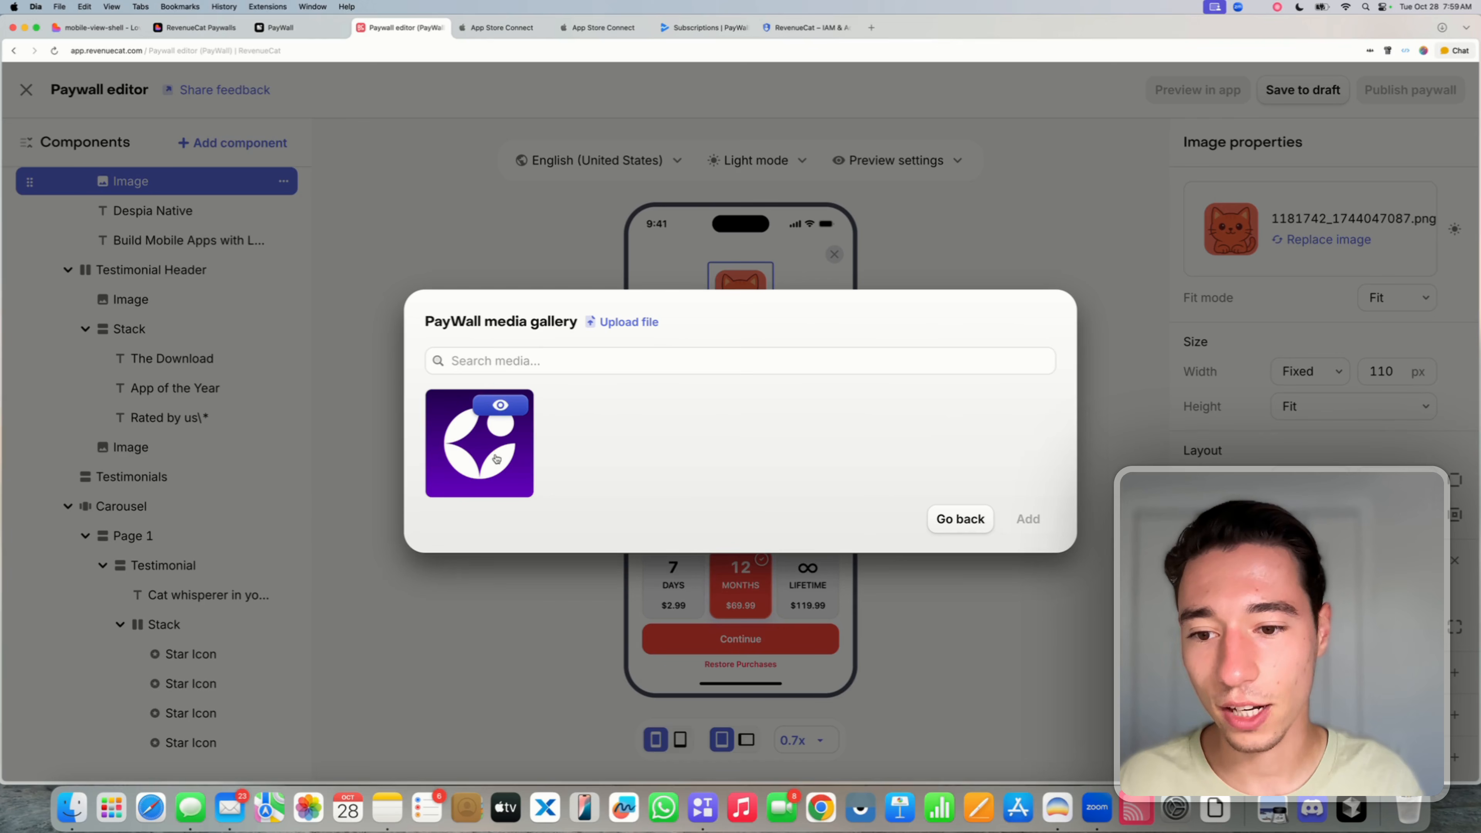
left_click(480, 444)
left_click(1027, 519)
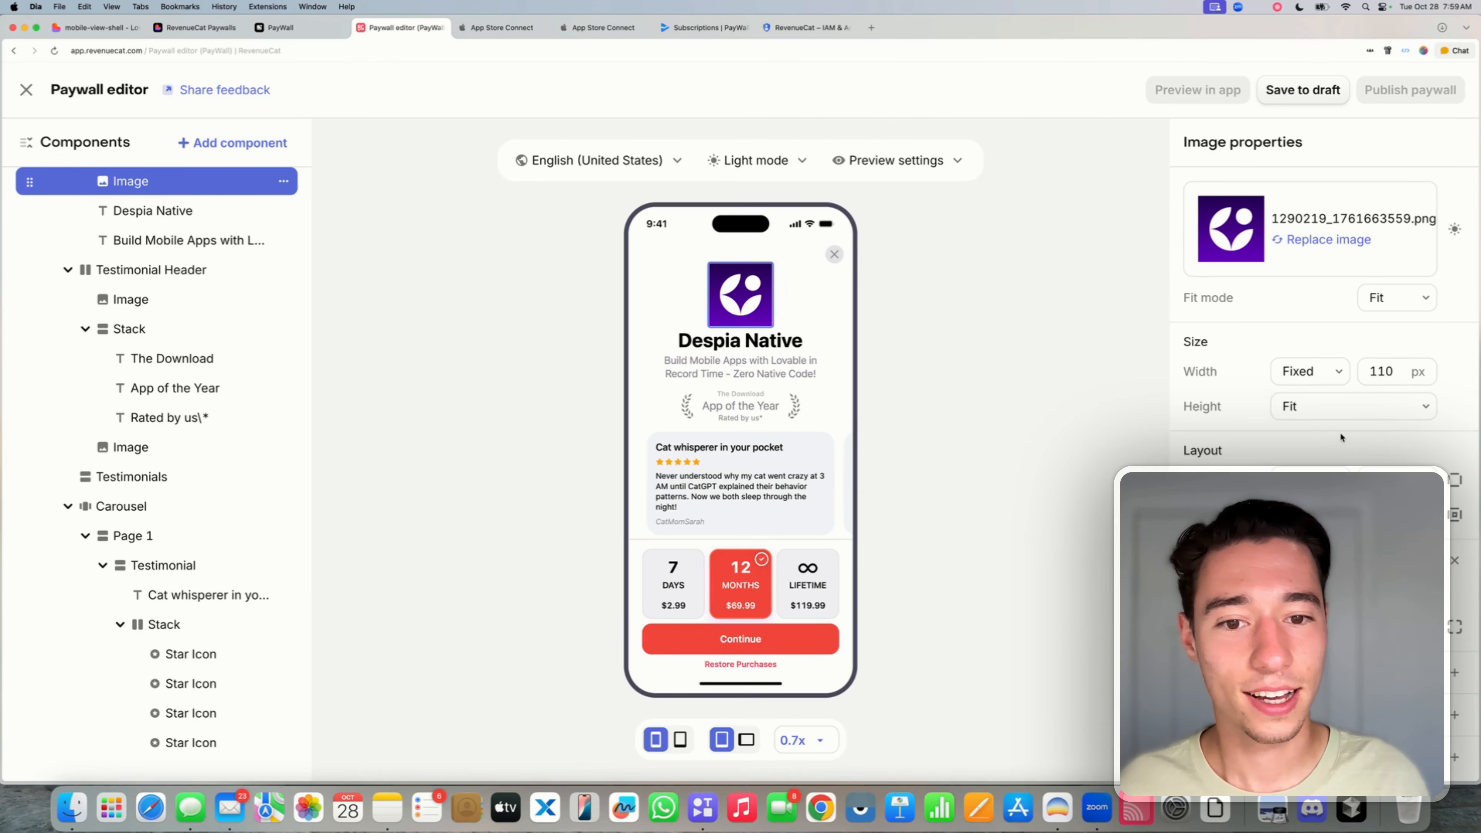
scroll(1340, 430, "down", 1)
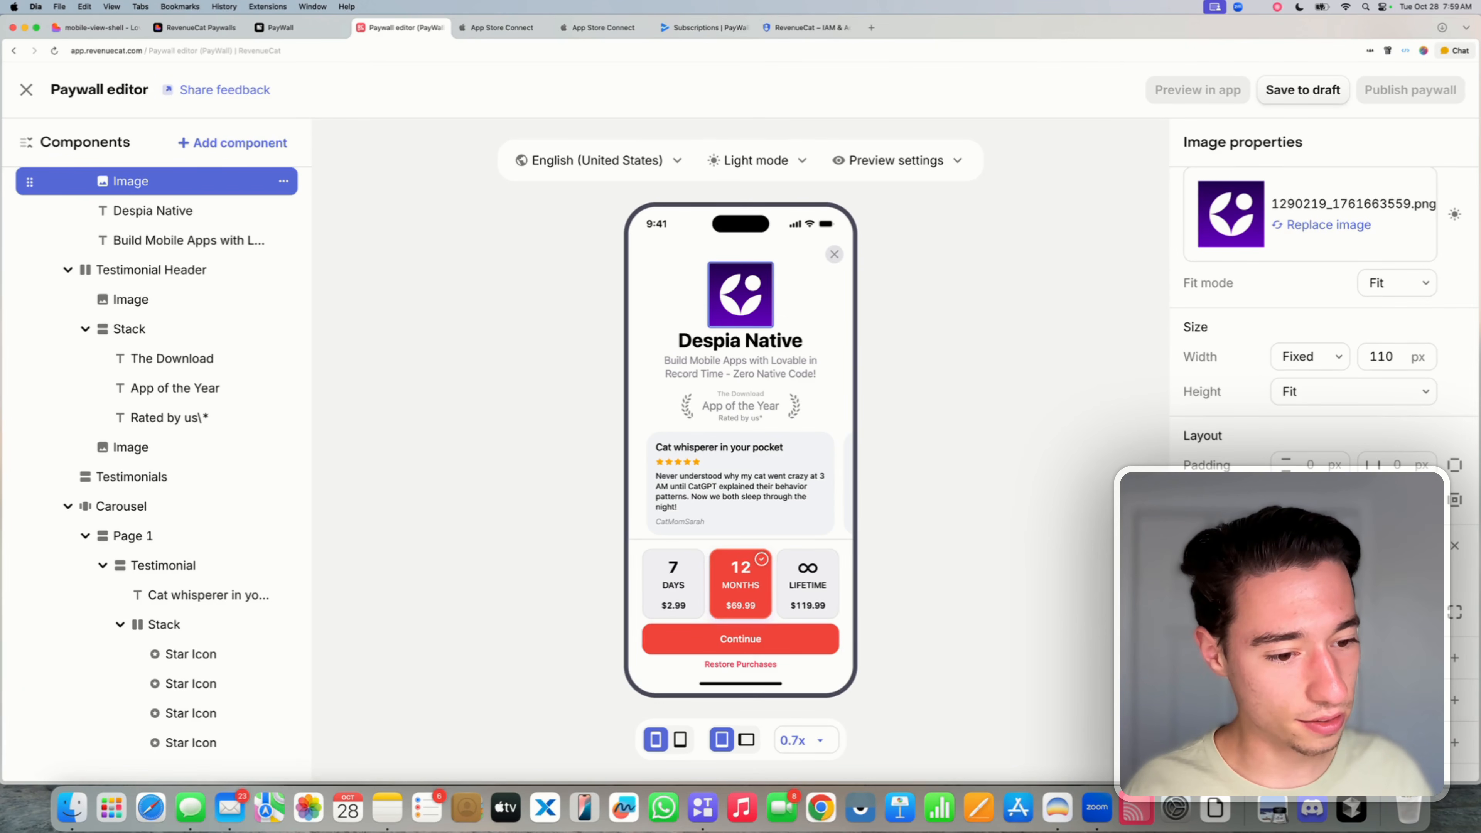
scroll(1324, 350, "down", 3)
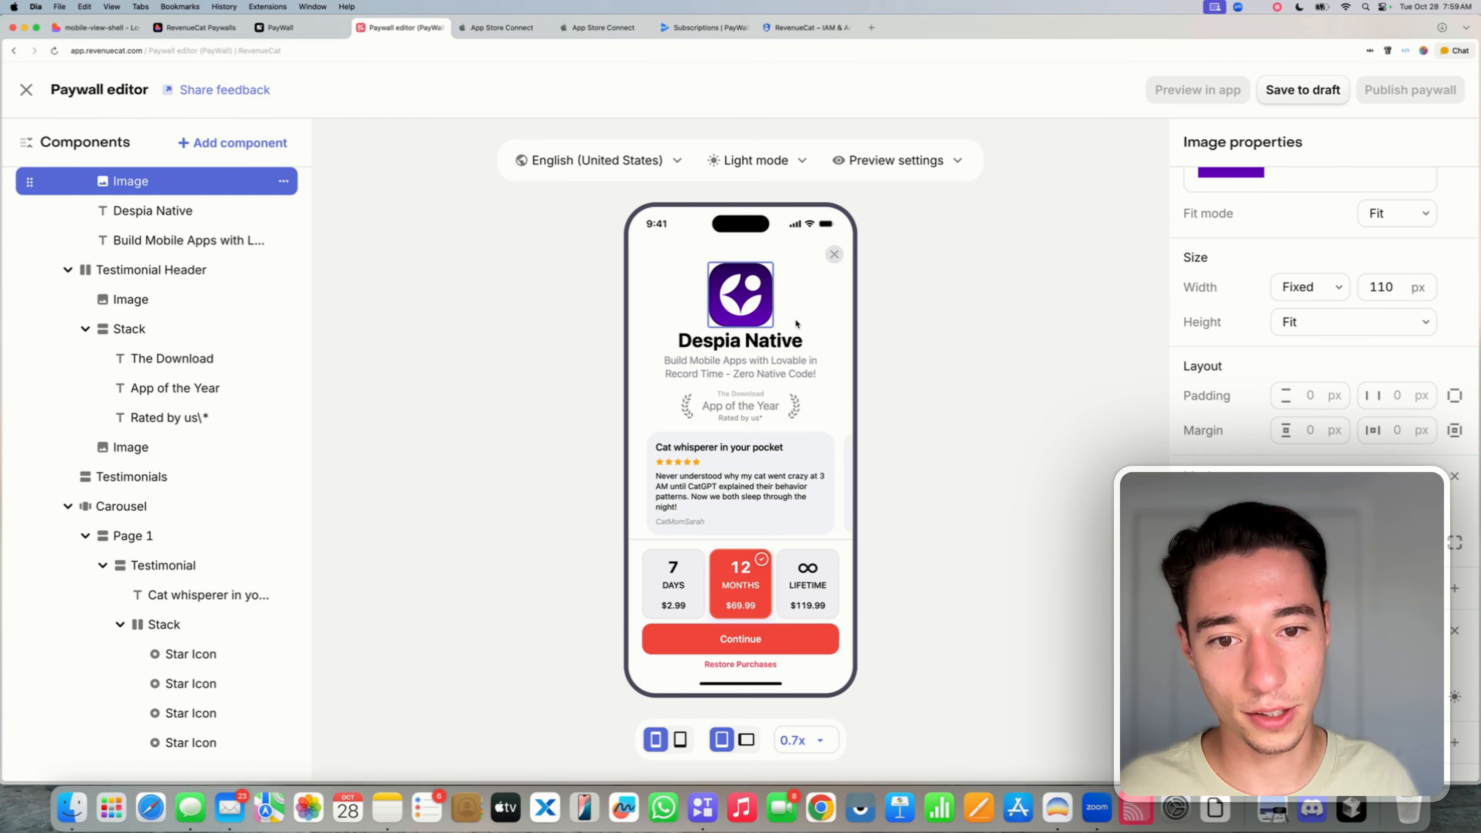
- Resize the Despia logo to a fixed 75 px width and 75 px height
left_click(794, 362)
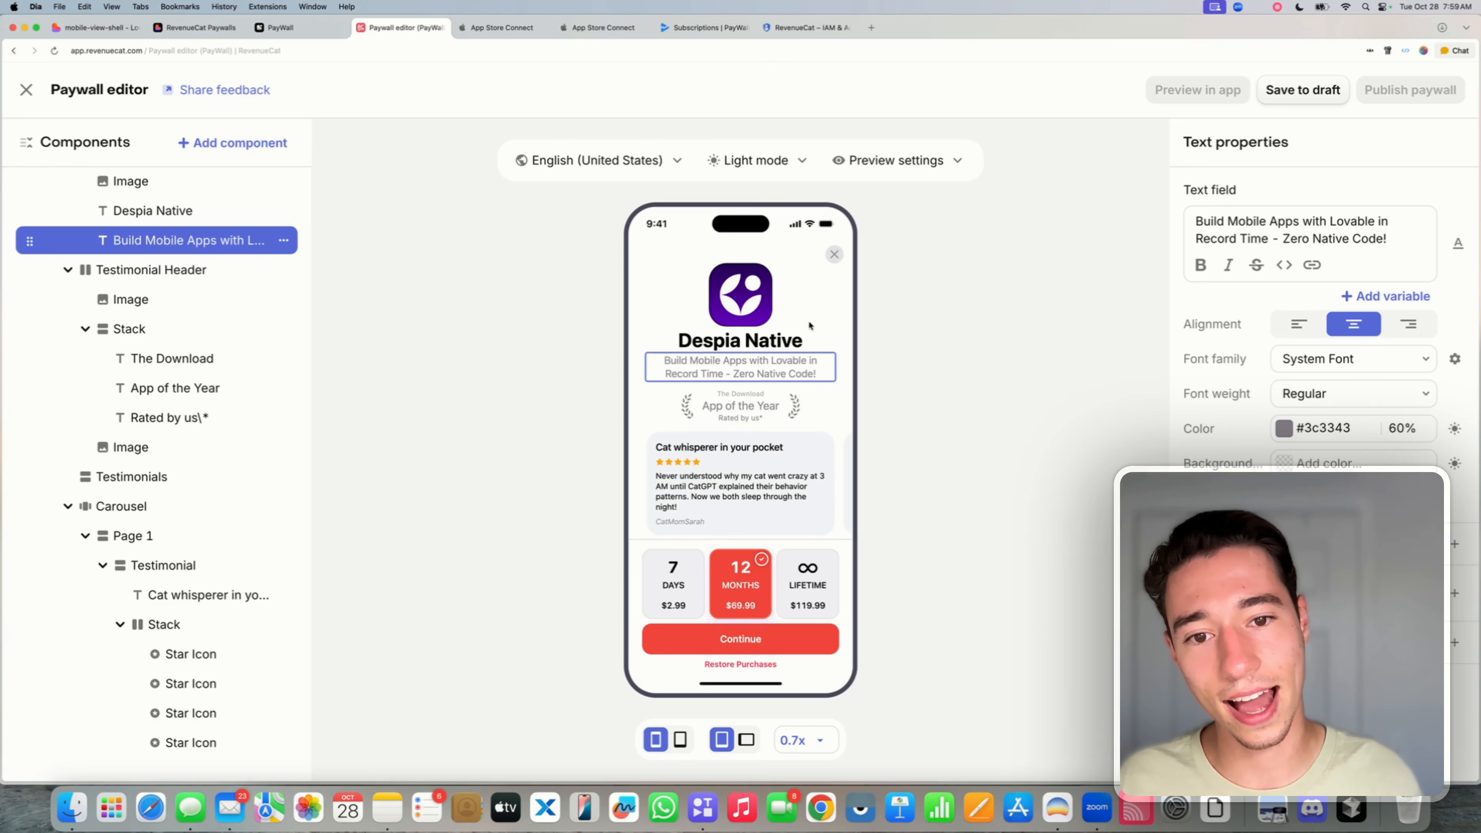
left_click(758, 310)
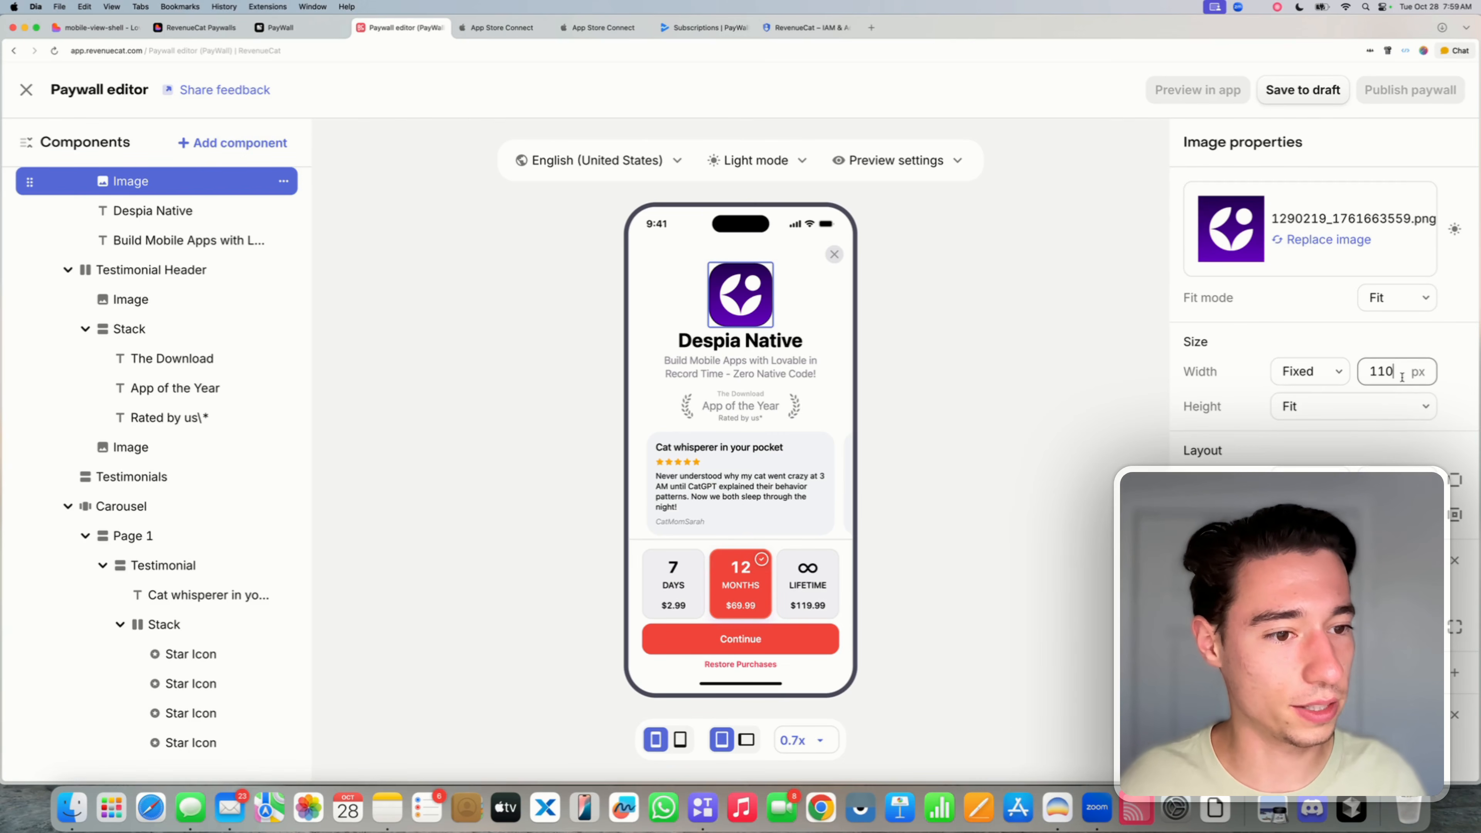
key("BackSpace")
key("BackSpace")
key("BackSpace")
type("75")
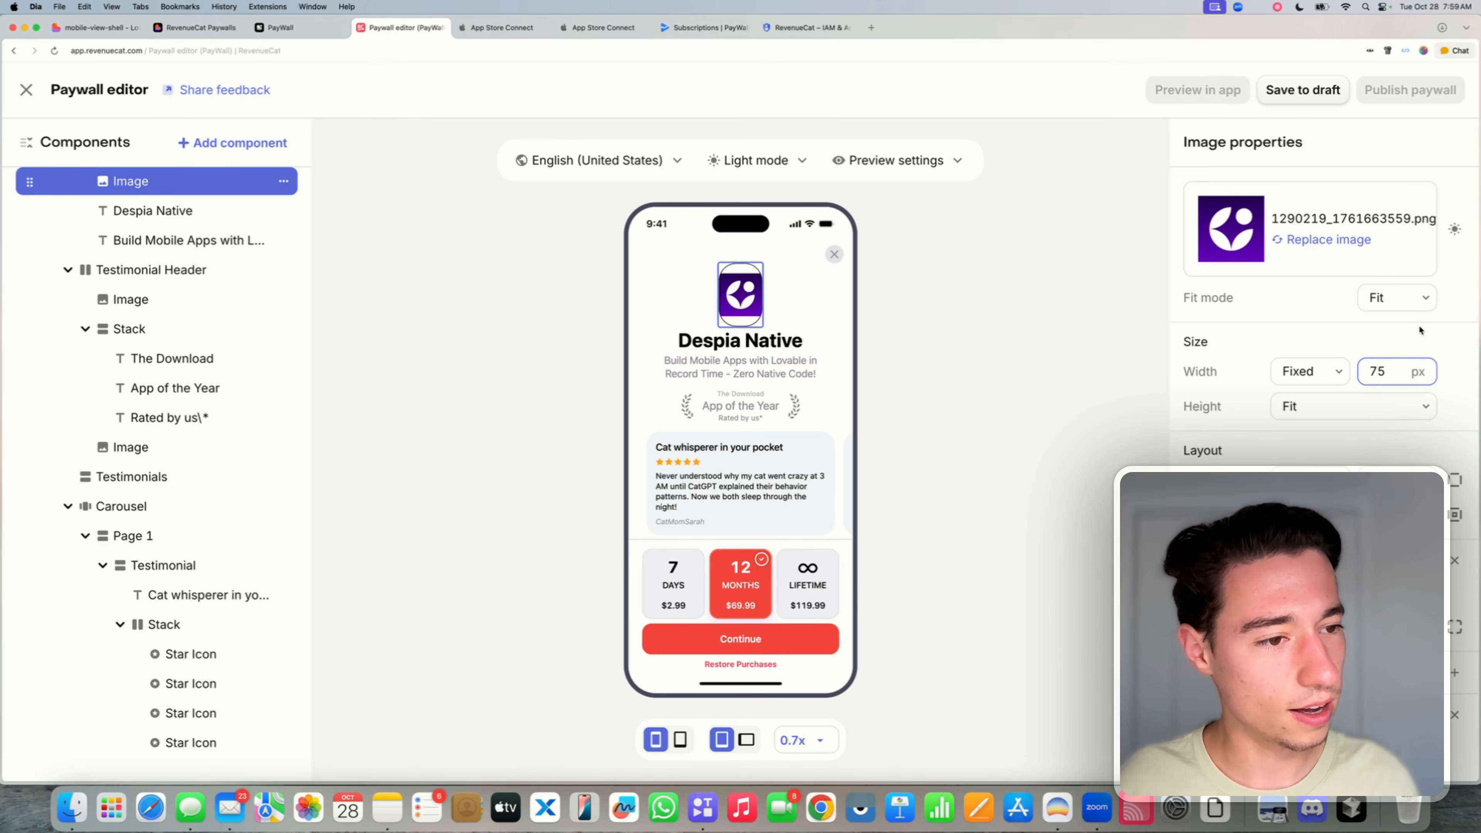
left_click(1334, 404)
left_click(1324, 383)
left_click(1319, 375)
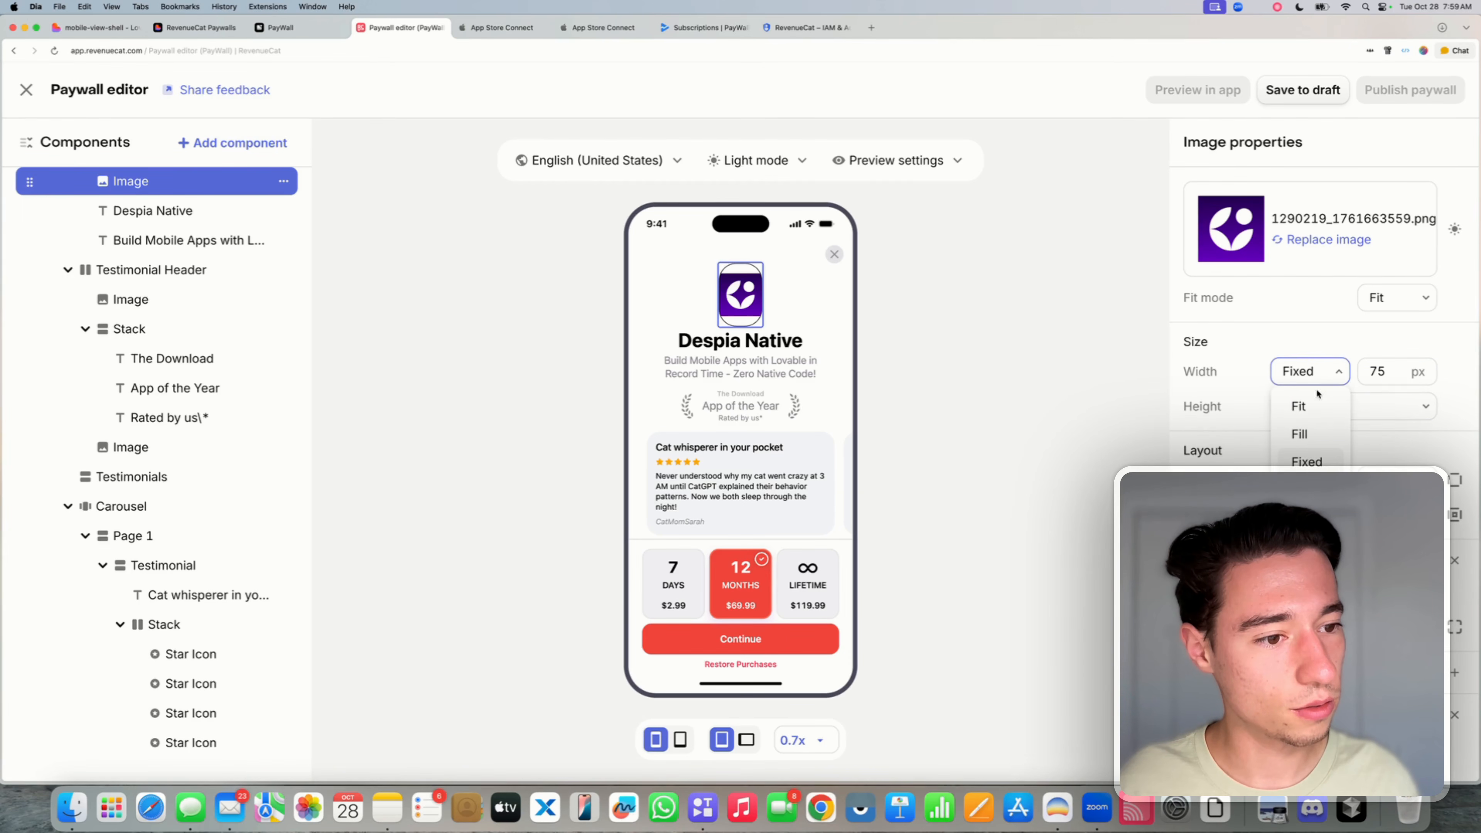
left_click(1237, 341)
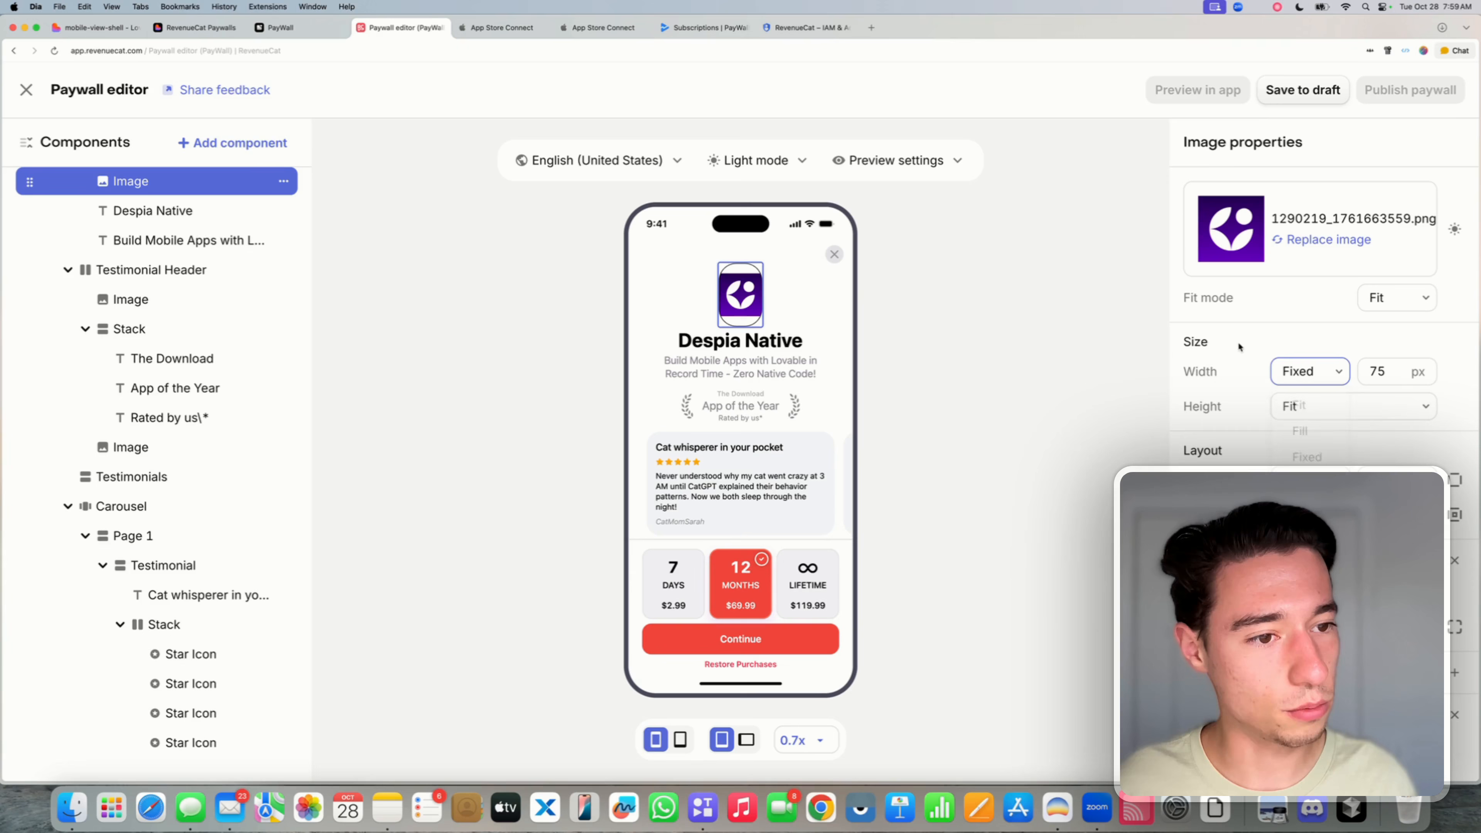
left_click(1321, 405)
left_click(1320, 502)
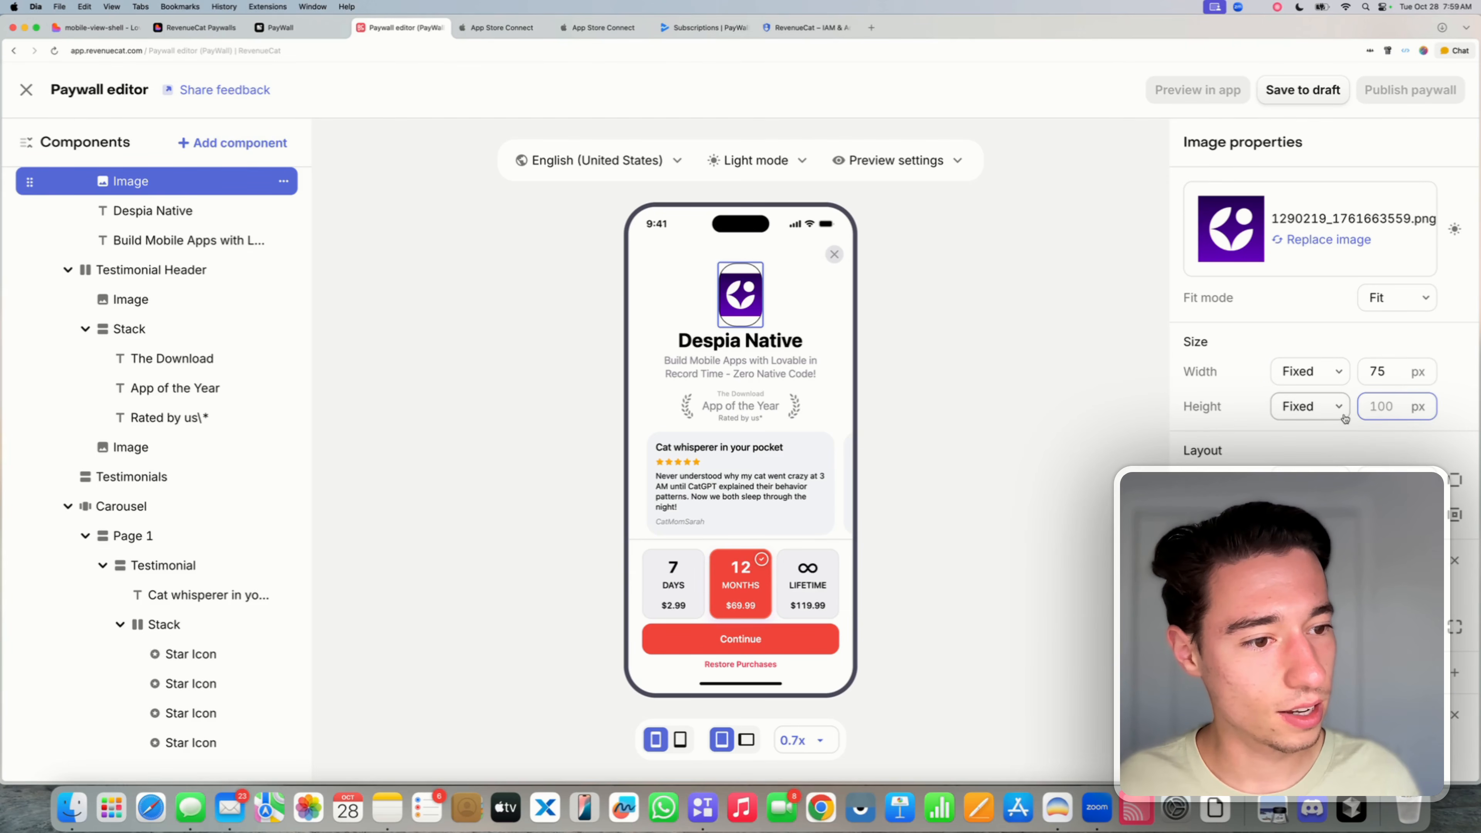
type("75")
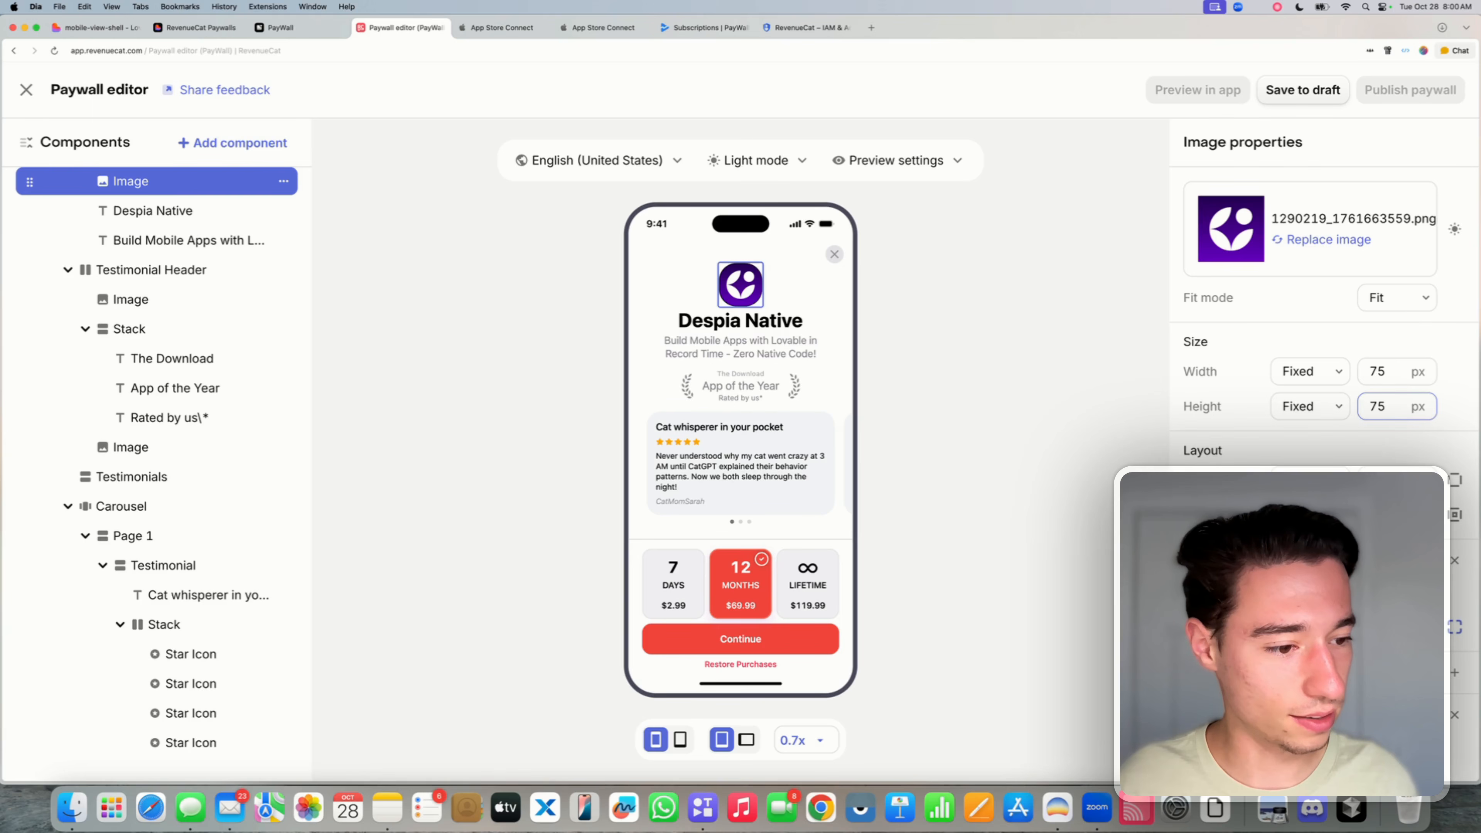
left_click(1394, 627)
key("BackSpace")
key("BackSpace")
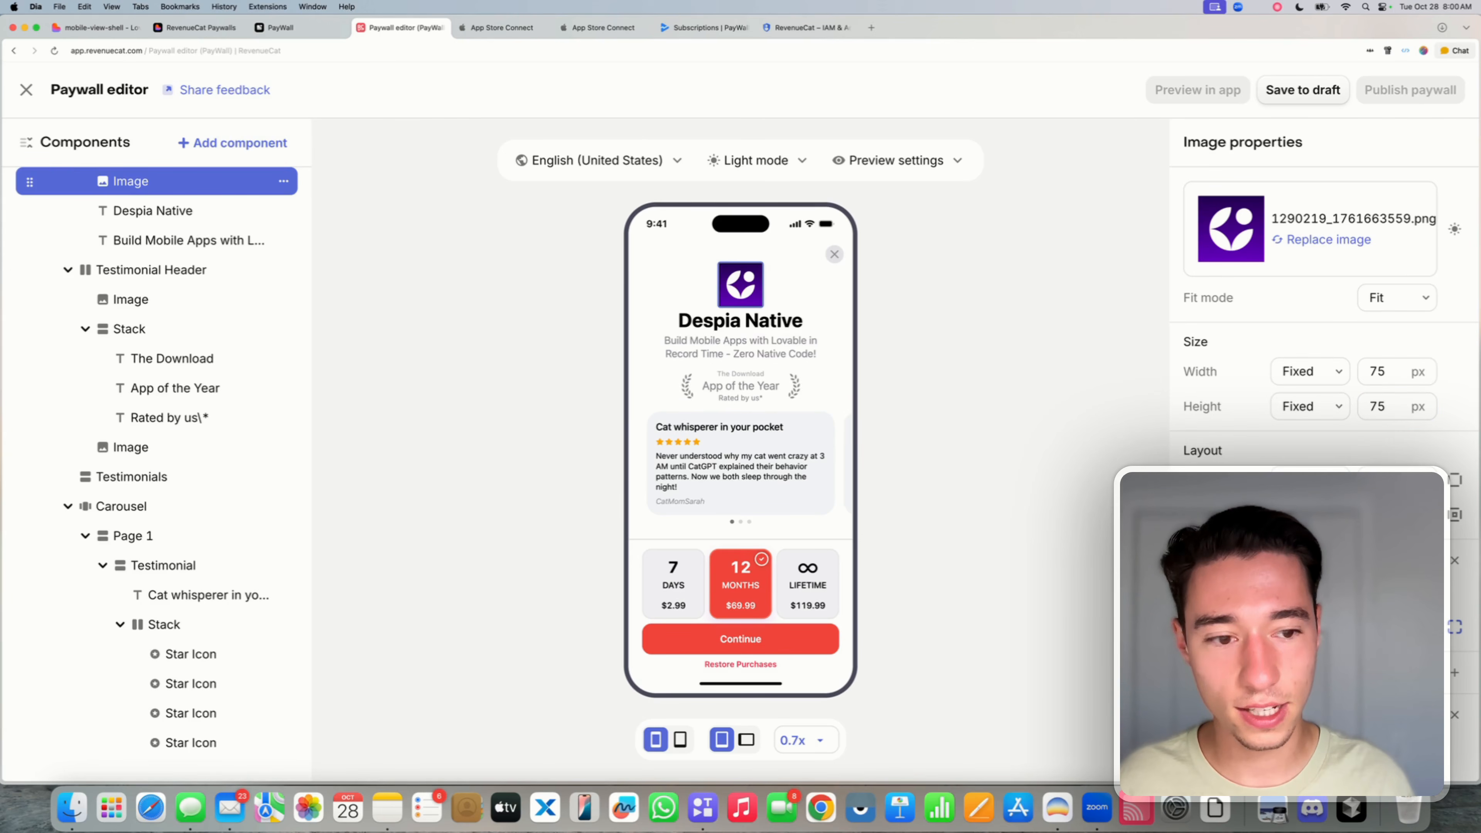
- Change the Continue button's background from red to purple AC01FF
left_click(1073, 540)
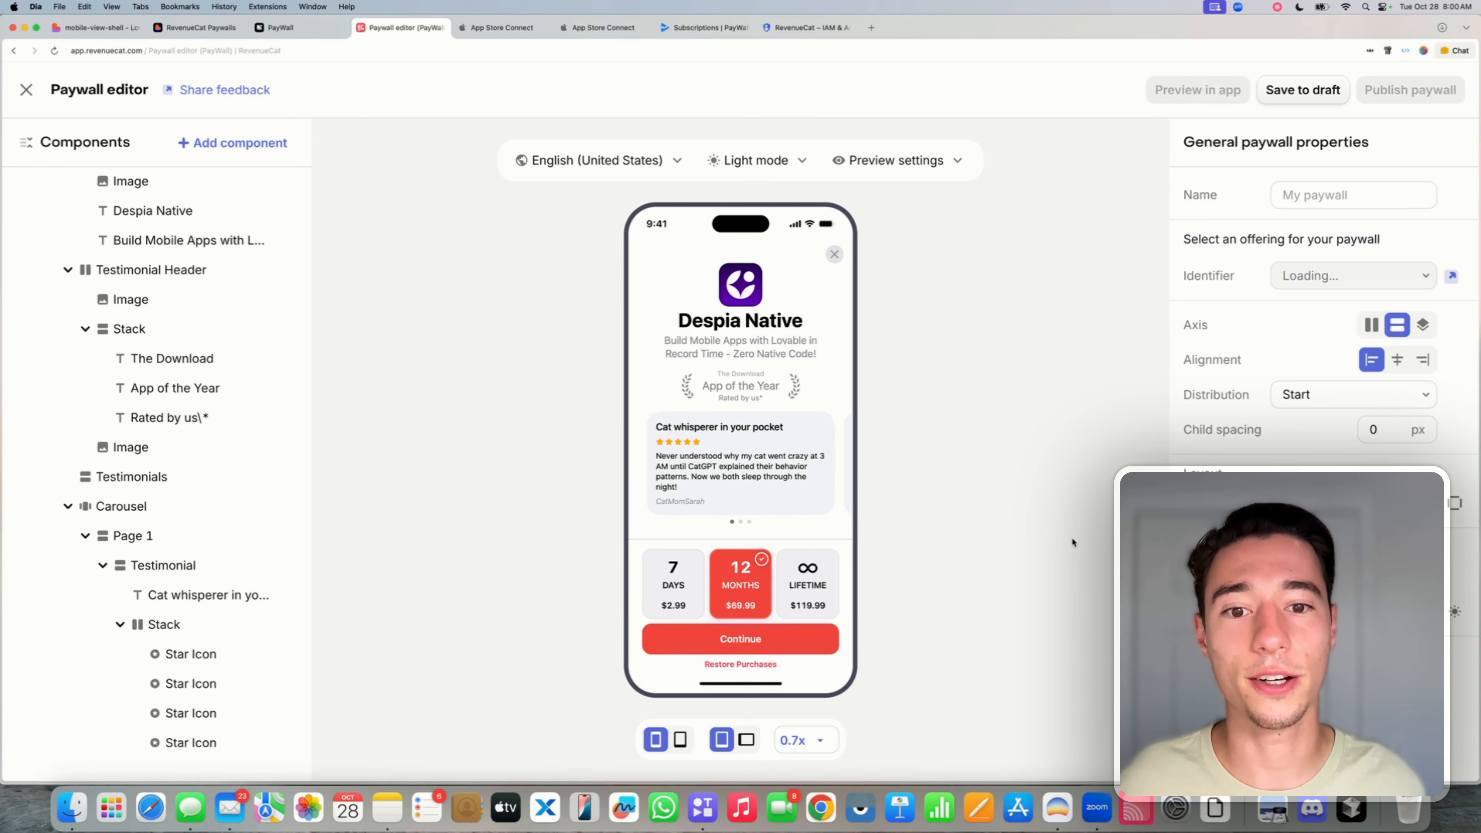
left_click(758, 347)
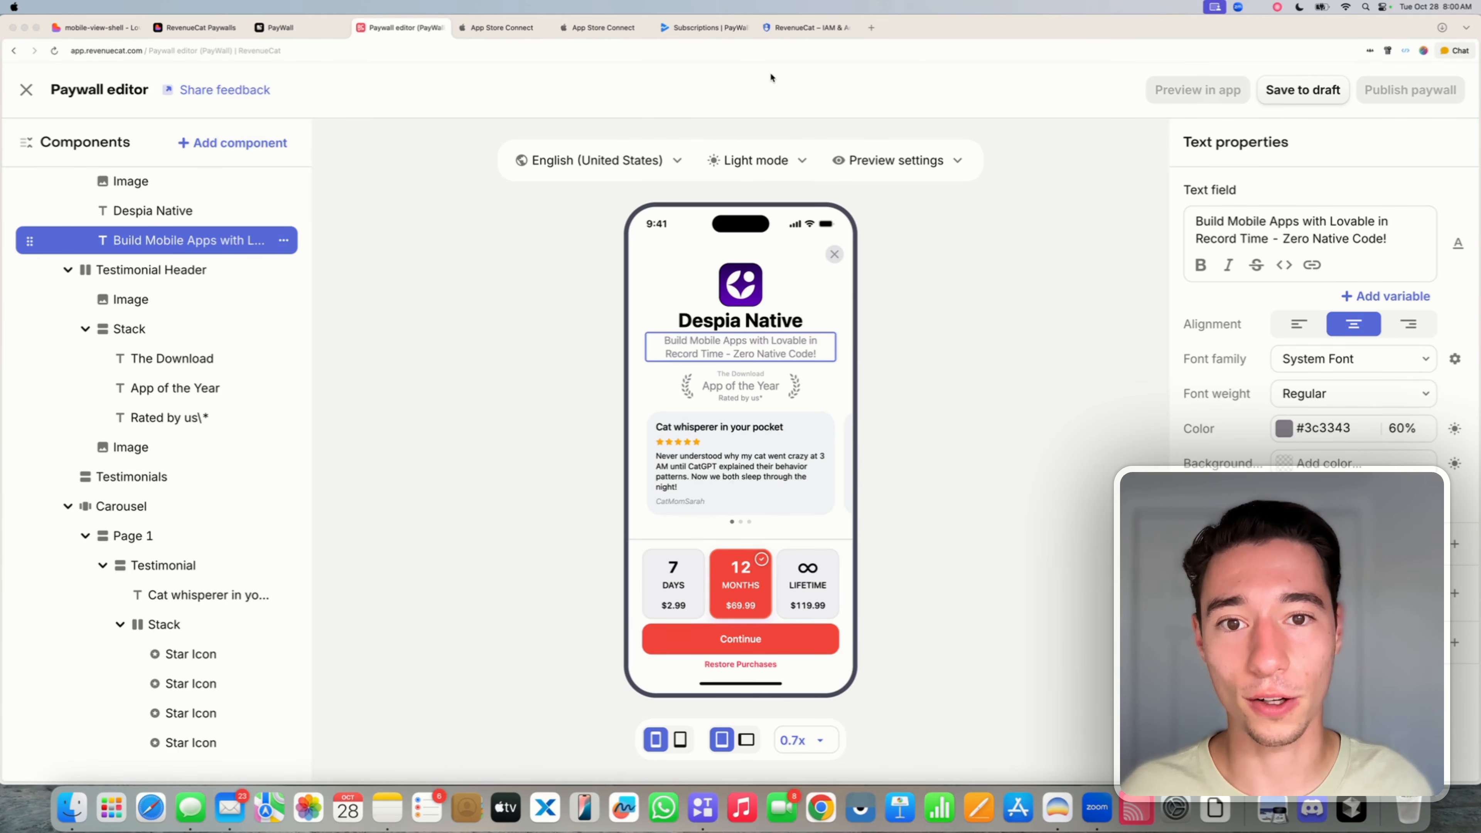
left_click(785, 639)
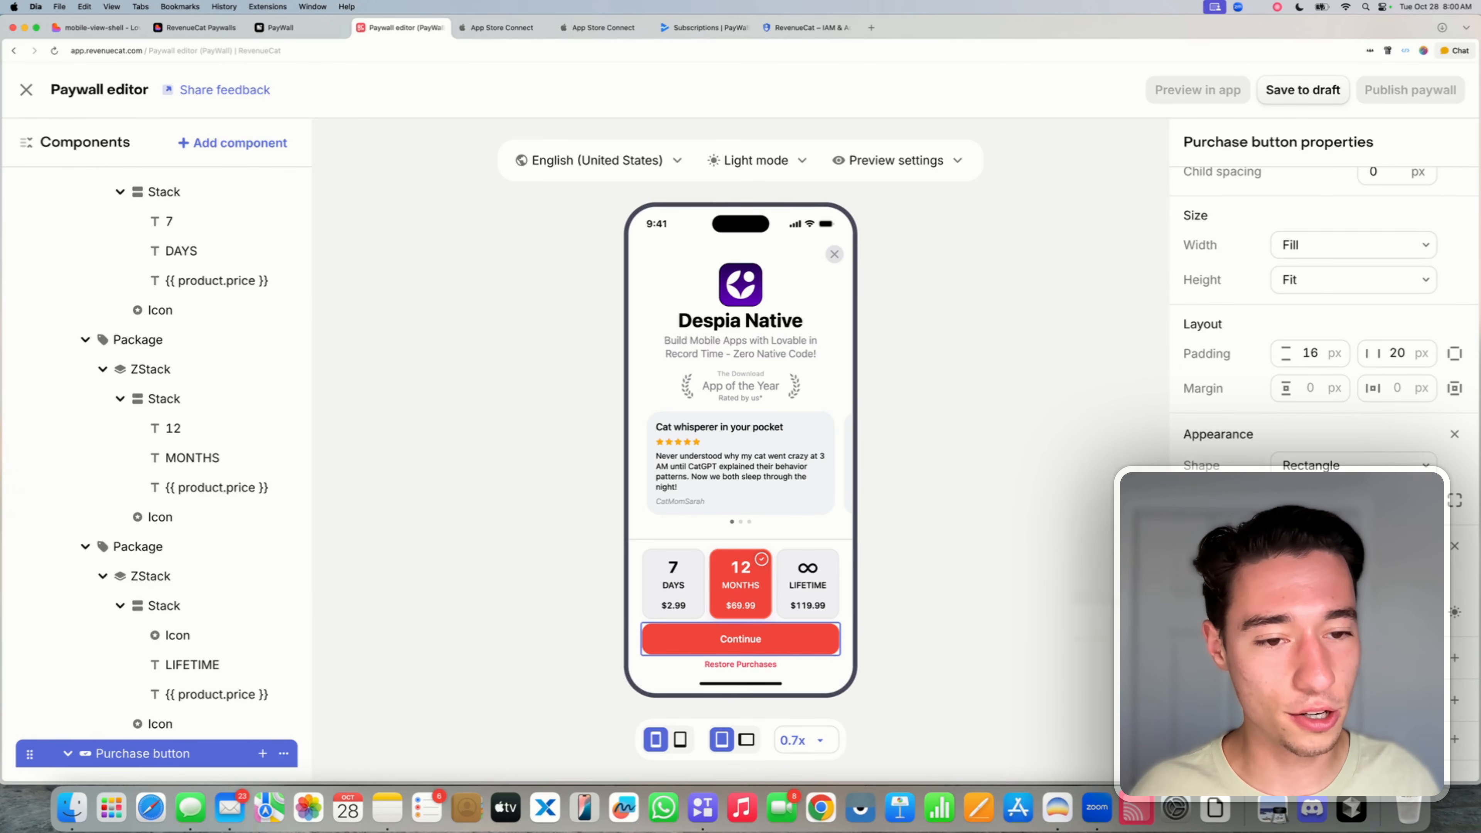
left_click(1291, 613)
left_click(1186, 665)
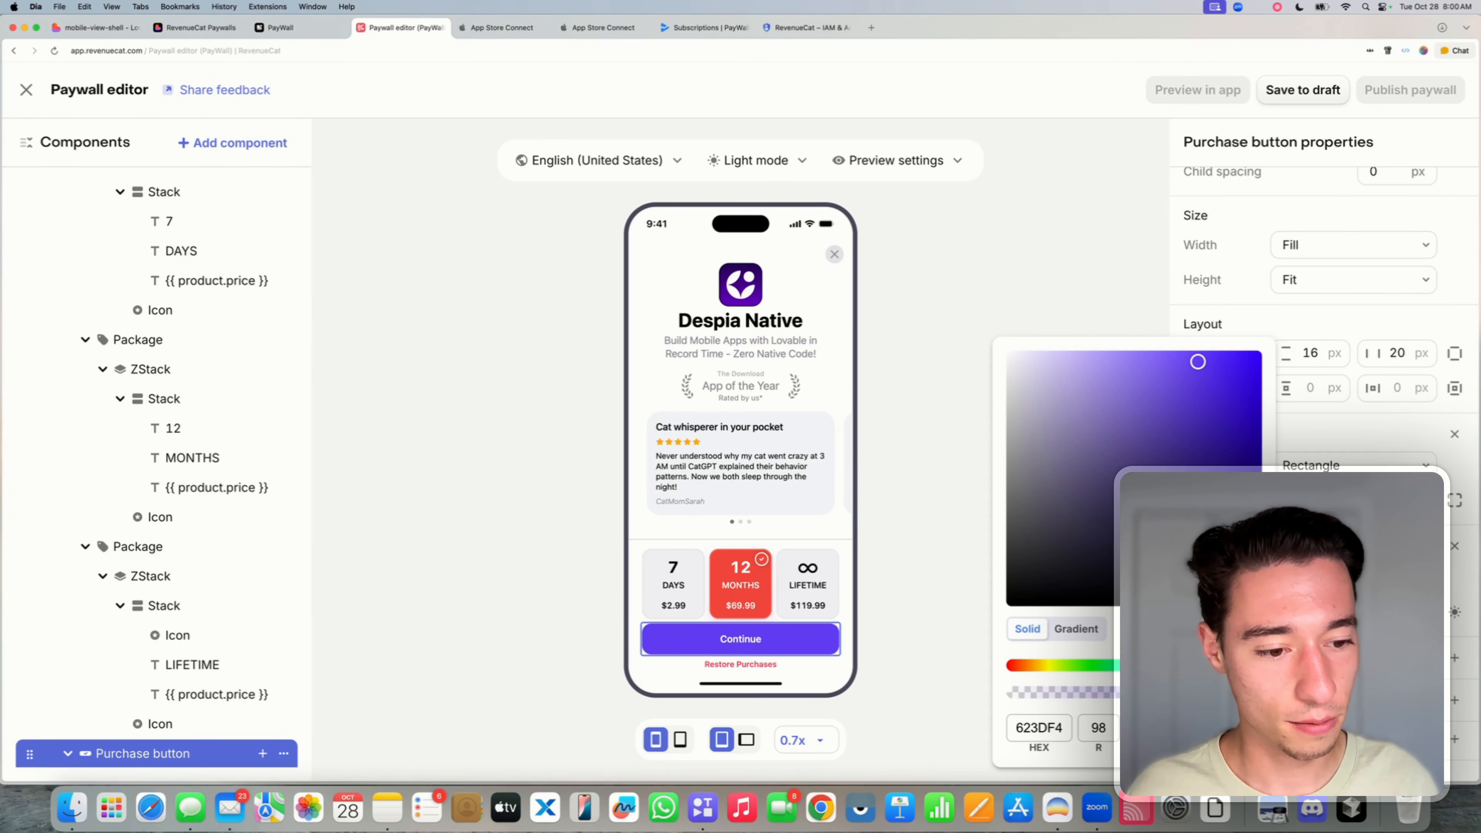
left_click_drag(1186, 665, 1206, 665)
mouse_move(1225, 444)
left_mouse_down()
mouse_move(1263, 413)
mouse_move(1230, 382)
mouse_move(1266, 347)
left_mouse_up()
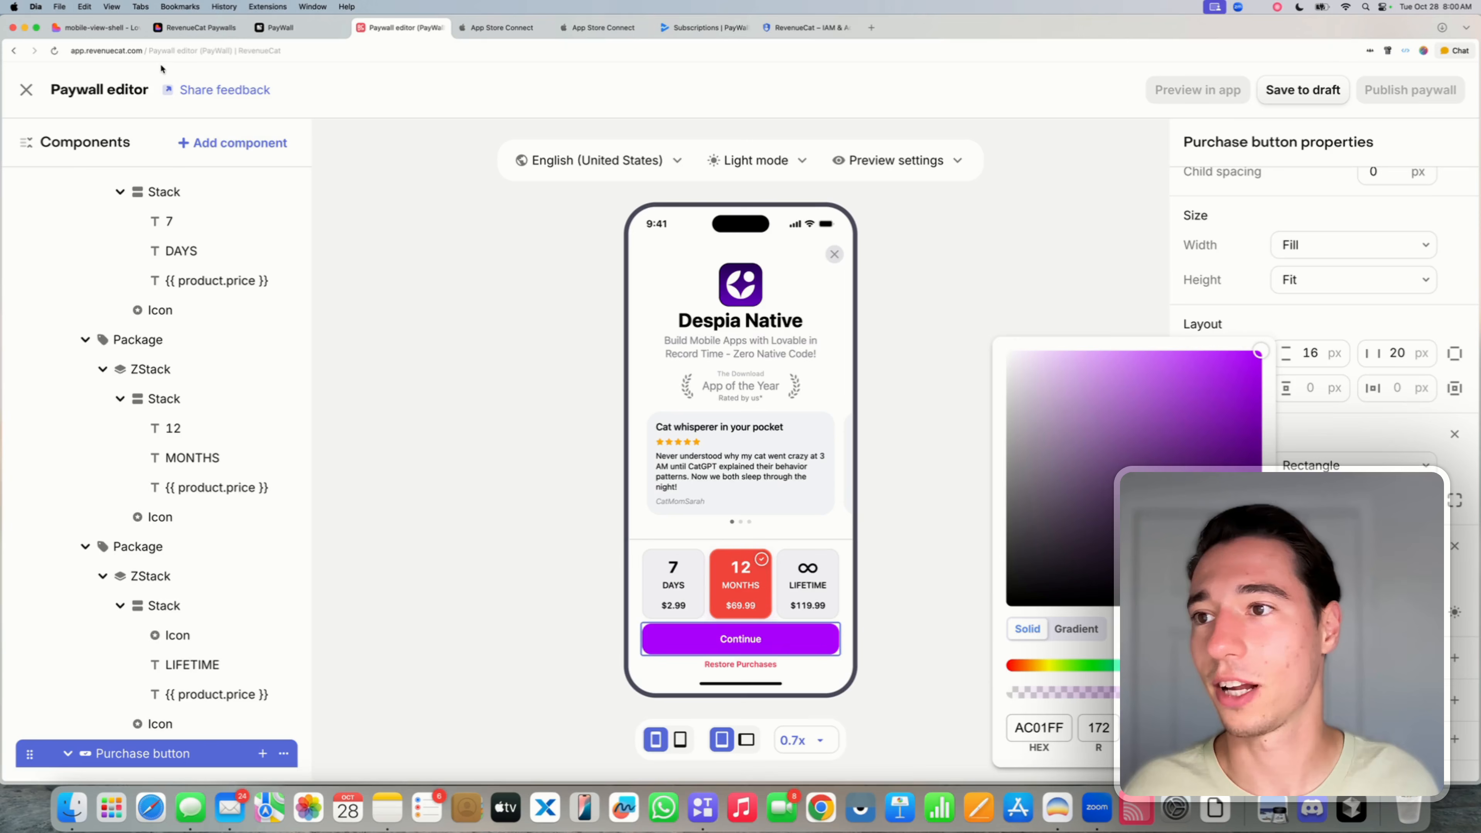
- Copy the accent colour #4d7e2f from the Lovable chat and return to the Paywall editor
left_click(198, 28)
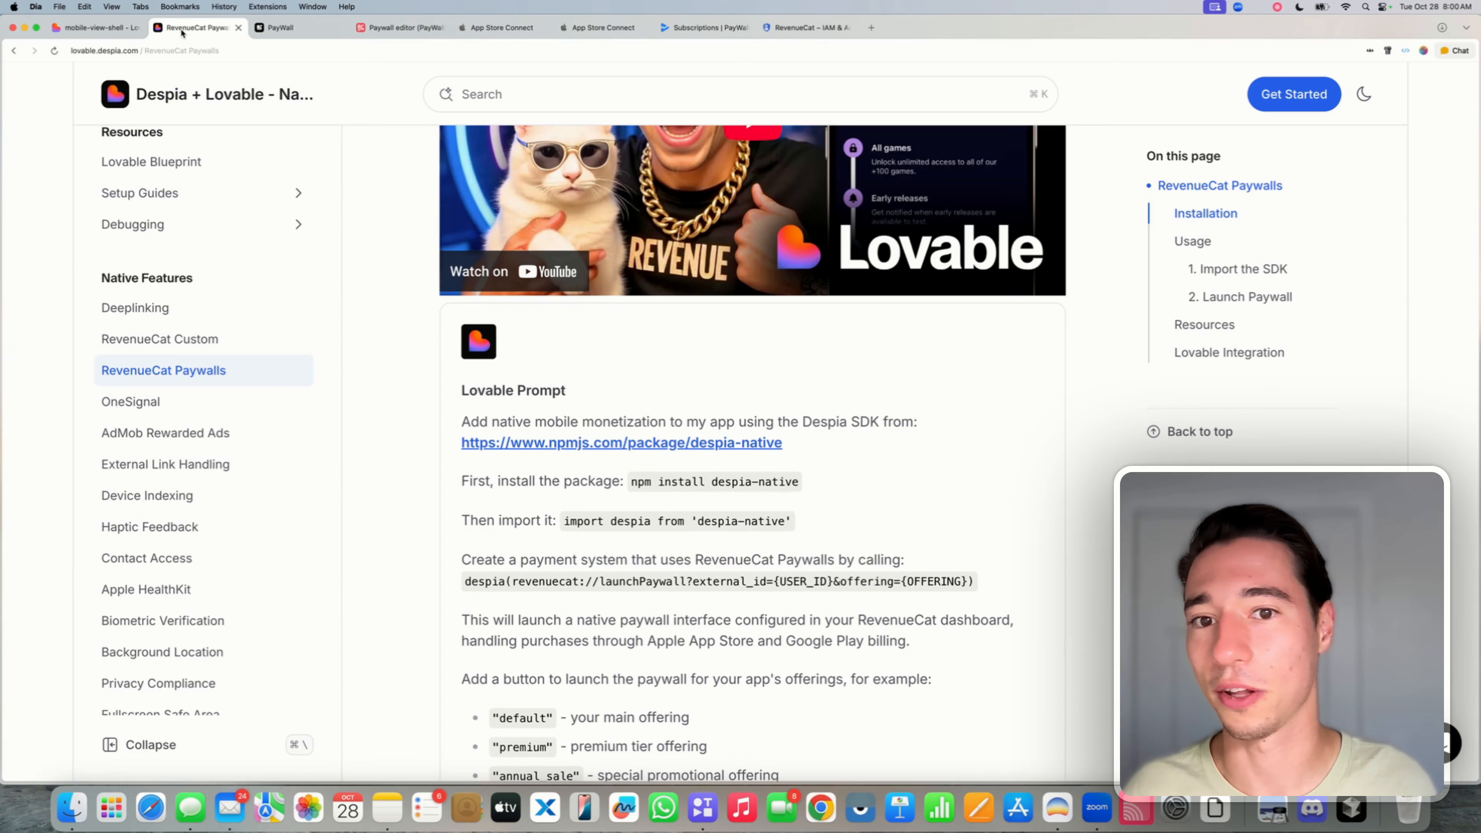
left_click(89, 30)
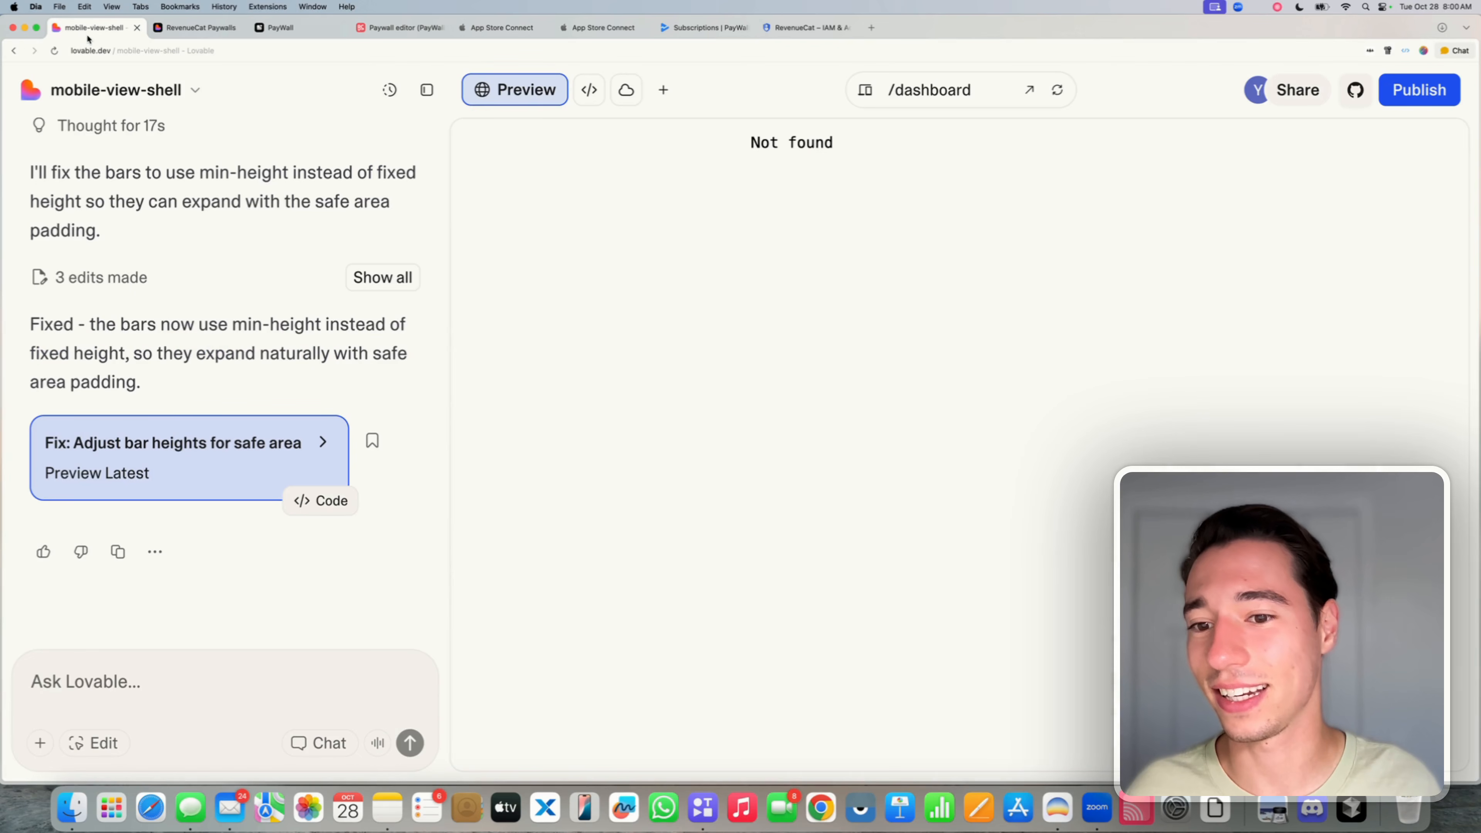
scroll(228, 362, "up", 15)
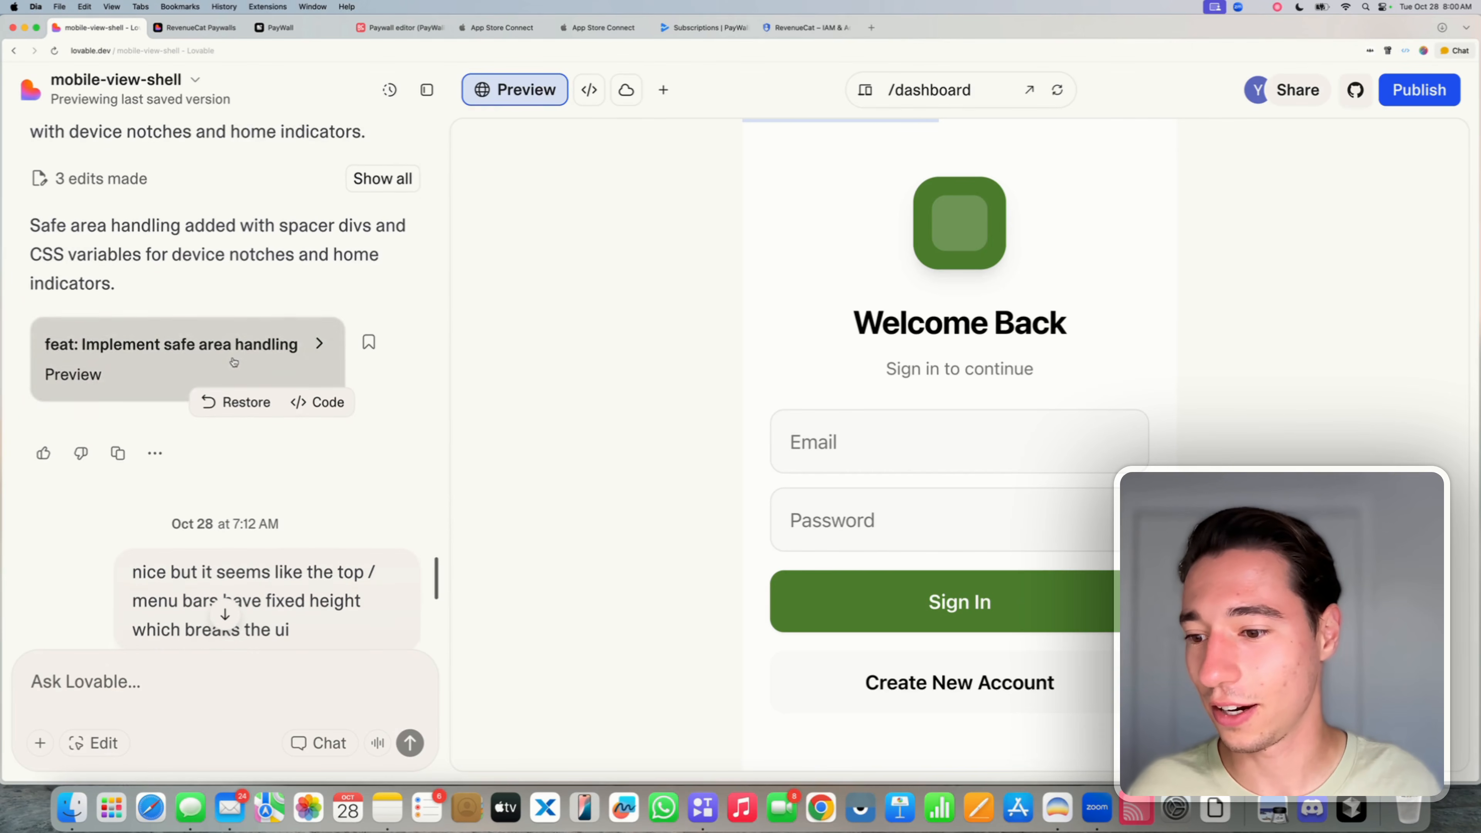
scroll(234, 362, "up", 10)
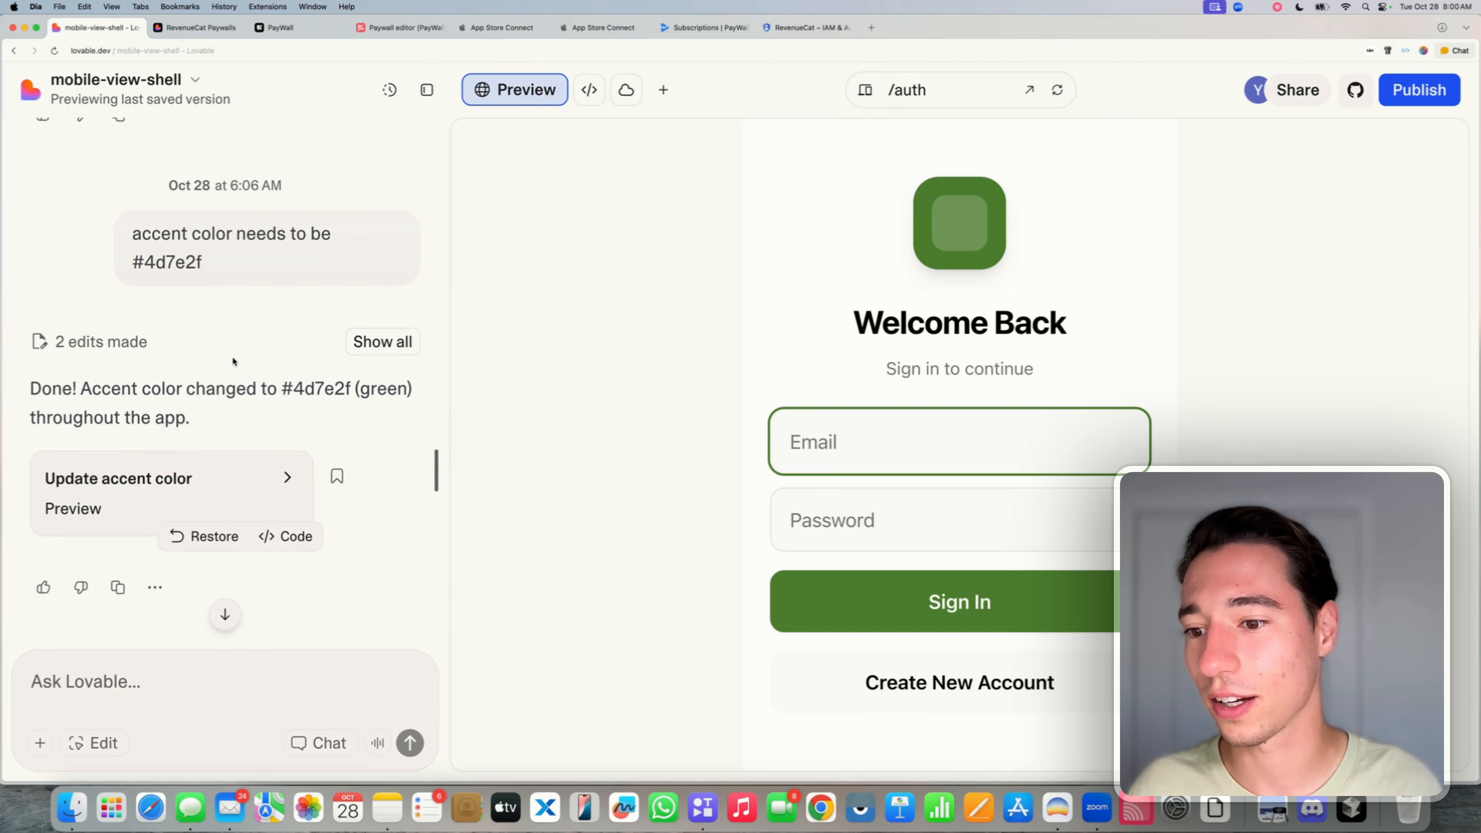
left_click_drag(132, 232, 221, 233)
scroll(233, 350, "down", 15)
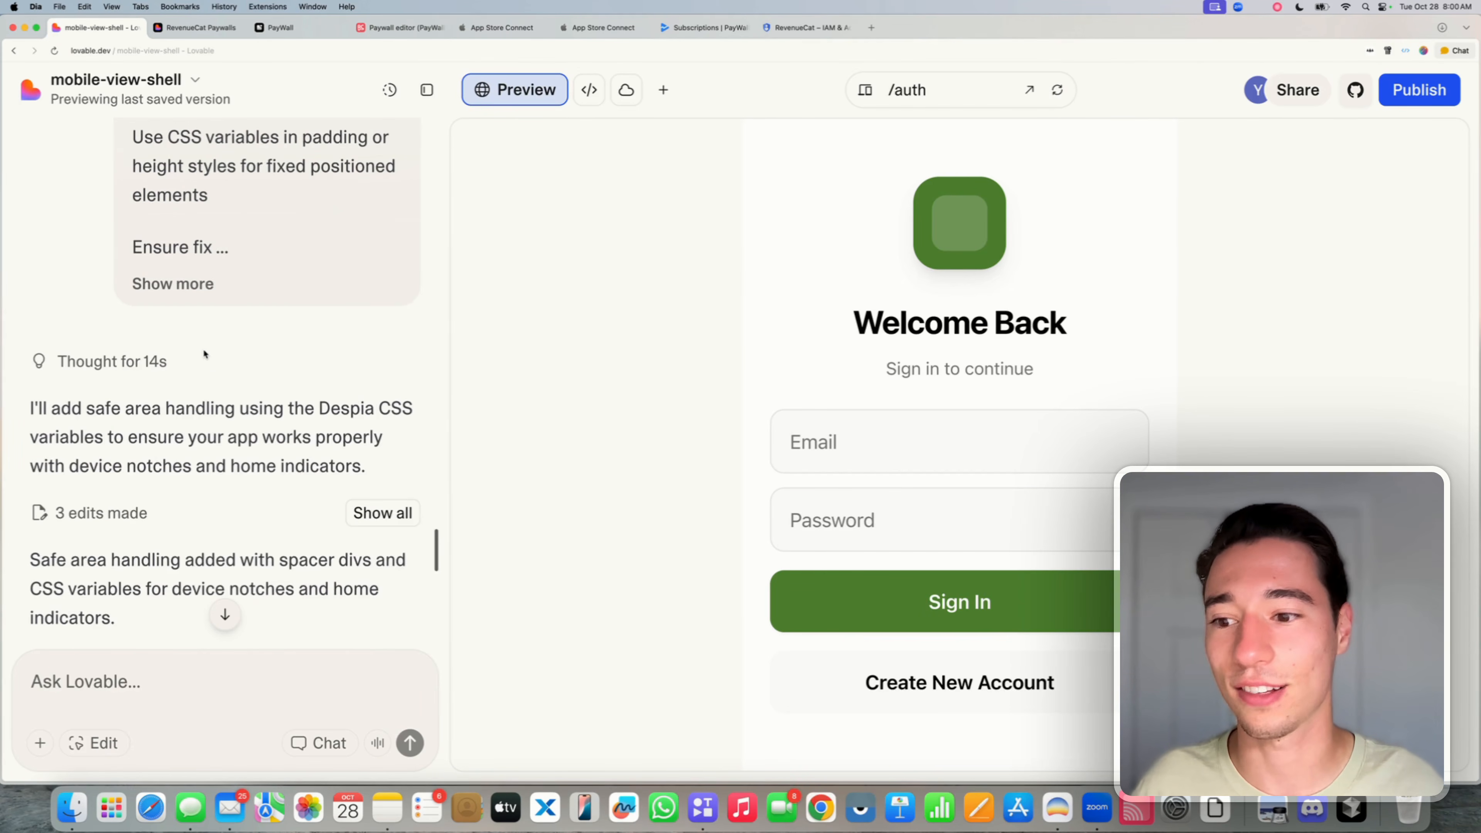
left_click(389, 107)
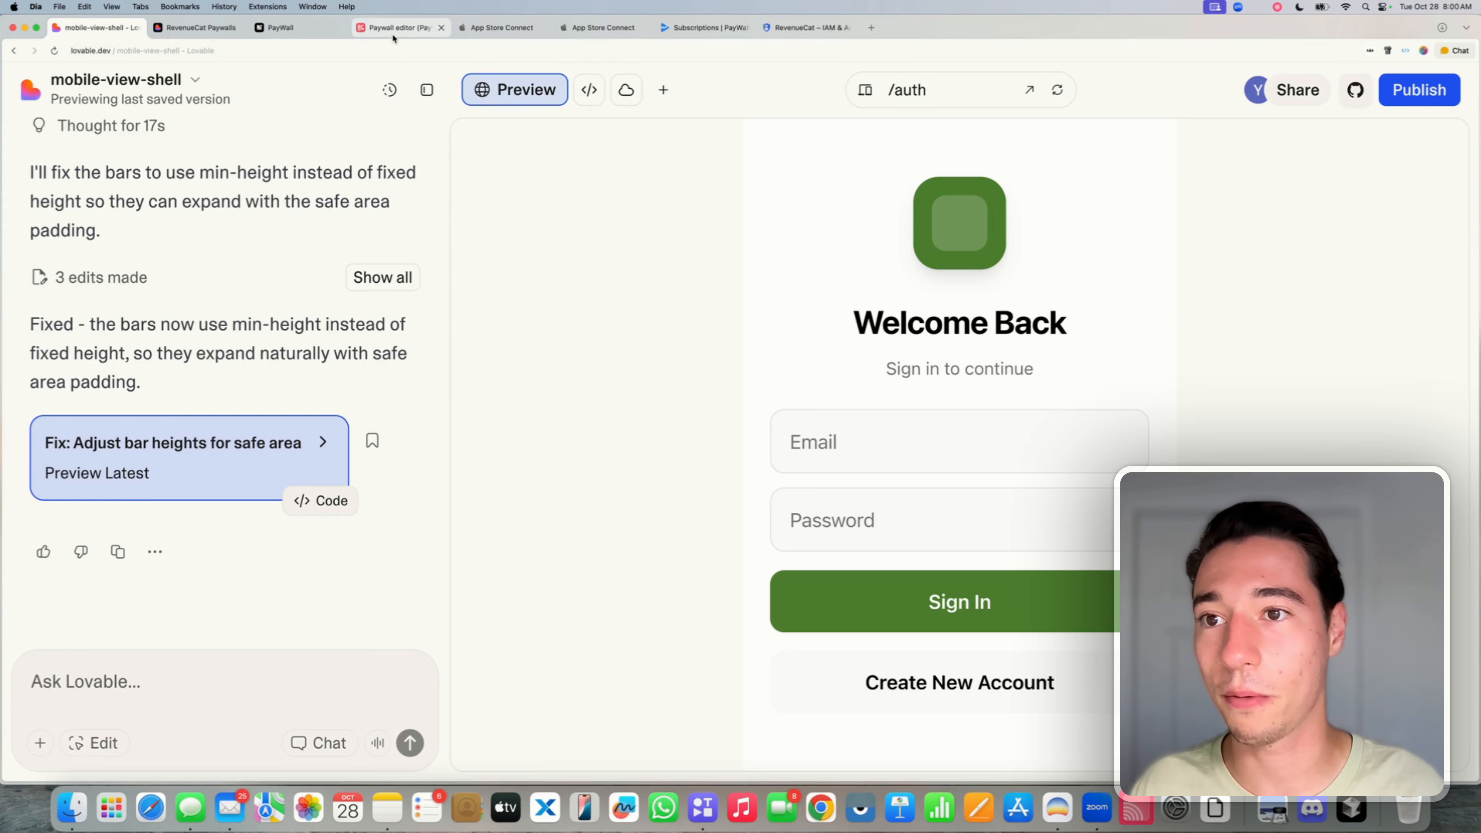
left_click(434, 27)
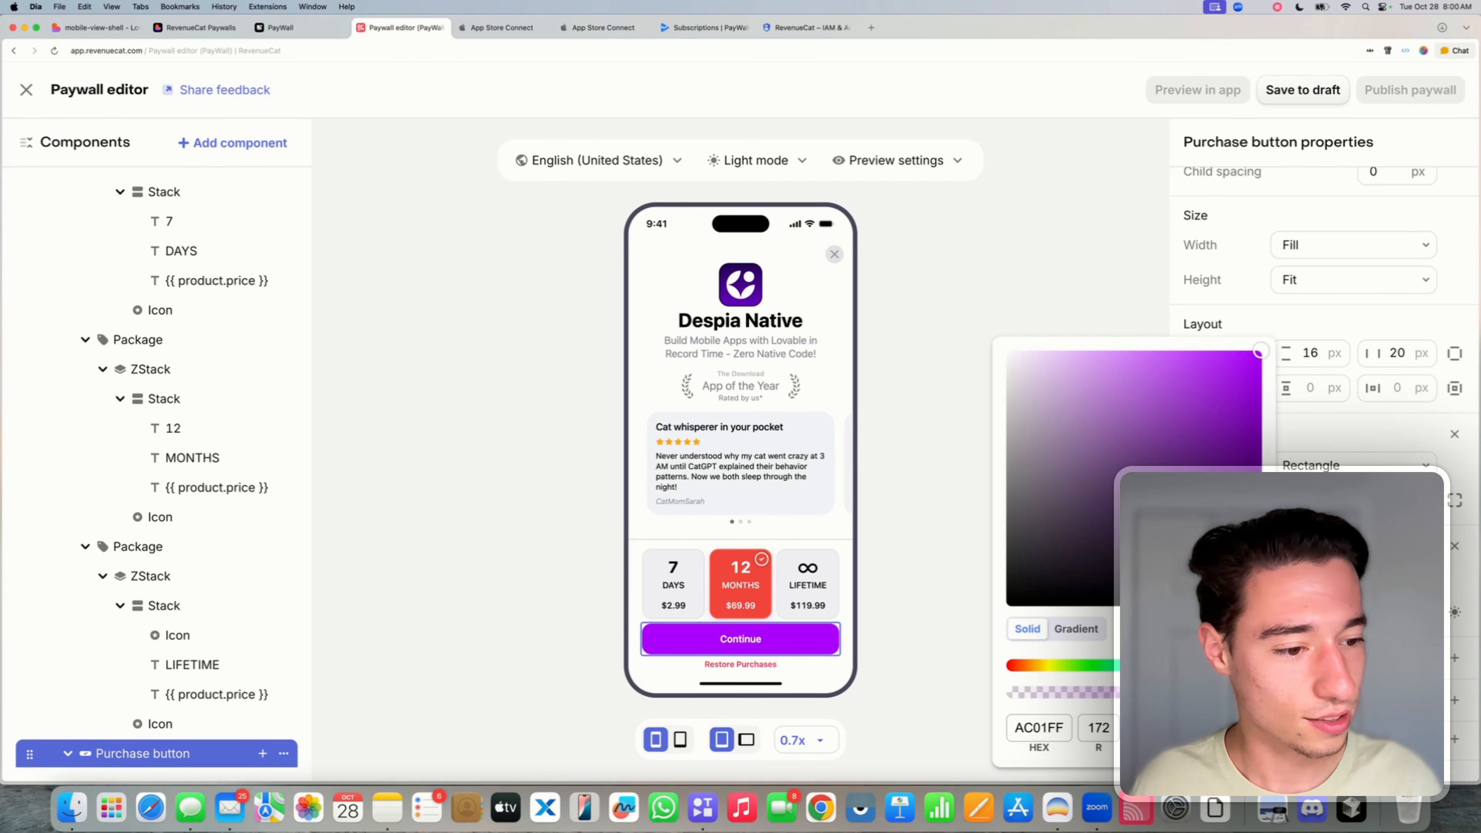
- Make the Continue button and the Restore Purchases text green with #4d7e2f
key("Escape")
type("#4d7e2f")
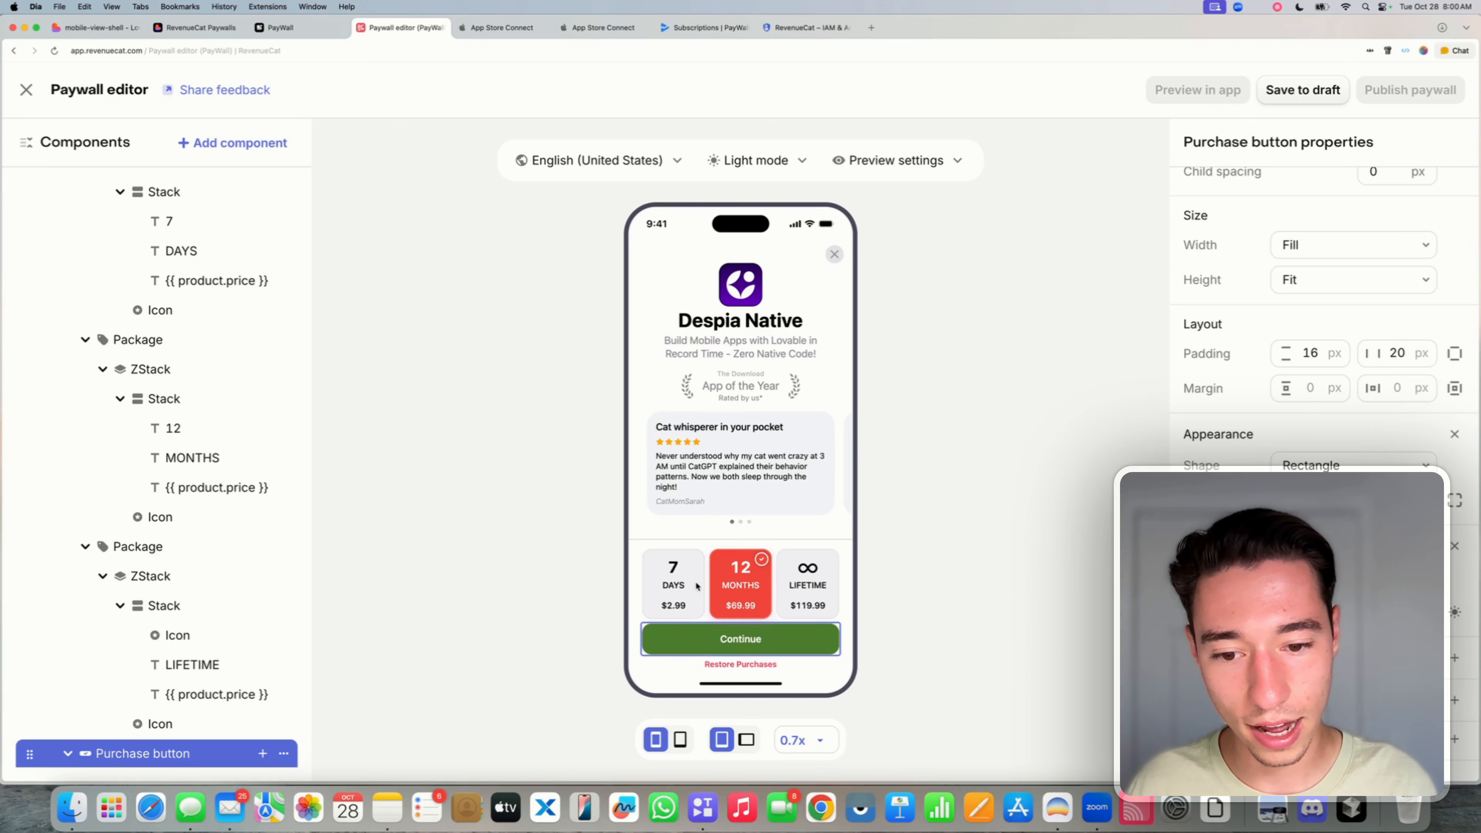
left_click(776, 668)
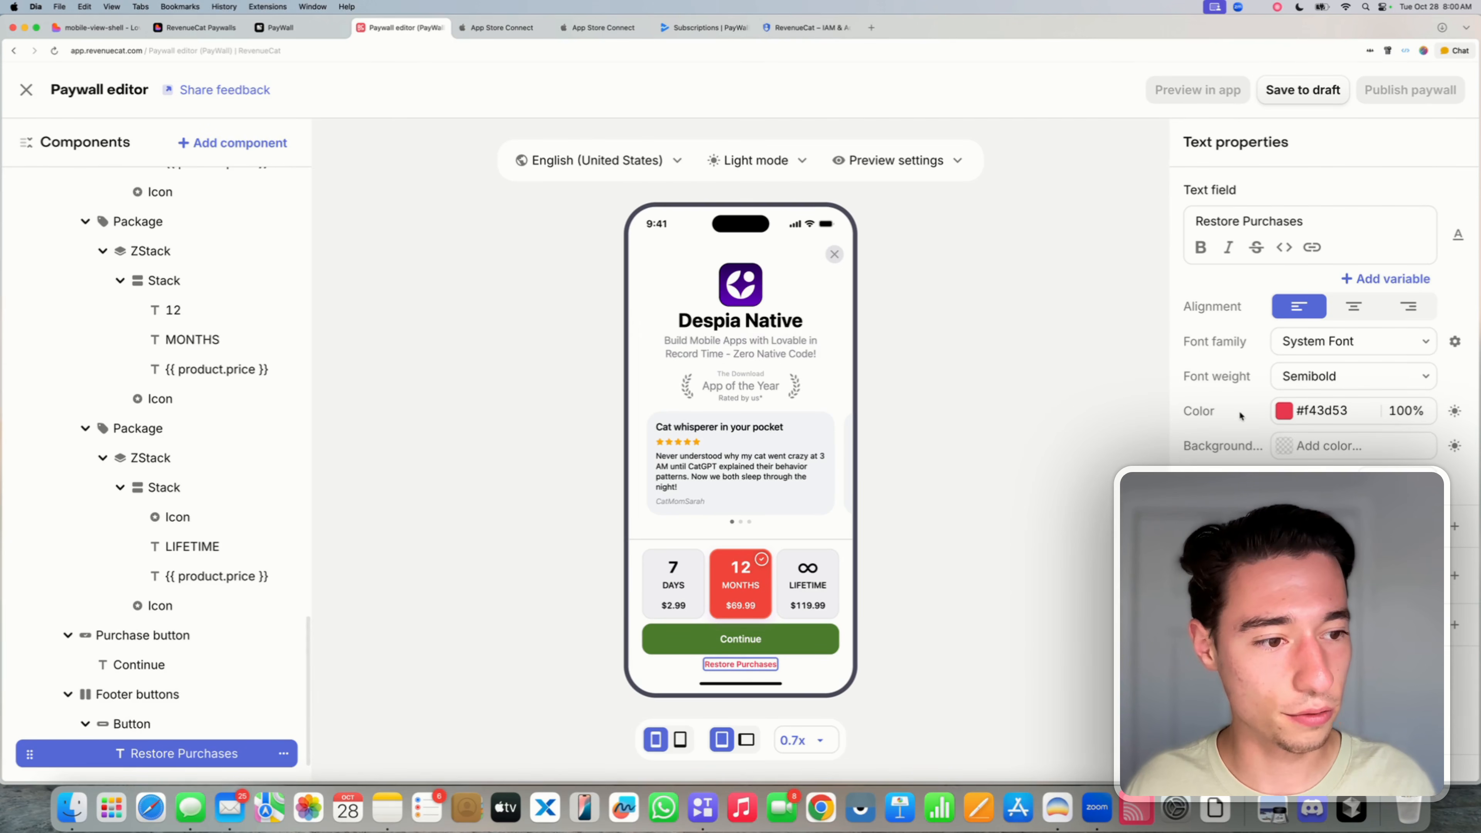
double_click(1330, 411)
key("BackSpace")
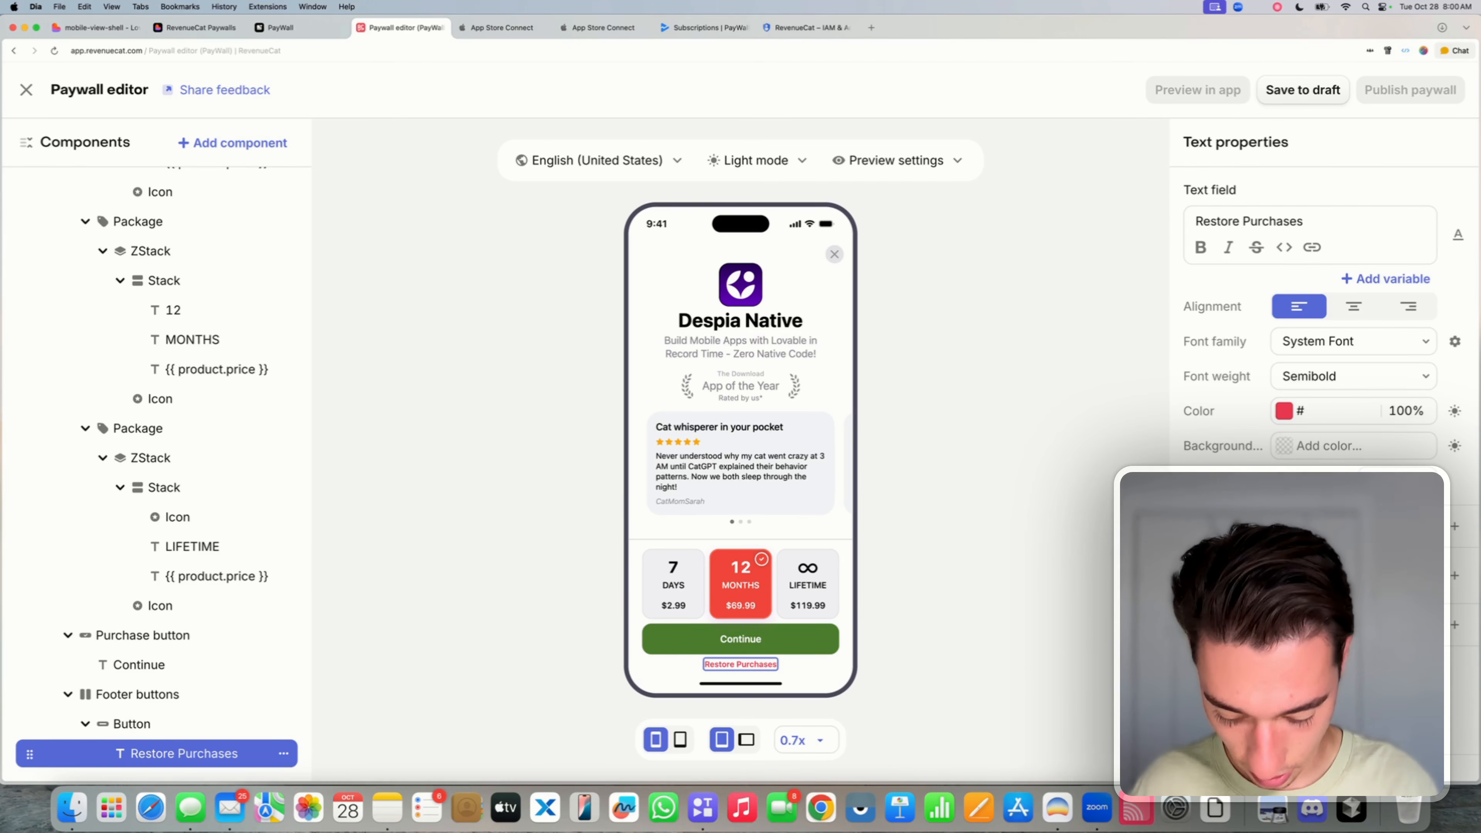
type("4d7e2f")
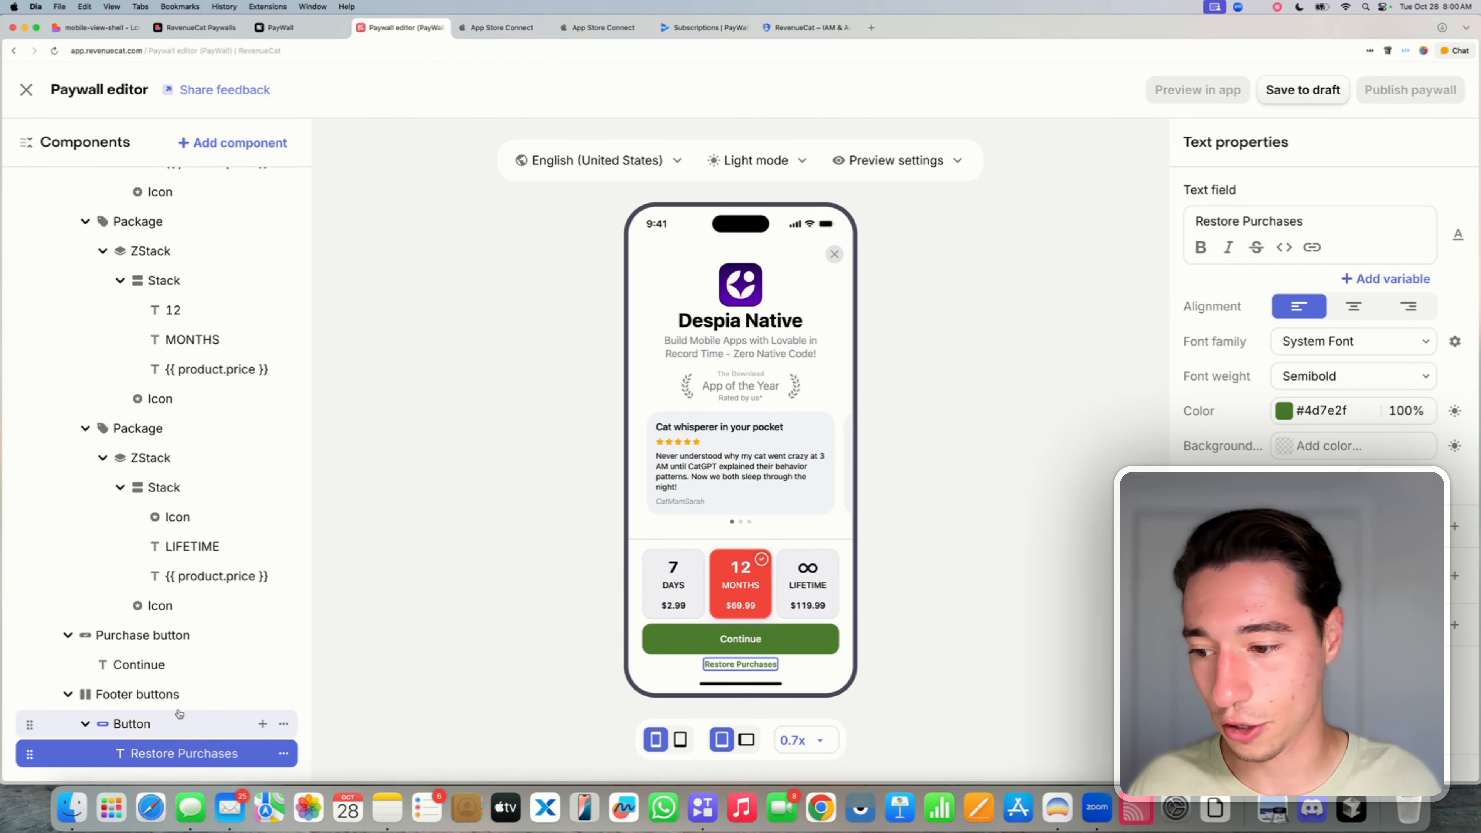
- Set the footer button's action to Navigate back and relabel it 'Close Paywall'
left_click(162, 726)
left_click(1403, 196)
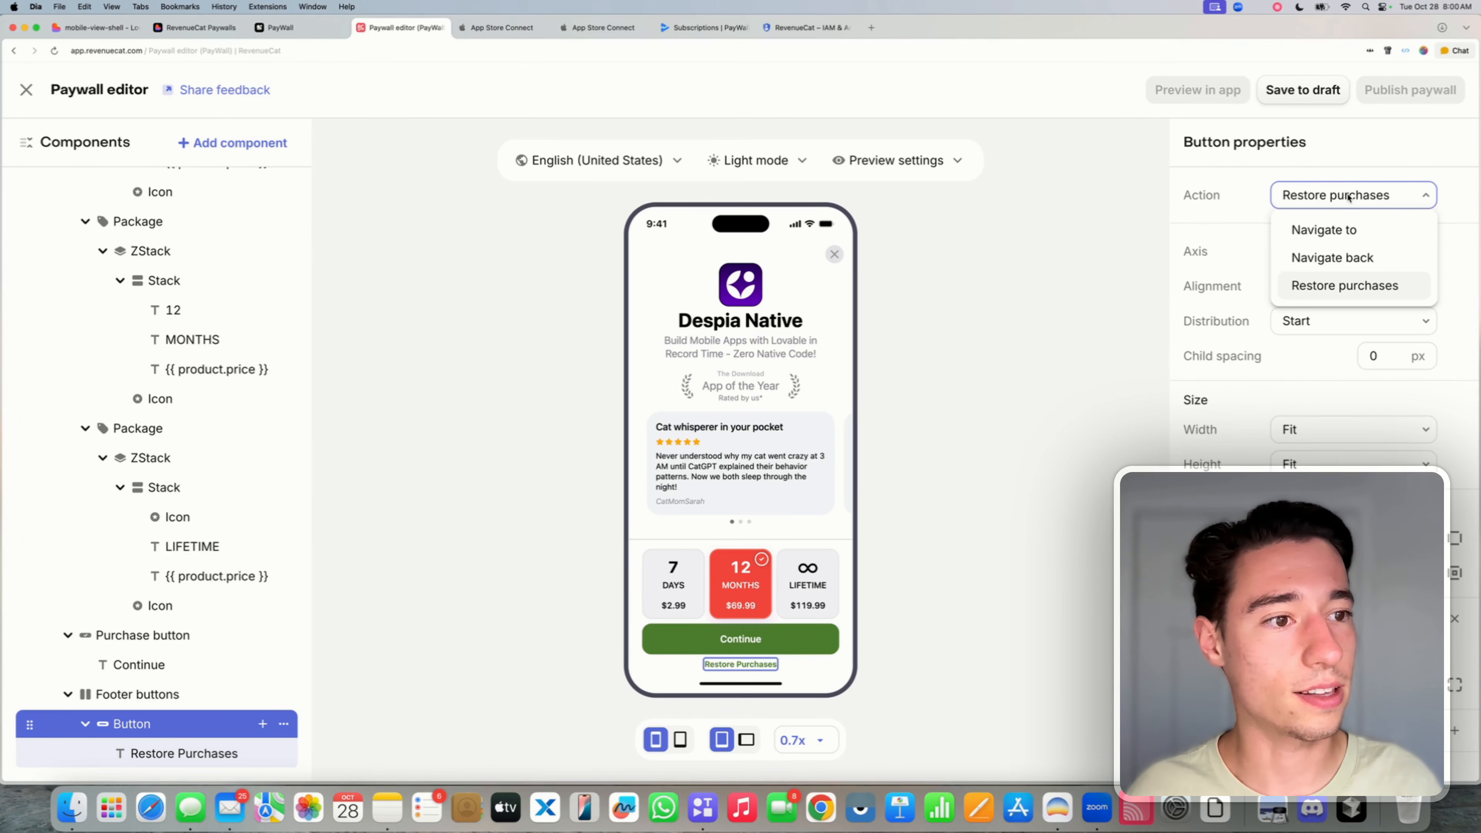
left_click(1334, 257)
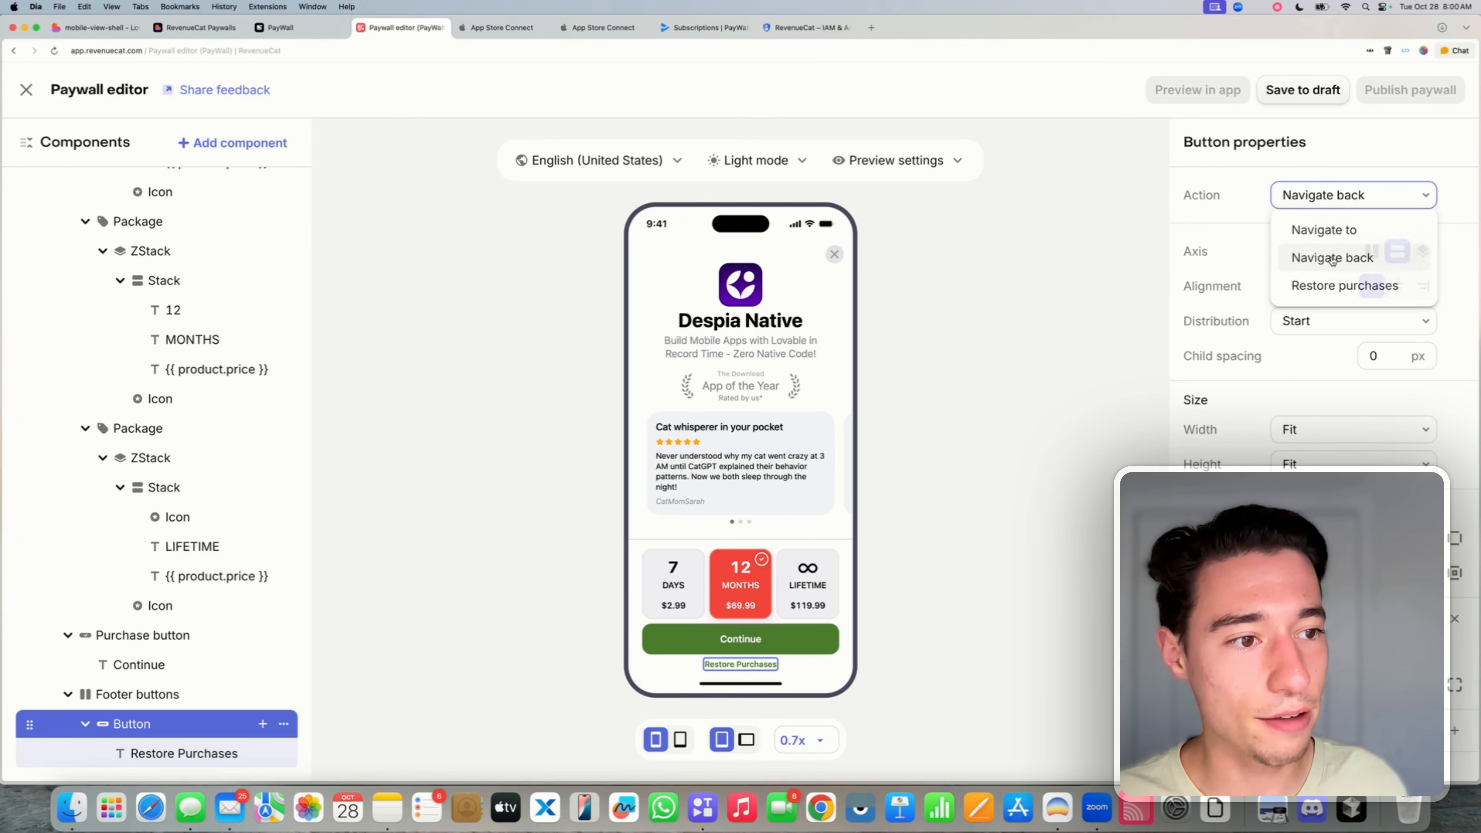
left_click(181, 753)
triple_click(1313, 227)
key("BackSpace")
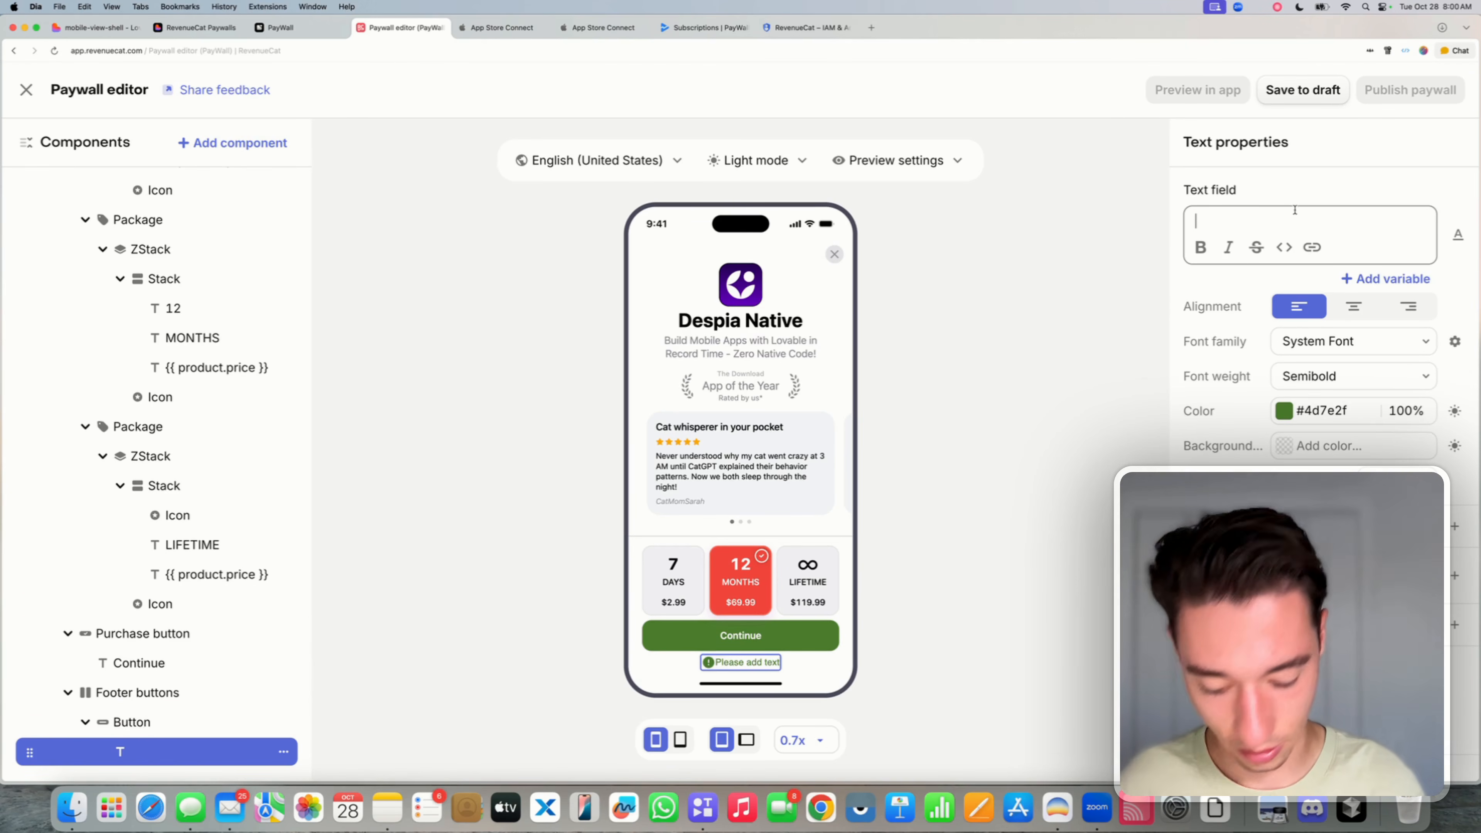
type("Close Paywall")
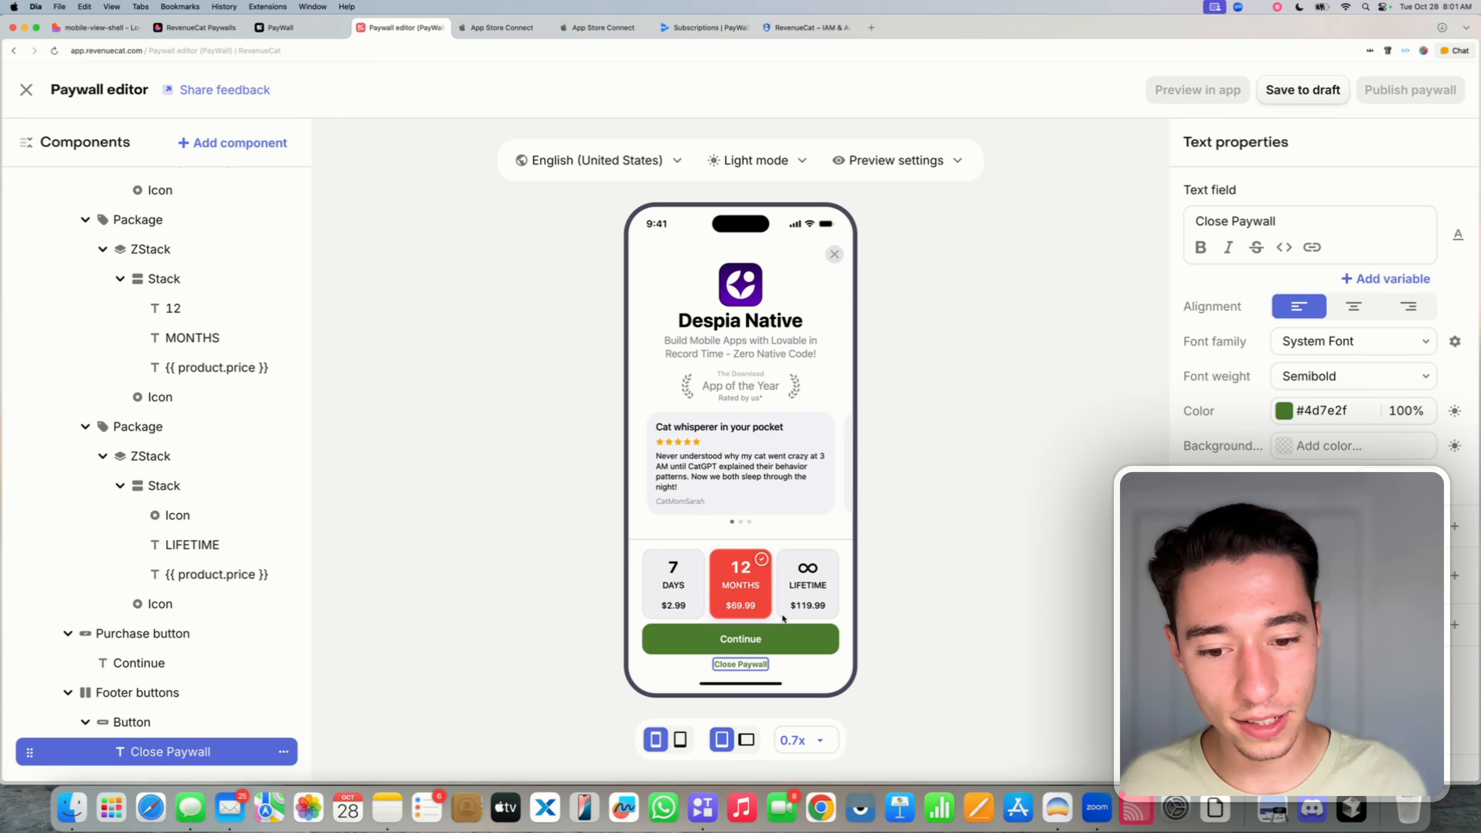
- Try a web purchase destination for the Close Paywall button, then revert it to Navigate back
left_click(184, 722)
left_click(1322, 198)
left_click(1335, 252)
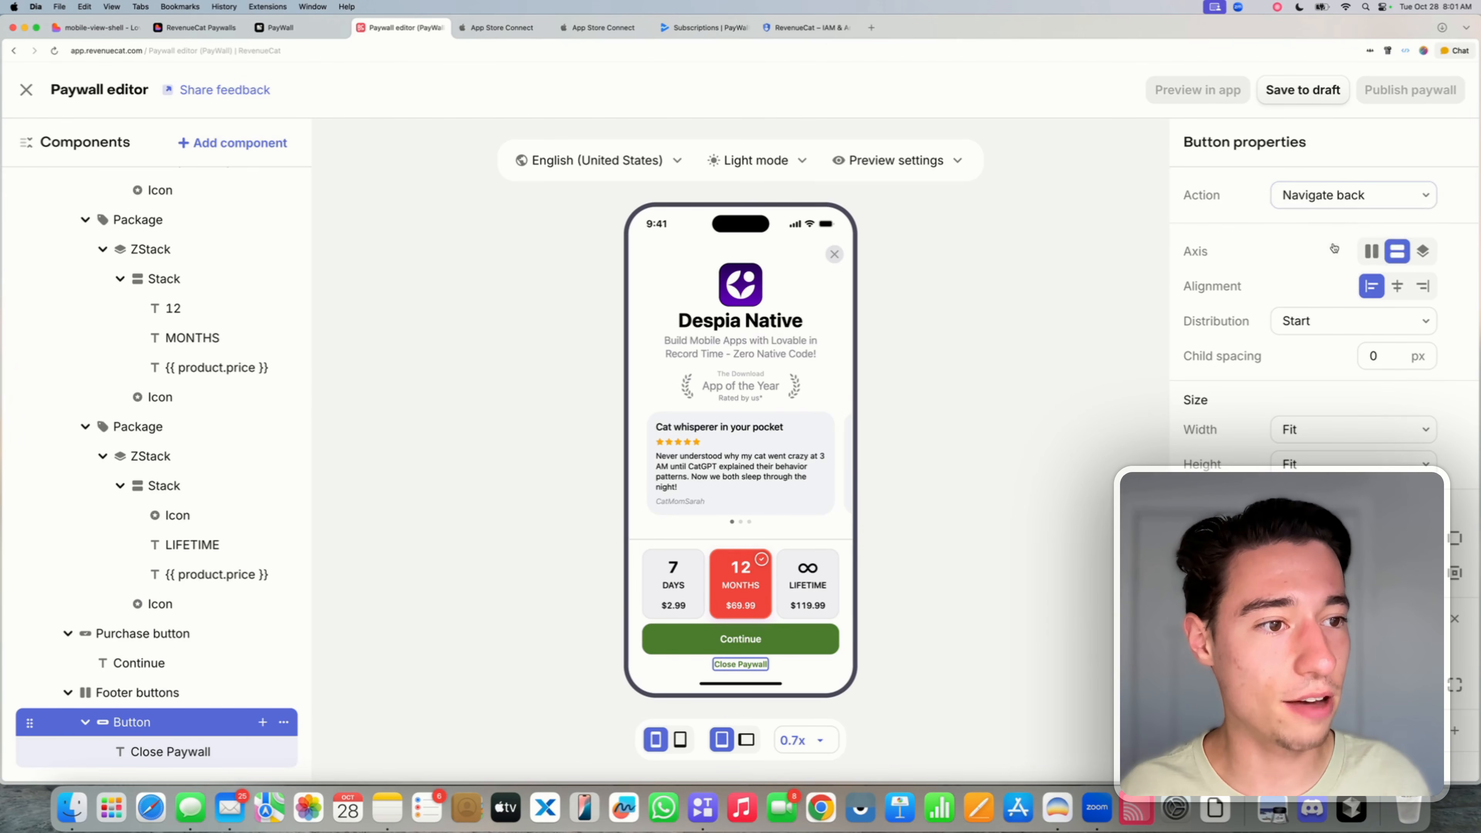
left_click(1336, 196)
left_click(1319, 227)
left_click(1317, 231)
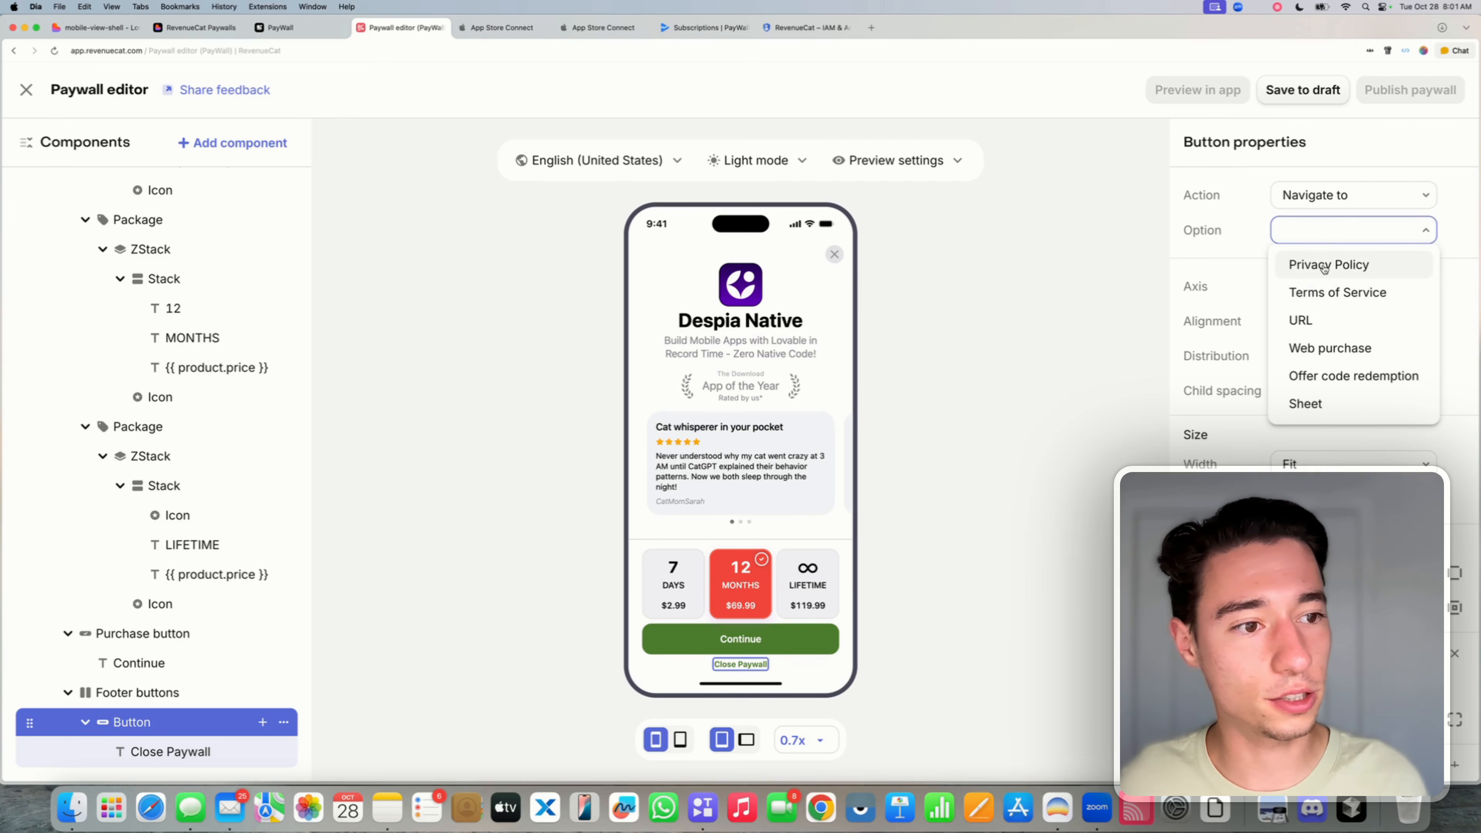
left_click(1331, 348)
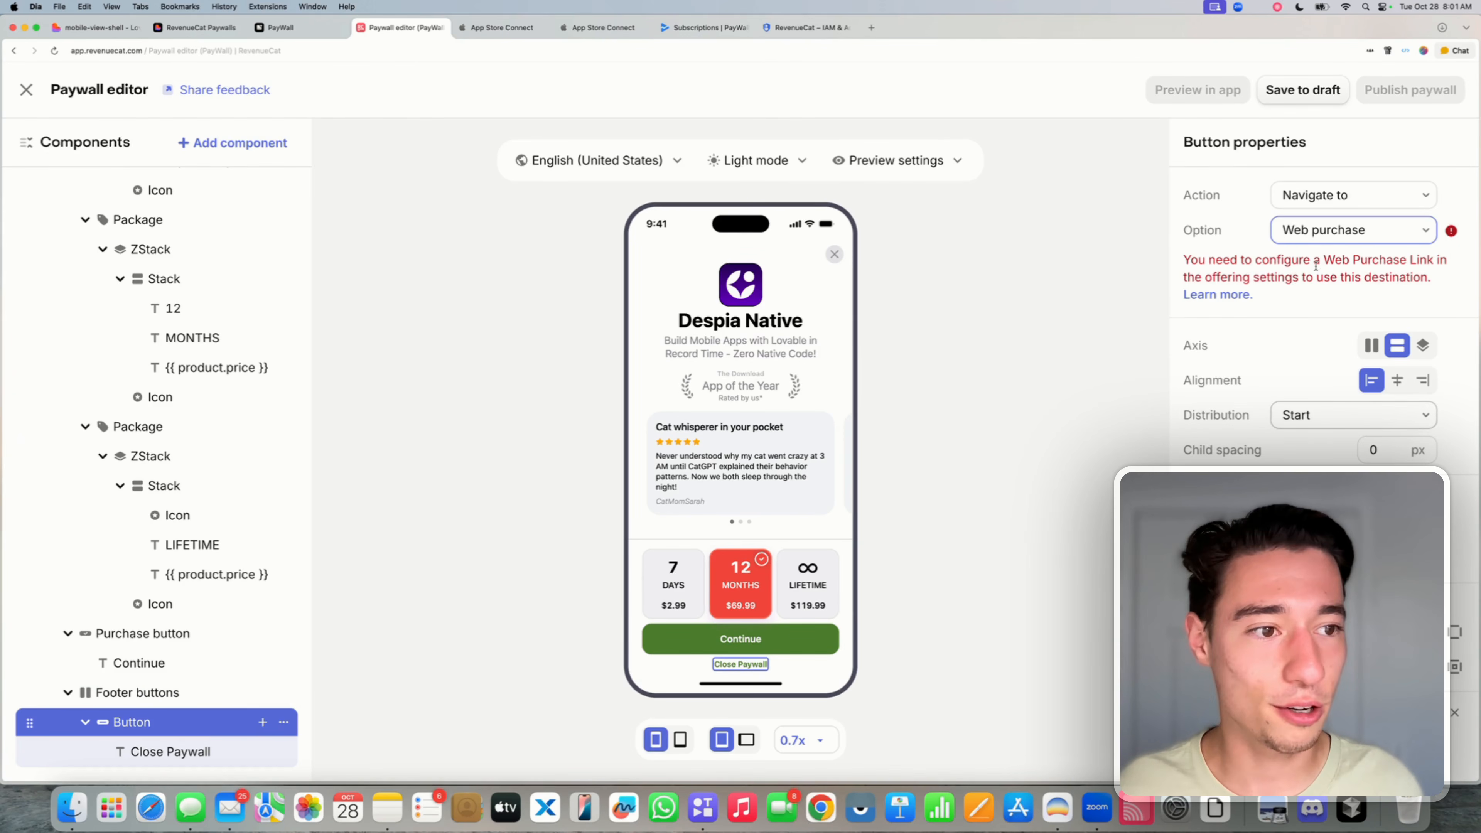
left_click(1319, 197)
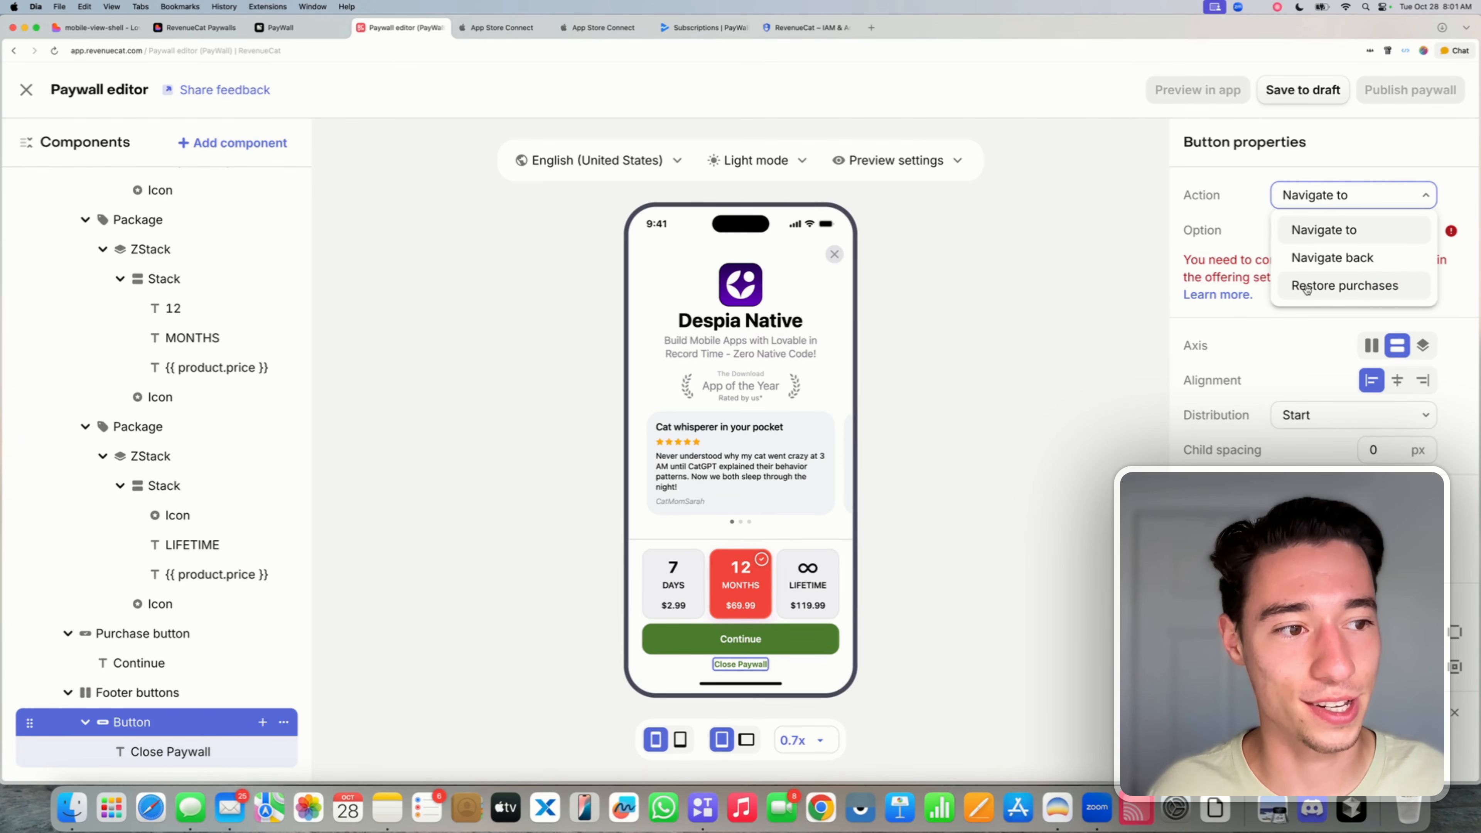
left_click(1309, 258)
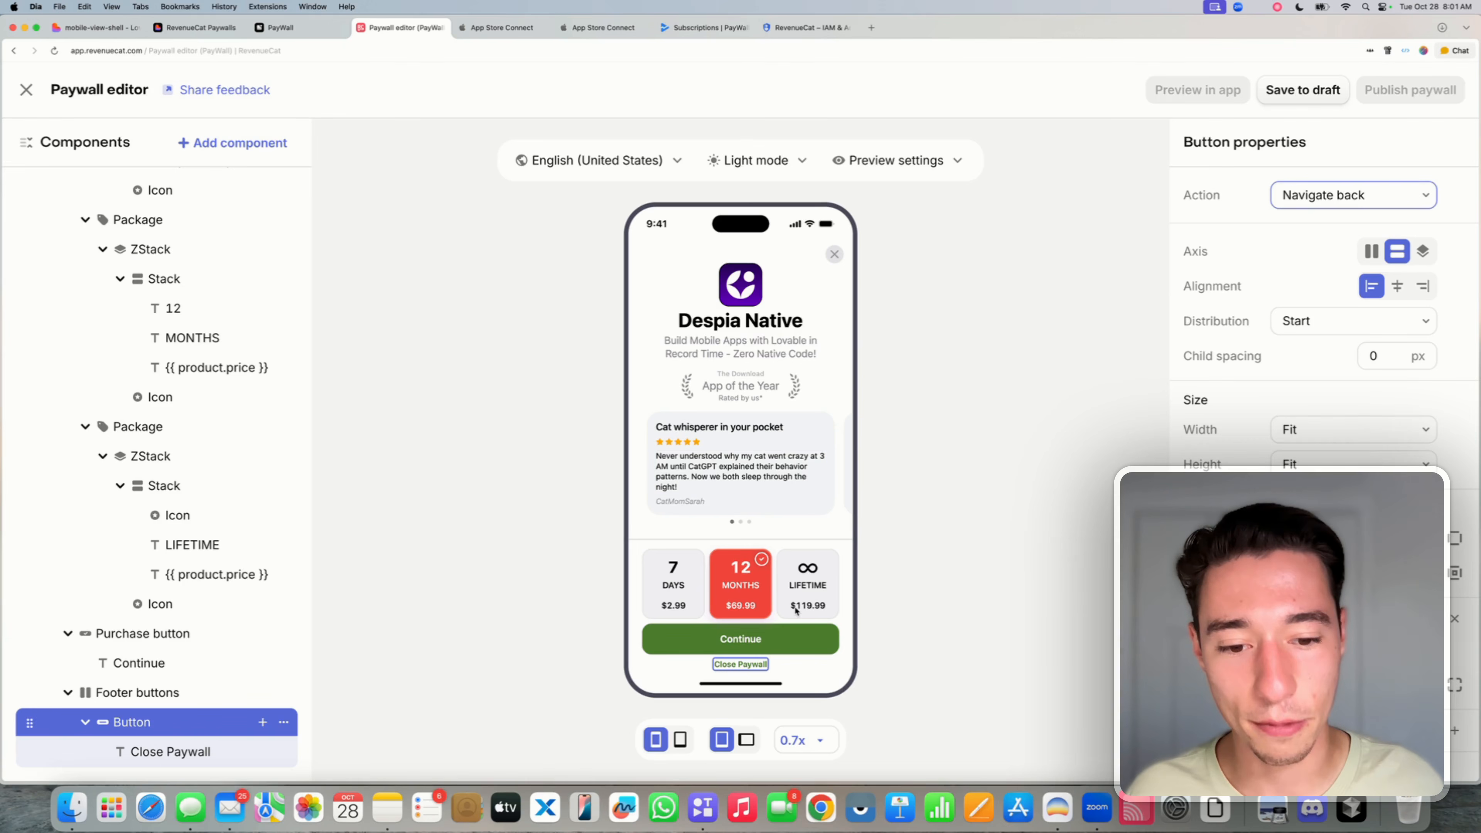
- Collapse the package tree and select the 7 DAYS weekly package
left_click(186, 455)
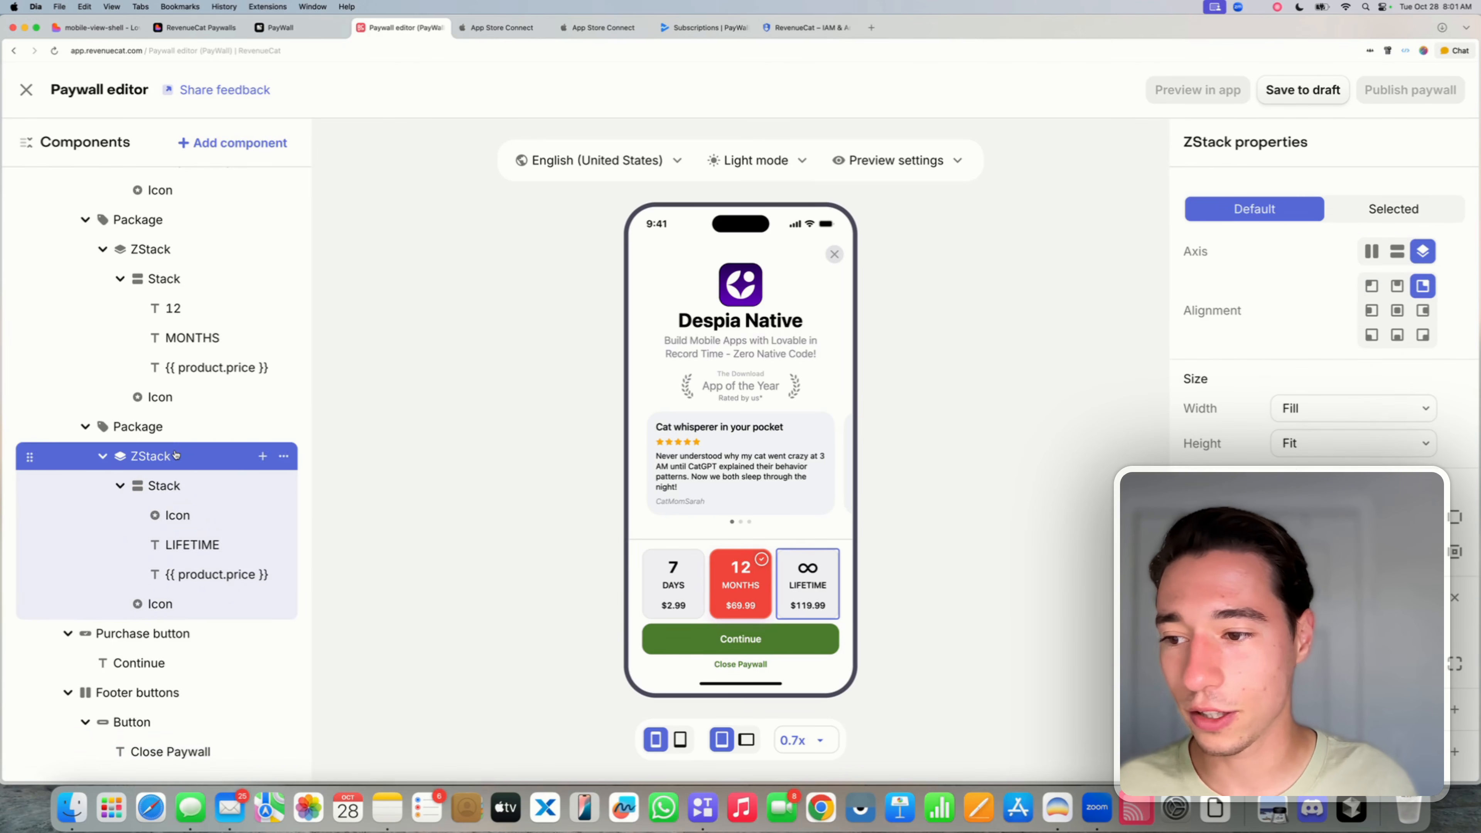
left_click(190, 427)
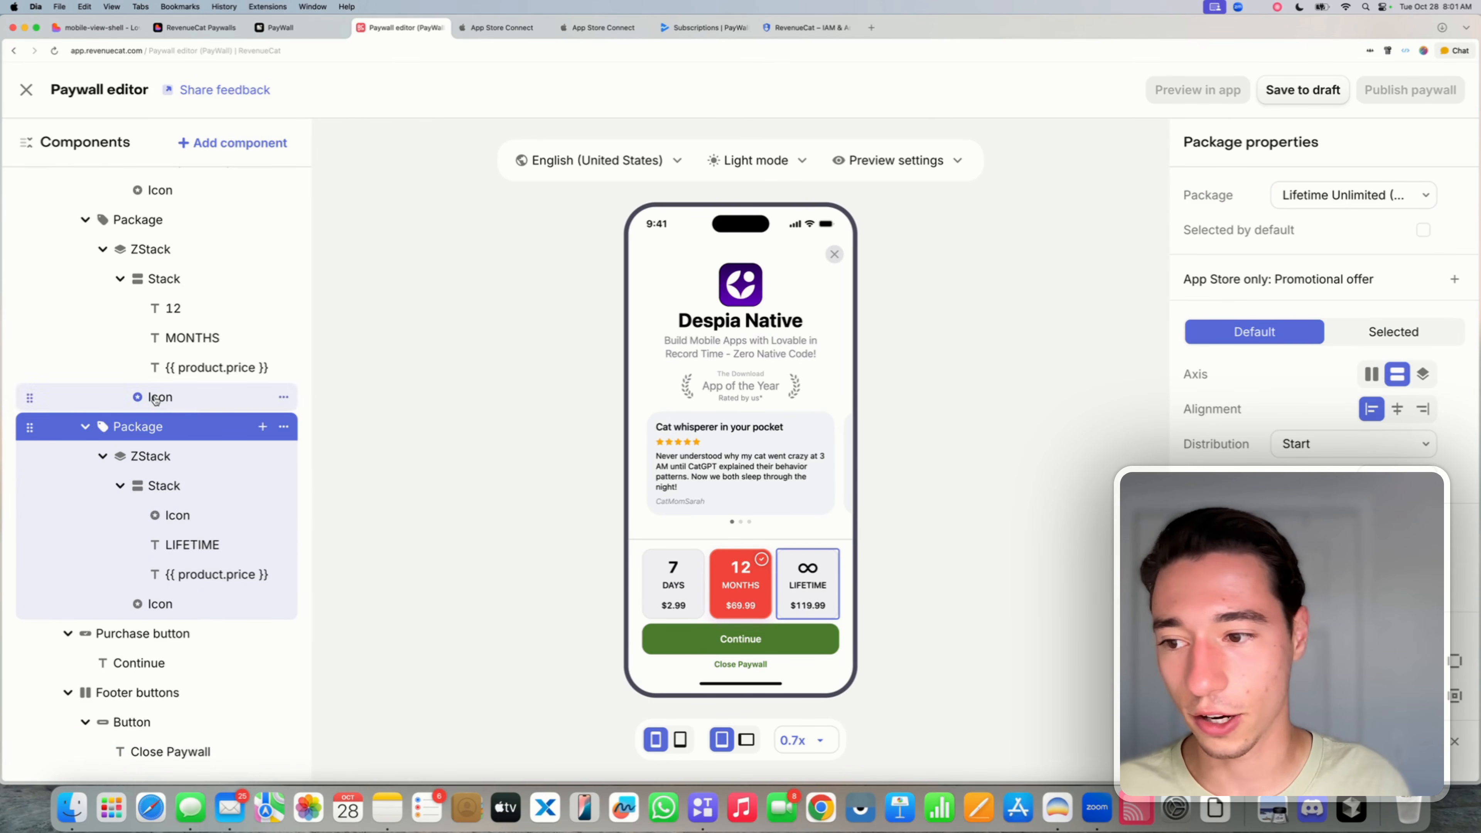
left_click(86, 426)
left_click(86, 427)
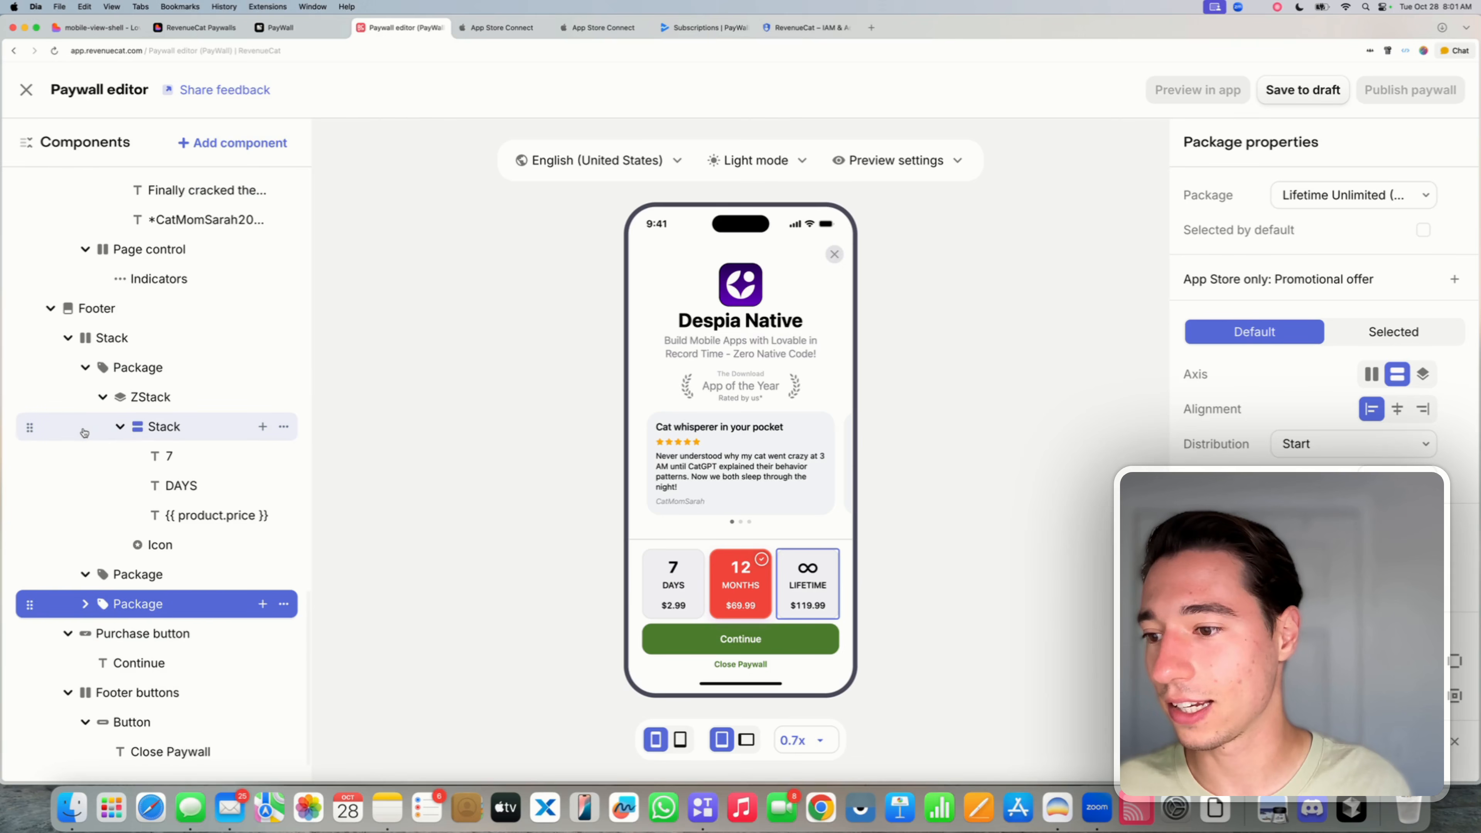
left_click(86, 368)
left_click(154, 545)
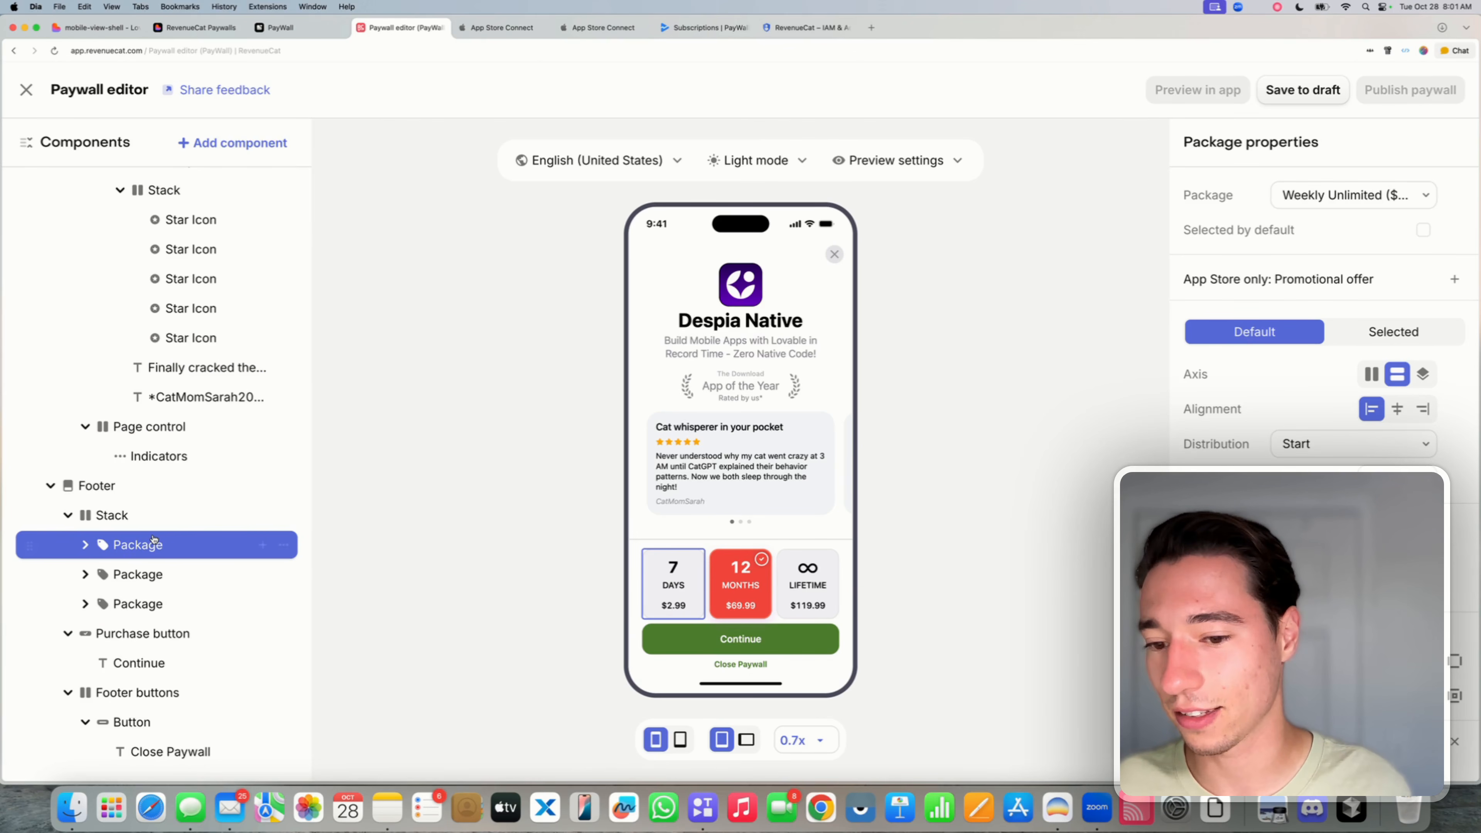
- In the package's Selected style, set a pale green fill and a light grey in place of purple
left_click(1362, 328)
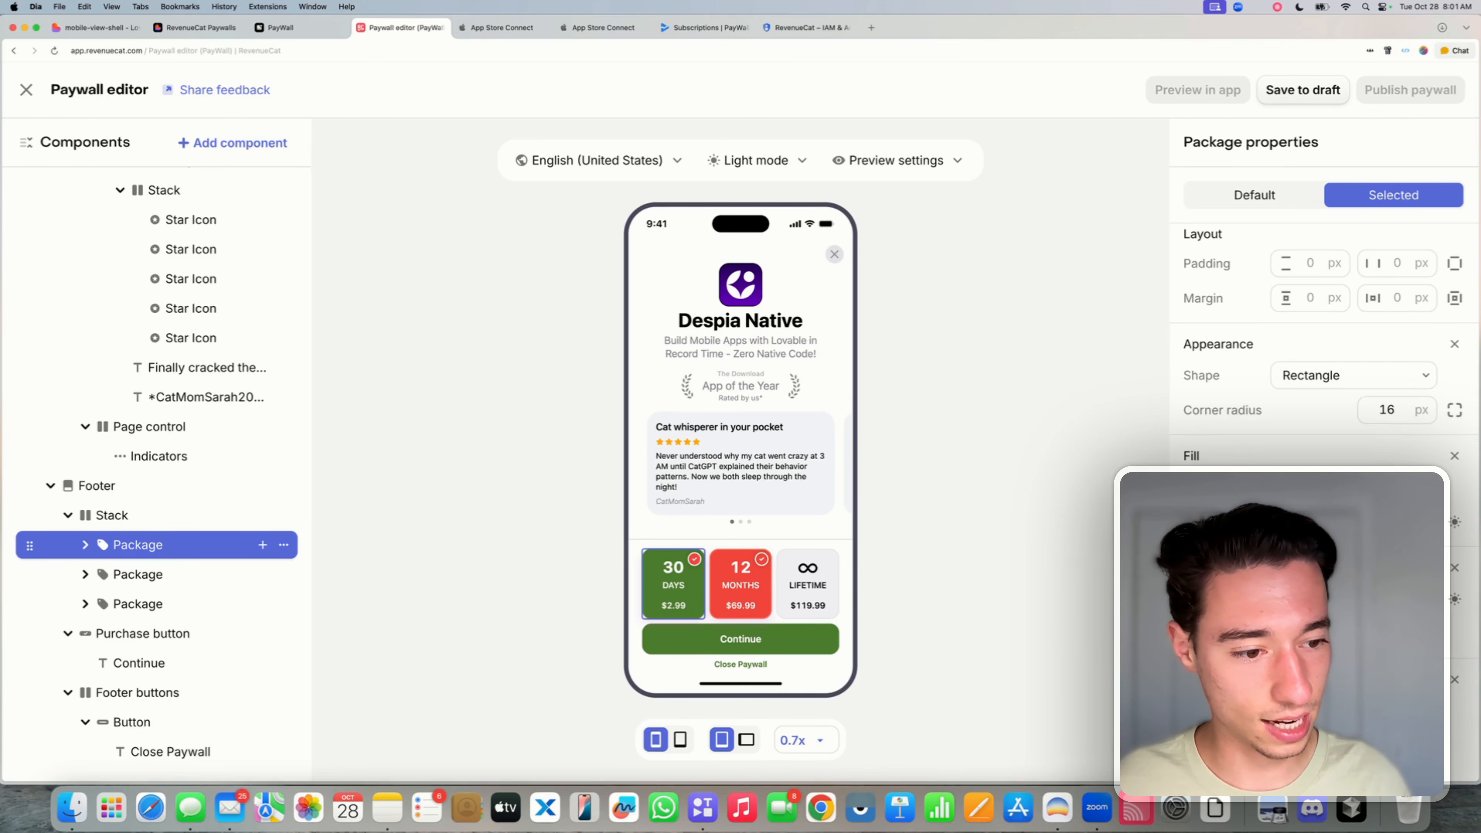
left_click(1290, 523)
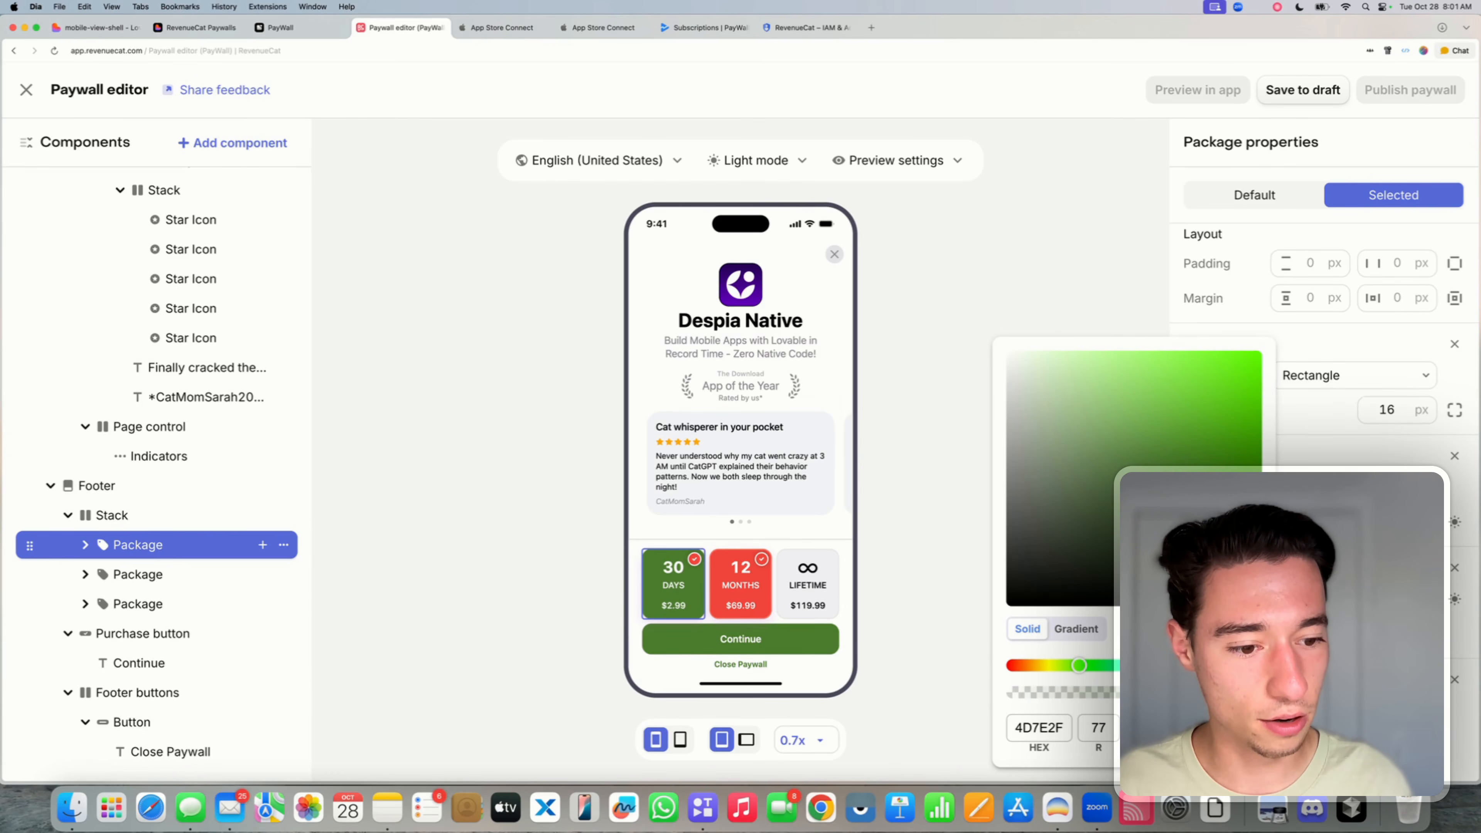
left_click_drag(1119, 421, 1080, 402)
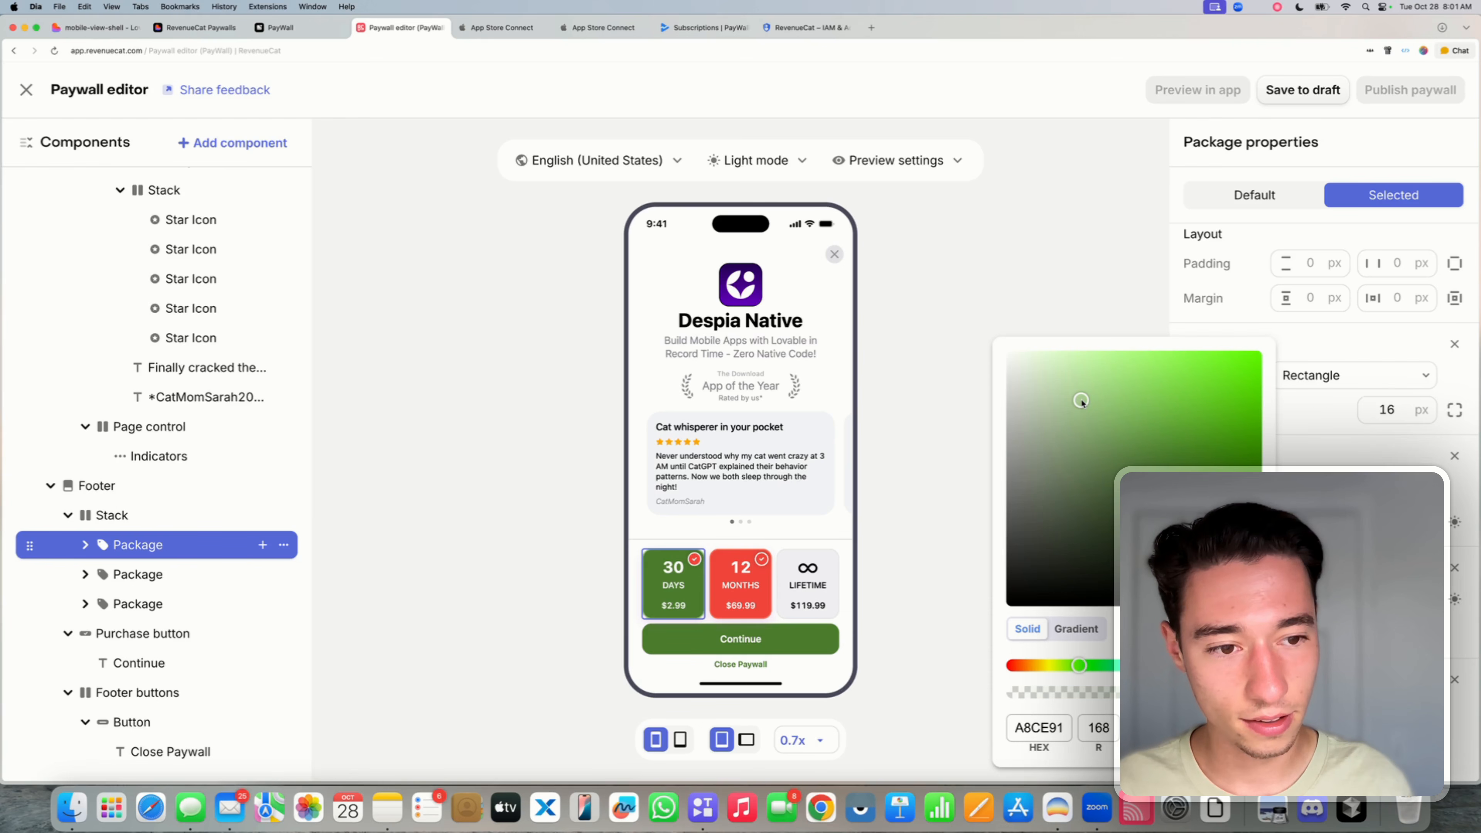
left_click(1308, 433)
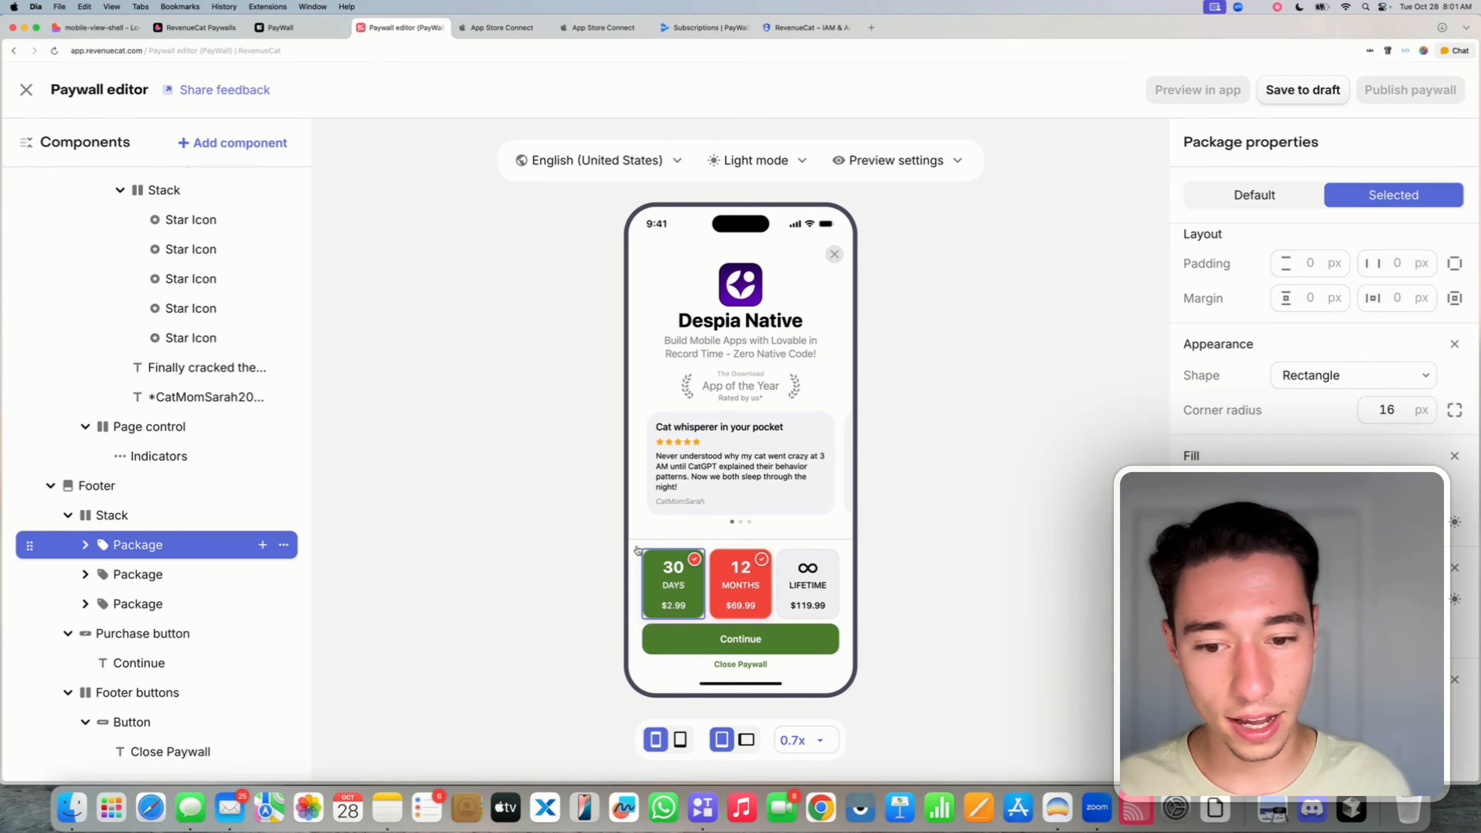
scroll(1324, 408, "down", 2)
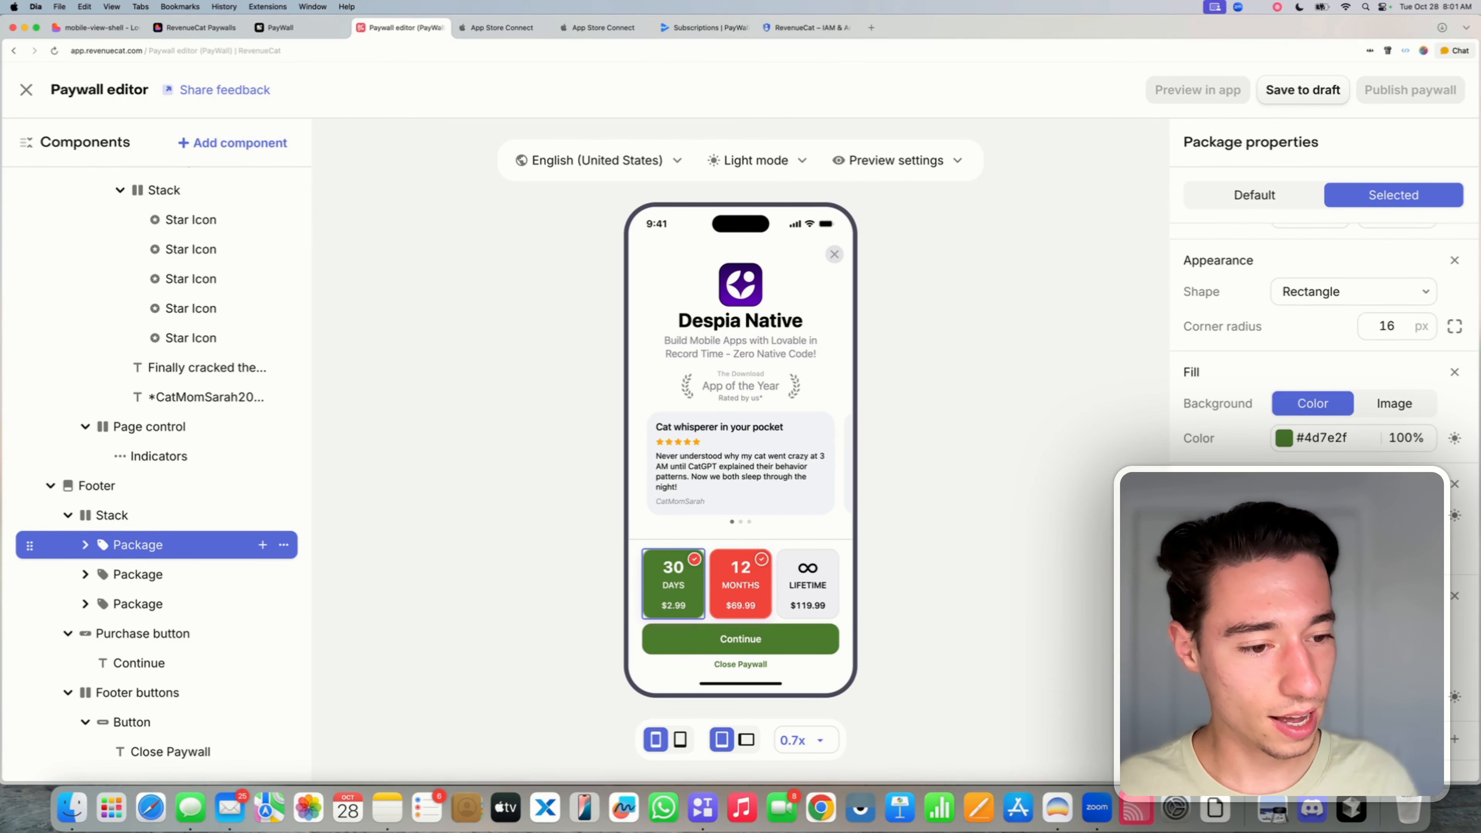
left_click(1283, 438)
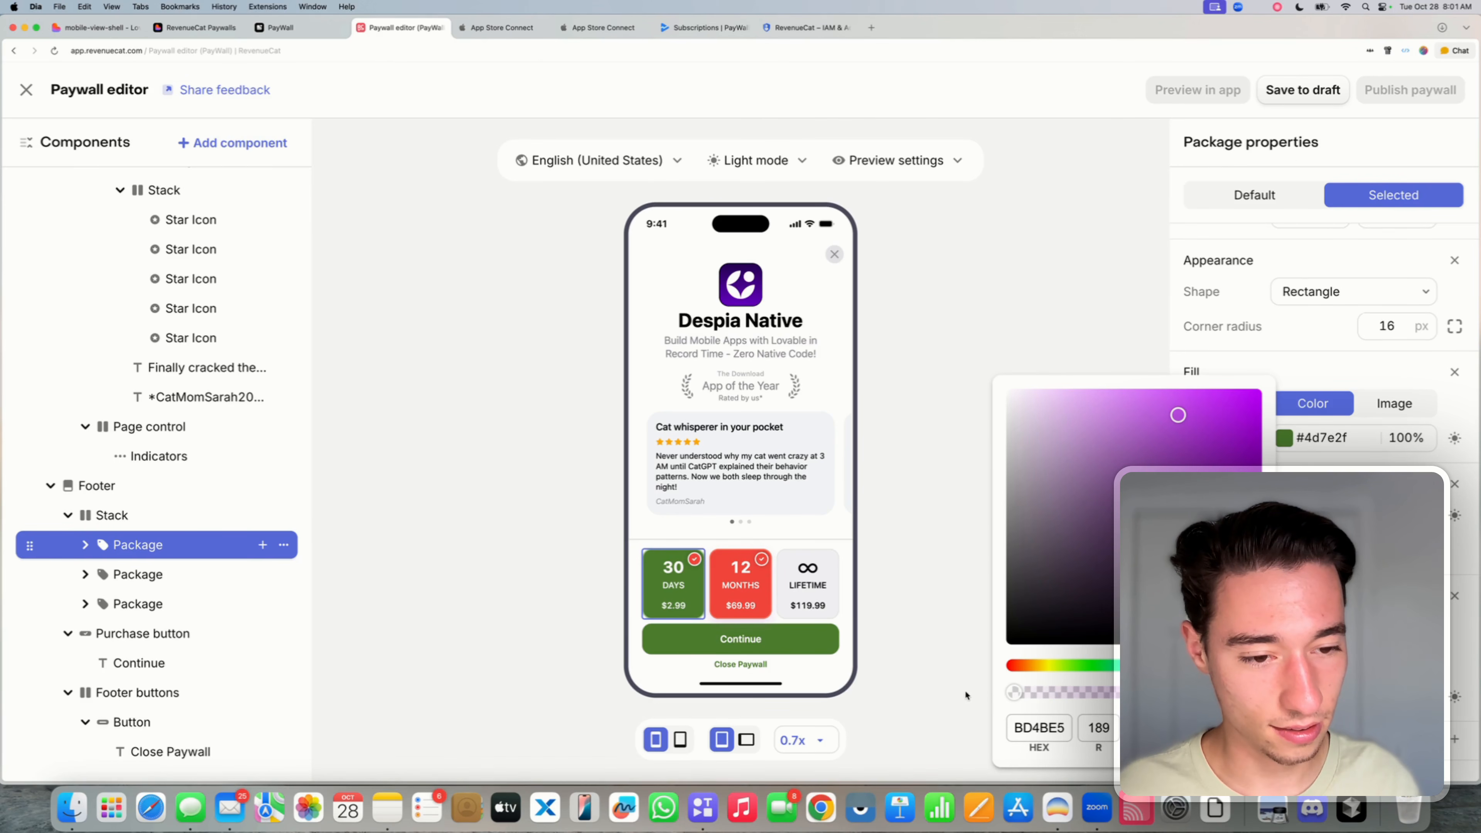
left_click_drag(1038, 454, 990, 386)
key("Escape")
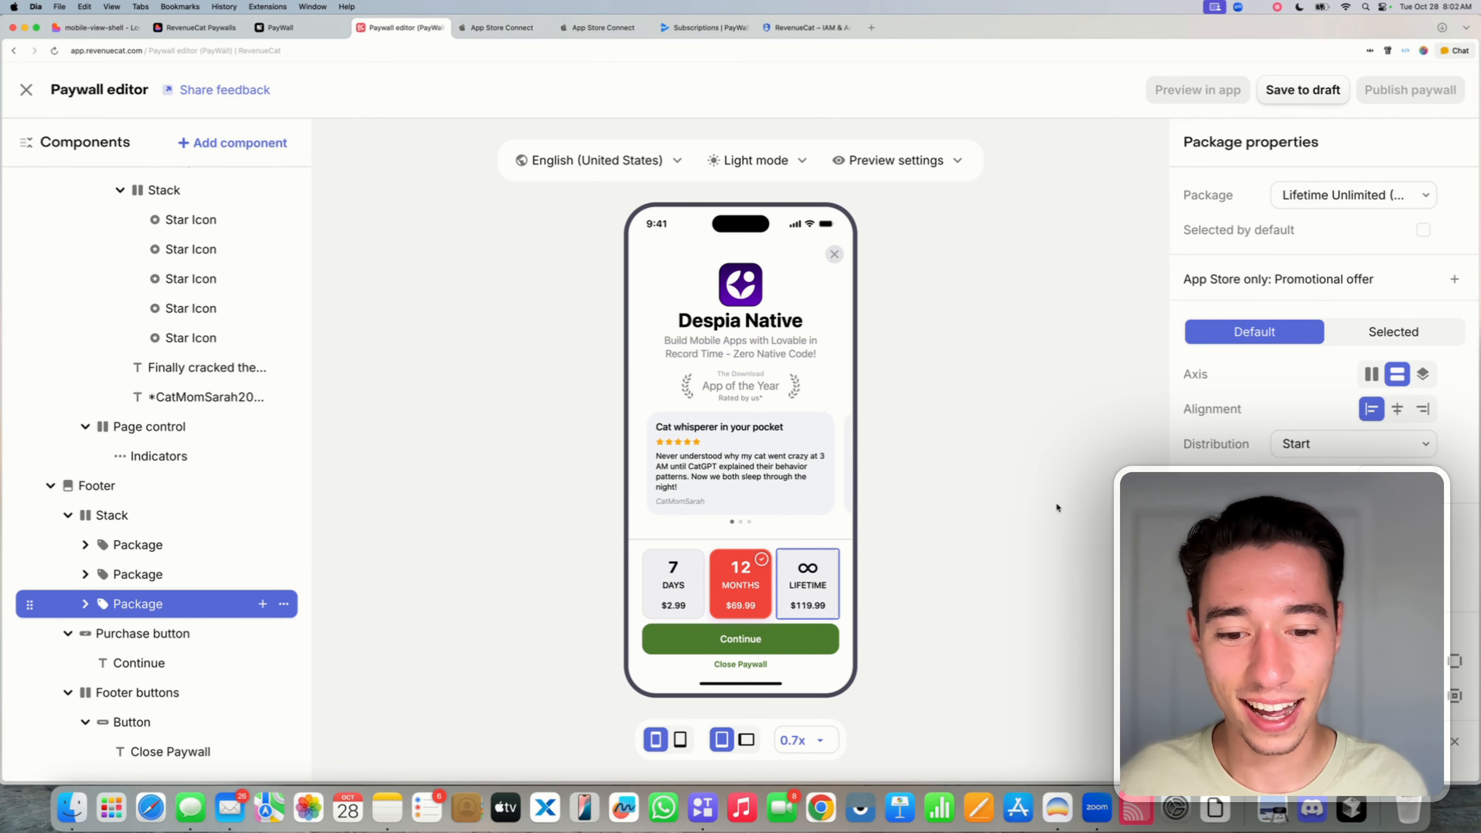
- Undo the last three paywall edits, restoring the red Continue button
left_click(892, 598)
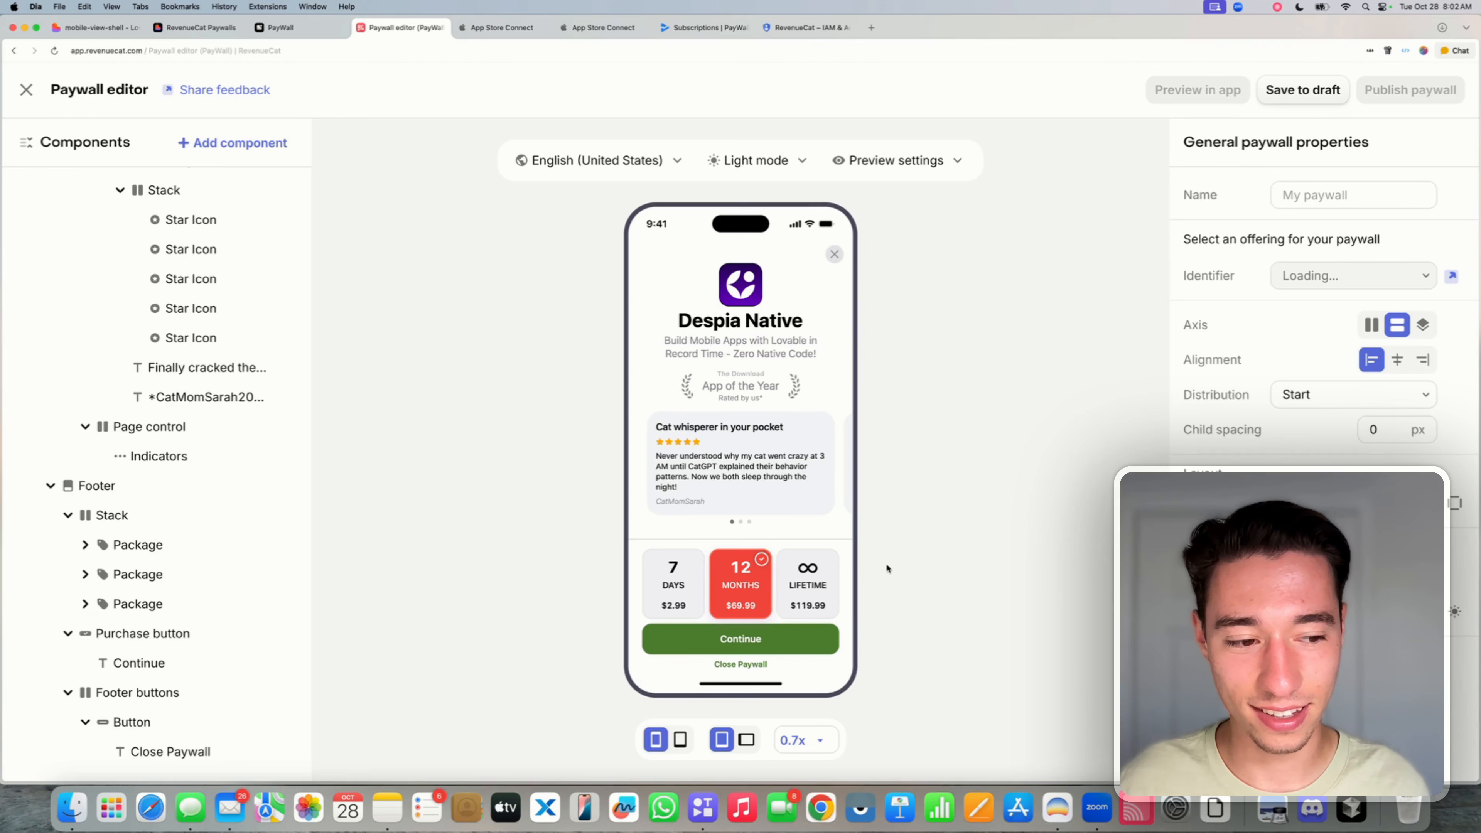
key("super+z")
key("super+z")
key("super+z")
key("super+z")
key("super+z")
key("super+z")
key("super+z")
key("super+z")
key("super+z")
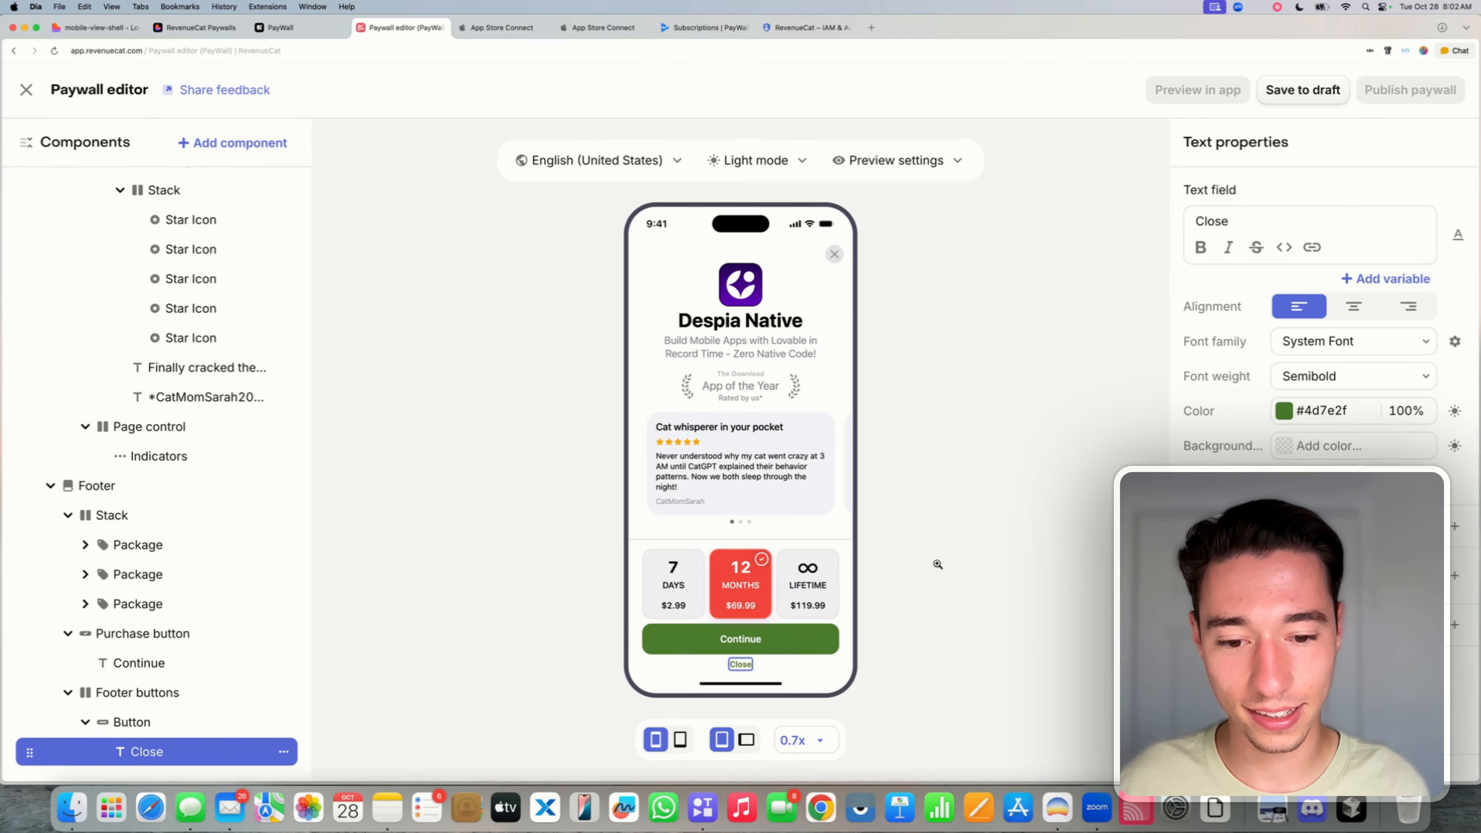
key("super+z")
key("super+z")
key("super+z")
key("super+z")
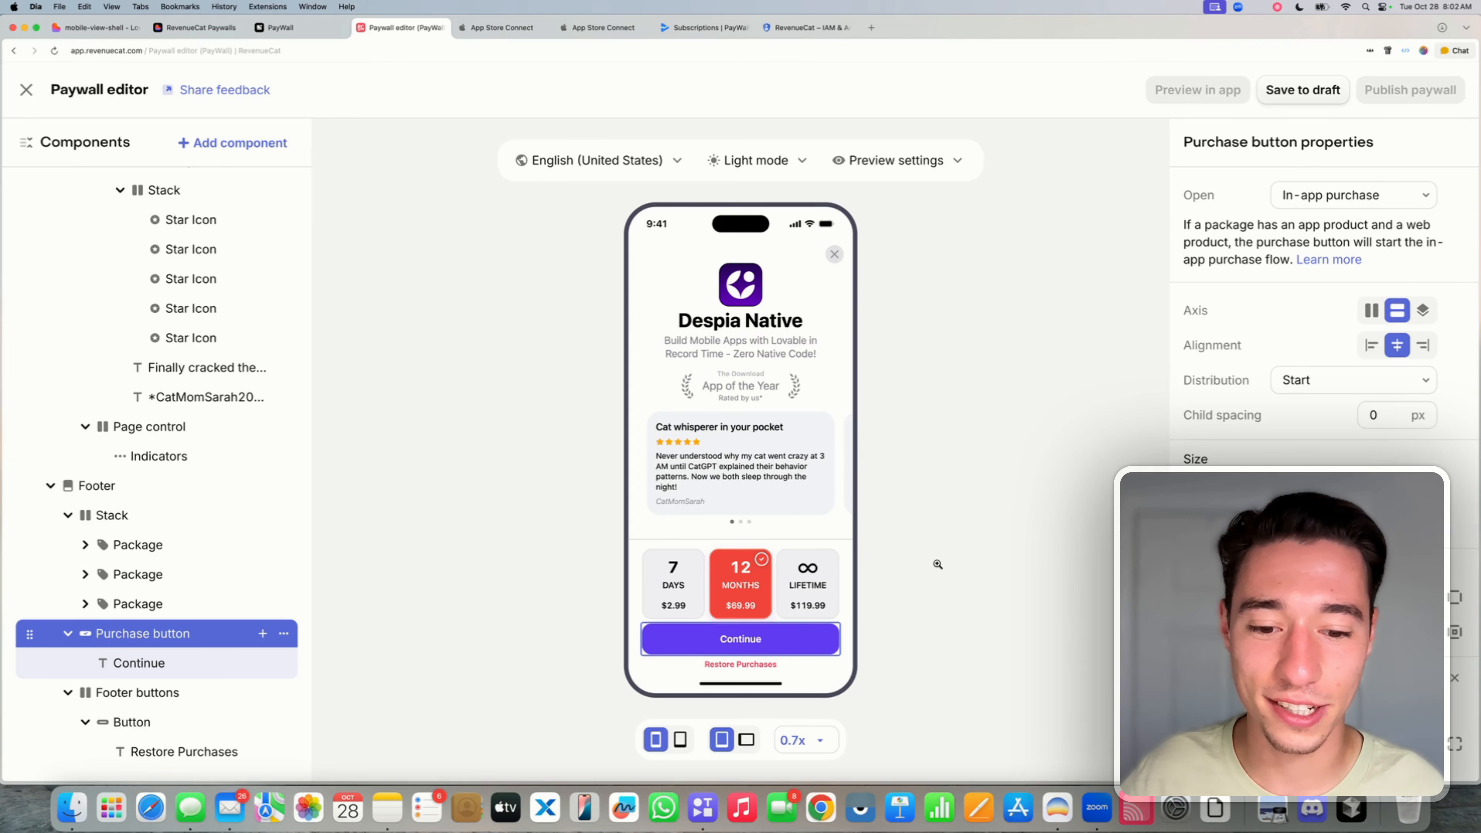
key("super+z")
- Replace the footer's Restore Purchases label with 'Close Offer'
left_click(764, 664)
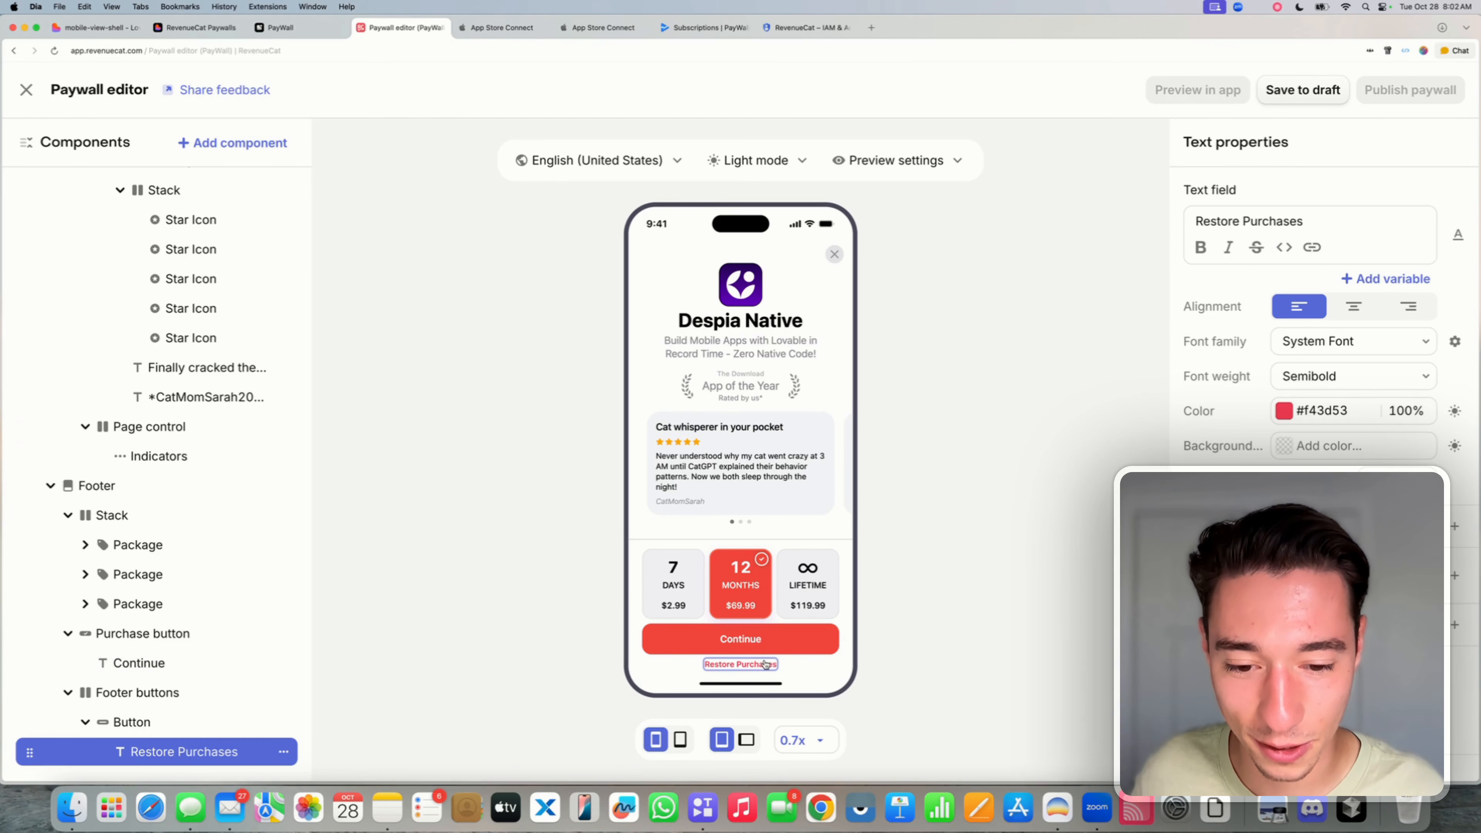
left_click(1316, 226)
key("super+a")
key("BackSpace")
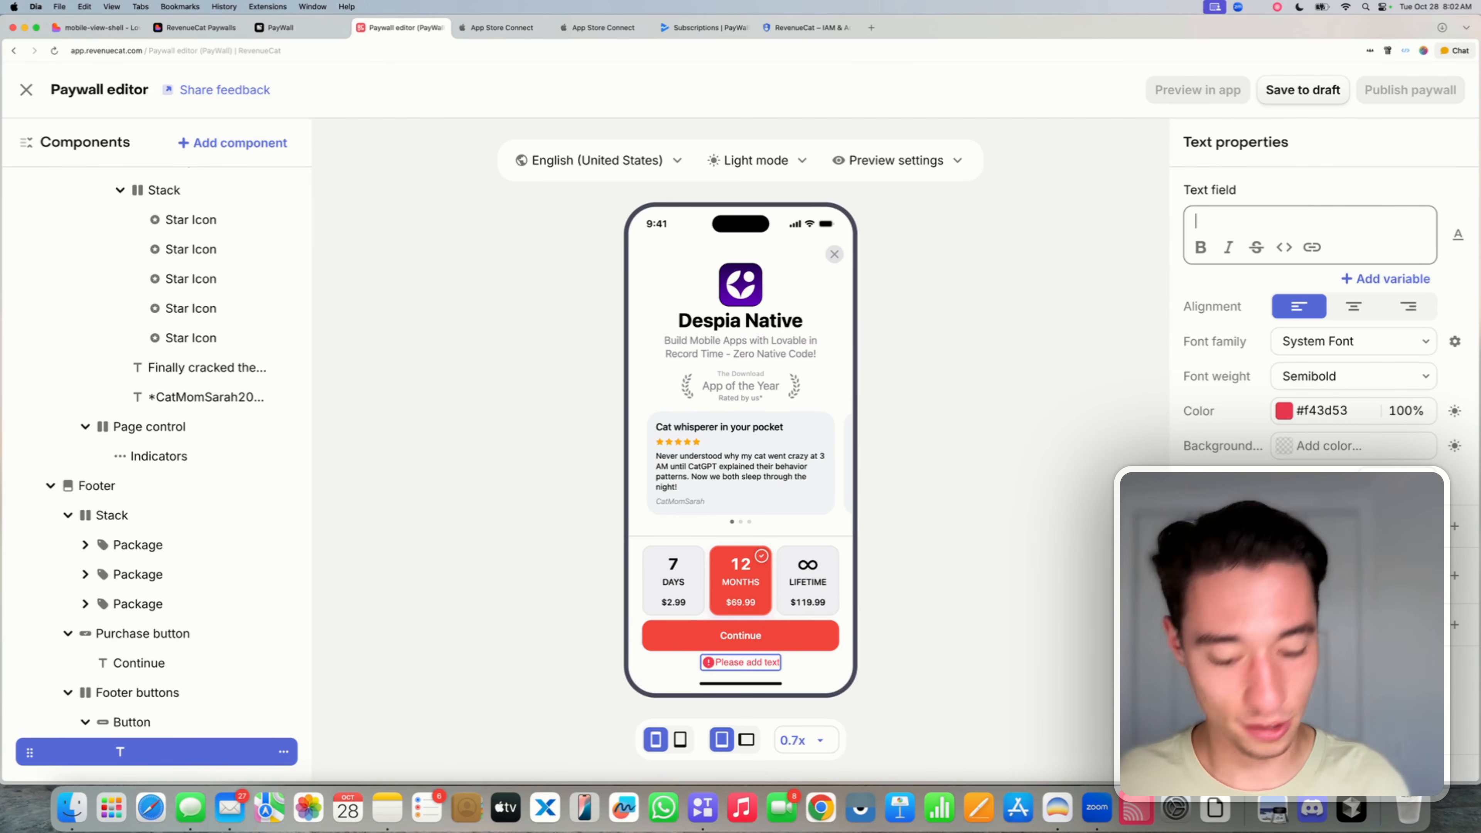
type("Cloise")
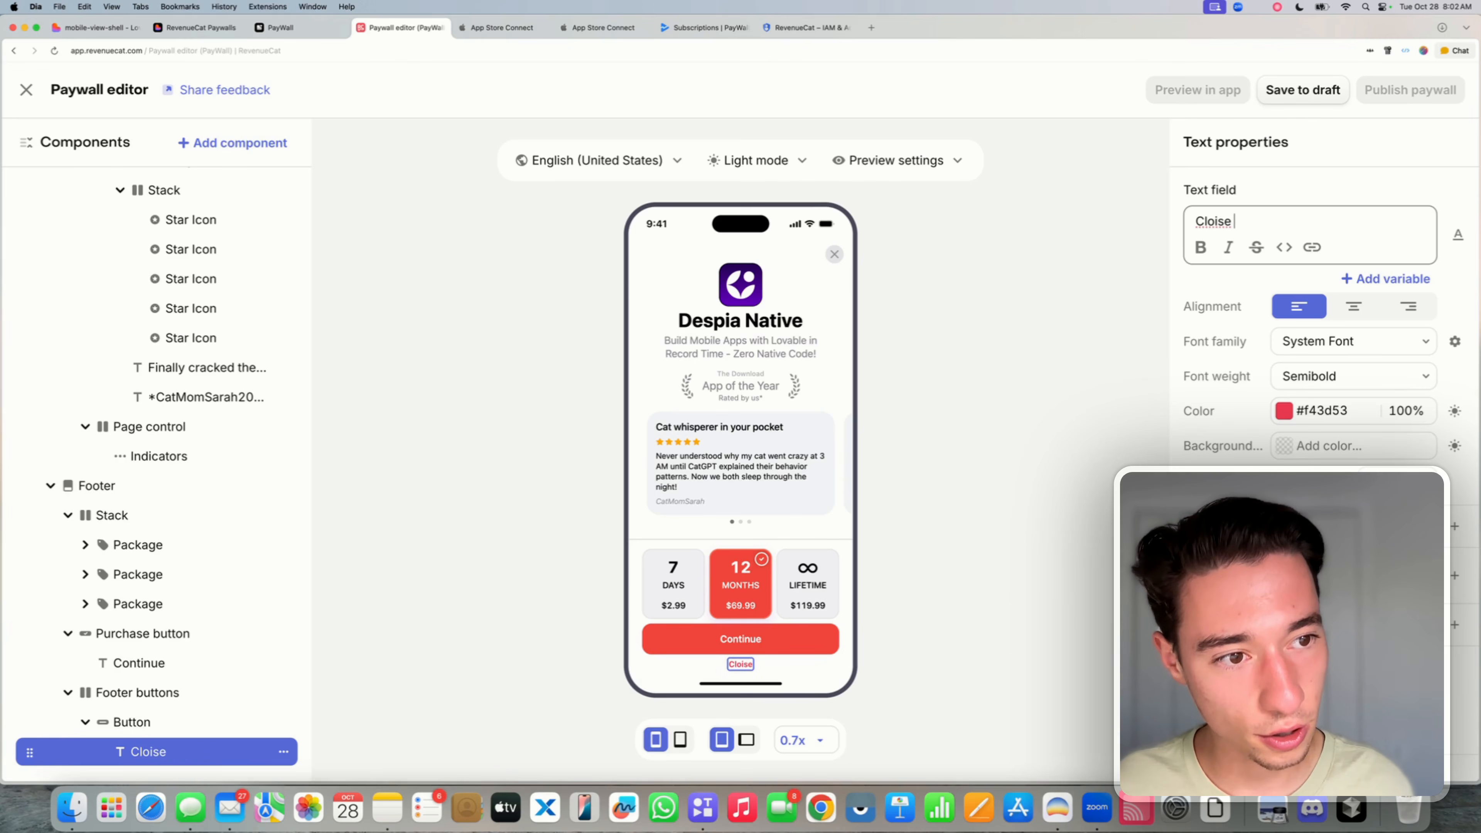
key("BackSpace")
key("BackSpace")
key("BackSpace")
type("se Offer")
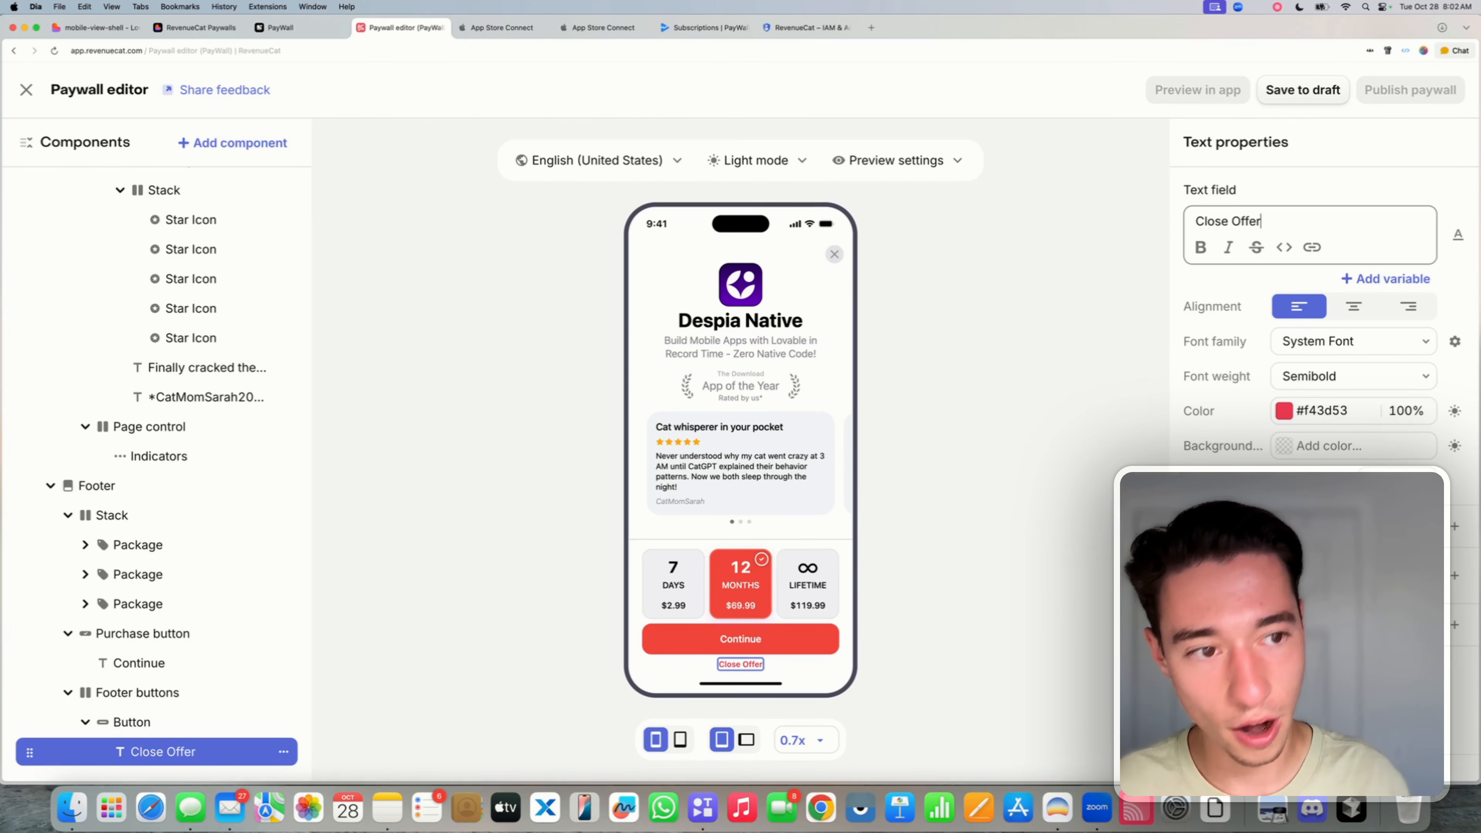
- Set the footer link's button action to Navigate back
left_click(204, 721)
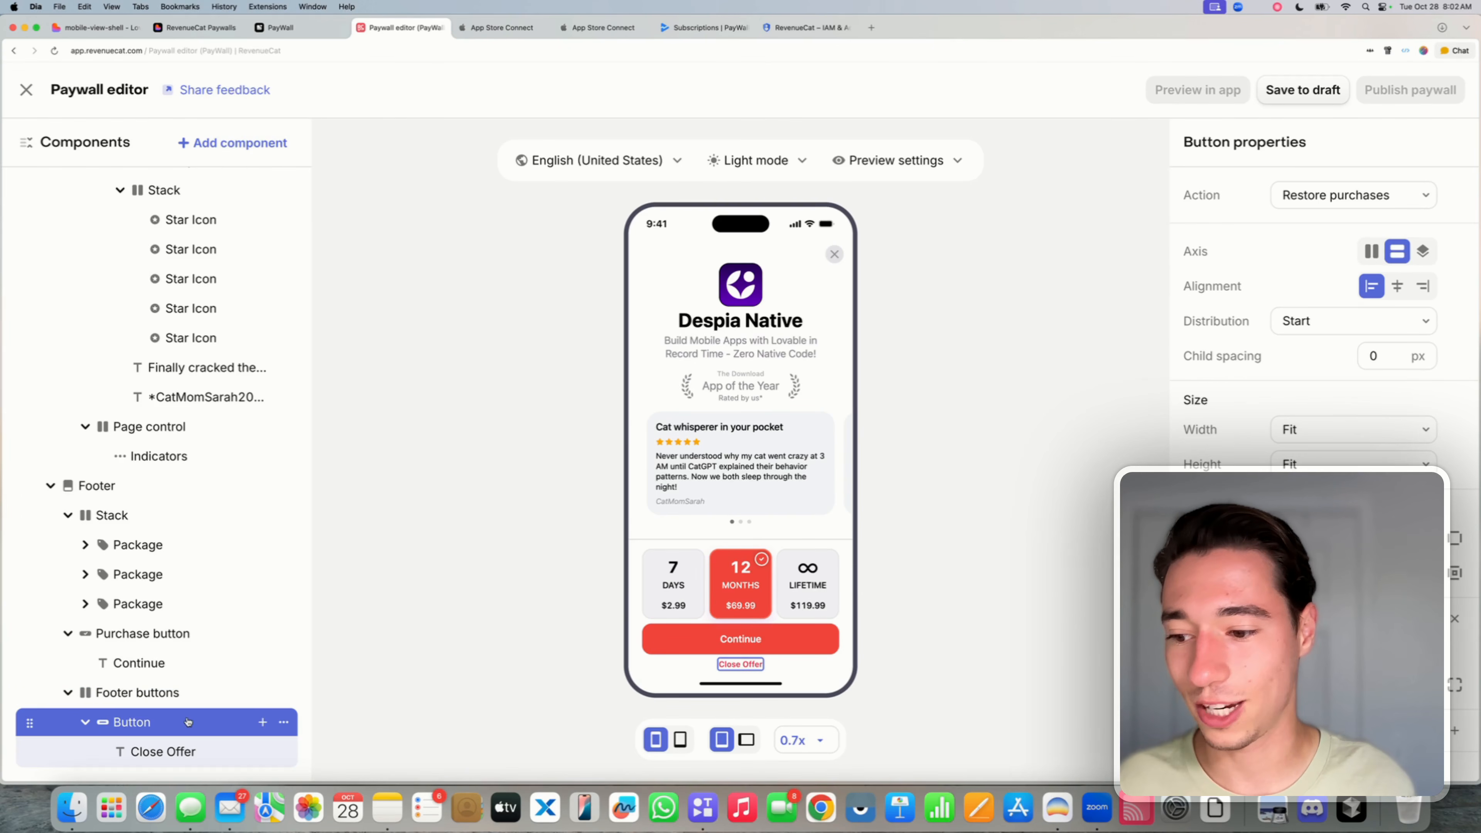
left_click(1347, 195)
left_click(1324, 229)
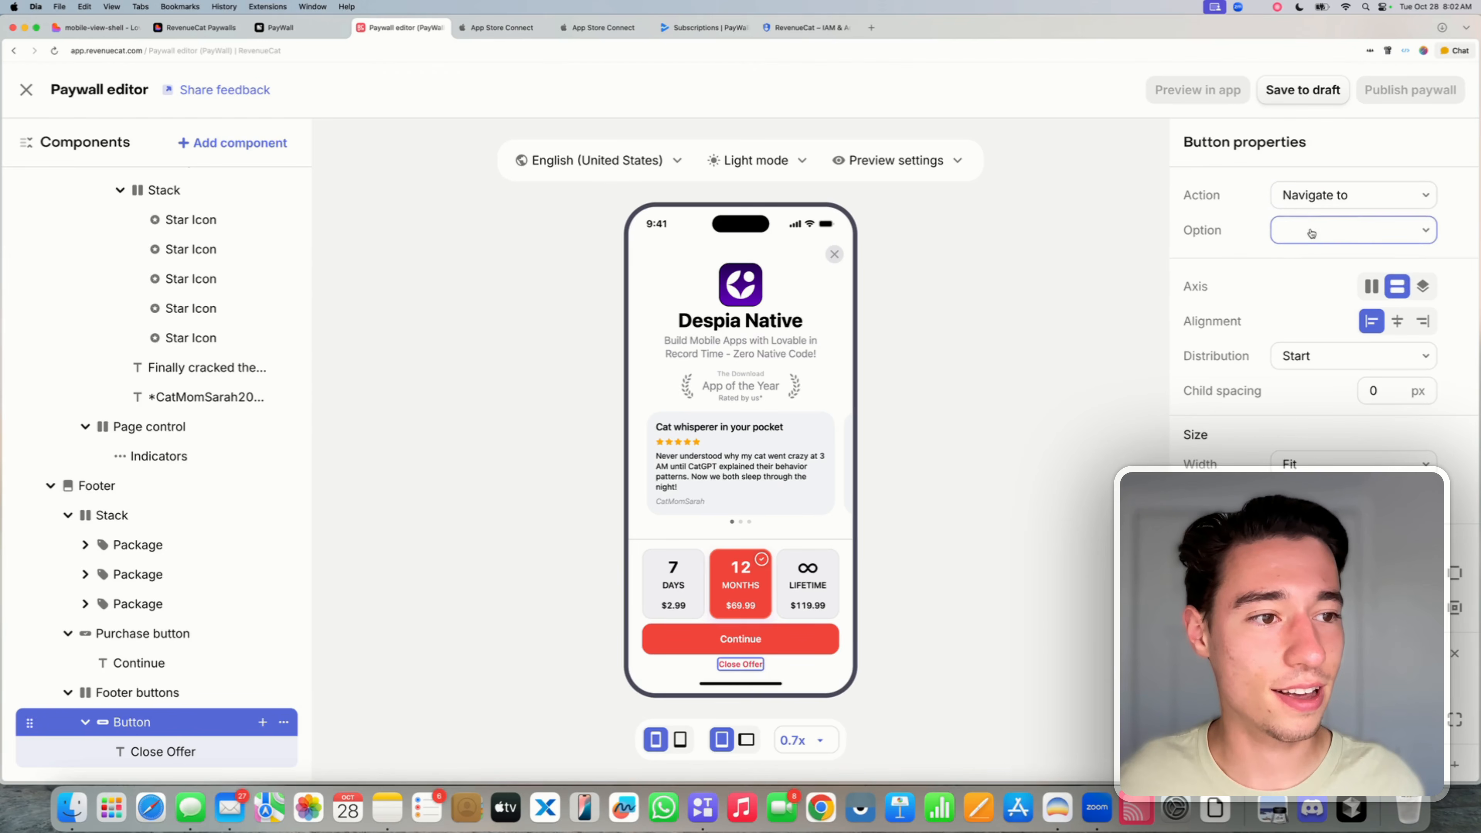
left_click(1315, 199)
left_click(1333, 257)
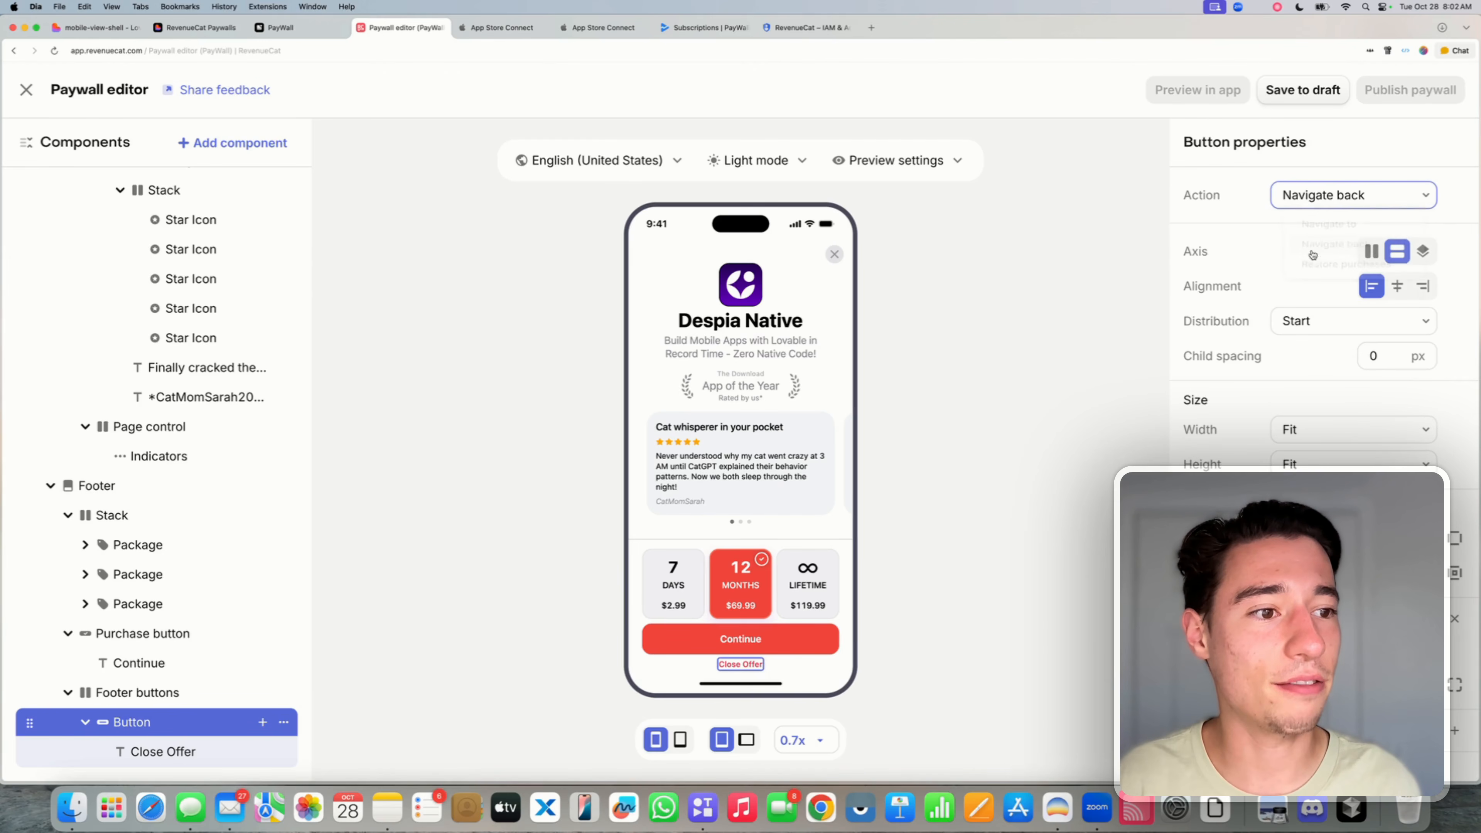
left_click(999, 434)
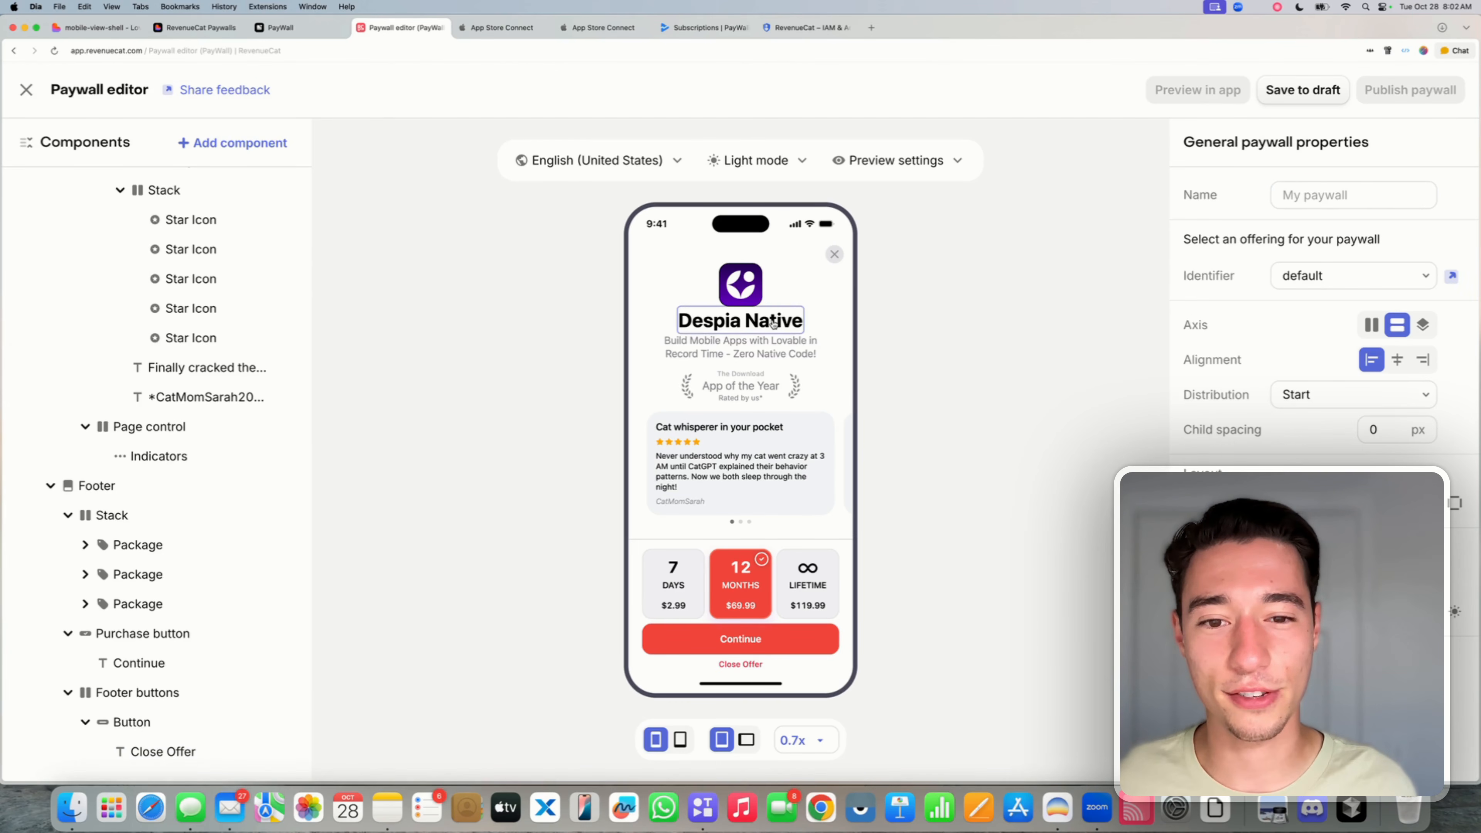
- Save the paywall to draft and publish it, confirming a supported SDK version
left_click(1301, 99)
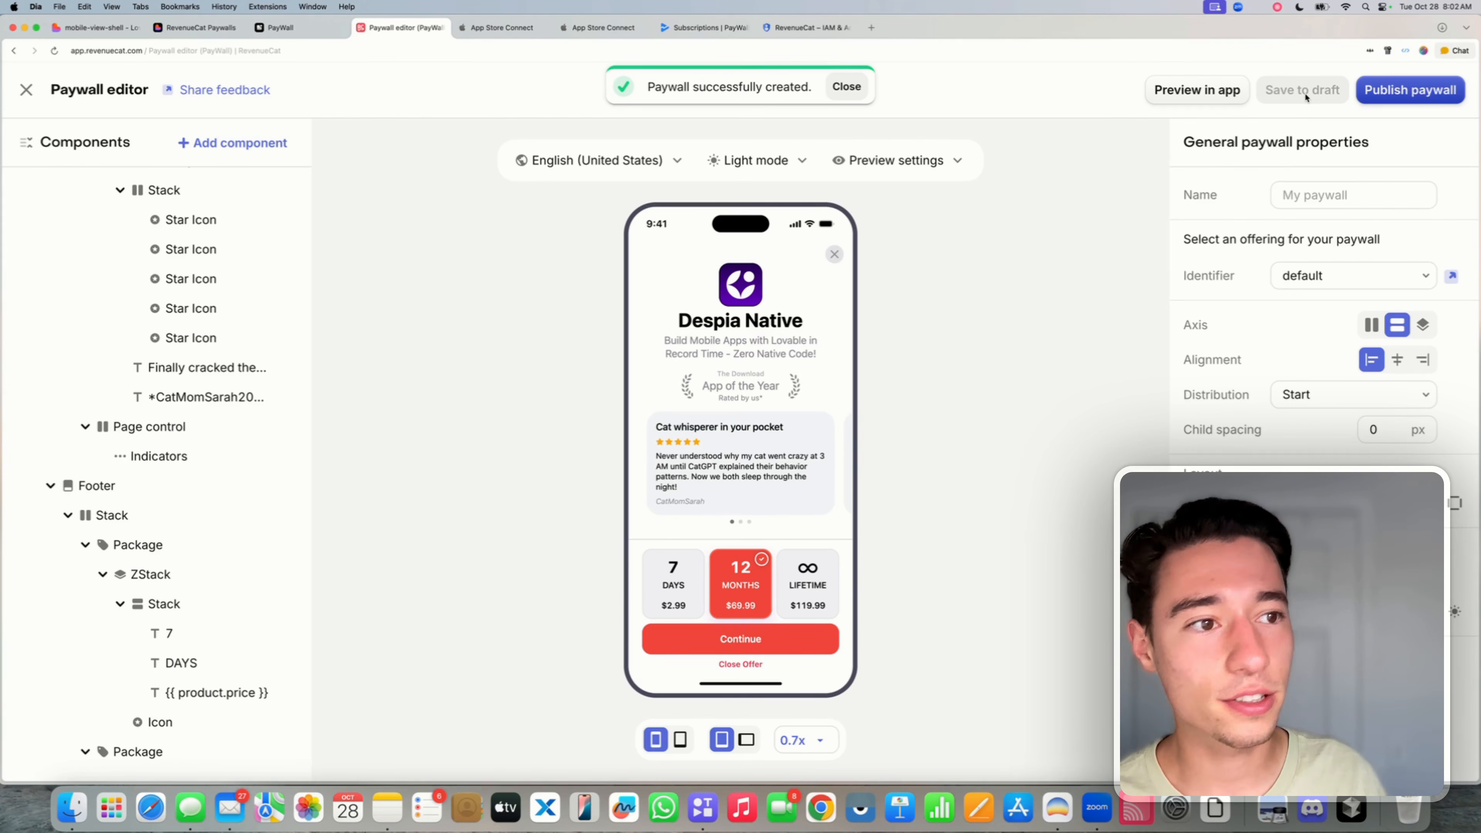
left_click(1414, 97)
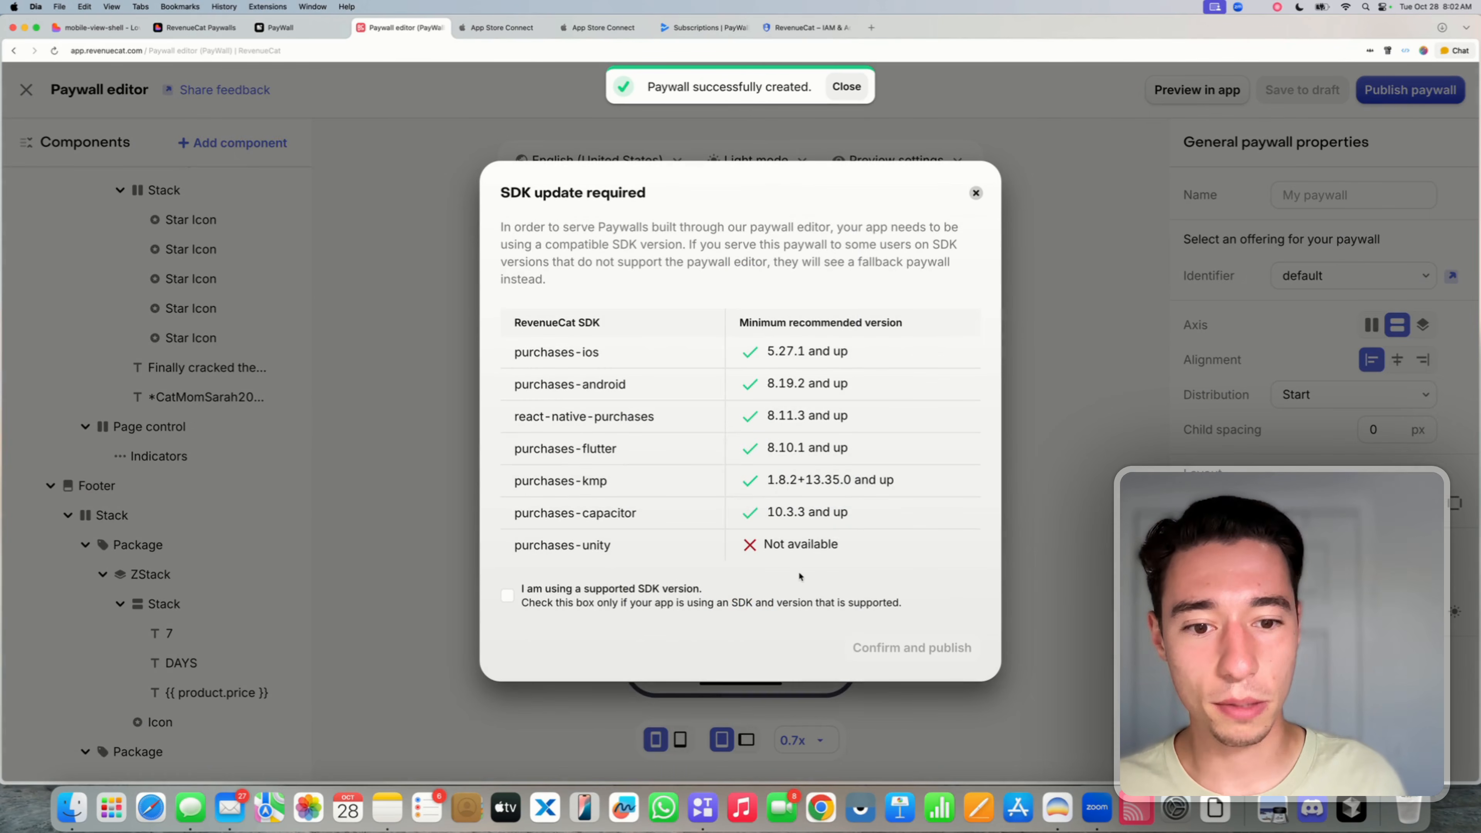
left_click(560, 611)
left_click(927, 649)
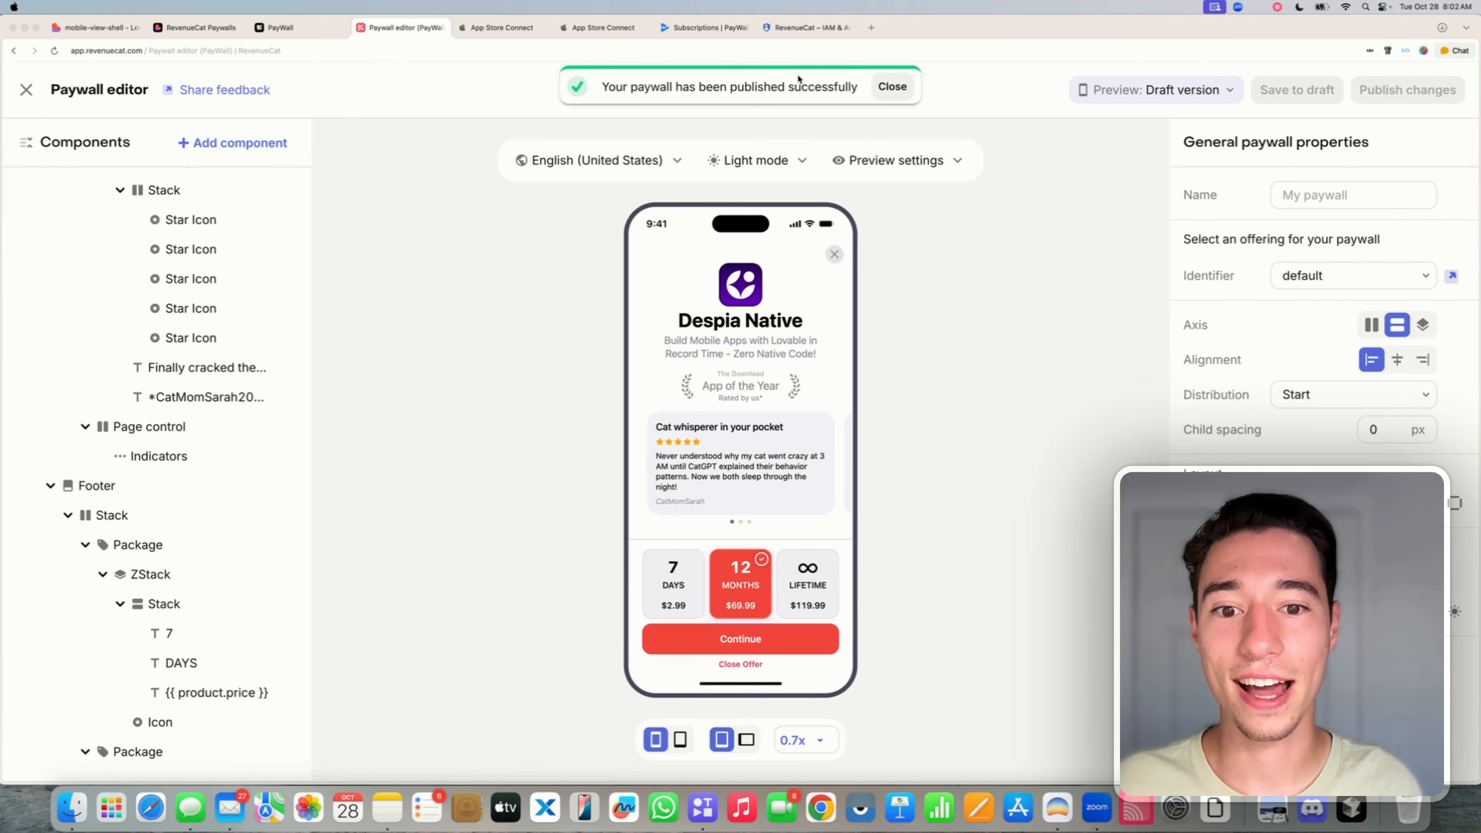
left_click(1045, 194)
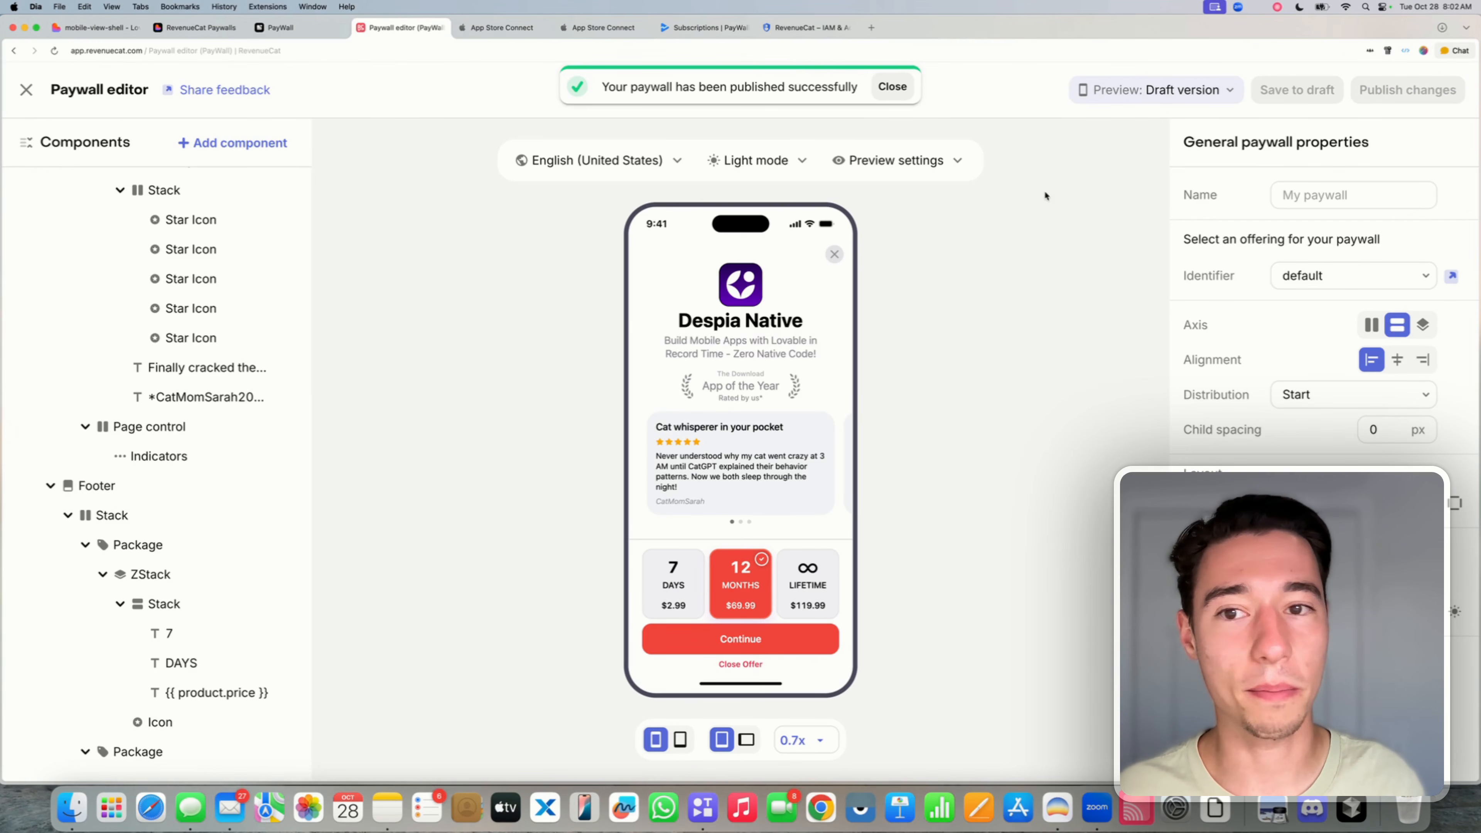
- Close the paywall editor and switch to the Despia RevenueCat Paywalls docs tab
left_click(26, 93)
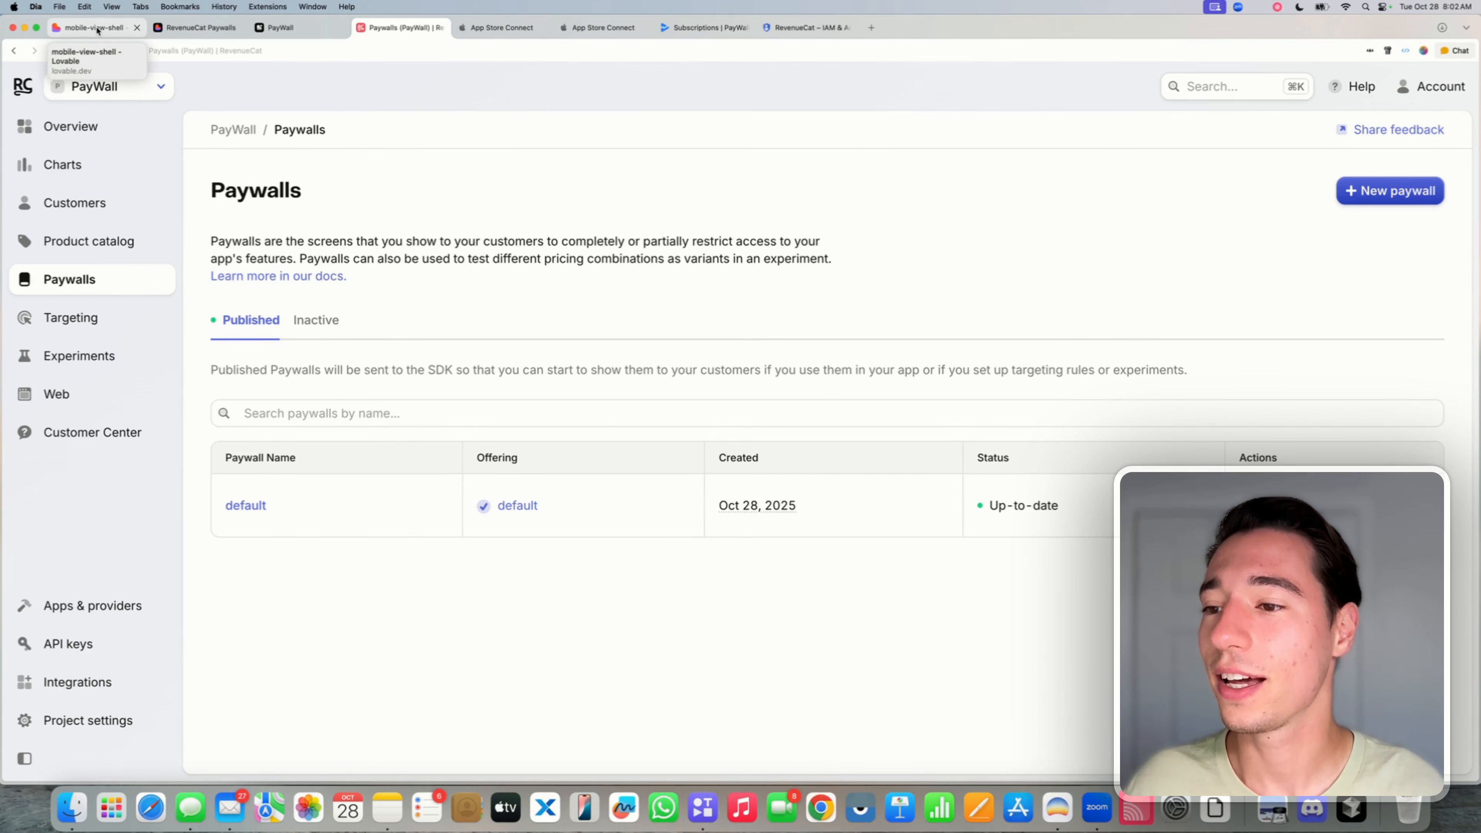
left_click(198, 28)
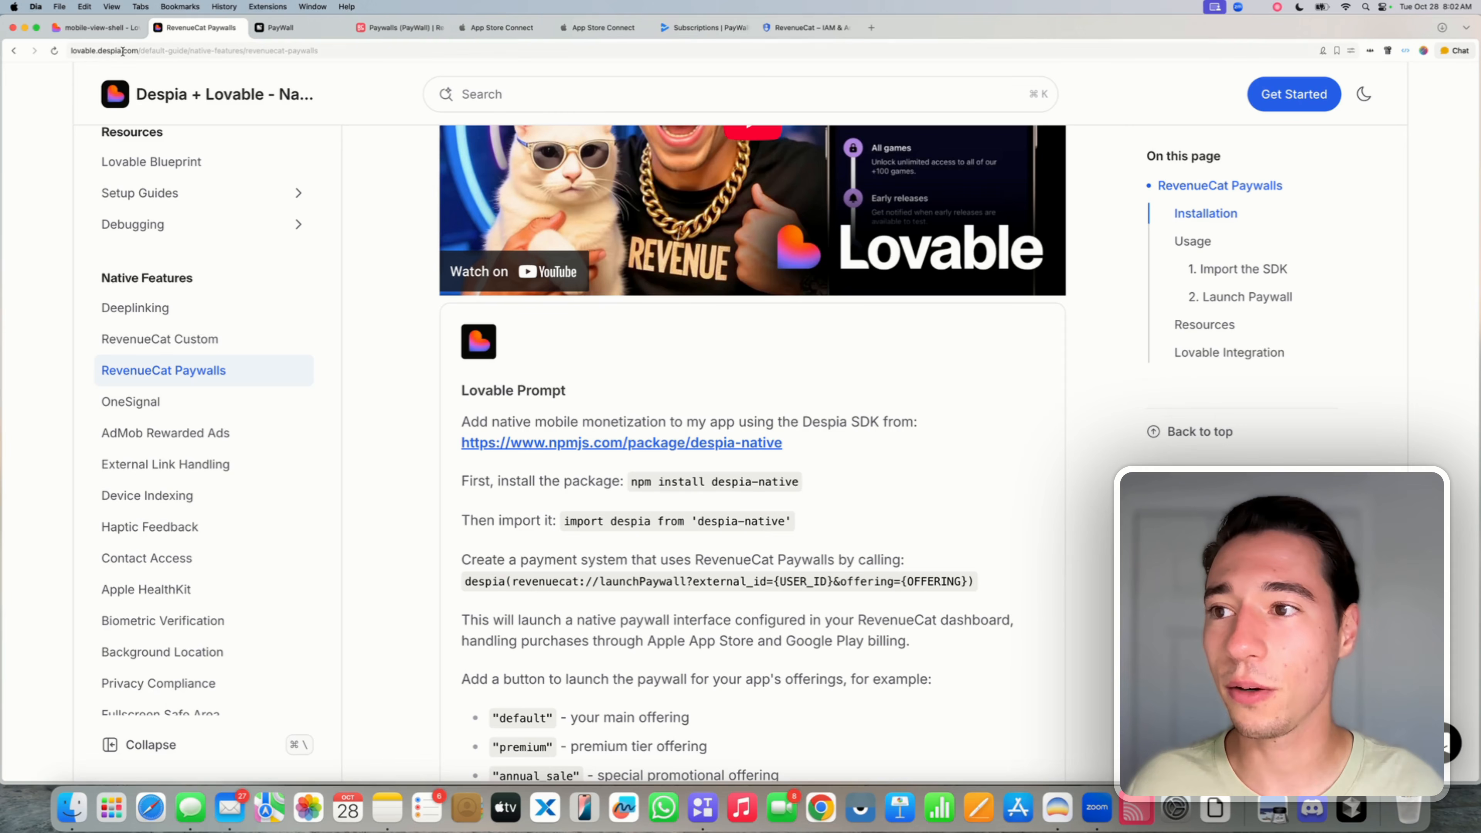
- Select the docs site's domain in the page address
left_click(138, 51)
left_click(139, 57)
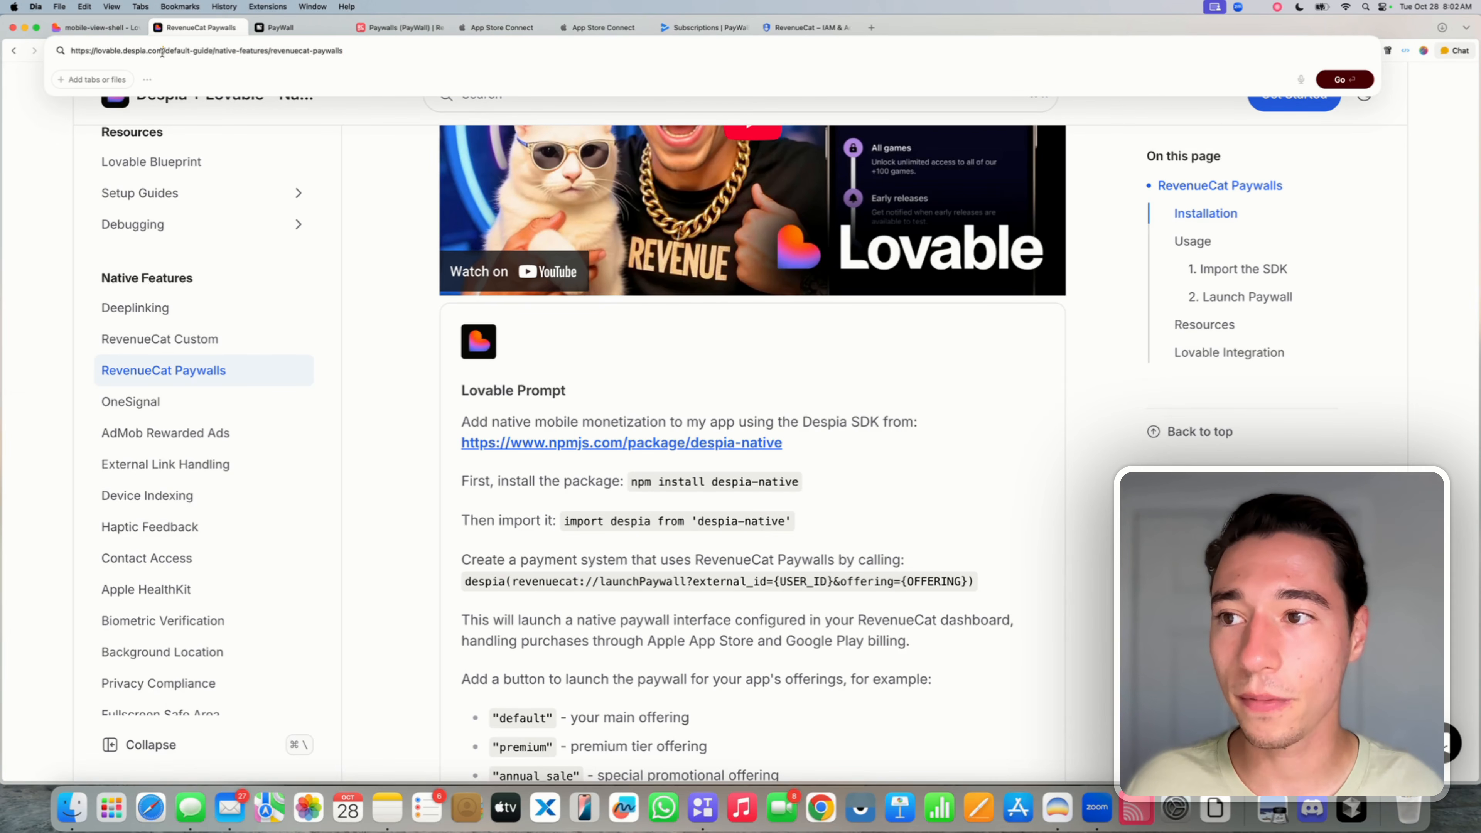
left_click_drag(162, 52, 81, 52)
left_click(601, 318)
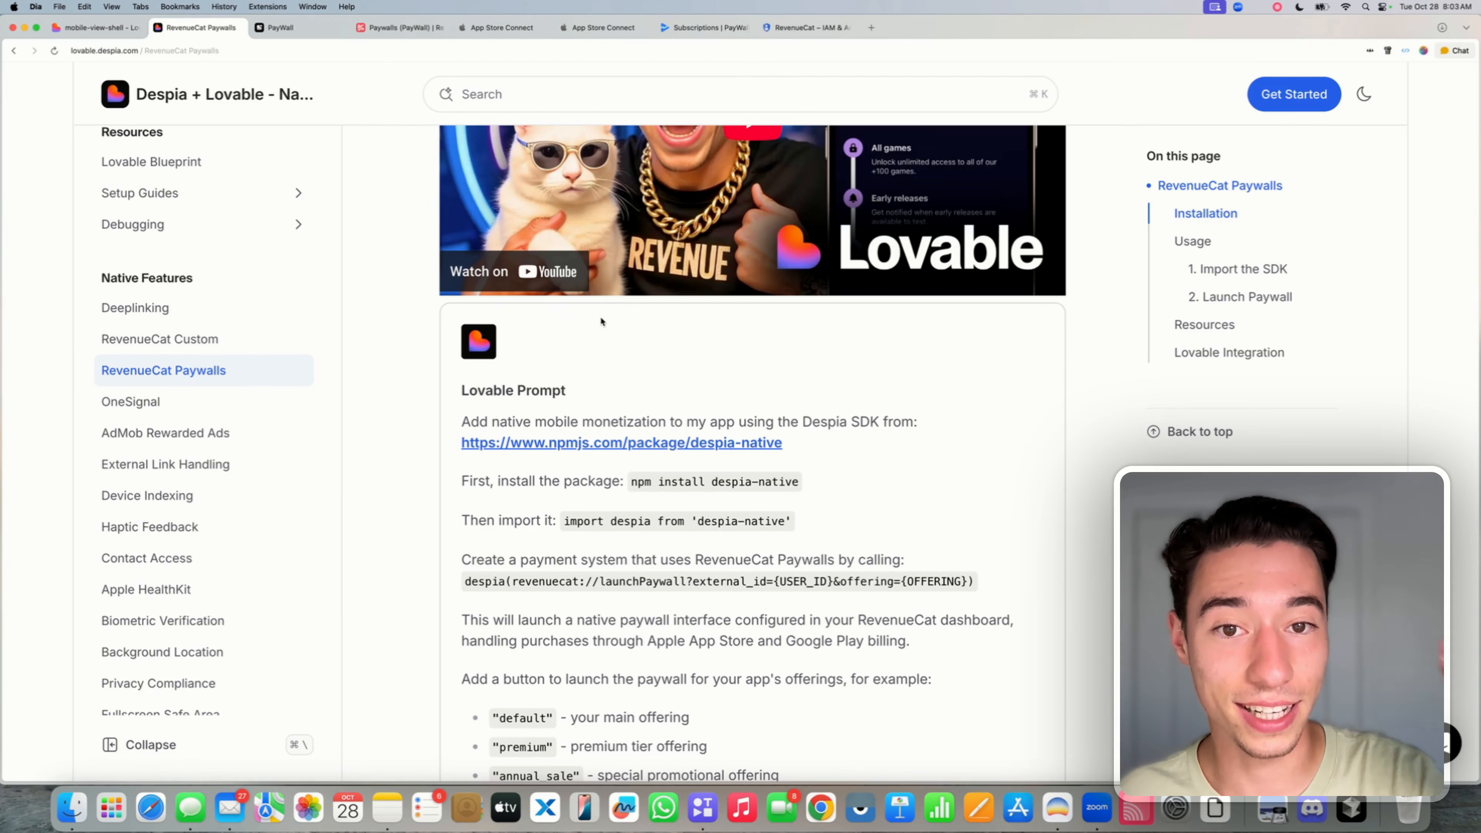
- Select the full Lovable Prompt text on the RevenueCat Paywalls page and go back to Lovable
scroll(588, 343, "up", 6)
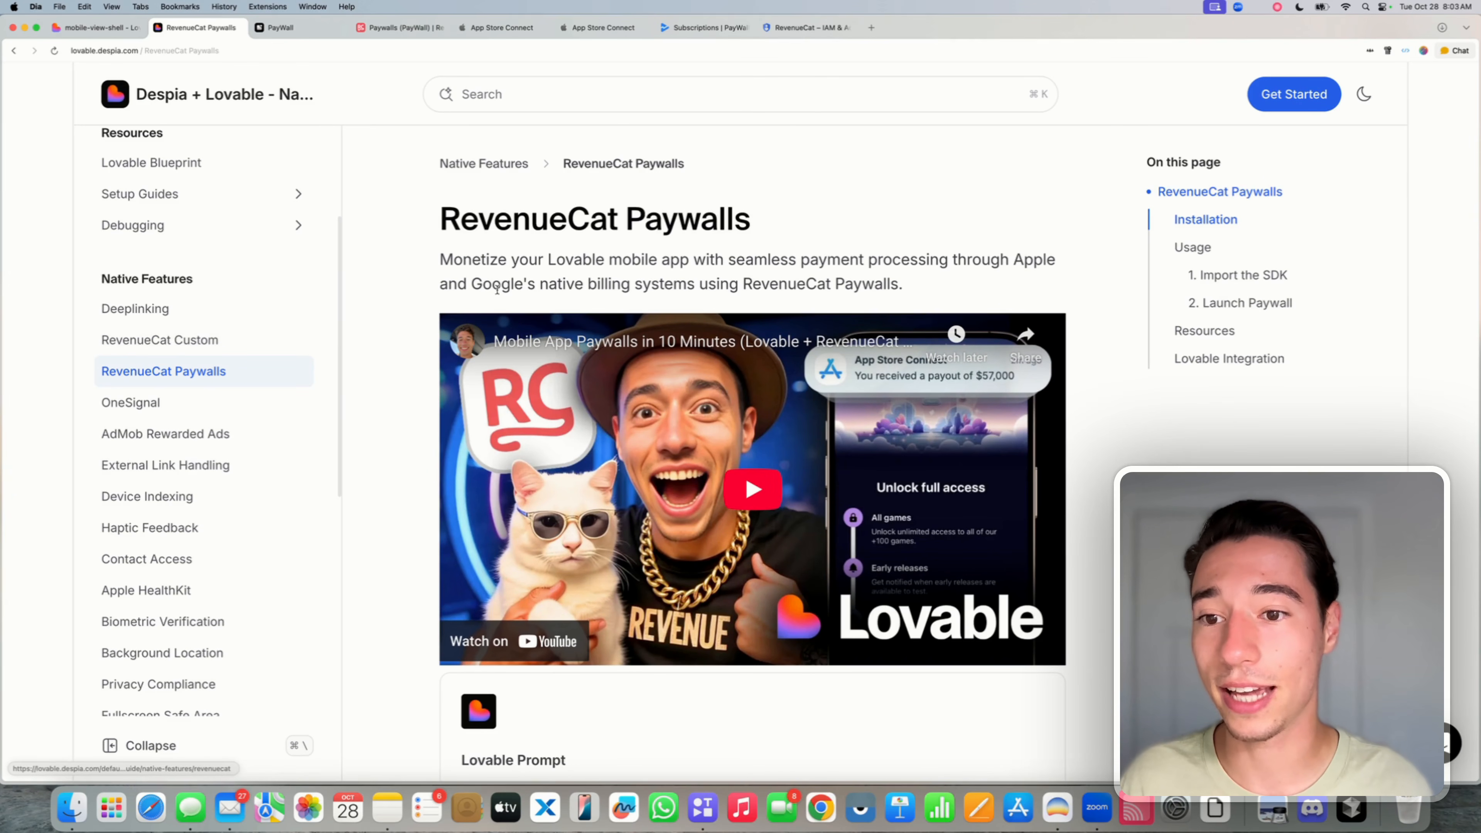
scroll(496, 291, "down", 6)
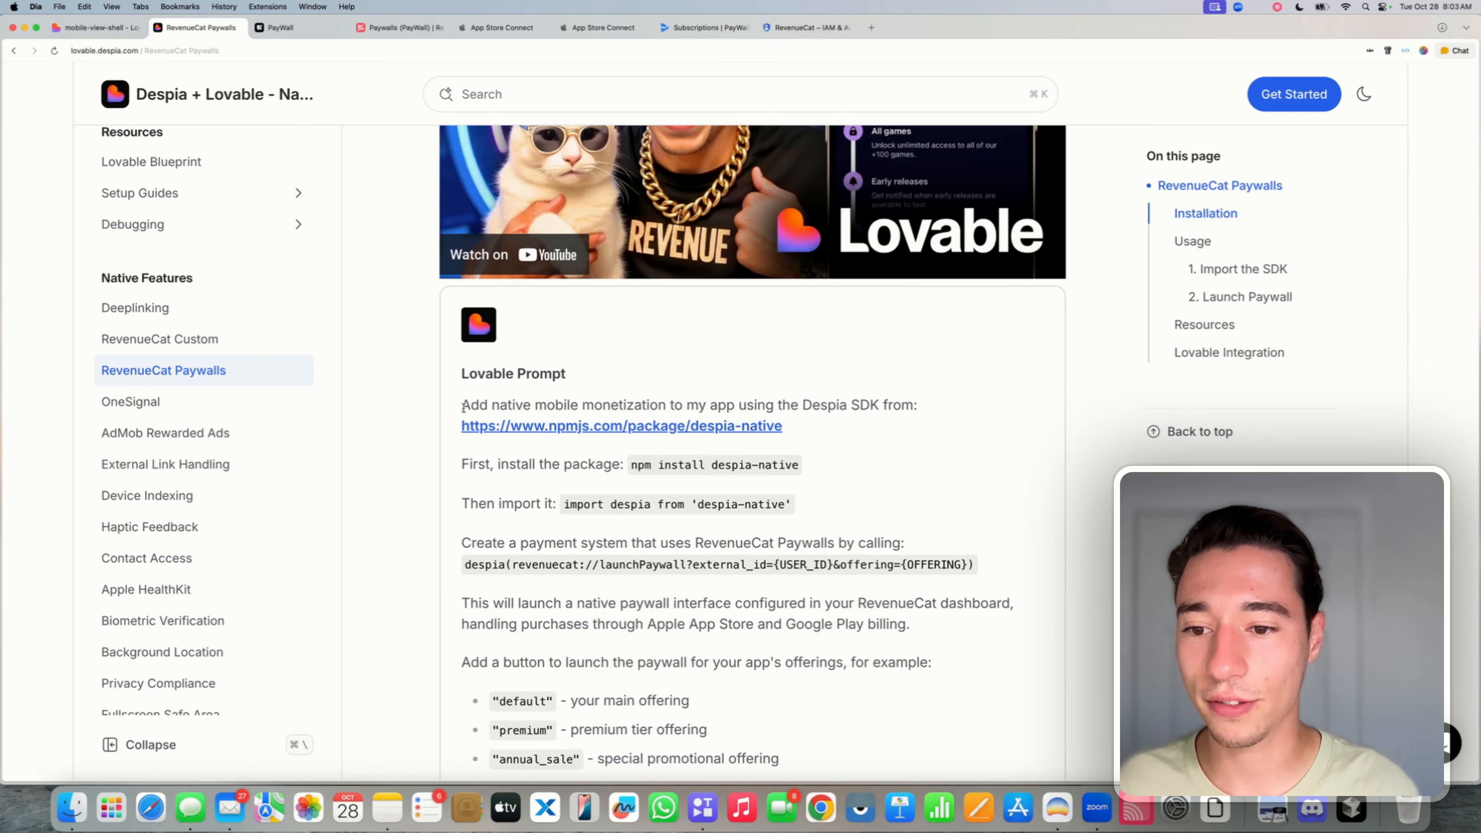
left_click_drag(463, 407, 979, 395)
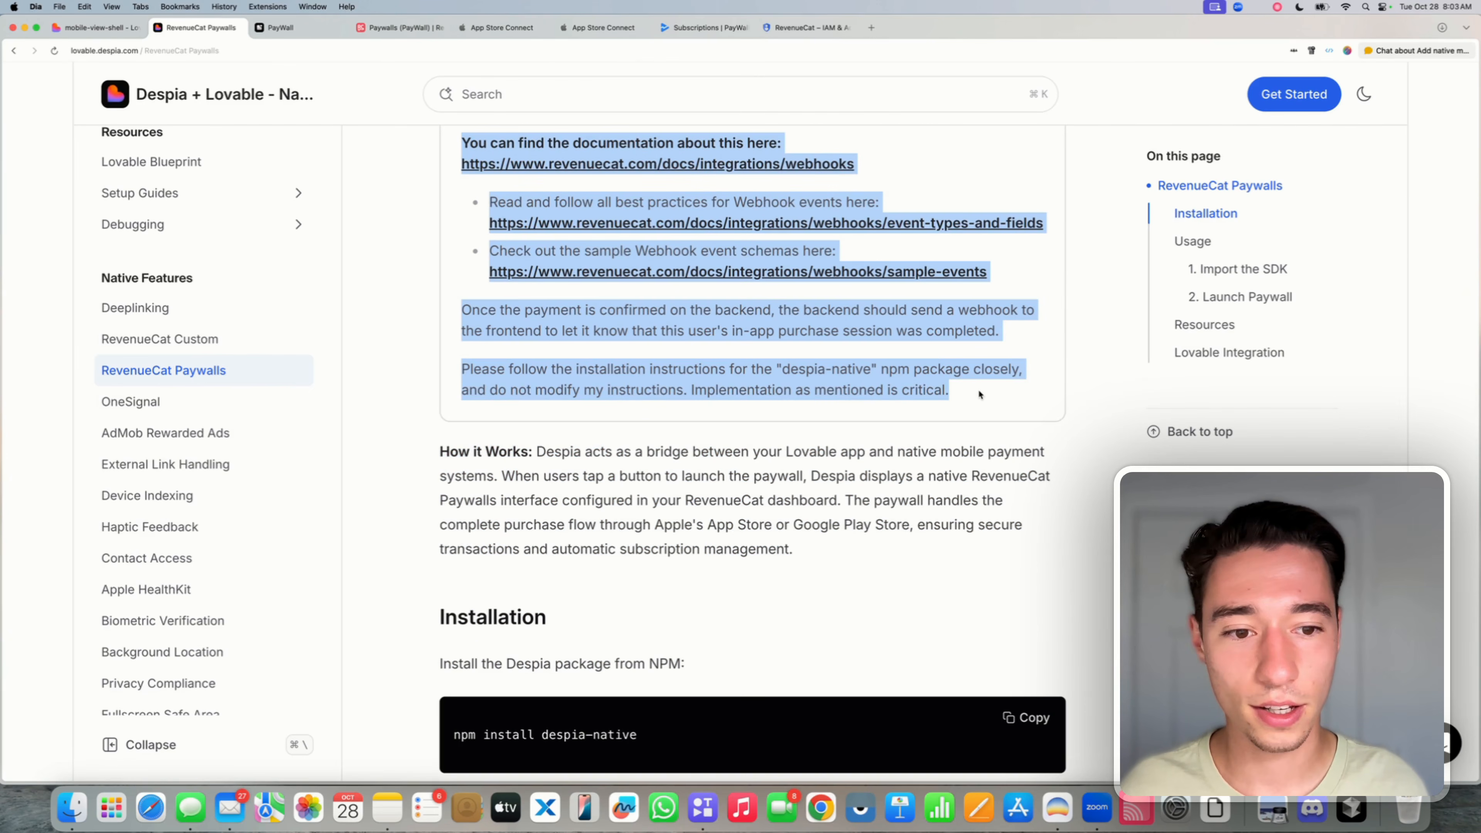
scroll(978, 394, "up", 12)
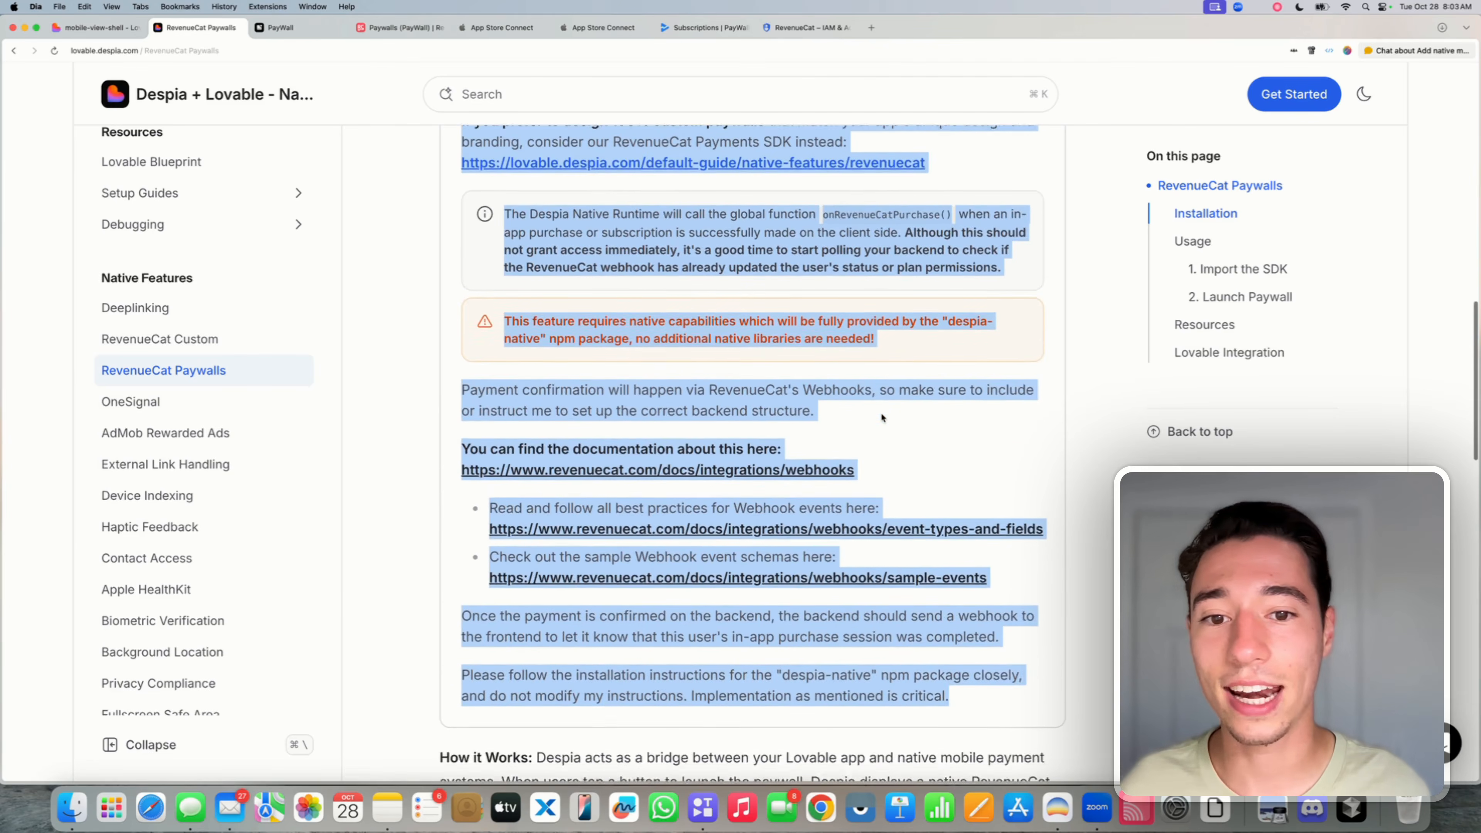
scroll(882, 416, "up", 8)
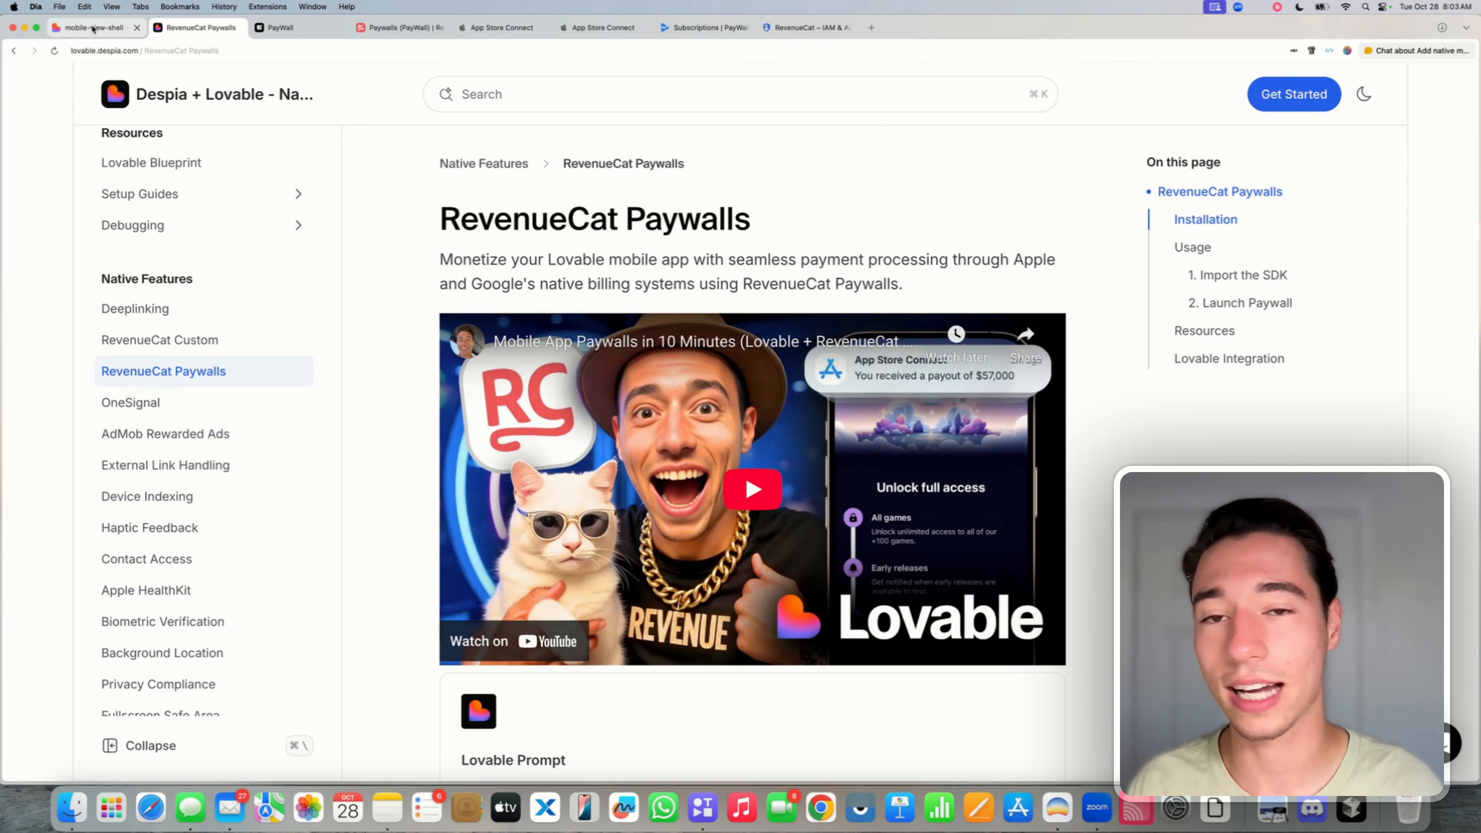
left_click(96, 28)
- Write a request for a dashboard button opening the "default" offering, using the logged-in user's ID as external user id
left_click(104, 680)
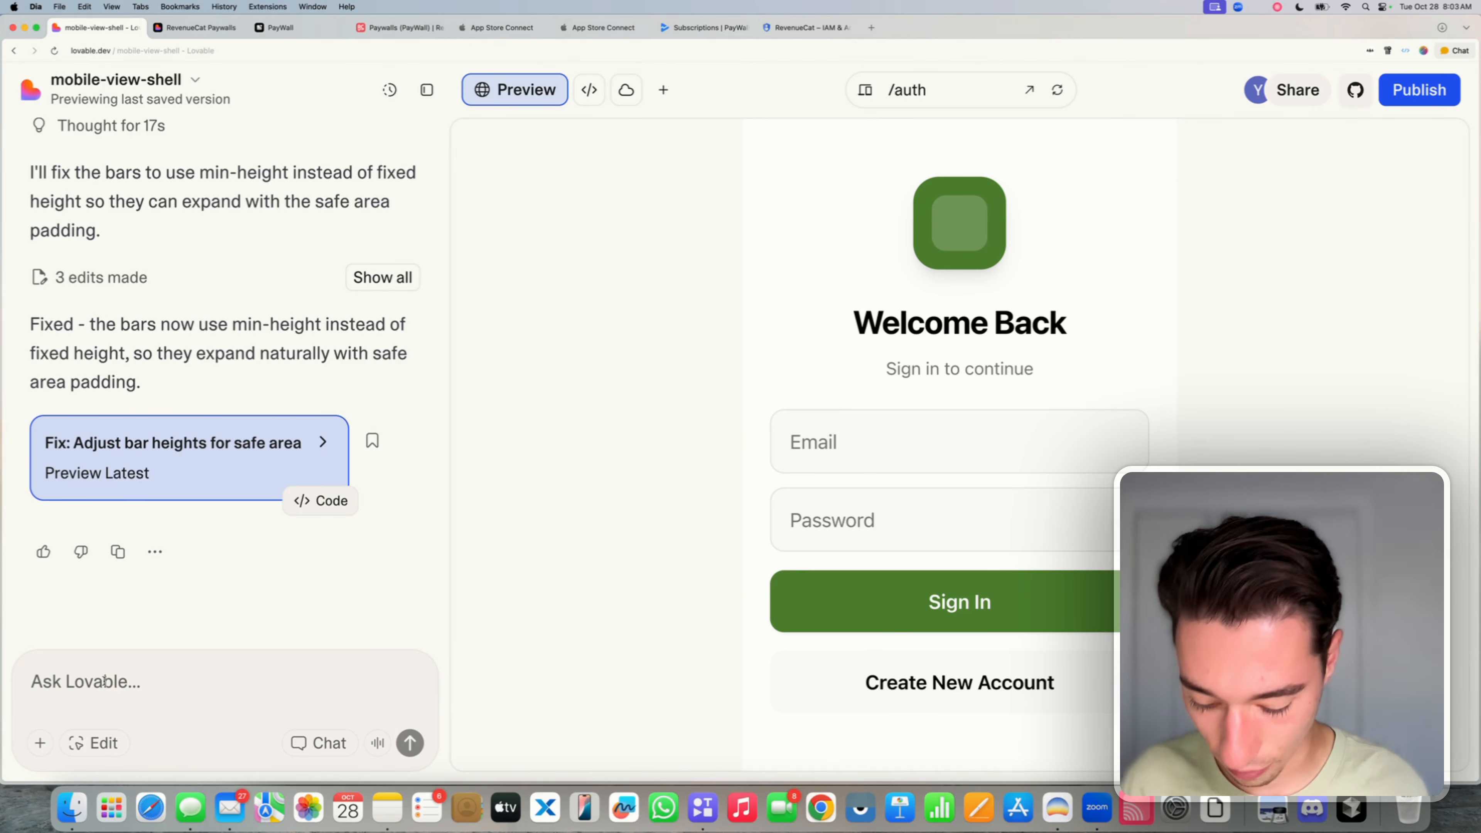
type("Add frontend")
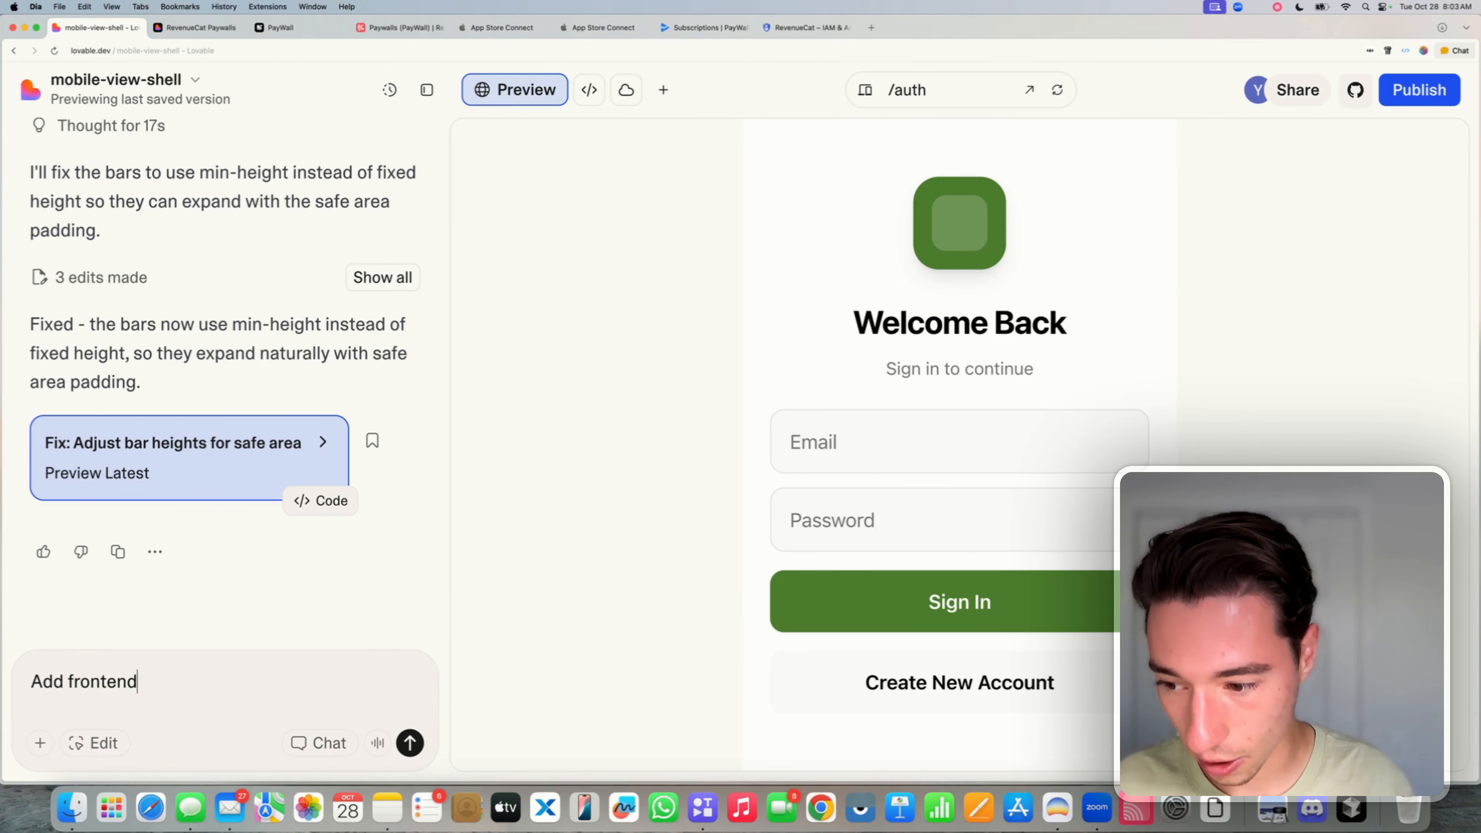
type(" support")
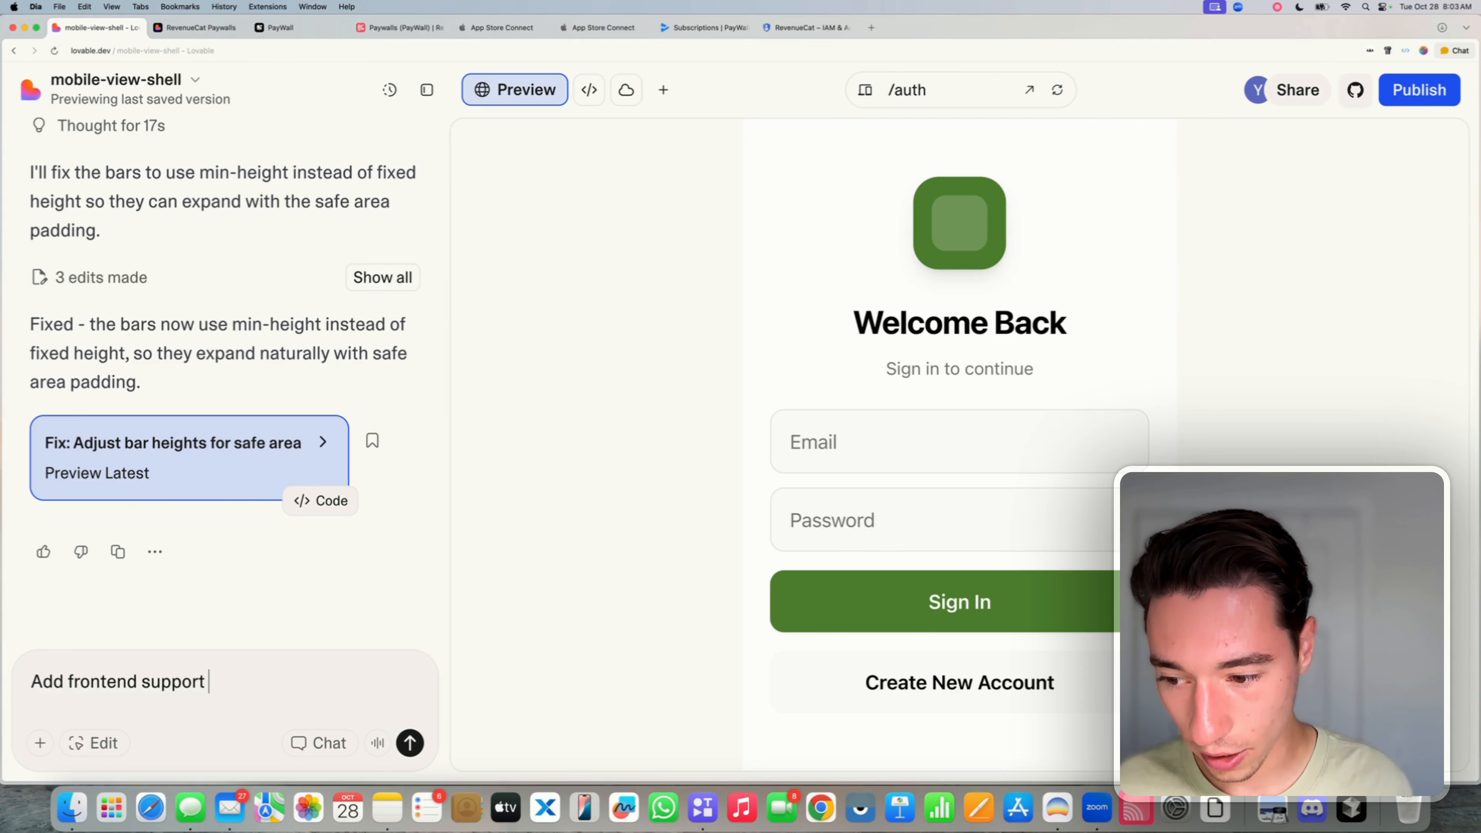
type(" for ")
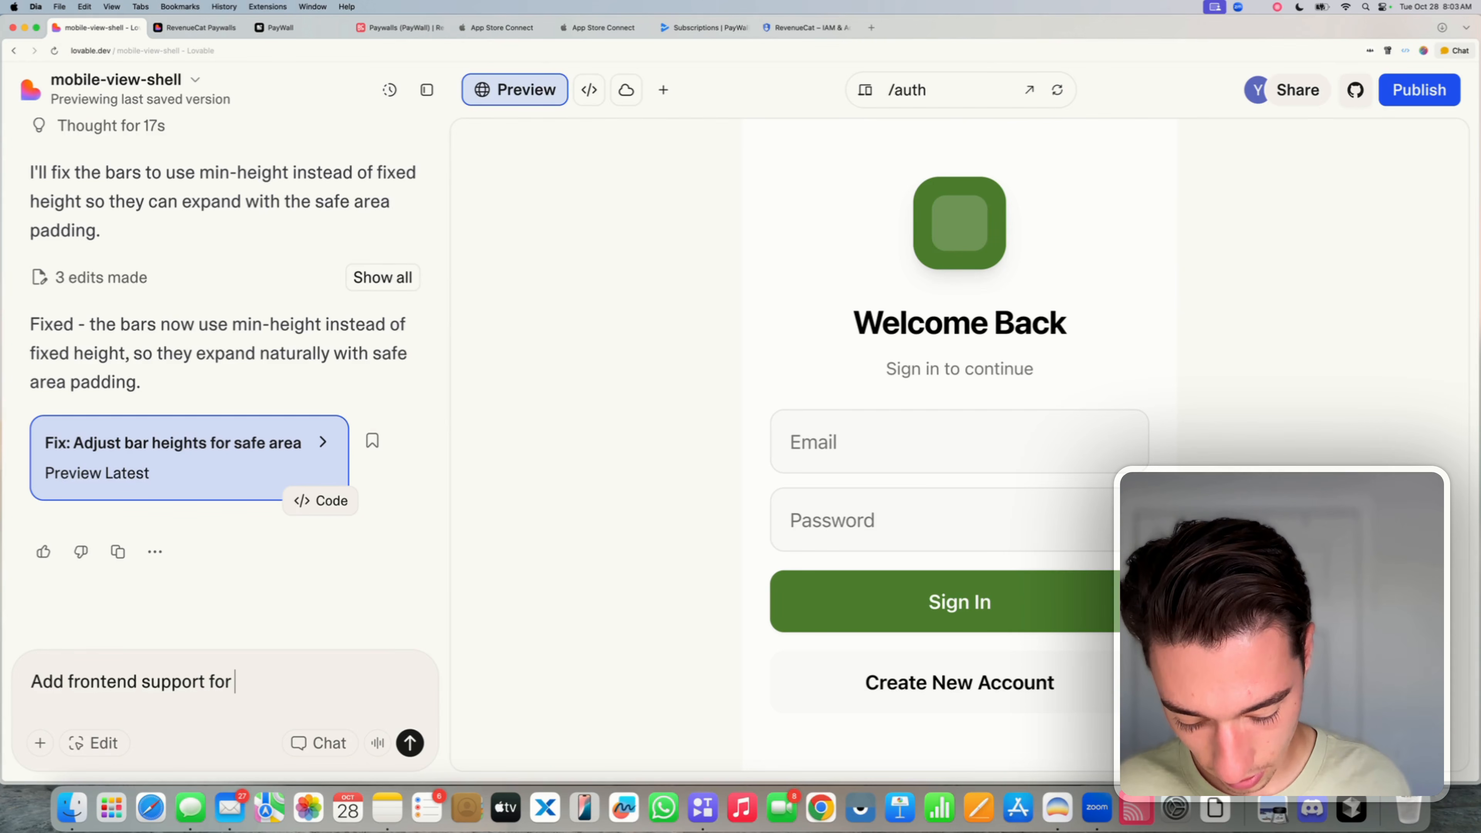
type("paywa")
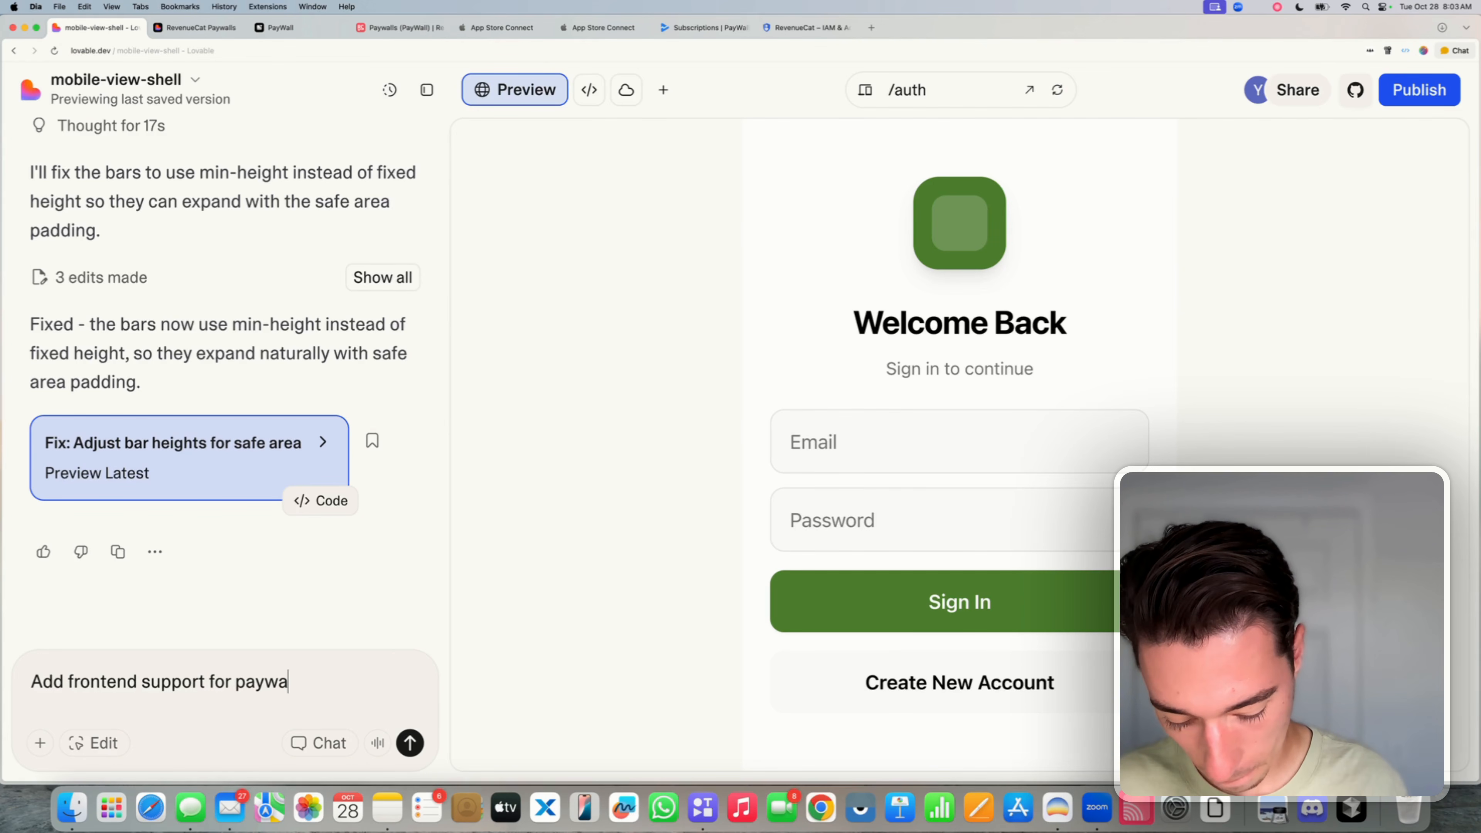
type("lls - a")
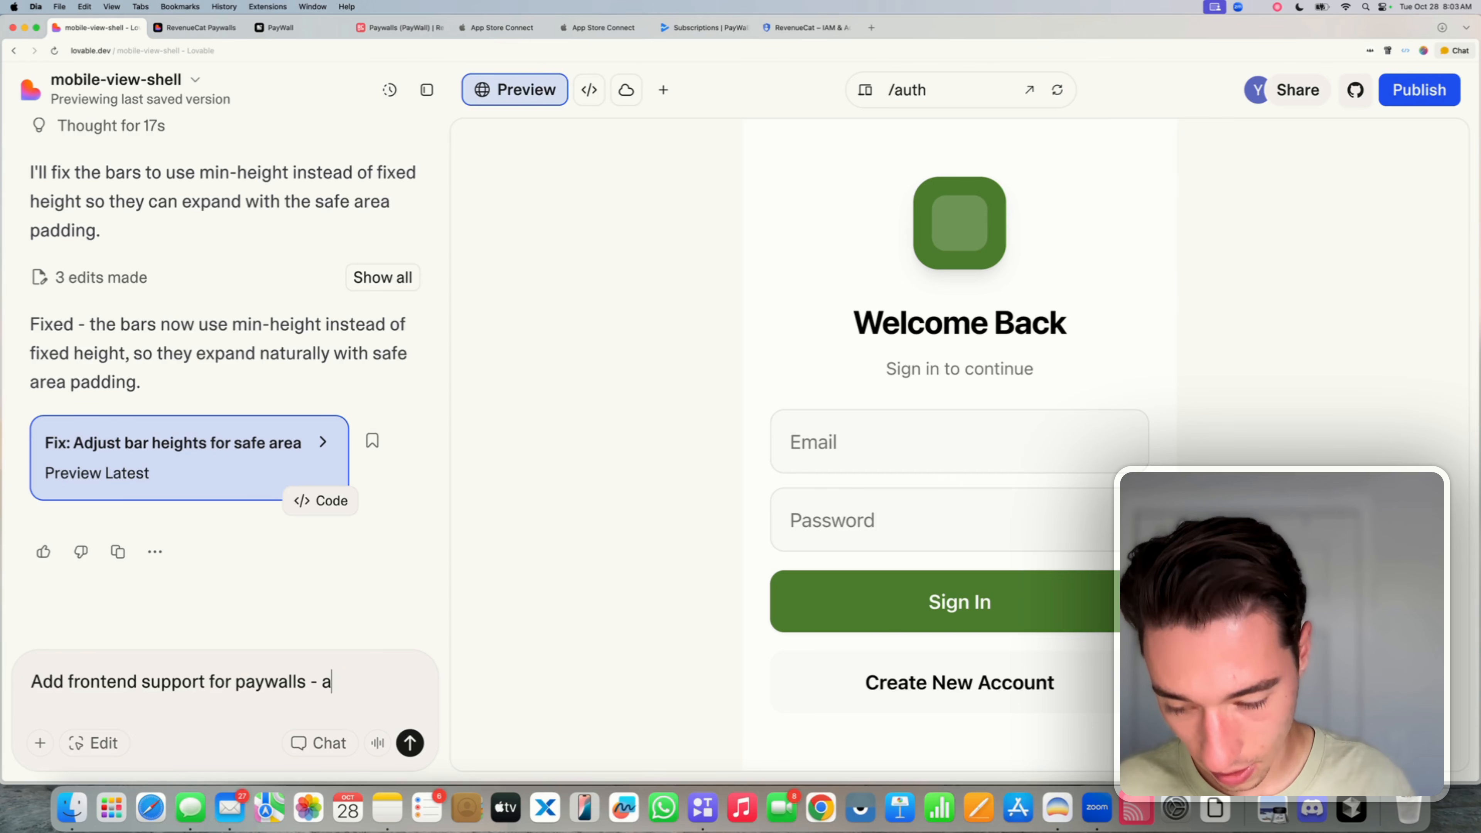
type("dd a button")
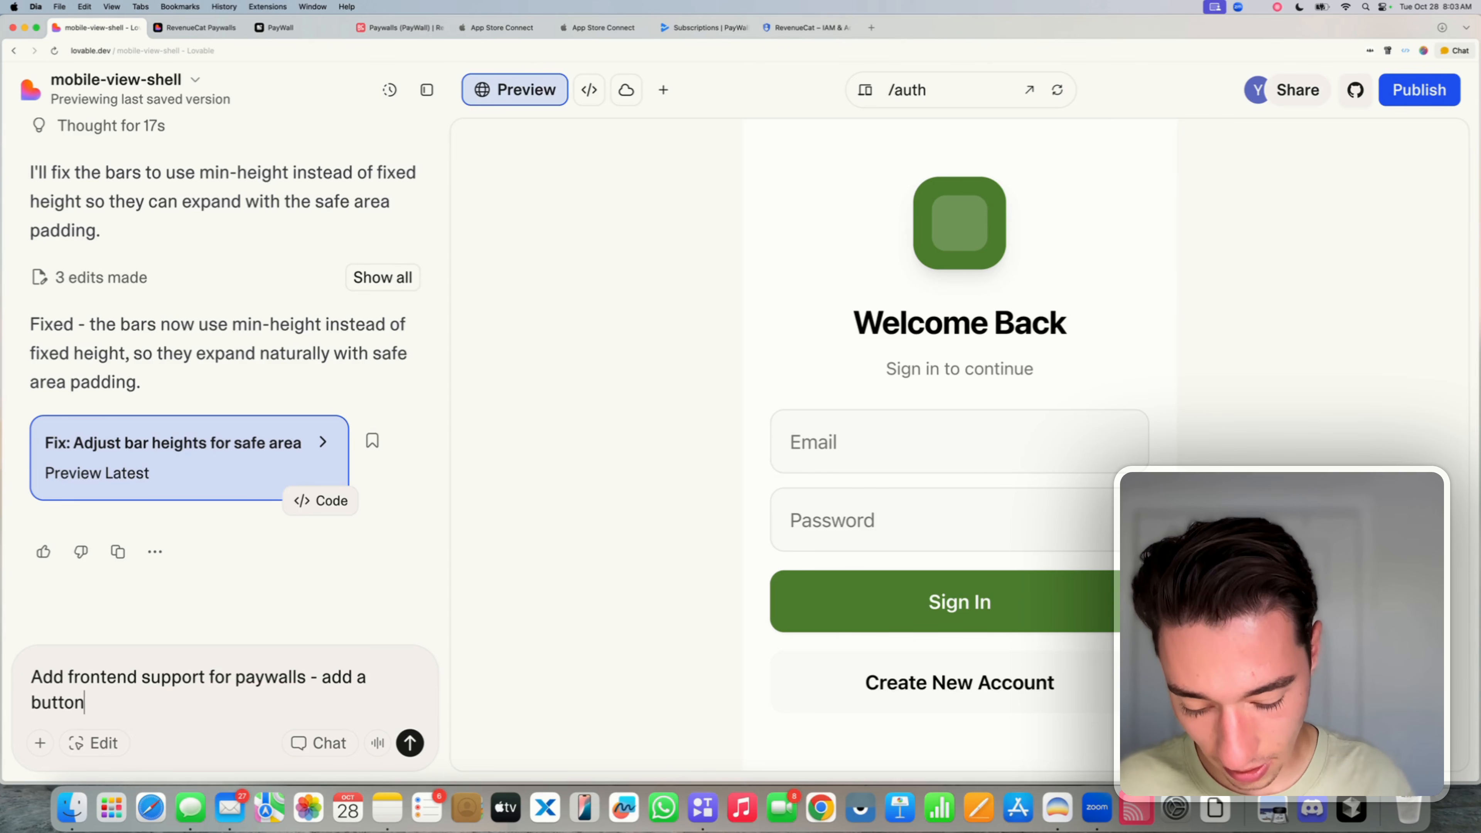
type(" to the d")
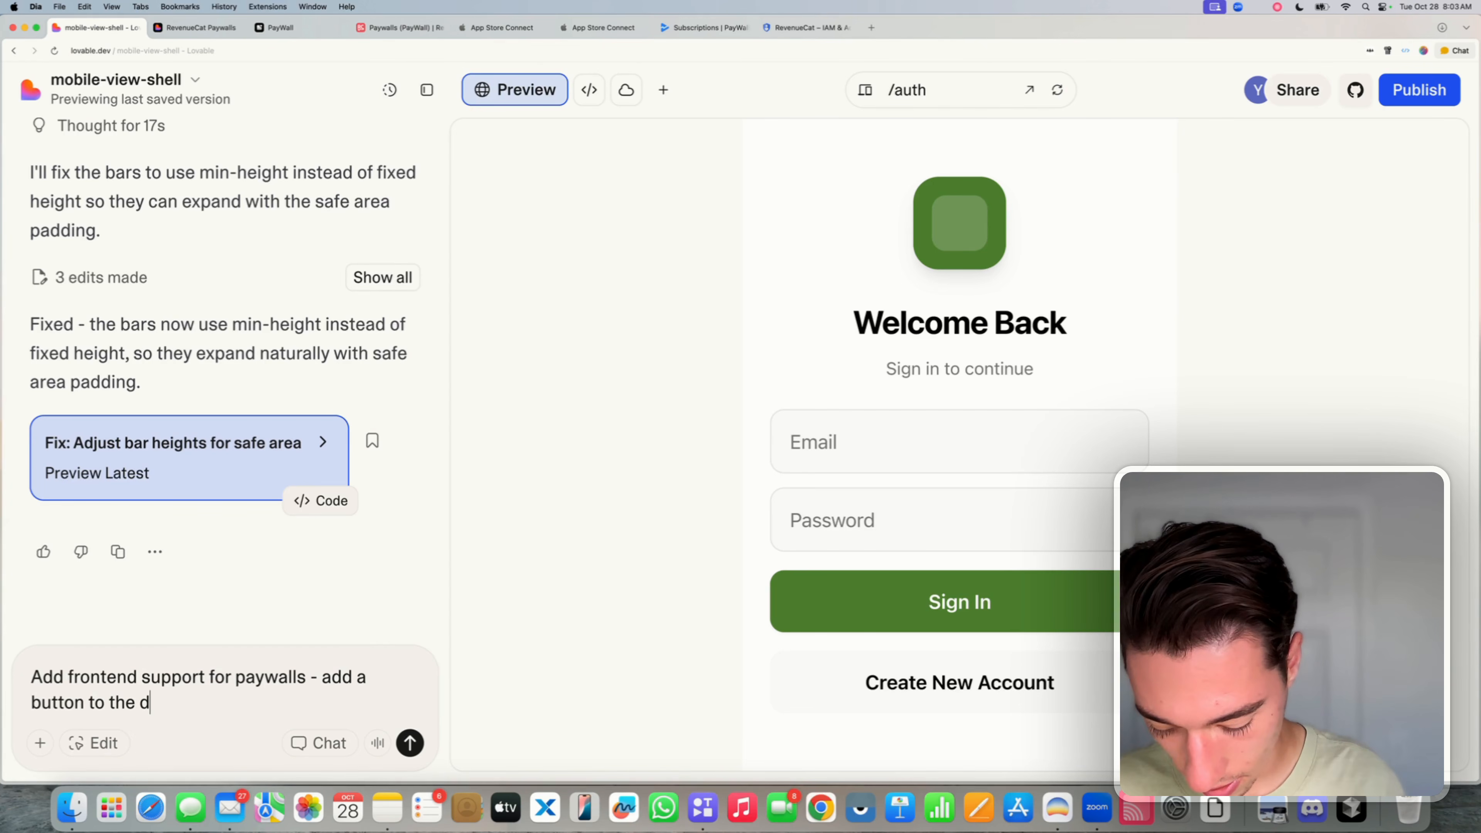
type("ashboard page to ")
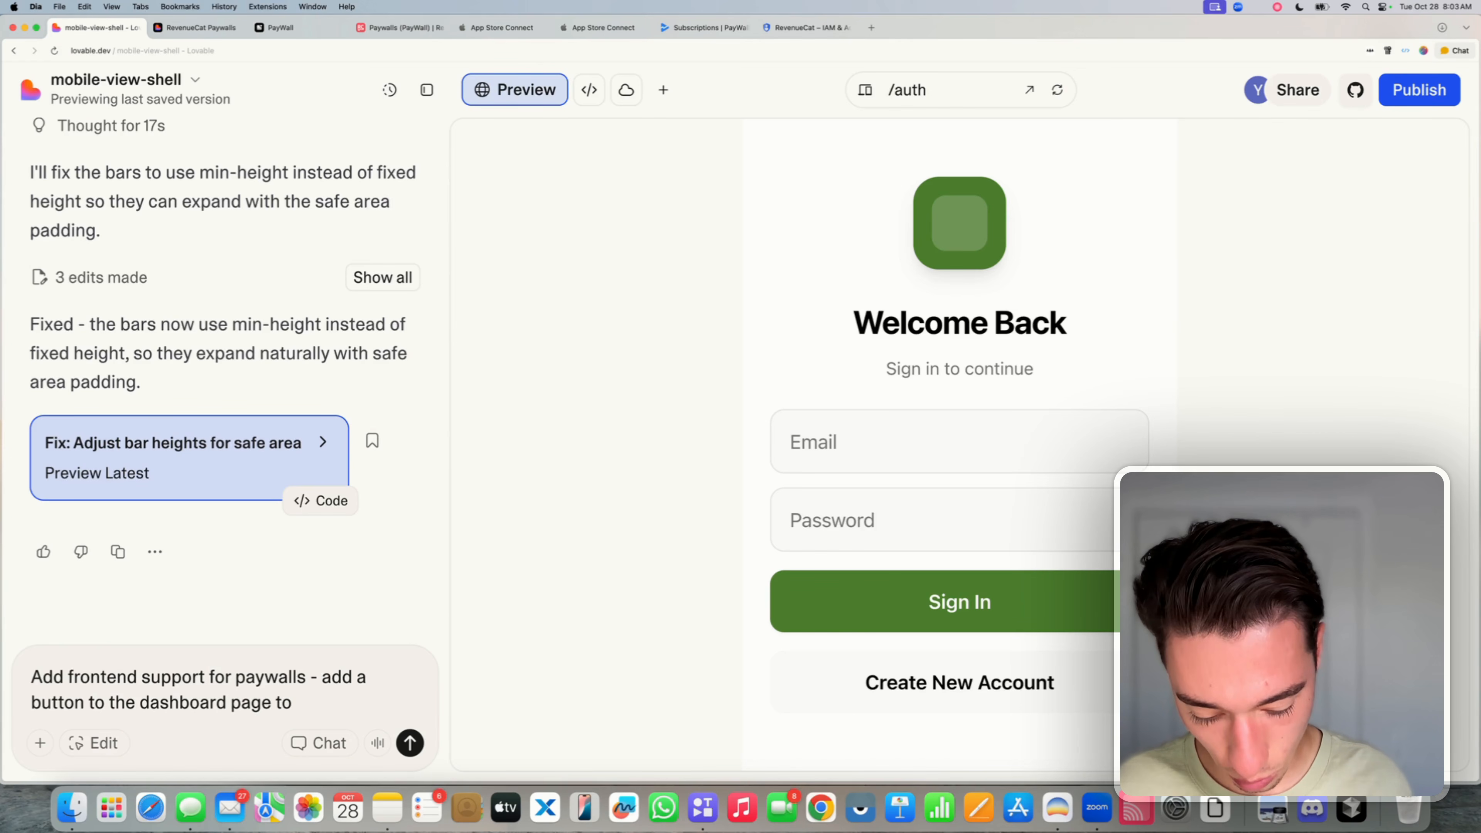
type("open the")
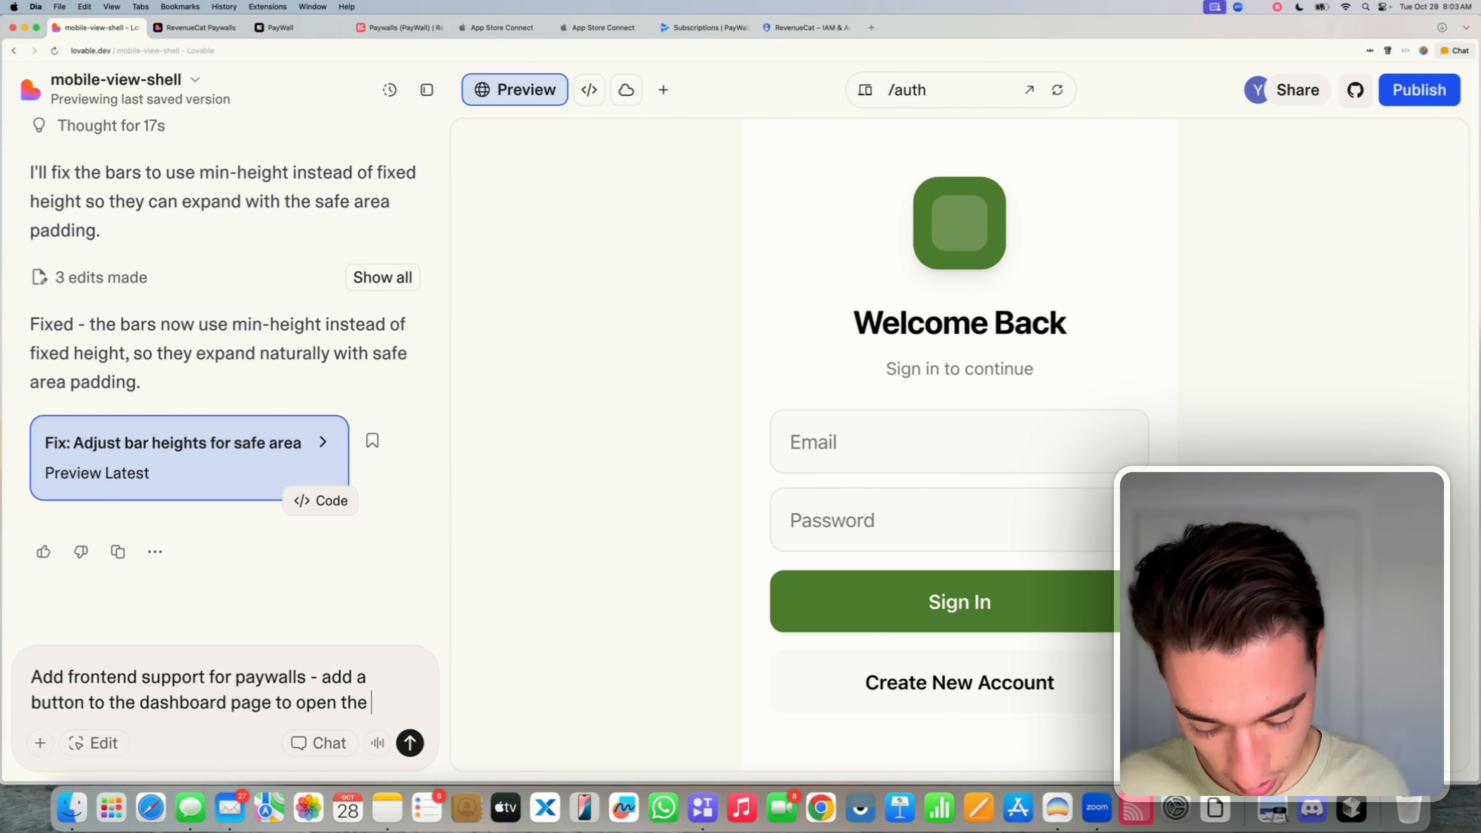
type(" \"default\"")
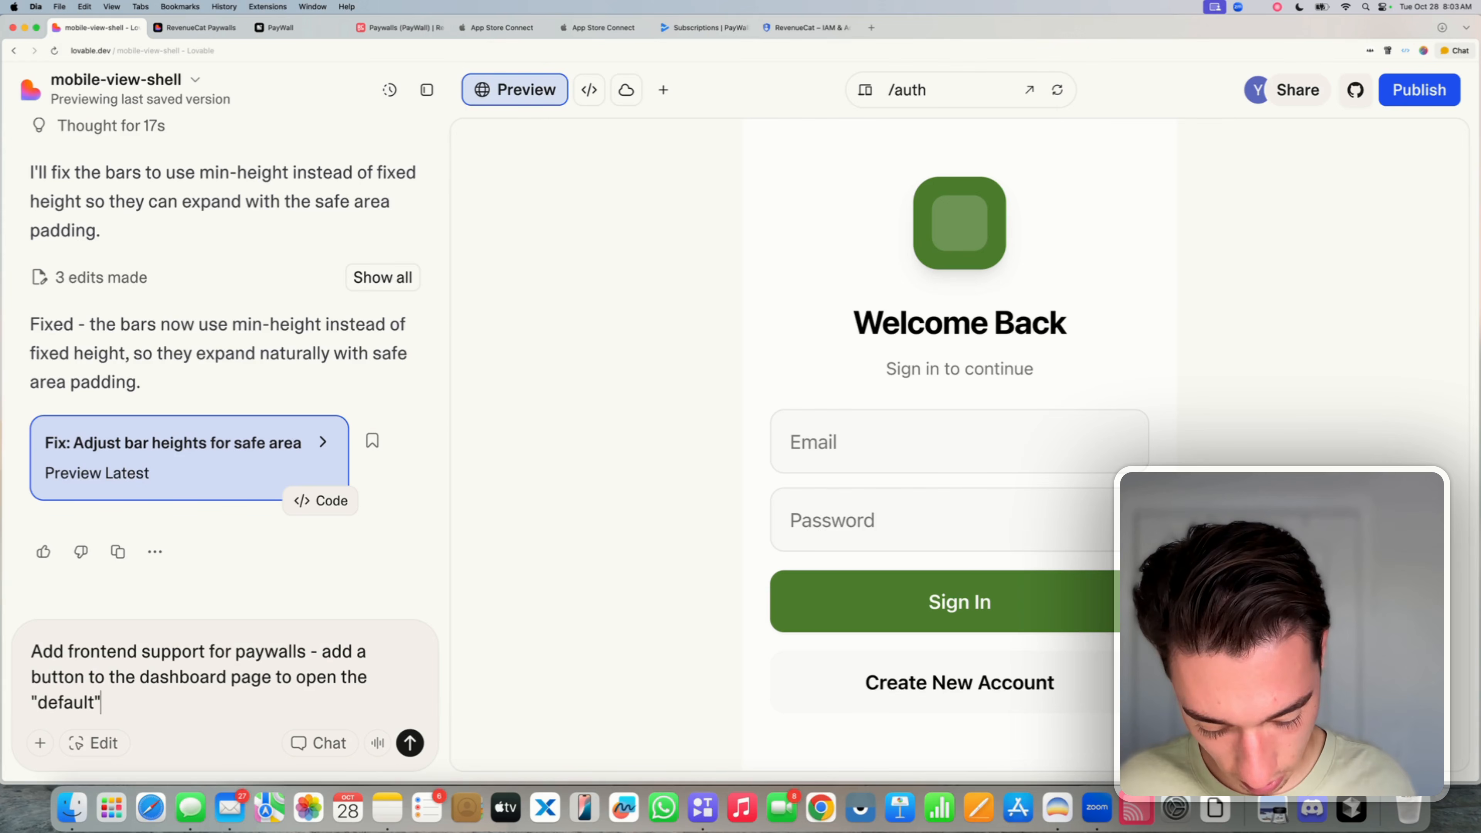
type(" offering ")
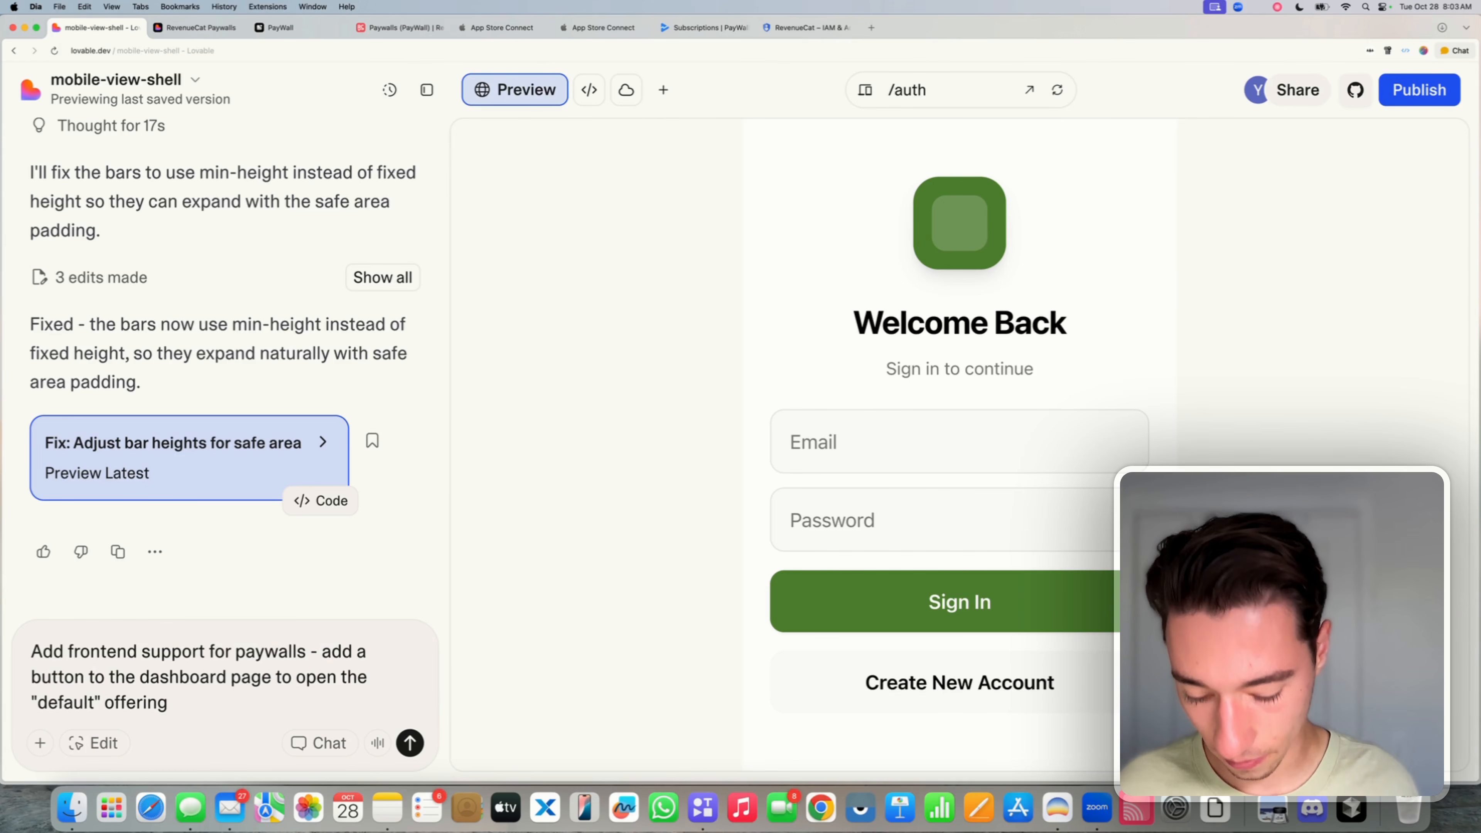
type("amnd")
key("BackSpace")
key("BackSpace")
key("BackSpace")
key("BackSpace")
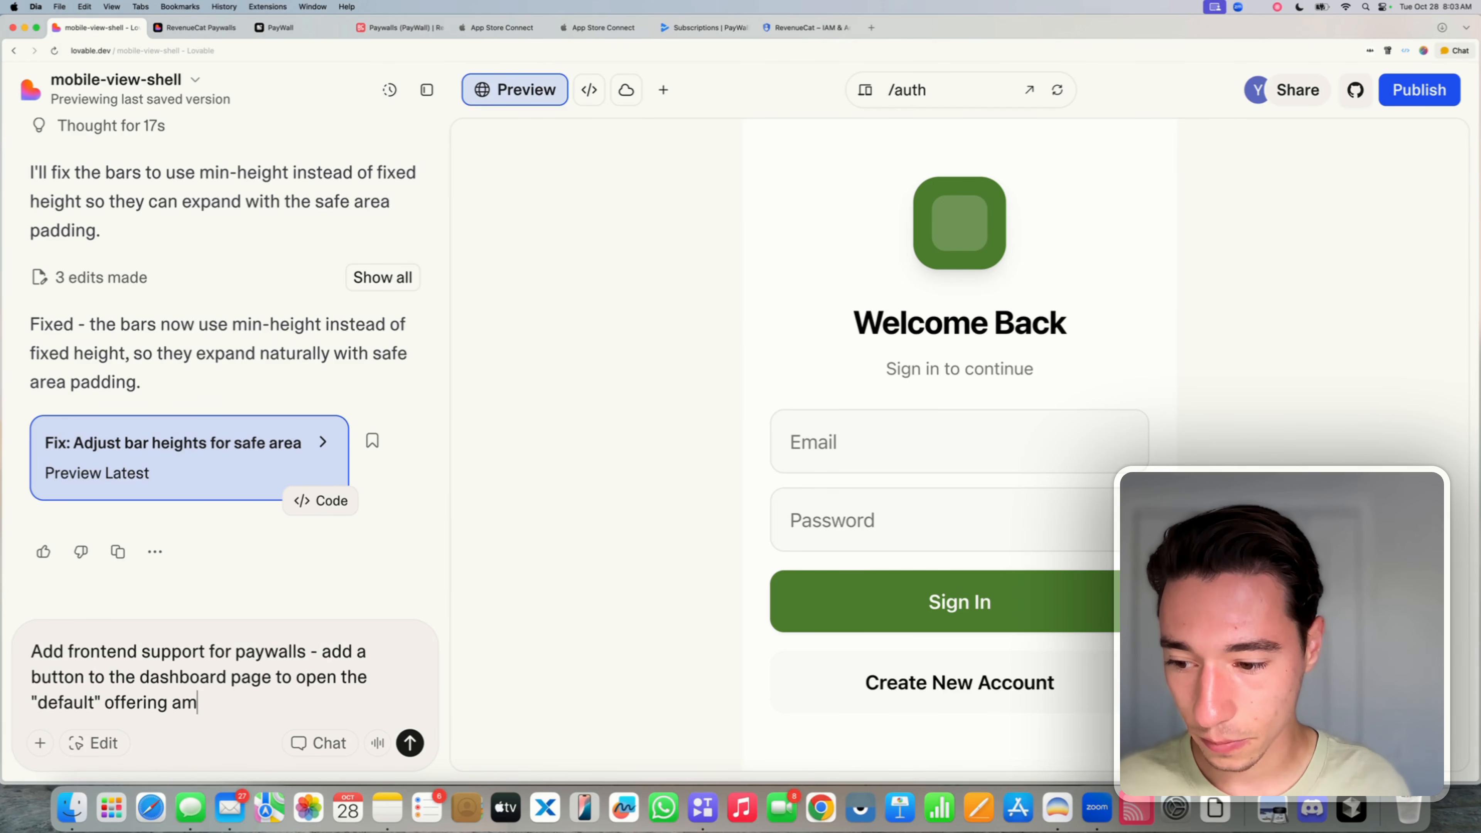
type("nd make nsure")
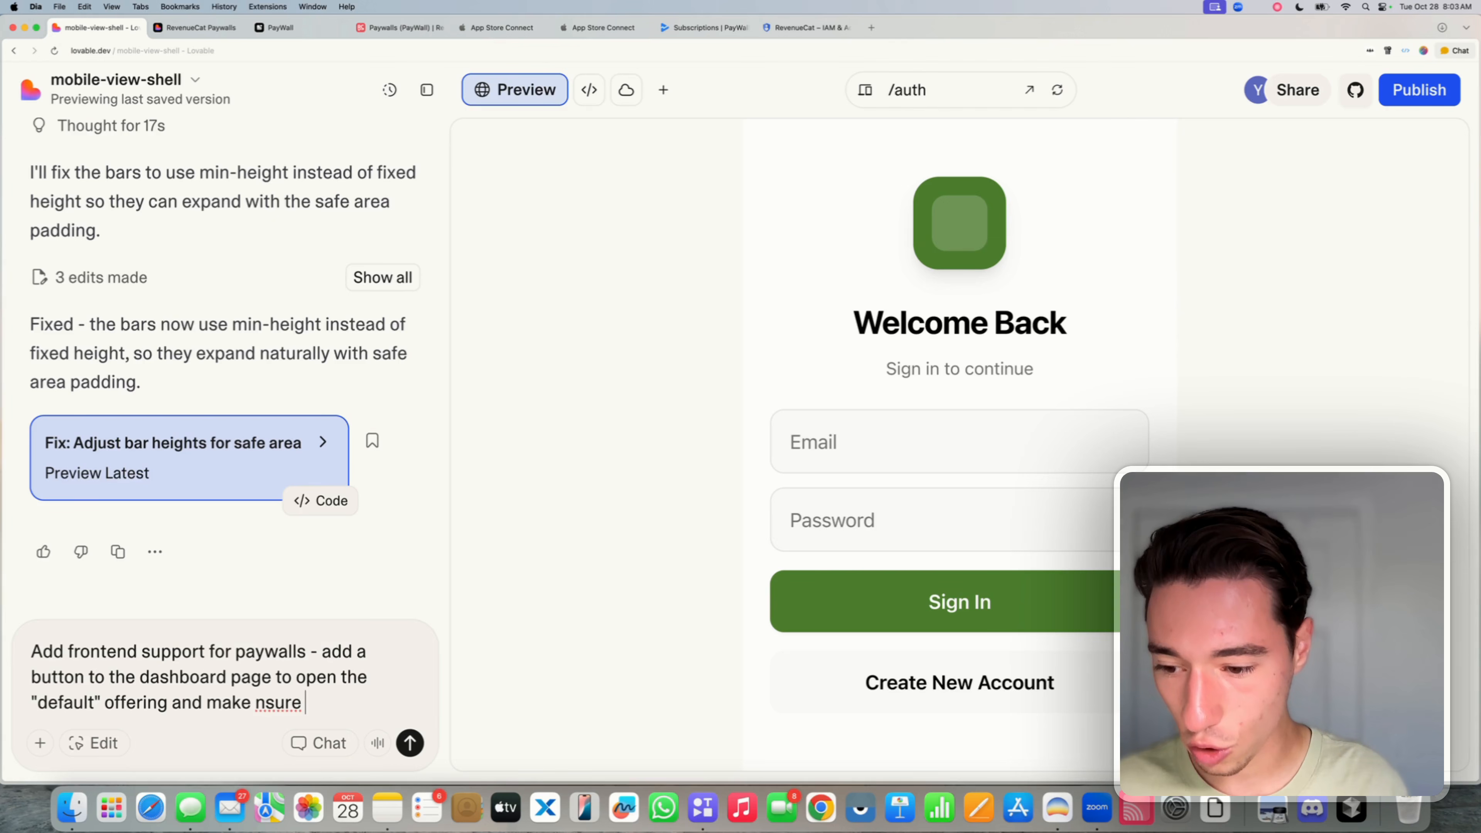
key("BackSpace")
key("BackSpace")
key("BackSpace")
key("BackSpace")
key("BackSpace")
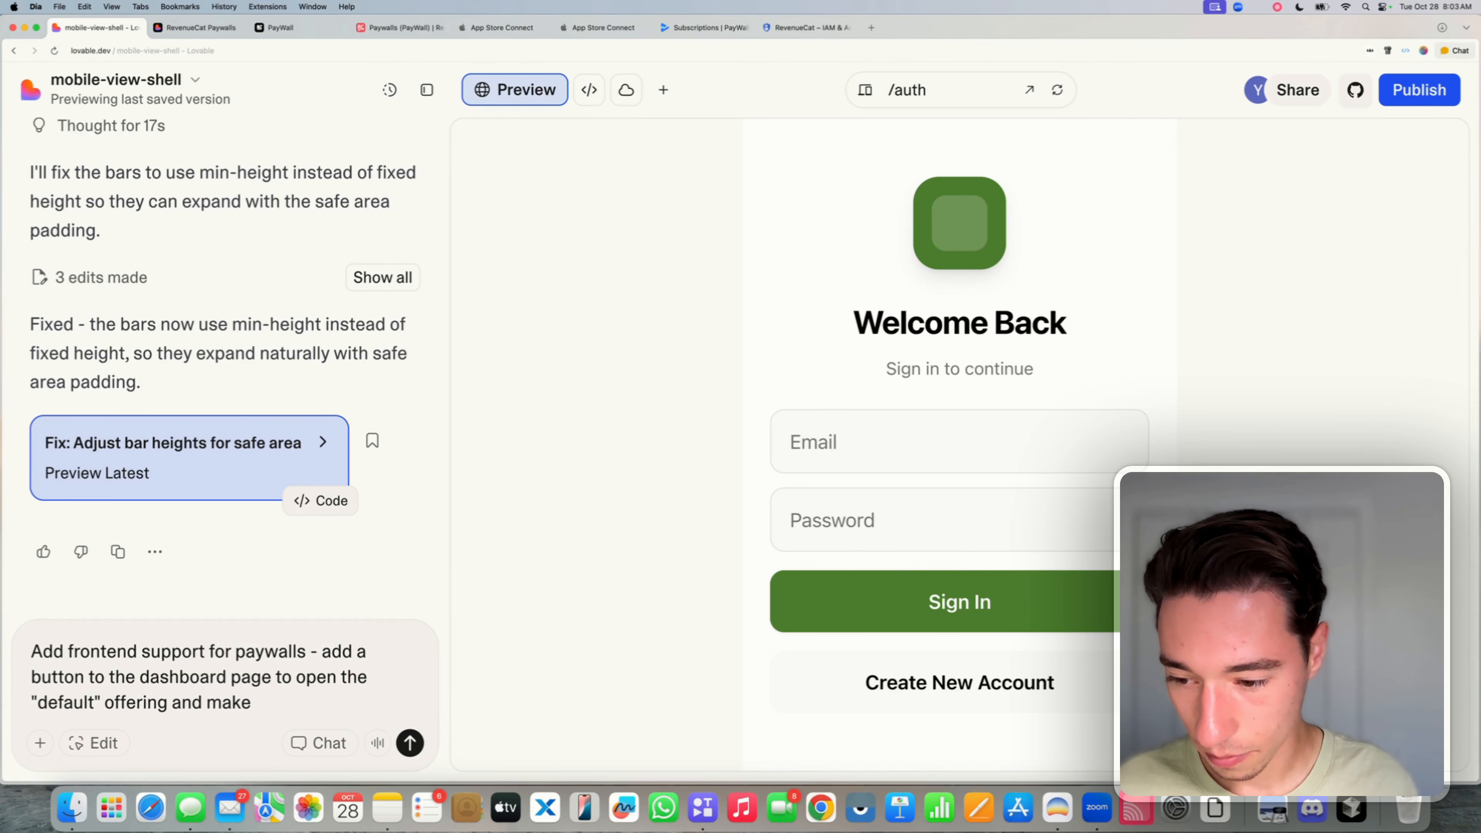
type("sure that rge")
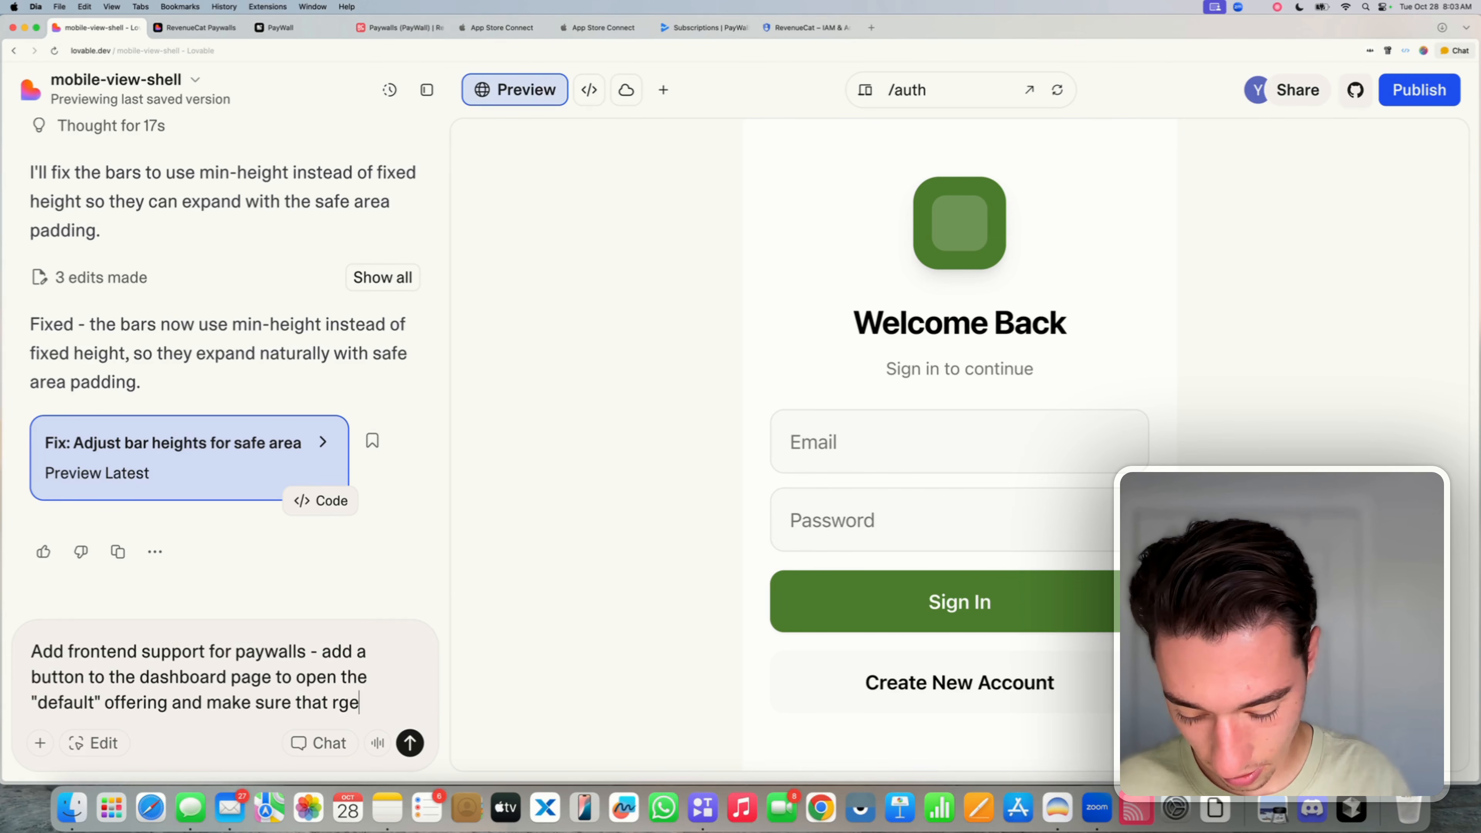
key("BackSpace")
key("BackSpace")
key("BackSpace")
type("the ex")
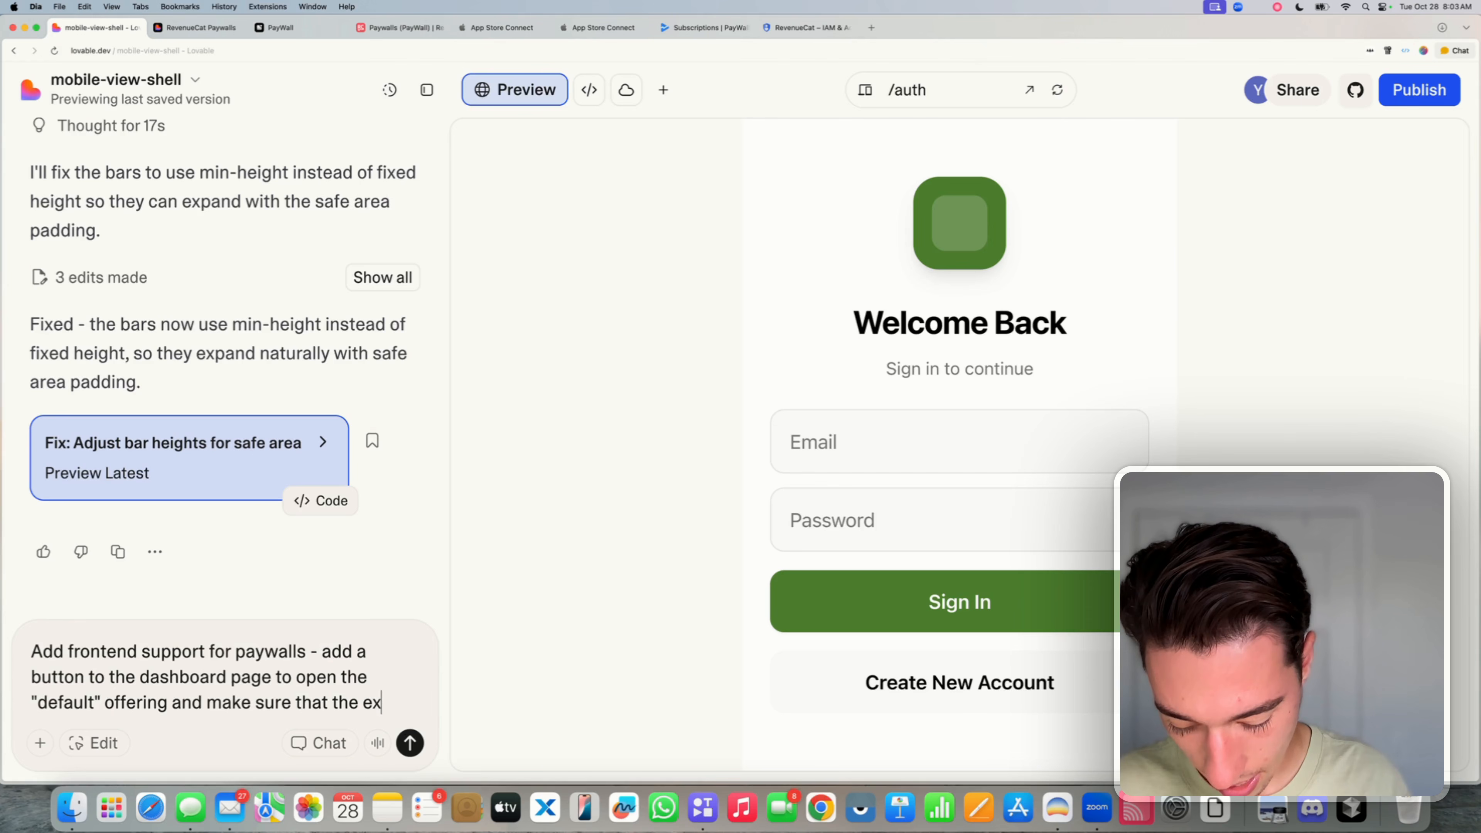
type("teranl")
key("BackSpace")
key("BackSpace")
key("BackSpace")
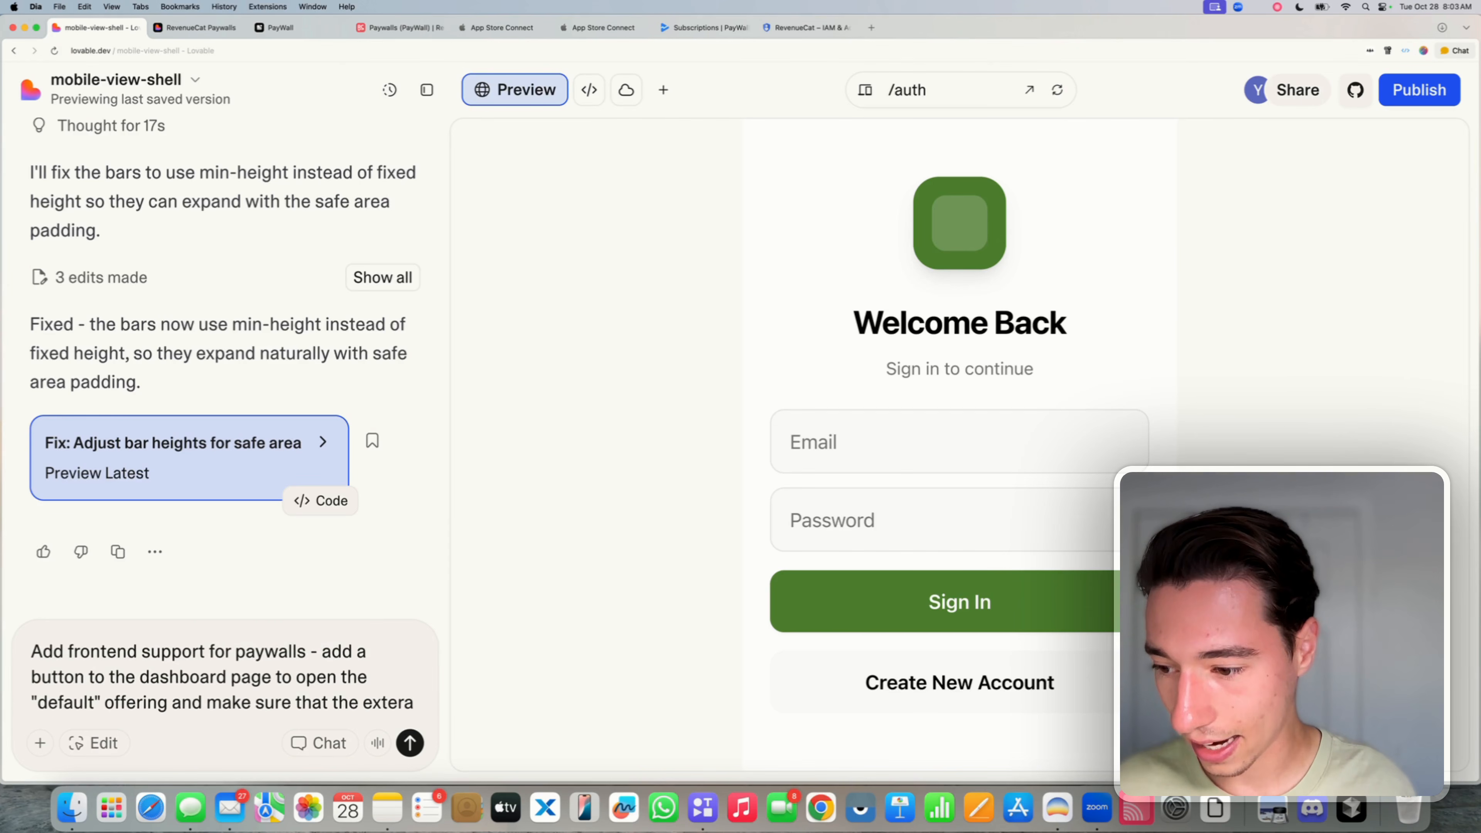
type("nal user ")
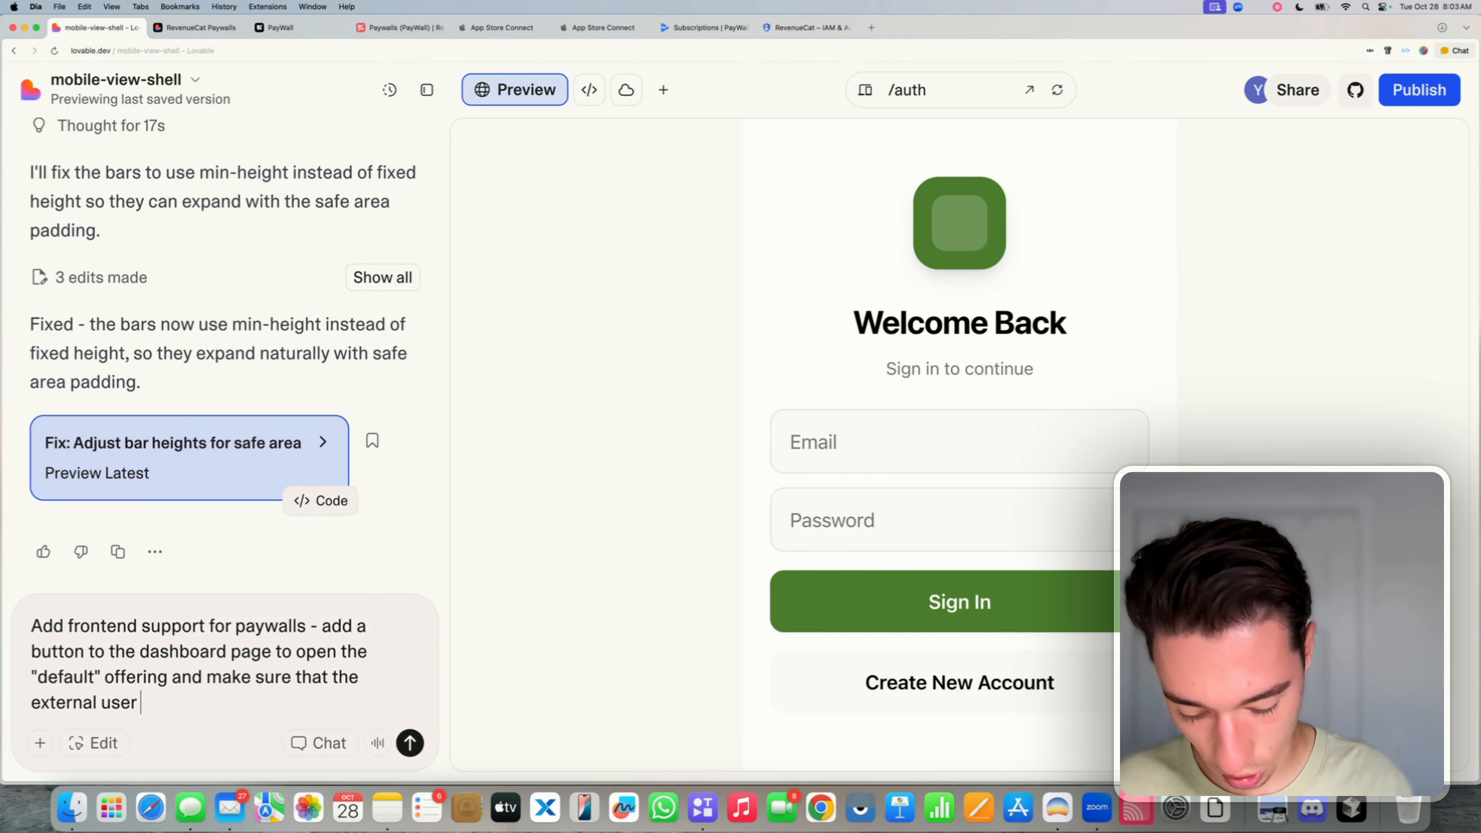
type("id is the ")
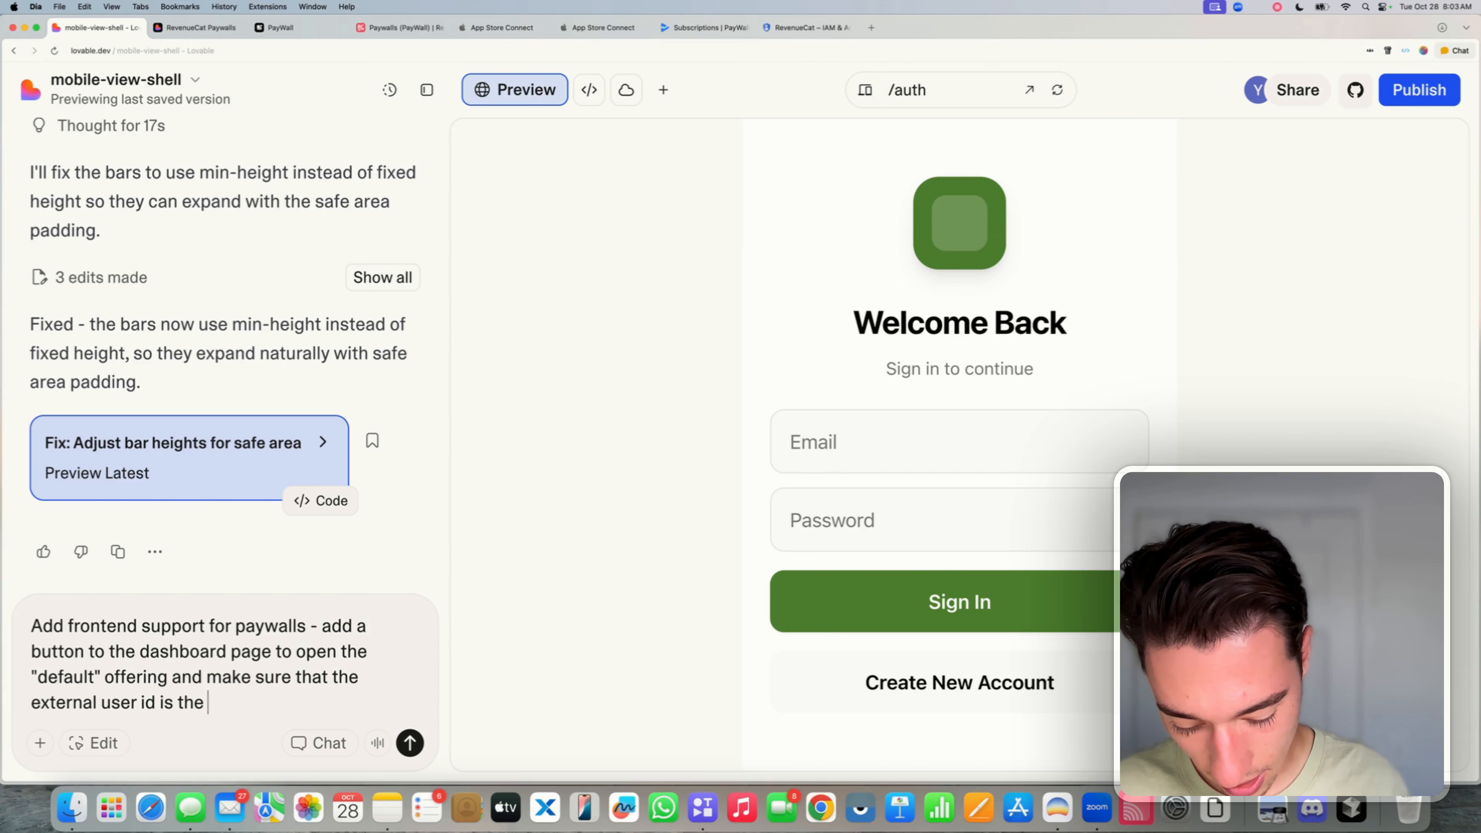
type("ID of the l")
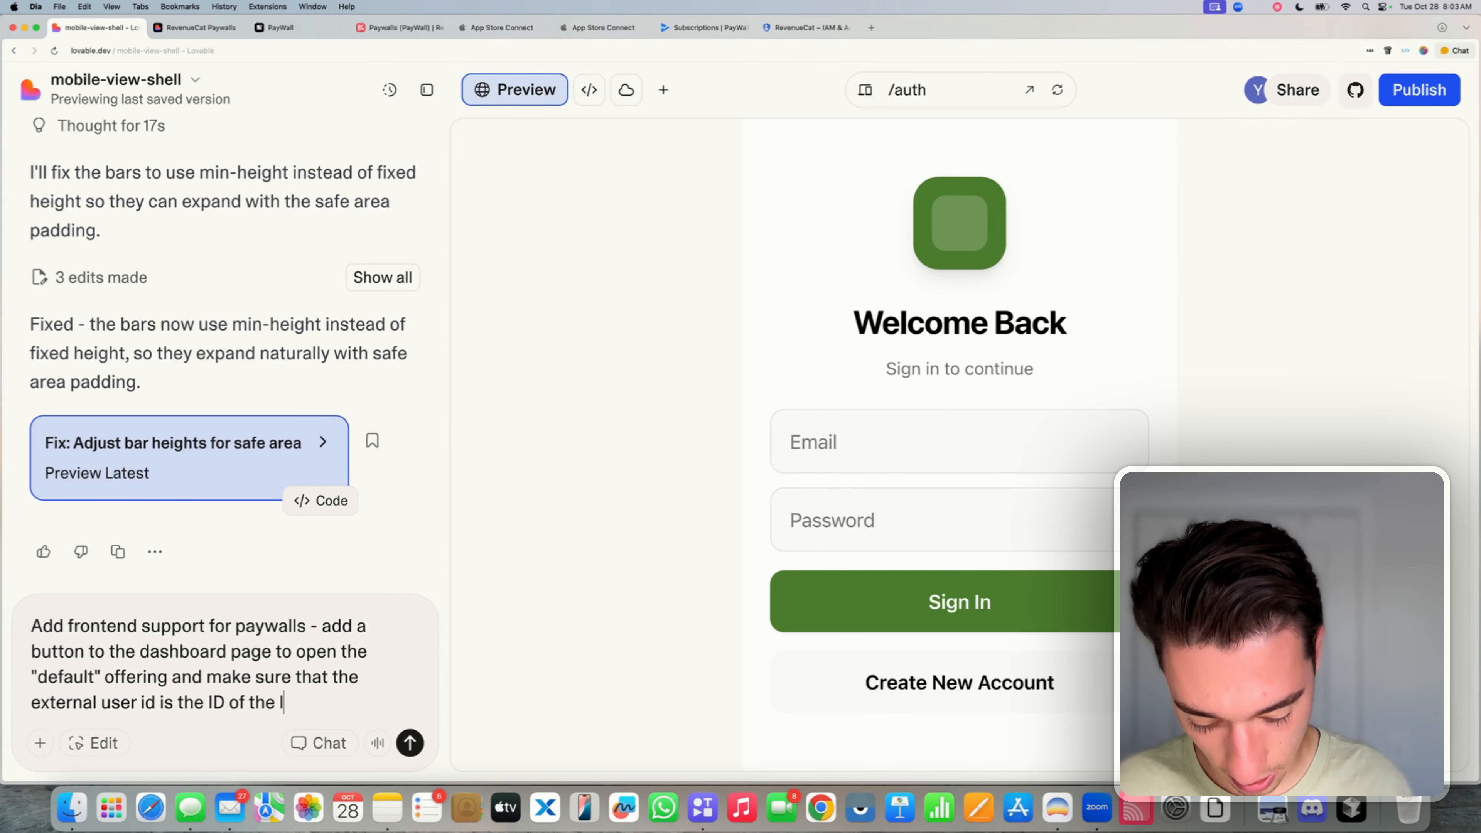
type("ogged in user")
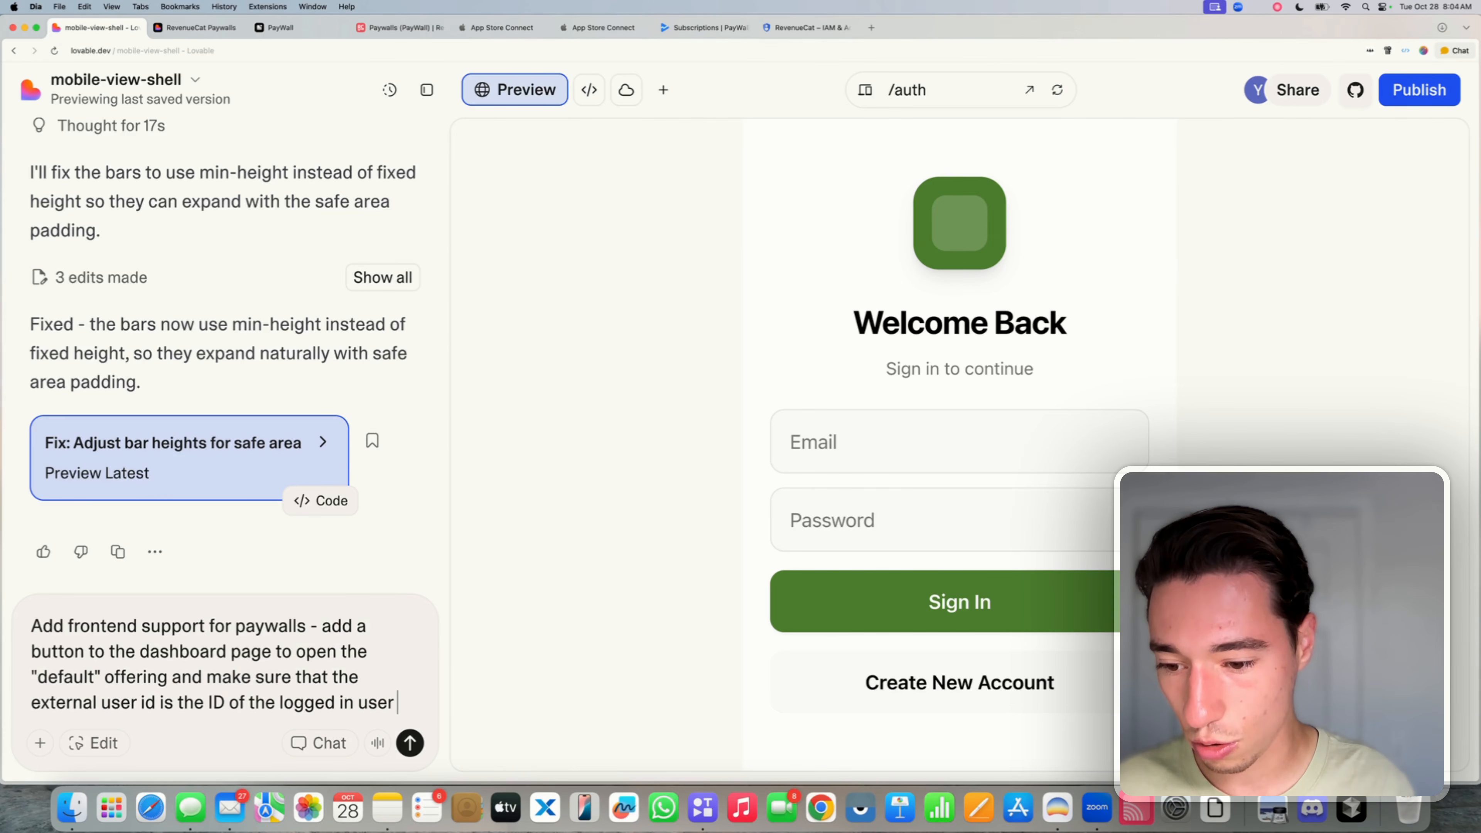
type(".")
key("shift+Return")
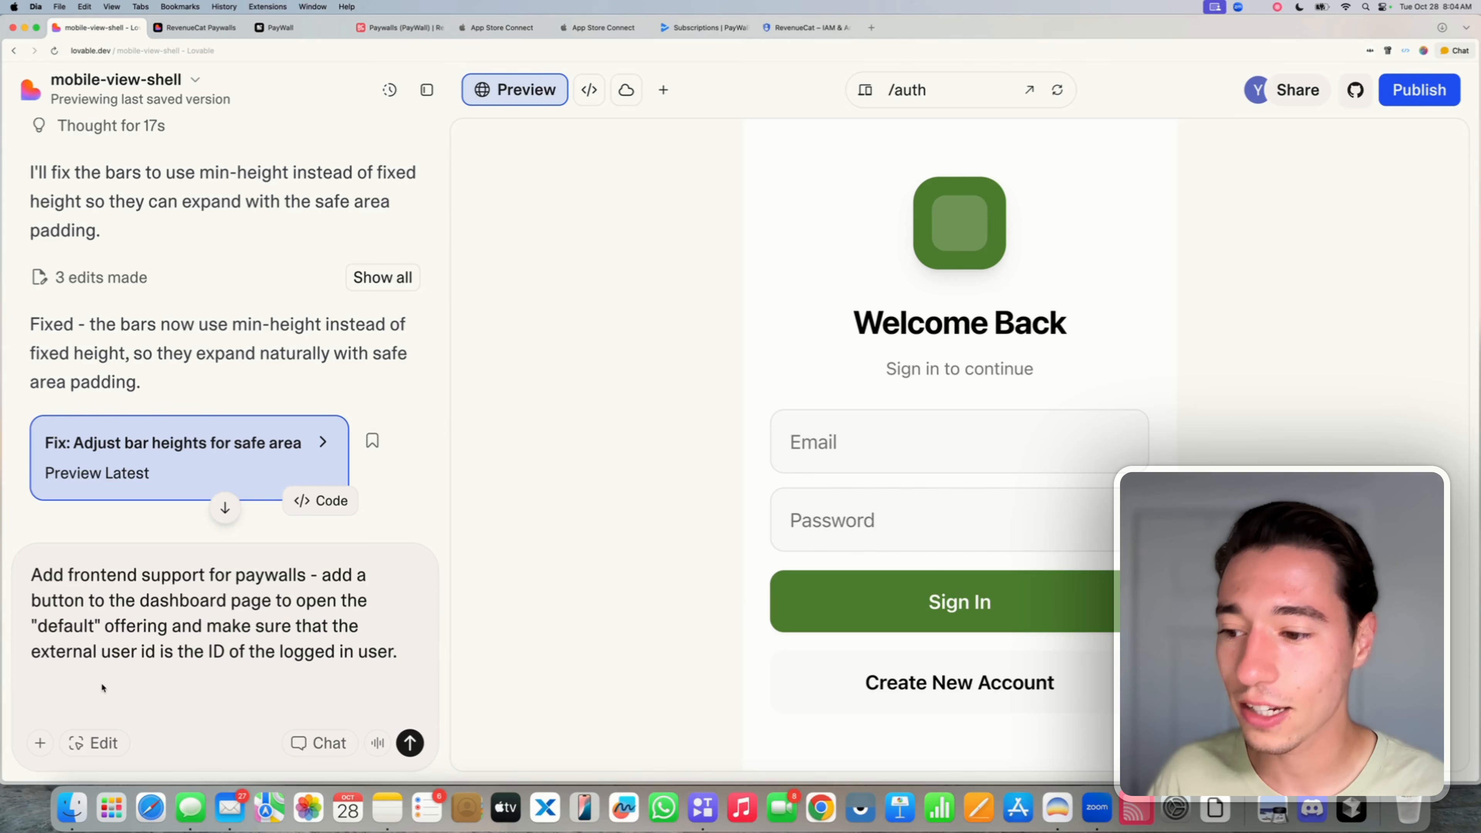
double_click(73, 628)
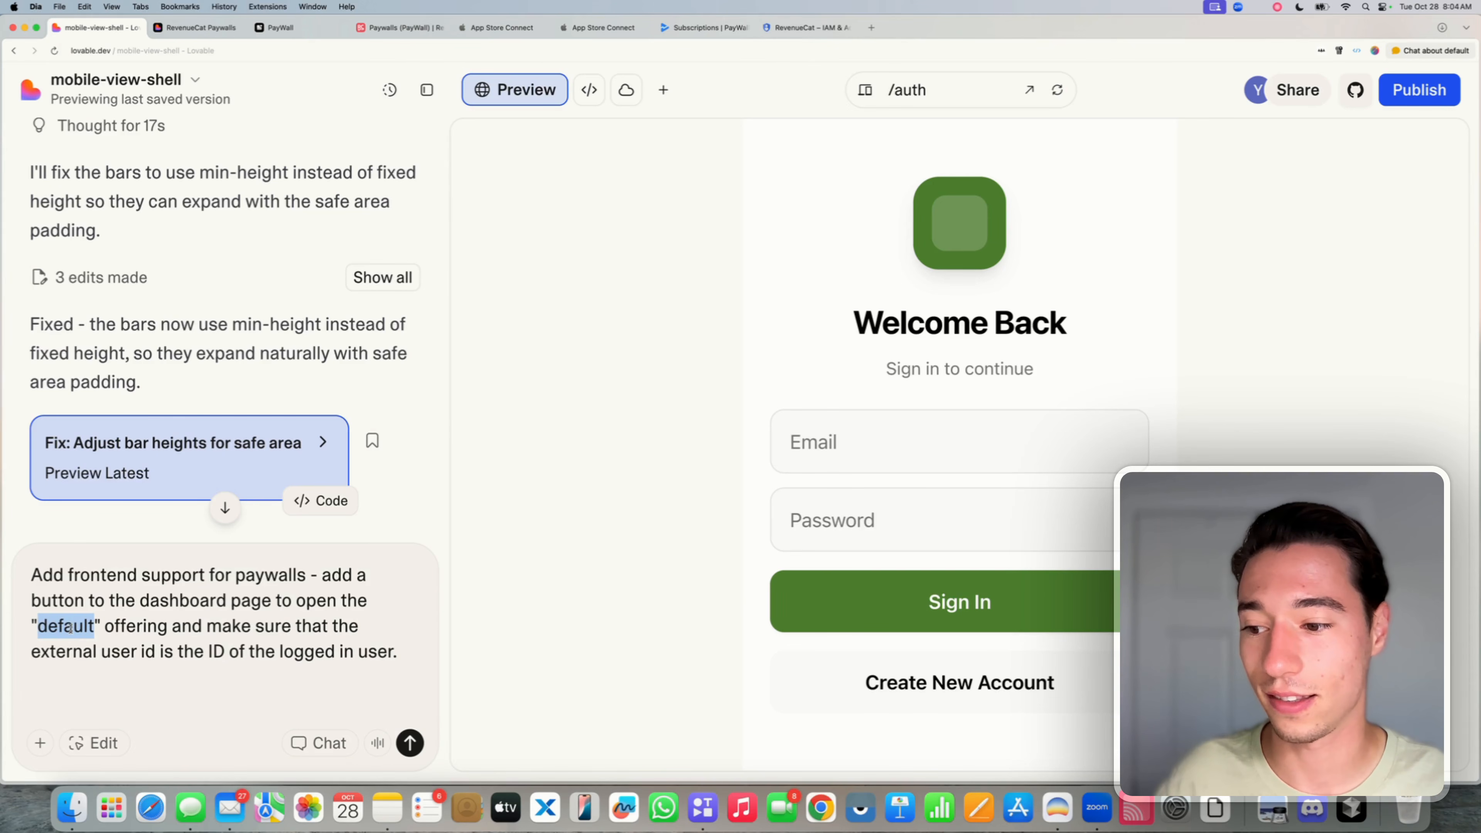
left_click(399, 34)
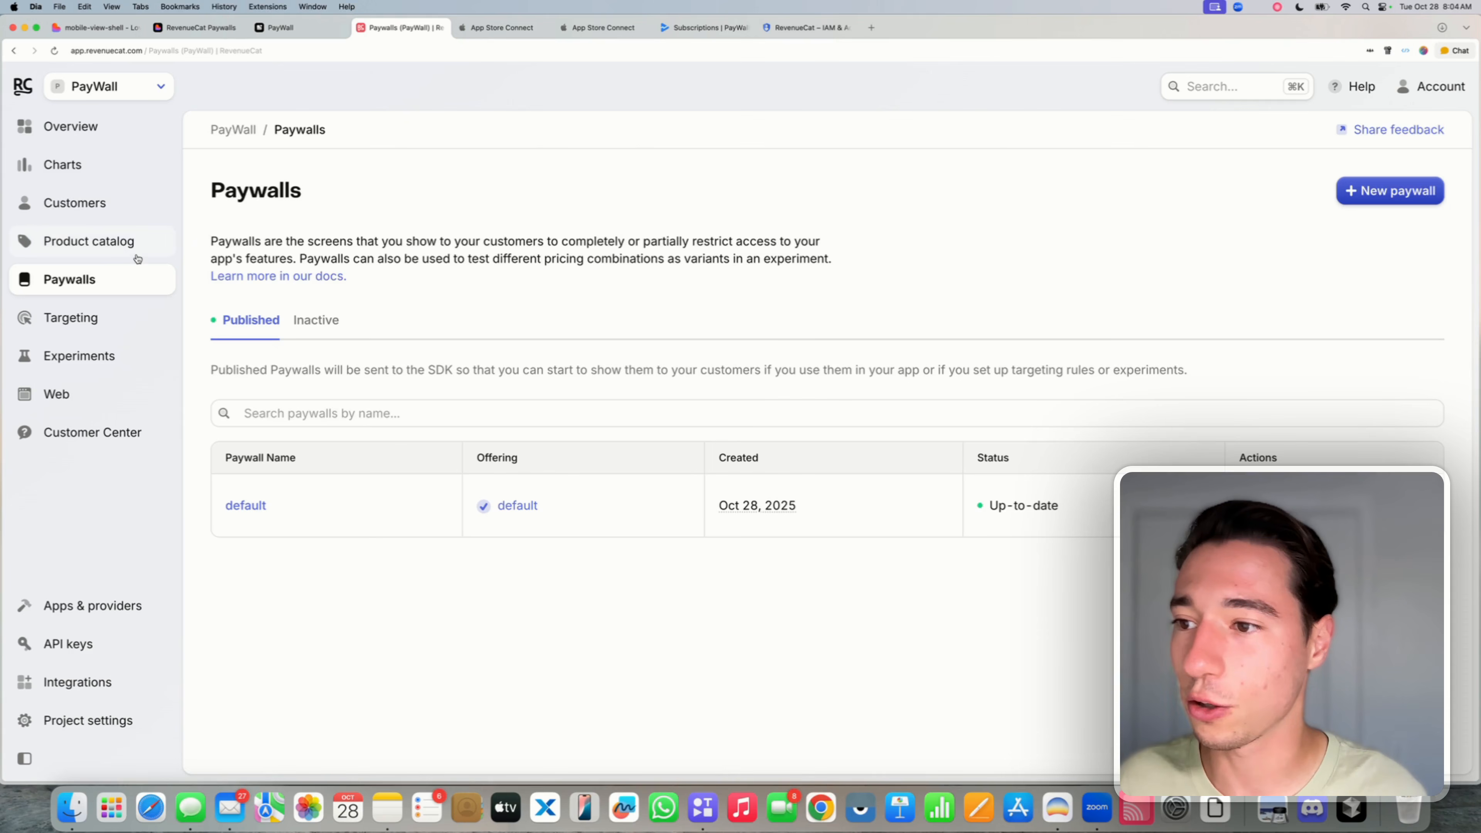
left_click(105, 233)
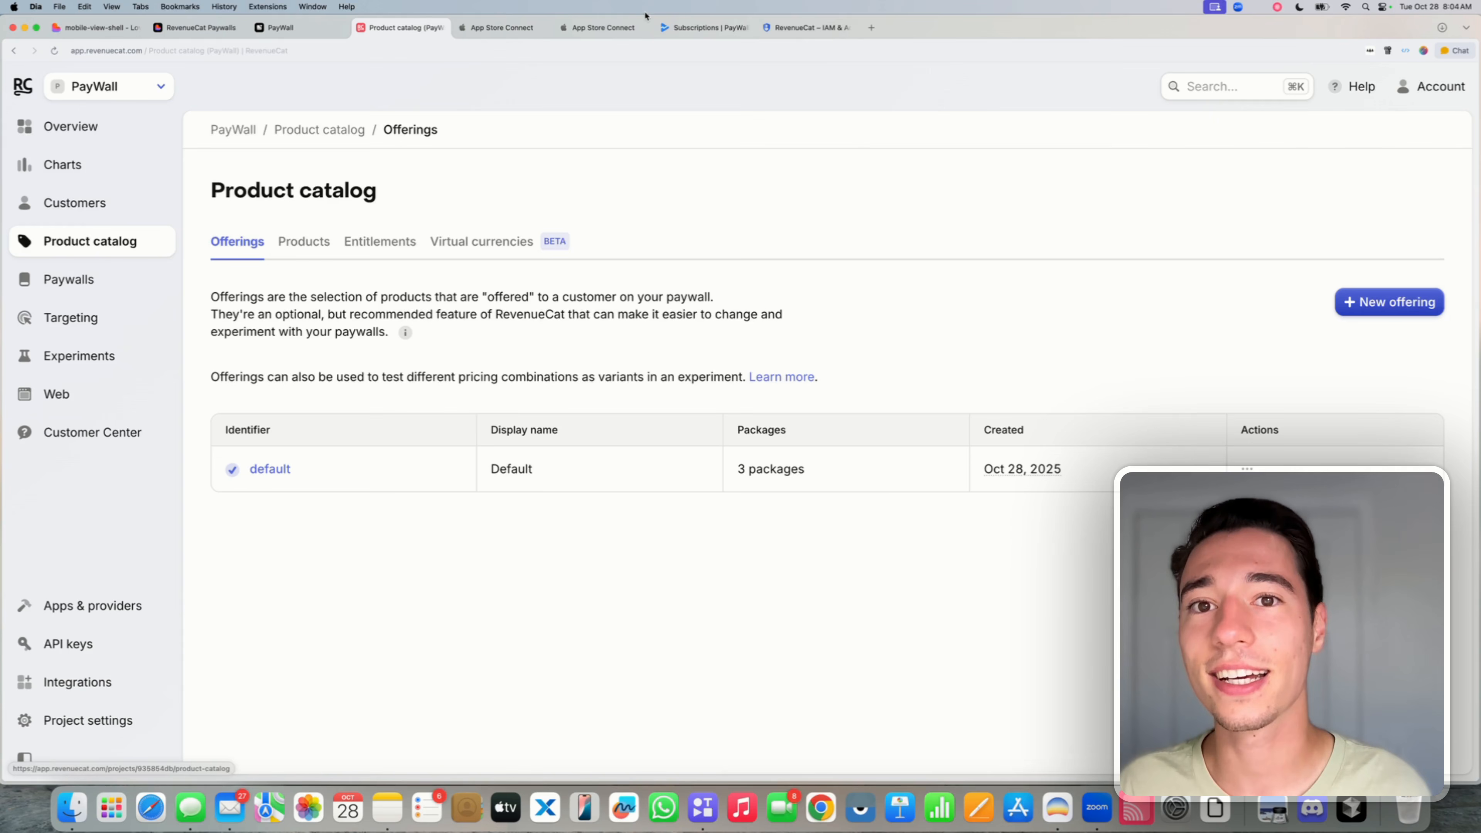
- Paste the despia-native monetization instructions below the prompt and send it to Lovable
left_click(98, 27)
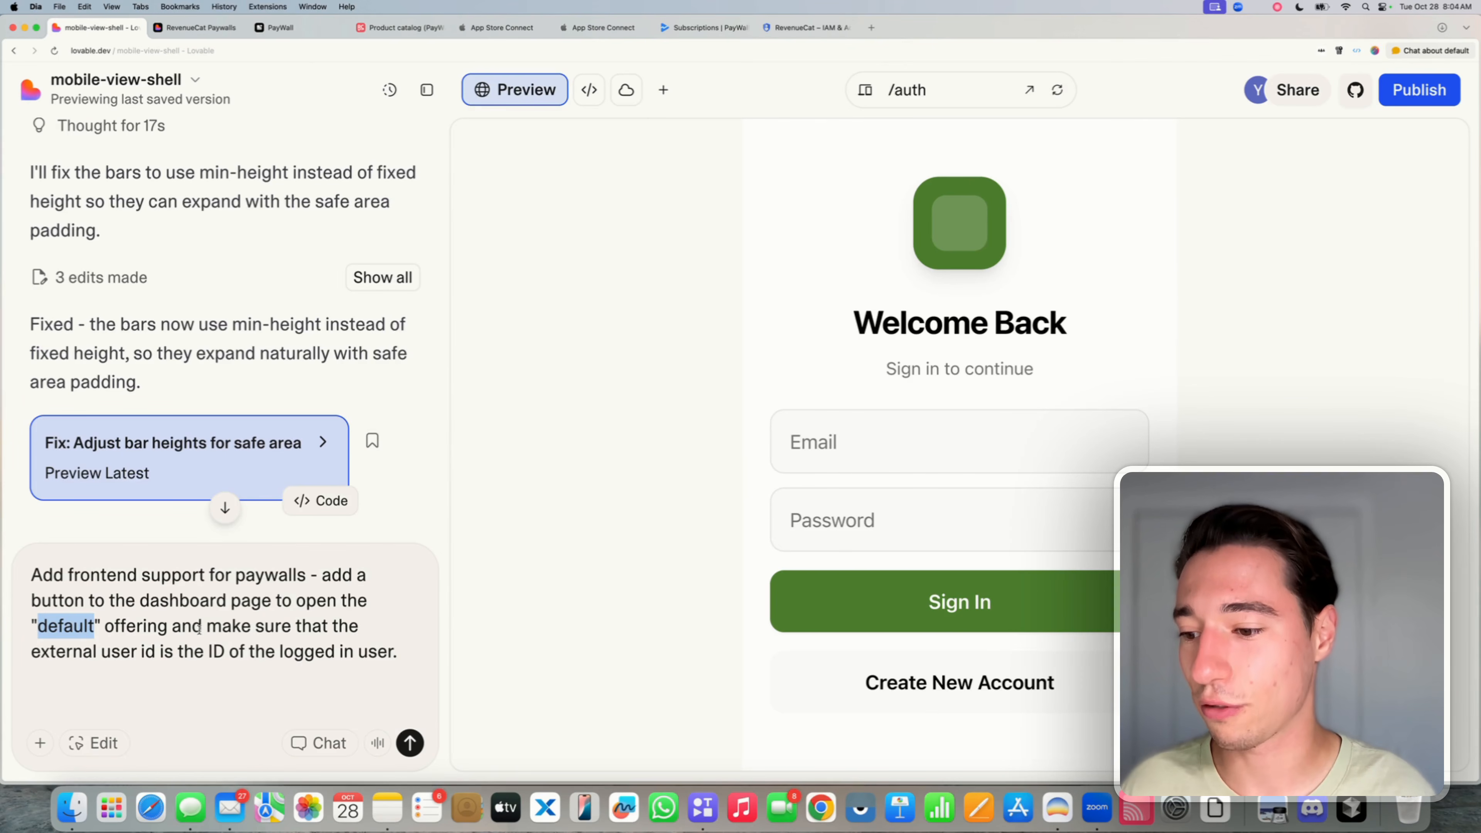
left_click(99, 686)
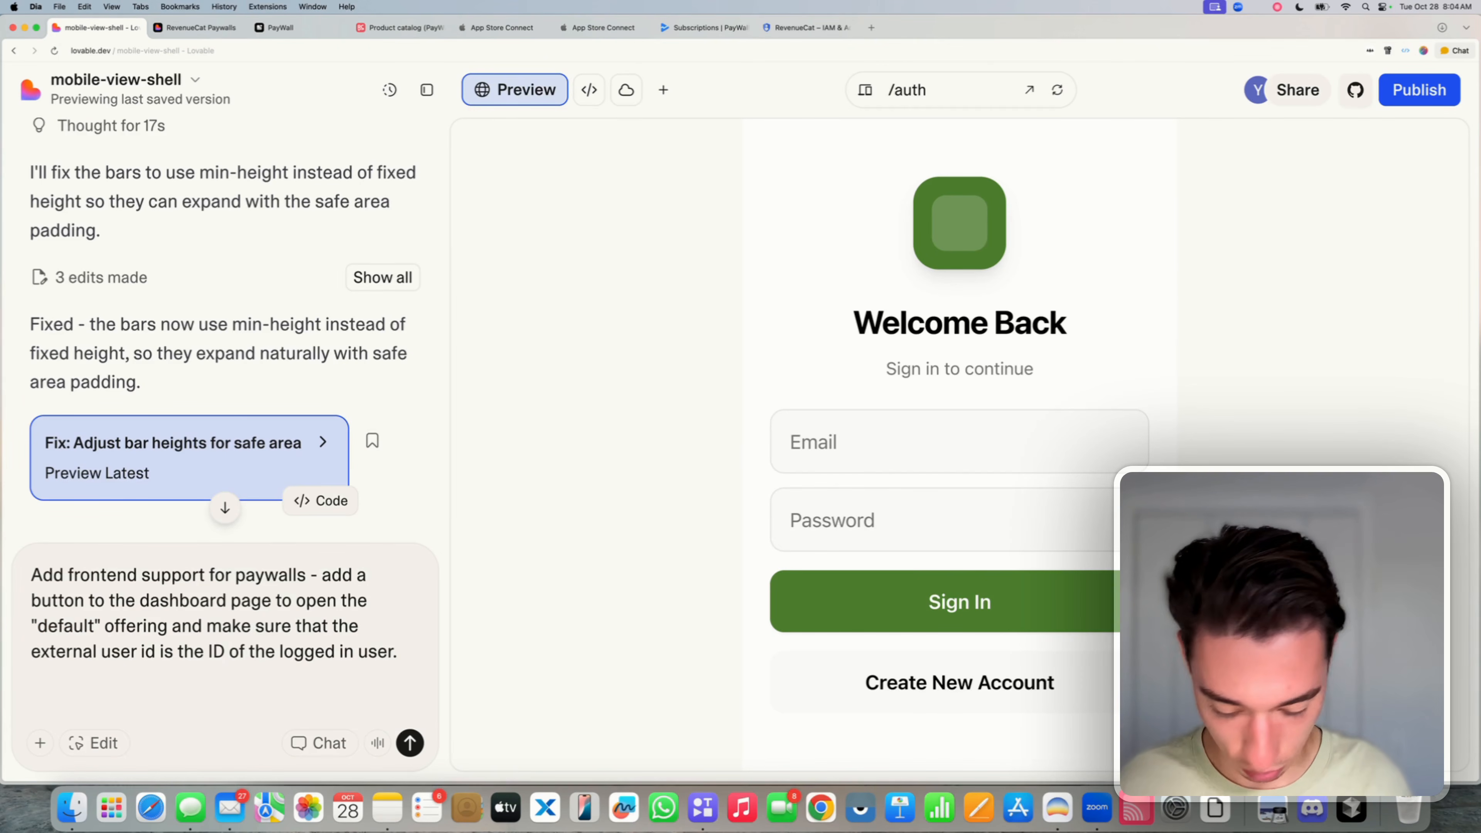
key("super+v")
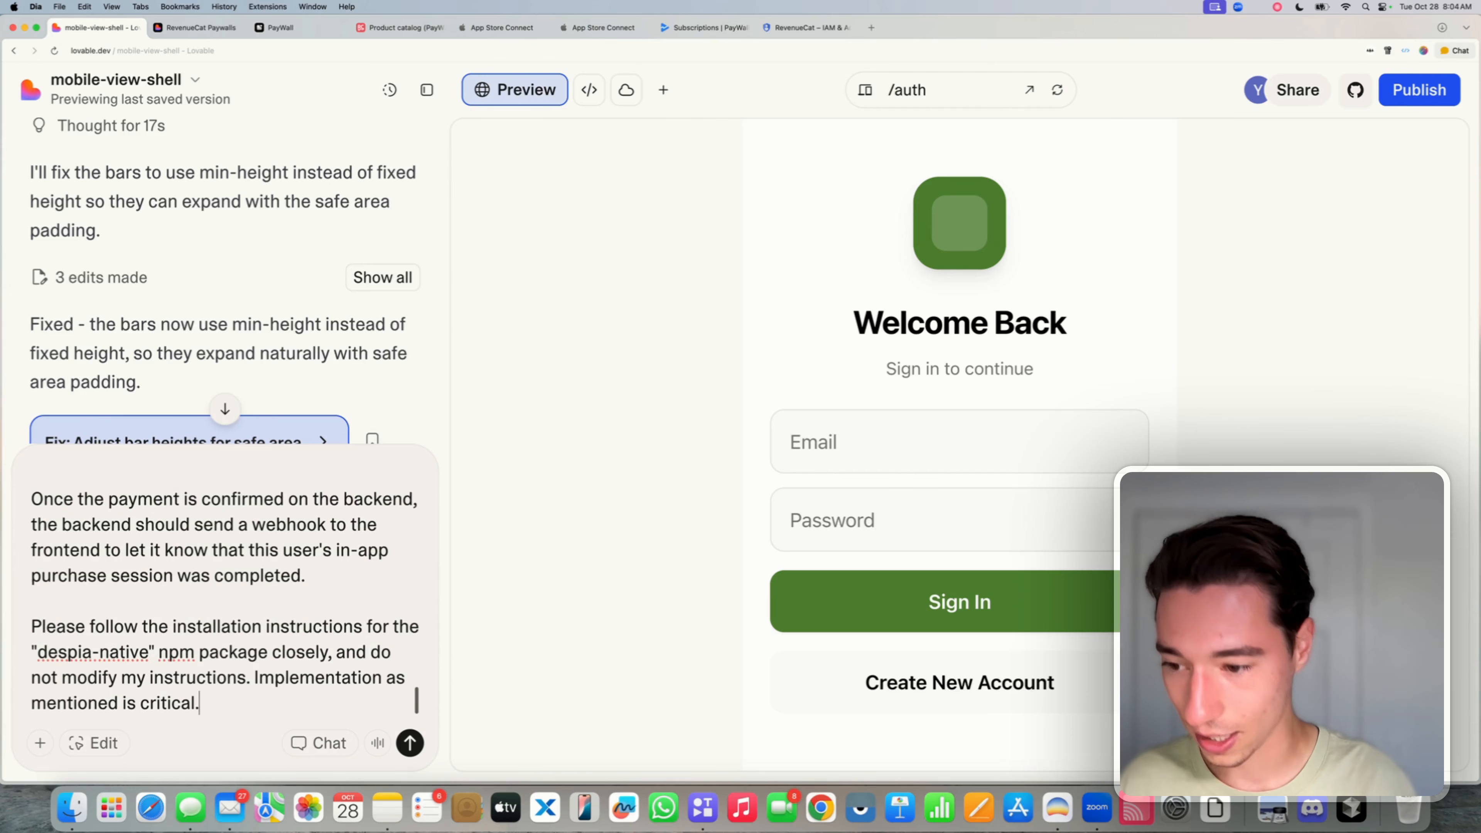
left_click(410, 743)
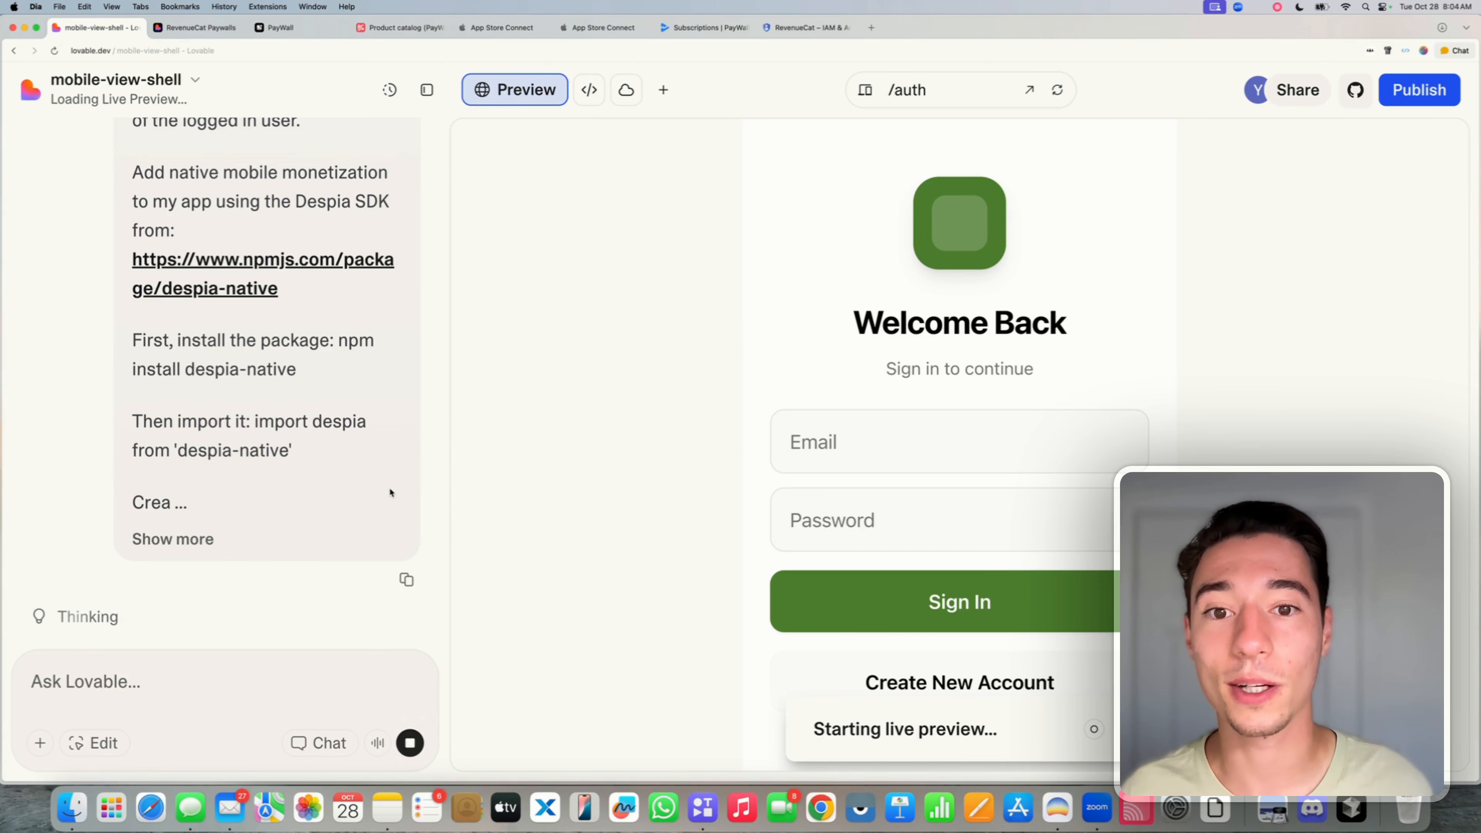
- Scroll through the chat to review the sent paywall request
scroll(323, 492, "up", 10)
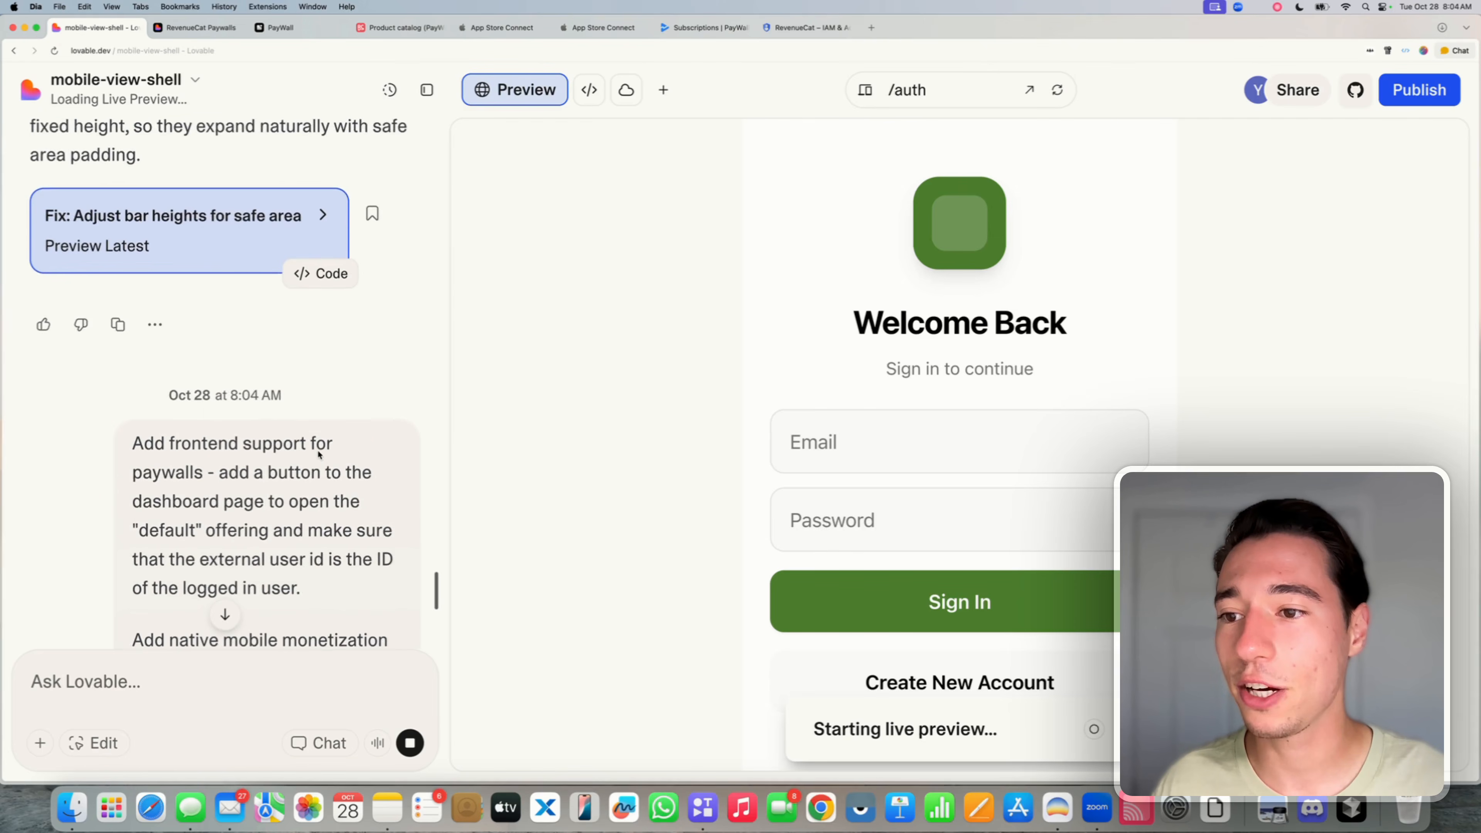
mouse_move(140, 331)
left_mouse_down()
mouse_move(310, 327)
mouse_move(120, 330)
left_mouse_up()
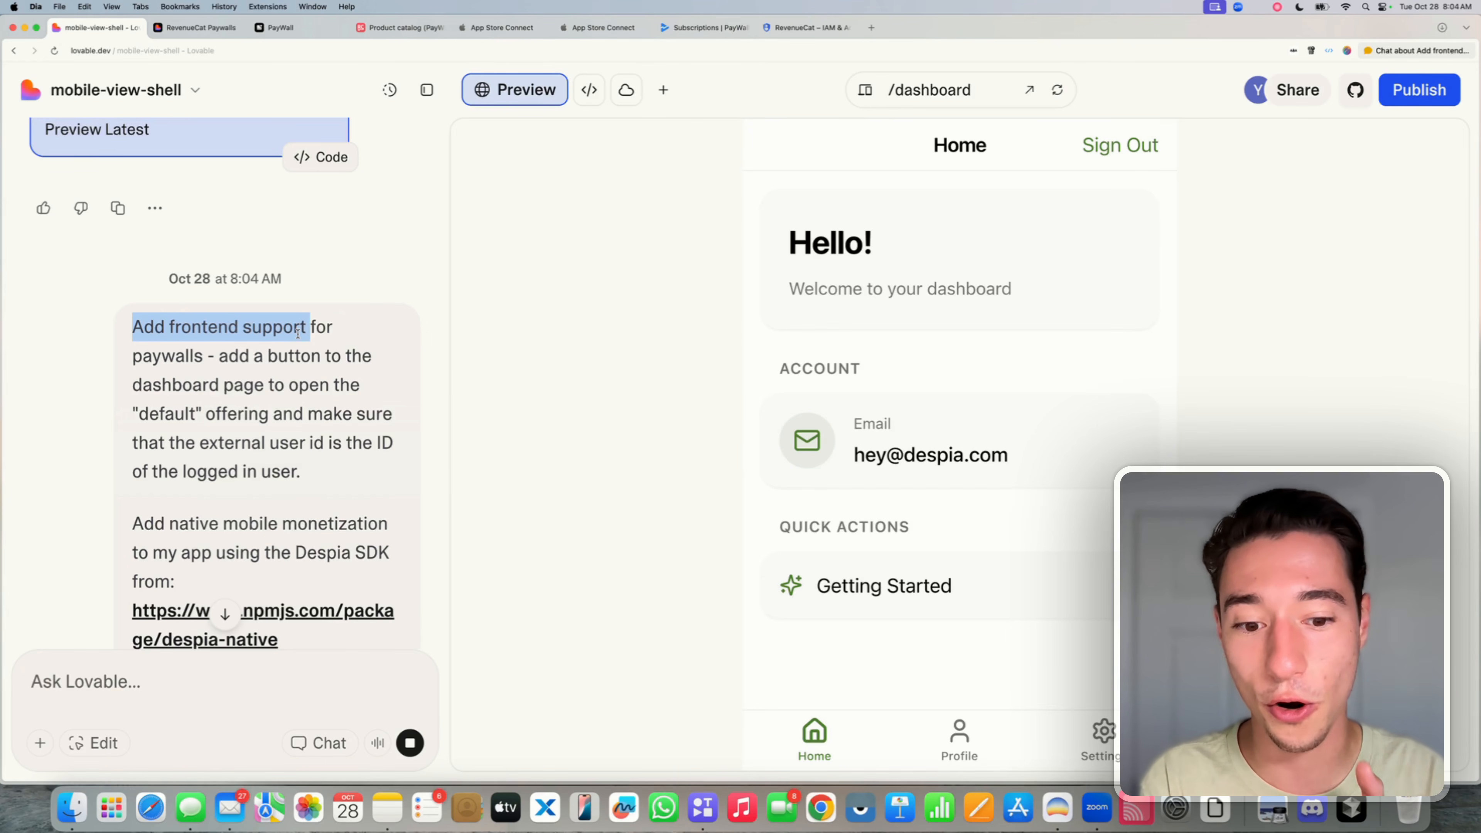
triple_click(298, 333)
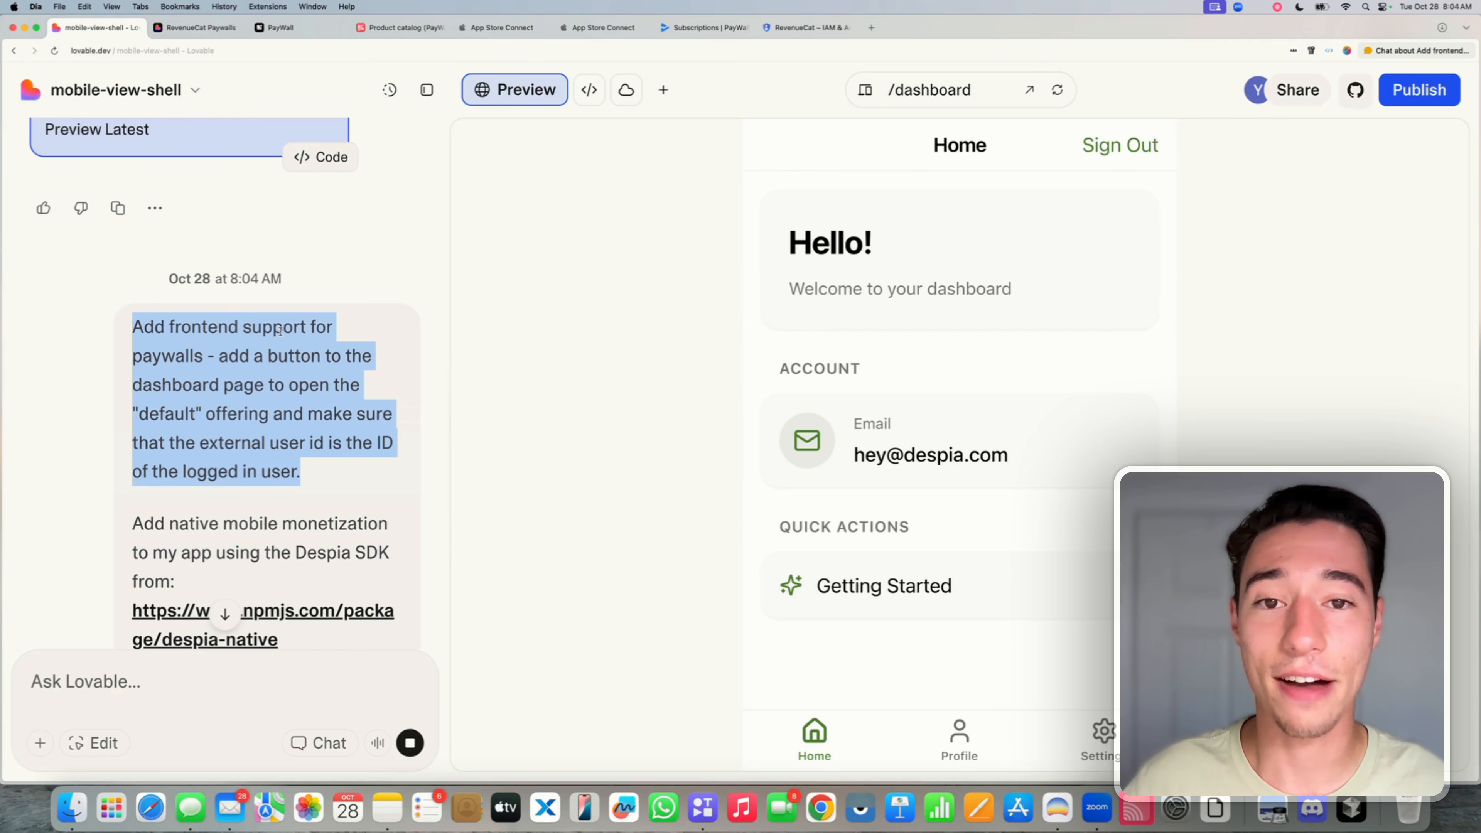
left_click(292, 351)
scroll(277, 397, "down", 1)
scroll(275, 392, "down", 10)
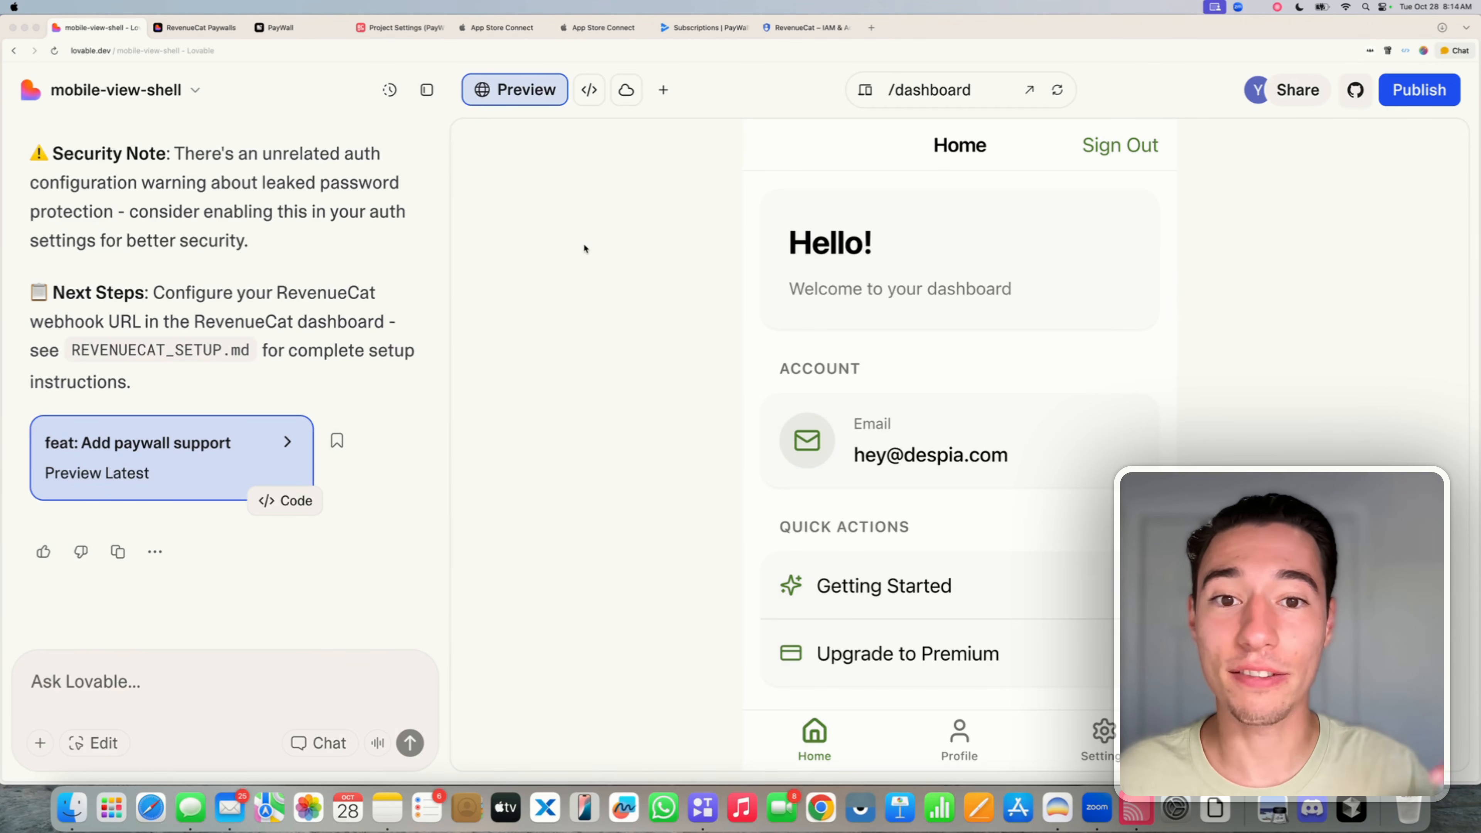
- Check the Publish panel shows the live site up to date, then open the iPhone mirror
left_click(1419, 89)
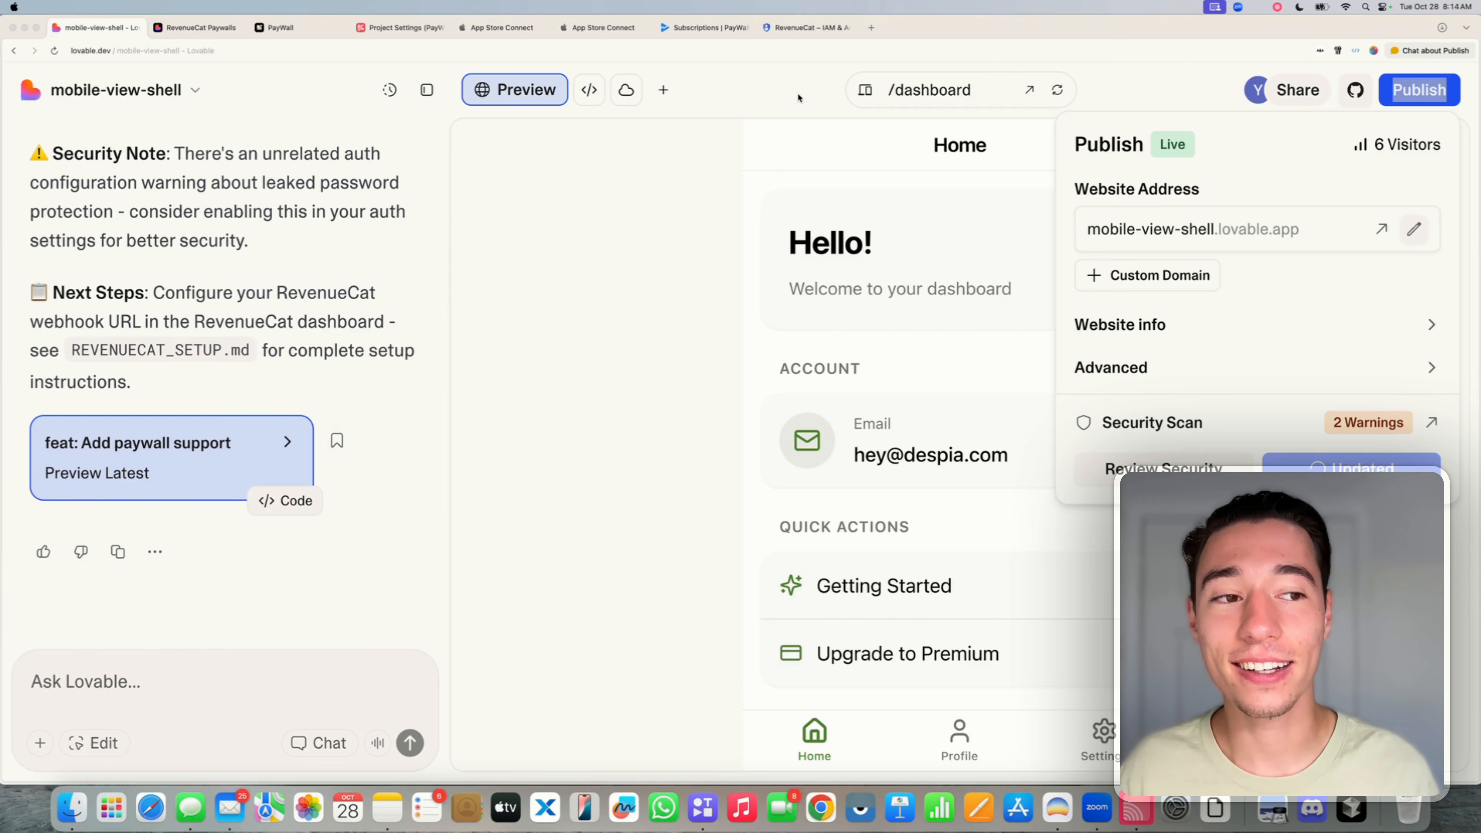
left_click(1153, 74)
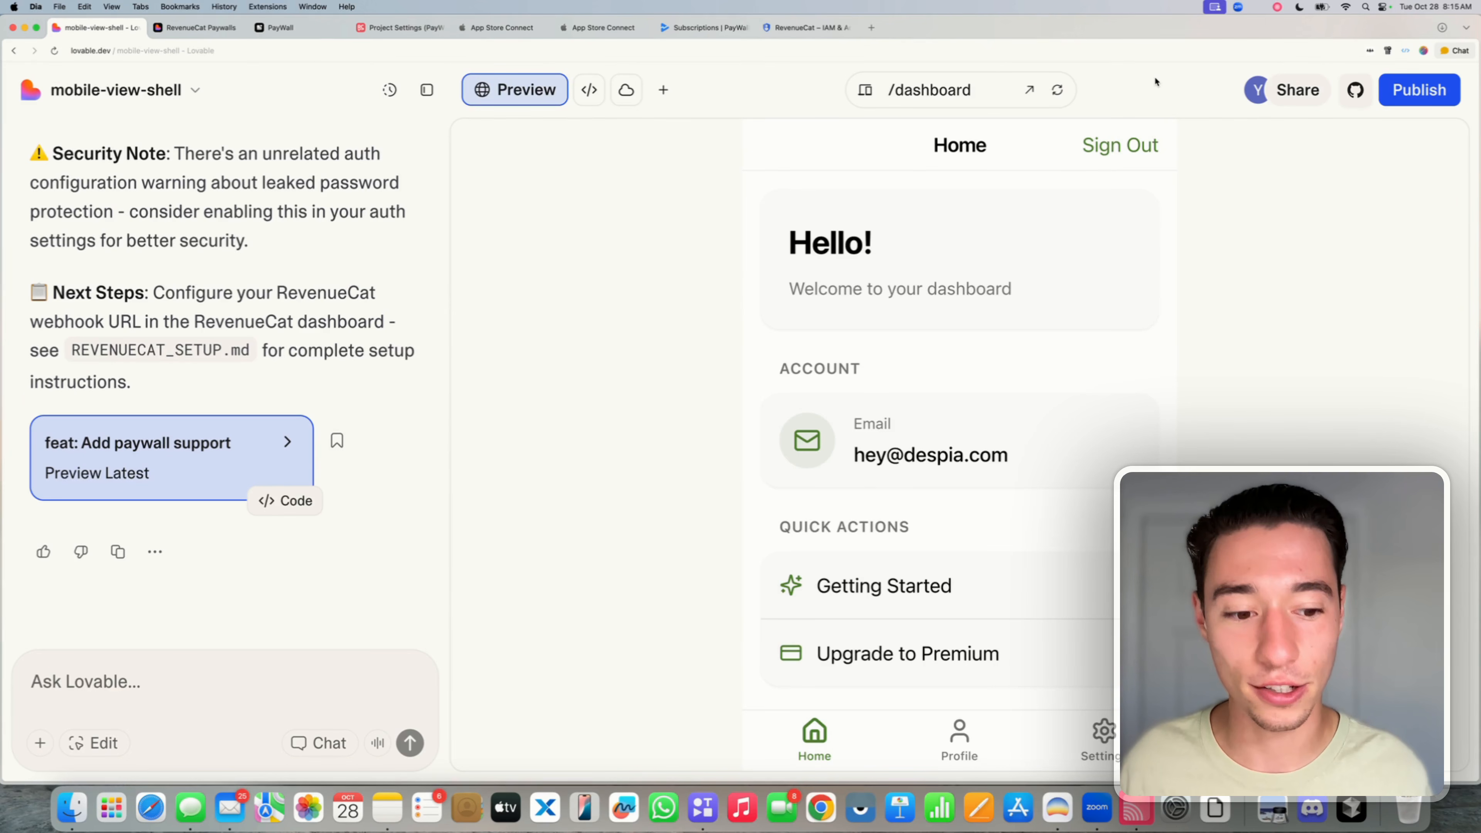
left_click(1135, 823)
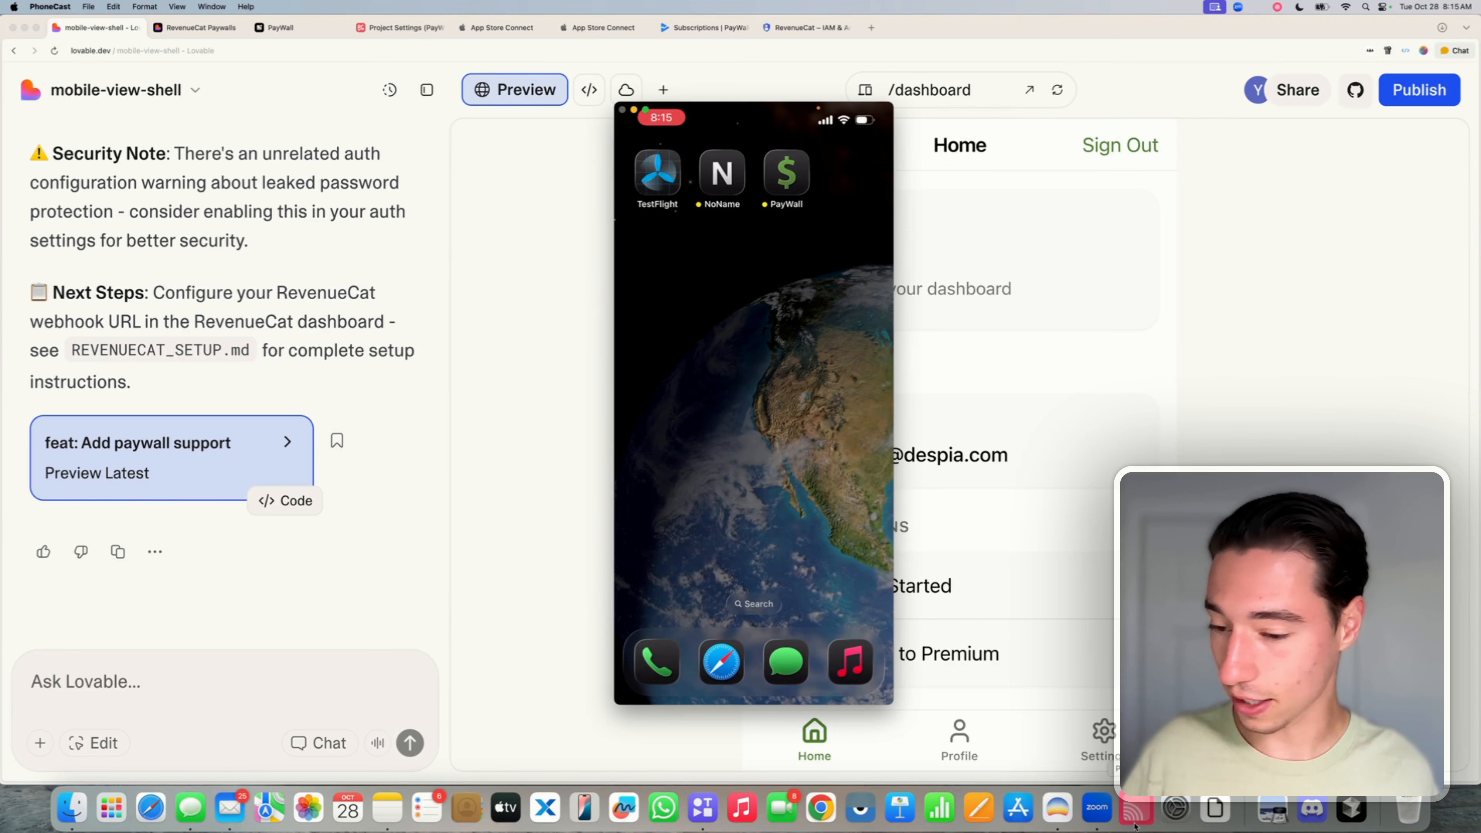
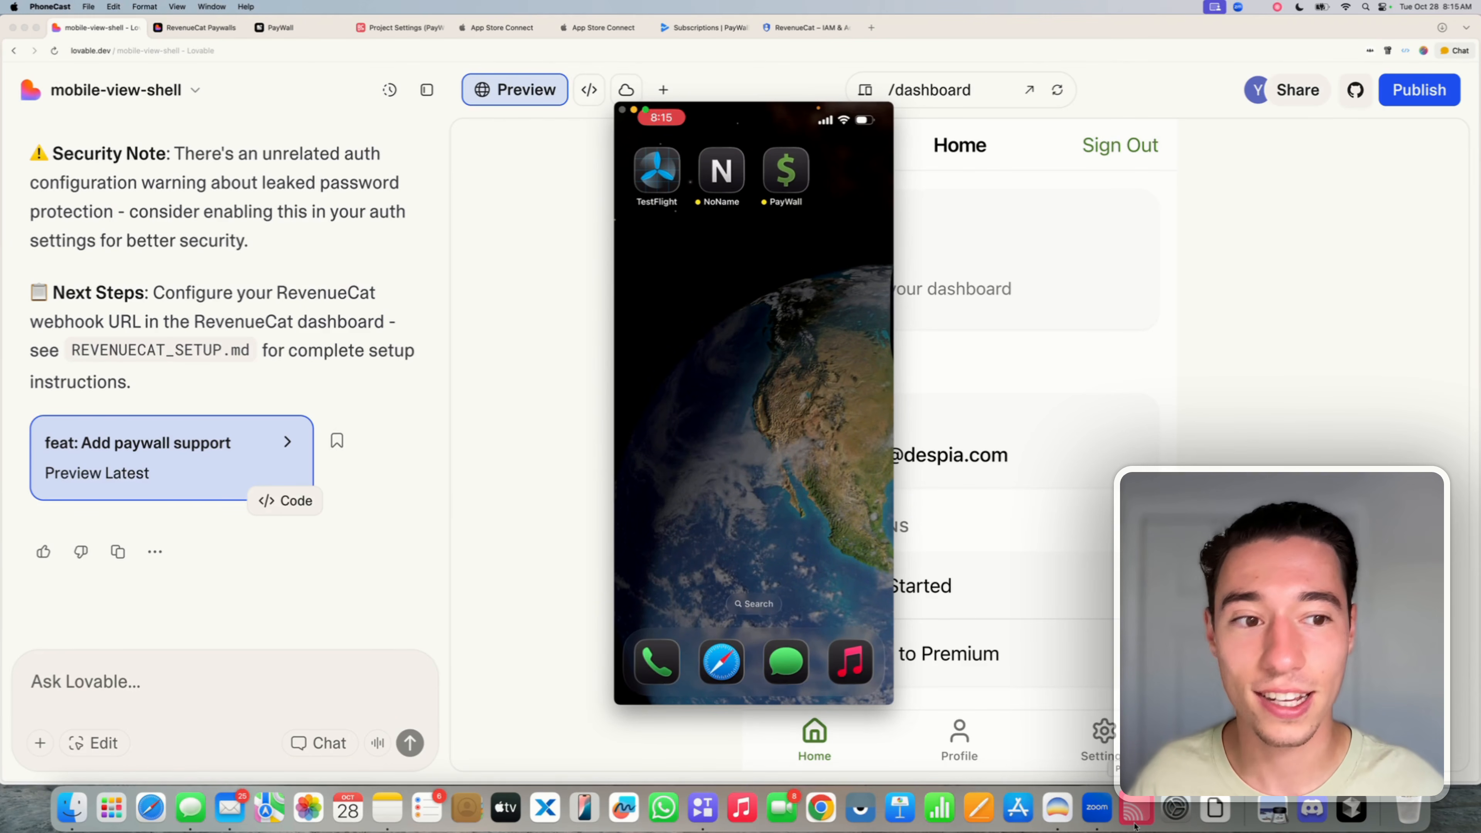
- Leave the iPhone mirror and put the cursor in Lovable's 'Ask Lovable...' box for a new message
key("super+q")
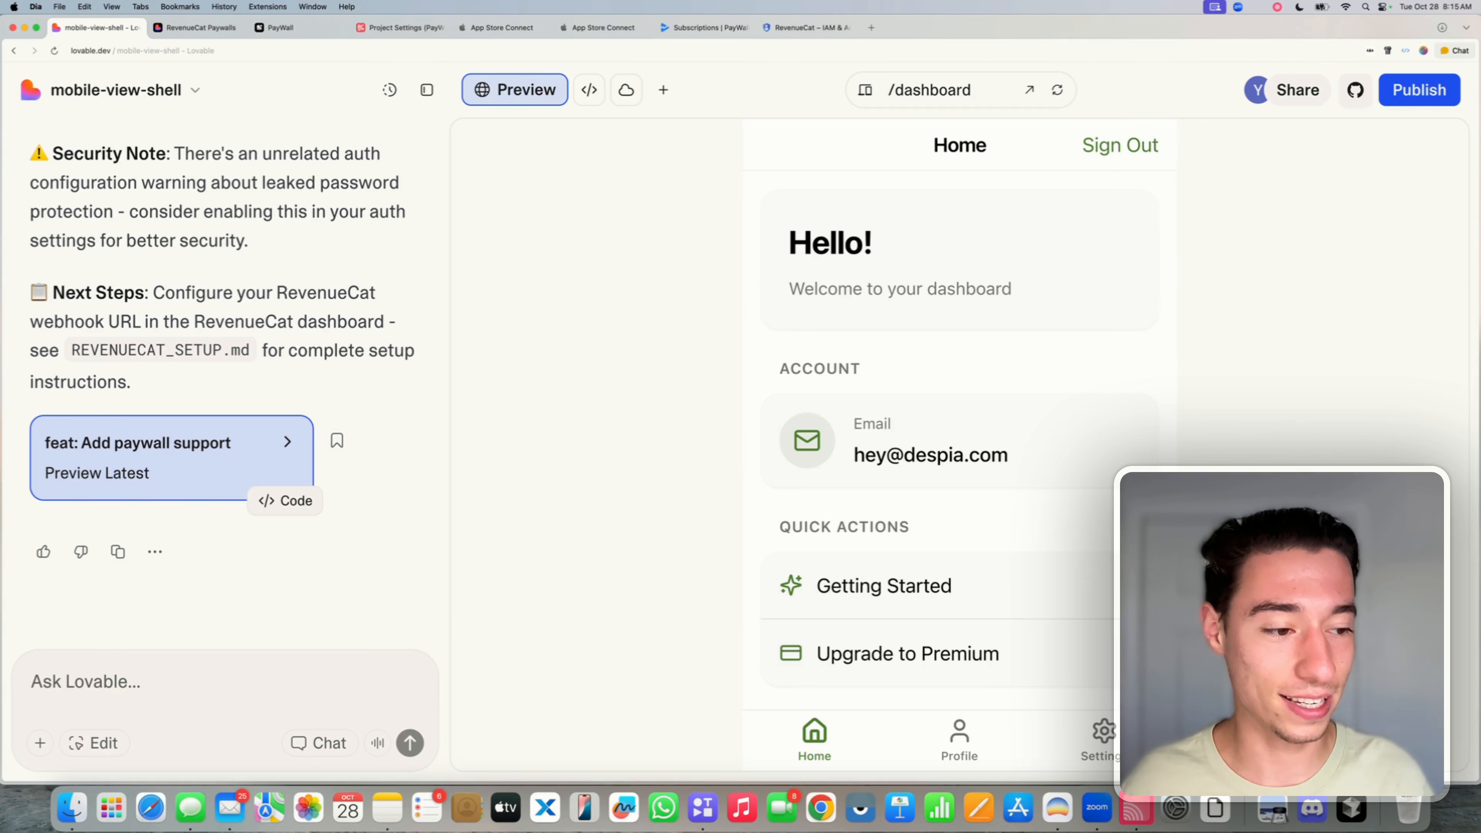
left_click(173, 689)
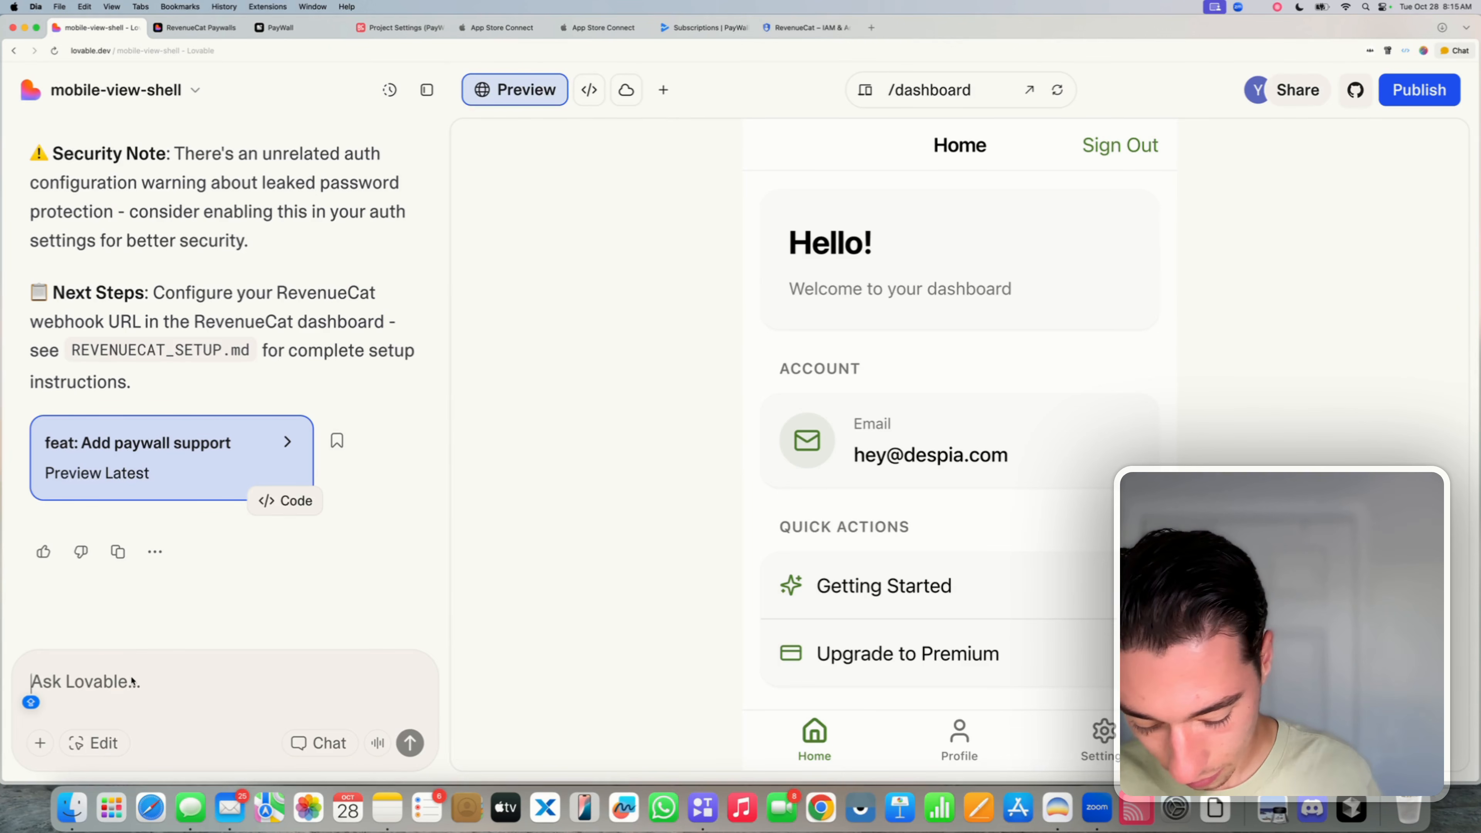
- Ask Lovable to handle all RevenueCat webhooks correctly and name the "pro_access" entitlement for pro users
type("Make ")
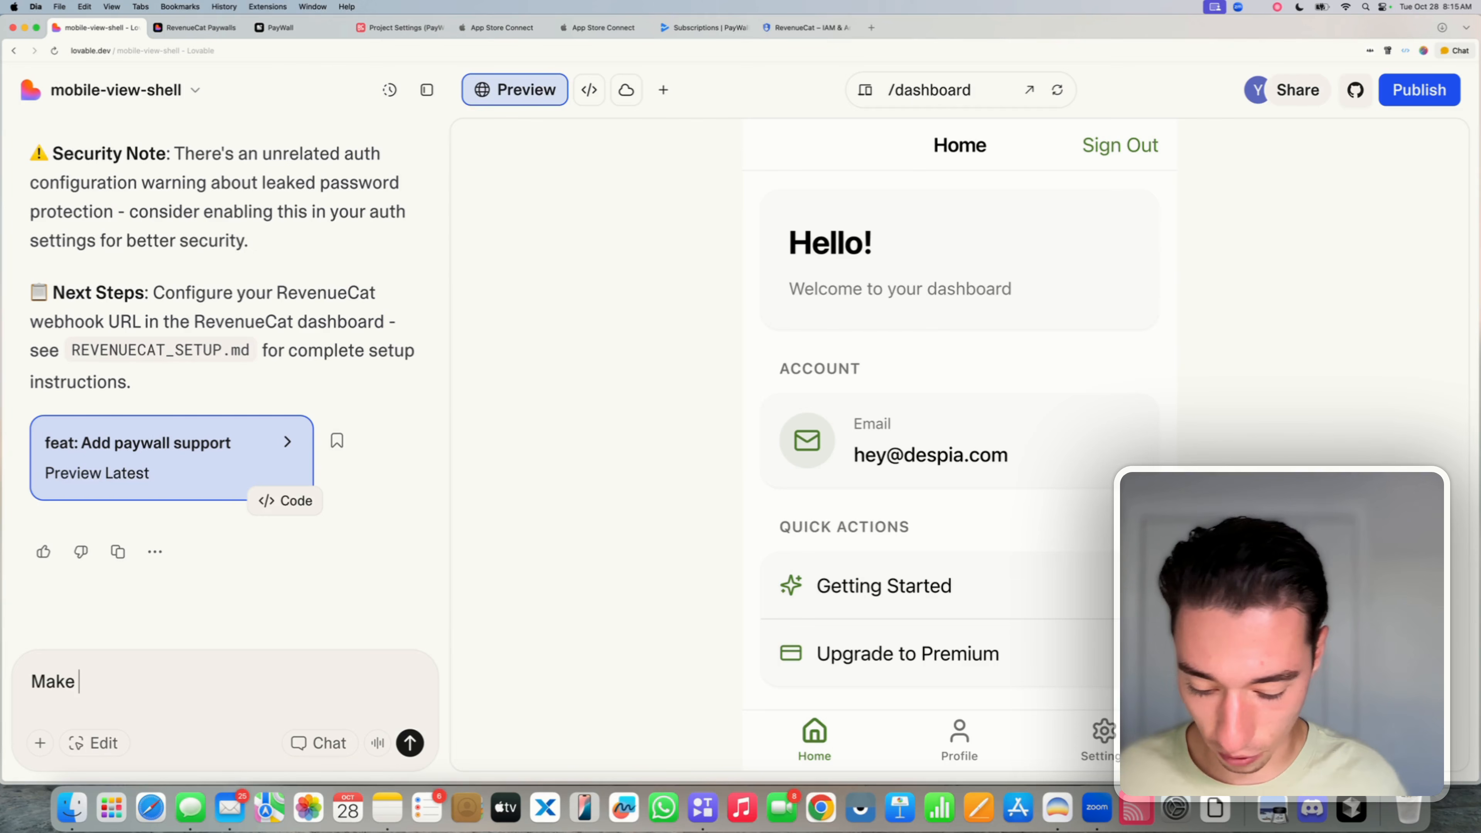
type("sure we are")
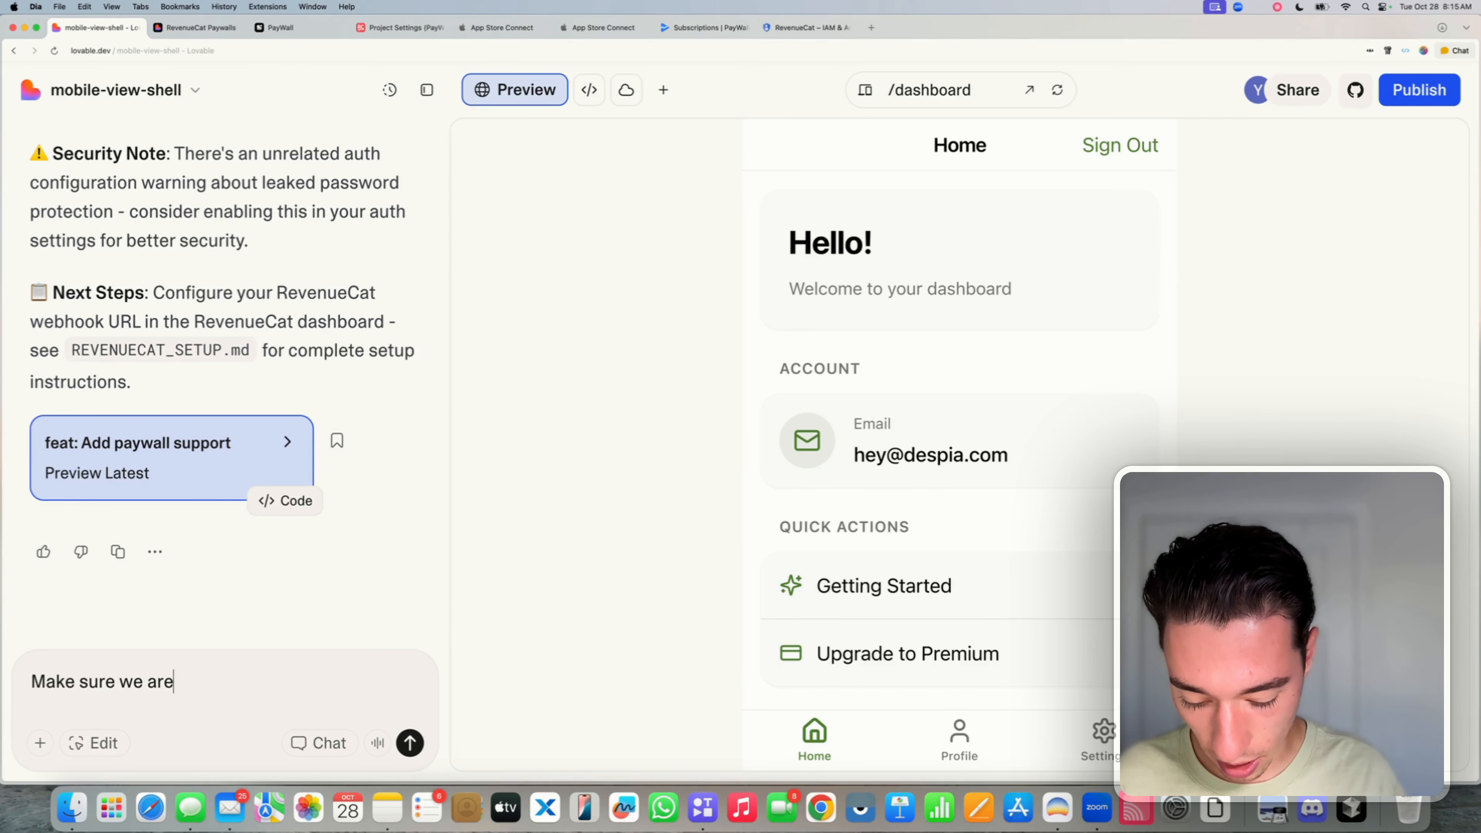
type(" handling all")
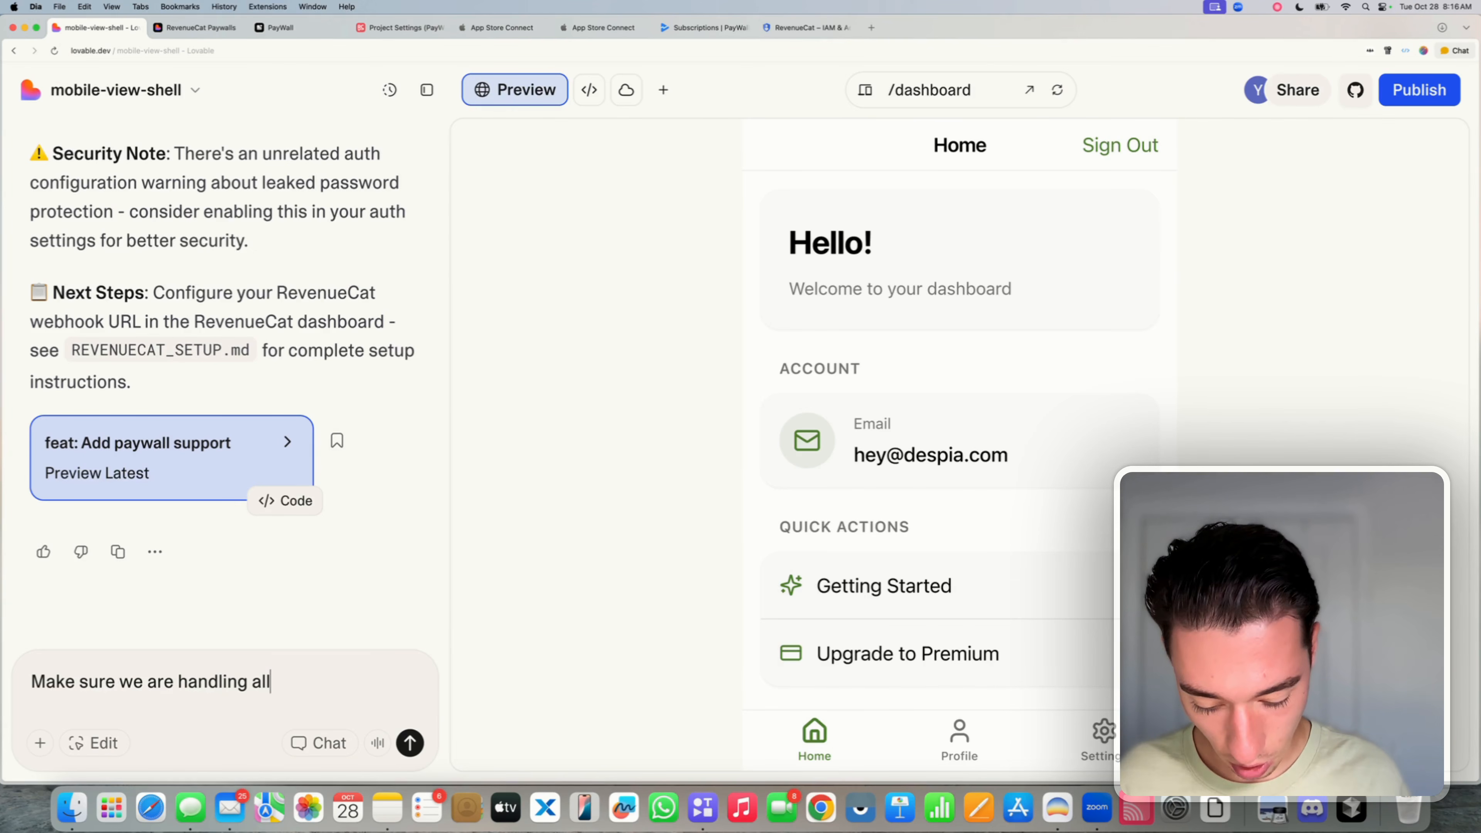
type(" RevenueC")
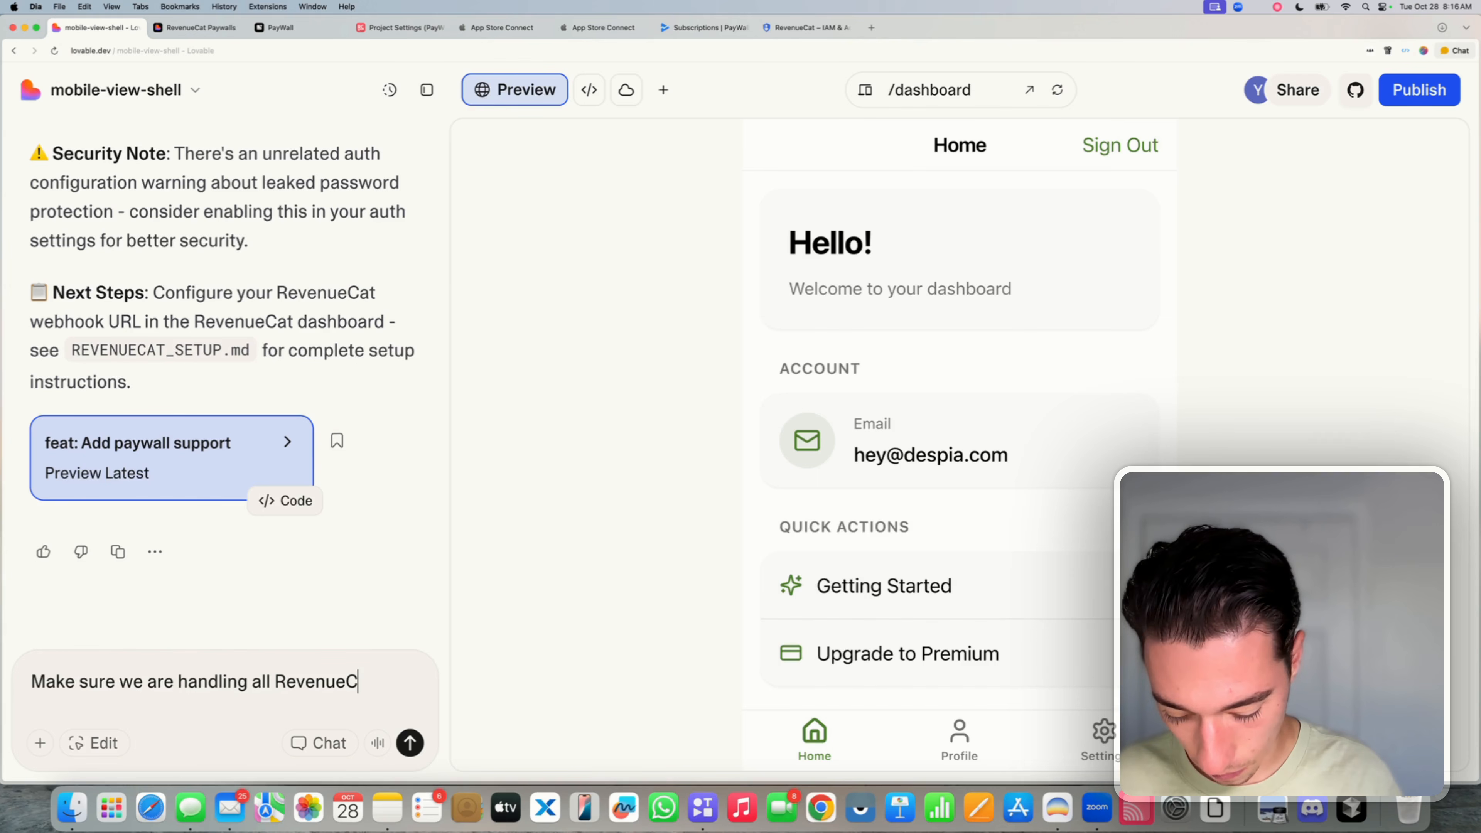
type("at wehooks ")
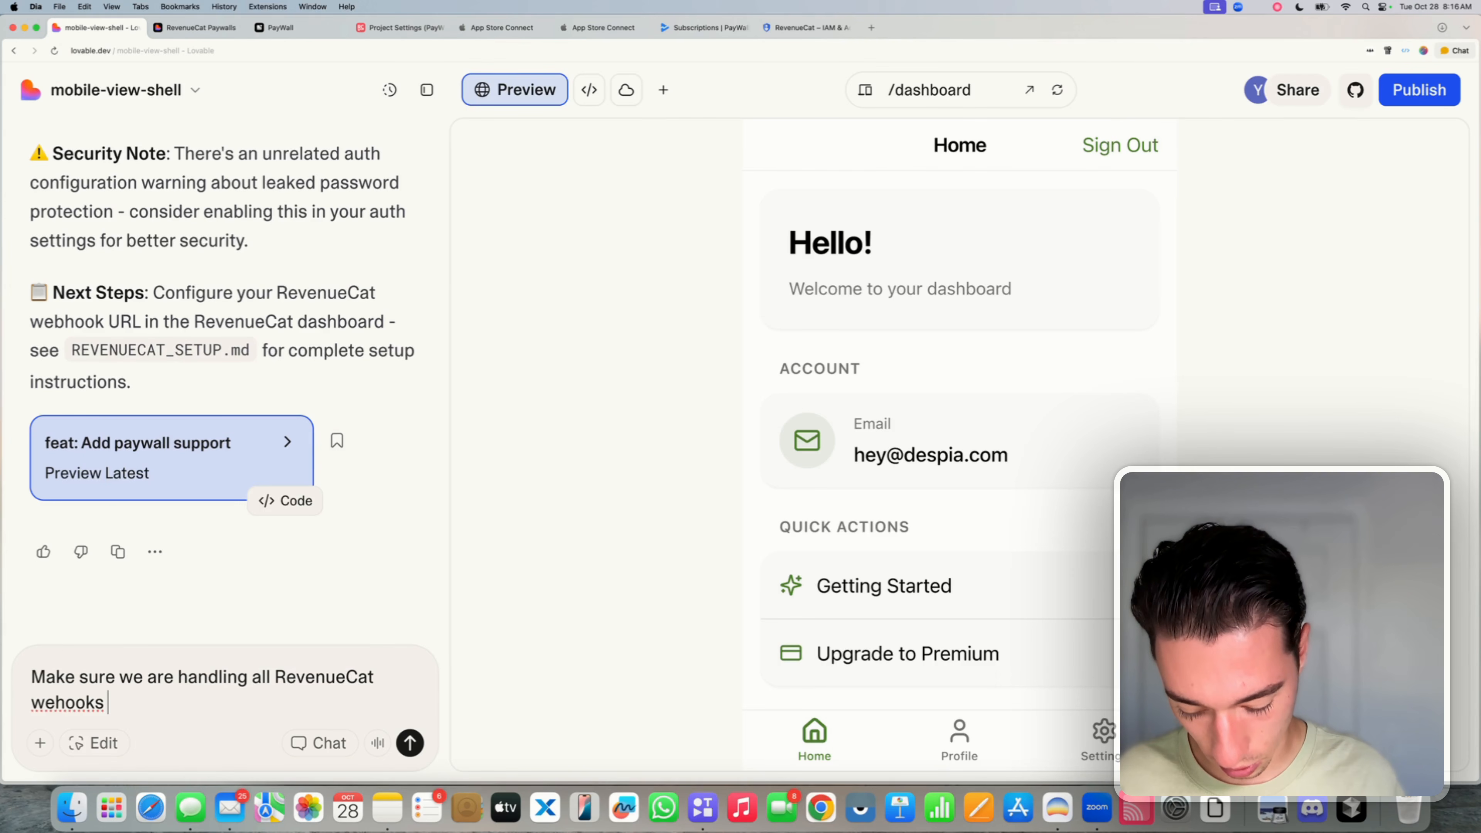
type("correctly ")
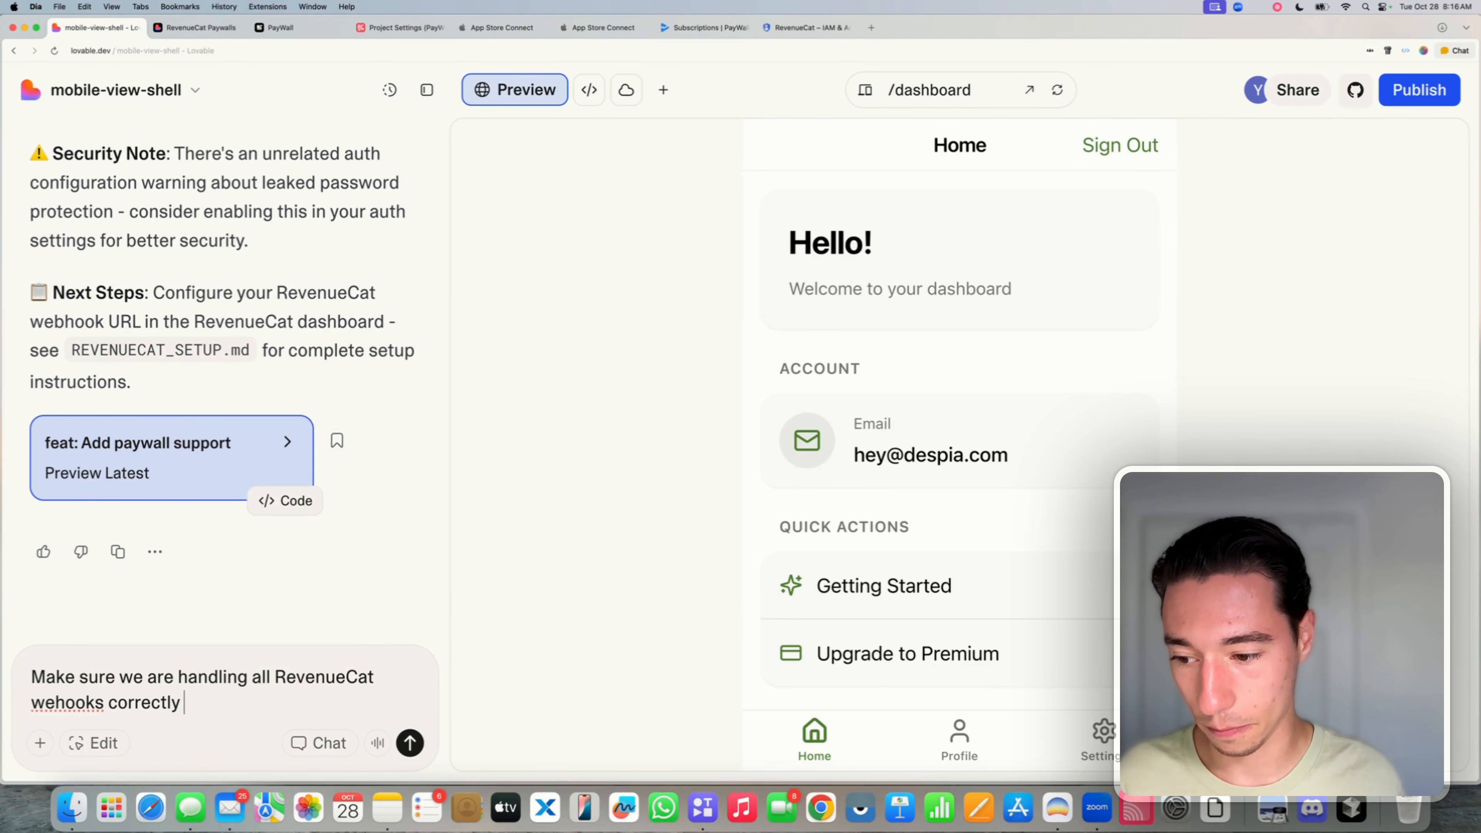
type("!")
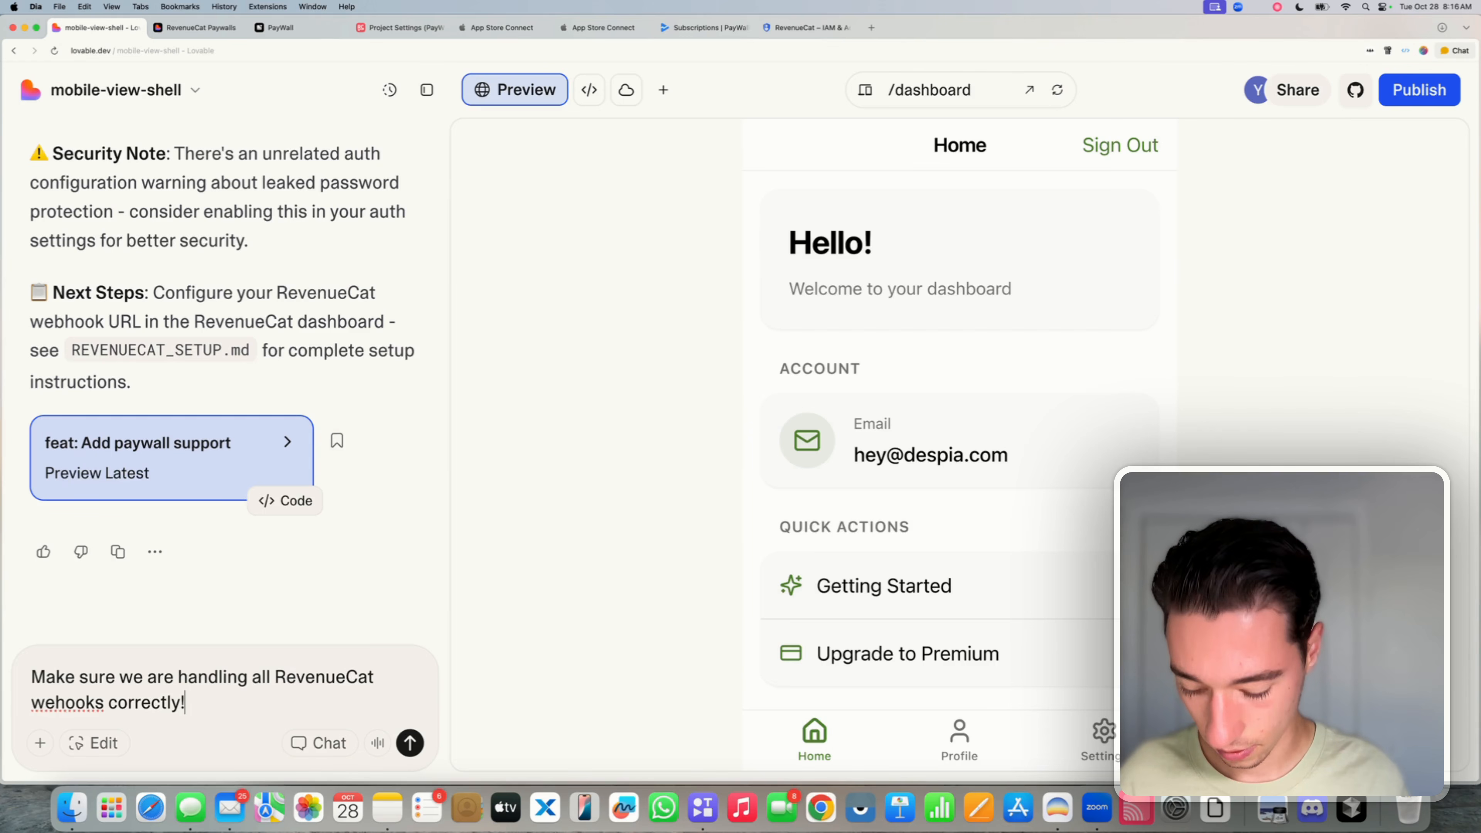
key("shift+Return")
key("shift+Return")
type("The us")
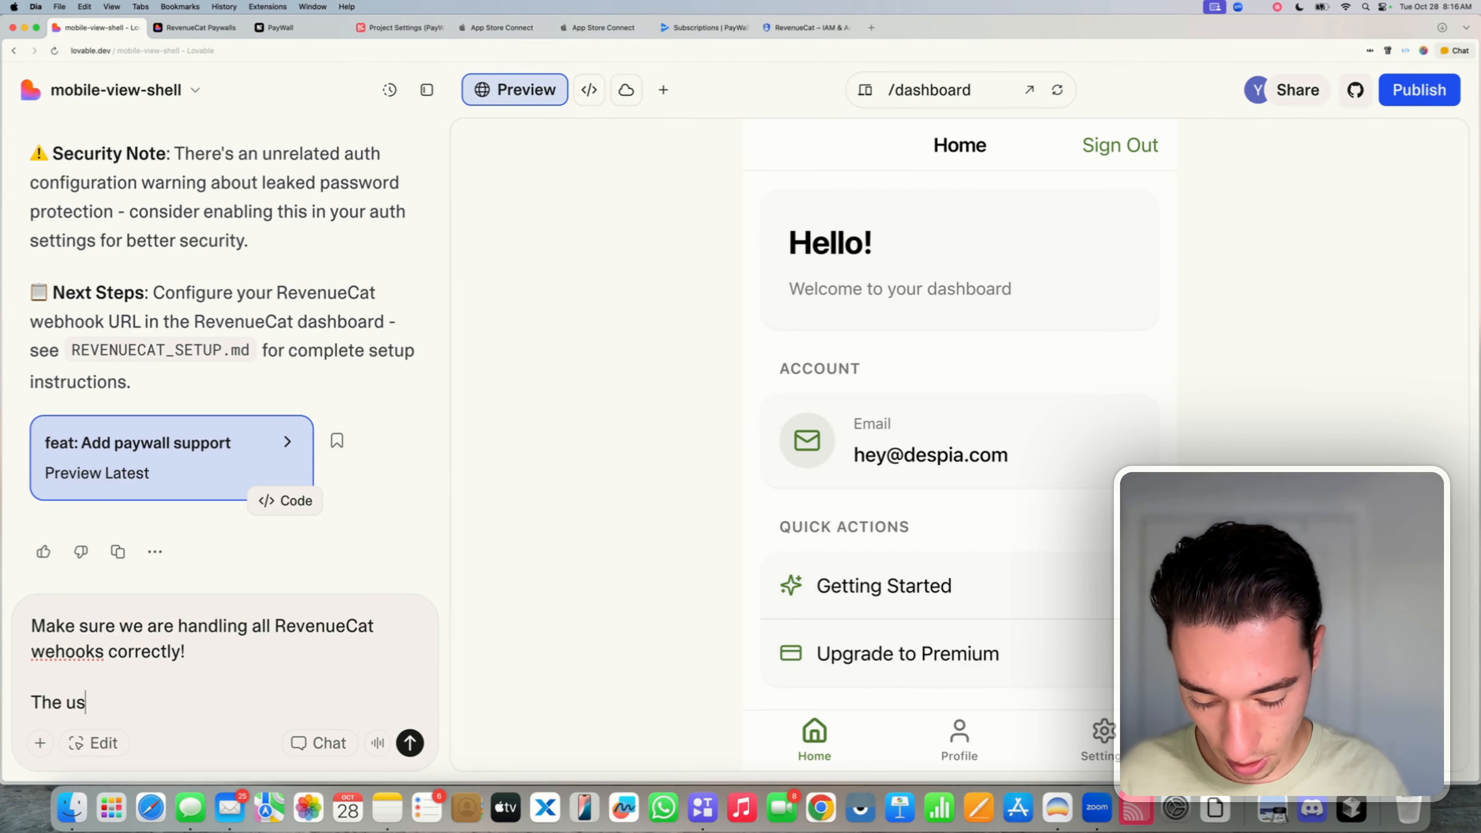
type("er will get")
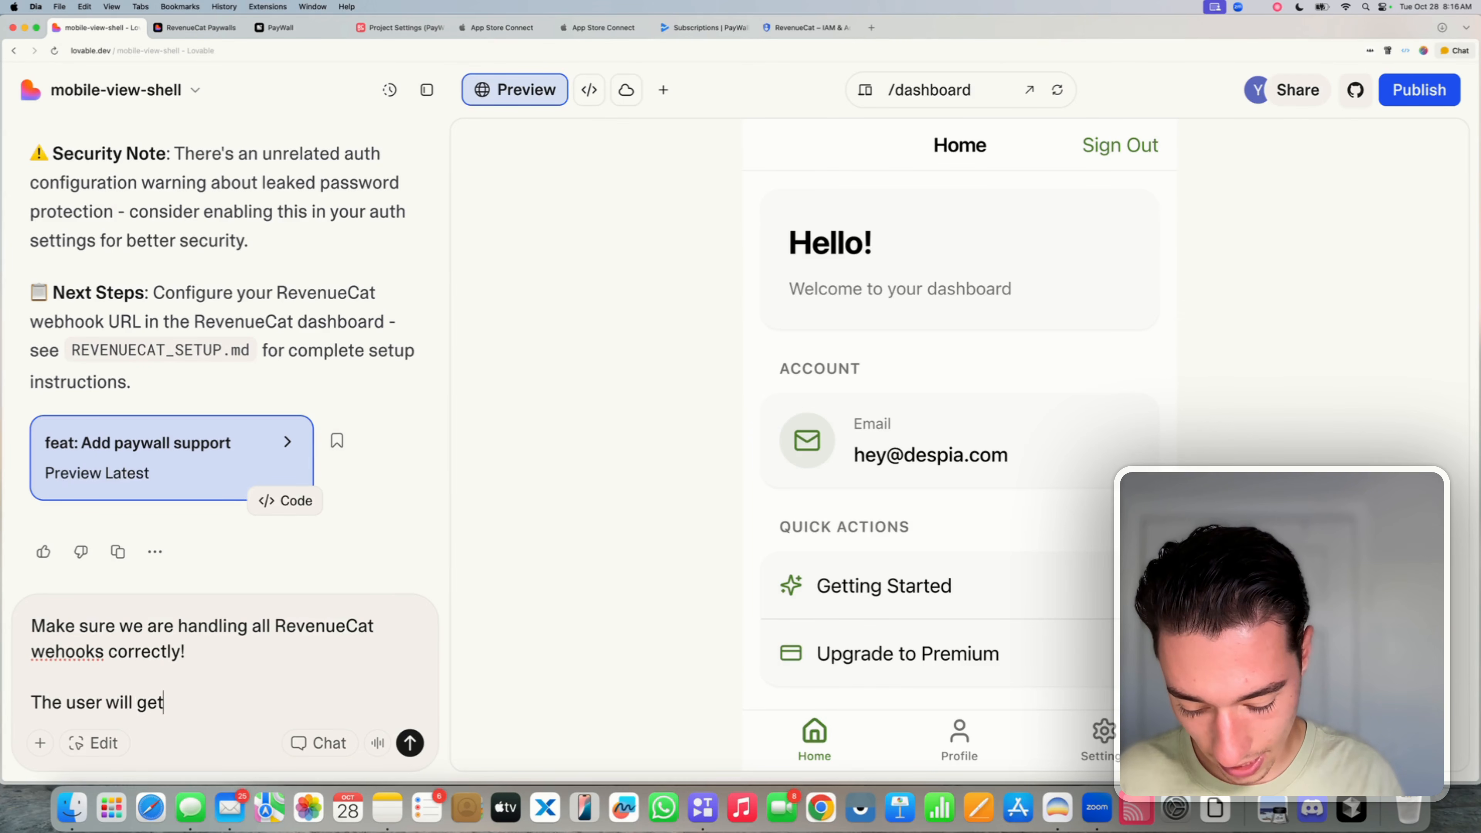
type(" following e")
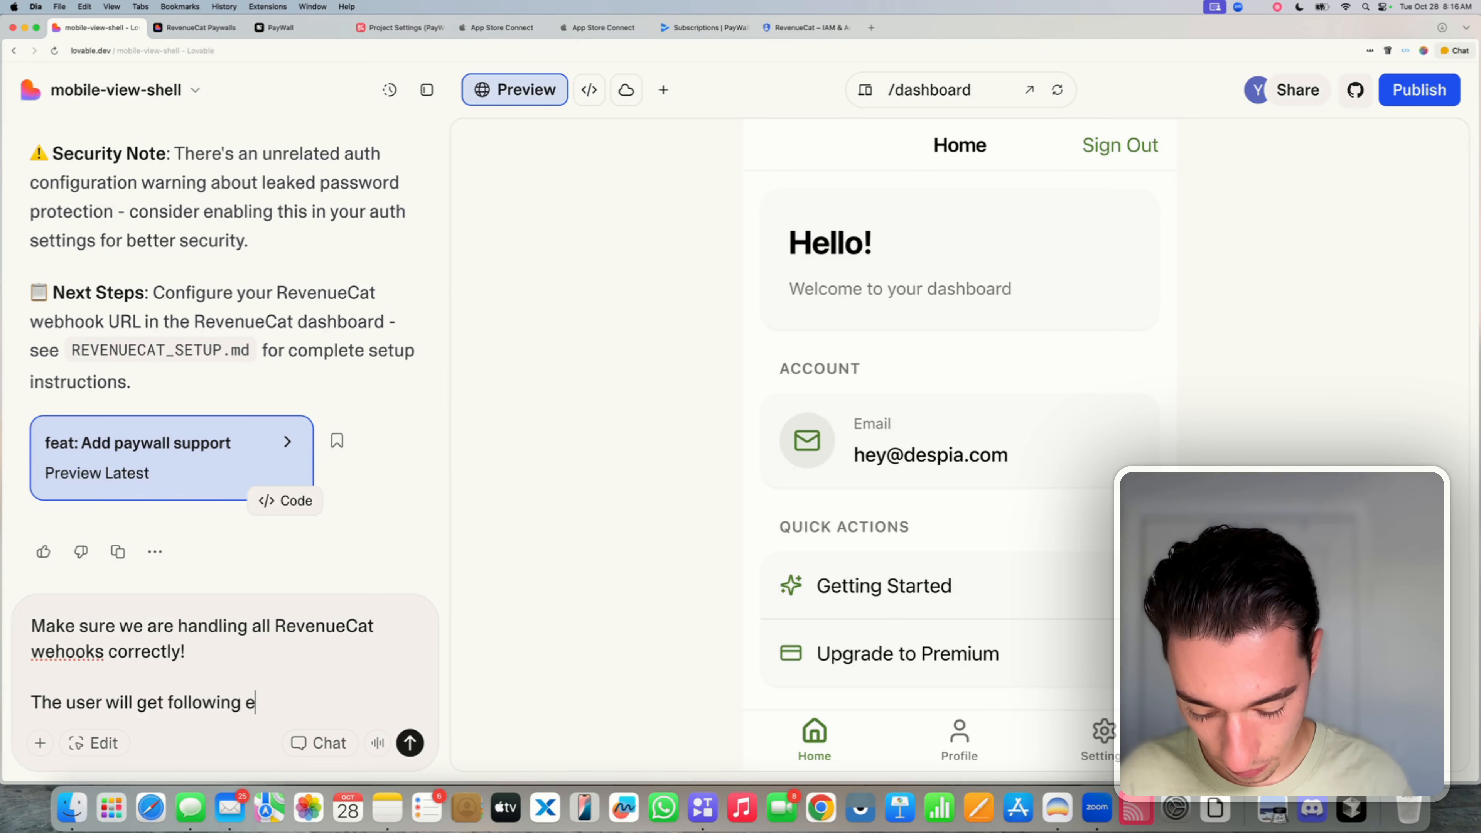
key("BackSpace")
type("RC enti")
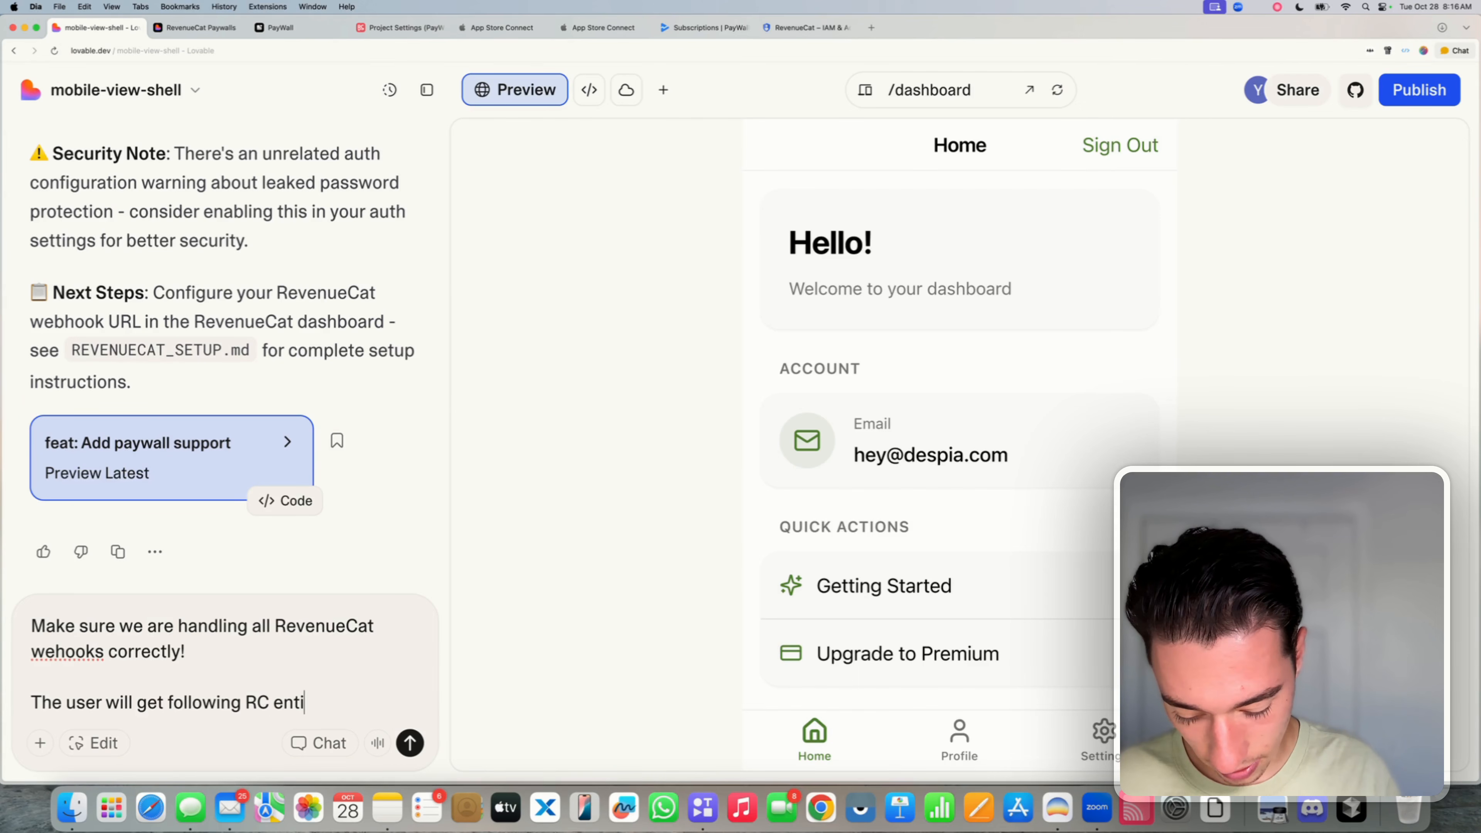
type("tlement :pro")
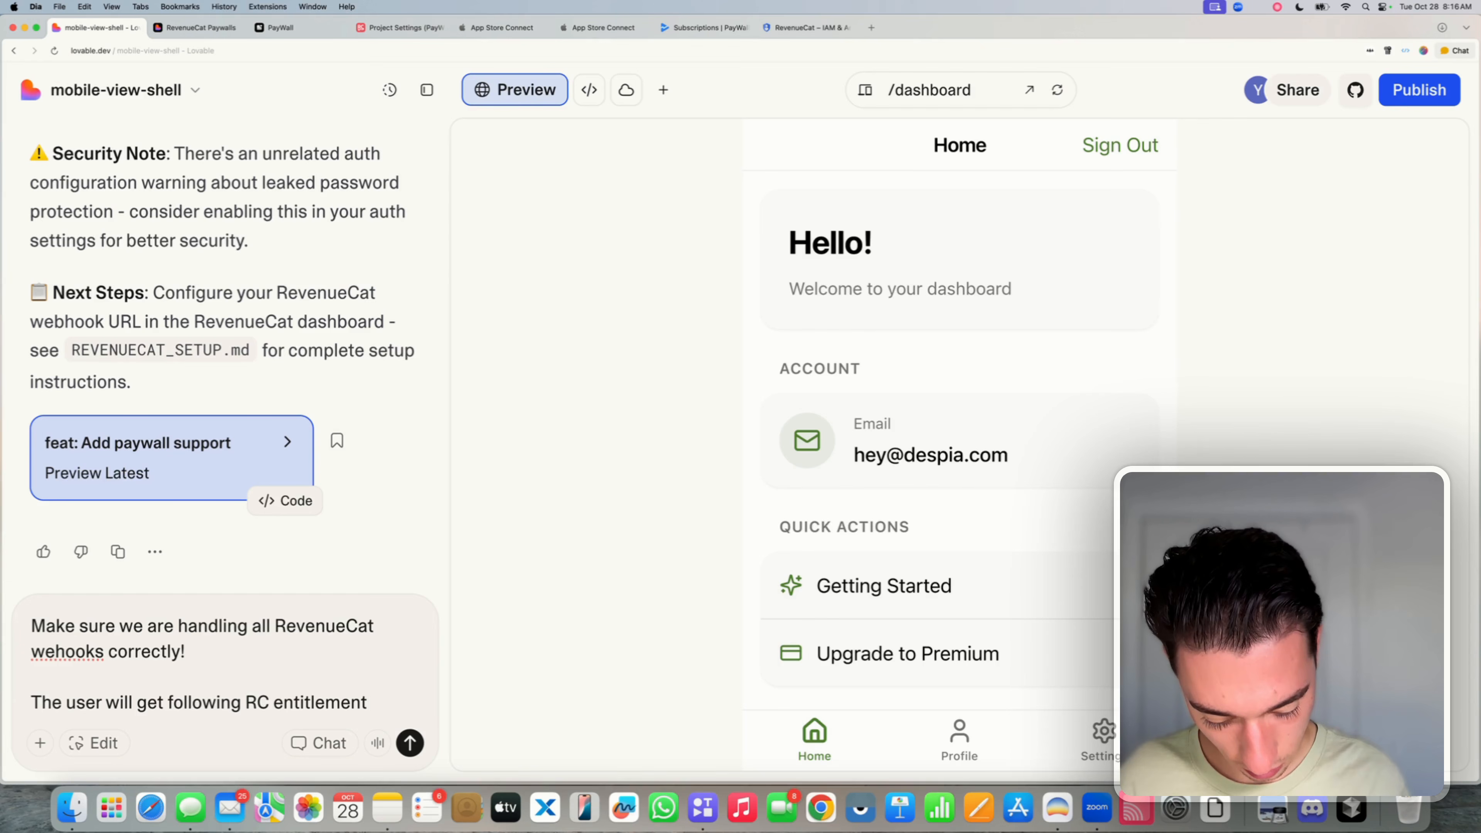
type("\"pro_access")
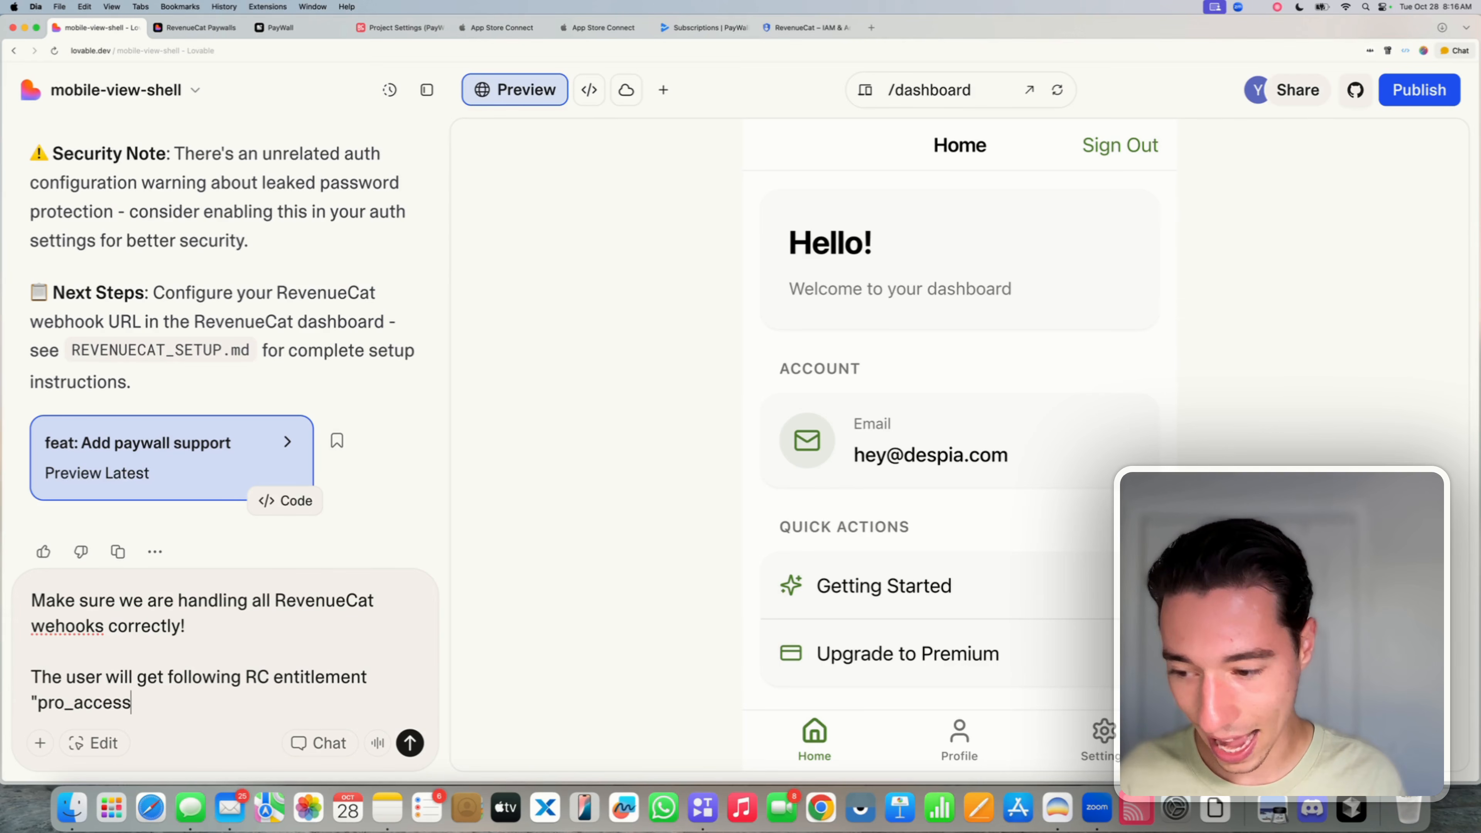
type("\" if t")
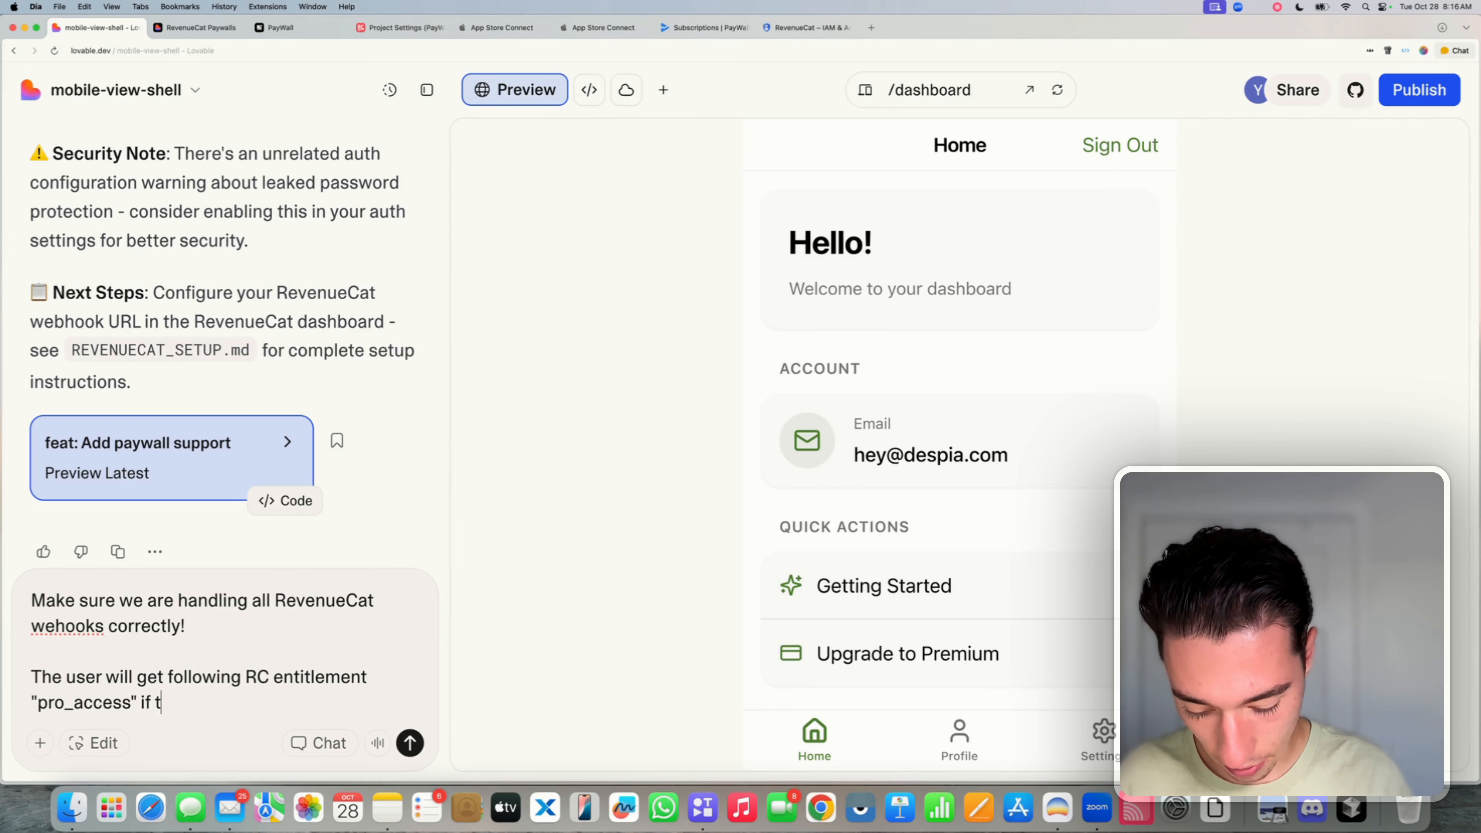
type("hey have pro ace")
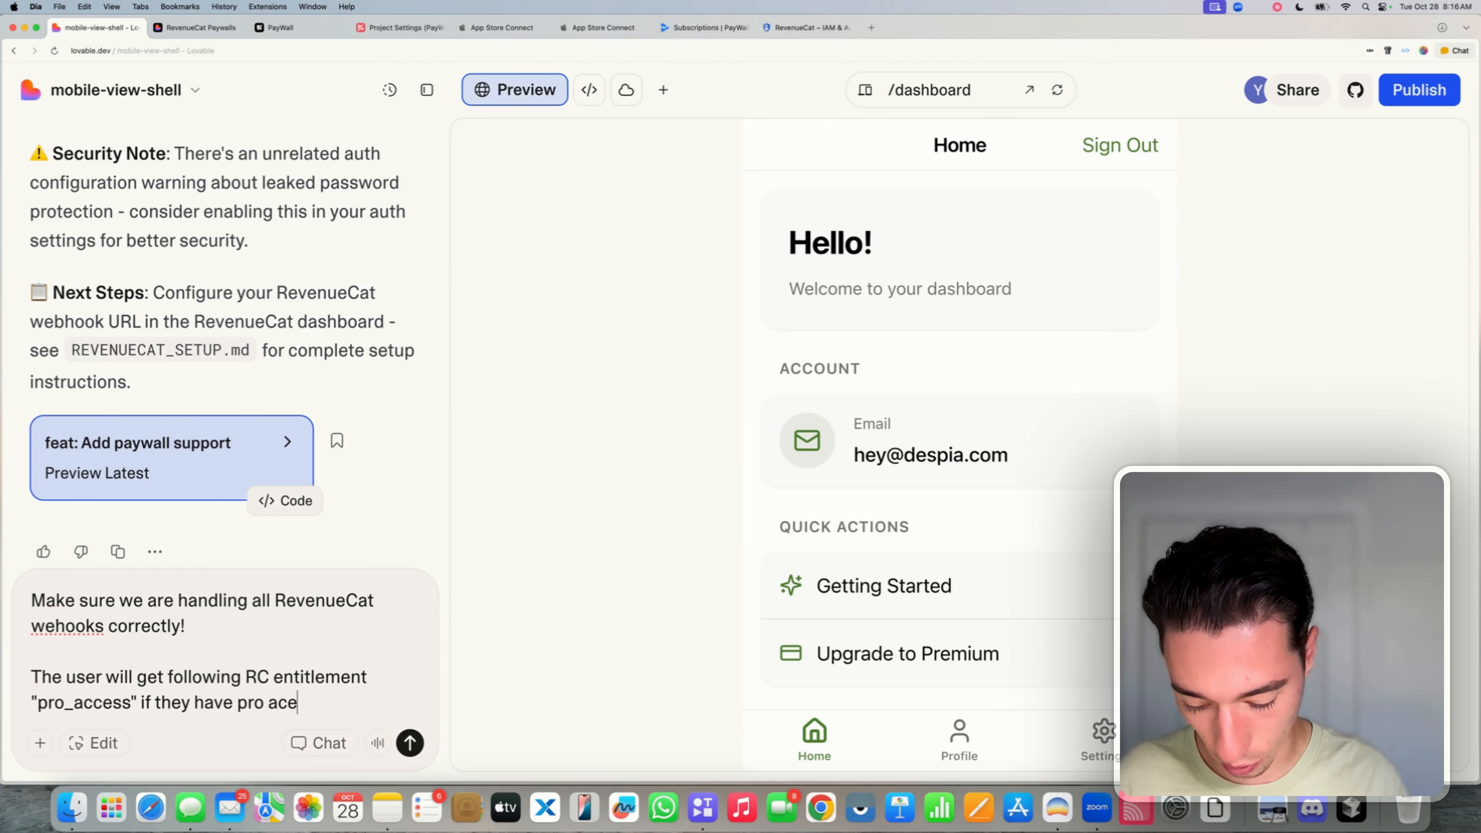
type("ss")
key("BackSpace")
key("BackSpace")
key("BackSpace")
type("cess")
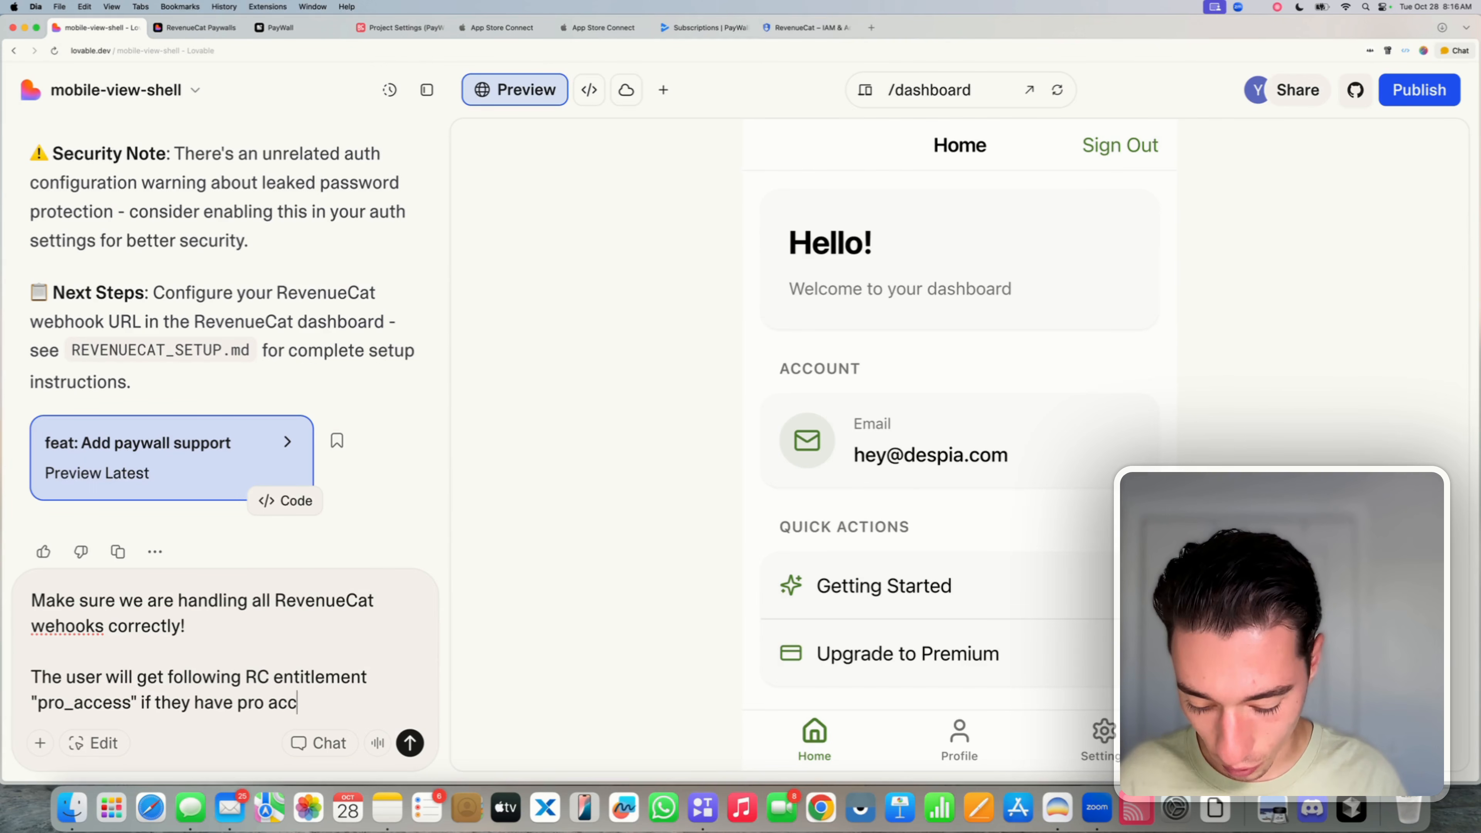
type(".")
- Add that initial purchases for subscriptions AND one-time purchases must be heard: 'we support both!'
key("shift+Return")
key("shift+Return")
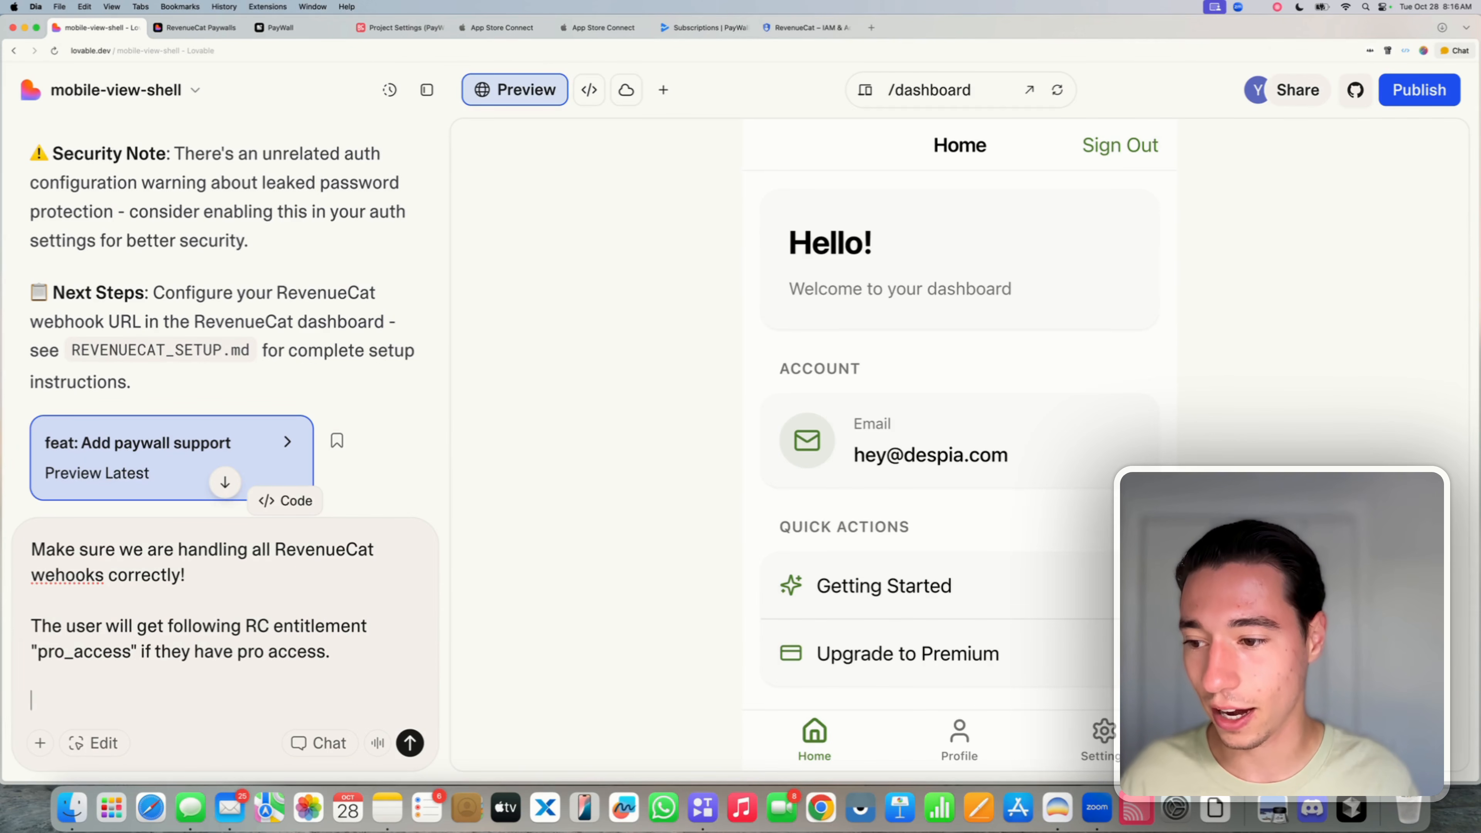
type("We")
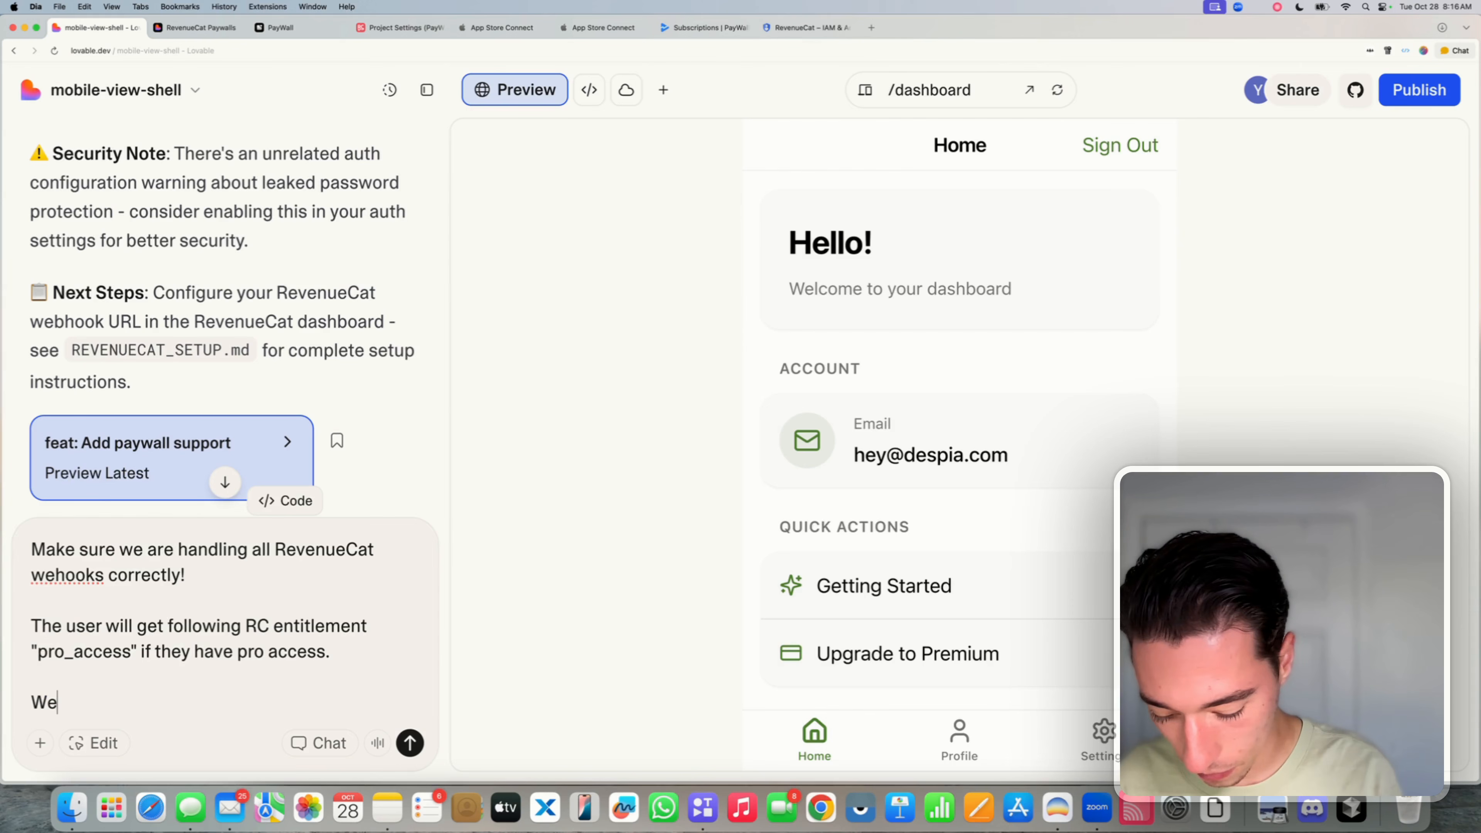
type(" will nee")
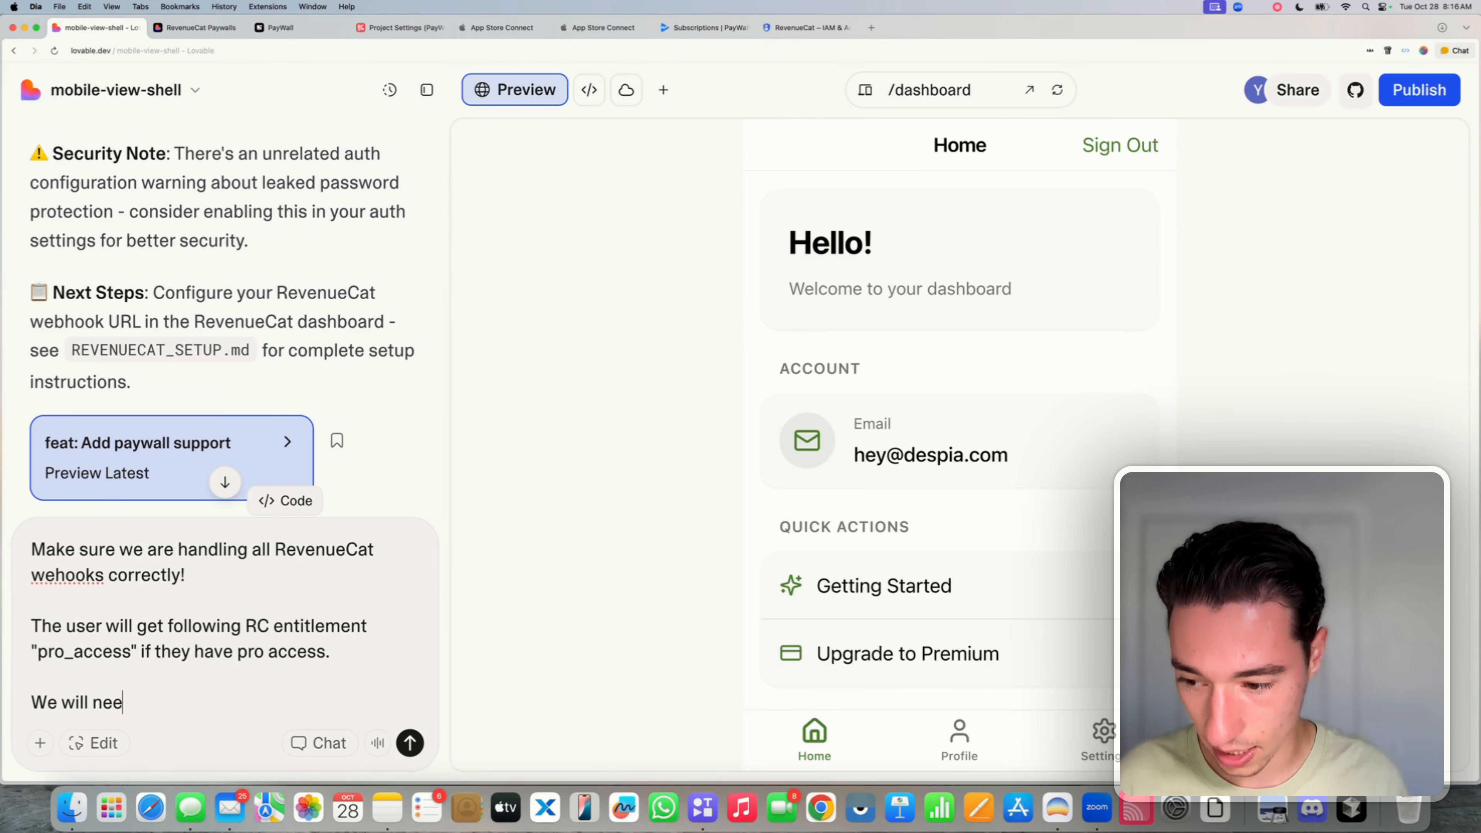
type("d to list")
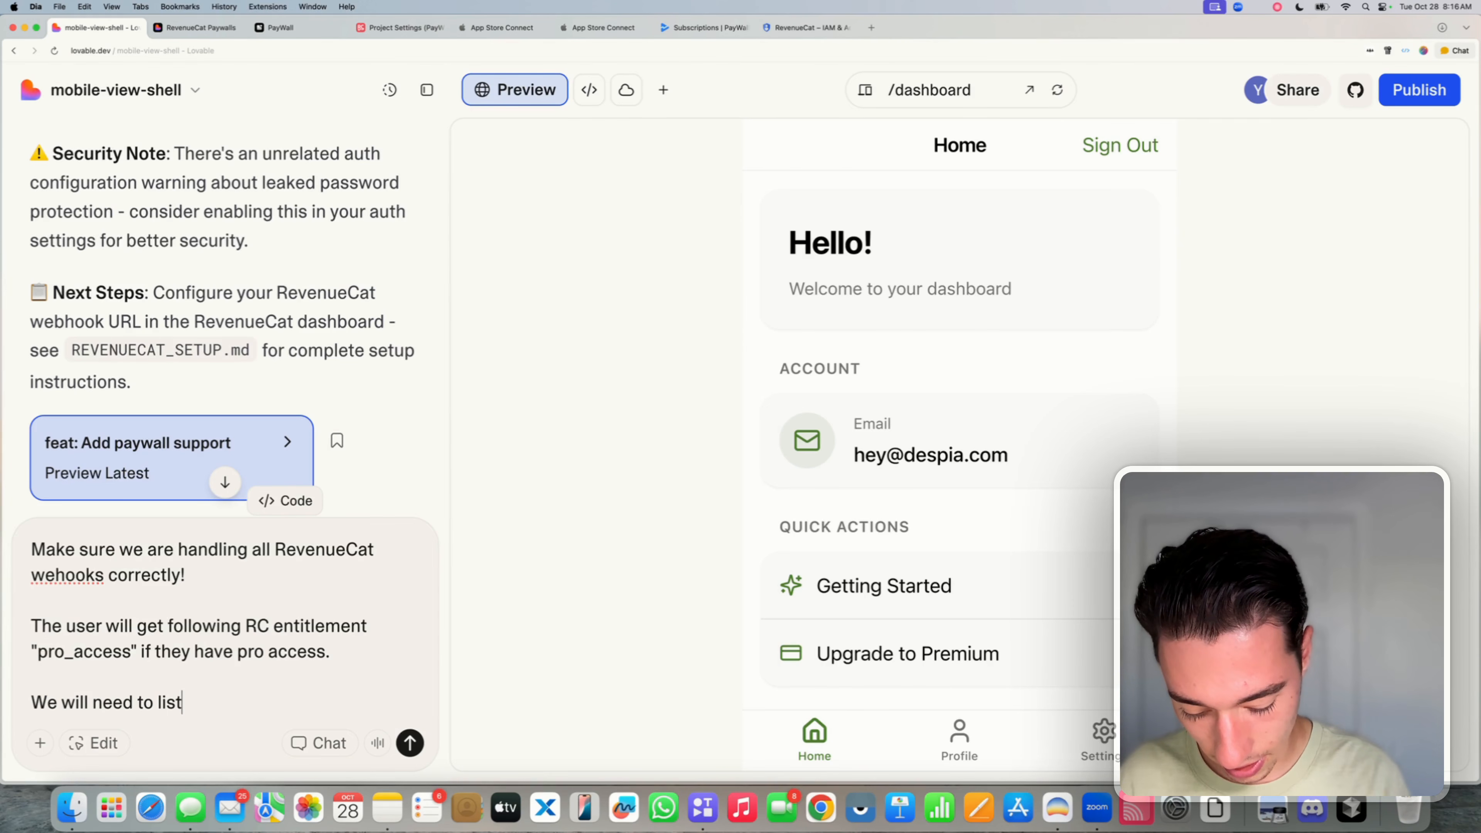
type("en for")
key("BackSpace")
key("BackSpace")
key("BackSpace")
key("BackSpace")
key("BackSpace")
key("BackSpace")
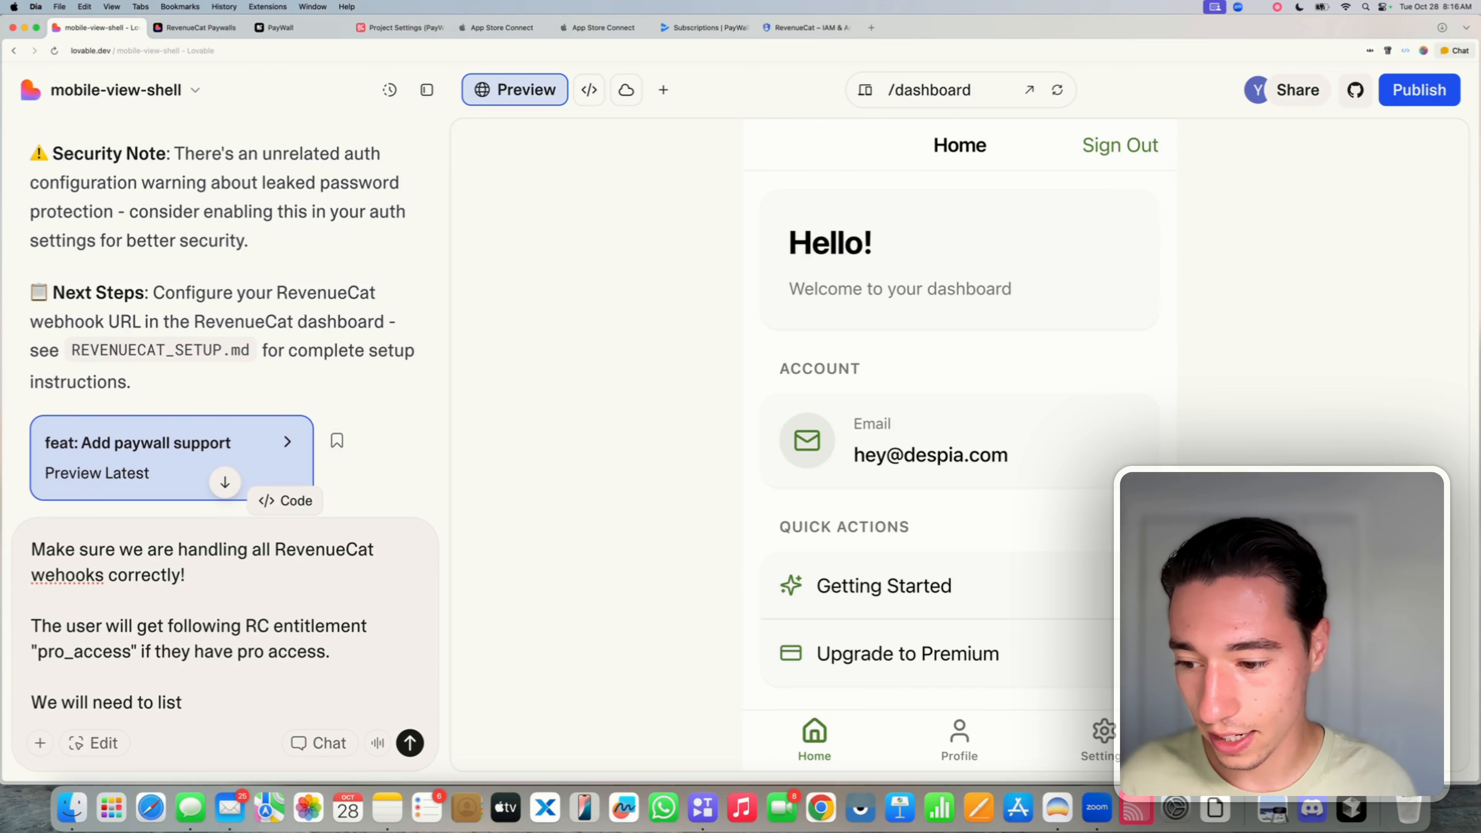
type("en for ini")
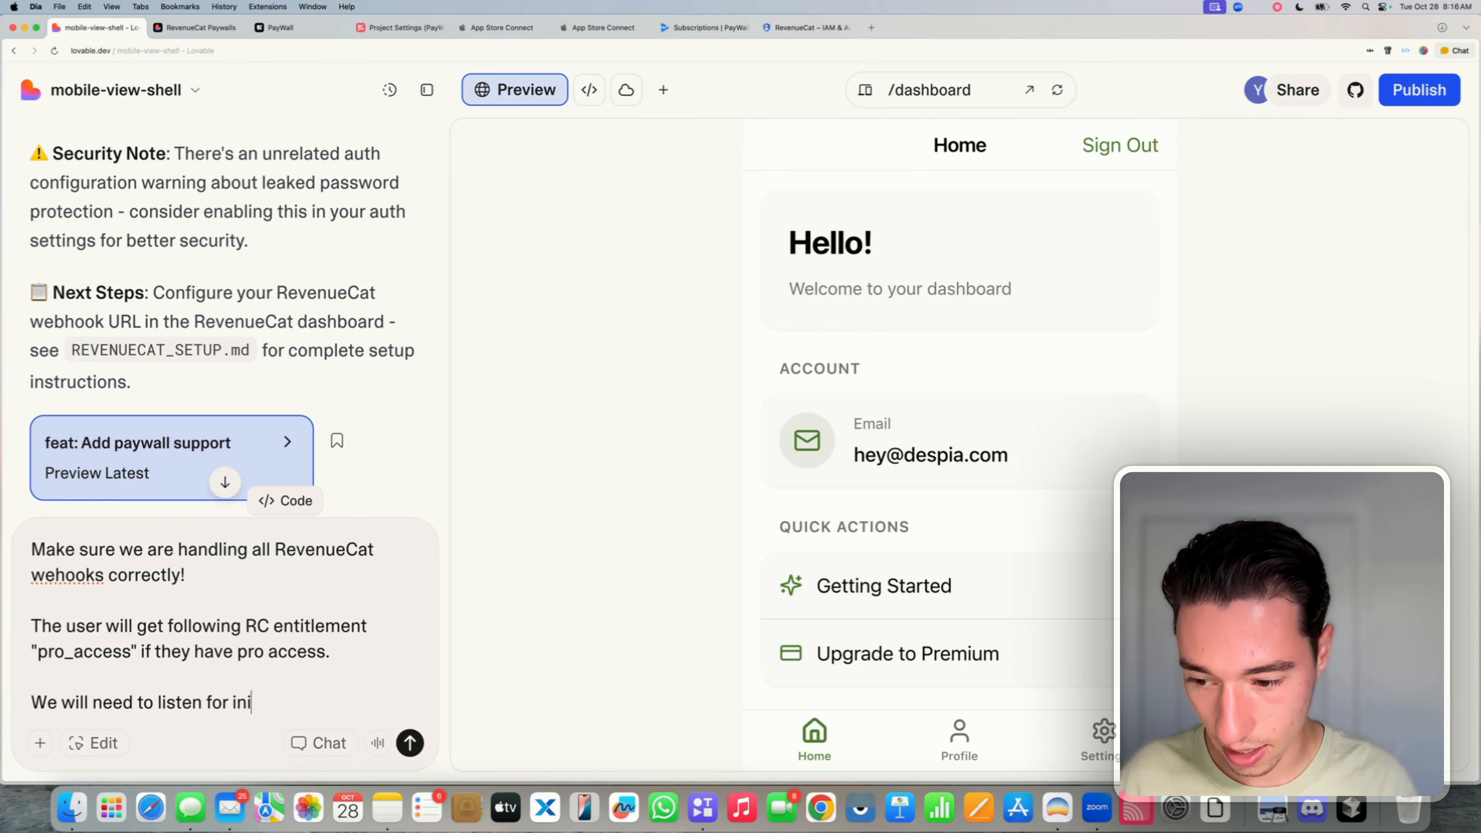
type("tial purc")
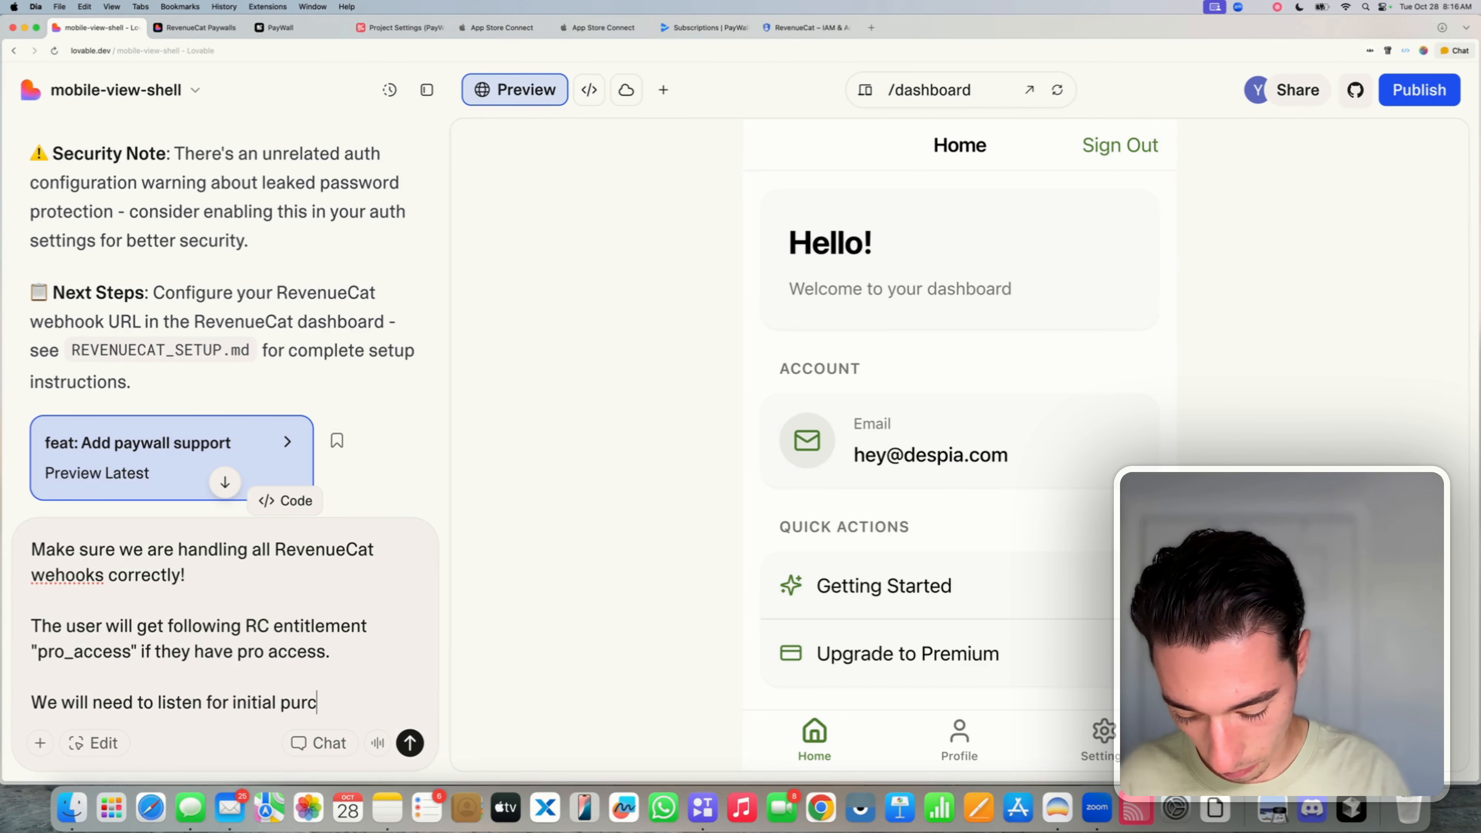
type("hases")
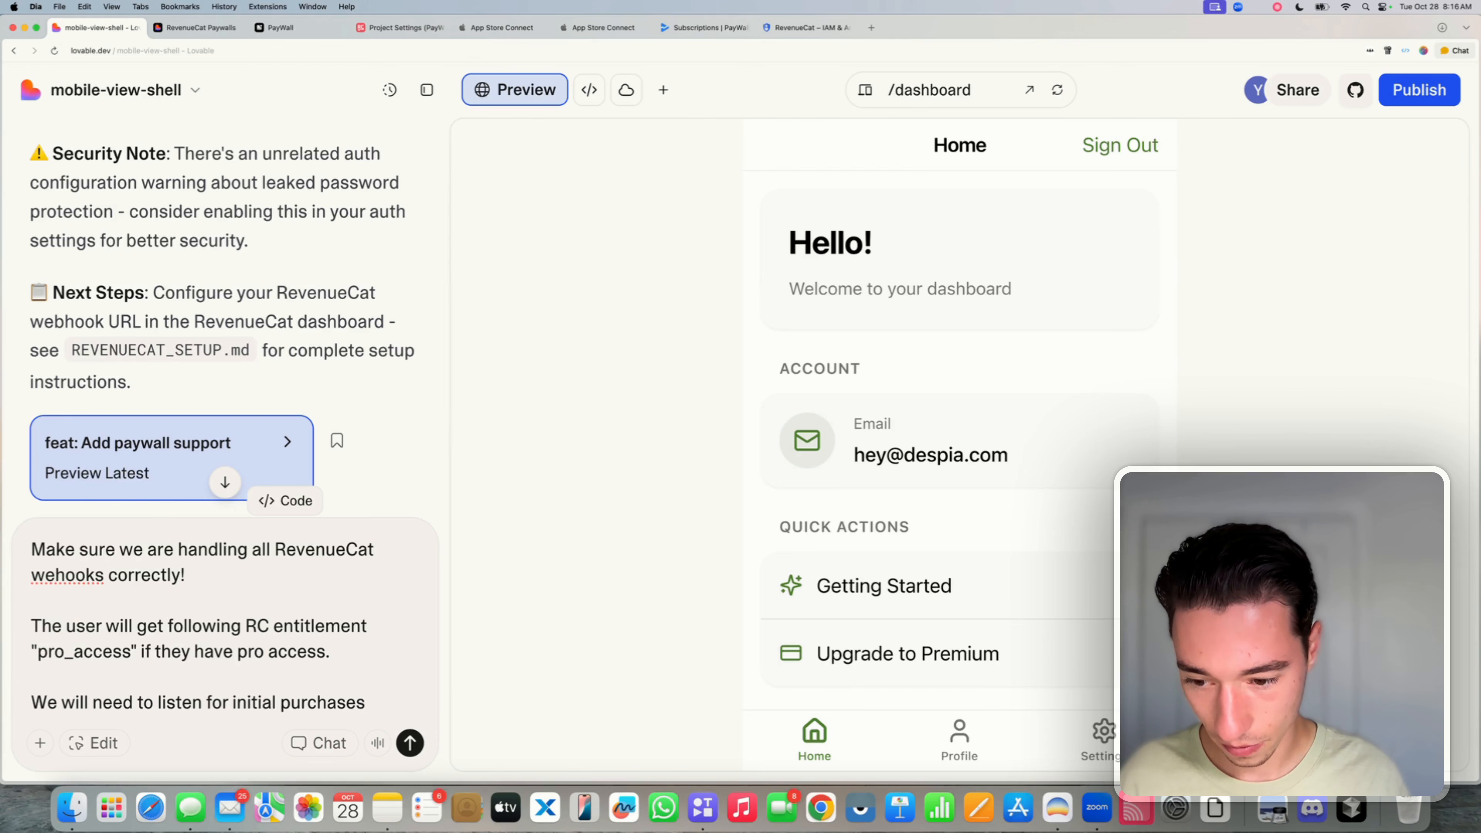
type(" for subasc")
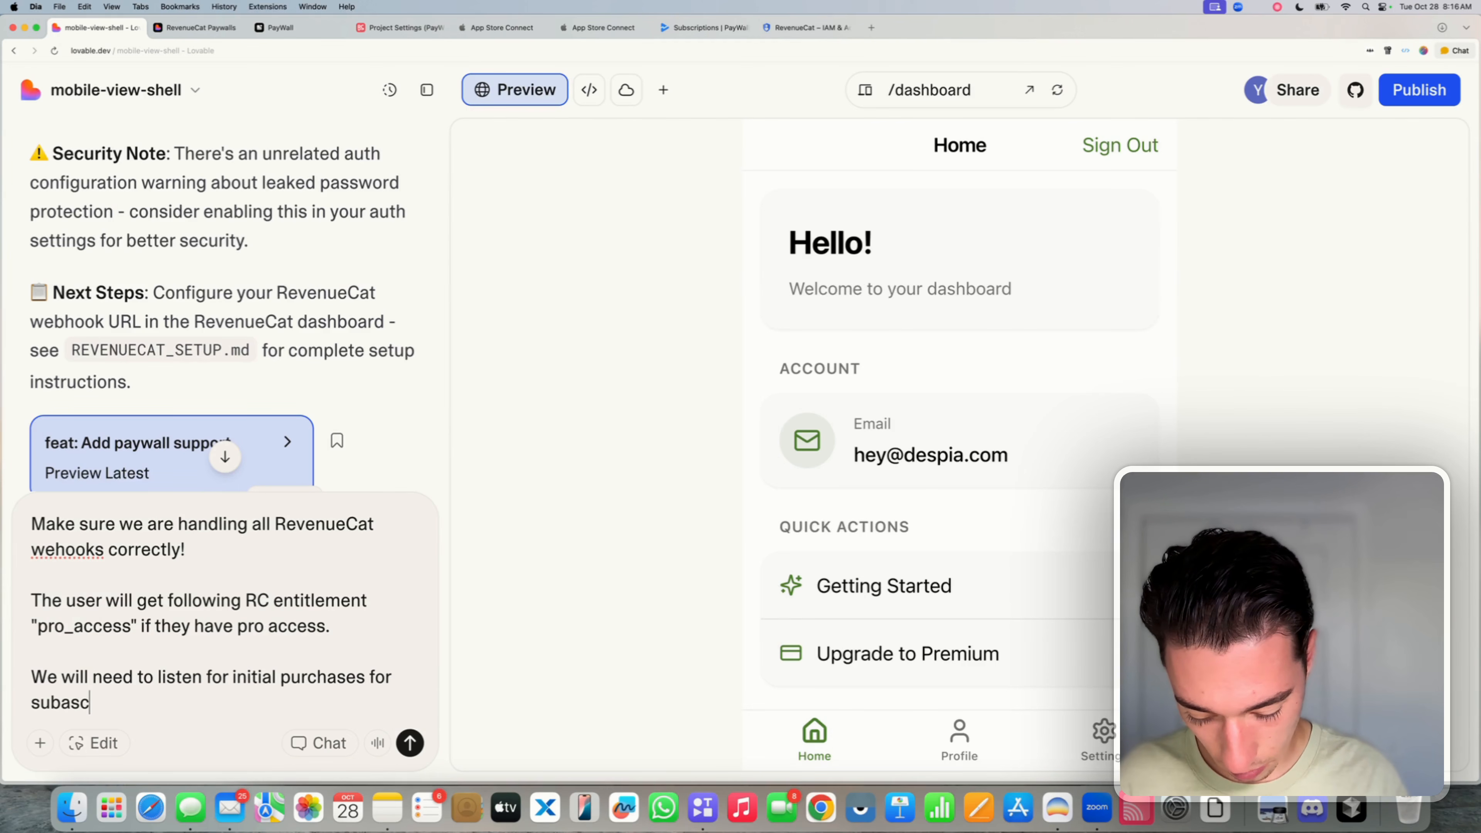
type("roption a")
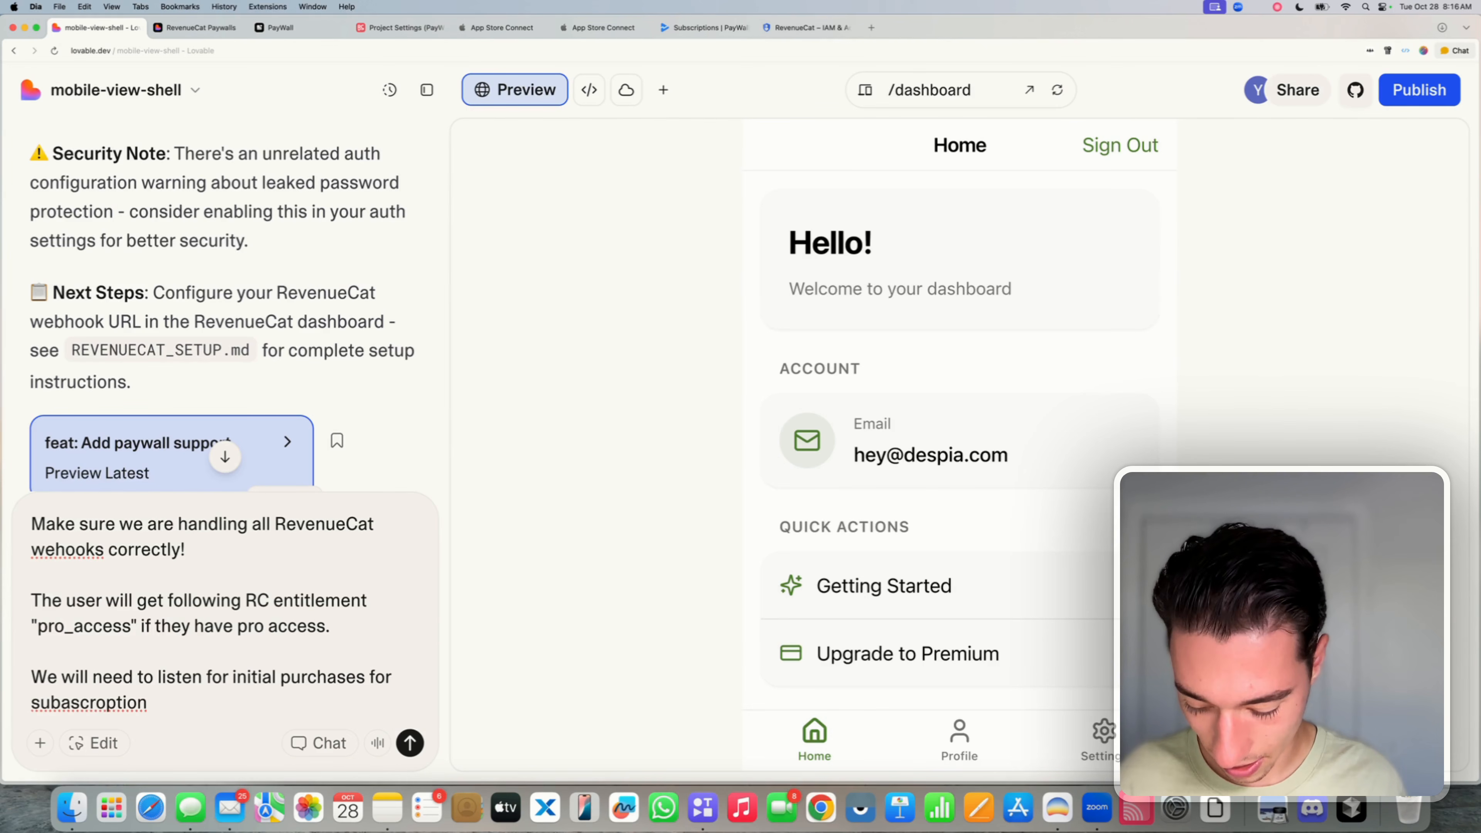
key("BackSpace")
key("BackSpace")
key("BackSpace")
key("BackSpace")
key("BackSpace")
key("BackSpace")
key("BackSpace")
key("BackSpace")
key("BackSpace")
type("sc")
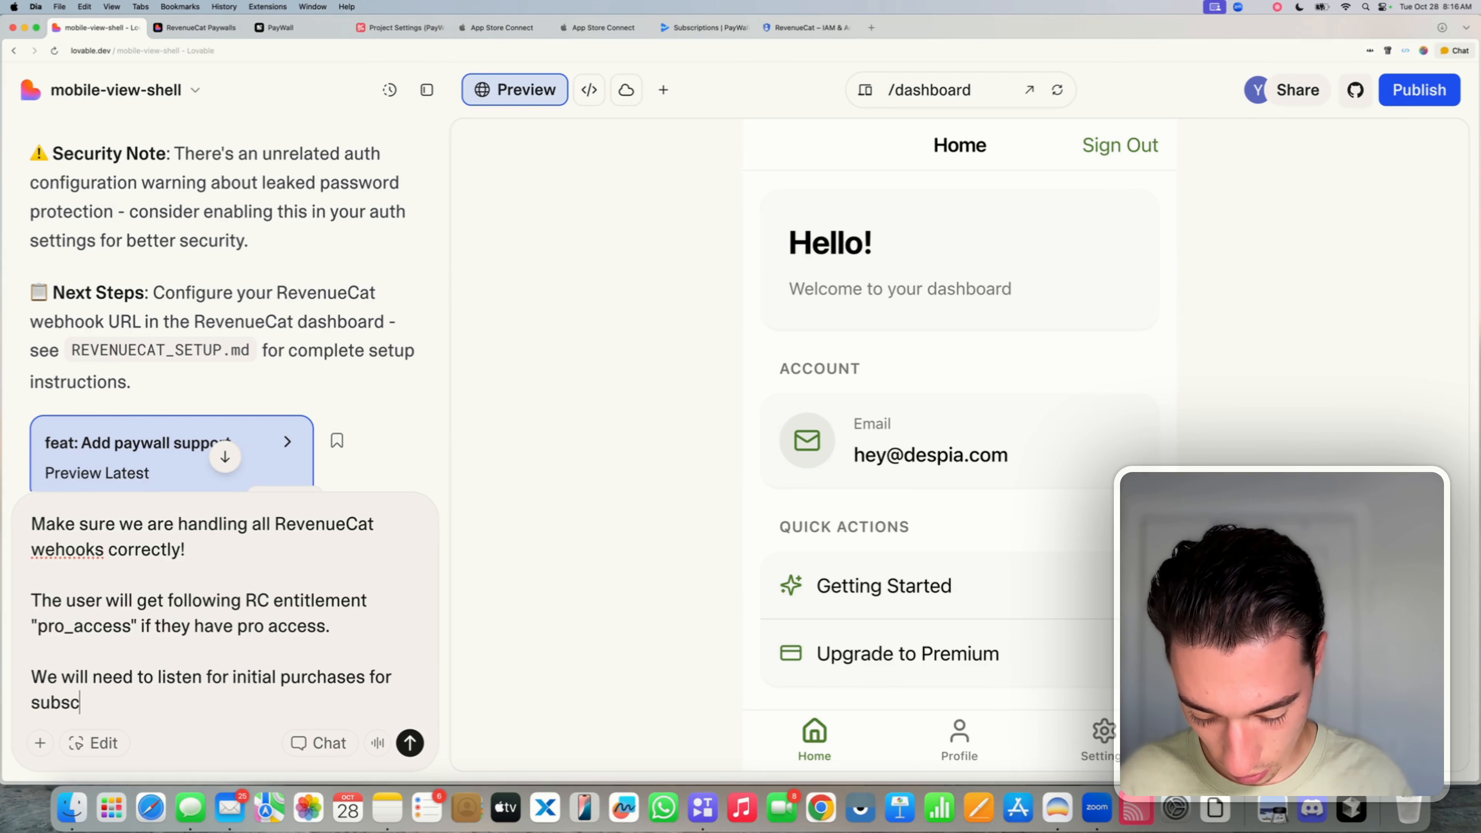
type("riptions AND ")
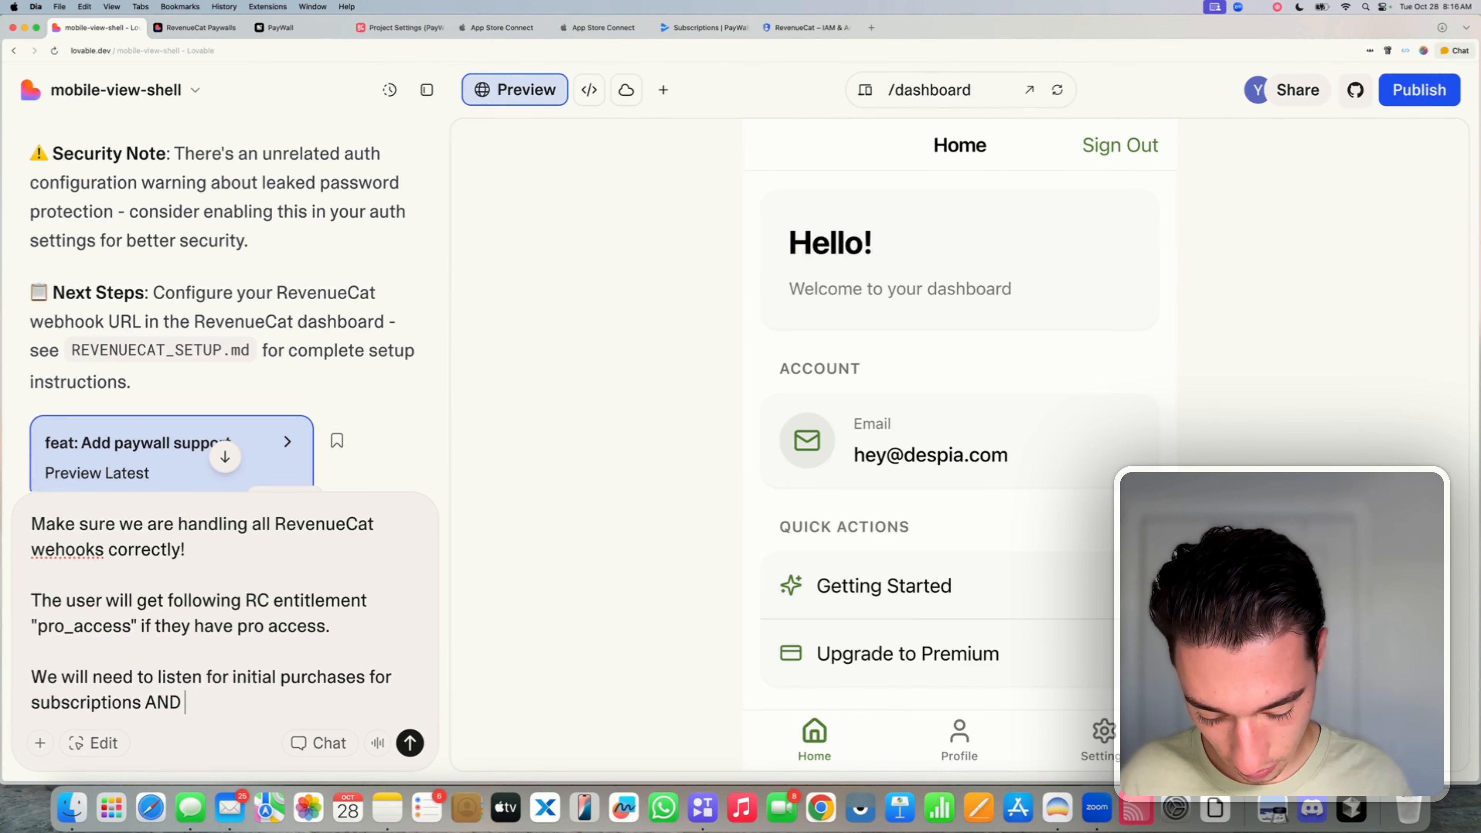
type("ONE-TIME ")
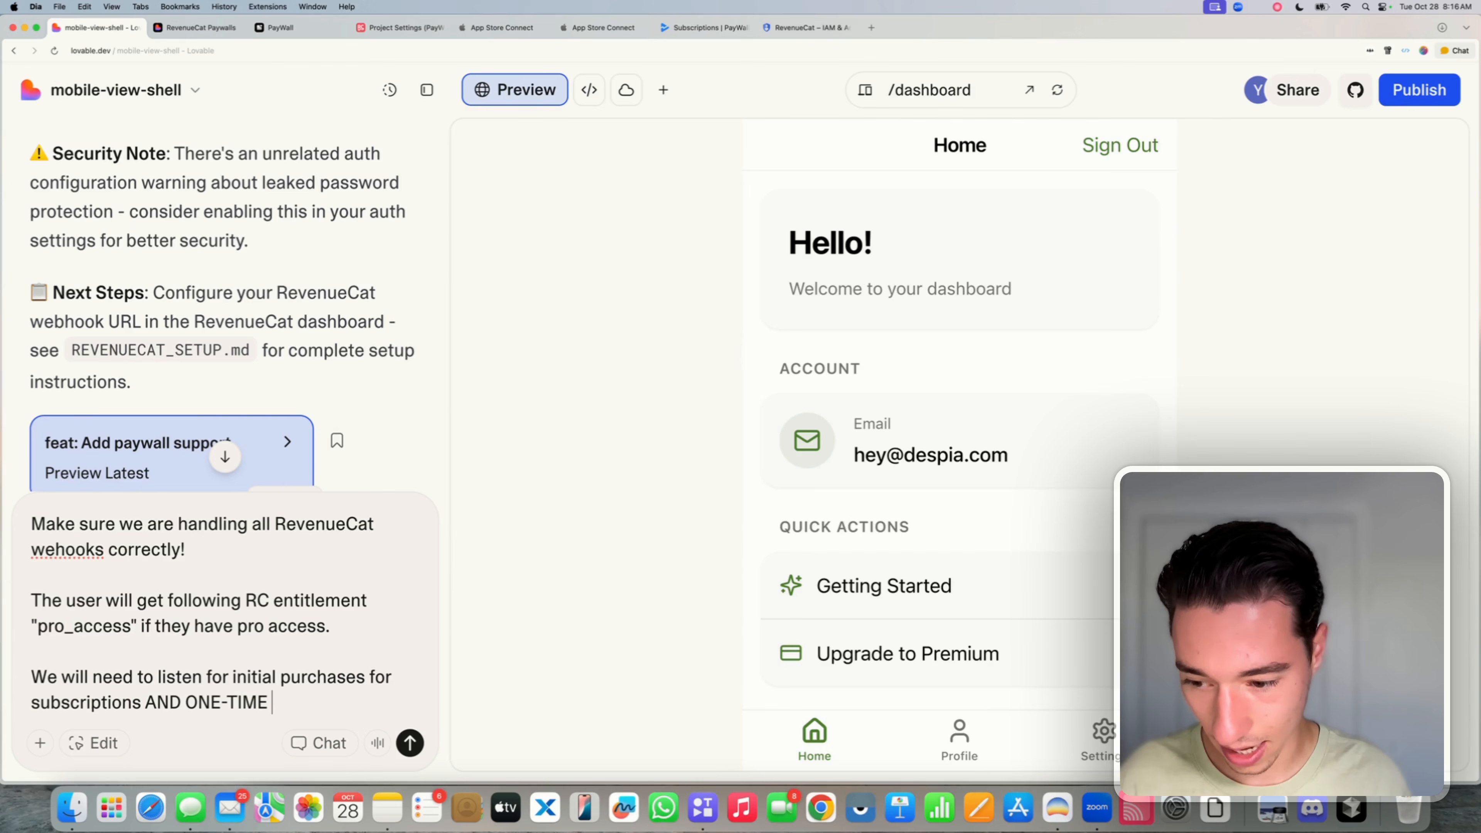
type("PURCGHASES")
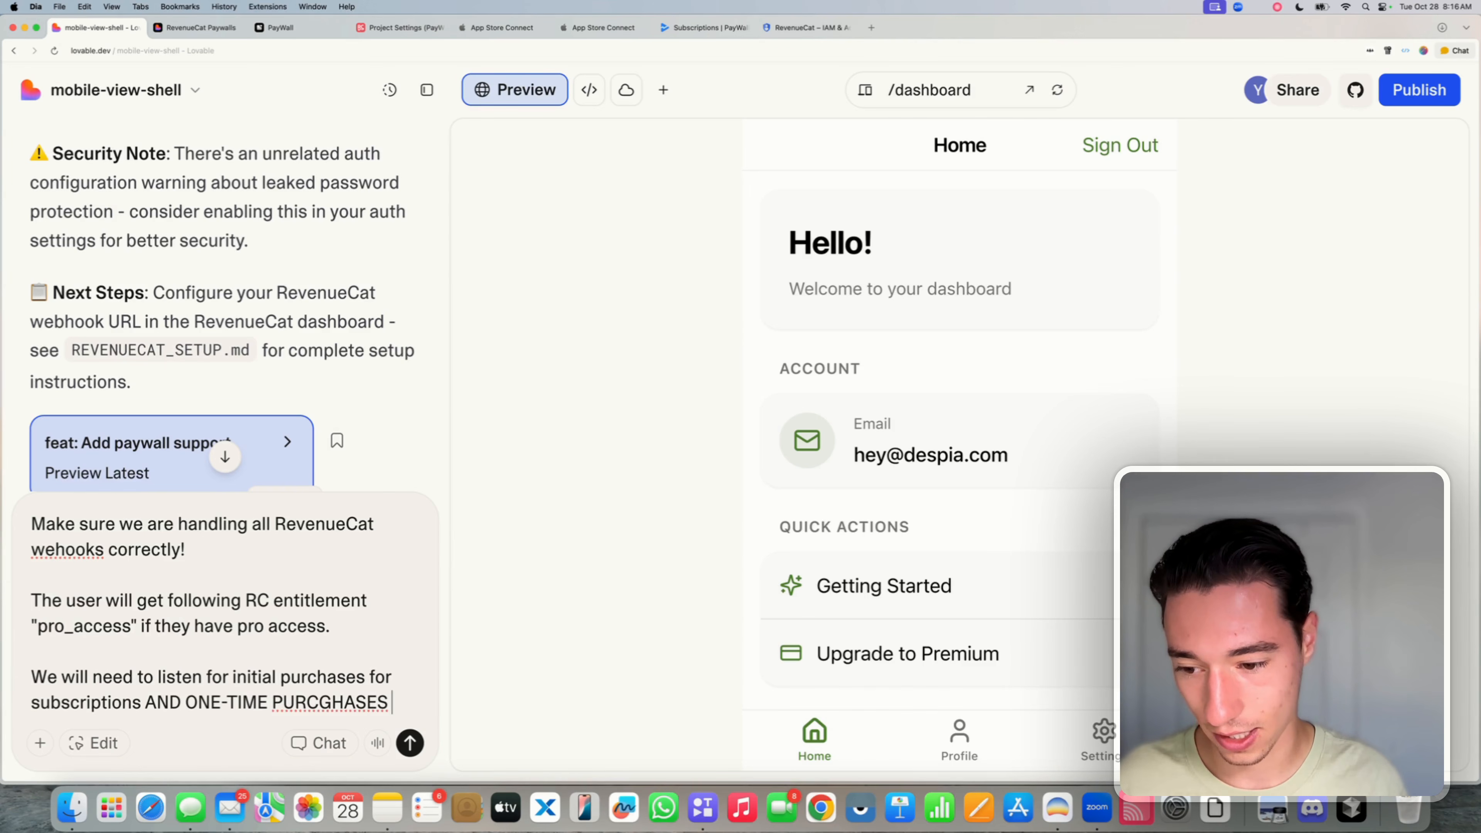
key("BackSpace")
key("BackSpace")
key("BackSpace")
key("BackSpace")
key("BackSpace")
key("BackSpace")
key("BackSpace")
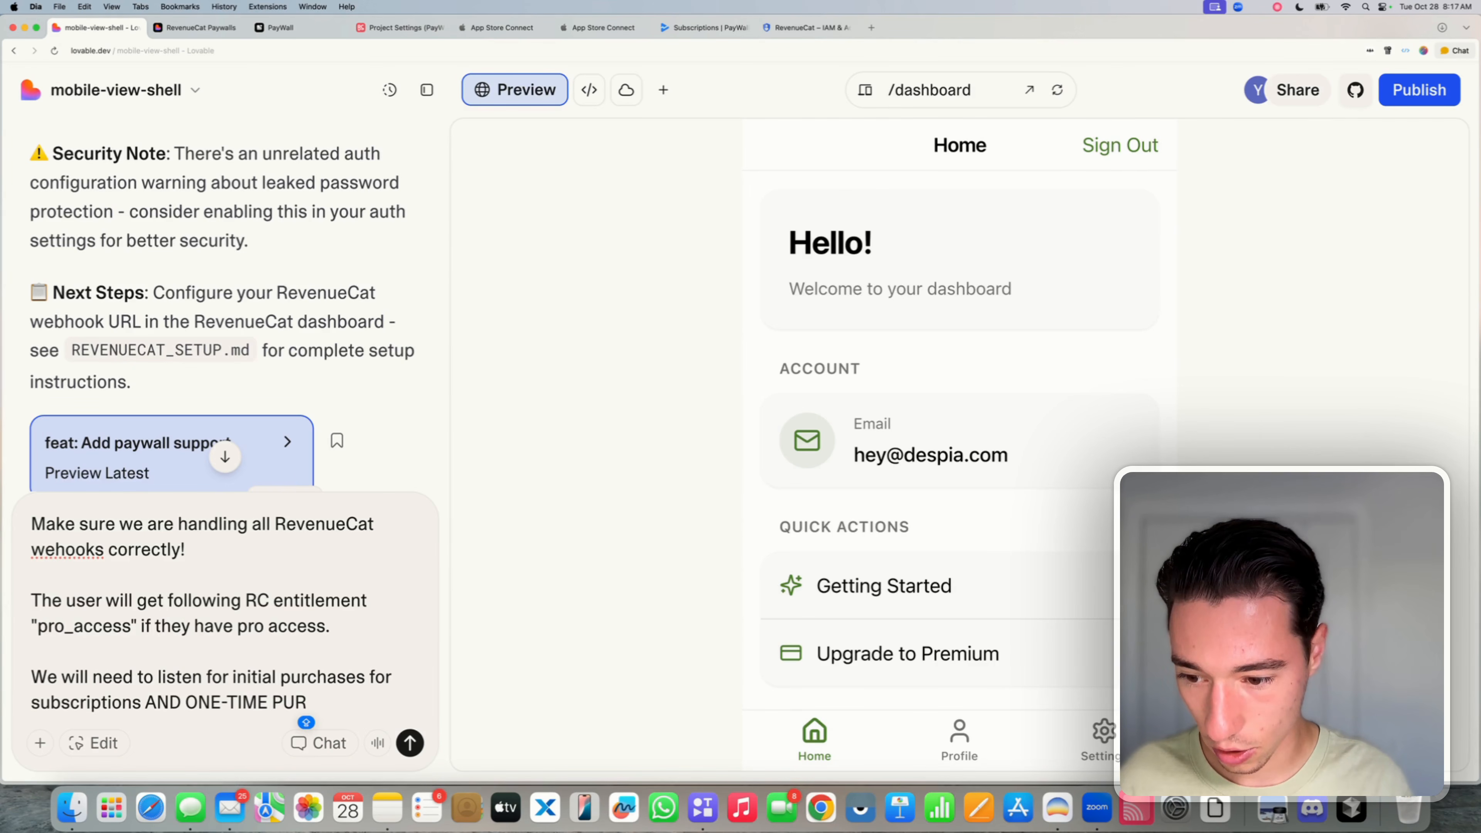
type("CHASES - ")
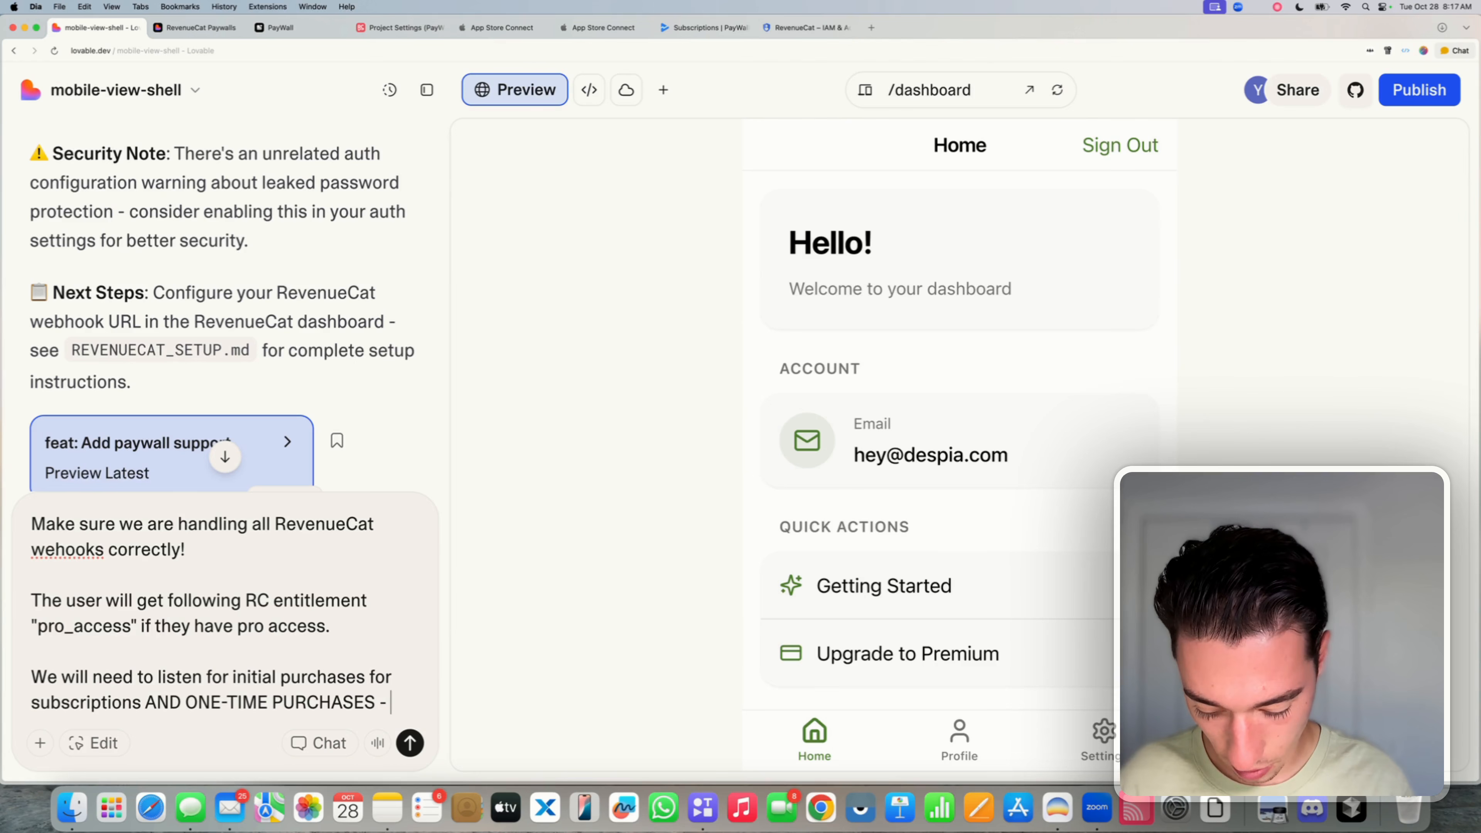
type("we support bot")
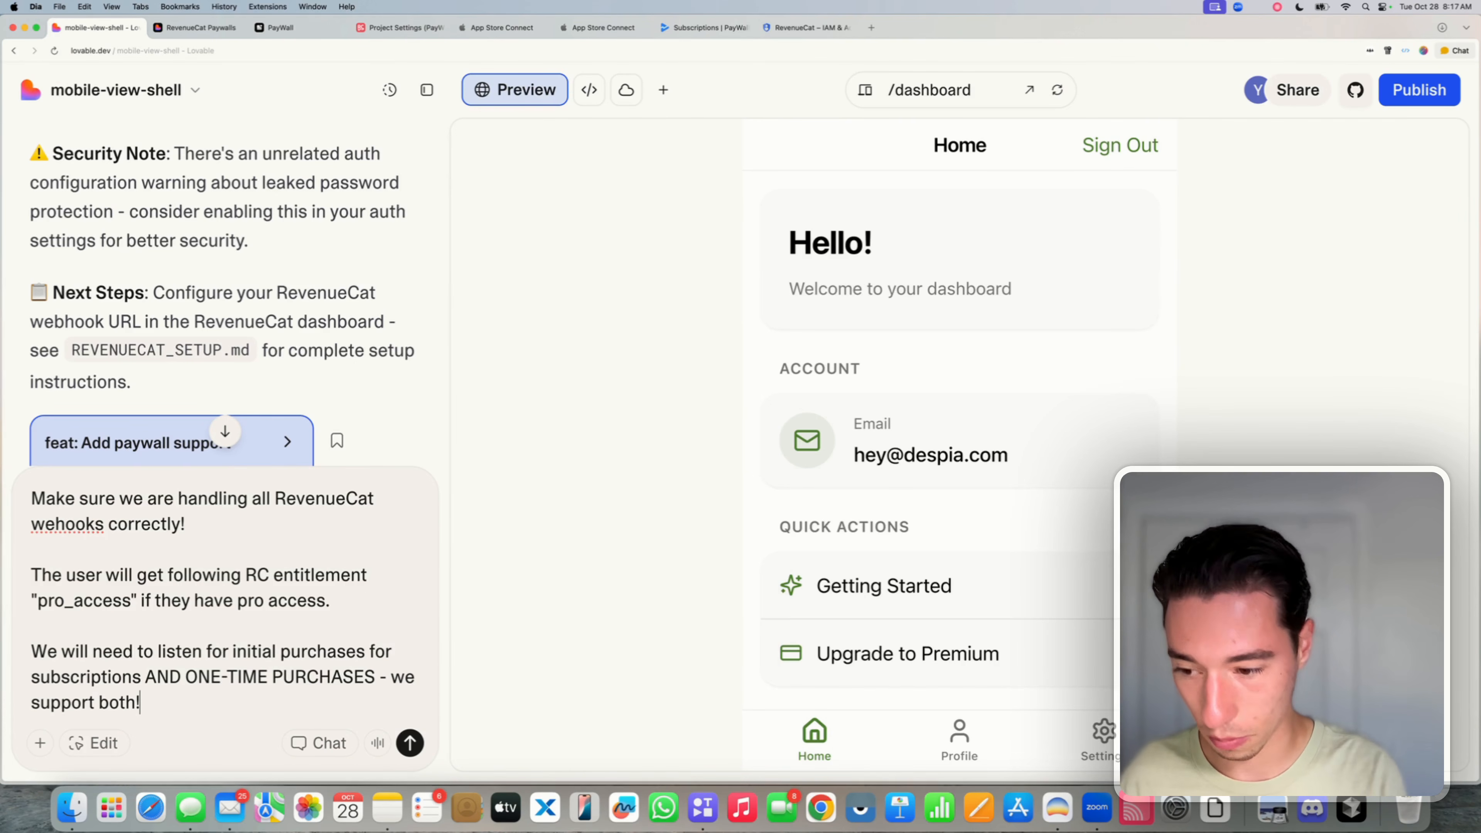
type("h!")
- Add that subscriptions and one-time purchases all grant the "pro_access" entitlement
key("shift+Return")
key("shift+Return")
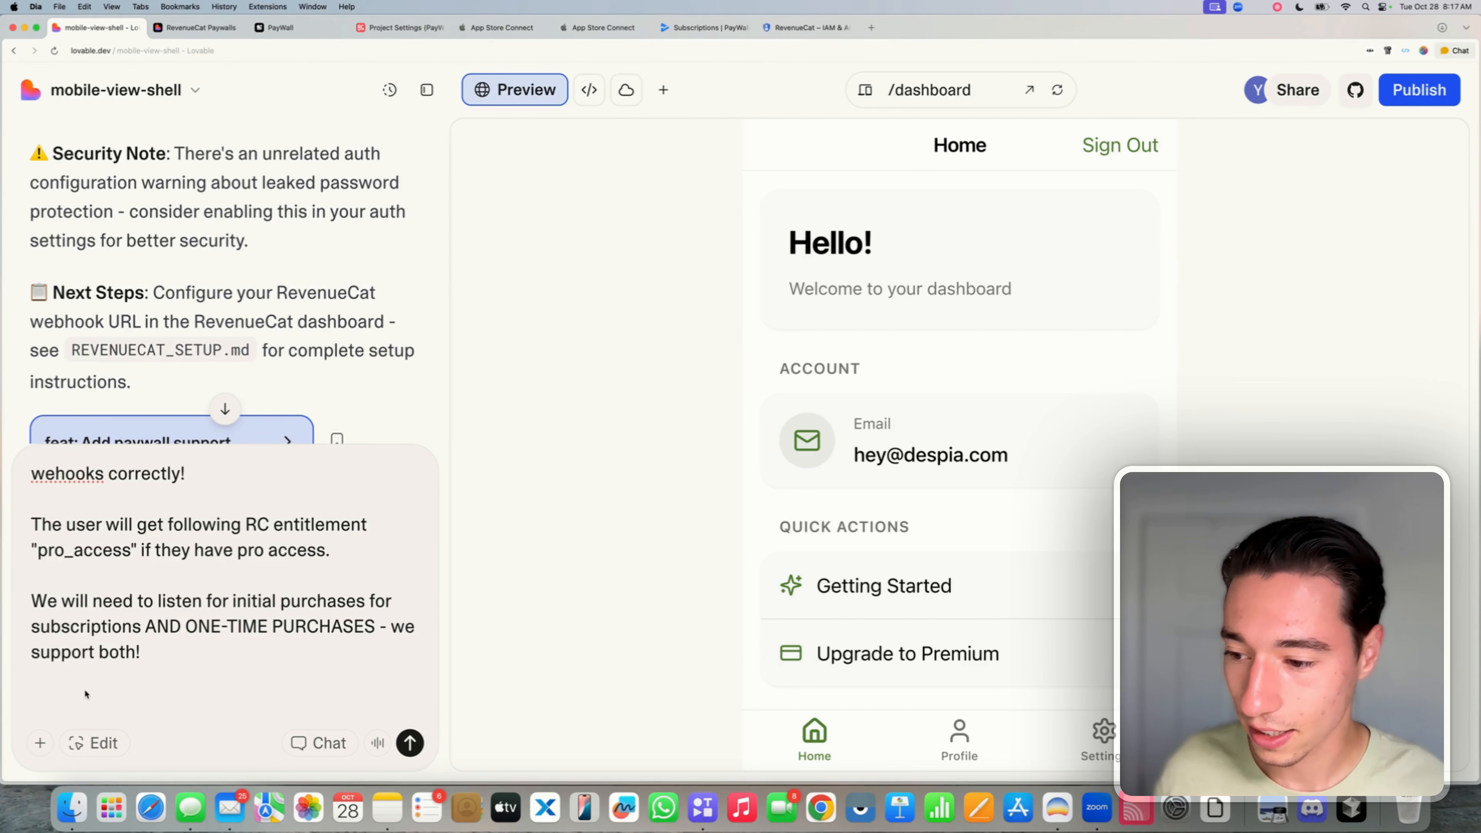
type("The ")
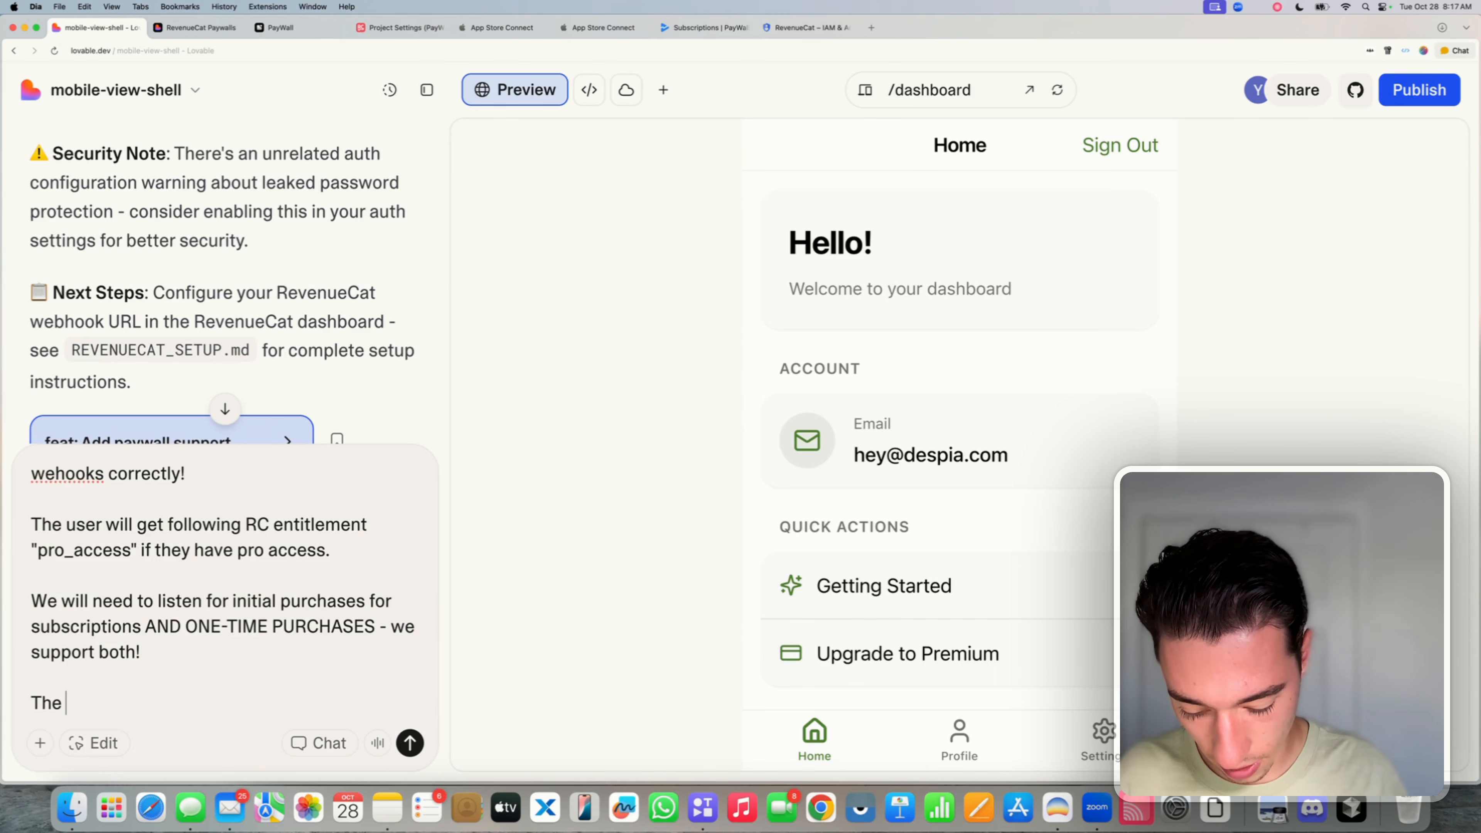
type("subscriptions")
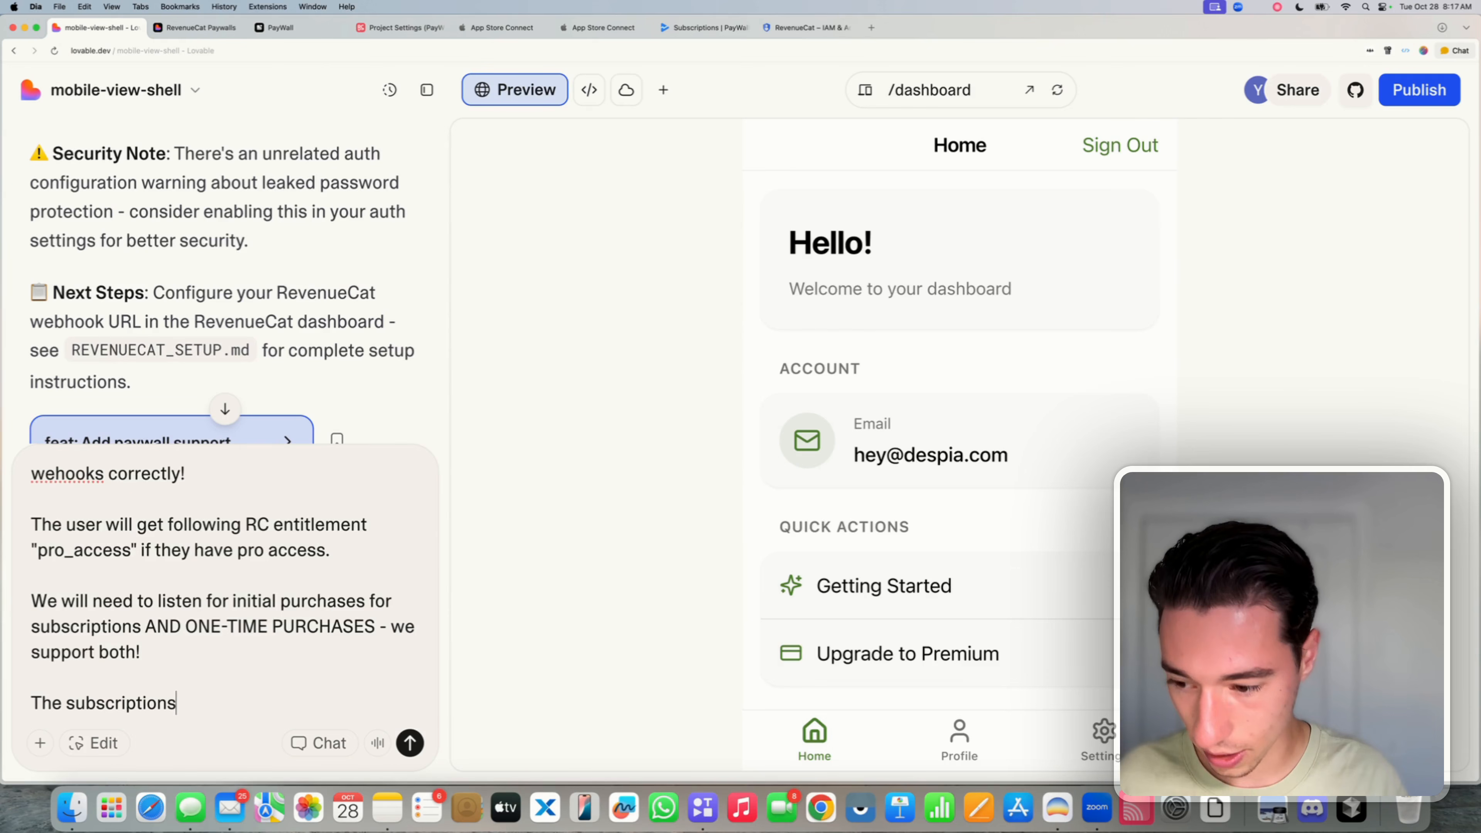
type(" and one time")
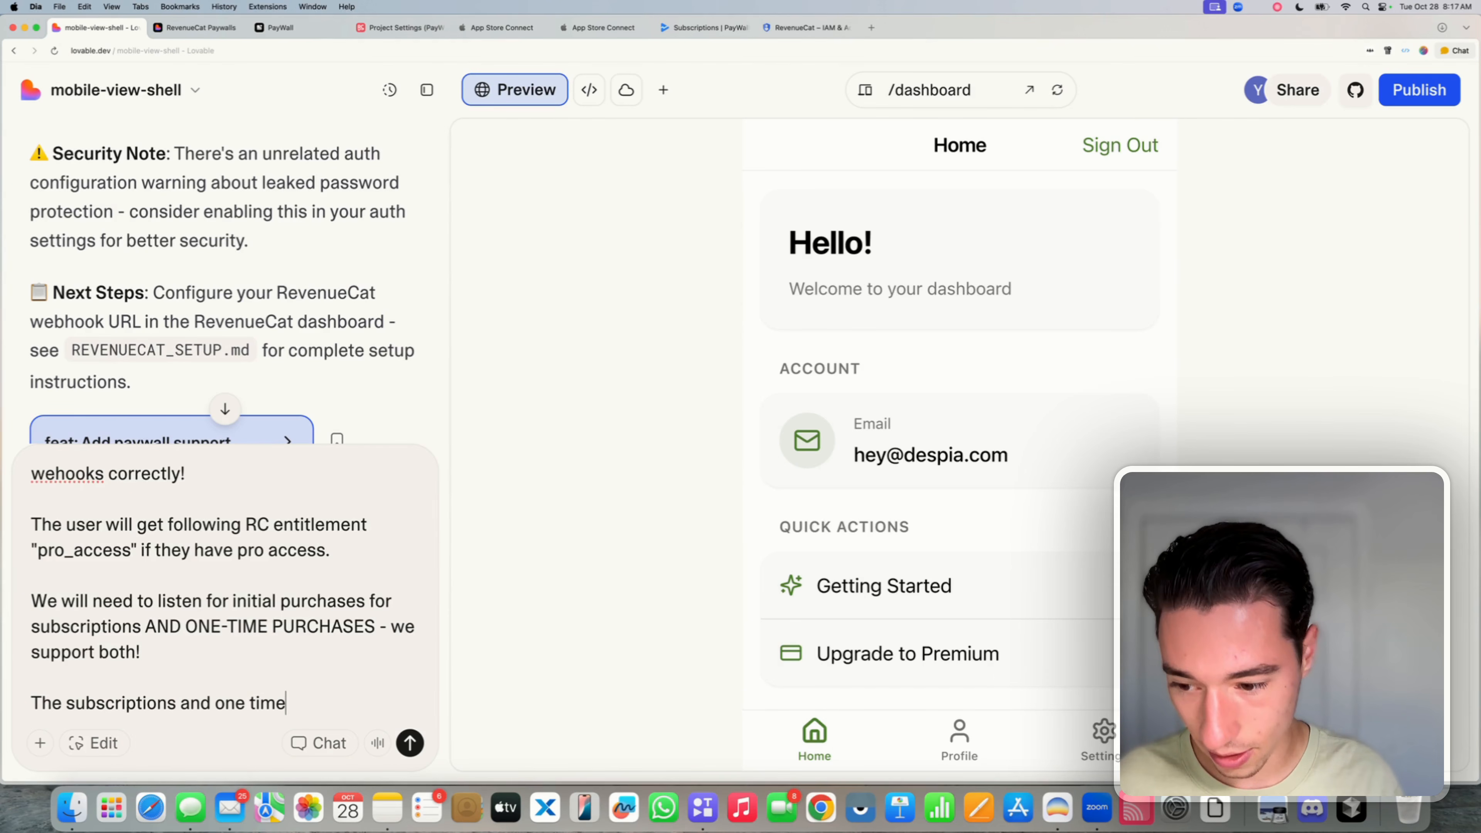
type(" purchases ")
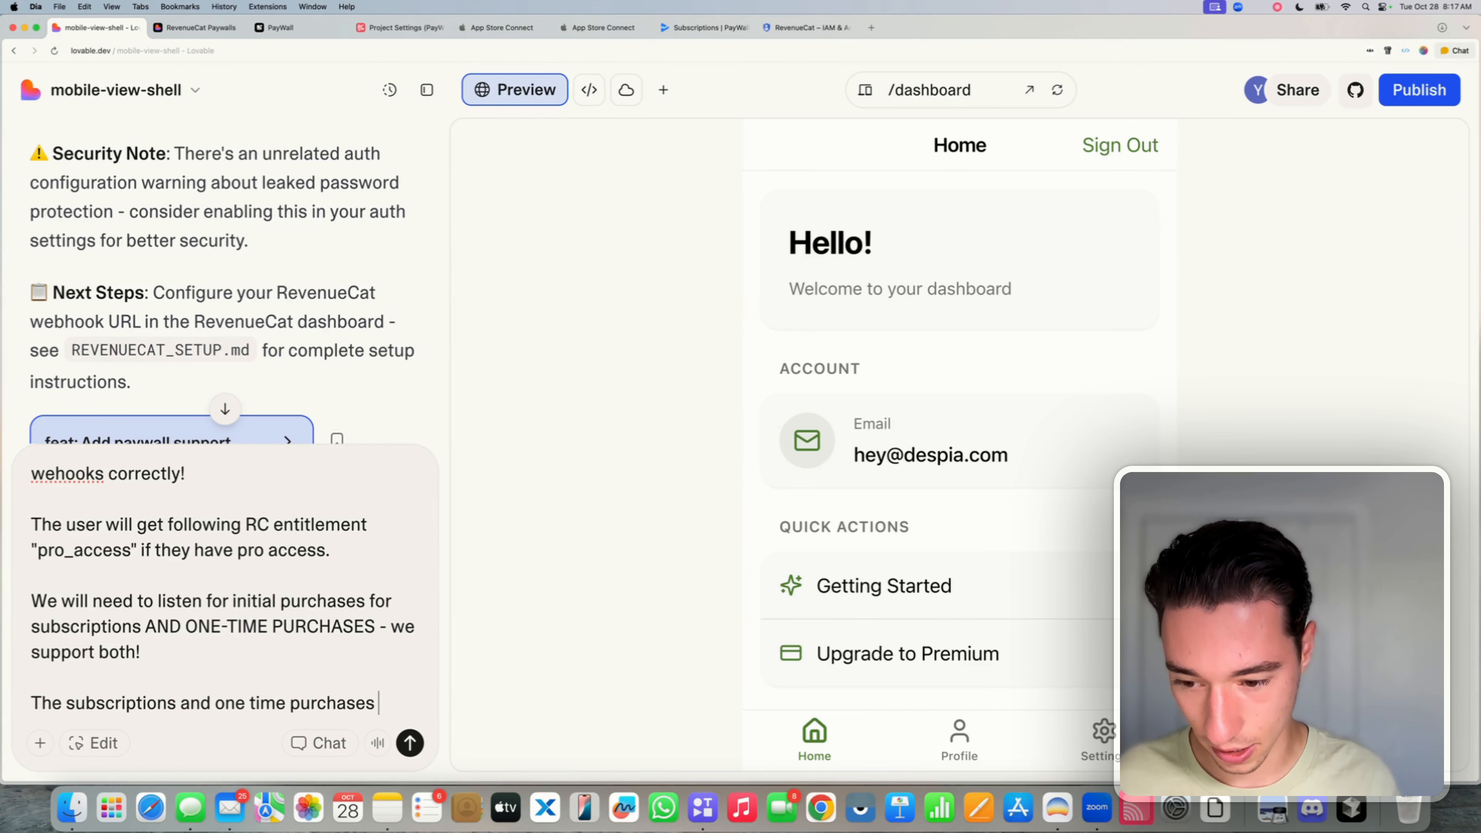
type("all will grabnt")
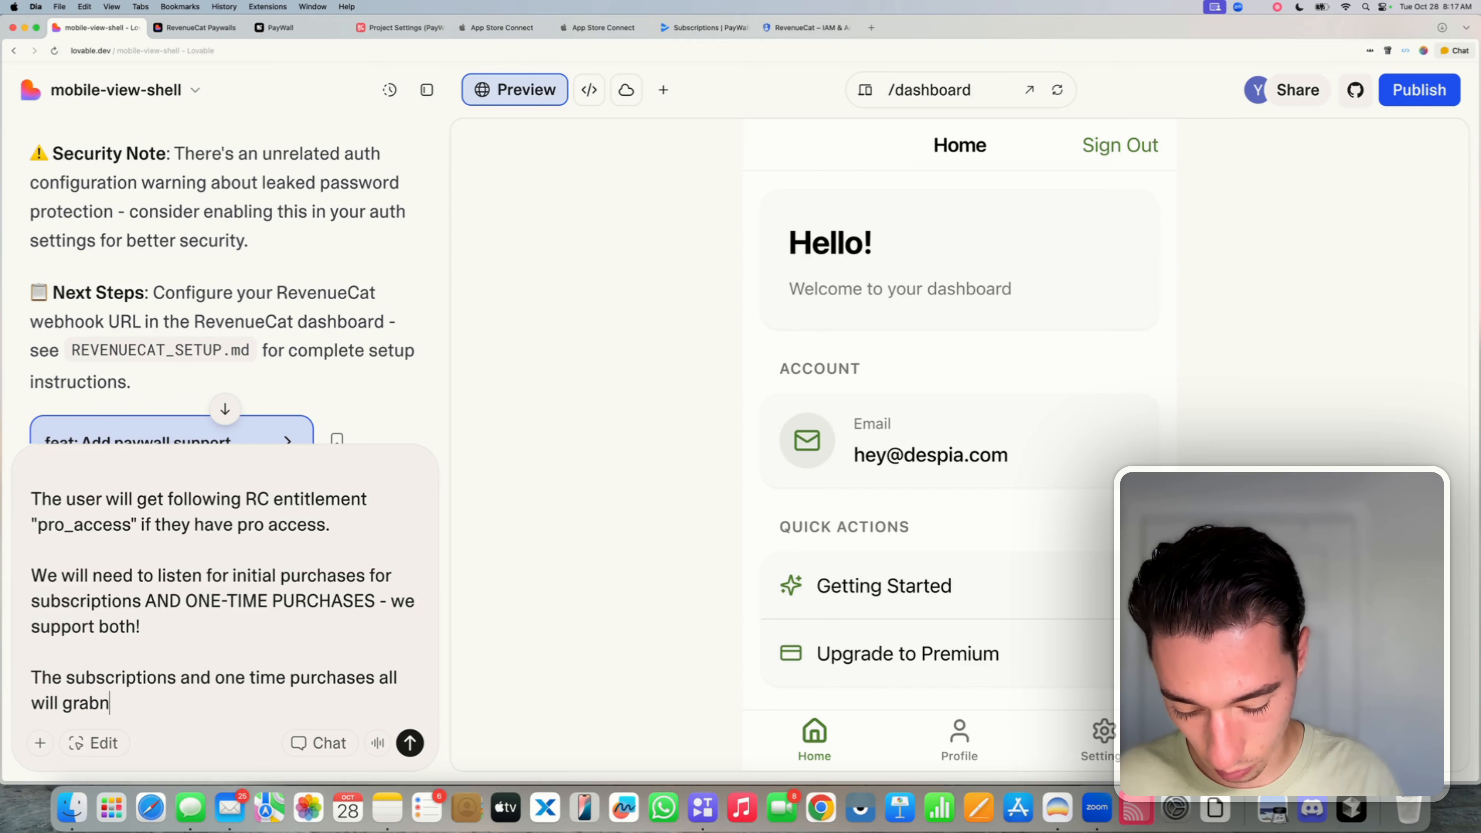
key("BackSpace")
key("BackSpace")
key("BackSpace")
key("BackSpace")
key("BackSpace")
type("an")
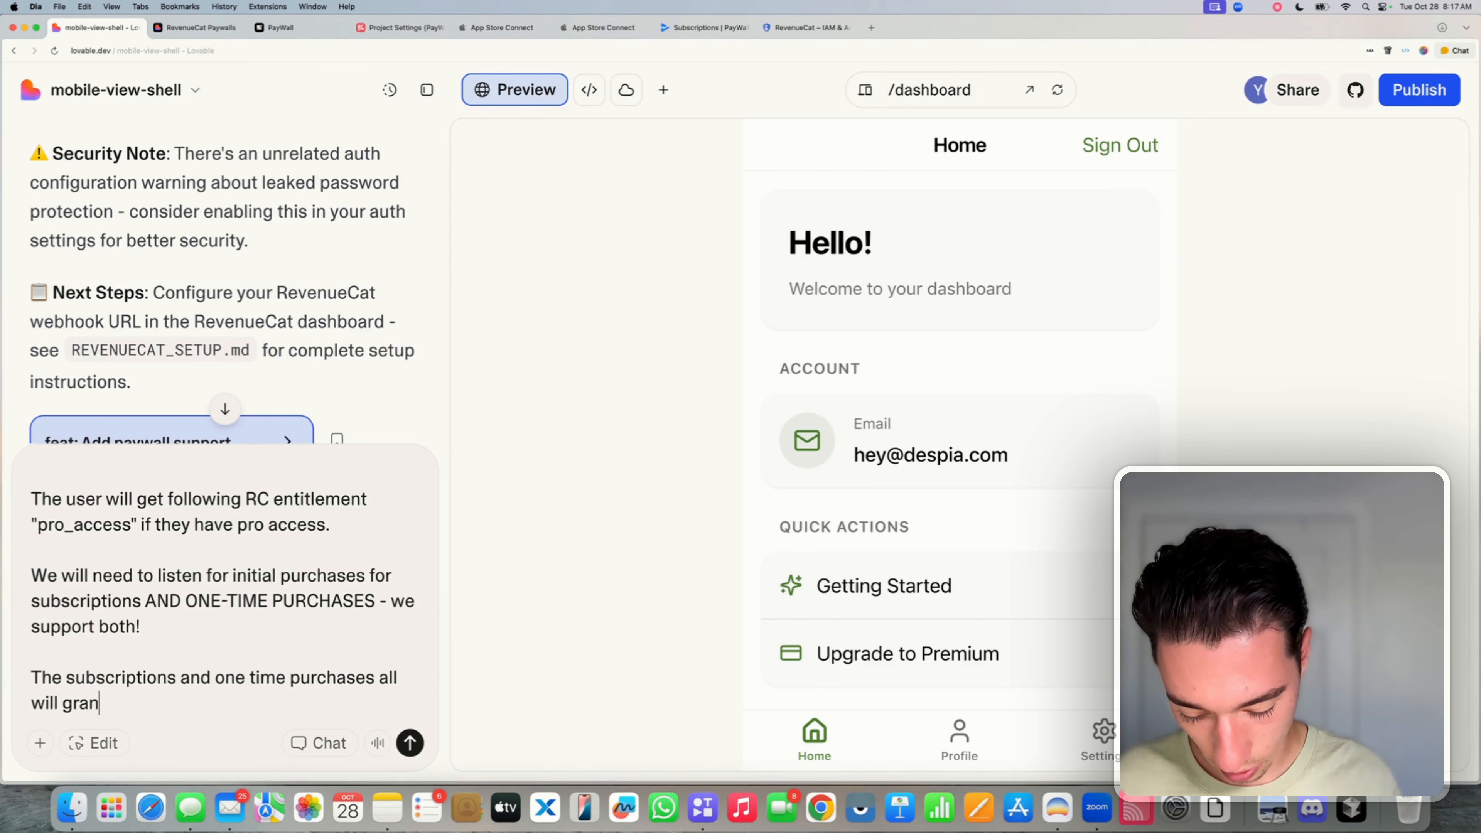
type("t the en")
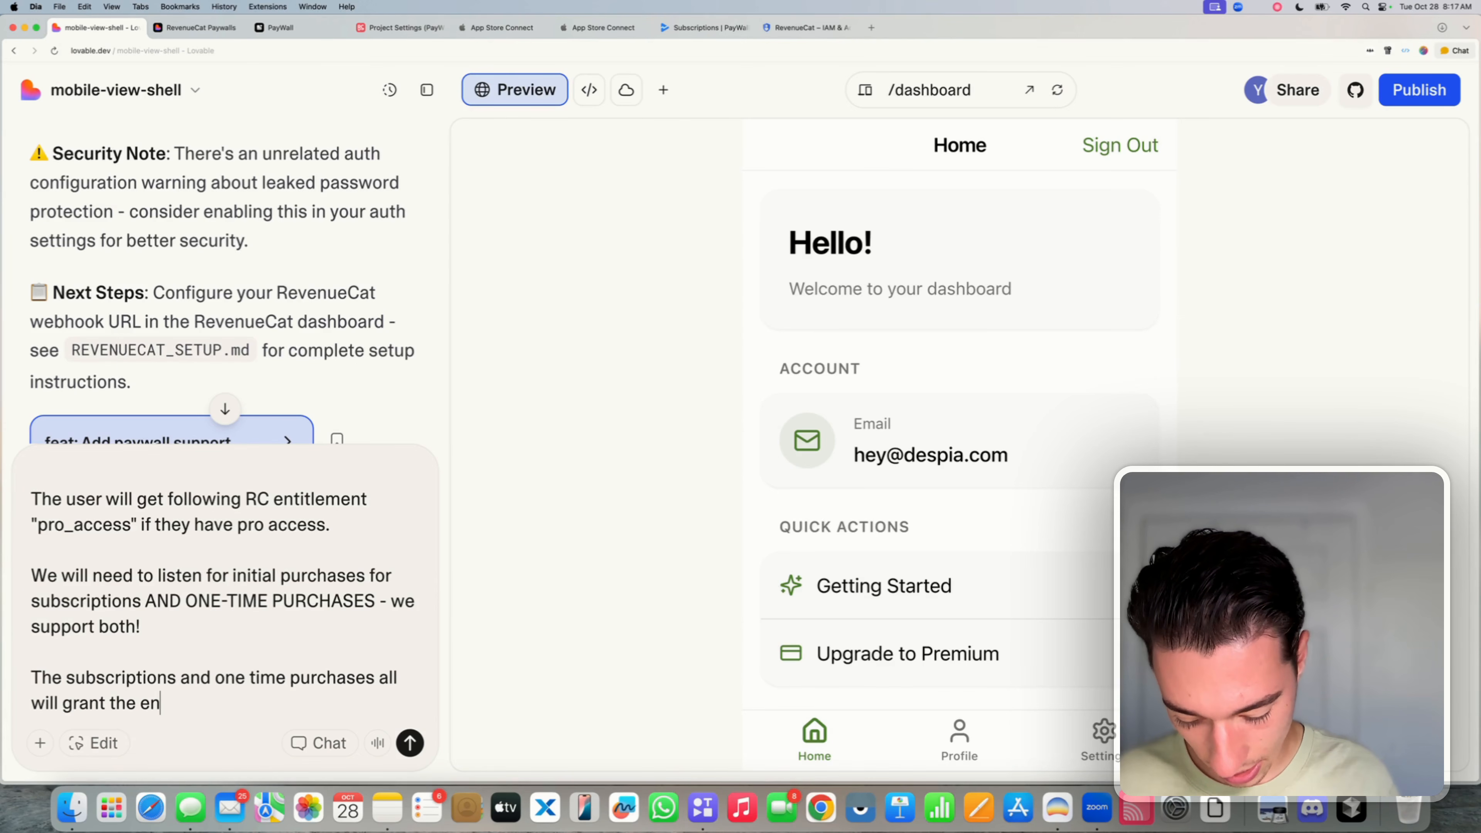
type("toitlement ")
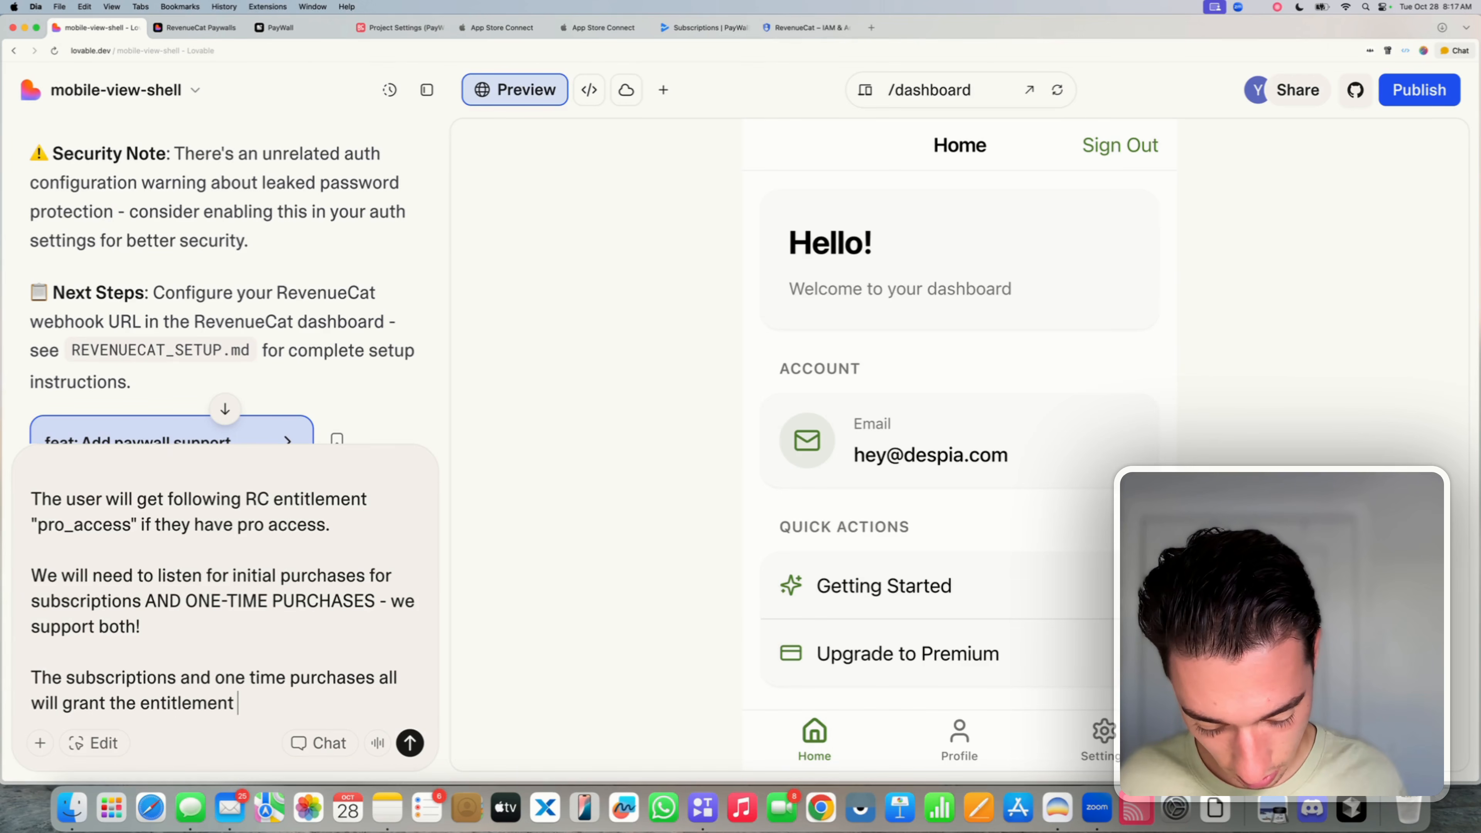
type("\"pro_access")
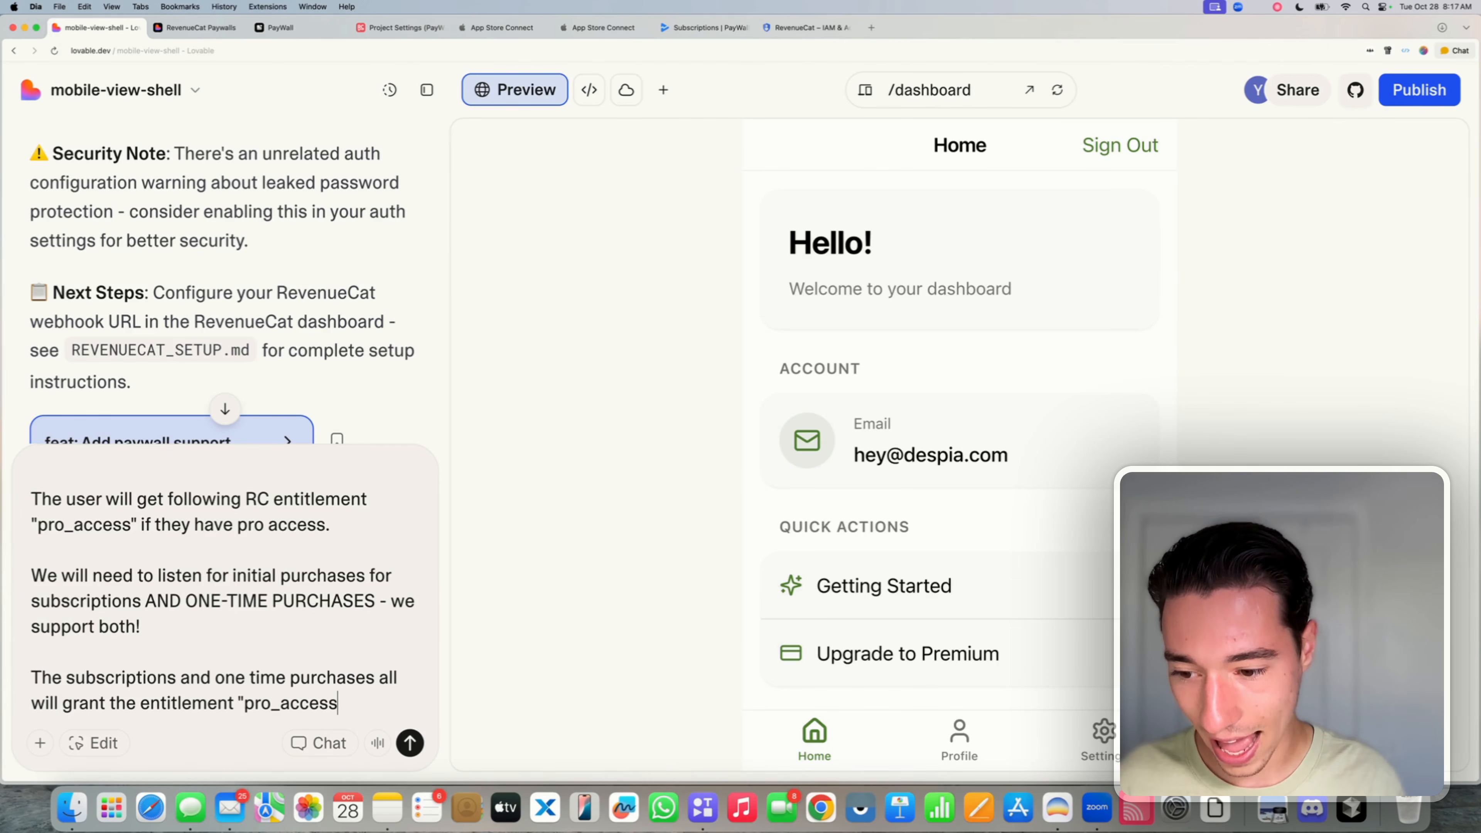
left_click(402, 27)
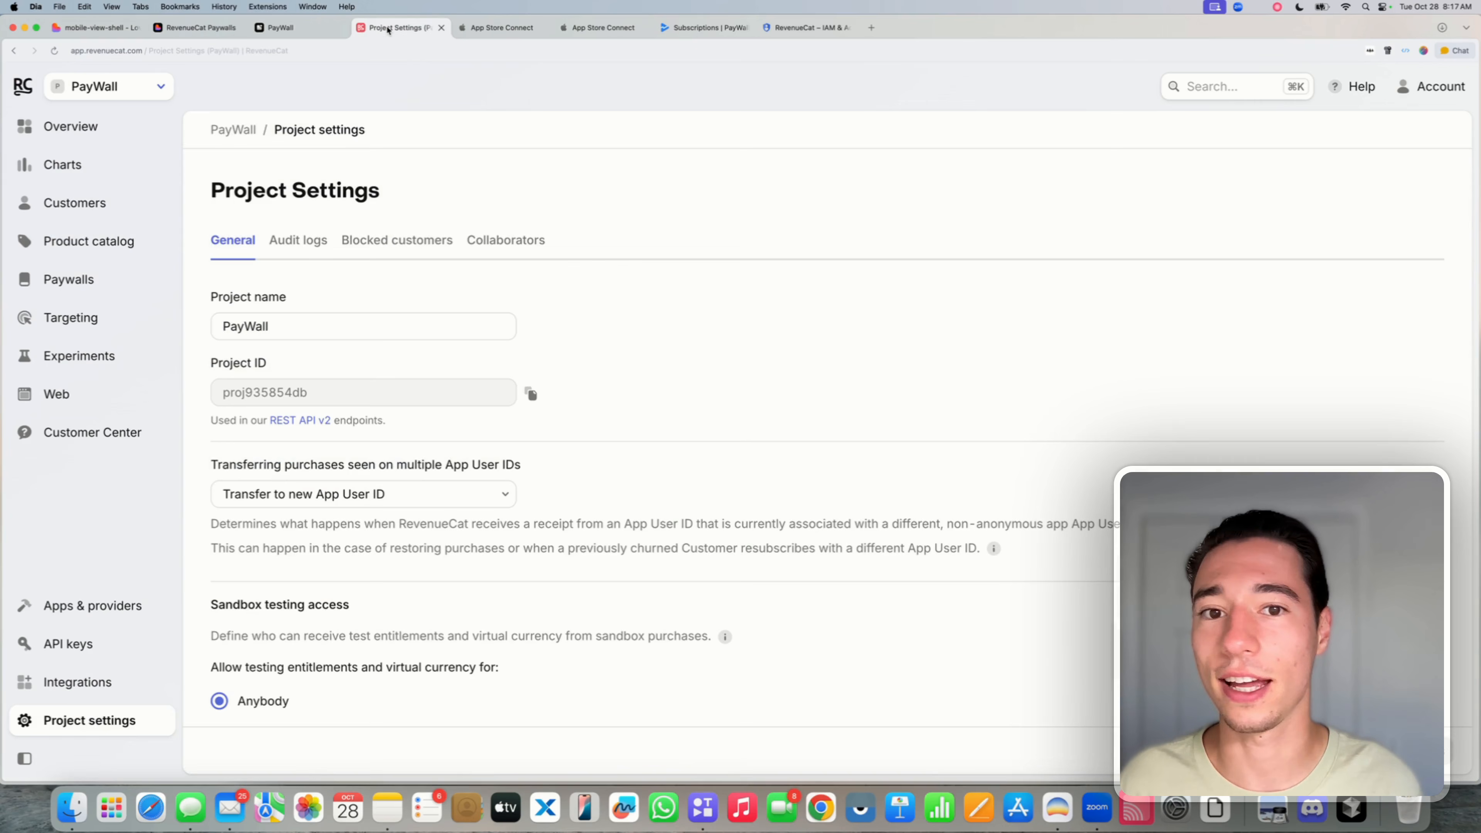
left_click(89, 245)
left_click(404, 245)
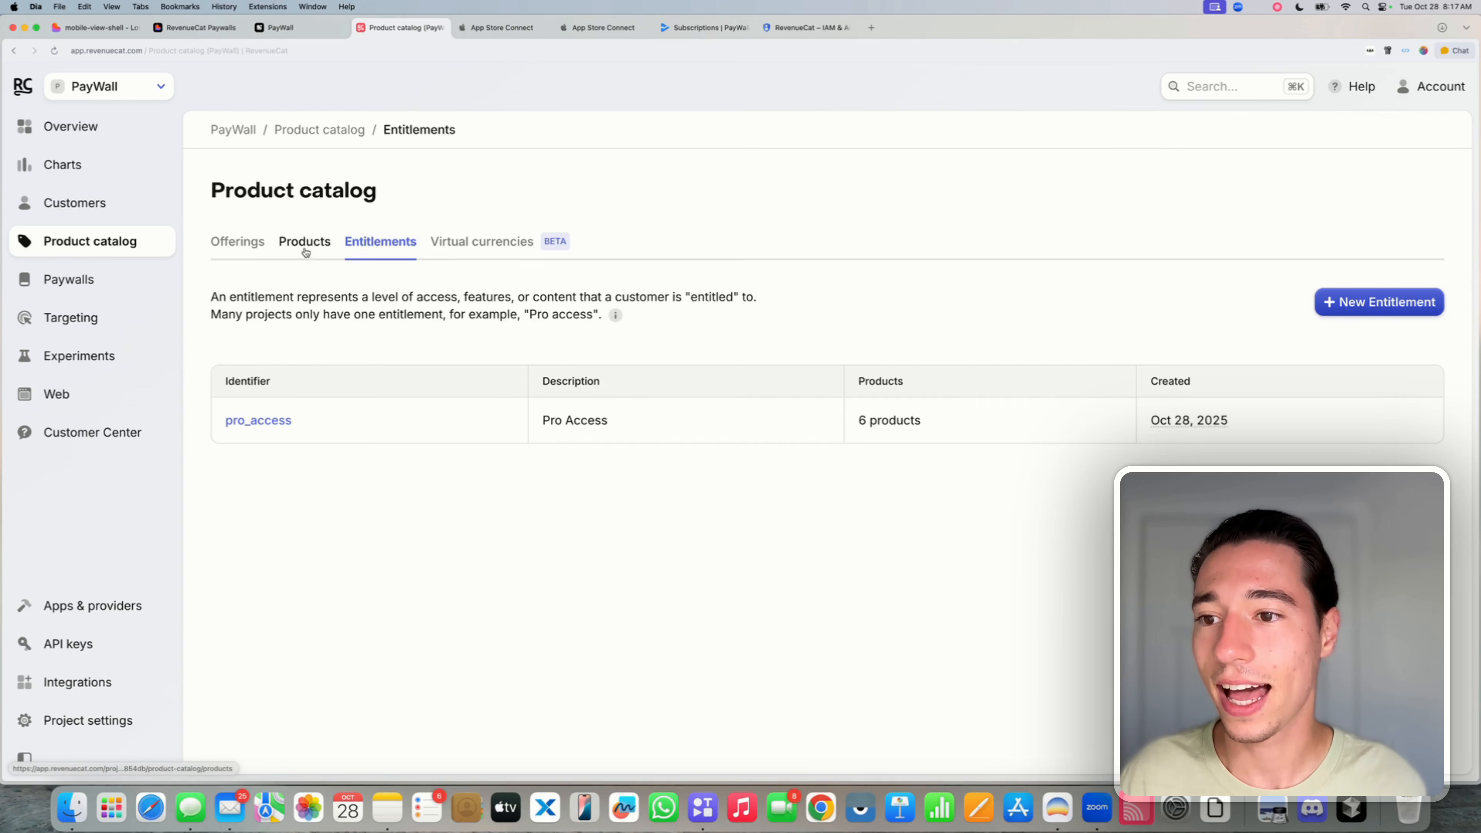
left_click(329, 256)
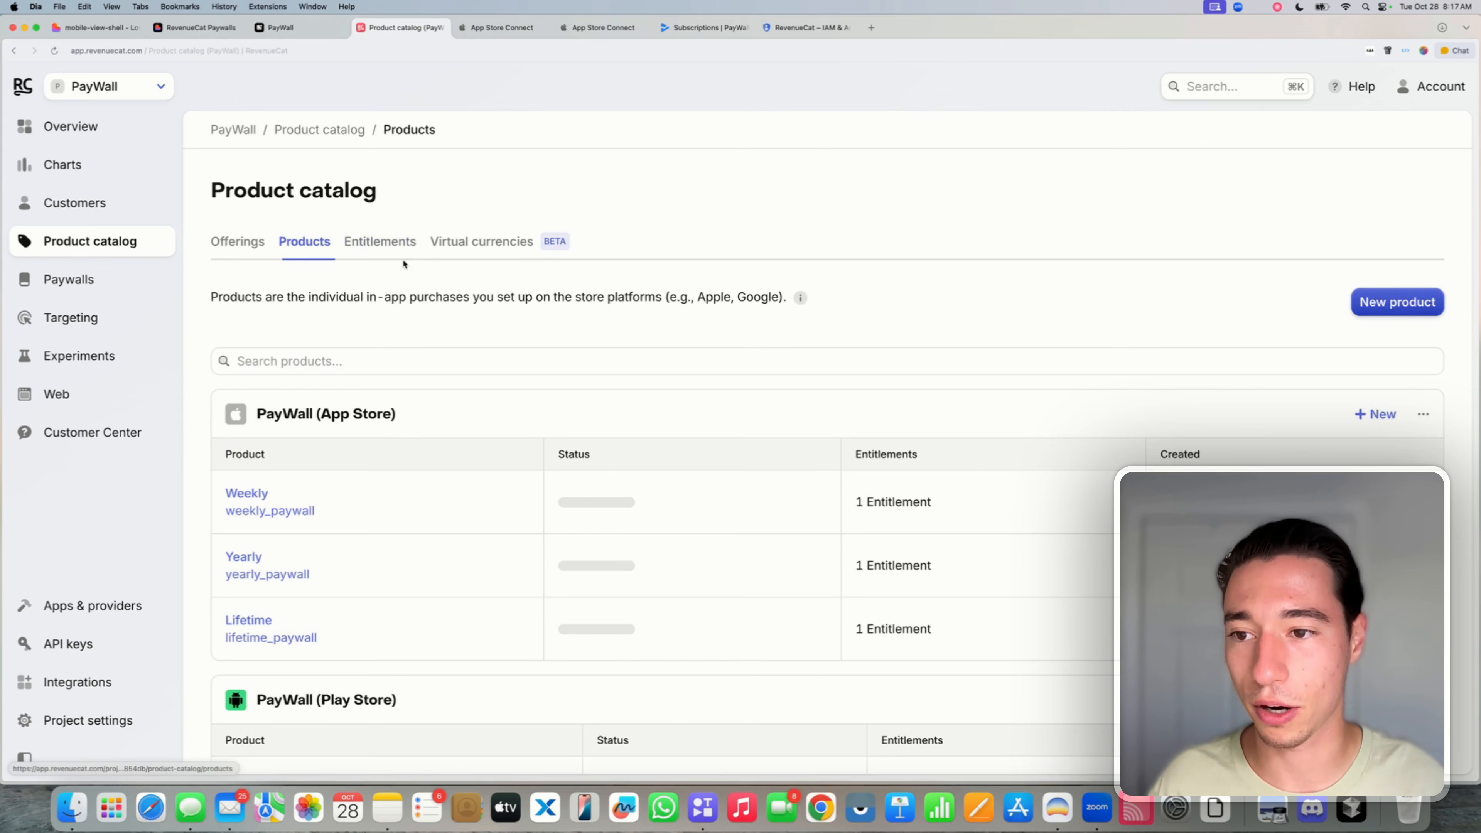
scroll(947, 545, "down", 3)
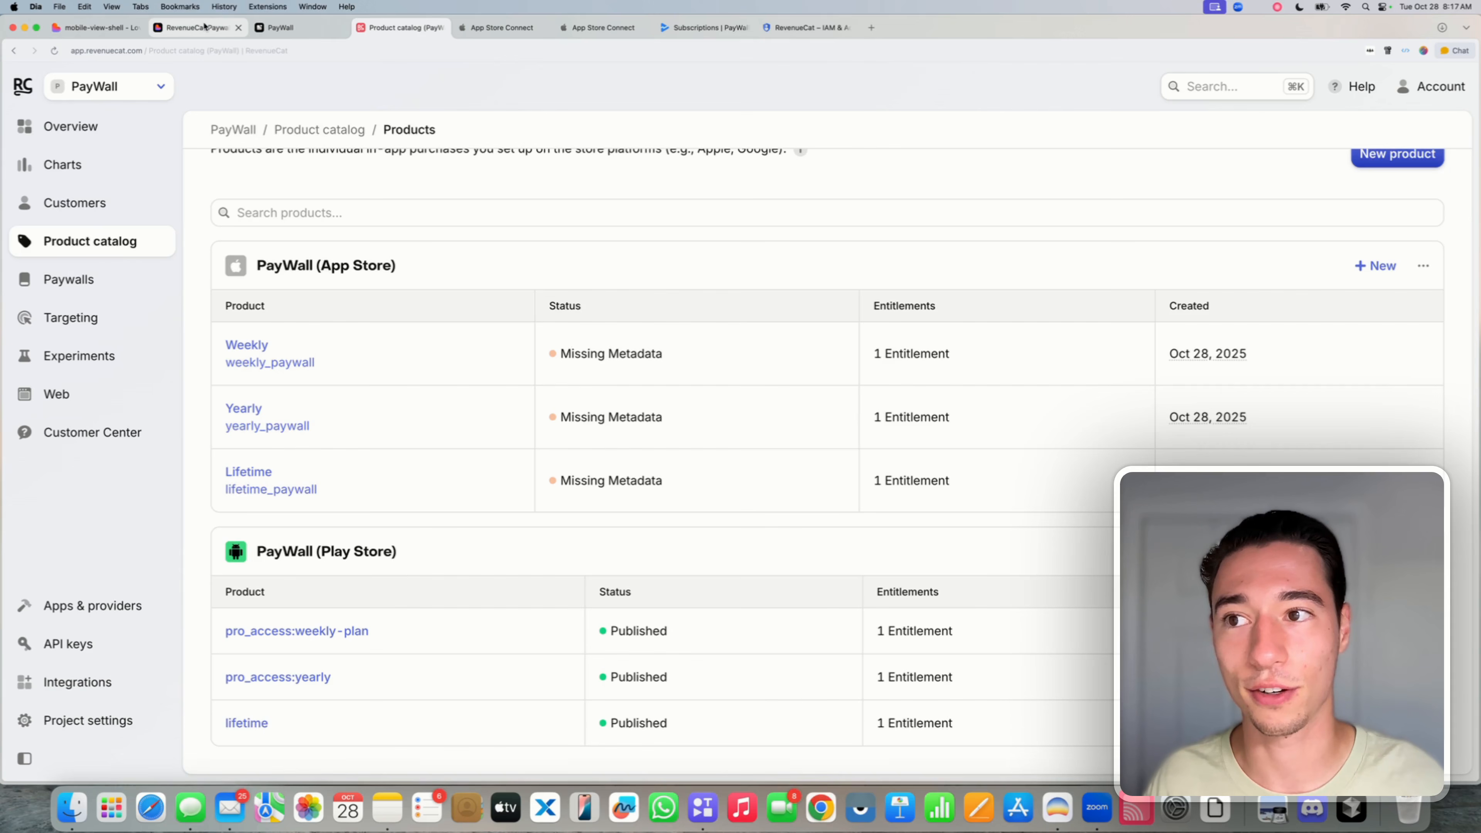
left_click(106, 29)
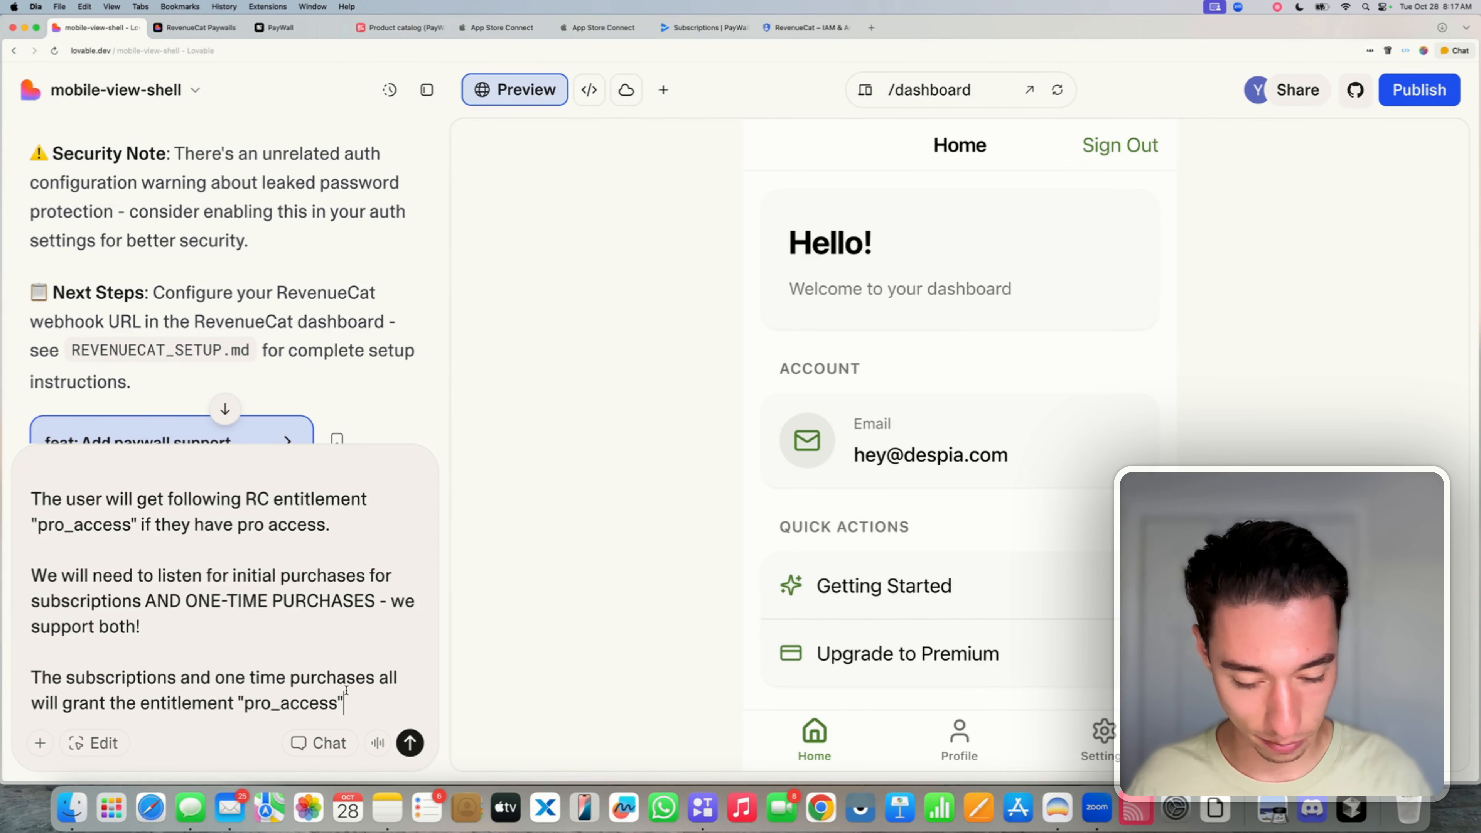
- Add a paragraph: multiple plans need plan change webhooks, since future entitlements may set new user roles
key("shift+Return")
key("shift+Return")
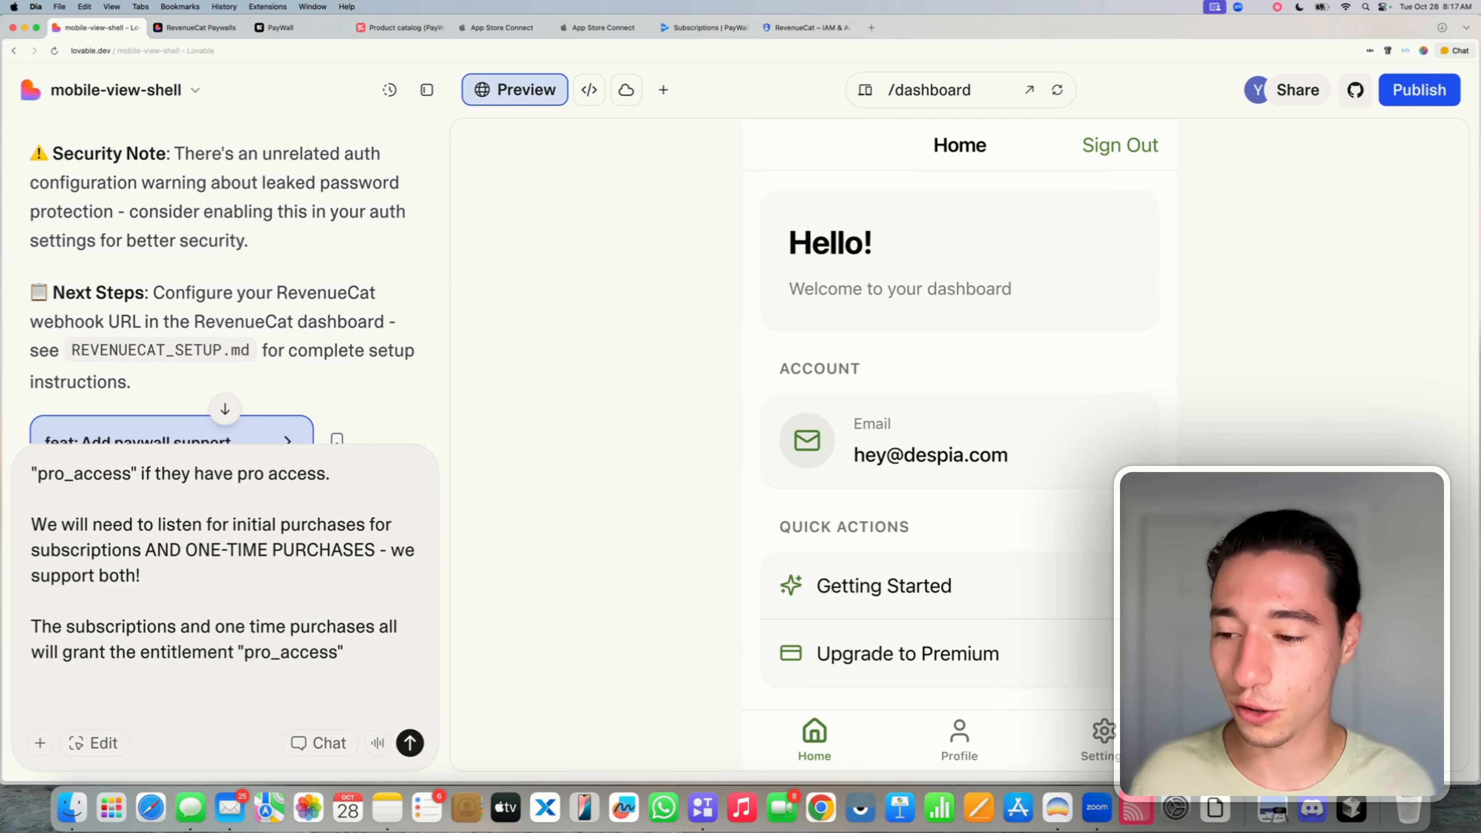
type("W")
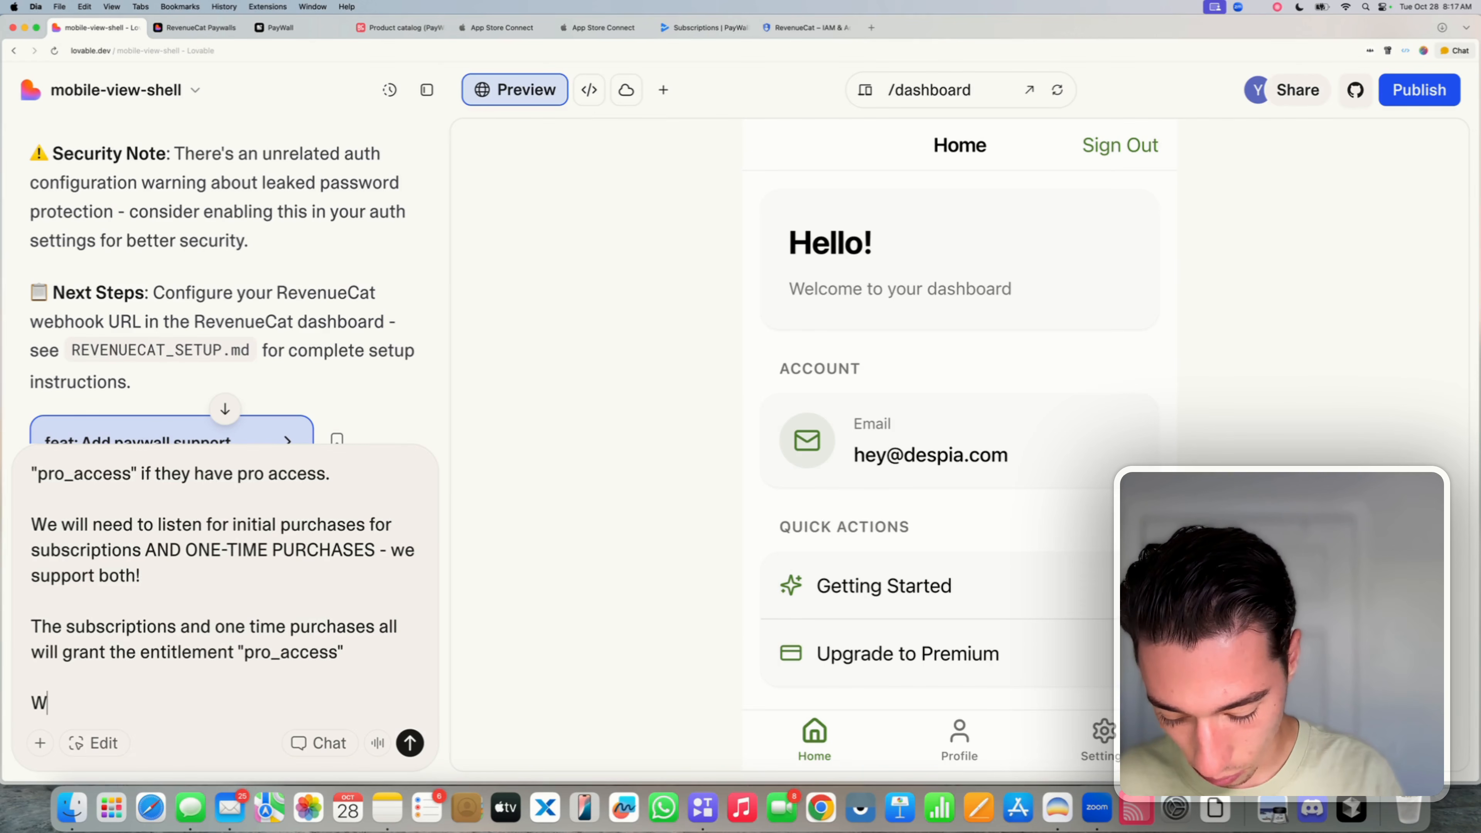
type("e have ")
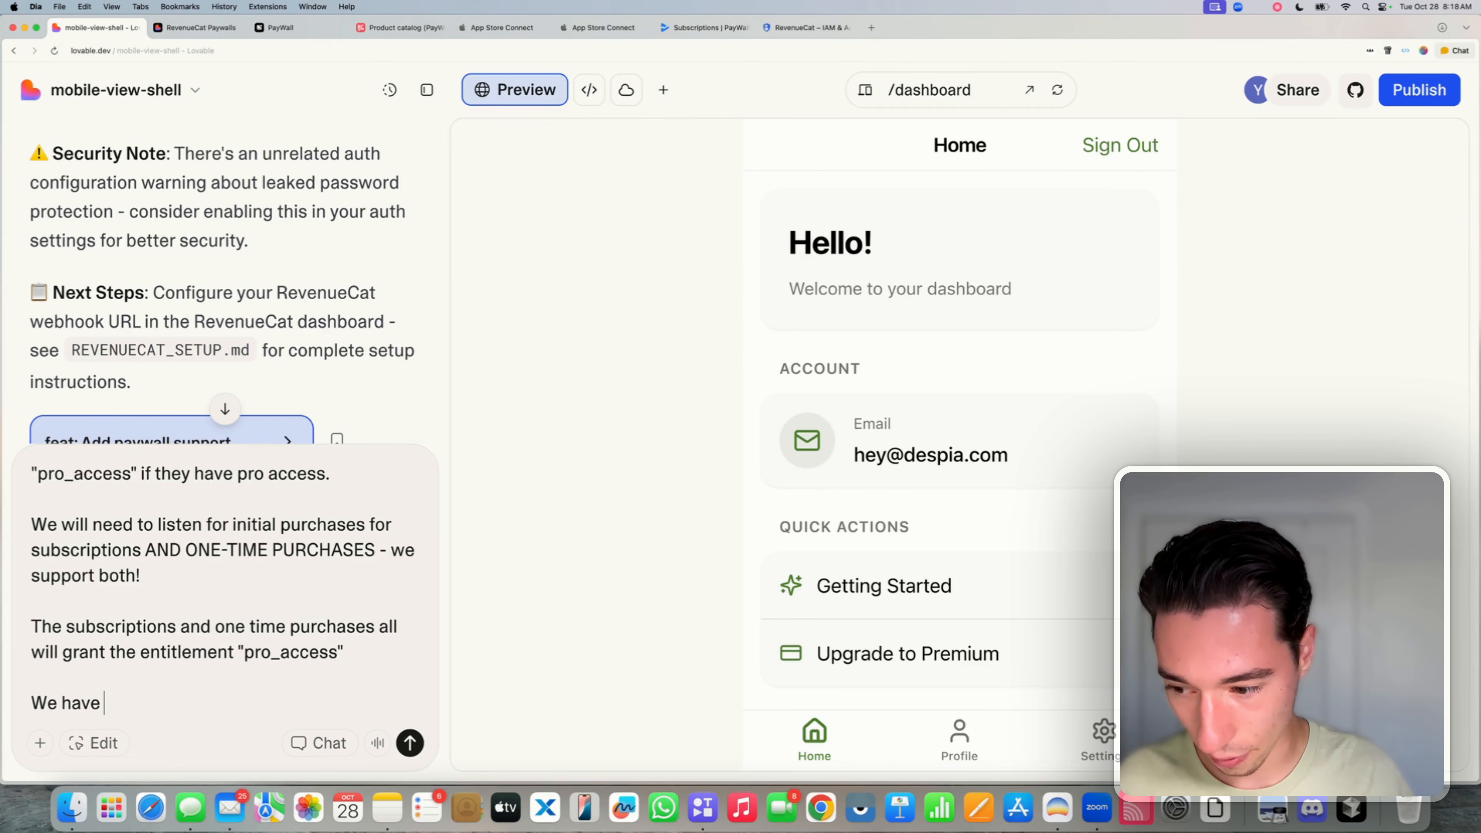
type("multiple plan")
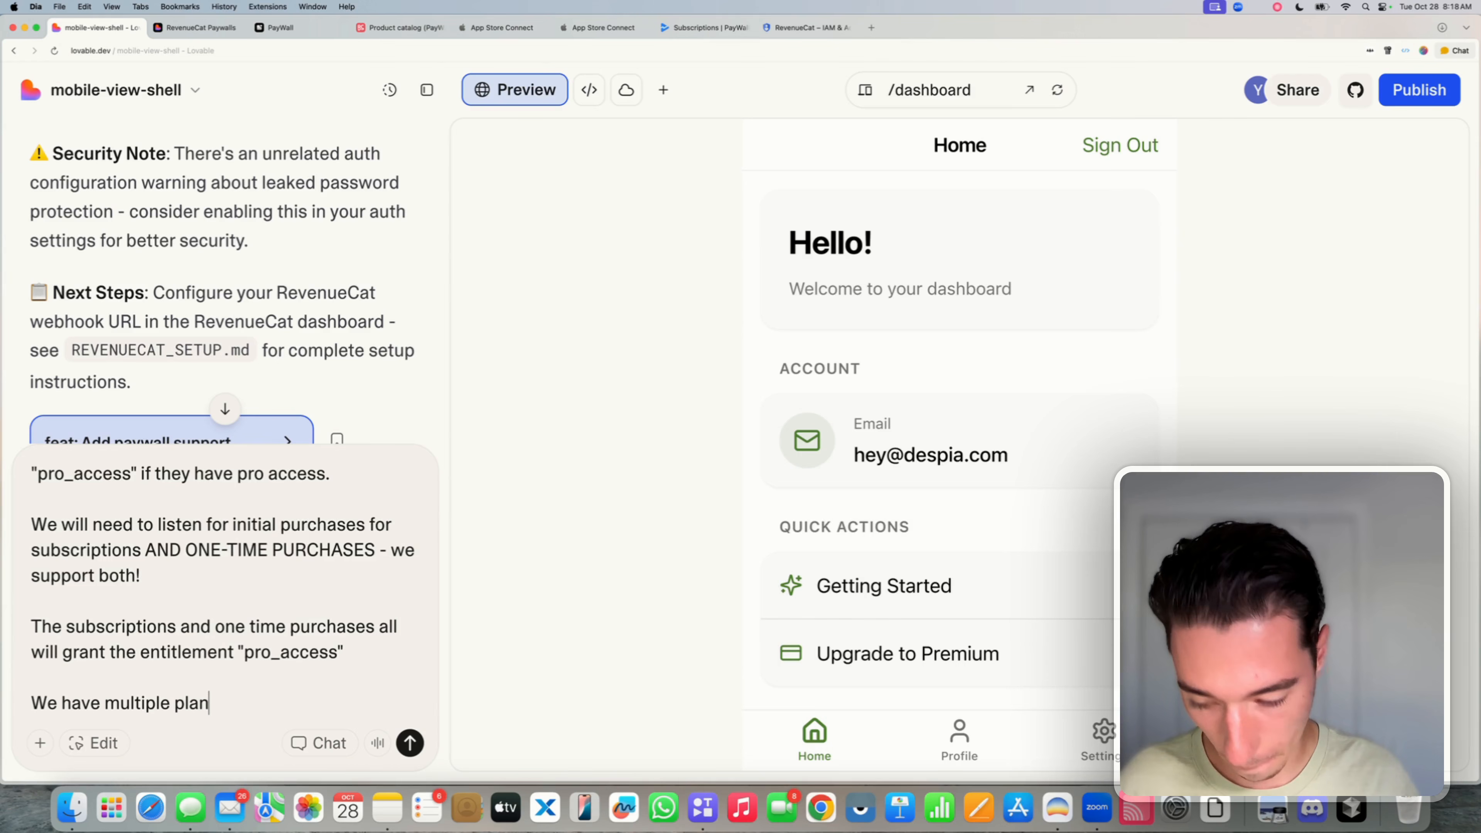
type("s - so we al")
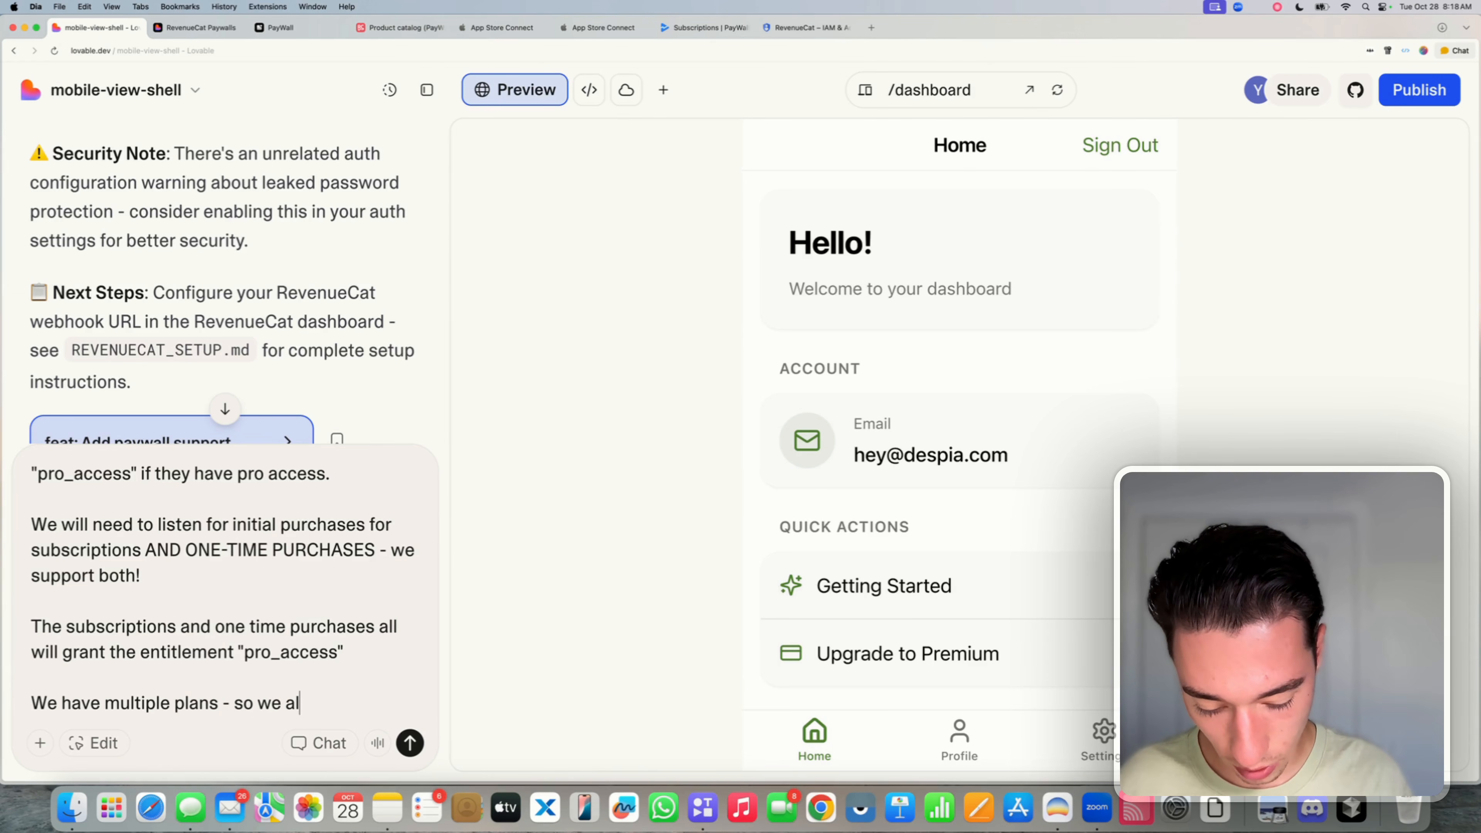
type("so need to l")
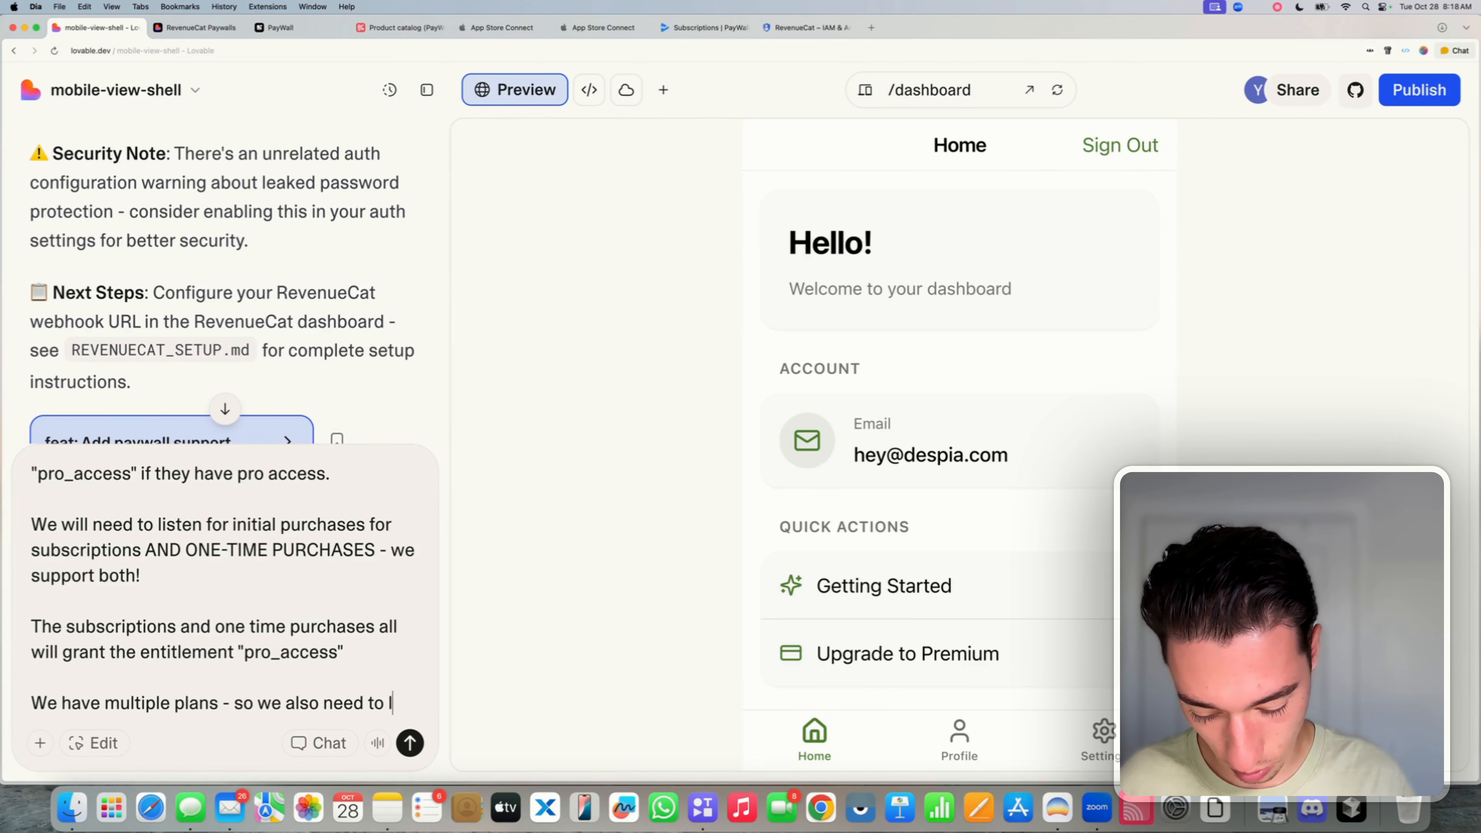
type("isten for pla")
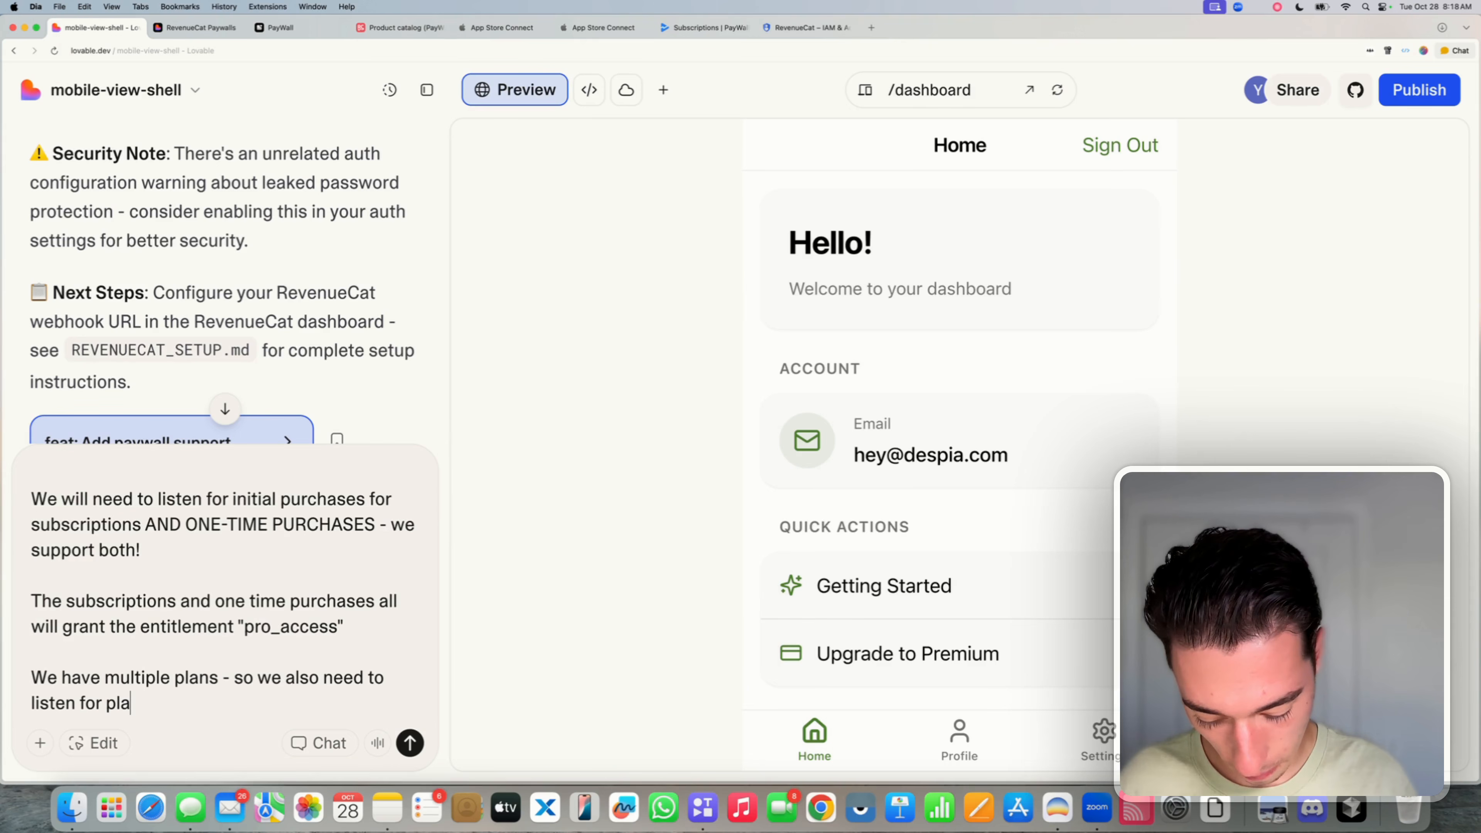
type("n chnage")
key("BackSpace")
key("BackSpace")
key("BackSpace")
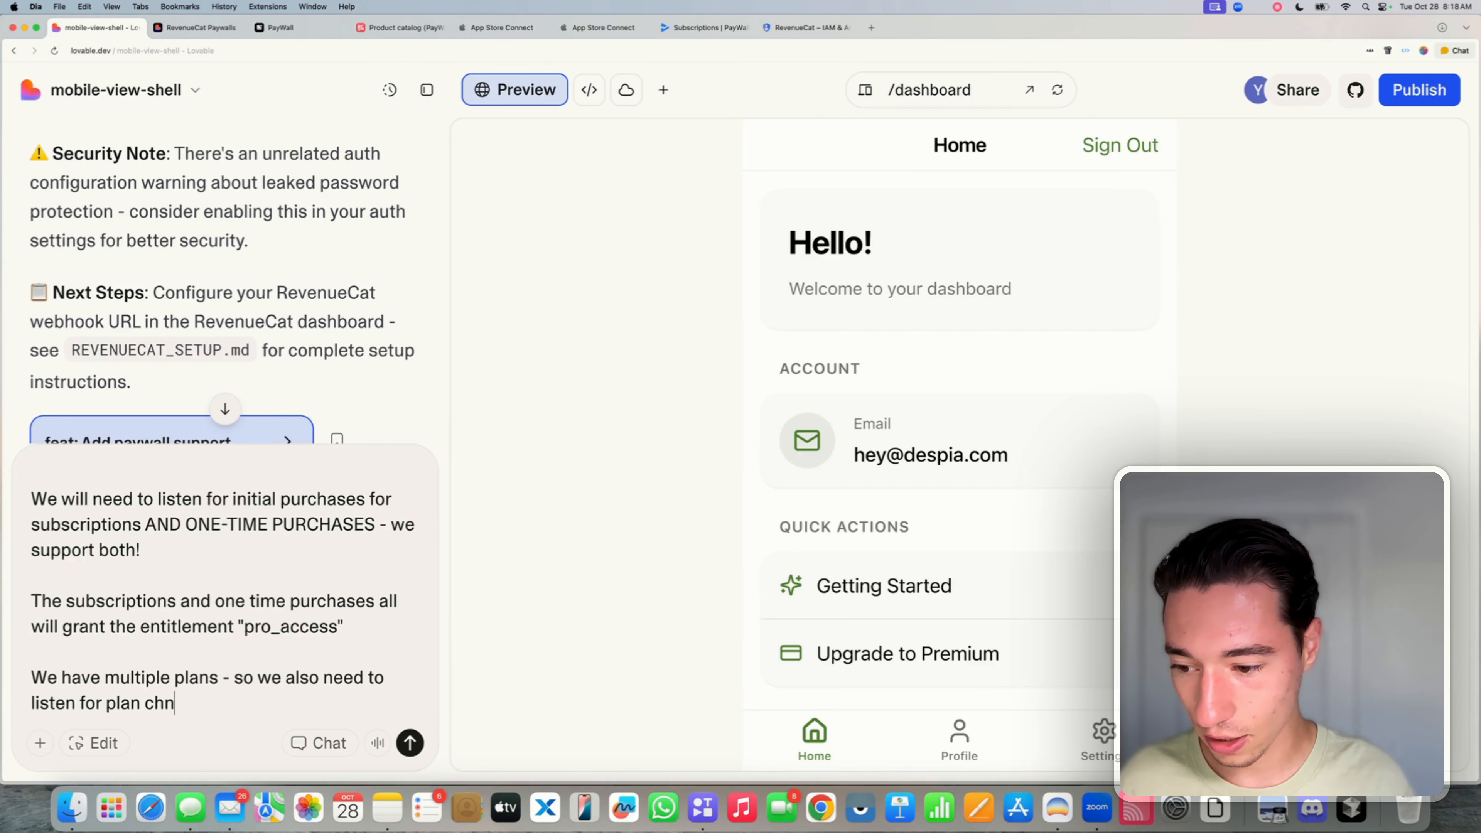
type("ange webhoo")
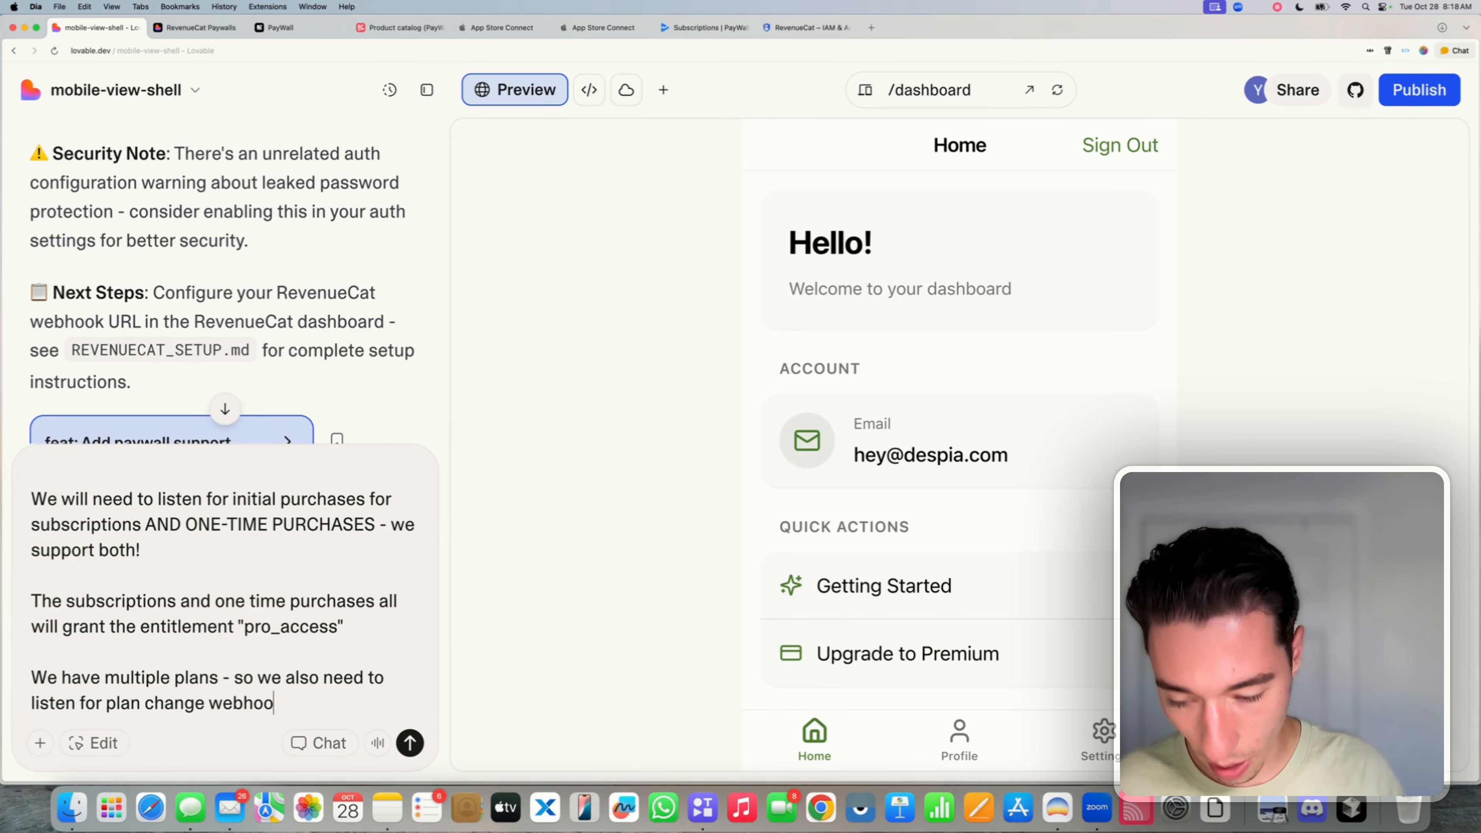
type("ks , beacsue")
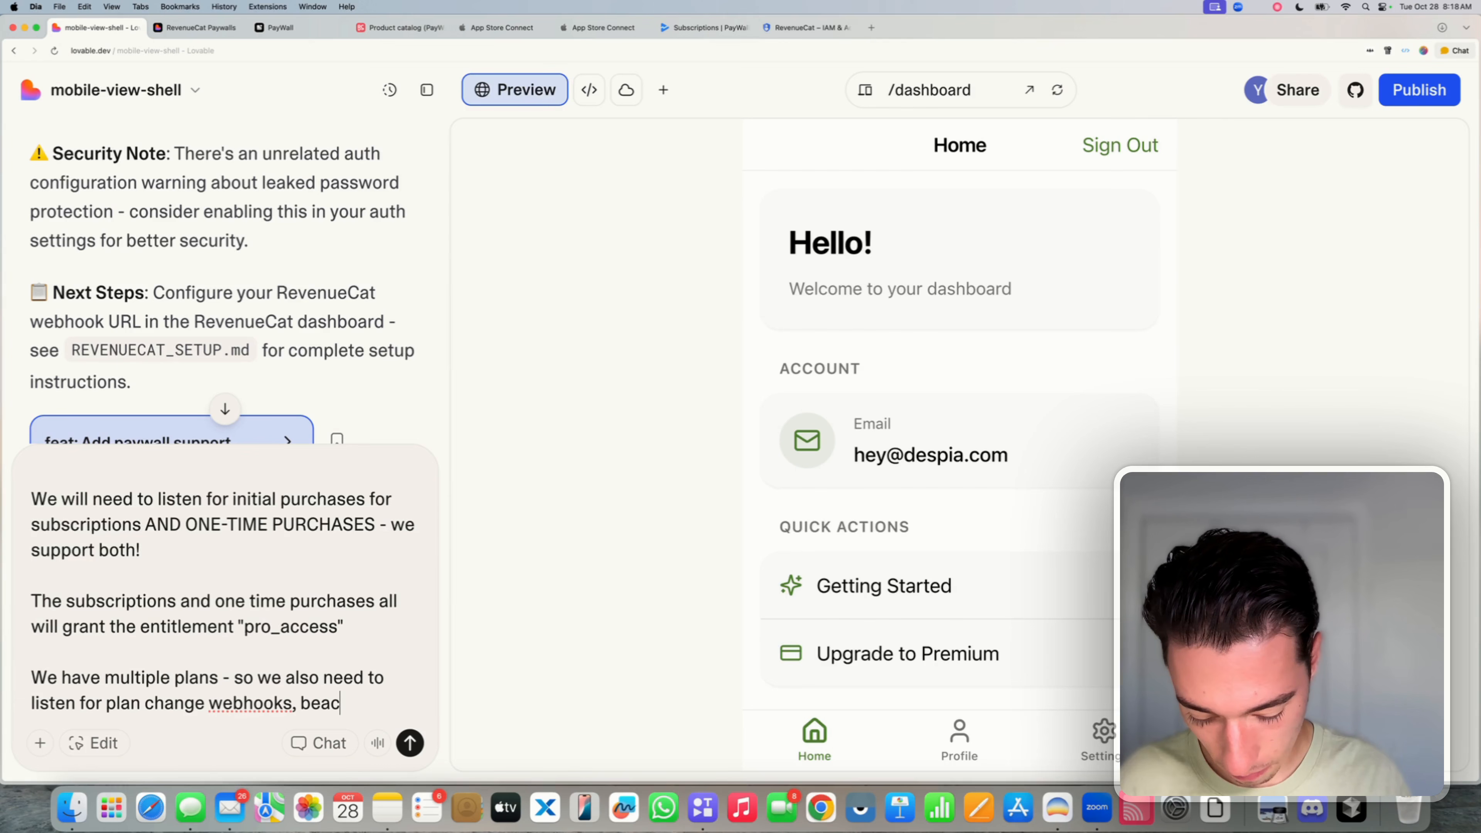
key("BackSpace")
key("BackSpace")
key("BackSpace")
key("BackSpace")
key("BackSpace")
key("BackSpace")
type("caus")
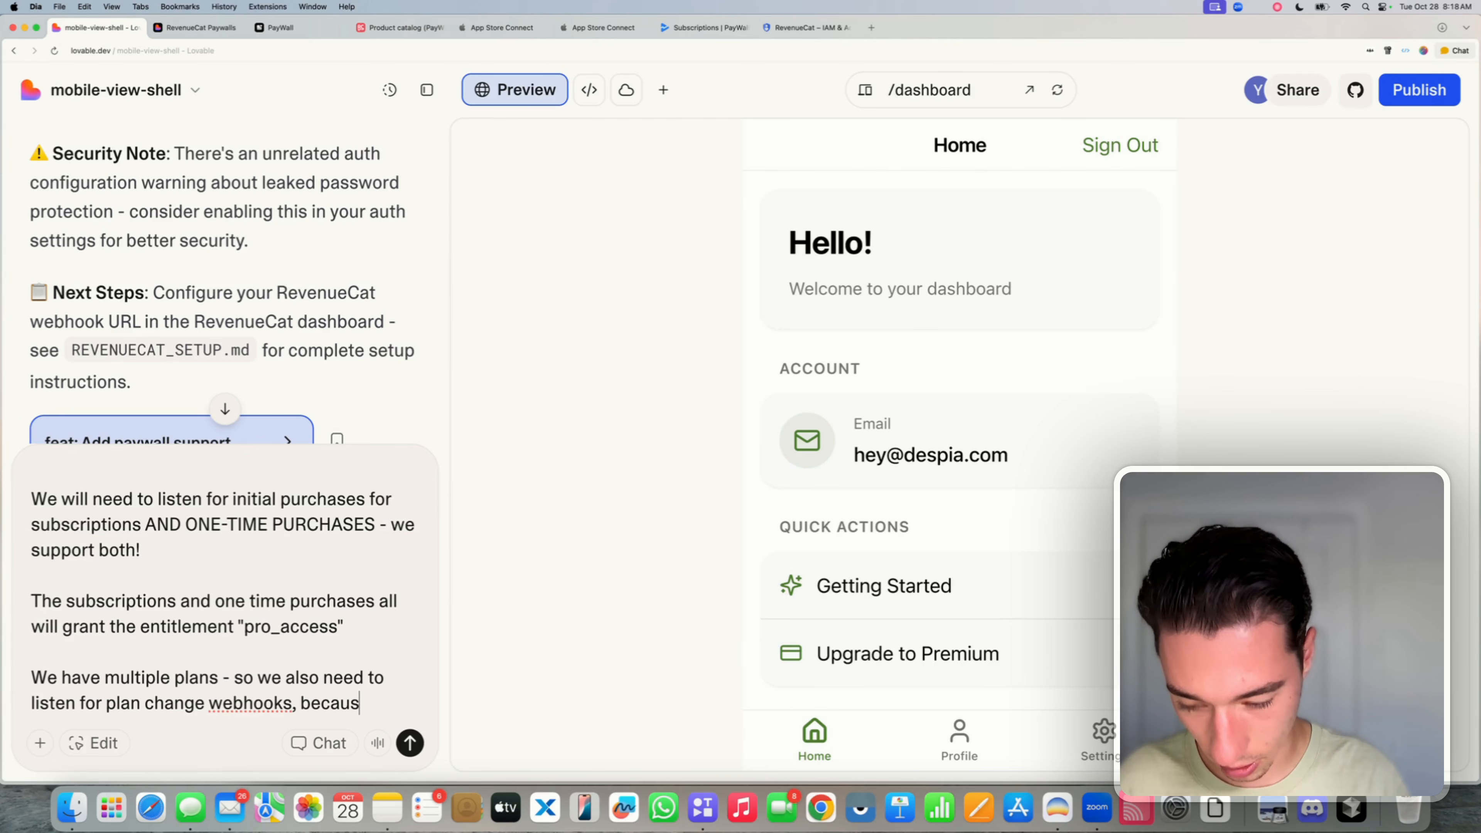
type("e we may in")
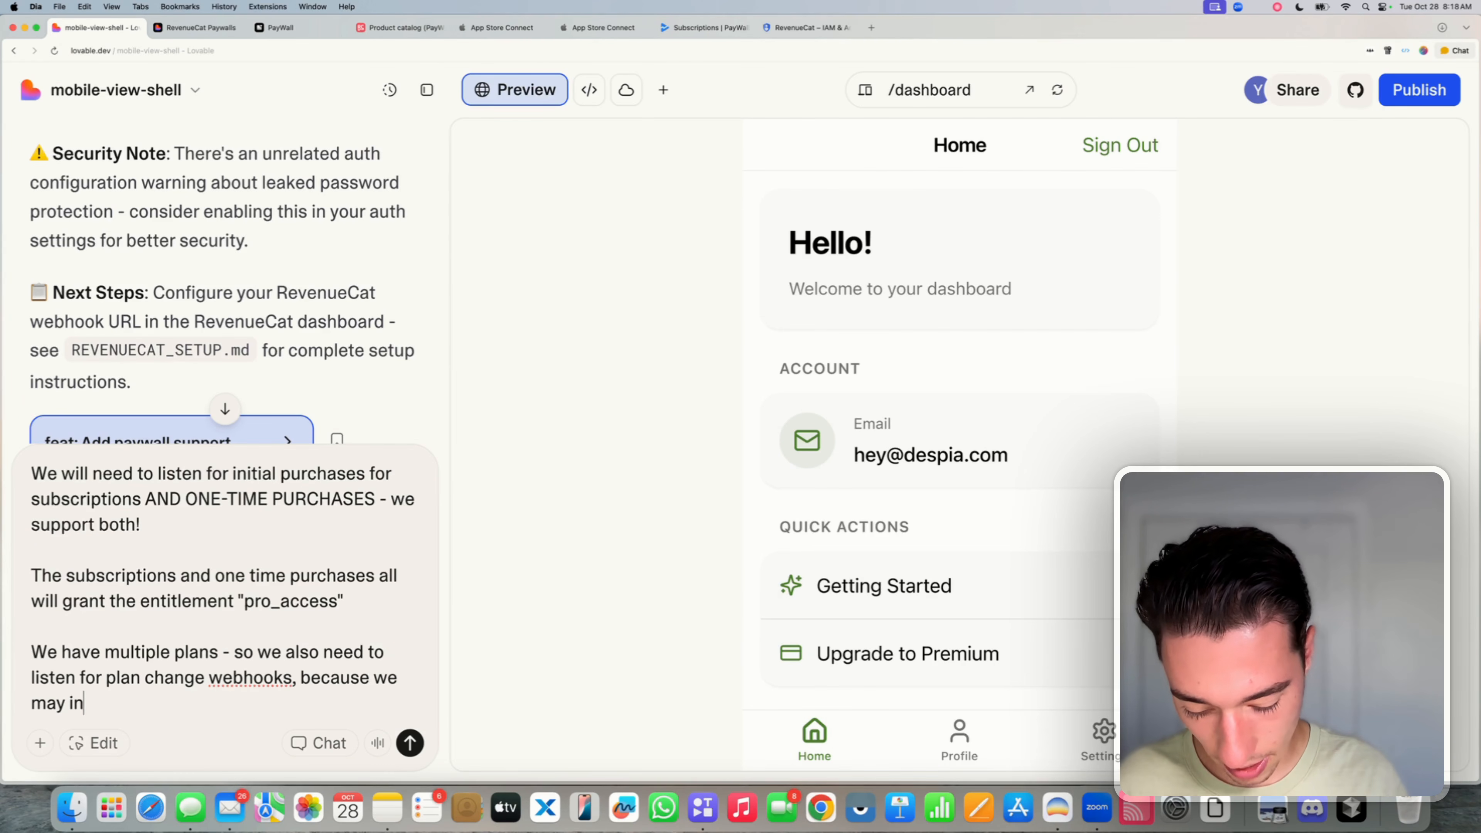
type(" the future")
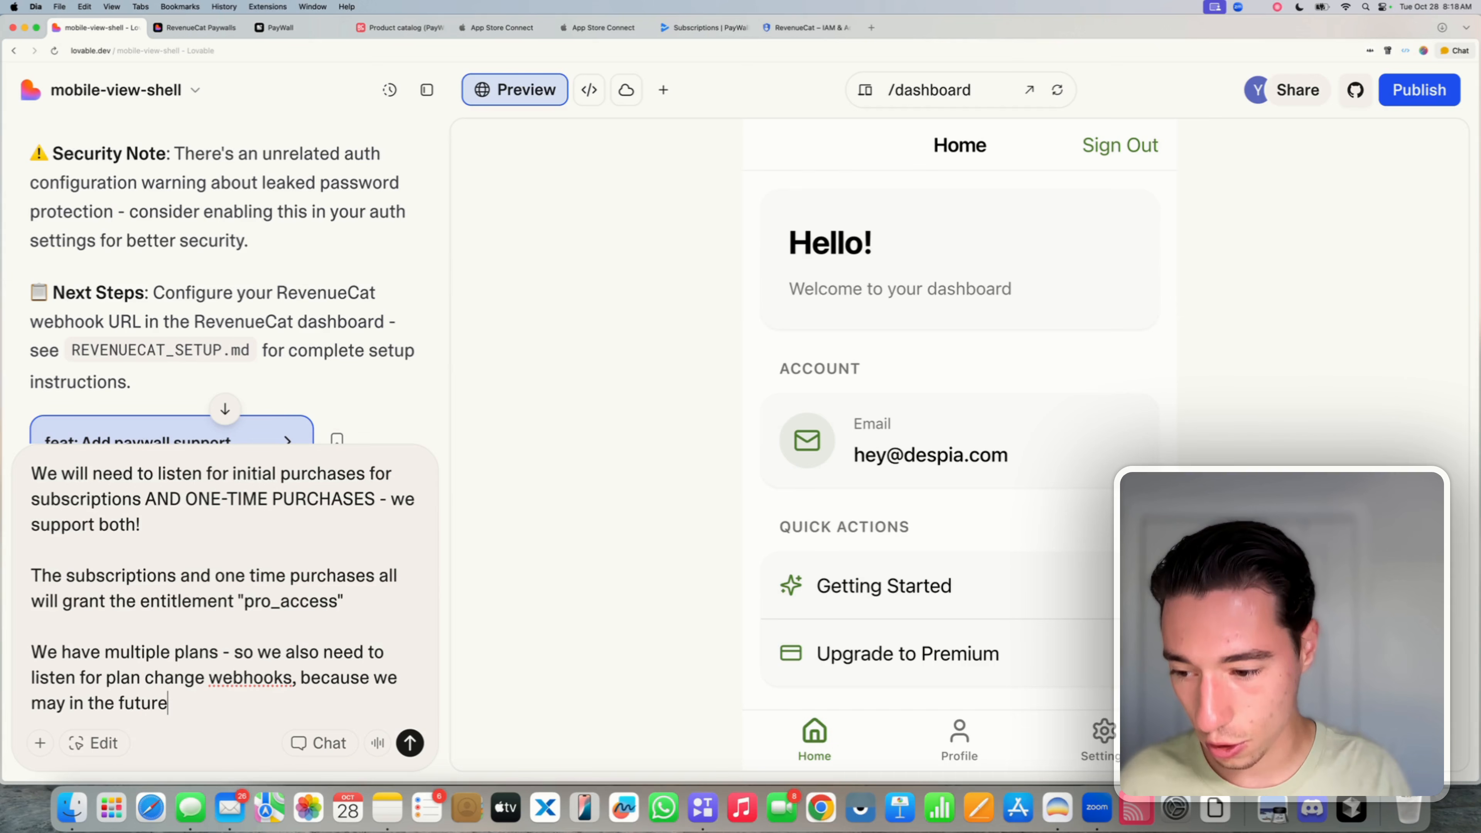
type(" add ")
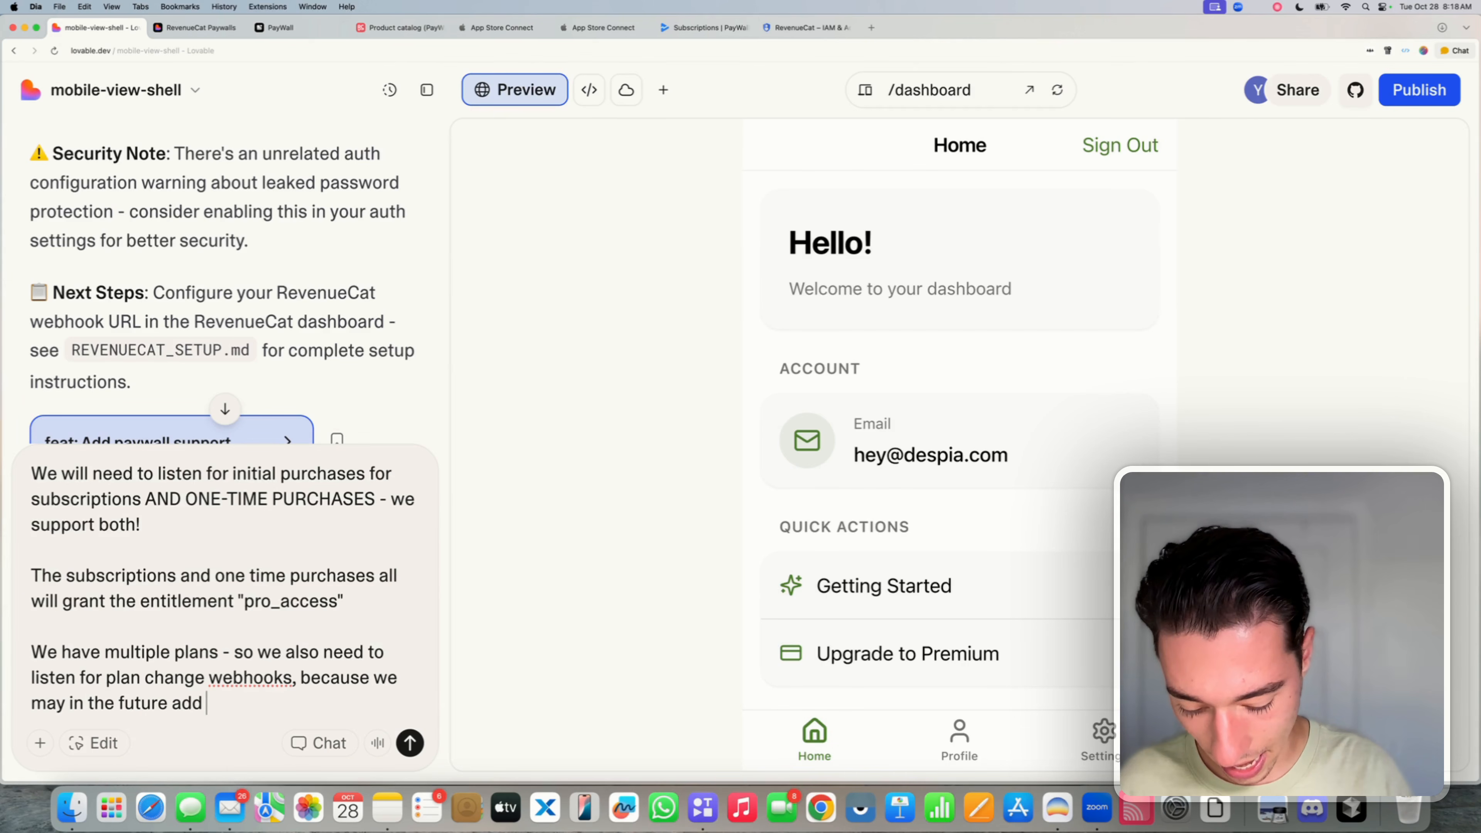
type("neww entitleme")
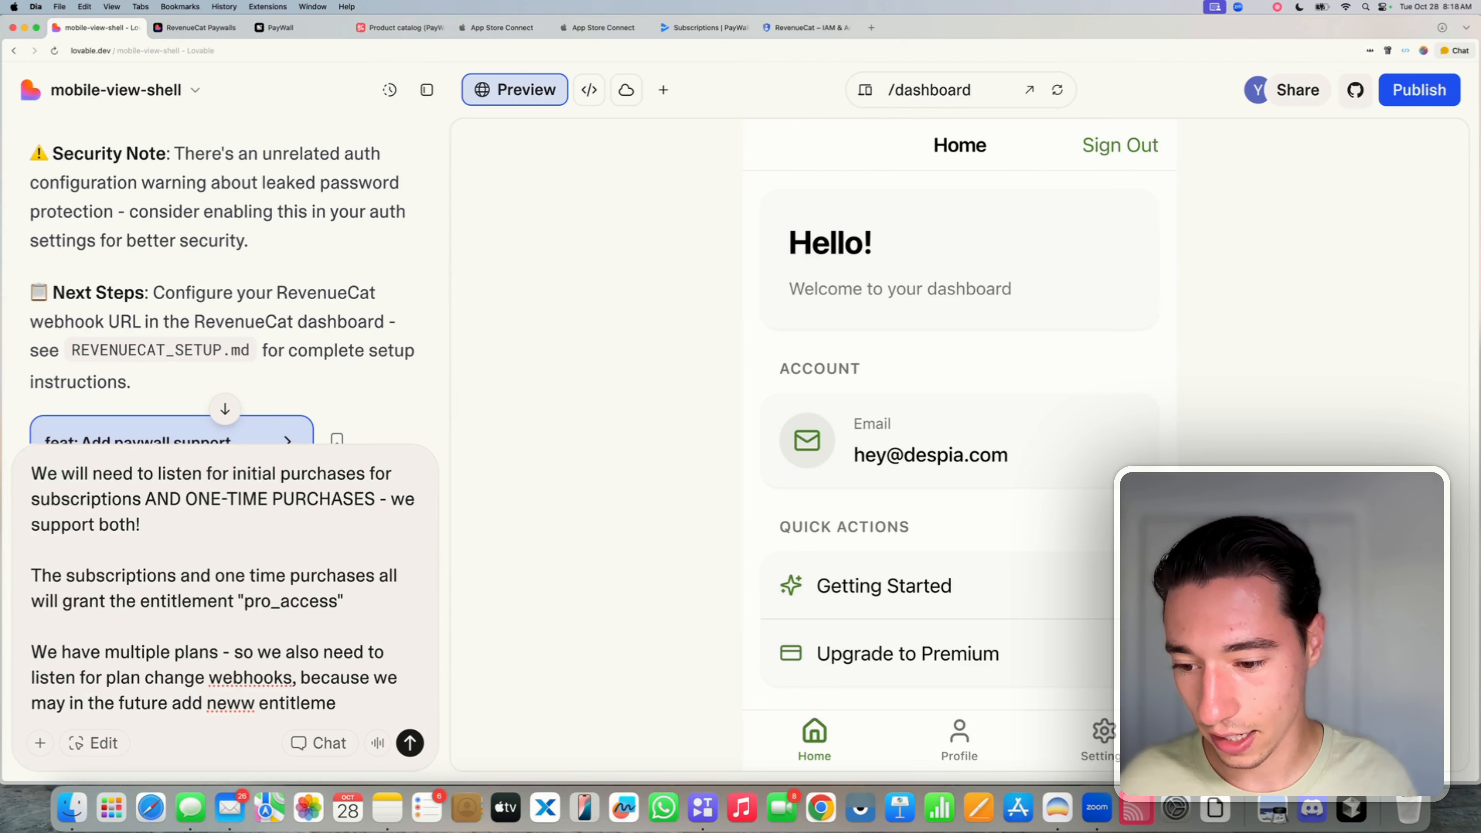
type("nt nts t")
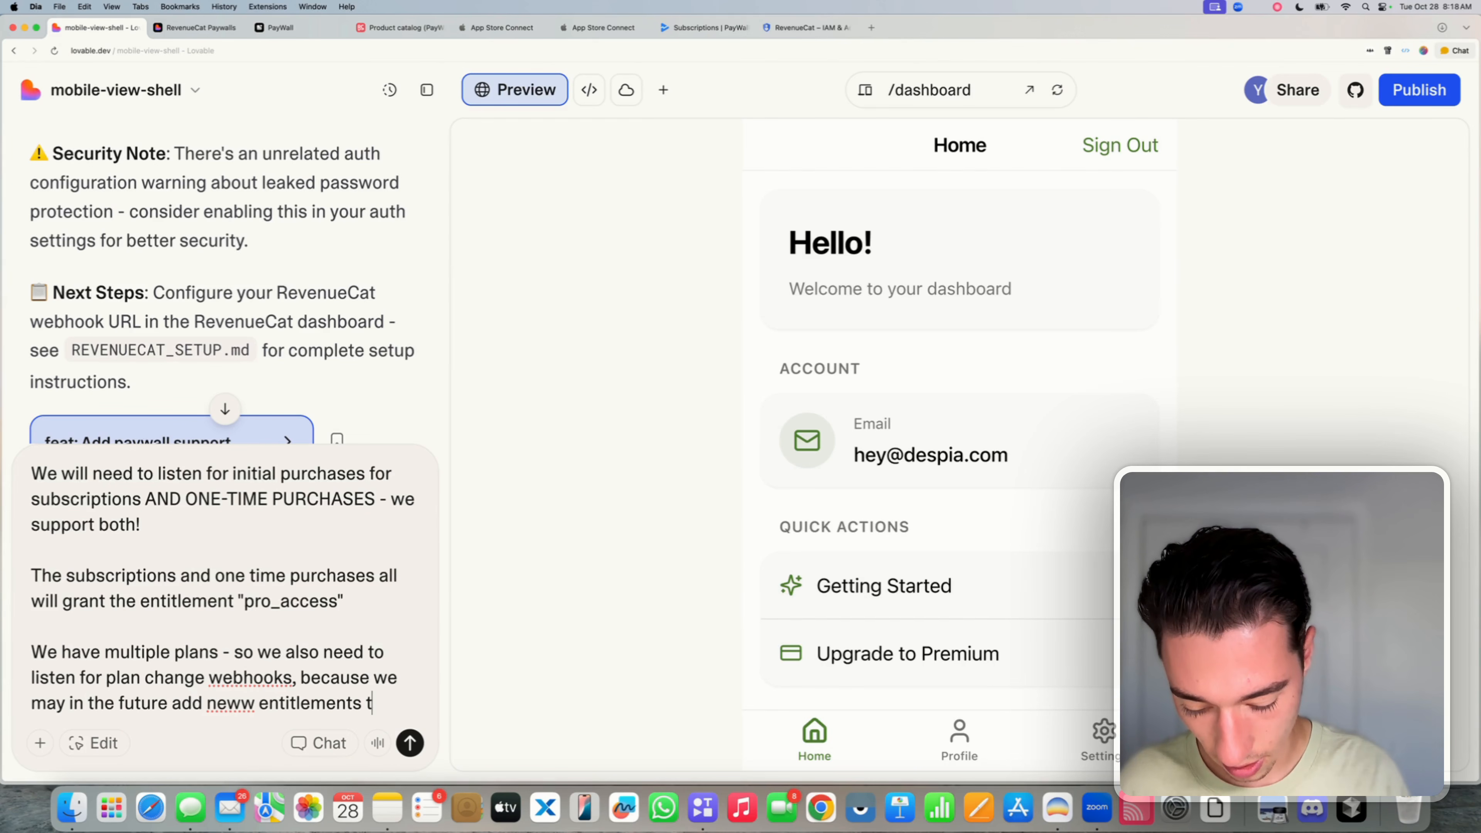
type("hat wul")
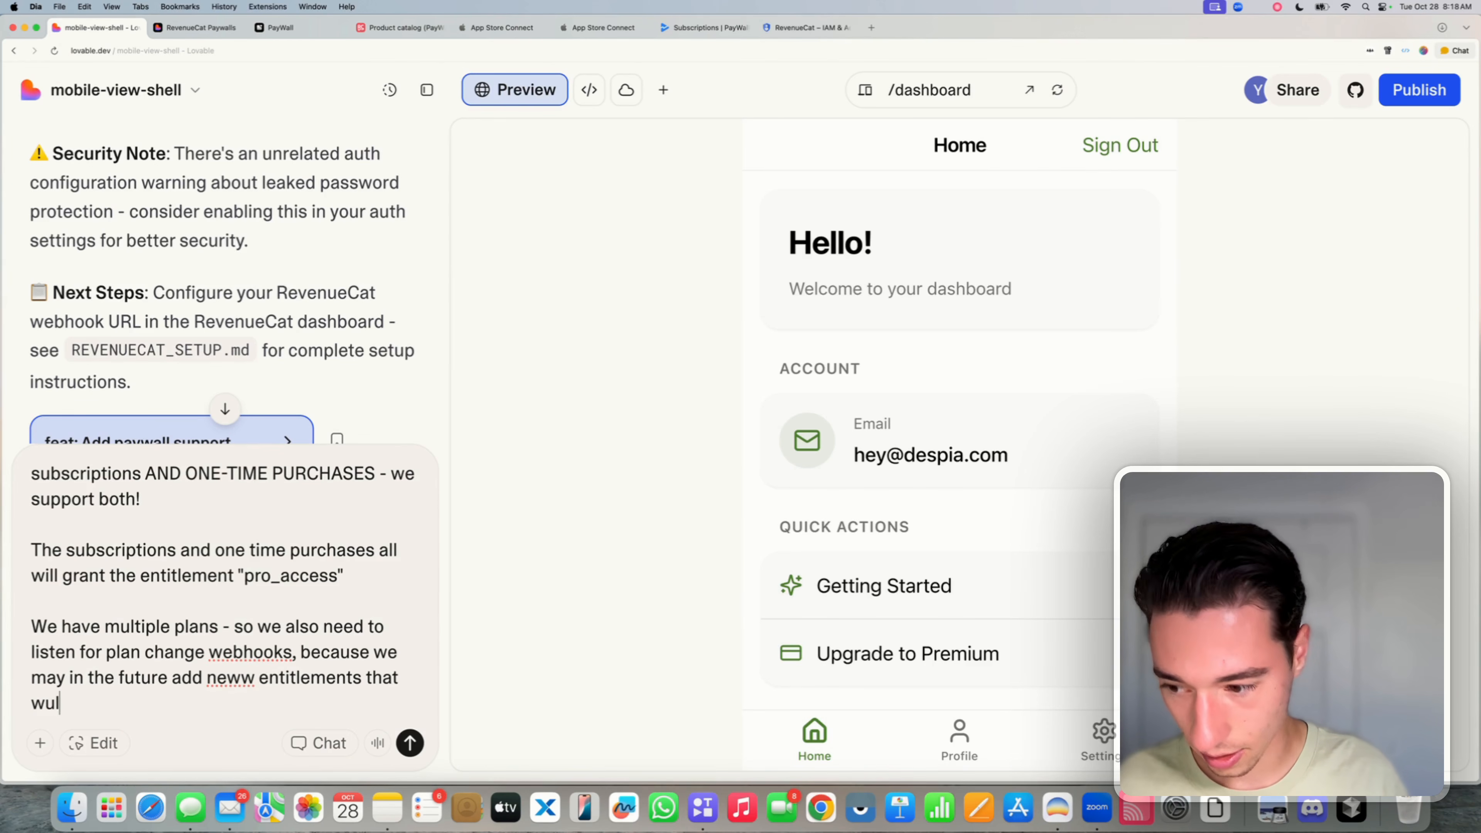
key("BackSpace")
key("BackSpace")
key("BackSpace")
type("ould ")
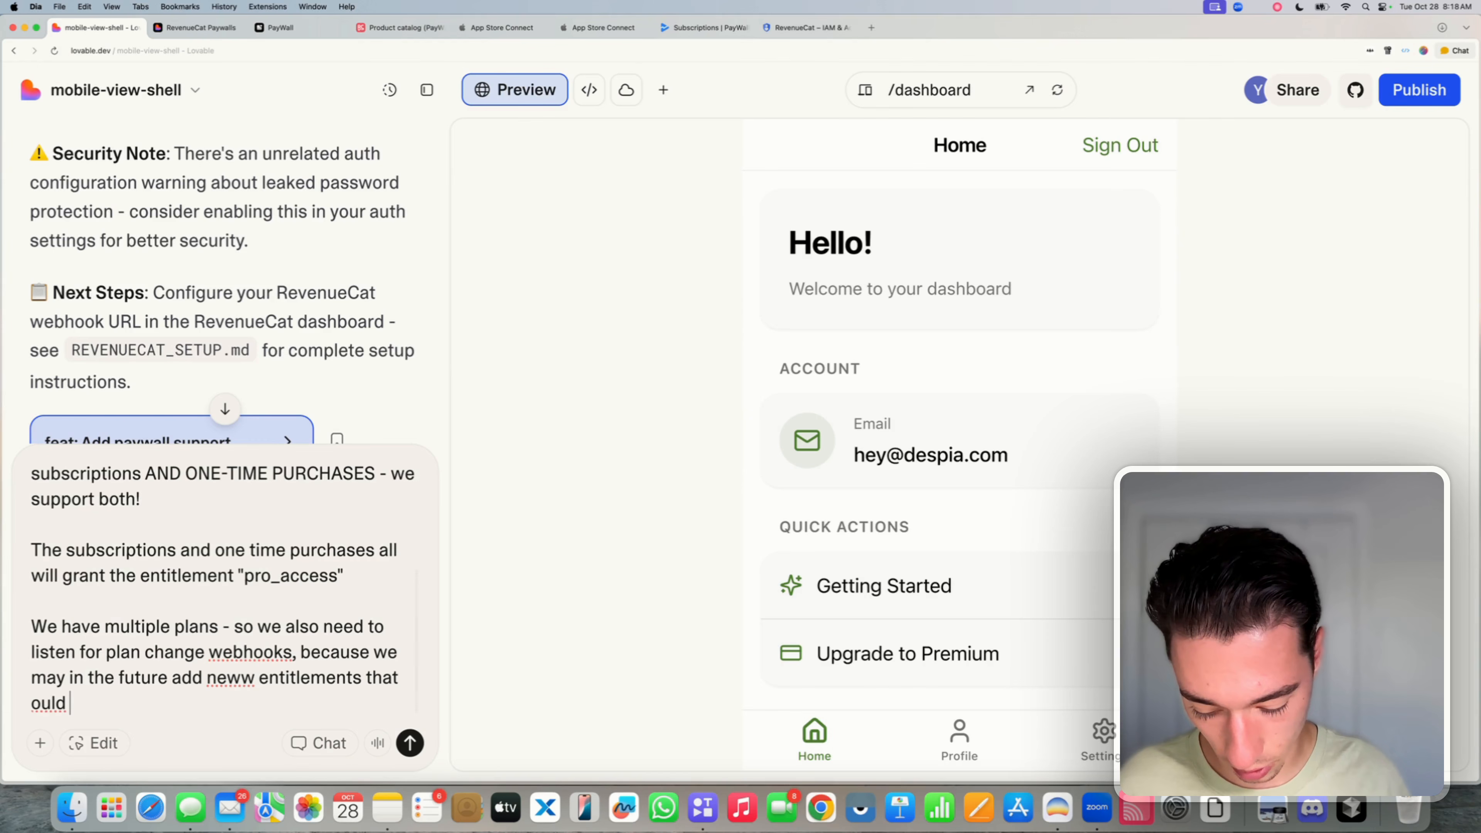
type("set")
key("BackSpace")
key("BackSpace")
key("BackSpace")
key("BackSpace")
key("BackSpace")
key("BackSpace")
key("BackSpace")
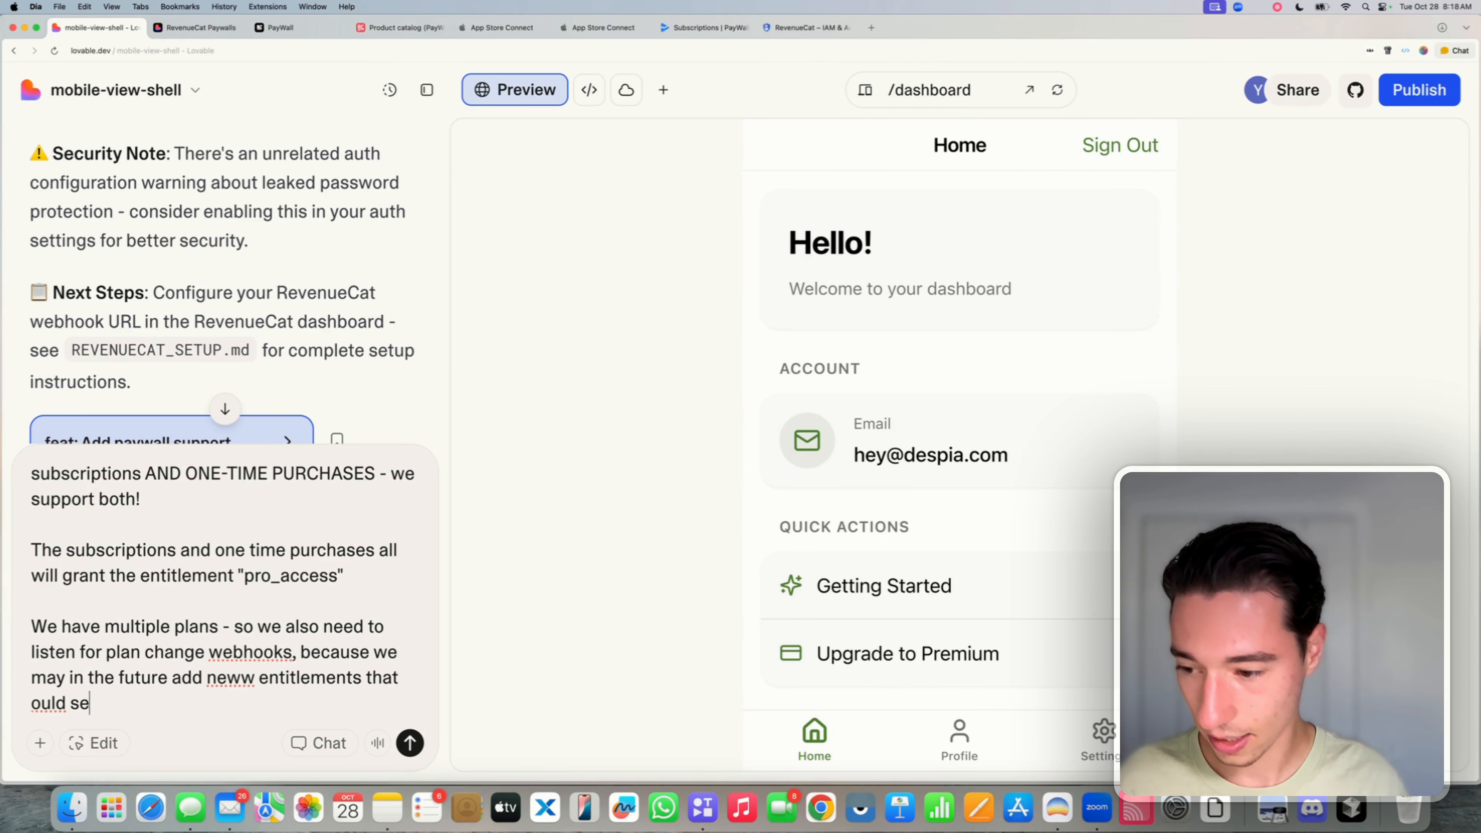
key("BackSpace")
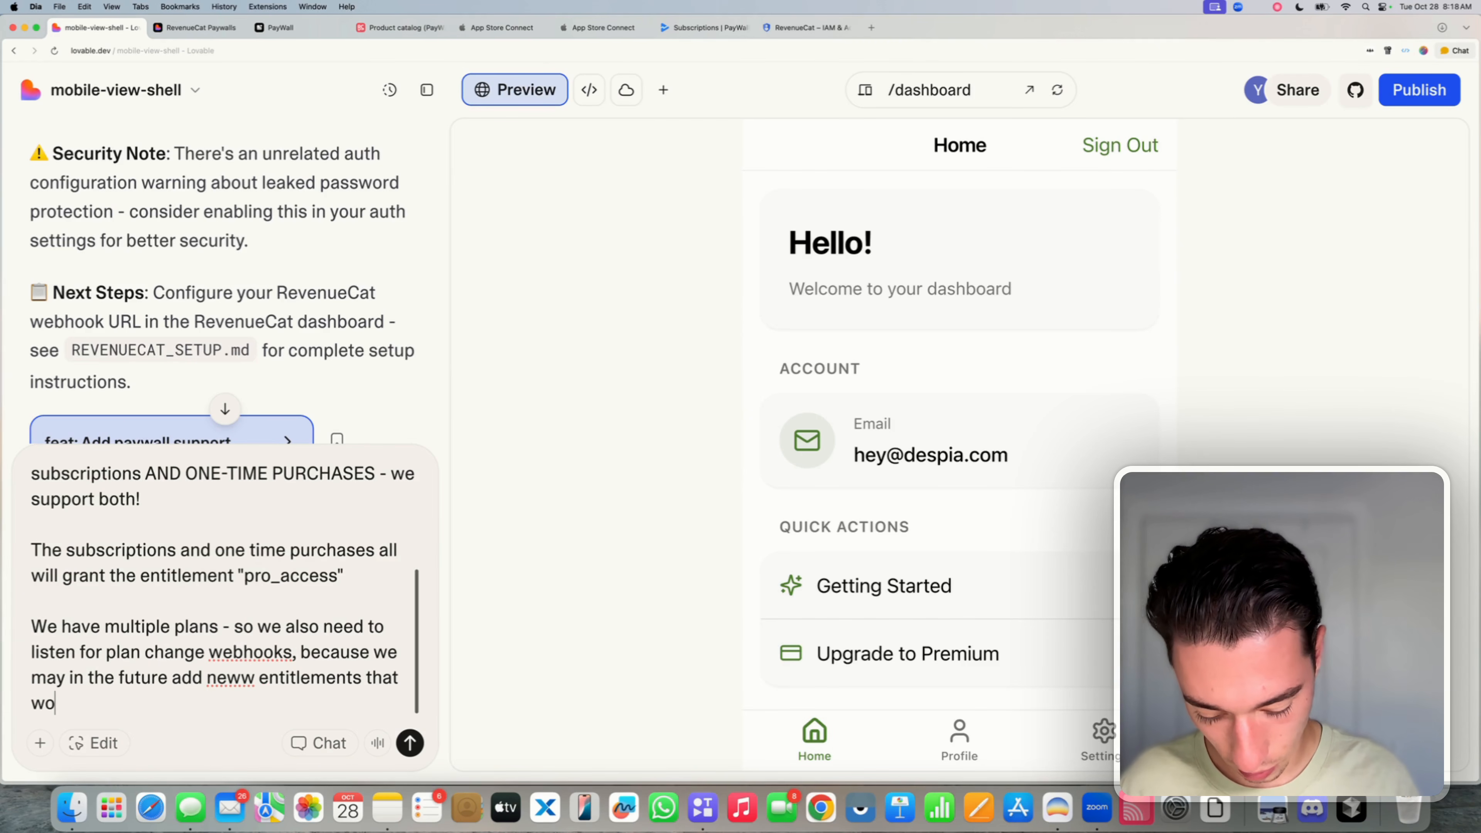
type("uld set new")
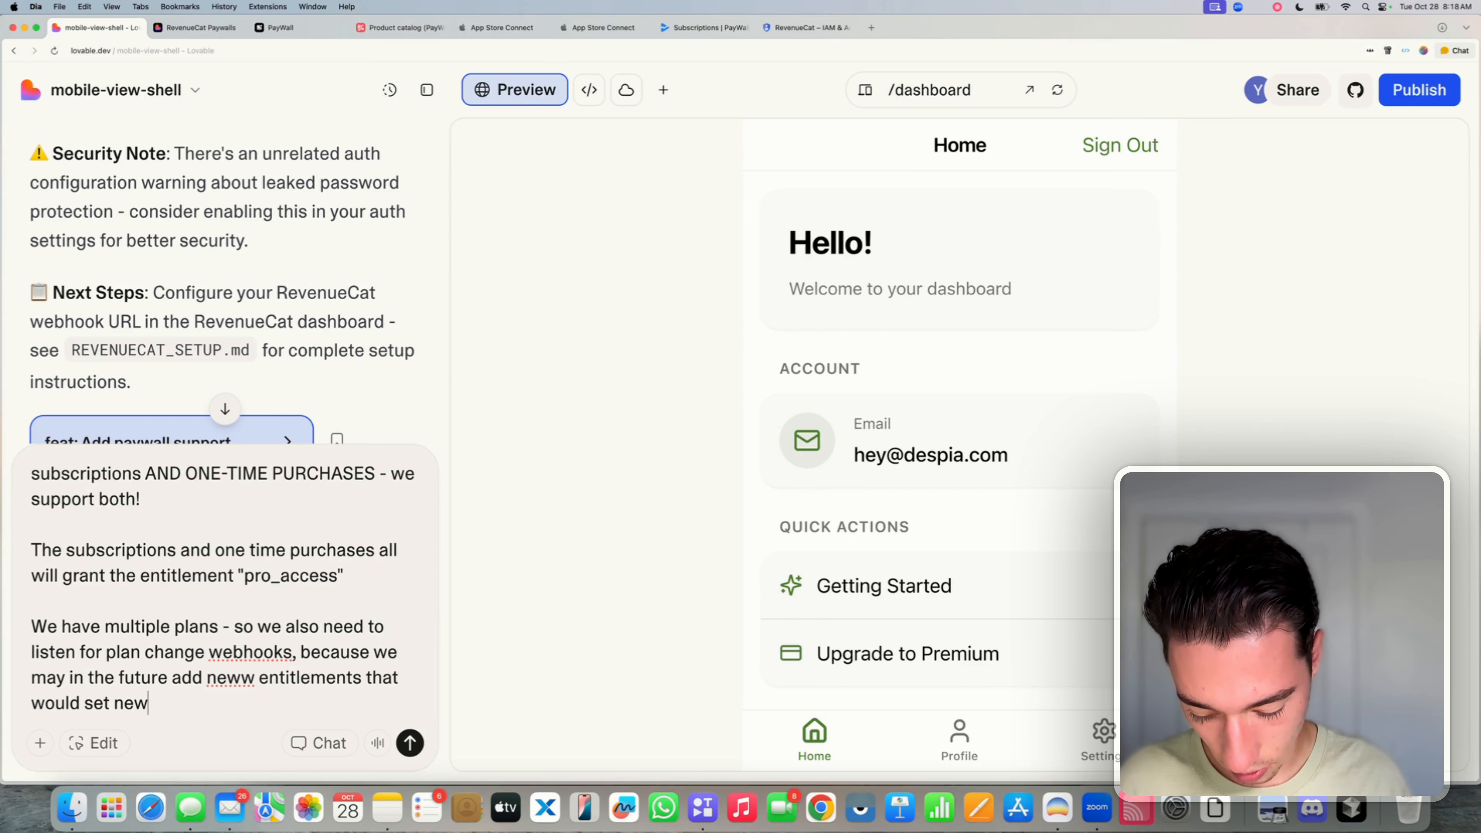
type(" user roles.")
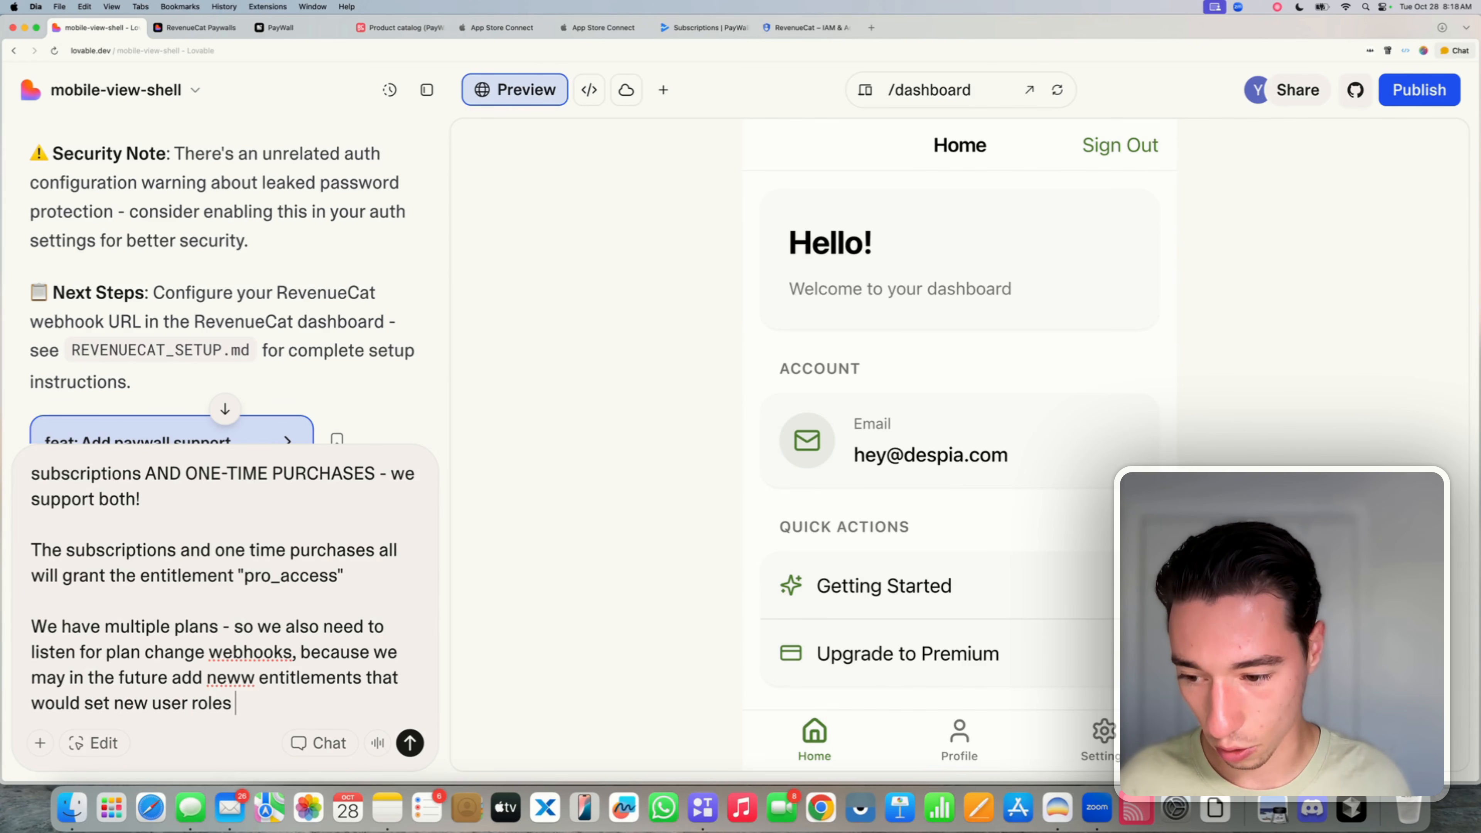
- Fix 'neww' and add that only "pro_access" is needed now, saved to the user record from plan-change webhooks
left_click(240, 680)
key("BackSpace")
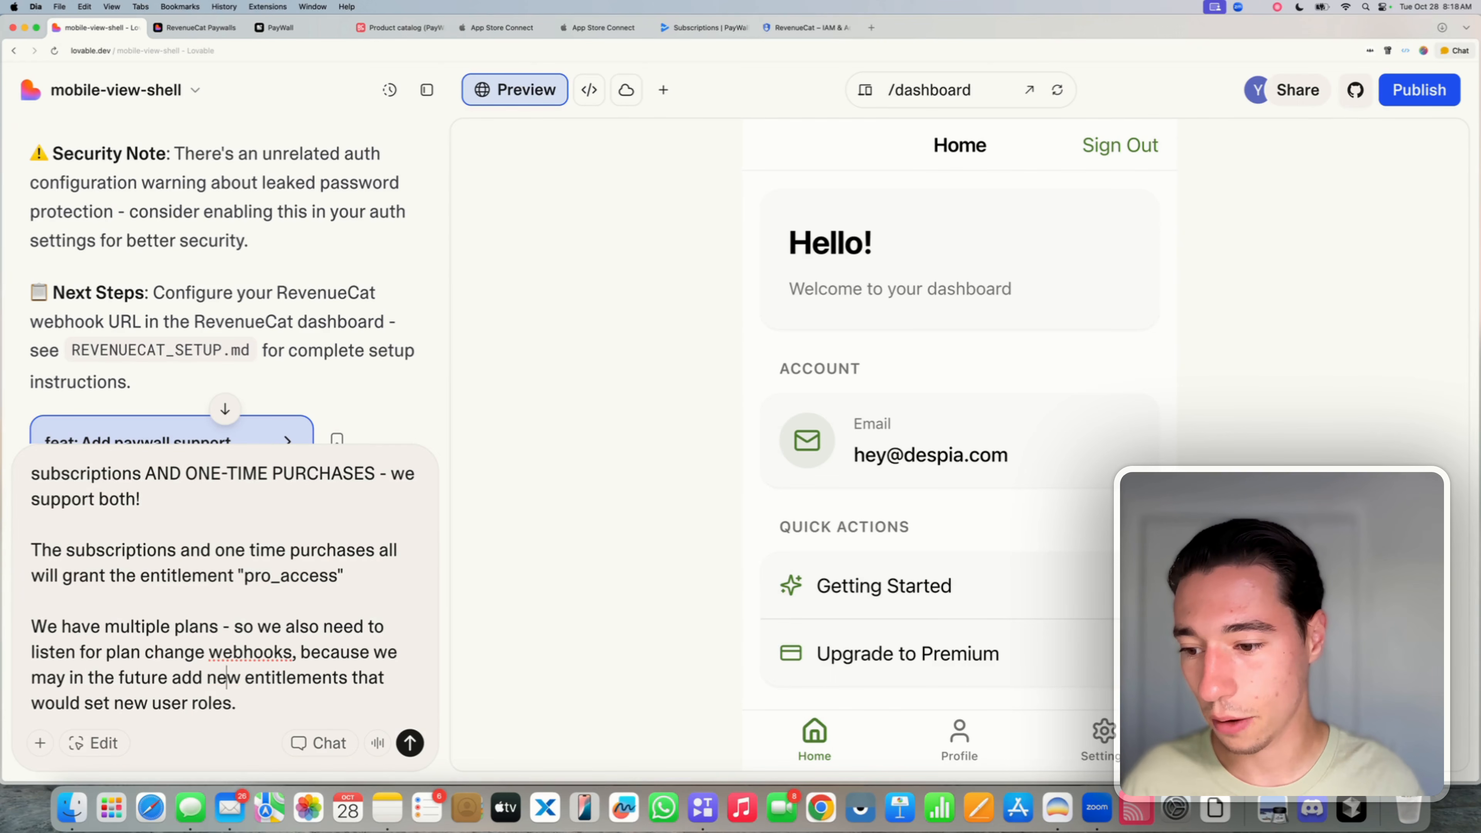
left_click(284, 706)
key("Return")
key("Return")
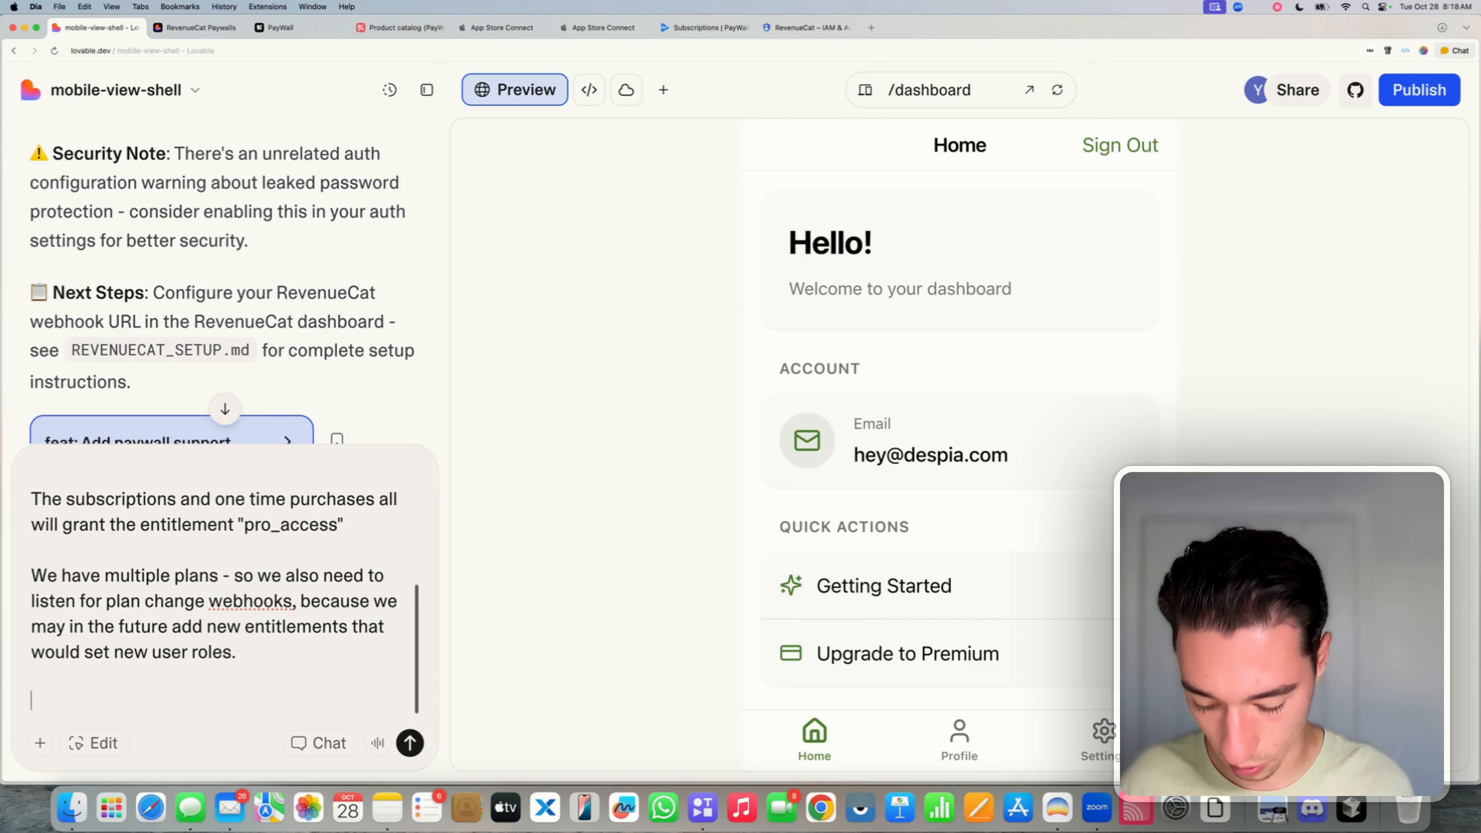
type("We do not need to ")
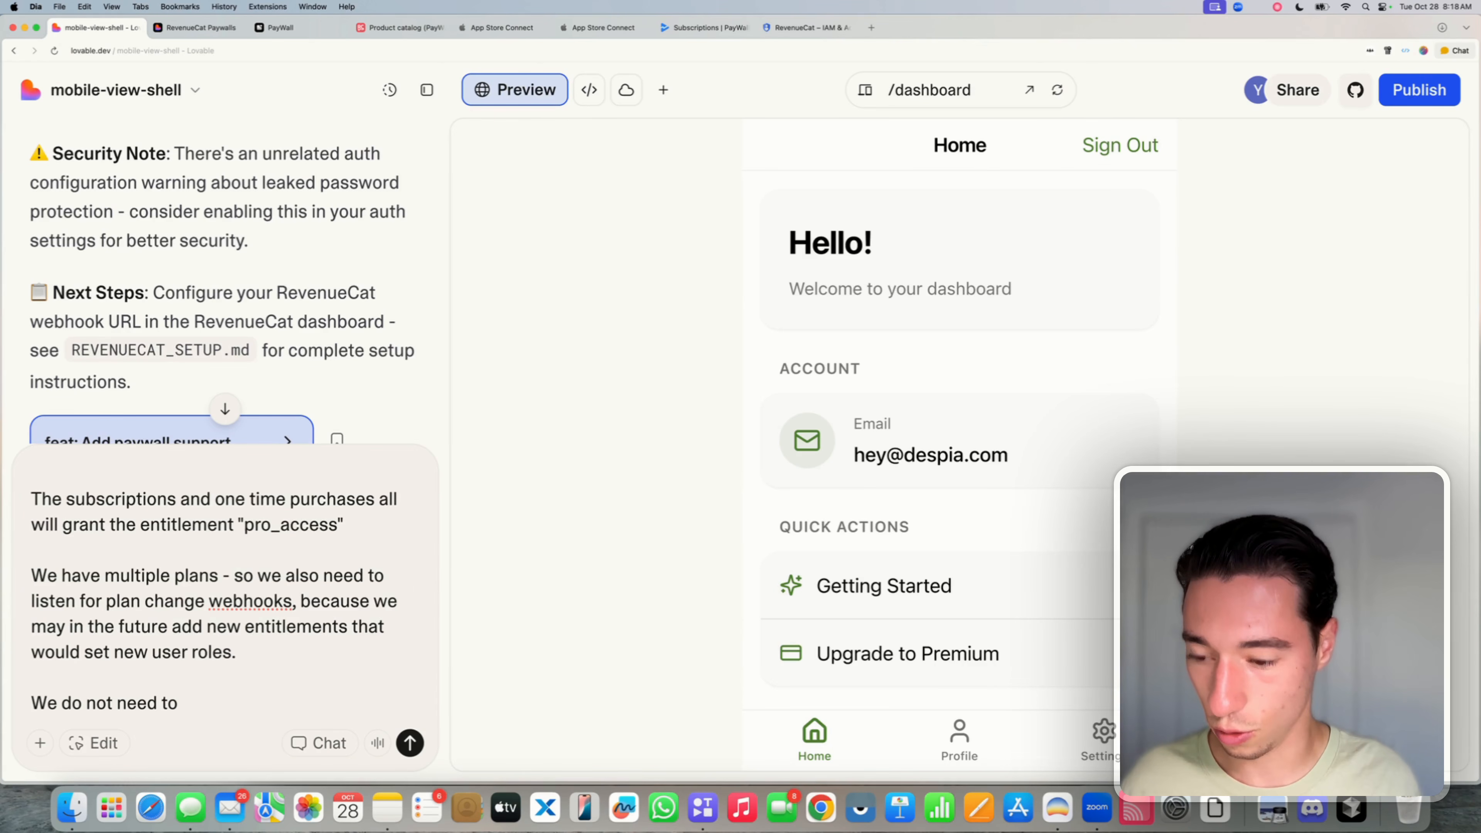
type("set th")
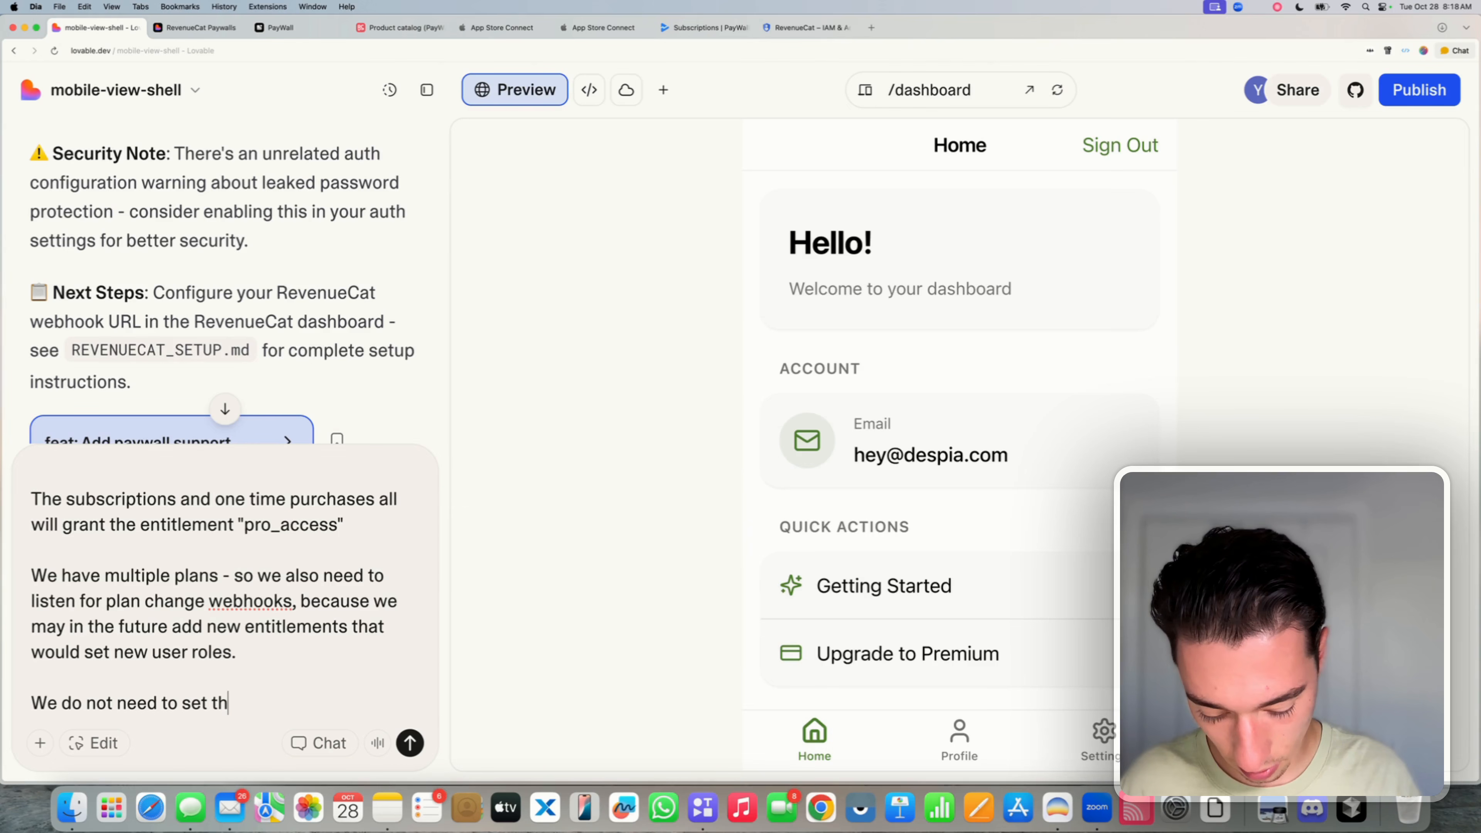
type("ose up yet")
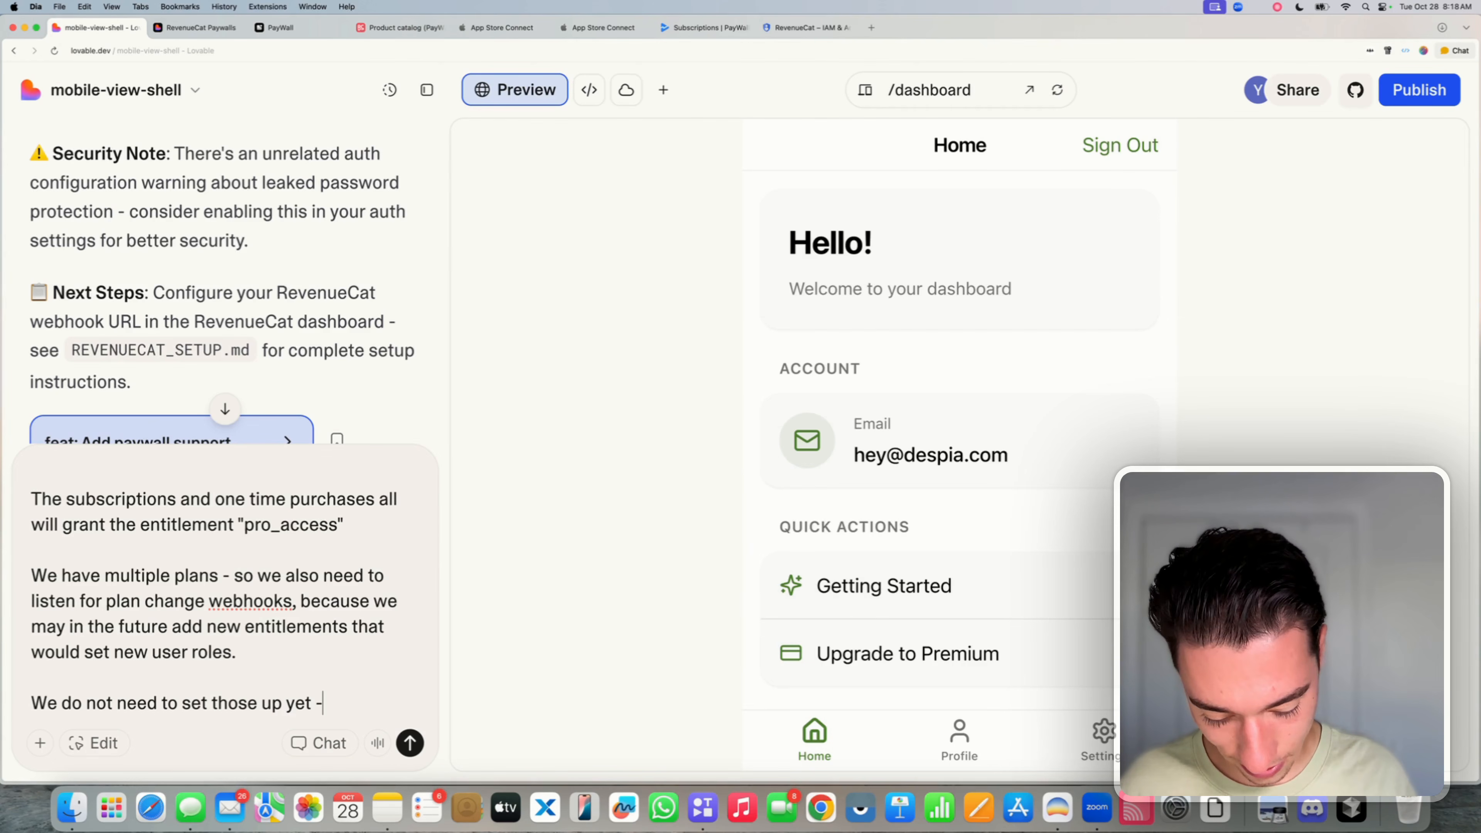
type(" - only the pr")
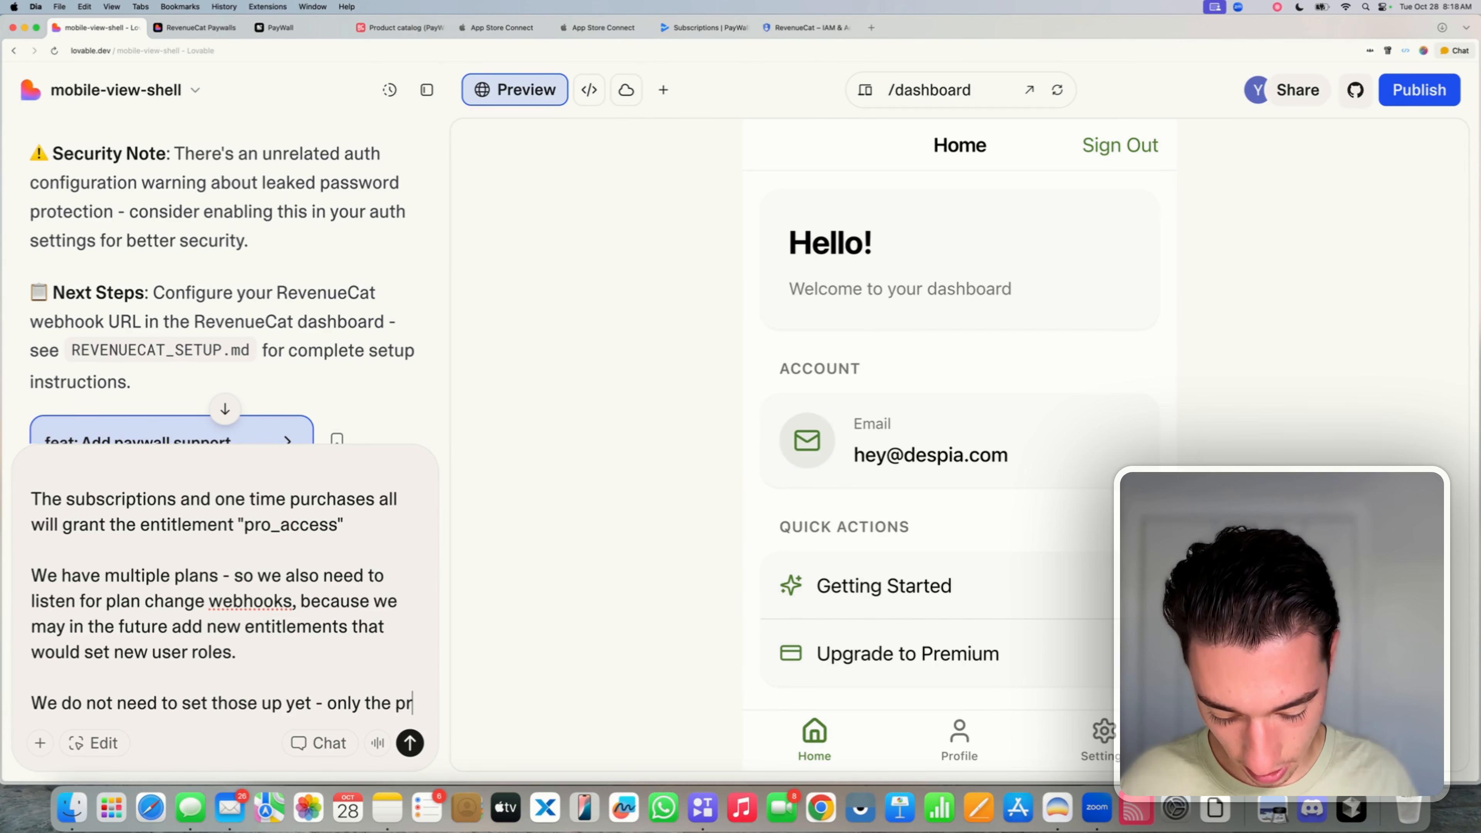
key("BackSpace")
key("BackSpace")
type("\"pro")
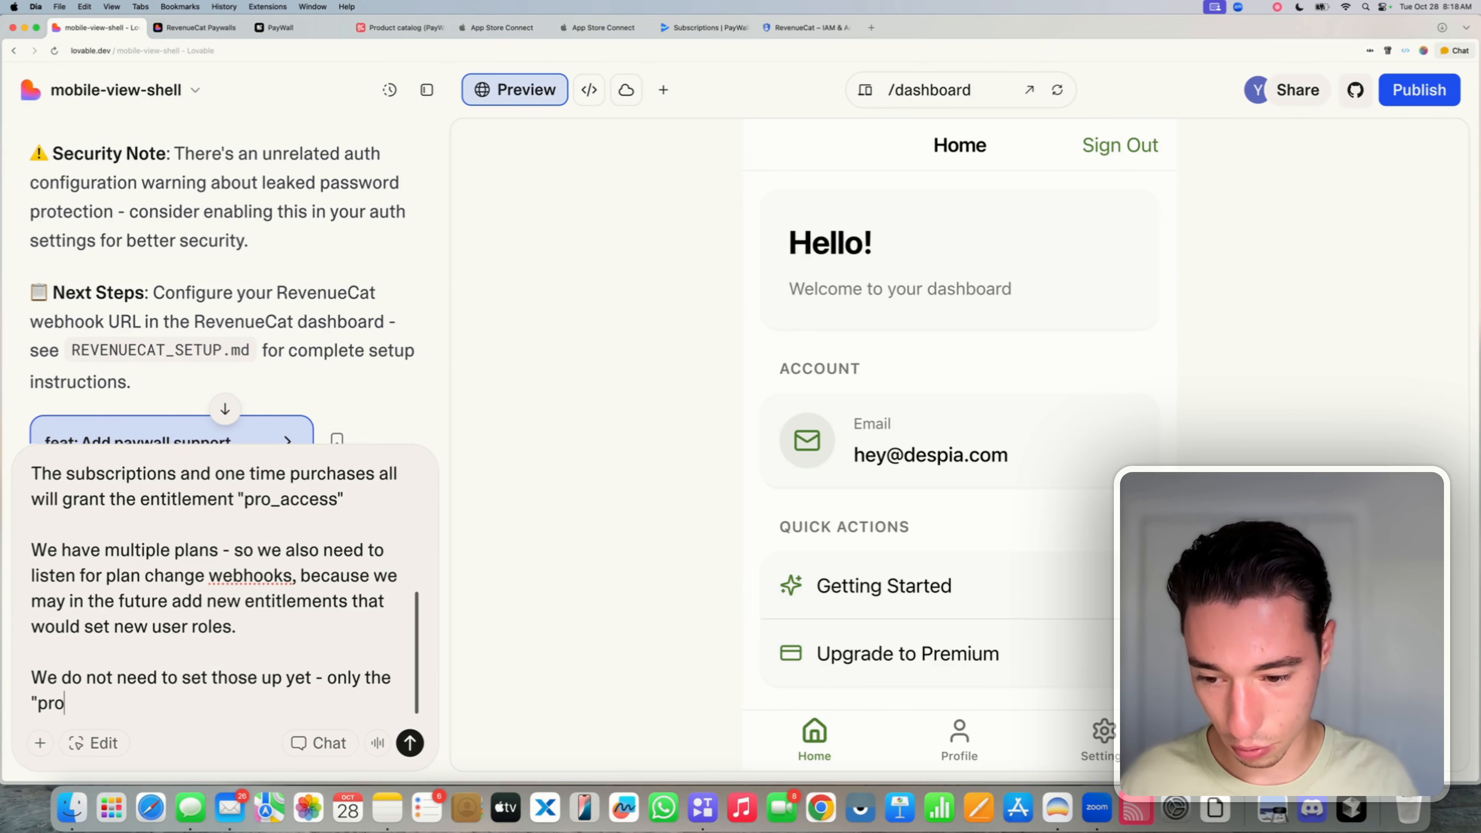
type("_access")
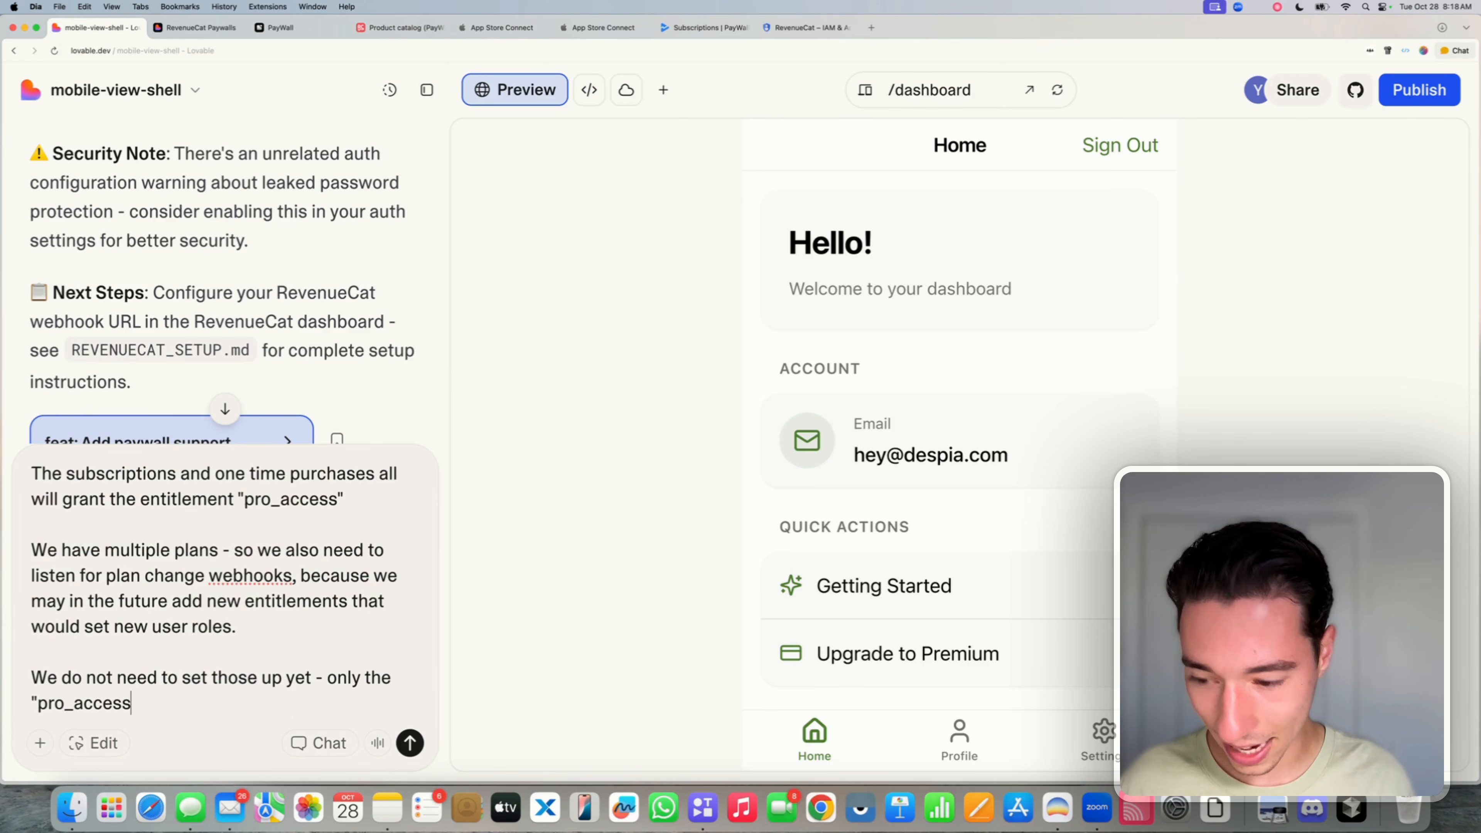
type("\" bu")
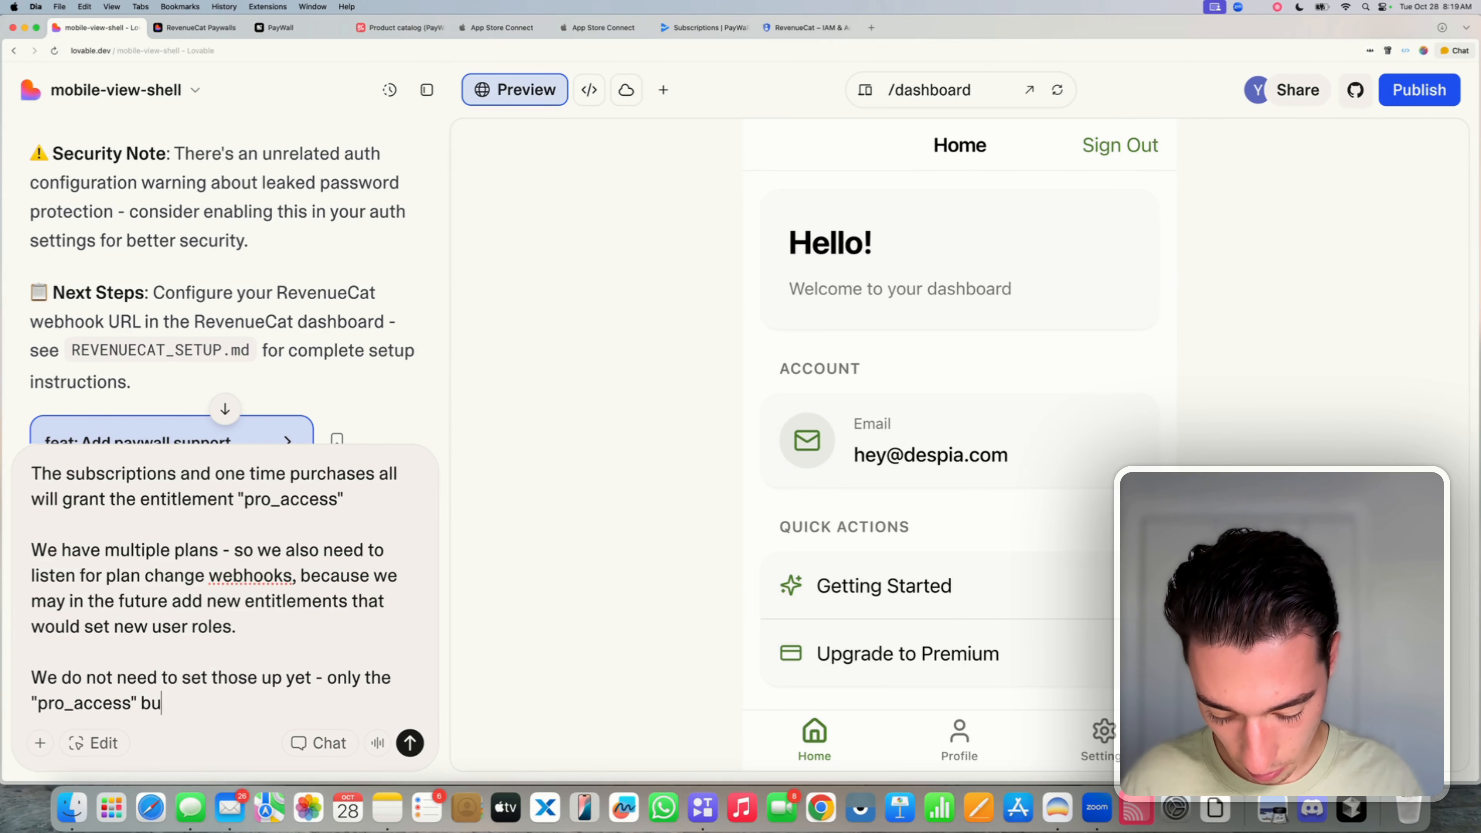
type("t it should ")
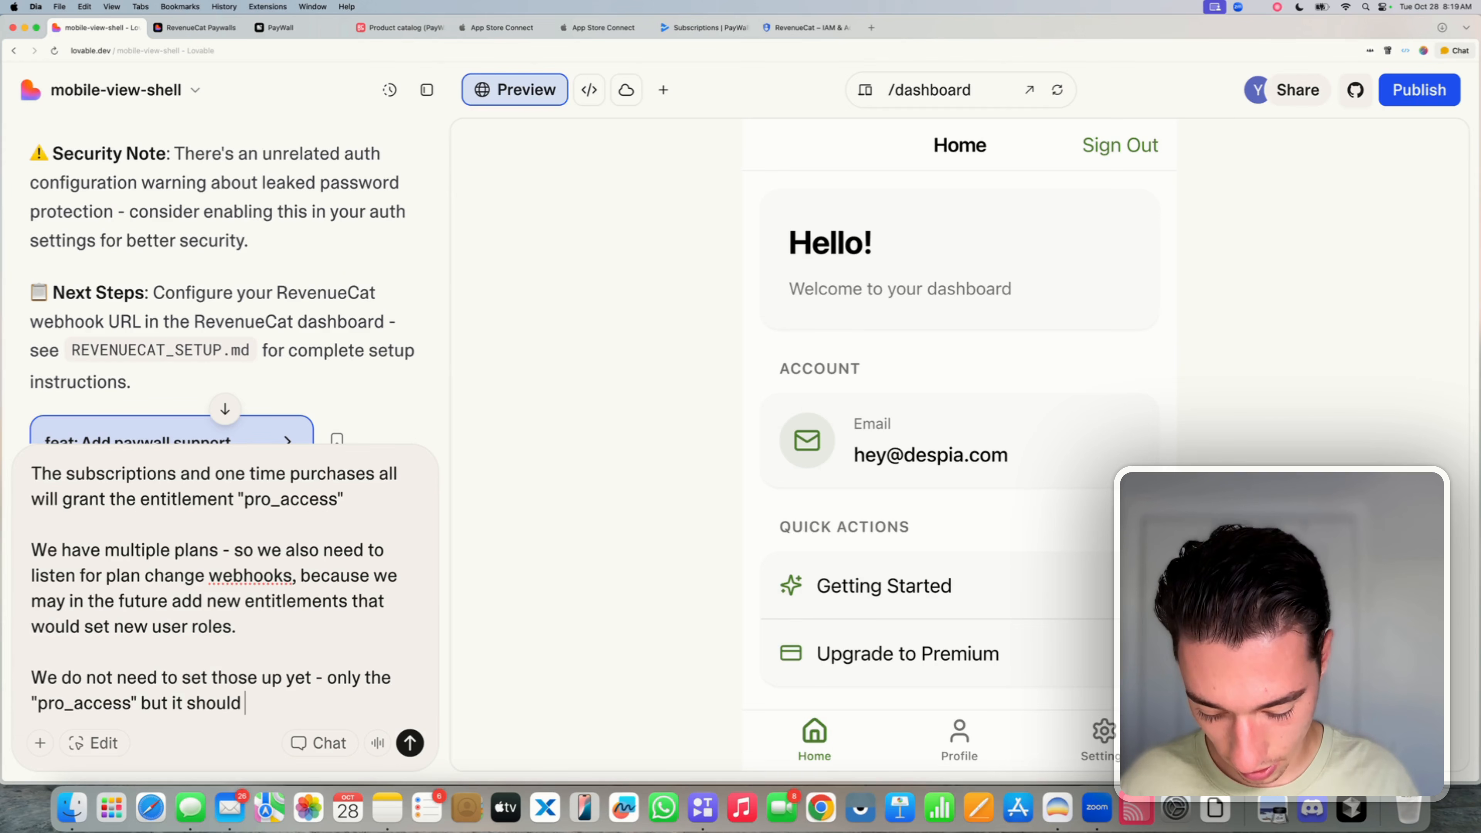
type("get the en")
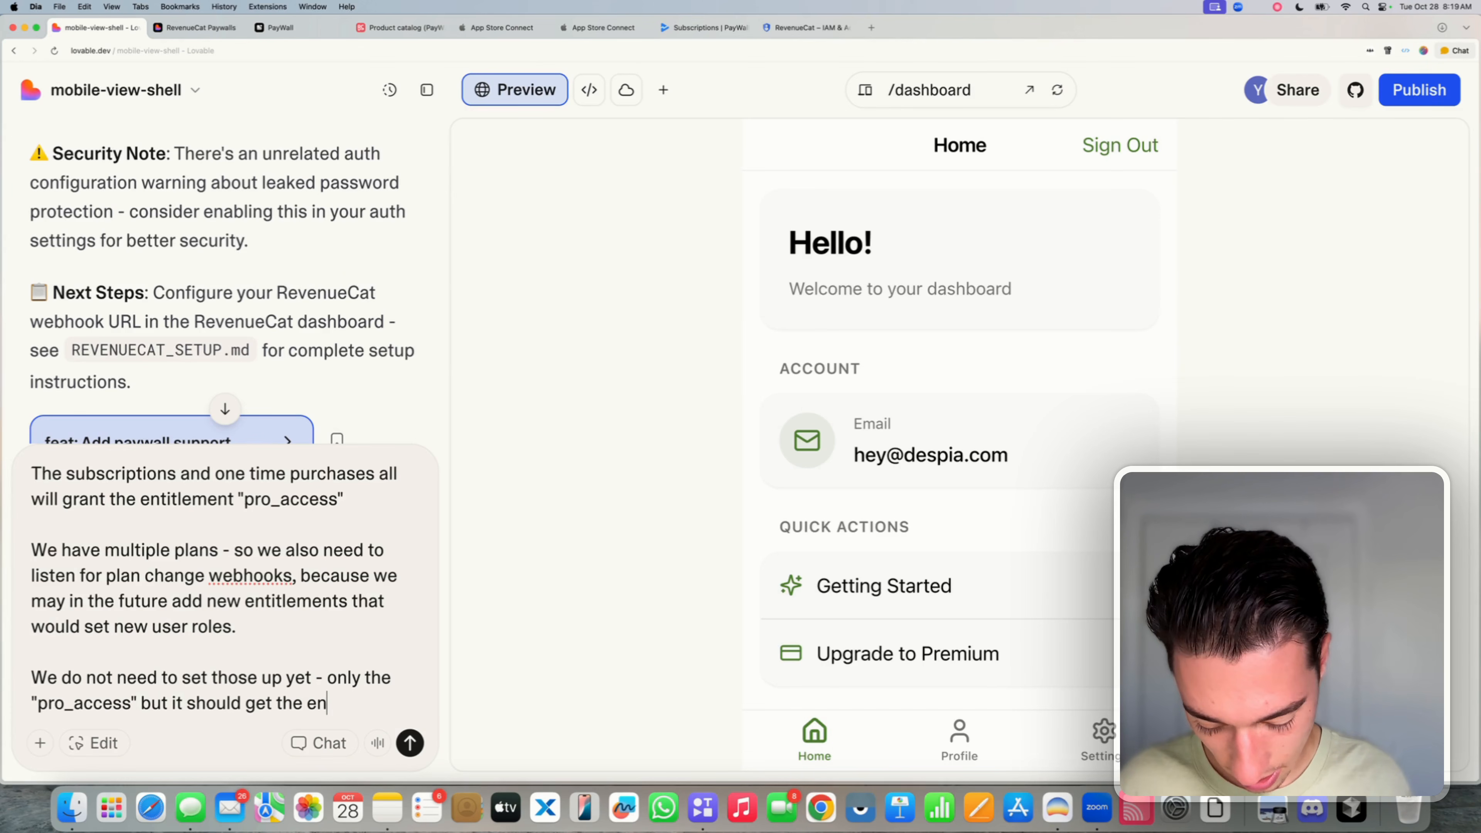
type("titlement f")
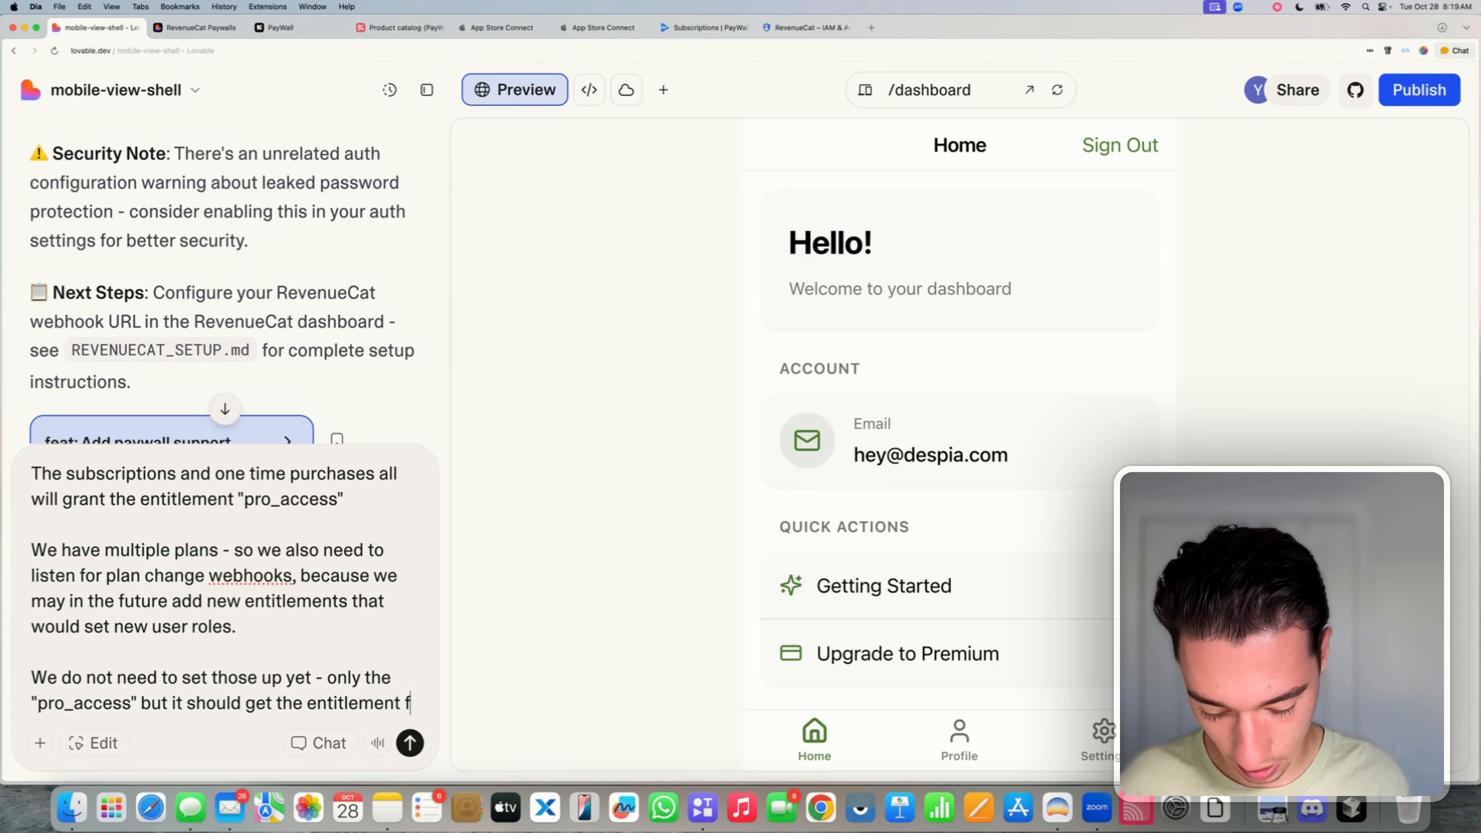
type("rom the")
type("hoo")
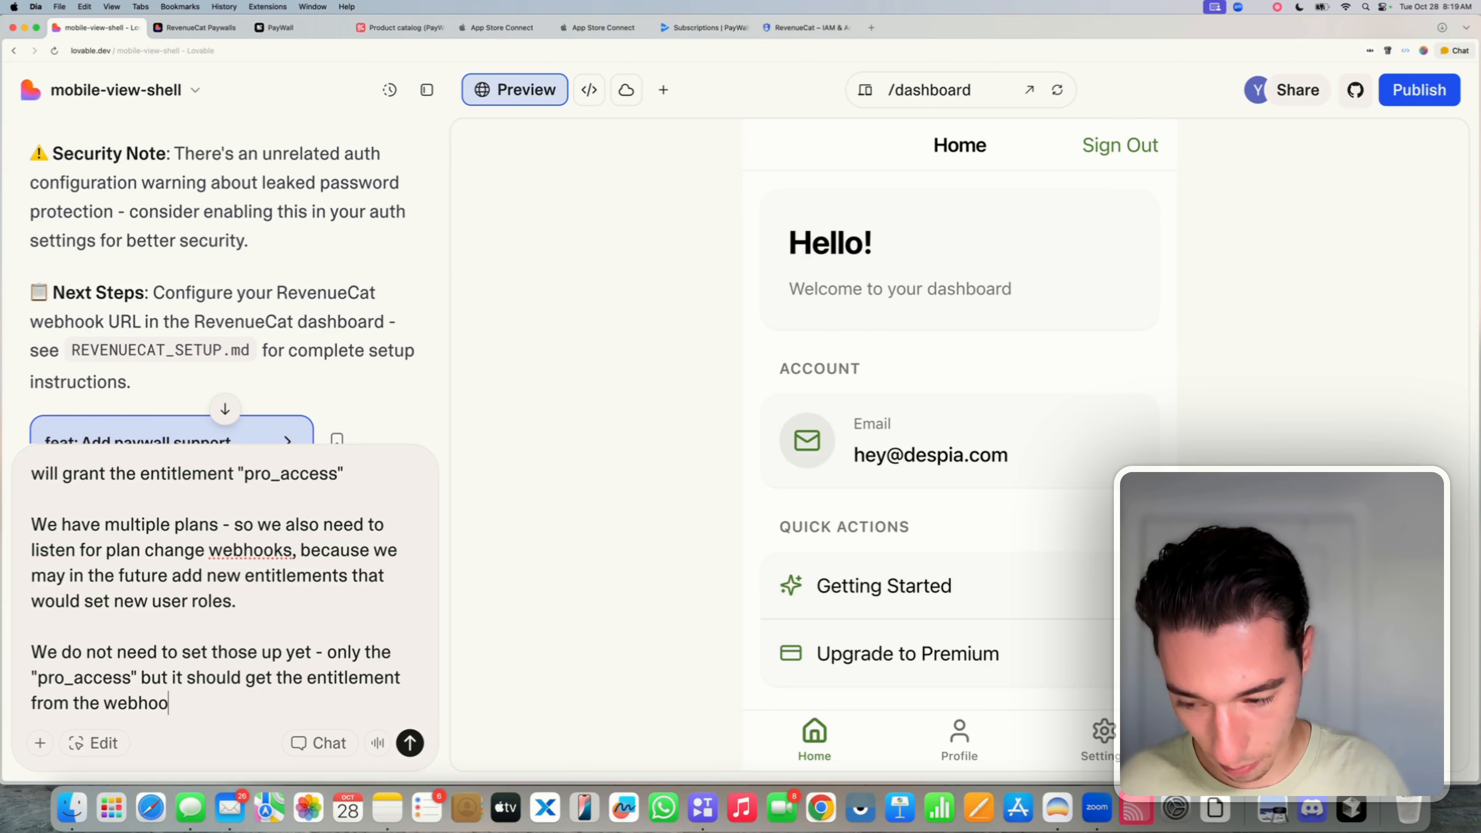
type("ks forpla")
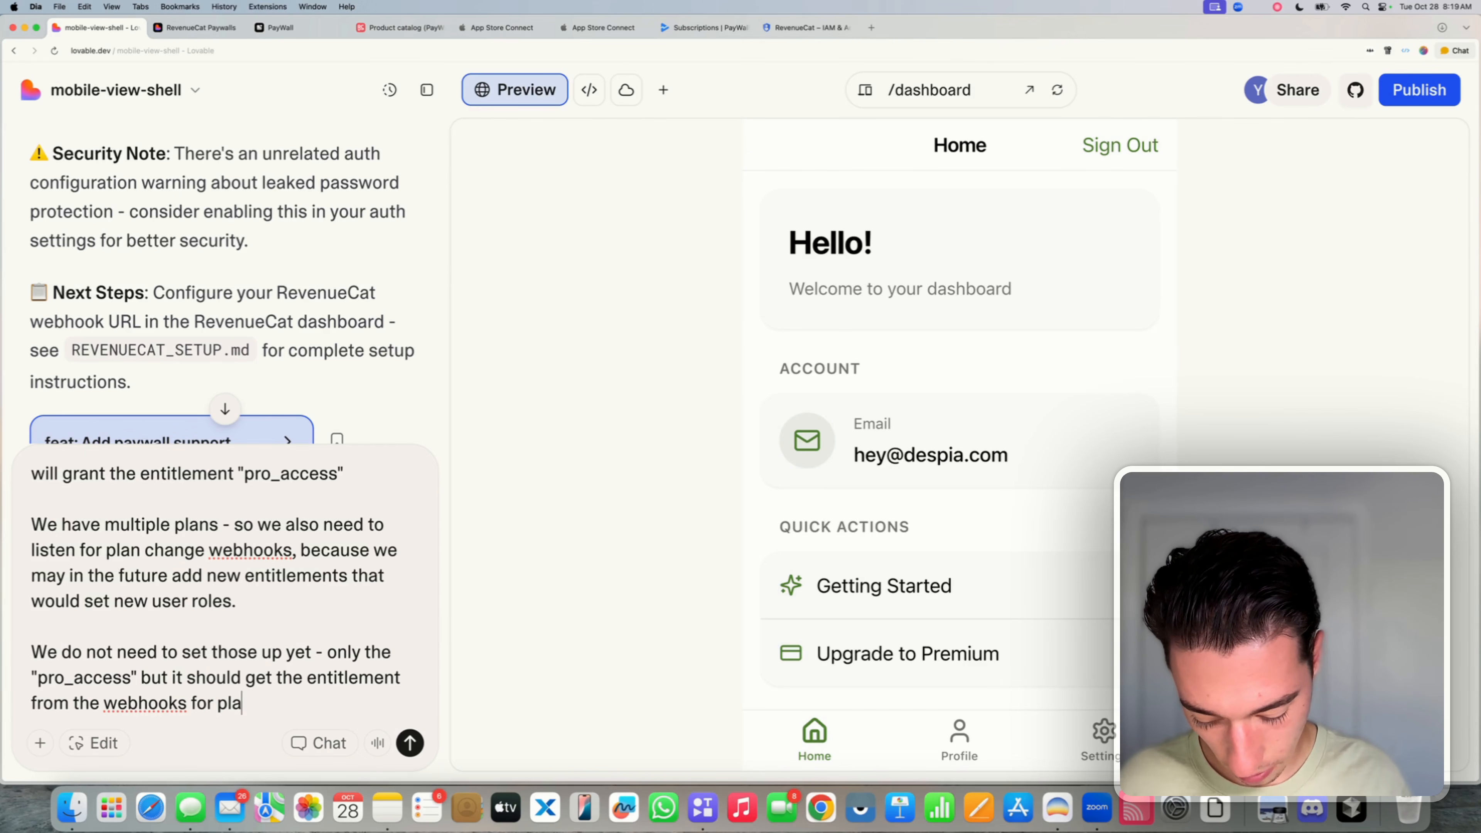
type("n chnages")
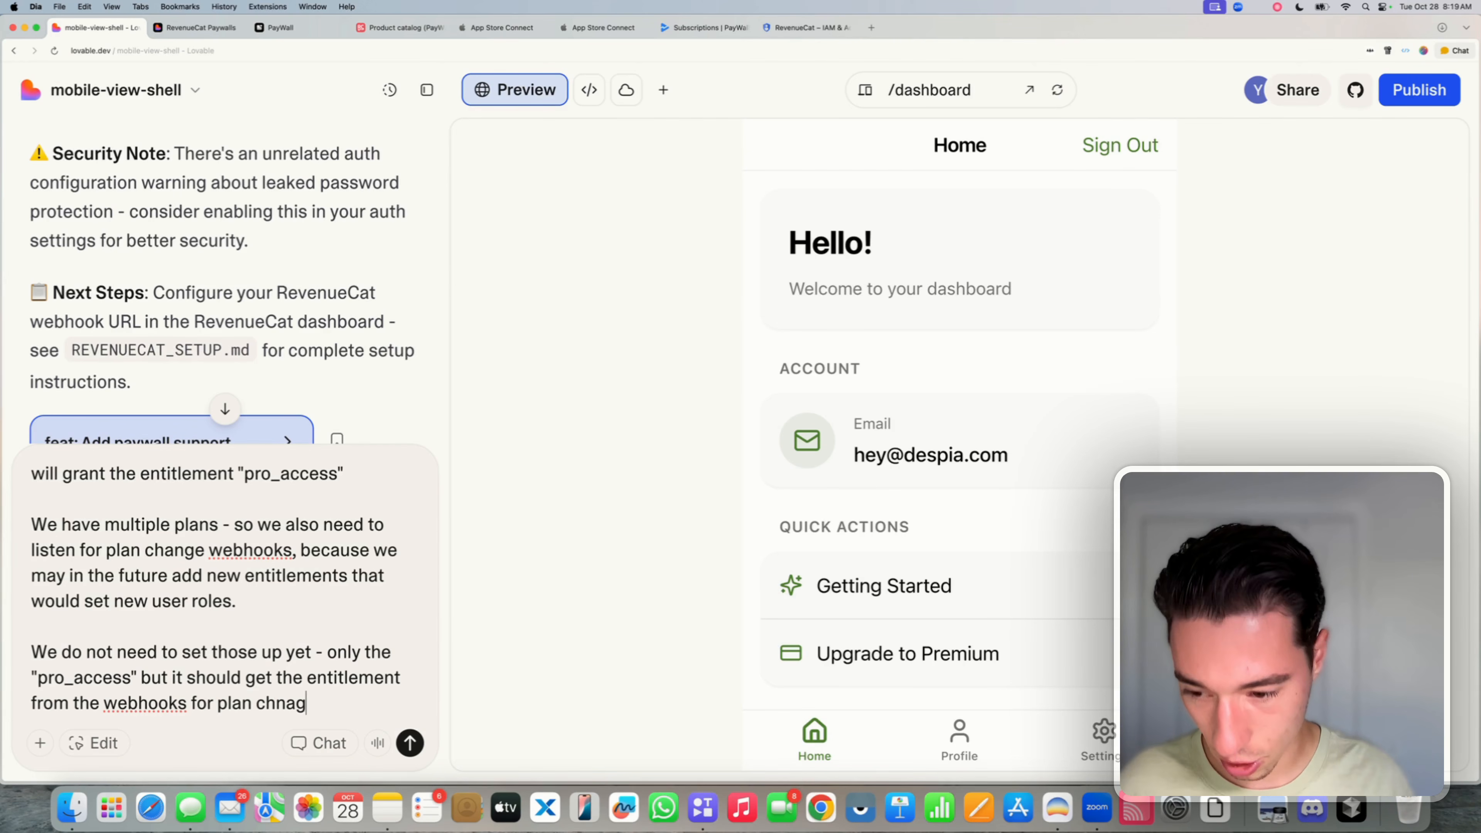
key("BackSpace")
key("BackSpace")
key("BackSpace")
key("BackSpace")
type("nges")
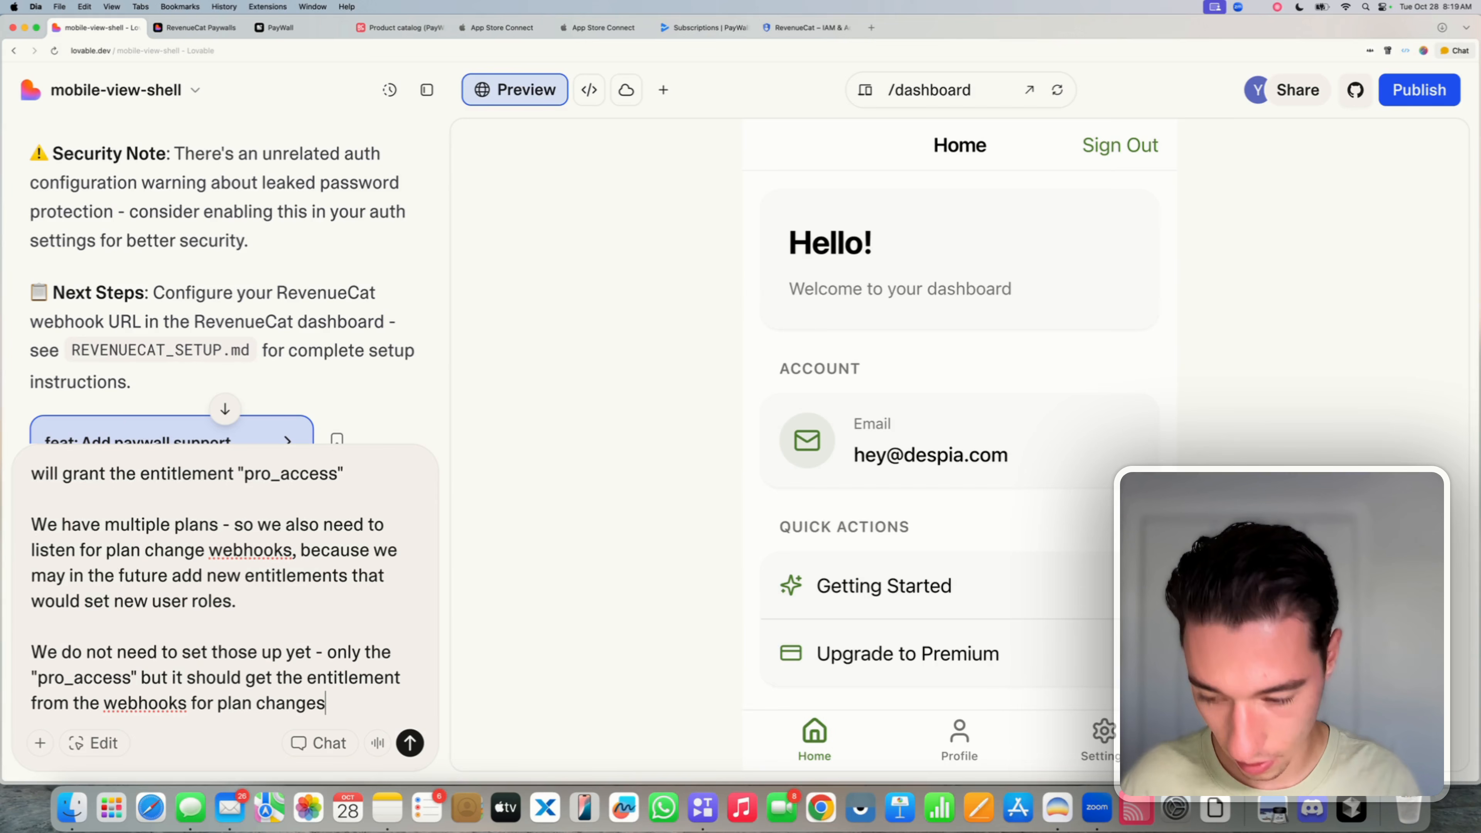
type(" and")
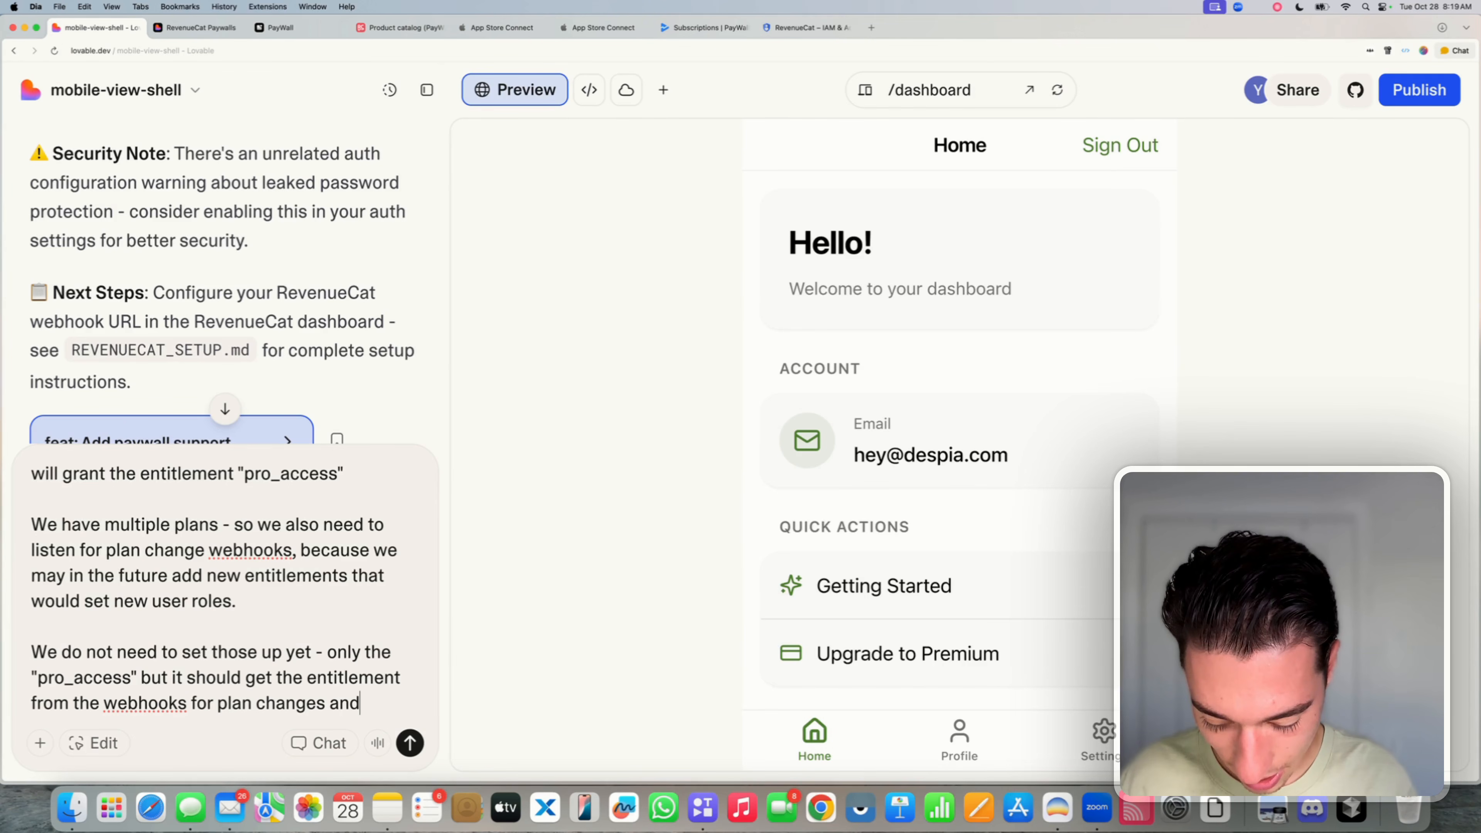
type(" set it in ")
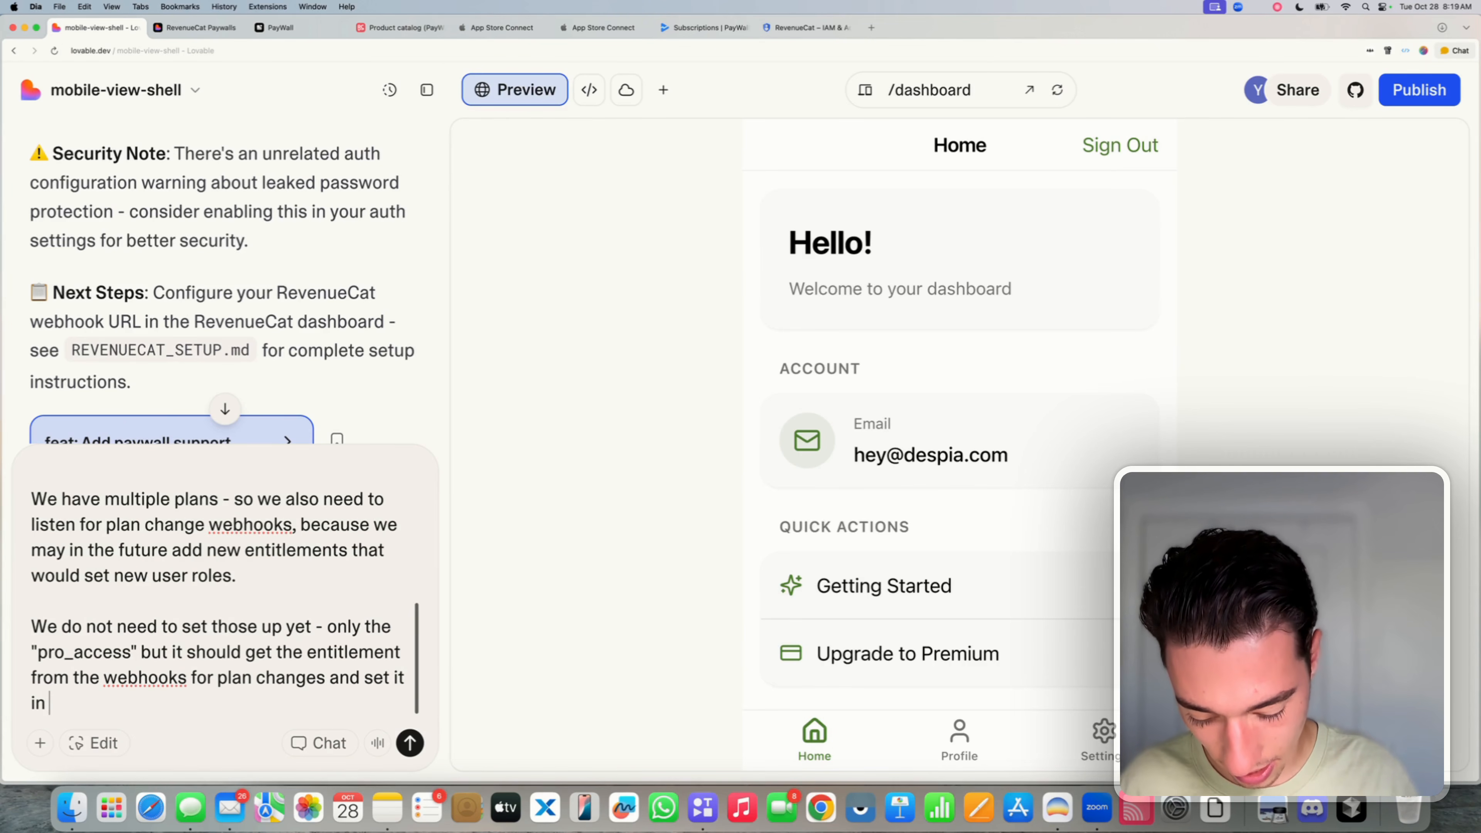
type("the user reco")
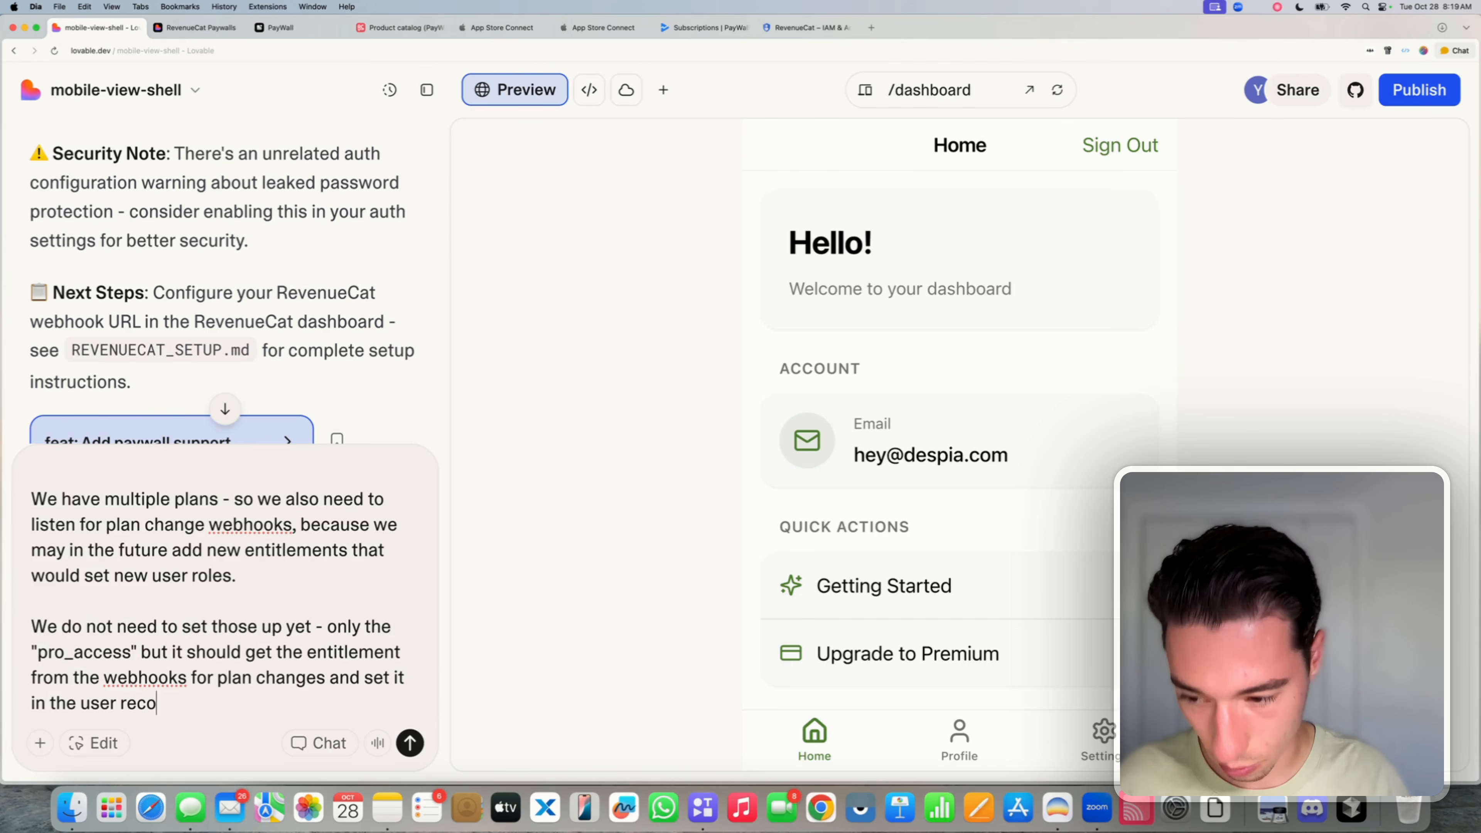
type("rd in our")
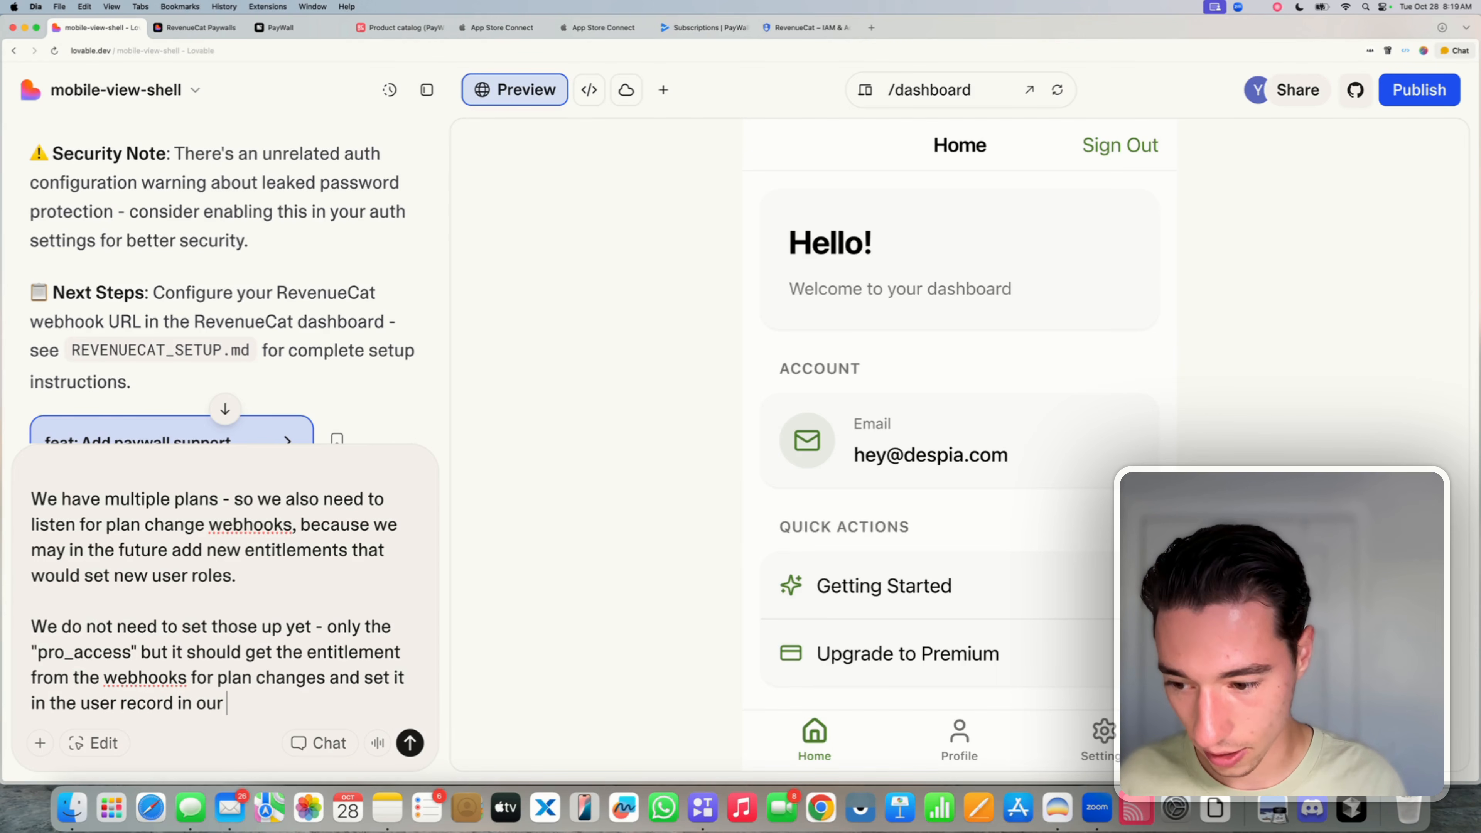
type(" databa")
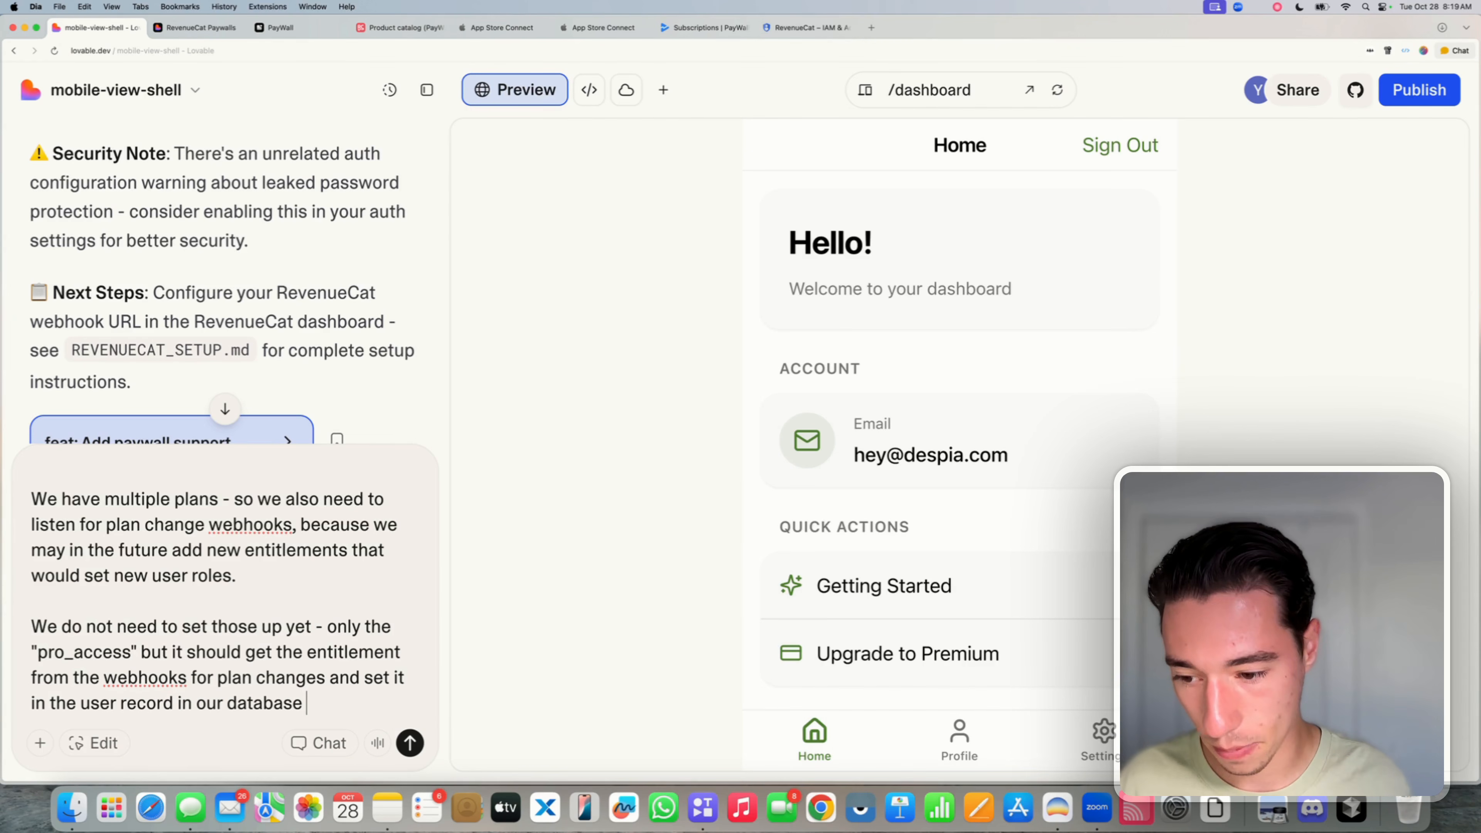
type("se.")
- Request an "rc_entitlement" user-record column representing the entitlement from the webhooks
key("shift+Return")
key("shift+Return")
type("I ne")
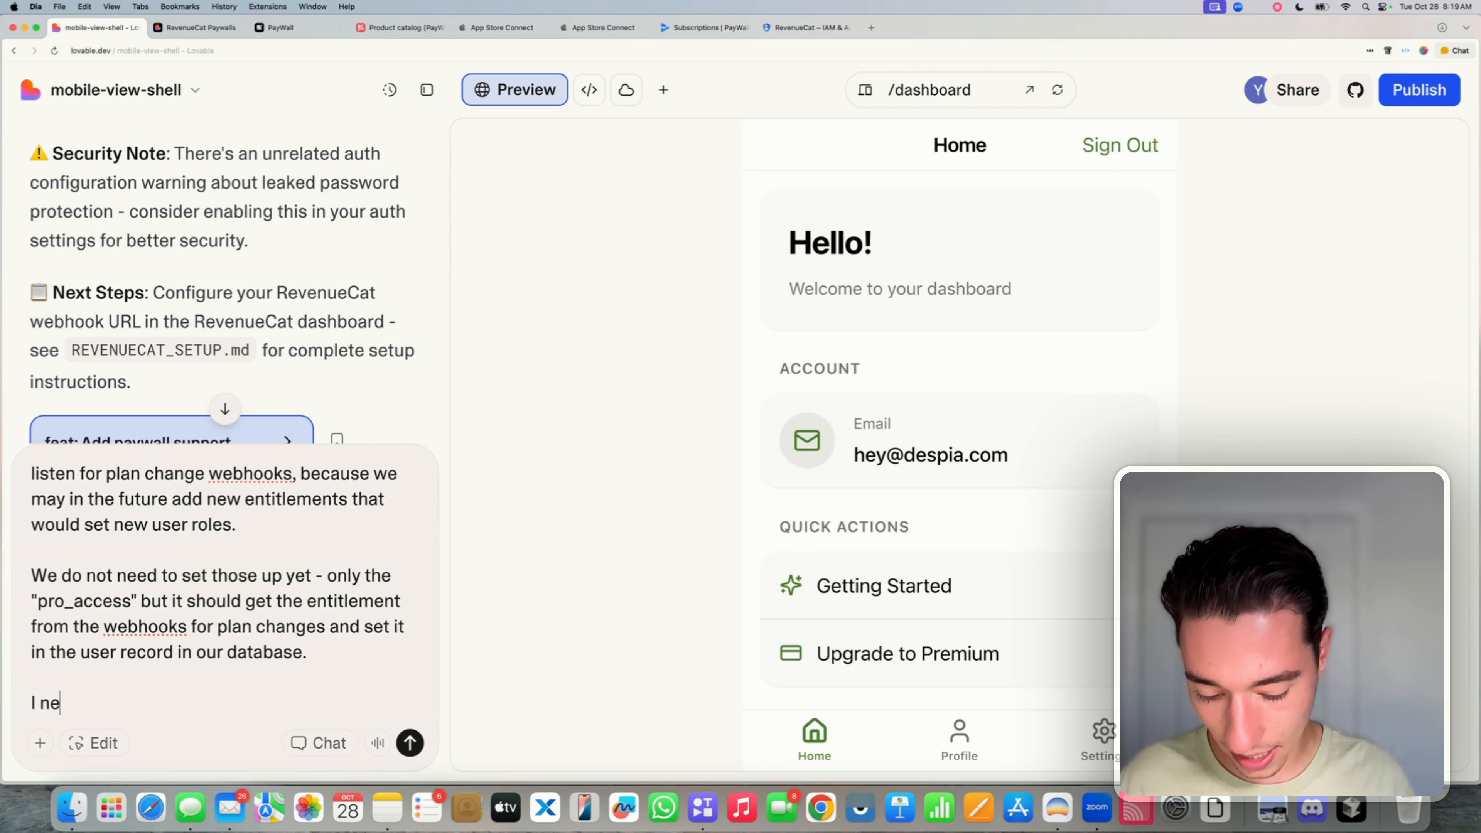
type("ed our user re")
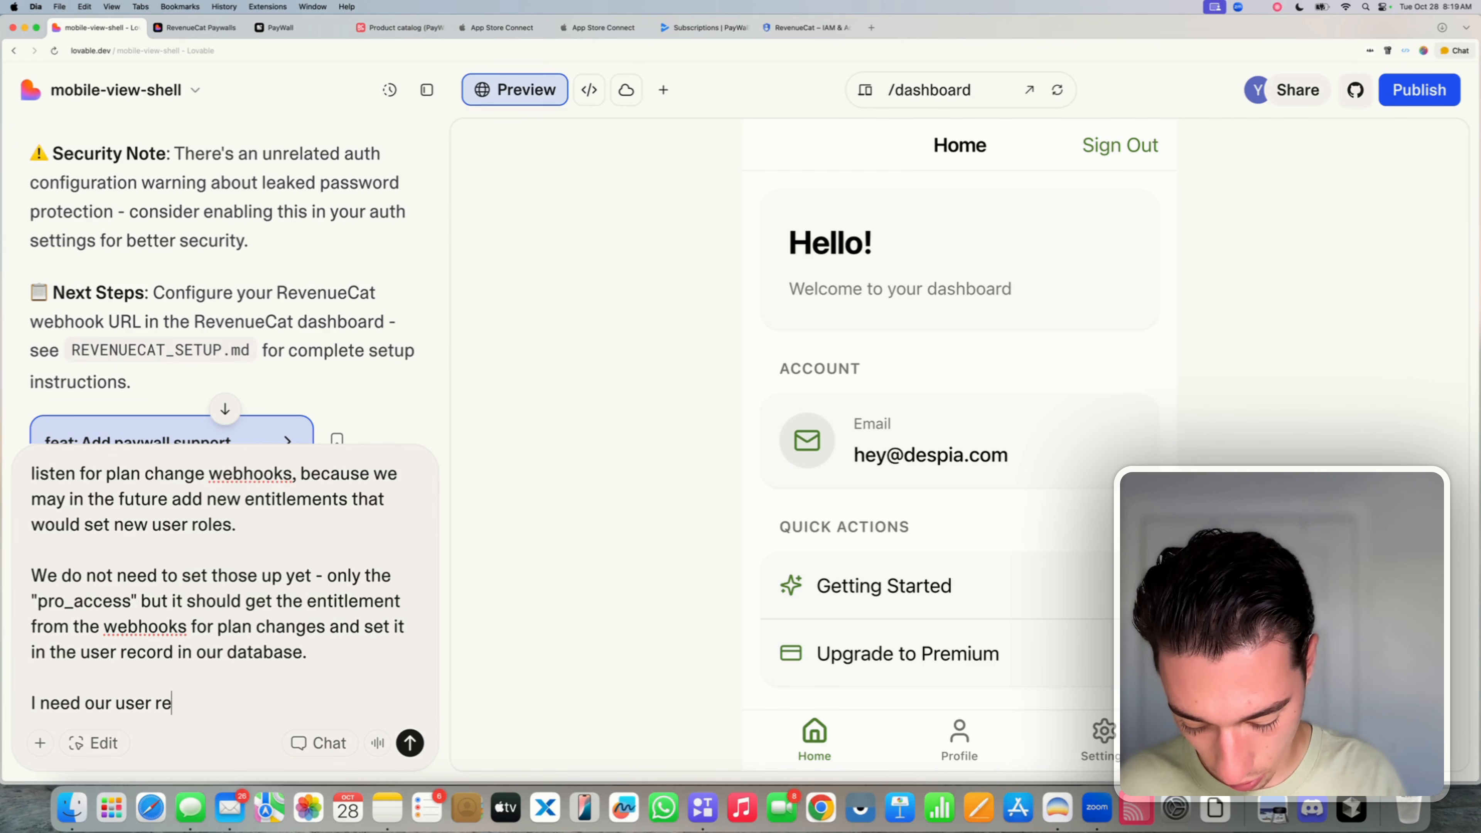
type("cord to have a")
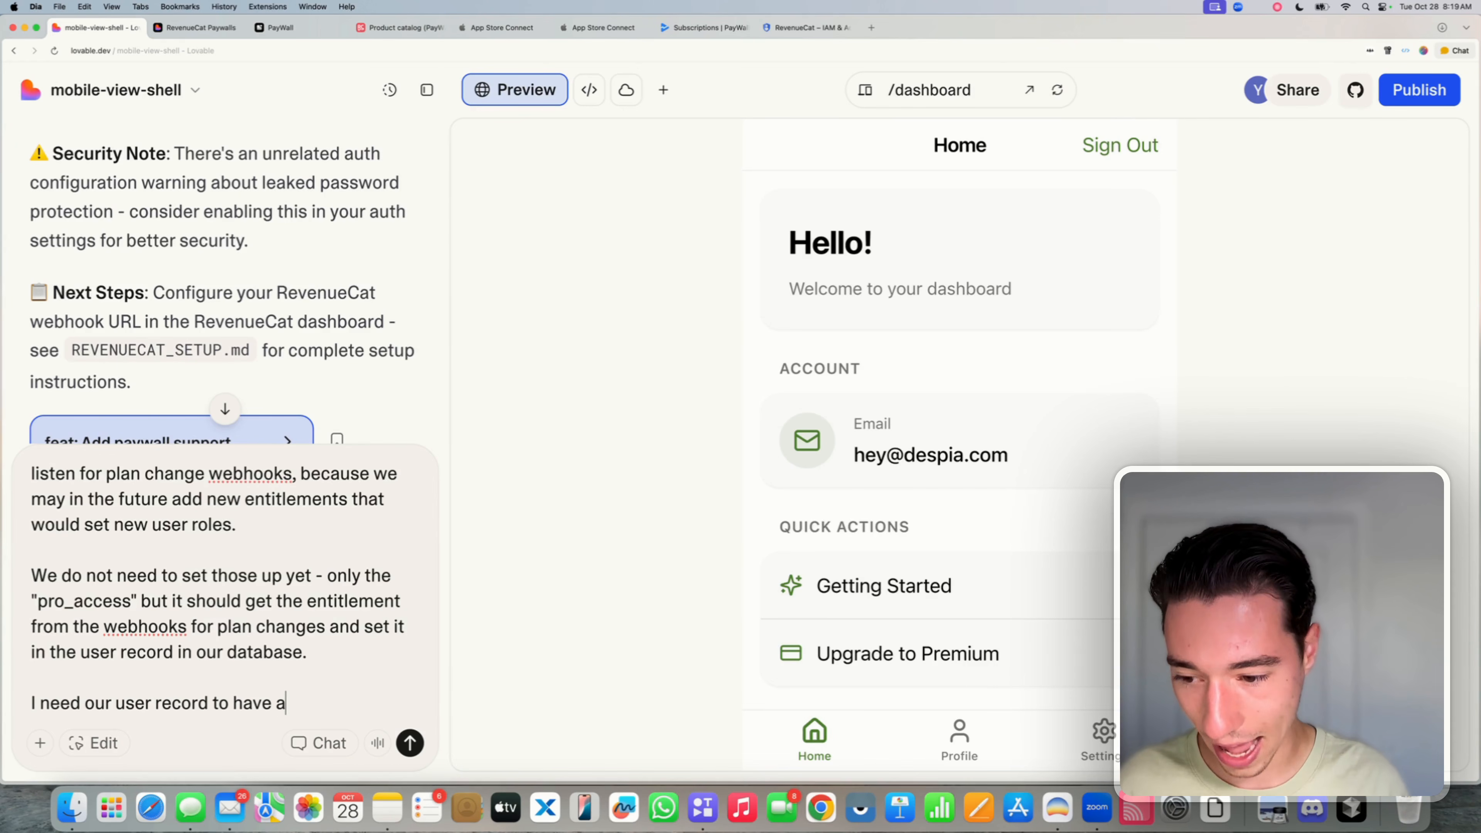
type(" column ")
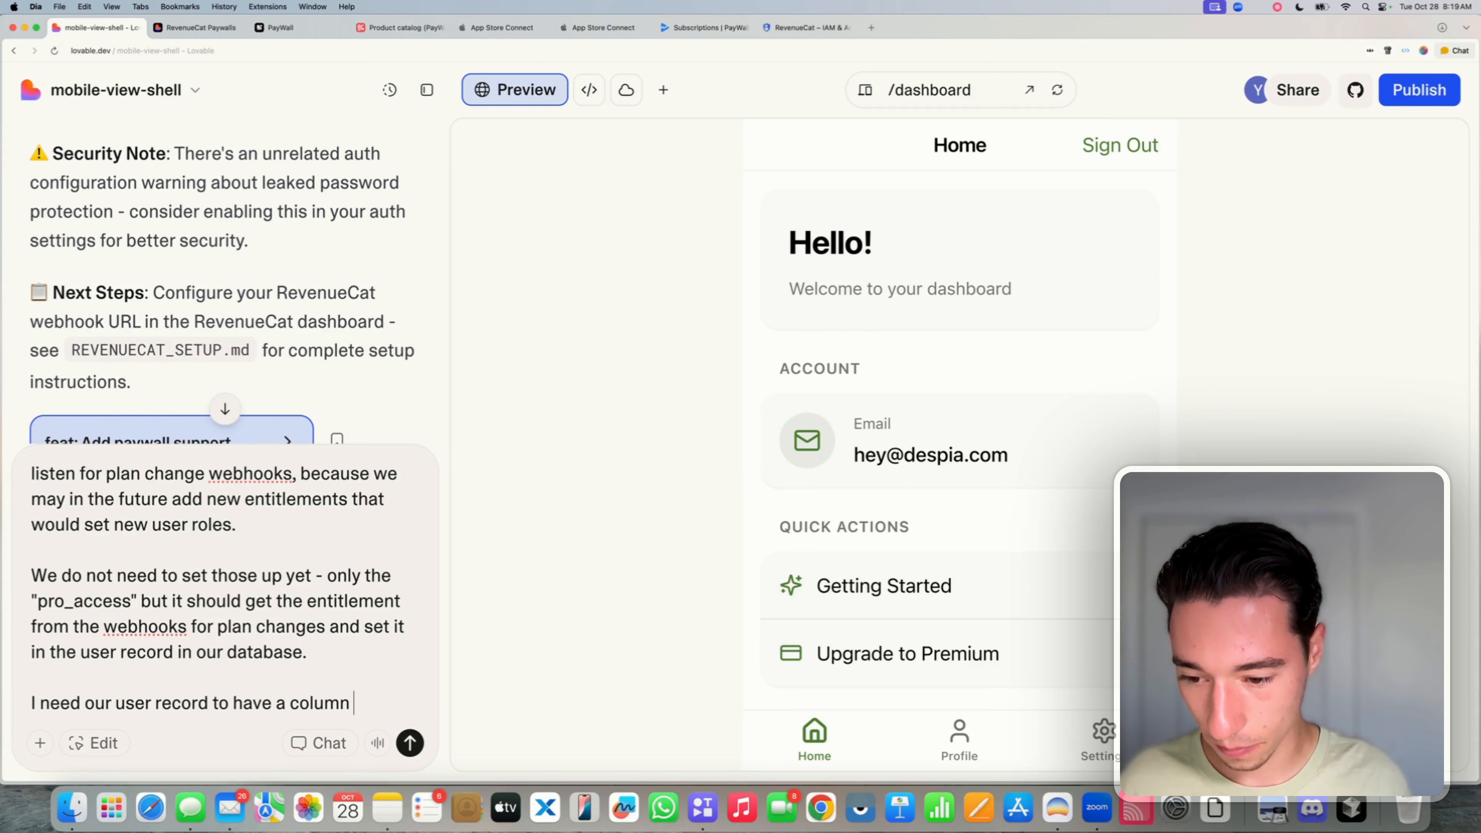
type("called \"")
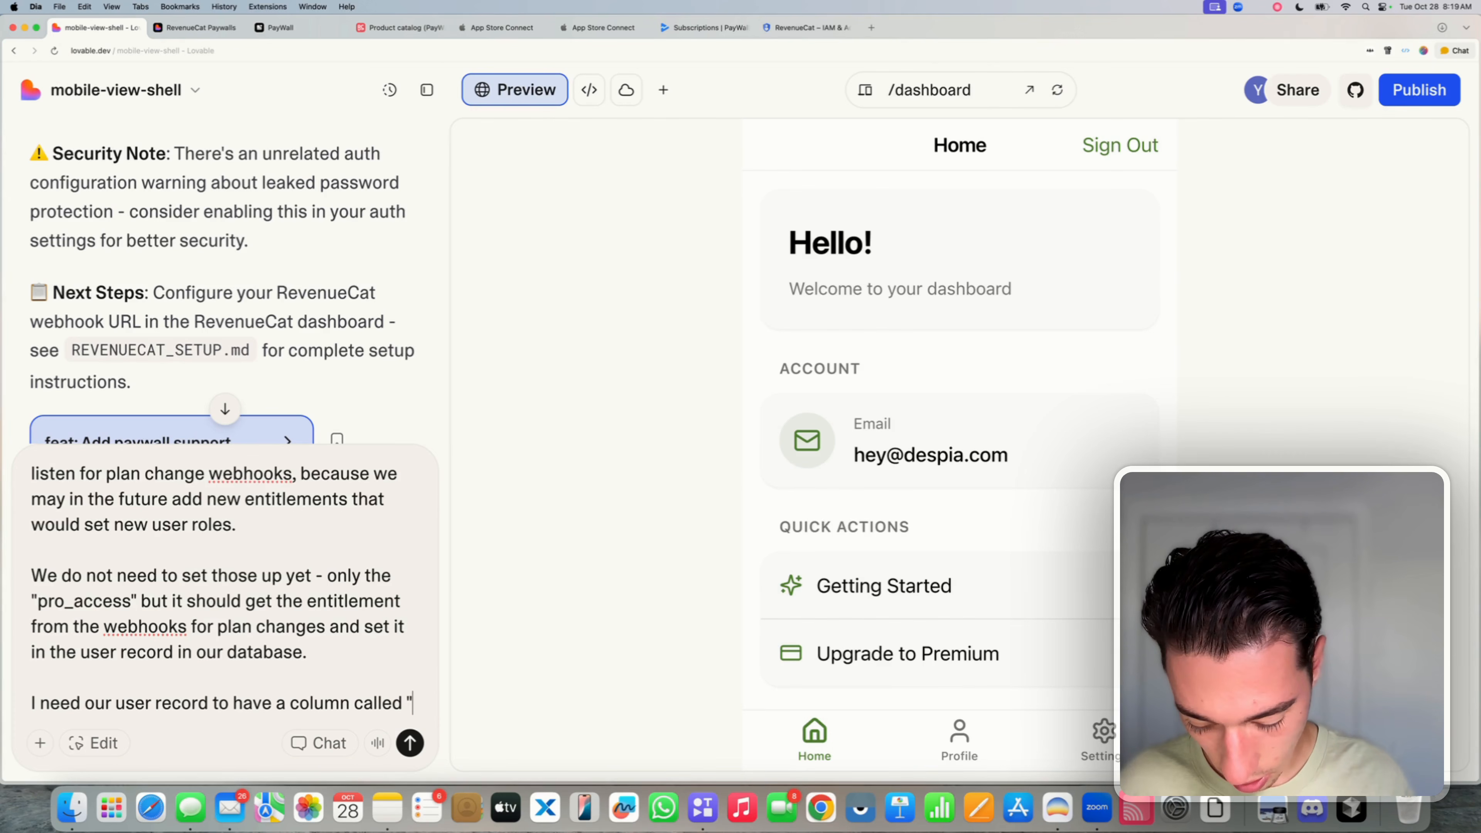
type("rc_enti")
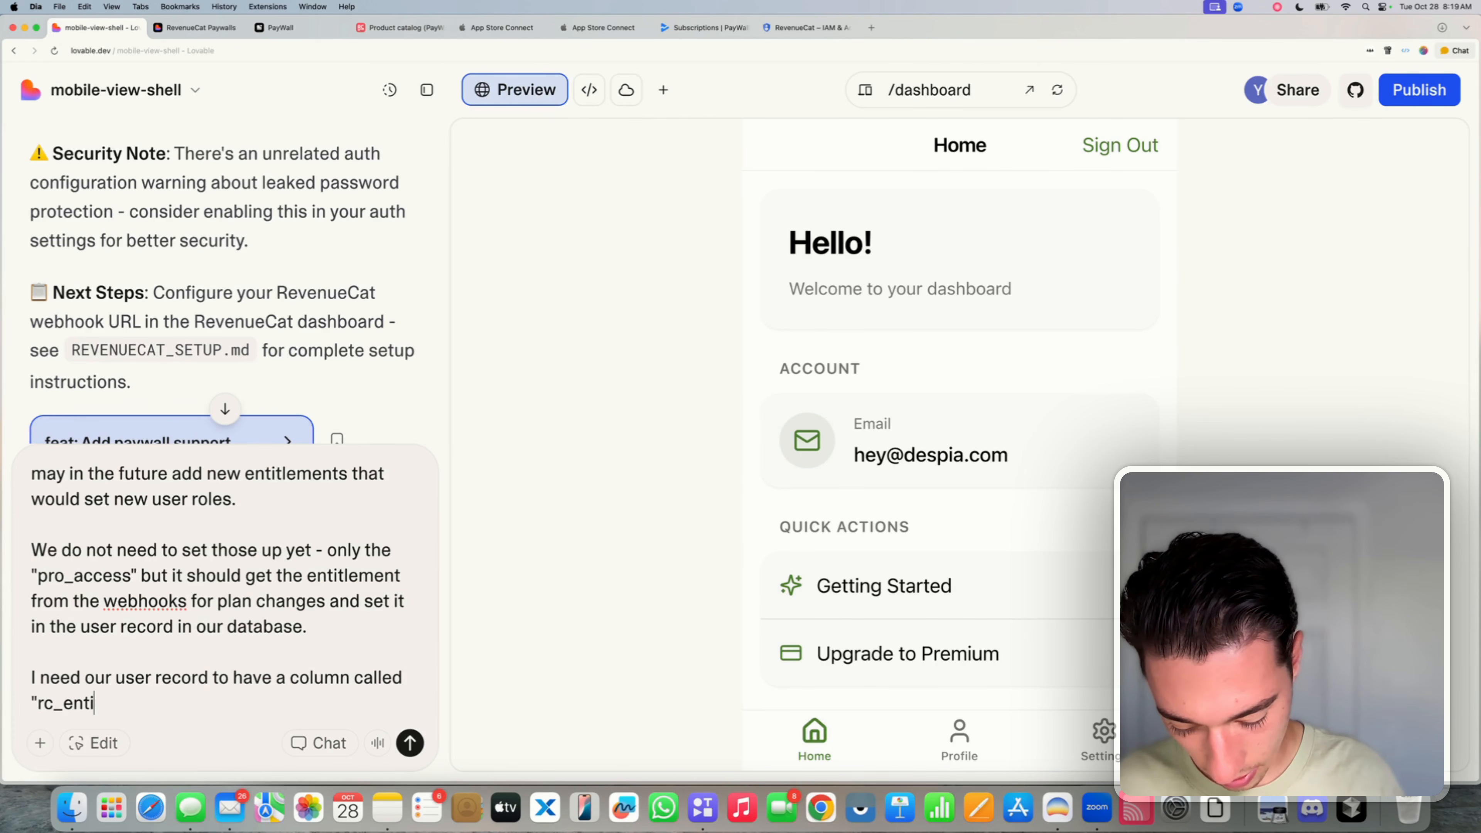
type("tlement")
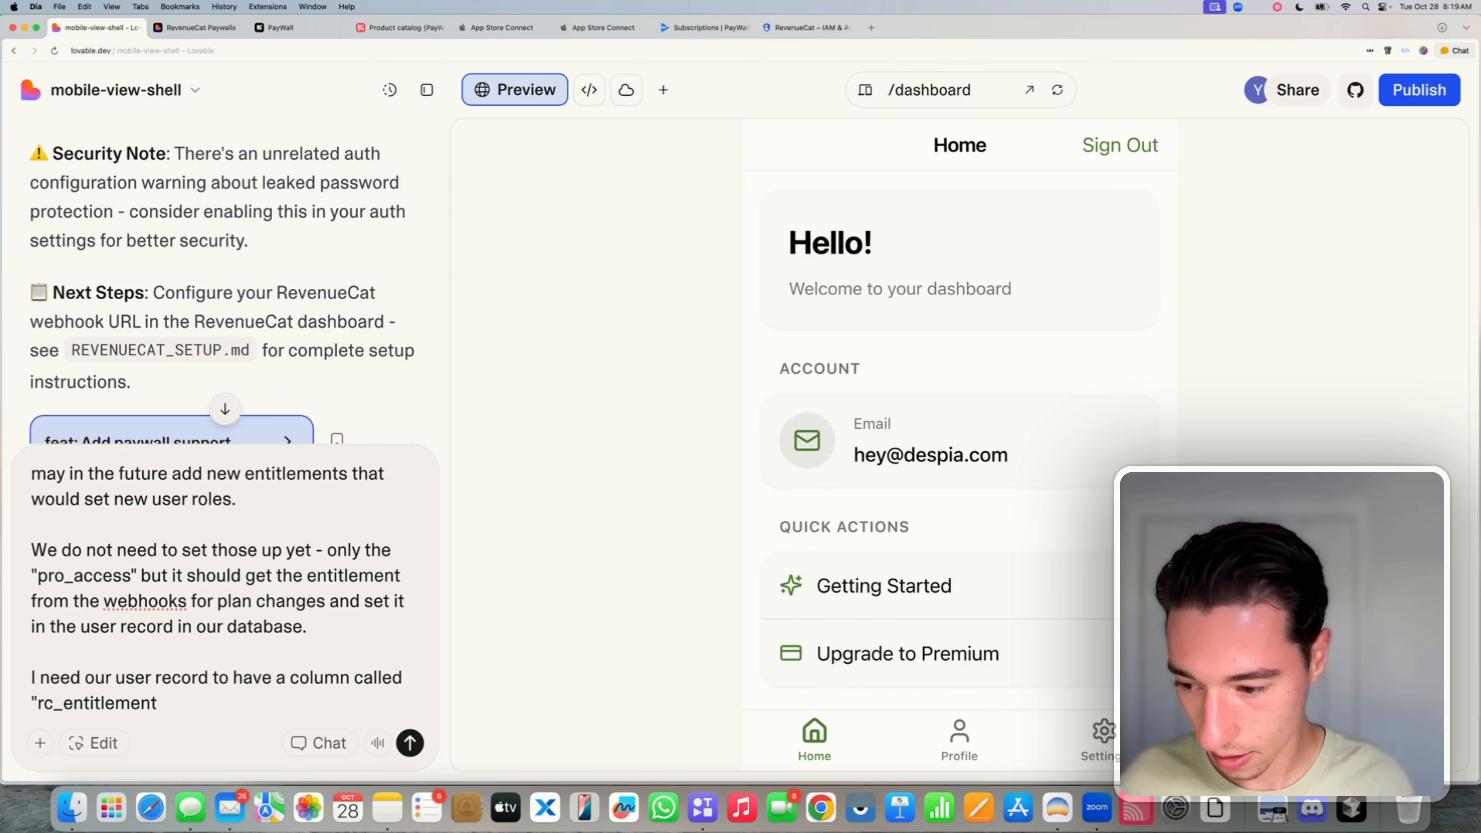
key("BackSpace")
key("BackSpace")
key("BackSpace")
key("BackSpace")
key("BackSpace")
type("le")
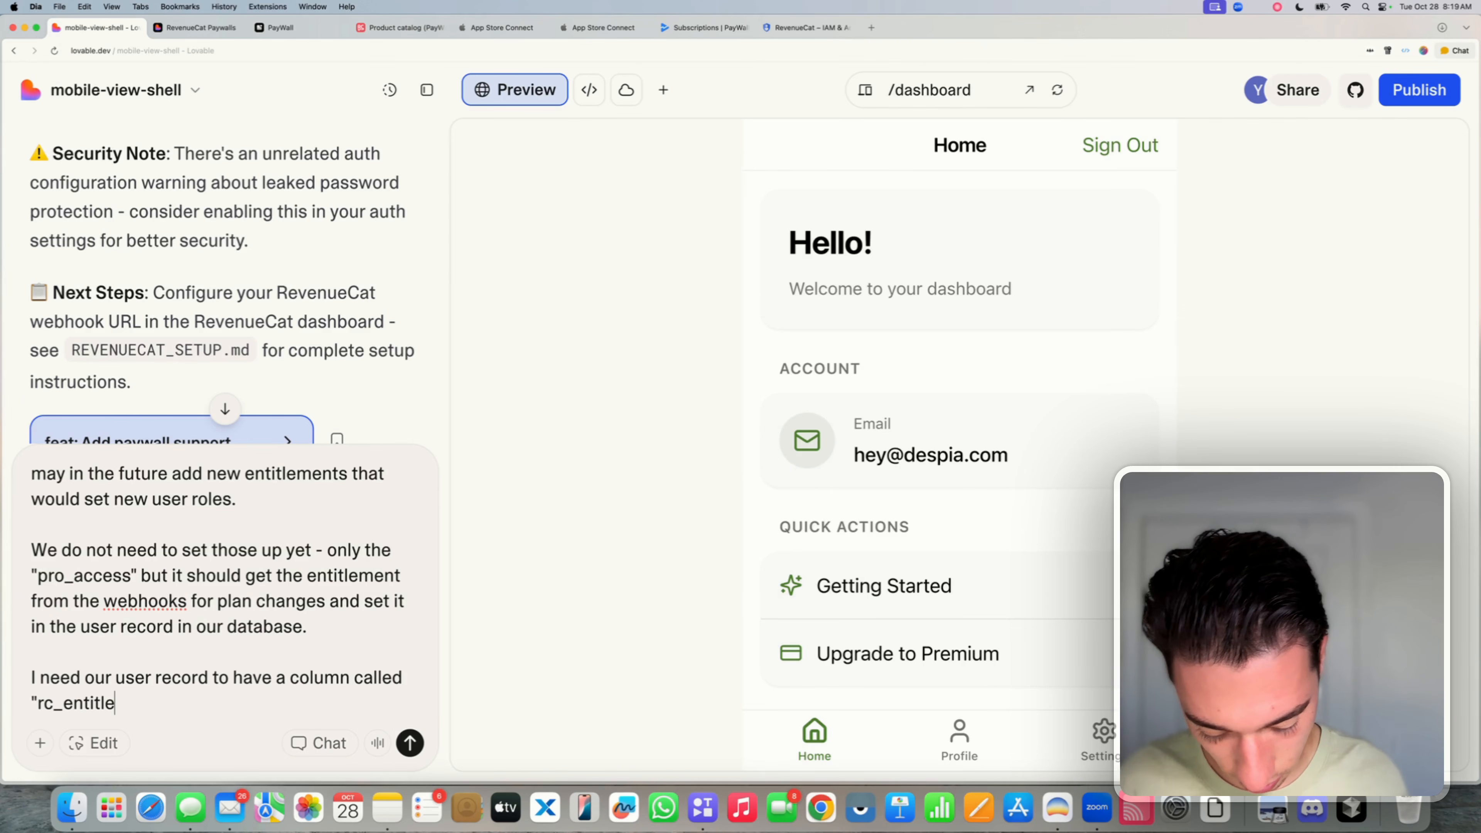
type("ment\" tha")
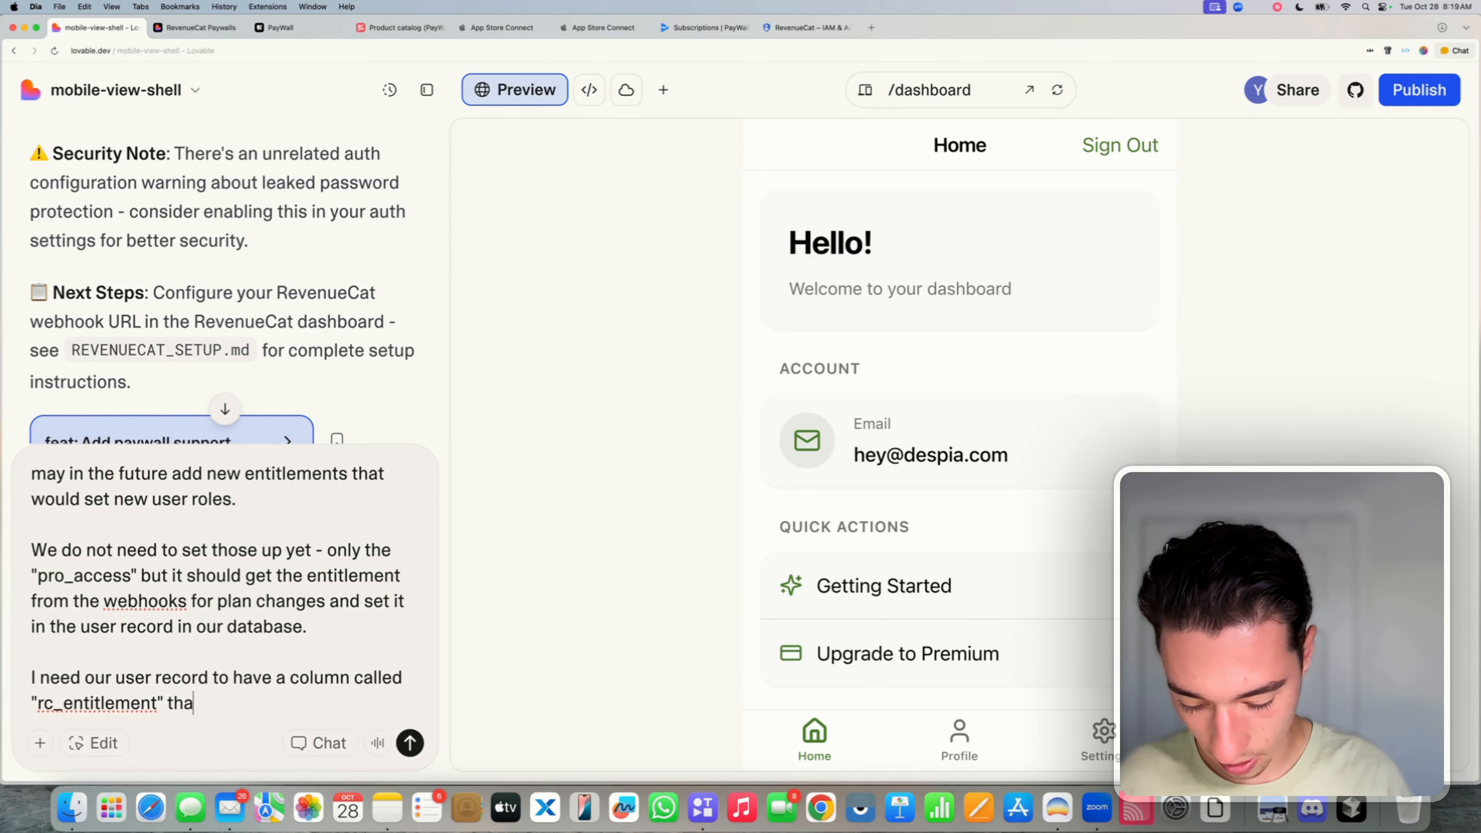
type("t will repr")
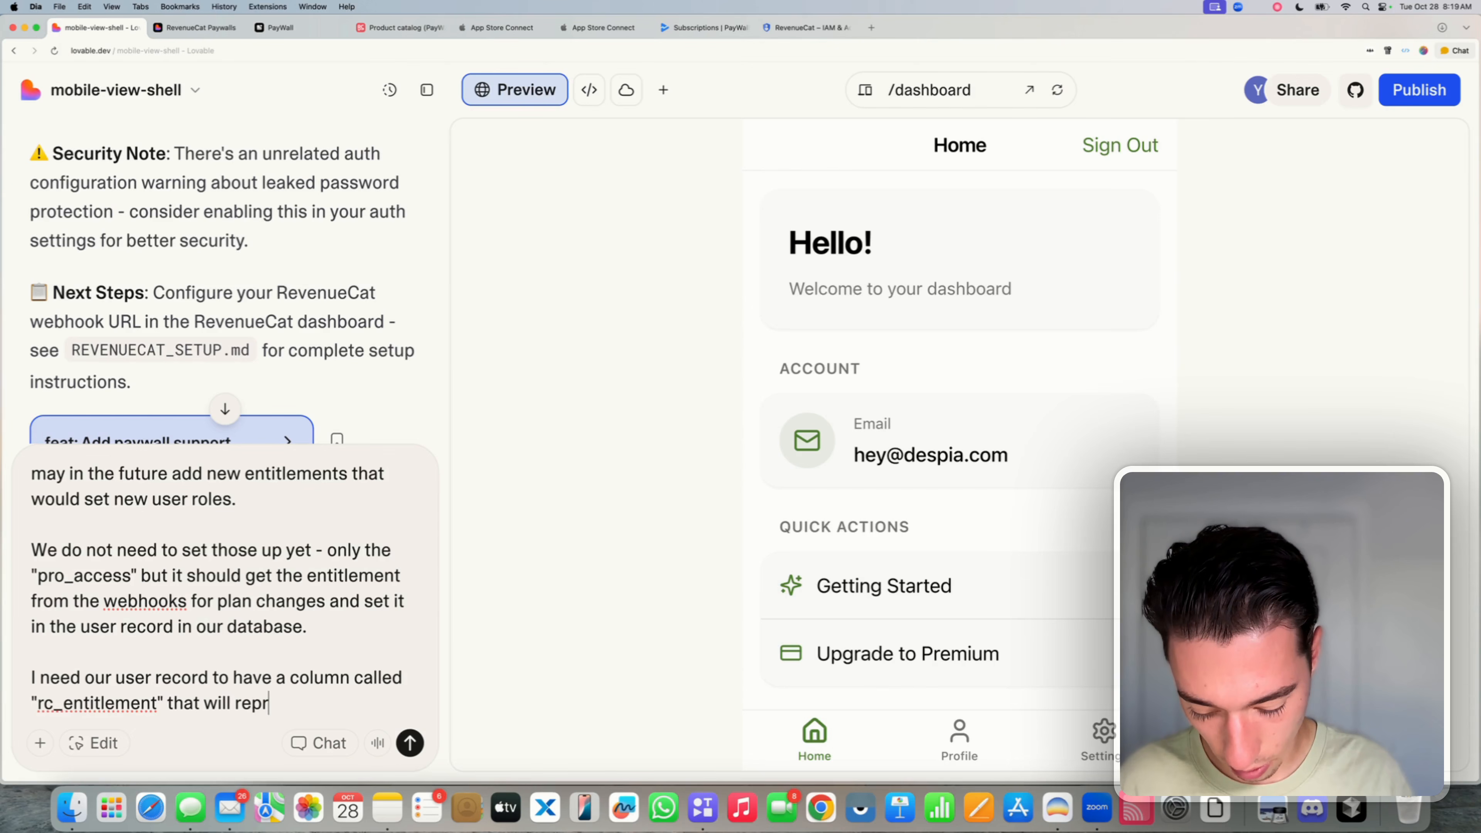
type("esent the en")
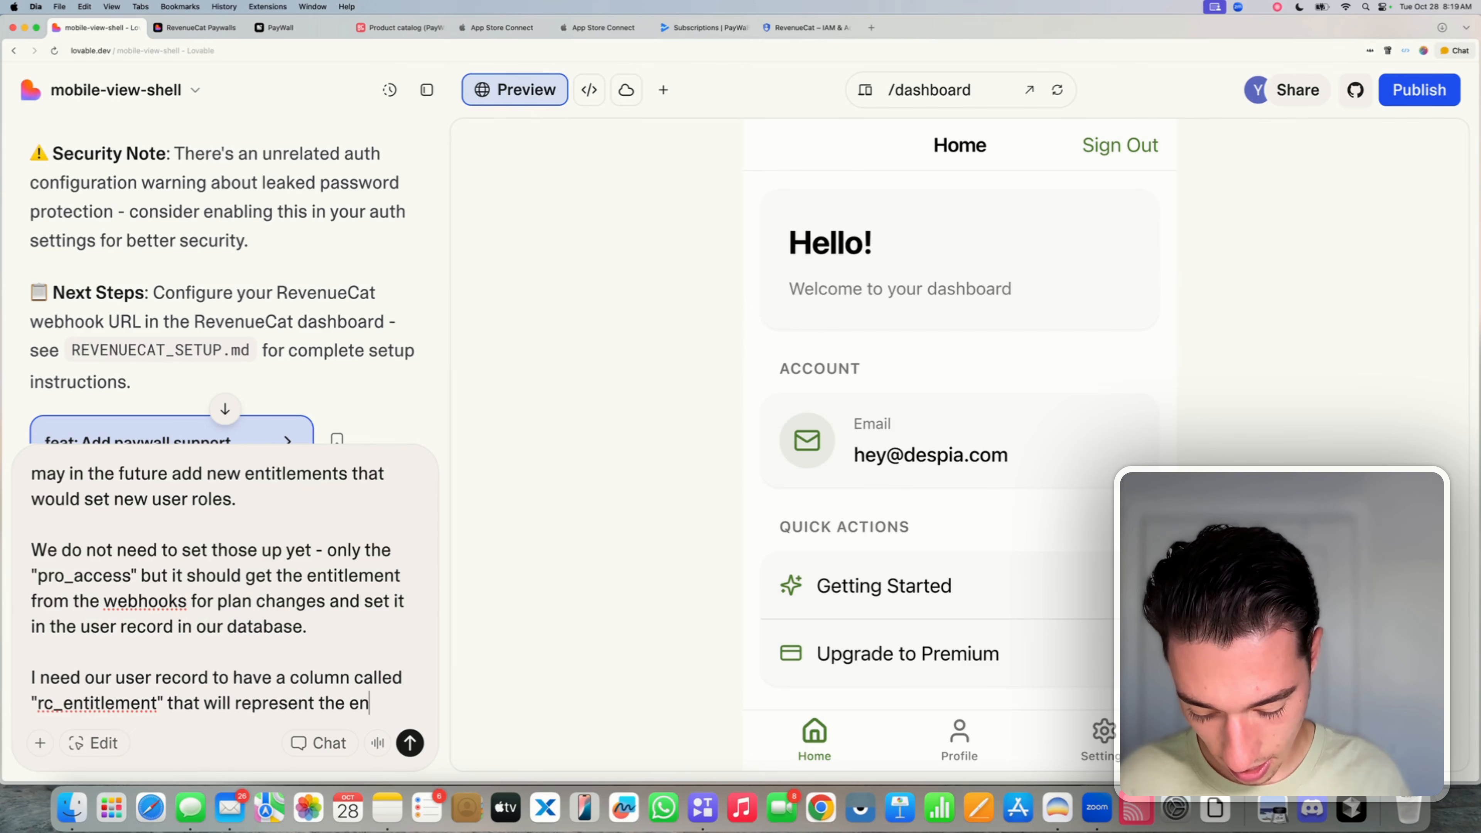
type("titlement")
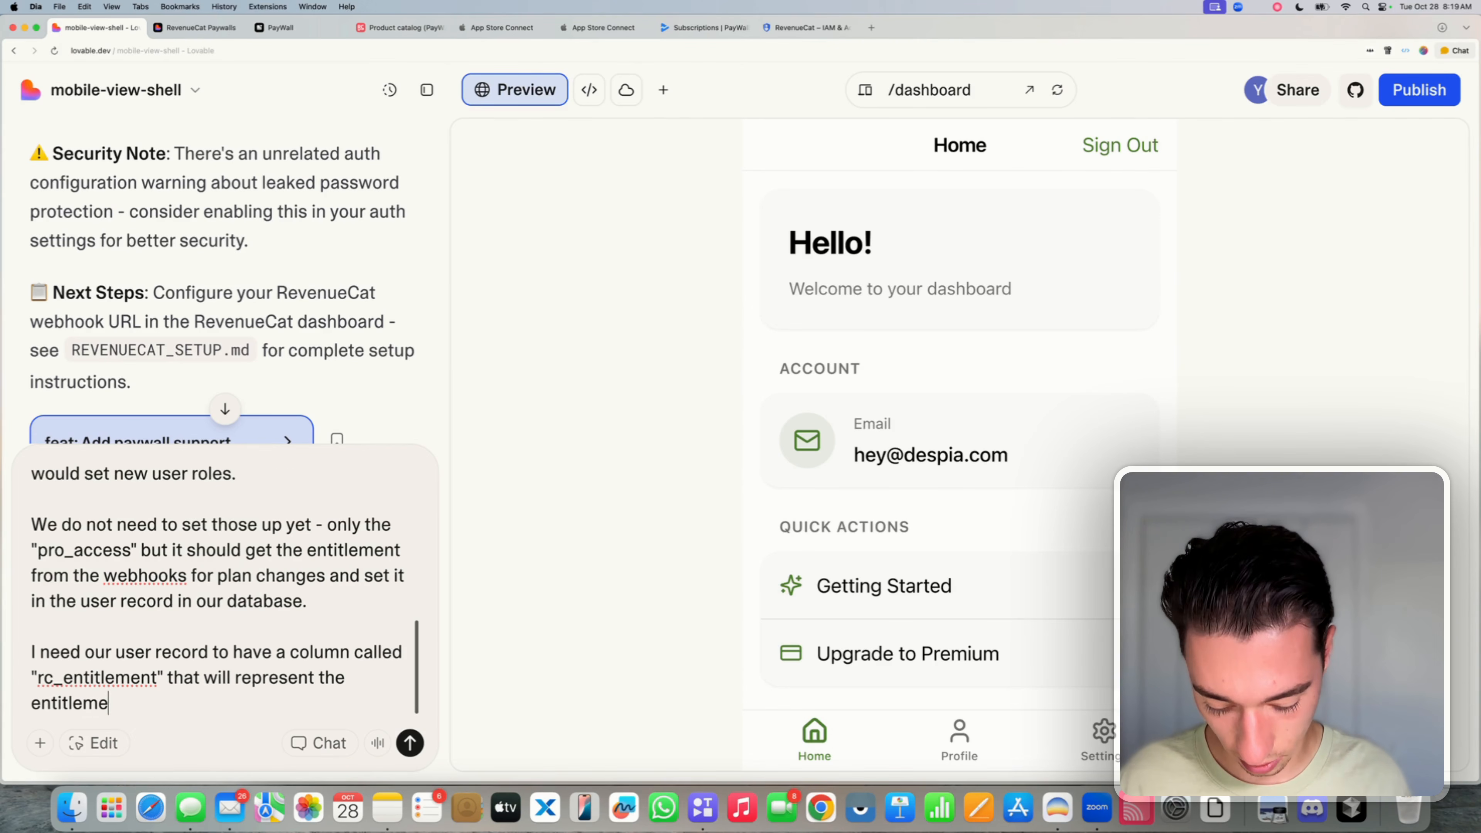
double_click(121, 666)
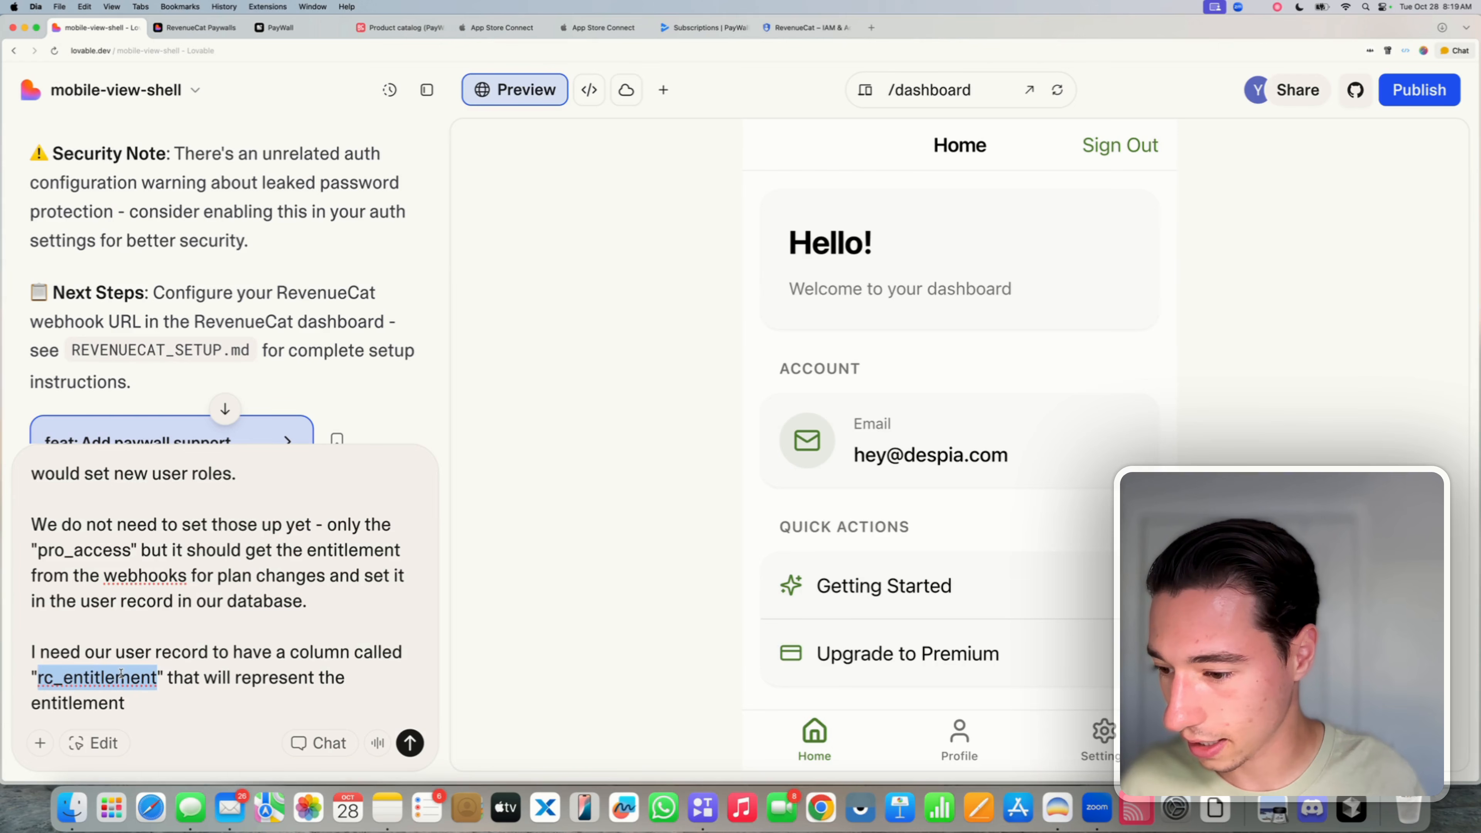
type("rc_enti")
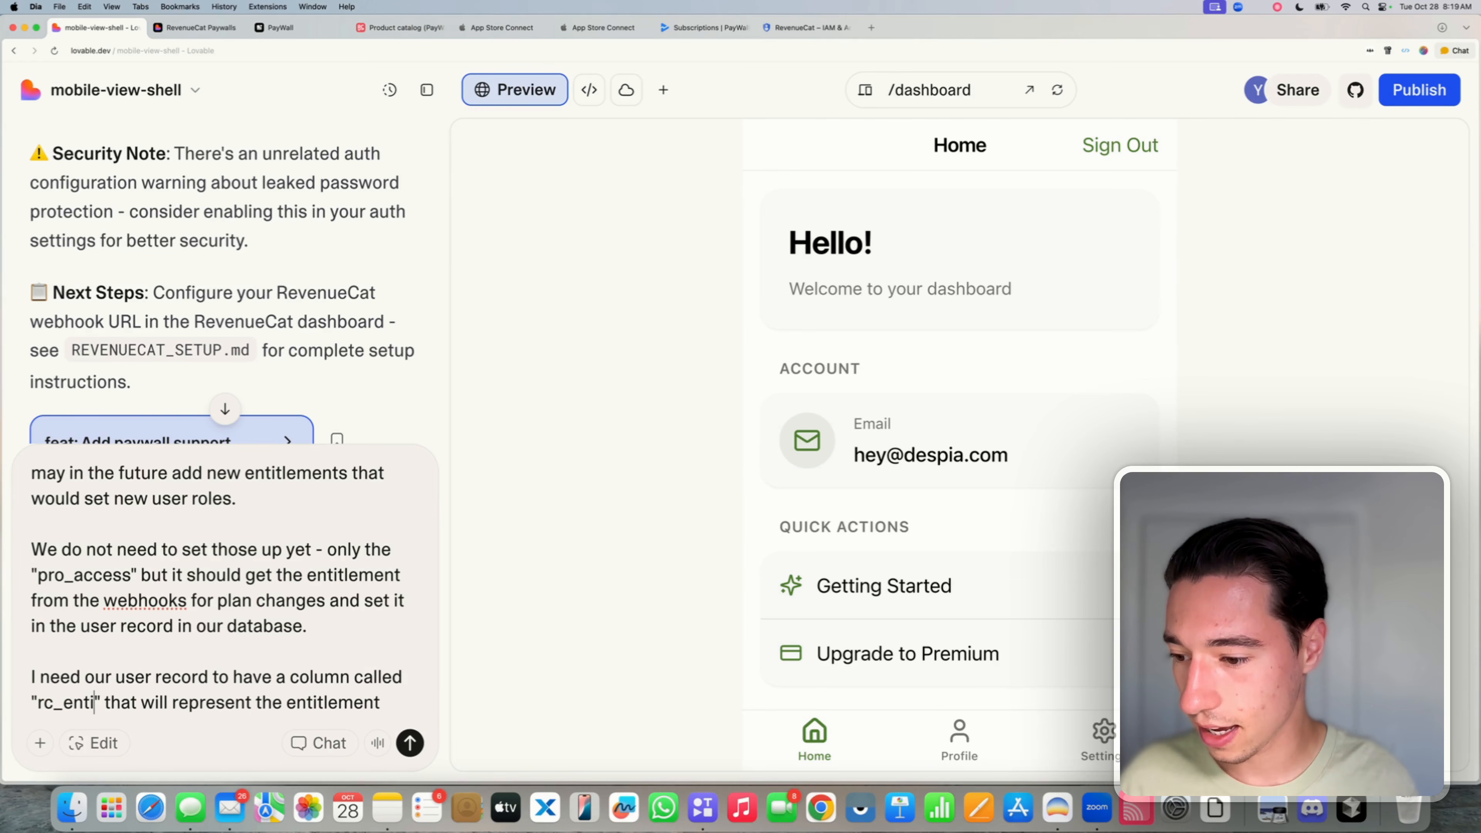
type("tlement")
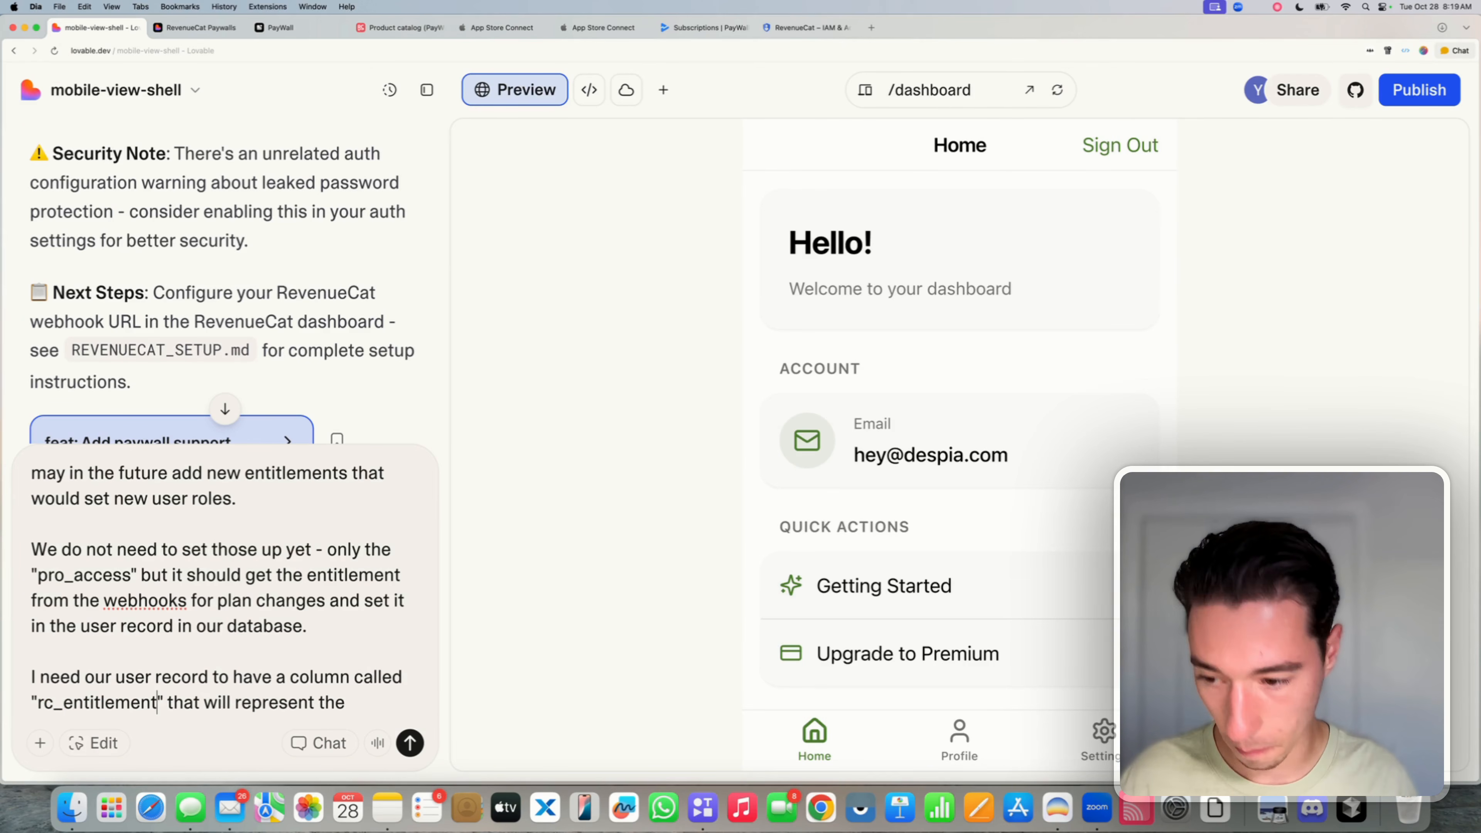
key("Down")
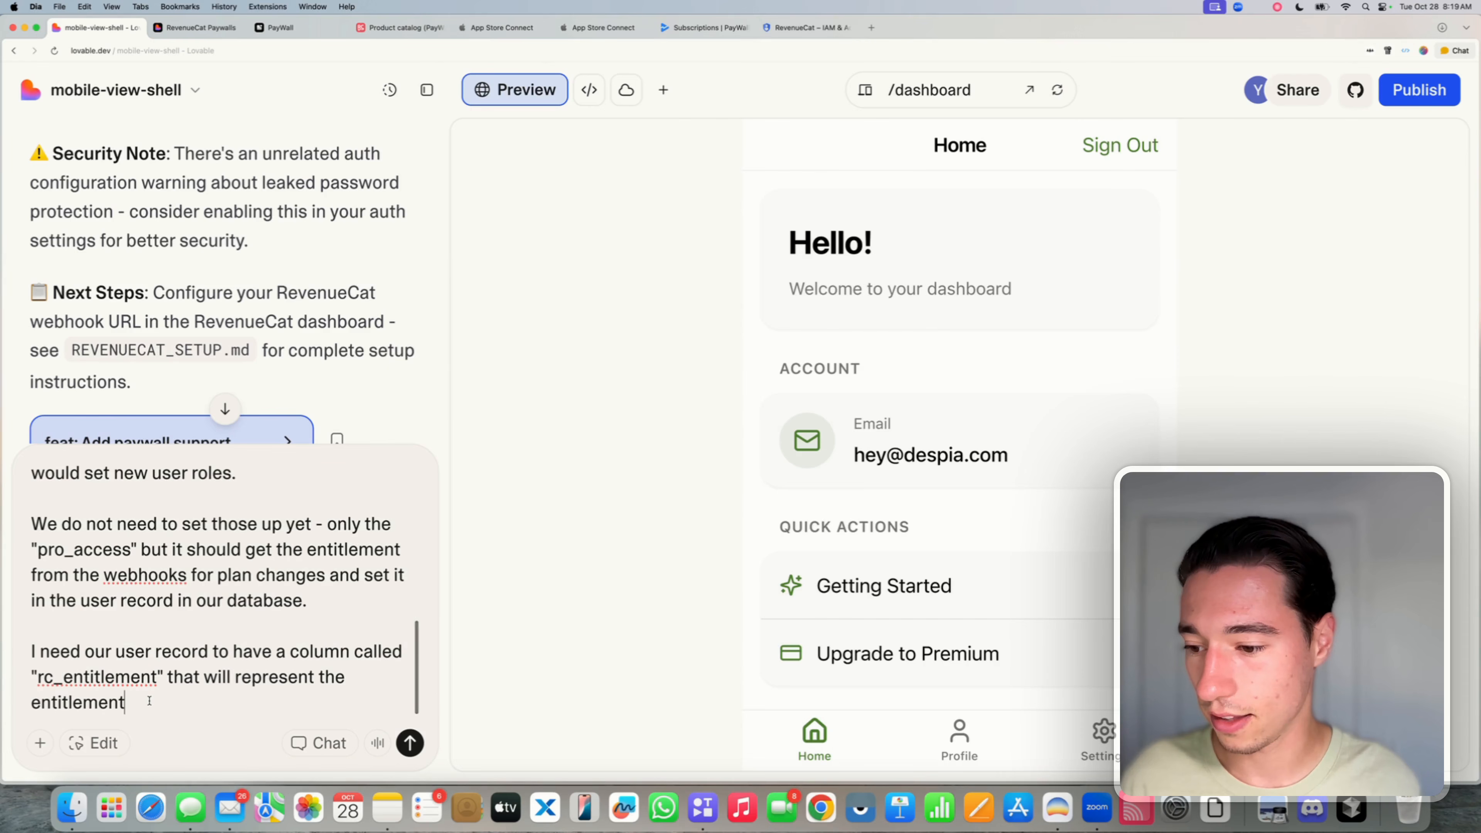
type("from the webhoo")
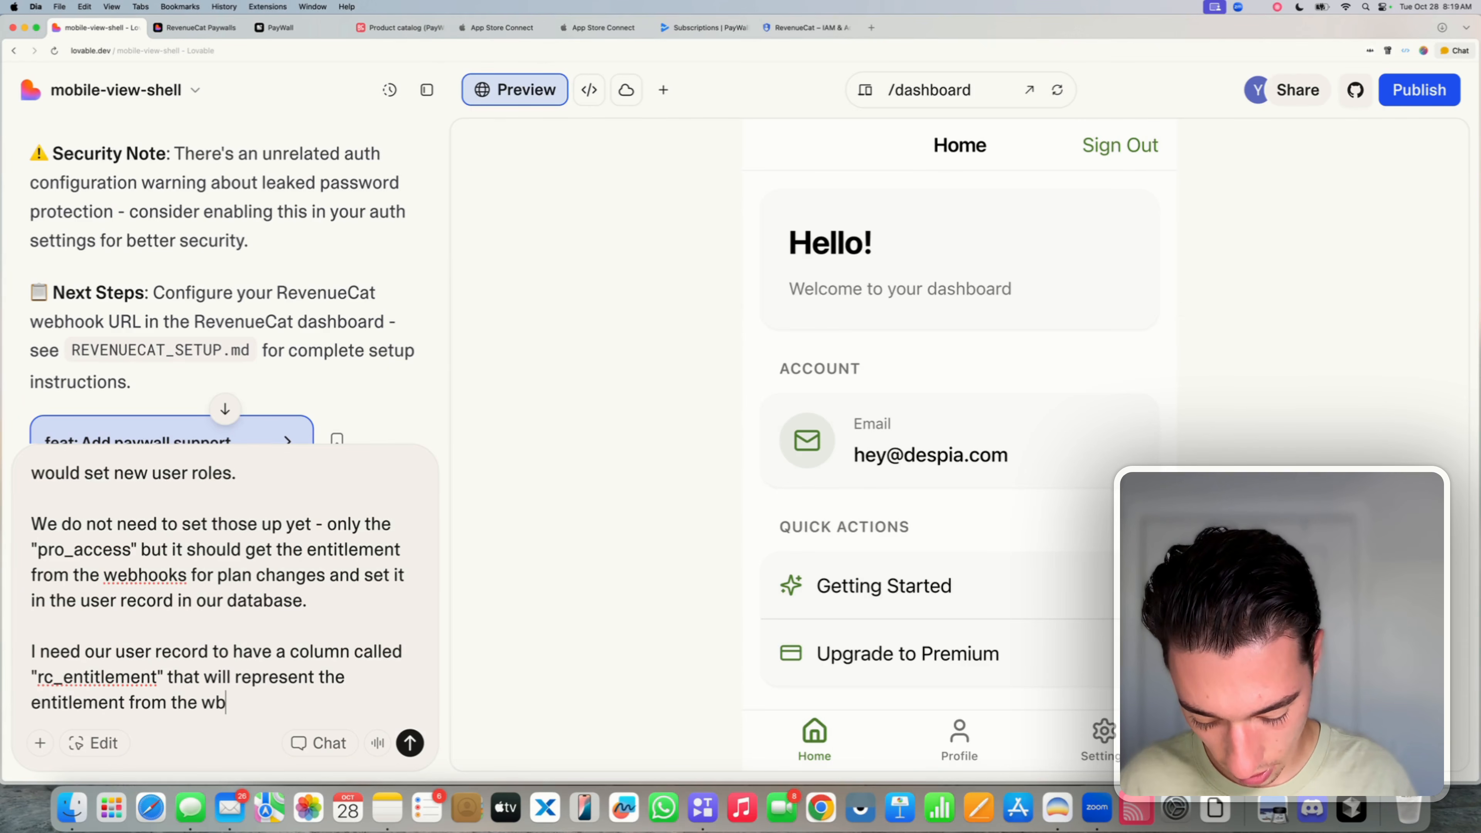
type("ks")
key("BackSpace")
key("BackSpace")
key("BackSpace")
key("BackSpace")
key("BackSpace")
key("BackSpace")
key("BackSpace")
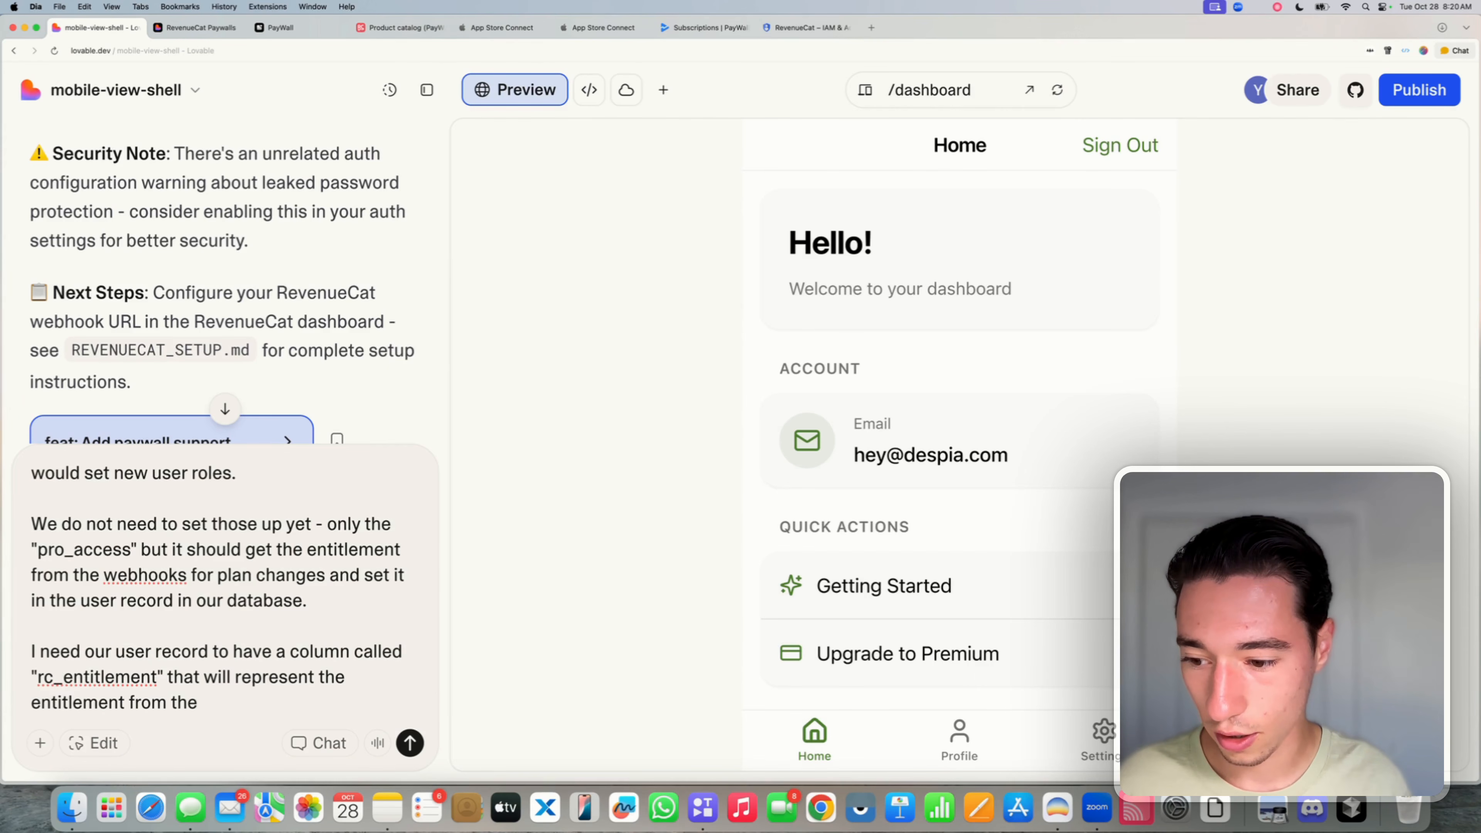
type("qwebhooks")
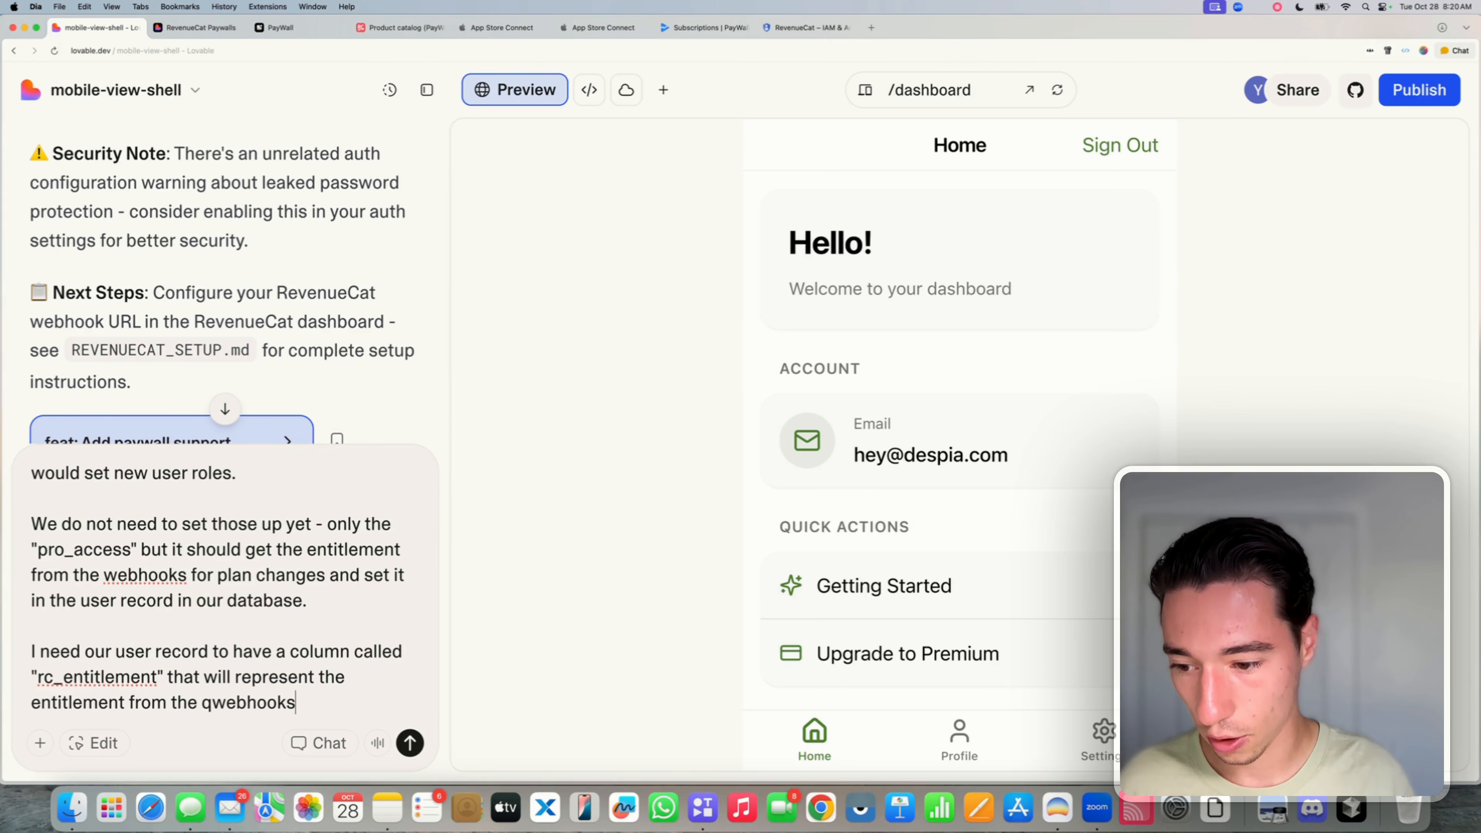
key("BackSpace")
key("BackSpace")
key("BackSpace")
key("BackSpace")
key("BackSpace")
key("BackSpace")
key("BackSpace")
key("BackSpace")
key("BackSpace")
type("webh")
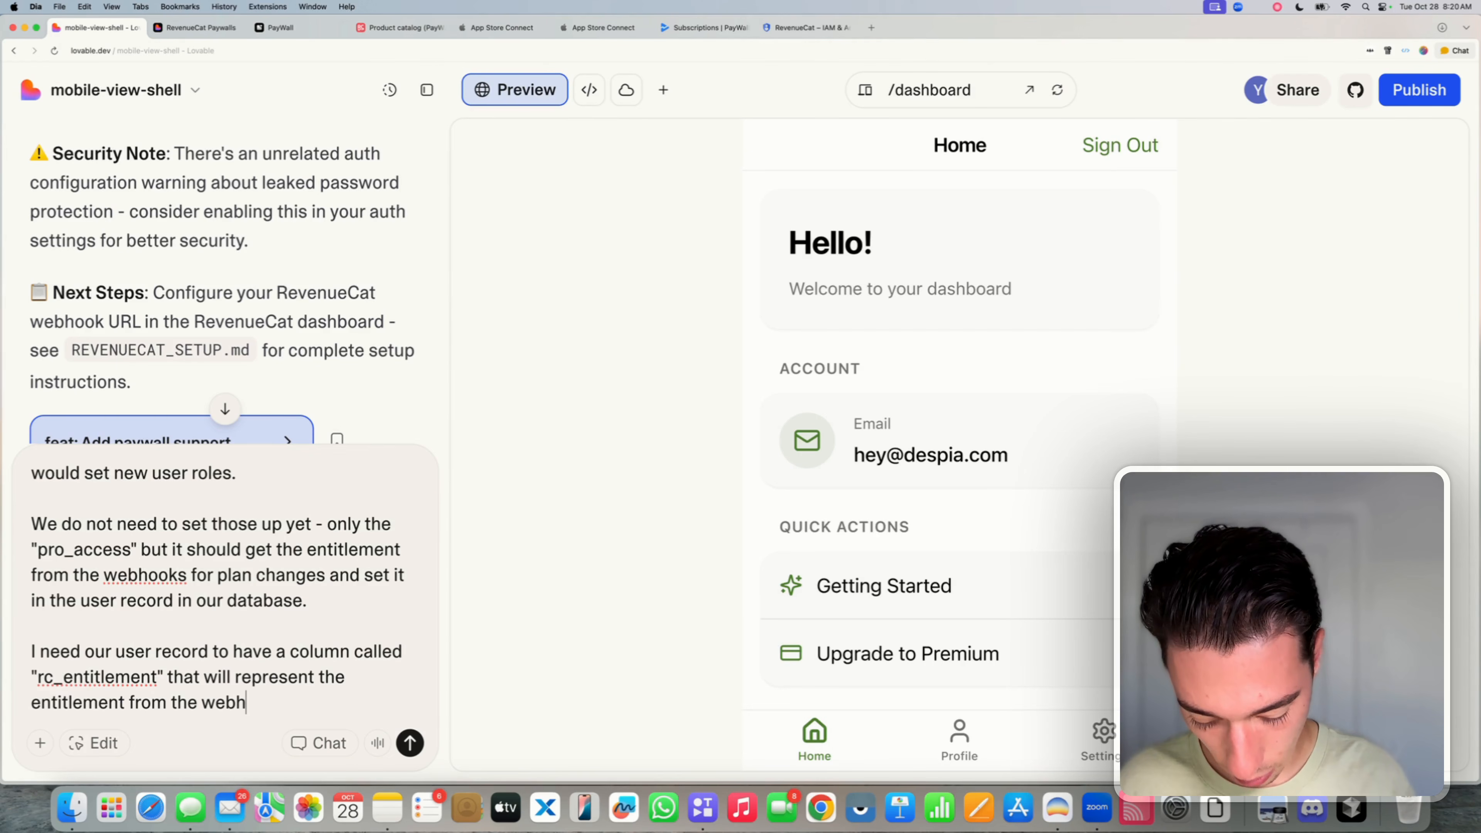
type("ooks.")
- Remove a stray partial line and leave blank lines below the rc_entitlement request
key("shift+Return")
key("shift+Return")
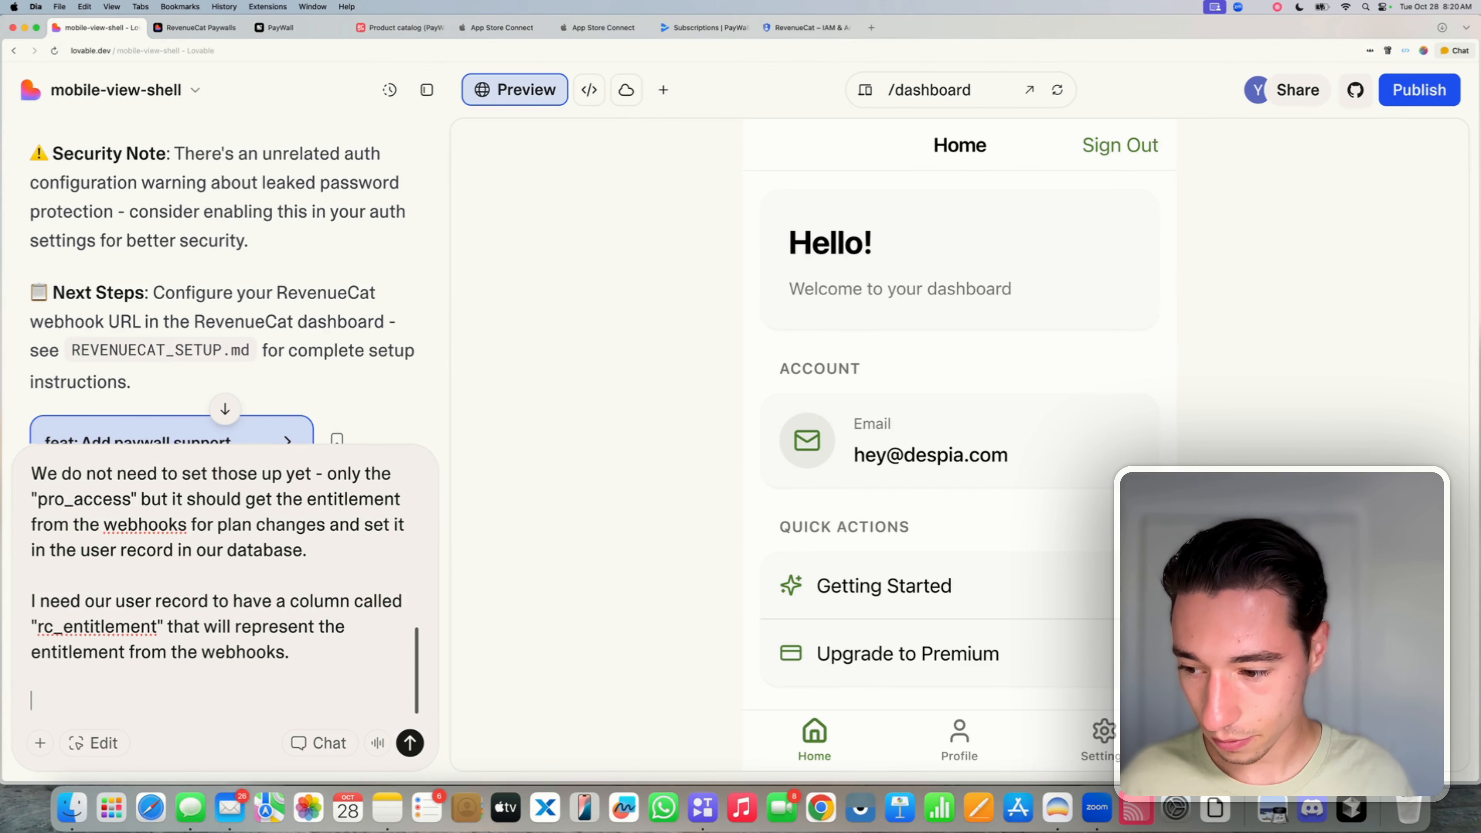
type("Ga")
key("BackSpace")
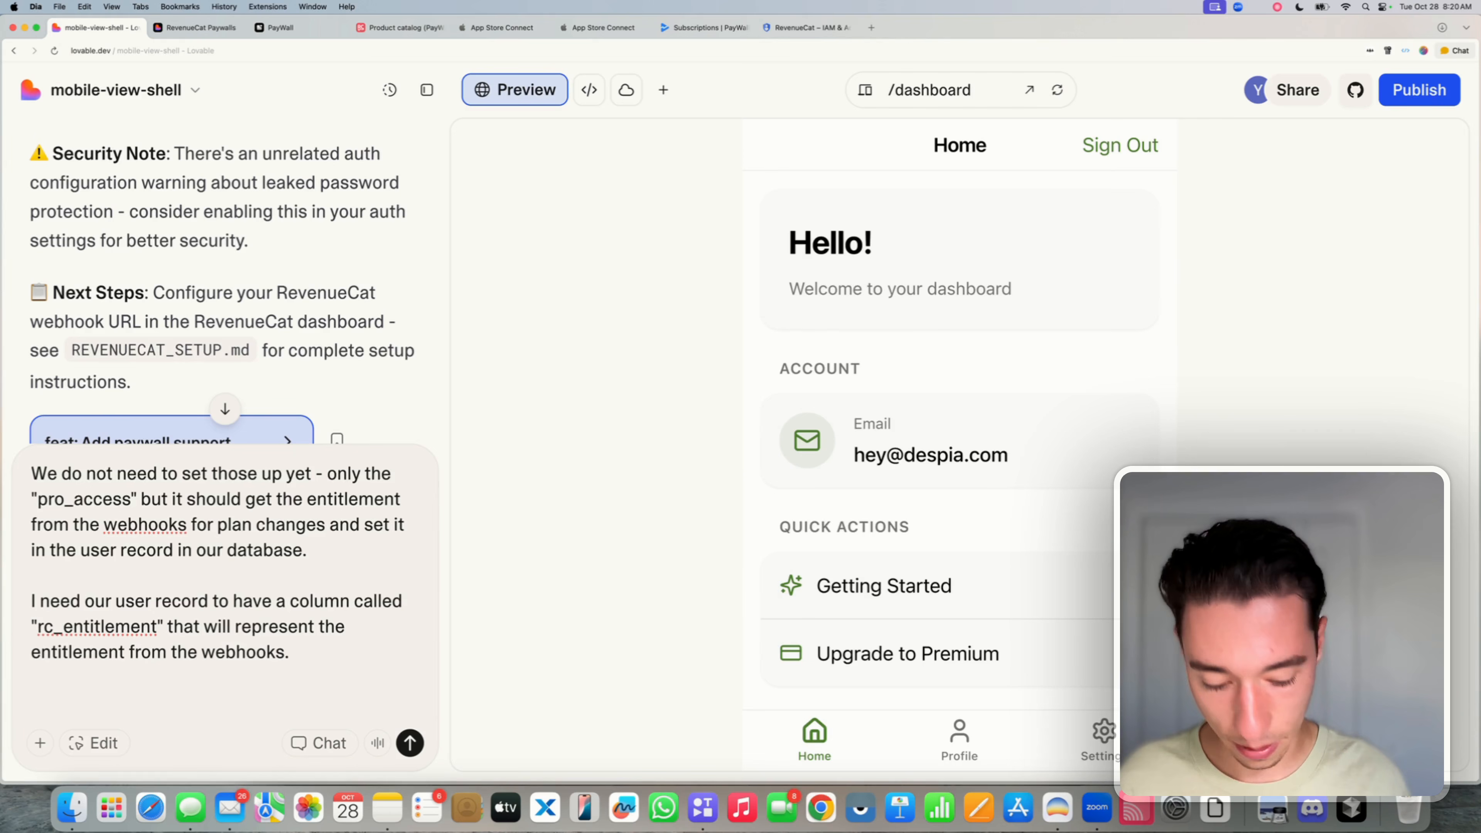
key("Caps_Lock")
key("BackSpace")
key("BackSpace")
key("BackSpace")
key("BackSpace")
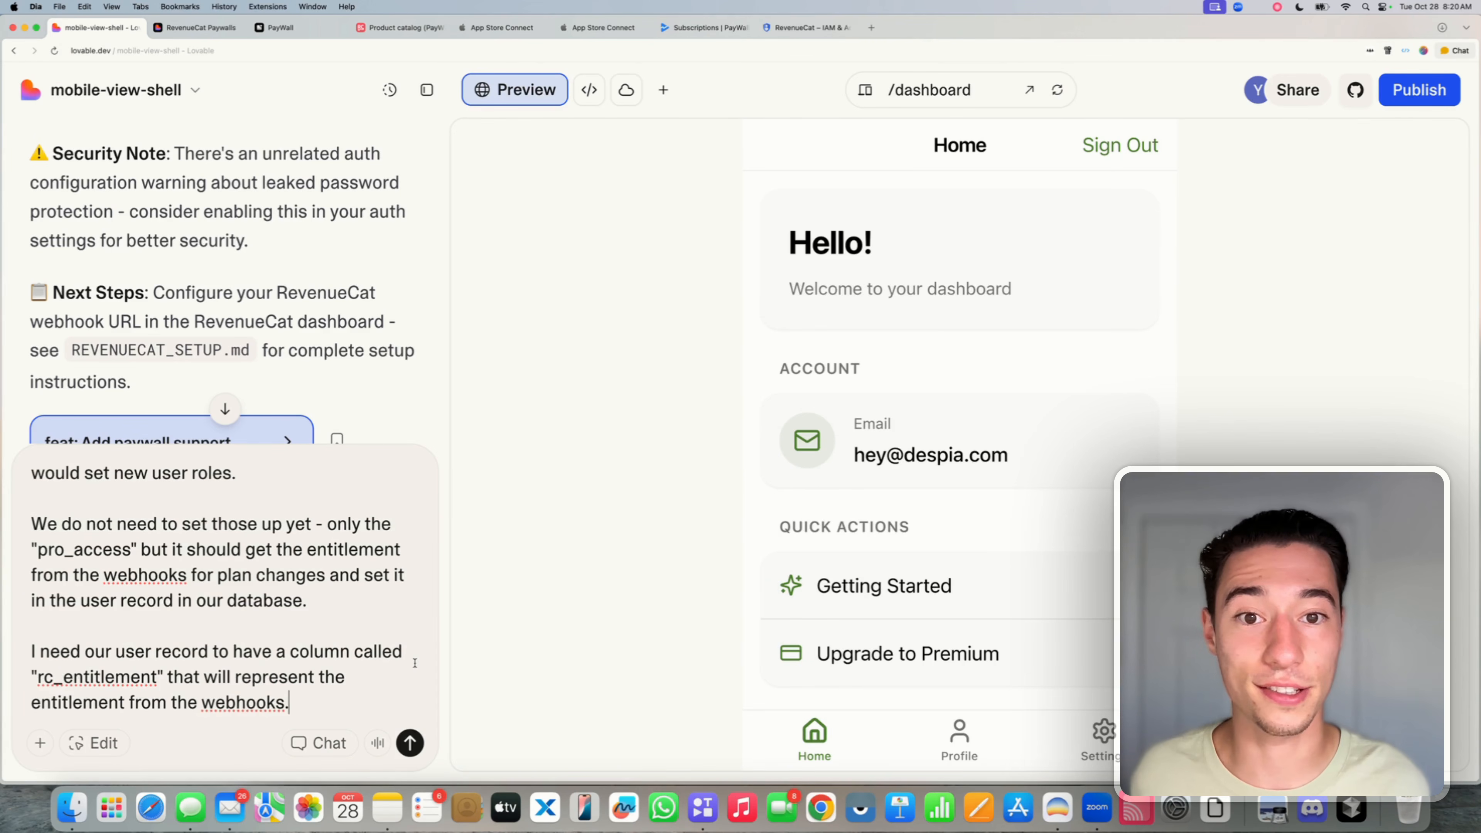
key("shift+Return")
key("shift+Return")
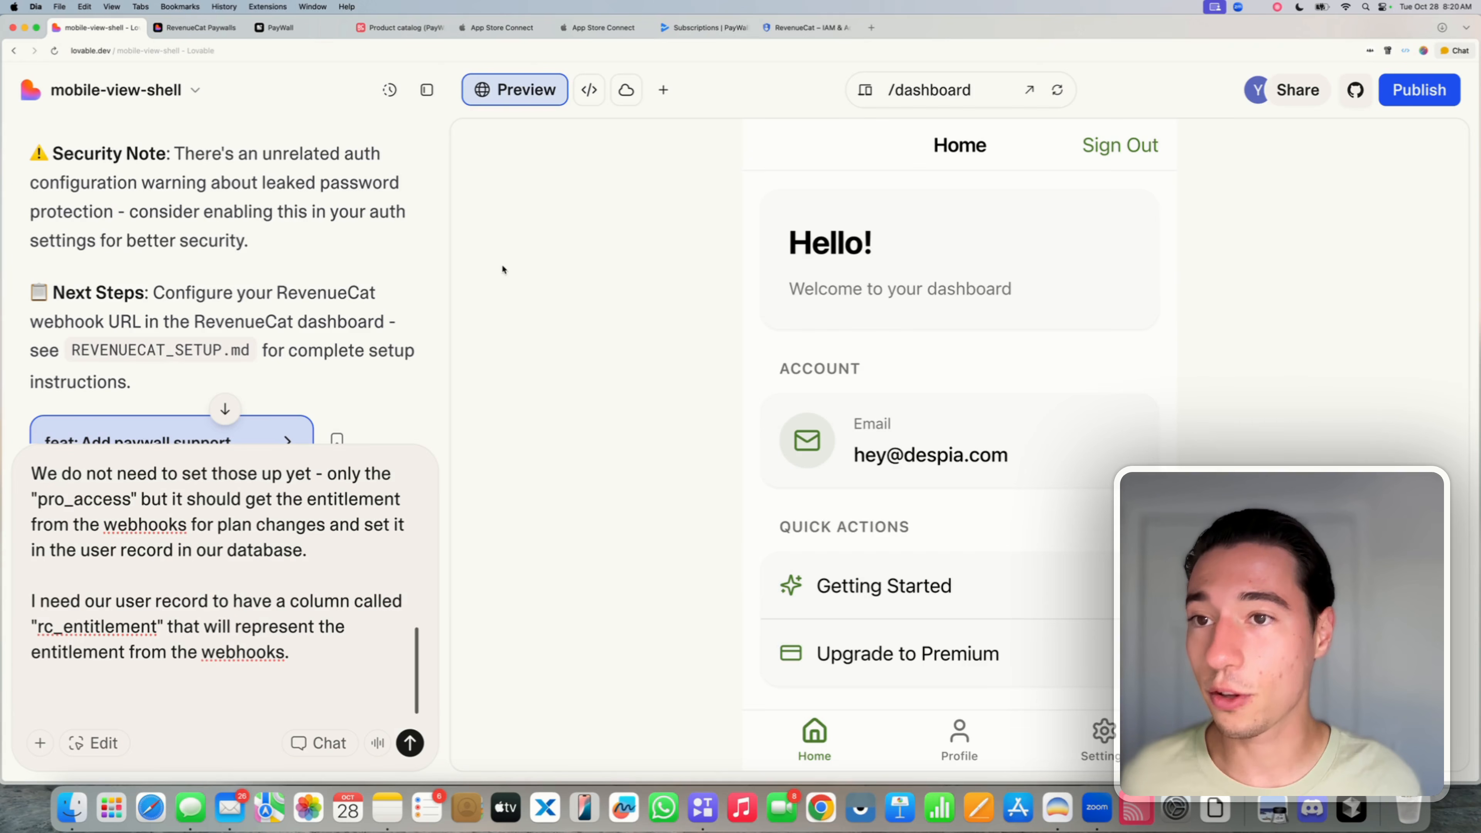
- Duplicate the RevenueCat product catalog tab
left_click(396, 33)
right_click(396, 33)
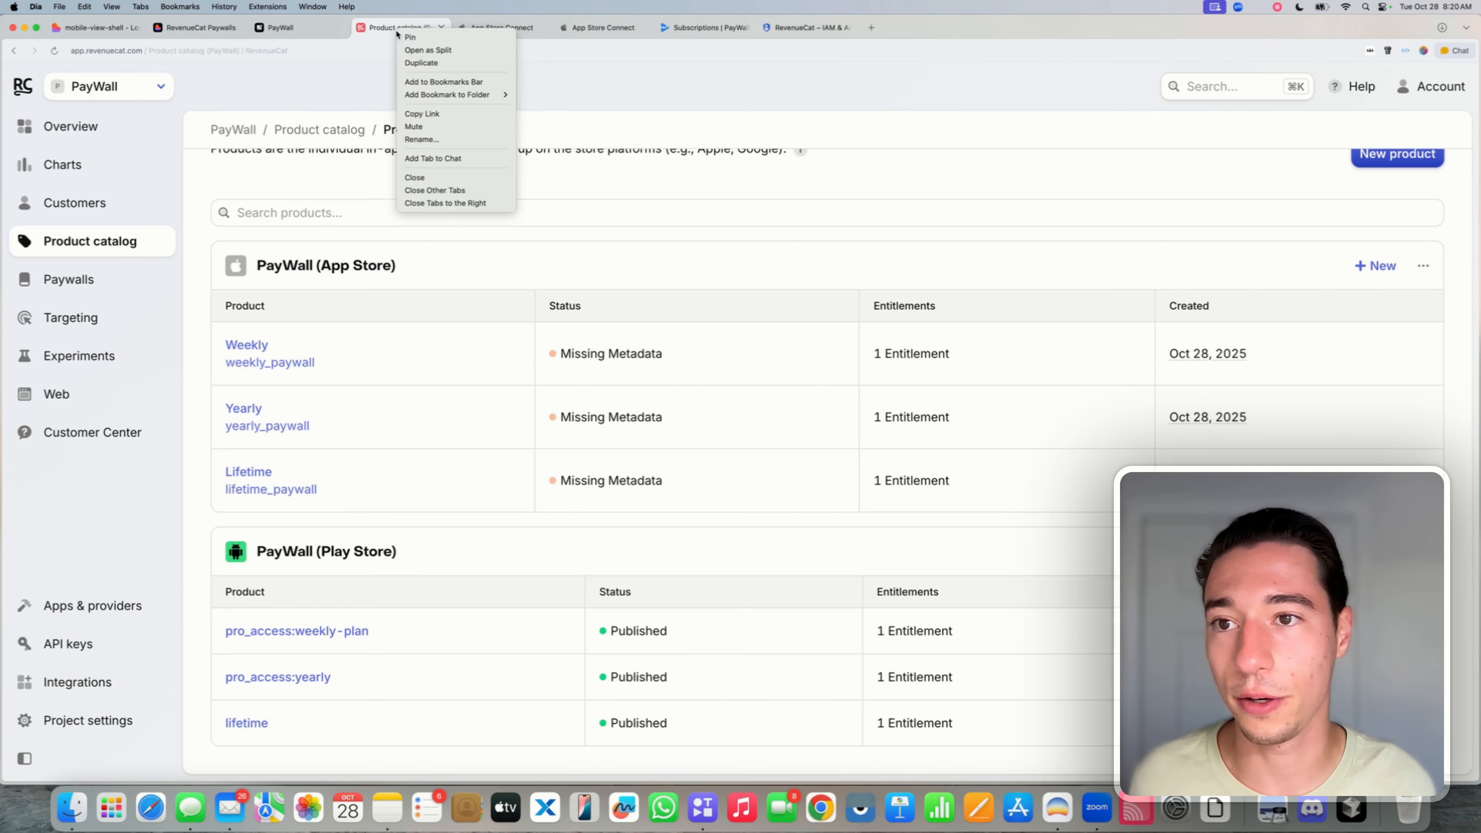
left_click(415, 63)
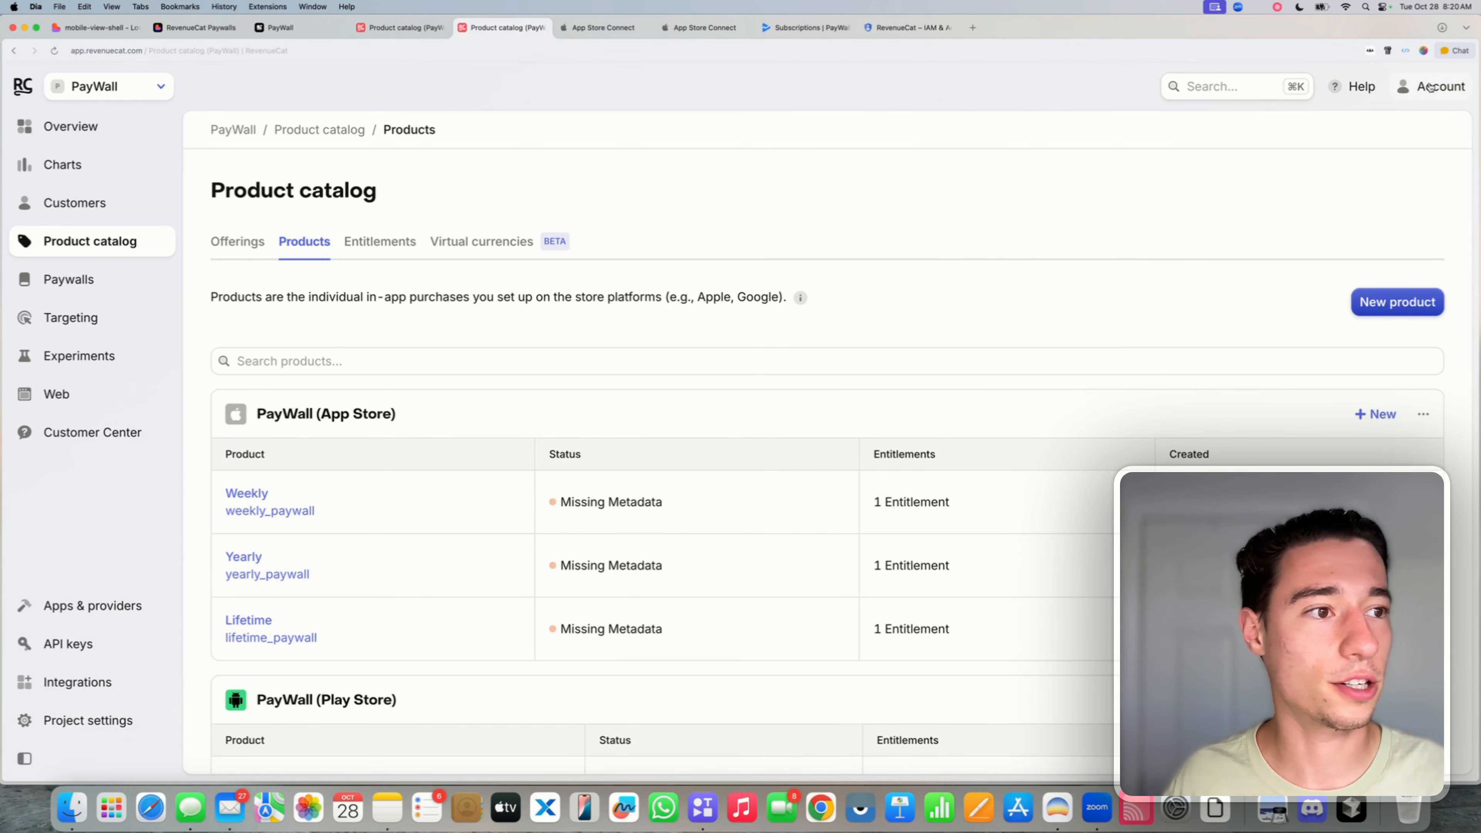
- Search RevenueCat docs for 'webhooks', open Common Webhook Flows and copy its URL
left_click(1362, 87)
left_click(1279, 160)
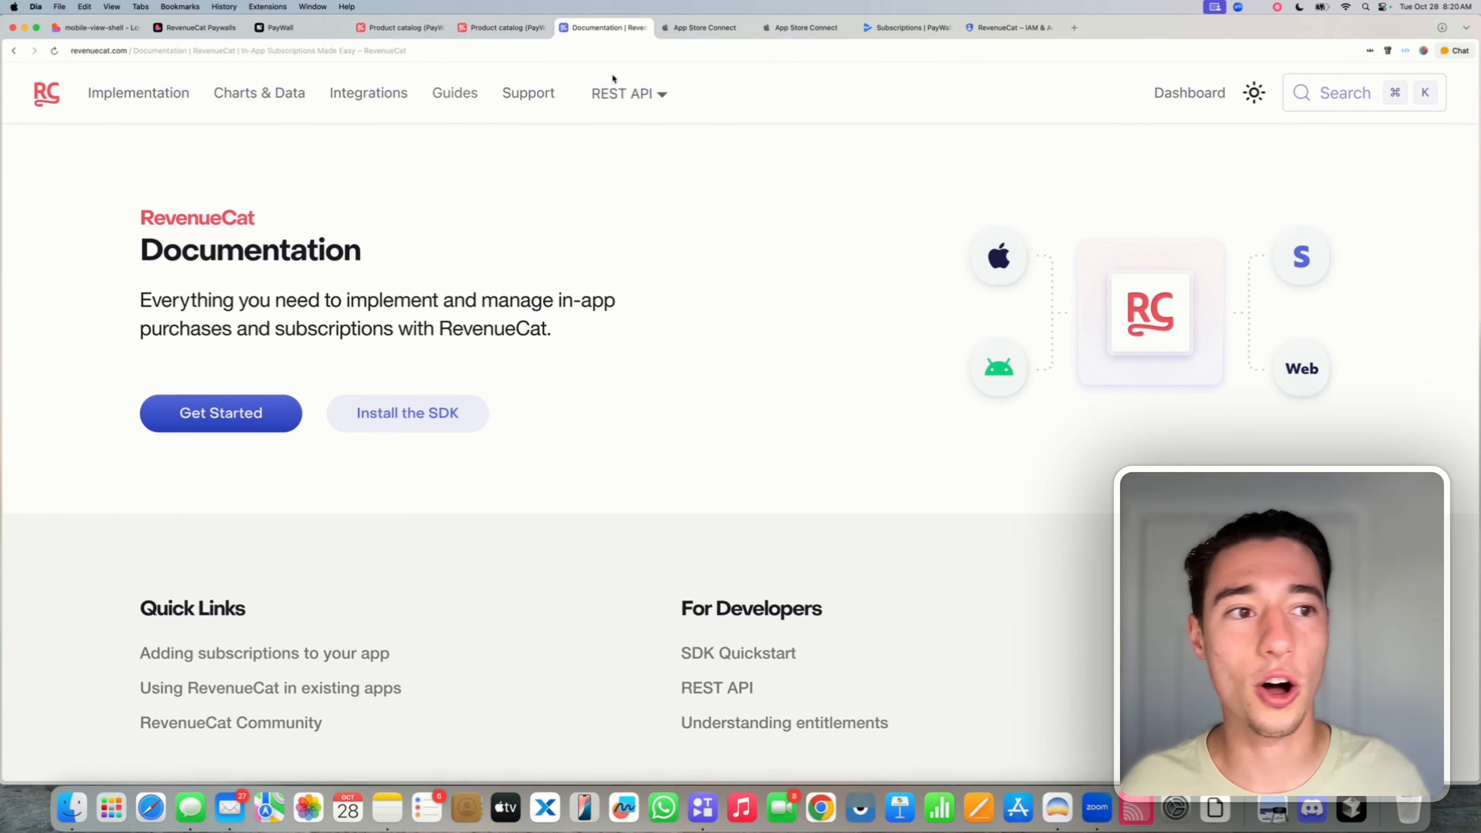
left_click(1351, 95)
type("webhooks")
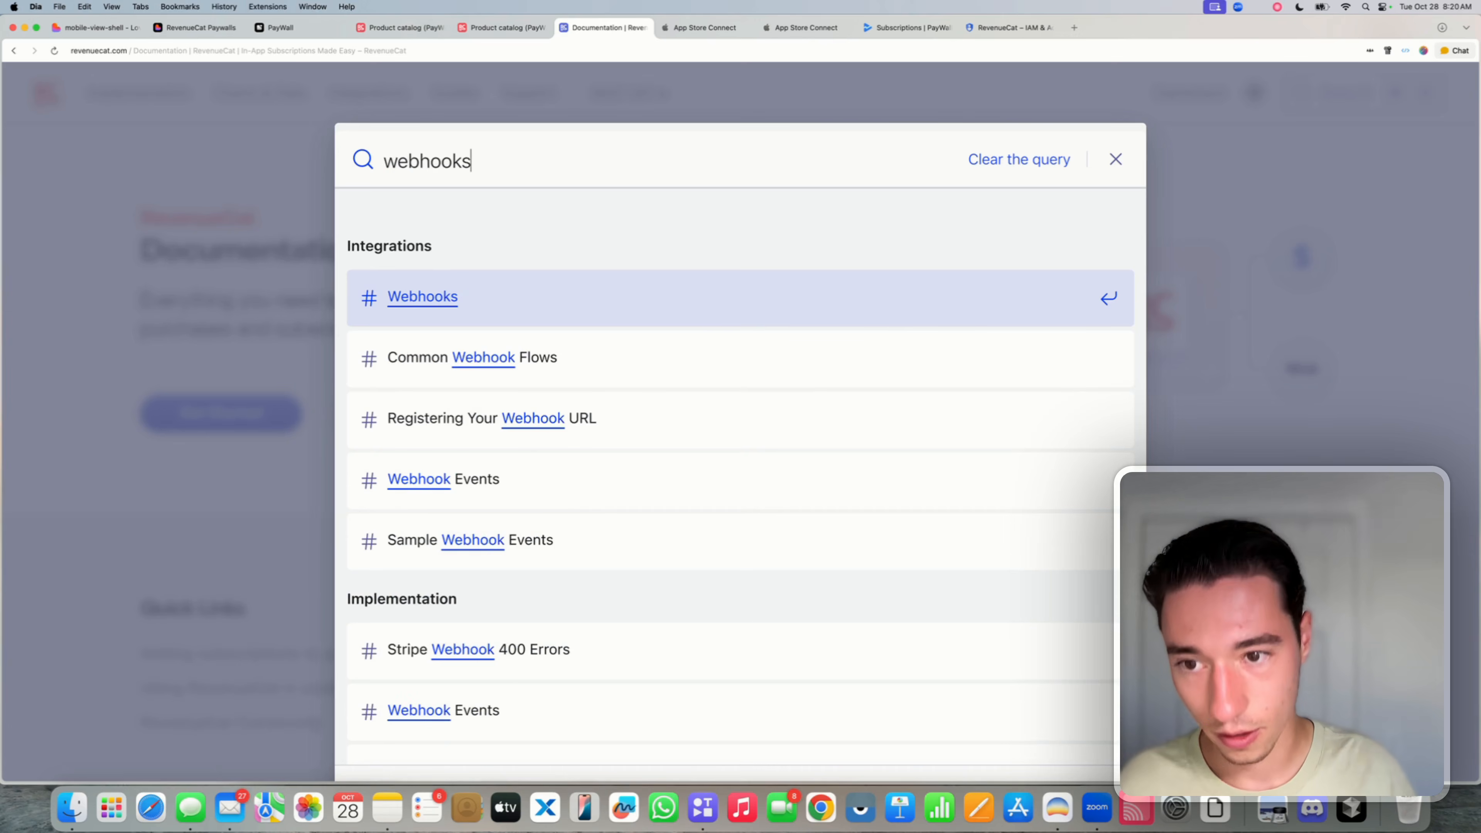
key("Return")
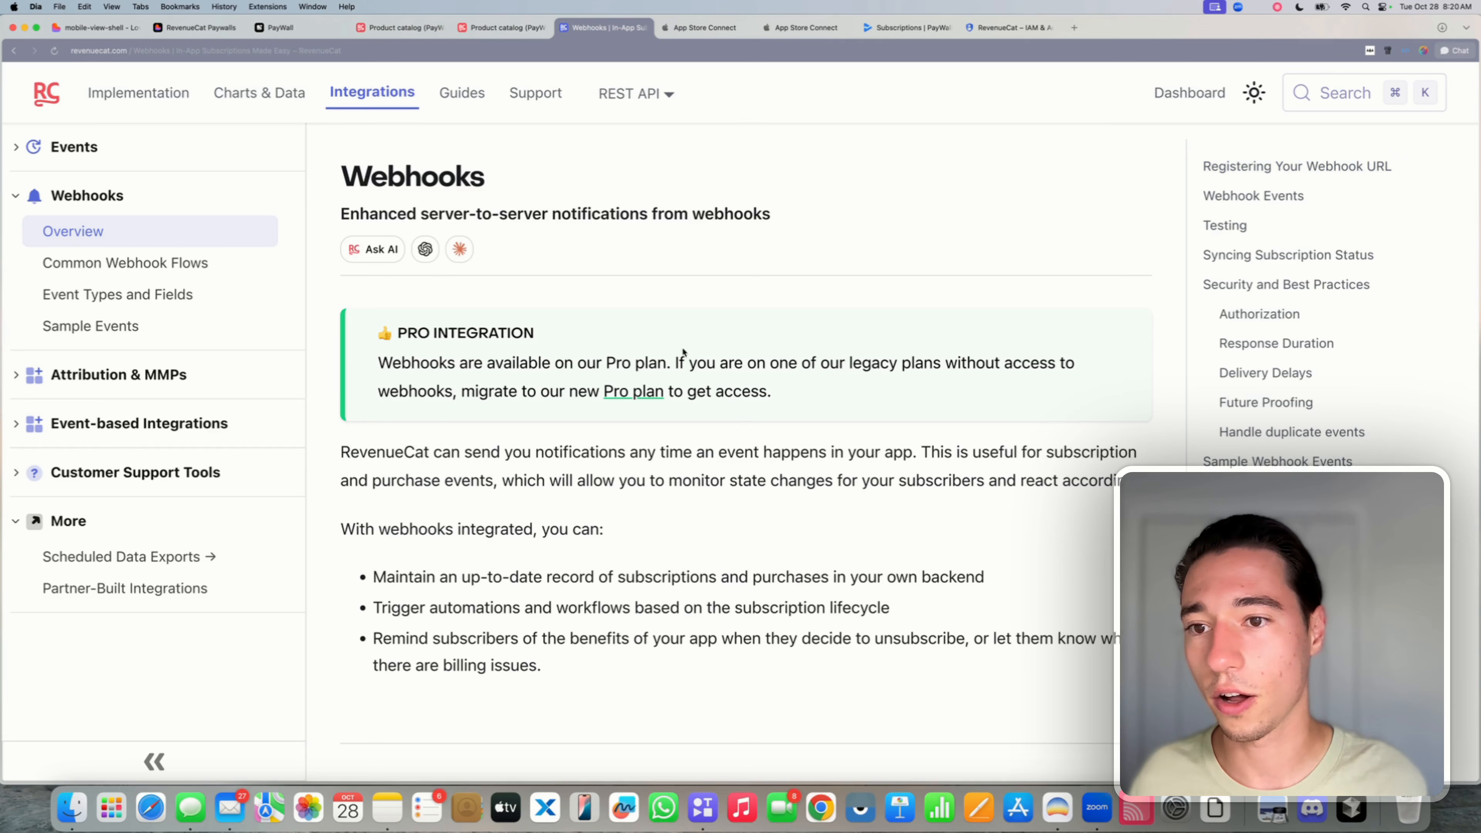
scroll(684, 352, "down", 20)
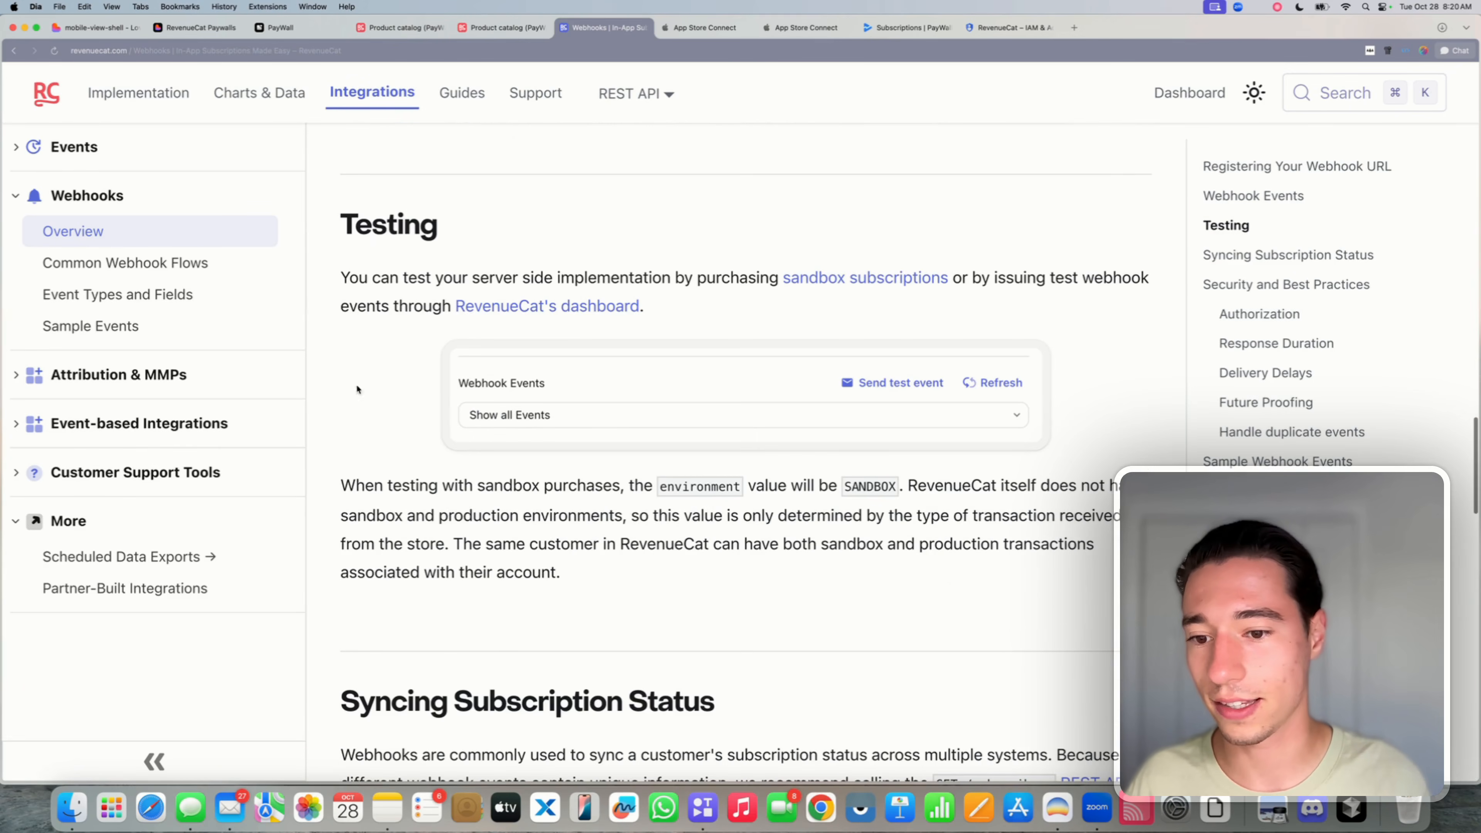
left_click(123, 269)
scroll(330, 339, "down", 9)
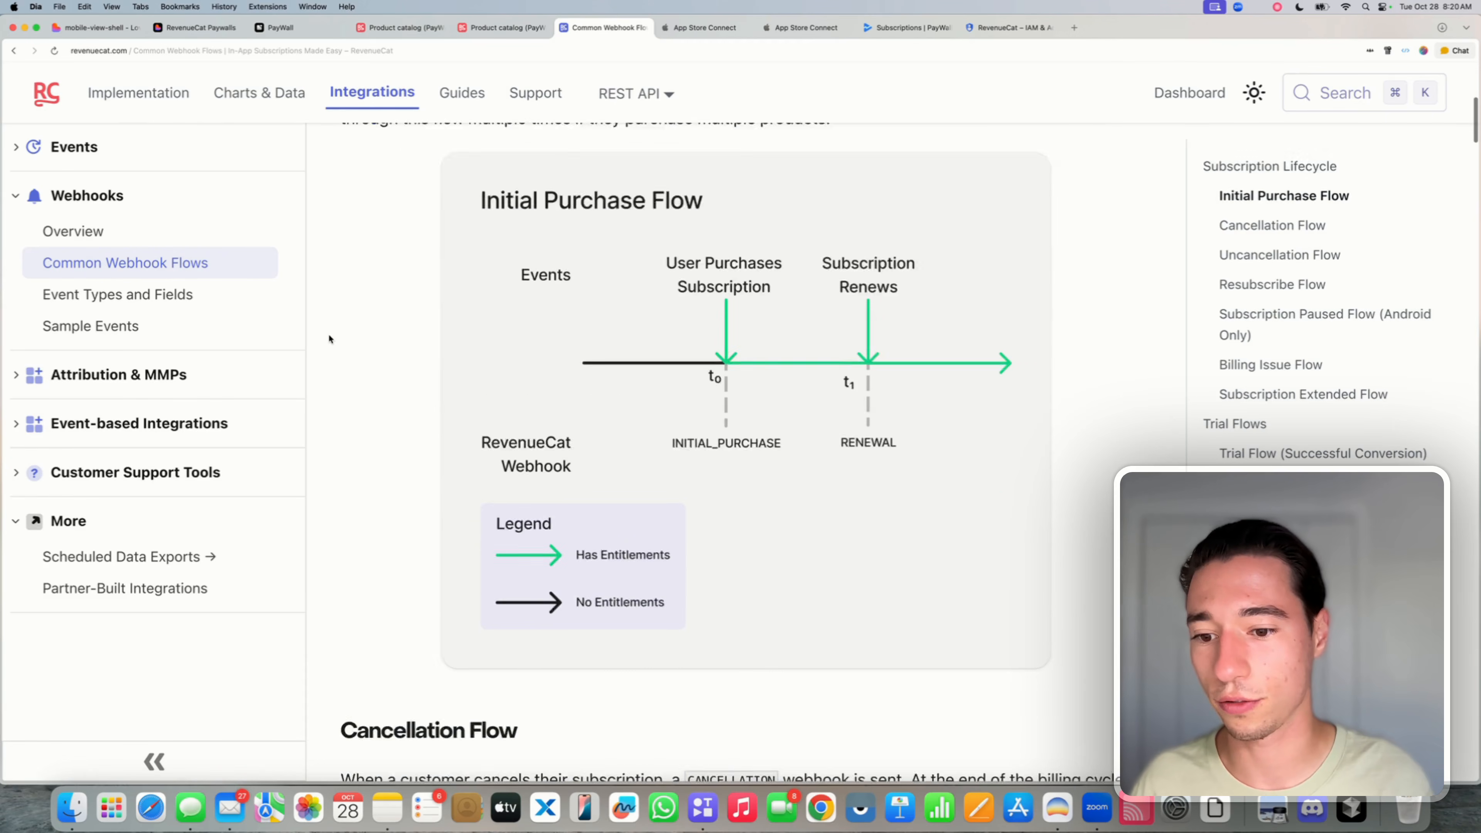
left_click(225, 51)
key("super+c")
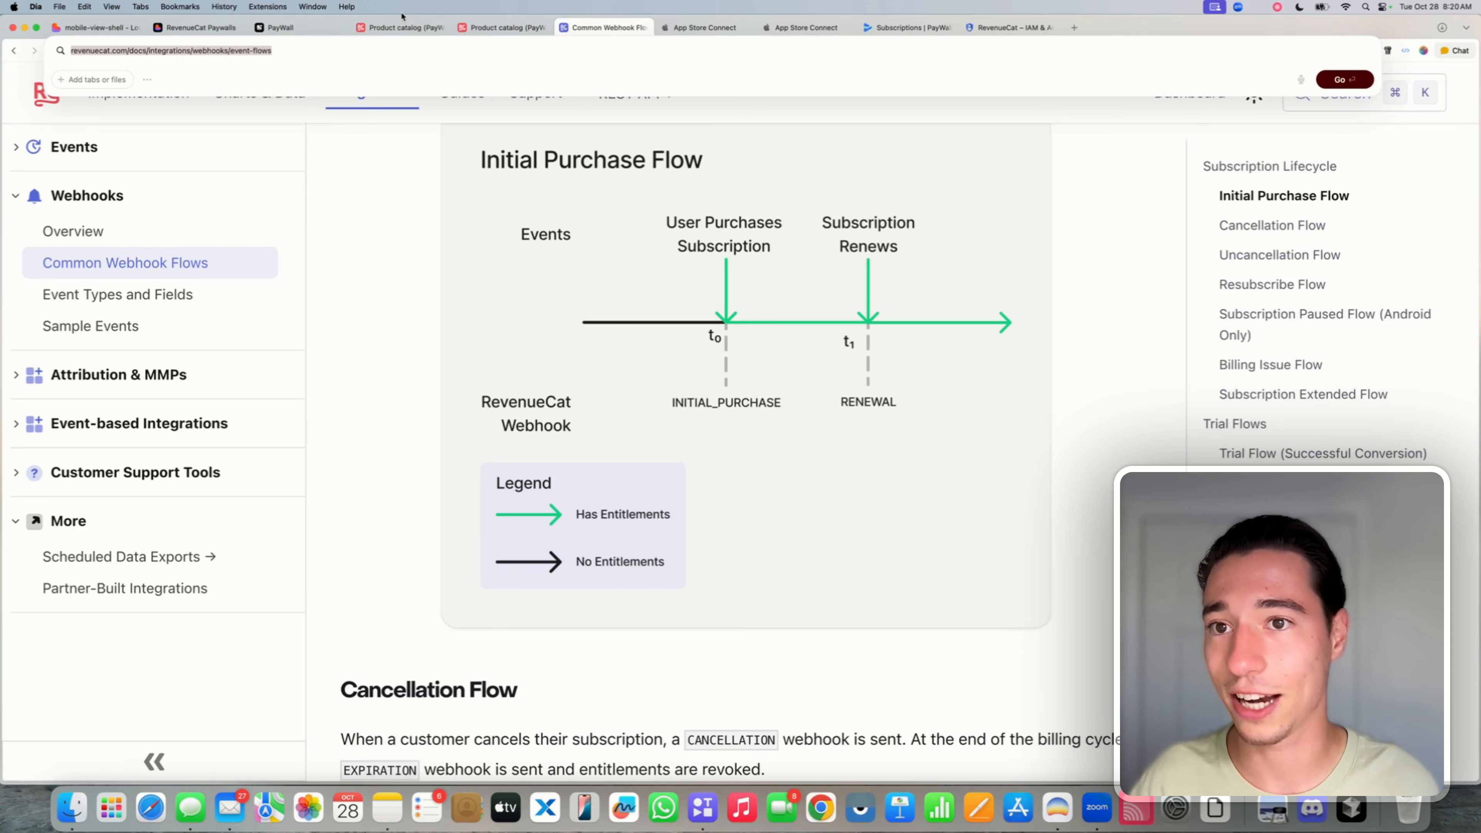
left_click(166, 28)
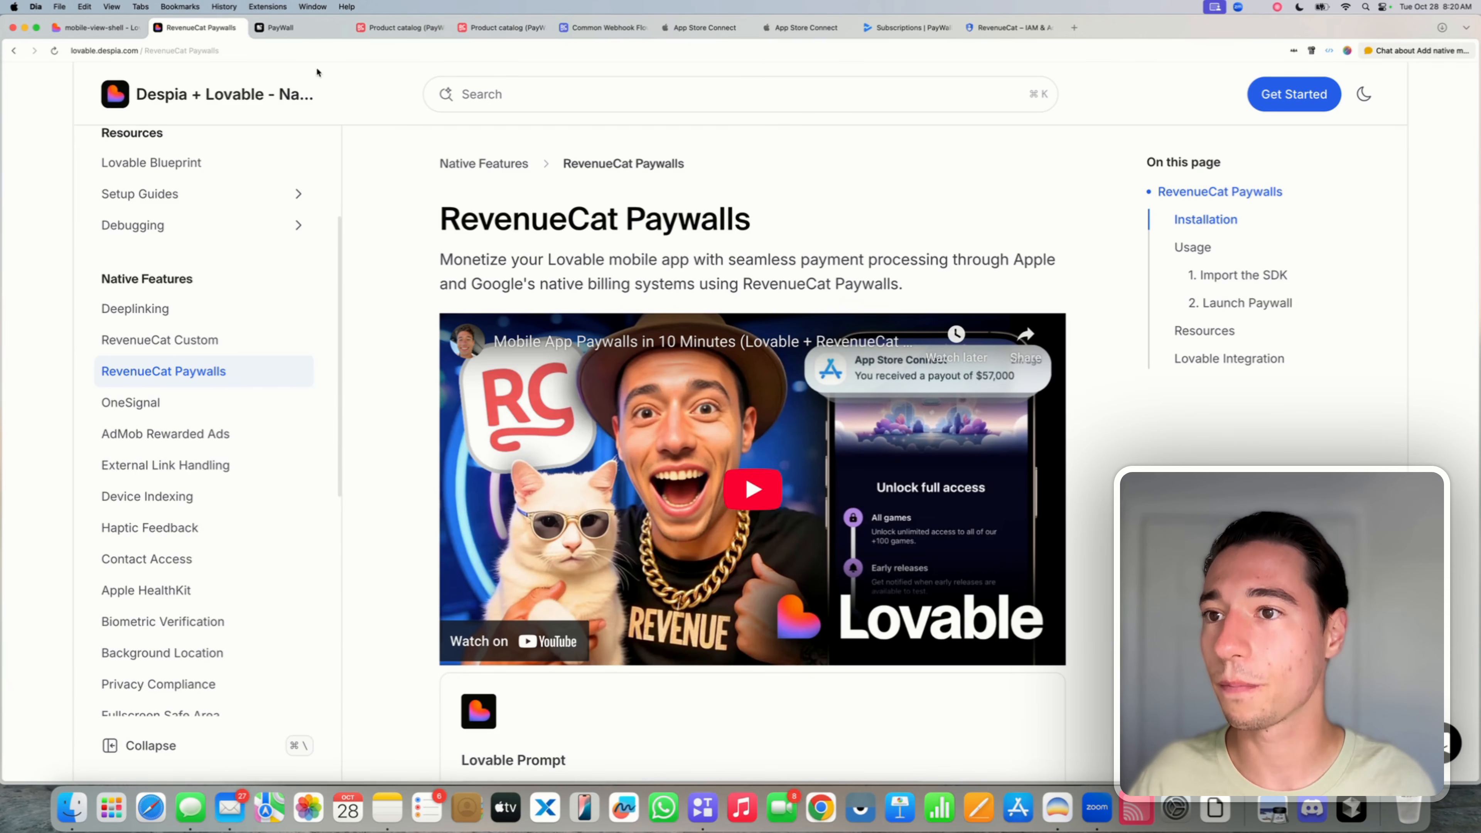
left_click(290, 26)
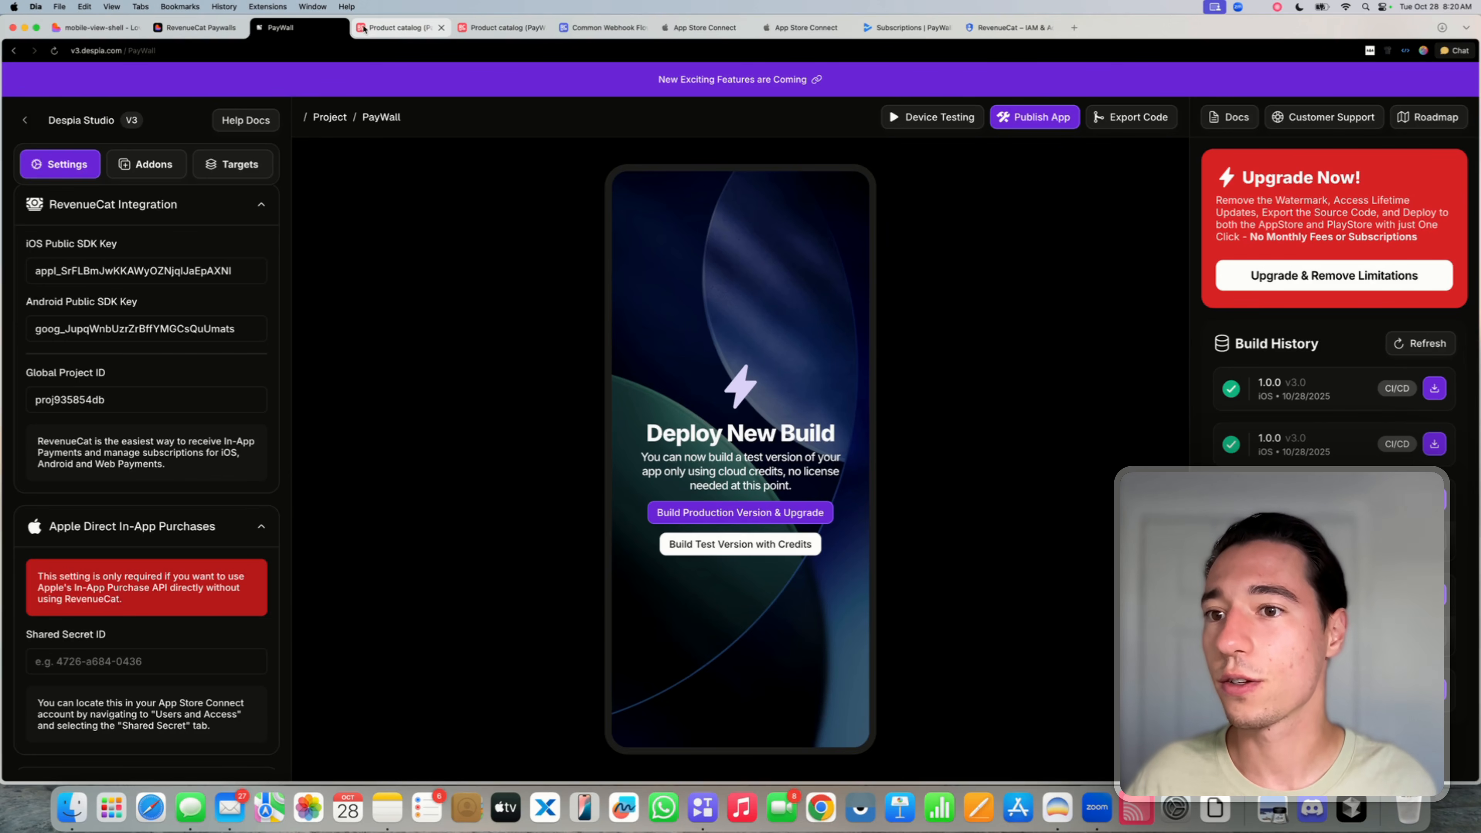
- Start a 'From RC's Docs:' list with the Common Webhook Flows link as item 1
left_click(96, 28)
type("F")
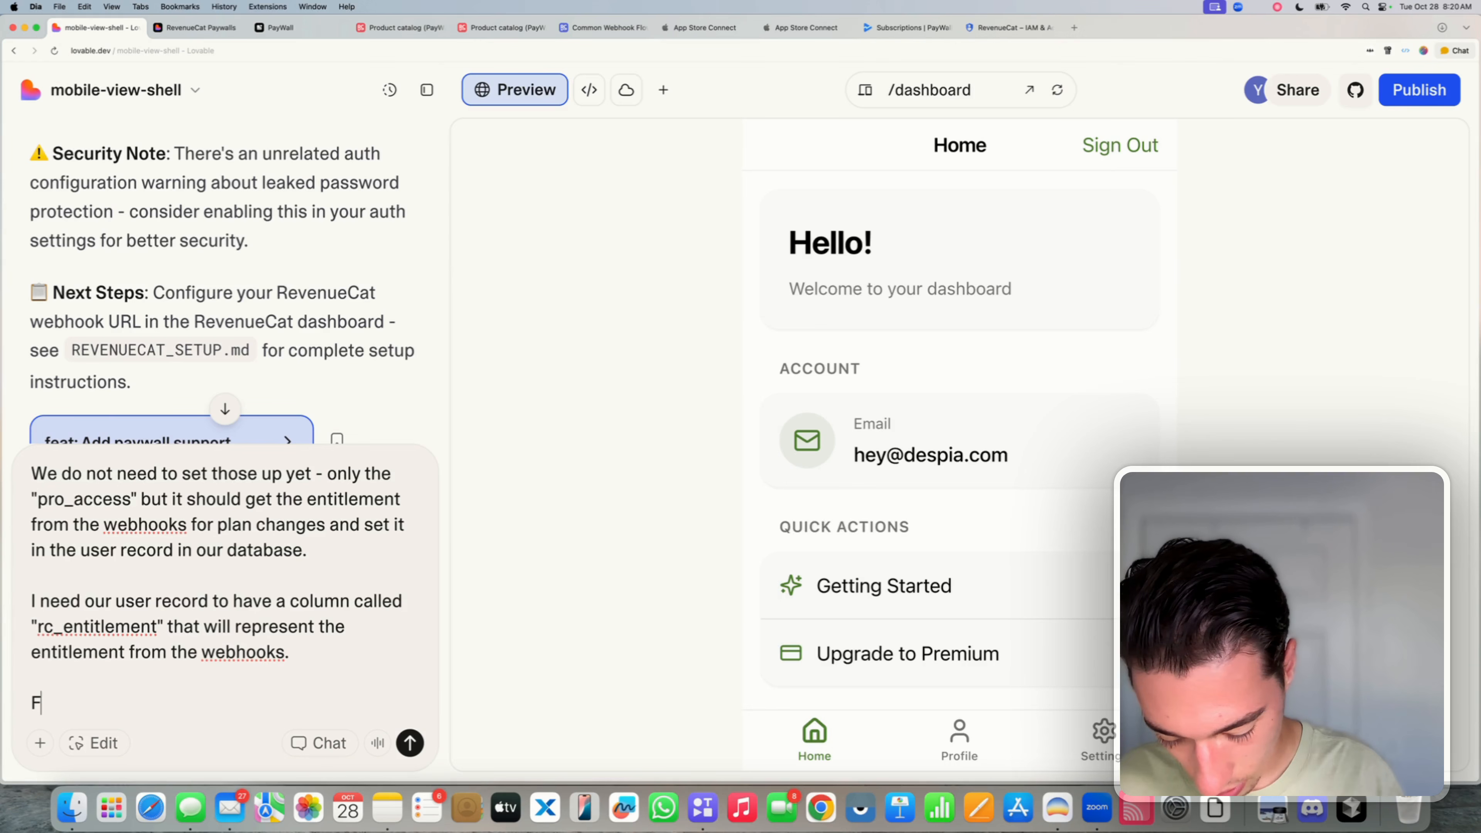
type("rom RC")
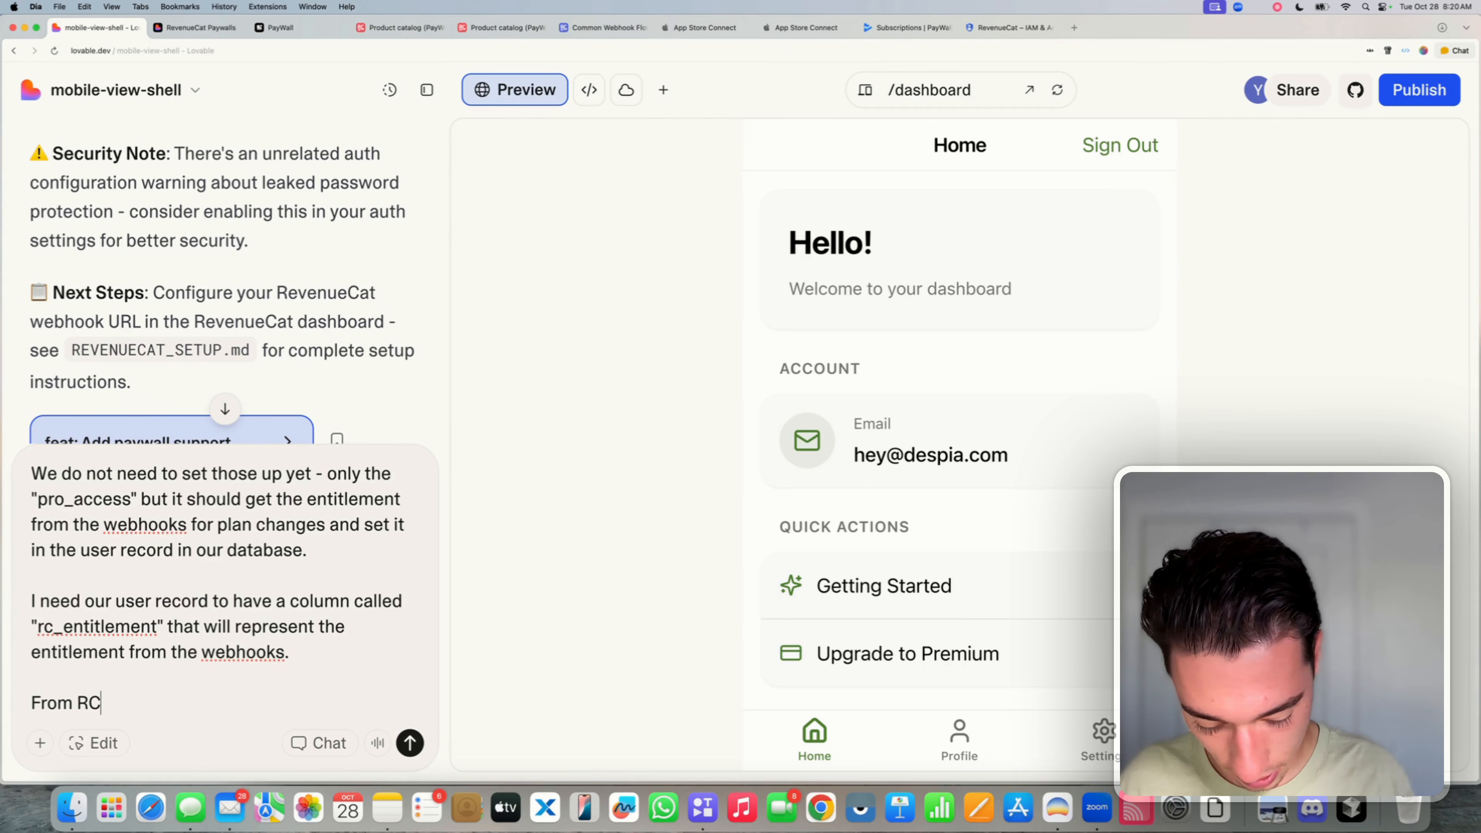
type("'s Docs:")
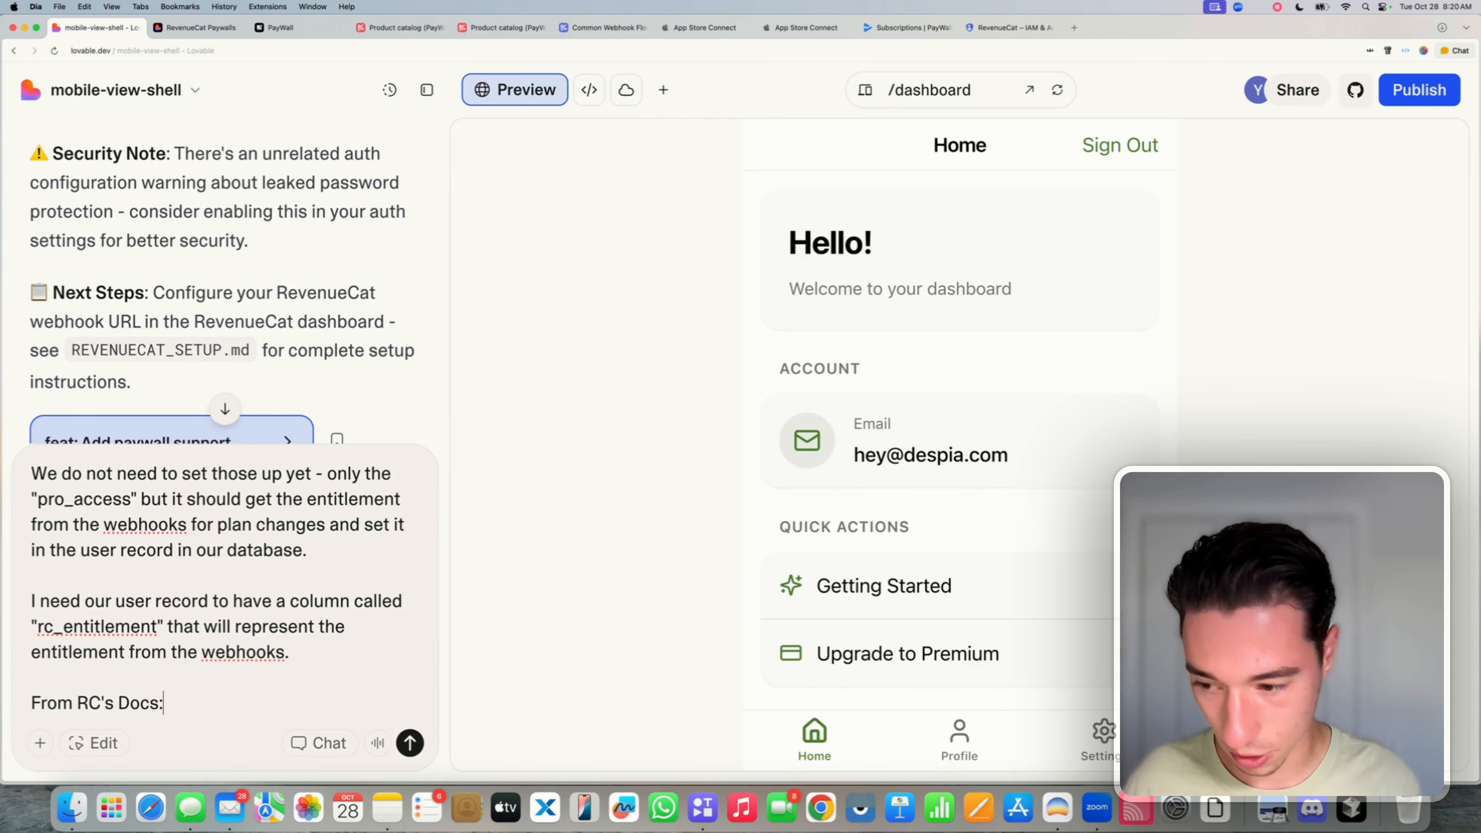
key("shift+Return")
key("shift+Return")
type("1. Comm")
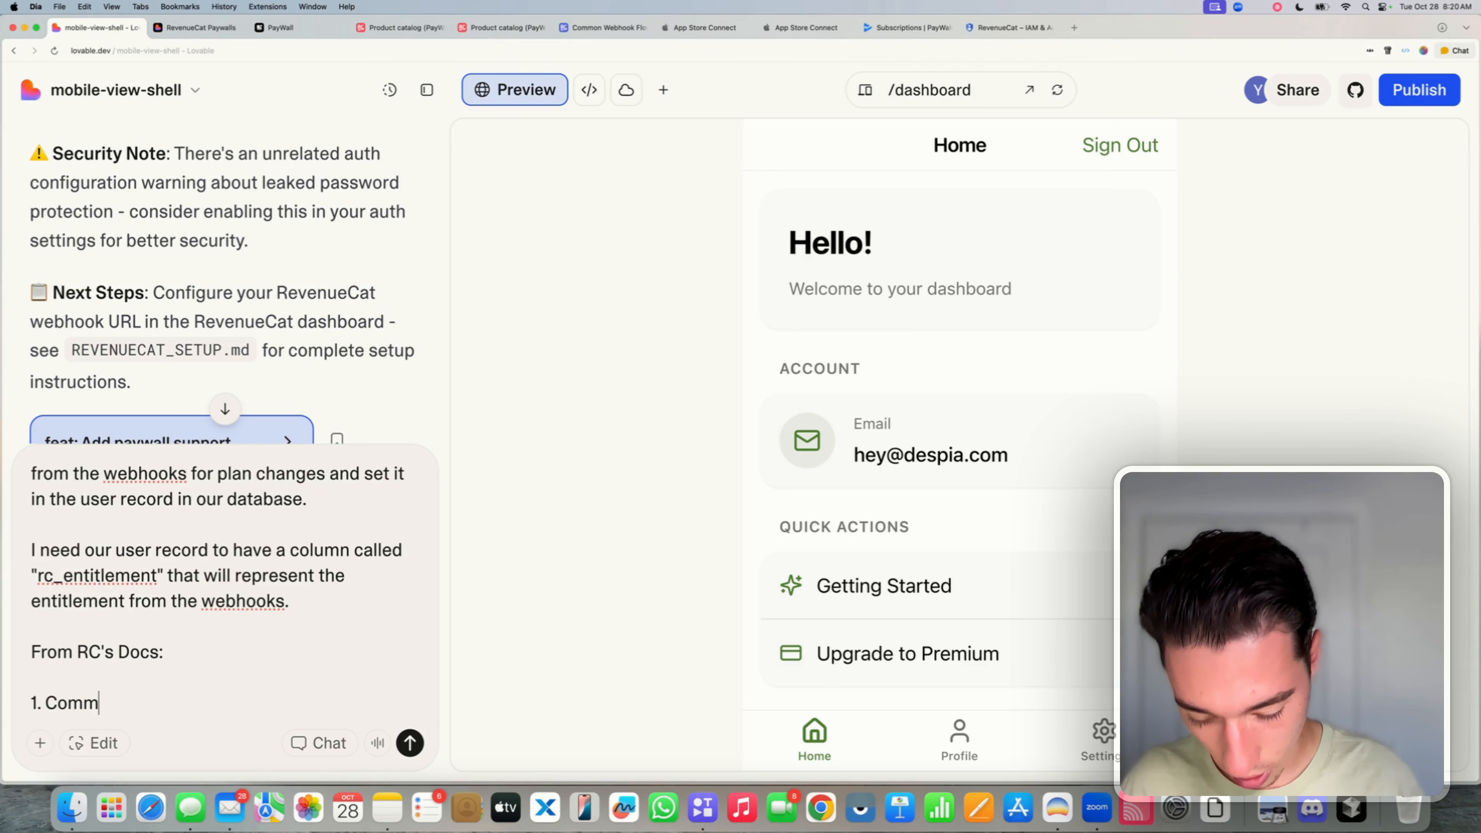
type("on Webhook Flows")
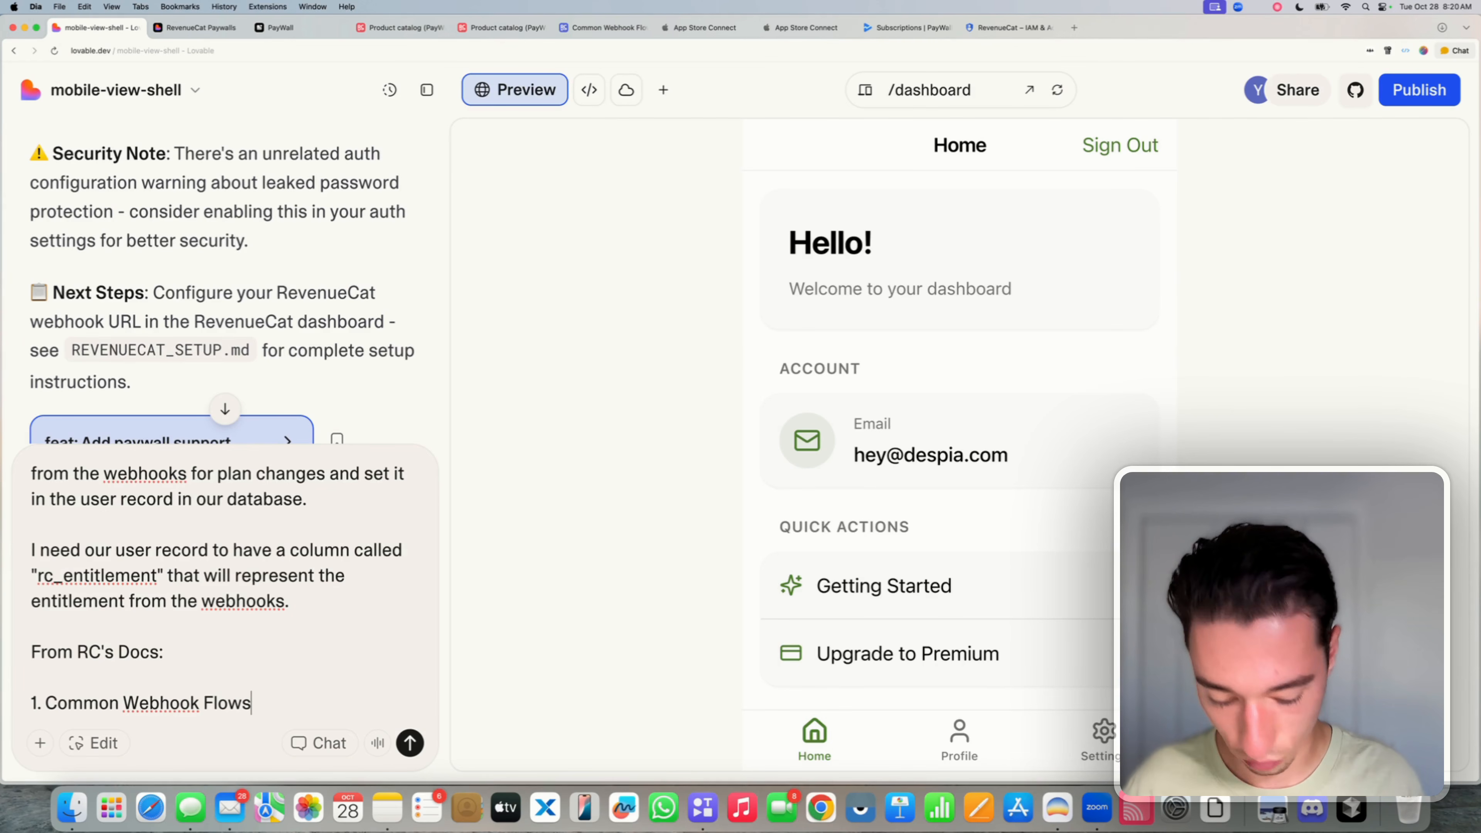
type(":")
key("super+v")
key("shift+Return")
key("shift+Return")
type("1")
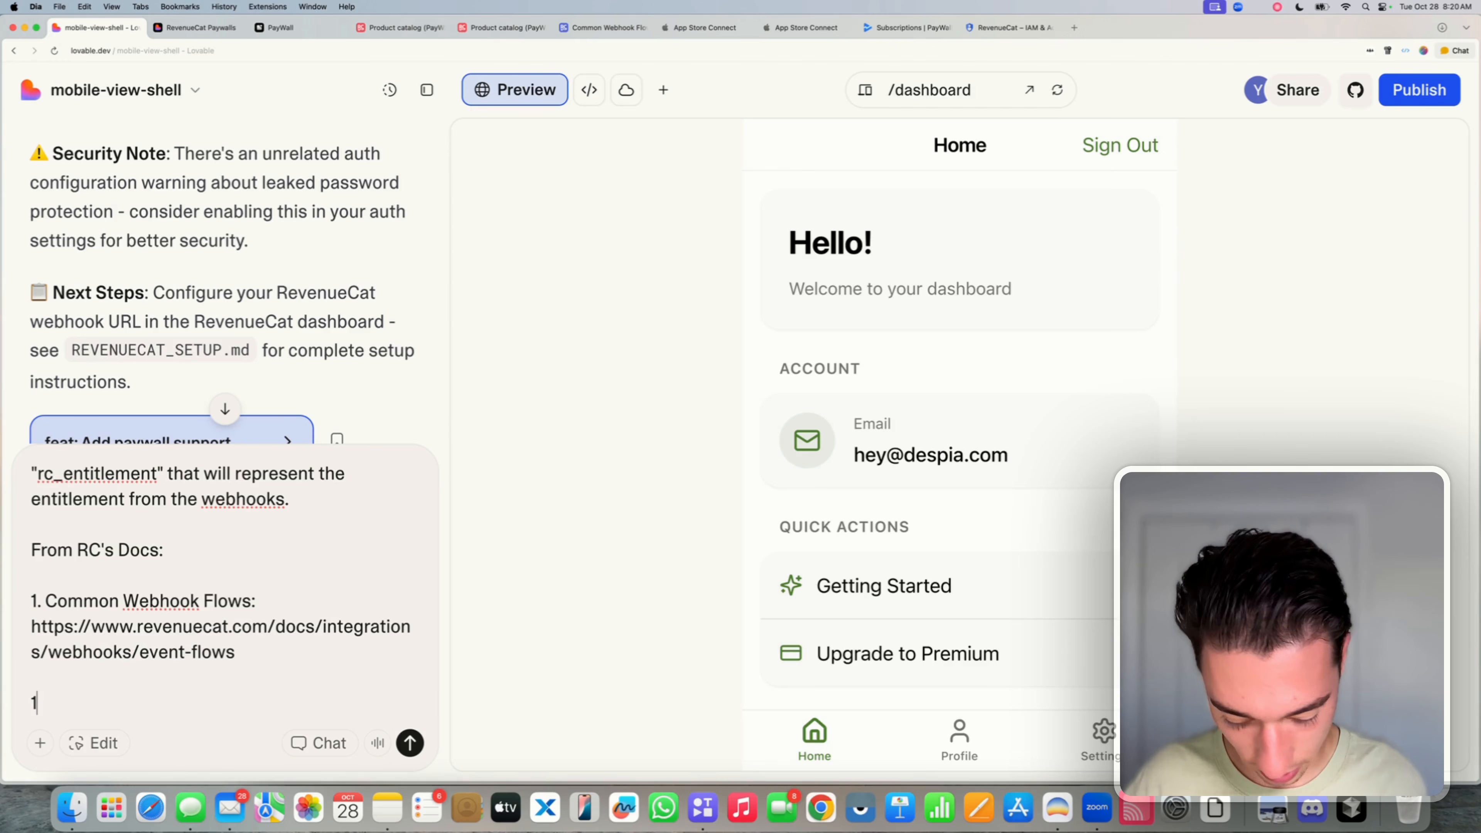
type("3")
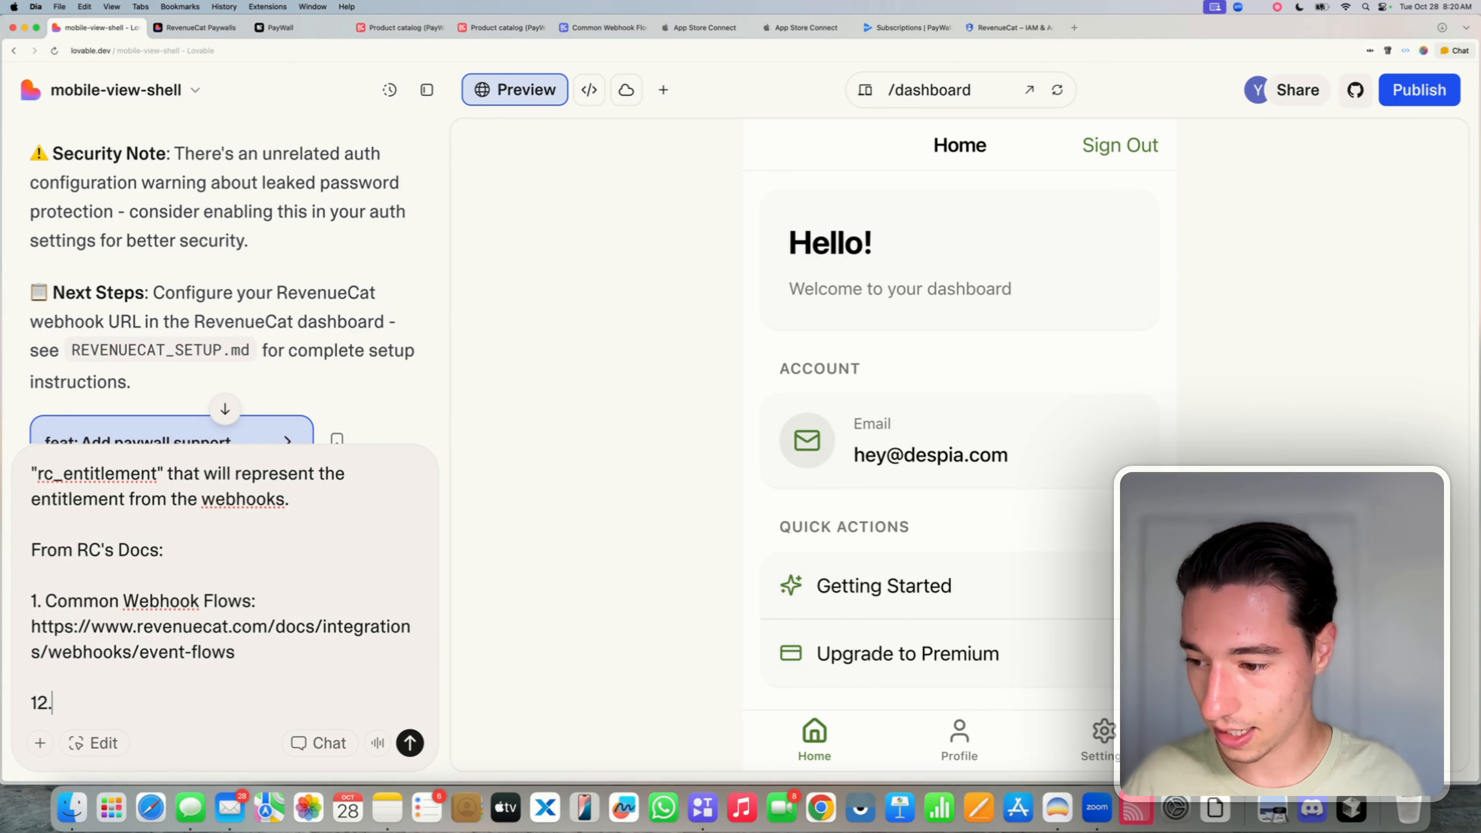
type("2.")
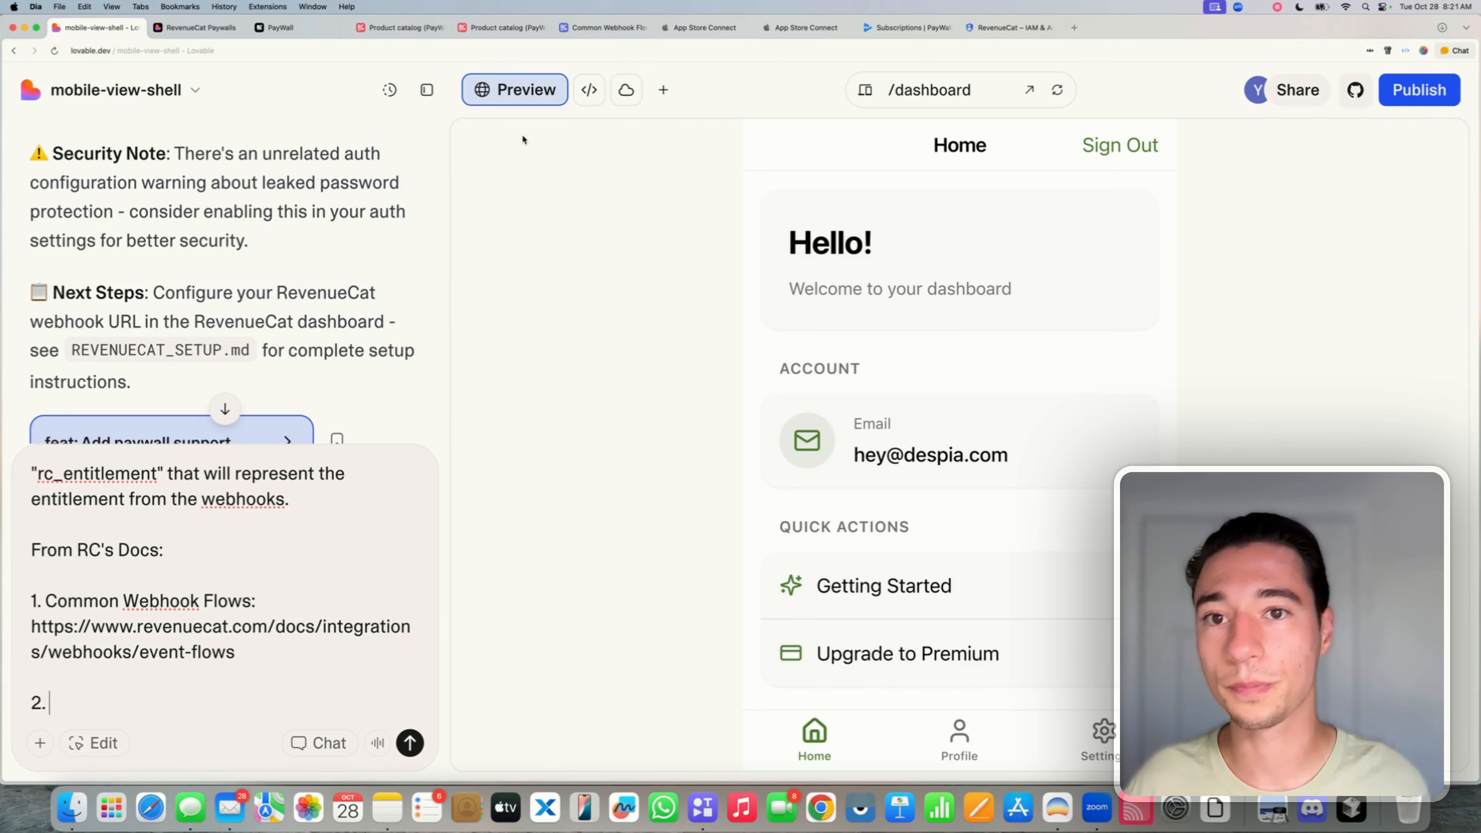
- Copy the Event Types and Fields docs link, paste it under 'Event Types:', and send the prompt
left_click(461, 28)
left_click(377, 36)
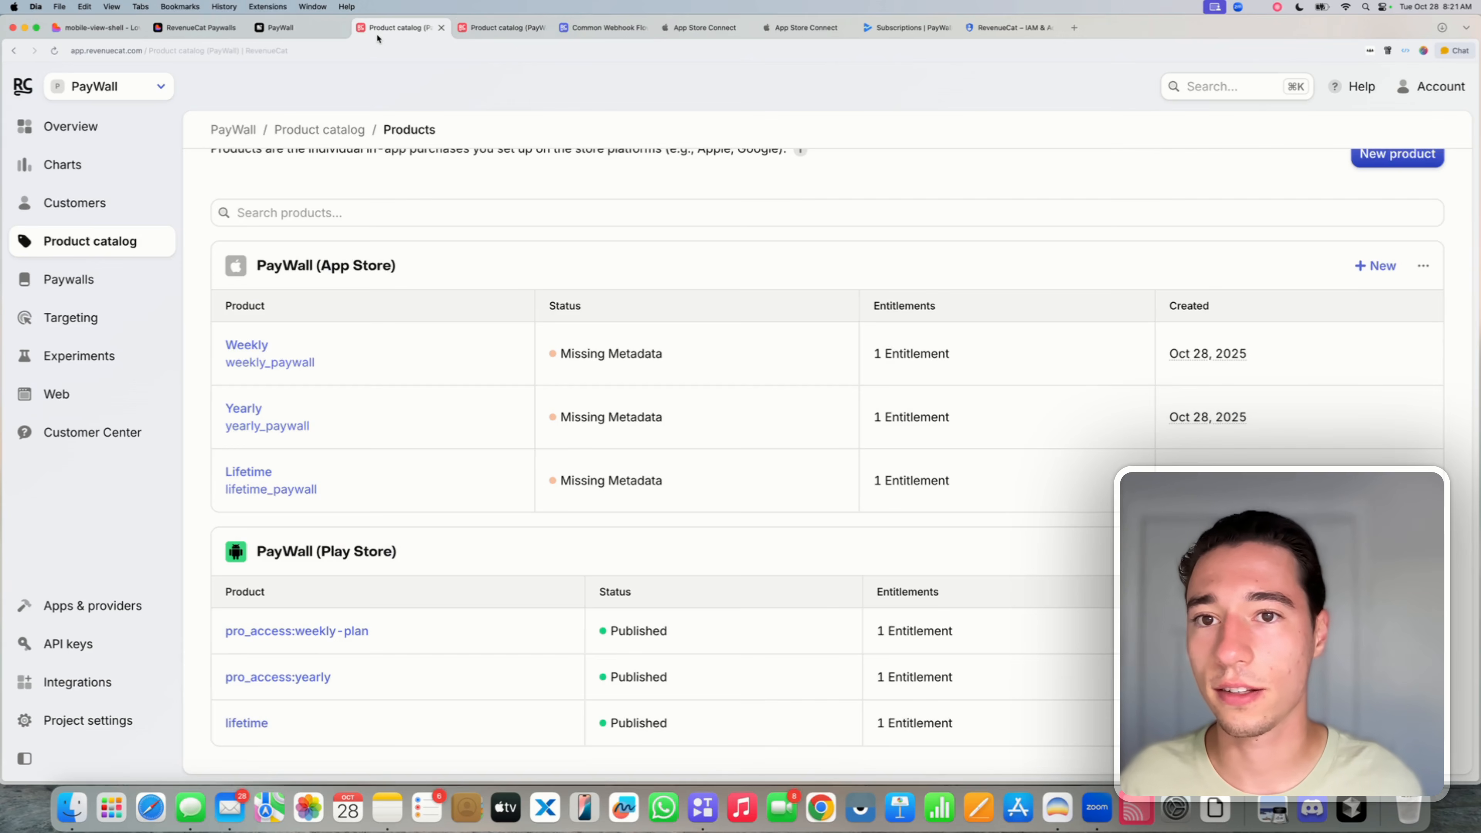
left_click(582, 32)
left_click(542, 28)
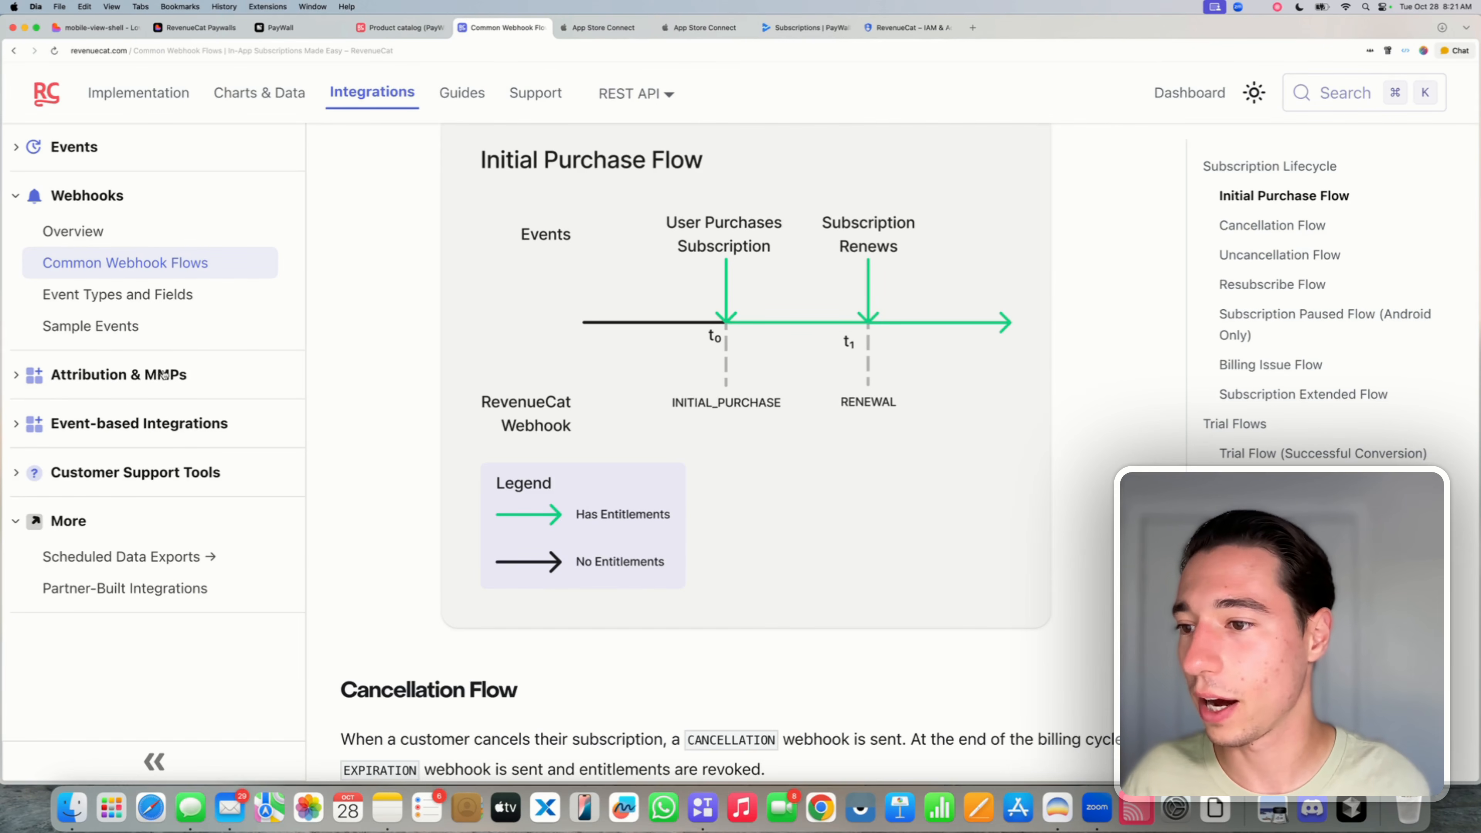
left_click(135, 294)
left_click(199, 51)
key("super+c")
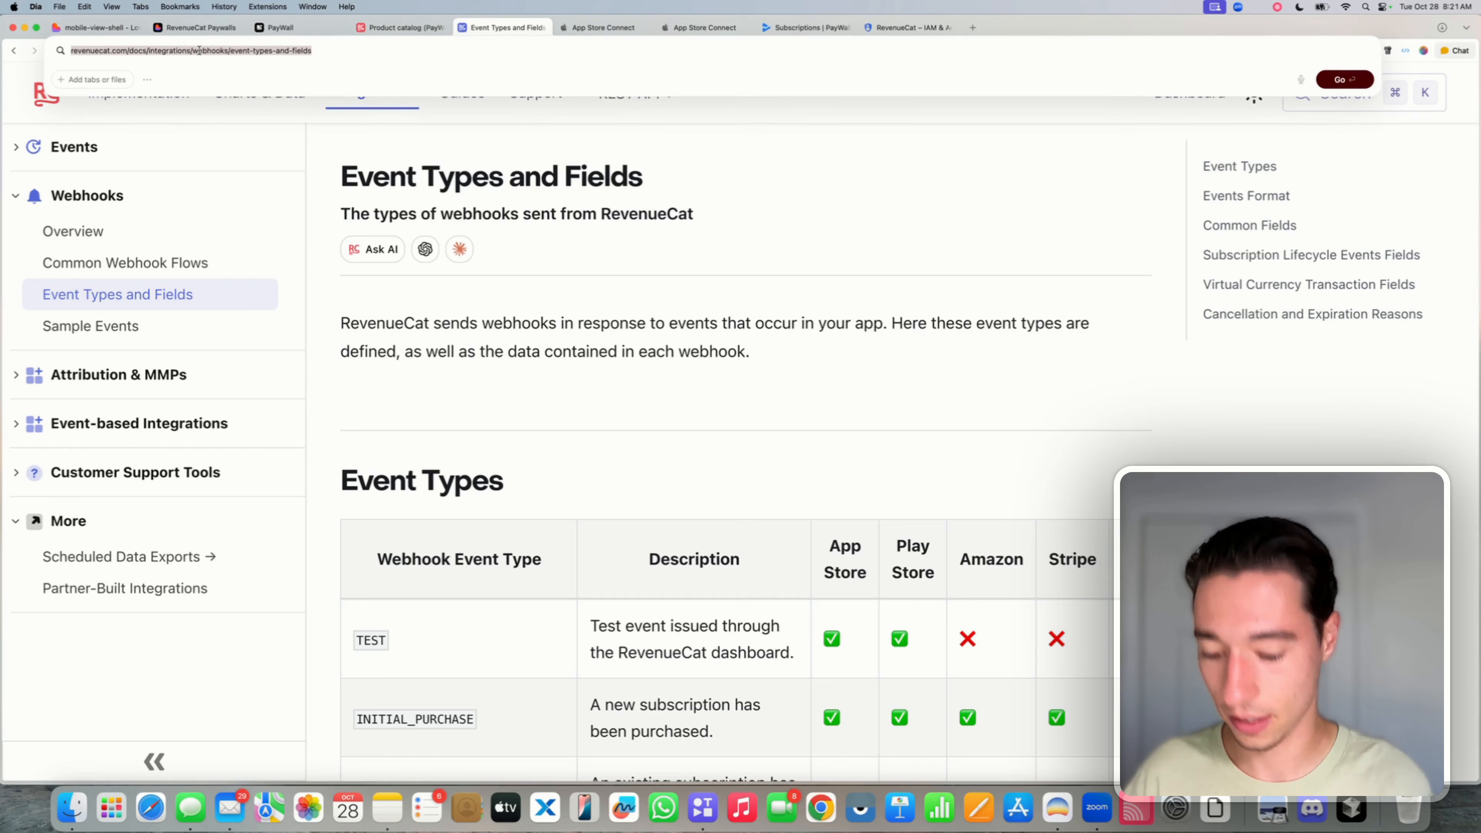
left_click(96, 27)
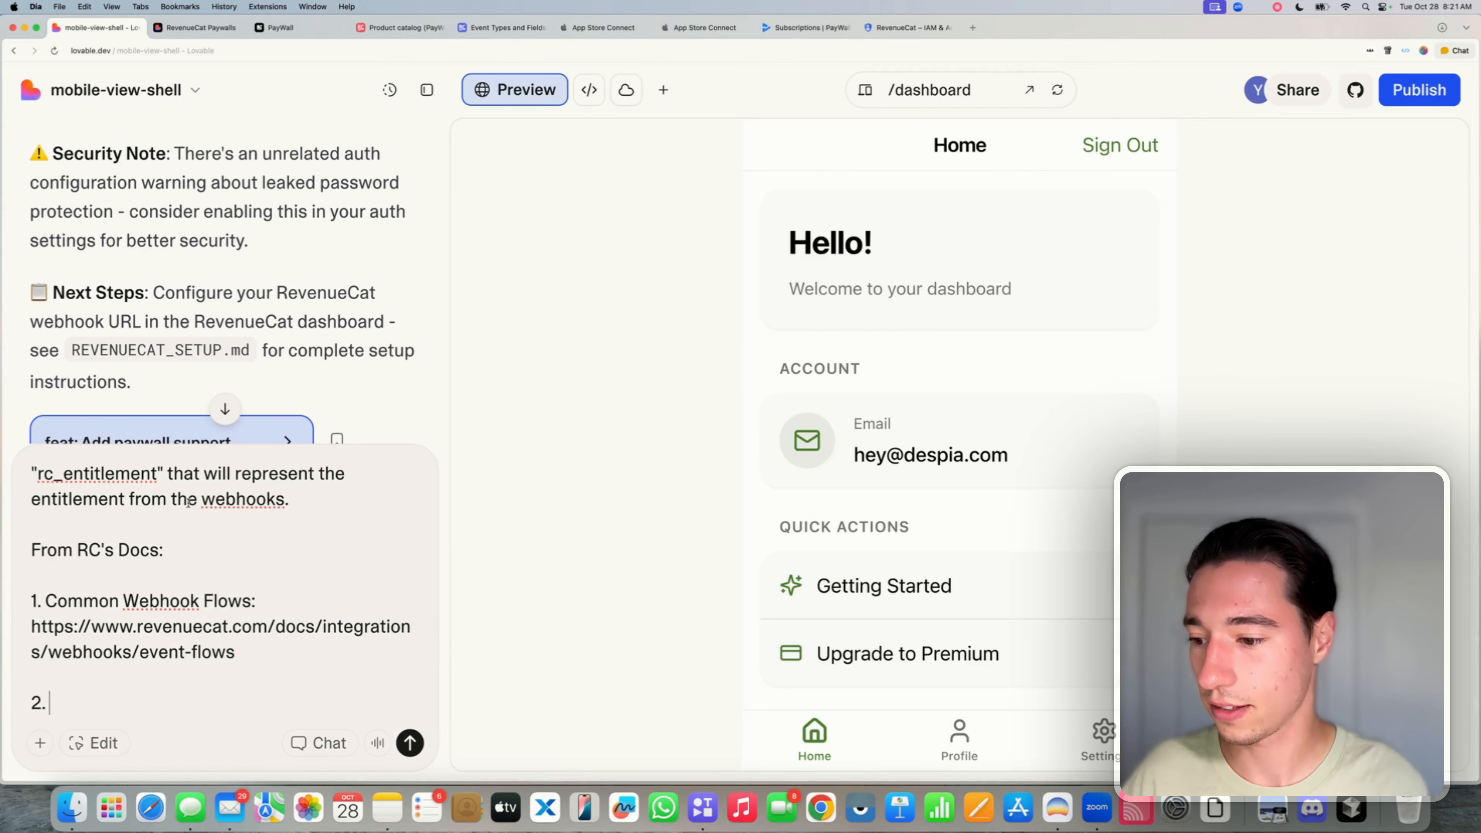
type("Event T")
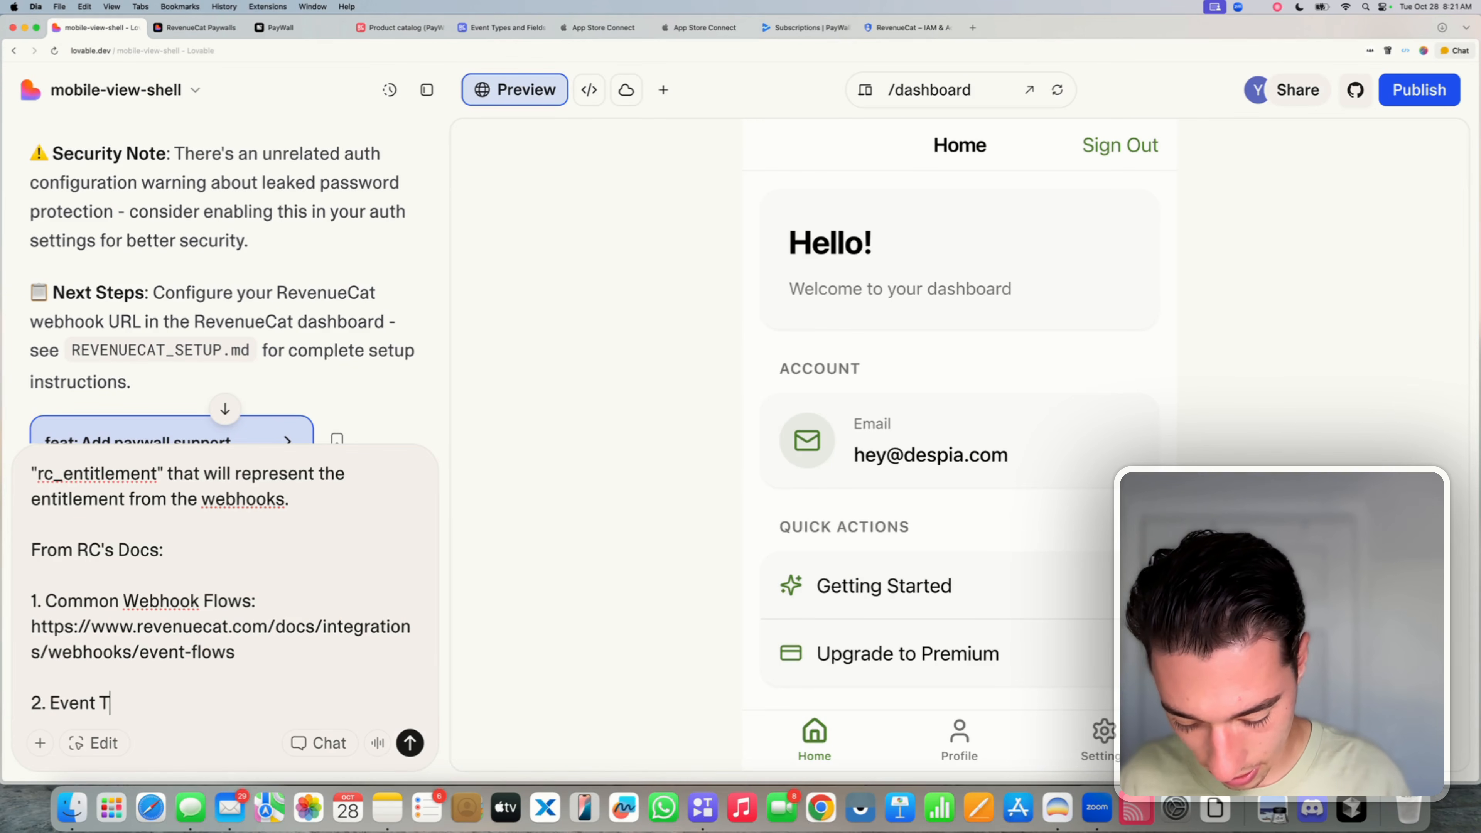
type("ypes:")
key("super+v")
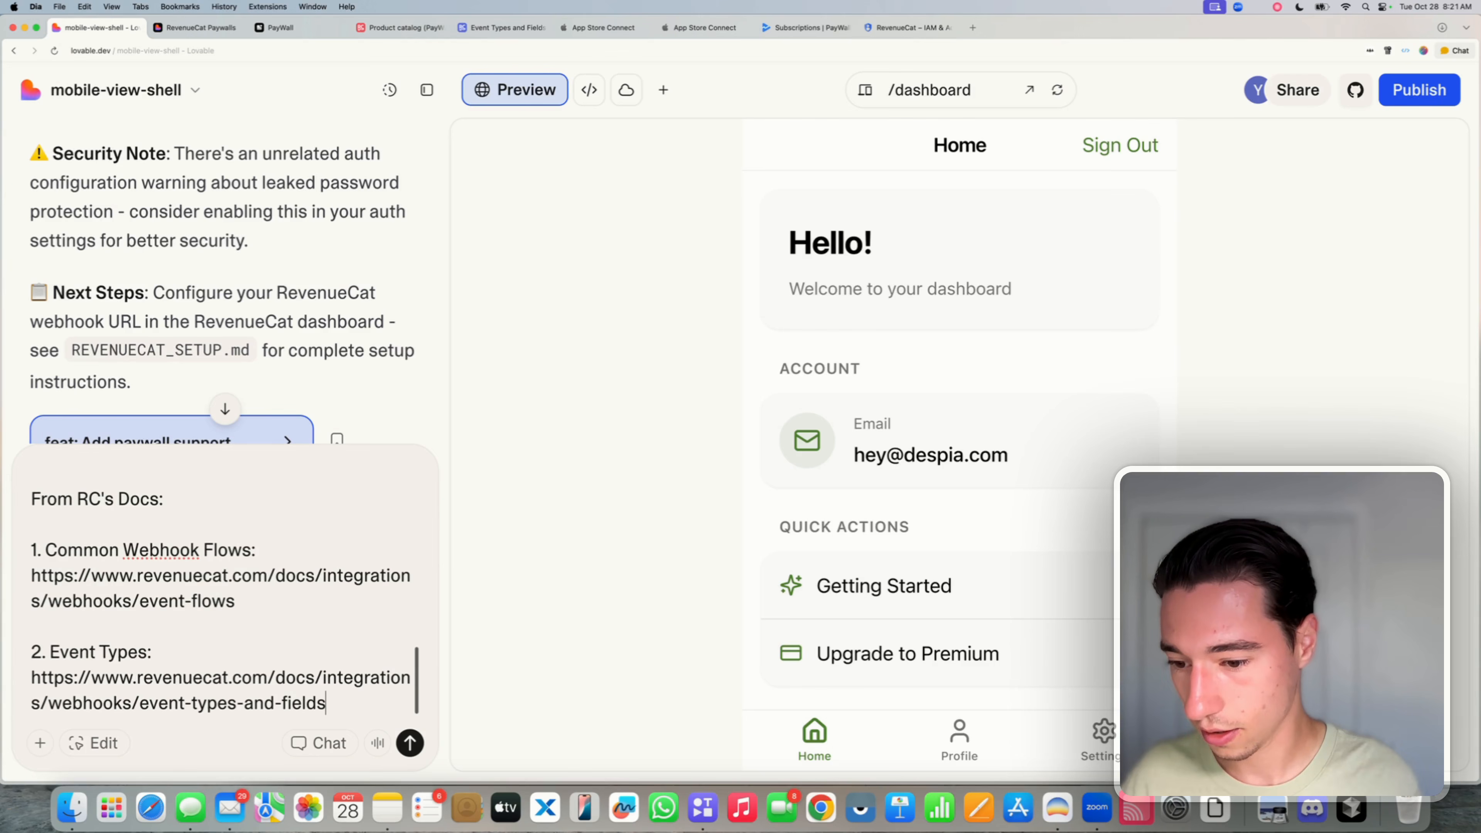
key("Return")
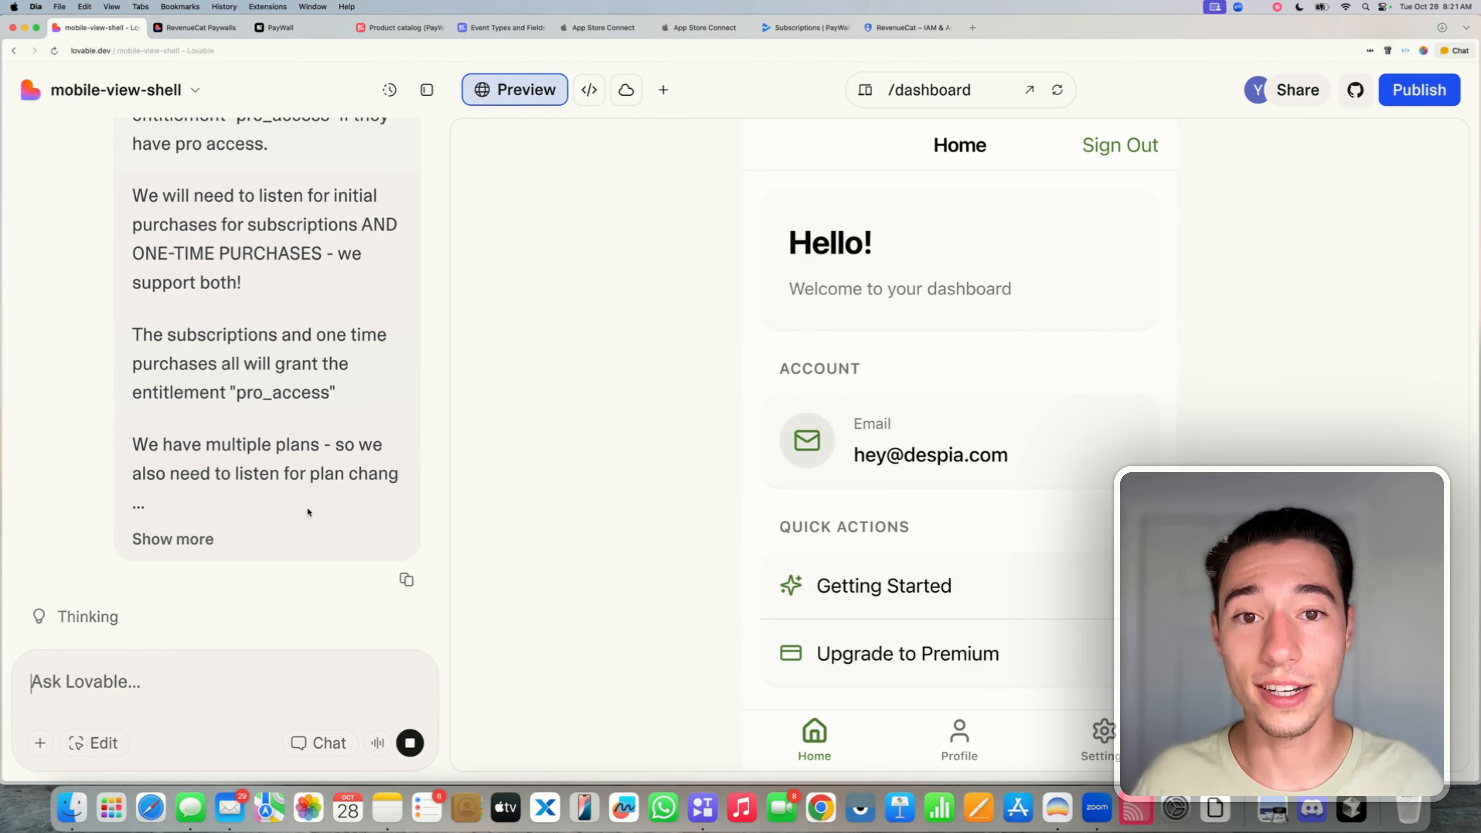
- Review the Initial Purchase, Renewal and Cancellation sample payloads, then close the Sample Events tab
left_click(502, 28)
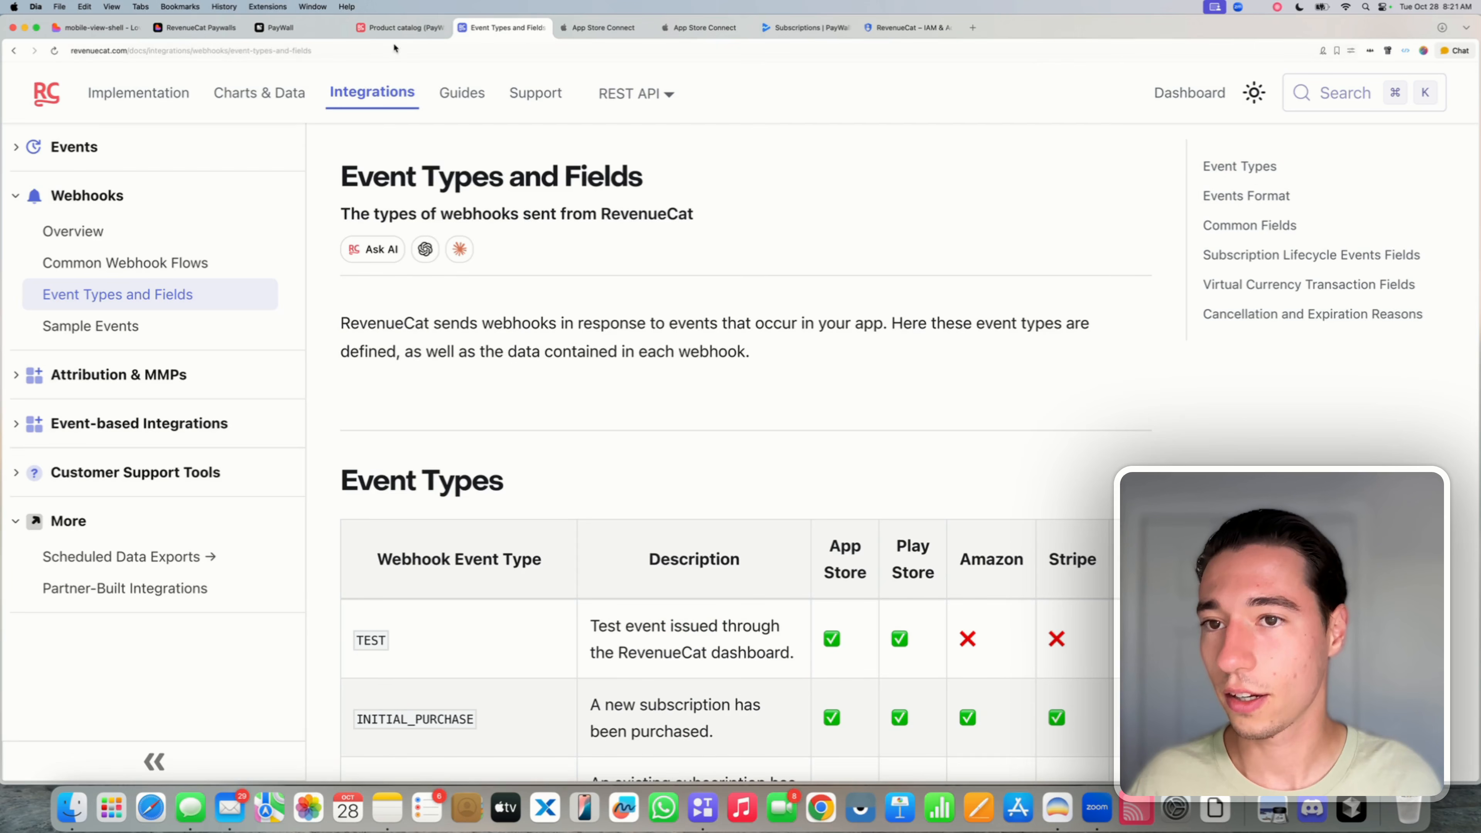
left_click(115, 330)
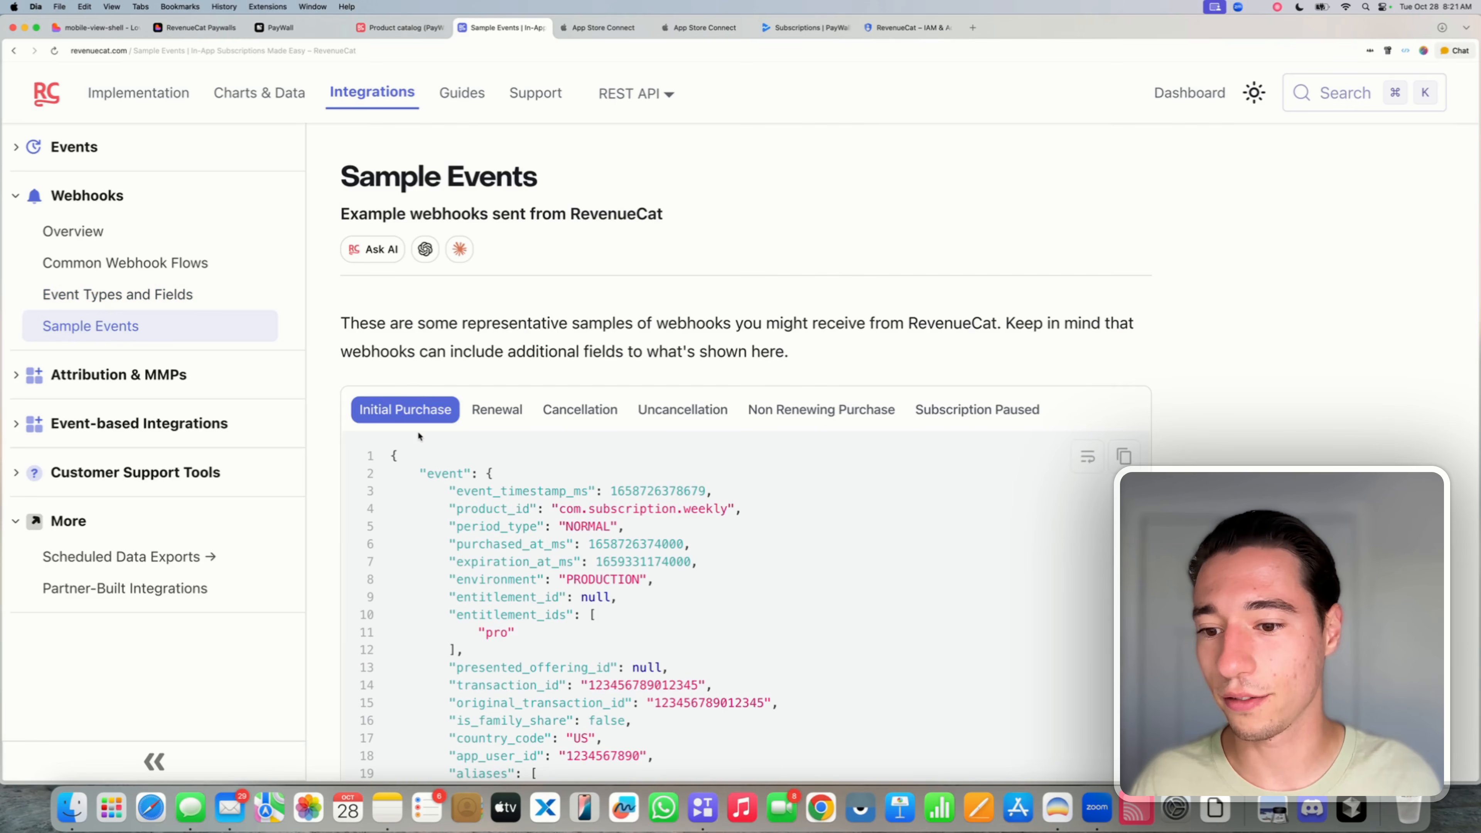
scroll(418, 431, "down", 2)
left_click(486, 334)
left_click(579, 328)
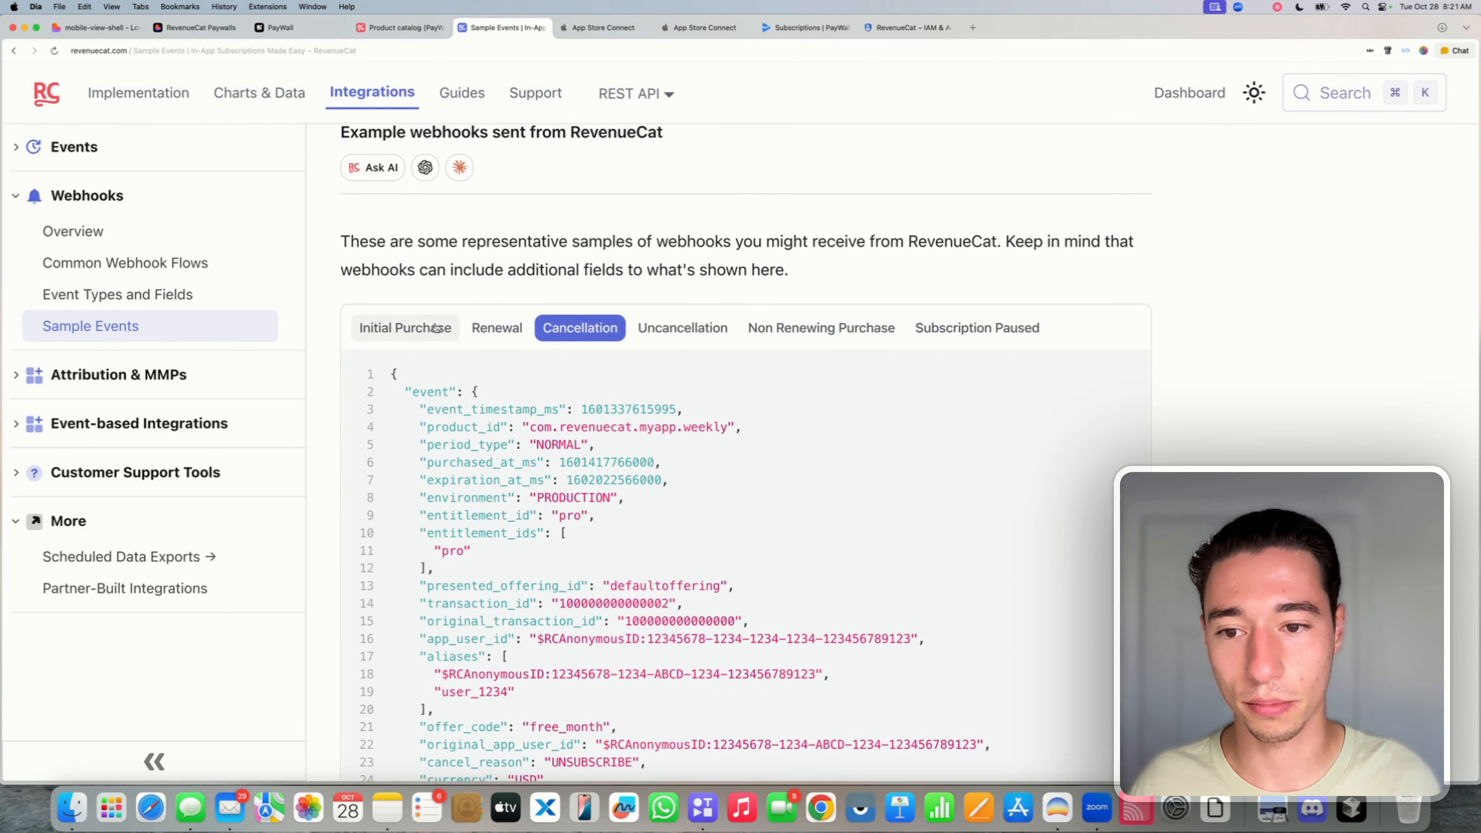
left_click(402, 328)
left_click(384, 52)
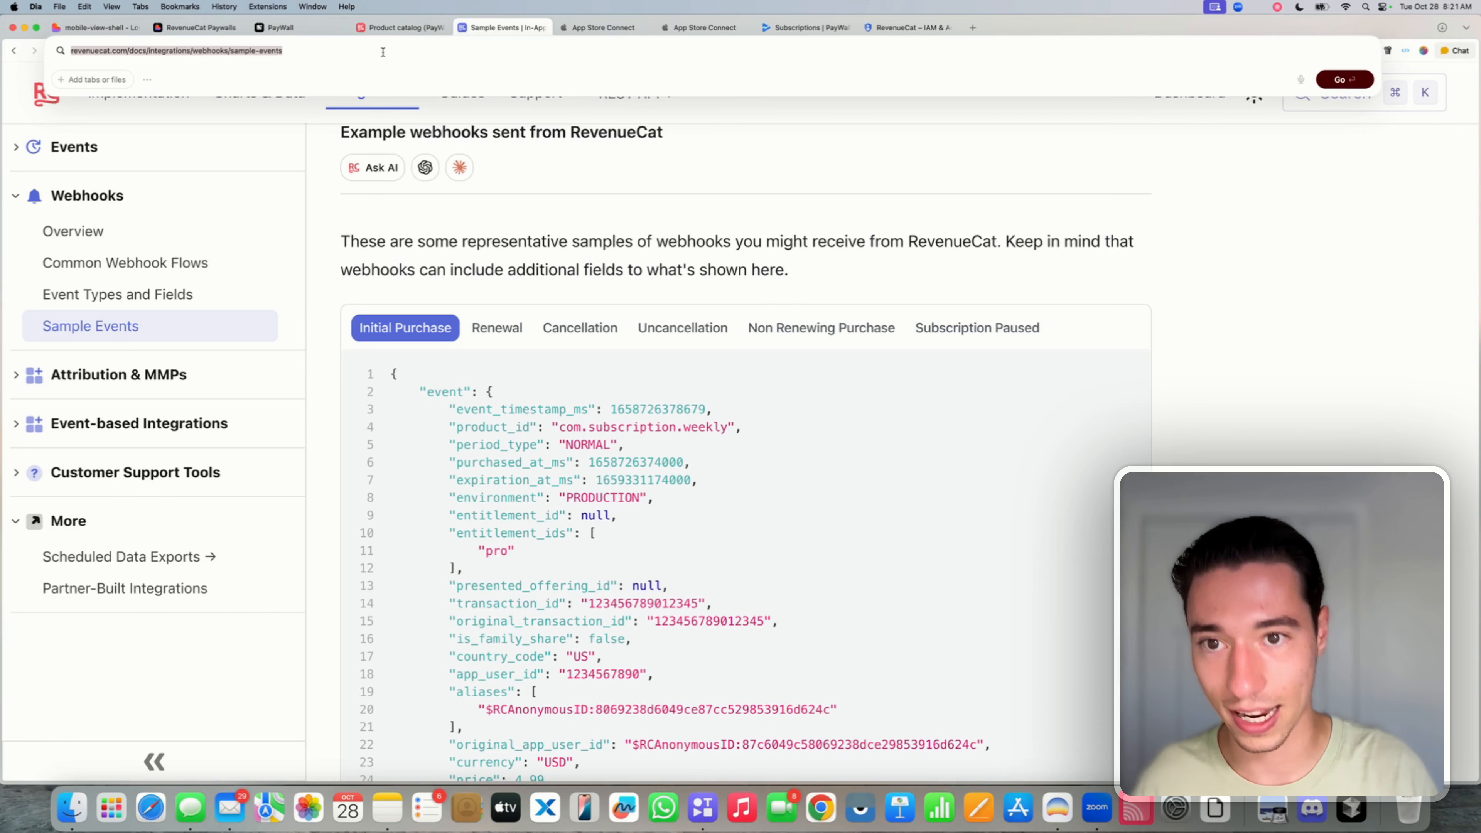
left_click(534, 28)
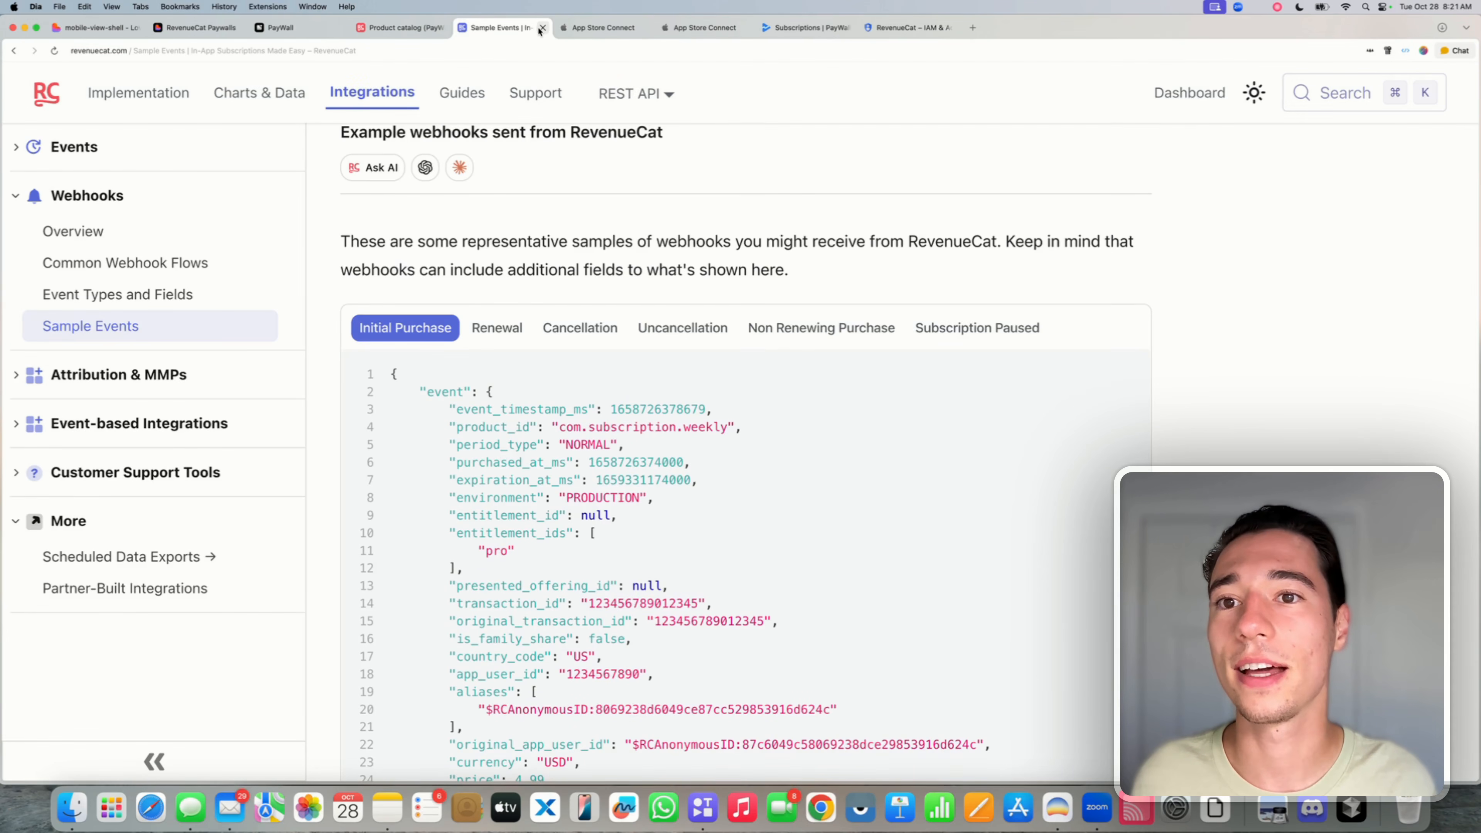
left_click(541, 27)
left_click(403, 27)
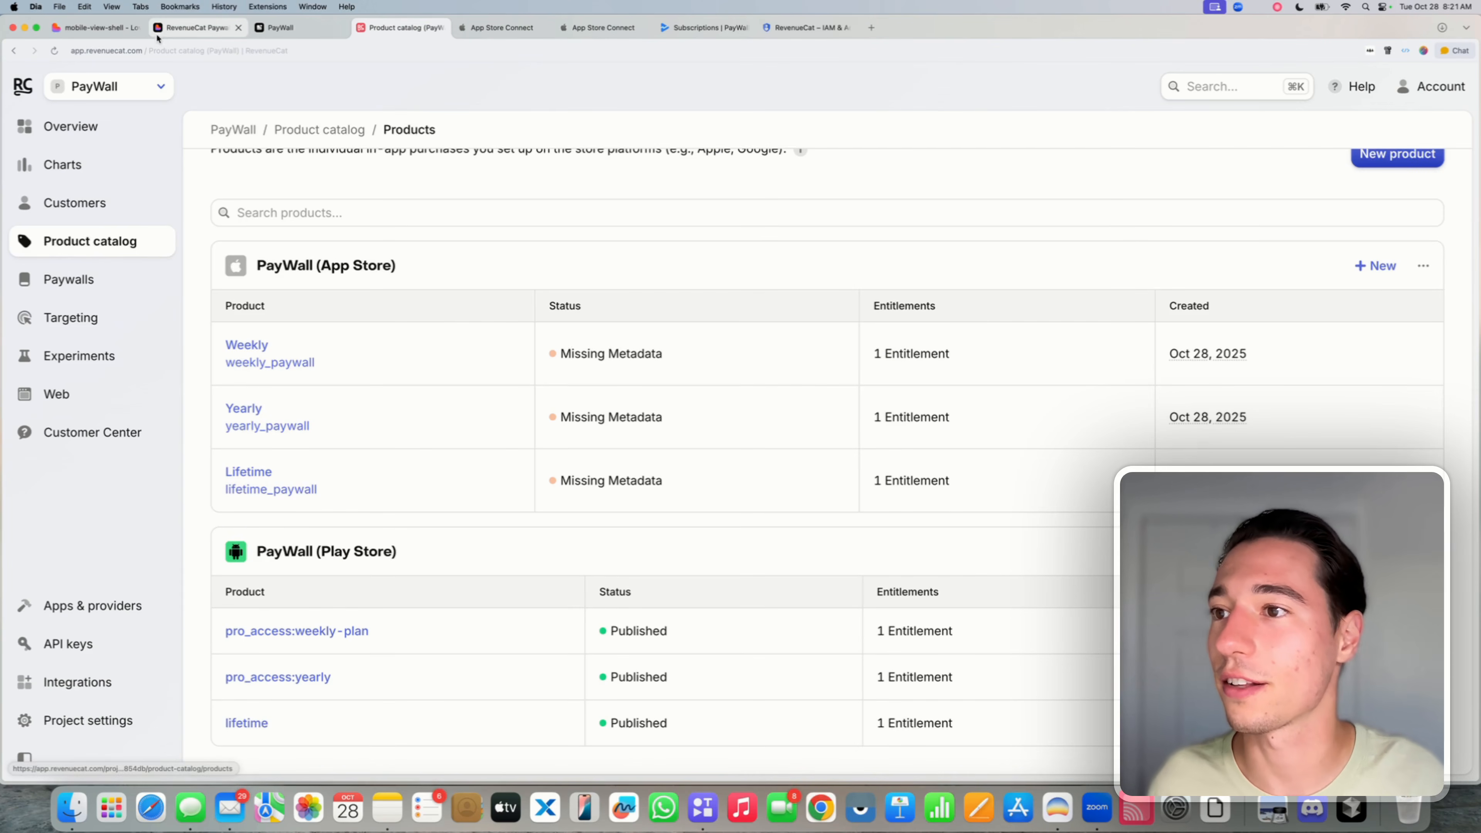
left_click(167, 28)
left_click(104, 27)
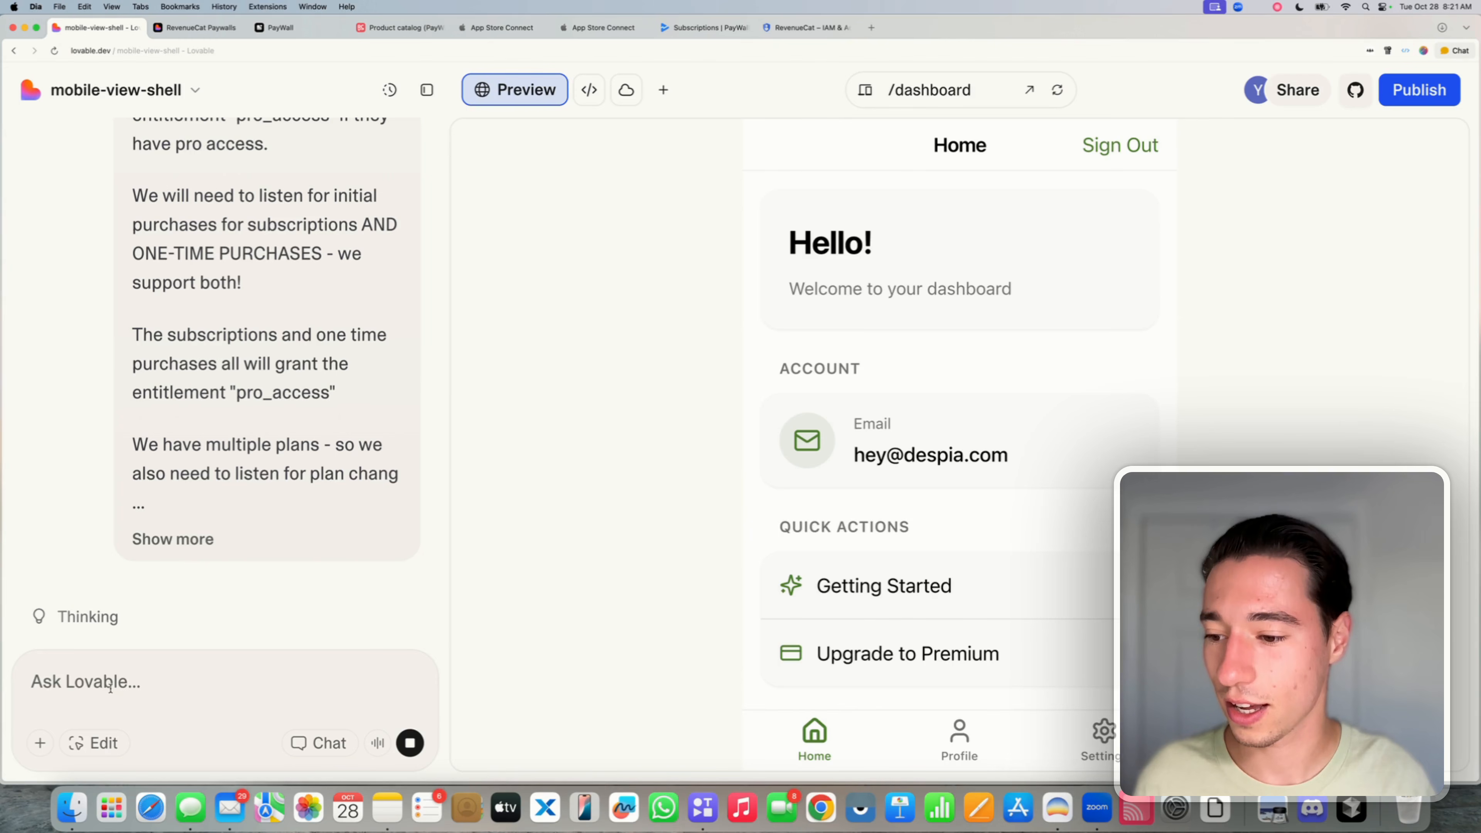
- Ask Lovable to verify the setup against RevenueCat's sample event docs and check the webhooks
type("Ple")
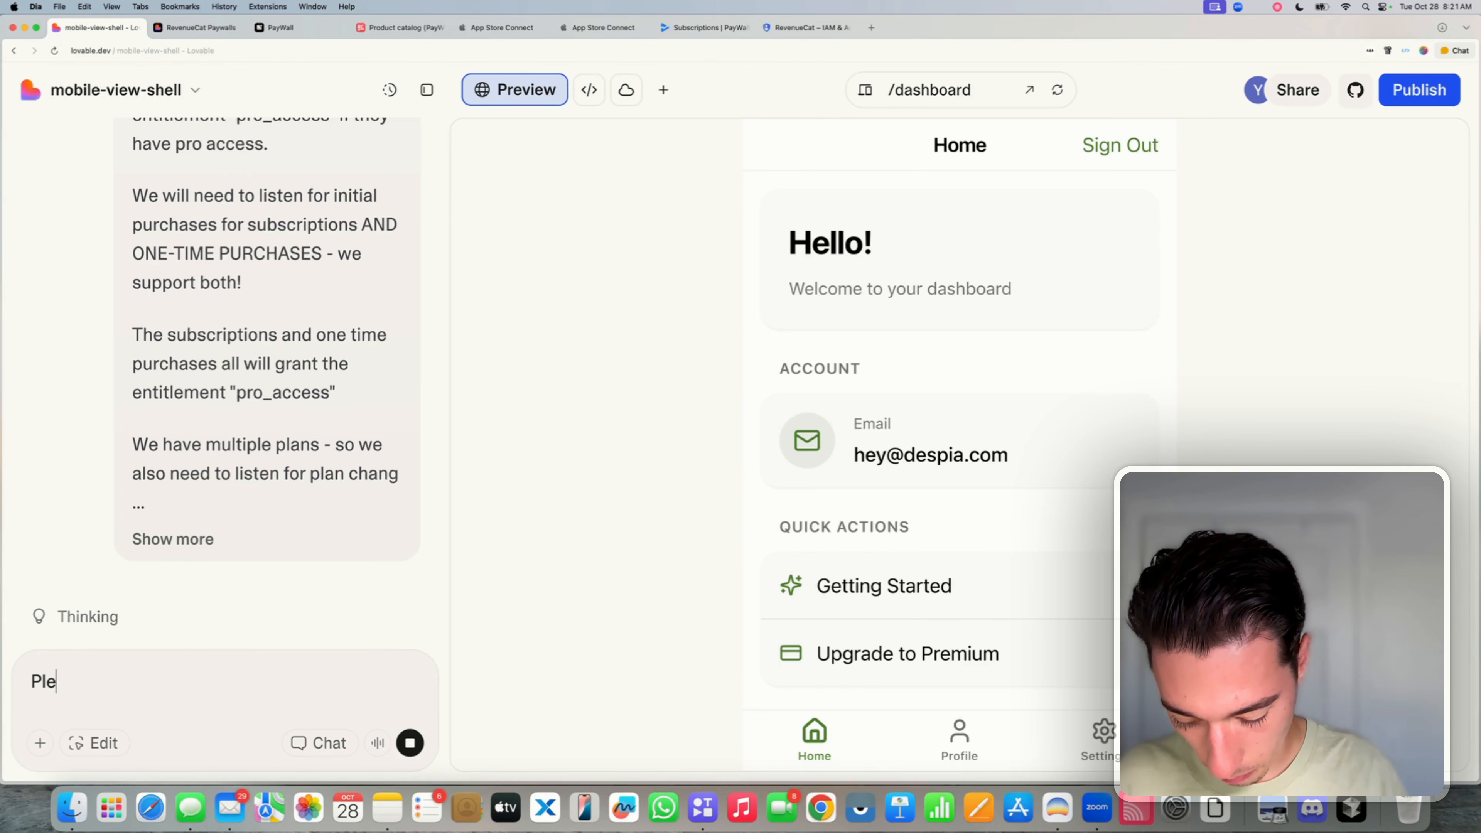
type("ase verify")
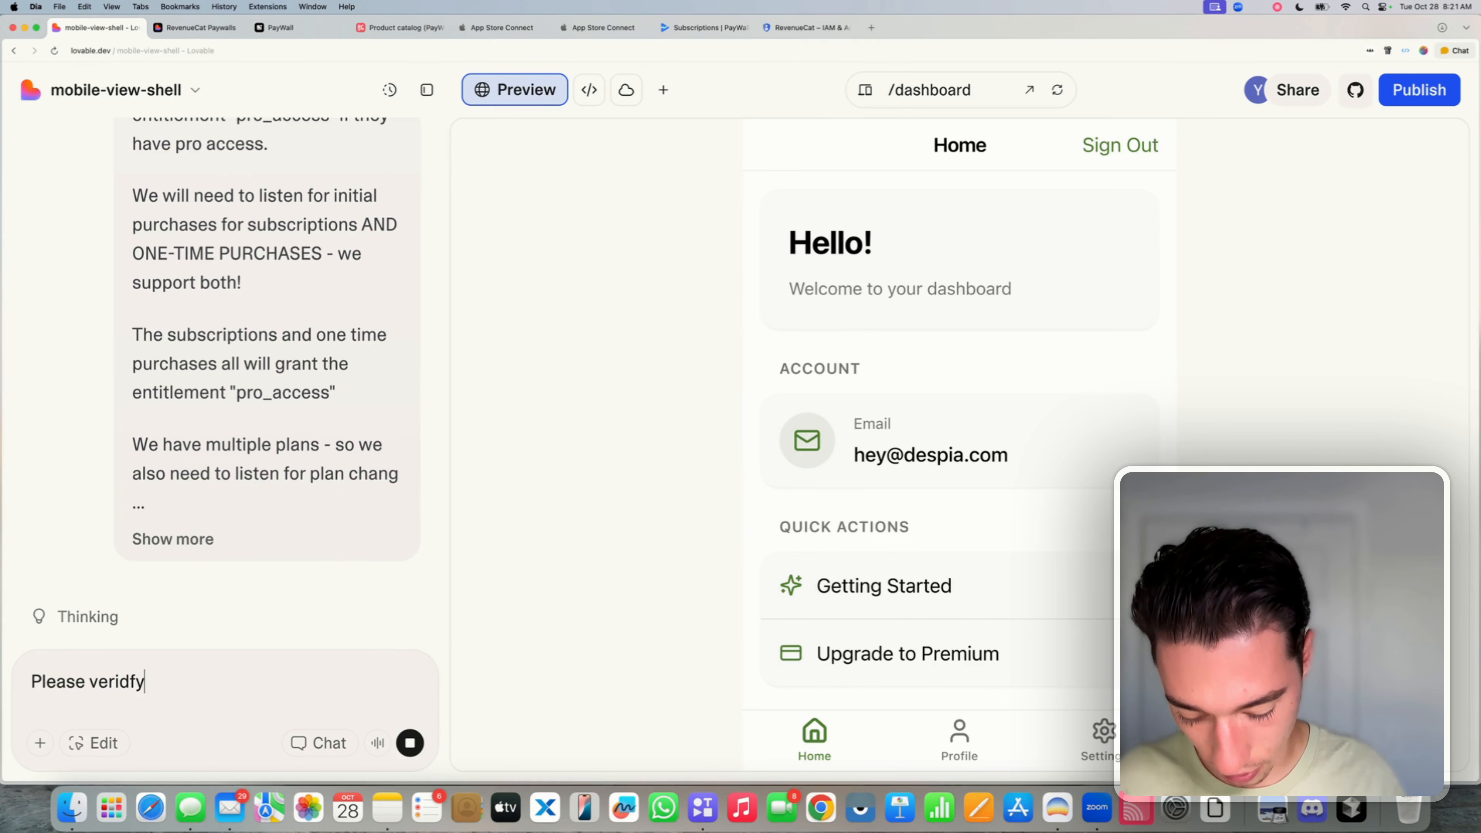
key("BackSpace")
key("BackSpace")
type("d")
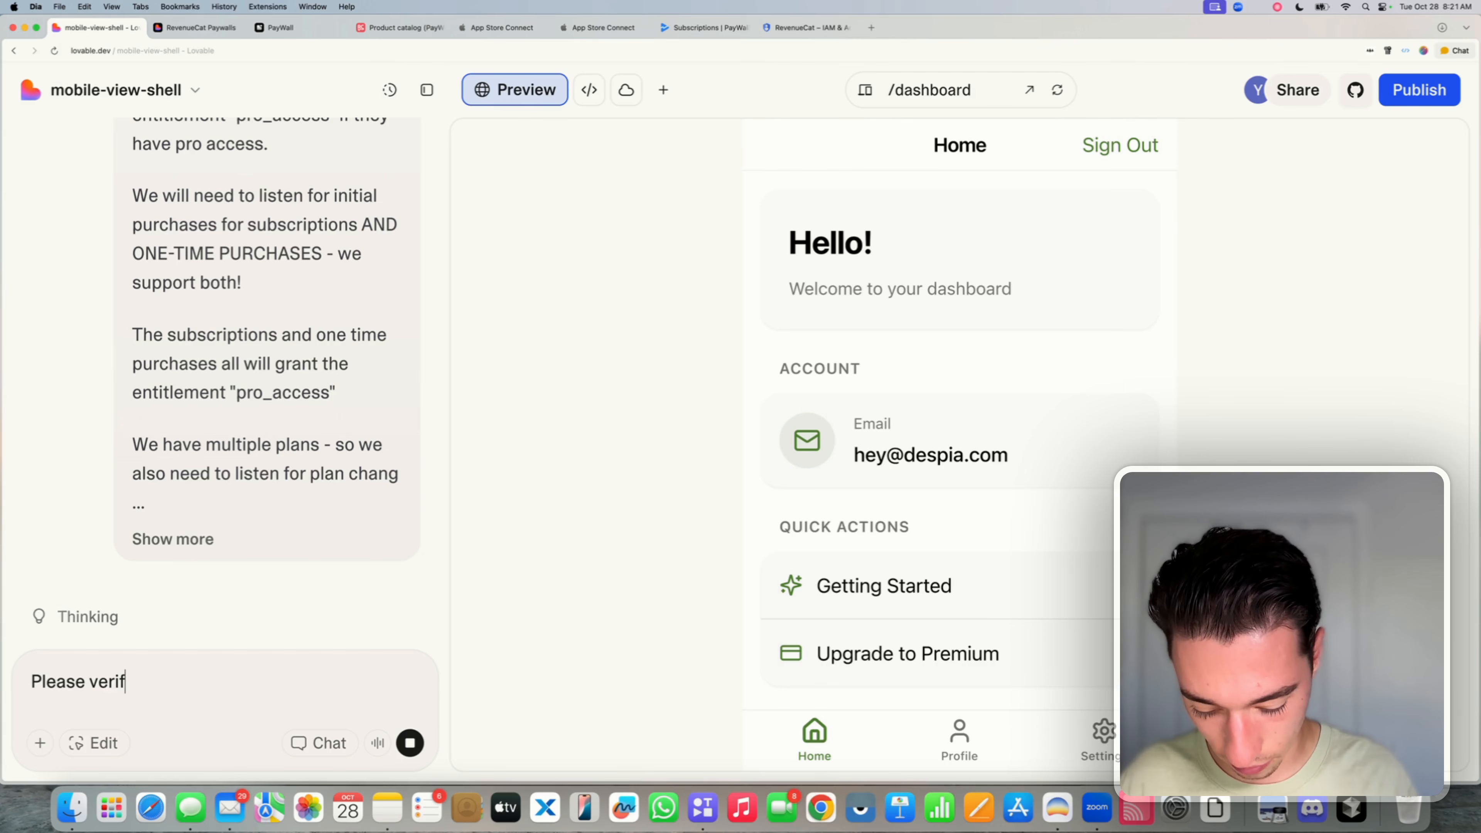
type("y your setup")
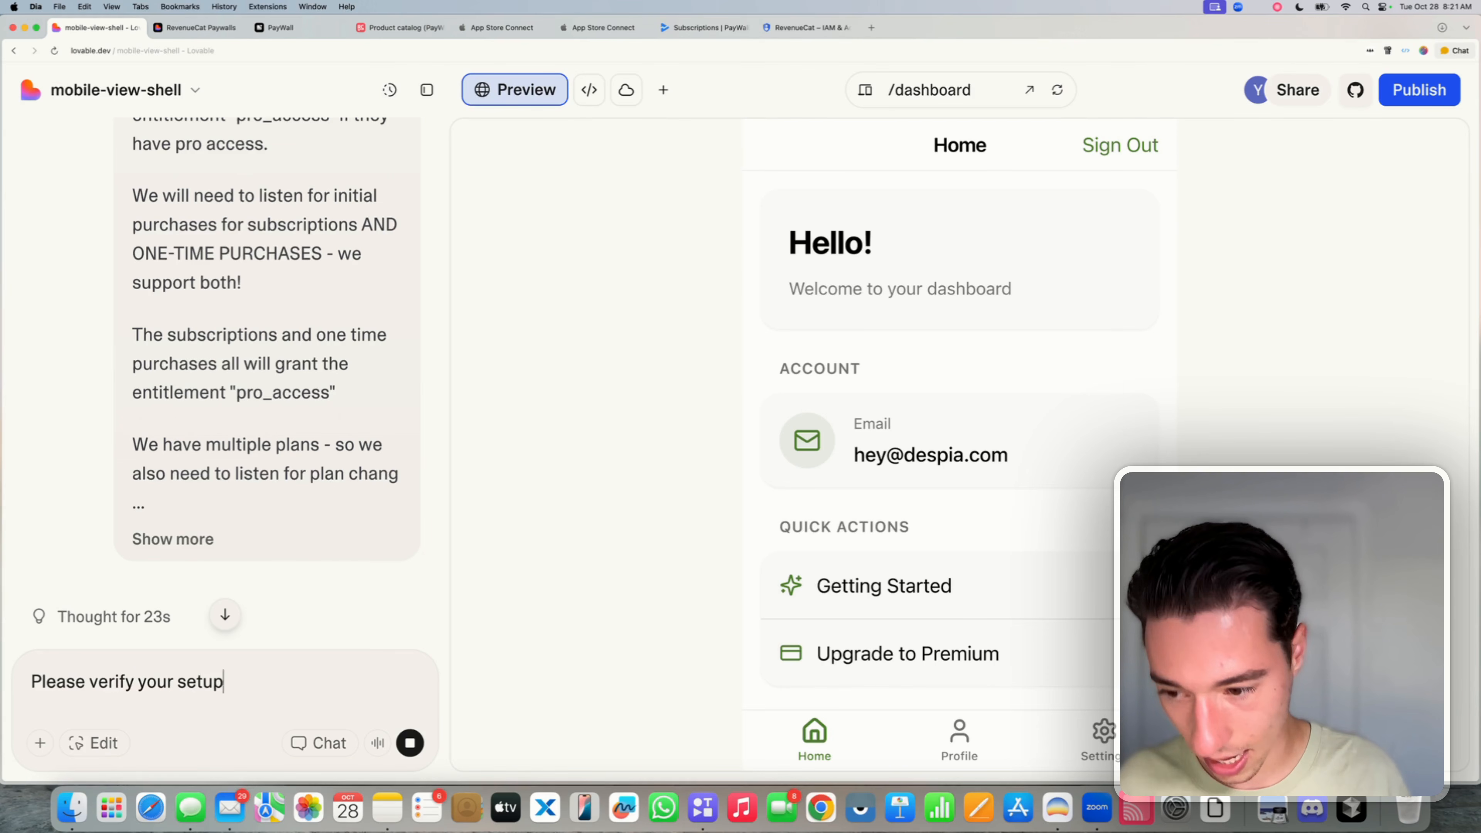
type(" wit")
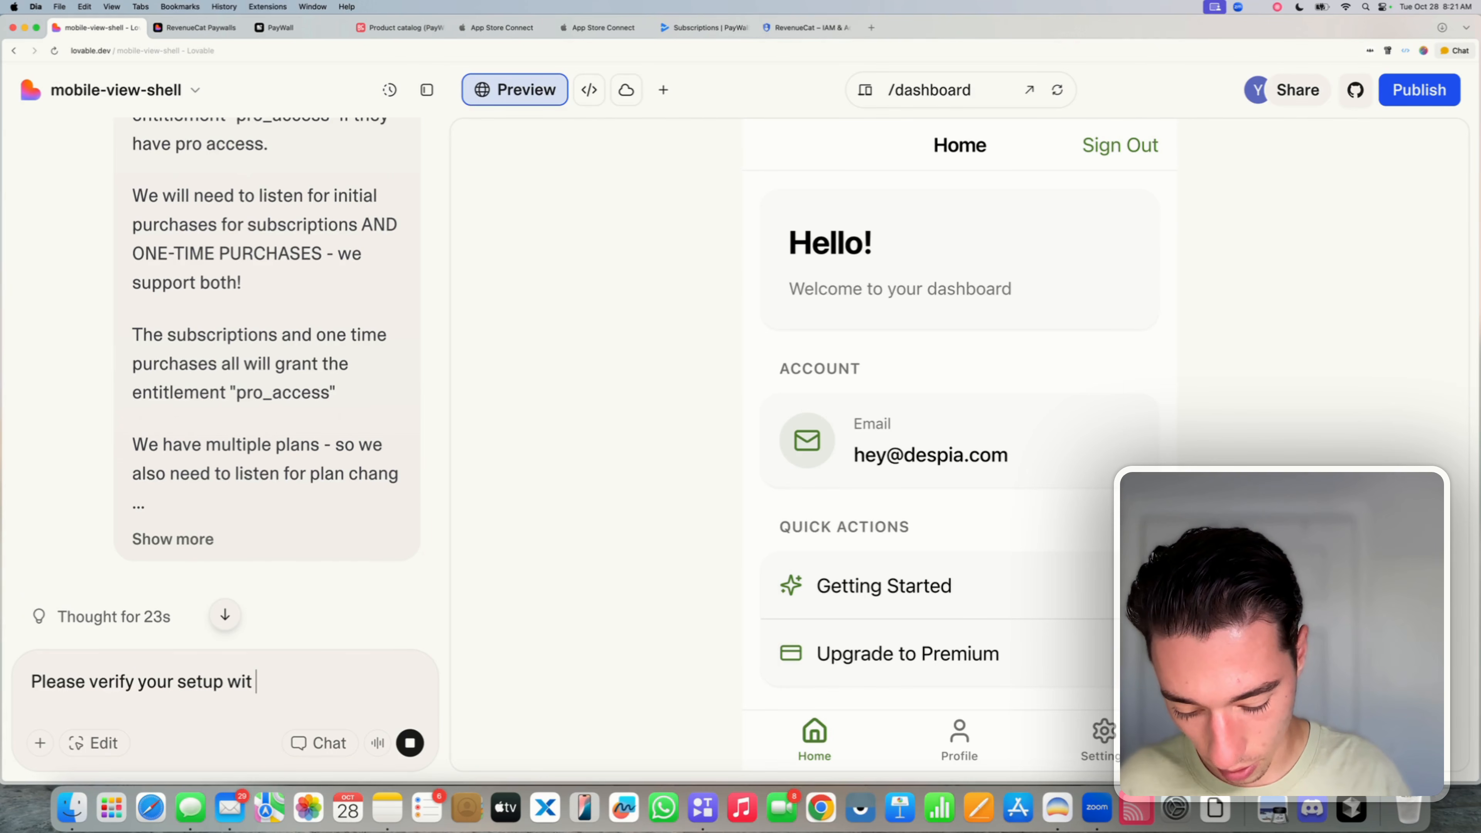
type("theor")
key("BackSpace")
key("BackSpace")
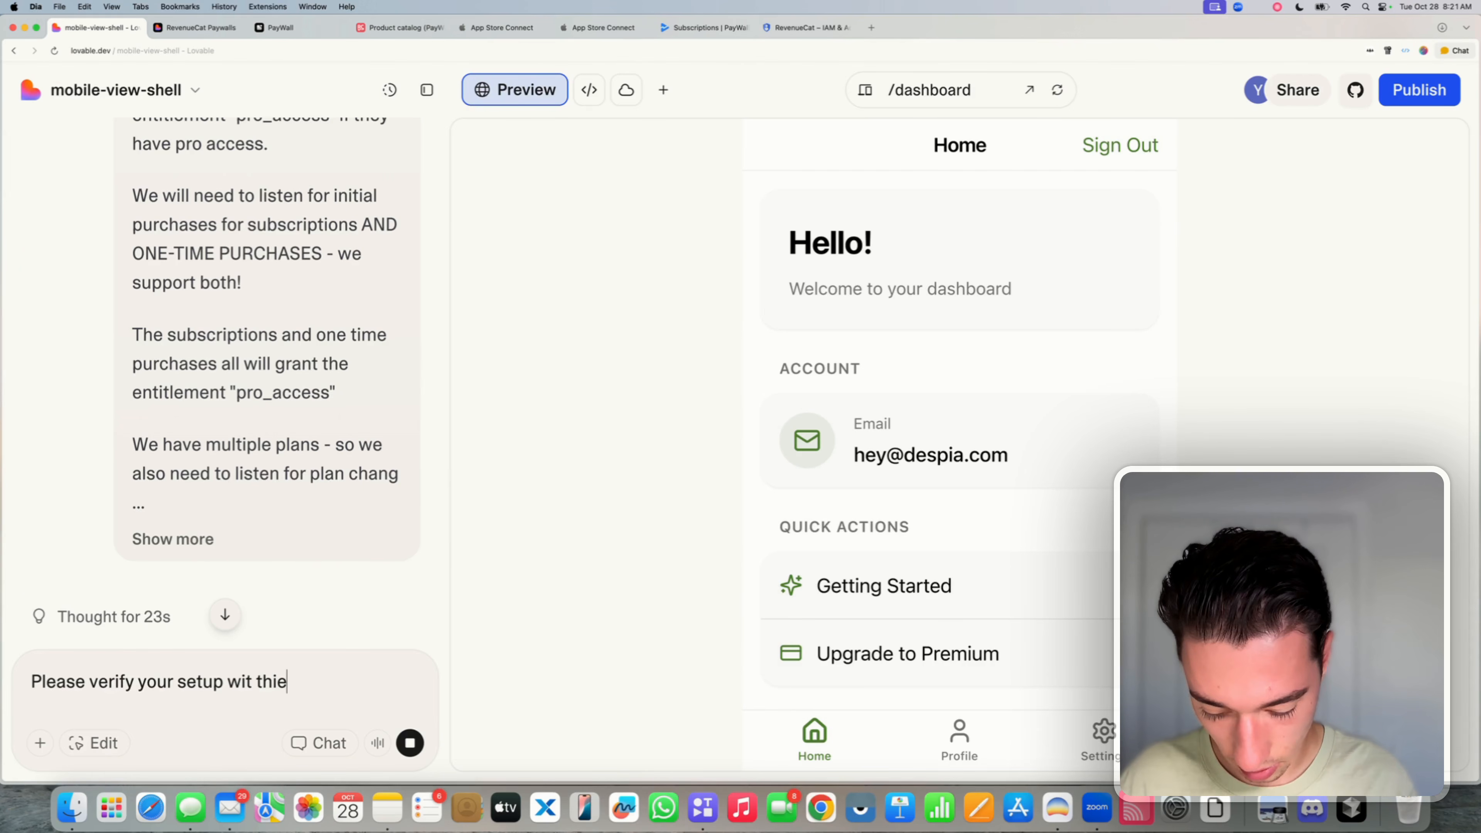
type("r sample ev")
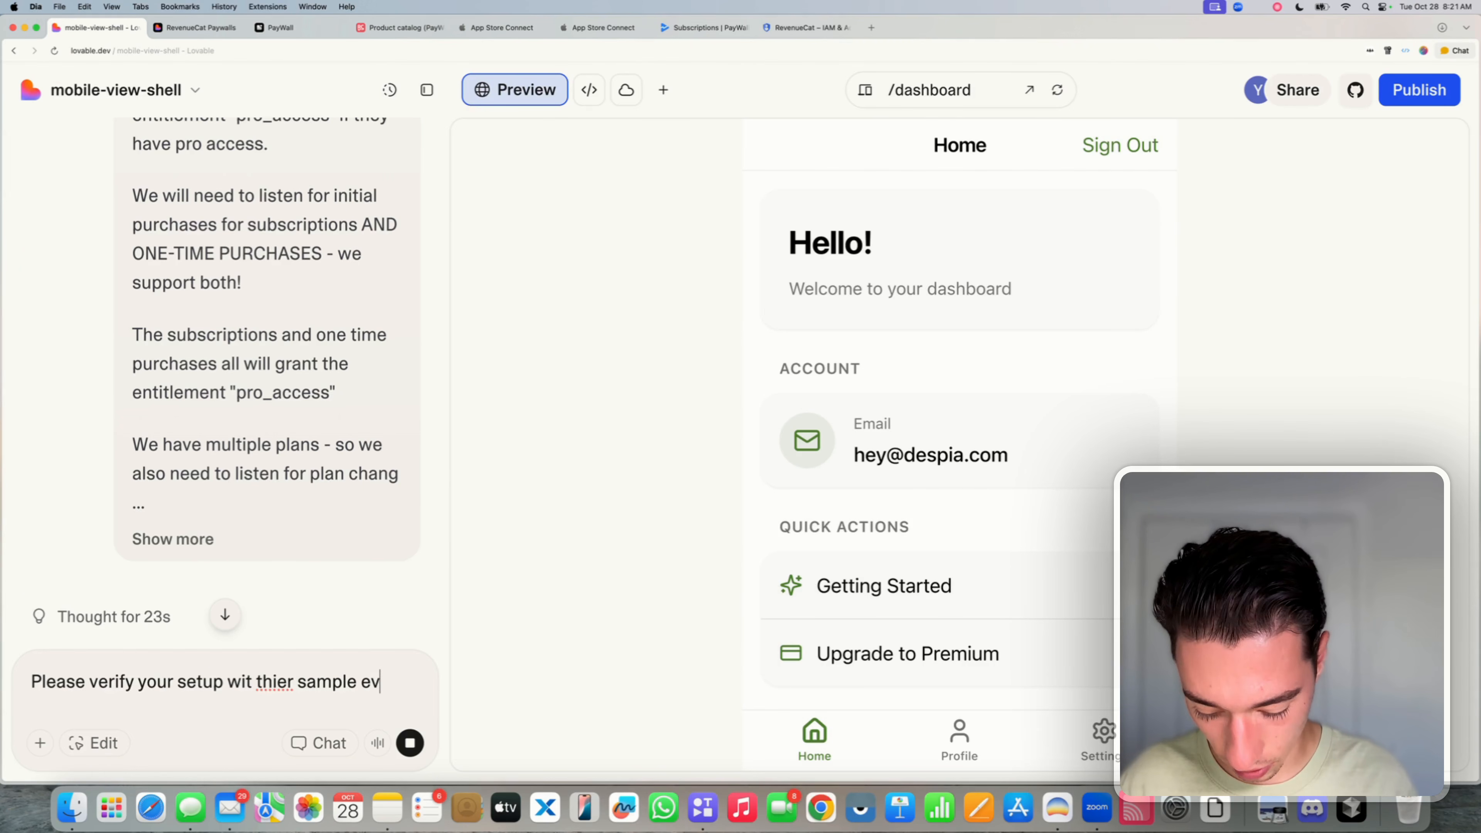
type("ent docs")
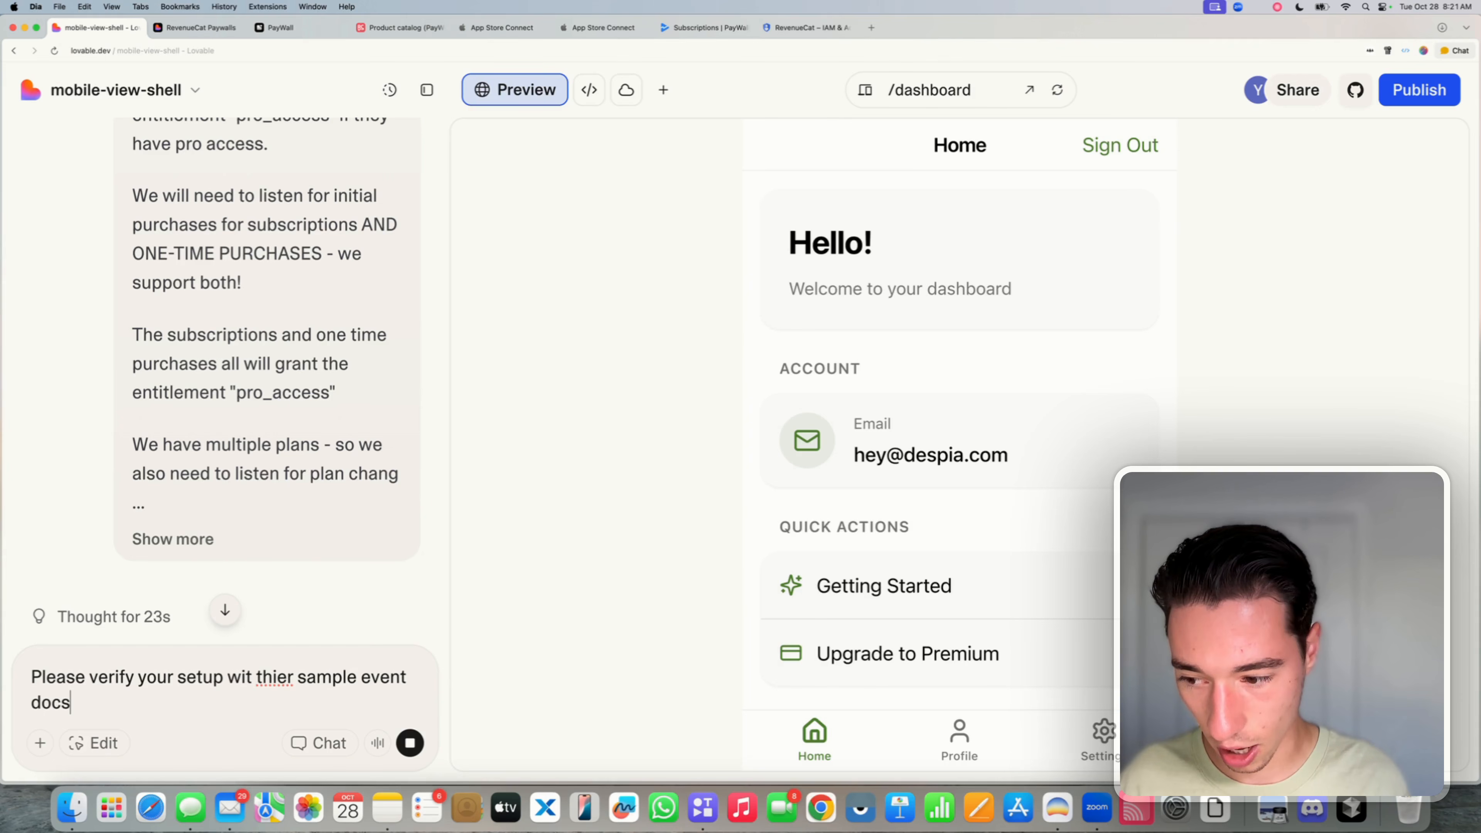
type(", did we setu")
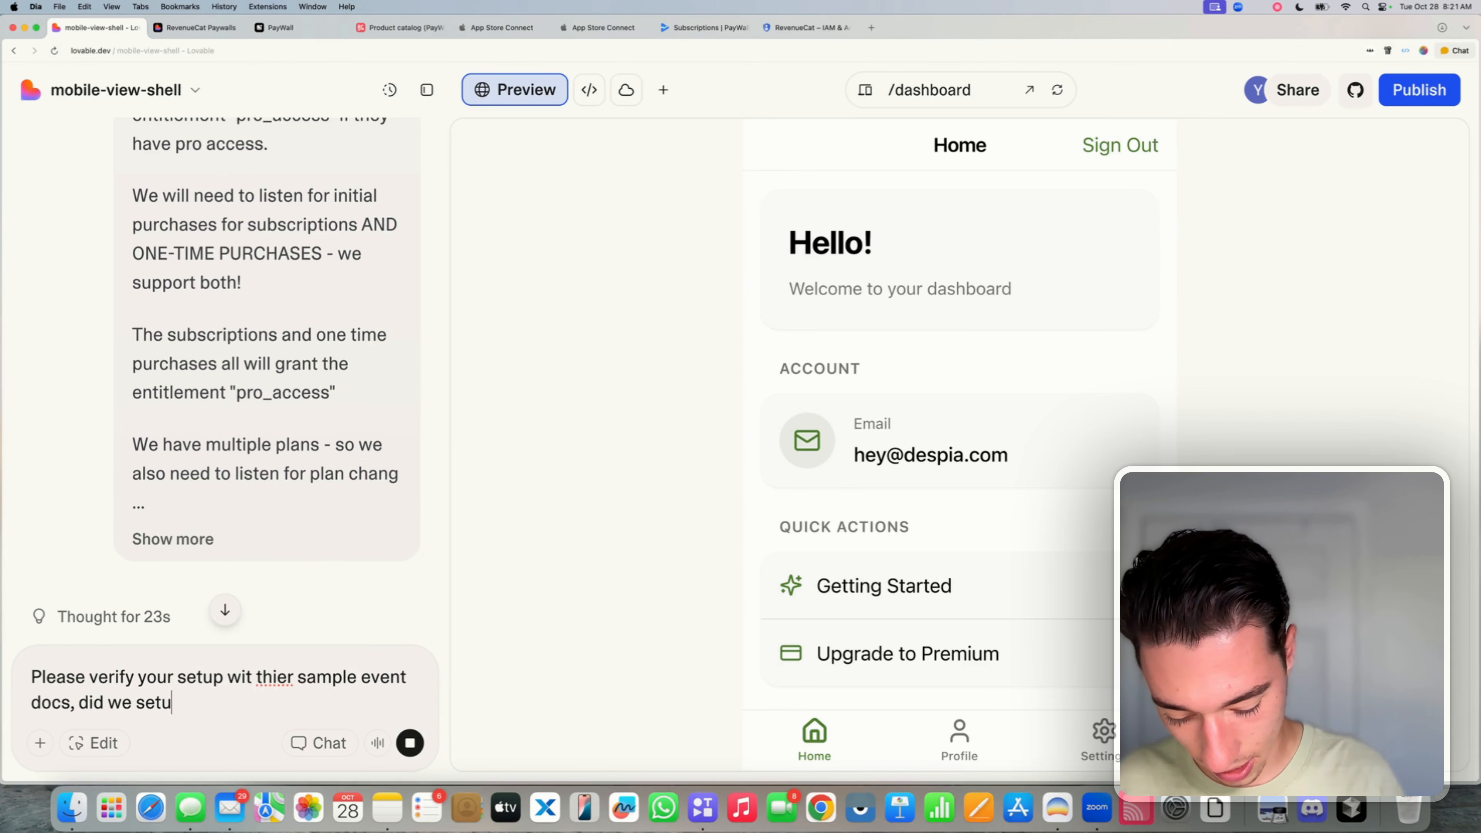
type("p everything ")
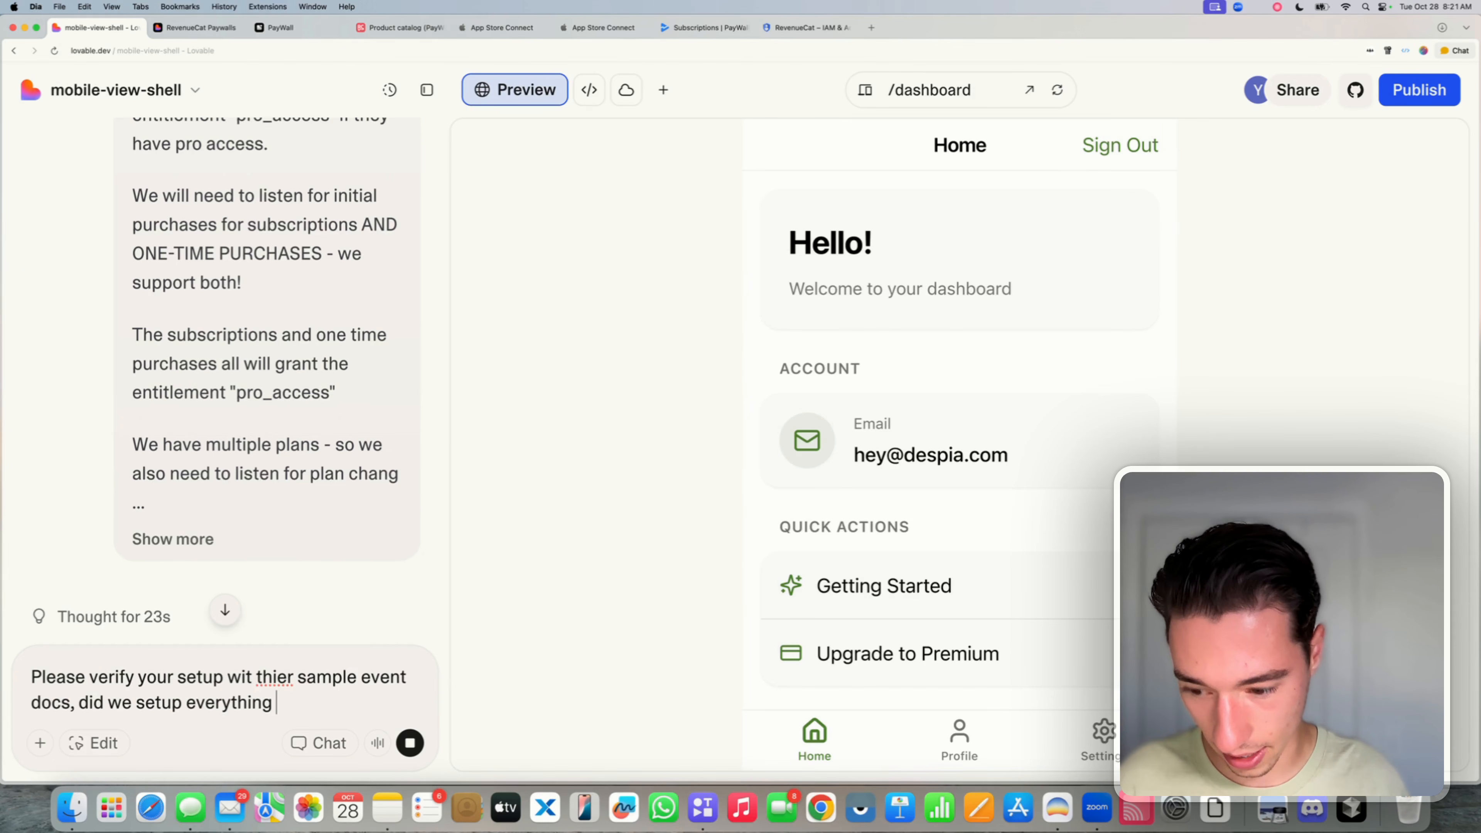
type("correctly")
key("BackSpace")
key("BackSpace")
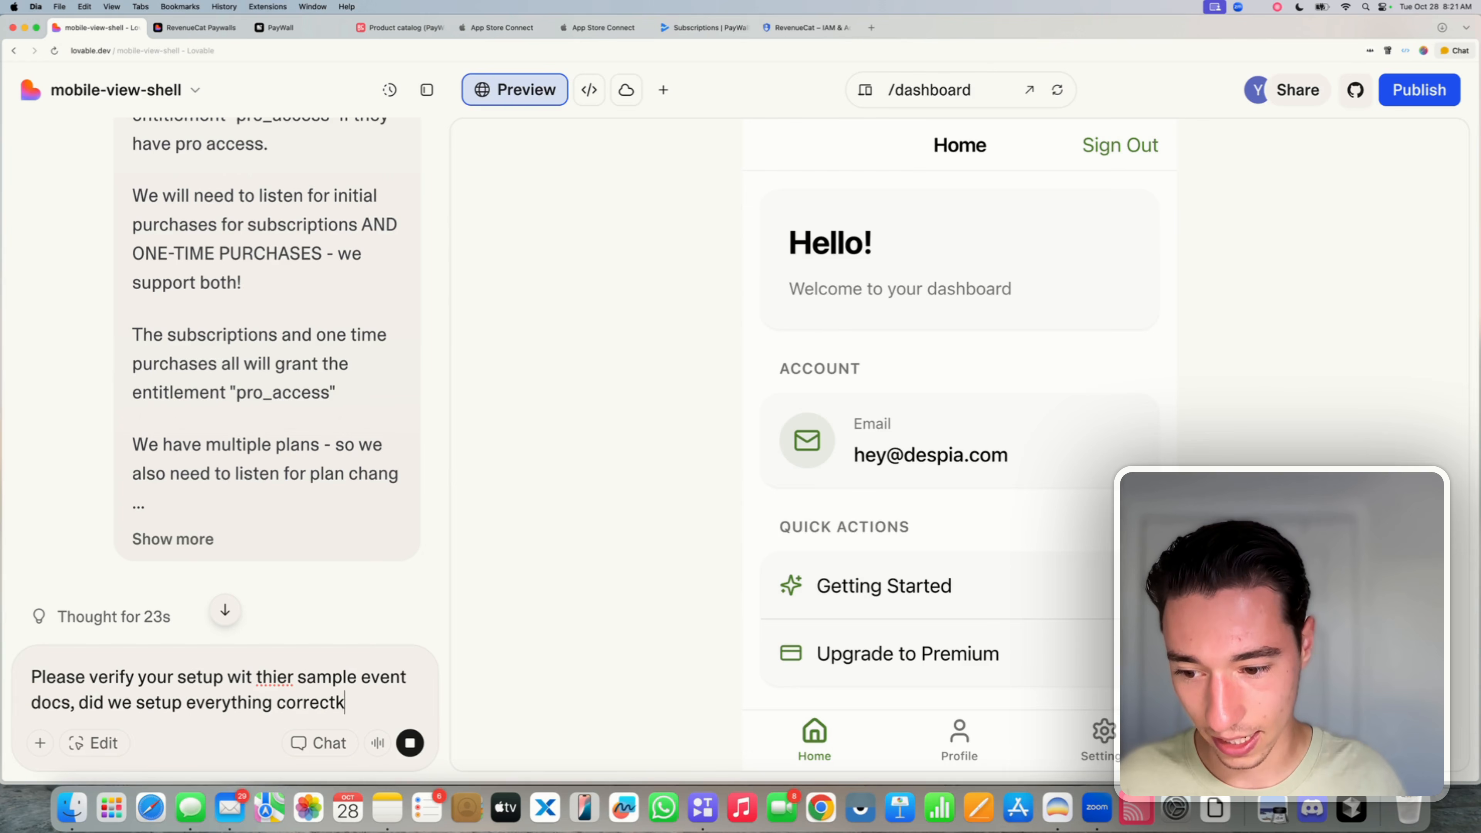
type("on the ")
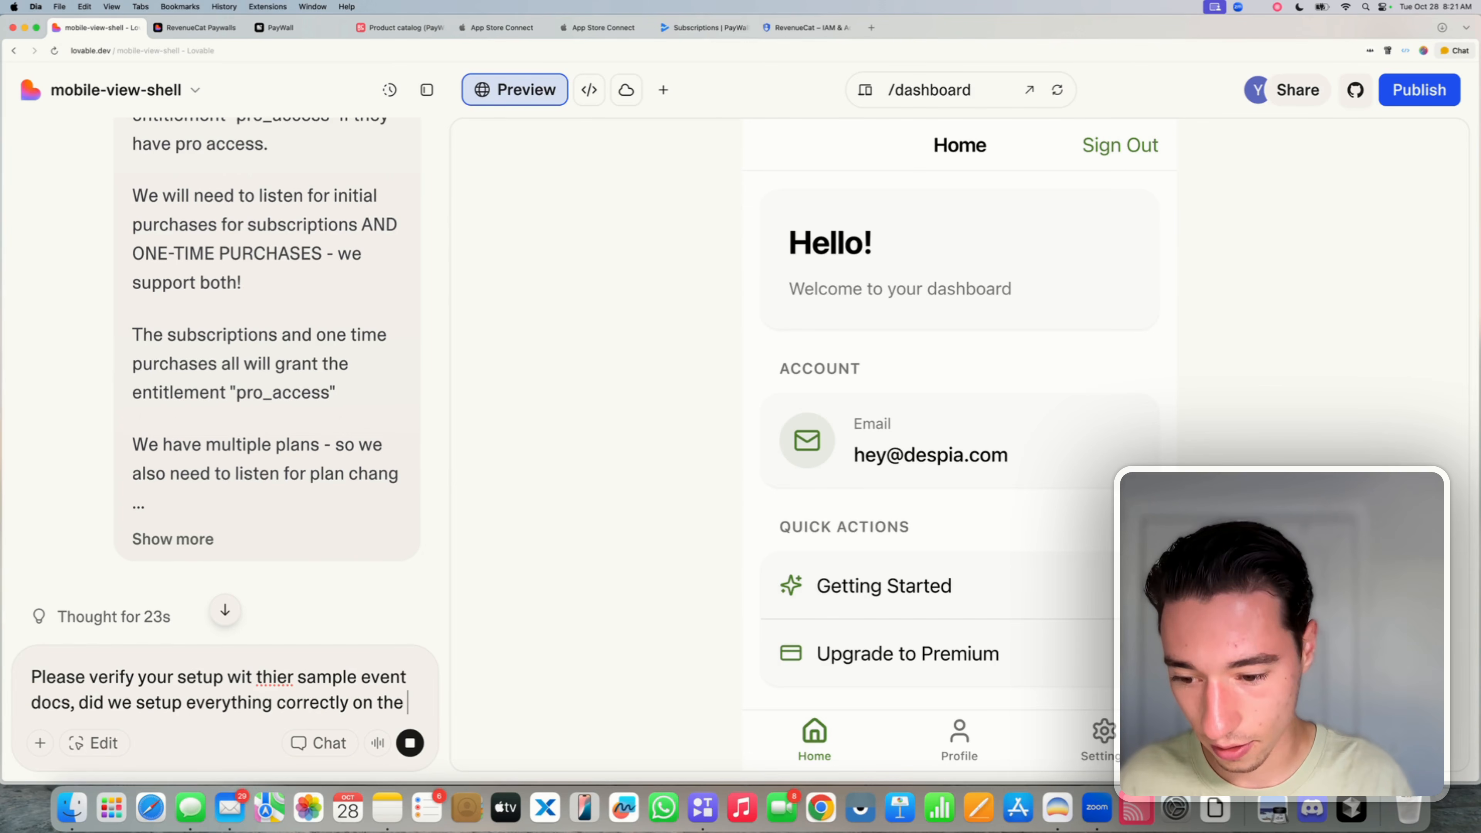
type("webhooks>")
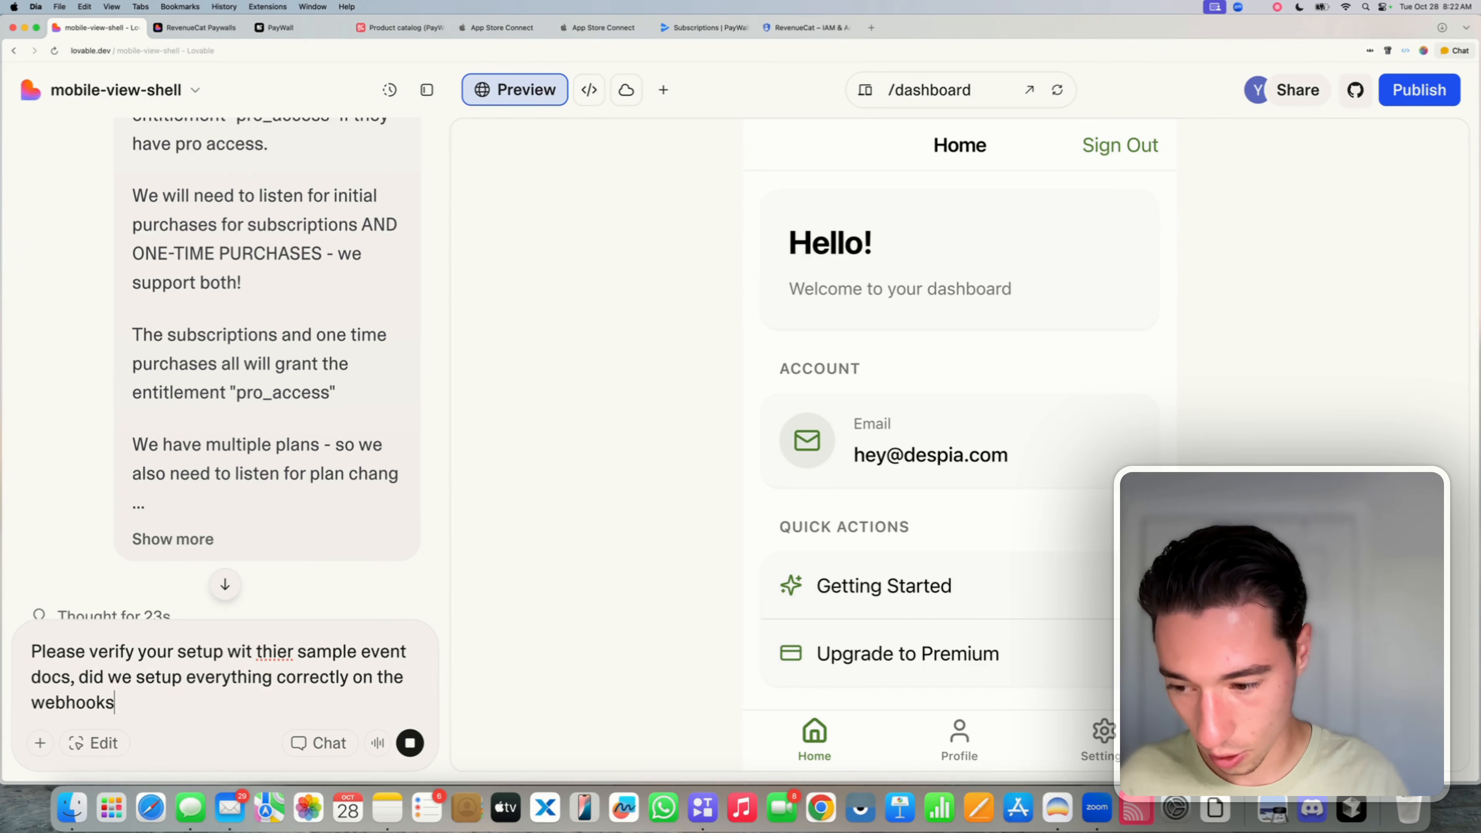
left_click(290, 652)
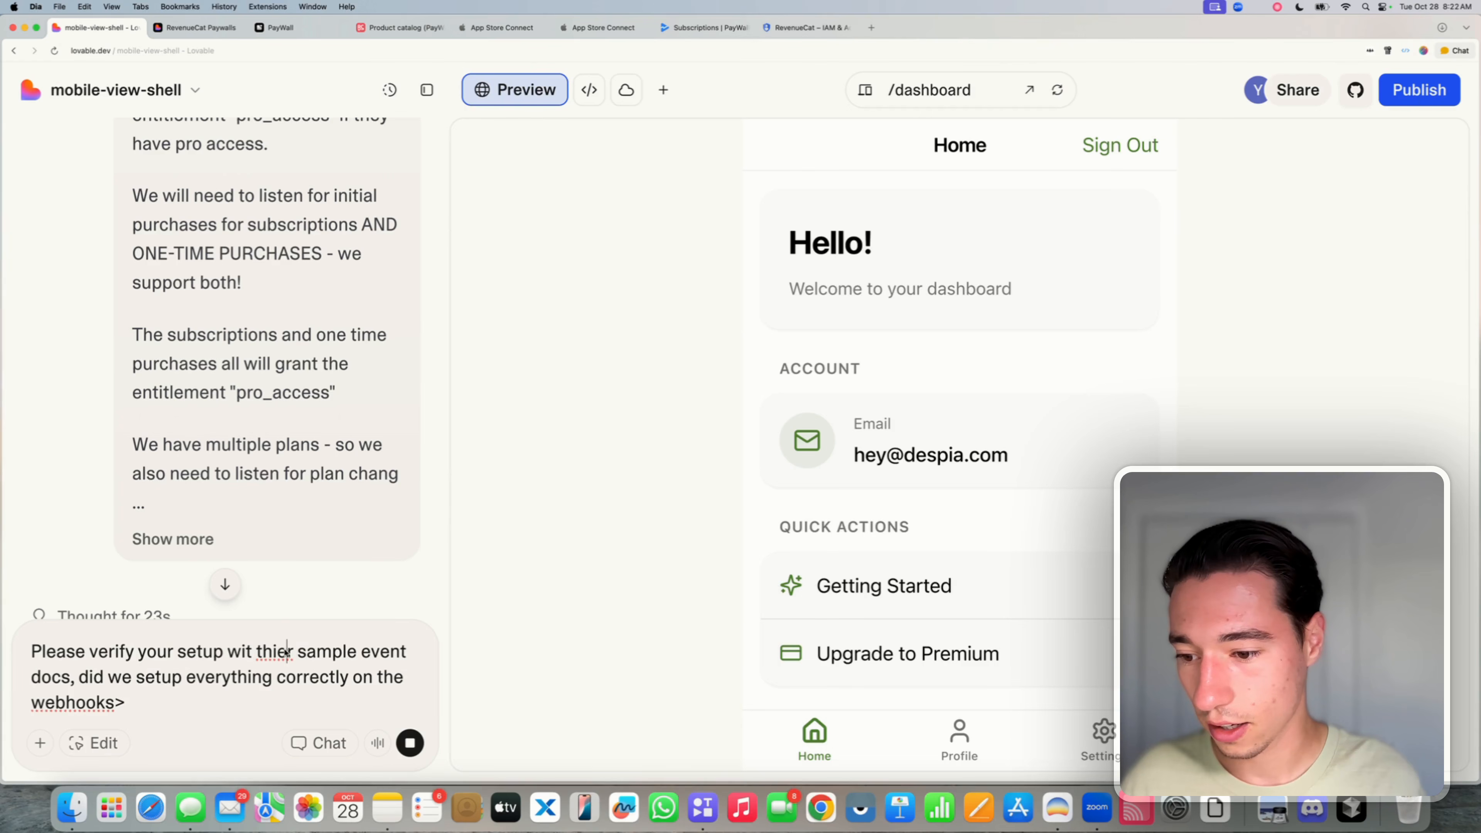
key("BackSpace")
key("BackSpace")
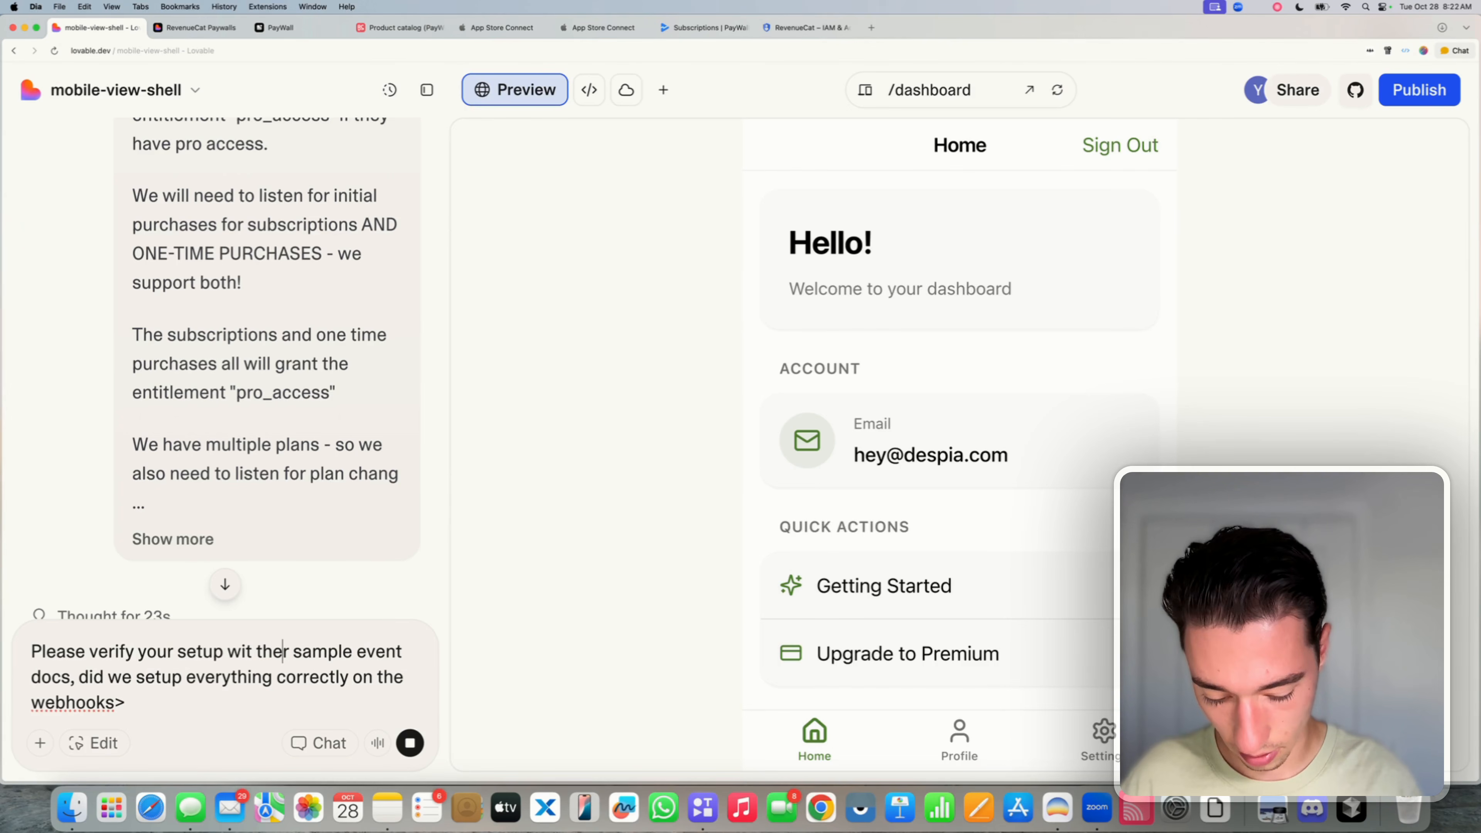
type("ei")
key("BackSpace")
key("BackSpace")
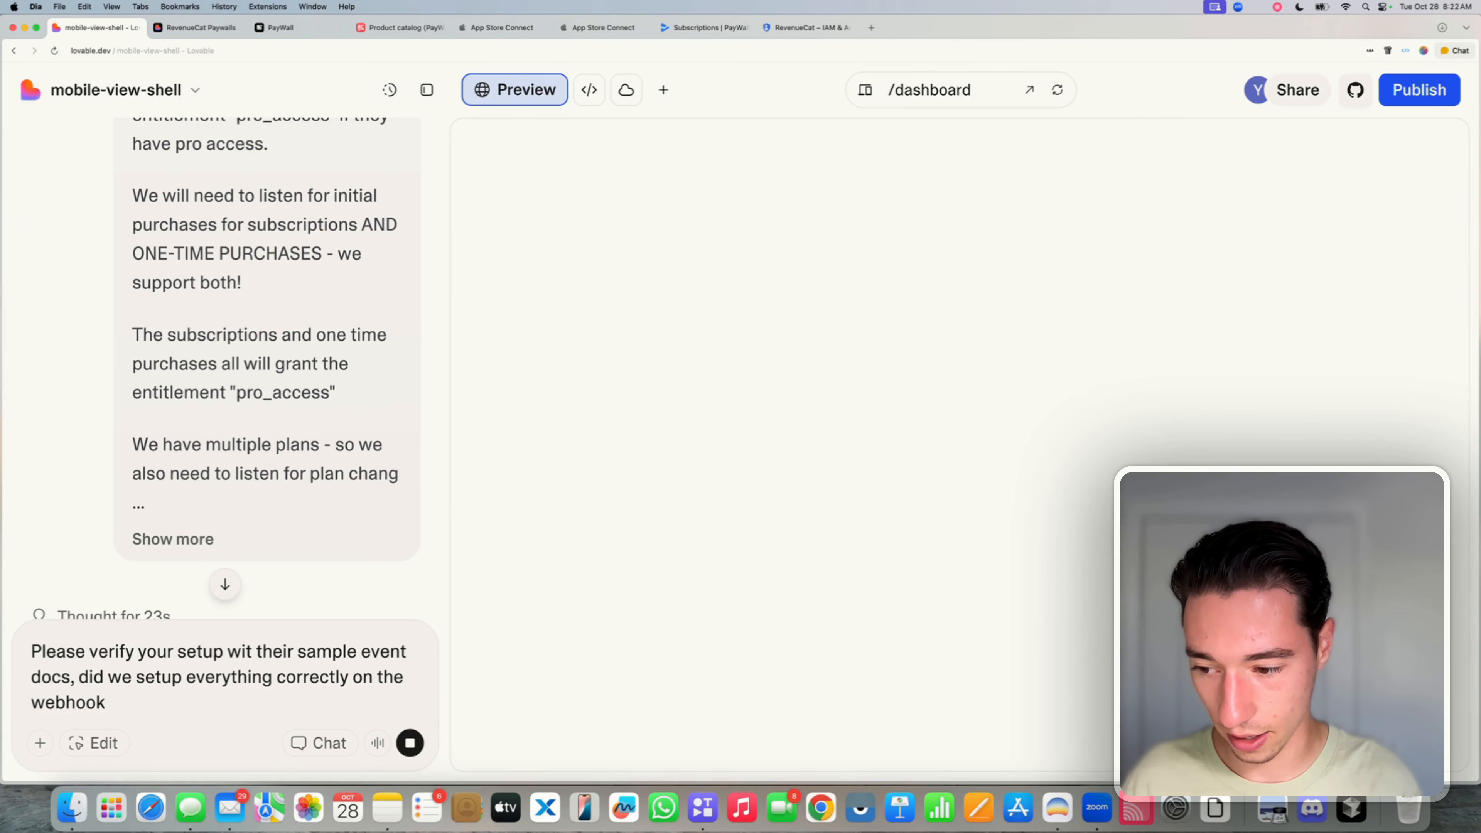
type(".")
- Add a 'Link:' line with the sample events docs URL pasted in
key("shift+Return")
key("shift+Return")
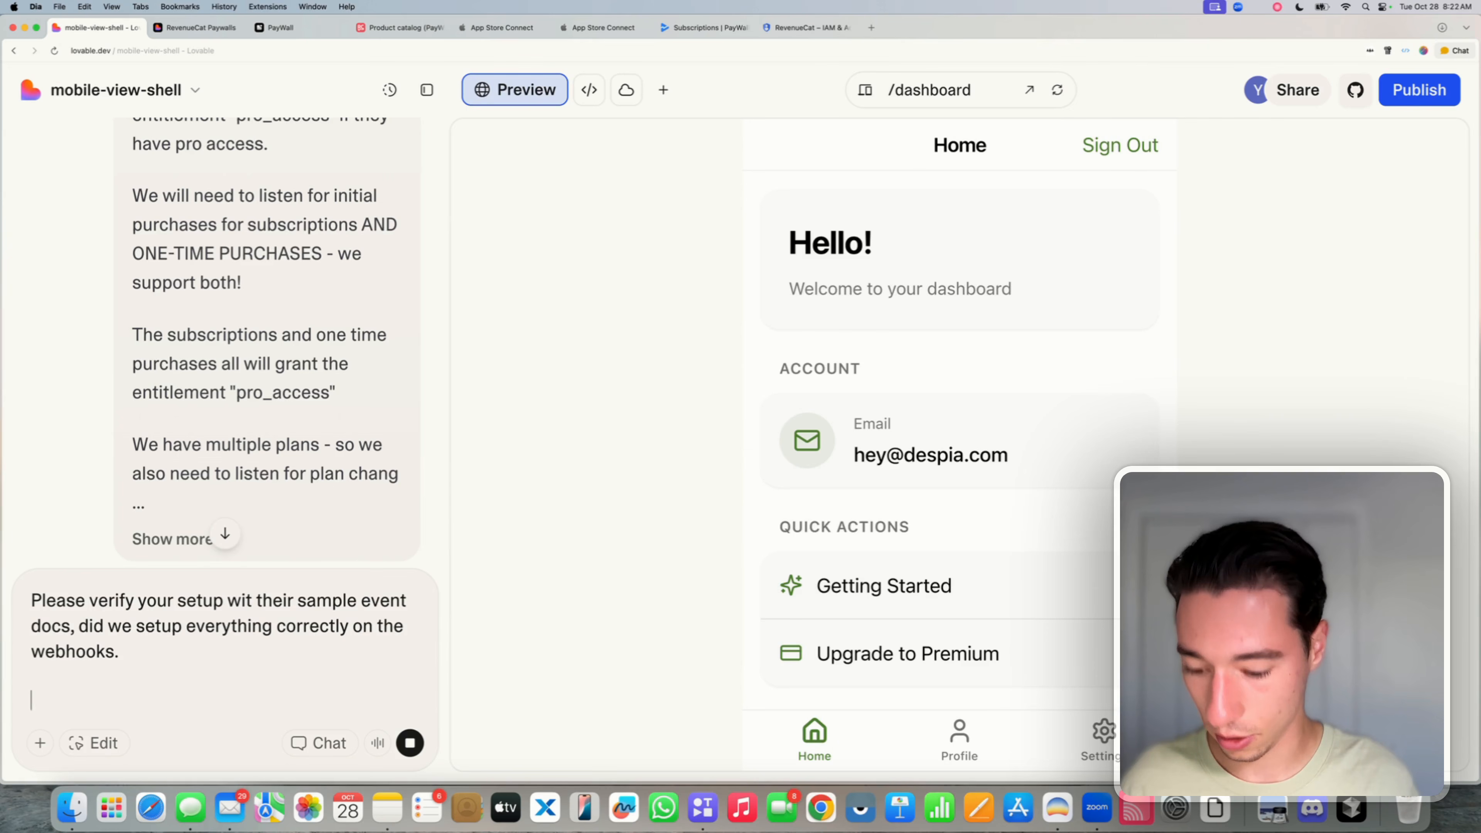
type("Dp")
key("BackSpace")
key("BackSpace")
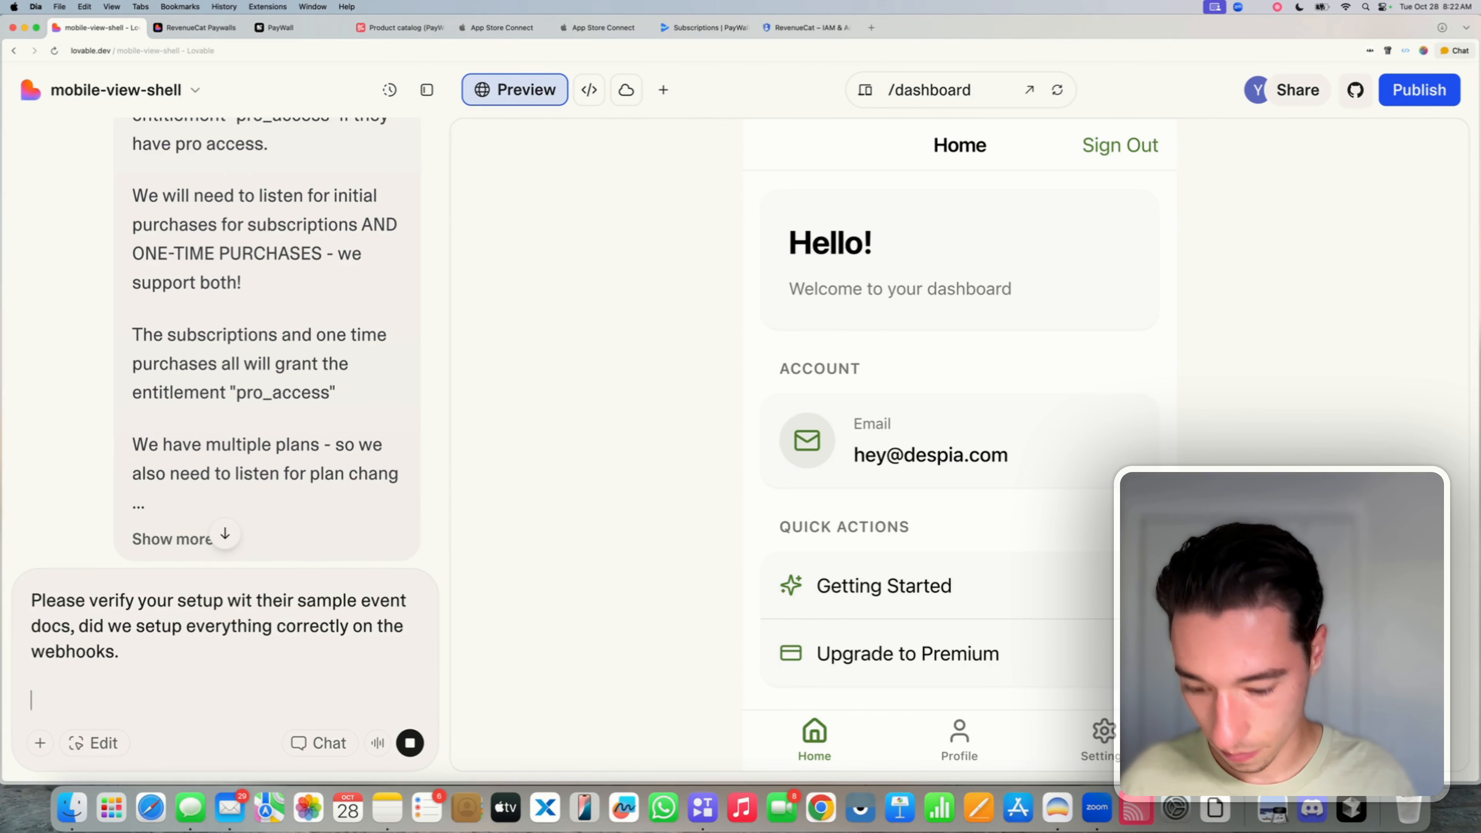
type("Li")
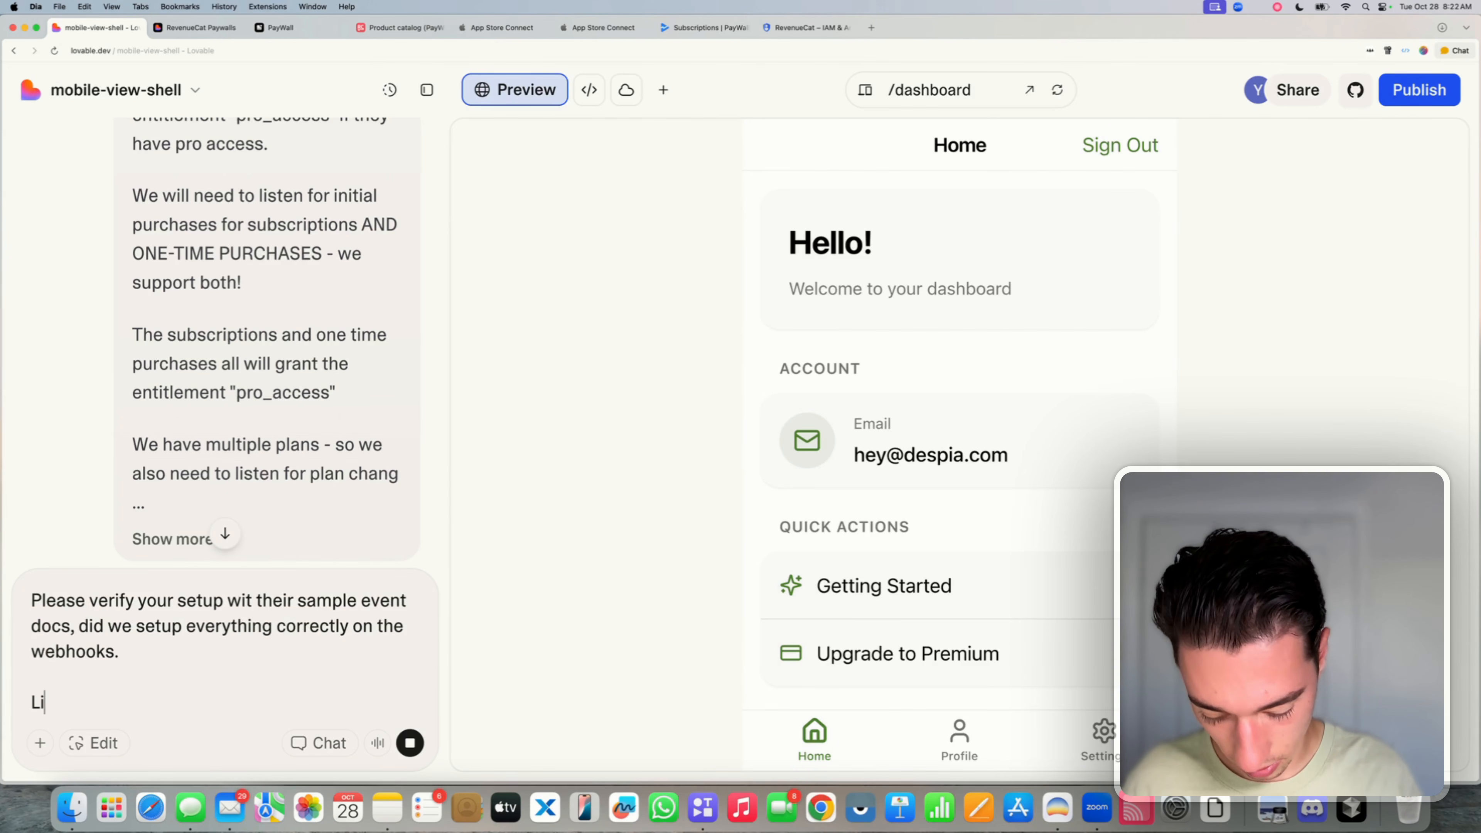
type("mk:")
key("BackSpace")
key("BackSpace")
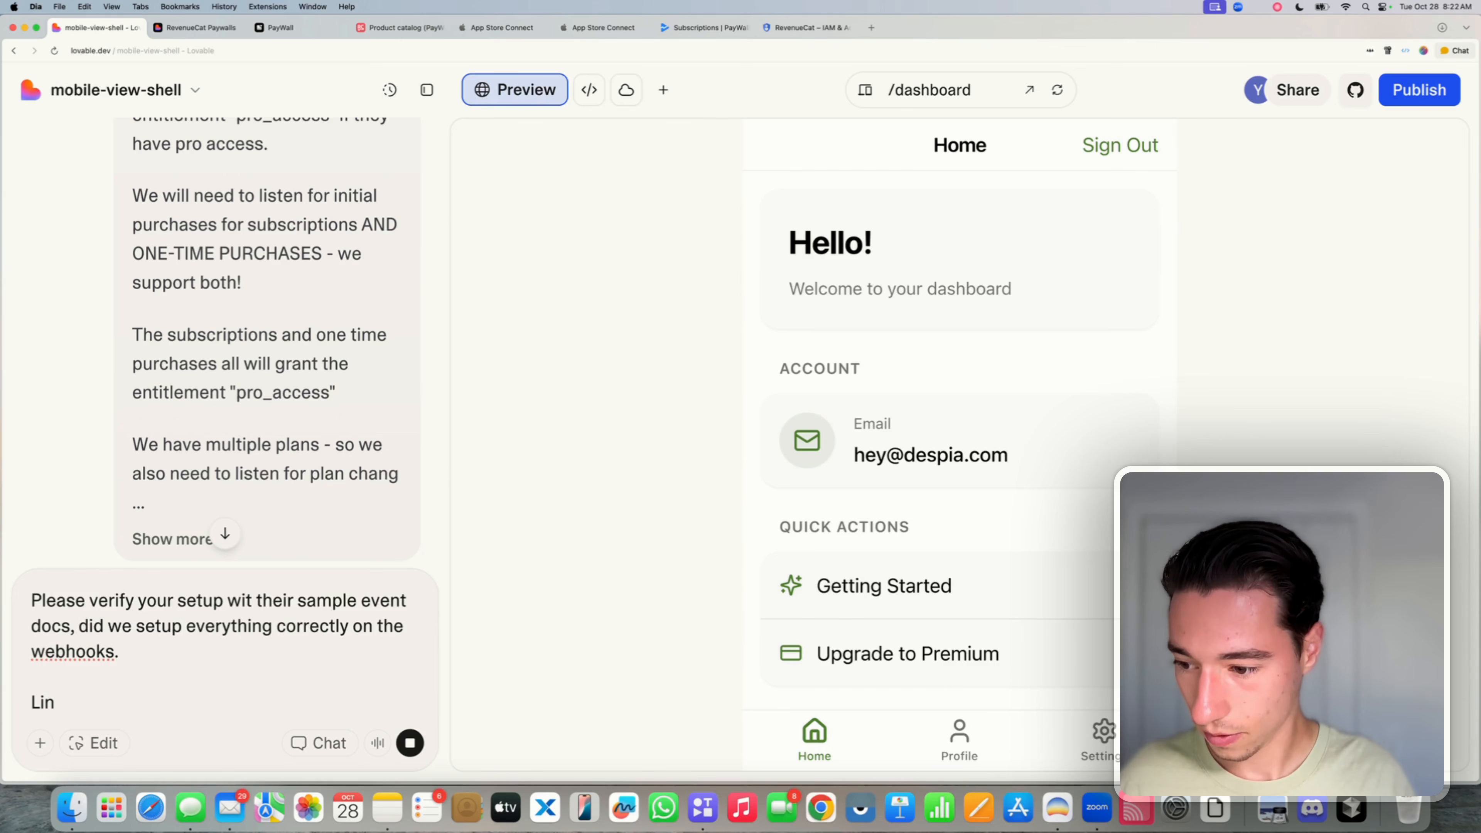
type("k:")
type("https://www.revenuecat.com/docs/integrations/webhooks/sample-events")
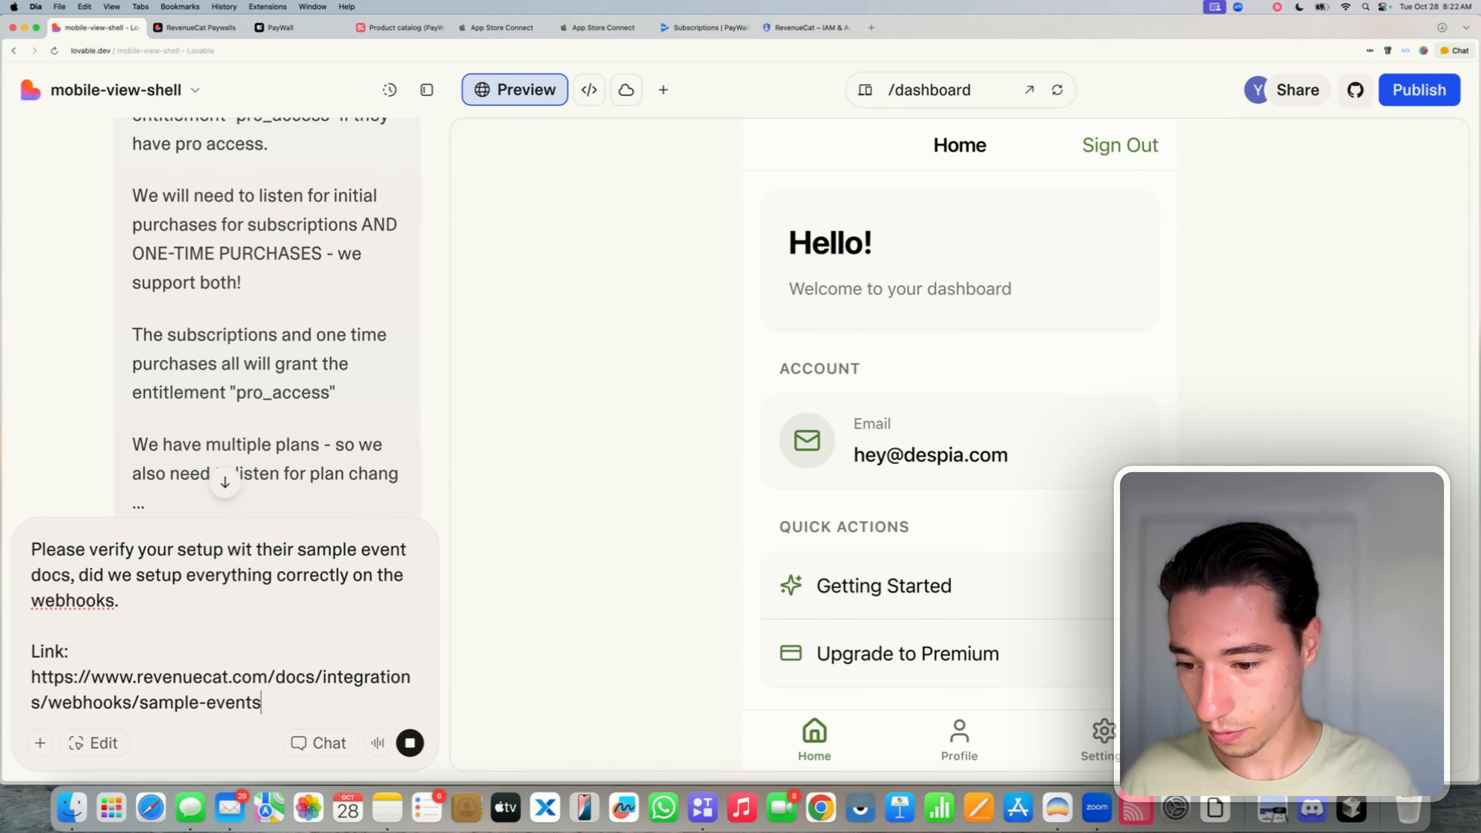
key("shift+Return")
key("shift+Return")
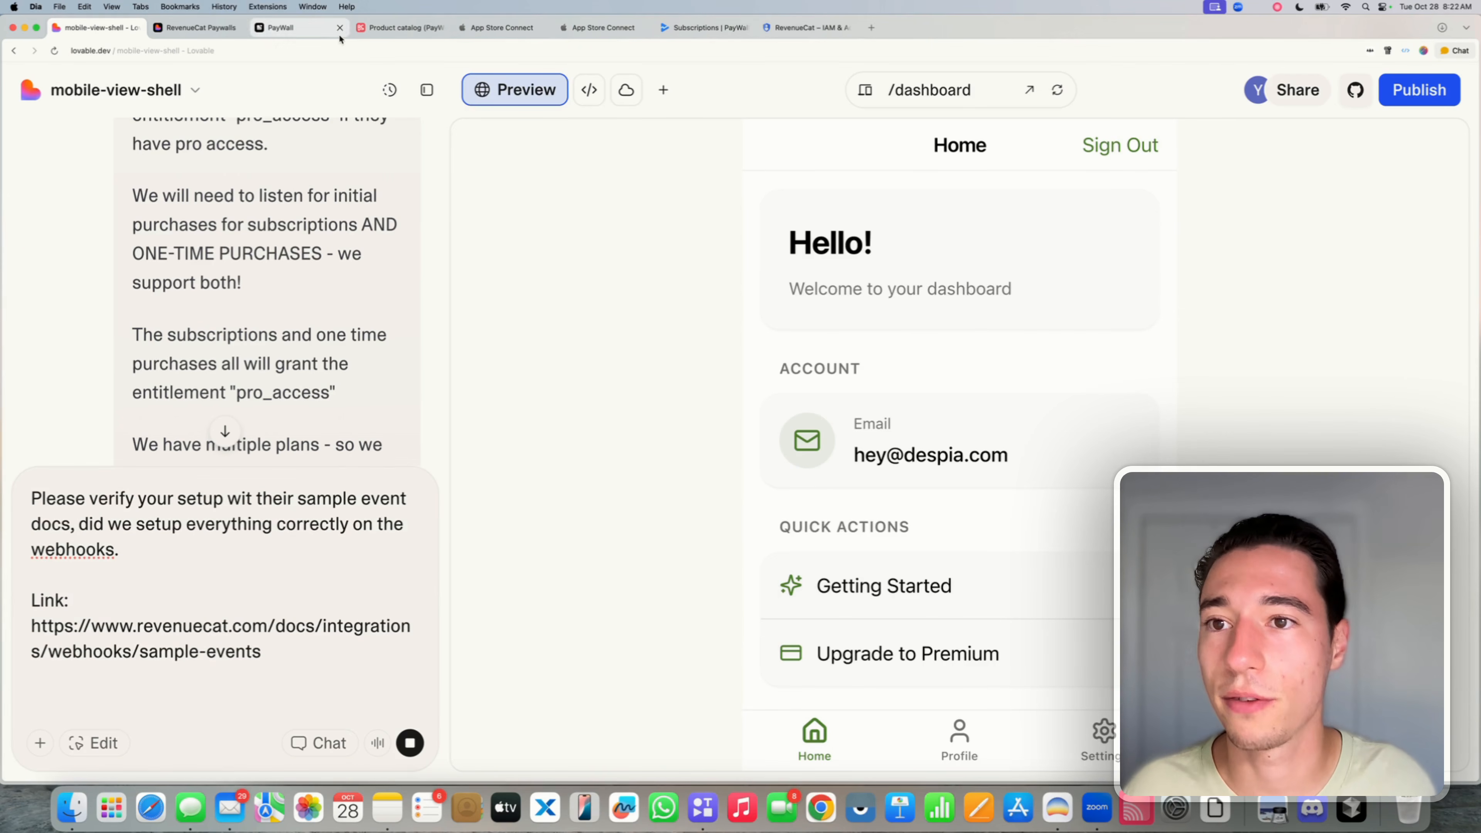
- Duplicate the product catalog tab and load the RevenueCat sample events docs page
left_click(402, 27)
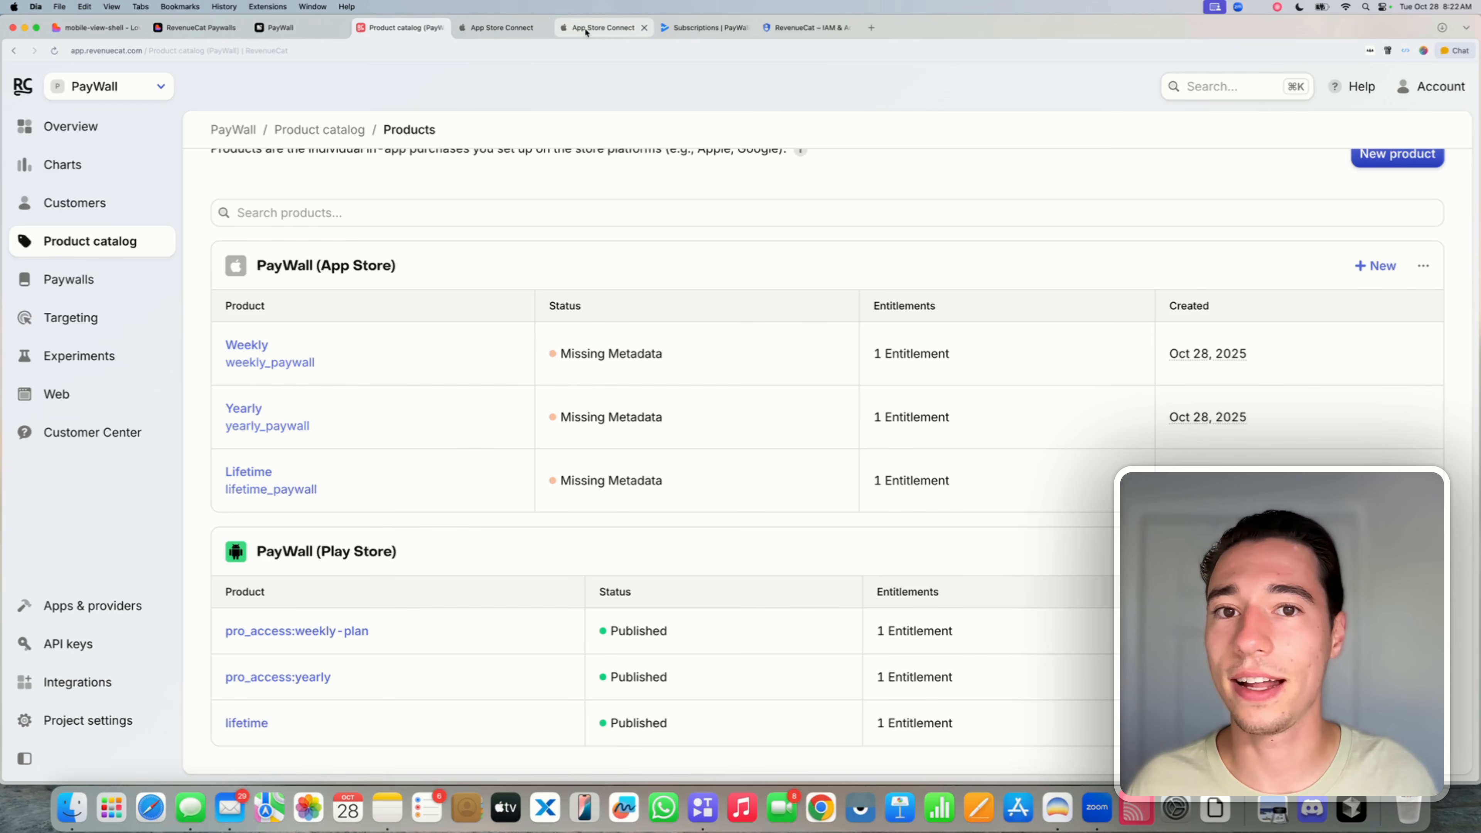
left_click(301, 29)
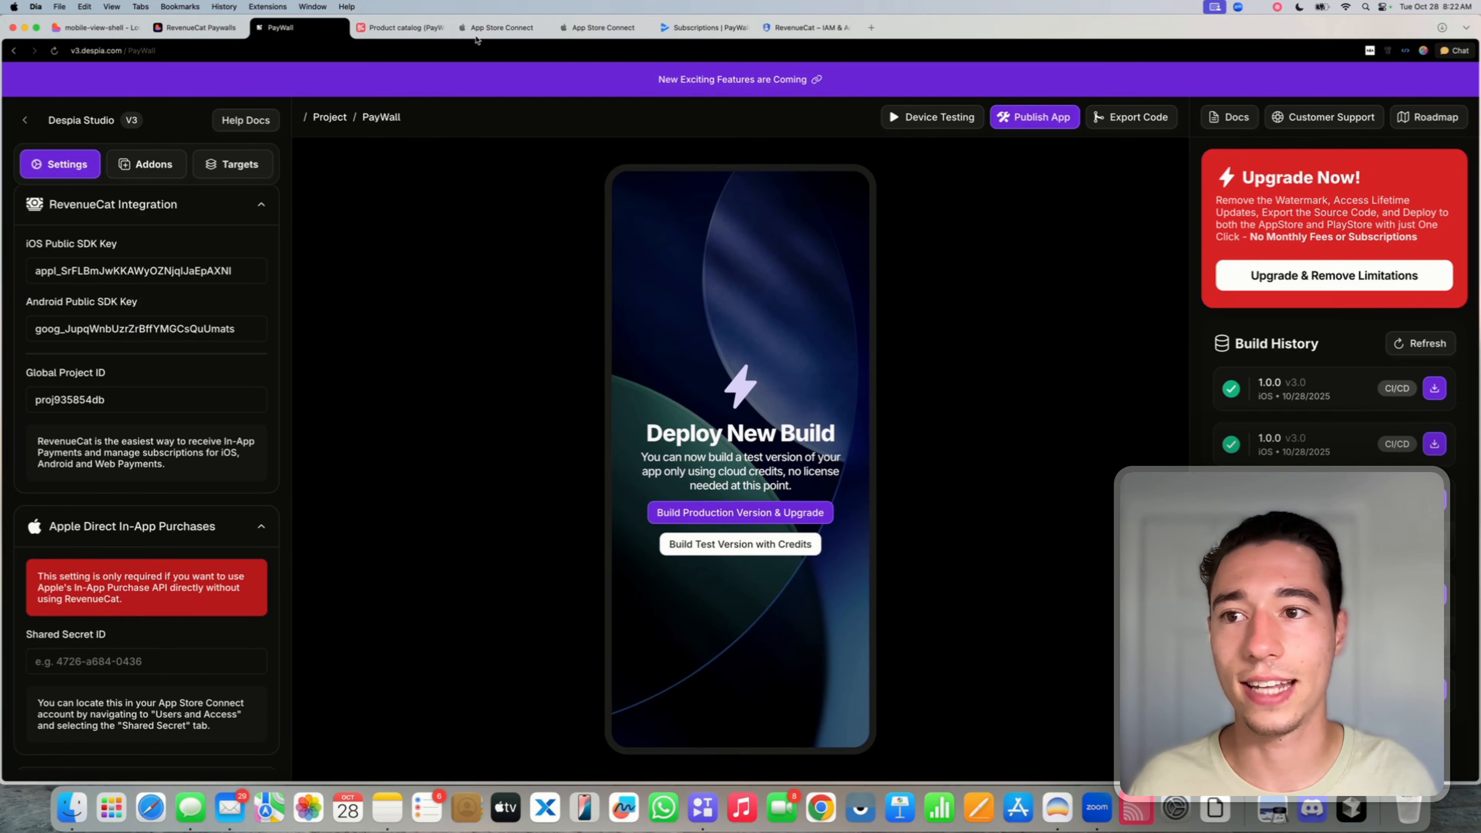
left_click(393, 29)
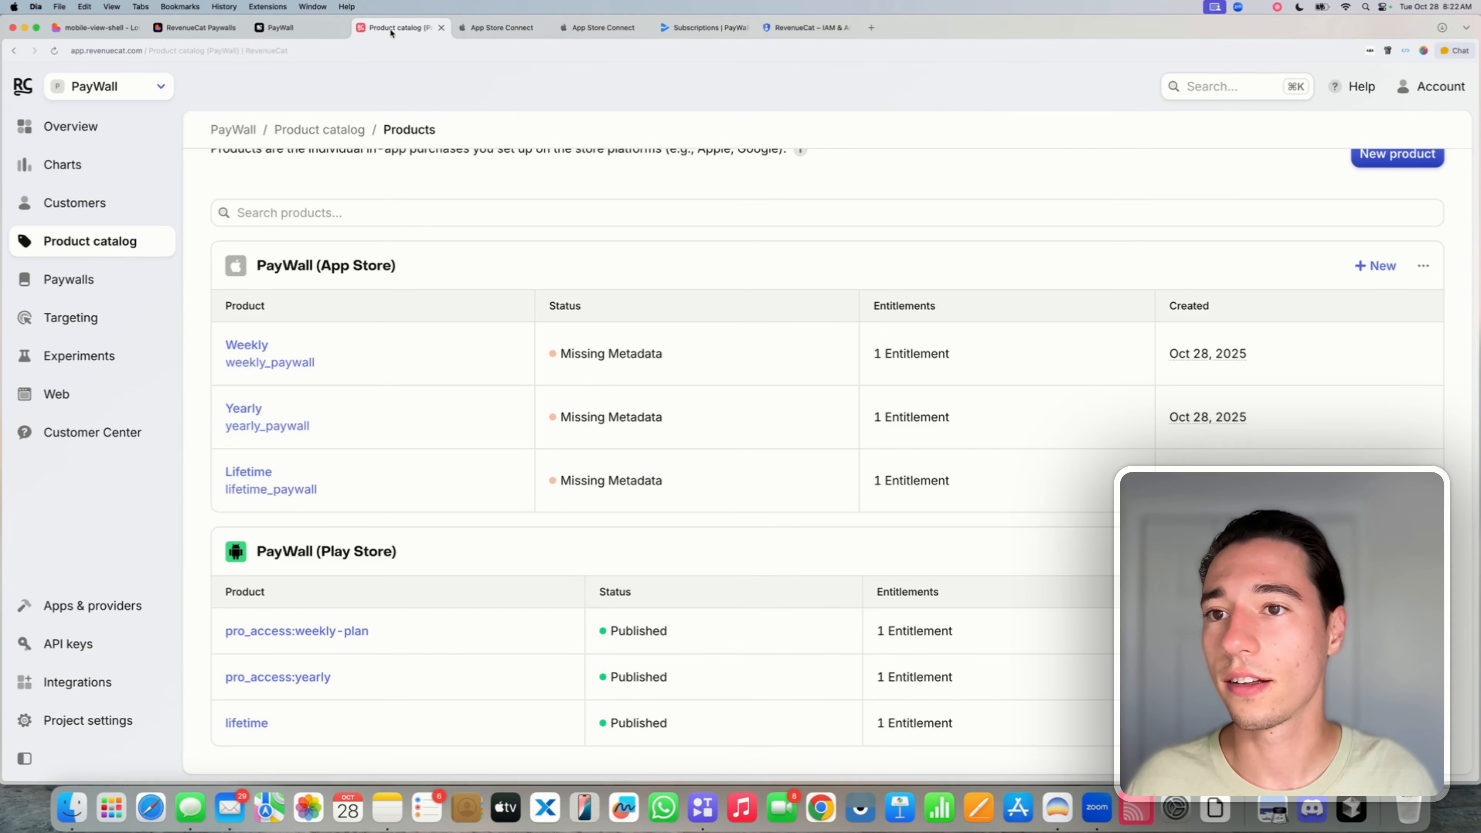
right_click(391, 33)
left_click(400, 56)
left_click(450, 46)
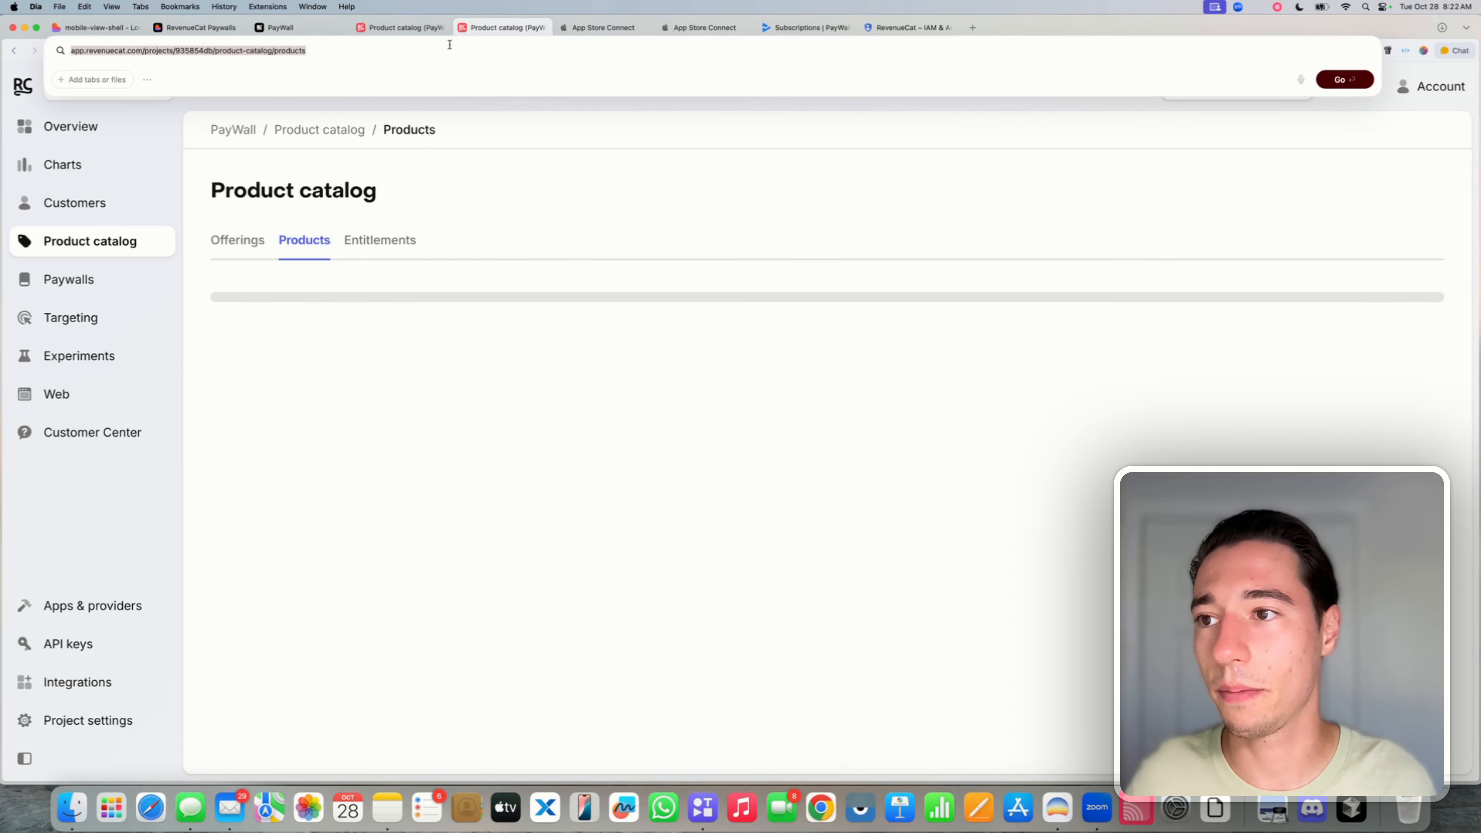
key("Return")
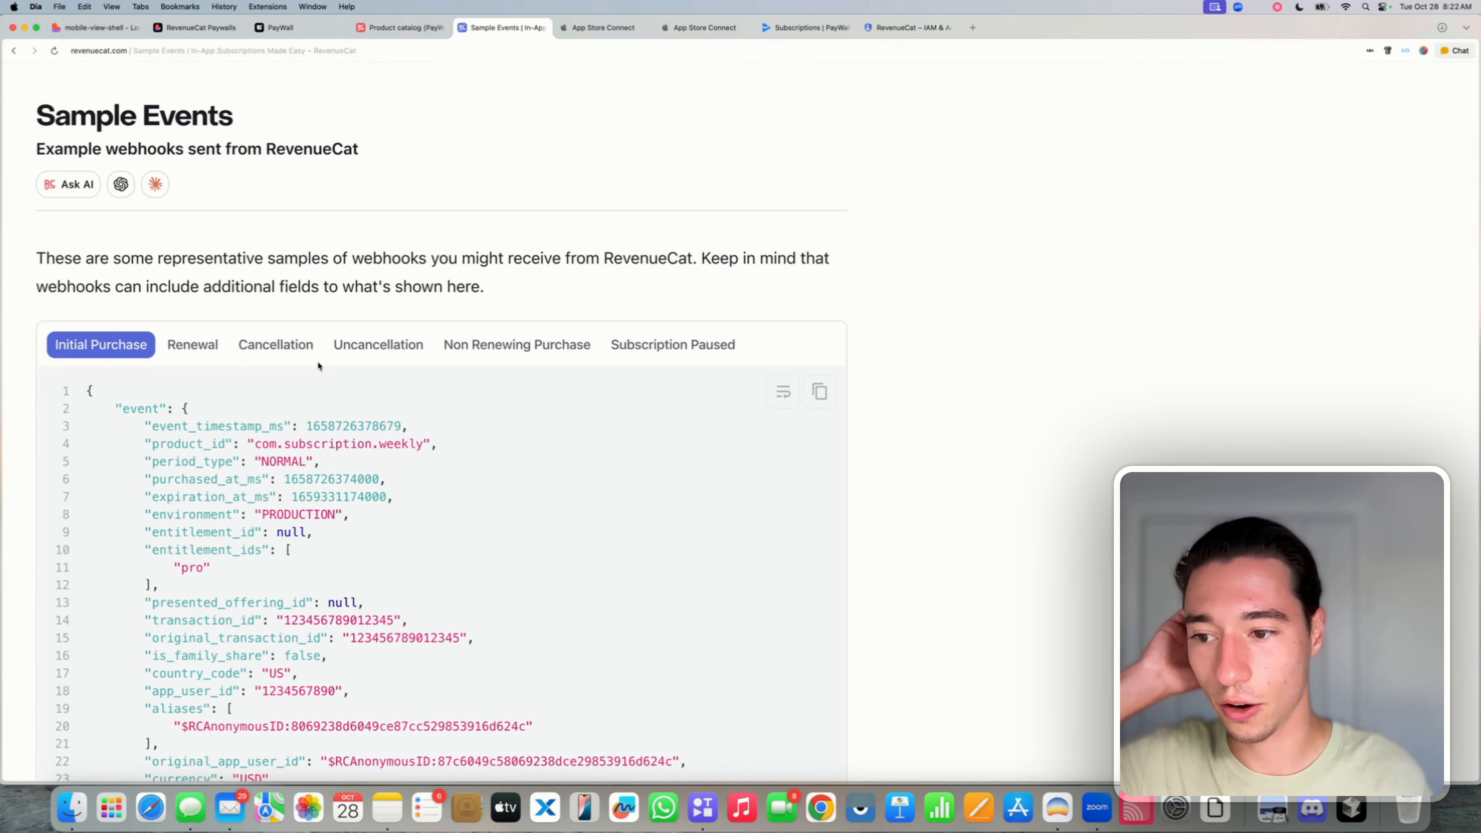
- Inspect the environment and entitlement_id fields, then copy the Initial Purchase sample event code
scroll(319, 363, "down", 2)
scroll(317, 361, "up", 3)
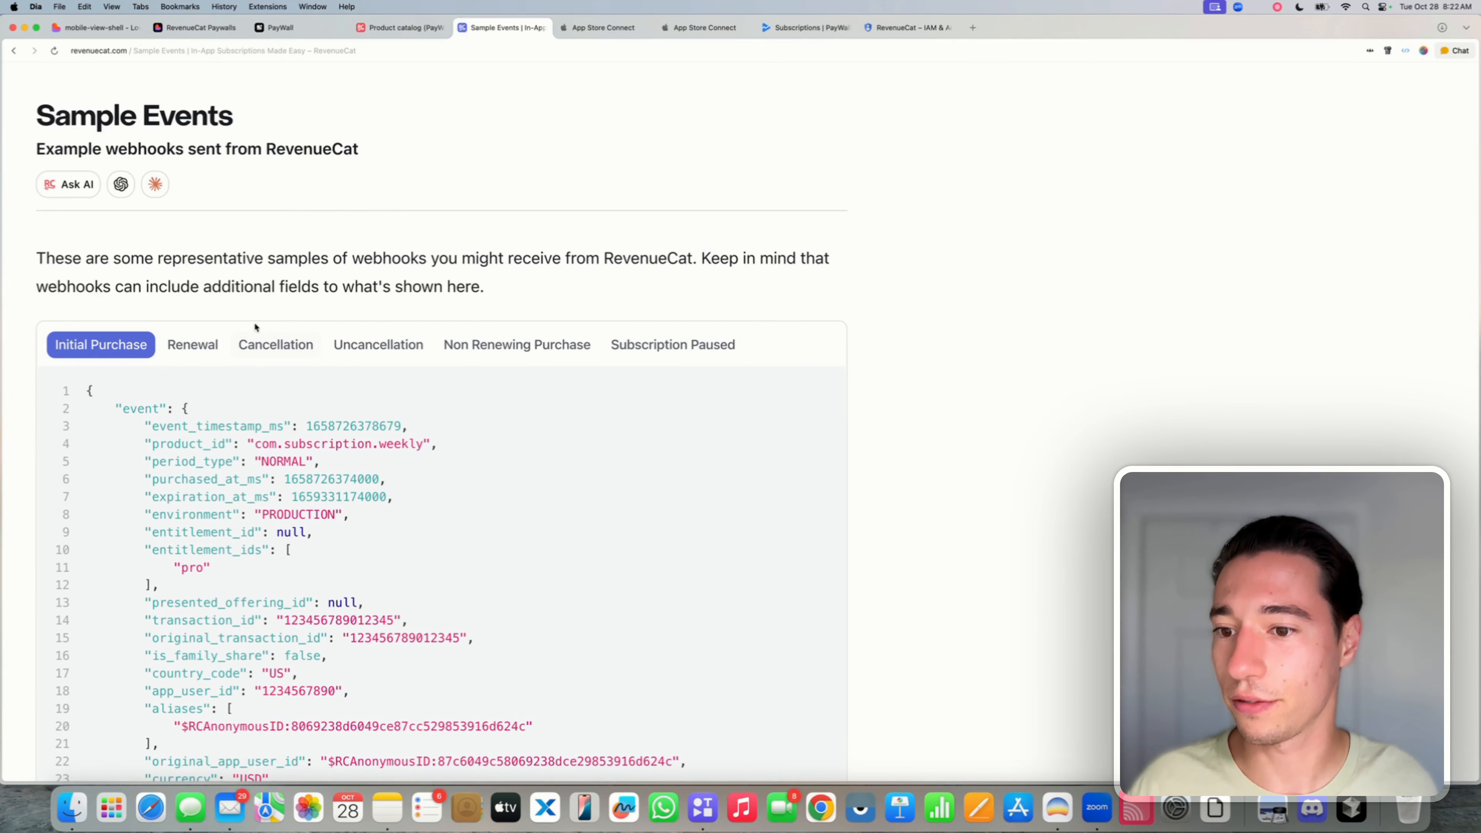
scroll(232, 427, "down", 2)
scroll(232, 428, "down", 1)
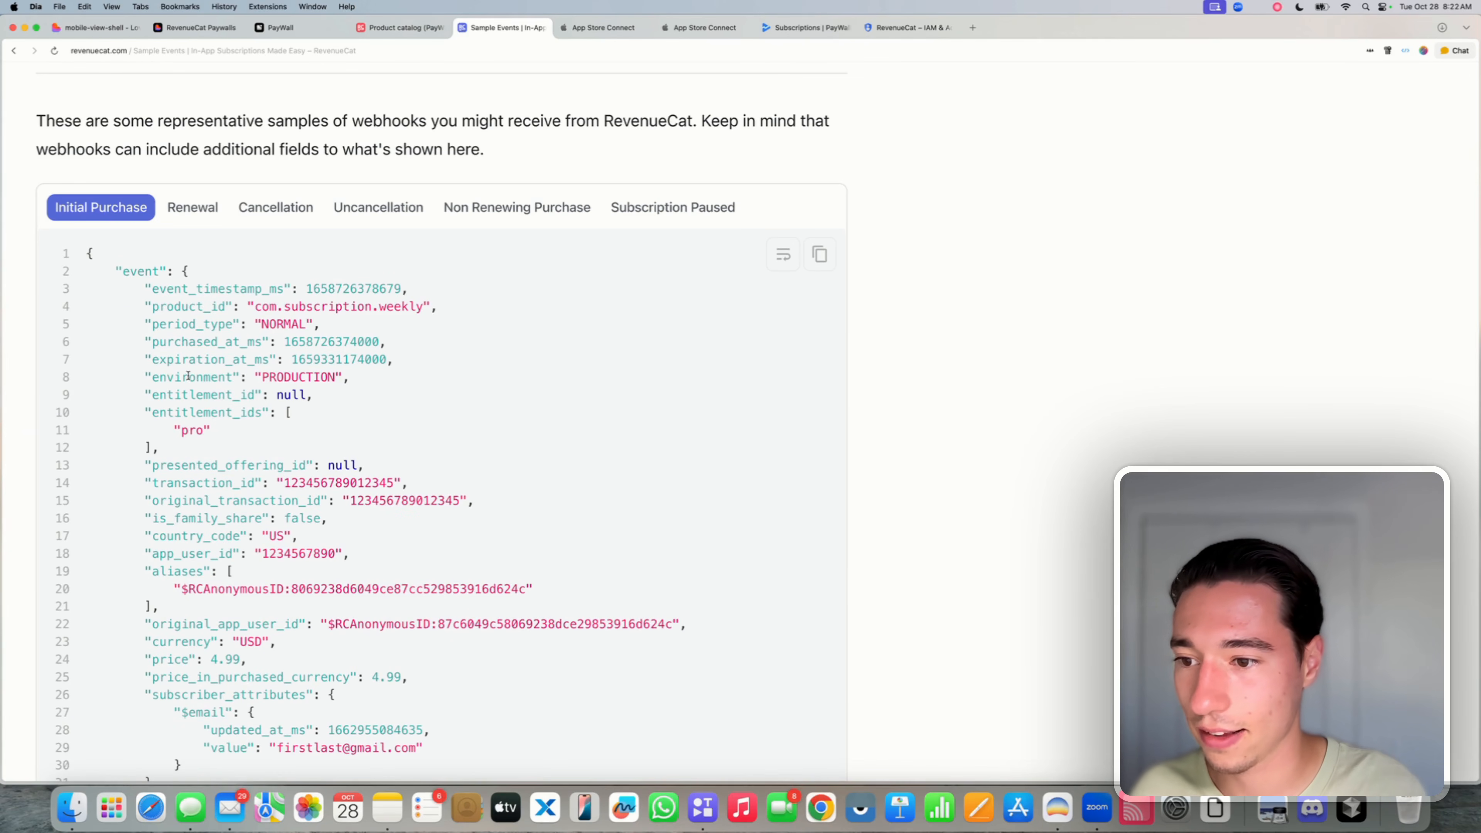
left_click_drag(188, 377, 285, 409)
left_click(245, 392)
left_click(169, 426)
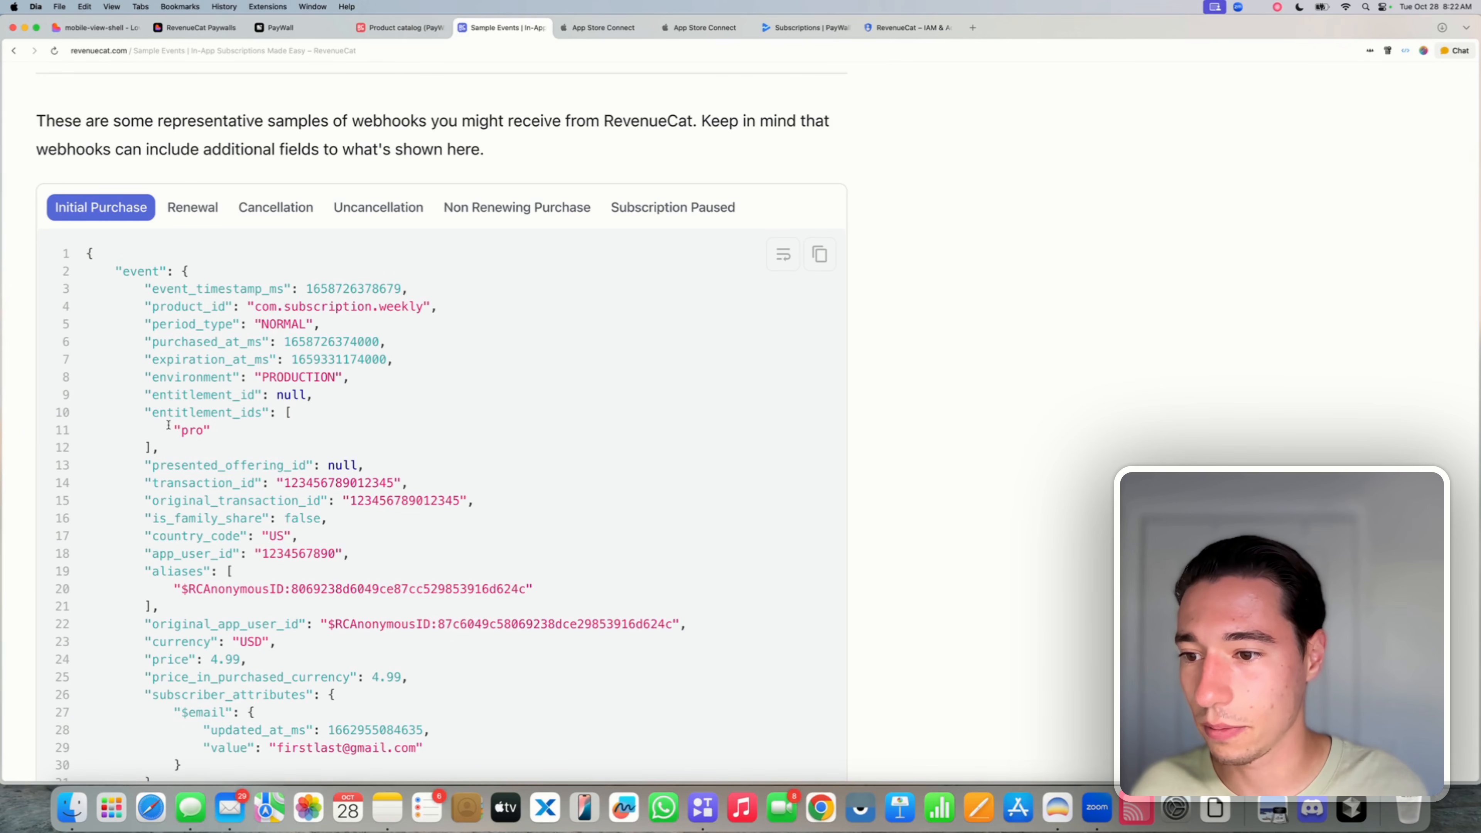
left_click_drag(168, 426, 87, 429)
scroll(88, 429, "up", 2)
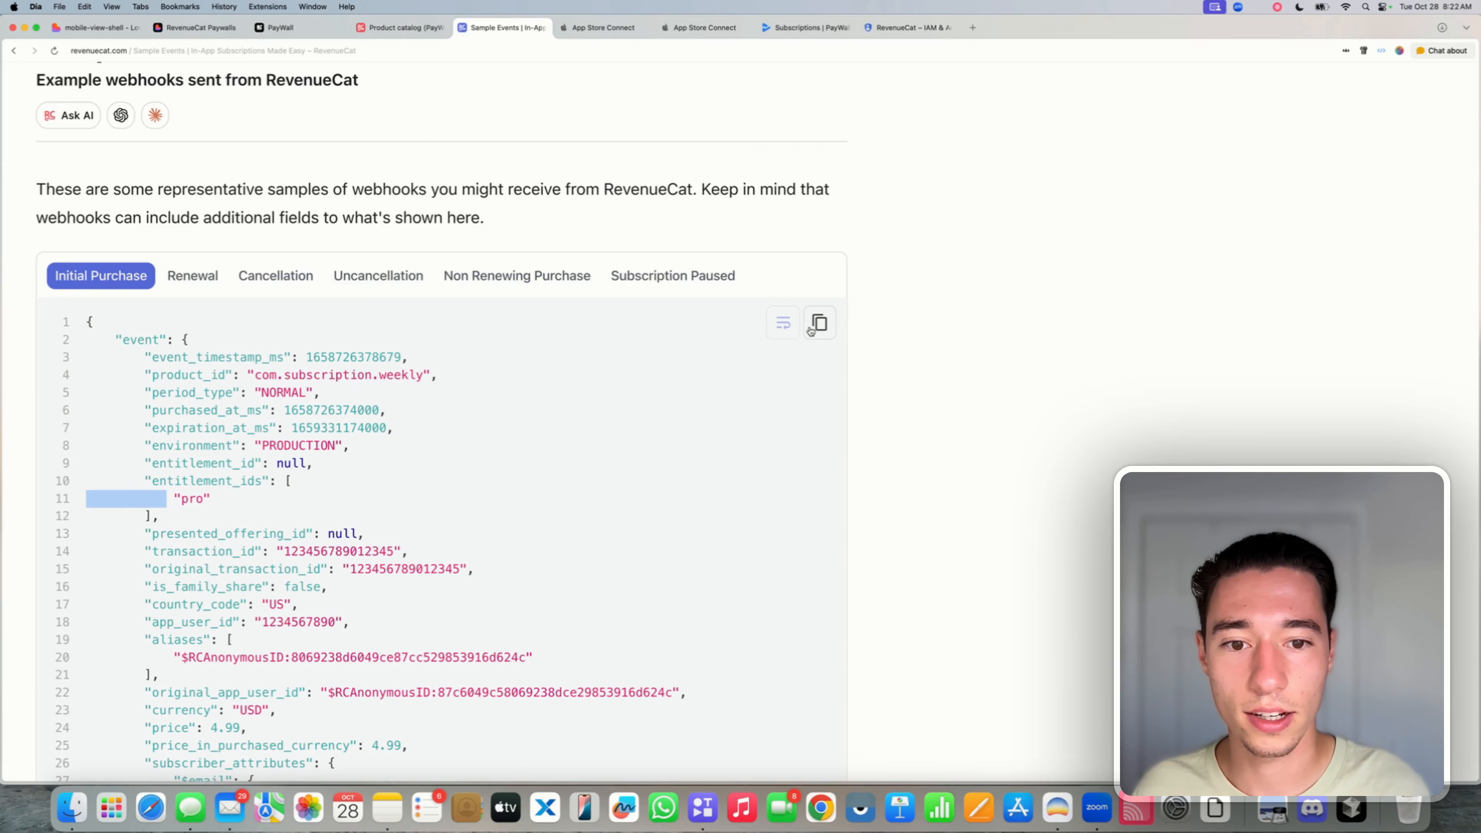
left_click(820, 322)
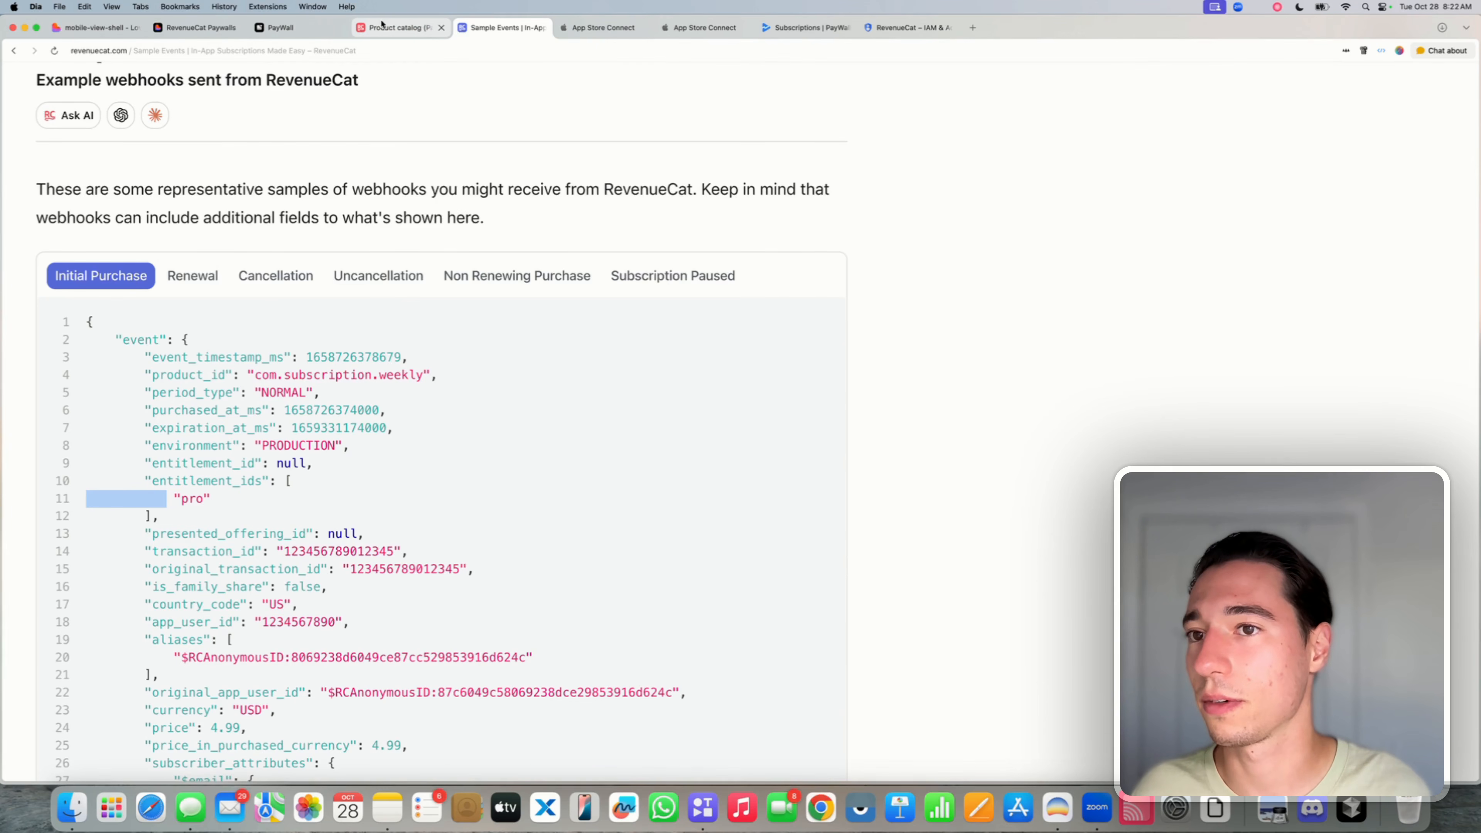
left_click(178, 29)
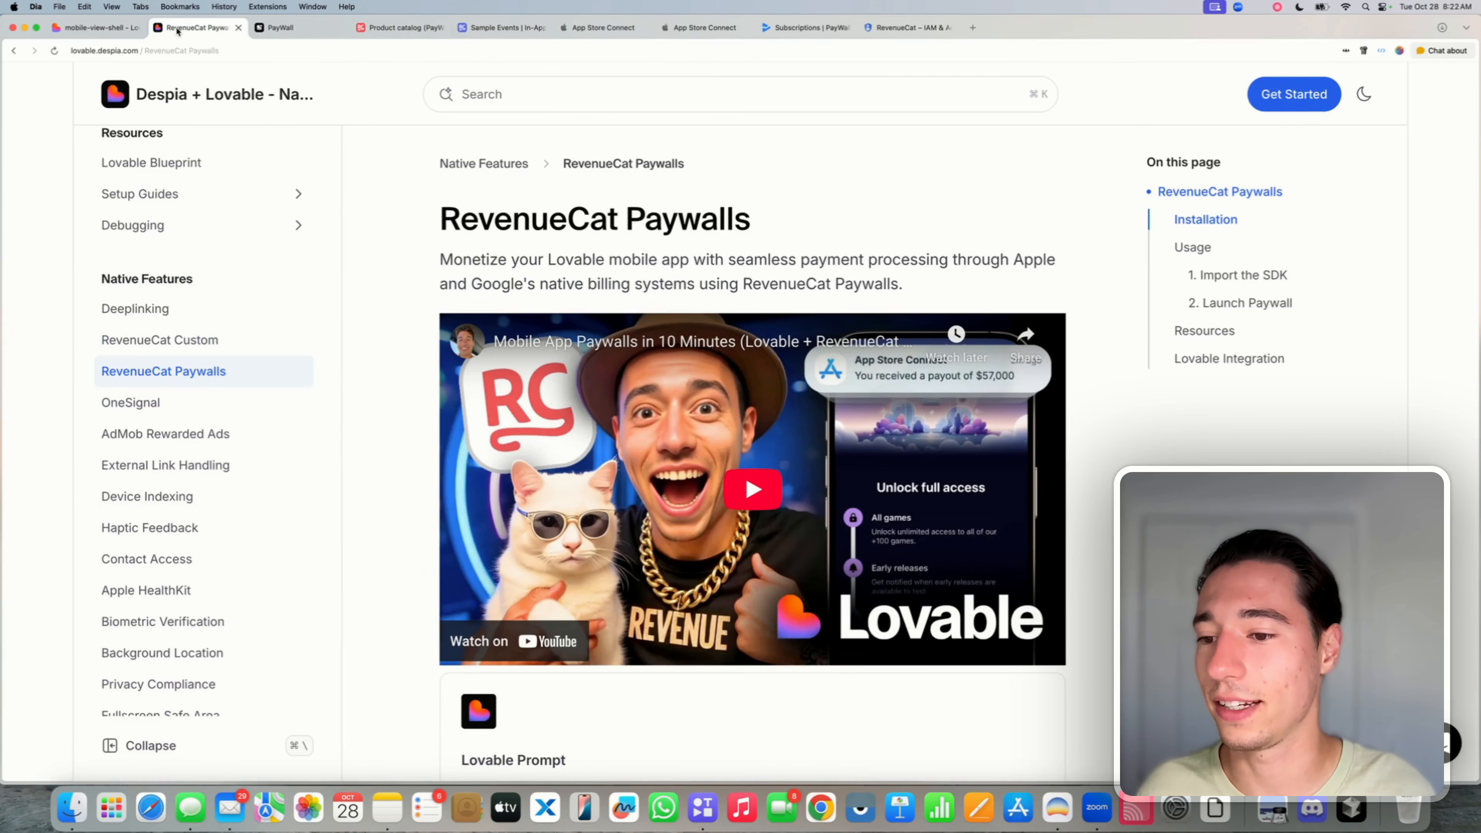
left_click(96, 27)
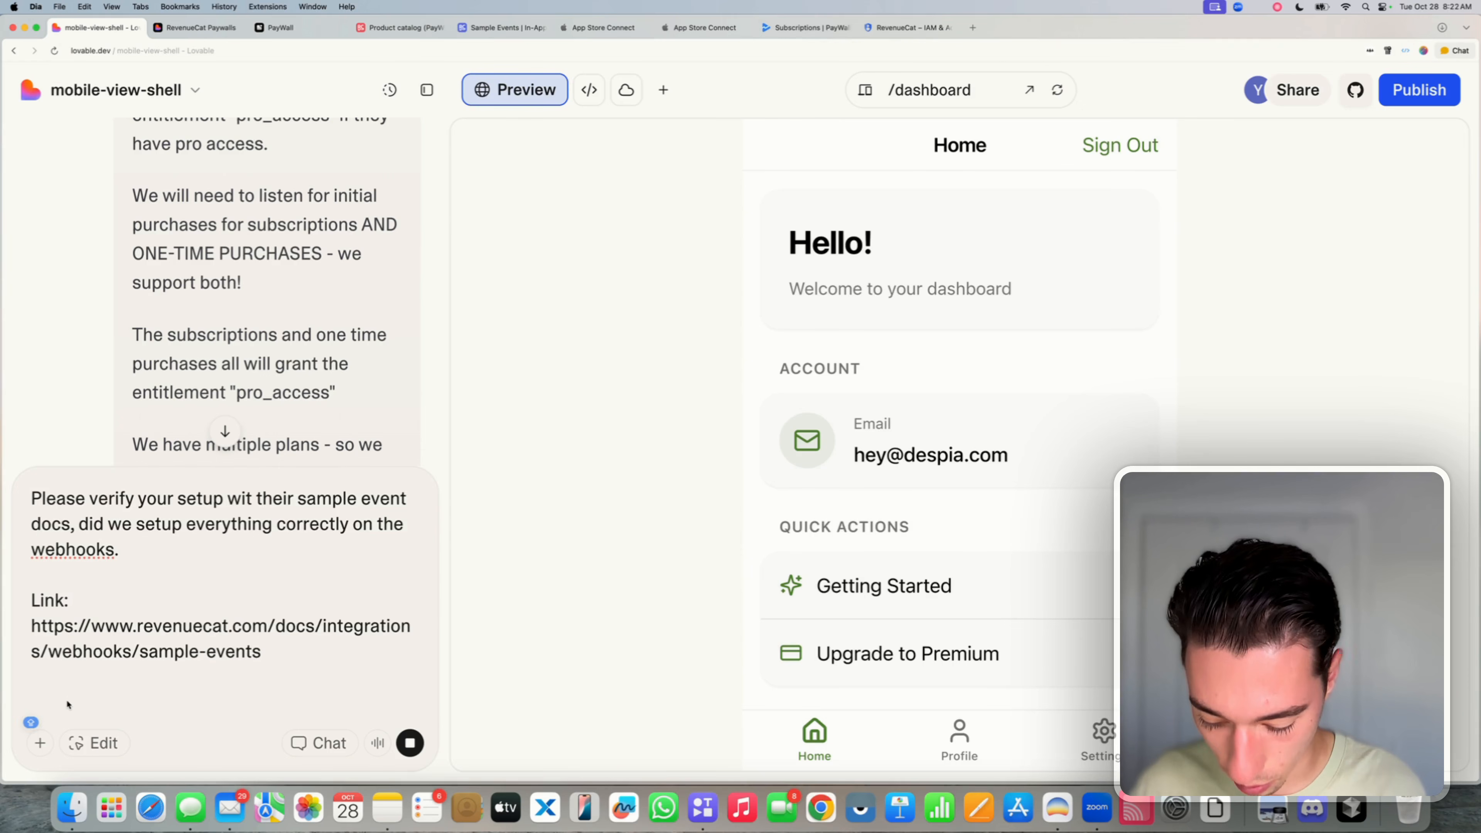
- Add 'Example Ones:' and '1. Initial Purchase:' headings, then paste the Initial Purchase sample JSON
type("Example")
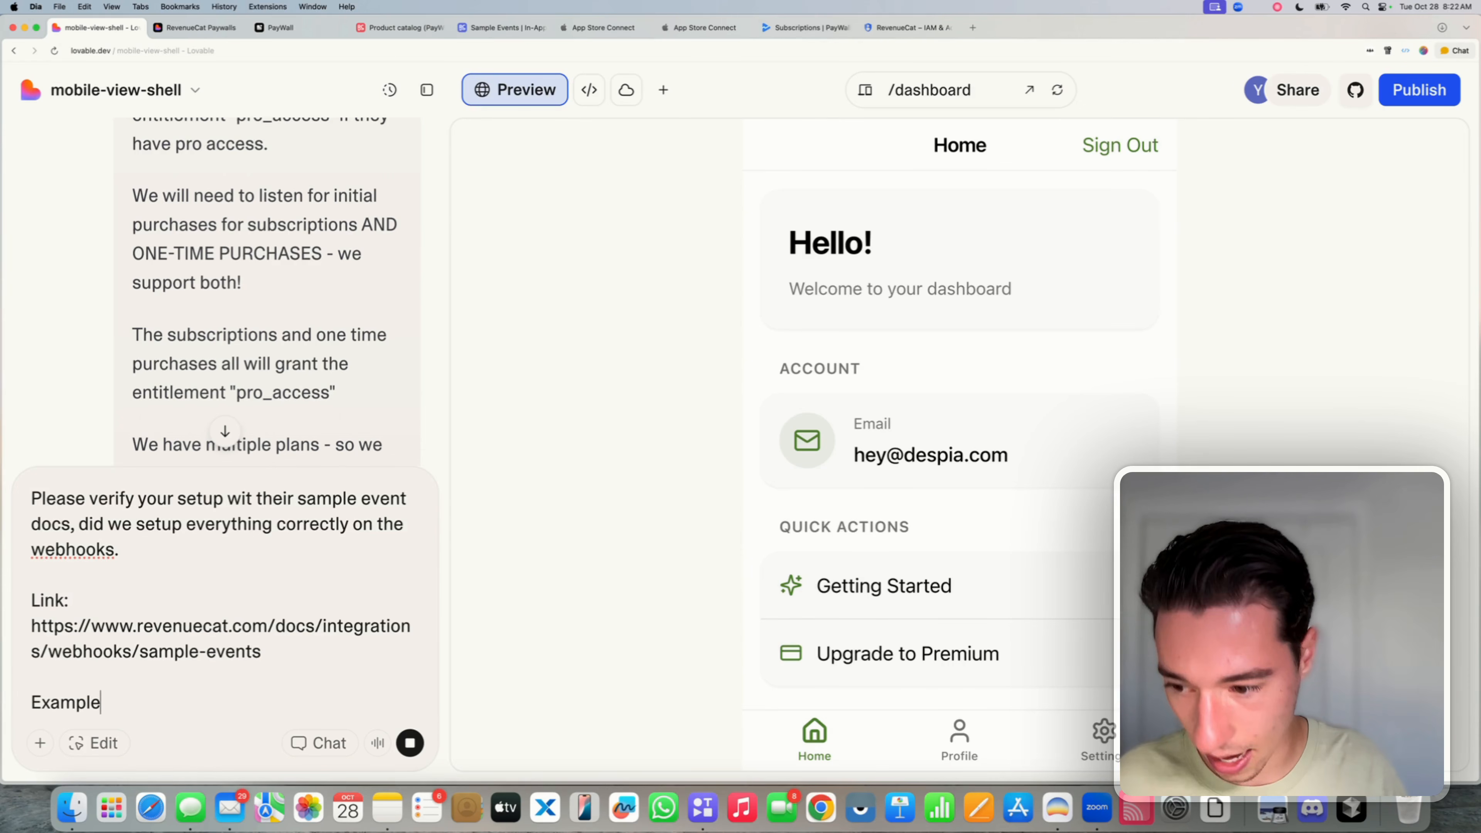
type(" Onwe")
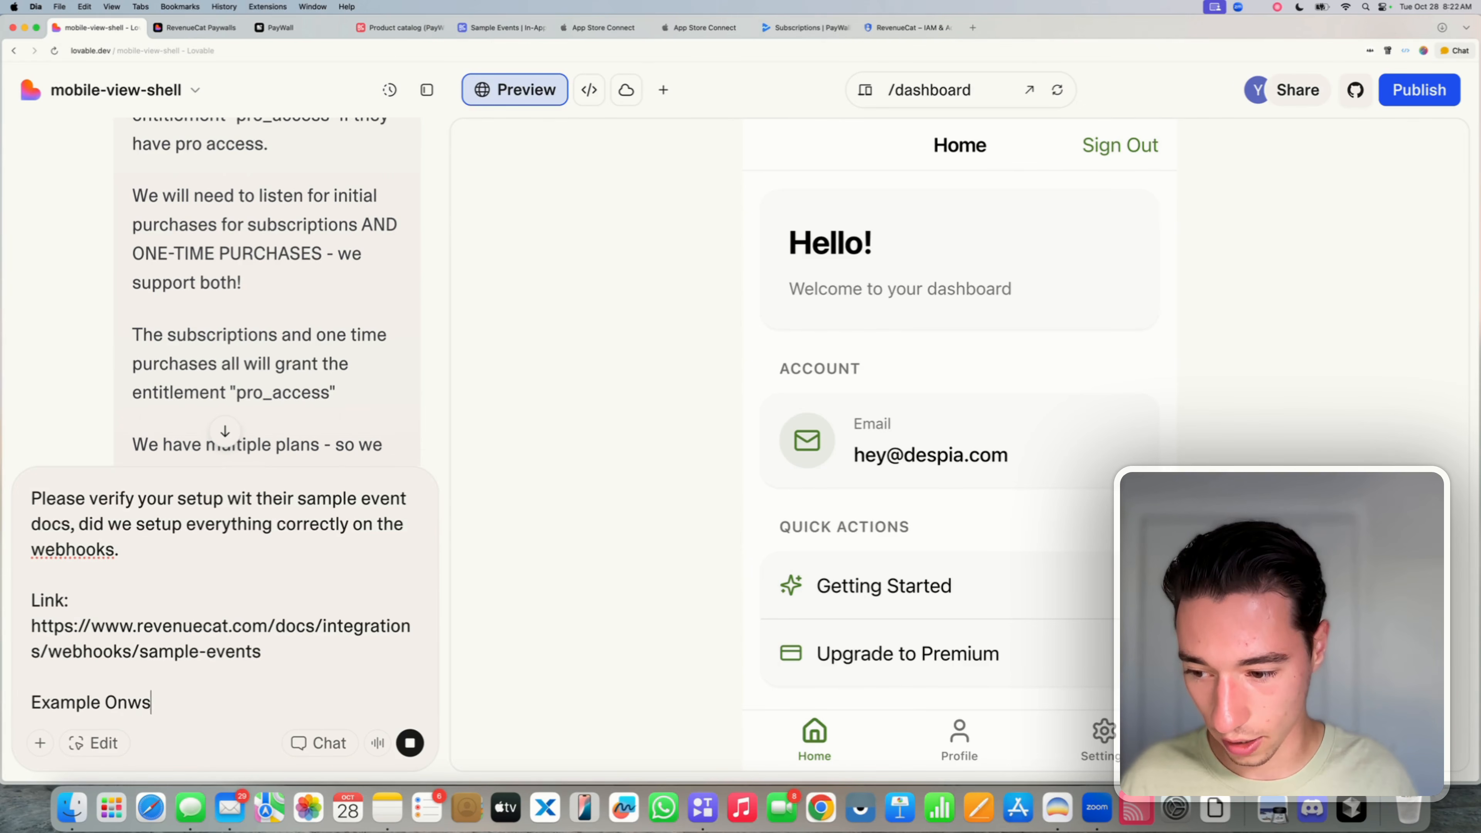
key("BackSpace")
key("BackSpace")
type("es:")
key("Return")
key("Return")
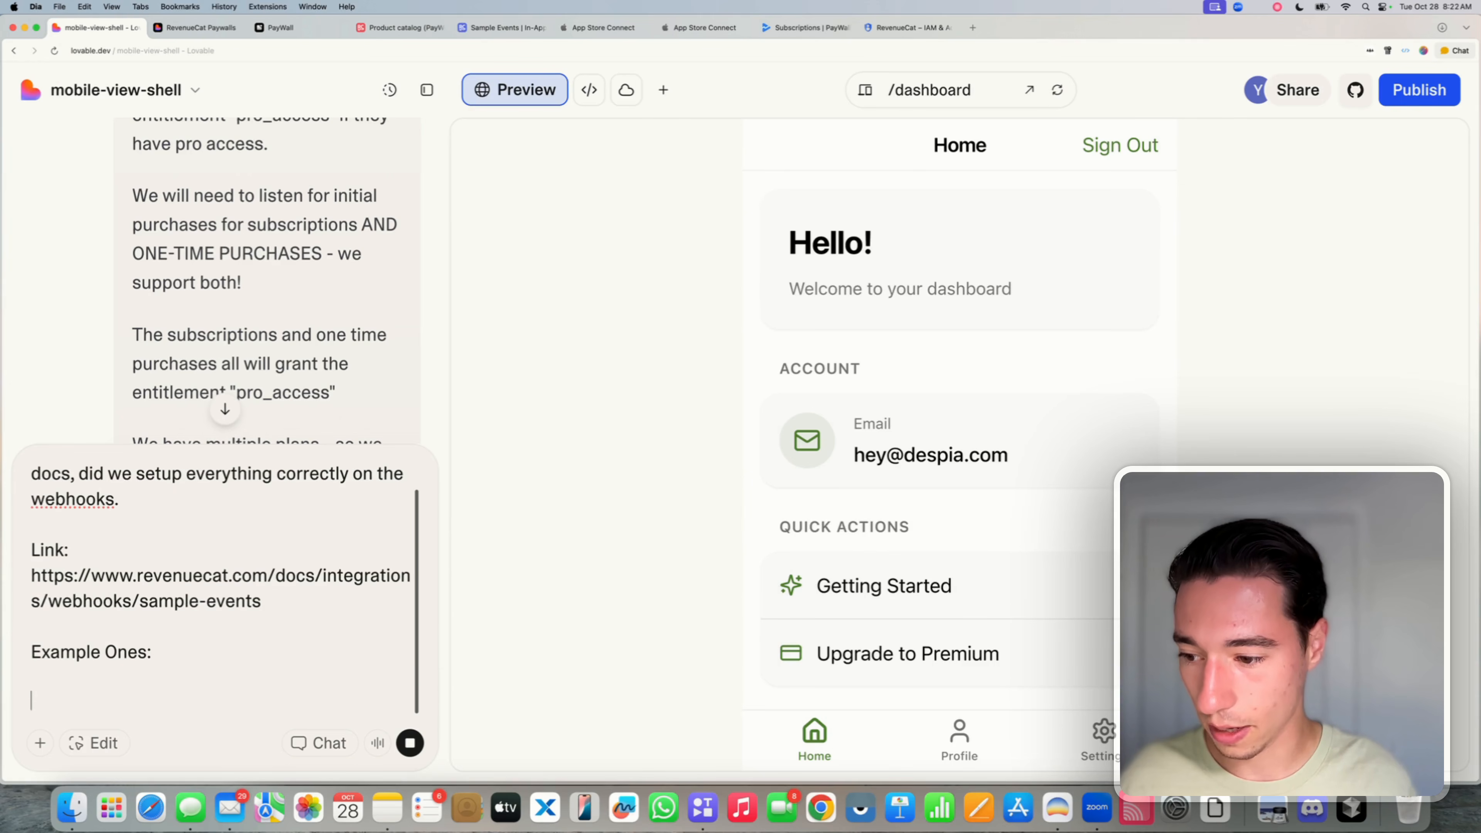
type("1. Init")
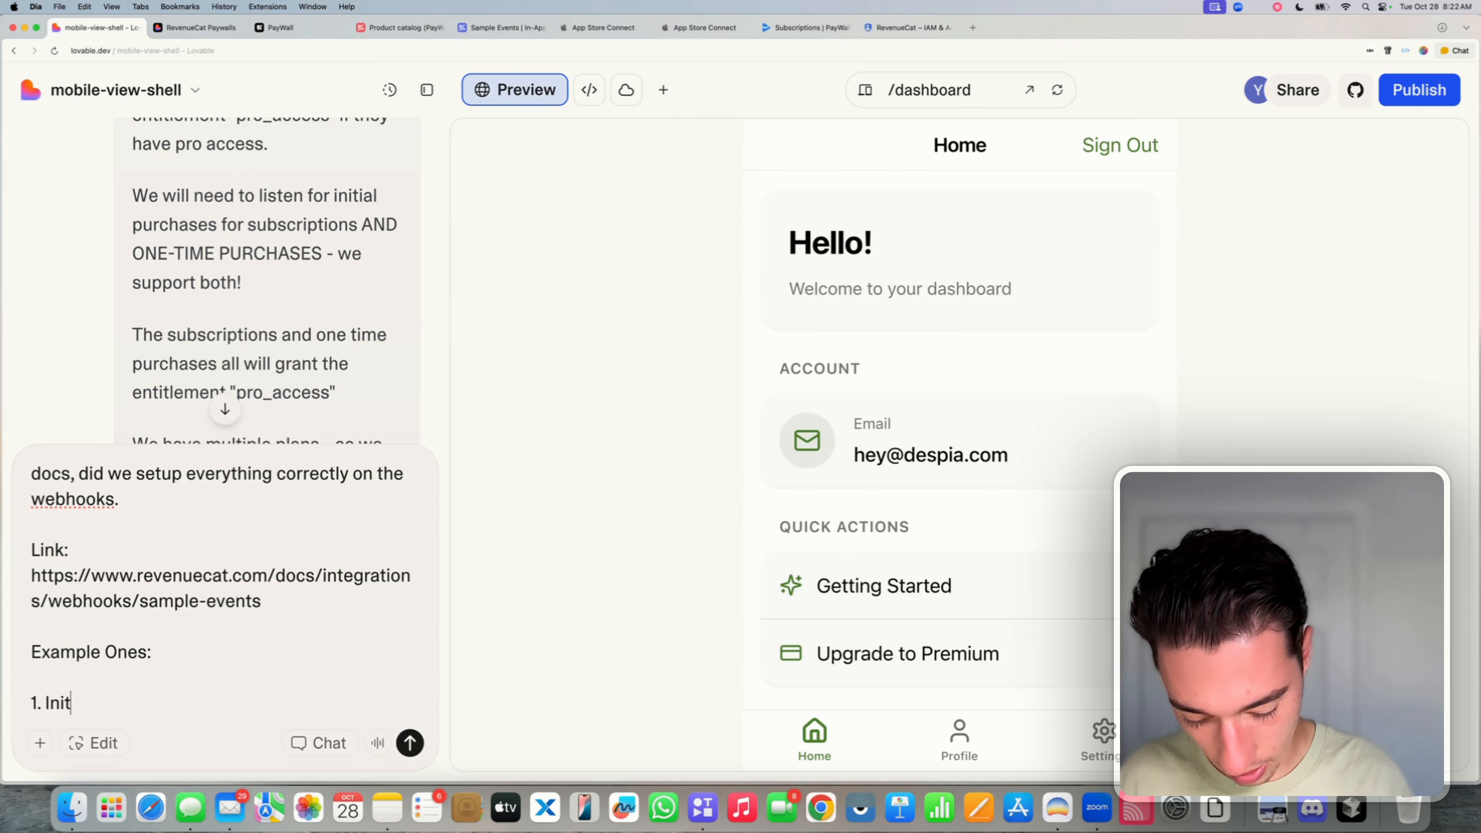
type("ial Purchase:")
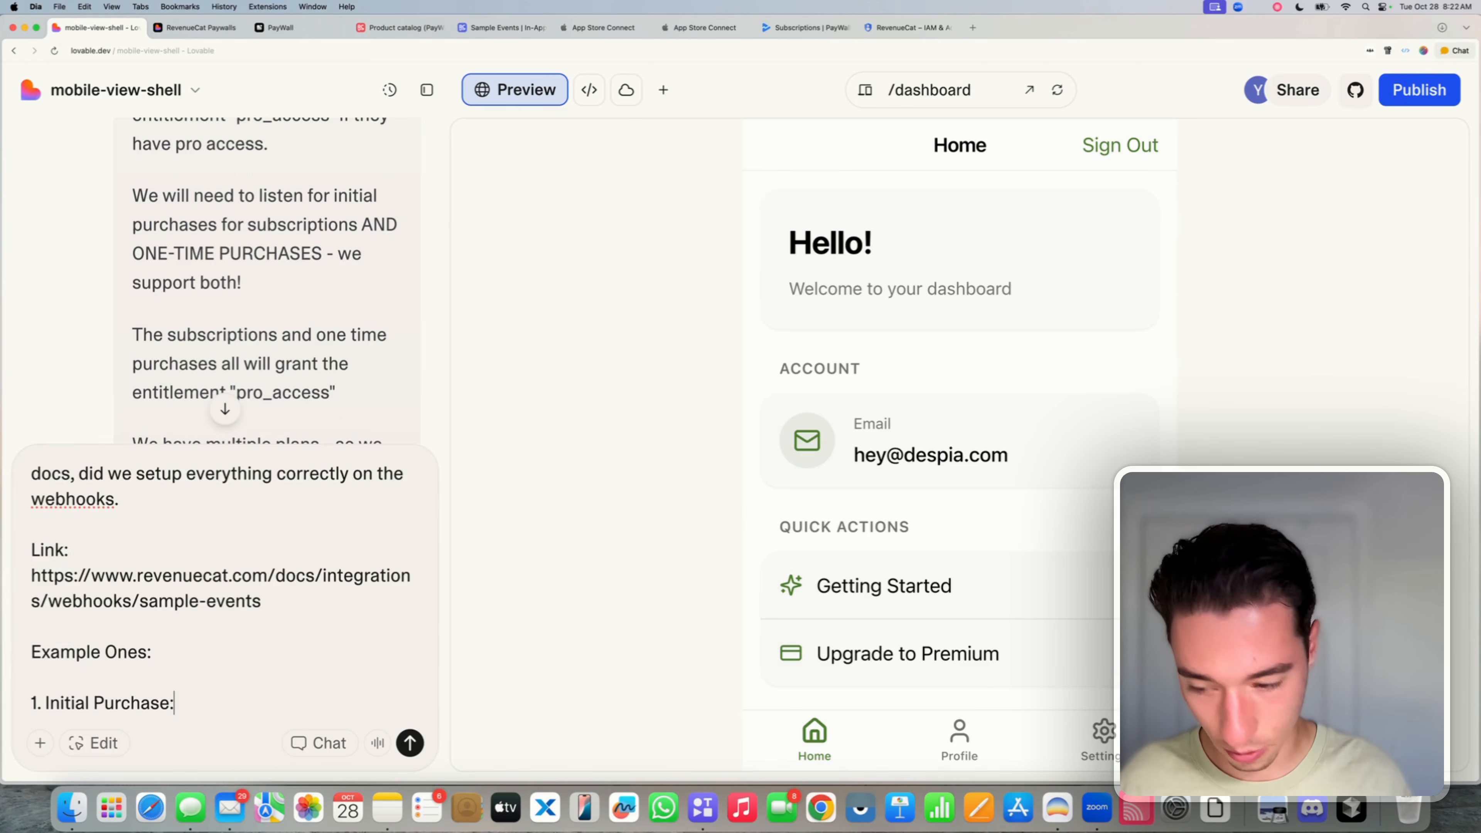
key("Return")
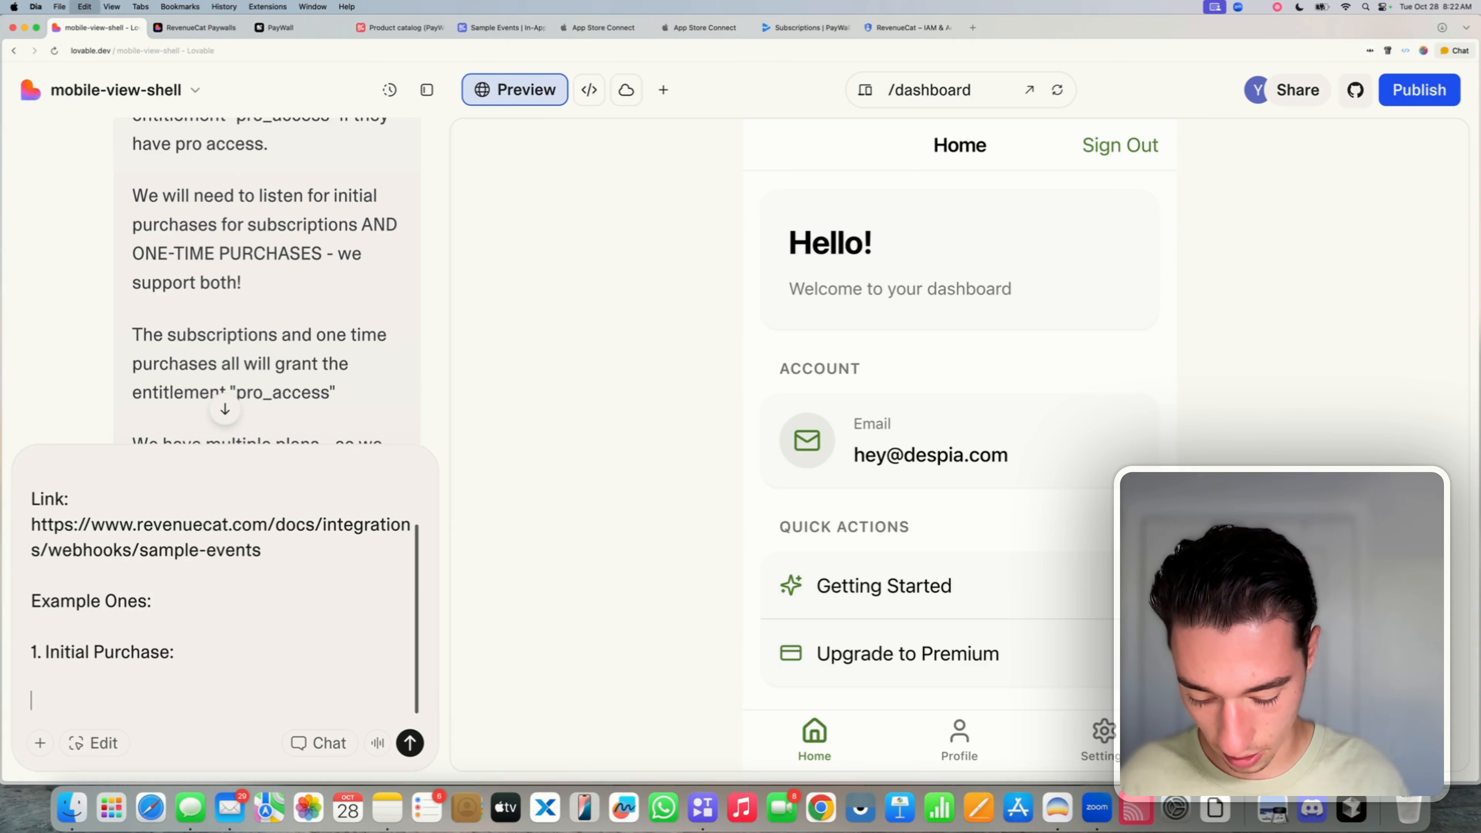
key("super+v")
- Add the '2. Product Change:' heading and return to the RevenueCat sample events page
type("2.")
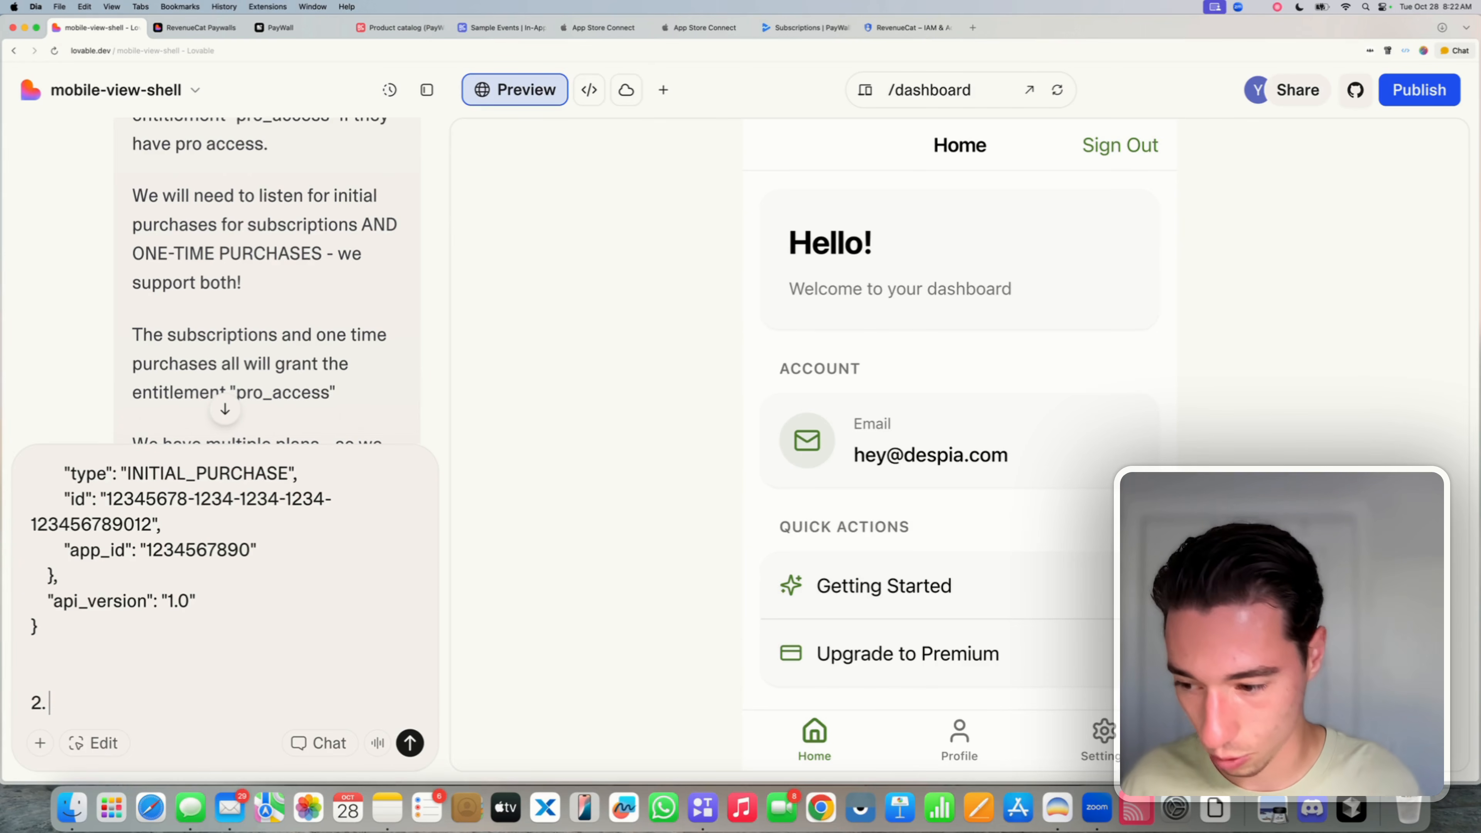
key("Caps_Lock")
type("Can")
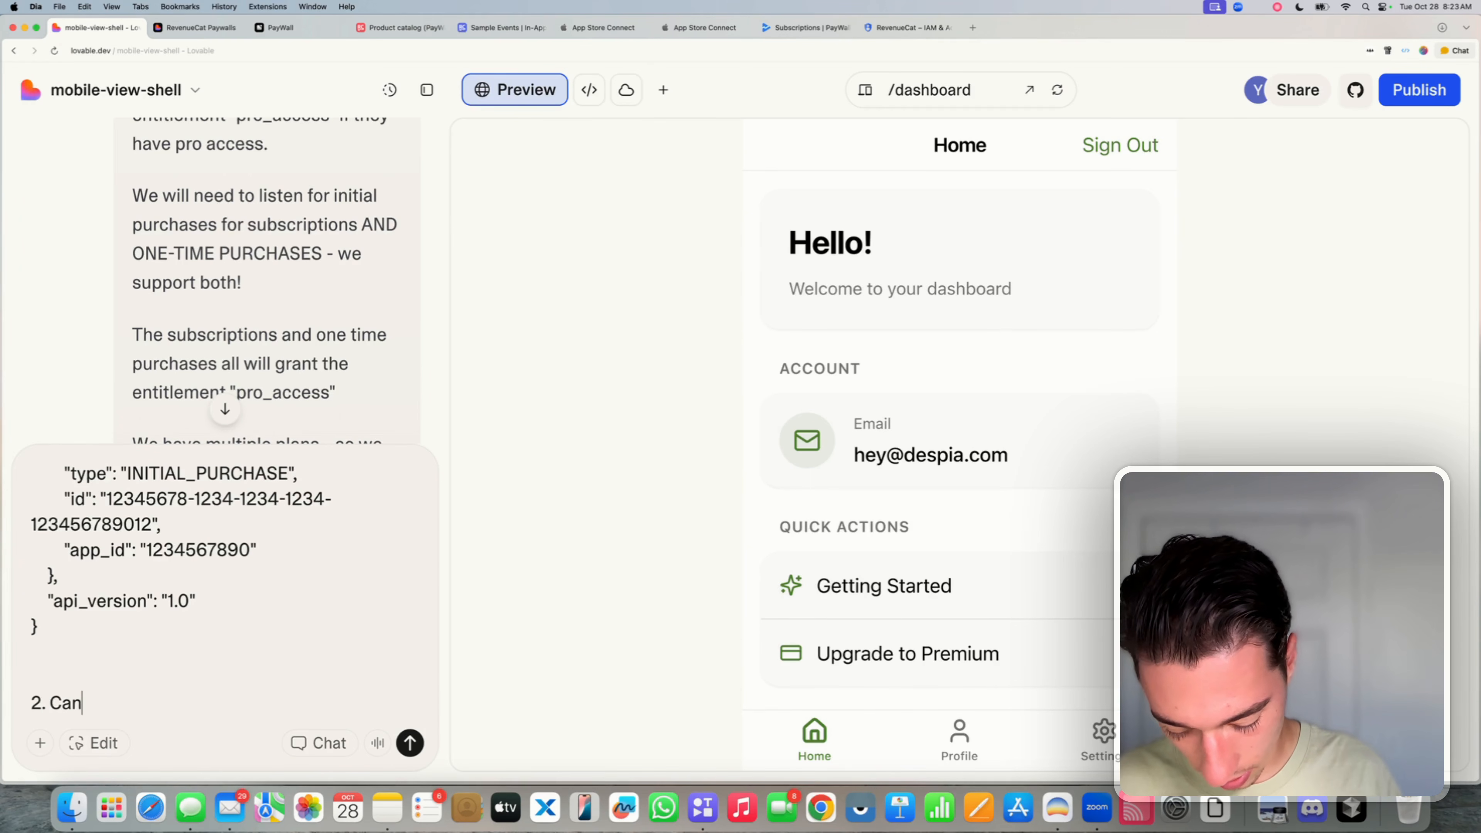
key("BackSpace")
key("BackSpace")
key("BackSpace")
type("Prod")
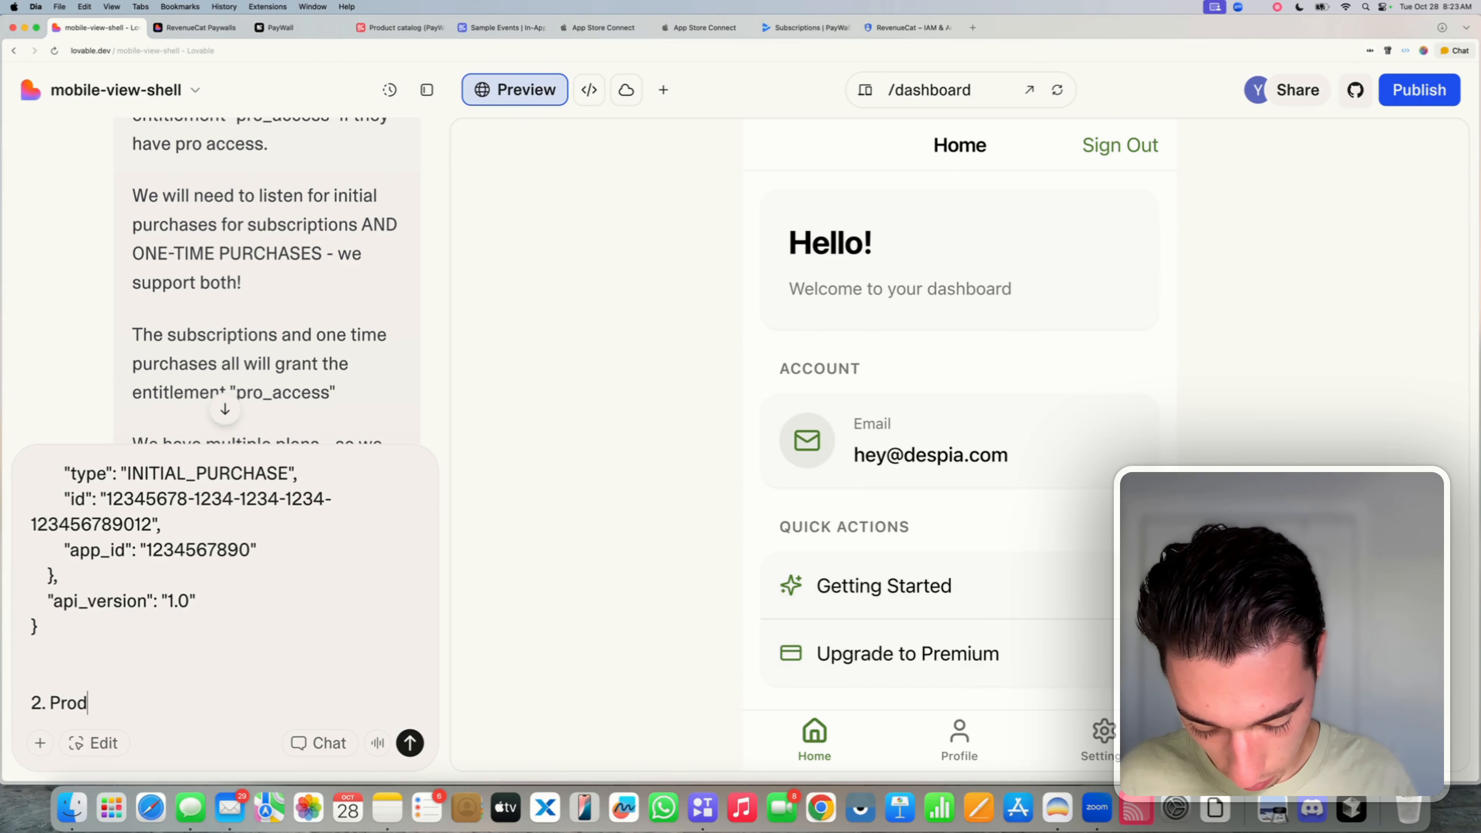
type("uct Chan")
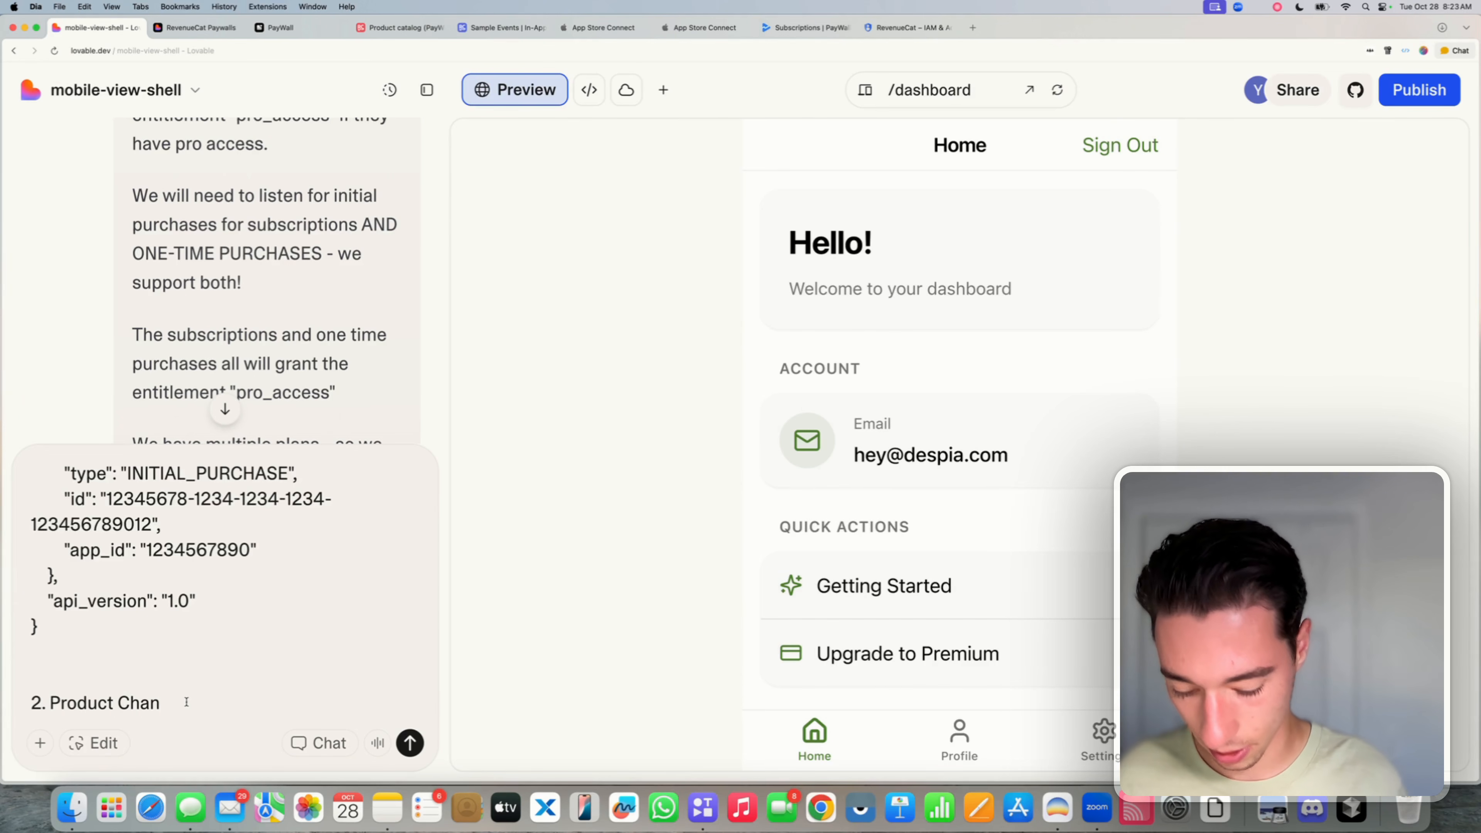
type("geL")
key("BackSpace")
type(":")
key("shift+Return")
key("shift+Return")
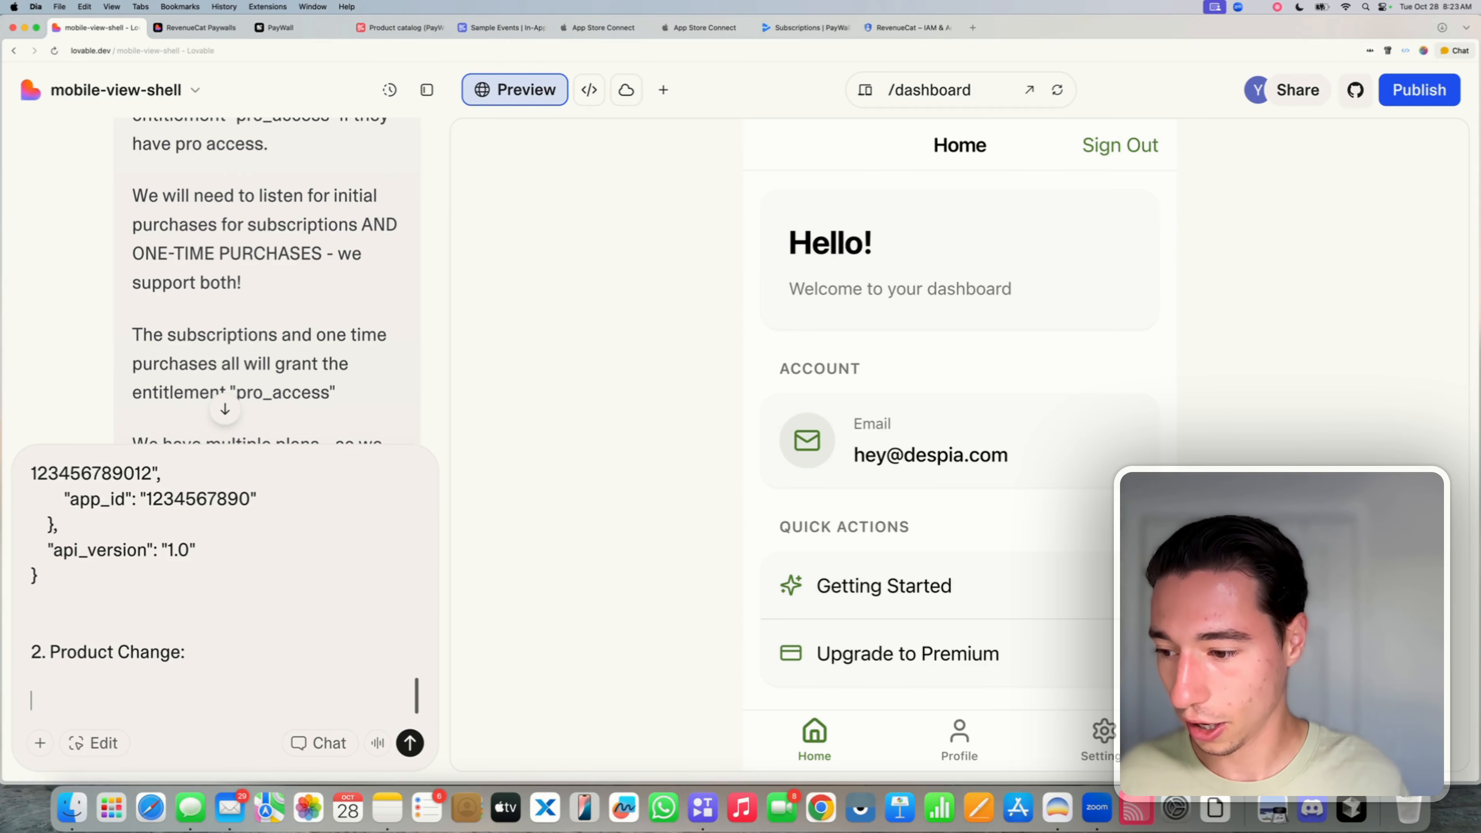
left_click(496, 27)
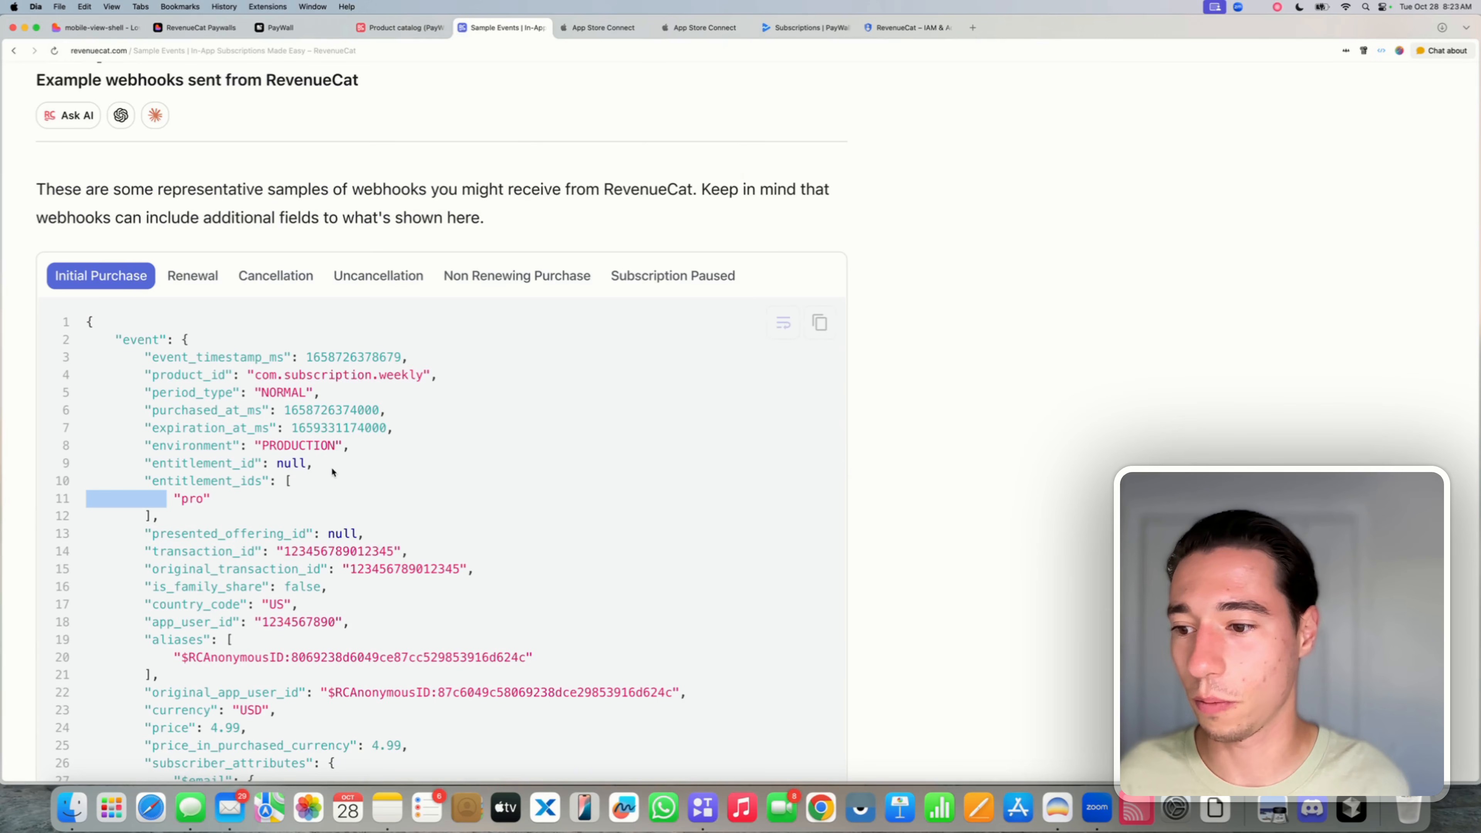
- Copy the Product Change sample webhook JSON from the second code block in RevenueCat docs
left_click(337, 370)
scroll(405, 239, "up", 3)
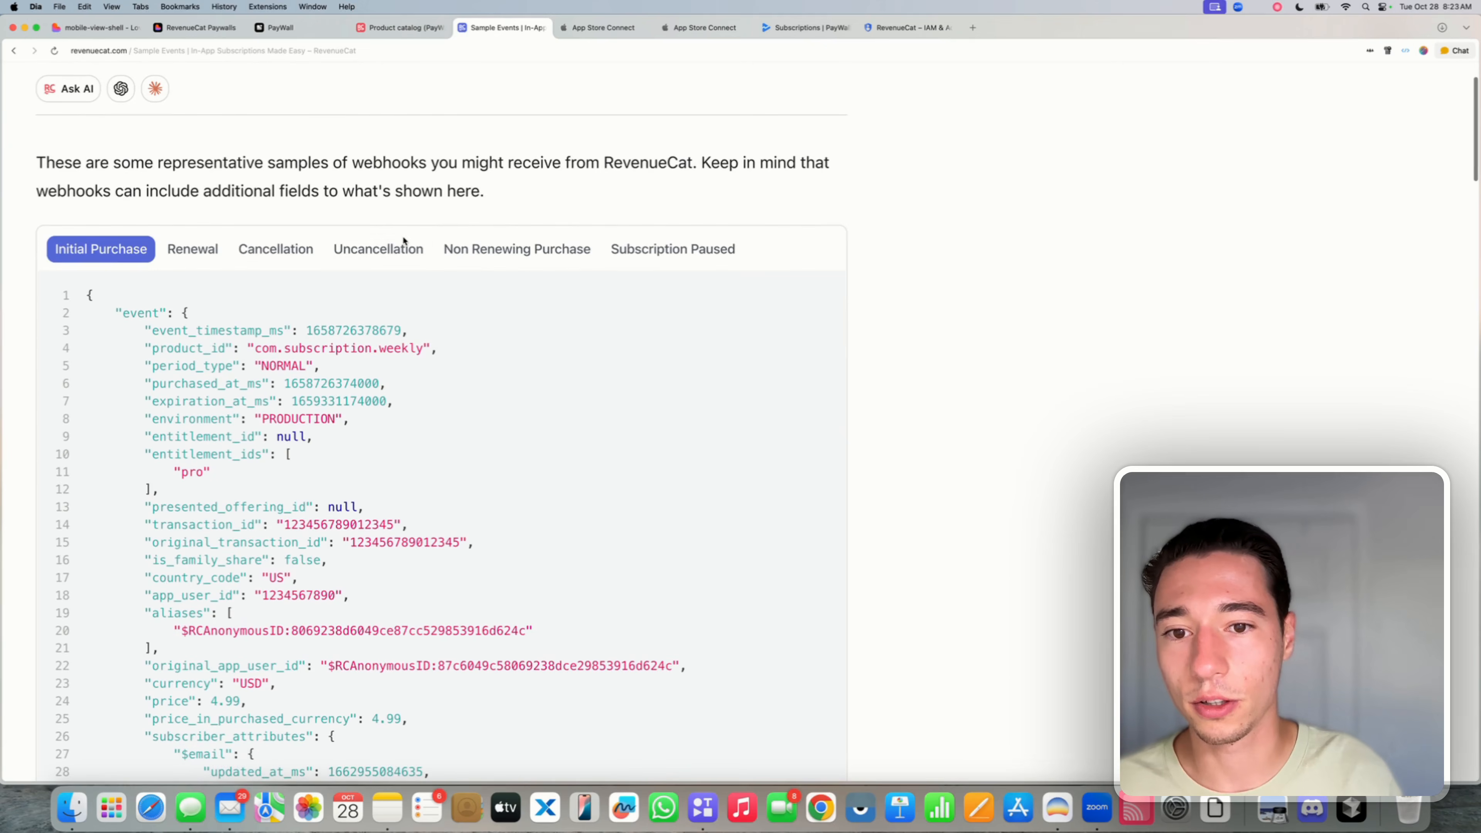
scroll(404, 241, "down", 15)
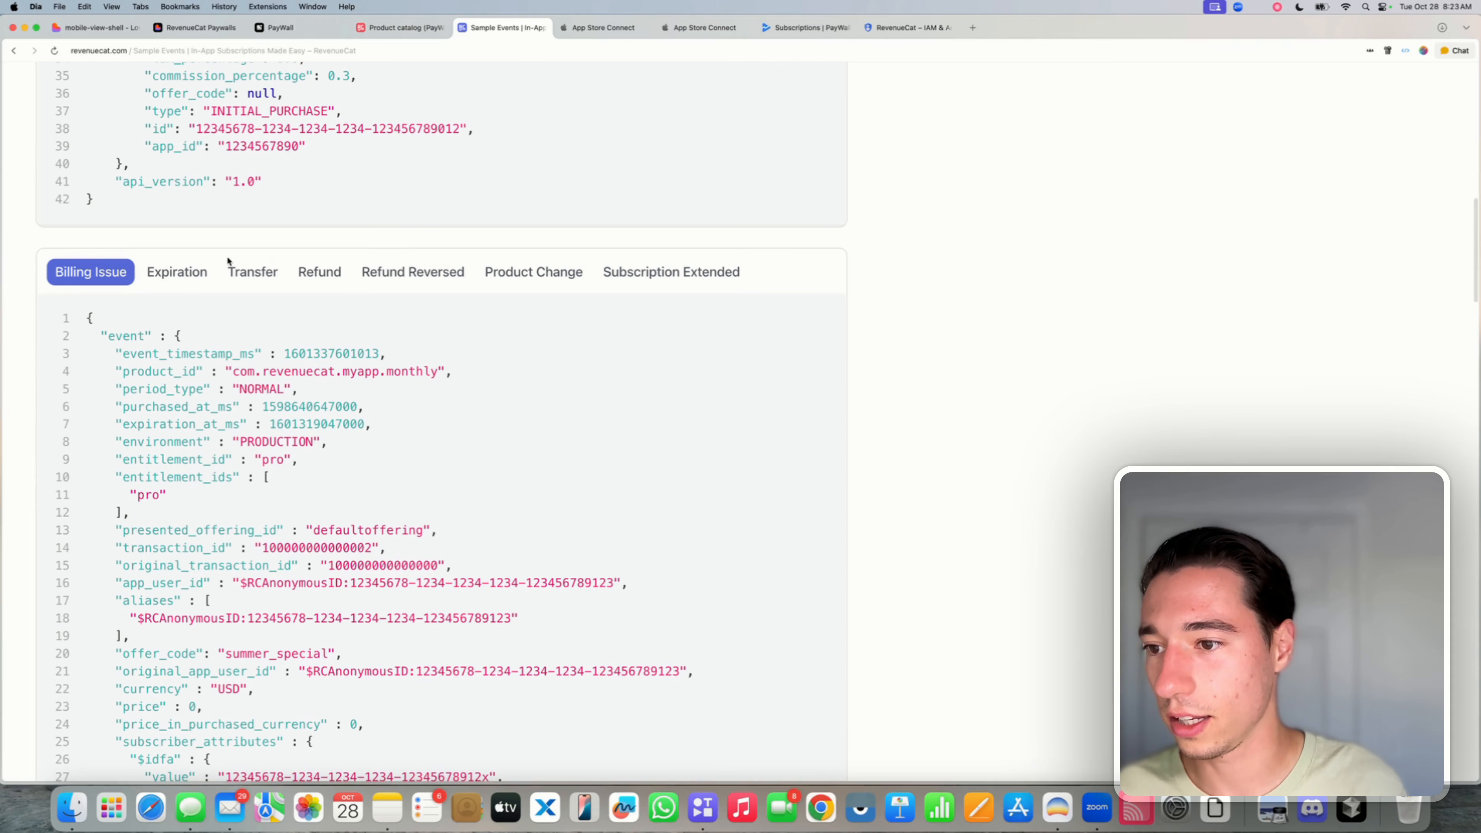
scroll(313, 260, "down", 1)
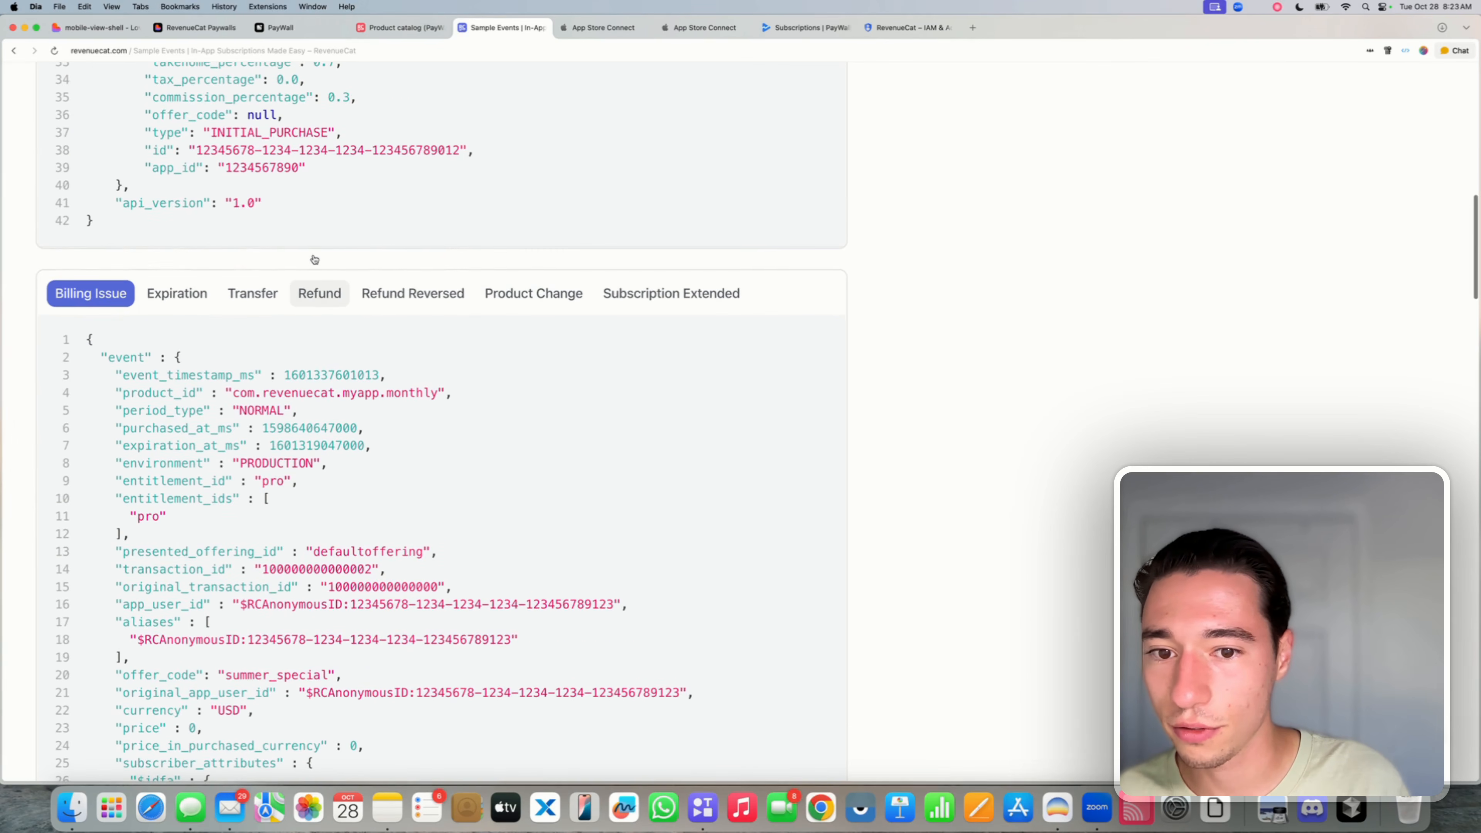
left_click(535, 251)
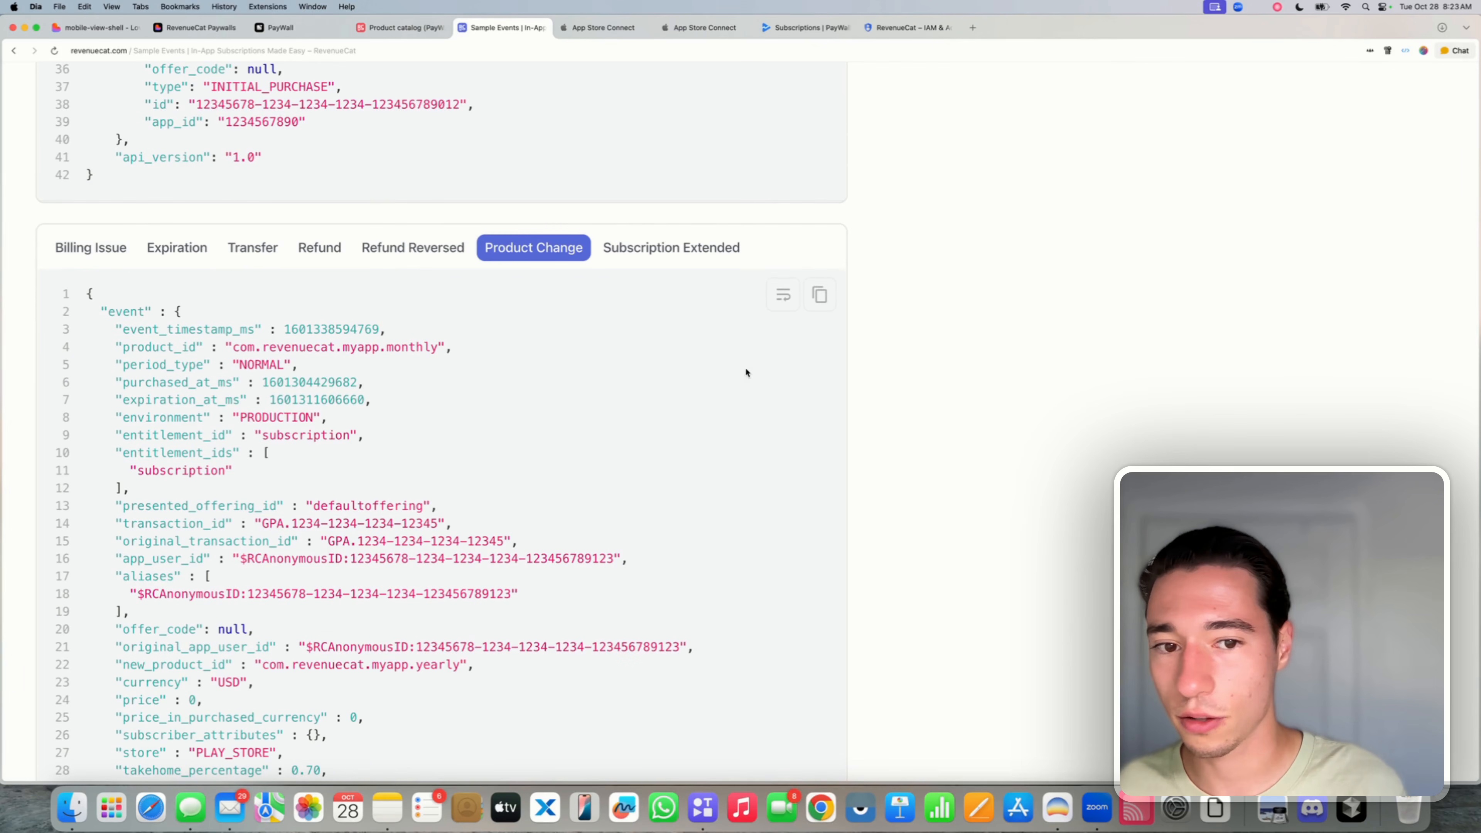
left_click(821, 295)
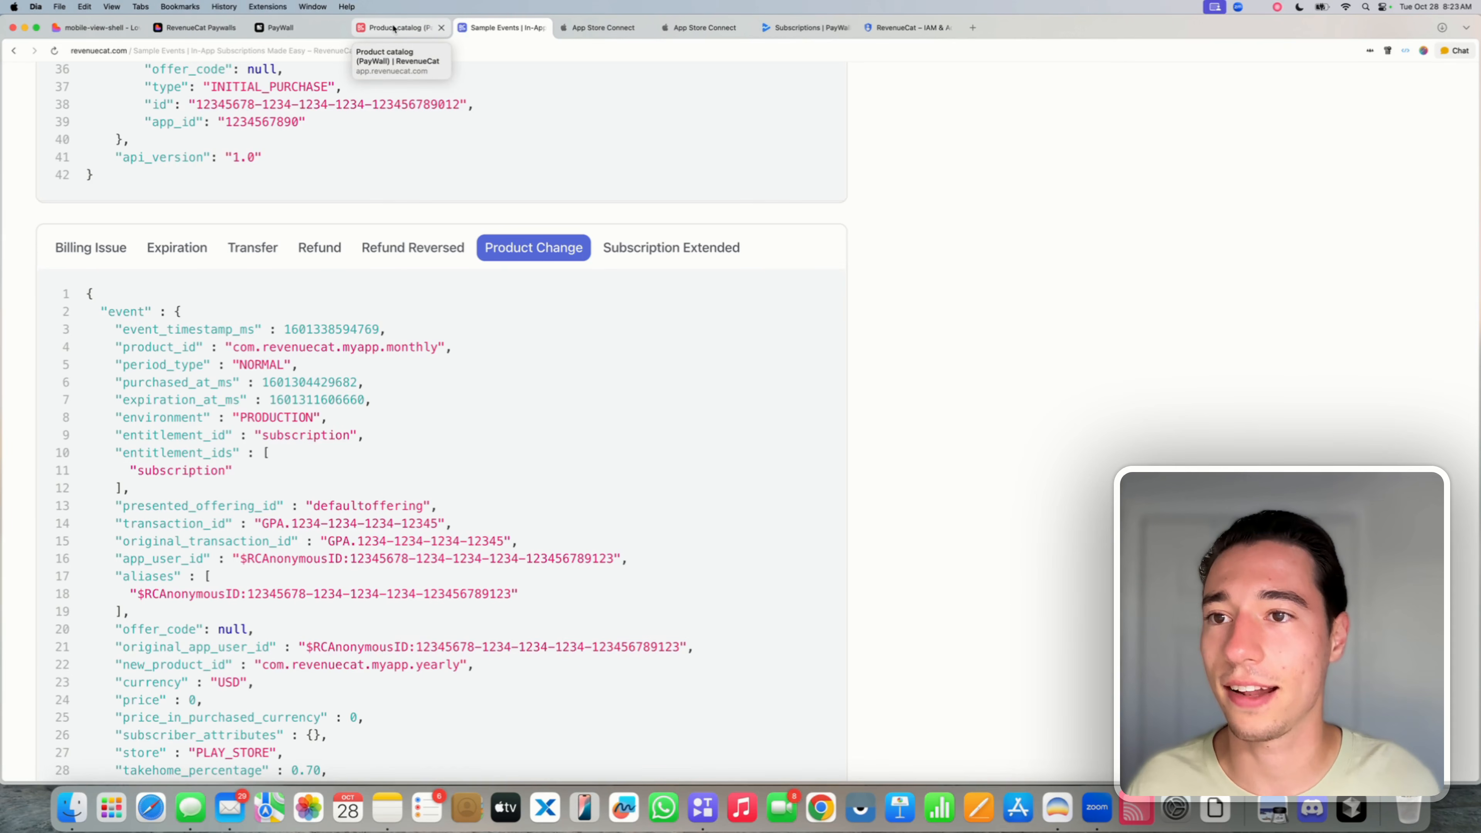
left_click(411, 28)
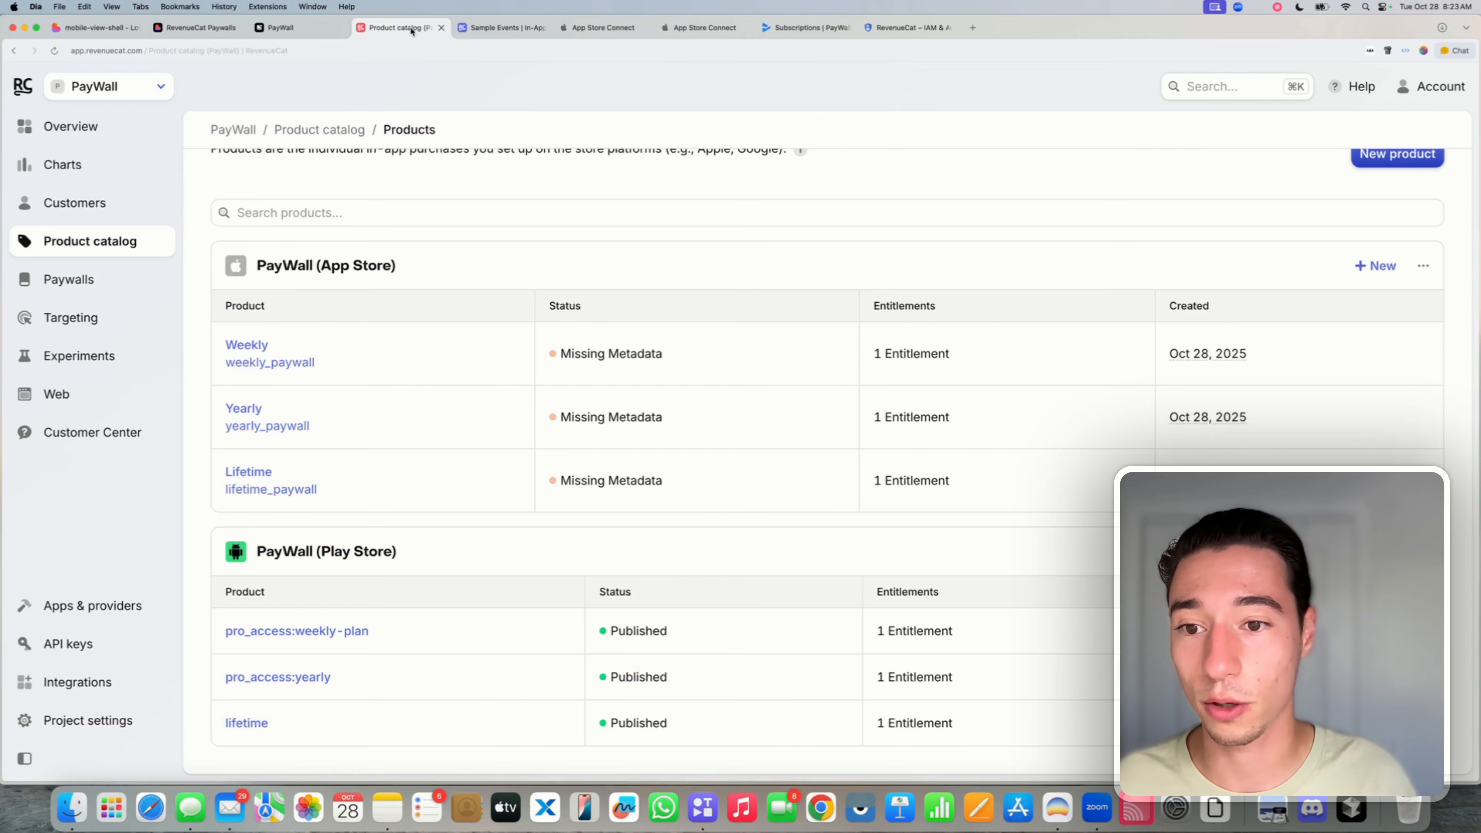
- Paste the Product Change sample JSON beneath the '2. Product Change:' heading
left_click(99, 28)
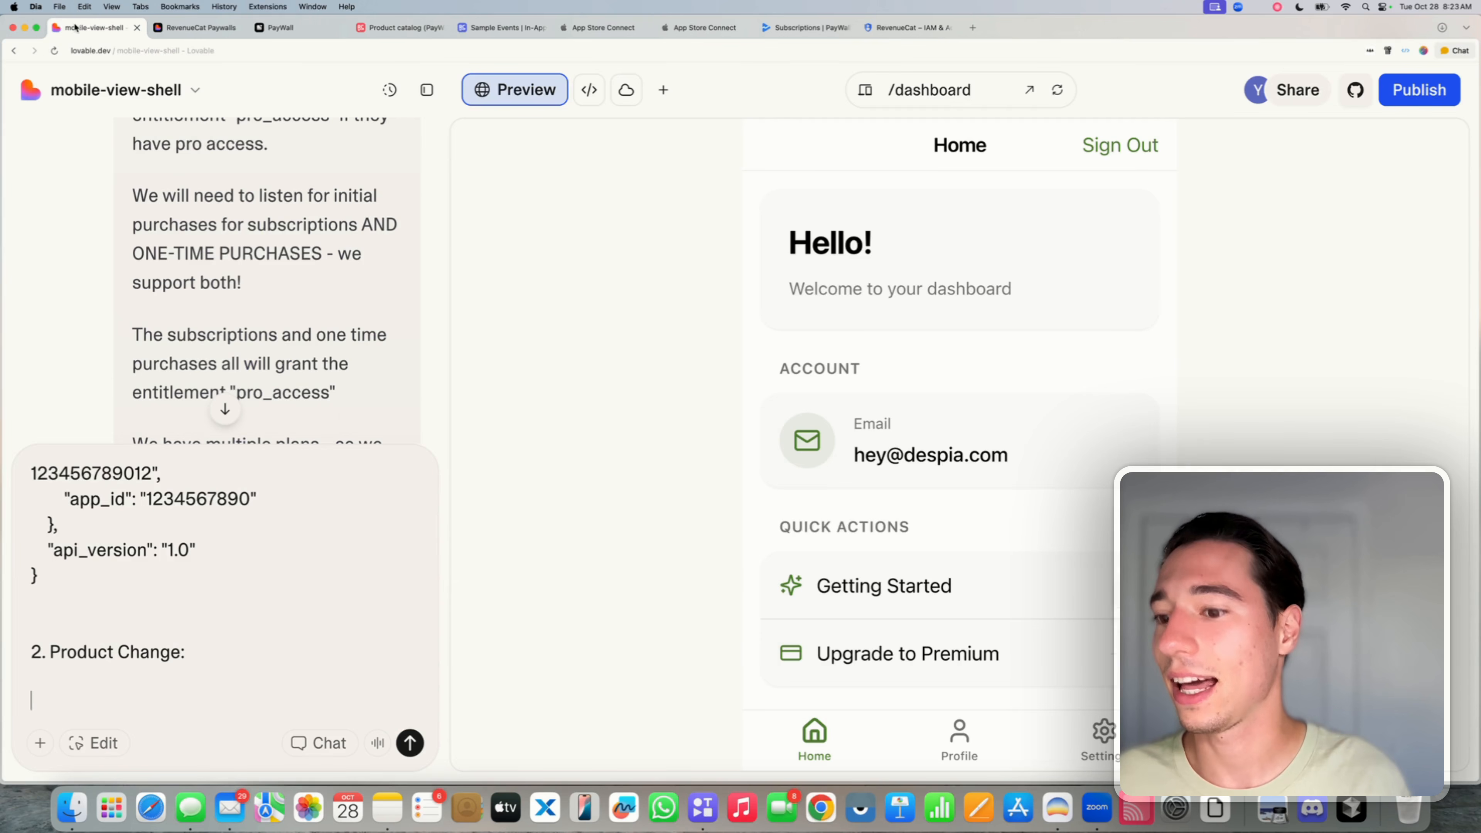
left_click(298, 662)
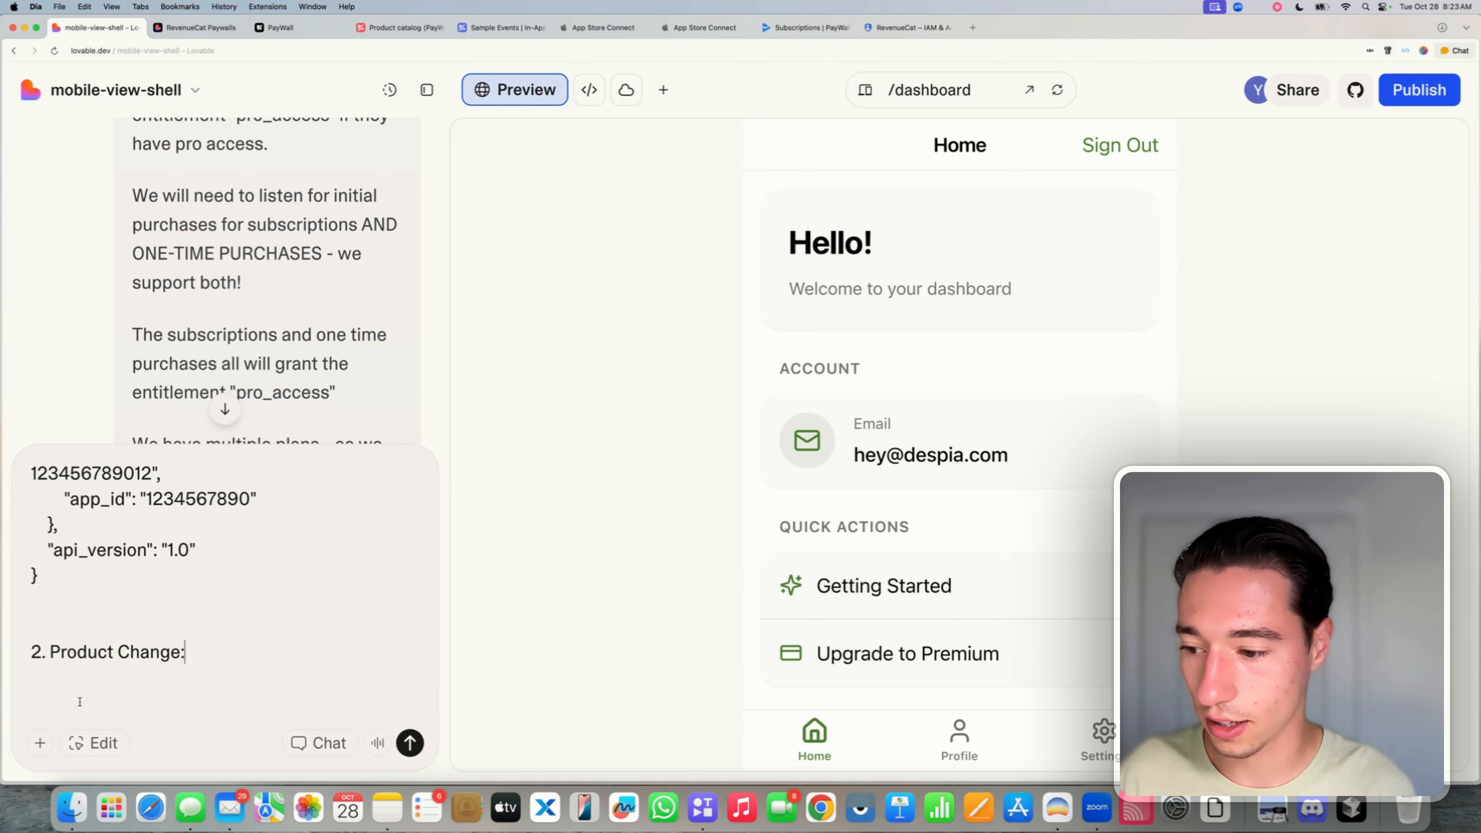
key("Return")
key("super+v")
key("Return")
key("Return")
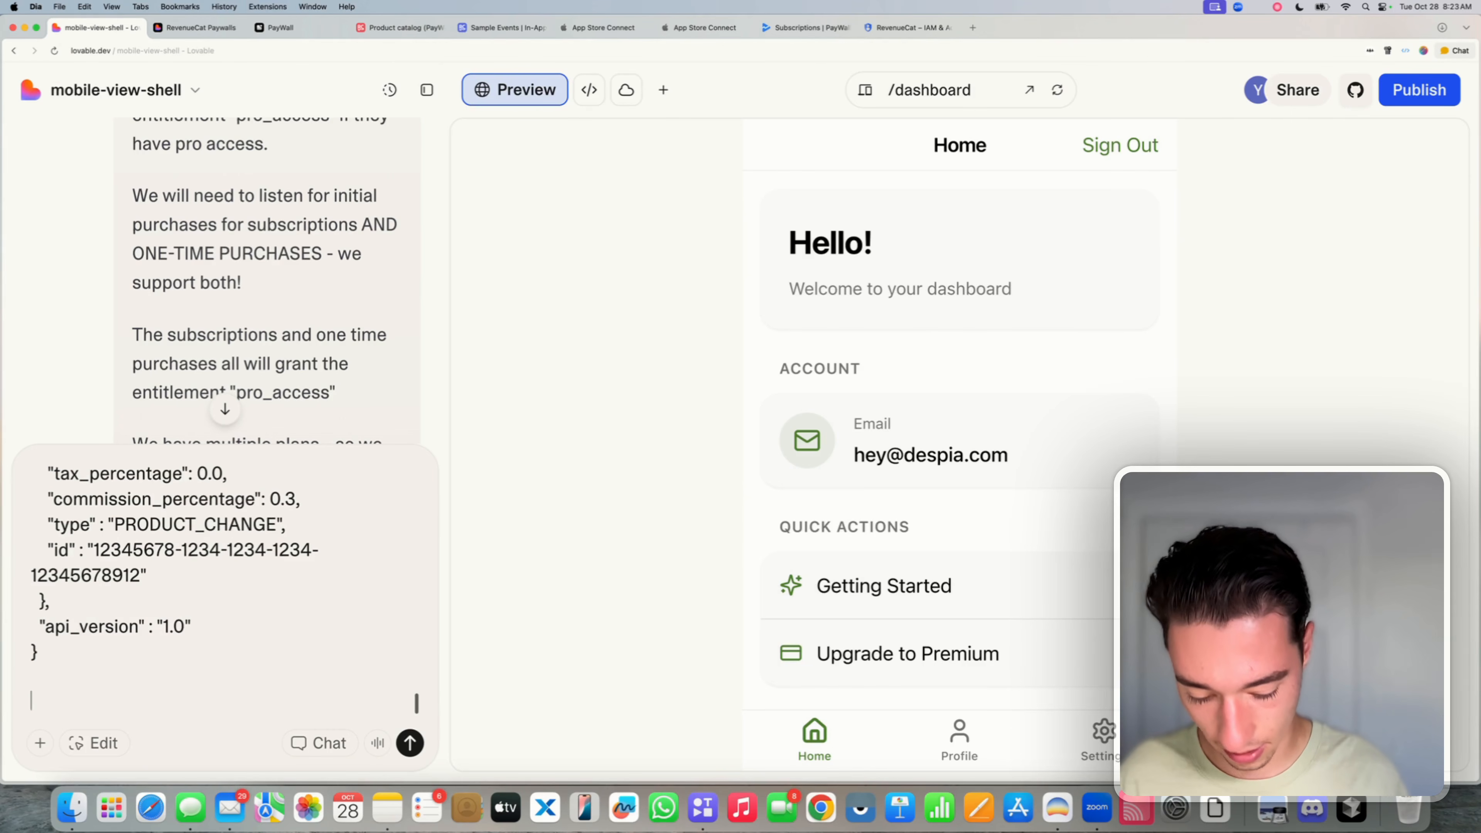
- Add the note 'Of course validate all other ones that are CRITICAL - but here are some examples on how to get the entitlements.'
type("Of course ")
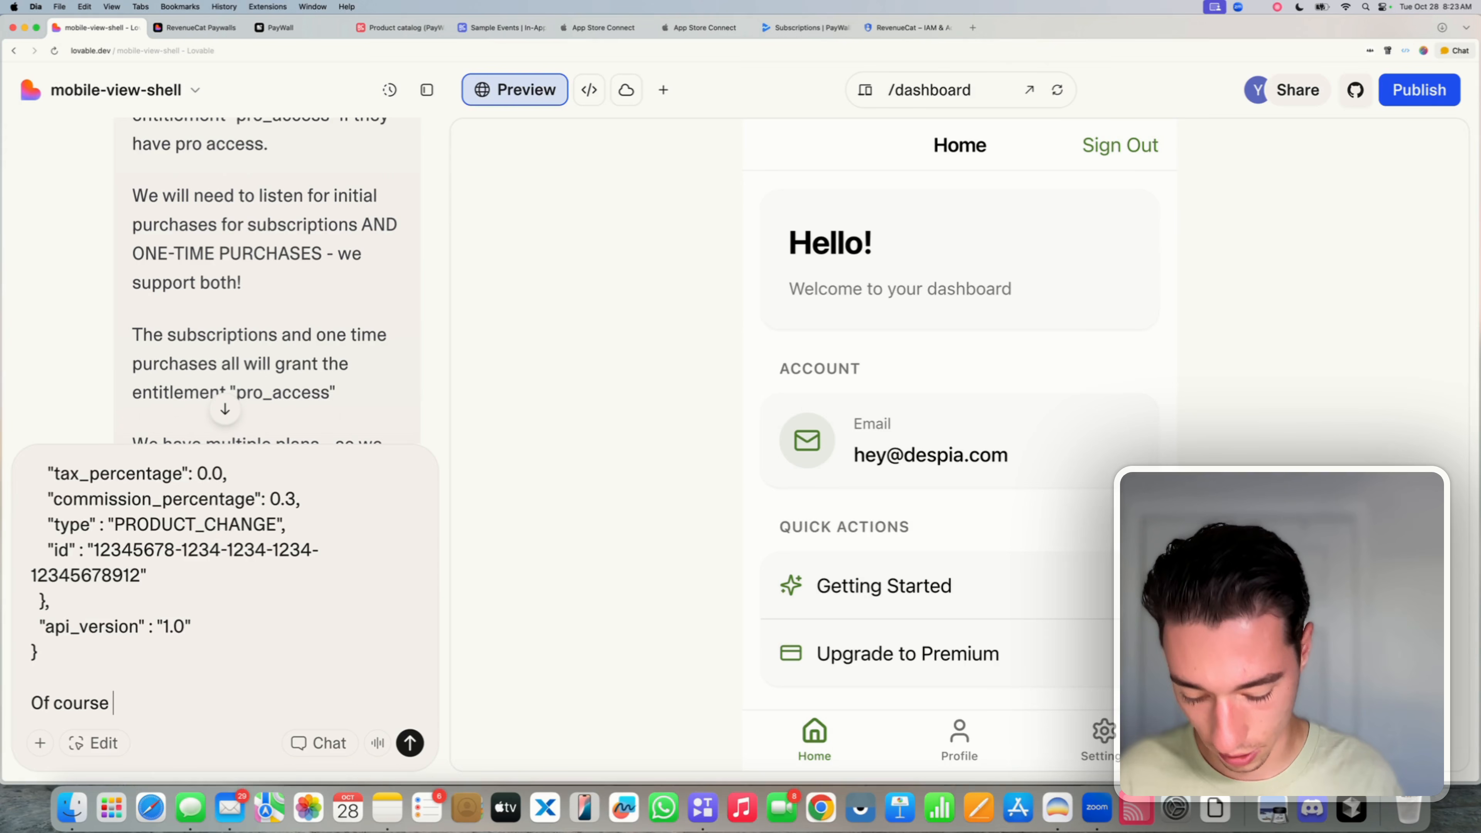
type("velidate")
key("BackSpace")
key("BackSpace")
key("BackSpace")
key("BackSpace")
key("BackSpace")
key("BackSpace")
key("BackSpace")
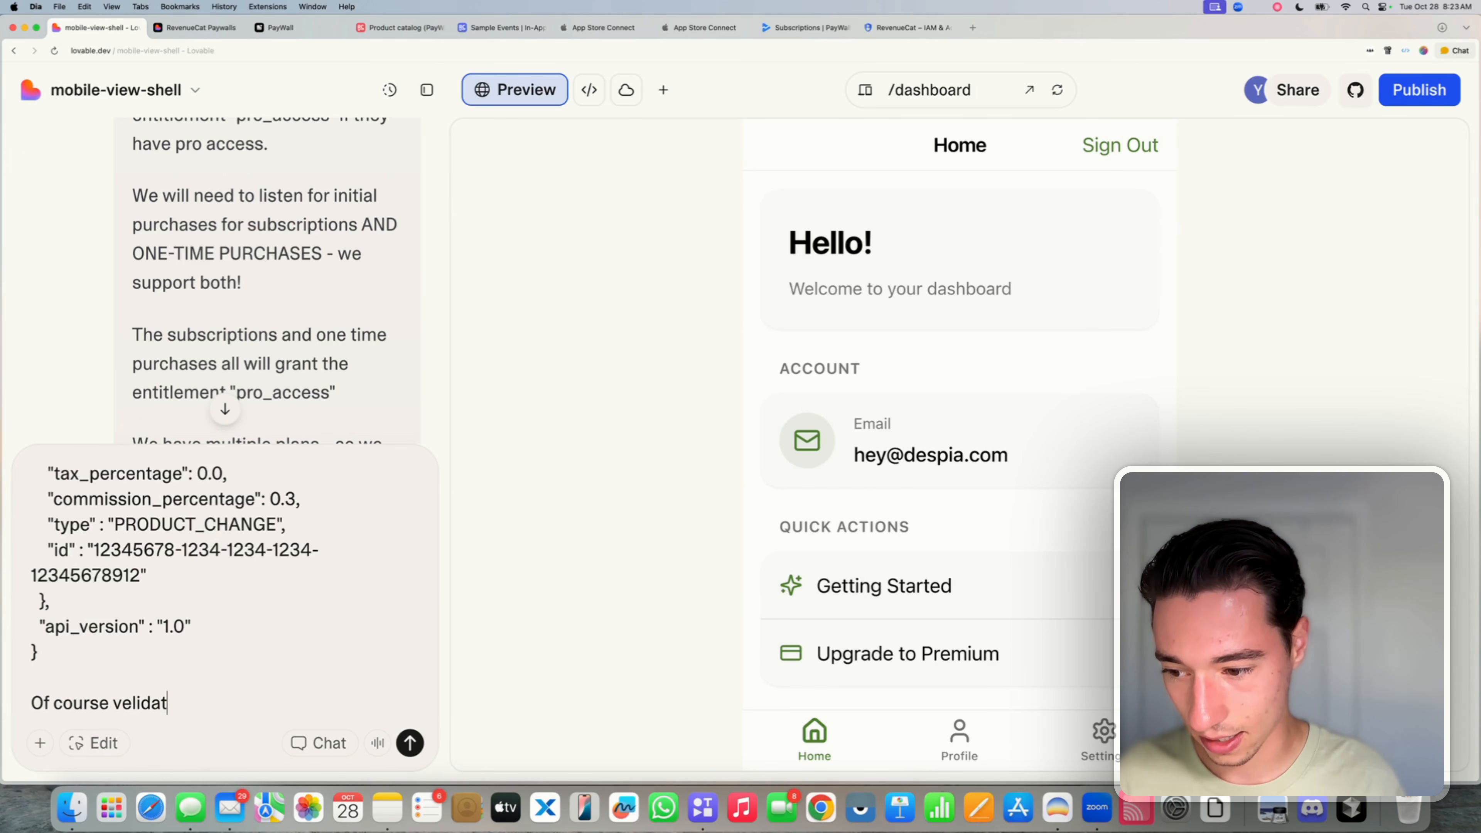
type("alidat")
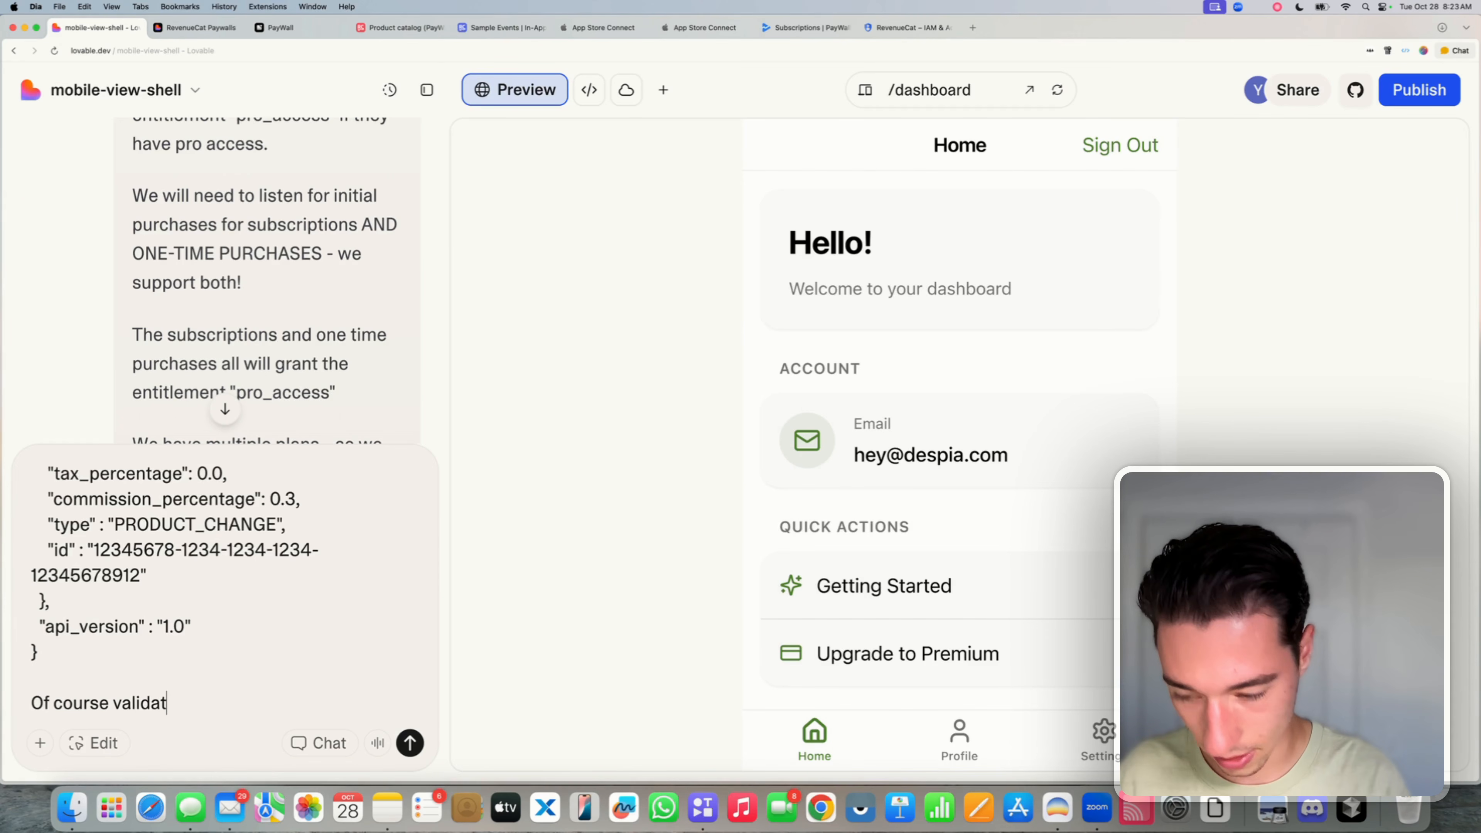
type("e all other ojec")
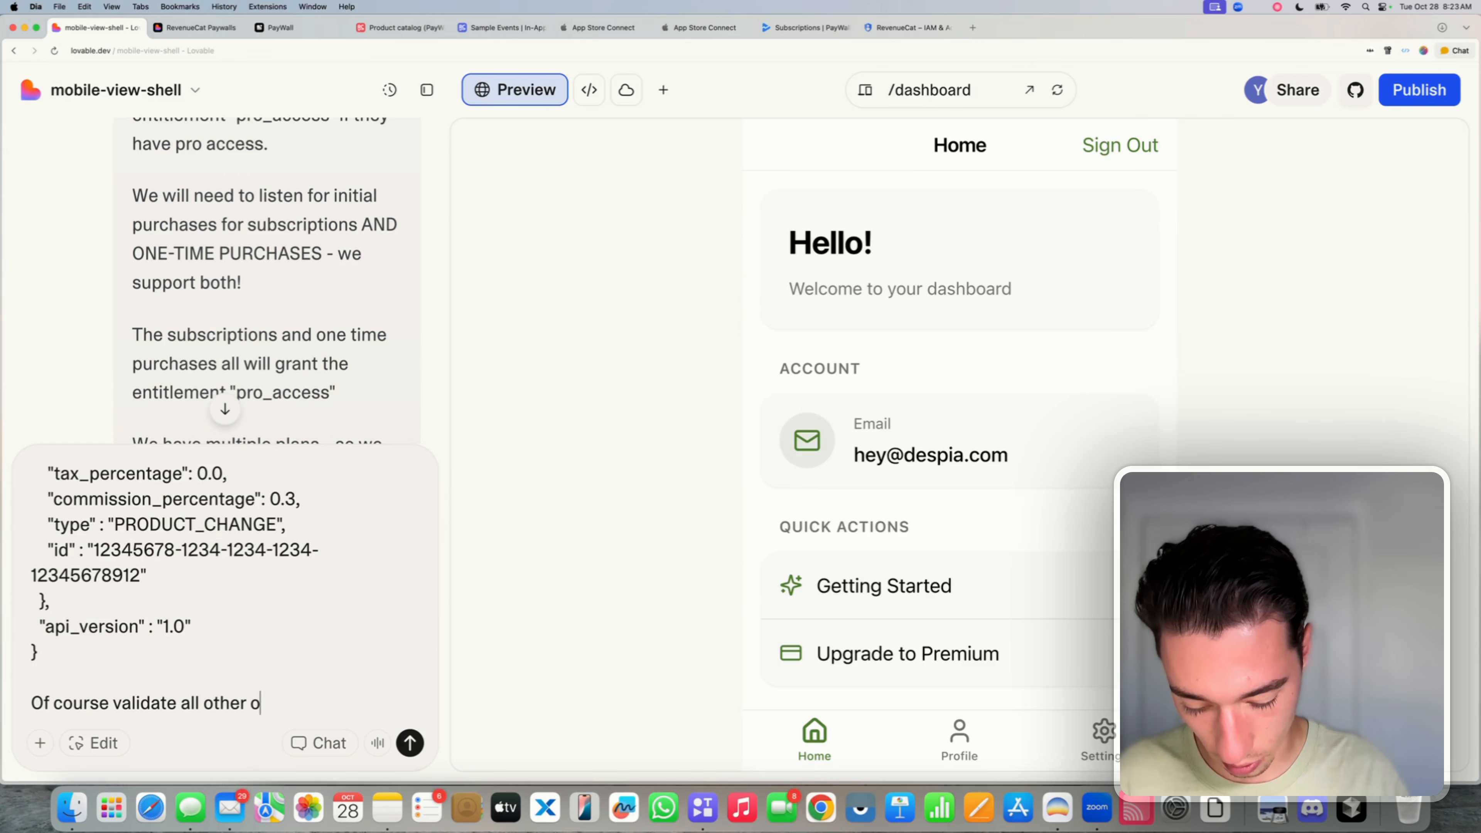
key("BackSpace")
key("BackSpace")
key("BackSpace")
type("nes tha")
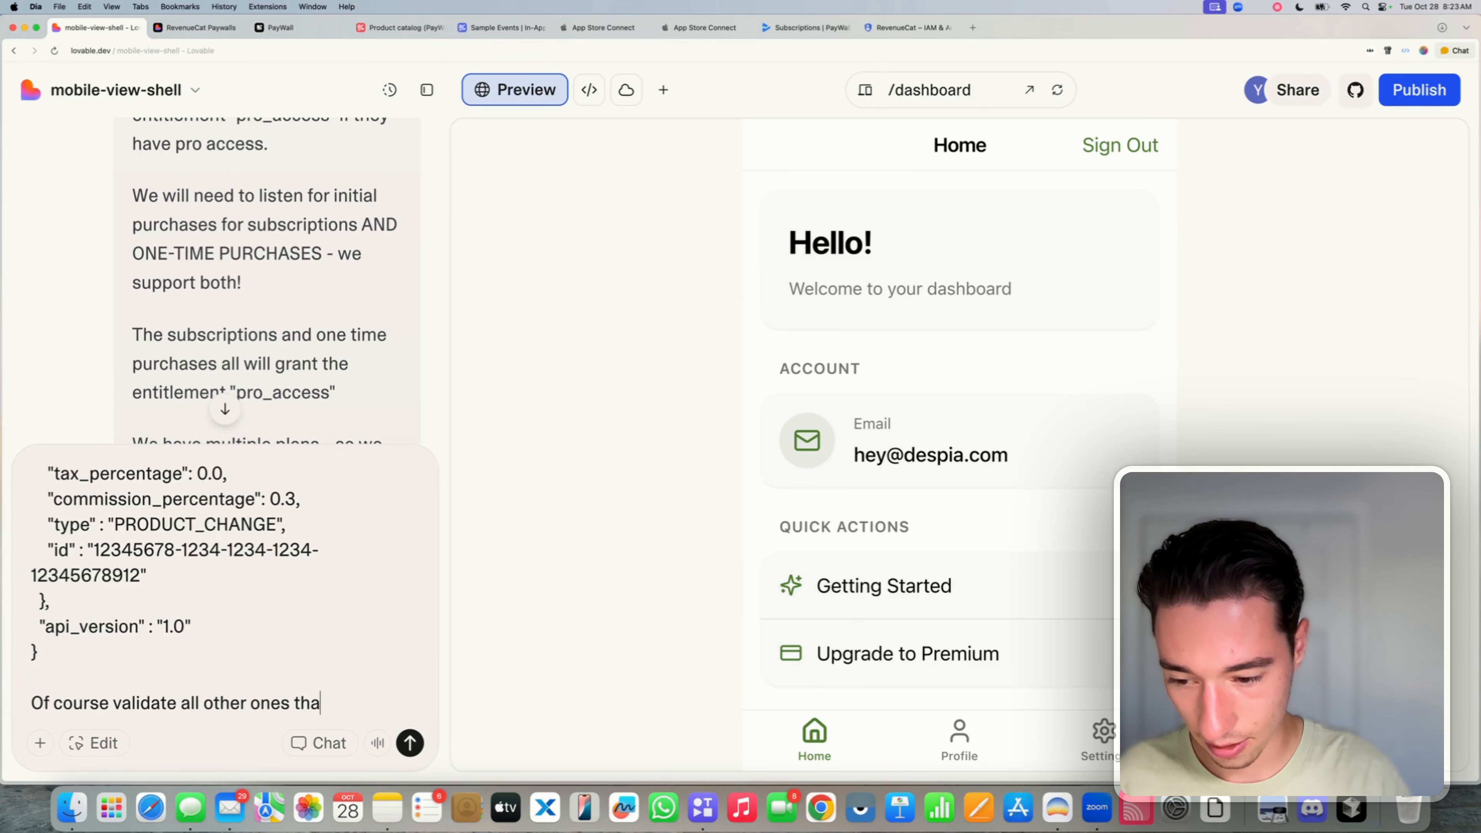
type("t are CRIT")
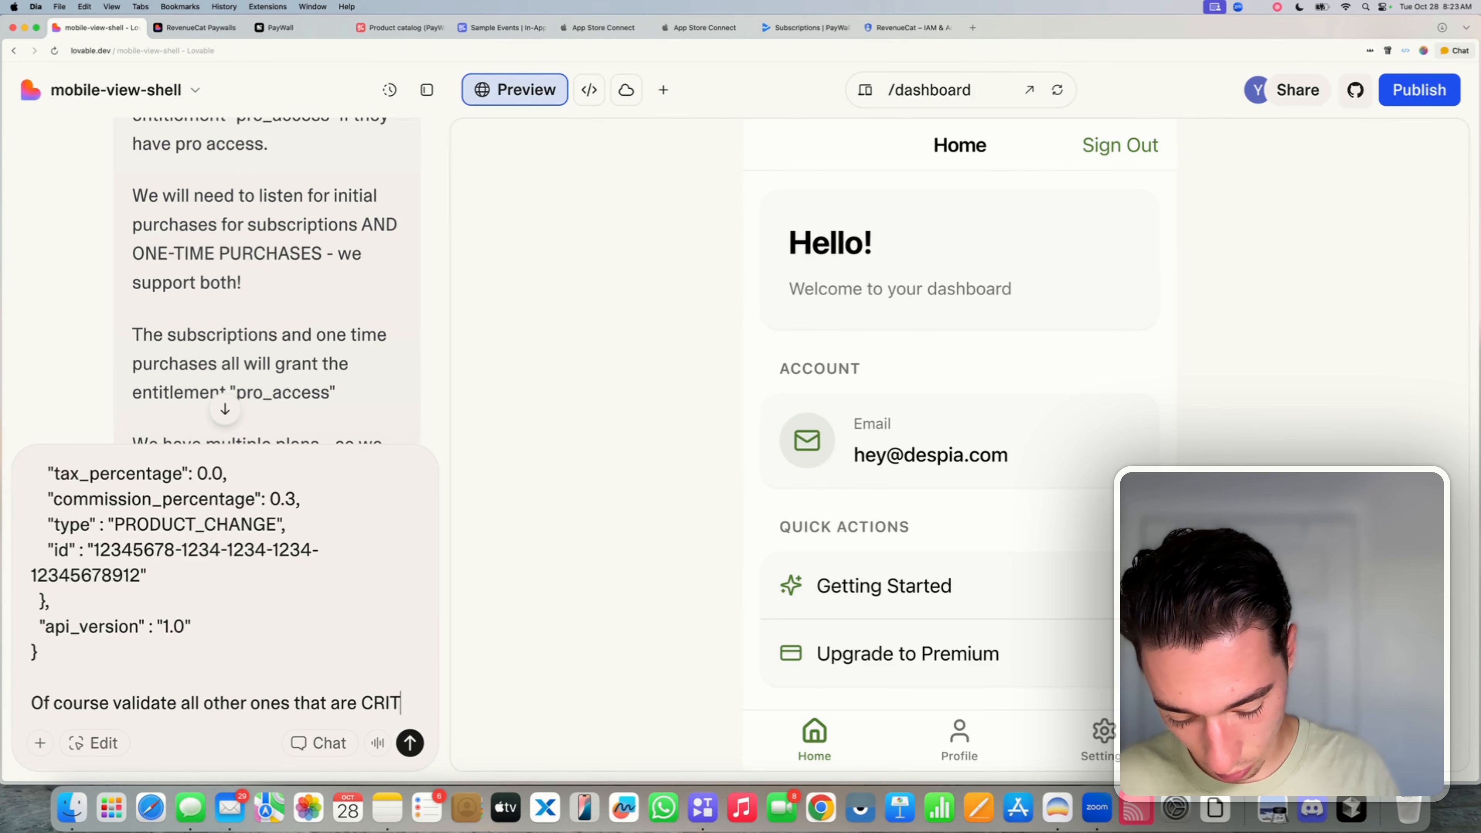
type("ICAL - but ")
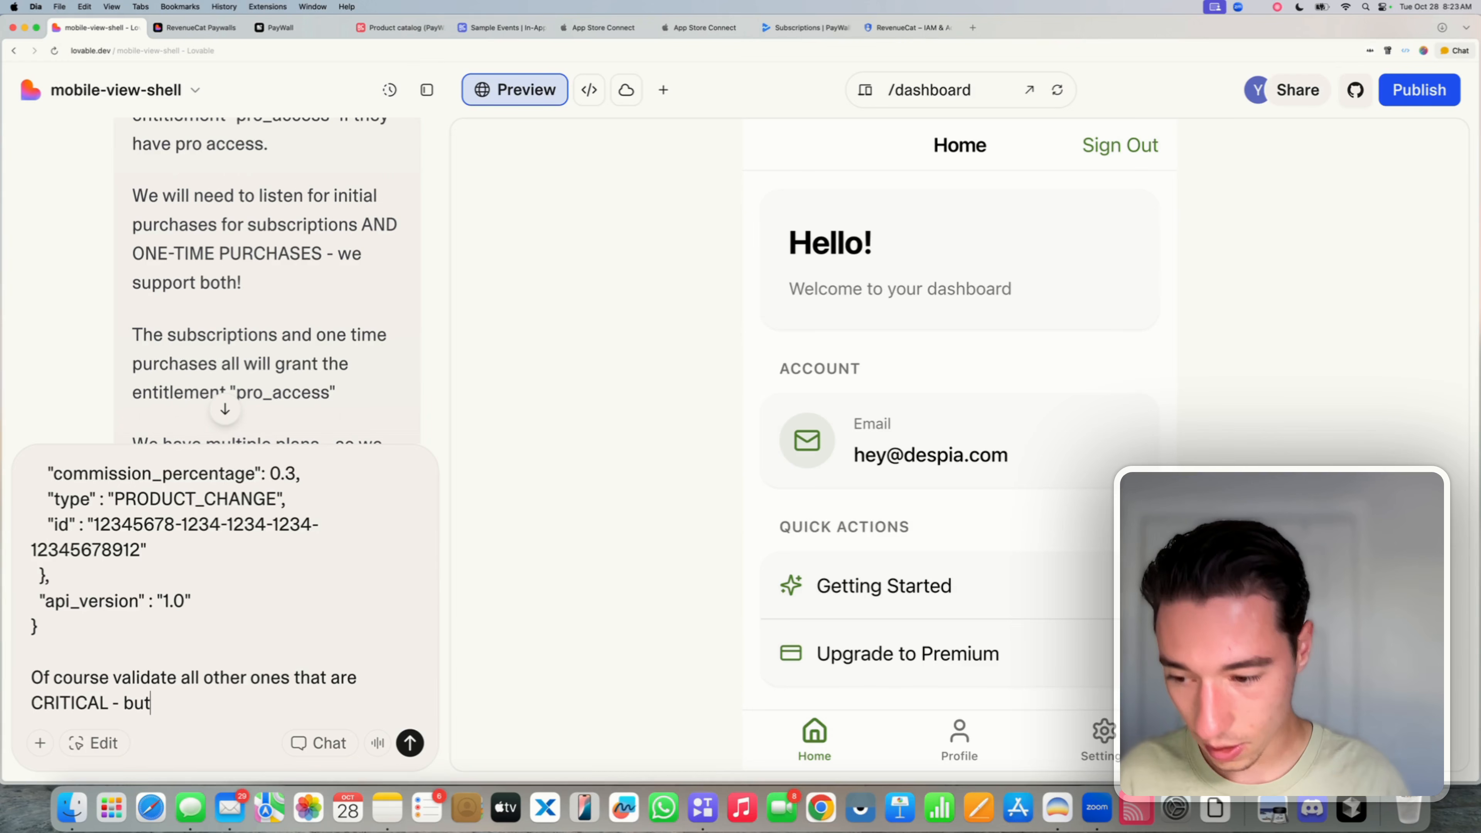
type("he")
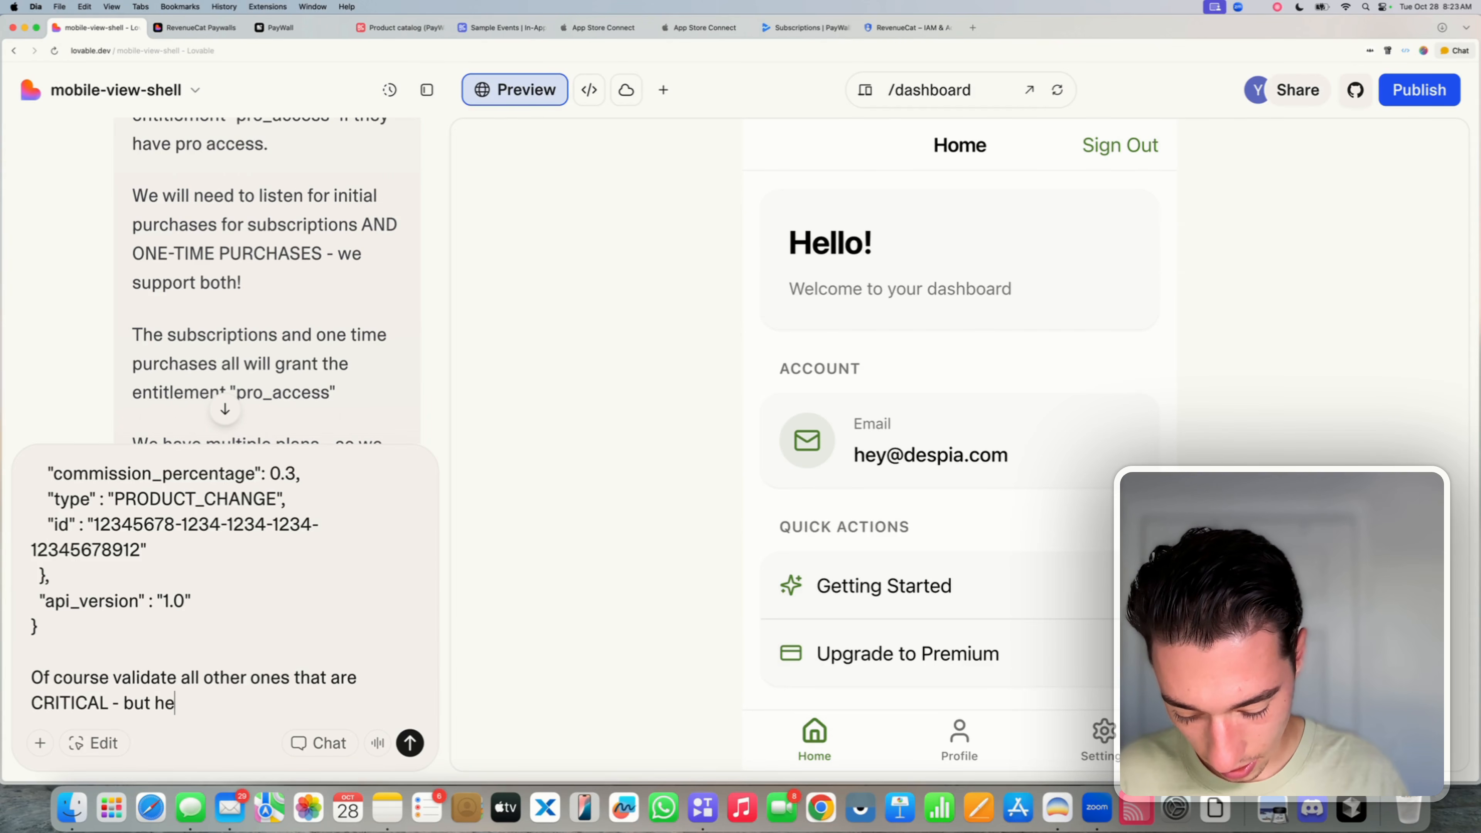
type("re are some exa")
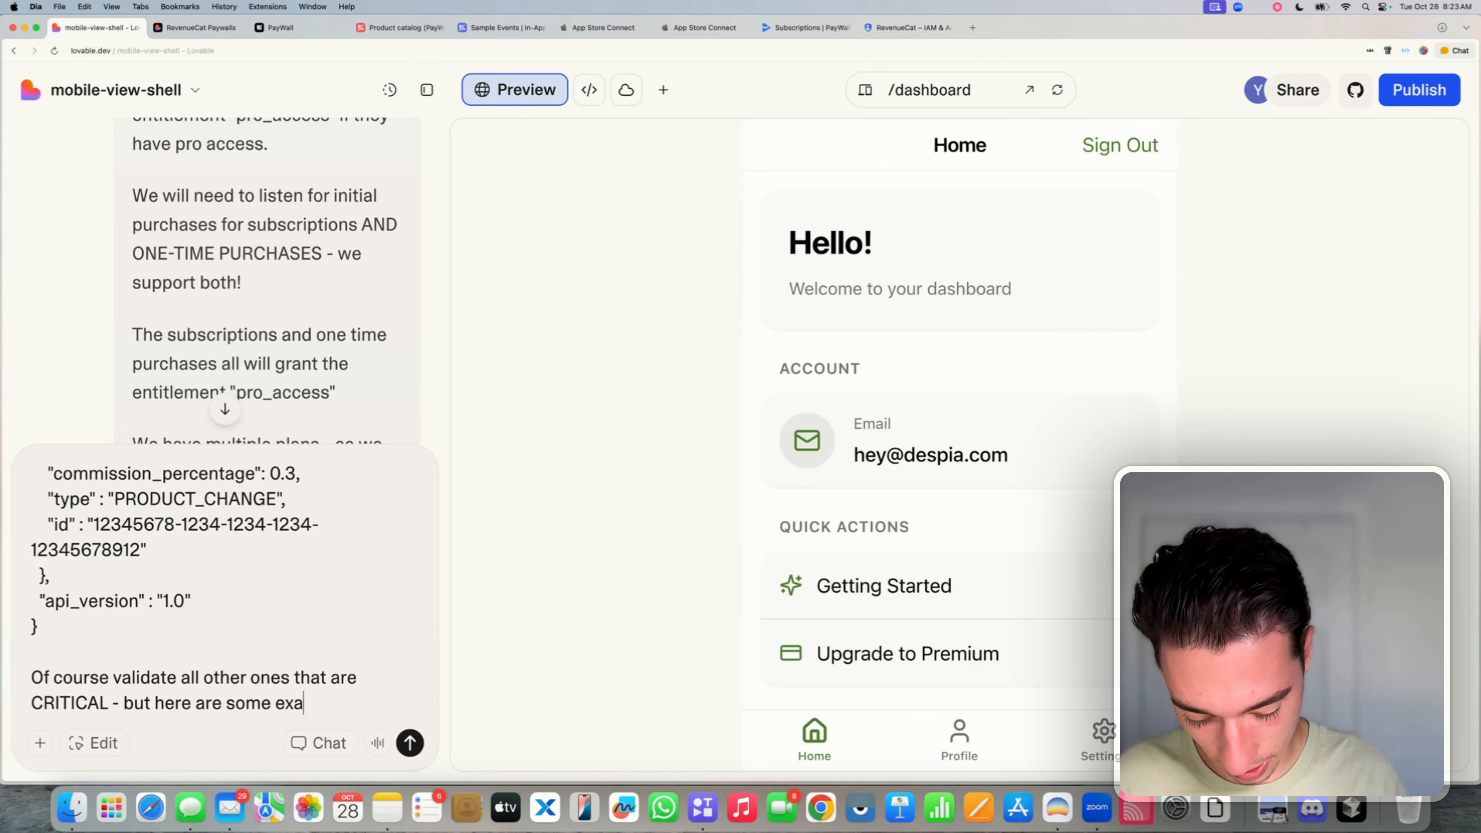
type("mples on how")
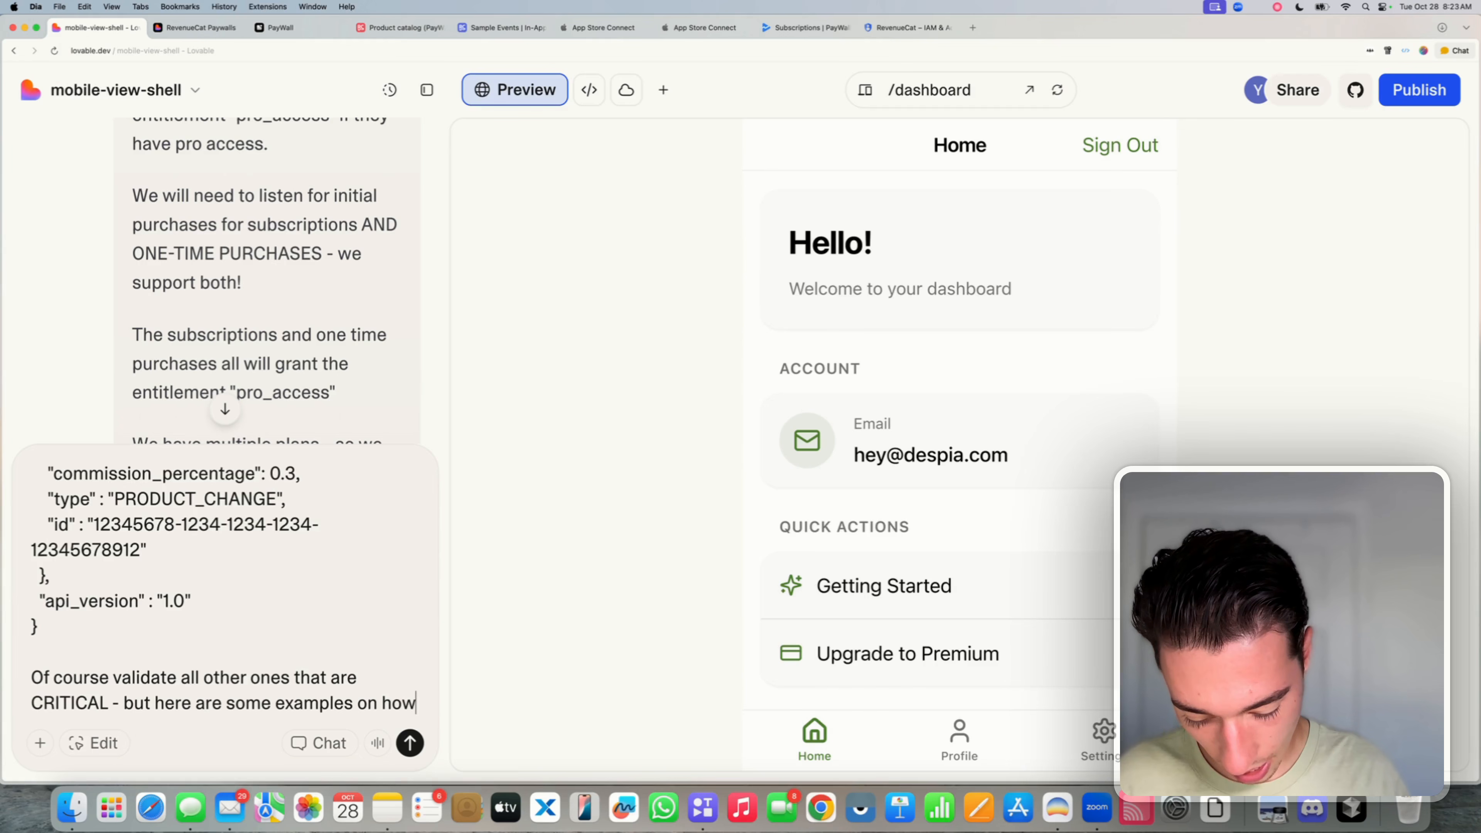
type(" to get the ")
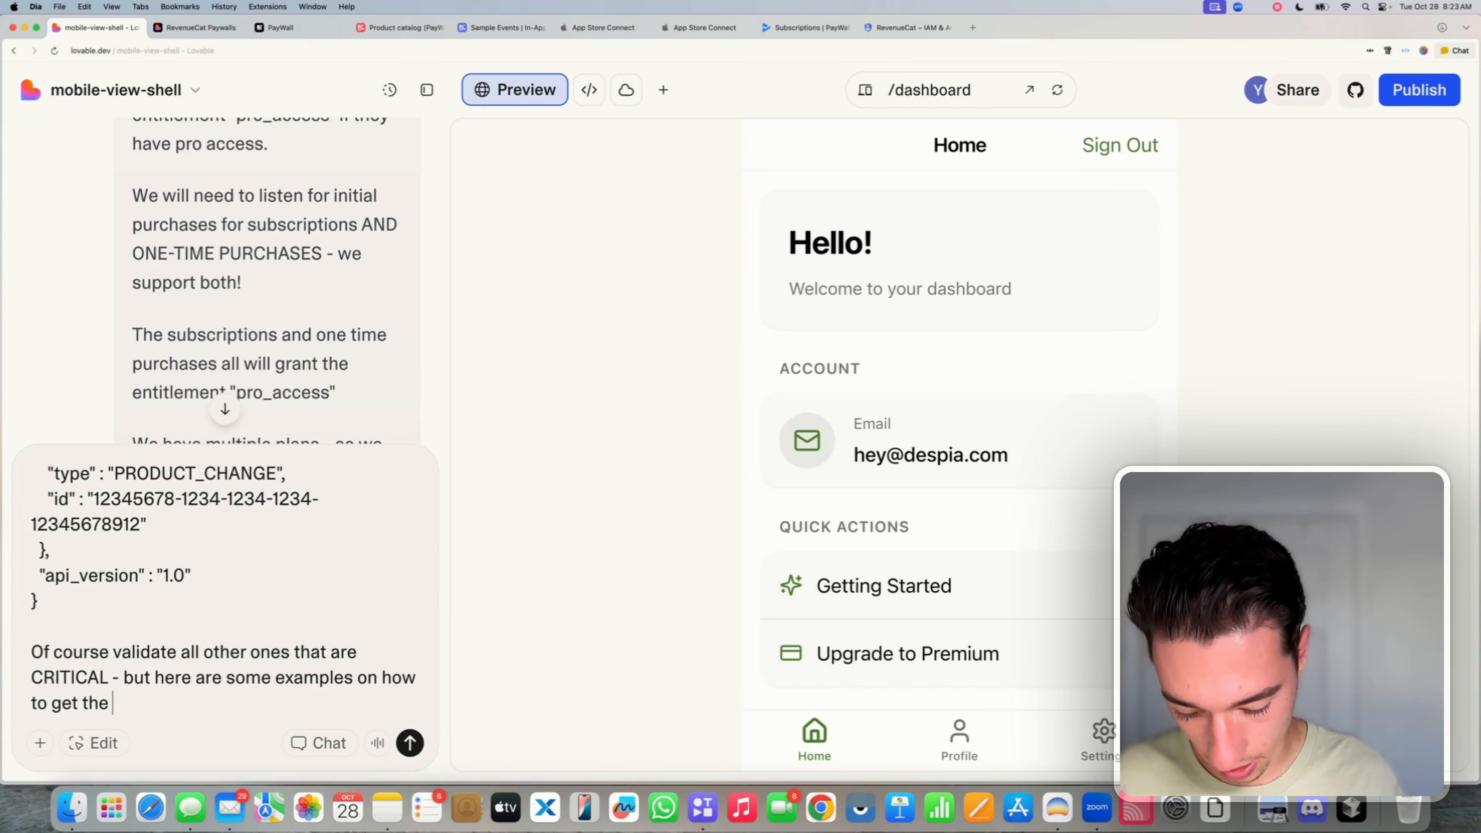
type("entitlements")
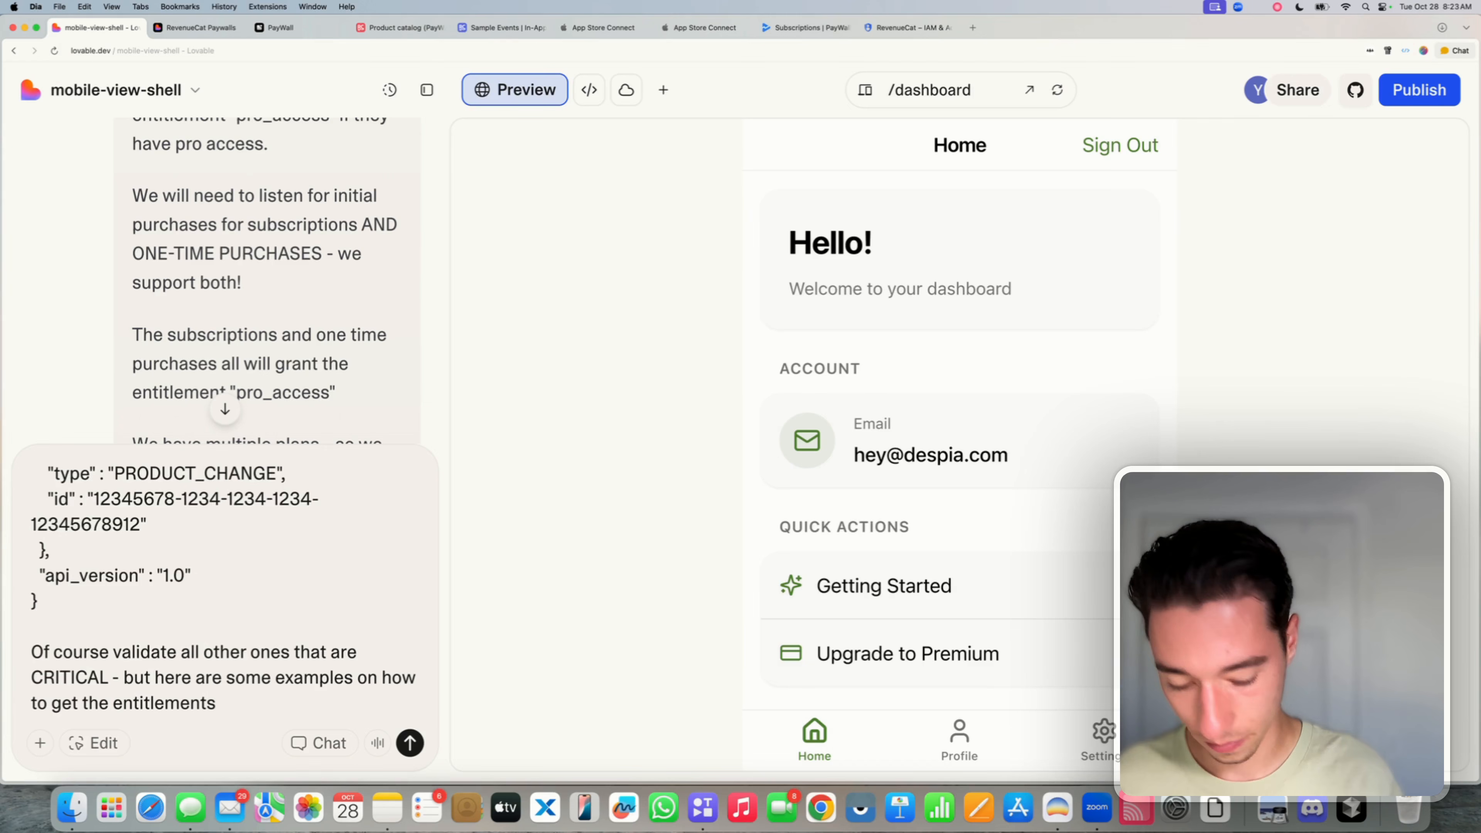
type(".")
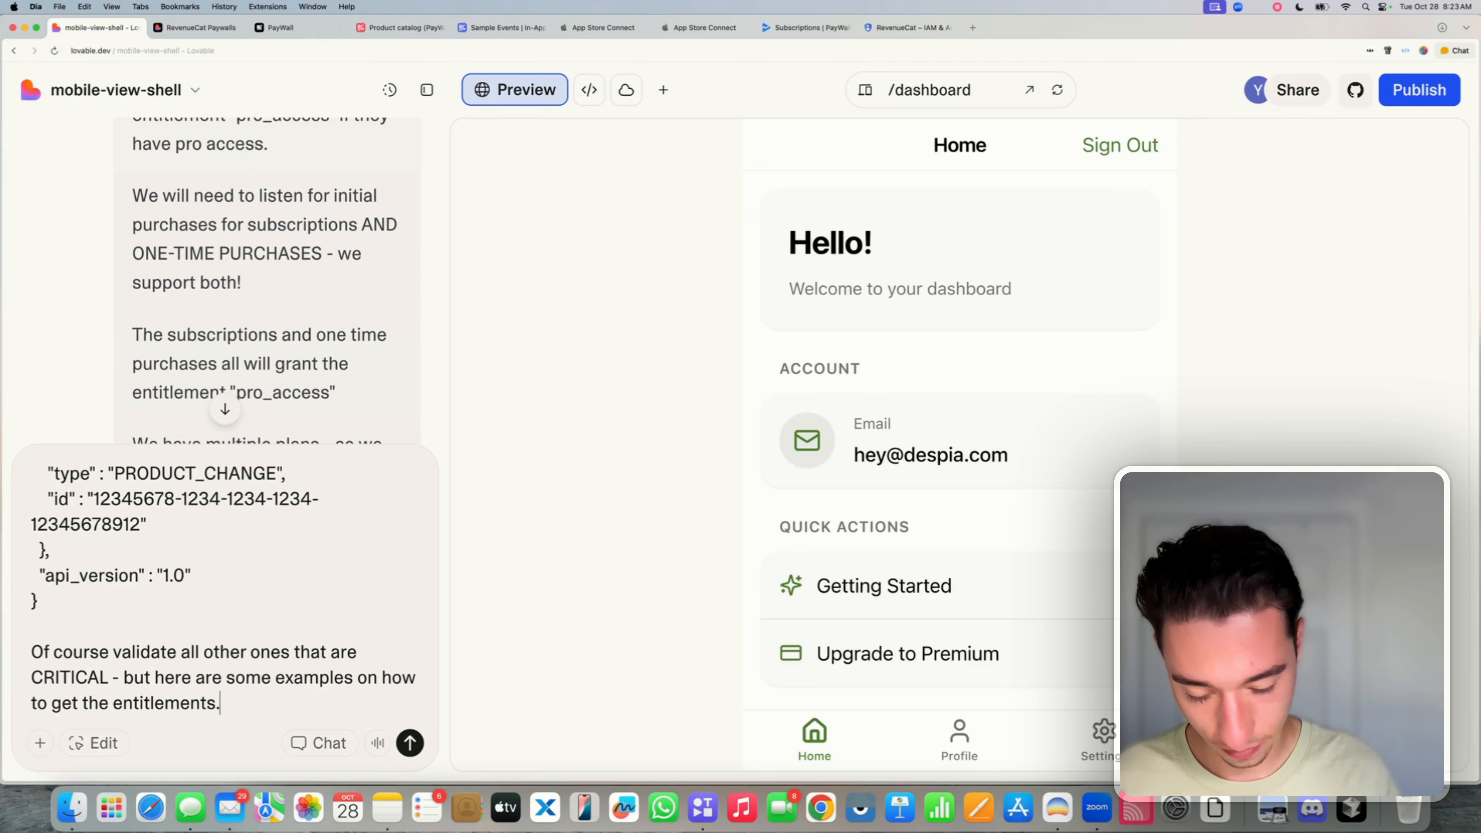
- Switch the prompt to Chat mode and send the webhook validation request with the sample payloads
left_click(338, 744)
scroll(327, 374, "down", 10)
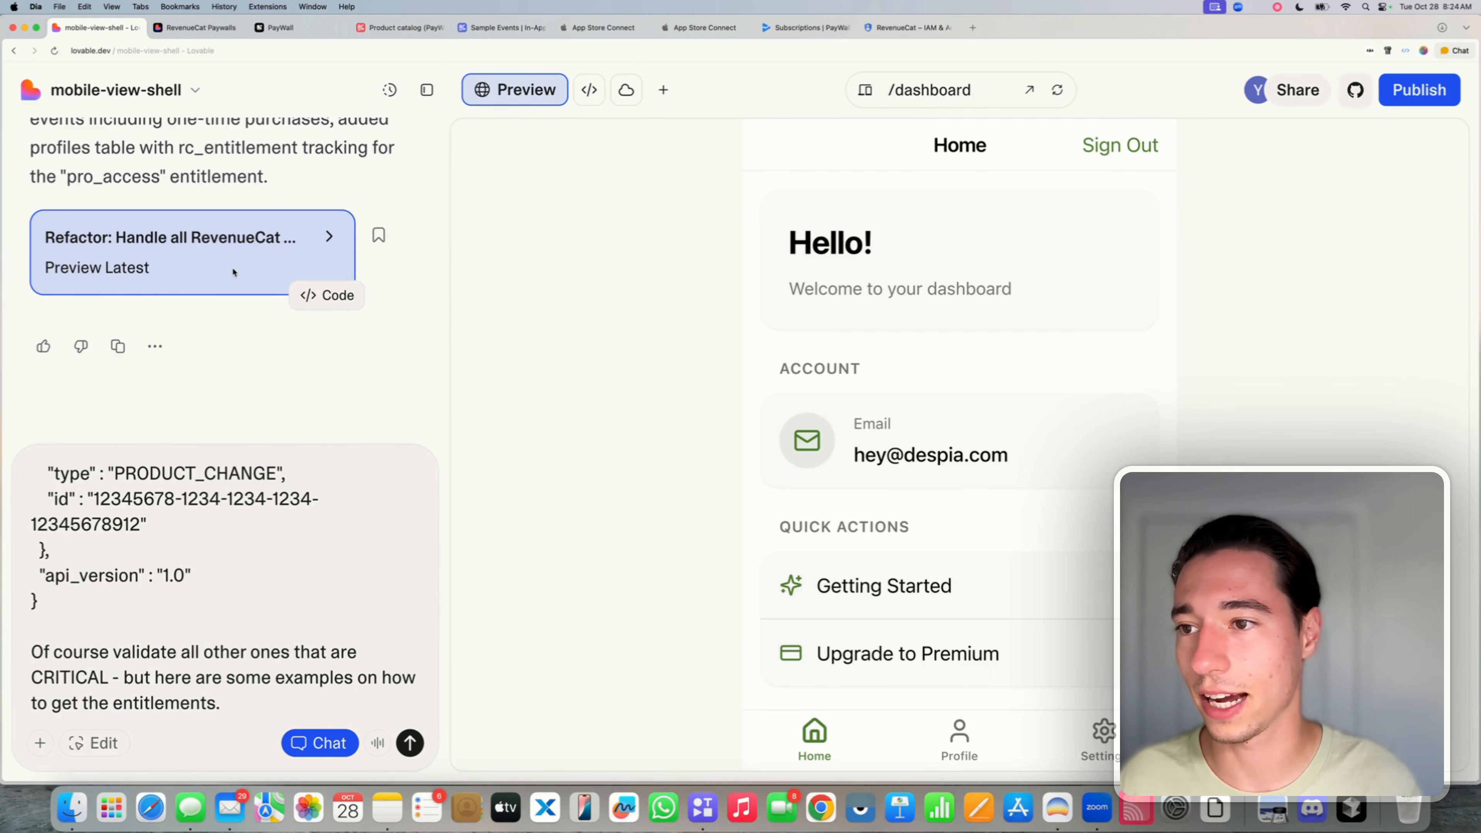
scroll(233, 272, "up", 2)
scroll(244, 230, "up", 1)
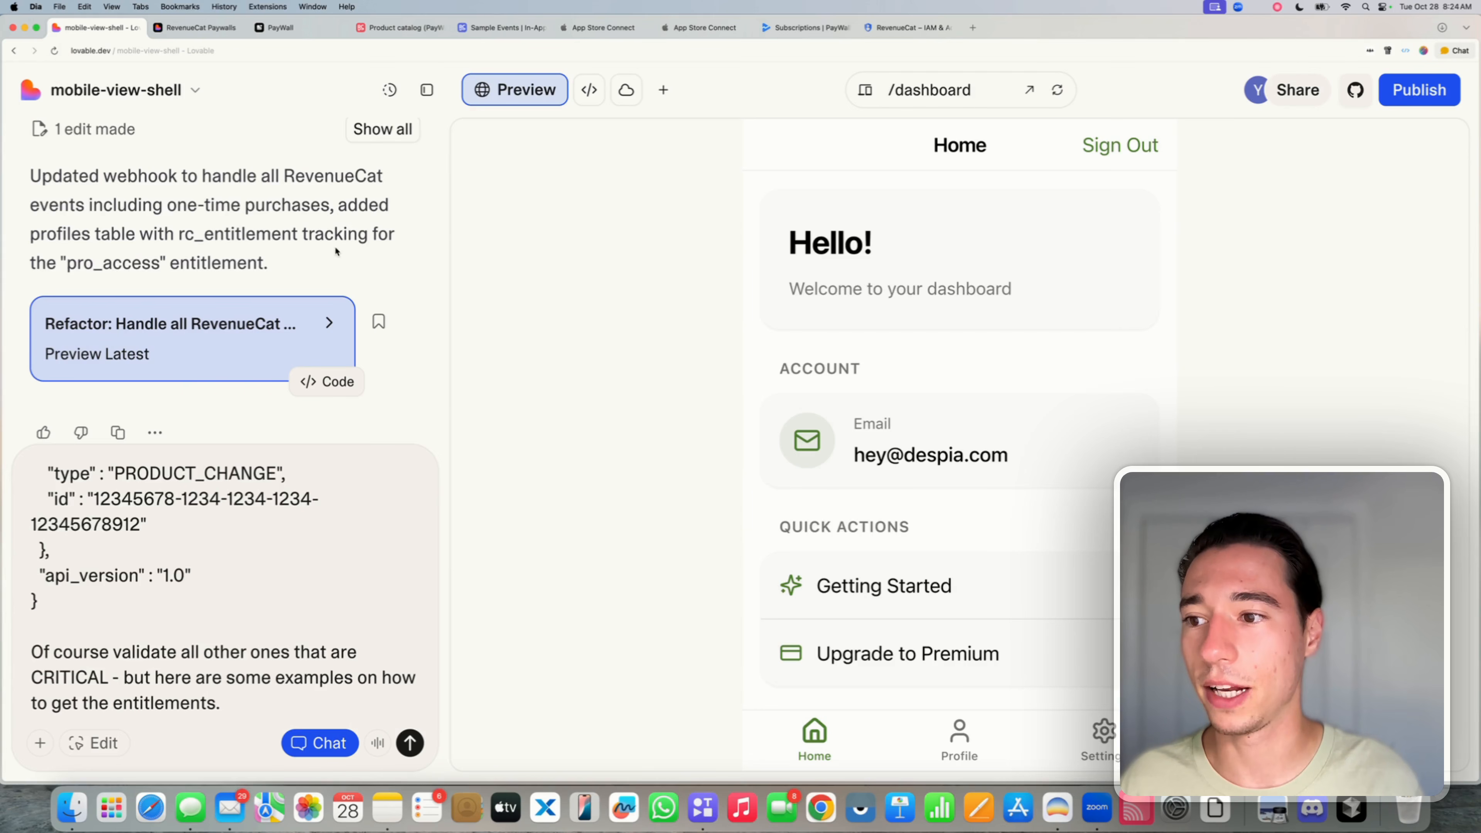
left_click(409, 743)
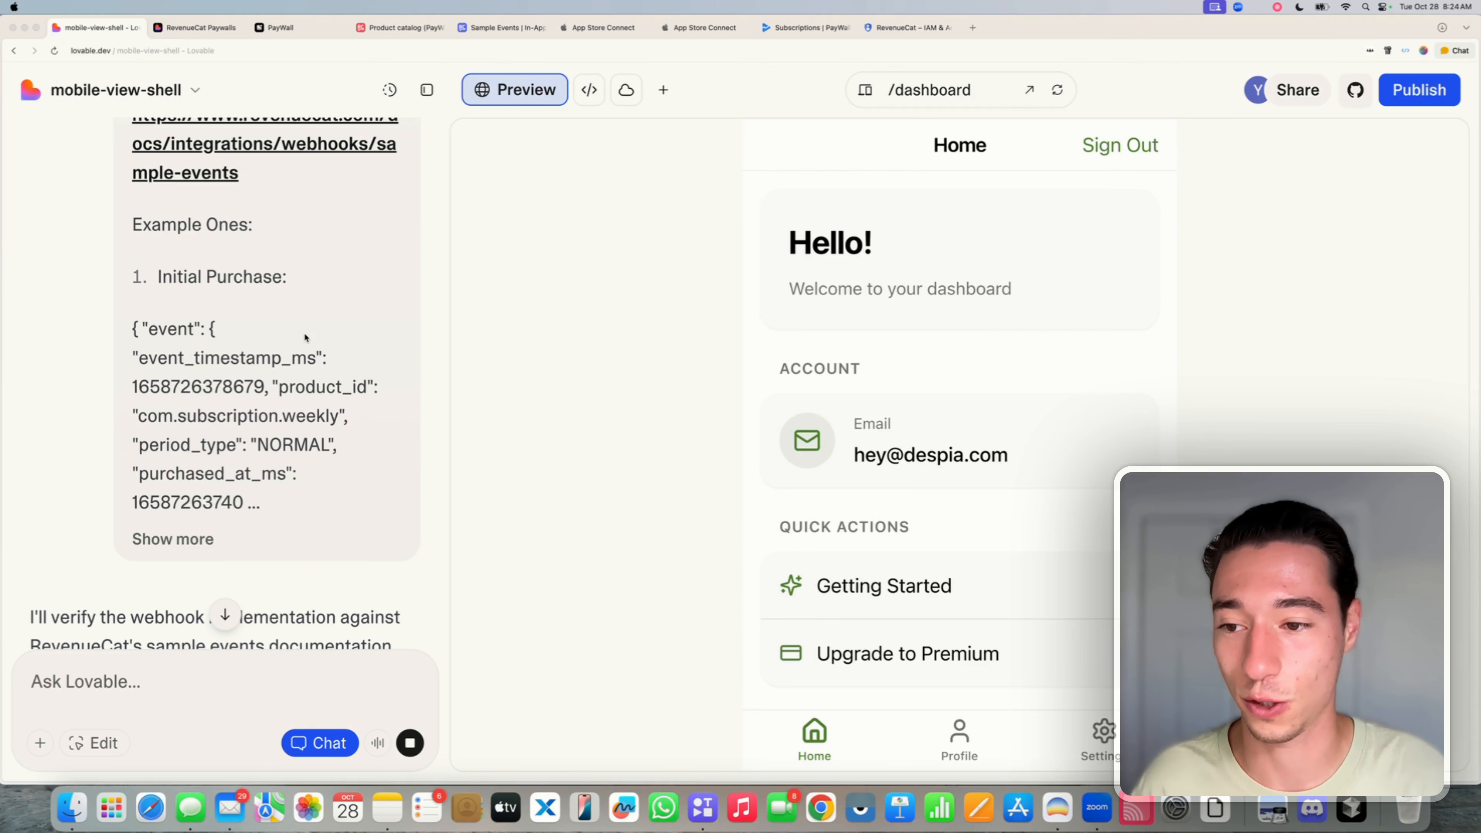
- Expand the AI's tools used (Read index.ts, RevenueCat search) and select the Critical Issue #1 heading
scroll(306, 338, "down", 3)
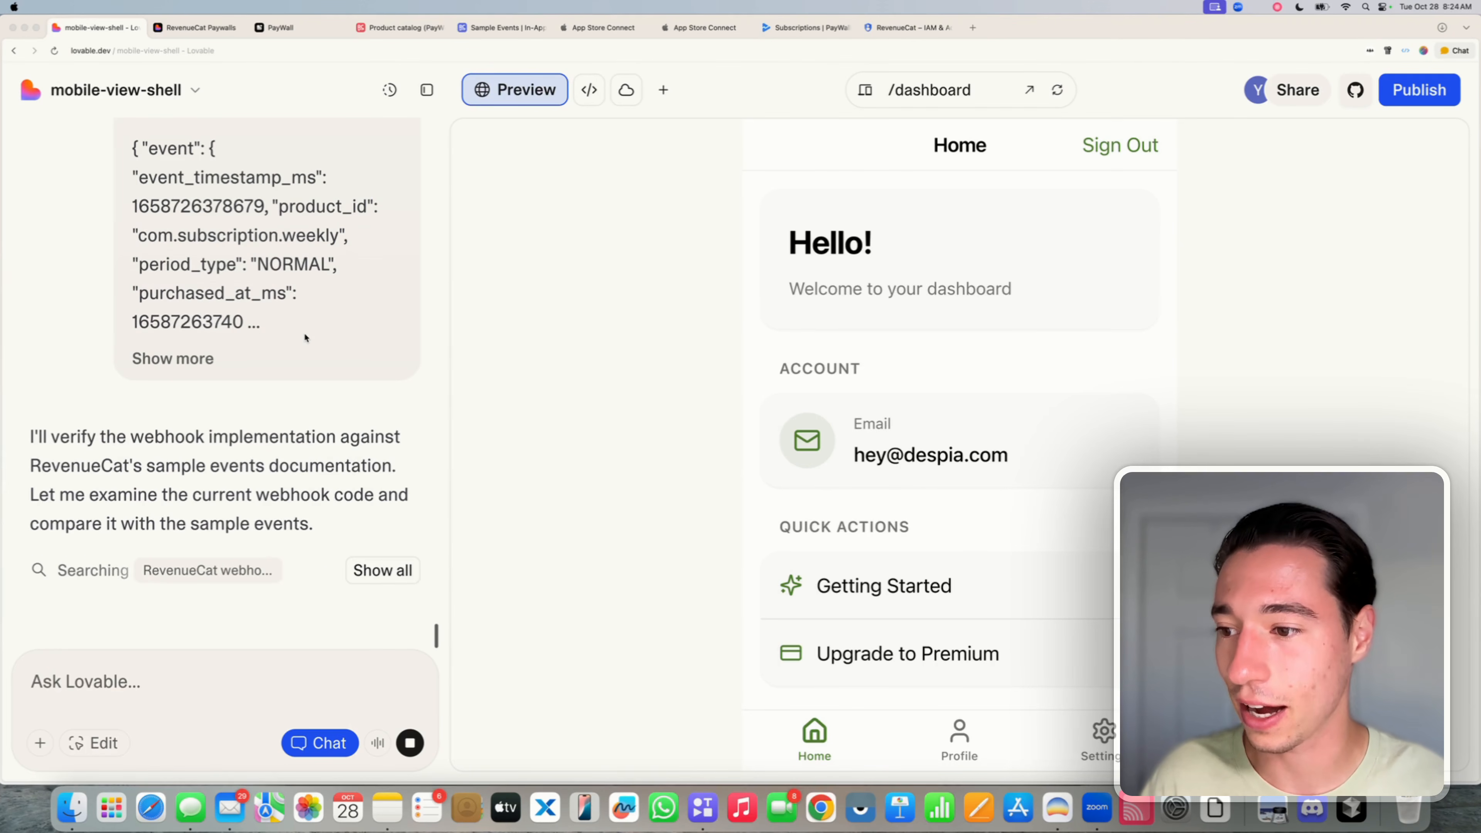
left_click(382, 567)
scroll(381, 569, "down", 1)
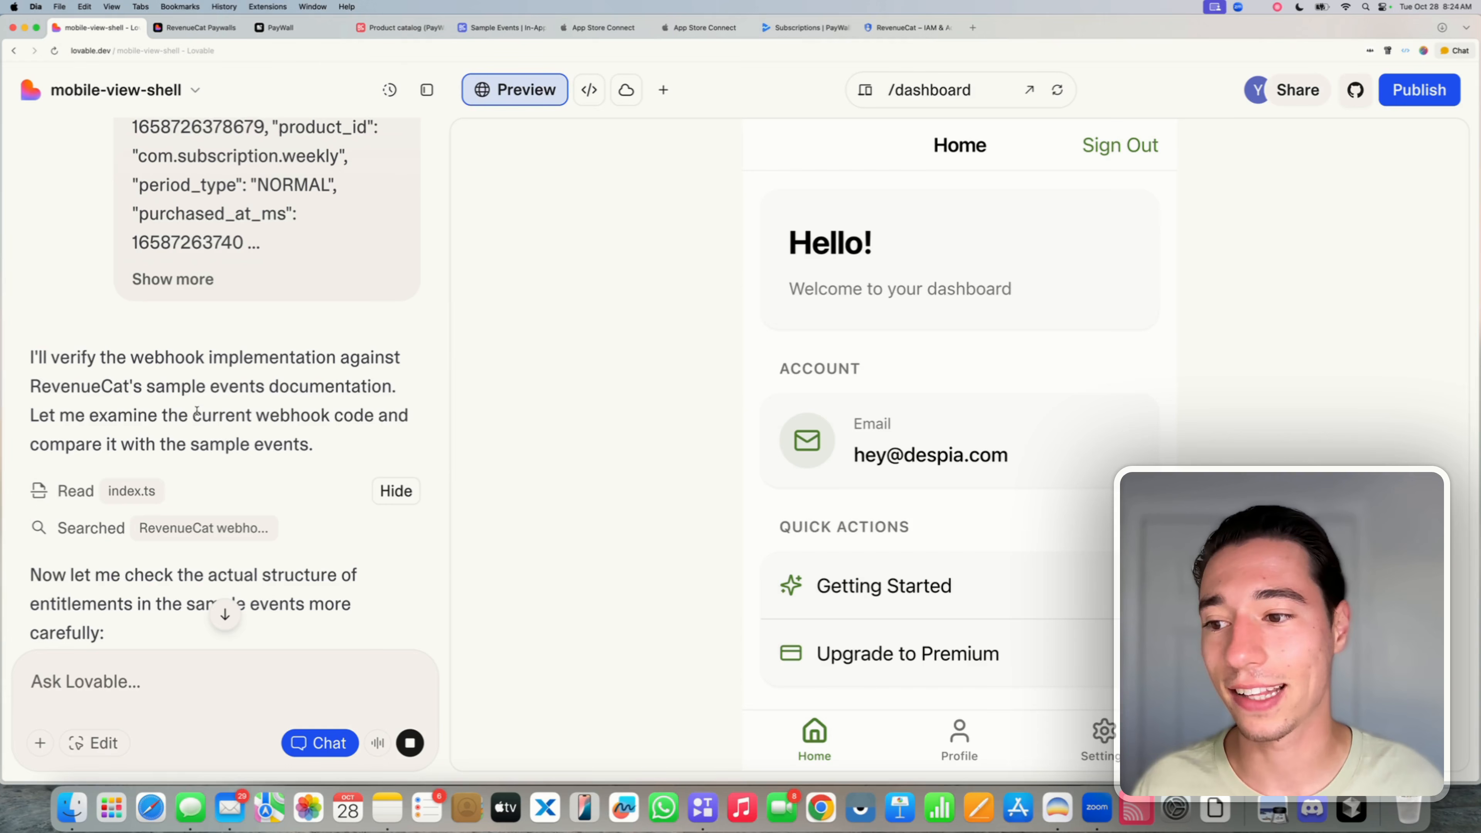
scroll(206, 407, "down", 10)
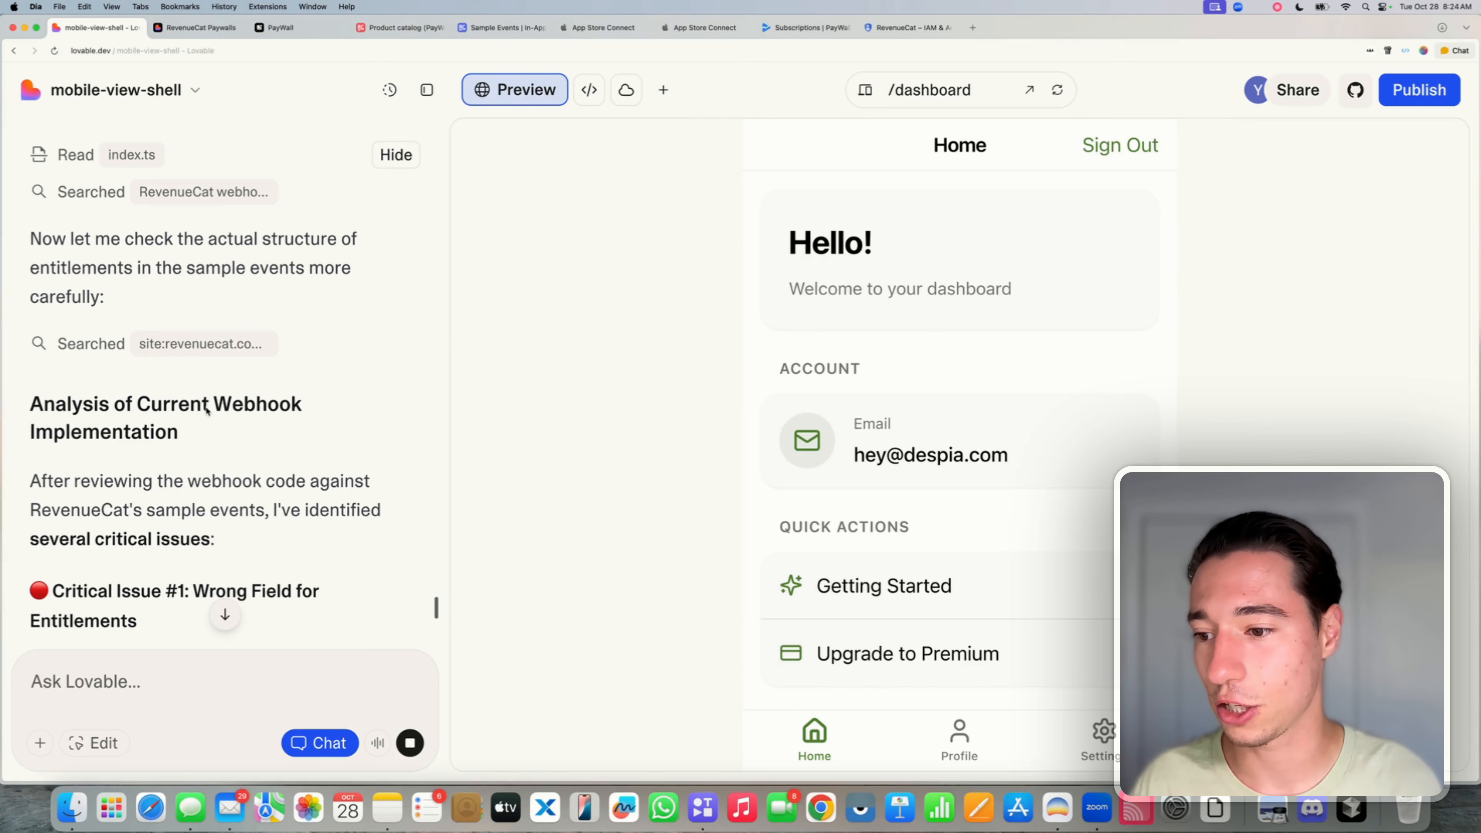
scroll(206, 407, "down", 2)
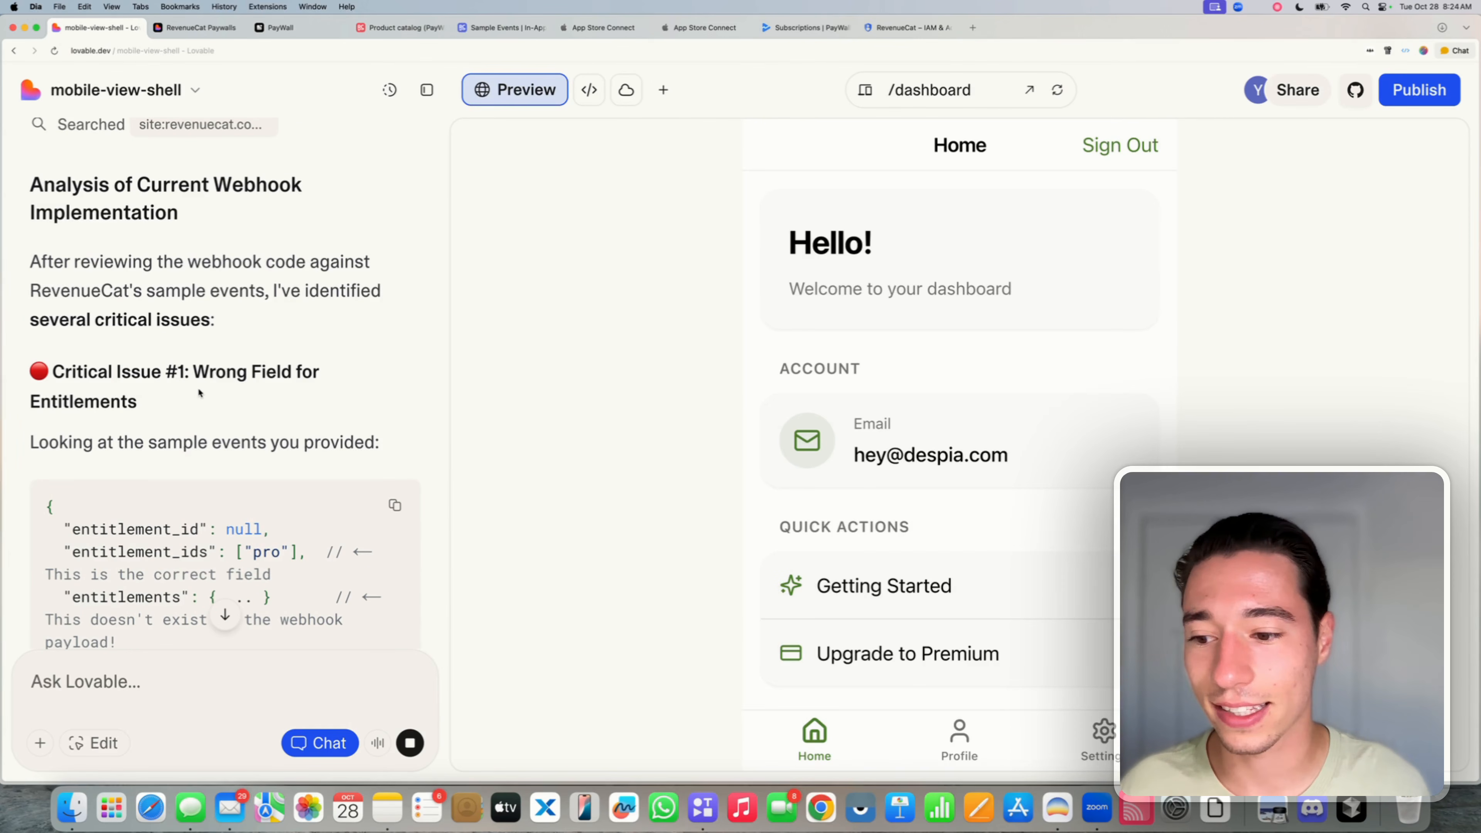
triple_click(198, 392)
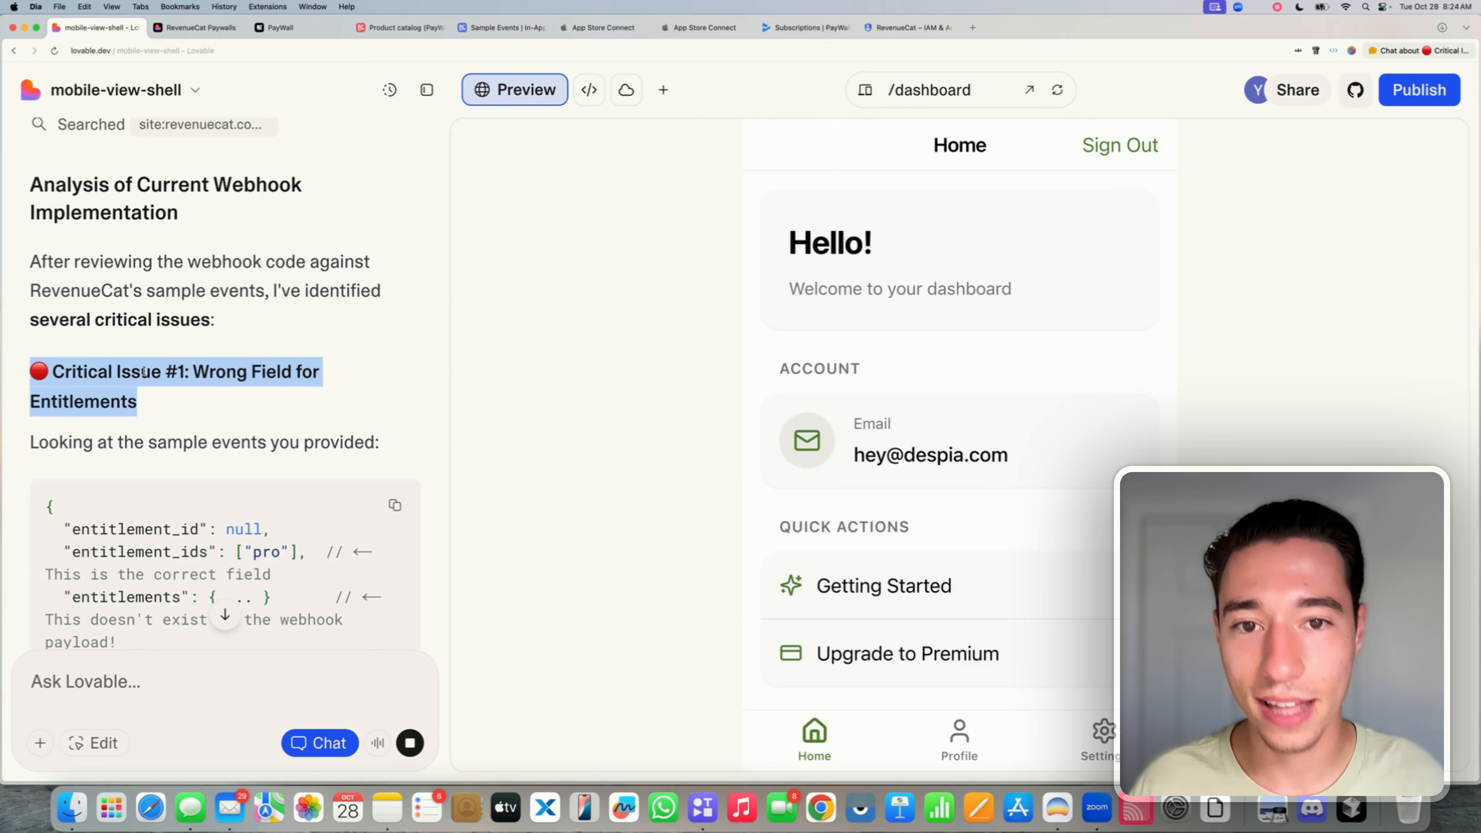
scroll(222, 275, "up", 5)
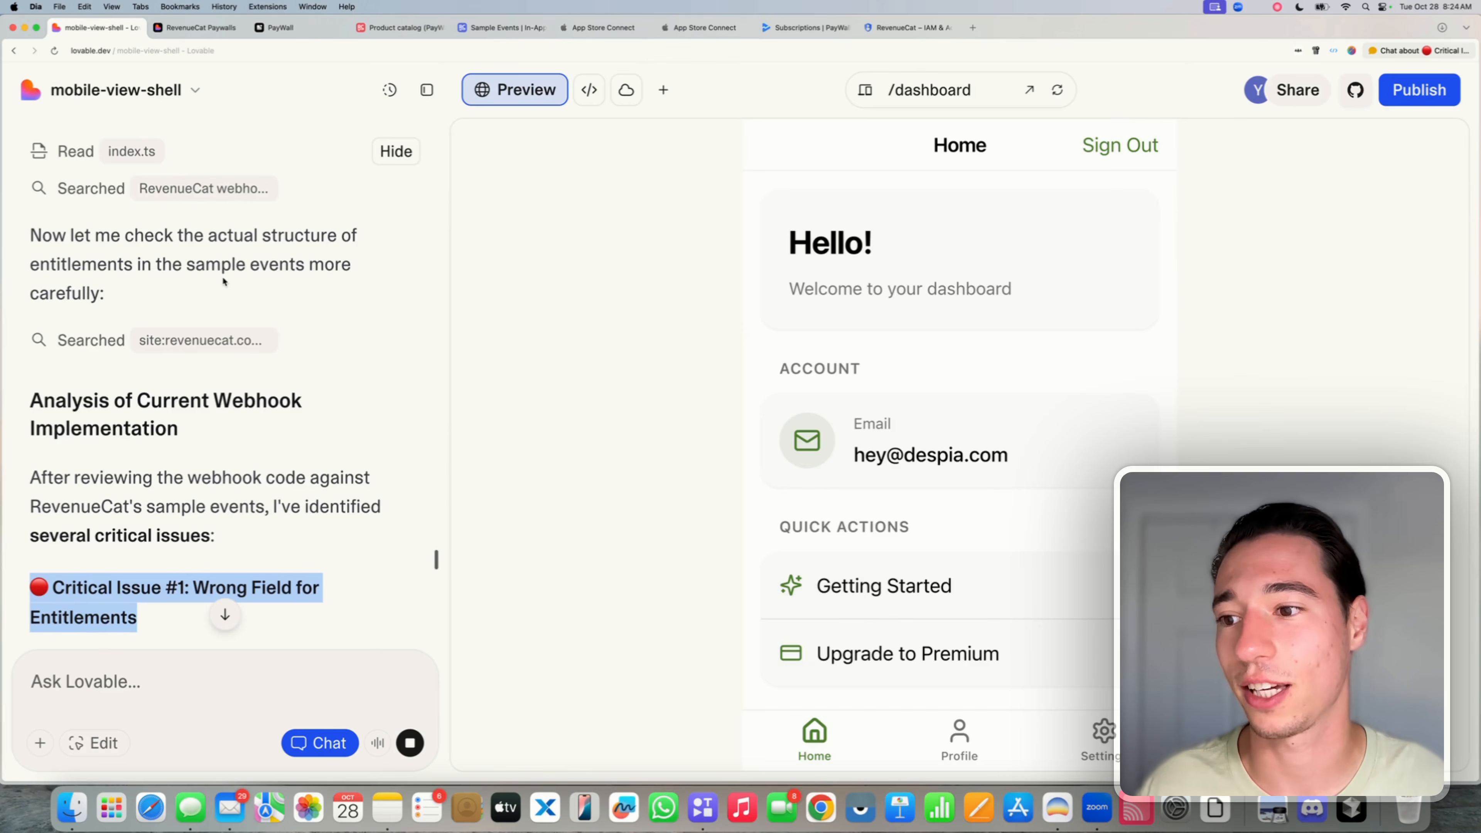
scroll(223, 276, "down", 6)
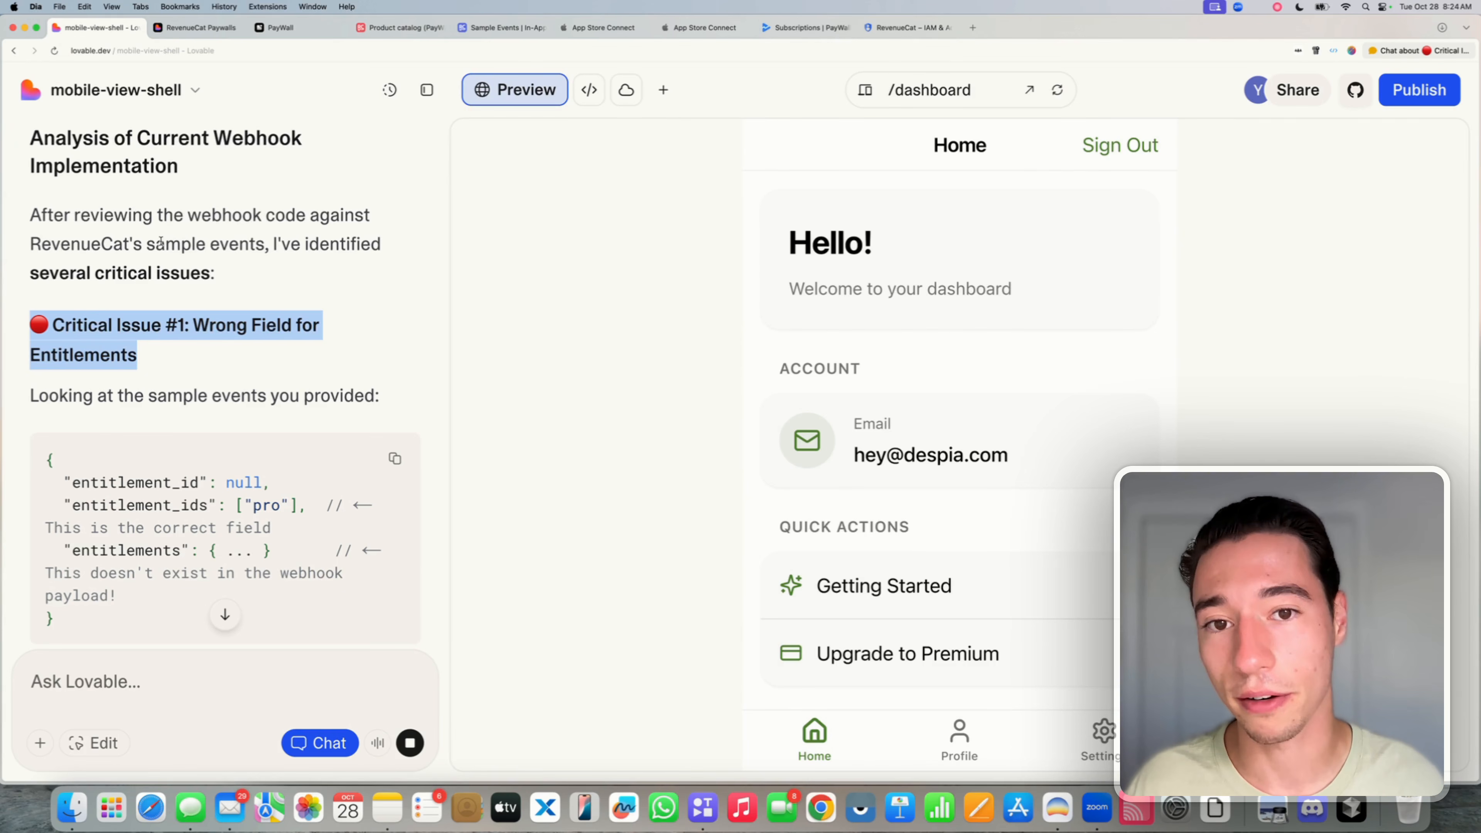
key("super+Tab")
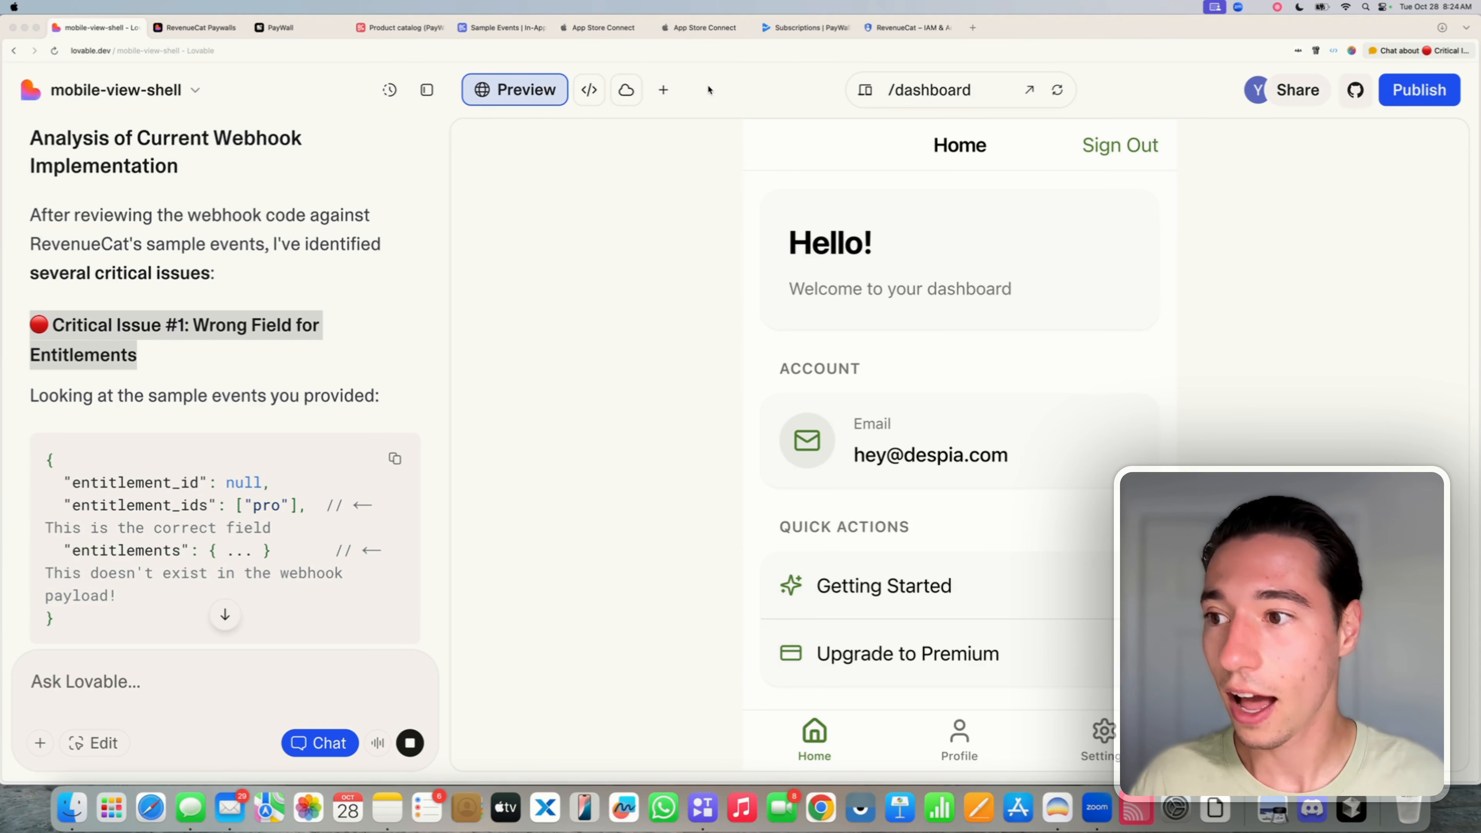
- Review the code block comparing the entitlement_id, entitlement_ids and entitlements field names
left_click(60, 330)
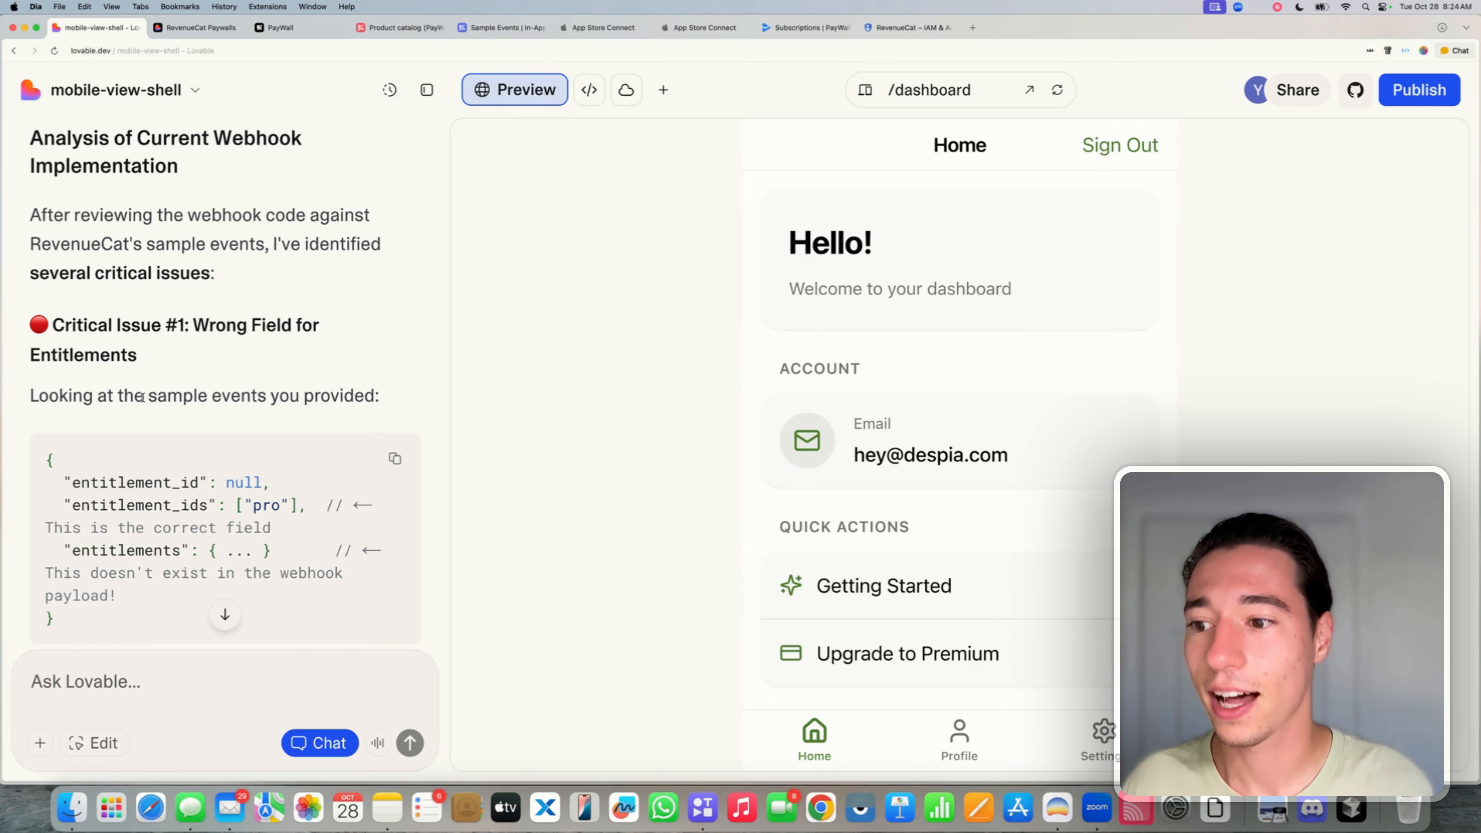
scroll(142, 396, "down", 3)
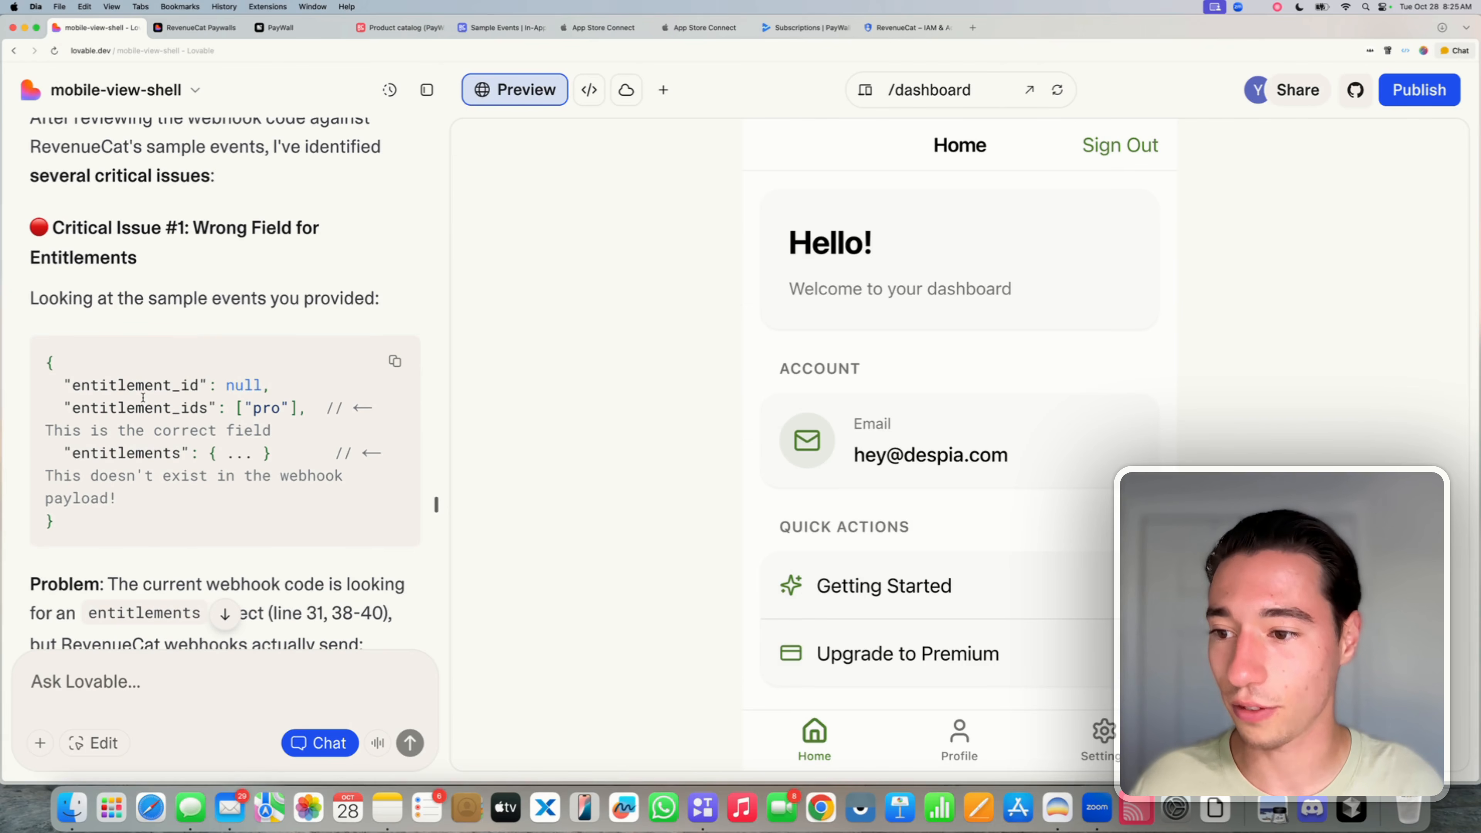
double_click(136, 385)
double_click(137, 410)
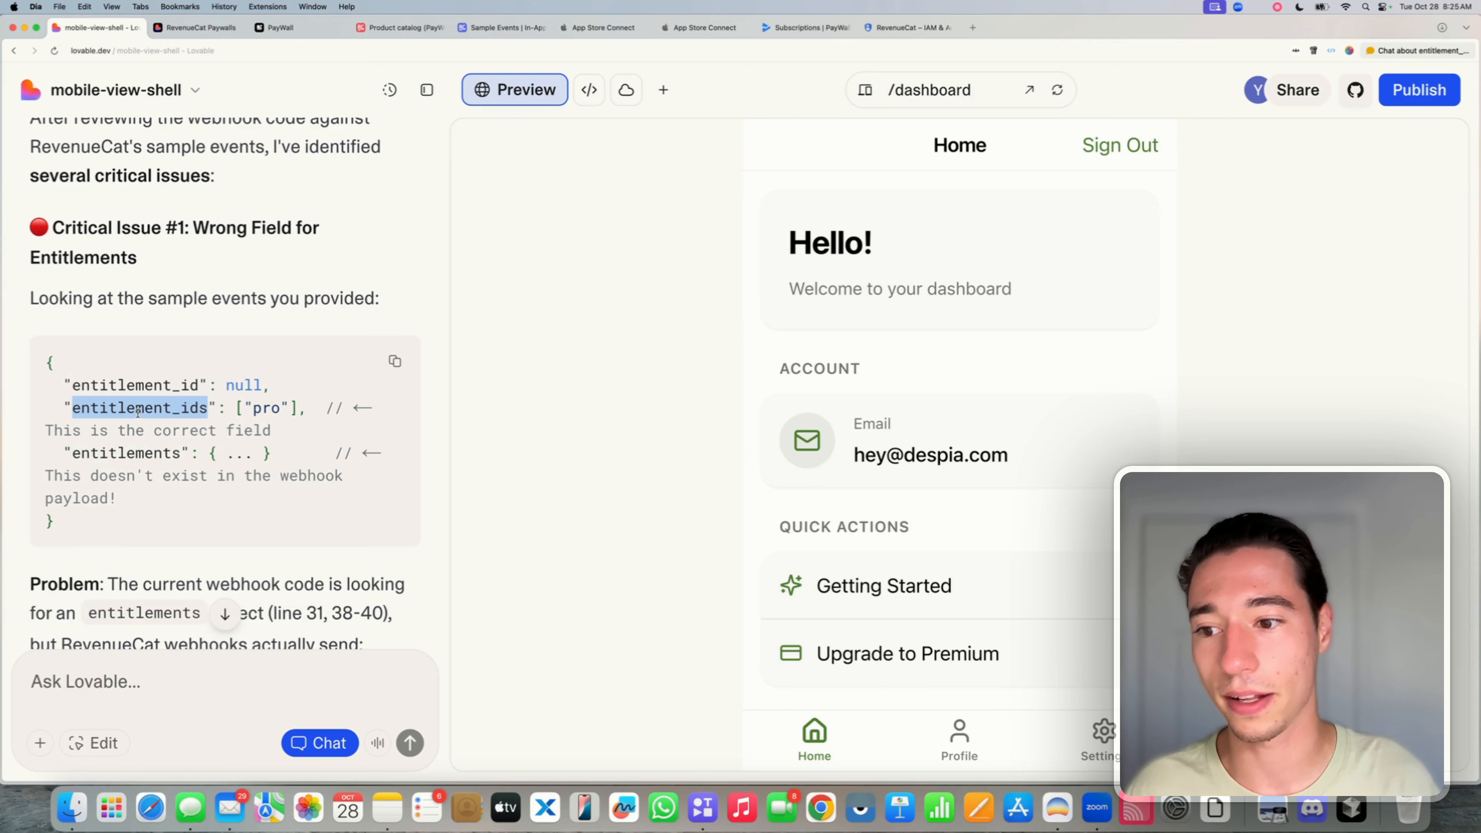
double_click(121, 452)
left_click(121, 453)
scroll(134, 453, "down", 3)
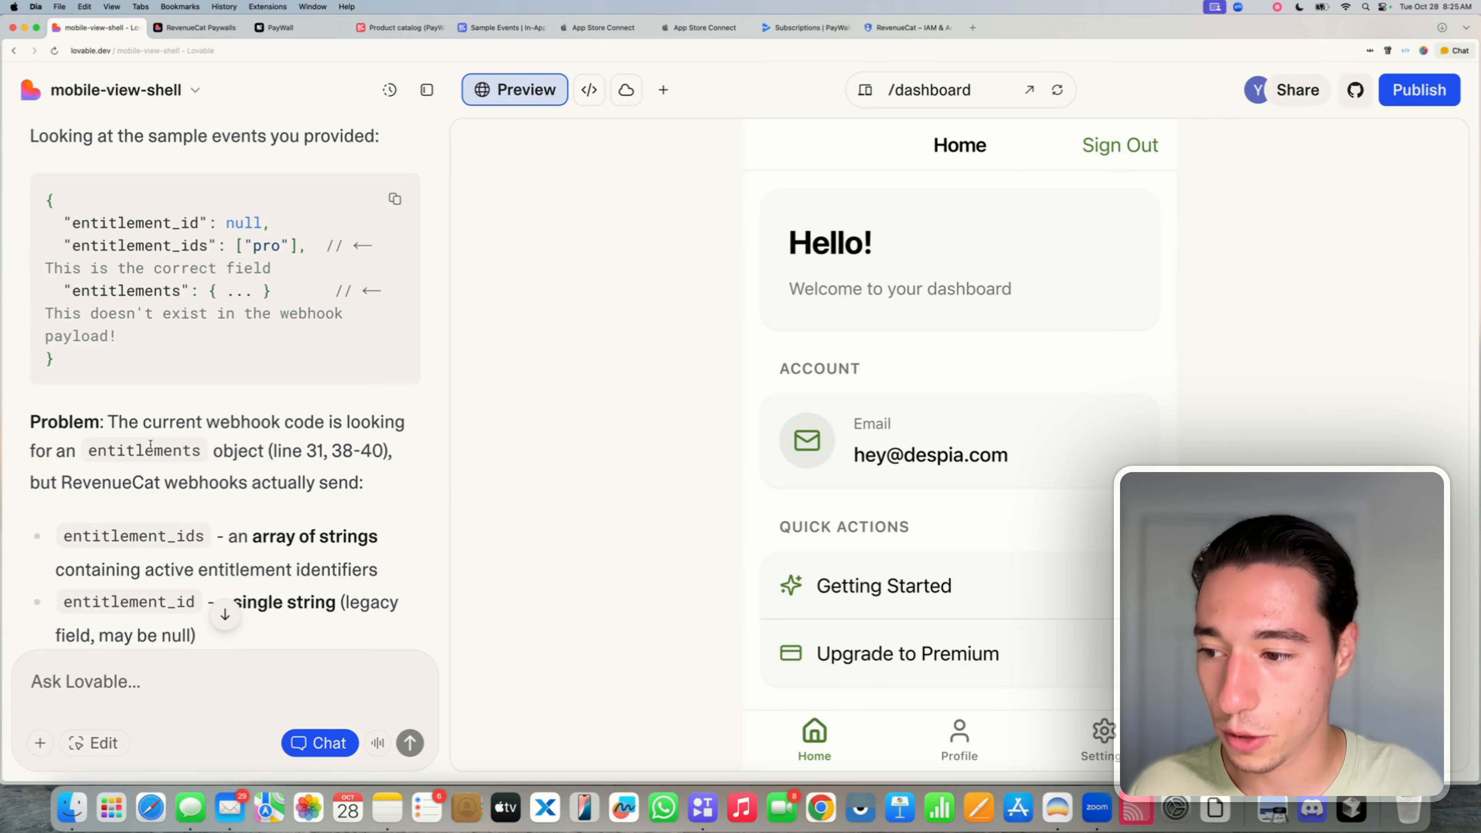
scroll(151, 445, "down", 1)
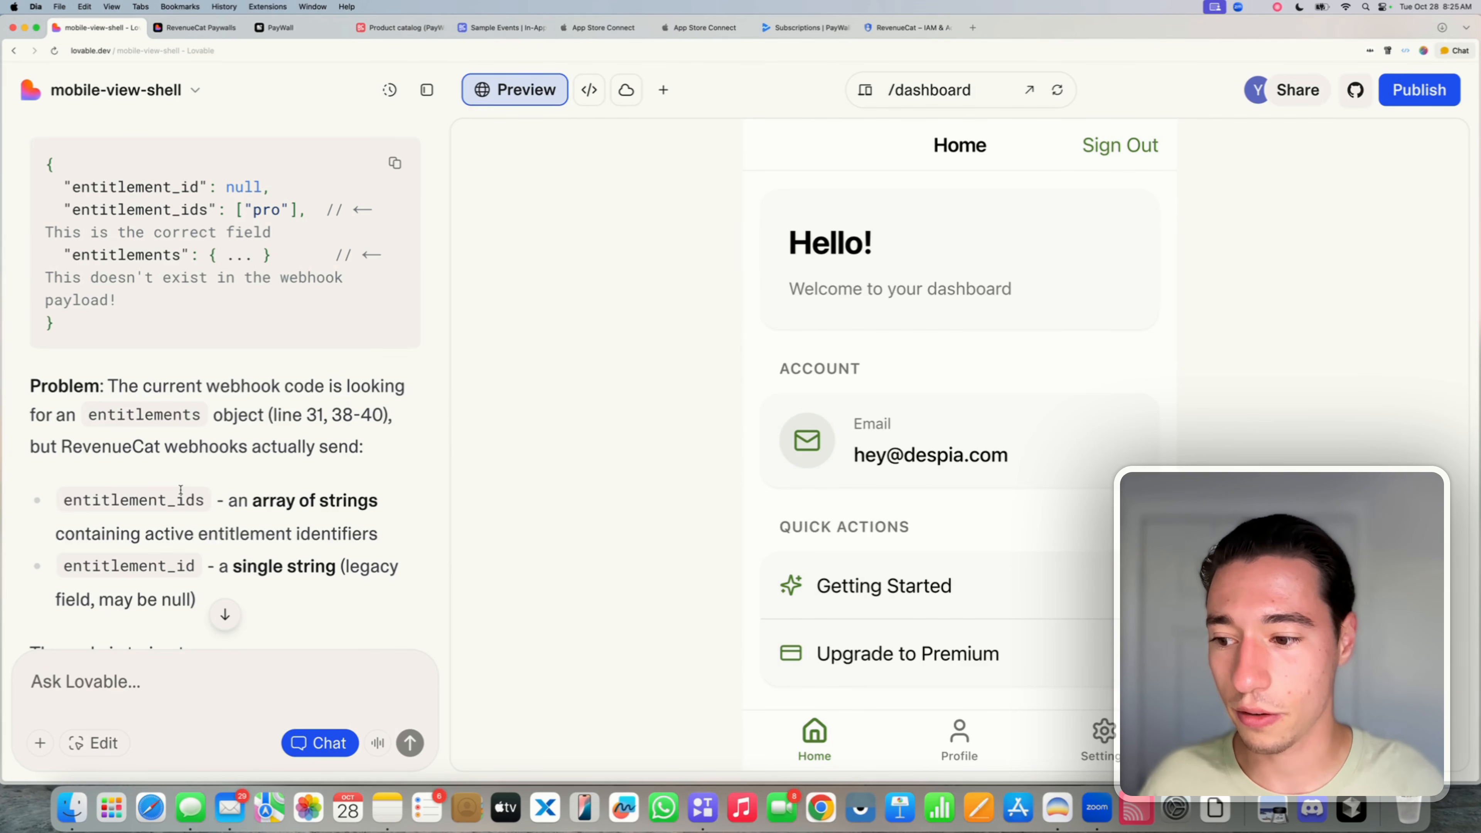
scroll(180, 491, "down", 10)
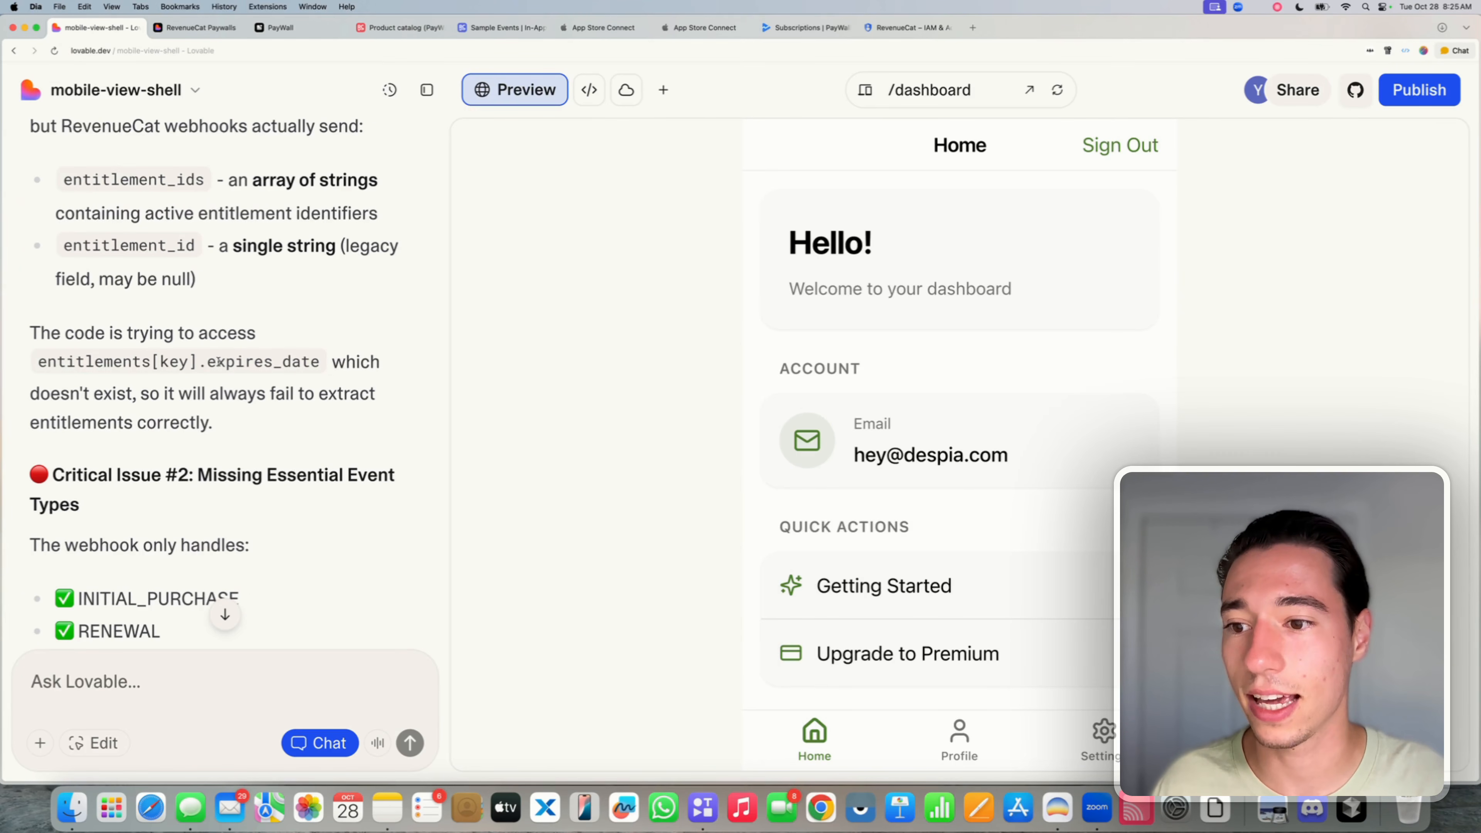
- Select the paragraph explaining the invalid entitlements[key].expires_date access
left_click_drag(219, 362, 245, 362)
triple_click(135, 395)
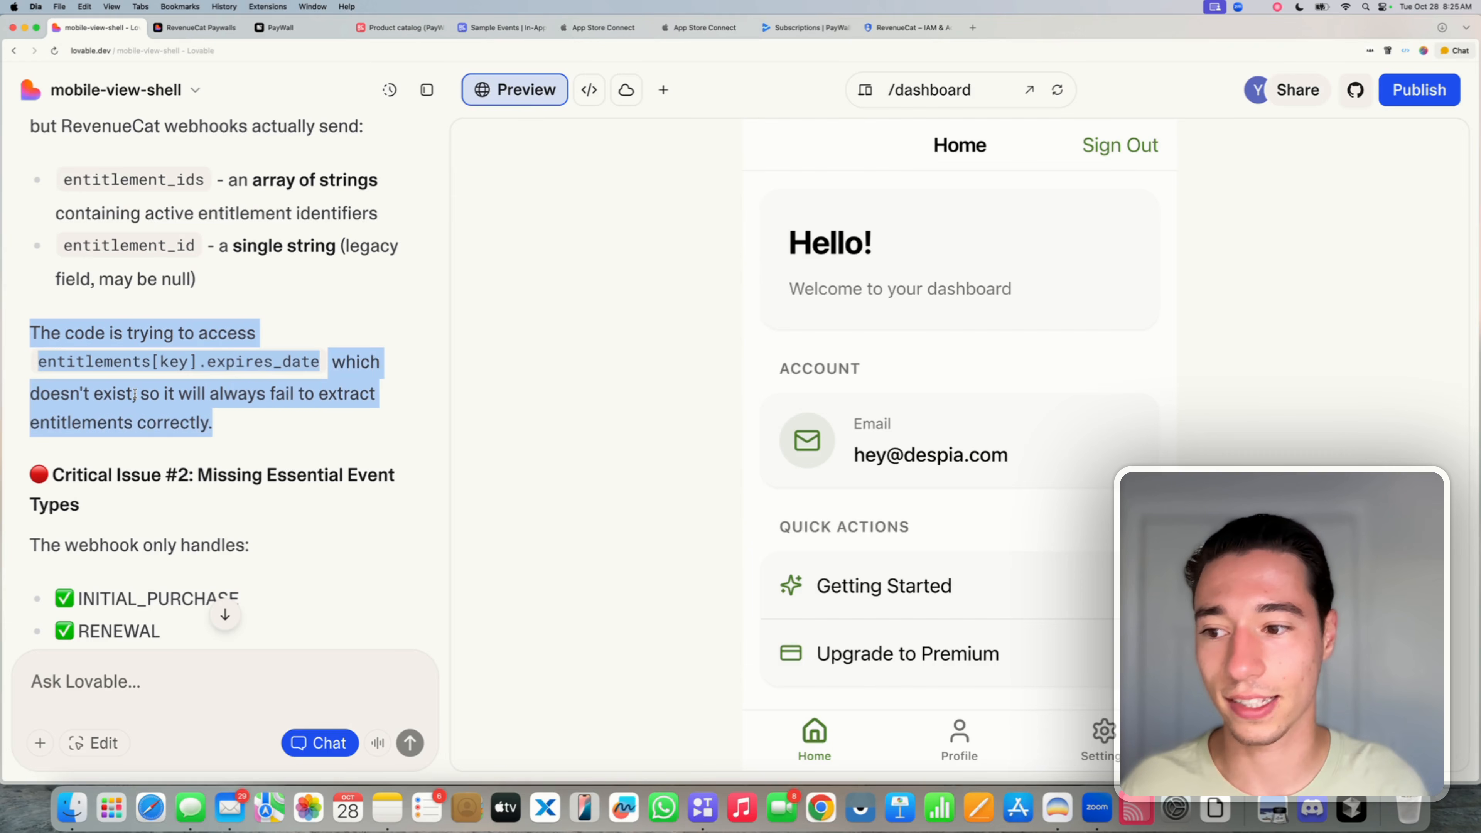
left_click(135, 395)
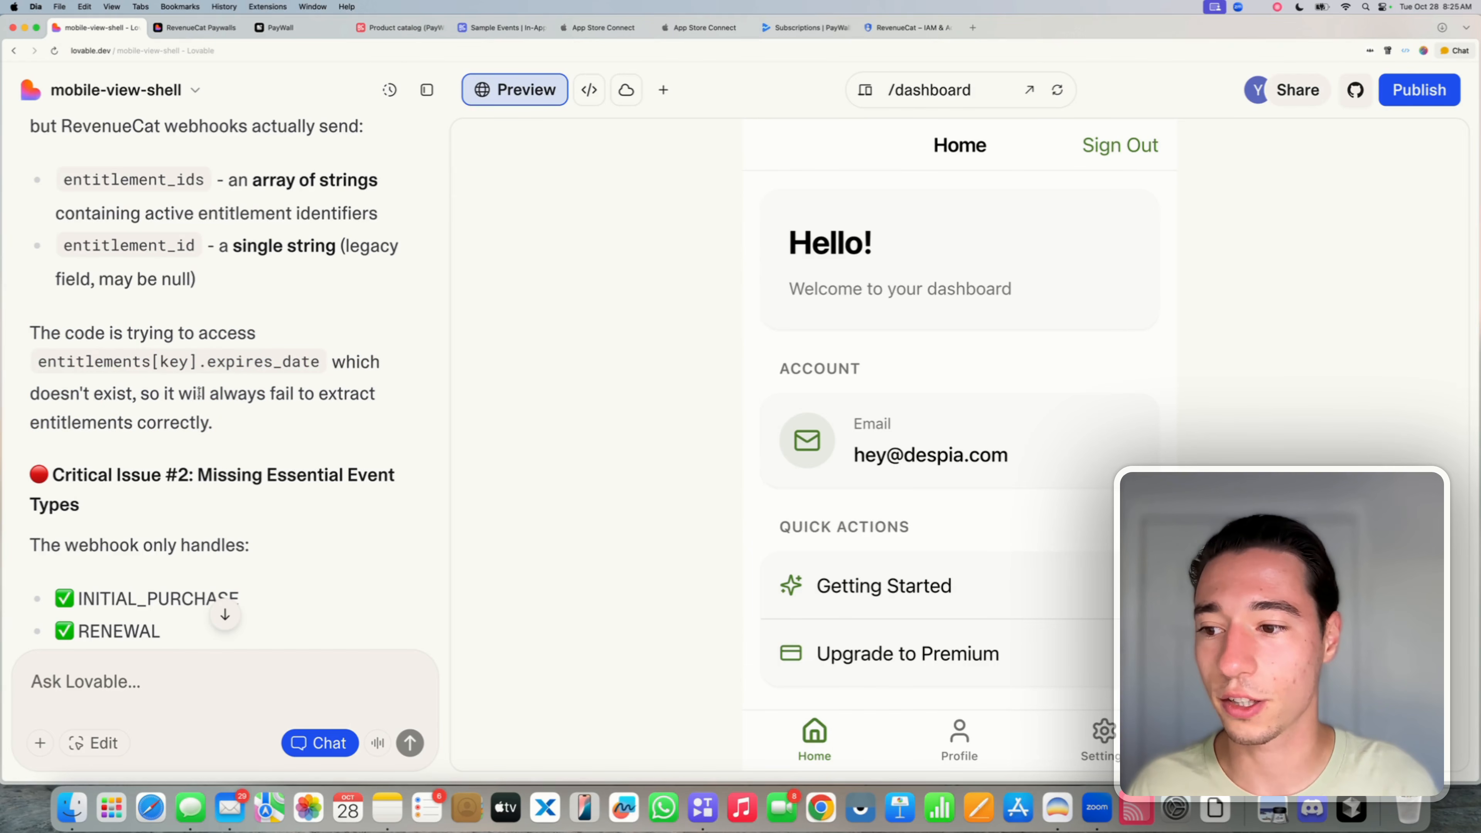
left_click_drag(219, 427, 31, 402)
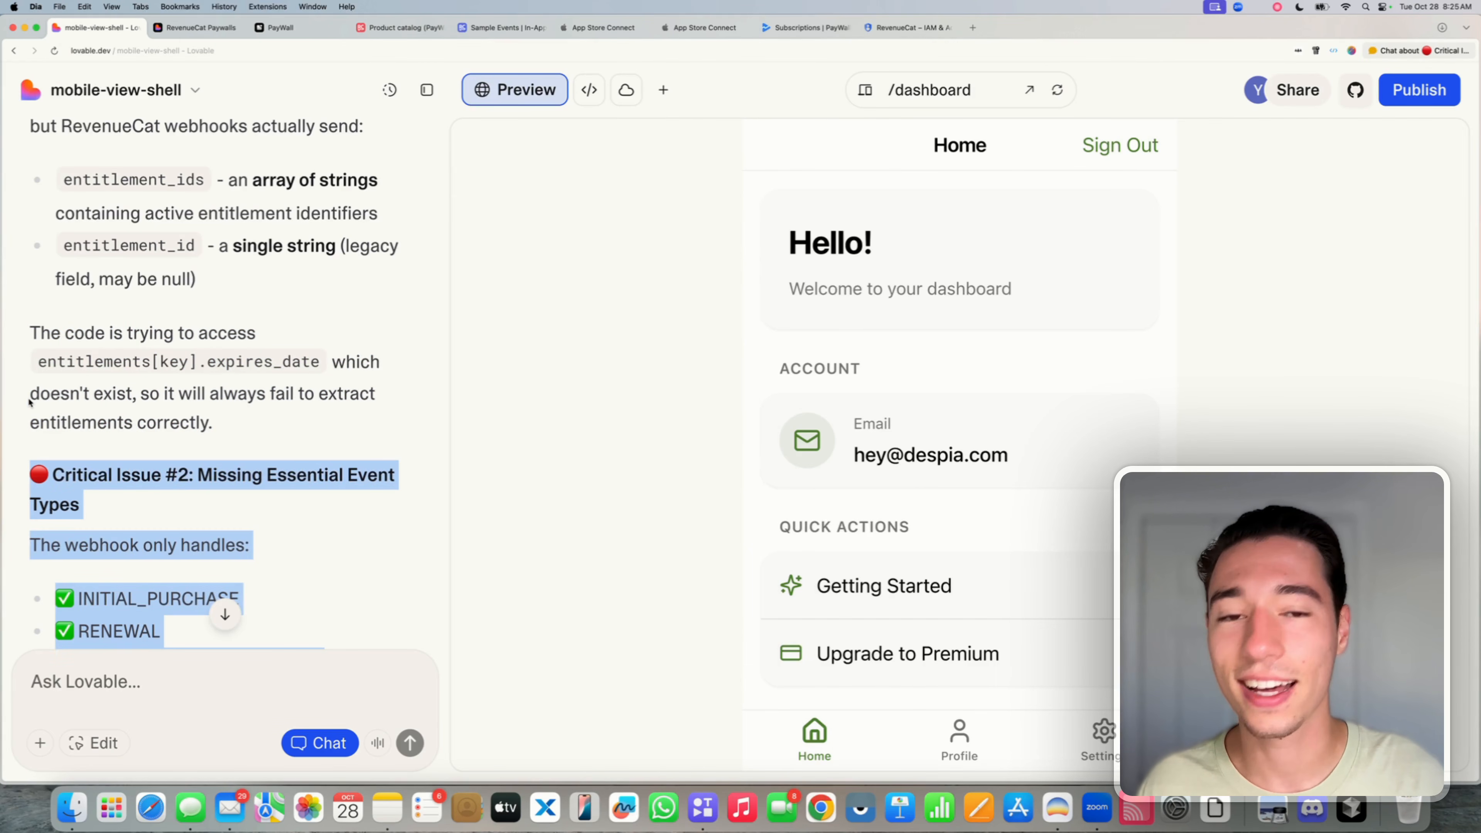
triple_click(53, 396)
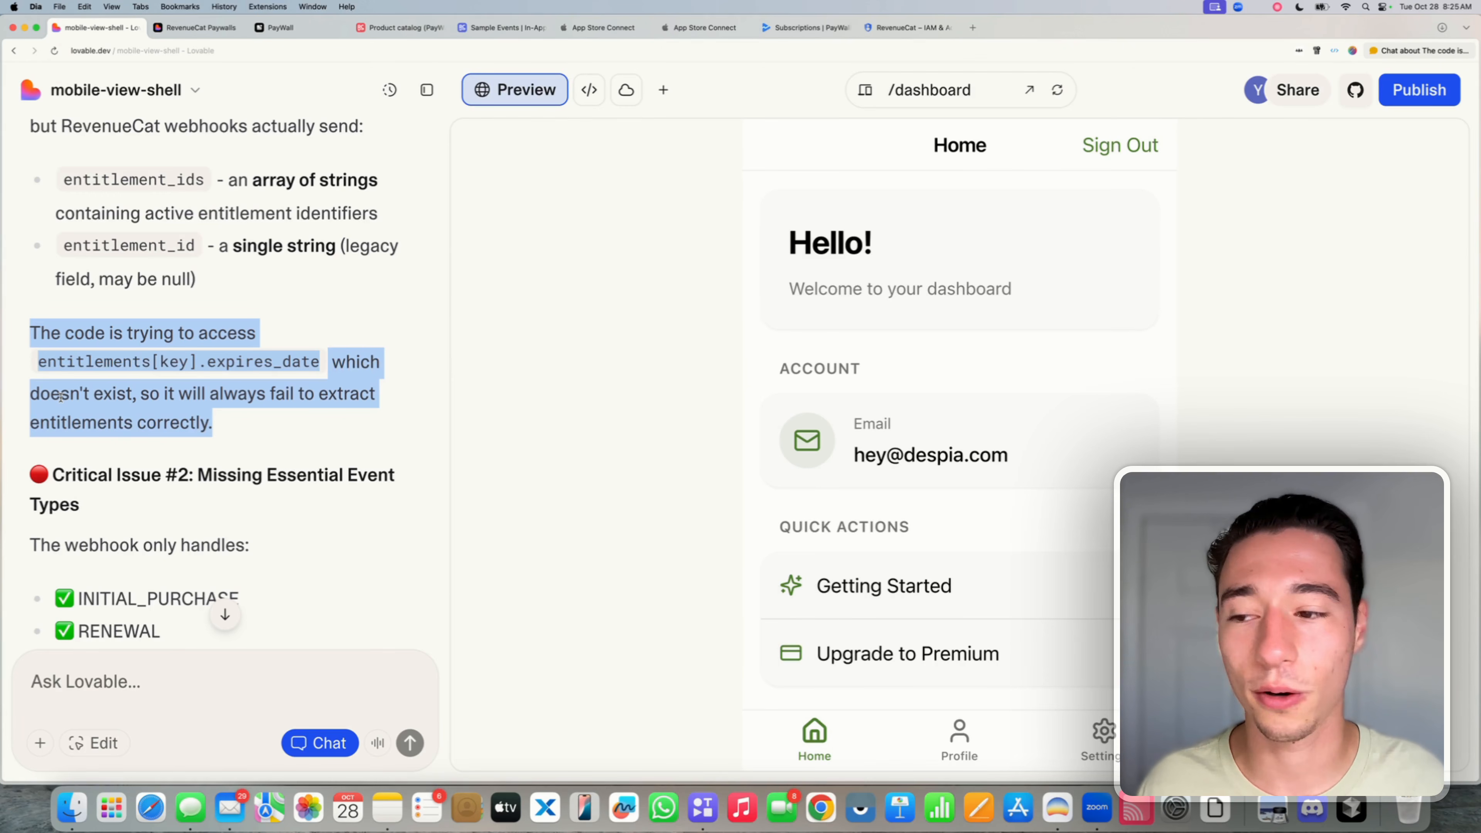
triple_click(125, 402)
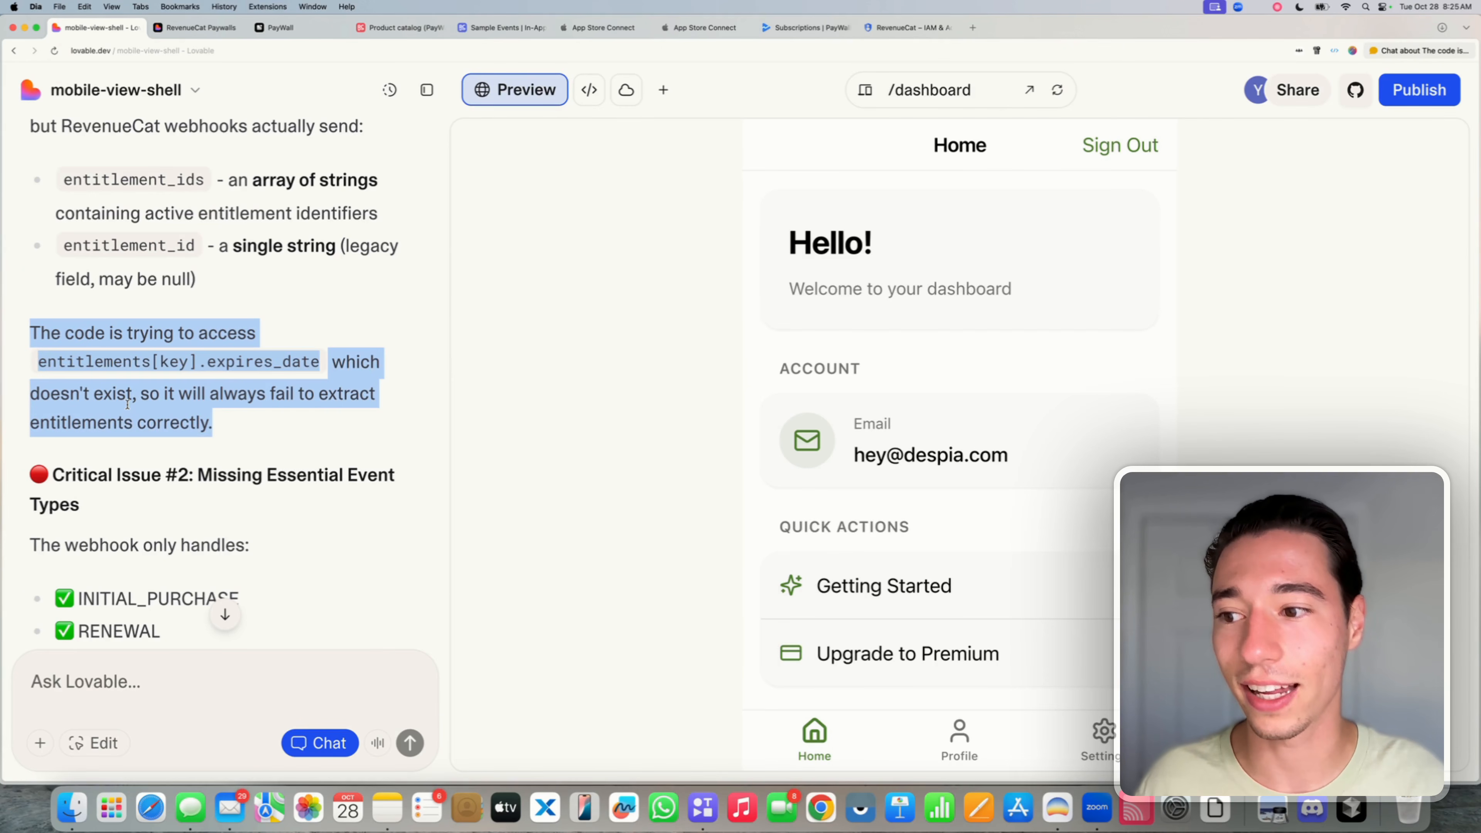
triple_click(127, 402)
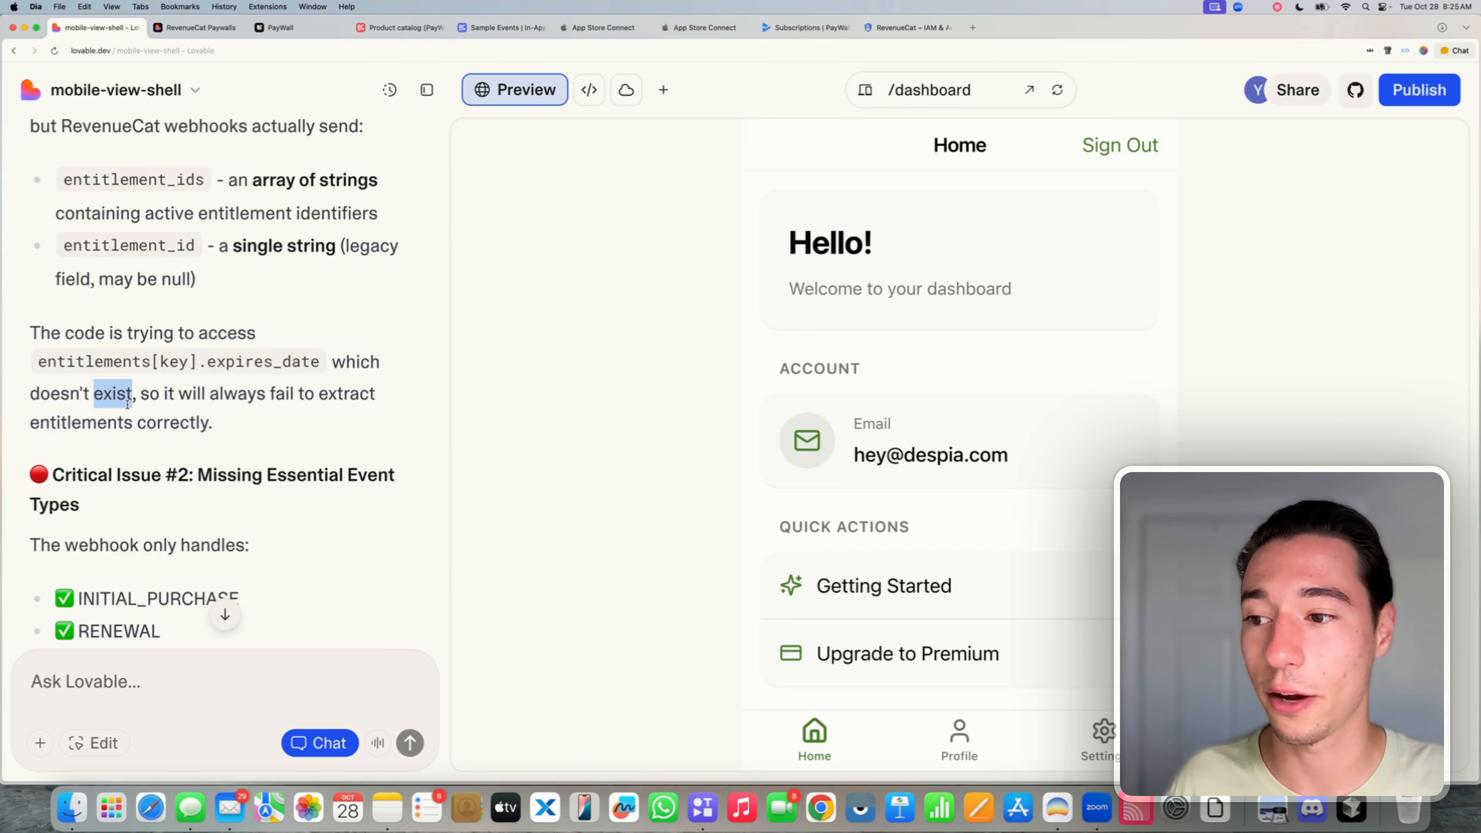
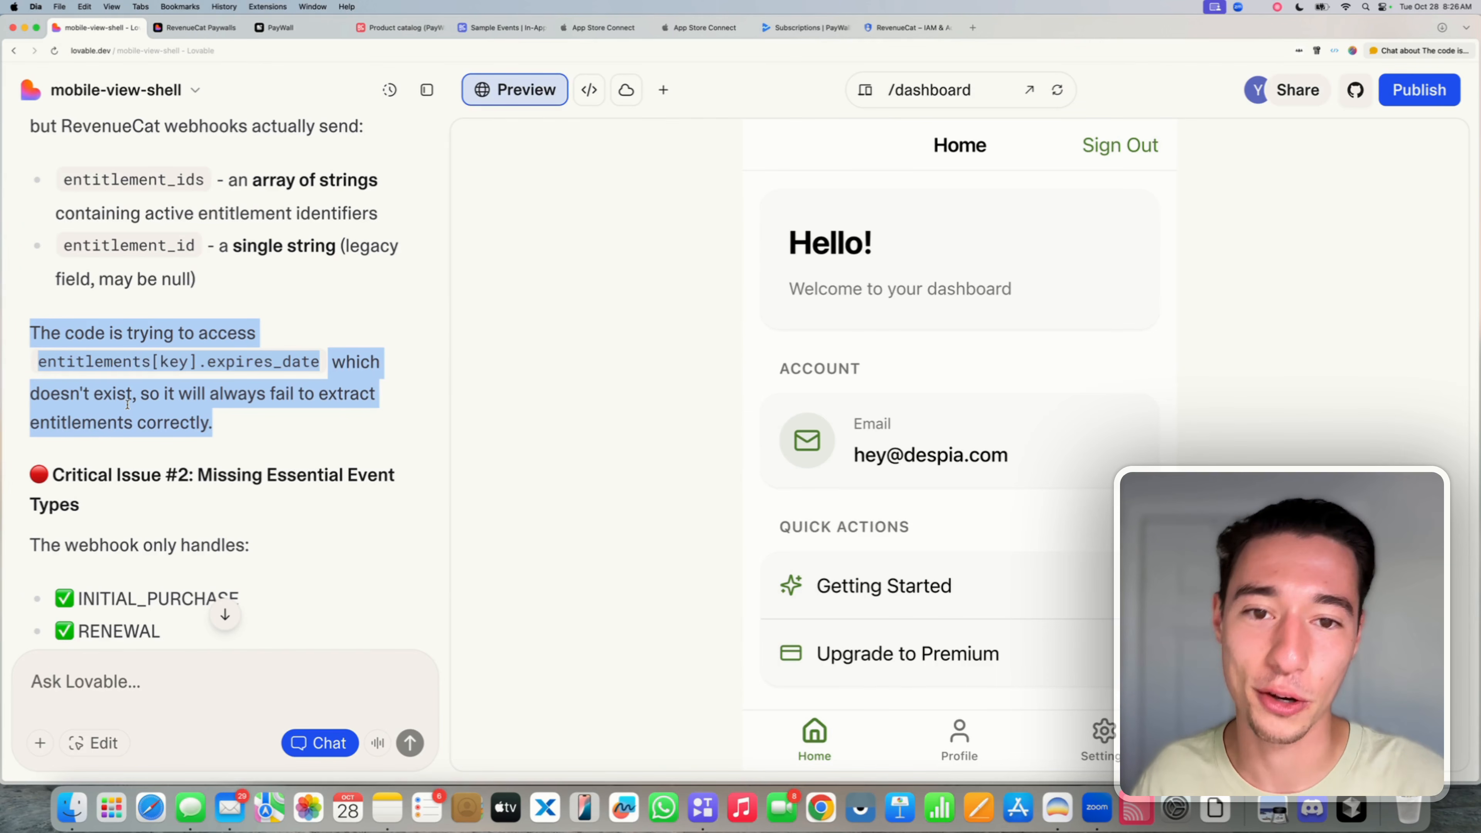
- Highlight the plan's INITIAL_PURCHASE, RENEWAL, NON_RENEWING_PURCHASE, PRODUCT_CHANGE, CANCELLATION, EXPIRATION and UNCANCELLATION events
scroll(128, 404, "down", 3)
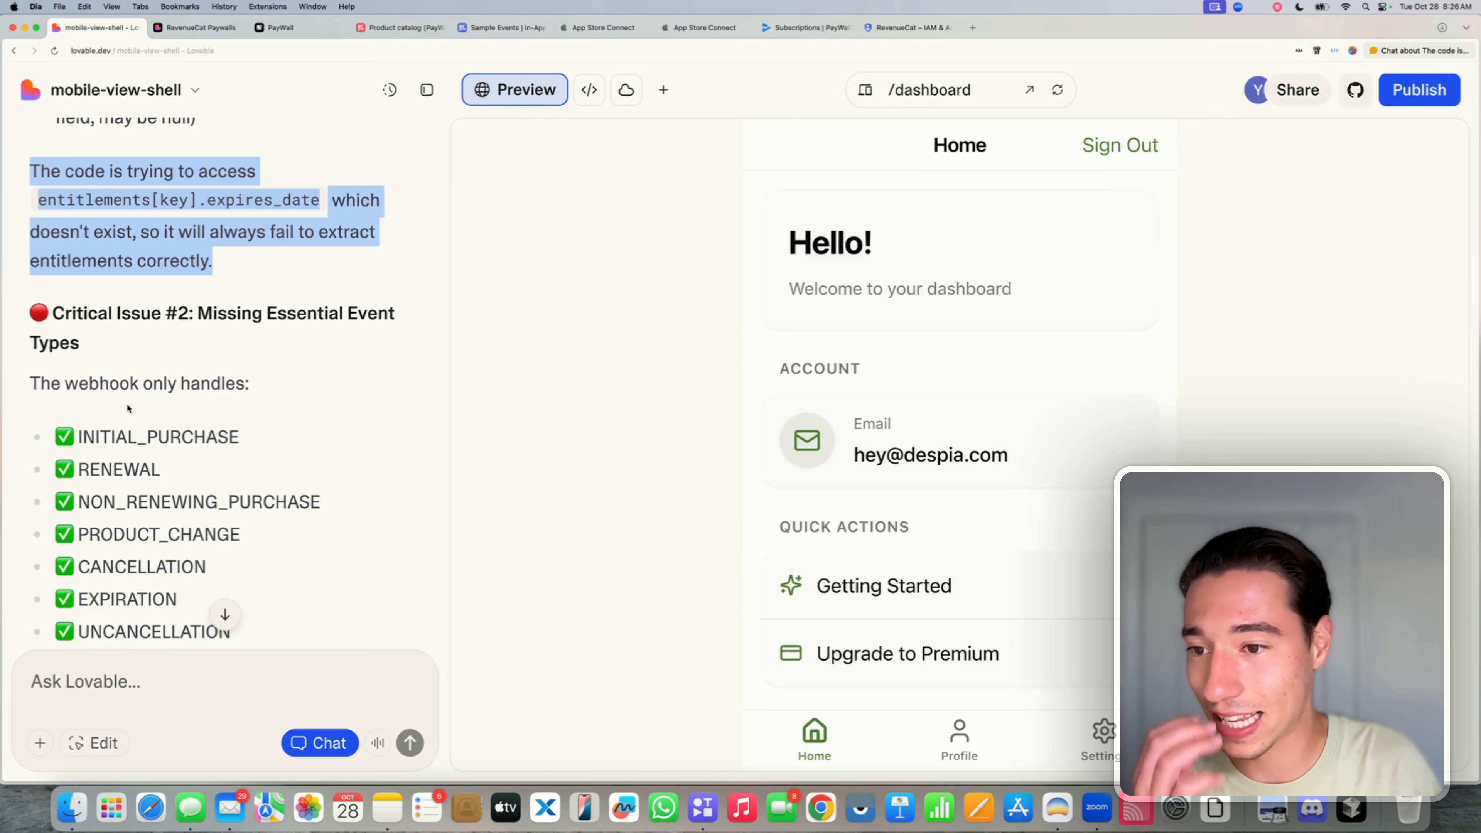
left_click_drag(198, 313, 317, 331)
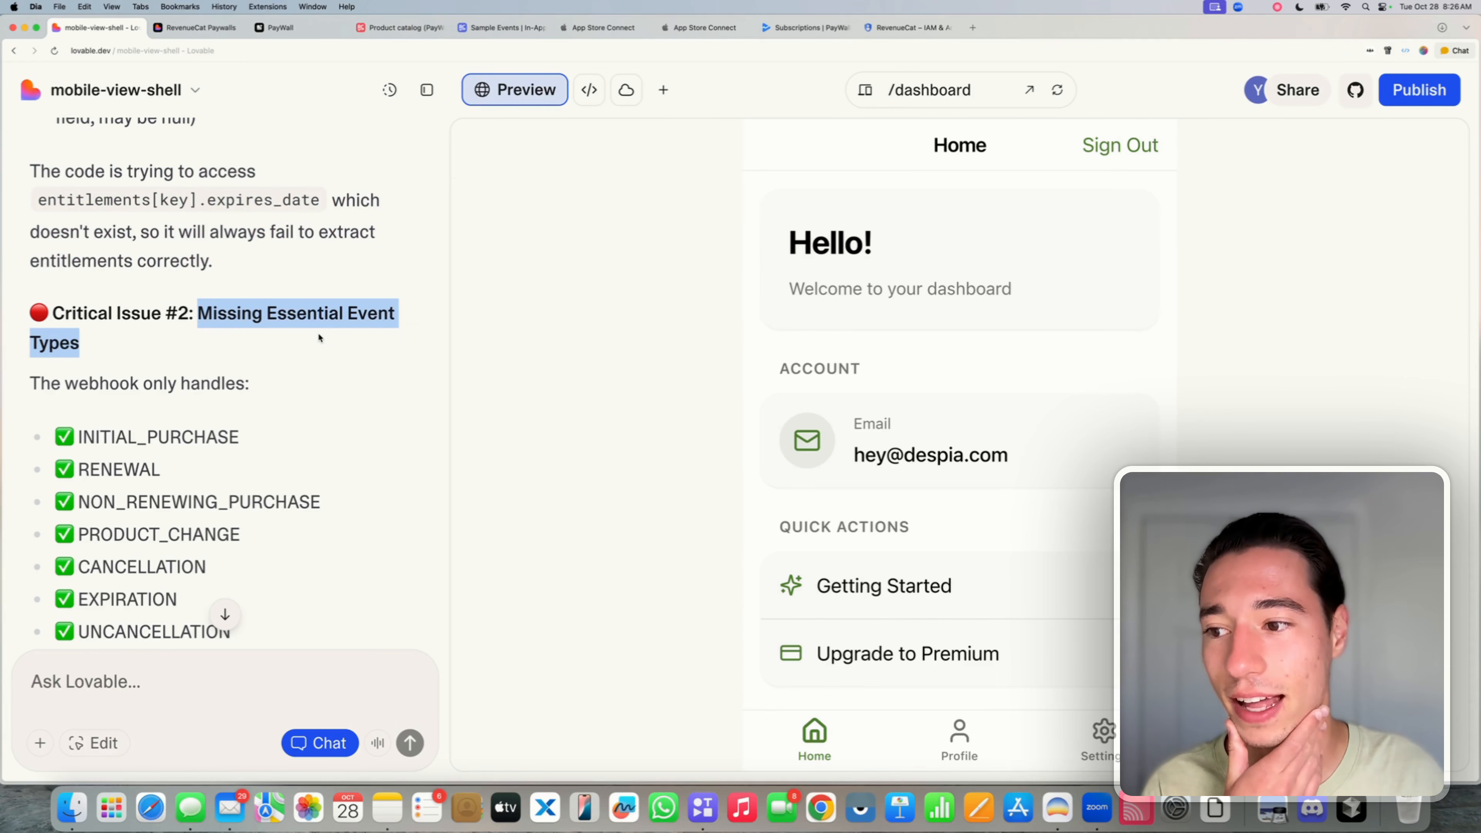
scroll(193, 324, "down", 2)
double_click(172, 336)
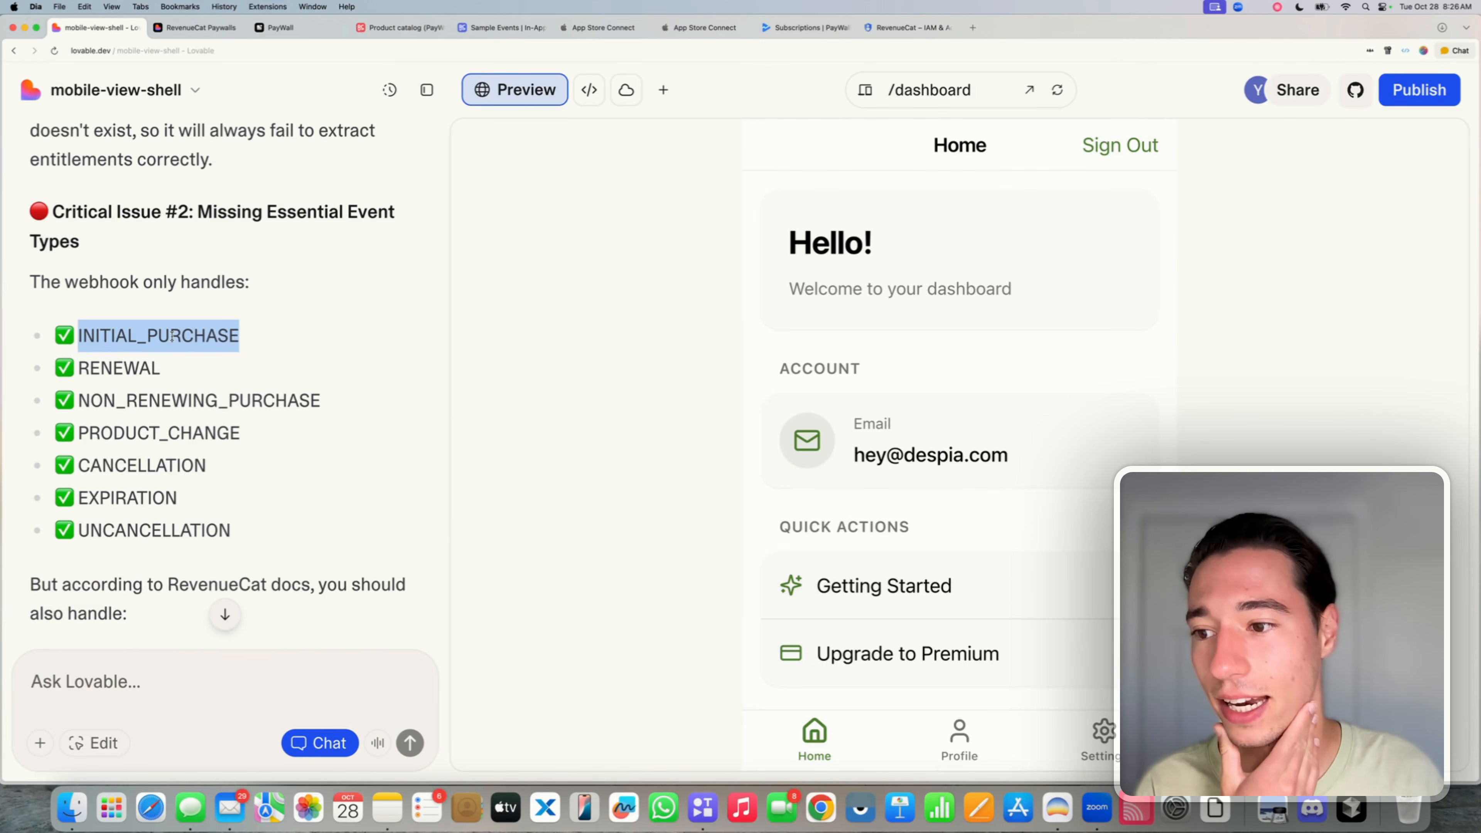
double_click(128, 368)
double_click(143, 400)
left_click(146, 421)
triple_click(146, 433)
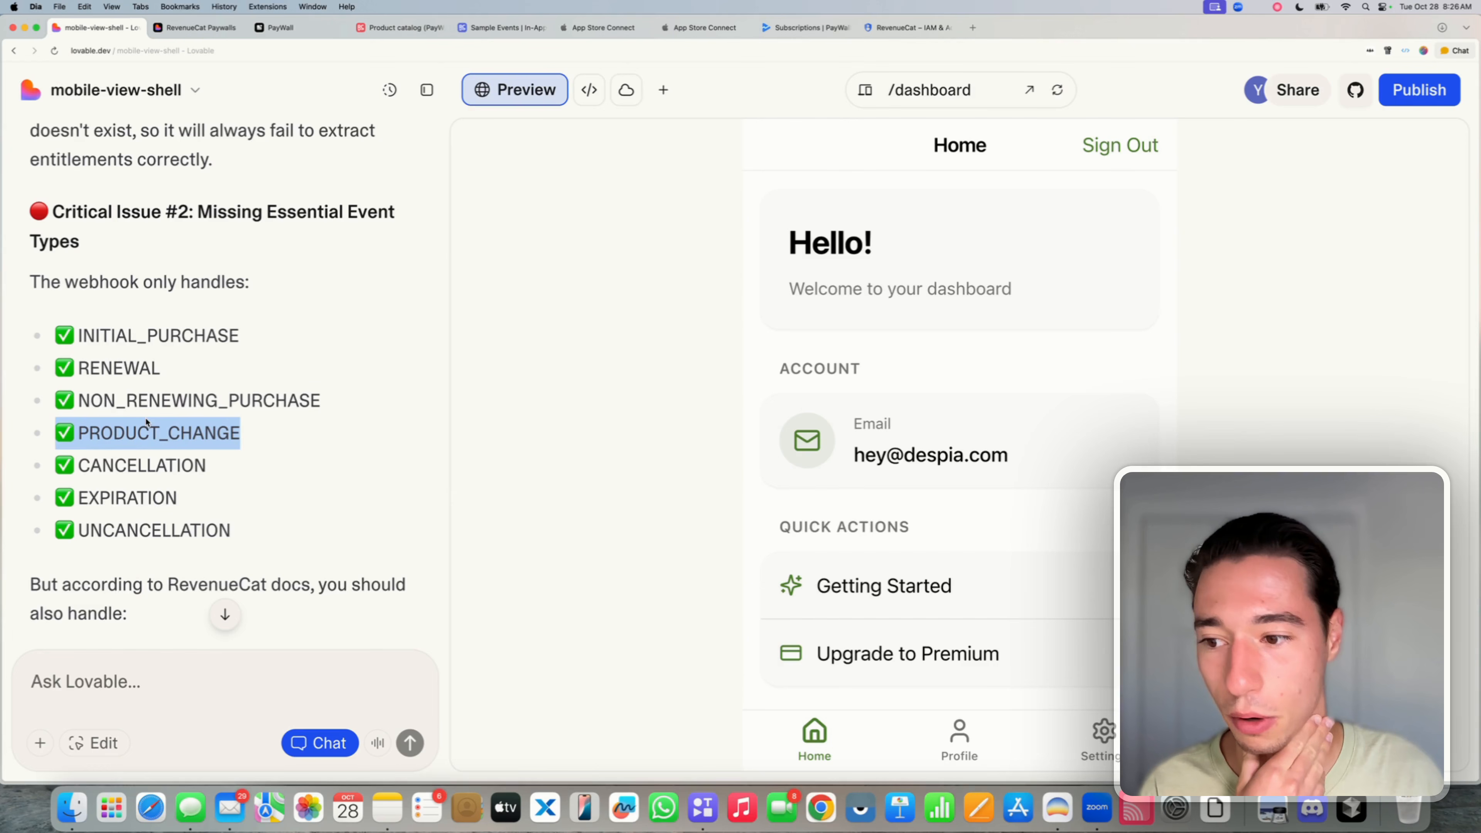
triple_click(137, 466)
triple_click(128, 499)
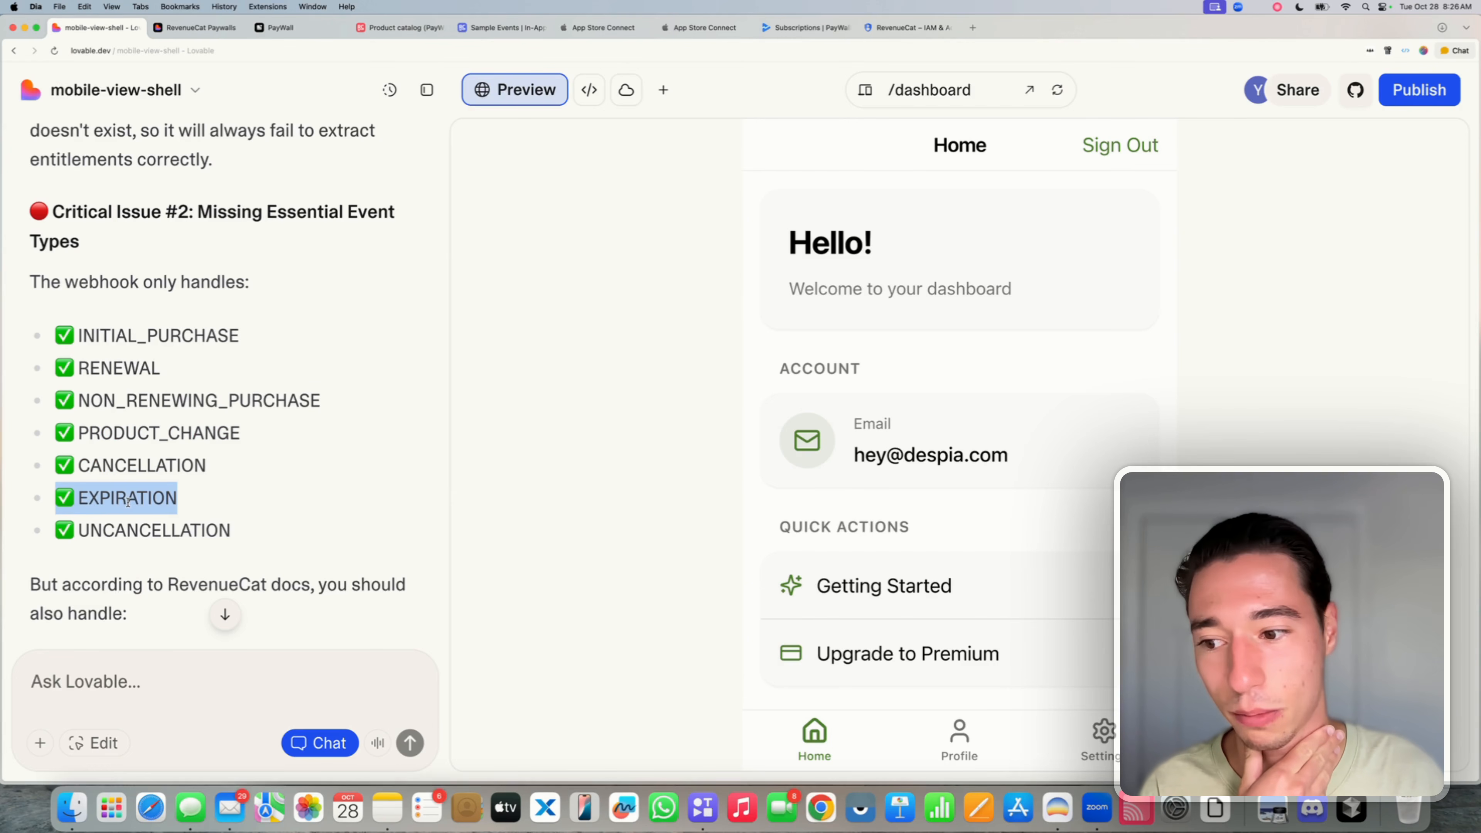
triple_click(120, 542)
- Highlight the BILLING_ISSUE, SUBSCRIBER_ALIAS, SUBSCRIPTION_PAUSED and SUBSCRIPTION_EXTENDED events in the plan
scroll(131, 529, "down", 3)
left_click(137, 489)
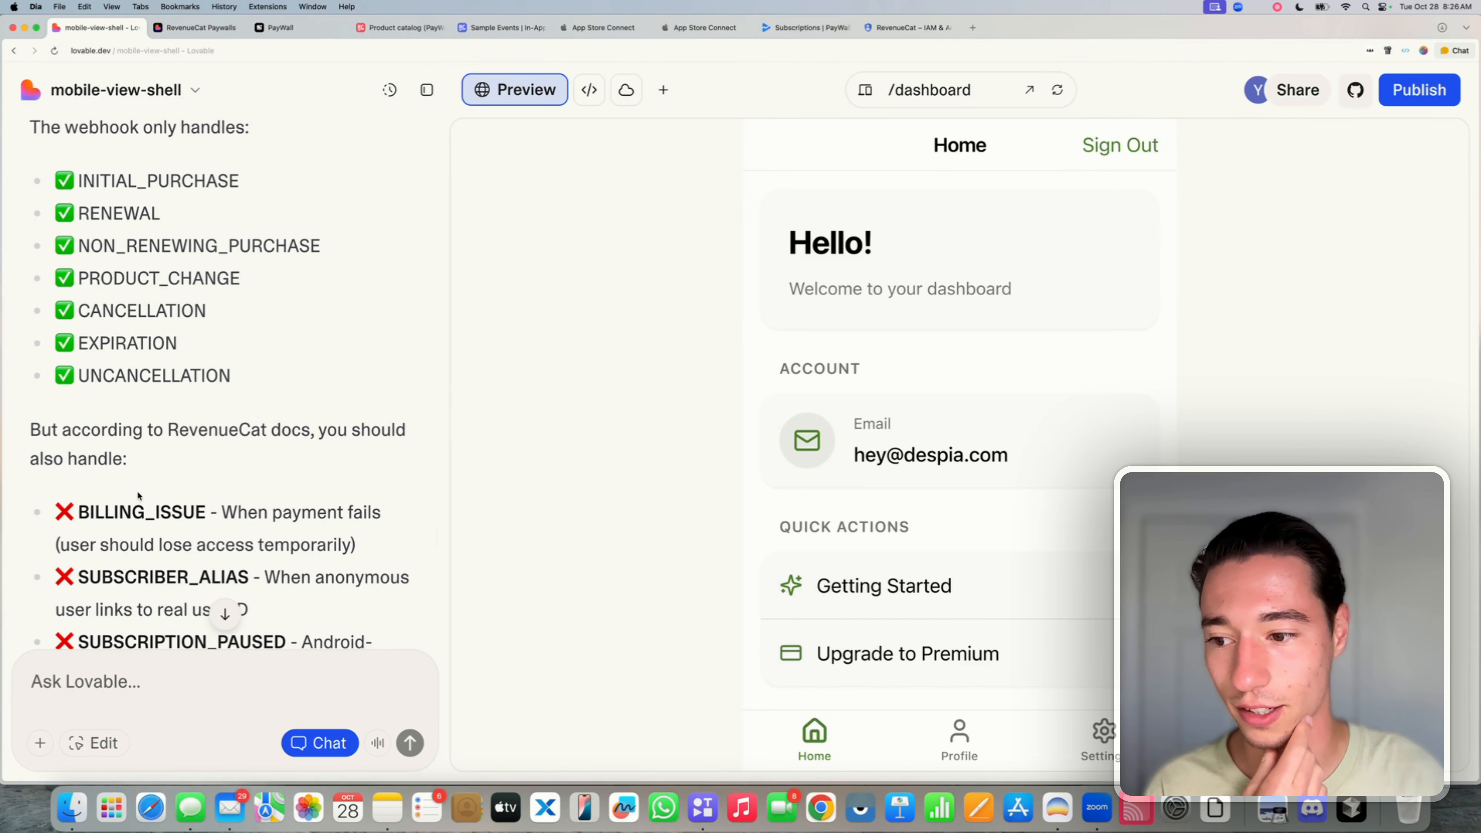
scroll(136, 489, "down", 2)
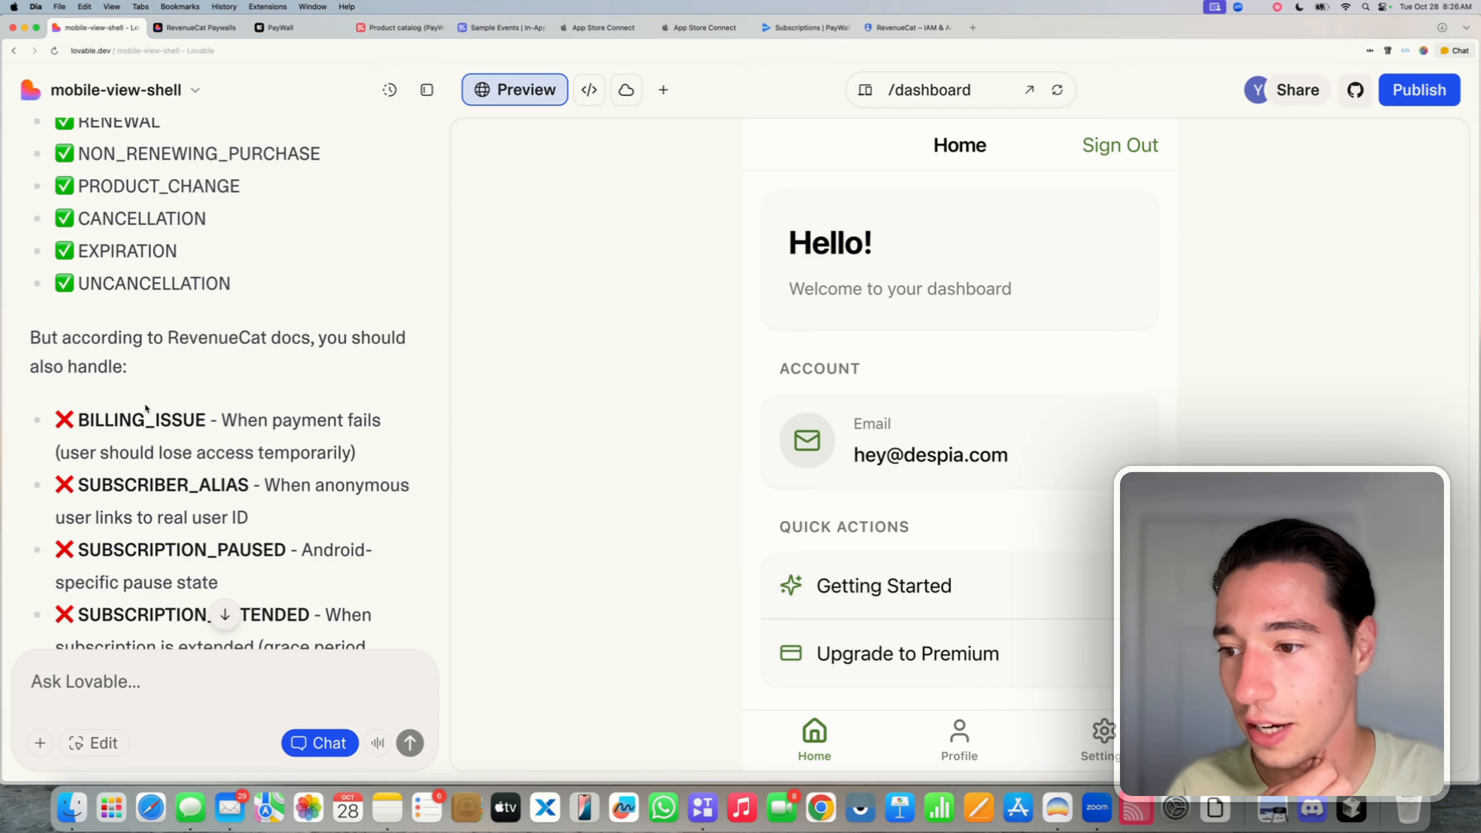
double_click(145, 403)
double_click(149, 419)
left_click(148, 479)
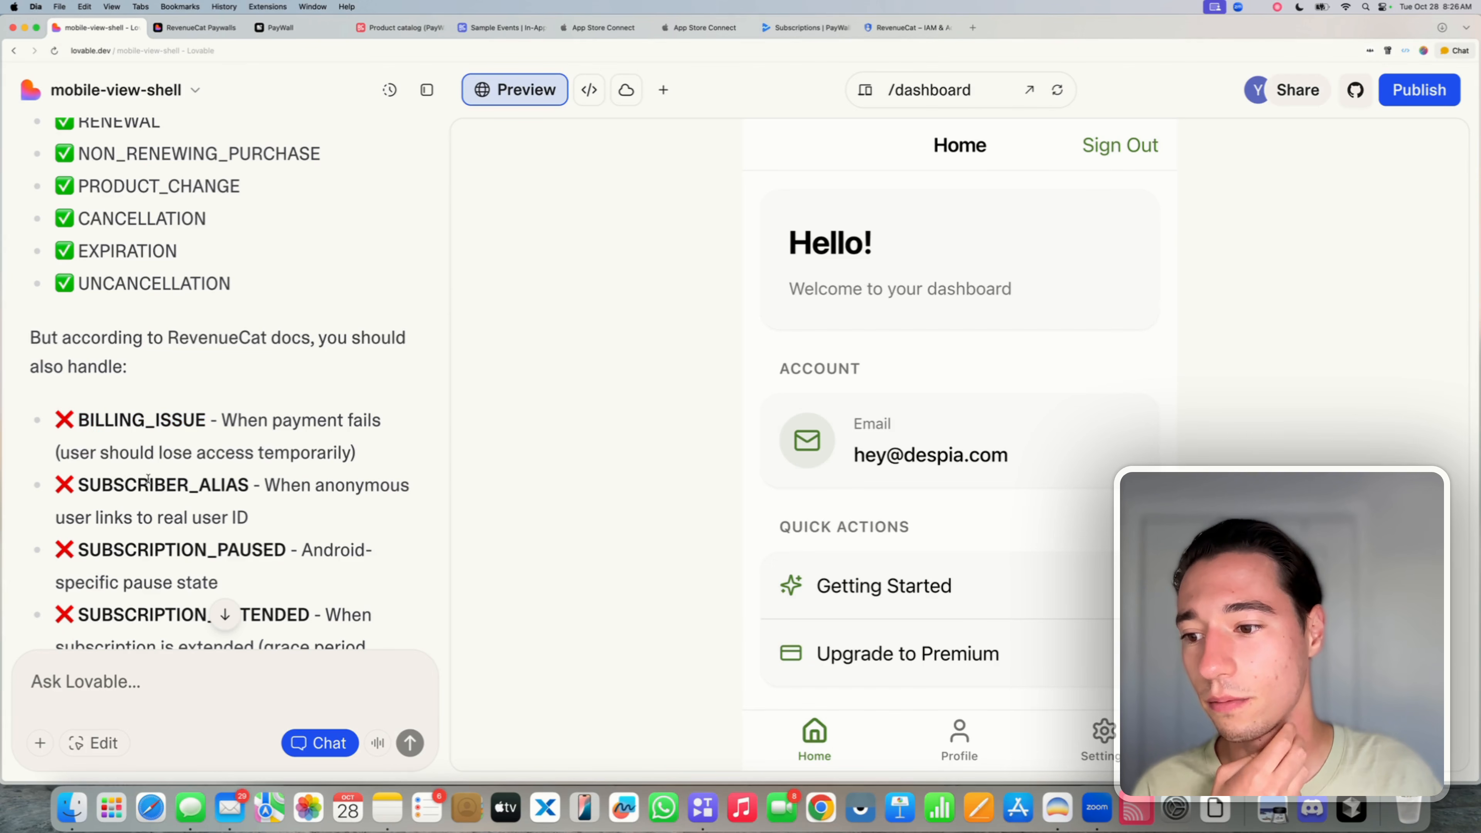
double_click(148, 479)
scroll(221, 490, "down", 2)
double_click(143, 467)
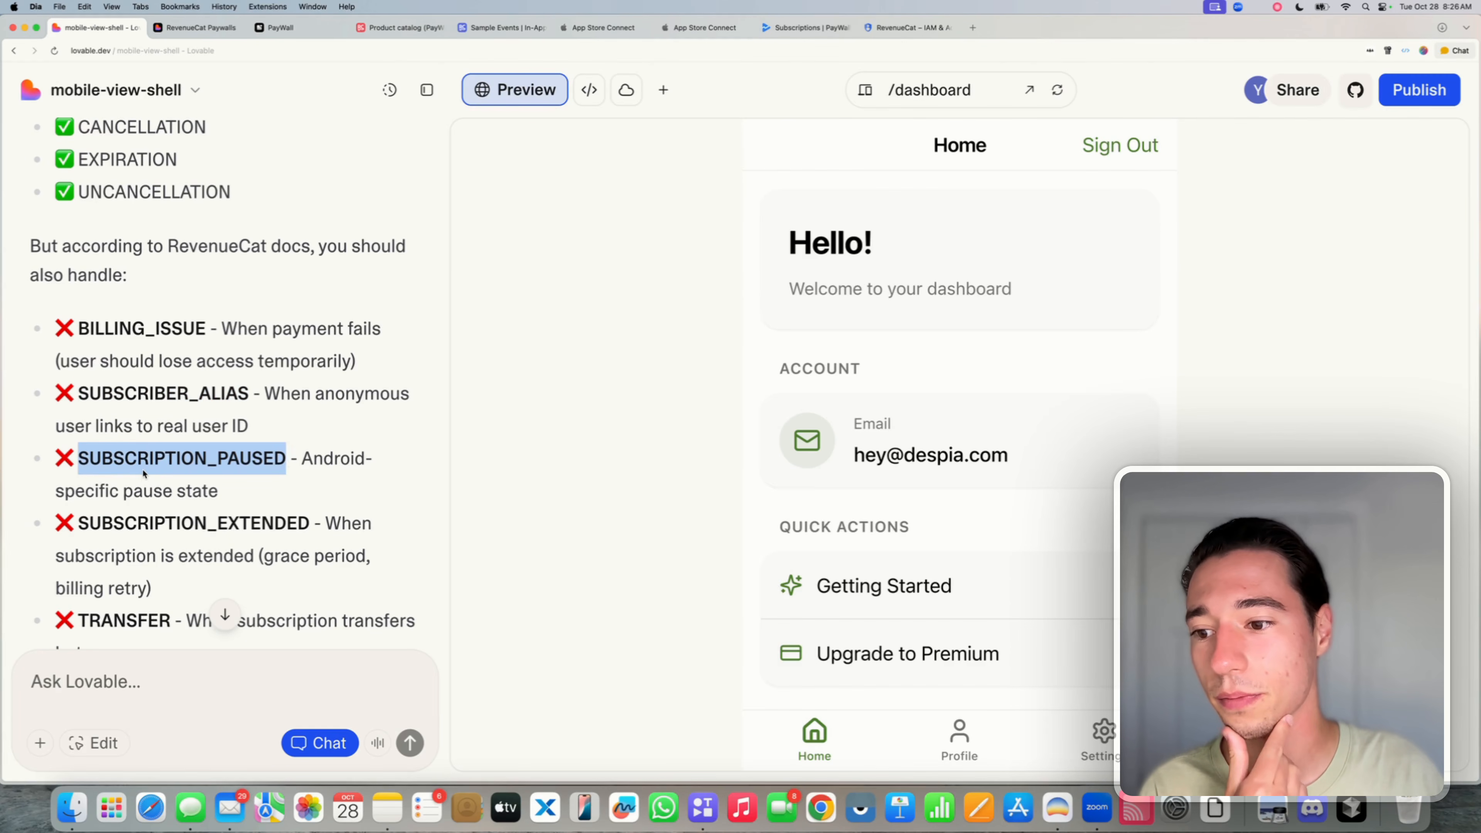
triple_click(143, 472)
double_click(133, 525)
triple_click(133, 525)
- Highlight the TRANSFER event, then choose 'Implement the plan' at the bottom
scroll(133, 537, "down", 2)
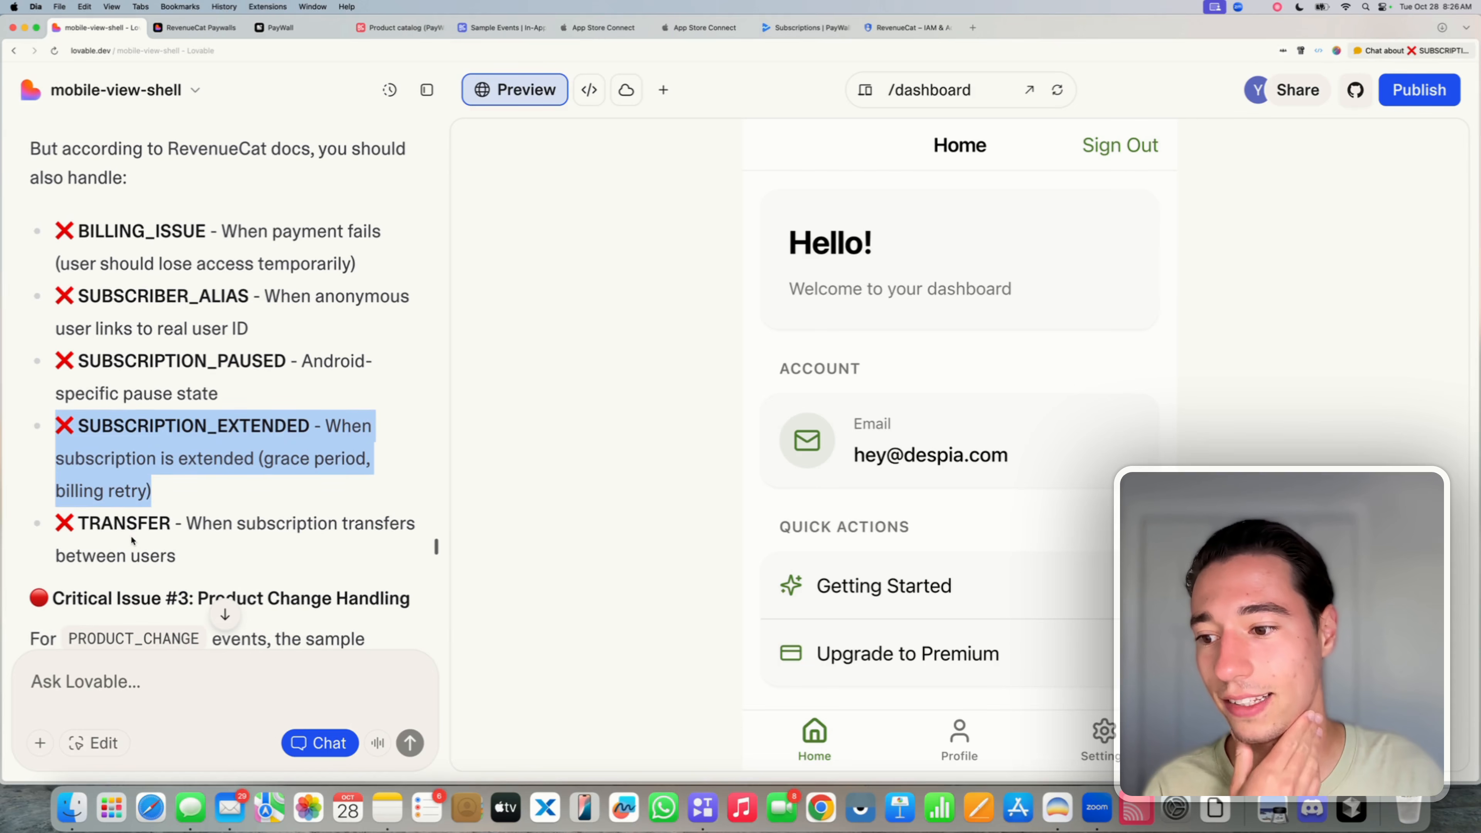
double_click(132, 529)
triple_click(132, 528)
scroll(134, 525, "down", 2)
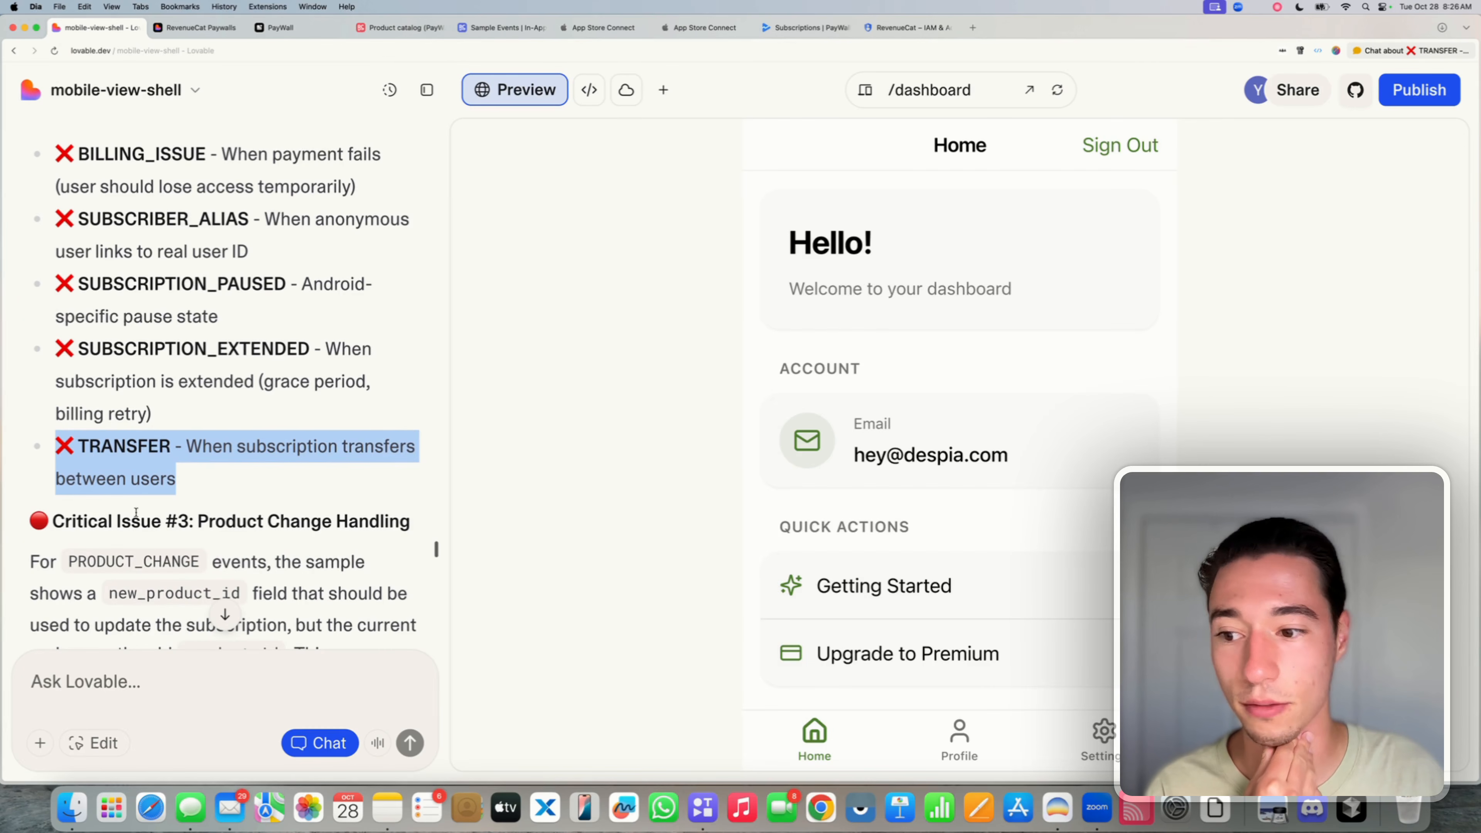
scroll(144, 512, "down", 3)
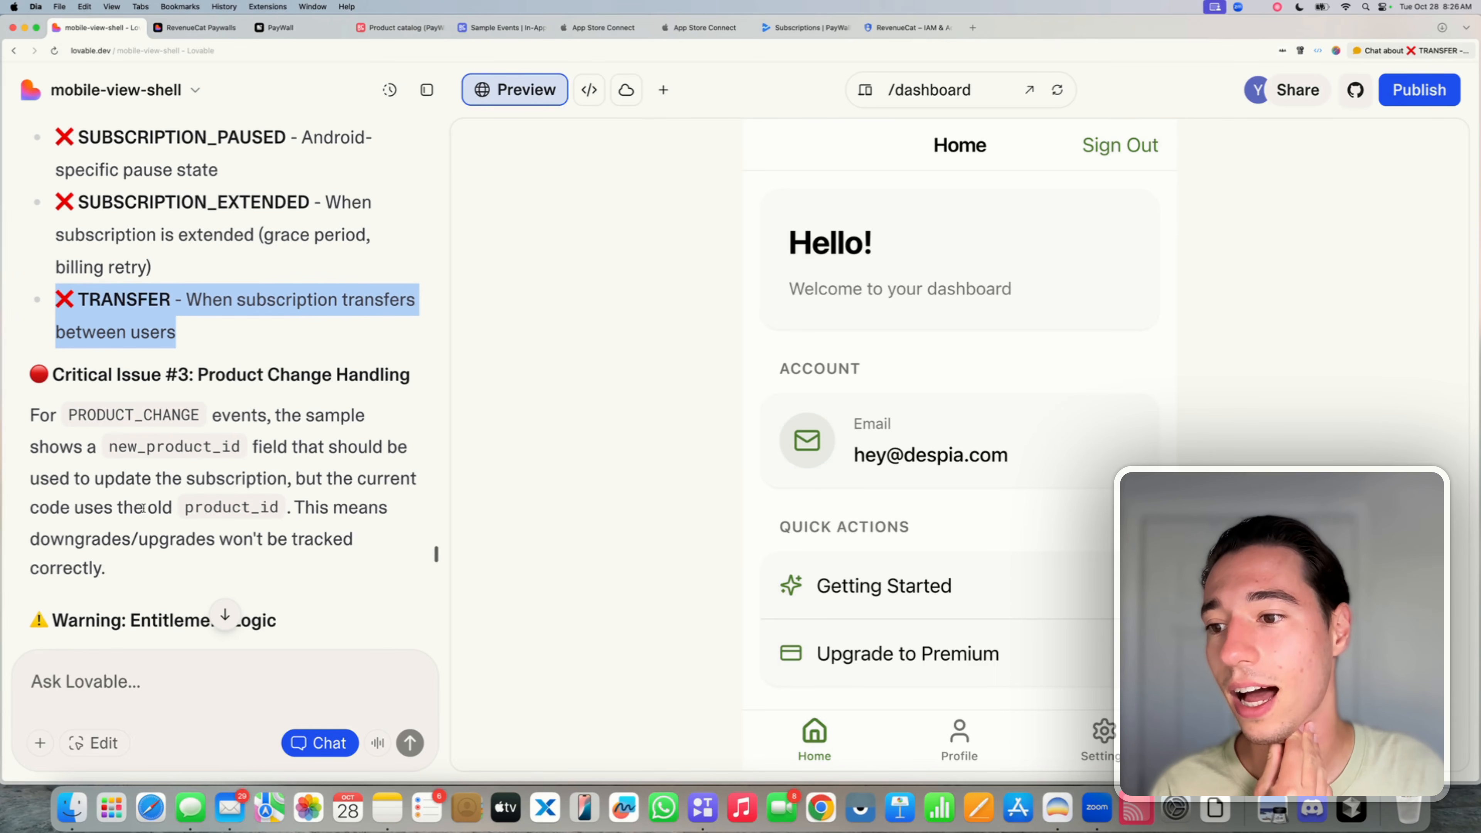
scroll(142, 508, "down", 15)
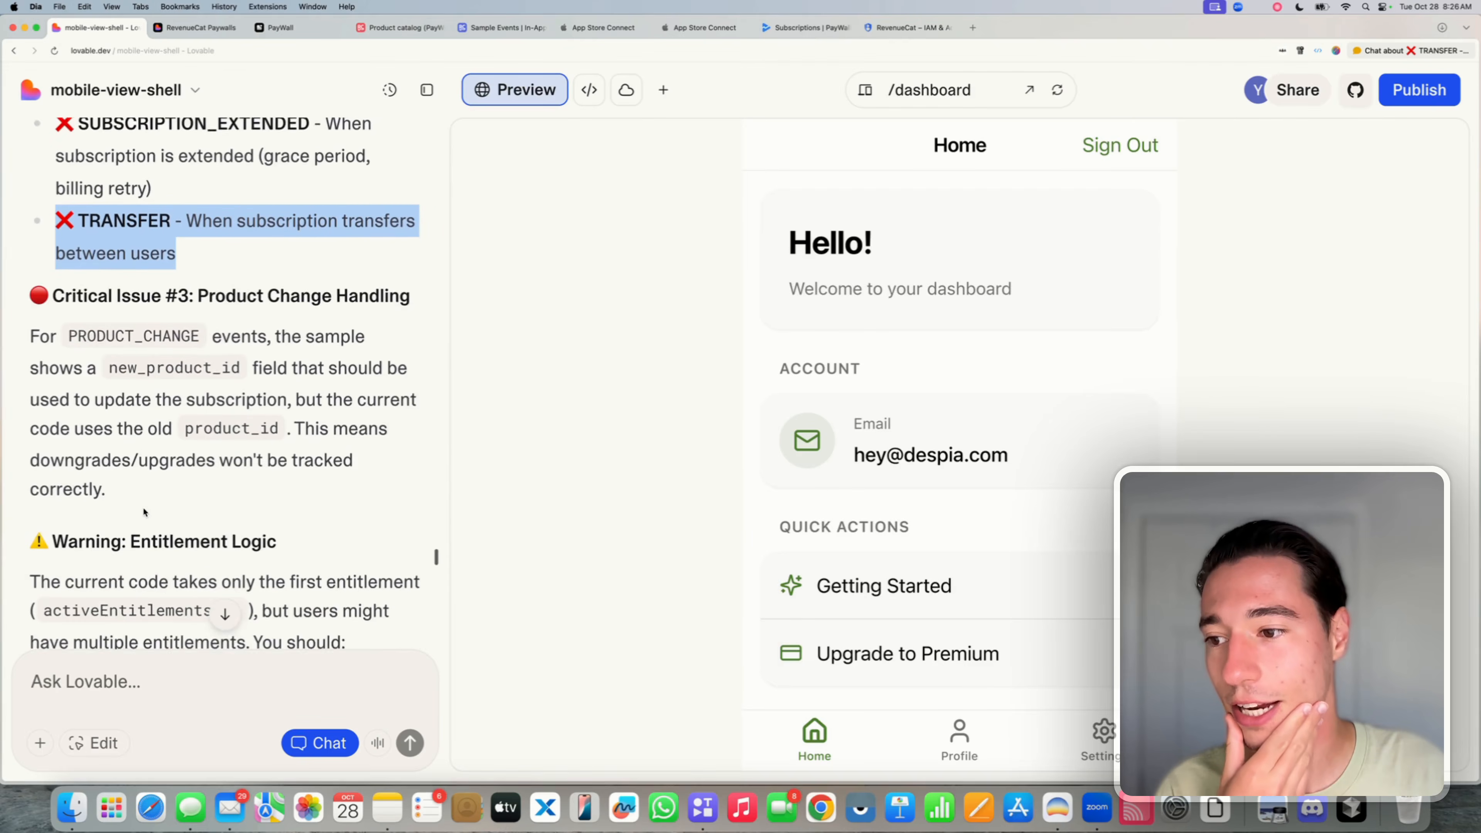
scroll(144, 512, "down", 5)
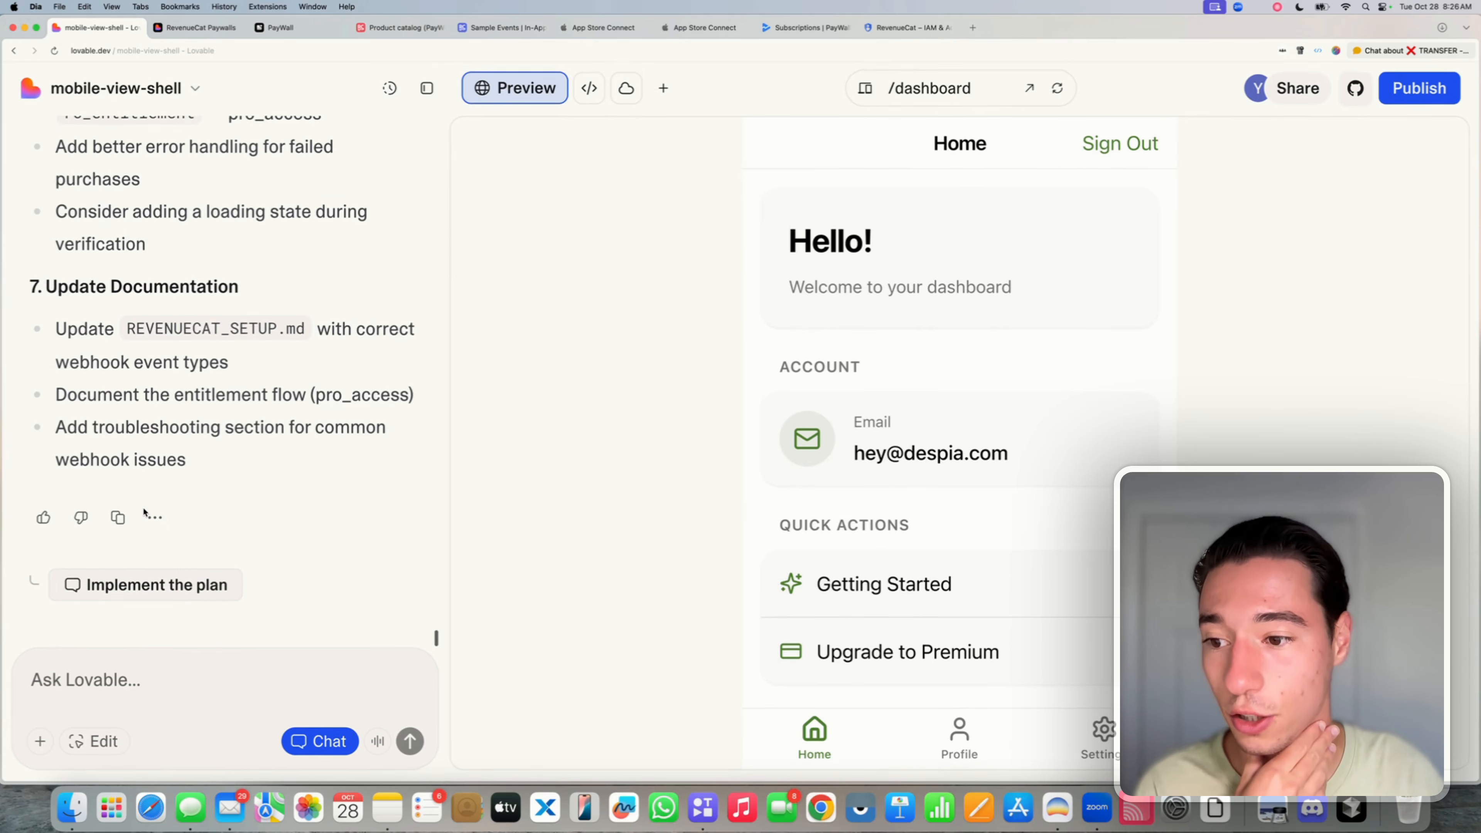
left_click(149, 588)
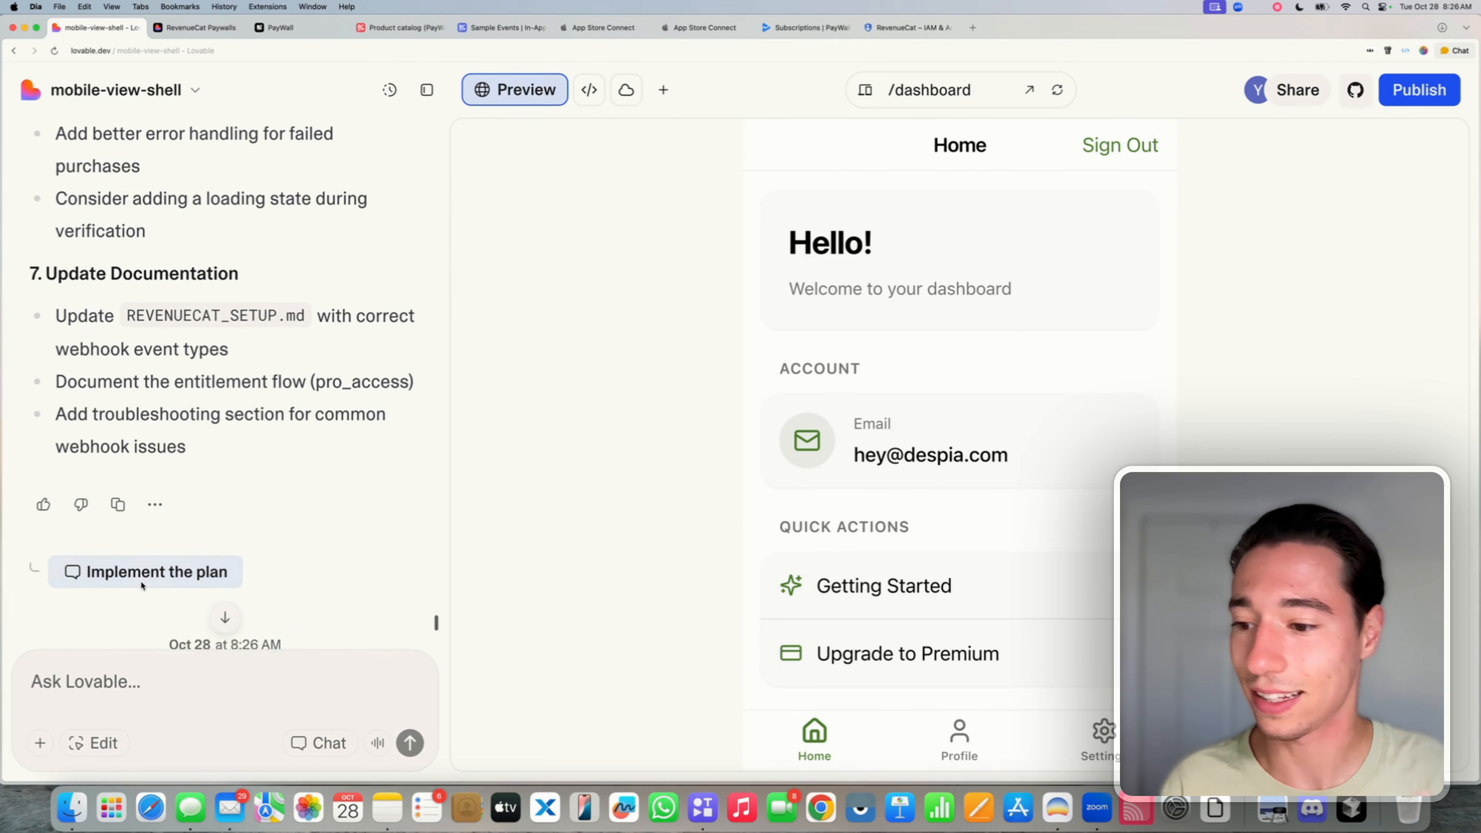
- Highlight the plan's REVENUECAT_SETUP.md documentation update bullet
scroll(215, 426, "up", 5)
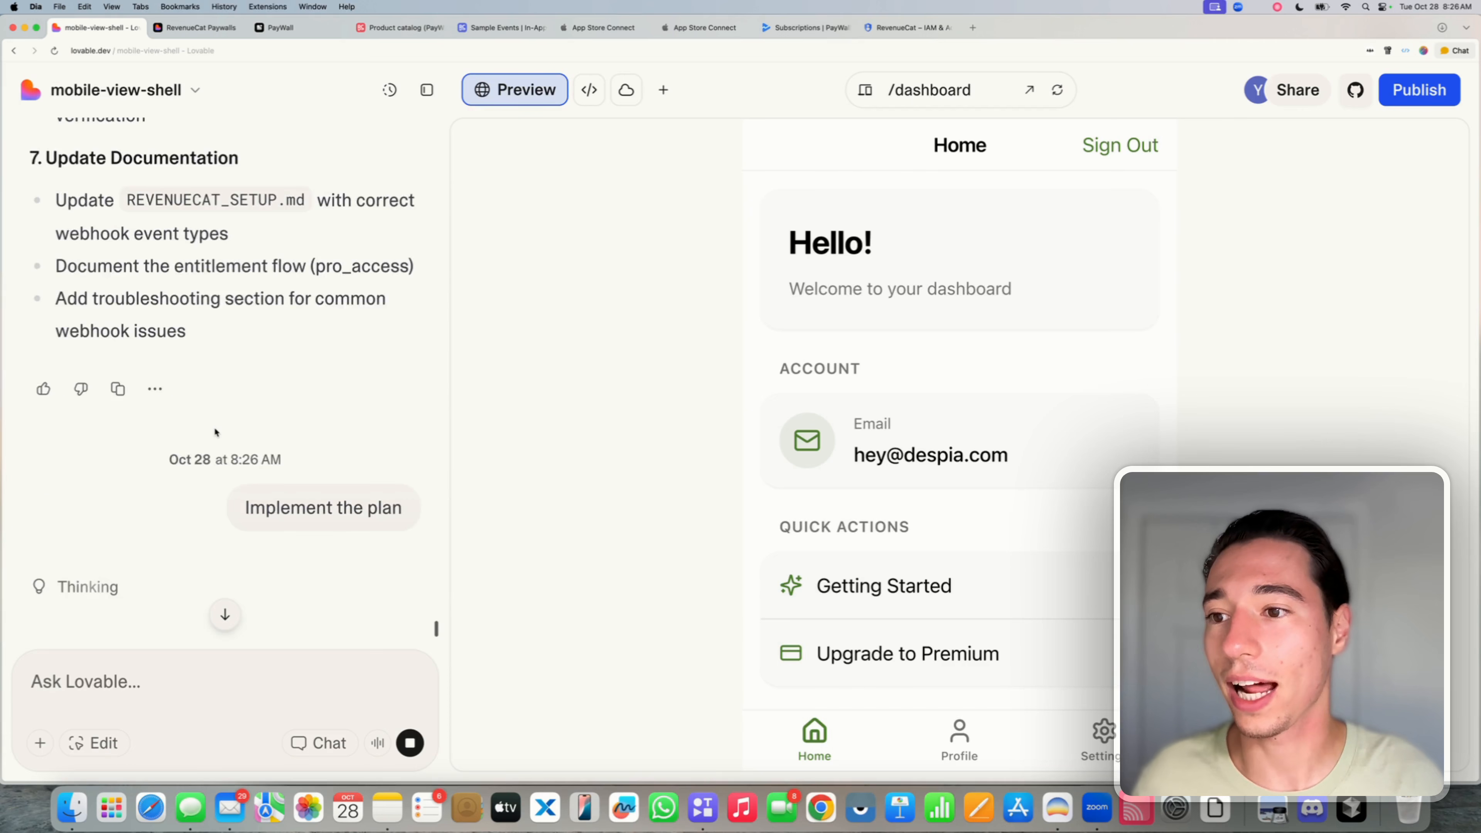
left_click_drag(128, 299, 308, 303)
left_click(308, 303)
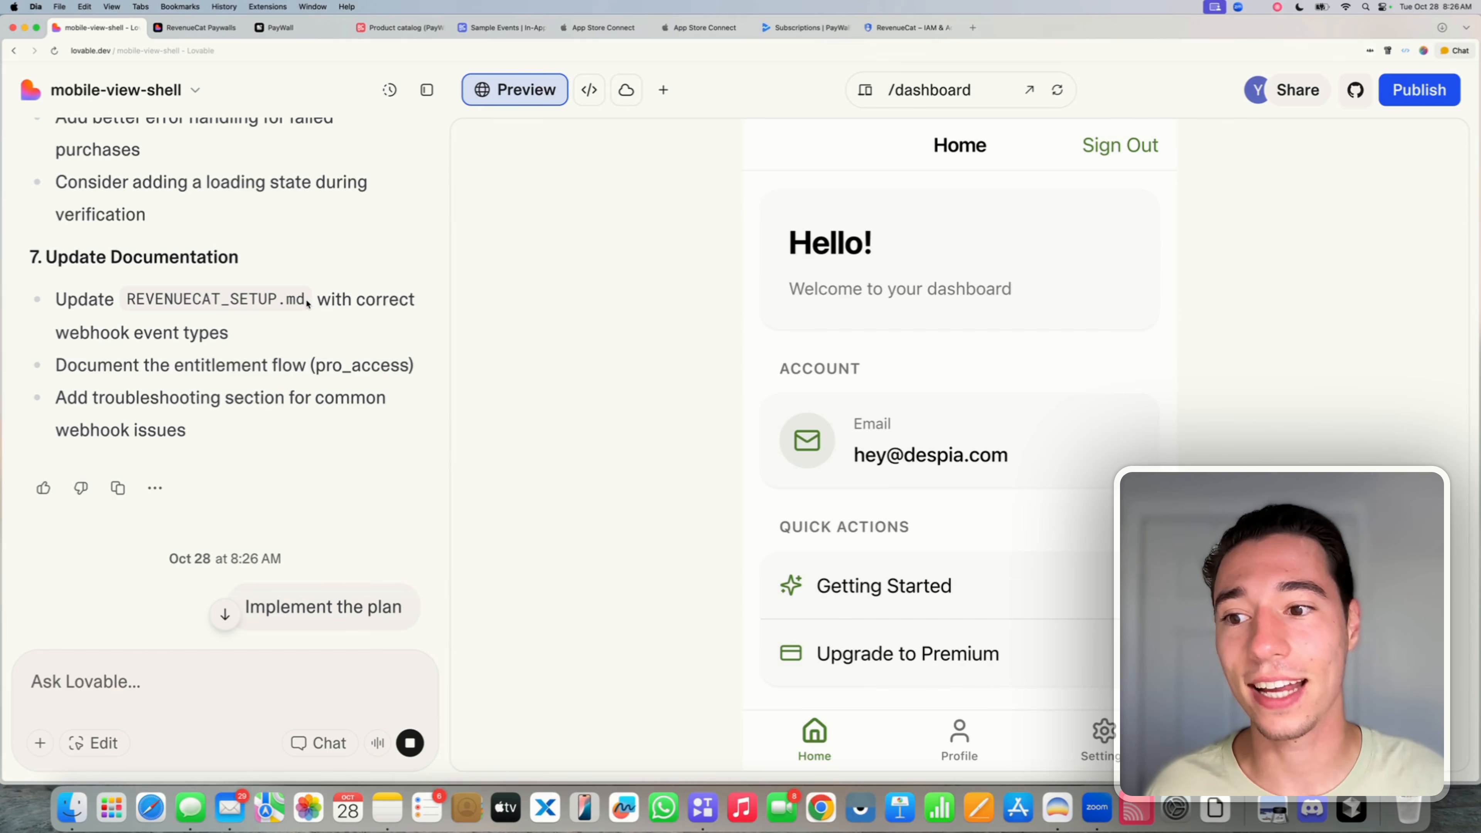
left_click_drag(308, 303, 132, 300)
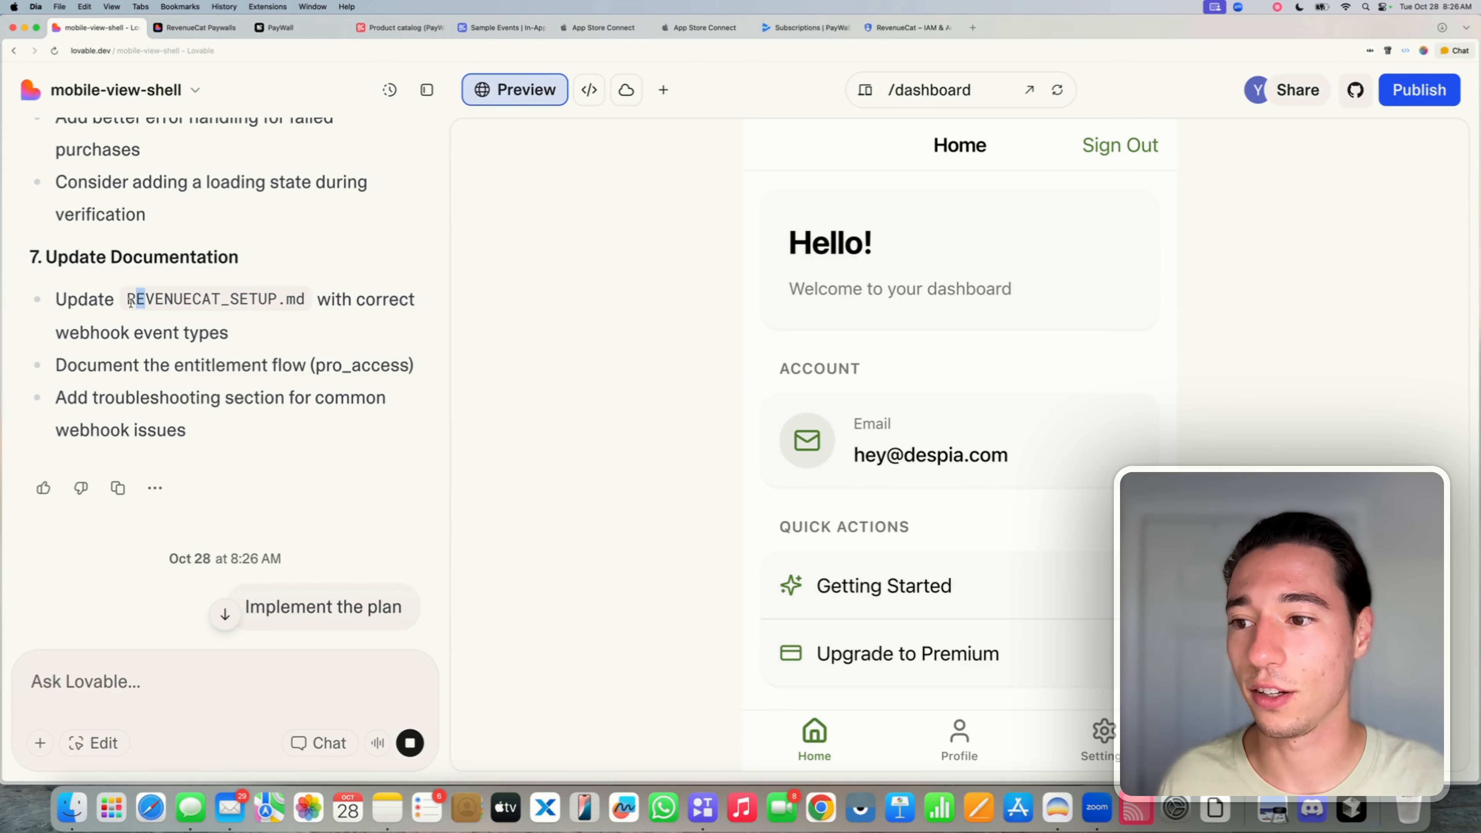
double_click(131, 299)
triple_click(131, 299)
left_click(217, 291)
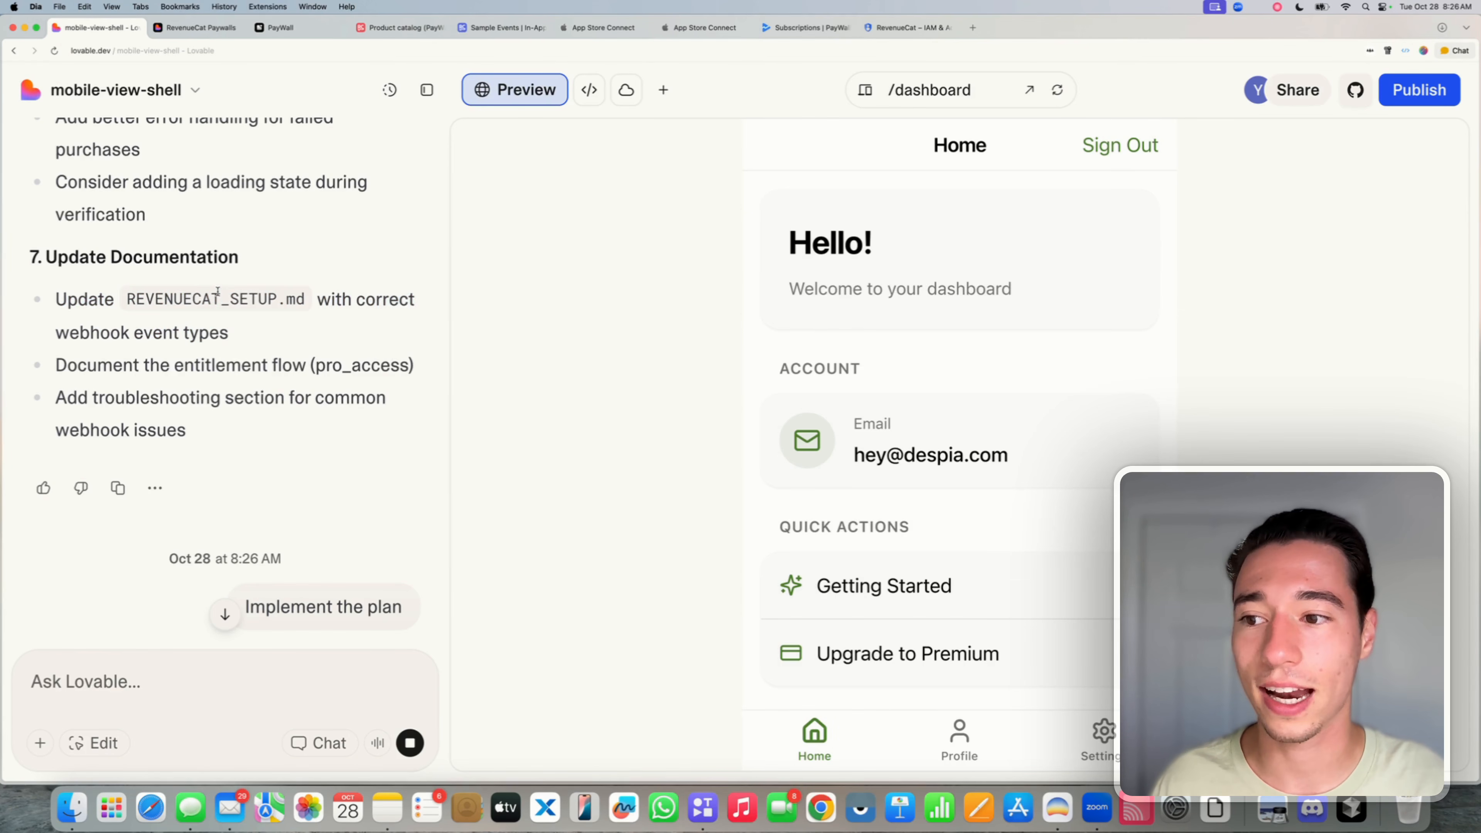
left_click_drag(128, 299, 308, 302)
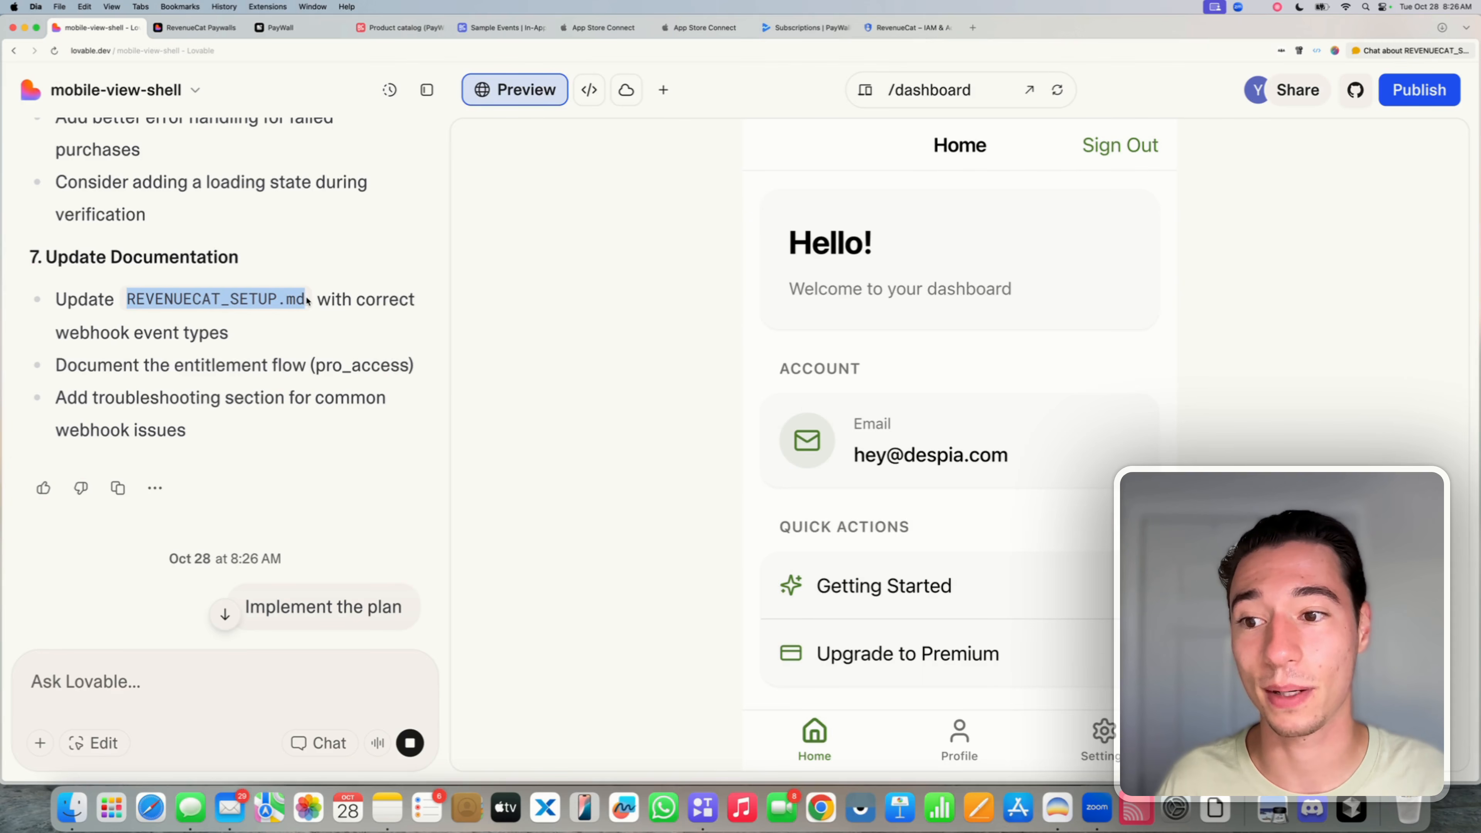
left_click(287, 331)
scroll(276, 408, "down", 7)
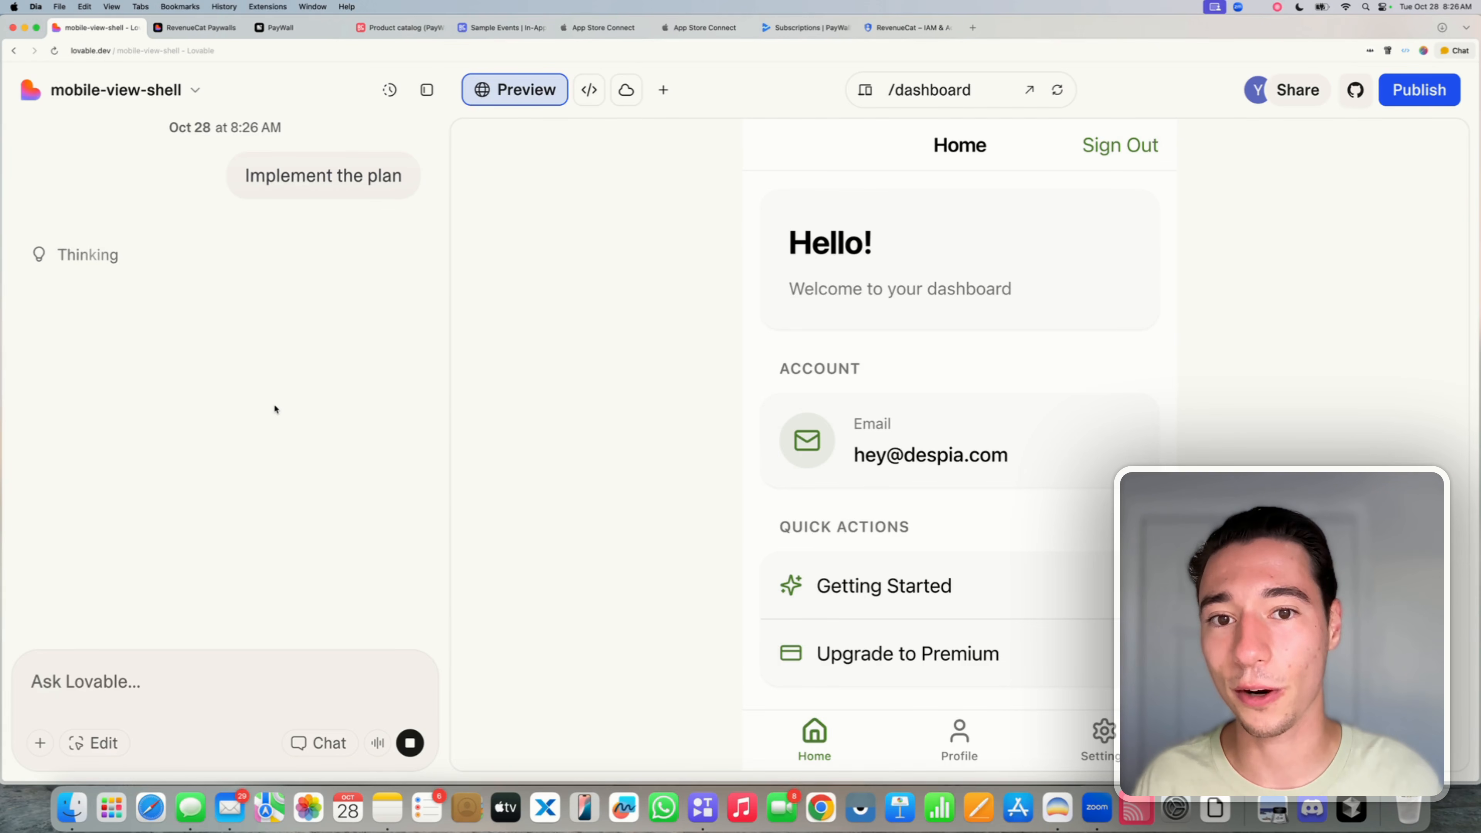
- Inspect Cloud's Users page and the empty profiles table, then go back to the preview
left_click(626, 89)
left_click(538, 281)
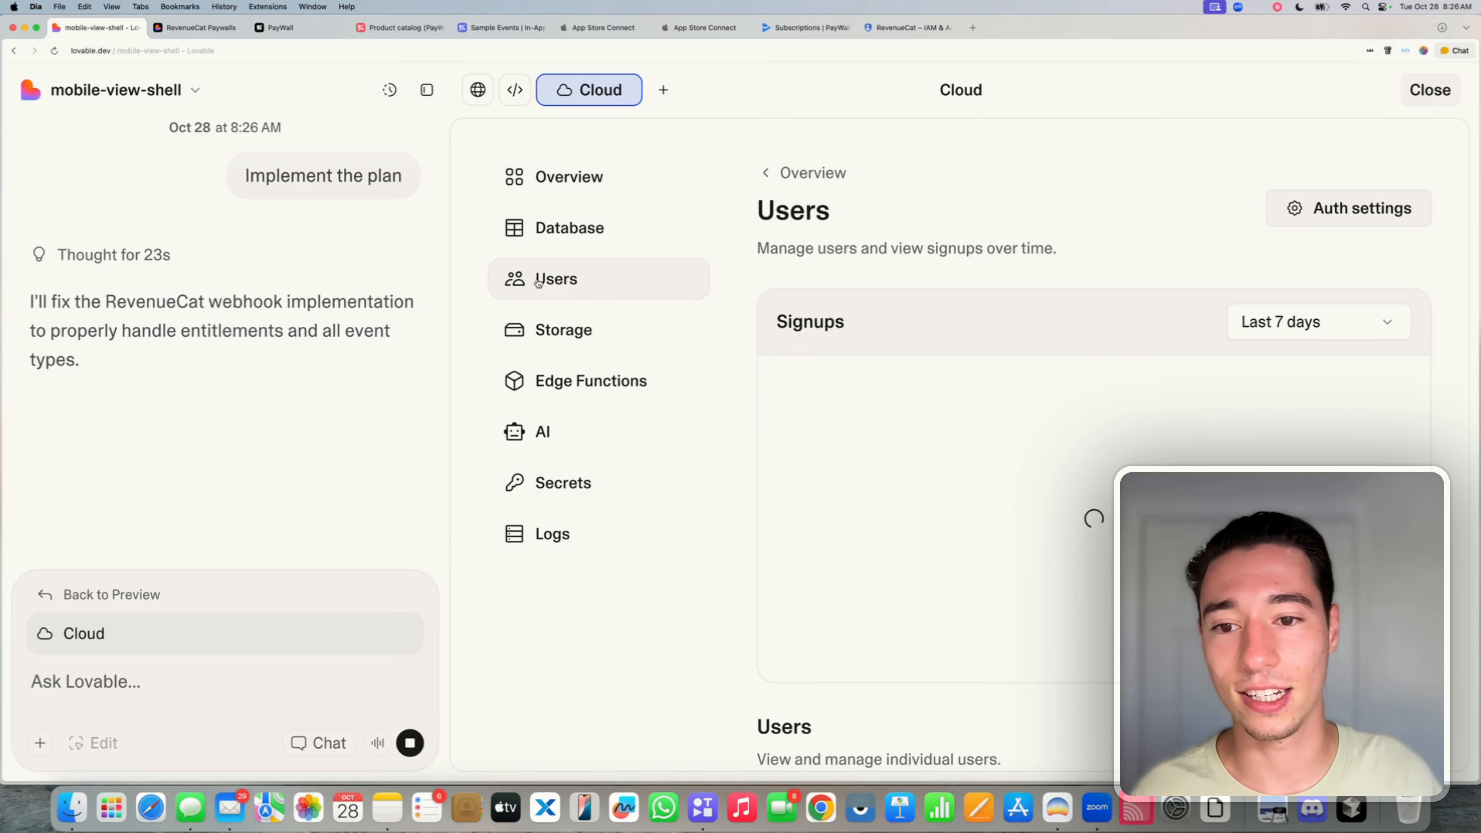
left_click(563, 242)
left_click(895, 335)
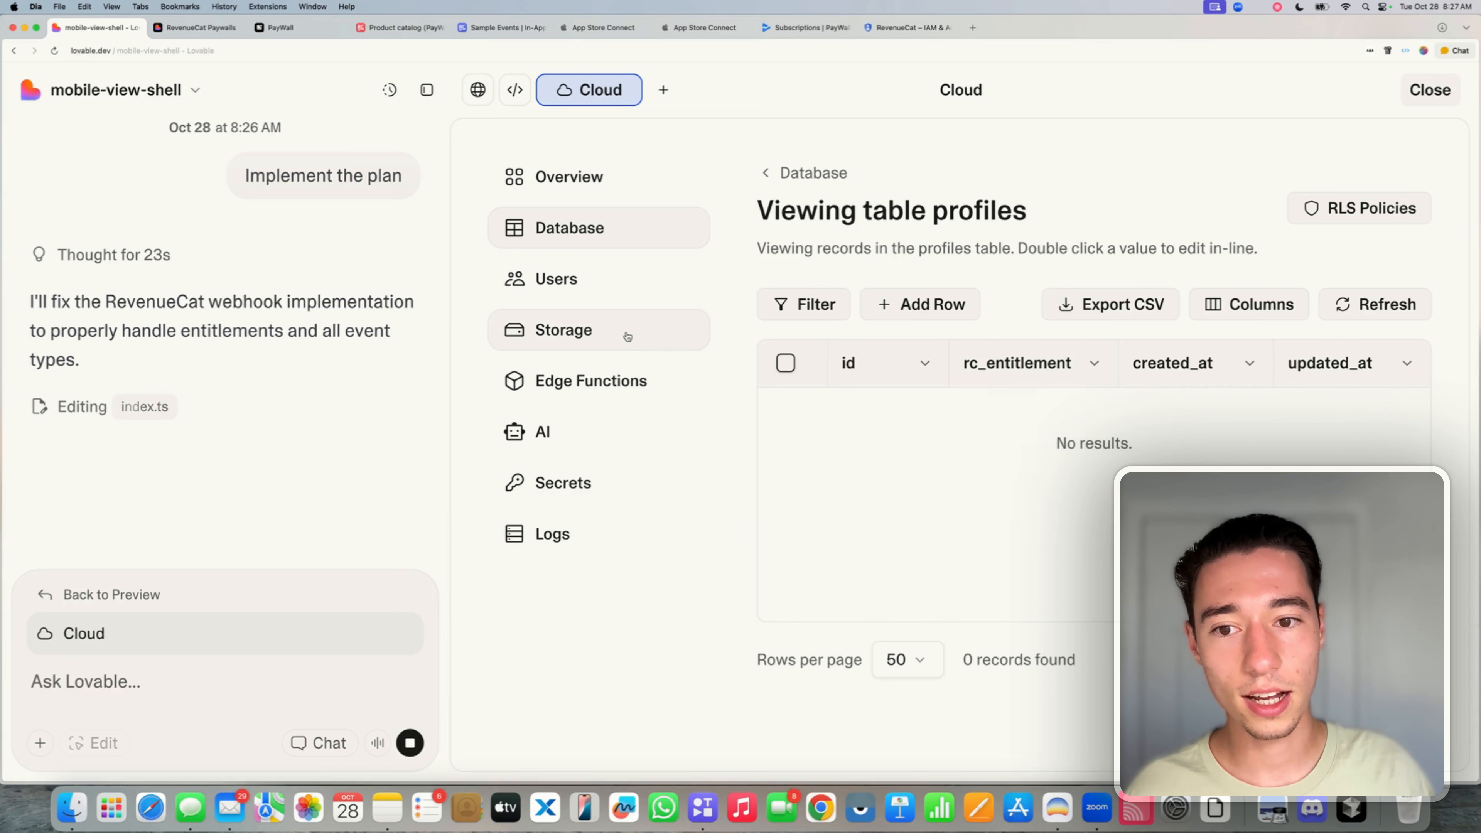
left_click(565, 278)
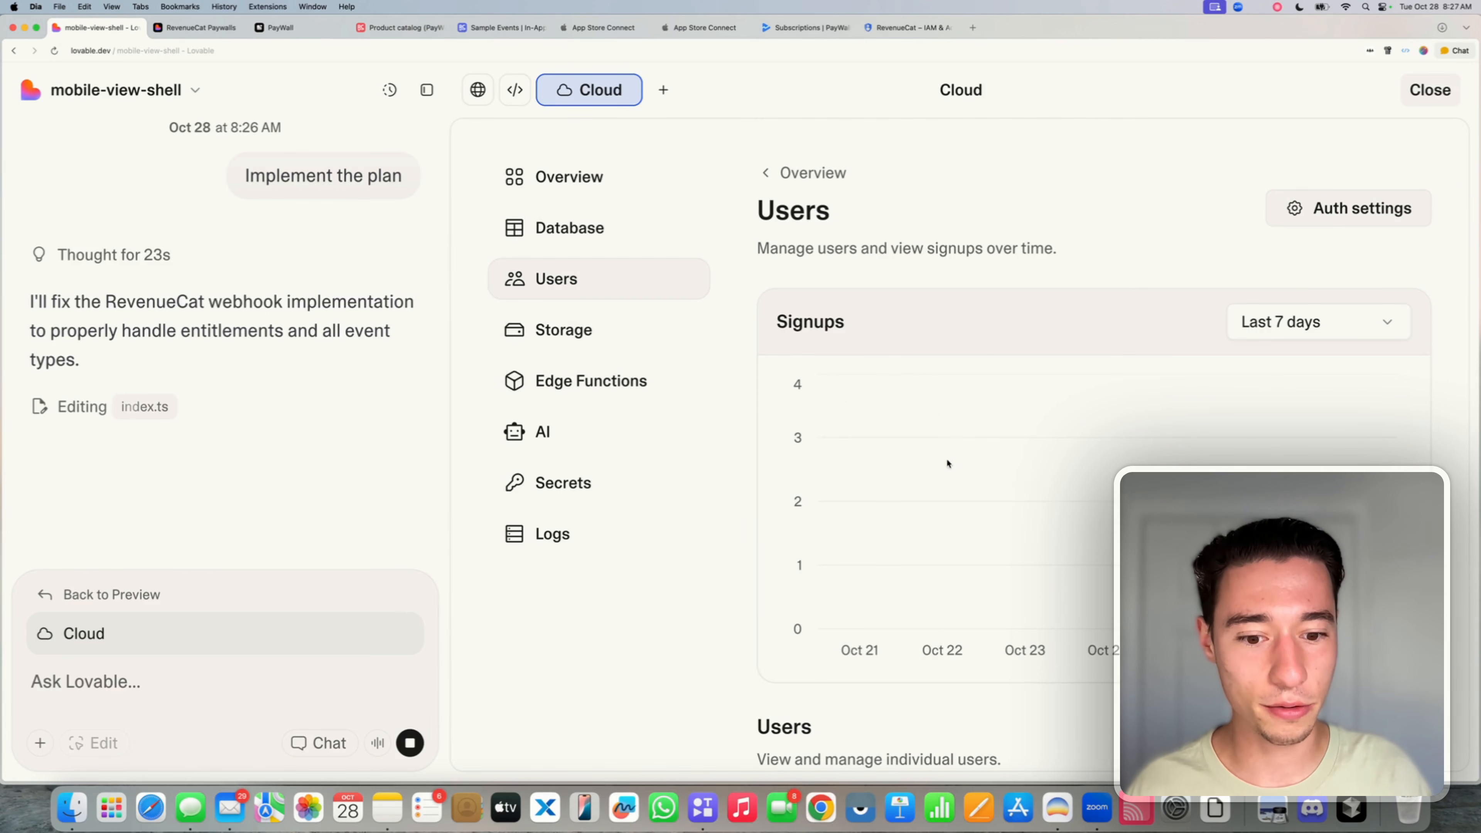
scroll(986, 468, "down", 5)
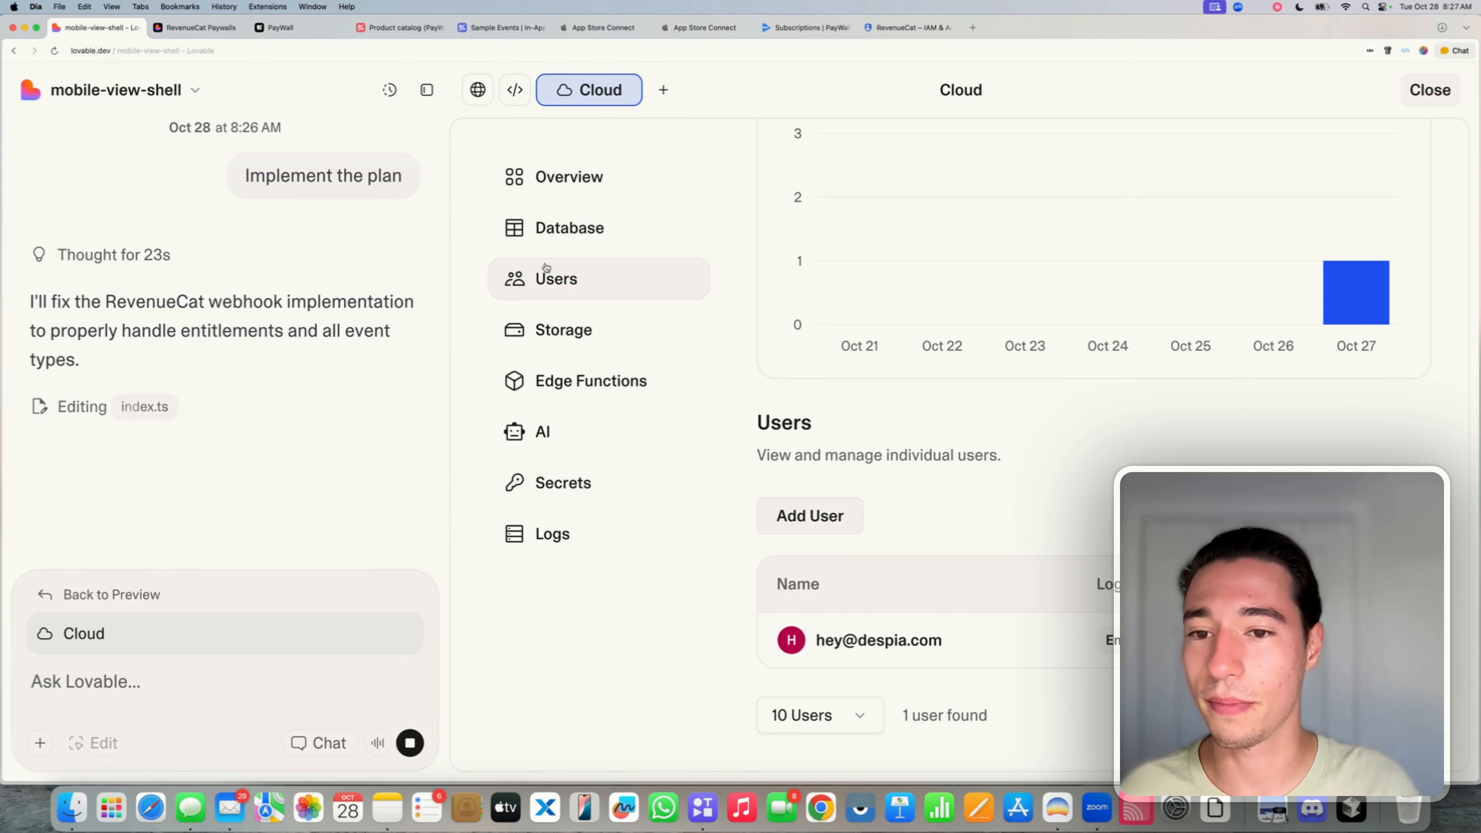
left_click(116, 594)
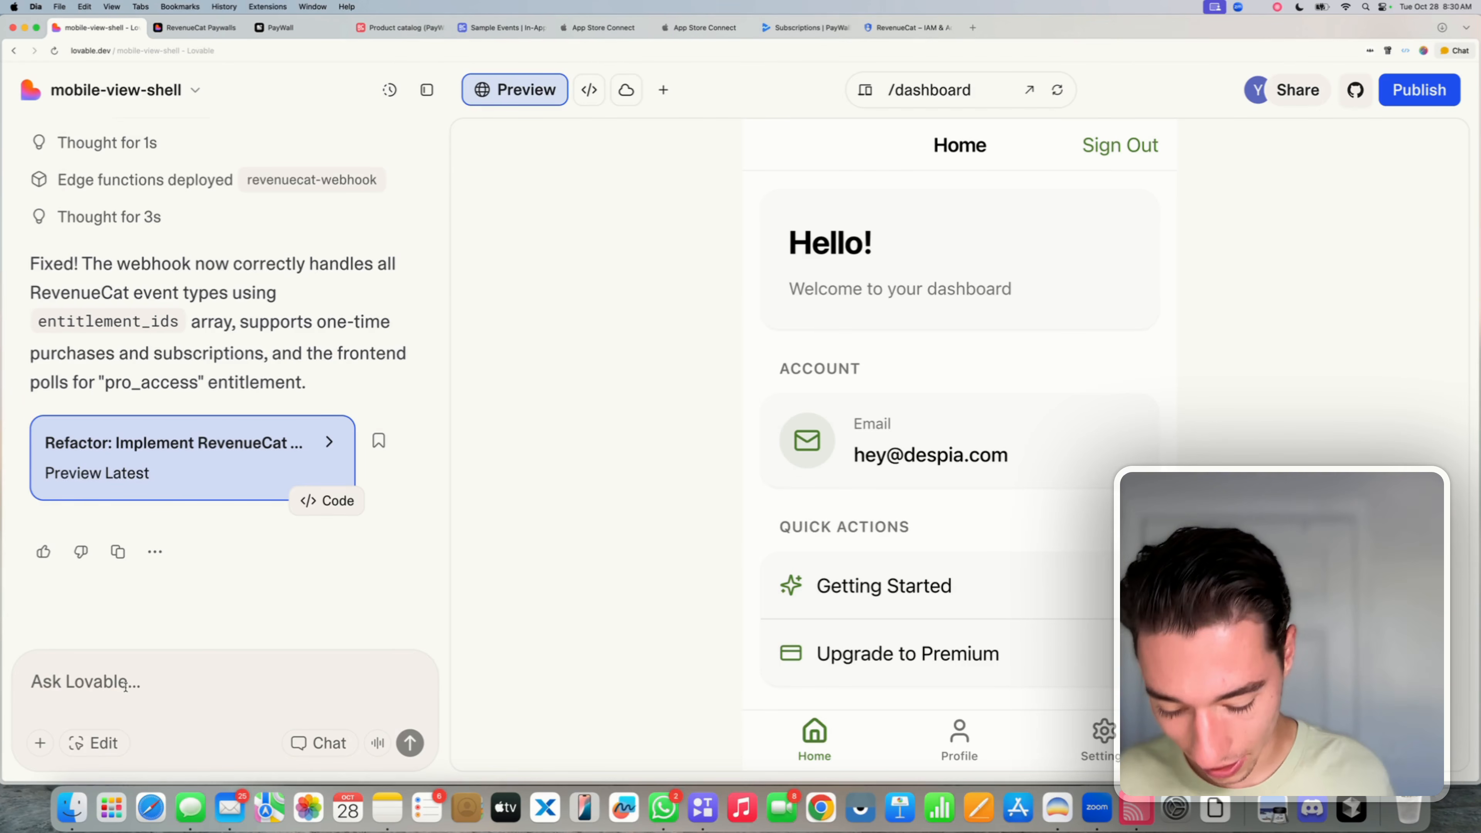
- Write a request to re-fetch all app data once polling confirms the purchase
type("Then the purchase ")
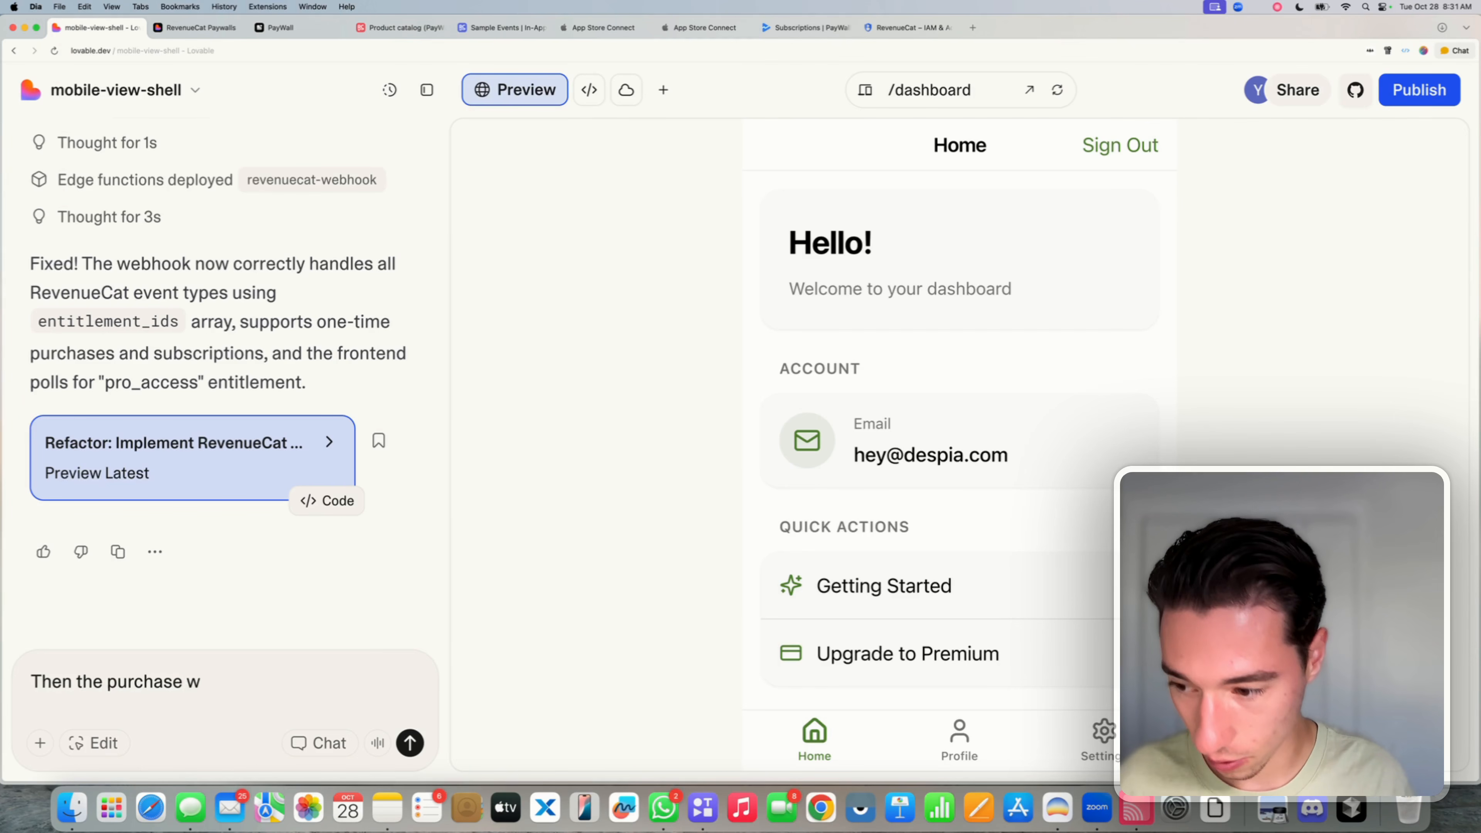
type("was conf")
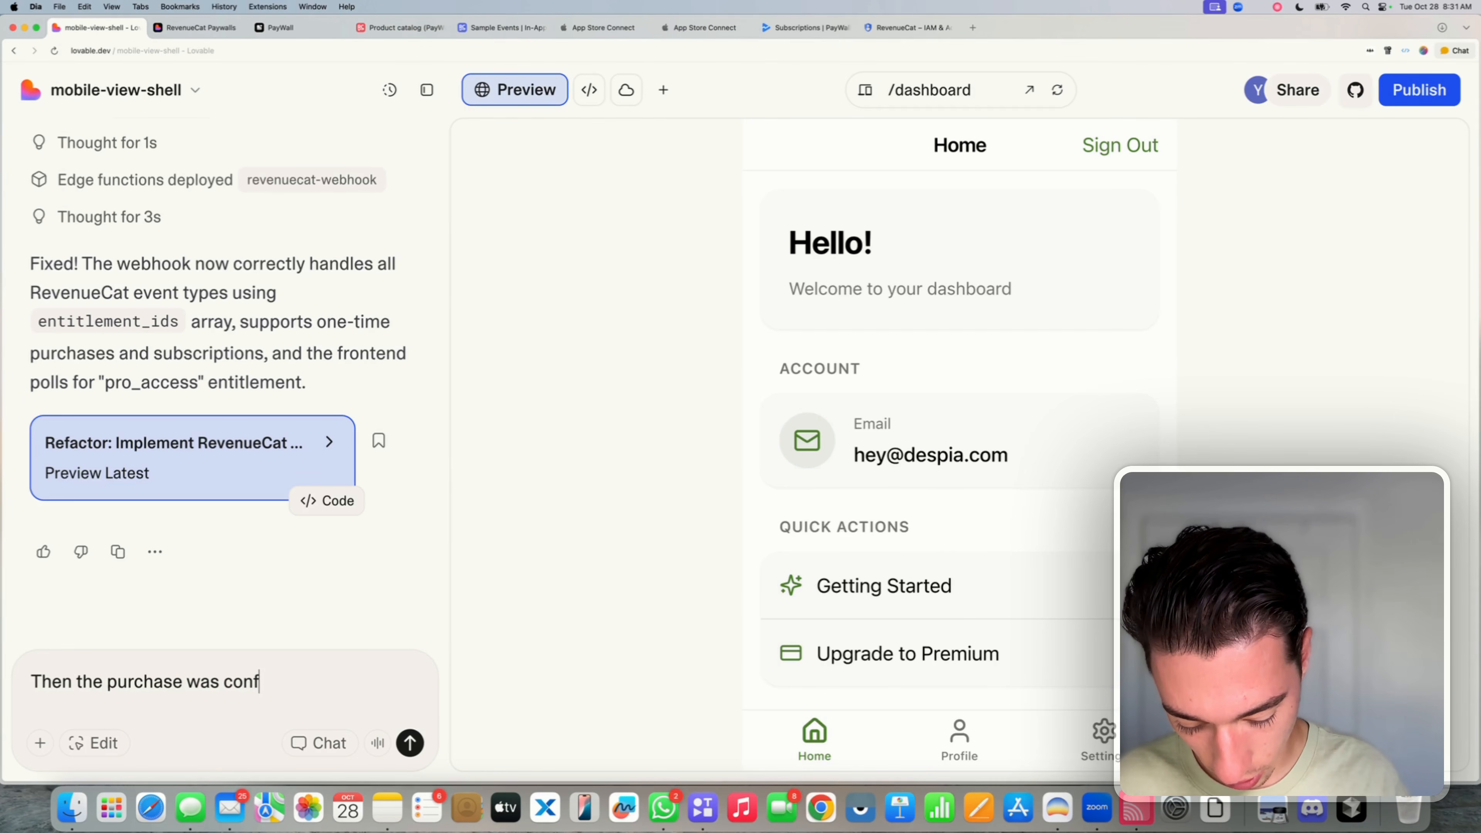
type("irmed after ")
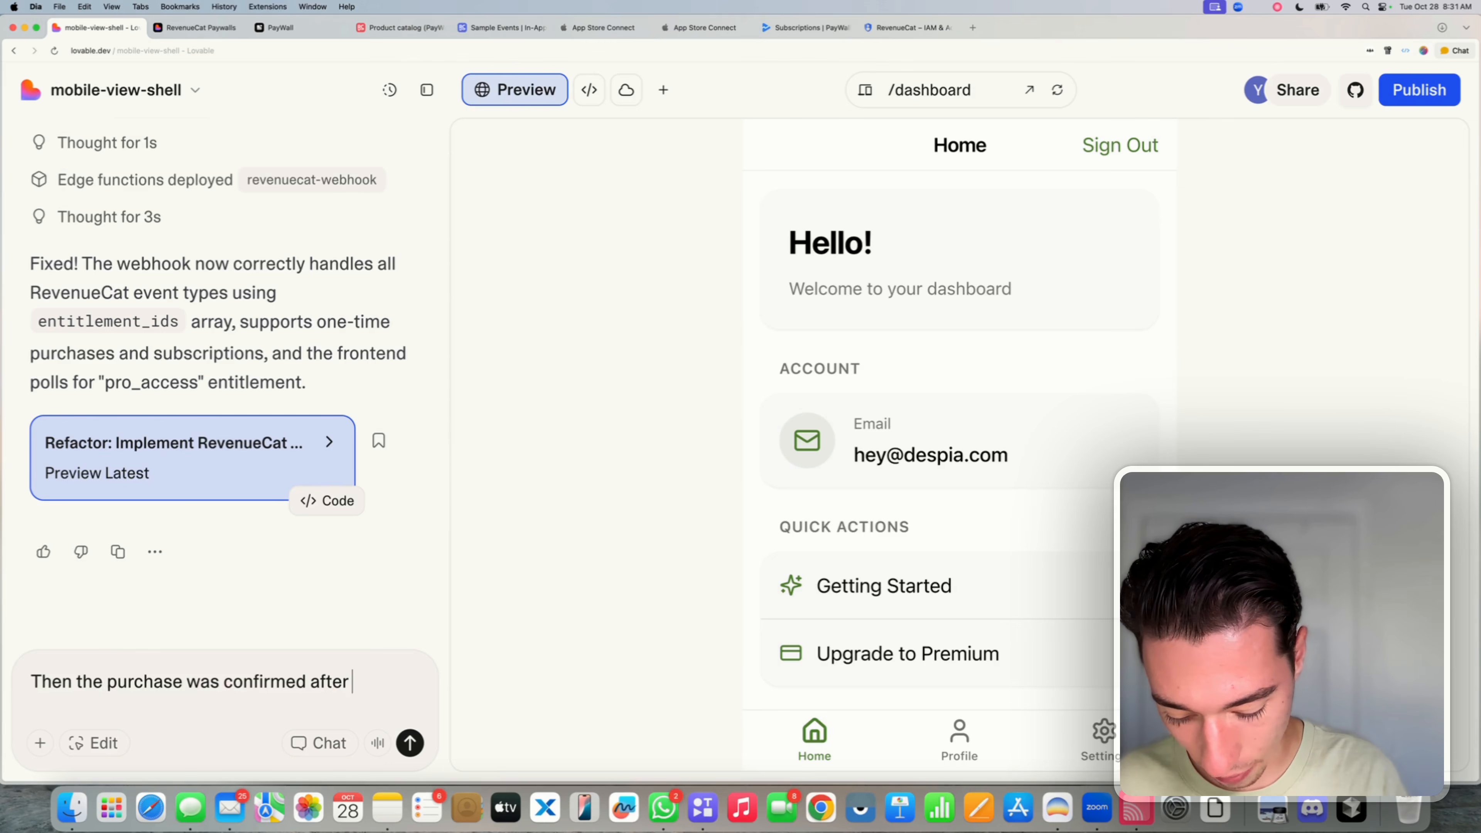
type("the polliung")
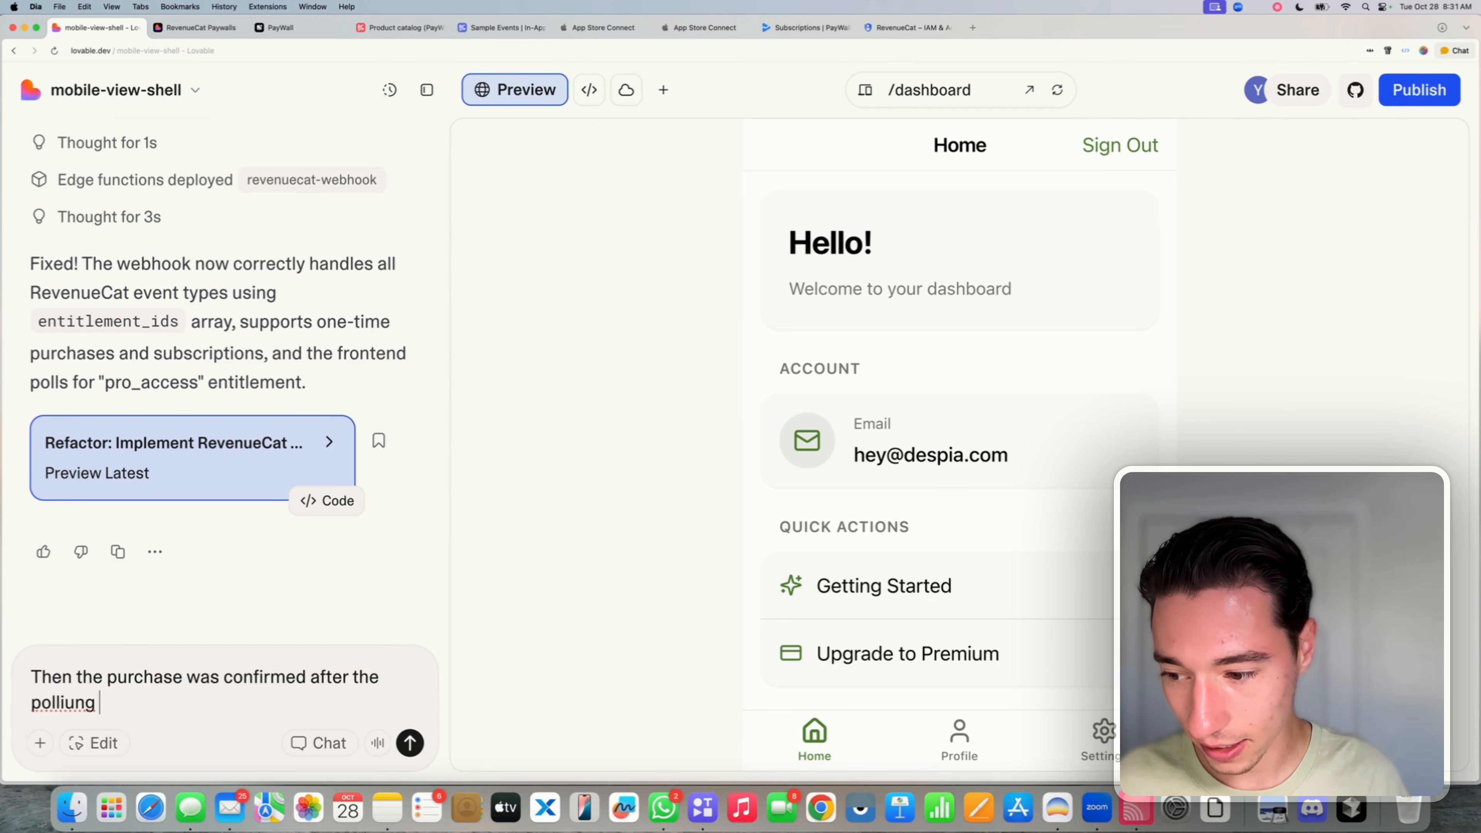
key("BackSpace")
key("BackSpace")
key("BackSpace")
key("BackSpace")
type("ng make sure")
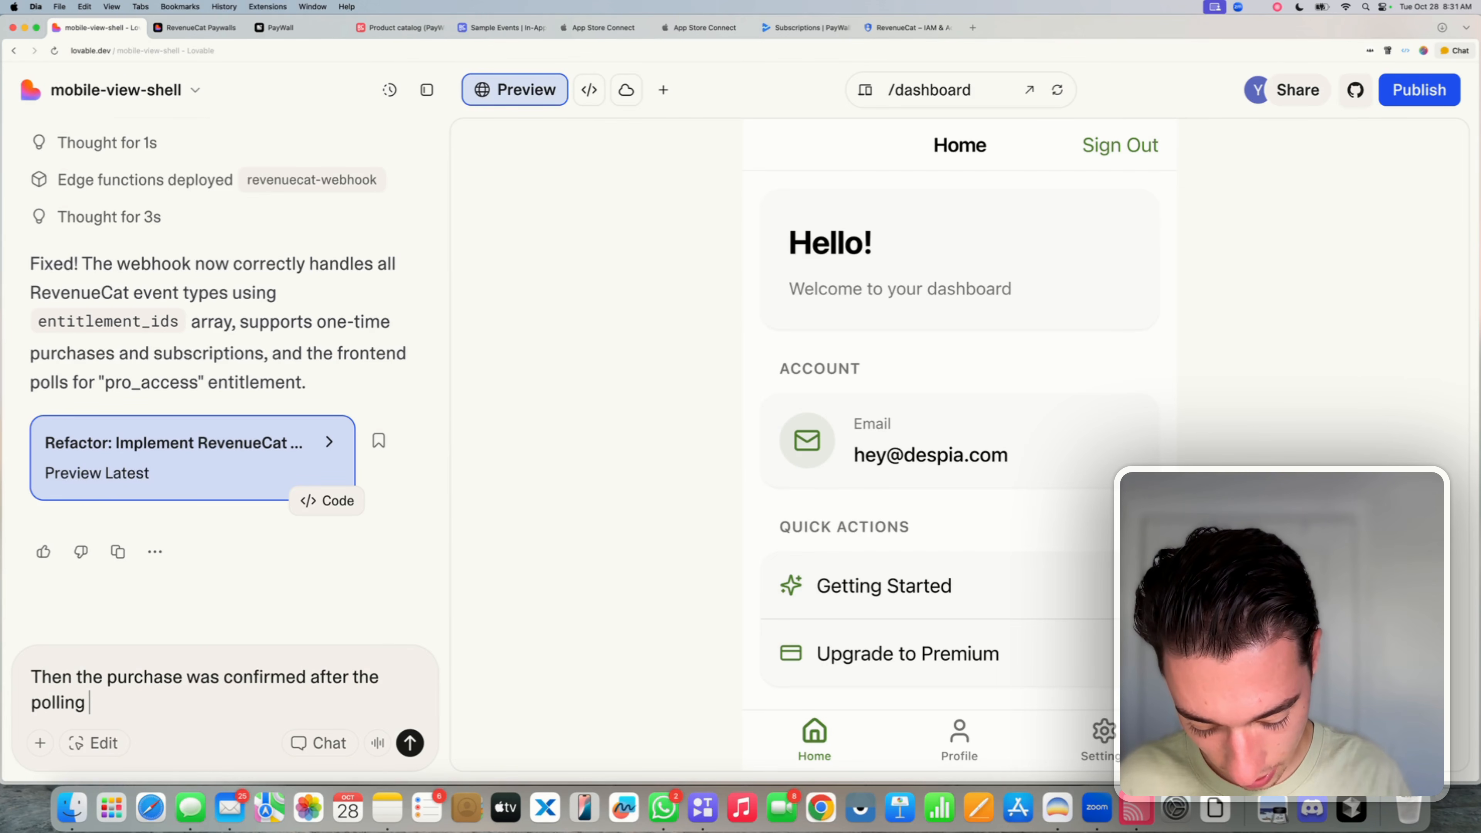
type(" it ")
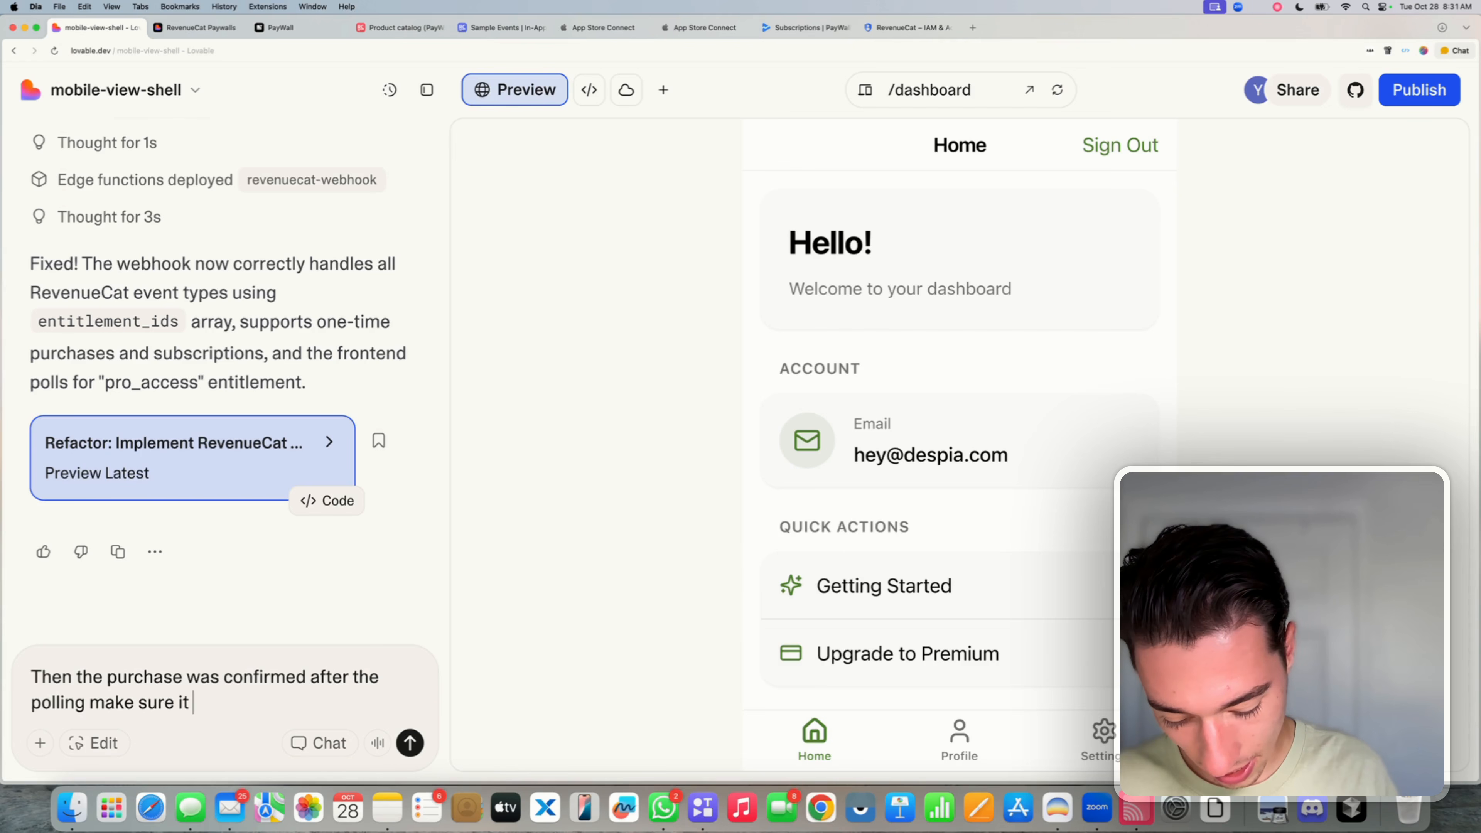
type("updates and re")
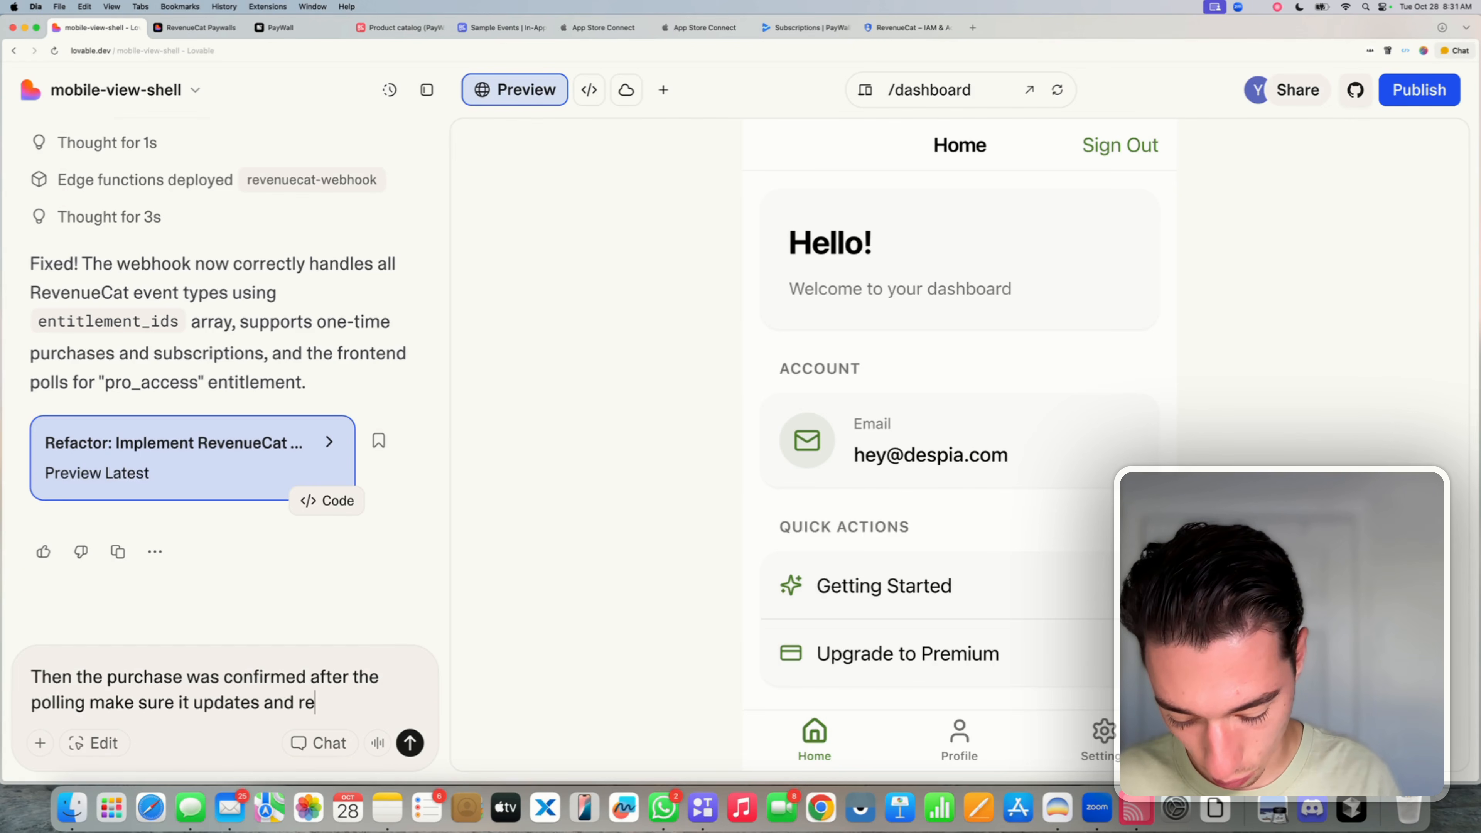
type("-fetches")
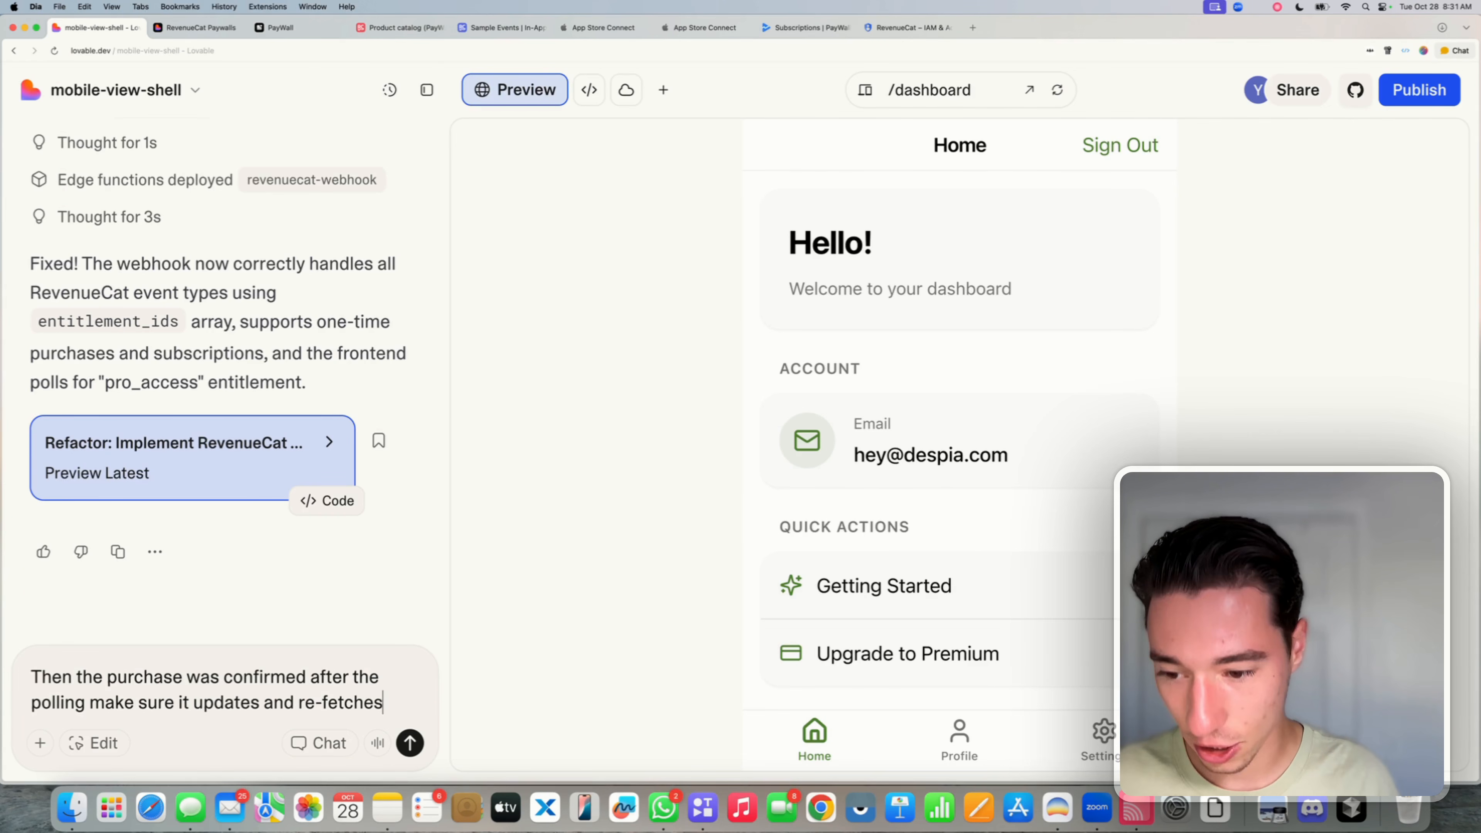
type(" all app dat")
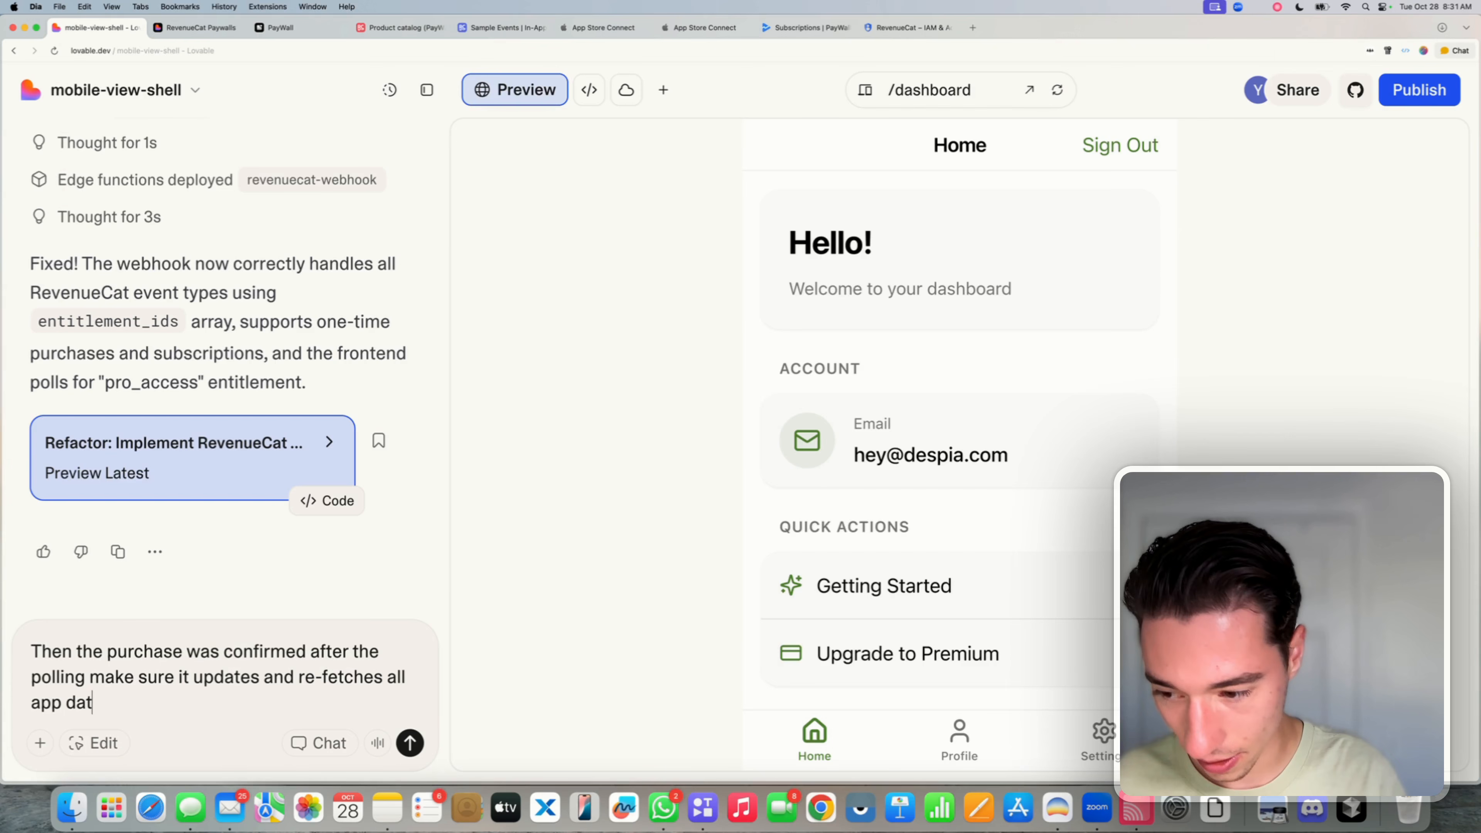
type("a to show the")
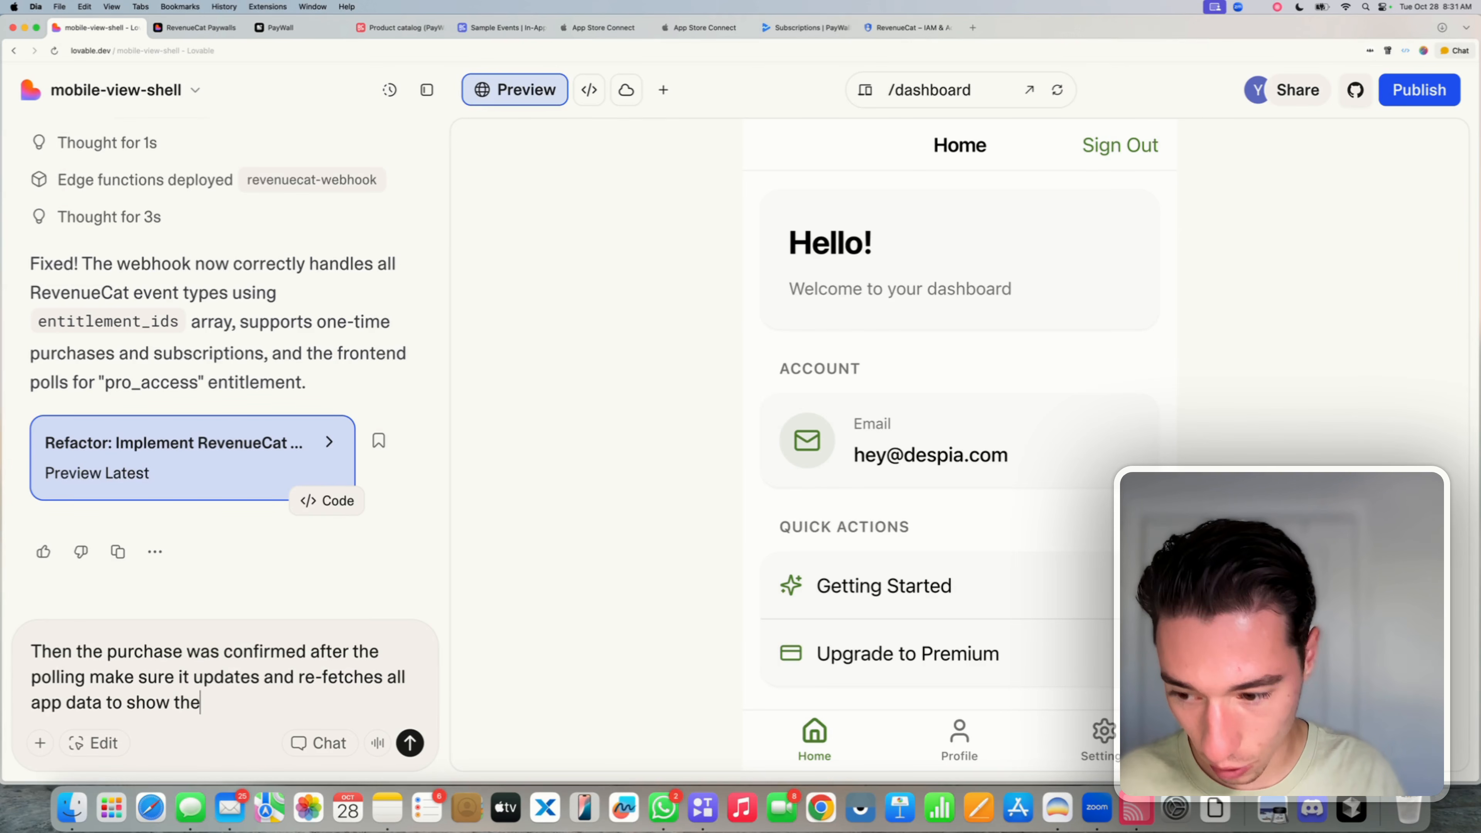
type(" latest infoirmat")
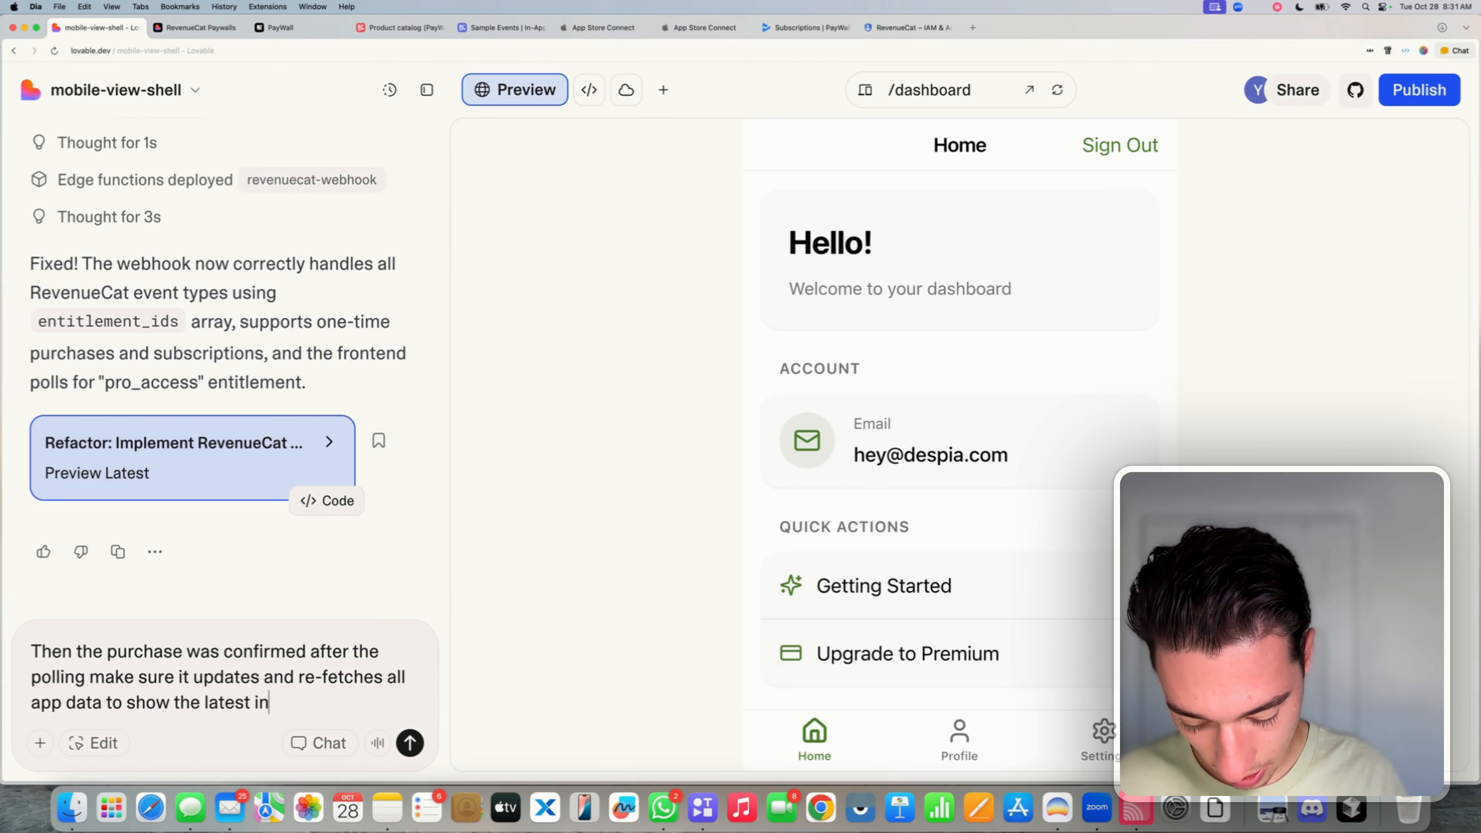
key("BackSpace")
key("BackSpace")
key("BackSpace")
key("BackSpace")
key("BackSpace")
type("r")
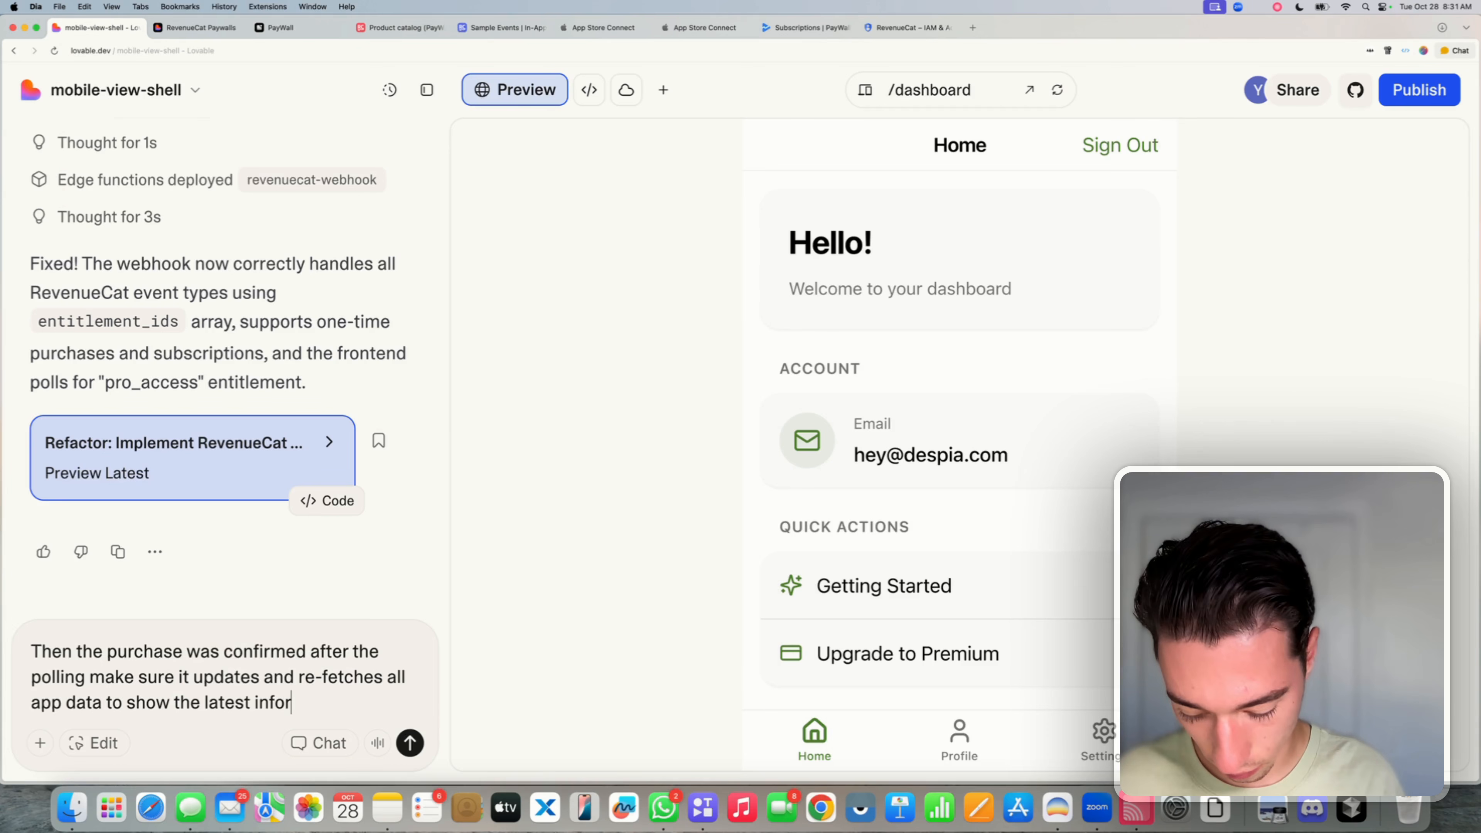
type("mation form ")
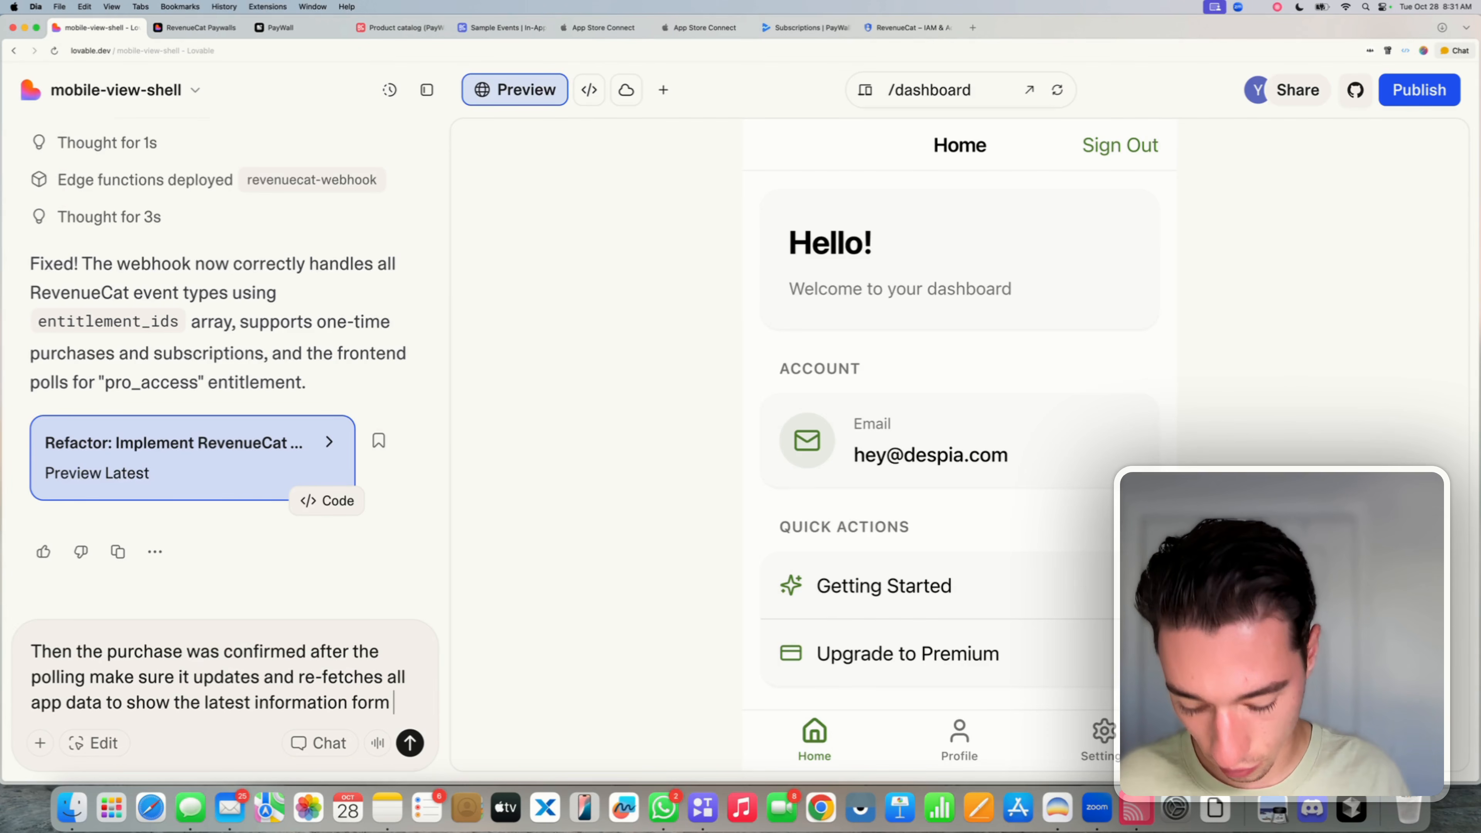
type("the backe")
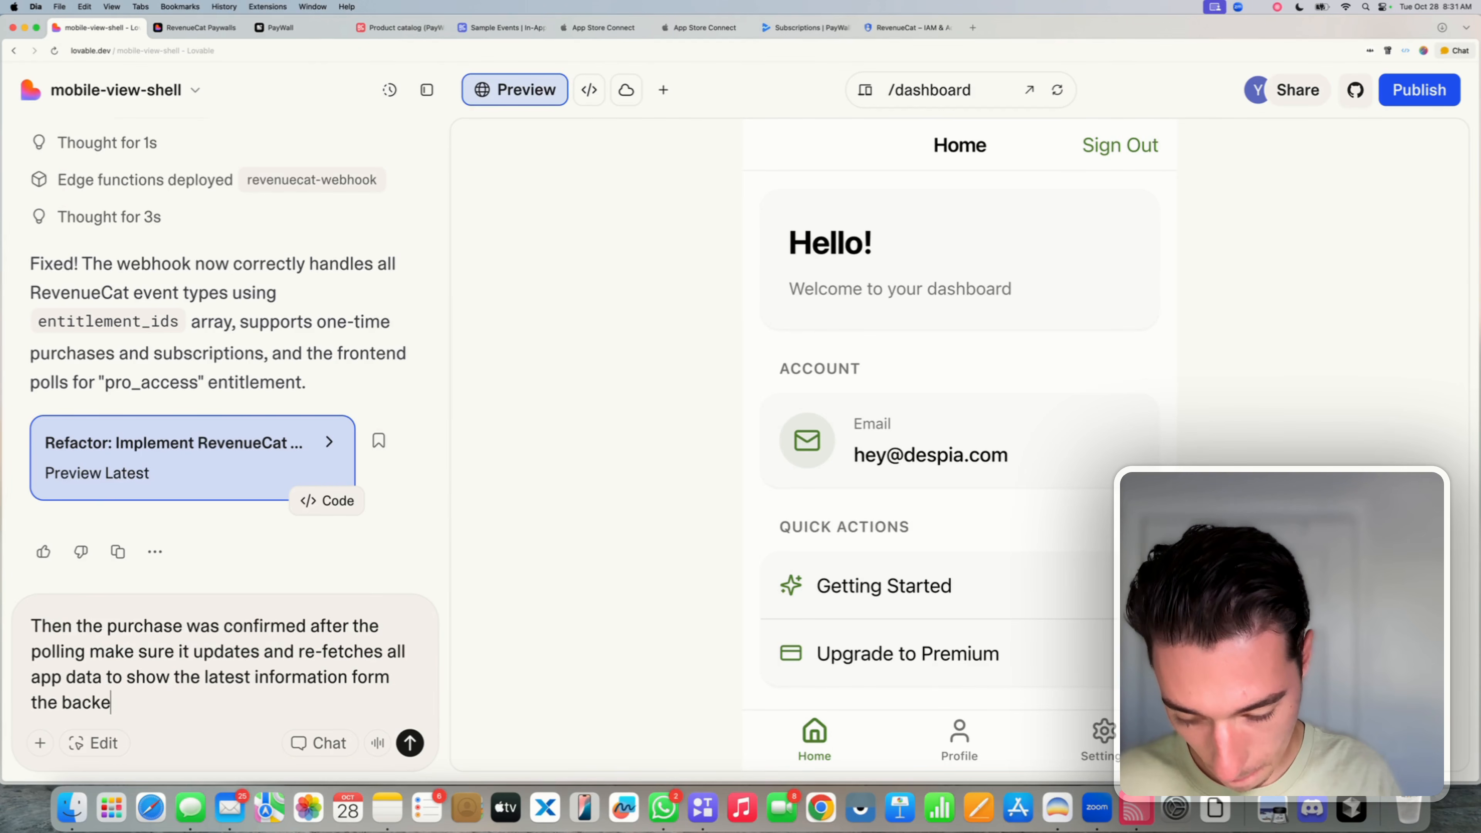
type("nd to the nosw")
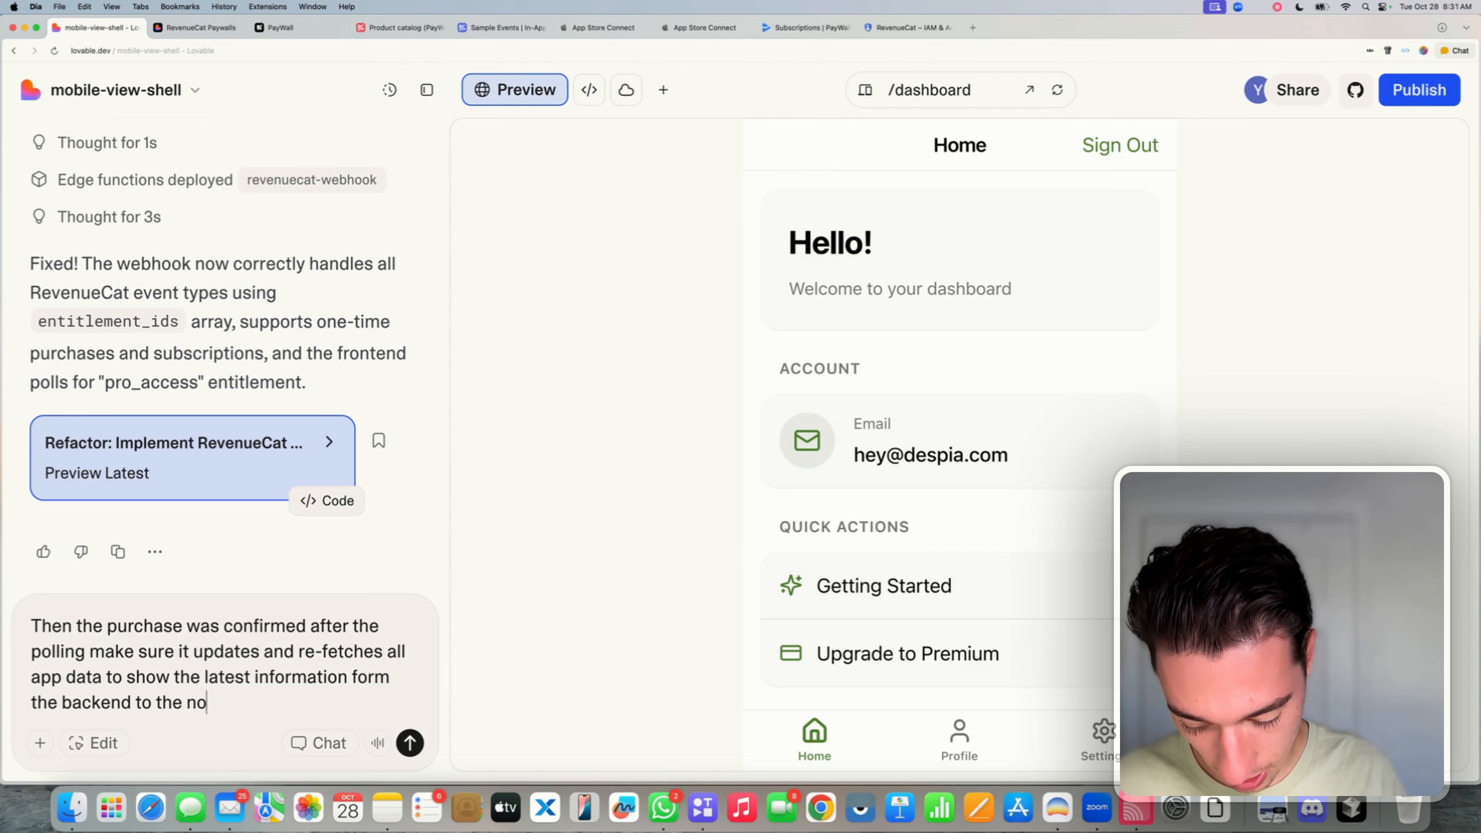
key("BackSpace")
key("BackSpace")
type("w pa")
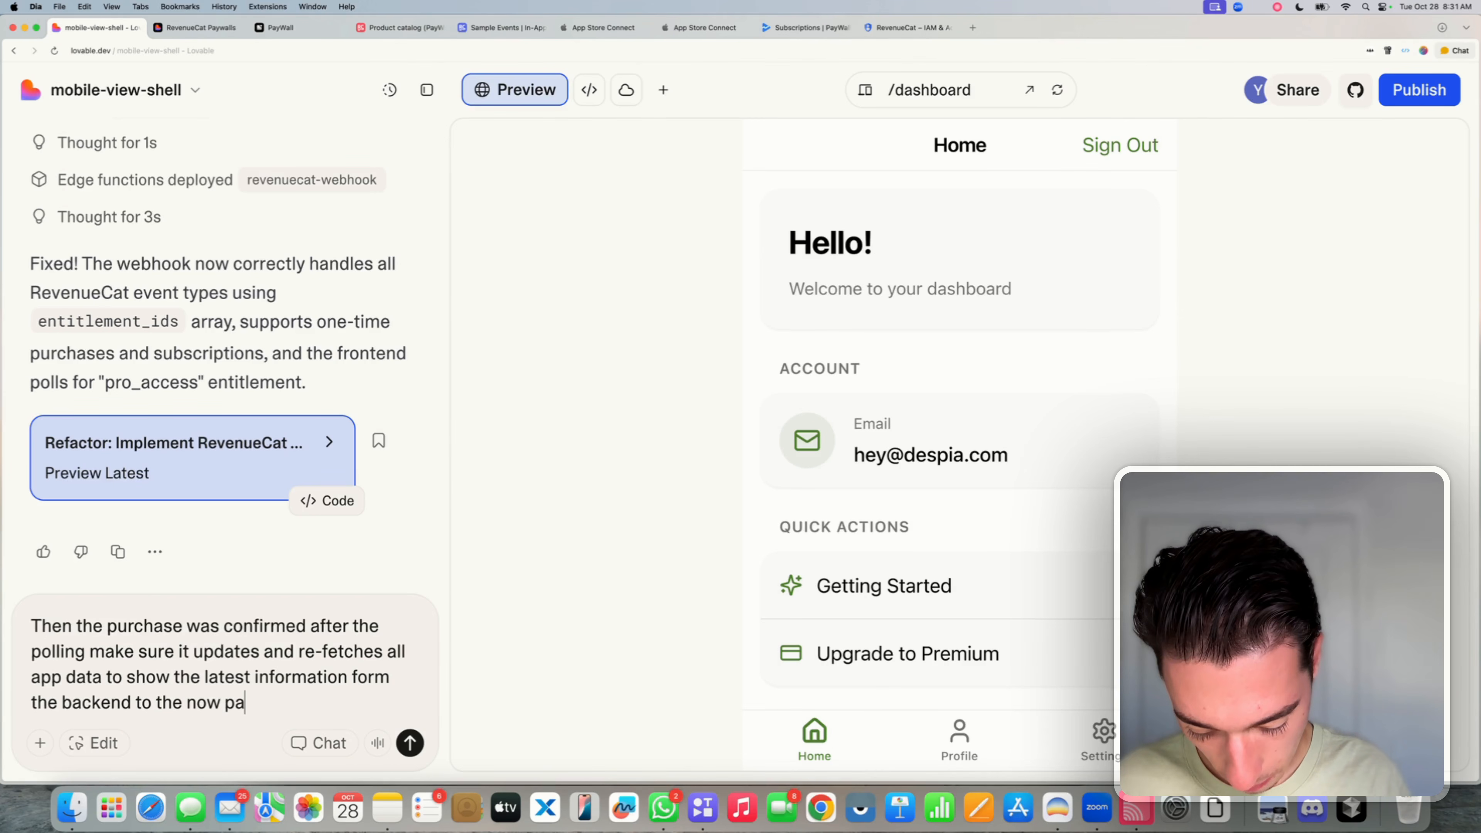
type("ying user")
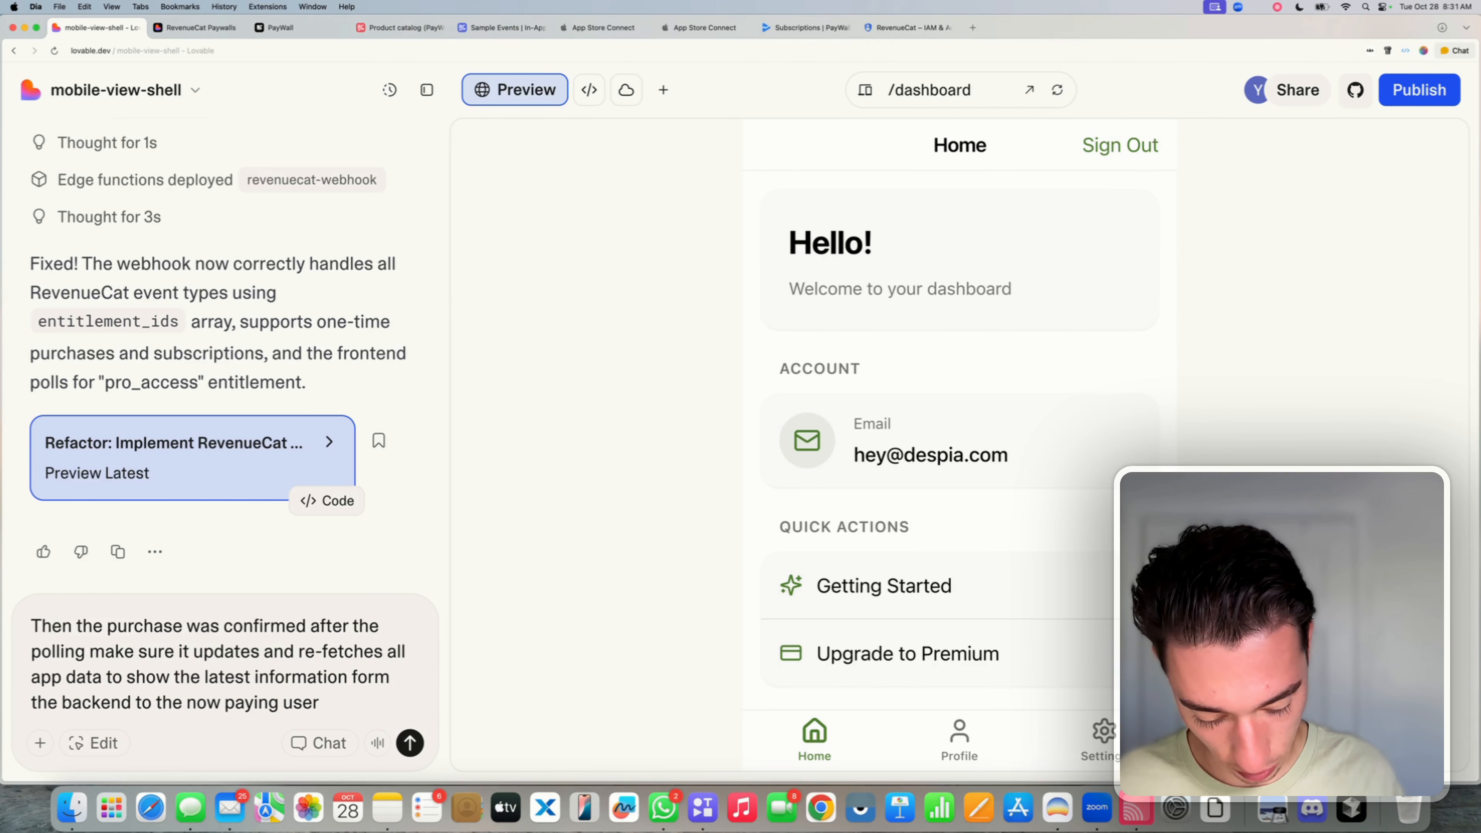
type(".")
key("shift+Return")
key("shift+Return")
key("shift+Return")
- Add a request for a dashboard current entitlement section and send the message
key("BackSpace")
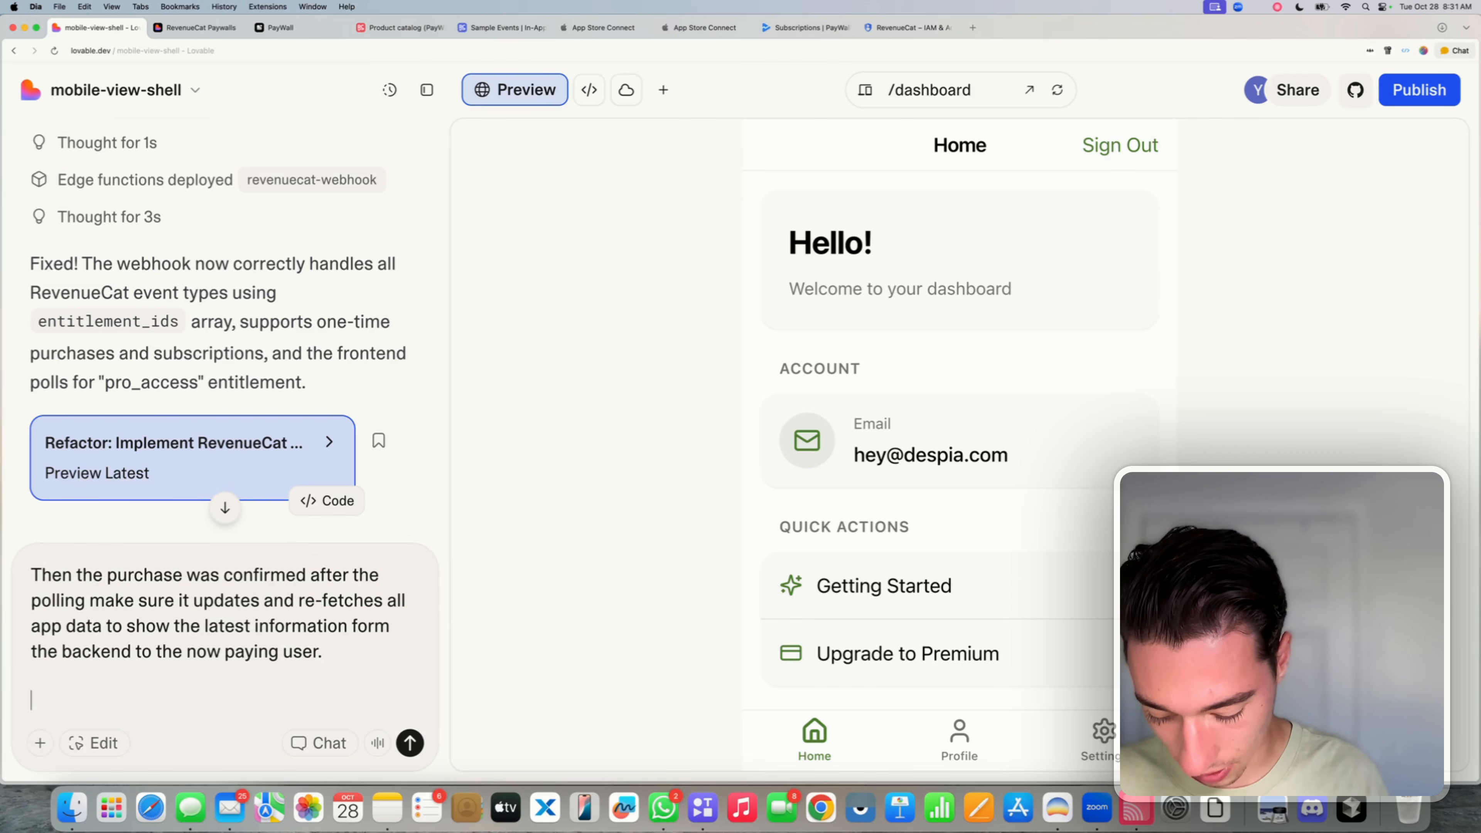
type("Also o")
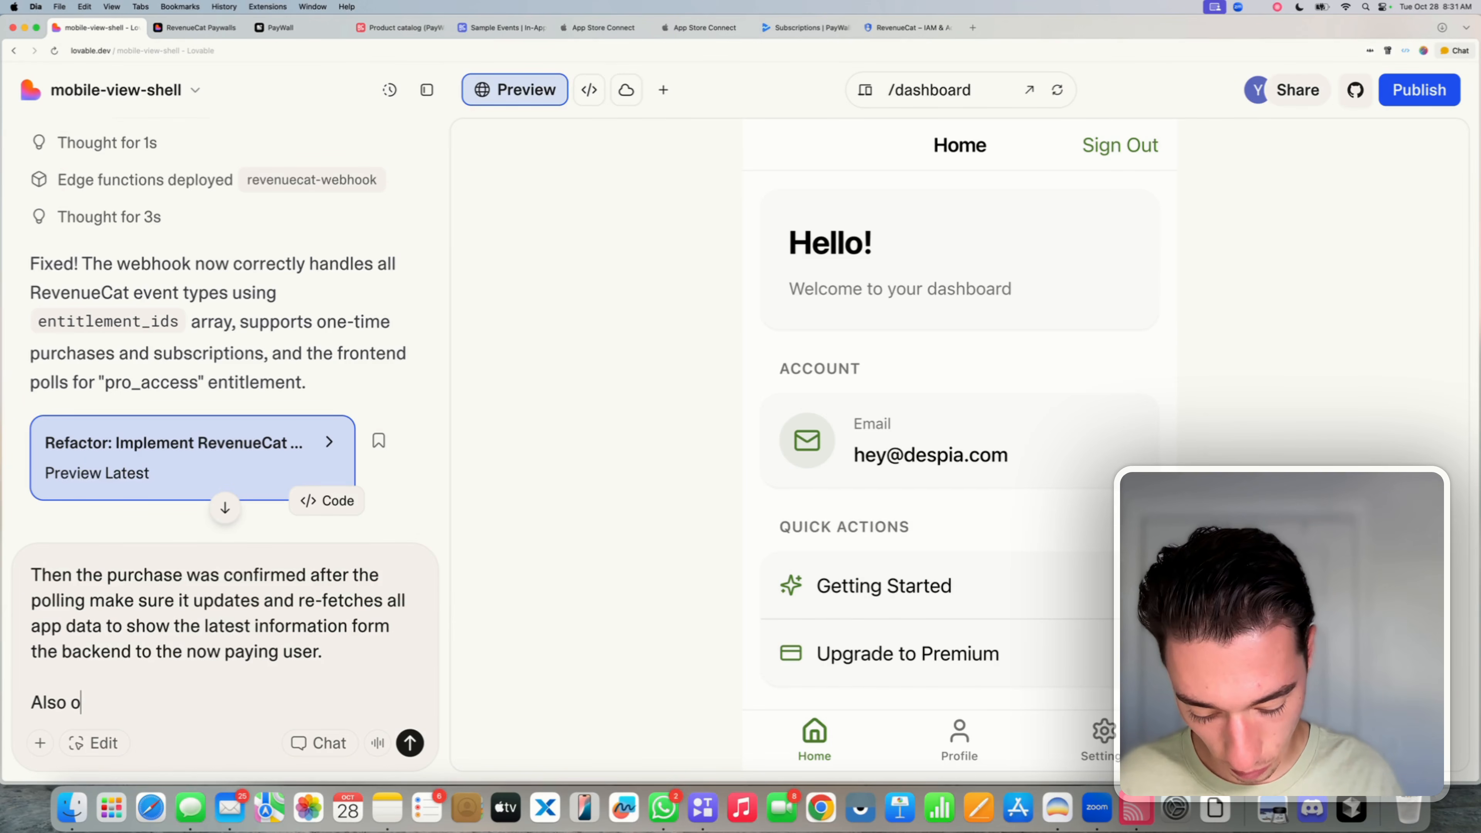
type("n the ")
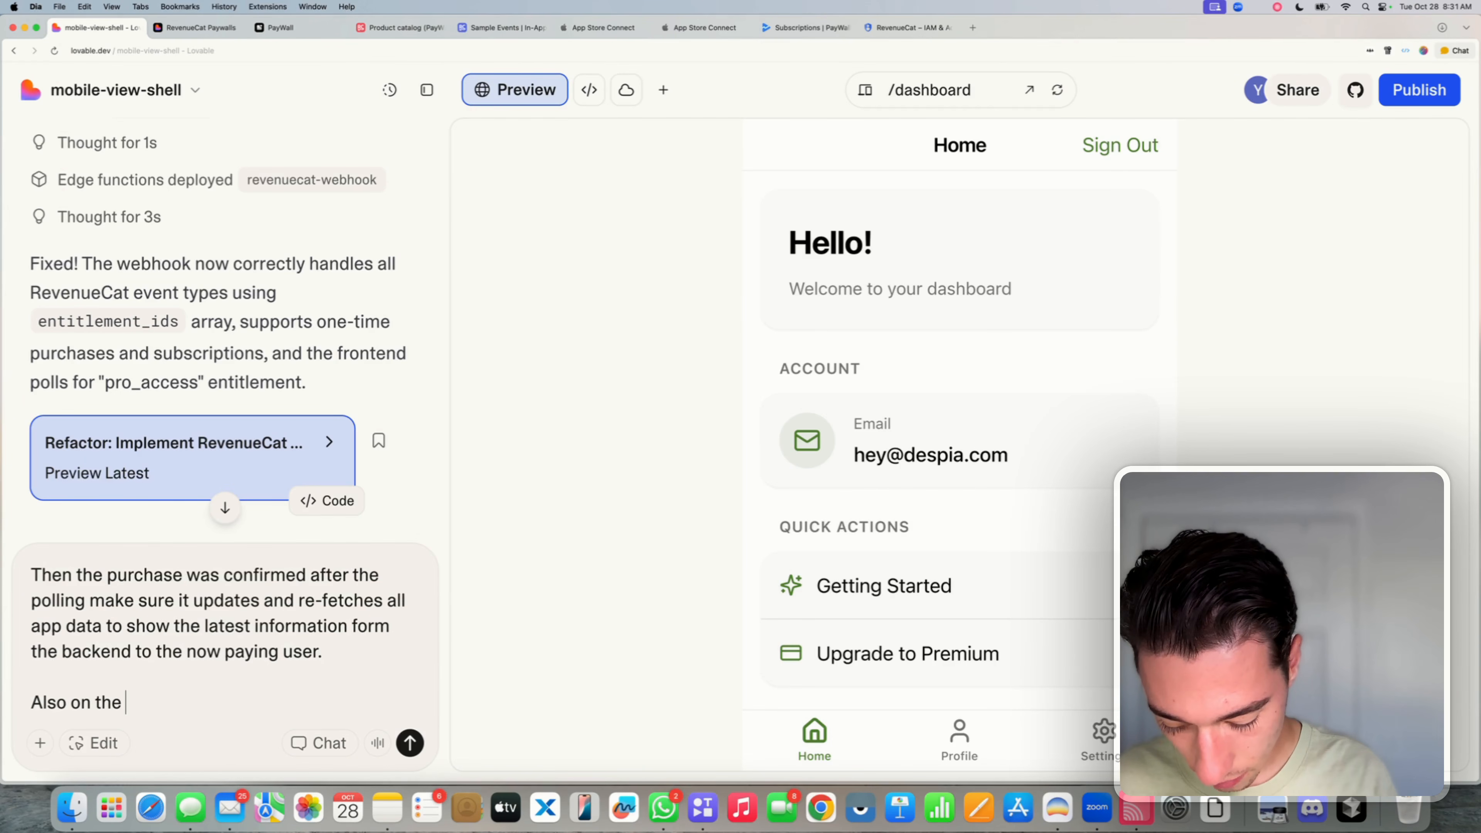
type("dashboard ass")
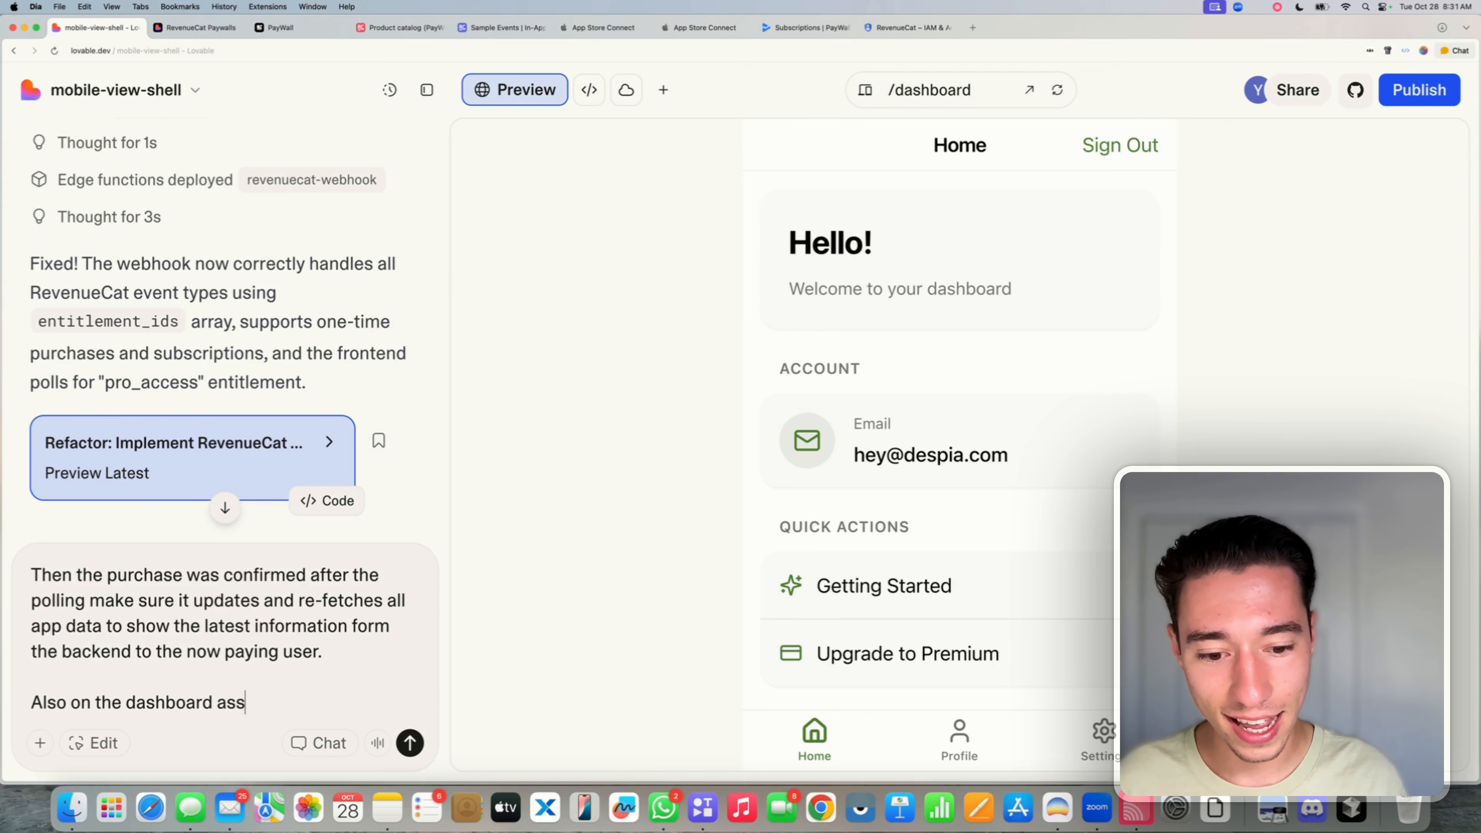
type("e")
key("BackSpace")
key("BackSpace")
type("dd a ")
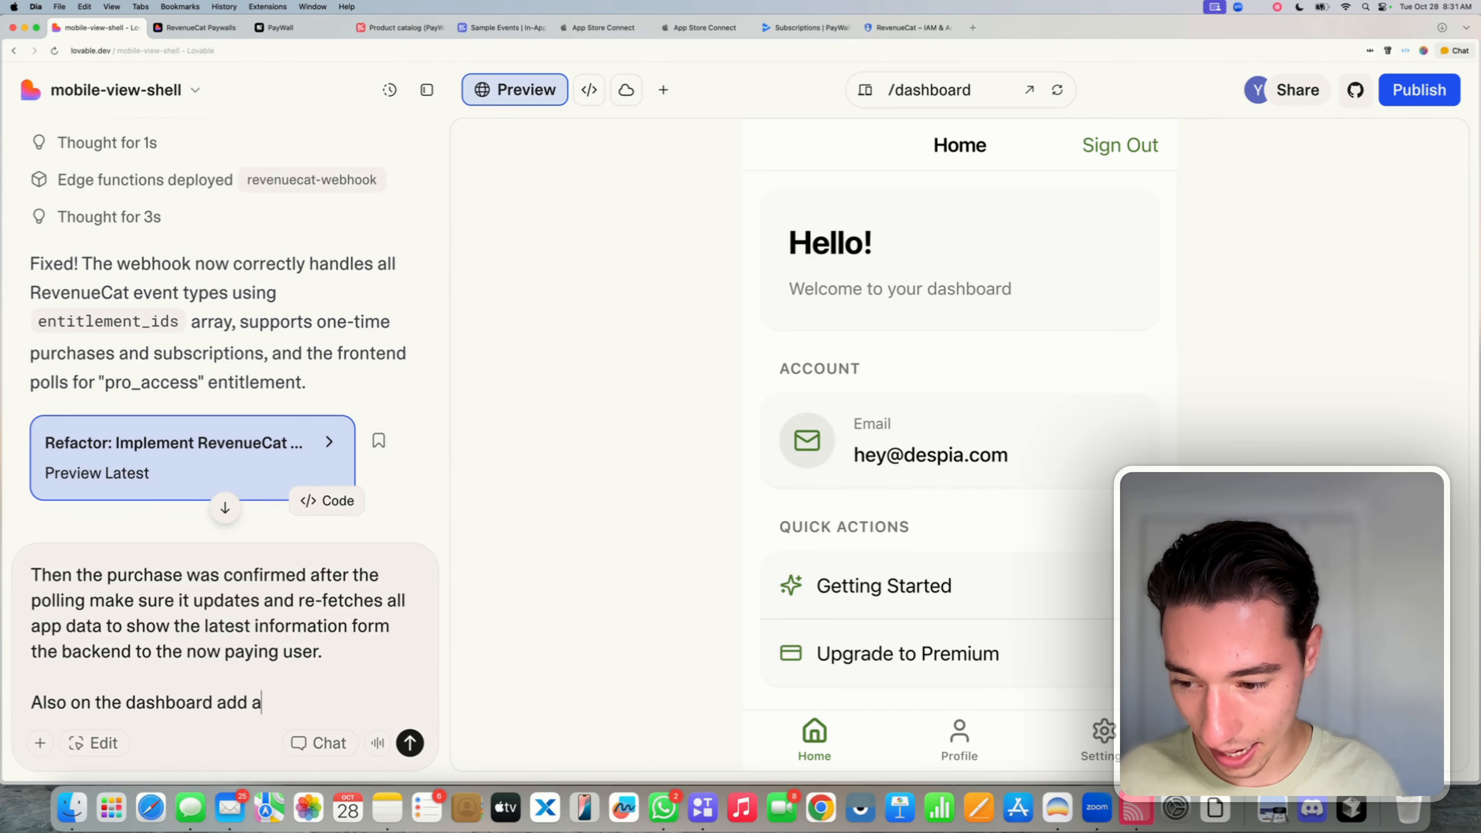
type("current")
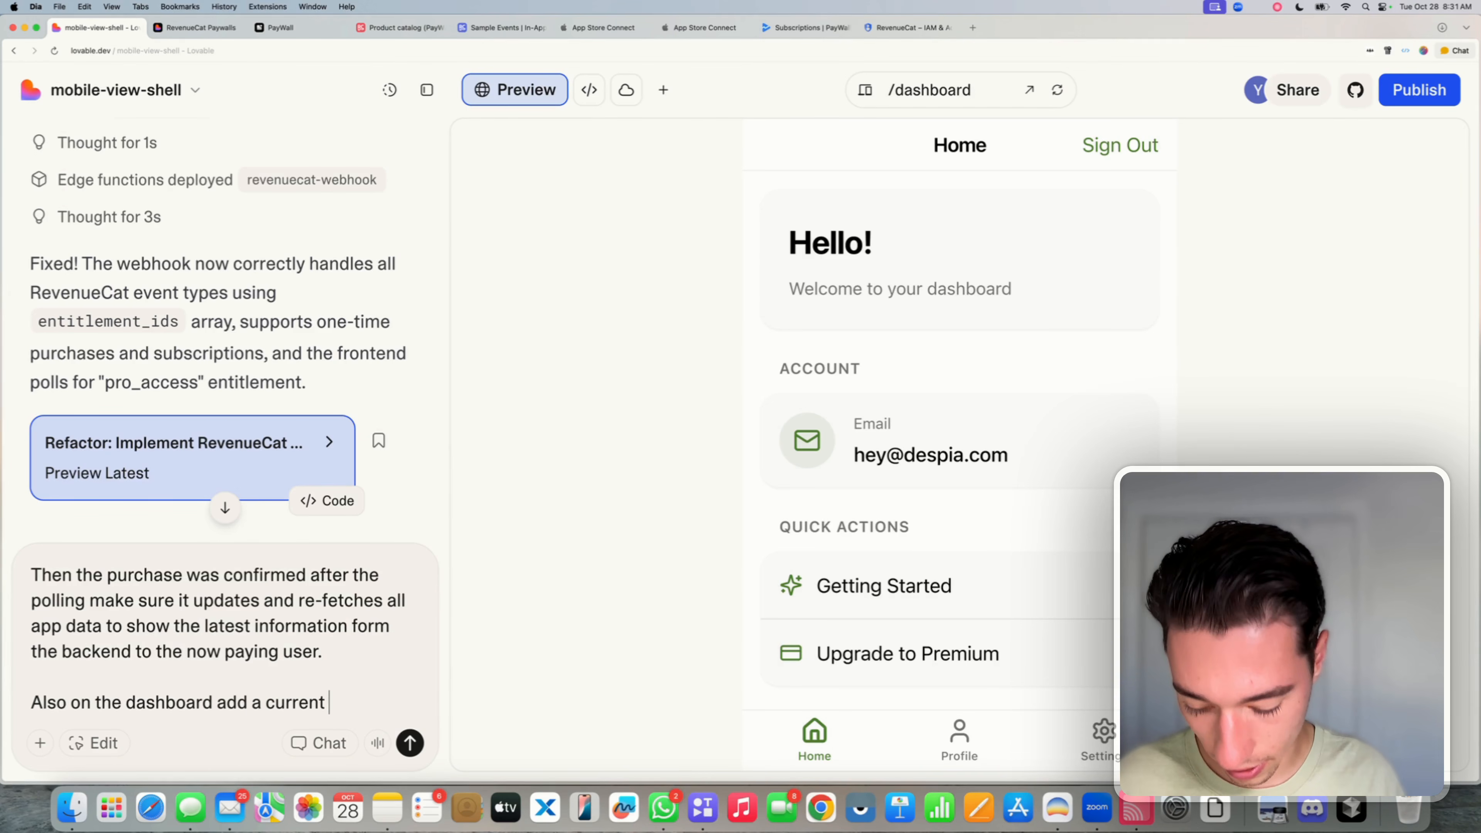
type(" entit")
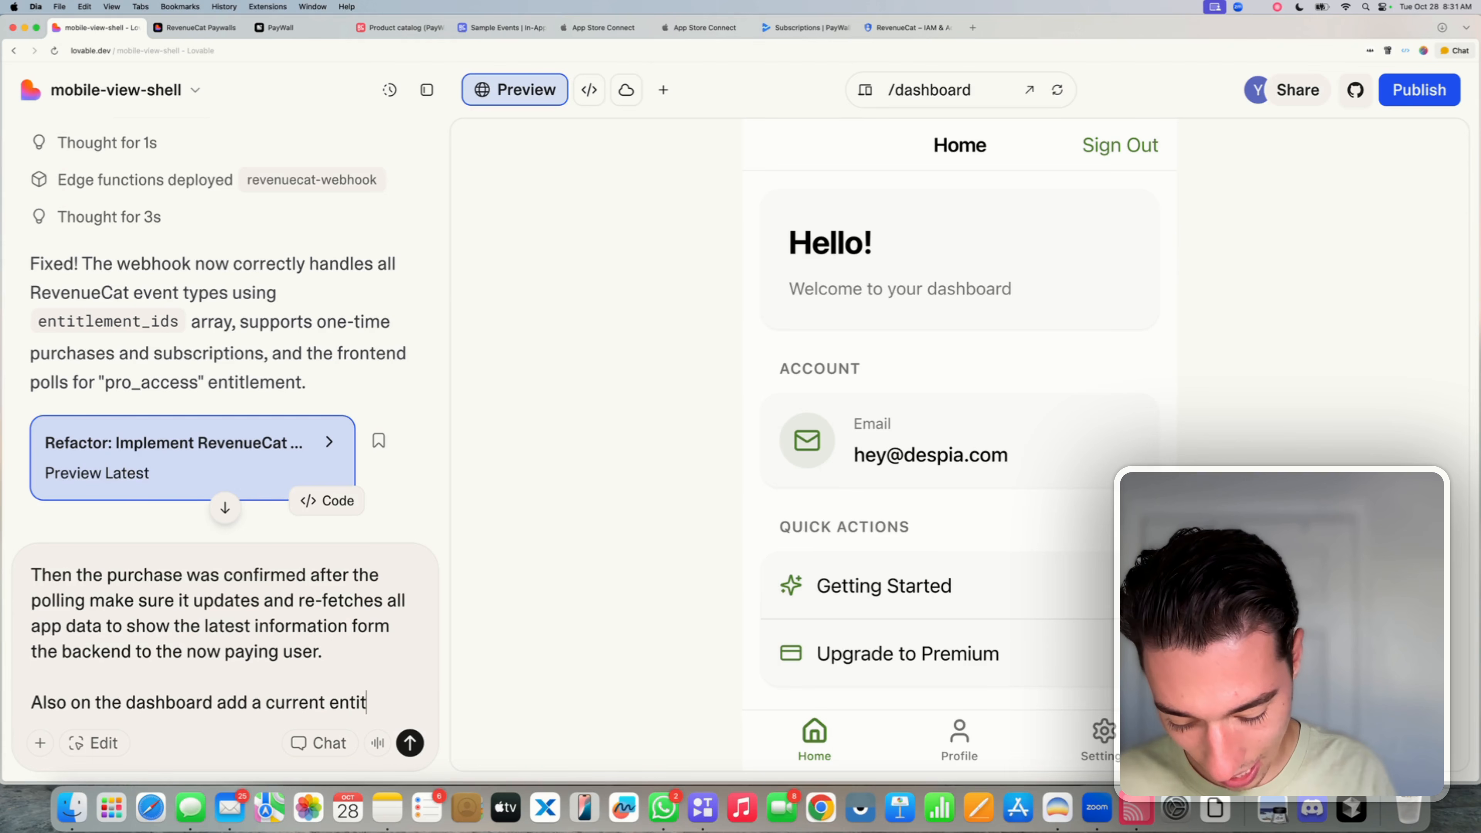
type("lement secti")
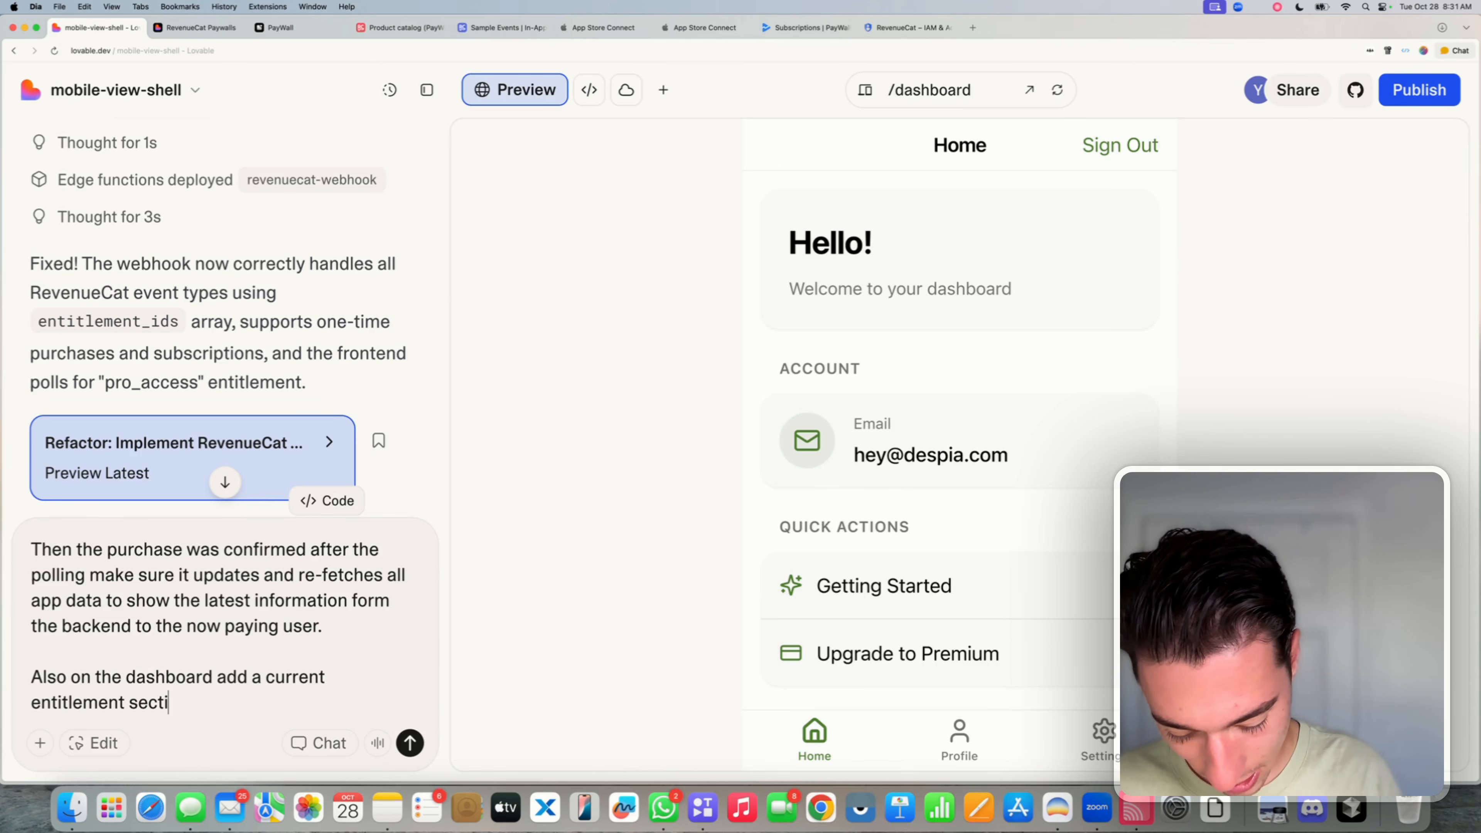
type("on that will ")
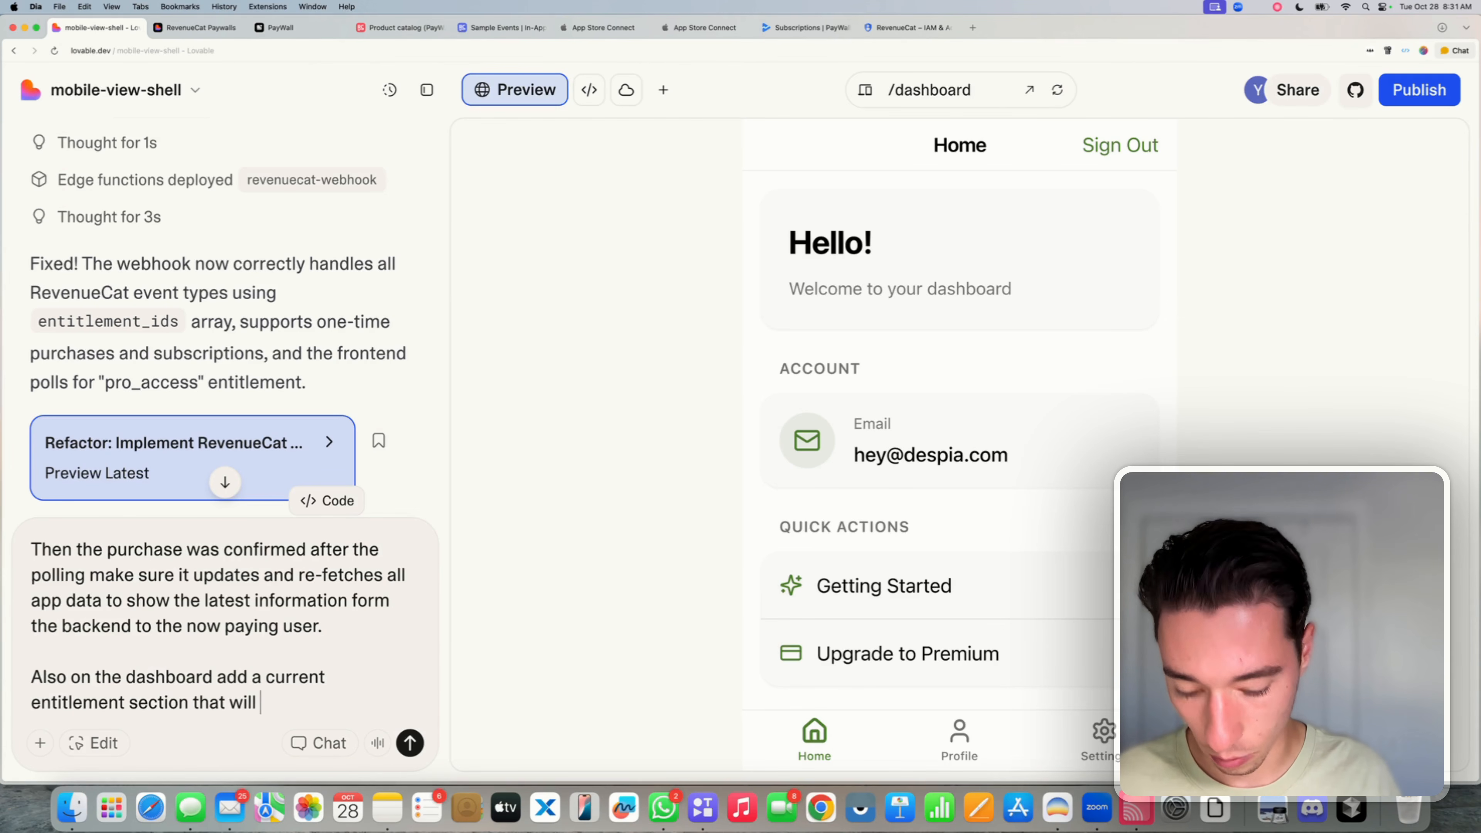
type("show the users entot")
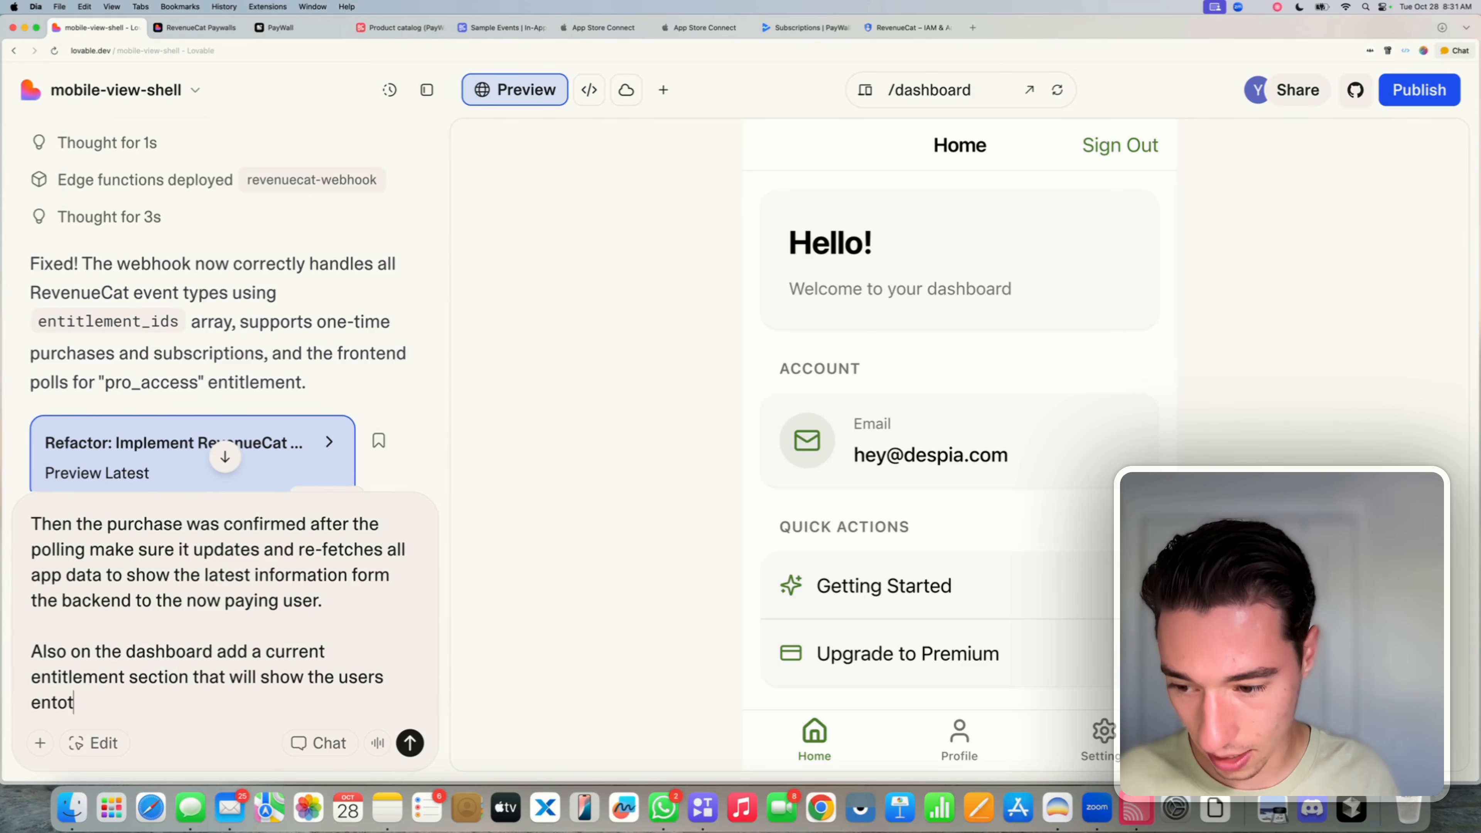
key("BackSpace")
key("BackSpace")
type("itlement")
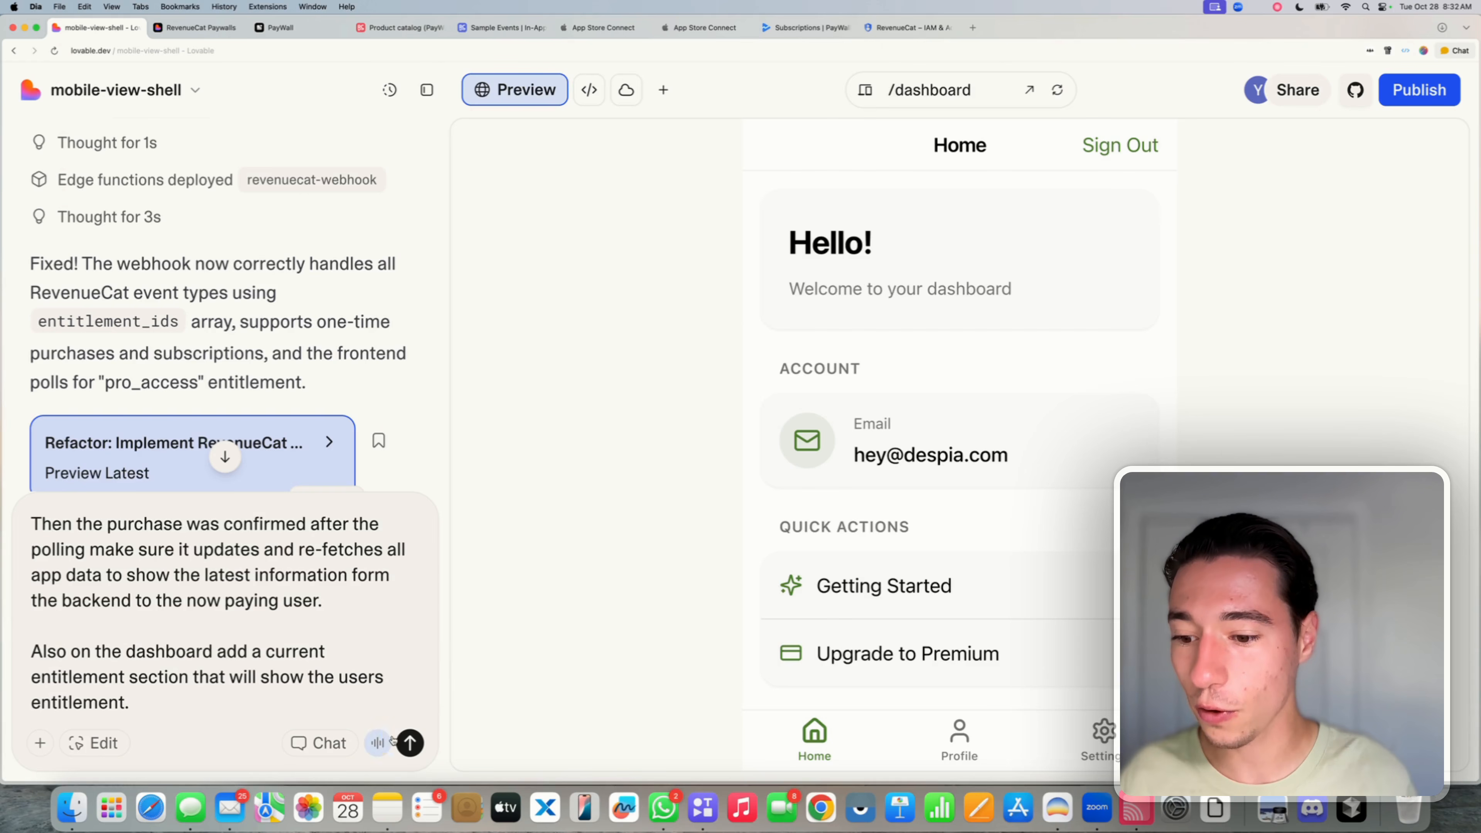
left_click(410, 743)
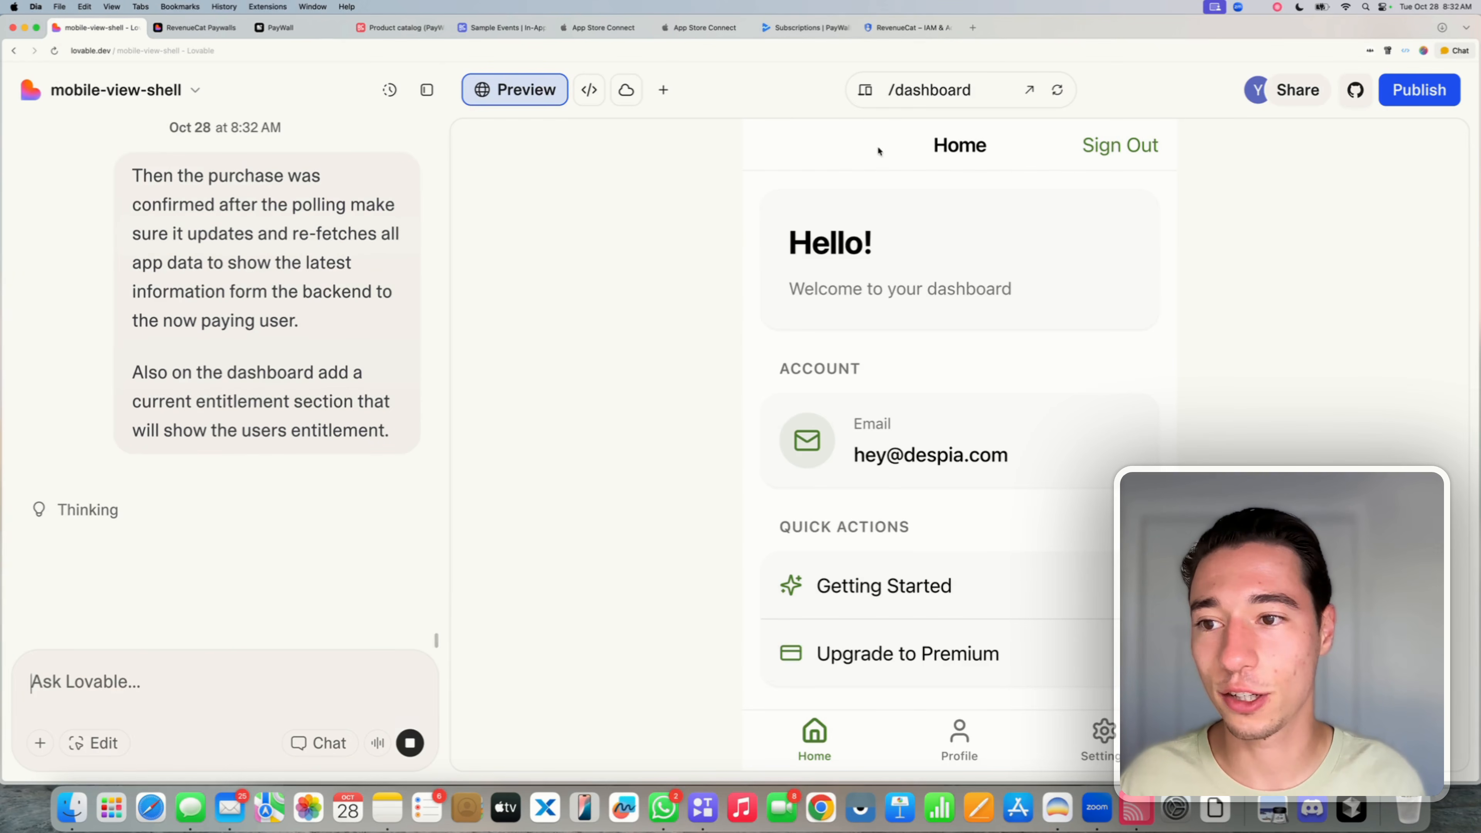
- Republish the site despite the security warning, then bring the phone mirror forward
left_click(1418, 92)
left_click(1322, 467)
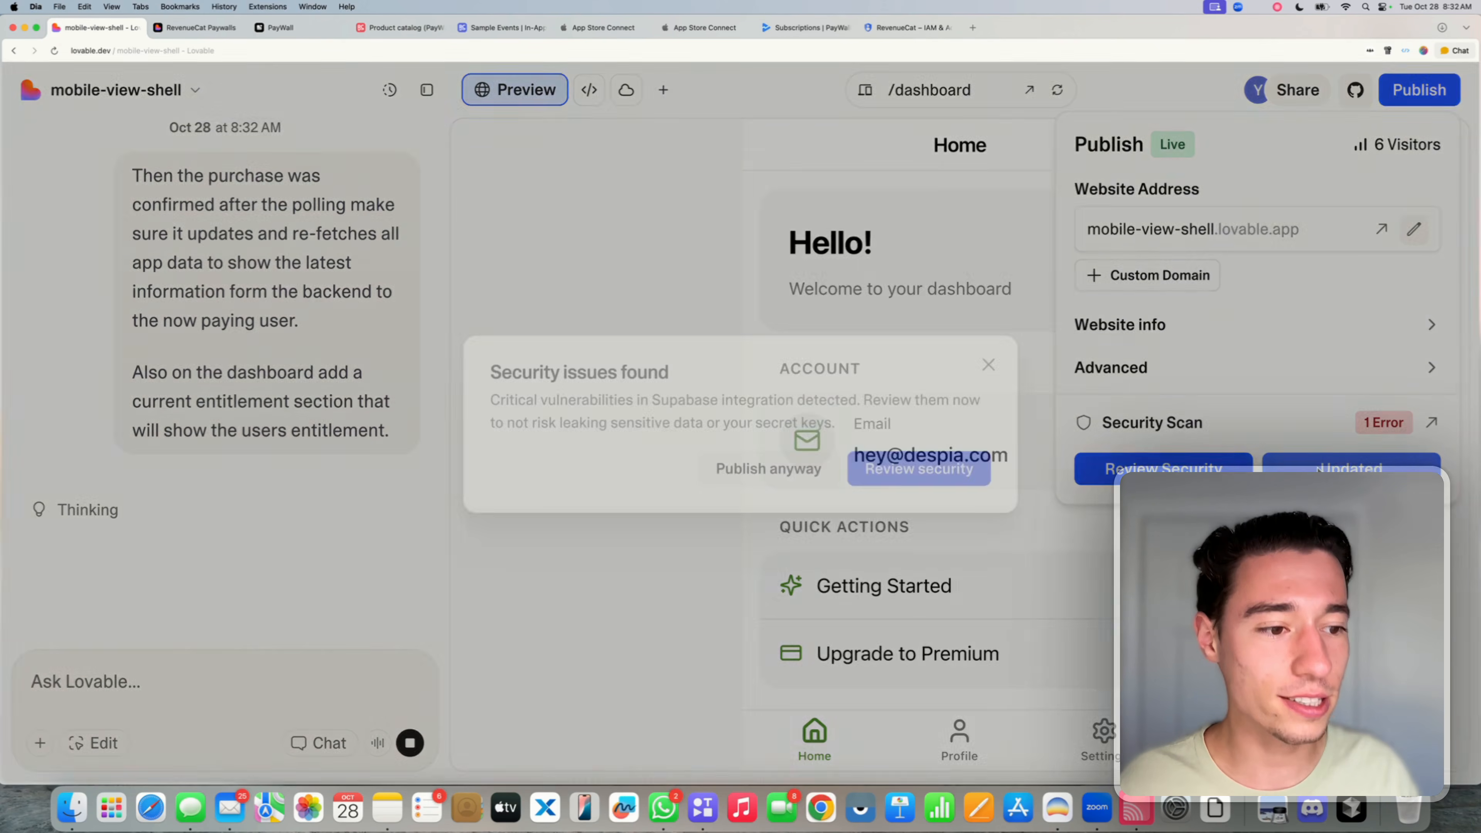
left_click(771, 466)
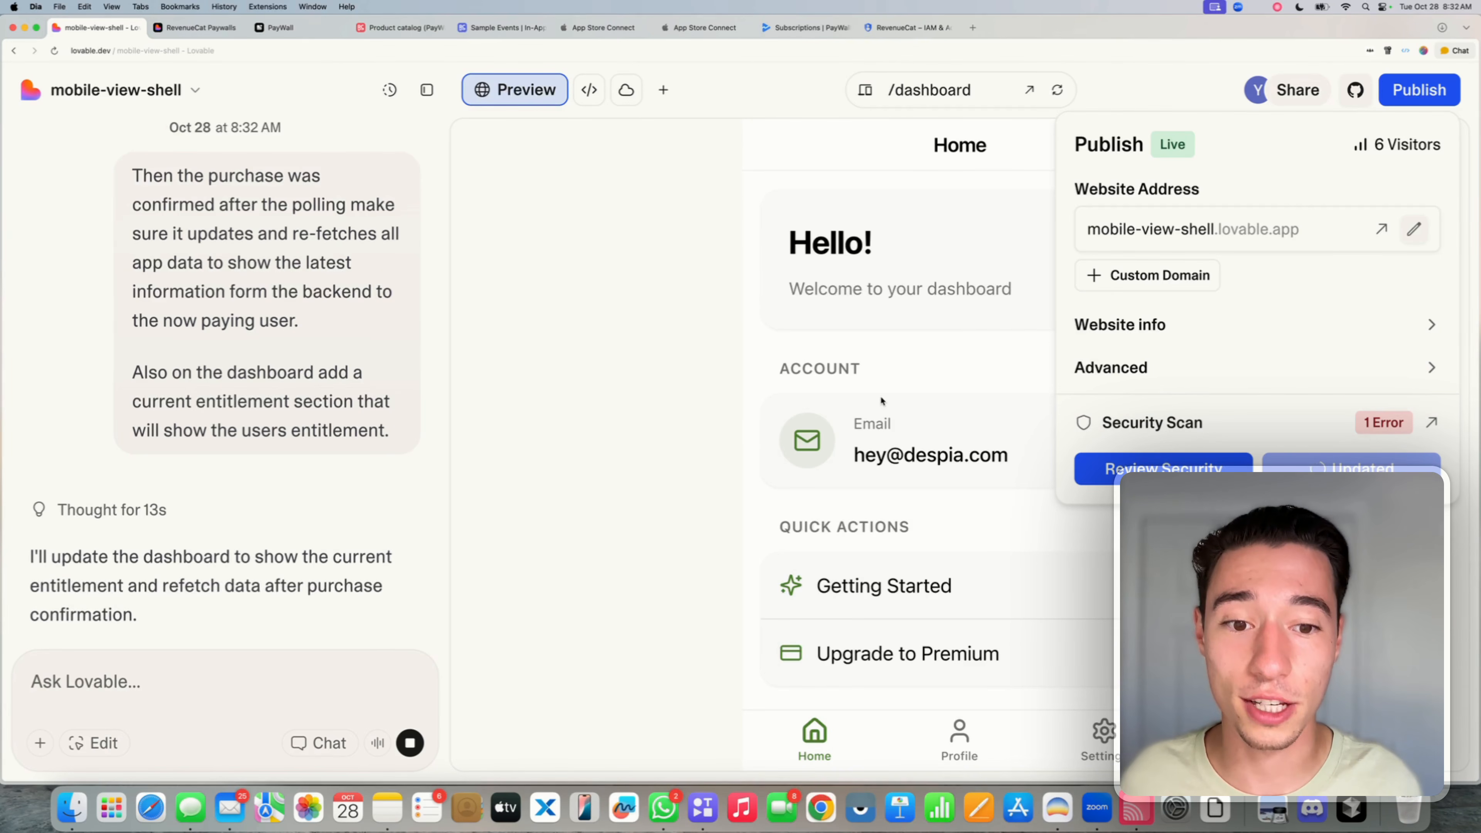
left_click(853, 403)
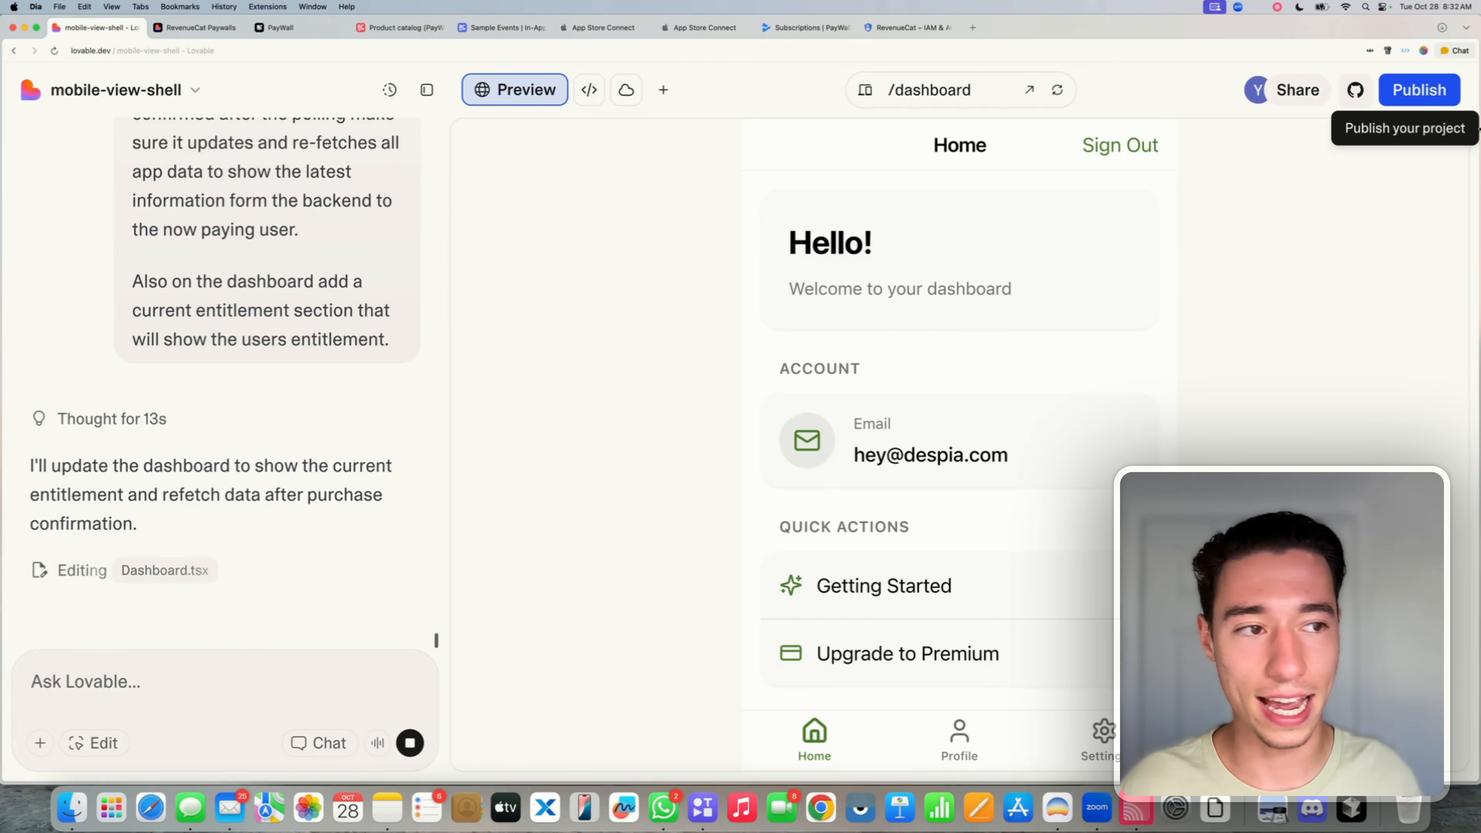
left_click(1402, 87)
left_click(1402, 88)
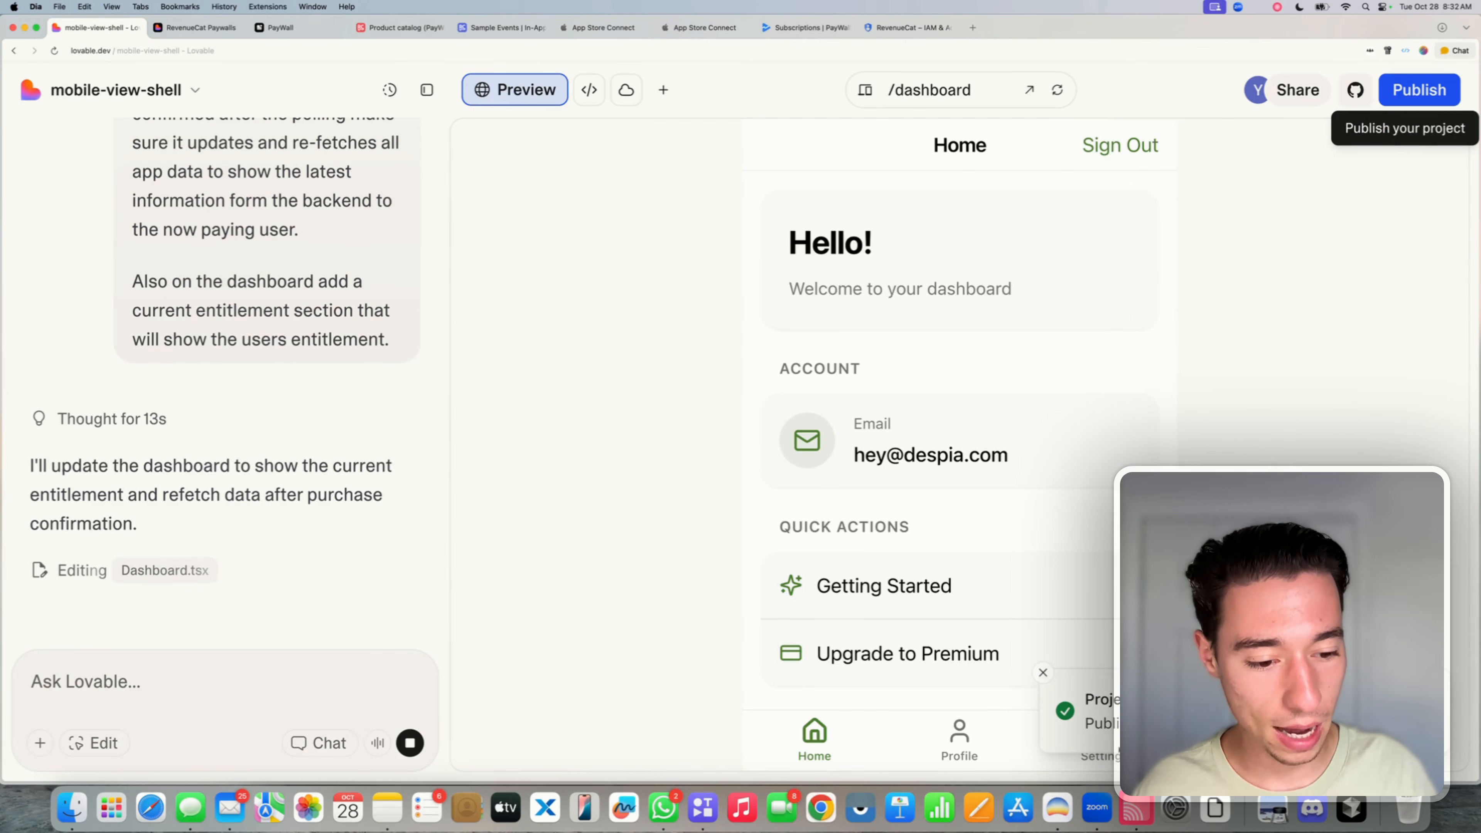
left_click(1136, 808)
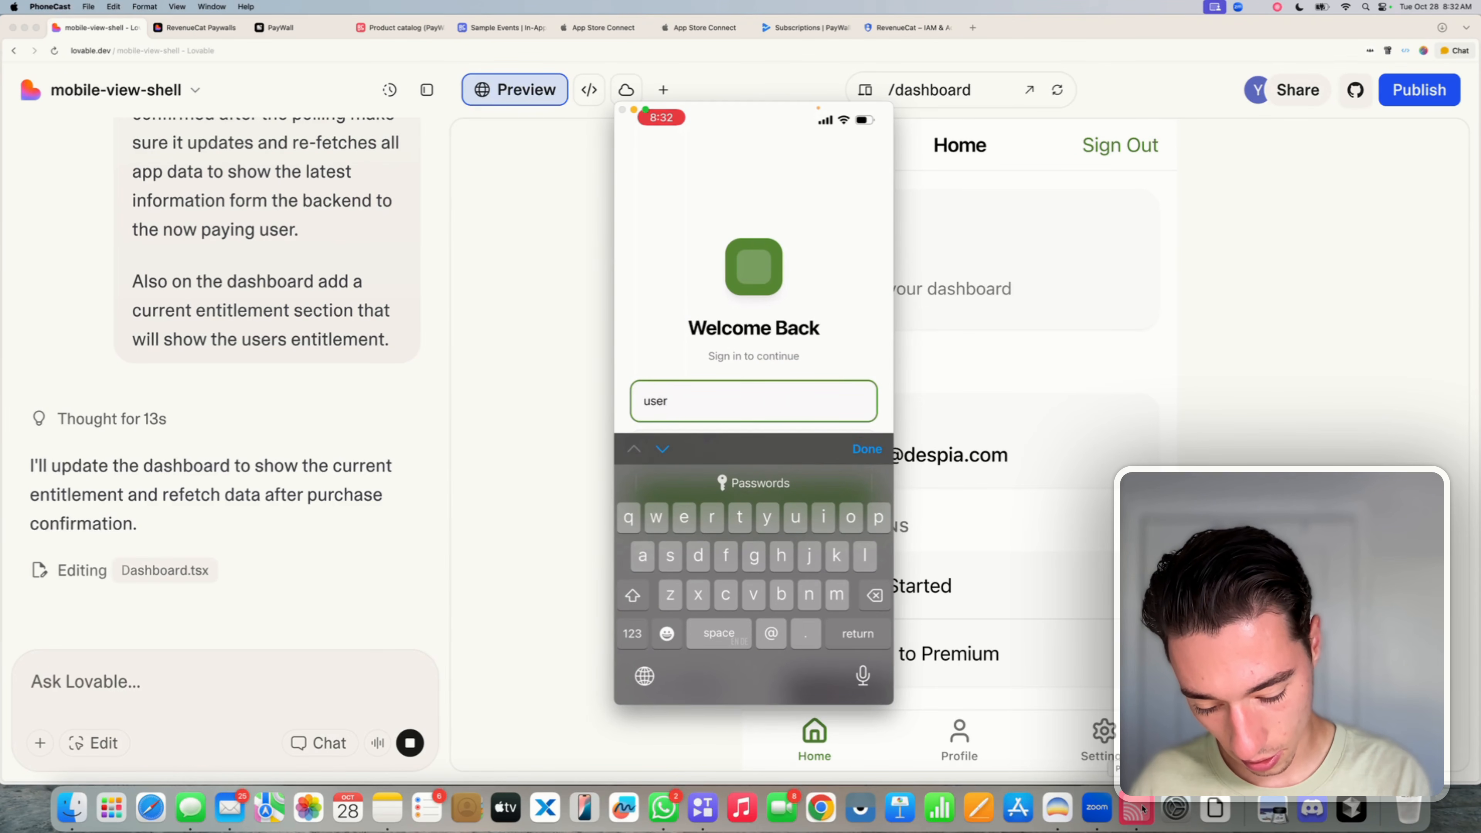
- Sign in on the phone with the test account's email address and password
type("@drspia")
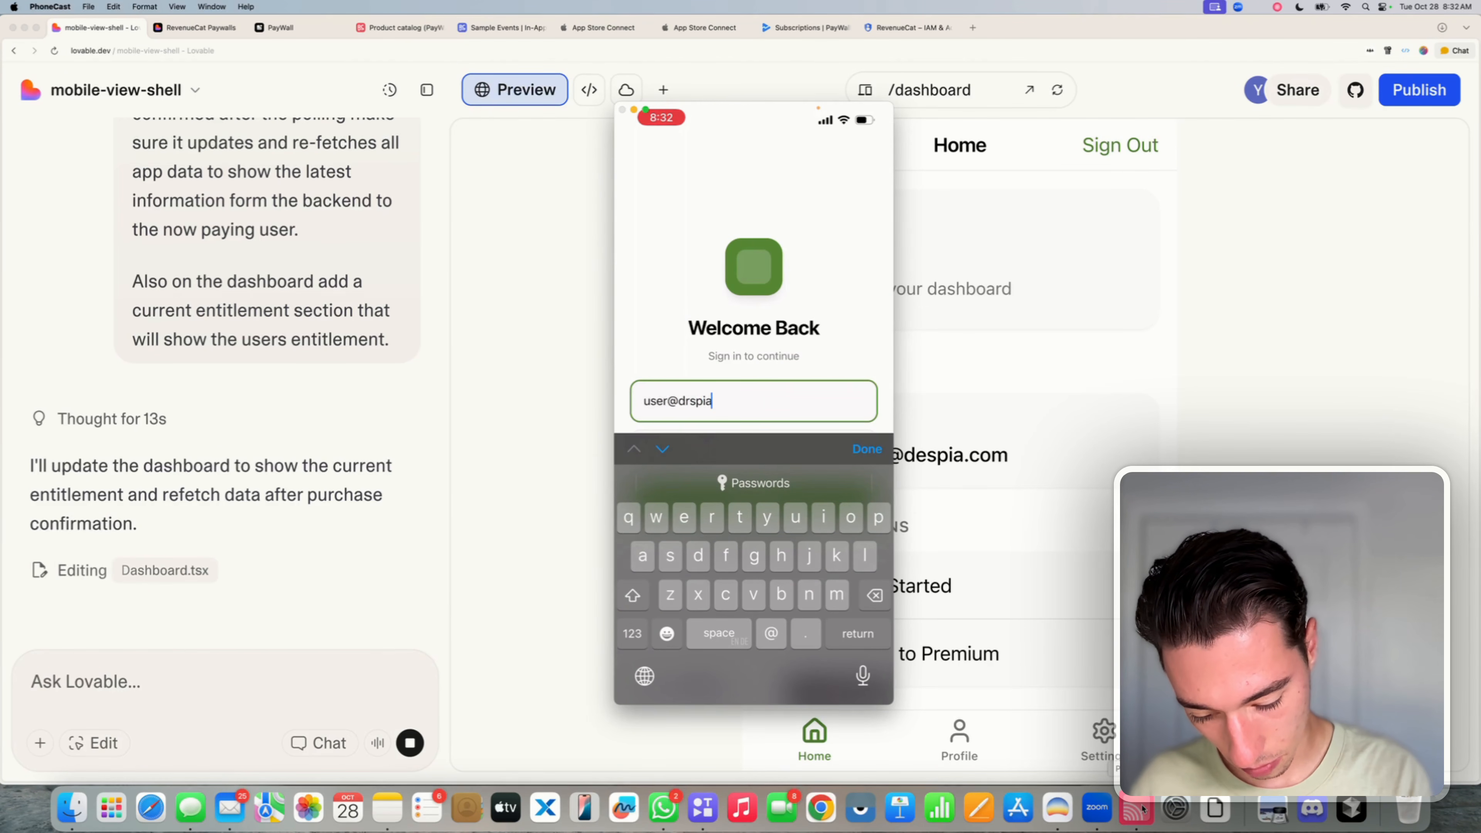
key("BackSpace")
key("BackSpace")
key("BackSpace")
key("BackSpace")
key("BackSpace")
type("espia")
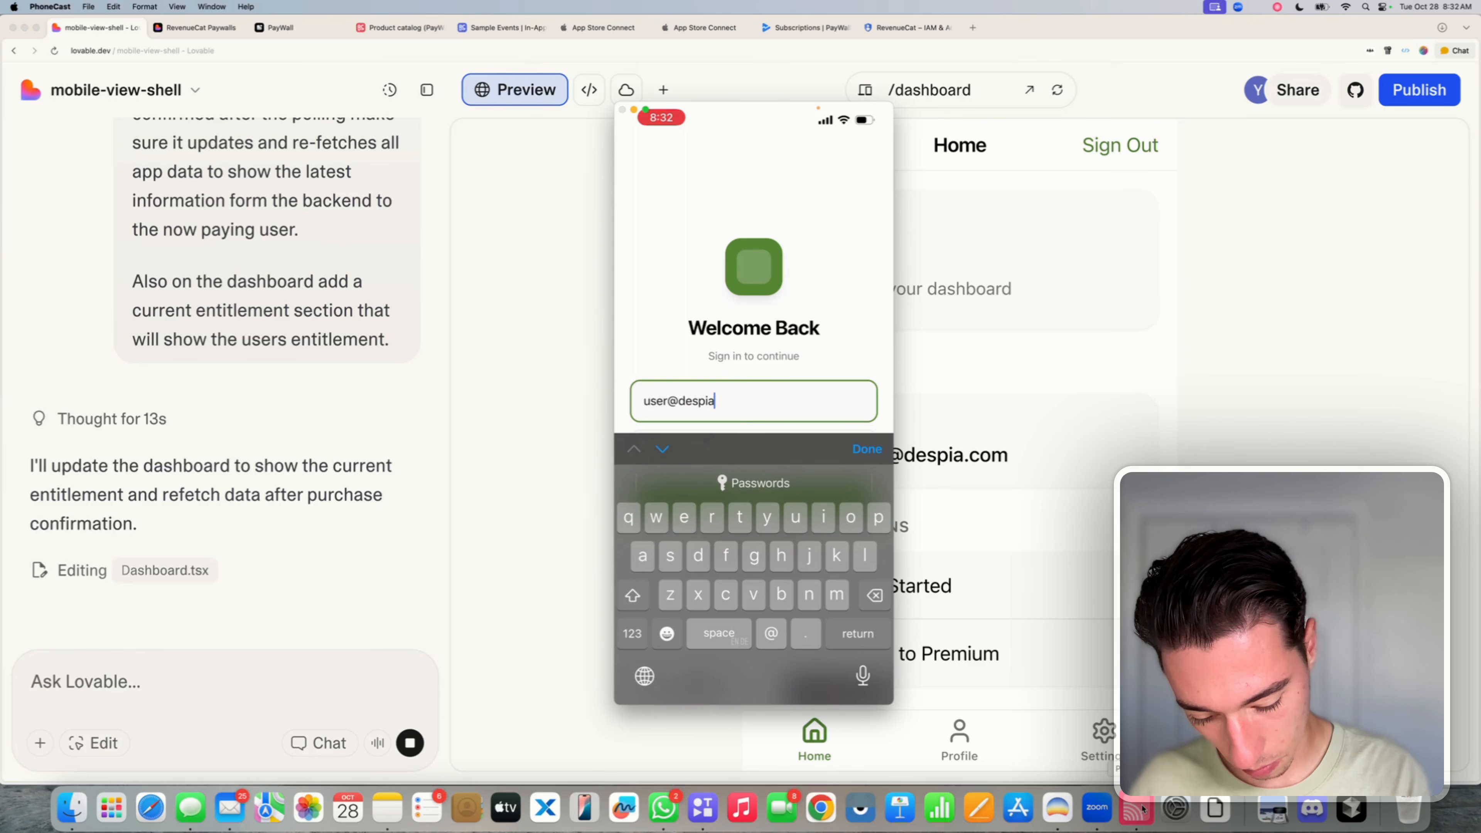
type(".com")
key("Return")
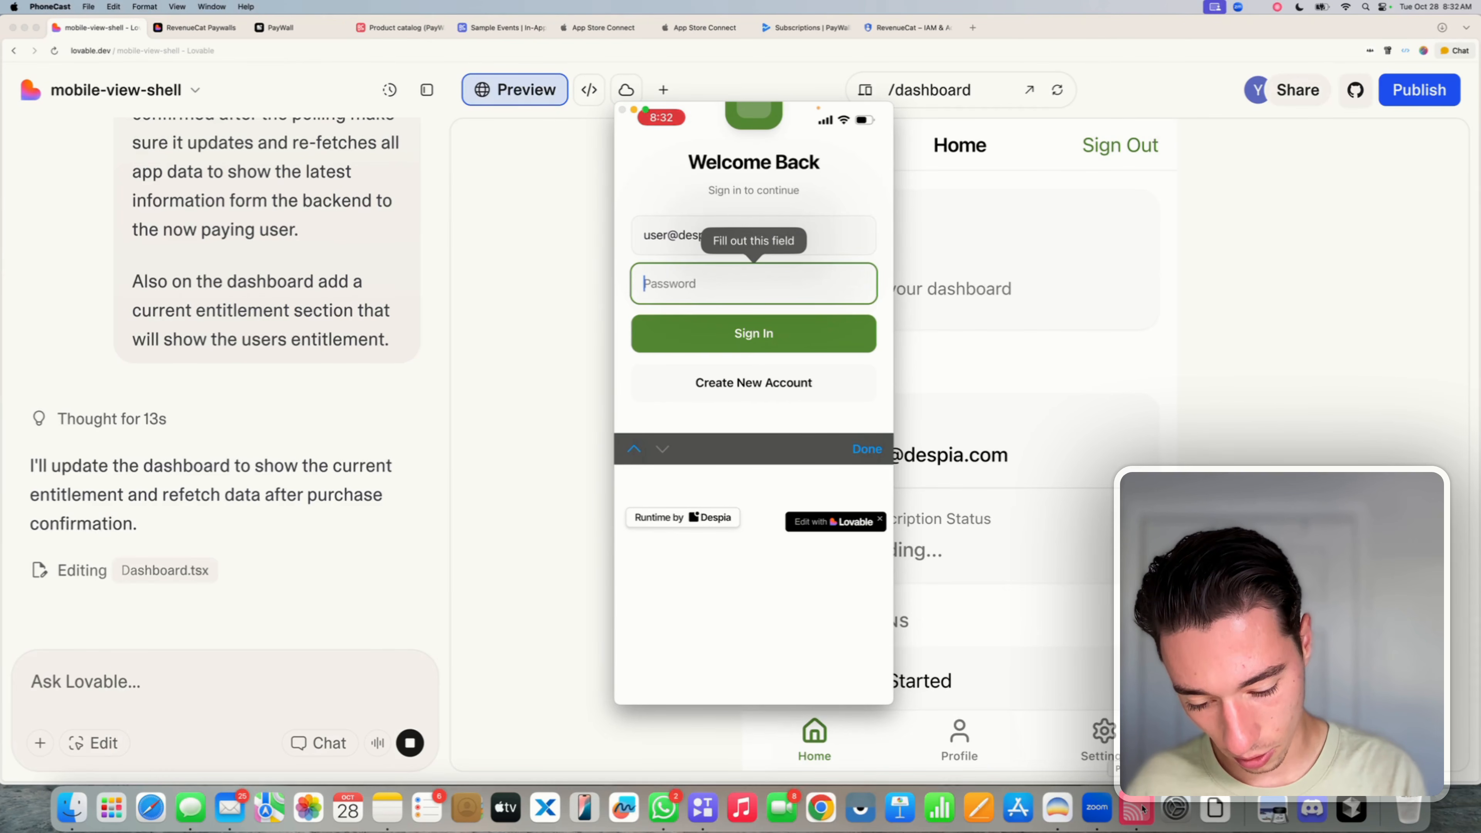
type("*****")
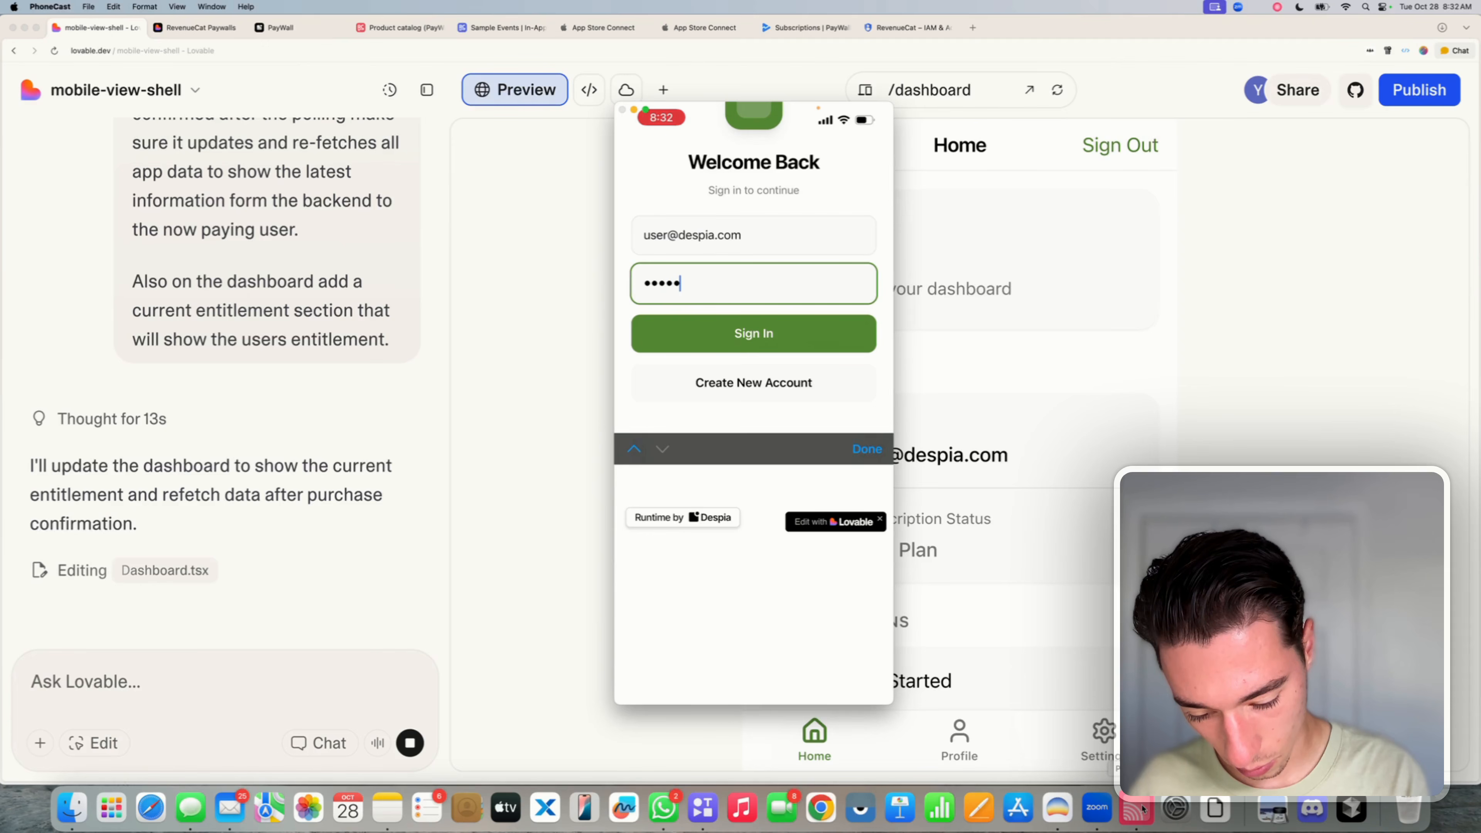
type("***")
key("Return")
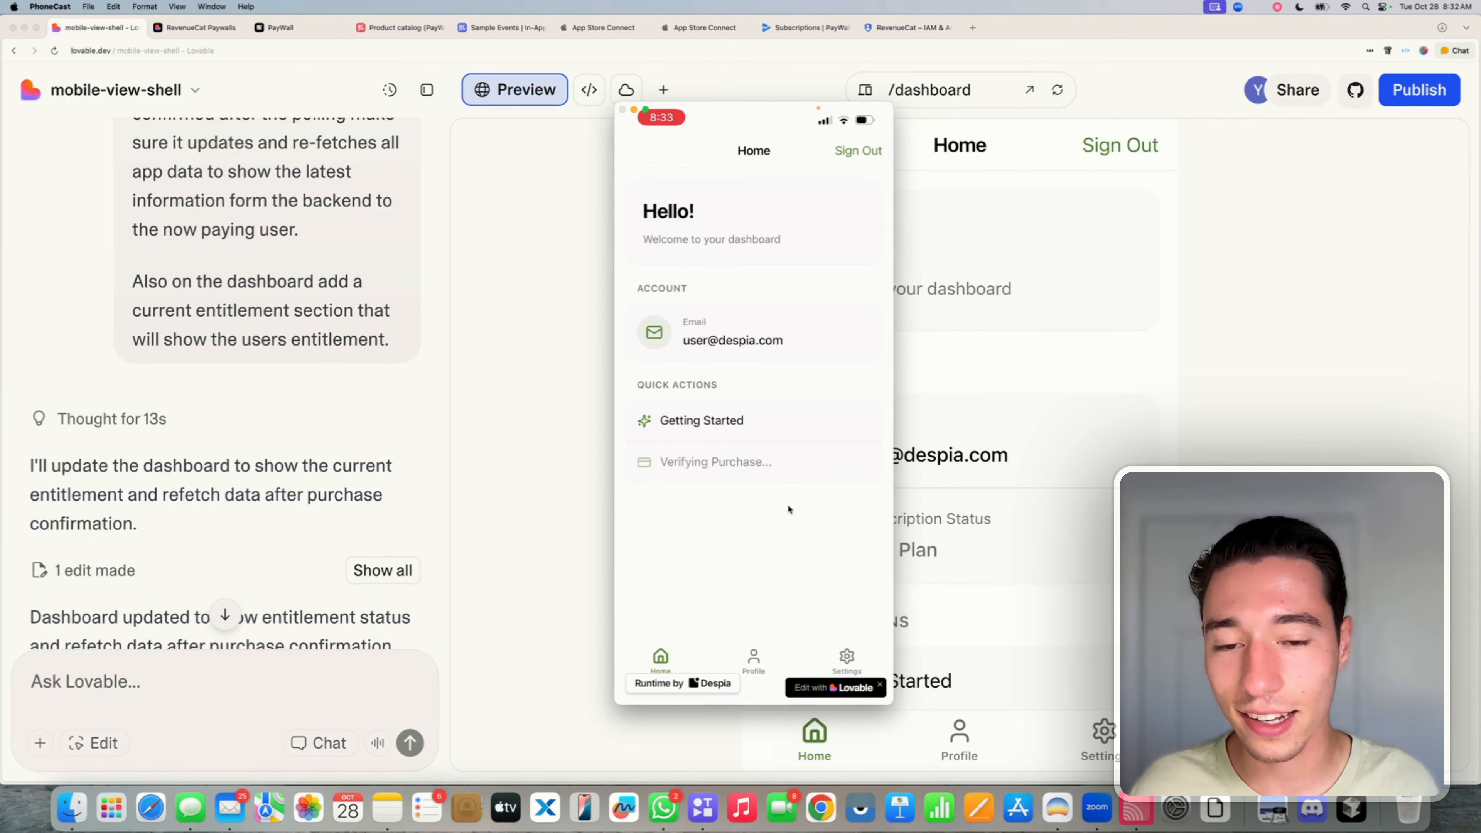
- Open the security scan results from Publish's Review Security, then close back to Preview
scroll(335, 492, "down", 4)
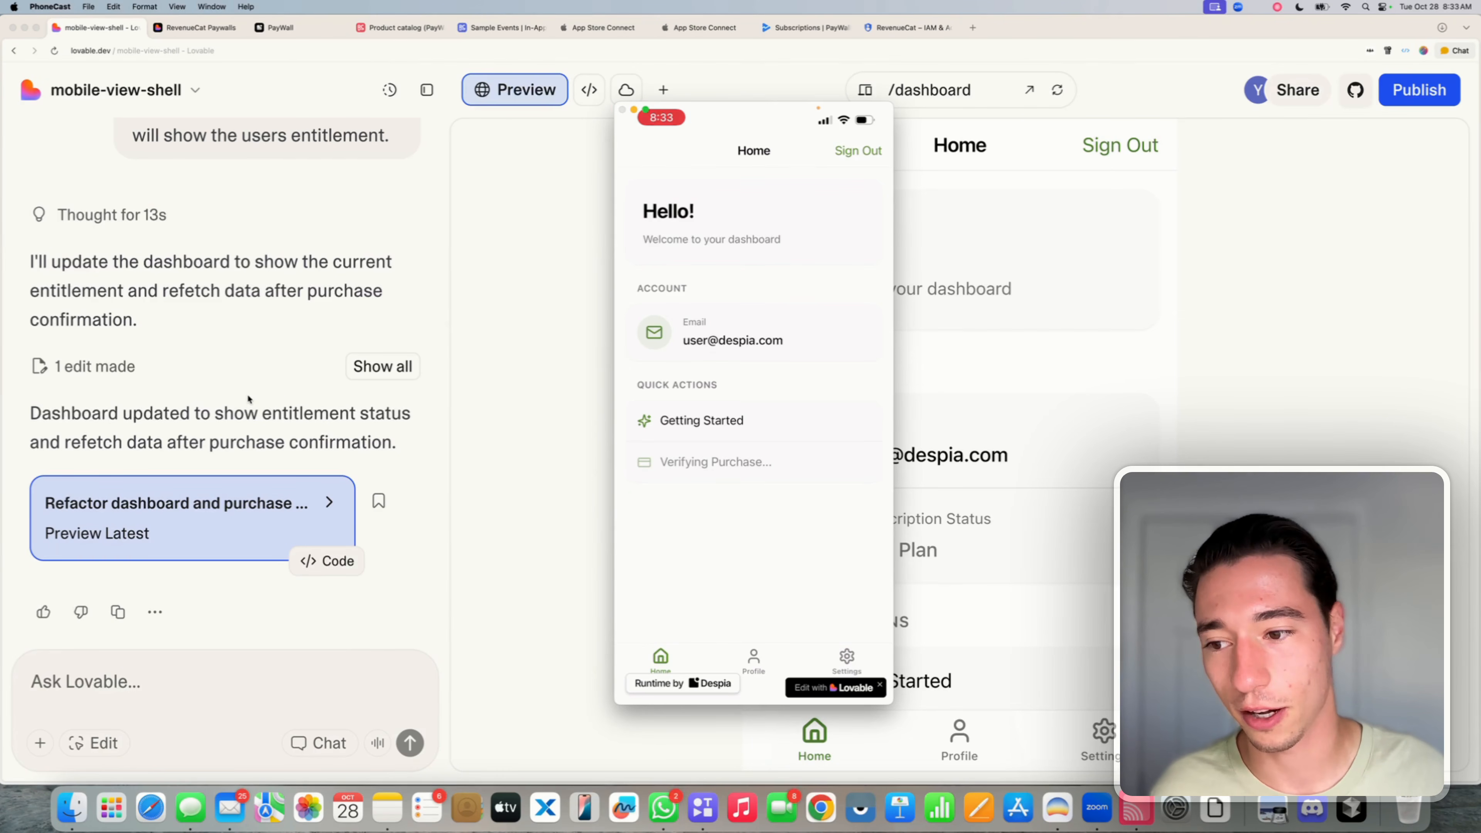
left_click(192, 430)
triple_click(192, 431)
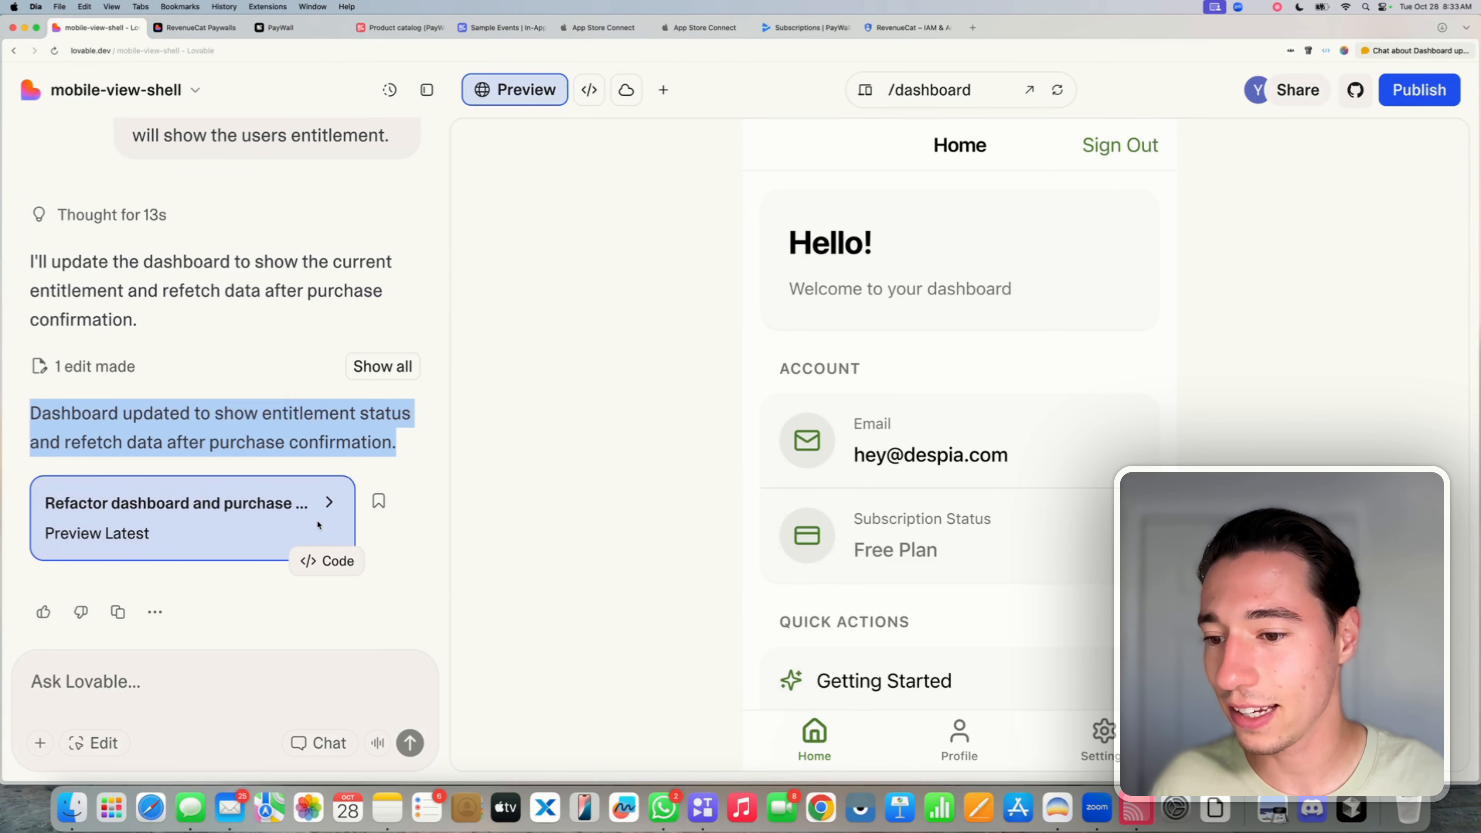
left_click(315, 607)
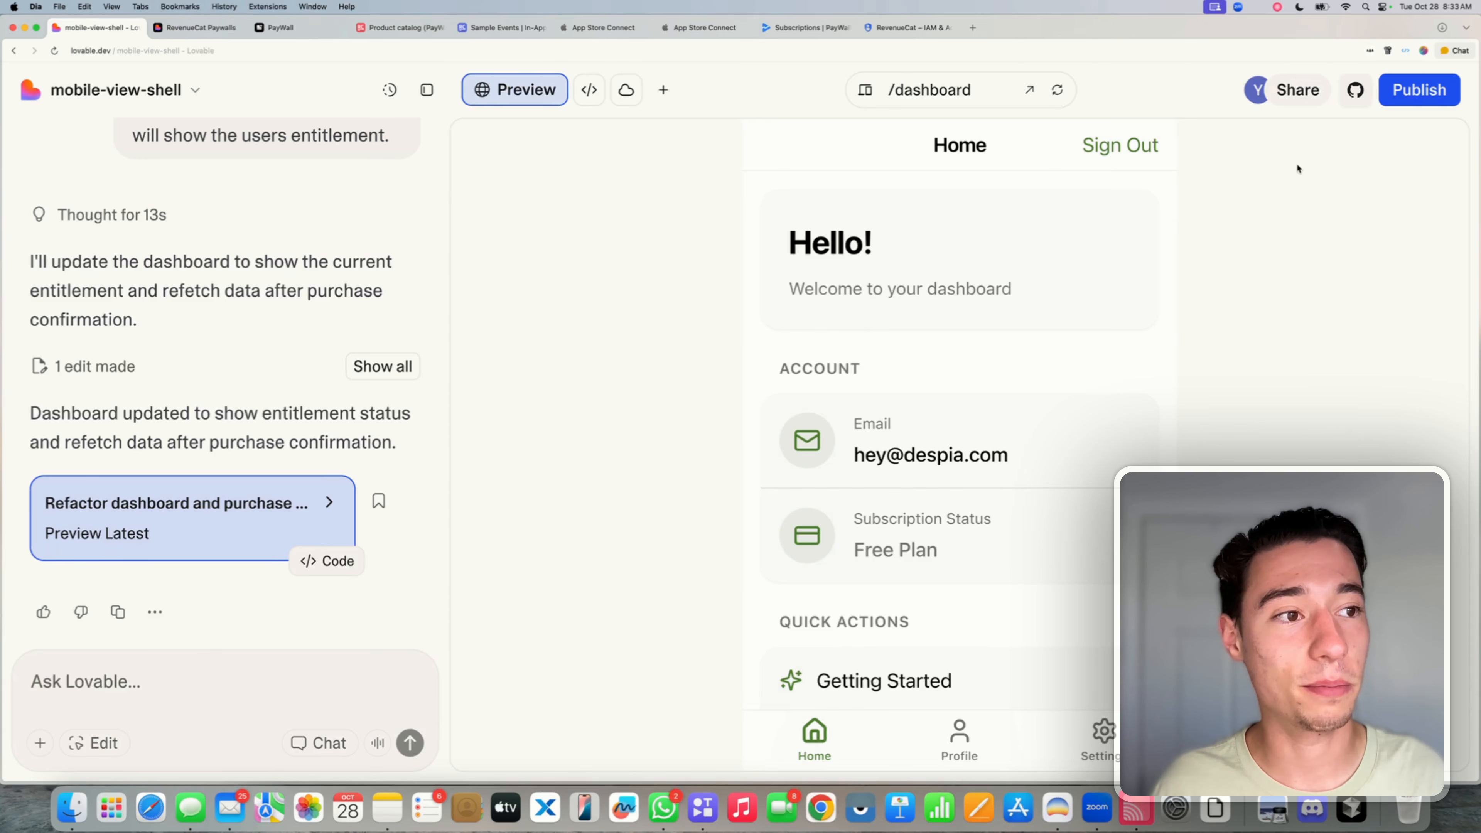
left_click(1430, 89)
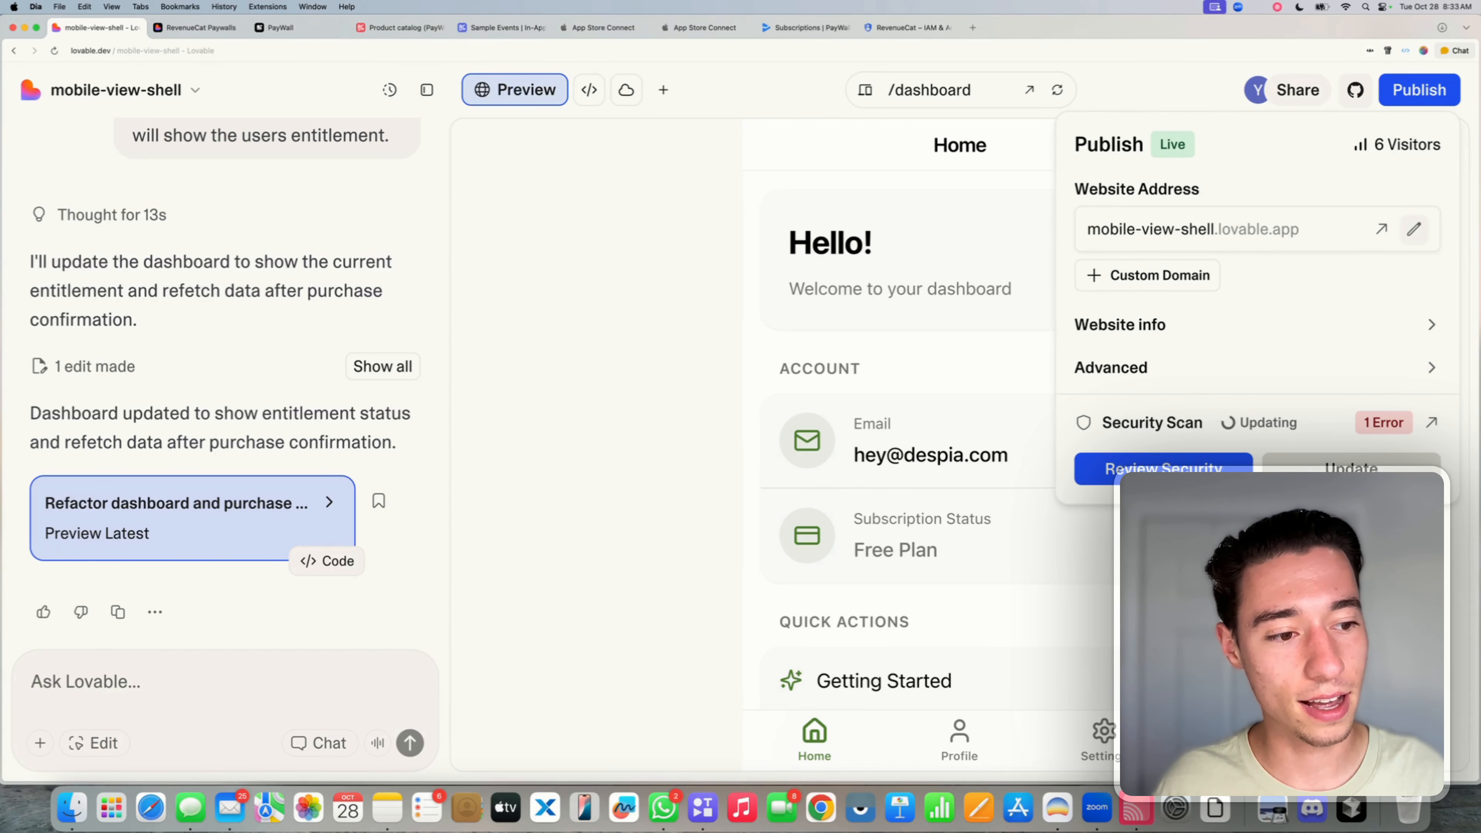
left_click(1352, 467)
left_click(924, 470)
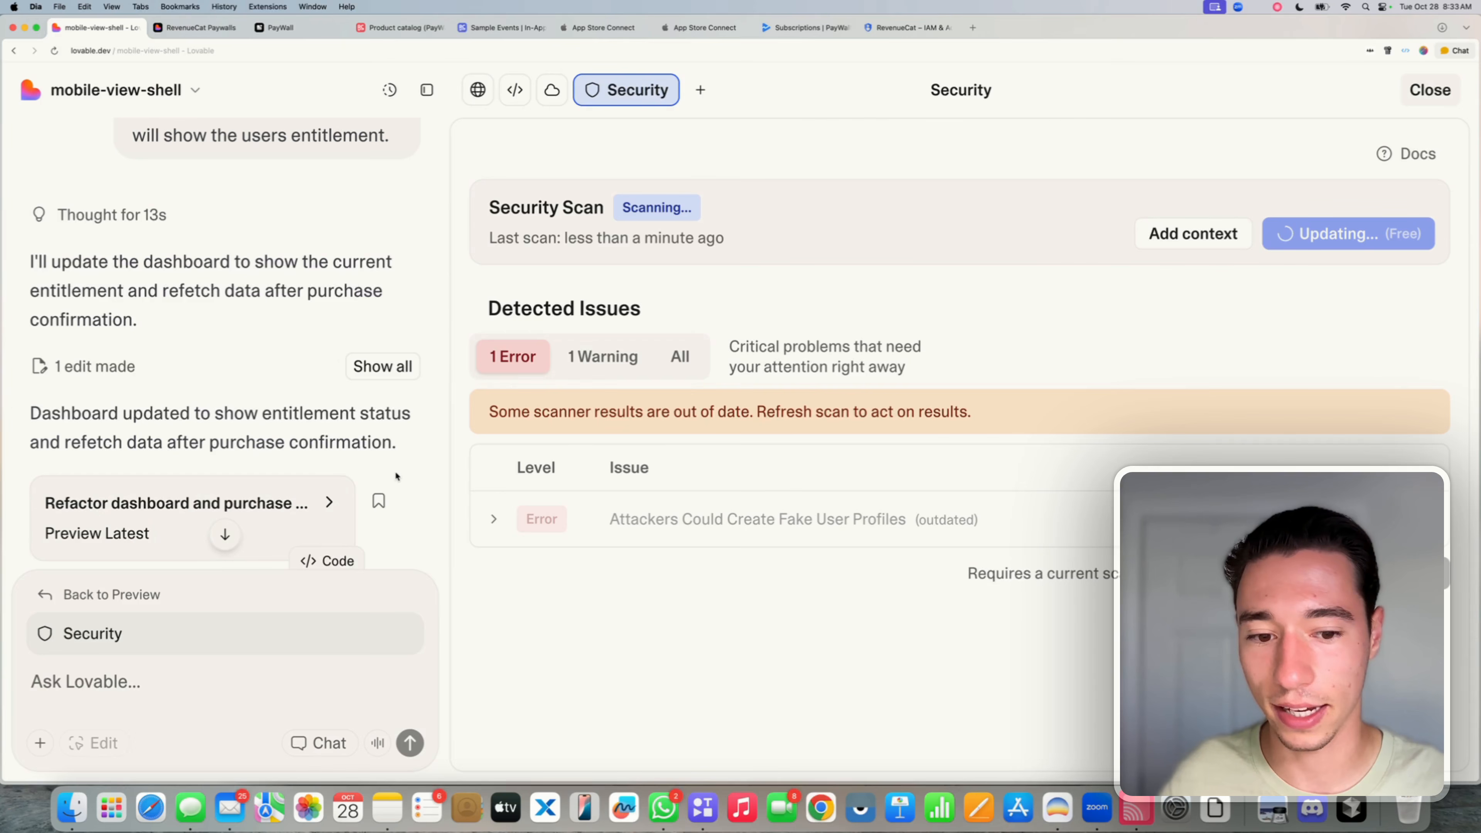
left_click(255, 597)
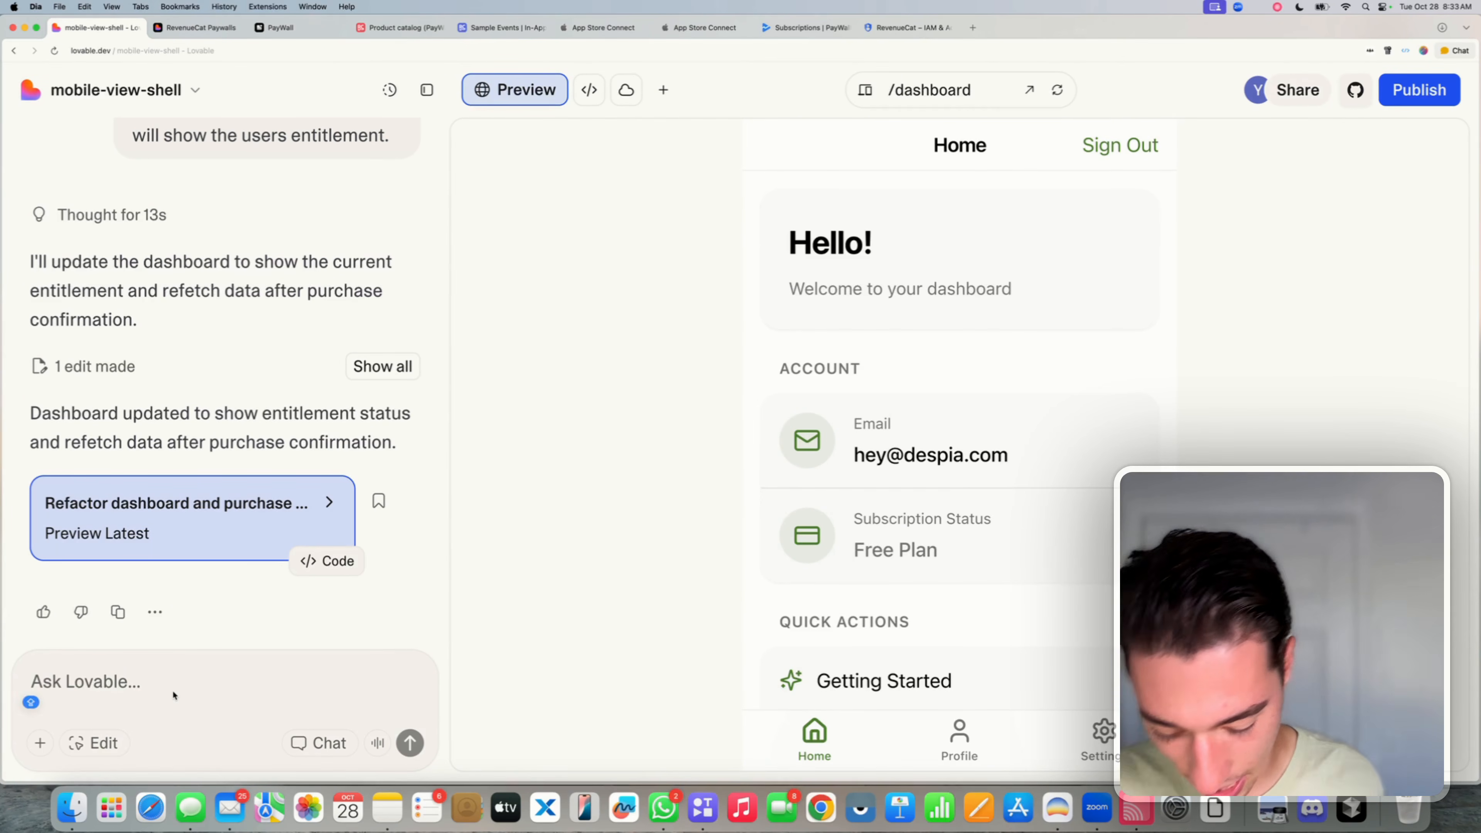
- Send a prompt: purchase verification fails silently, resets the frontend after 3 seconds, polls invisibly
type("When we are ")
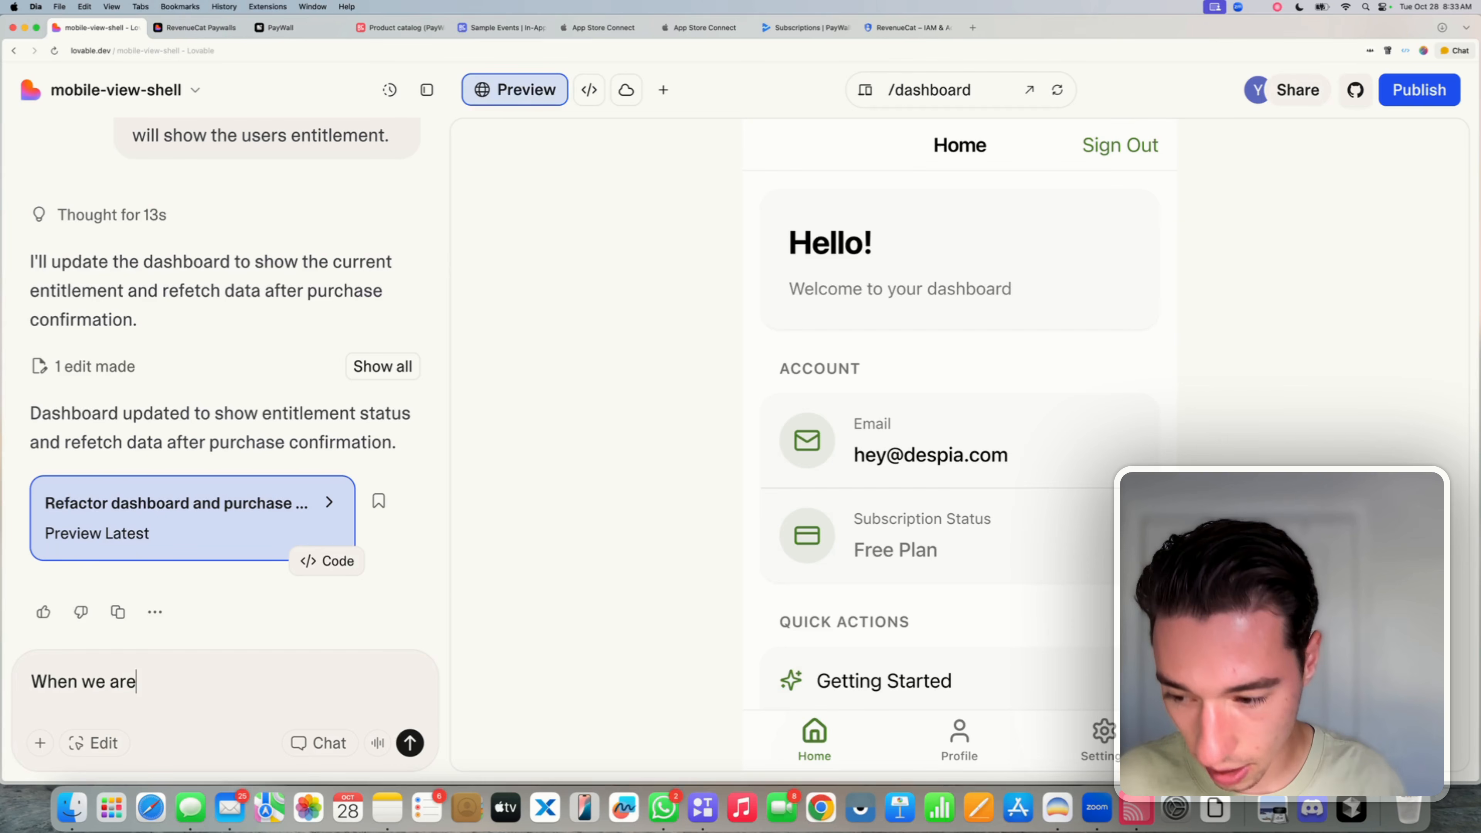
type("validatin")
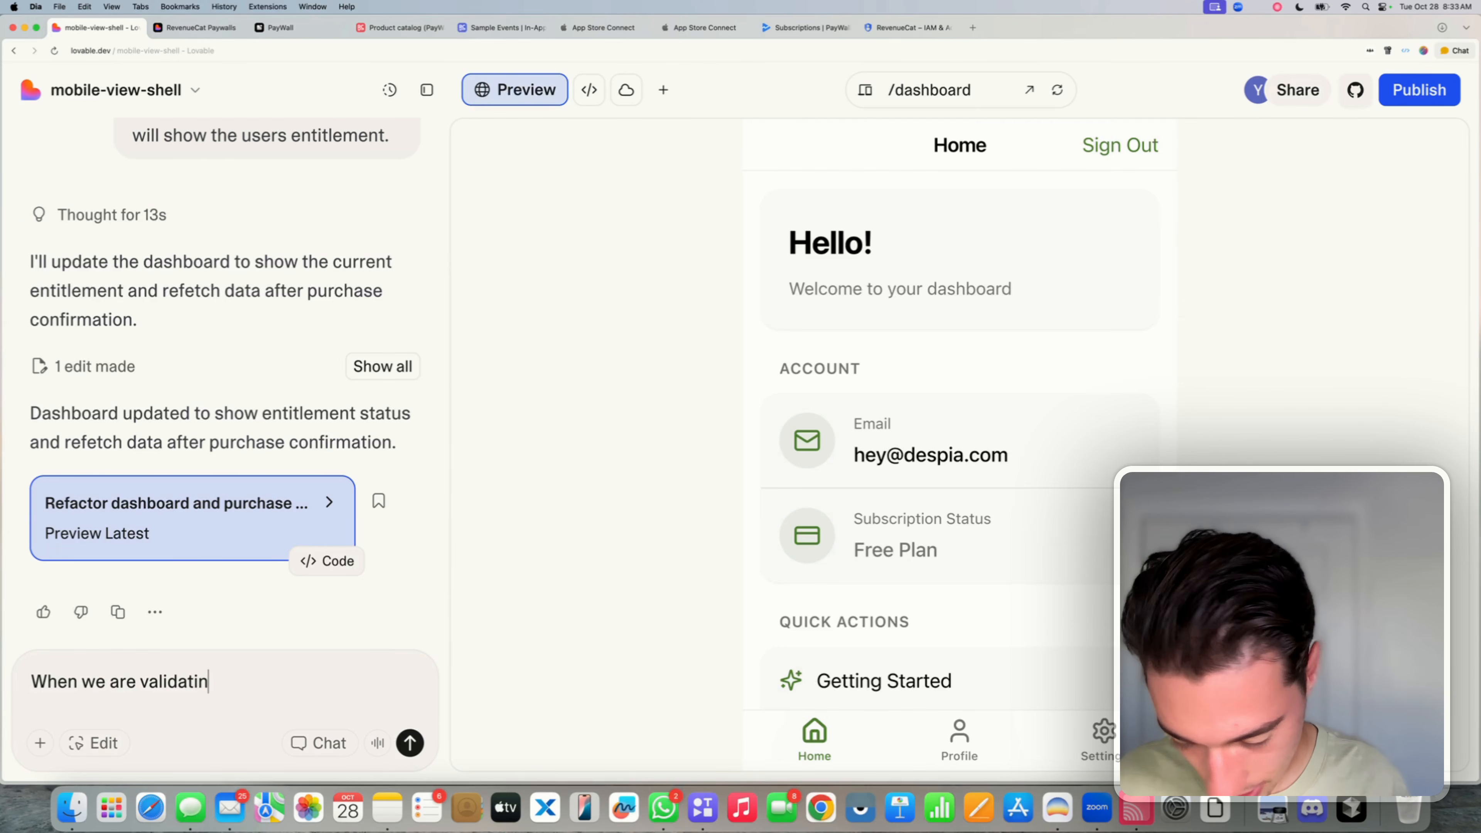
type("g t")
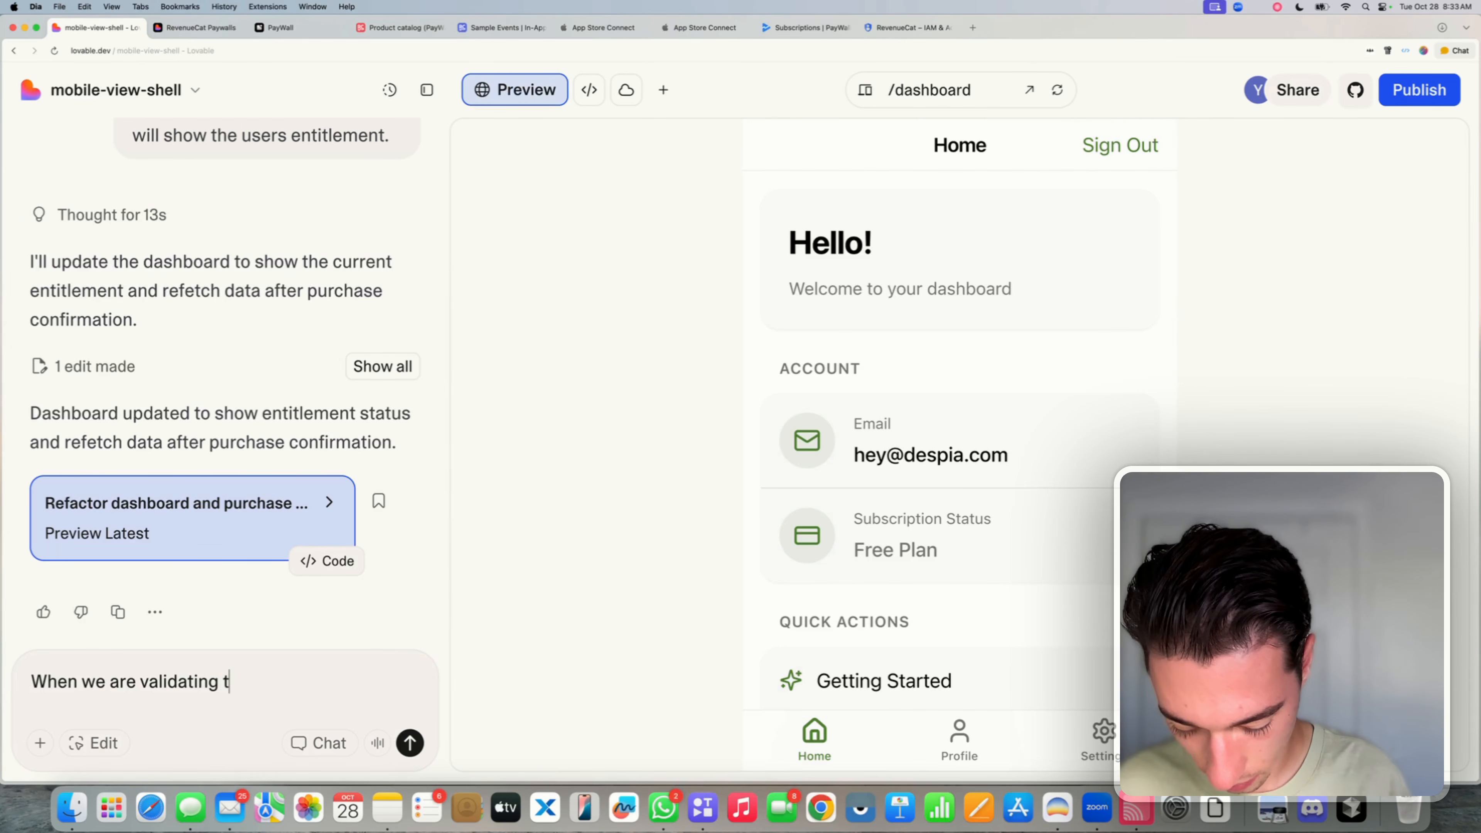
type("he purchase ")
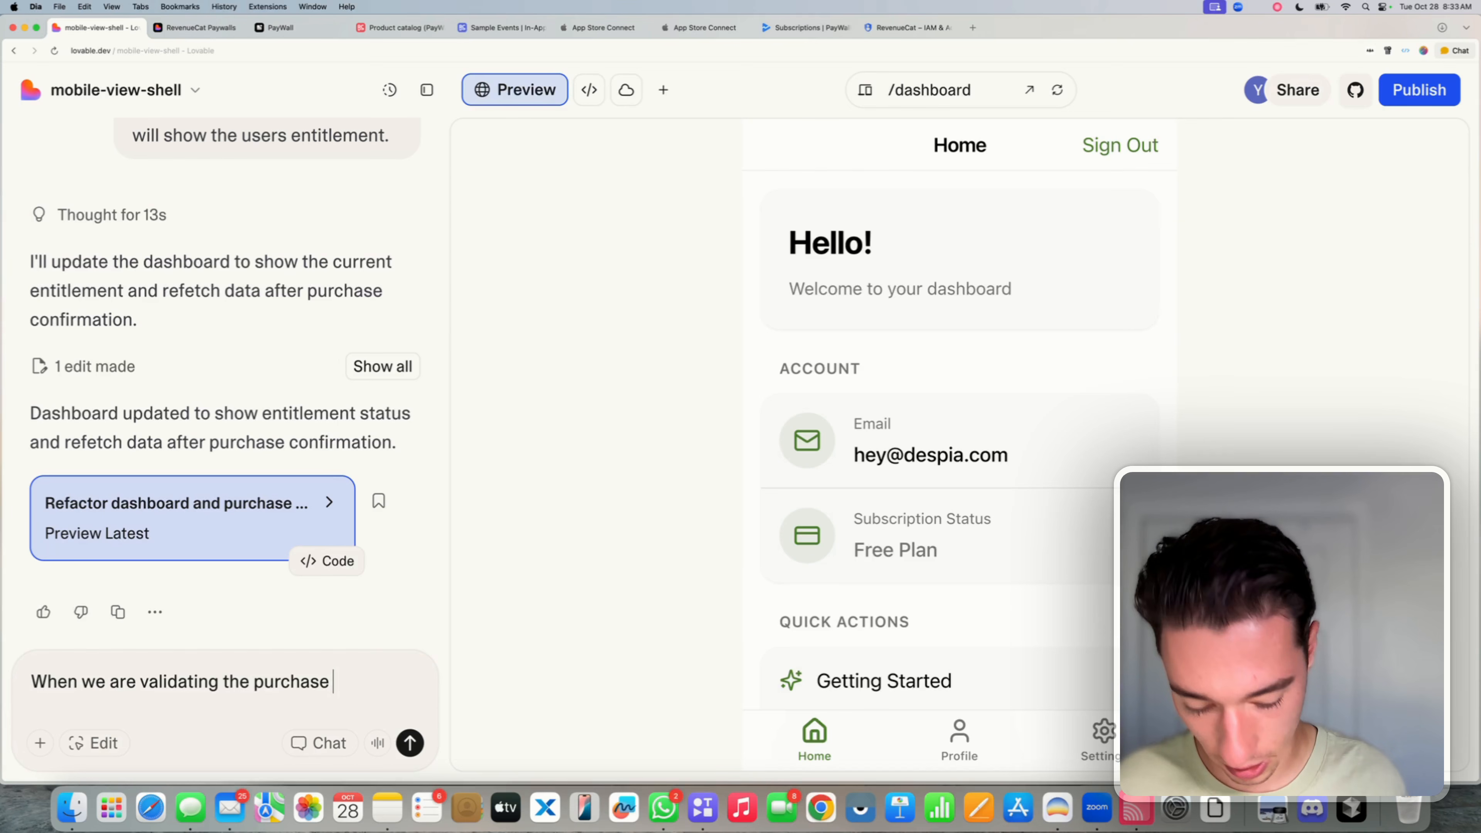
type("- have it s")
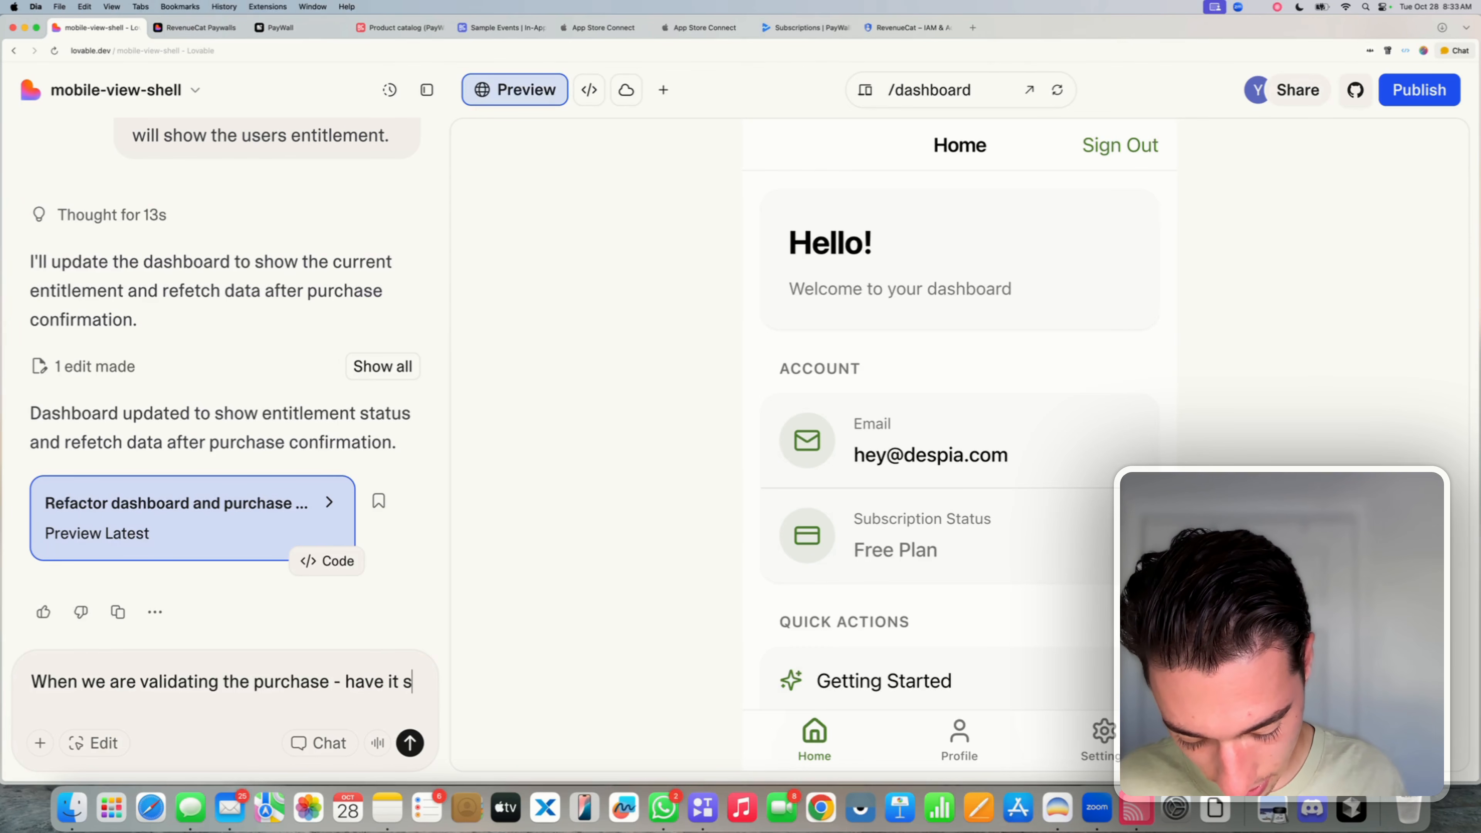
type("ilently fail")
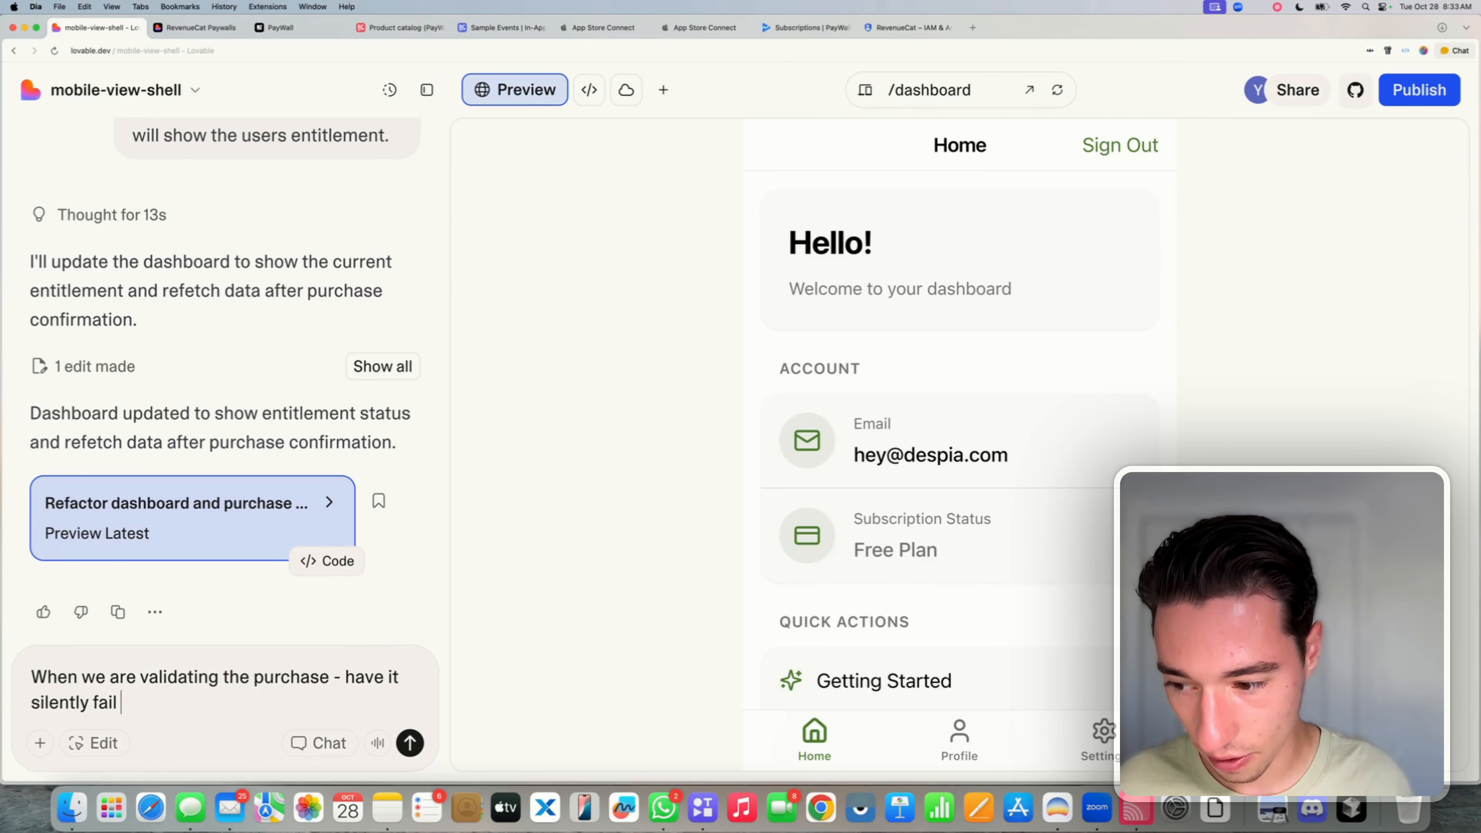
type(" on the fr")
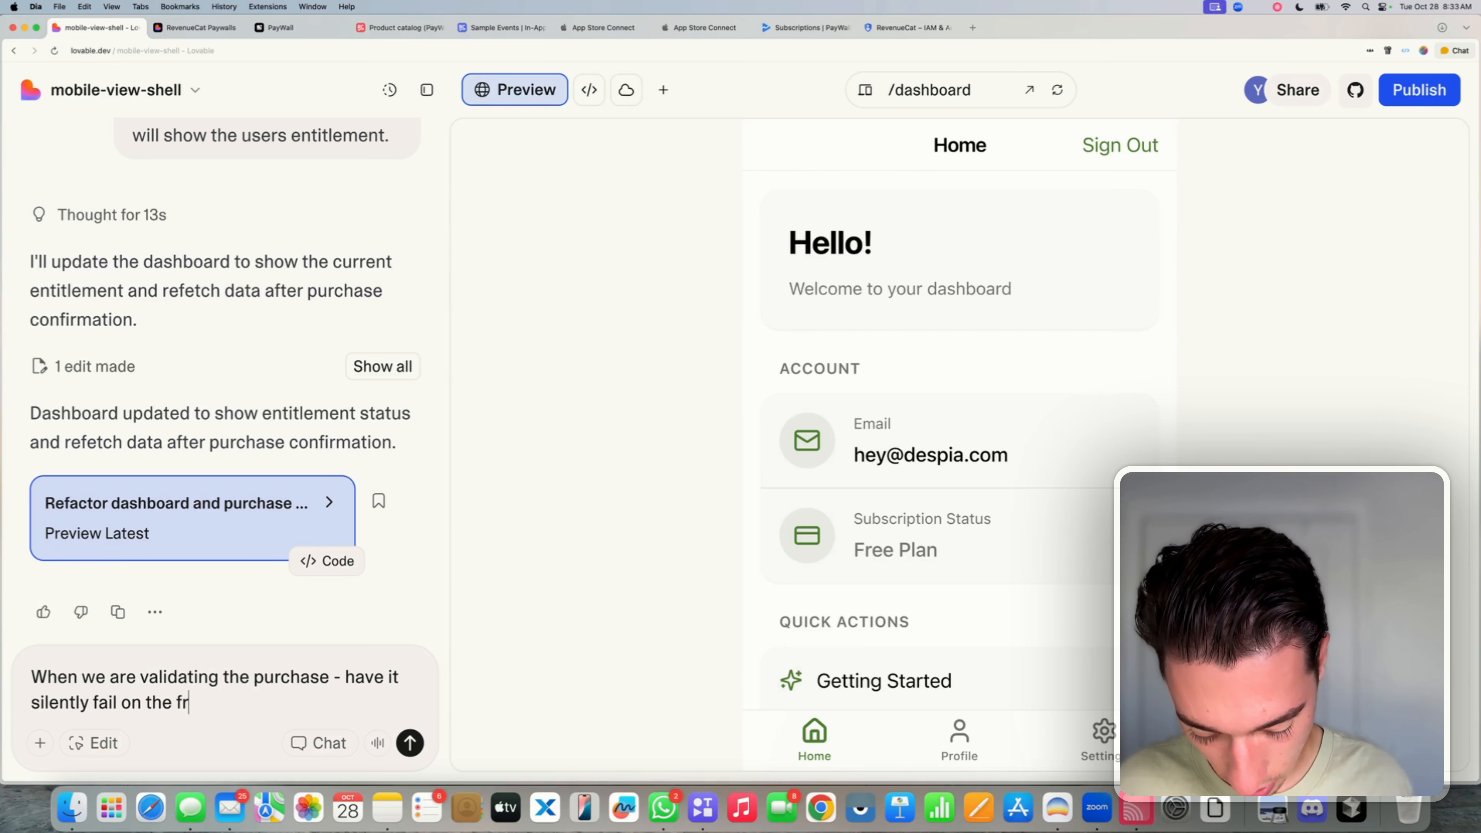
type("ontend ")
type(" si")
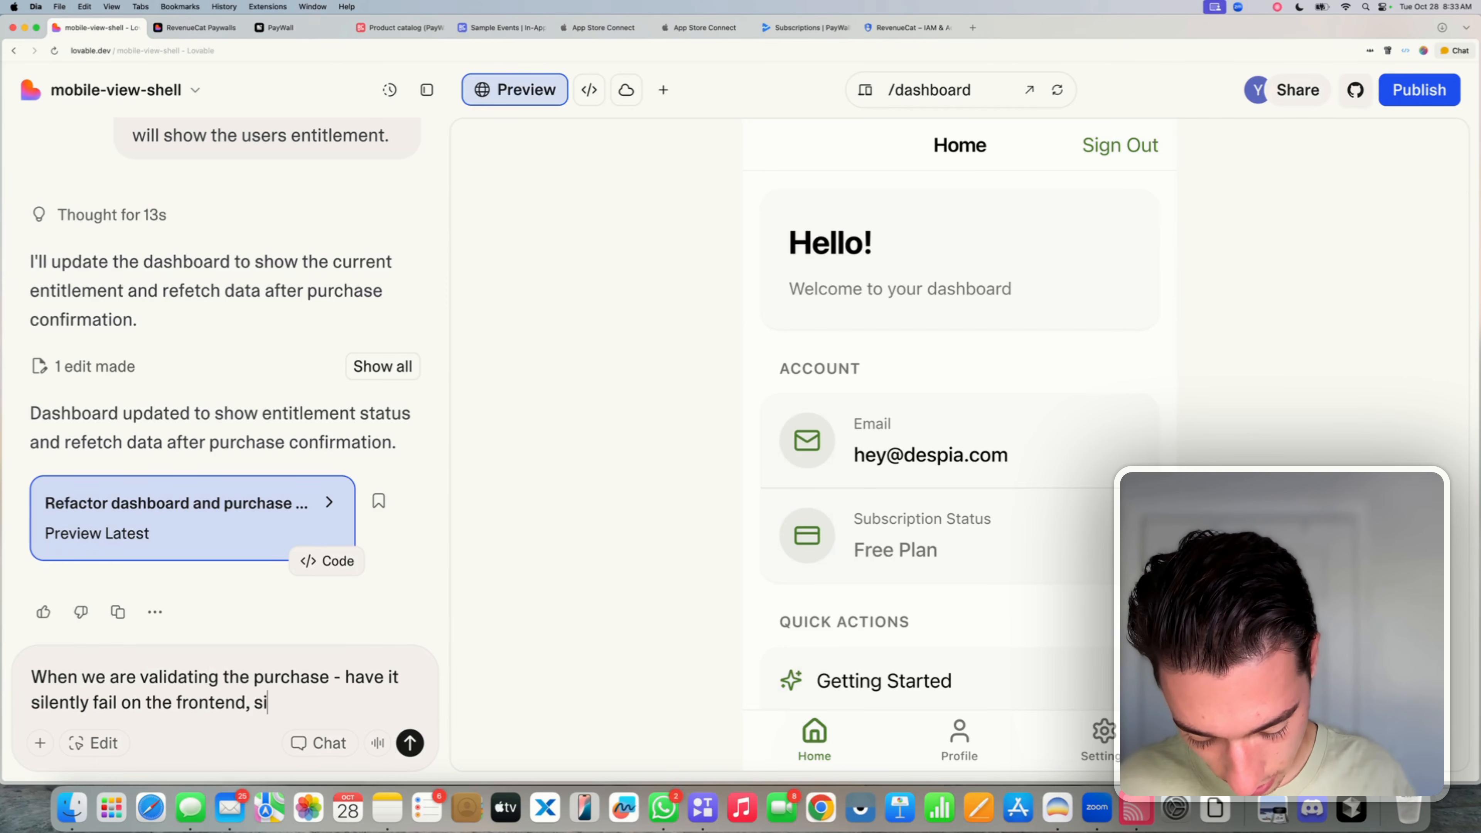
type("nce some use")
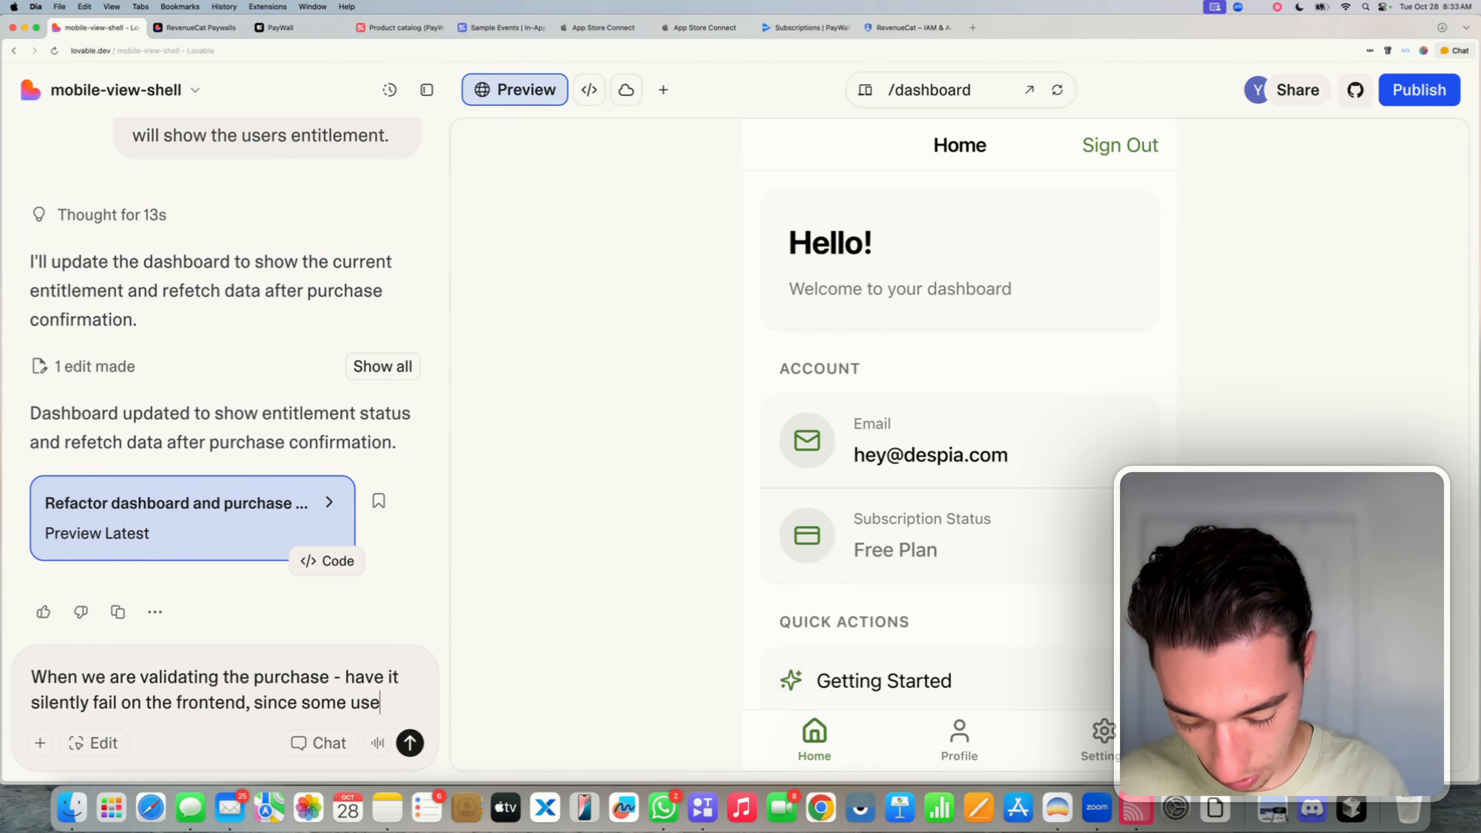
type("rs may open")
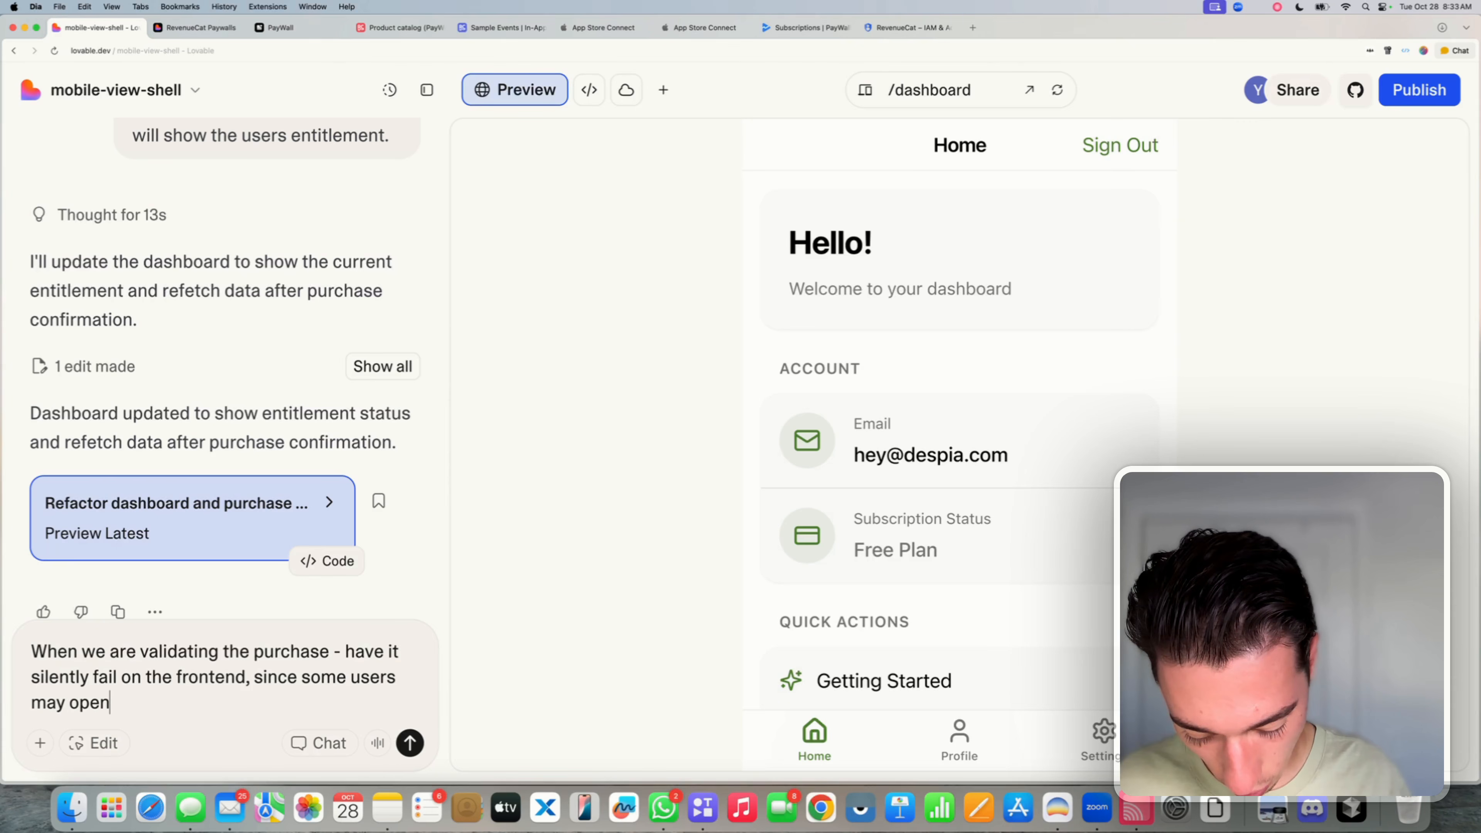
type(" the paywall")
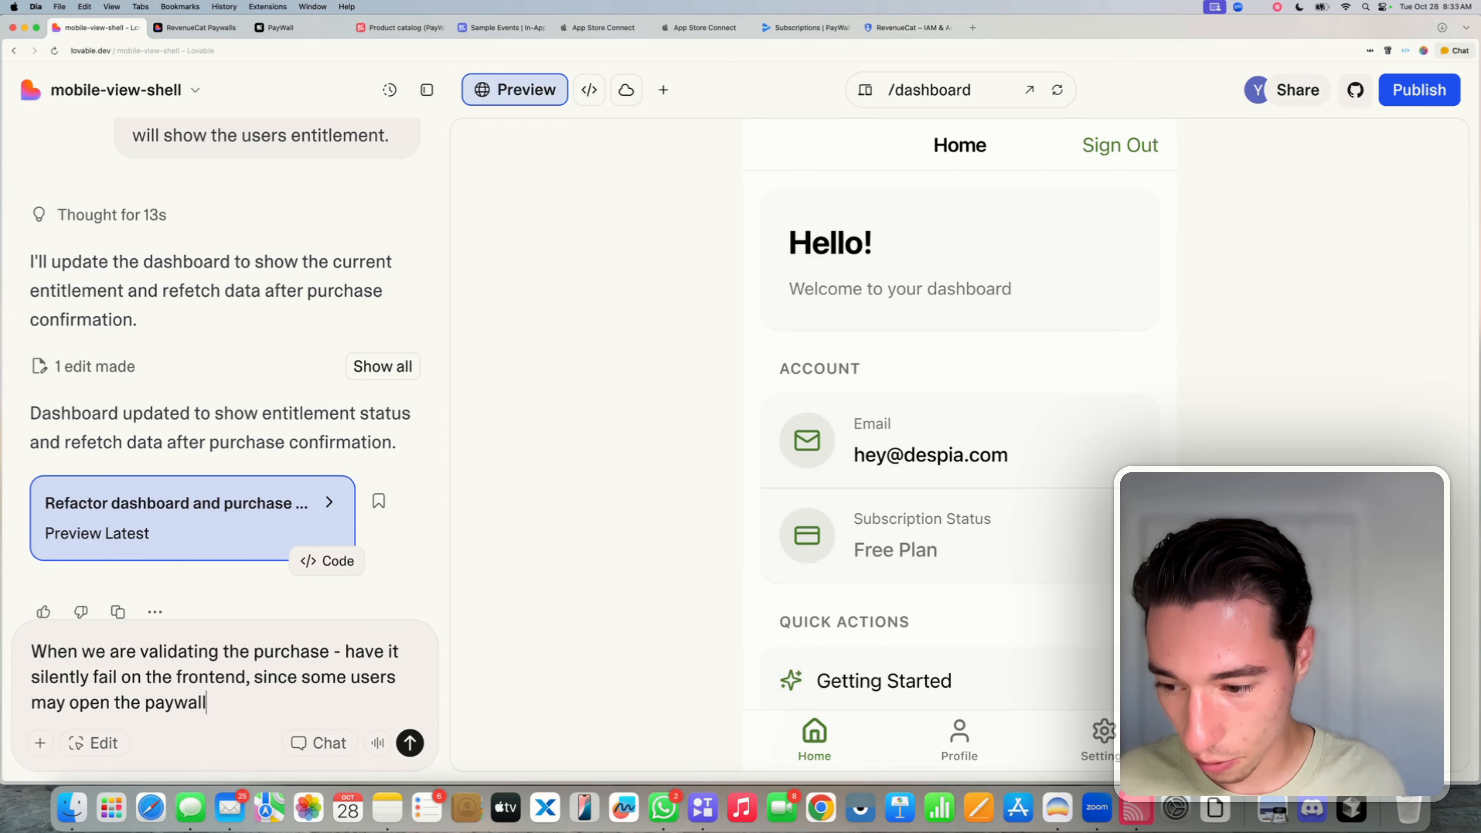
type(" and nevr pay")
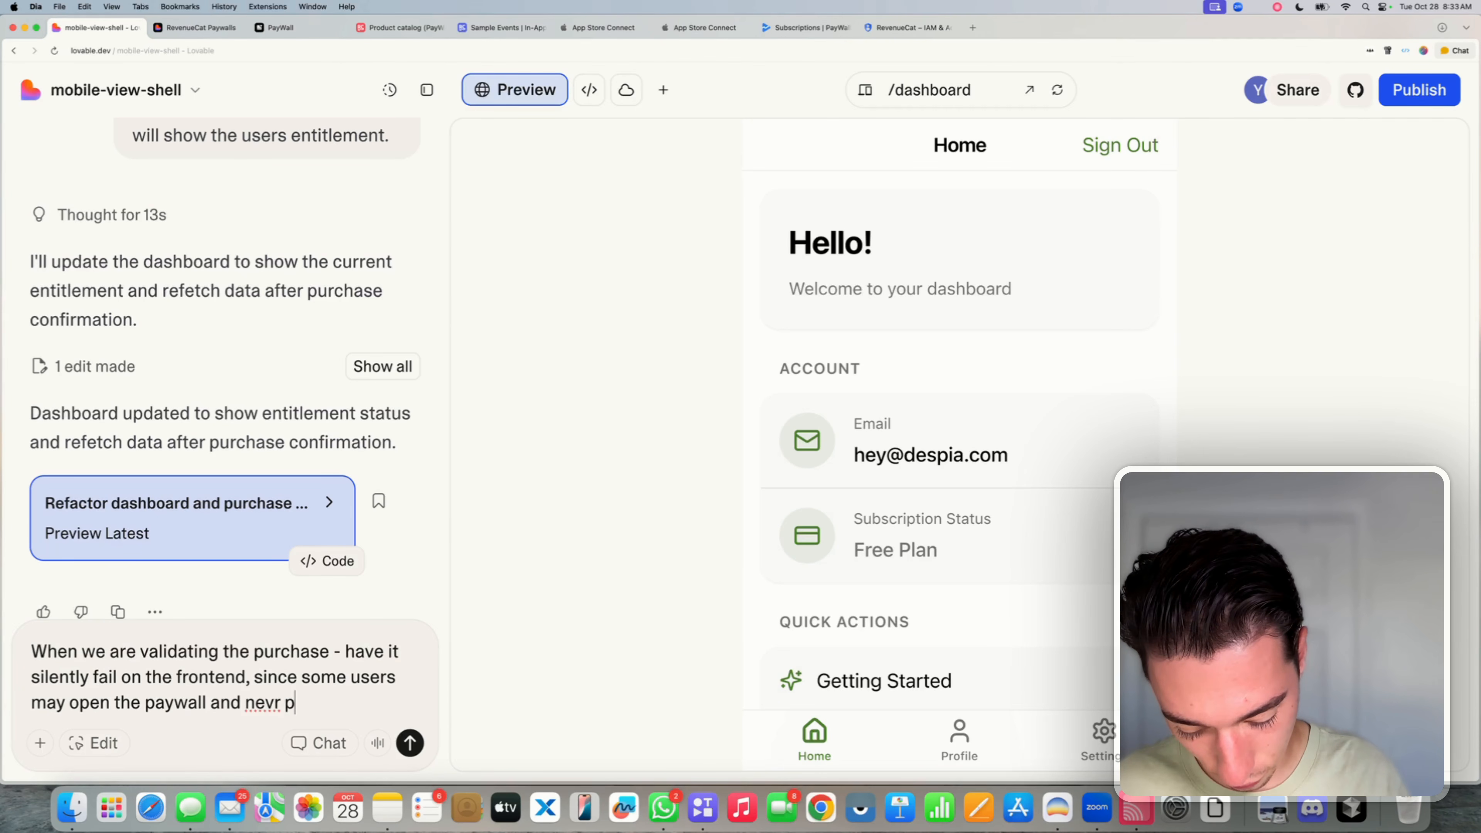
key("BackSpace")
key("BackSpace")
key("BackSpace")
key("BackSpace")
key("BackSpace")
key("BackSpace")
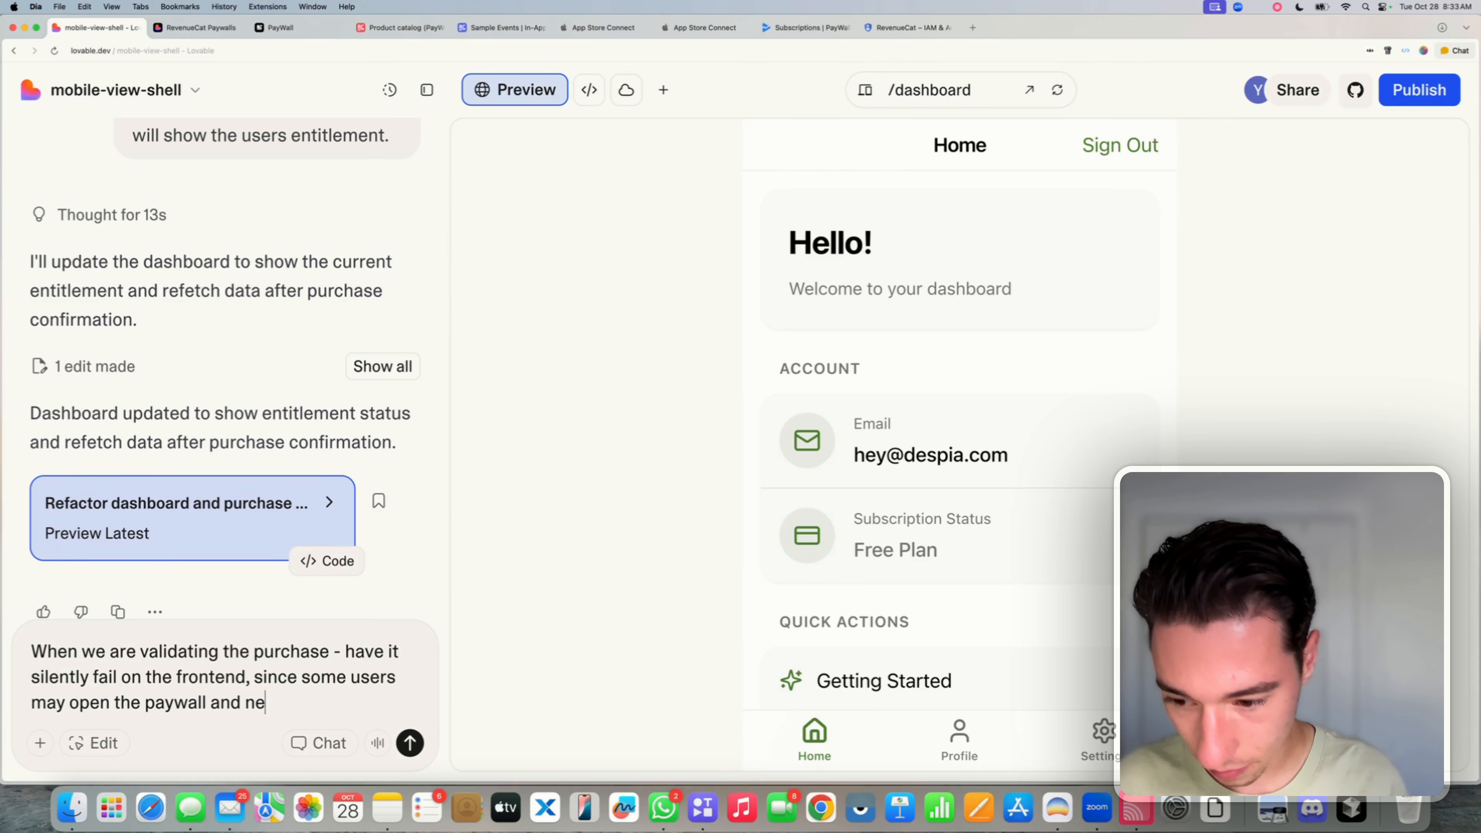
type("ver apy")
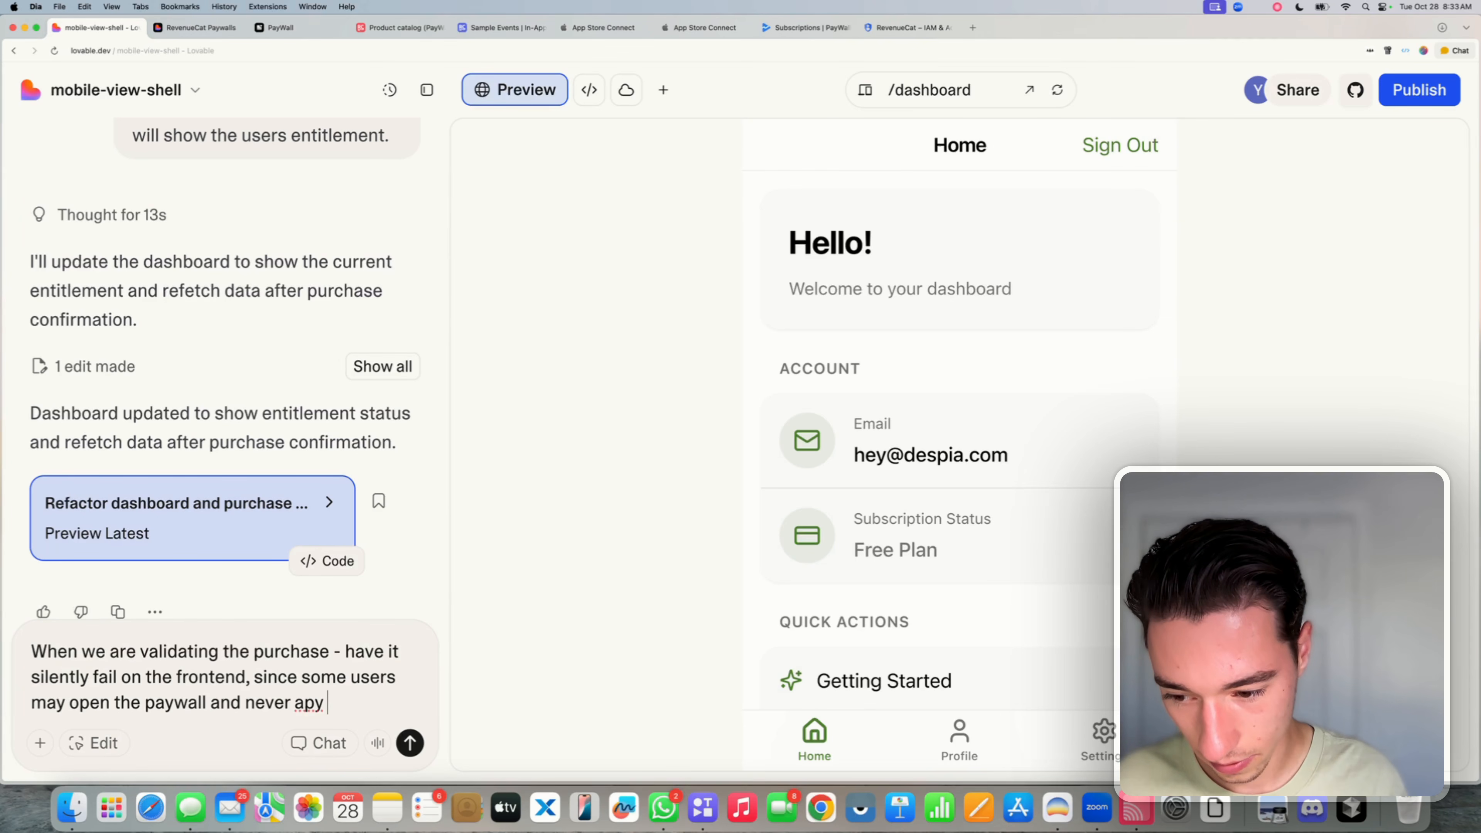
key("BackSpace")
key("BackSpace")
key("BackSpace")
type("pay, ")
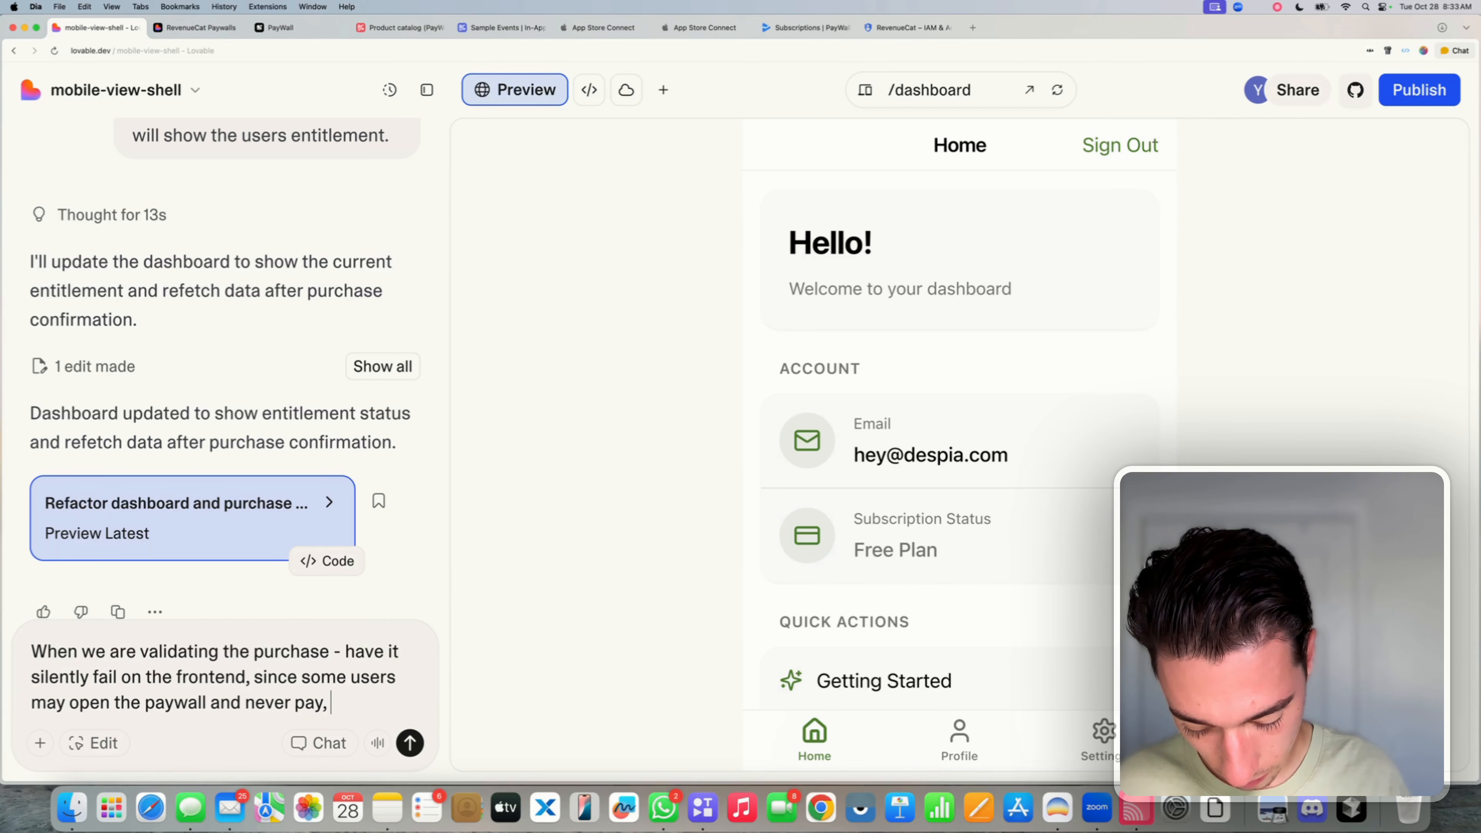
type("there should not ")
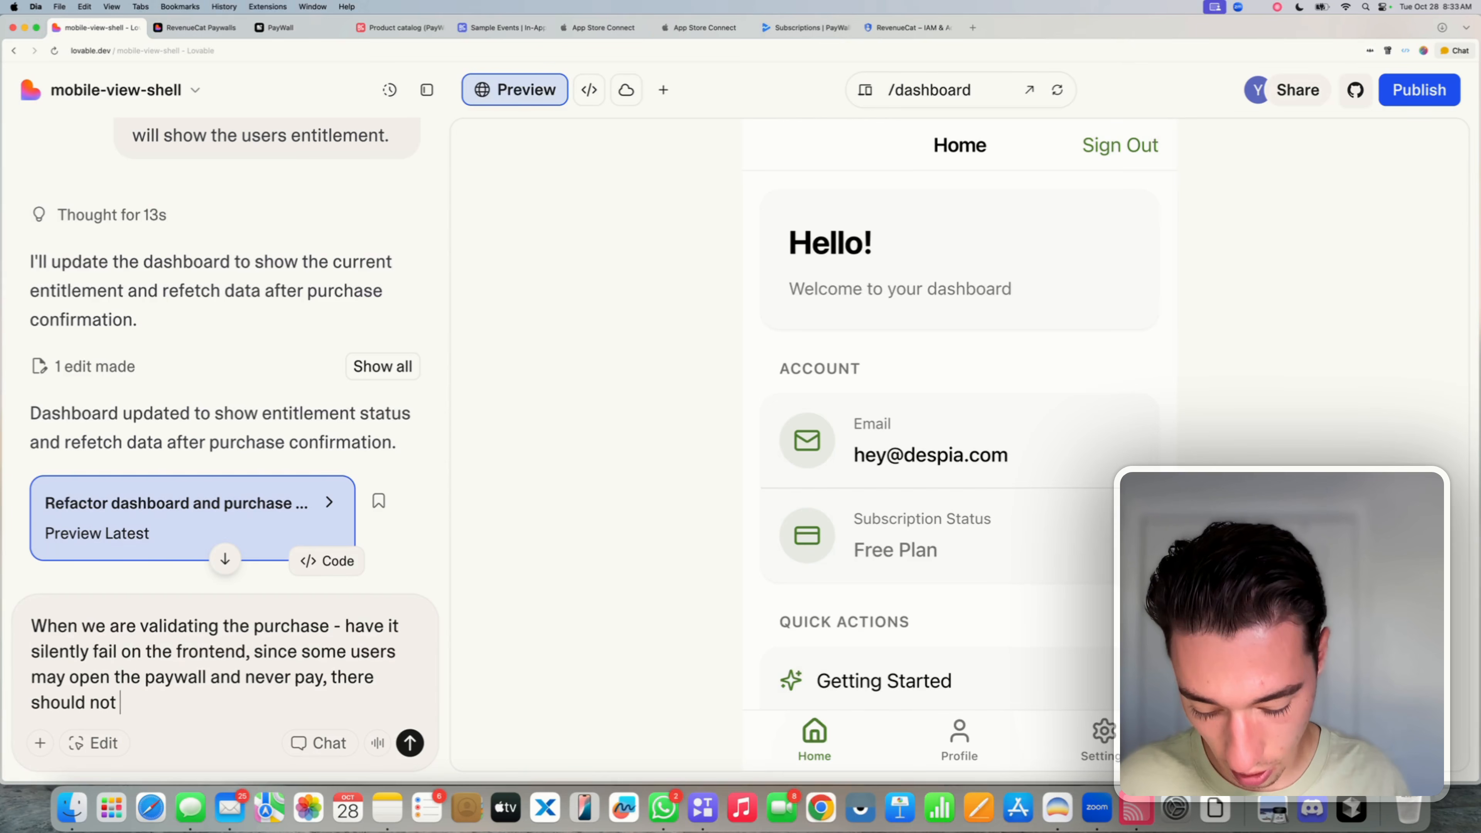
type("be a fixed ")
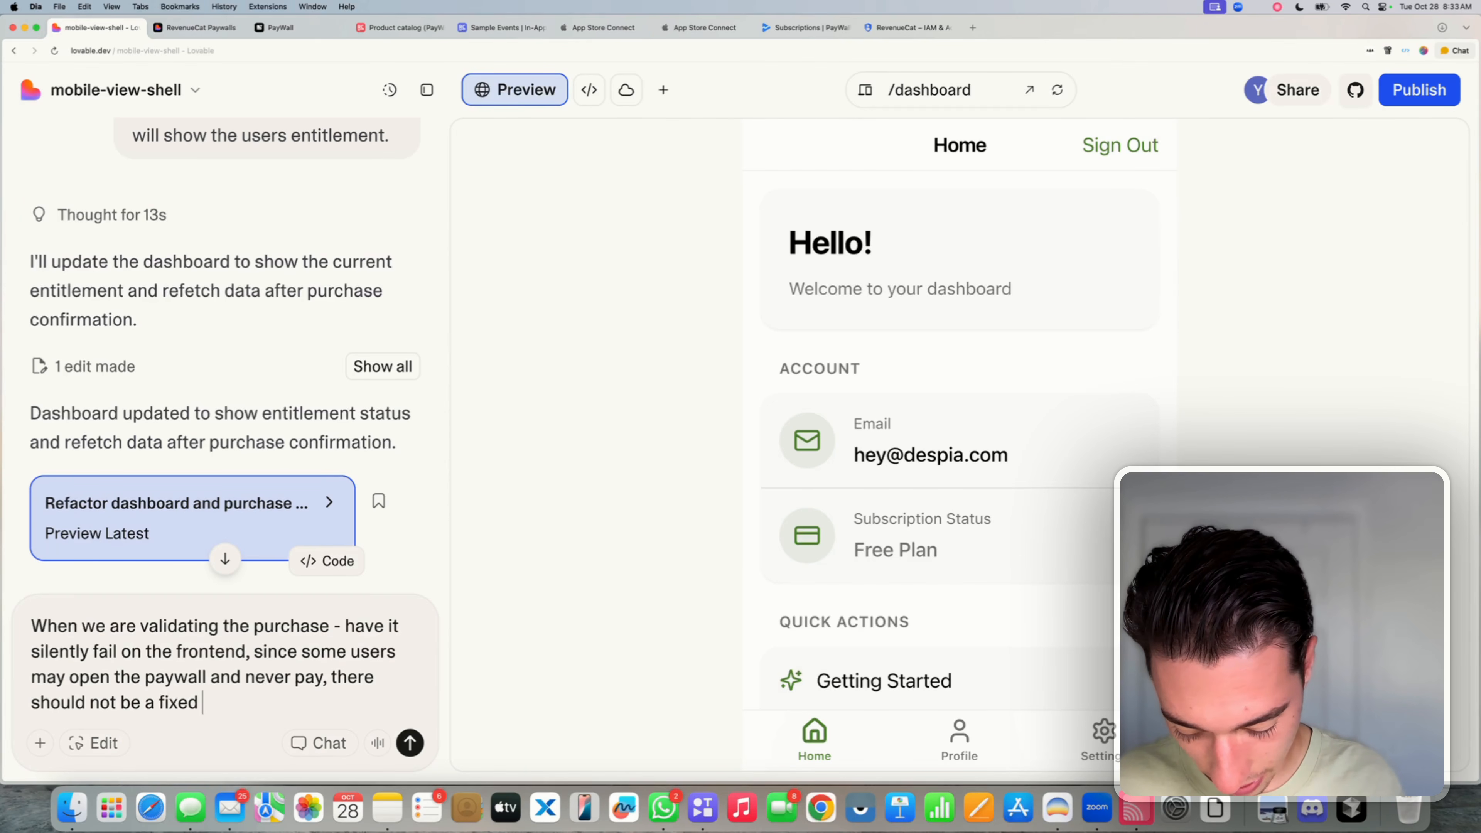
type("state after opeing")
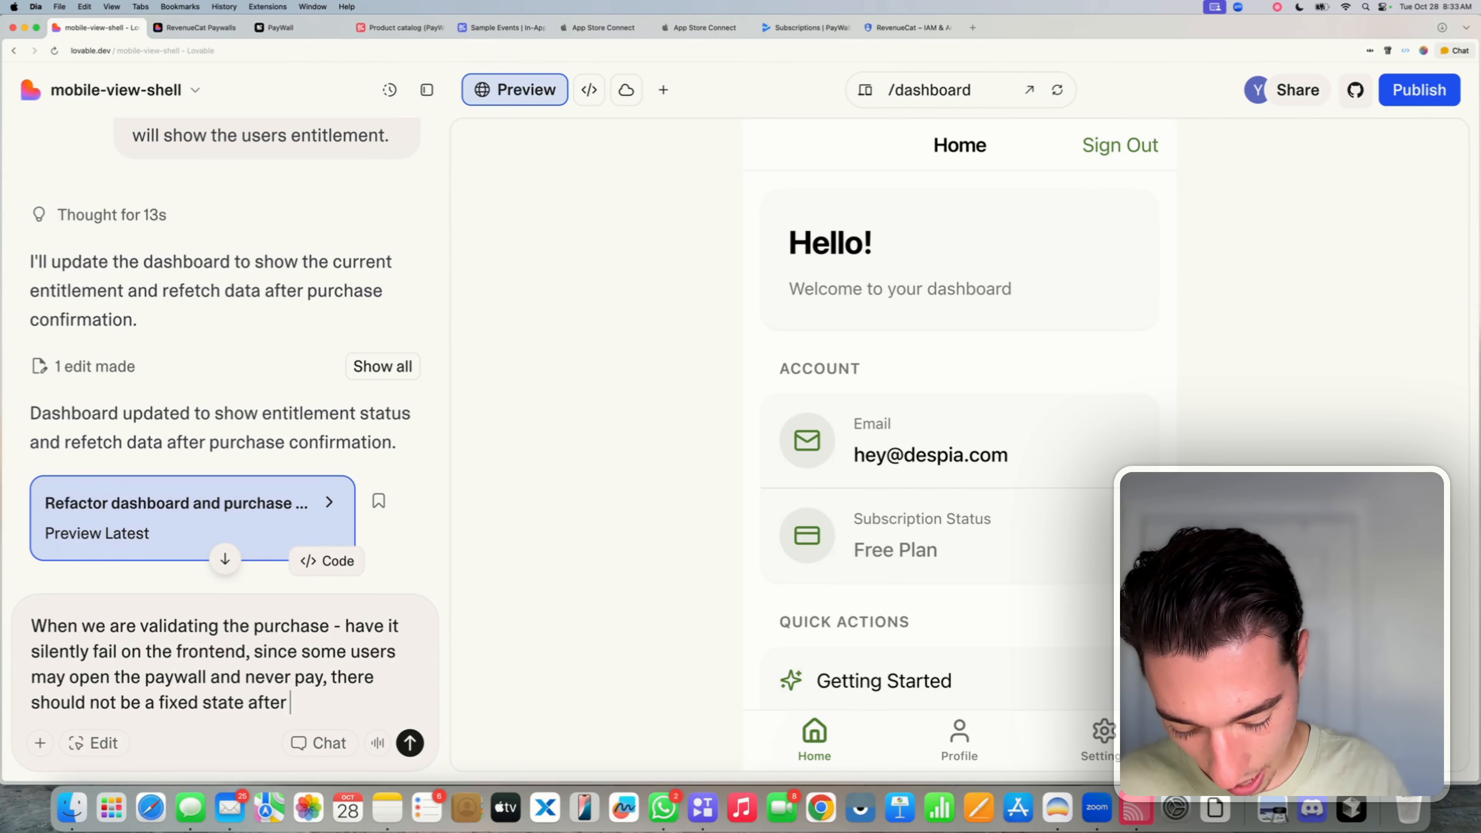
key("BackSpace")
key("BackSpace")
key("BackSpace")
key("BackSpace")
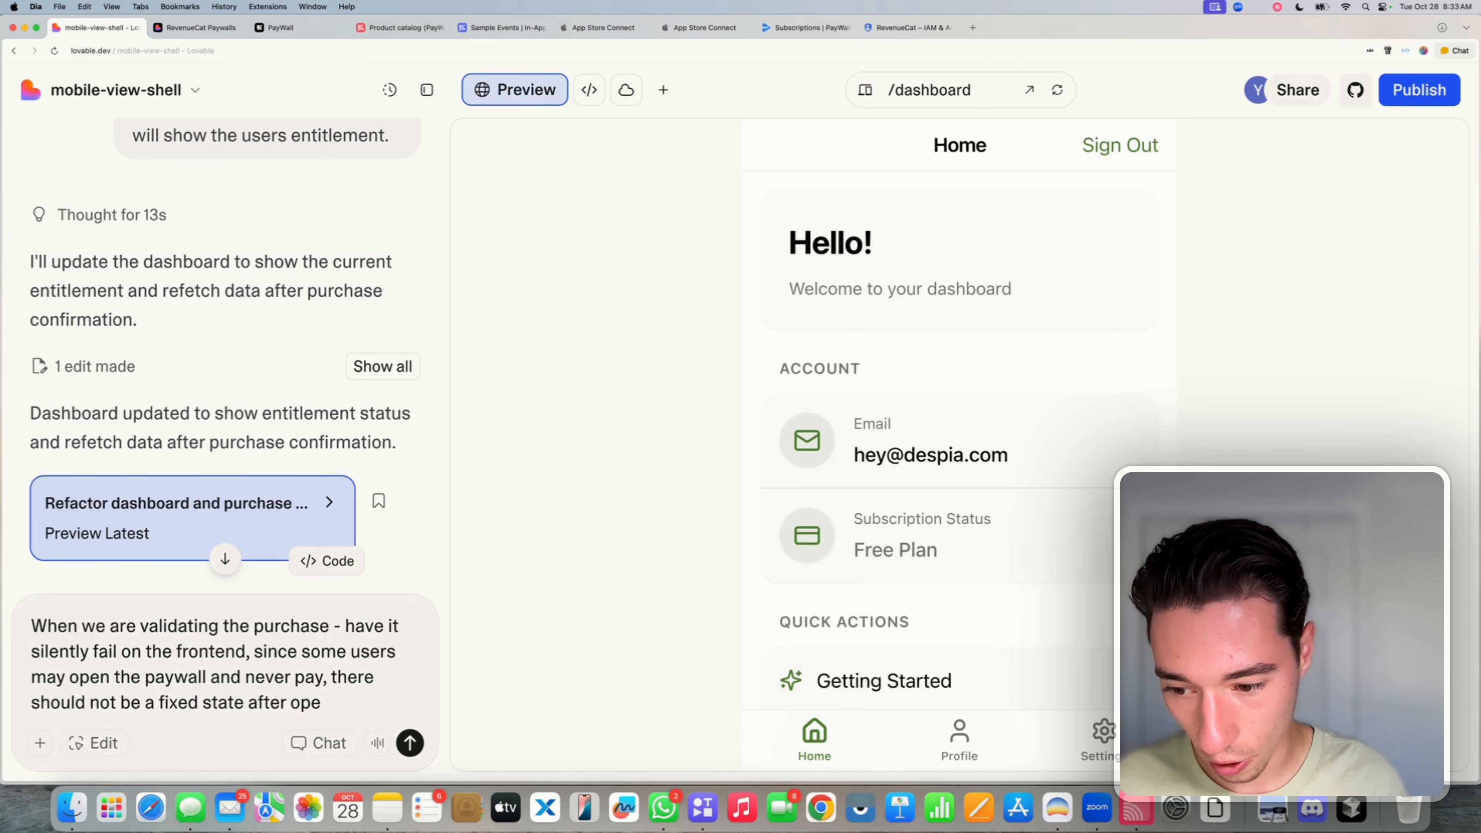
type("ning the pa")
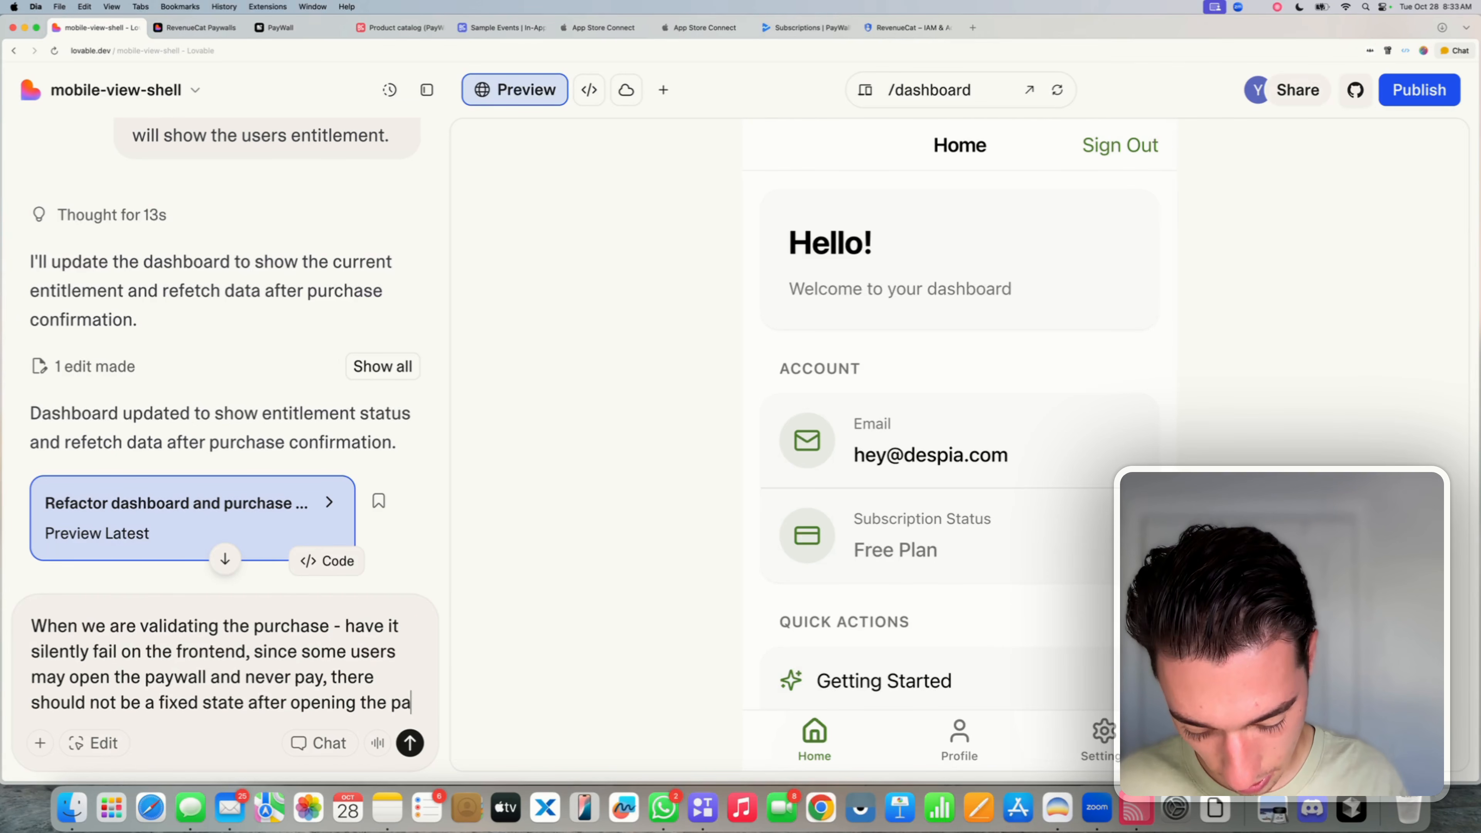
type("ywall t")
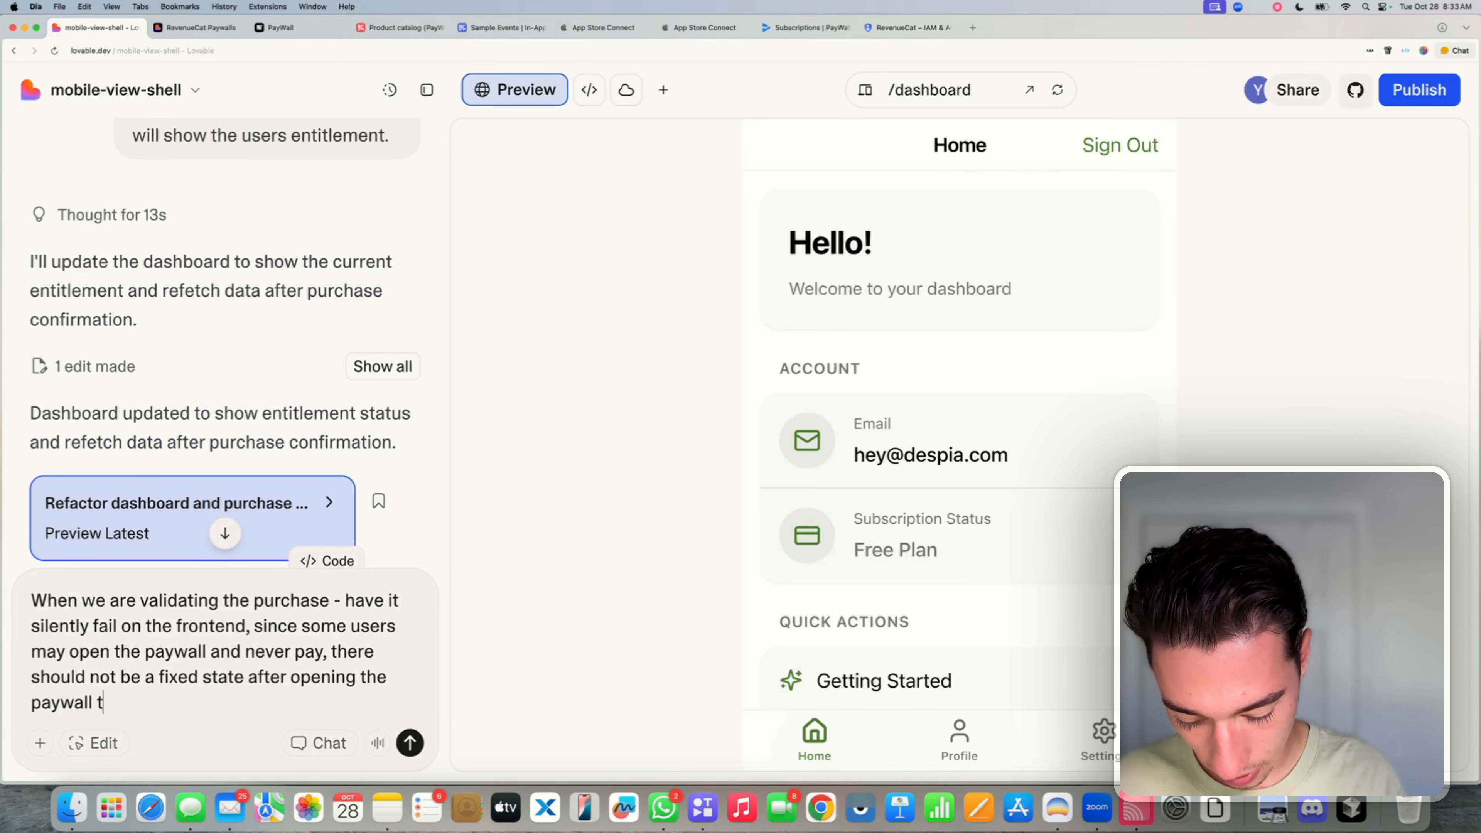
type("hat ")
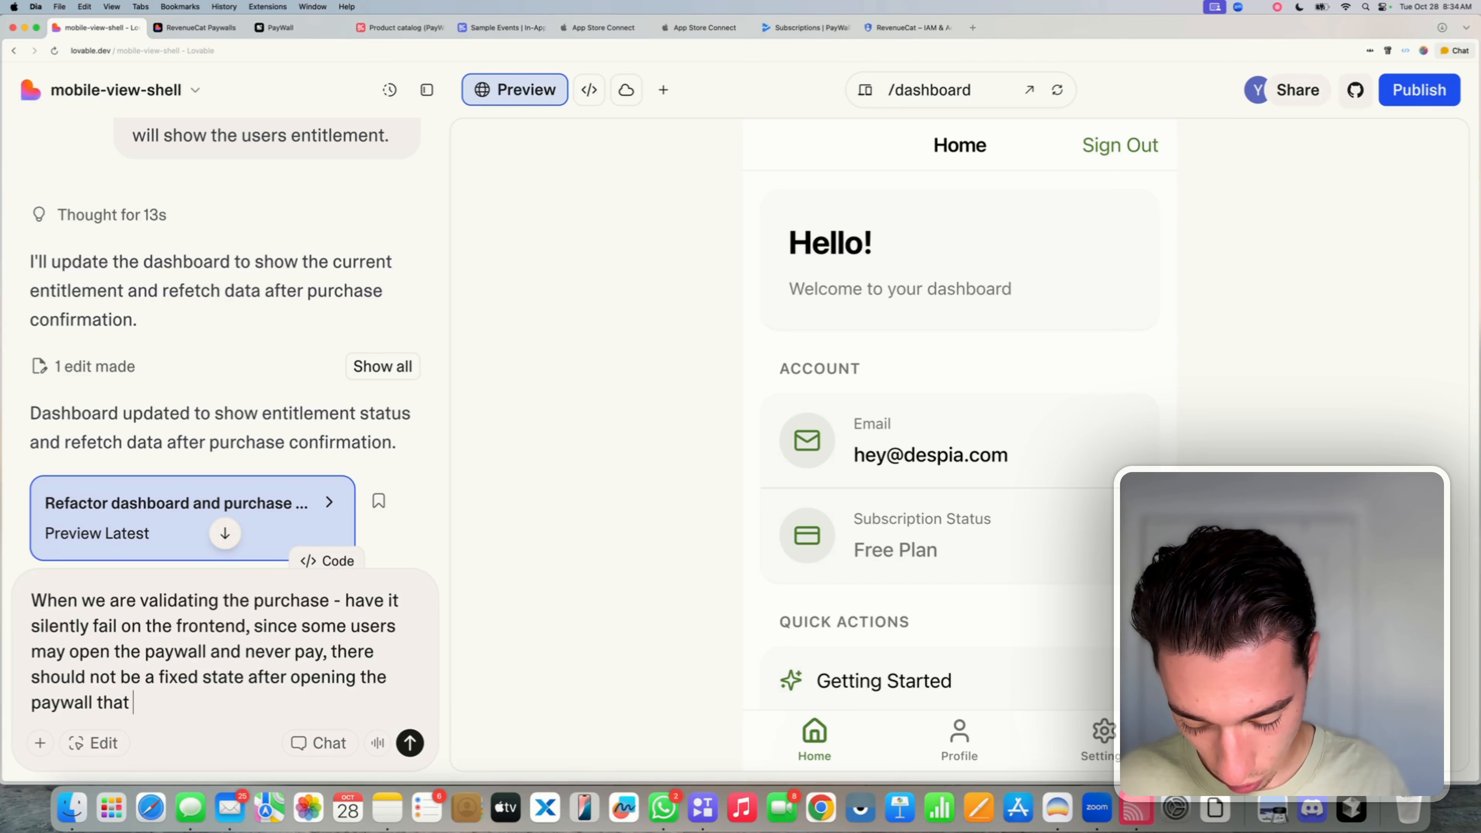
type("shows that it")
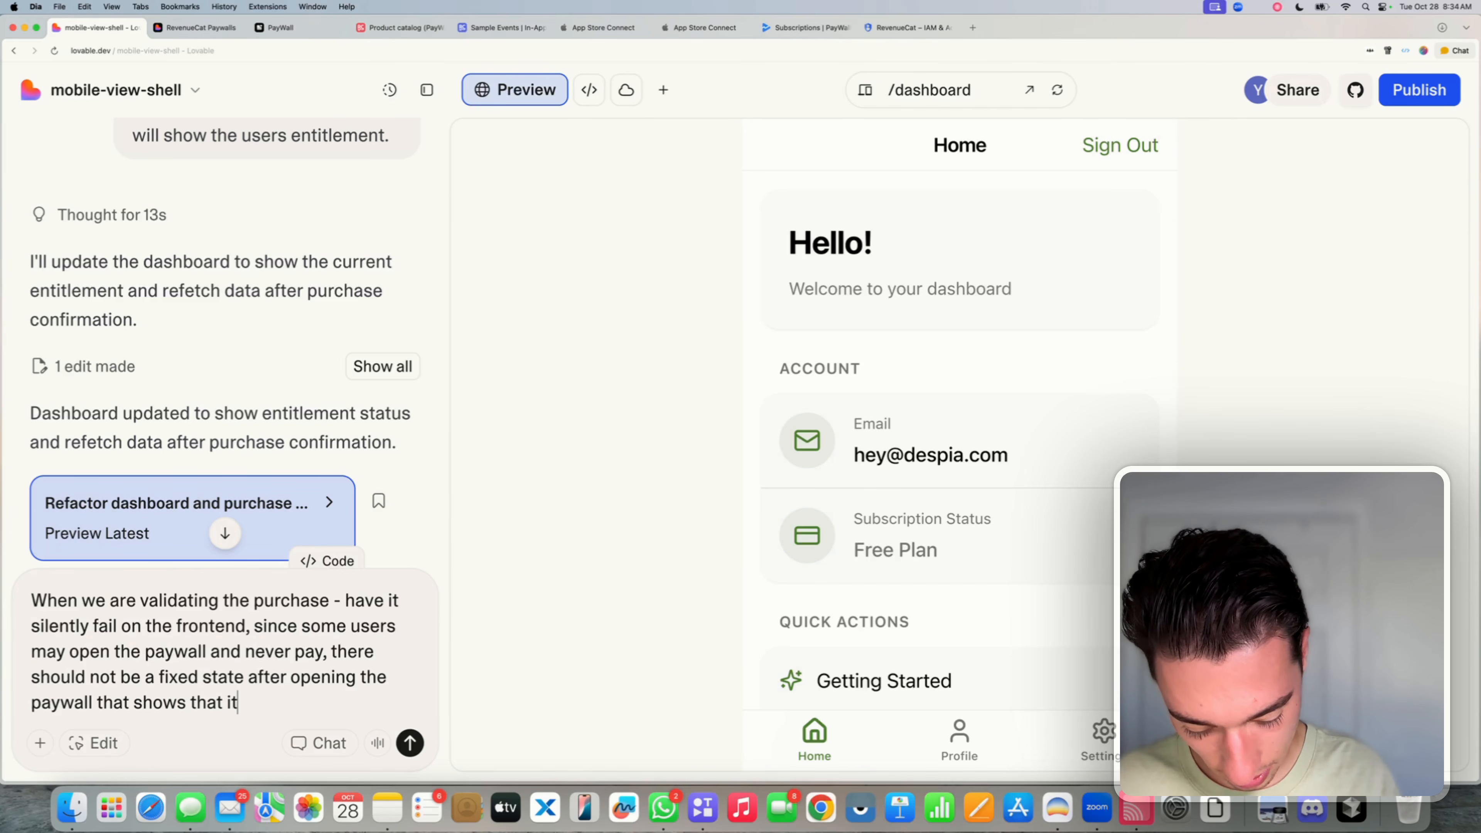
type("'s verify")
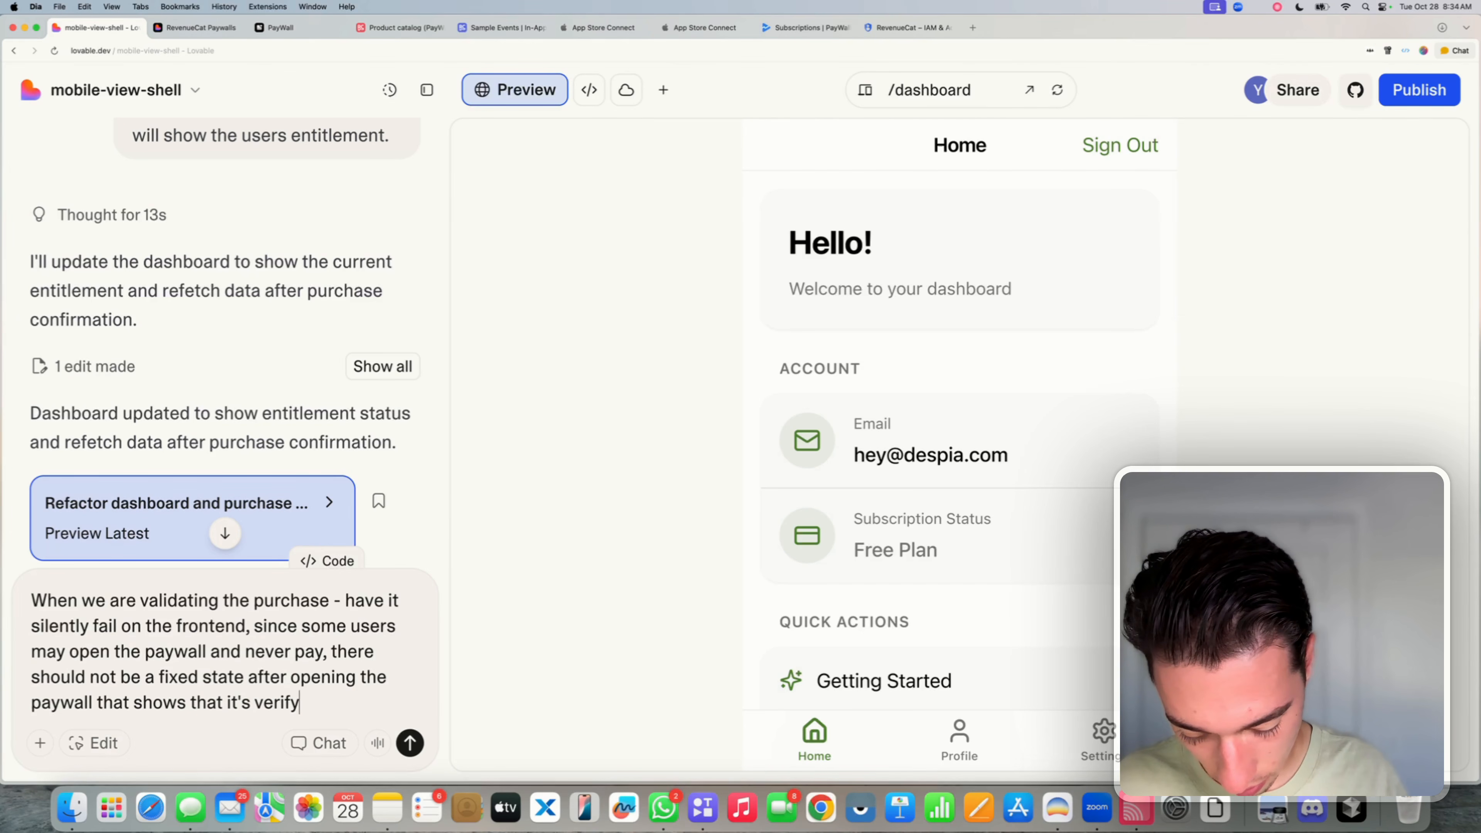
type("ing longer than ")
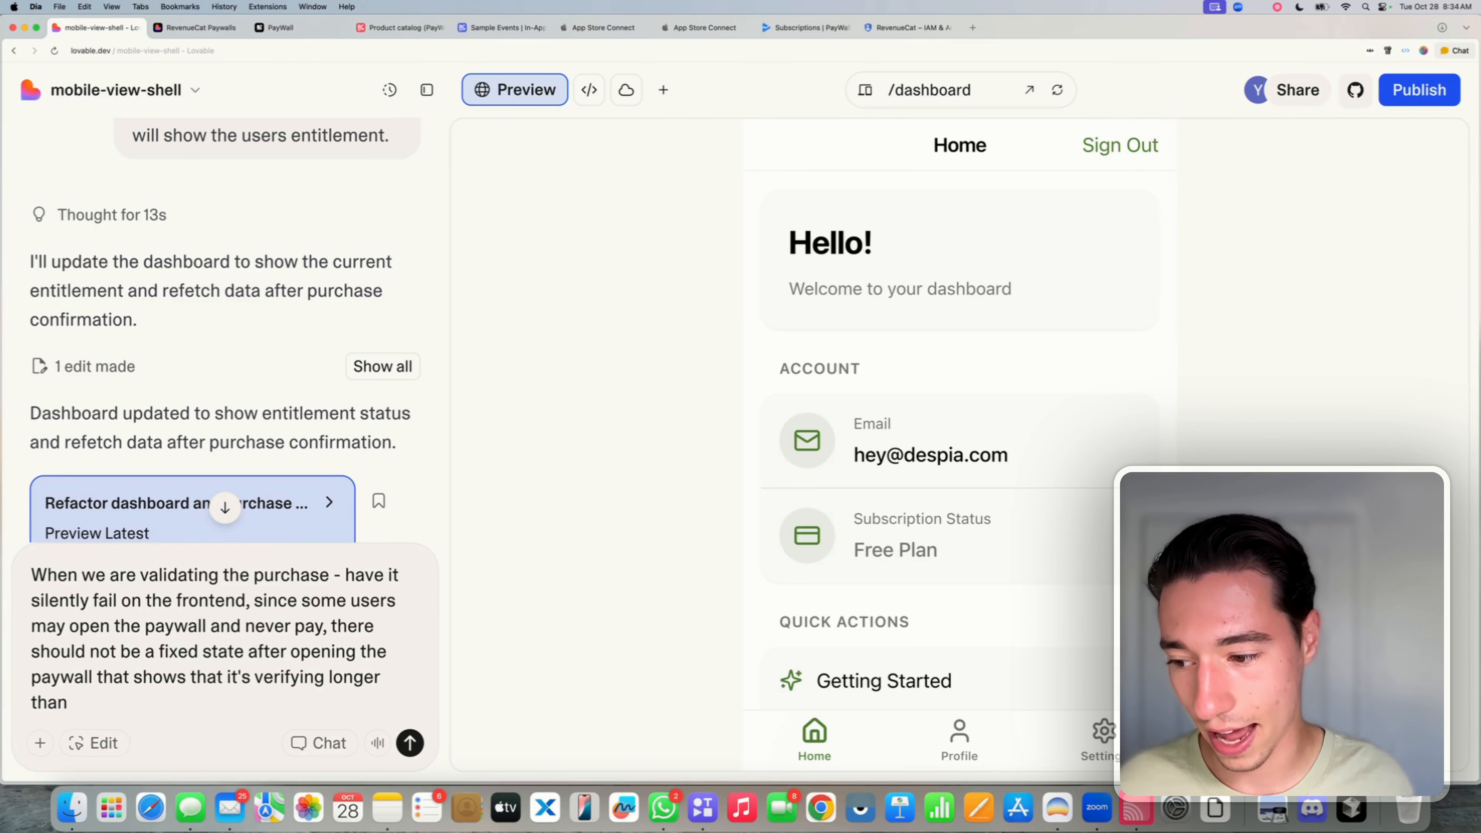
type("3 second")
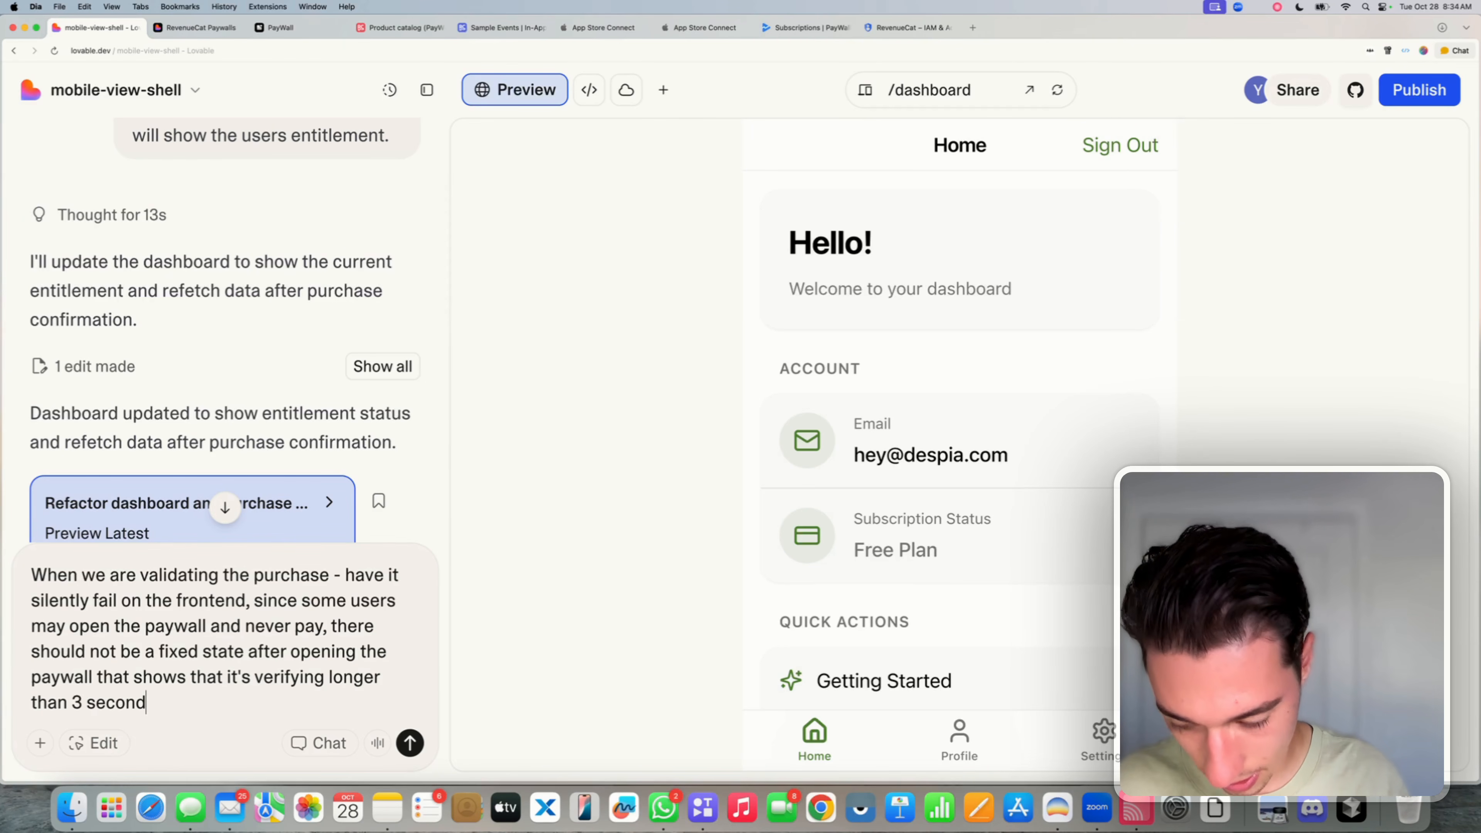
type("s, it sho")
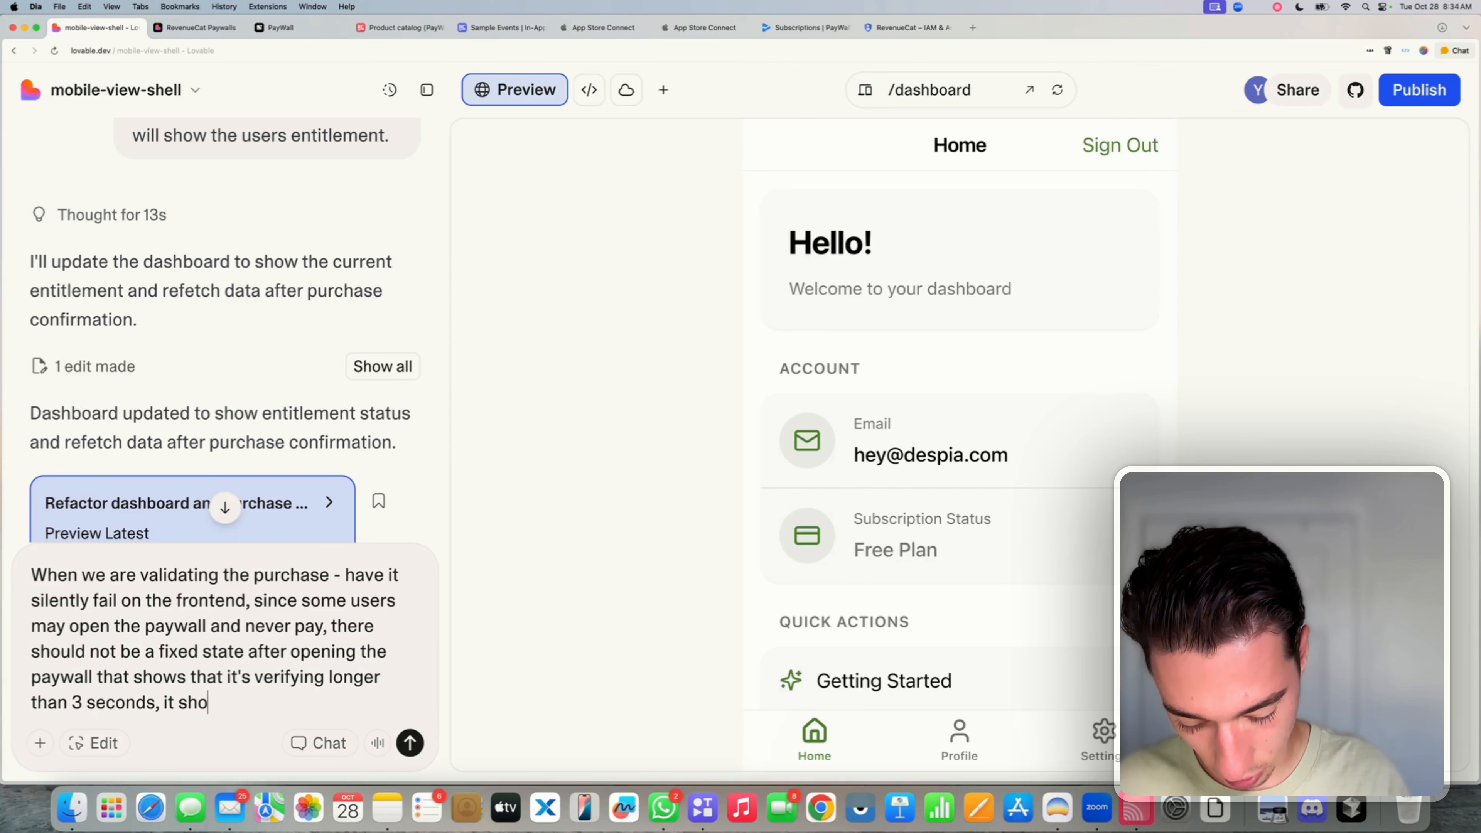
type("uld auto s")
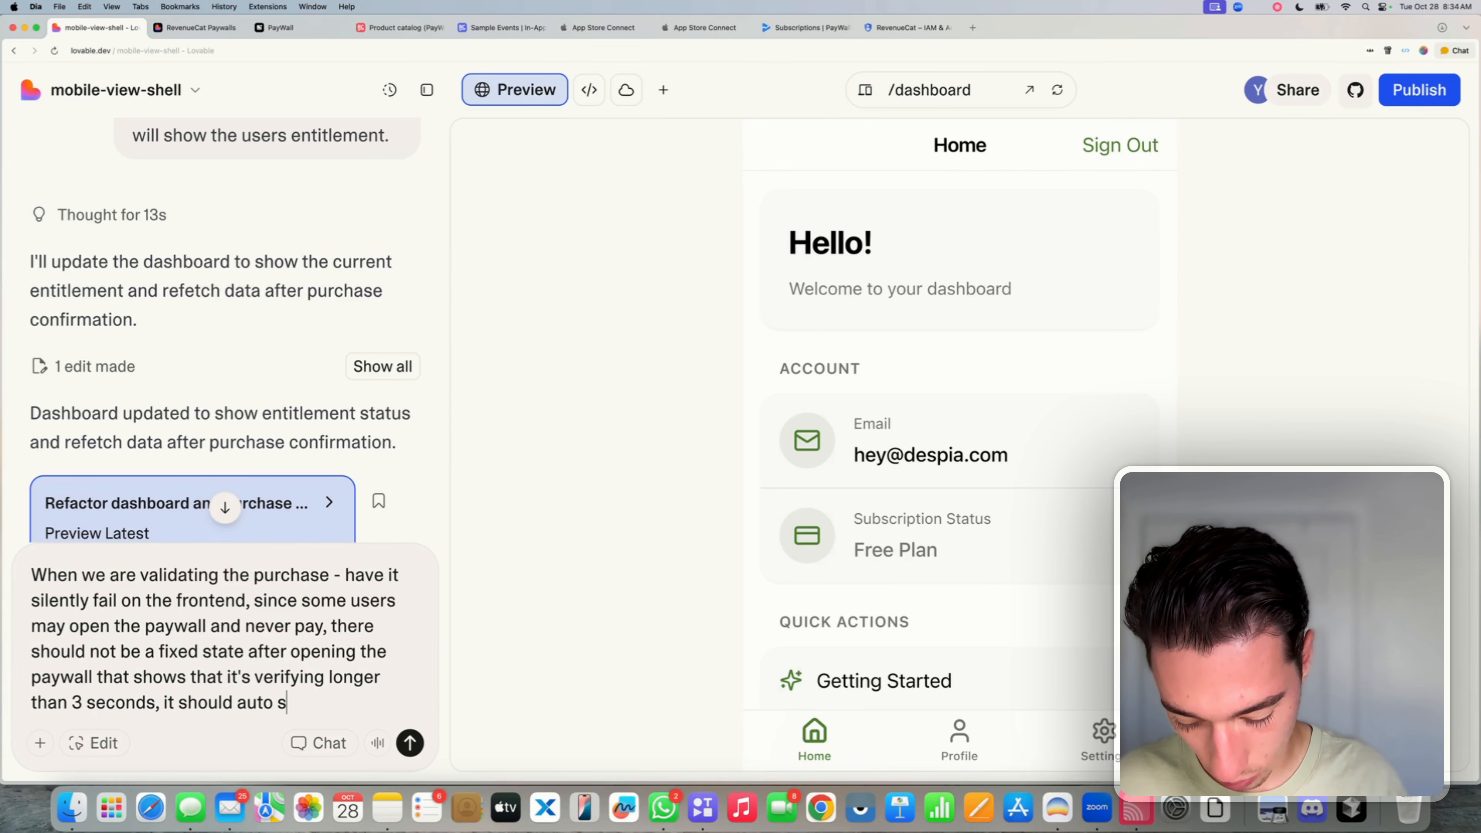
key("BackSpace")
type("res")
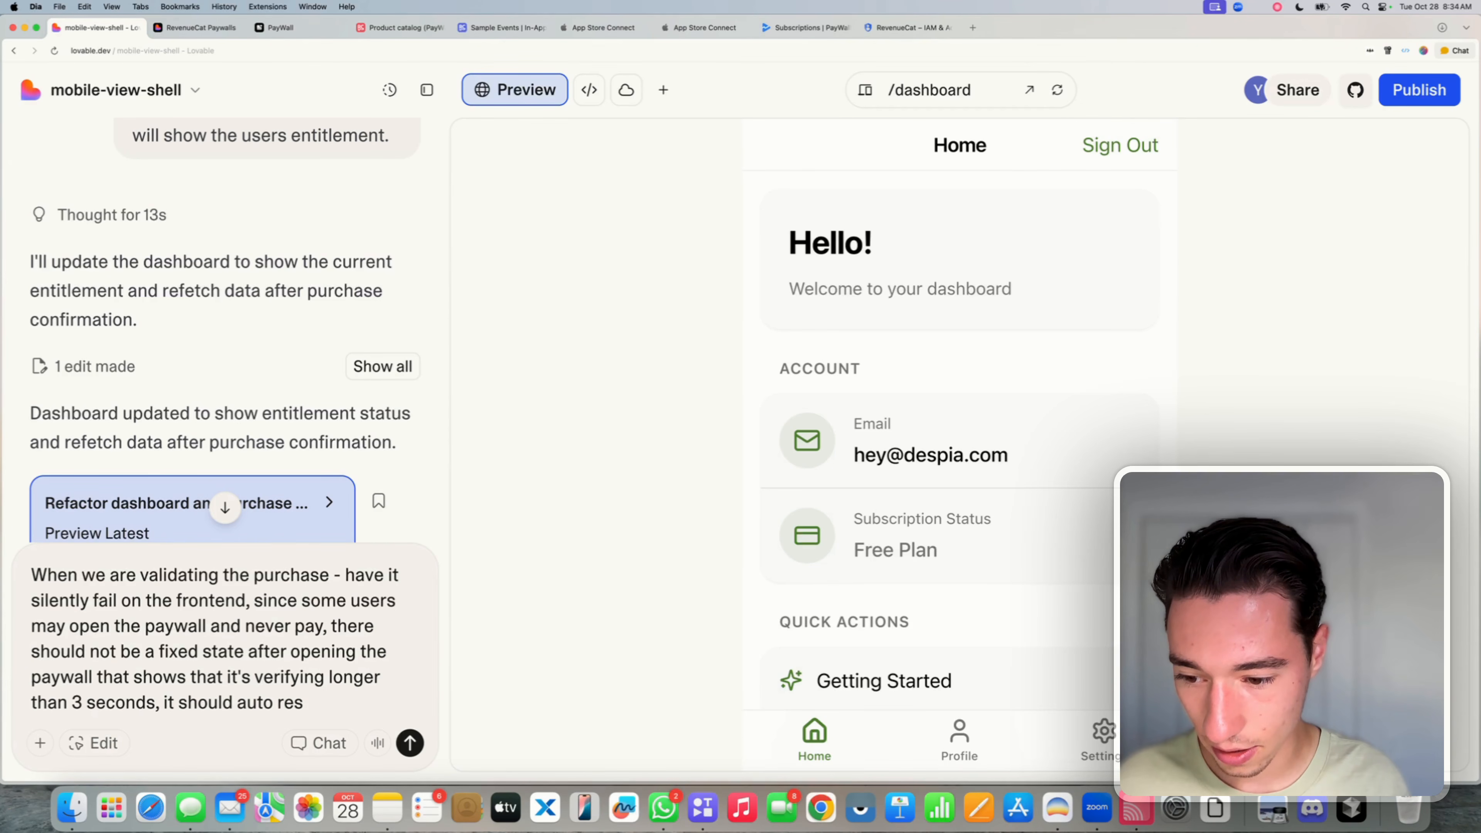
type("et on the f")
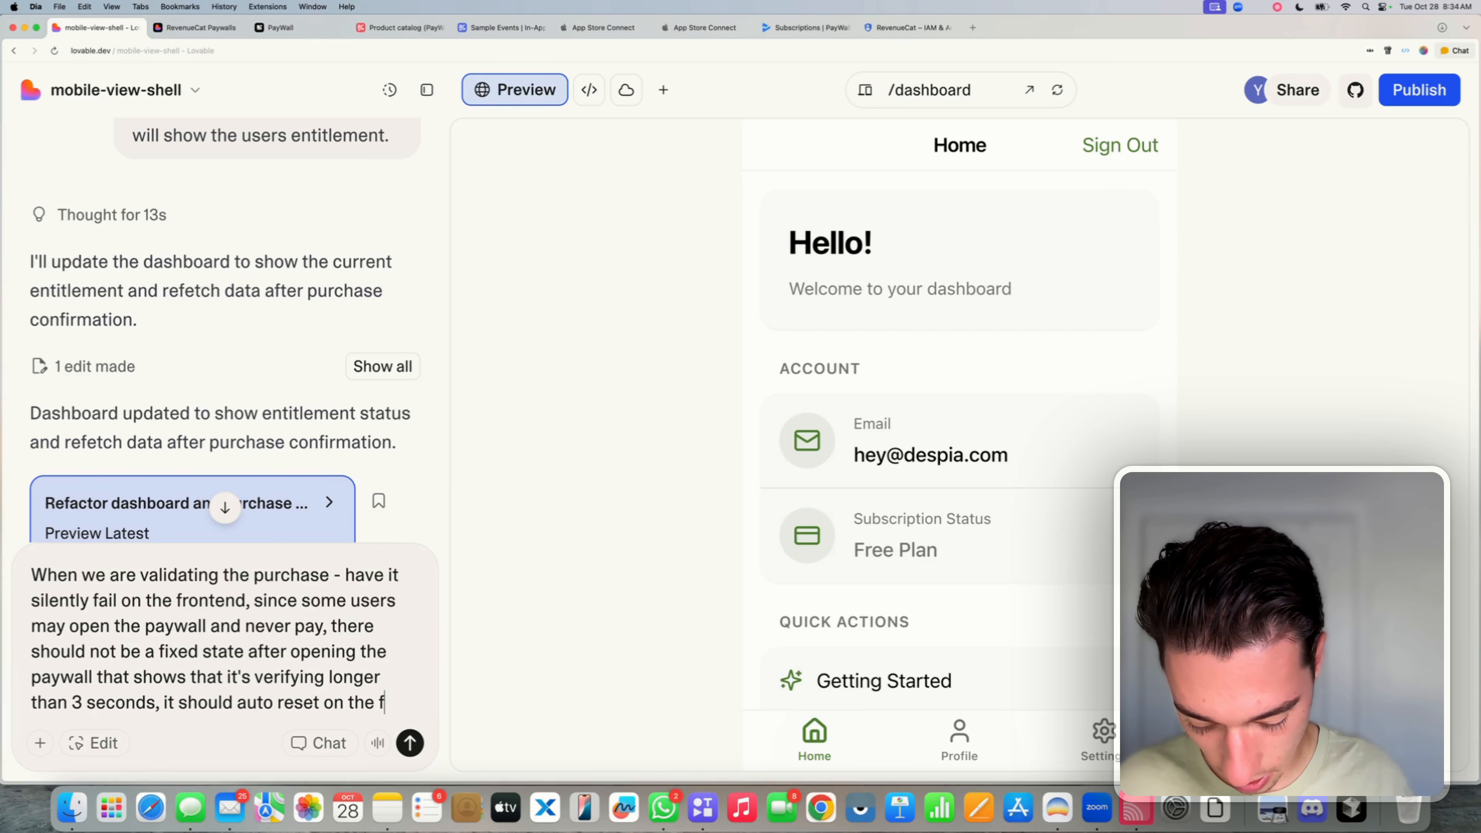
type("rontend - wh")
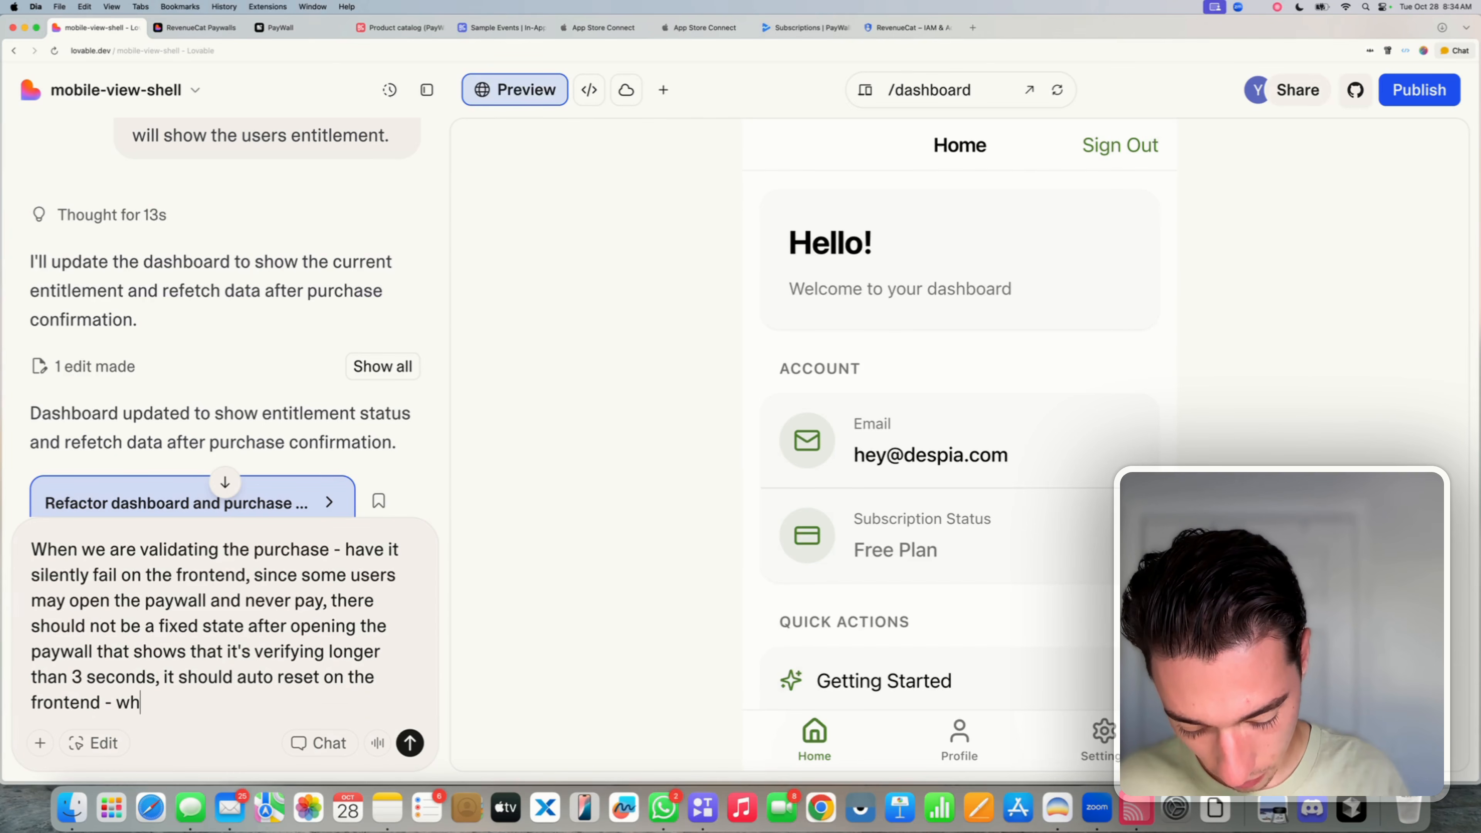
type("ile still po")
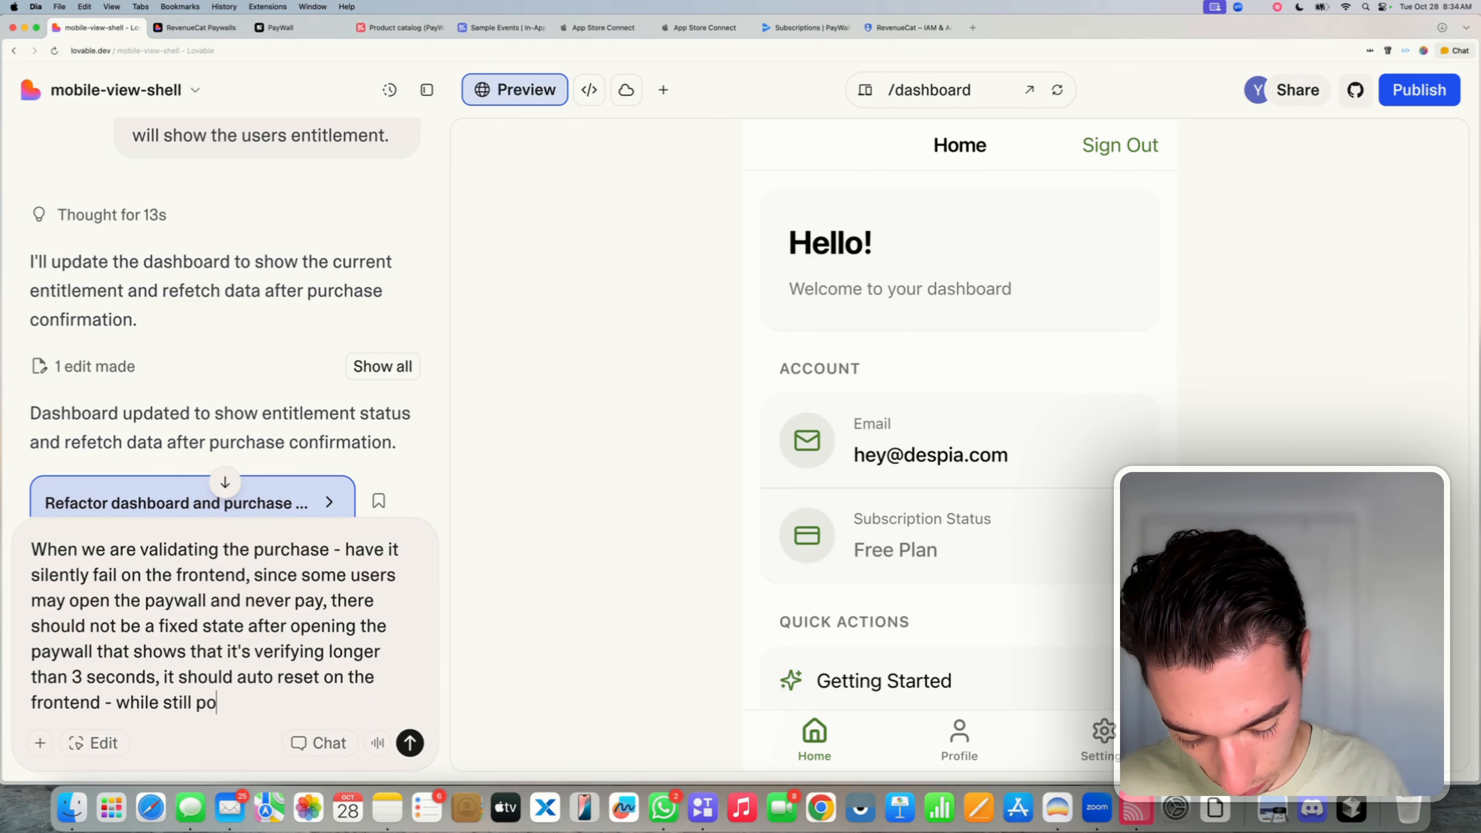
type("lling on the")
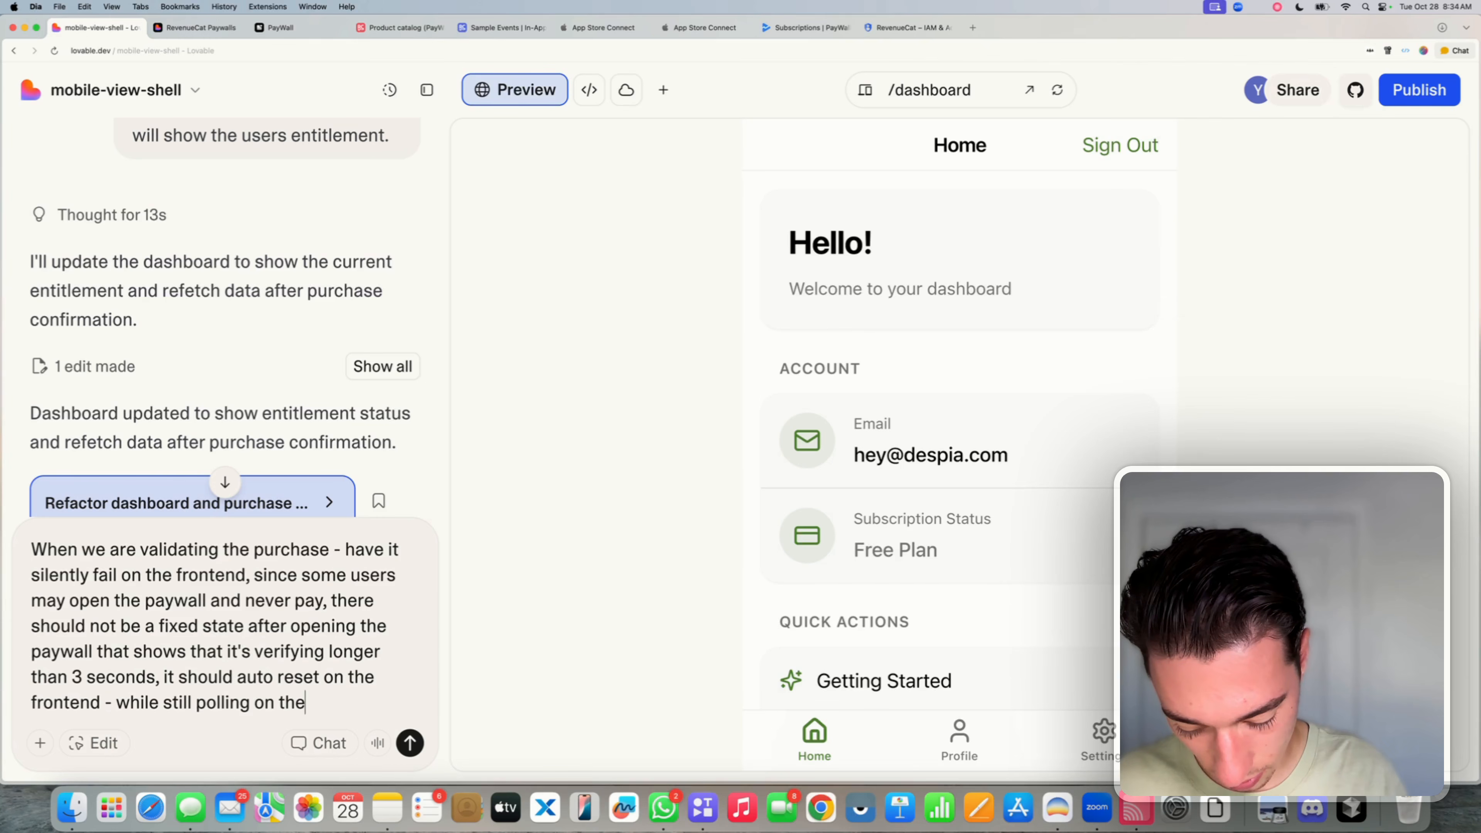
type(" frontend")
key("BackSpace")
key("BackSpace")
key("BackSpace")
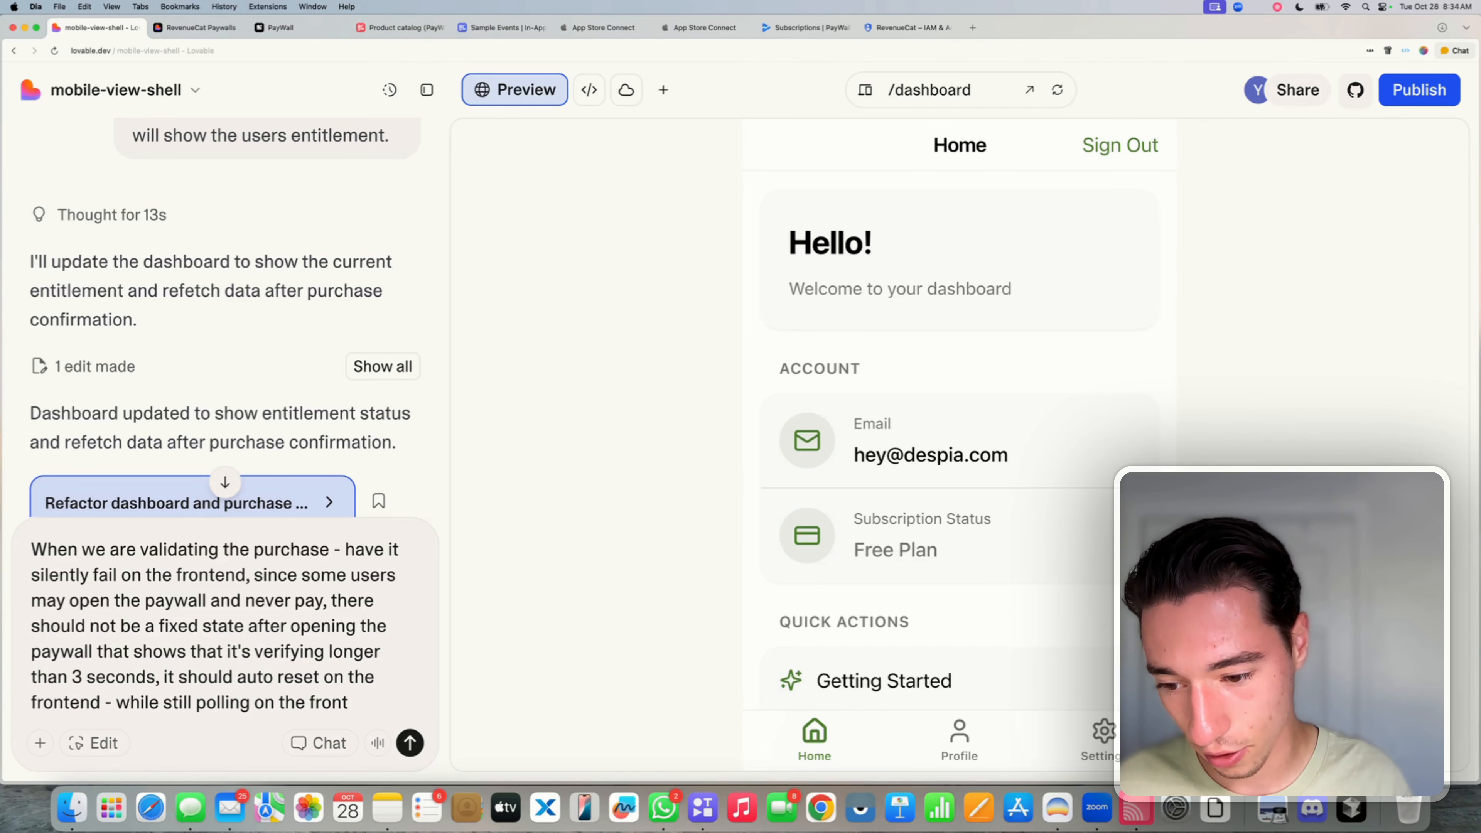
type("ent - but a")
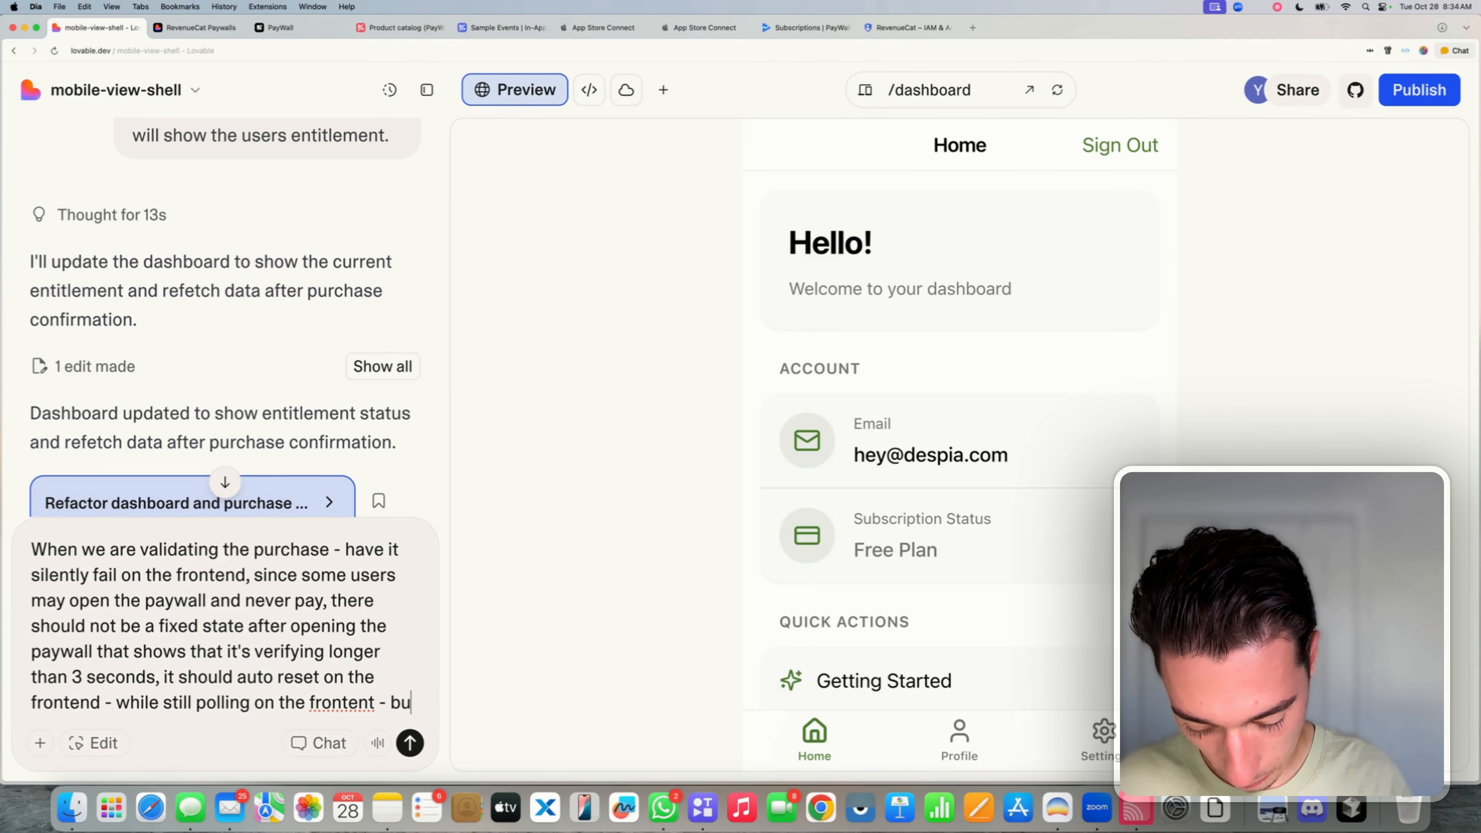
key("BackSpace")
key("BackSpace")
key("BackSpace")
key("BackSpace")
key("BackSpace")
key("BackSpace")
key("BackSpace")
key("BackSpace")
key("BackSpace")
key("BackSpace")
key("BackSpace")
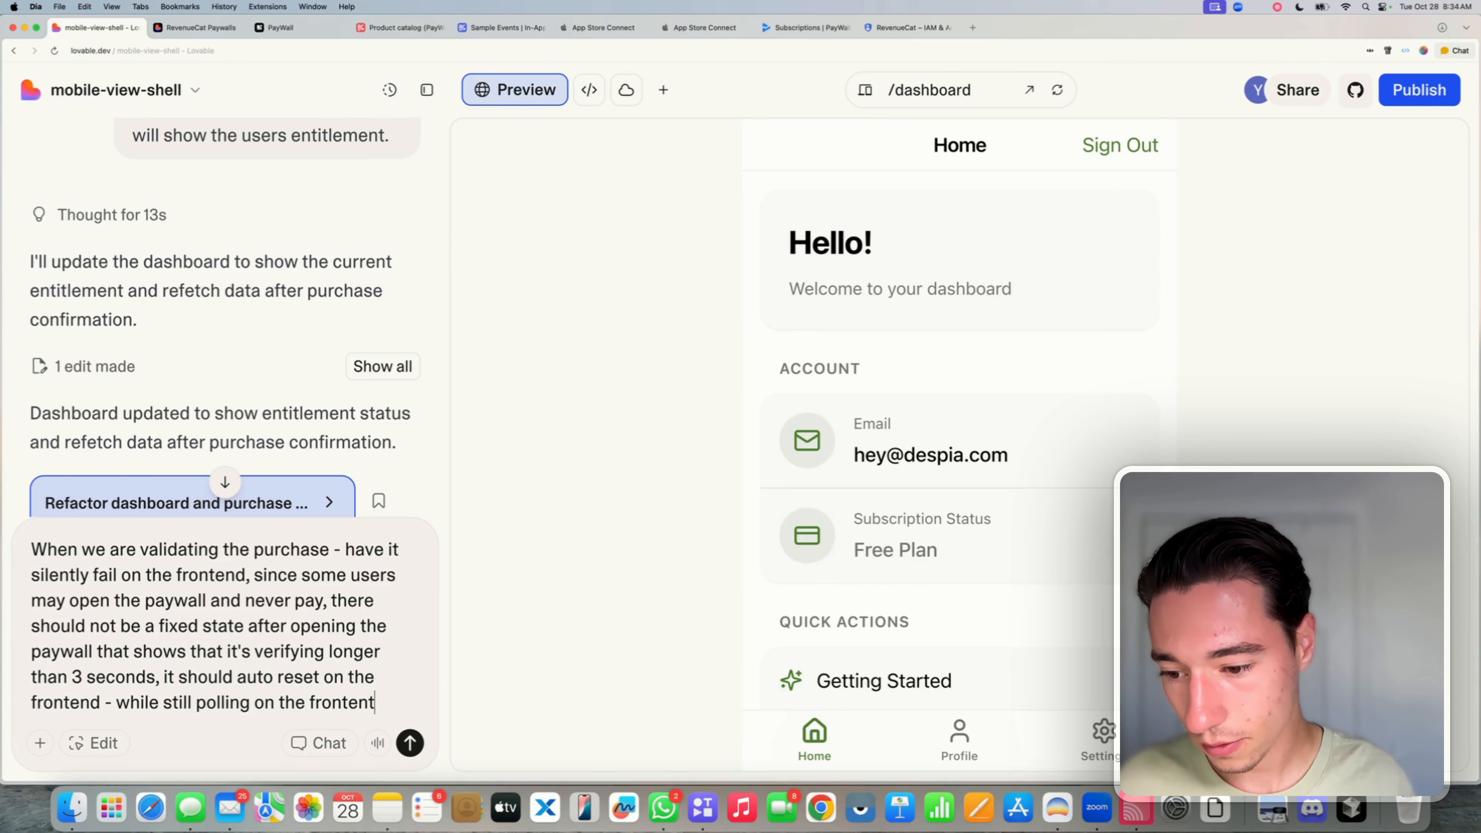
type("end -")
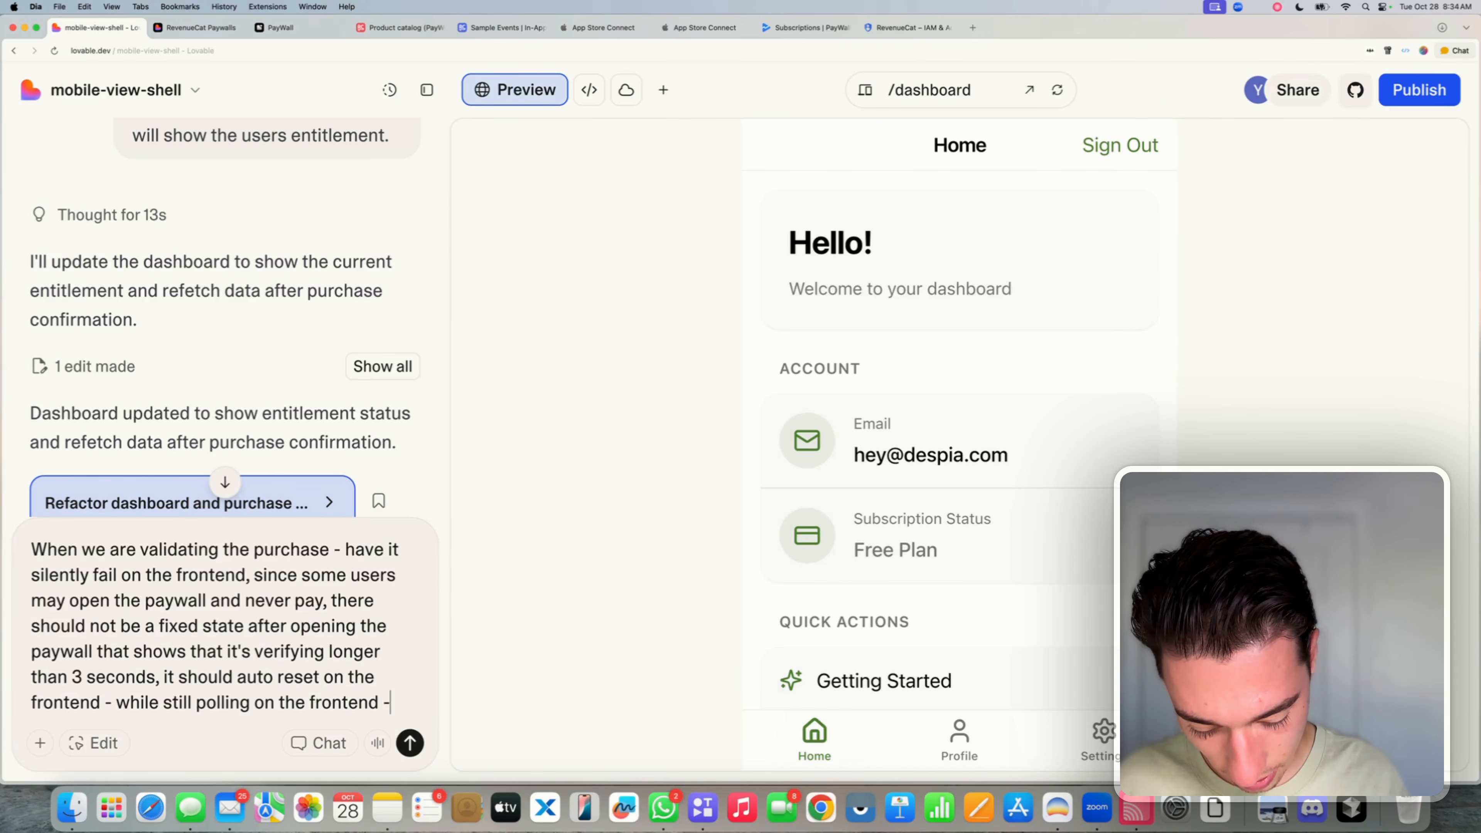
type(" but not vi")
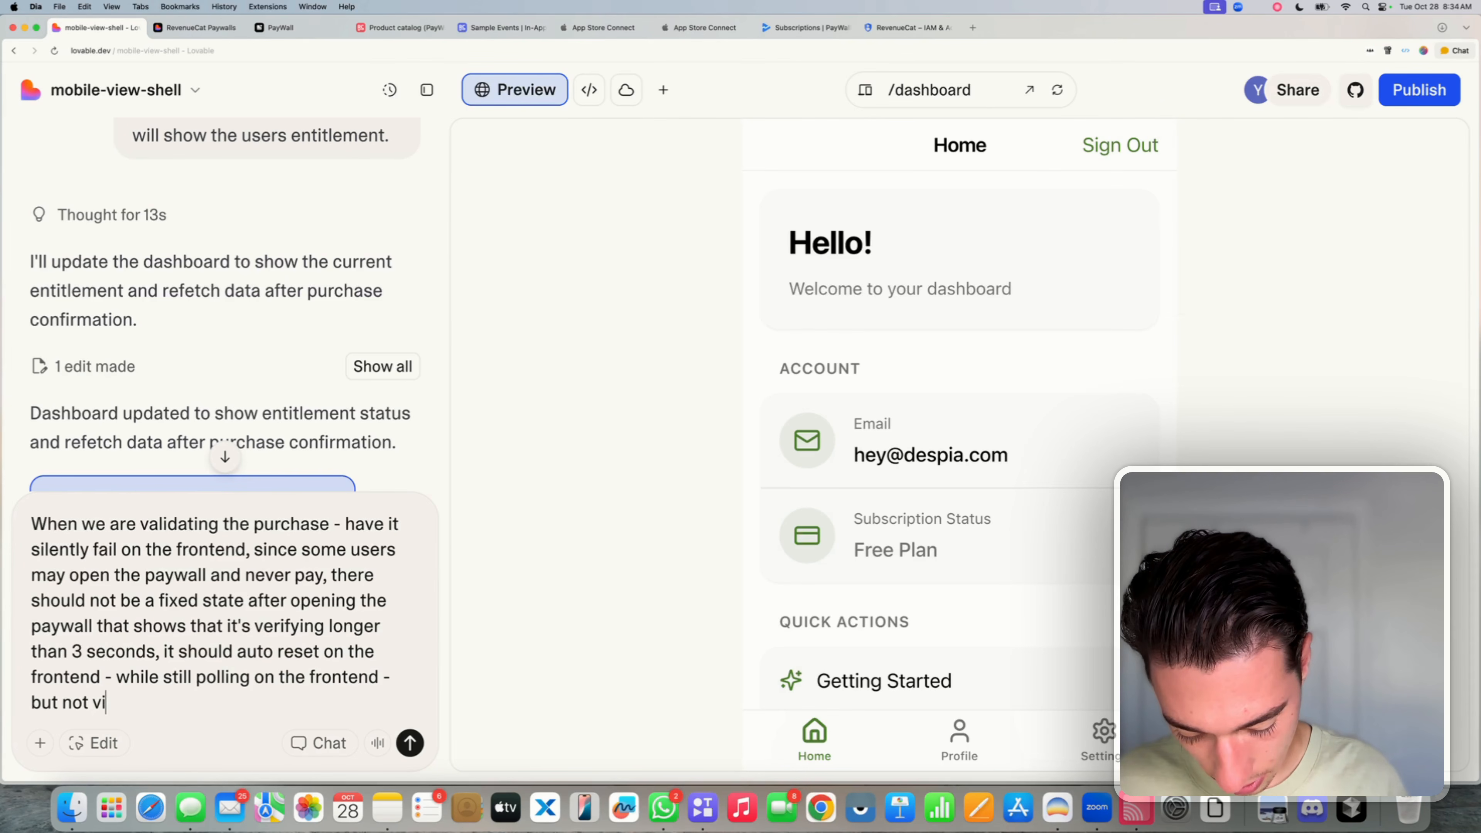
type("sible to the")
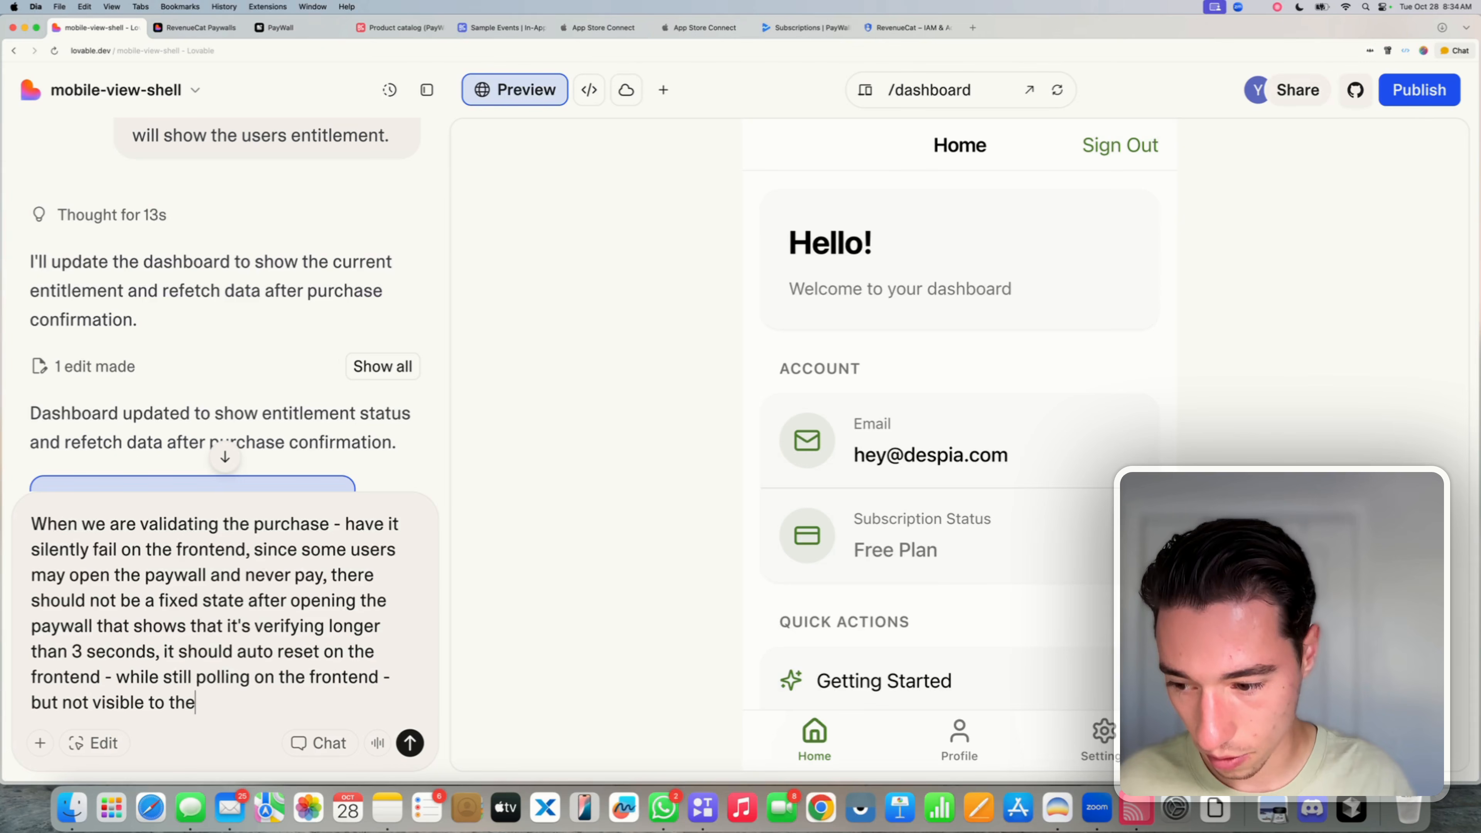
type(" end user")
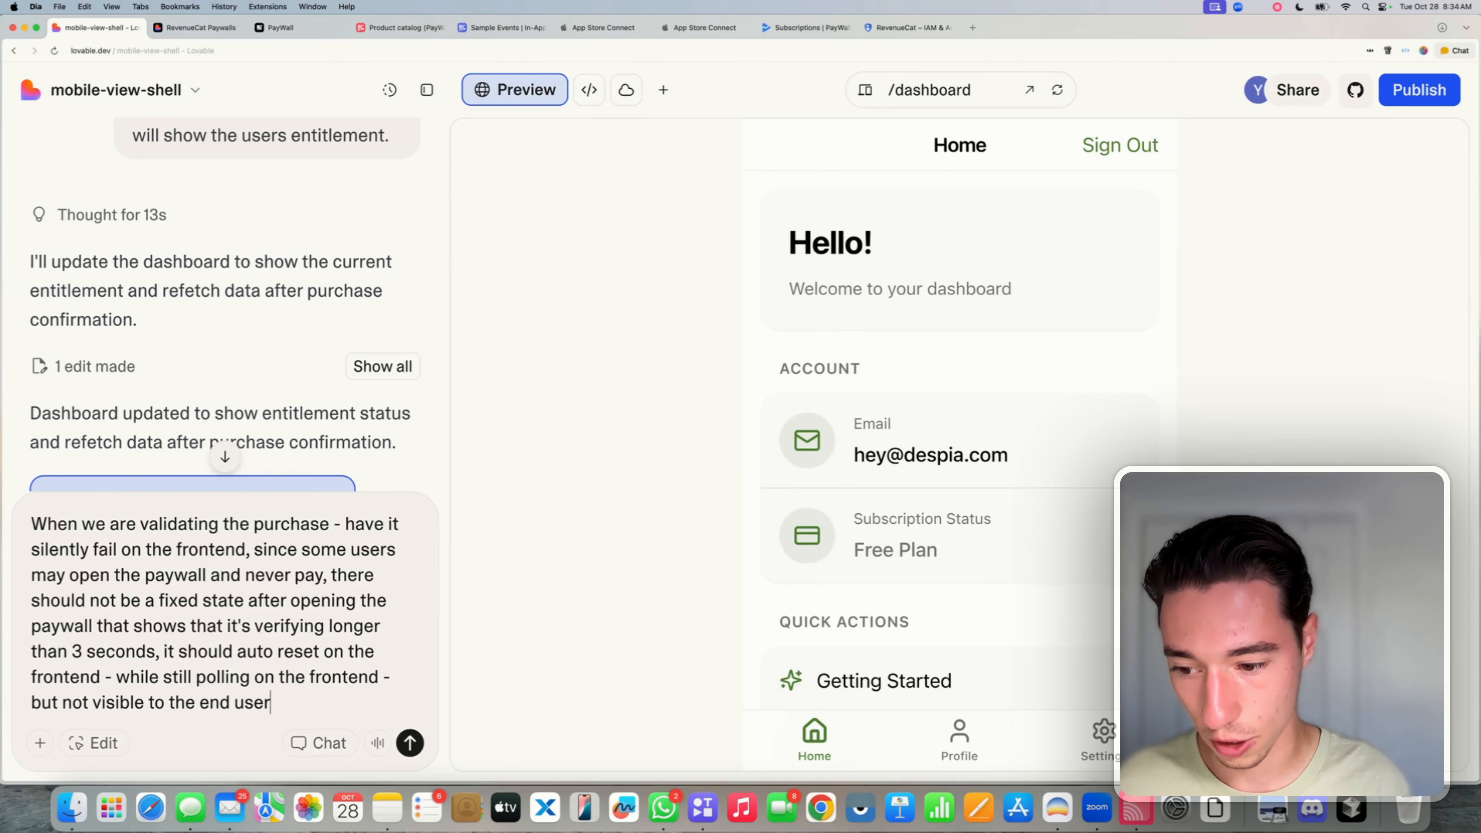
key("Return")
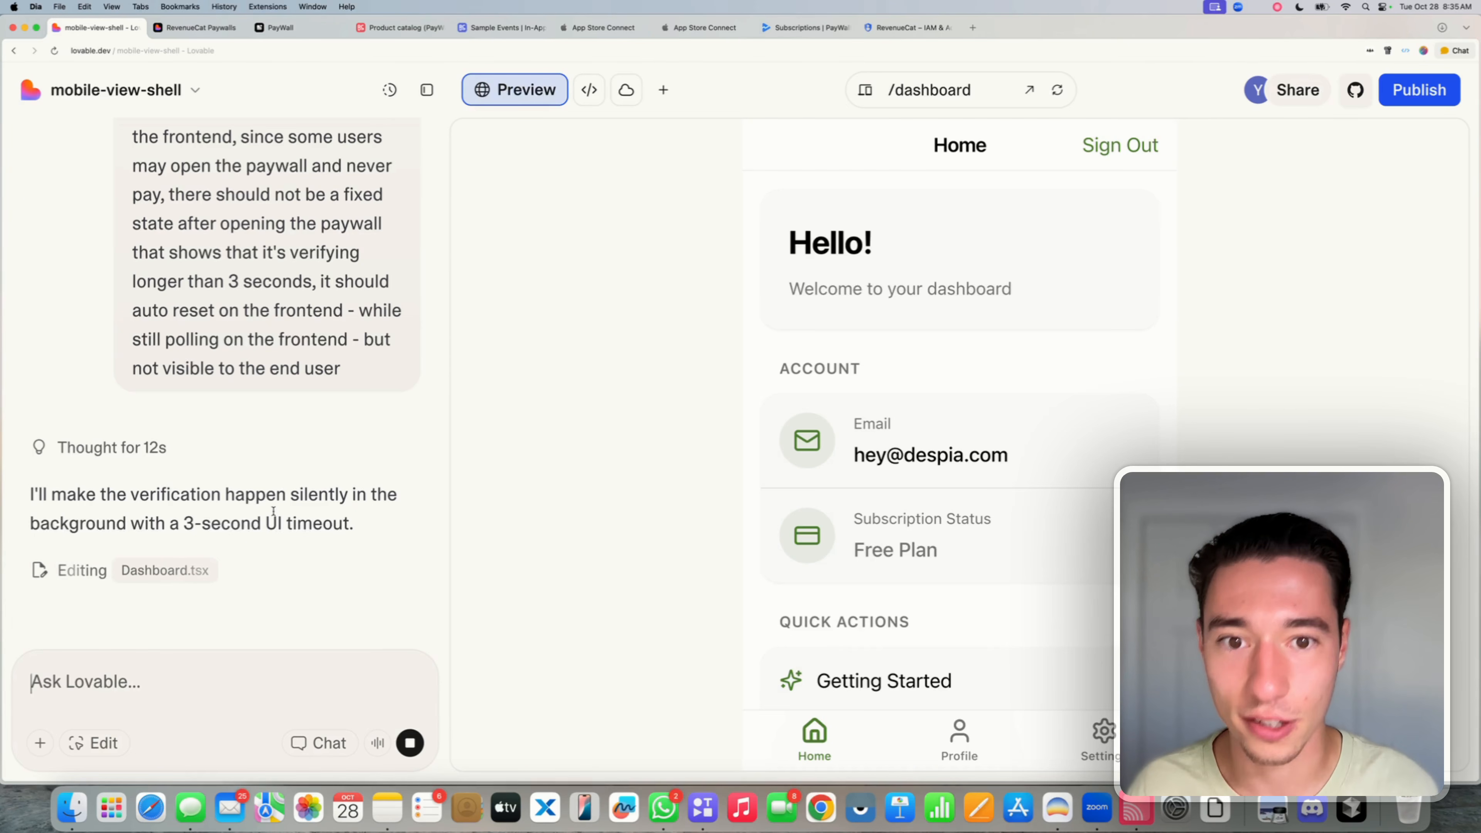
- Review the AI's refactor plan reply, then push the update to the live site
triple_click(263, 497)
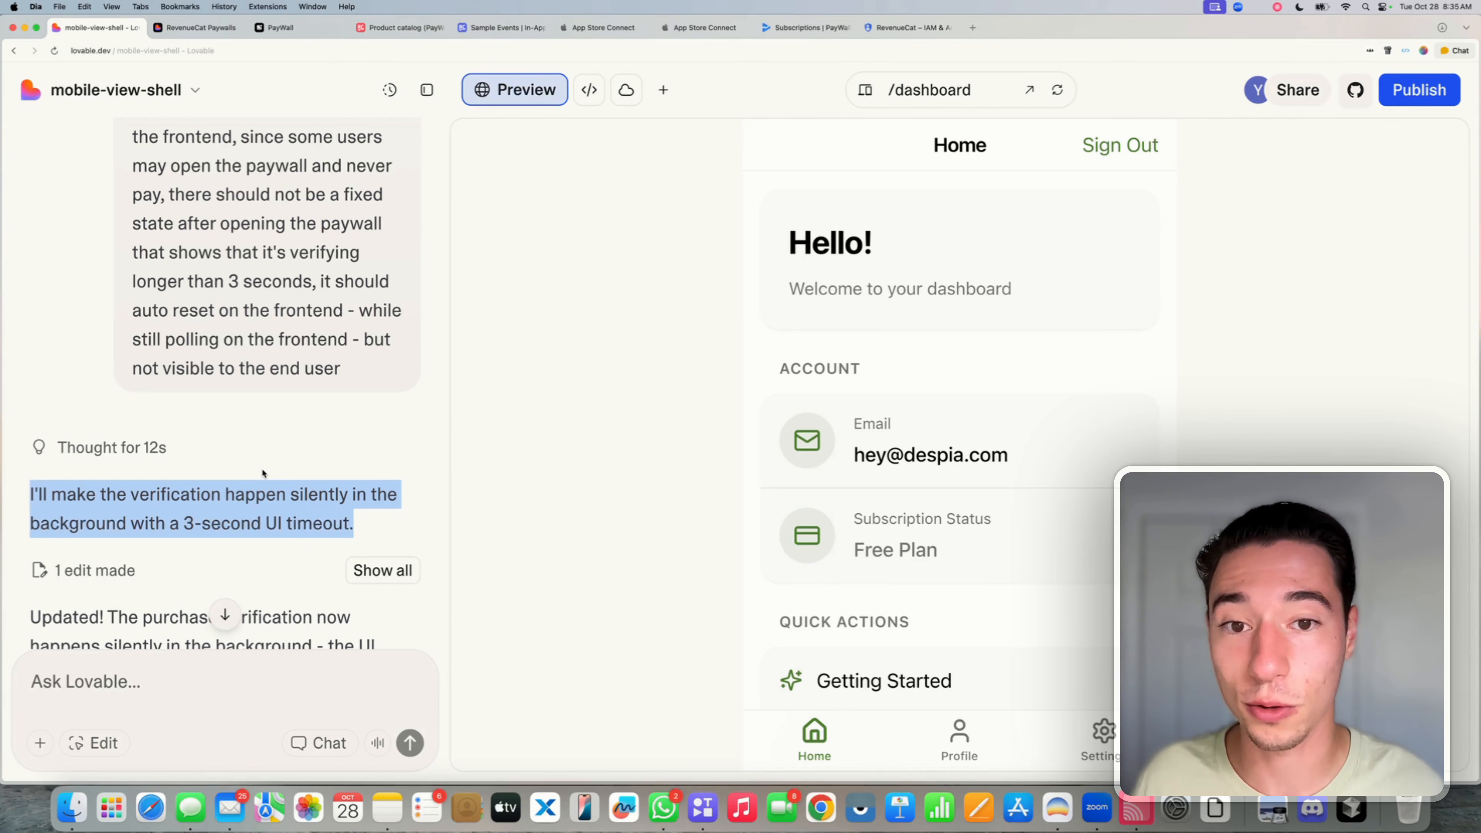
left_click(263, 472)
scroll(263, 475, "down", 5)
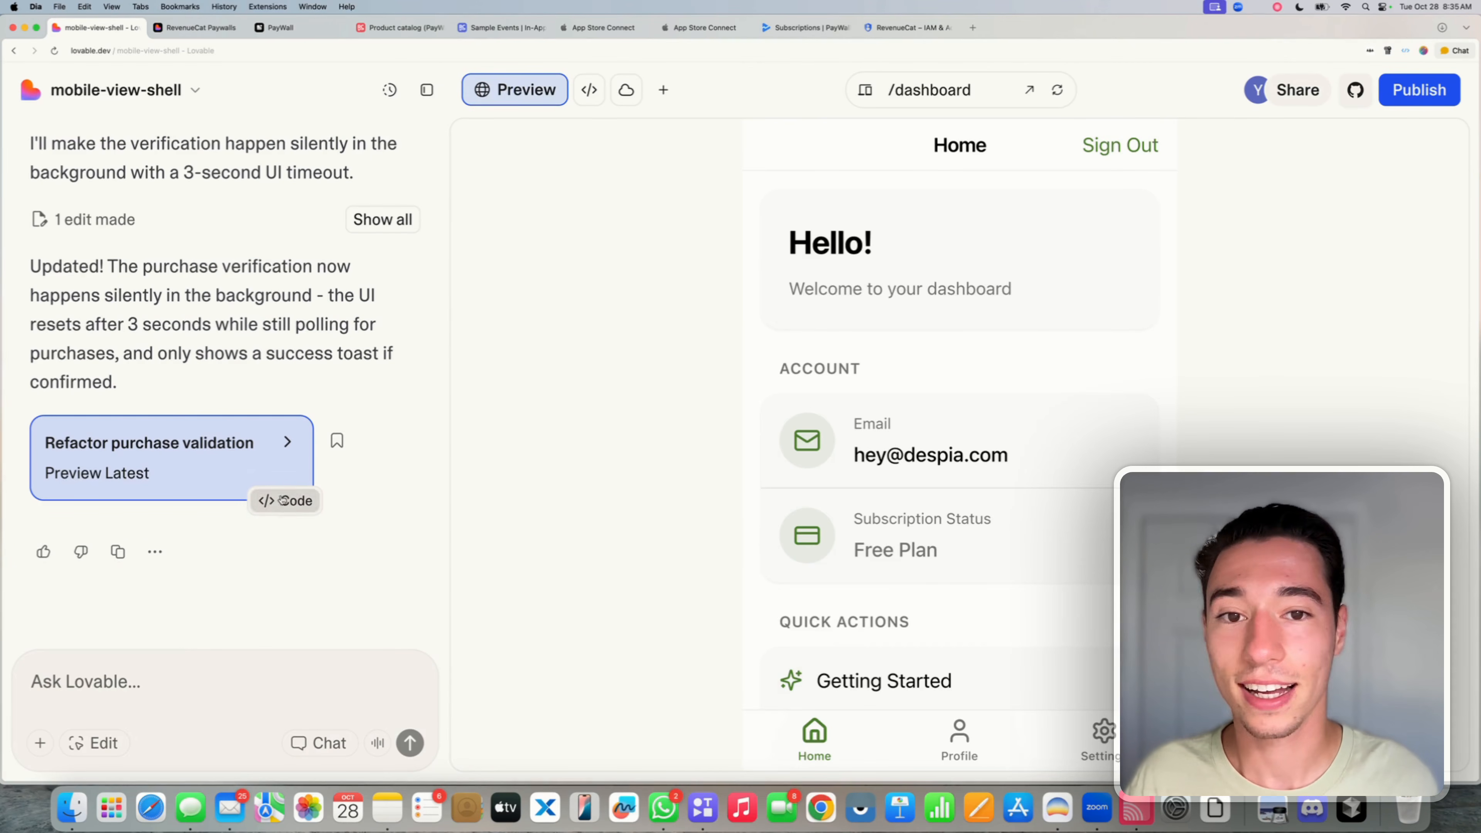
left_click(1420, 90)
left_click(1368, 461)
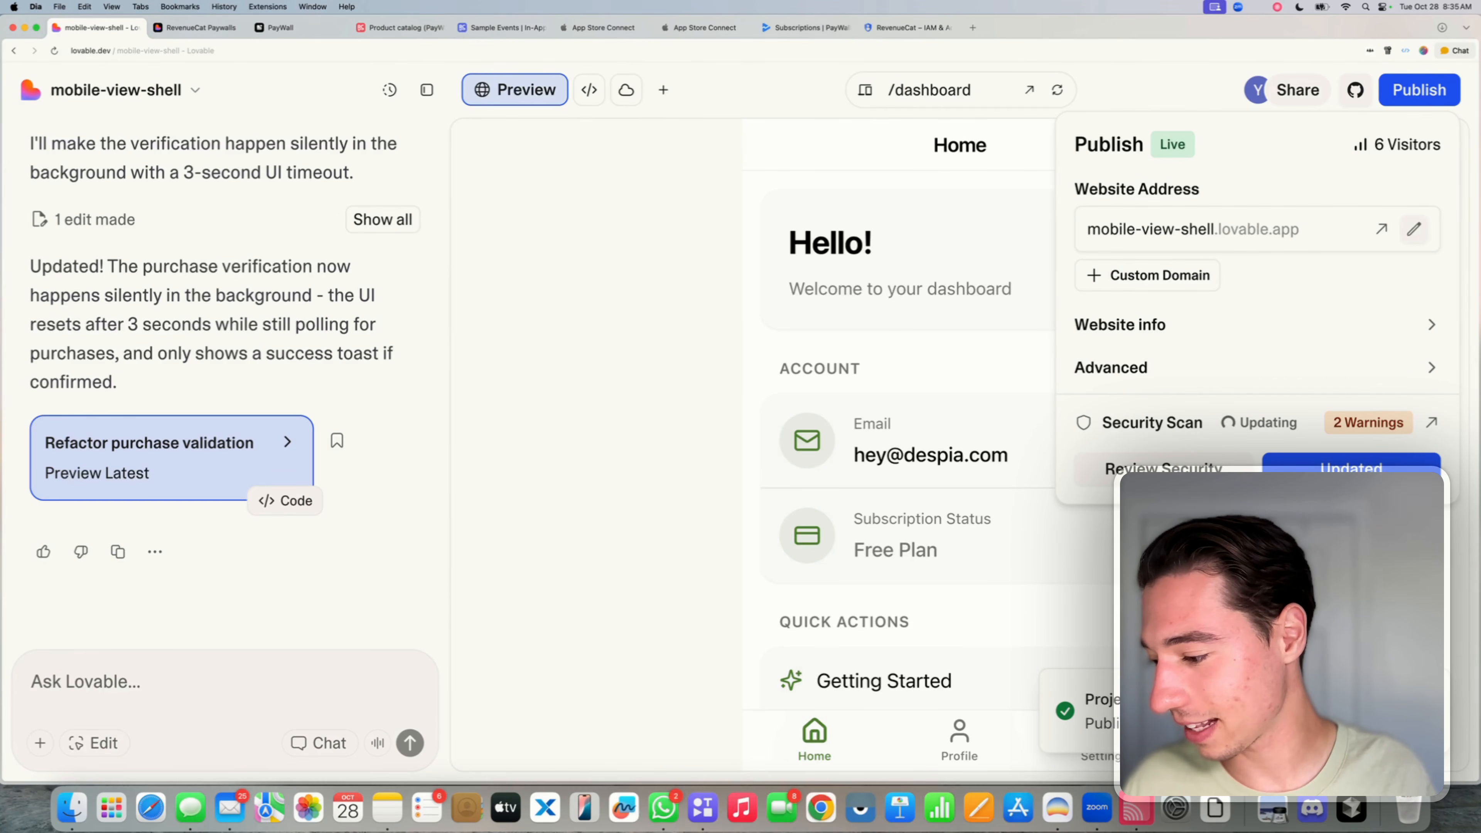
key("Escape")
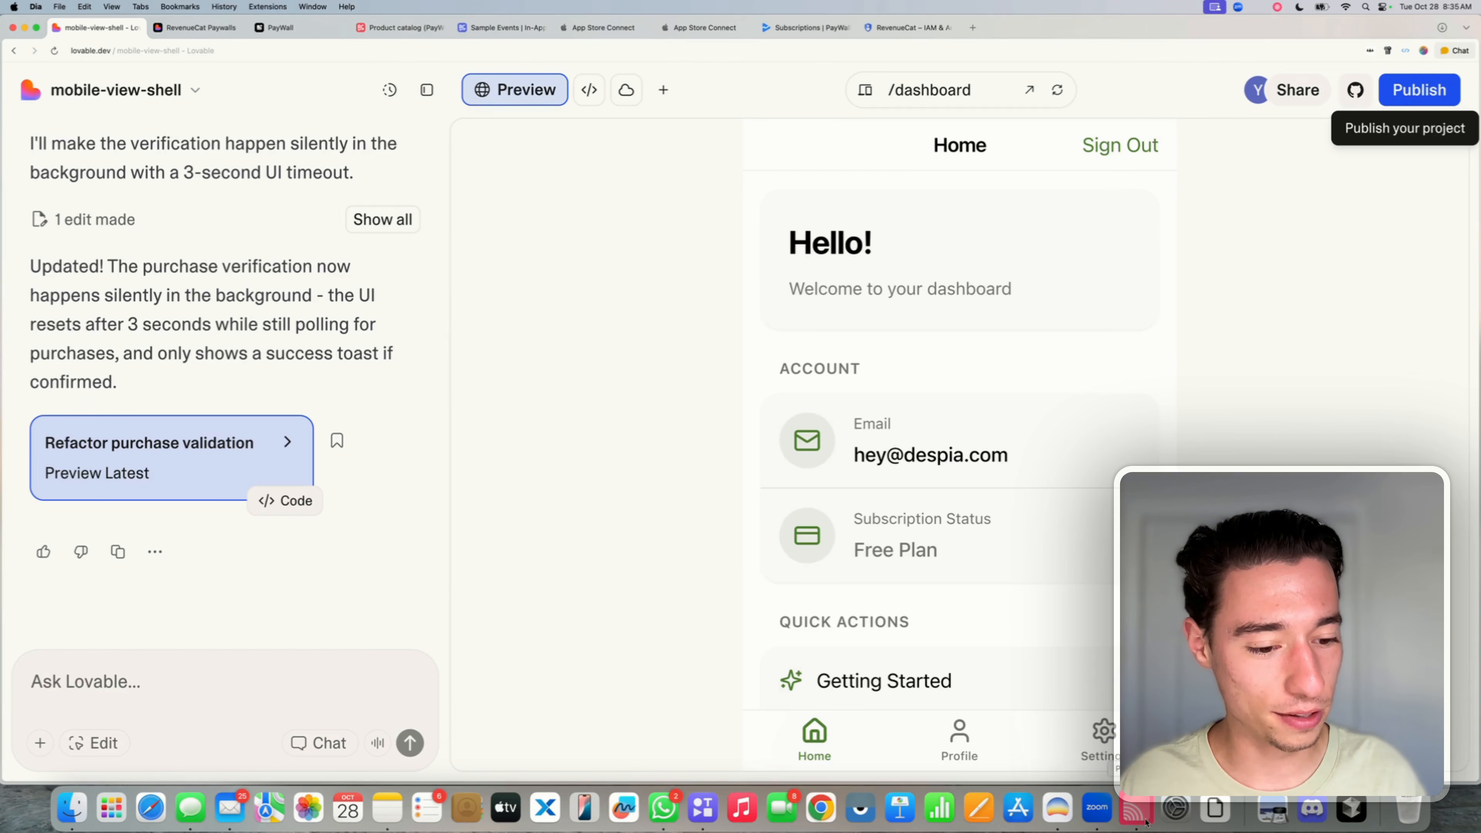
left_click(1144, 816)
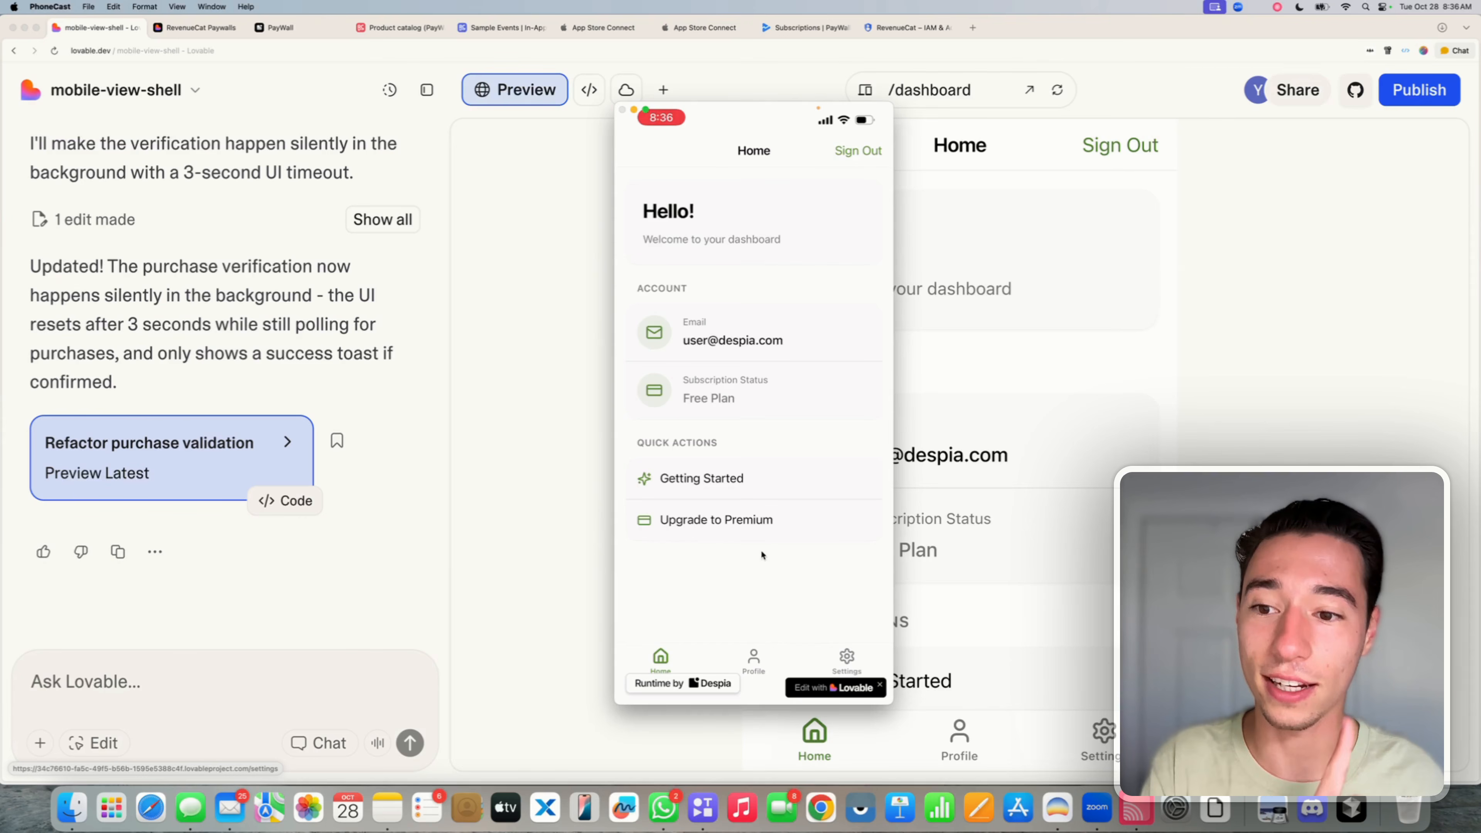
left_click(314, 349)
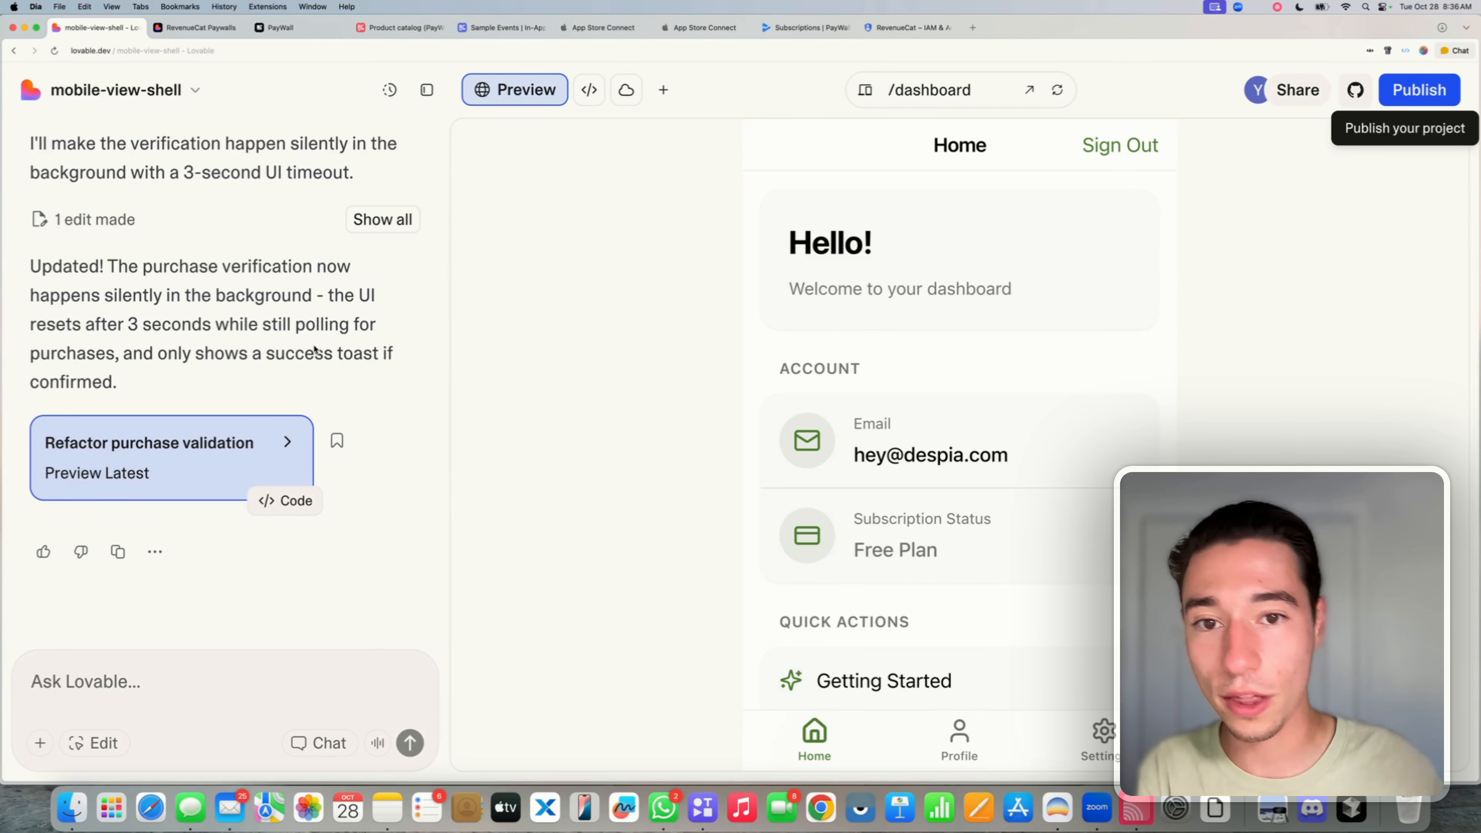
- Ask 'What is our revenuecat webhook url' and select the returned Supabase function URL
left_click(232, 674)
type("What is")
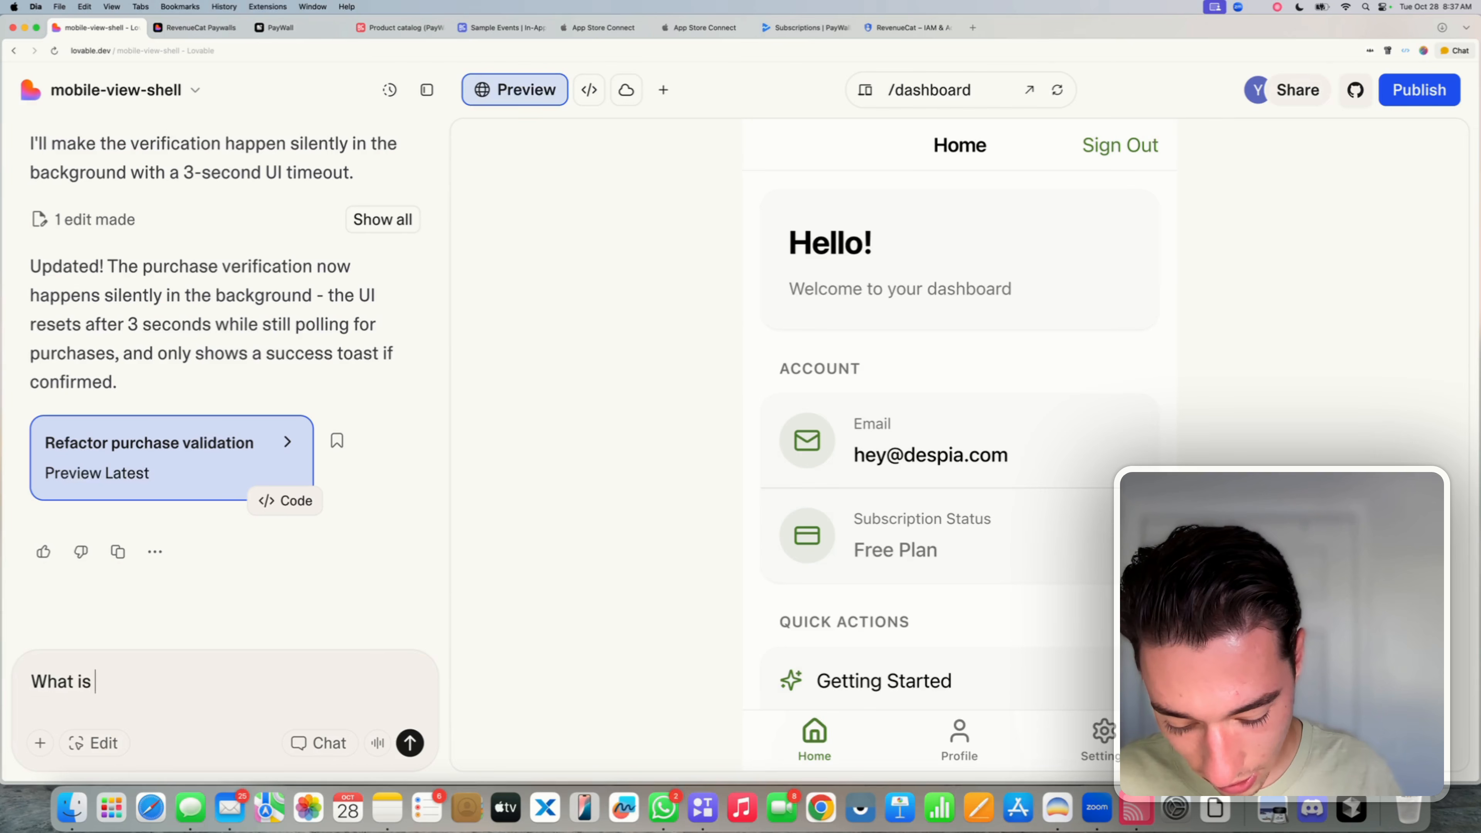
type(" plr")
key("BackSpace")
key("BackSpace")
key("BackSpace")
type("our revnue")
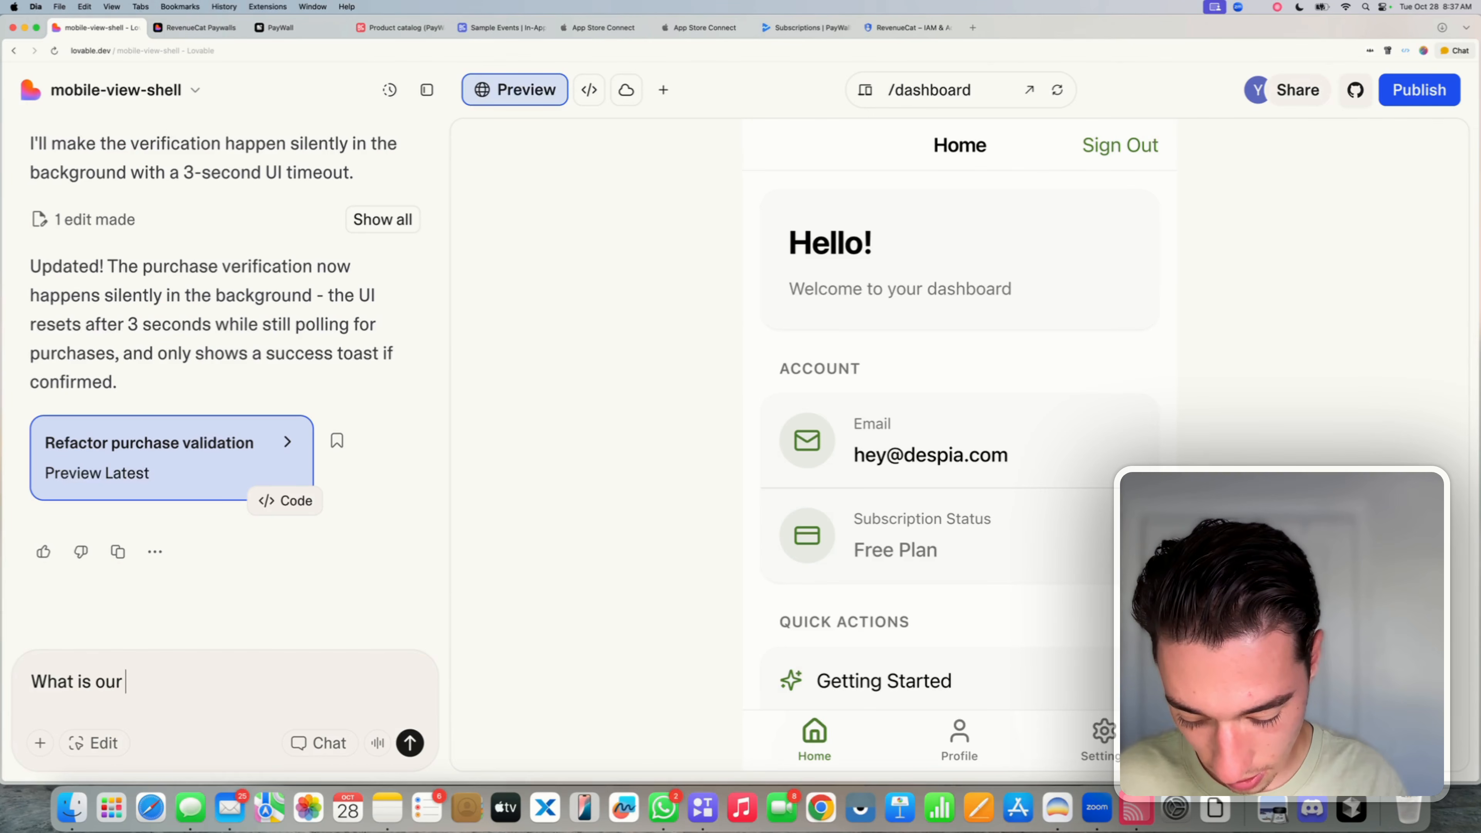
key("BackSpace")
key("BackSpace")
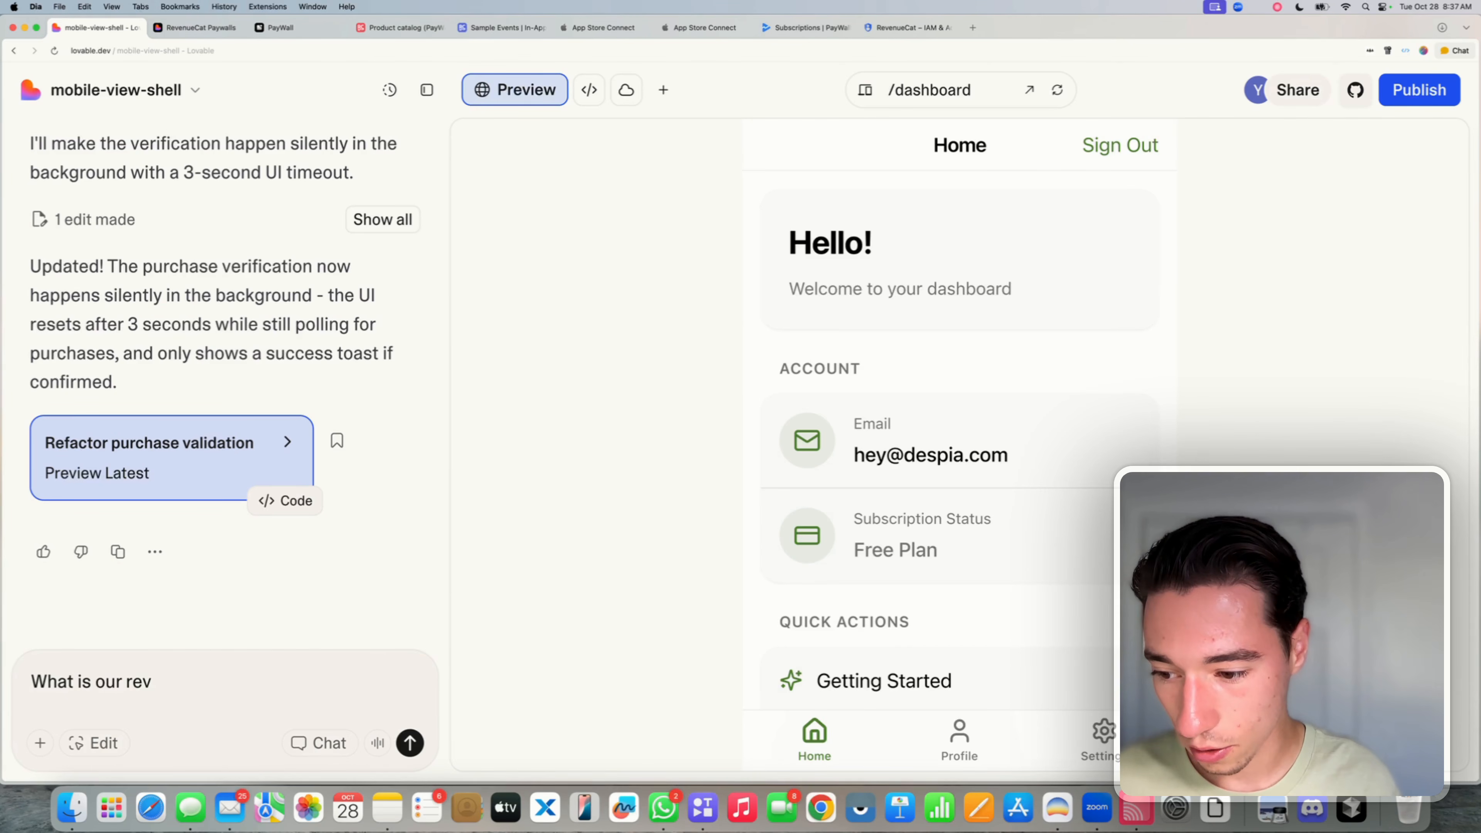
type("enuecat we")
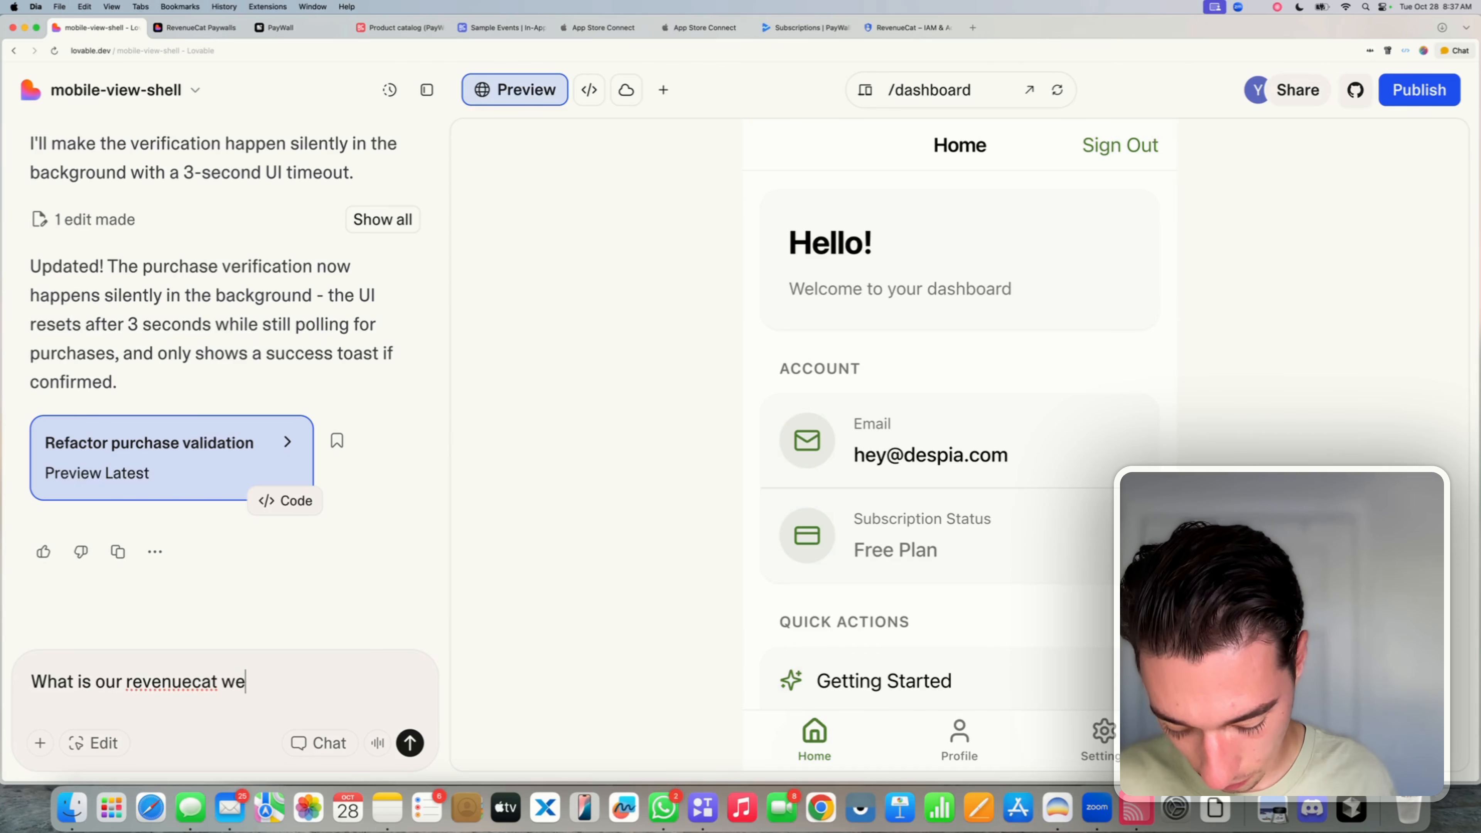
type("bhook url")
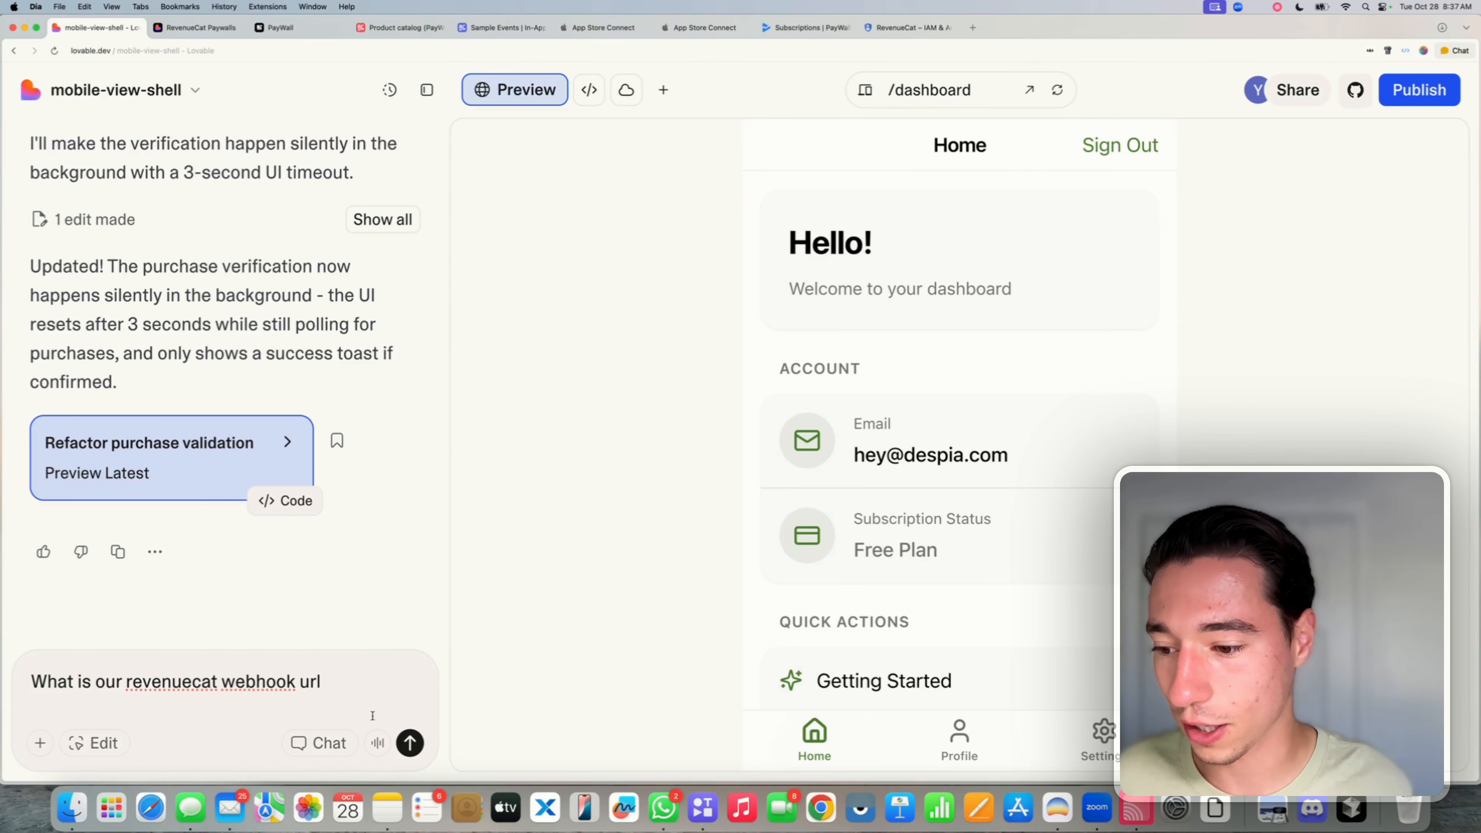
left_click(410, 743)
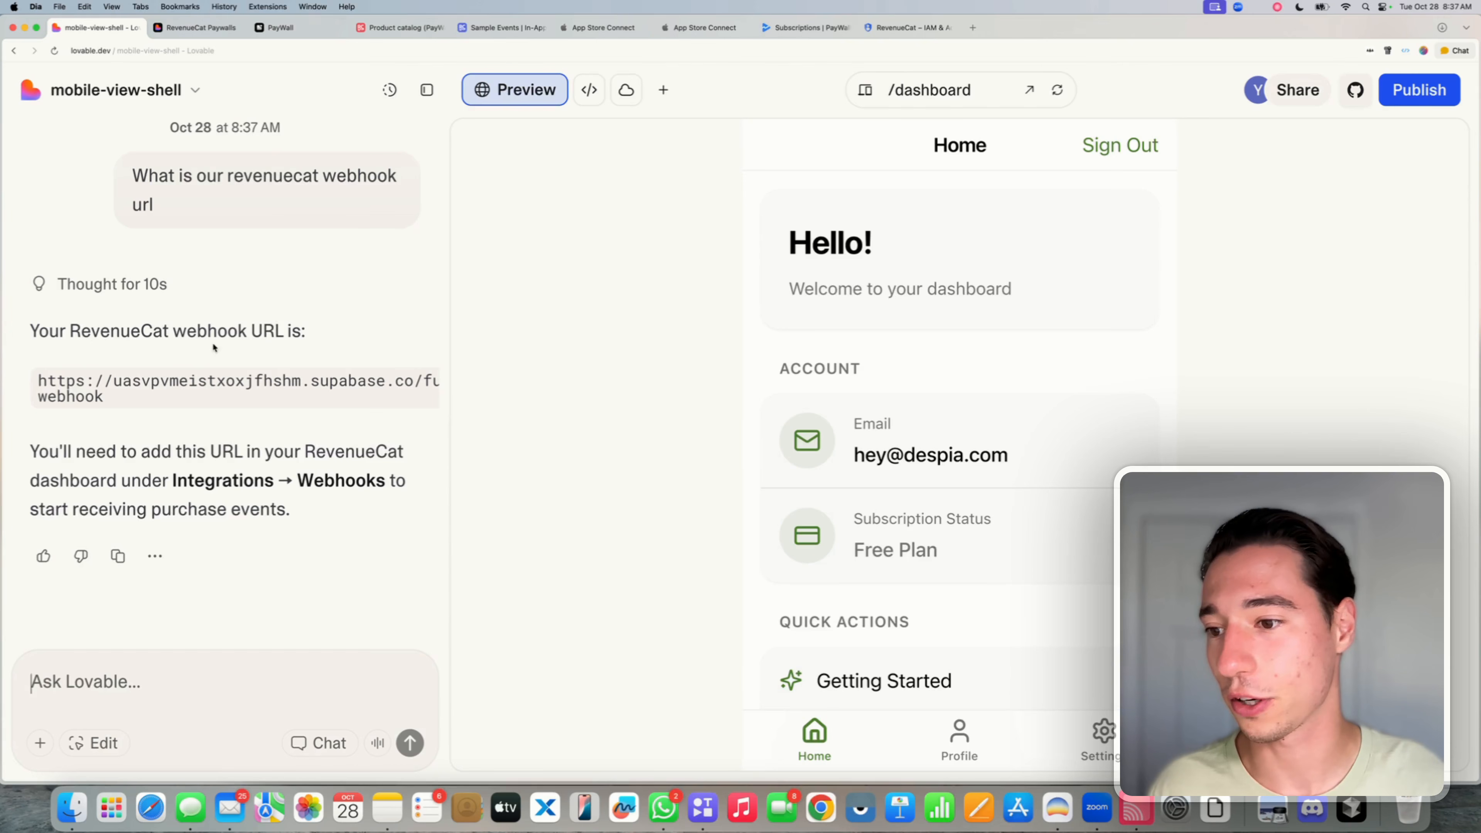
triple_click(153, 394)
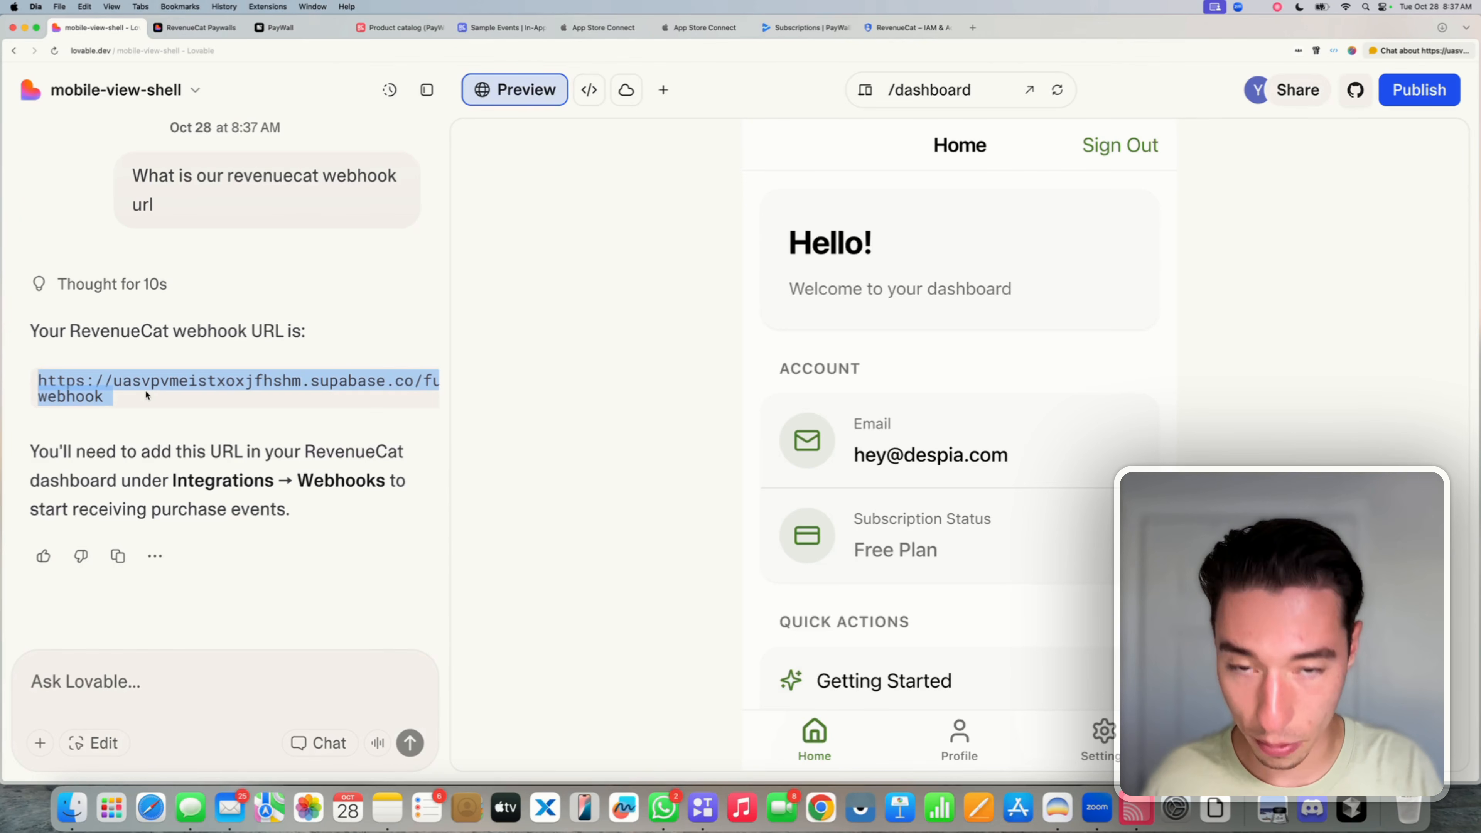
left_click(401, 24)
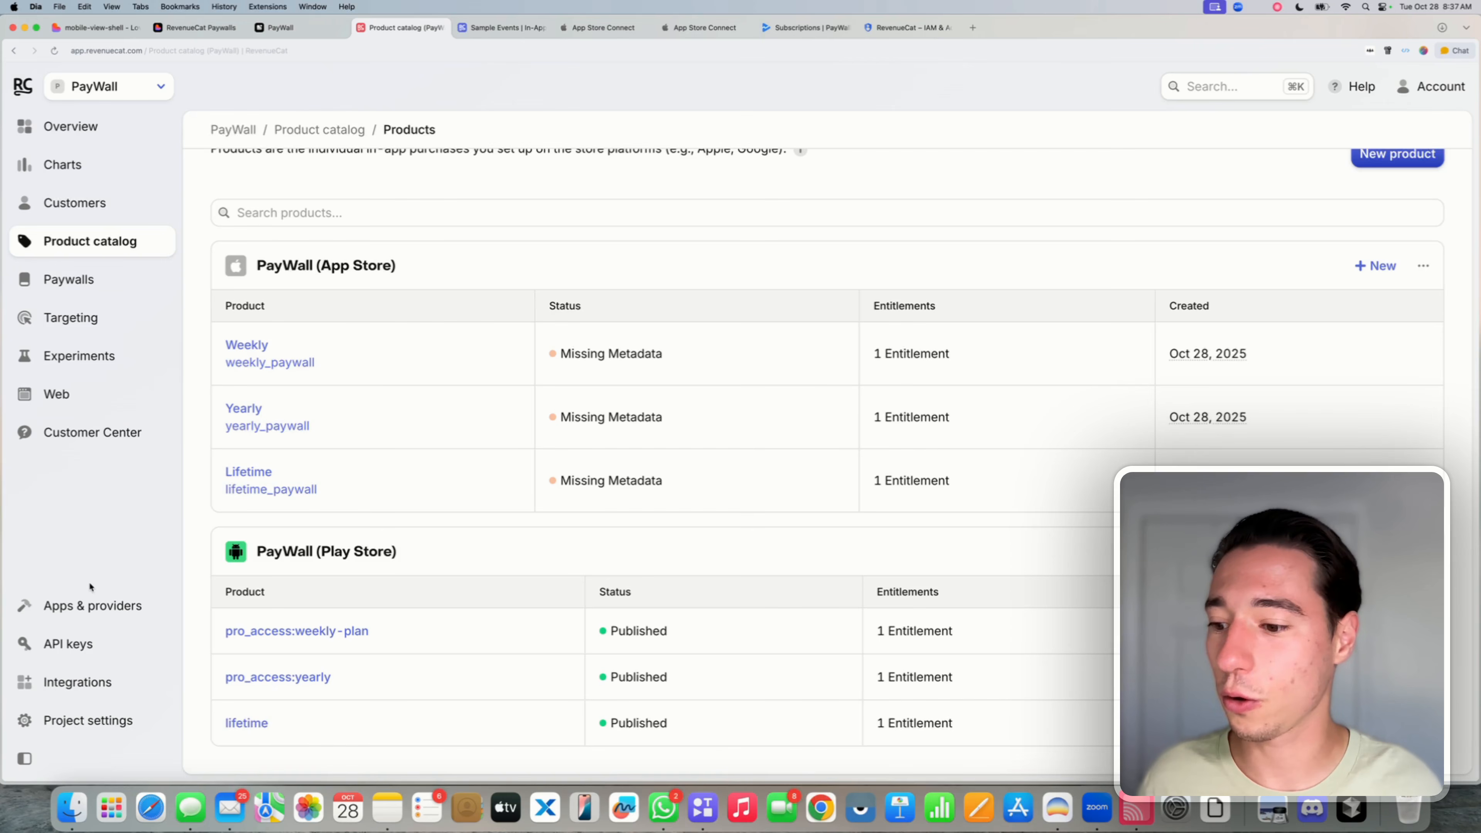
- Create a webhook named Lovable with the pasted Supabase revenuecat-webhook URL and save it
left_click(51, 691)
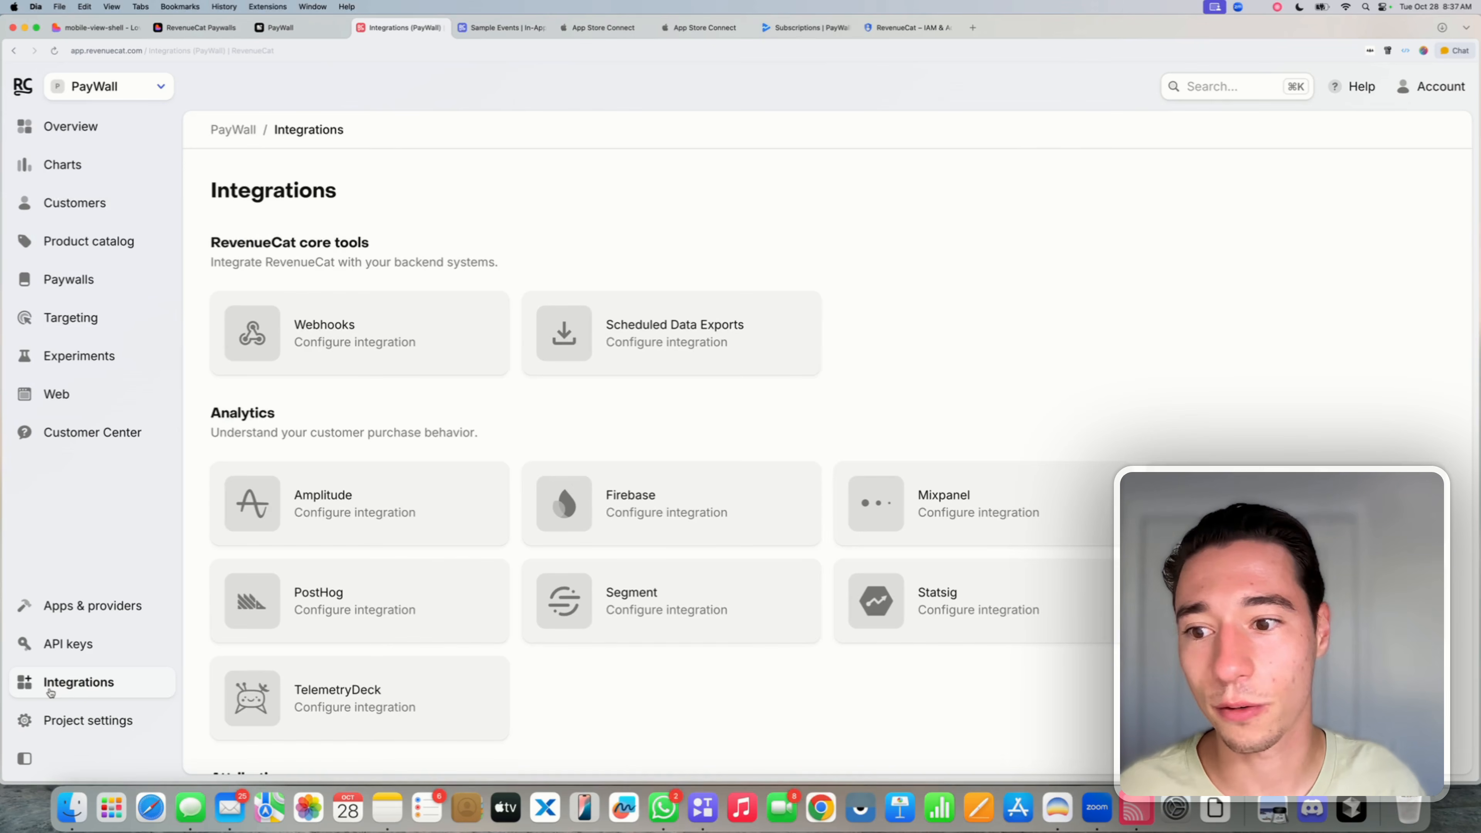
left_click(327, 348)
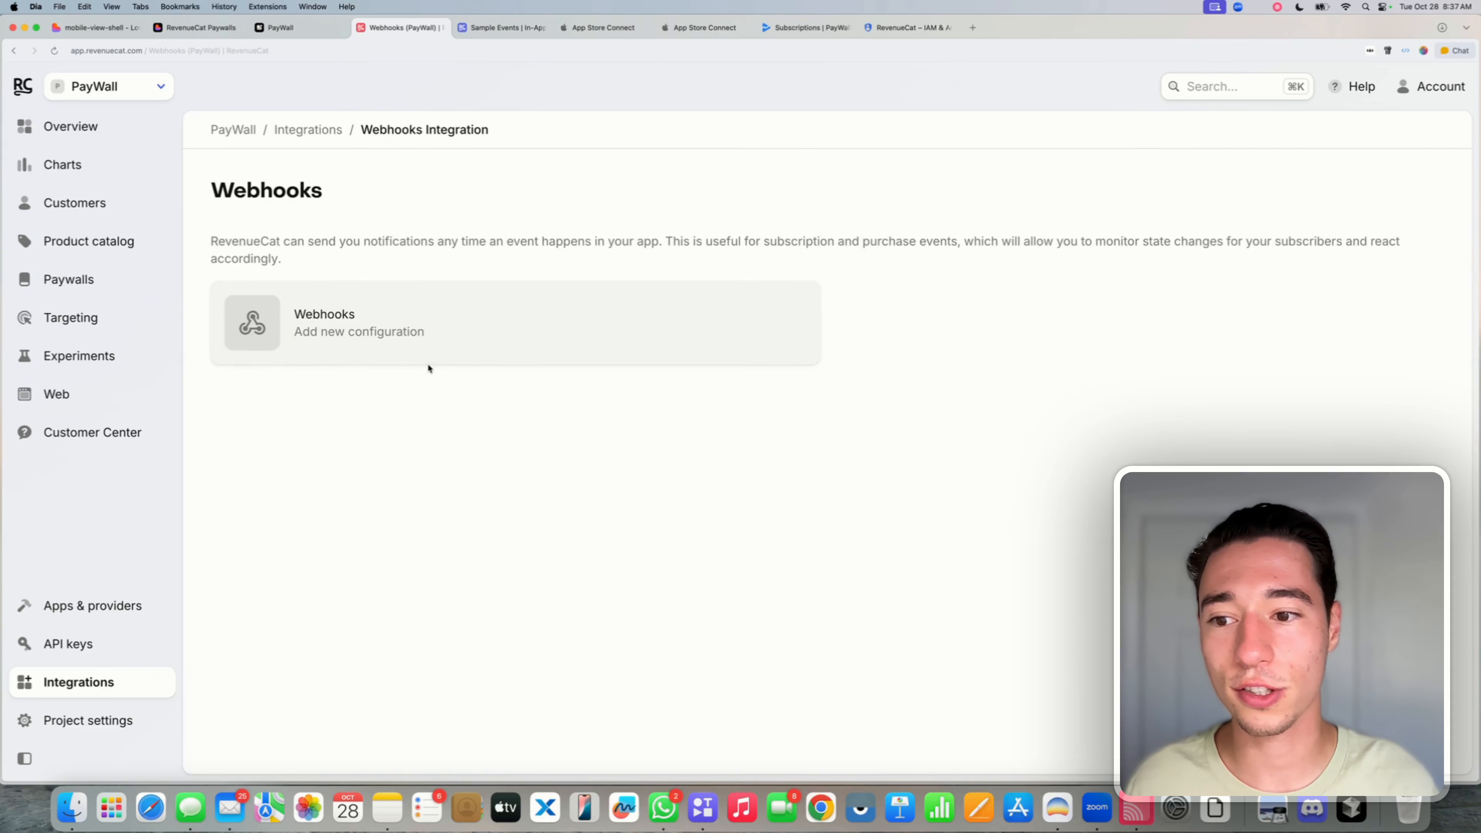
left_click(352, 320)
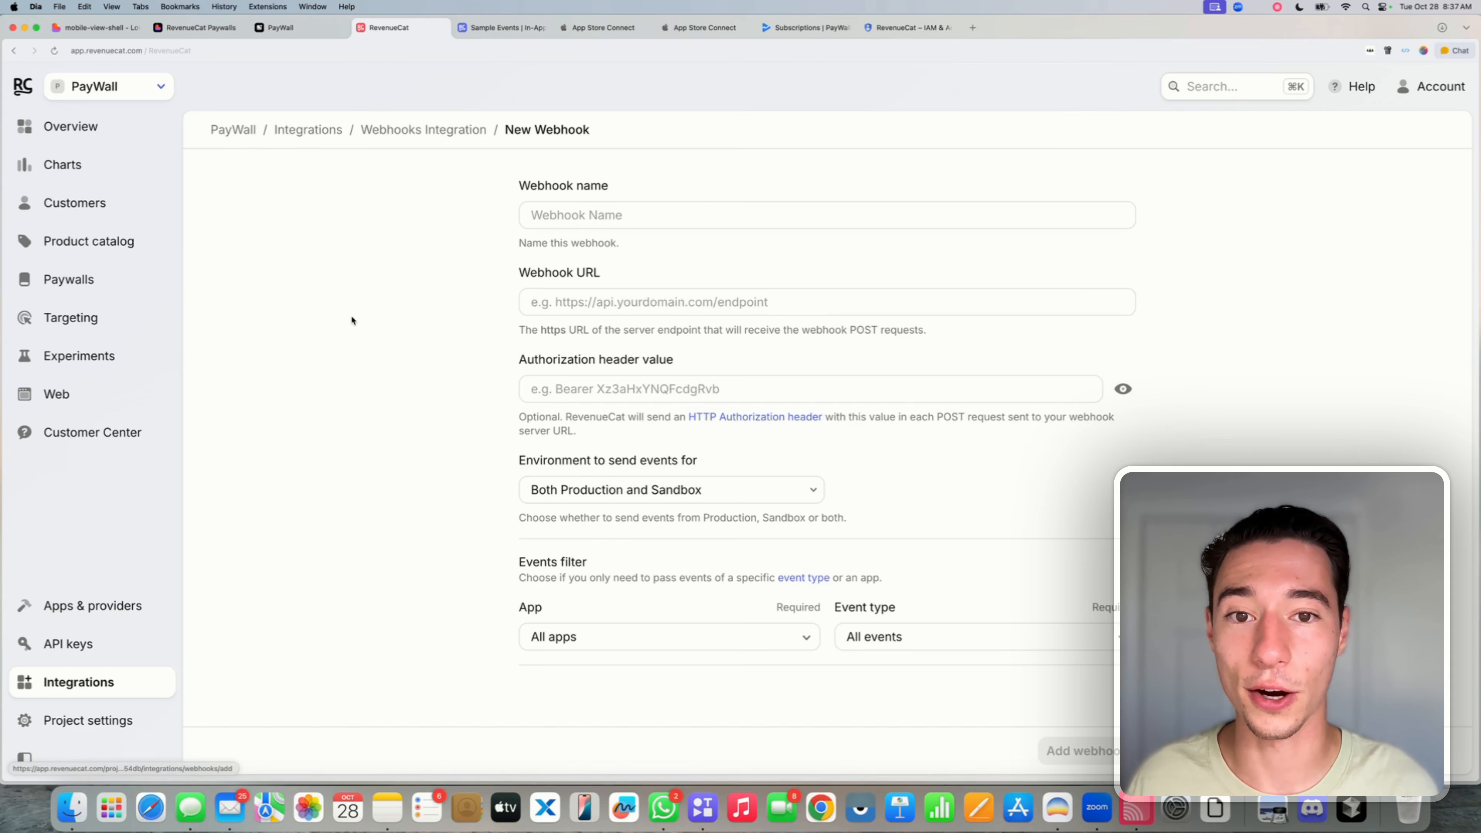
left_click(651, 212)
type("Lo")
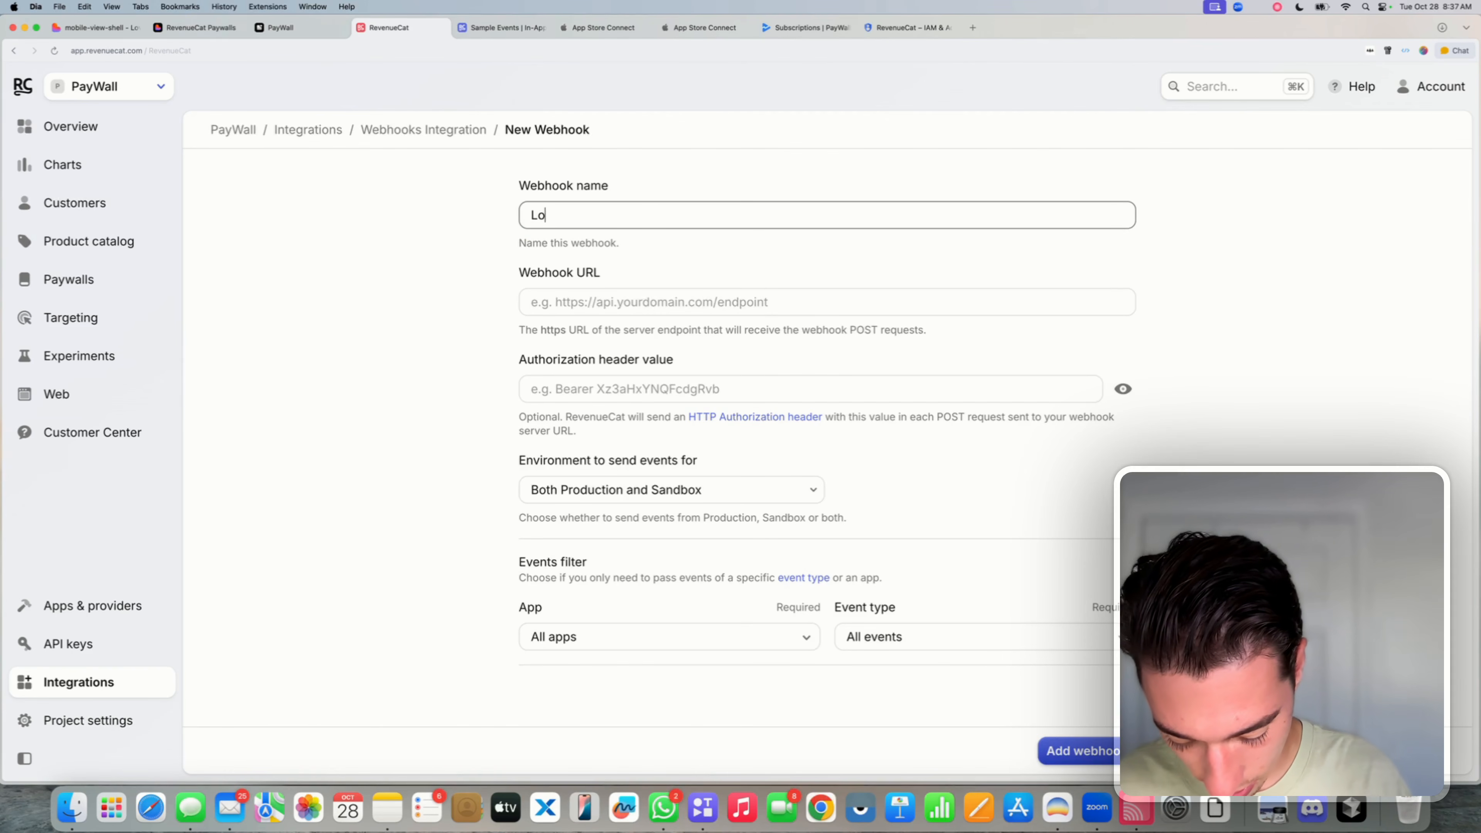
type("vable")
left_click(545, 302)
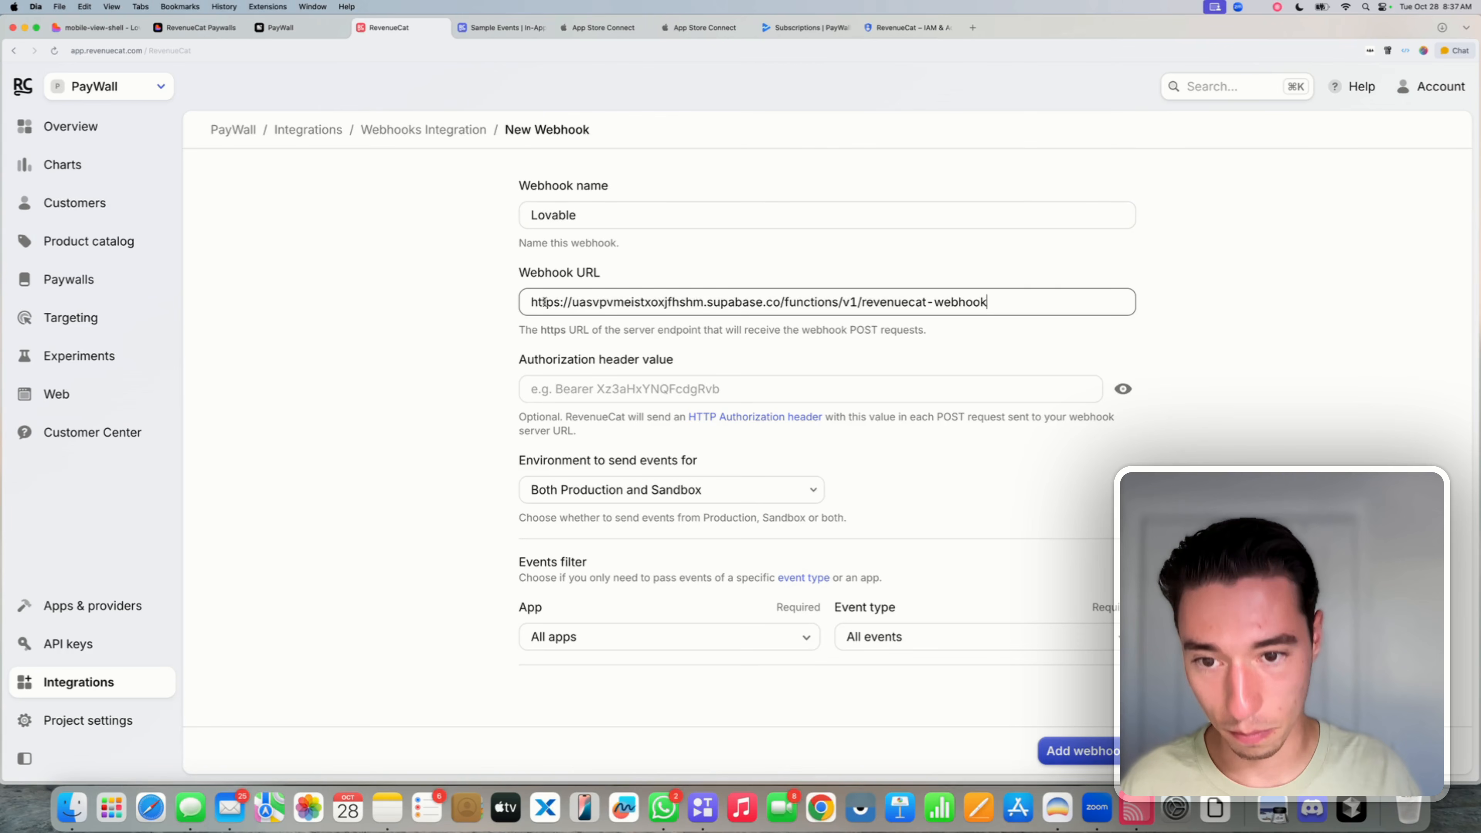
left_click(403, 329)
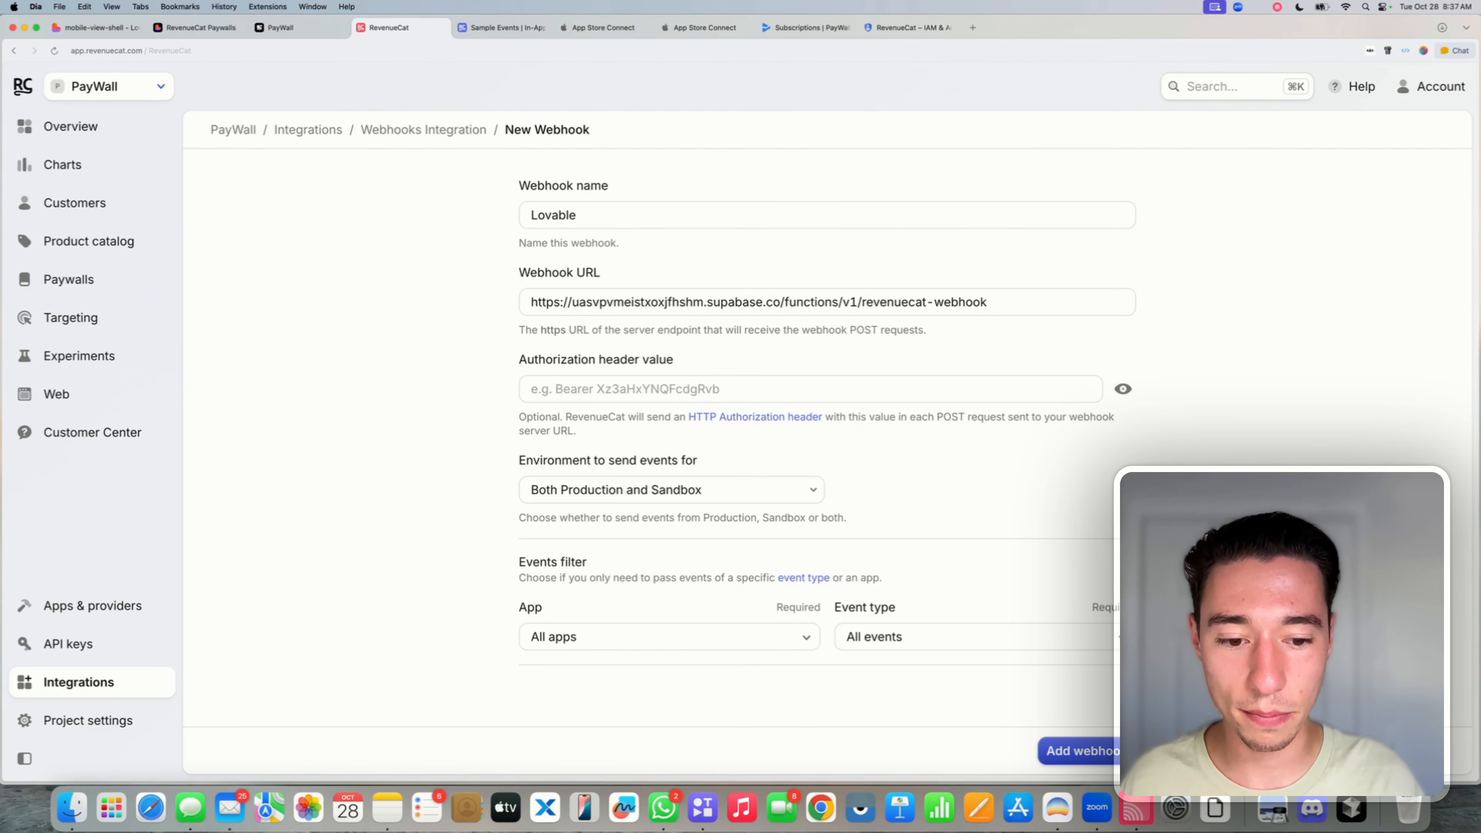
left_click(1103, 750)
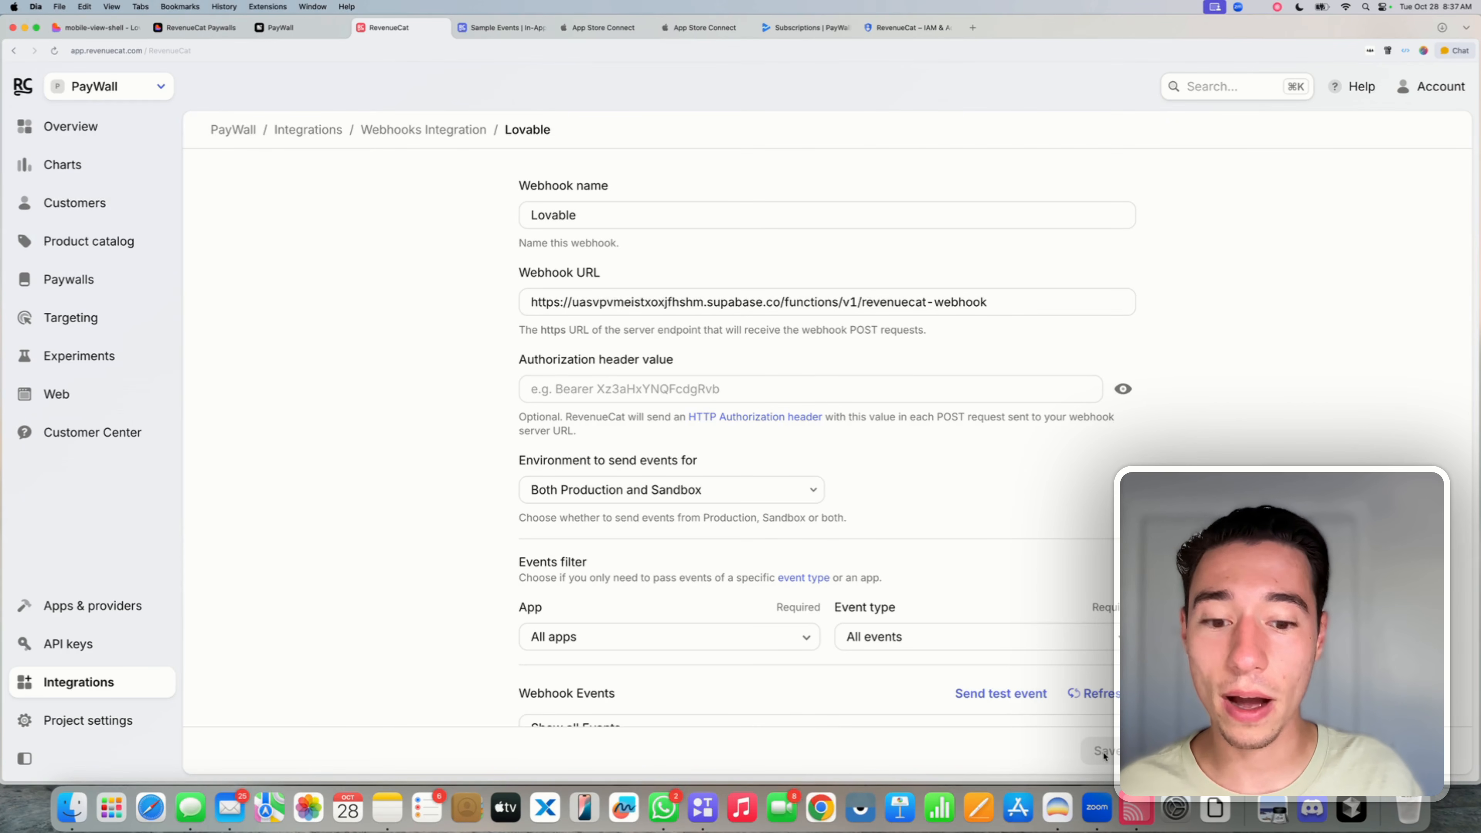
scroll(1103, 752, "down", 3)
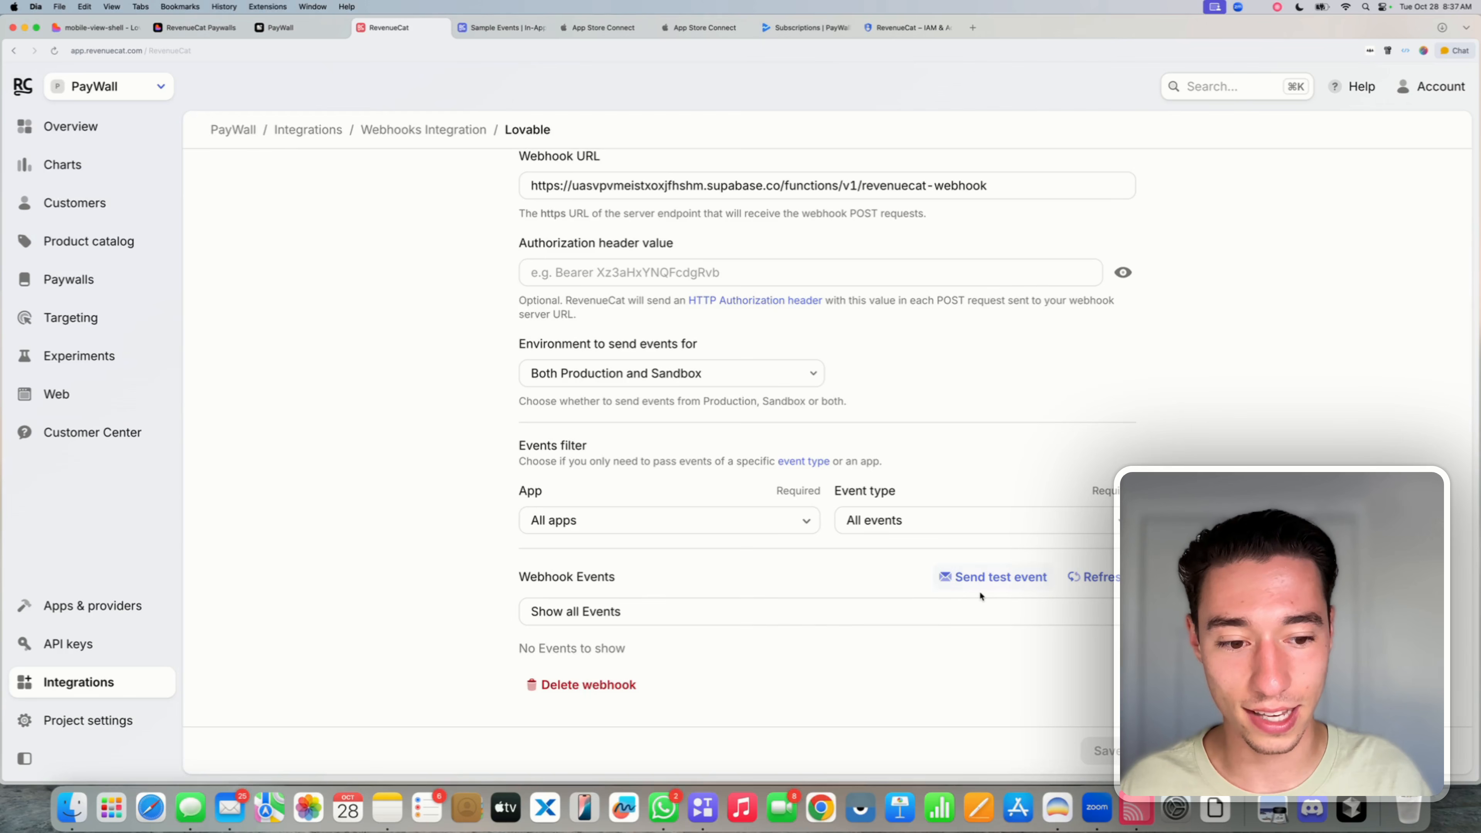
left_click(1101, 605)
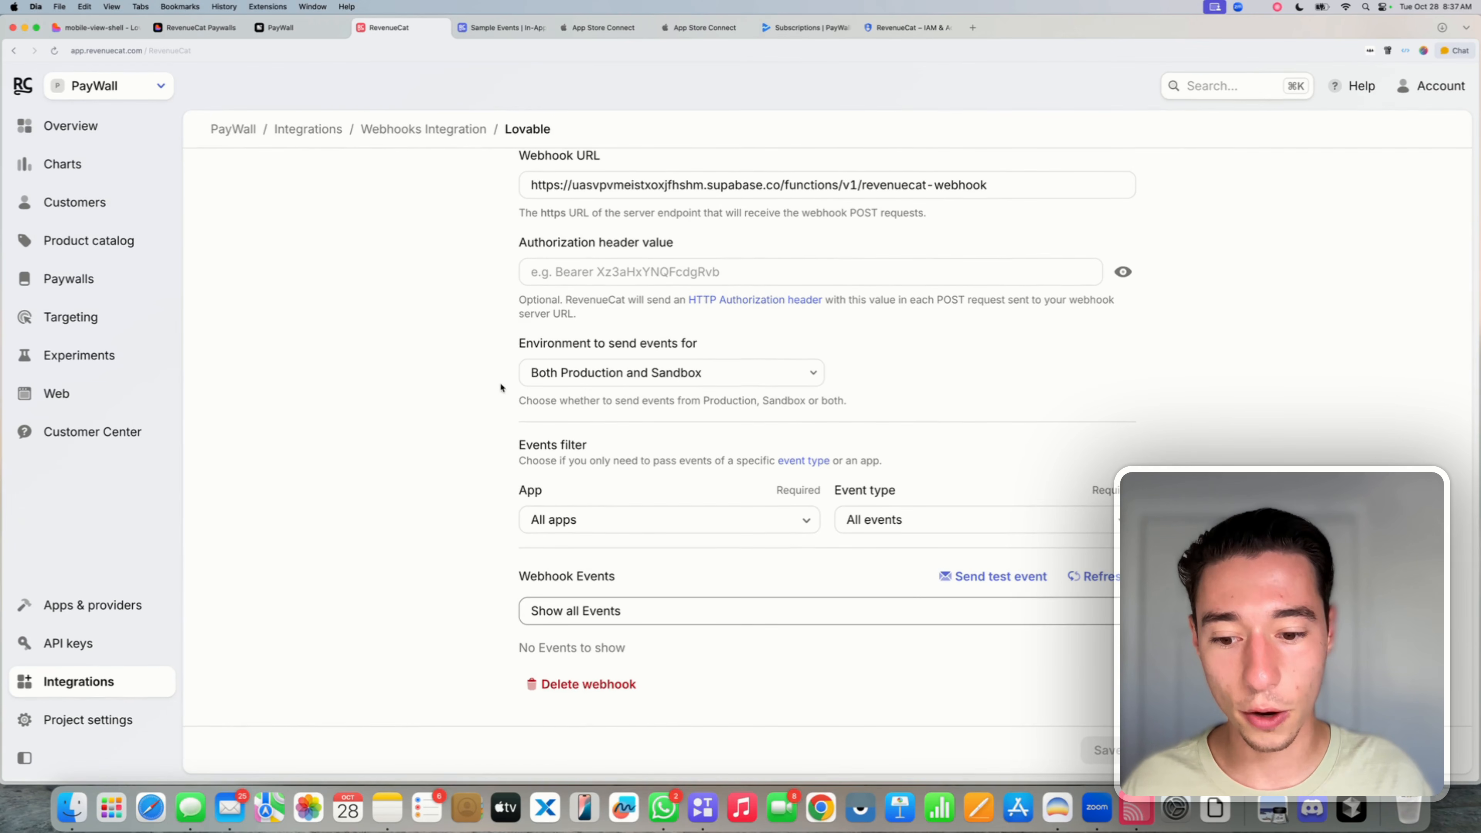
scroll(500, 387, "up", 3)
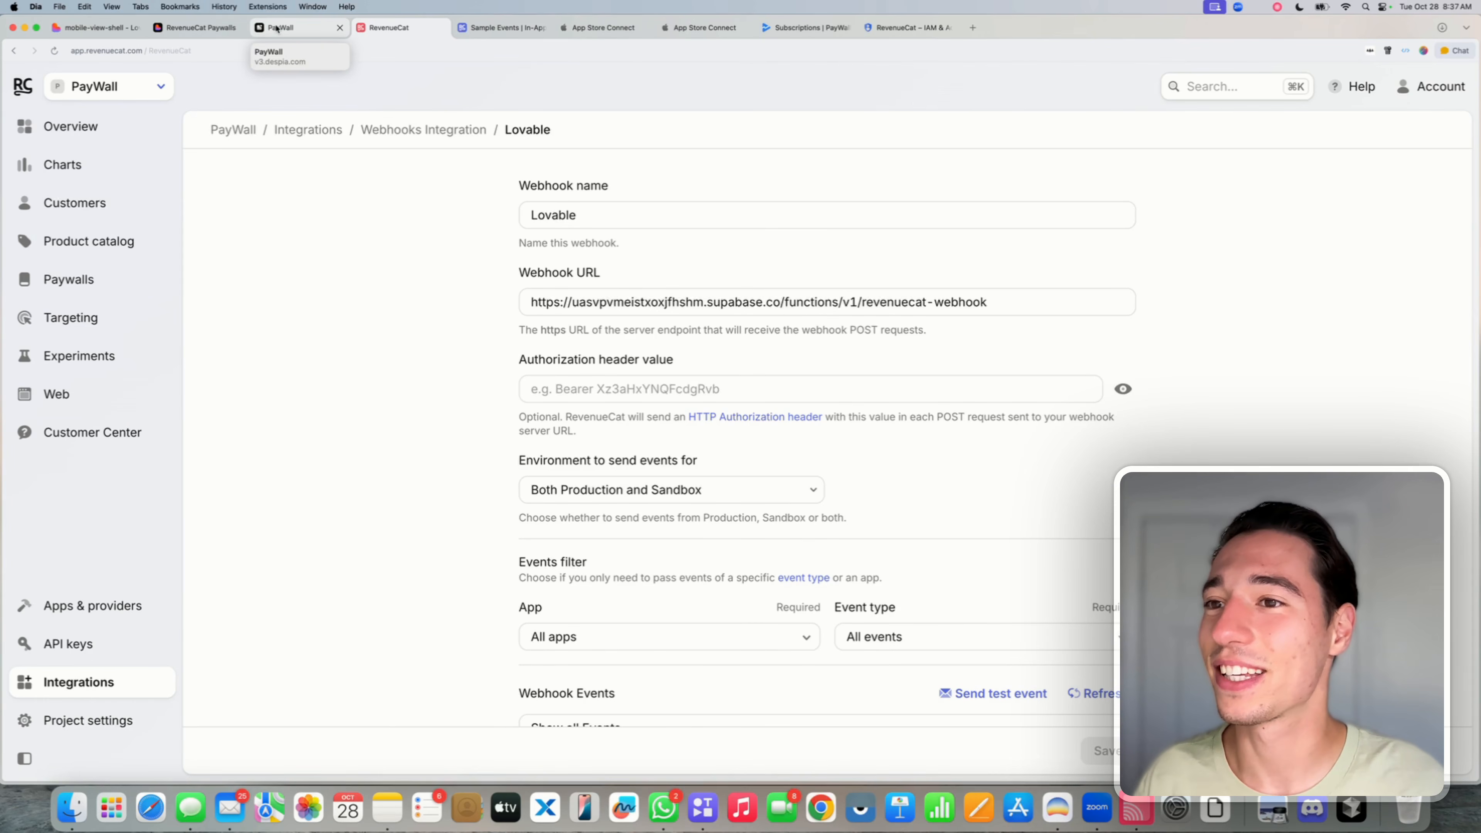
- Publish the latest Lovable update despite the security warnings, then bring up the mirrored phone for a purchase test
left_click(96, 27)
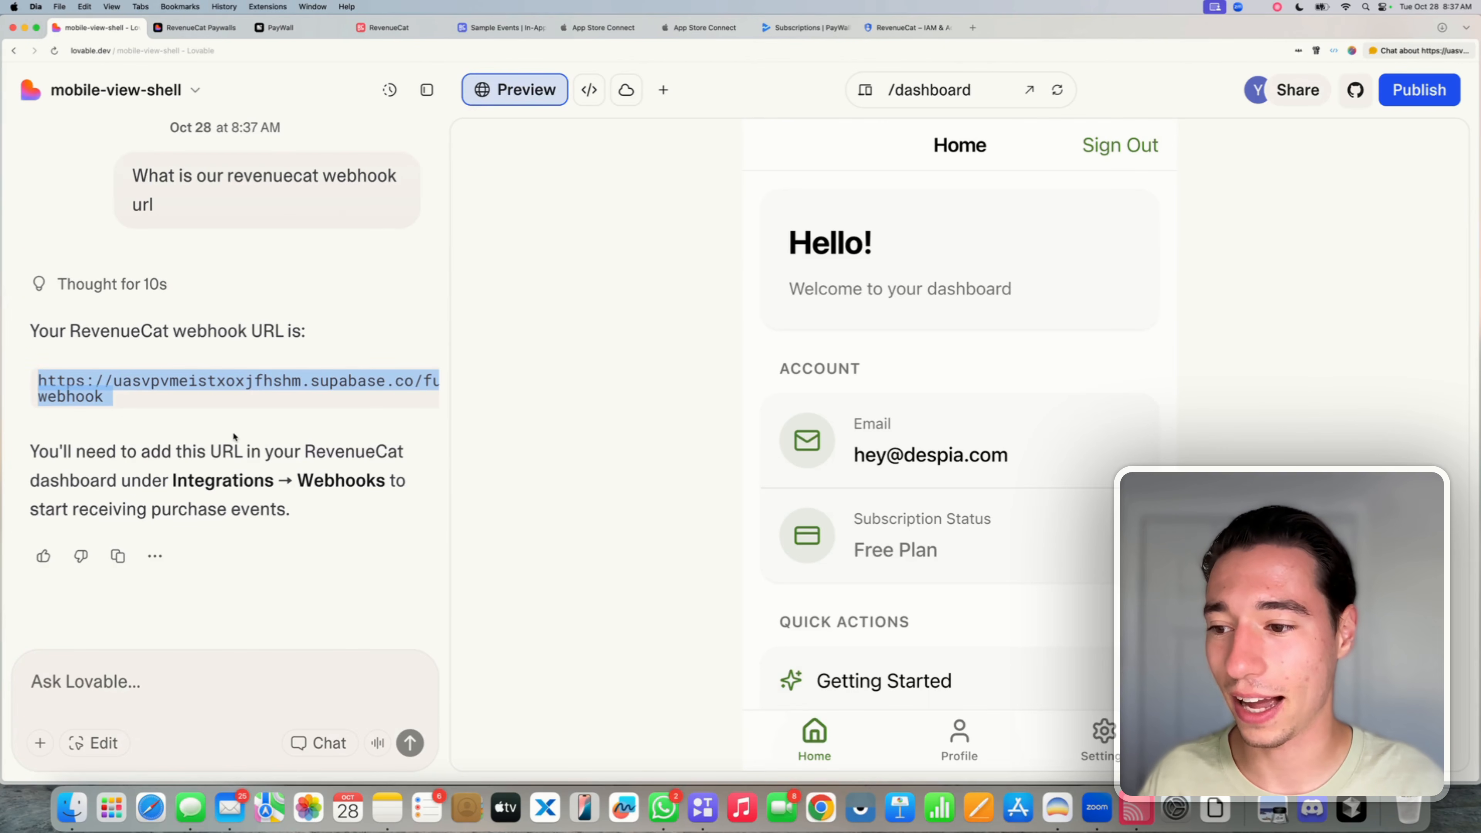
left_click(233, 431)
left_click(1419, 90)
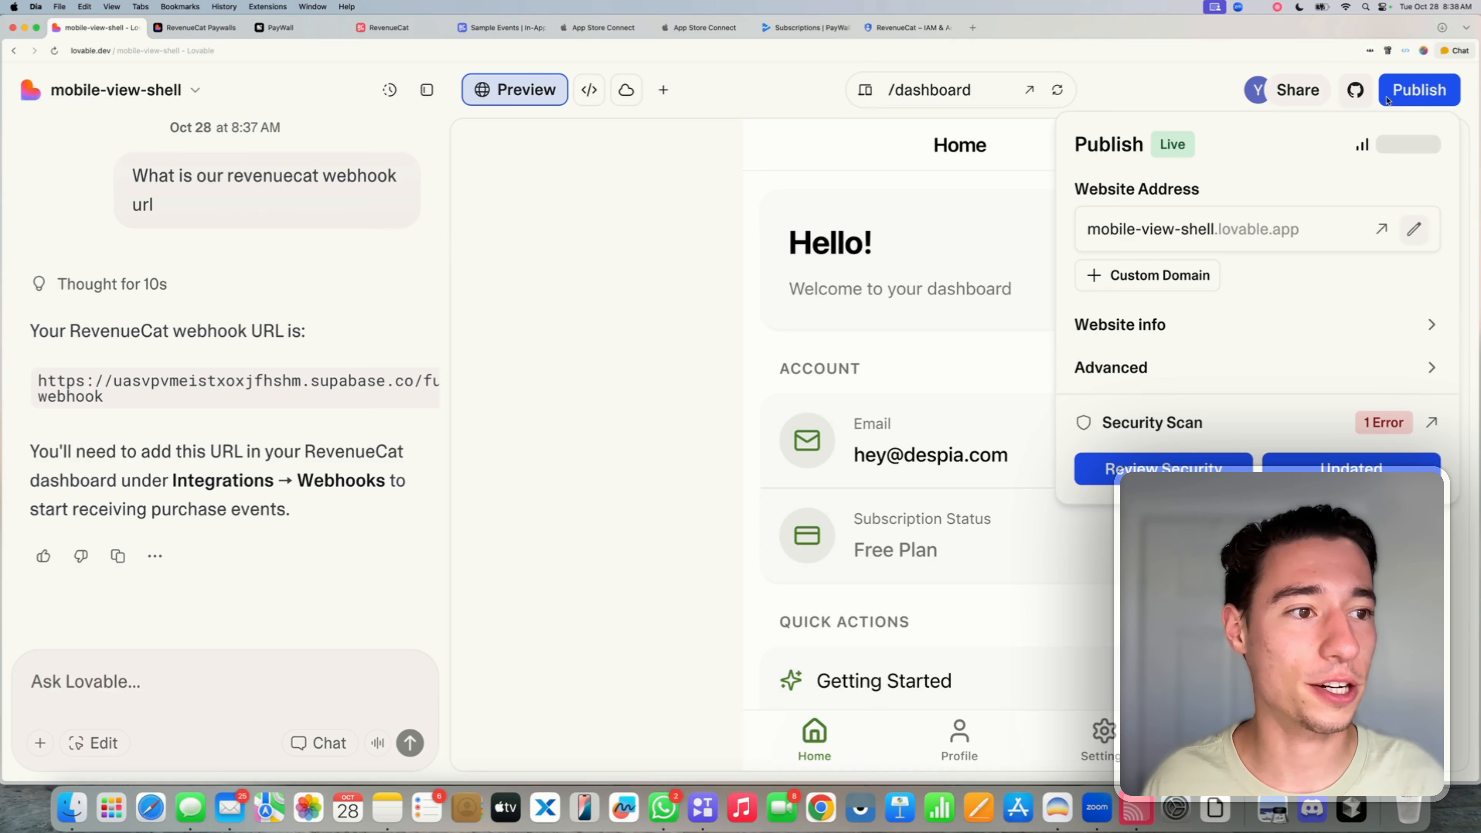
left_click(1311, 470)
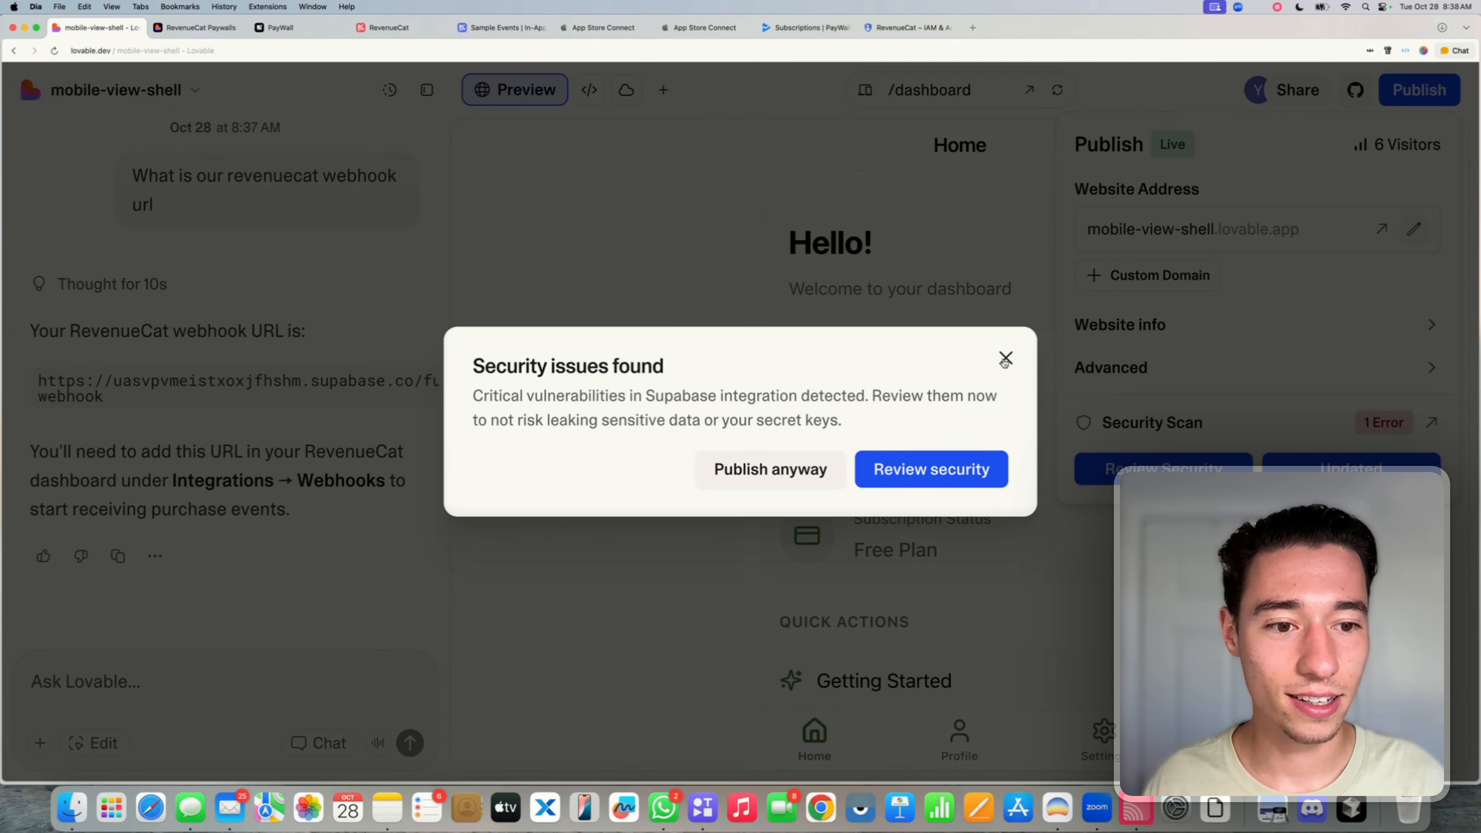
left_click(745, 472)
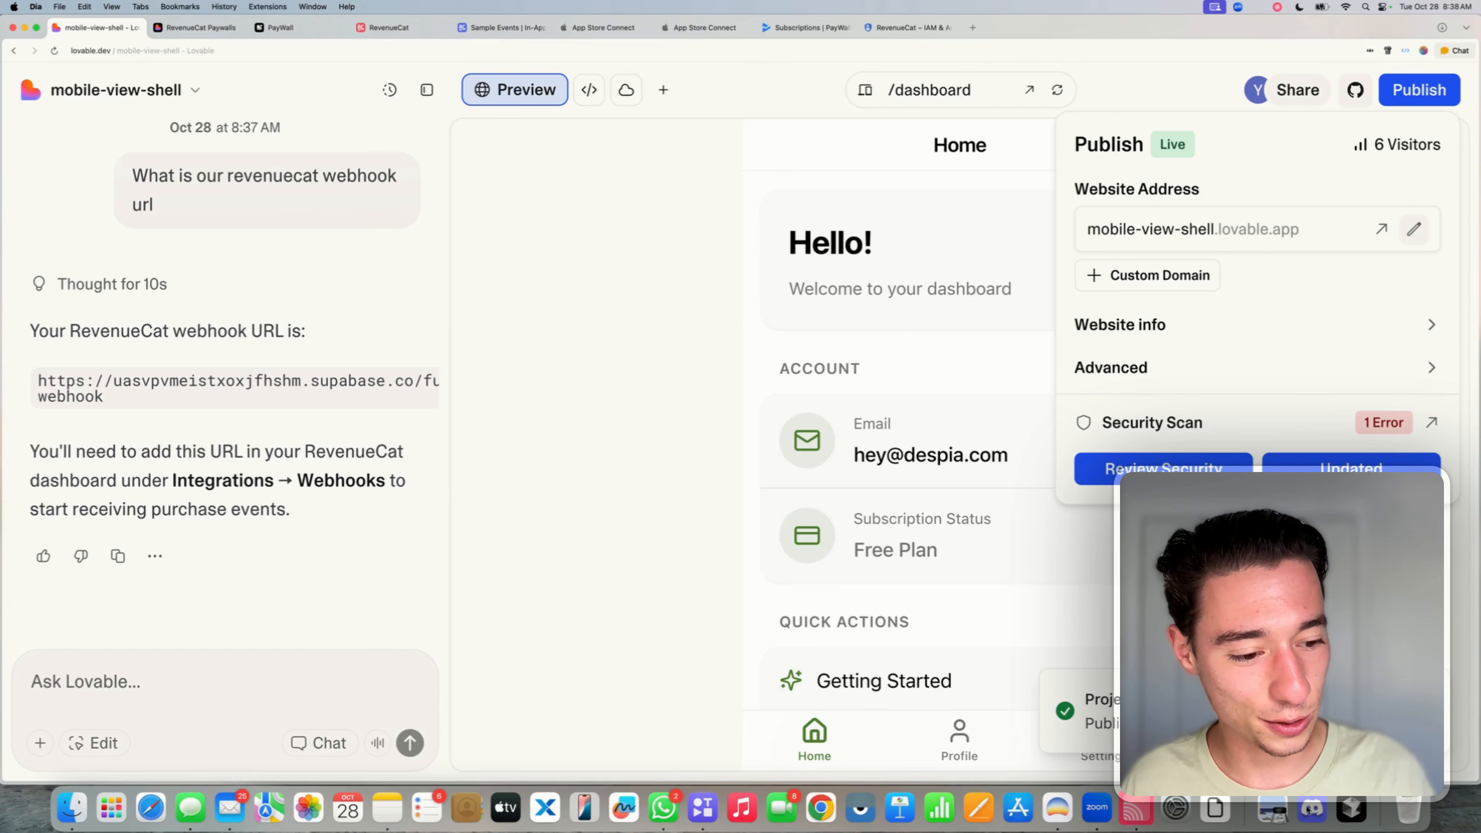
left_click(1144, 812)
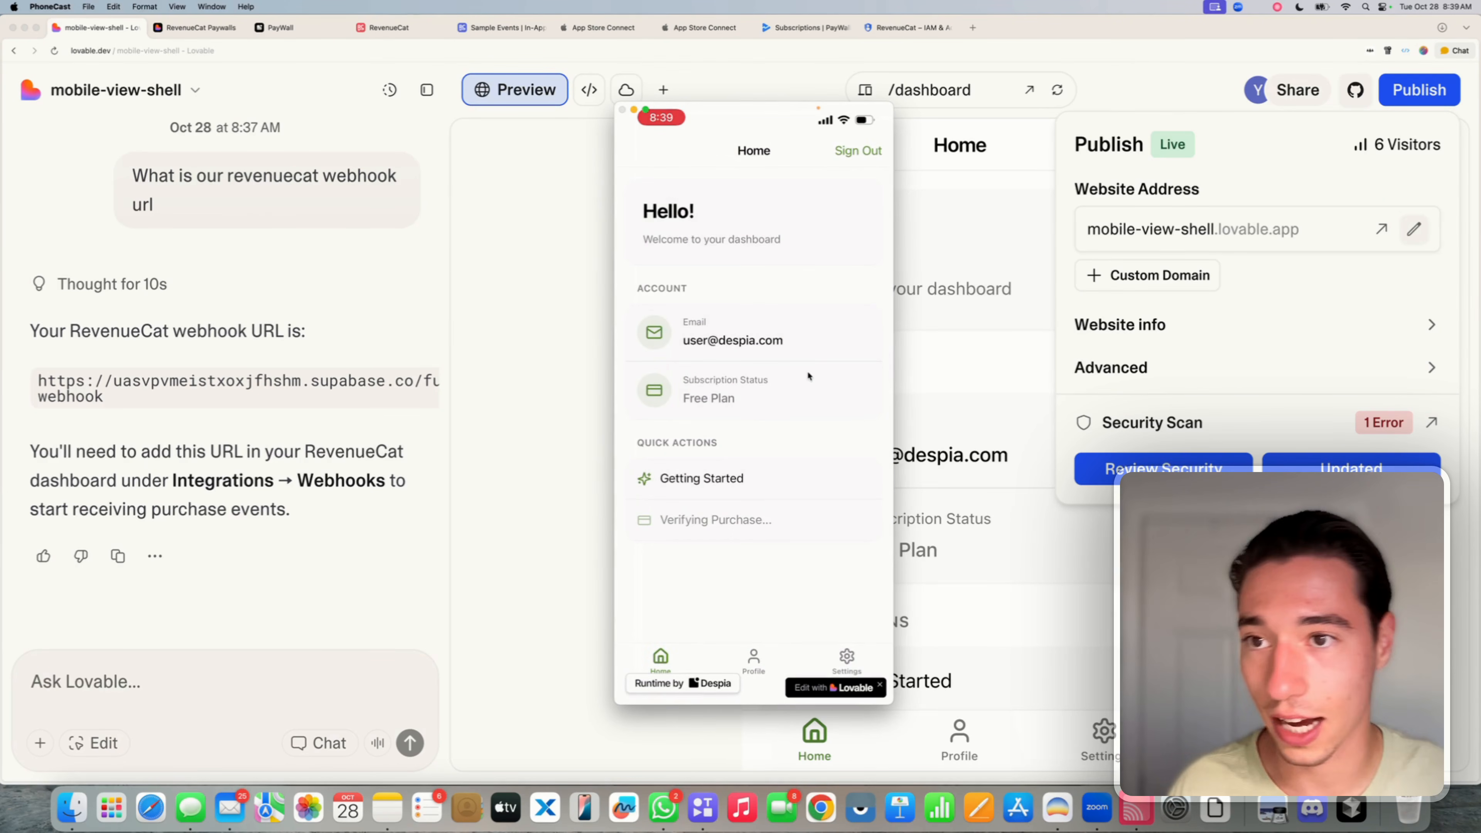
- Copy the saved Lovable webhook URL from RevenueCat's webhook settings
left_click(390, 27)
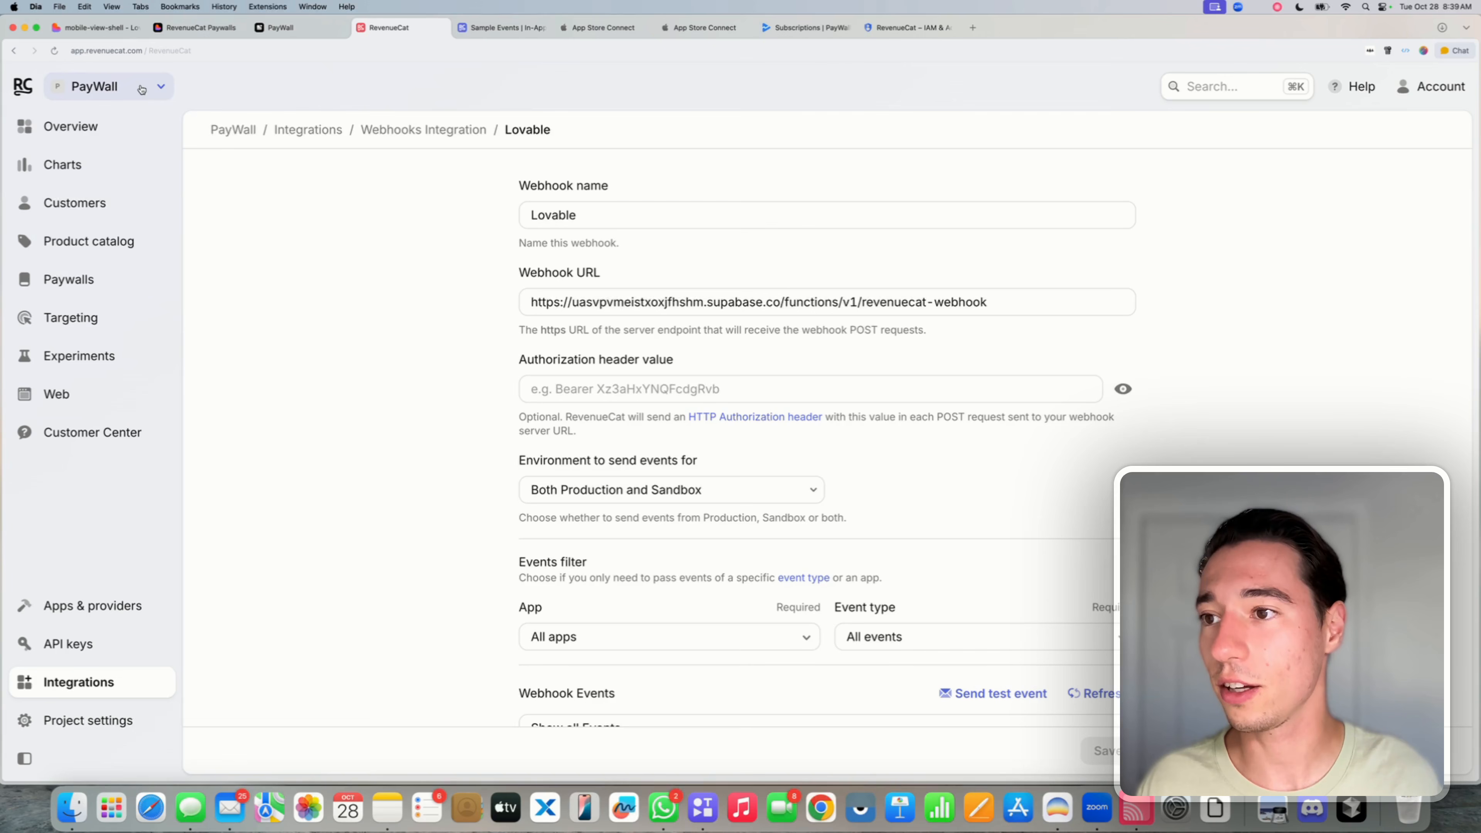
left_click(562, 302)
key("super+a")
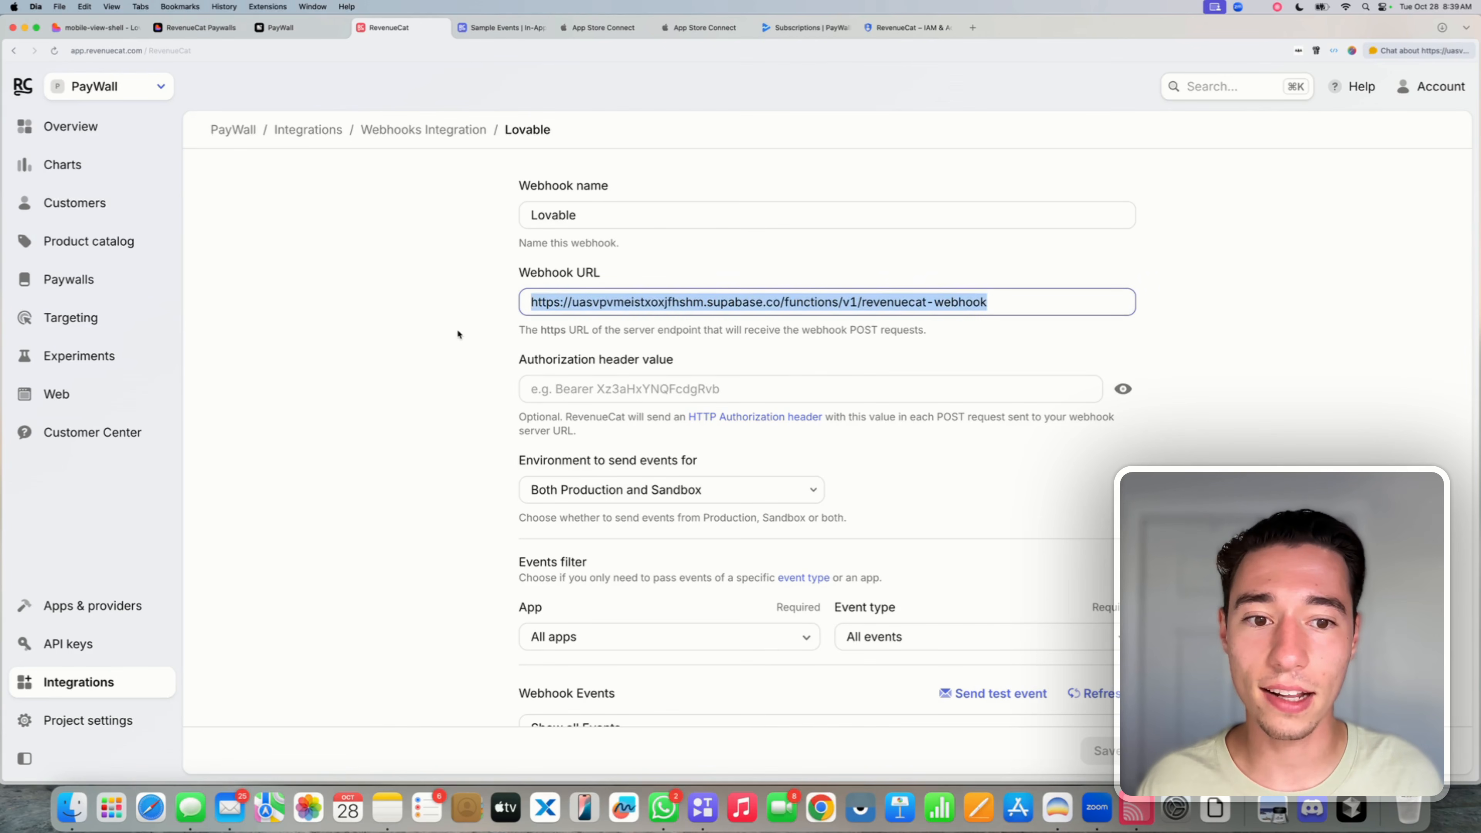
left_click(467, 336)
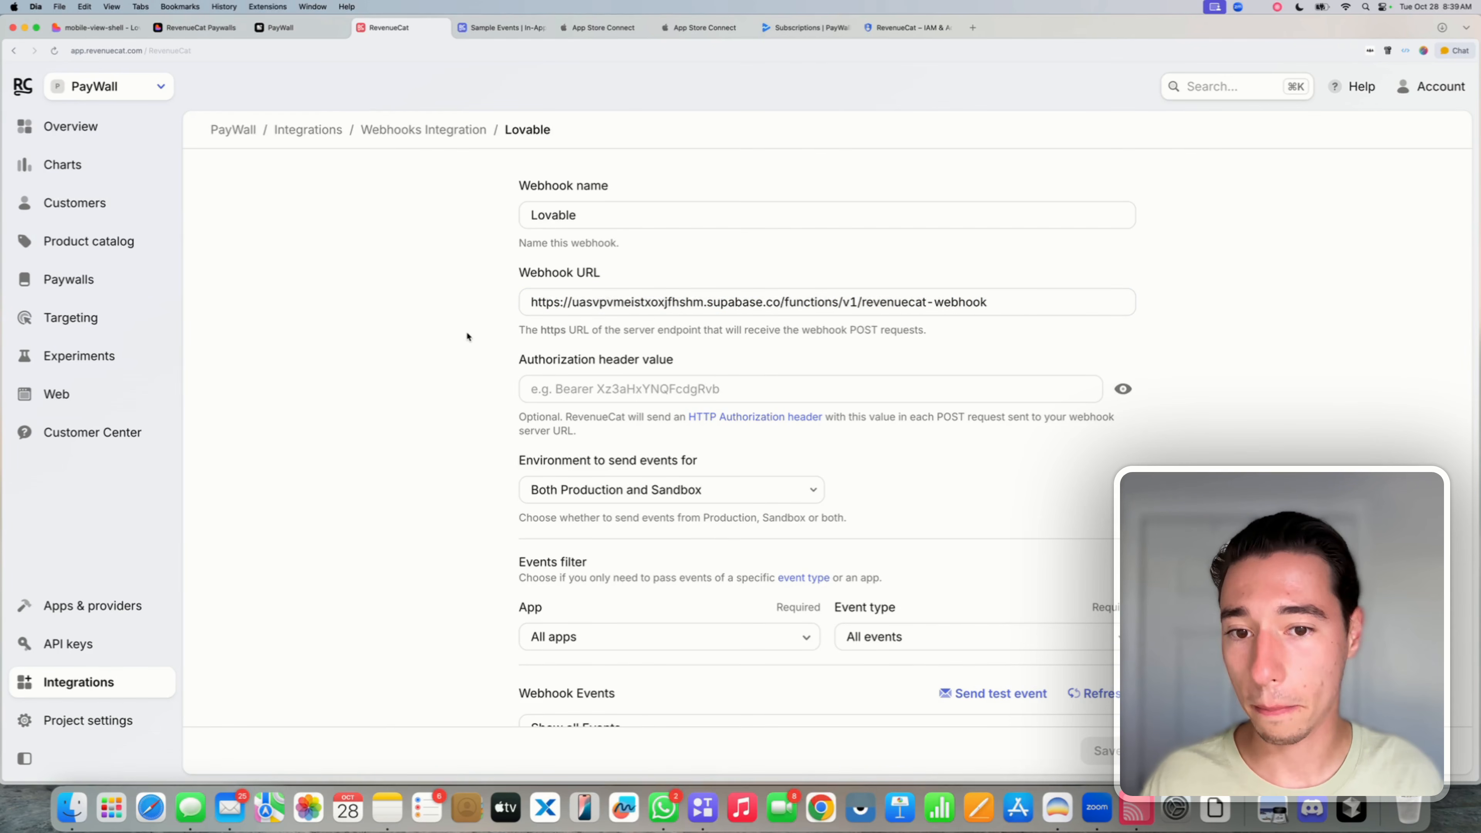
scroll(468, 337, "down", 3)
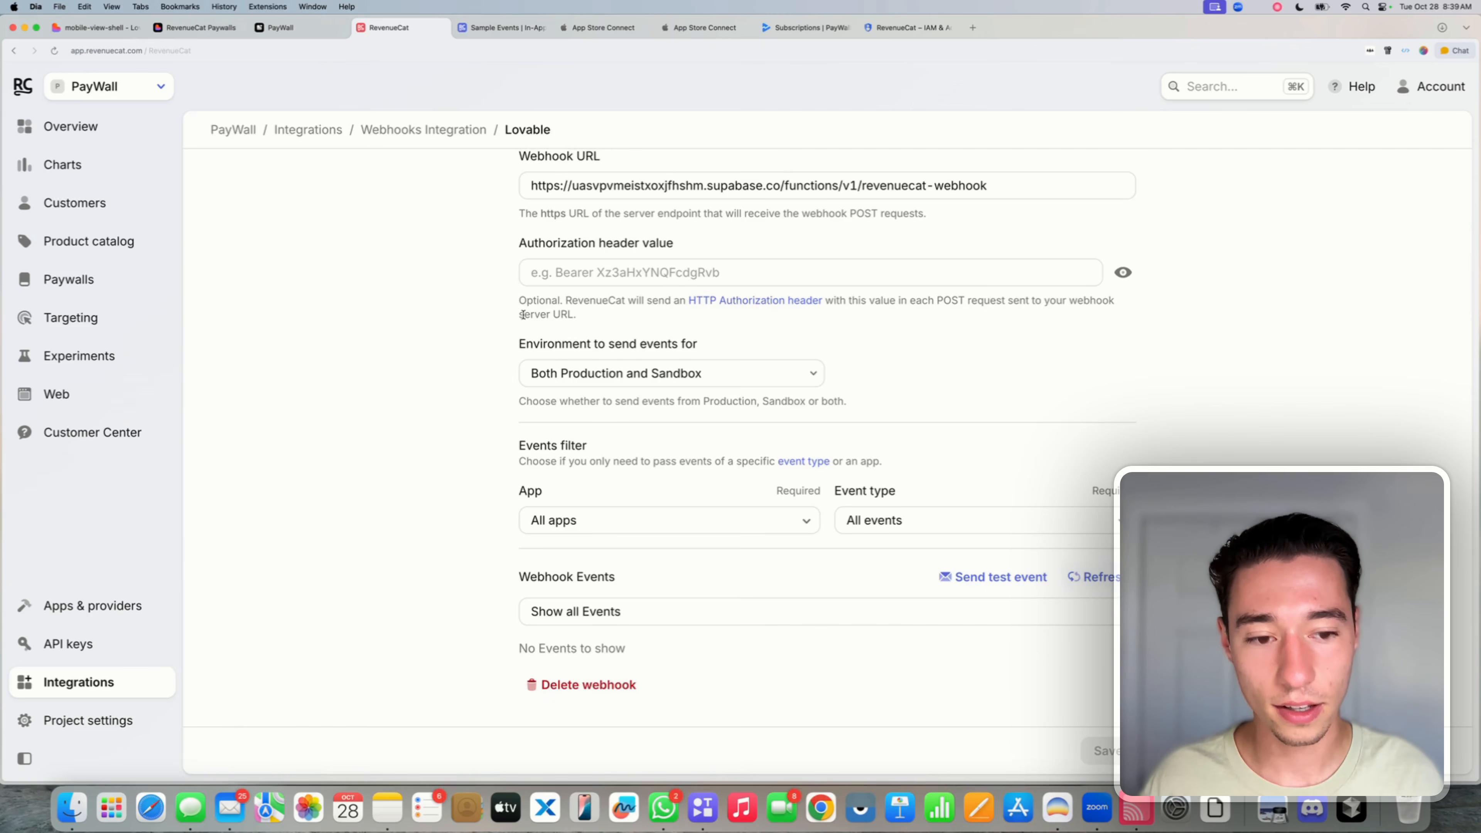
- Reload the page and copy the first failed event's 401 "Missing authorization header" response body
left_click(55, 50)
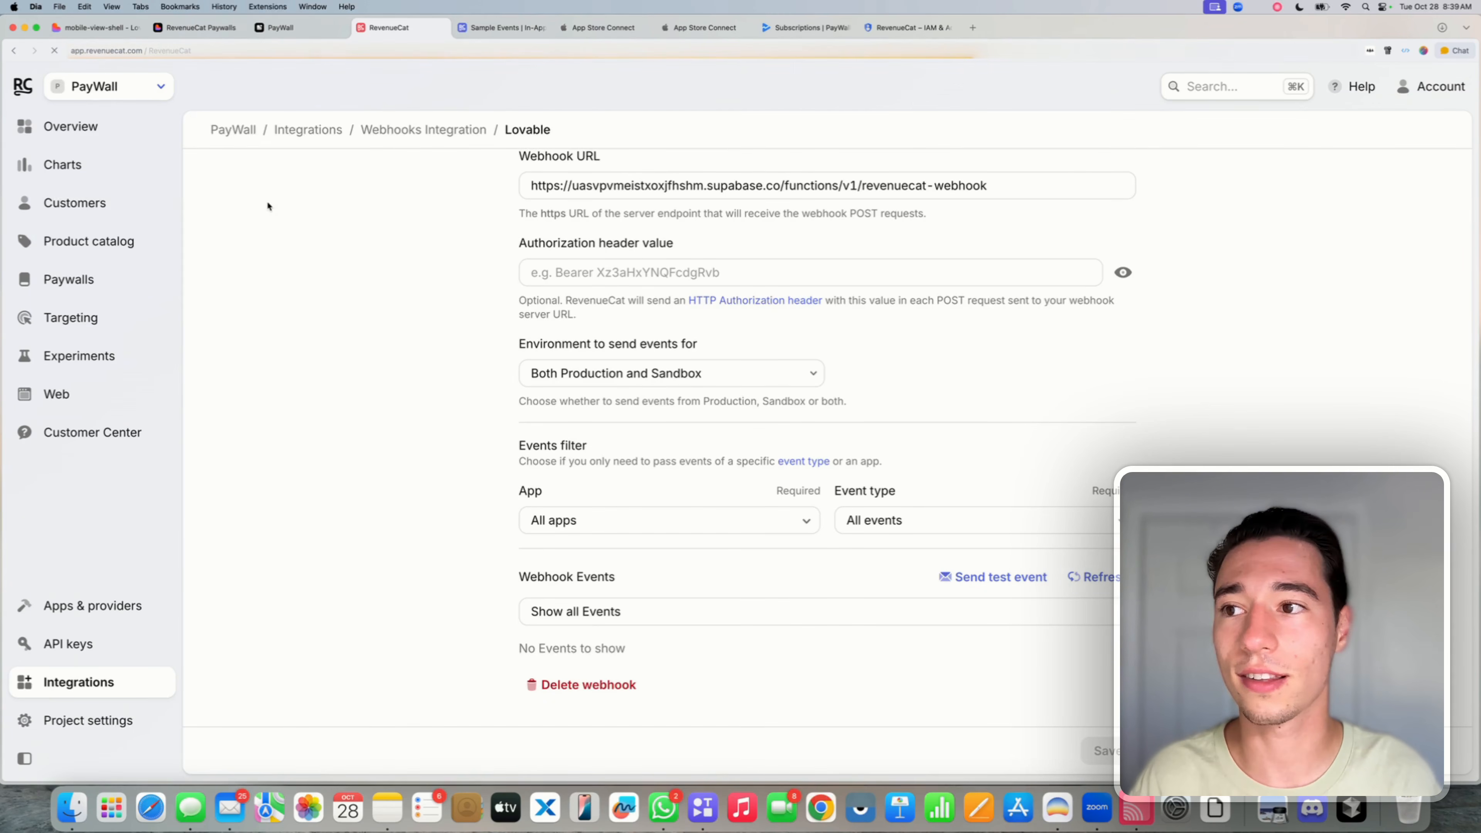
scroll(403, 387, "down", 4)
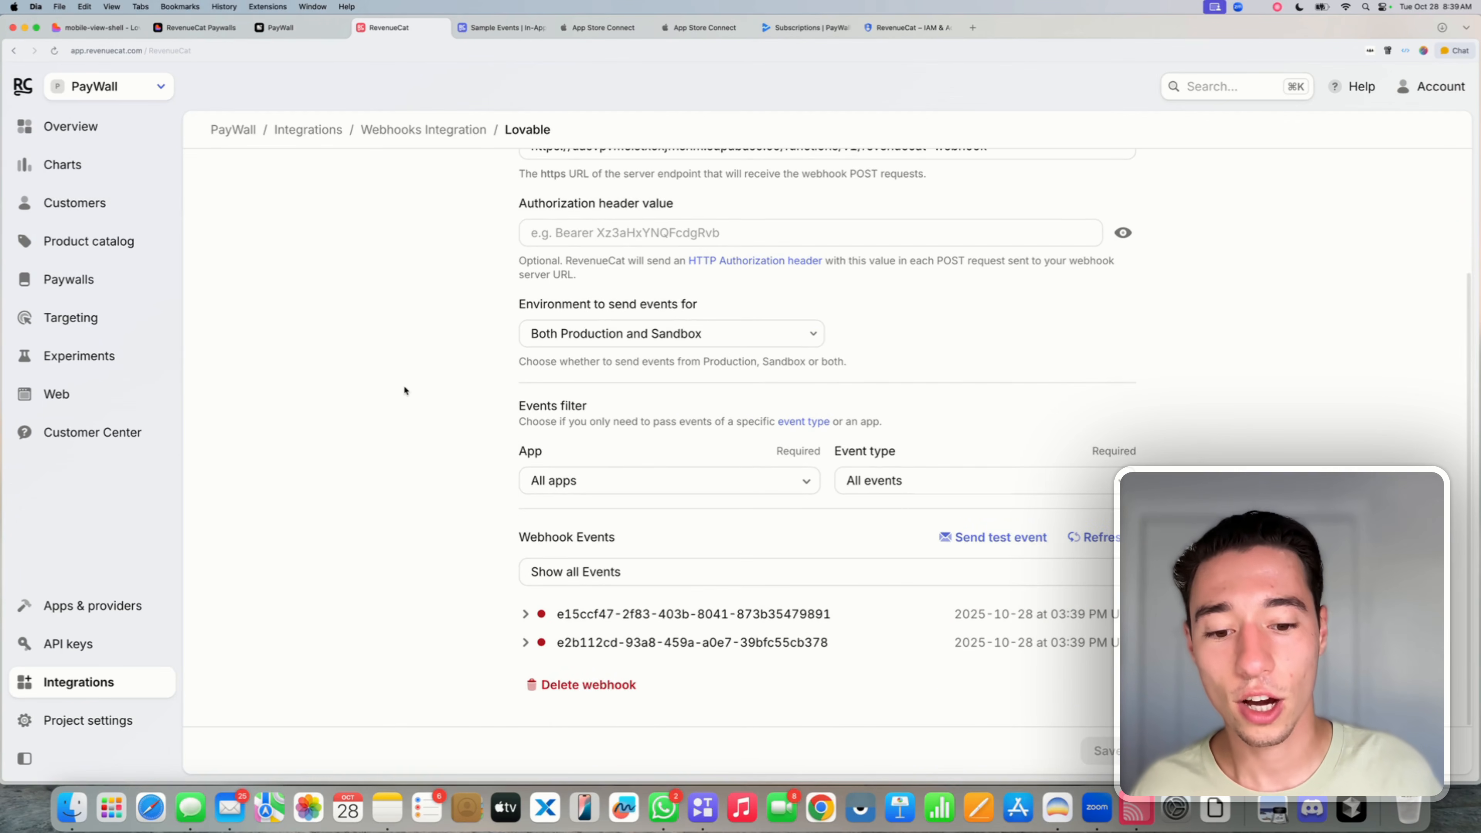
left_click(526, 615)
scroll(591, 223, "down", 8)
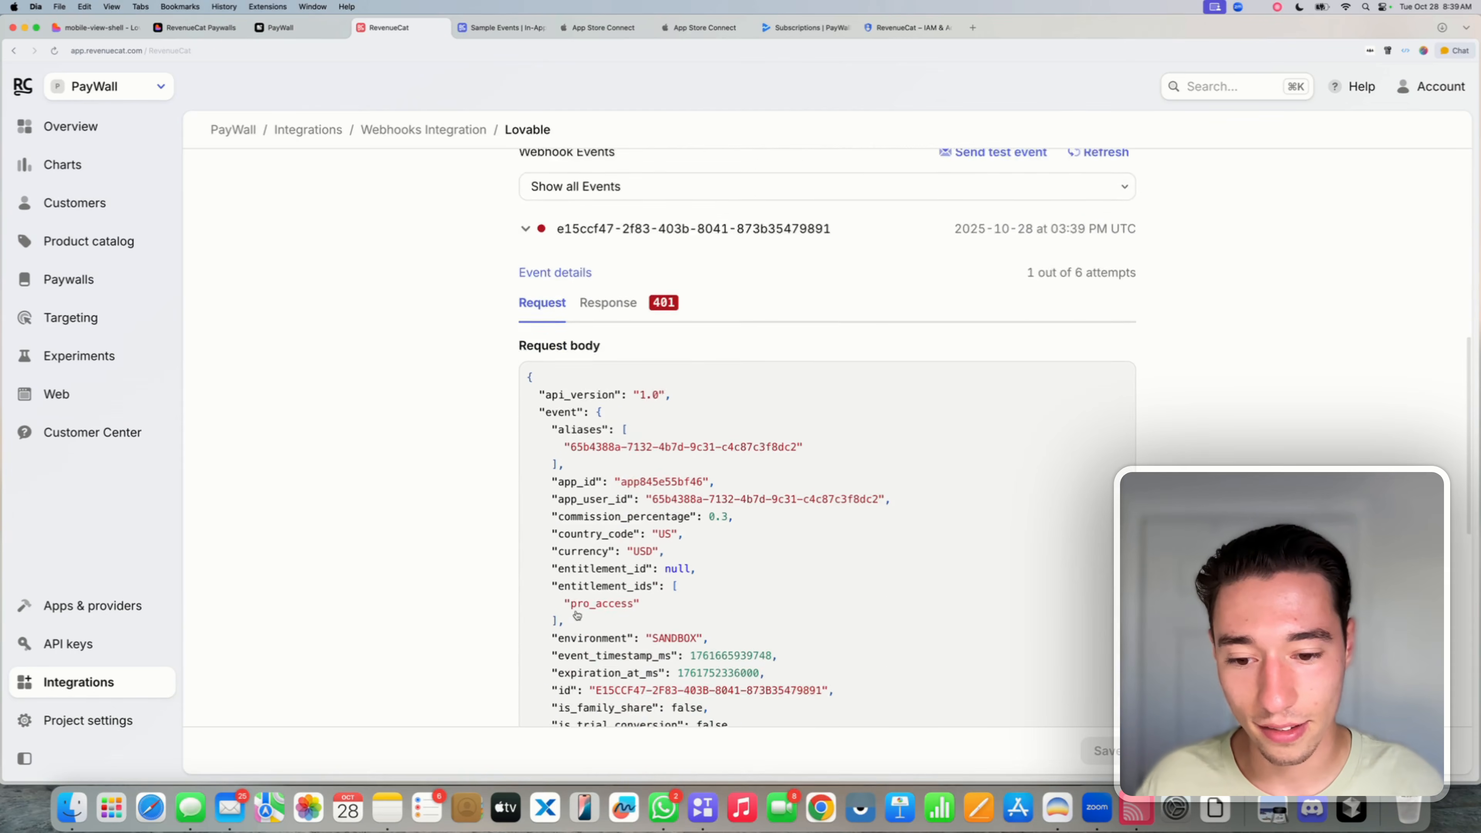
left_click(608, 201)
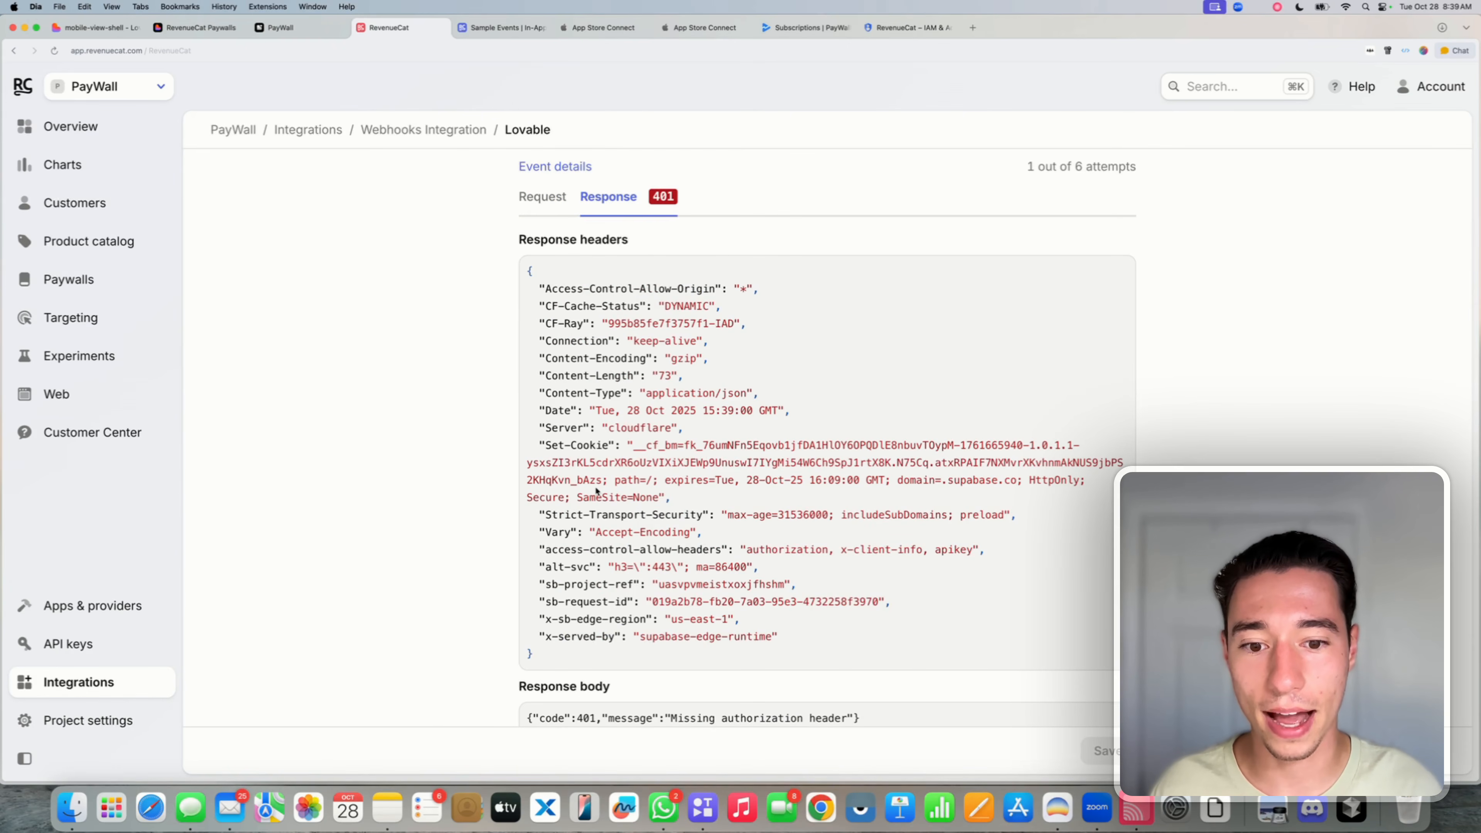
scroll(603, 622, "down", 2)
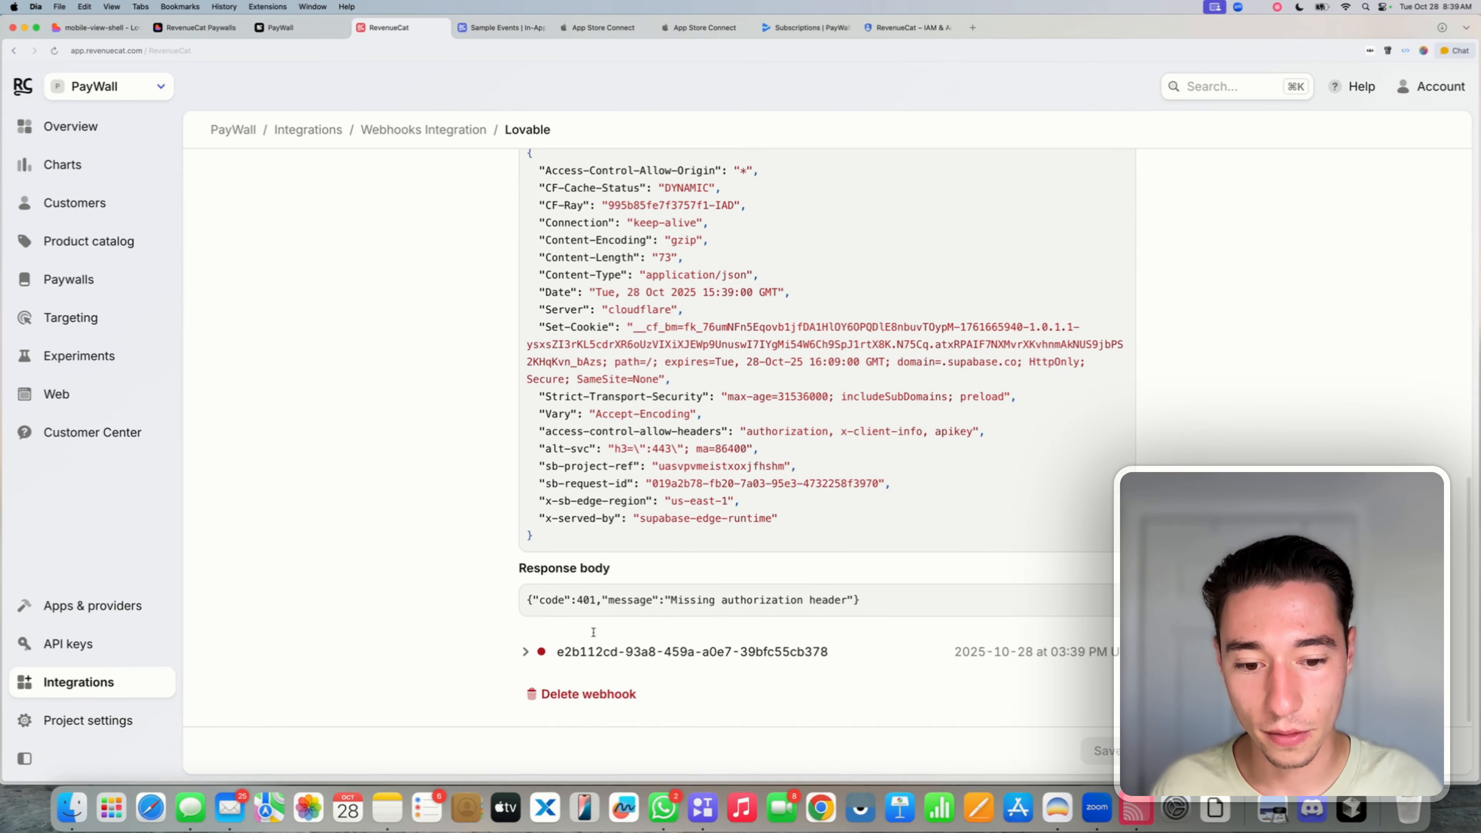
triple_click(661, 600)
key("super+c")
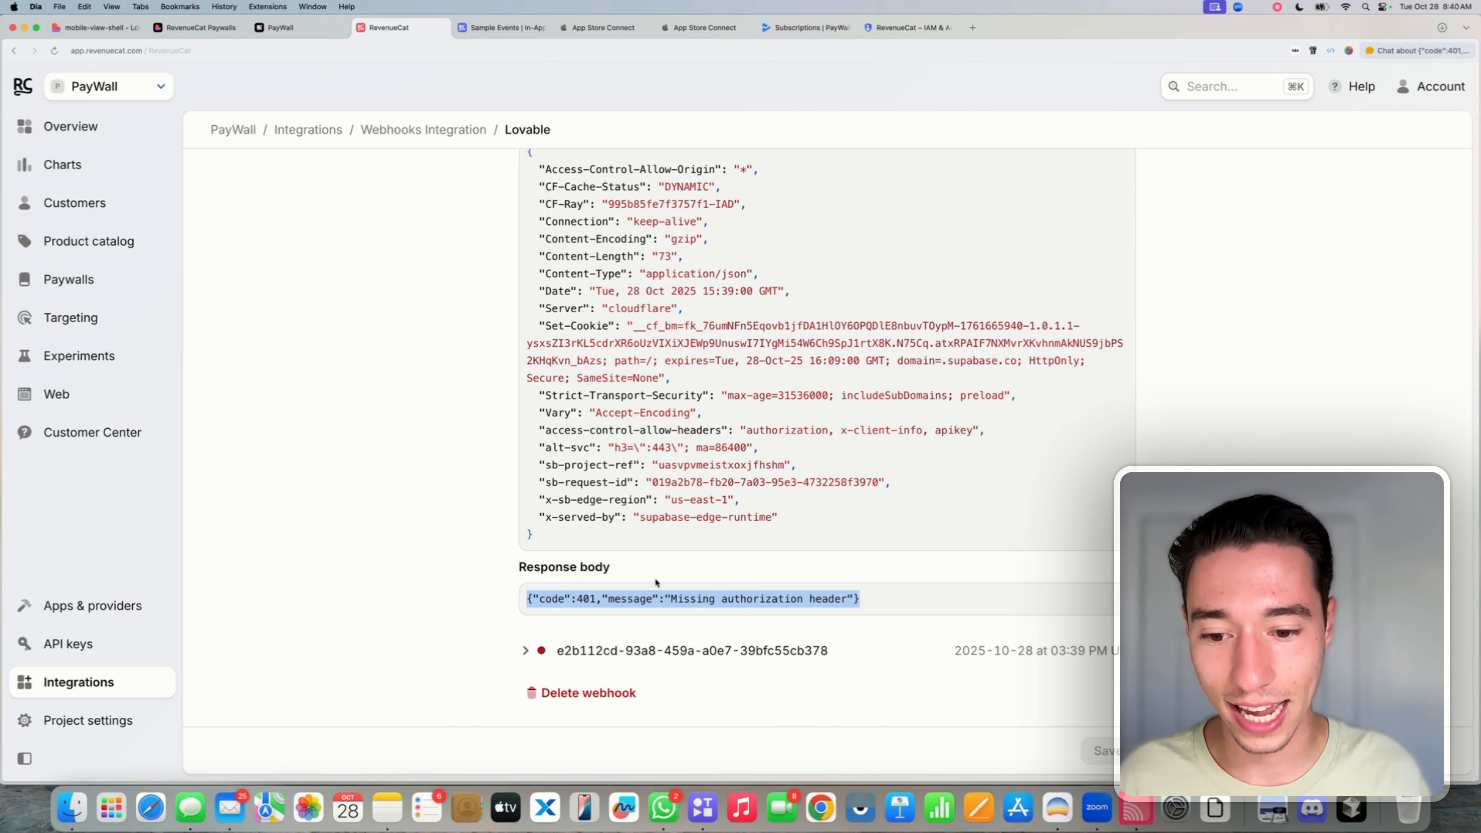
scroll(654, 577, "up", 15)
left_click(547, 387)
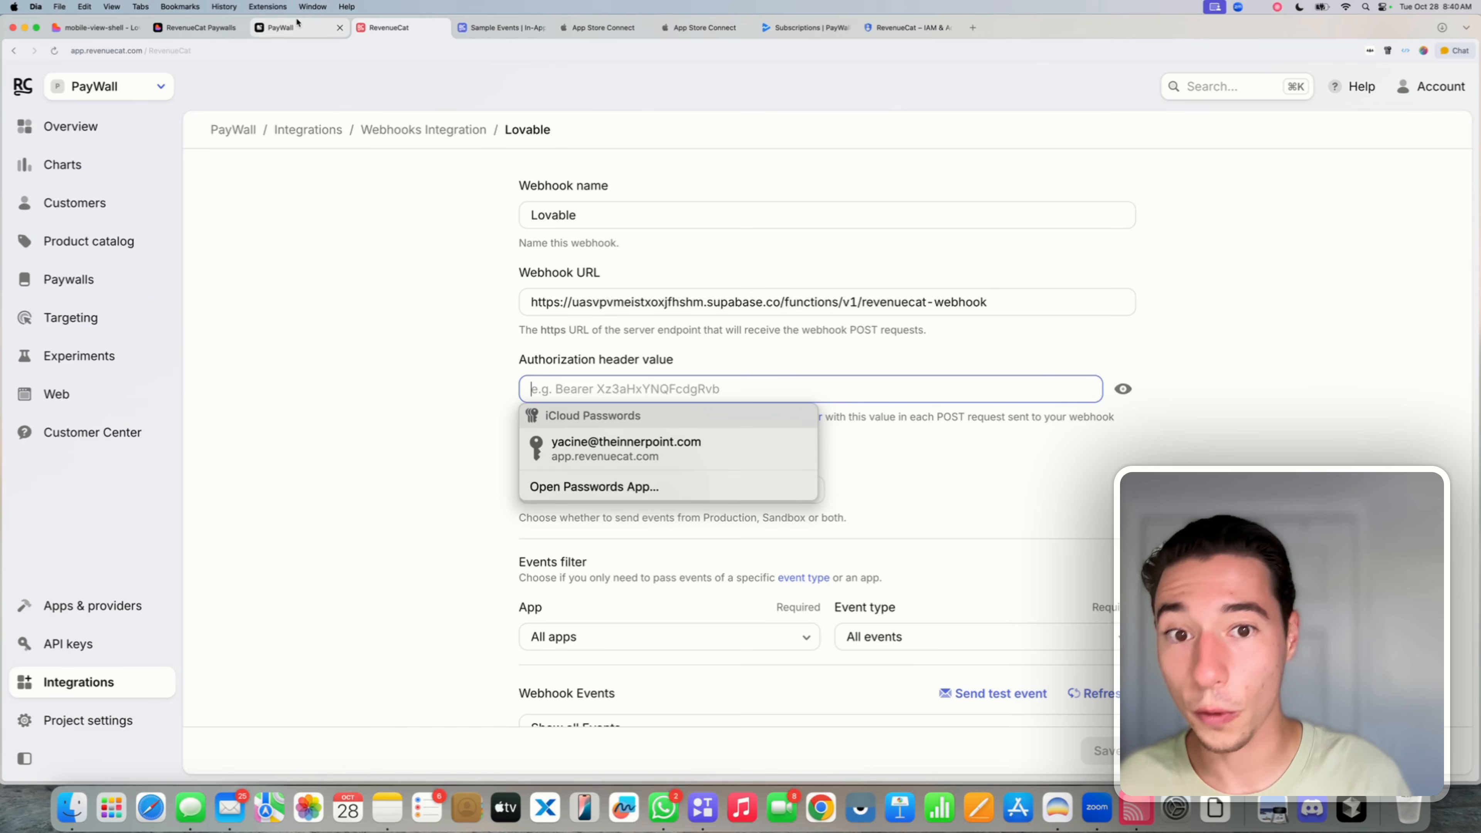
- Write "The webhooks fail because of this error:" in Lovable chat, followed by the pasted 401 response
left_click(199, 28)
left_click(69, 28)
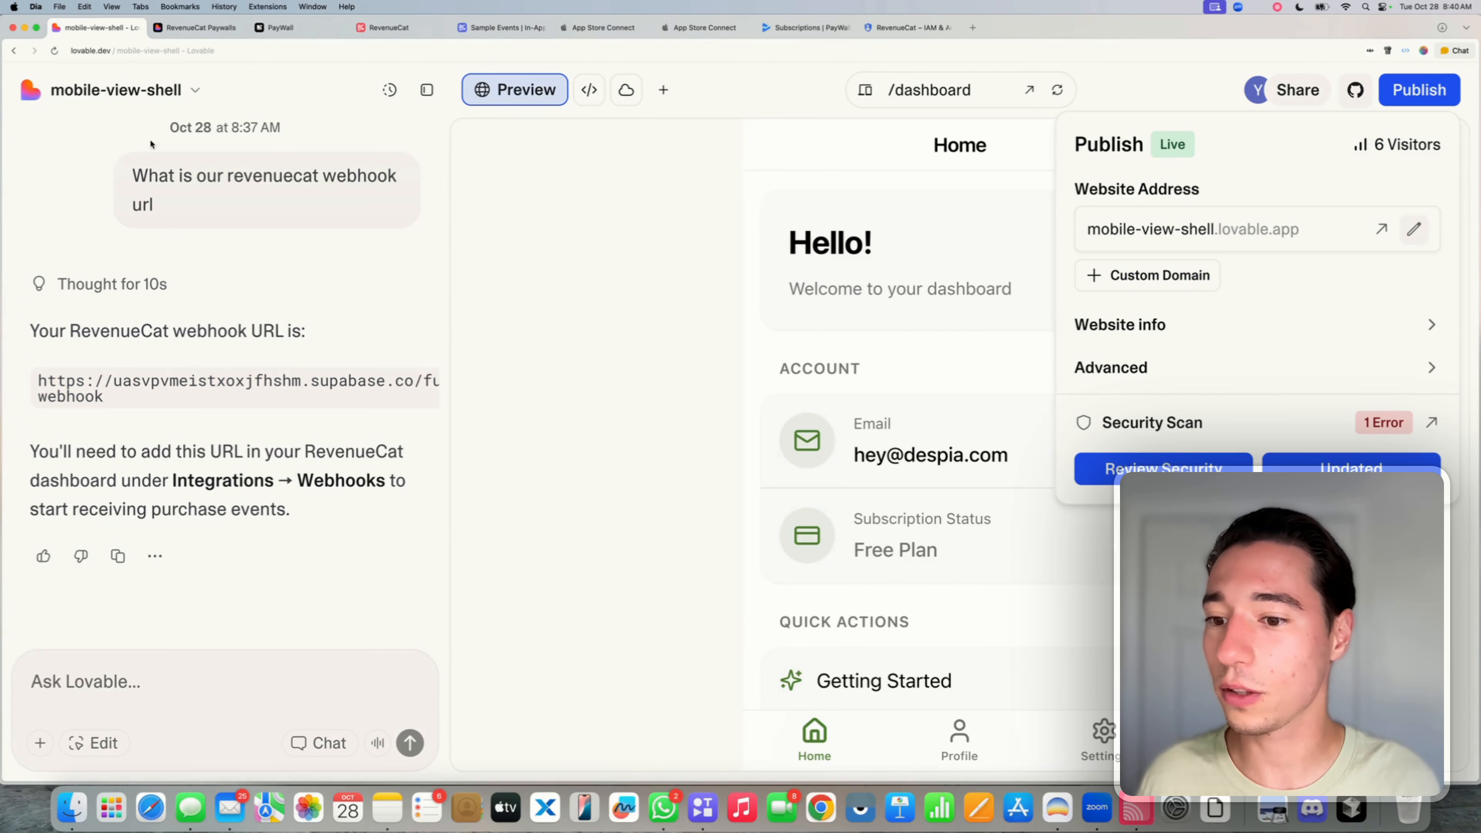
key("Escape")
left_click(146, 672)
type("Th")
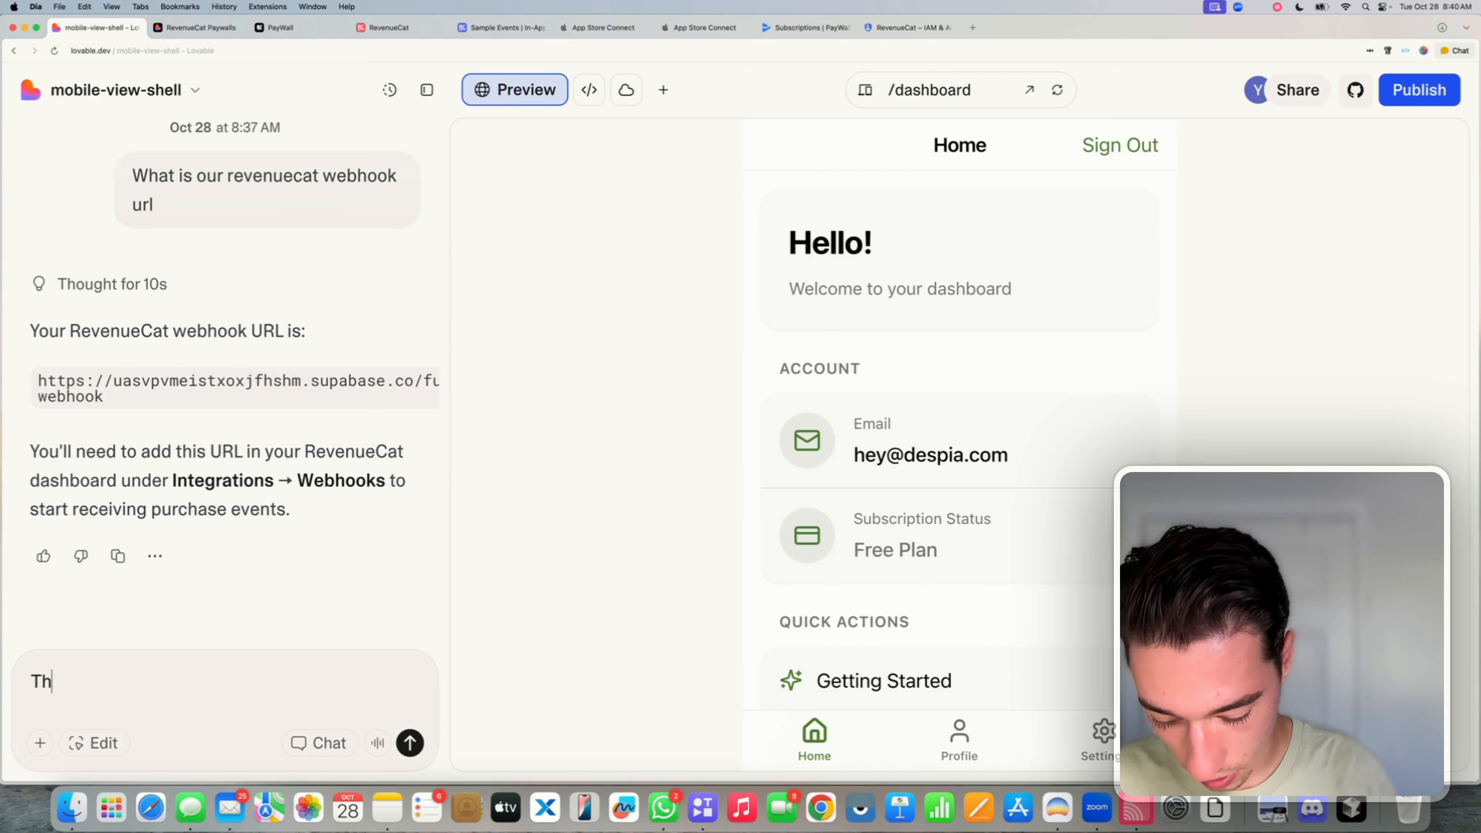
type("e webhooks fail")
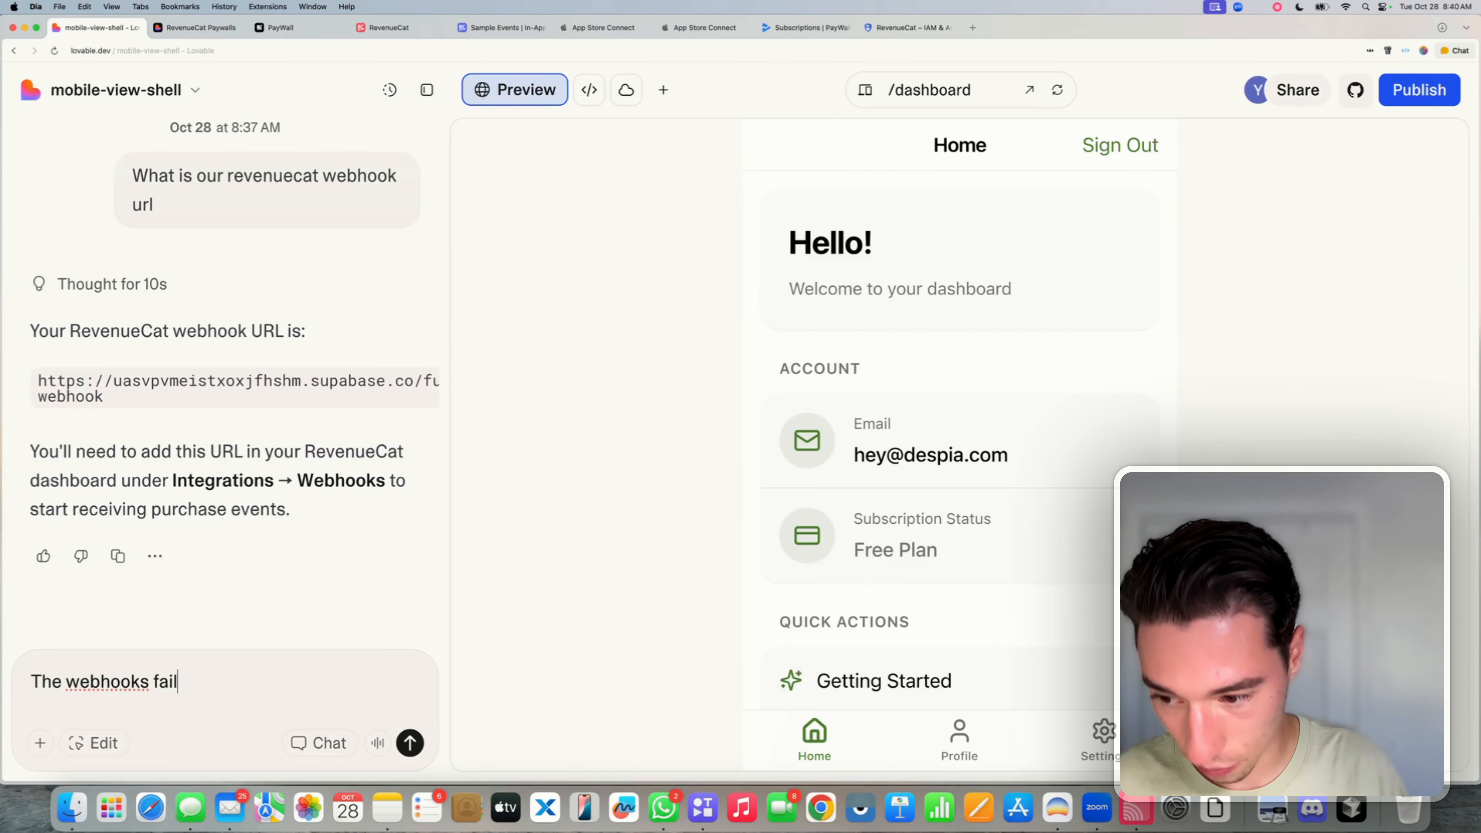
key("BackSpace")
key("BackSpace")
key("BackSpace")
type("il ")
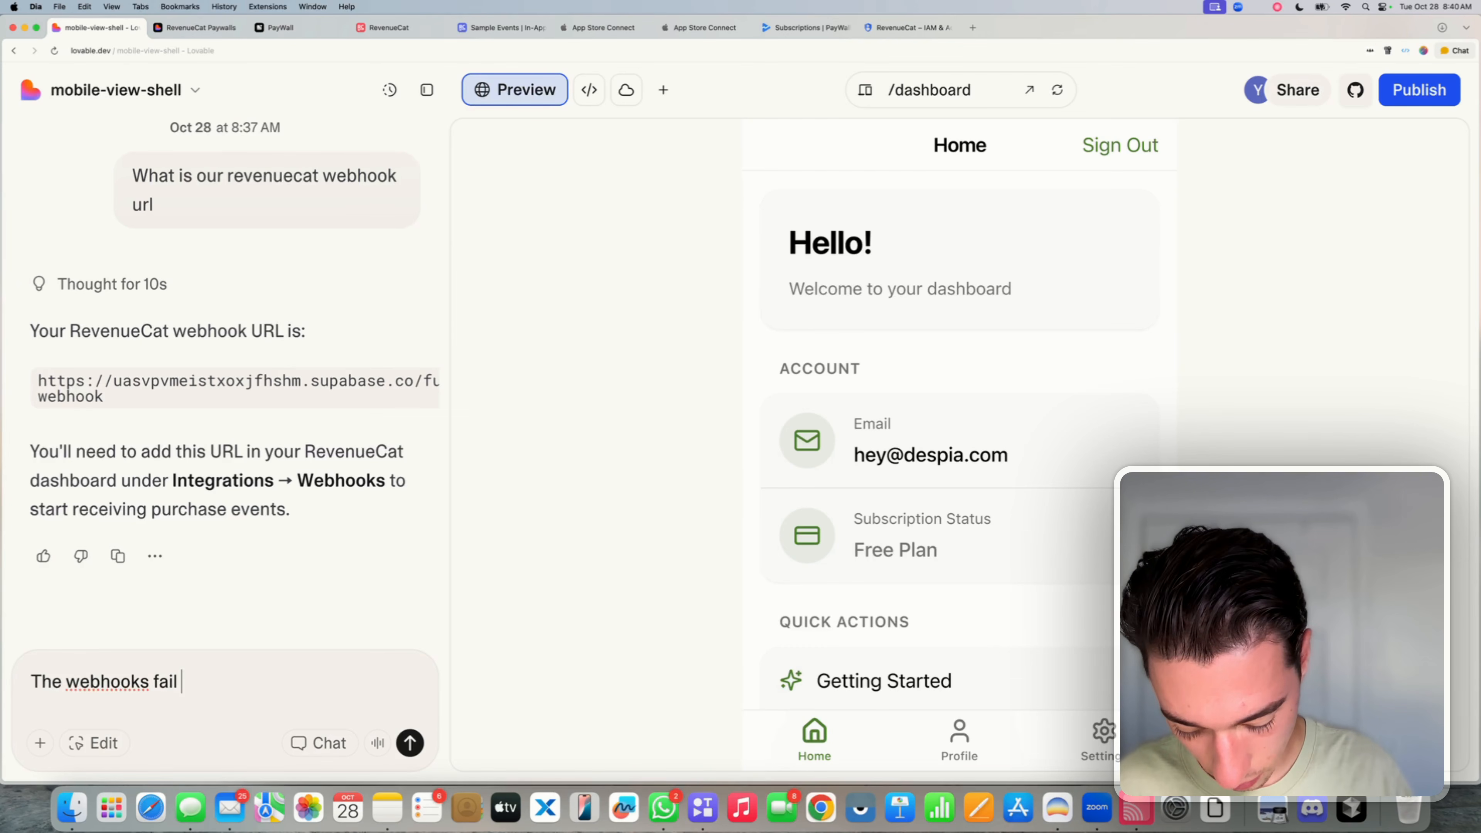
type("because of thi")
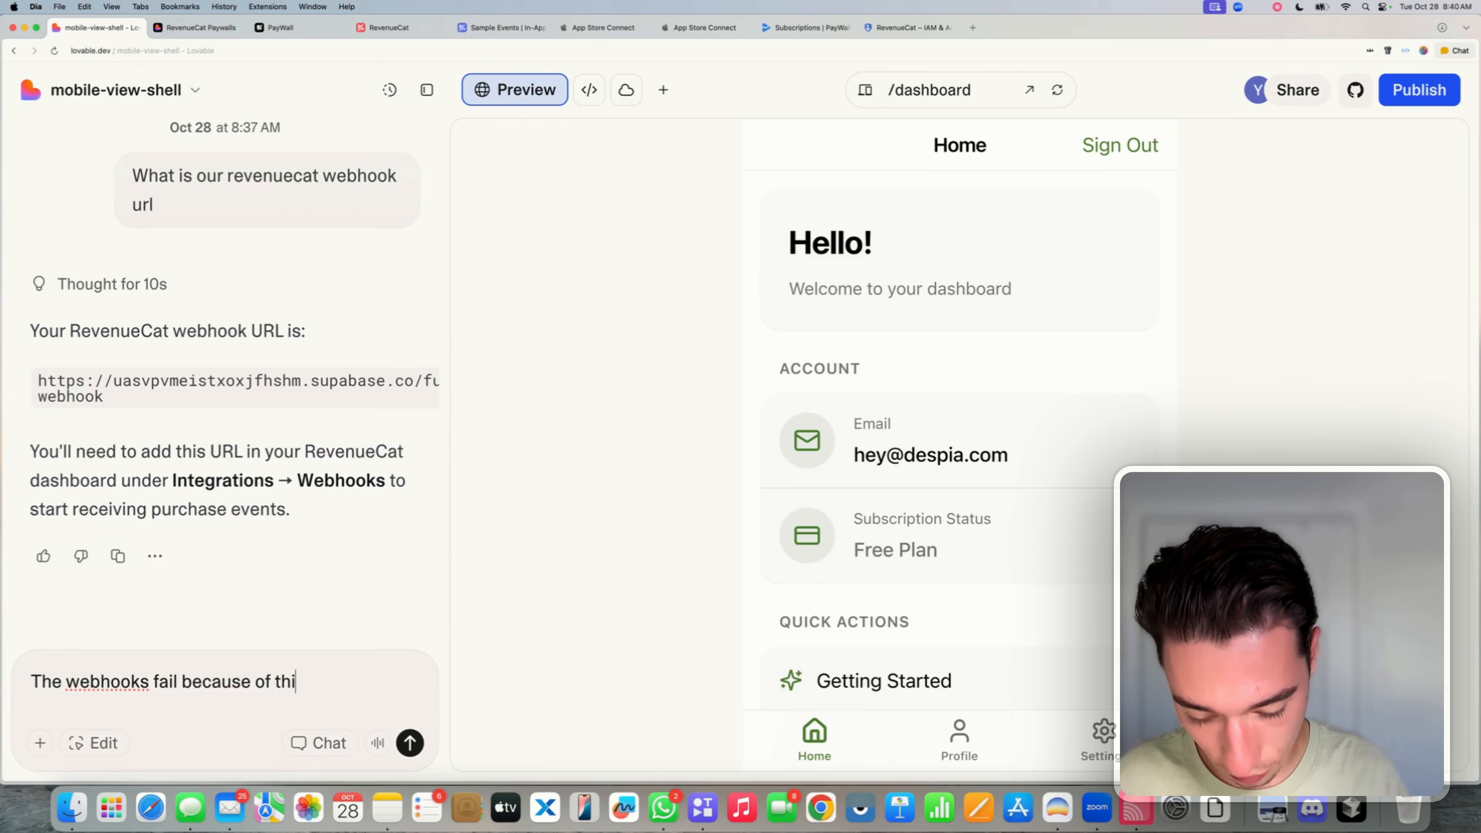
type("s error:")
key("shift+Return")
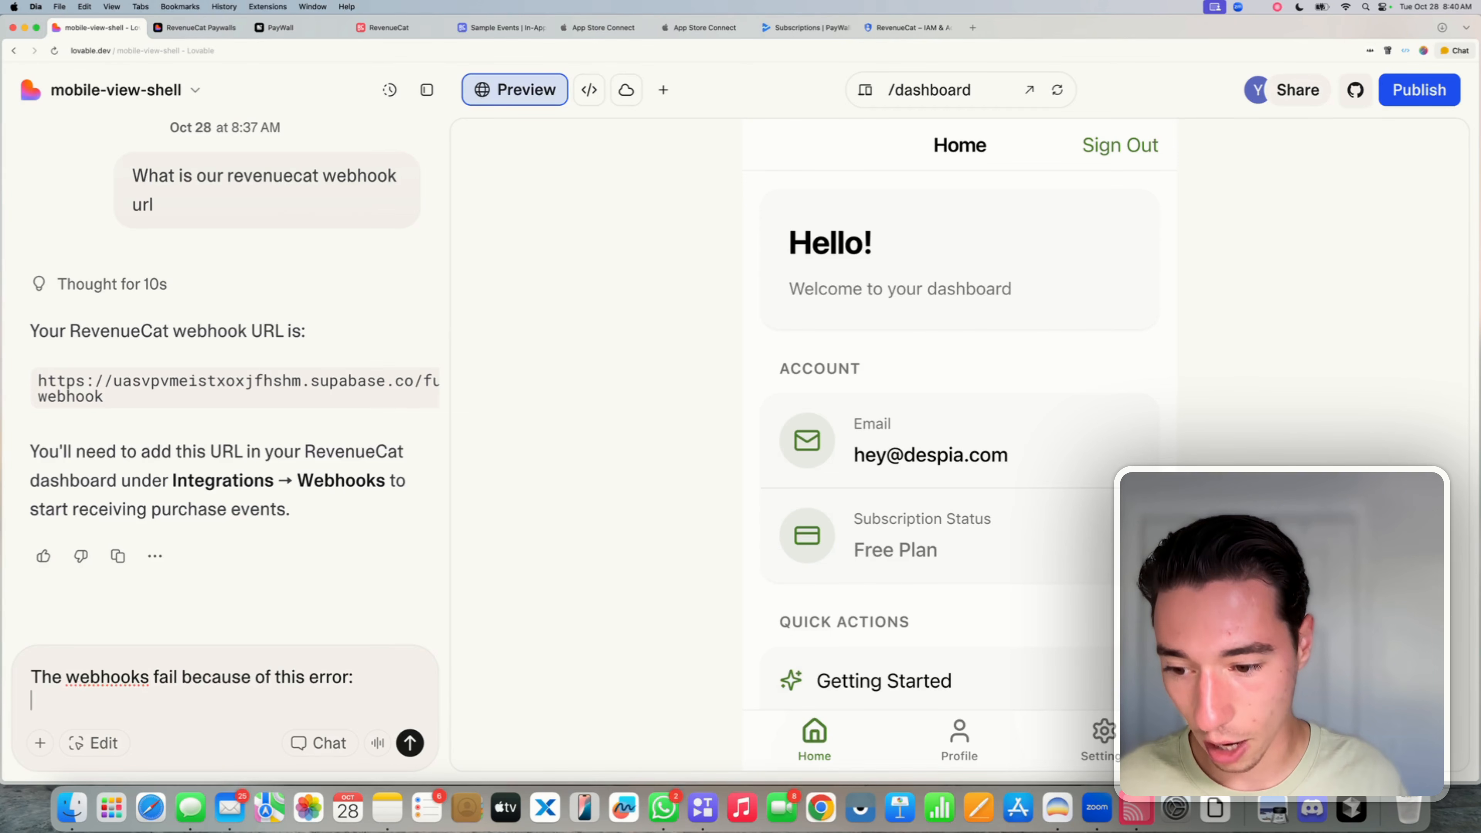
key("shift+Return")
key("super+v")
key("shift+Return")
key("shift+Return")
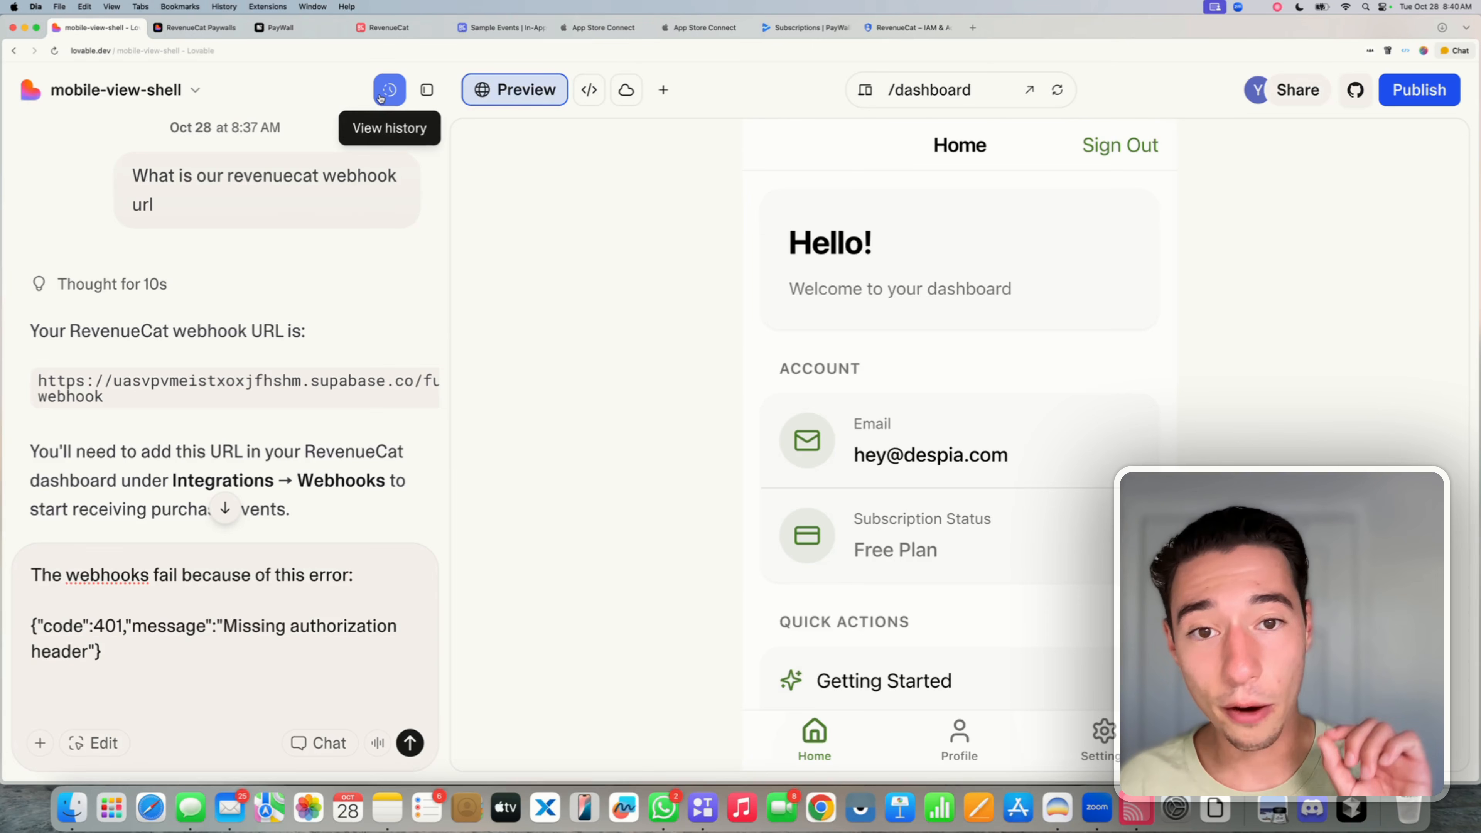
- Enter a secret Authorization header value for the Lovable webhook, reveal and copy it, then save
left_click(407, 28)
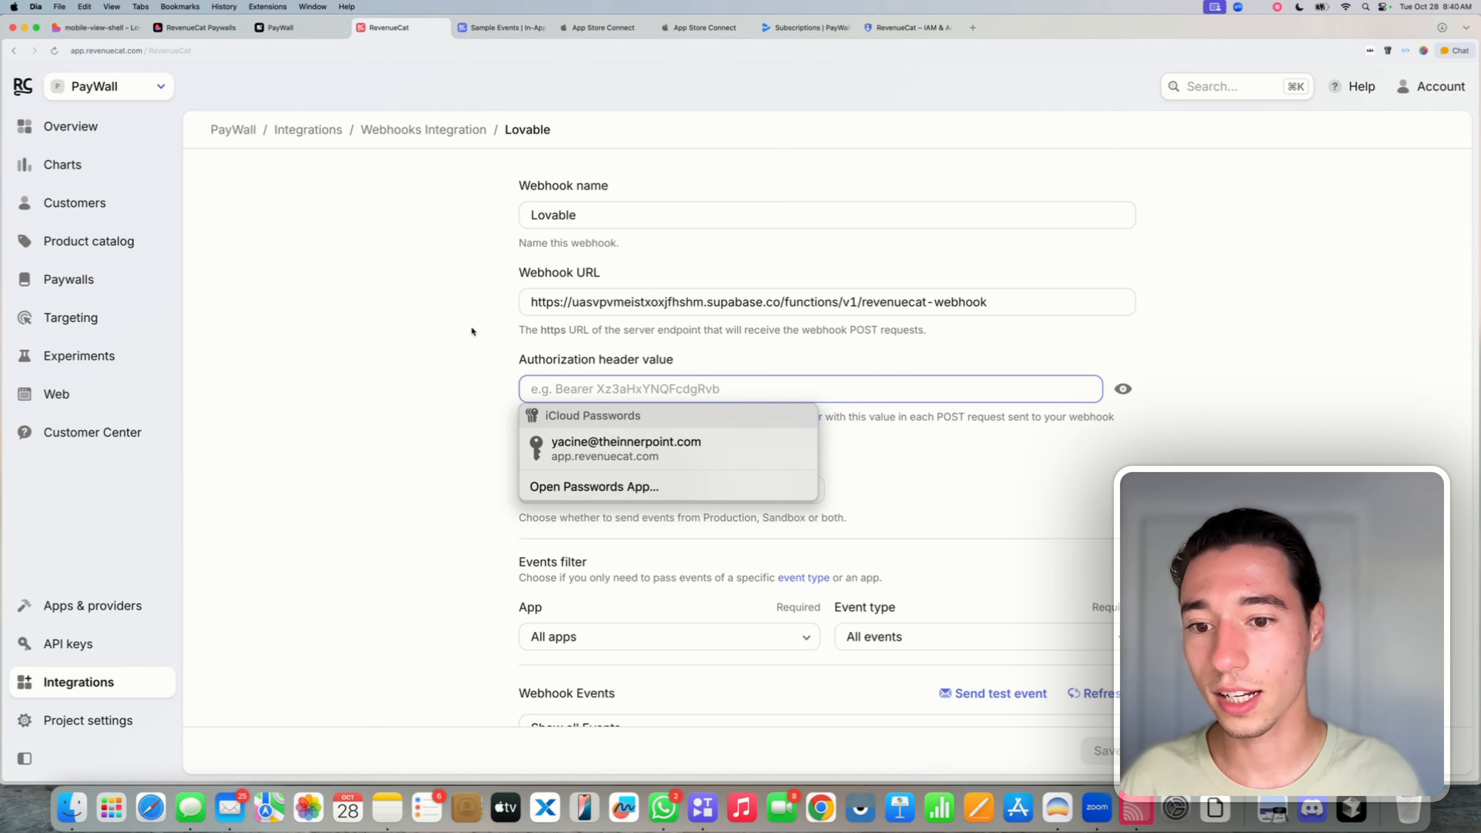
left_click(539, 366)
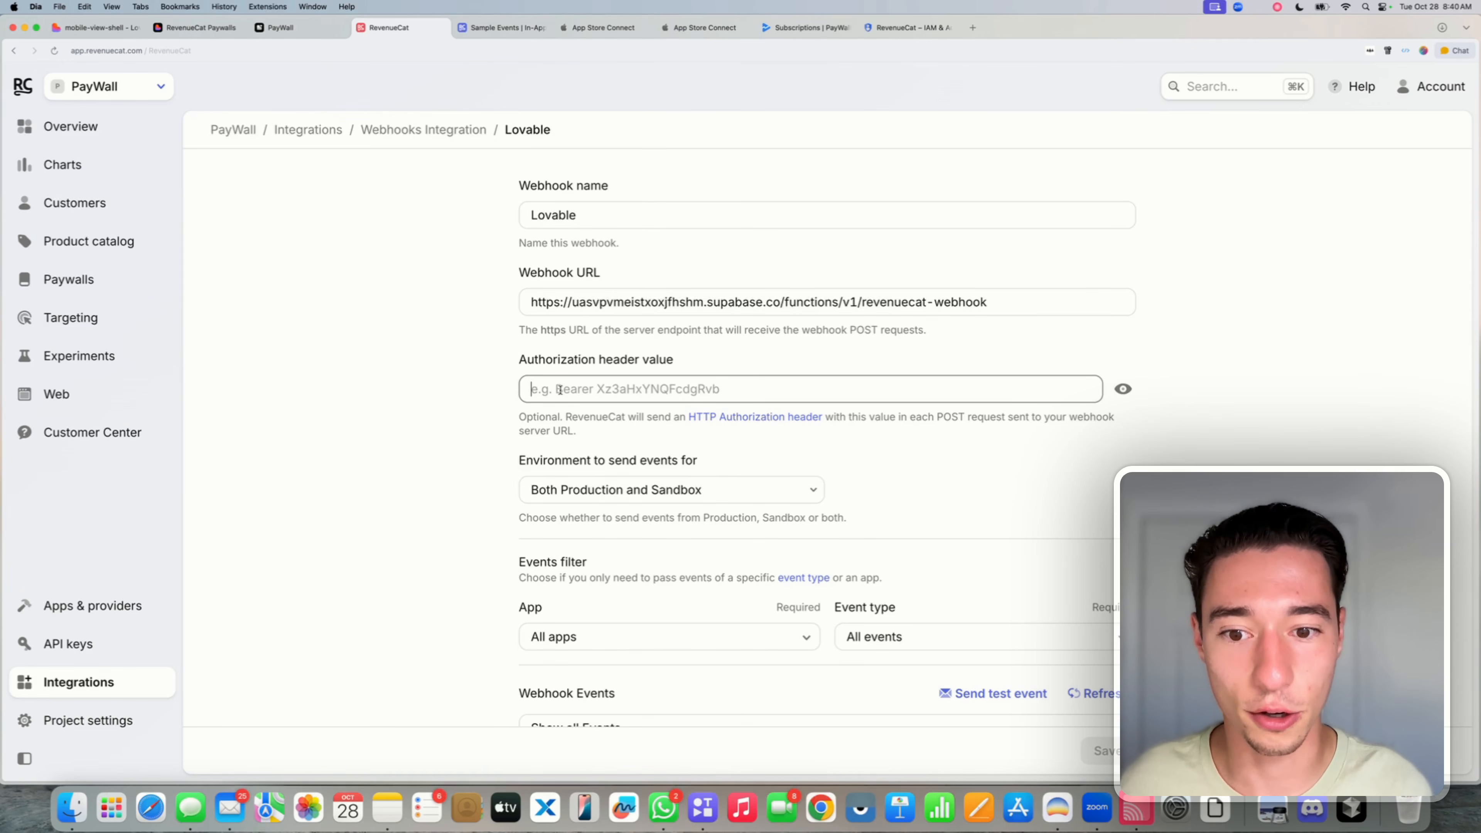
type("•••••")
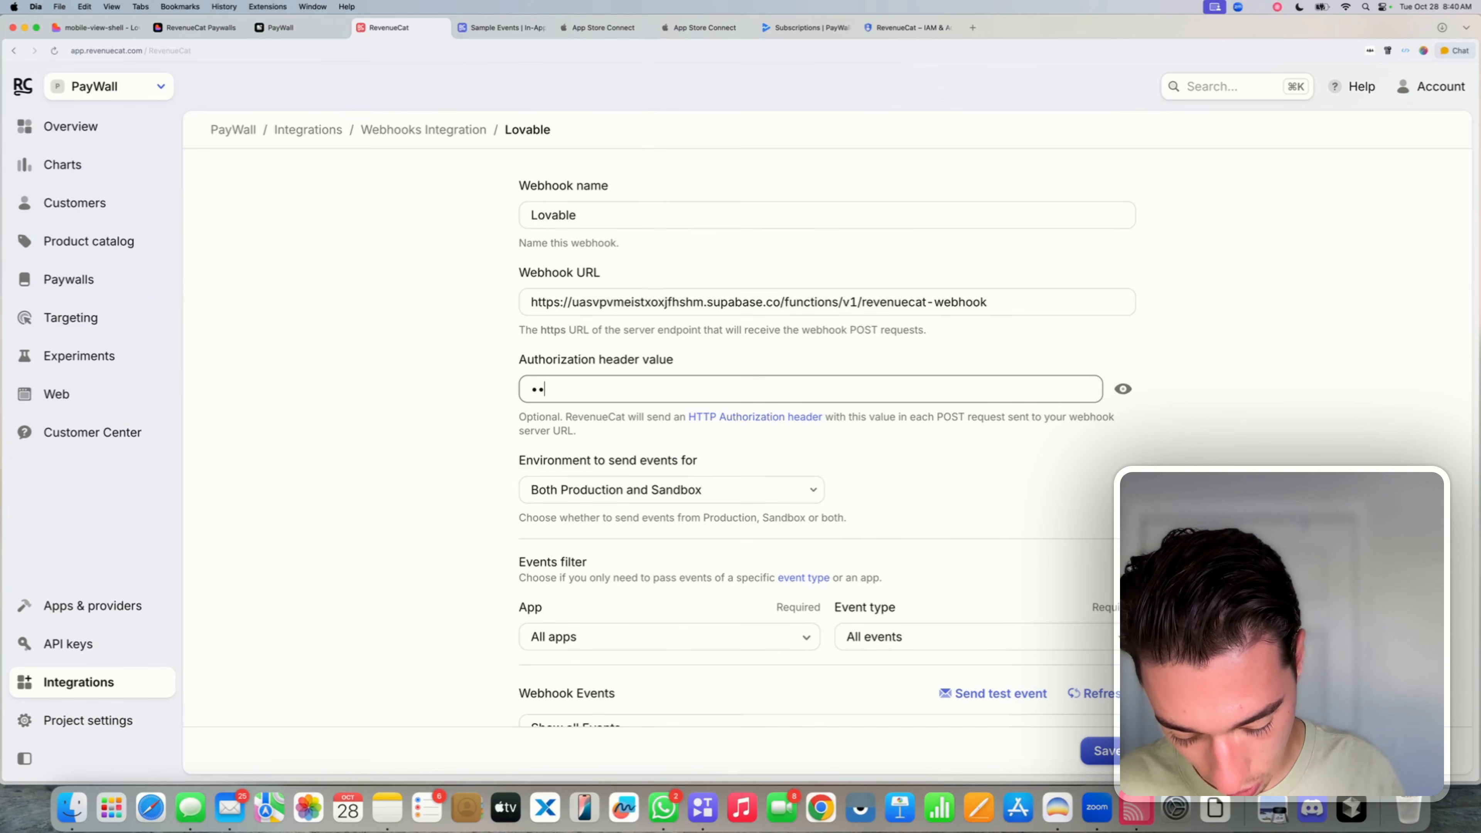
type("•••••••")
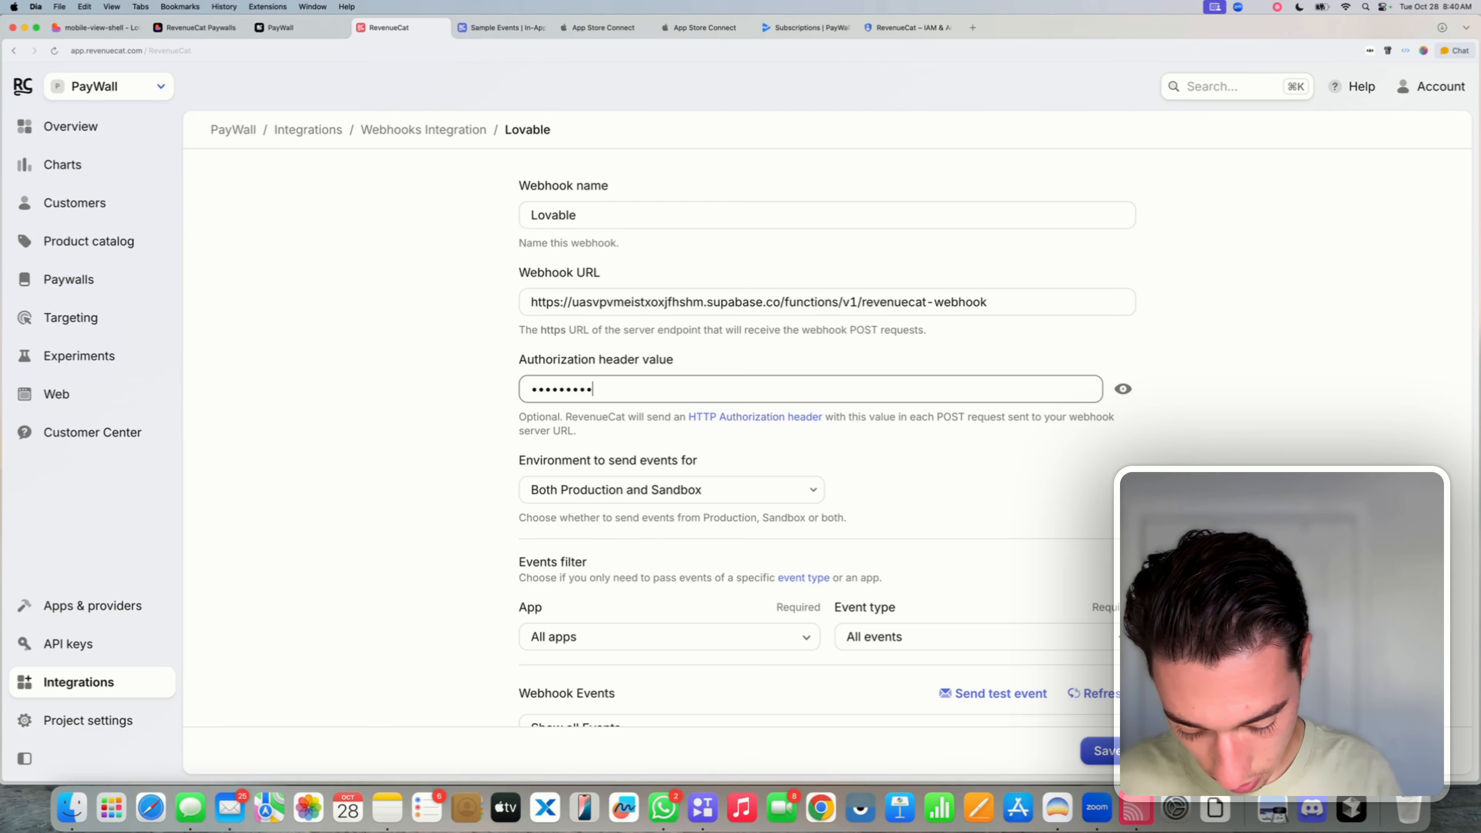
type("•••••••")
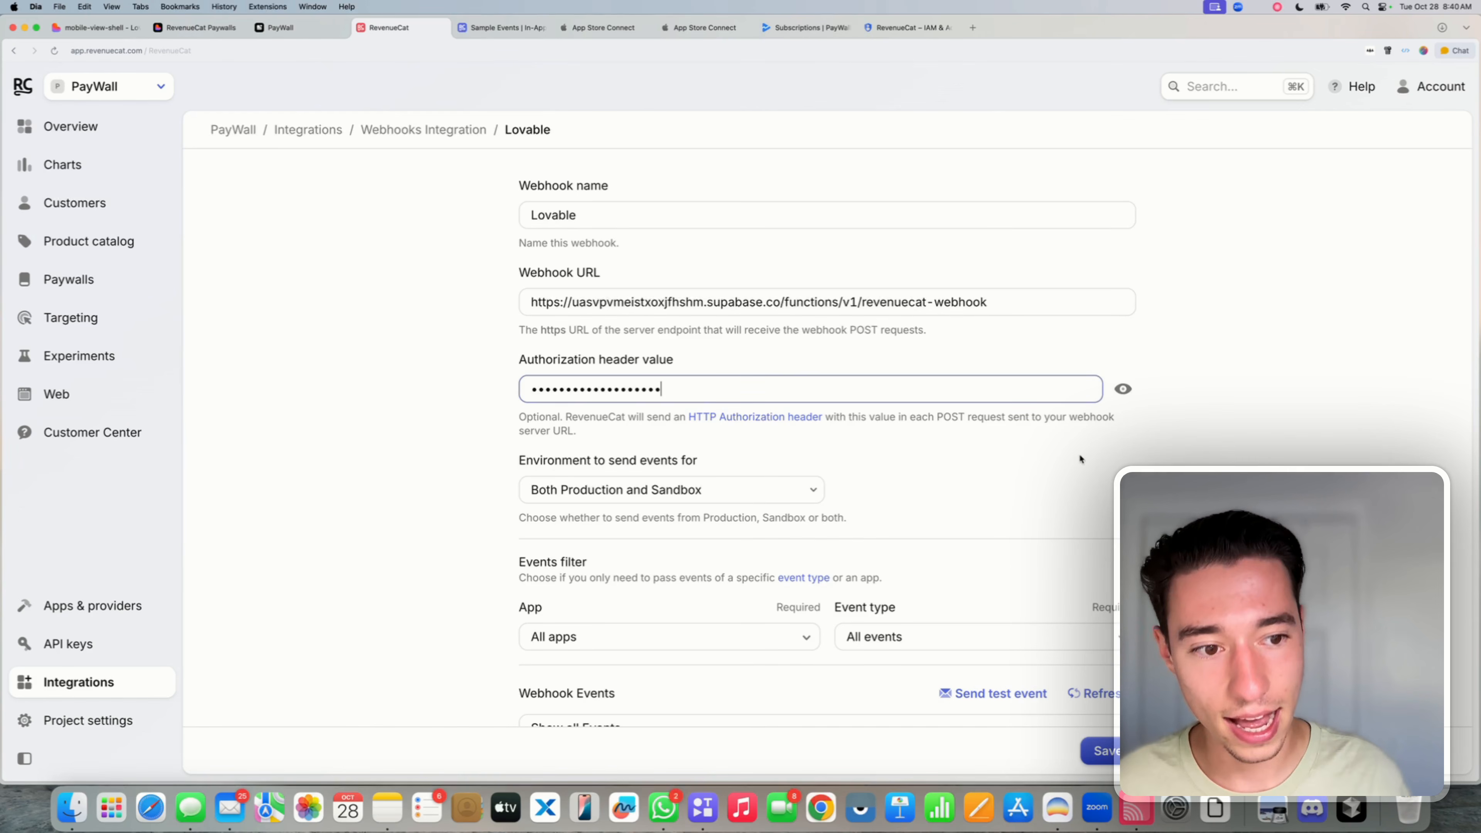
left_click(1124, 389)
triple_click(656, 388)
key("super+c")
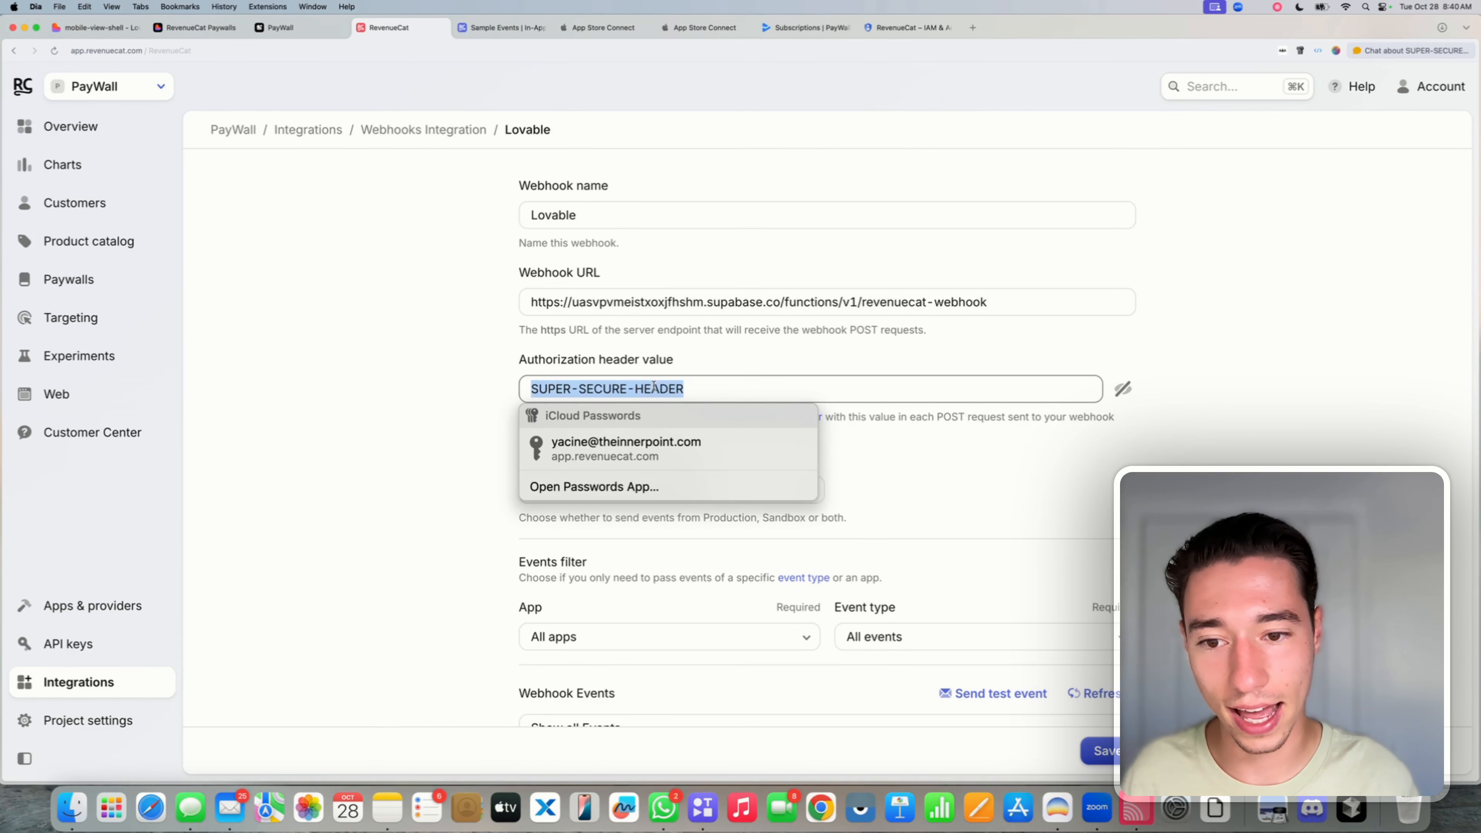
left_click(489, 383)
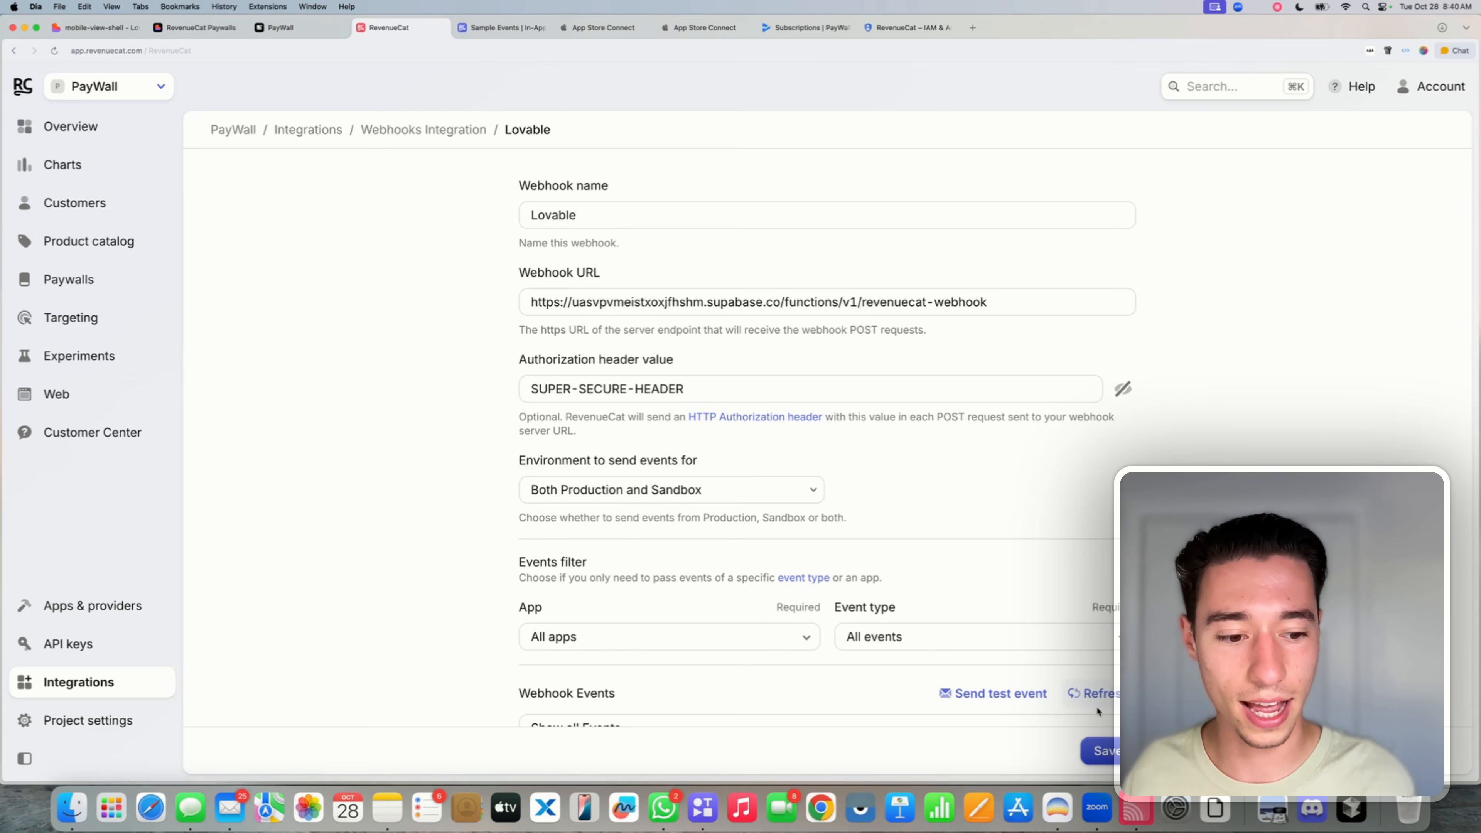
left_click(1106, 748)
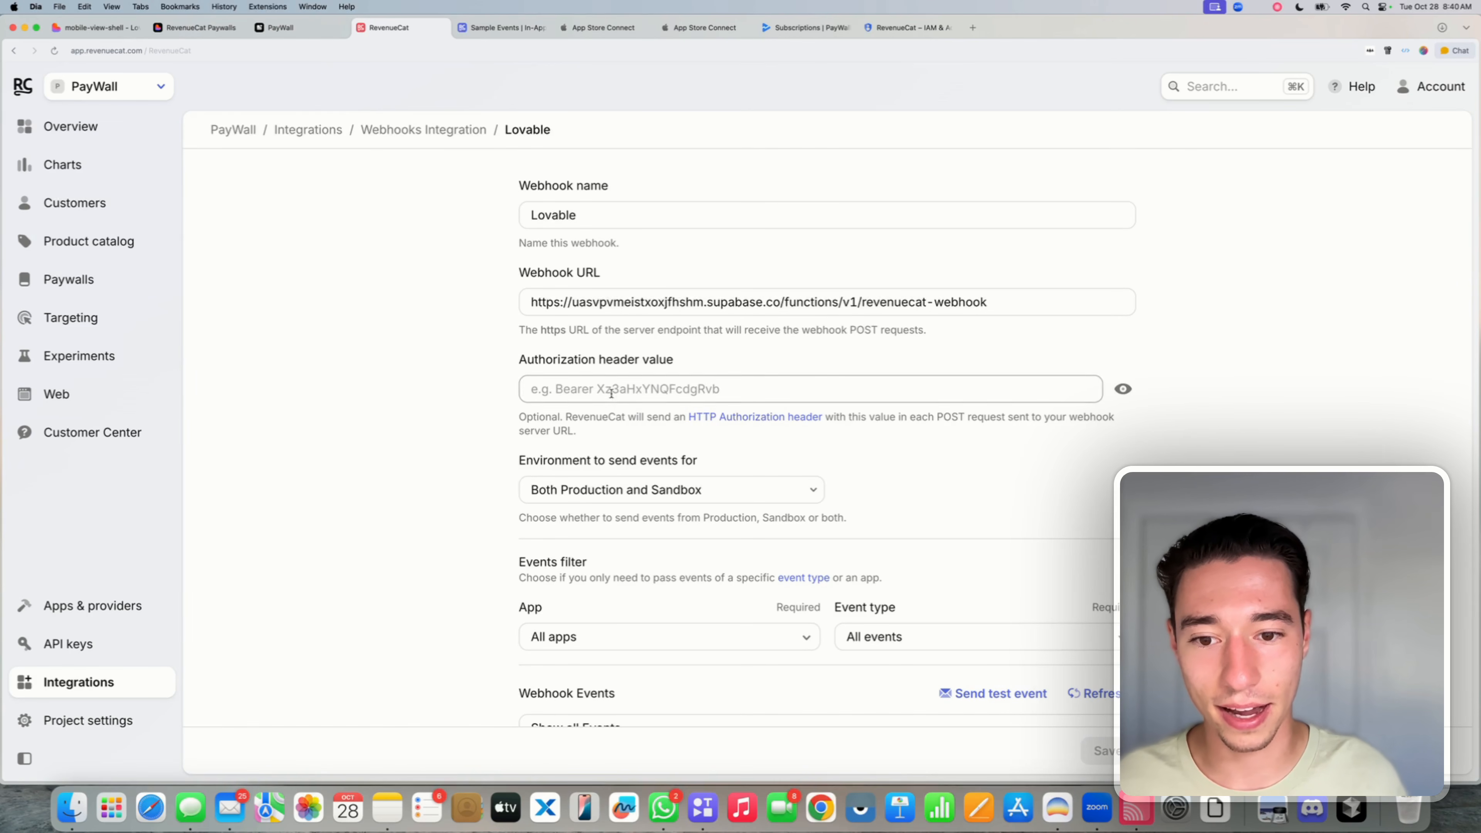
- Add "Use RevenueCats custom headers to validate the authenticity of the webhook:" plus the pasted header value
left_click(96, 27)
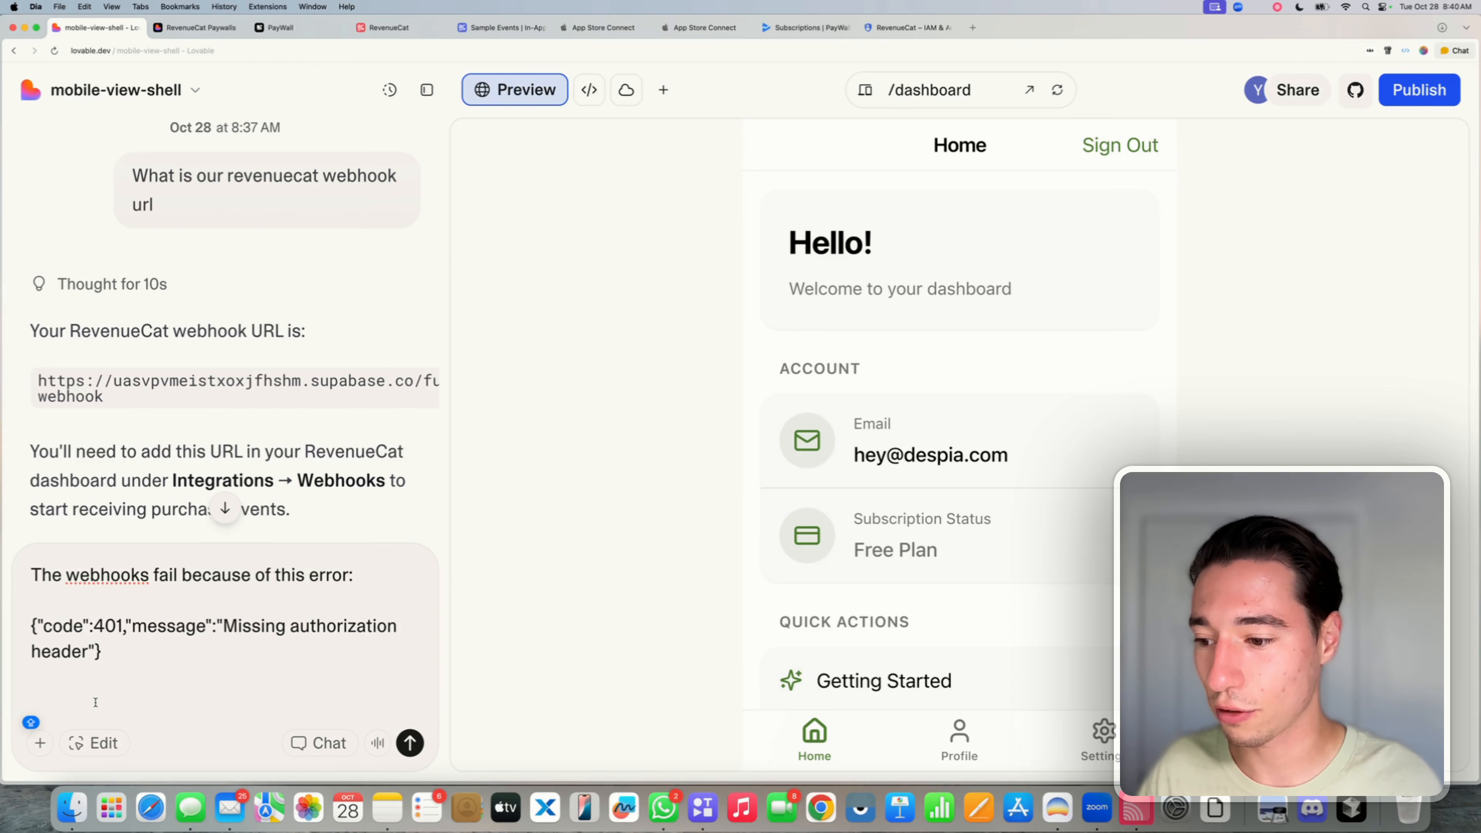
type("uSE")
key("BackSpace")
key("BackSpace")
key("BackSpace")
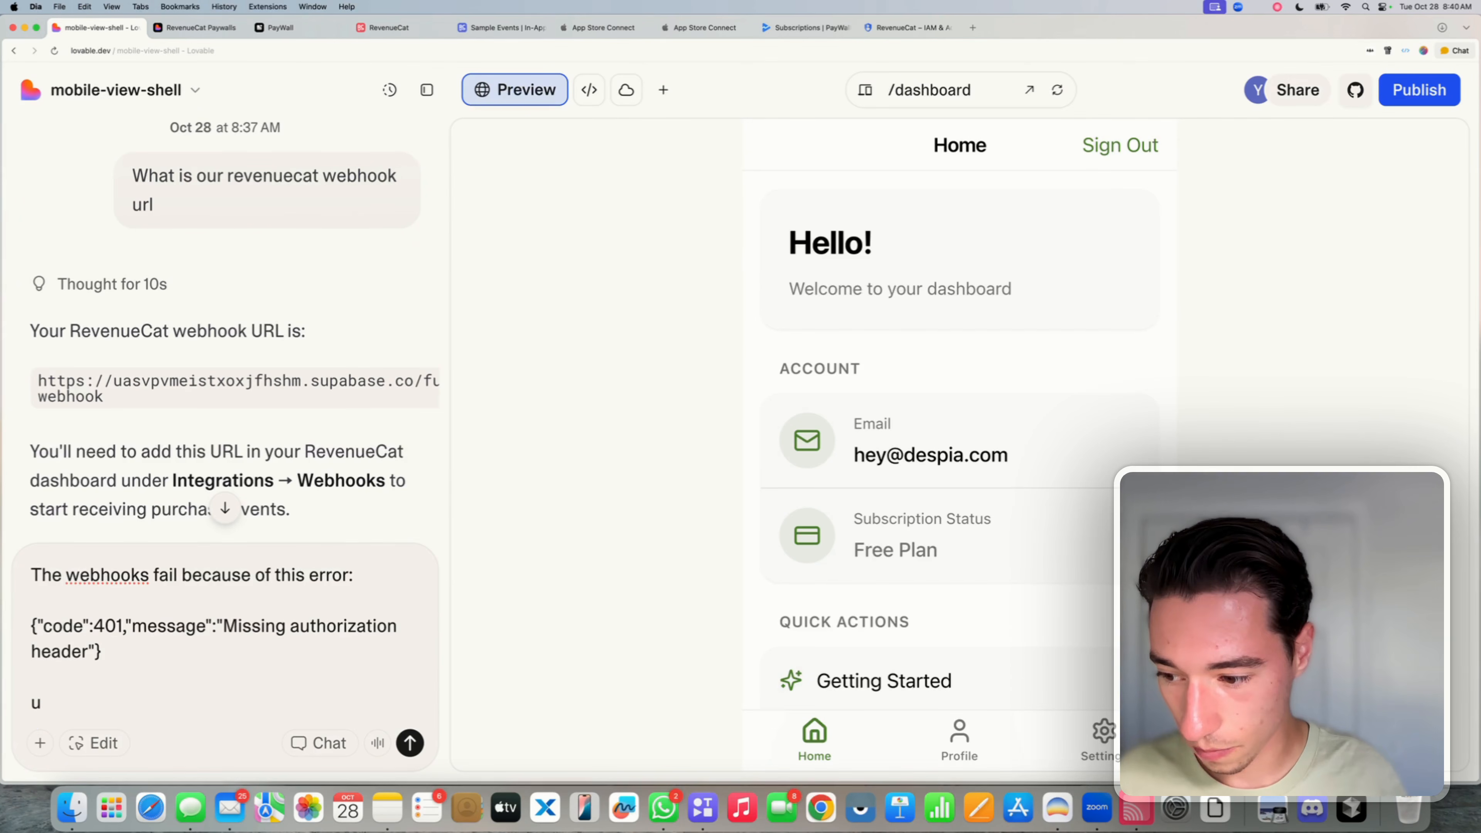
type("u")
key("BackSpace")
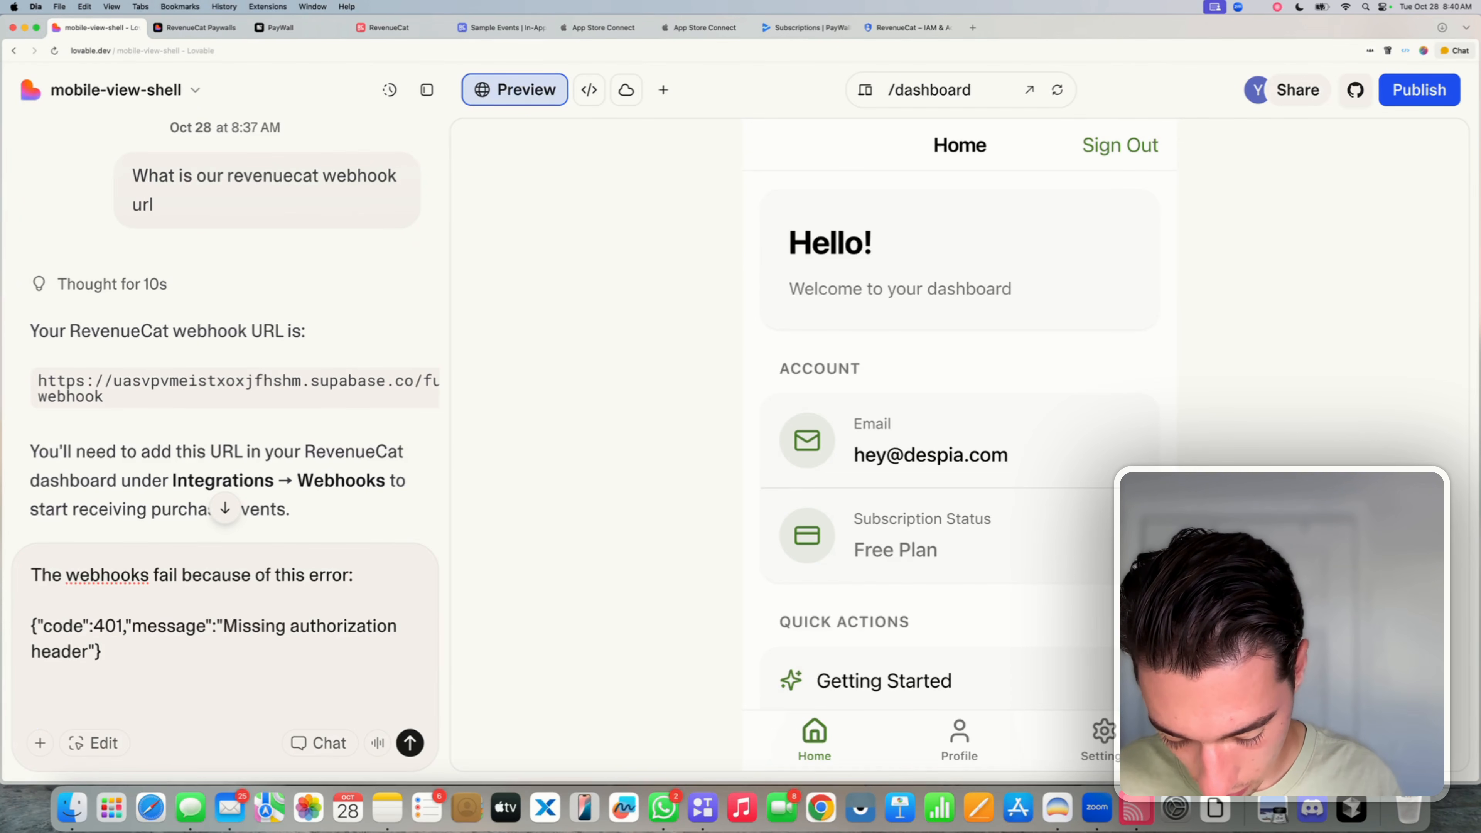
type("us")
key("BackSpace")
key("BackSpace")
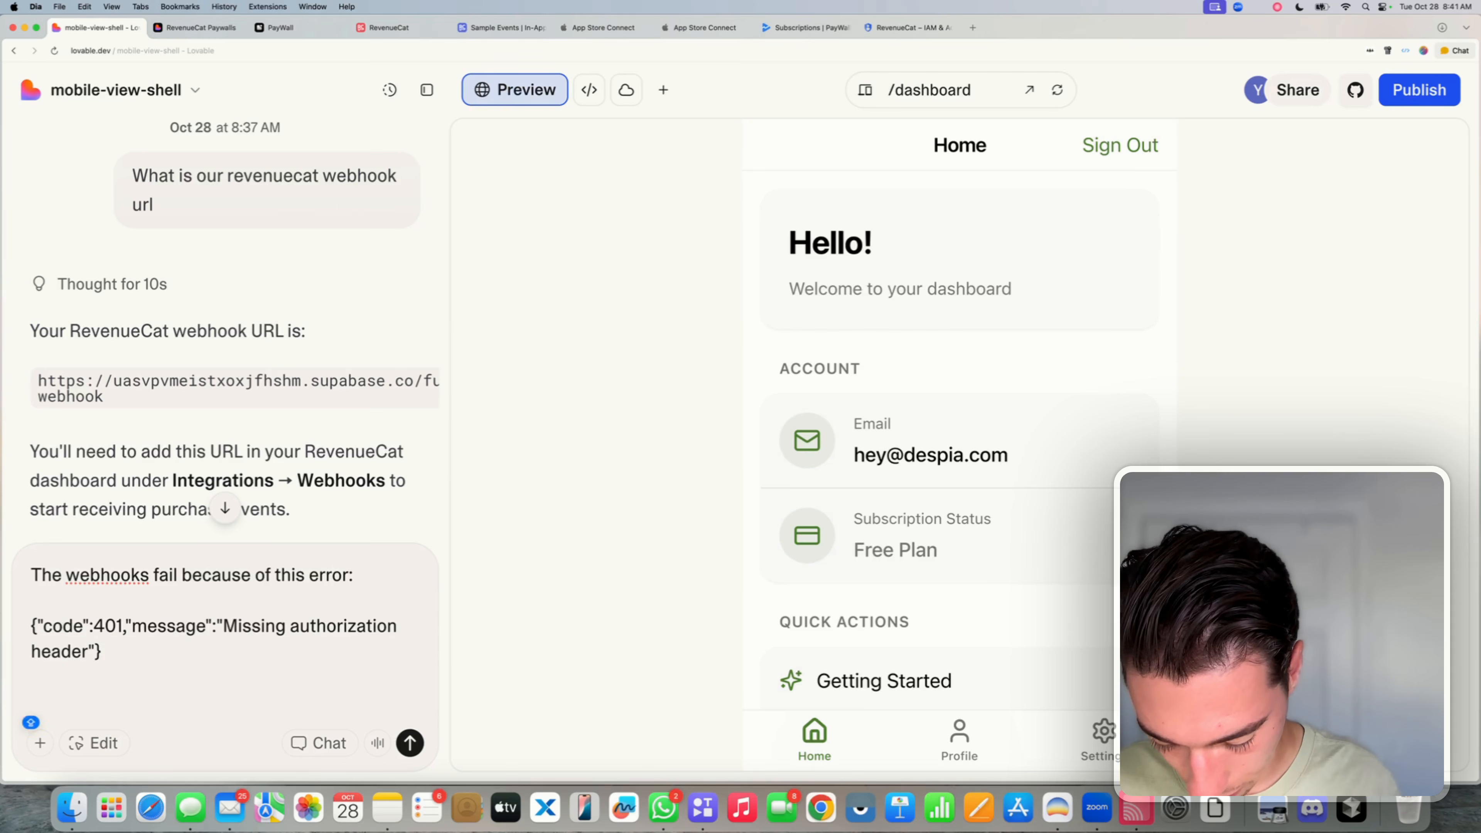
key("Caps_Lock")
type("Use lo")
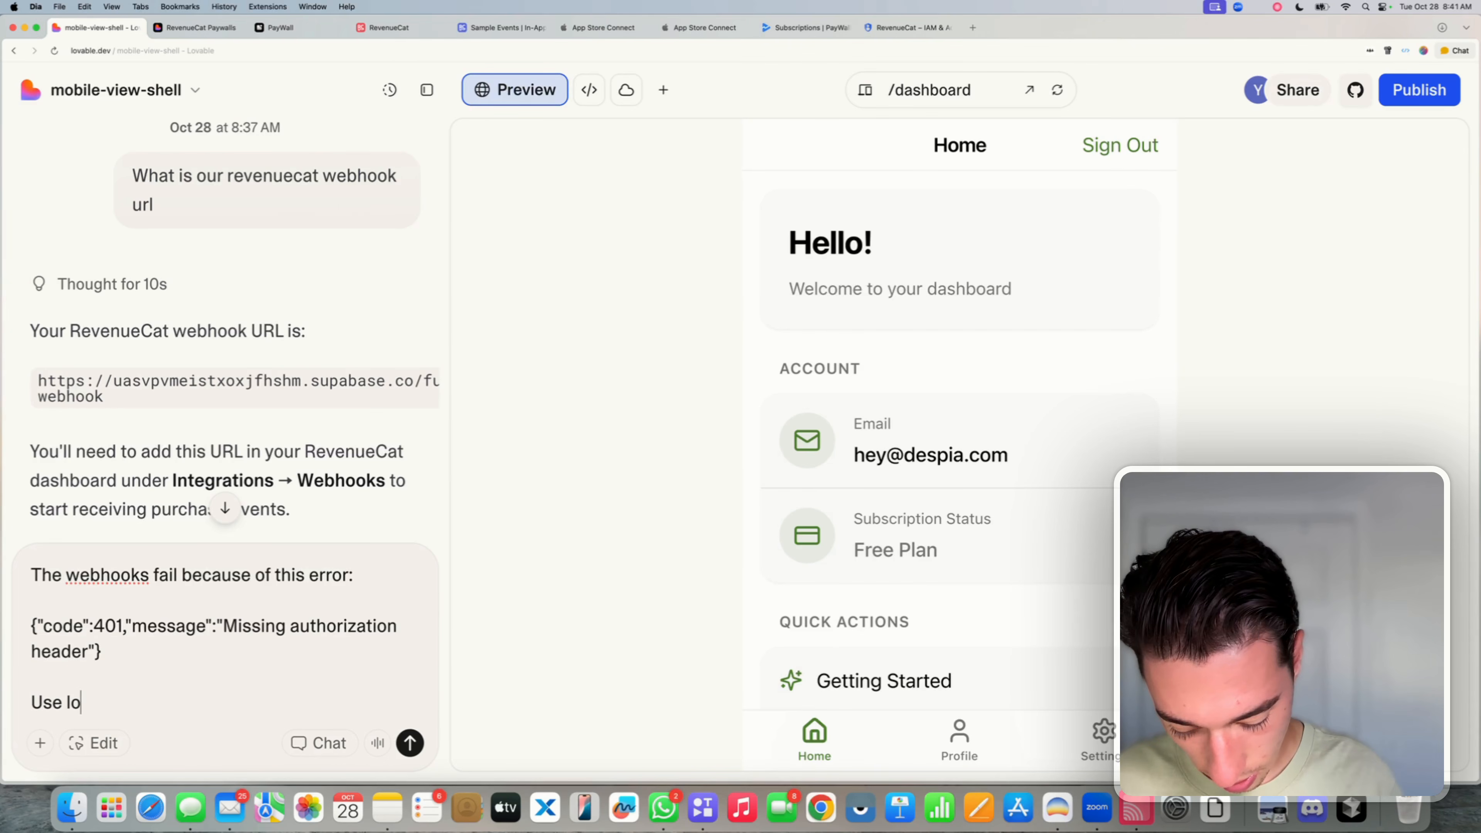
type("vables")
key("BackSpace")
key("BackSpace")
key("BackSpace")
key("BackSpace")
key("BackSpace")
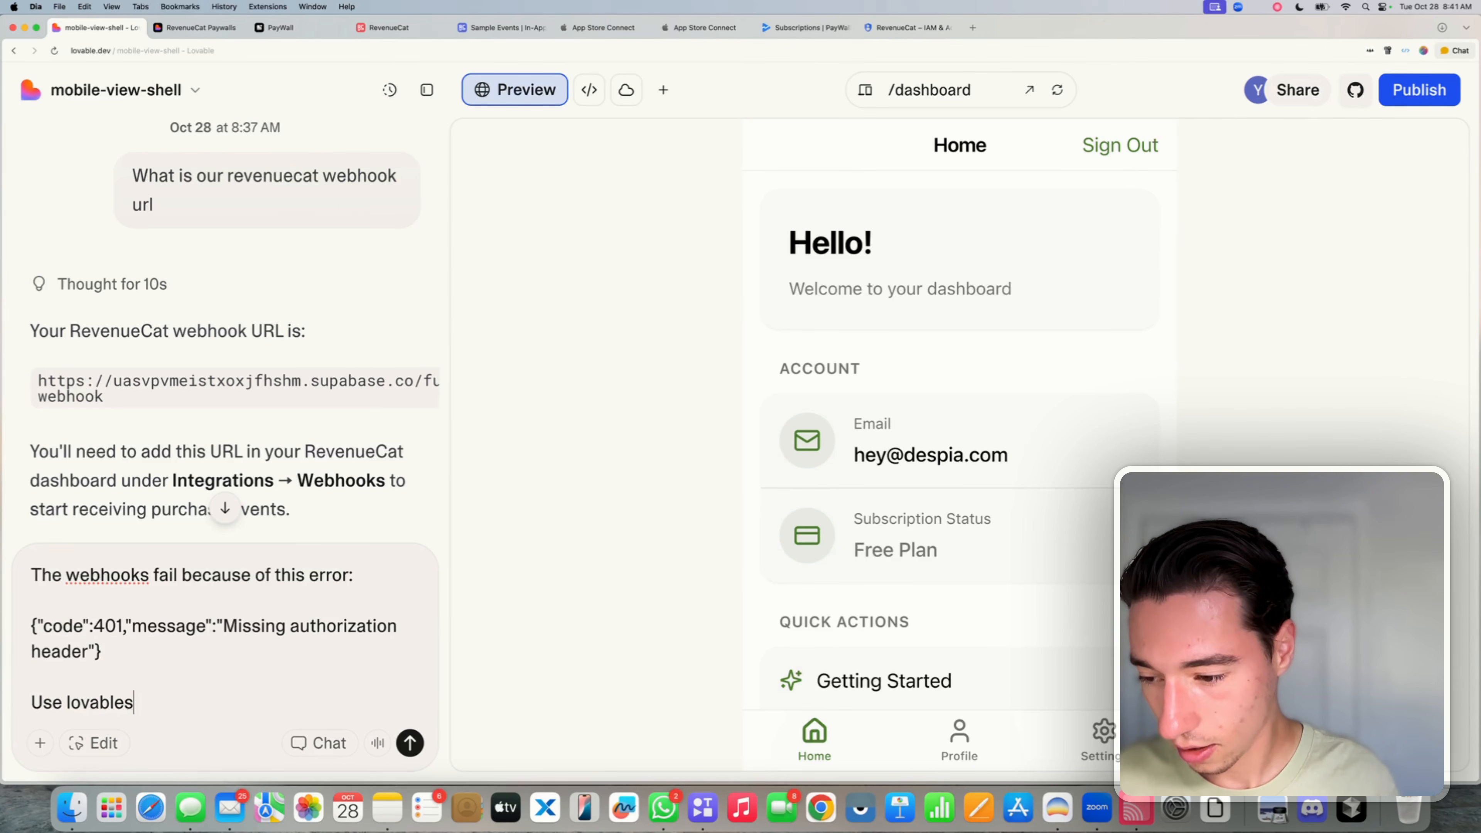
type("Re")
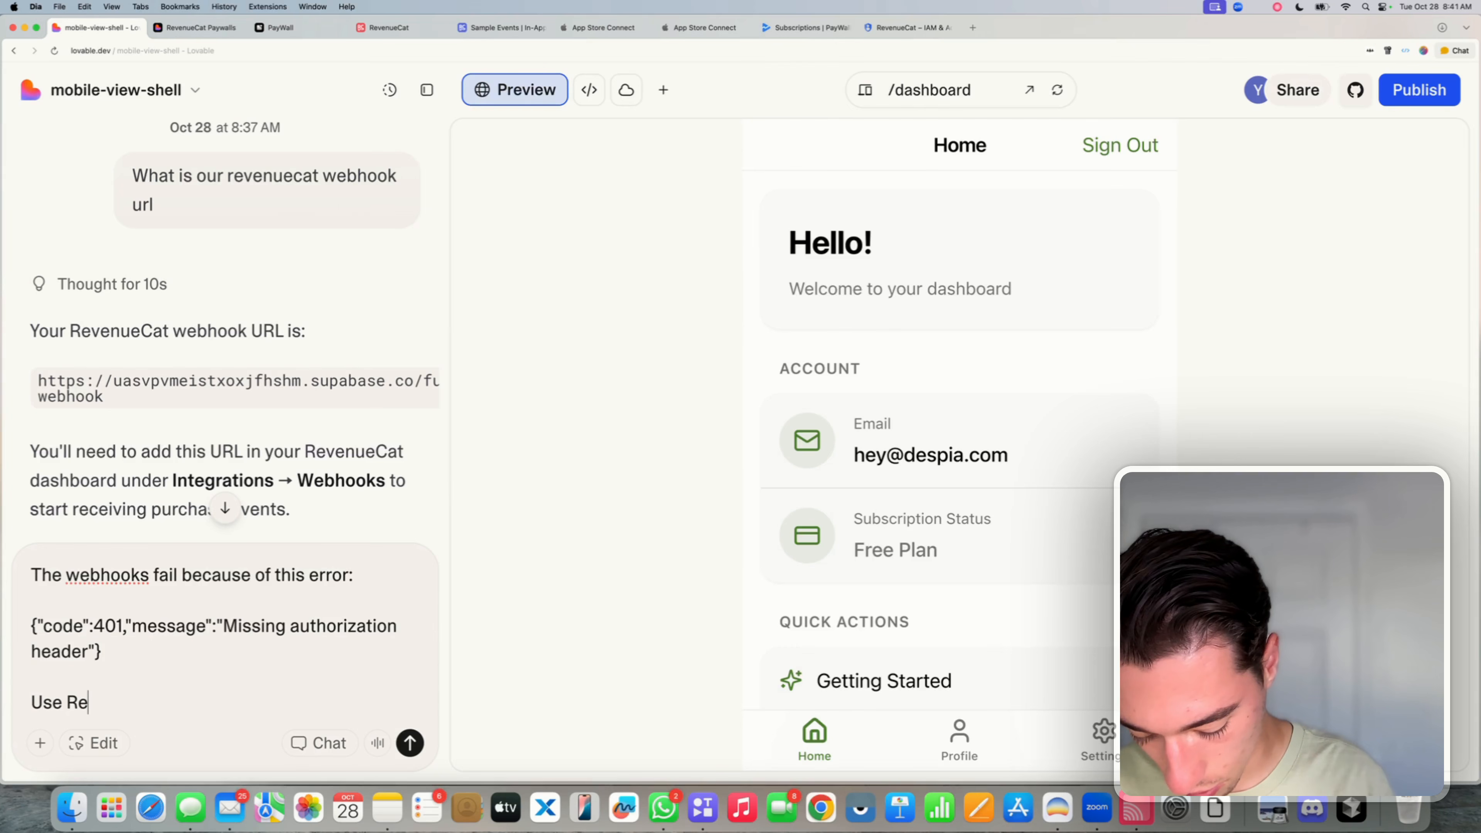
type("venue")
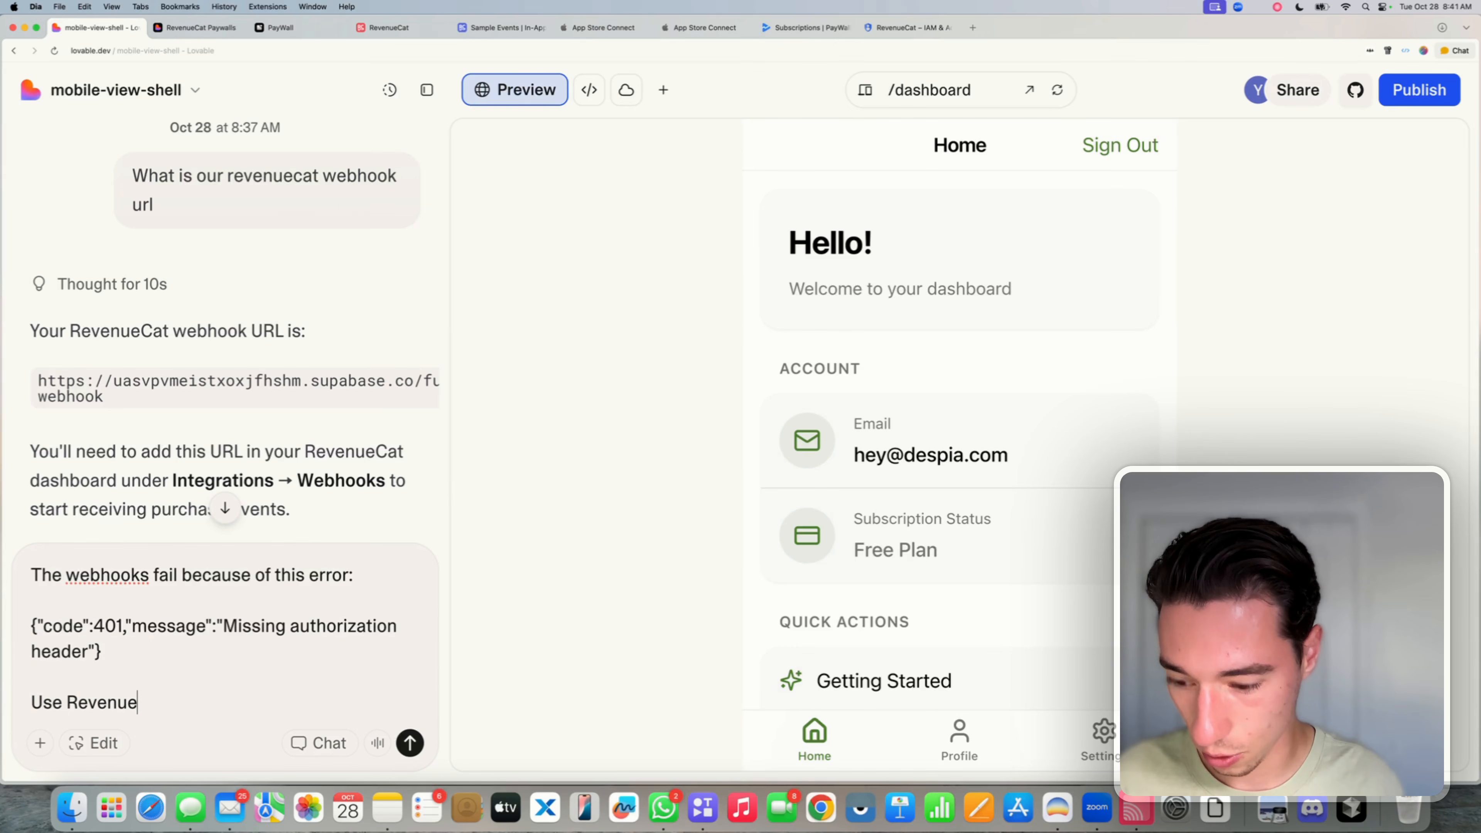
type("Cats custom ")
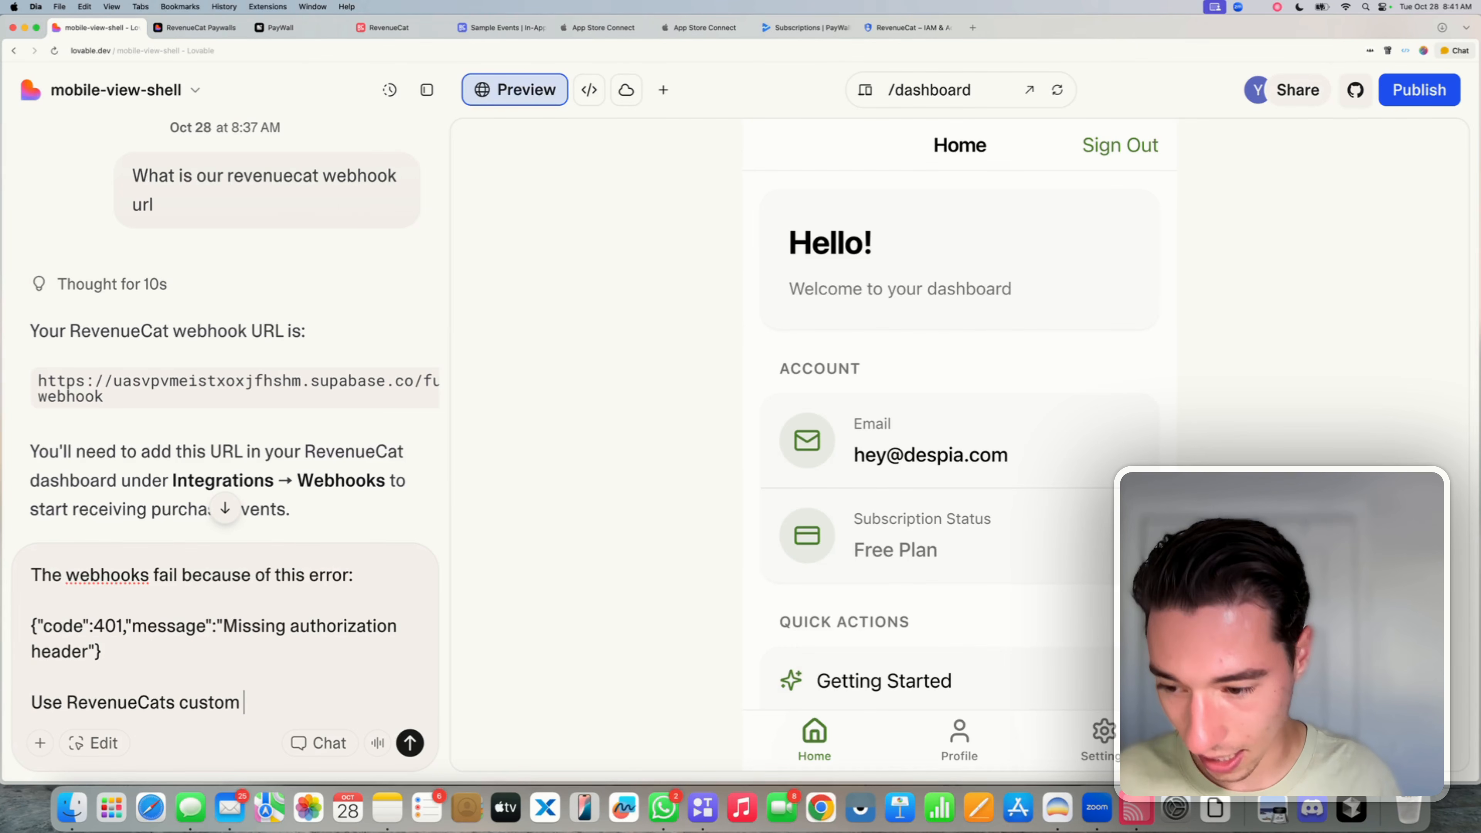
type("headers to va")
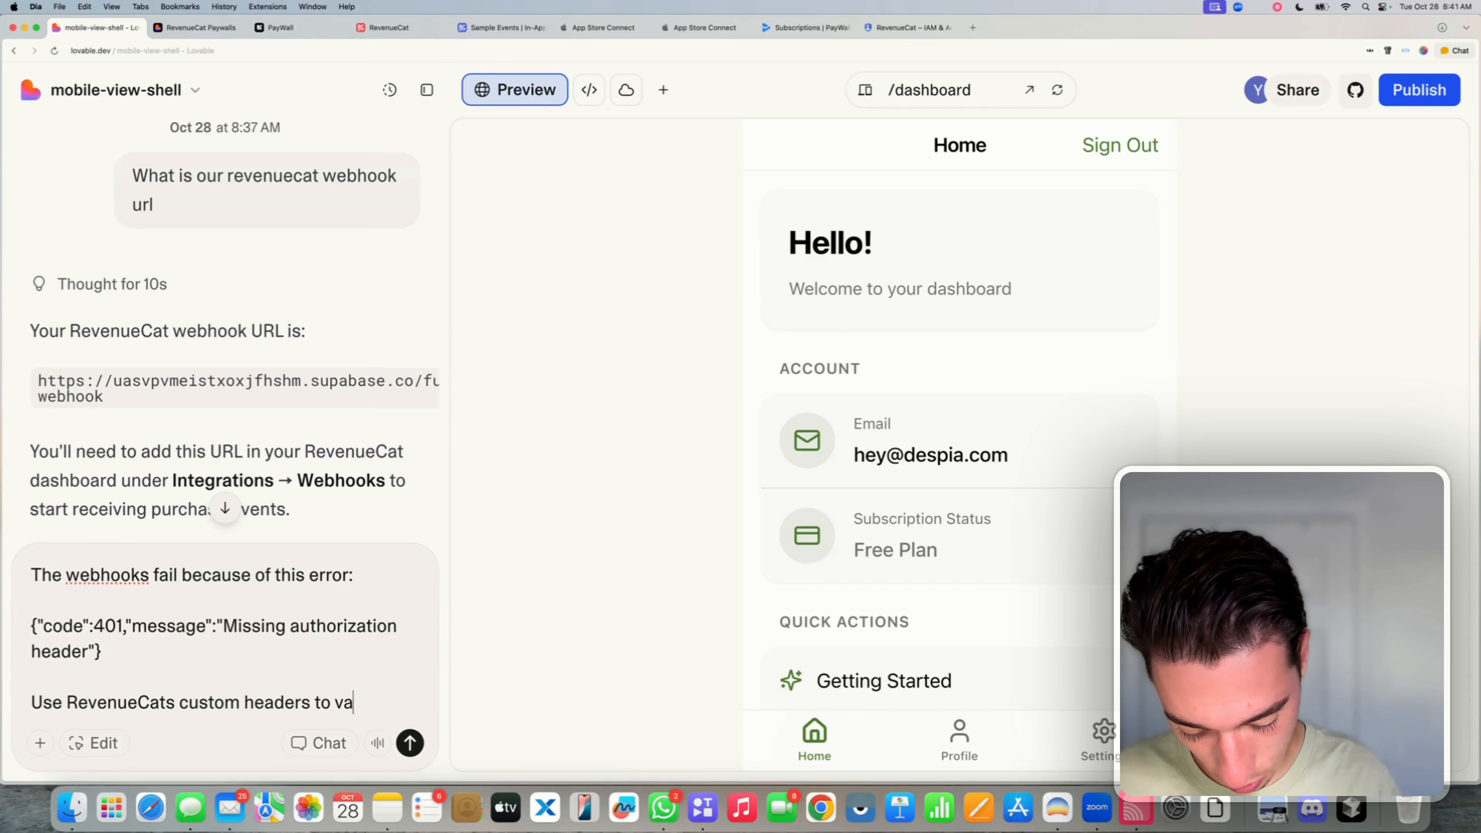
type("lidate the au")
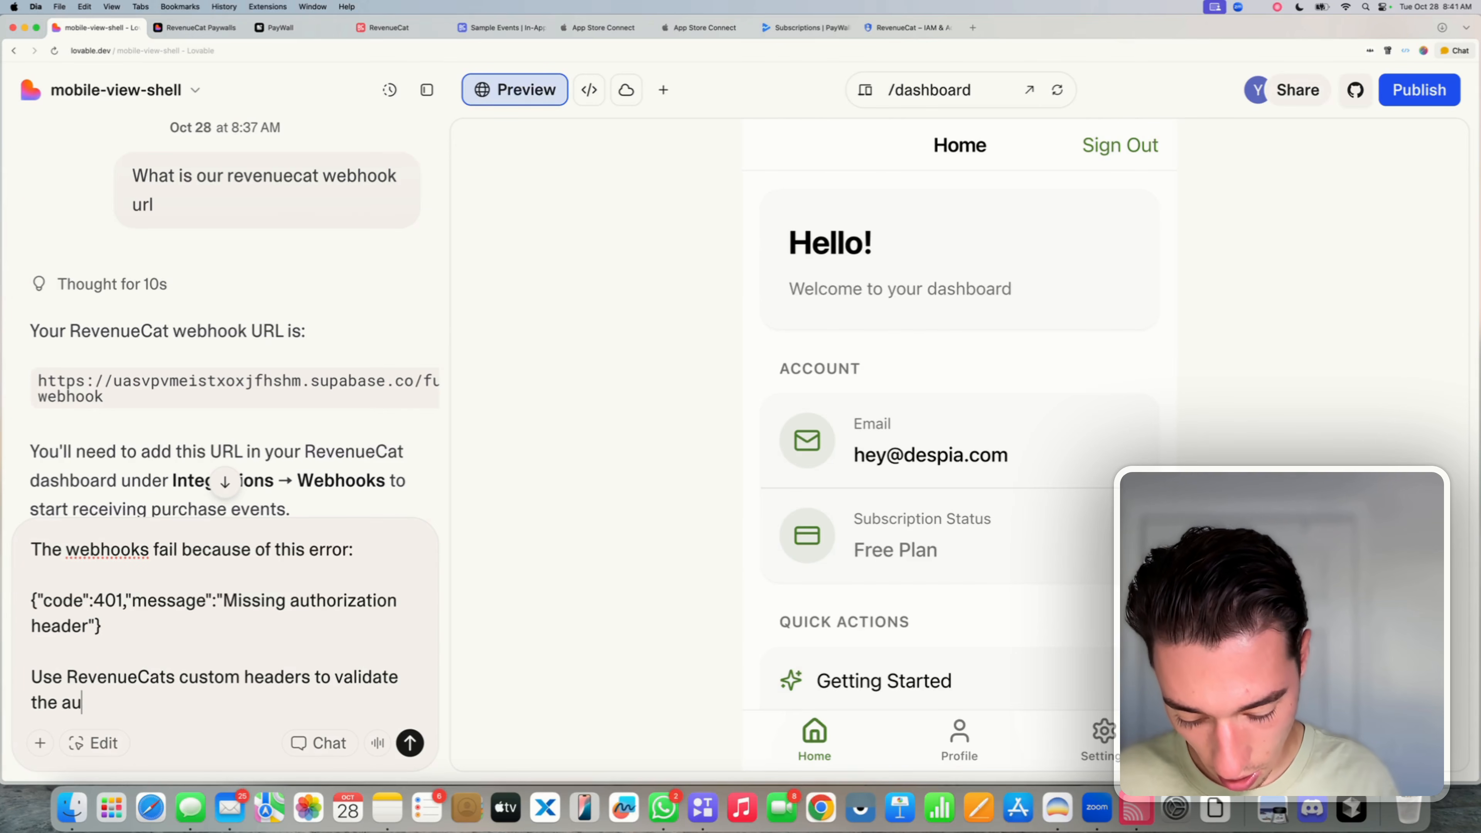
type("thenticity ")
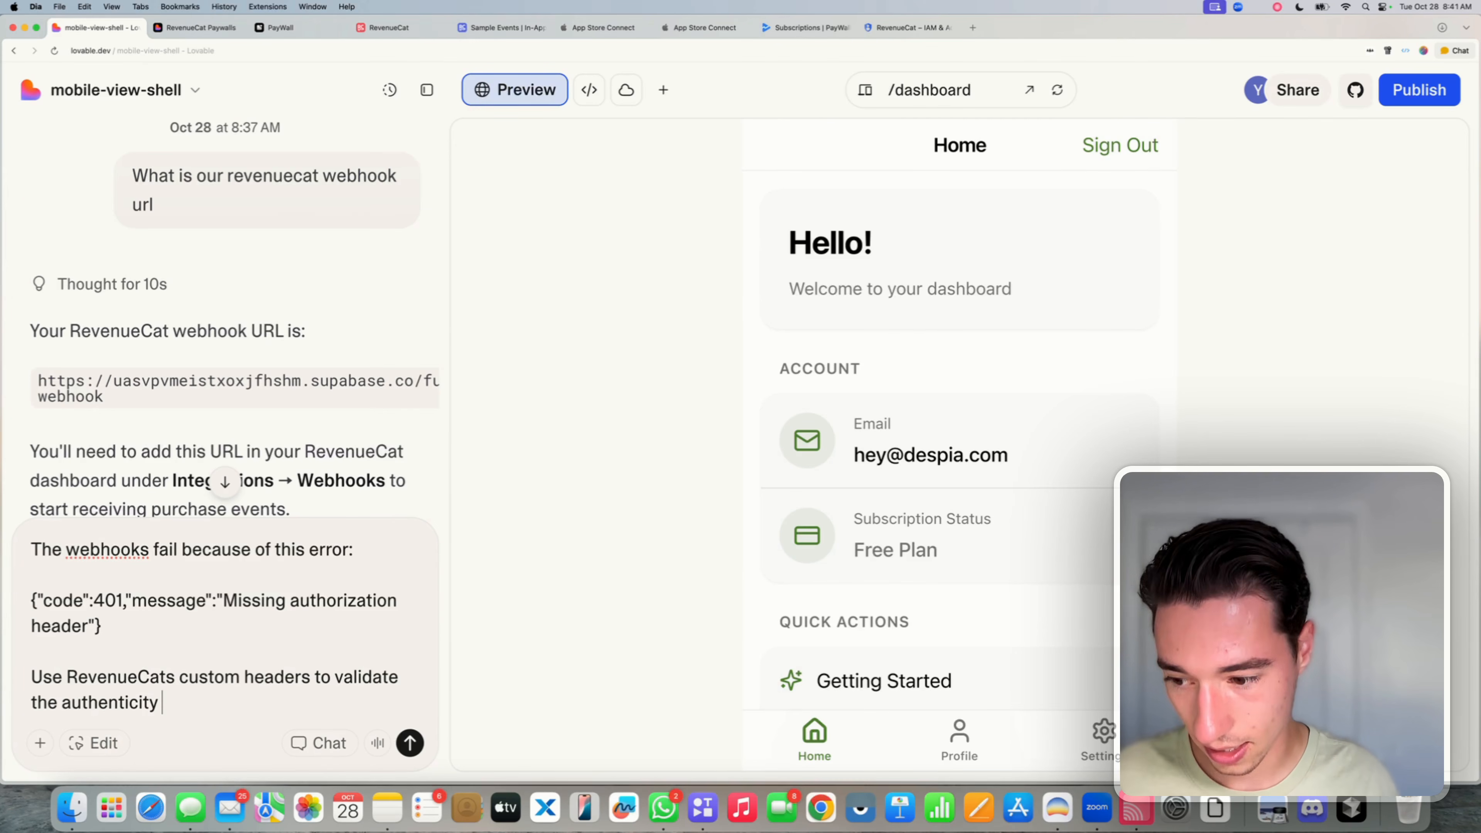
type("of the webh")
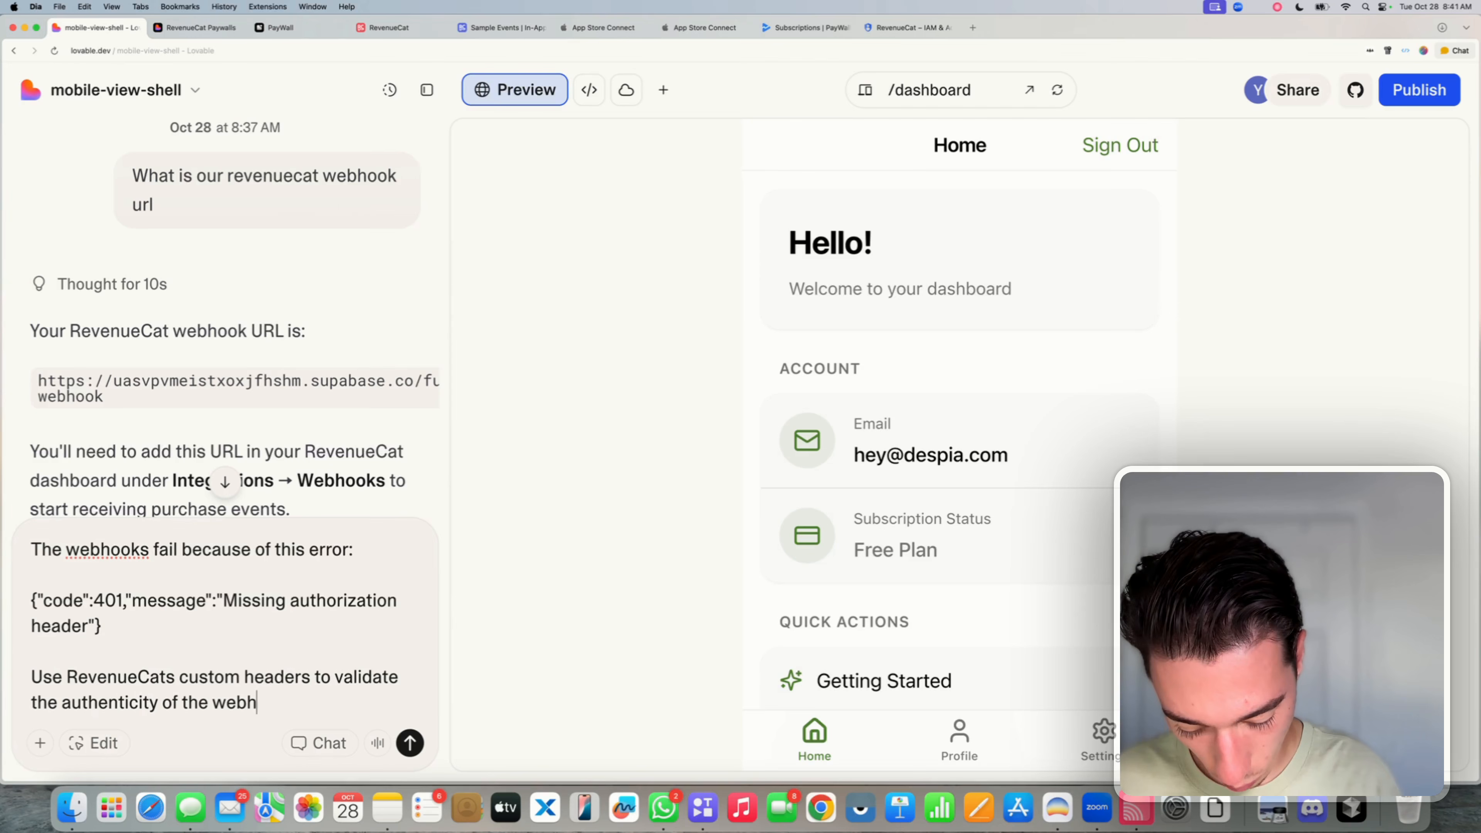
type("ook:")
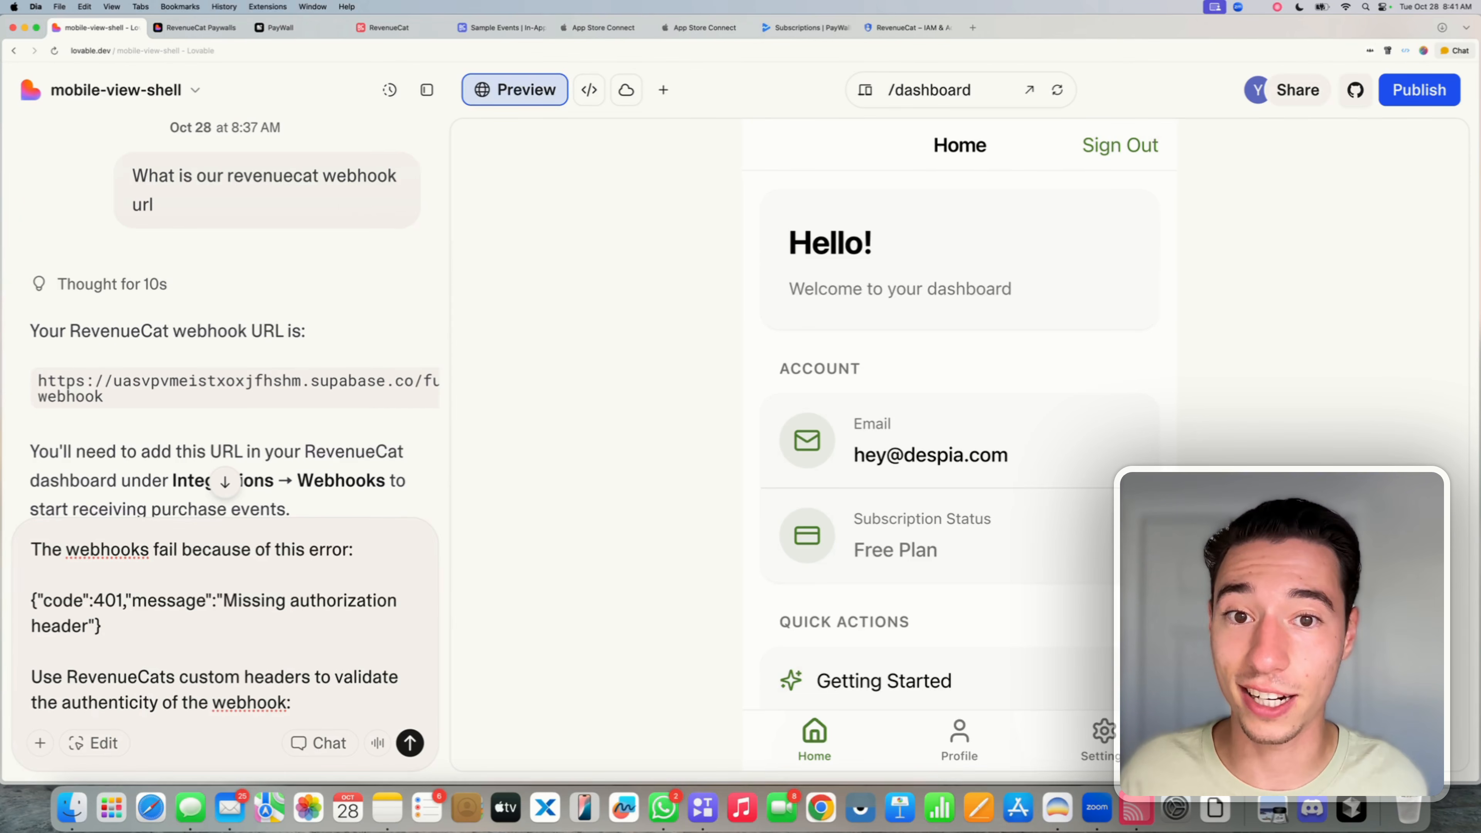
key("shift+Return")
key("shift+Return")
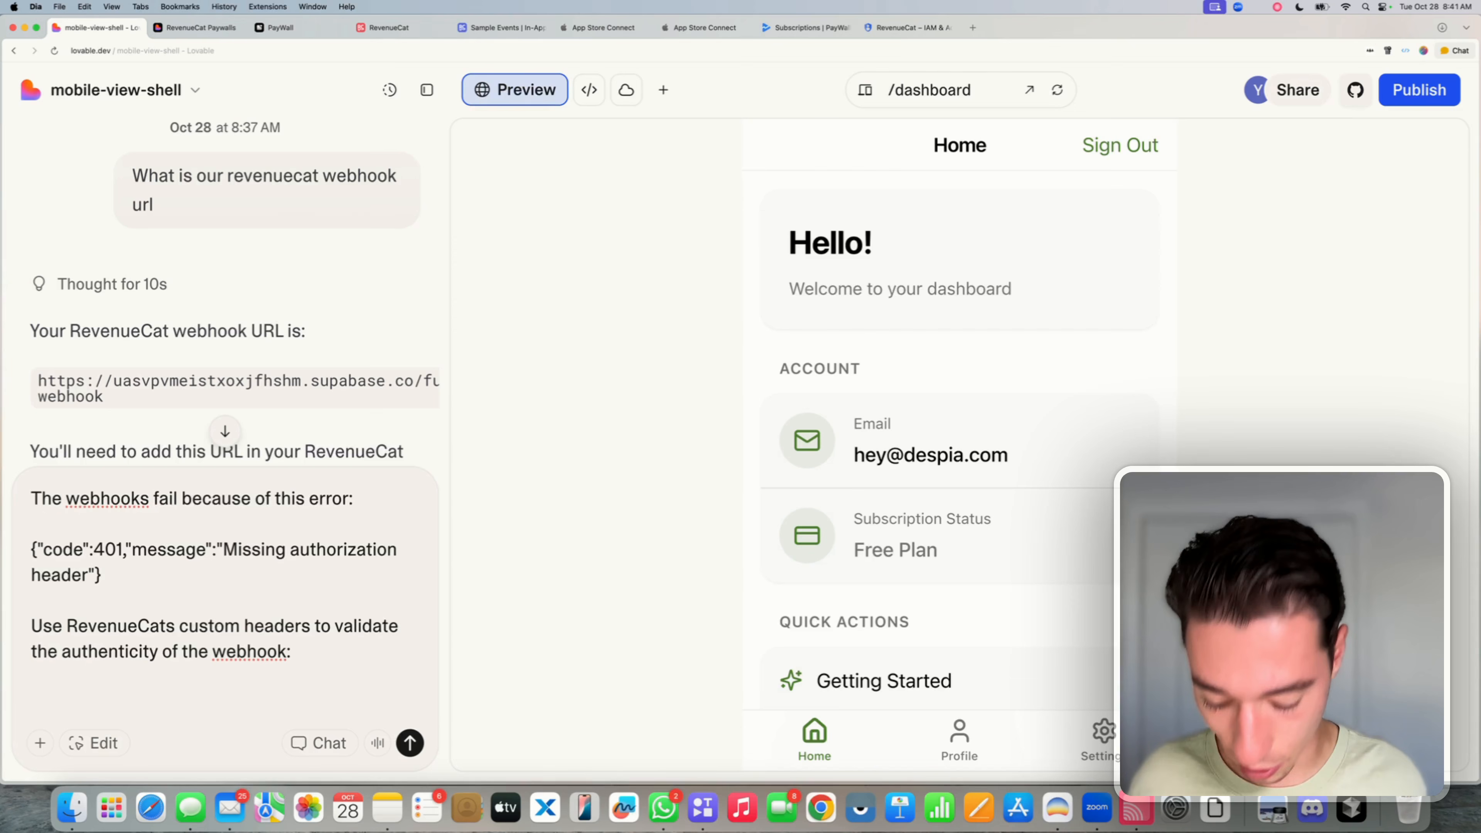
key("super+v")
key("shift+Return")
key("shift+Return")
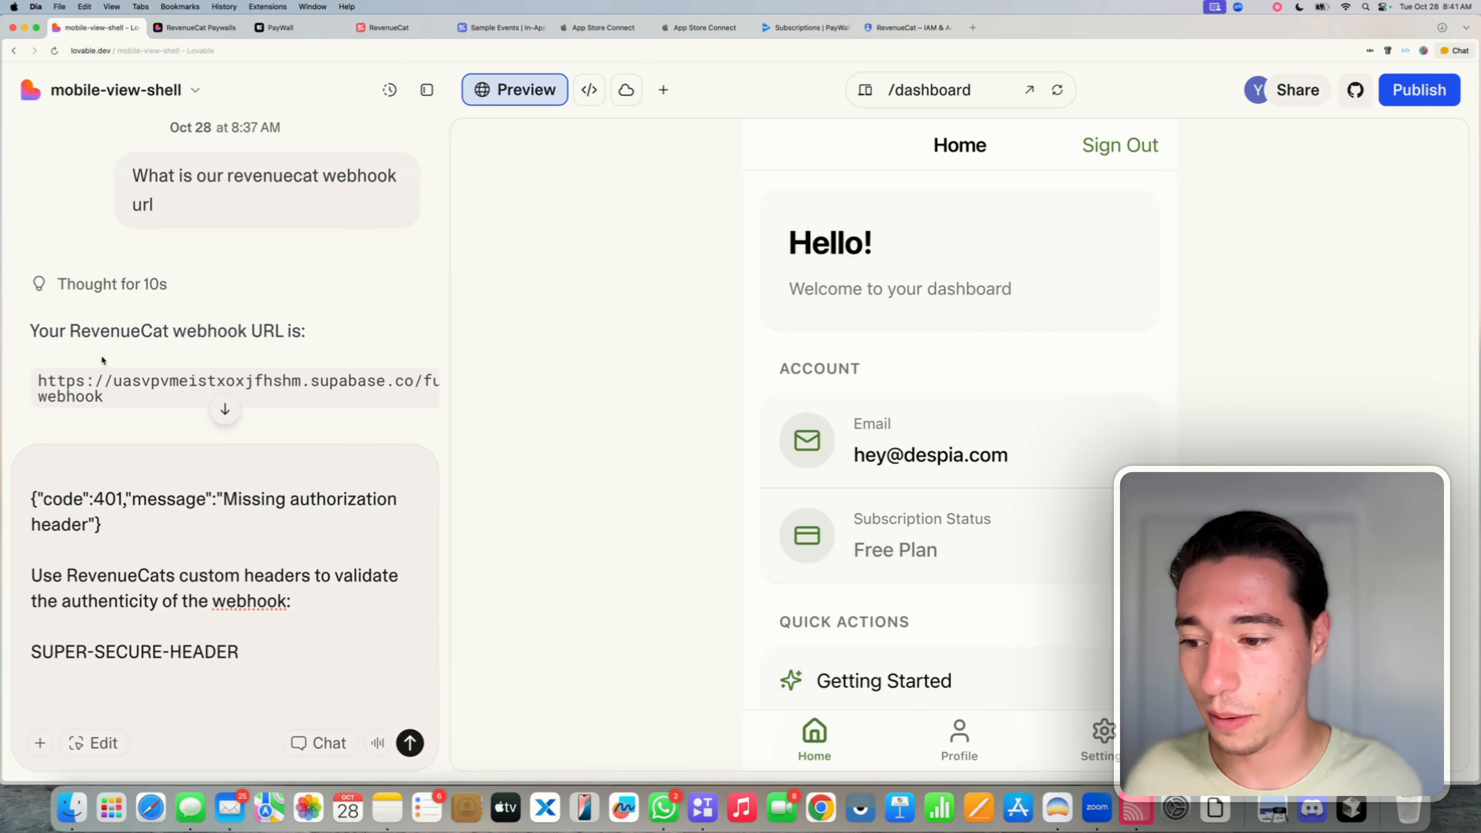
- Check the header value line, then open RevenueCat's HTTP Authorization header documentation link
triple_click(86, 648)
left_click(72, 676)
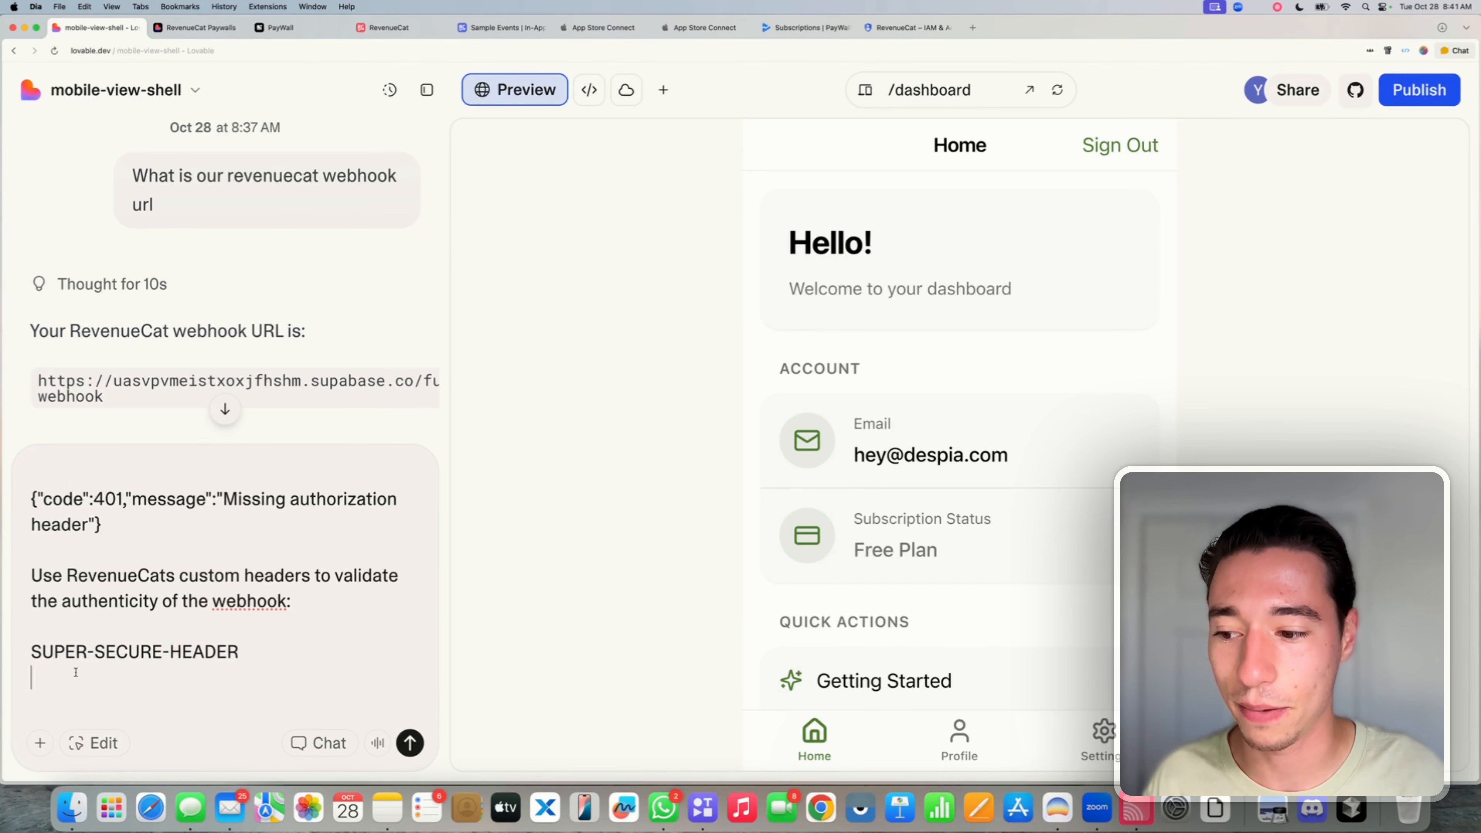
triple_click(74, 653)
left_click(94, 683)
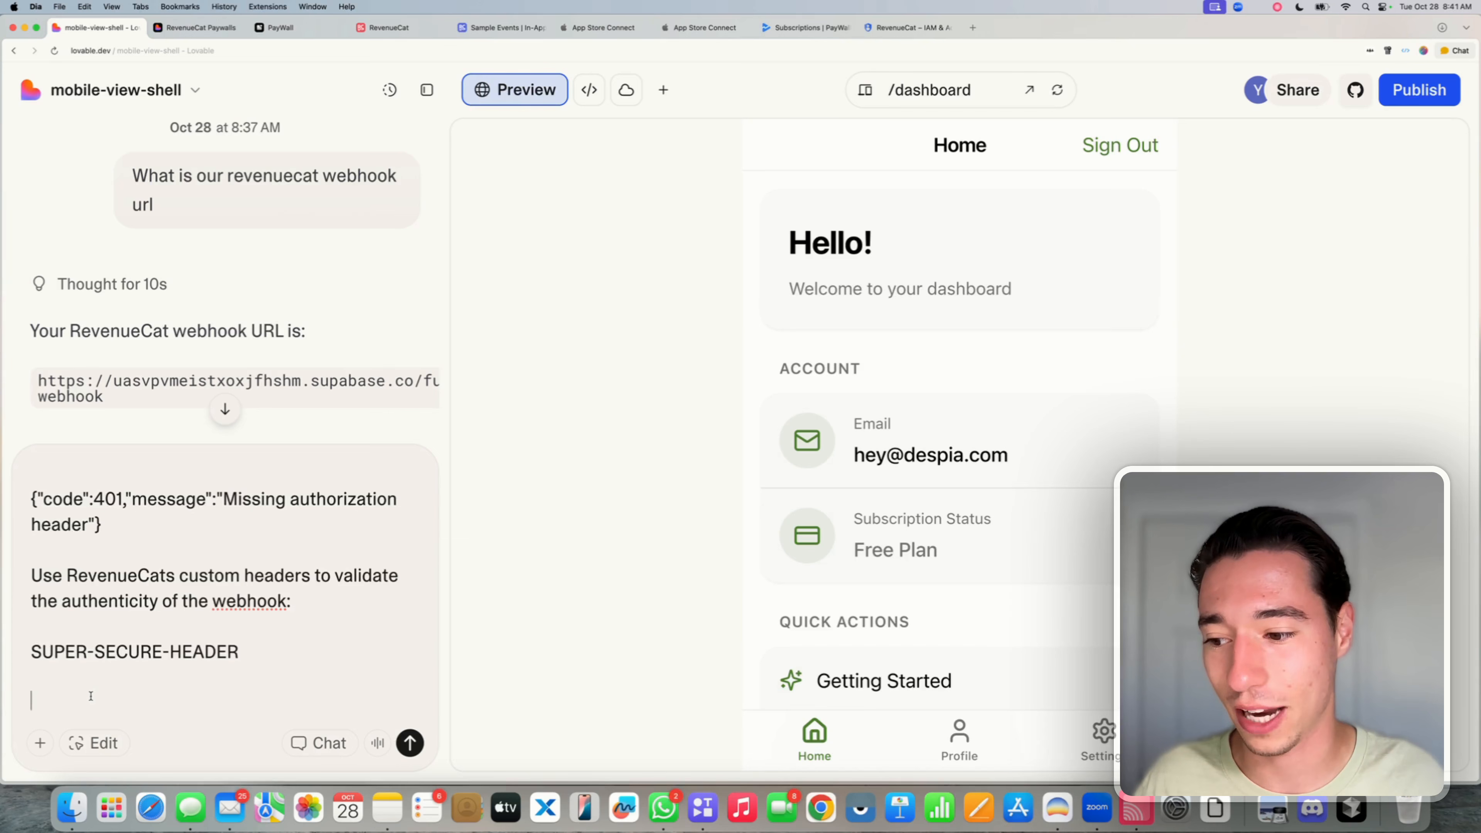
triple_click(59, 652)
left_click(131, 687)
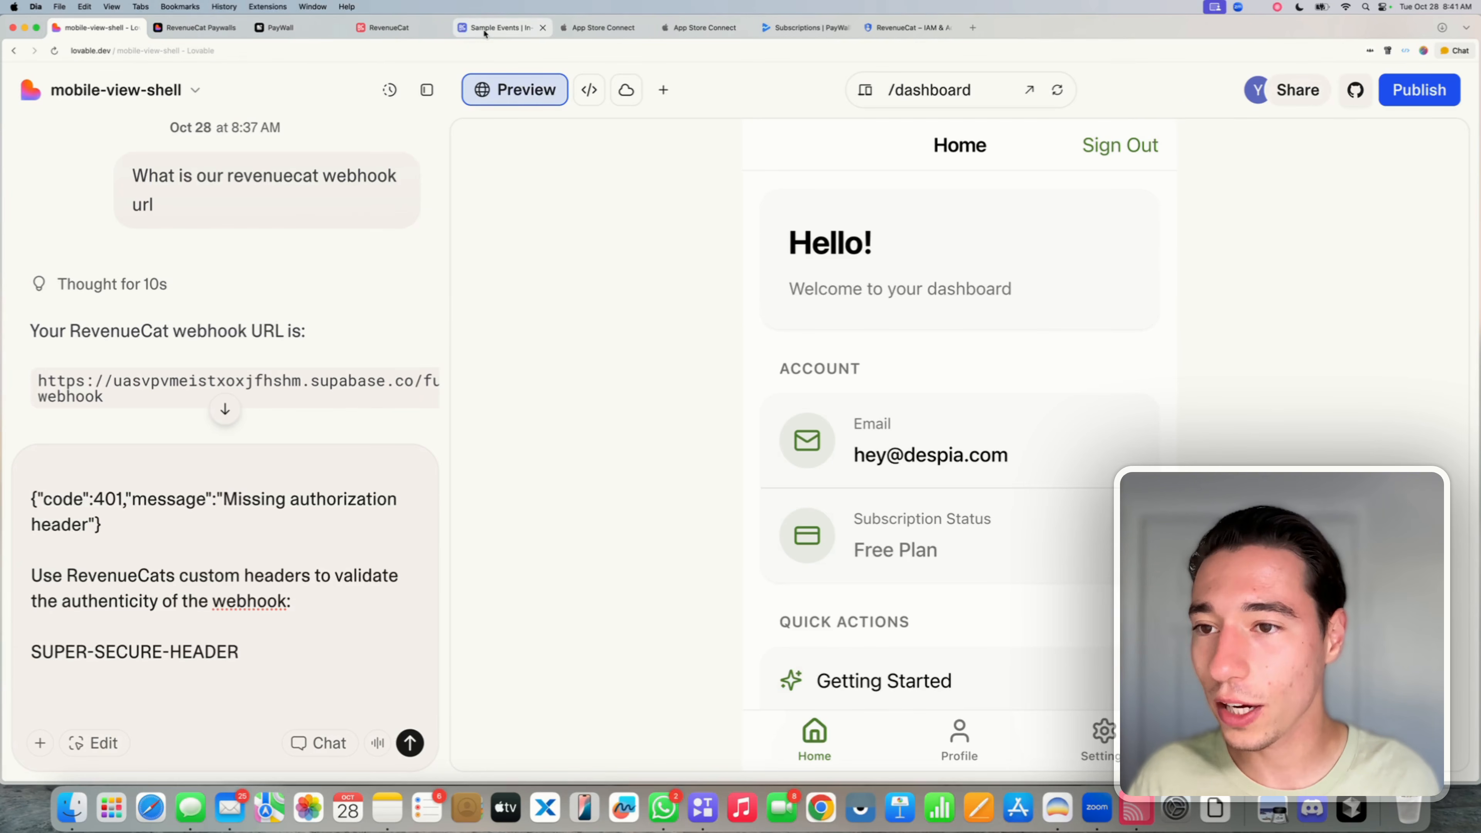
left_click(387, 27)
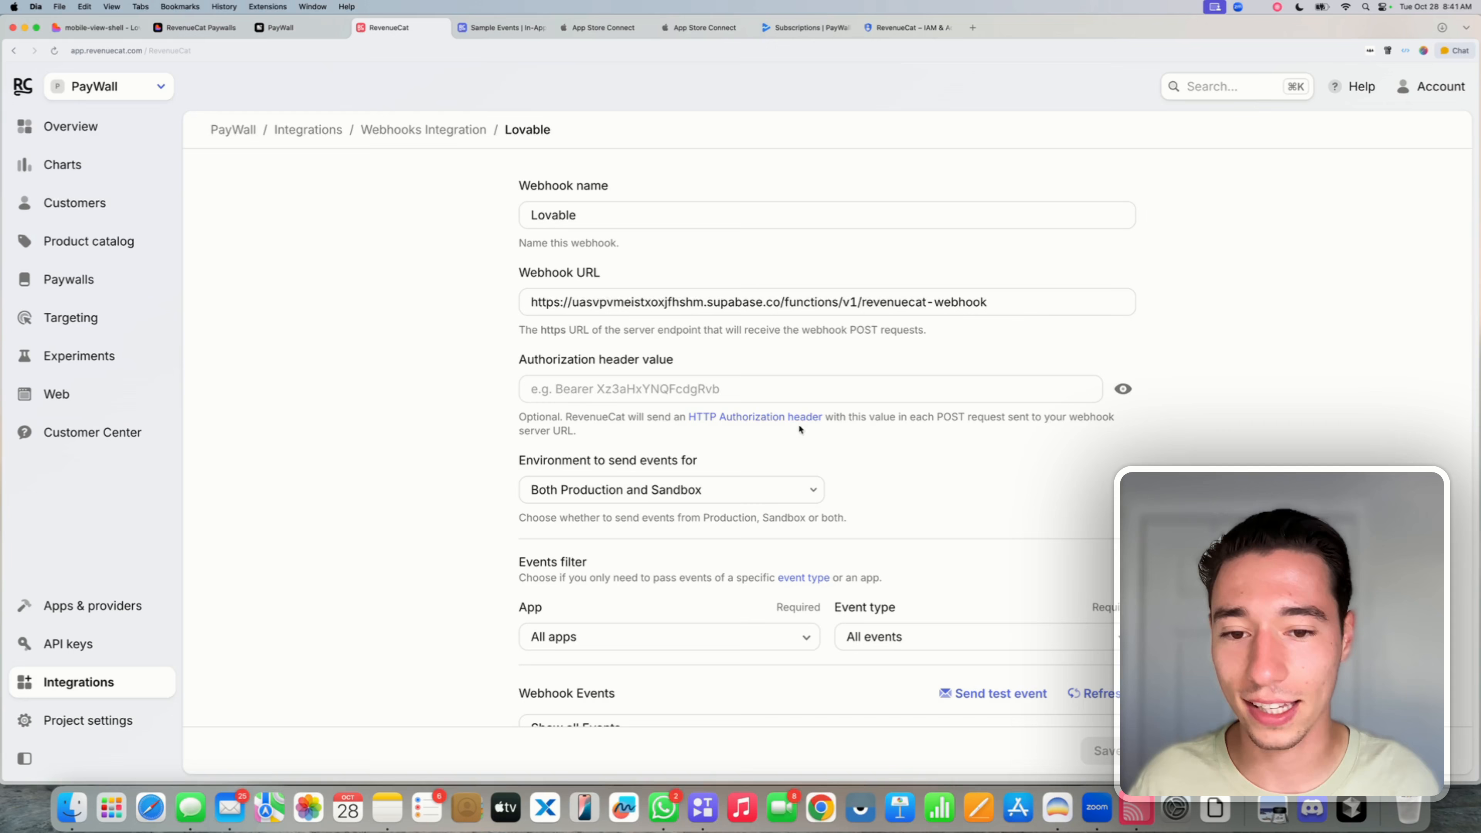
left_click(745, 418)
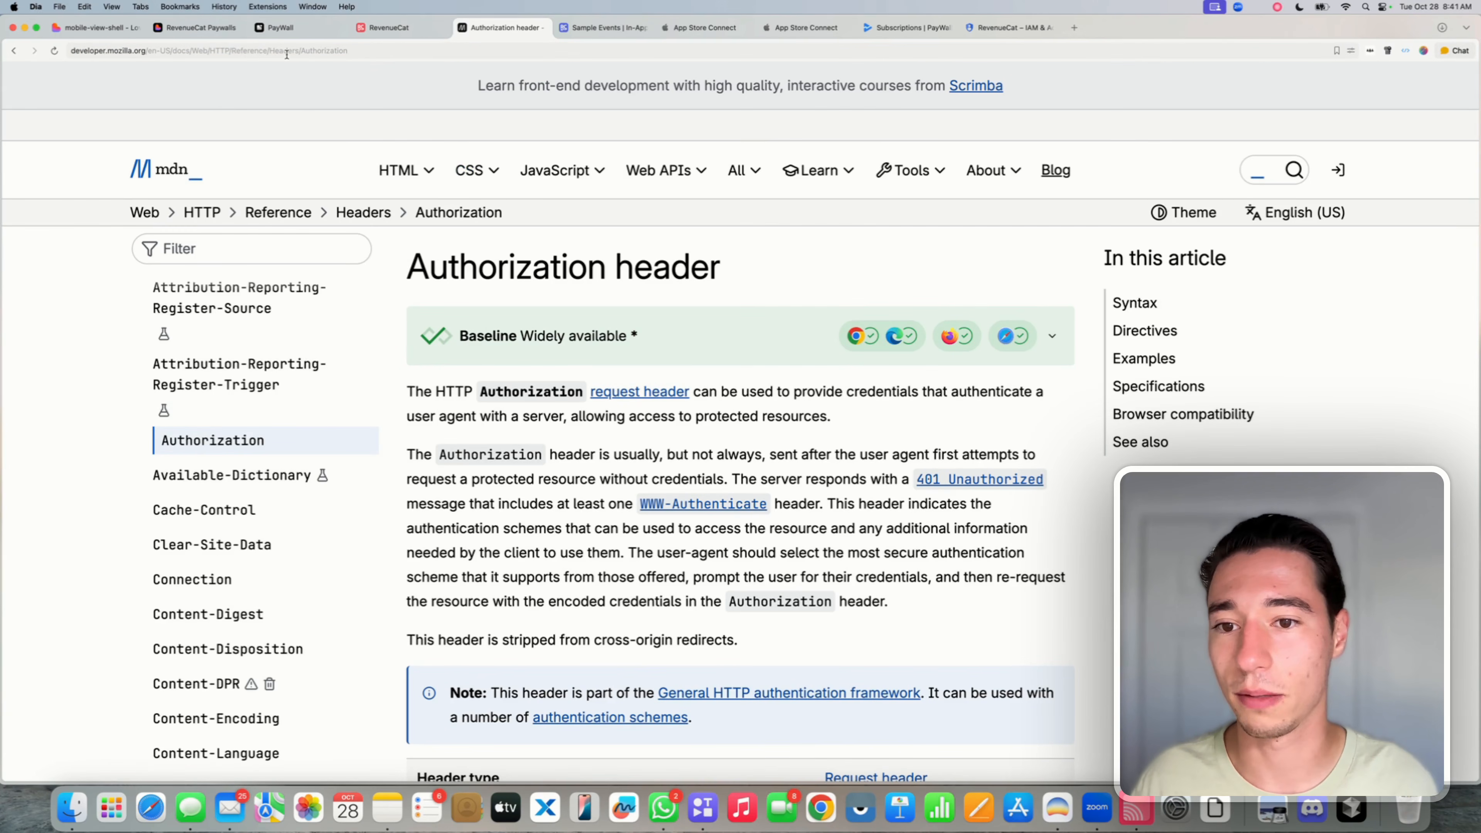
- Paste the MDN Authorization header URL into the Lovable message and send the webhook-fix request
left_click(235, 52)
key("super+c")
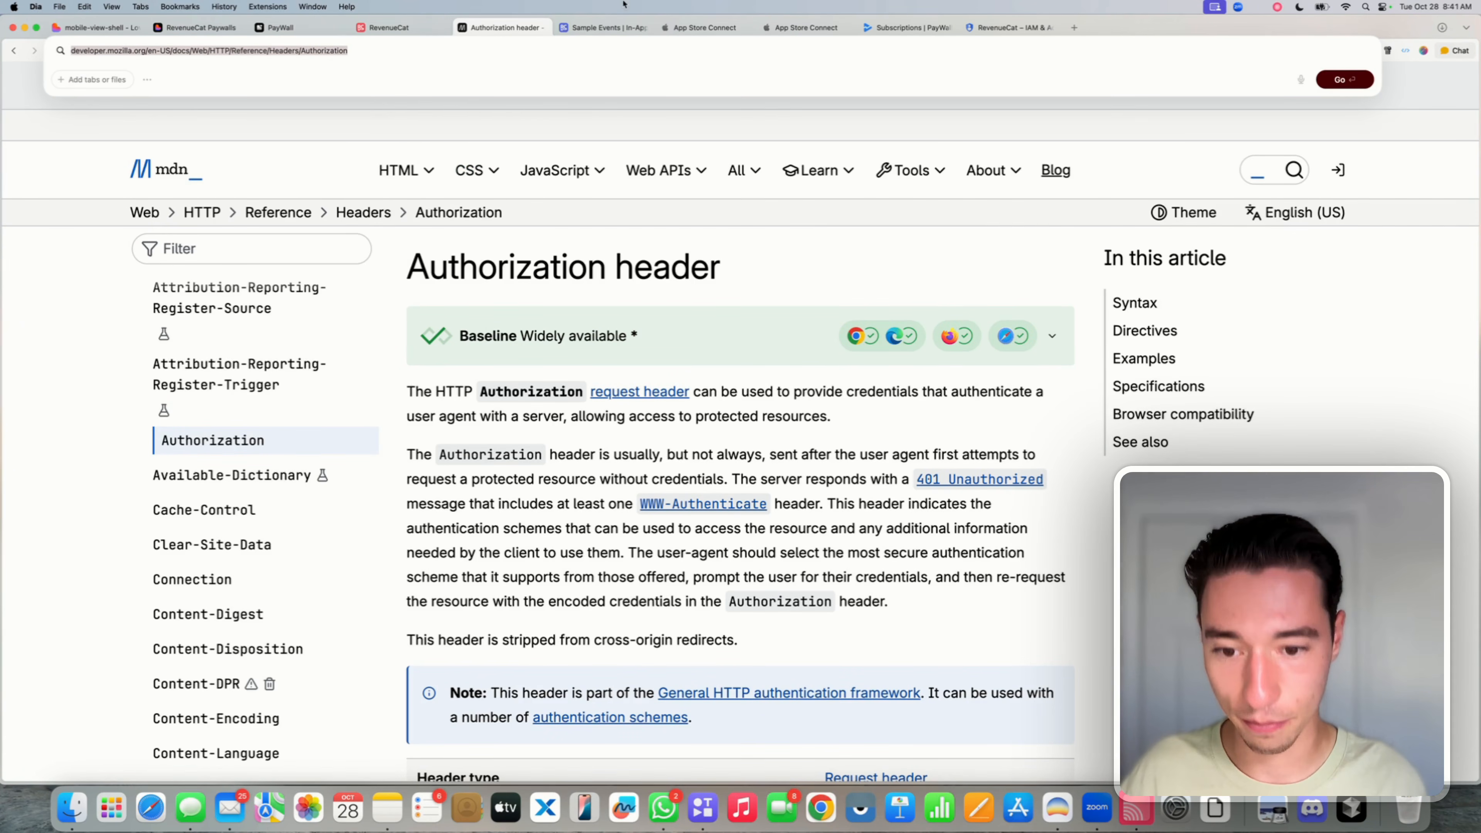
left_click(543, 28)
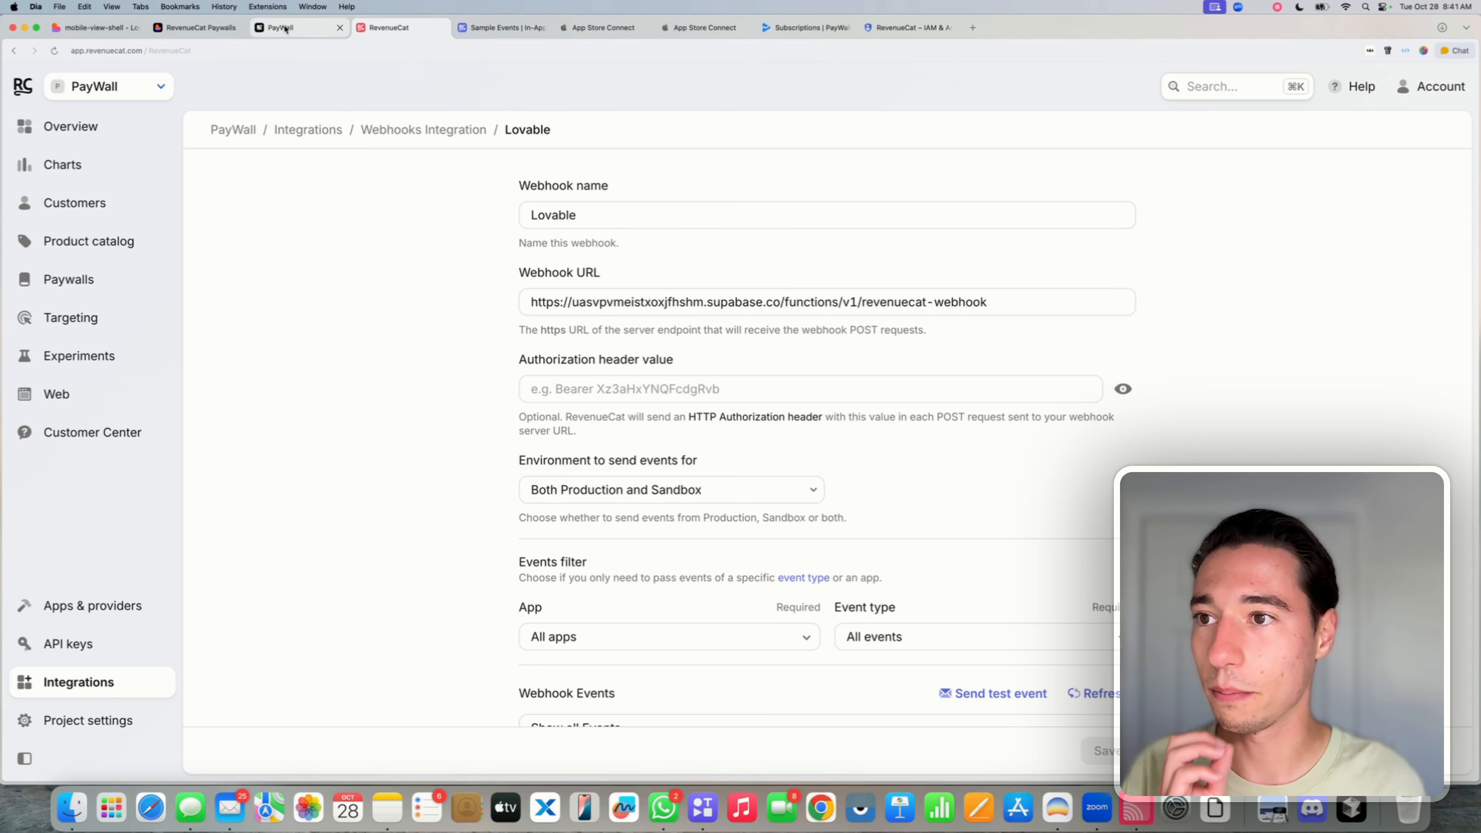
left_click(96, 27)
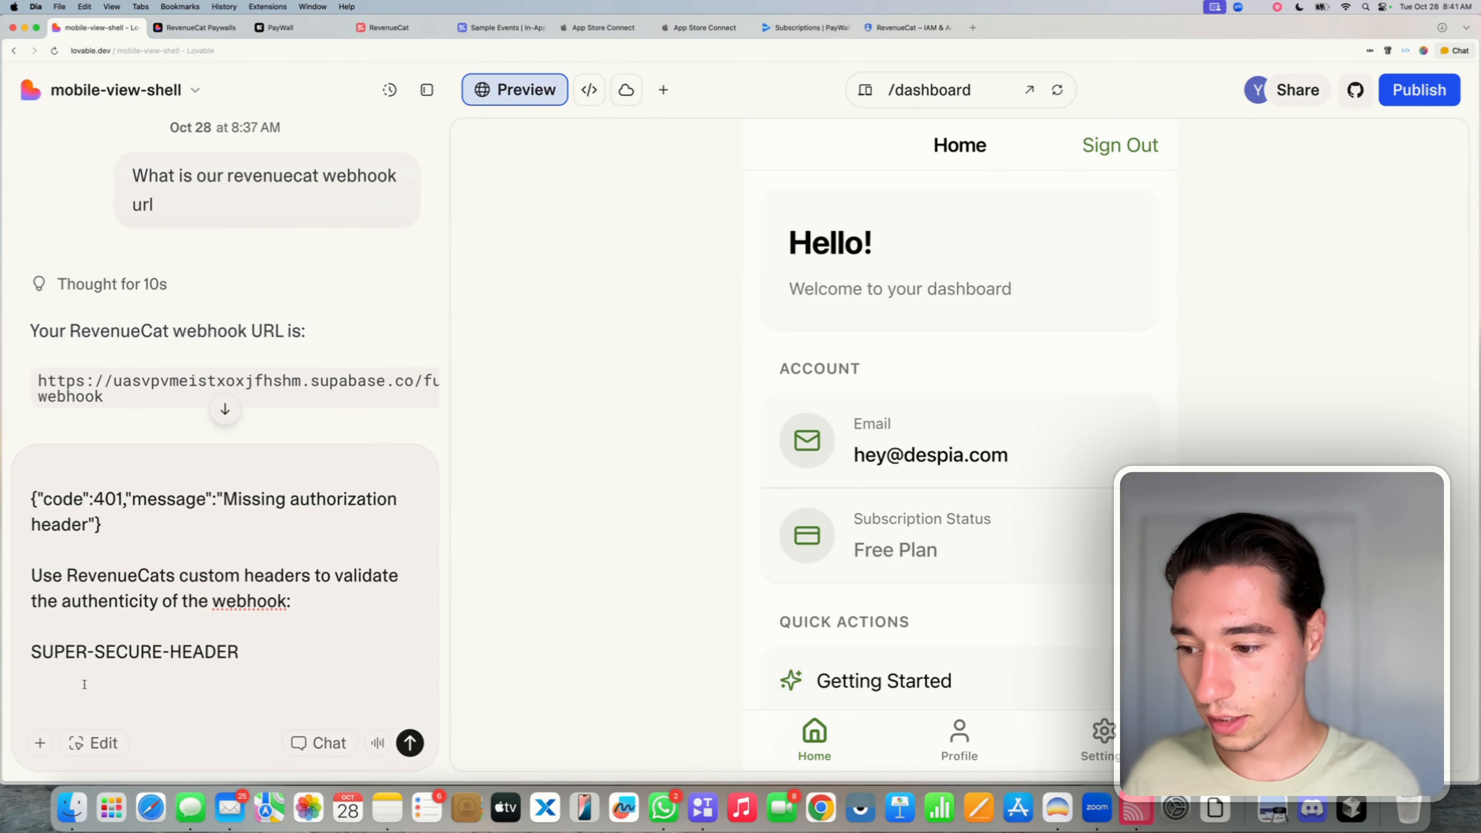
key("super+v")
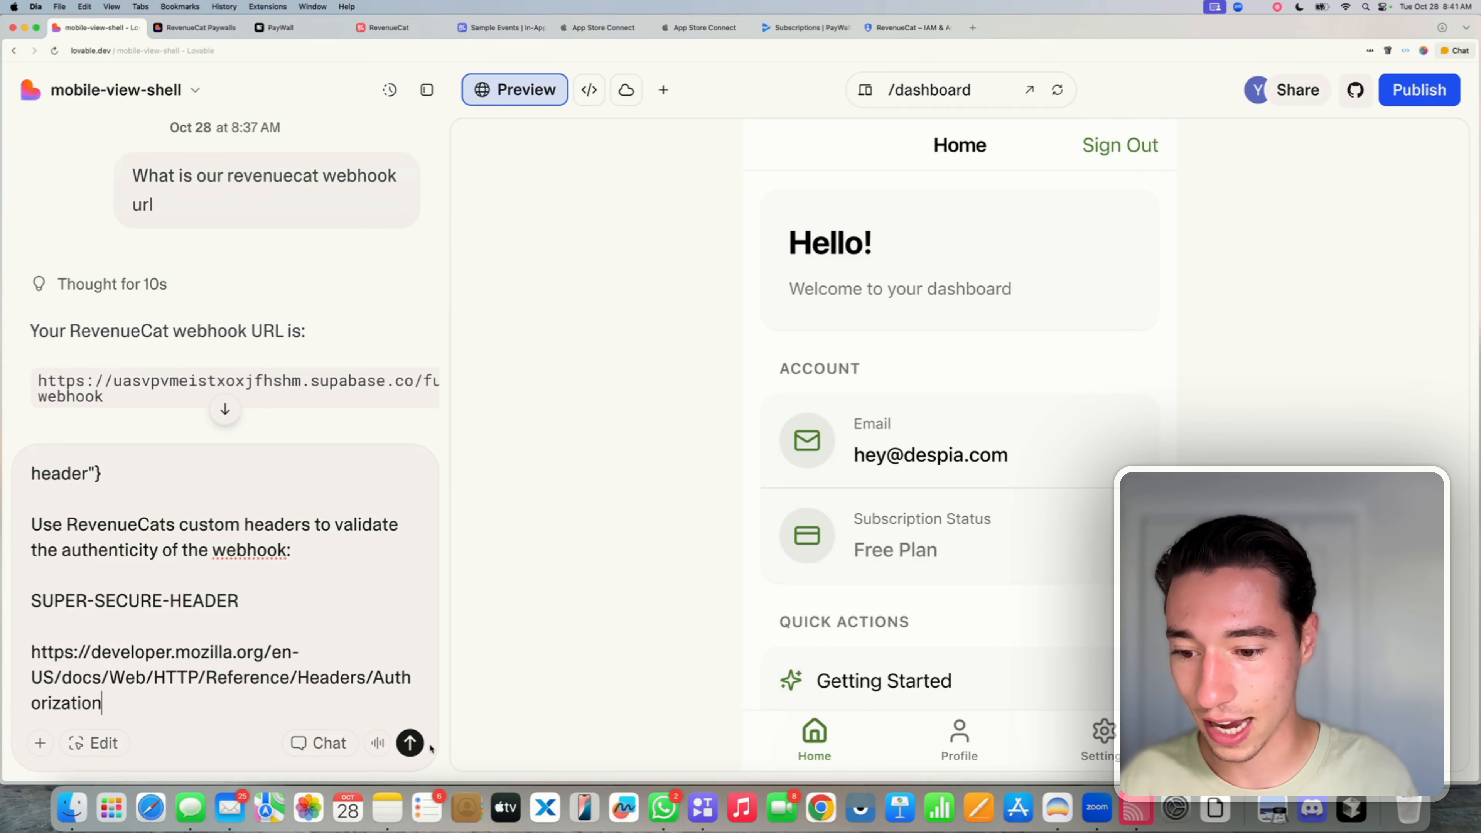
left_click(410, 743)
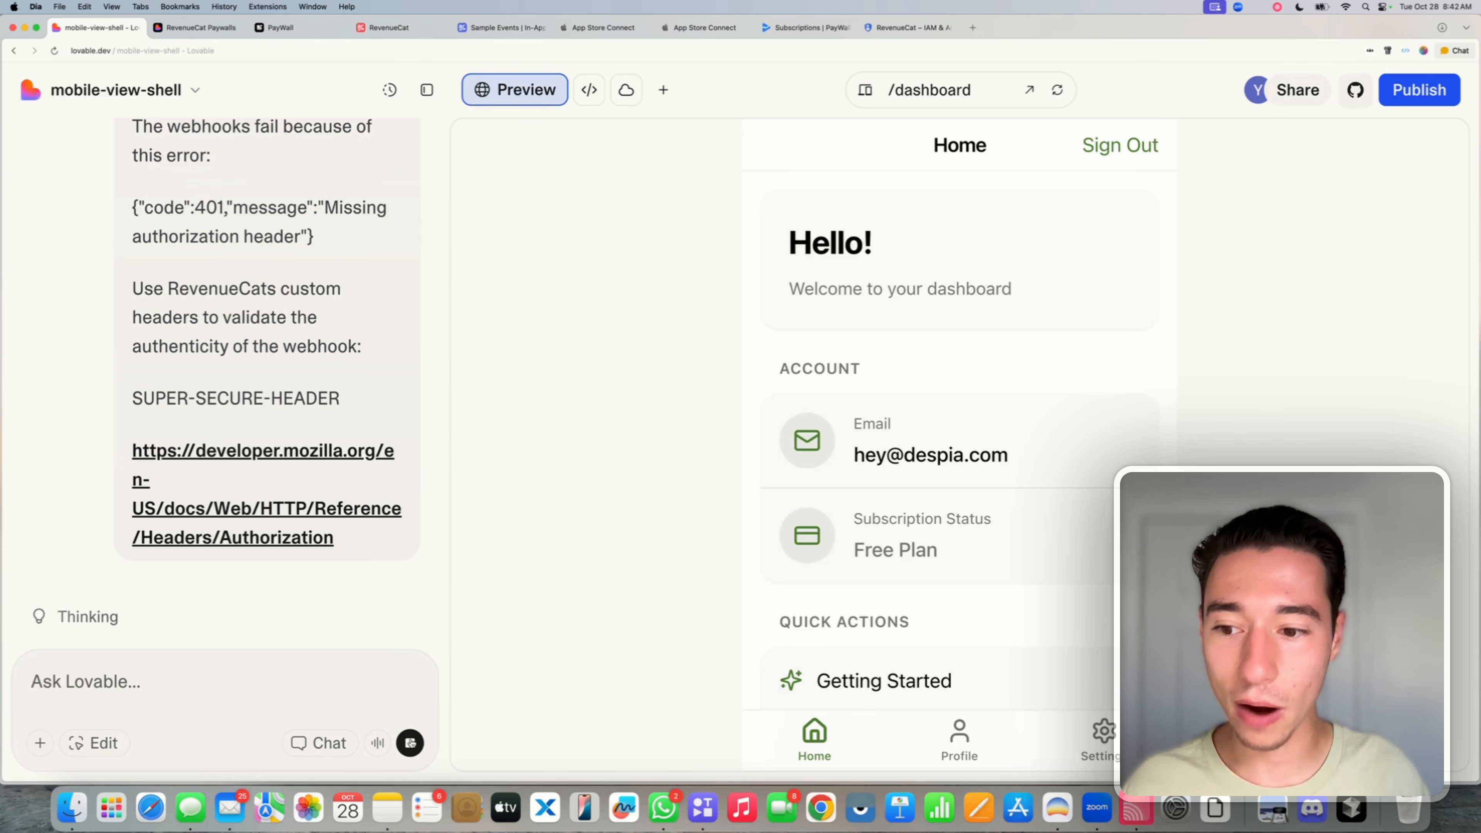
scroll(176, 426, "down", 2)
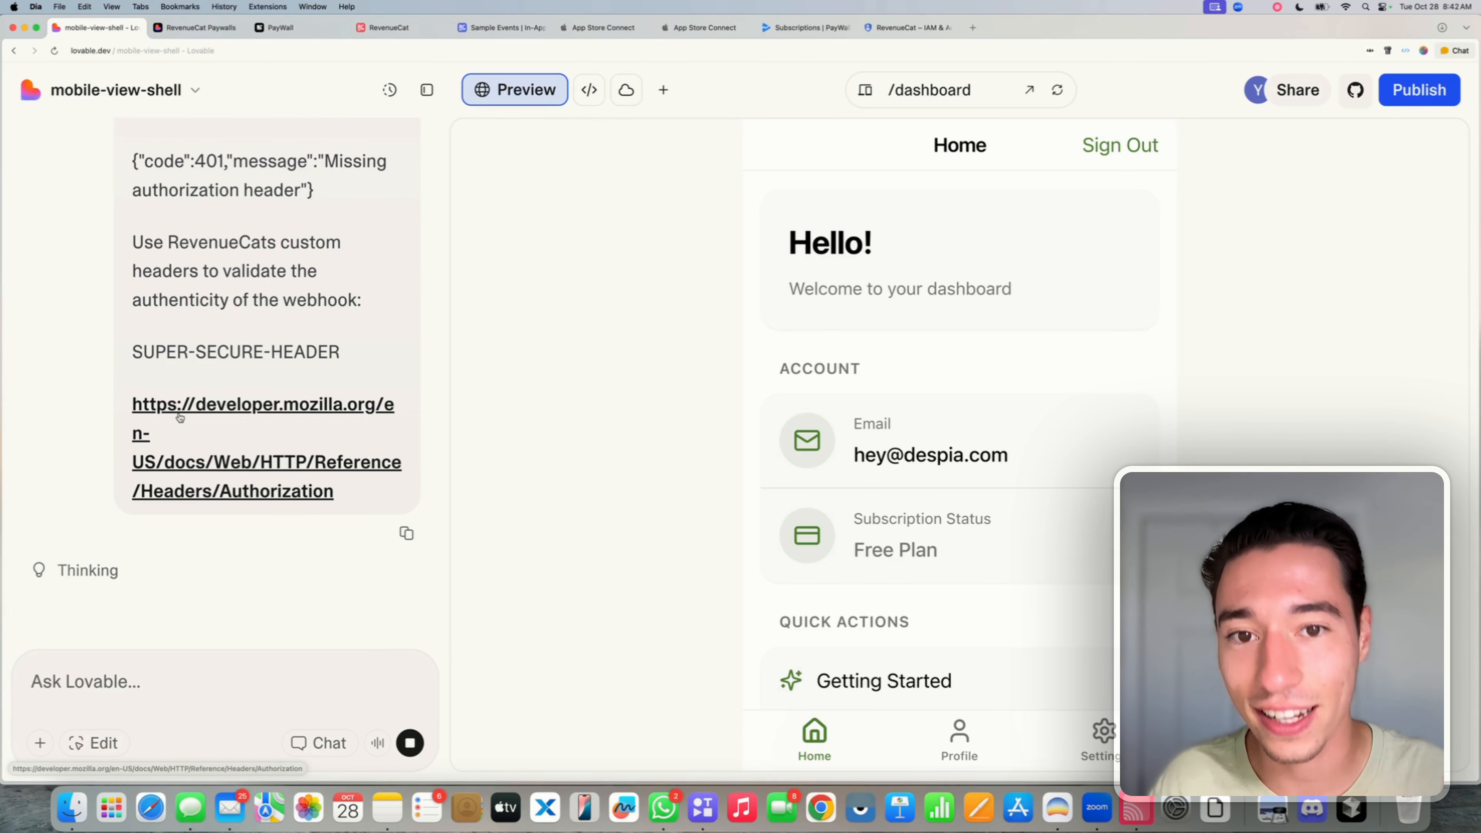
- Review the first failed webhook event's 401 response body in RevenueCat, then go back to Lovable
left_click(386, 37)
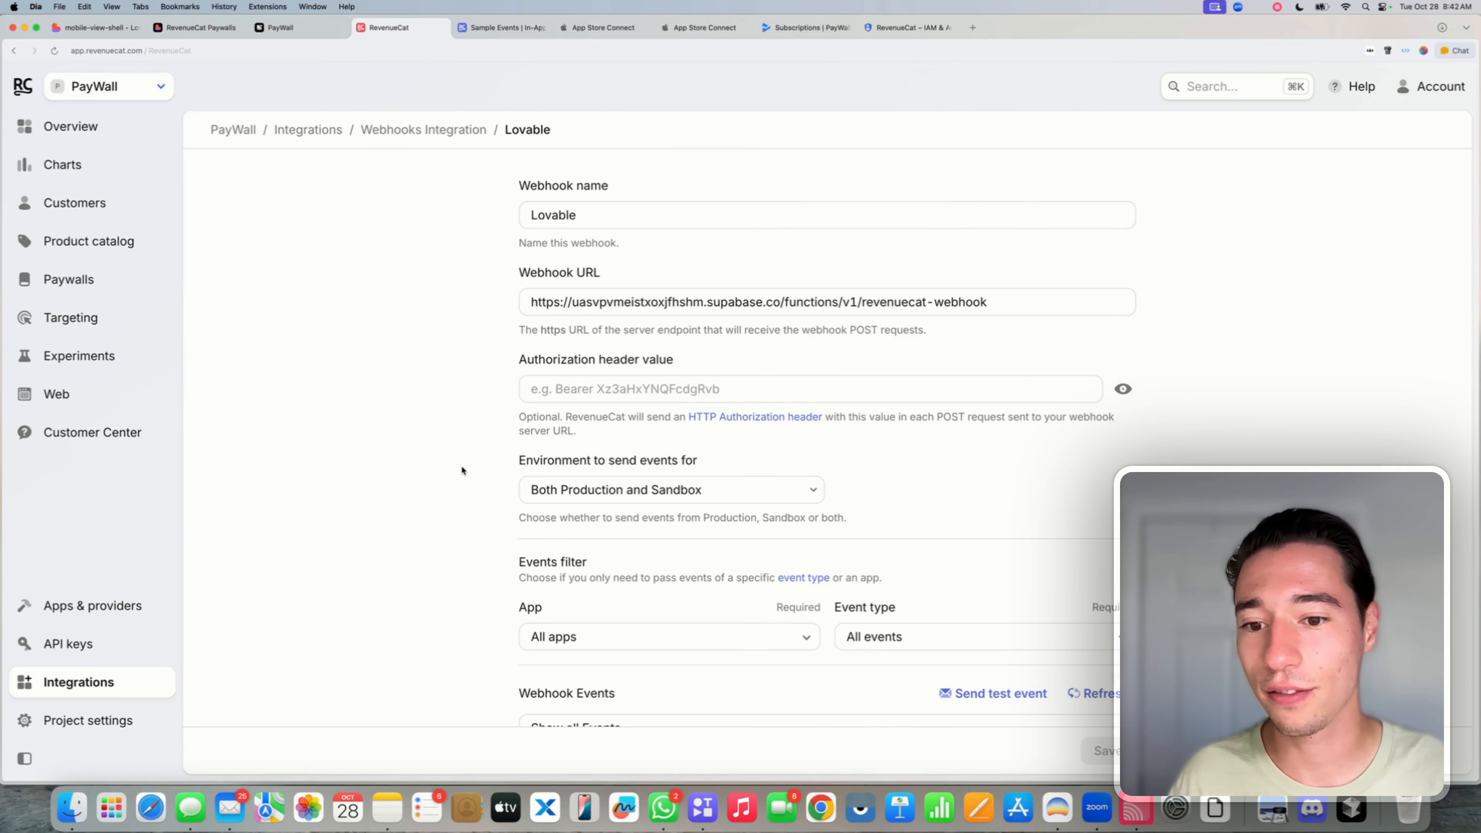
scroll(461, 465, "down", 3)
left_click(525, 615)
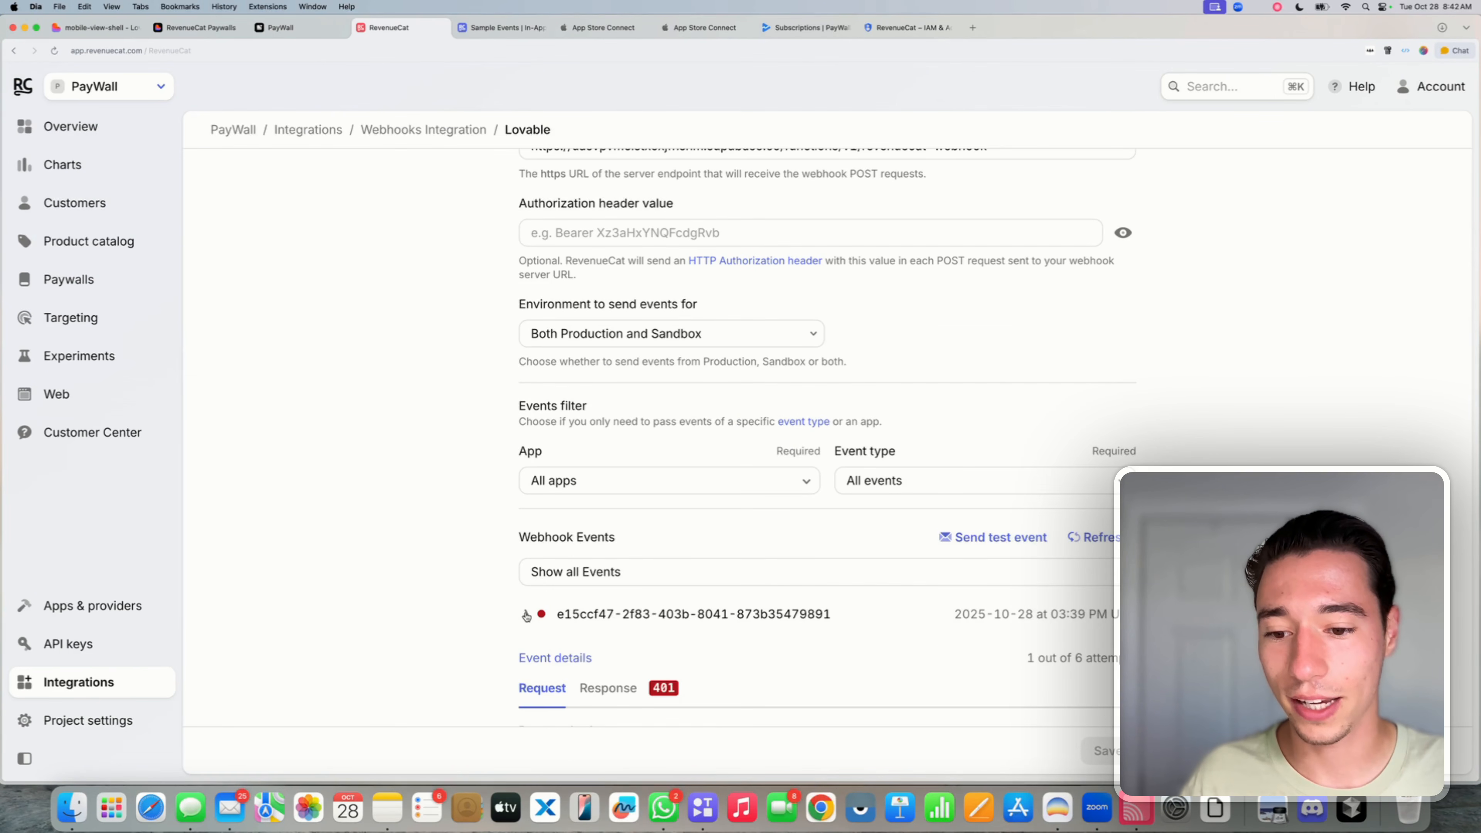
scroll(540, 636, "down", 2)
scroll(586, 559, "down", 5)
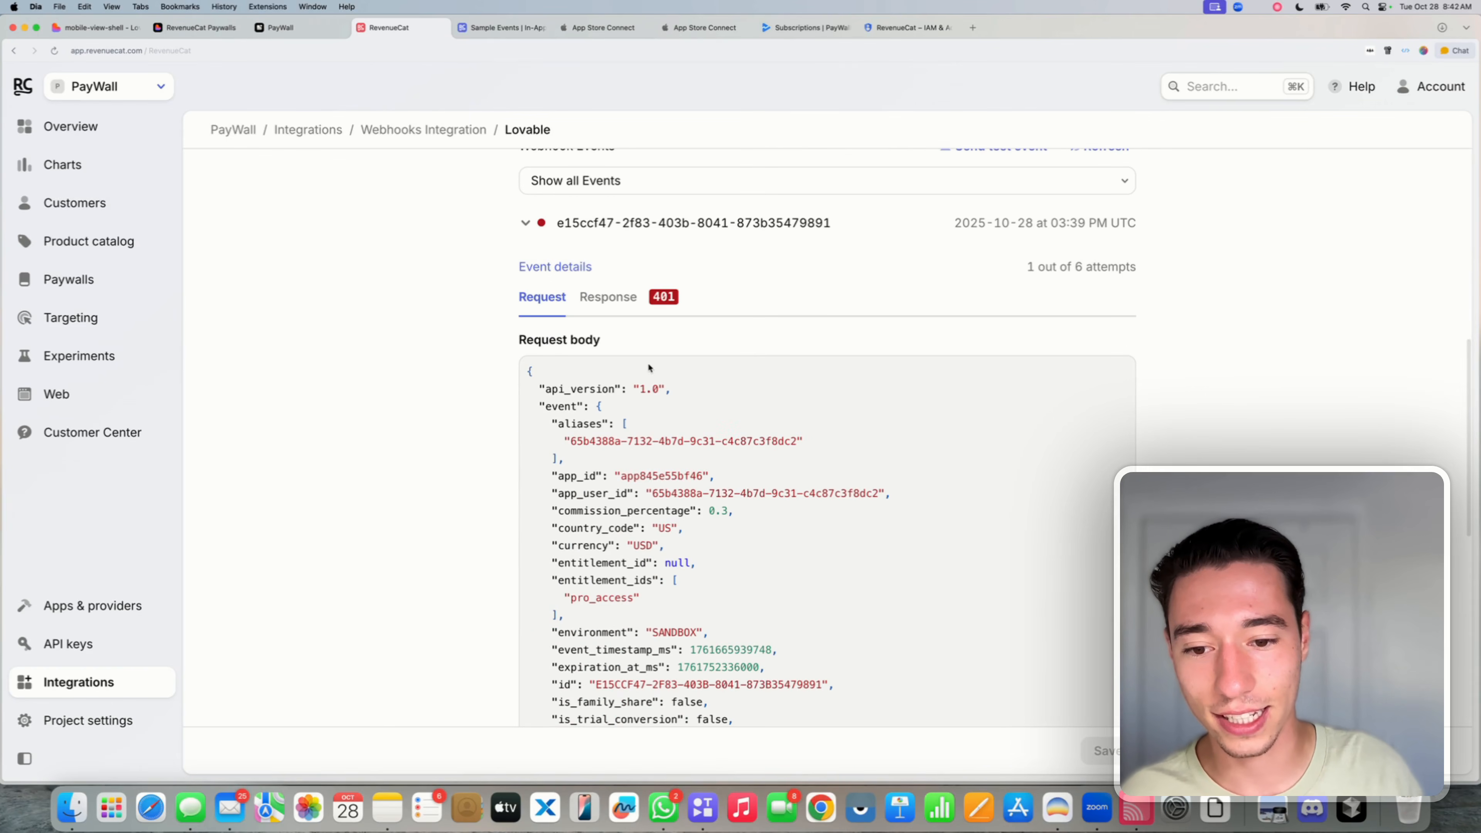
left_click(598, 299)
scroll(660, 525, "down", 4)
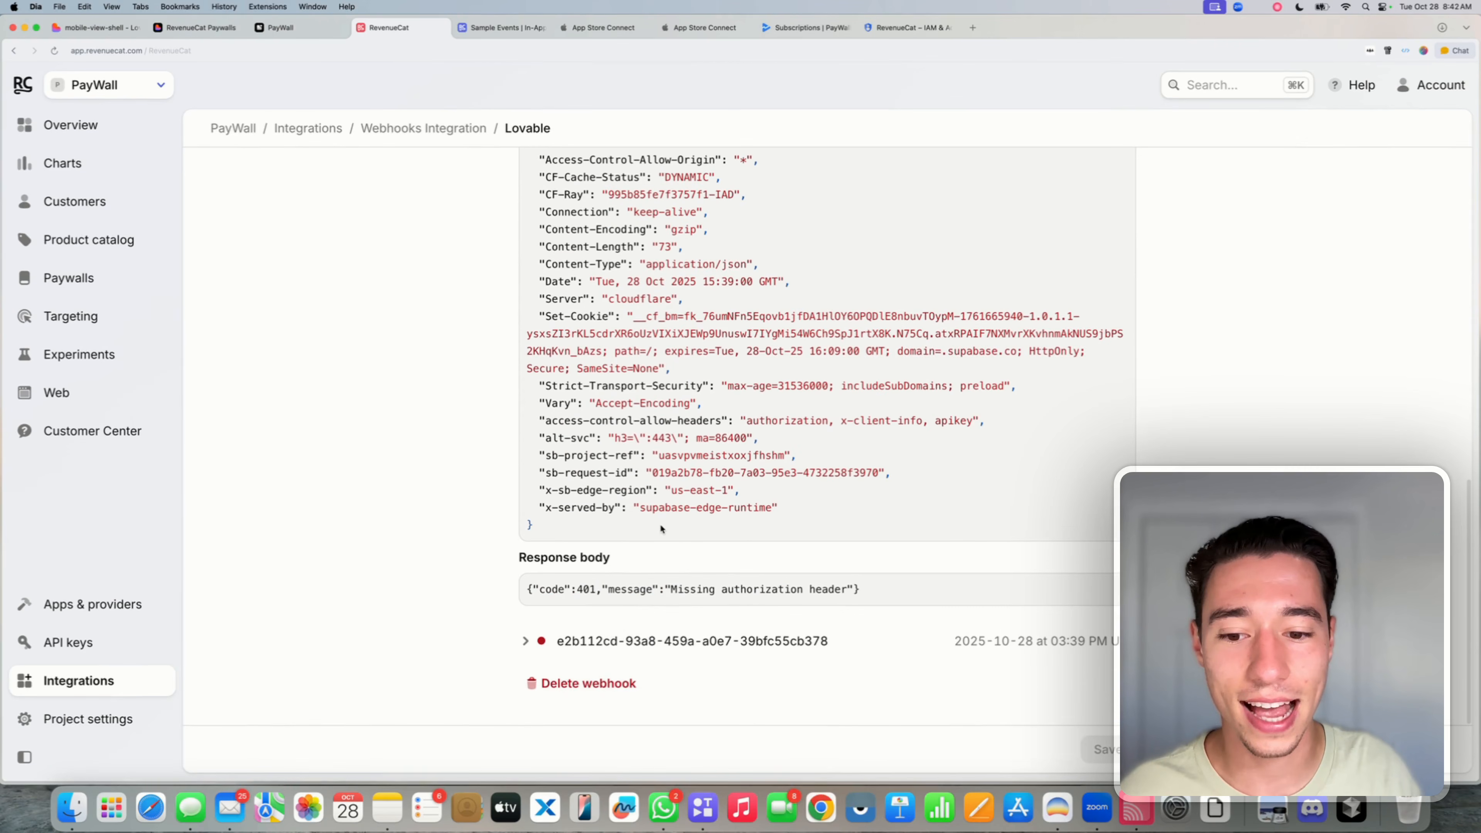
triple_click(533, 591)
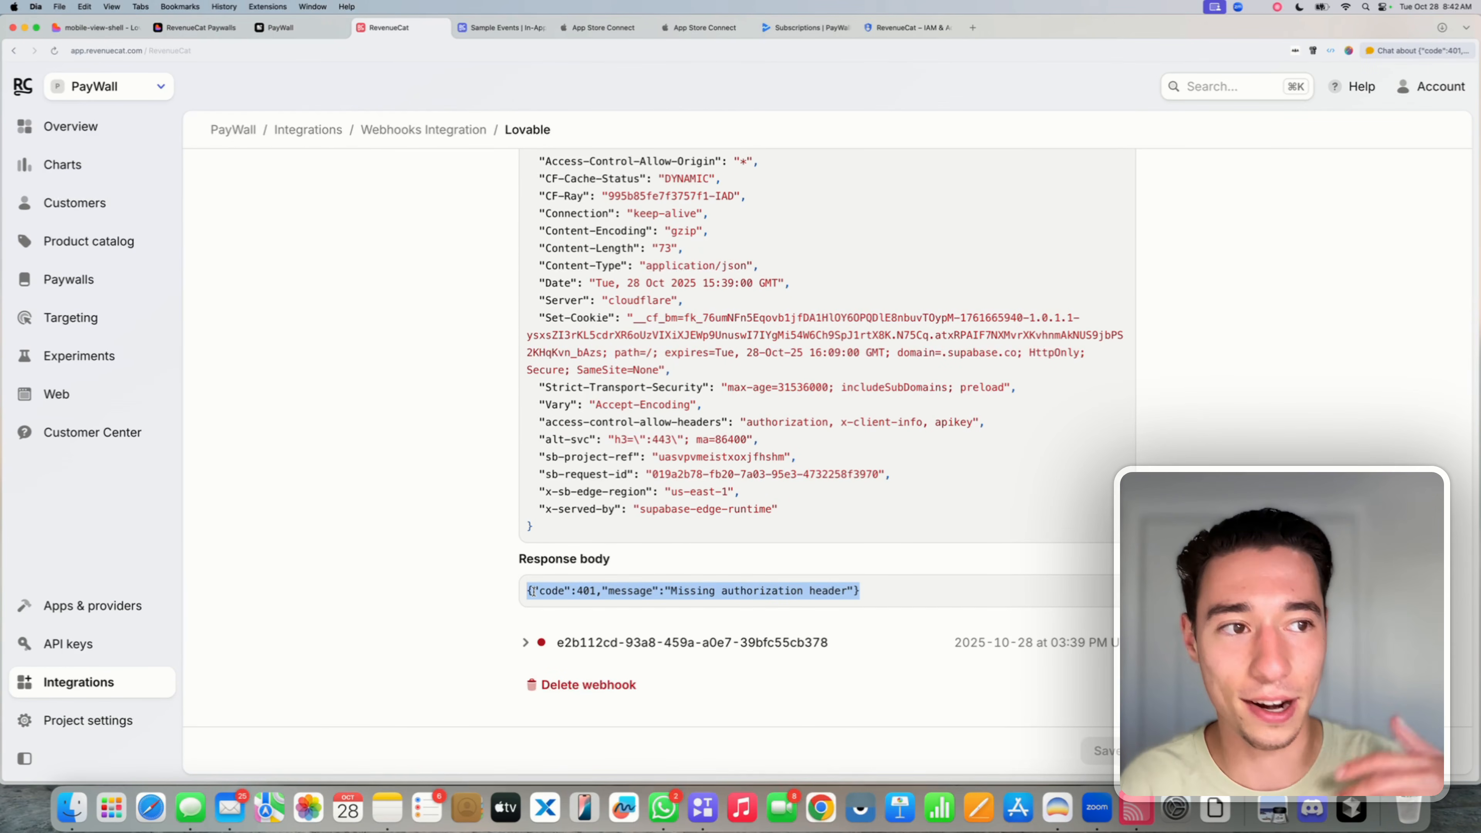
left_click(121, 29)
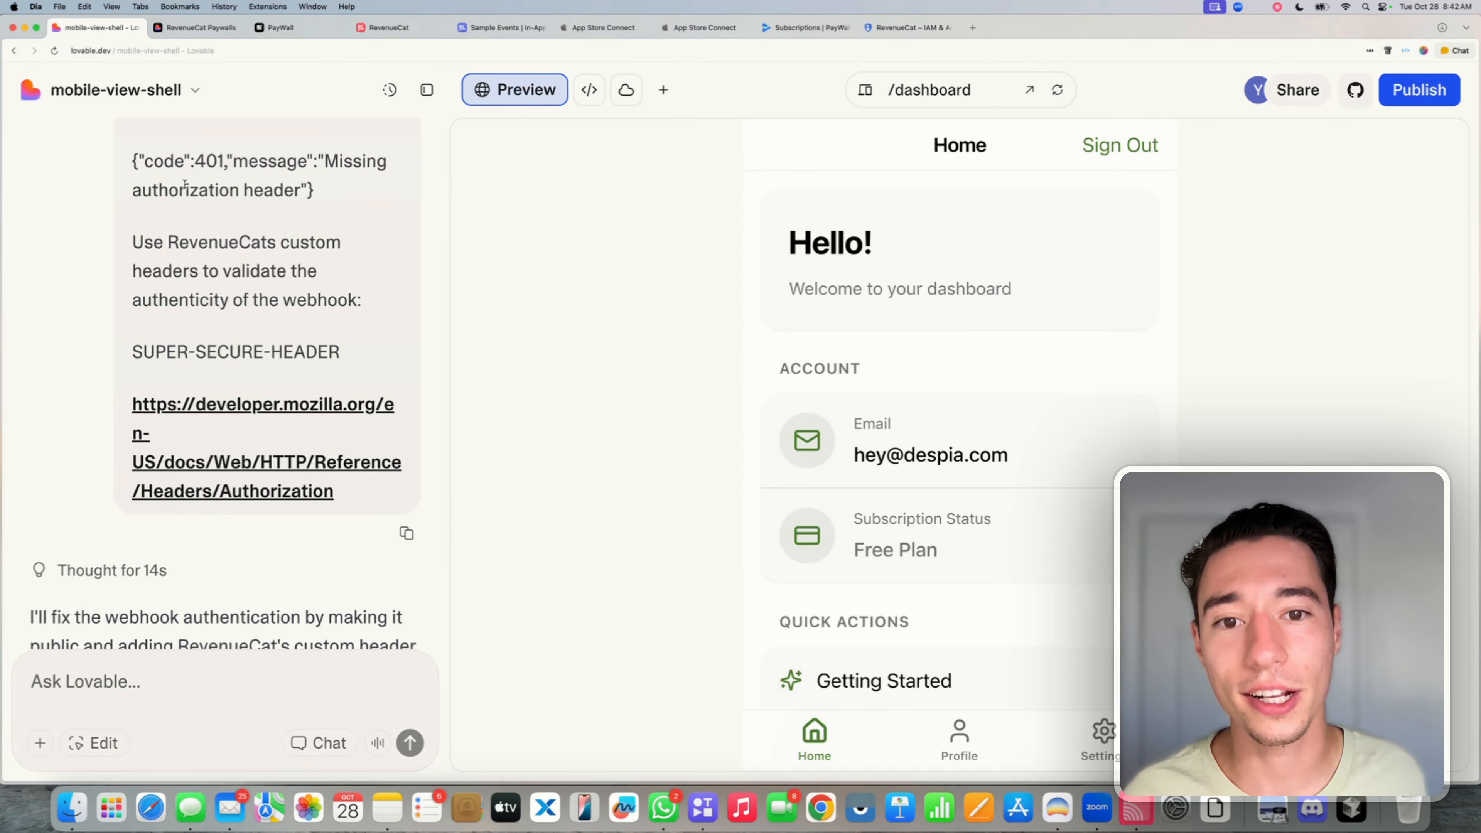
- Paste the custom header value from the earlier message into Lovable's Add Secret field and submit
scroll(191, 252, "down", 4)
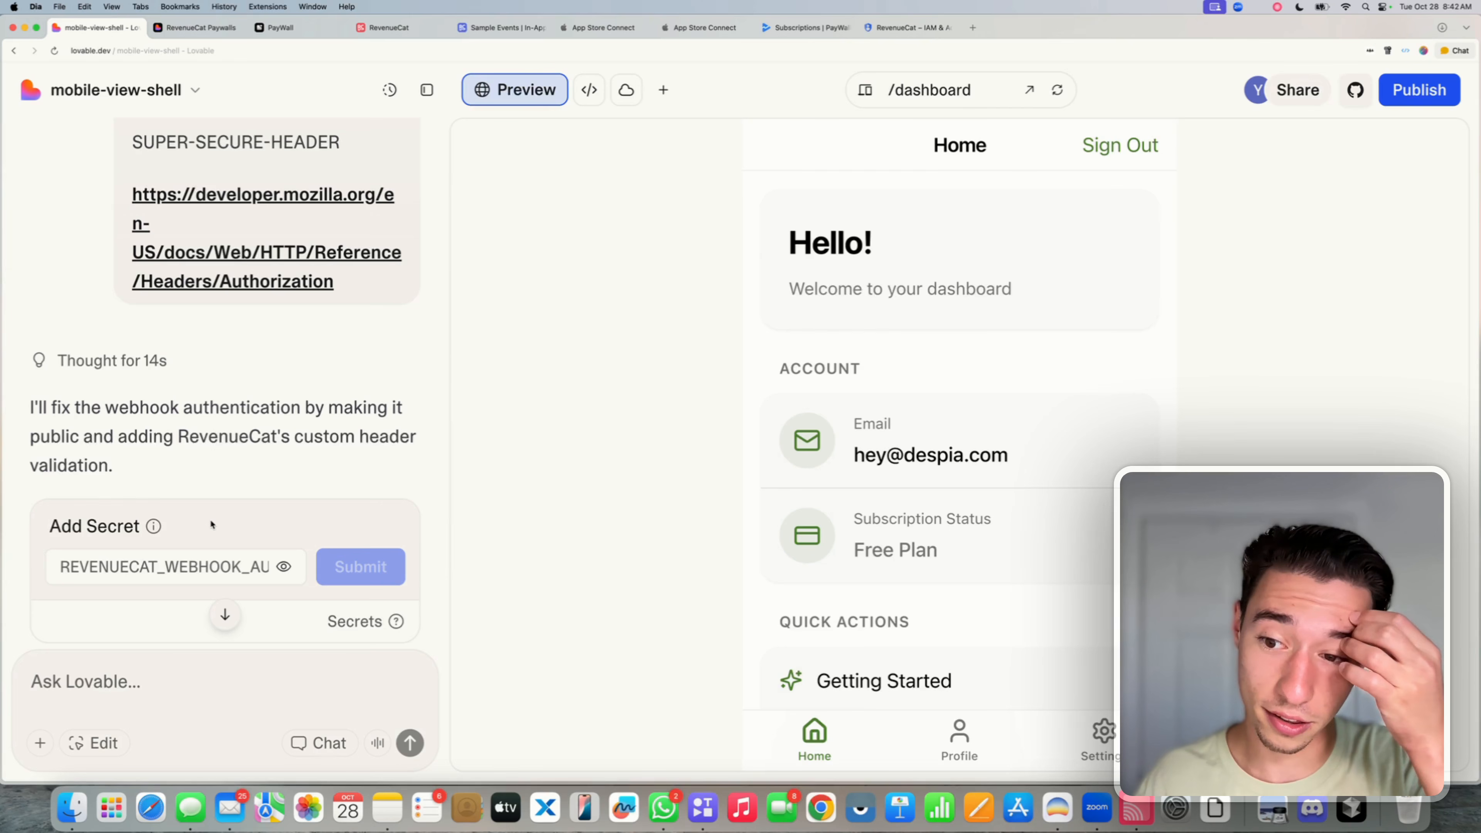
triple_click(213, 446)
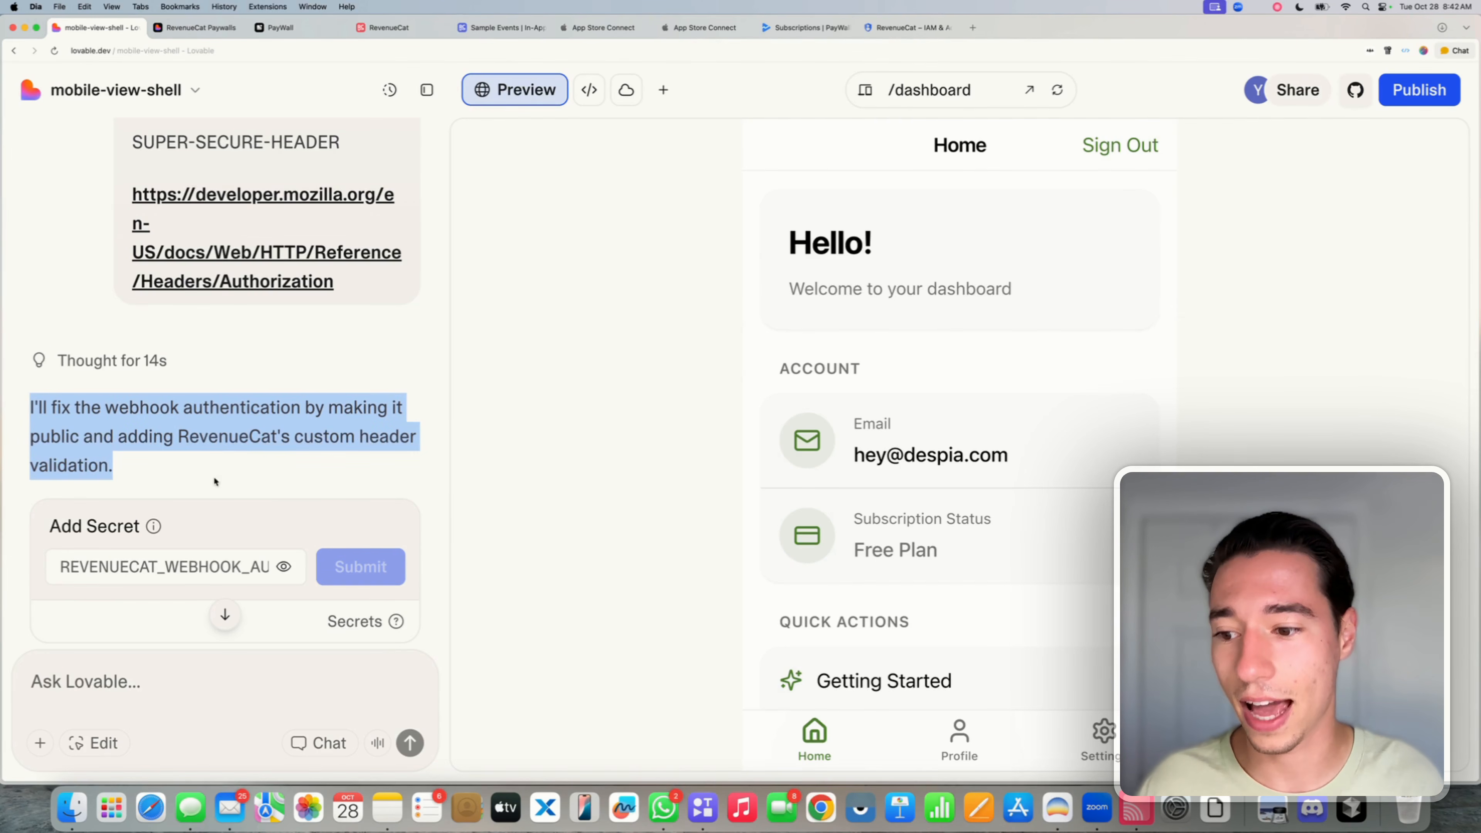
left_click(182, 566)
left_click(236, 333)
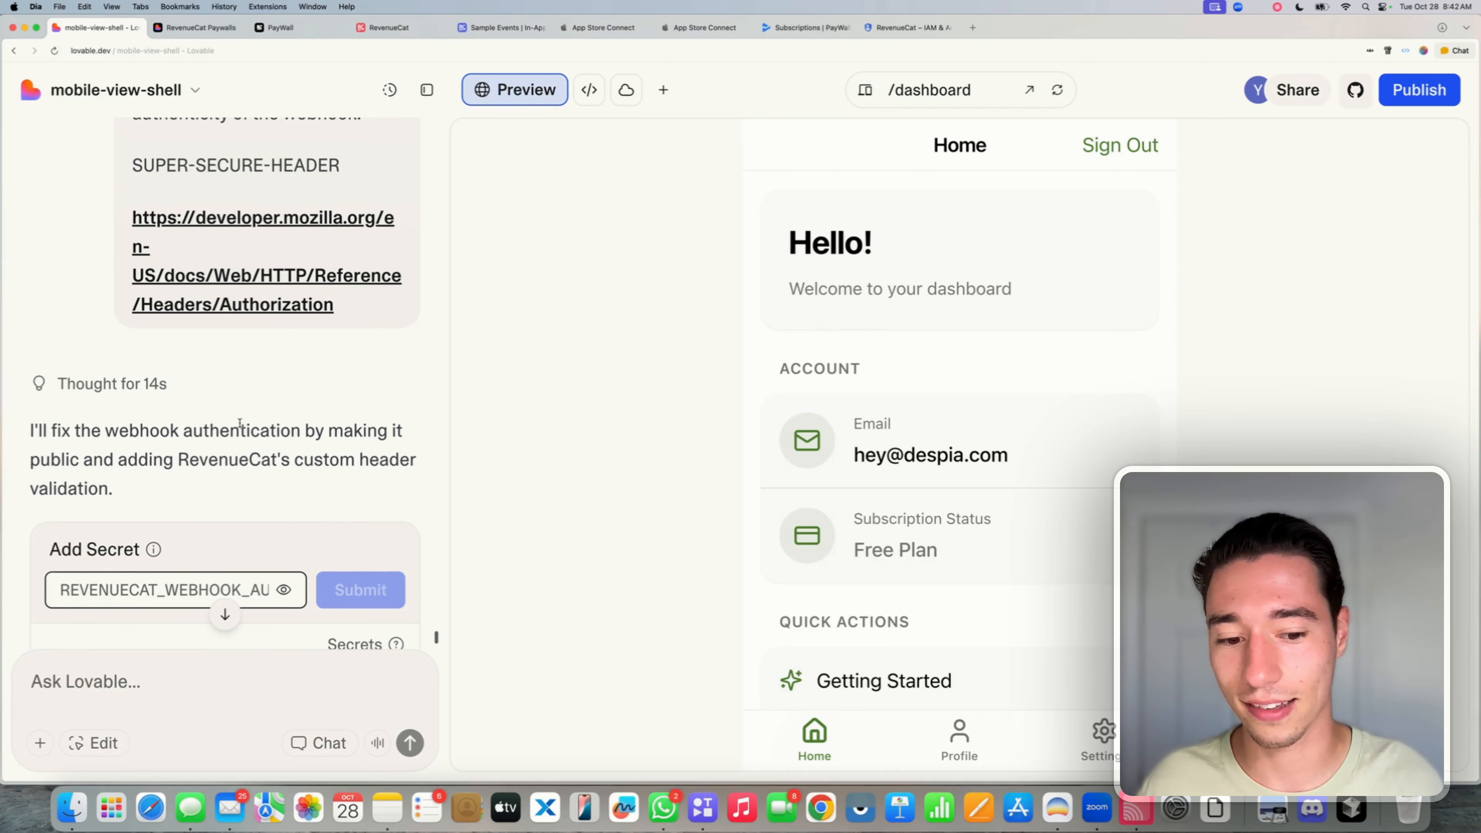
scroll(239, 421, "up", 5)
triple_click(251, 383)
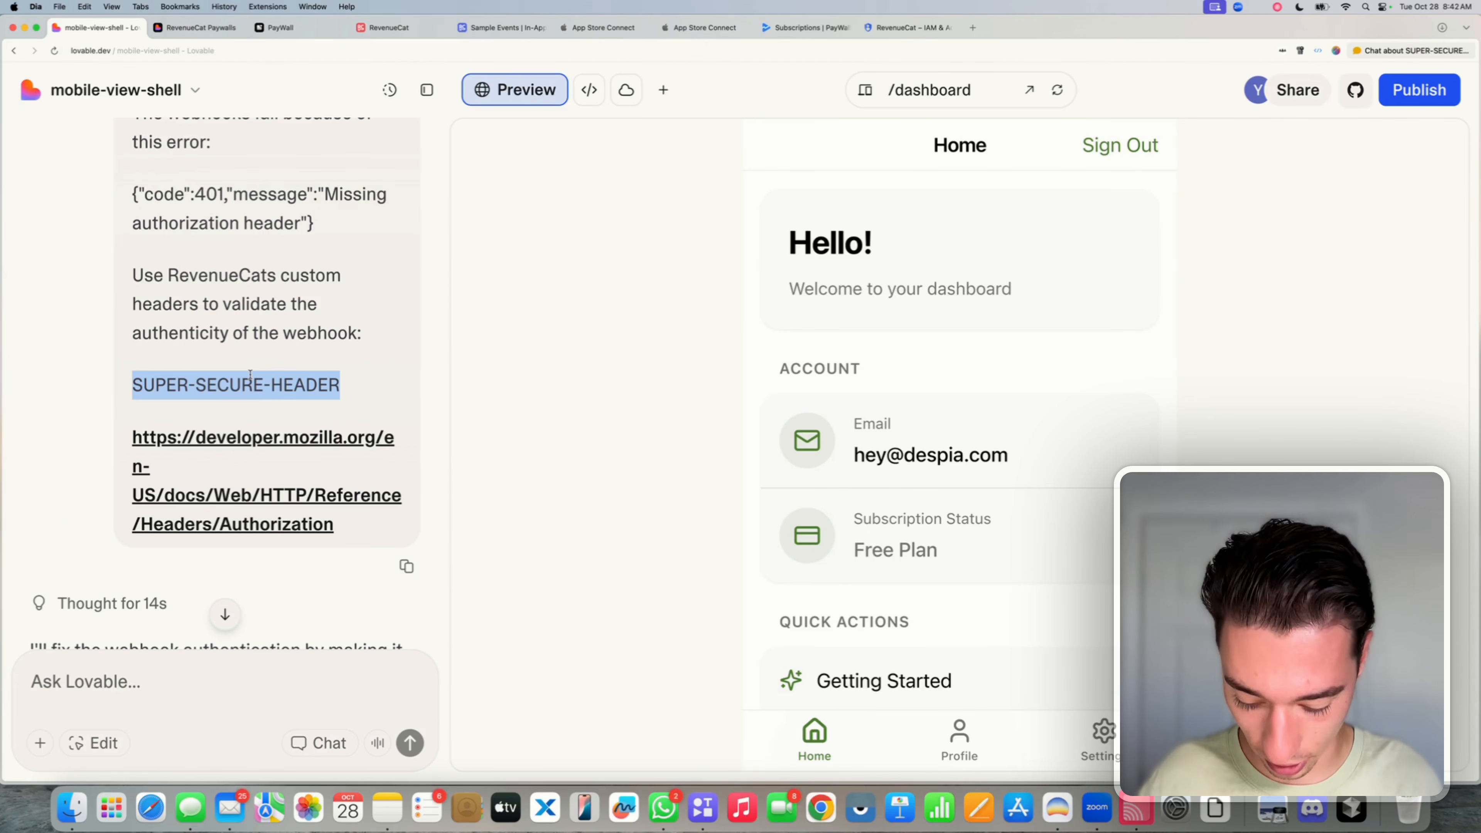
scroll(245, 379, "down", 5)
left_click(167, 443)
key("super+v")
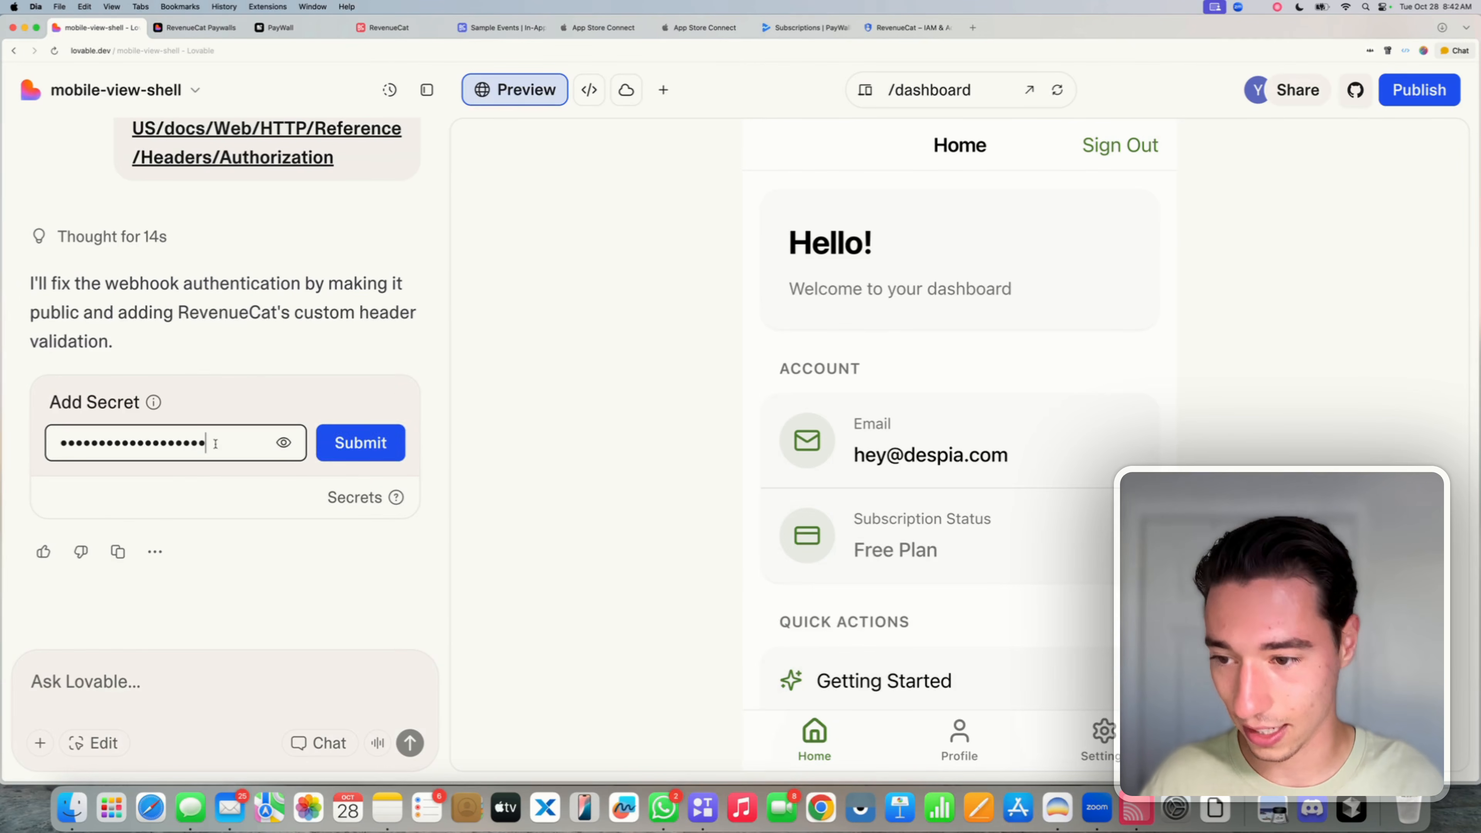
left_click(347, 447)
scroll(313, 265, "up", 5)
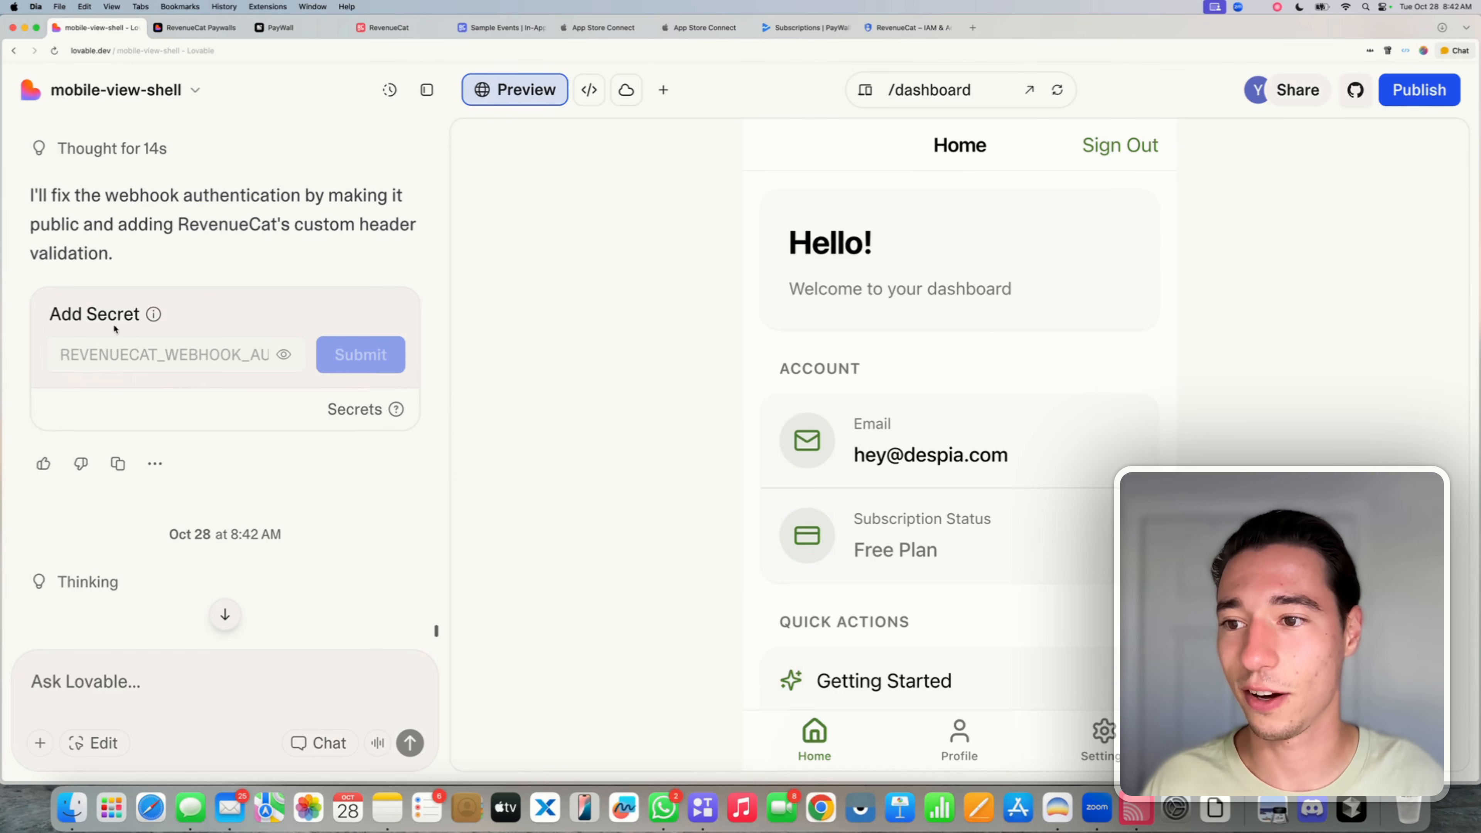
scroll(247, 337, "up", 3)
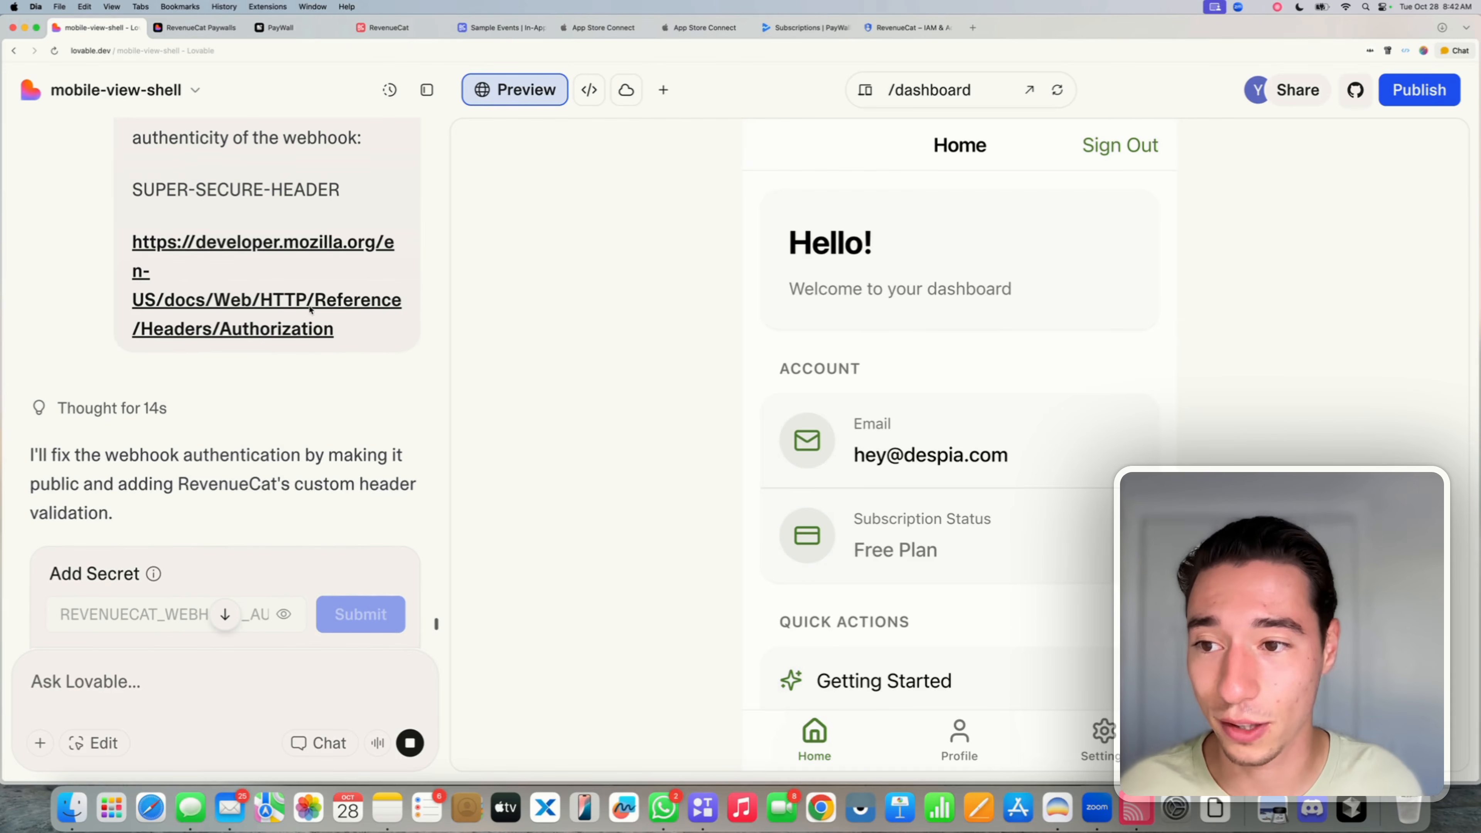
triple_click(258, 190)
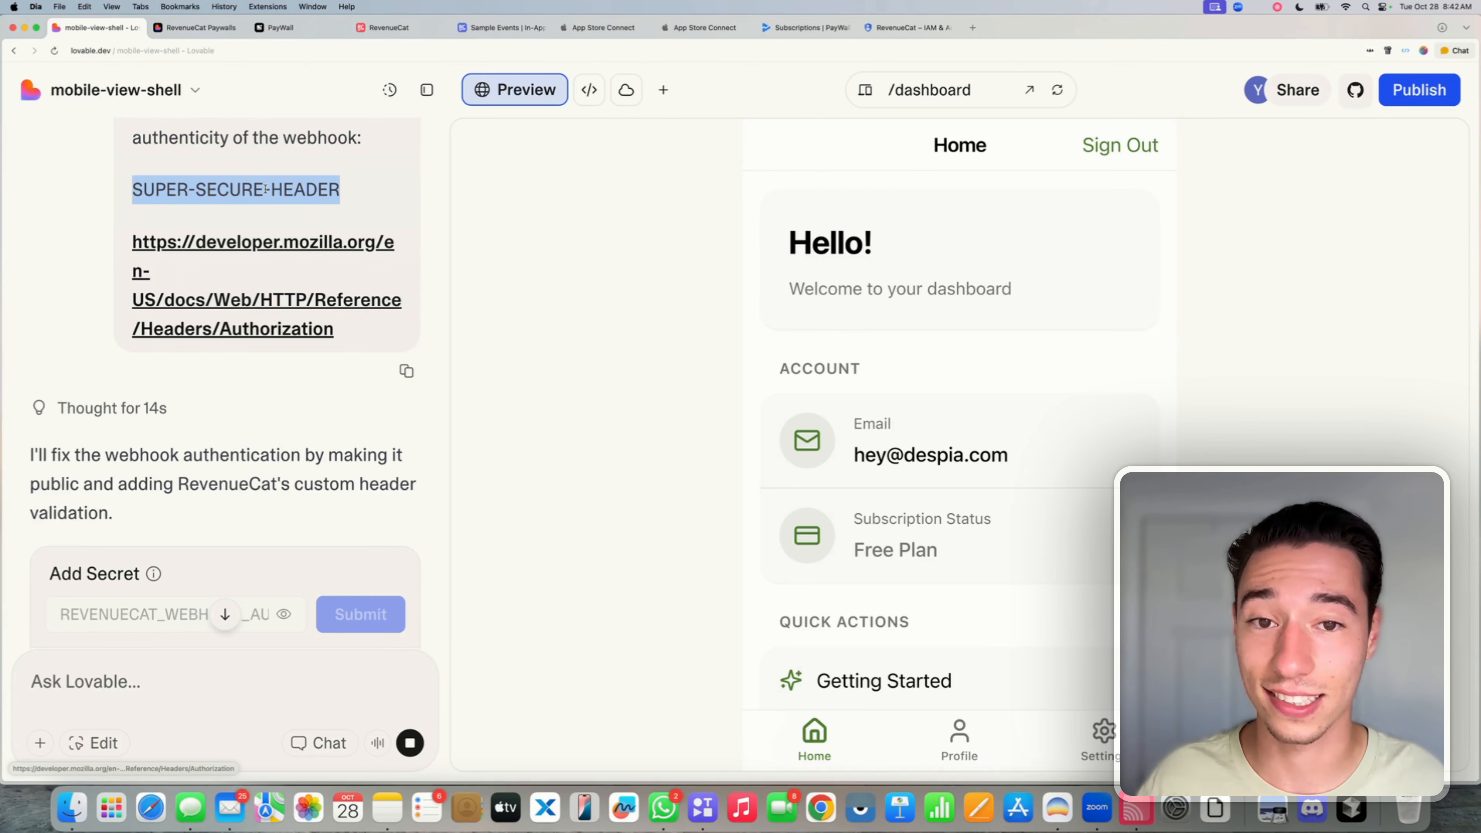
left_click(312, 204)
scroll(309, 216, "down", 4)
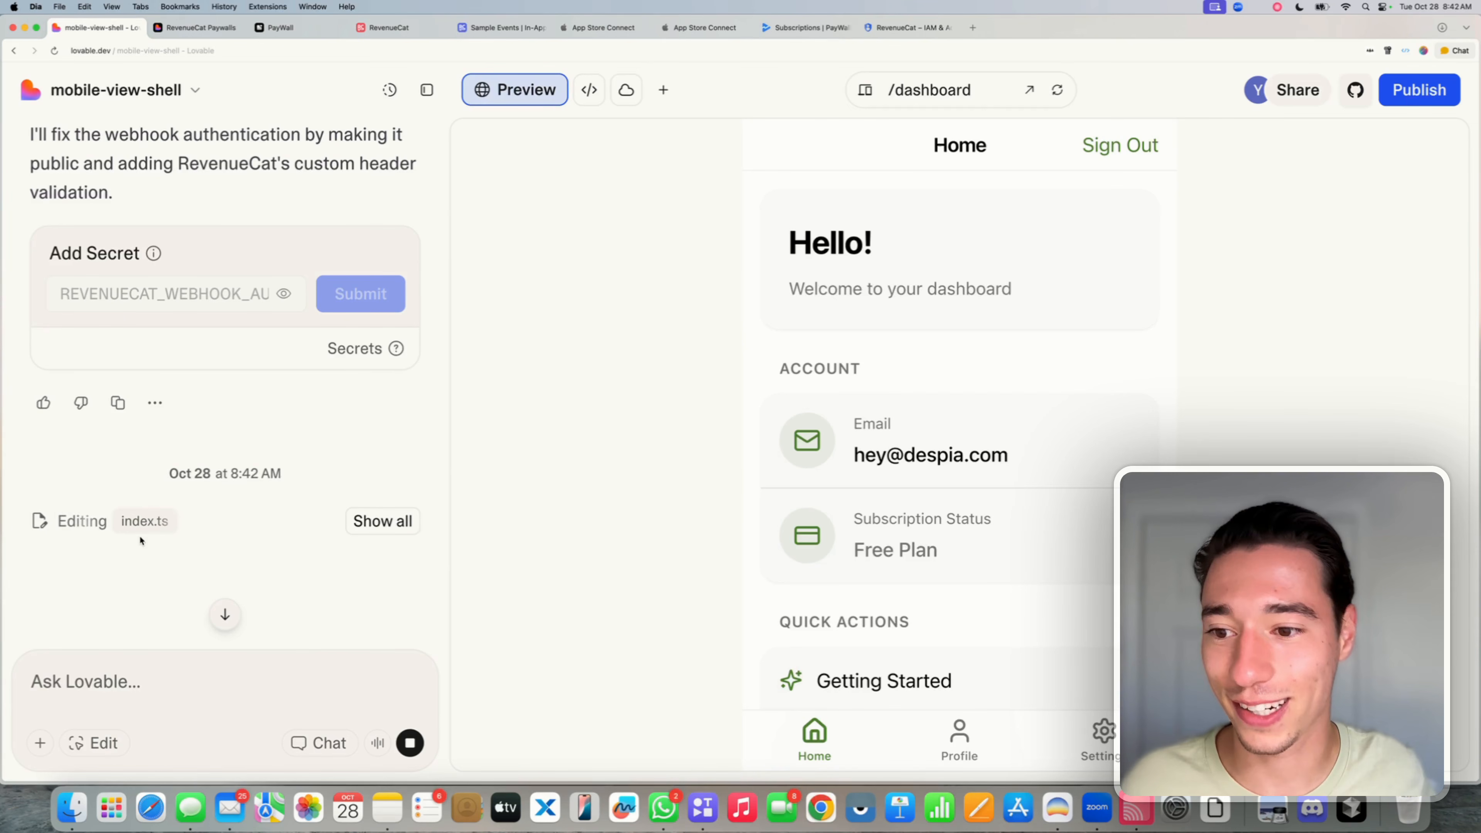
- Show all agent steps, including the config.toml edit and redeployed revenuecat-webhook function, and check the RevenueCat and PayWall tabs
left_click(382, 521)
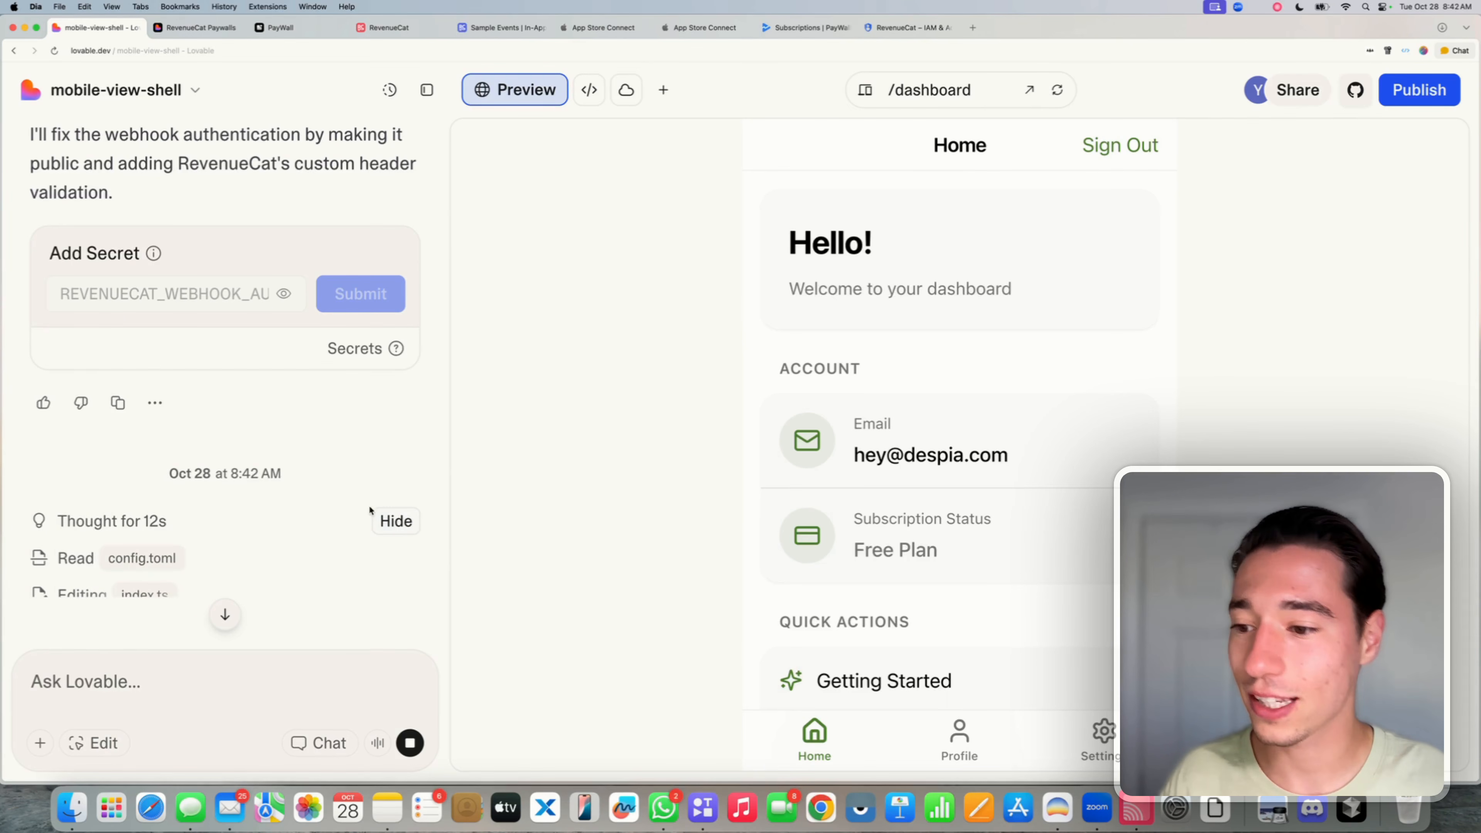
scroll(232, 494, "down", 3)
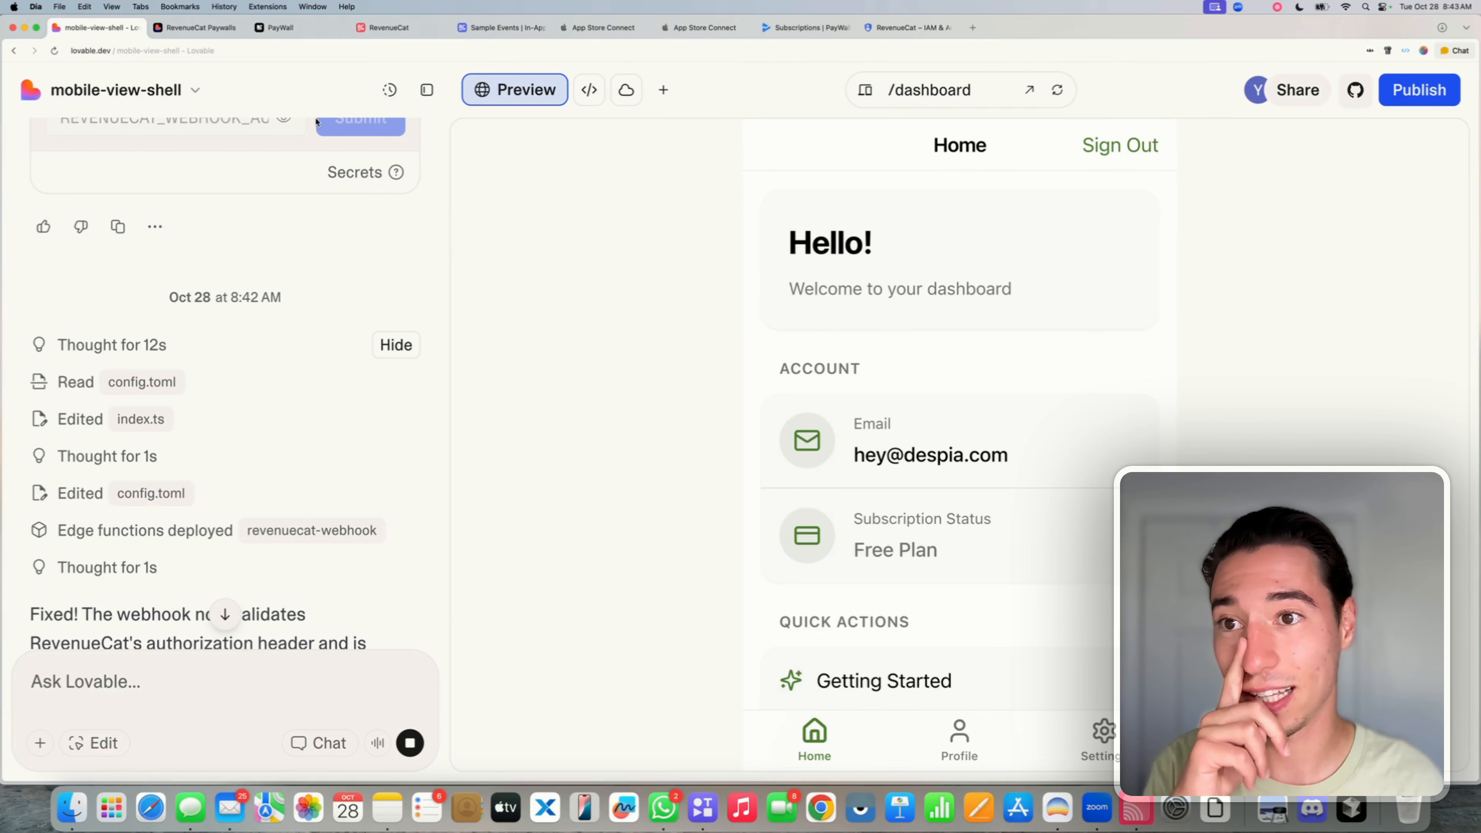
left_click(398, 29)
left_click(289, 27)
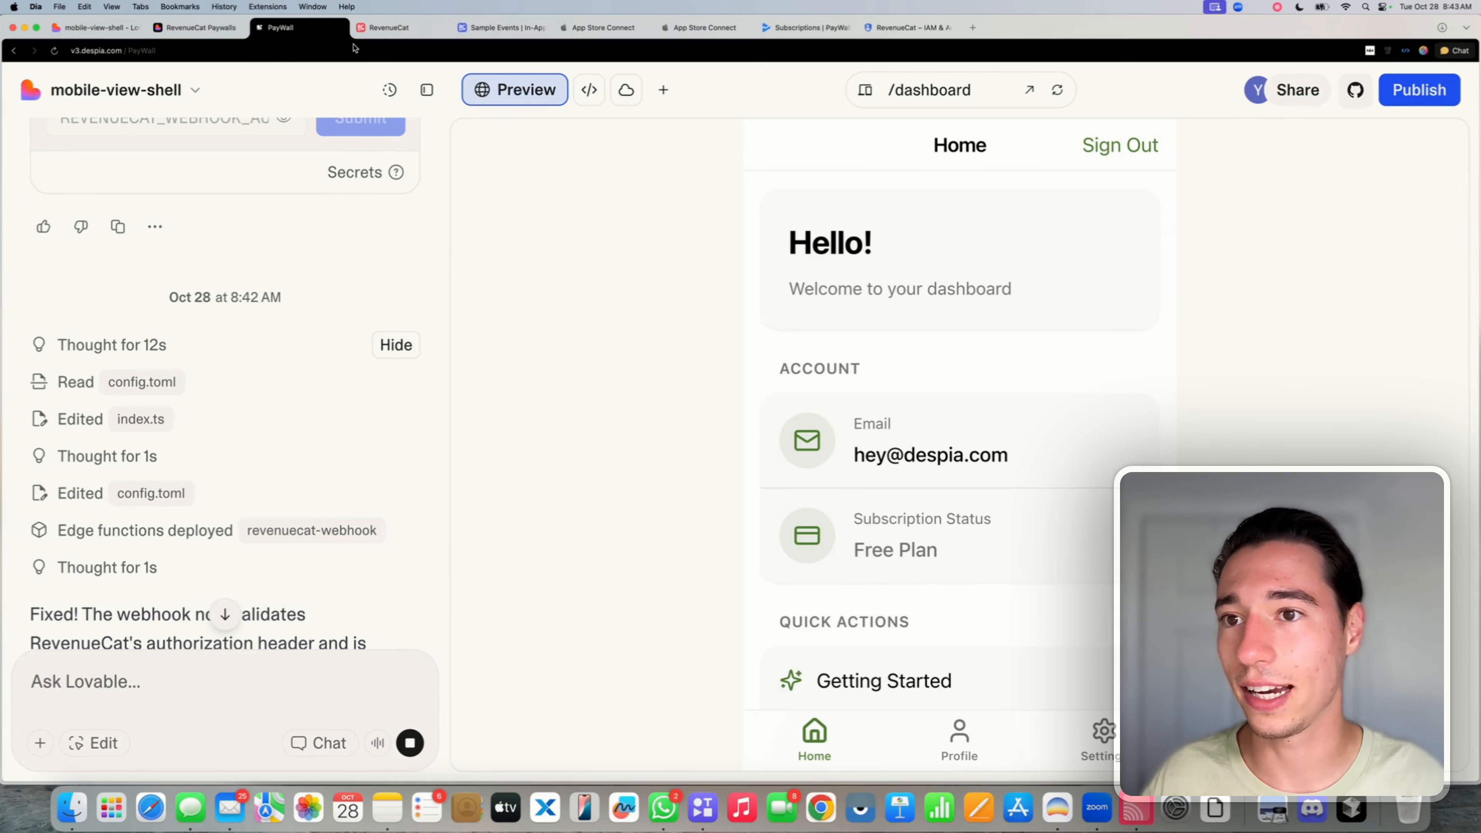
left_click(383, 29)
left_click(288, 29)
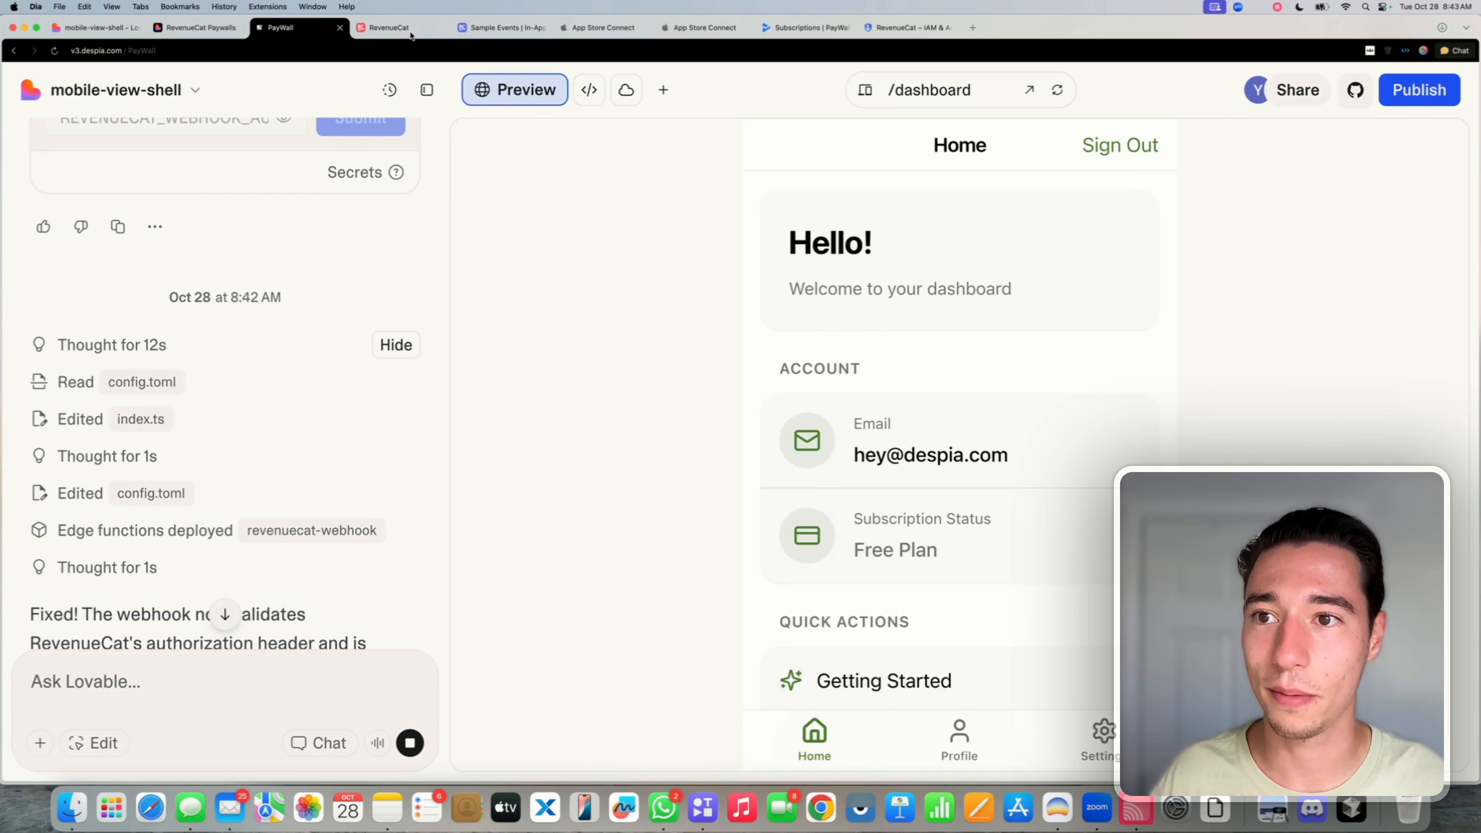
left_click(365, 34)
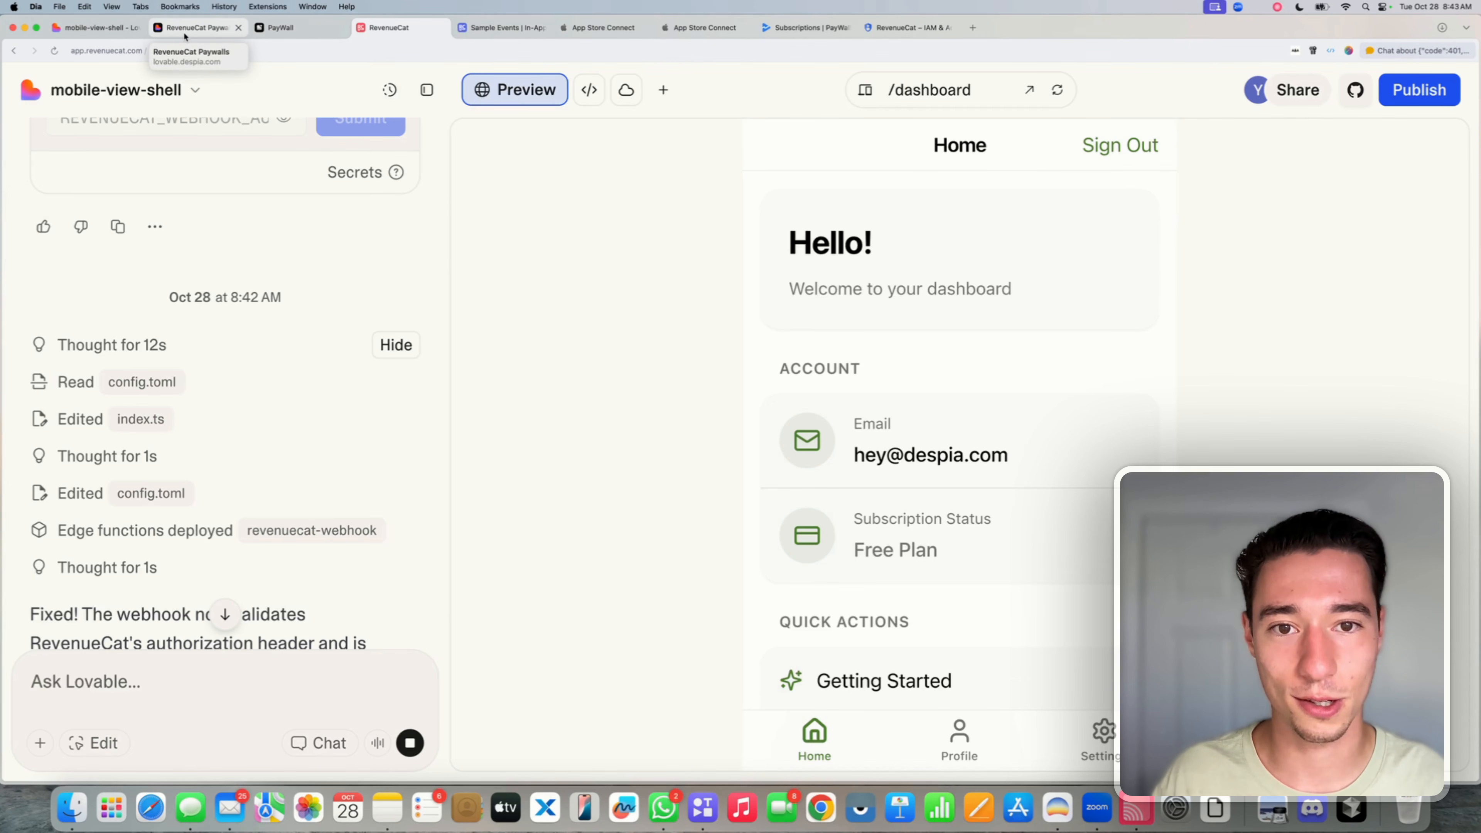
left_click(102, 28)
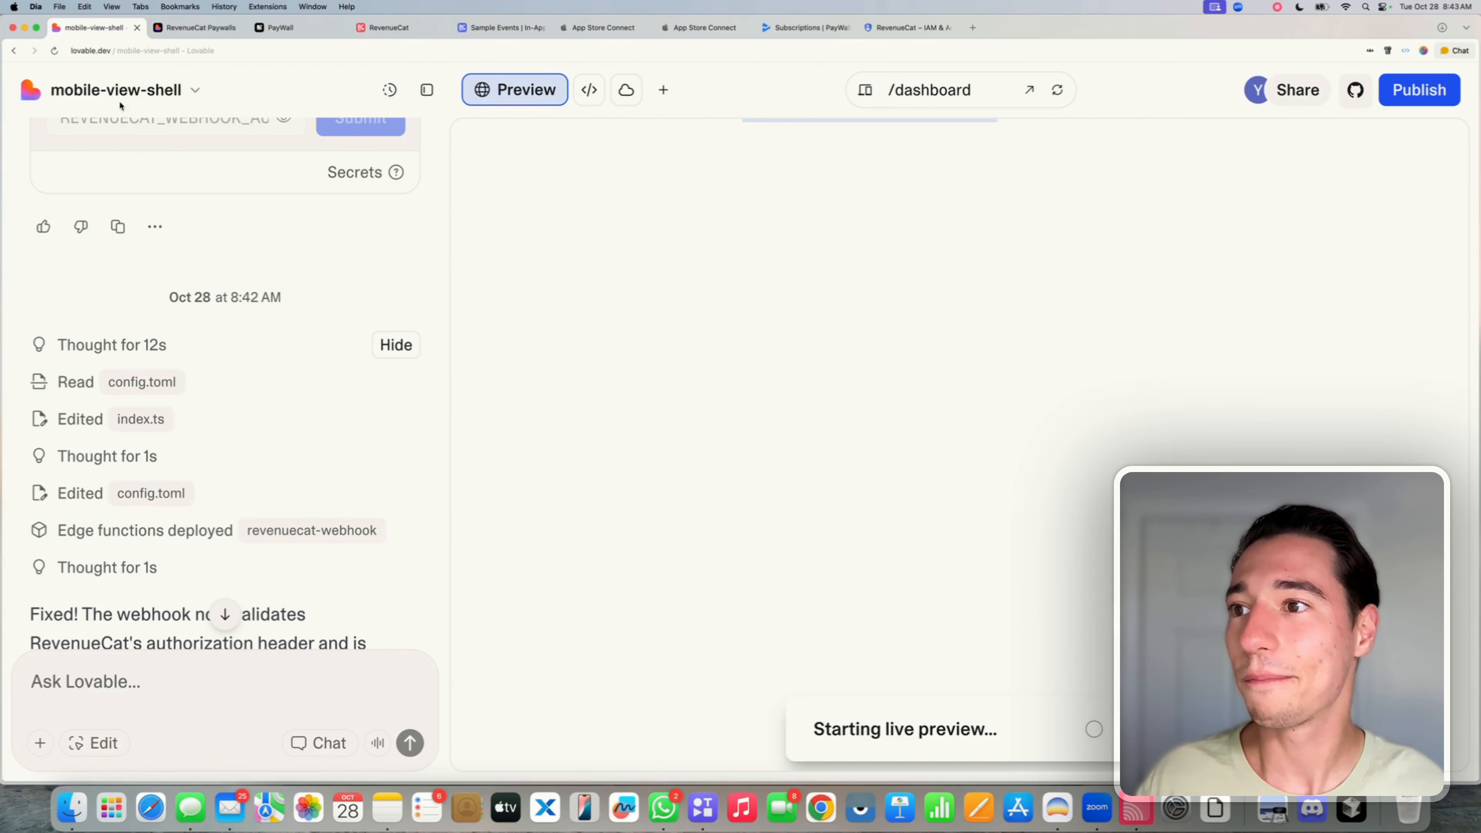
scroll(170, 381, "down", 10)
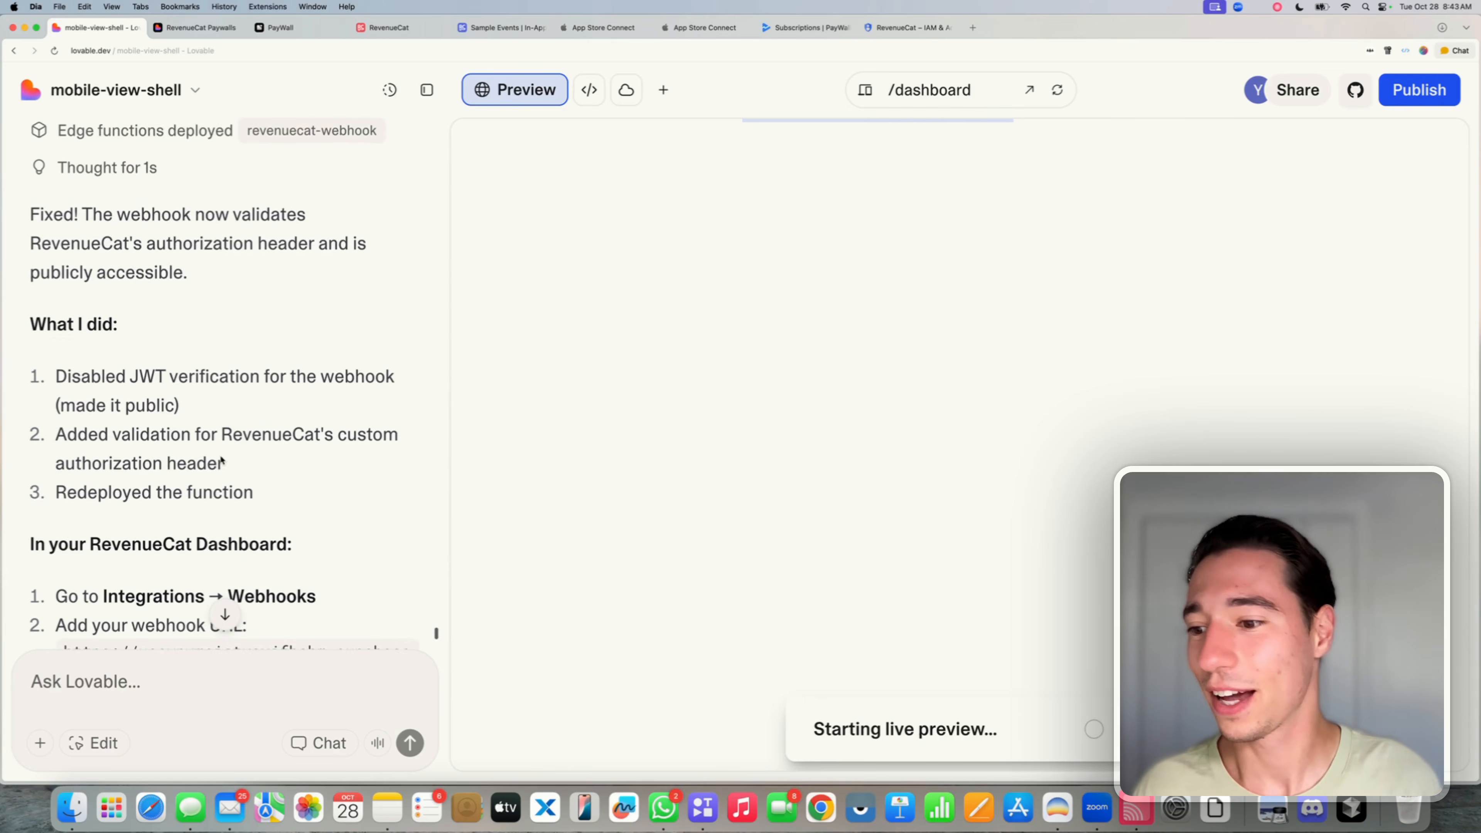
scroll(222, 461, "down", 4)
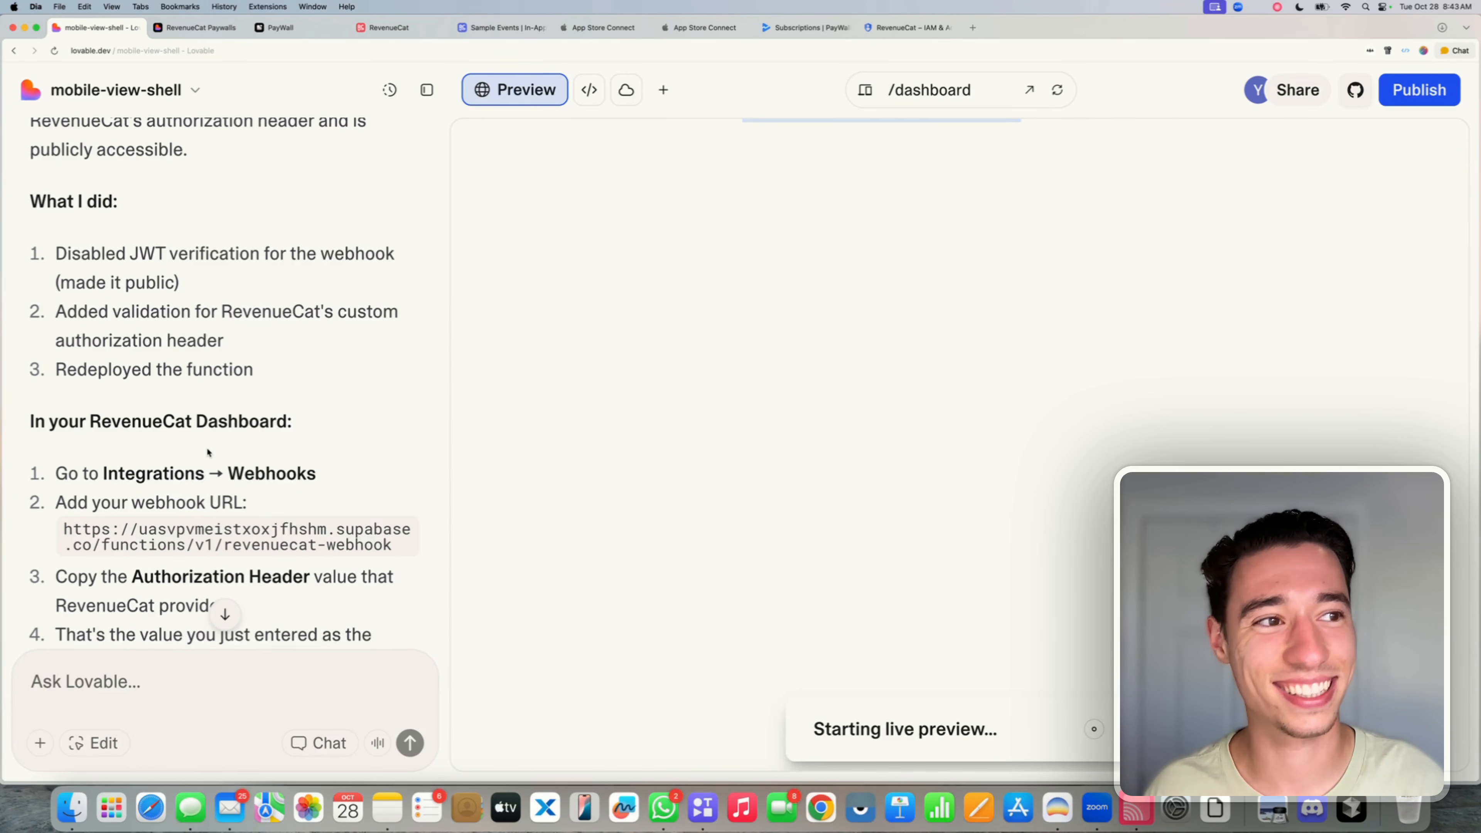
scroll(209, 452, "down", 7)
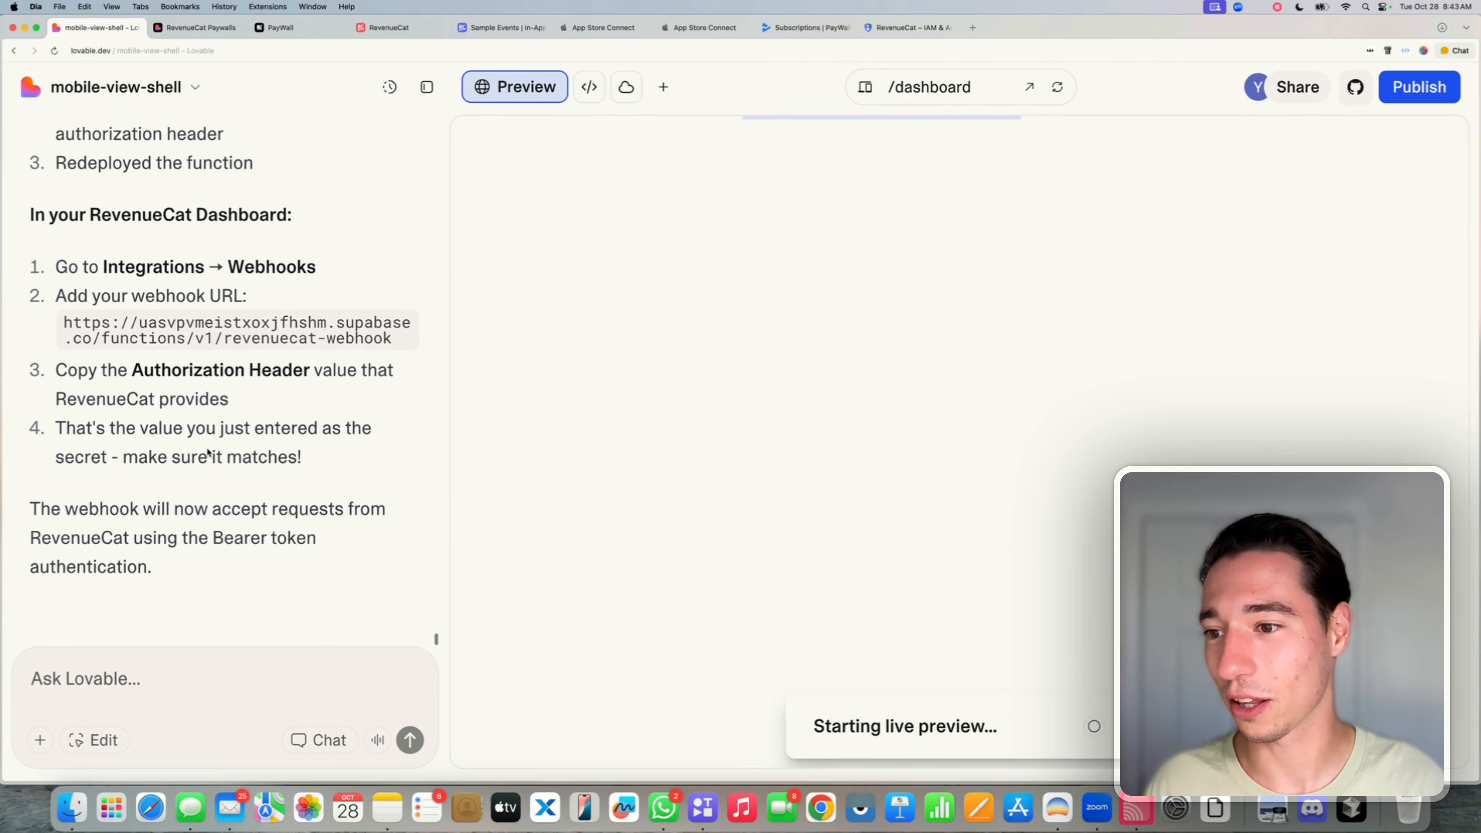
triple_click(181, 328)
left_click(214, 337)
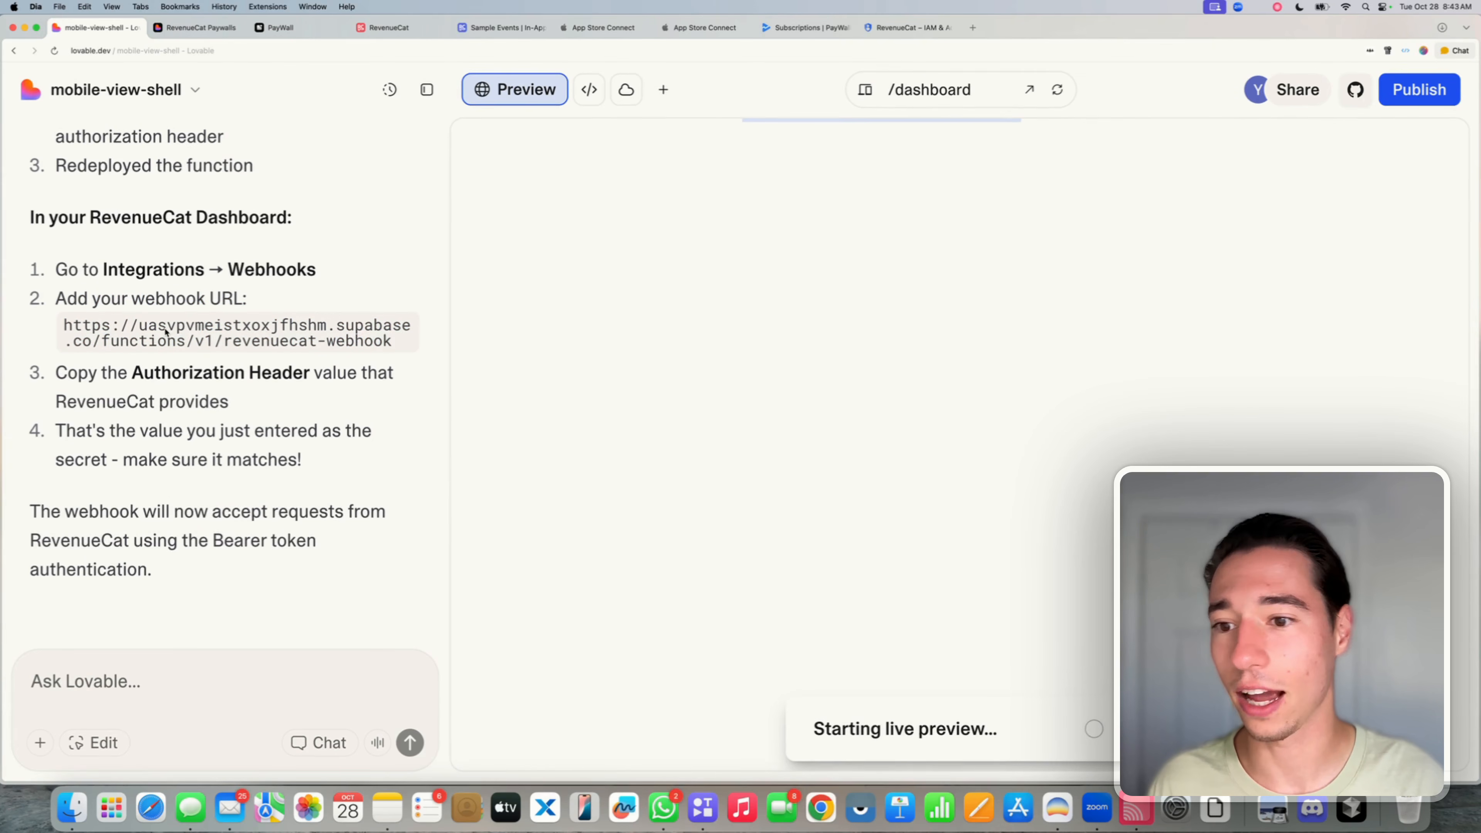
scroll(180, 340, "up", 15)
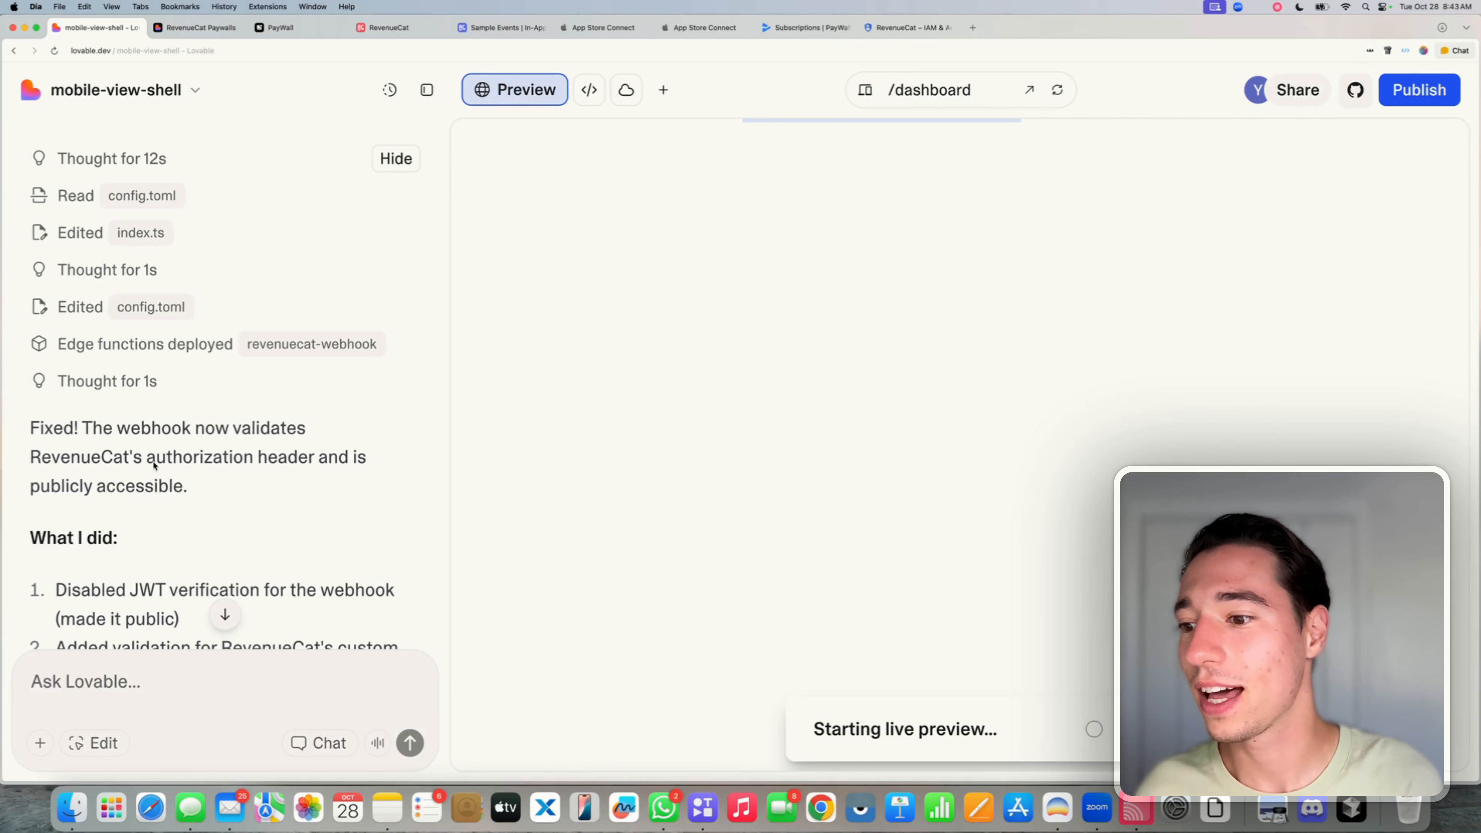
scroll(154, 464, "down", 1)
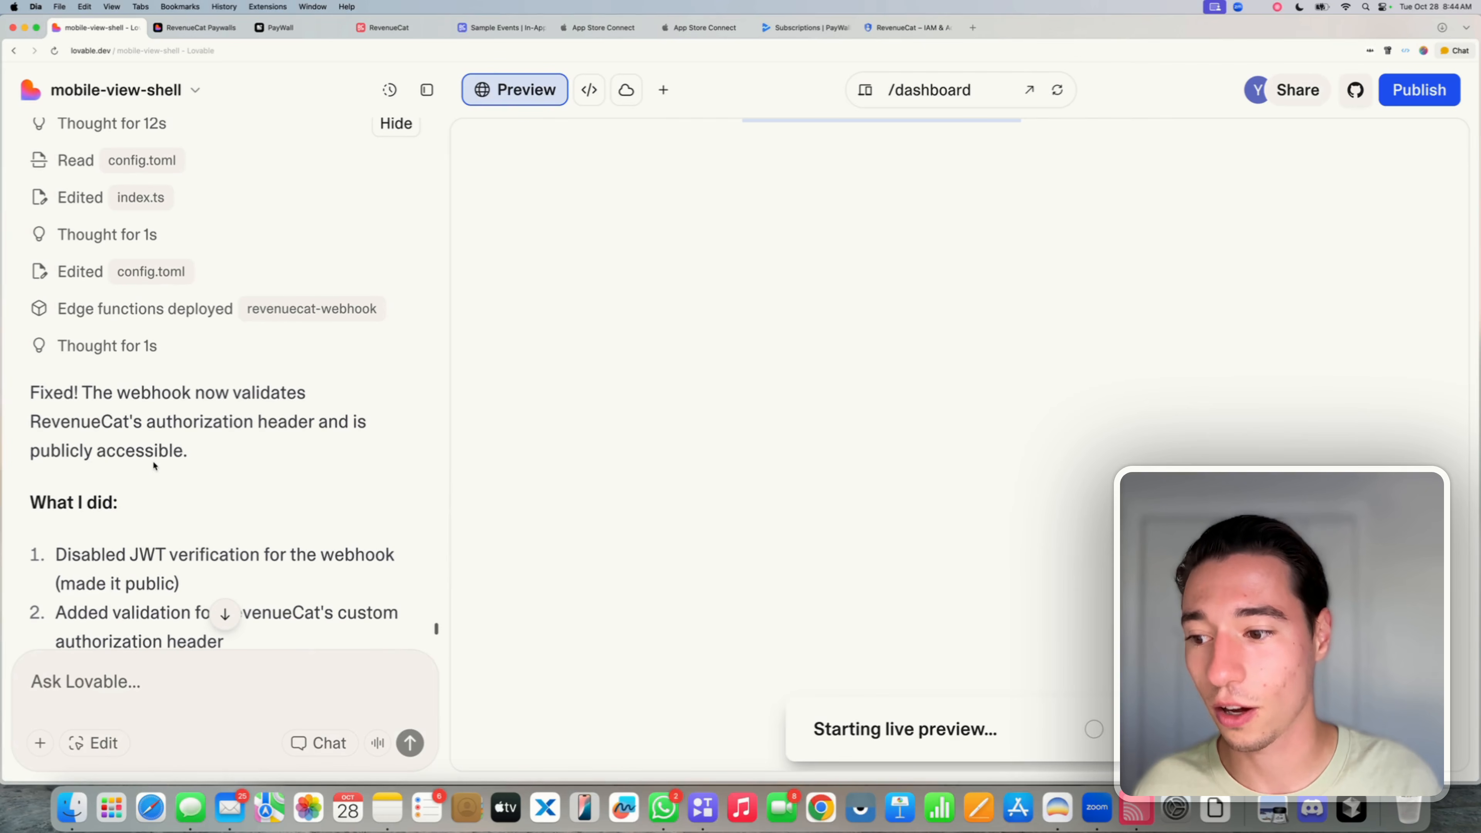
scroll(154, 465, "down", 2)
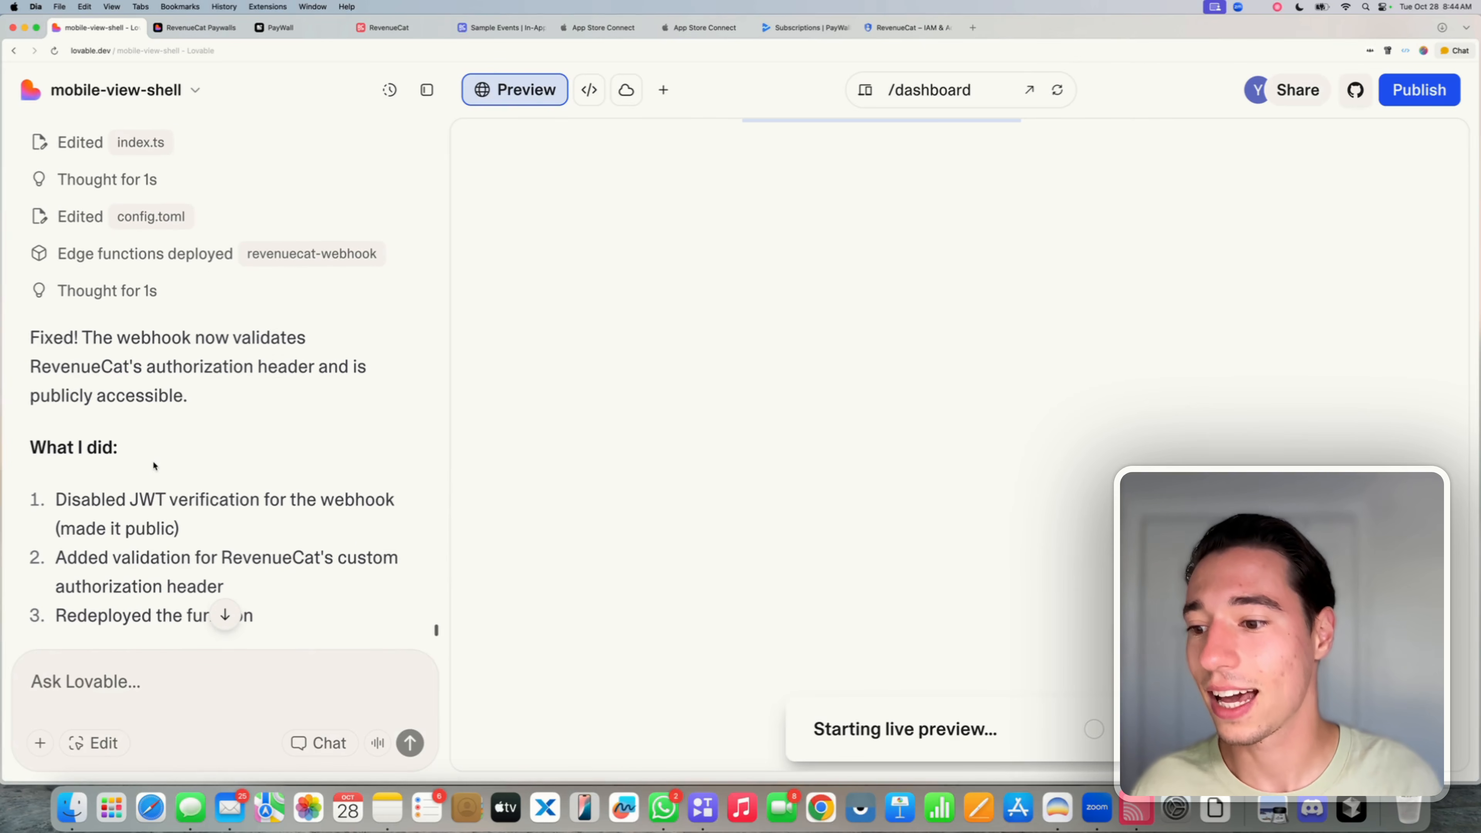
triple_click(167, 512)
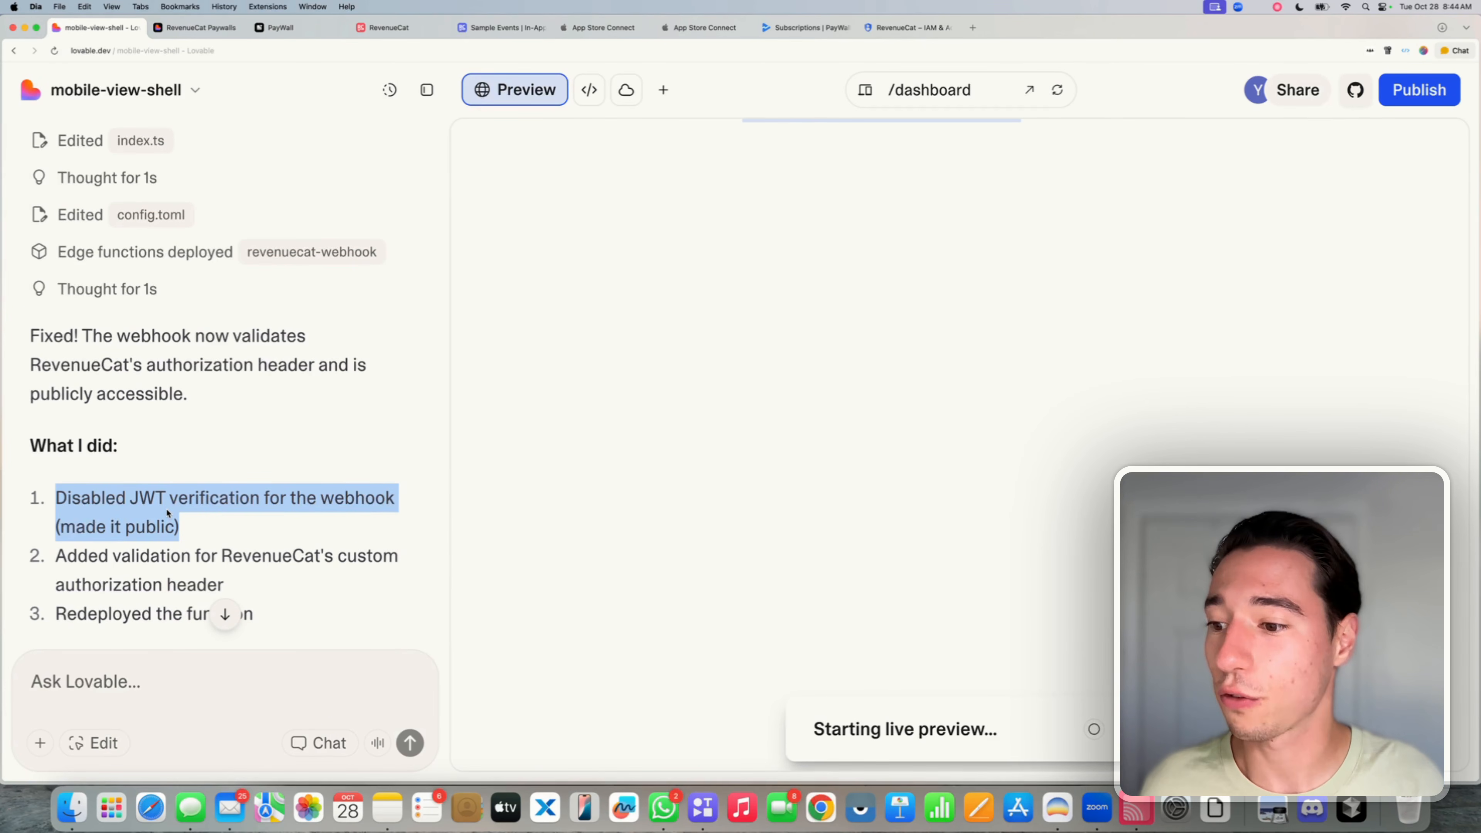
scroll(168, 512, "down", 2)
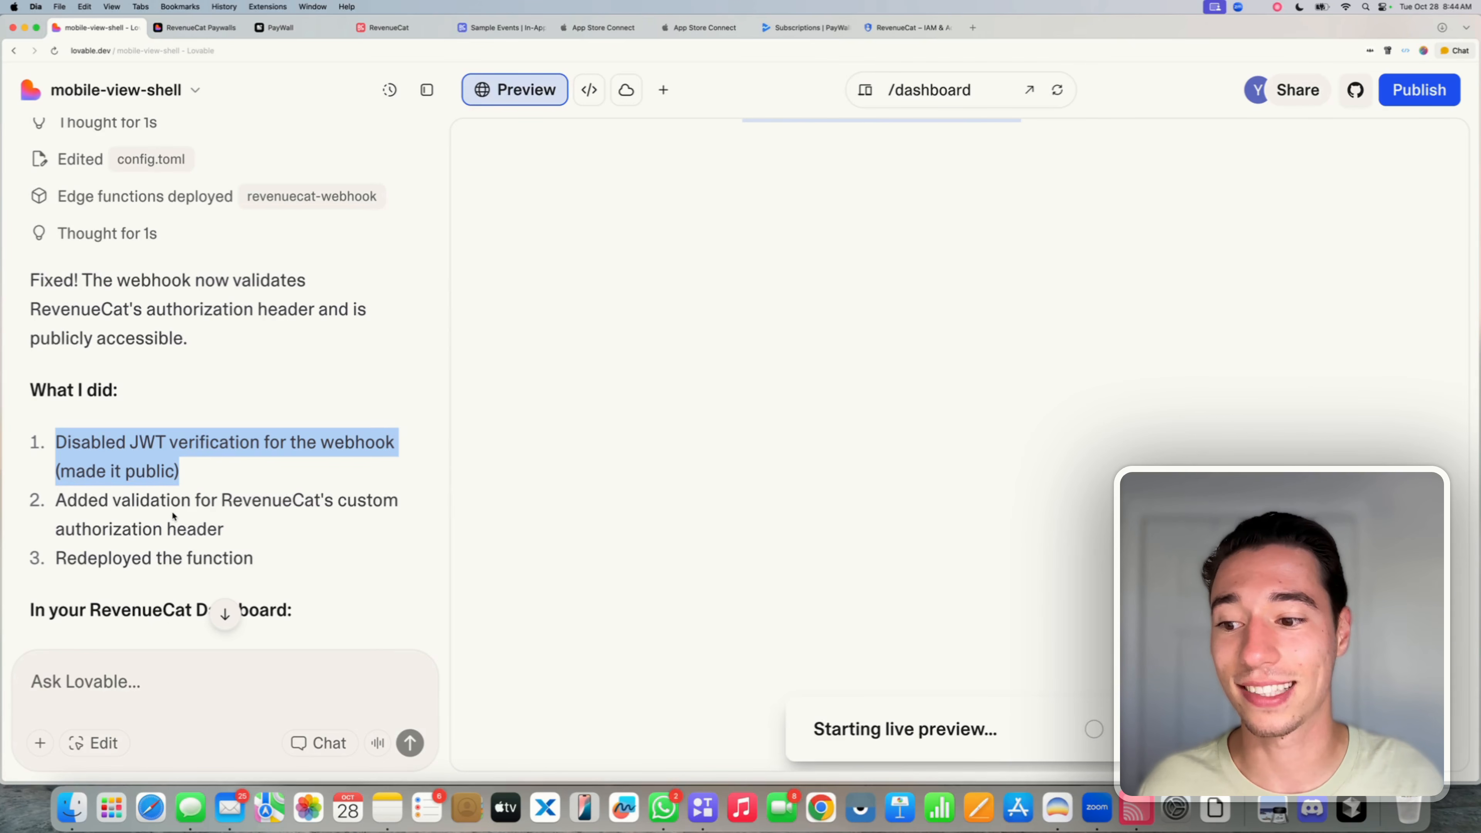
triple_click(171, 512)
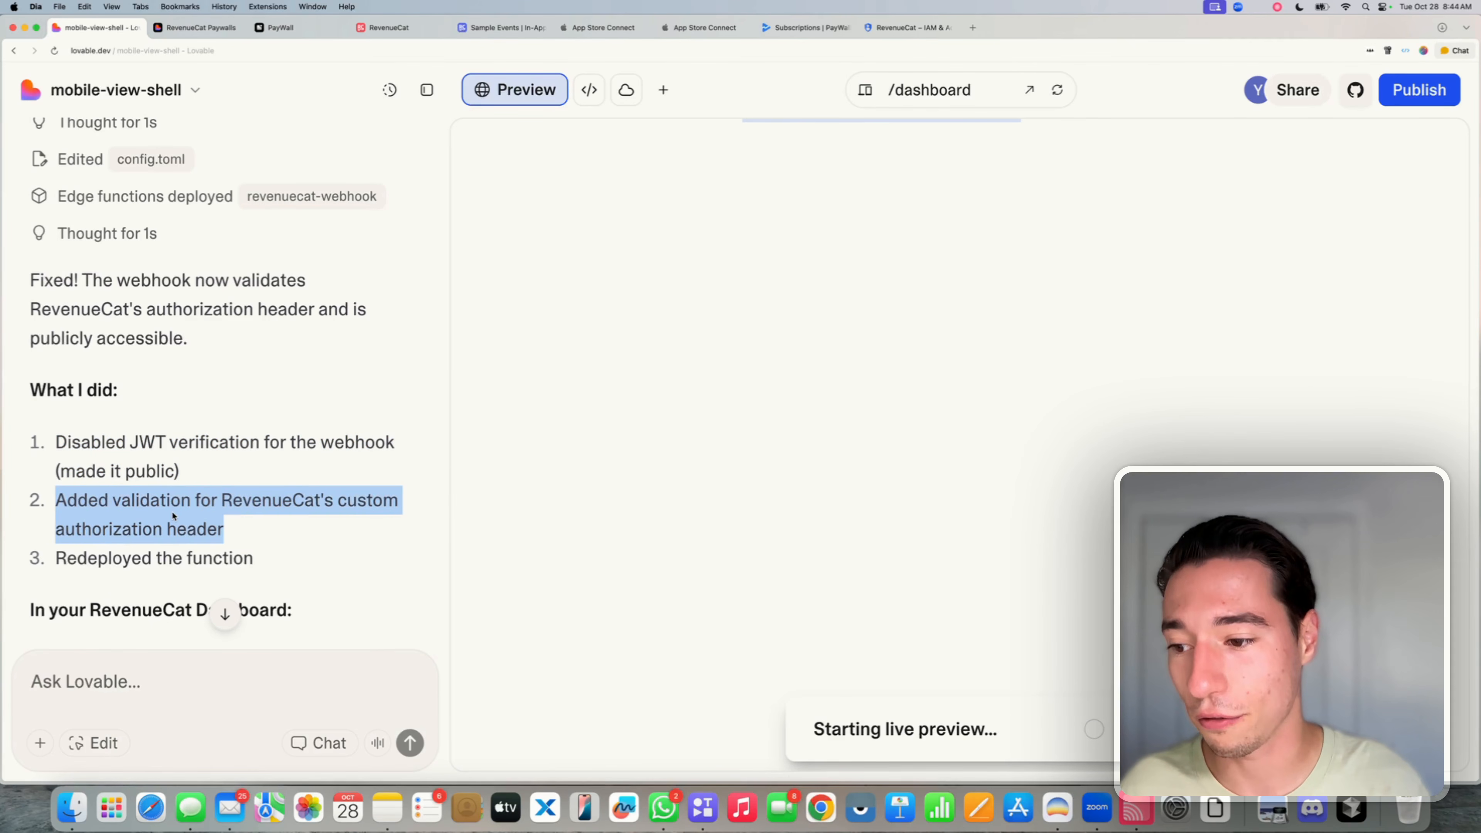
scroll(211, 566, "down", 2)
triple_click(213, 466)
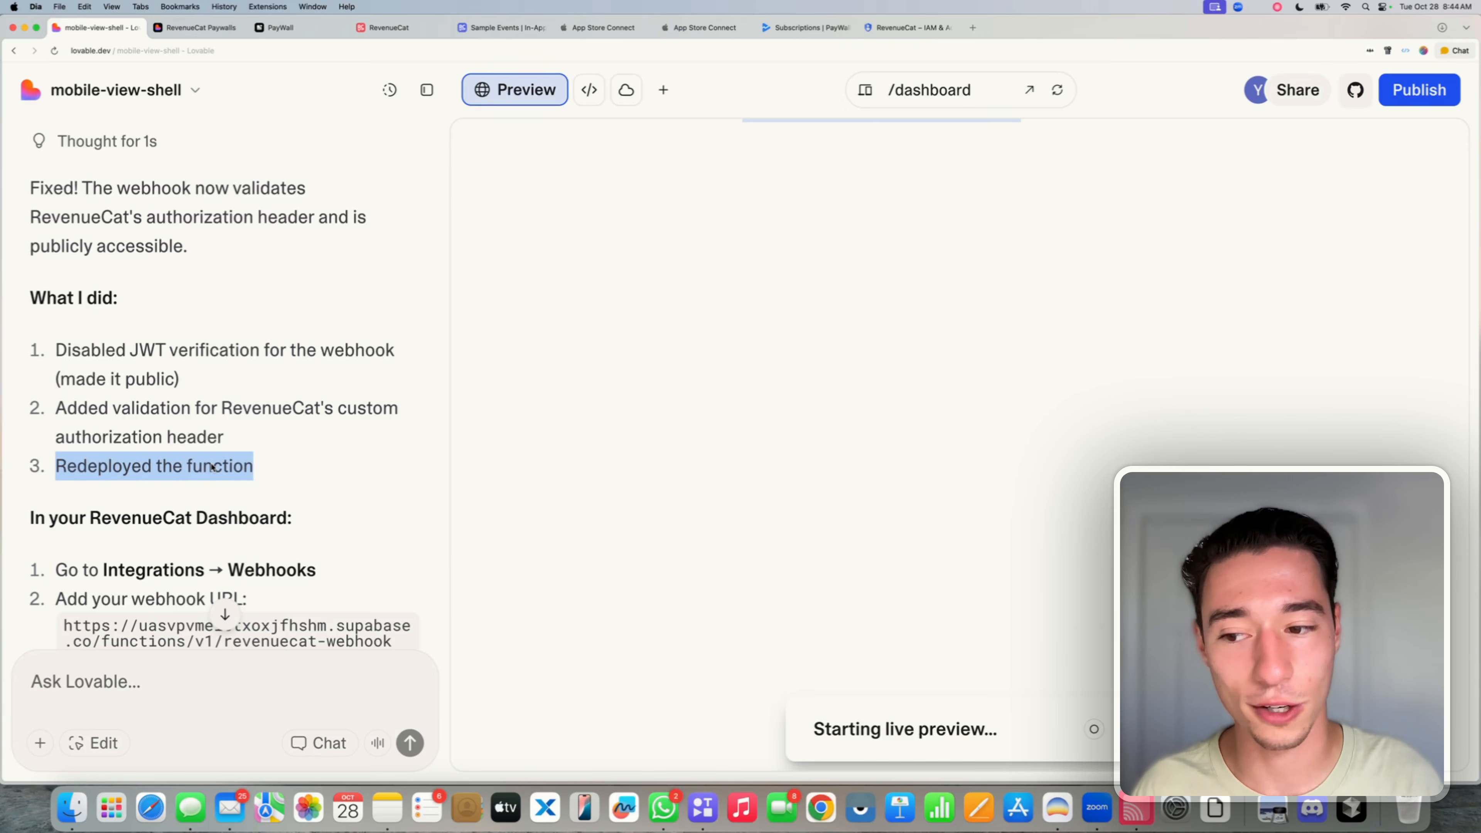
left_click(213, 465)
scroll(213, 465, "down", 2)
scroll(213, 465, "down", 5)
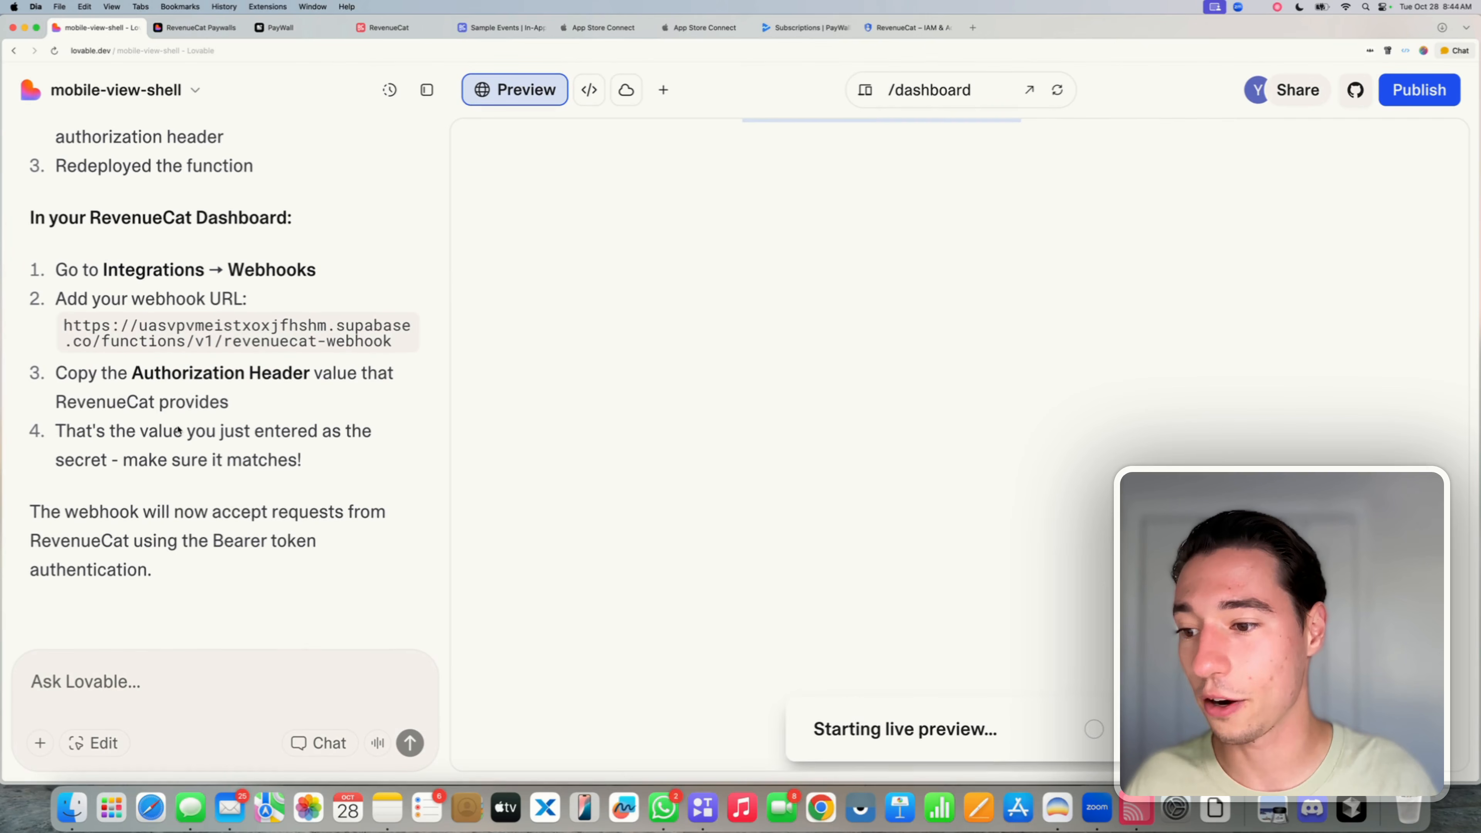
- Republish the webhook fix to mobile-view-shell.lovable.app despite the security scan error, then recheck publishing progress
left_click(1455, 87)
left_click(1273, 466)
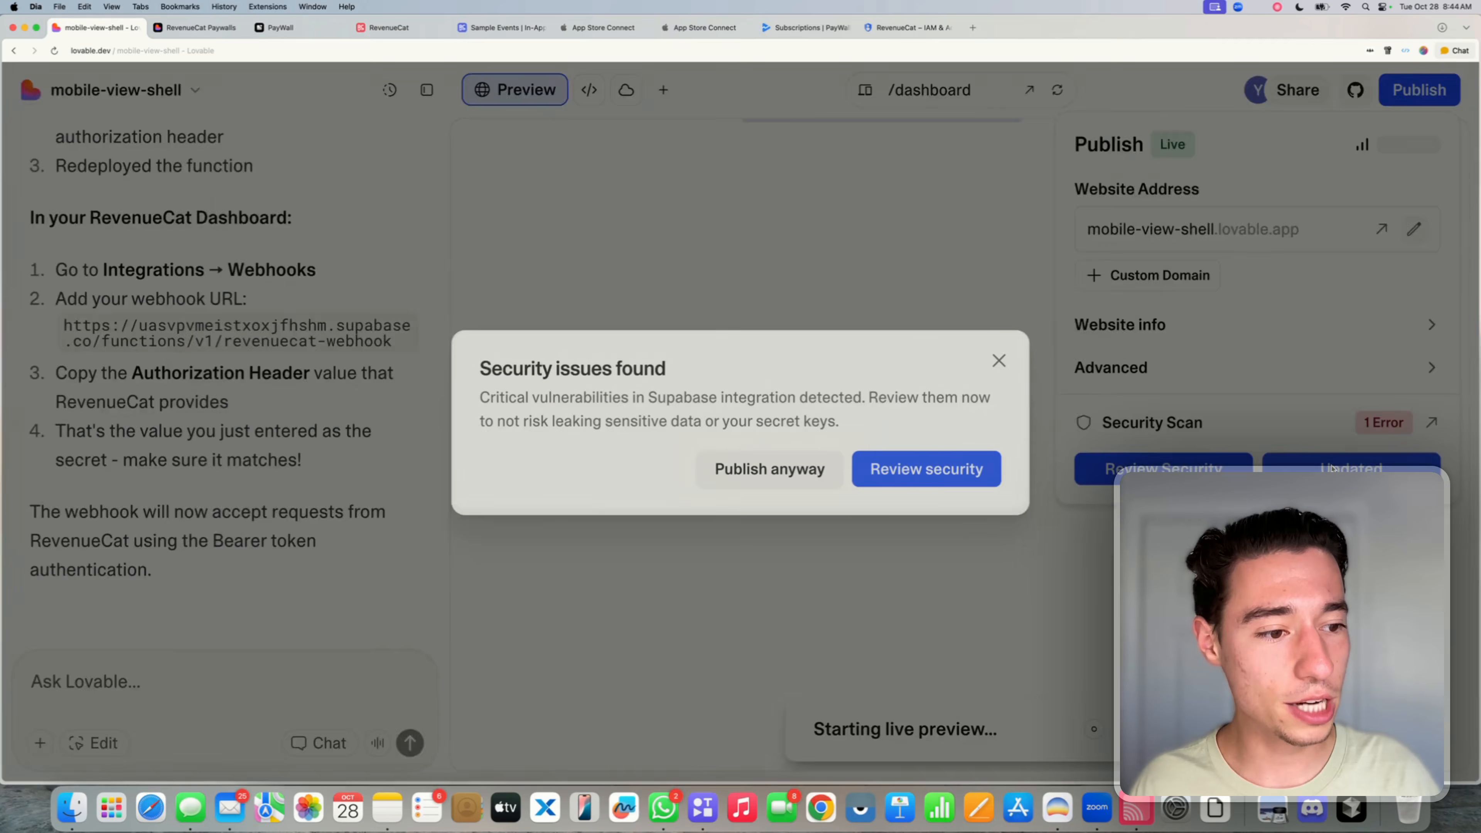
left_click(812, 466)
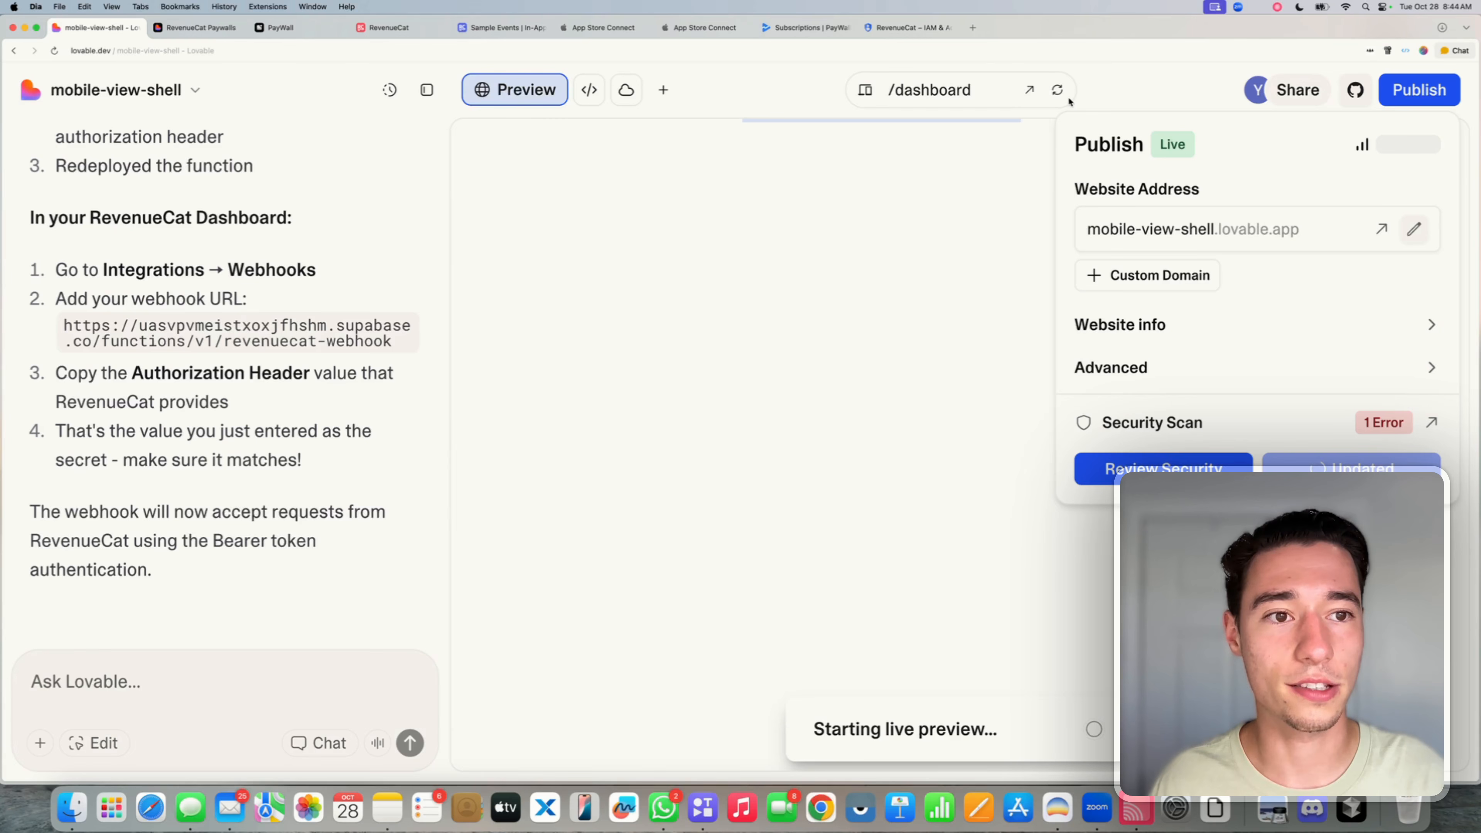
left_click(1059, 91)
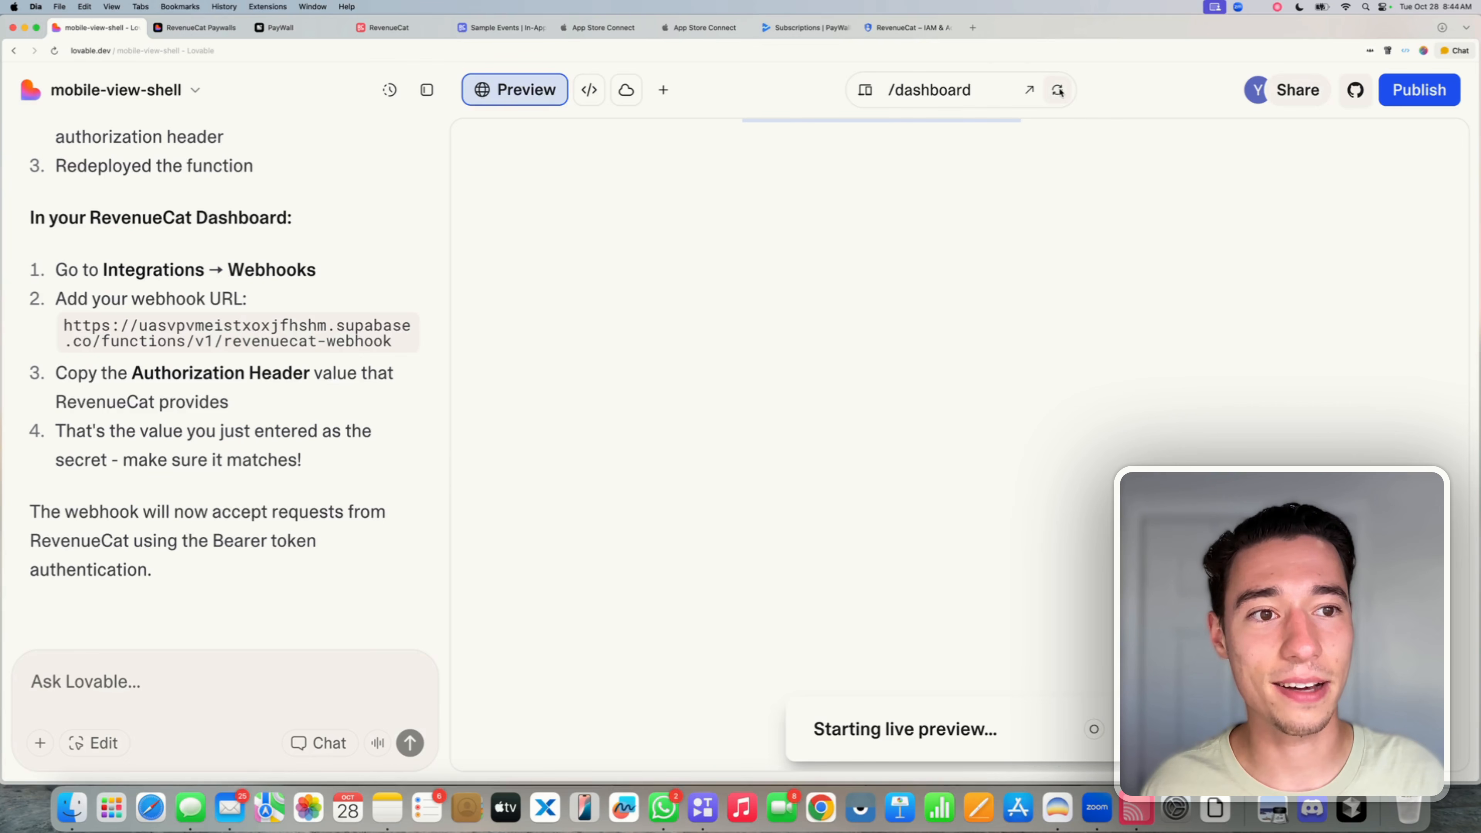
left_click(1422, 89)
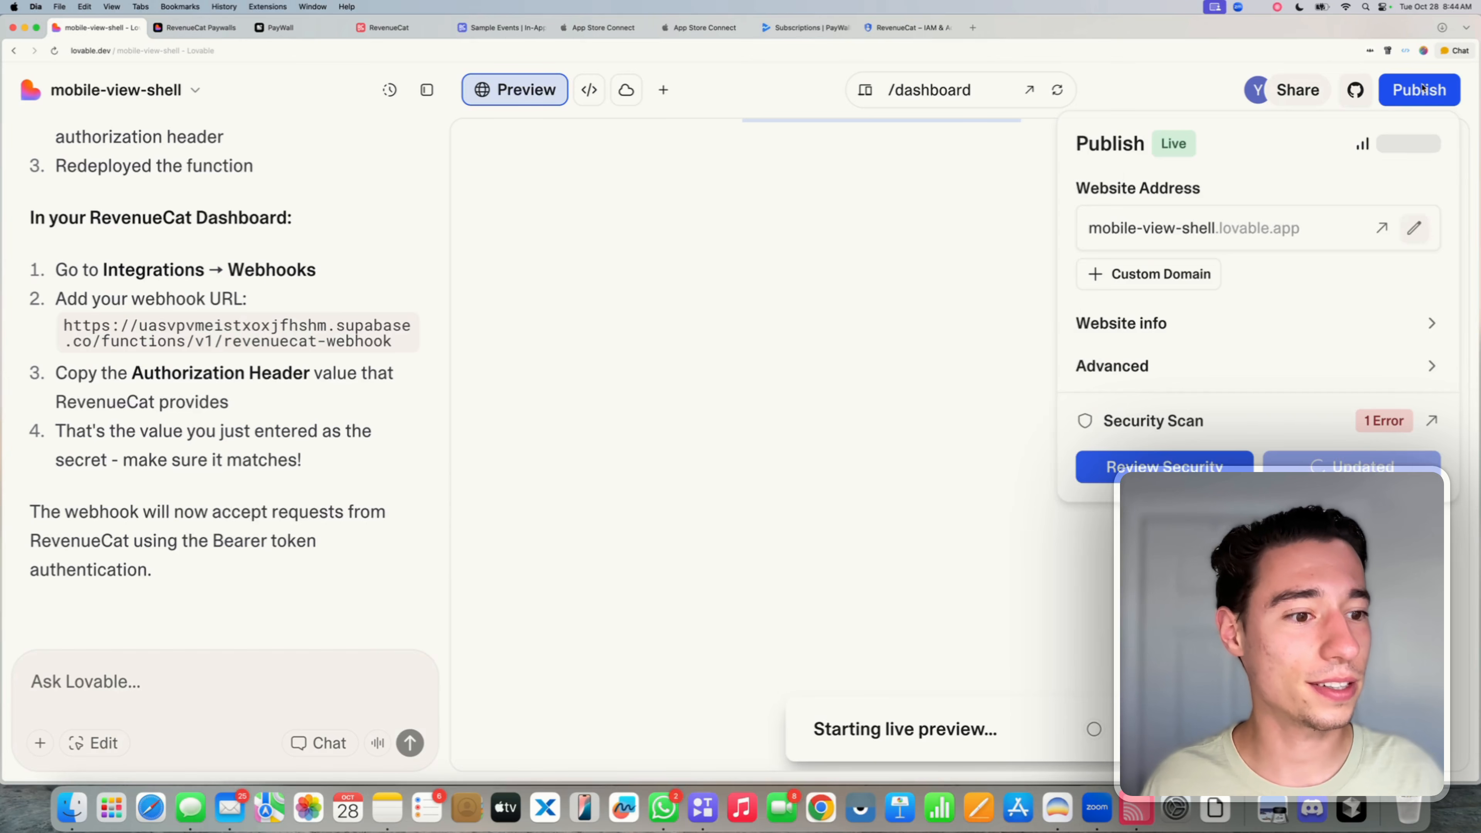
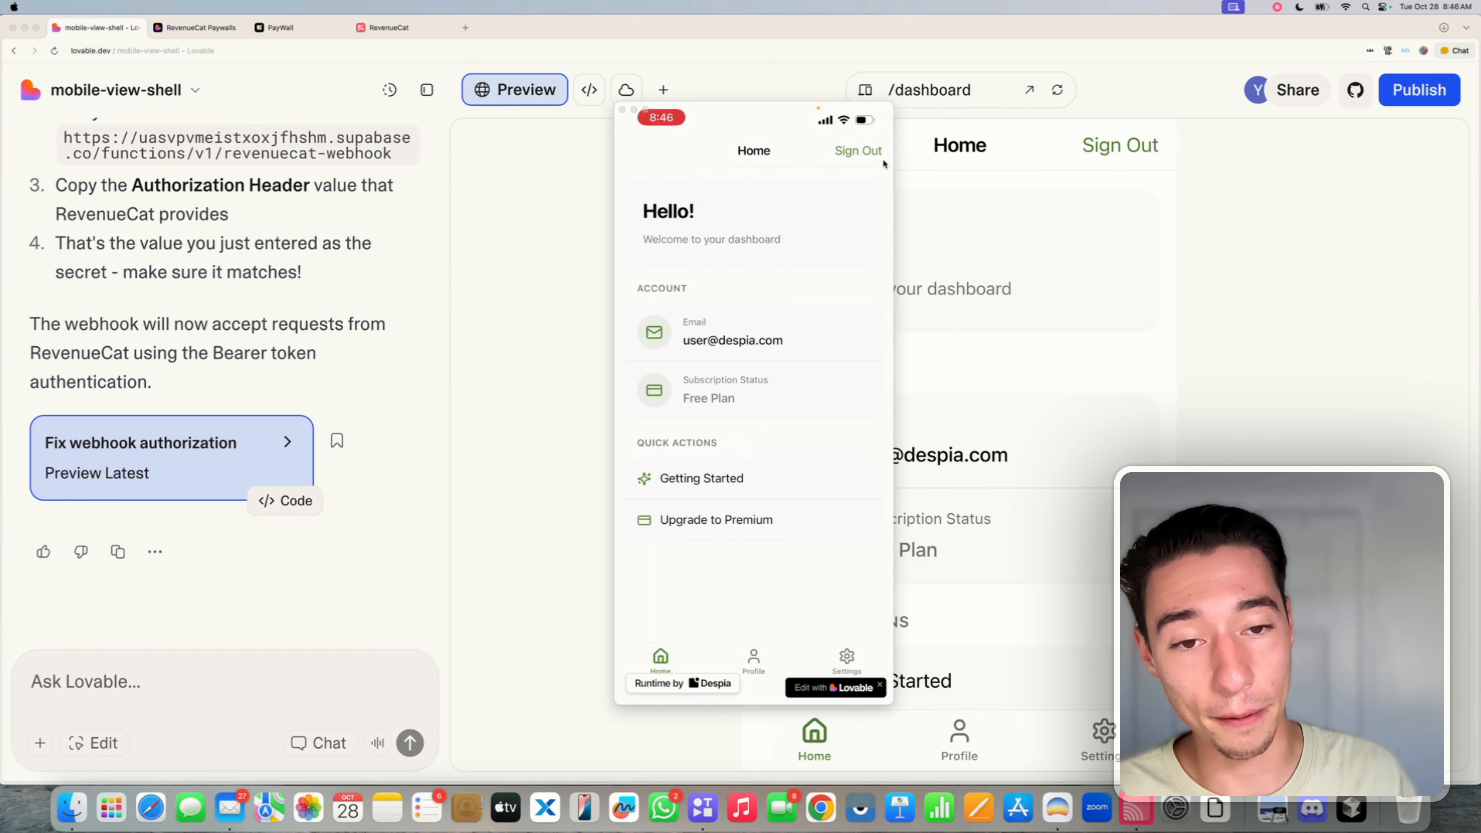
- Bring up RevenueCat's Lovable webhook settings targeting the revenuecat-webhook function
left_click(460, 403)
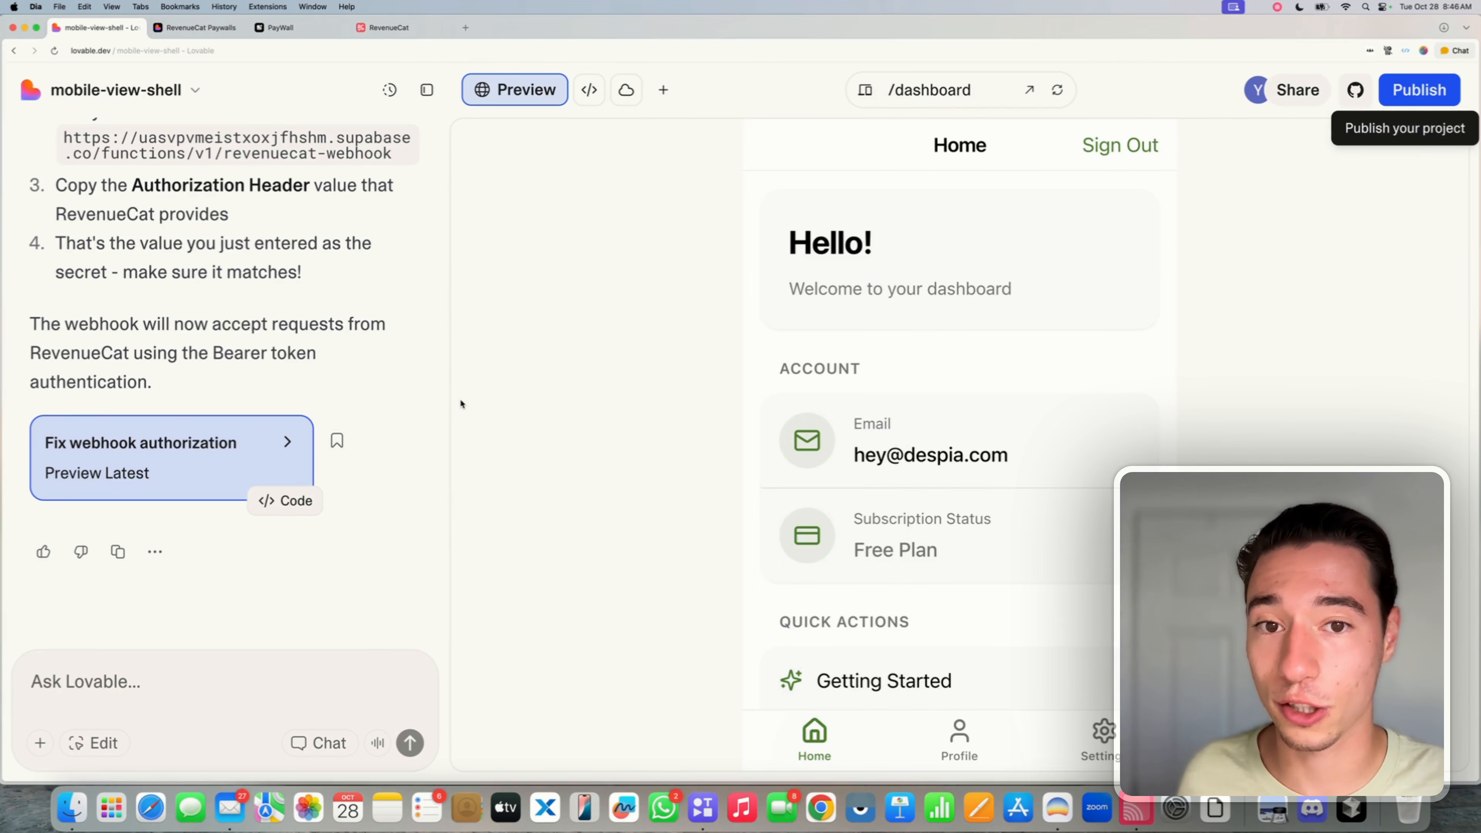
left_click(384, 32)
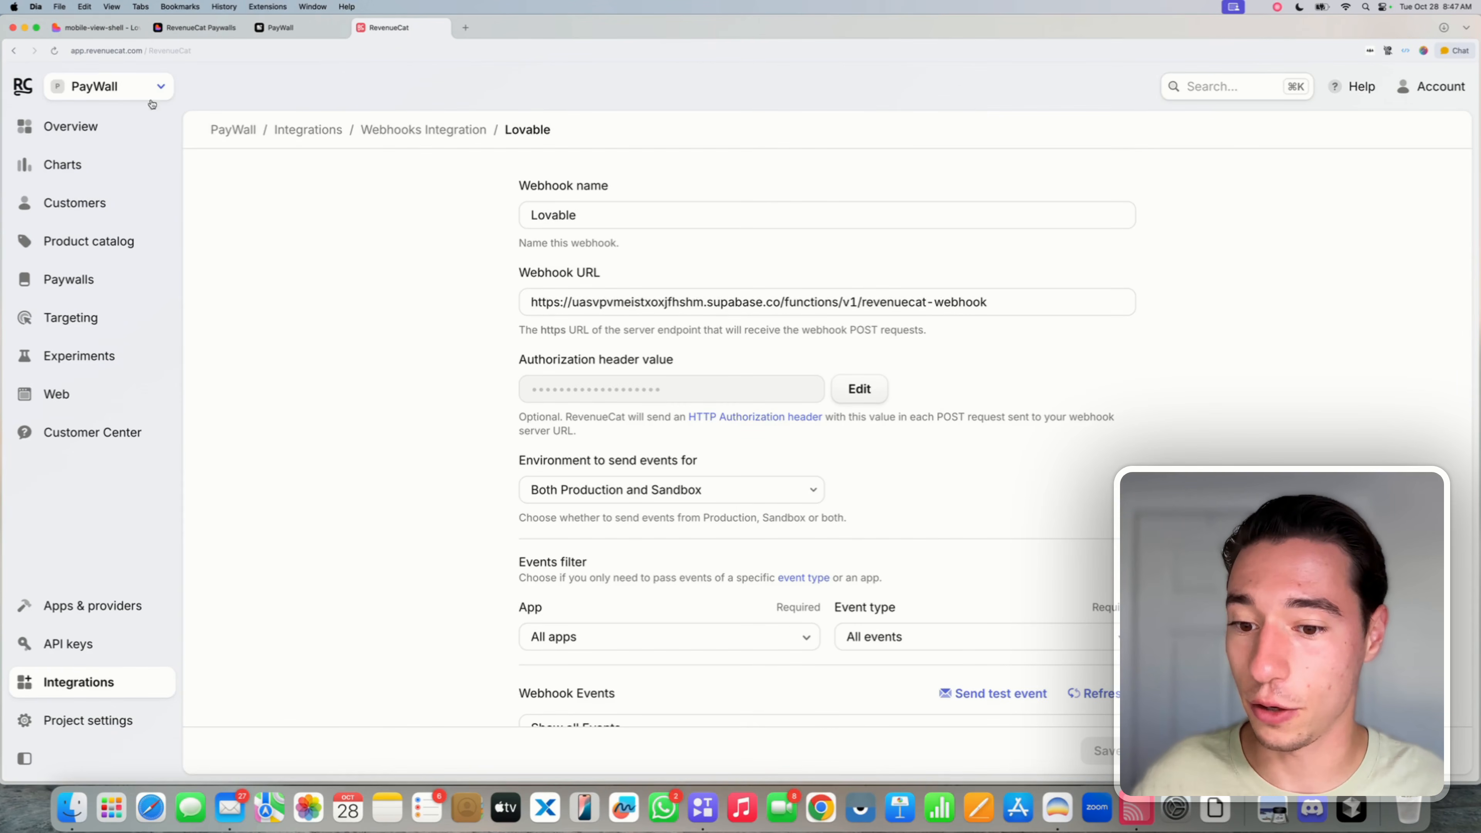
- Refresh the events and copy the newest failed event's 401 response headers and Unauthorized body
left_click(55, 51)
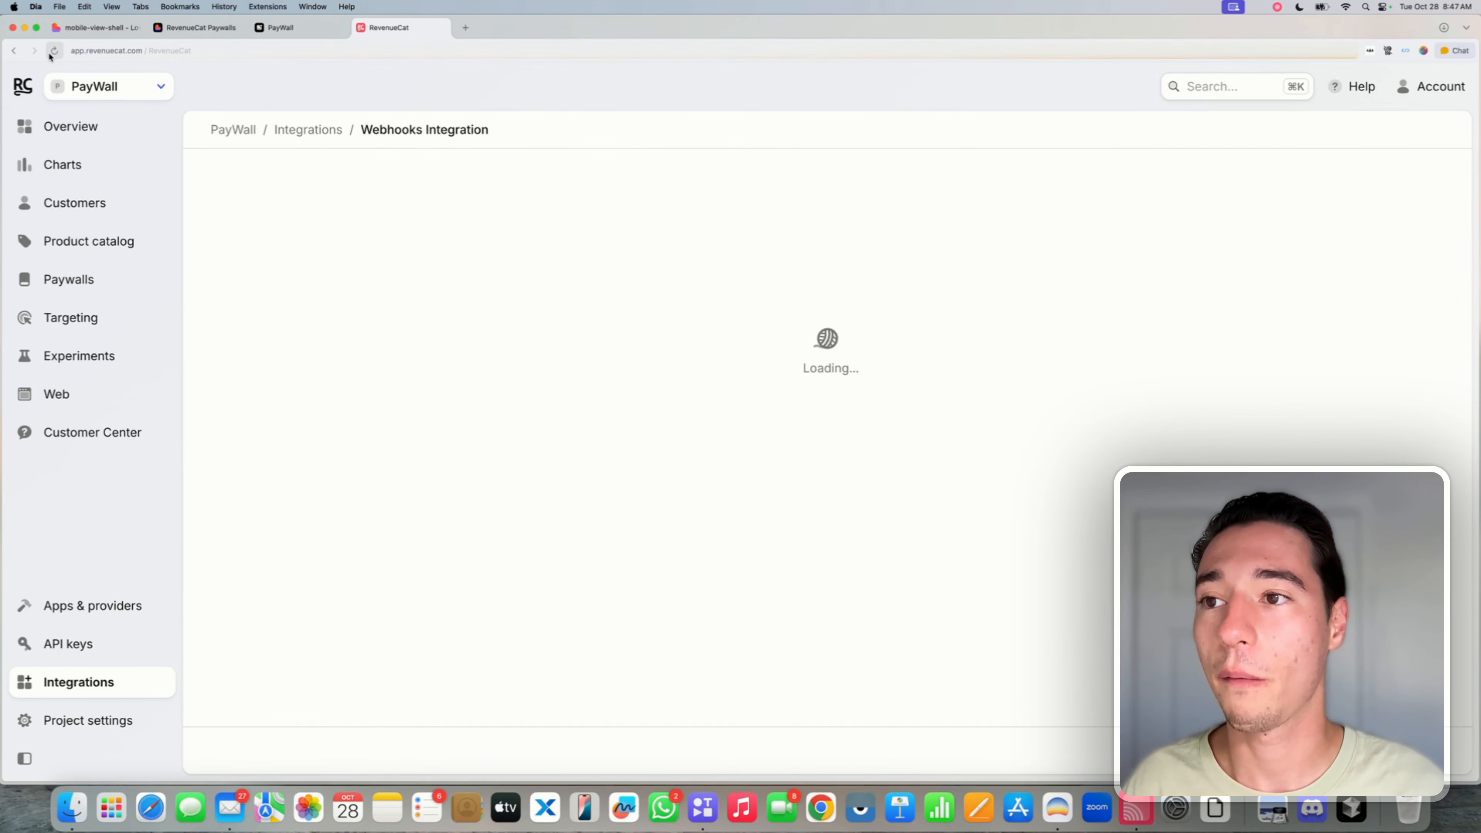
scroll(425, 406, "down", 5)
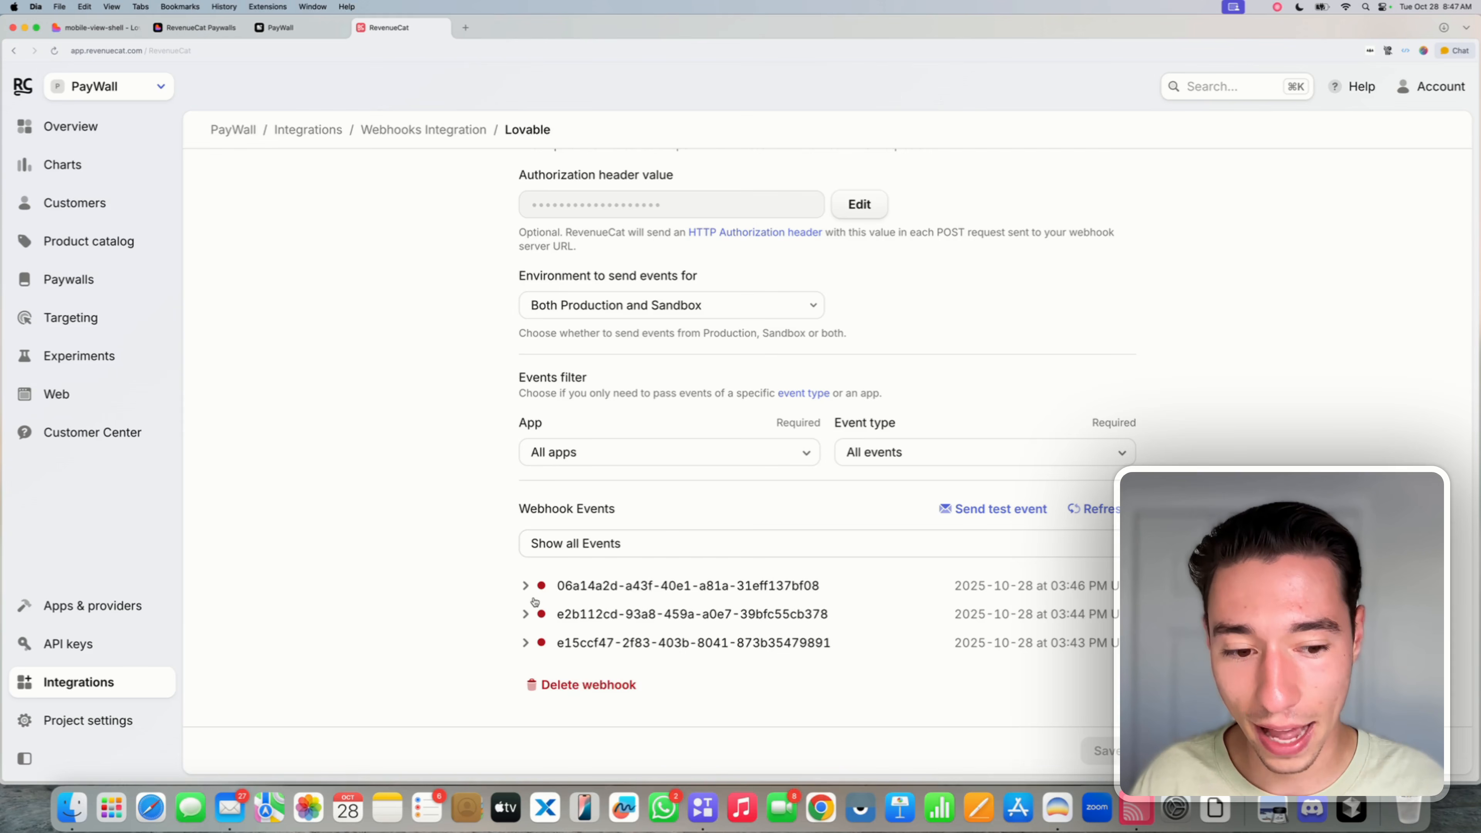
mouse_move(1078, 587)
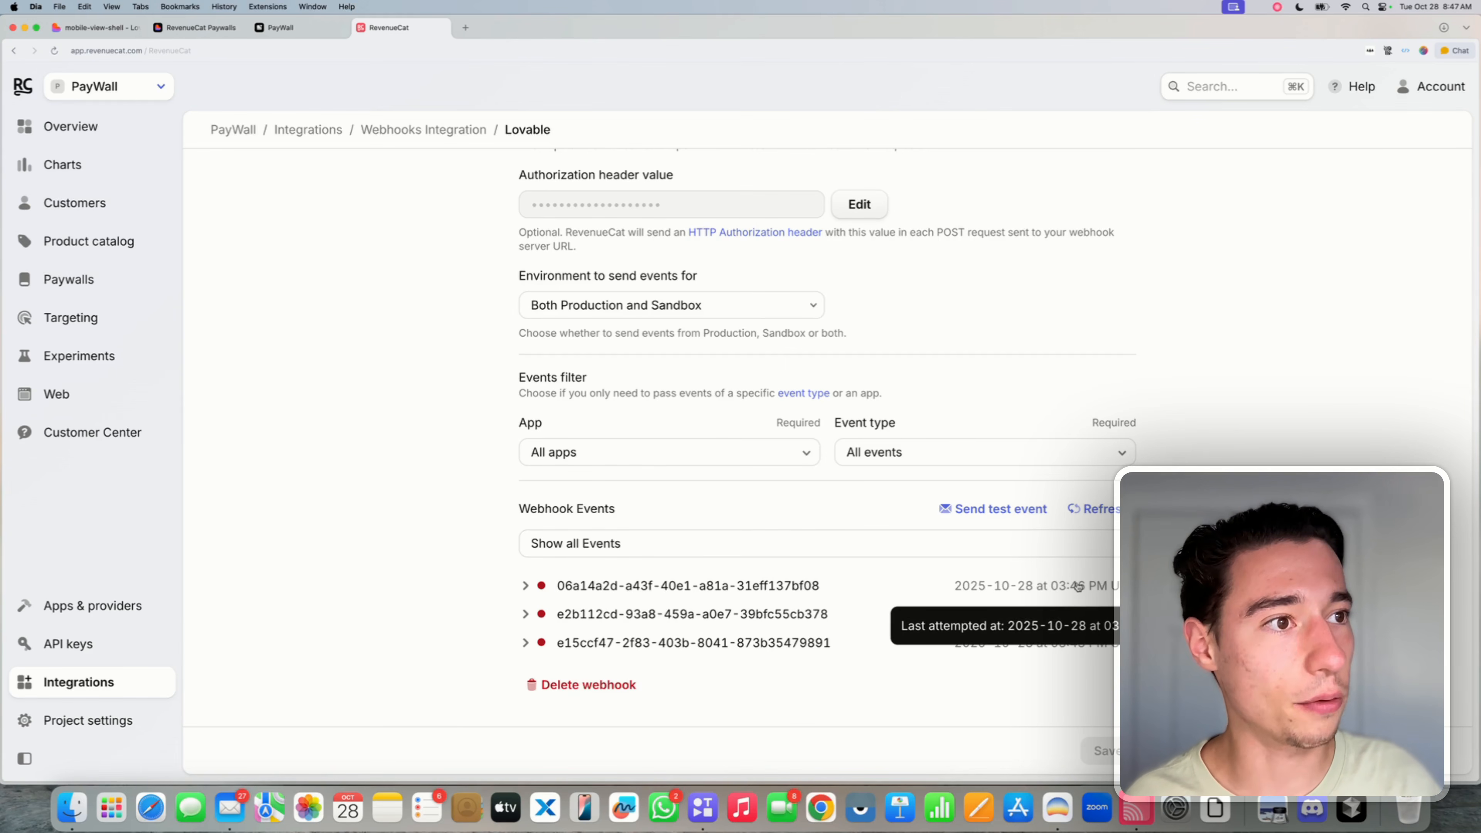
left_click(525, 585)
scroll(691, 589, "down", 4)
left_click(608, 430)
scroll(720, 559, "down", 8)
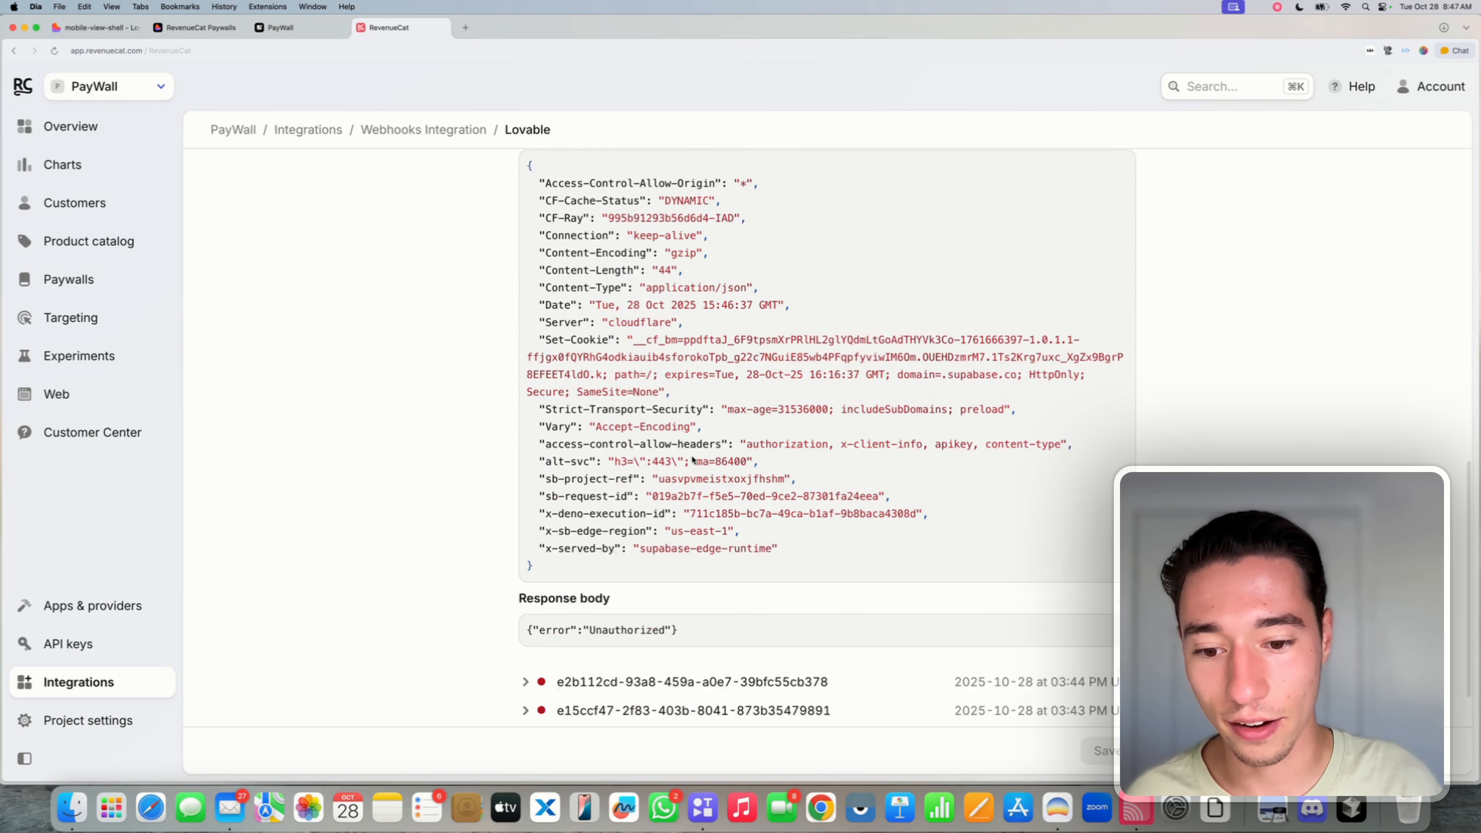
left_click_drag(720, 559, 516, 190)
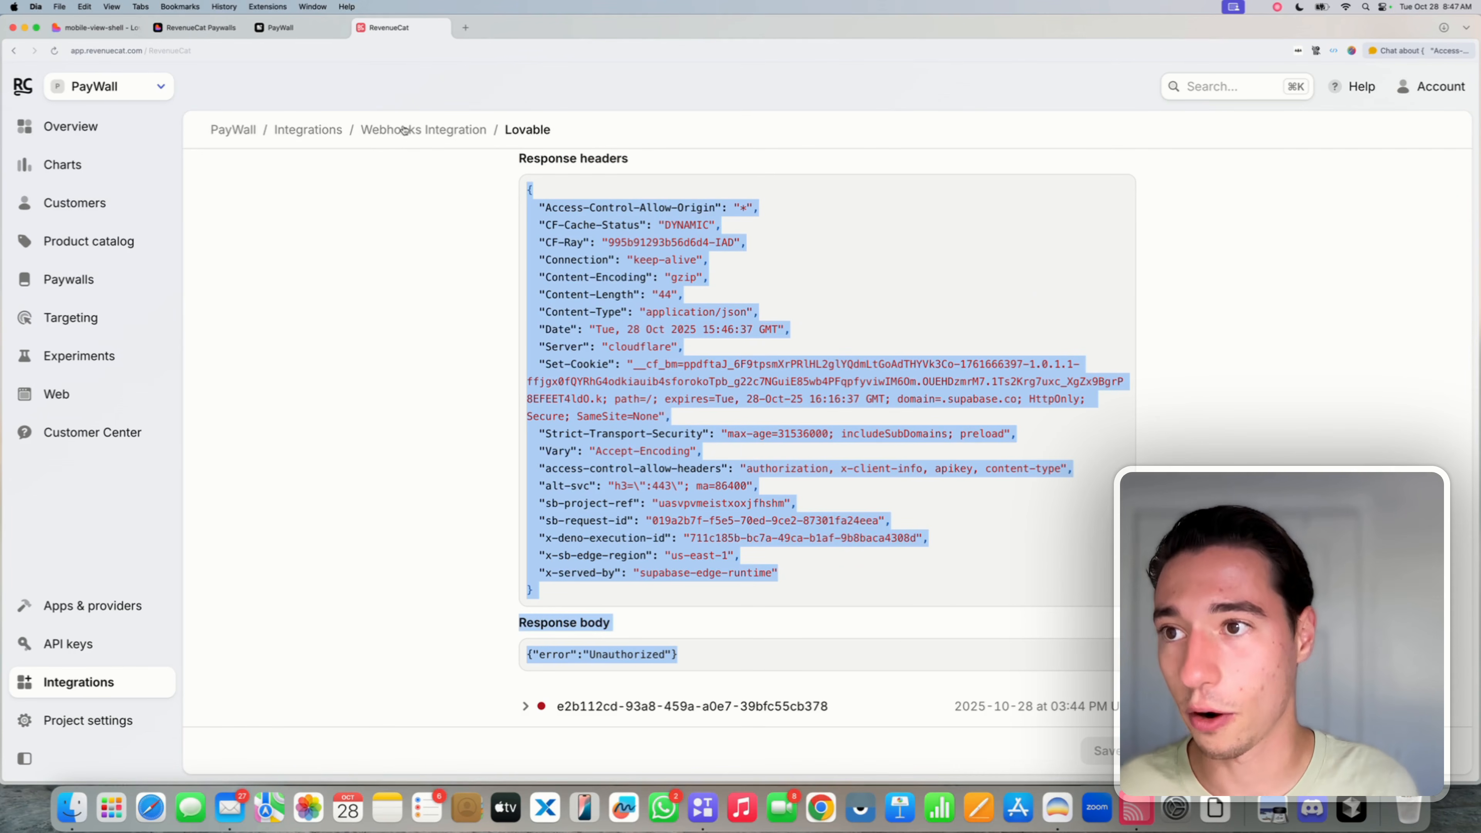
left_click(99, 29)
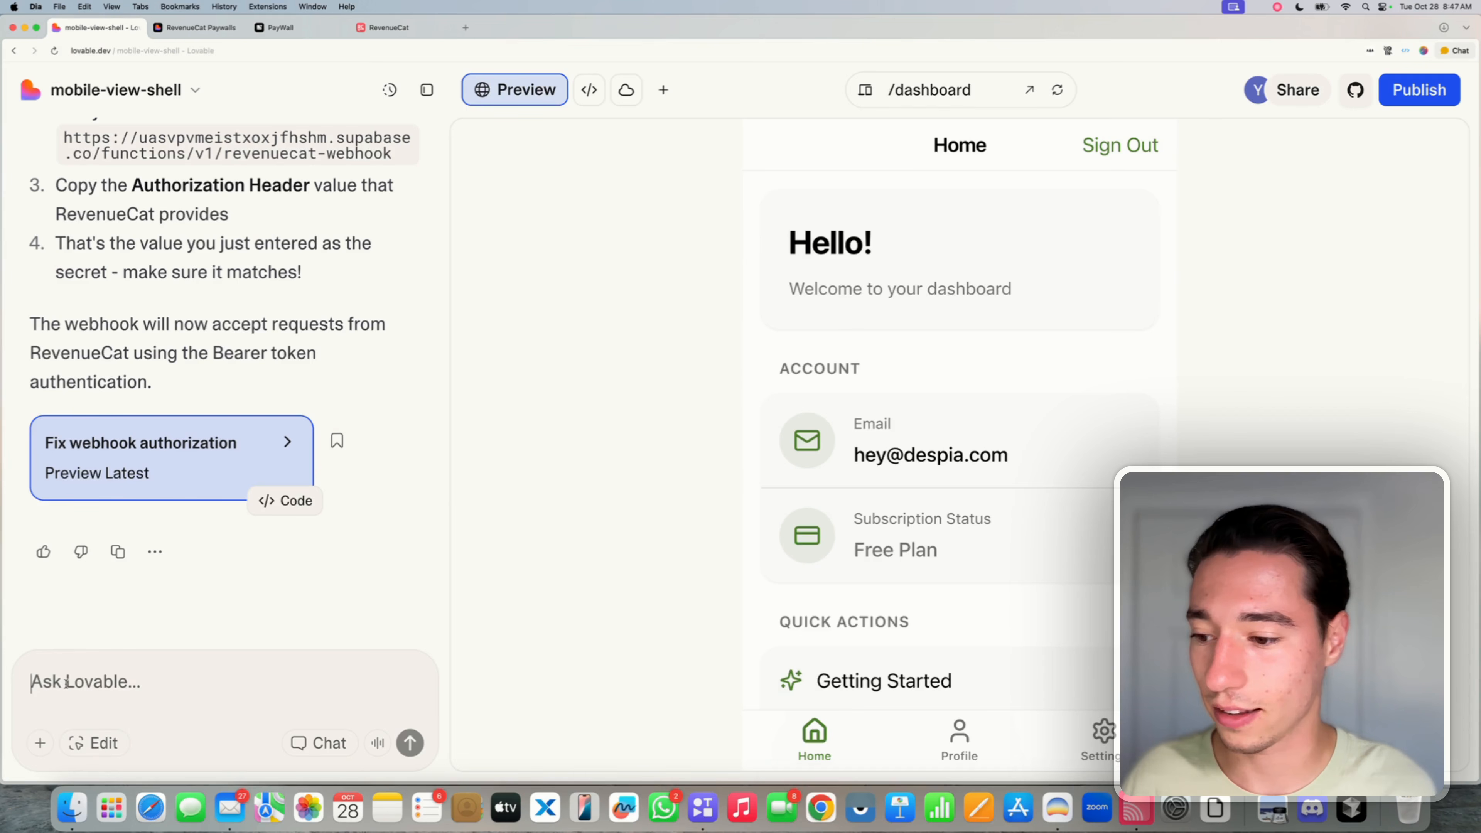
- Send a Chat-mode message 'The RevenueCat webhooks still fail:' with the pasted 401 log
type("The we")
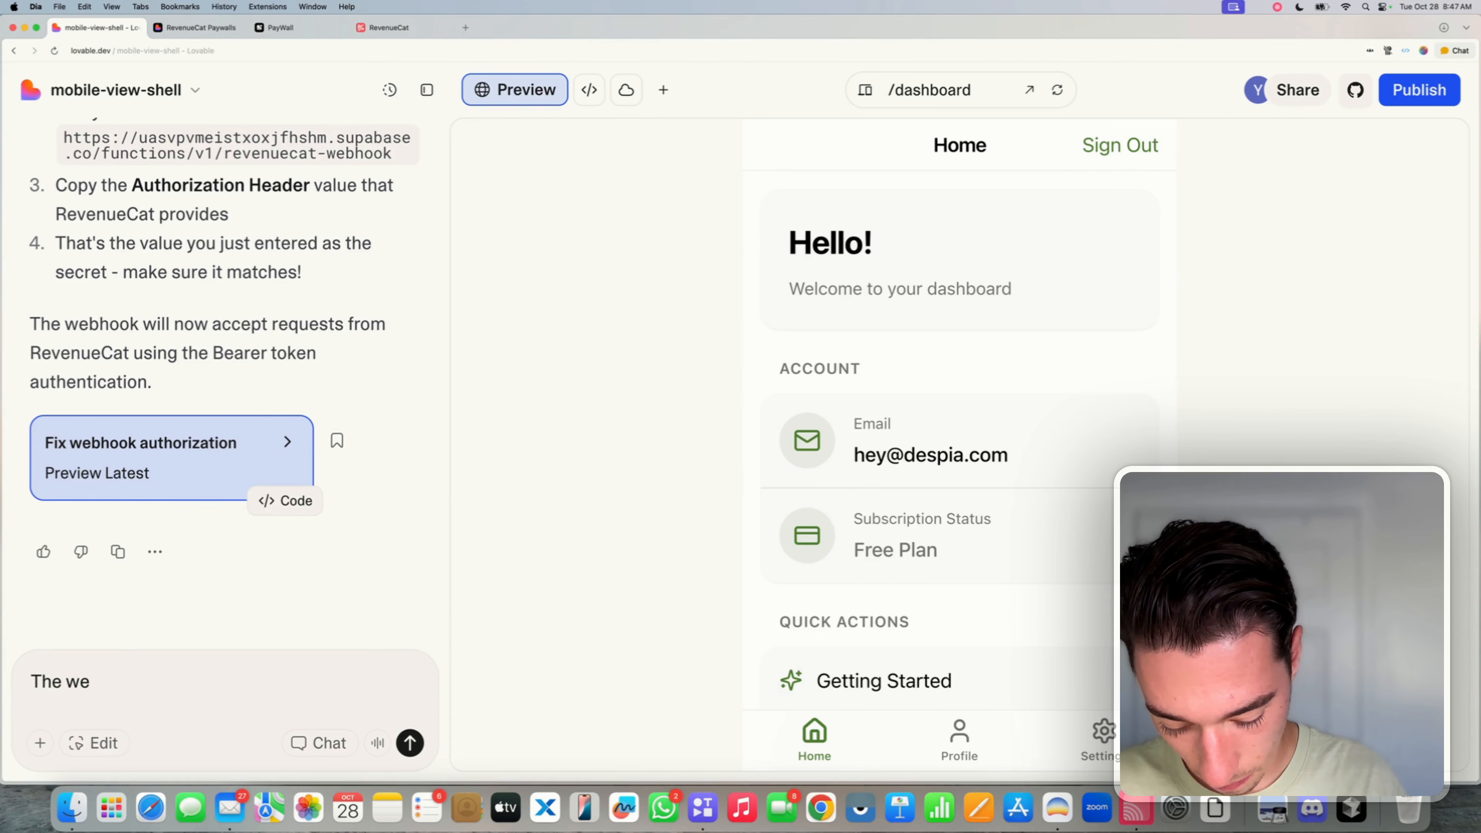
key("BackSpace")
key("BackSpace")
type("R")
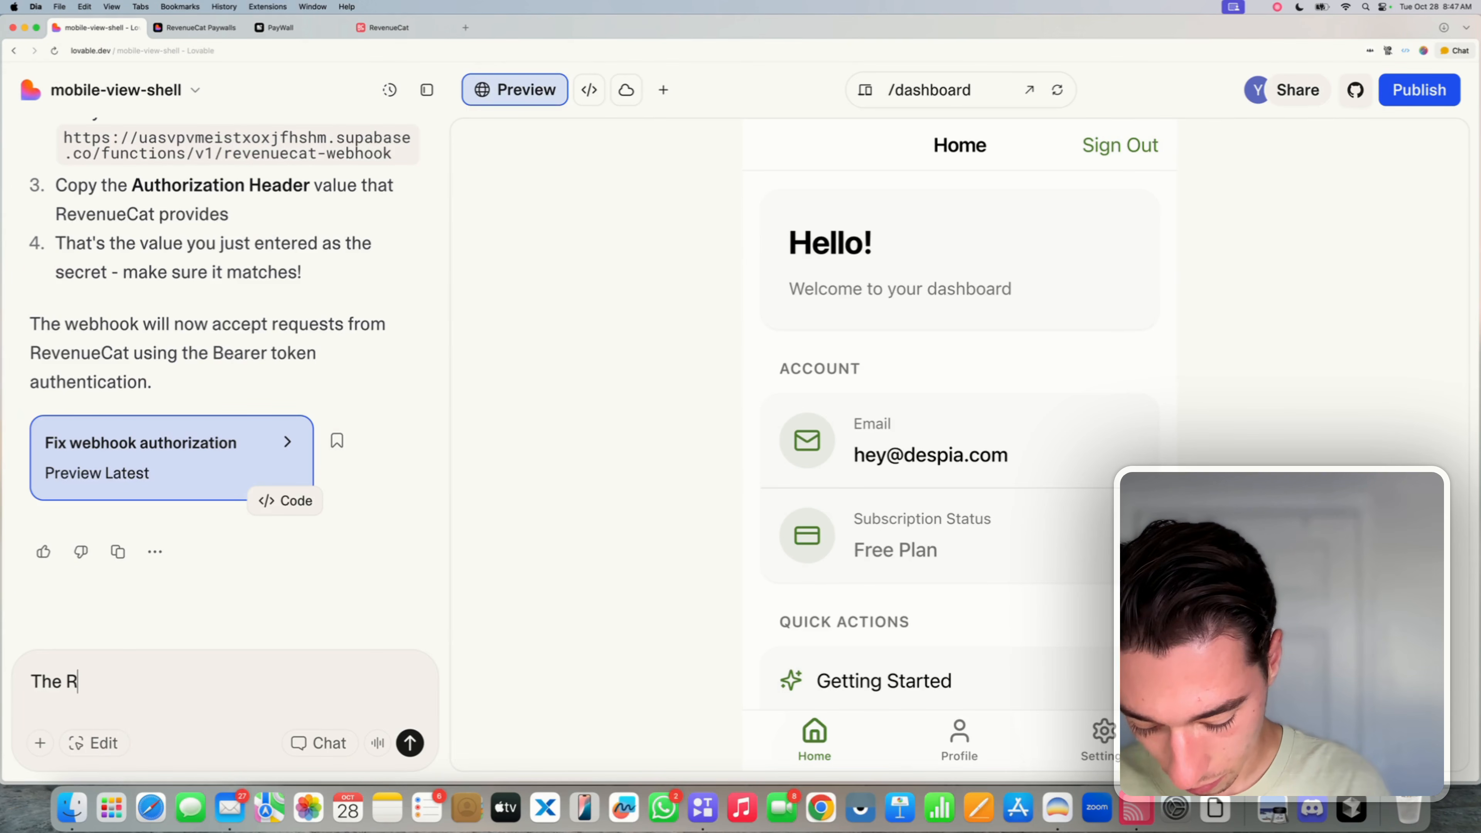
type("evenueCat we")
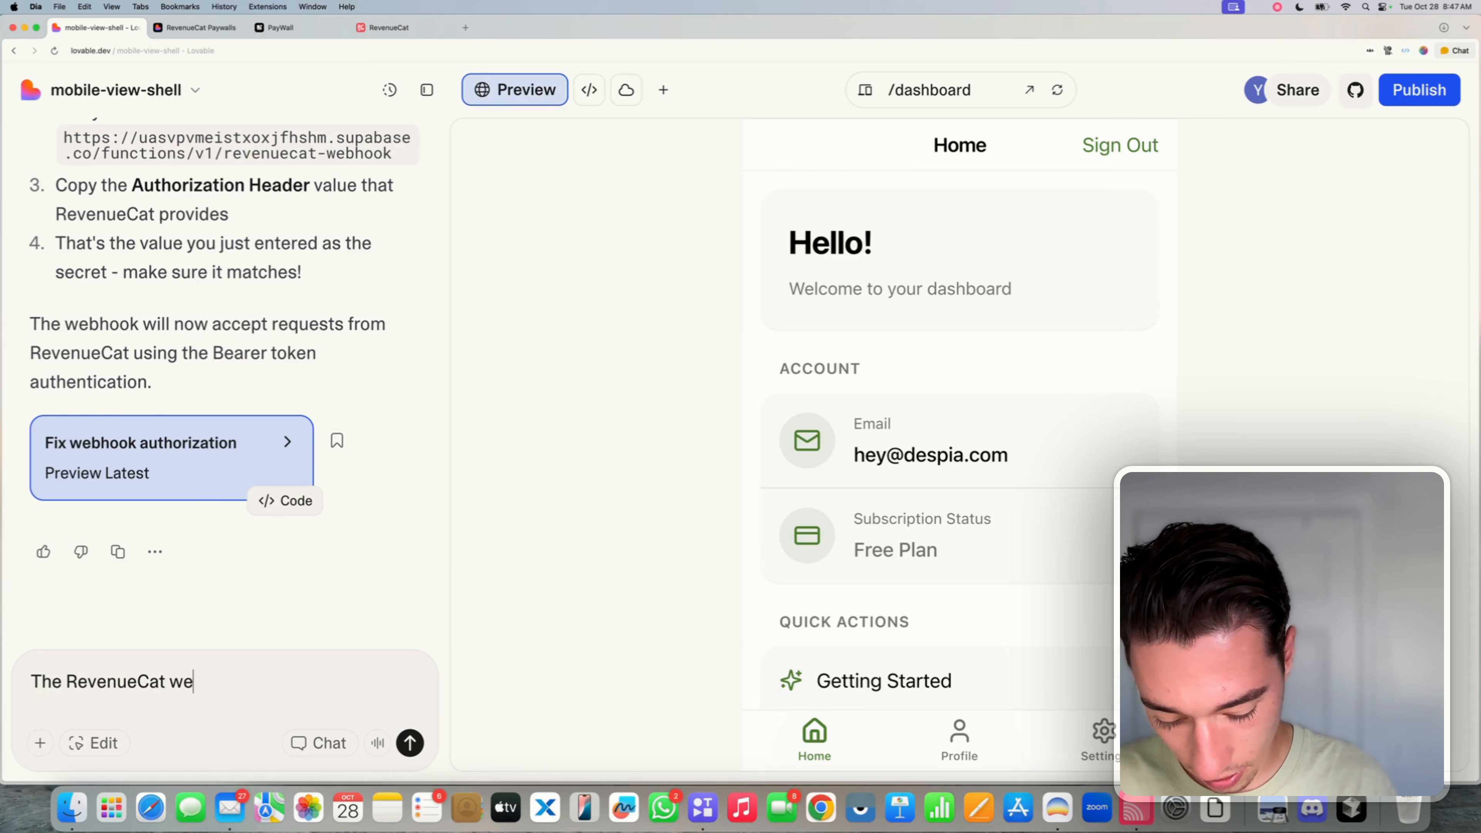
type("bhooks s")
type("till fail")
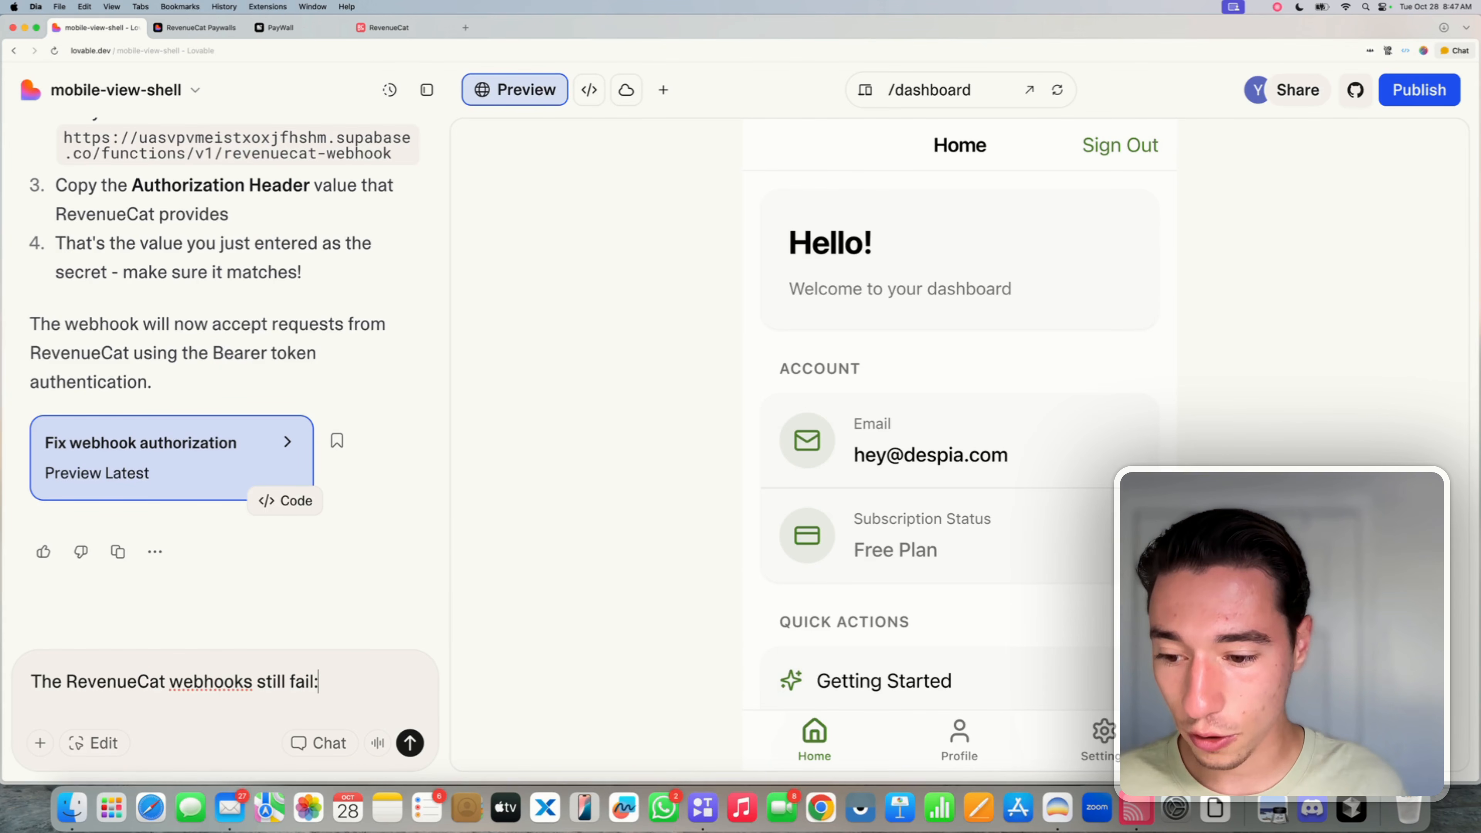
type(":")
key("shift+Return")
key("super+v")
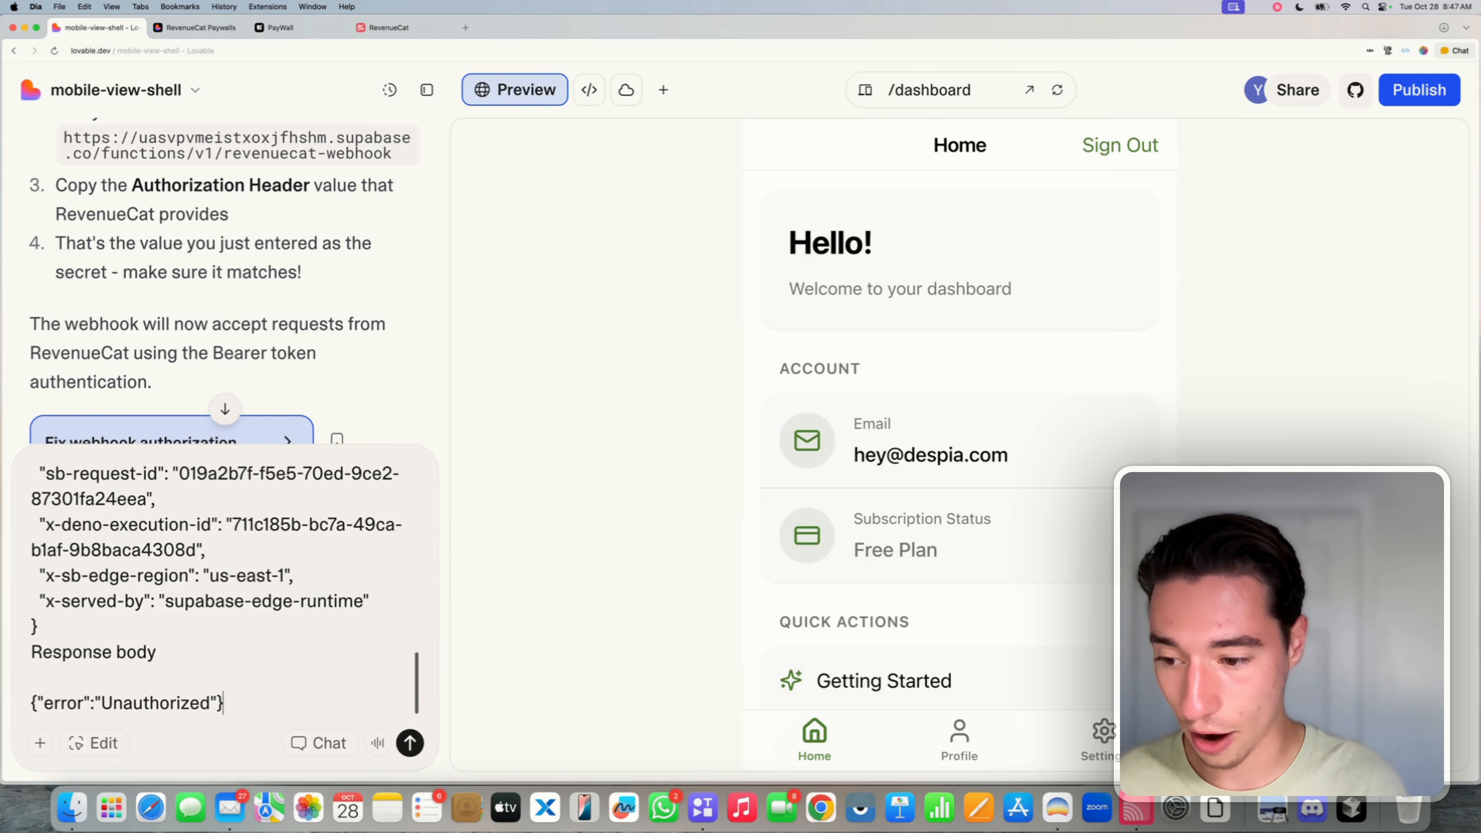
left_click(331, 742)
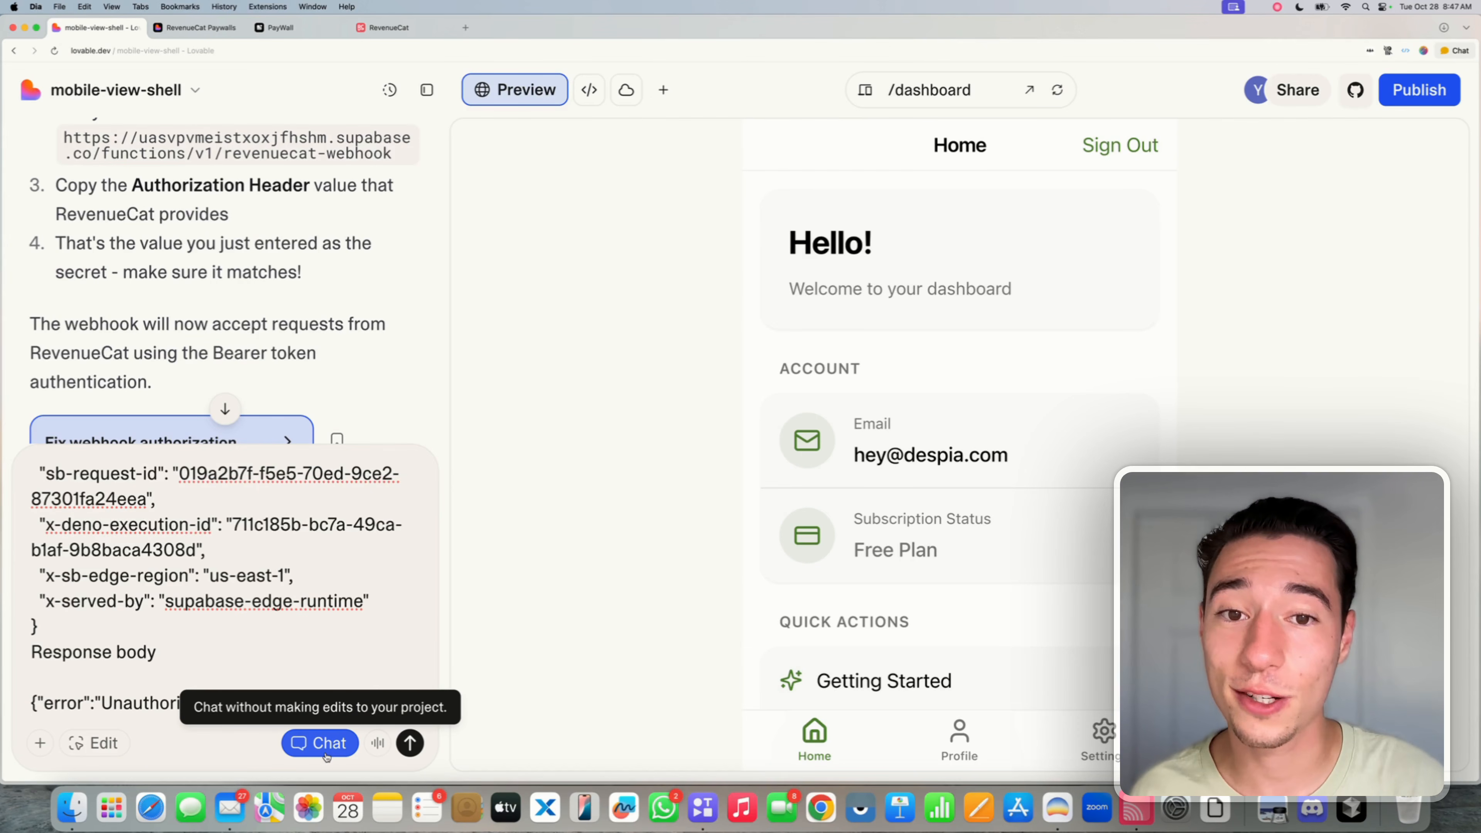
left_click(410, 743)
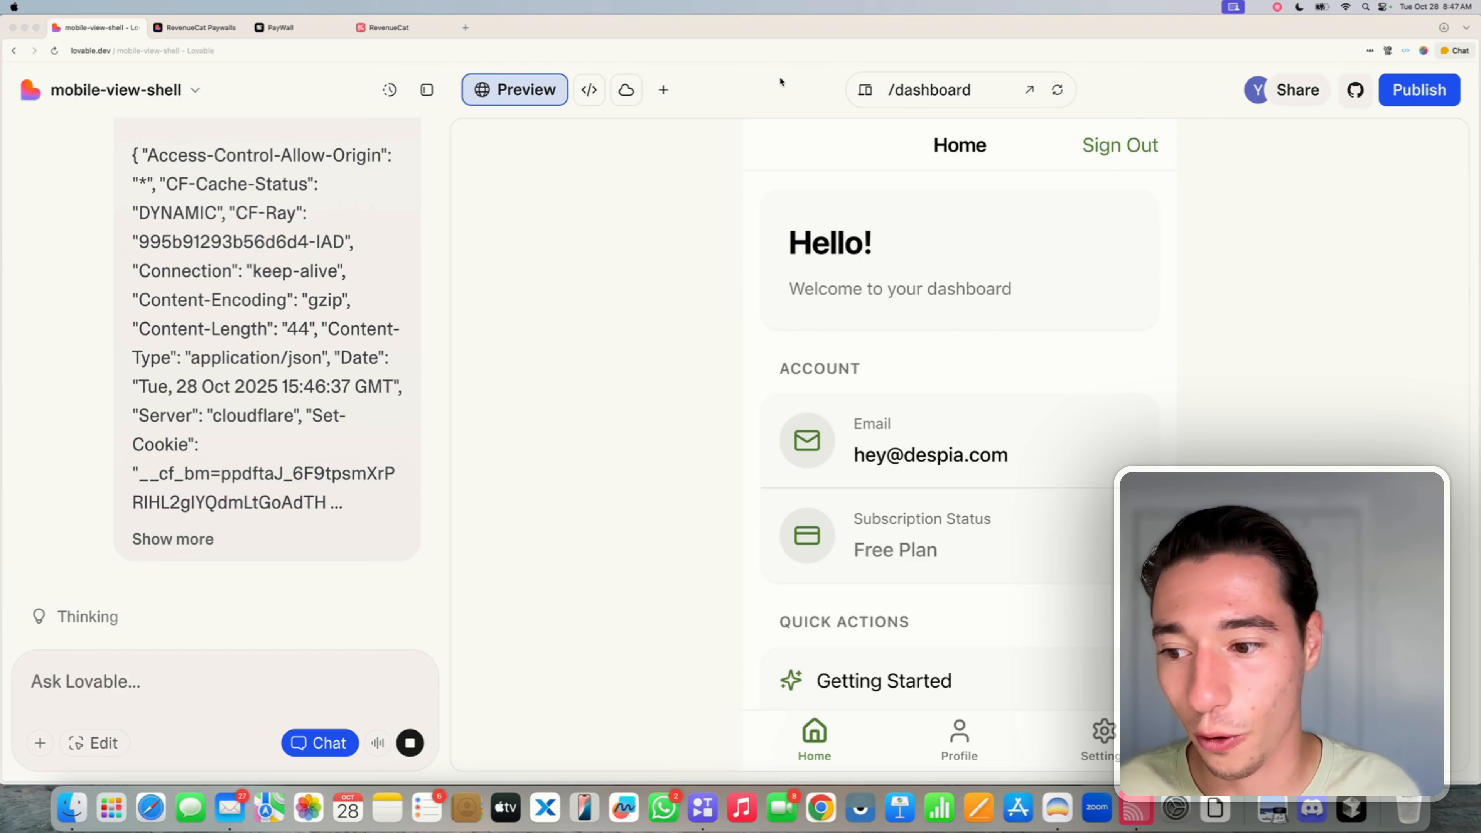
- Read Lovable's explanation of why the RevenueCat webhook returns 401
scroll(227, 316, "down", 2)
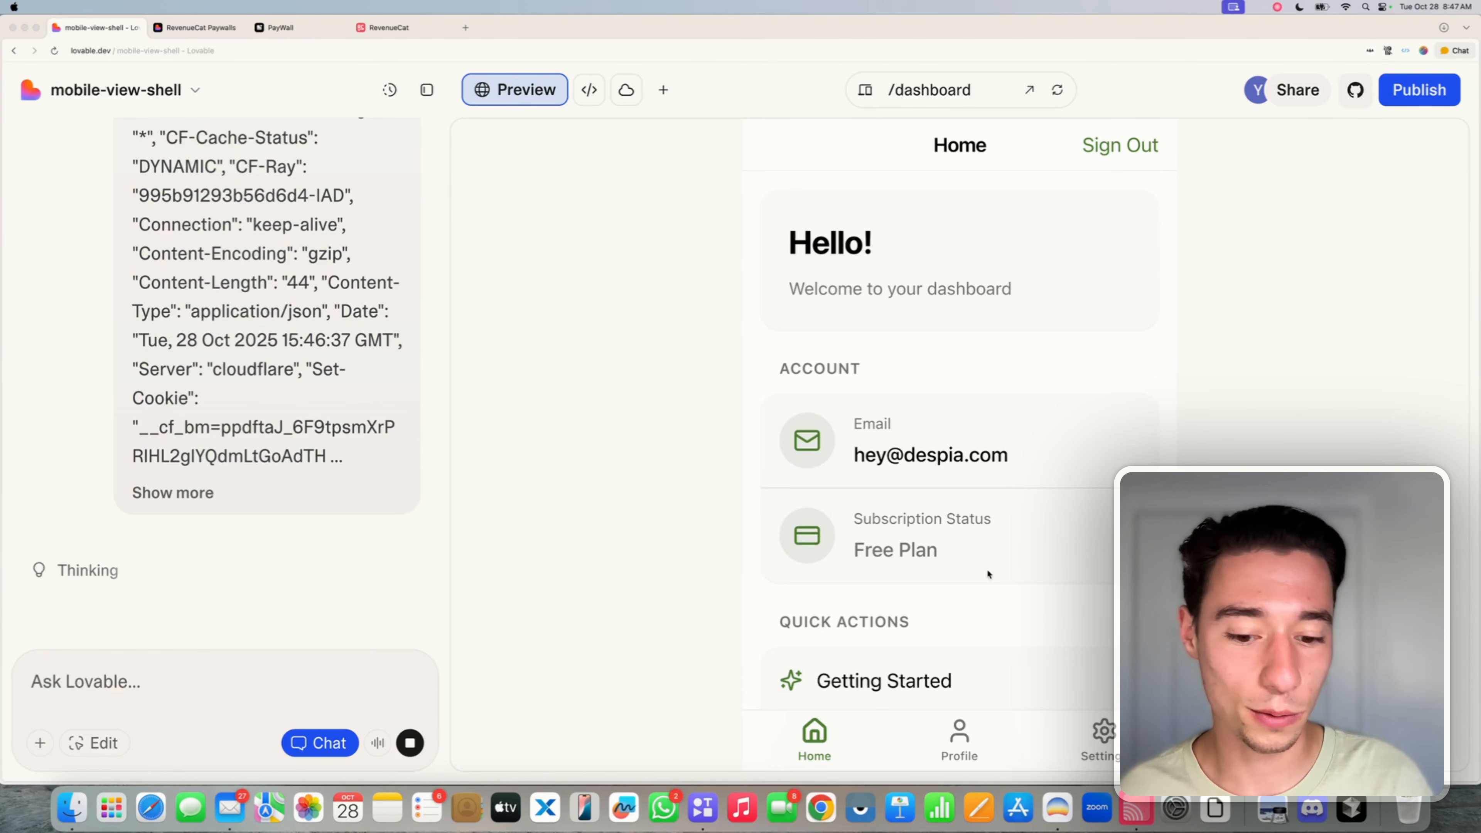
left_click(937, 674)
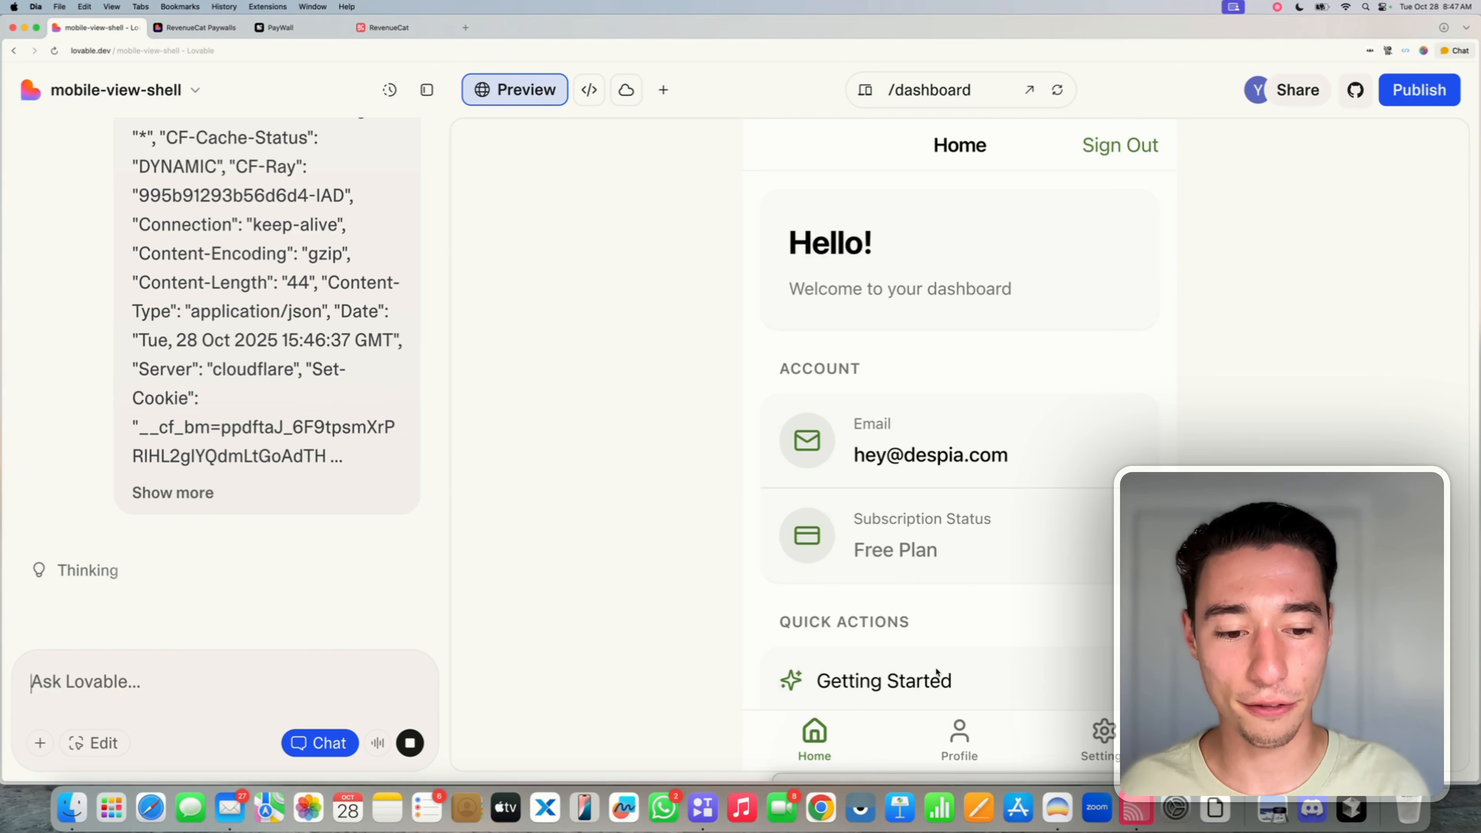
scroll(951, 642, "down", 1)
scroll(955, 636, "down", 1)
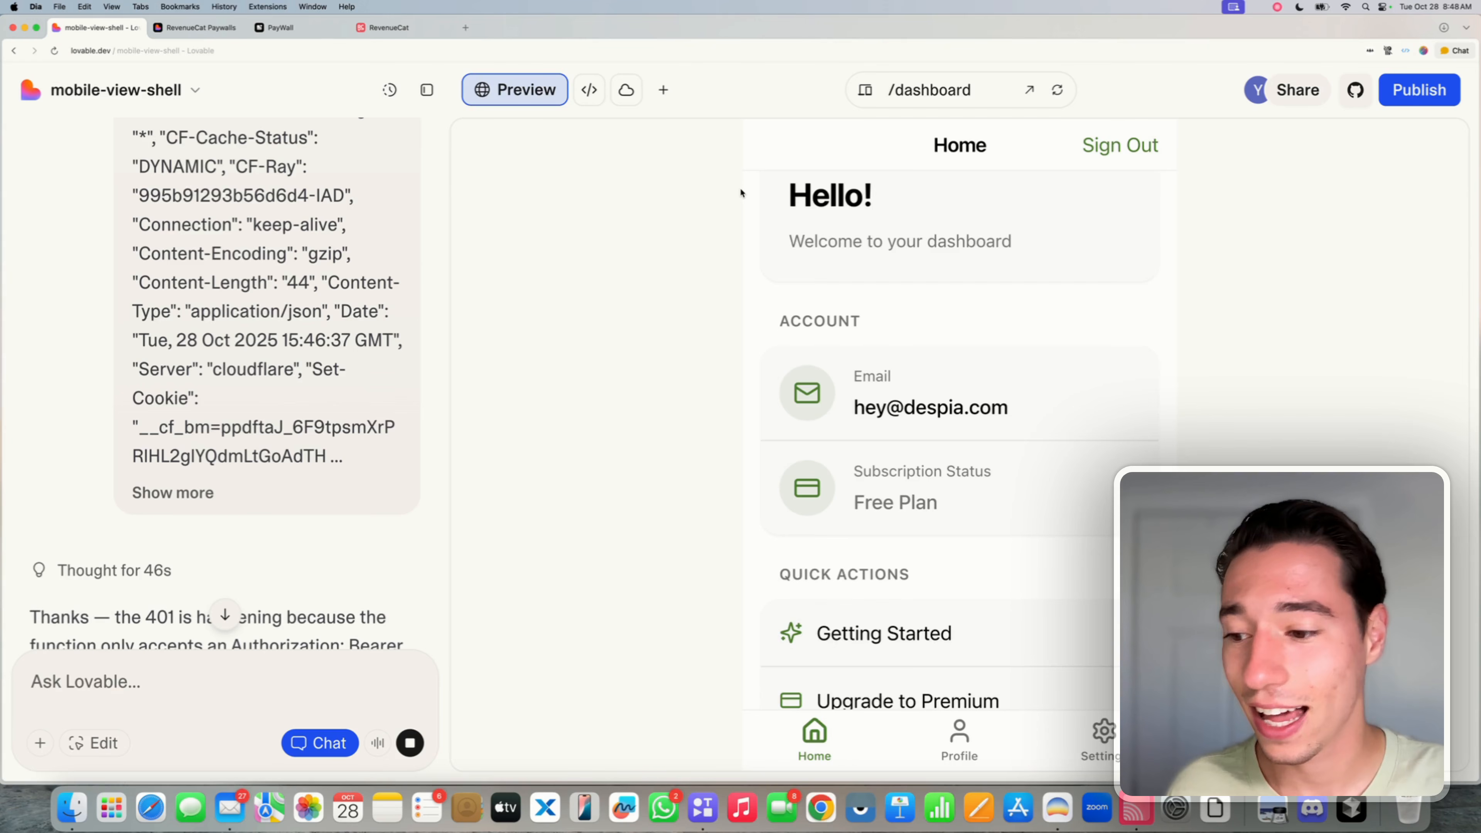
scroll(168, 491, "down", 1)
scroll(167, 487, "down", 7)
scroll(157, 325, "up", 2)
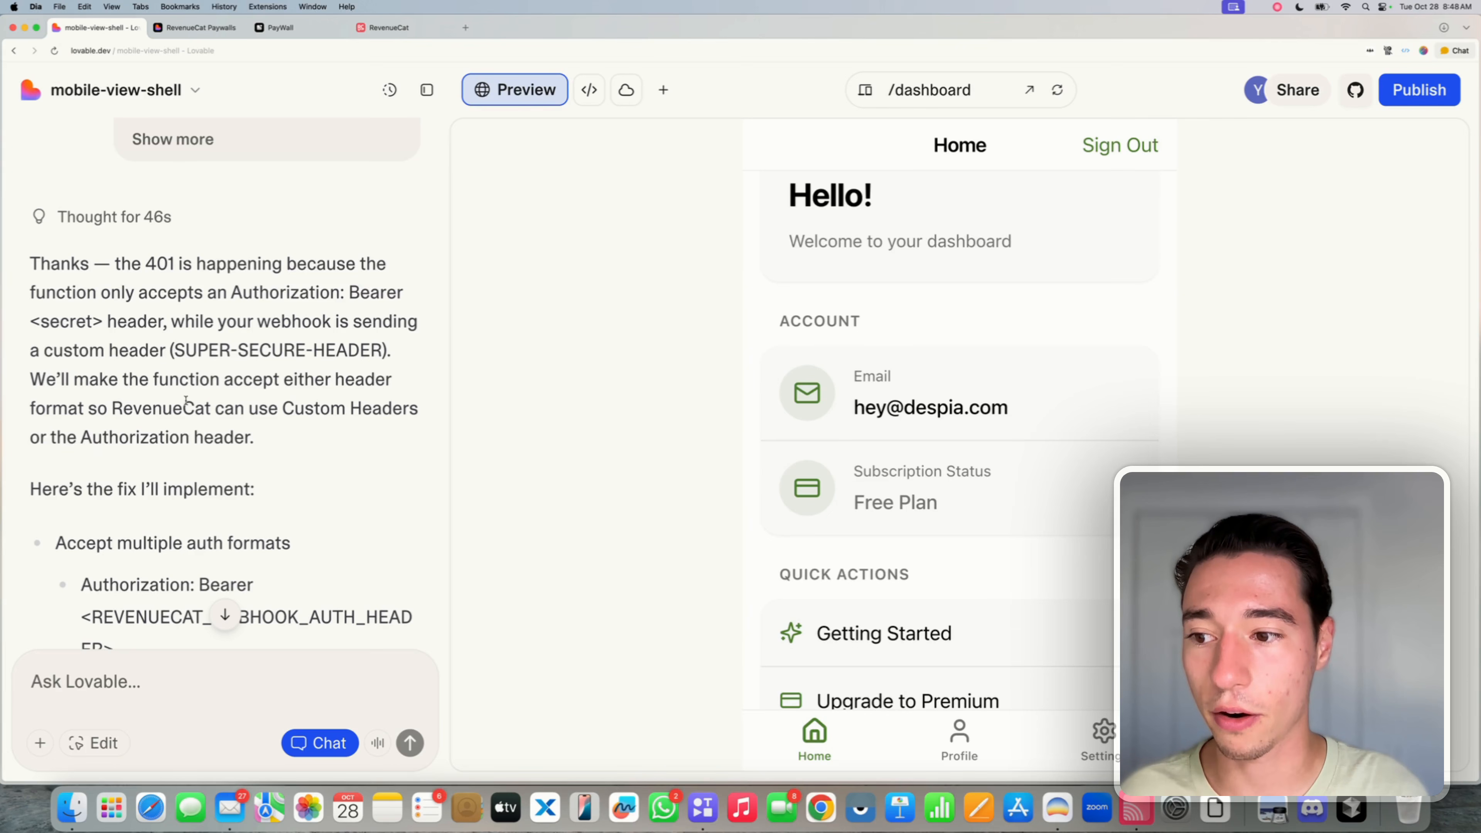
double_click(164, 415)
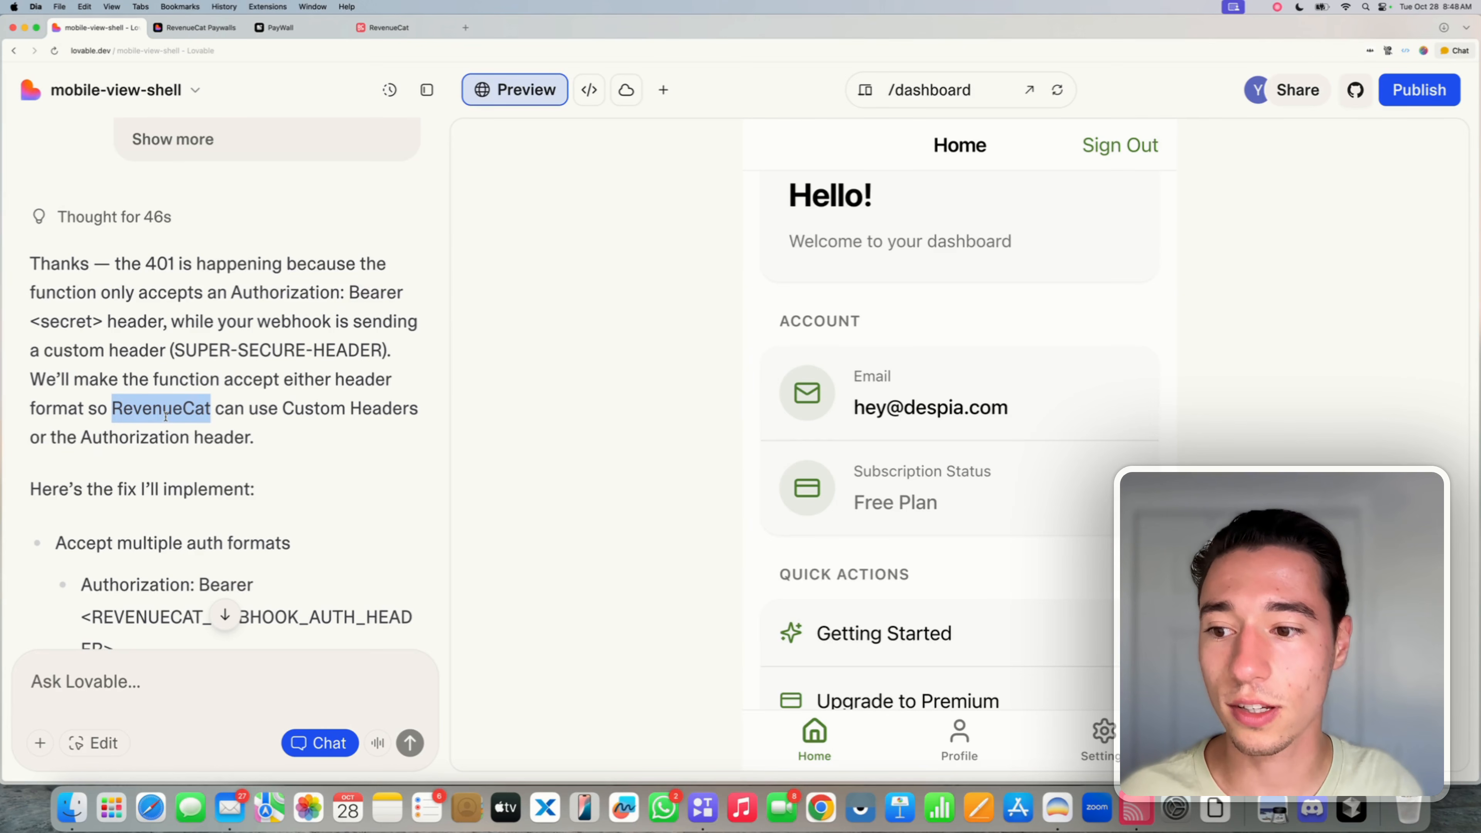
triple_click(166, 416)
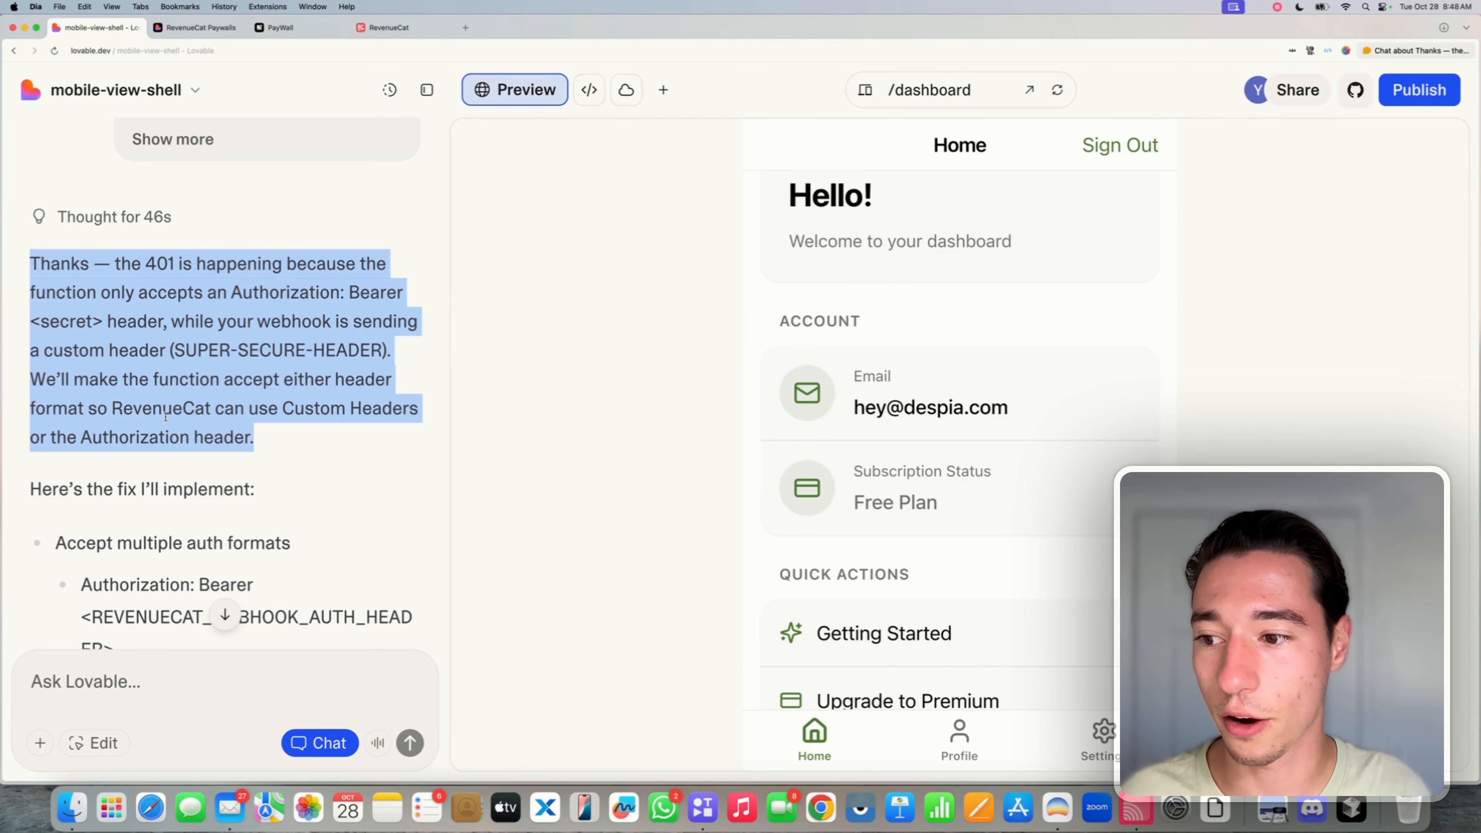
- Review the plan to accept Bearer, plain Authorization or SUPER-SECURE-HEADER formats, with curl tests
scroll(179, 434, "down", 2)
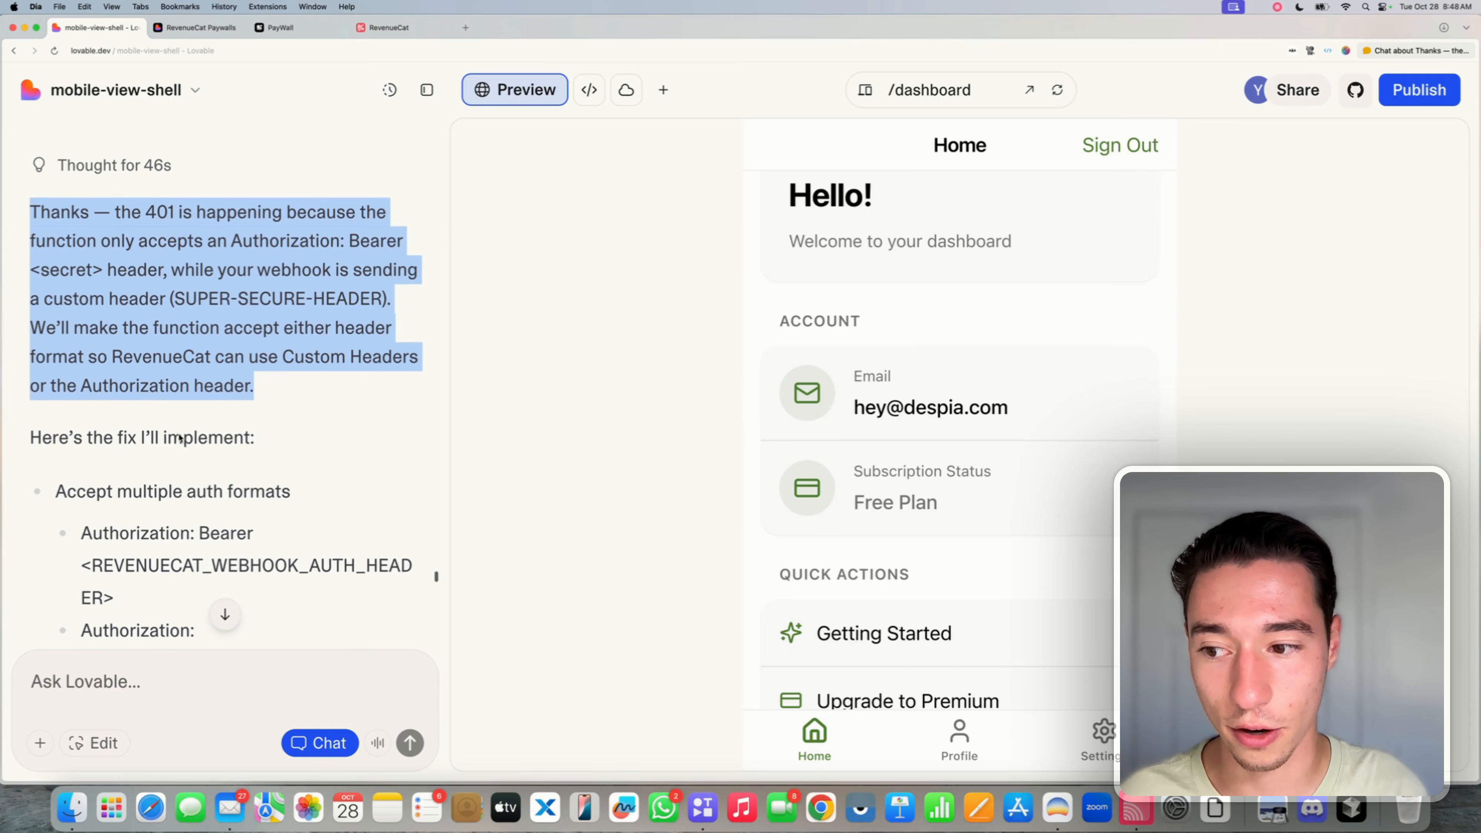
scroll(179, 435, "down", 4)
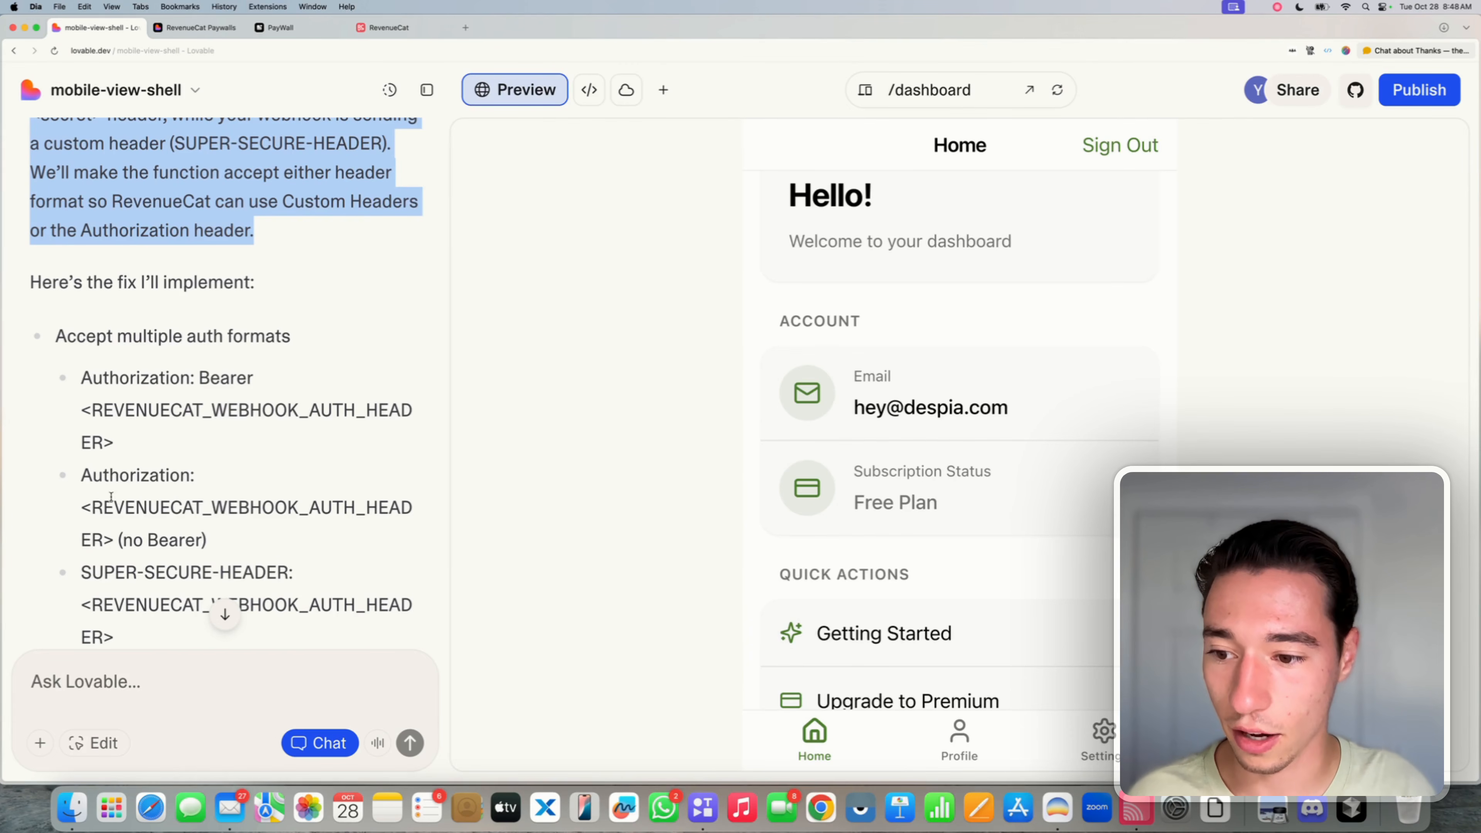
left_click_drag(105, 502, 162, 533)
triple_click(164, 533)
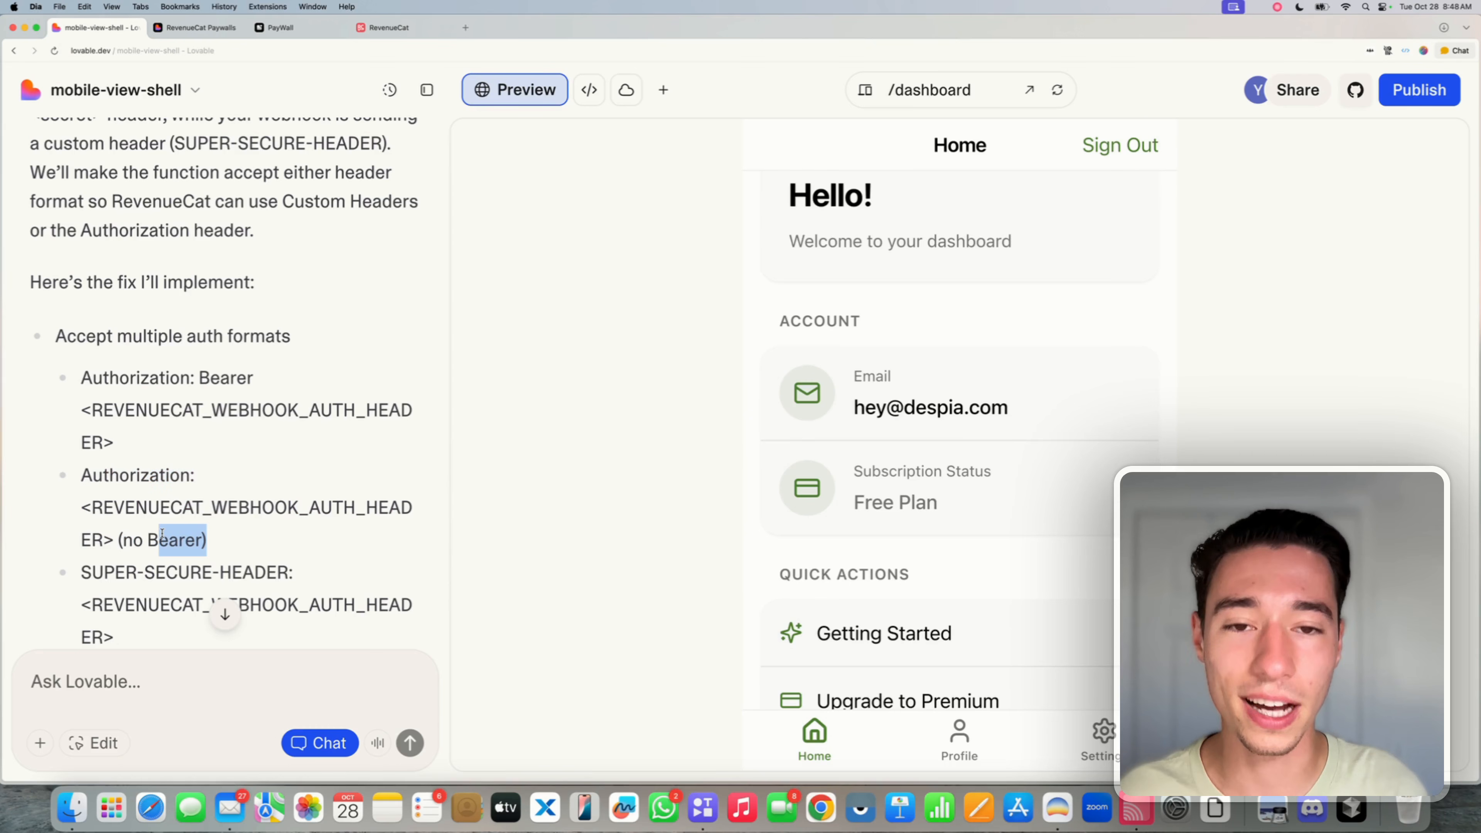
scroll(228, 434, "down", 10)
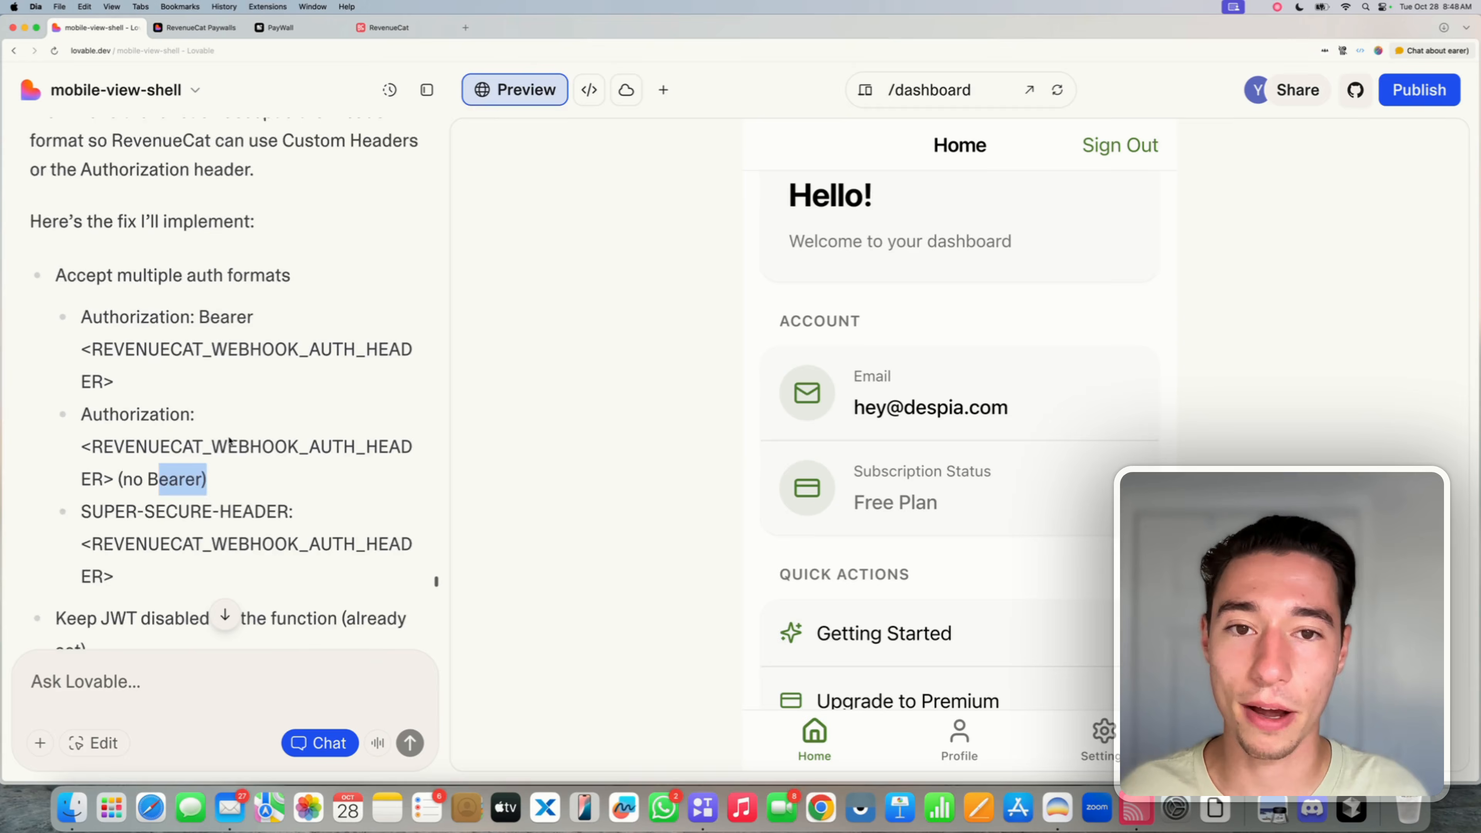
scroll(269, 343, "down", 15)
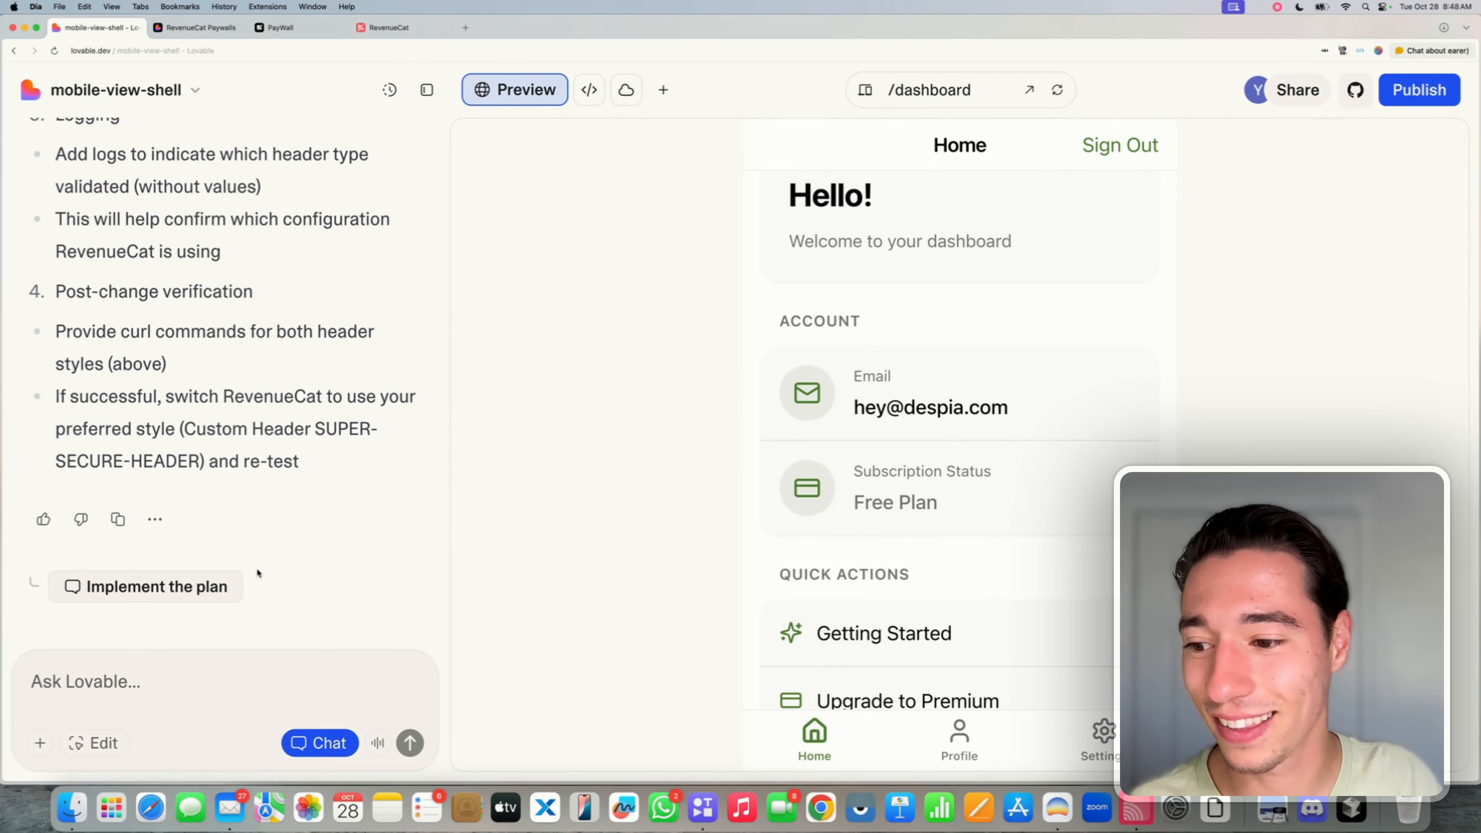
- Approve the plan so Lovable edits index.ts and redeploys revenuecat-webhook accepting all three header formats
left_click(208, 583)
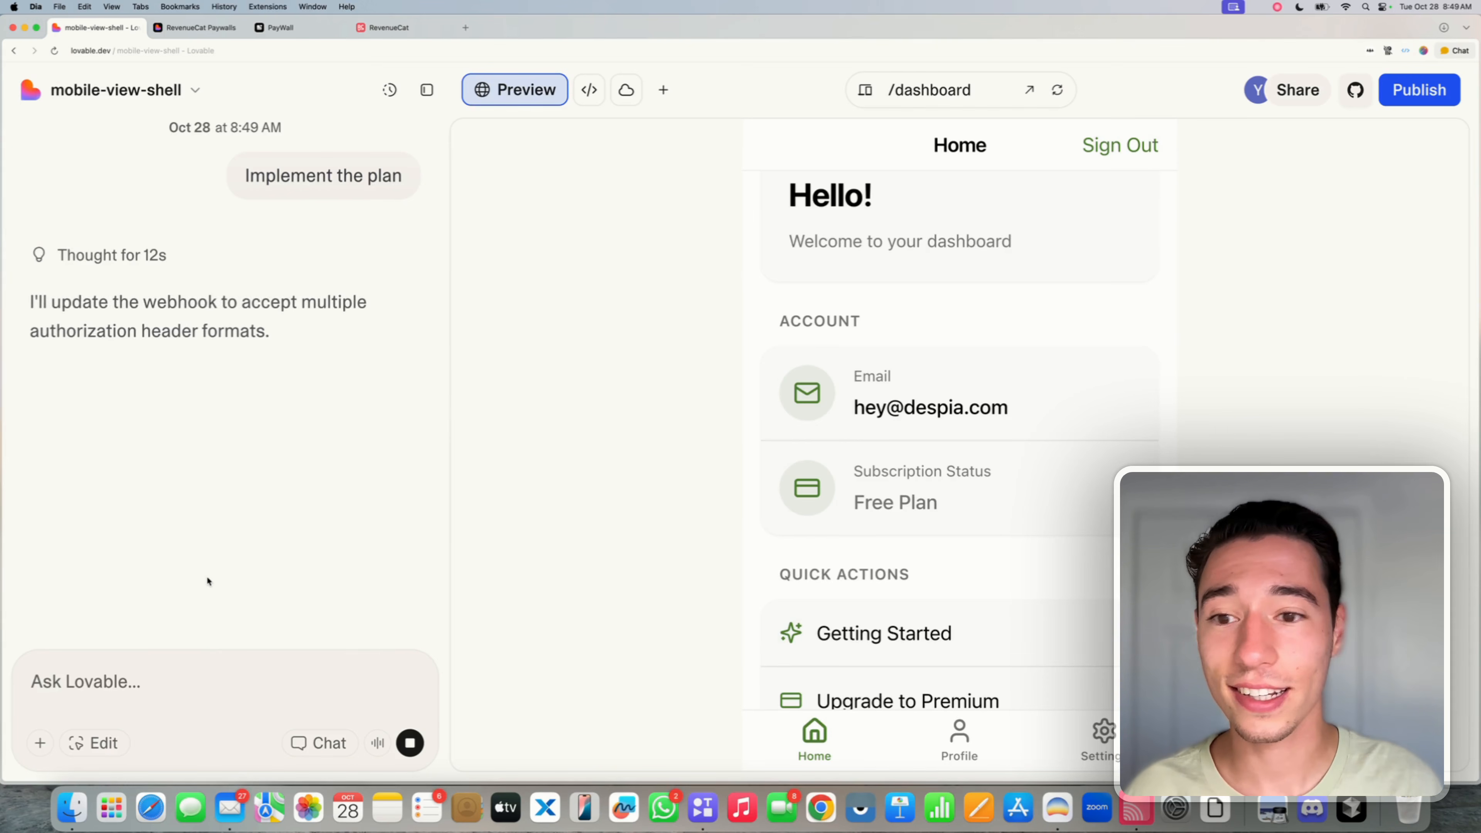
triple_click(148, 331)
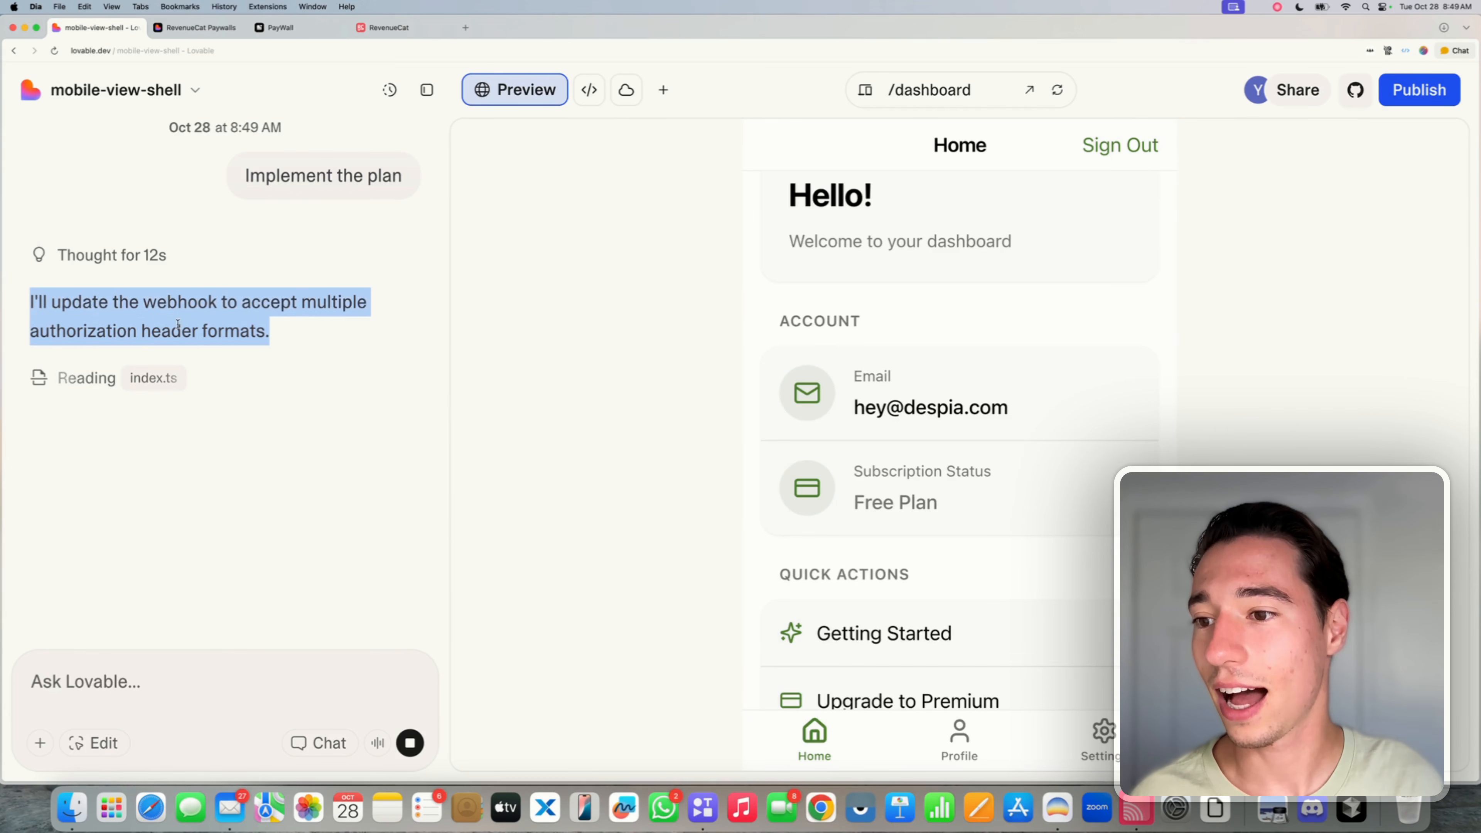
double_click(181, 303)
left_click(300, 303)
double_click(302, 302)
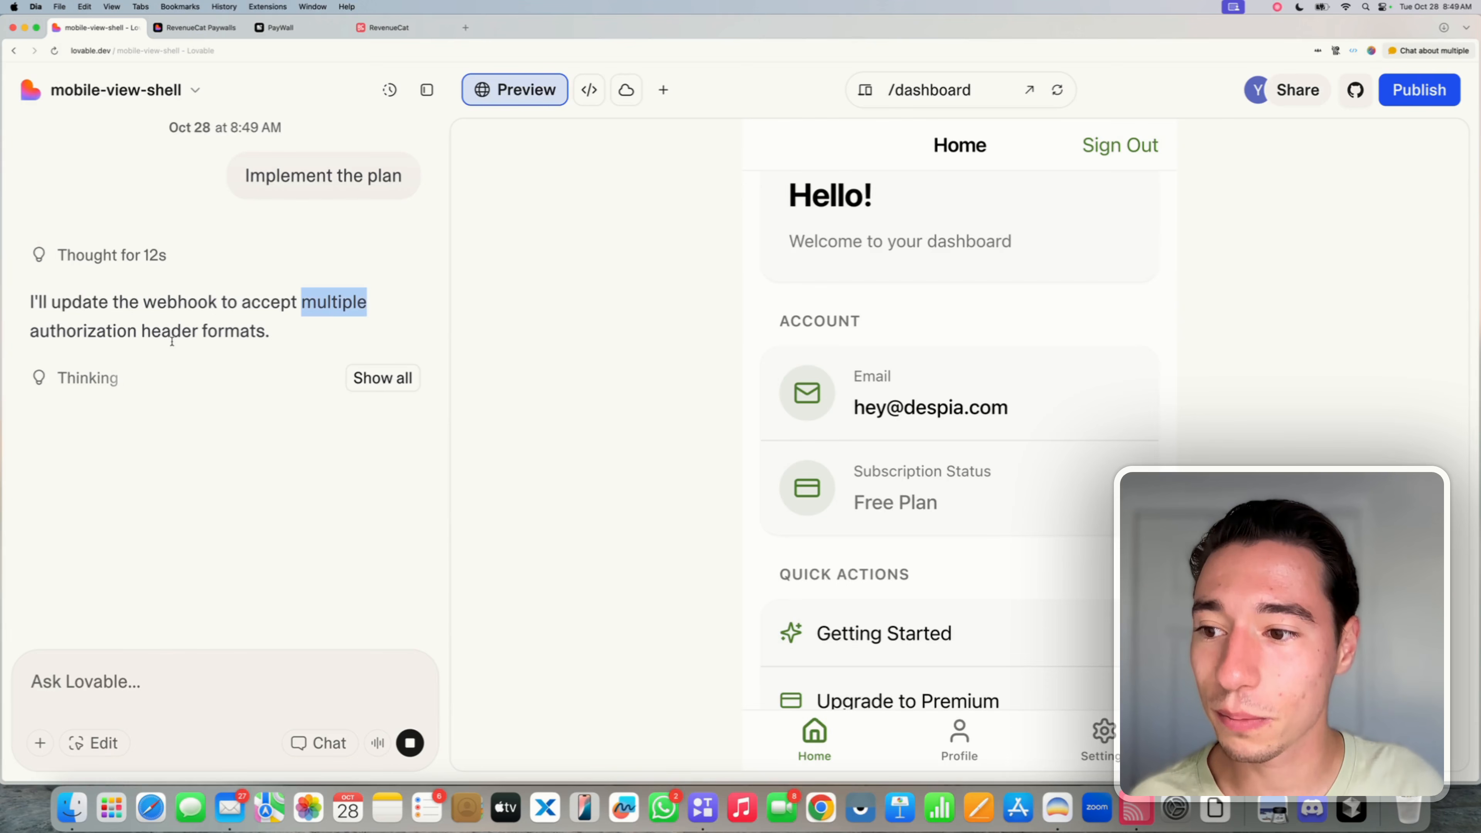
left_click(383, 378)
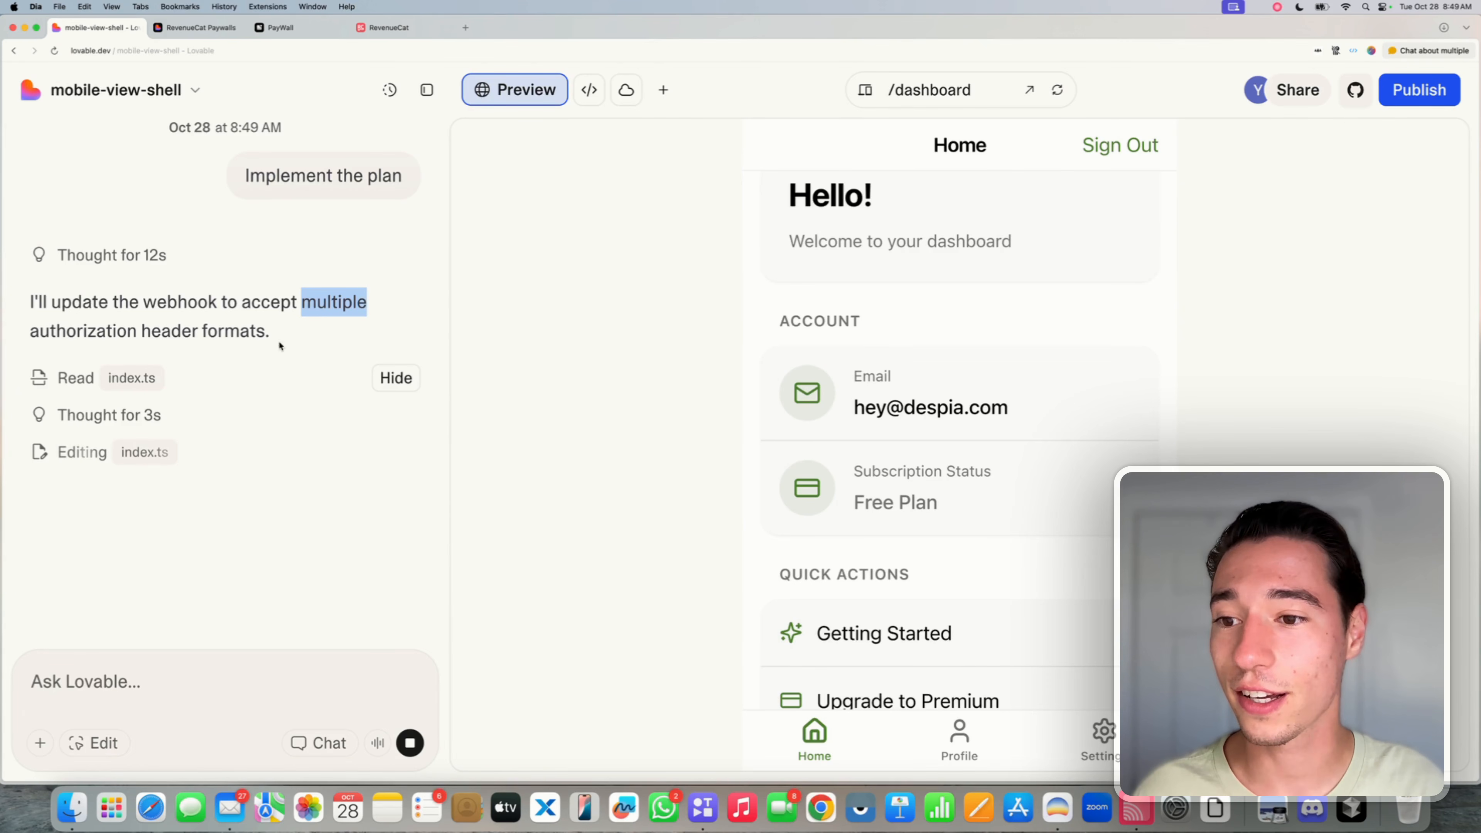
left_click(266, 331)
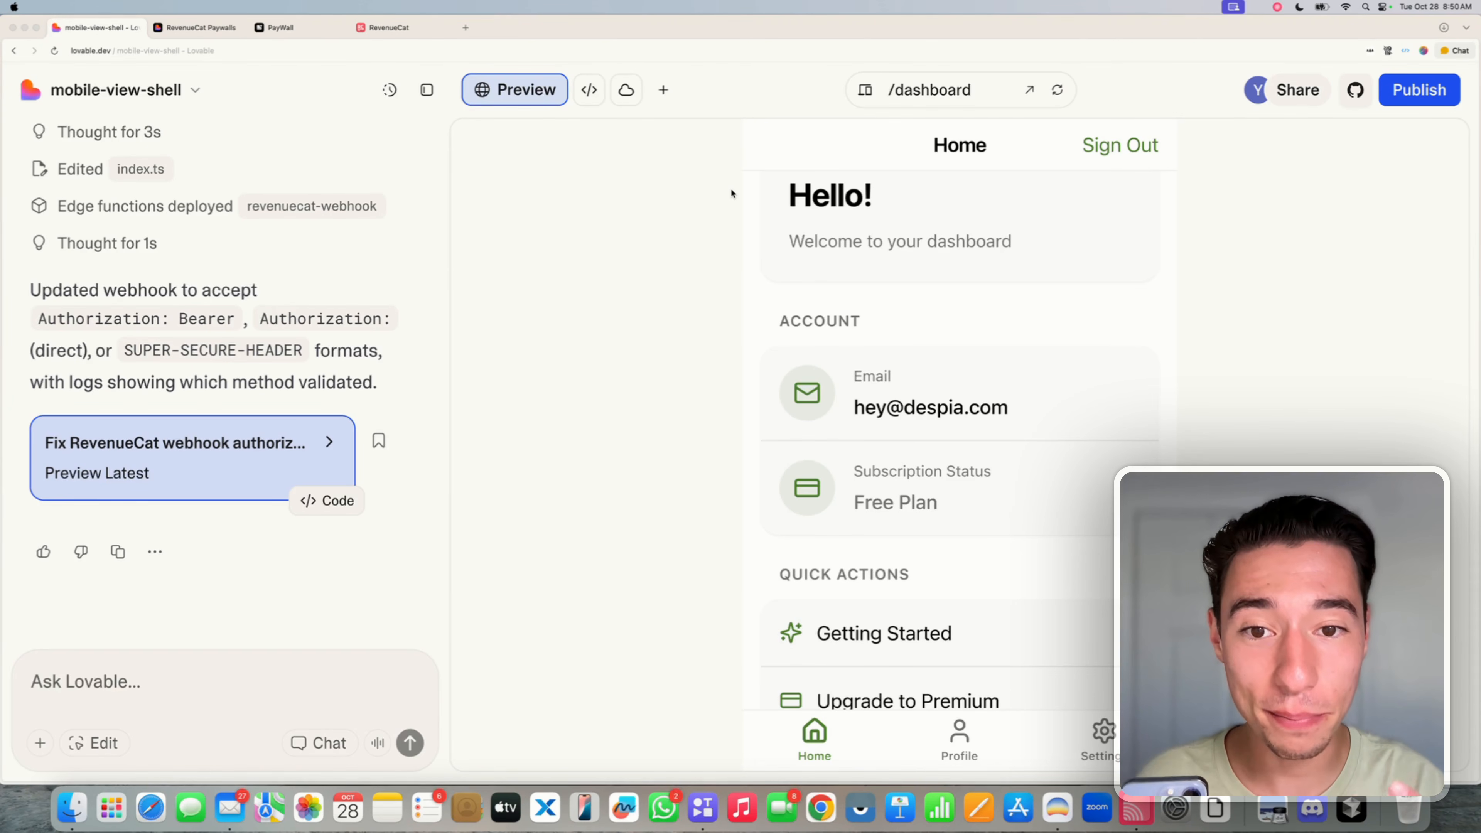
- Publish the project update, choosing Publish anyway despite the security warning
left_click(249, 328)
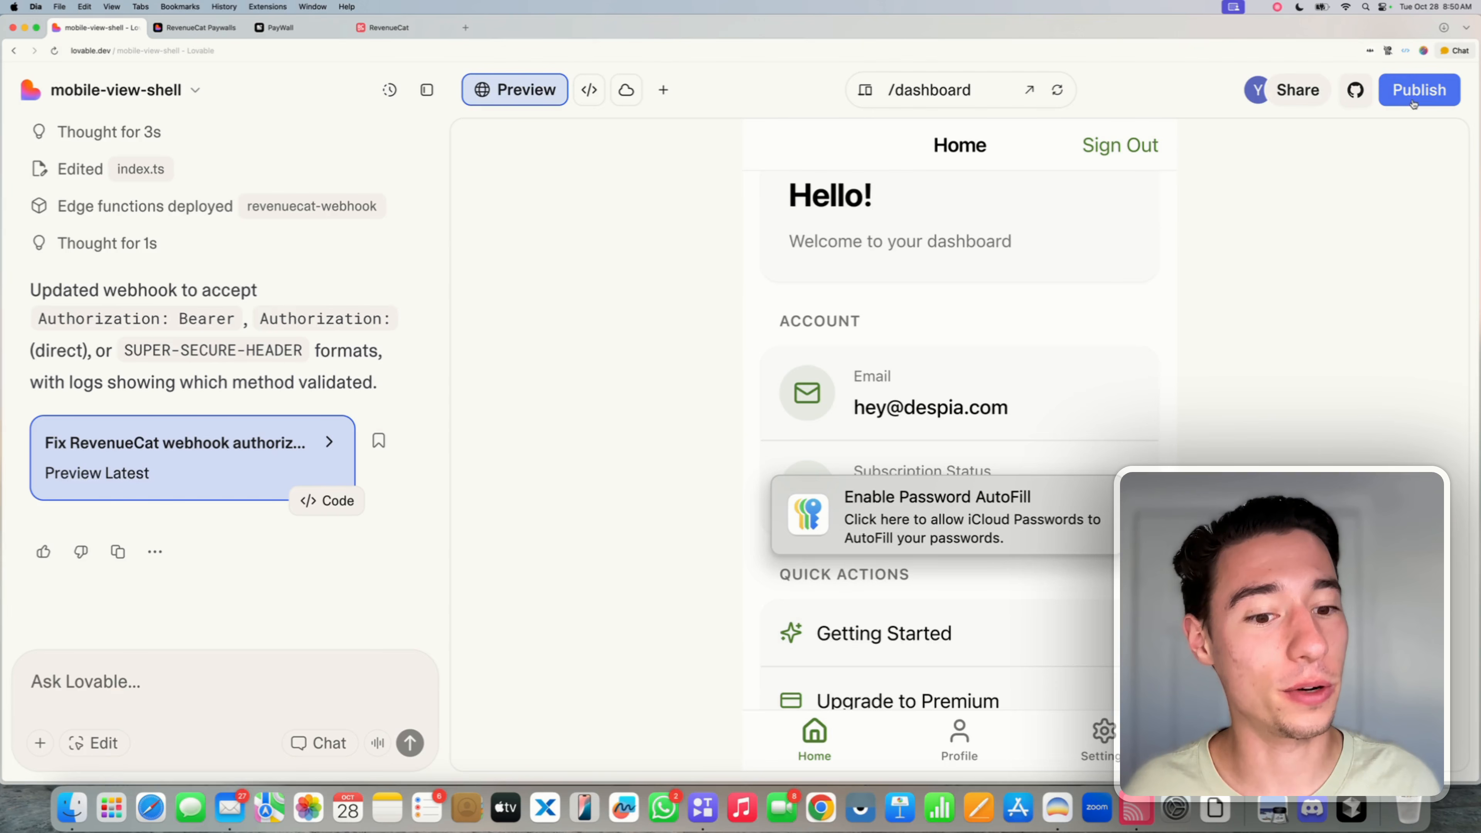
left_click(1420, 90)
left_click(1342, 465)
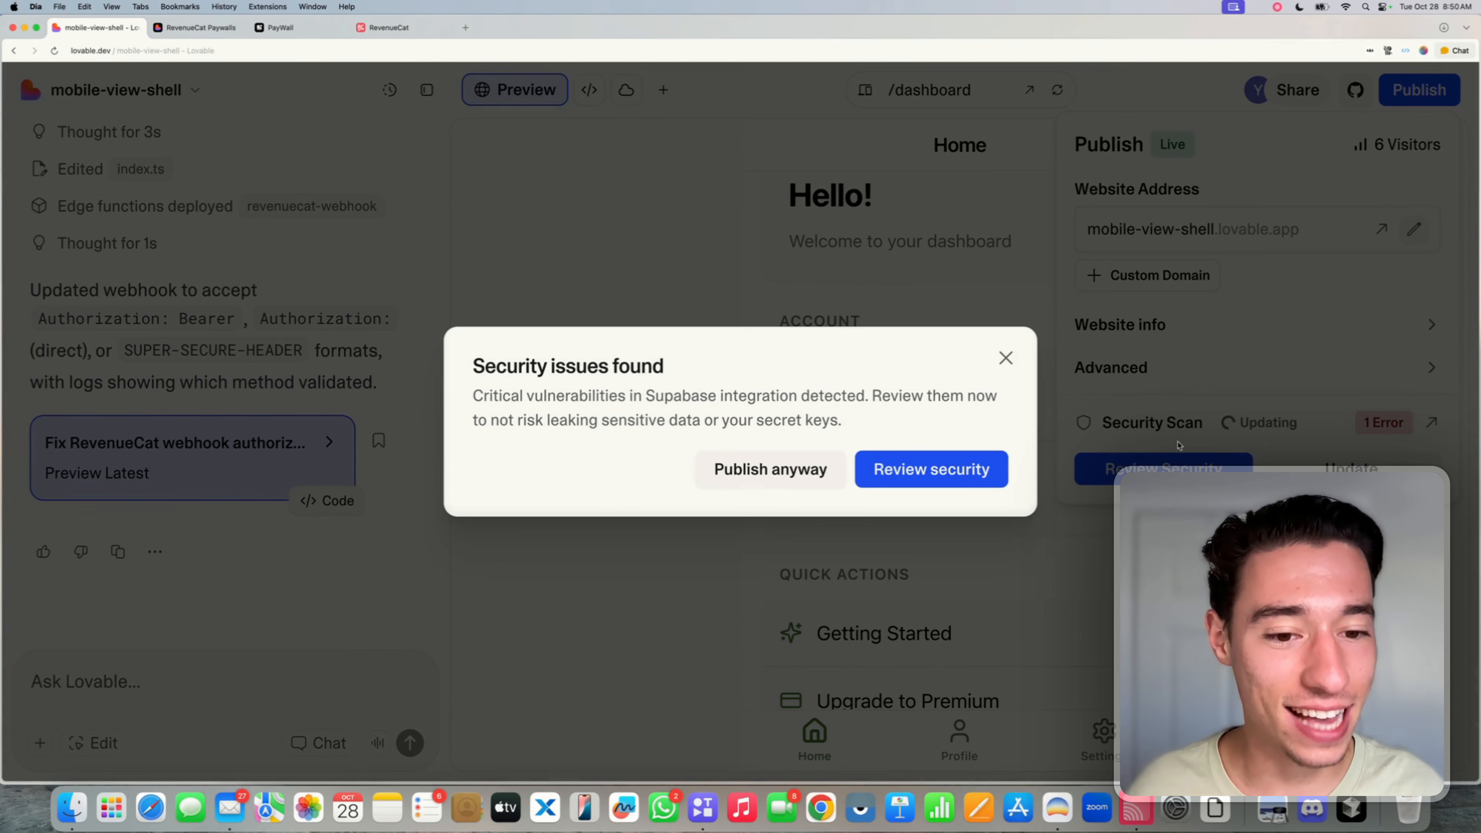
left_click(746, 469)
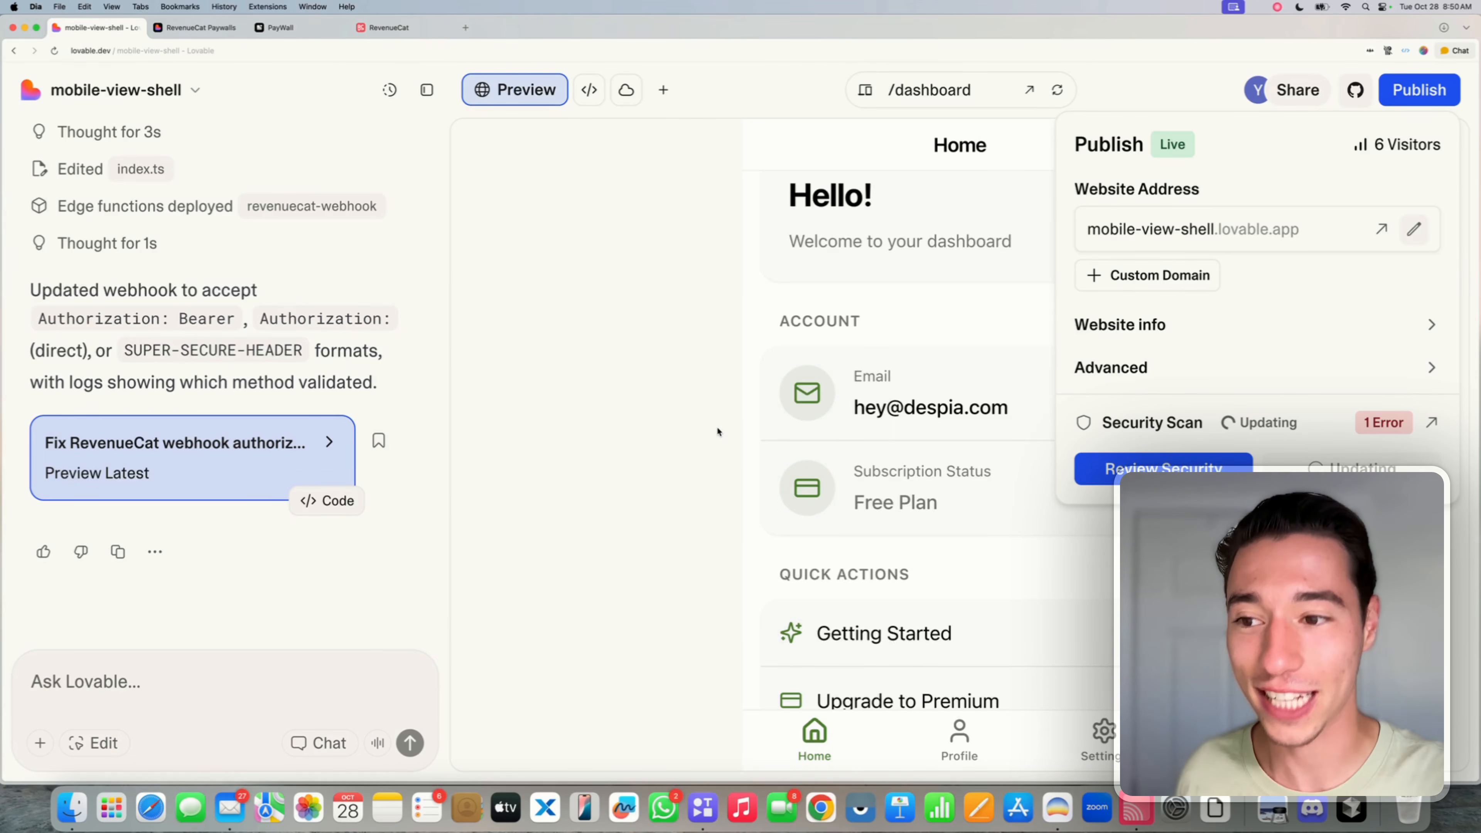
- Close the publishing panel and return to RevenueCat's webhook page showing the Unauthorized response
left_click(151, 330)
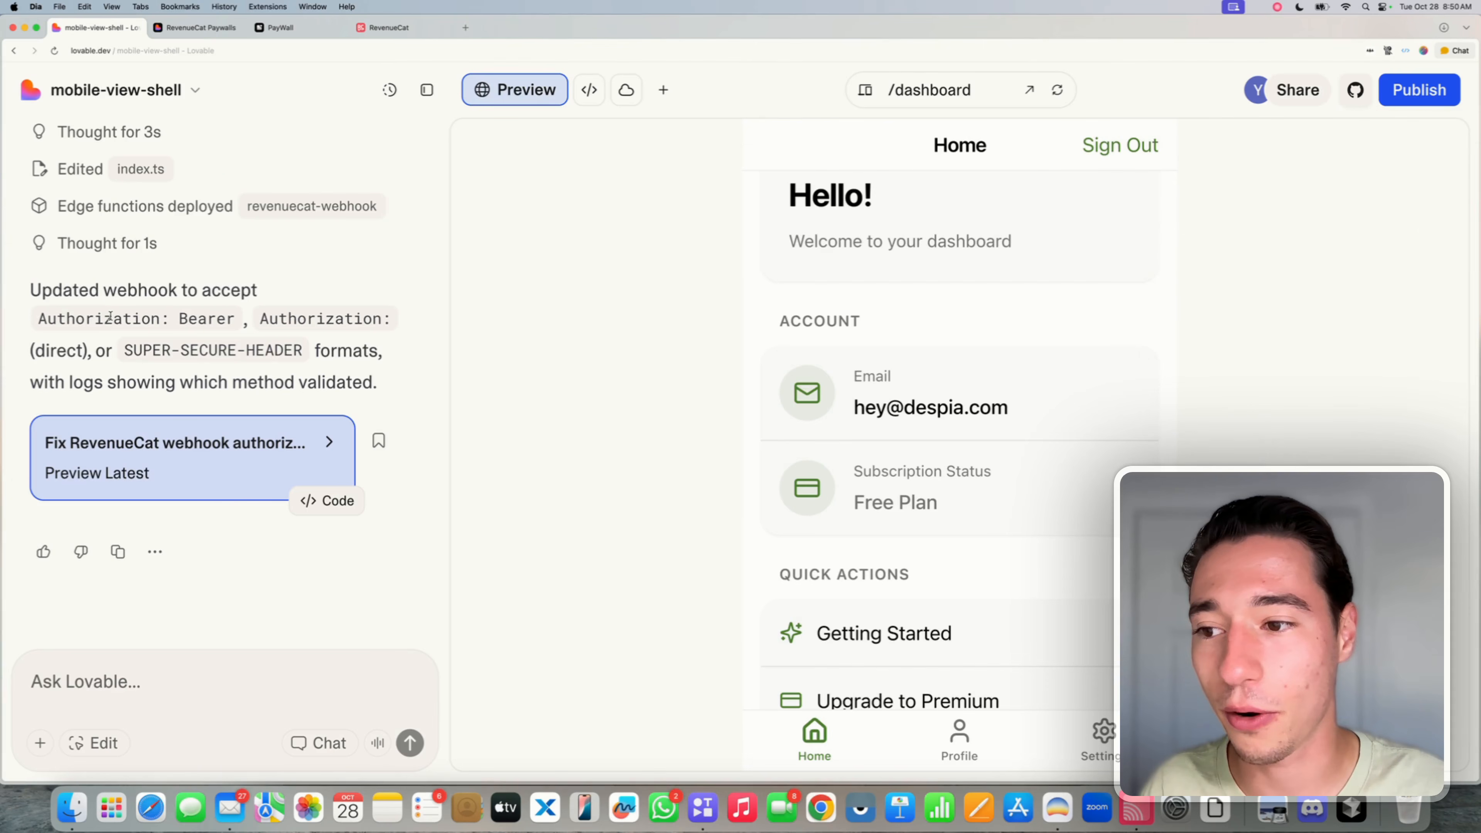
double_click(127, 319)
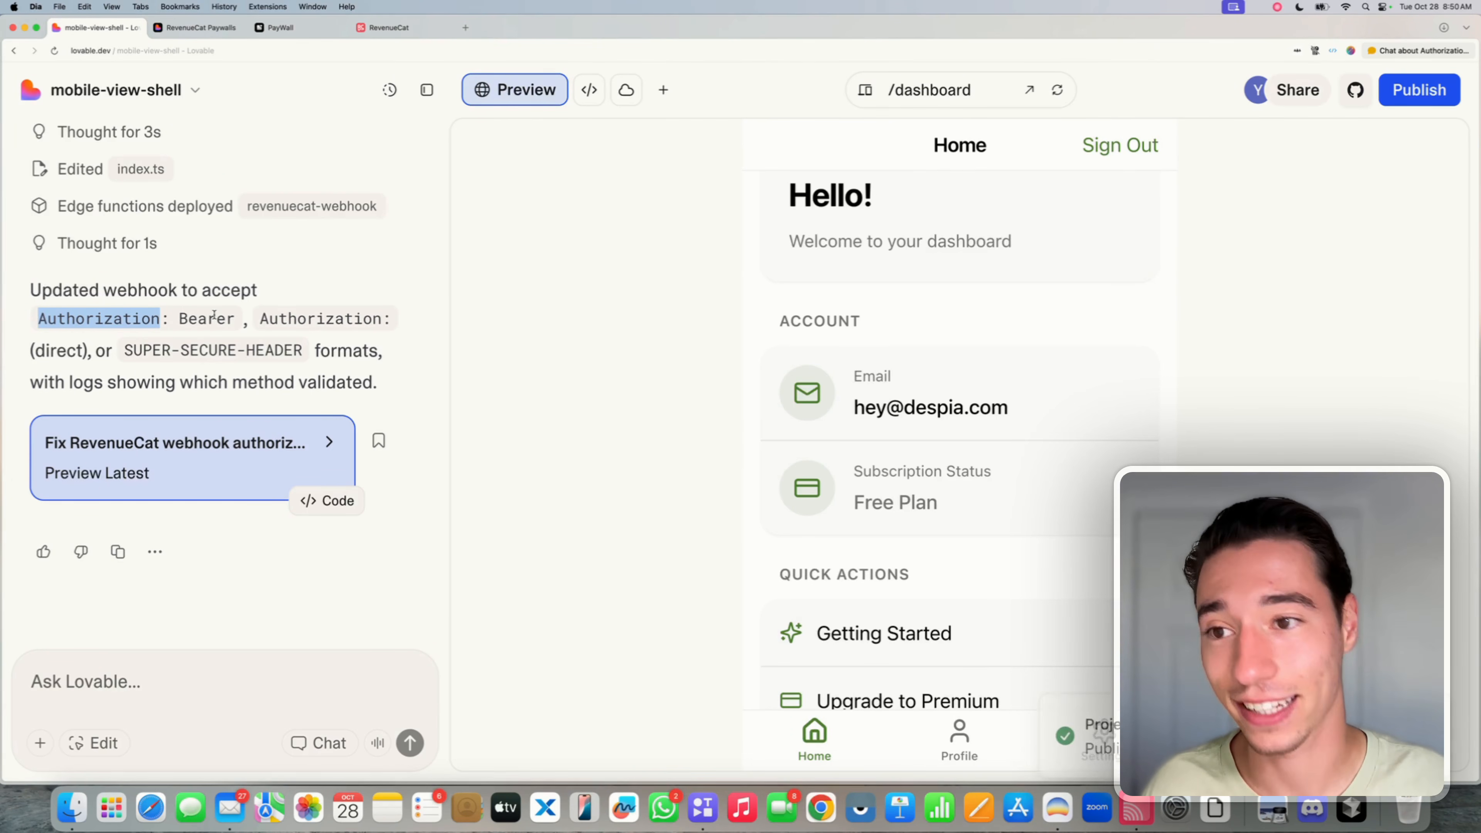
left_click(515, 485)
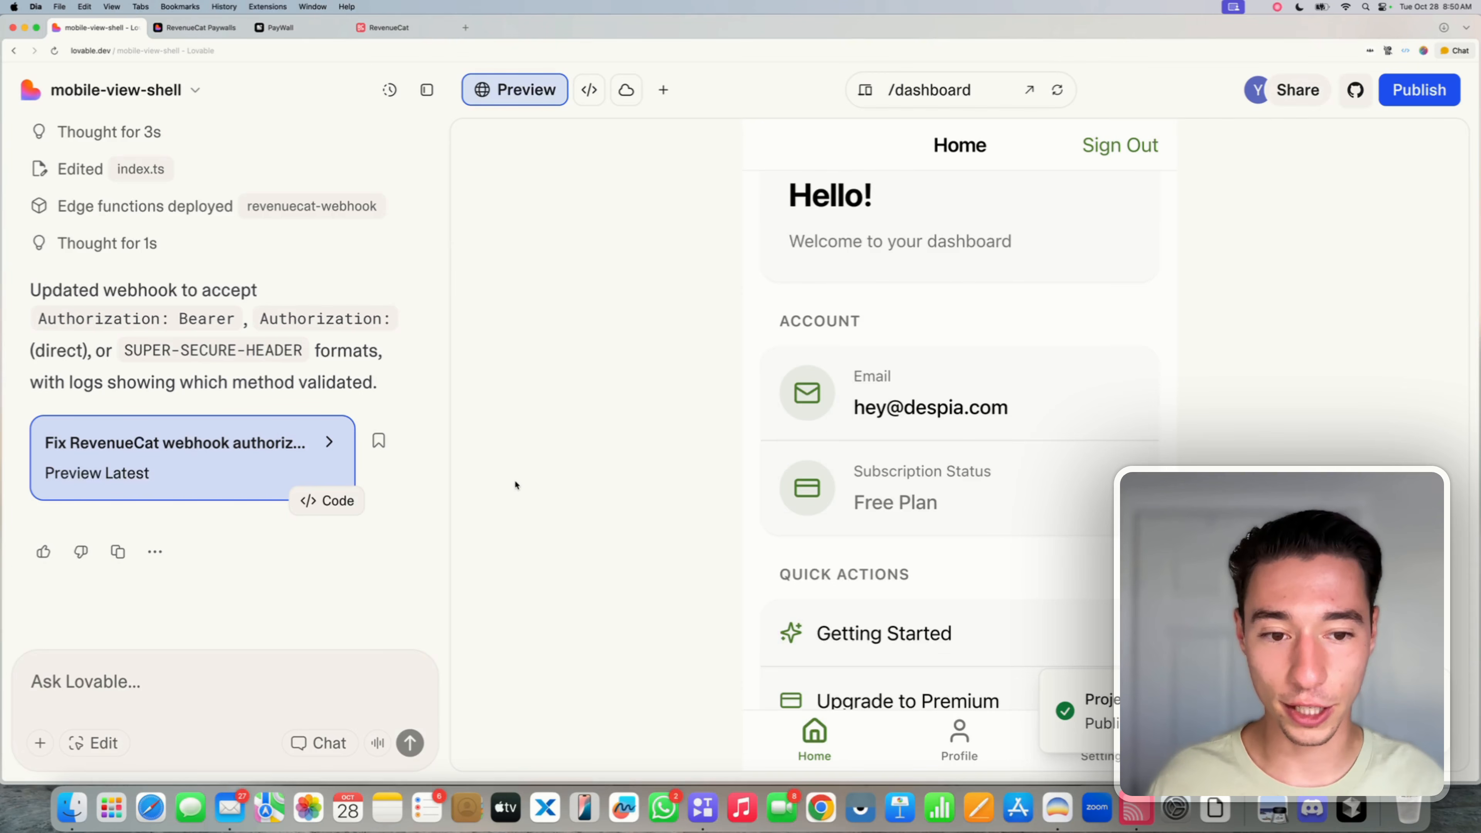
left_click(389, 27)
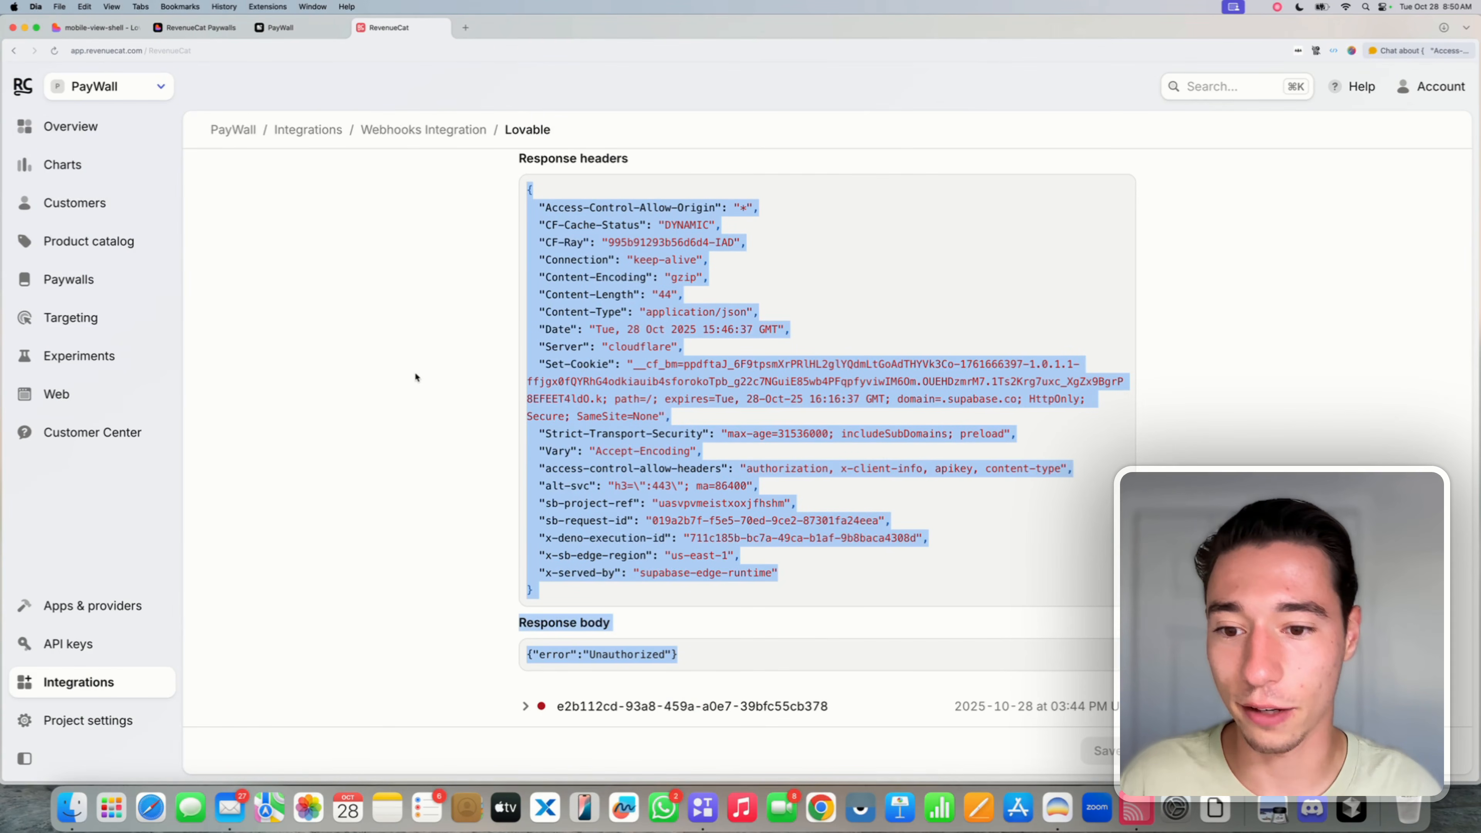
- Send a RevenueCat test webhook event and confirm it returns 200 with {"success":true}
left_click(588, 412)
scroll(588, 412, "up", 10)
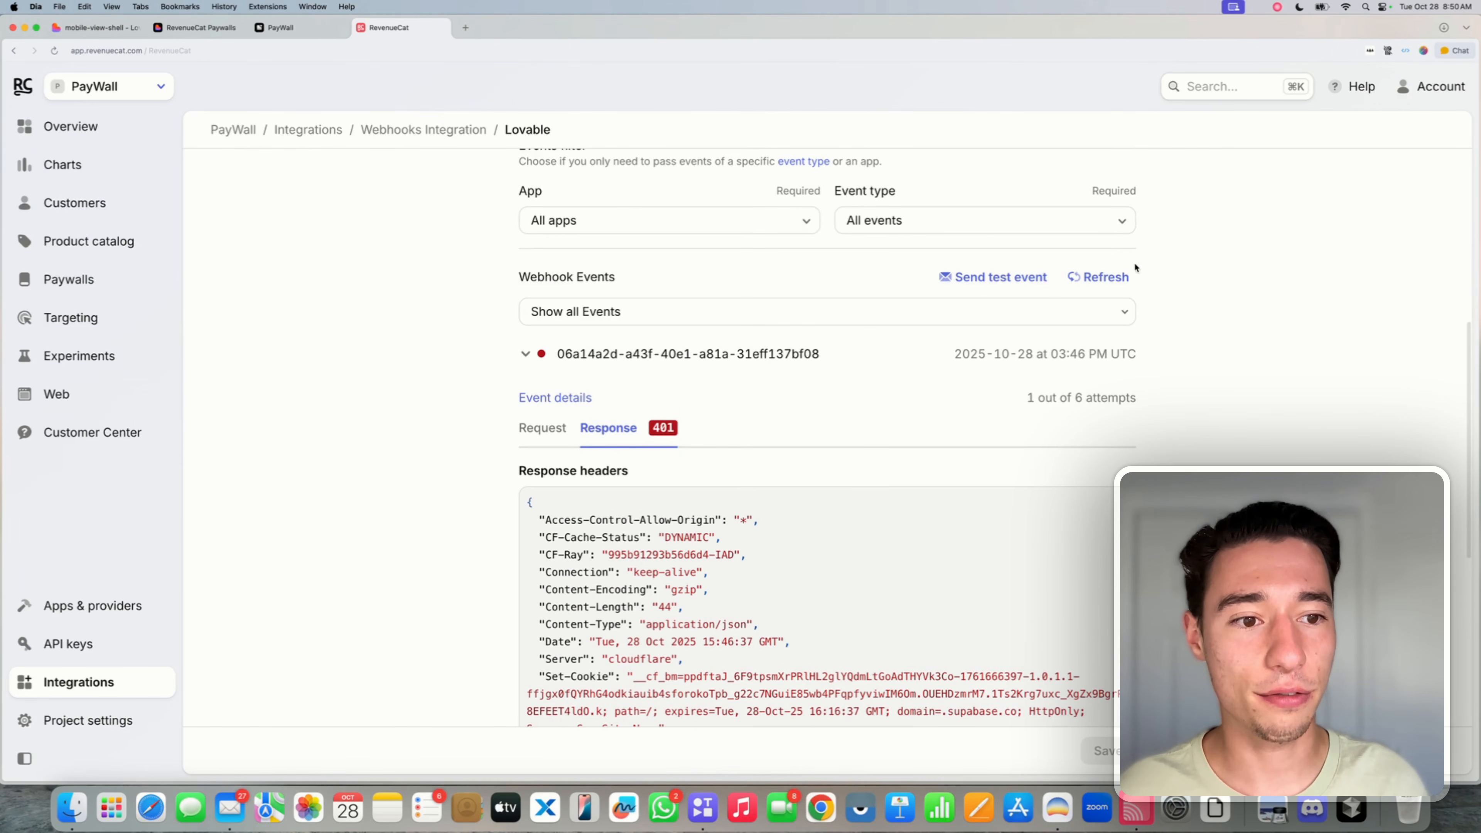
left_click(1002, 278)
left_click(571, 327)
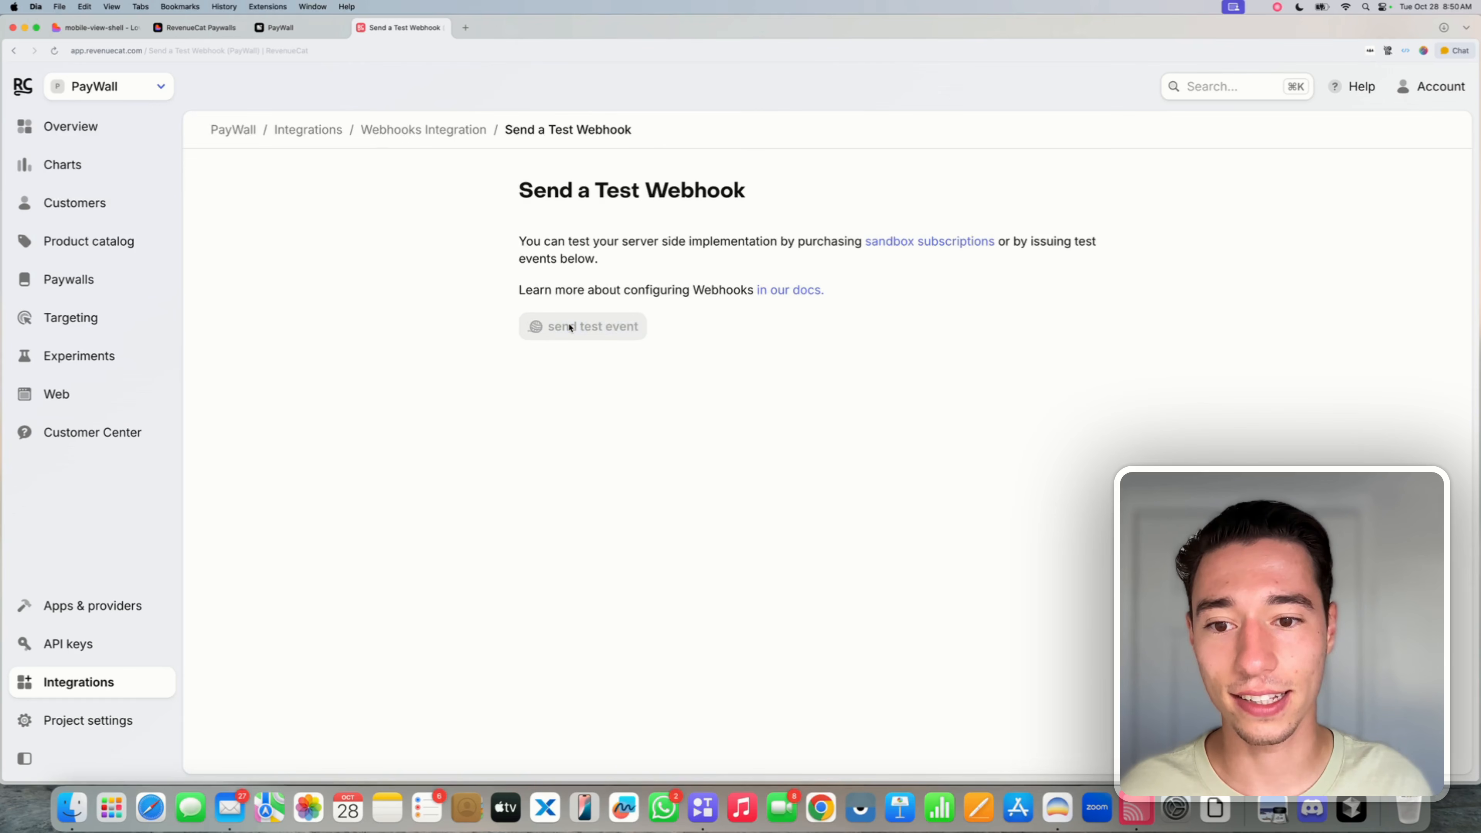
left_click(608, 369)
scroll(756, 380, "down", 2)
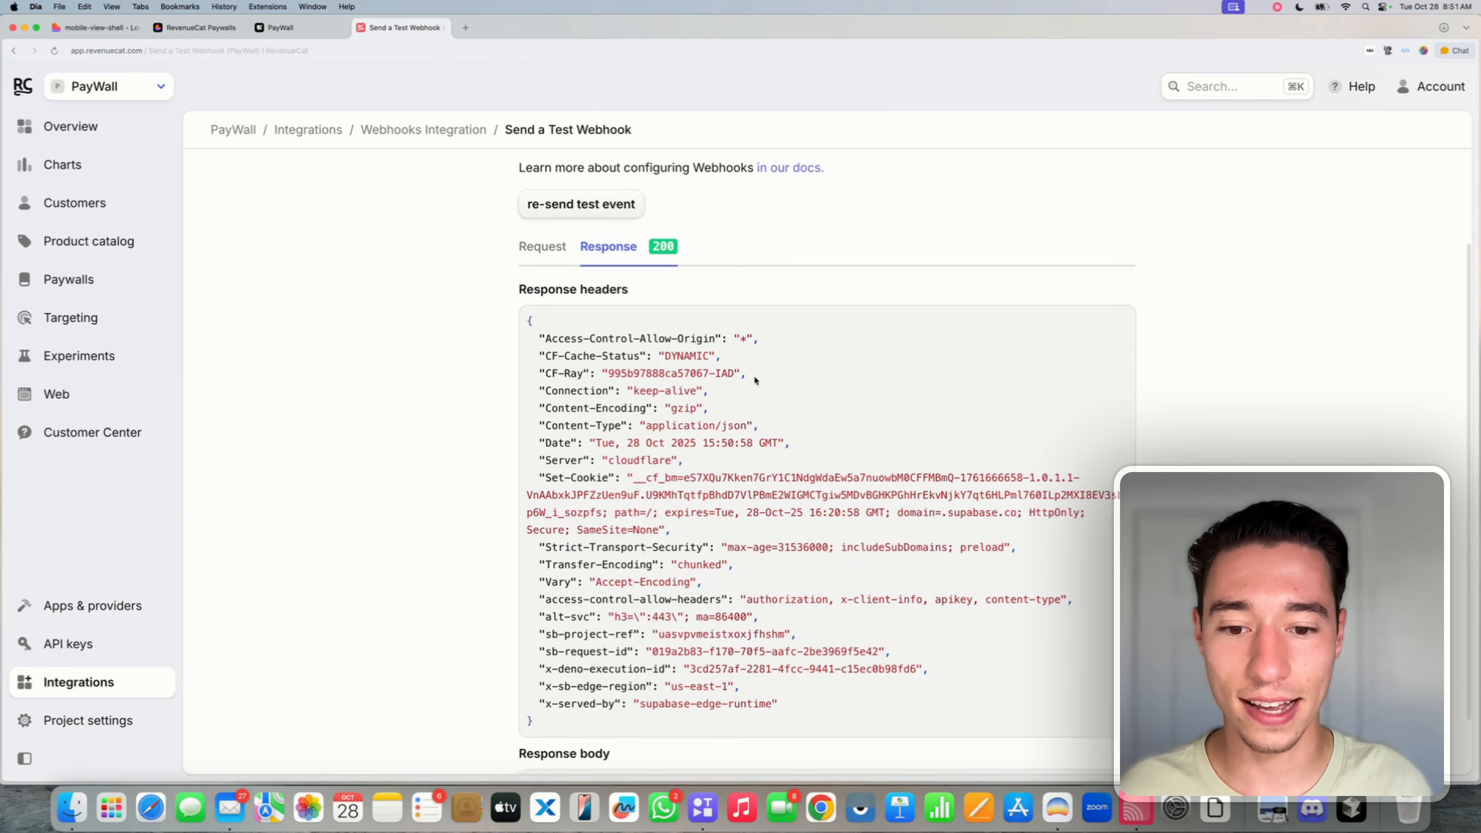
scroll(755, 381, "down", 2)
triple_click(585, 716)
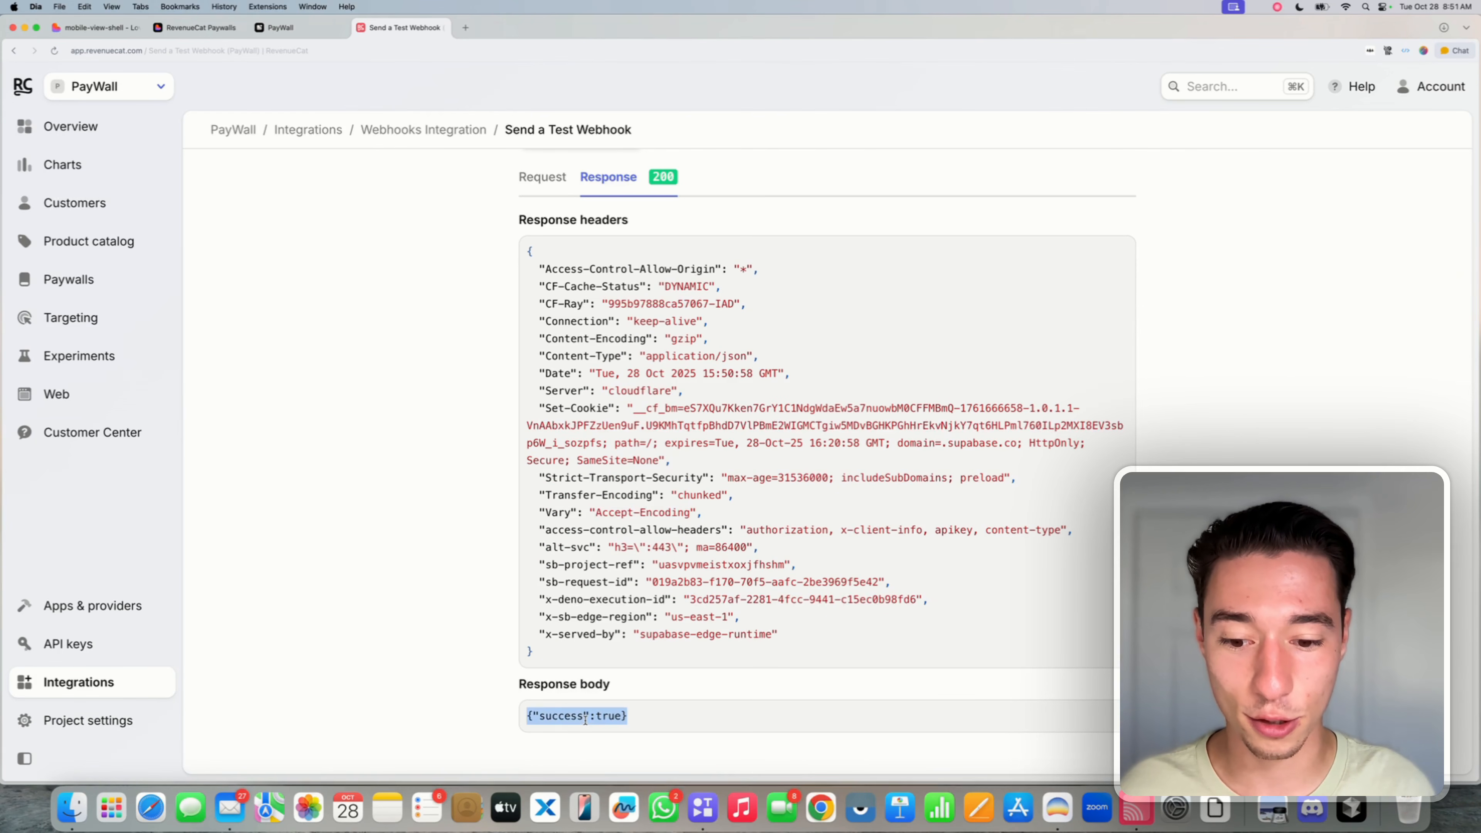
scroll(617, 549, "up", 4)
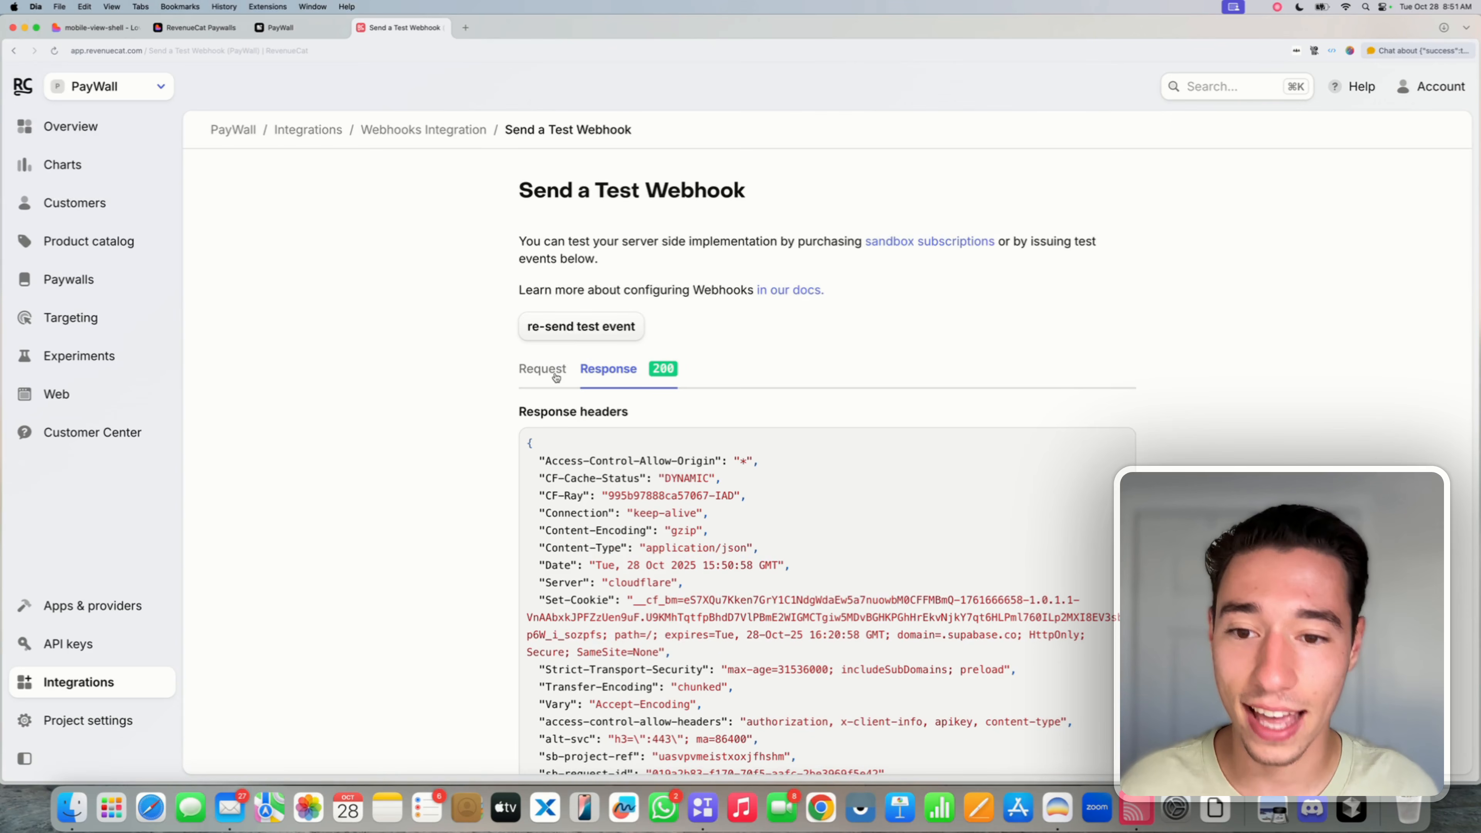
left_click(541, 369)
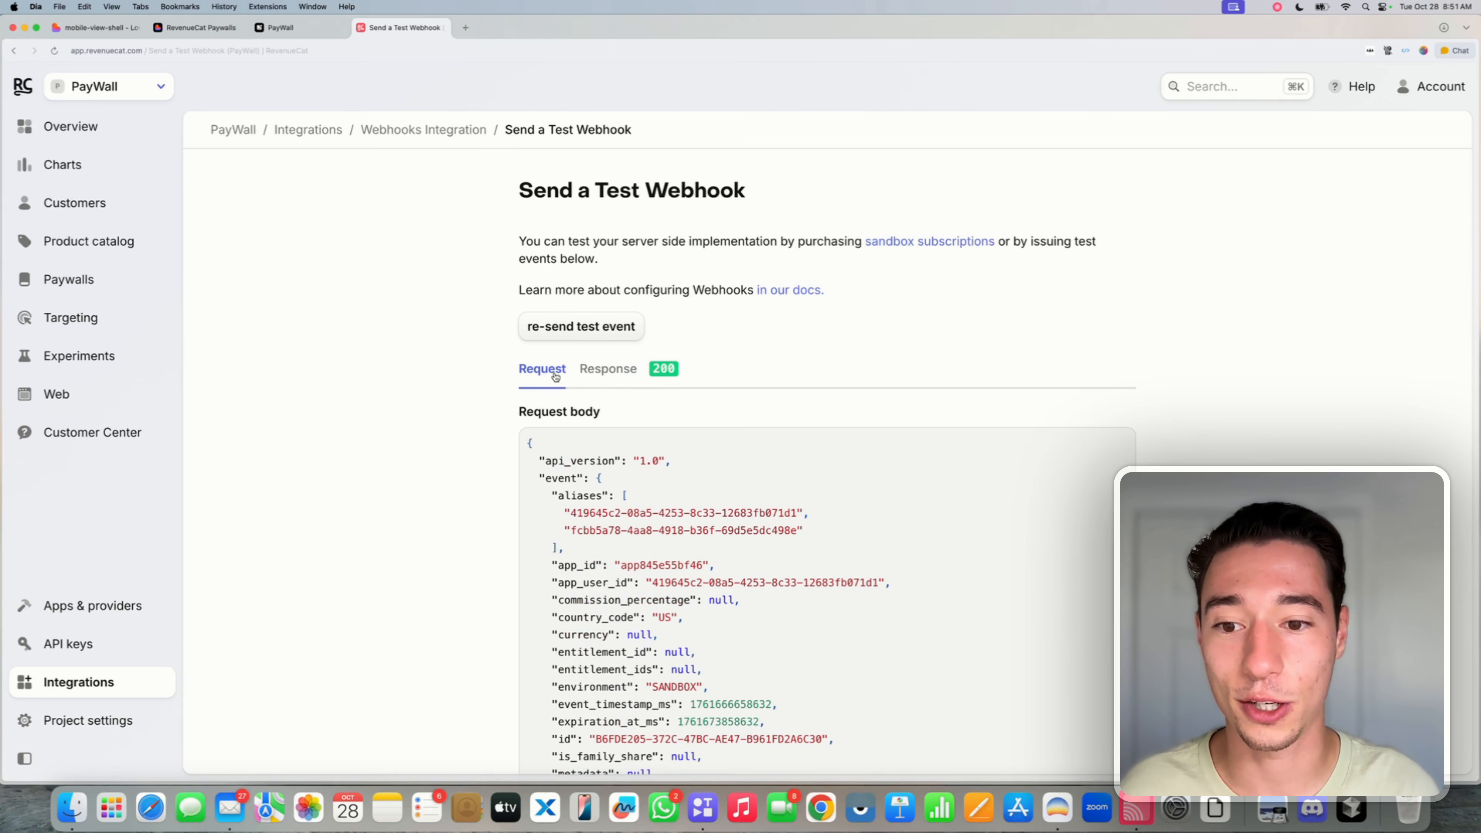
left_click(441, 29)
left_click(419, 194)
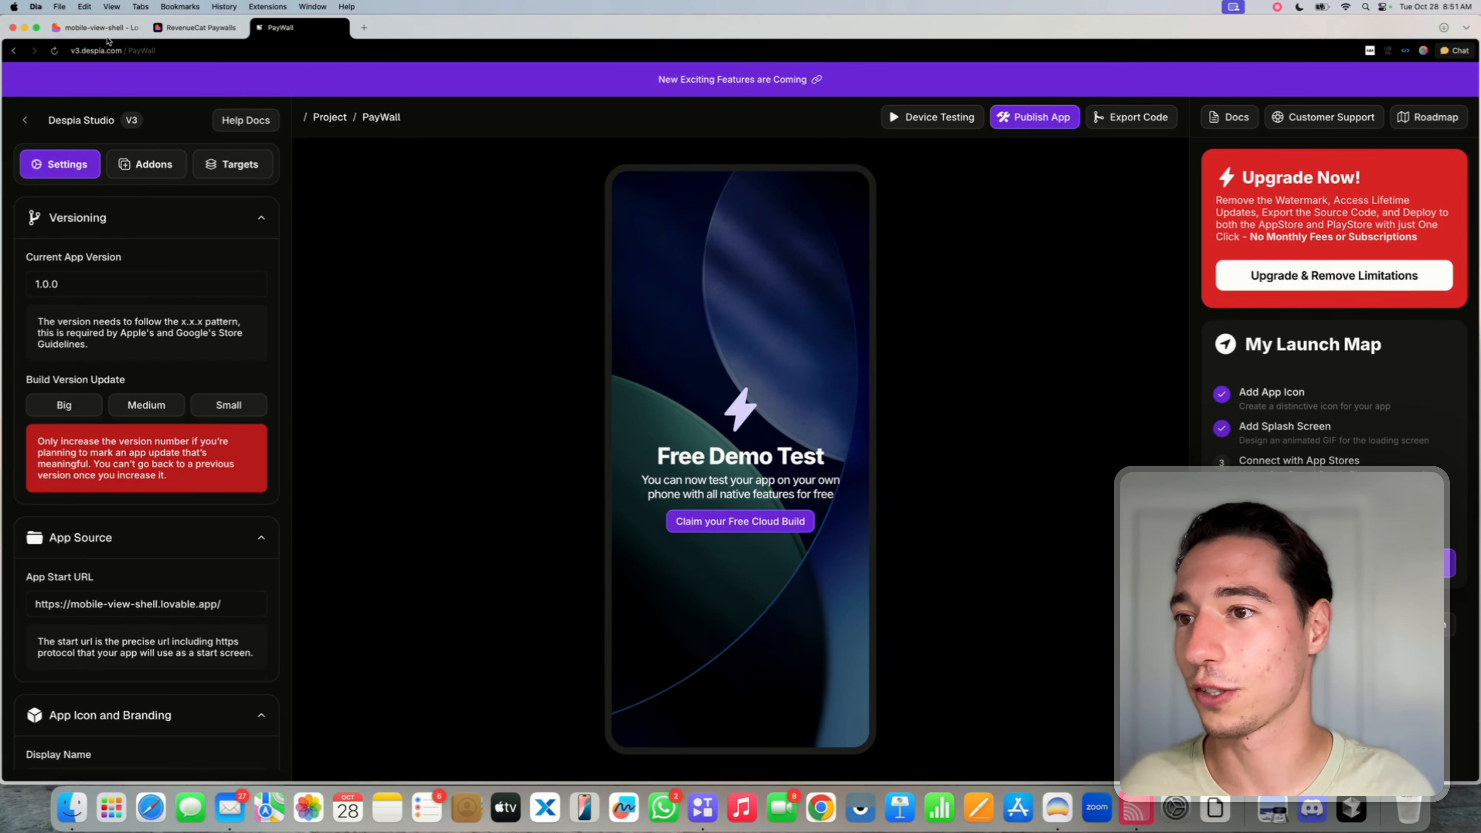
- Check the app on the PhoneCast phone mirror, where the subscription still reads Free Plan
left_click(99, 27)
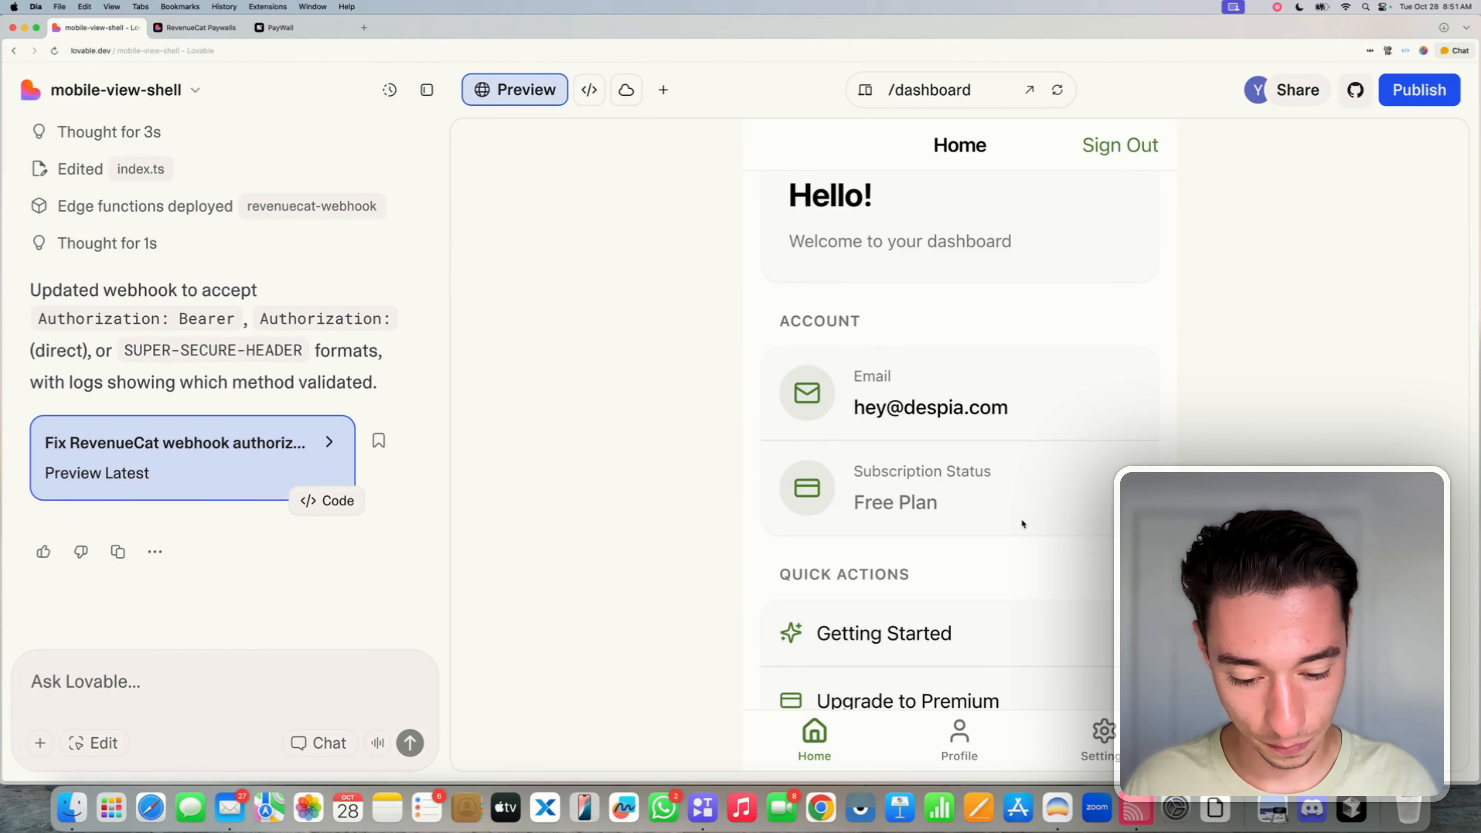
left_click(1133, 812)
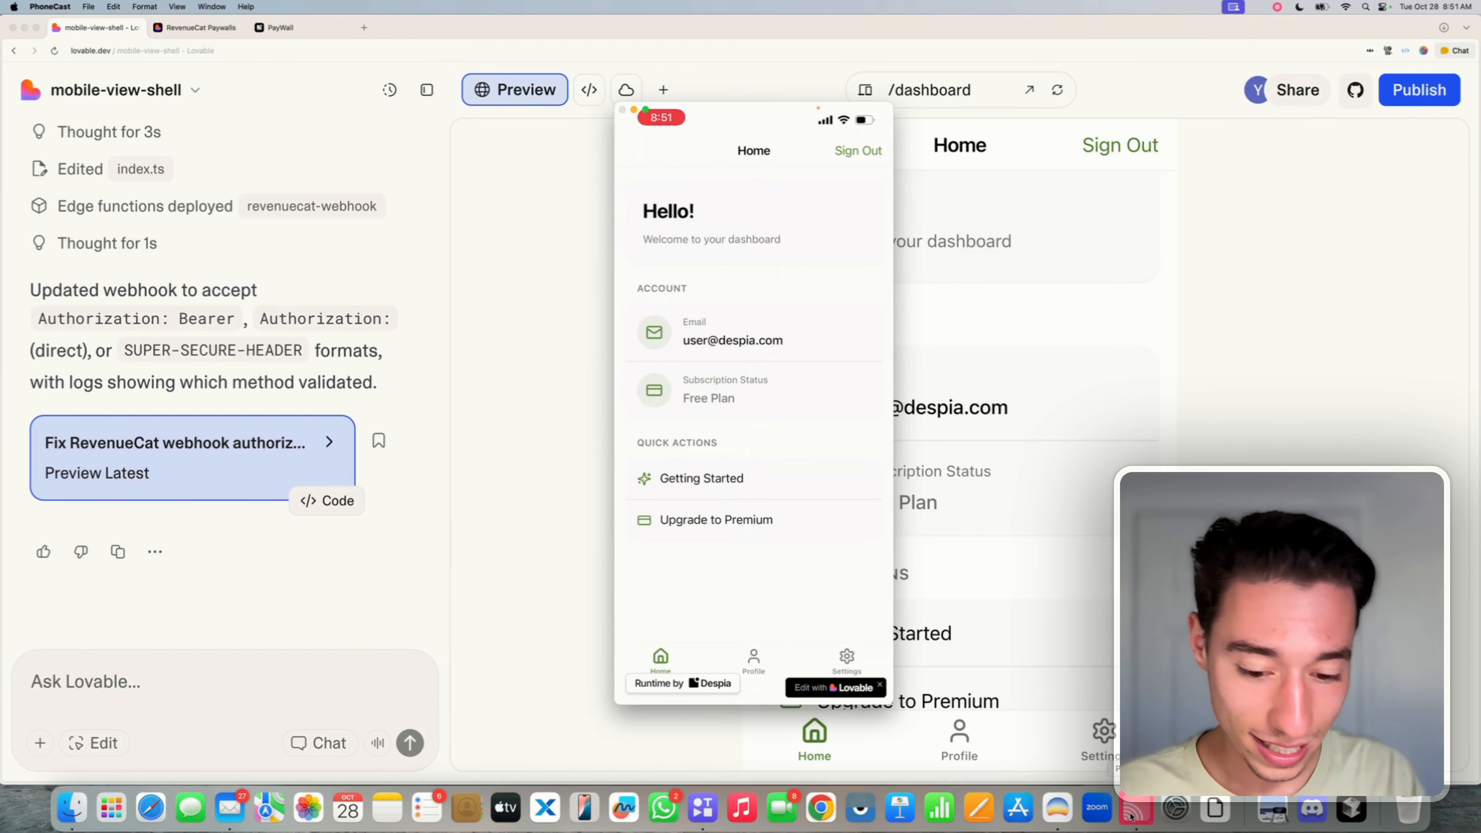
left_click(1306, 464)
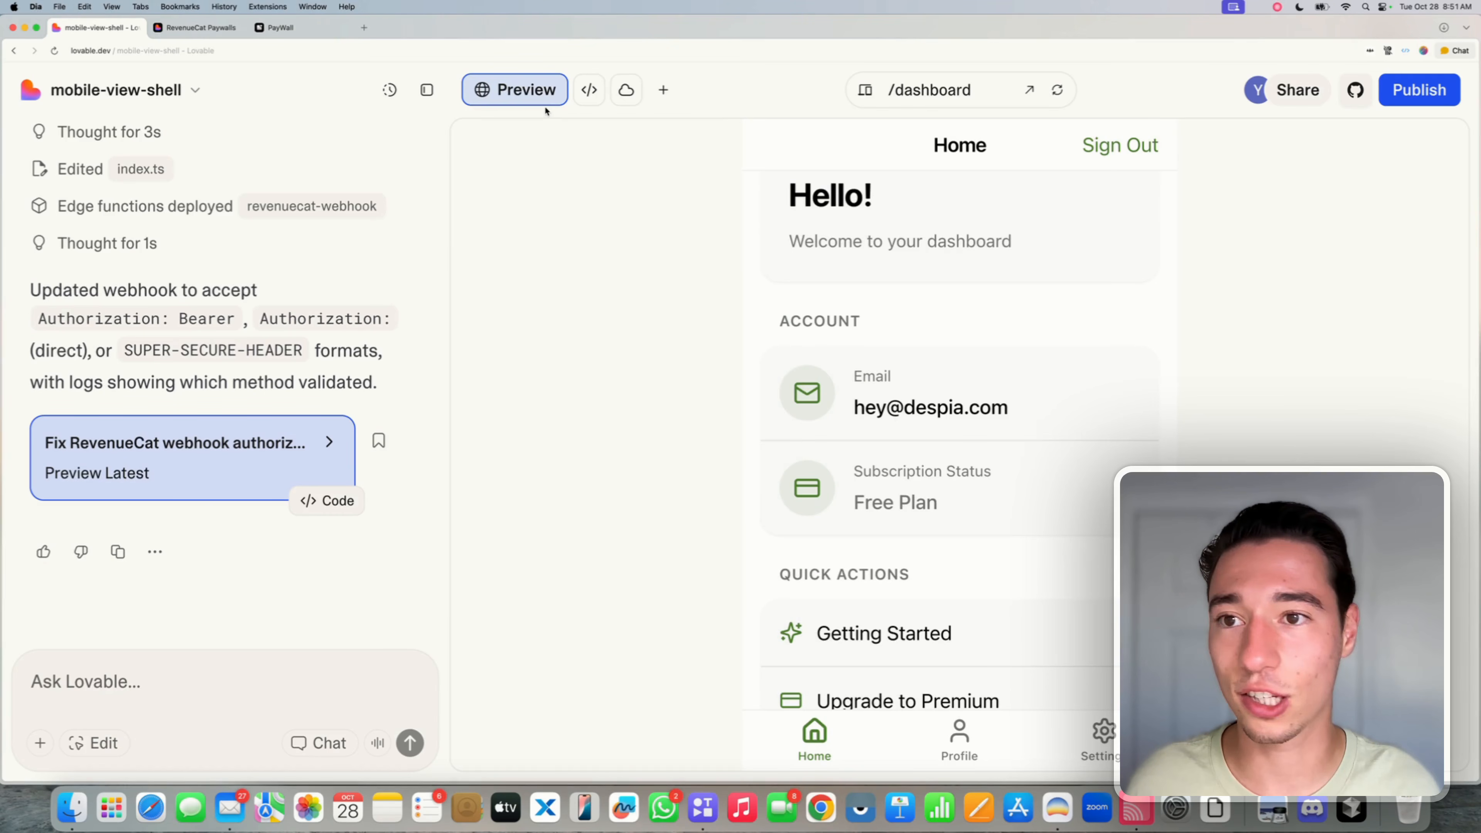
- Open RevenueCat in a new tab and navigate to the PayWall project's Lovable webhook integration
left_click(368, 30)
type("revenuecat.com")
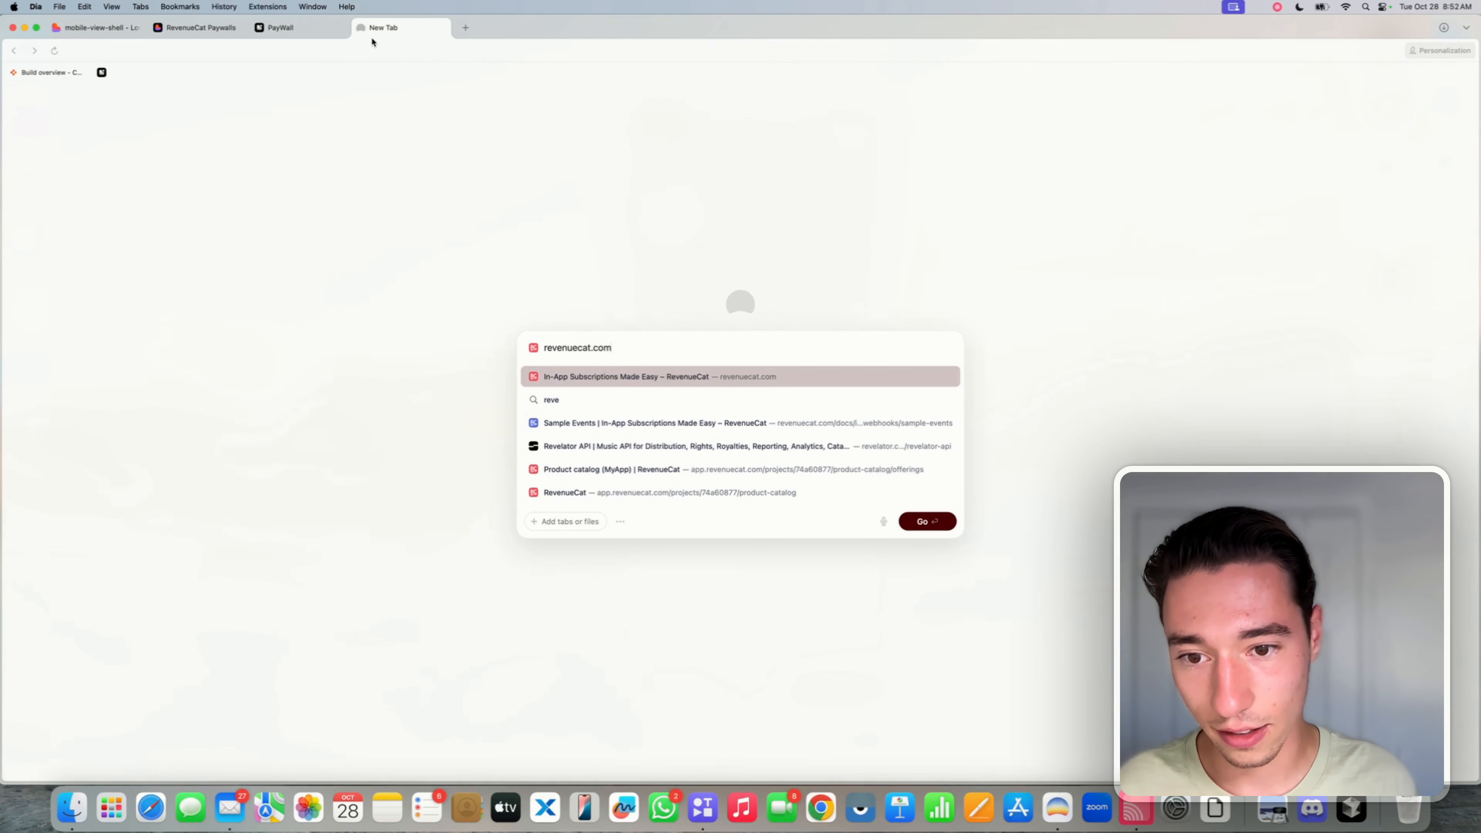
key("Return")
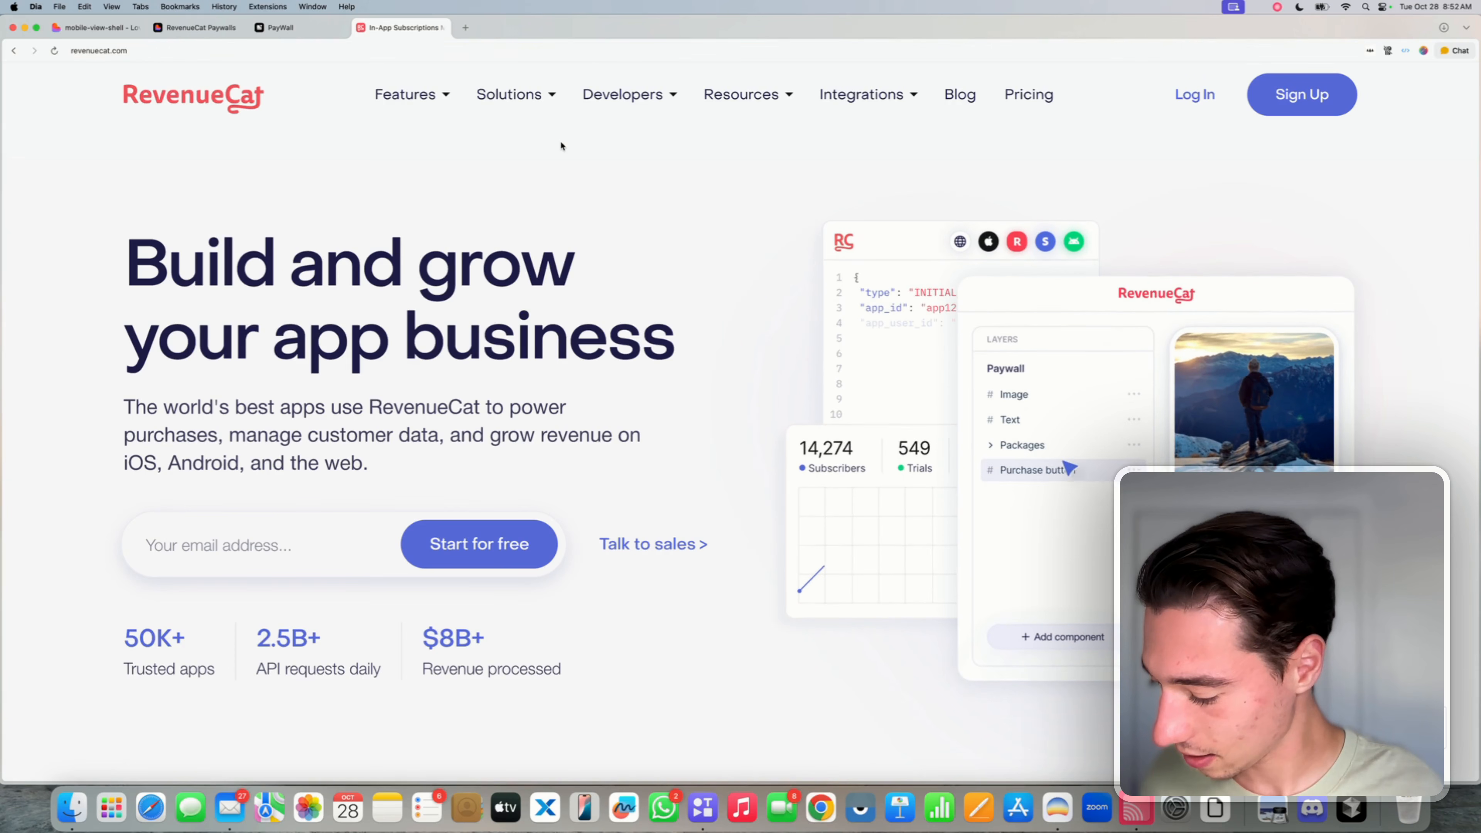
left_click(1194, 97)
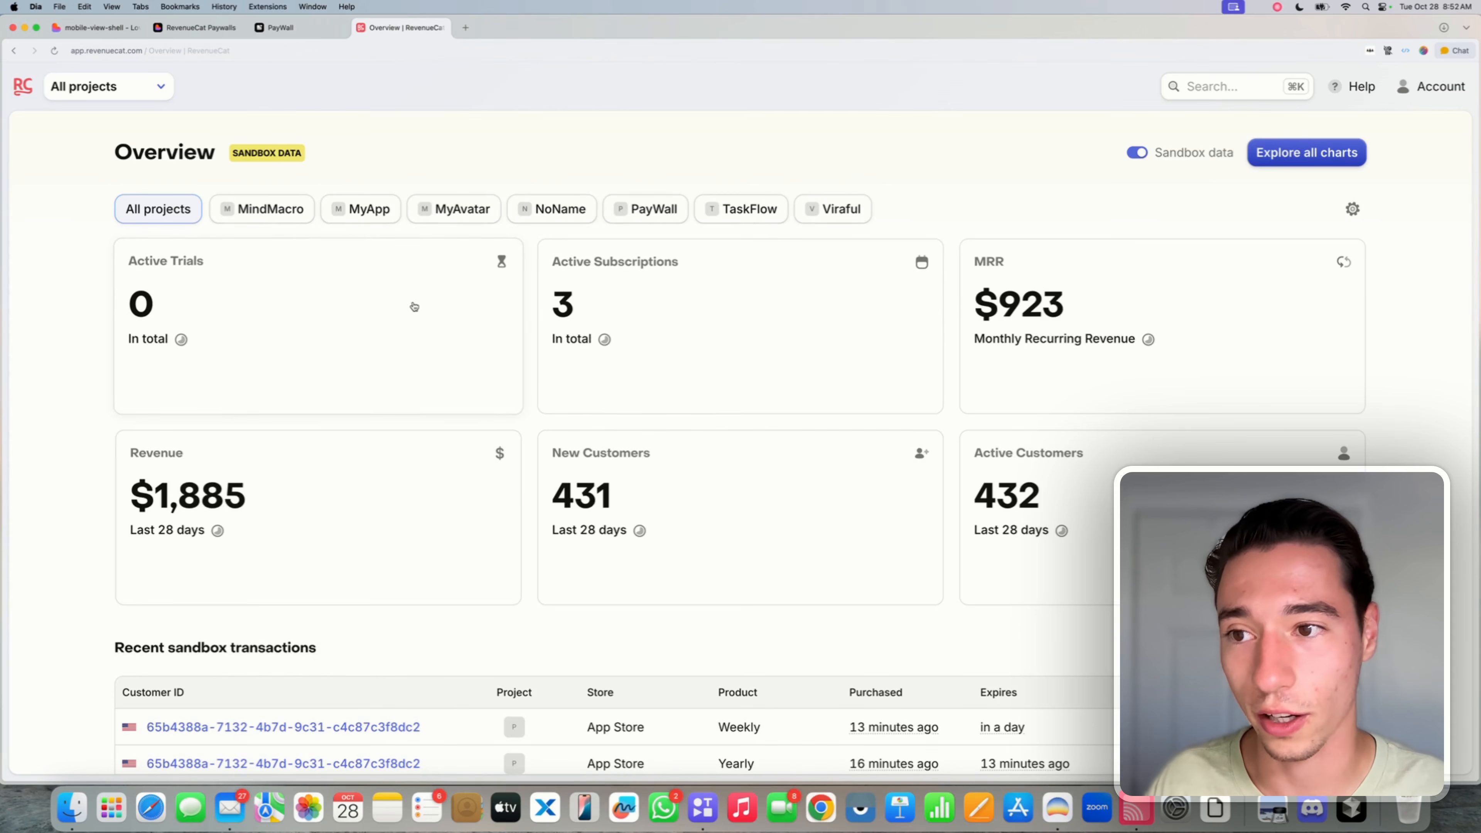
left_click(130, 89)
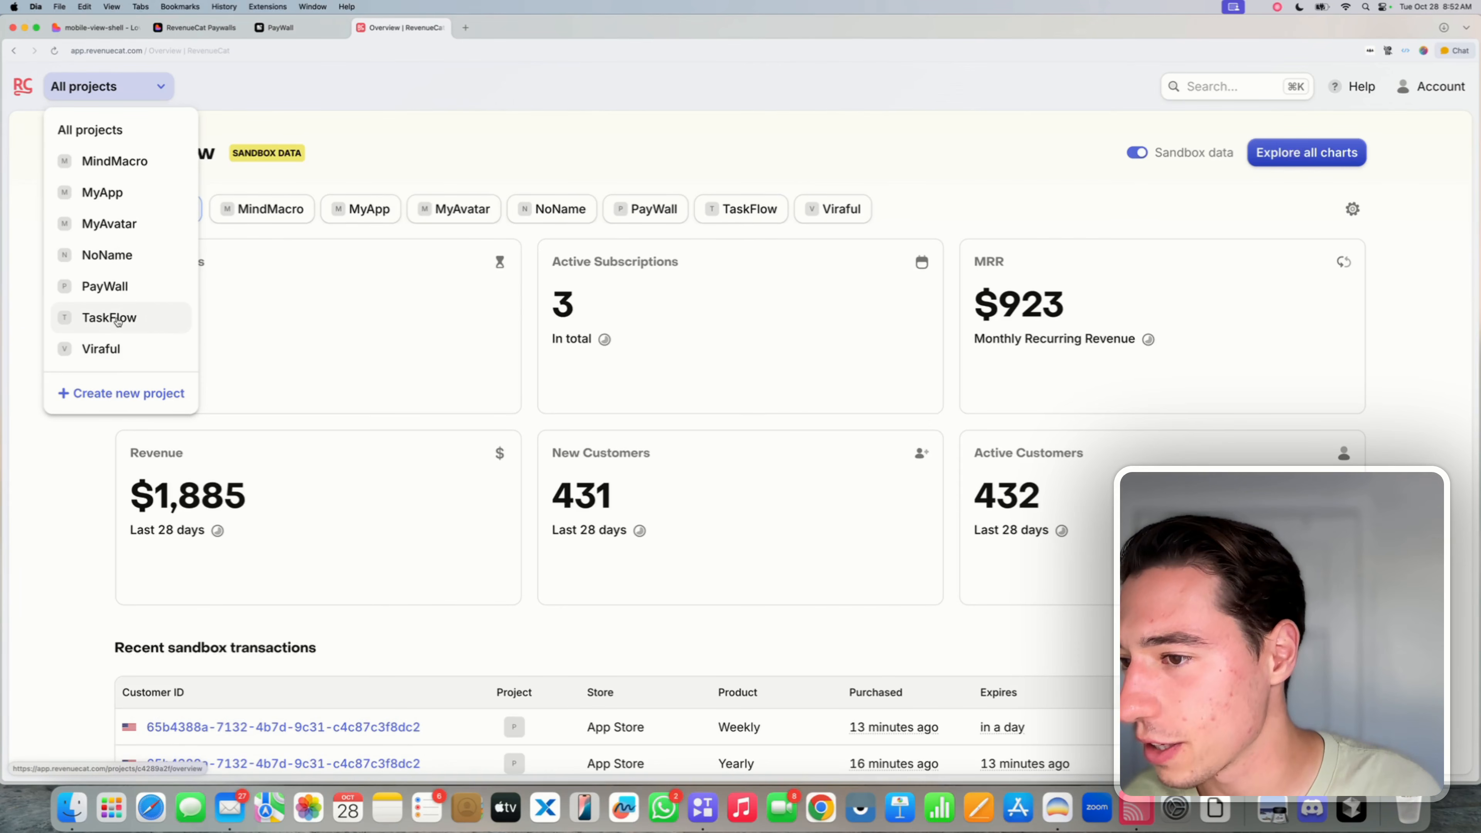
left_click(114, 318)
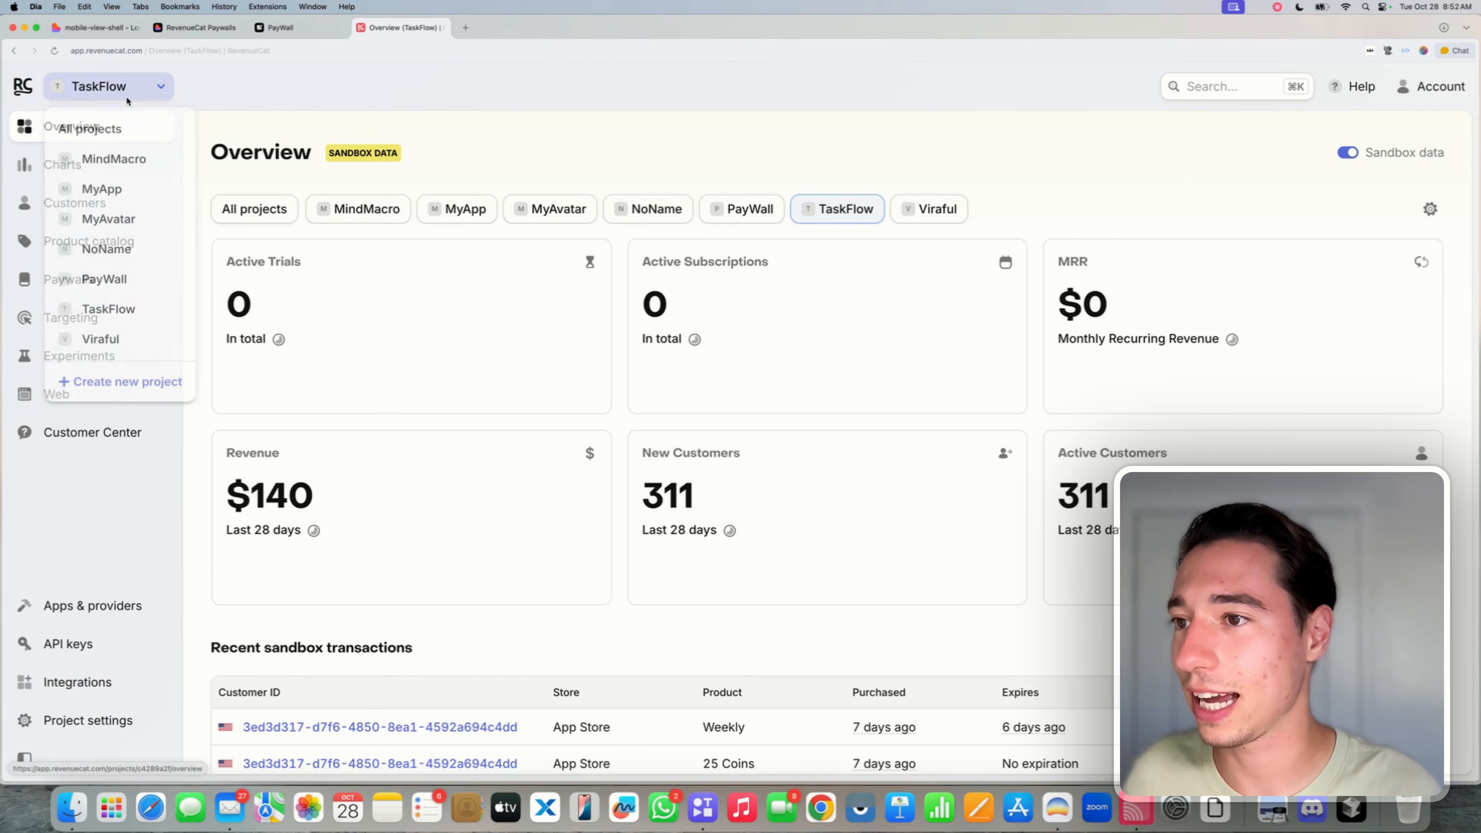
left_click(109, 283)
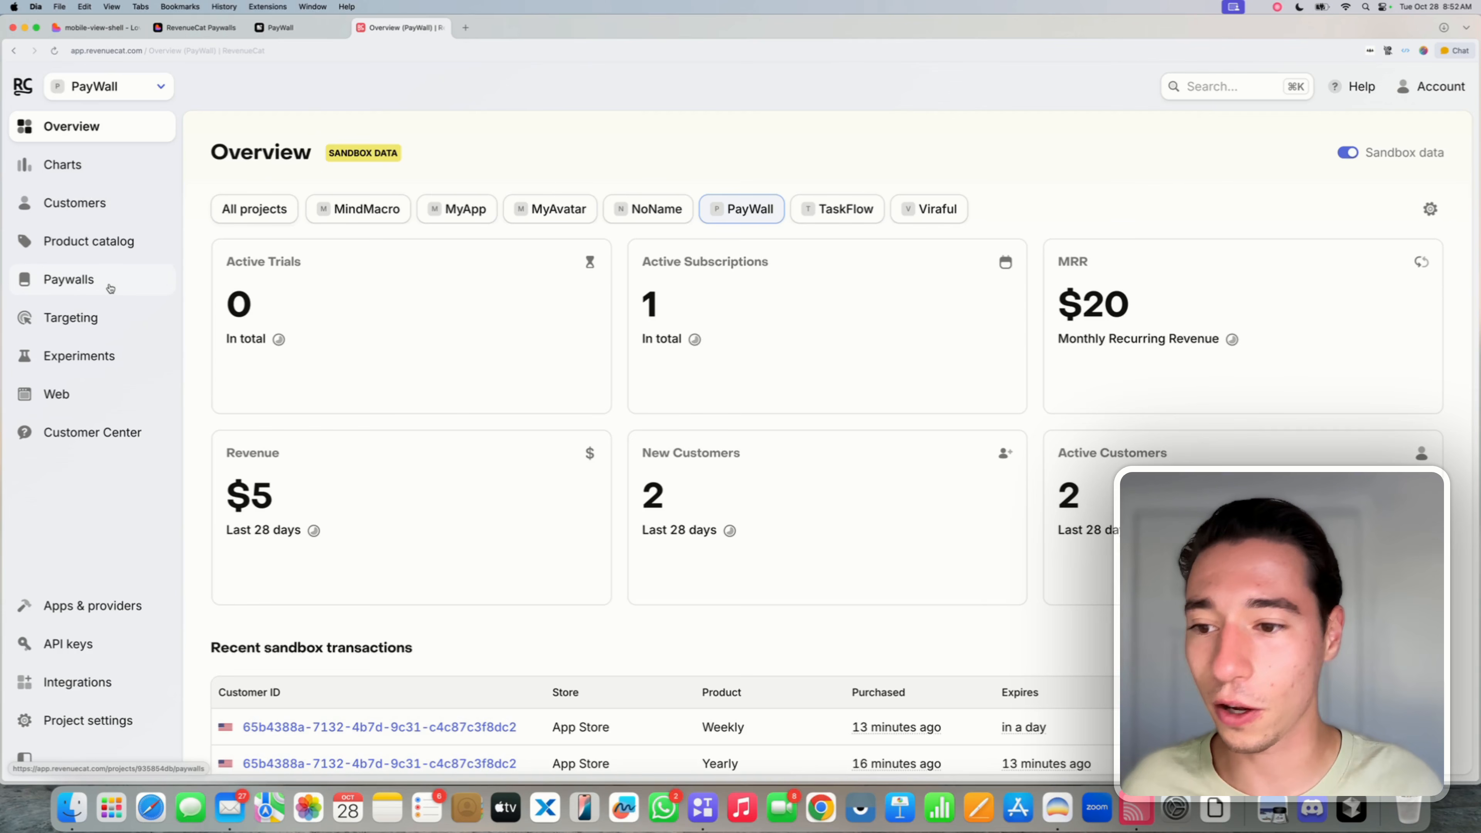
scroll(347, 404, "down", 2)
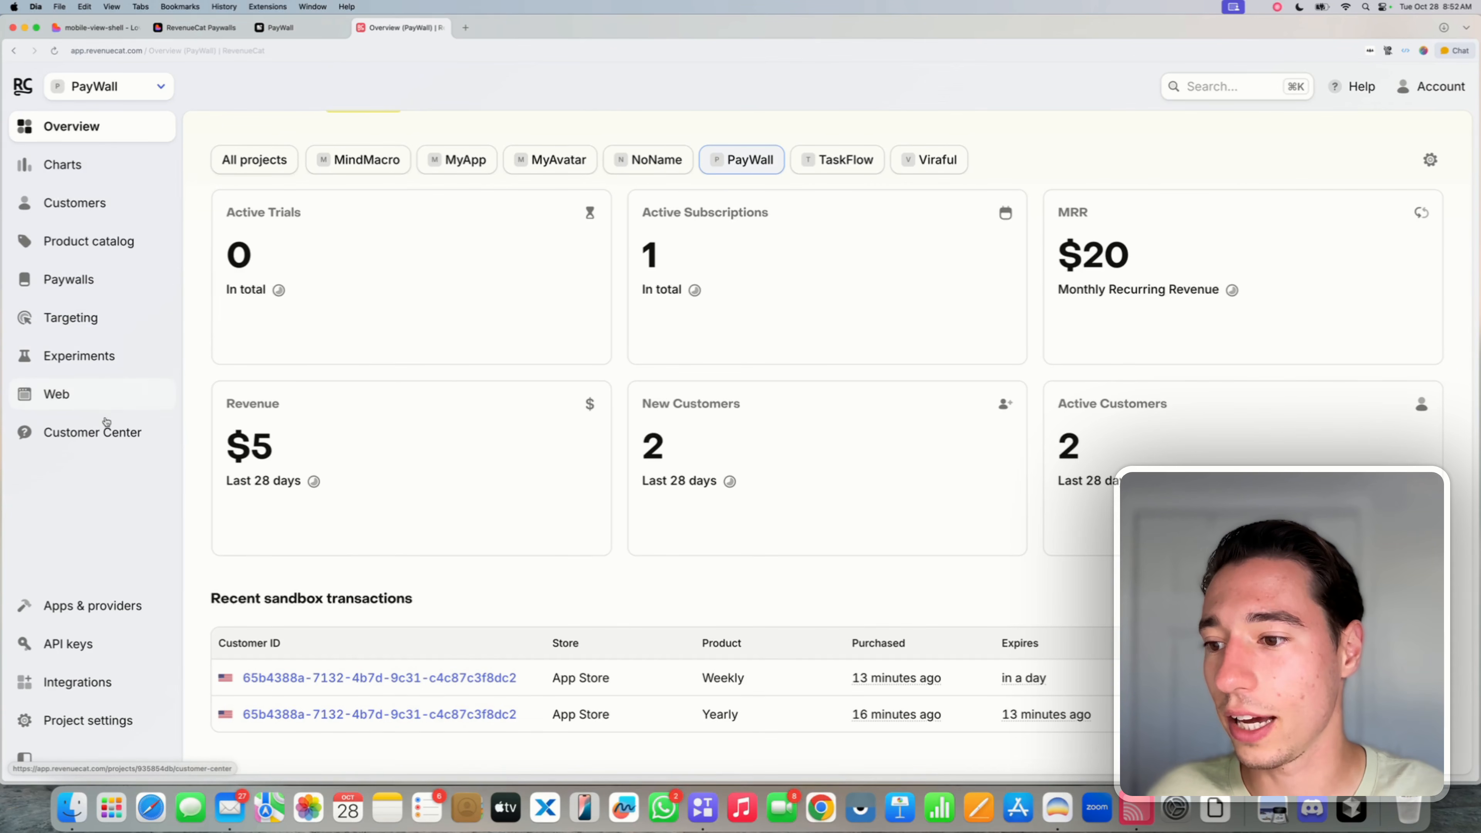
left_click(82, 688)
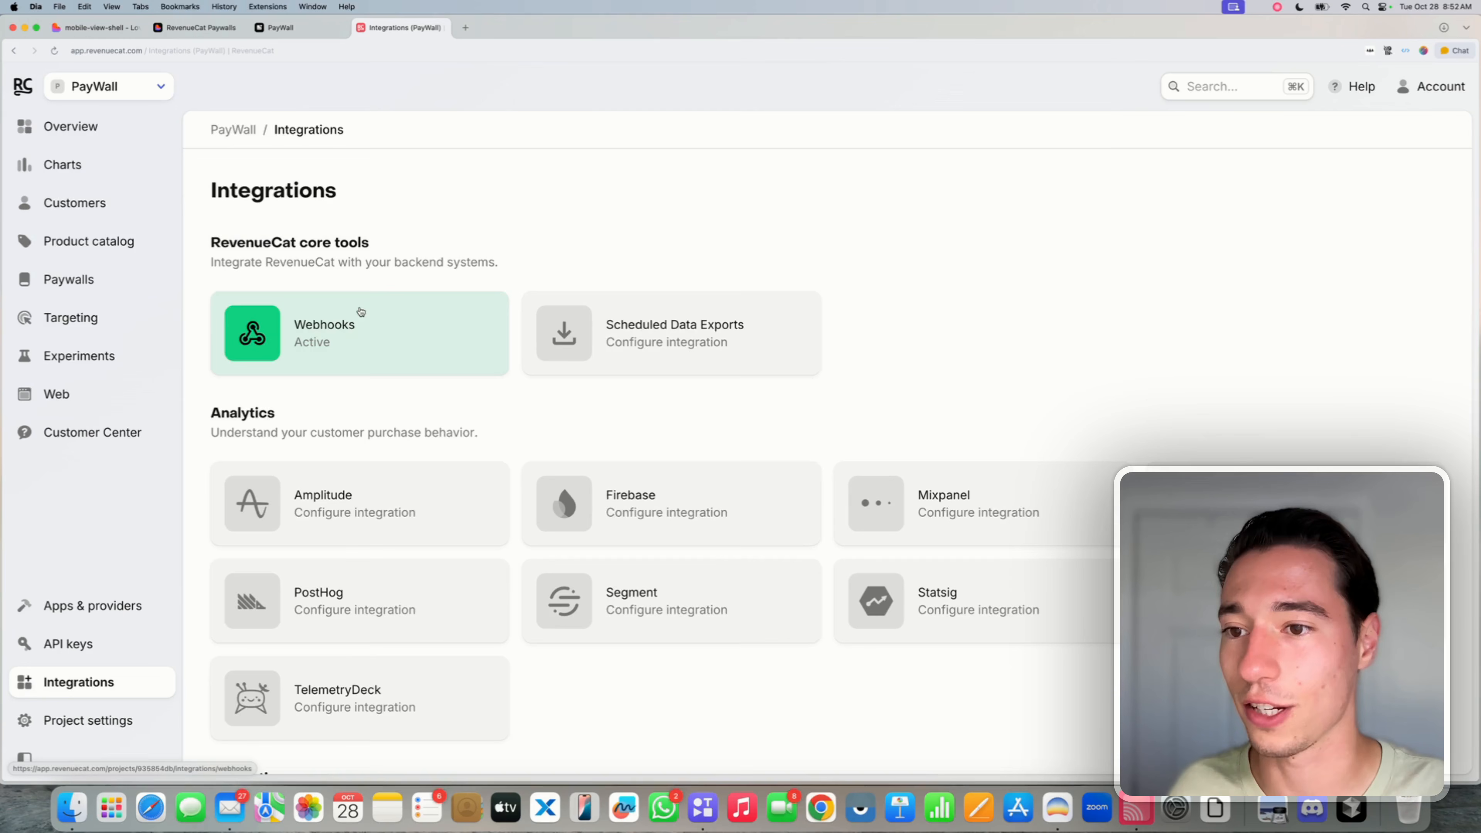
left_click(298, 331)
left_click(318, 321)
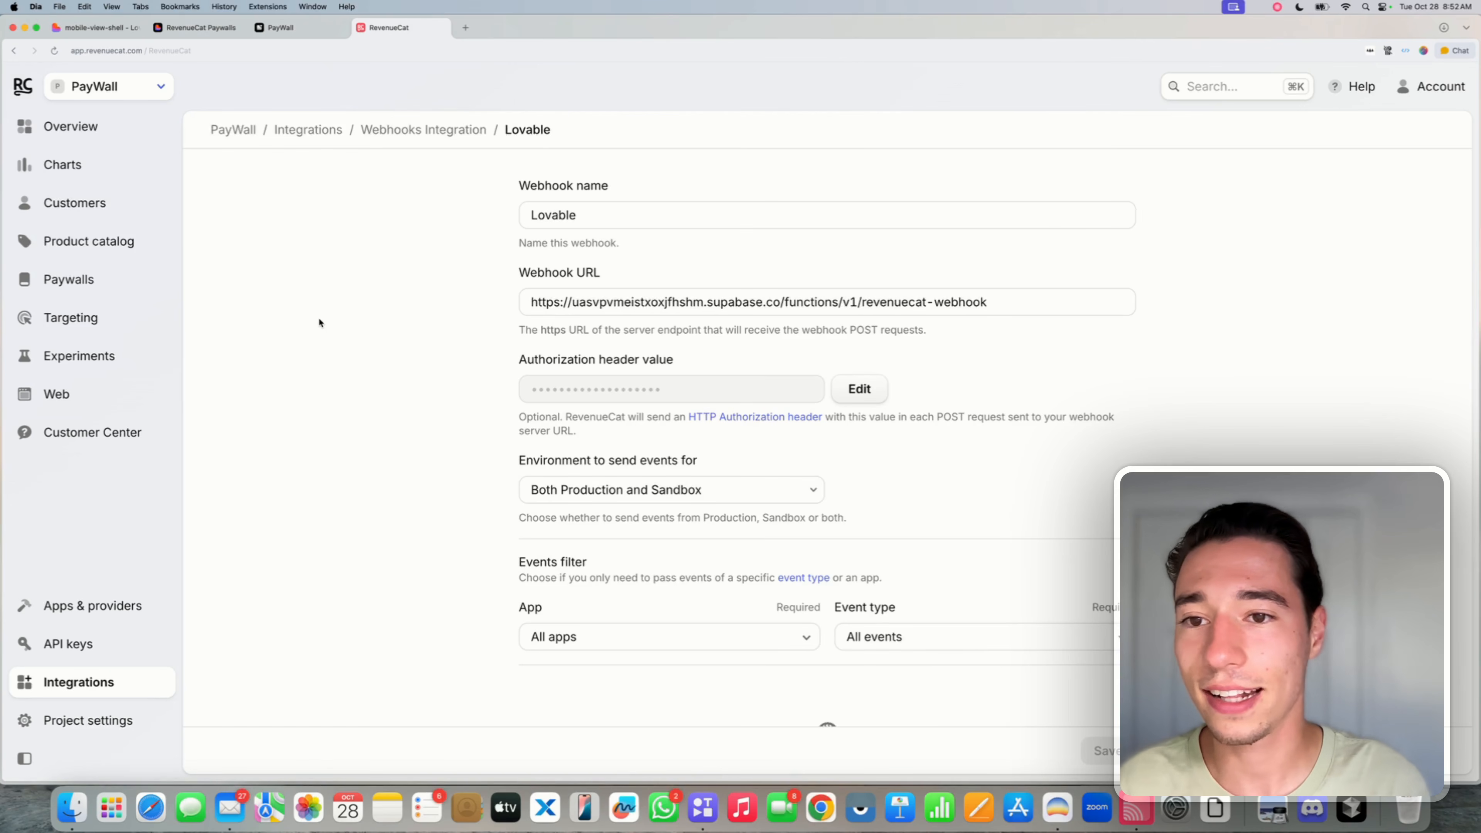
- Expand the latest weekly_paywall PRODUCT_CHANGE event (200) and select its full request body JSON
scroll(523, 390, "down", 5)
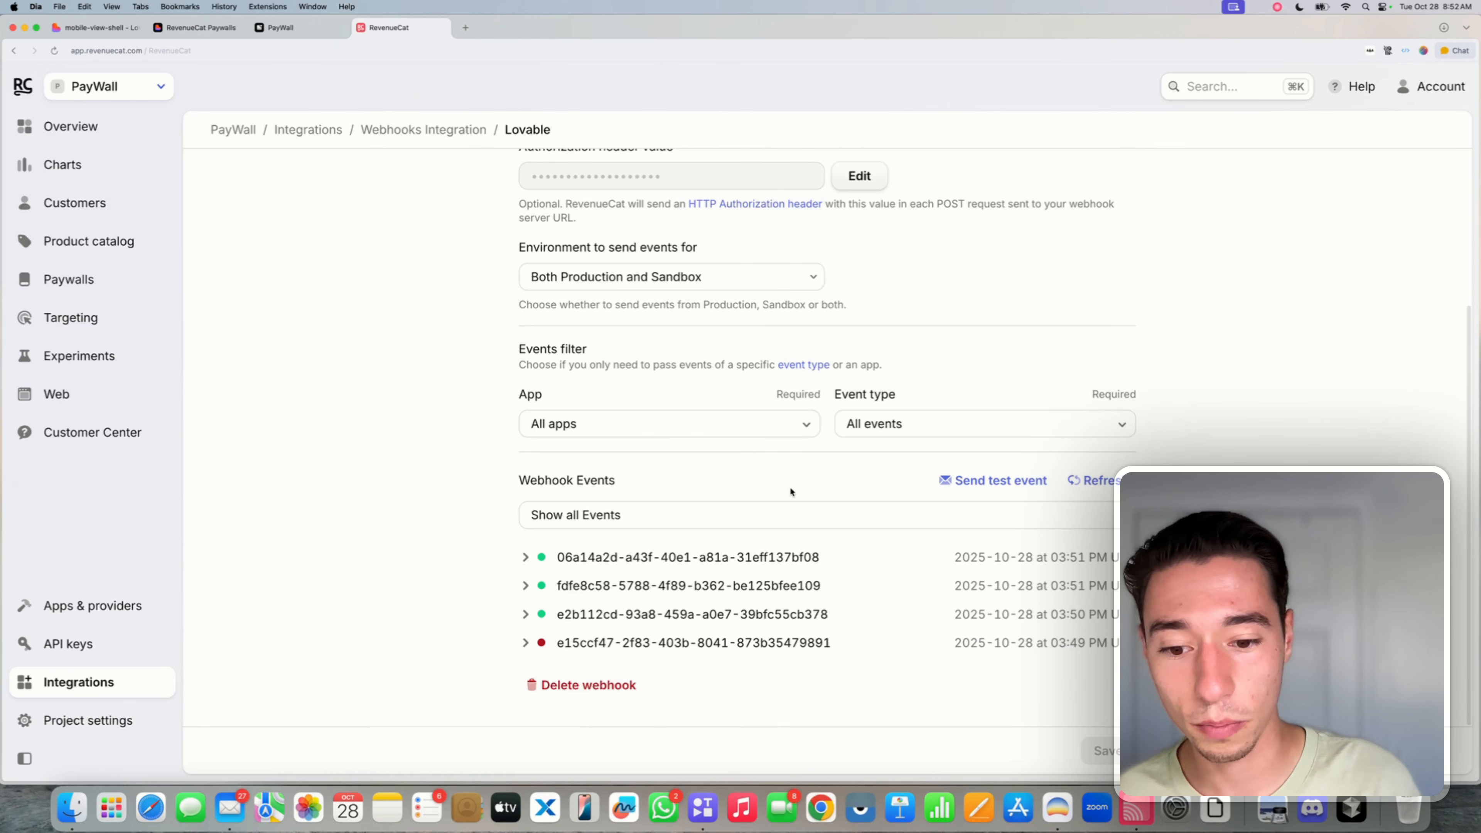
left_click(525, 559)
scroll(620, 405, "down", 9)
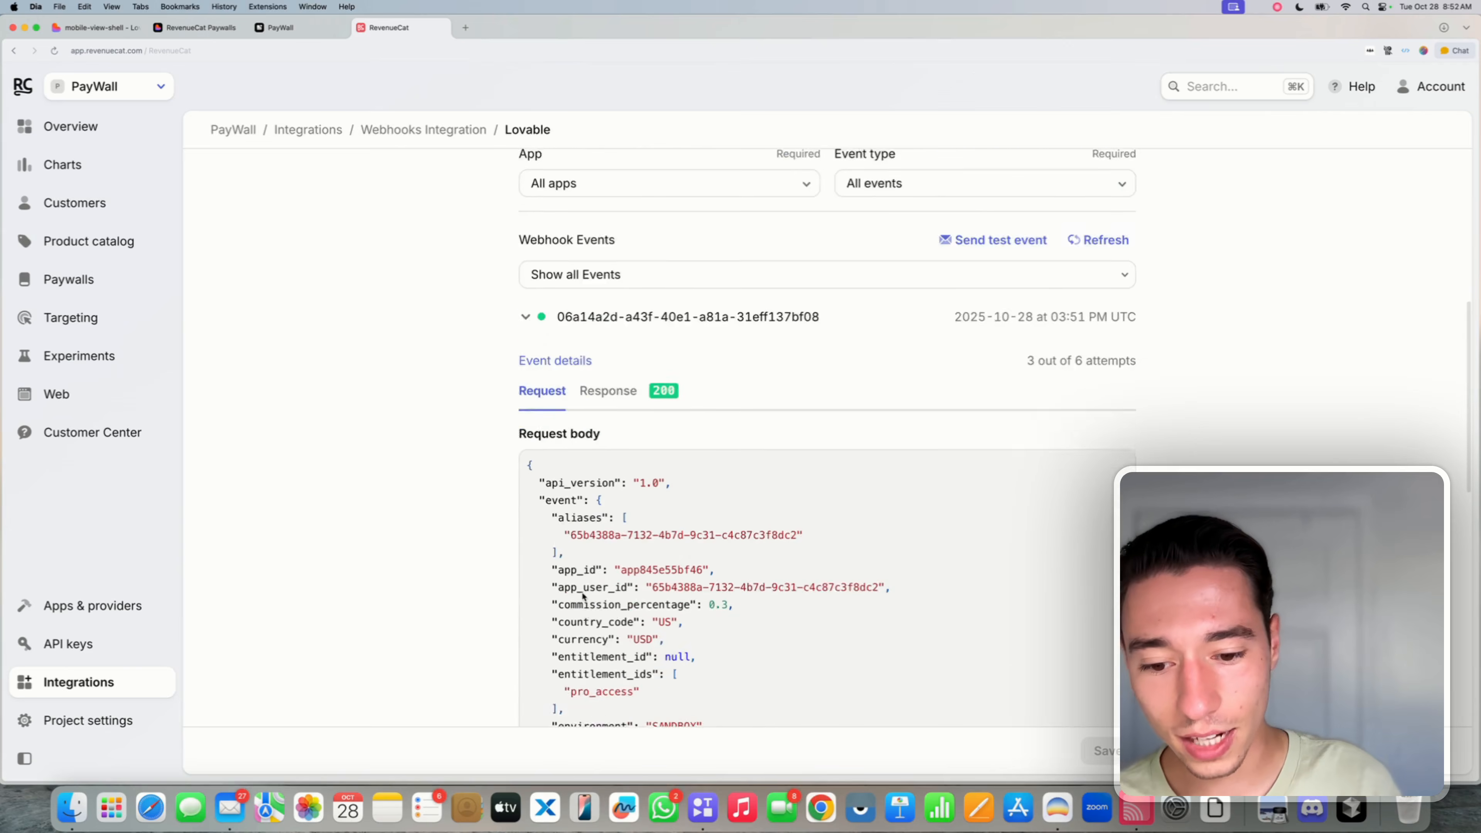
left_click(606, 242)
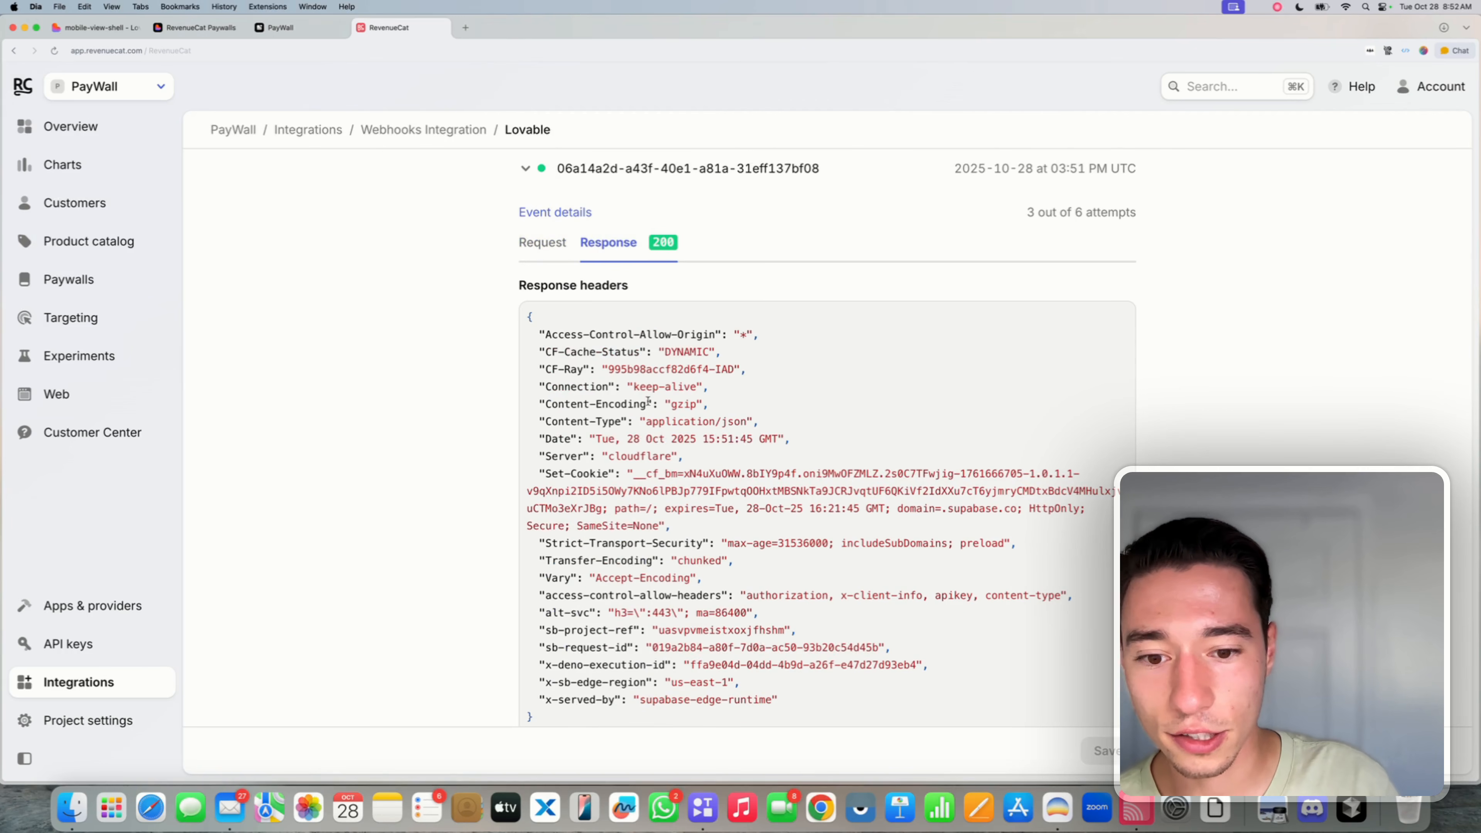
scroll(650, 431, "down", 4)
scroll(614, 502, "up", 4)
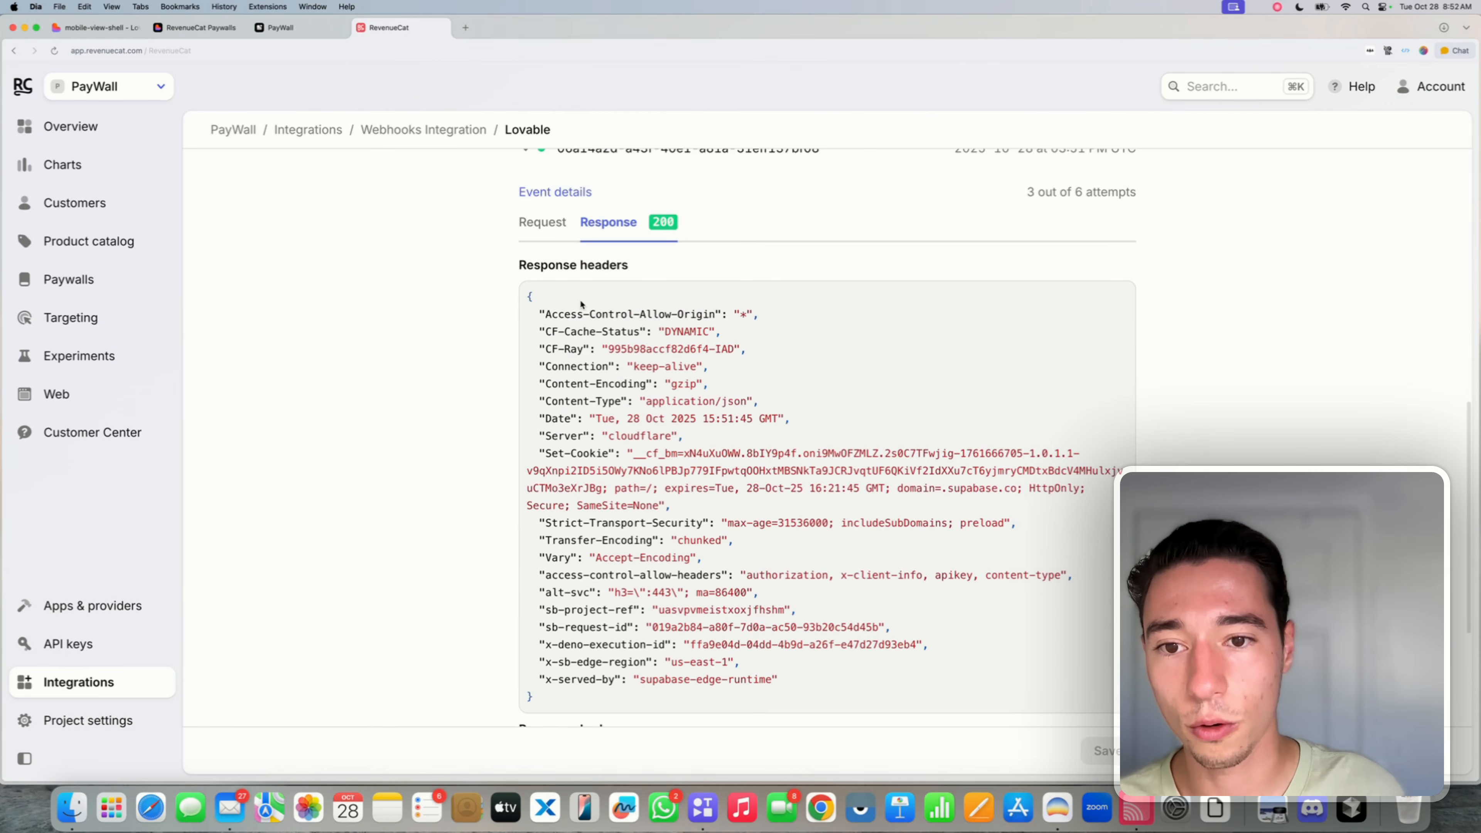
left_click(551, 229)
scroll(631, 512, "down", 3)
scroll(631, 512, "up", 5)
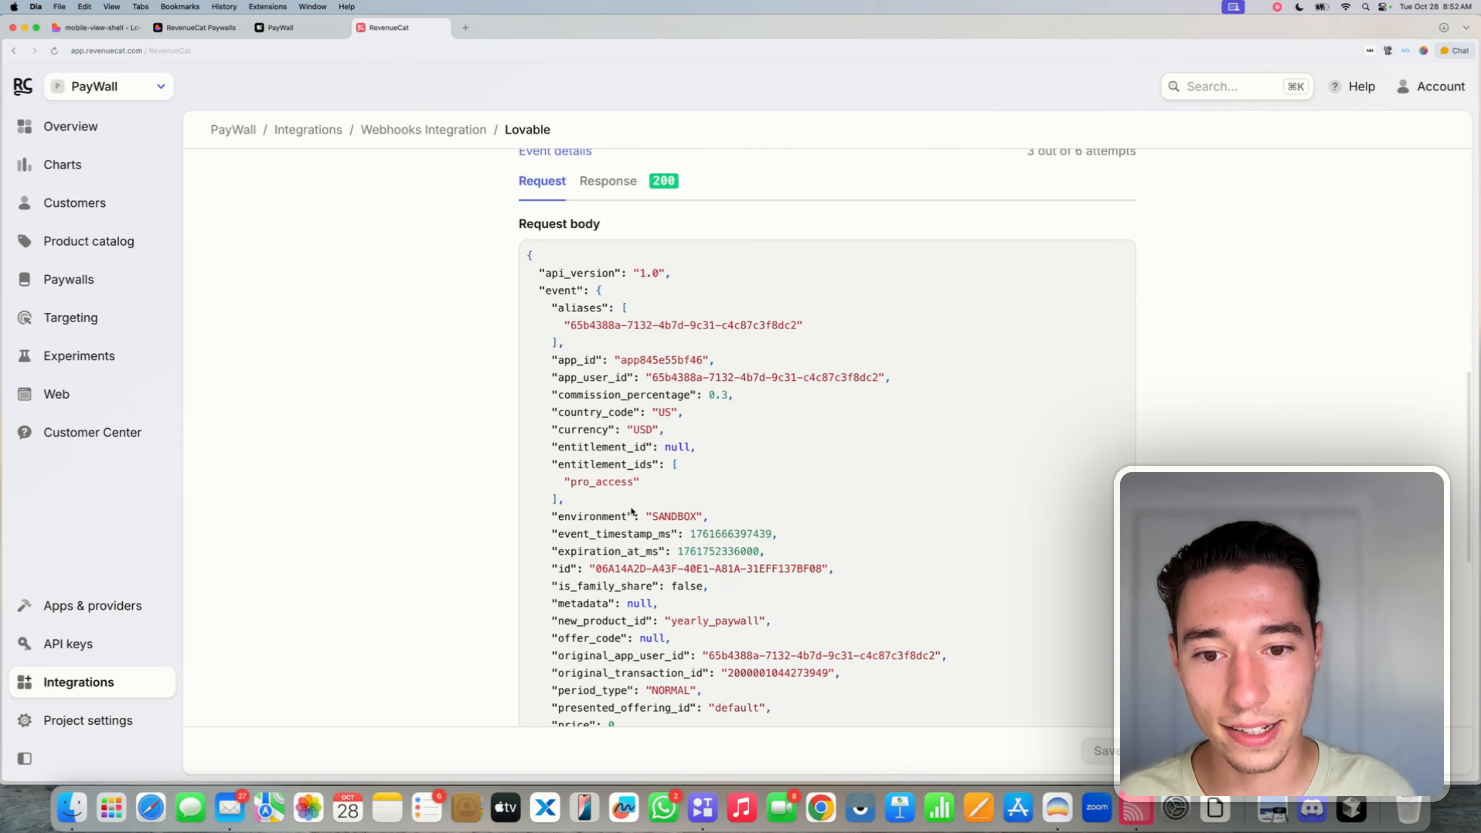
left_click_drag(529, 368, 586, 540)
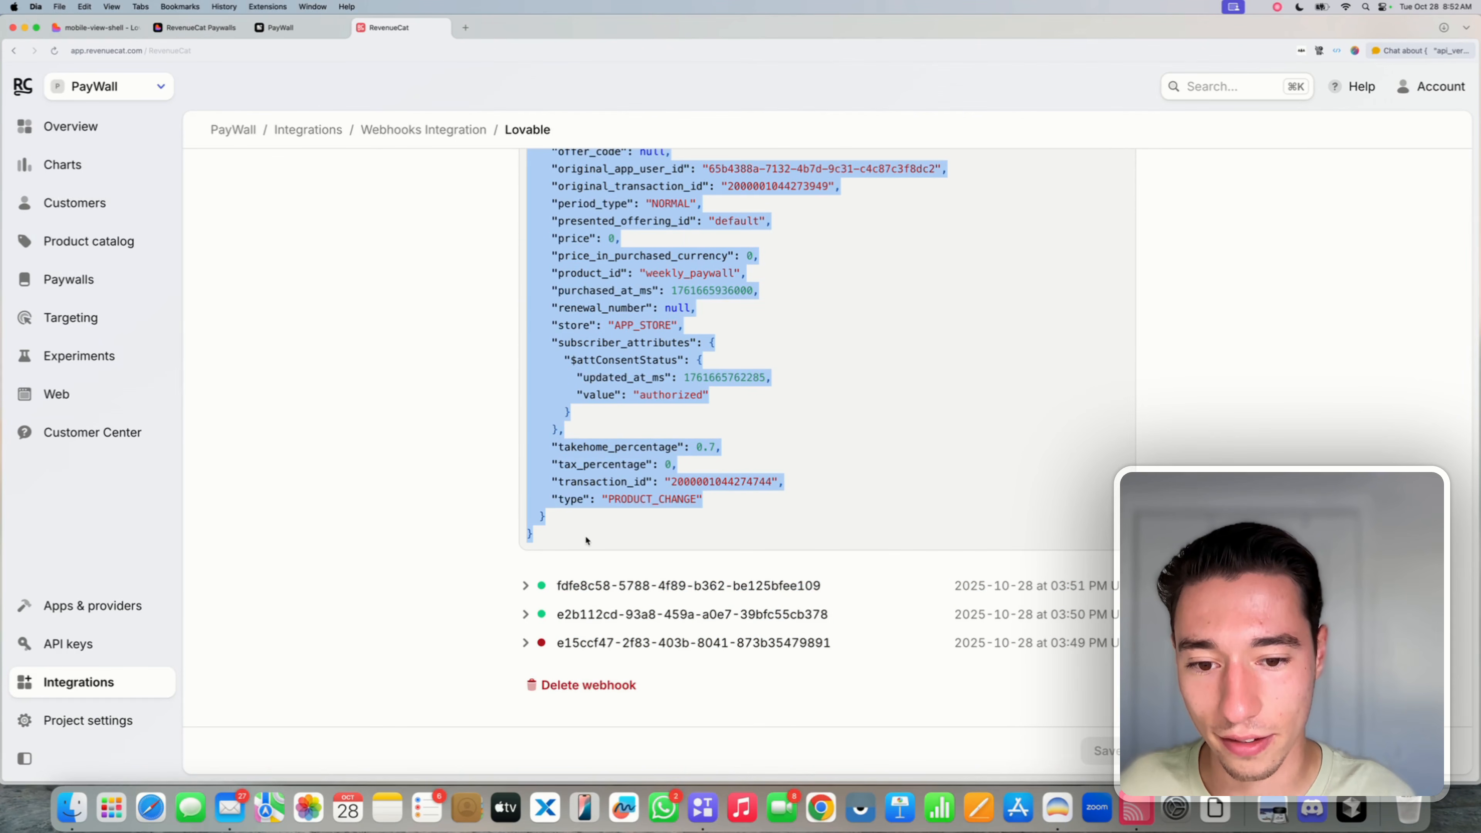
- Recheck the app on the mirrored phone from the Lovable project
left_click(98, 27)
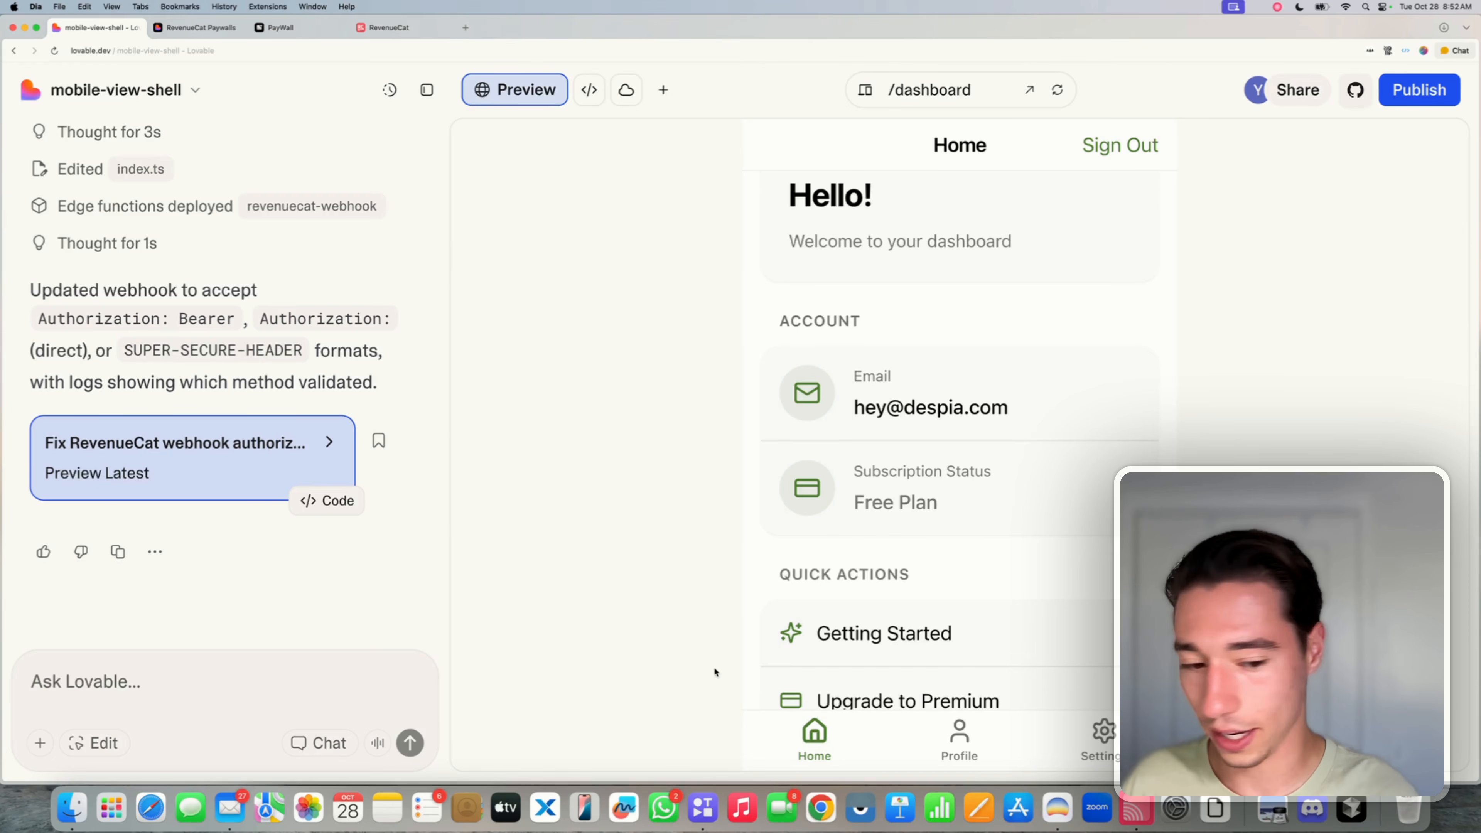
left_click(1137, 811)
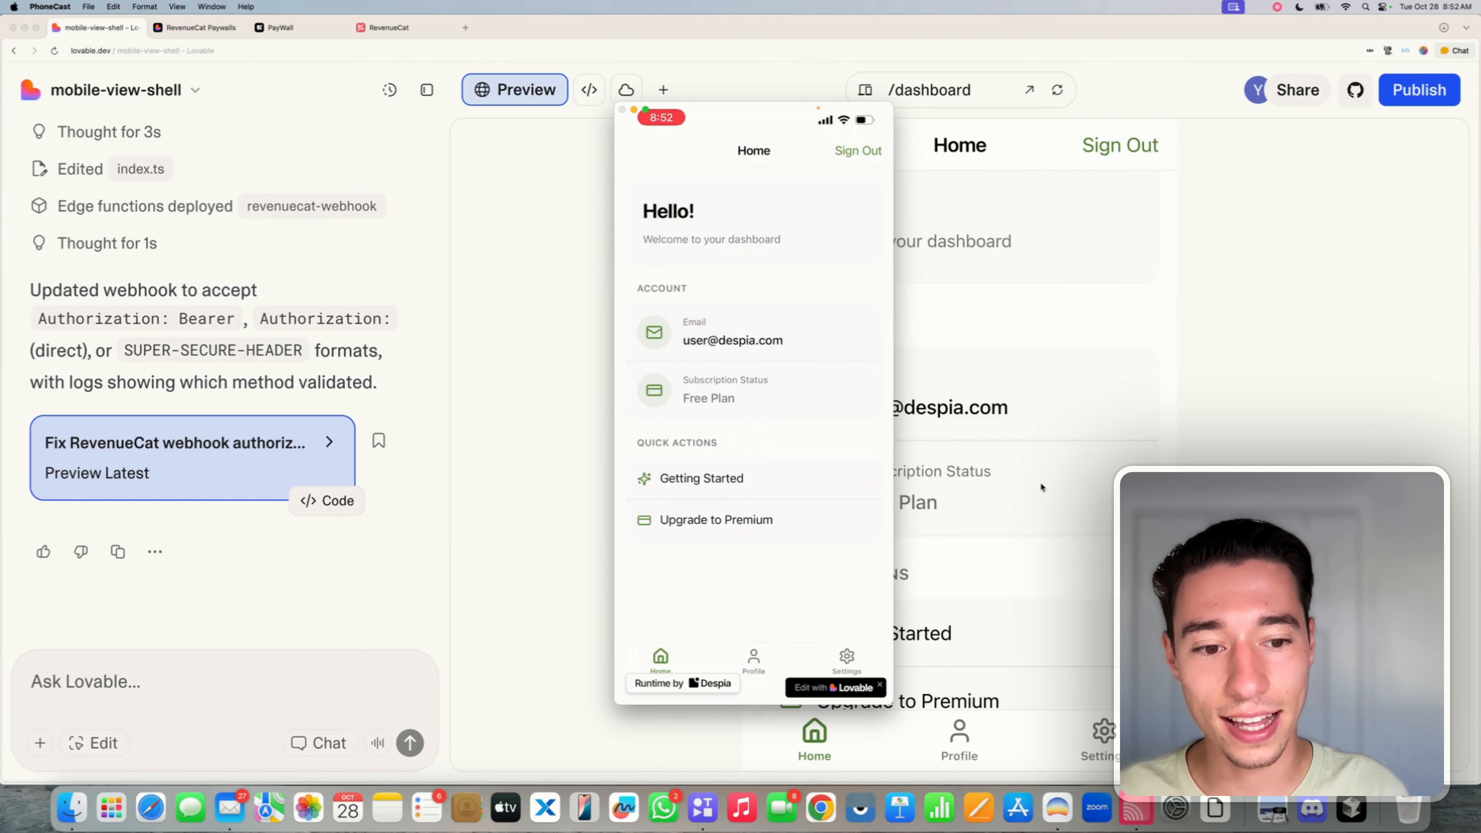
left_click(1042, 488)
left_click(98, 683)
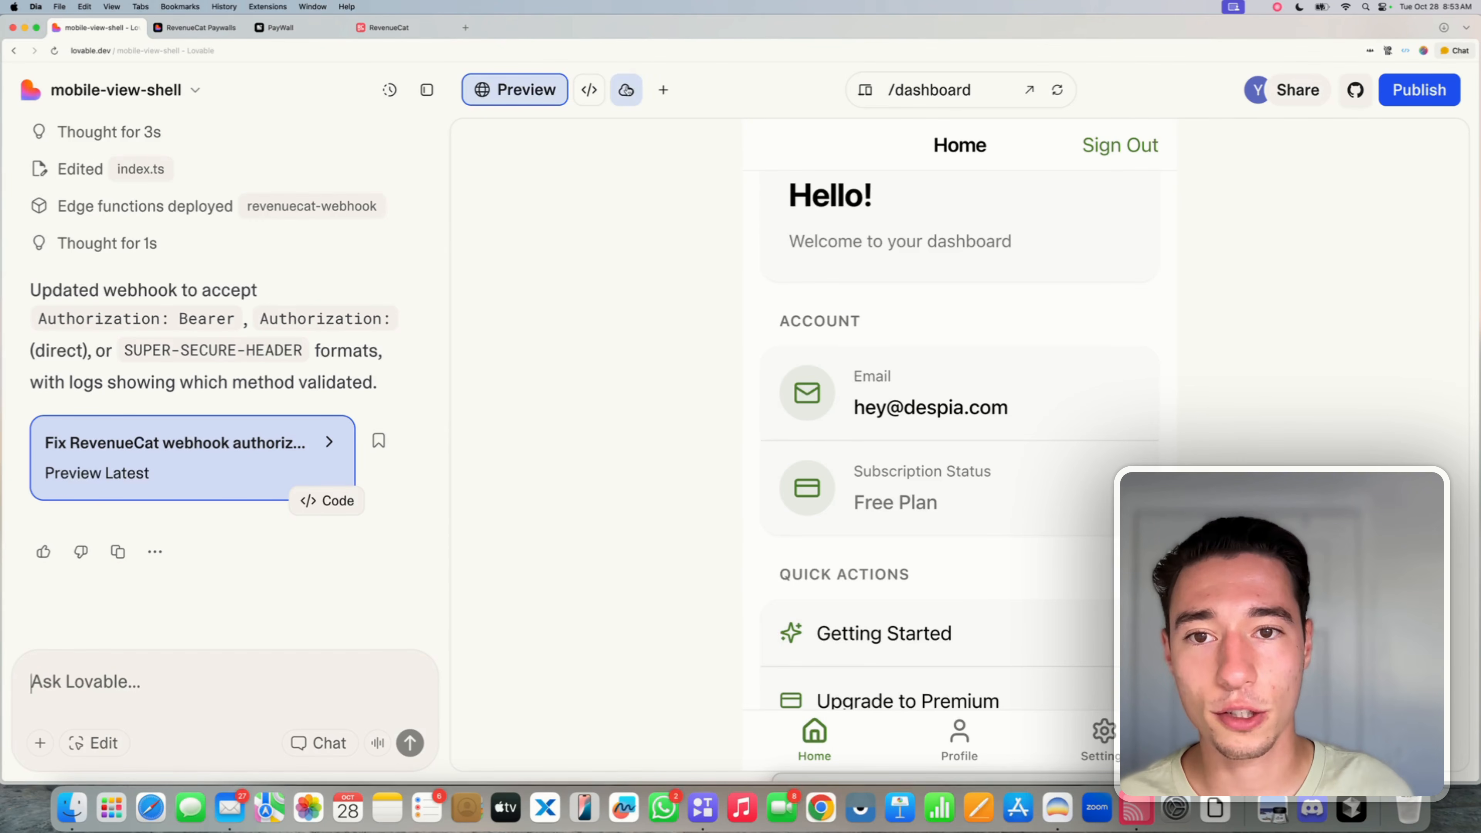
- Inspect the profiles table's null rc_entitlement and the empty subscriptions table in Cloud > Database
left_click(626, 89)
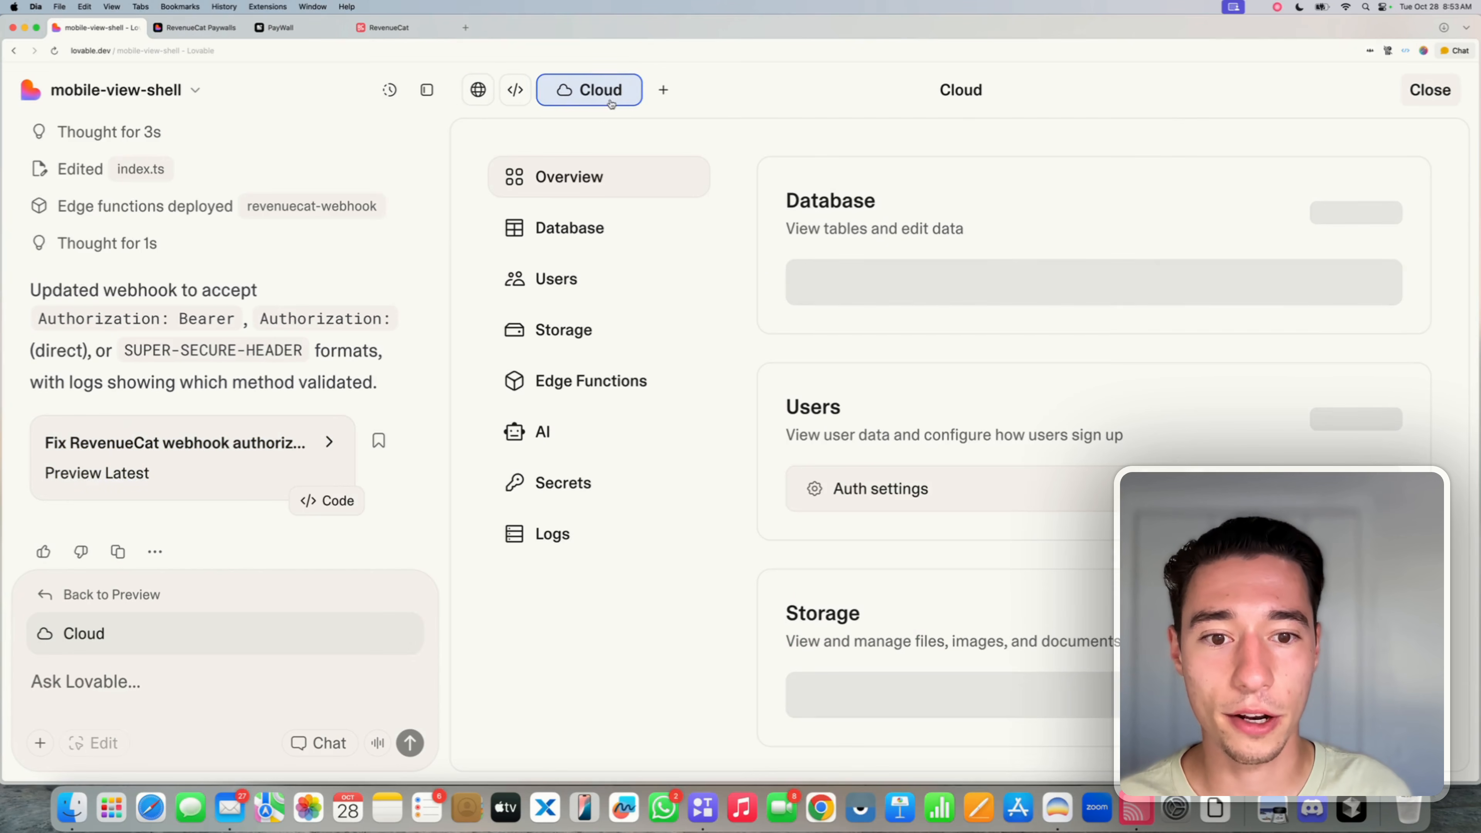
left_click(529, 275)
left_click(535, 239)
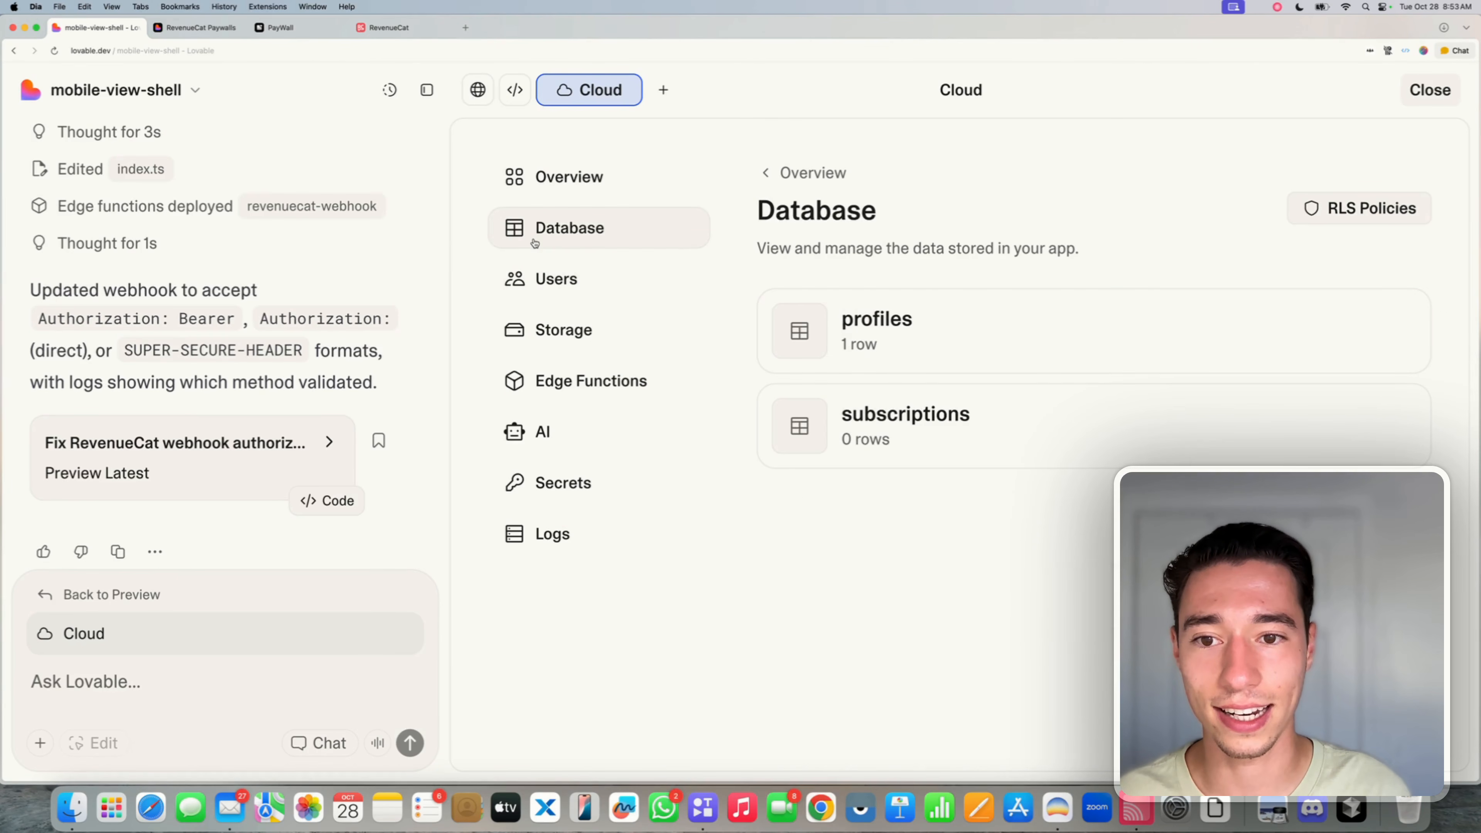
left_click(915, 345)
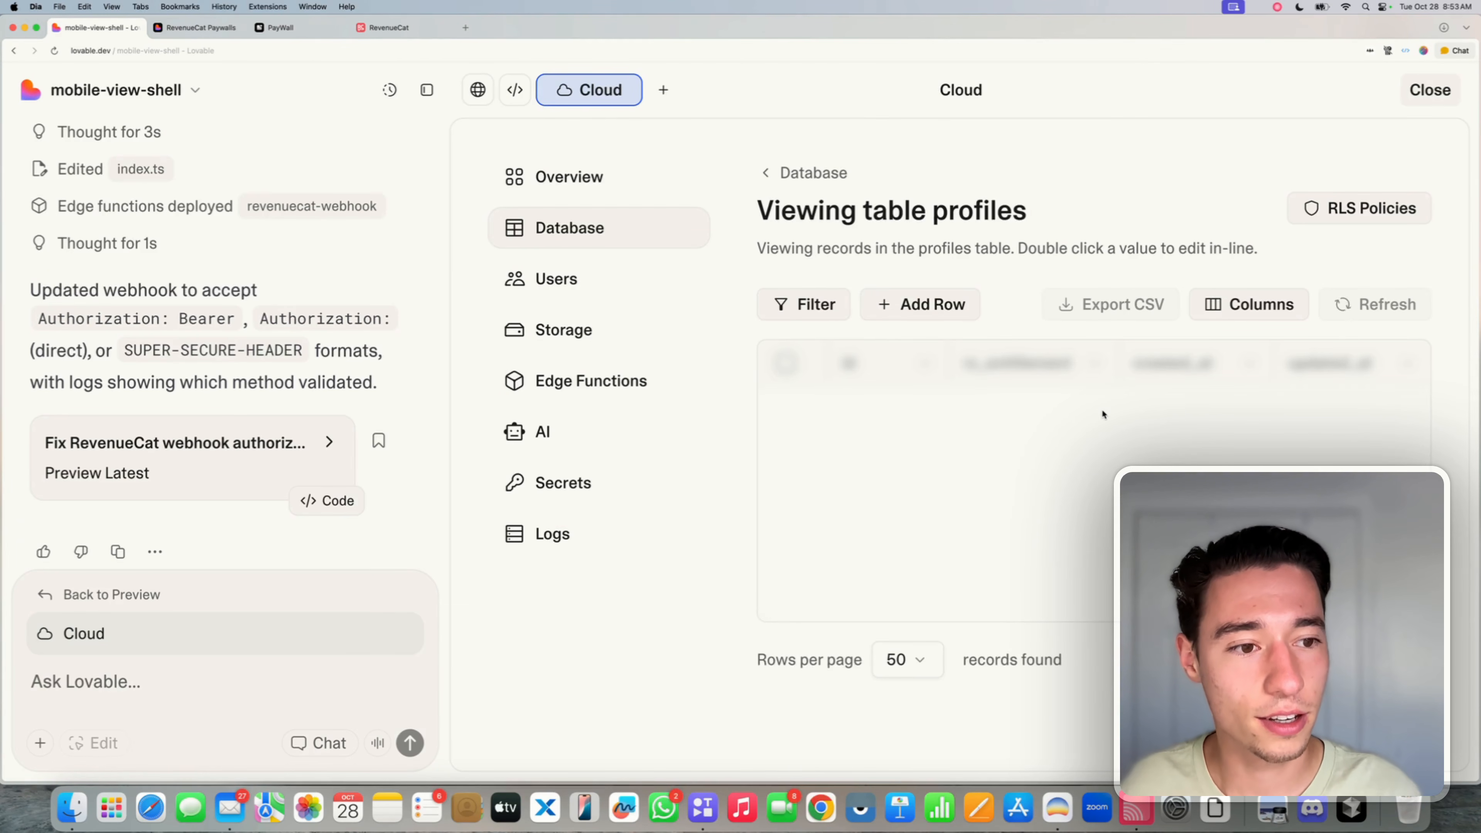
scroll(1104, 413, "right", 10)
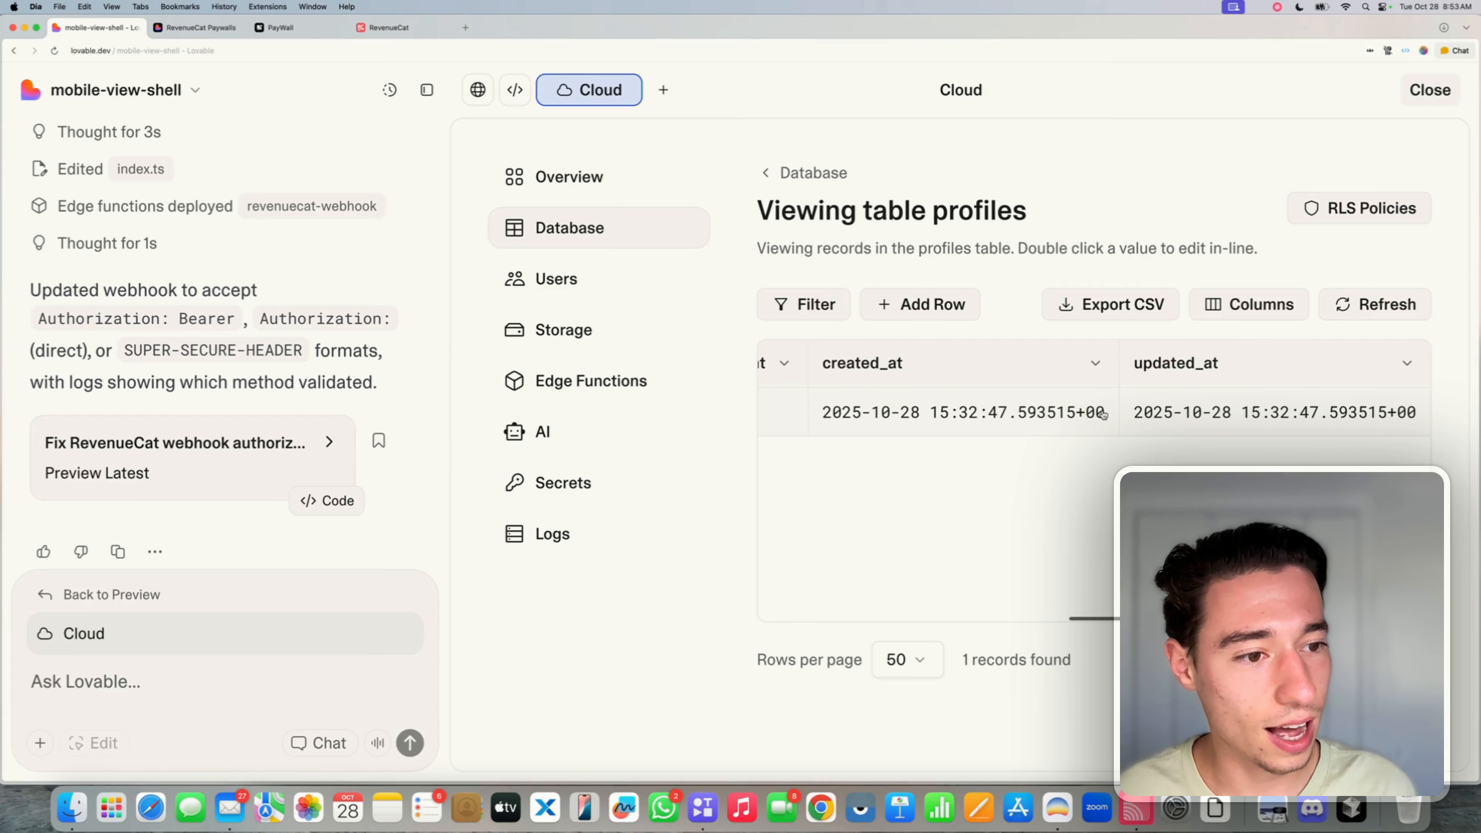
scroll(1103, 414, "left", 6)
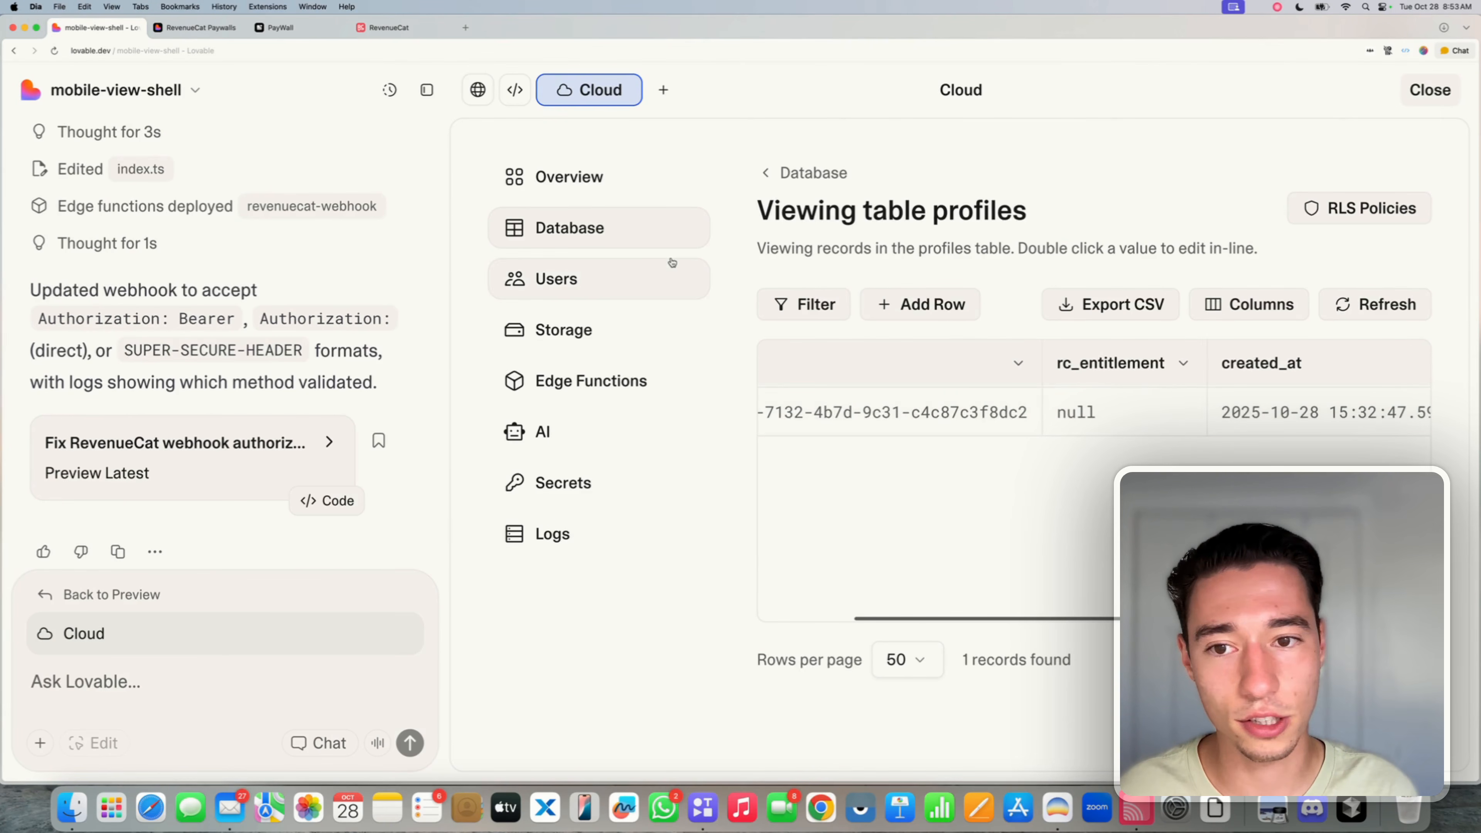
left_click(847, 179)
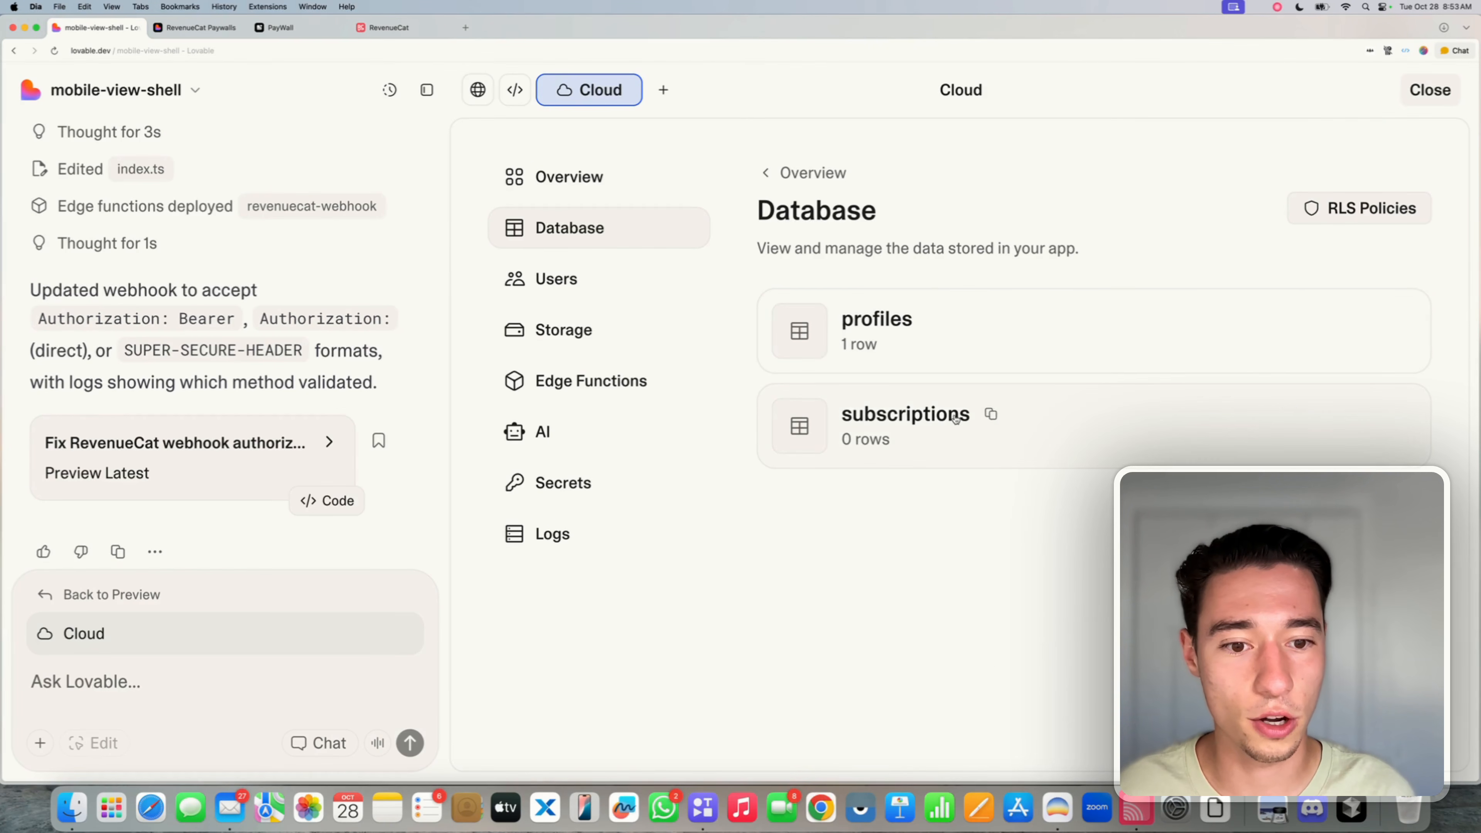
left_click(970, 414)
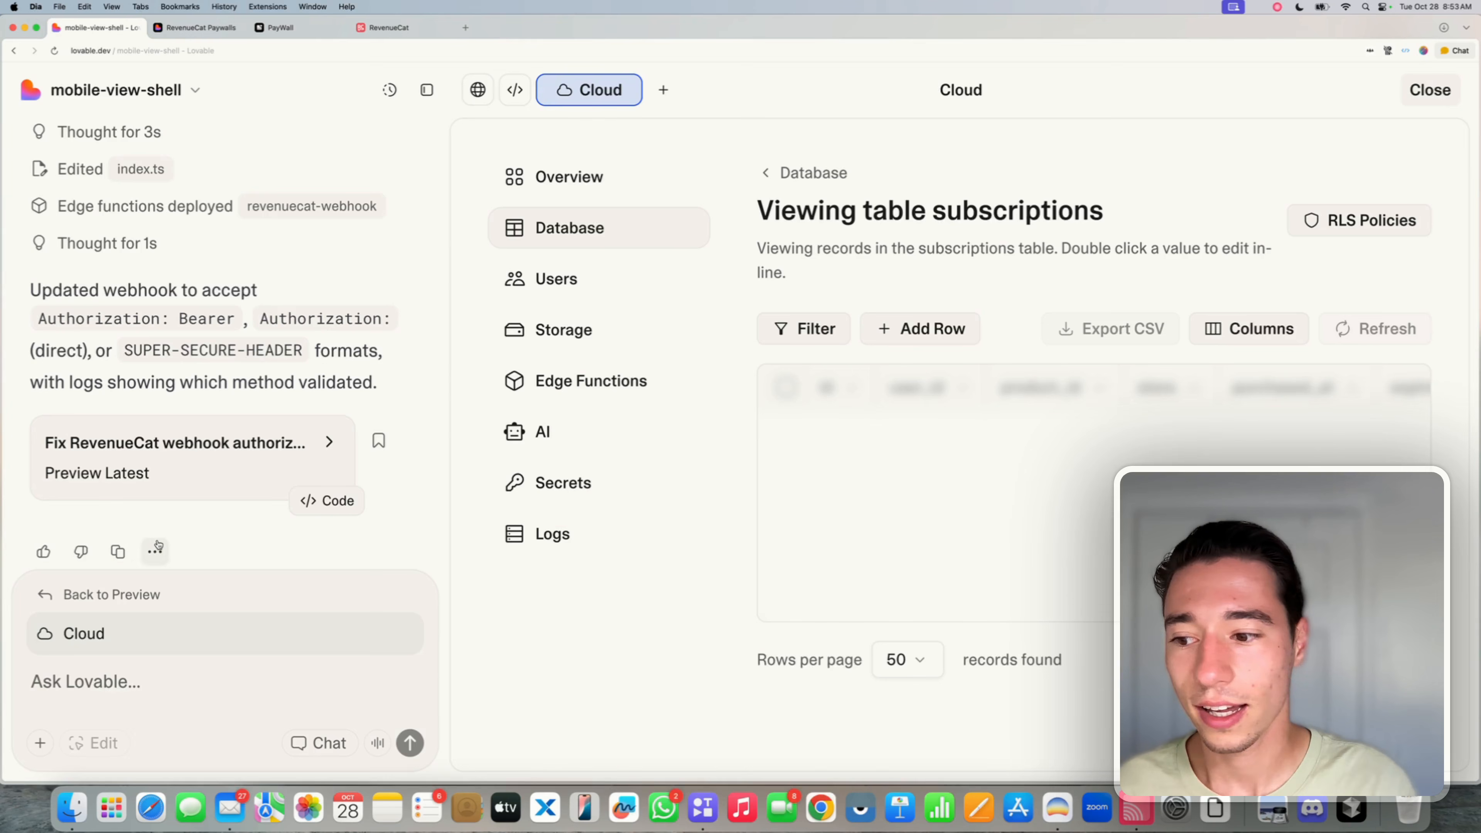
left_click(109, 593)
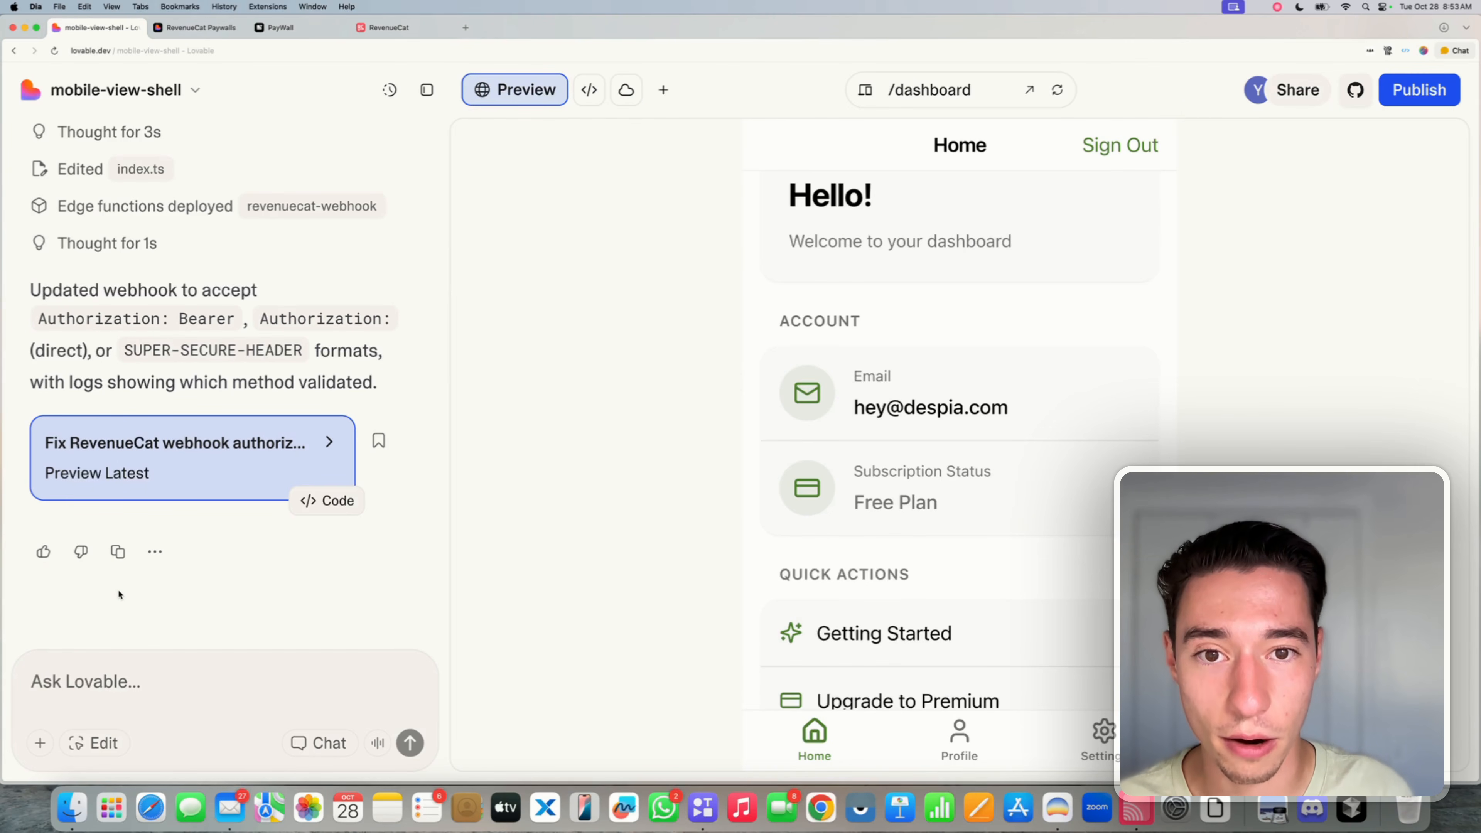
- In Chat mode, tell Lovable the webhook succeeded but access wasn't granted, pasting the RevenueCat payload
left_click(309, 753)
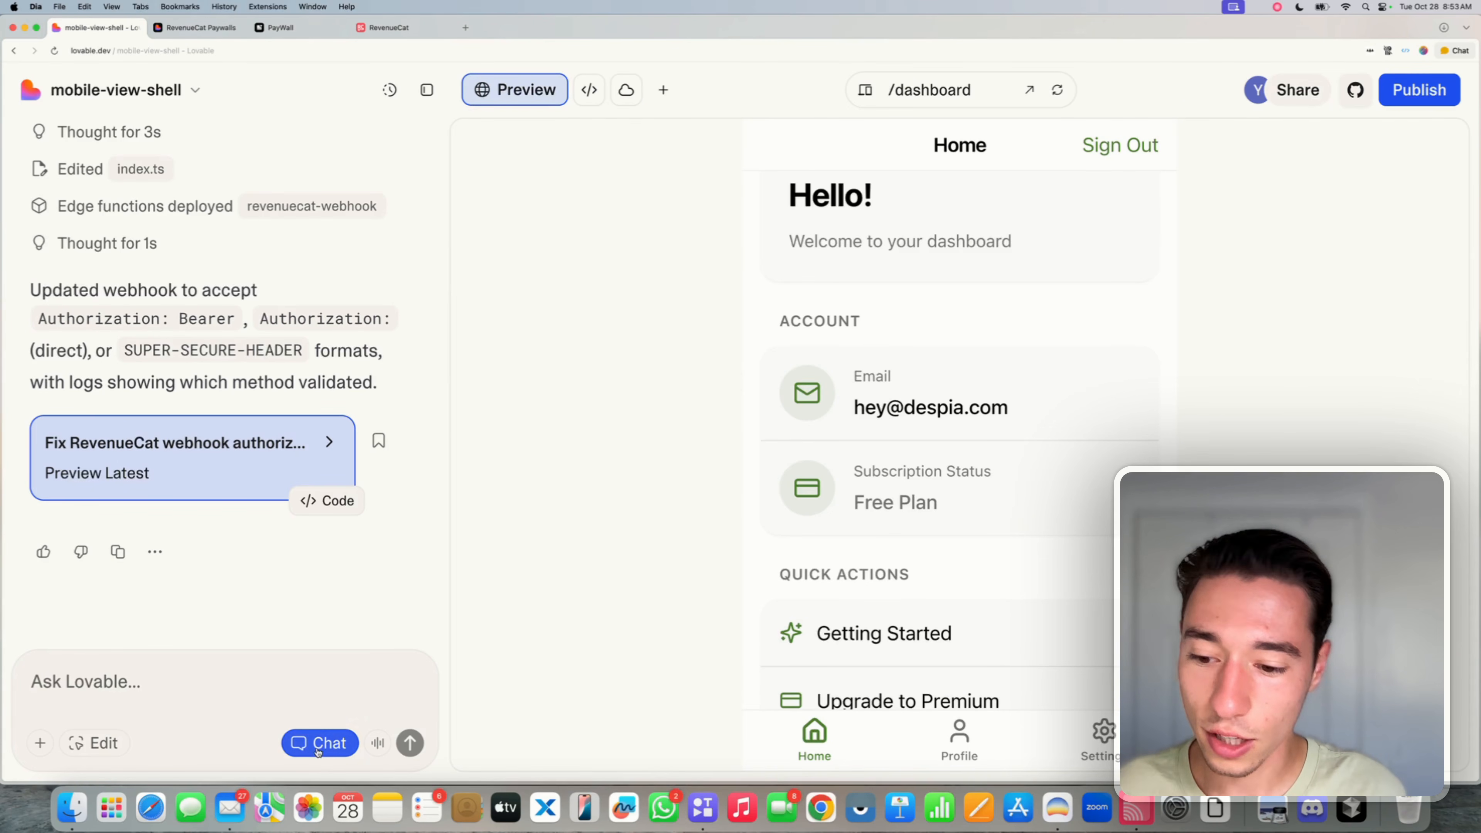
left_click(35, 682)
type("I ju")
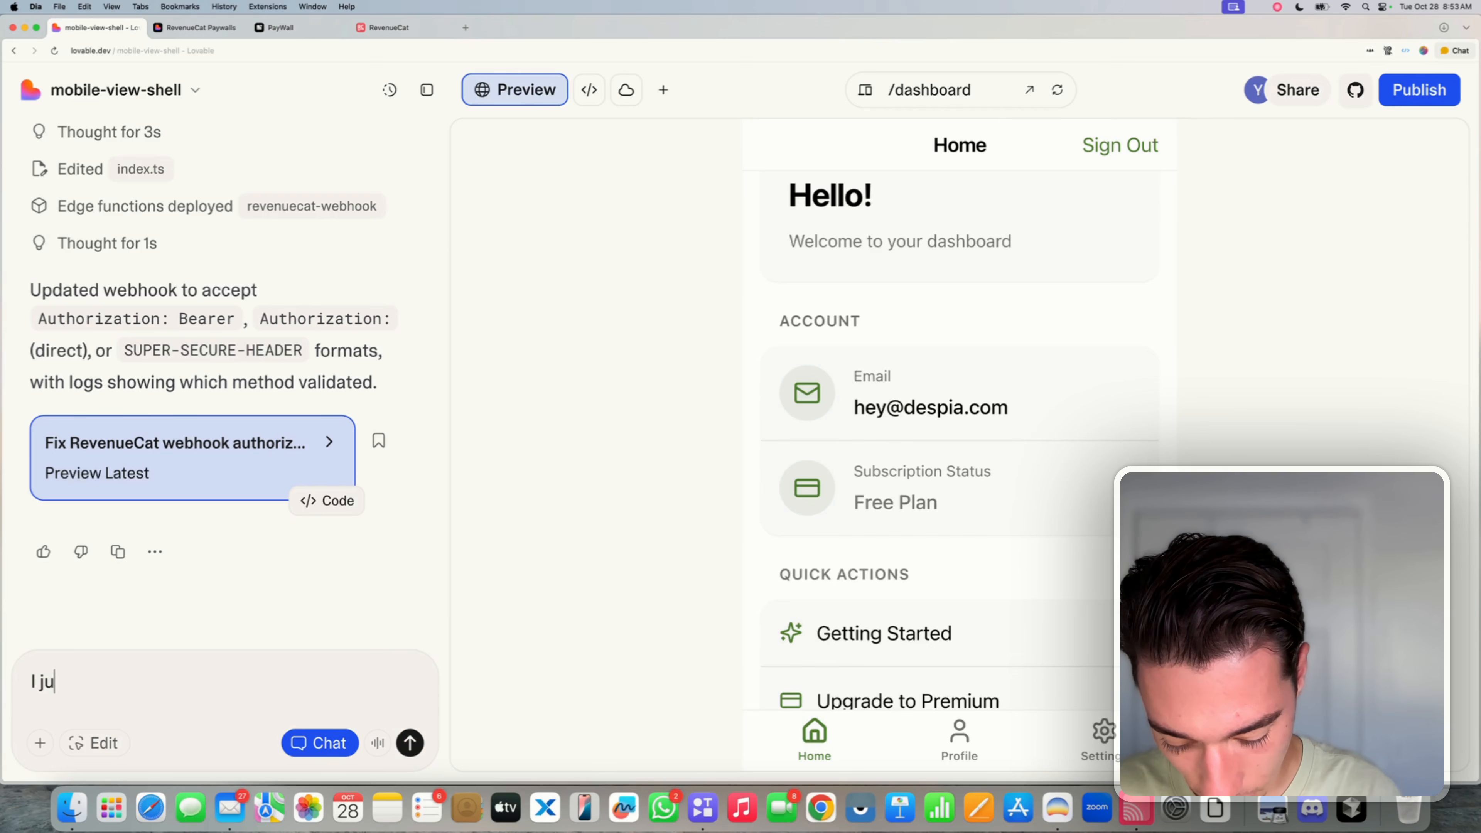
type("st saw that w")
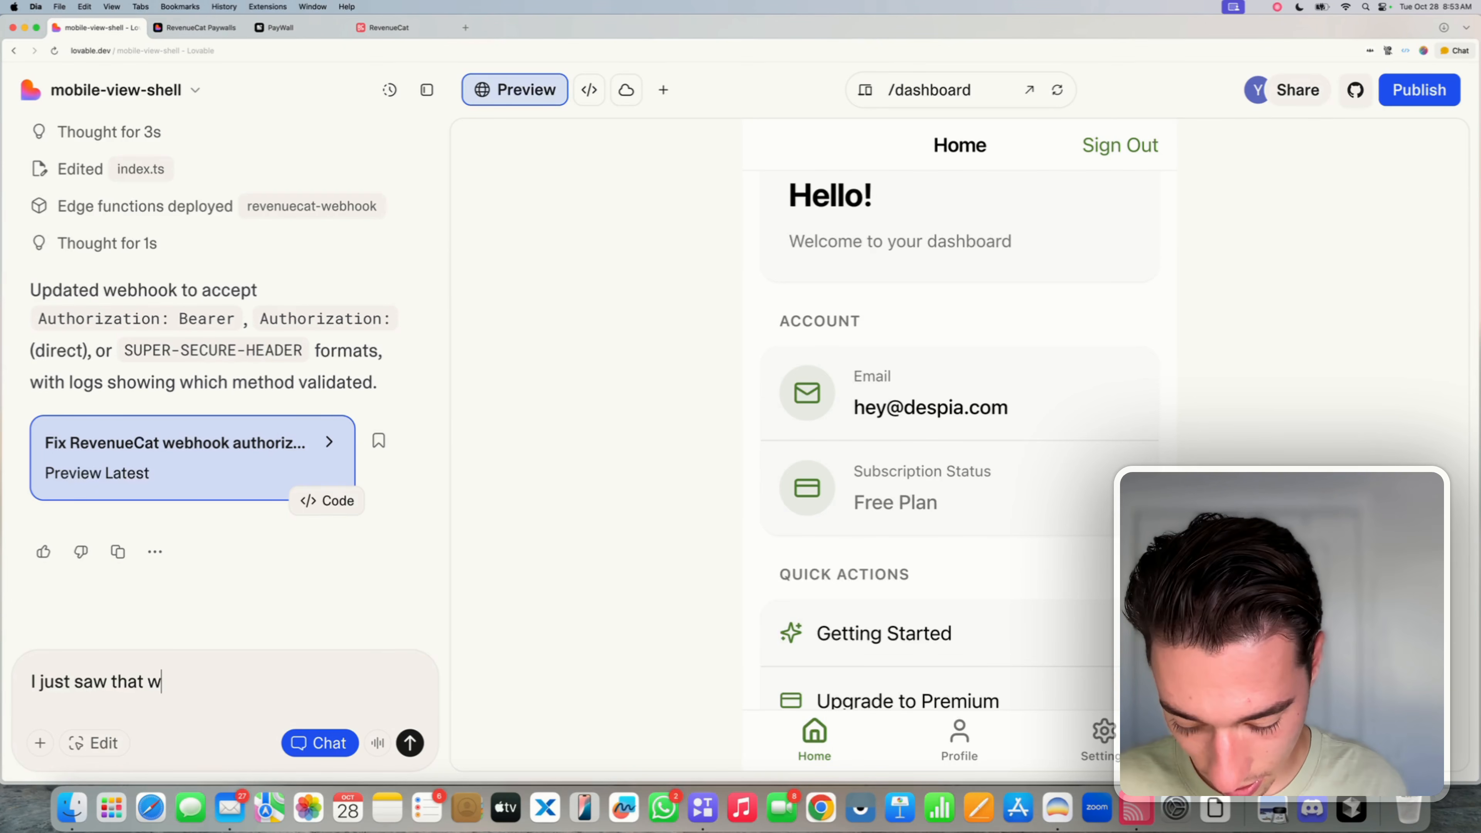
key("BackSpace")
type("t")
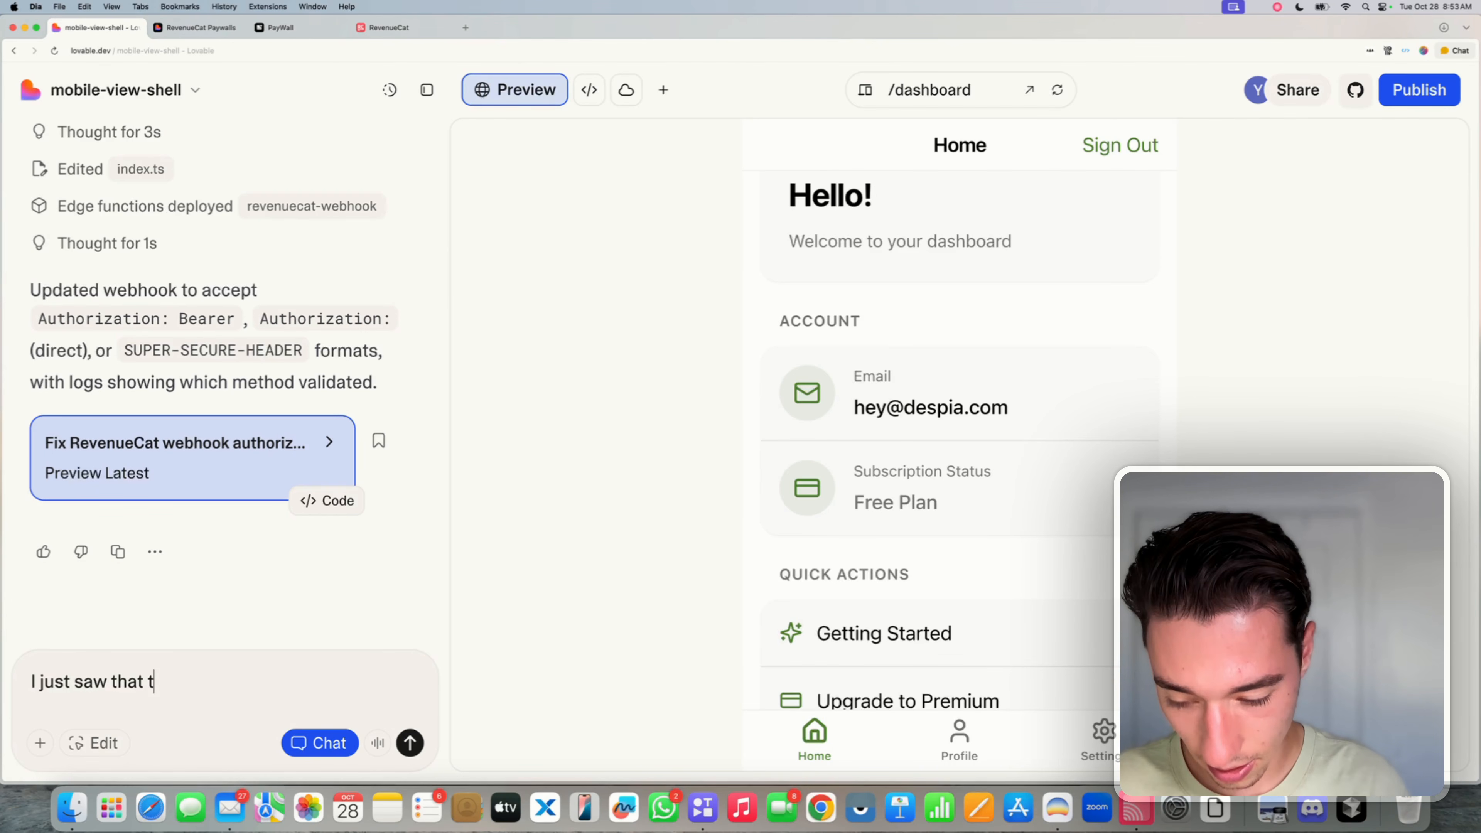
type("he webhook w")
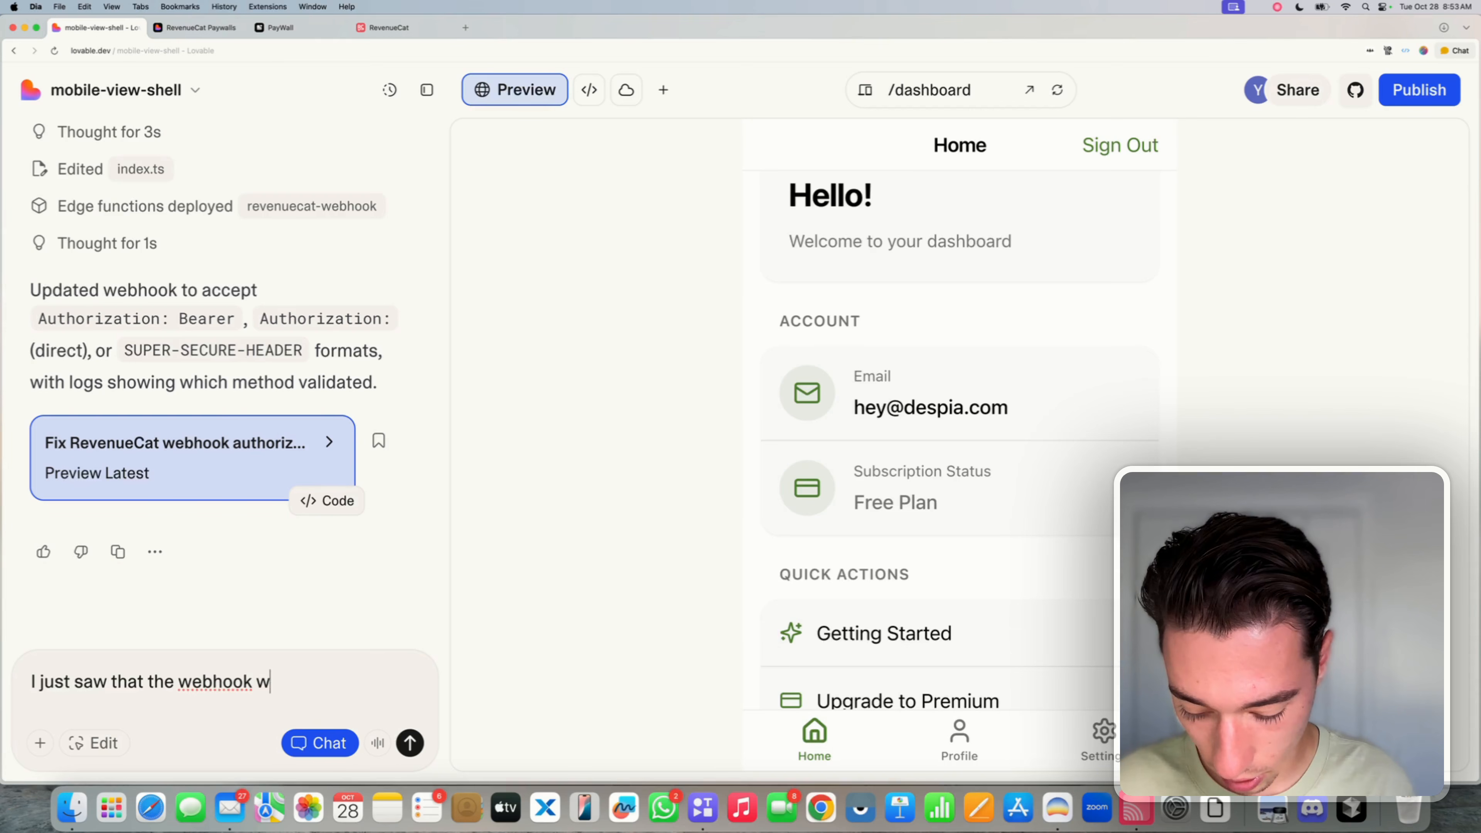
type("as successful ")
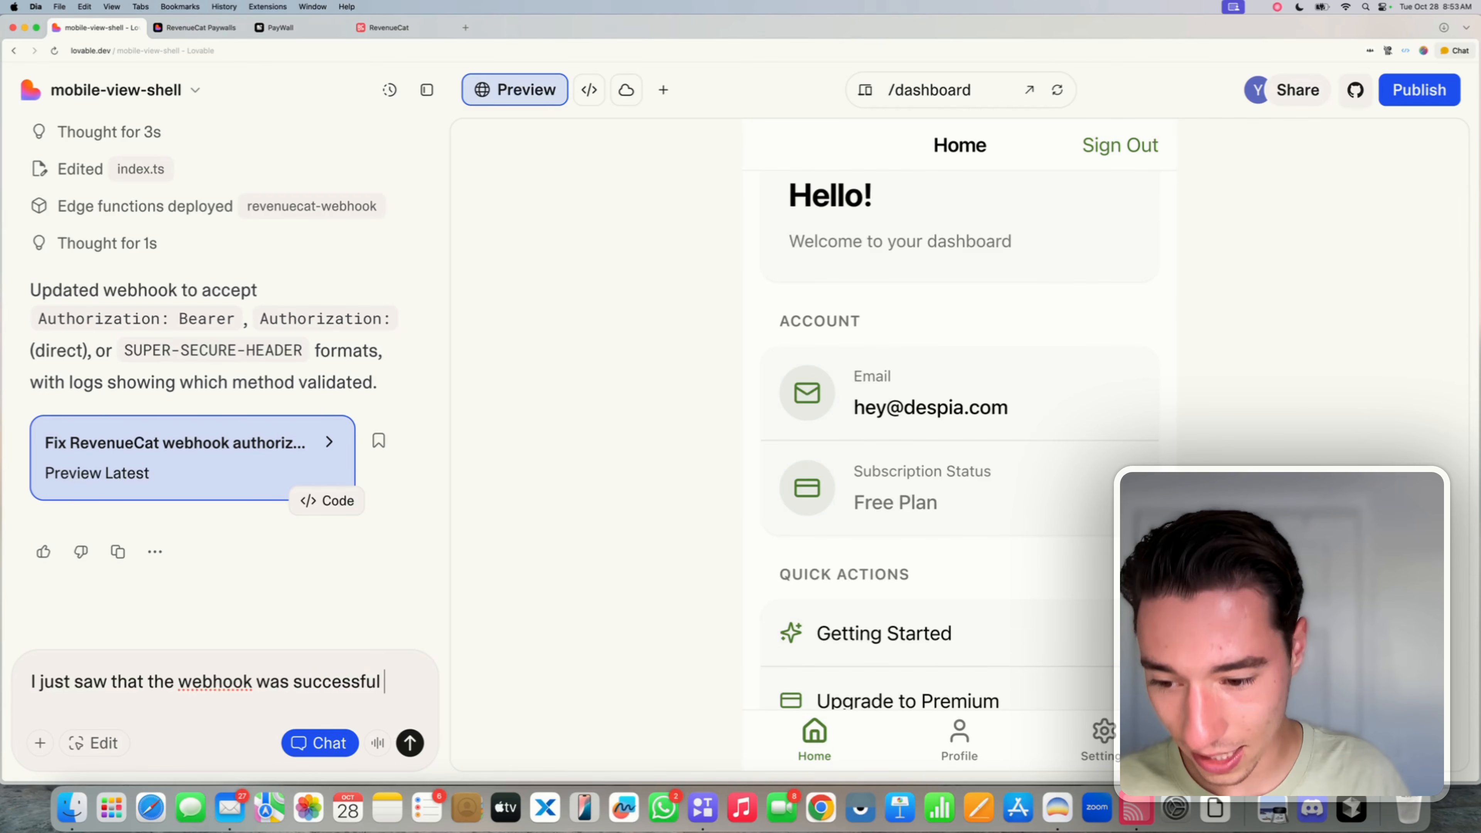
type("- but ")
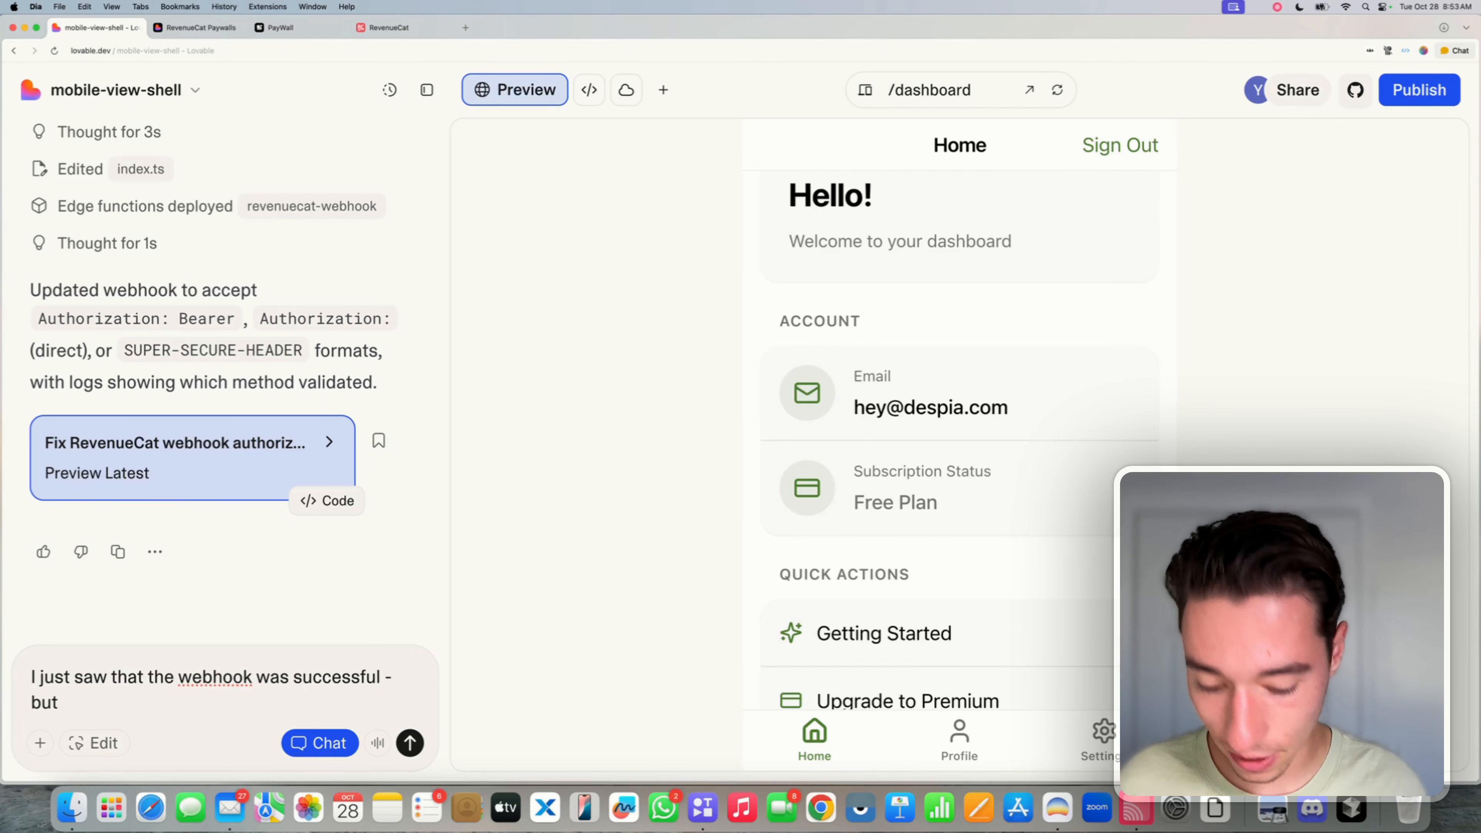
type("I did not")
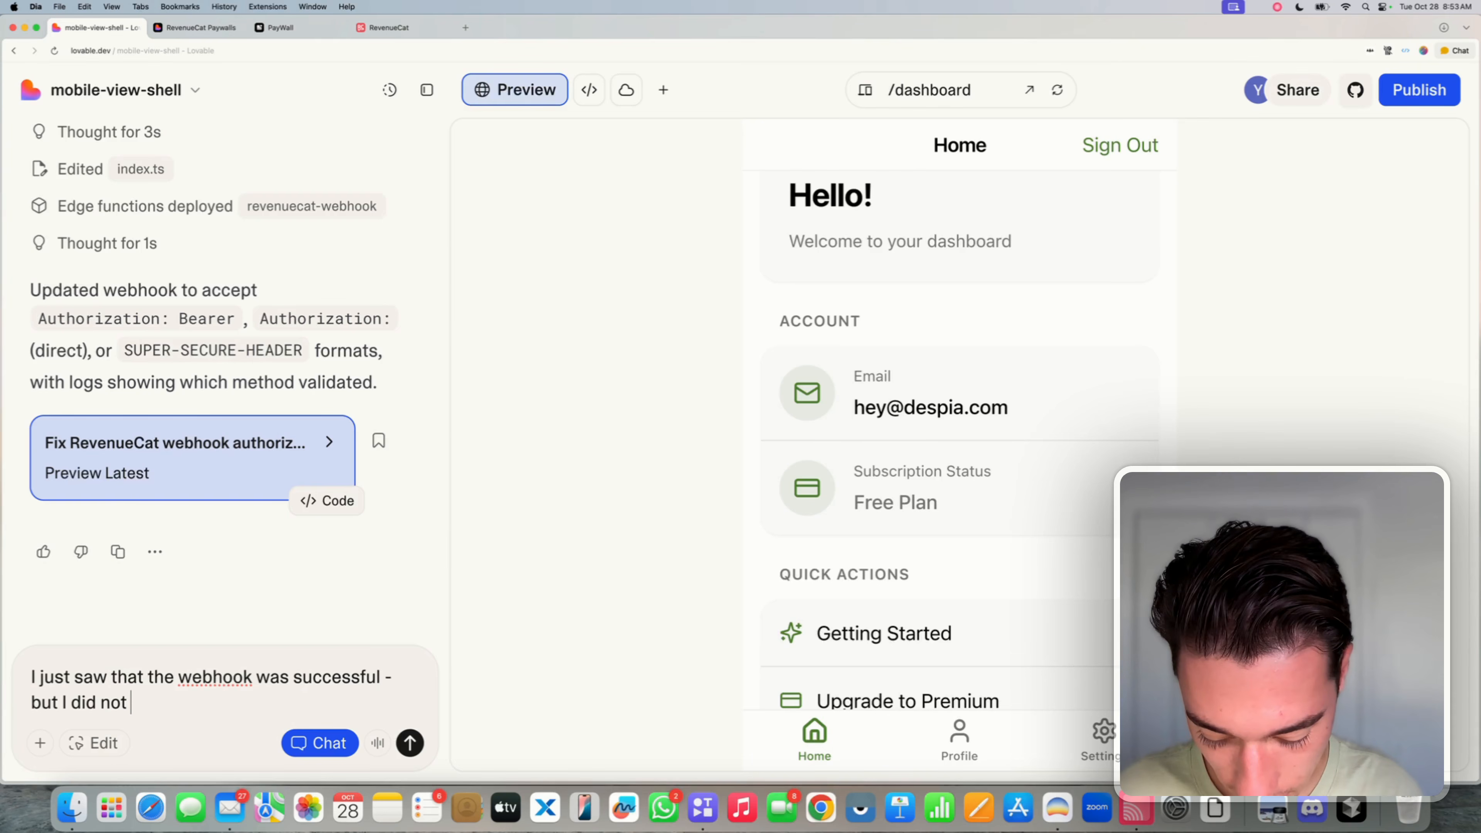
type(" get access")
key("BackSpace")
key("BackSpace")
key("BackSpace")
key("BackSpace")
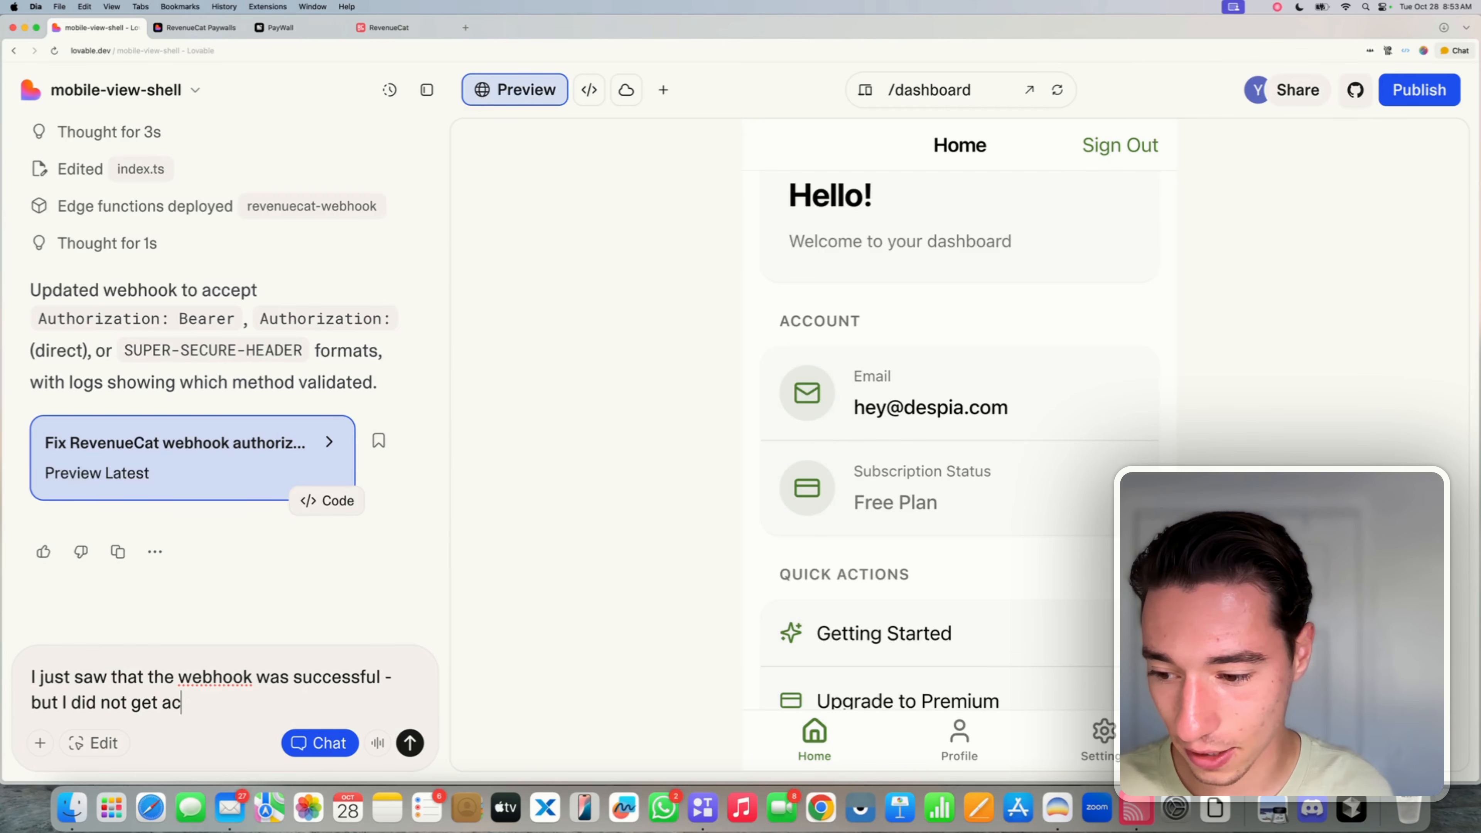
type("cess, her")
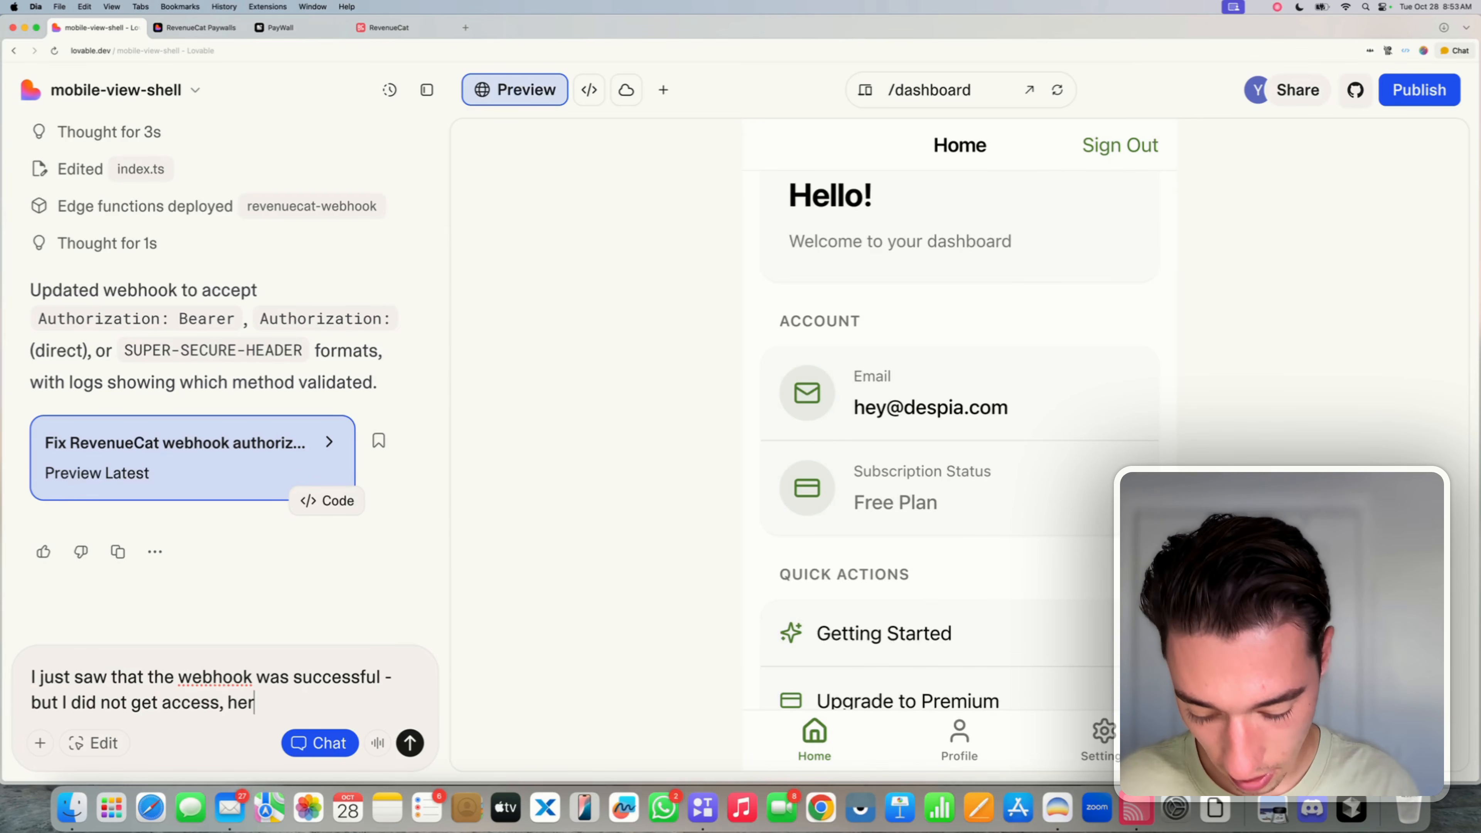
type("e is the payl")
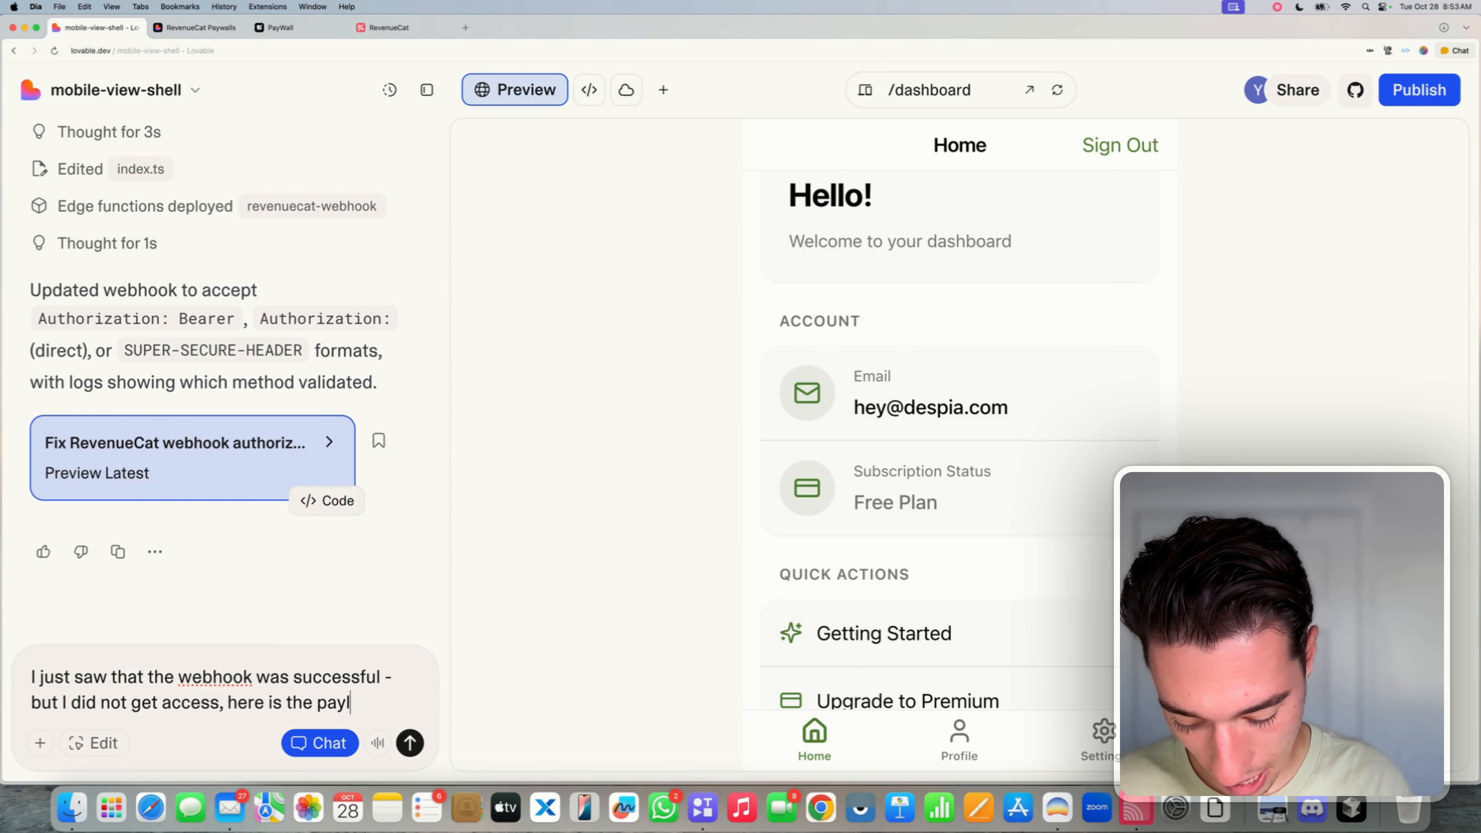
type("oad RC send")
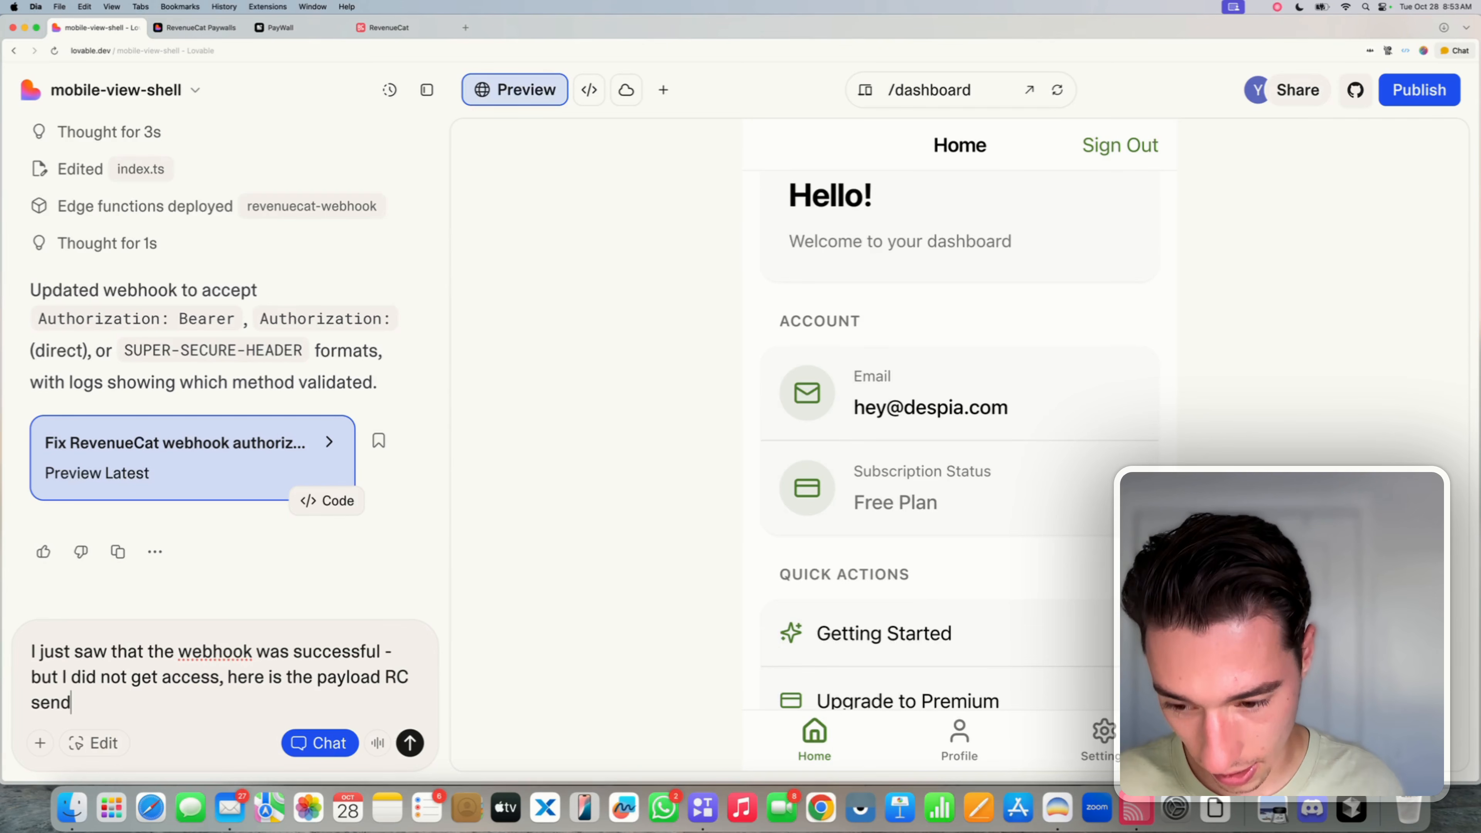
type(":")
key("shift+Return")
key("super+v")
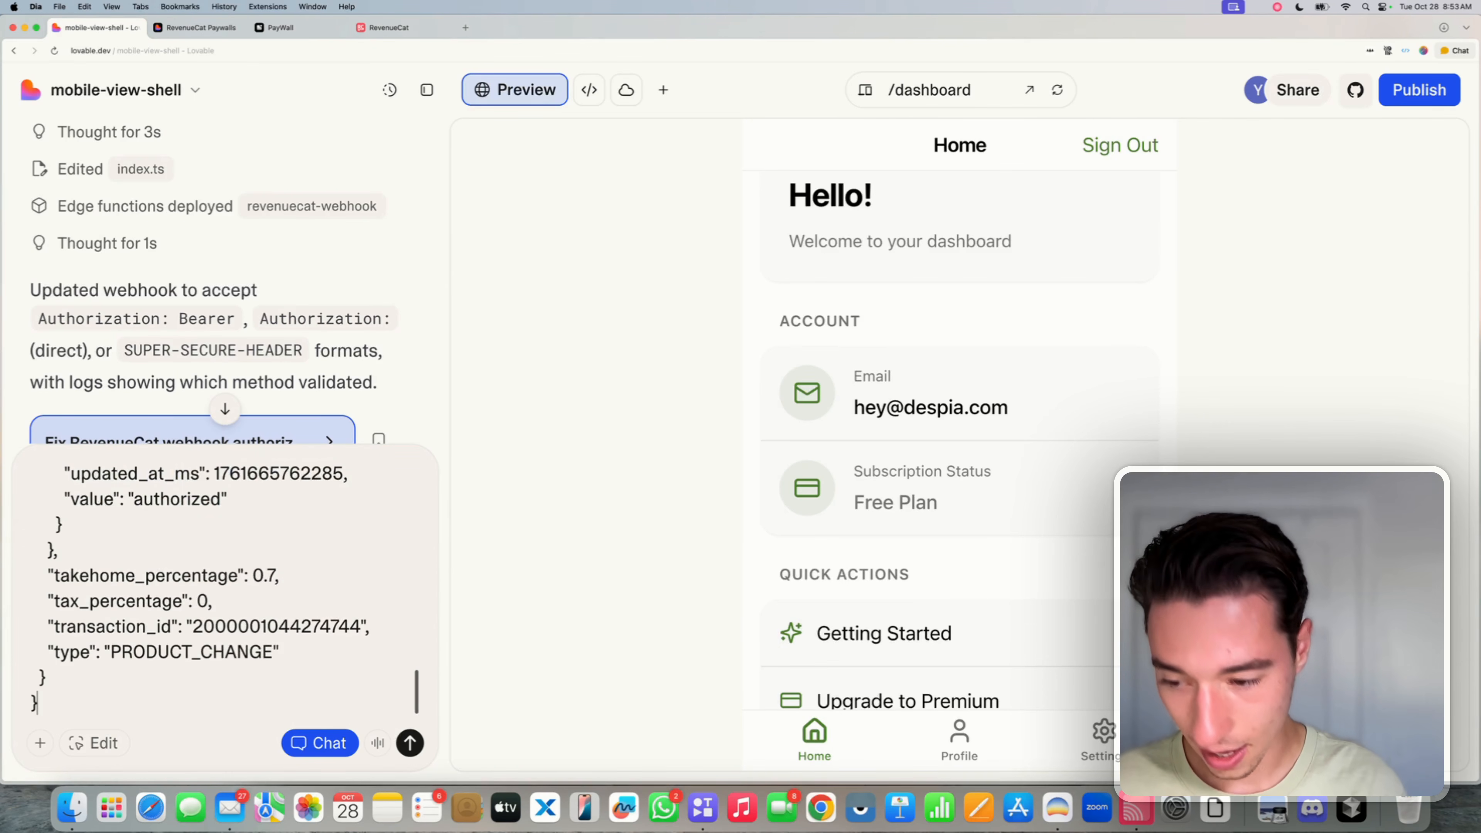
left_click(410, 744)
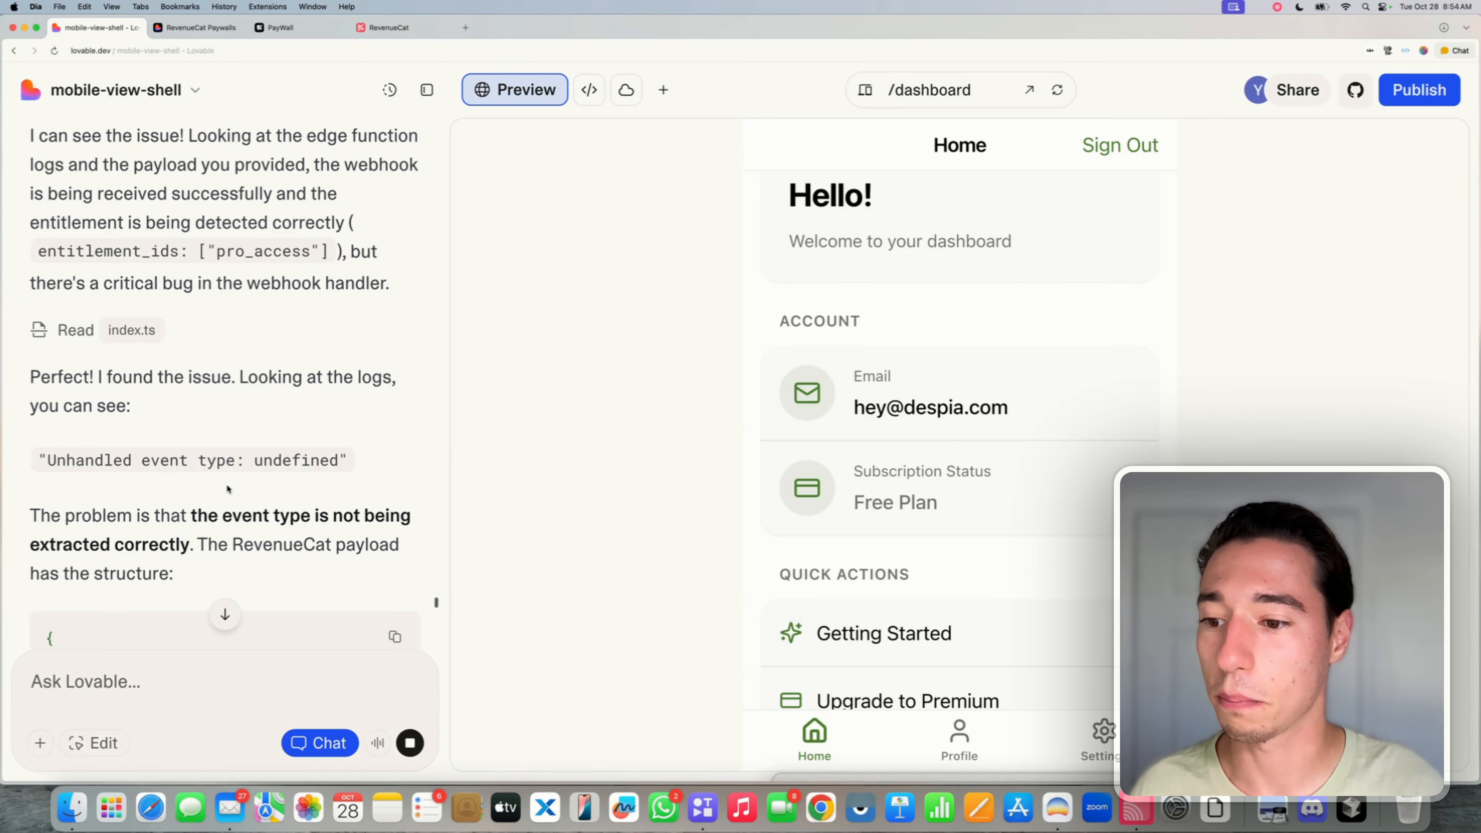
- Read Lovable's diagnosis, highlighting the event type and PRODUCT_CHANGE value in the payload example
scroll(227, 487, "down", 1)
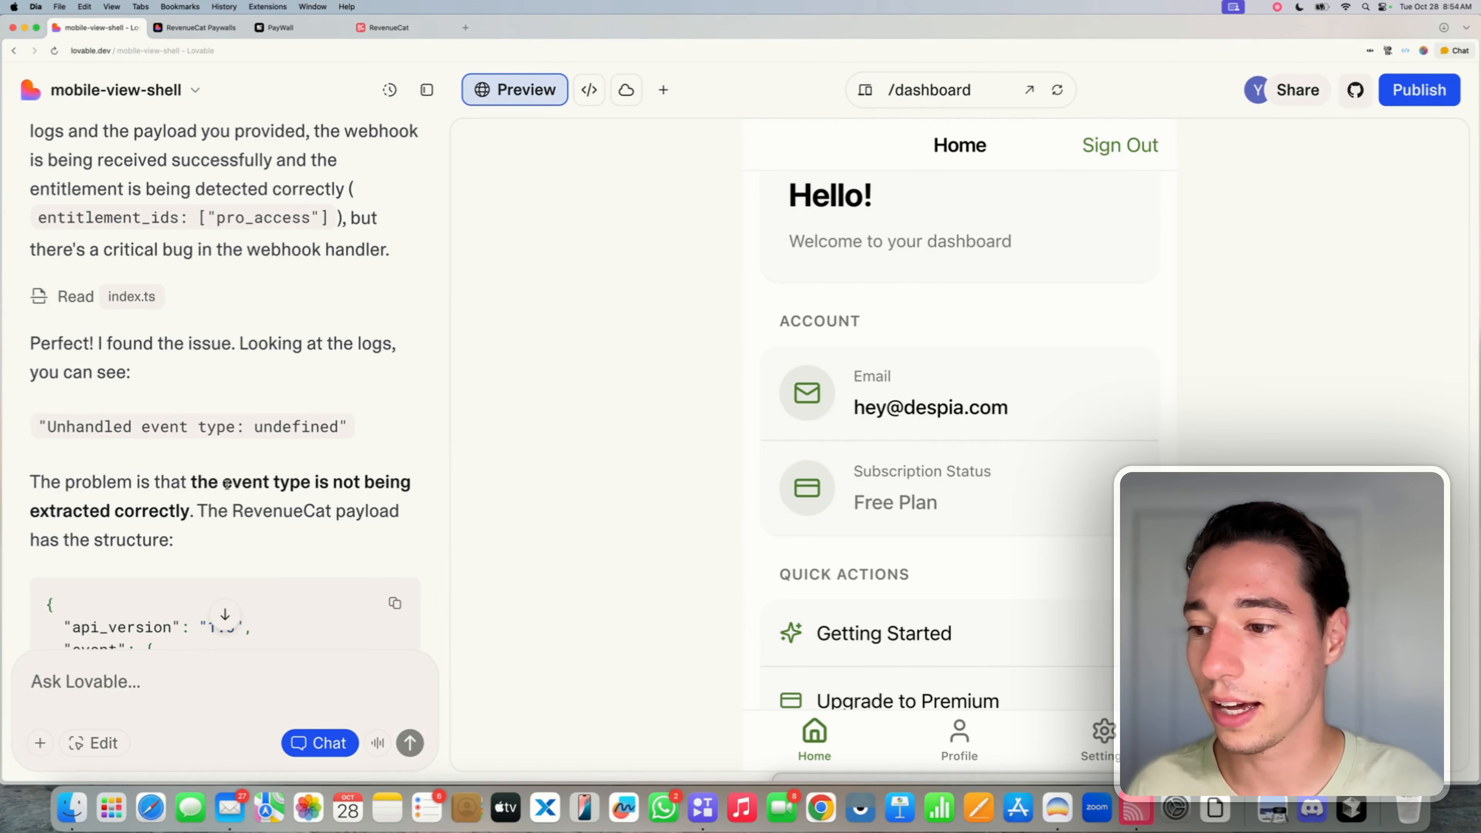
scroll(226, 483, "down", 3)
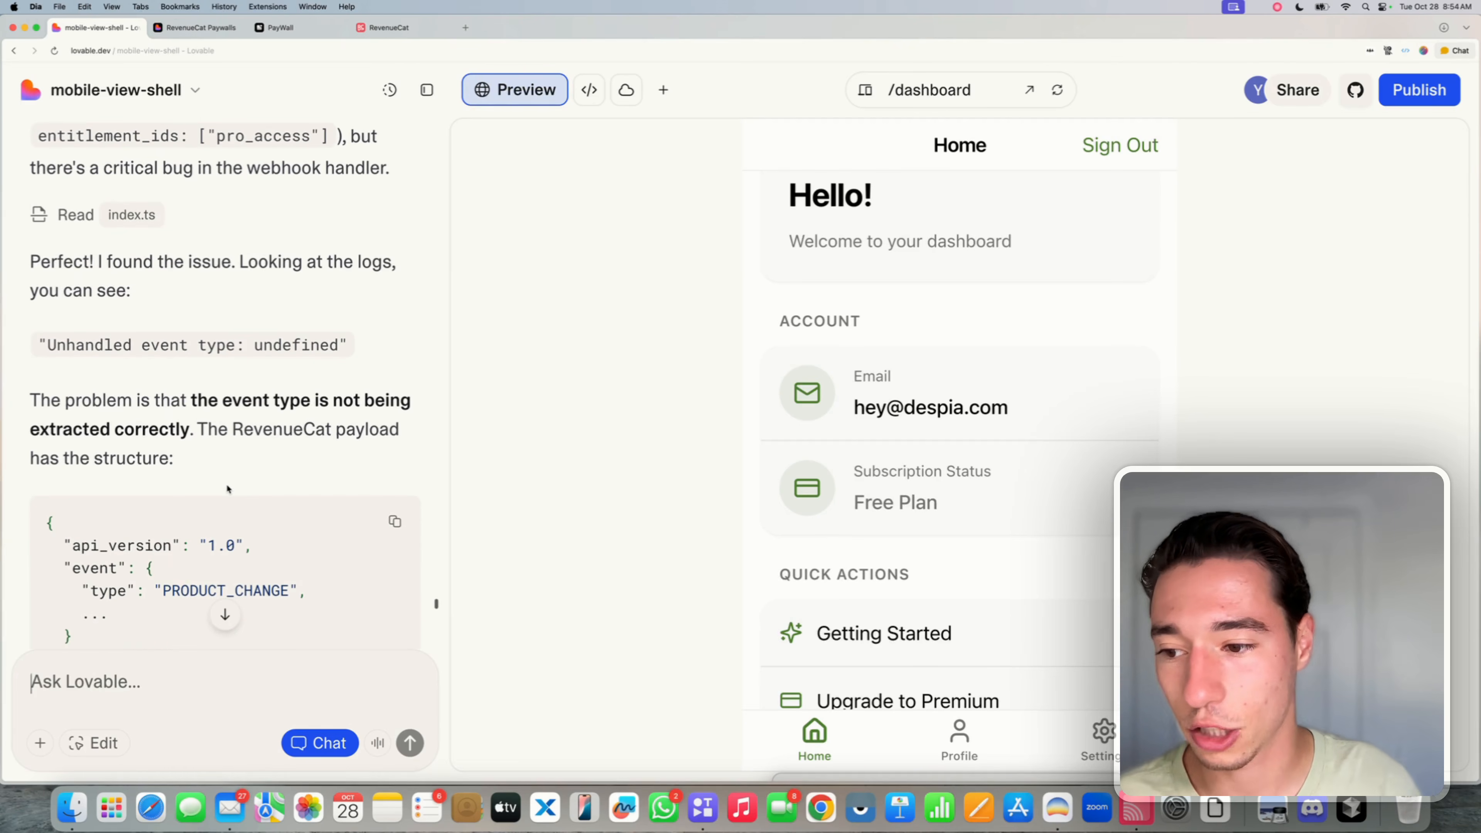
triple_click(262, 424)
left_click(96, 479)
scroll(96, 479, "down", 2)
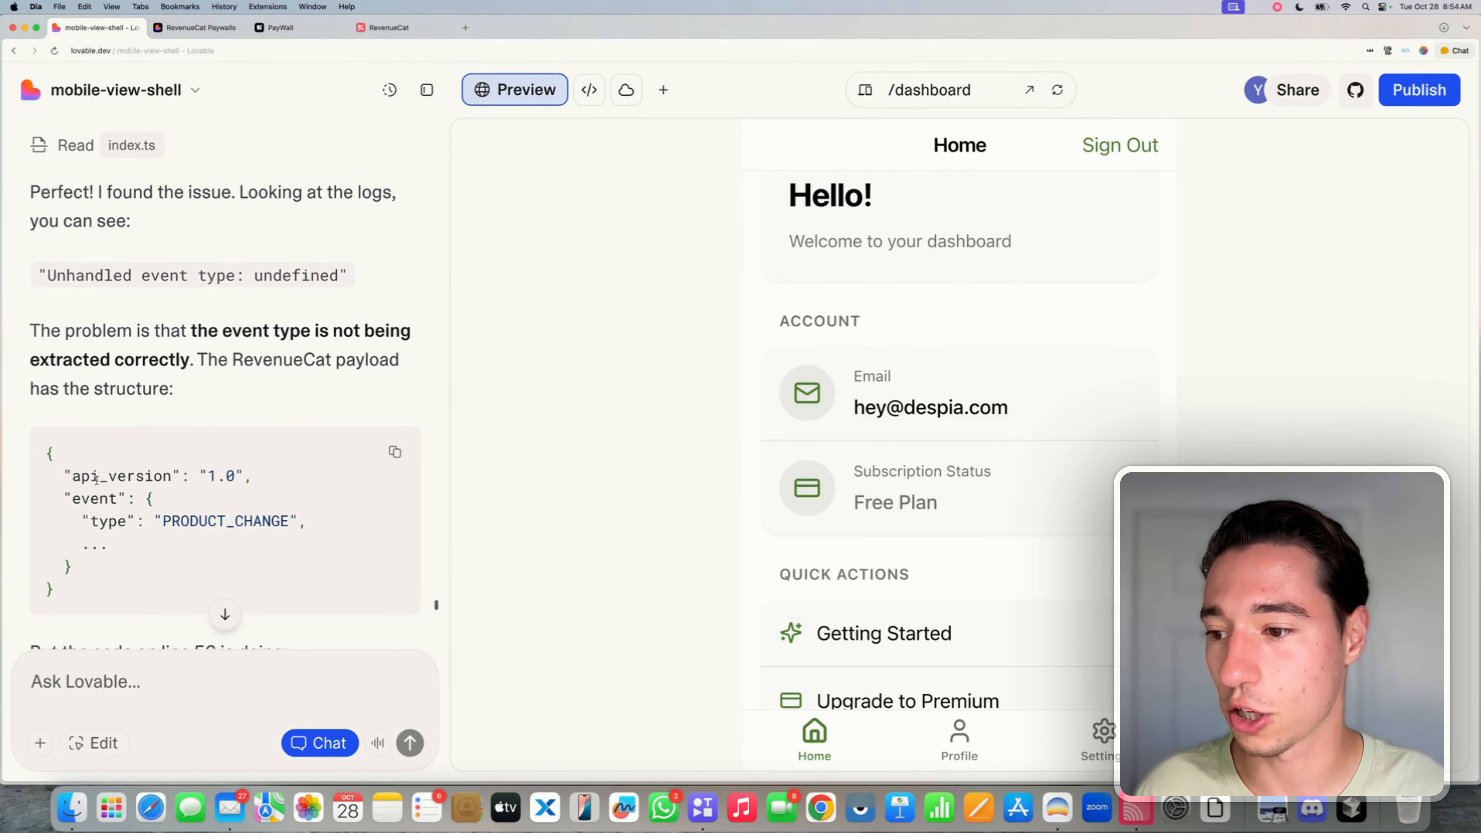
double_click(104, 522)
left_click(103, 521)
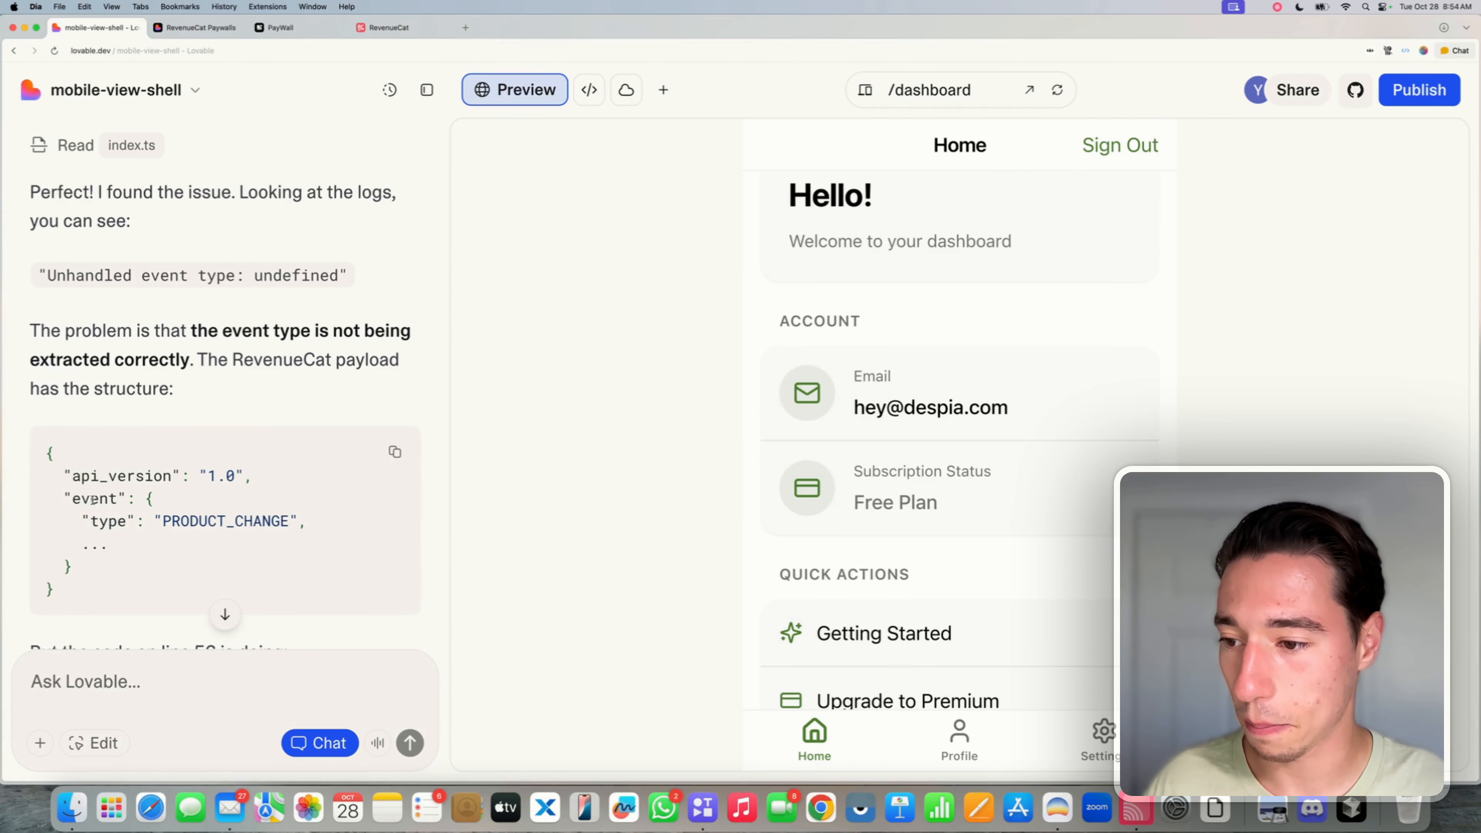
triple_click(94, 500)
triple_click(103, 521)
triple_click(93, 498)
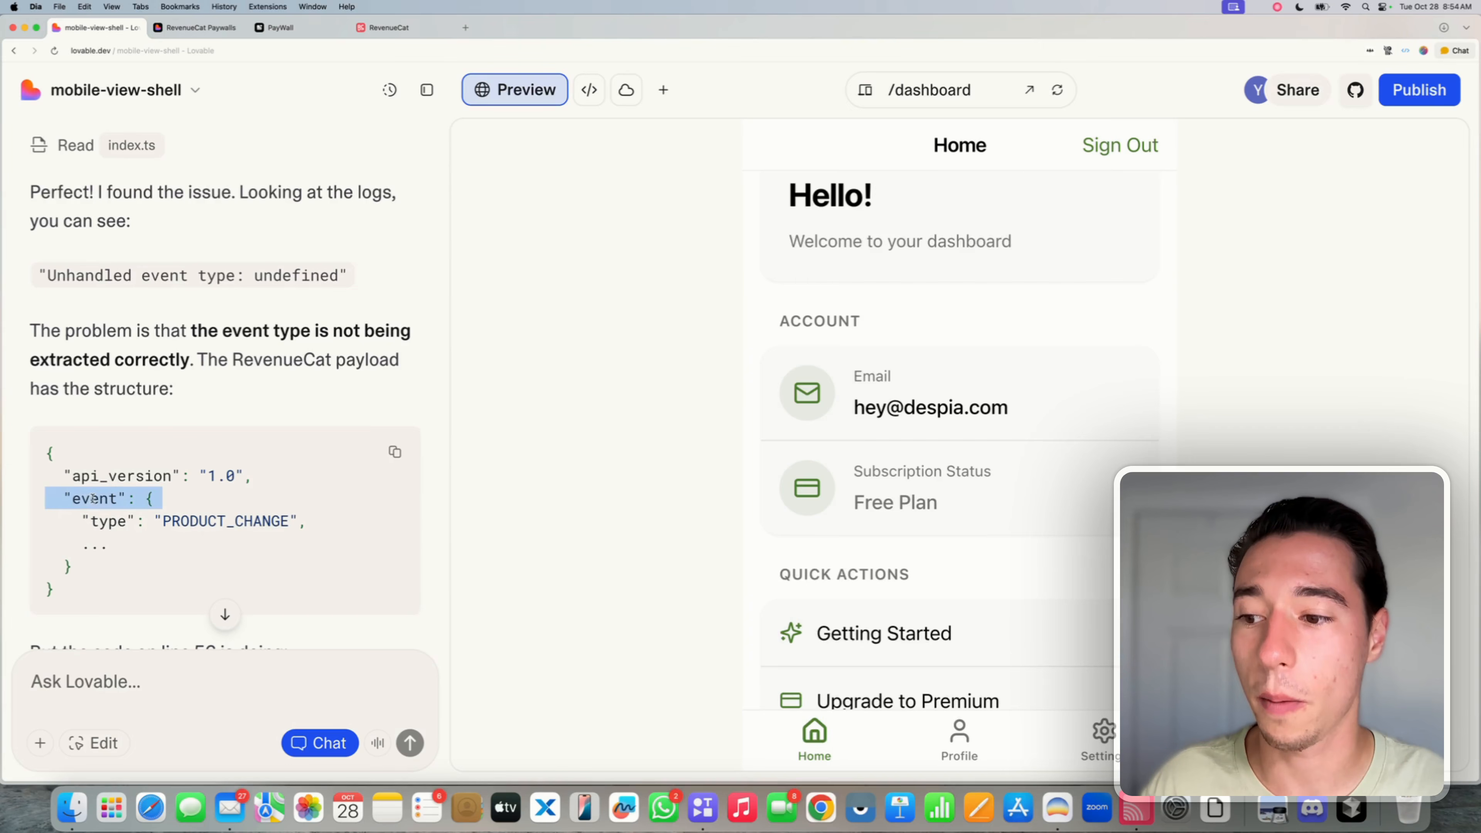
double_click(100, 520)
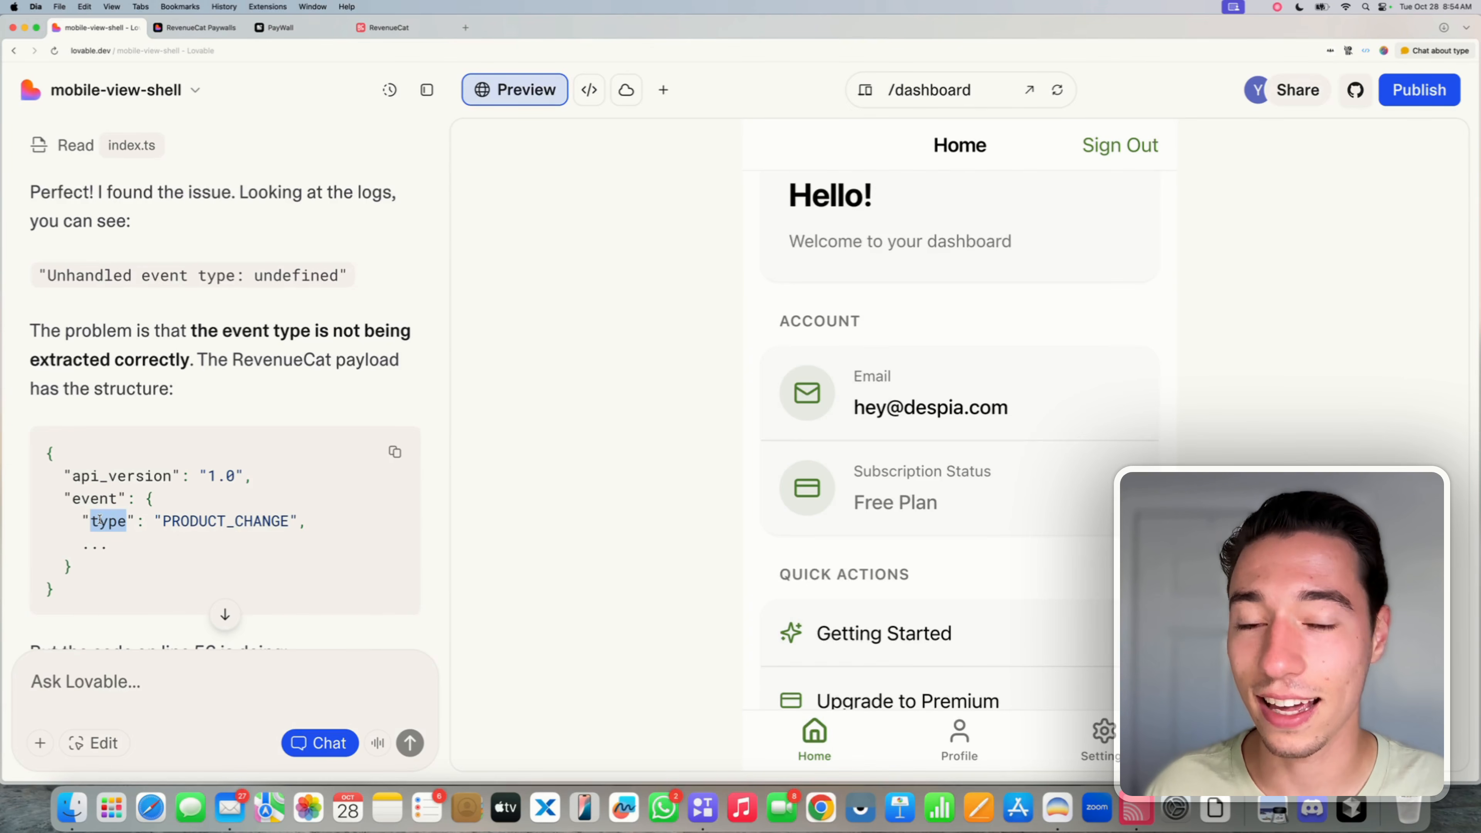
double_click(225, 521)
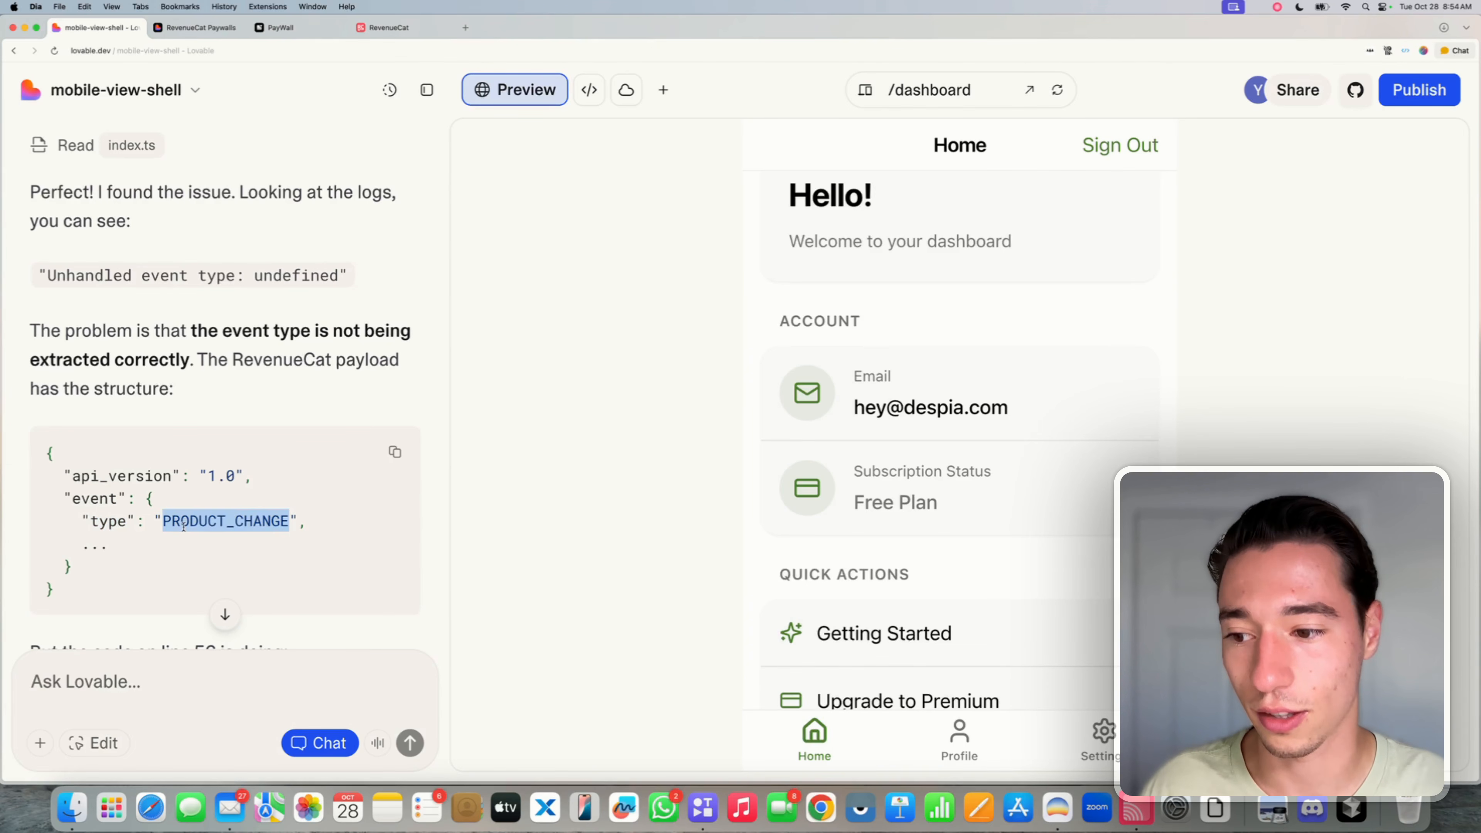
- Review the rest of the explanation, including line 56, and approve the implementation plan
scroll(155, 528, "down", 5)
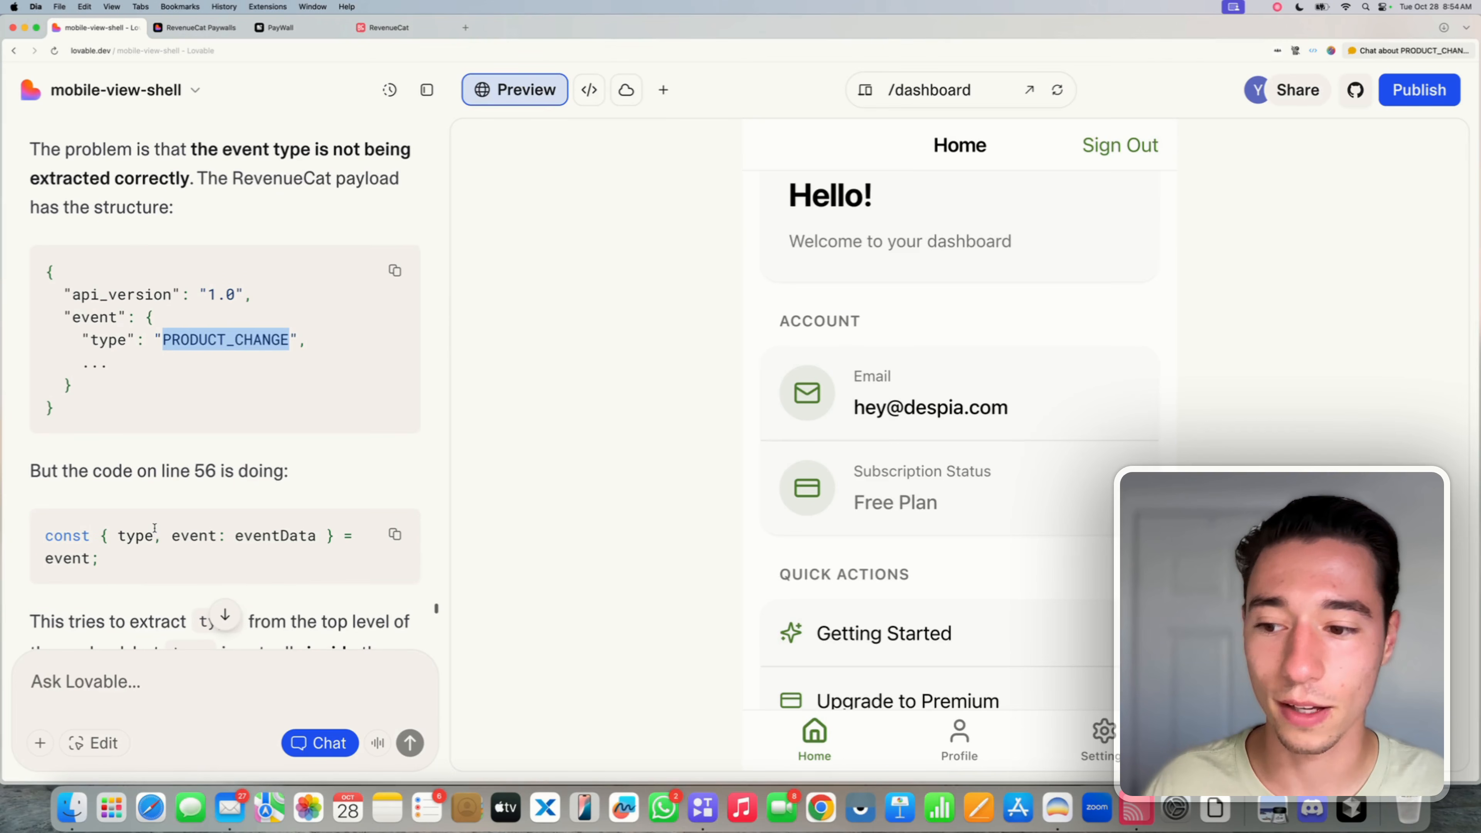
scroll(150, 466, "down", 2)
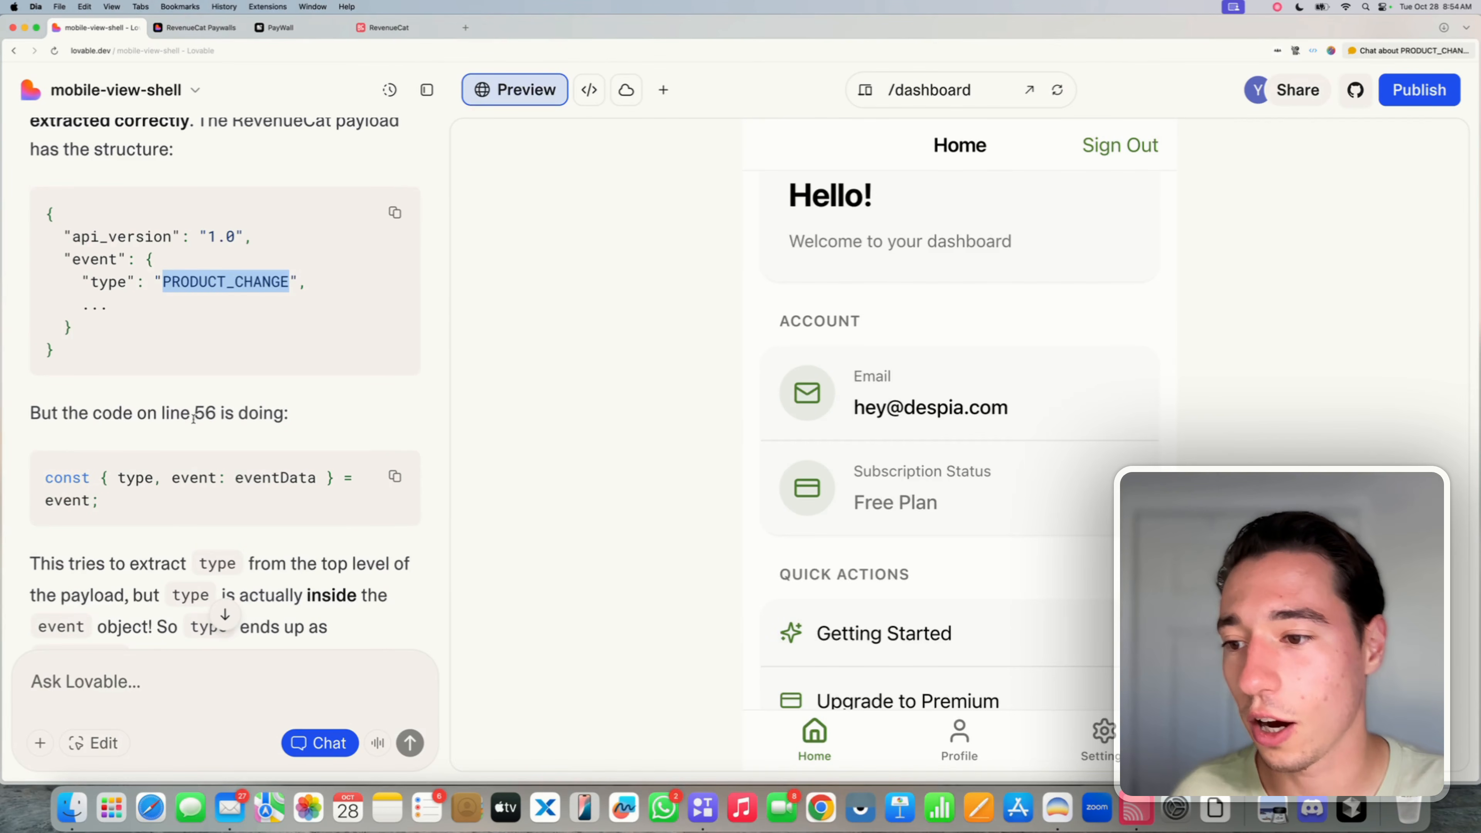
double_click(202, 412)
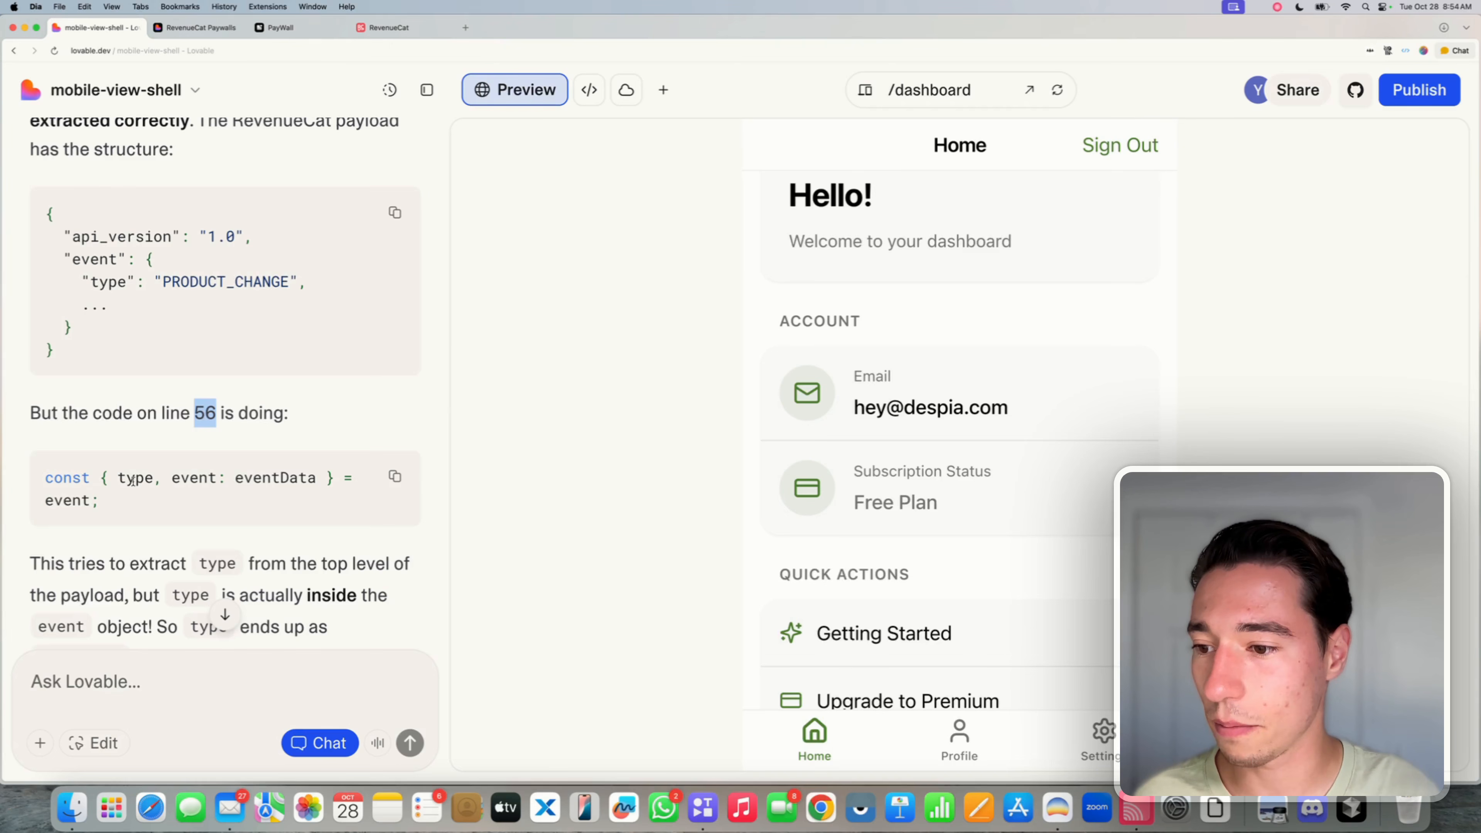
scroll(258, 513, "down", 4)
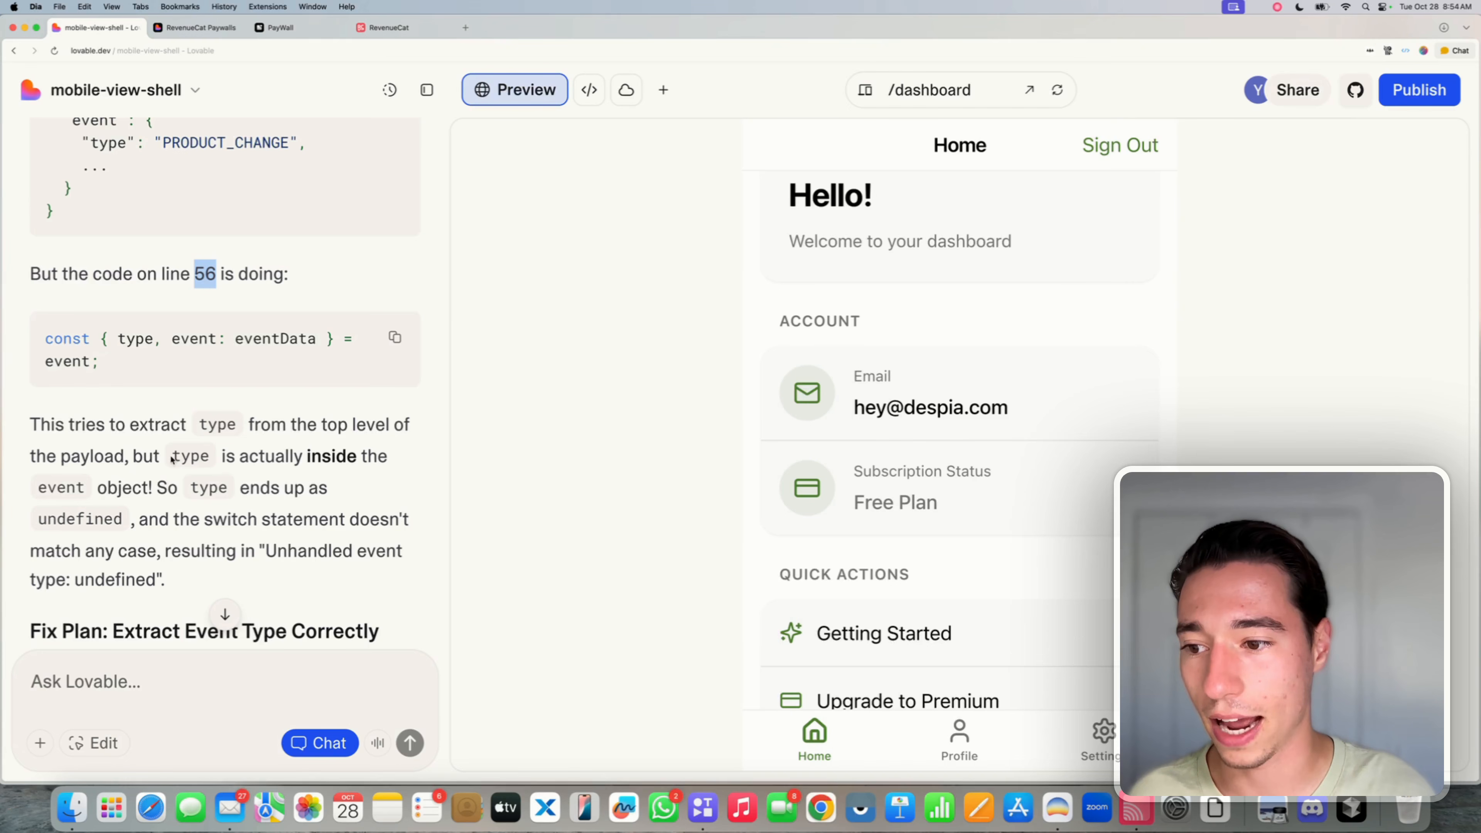
left_click_drag(87, 489, 38, 488)
left_click(239, 462)
scroll(239, 462, "down", 15)
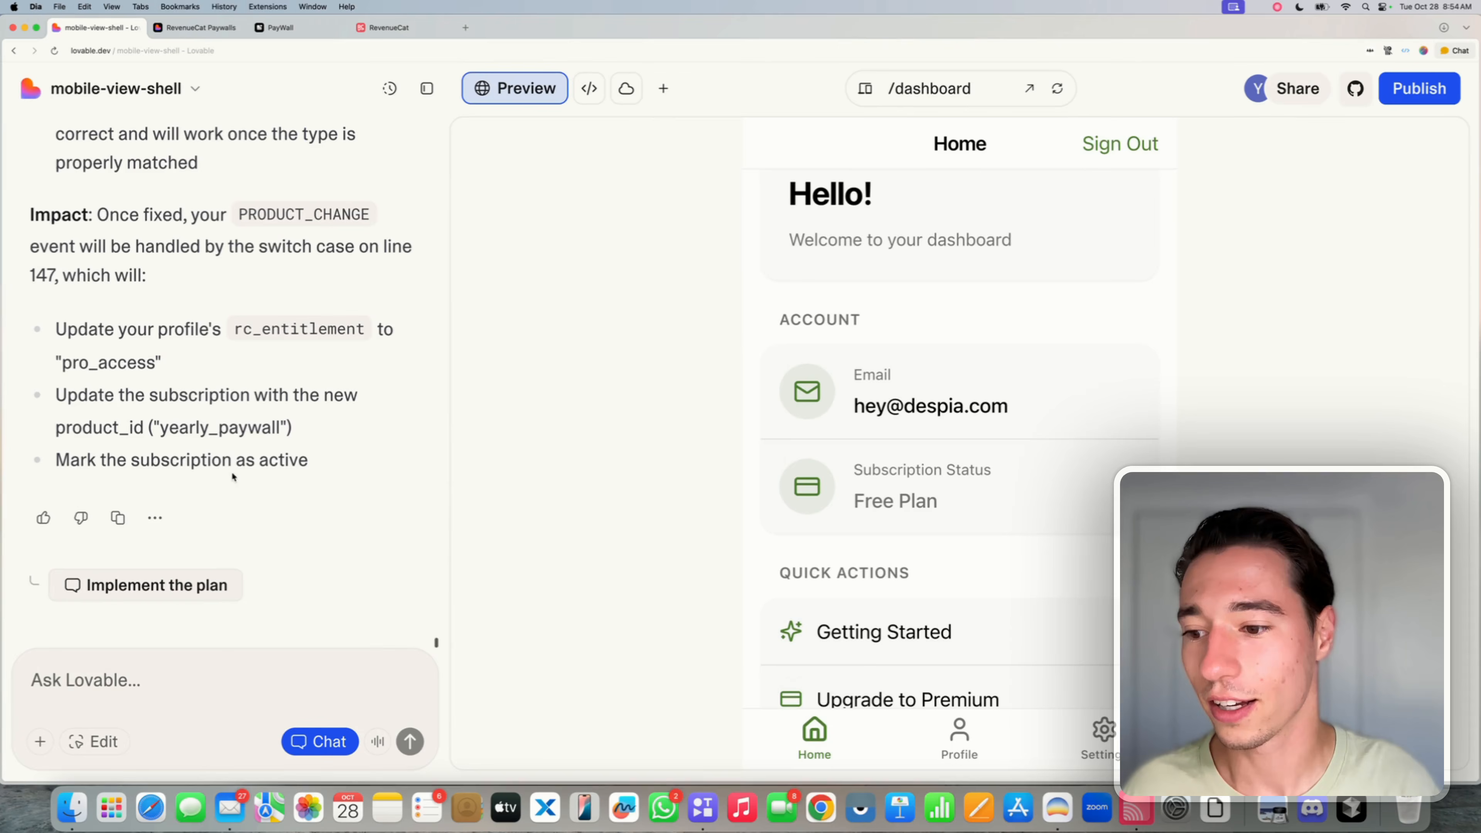
left_click(165, 585)
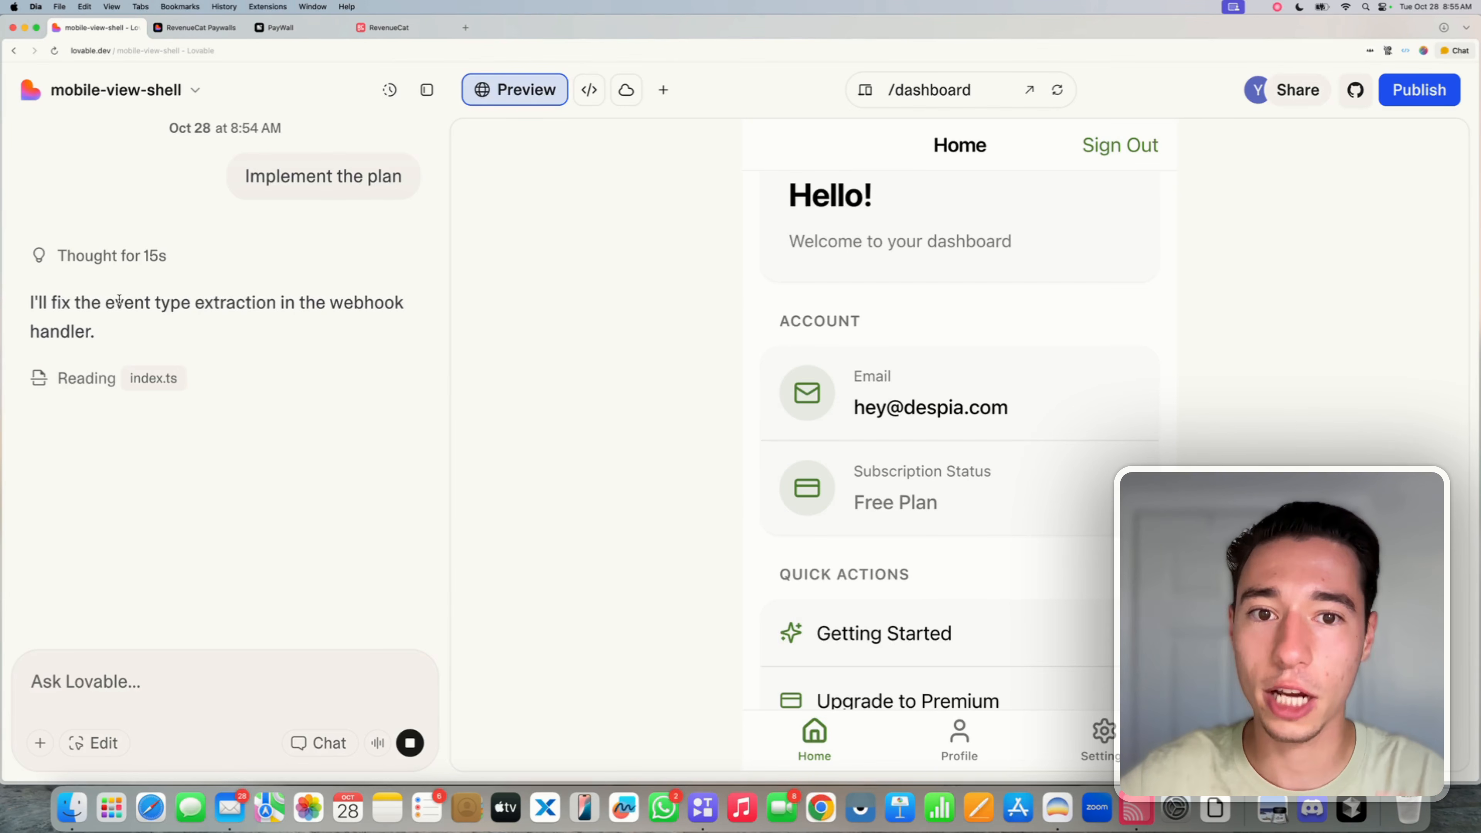
- While Lovable applies the fix, return to the RevenueCat webhook page
left_click(397, 35)
- Inspect the Lovable webhook event's Response and Request body JSON in RevenueCat, then return to Lovable
left_click(648, 501)
scroll(647, 502, "up", 10)
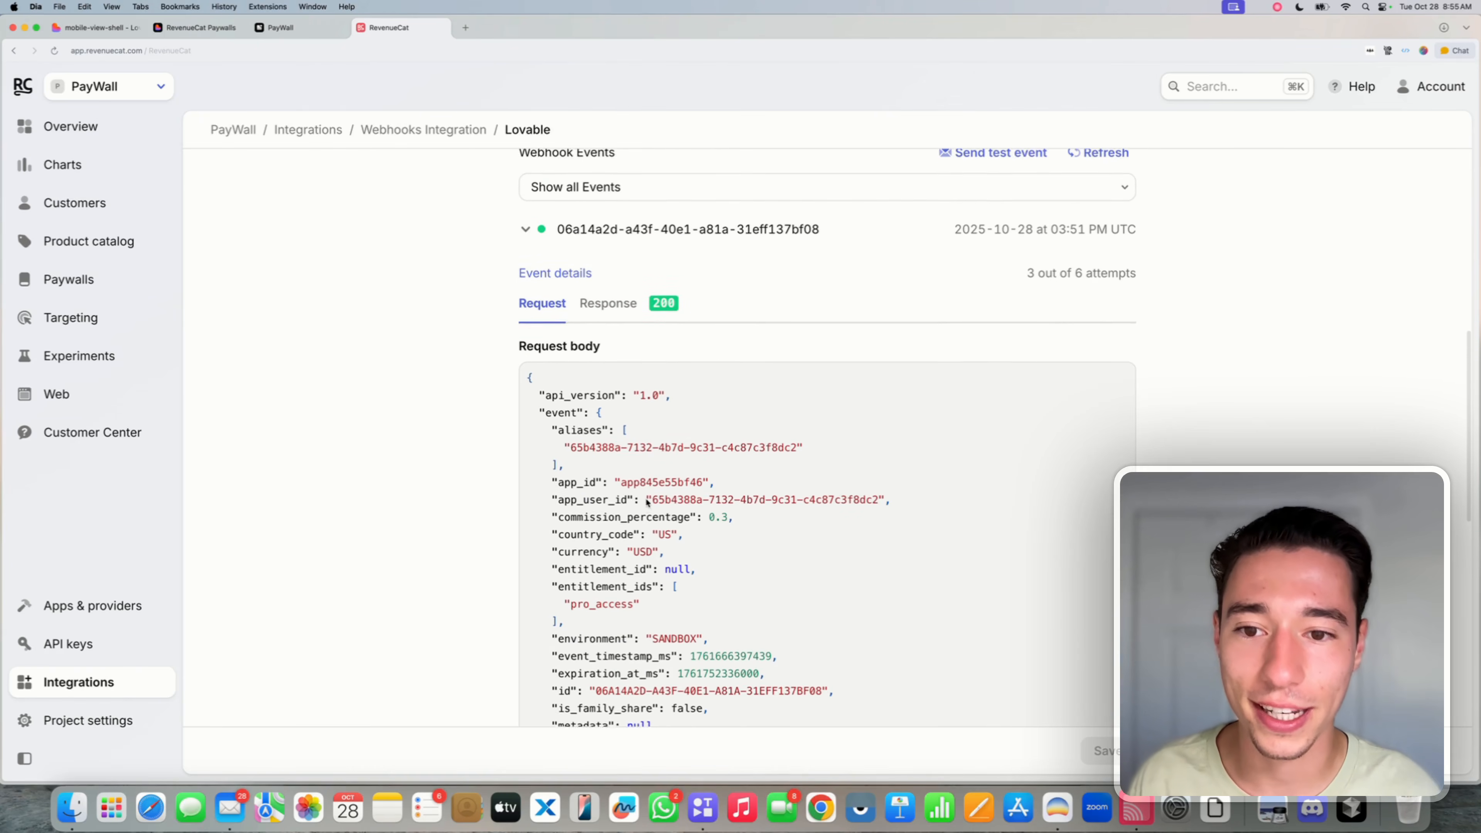
left_click(601, 310)
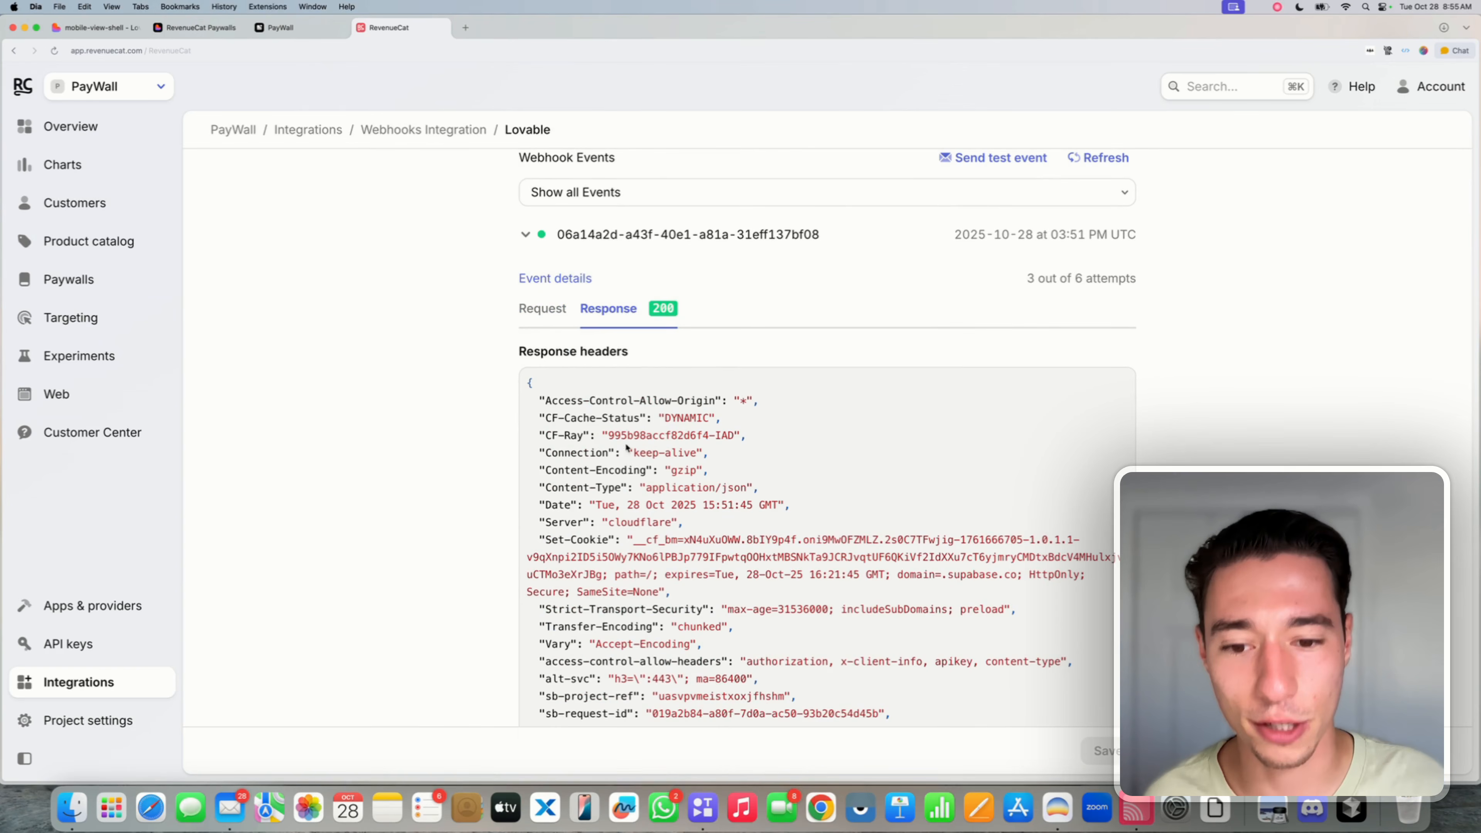
left_click(554, 310)
scroll(564, 422, "down", 2)
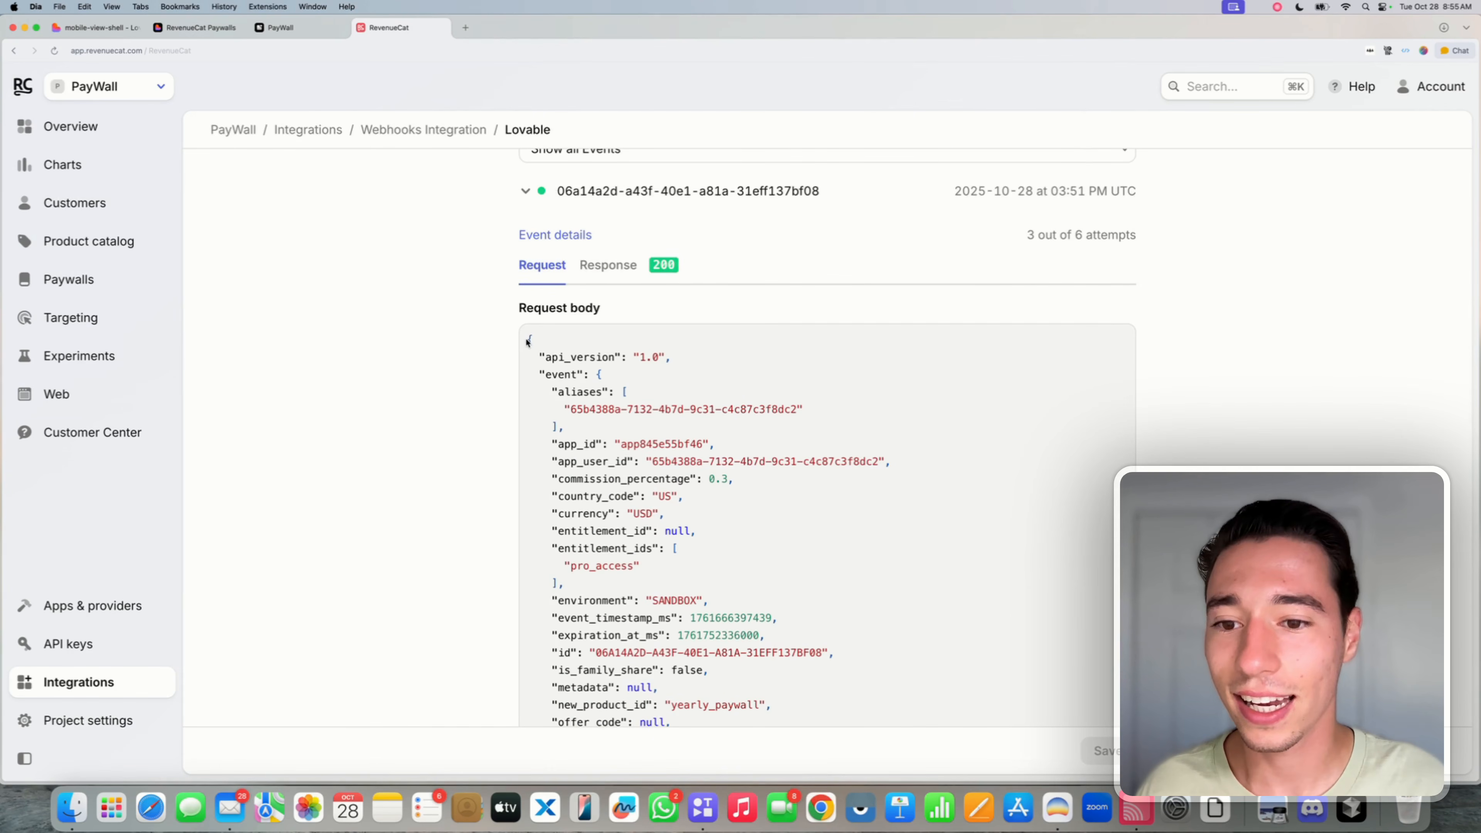
left_click_drag(568, 353, 557, 537)
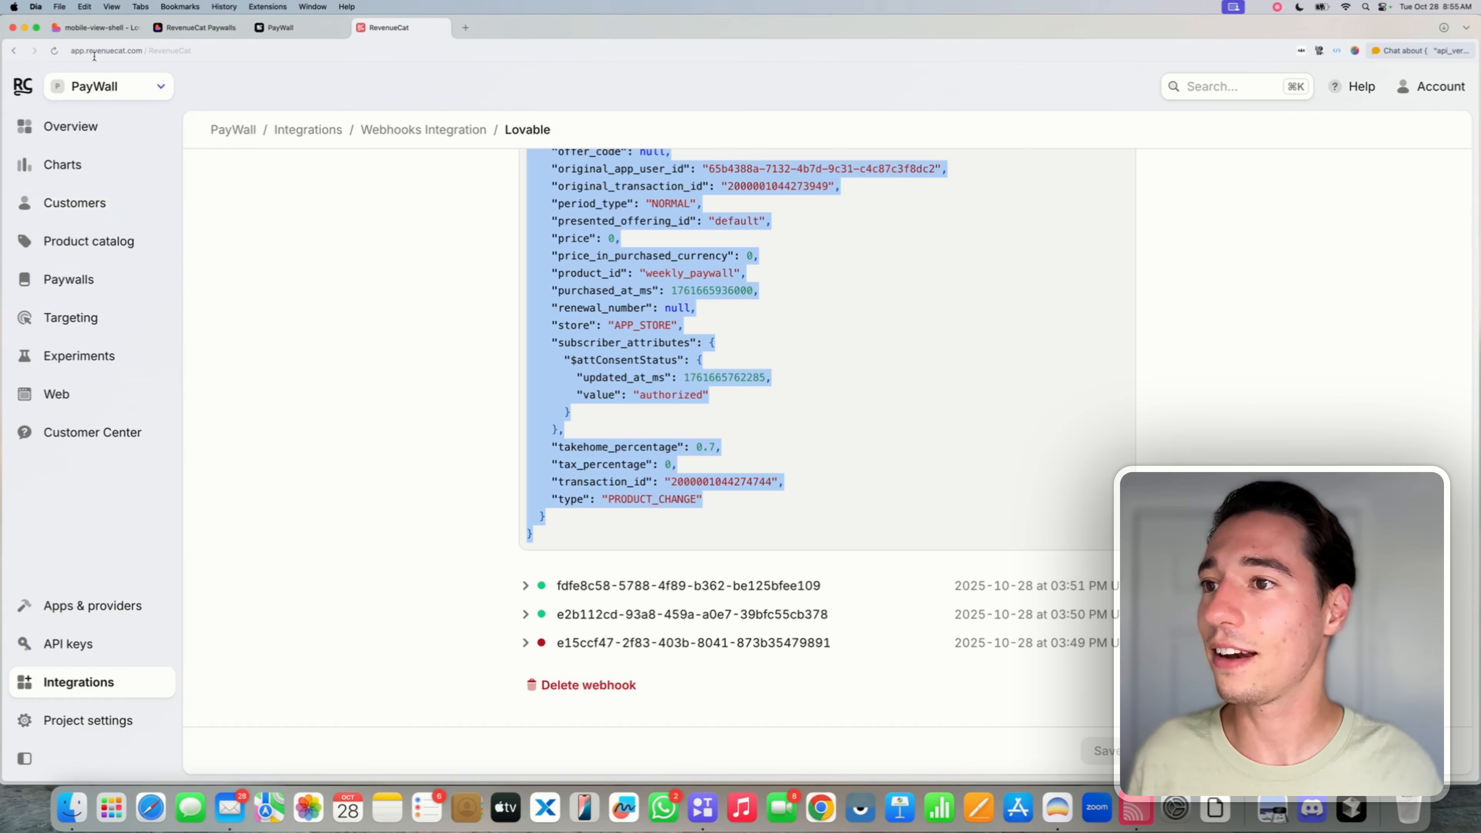
left_click(96, 27)
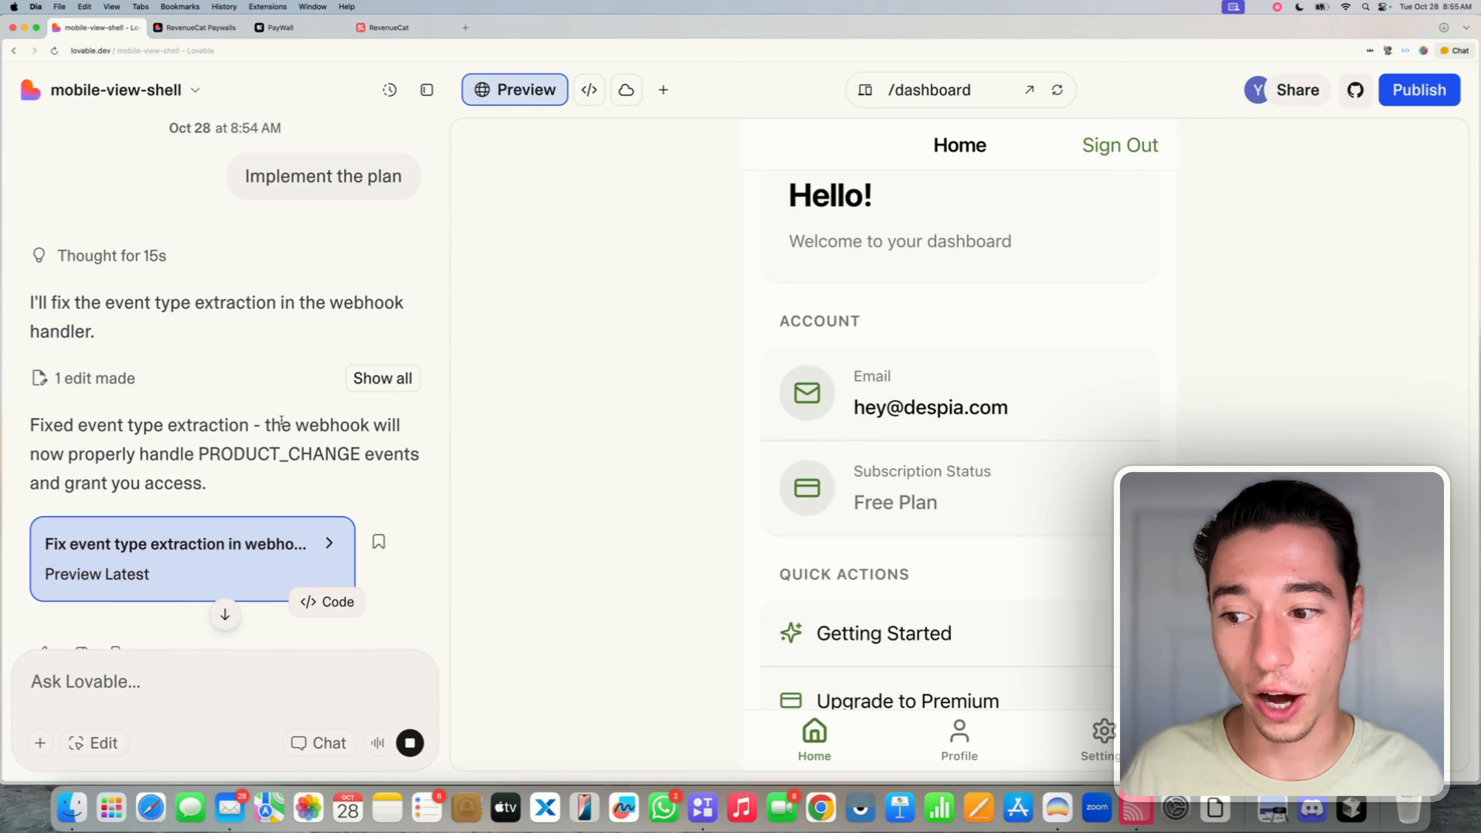
- Open the live app's publishing details, then switch over to RevenueCat
left_click(1413, 103)
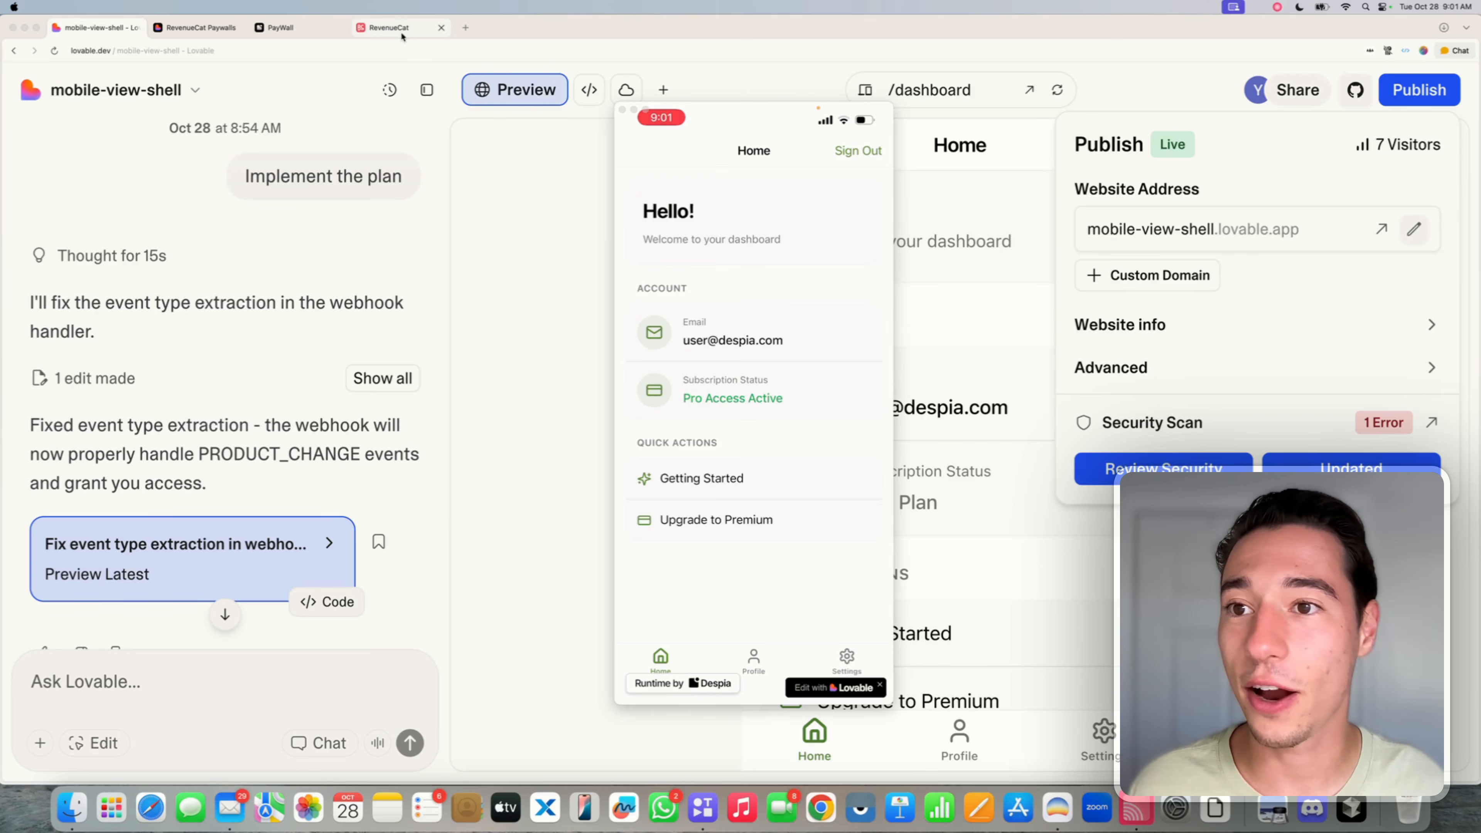
left_click(388, 28)
- Open the most recent sandbox customer from the RevenueCat Overview and verify its Pro Access entitlement
left_click(89, 129)
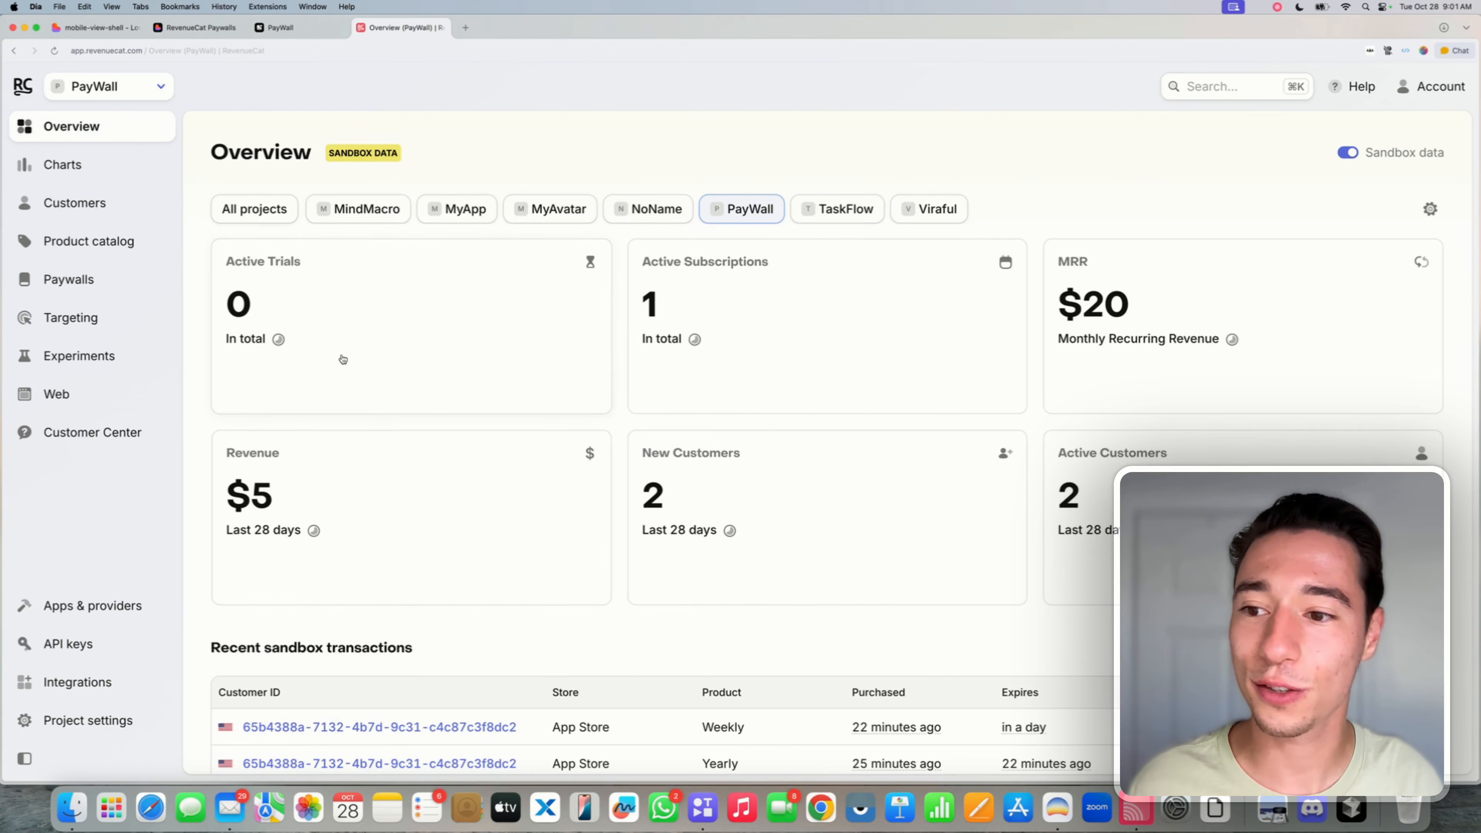
scroll(505, 551, "down", 2)
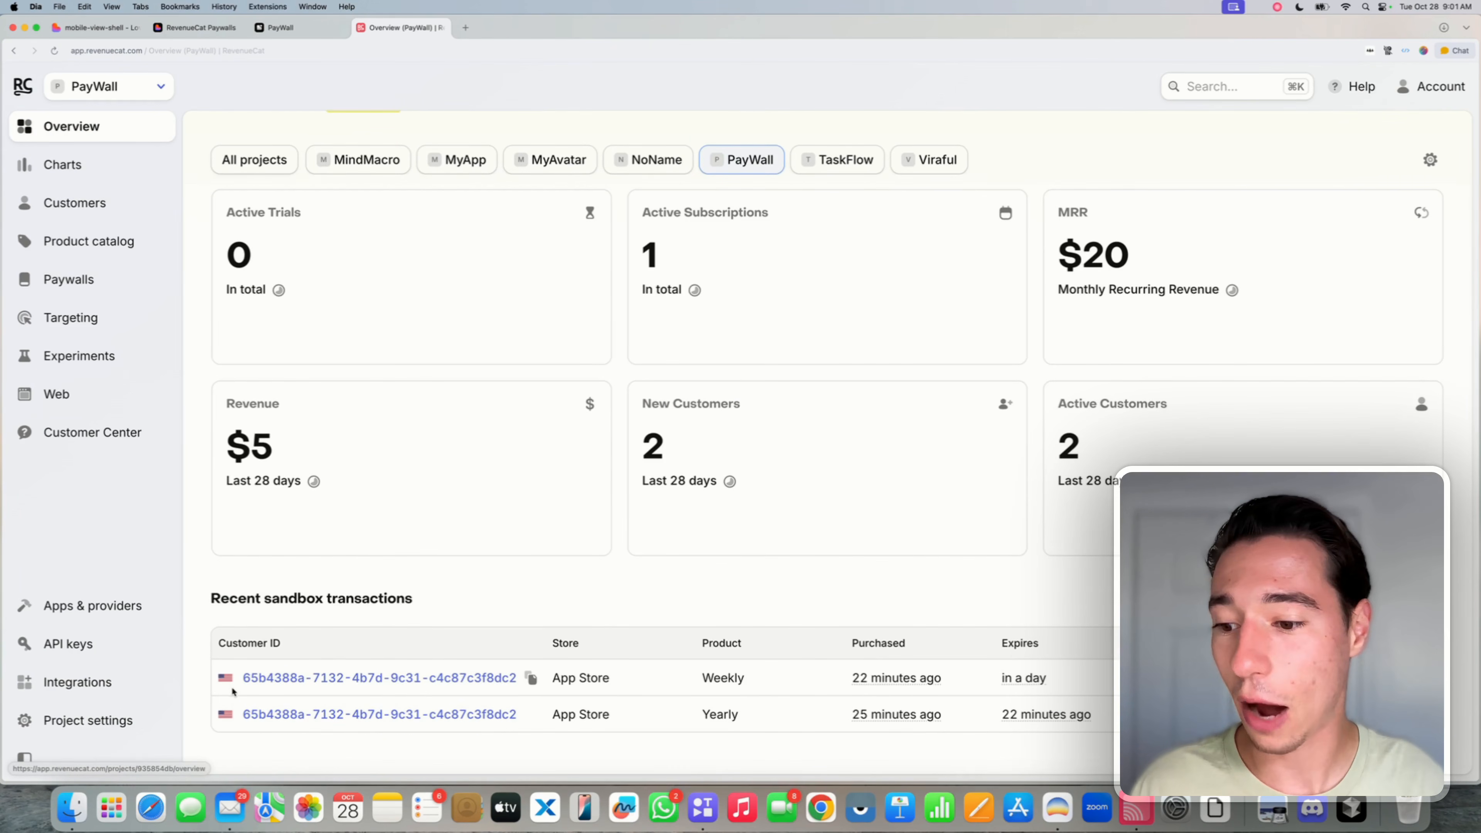
left_click(501, 677)
scroll(455, 533, "down", 8)
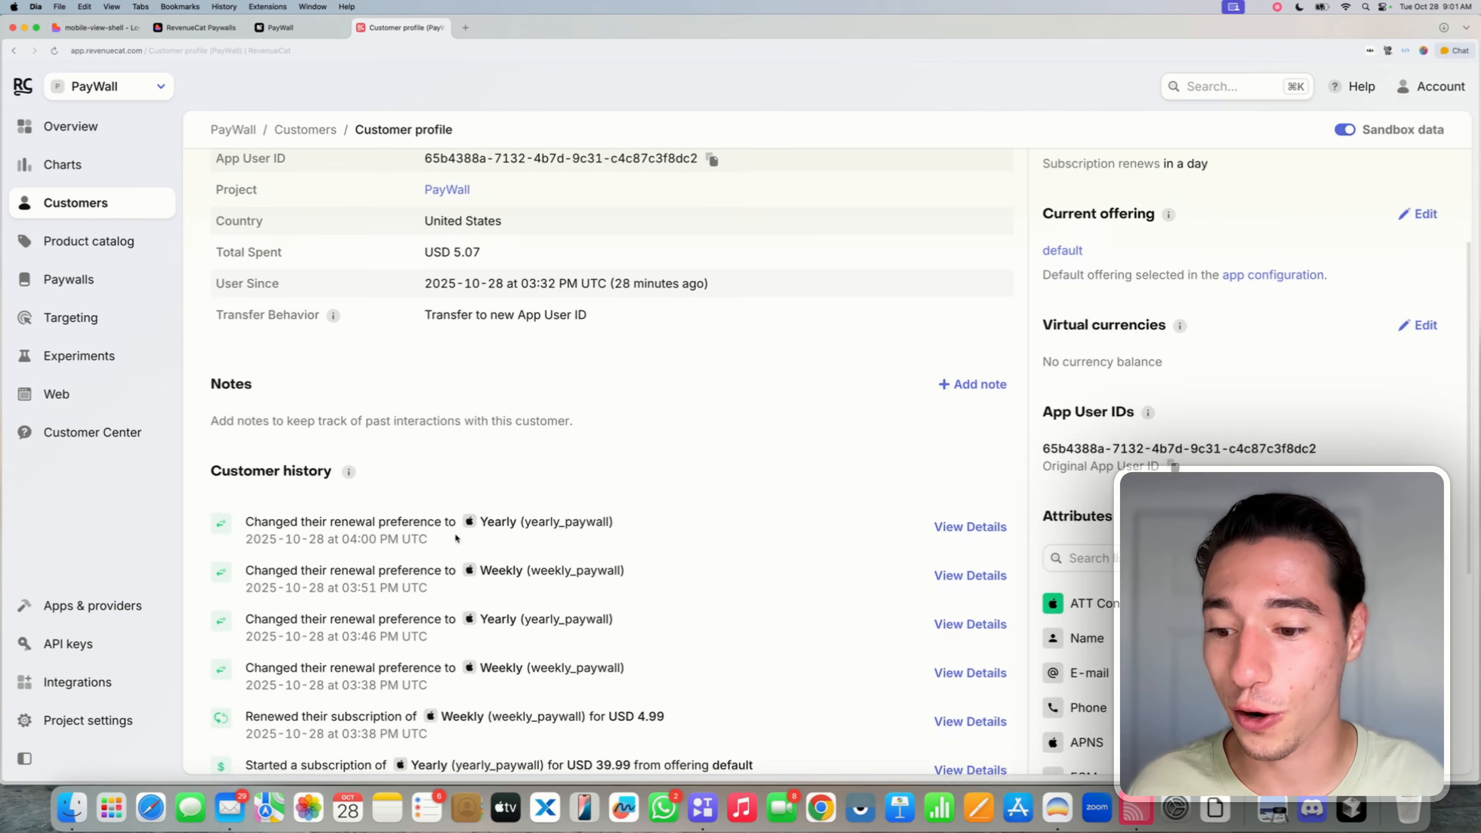
scroll(344, 483, "up", 8)
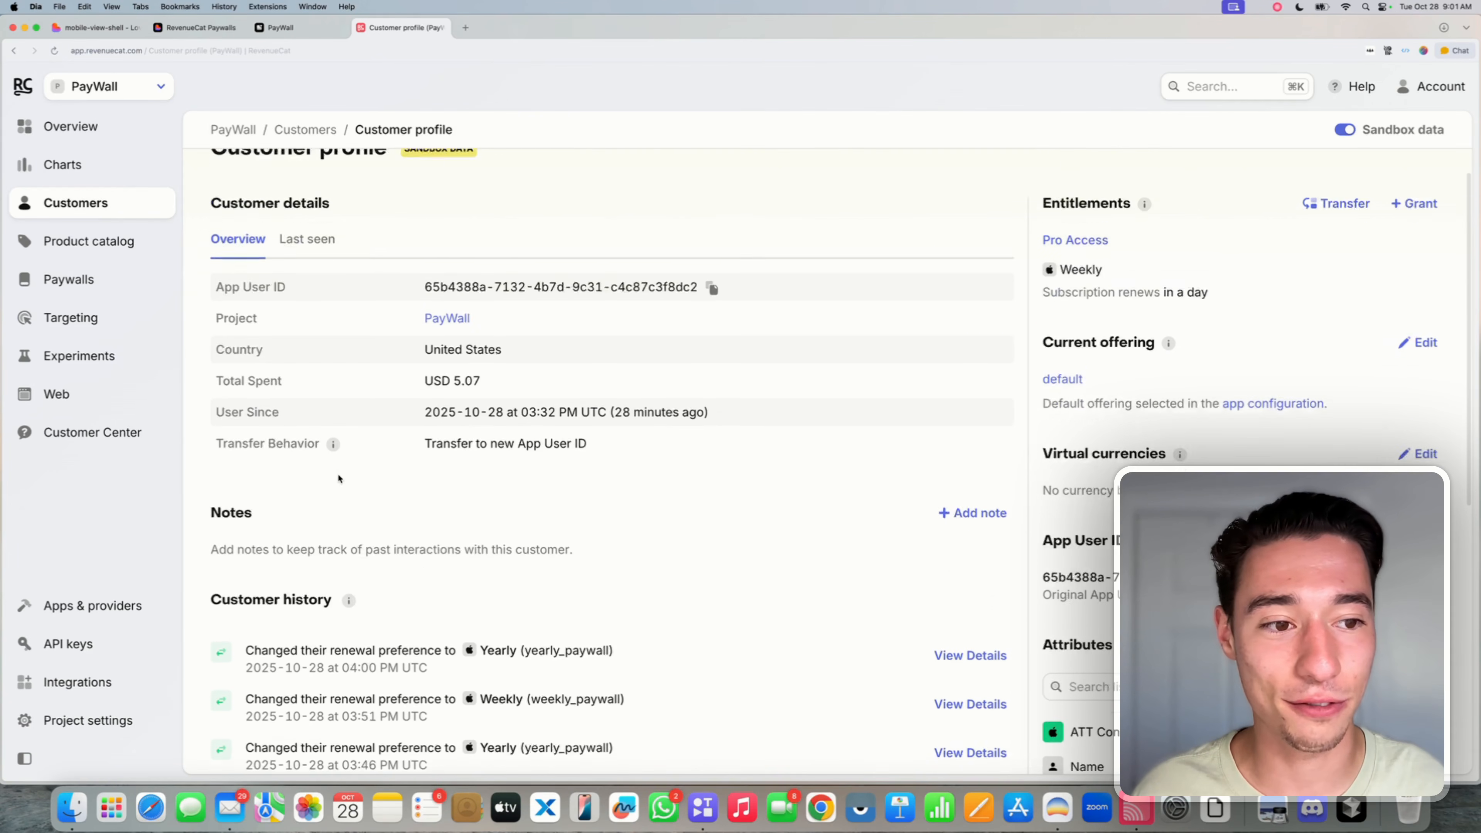
triple_click(1082, 591)
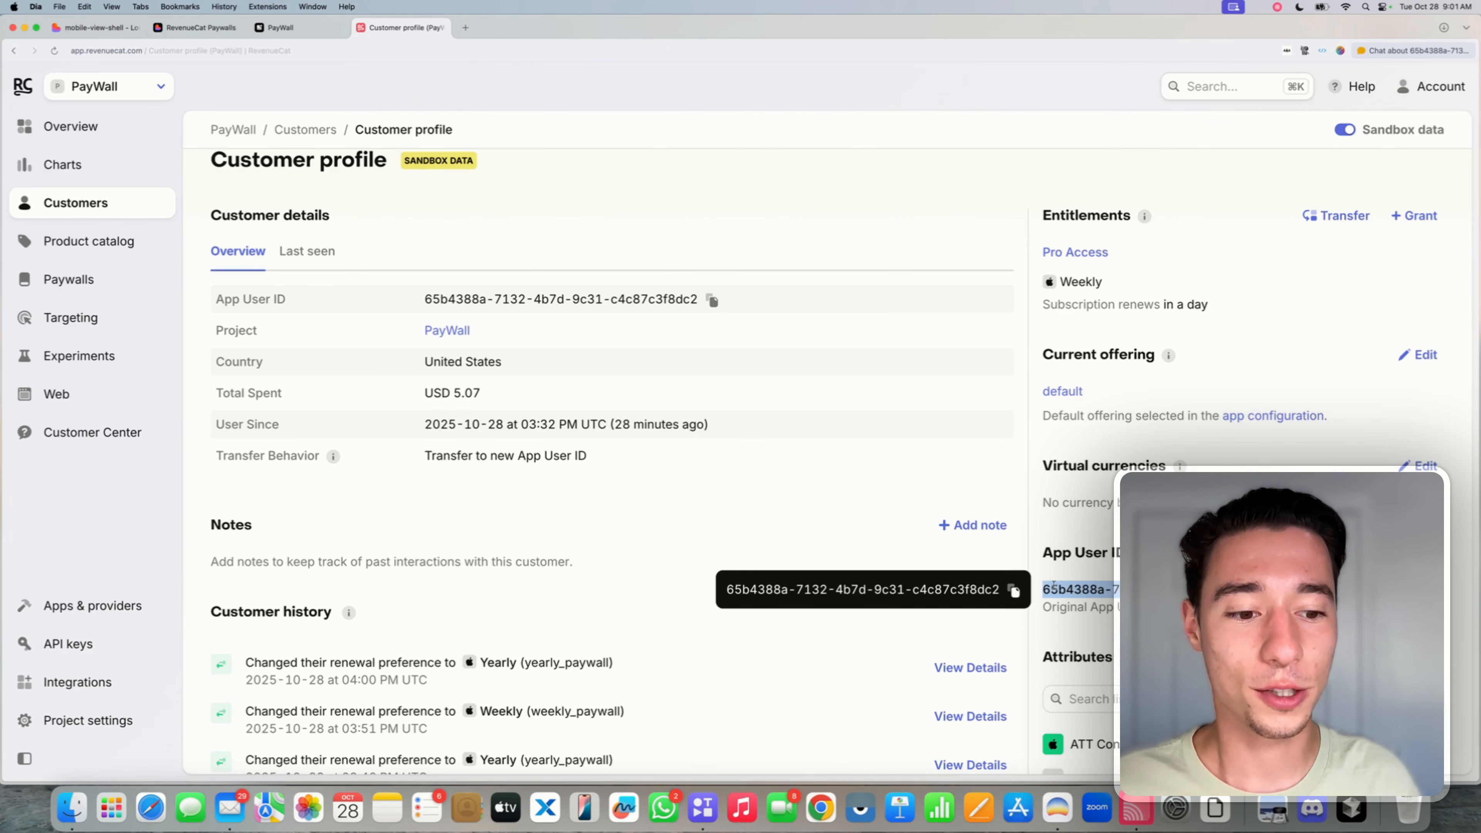
left_click(1061, 565)
scroll(720, 513, "up", 1)
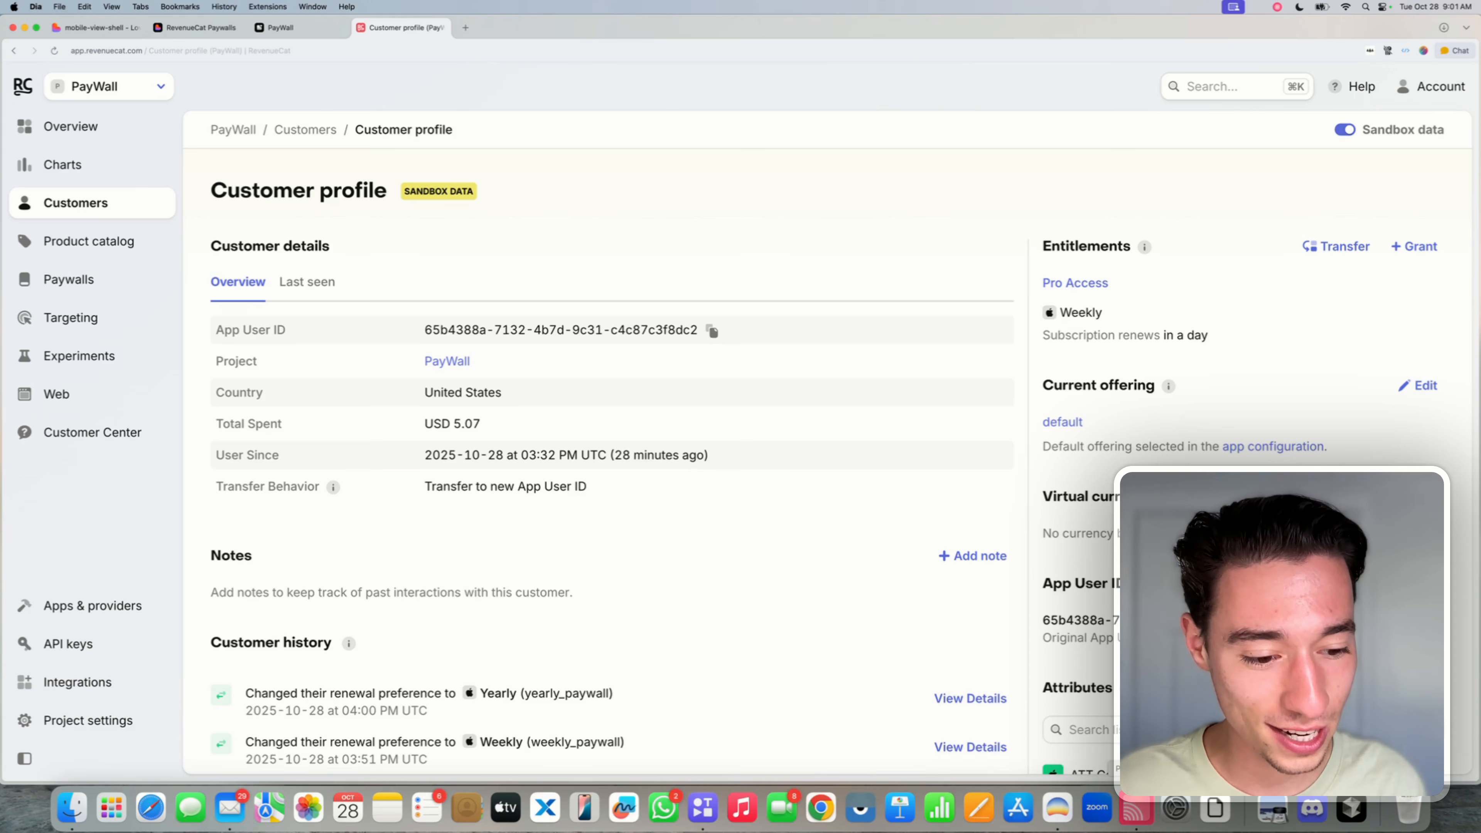
left_click(1137, 808)
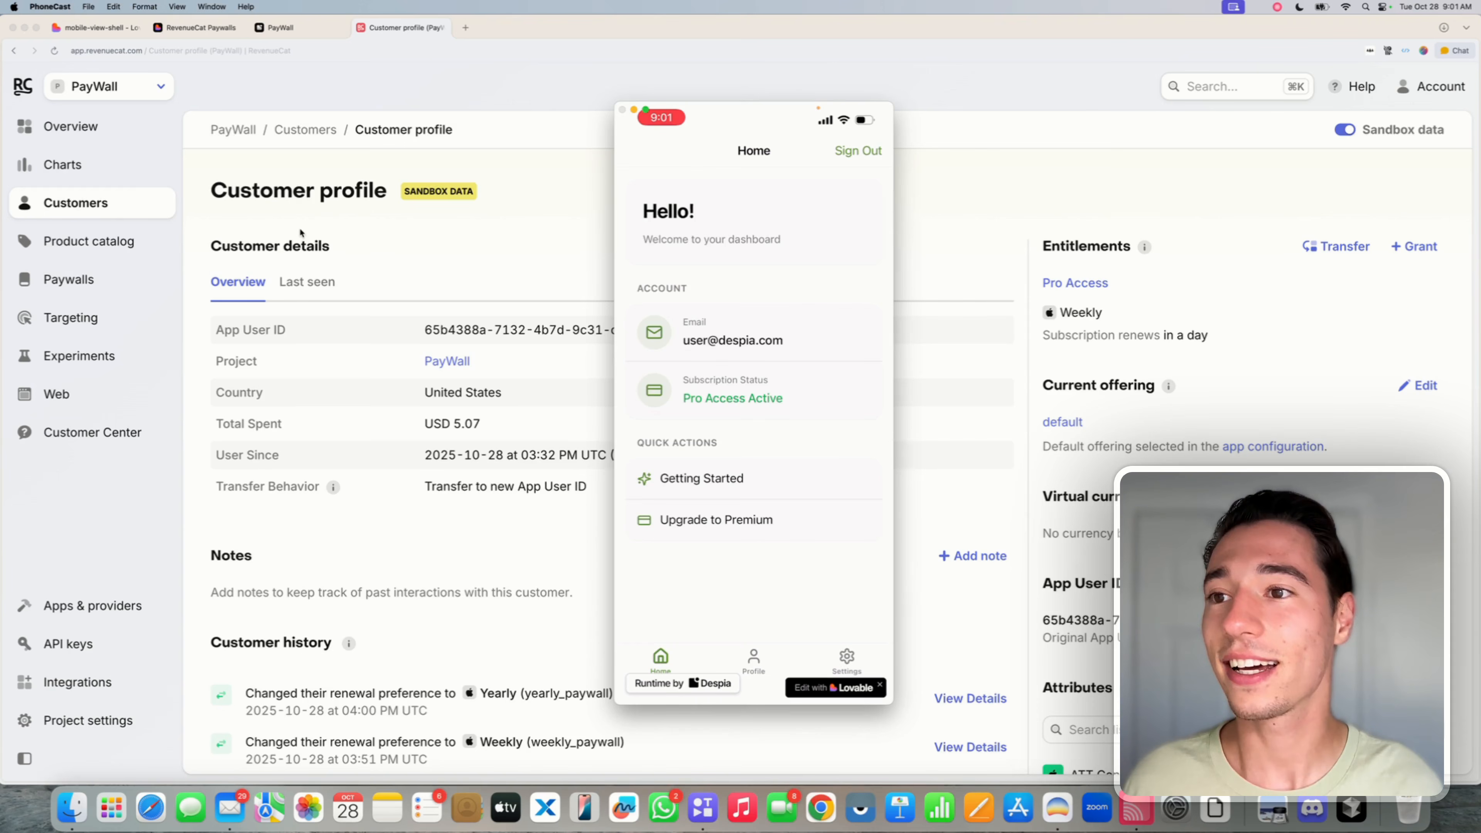
left_click(99, 28)
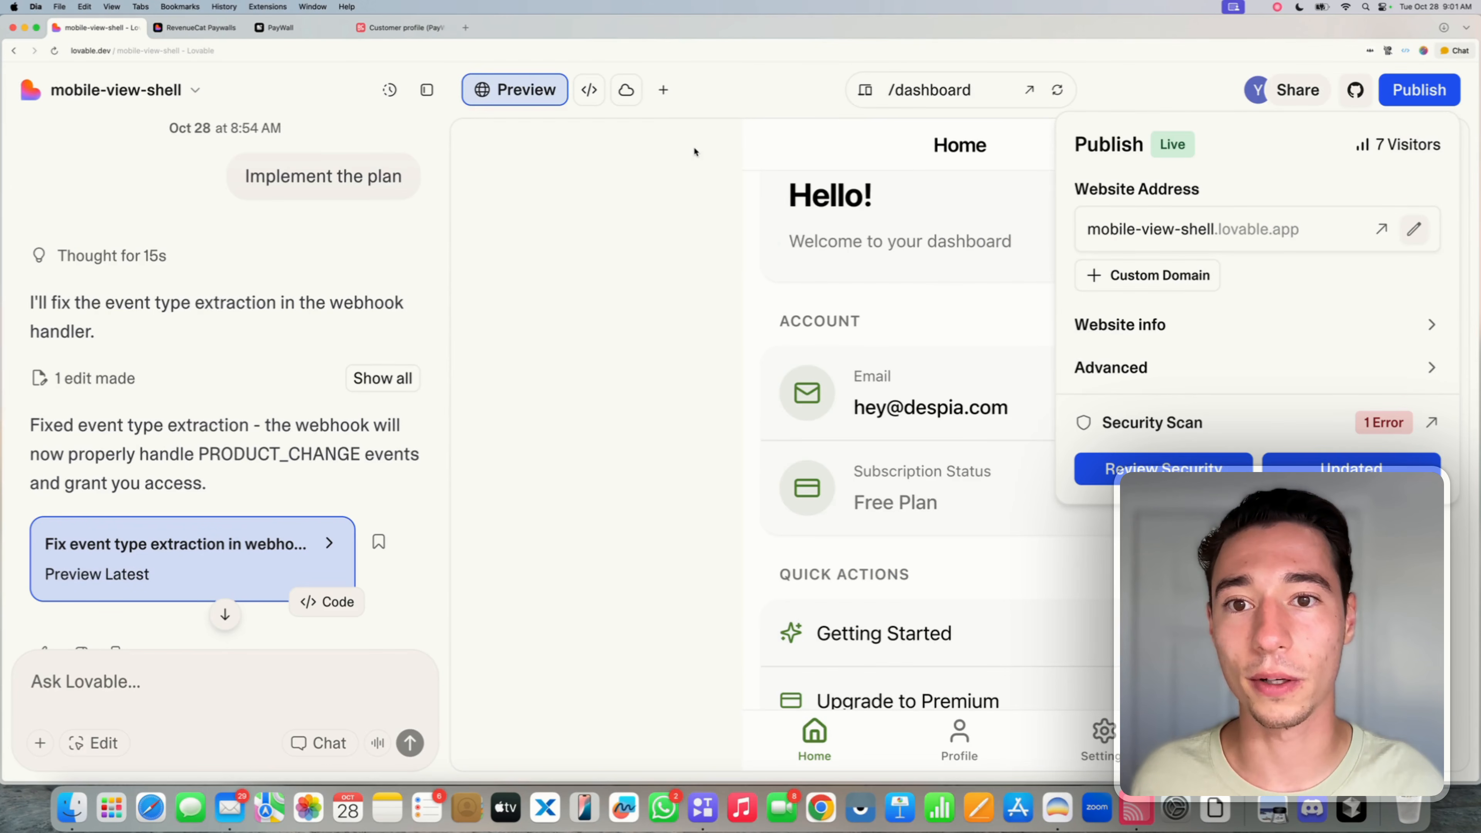
- Open the Cloud database profiles table and scroll to rc_entitlement, showing one pro_access record
left_click(626, 90)
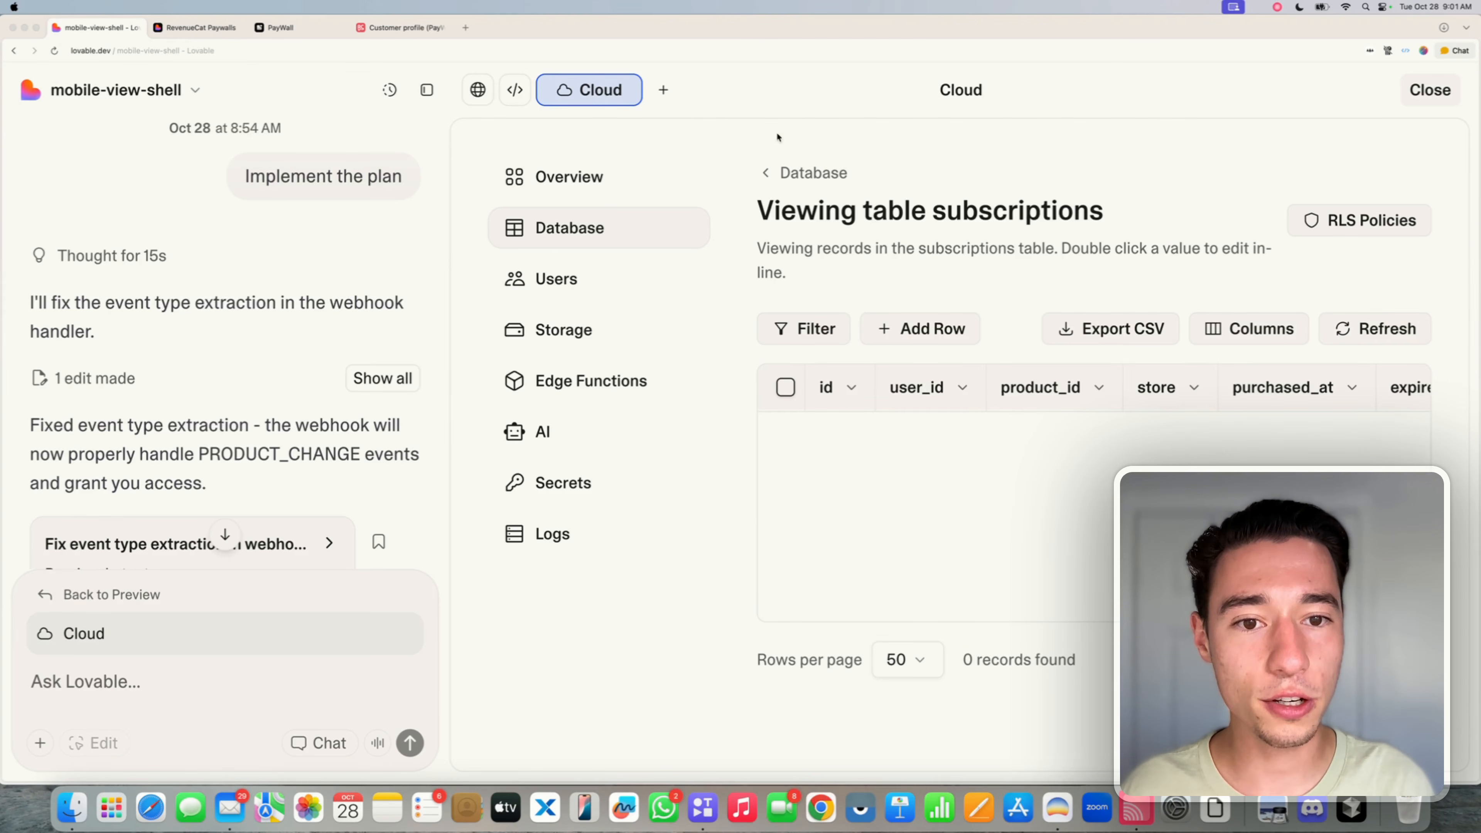
left_click(822, 175)
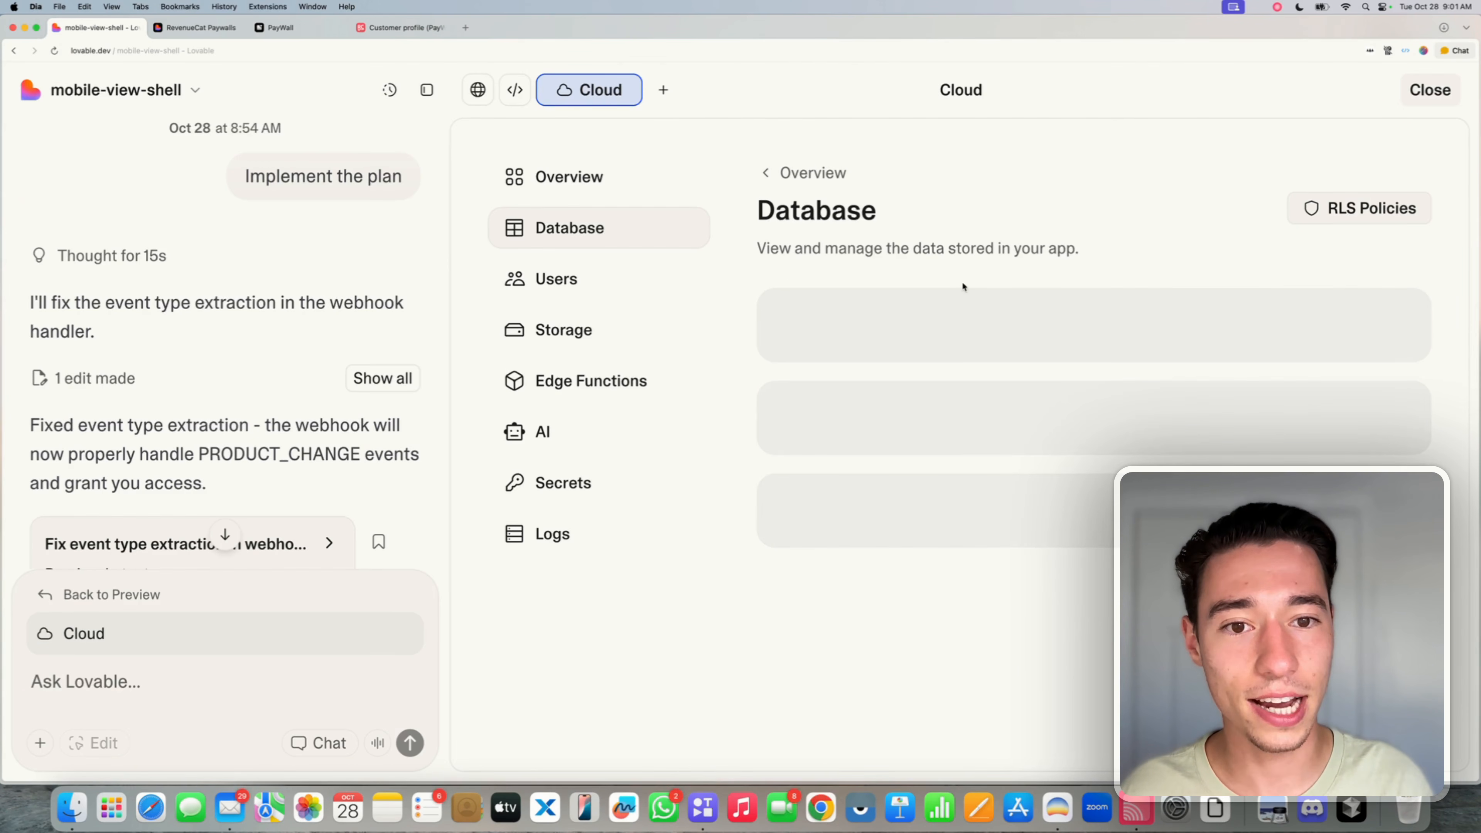
left_click(881, 353)
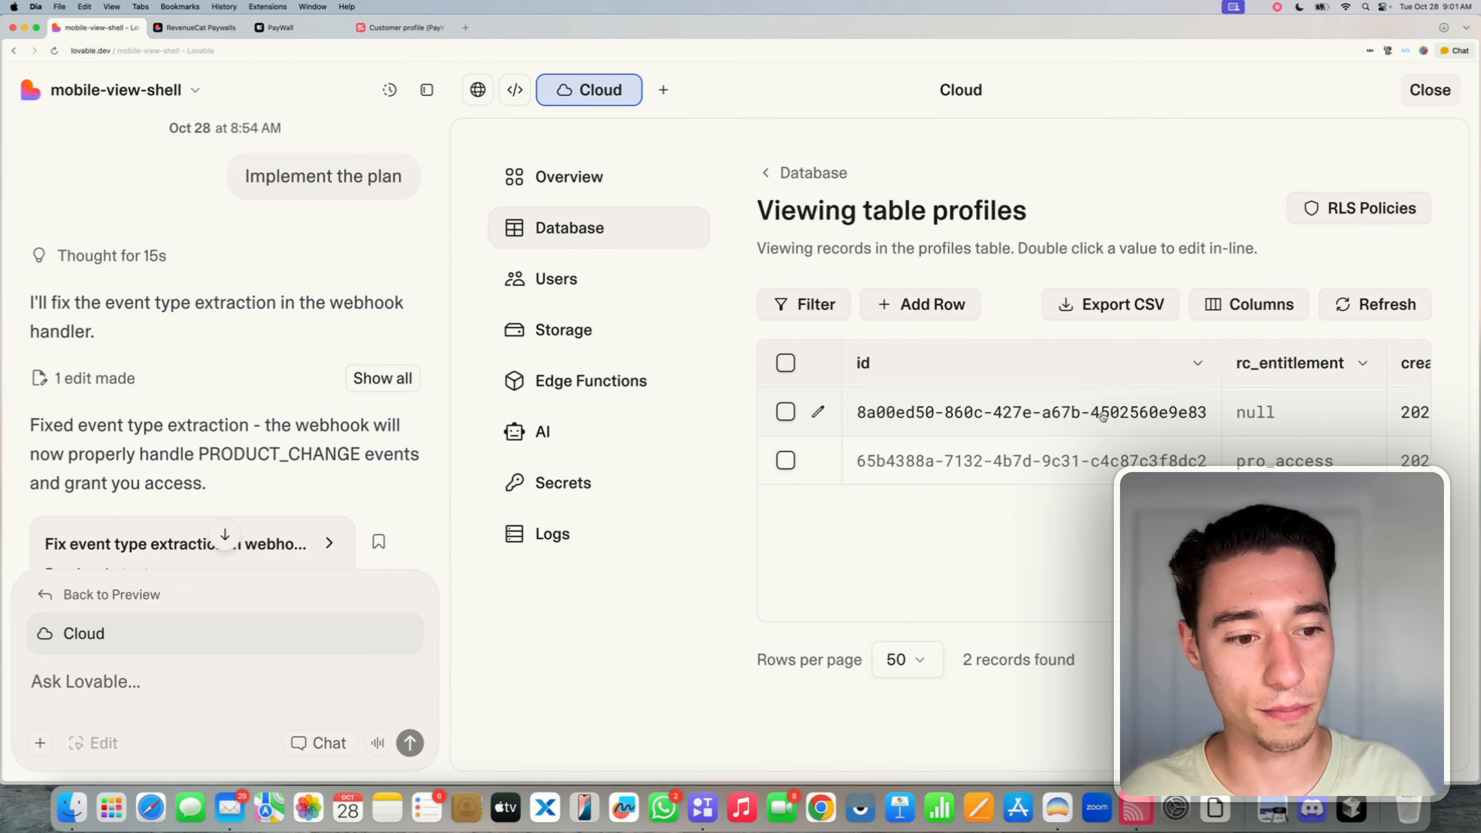
scroll(1155, 443, "right", 3)
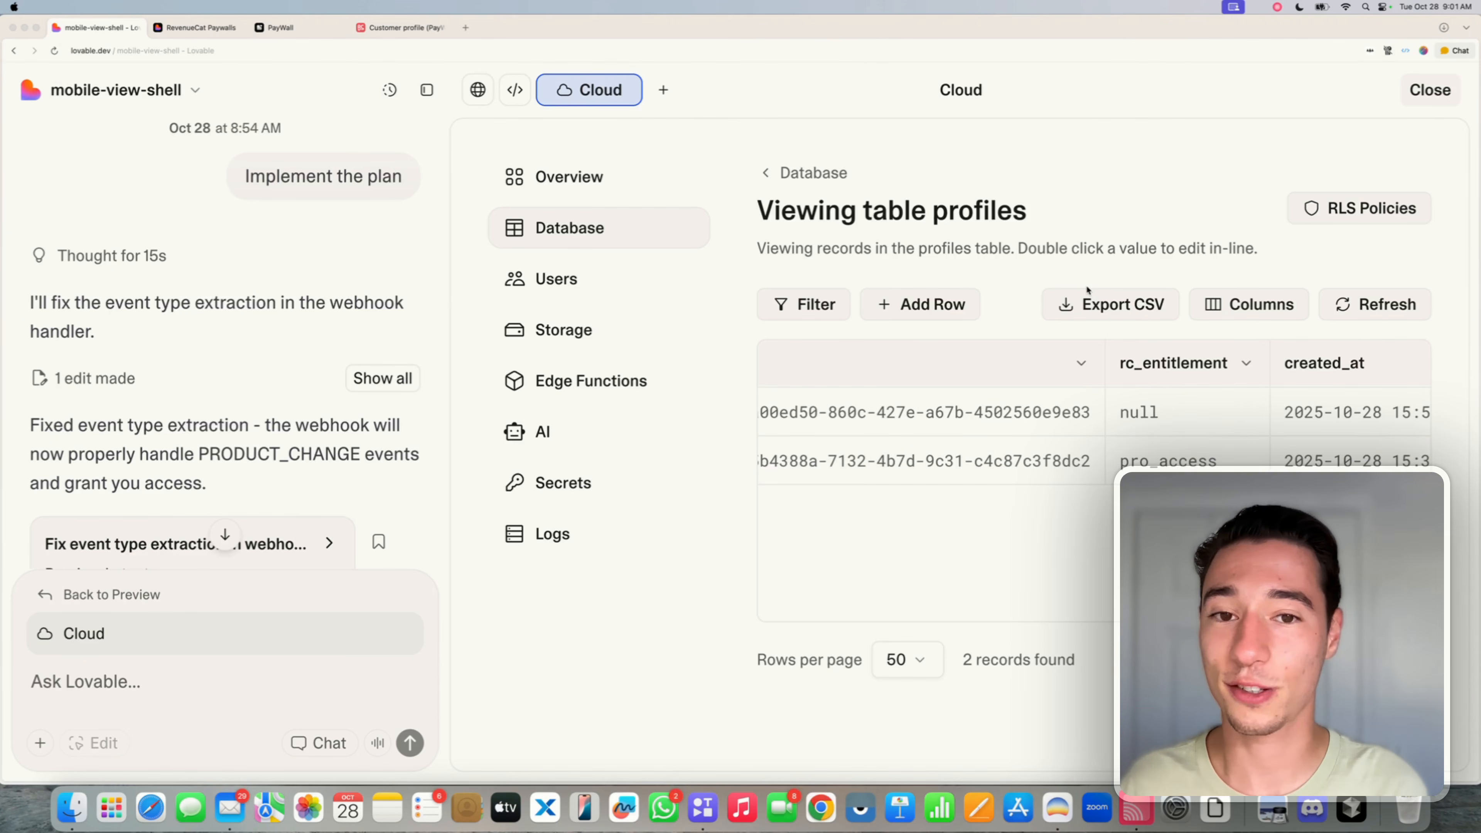
left_click(1184, 466)
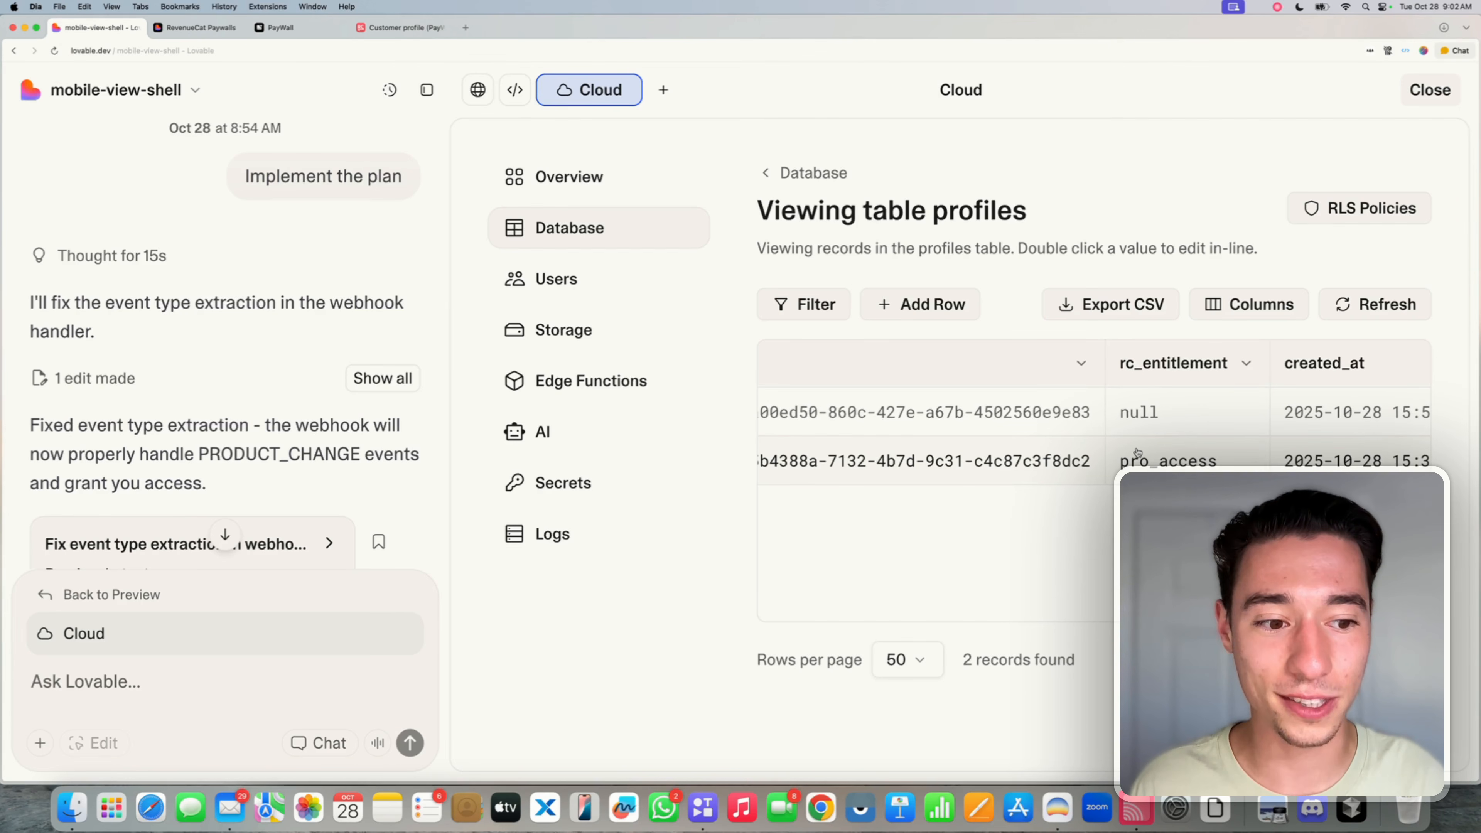
left_click(750, 62)
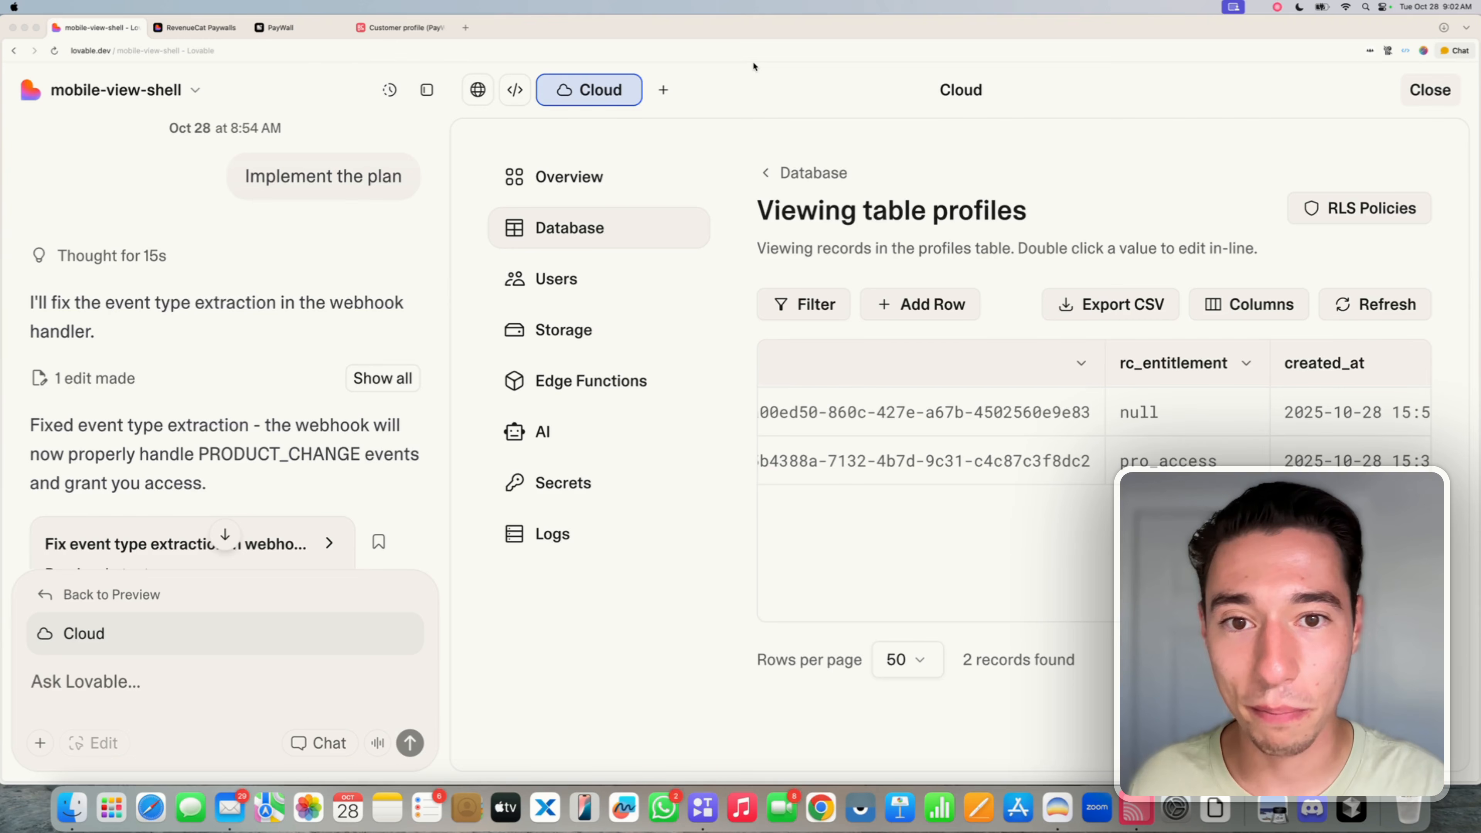